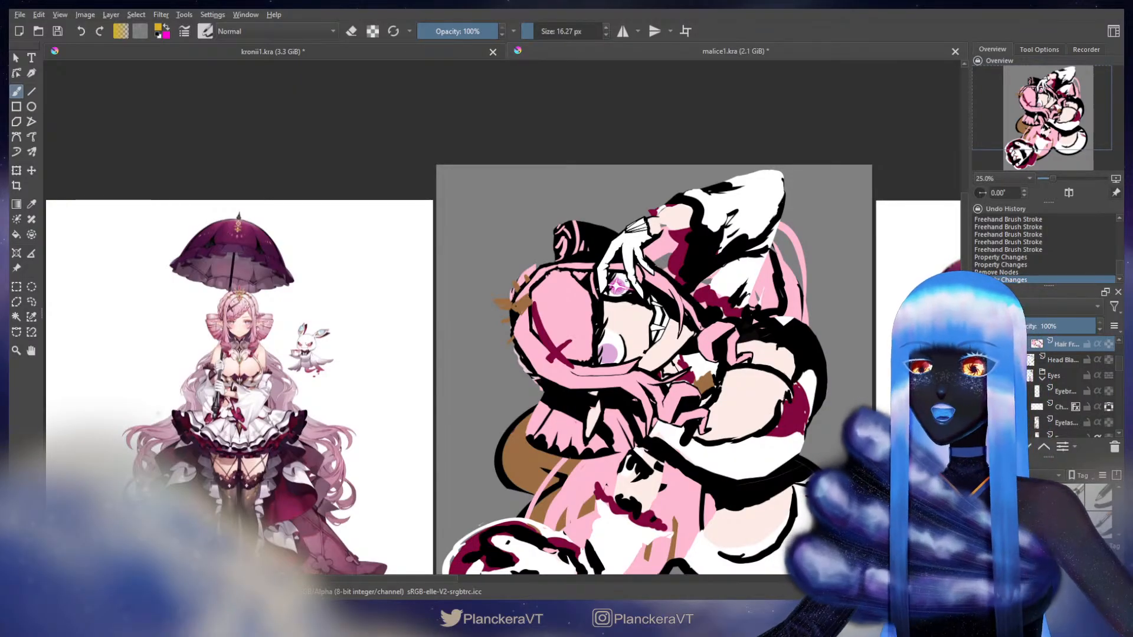
On the Chuuni Hand layer, lasso the tip of the middle finger beside the eye and shift it to reshape the finger
scroll(630, 276, up, 2)
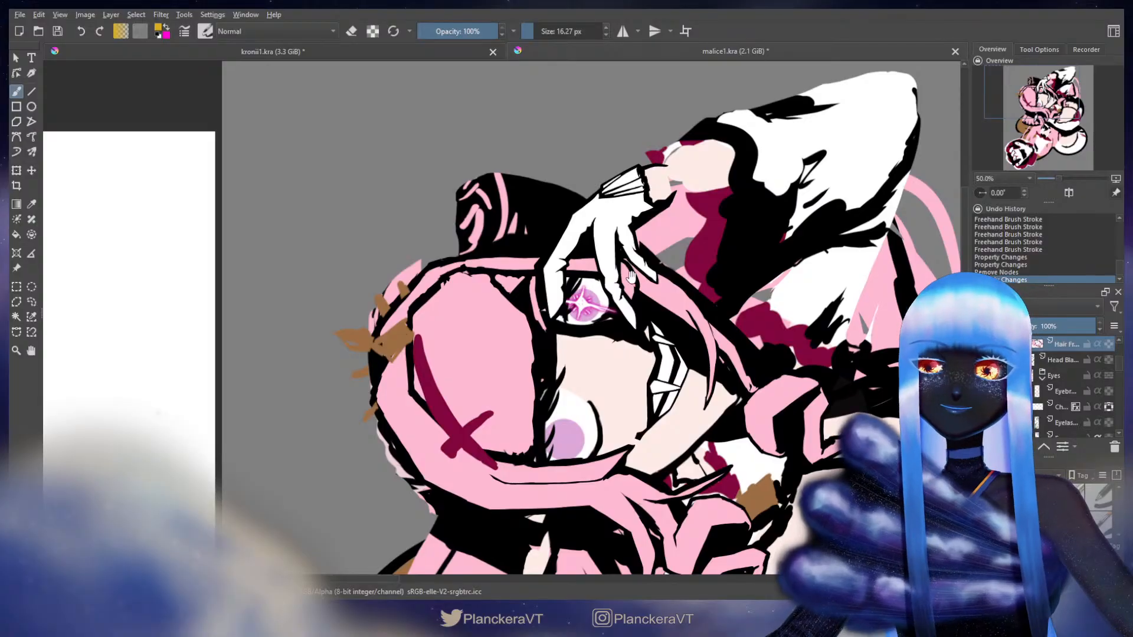
scroll(1086, 357, up, 1)
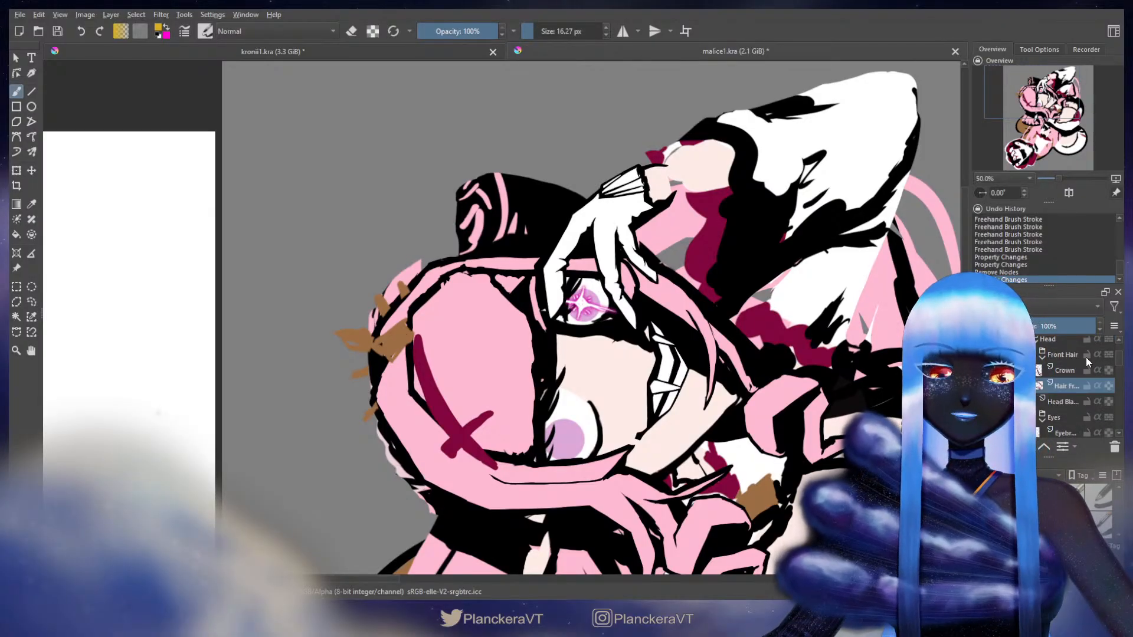
scroll(1050, 384, up, 1)
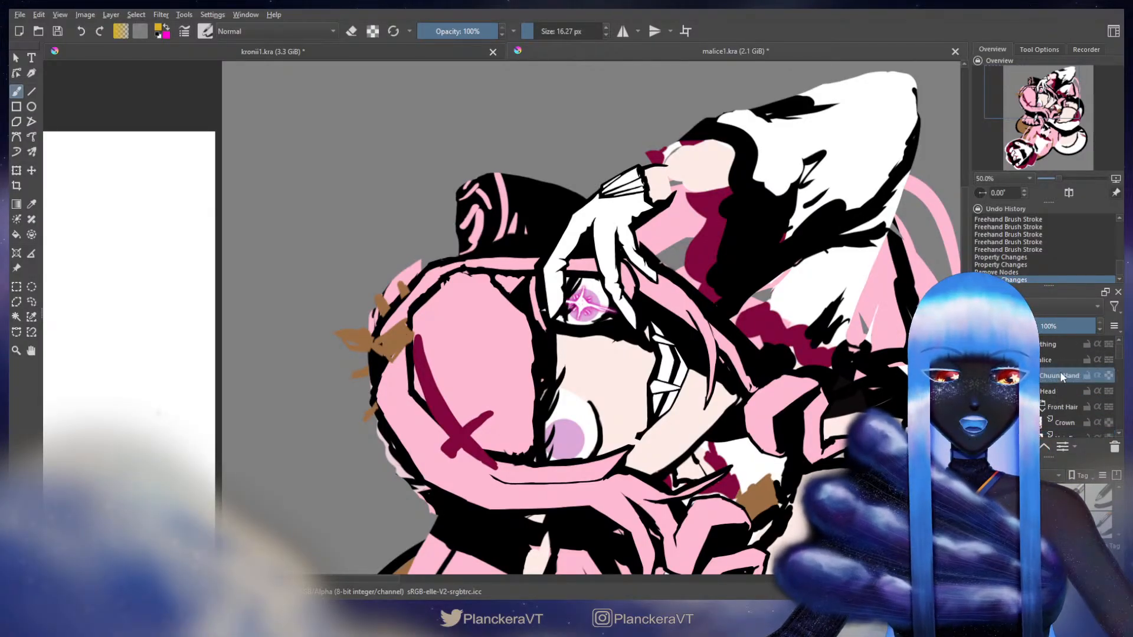
drag(515, 268, 528, 312)
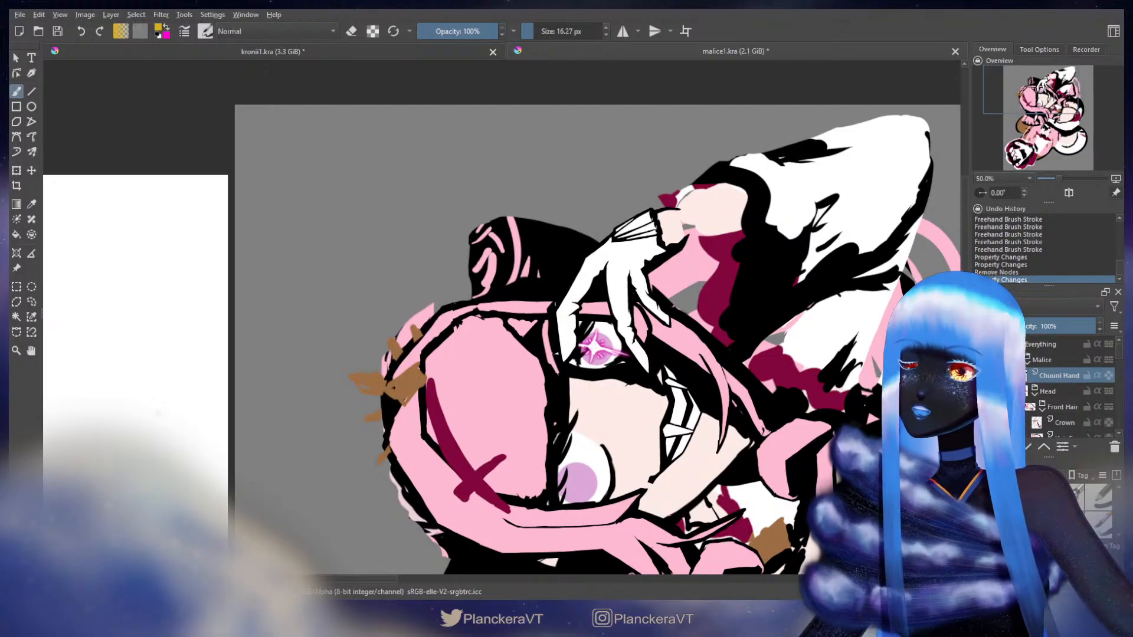
click(31, 302)
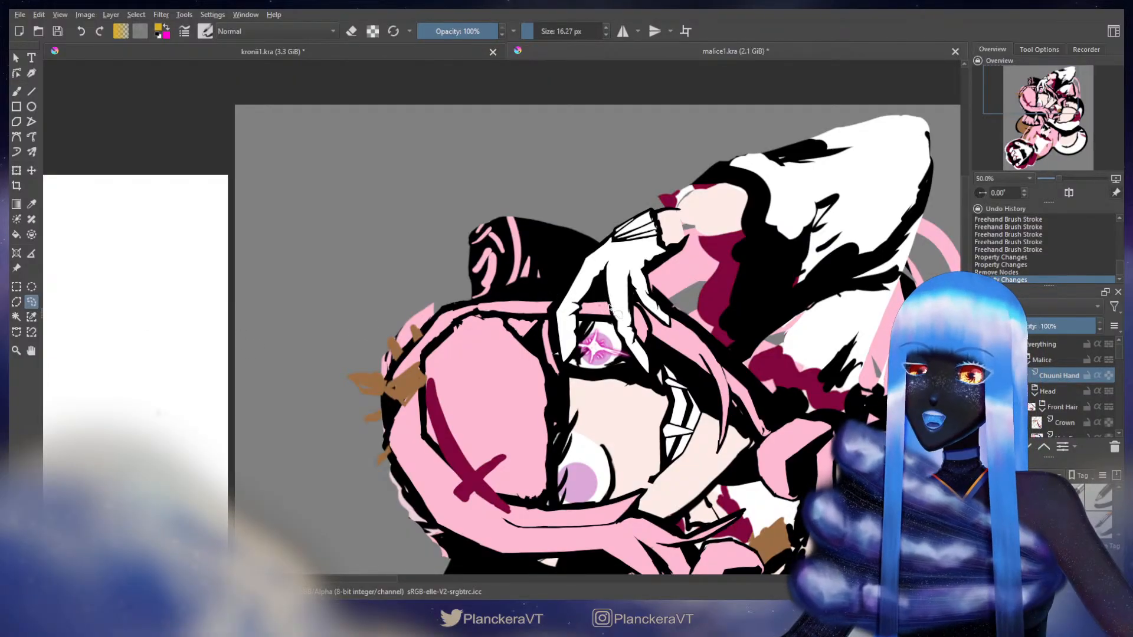
mouse_move(653, 343)
mouse_down()
mouse_move(664, 384)
mouse_move(632, 396)
mouse_up()
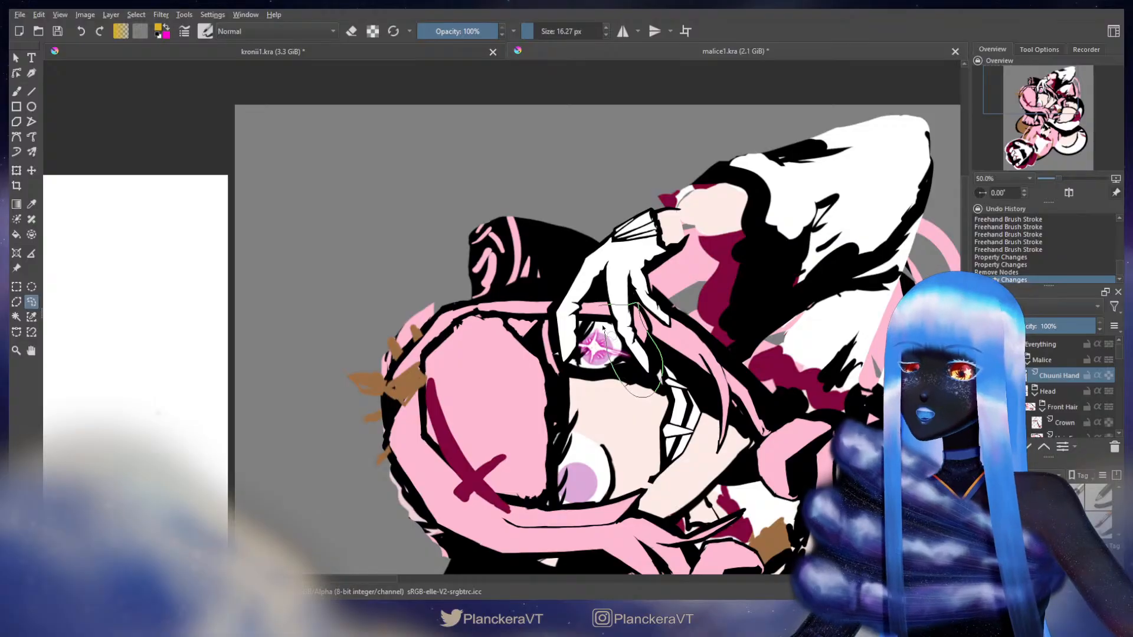
drag(603, 328, 606, 319)
key(t)
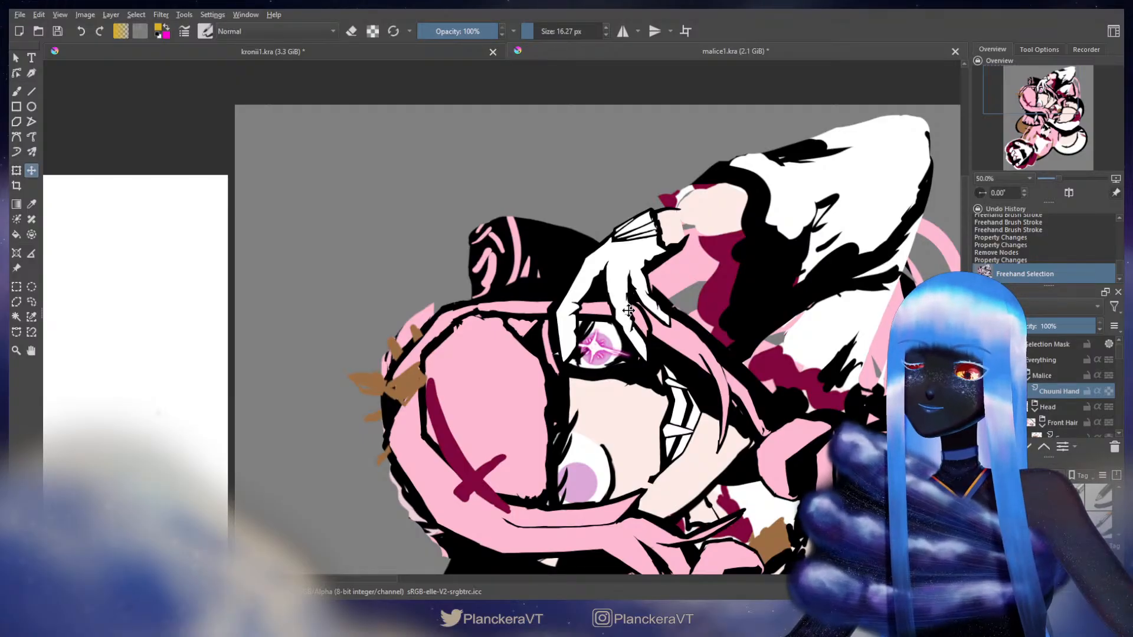
Make a tighter freehand selection around the middle finger's upper section and nudge that part
click(31, 302)
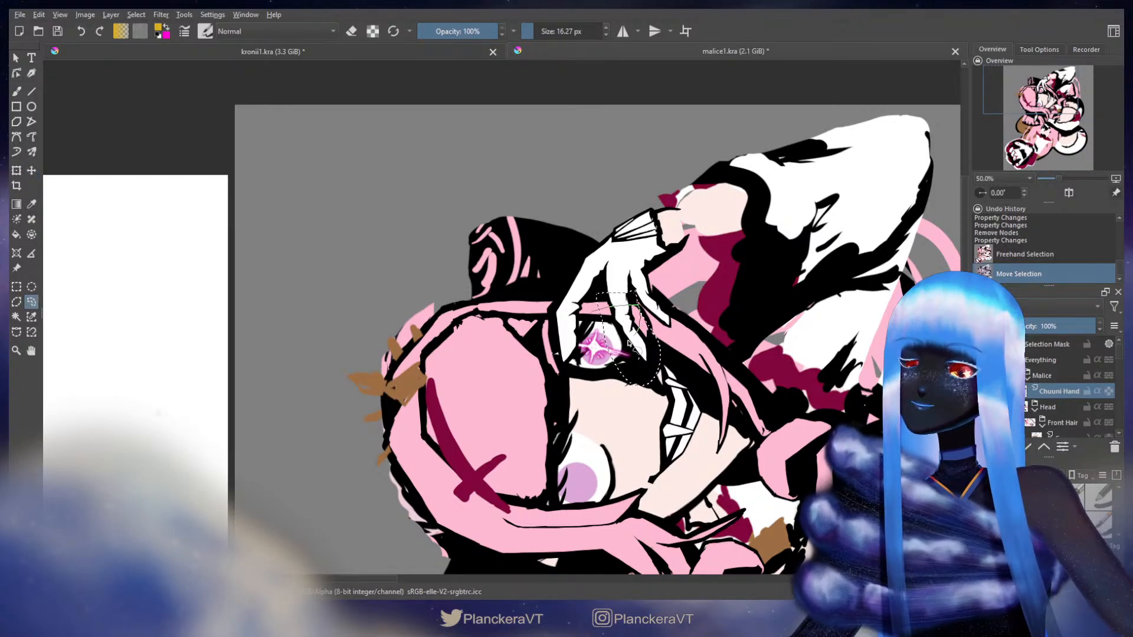
click(599, 317)
key(t)
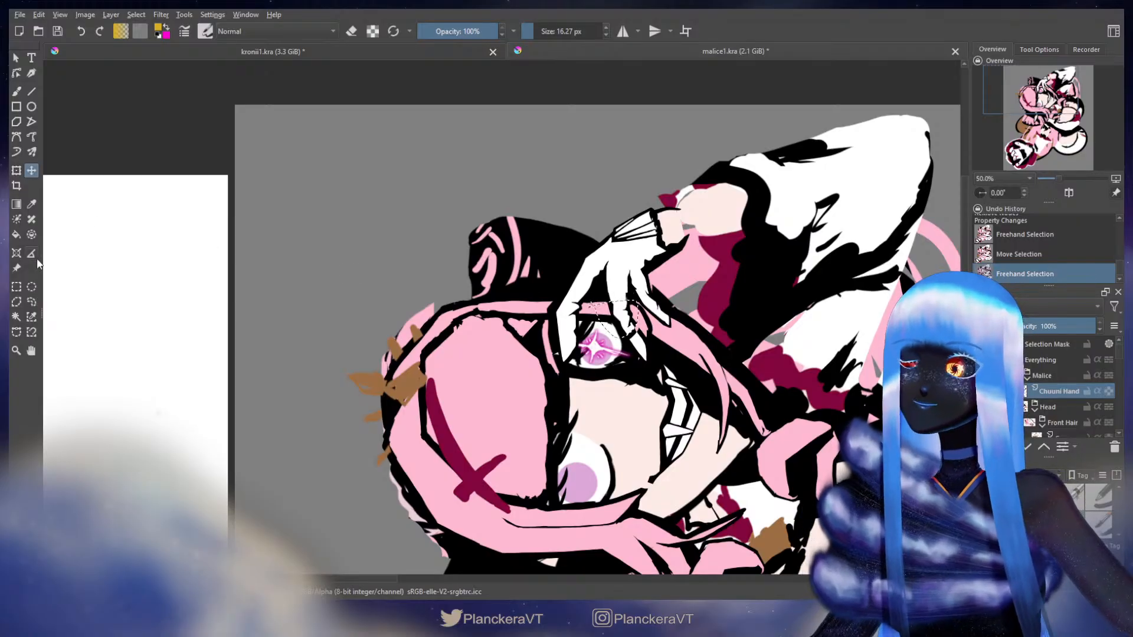
Lasso the leftmost finger's tip and nudge it, reselecting a wider area around it and undoing the last adjustment
click(31, 302)
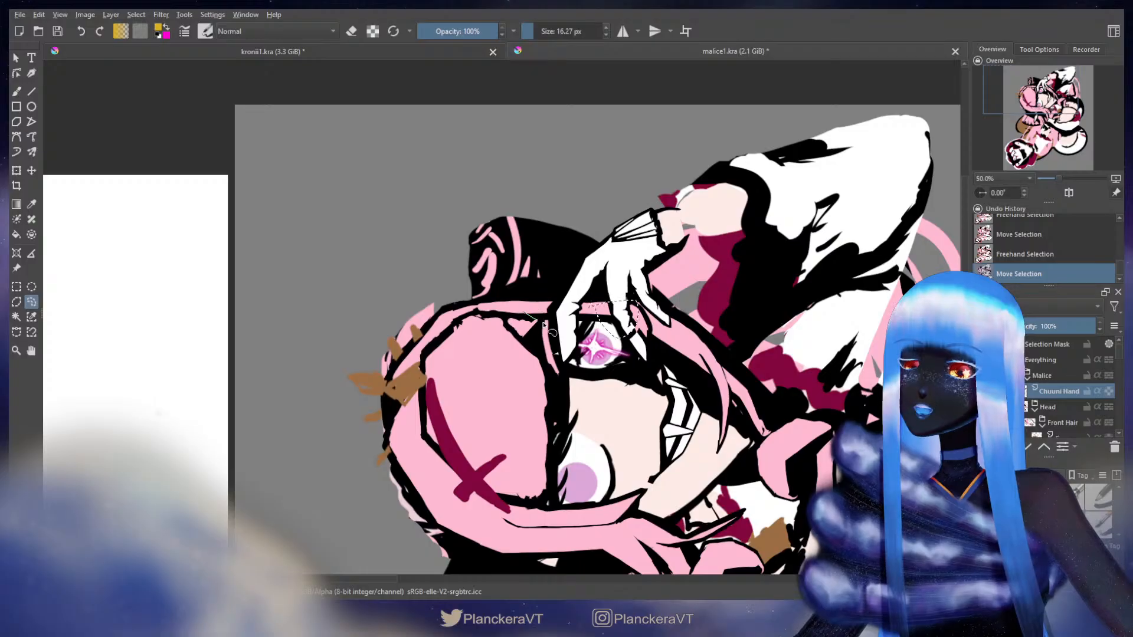
drag(544, 324, 588, 331)
drag(555, 292, 534, 301)
key(t)
drag(581, 297, 583, 297)
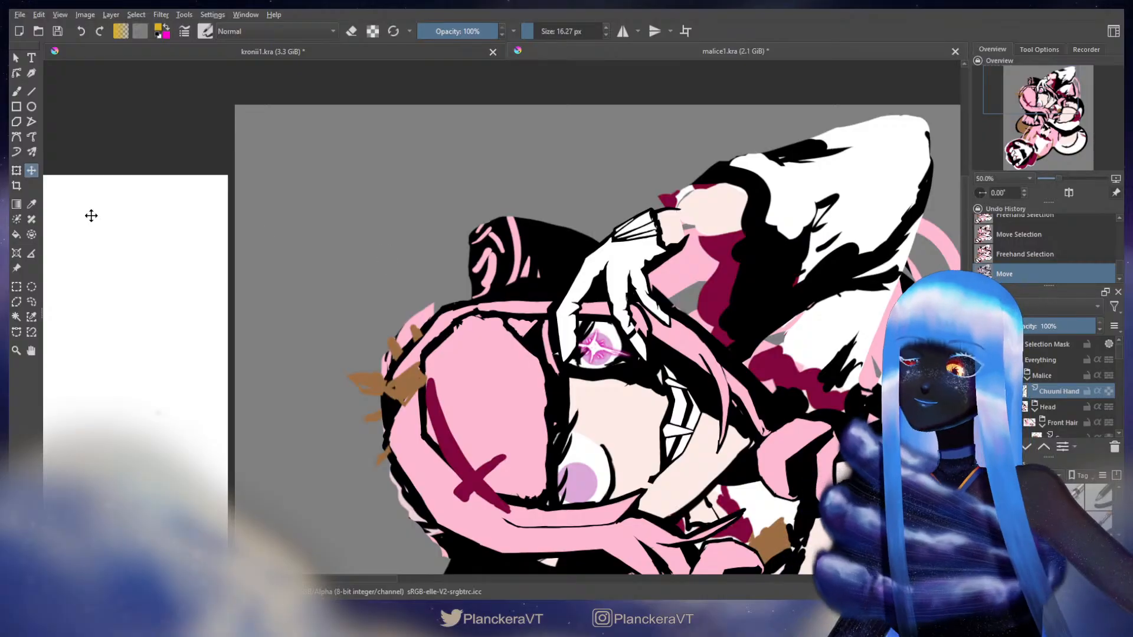
click(32, 301)
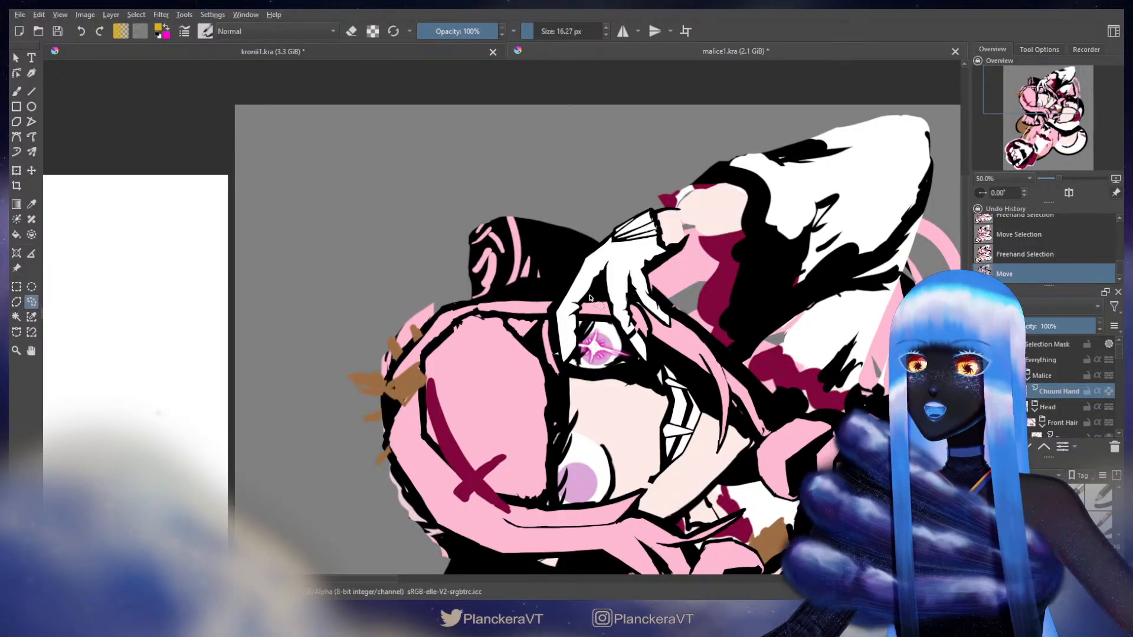
mouse_move(592, 299)
mouse_down()
mouse_move(555, 275)
mouse_move(518, 330)
mouse_move(550, 386)
mouse_move(598, 320)
mouse_move(584, 297)
mouse_up()
key(t)
key(ctrl+z)
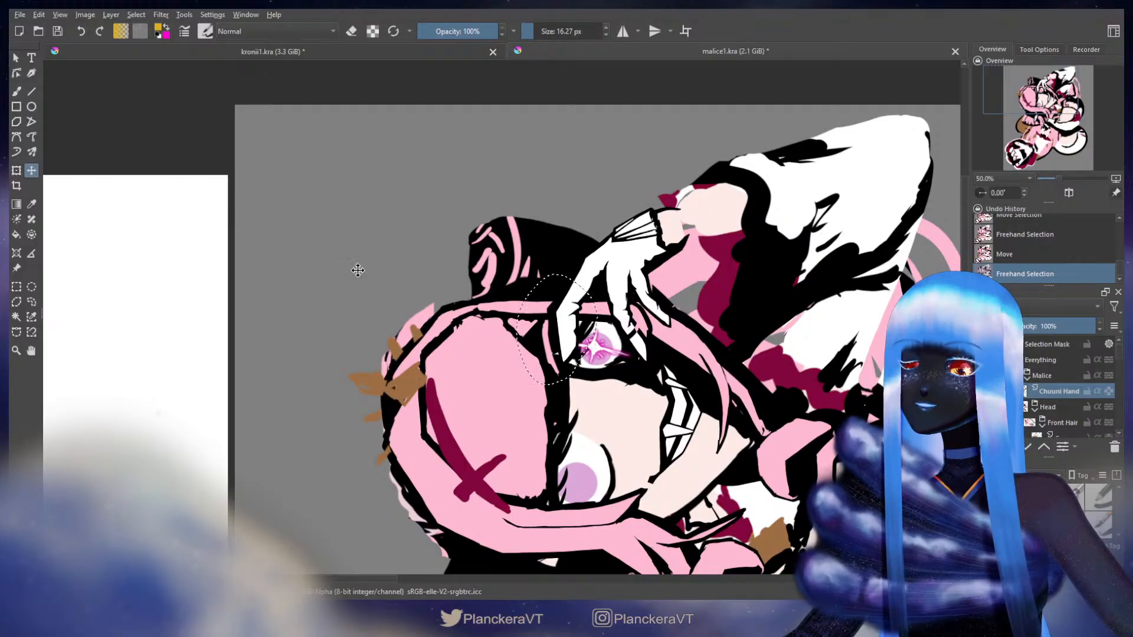
Lasso the leftmost finger's upper segment, cutting across the finger above the tip, and move it slightly upward
click(31, 303)
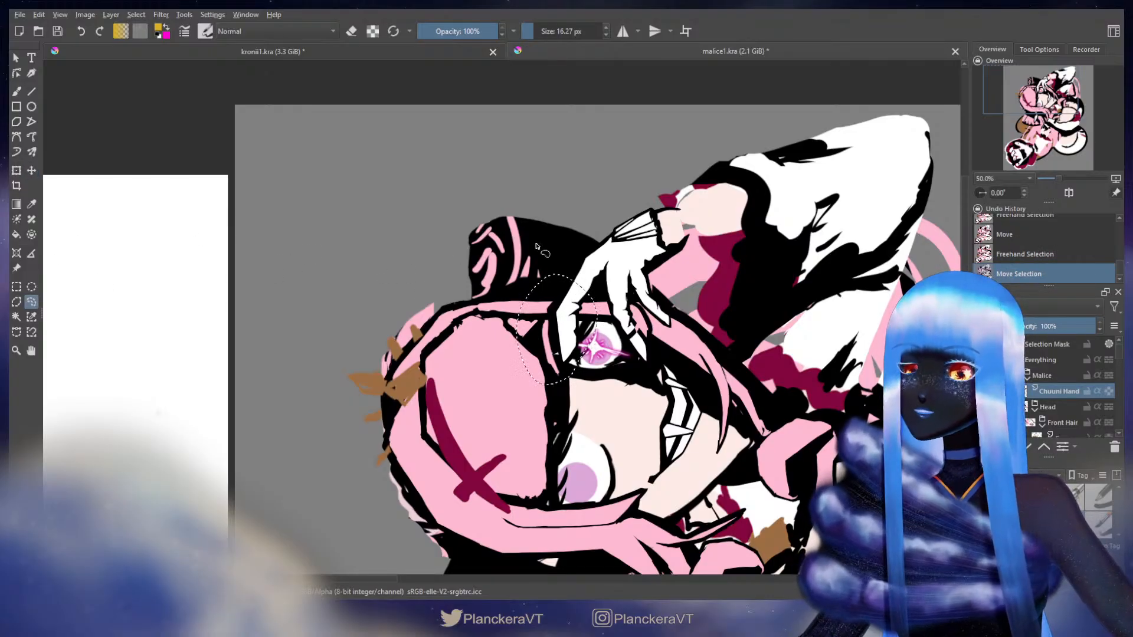
mouse_move(546, 241)
mouse_down()
mouse_move(465, 327)
mouse_move(508, 339)
mouse_move(552, 329)
mouse_up()
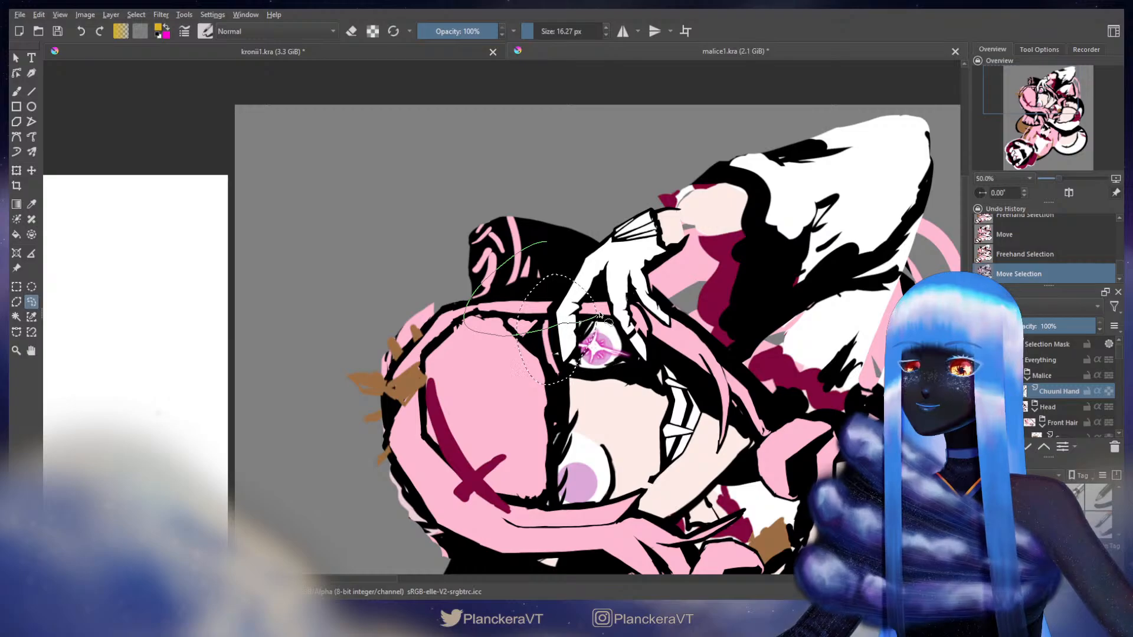
drag(544, 277, 546, 268)
key(t)
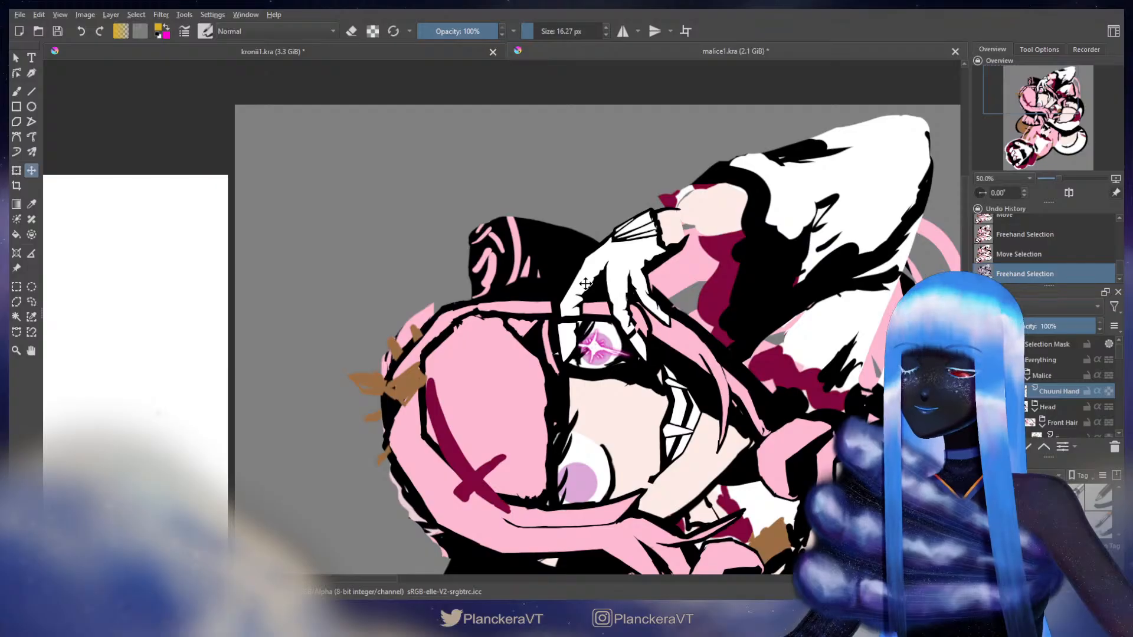
Lasso the leftmost fingertip below the cut, reposition it slightly lower, and clear the selection
click(31, 303)
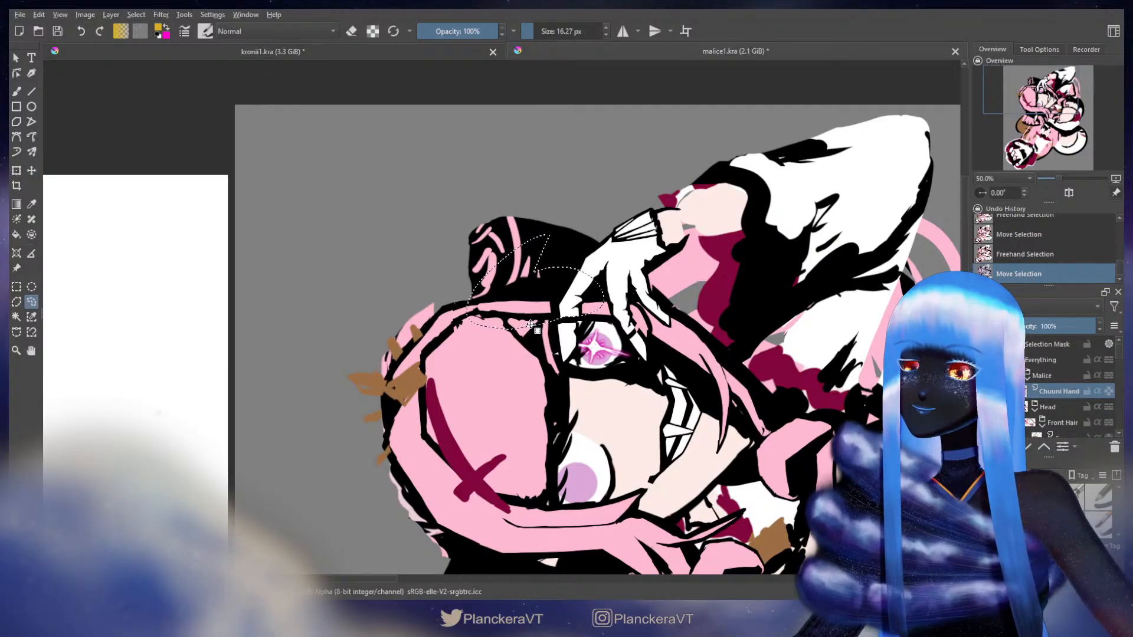
mouse_move(536, 325)
mouse_down()
mouse_move(577, 410)
mouse_move(596, 328)
mouse_move(494, 344)
mouse_up()
key(ctrl+z)
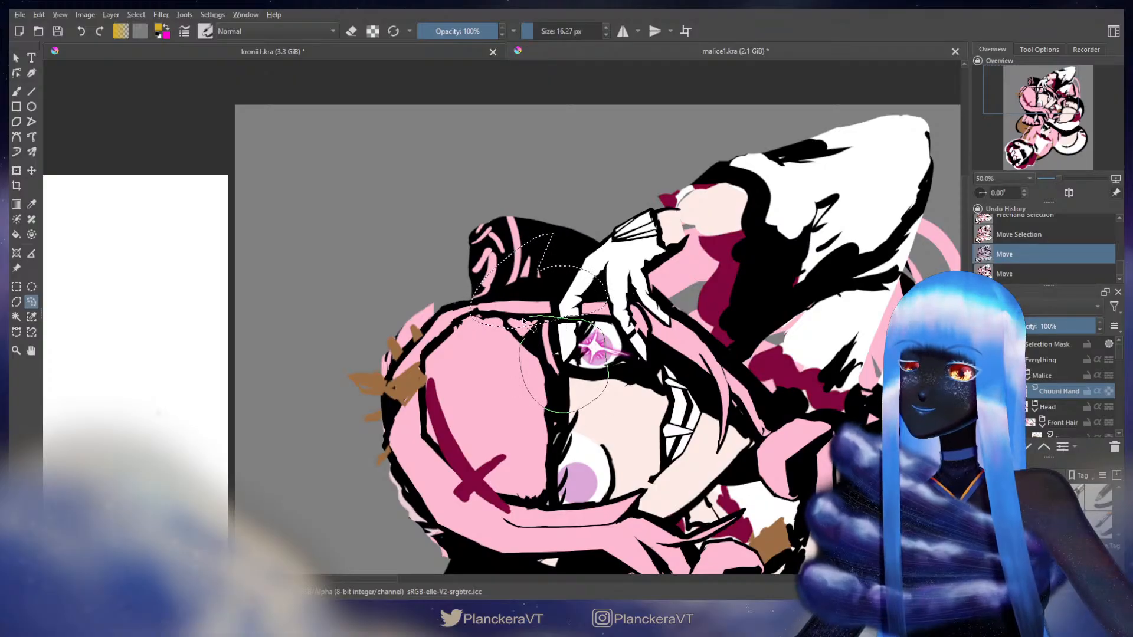
key(t)
drag(577, 343, 577, 344)
key(b)
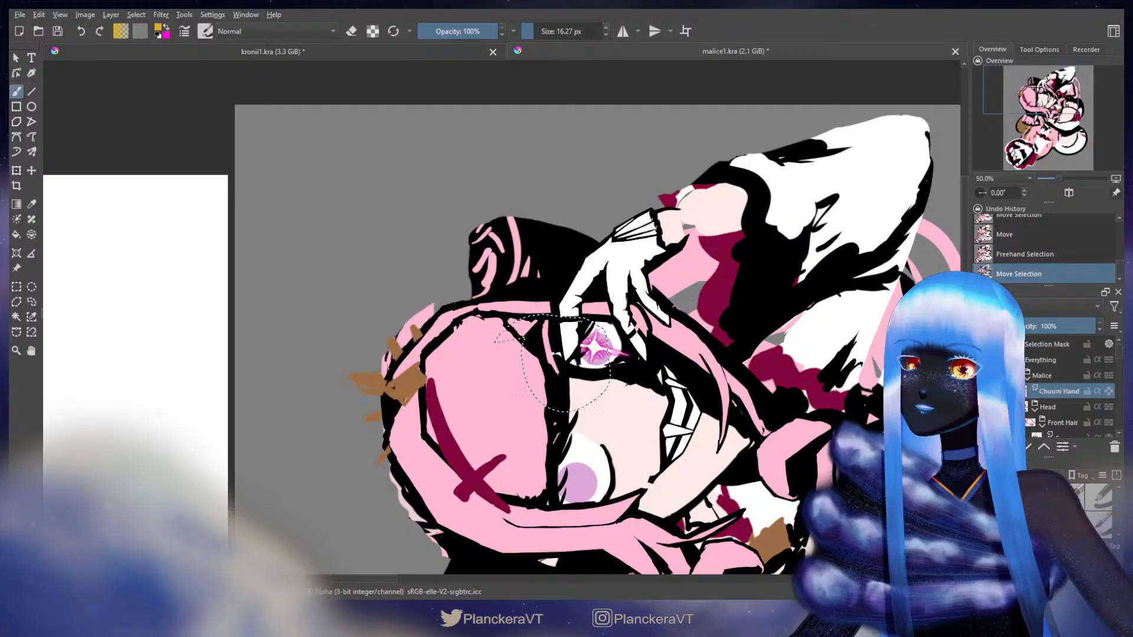
key(ctrl+shift+a)
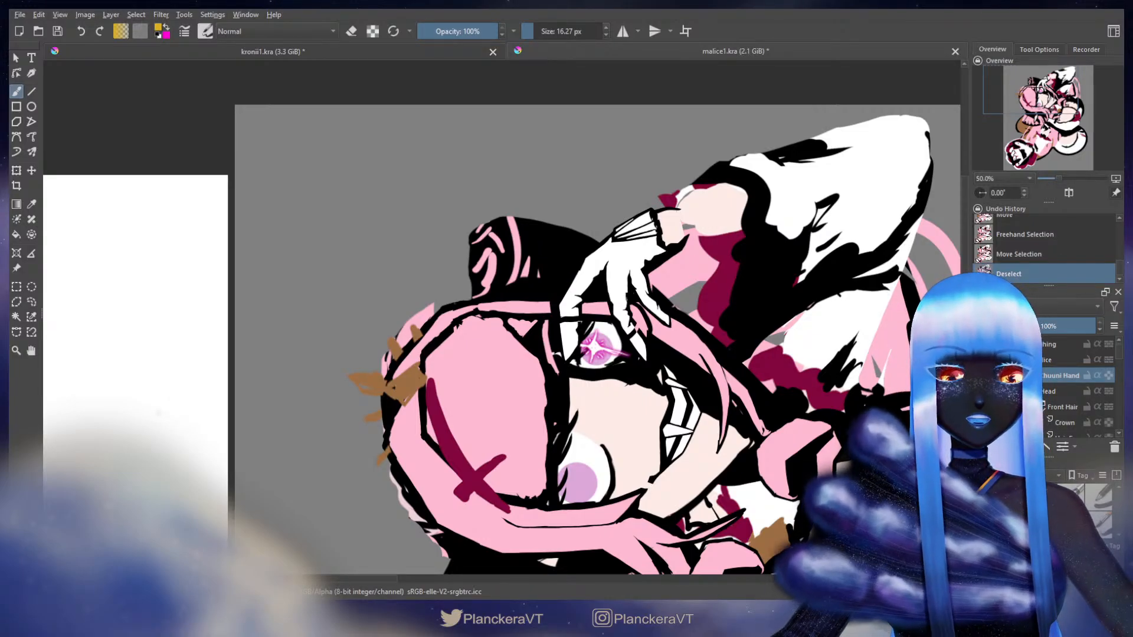
Hide the Head group, reset the colors to black and white, and paint across the gap in the middle finger
click(979, 391)
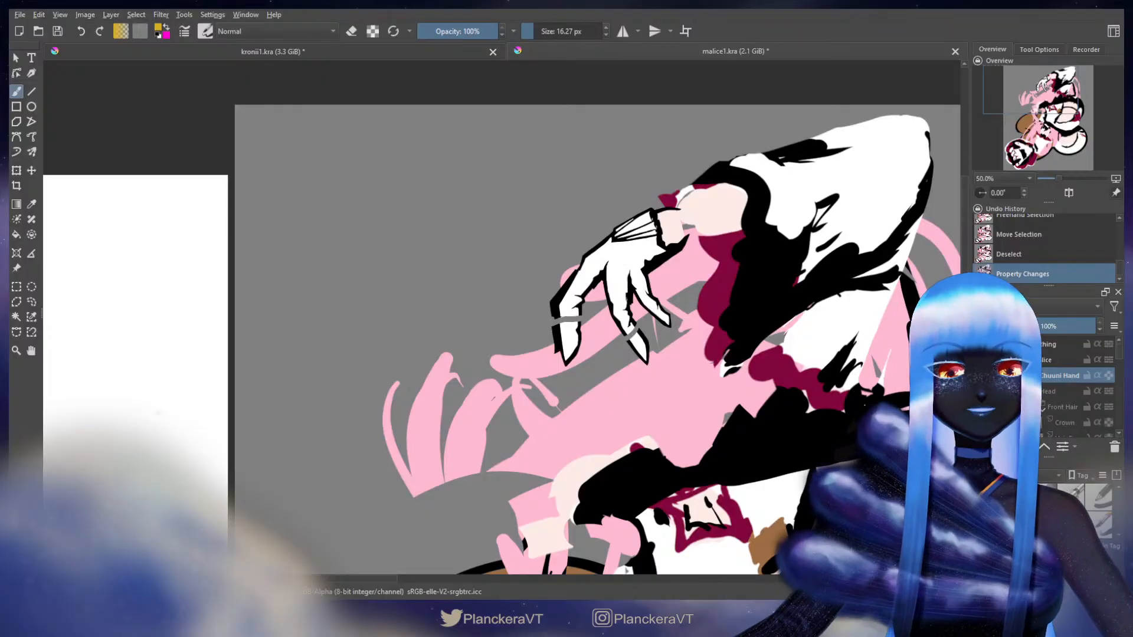
scroll(605, 337, up, 3)
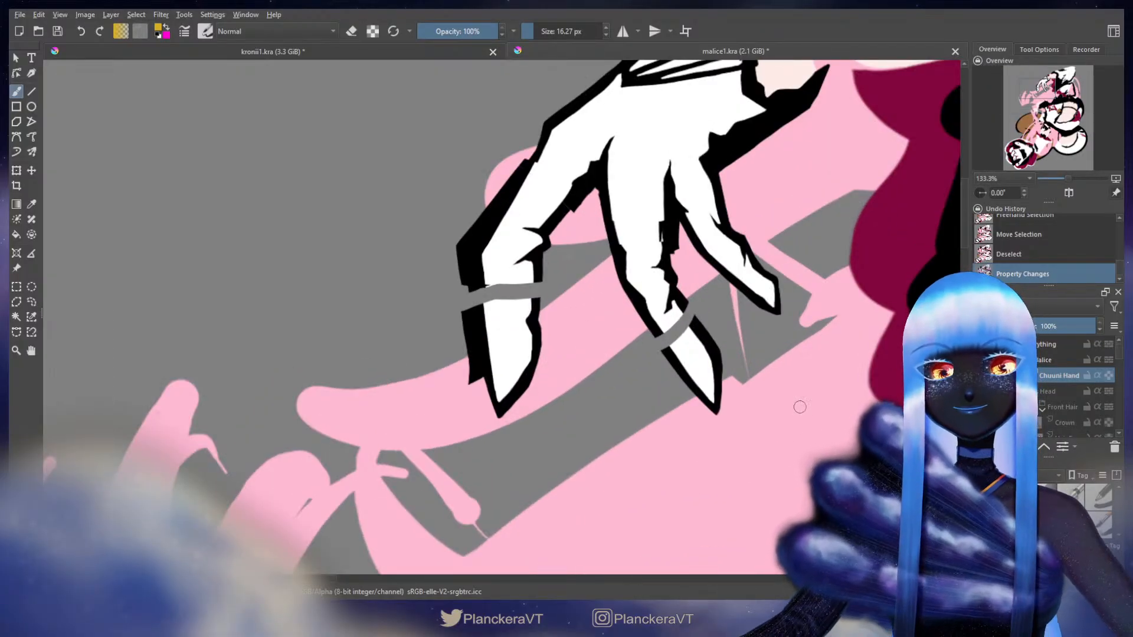
scroll(800, 407, up, 1)
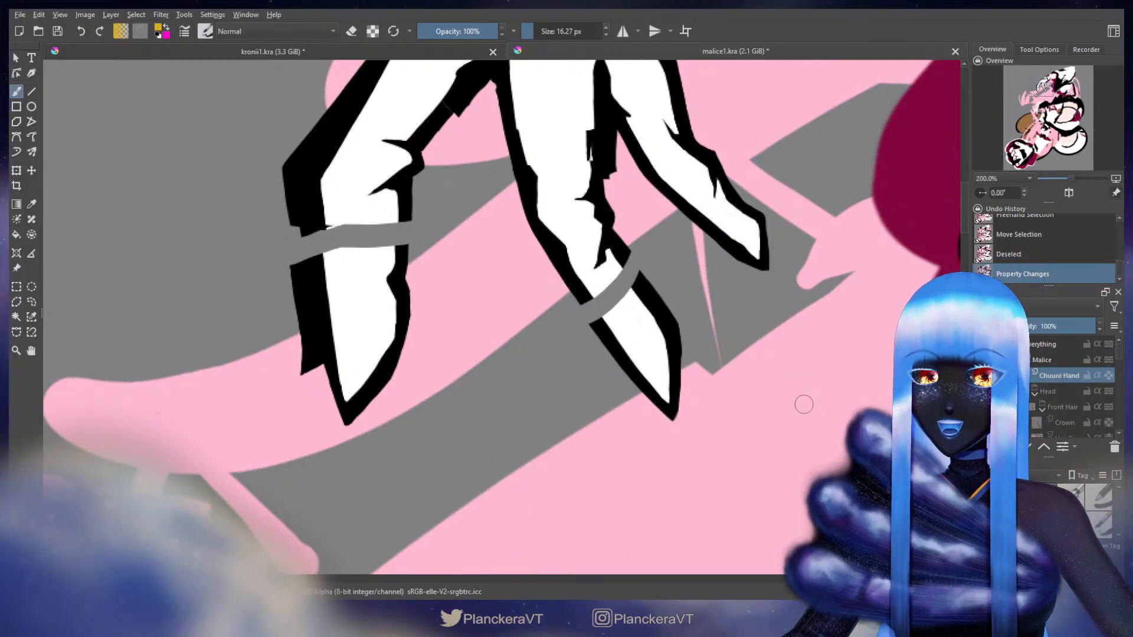
mouse_move(575, 298)
mouse_down()
mouse_move(547, 342)
mouse_move(579, 353)
mouse_move(572, 334)
mouse_up()
key(d)
key(ctrl+z)
key(x)
mouse_move(567, 338)
mouse_down()
mouse_move(600, 338)
mouse_move(595, 305)
mouse_move(612, 333)
mouse_move(596, 293)
mouse_move(622, 337)
mouse_move(604, 308)
mouse_up()
key(x)
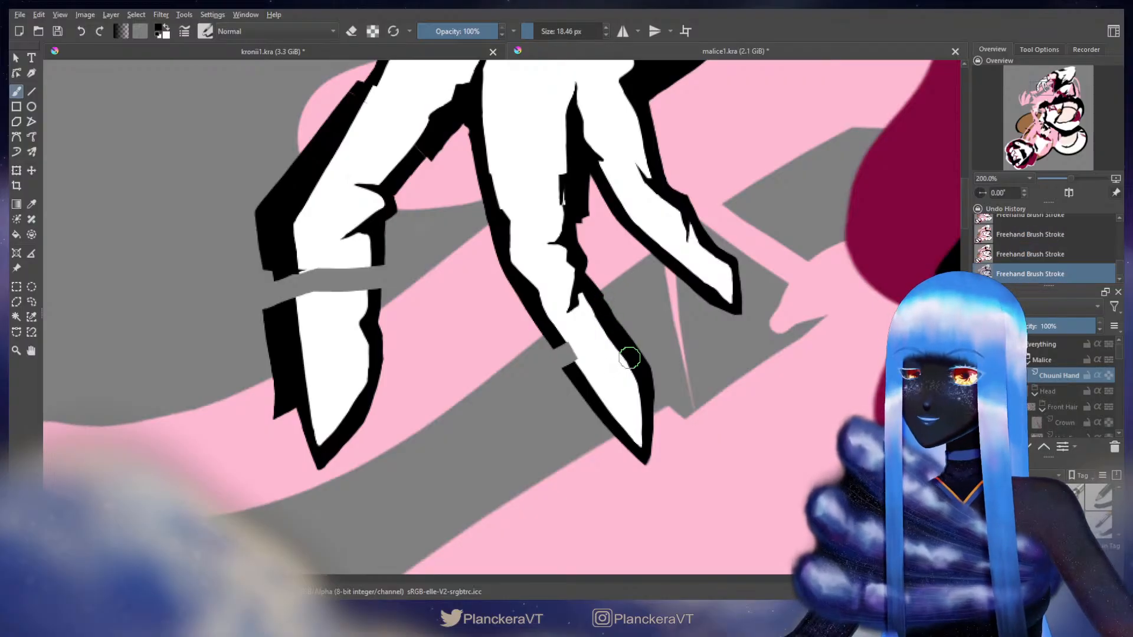
Smooth the middle finger's outer right outline across the joined section with black brush strokes
key(e)
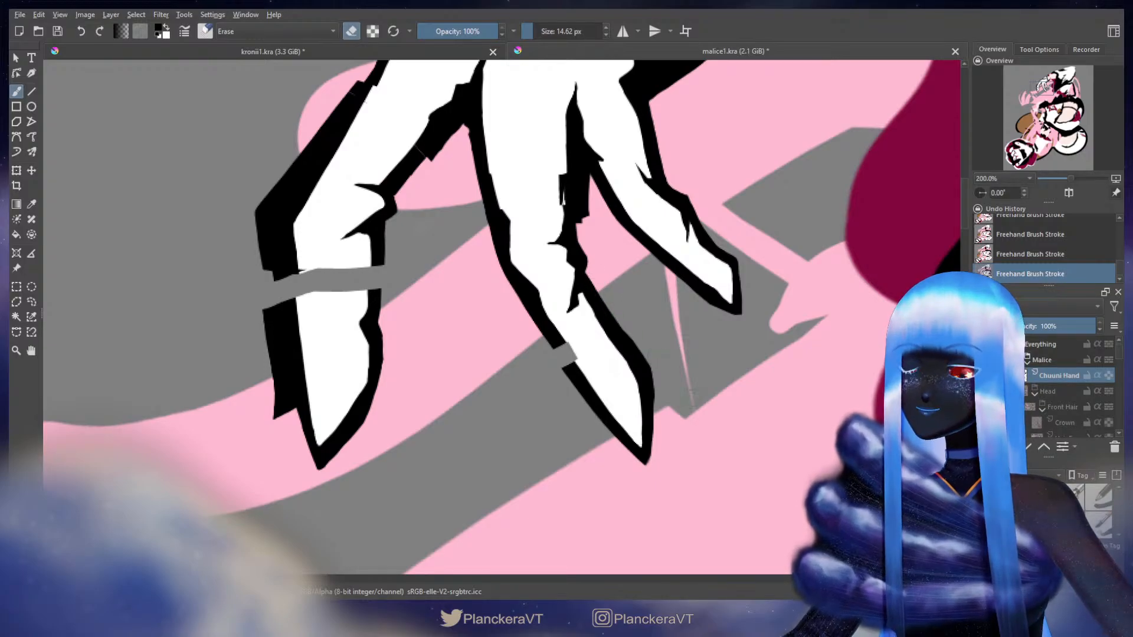
key(e)
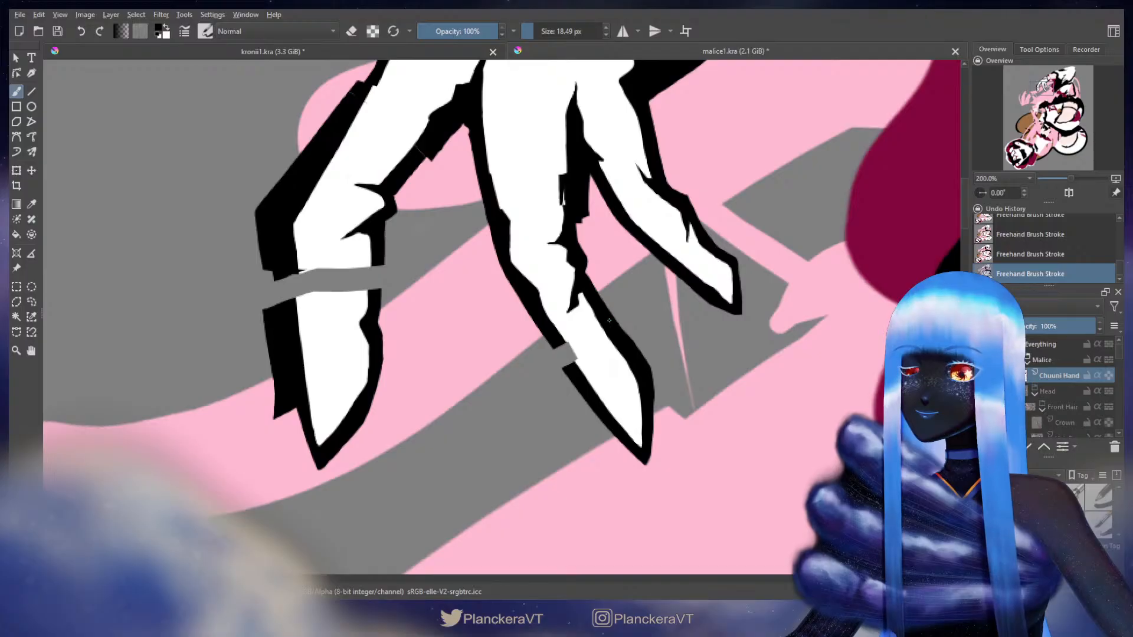
mouse_move(609, 321)
mouse_down()
mouse_move(592, 341)
mouse_move(575, 310)
mouse_up()
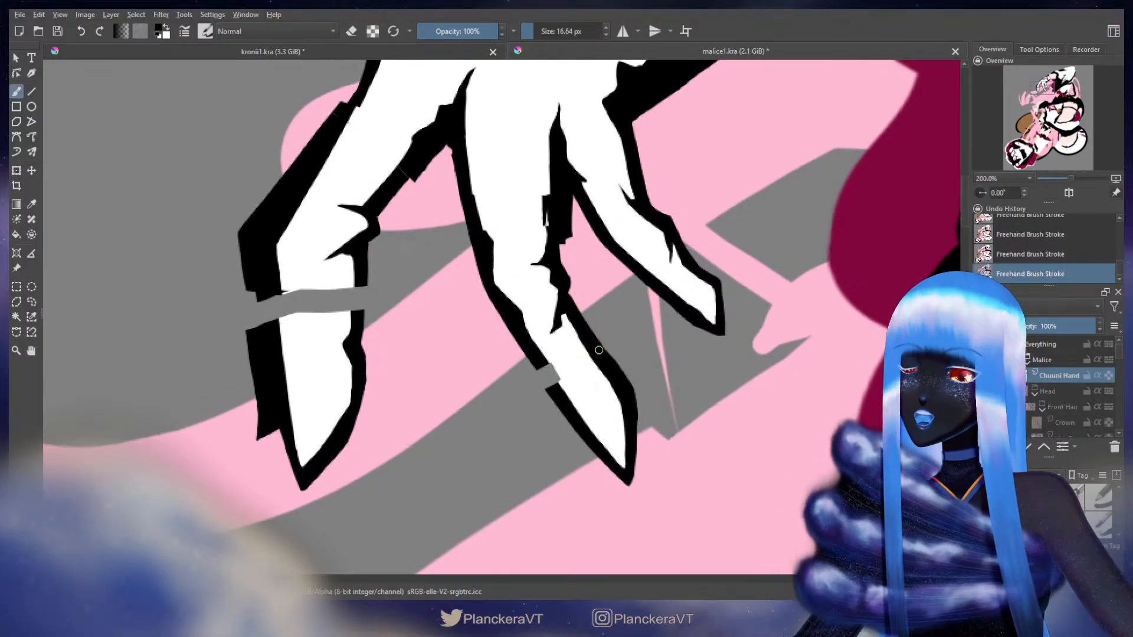
drag(599, 350, 570, 301)
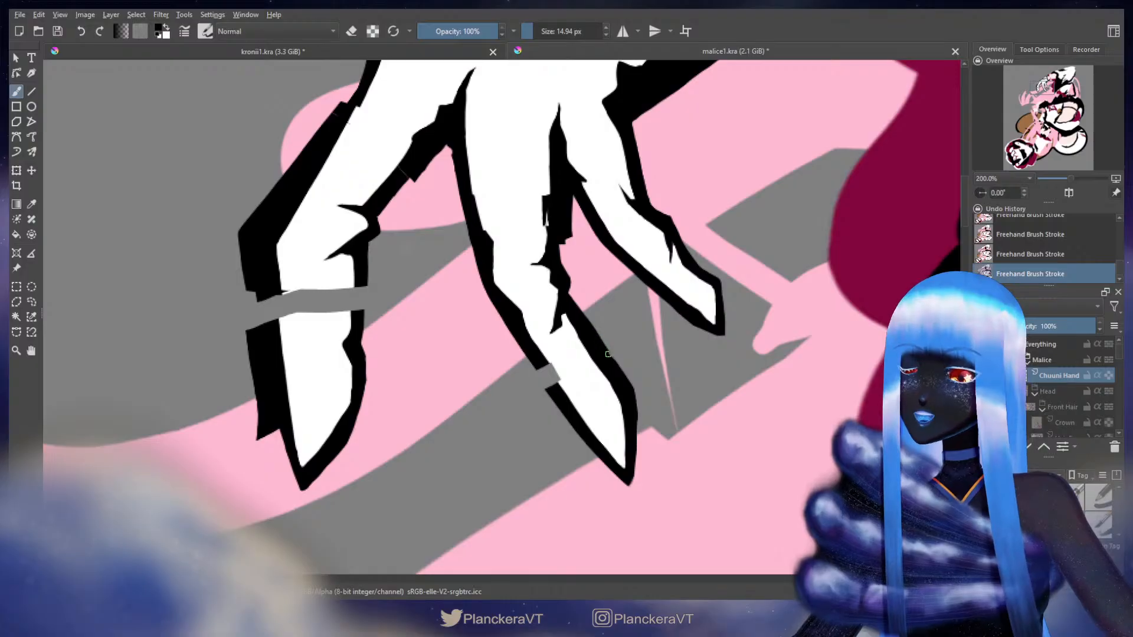
Trim the inner edge of the middle finger's right outline with fine white strokes, using a brush of about 10 to 15 px
key(x)
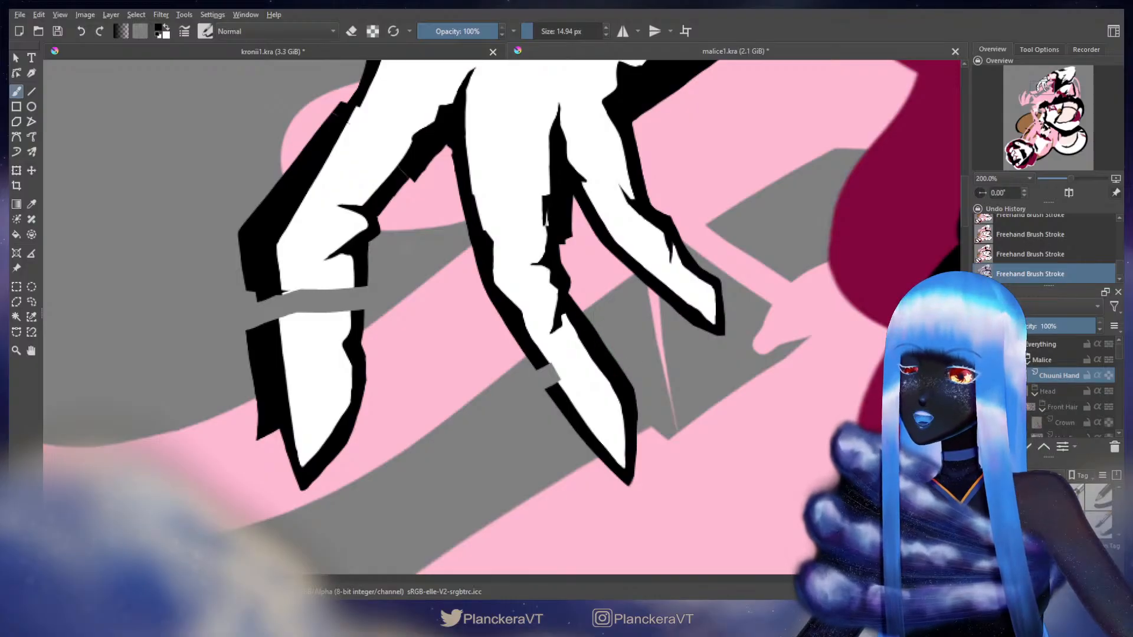
drag(582, 324, 571, 328)
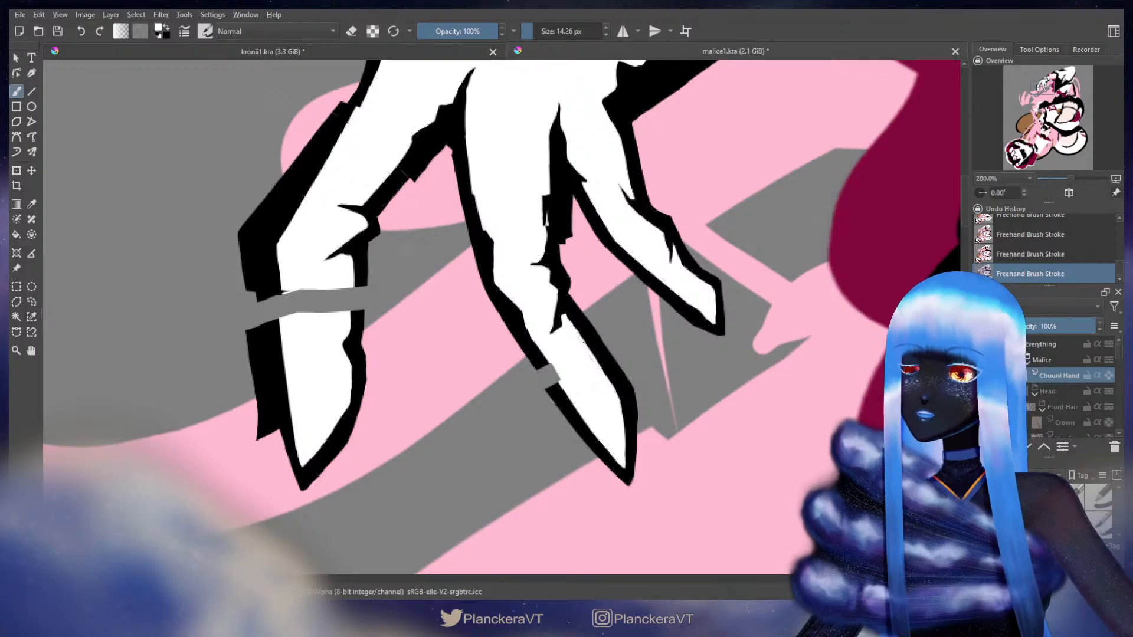
mouse_move(580, 329)
shift+mouse_down()
mouse_move(563, 319)
mouse_move(611, 385)
shift+mouse_up()
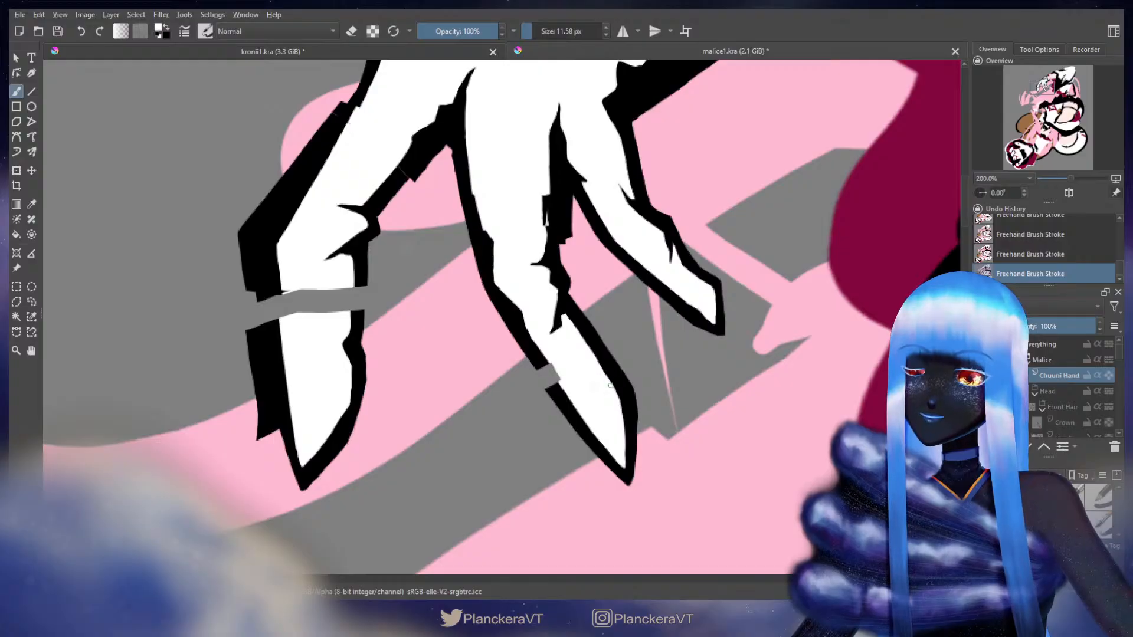
shift+drag(581, 340, 578, 339)
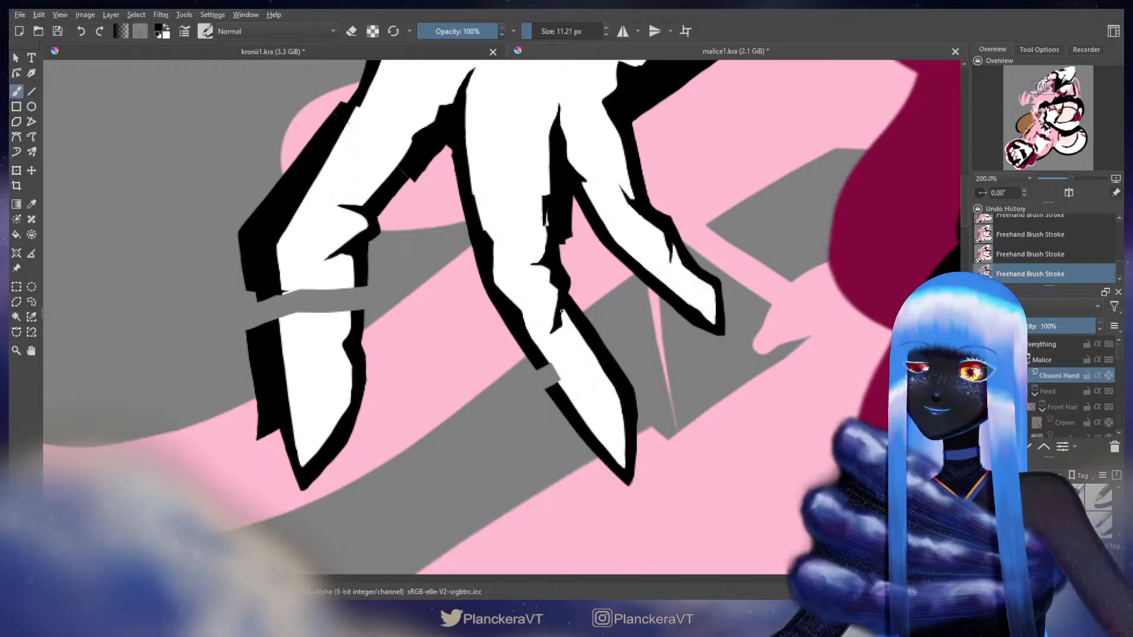
key(x)
shift+drag(572, 319, 567, 323)
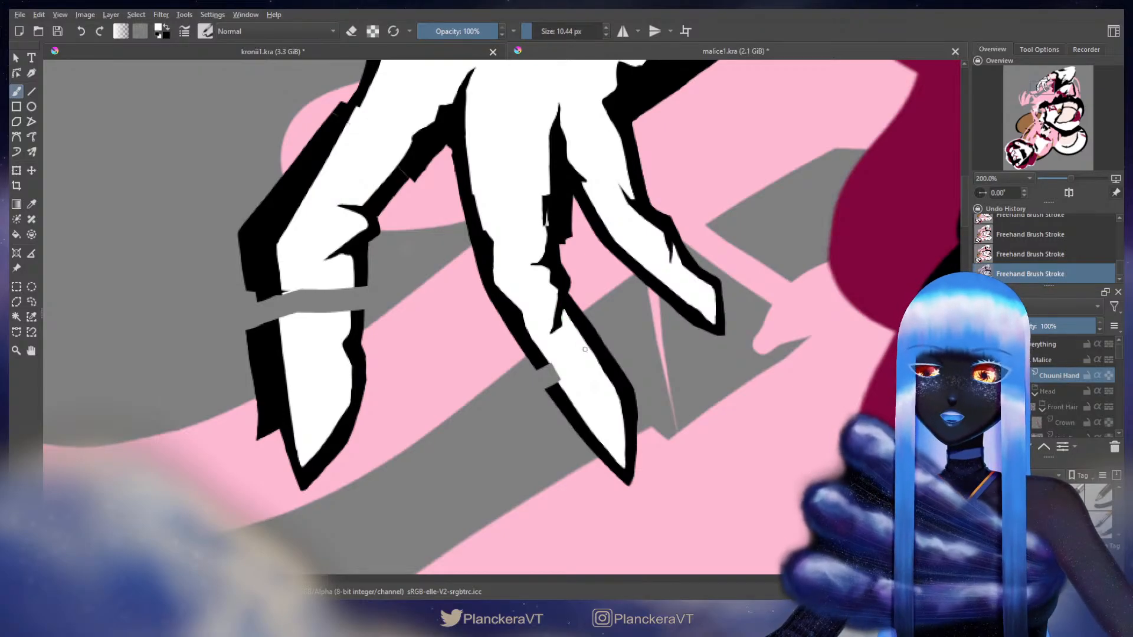
shift+drag(593, 358, 591, 359)
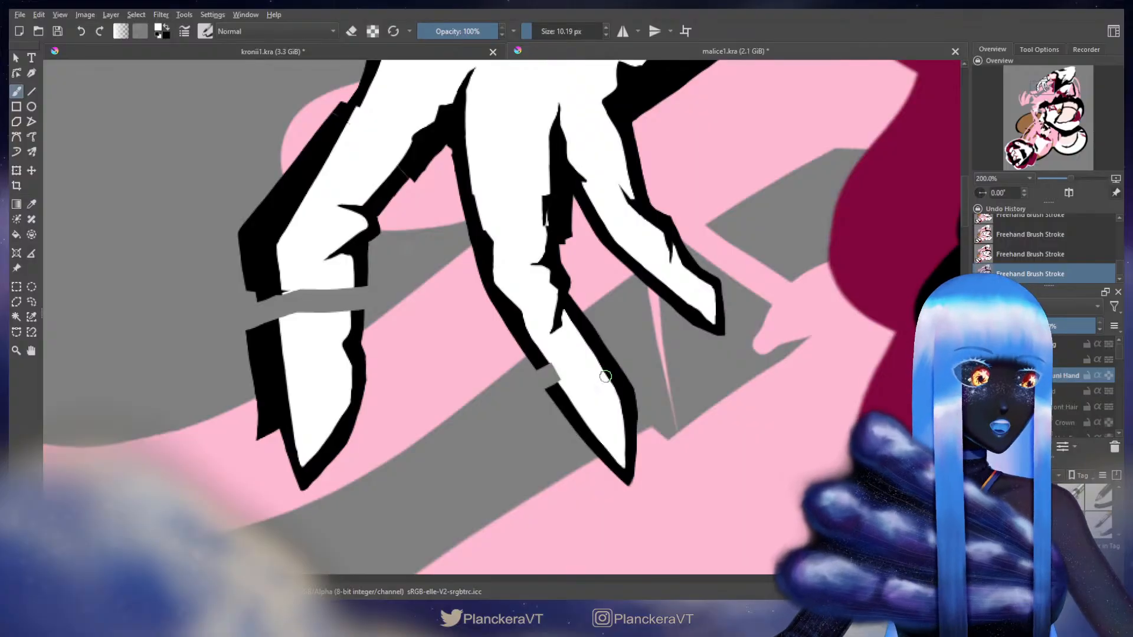
drag(602, 370, 592, 368)
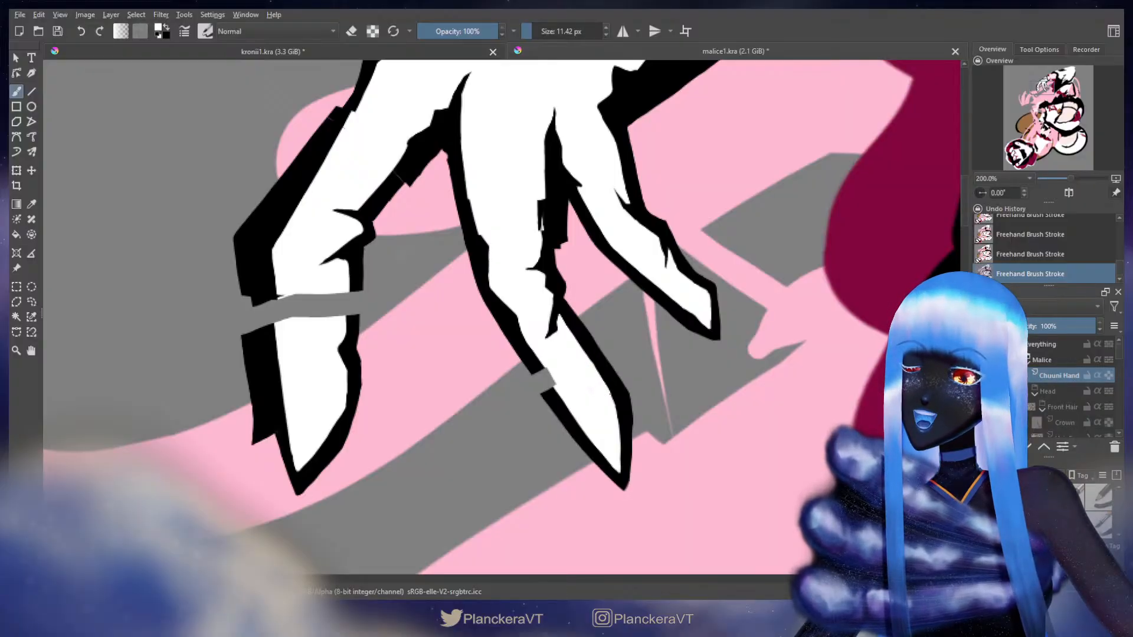
Erase the excess black beside the middle finger's right outline and at the ring finger's base, using an eraser of about 14 px
shift+drag(597, 371, 599, 370)
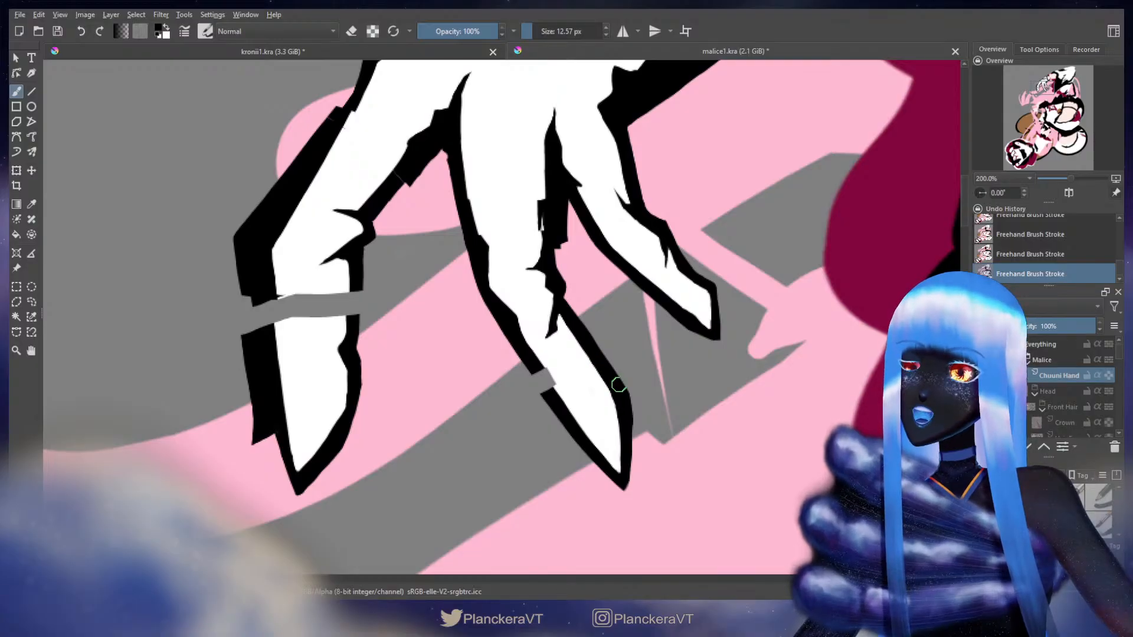
key(e)
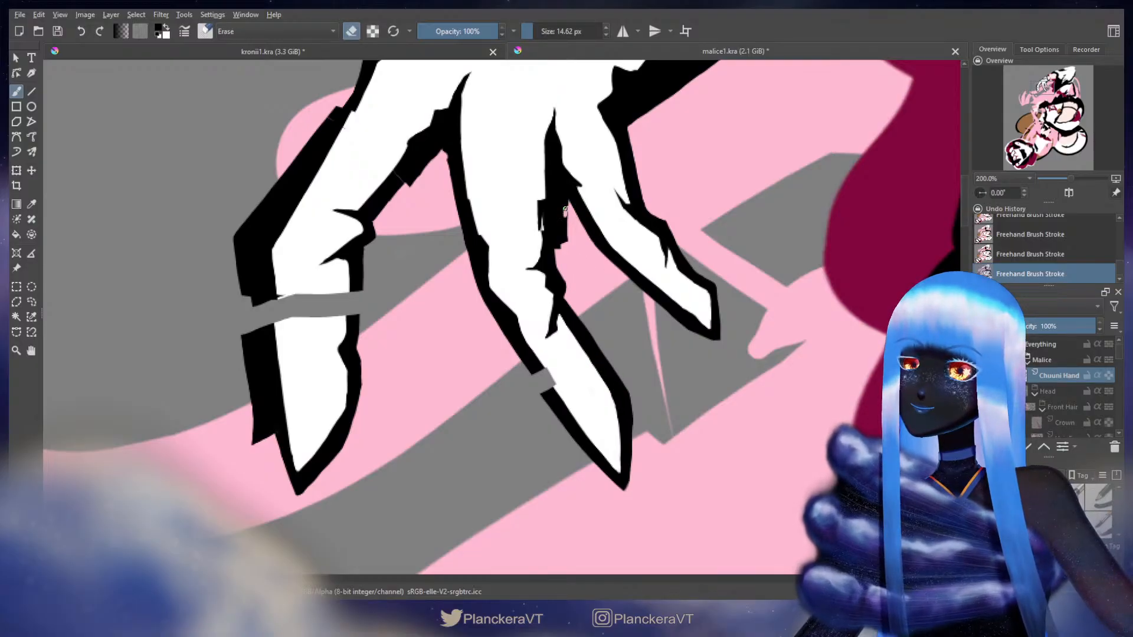
key(ctrl+z)
mouse_move(561, 239)
mouse_down()
mouse_move(562, 210)
mouse_move(563, 241)
mouse_up()
mouse_move(569, 215)
mouse_down()
mouse_move(567, 201)
mouse_move(558, 225)
mouse_up()
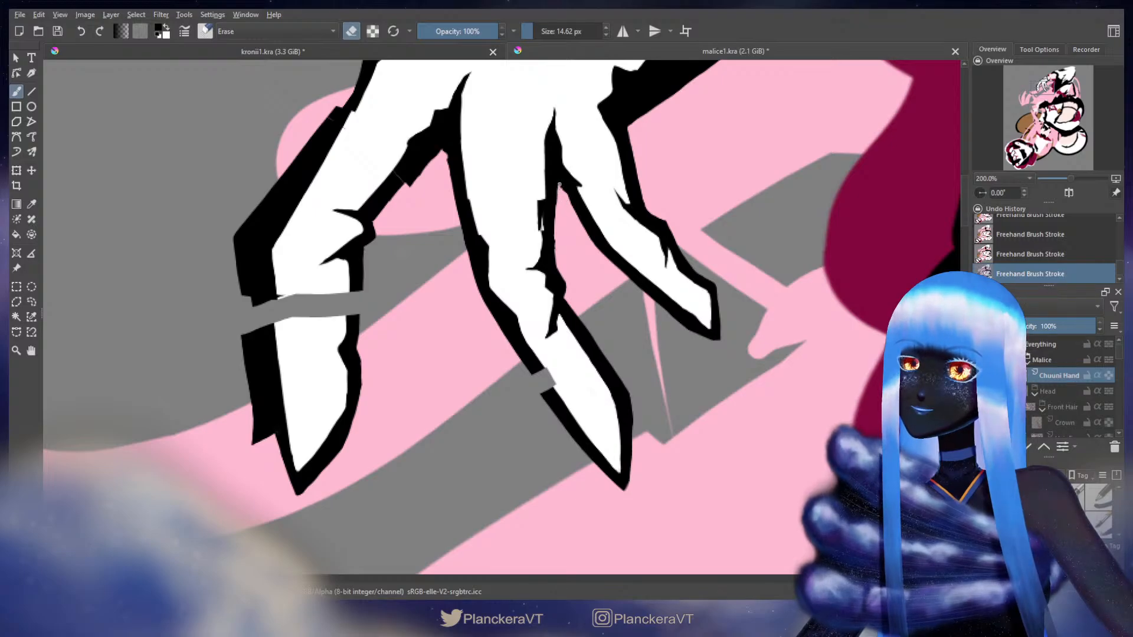
drag(566, 197, 546, 253)
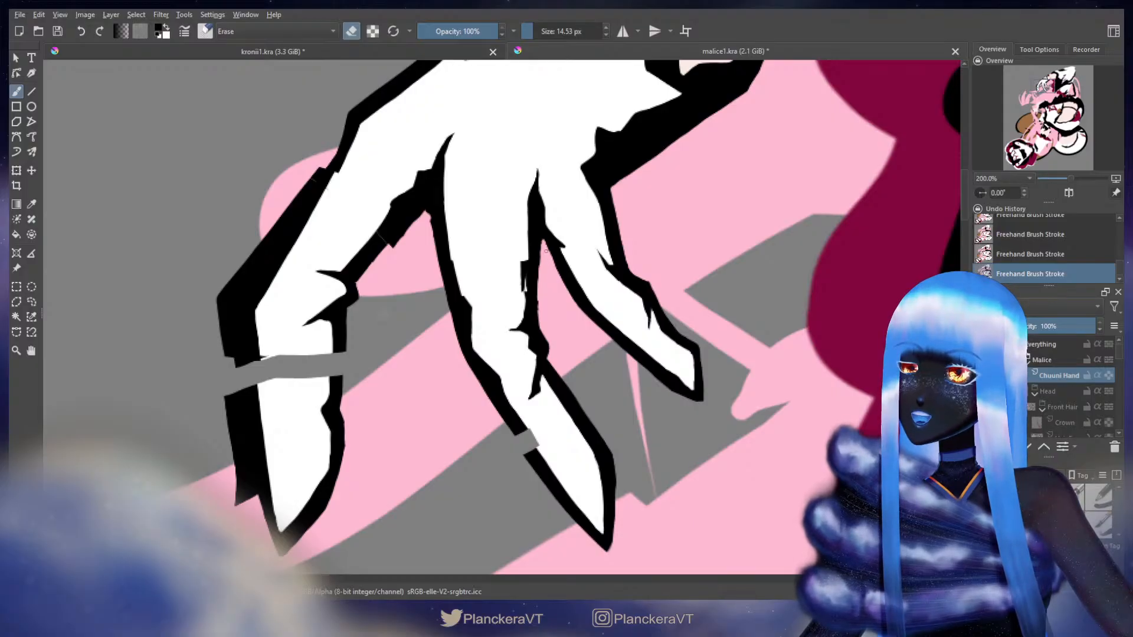
drag(556, 287, 576, 211)
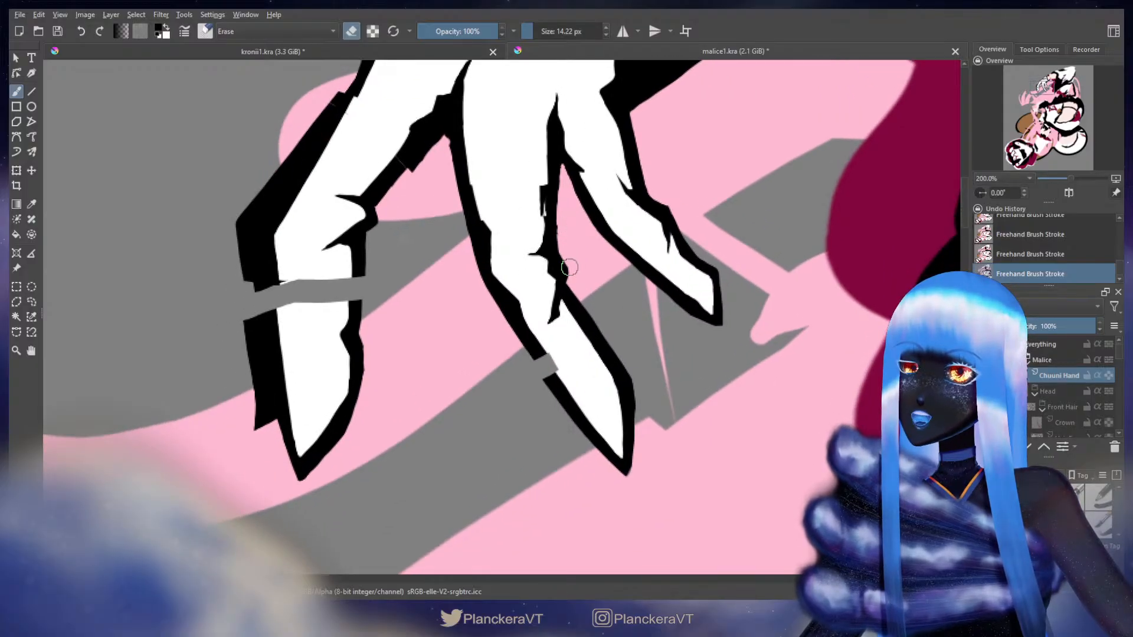
drag(593, 309, 609, 262)
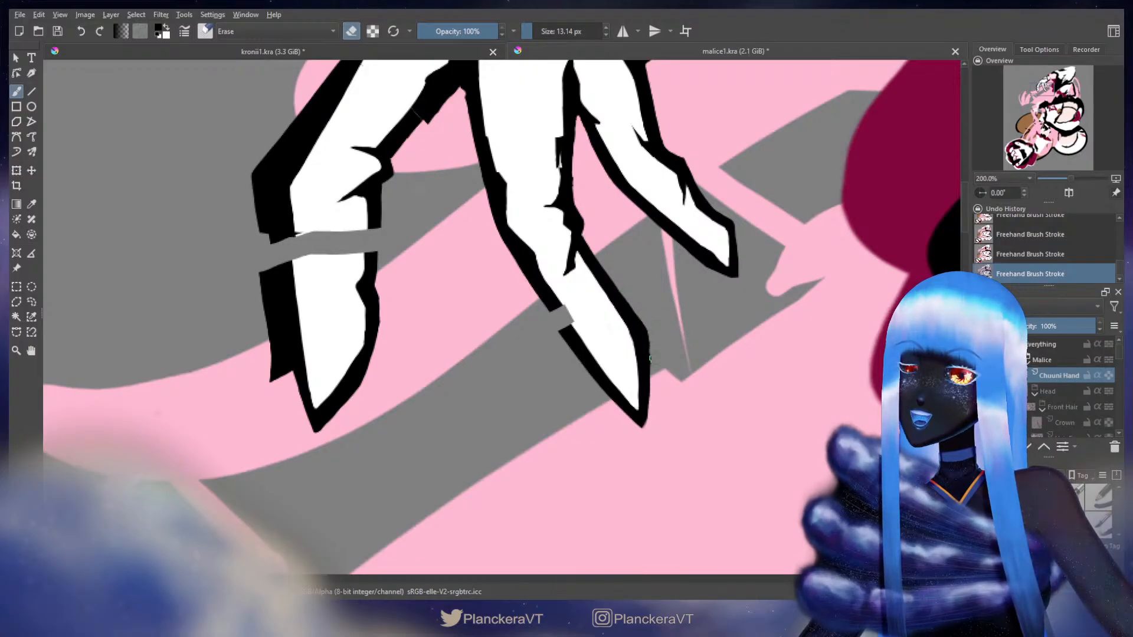
Bridge the gap in the middle finger's left outline with black and erase the jagged excess along its outer edge
key(e)
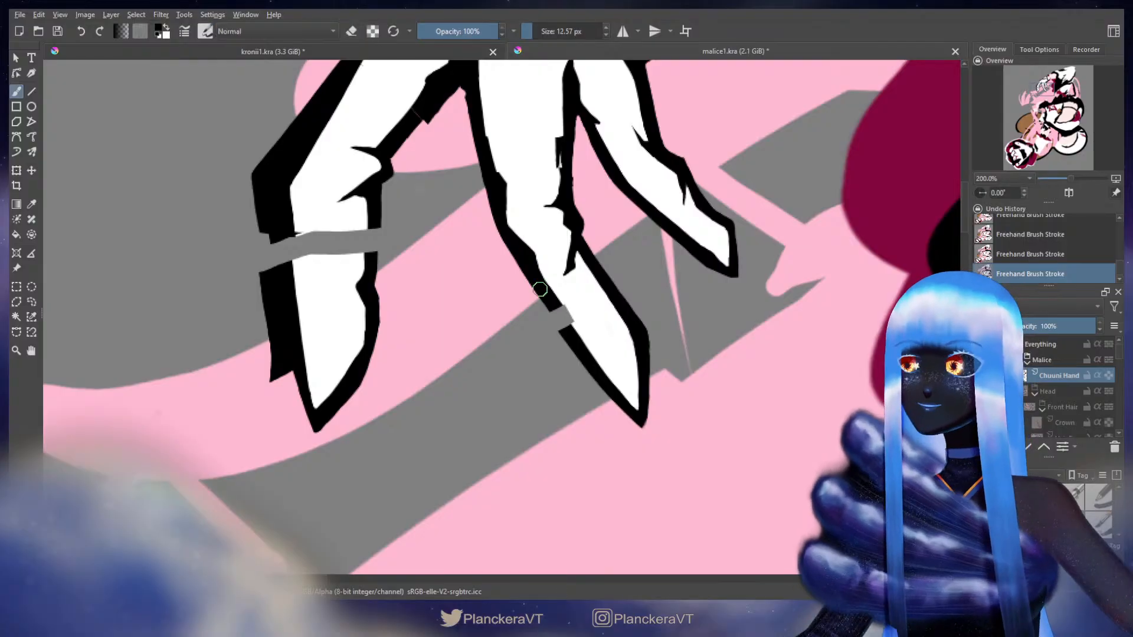
drag(545, 285, 576, 339)
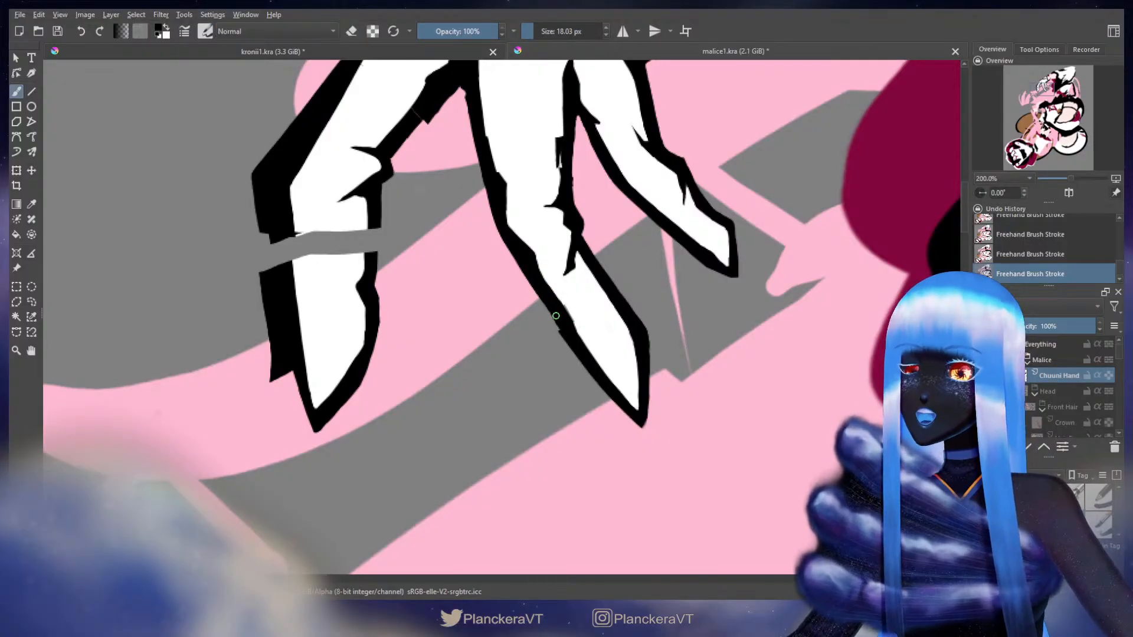
key(e)
drag(551, 306, 525, 338)
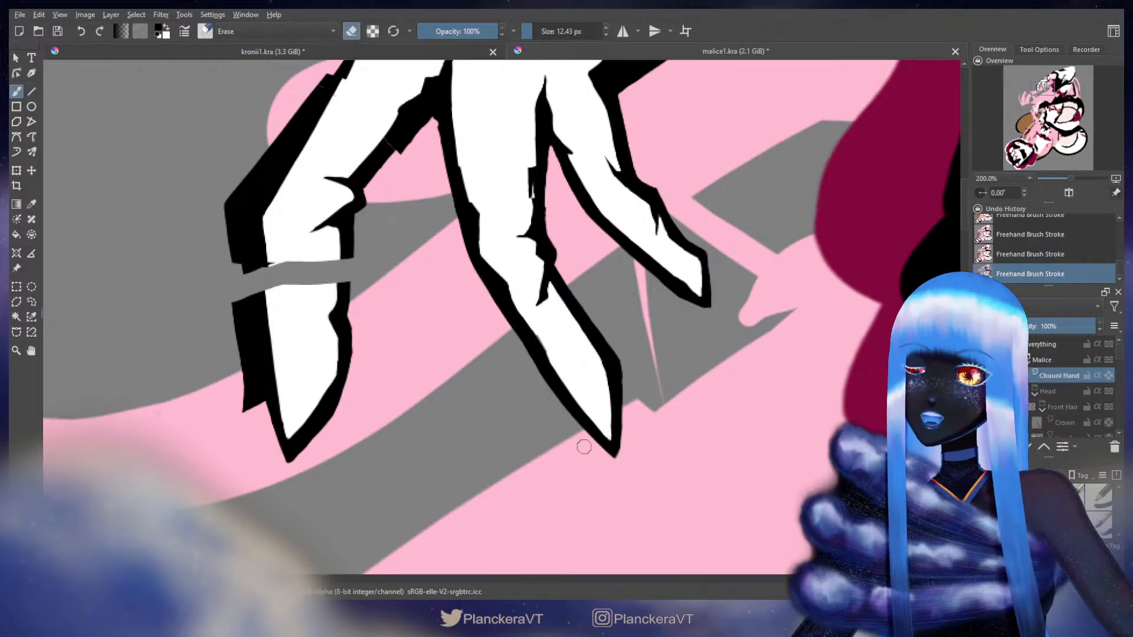
Trim the inner edge of the middle finger's rejoined left outline with white strokes, using a brush of about 16 px
key(e)
key(x)
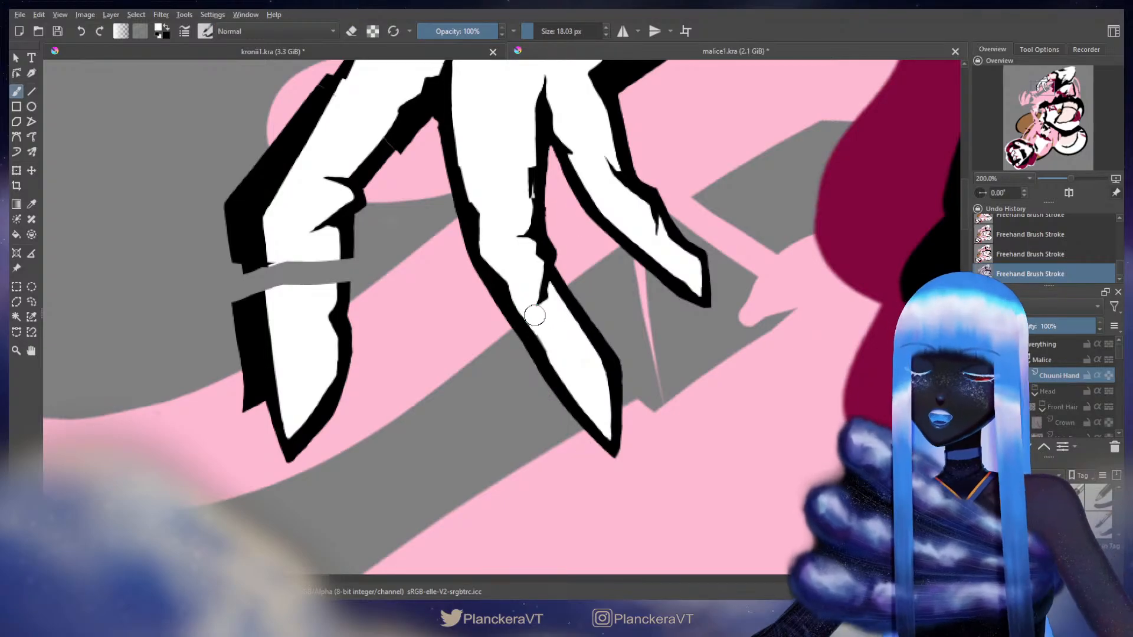
key(bracketleft)
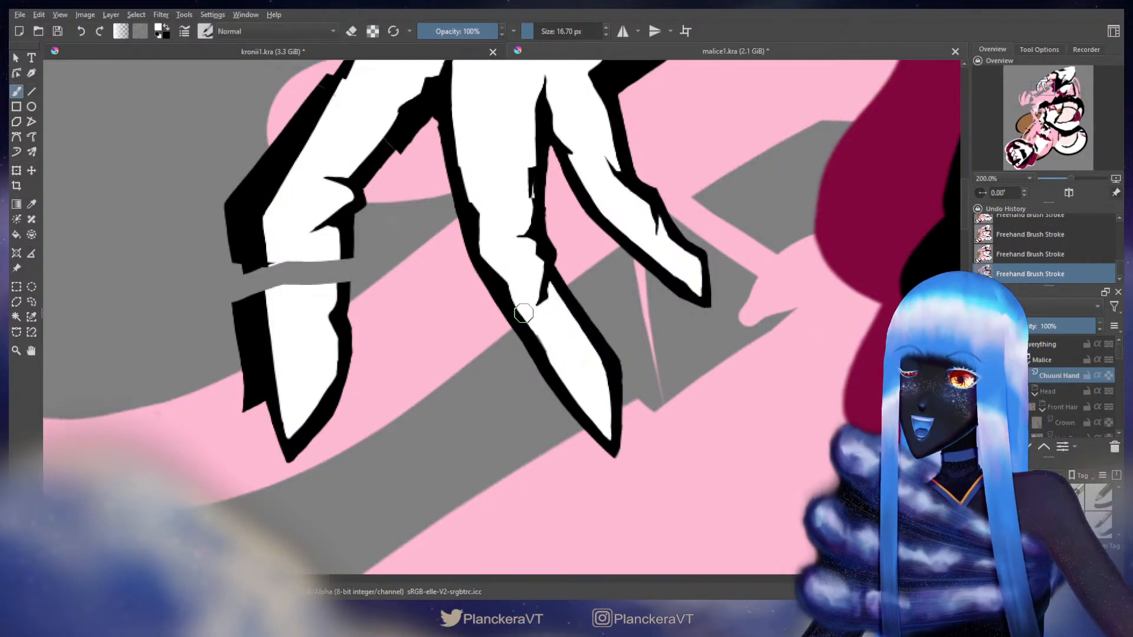
drag(529, 324, 558, 373)
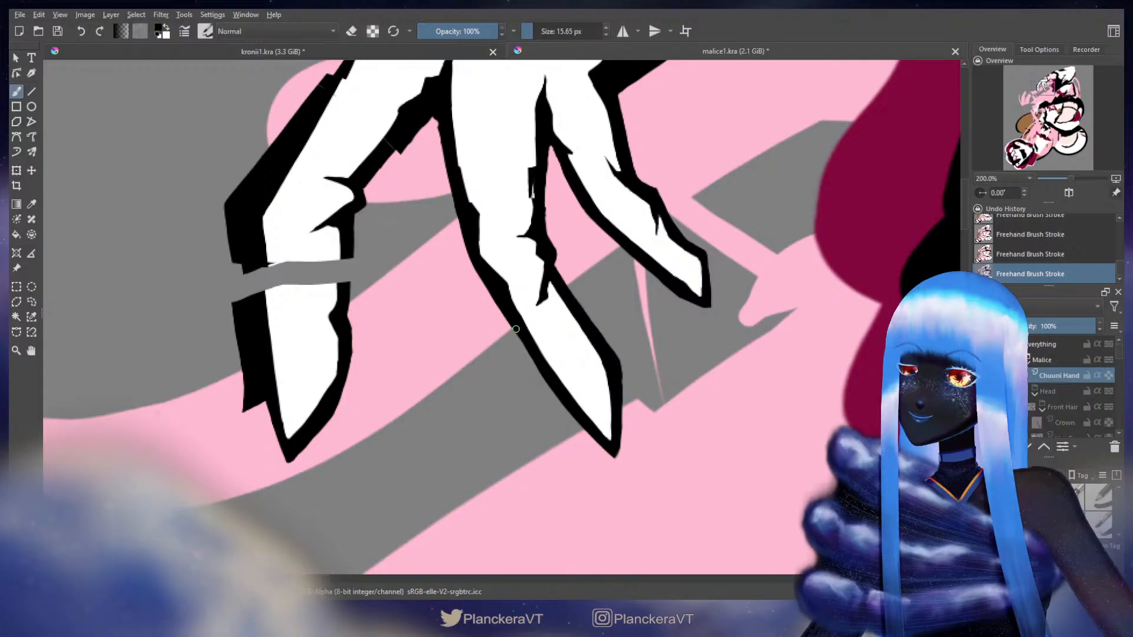
Even out the outer edge of the middle finger's left outline with a black stroke and light erasing at about 12 px
drag(516, 329, 541, 373)
key(ctrl+z)
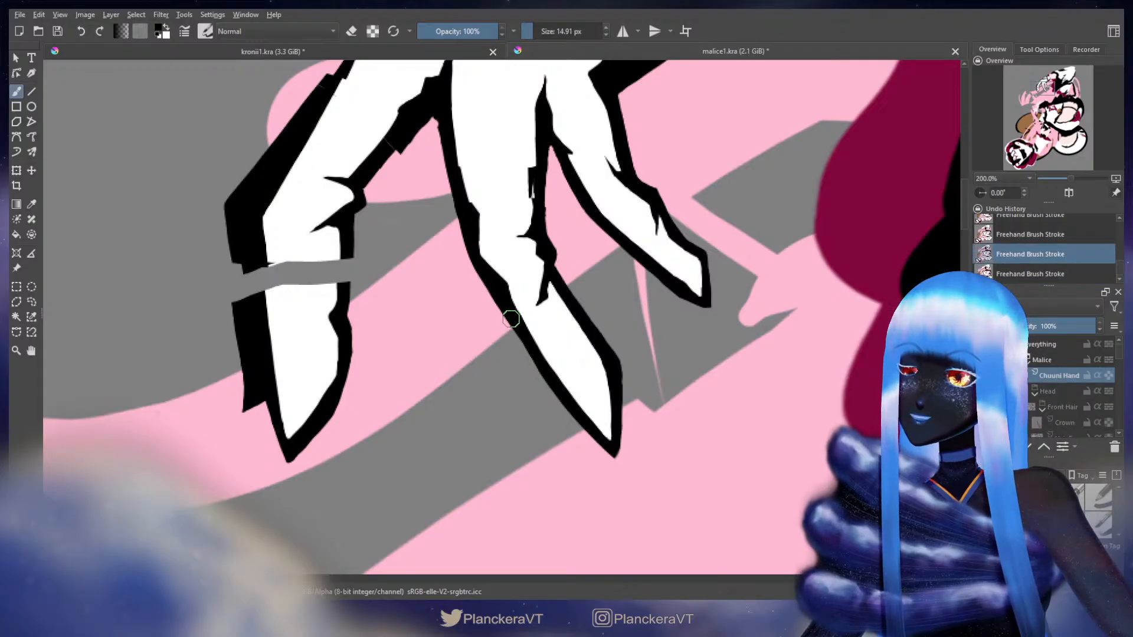
key(ctrl+shift+z)
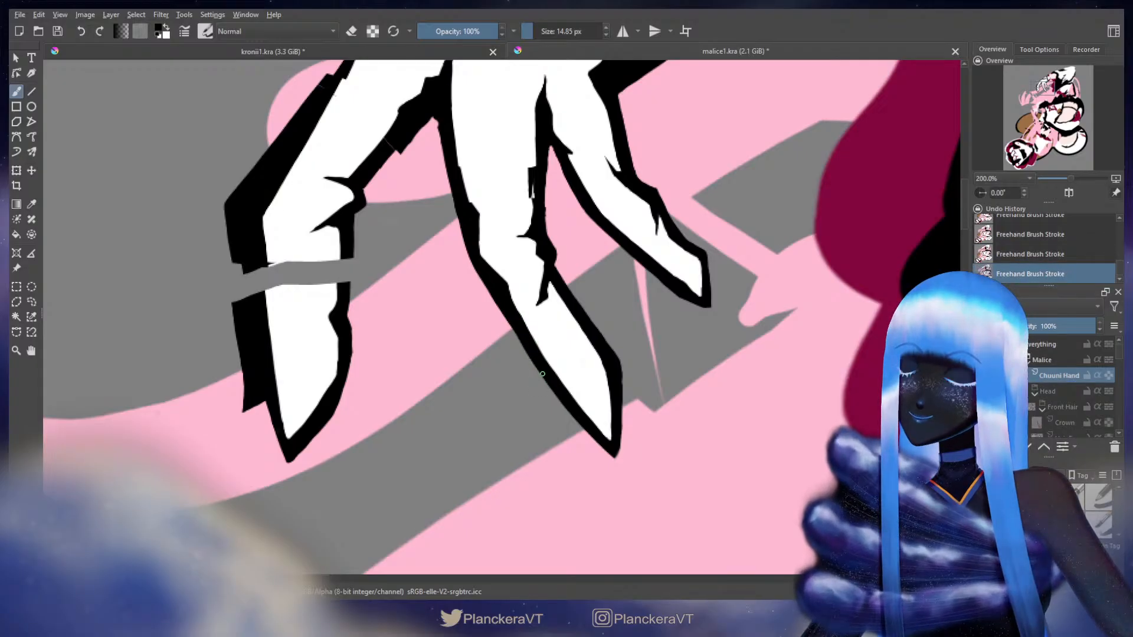
key(e)
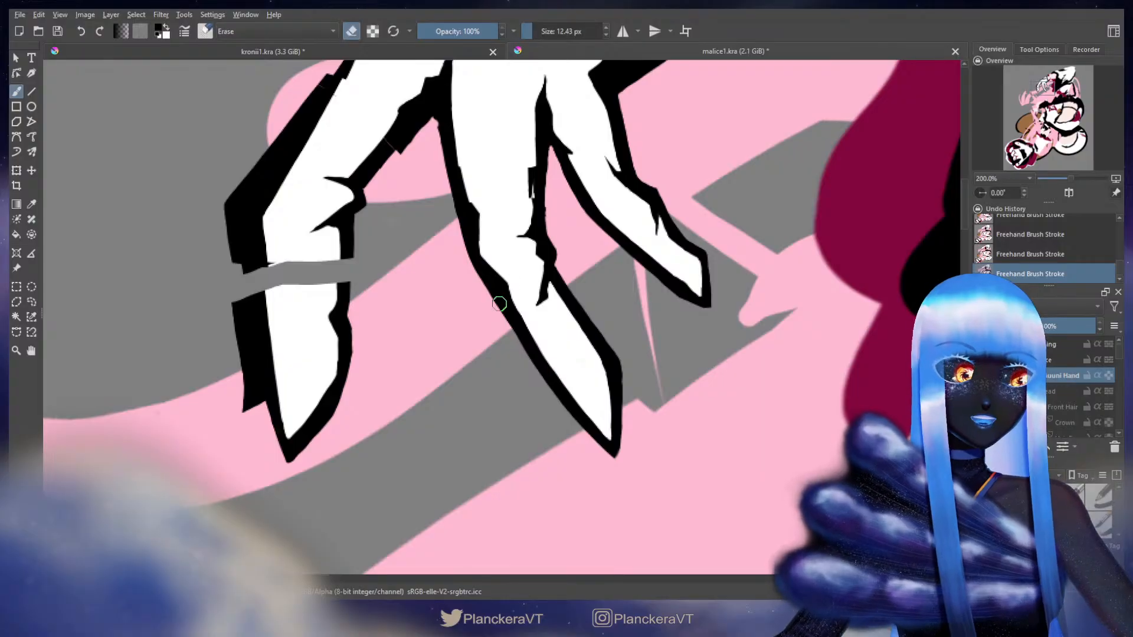
drag(518, 337, 511, 336)
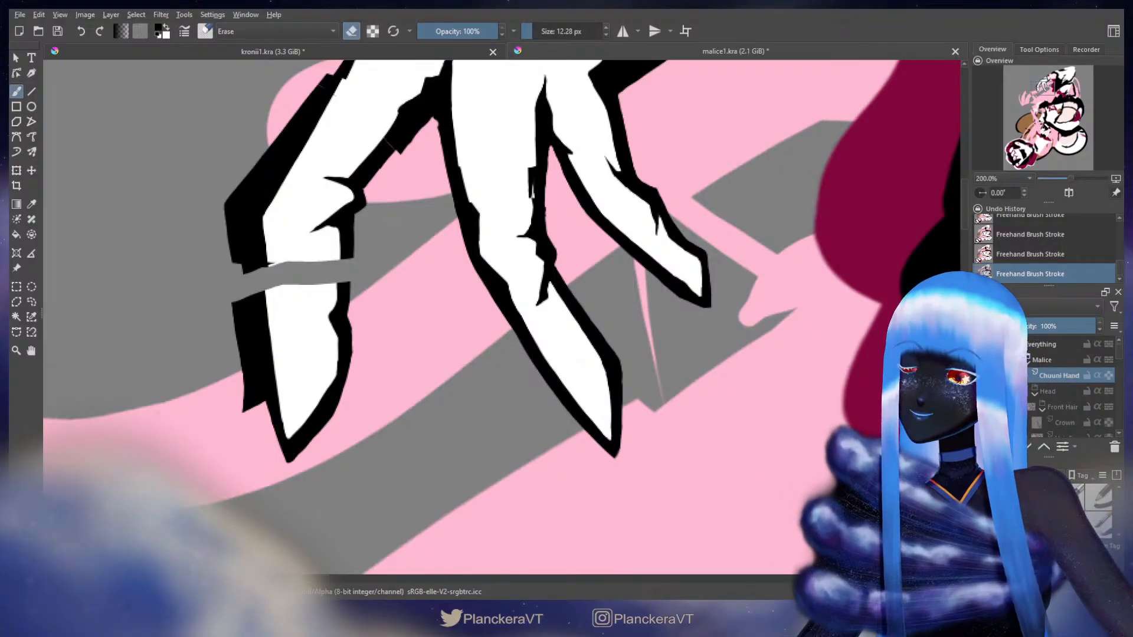
key(ctrl+z)
drag(512, 333, 523, 348)
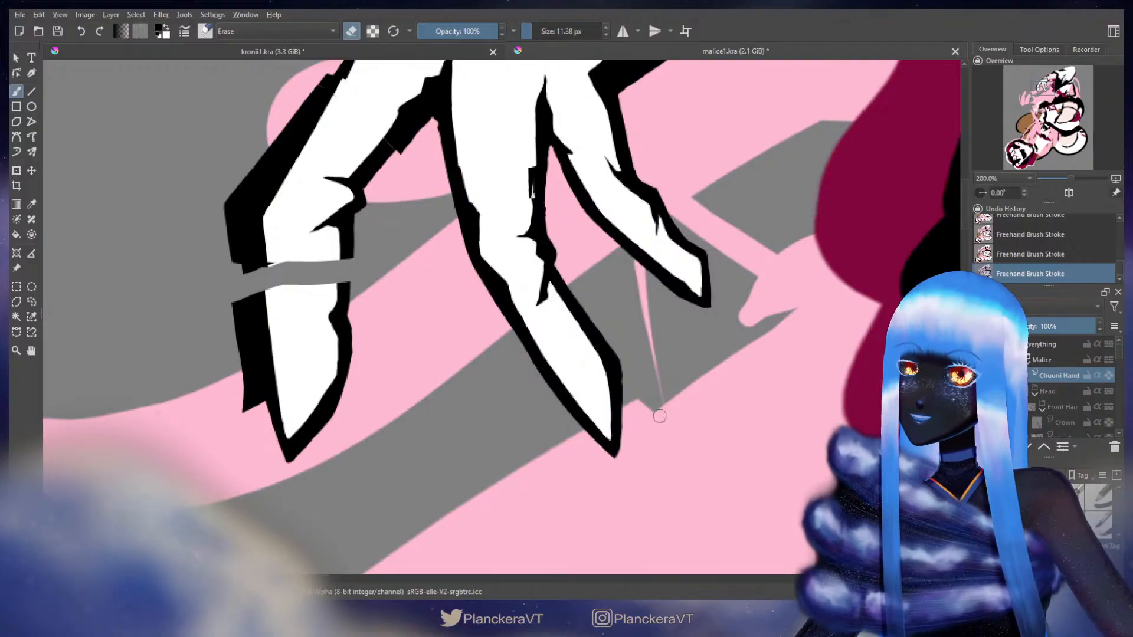
Patch the rough spots in the middle finger's right outline with black and smooth its left outline's inner edge with white
key(e)
scroll(607, 261, up, 5)
scroll(614, 385, up, 2)
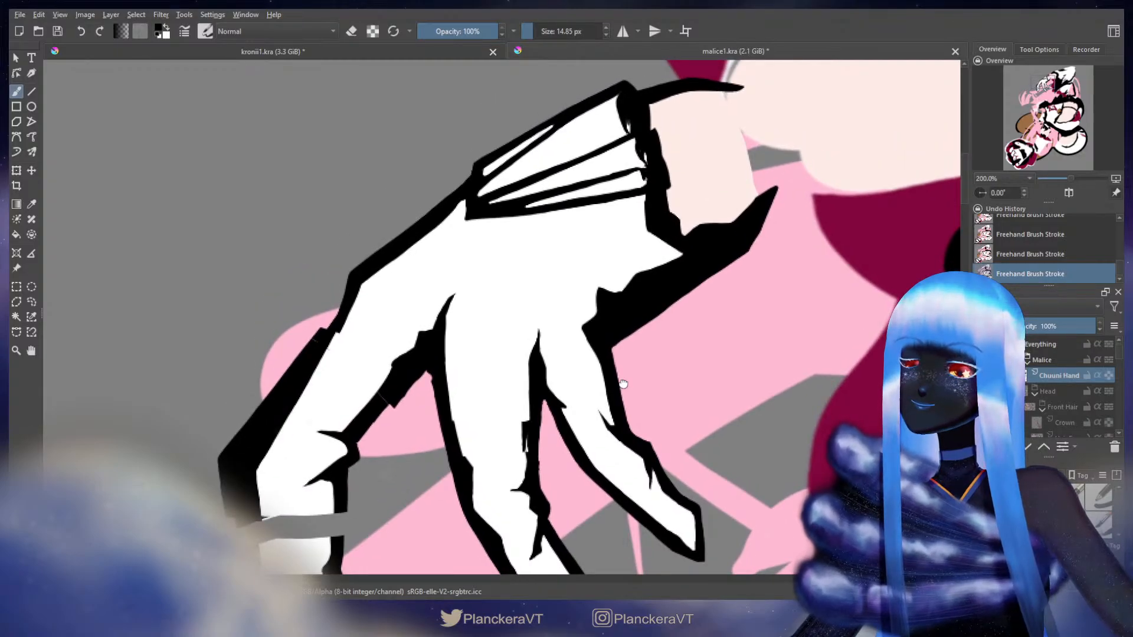
drag(623, 384, 709, 266)
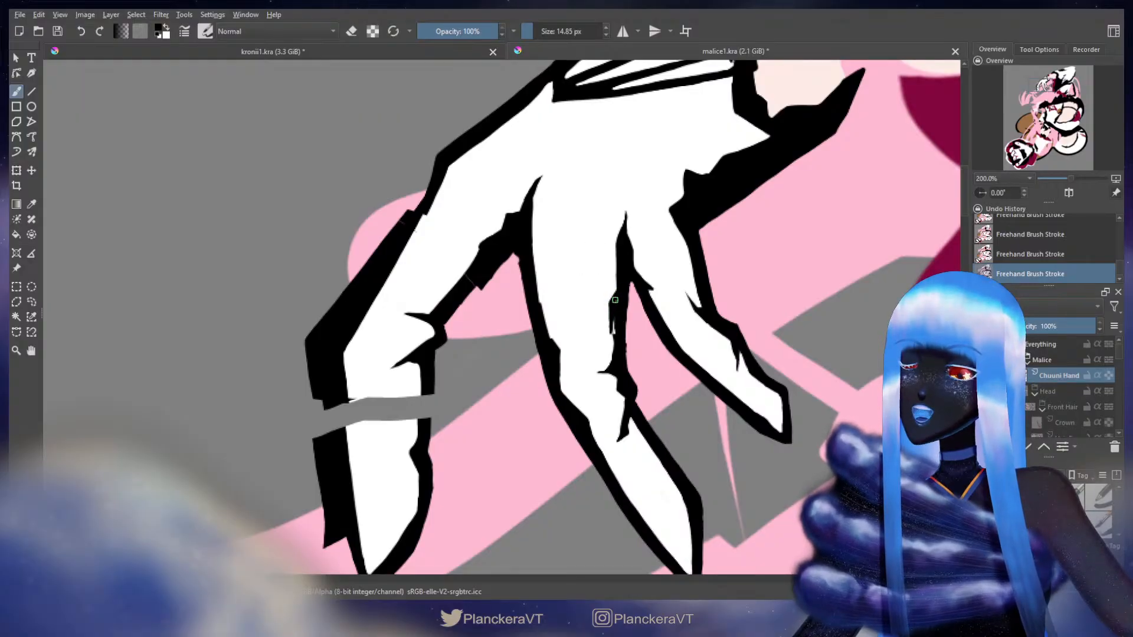
key(x)
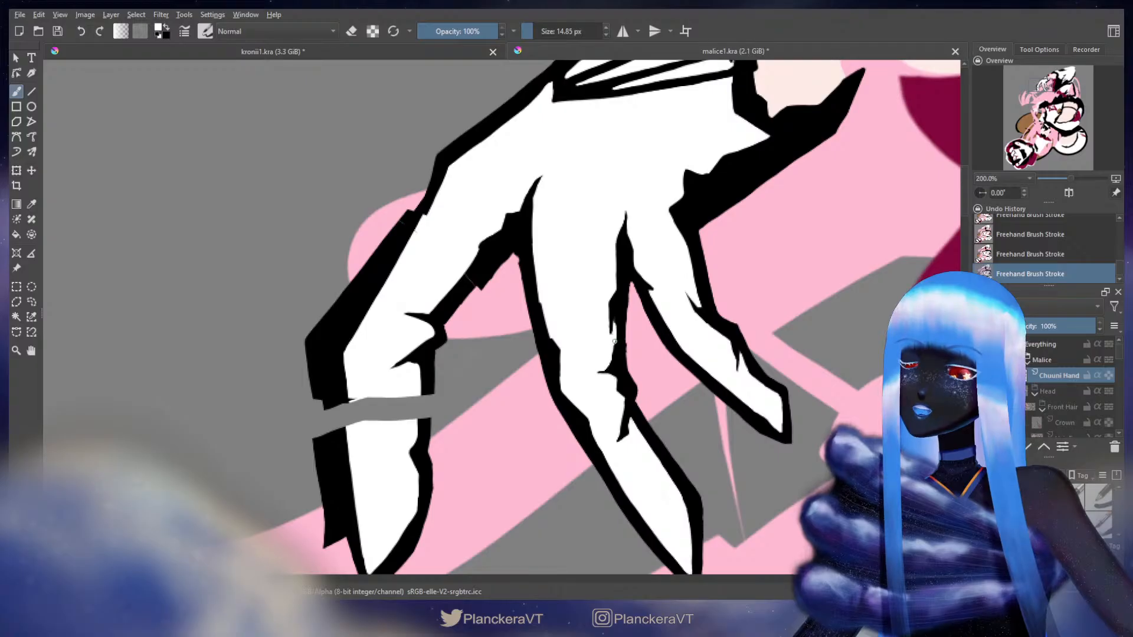
key(x)
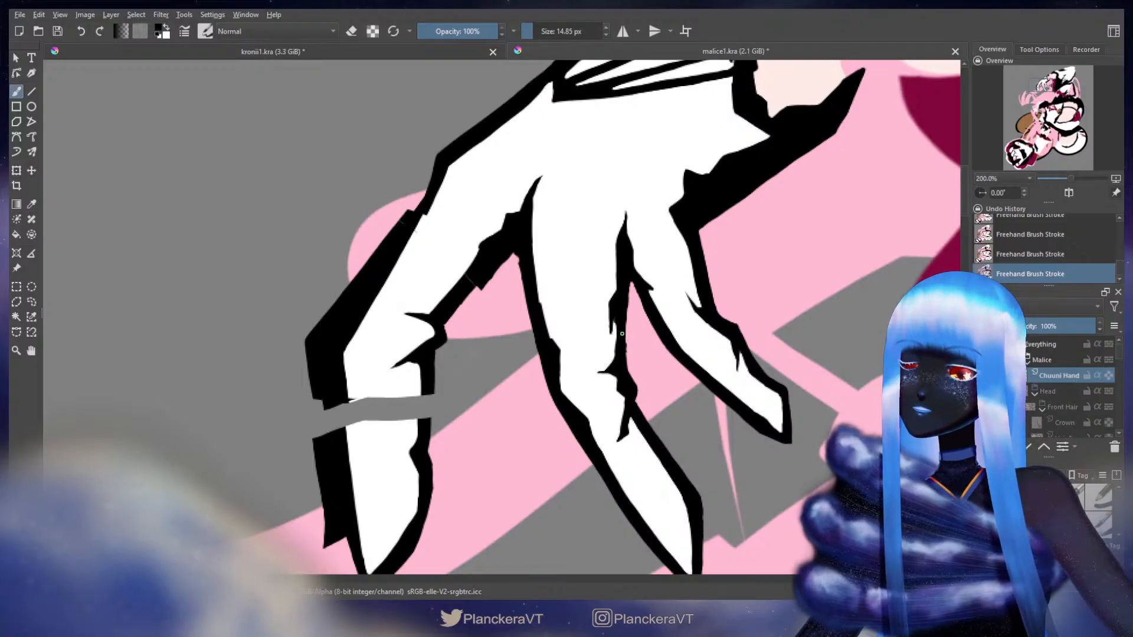
drag(619, 338, 614, 352)
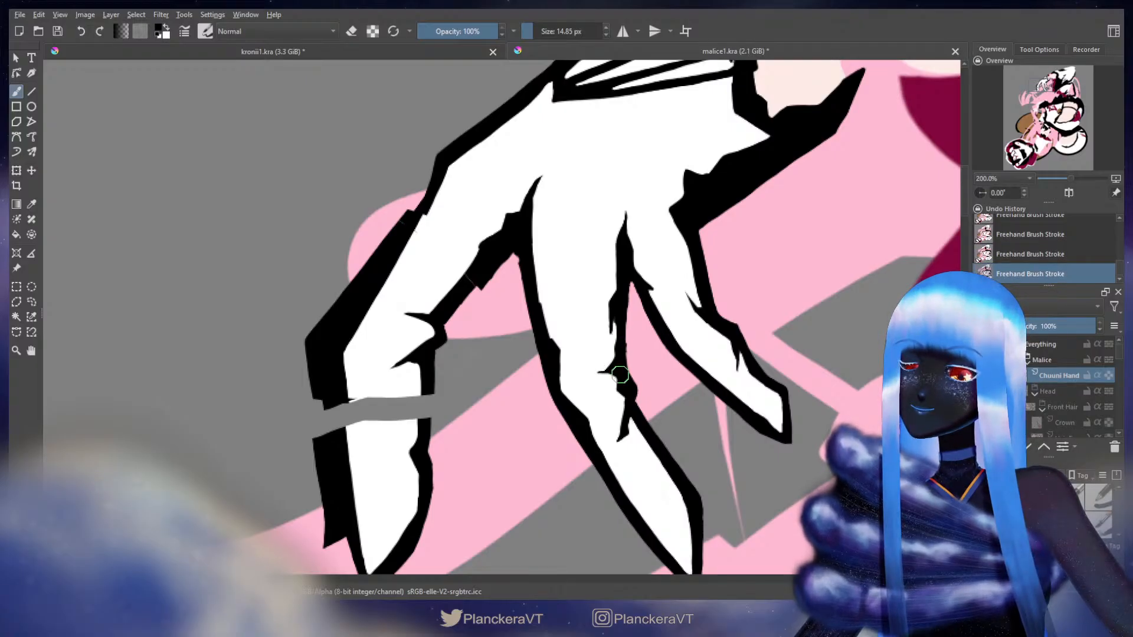
drag(595, 385, 609, 398)
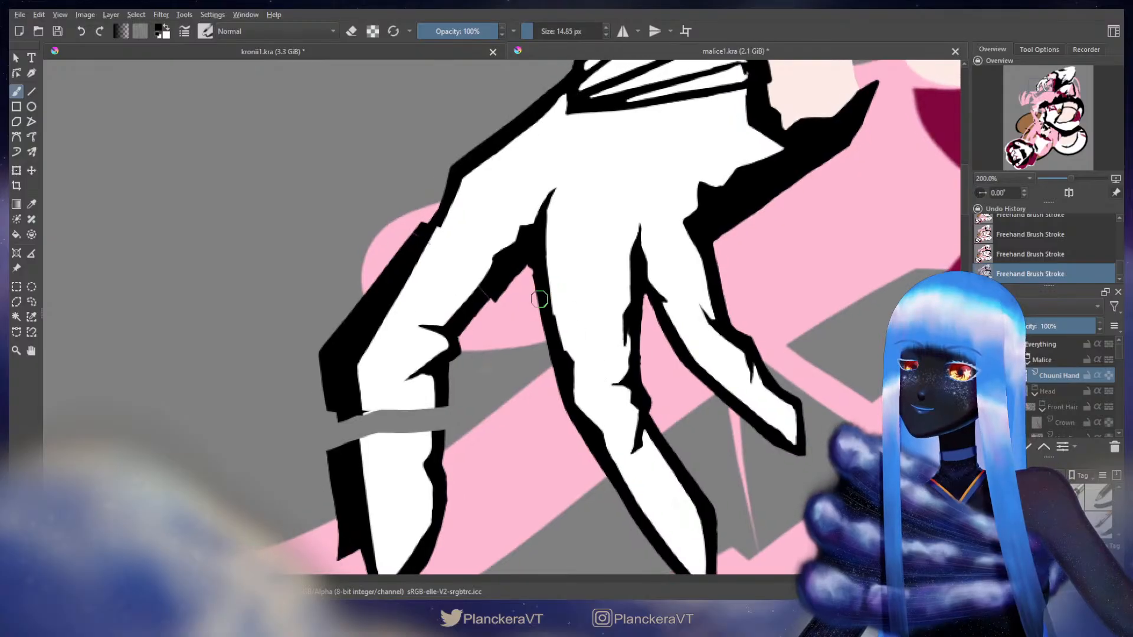
key(x)
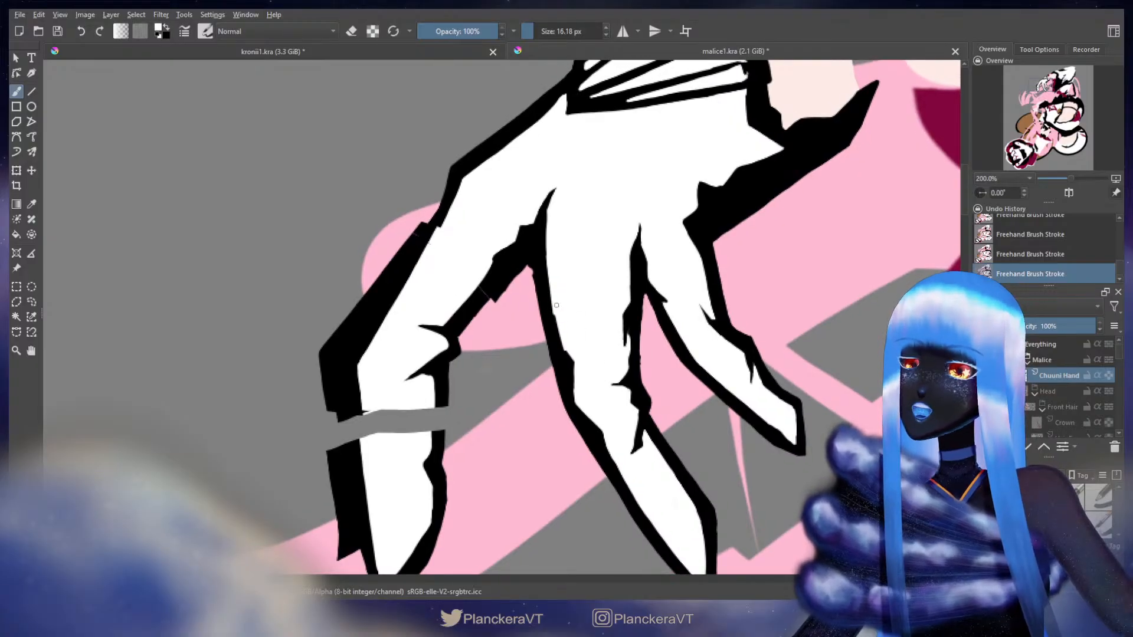
drag(555, 308, 575, 362)
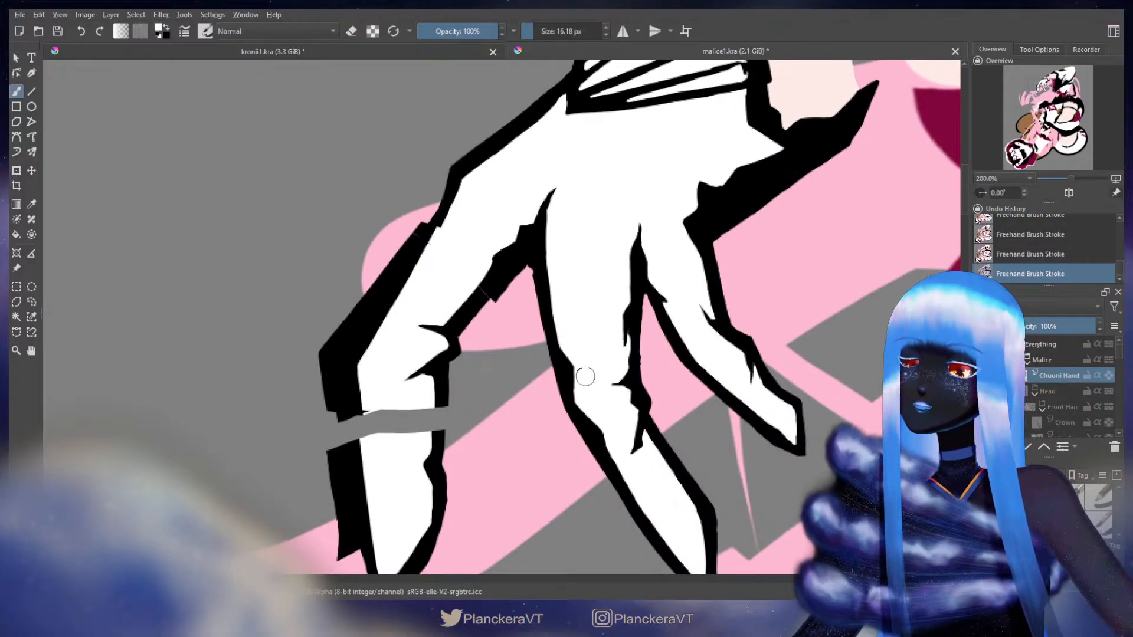
Erase the black corner protruding from the leftmost finger's inner outline near the webbing, using a smaller eraser of about 11 px
drag(570, 301, 732, 277)
key(x)
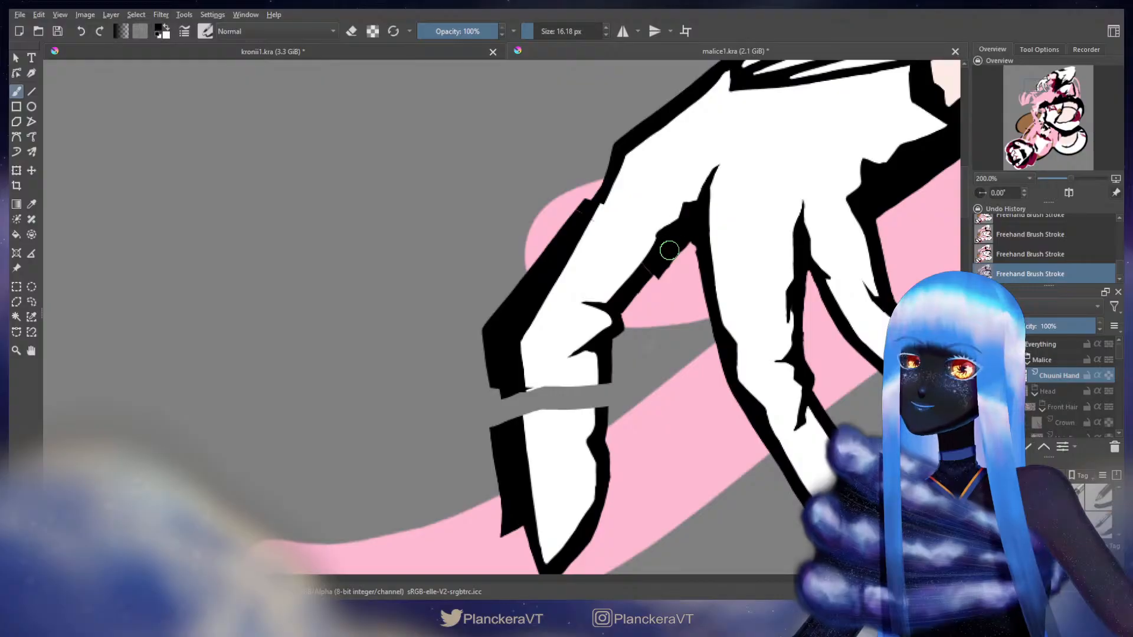
mouse_move(660, 254)
shift+mouse_down()
mouse_move(661, 274)
mouse_move(689, 246)
shift+mouse_up()
key(e)
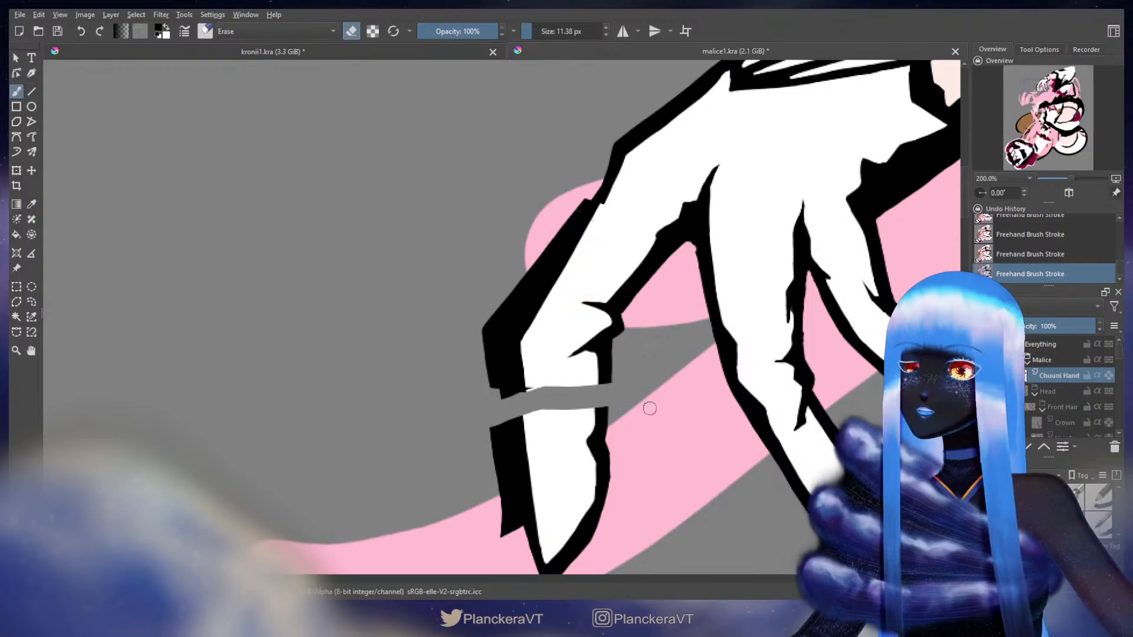
Paint over the stepped joint in the leftmost finger's outer outline with black strokes, using a brush of about 20 px
key(e)
drag(579, 214, 574, 259)
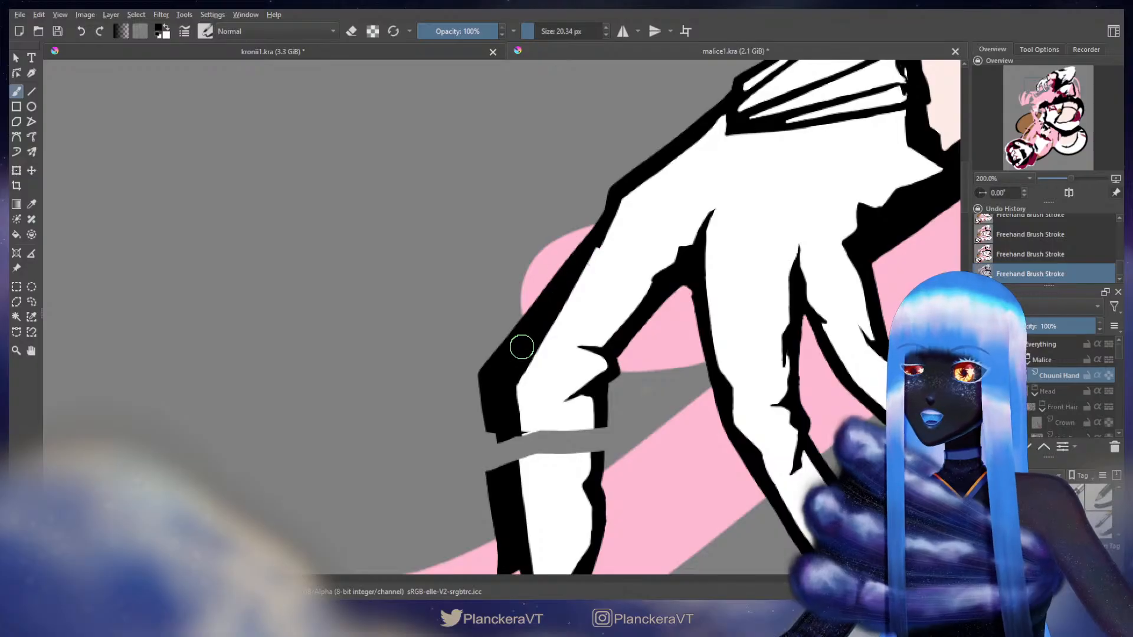
drag(518, 344, 685, 206)
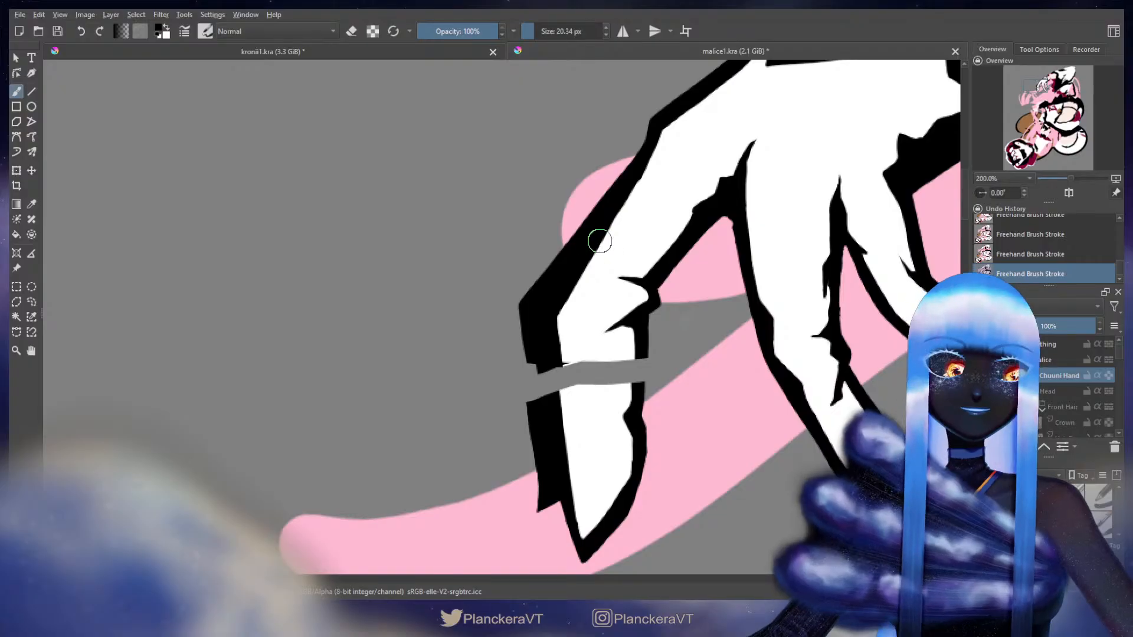
drag(613, 236, 631, 269)
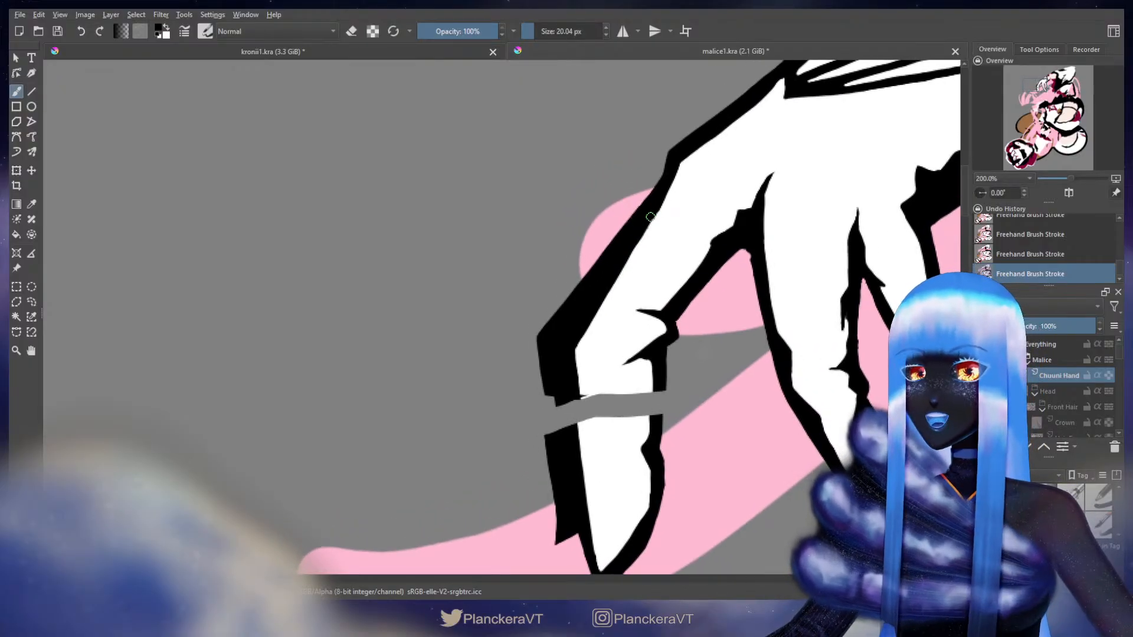
Thin the leftmost finger's outer outline by painting white along its inner edge from the knuckle to the bend
key(x)
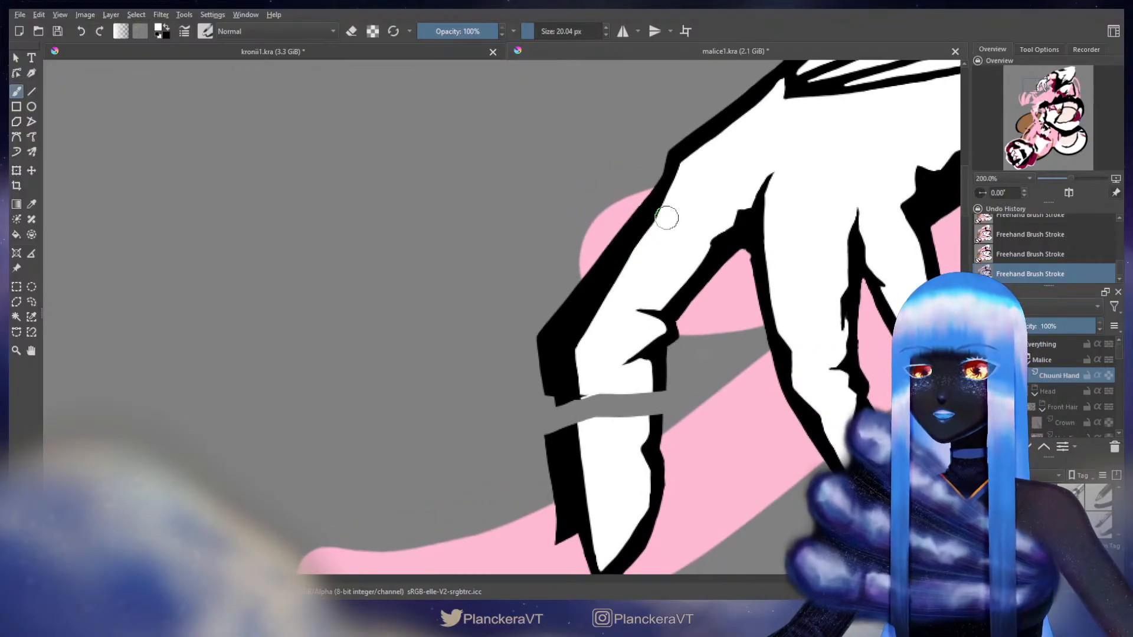
key(bracketleft)
drag(677, 175, 582, 344)
Refine the leftmost finger's upper outer outline with black strokes from the knuckle downward, using a brush of about 16 to 18 px
key(x)
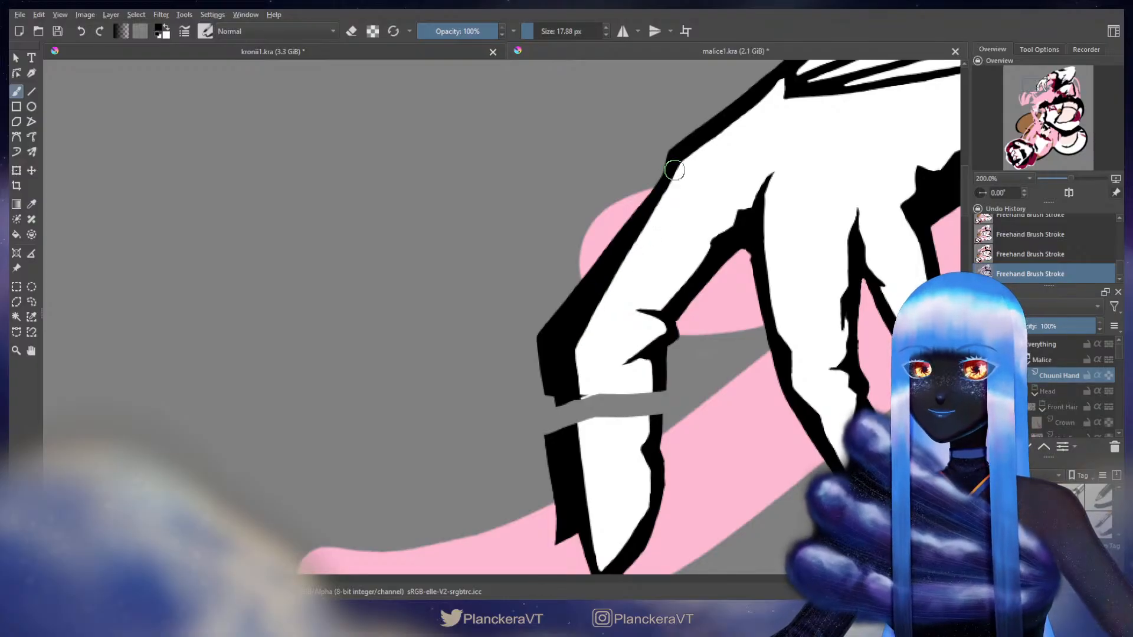
drag(673, 170, 581, 323)
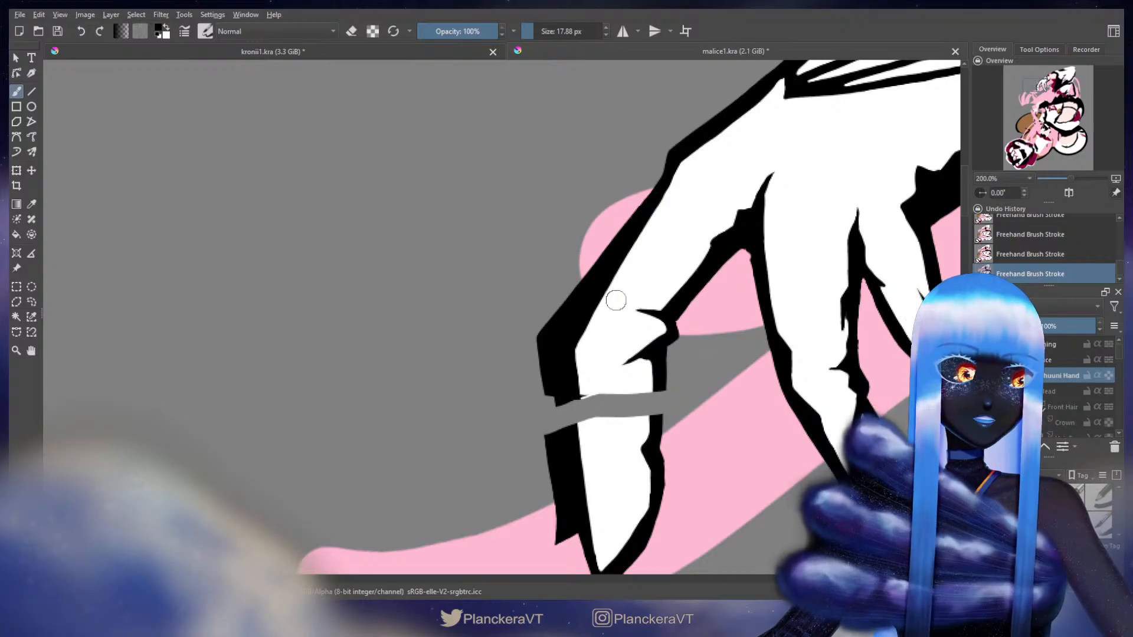
drag(627, 290, 655, 322)
drag(689, 282, 700, 251)
drag(702, 189, 705, 176)
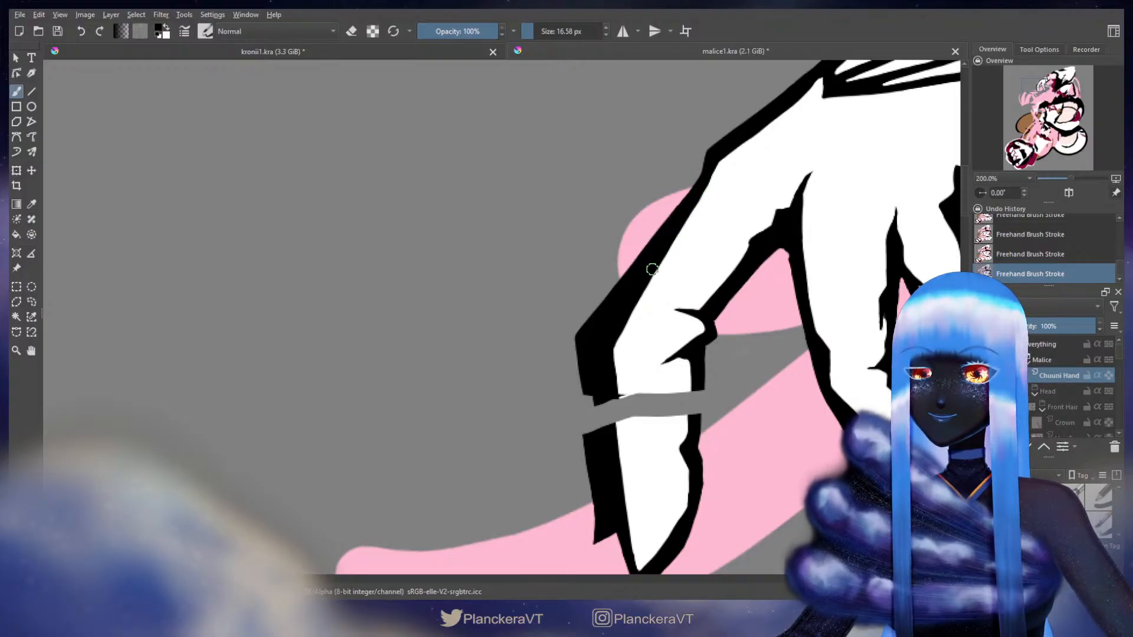
drag(708, 178, 655, 265)
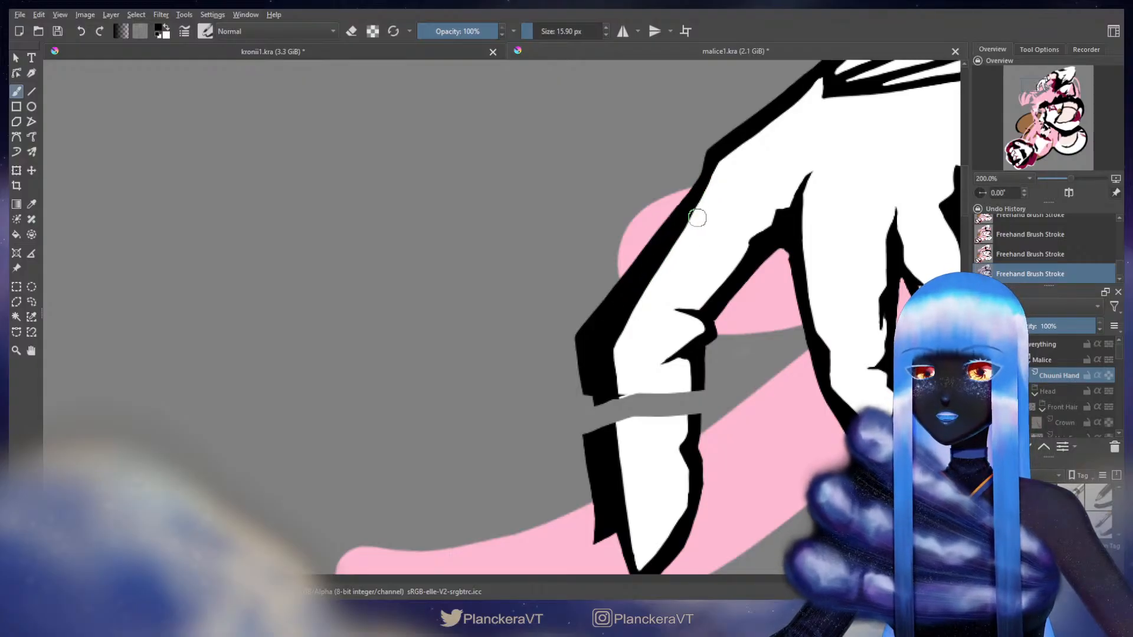
Smooth the leftmost finger's outer outline between knuckle and bend with alternating white and black strokes, using a brush of about 14 px
mouse_move(640, 331)
mouse_down()
mouse_move(661, 277)
mouse_move(652, 266)
mouse_up()
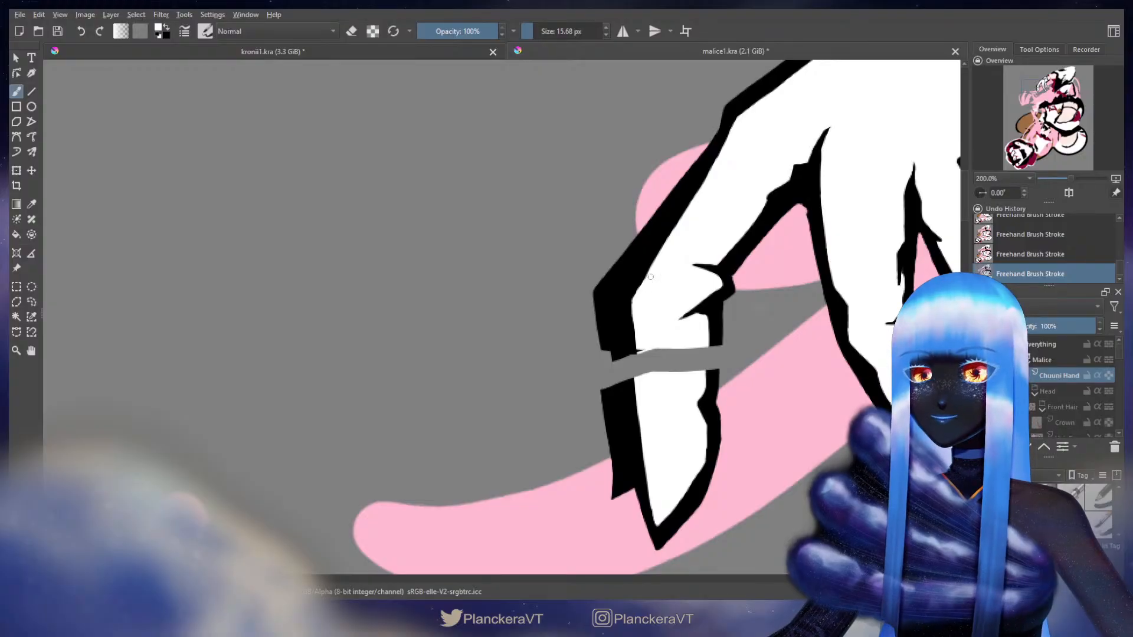
drag(662, 255, 653, 271)
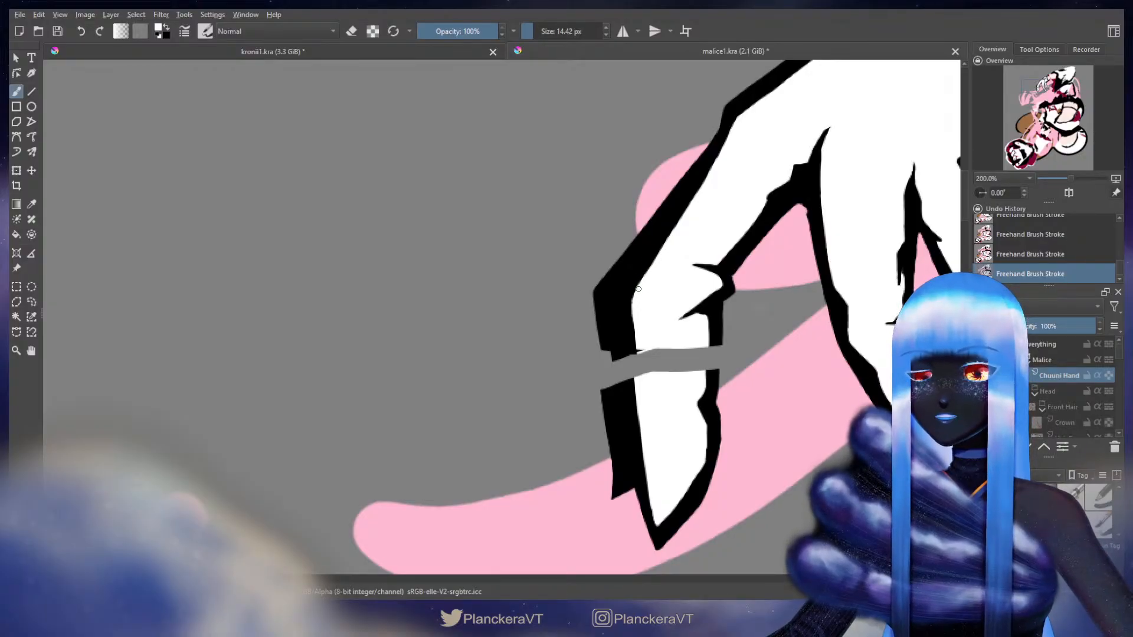
key(x)
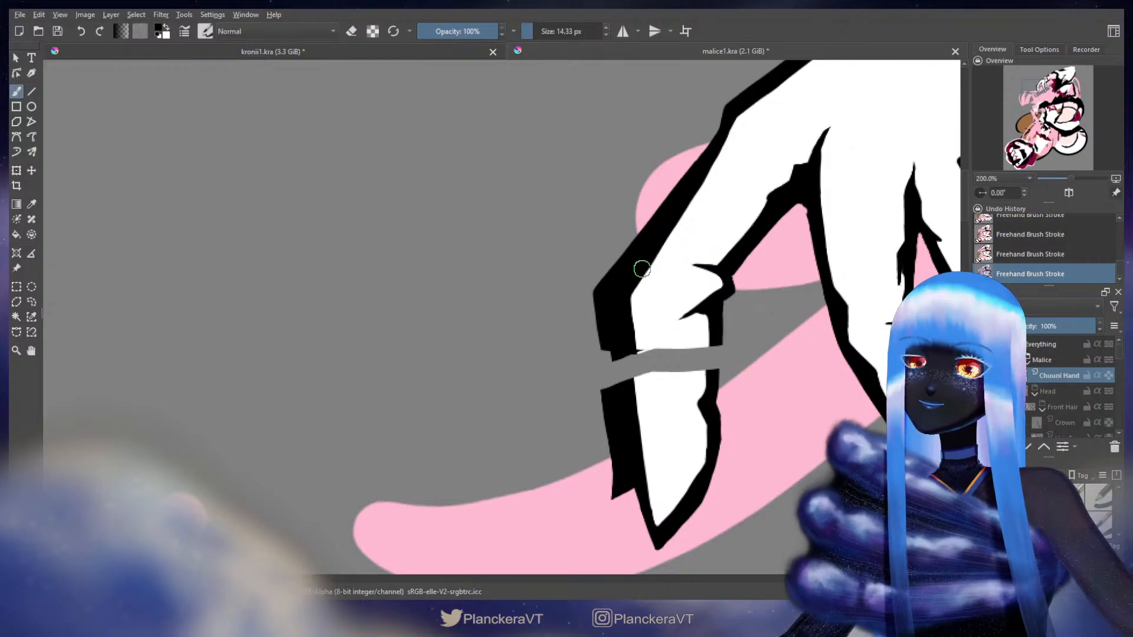
drag(642, 269, 630, 291)
drag(693, 246, 667, 293)
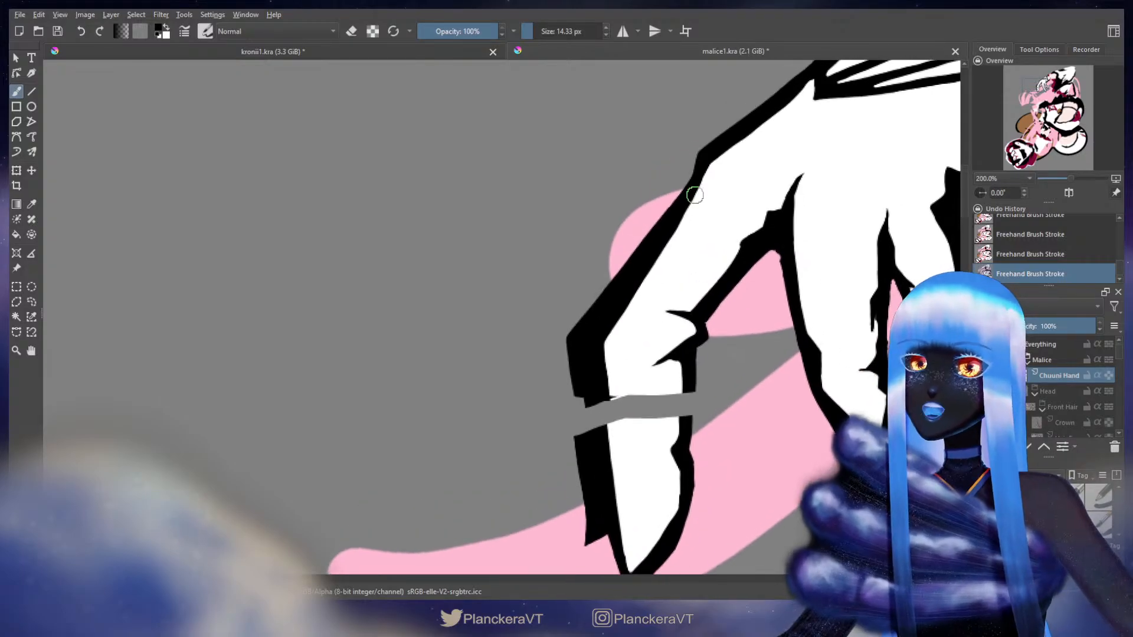
key(x)
drag(700, 167, 695, 177)
key(x)
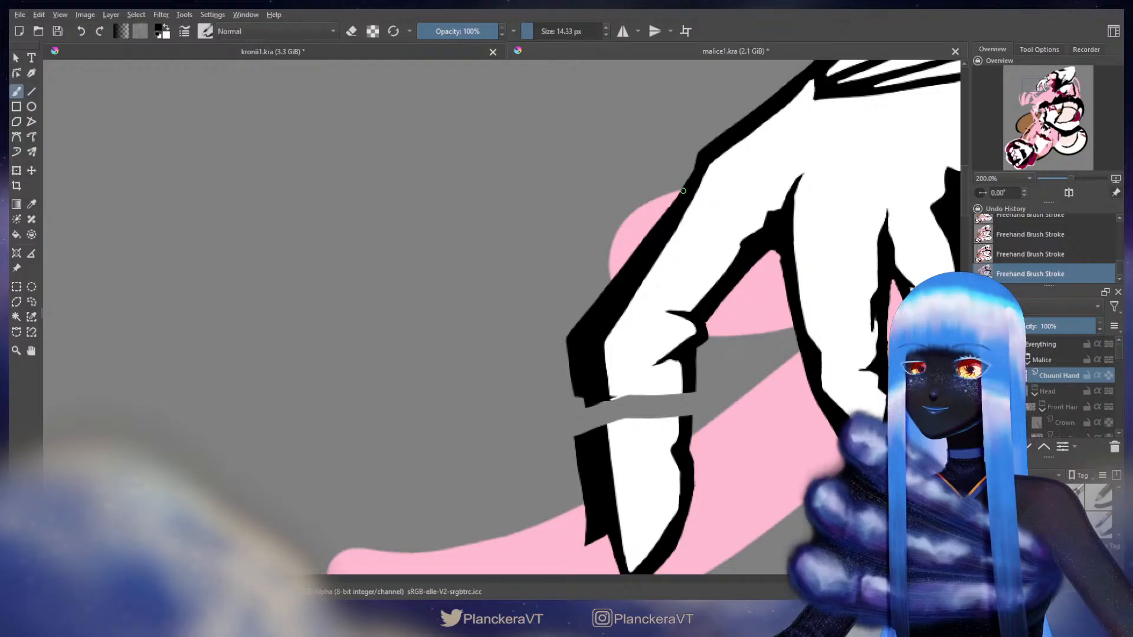
drag(632, 335, 662, 173)
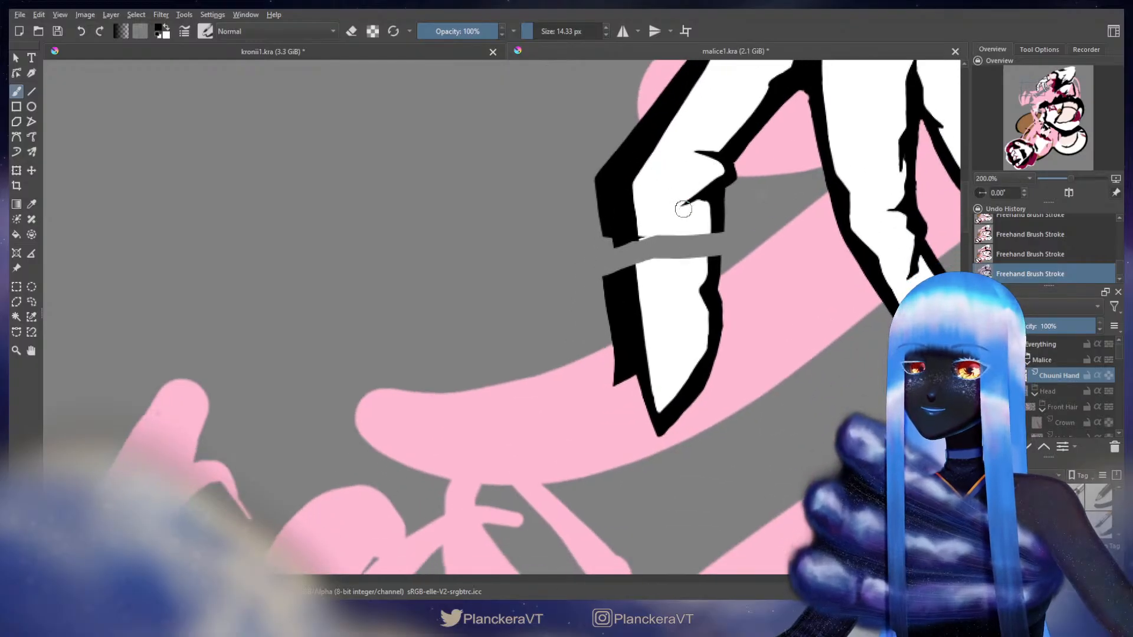
Bridge the gap beside the leftmost finger's outer outline with white and black strokes, using a brush of about 20 px
key(x)
key(bracketright)
key(bracketright)
mouse_move(651, 235)
mouse_down()
mouse_move(646, 268)
mouse_move(635, 265)
mouse_up()
key(x)
drag(630, 228, 634, 272)
key(x)
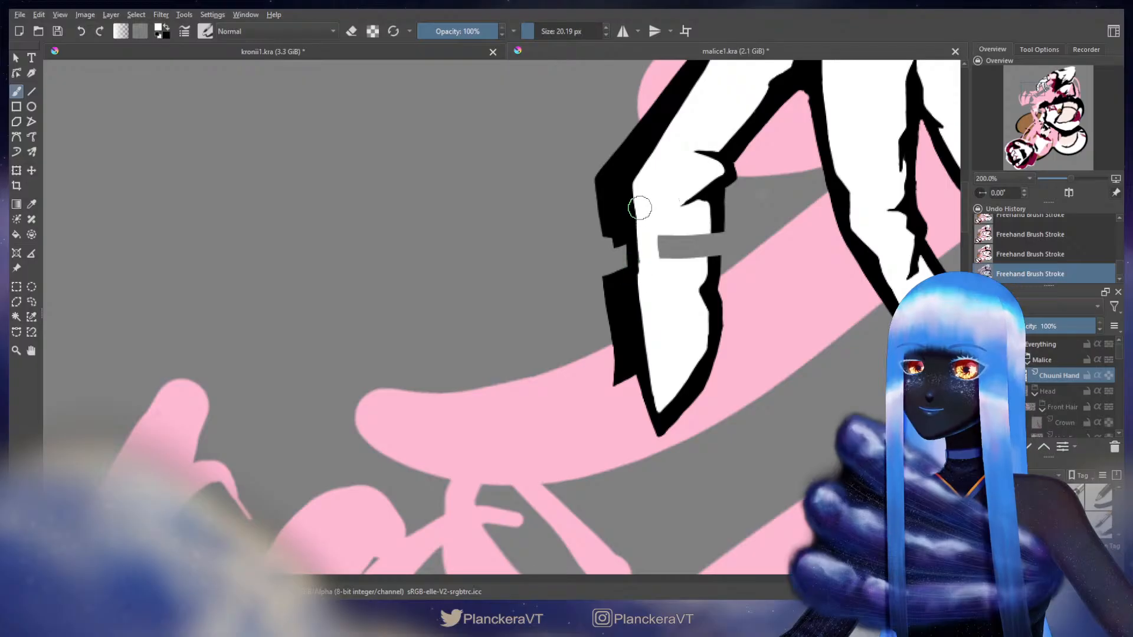
Fill the remaining gap across the leftmost finger with white and join its inner outline in black, using a brush of about 18 px
drag(639, 204, 639, 283)
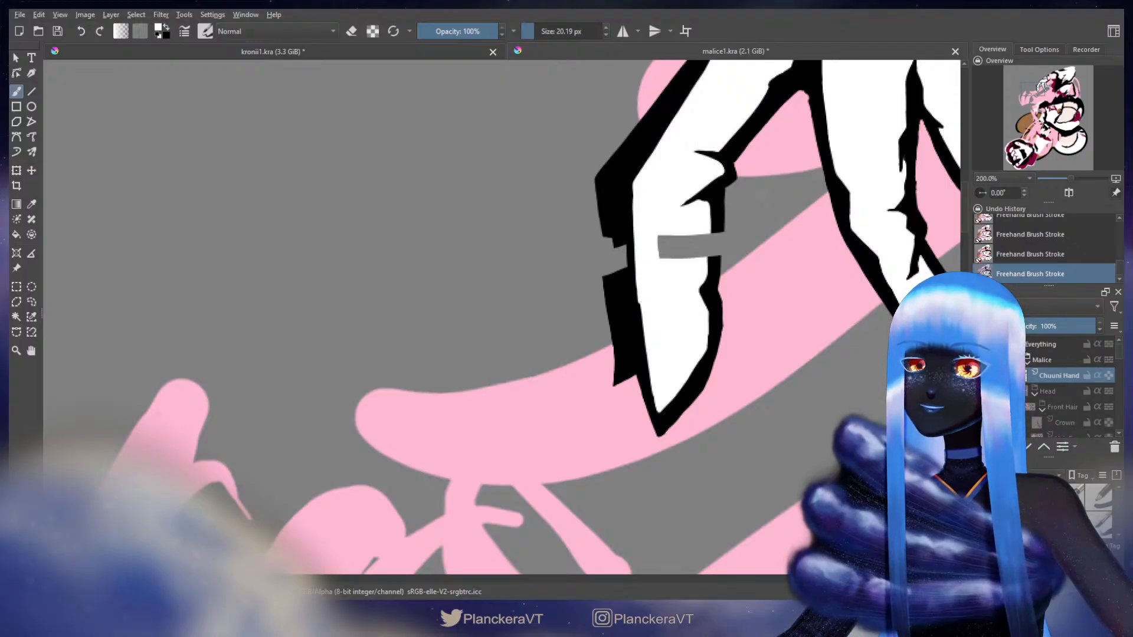
key(ctrl+z)
key(bracketleft)
mouse_move(641, 192)
mouse_down()
mouse_move(636, 223)
mouse_move(636, 190)
mouse_move(642, 299)
mouse_move(659, 218)
mouse_move(665, 252)
mouse_move(687, 223)
mouse_move(718, 248)
mouse_up()
key(ctrl+z)
key(x)
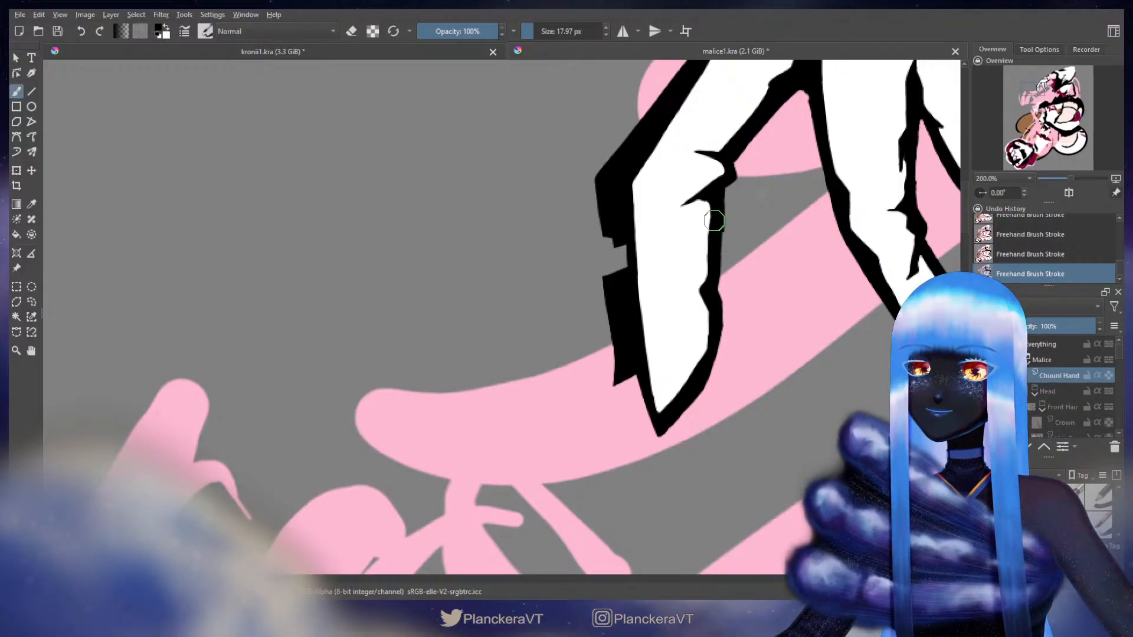
Refine the leftmost finger's inner outline from the mended gap down toward the fingertip with white and black strokes
key(x)
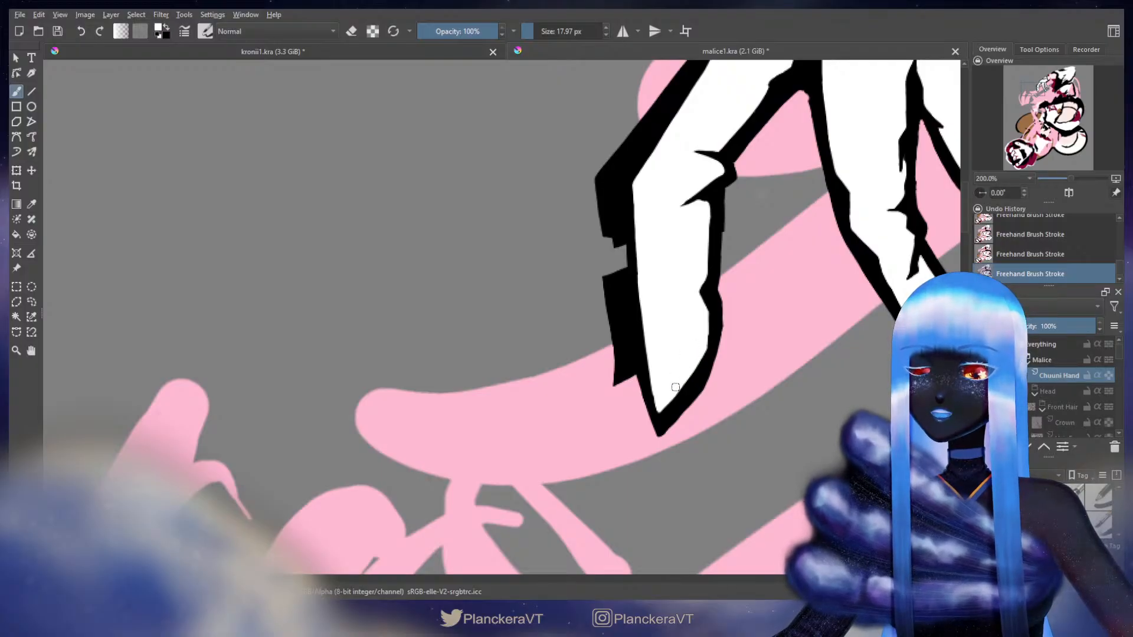
drag(708, 307, 684, 344)
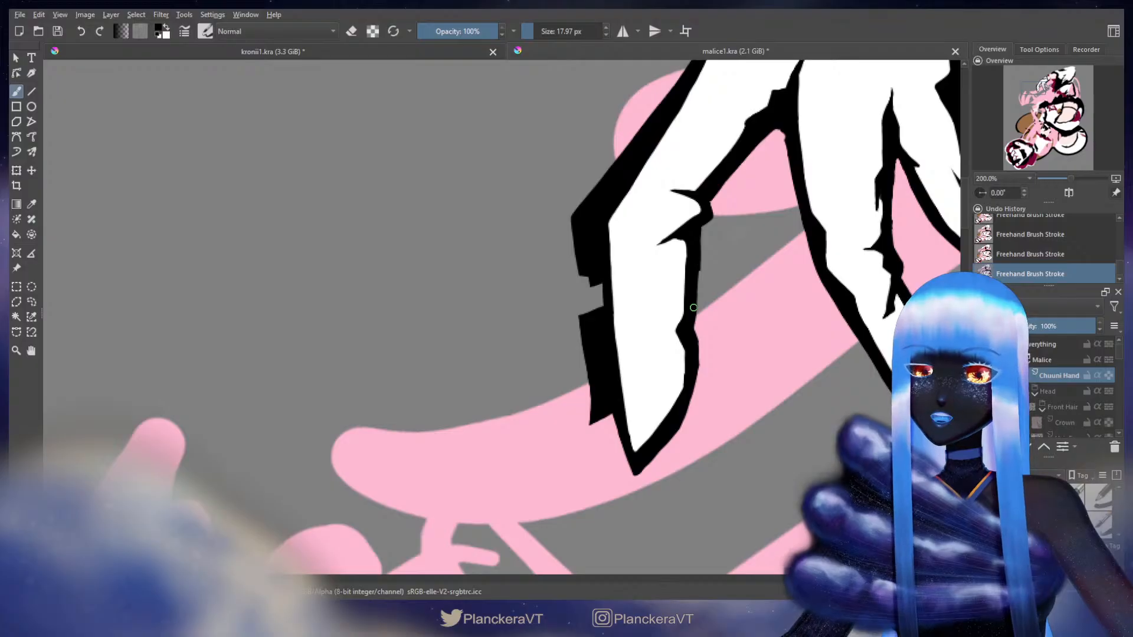
drag(698, 267, 697, 296)
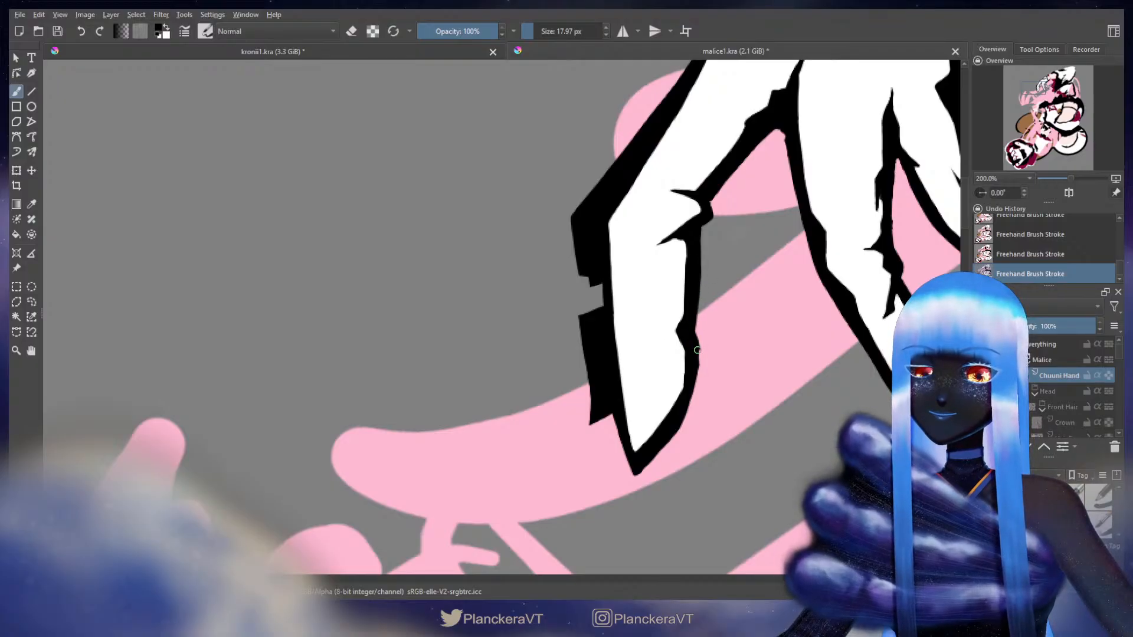
drag(698, 350, 677, 416)
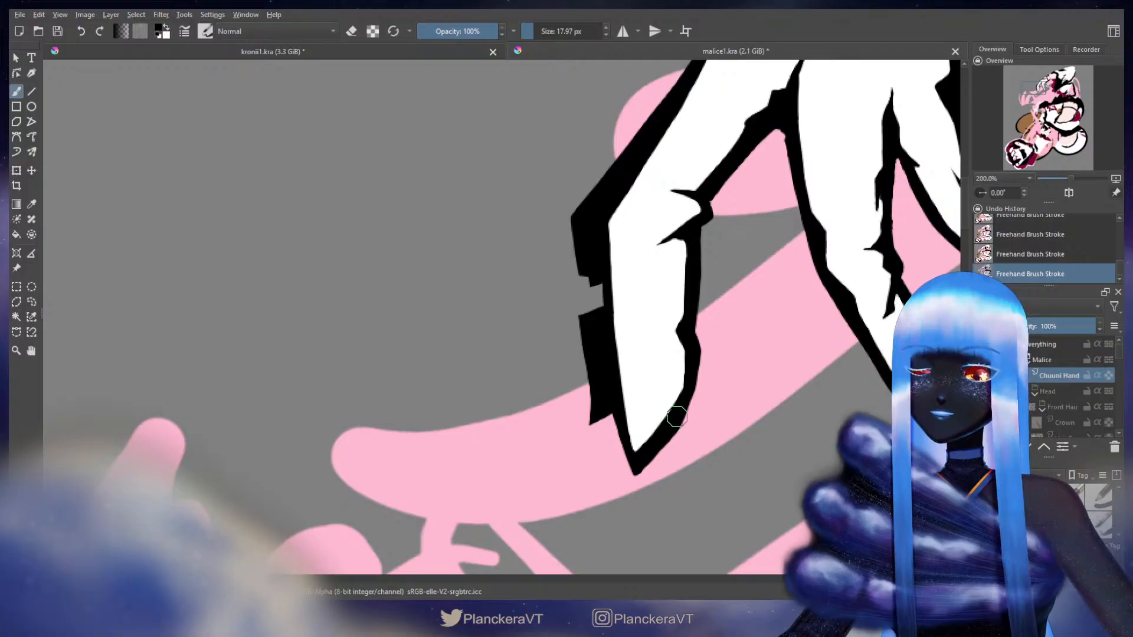
Fill the notch in the leftmost finger's outer outline with black and trim its outer edge with an eraser of about 16 px
mouse_move(604, 268)
mouse_down()
mouse_move(584, 260)
mouse_move(588, 327)
mouse_up()
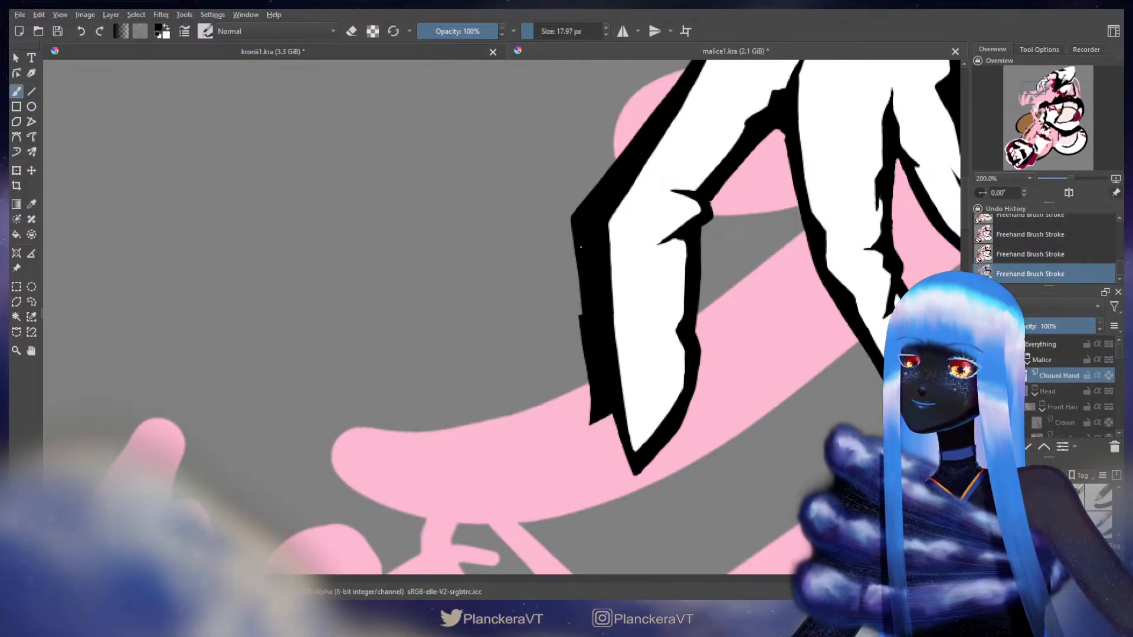
drag(576, 228, 582, 305)
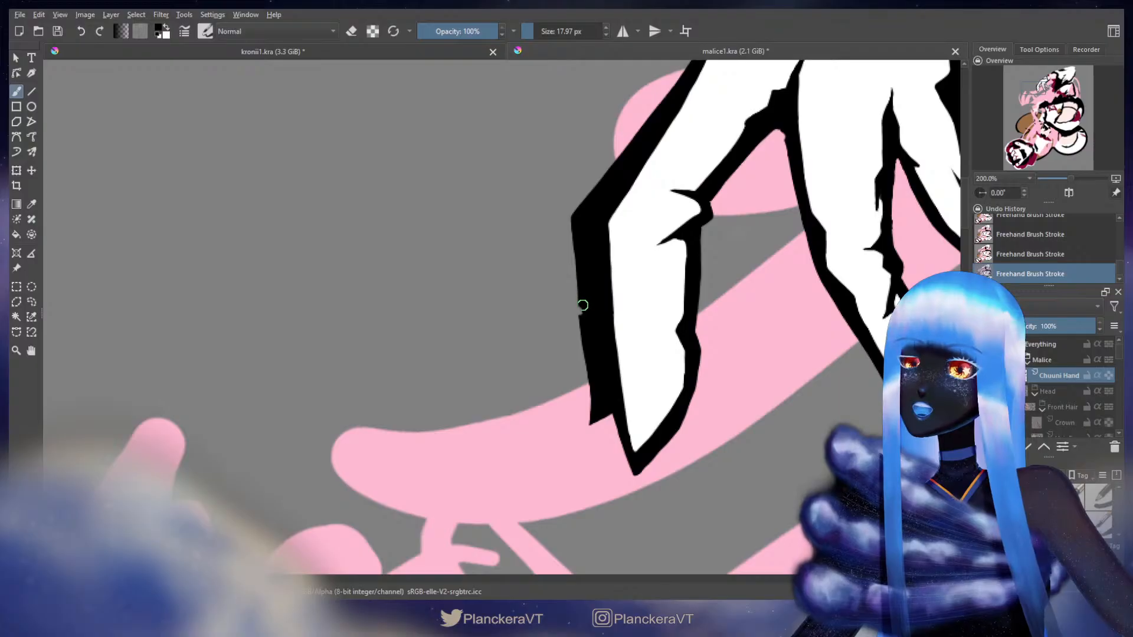
key(e)
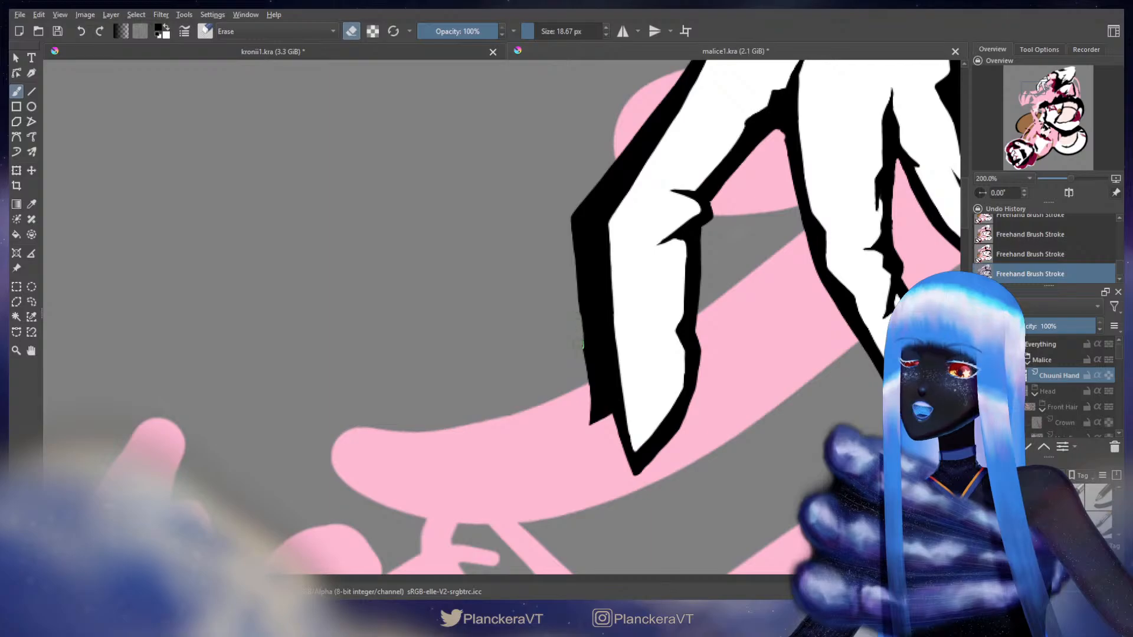
key(bracketleft)
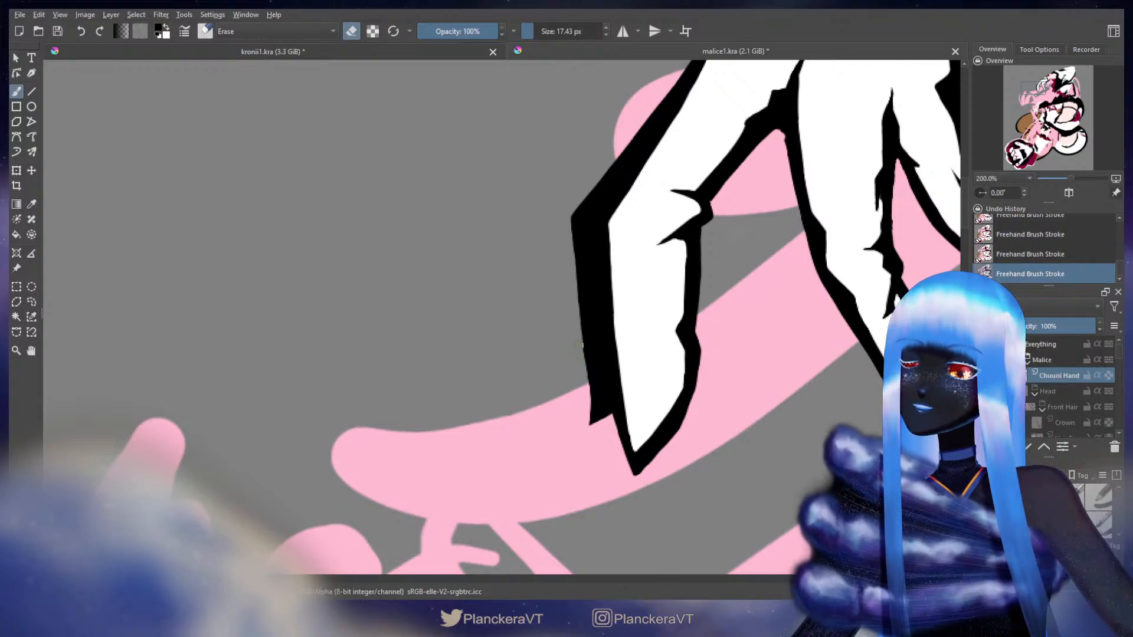
drag(579, 302, 735, 278)
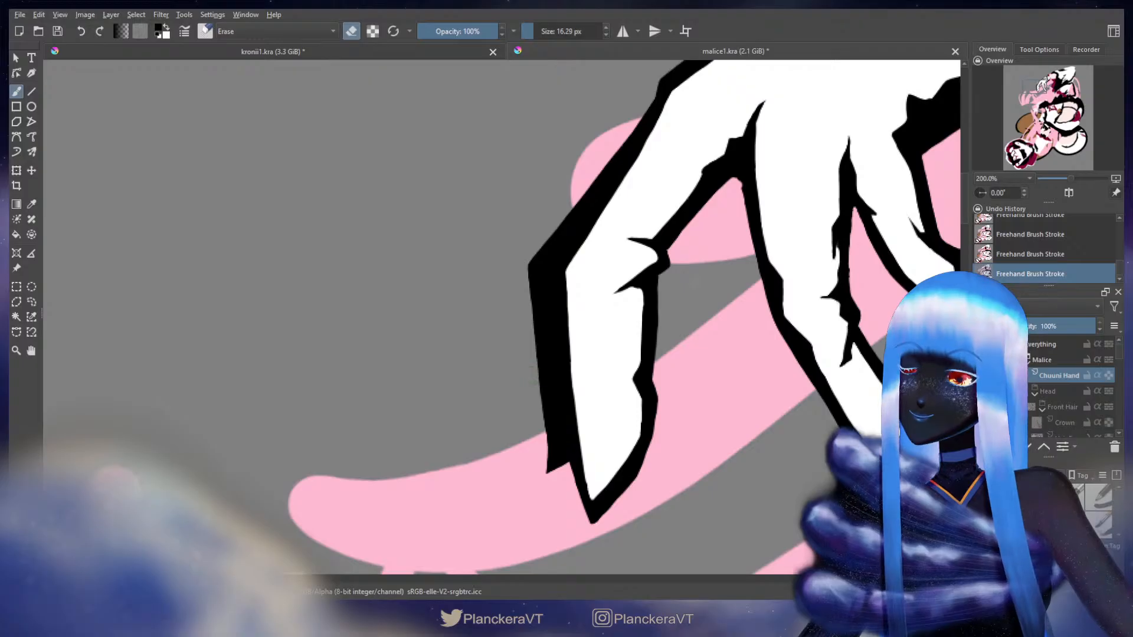
key(ctrl+z)
drag(527, 355, 530, 376)
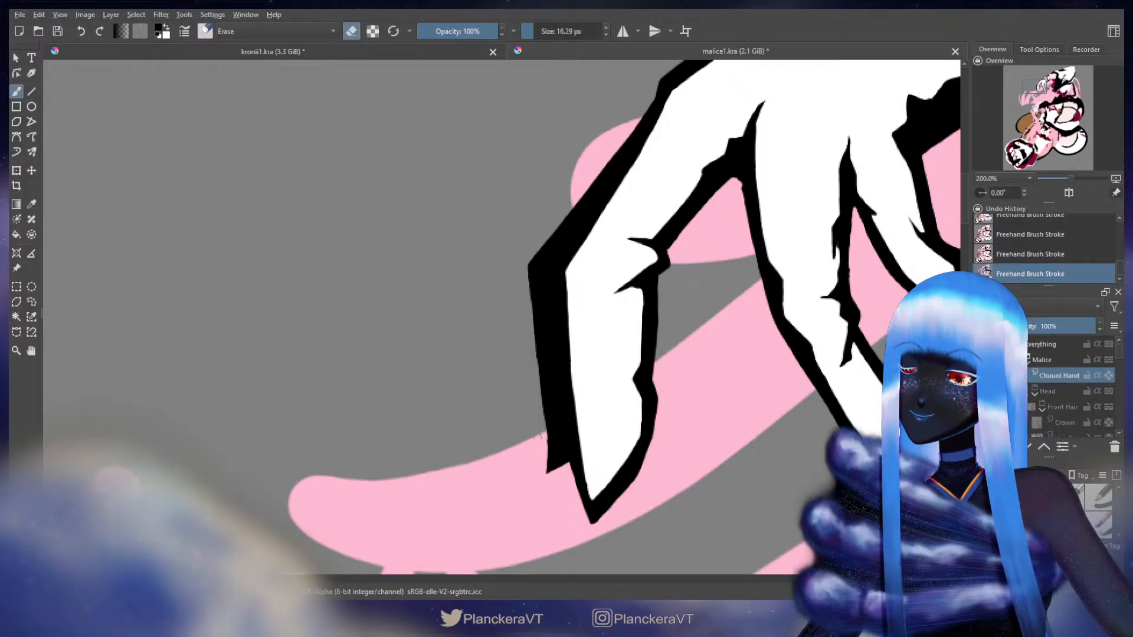
key(e)
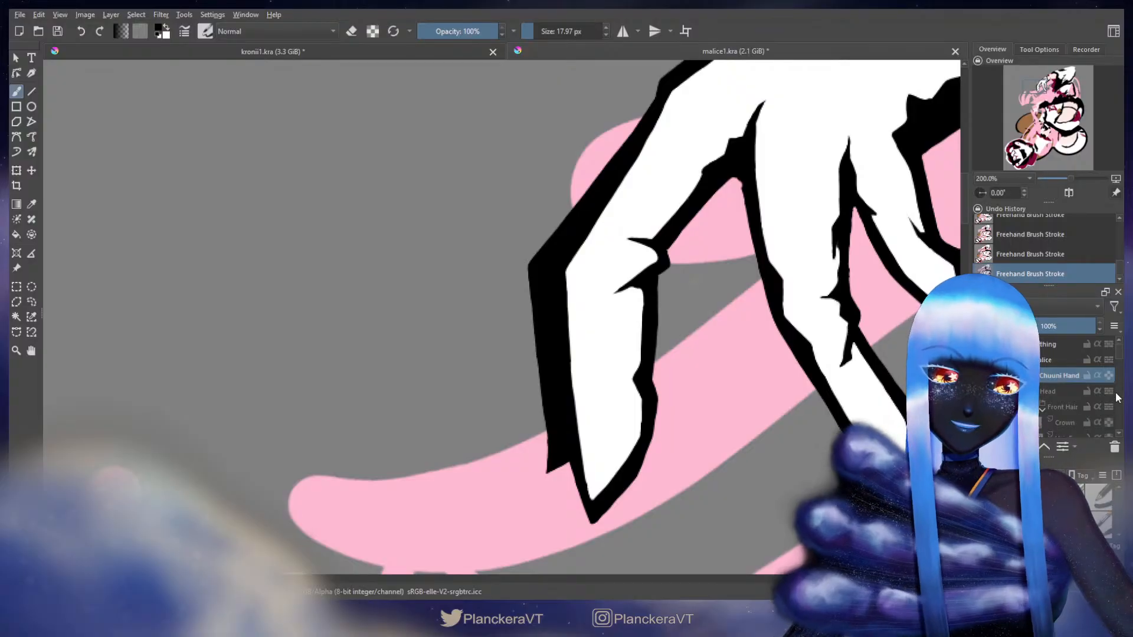
Lock the Chuuni Hand layer's alpha and paint a thin white rim along the leftmost finger's outer edge, using a brush of about 17 px
click(1107, 376)
key(x)
mouse_move(660, 98)
mouse_down()
mouse_move(684, 134)
mouse_move(556, 318)
mouse_move(589, 249)
mouse_move(627, 289)
mouse_move(629, 310)
mouse_up()
key(ctrl+z)
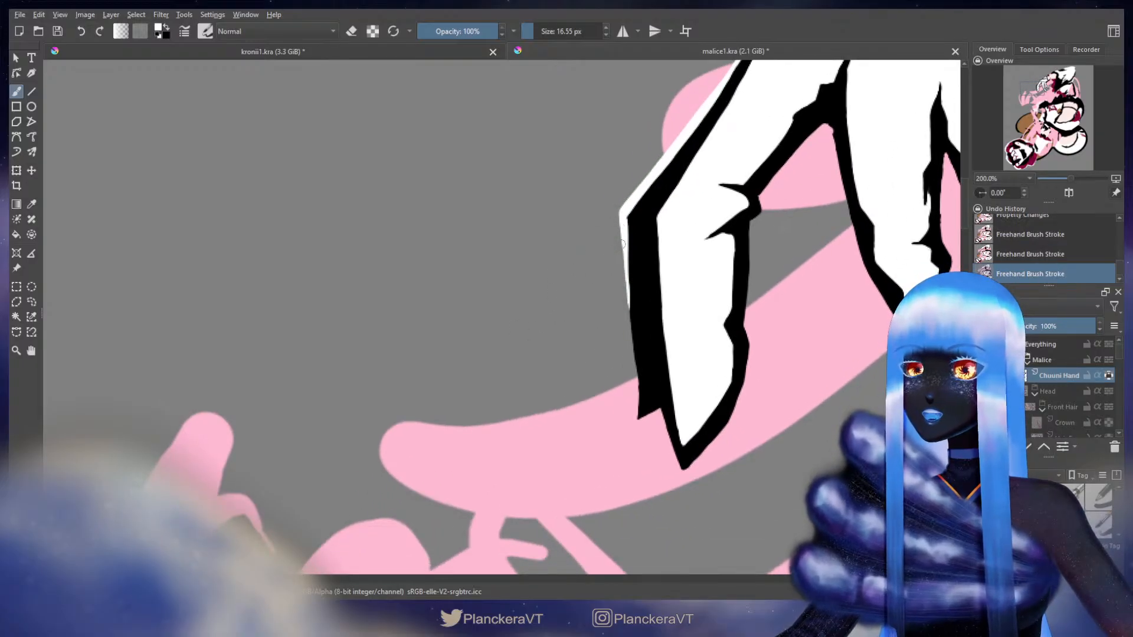
drag(624, 227, 639, 419)
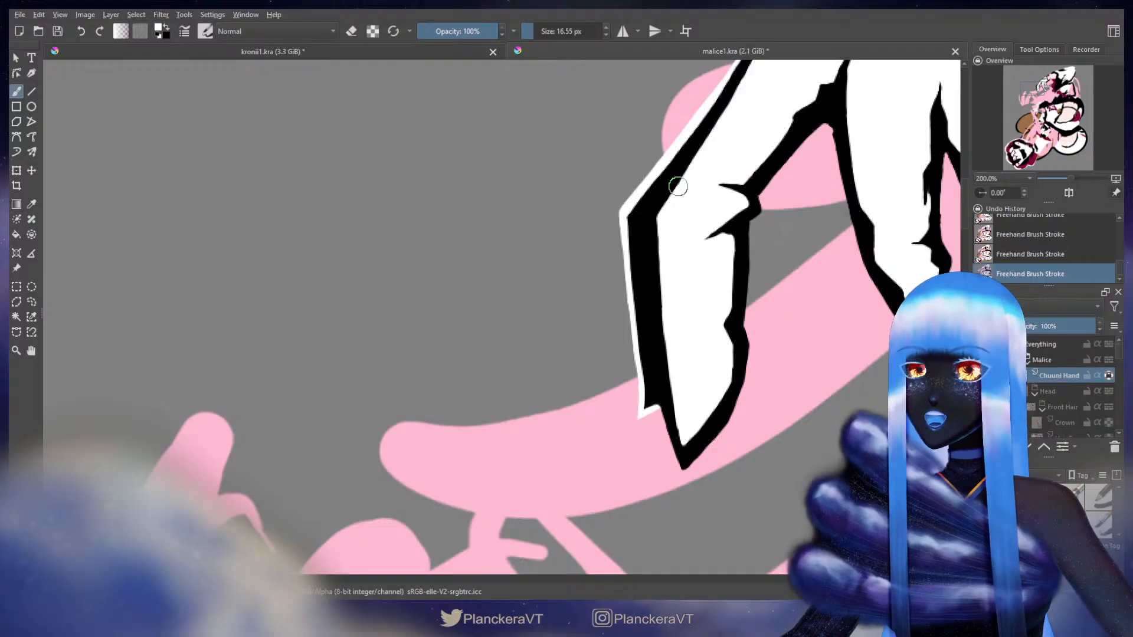
drag(684, 168, 620, 336)
drag(681, 217, 685, 220)
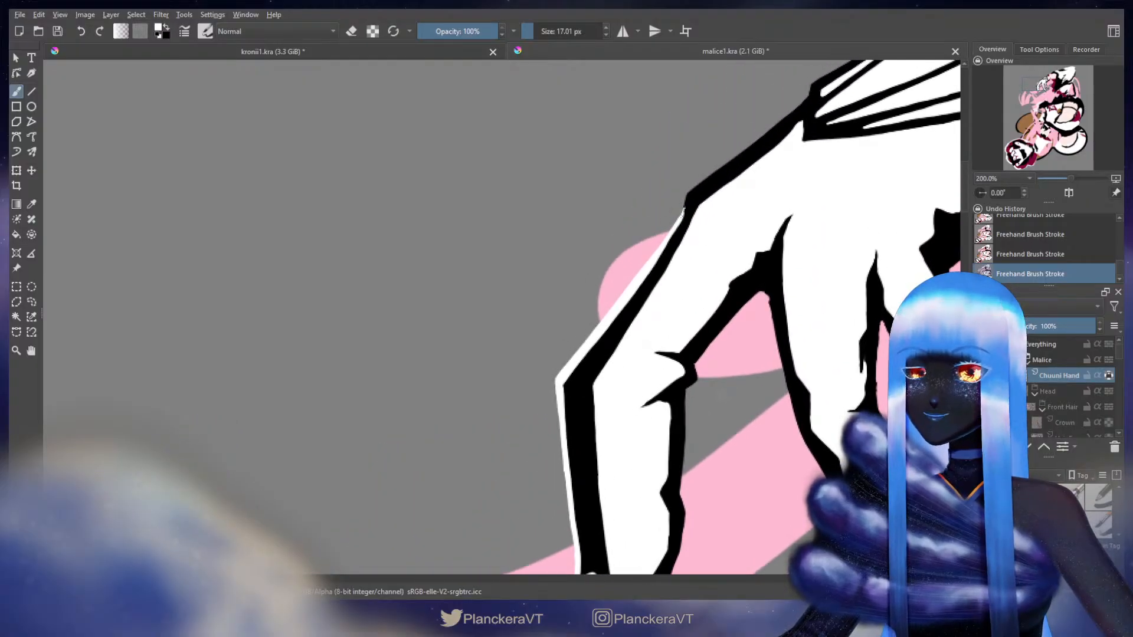
Taper the upper end of the white rim toward the knuckle with black and white strokes of about 17 px
key(x)
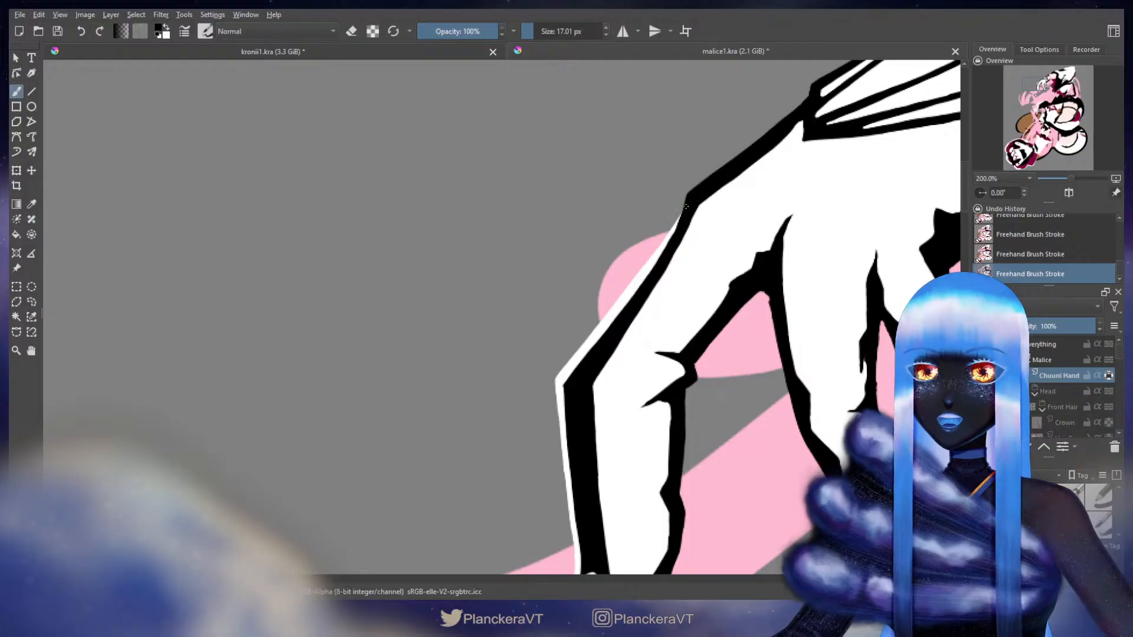
drag(678, 229, 714, 186)
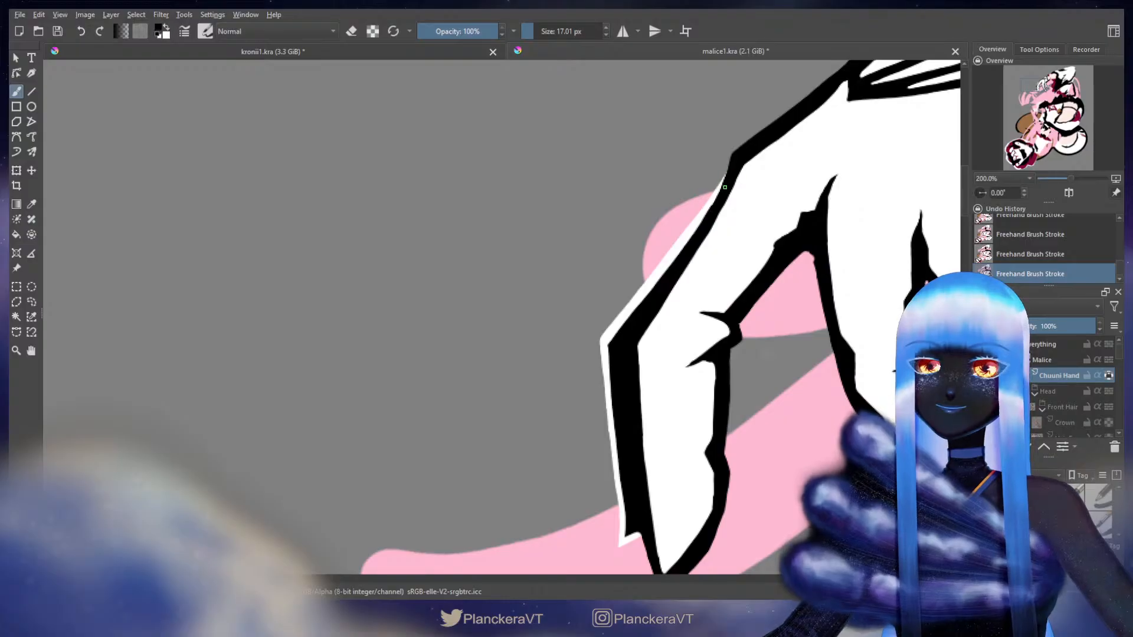
key(x)
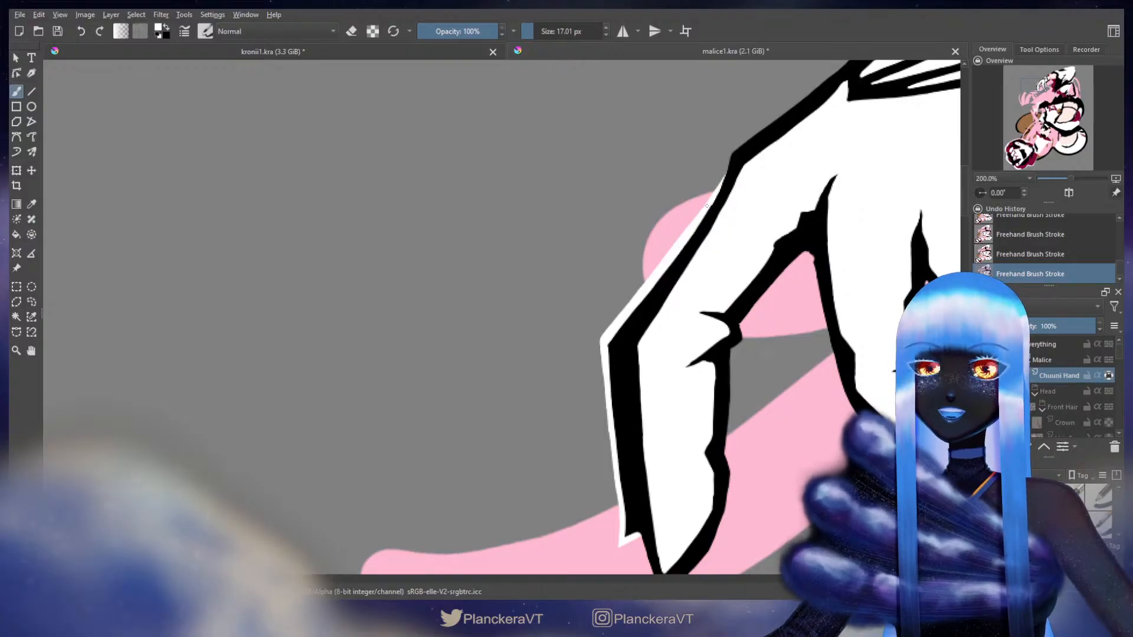
drag(725, 179, 717, 207)
key(ctrl+z)
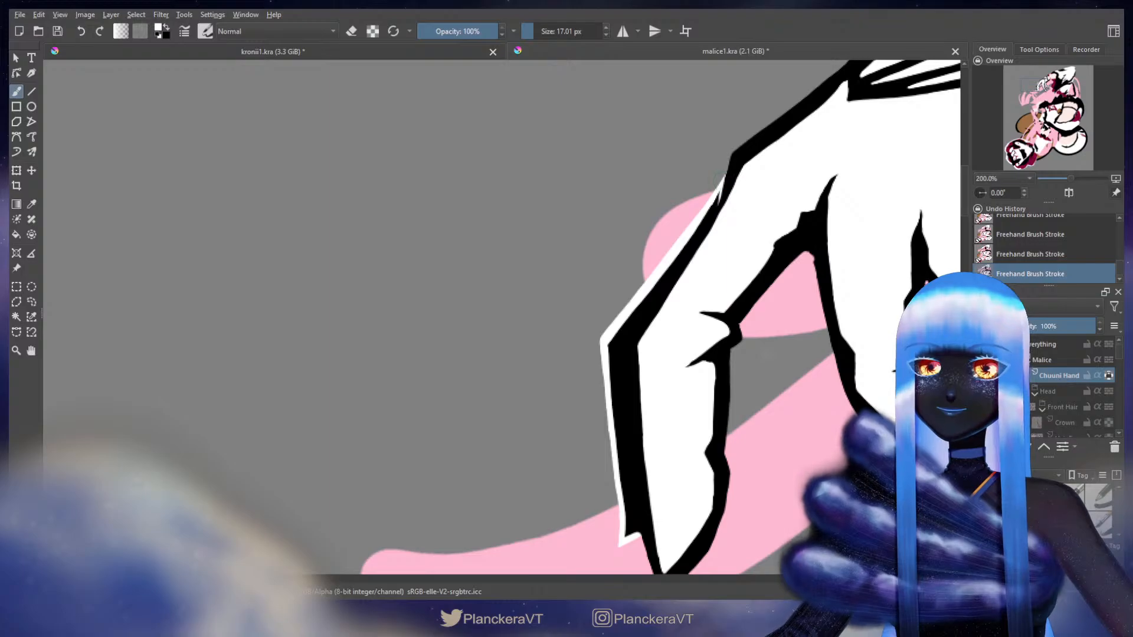
Touch up the white rim and adjoining black line just below the knuckle, alternating black and white strokes
key(x)
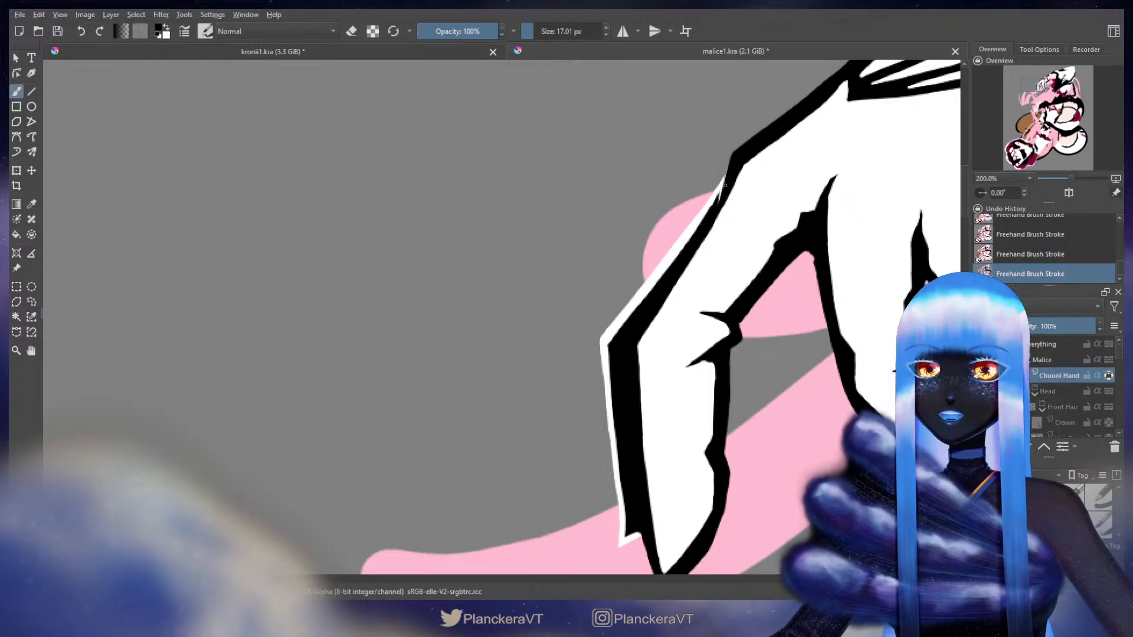
key(x)
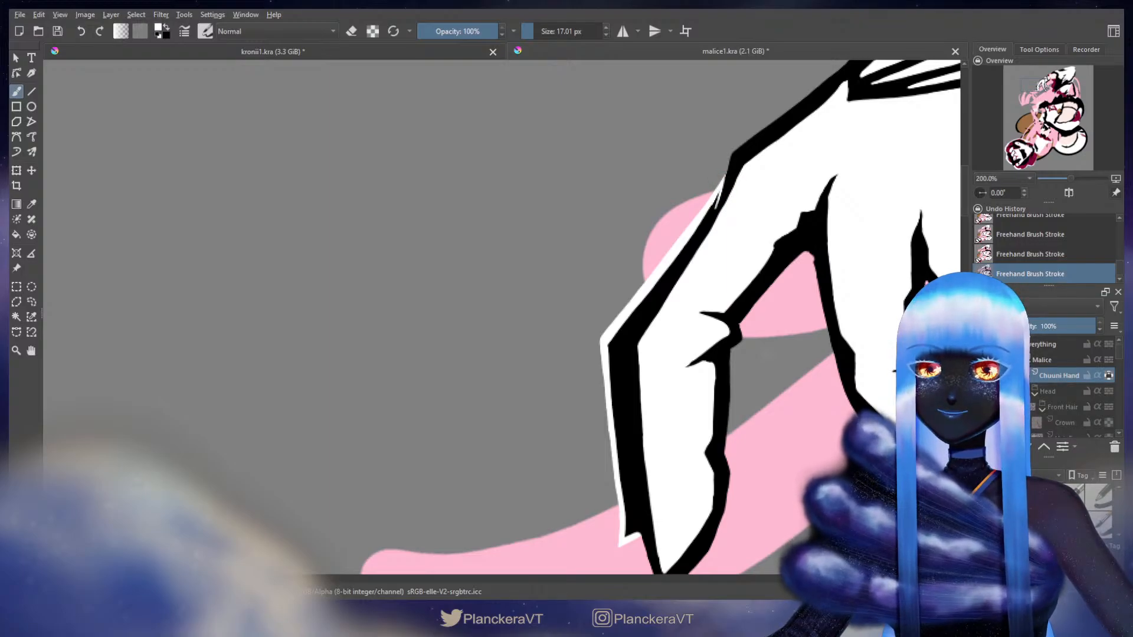
key(x)
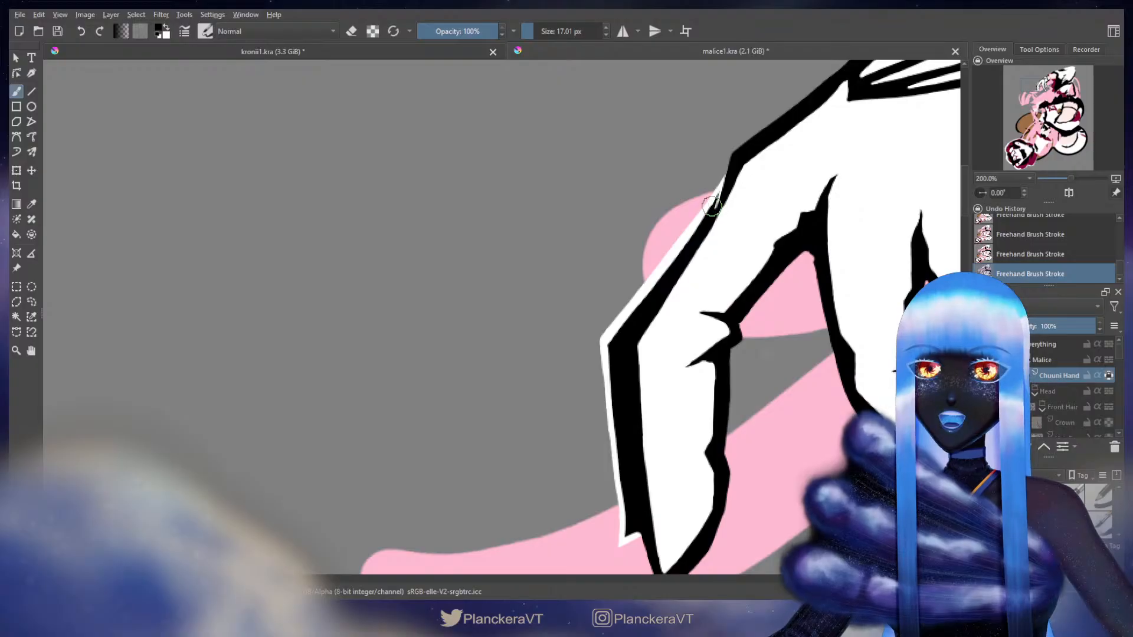
key(x)
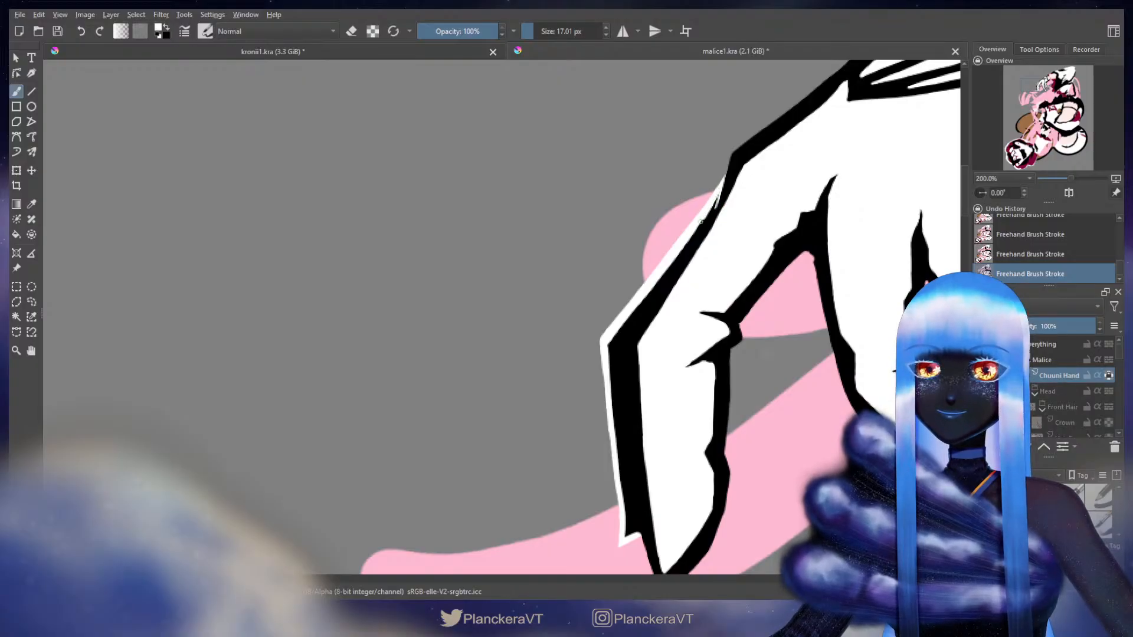
key(x)
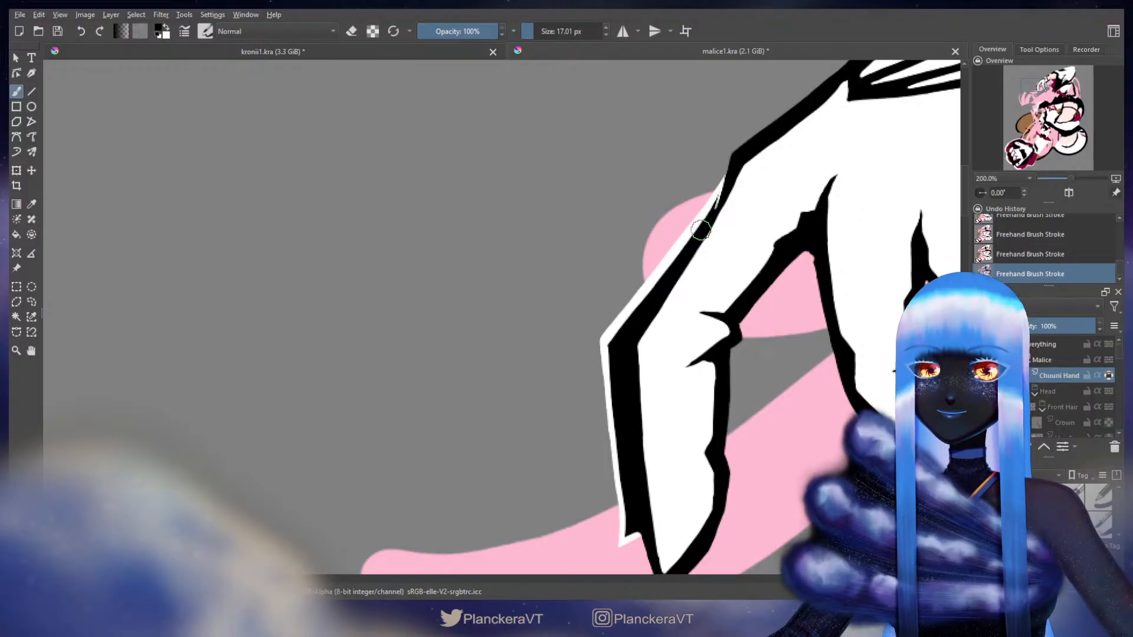
key(x)
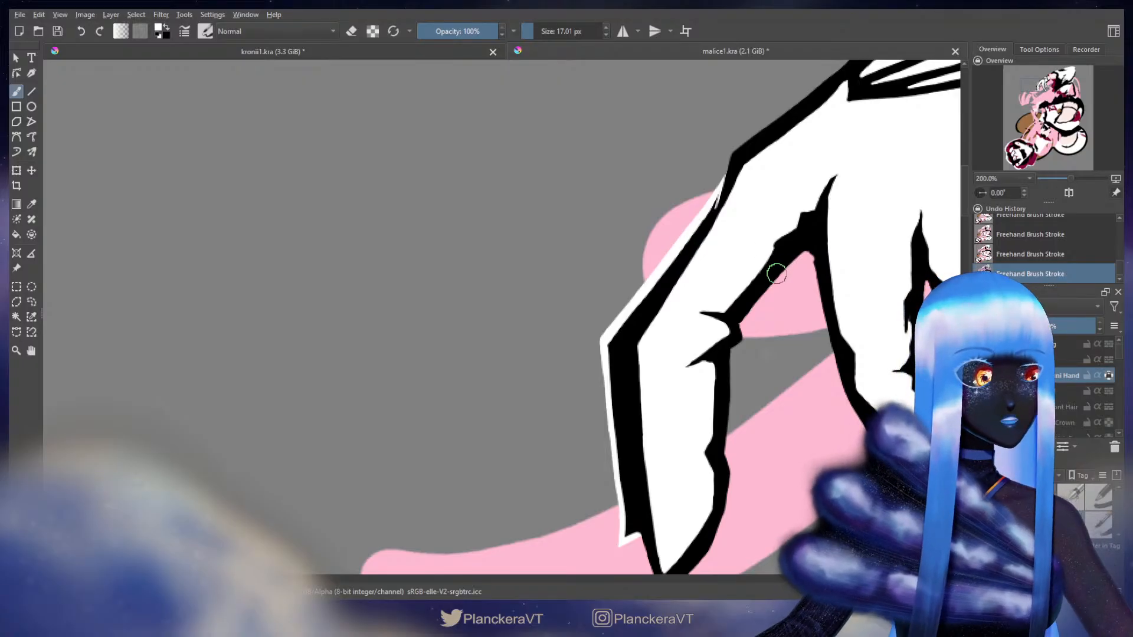
drag(776, 266, 867, 184)
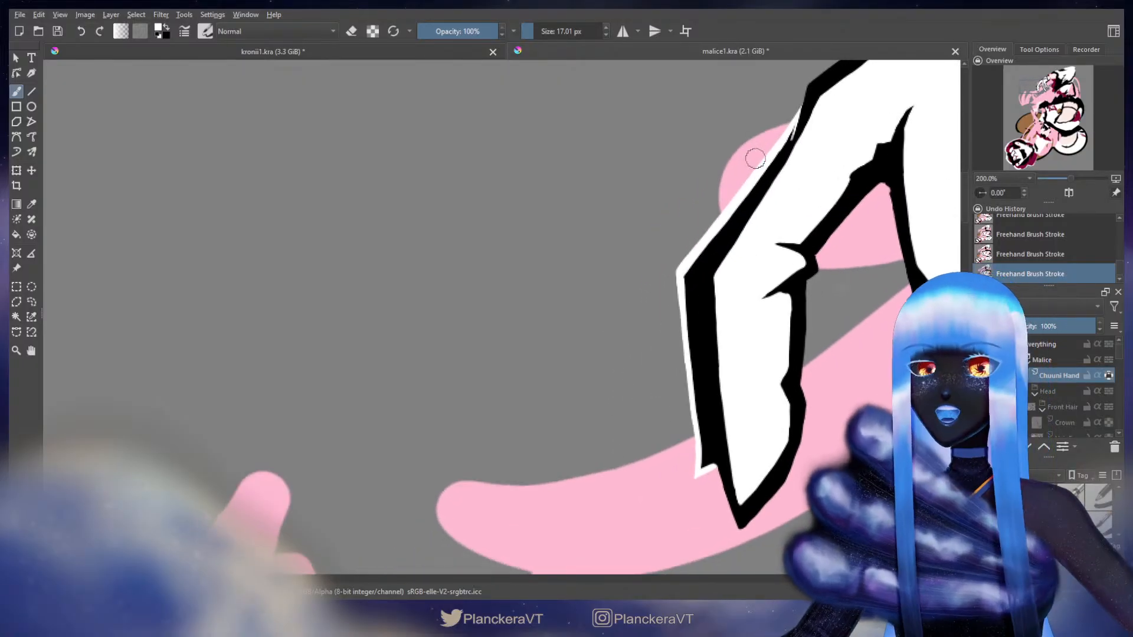
key(ctrl+z)
drag(795, 132, 781, 146)
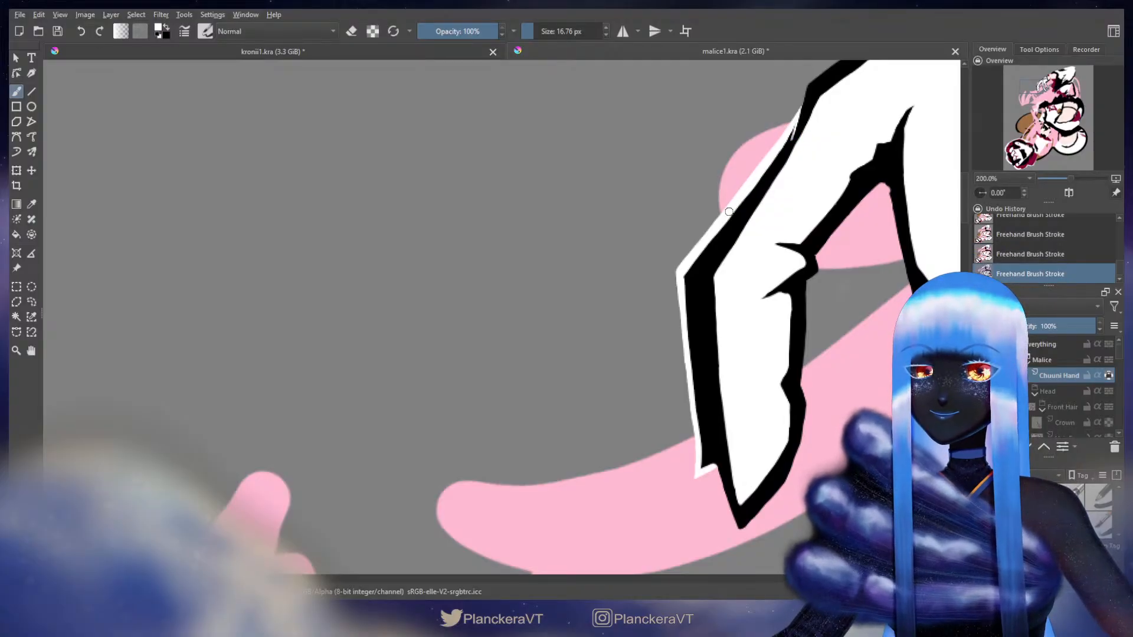
Widen the white rim along the leftmost finger's outer edge and clean the adjoining black line, starting with a brush of about 17 px
mouse_move(738, 206)
mouse_down()
mouse_move(684, 279)
mouse_move(693, 408)
mouse_up()
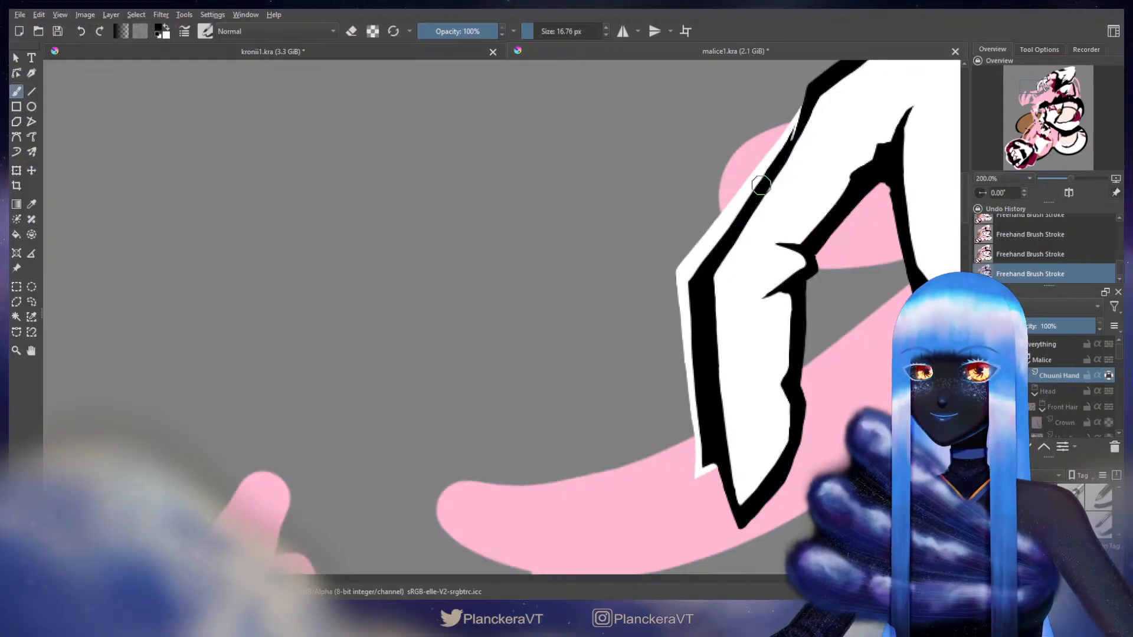
drag(769, 185, 727, 232)
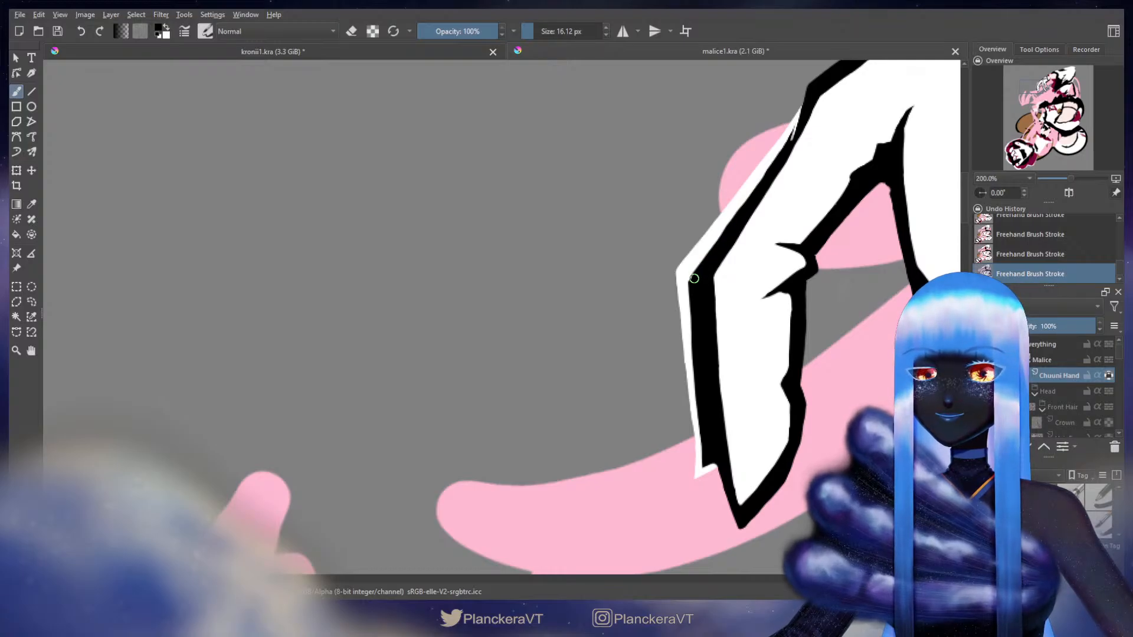
key(x)
drag(691, 269, 689, 269)
mouse_move(686, 276)
mouse_down()
mouse_move(687, 288)
mouse_move(686, 272)
mouse_up()
key(ctrl+z)
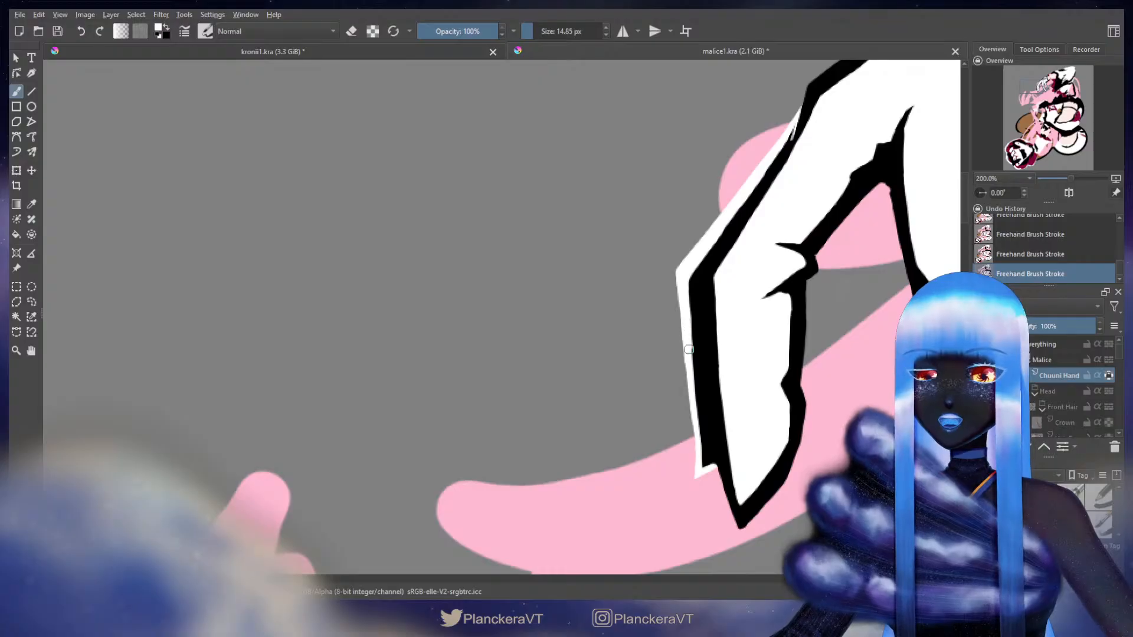
Even out the white rim along the leftmost finger's lower segment, from the knuckle to the fingertip side, reducing the brush to about 12 px
drag(688, 349, 696, 422)
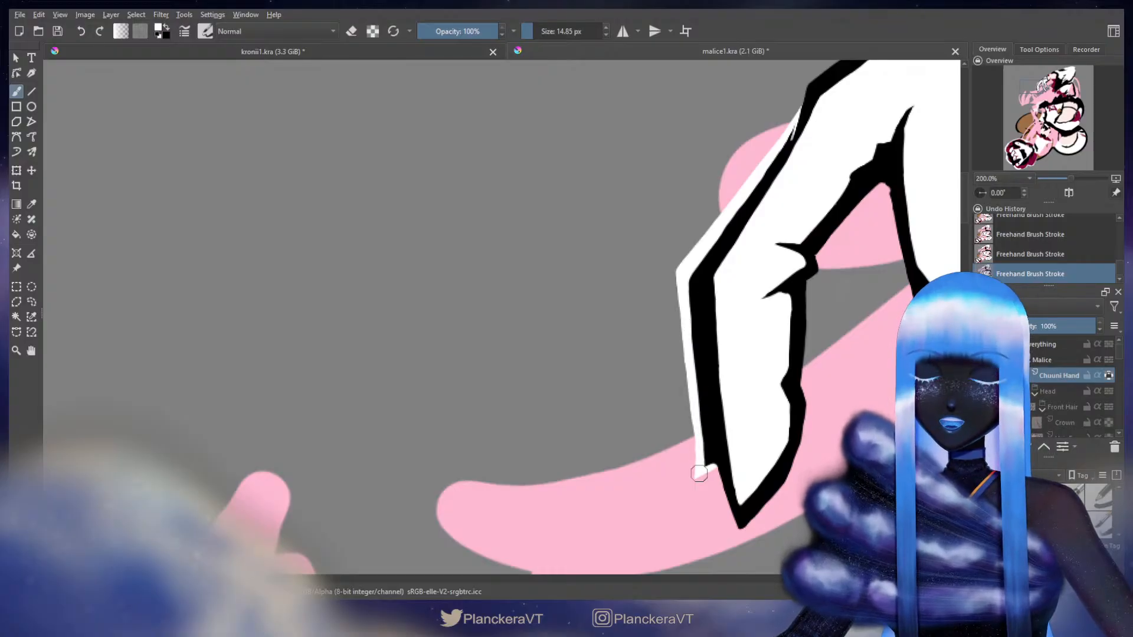
drag(686, 297, 690, 332)
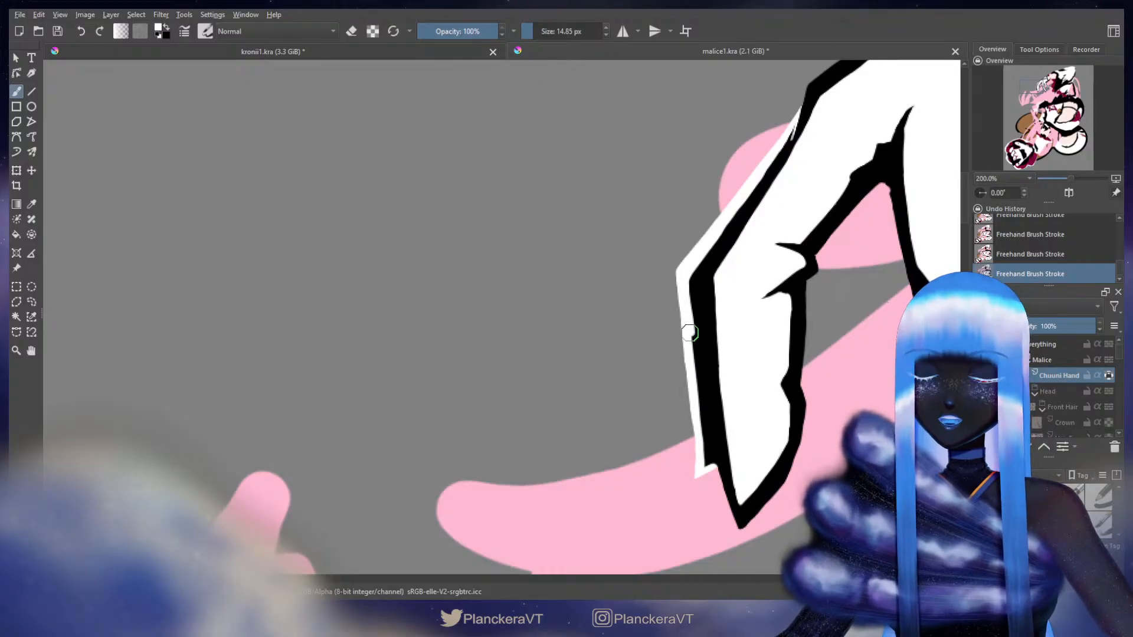
key(ctrl+z)
mouse_move(688, 292)
mouse_down()
mouse_move(688, 274)
mouse_move(695, 375)
mouse_up()
key(ctrl+z)
key(bracketleft)
mouse_move(691, 289)
mouse_down()
mouse_move(668, 248)
mouse_move(672, 260)
mouse_move(657, 272)
mouse_move(646, 252)
mouse_up()
shift+click(649, 264)
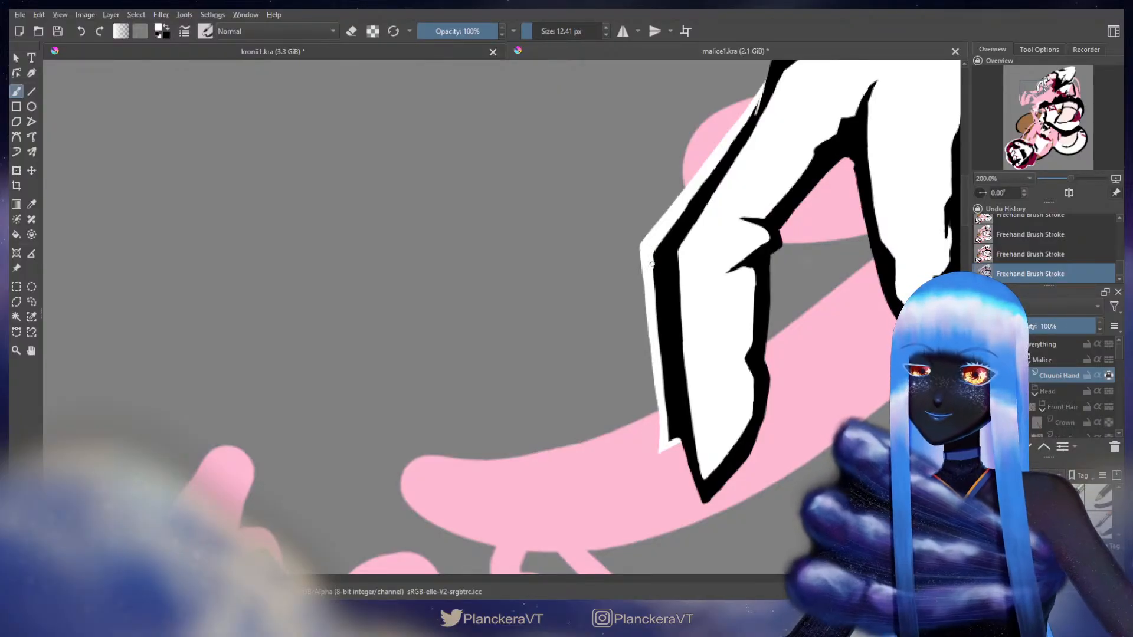
drag(651, 263, 655, 311)
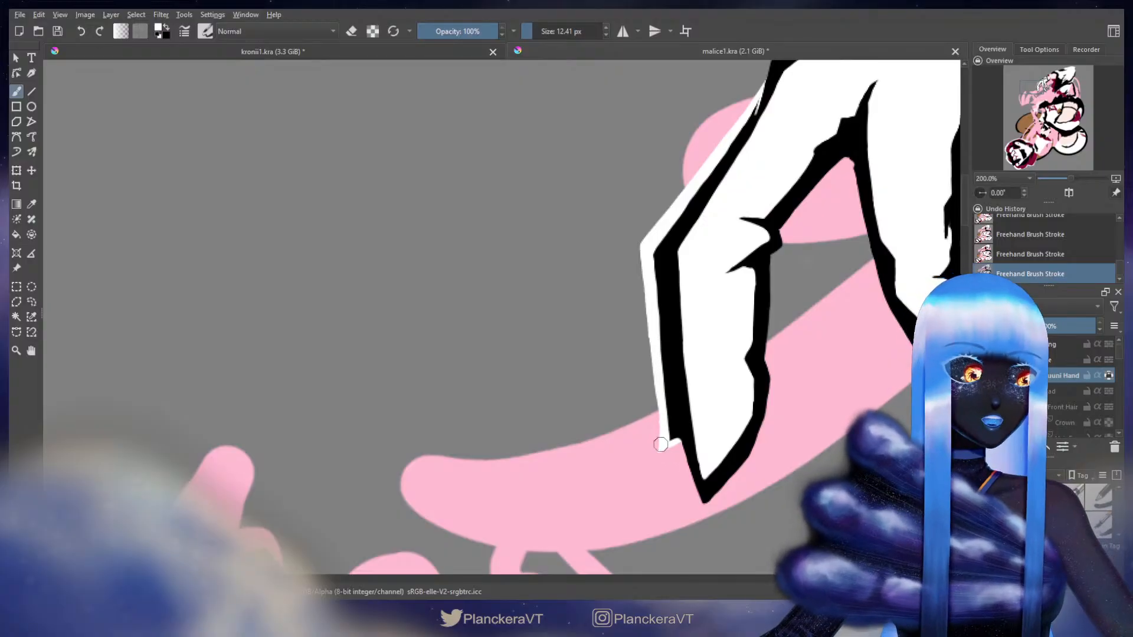
mouse_move(659, 347)
mouse_down()
mouse_move(625, 363)
mouse_move(640, 358)
mouse_move(619, 346)
mouse_up()
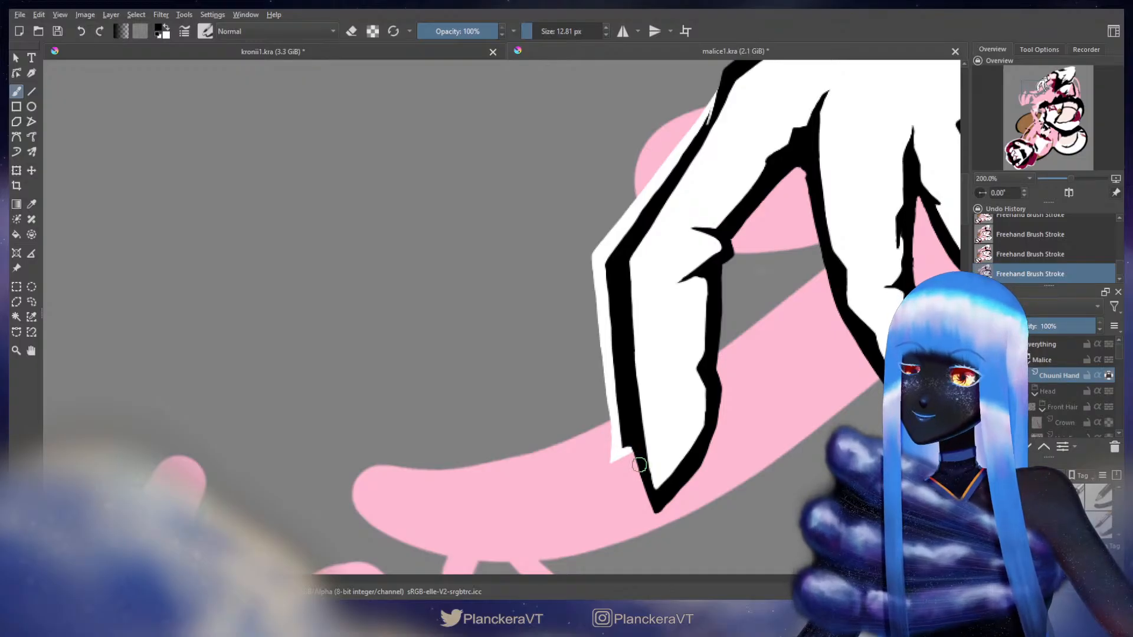
Refine the knuckle's rim and black outline with black and white strokes, then trim the lower segment's inner black edge in white at about 11 px
drag(663, 209, 661, 231)
key(x)
drag(605, 269, 604, 270)
drag(656, 207, 641, 225)
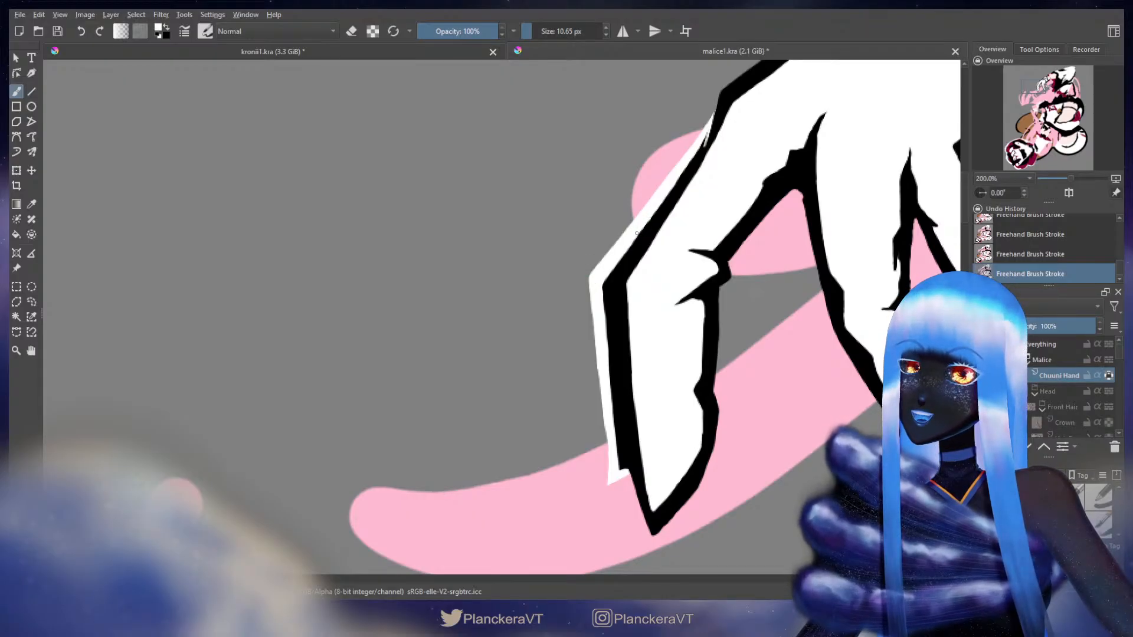
key(x)
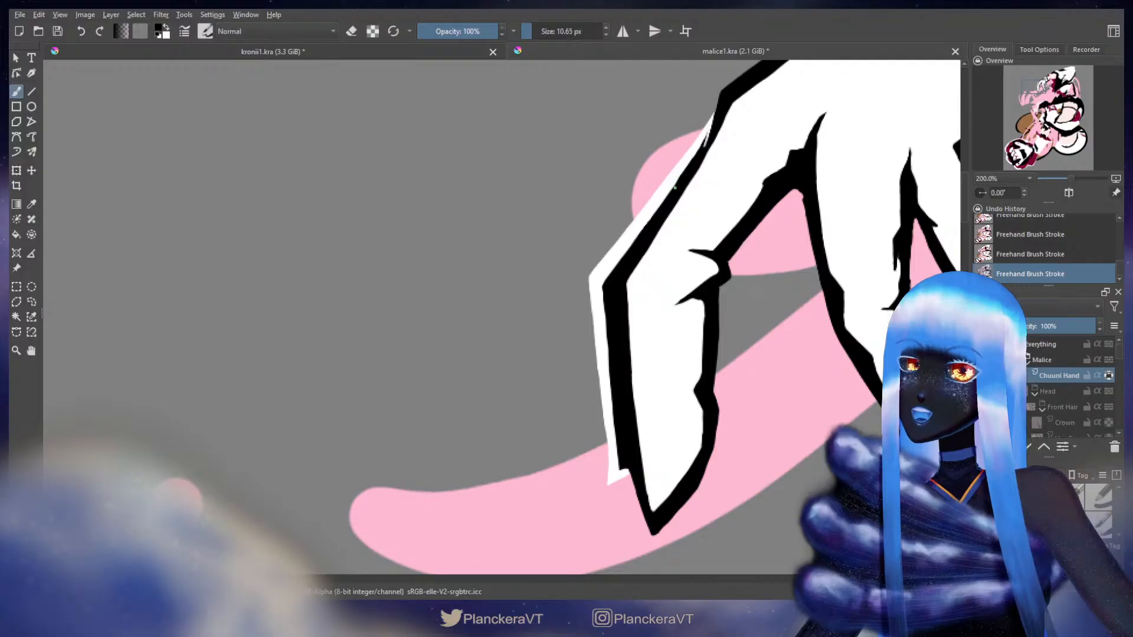
key(x)
key(x)
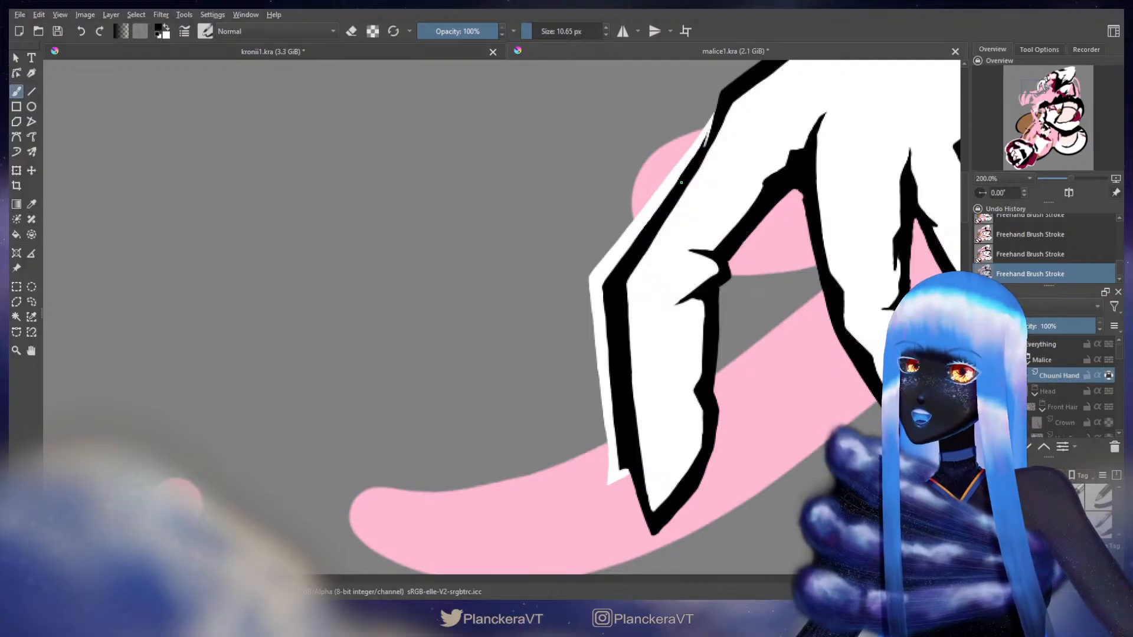
key(x)
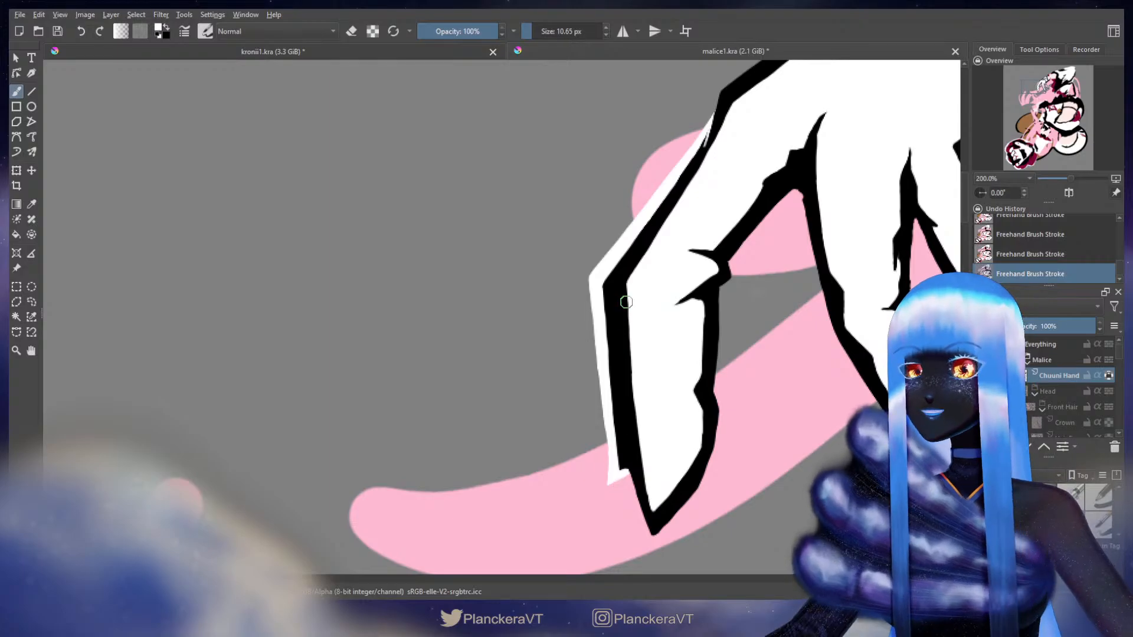
drag(632, 318, 638, 348)
Make the Head group visible again and bring the whole head and upper body into view
scroll(639, 359, down, 4)
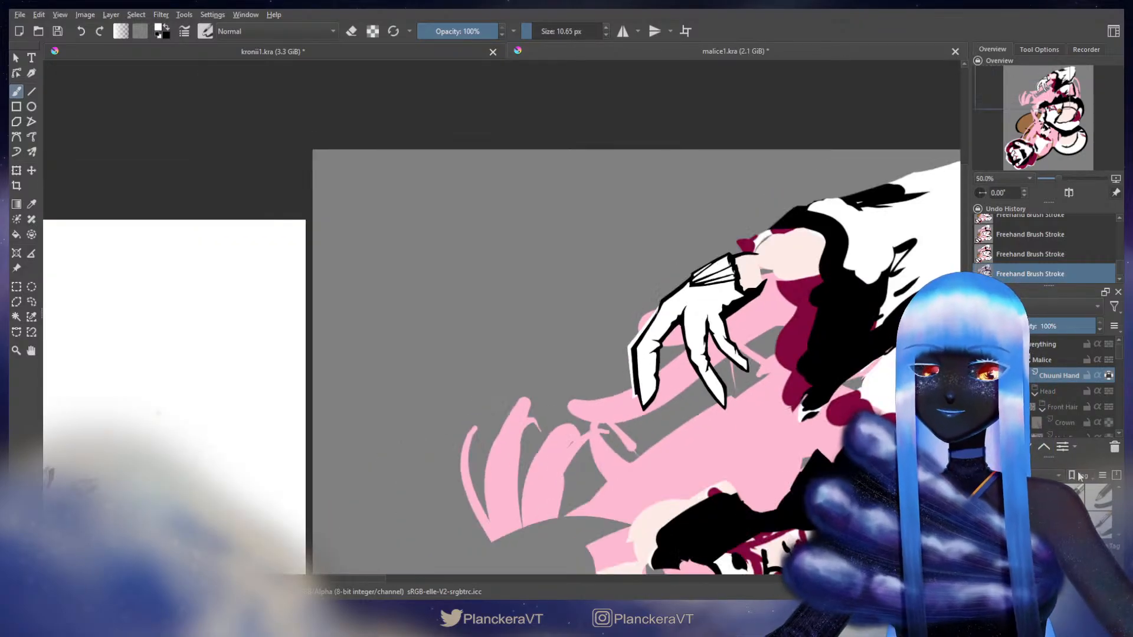
click(980, 391)
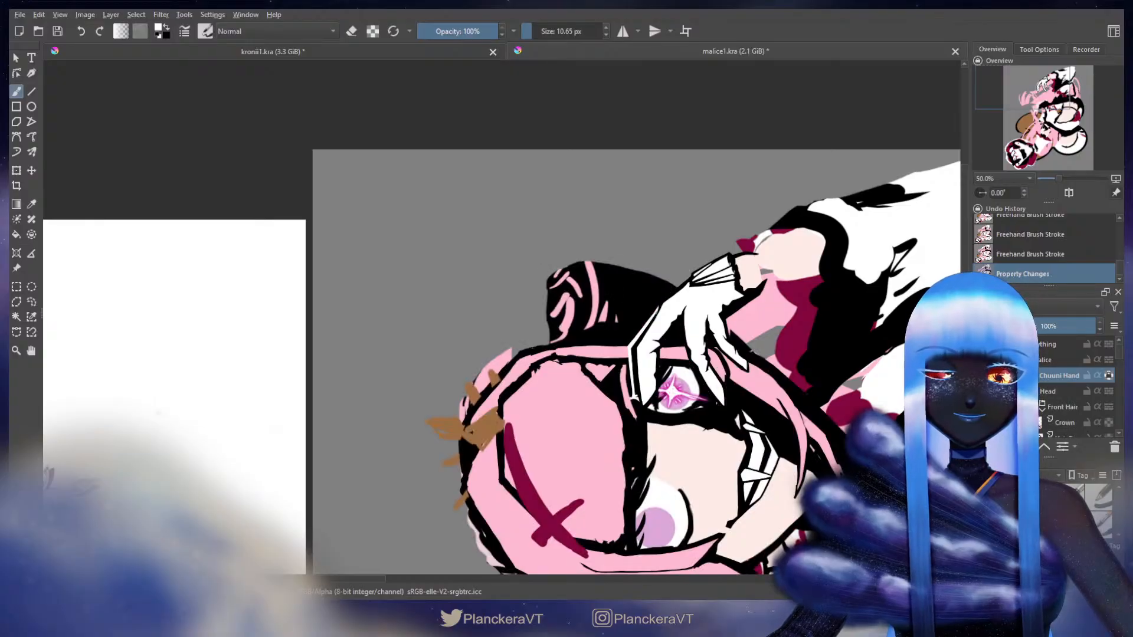
scroll(720, 397, down, 1)
drag(724, 445, 722, 303)
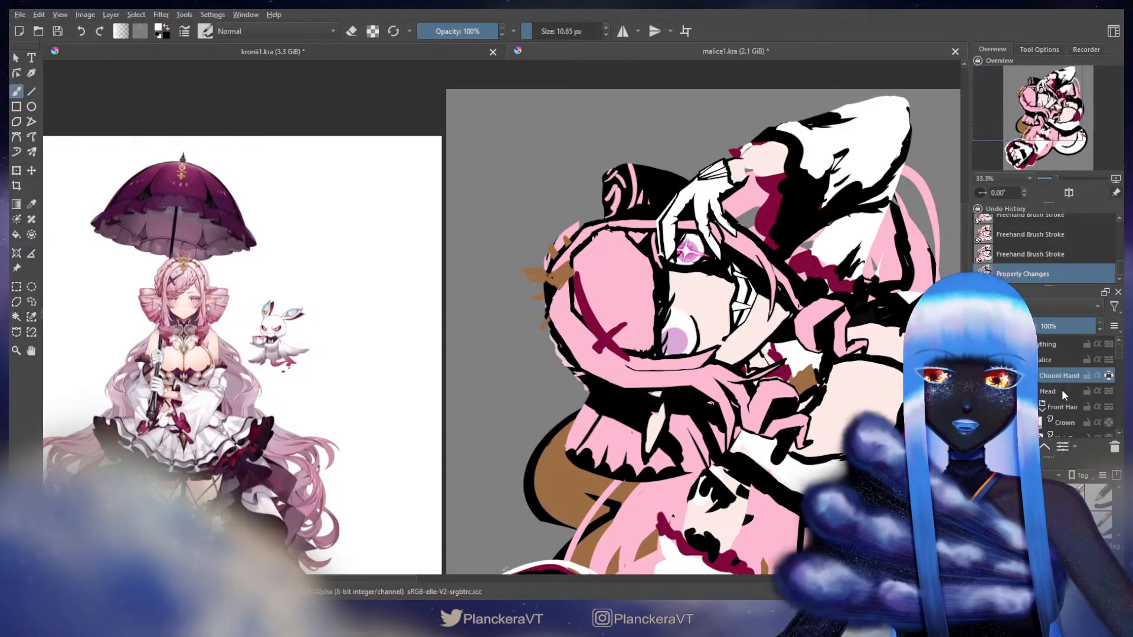
Add a paint layer in the Front Hair group, draw a magenta guide curve down the face at about 128 px, and adjust its position with Transform
click(1063, 406)
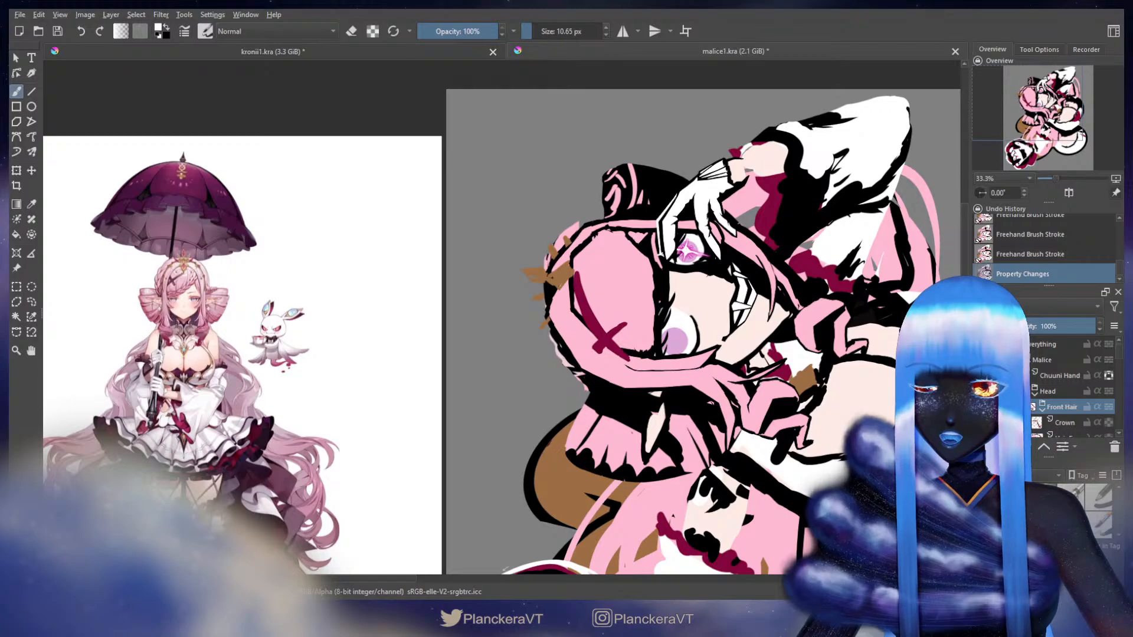
click(546, 31)
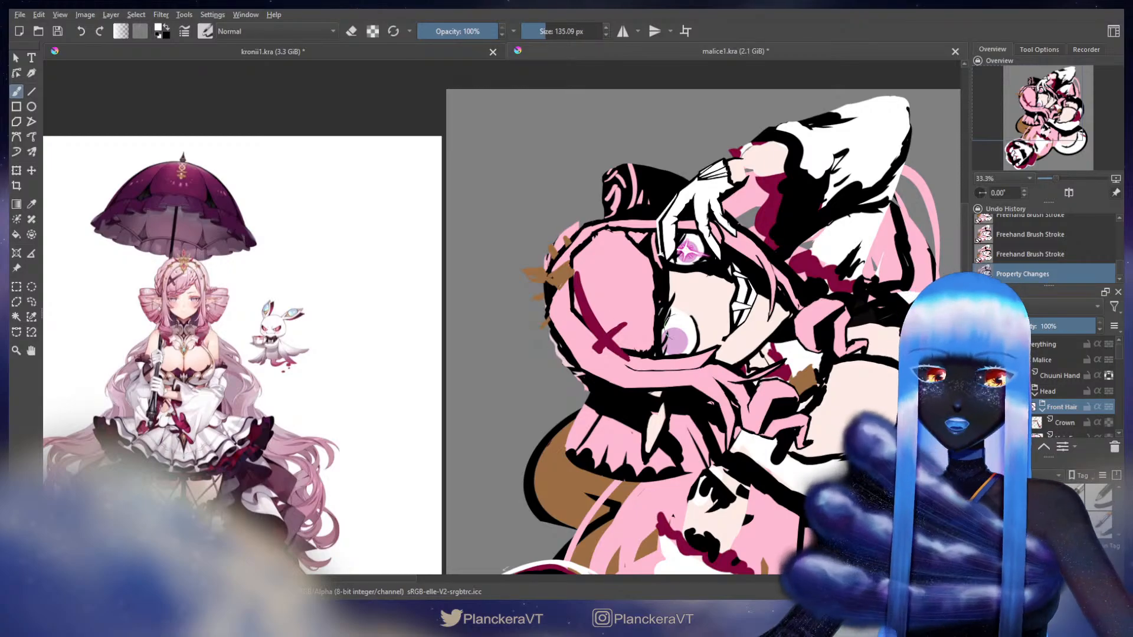
key(Insert)
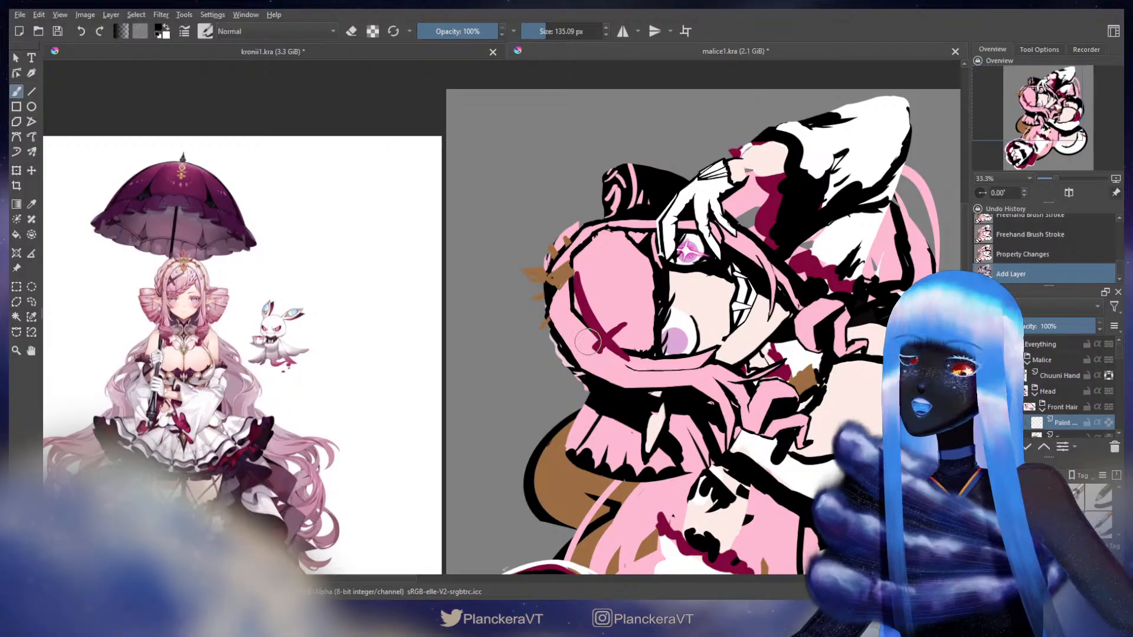
drag(609, 376, 626, 384)
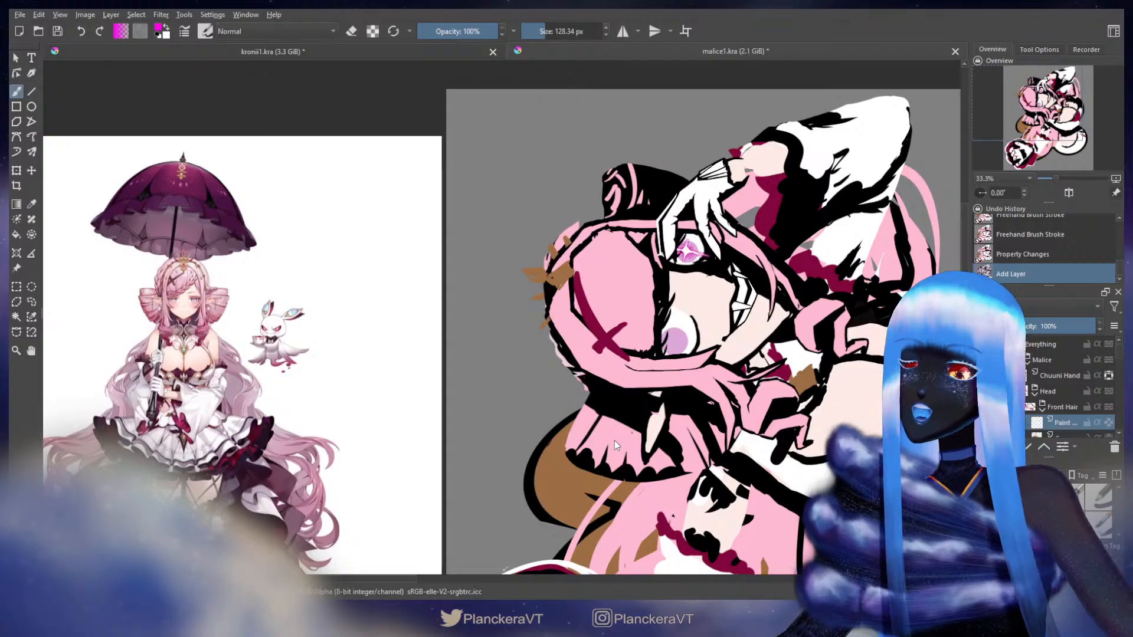
drag(670, 268, 628, 293)
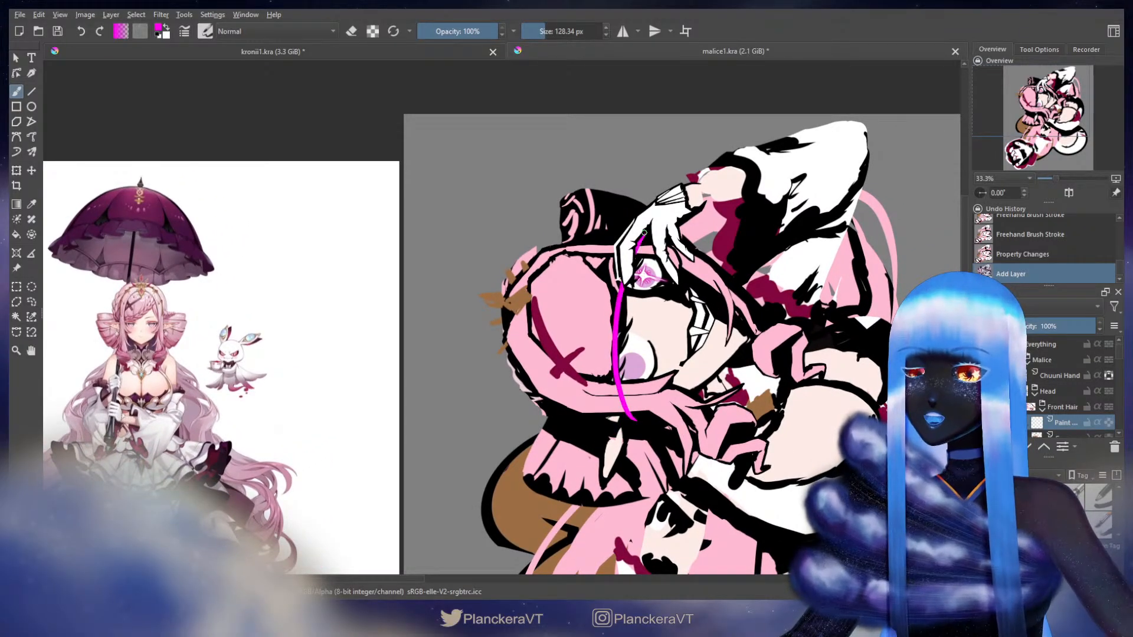
drag(645, 232, 655, 234)
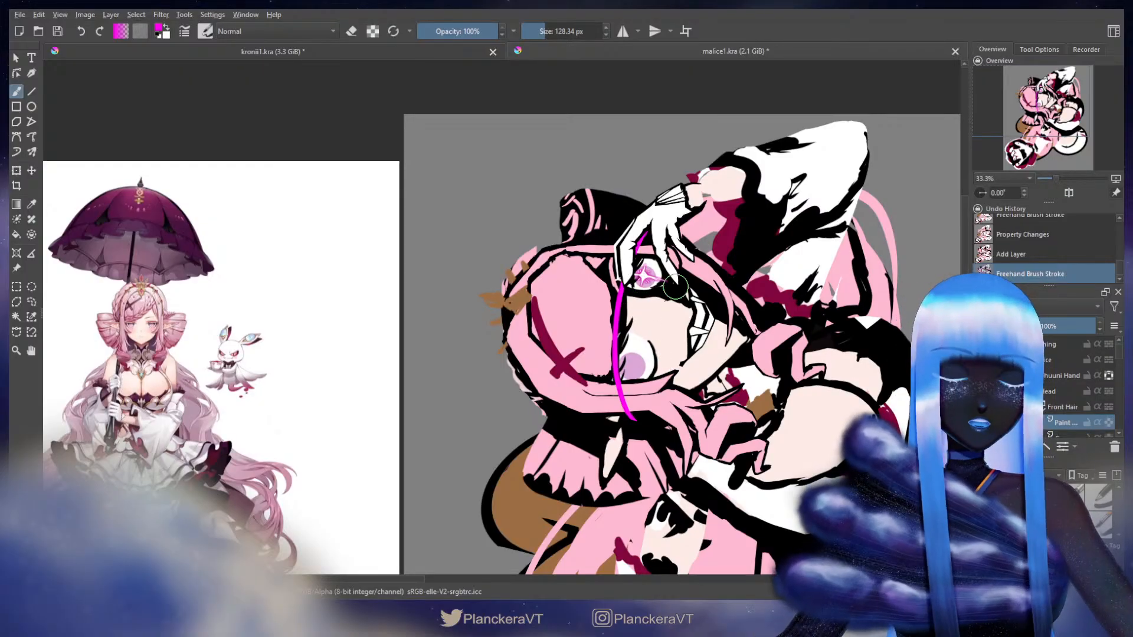
key(ctrl+t)
drag(747, 276, 764, 252)
Draw further magenta guide curves across the hair and face toward the hat, then delete the guide layer
key(b)
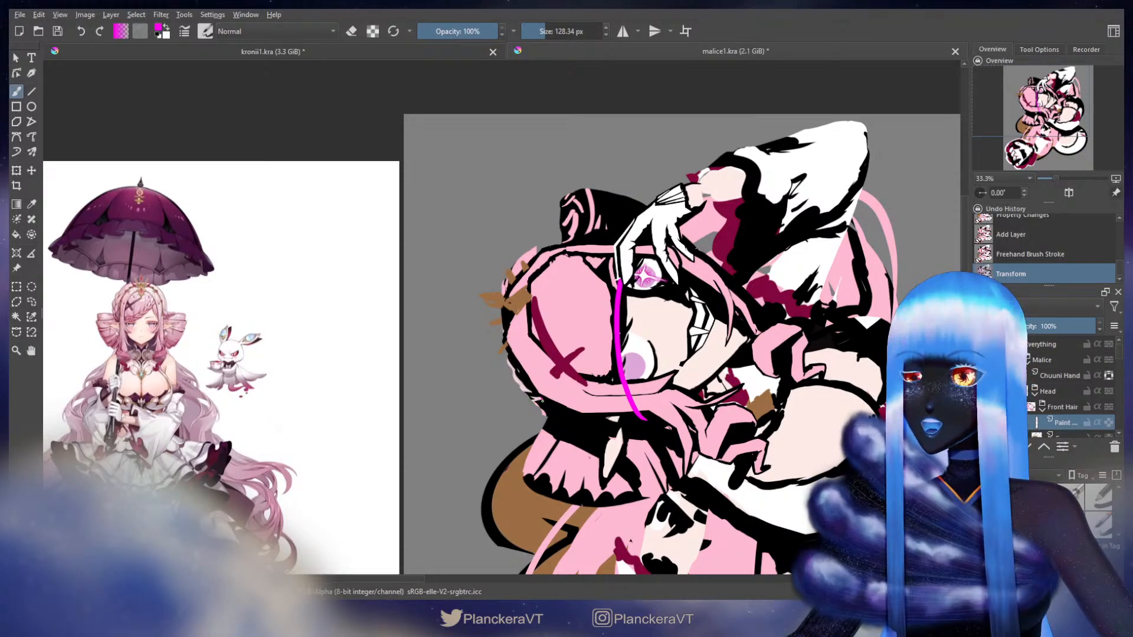
drag(534, 359, 533, 335)
key(ctrl+z)
drag(545, 398, 548, 403)
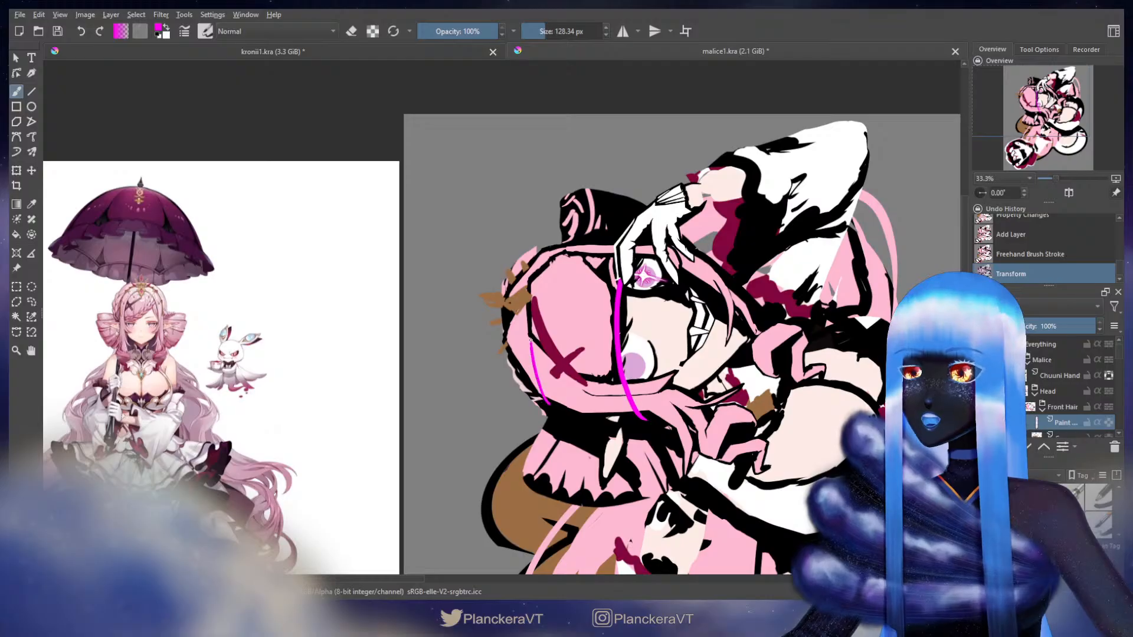
drag(557, 240, 575, 218)
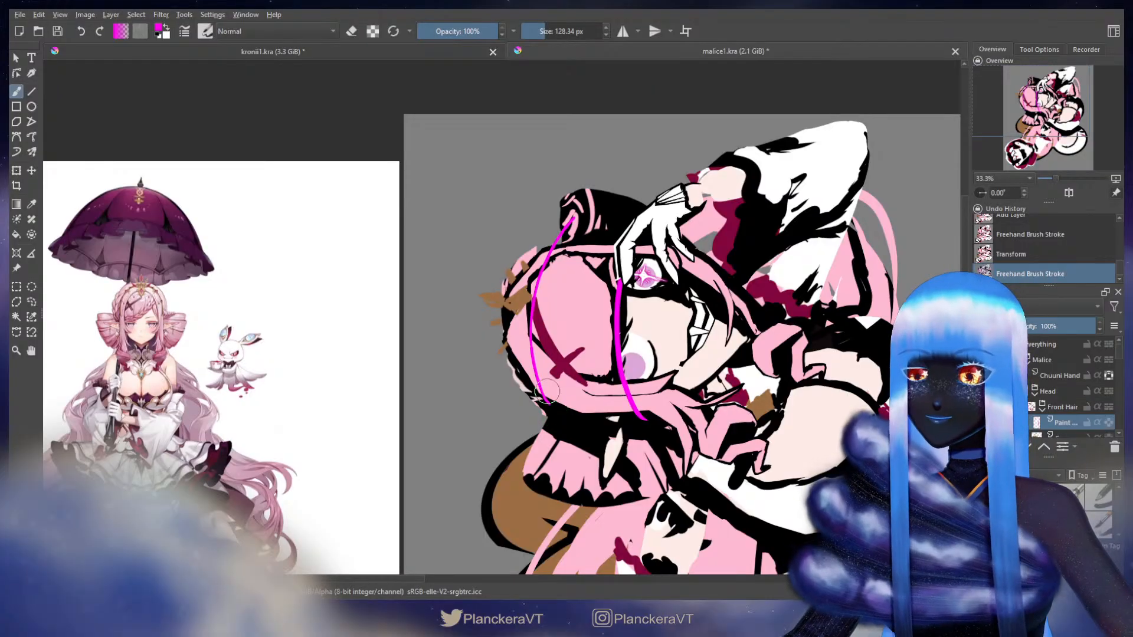
click(555, 416)
drag(545, 350, 569, 192)
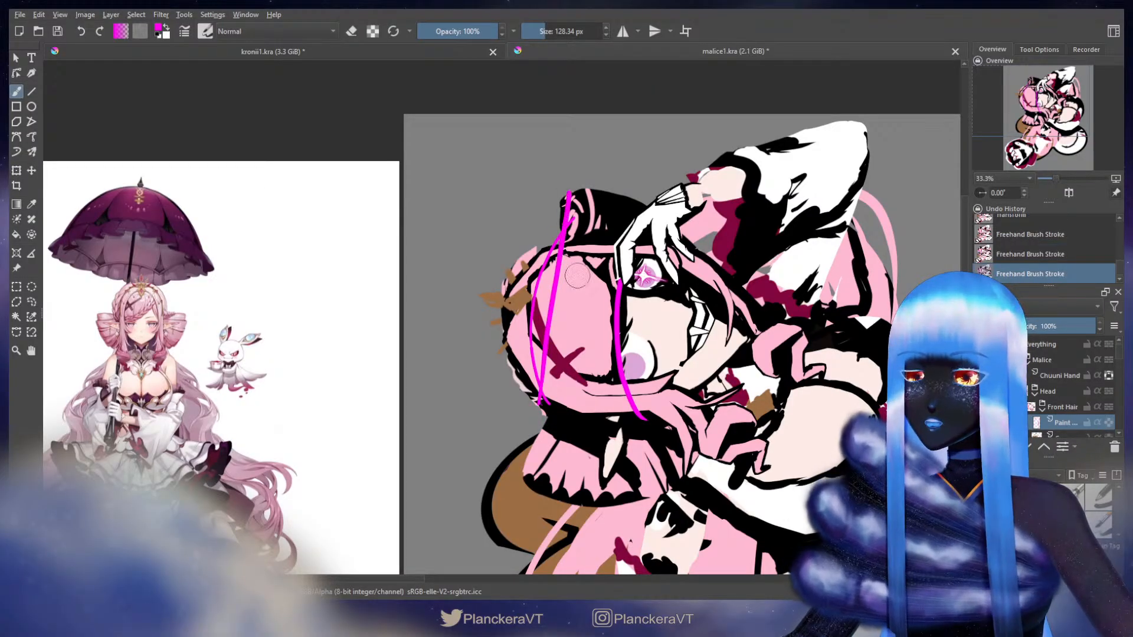
drag(609, 410, 669, 178)
key(ctrl+z)
drag(609, 416, 651, 176)
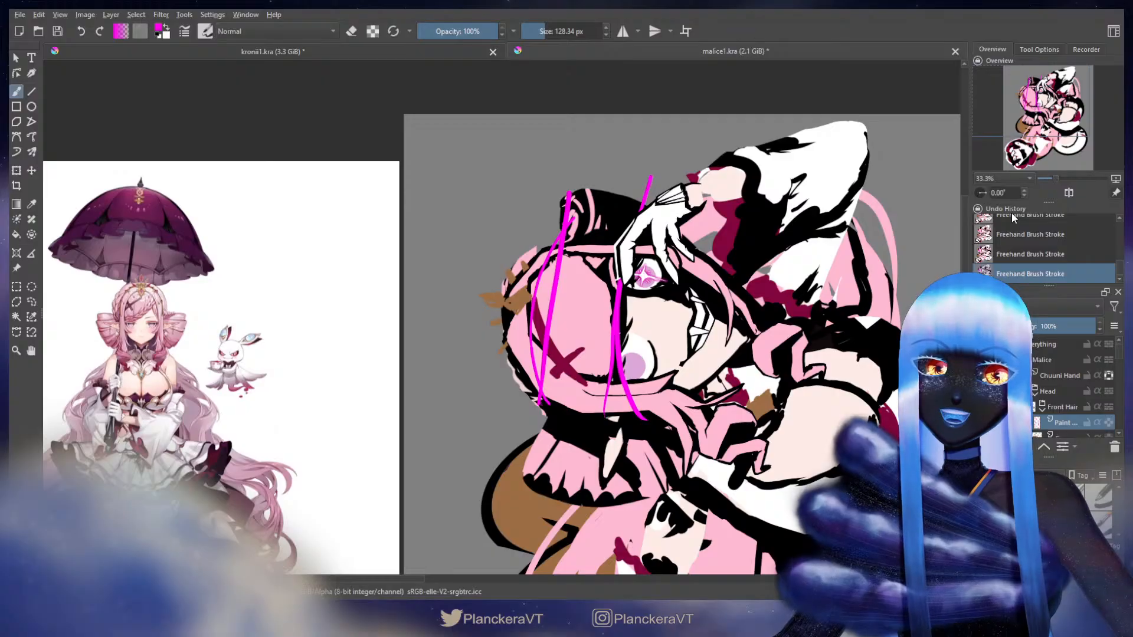
key(shift+Delete)
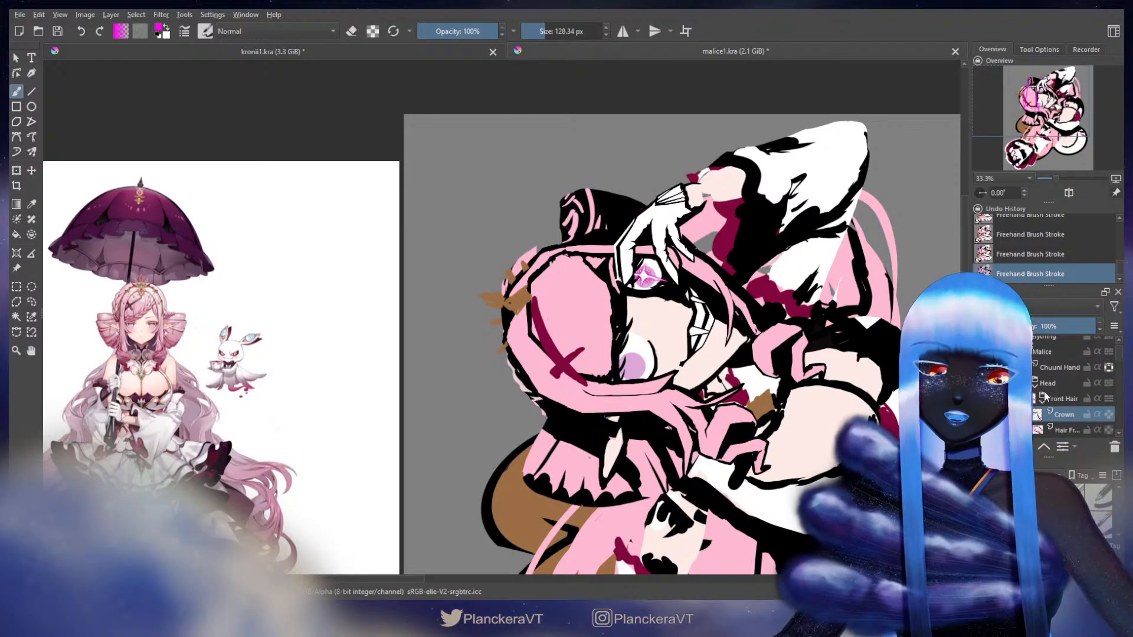
Reshape the Front Hair group with the Transform tool's liquify brush, apply the result, and hide the Crown layer
click(1046, 398)
key(ctrl+t)
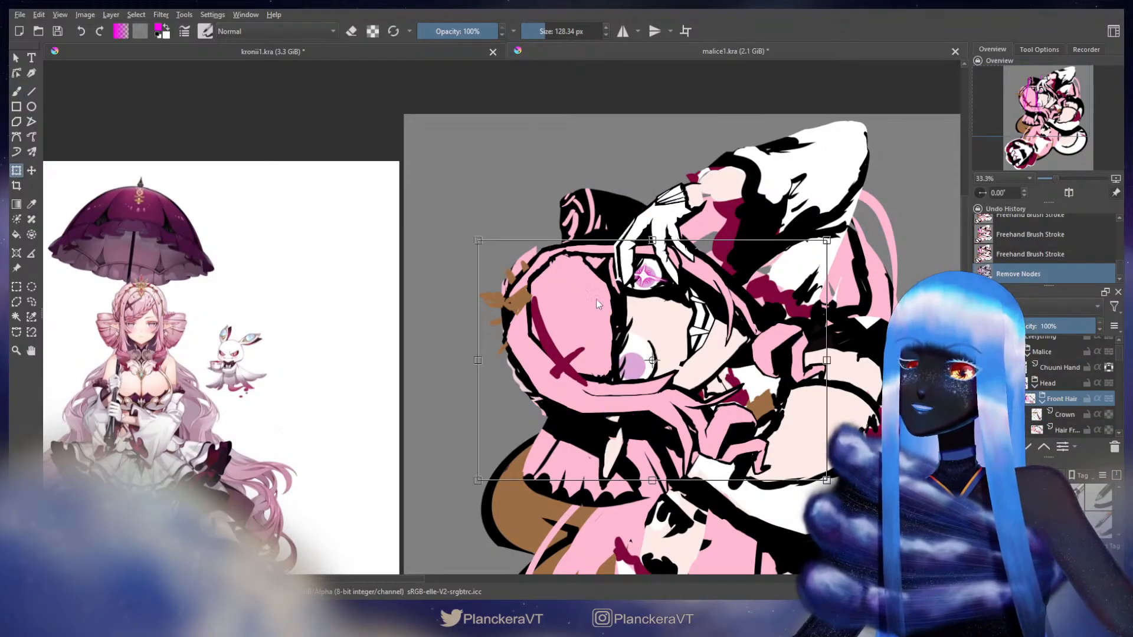
click(626, 352)
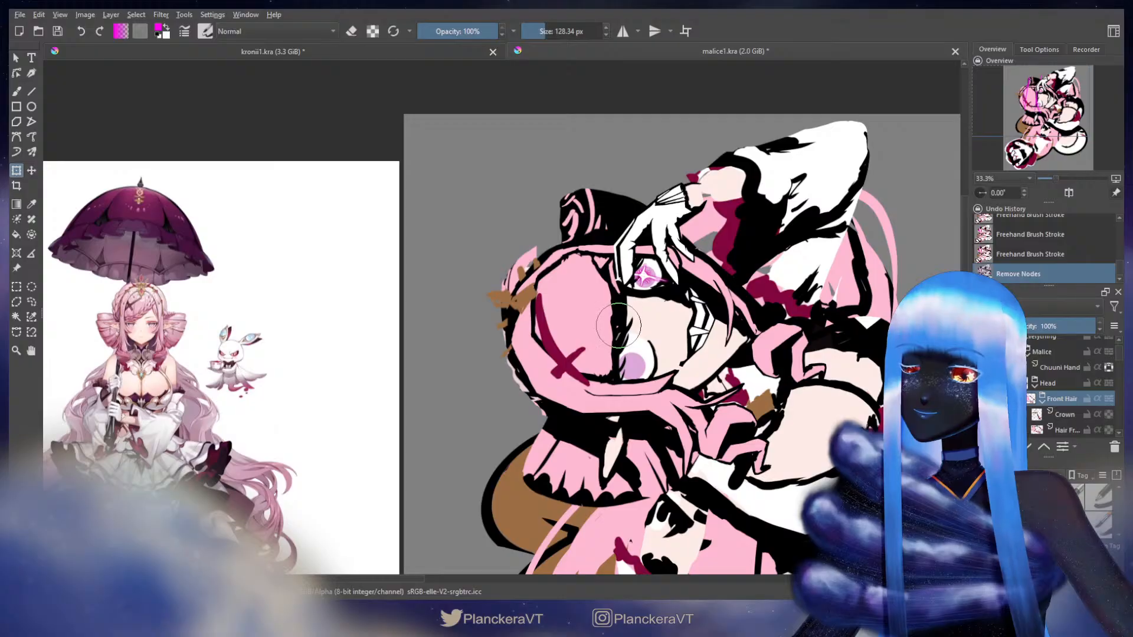
drag(596, 311, 693, 322)
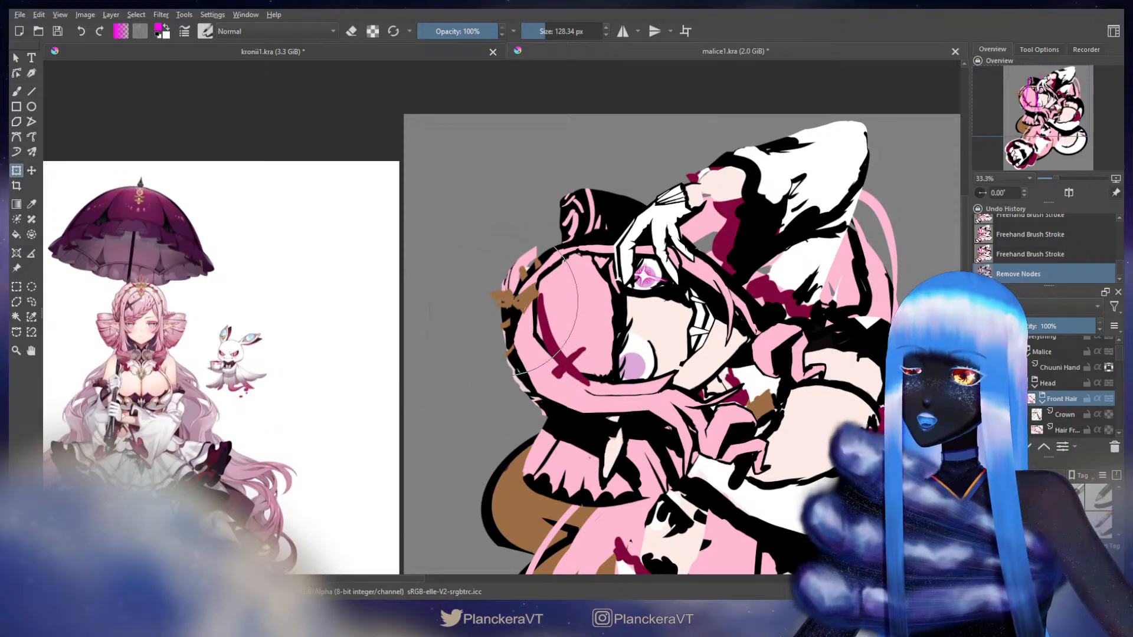
key(b)
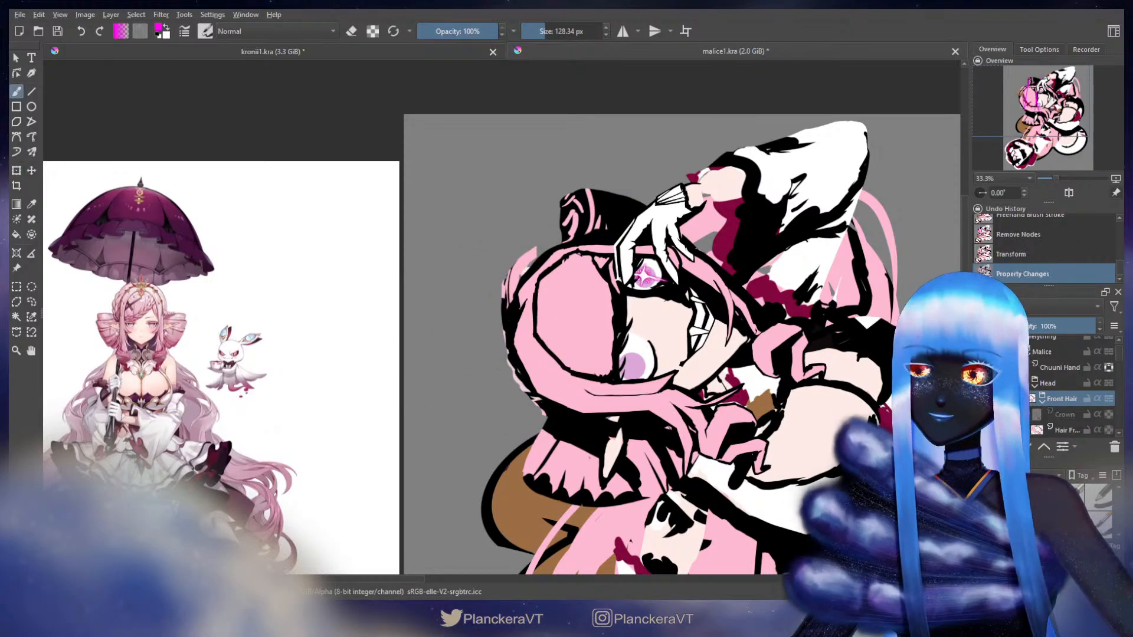
Reshape the Front Hair group around the crown, fringe and face-side strands with the Transform tool's liquify brush, and apply the result
key(ctrl+t)
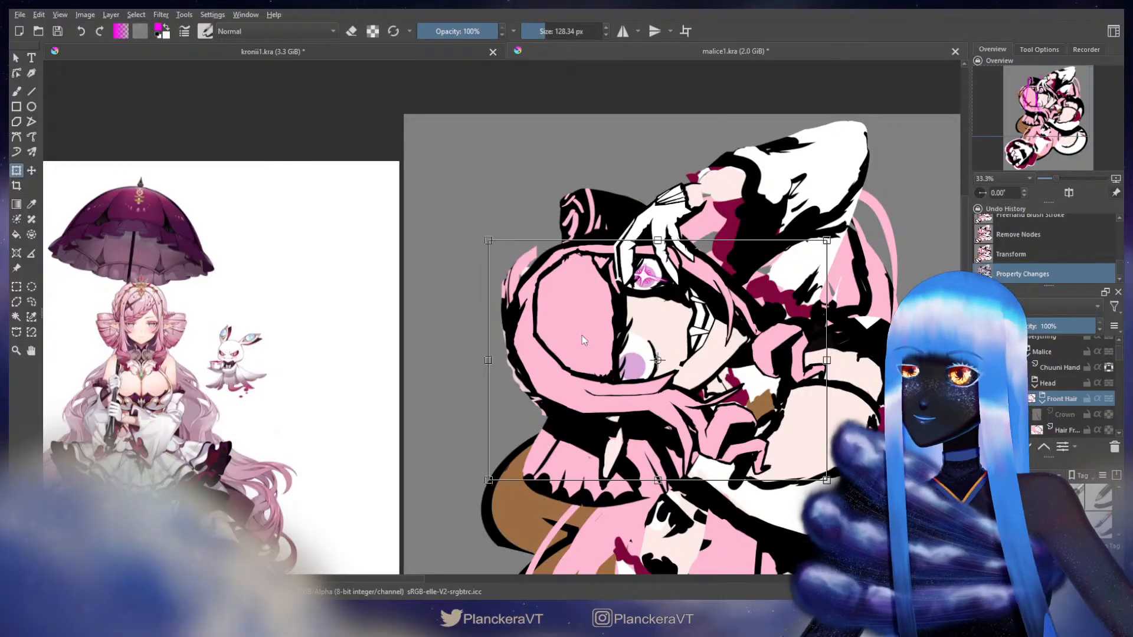
key(l)
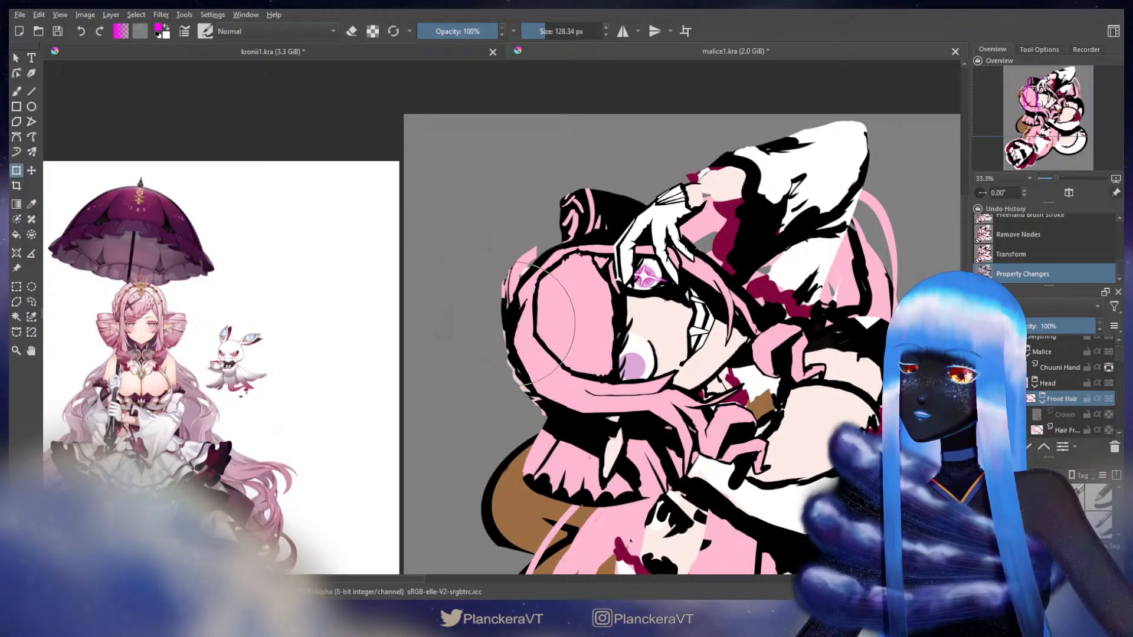
drag(507, 316, 504, 289)
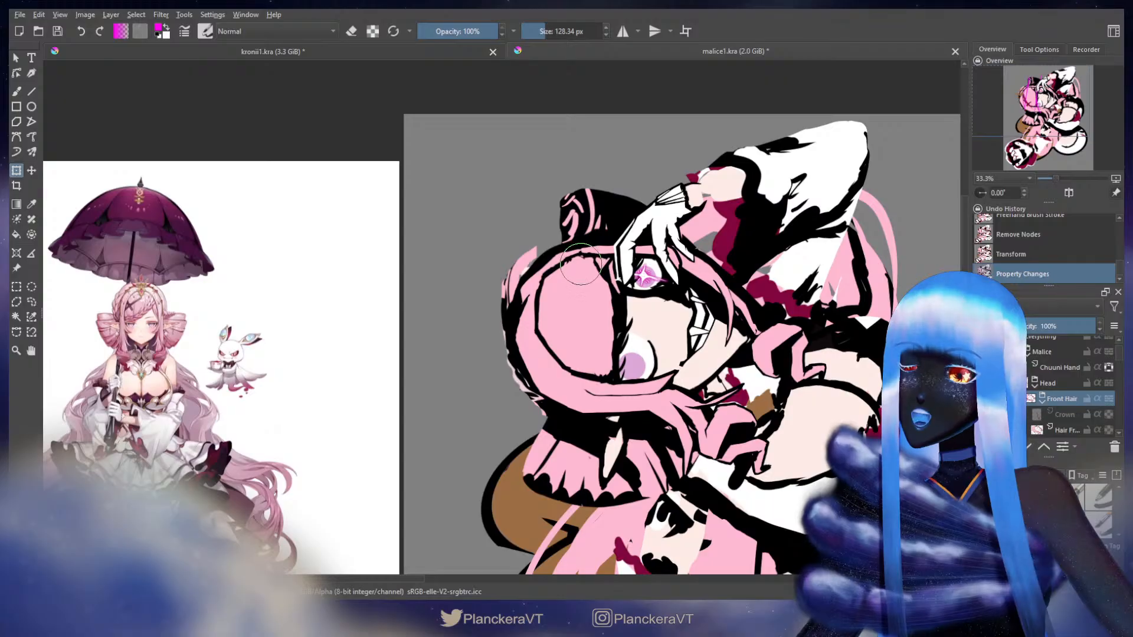
drag(574, 316, 600, 345)
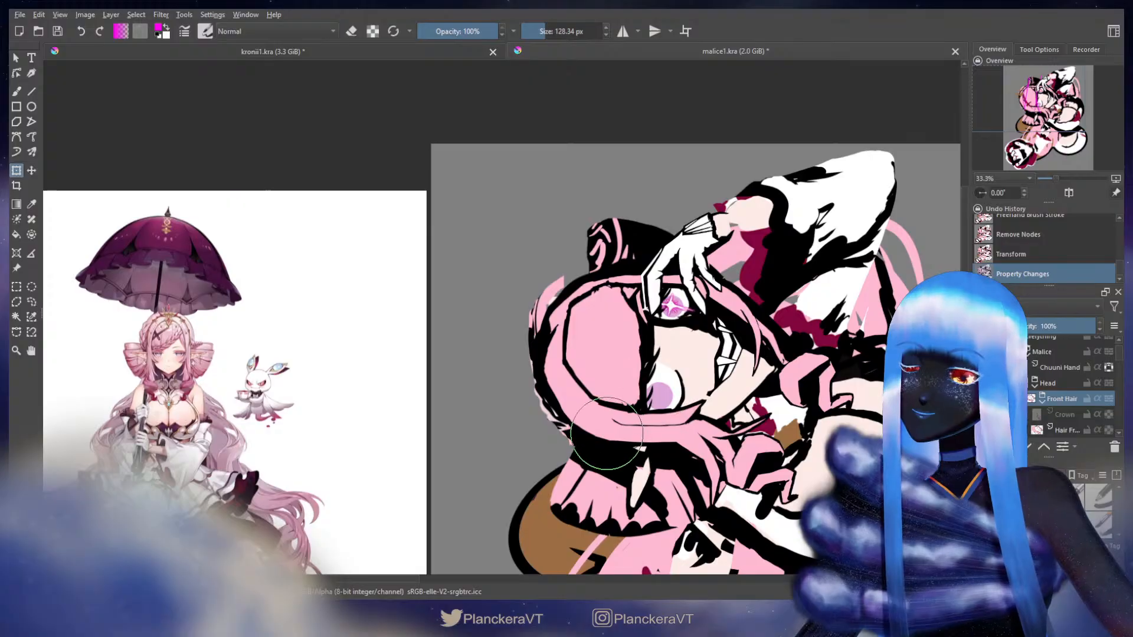
drag(647, 457, 659, 378)
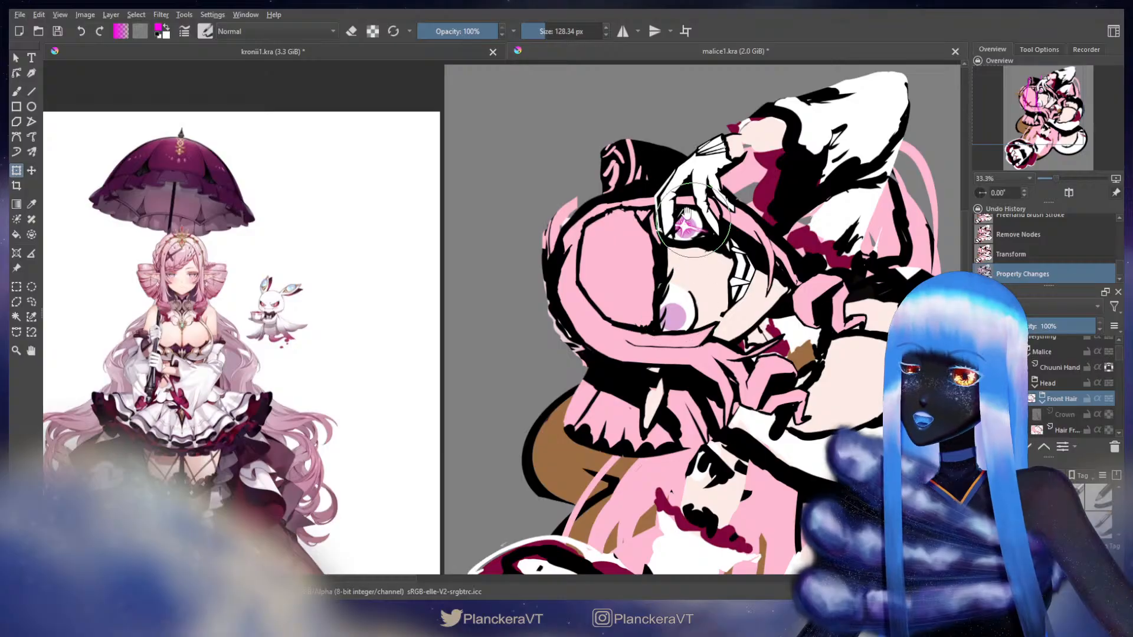
drag(686, 214, 676, 278)
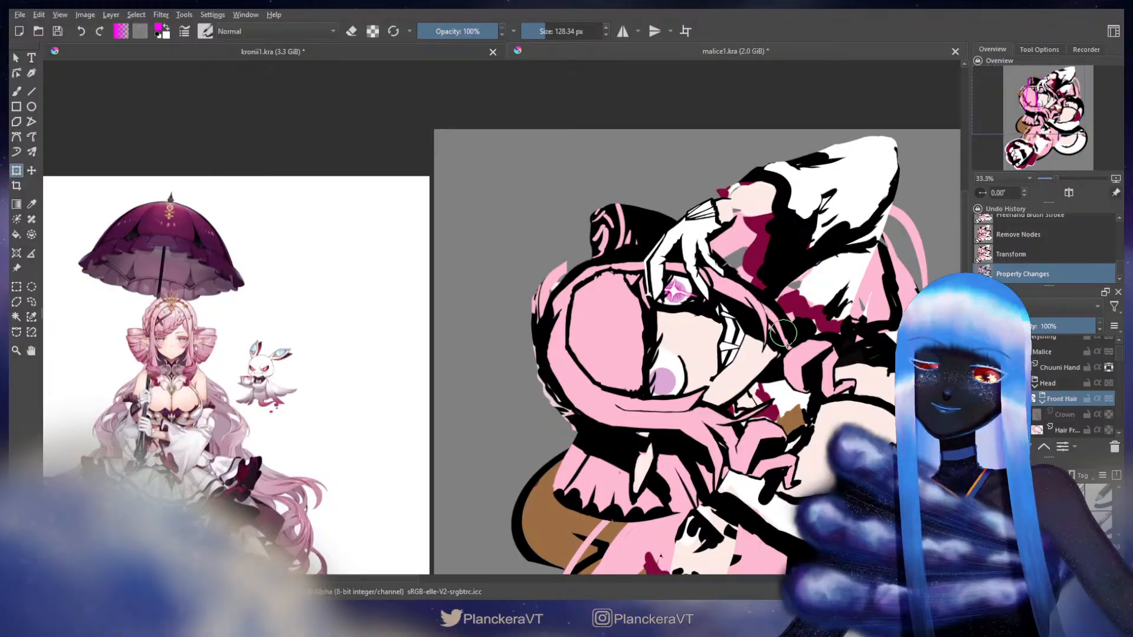
drag(770, 325, 789, 308)
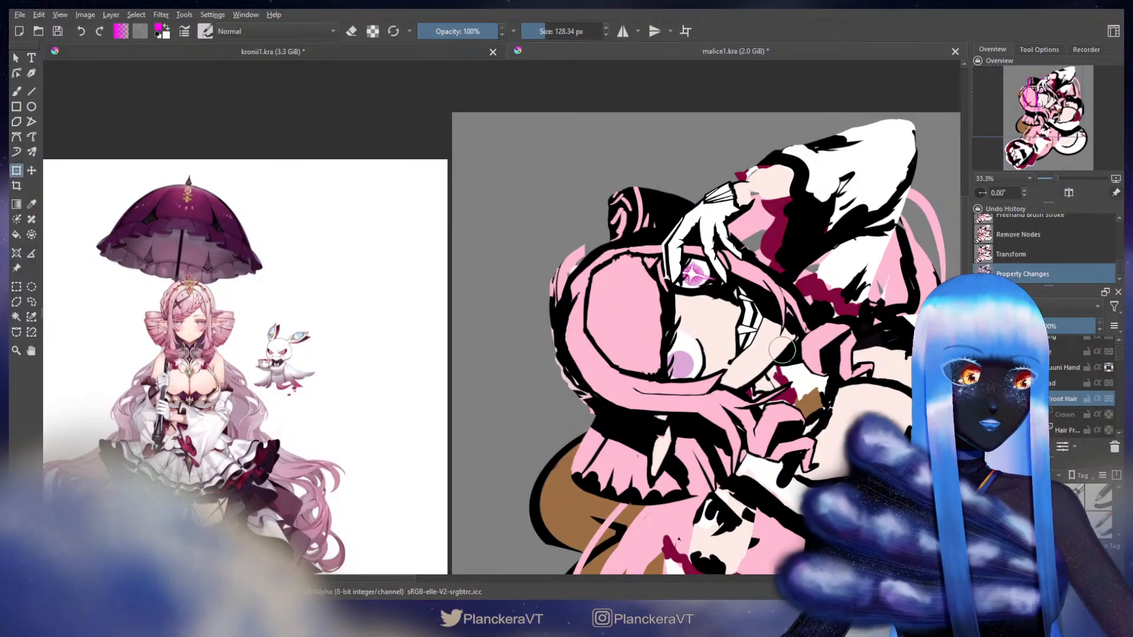
drag(710, 326, 724, 337)
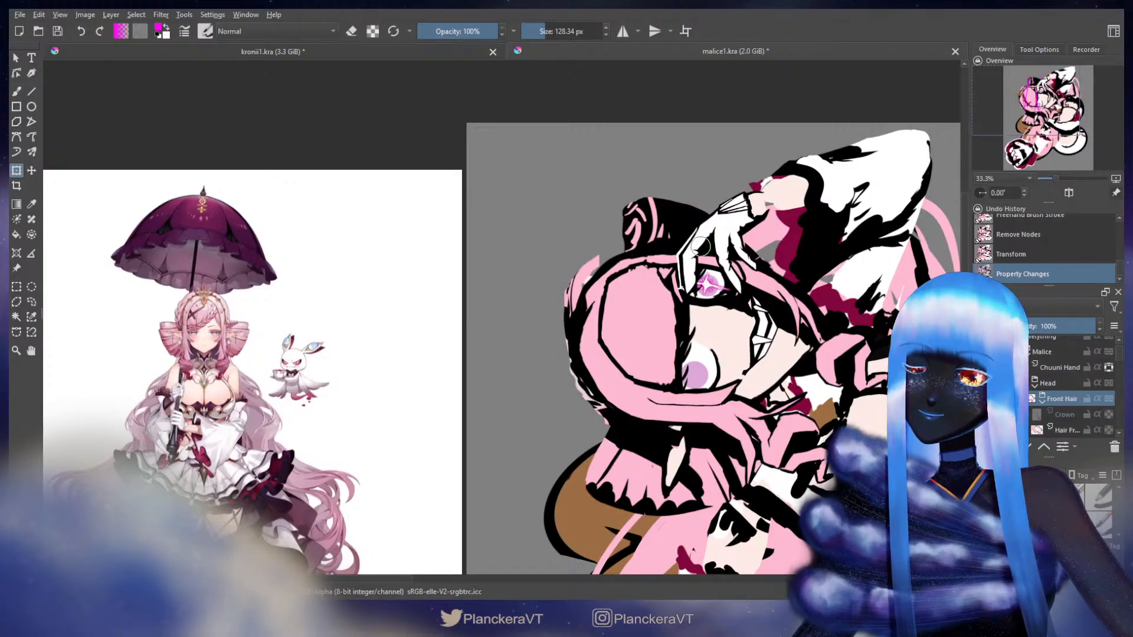
key(b)
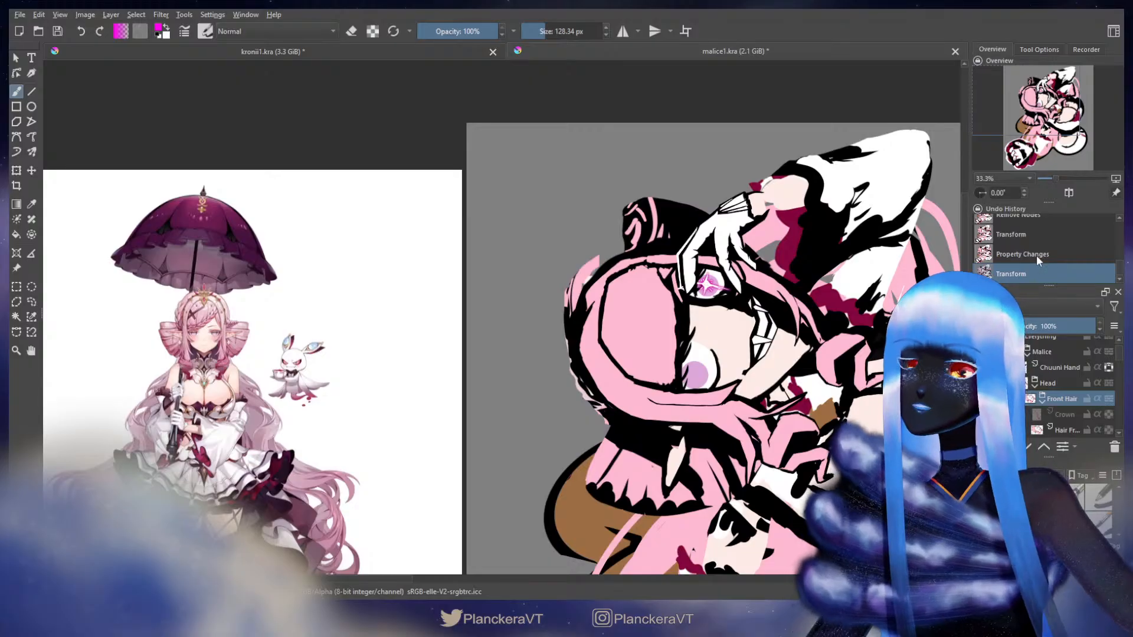
Compare the Front Hair before and after the latest transform by switching between the two undo history states, ending on the transformed one
click(1037, 253)
click(1031, 270)
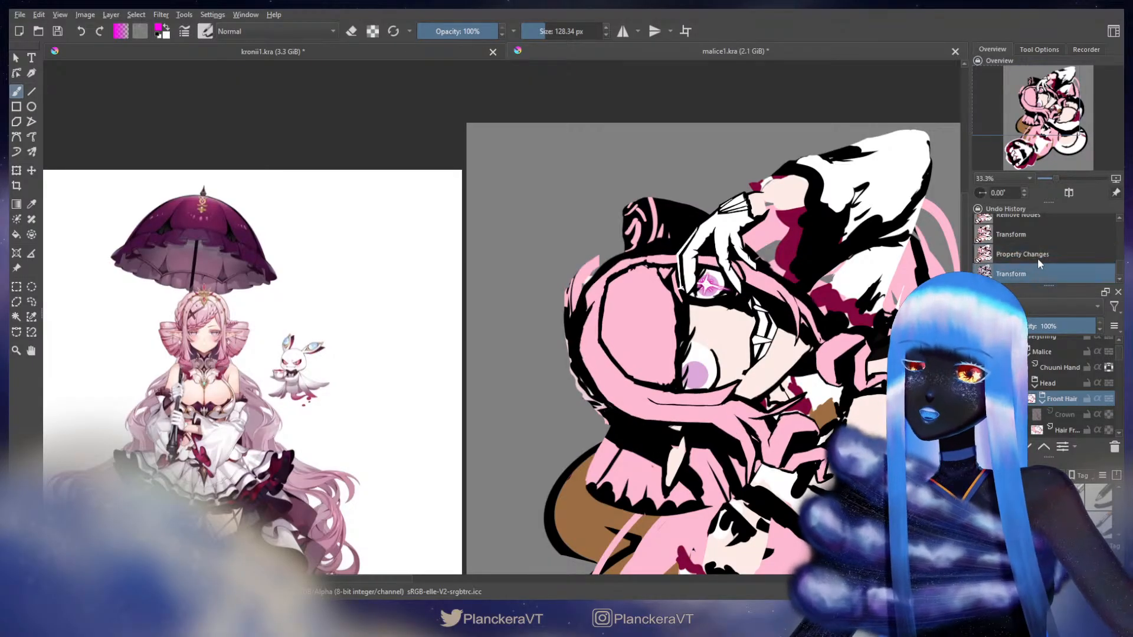
click(1037, 257)
click(1032, 272)
click(1039, 261)
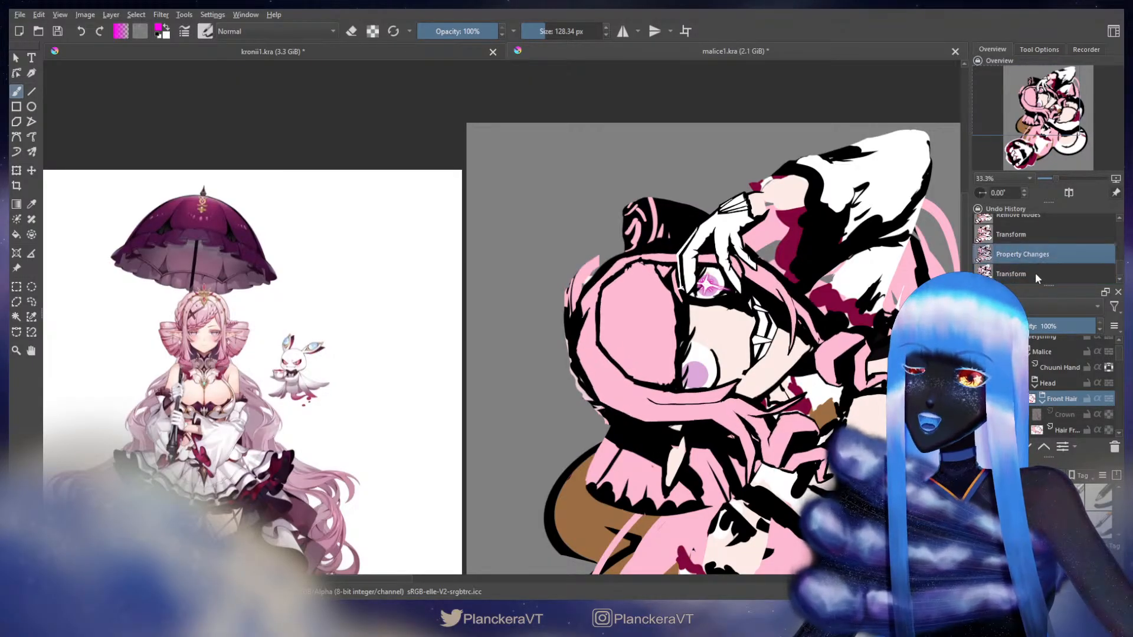
click(1035, 271)
click(1038, 263)
click(1033, 277)
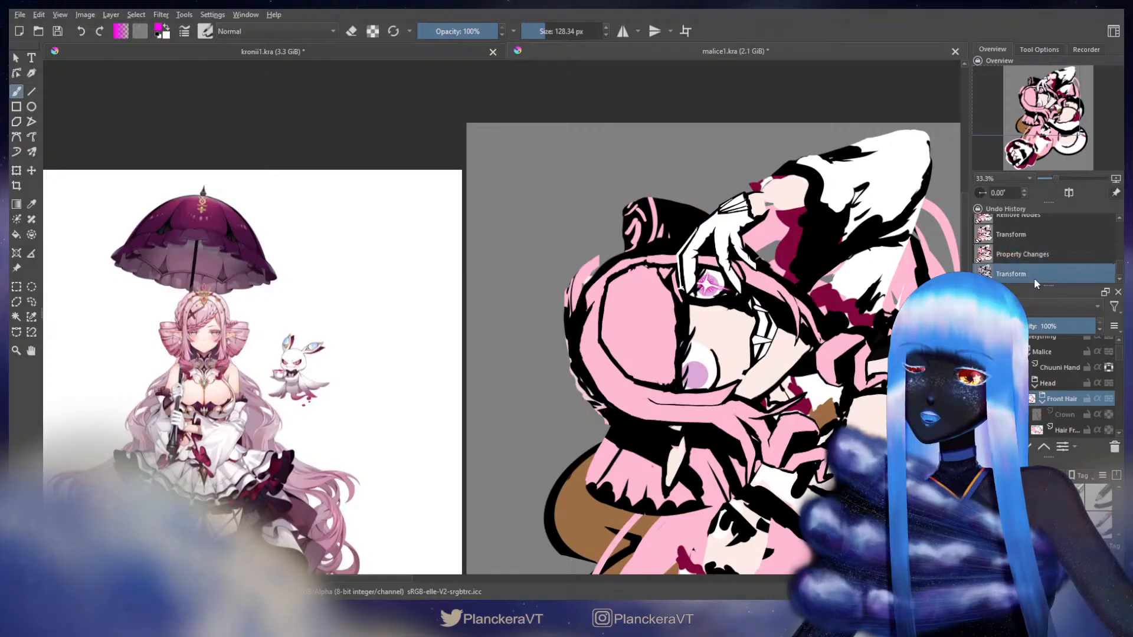
click(1038, 260)
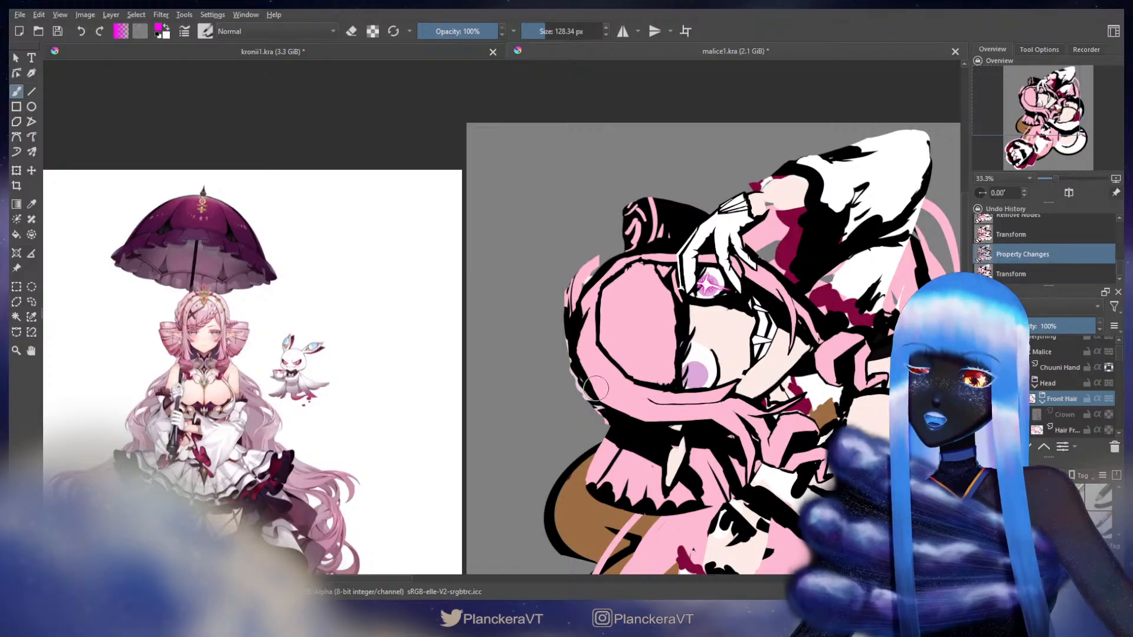
click(1049, 274)
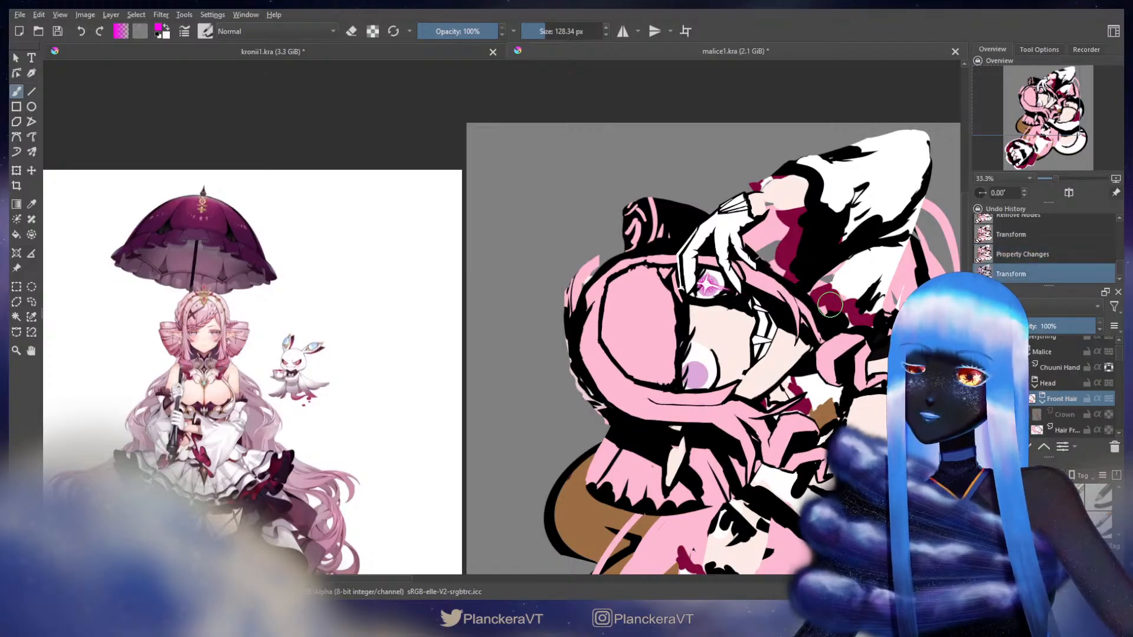
Touch up the Front Hair group with another liquify pass, and compare it with the earlier undo history states, ending on the newest one
key(ctrl+t)
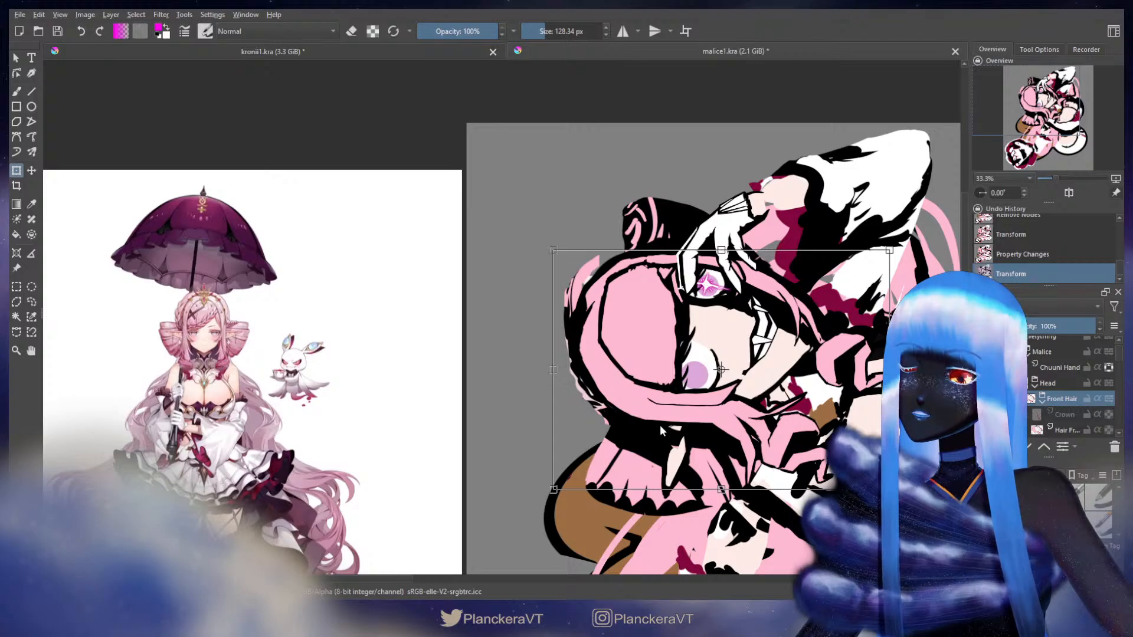
key(Escape)
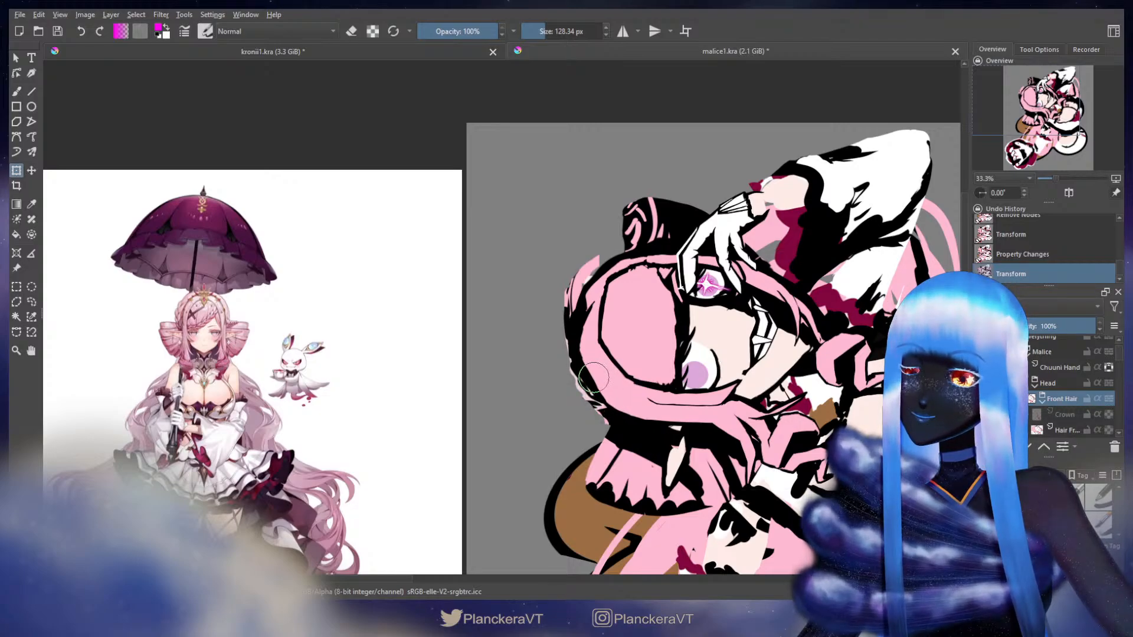
key(b)
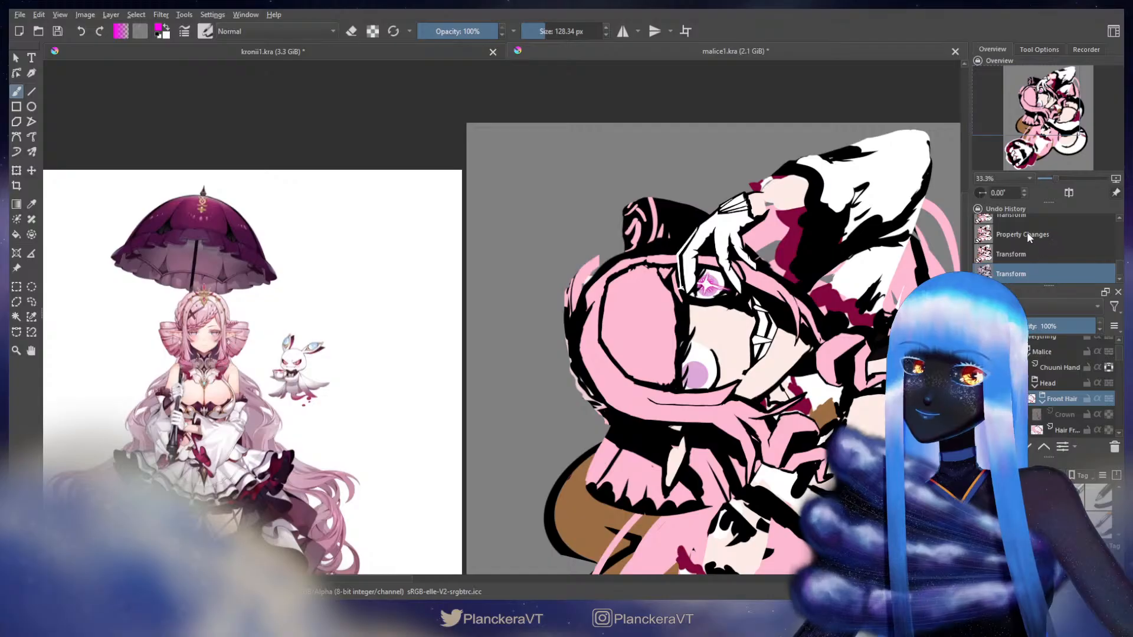
click(1023, 254)
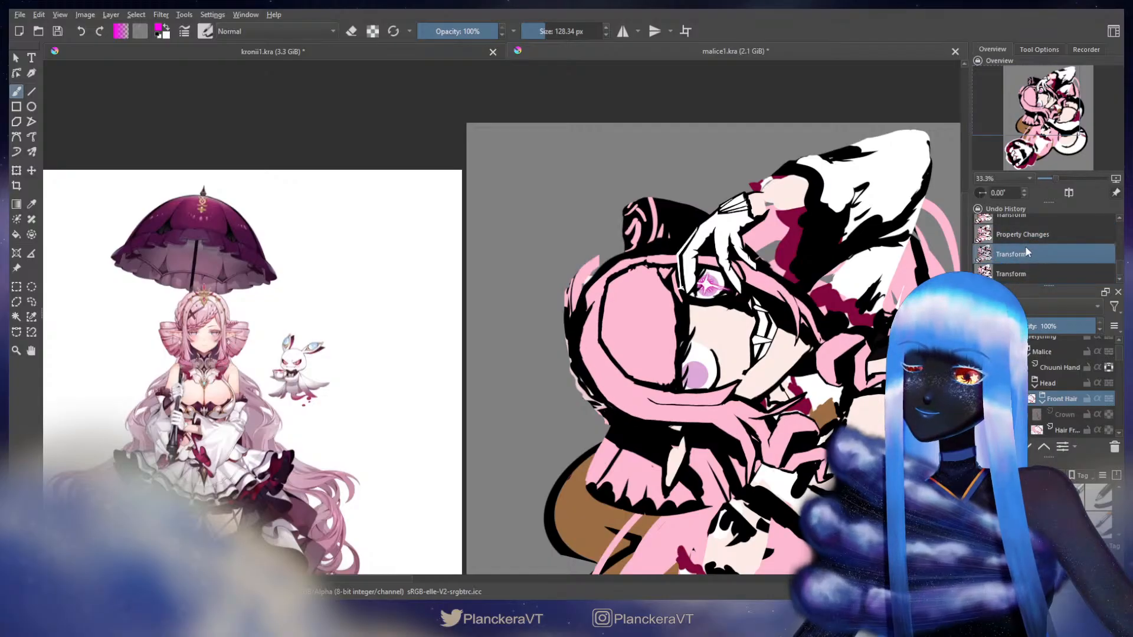
click(1028, 236)
click(1018, 275)
click(1026, 239)
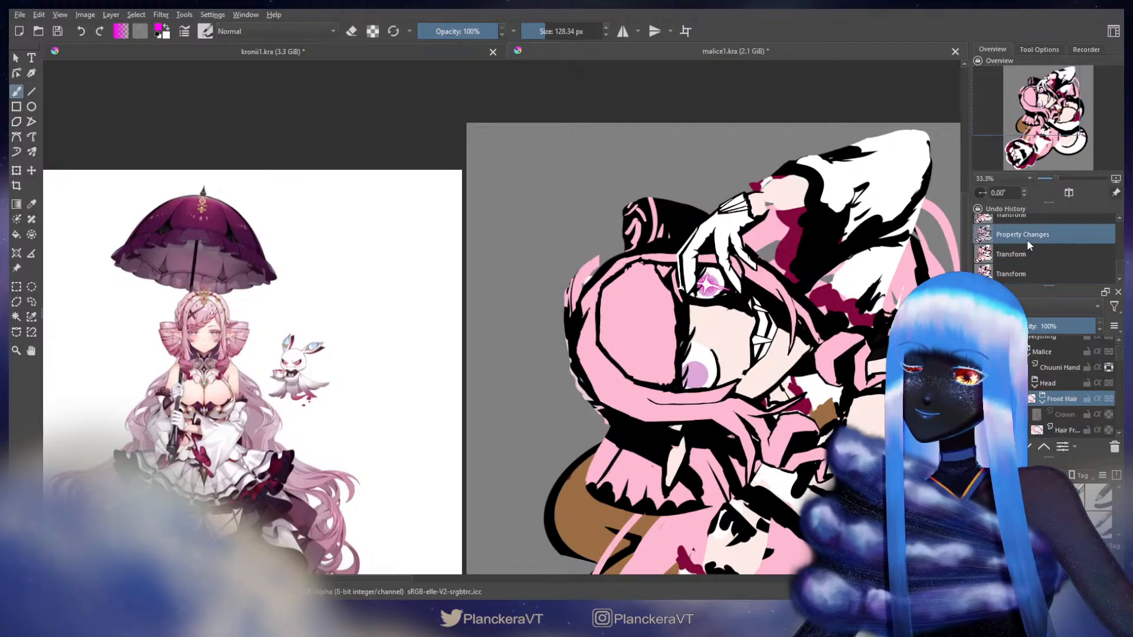
click(1020, 273)
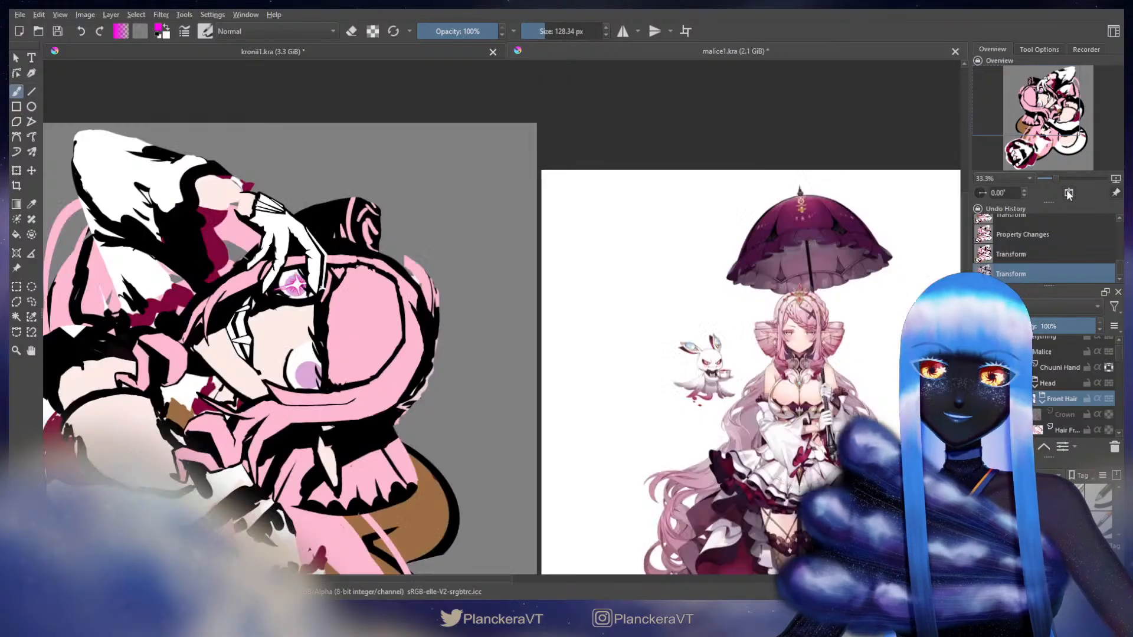
Mirror the canvas view and correct the Front Hair group's shape with a further liquify transform, applying the result
drag(567, 348, 860, 327)
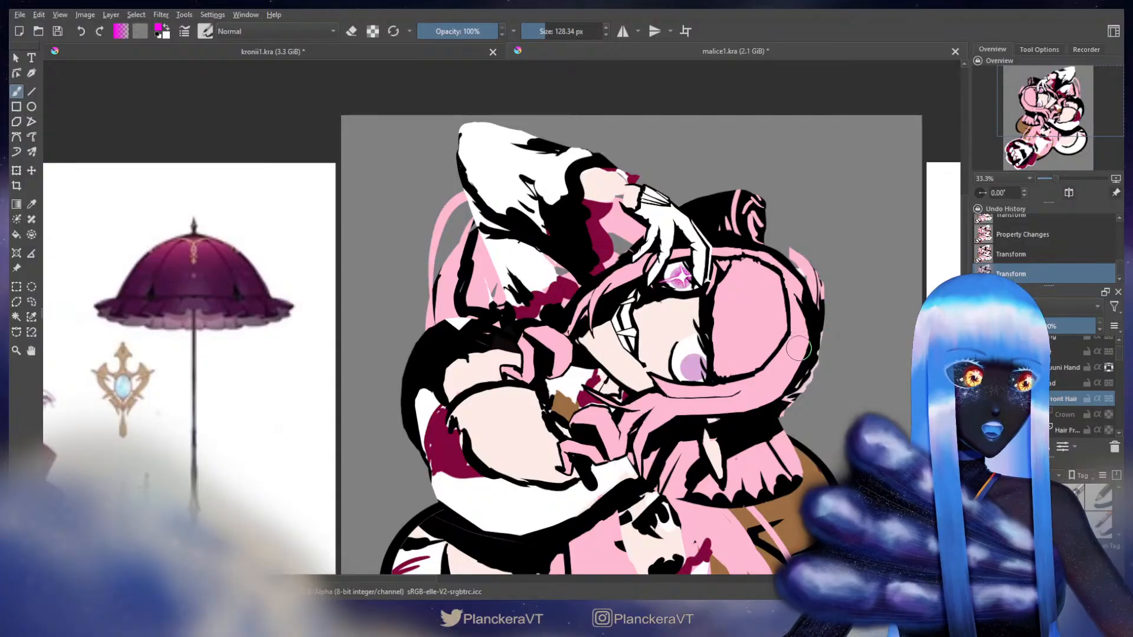
drag(773, 290, 737, 281)
key(ctrl+t)
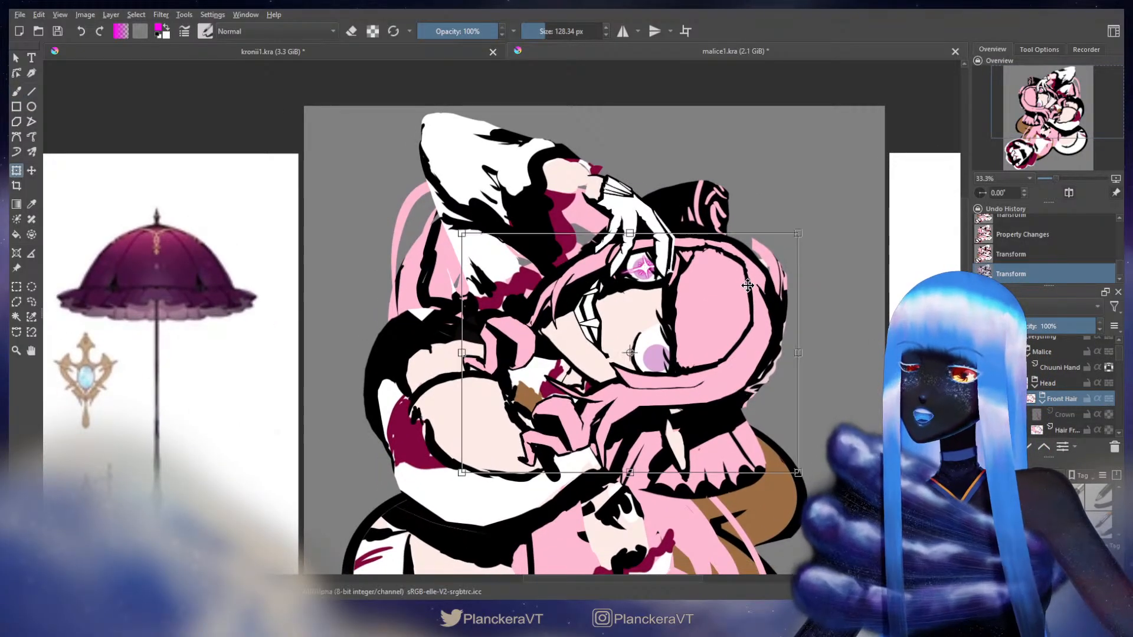
key(b)
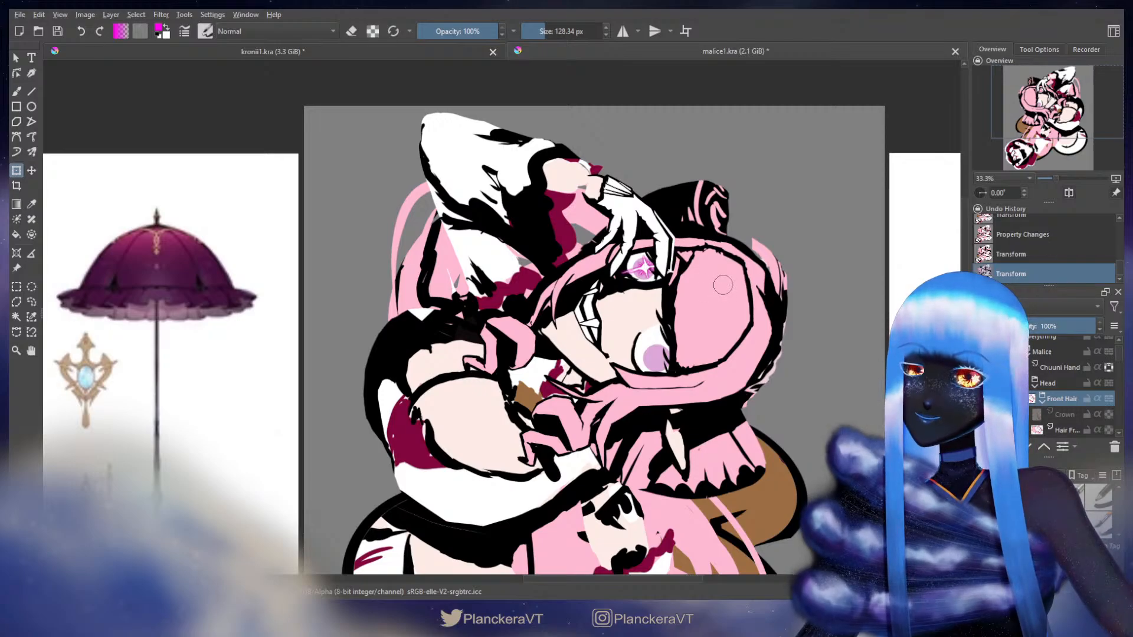
key(b)
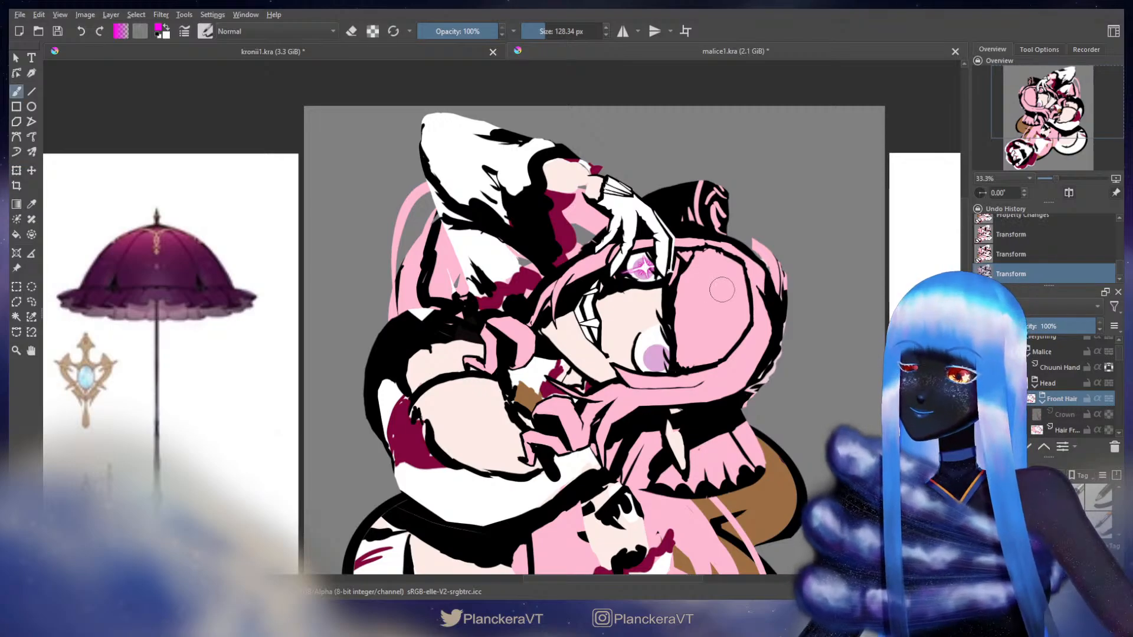
Return the canvas view to its unmirrored orientation and make the Crown layer visible again
drag(721, 286, 742, 315)
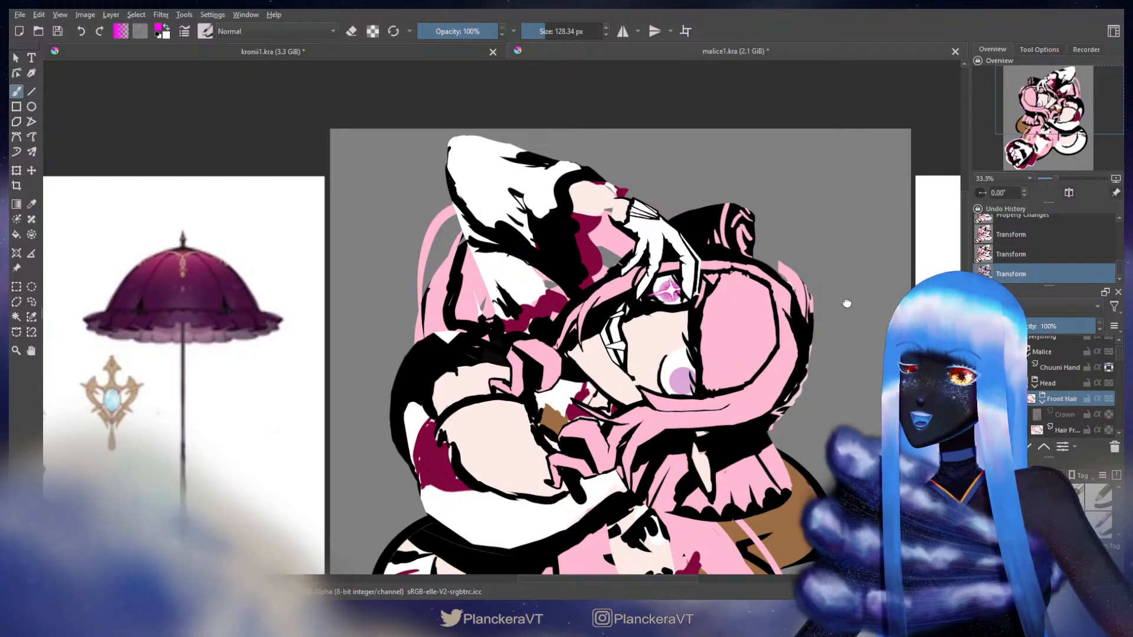
drag(848, 306, 850, 294)
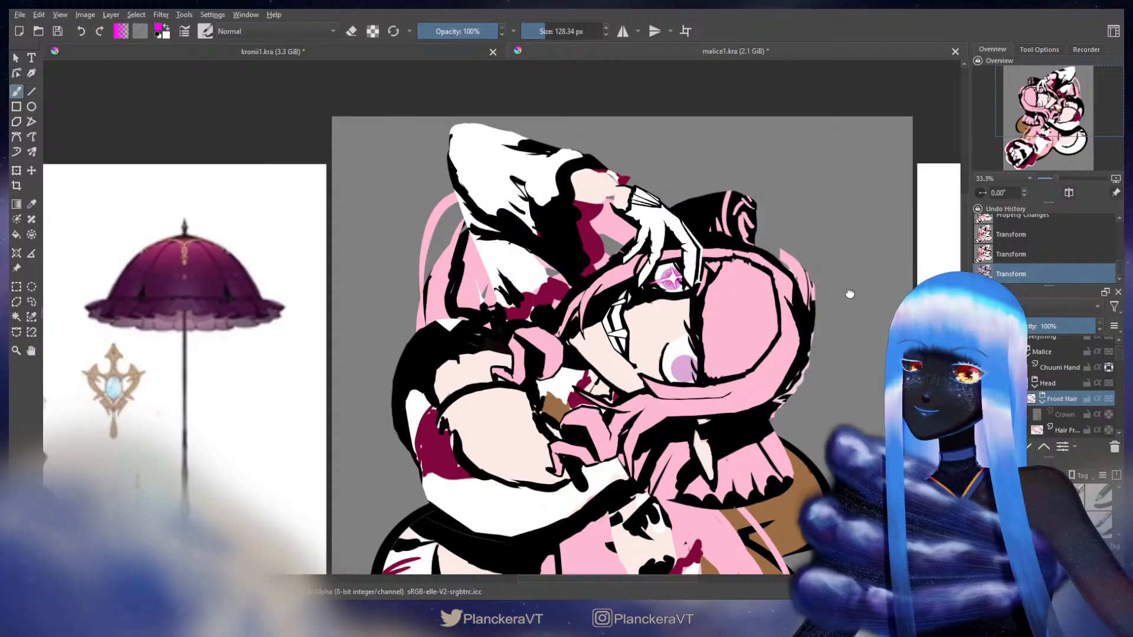
click(1070, 195)
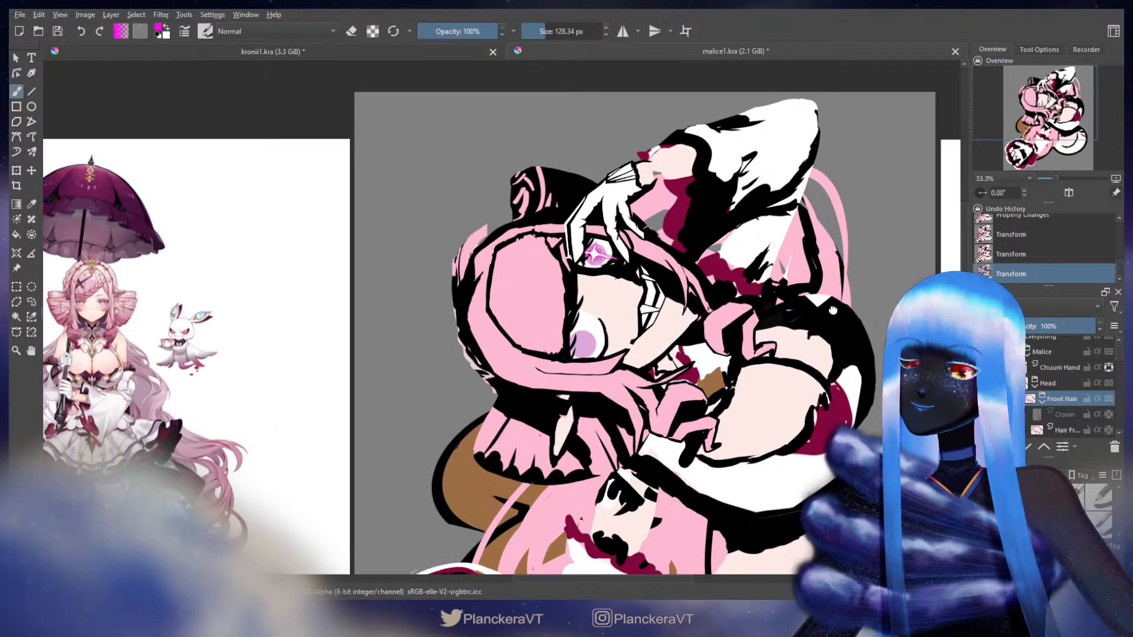
click(979, 415)
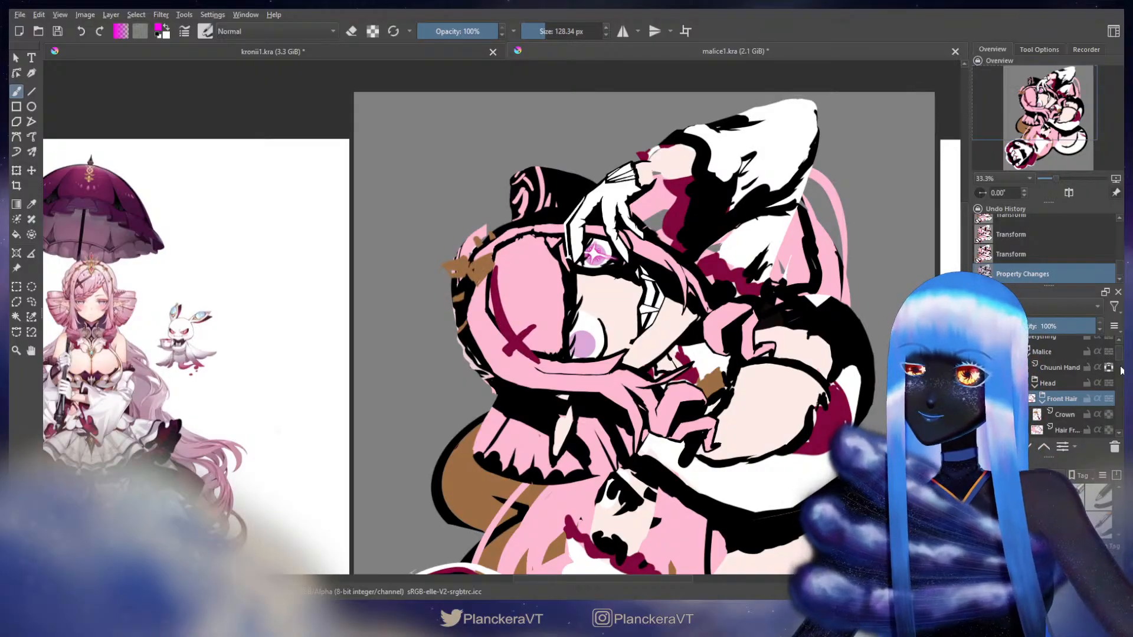
Select the Hair Back layer together with the paint layer directly above it, reshape their outline behind the head with liquify, and apply it
scroll(1121, 366, down, 2)
scroll(1121, 367, down, 3)
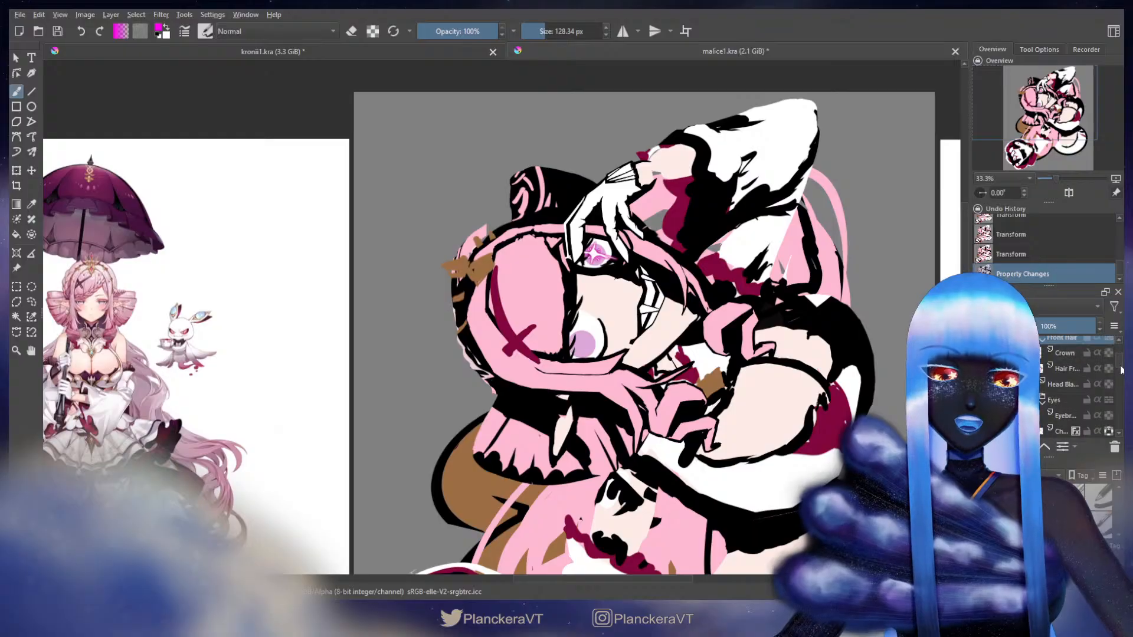
scroll(1121, 370, up, 1)
scroll(1121, 372, down, 5)
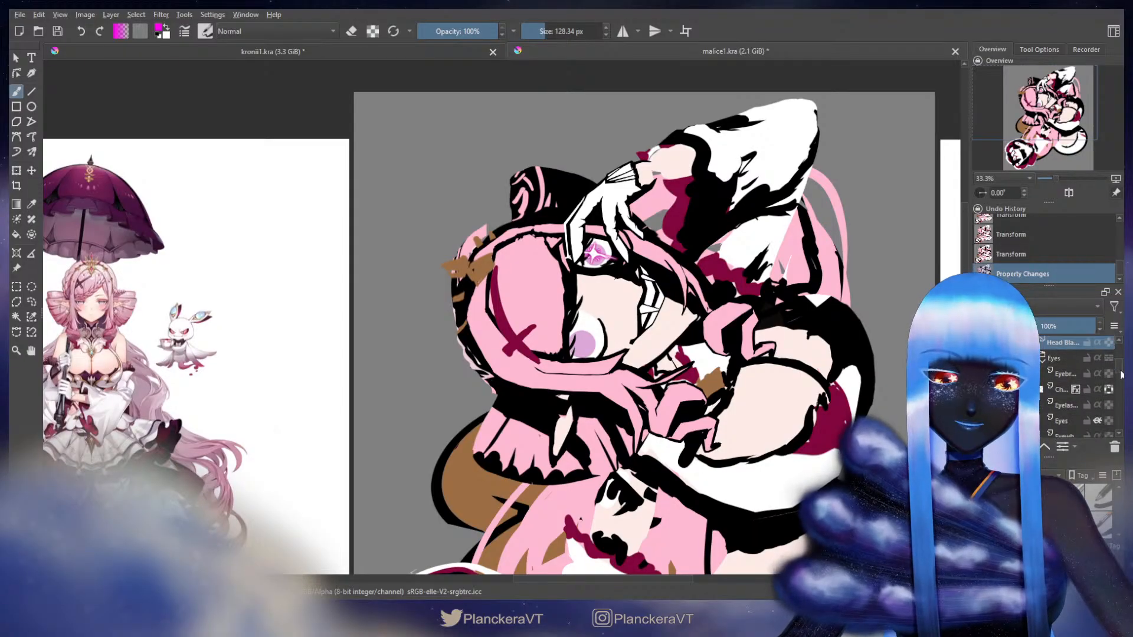
drag(1121, 386, 1120, 387)
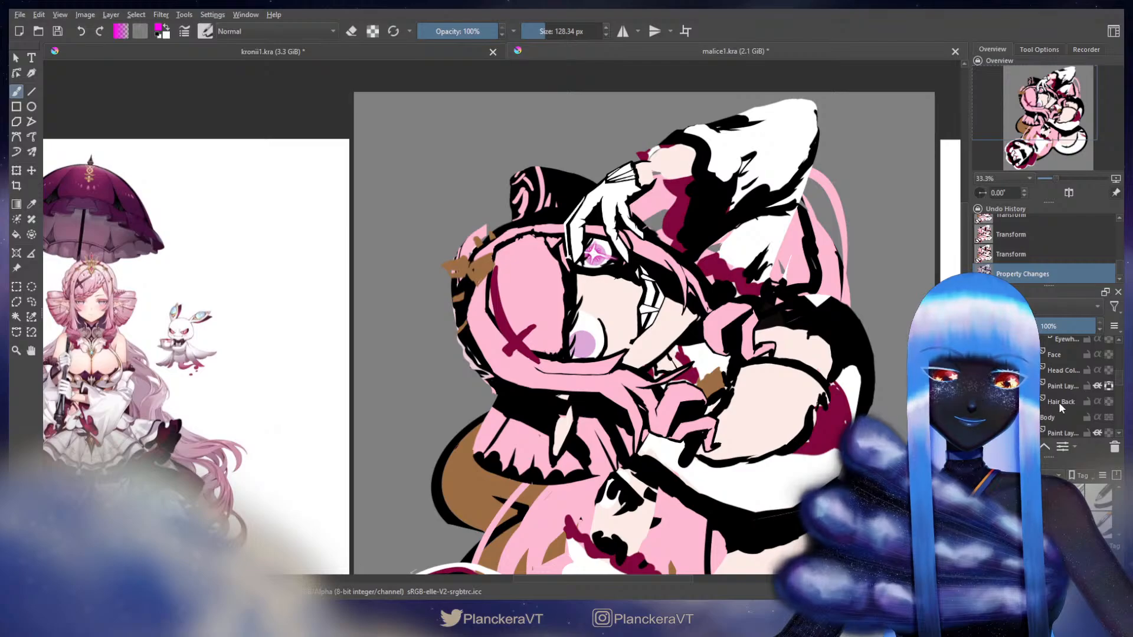
click(1059, 401)
ctrl+click(1063, 387)
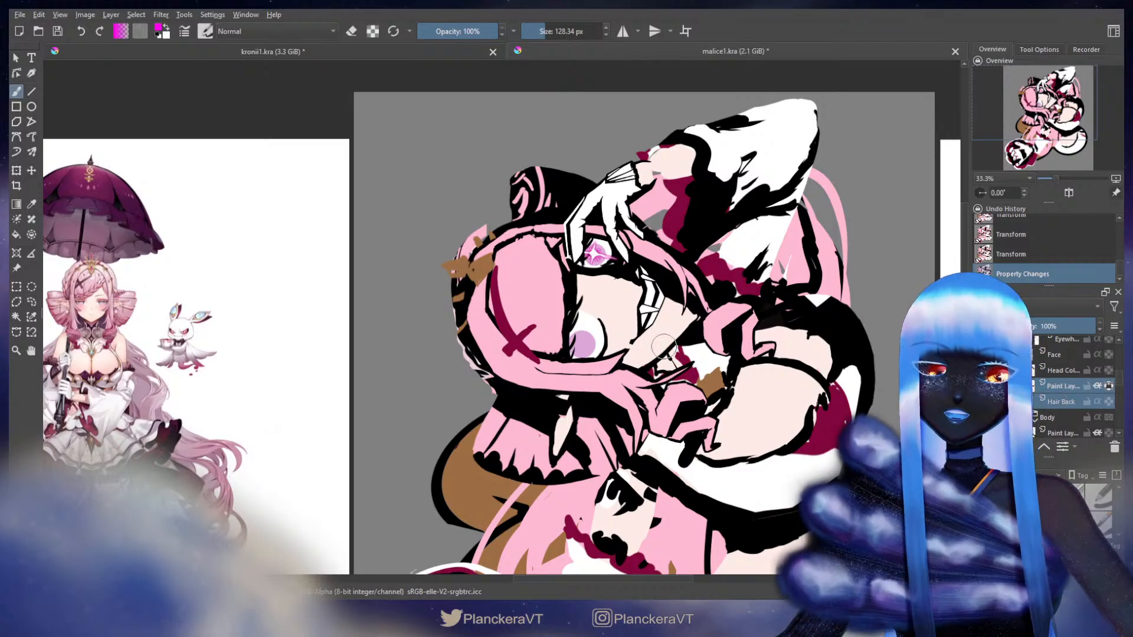
key(ctrl+t)
key(ctrl+shift+x)
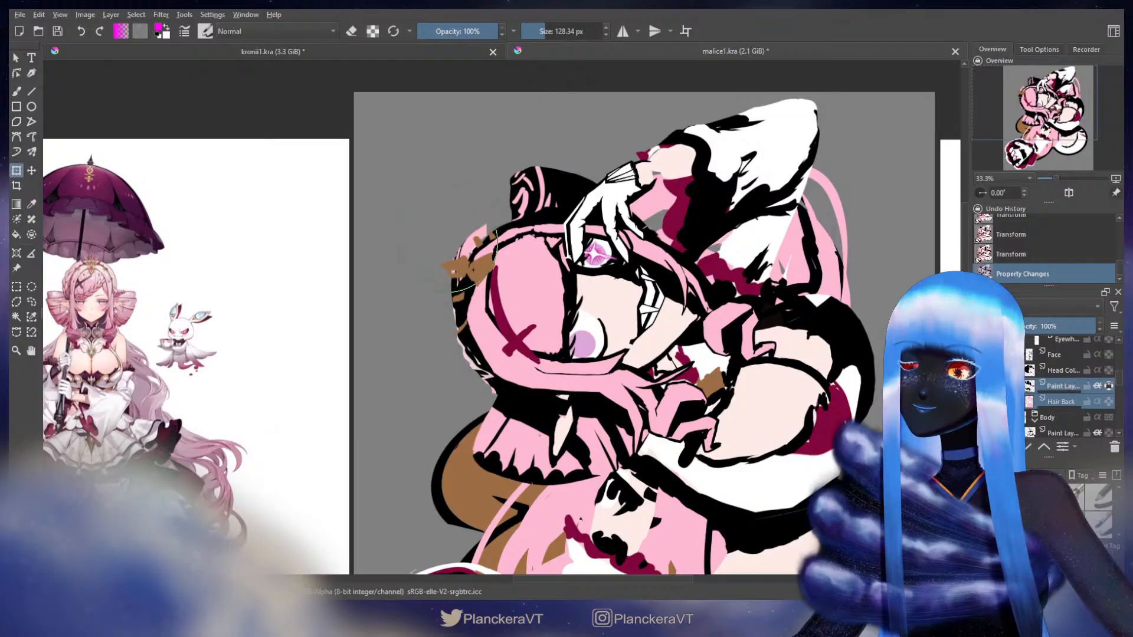
drag(452, 235, 487, 245)
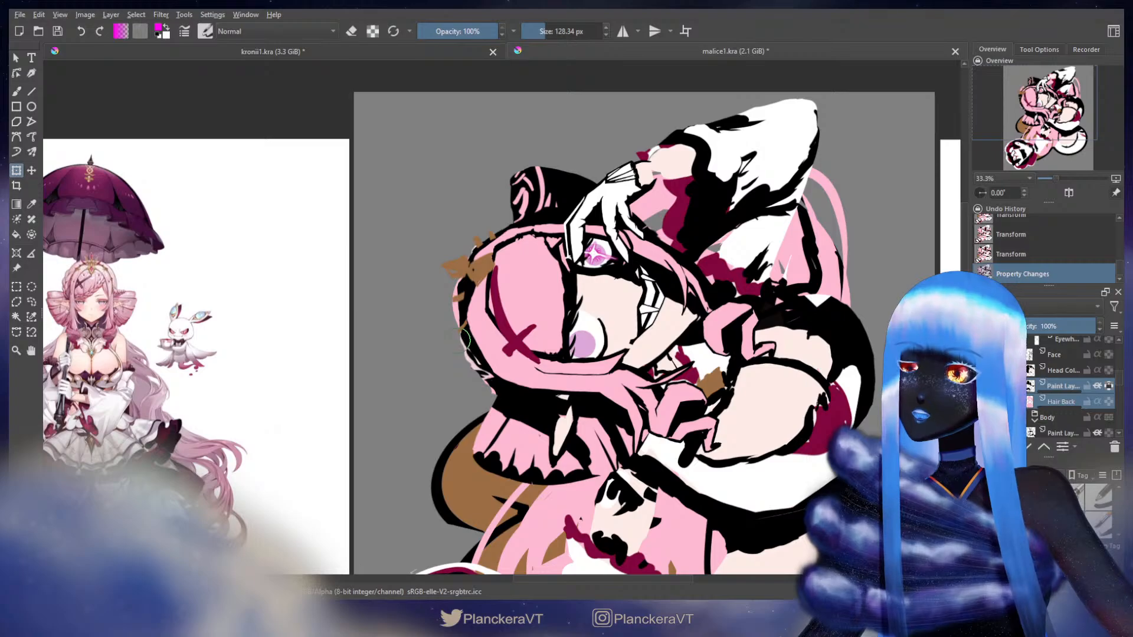
key(b)
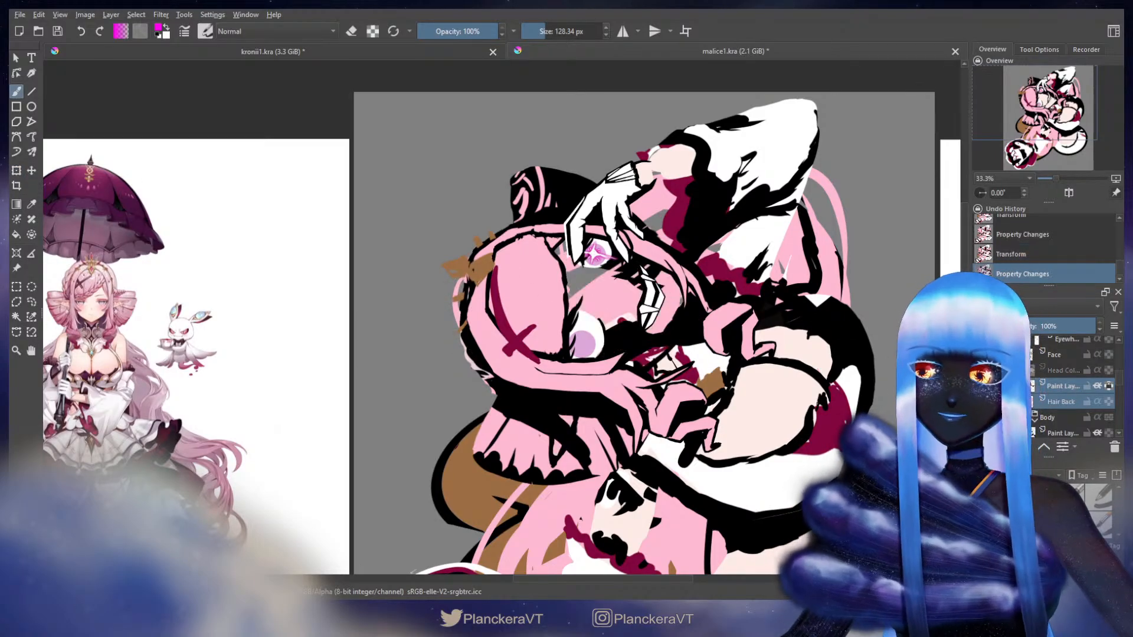
Erase the stray bits outside the head's outline on the Head Color layer and on the lower Hair Back layer, using a large eraser
click(1053, 372)
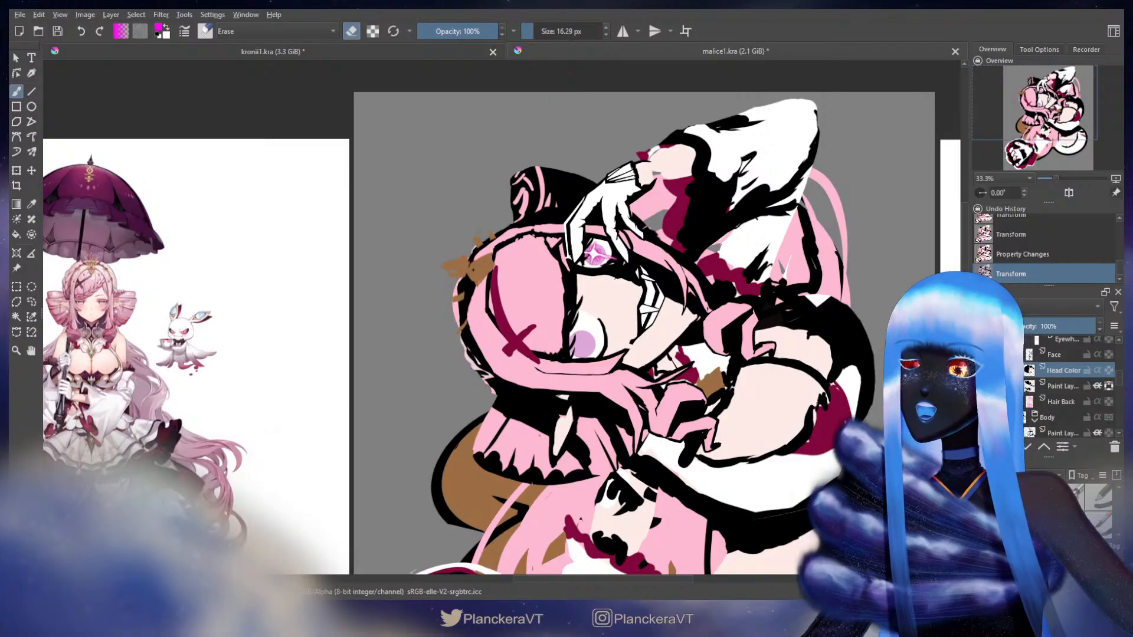
key(e)
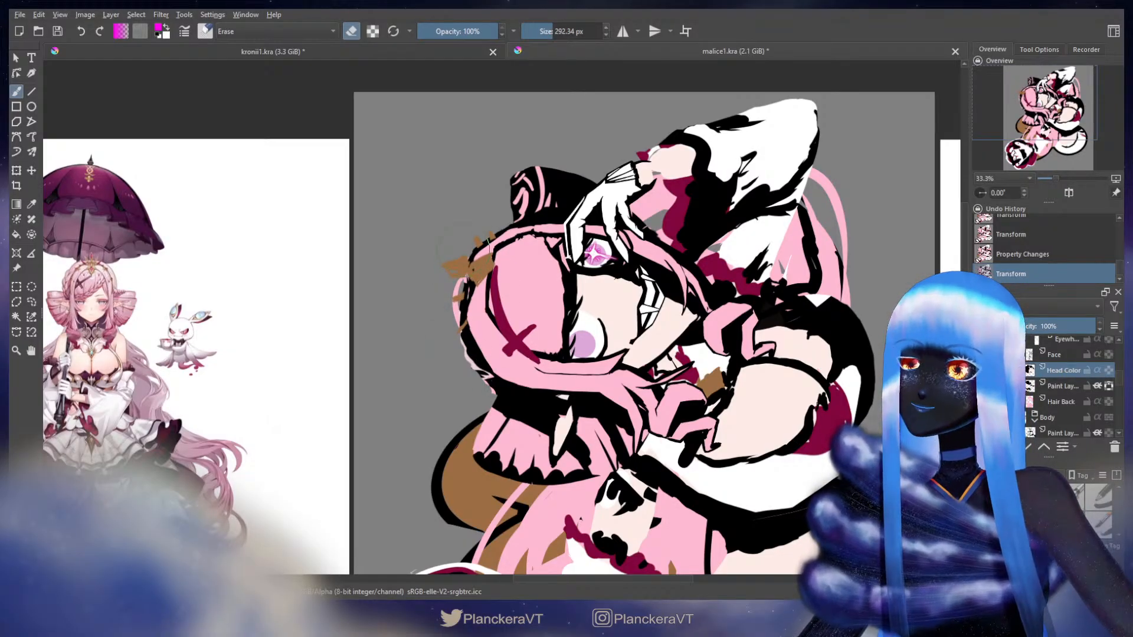
drag(457, 370, 462, 378)
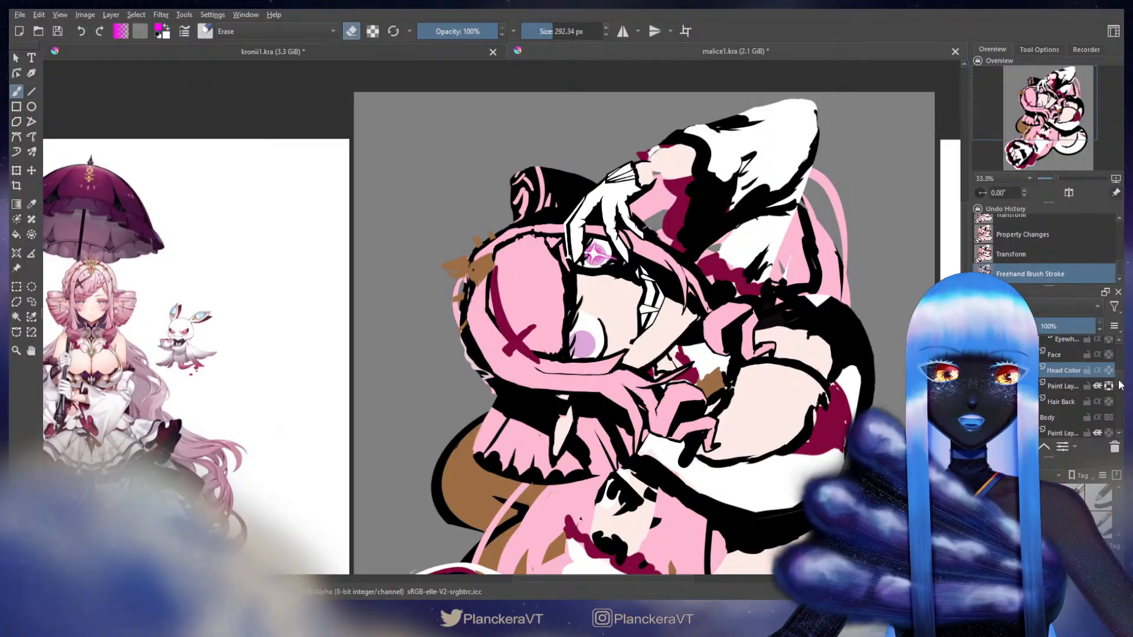
drag(1119, 383, 1113, 419)
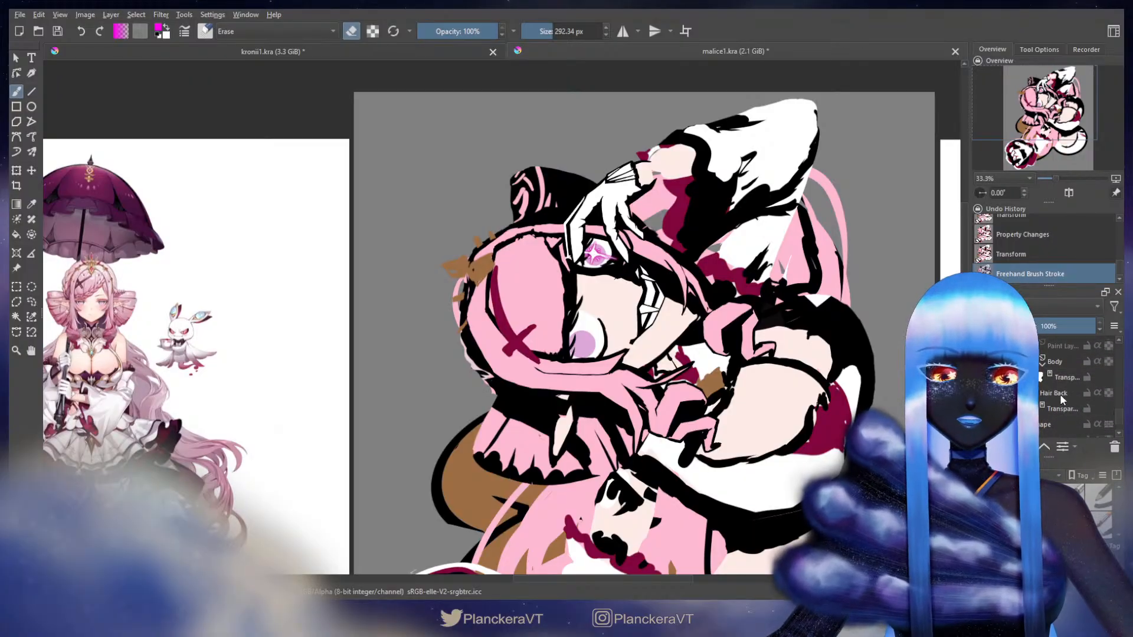
click(1056, 393)
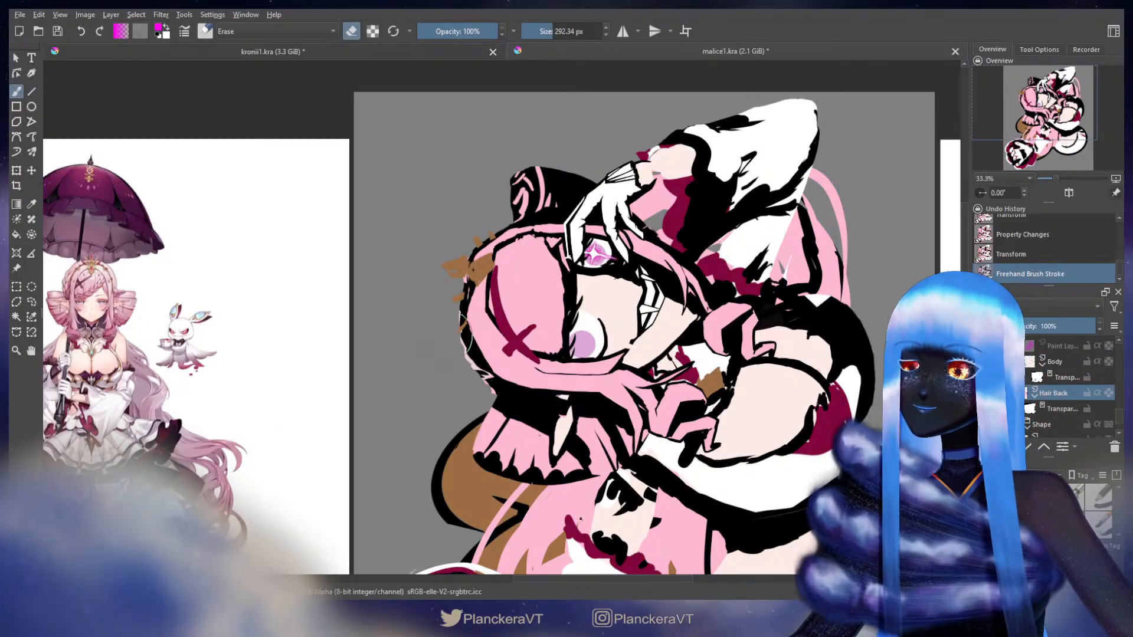
drag(455, 257, 472, 277)
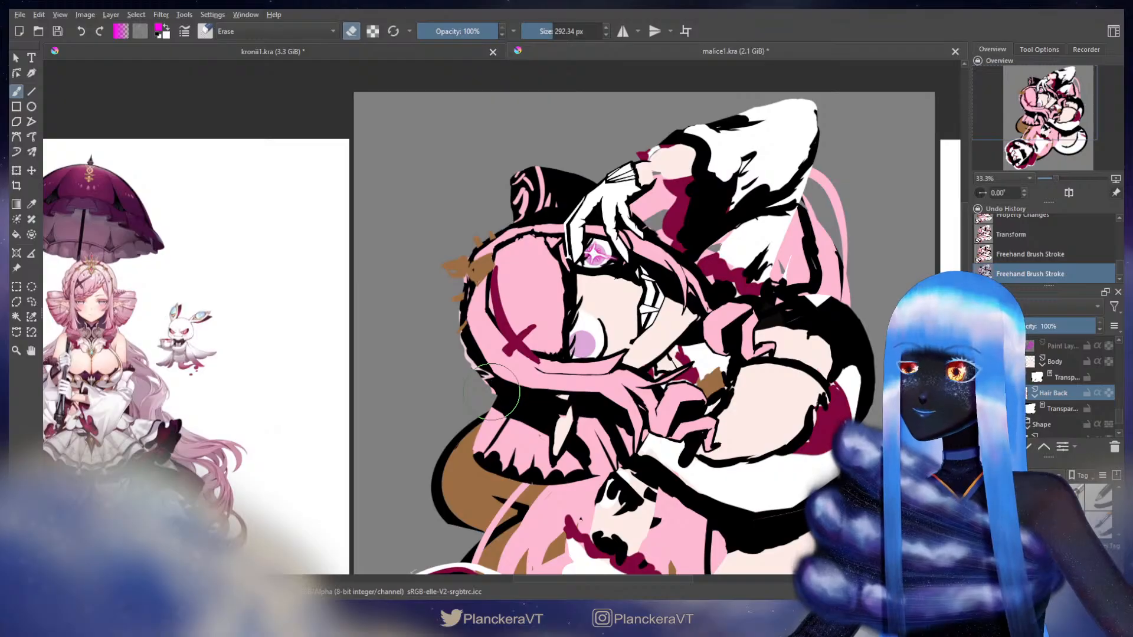
Reshape the Head group's Hair Back layer and the paint layer directly above it with another liquify pass along the head's rear outline, and apply it
scroll(1121, 415, up, 5)
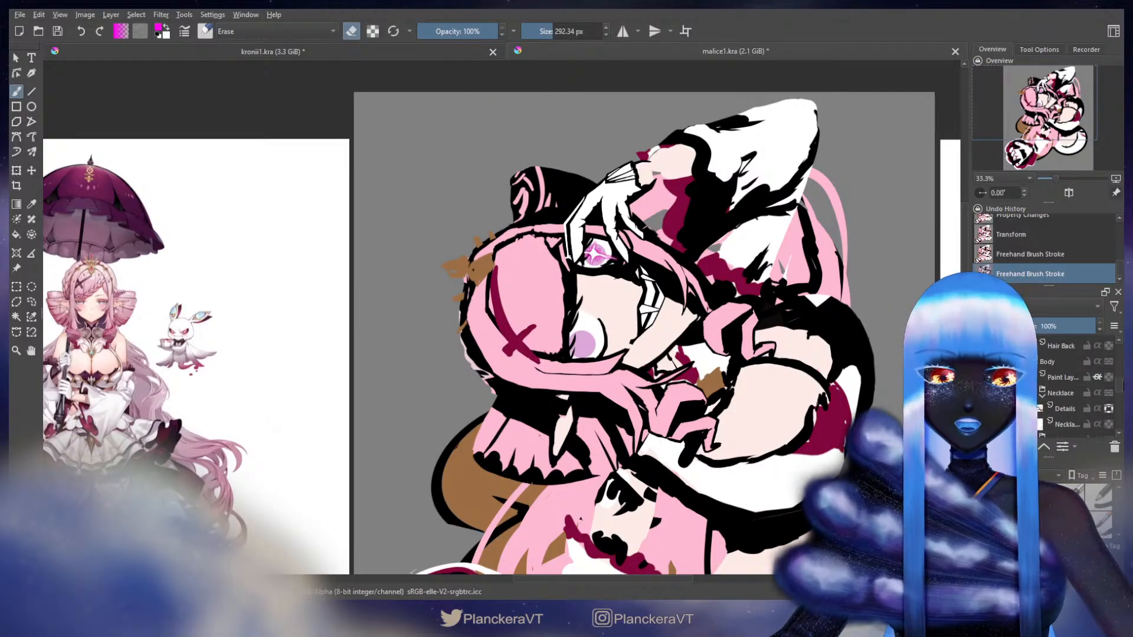
click(1069, 430)
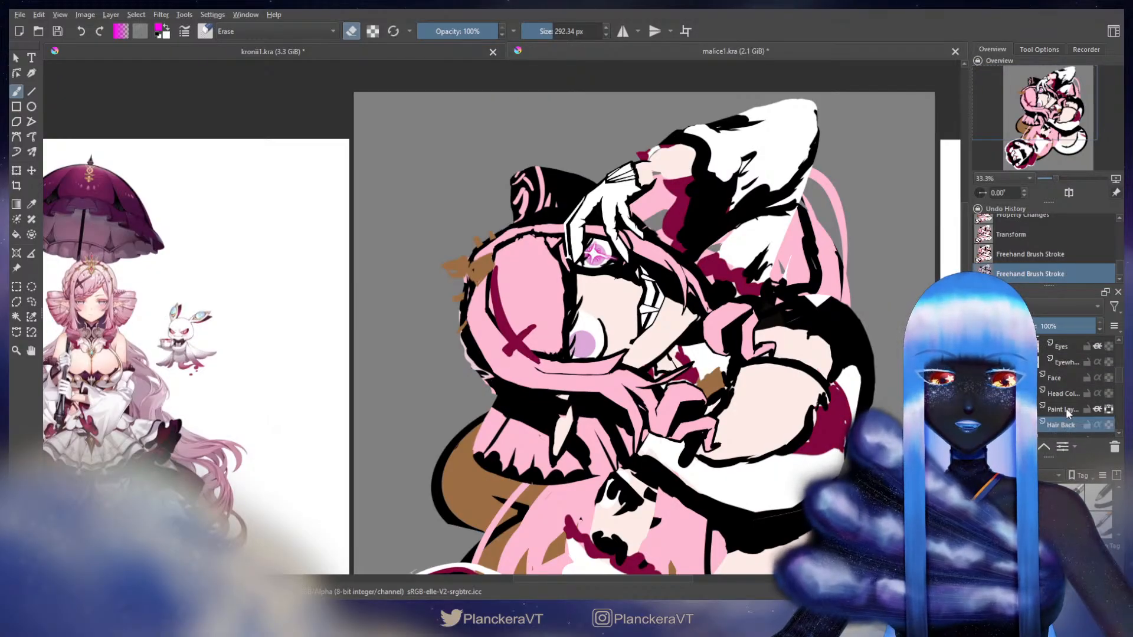
ctrl+click(1065, 410)
key(e)
key(ctrl+t)
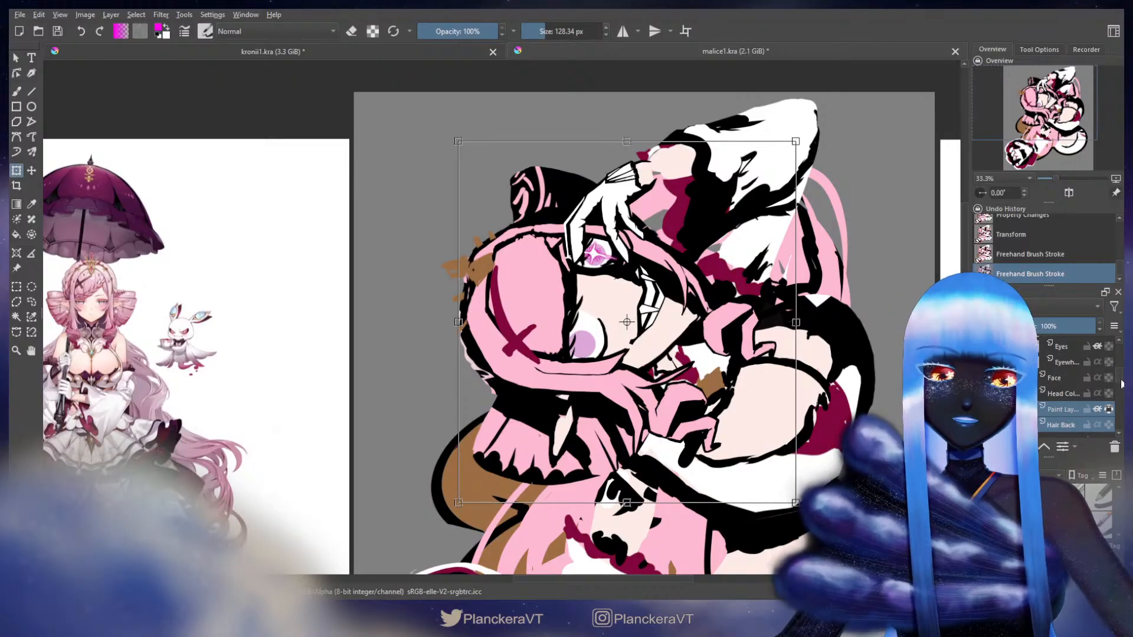
scroll(1121, 384, up, 3)
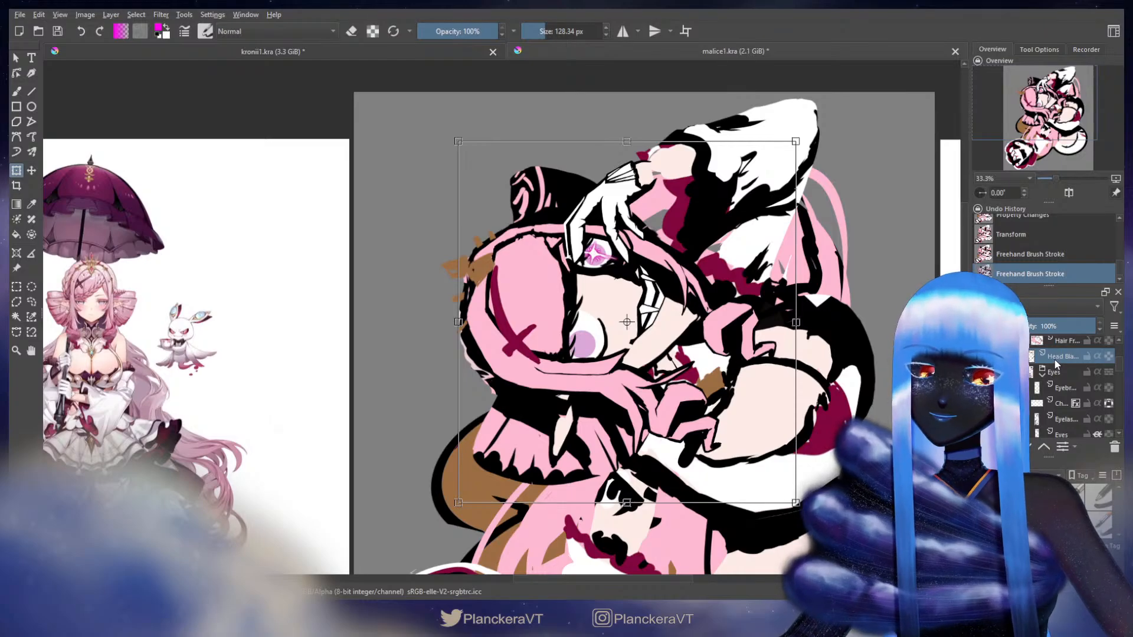
click(1055, 362)
drag(1119, 368, 1119, 382)
click(1065, 386)
ctrl+click(1065, 401)
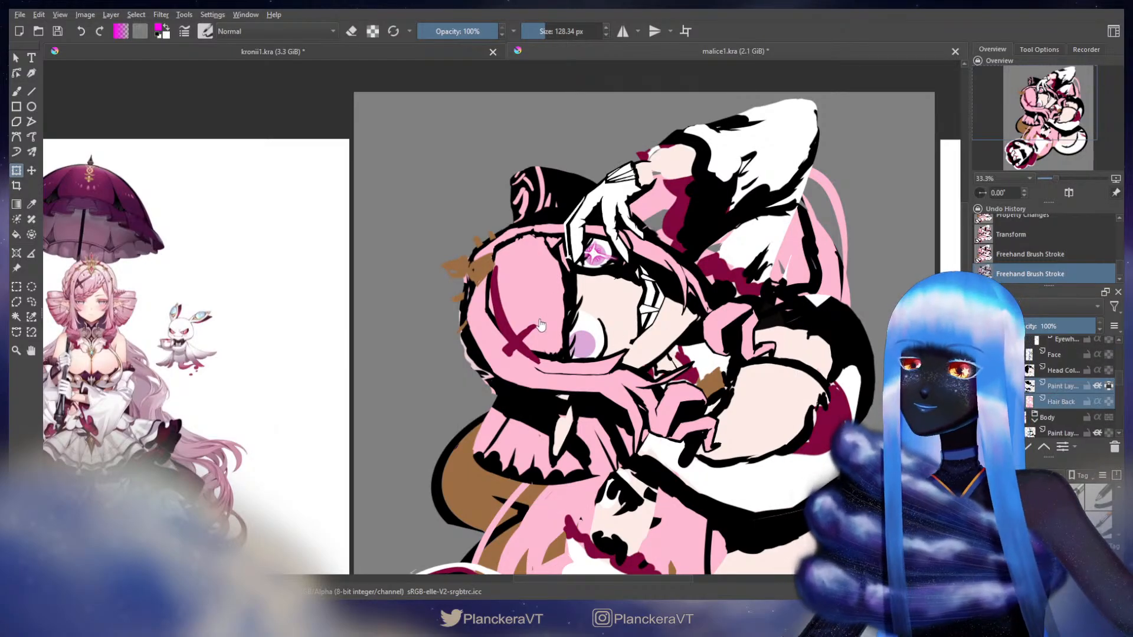
click(477, 318)
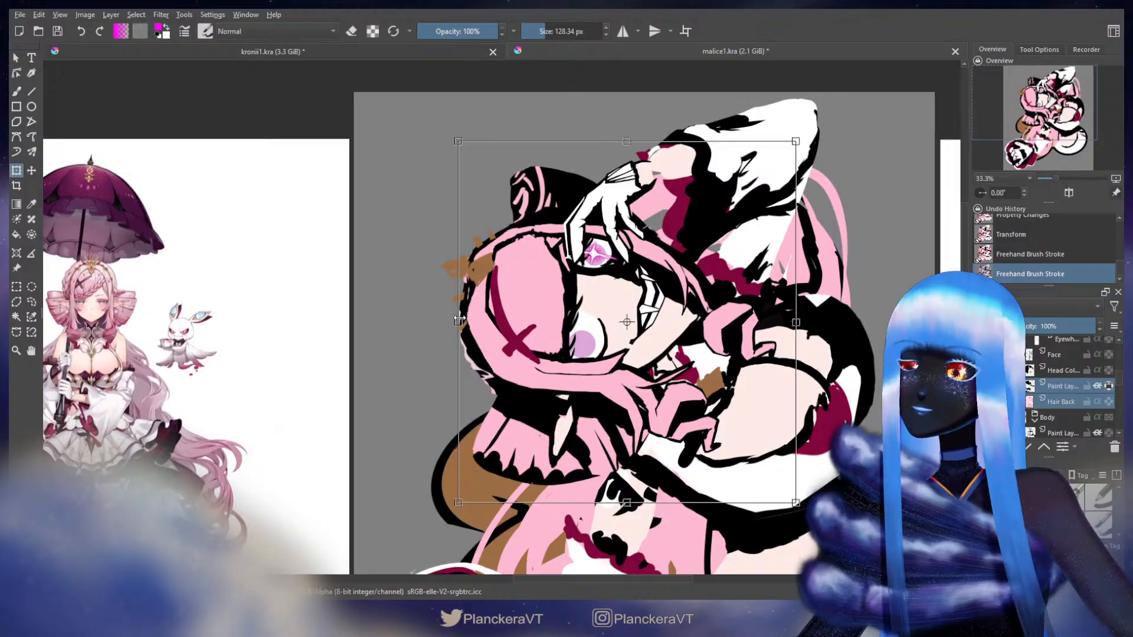
key(l)
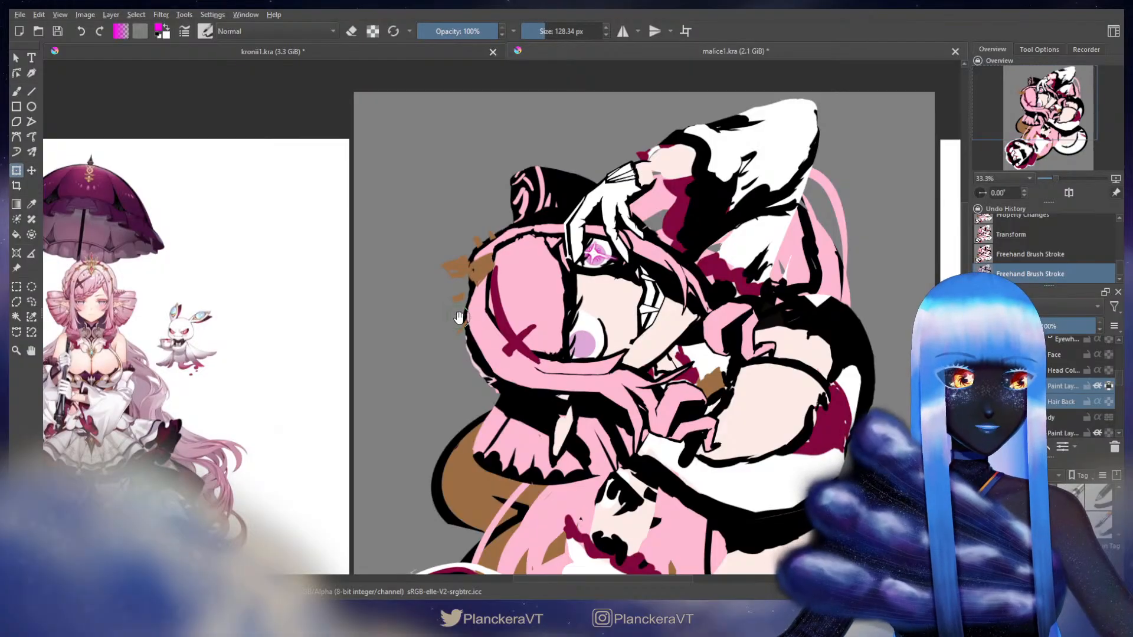
drag(459, 318, 470, 367)
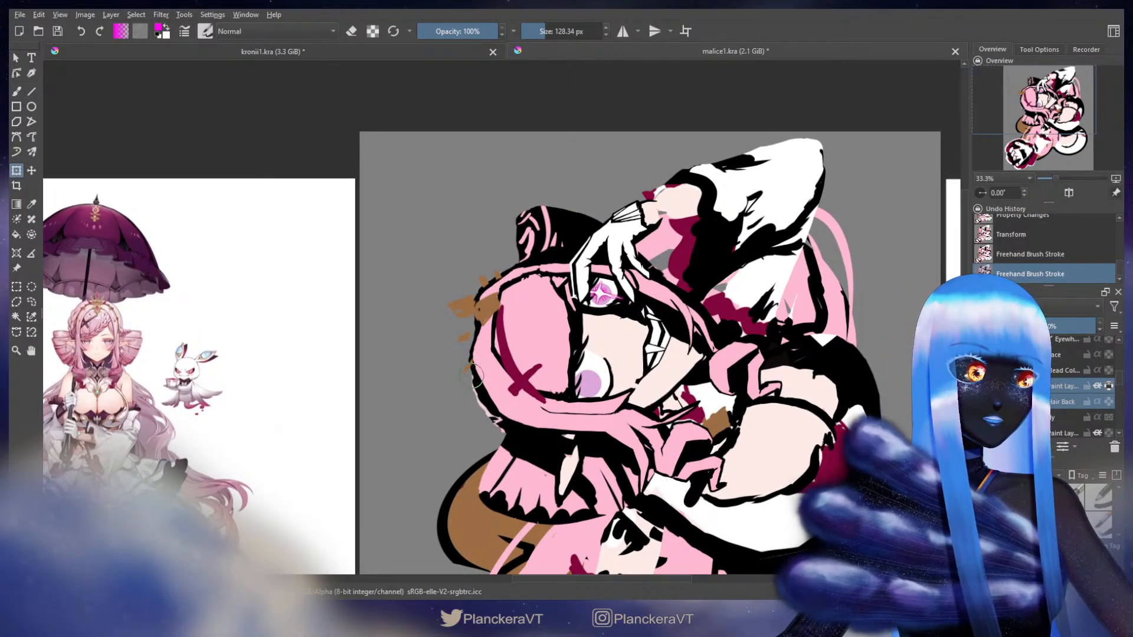
scroll(475, 372, down, 2)
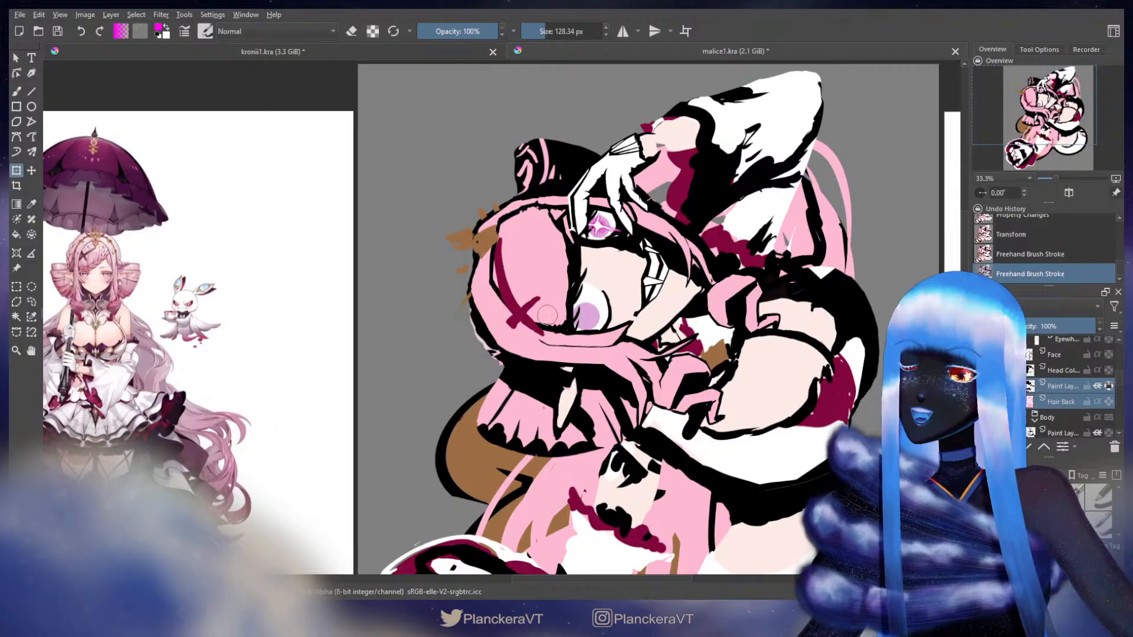
key(b)
drag(624, 331, 611, 340)
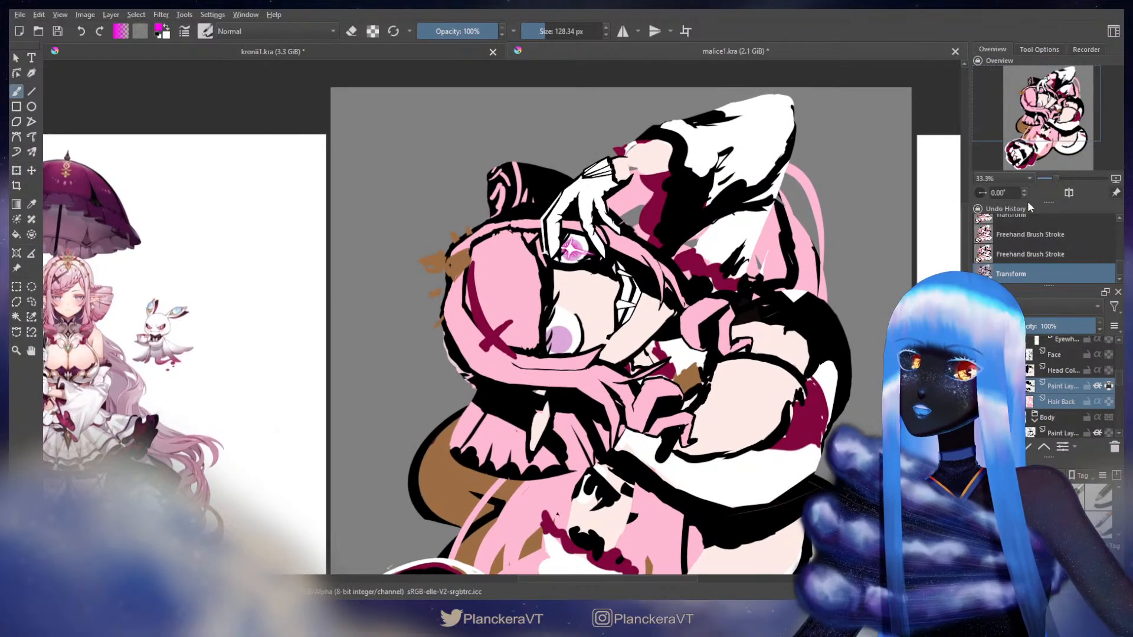
Check the head's shape in the mirrored view and against earlier undo history states, ending on the unmirrored view and the newest state
click(1068, 193)
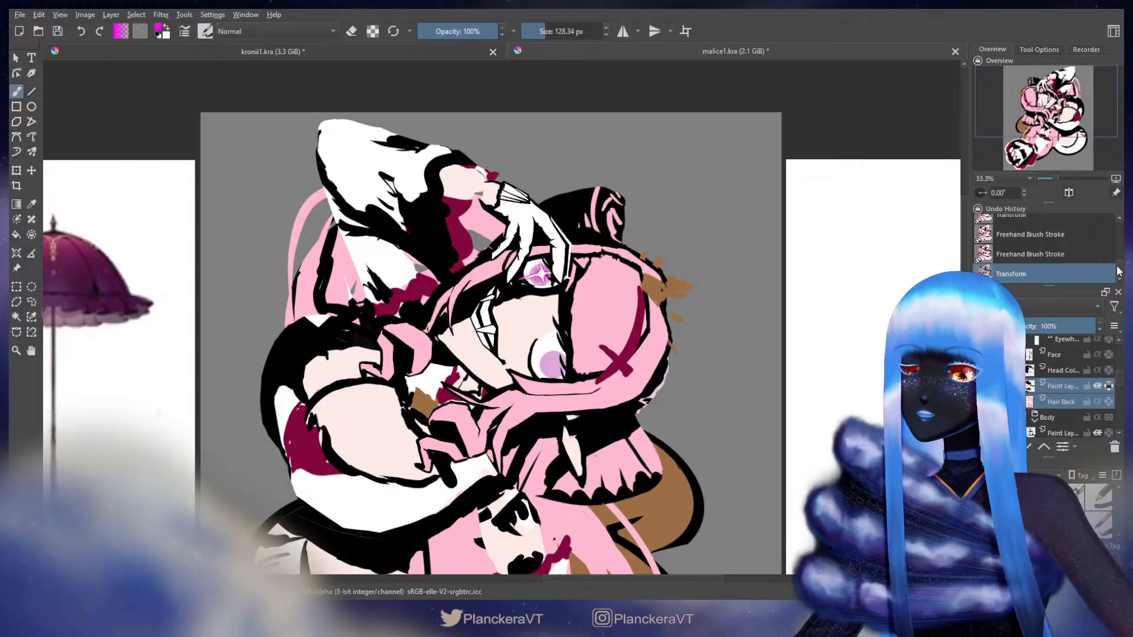
click(1069, 192)
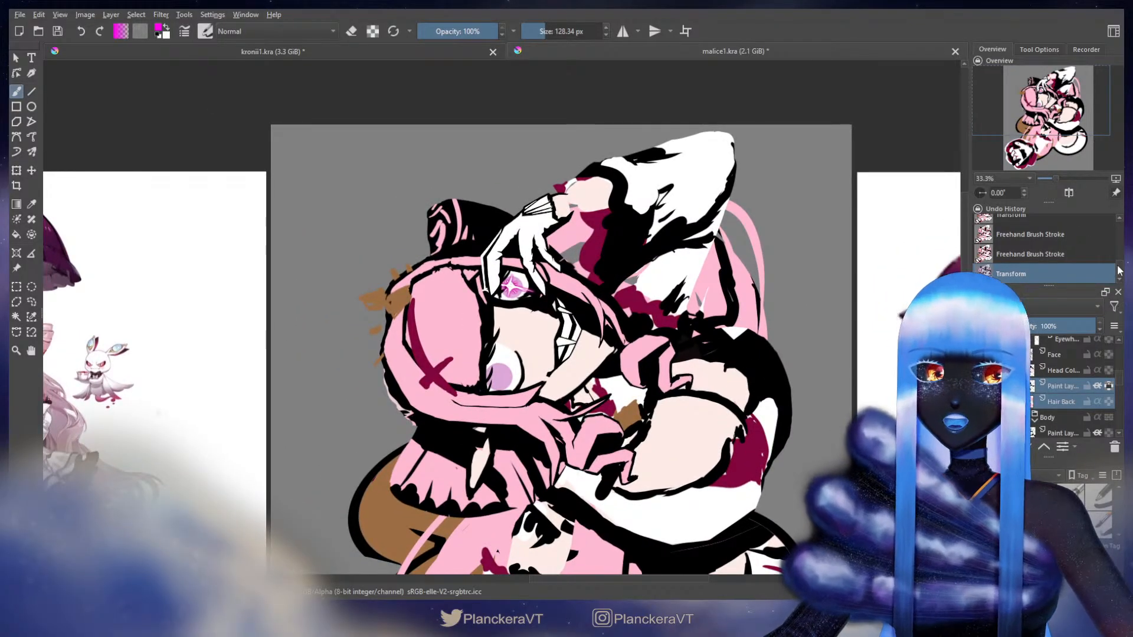
drag(1120, 272, 1122, 270)
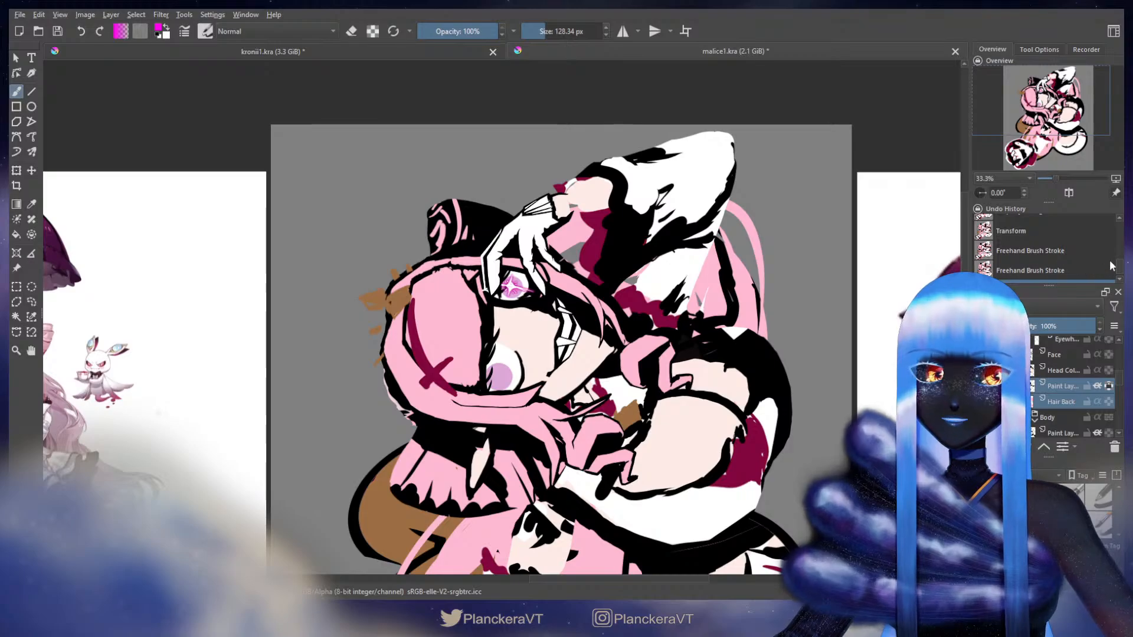
scroll(1111, 265, up, 5)
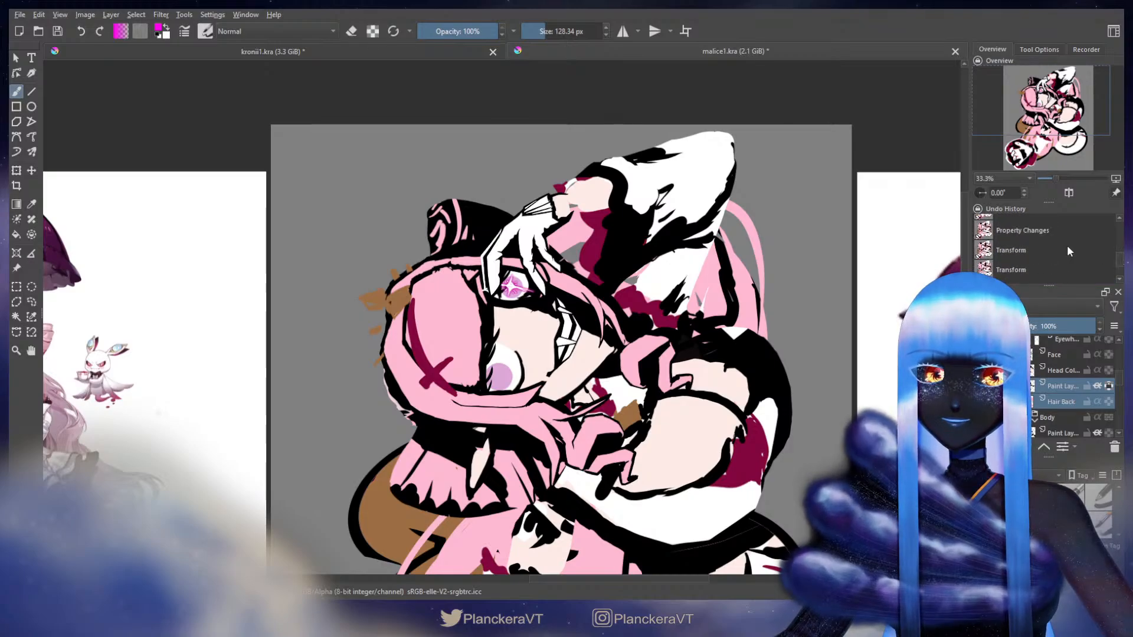
click(1047, 233)
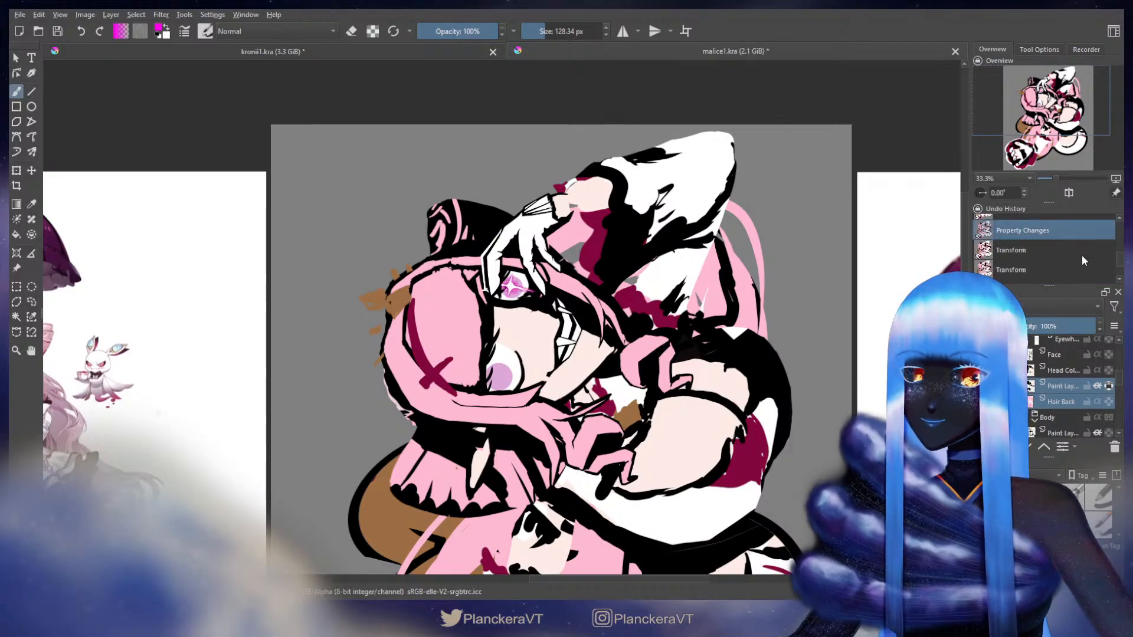
scroll(1121, 258, up, 1)
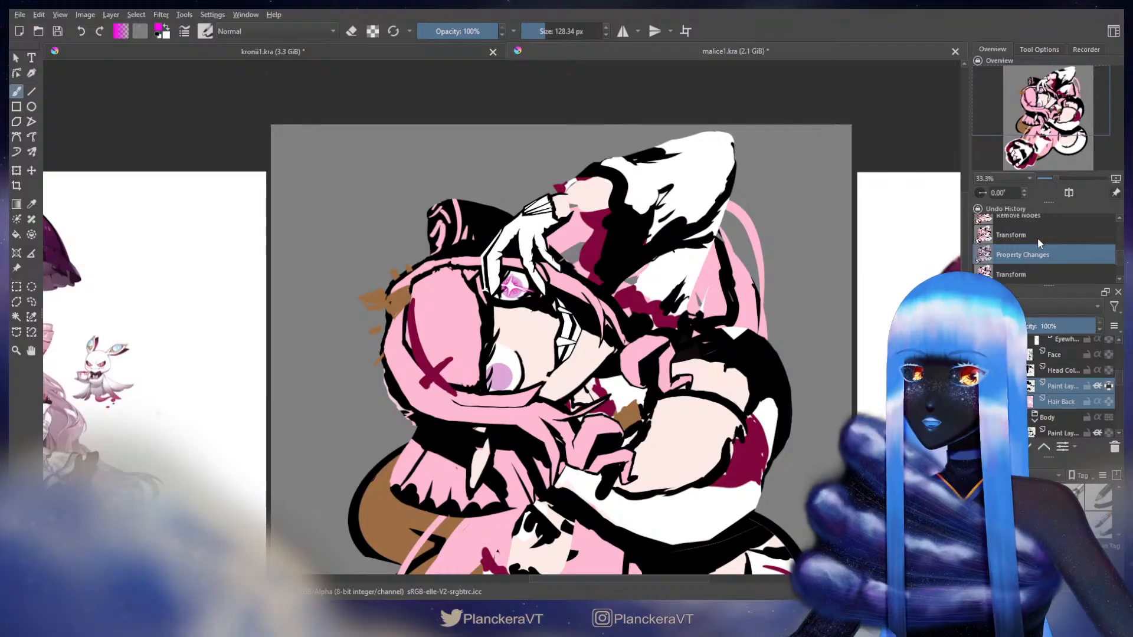
click(1038, 234)
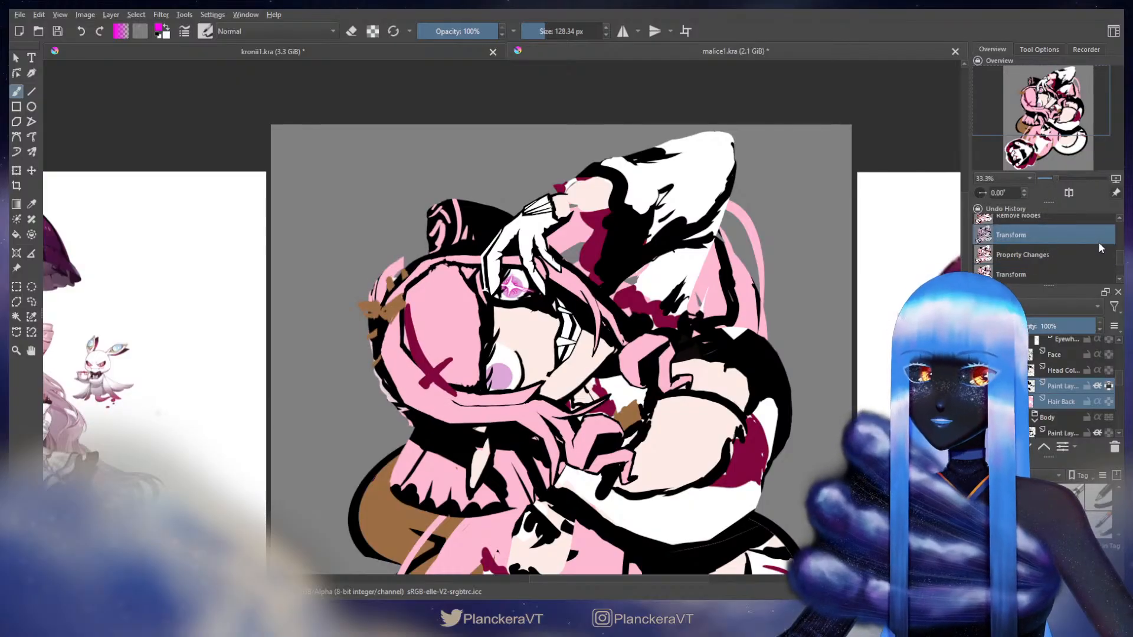
scroll(1098, 254, down, 3)
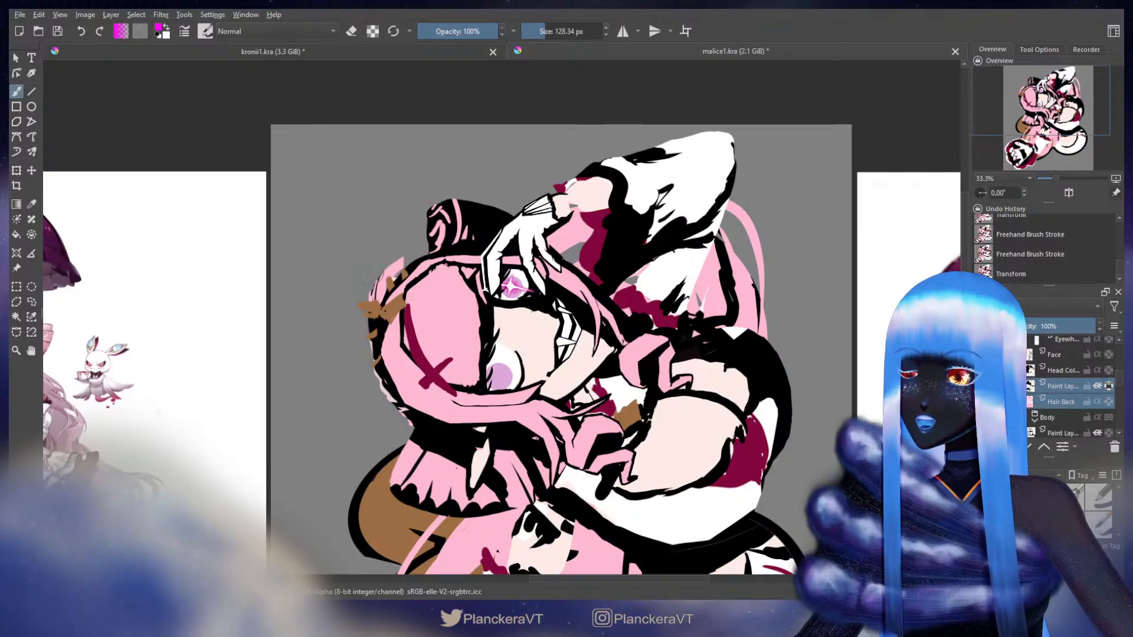
key(ctrl+shift+z)
key(ctrl+shift+z)
key(ctrl+shift+z)
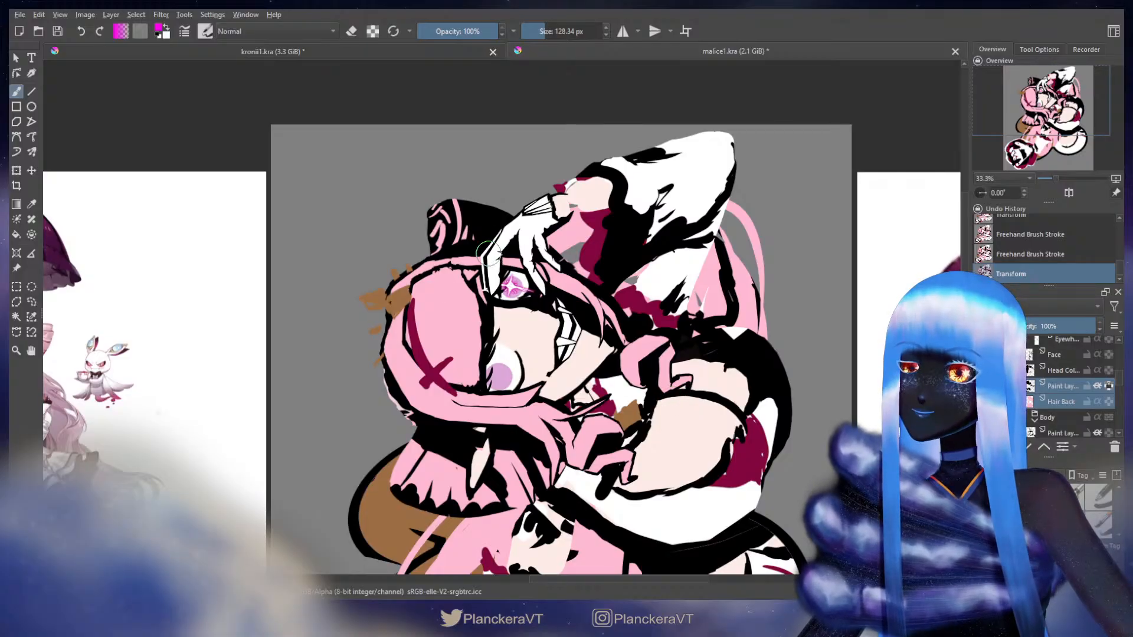
Select the layer of the gloved hand over the eye and hide the Head group so the fingers stand alone
drag(609, 302, 682, 323)
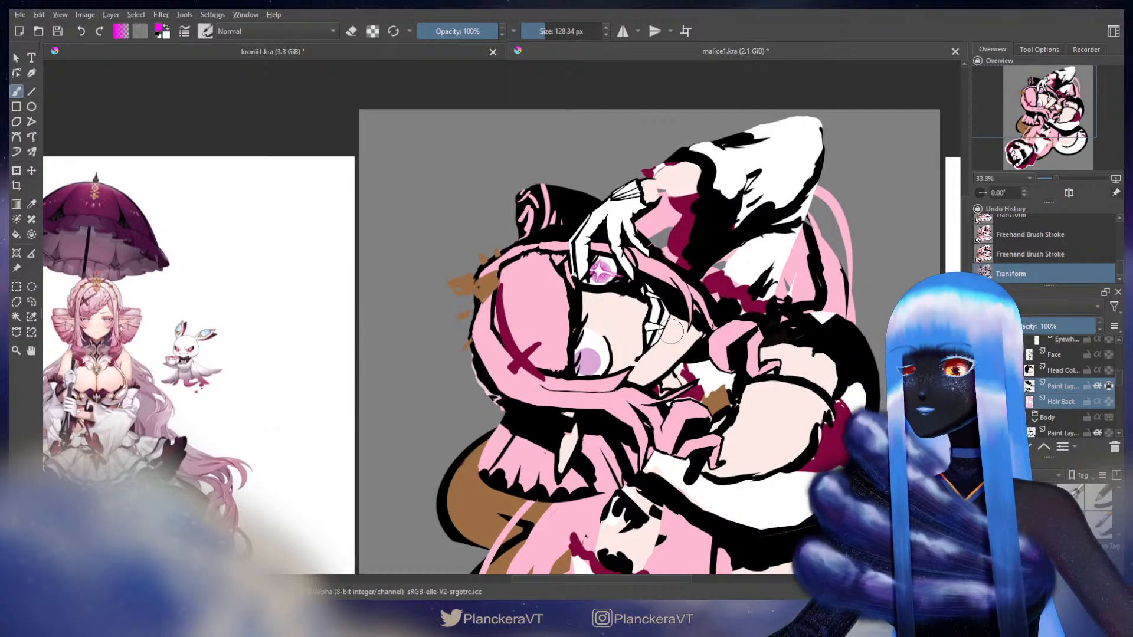
scroll(663, 272, up, 5)
scroll(711, 320, up, 1)
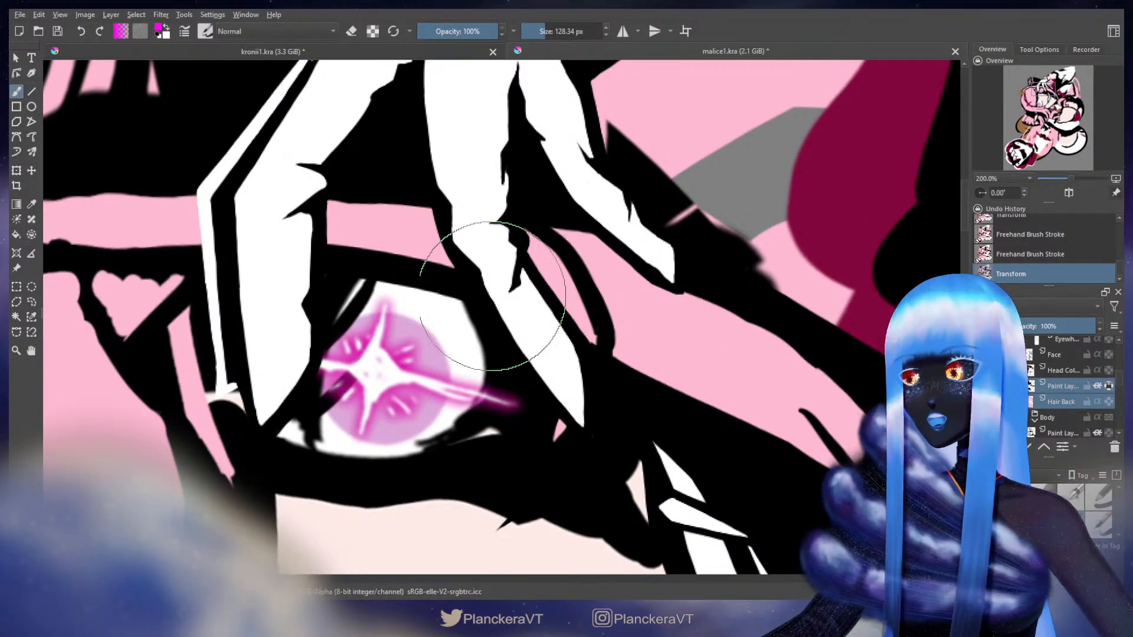
scroll(631, 316, down, 1)
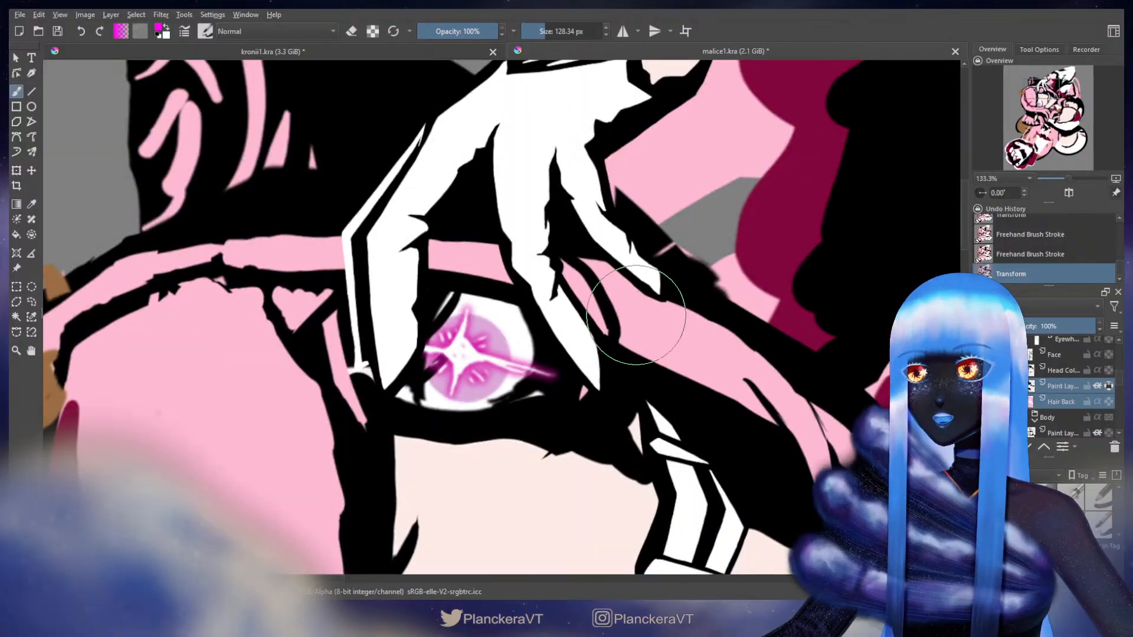
drag(634, 317, 620, 361)
scroll(1075, 384, up, 2)
scroll(1074, 380, up, 4)
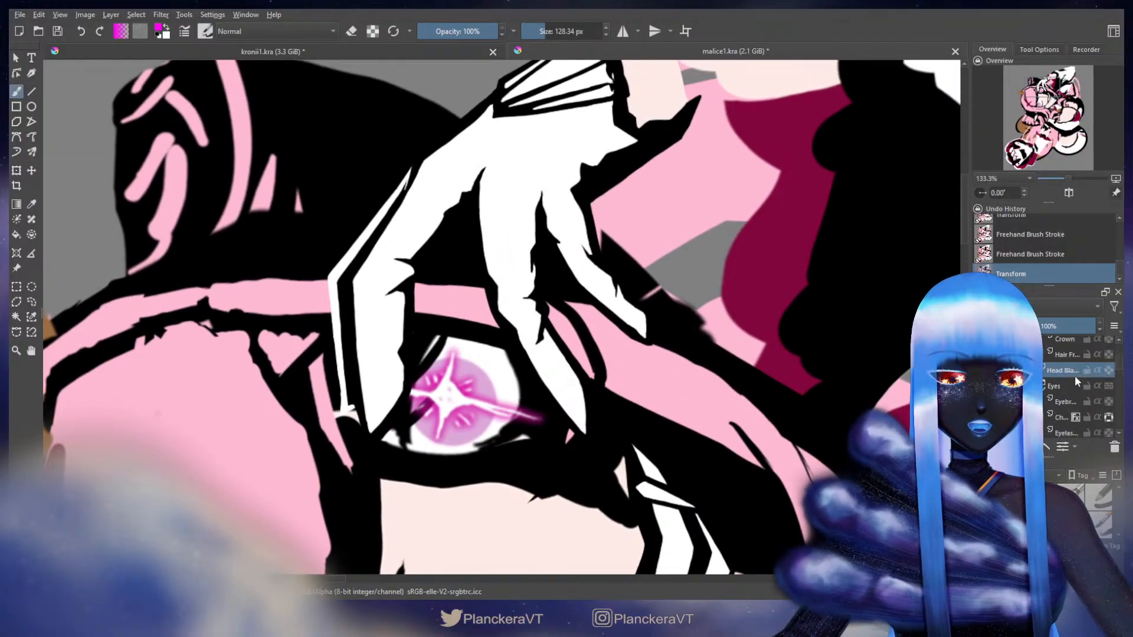
click(1074, 378)
click(1109, 376)
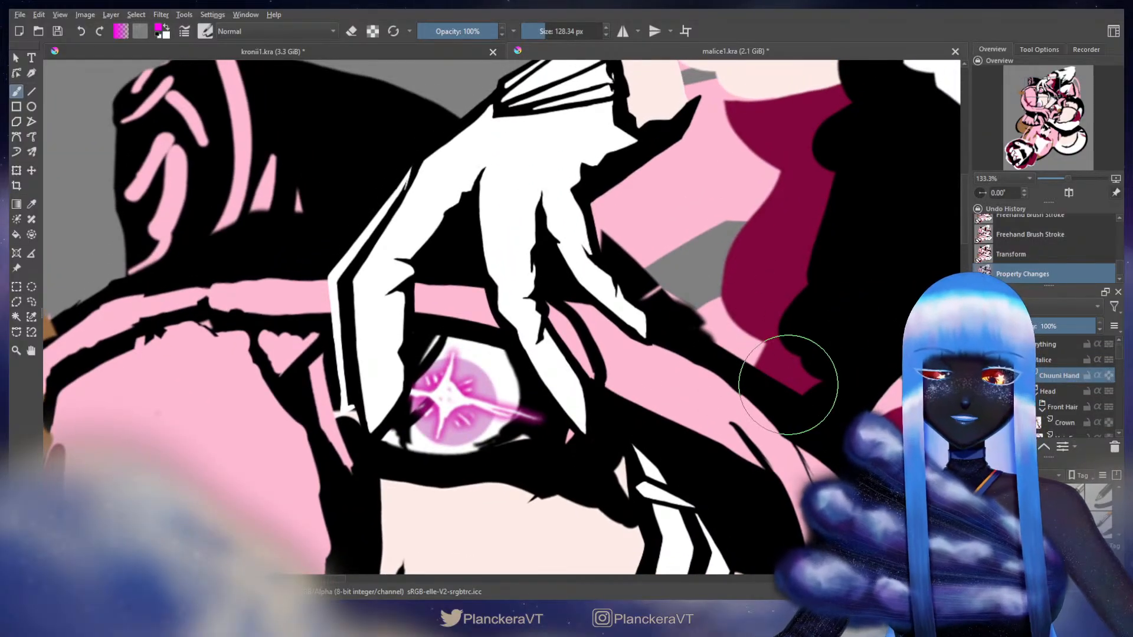
click(980, 391)
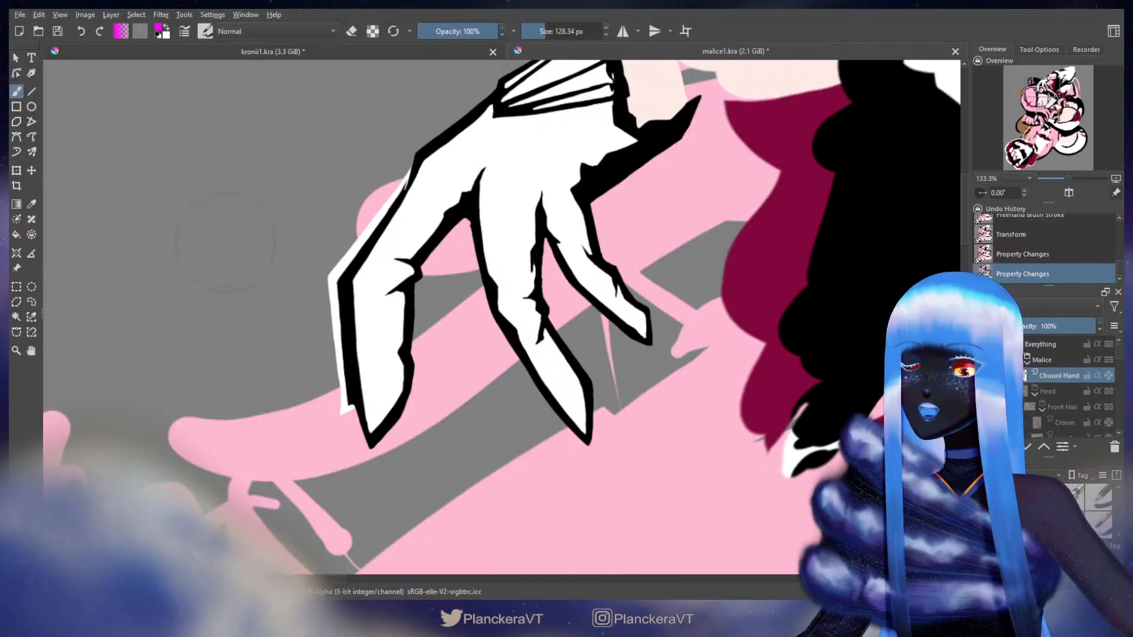
Draw a freehand selection around the inner side of the hand's middle finger, from its knuckle to past the fingertip
click(31, 301)
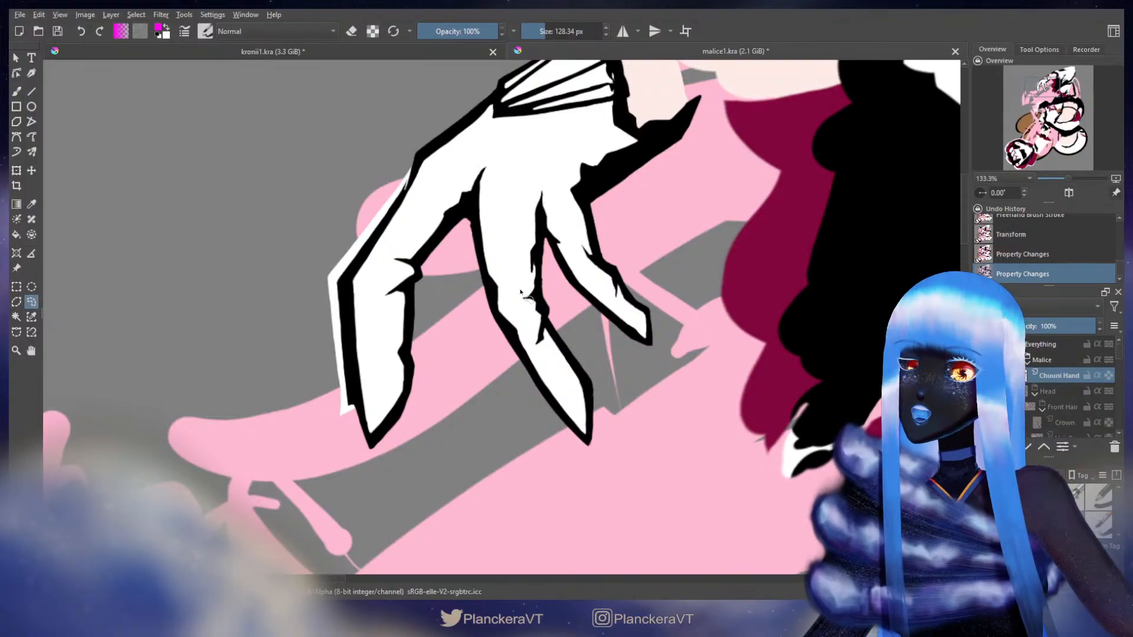
drag(516, 288, 566, 405)
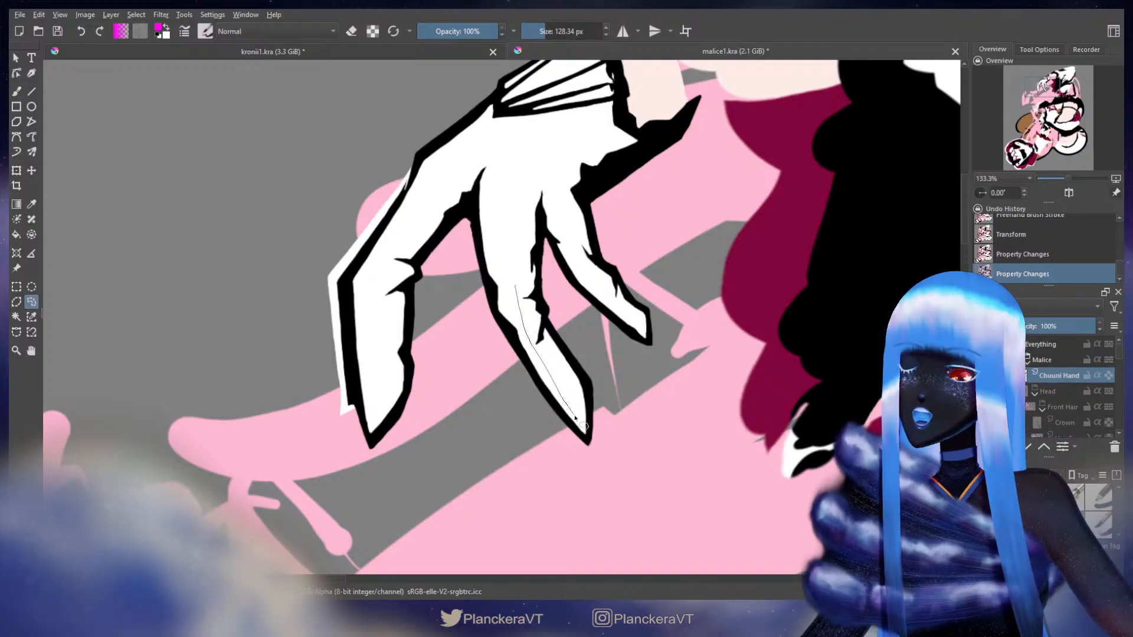
drag(576, 419, 582, 430)
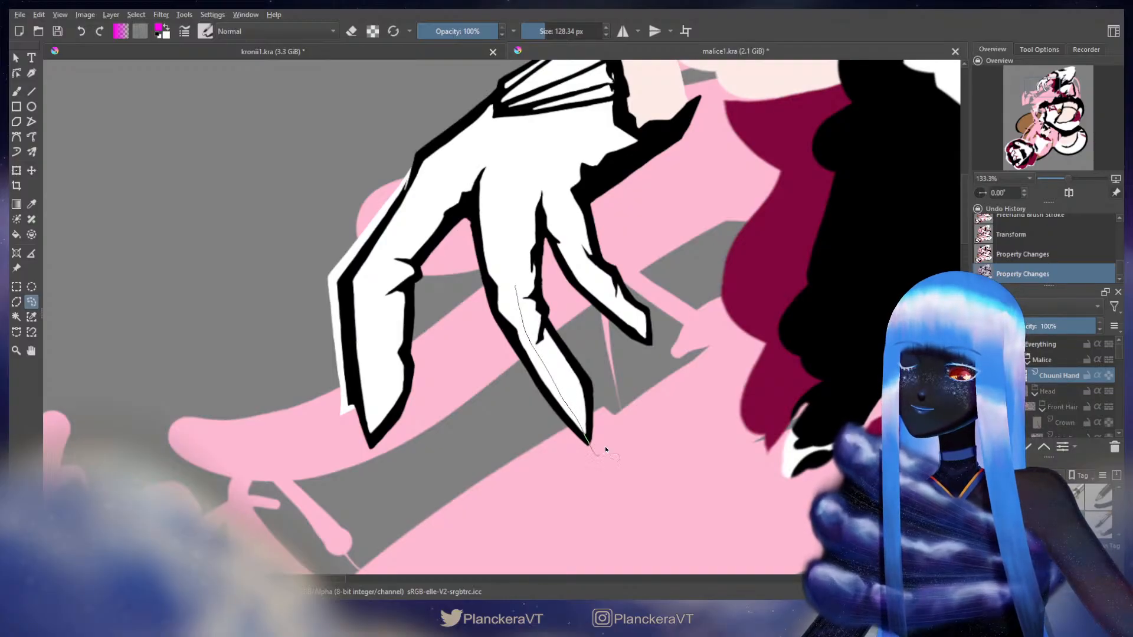
drag(534, 280, 533, 281)
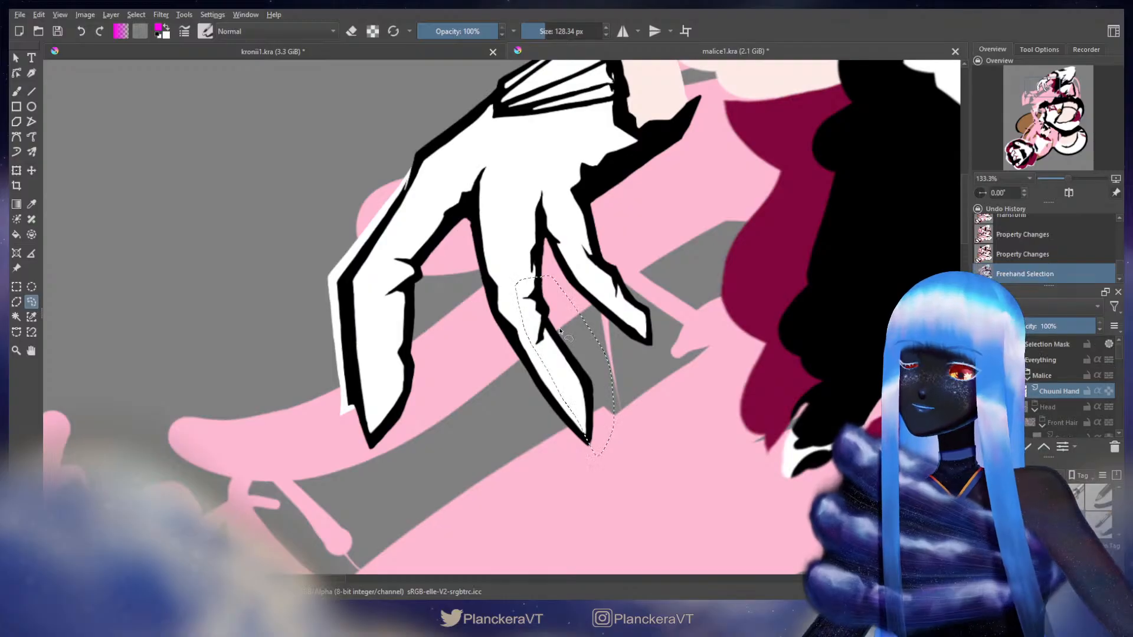
Move the selected inner part of the middle finger slightly outward from the finger's outer edge and clear the selection
key(t)
drag(563, 331, 565, 330)
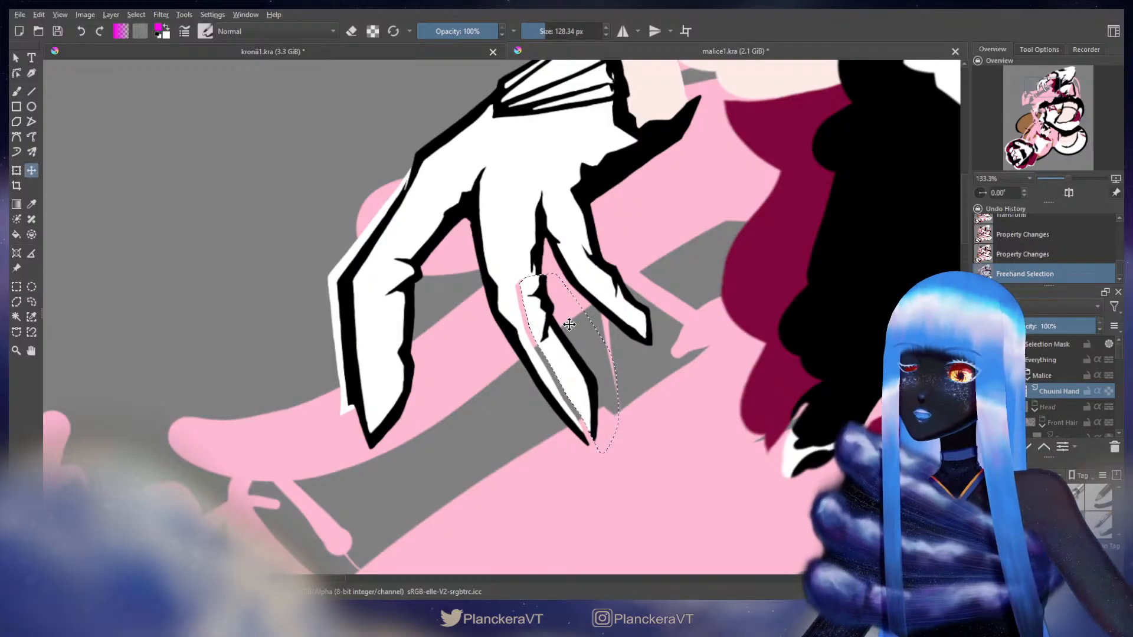
key(ctrl+shift+a)
Paint white over the gap left inside the middle finger, from its knuckle down to the fingertip
key(b)
key(d)
key(x)
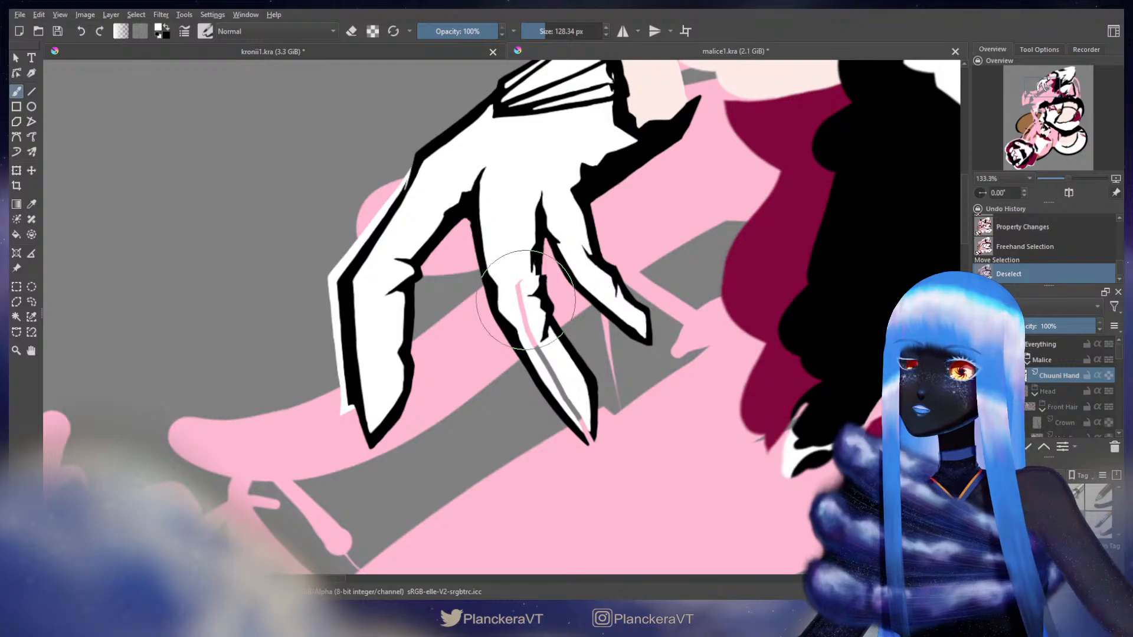
mouse_move(524, 299)
mouse_down()
mouse_move(501, 285)
mouse_move(518, 287)
mouse_move(534, 347)
mouse_up()
drag(539, 357, 584, 427)
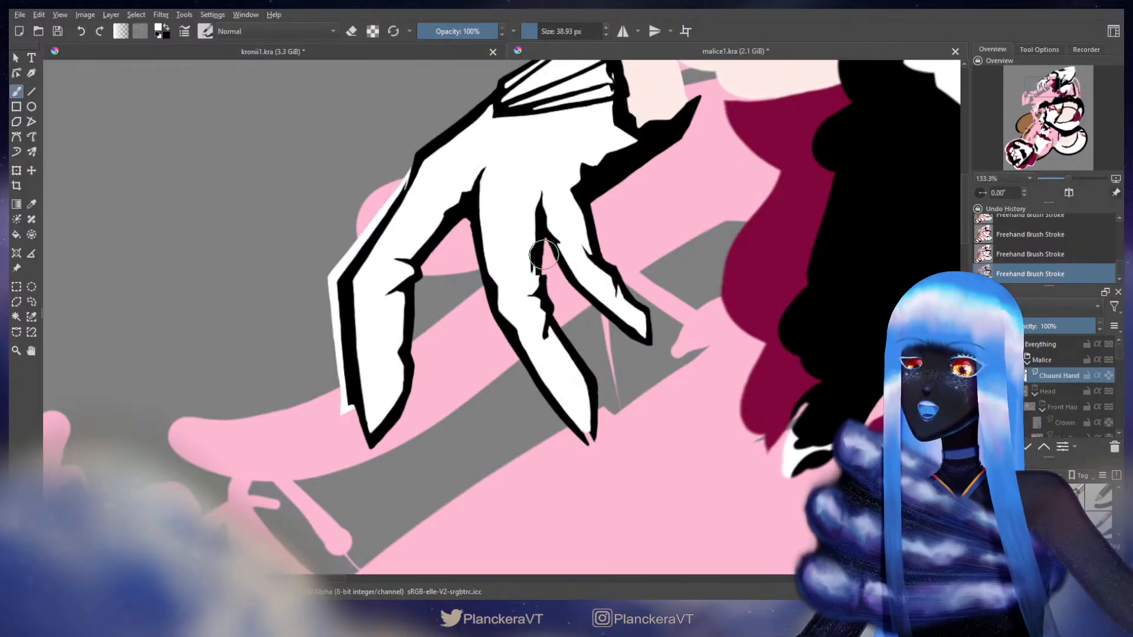
Rework the outline and creases along the middle finger's inner knuckle with alternating black and white strokes, using brush sizes of about 35 and 26 px
key(x)
shift+drag(544, 256, 543, 276)
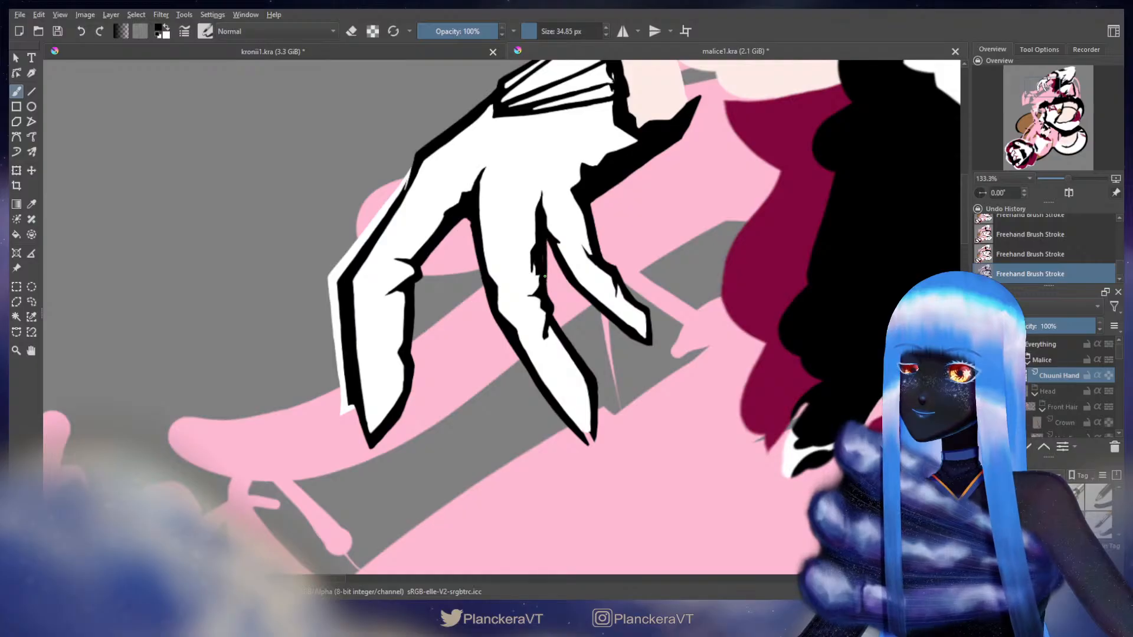
key(x)
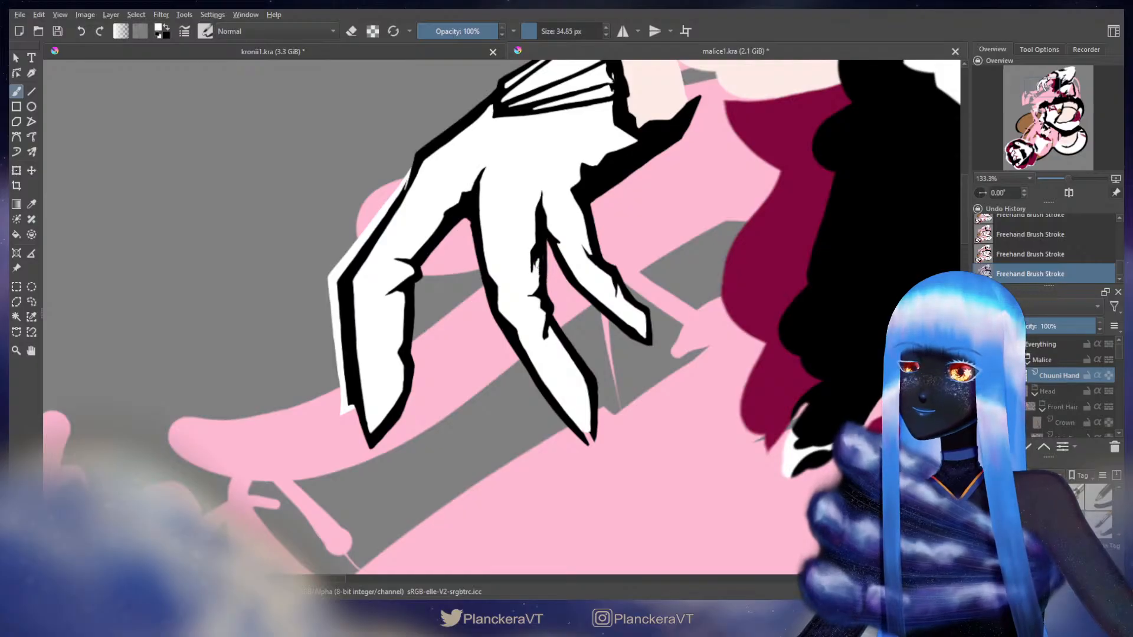
key(x)
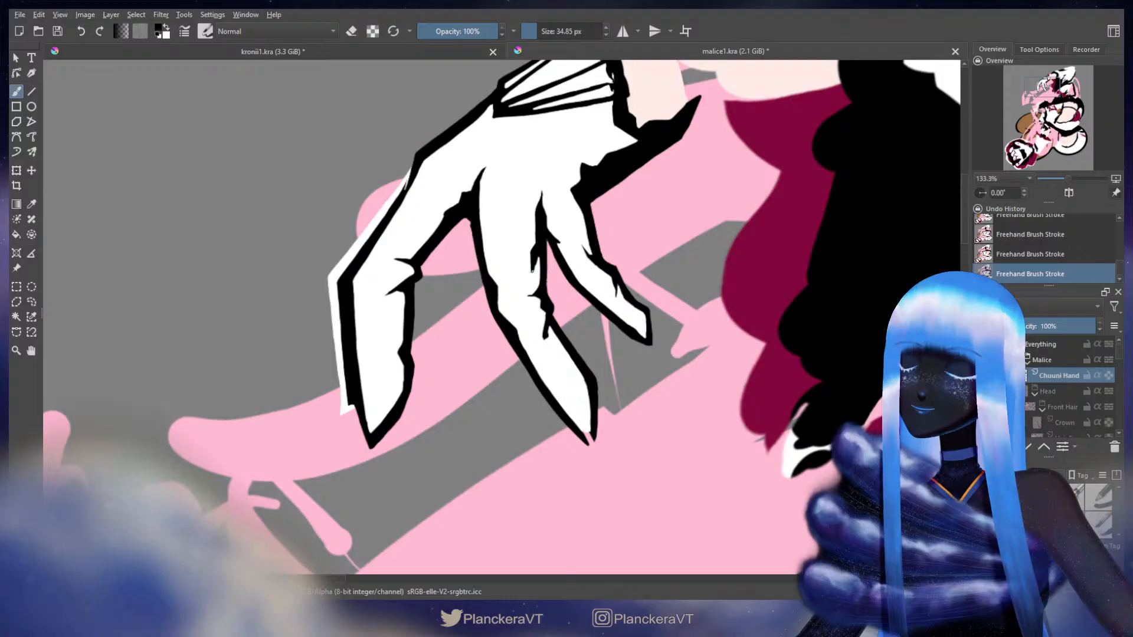
key(x)
key(bracketleft)
key(bracketleft)
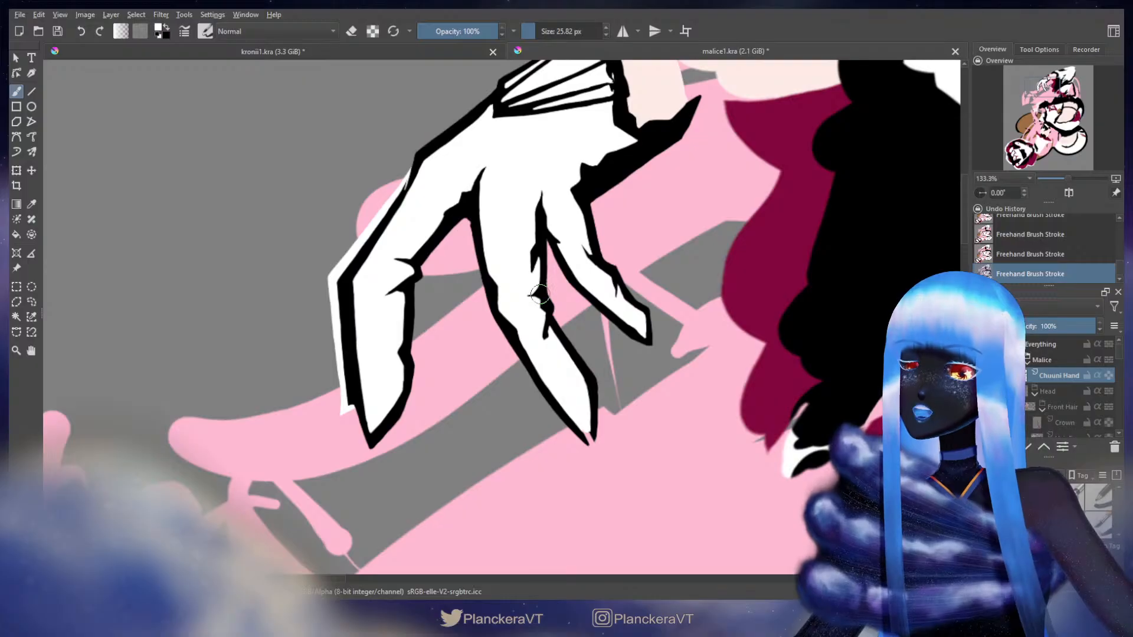
Redraw the black outline around the middle finger's tip with a brush of about 29 px, undoing the strokes that miss
scroll(539, 294, down, 3)
key(bracketright)
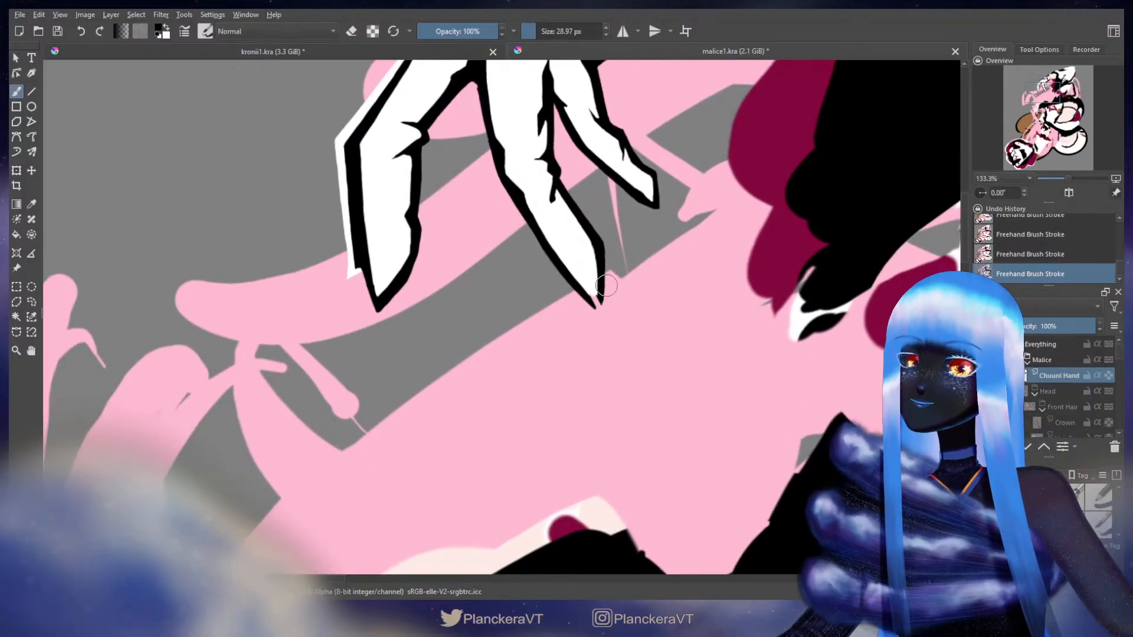
key(ctrl+z)
mouse_move(597, 293)
mouse_down()
mouse_move(598, 310)
mouse_move(596, 283)
mouse_move(596, 300)
mouse_up()
key(ctrl+z)
key(x)
key(x)
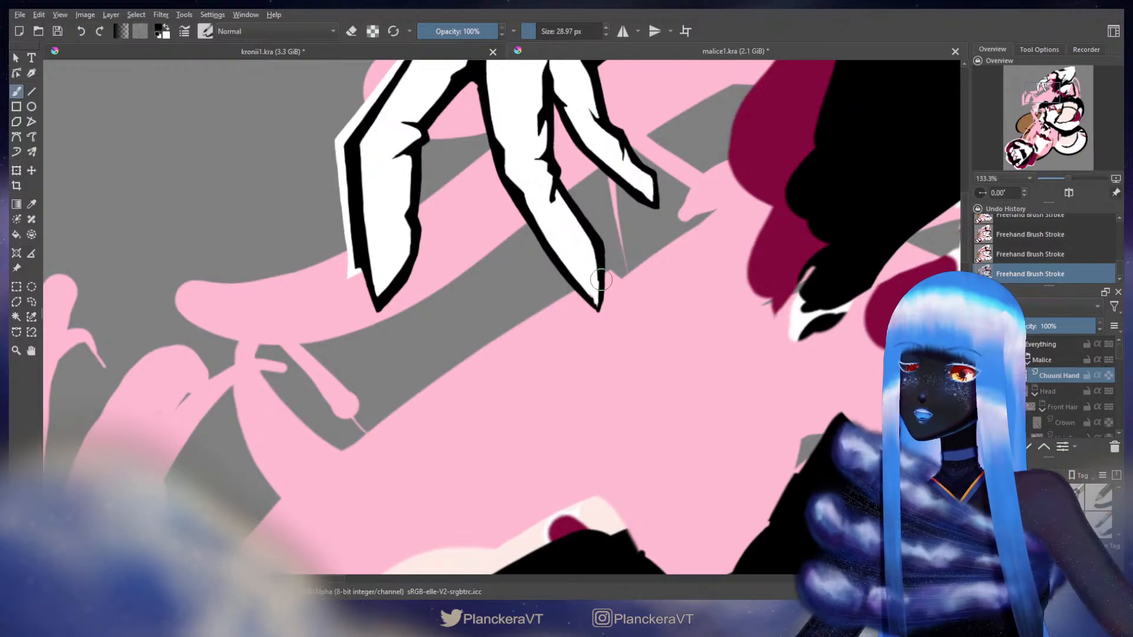
Sharpen the middle fingertip with finer black strokes along its inner edge and point, reducing the brush from about 20 to 12 px
key(bracketleft)
key(bracketleft)
key(bracketleft)
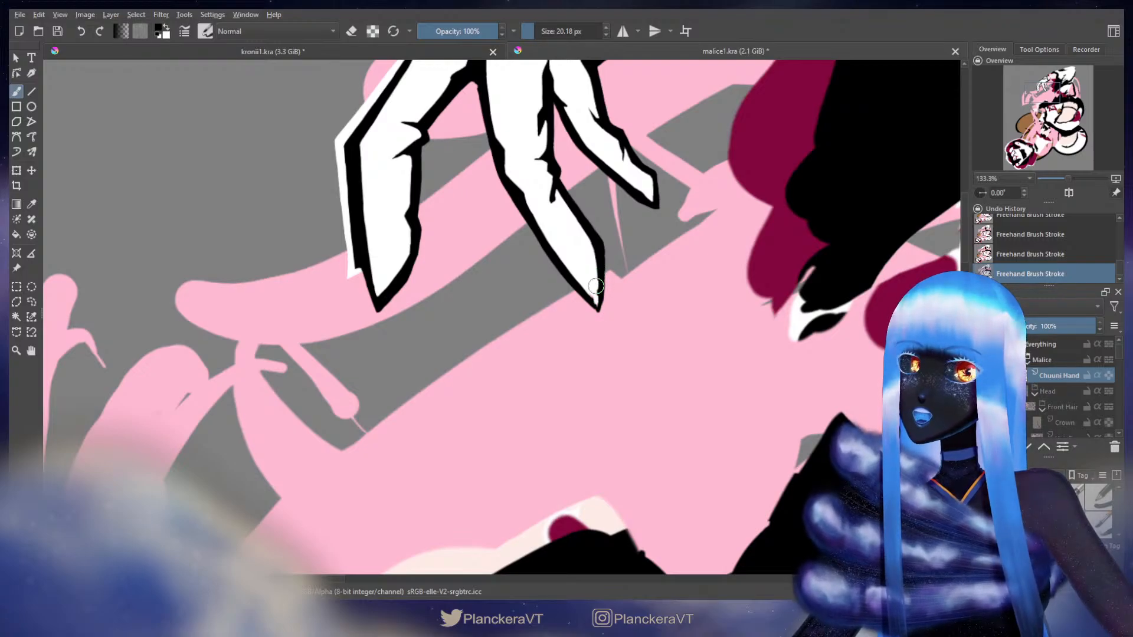
scroll(599, 289, up, 1)
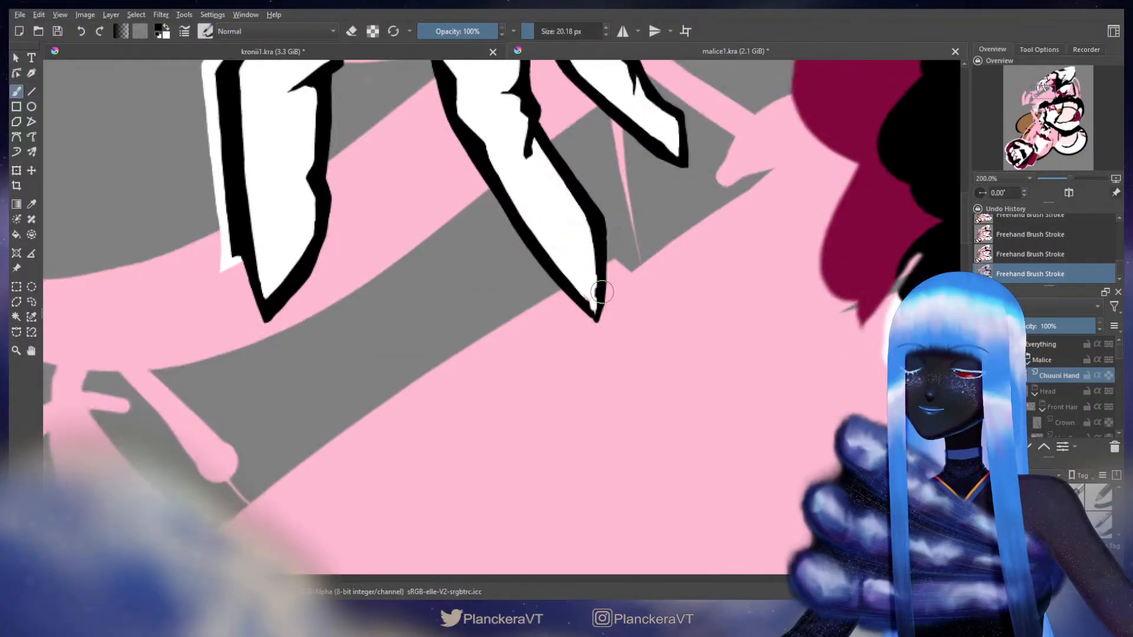
drag(613, 249, 587, 329)
mouse_move(585, 339)
mouse_down()
mouse_move(585, 329)
mouse_move(583, 357)
mouse_move(586, 338)
mouse_up()
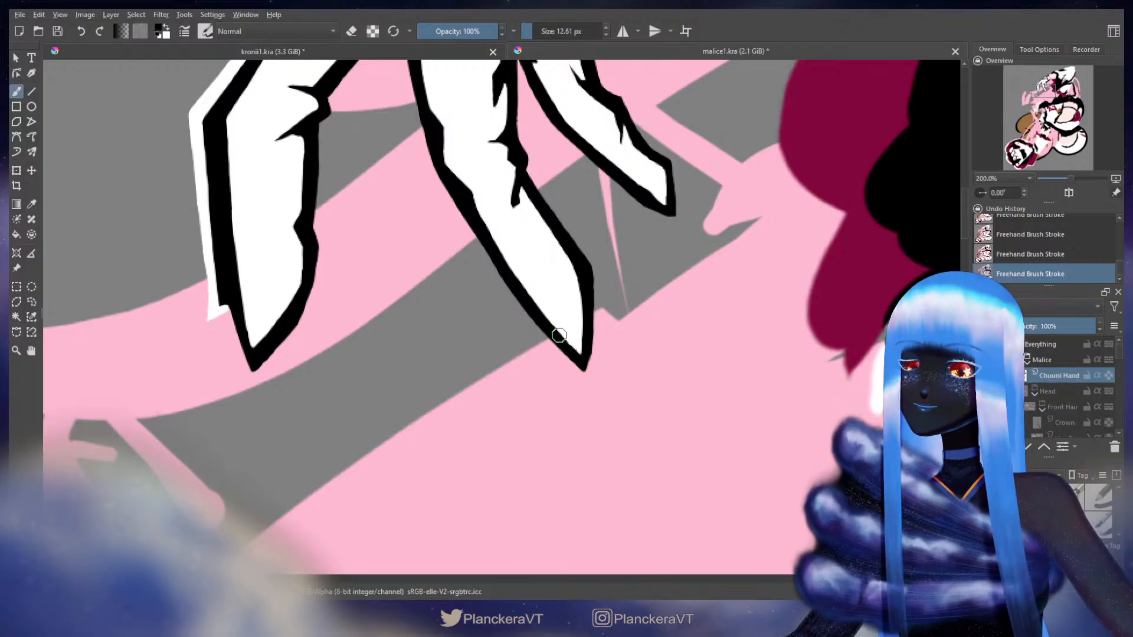
key(bracketleft)
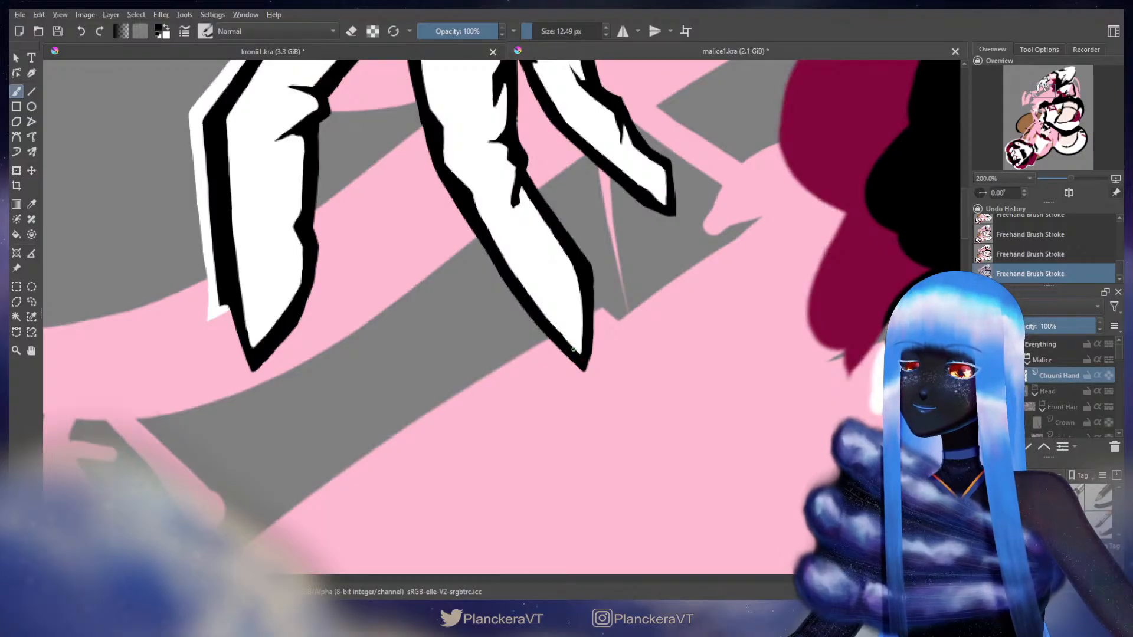
Trim the crease on the middle finger's inner side below the knuckle with small white strokes
drag(590, 242, 545, 398)
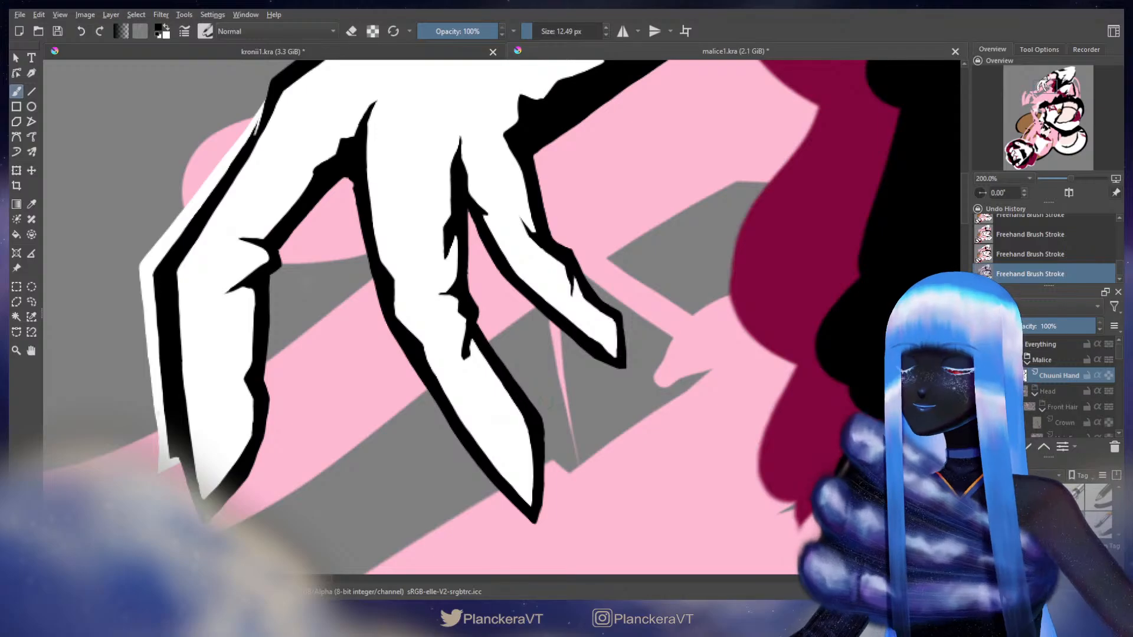
key(x)
drag(471, 347, 471, 348)
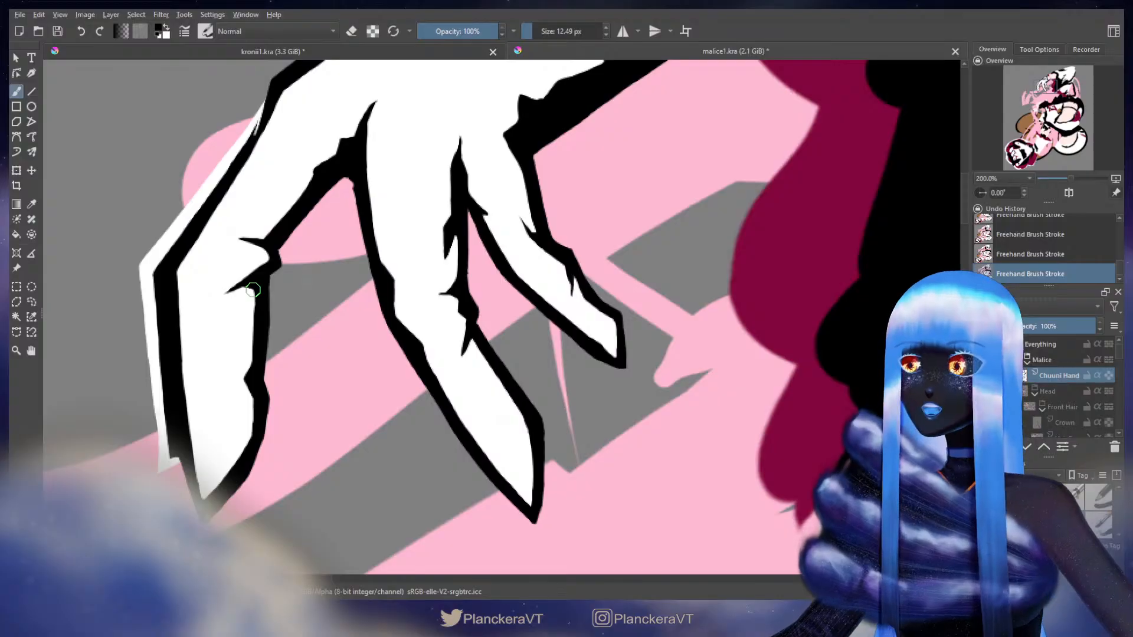
Show the Head group again and bring the whole upper figure into view to check the hand against the face
key(minus)
key(minus)
key(minus)
key(minus)
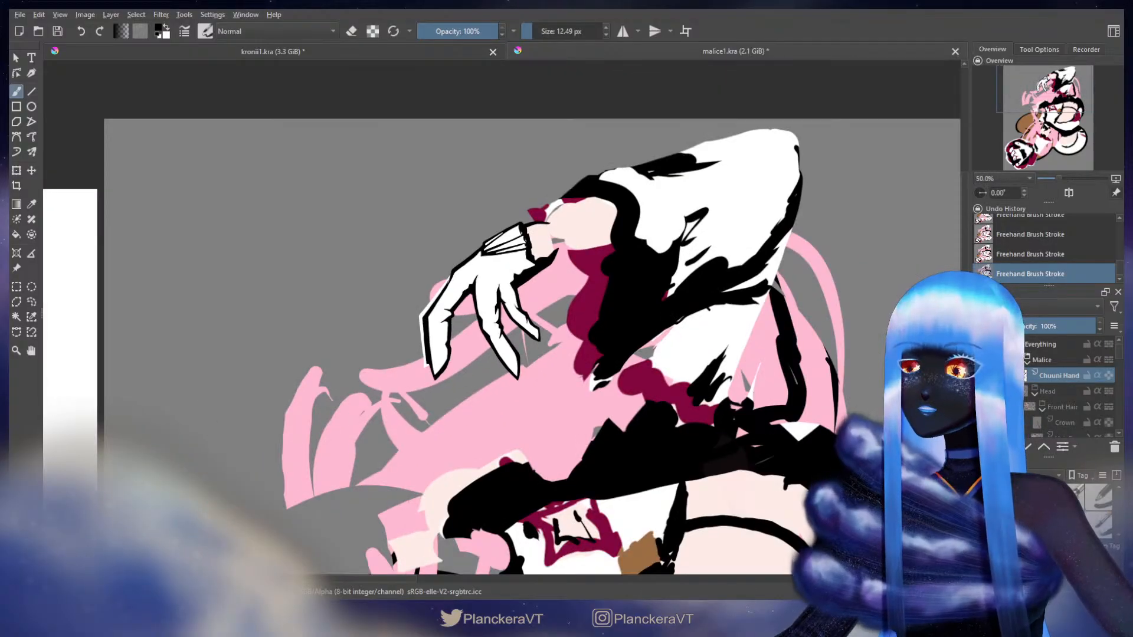
click(981, 391)
scroll(657, 422, down, 1)
drag(657, 422, 720, 271)
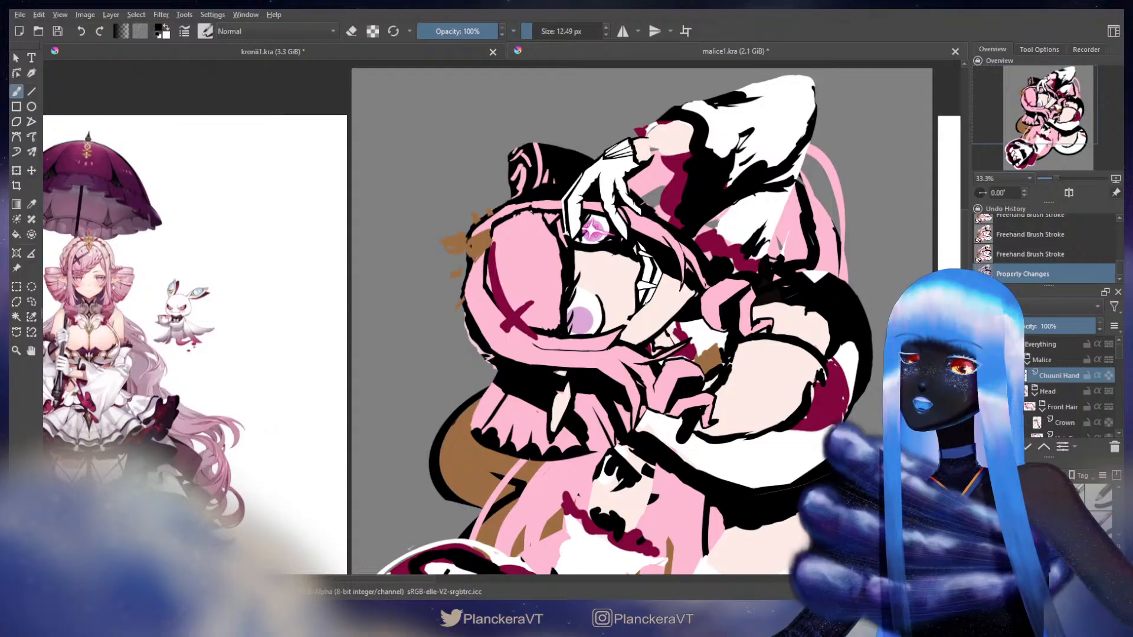
Hide the Hair Back layer, the paint layer above it, the head colour layer and the long pink hair behind the body
scroll(1074, 384, down, 5)
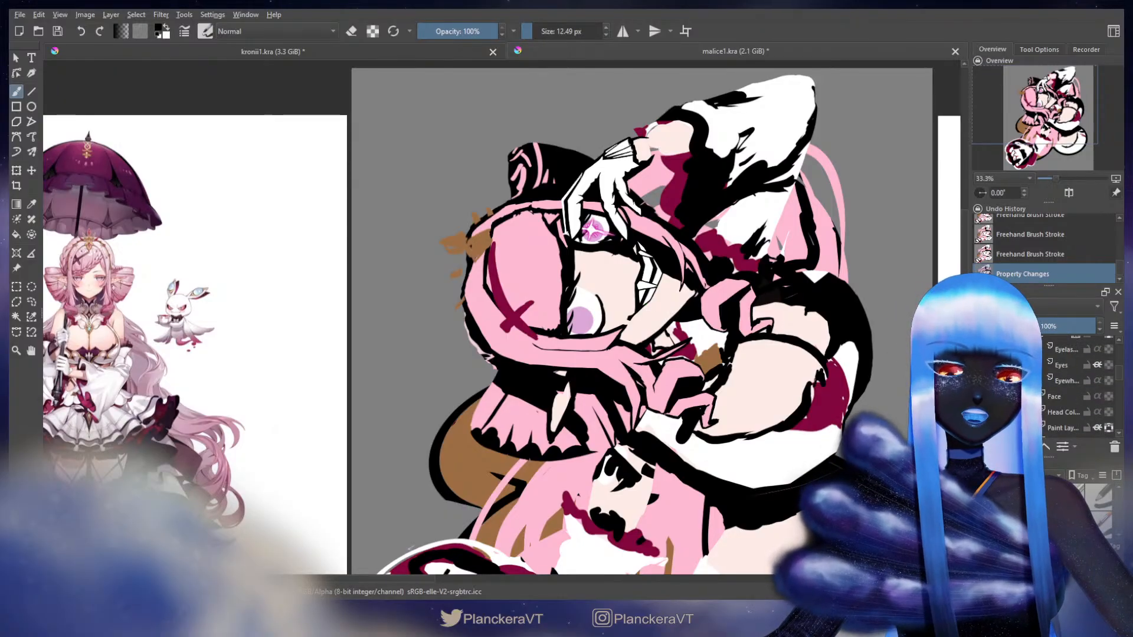
click(981, 402)
click(980, 386)
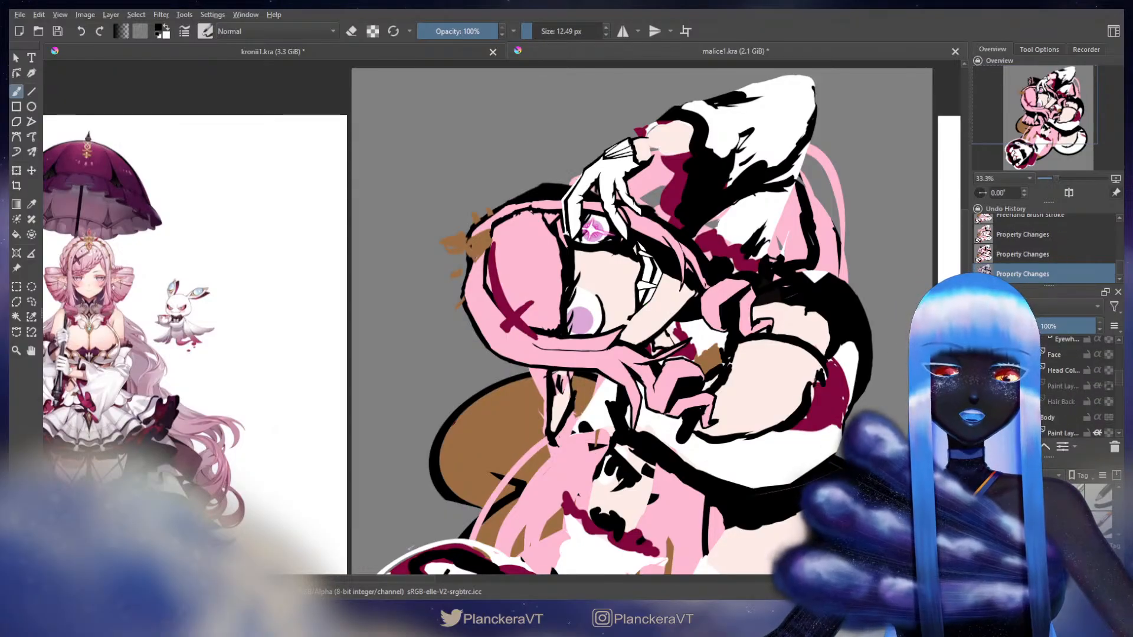
click(981, 370)
scroll(1074, 384, down, 5)
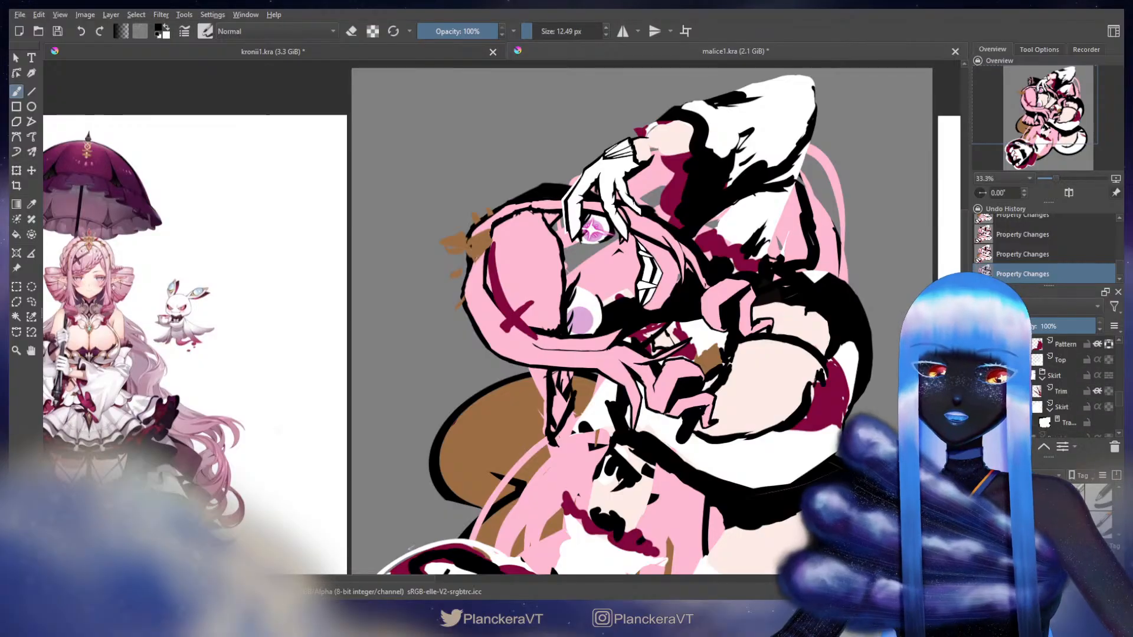
click(981, 407)
scroll(1073, 383, up, 8)
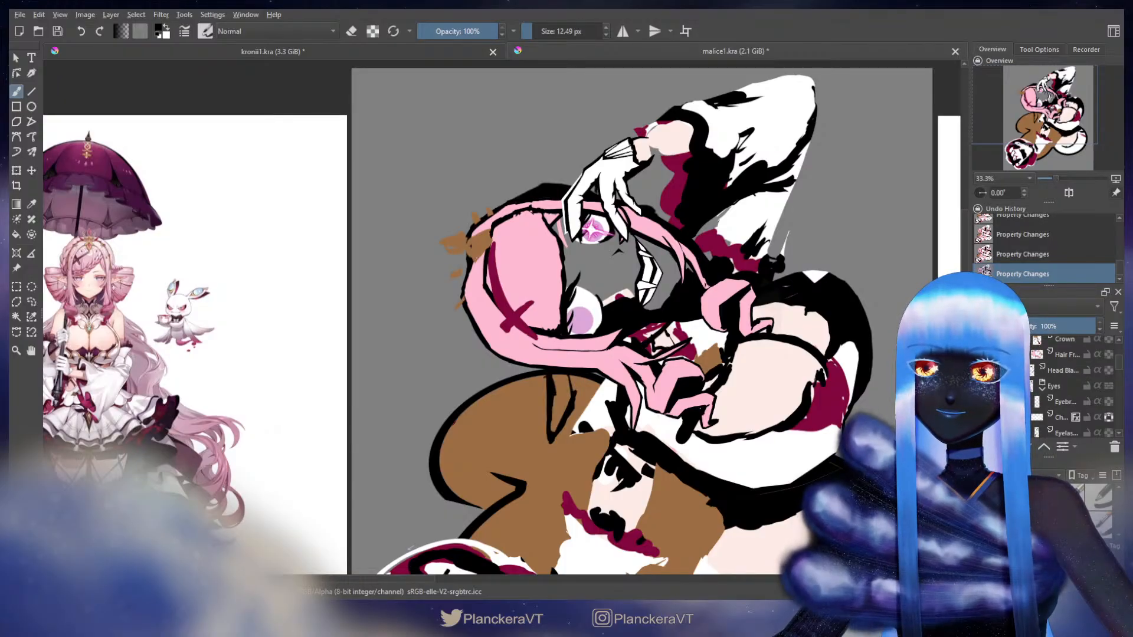
Erase the black area behind the top of the head on the head's black layer with an eraser of about 292 px
click(979, 370)
click(979, 371)
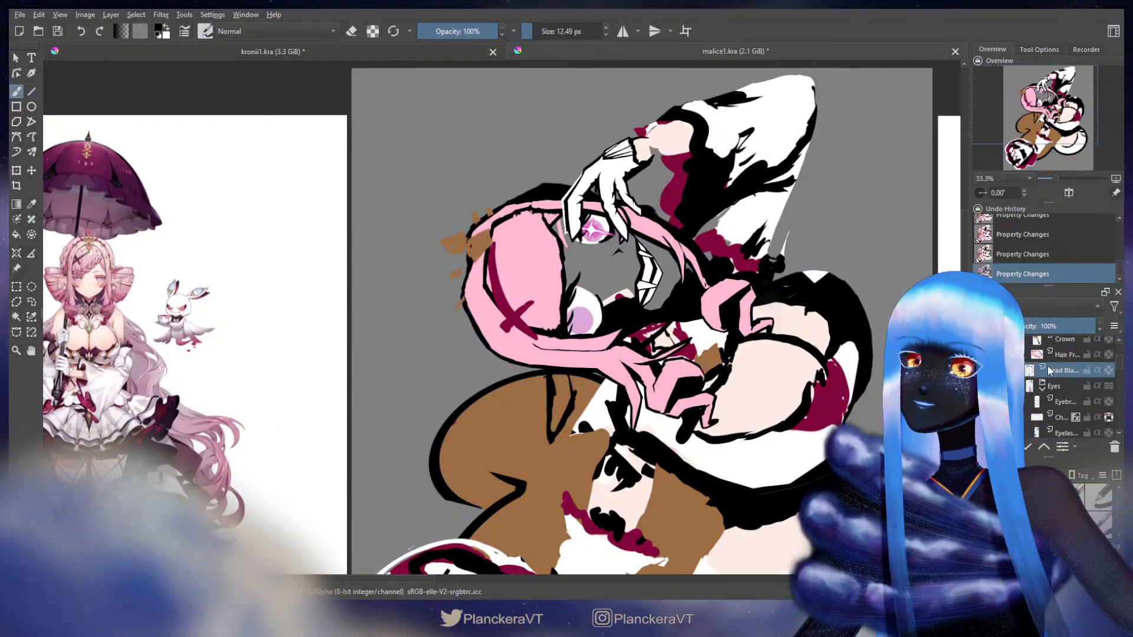
key(e)
mouse_move(512, 188)
mouse_down()
mouse_move(596, 187)
mouse_move(677, 214)
mouse_move(608, 177)
mouse_move(551, 199)
mouse_move(487, 200)
mouse_move(556, 184)
mouse_move(662, 205)
mouse_move(747, 259)
mouse_up()
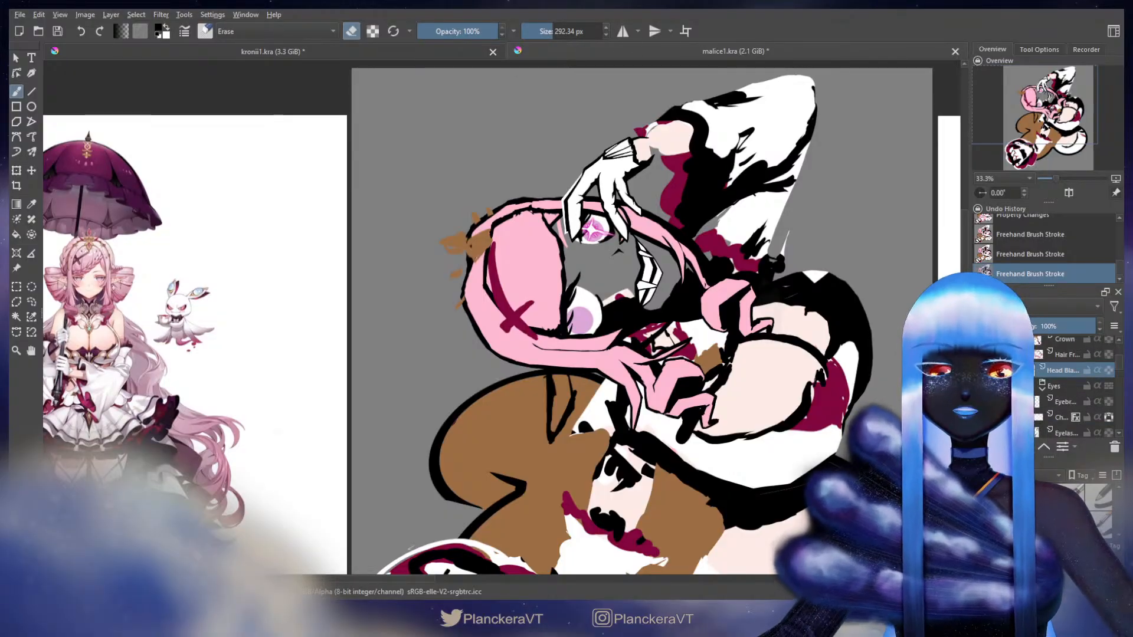
Hide the Eyes group and the Crown layer so the front hair stands clear
click(980, 386)
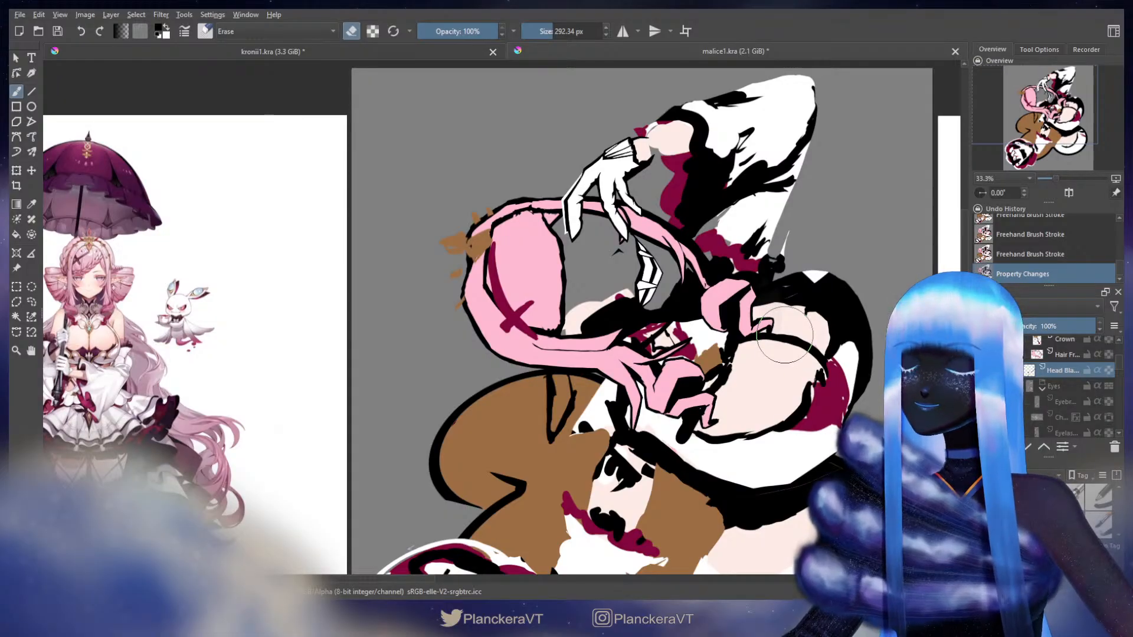
scroll(1068, 384, up, 3)
click(980, 422)
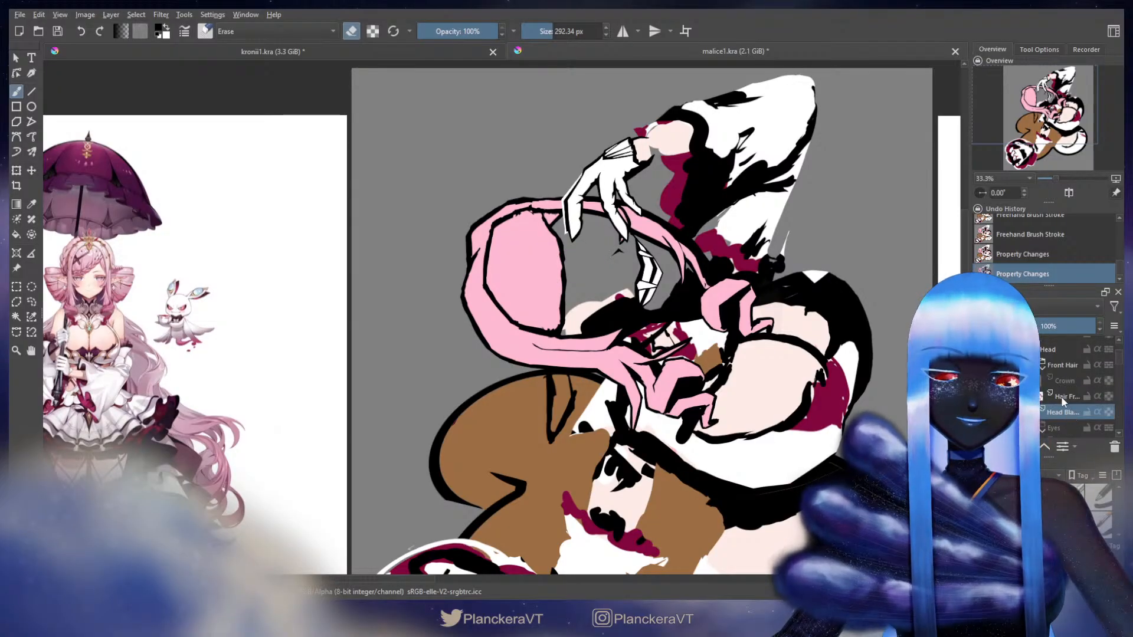
Select the front hair layer, sample the hair's pink and touch up the upper end of the bangs' outline with a fine brush
click(1062, 397)
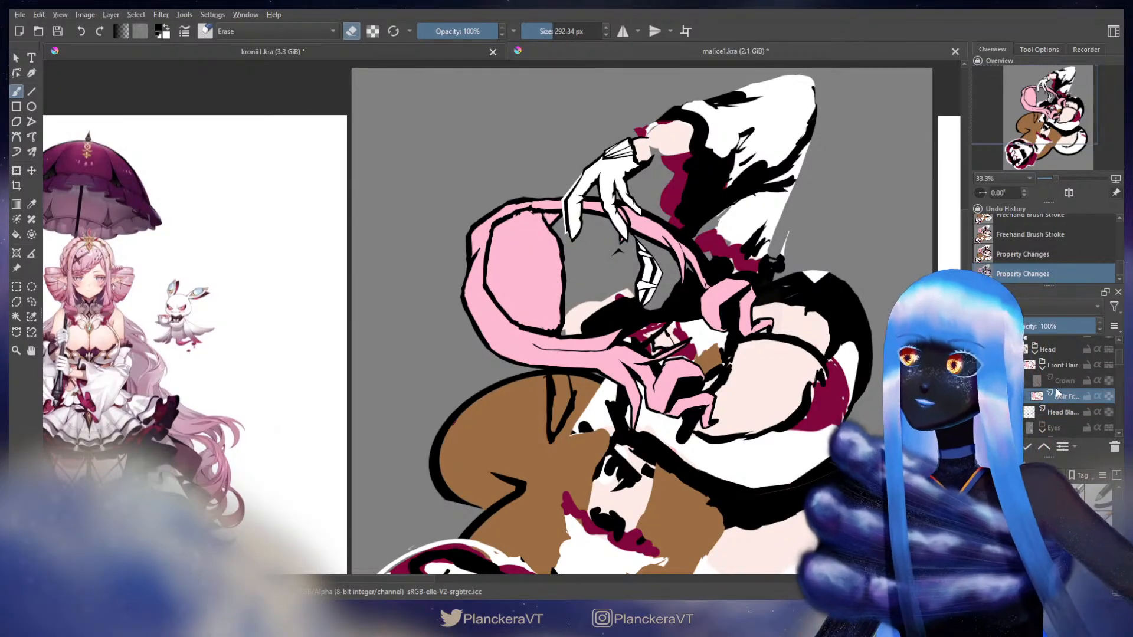
key(e)
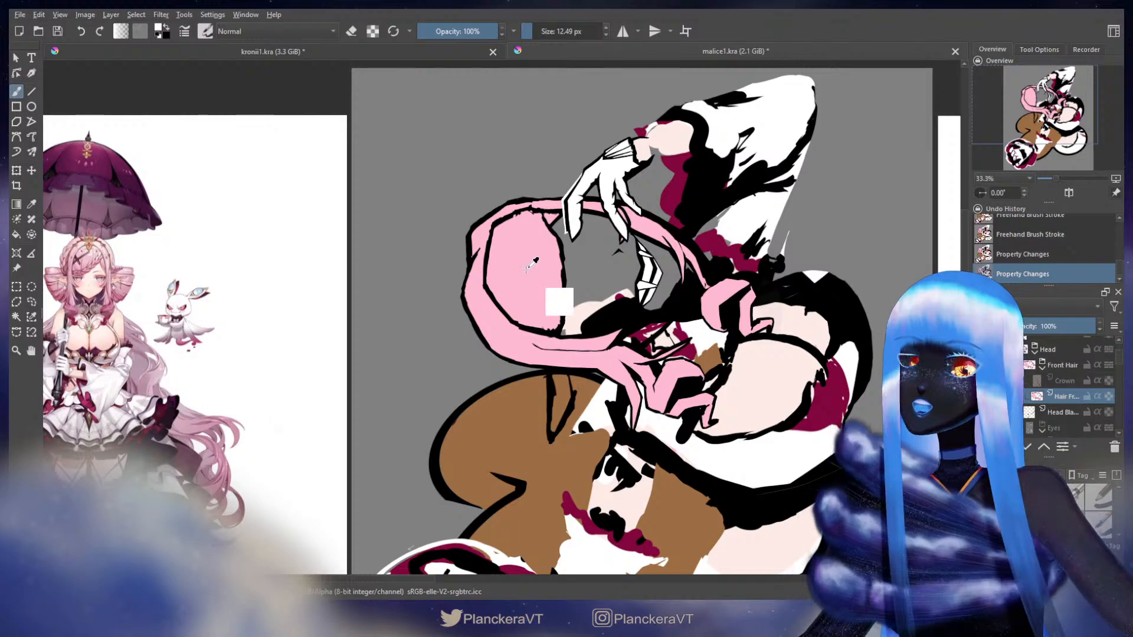
ctrl+click(543, 288)
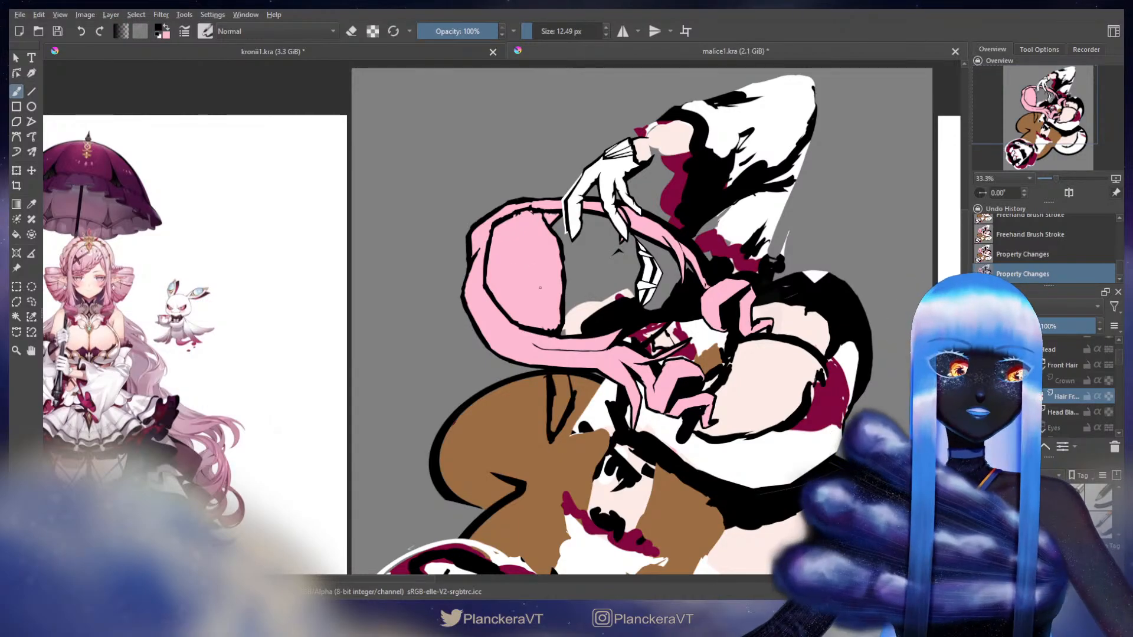
scroll(497, 294, up, 2)
drag(596, 237, 508, 303)
drag(522, 263, 520, 255)
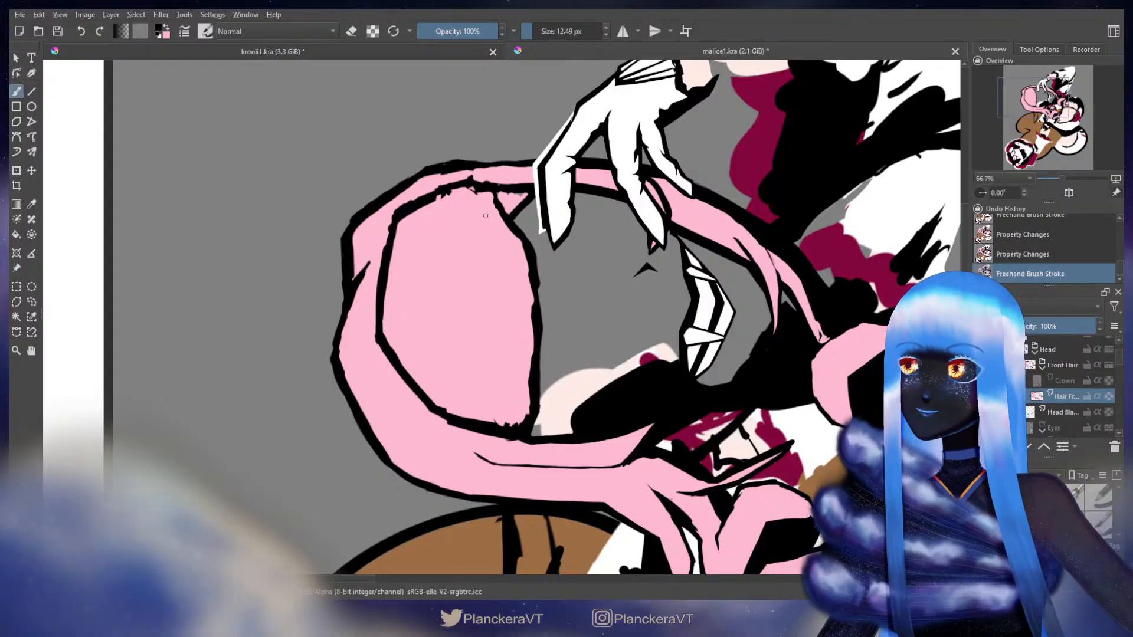
mouse_move(472, 219)
mouse_down()
mouse_move(493, 242)
mouse_move(481, 238)
mouse_up()
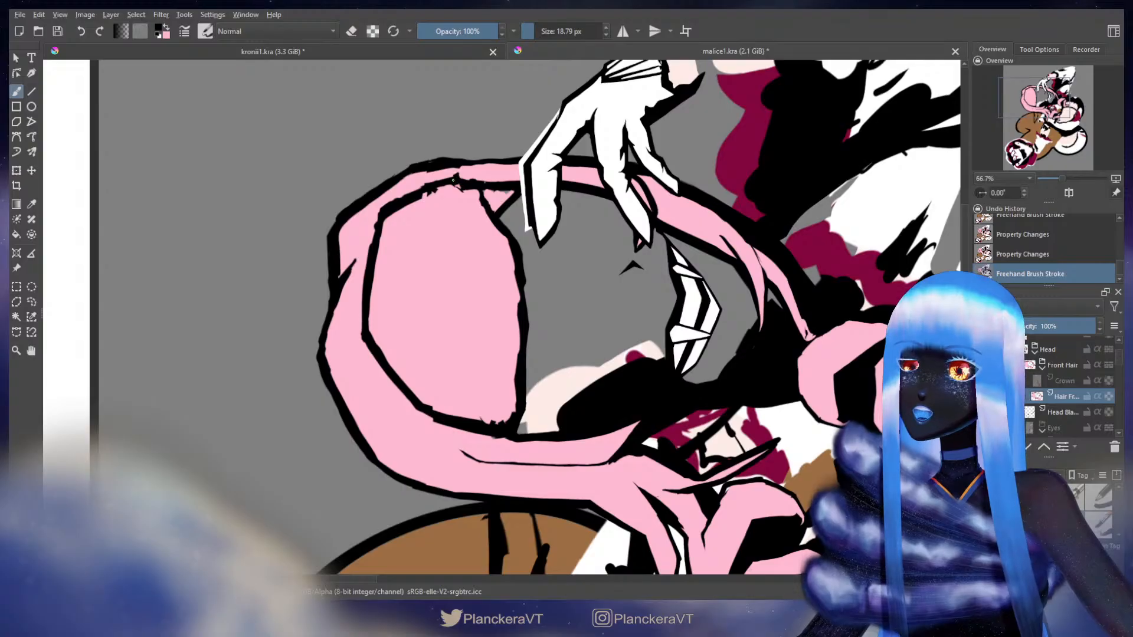
drag(454, 181, 456, 184)
key(ctrl+z)
key(ctrl+z)
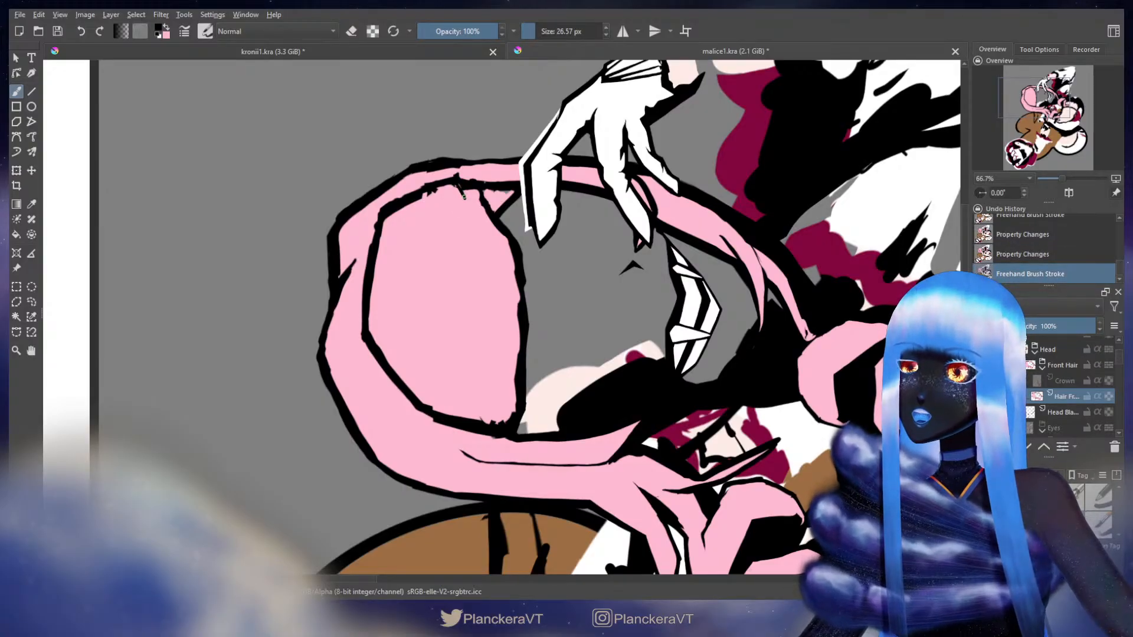
key(ctrl+z)
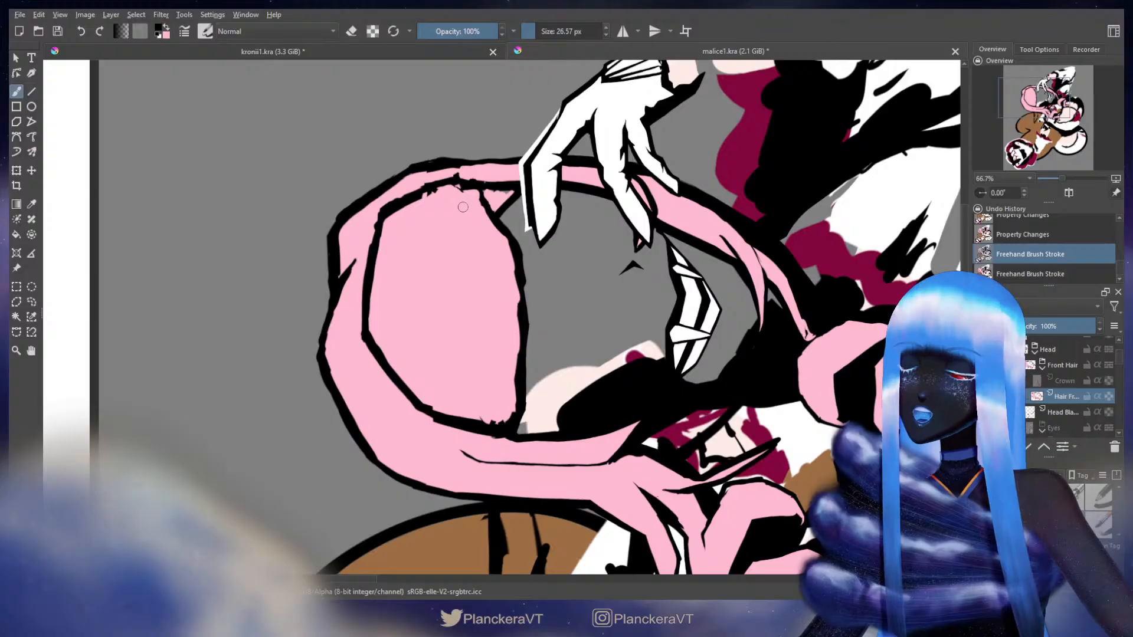
Examine the hair and bangs of the reference character beside the canvas, and return to the front hair
drag(525, 259, 897, 238)
drag(663, 236, 919, 256)
drag(689, 186, 801, 157)
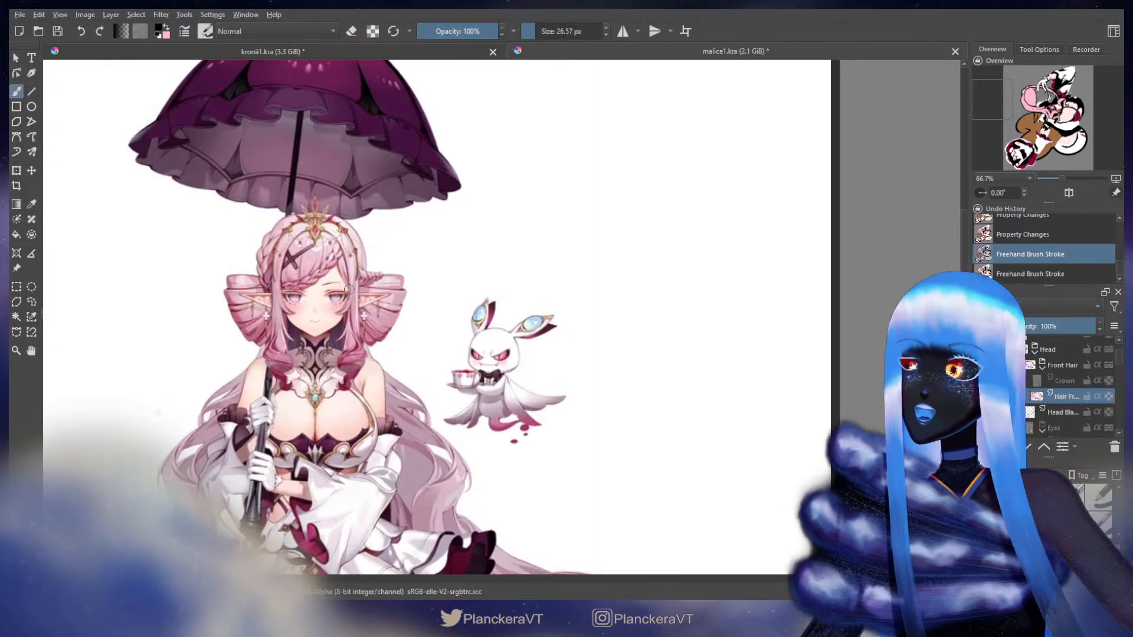
drag(745, 219, 347, 260)
mouse_move(681, 239)
mouse_down()
mouse_move(501, 232)
mouse_move(489, 205)
mouse_up()
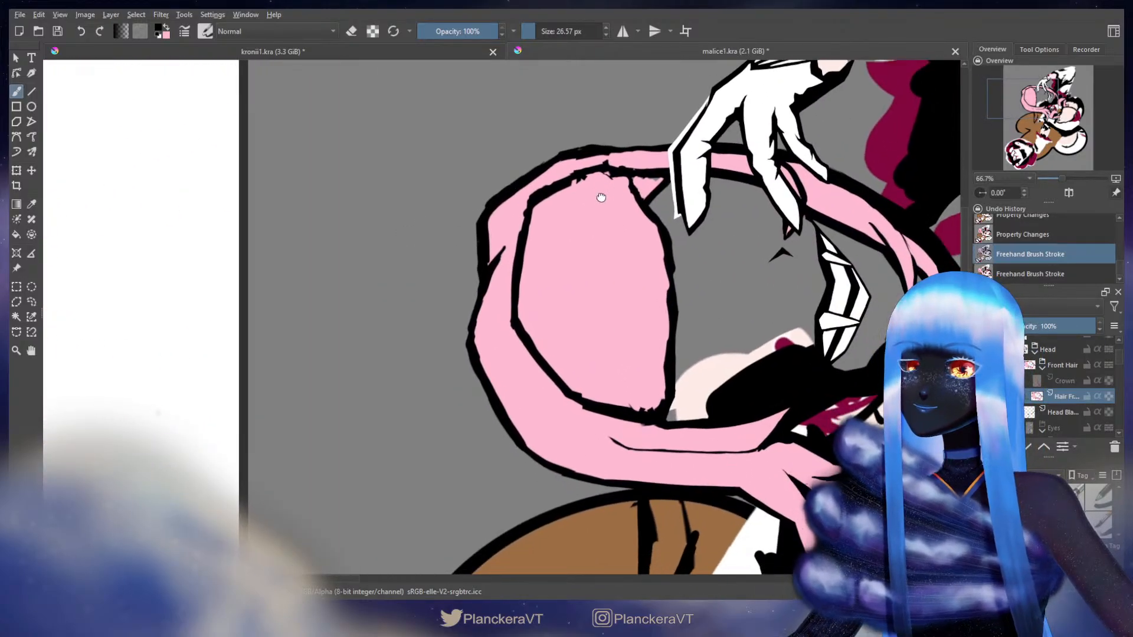
drag(599, 195, 540, 218)
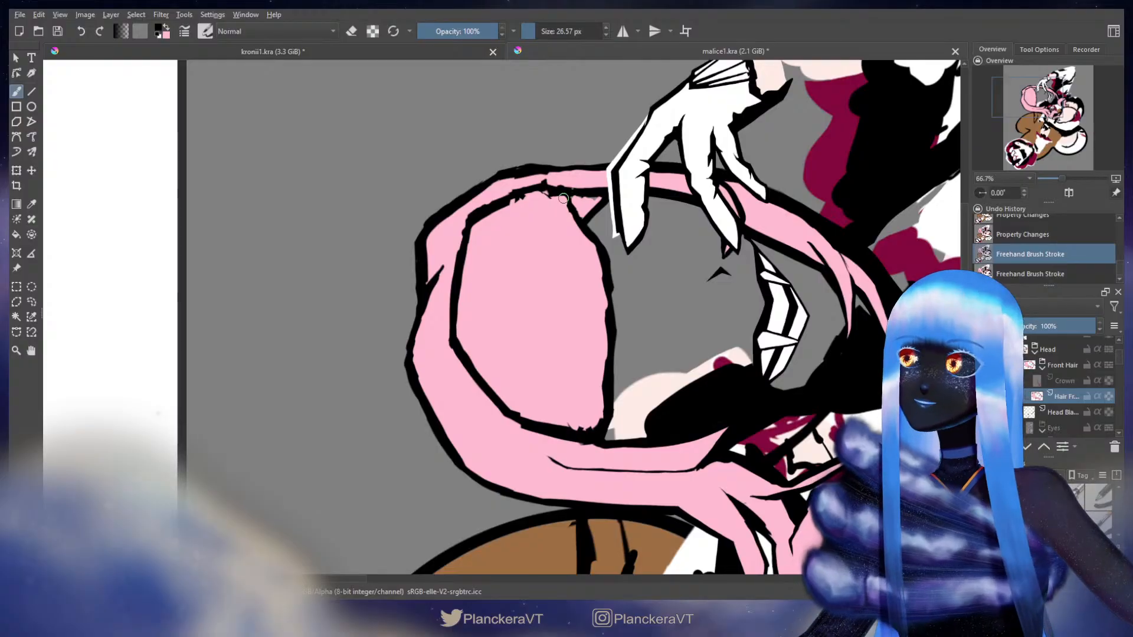
Refine the outline at the upper end of the bangs with alternating black and pink strokes, enlarging the brush to about 39 px
drag(543, 188, 554, 190)
mouse_move(539, 190)
mouse_down()
mouse_move(529, 190)
mouse_move(542, 193)
mouse_up()
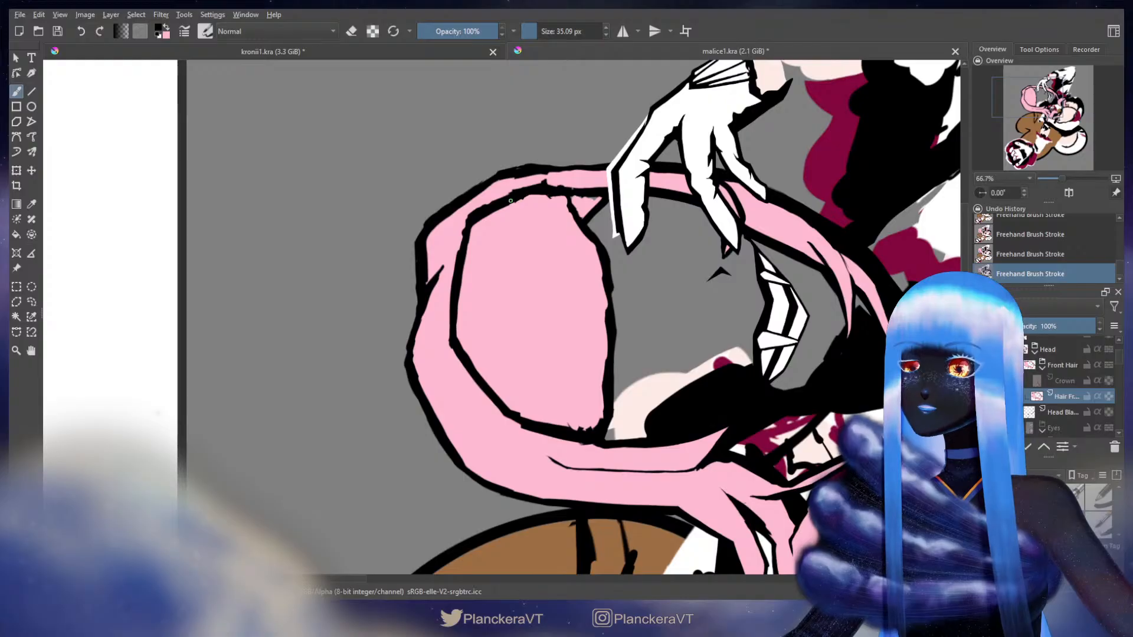
key(x)
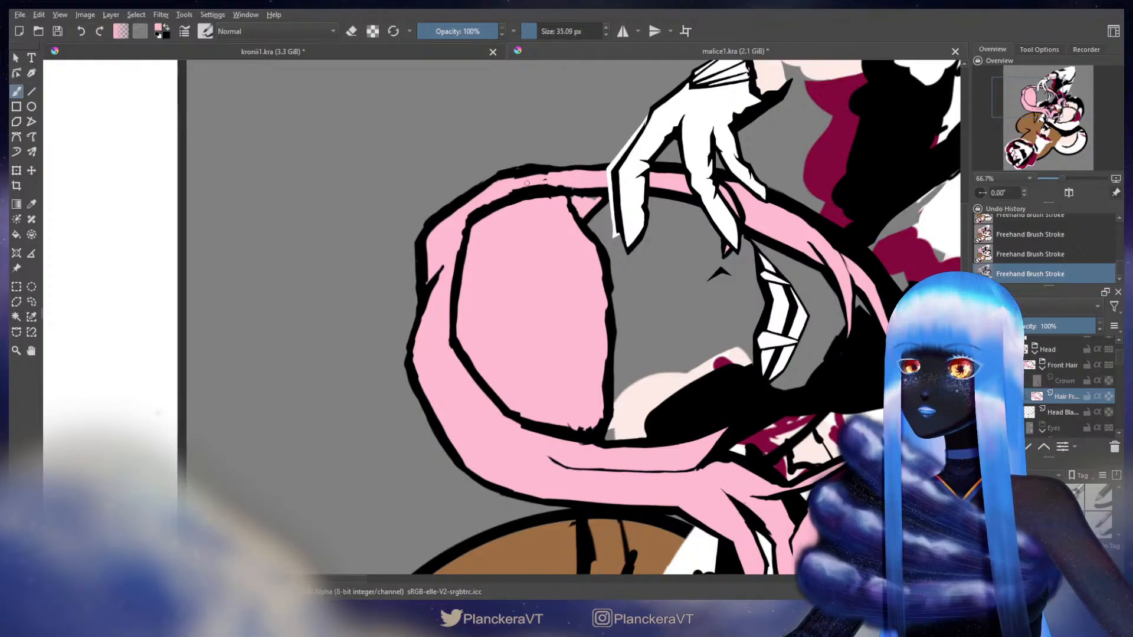
mouse_move(546, 183)
mouse_down()
mouse_move(521, 189)
mouse_move(552, 196)
mouse_up()
key(x)
key(bracketright)
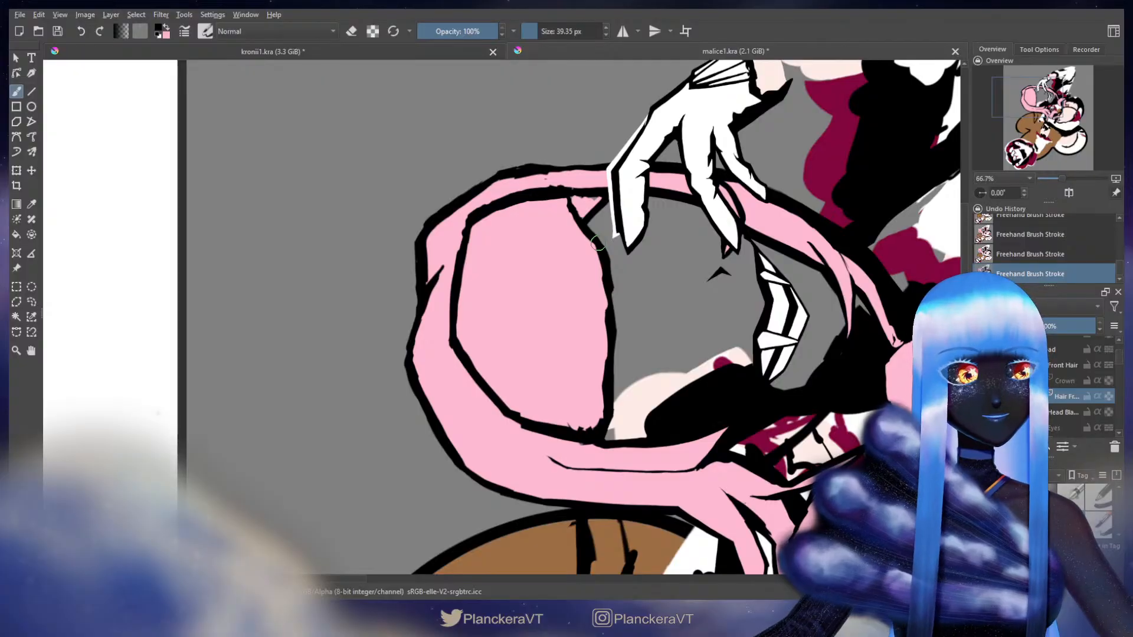
Thin and smooth the bangs' outline along the face side, the lower corner and the opposite side with pink and black strokes
drag(651, 260, 628, 253)
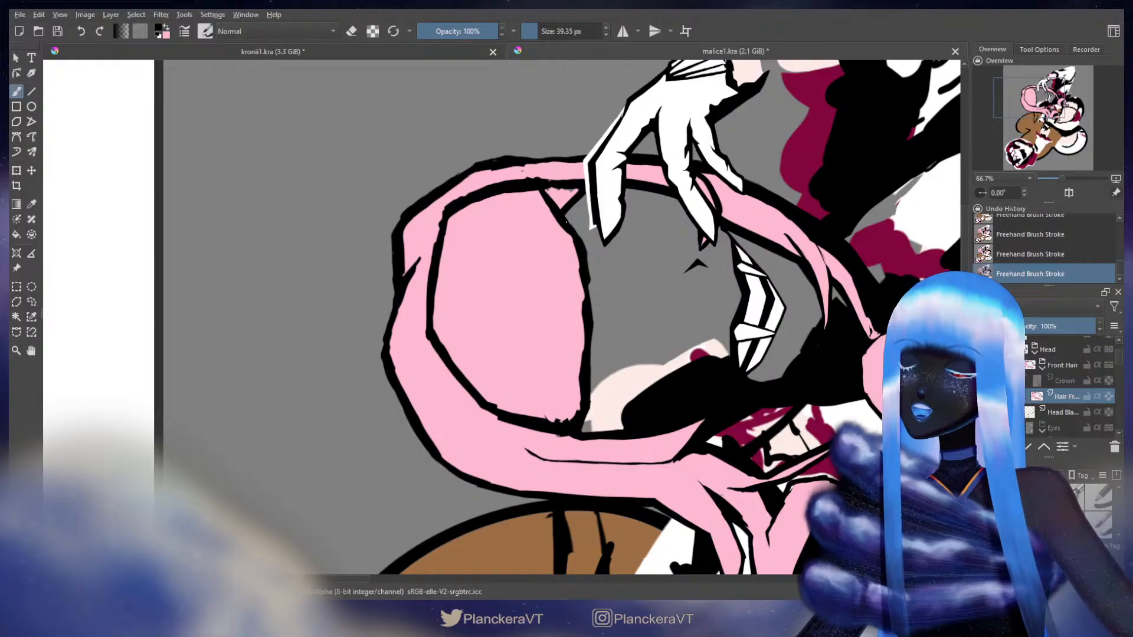
key(x)
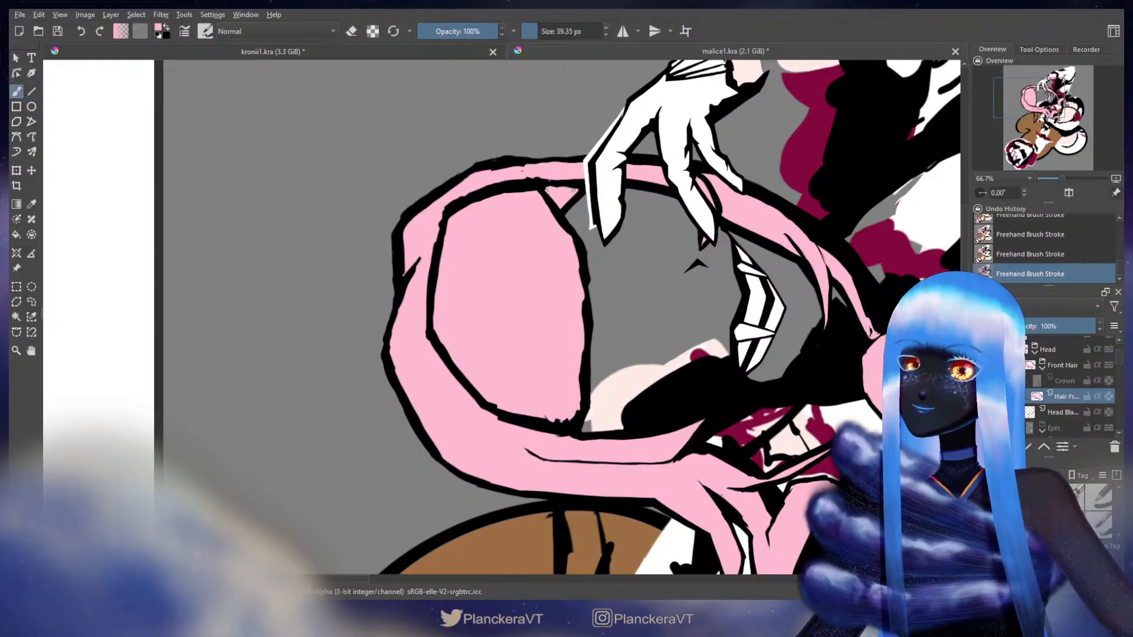
key(x)
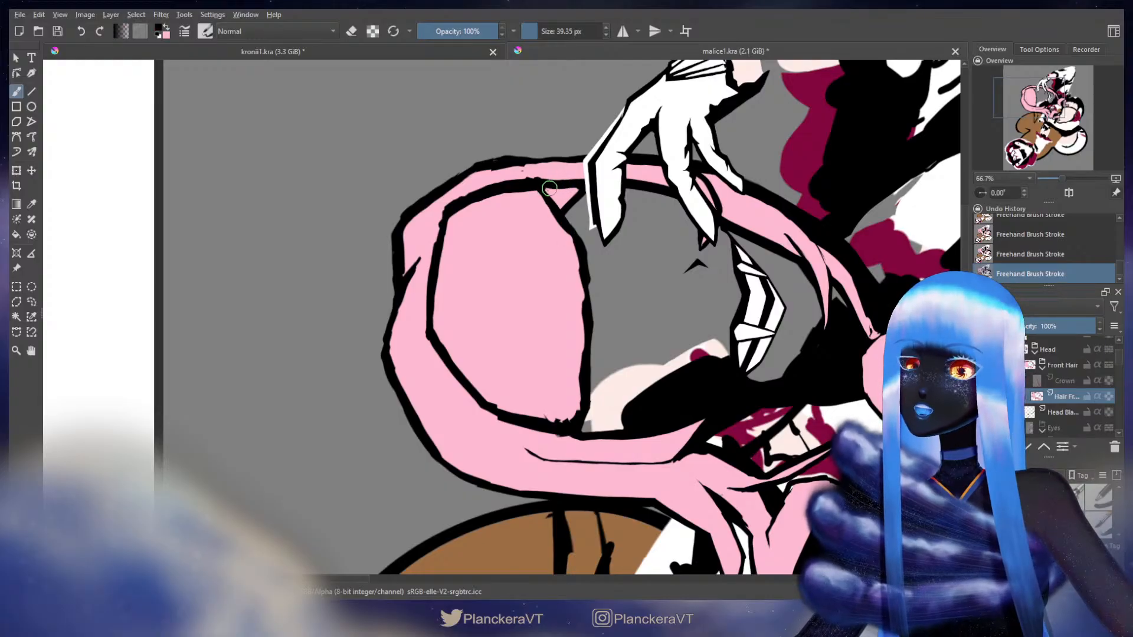
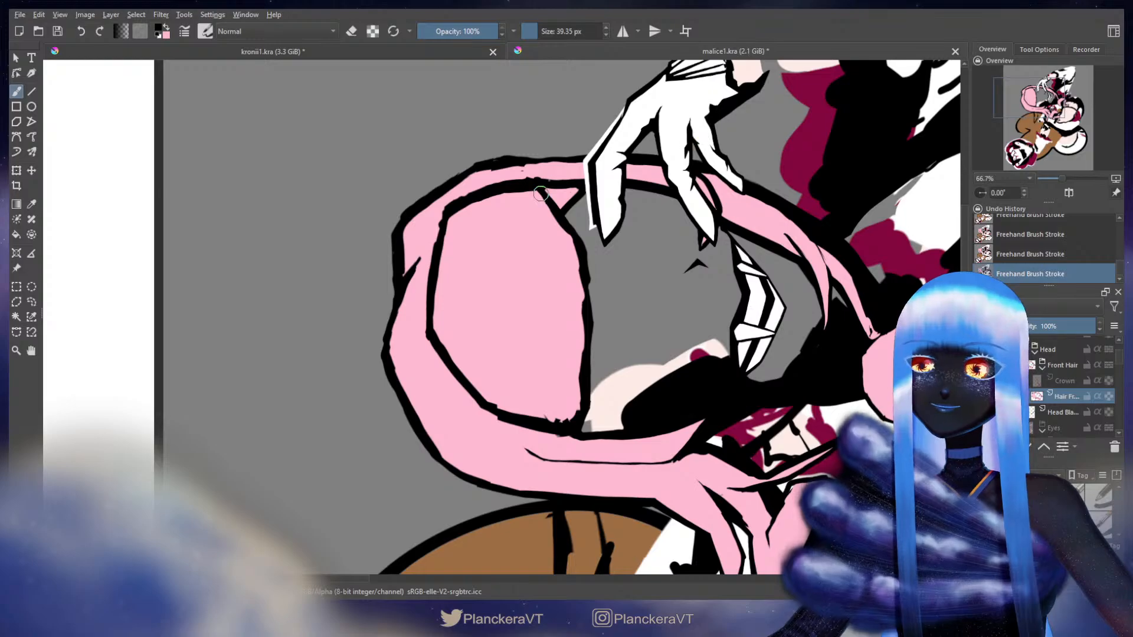
key(x)
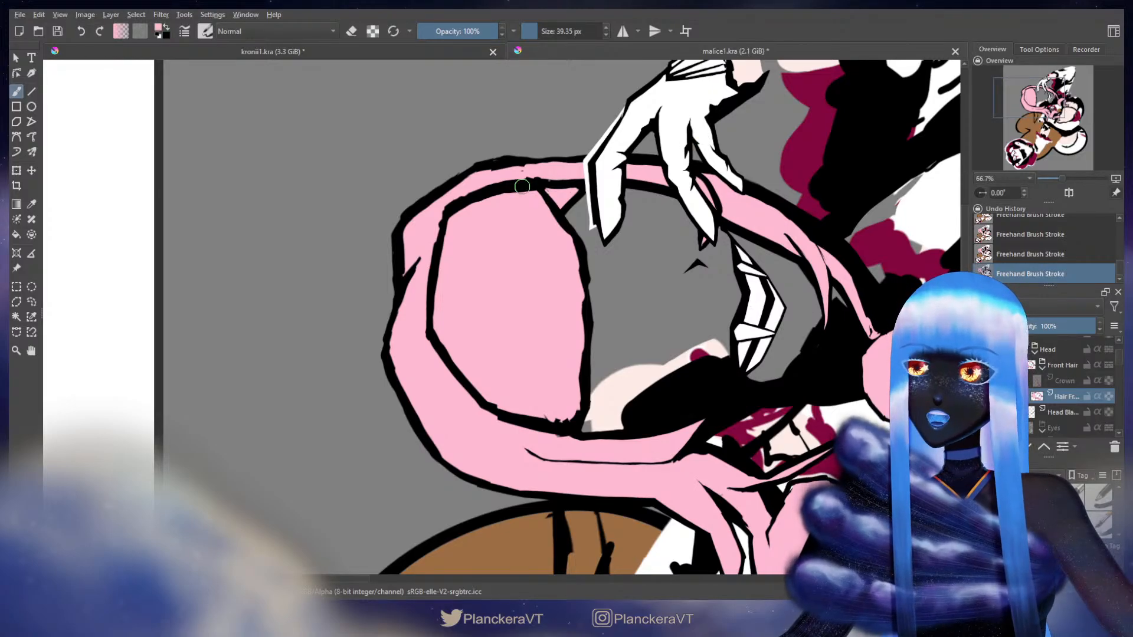
mouse_move(539, 193)
mouse_down()
mouse_move(576, 254)
mouse_move(579, 409)
mouse_up()
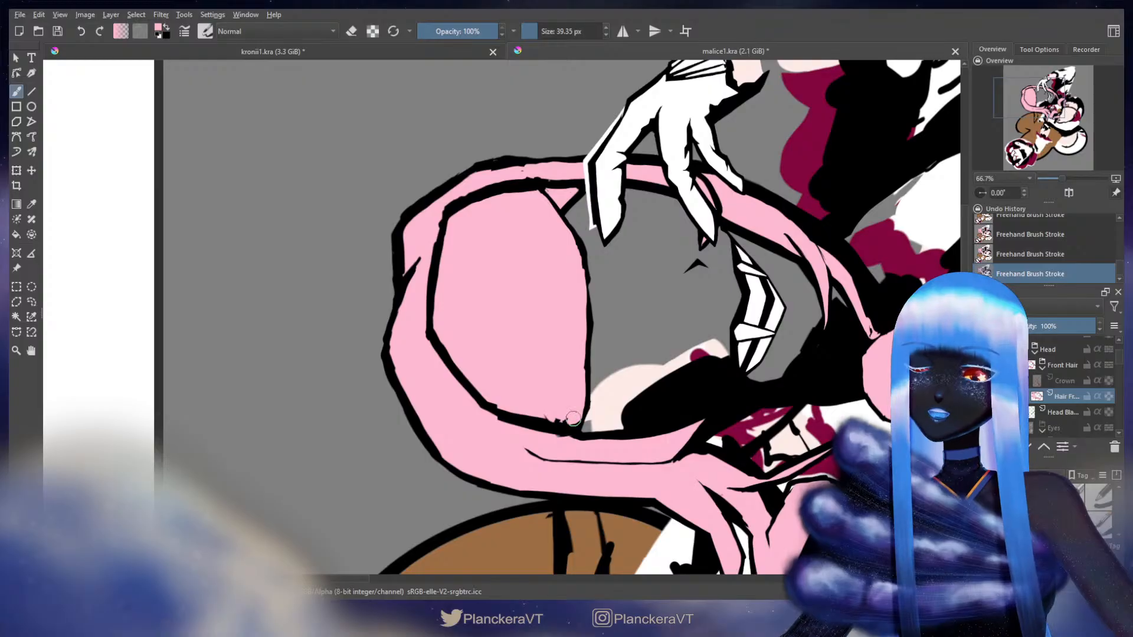
key(x)
key(x)
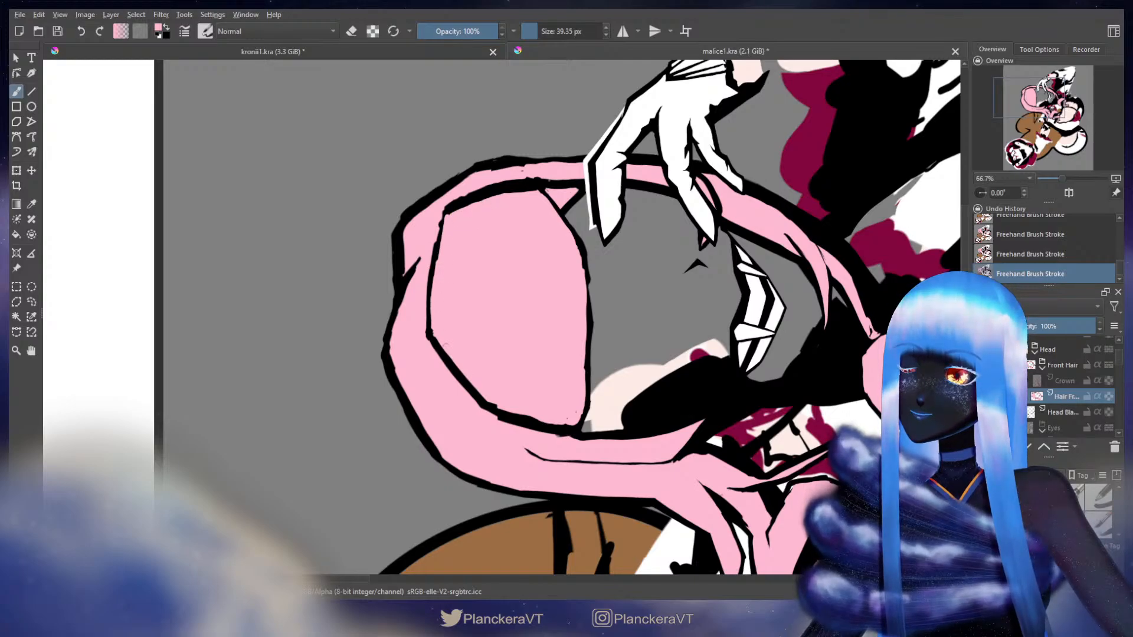
key(x)
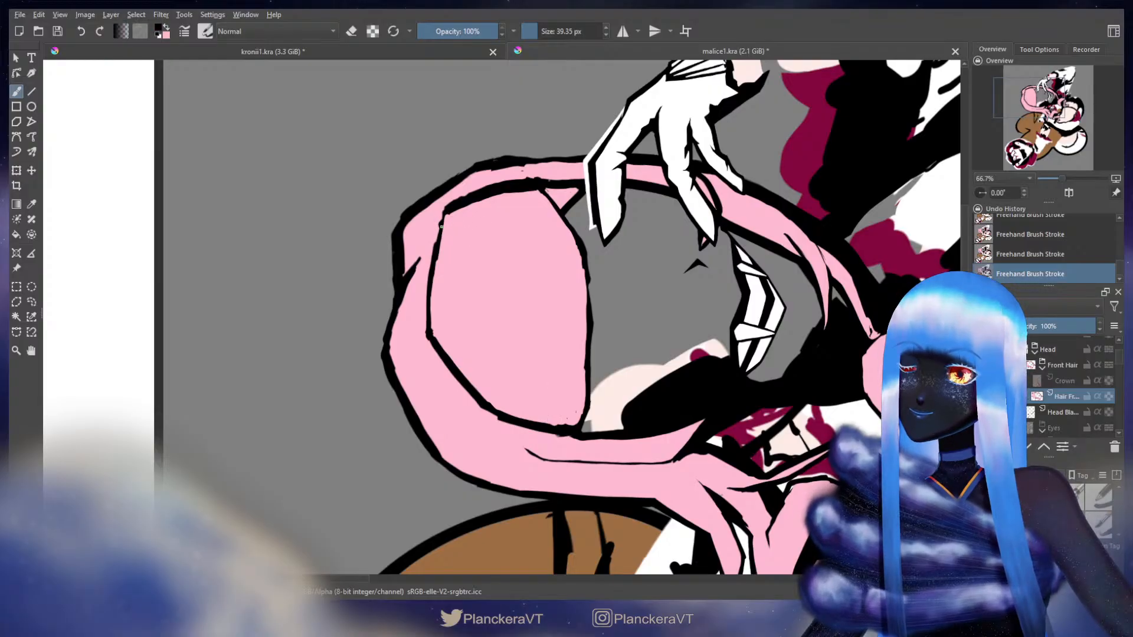
Check the reference character's hair and reshape the bangs' outline opposite the face with an inward bend, trimming it with pink
drag(418, 269, 914, 300)
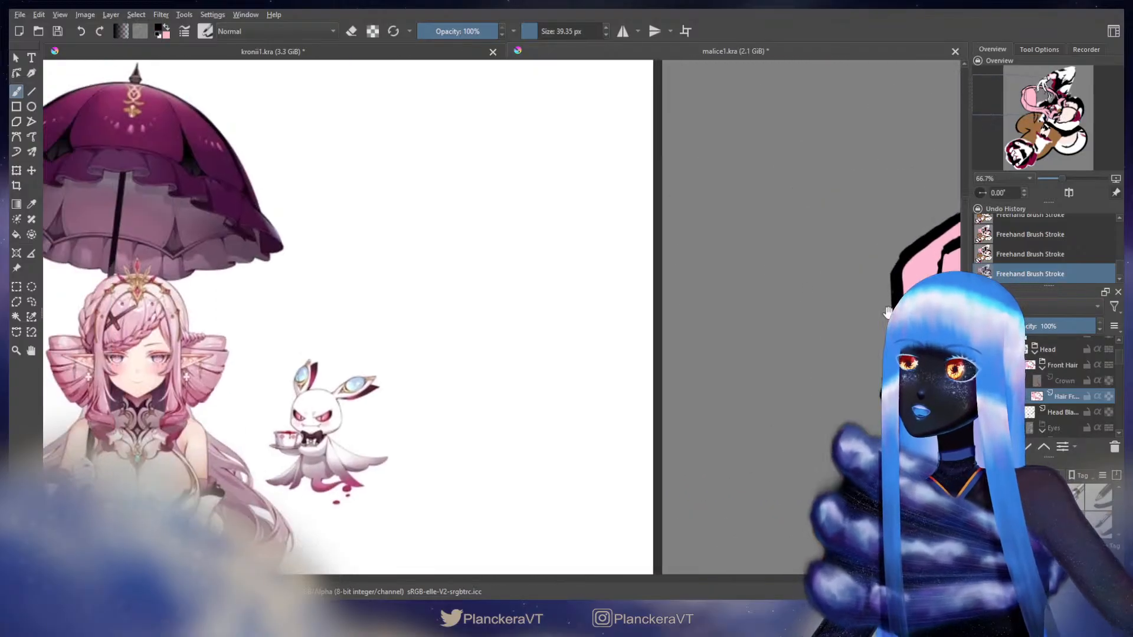
drag(586, 293, 611, 301)
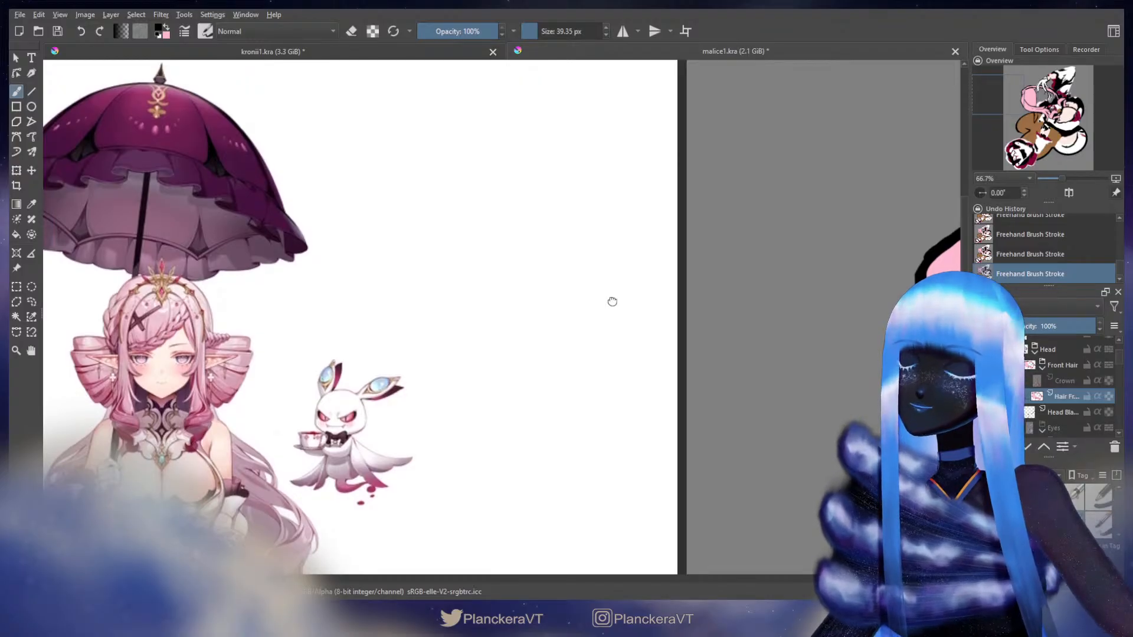
drag(826, 293, 465, 302)
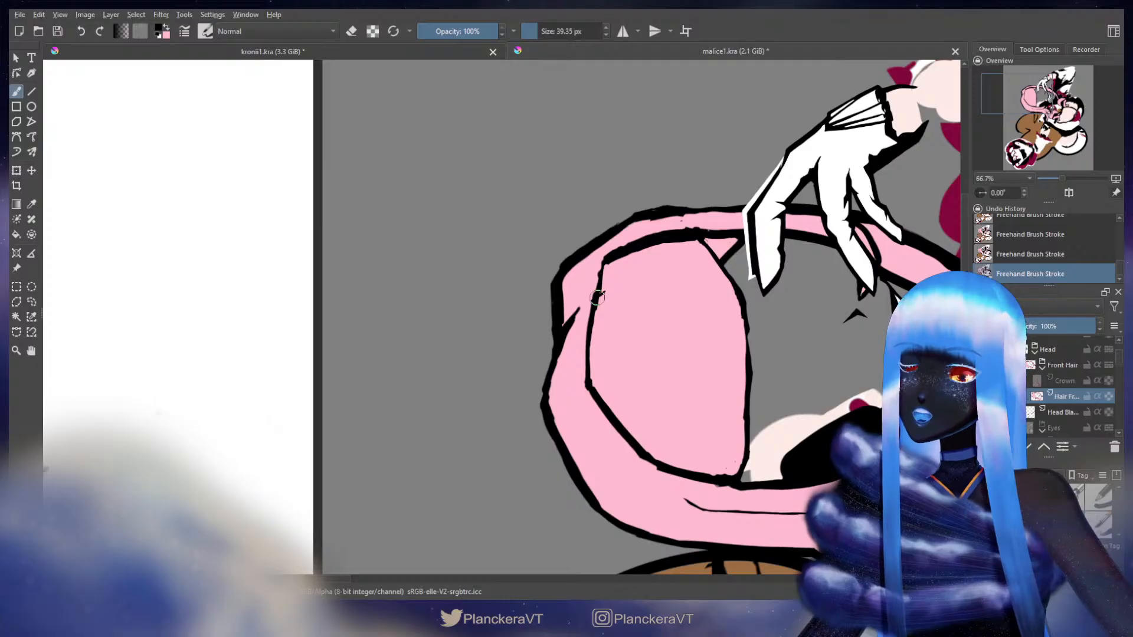
drag(600, 299, 594, 322)
key(ctrl+z)
key(x)
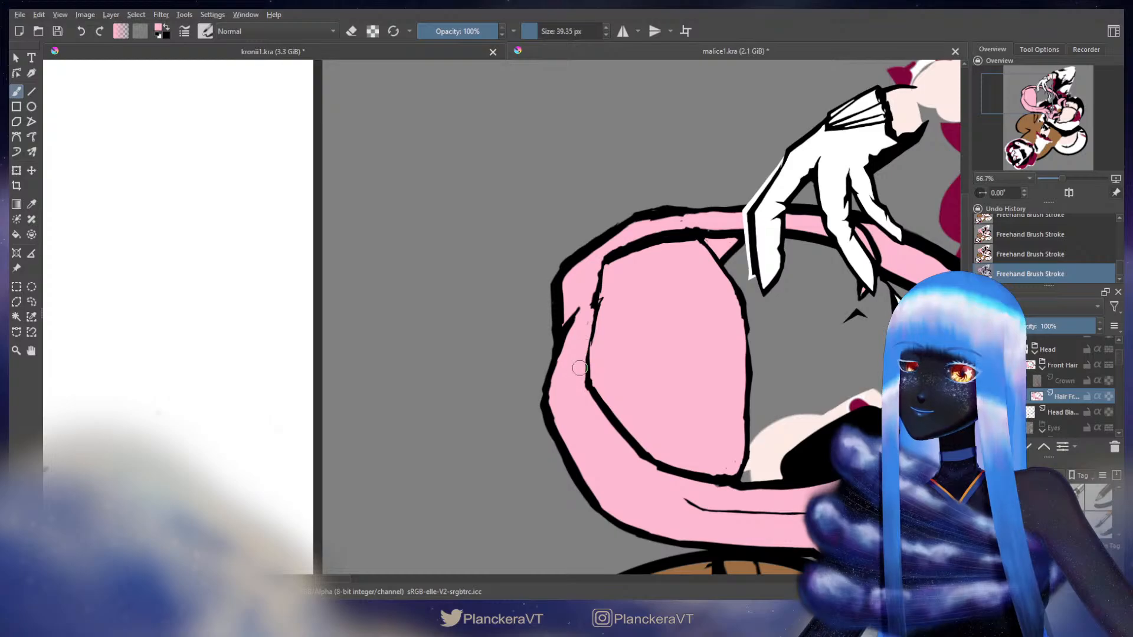
key(x)
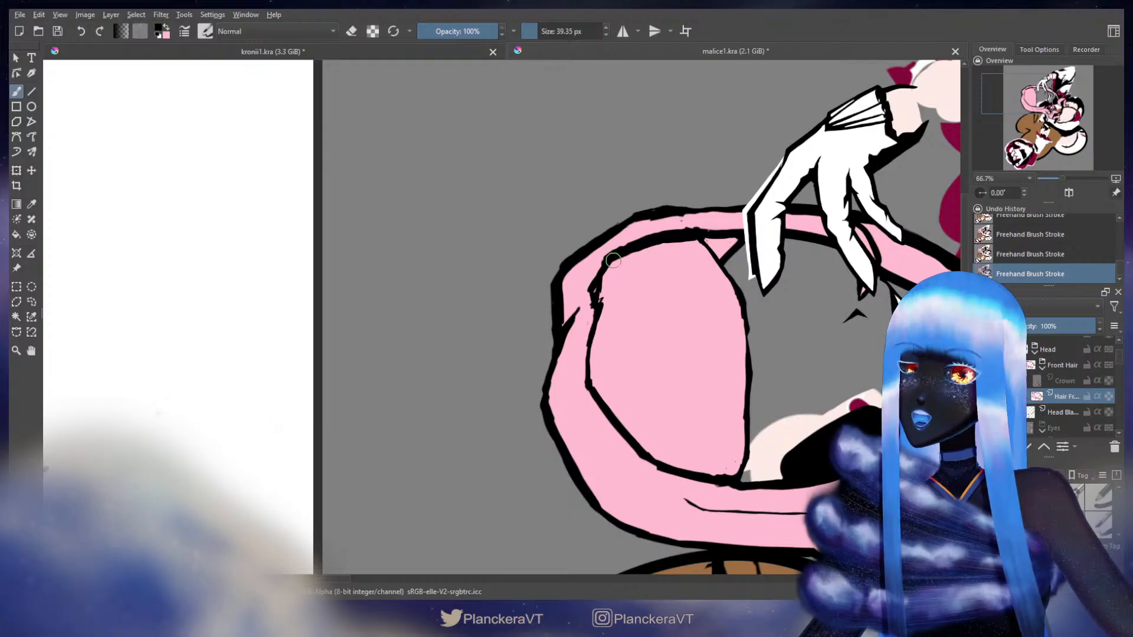
key(x)
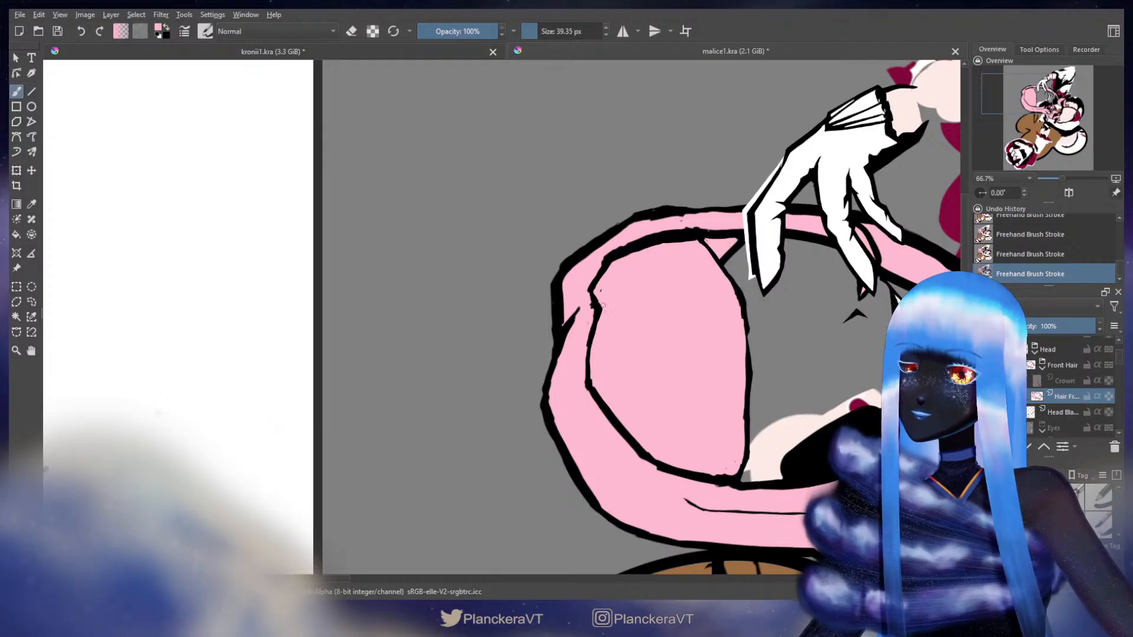
drag(602, 317, 602, 319)
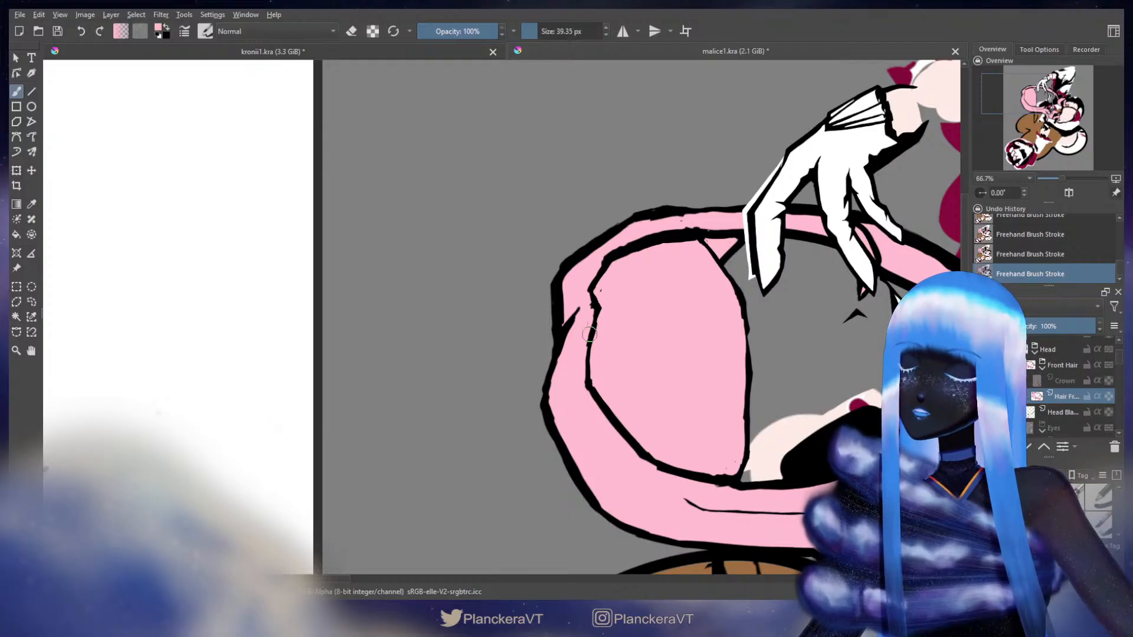
Reshape the short crease line in the outer hair band beside the bend with pink and black strokes
mouse_move(580, 316)
mouse_down()
mouse_move(568, 310)
mouse_move(566, 322)
mouse_up()
key(x)
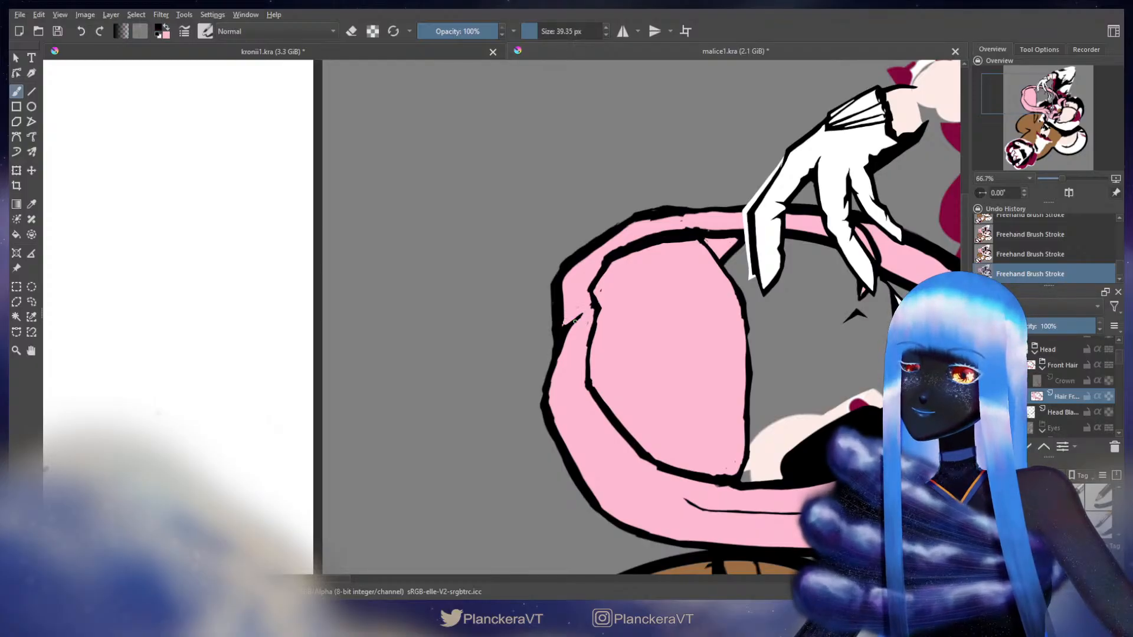
key(x)
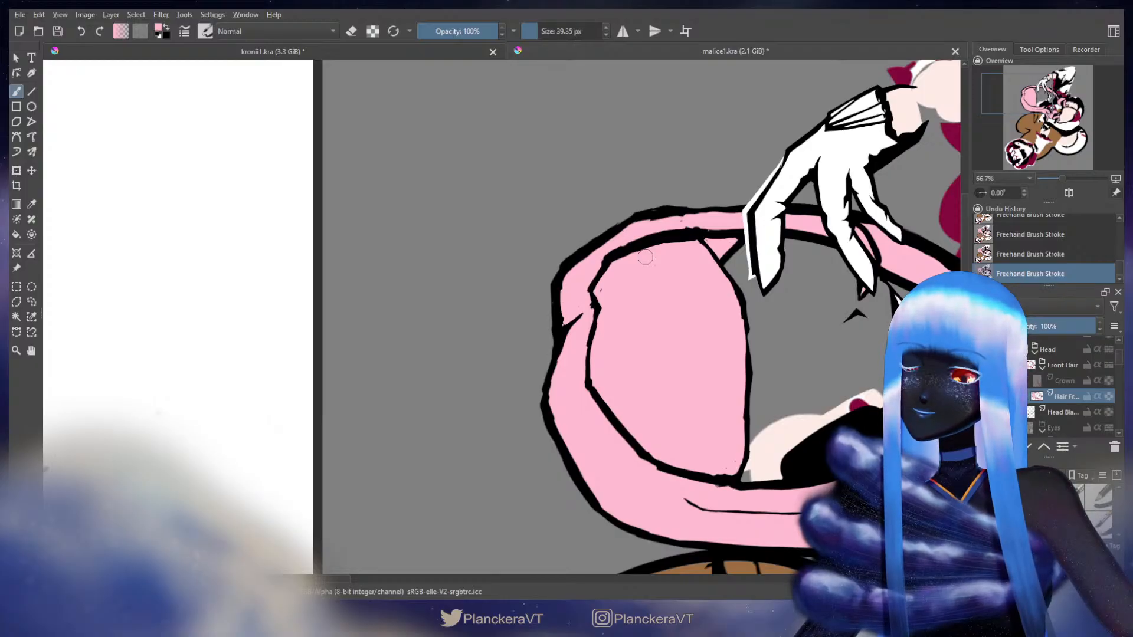
Draw a thin black second line inside the bangs' face-side edge down to the lower corner with a 24.44 px brush, undoing unsatisfactory strokes
drag(735, 312, 591, 269)
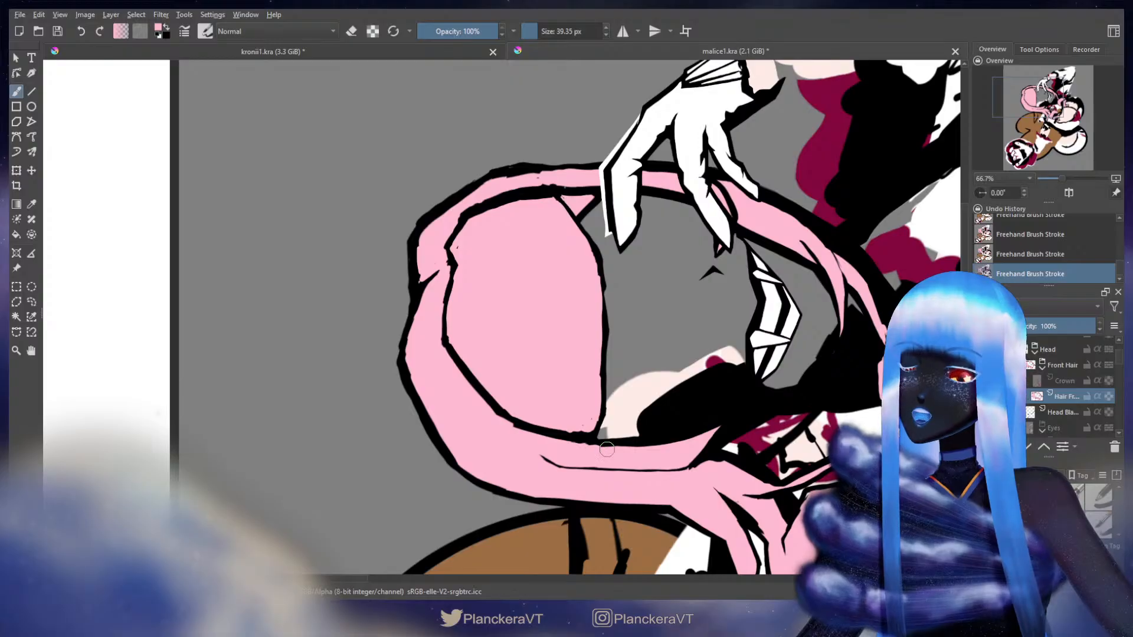
drag(597, 280, 553, 308)
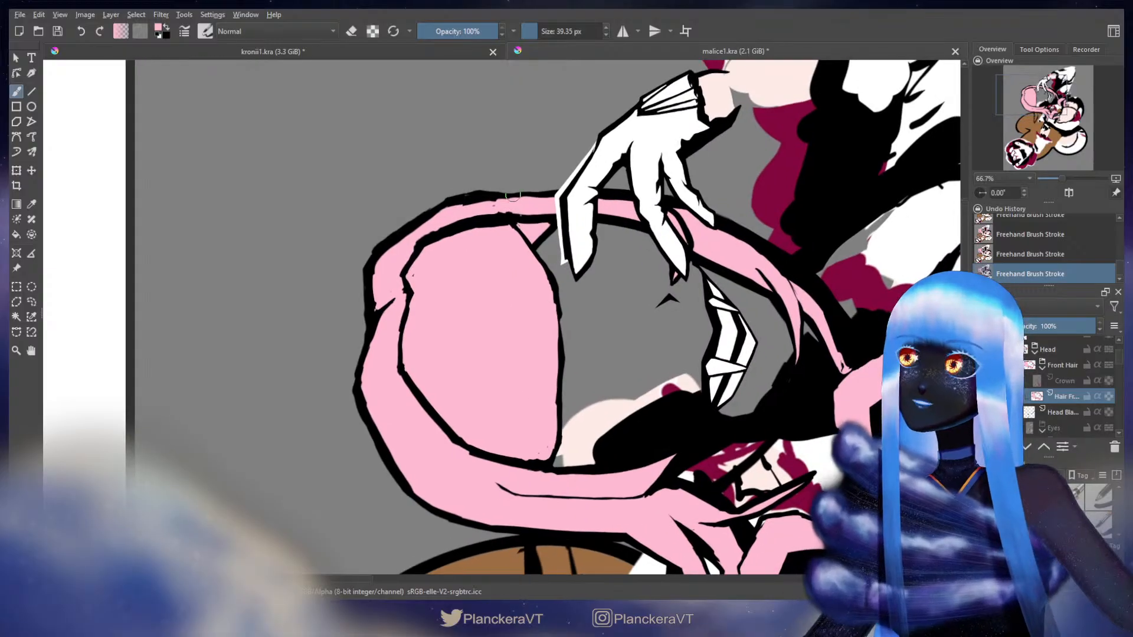
key(x)
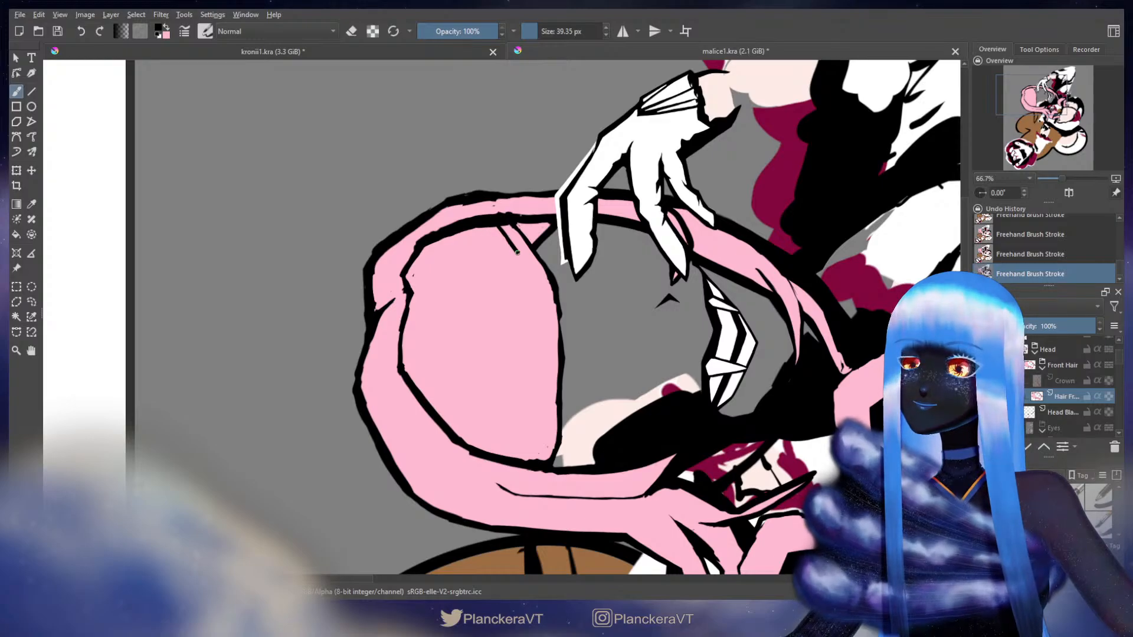
key(bracketleft)
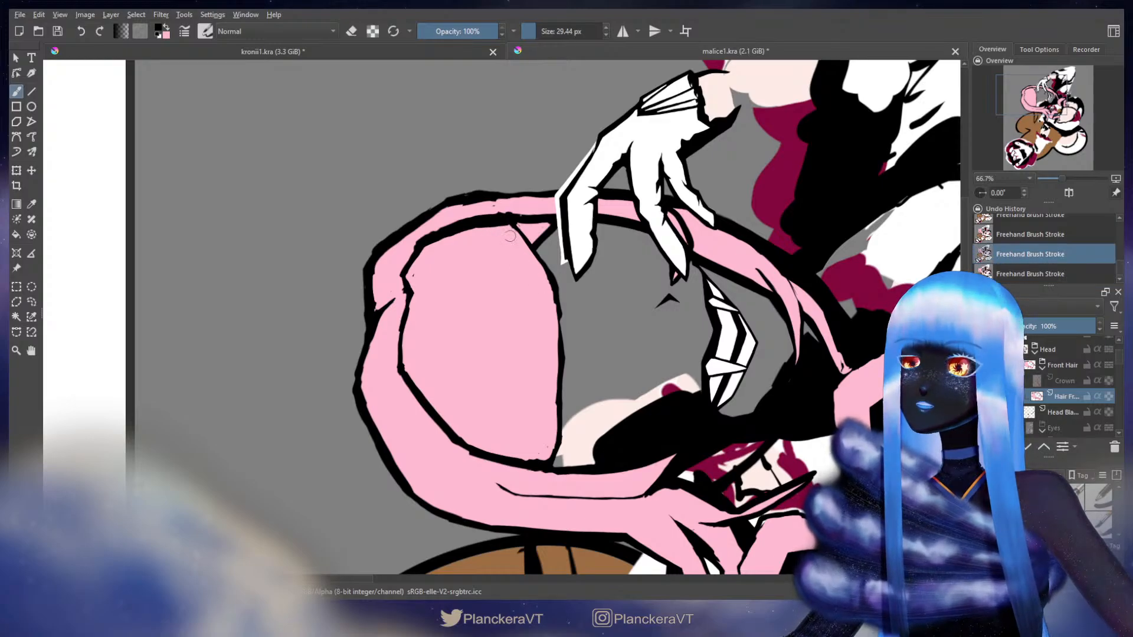
key(bracketleft)
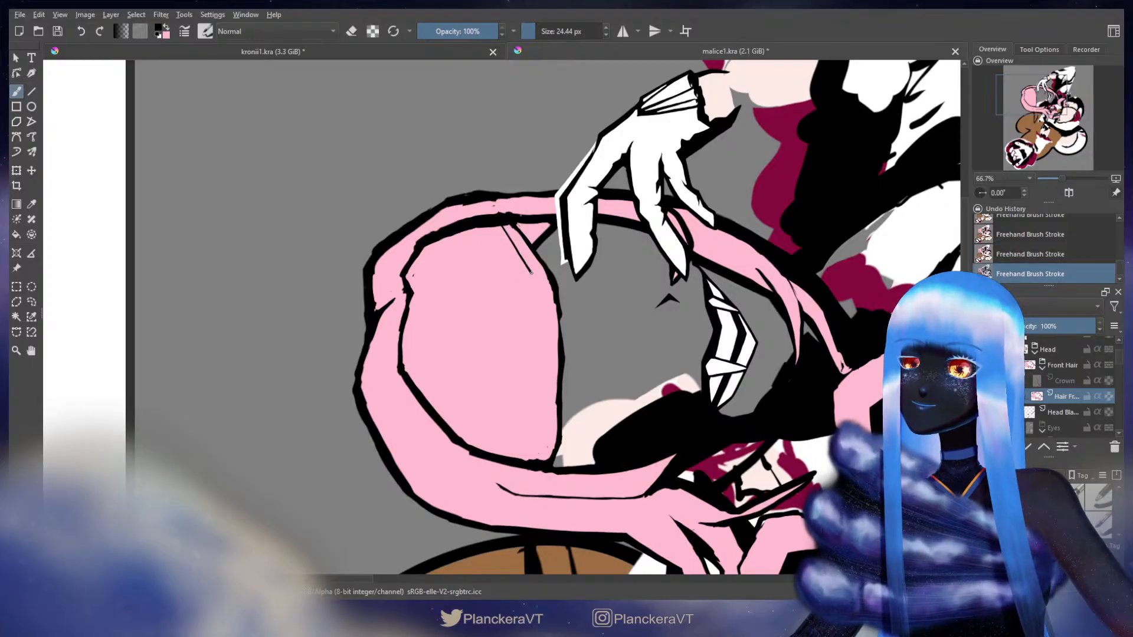
drag(542, 313, 542, 322)
key(ctrl+z)
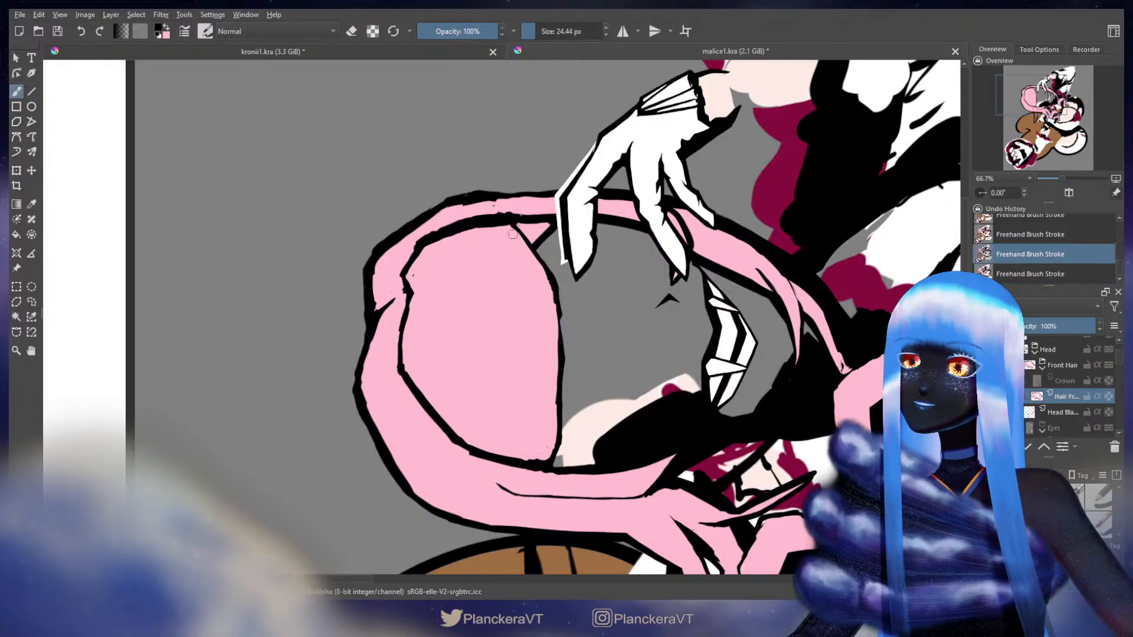
drag(501, 225, 509, 238)
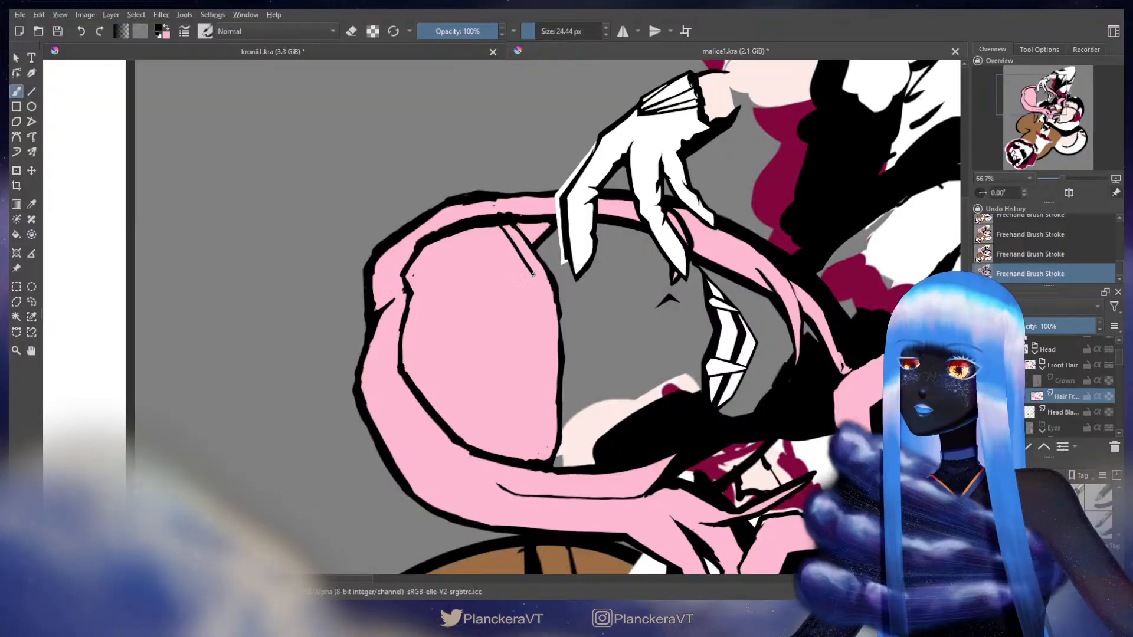
drag(533, 274, 540, 286)
key(ctrl+z)
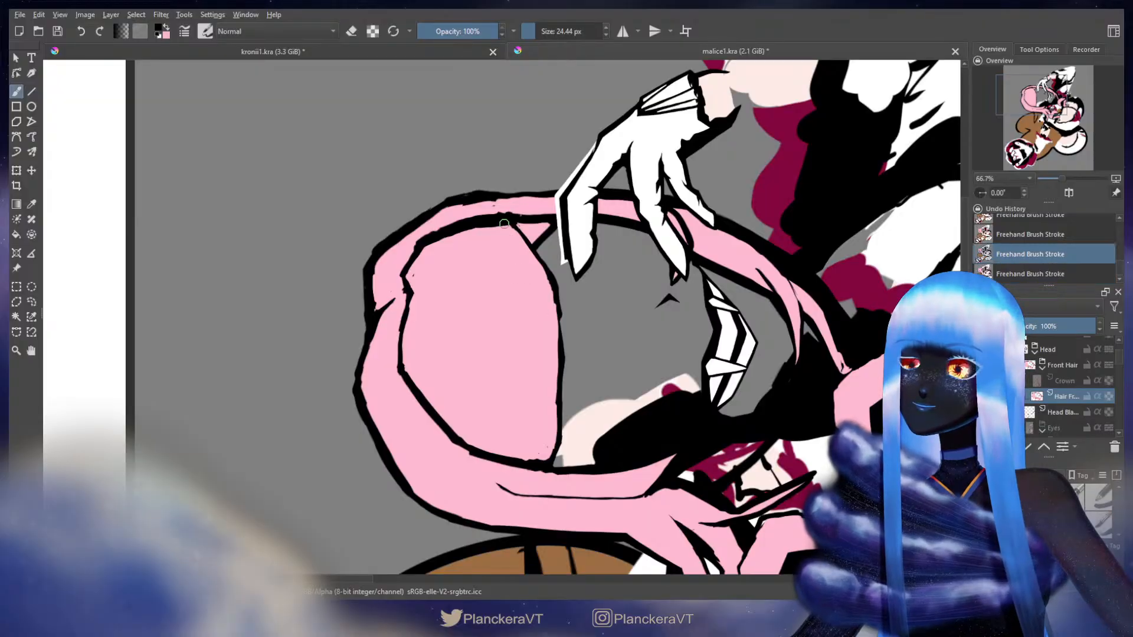
drag(493, 216, 495, 220)
drag(535, 274, 548, 300)
key(ctrl+z)
key(ctrl+z)
key(ctrl+z)
key(ctrl+z)
key(ctrl+z)
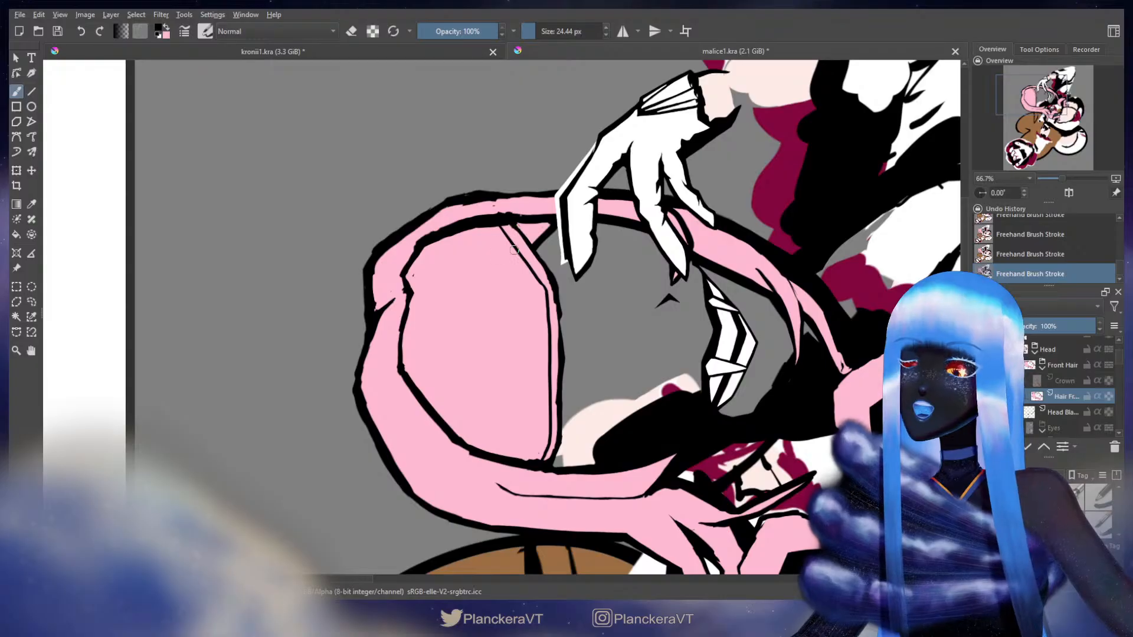
Show the Eyes group again to judge the bangs against the face
drag(551, 245, 366, 265)
drag(561, 301, 554, 293)
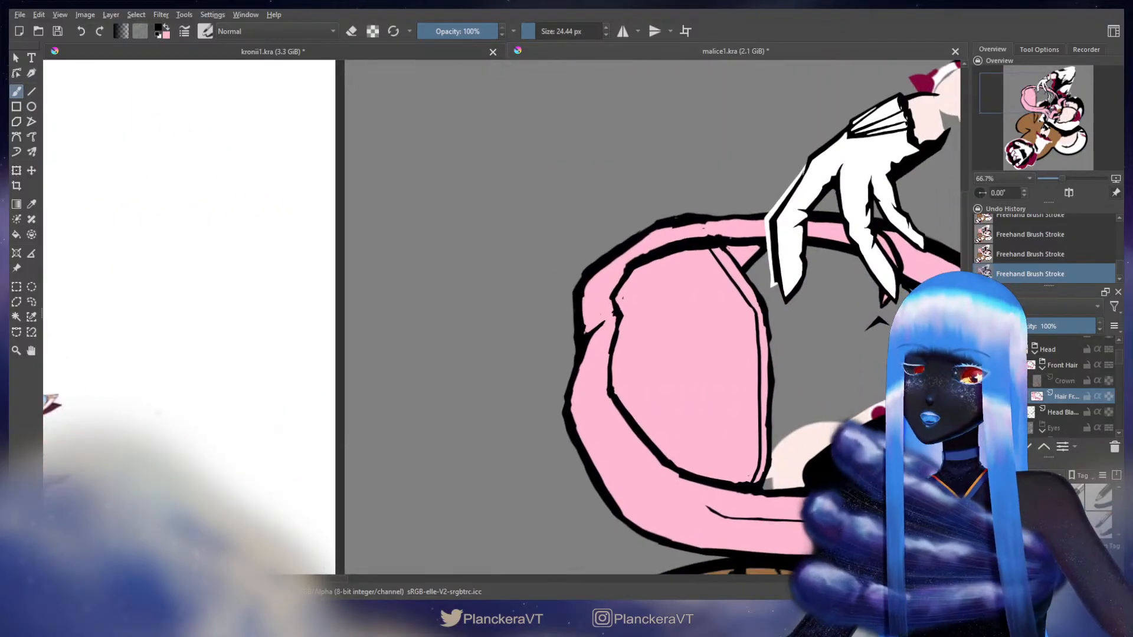
click(980, 428)
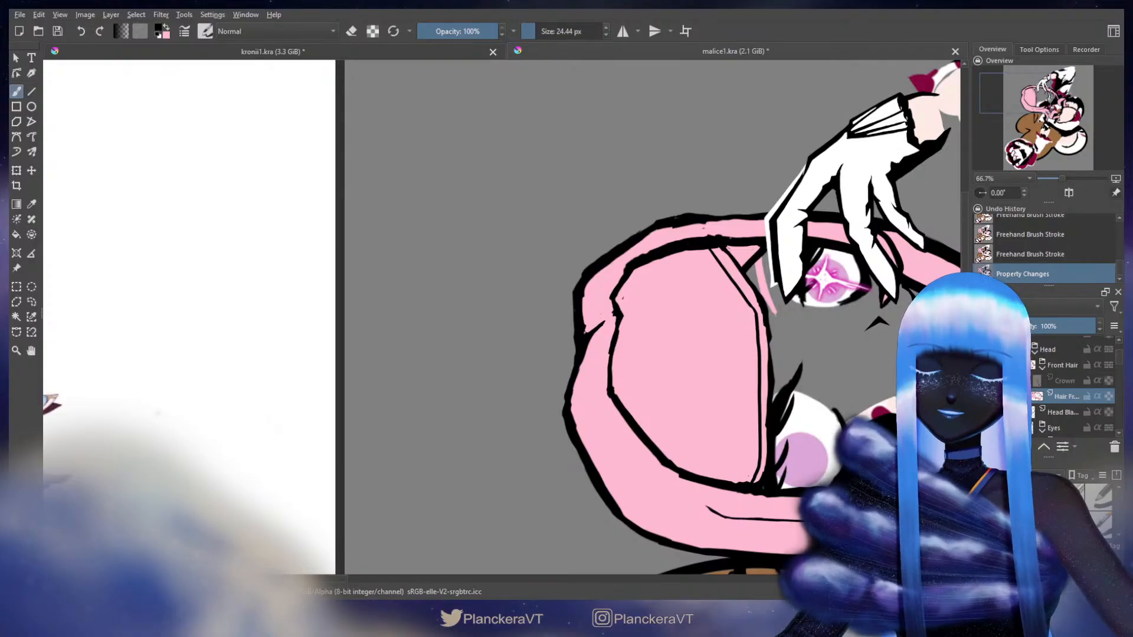
mouse_move(477, 382)
mouse_down()
mouse_move(864, 383)
mouse_move(450, 353)
mouse_up()
drag(705, 344, 621, 350)
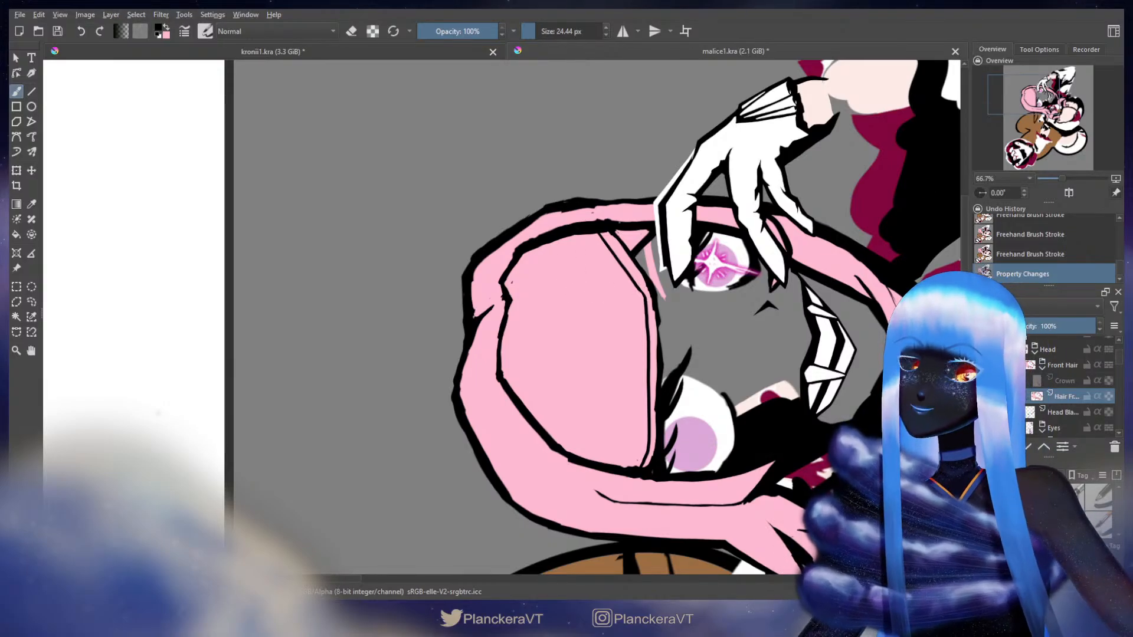
Warp the front hair layer with the Transform tool to smooth the angular face-side edge of the bangs, checking the reference character's hair
click(1063, 382)
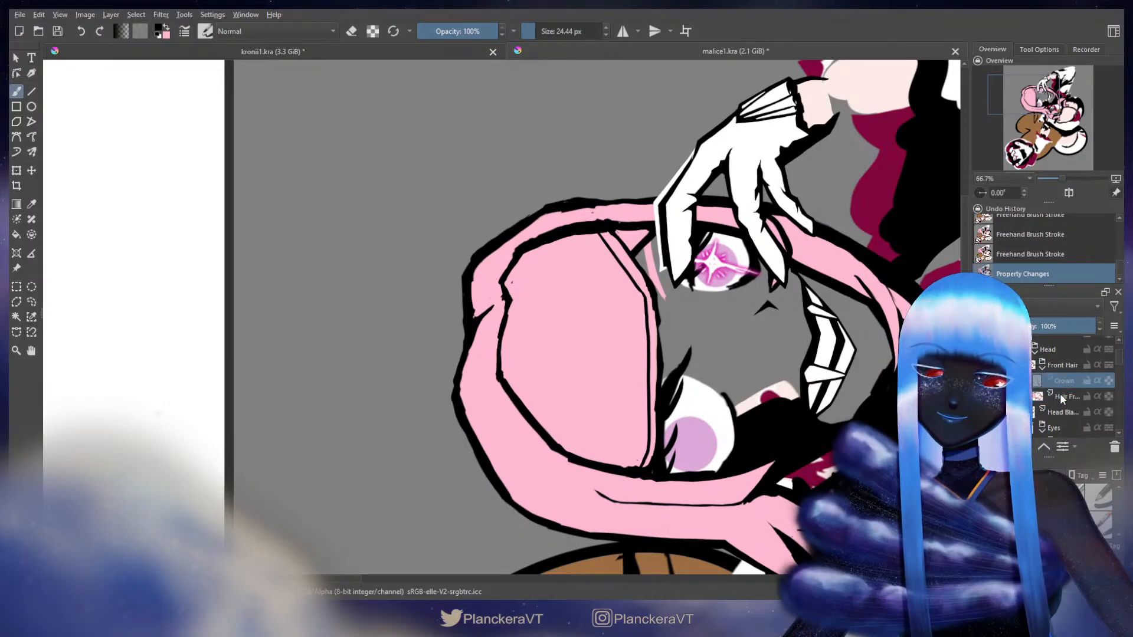
click(1061, 397)
key(ctrl+t)
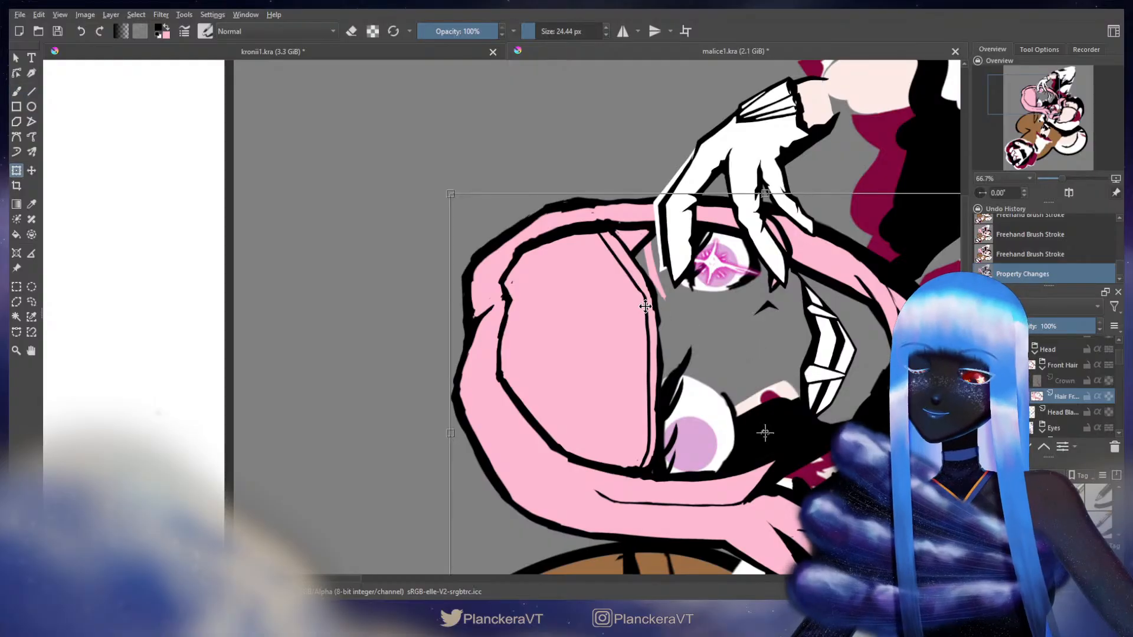
key(Escape)
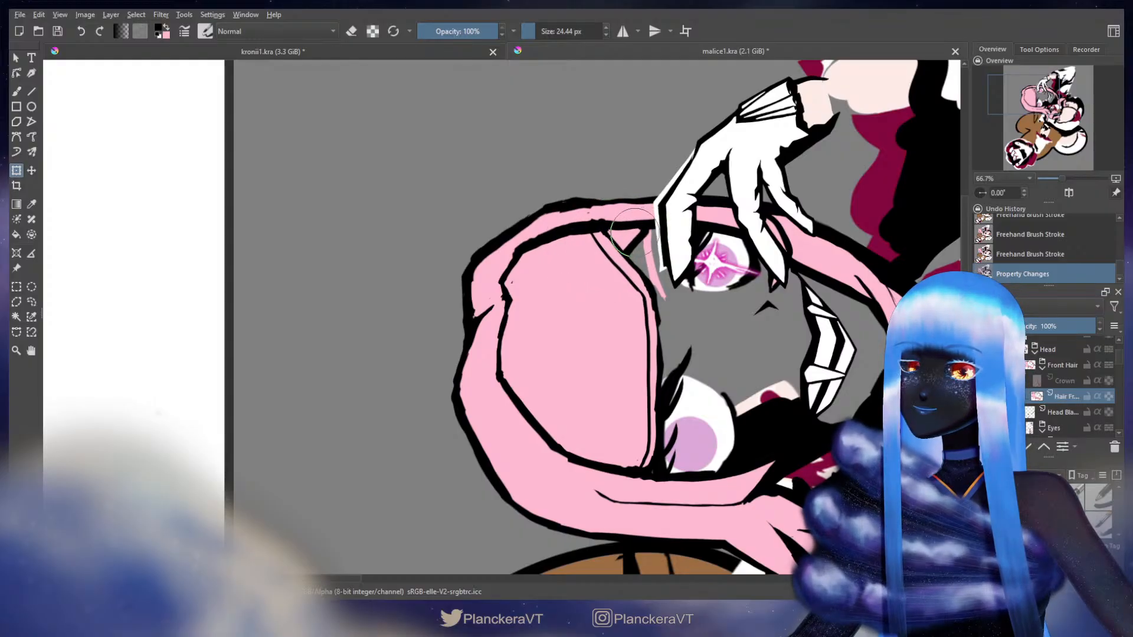
drag(497, 273, 1103, 255)
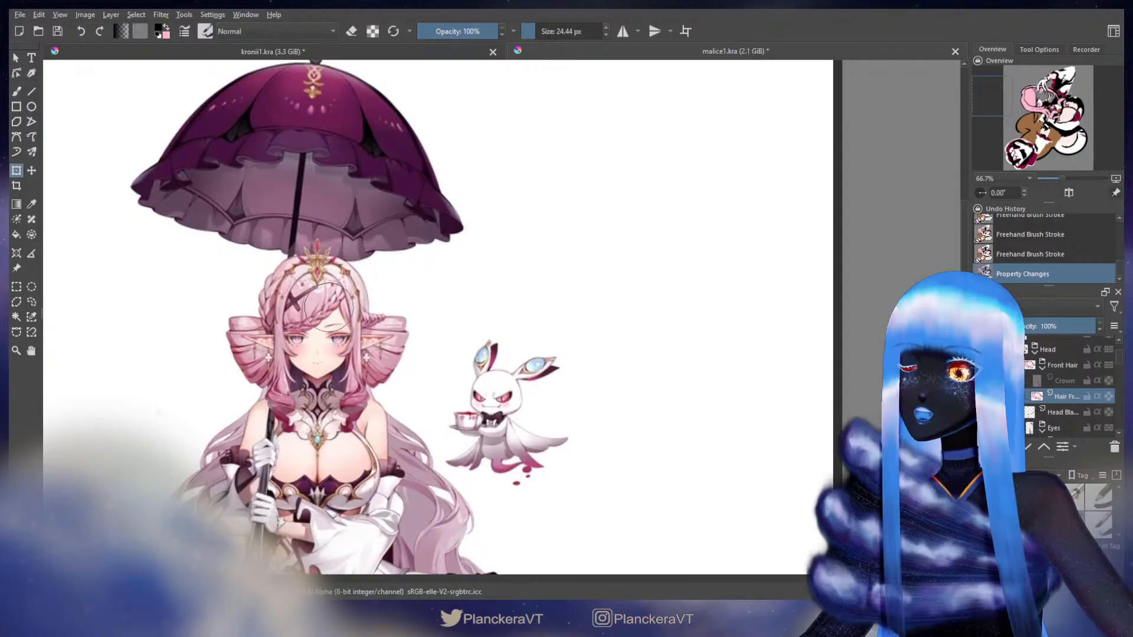
drag(854, 200, 452, 248)
drag(797, 259, 614, 260)
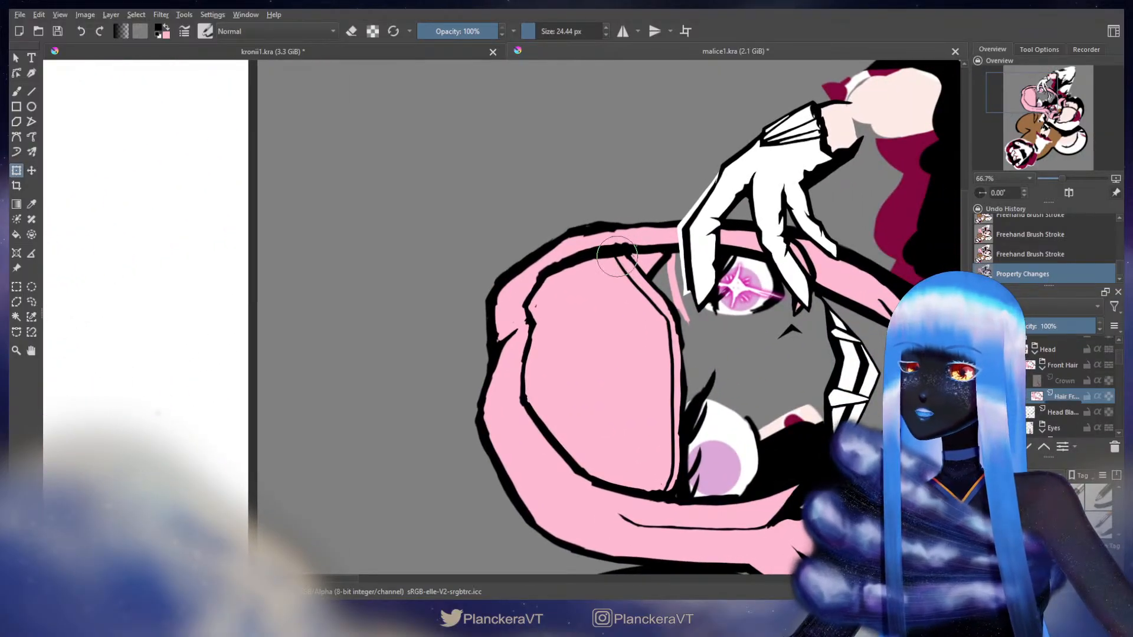
drag(417, 316, 1006, 212)
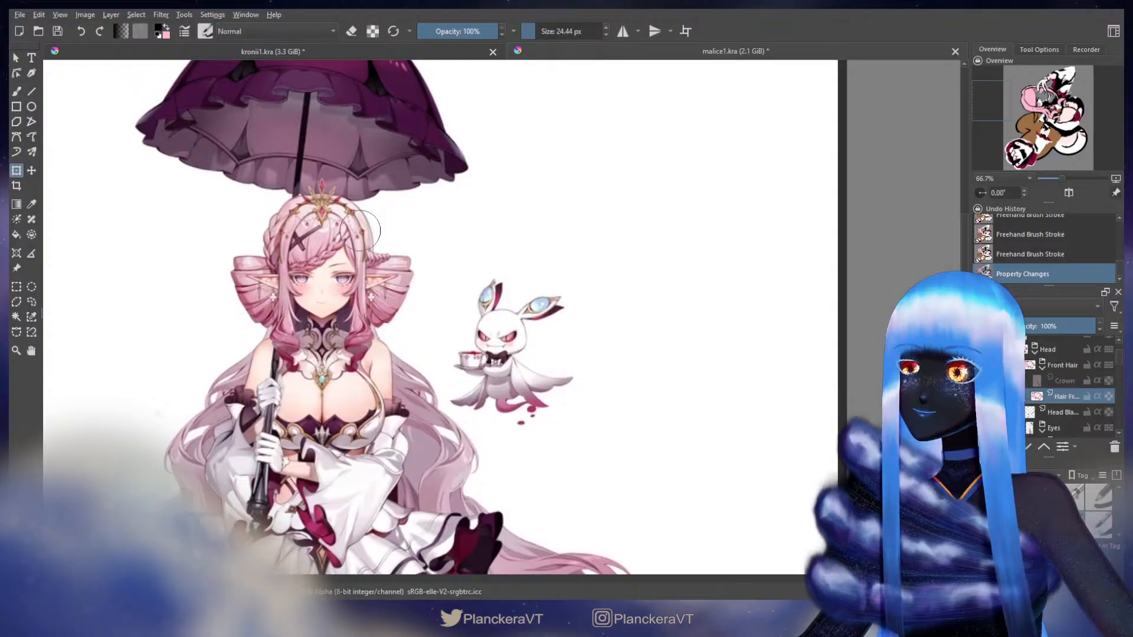
drag(953, 253, 392, 323)
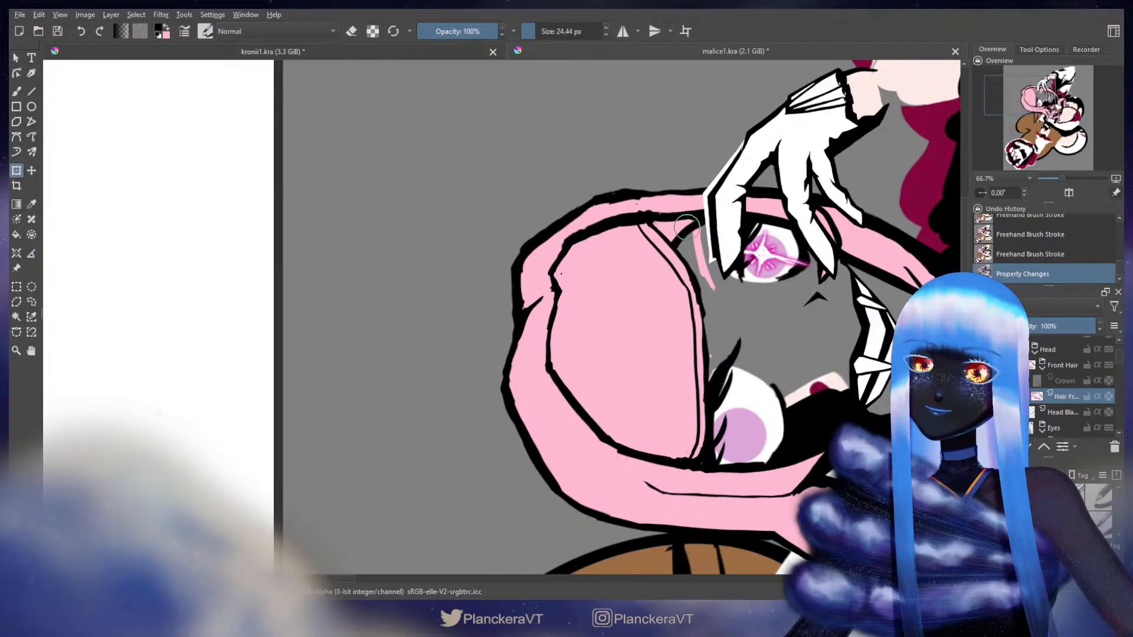
key(b)
drag(713, 261, 695, 282)
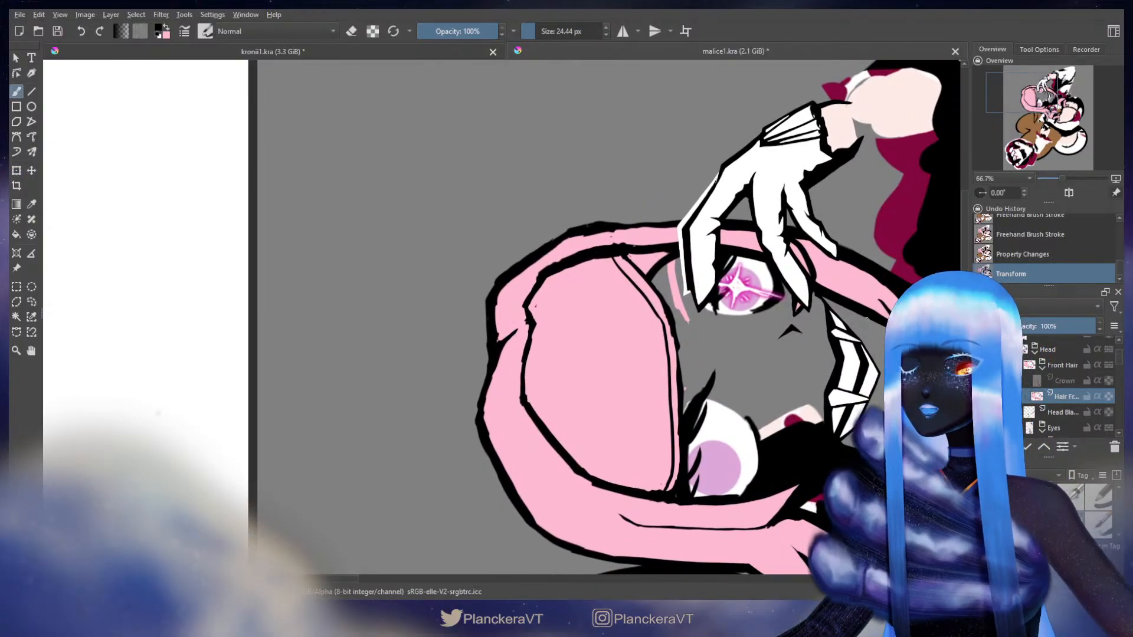
Check the reference's braid and draw a thin black third line inside the bangs' face-side edge down to the lower corner, undoing unsatisfactory strokes
drag(633, 261, 1009, 245)
drag(535, 291, 635, 281)
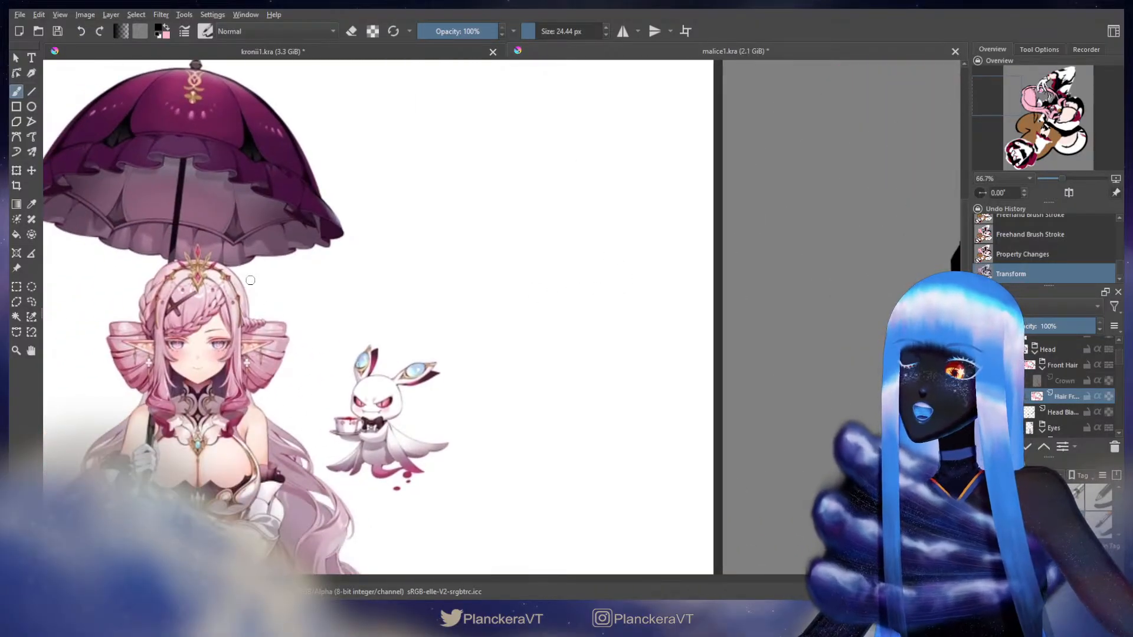
drag(956, 225, 630, 263)
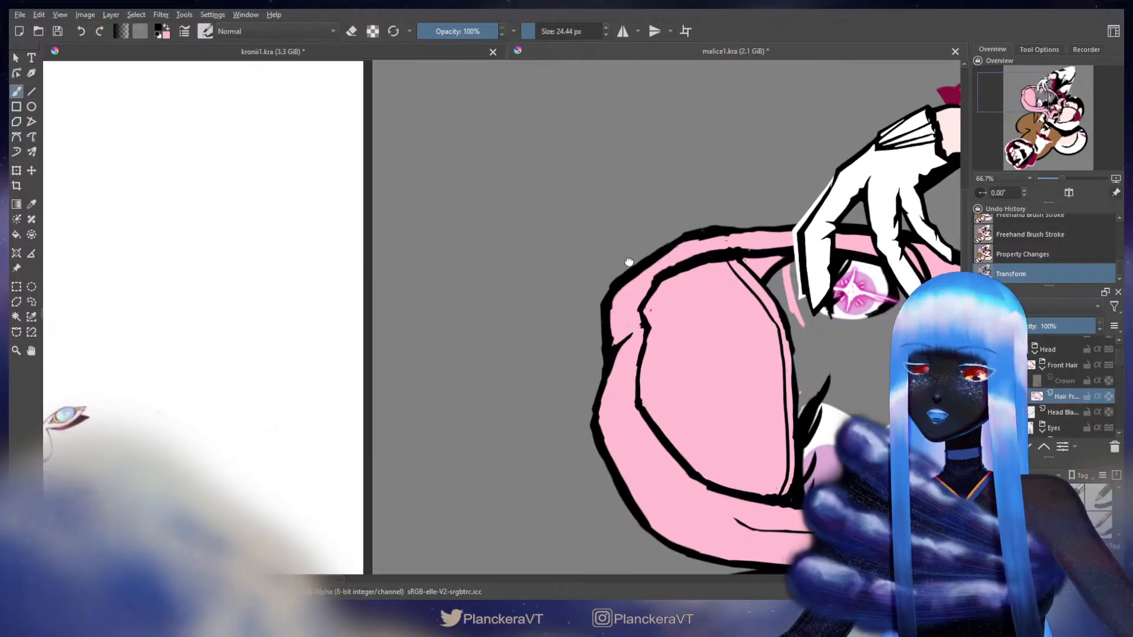
mouse_move(694, 281)
mouse_down()
mouse_move(633, 258)
mouse_move(611, 274)
mouse_move(610, 231)
mouse_up()
drag(684, 220, 646, 230)
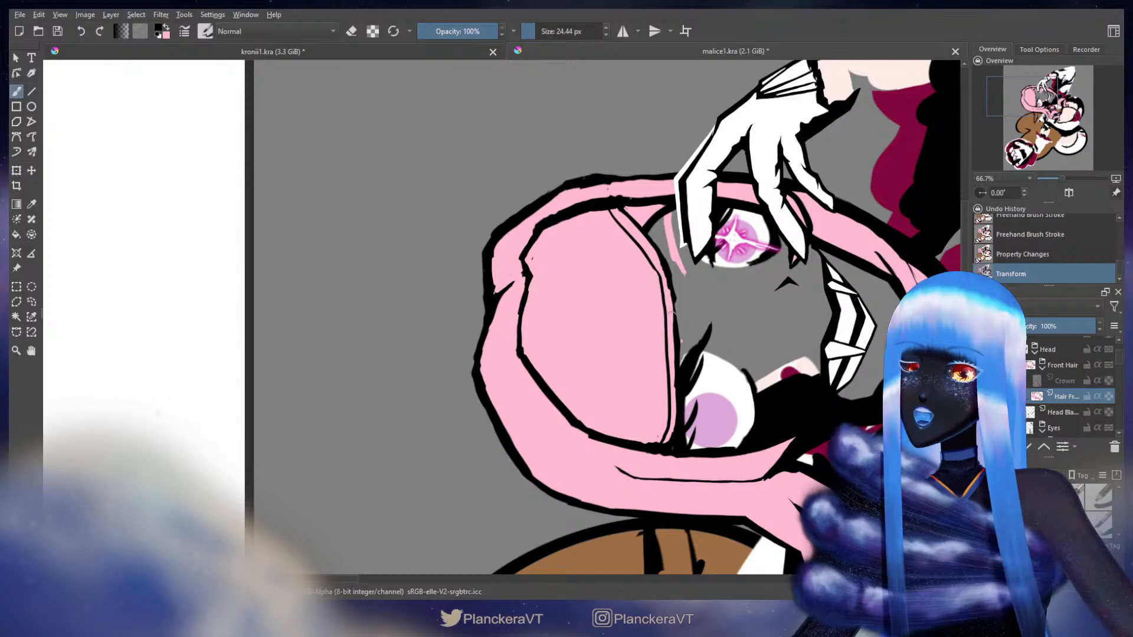
drag(660, 463, 610, 520)
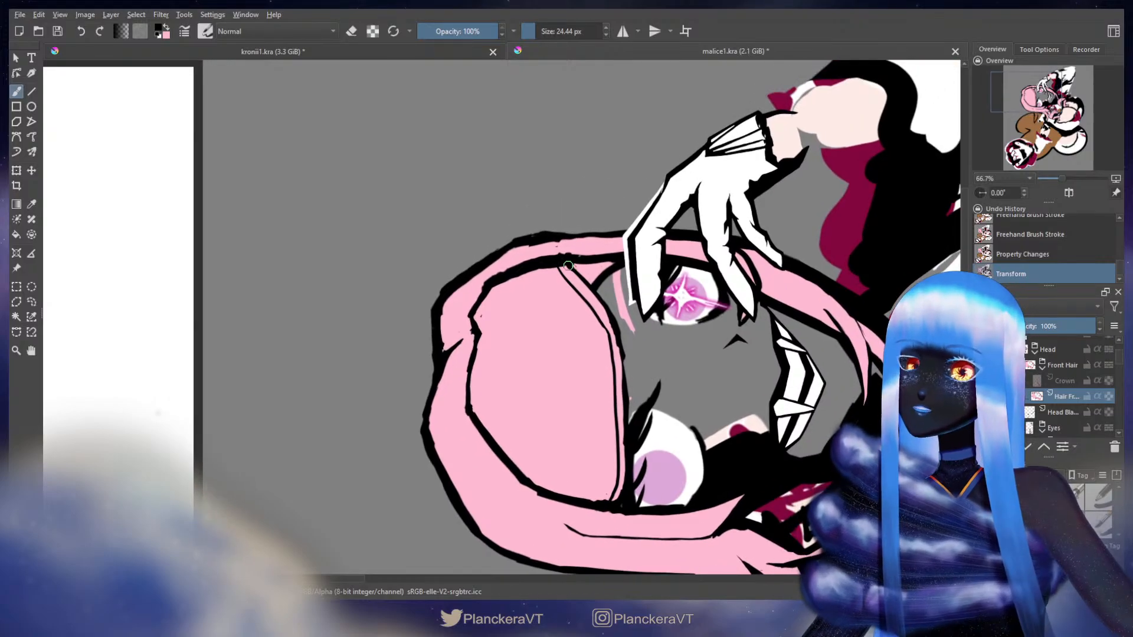
drag(572, 280, 542, 265)
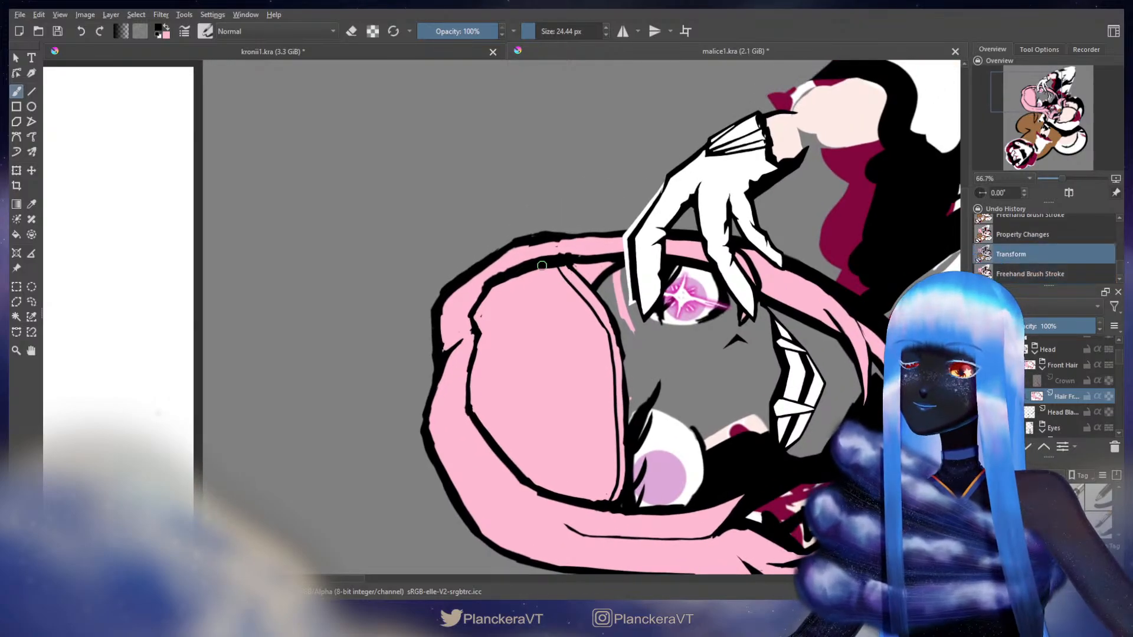
key(ctrl+z)
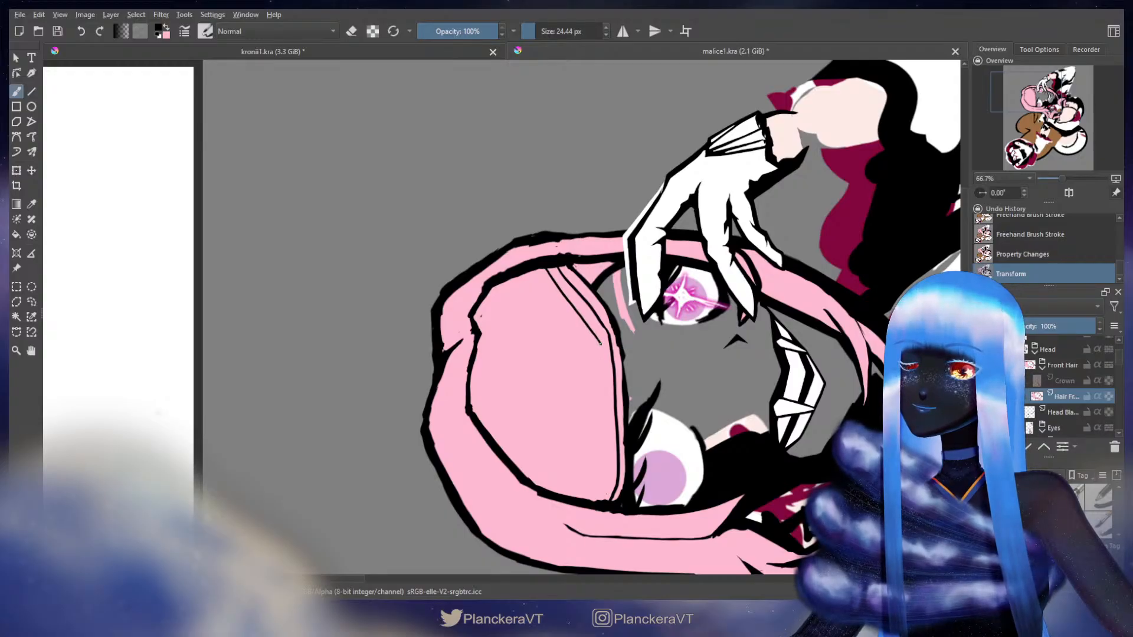
key(ctrl+z)
mouse_move(536, 266)
mouse_down()
mouse_move(567, 301)
mouse_move(543, 276)
mouse_up()
key(ctrl+z)
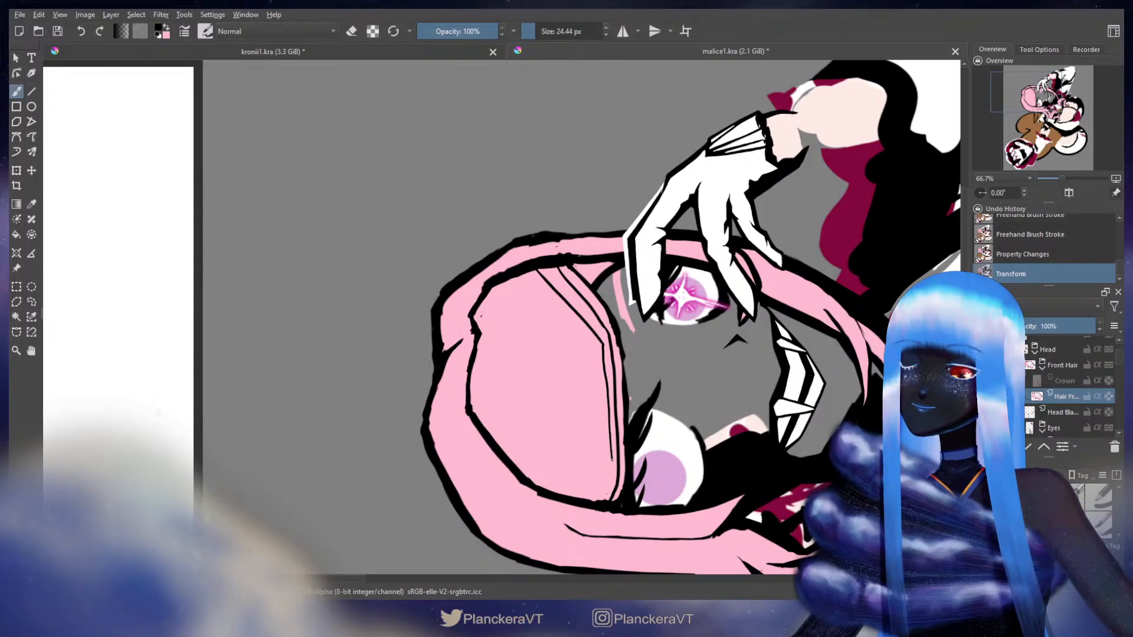
drag(612, 483, 596, 512)
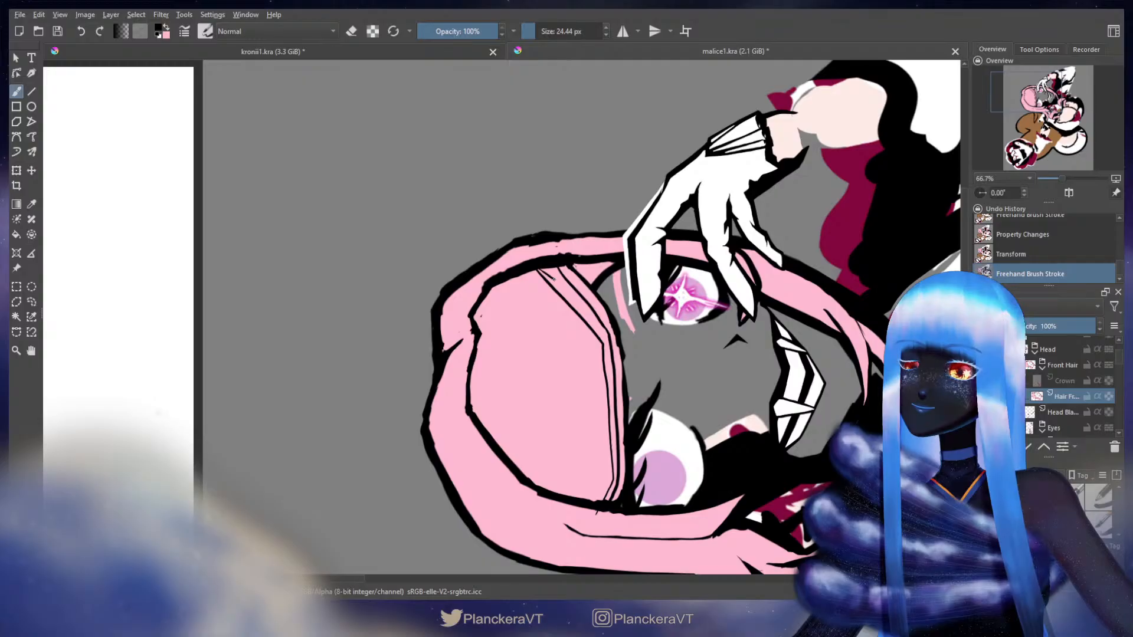
key(ctrl+z)
Draw short alternating diagonal strokes between the parallel lines to form a braid along the bangs' edge, undoing unsatisfactory strokes
drag(554, 279, 534, 269)
drag(537, 269, 529, 266)
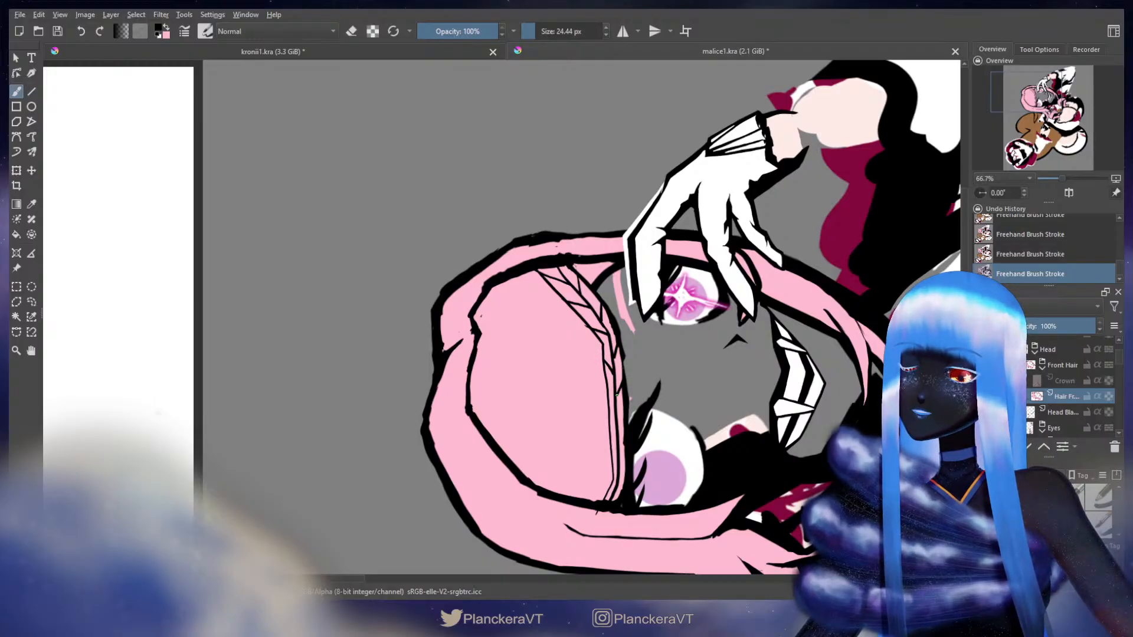
key(ctrl+z)
drag(607, 393, 613, 408)
key(ctrl+z)
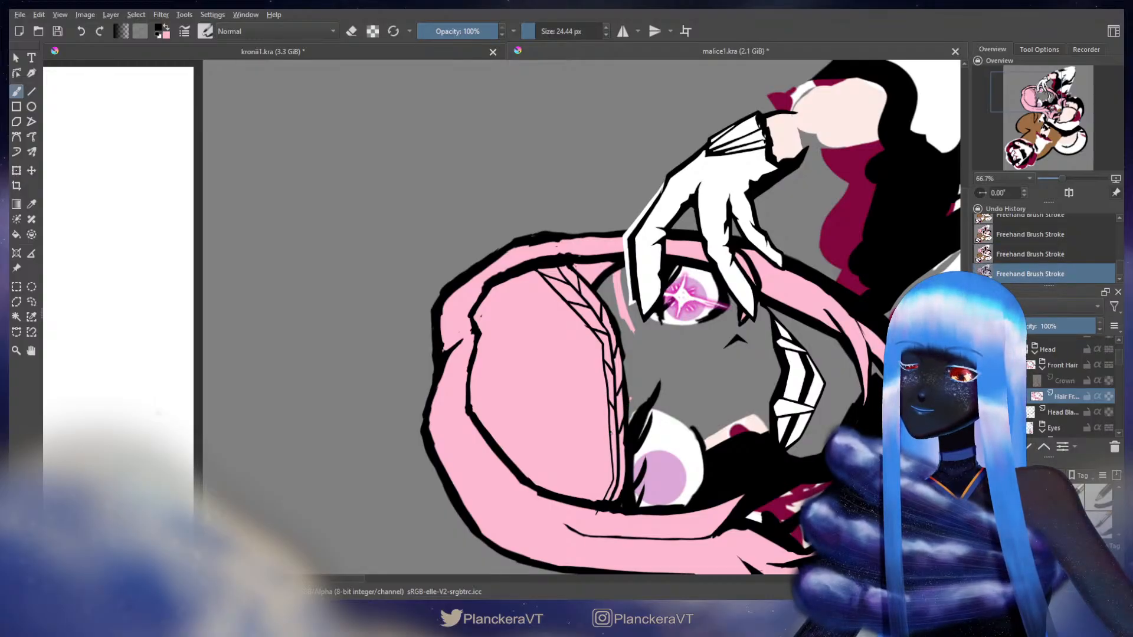
Hide the Eyes group and finish the braid's diagonal strokes down to the bangs' lower corner
click(980, 428)
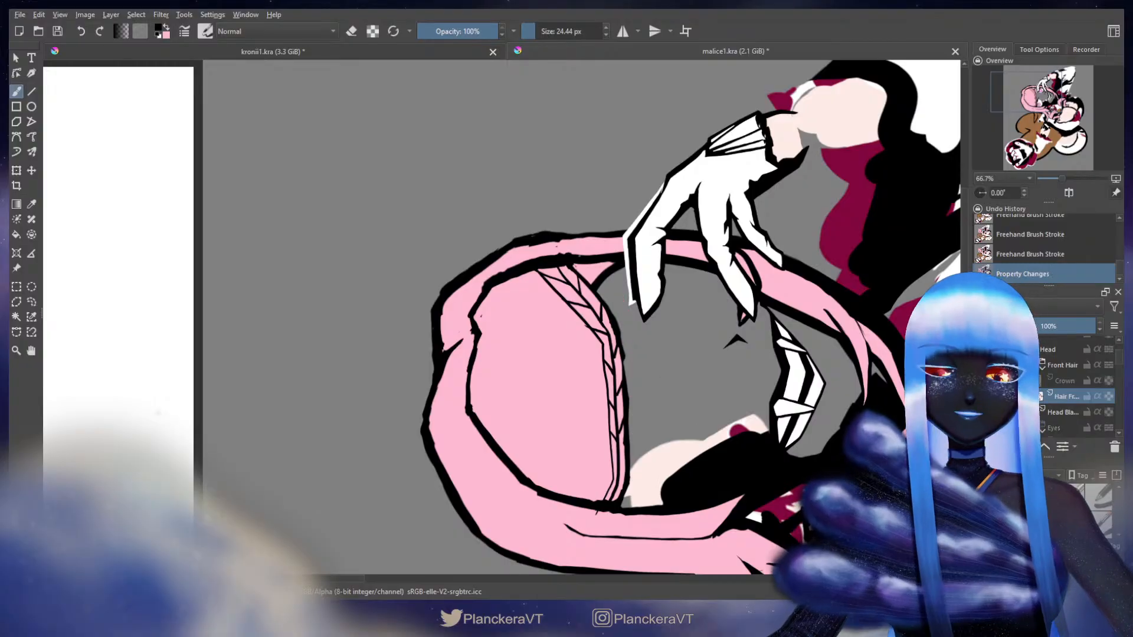
drag(722, 362, 743, 291)
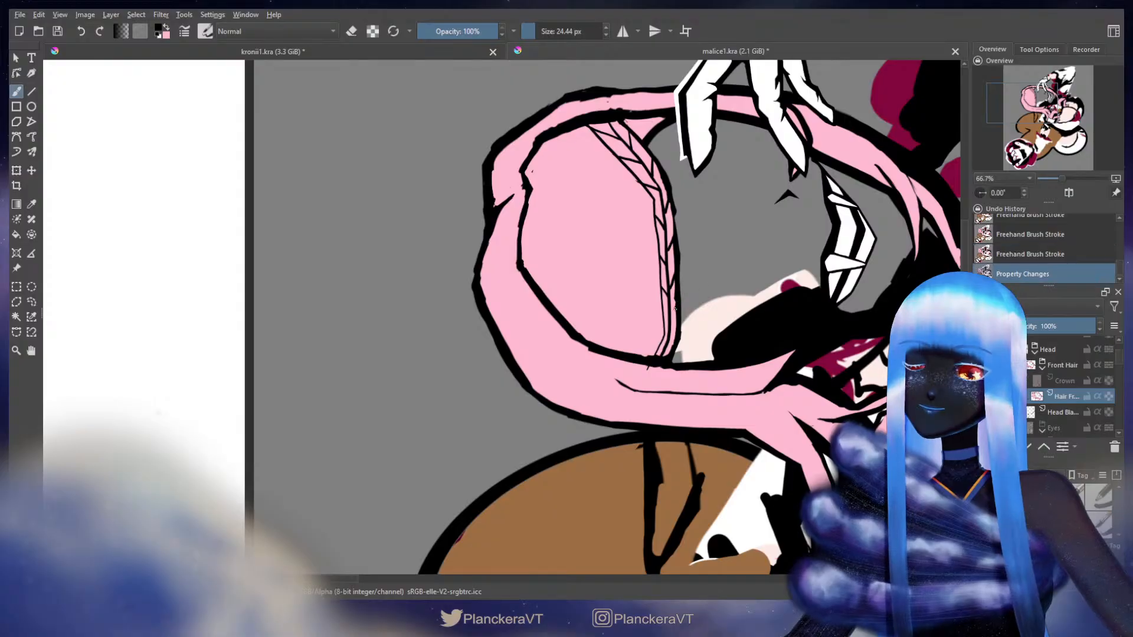
mouse_move(669, 334)
mouse_down()
mouse_move(678, 324)
mouse_move(660, 347)
mouse_move(672, 352)
mouse_up()
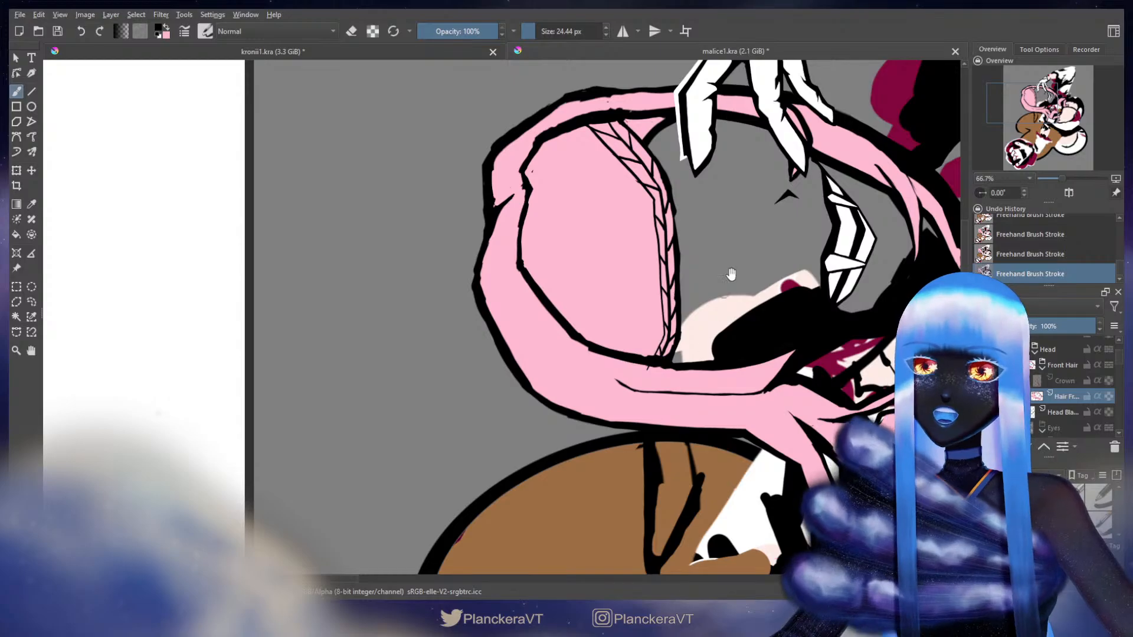
drag(731, 275, 727, 317)
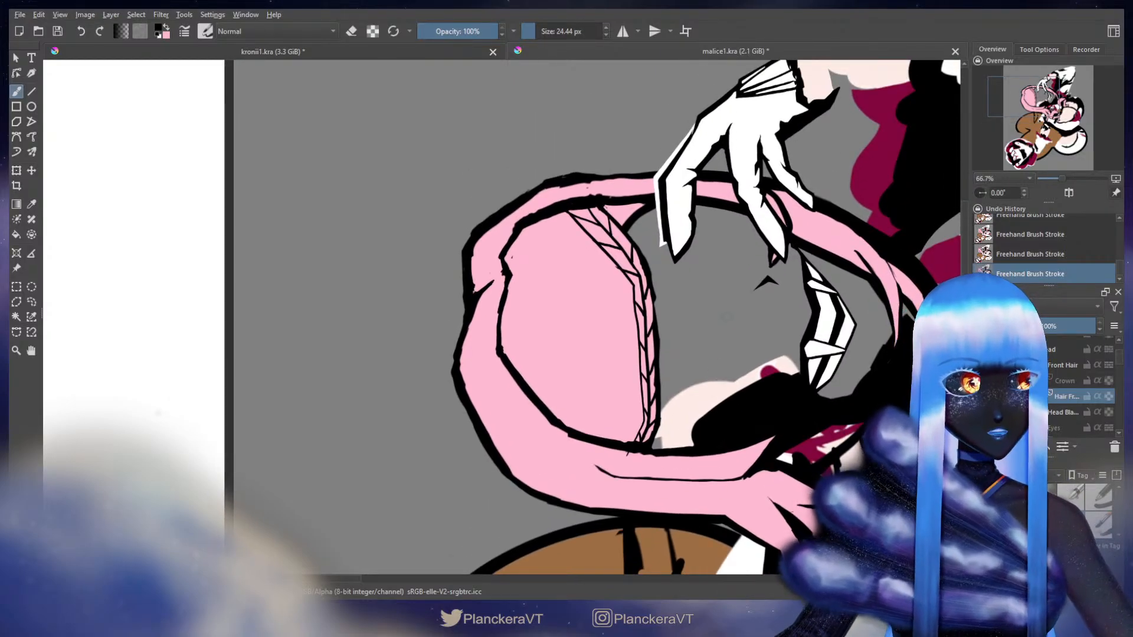
Round the inner outline of the braid's uppermost segment in black with a 23.36 px brush, covering the old straight edge with pink
scroll(513, 259, up, 4)
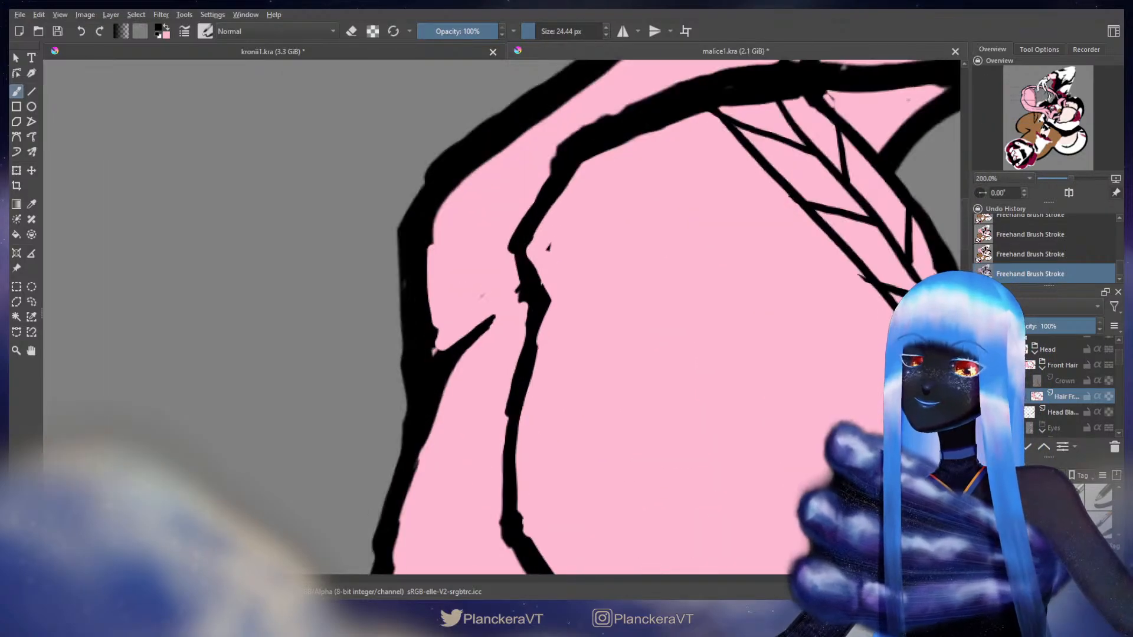
mouse_move(832, 288)
mouse_down()
mouse_move(612, 370)
mouse_move(443, 332)
mouse_up()
drag(427, 283, 426, 282)
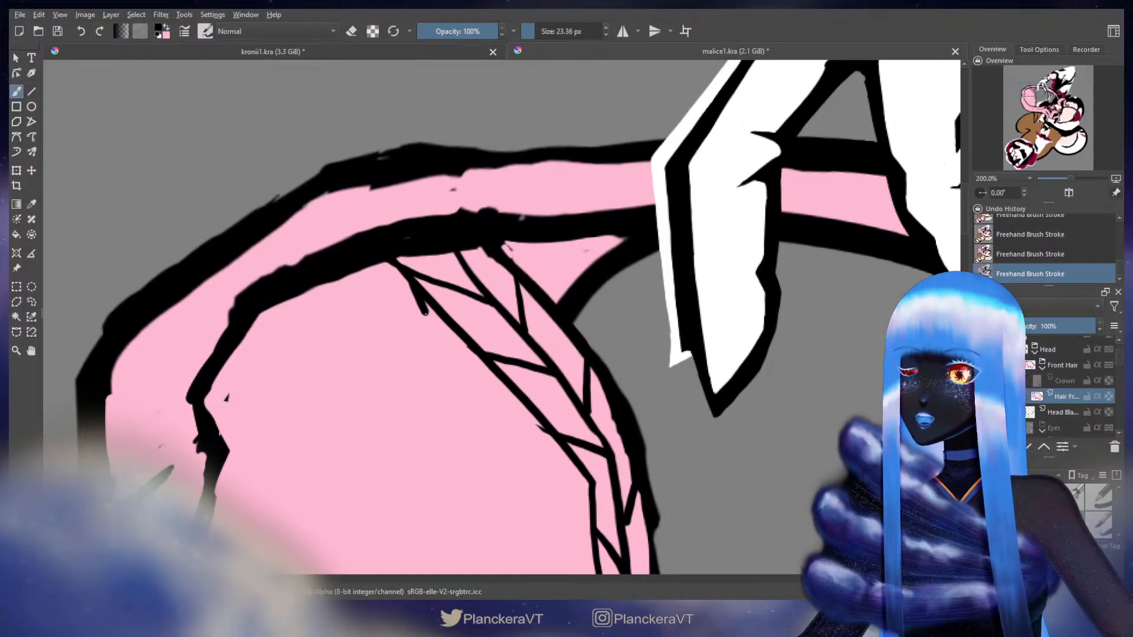
key(ctrl+z)
drag(408, 276, 453, 332)
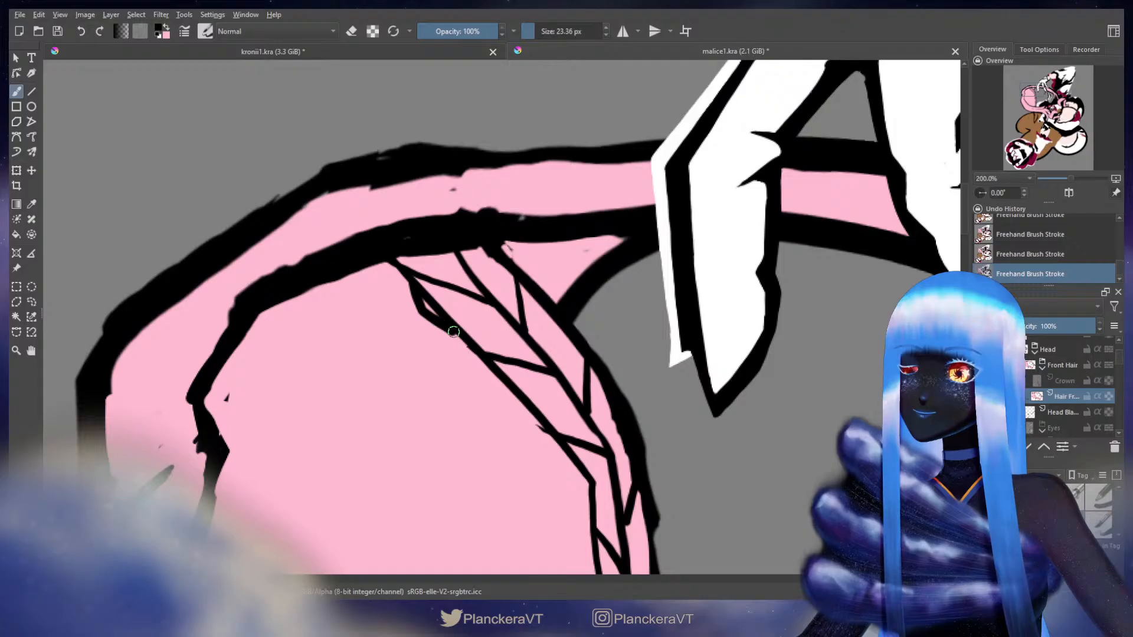
key(x)
drag(421, 282, 462, 329)
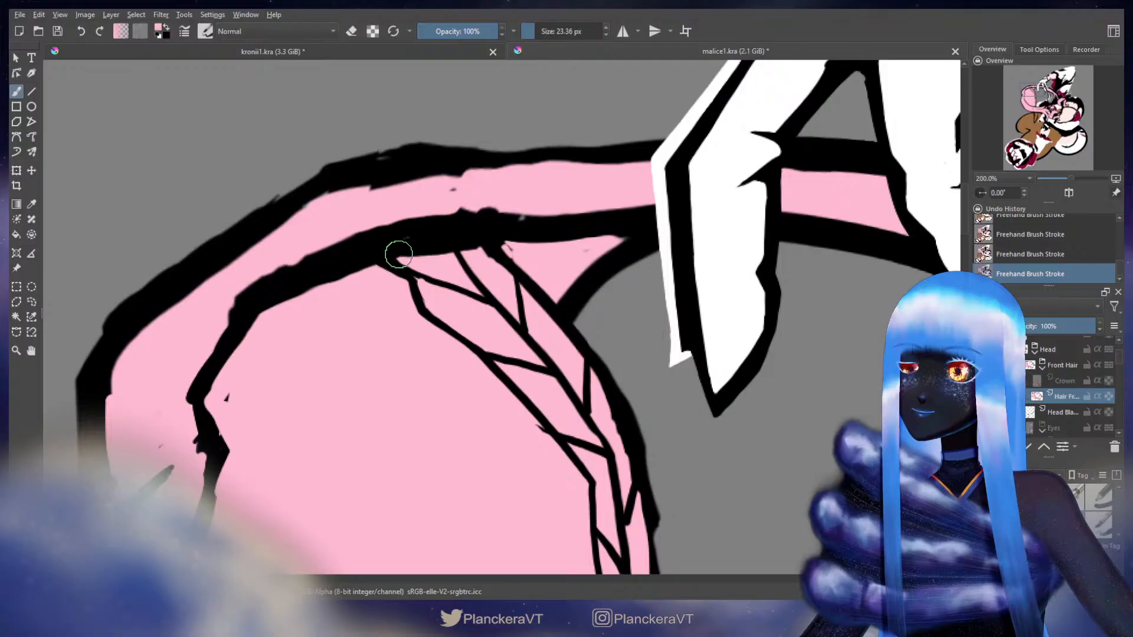
Round the upper end of the braid's face-side strand in black and clean up the area under the thick hair outline with pink
key(x)
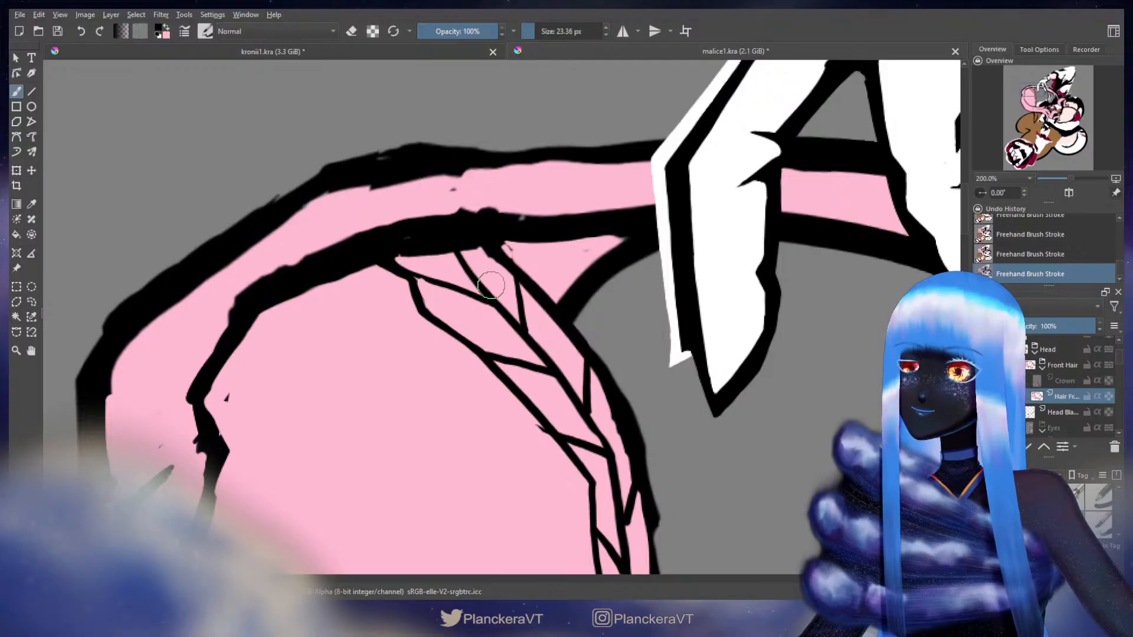
drag(494, 287, 489, 307)
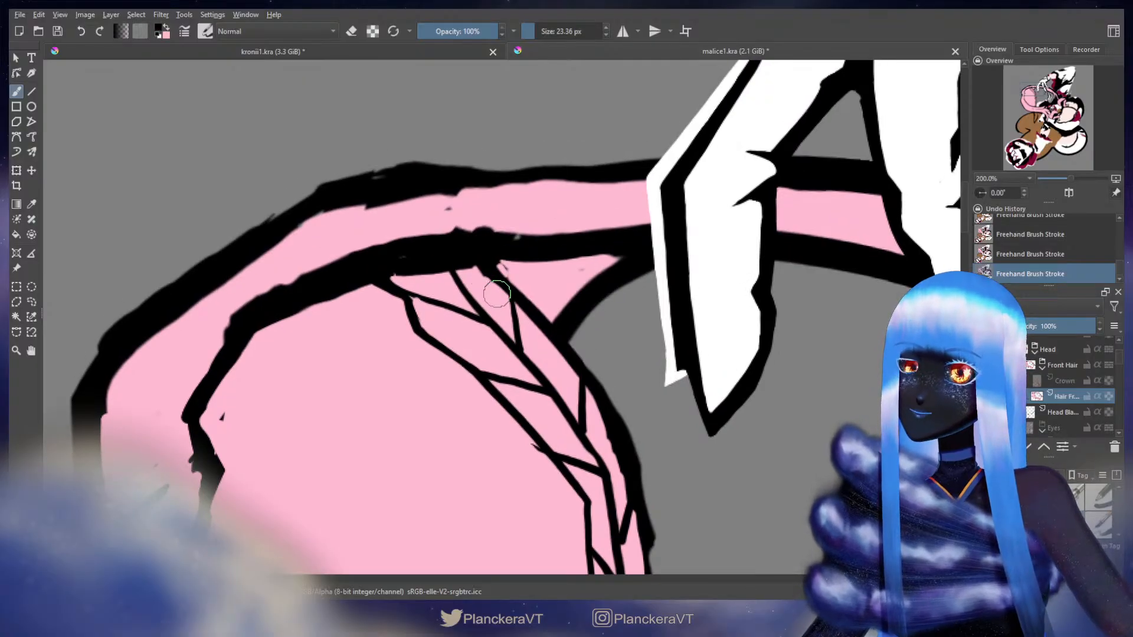
key(x)
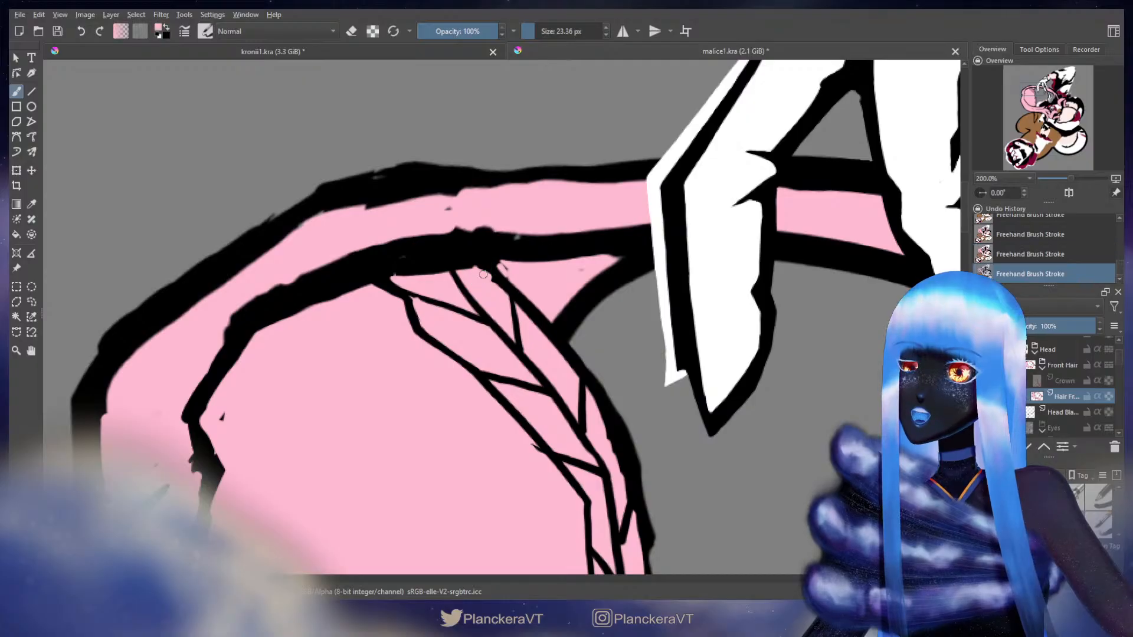
key(ctrl+z)
drag(485, 279, 475, 269)
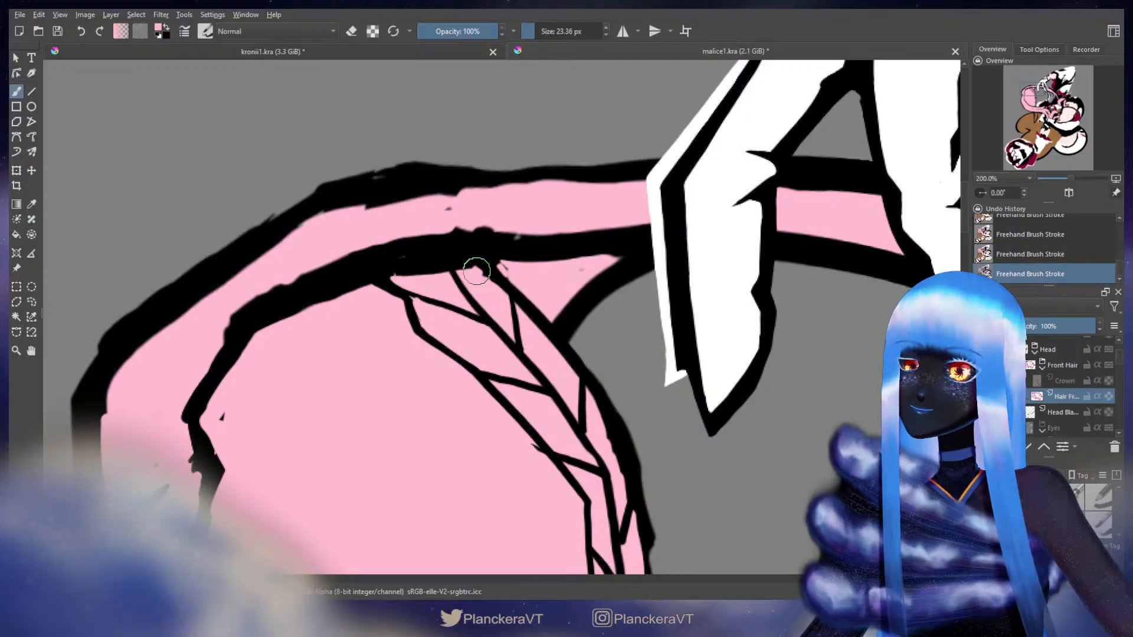
key(ctrl+z)
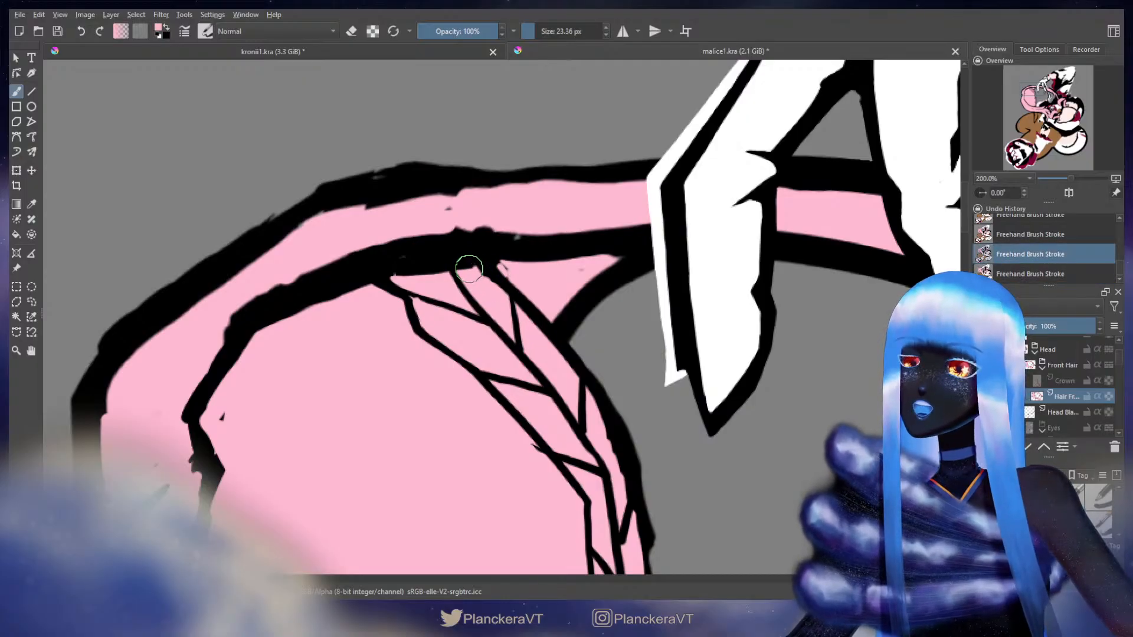
drag(451, 255, 456, 257)
key(ctrl+z)
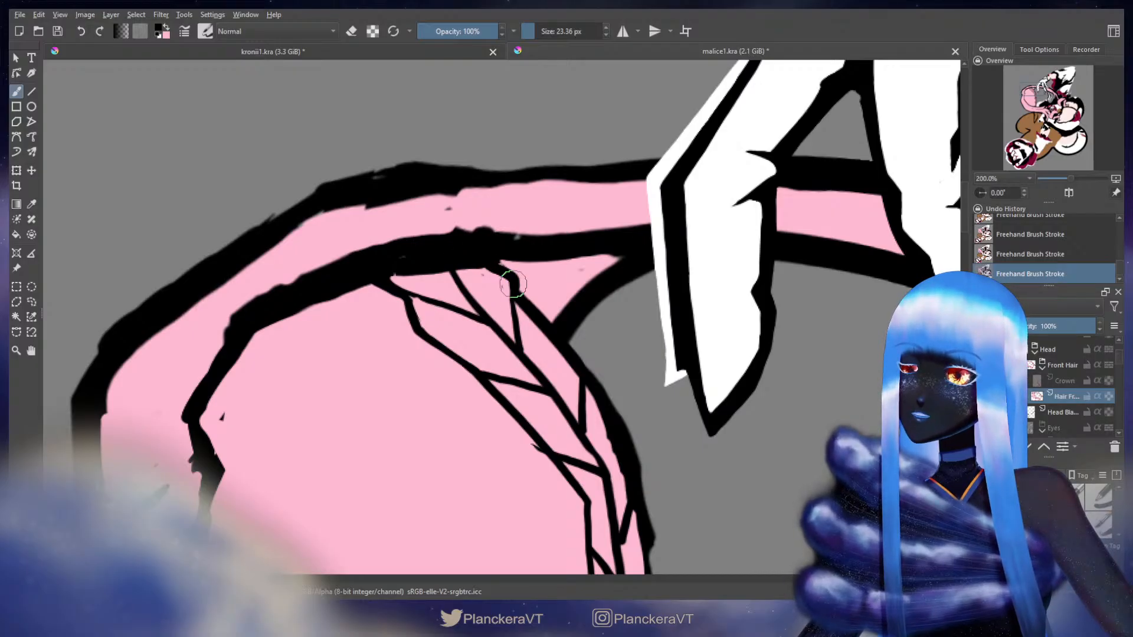
Round the inner outlines of the braid's second and third segments in black and cover the second segment's old straight edge with pink
mouse_move(524, 310)
mouse_down()
mouse_move(466, 239)
mouse_move(463, 254)
mouse_move(508, 242)
mouse_move(535, 251)
mouse_up()
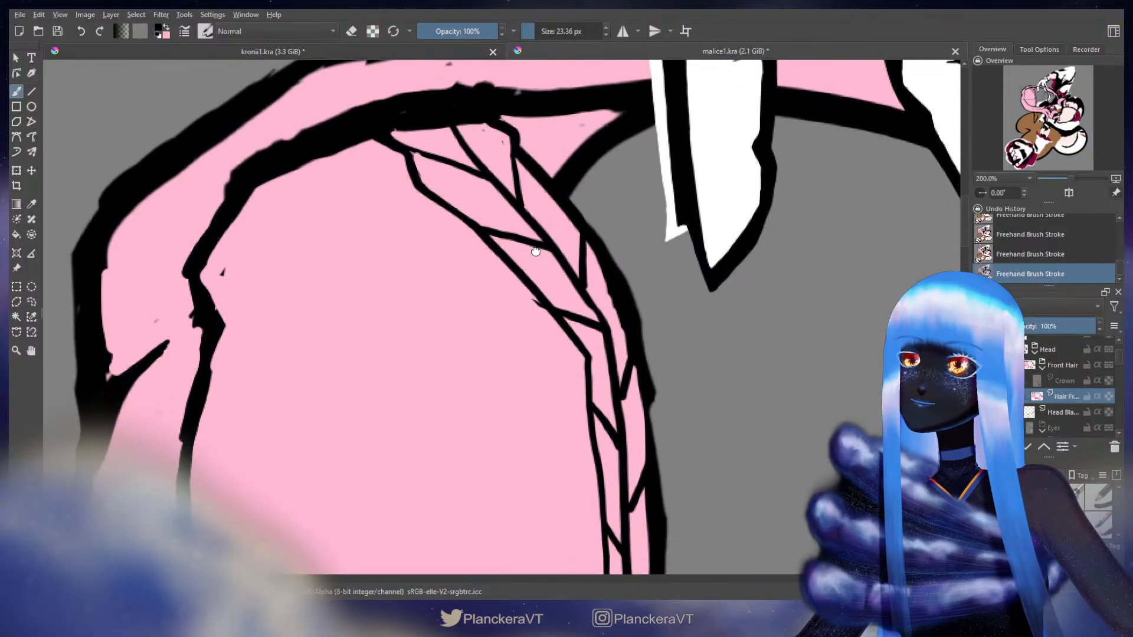
drag(557, 293, 544, 262)
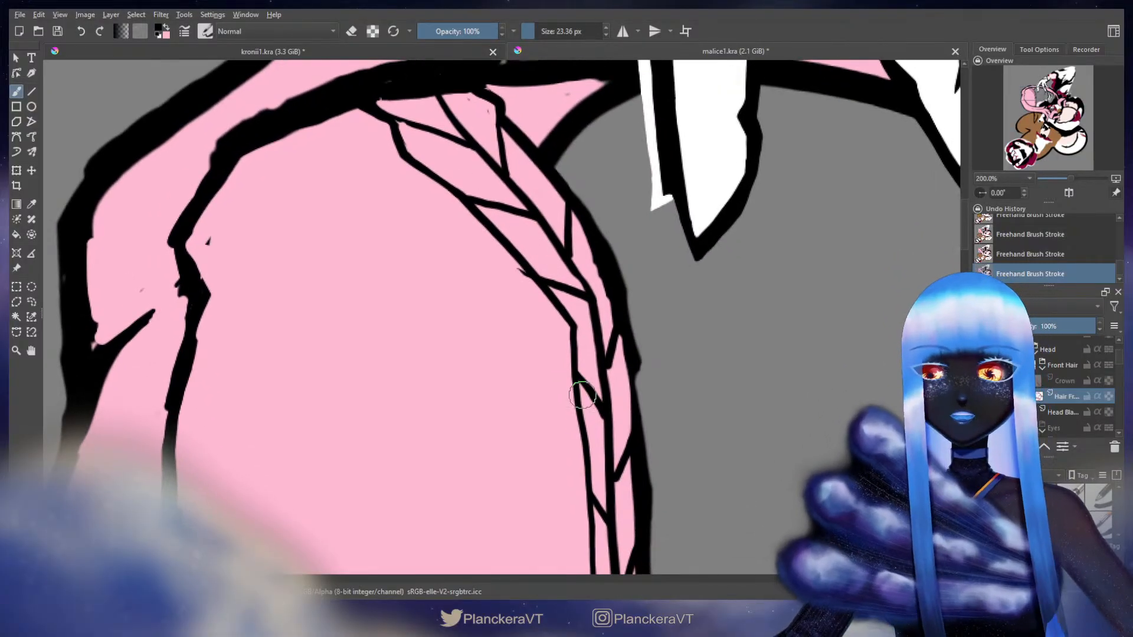
drag(563, 380, 541, 520)
drag(487, 348, 499, 207)
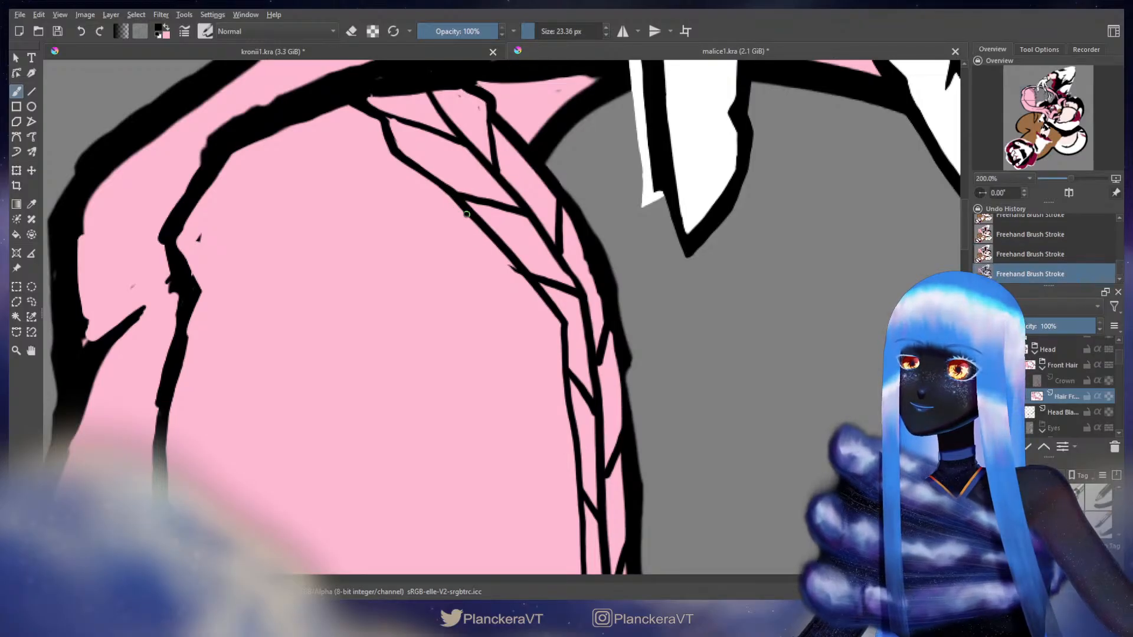
mouse_move(465, 209)
mouse_down()
mouse_move(480, 242)
mouse_move(523, 272)
mouse_move(477, 220)
mouse_move(517, 255)
mouse_move(540, 178)
mouse_move(574, 270)
mouse_up()
key(x)
key(x)
key(ctrl+z)
key(x)
Cover the old edge inside the braid's third inner segment with pink and reinforce its curved outline in black
mouse_move(569, 204)
mouse_down()
mouse_move(557, 219)
mouse_move(578, 269)
mouse_up()
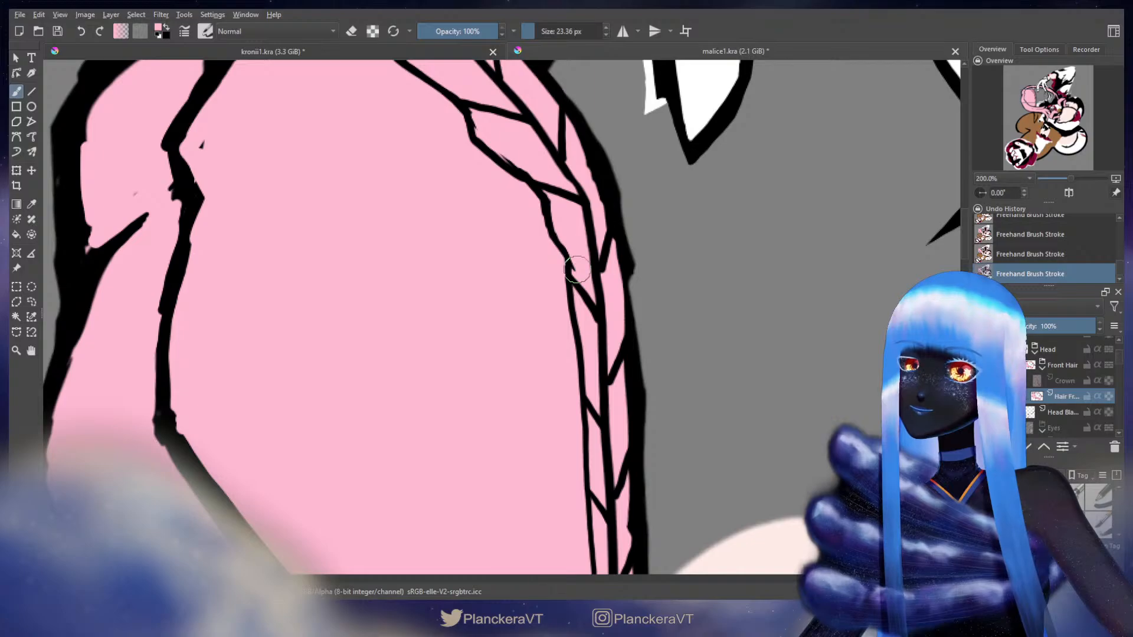
key(x)
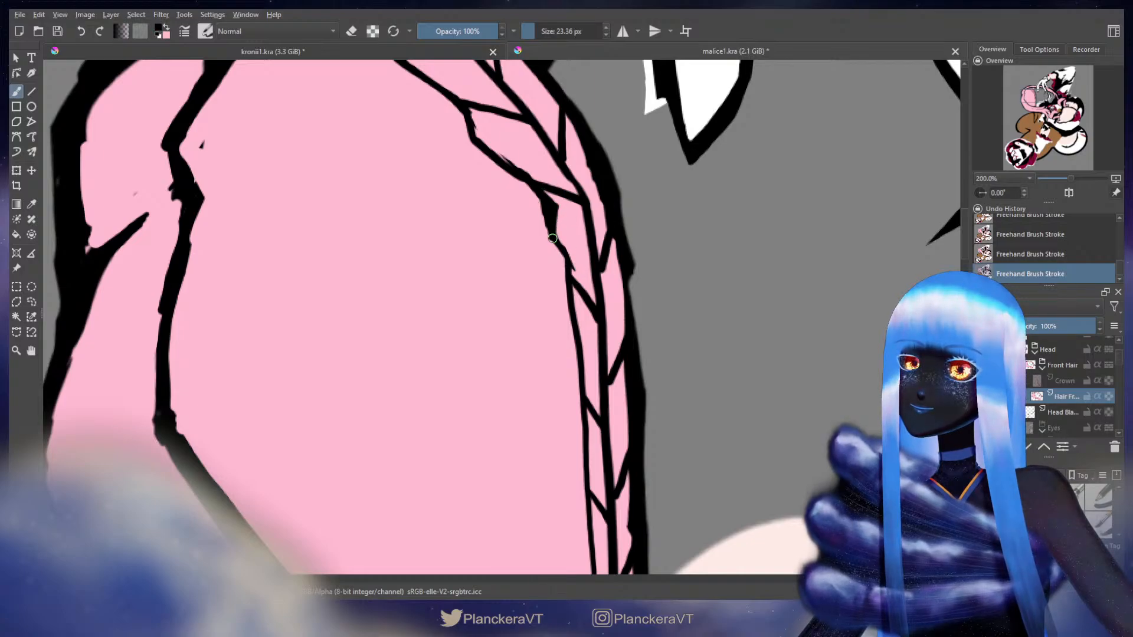
drag(559, 255, 565, 266)
key(x)
Bulge the inner outline of the braid's fourth segment outward in black and paint over the old line with pink
mouse_move(560, 209)
mouse_down()
mouse_move(577, 266)
mouse_move(543, 208)
mouse_move(539, 271)
mouse_move(555, 201)
mouse_move(542, 192)
mouse_move(551, 245)
mouse_move(585, 298)
mouse_move(575, 148)
mouse_up()
key(x)
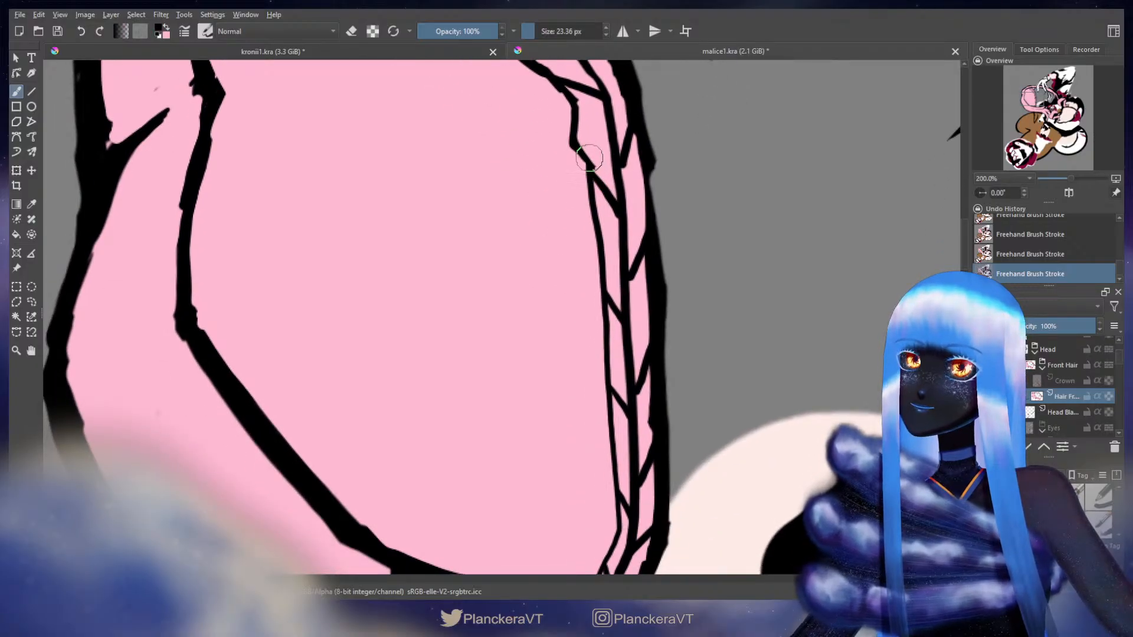
mouse_move(590, 189)
mouse_down()
mouse_move(584, 223)
mouse_move(608, 301)
mouse_up()
key(x)
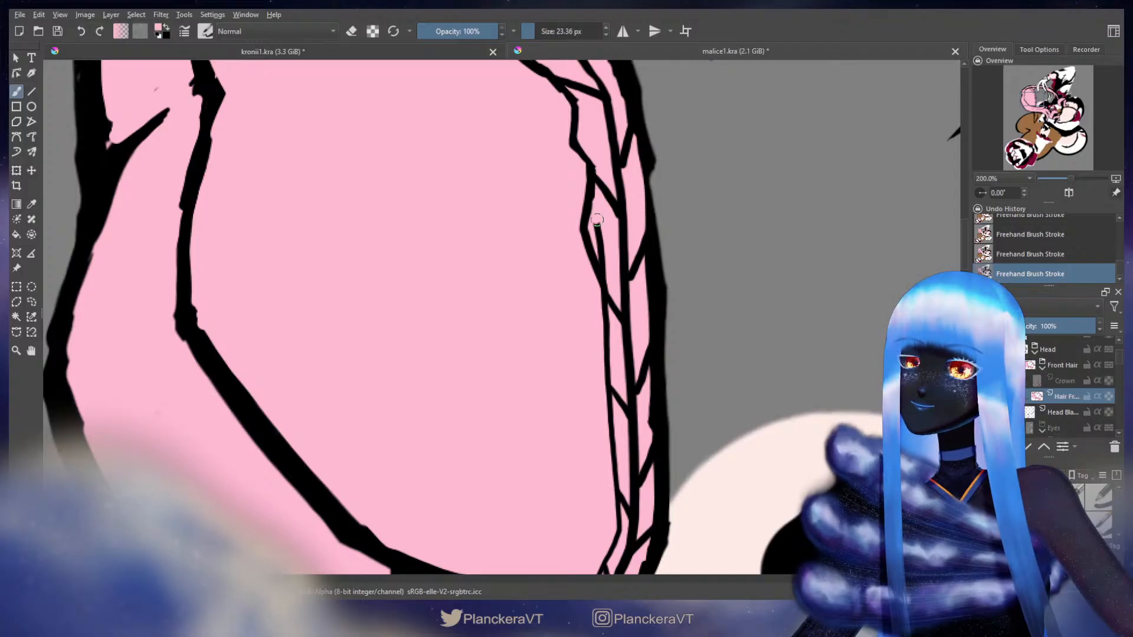
drag(597, 220, 615, 290)
Round the inner outlines of the braid's fifth and sixth segments in black, filling over the old straight edge with pink
mouse_move(626, 237)
mouse_down()
mouse_move(627, 155)
mouse_move(653, 97)
mouse_up()
drag(625, 161, 634, 168)
key(x)
mouse_move(629, 160)
mouse_down()
mouse_move(623, 211)
mouse_move(634, 239)
mouse_up()
key(ctrl+z)
mouse_move(630, 163)
mouse_down()
mouse_move(623, 205)
mouse_move(633, 237)
mouse_move(630, 188)
mouse_move(635, 239)
mouse_move(646, 196)
mouse_move(649, 266)
mouse_up()
key(x)
key(x)
key(x)
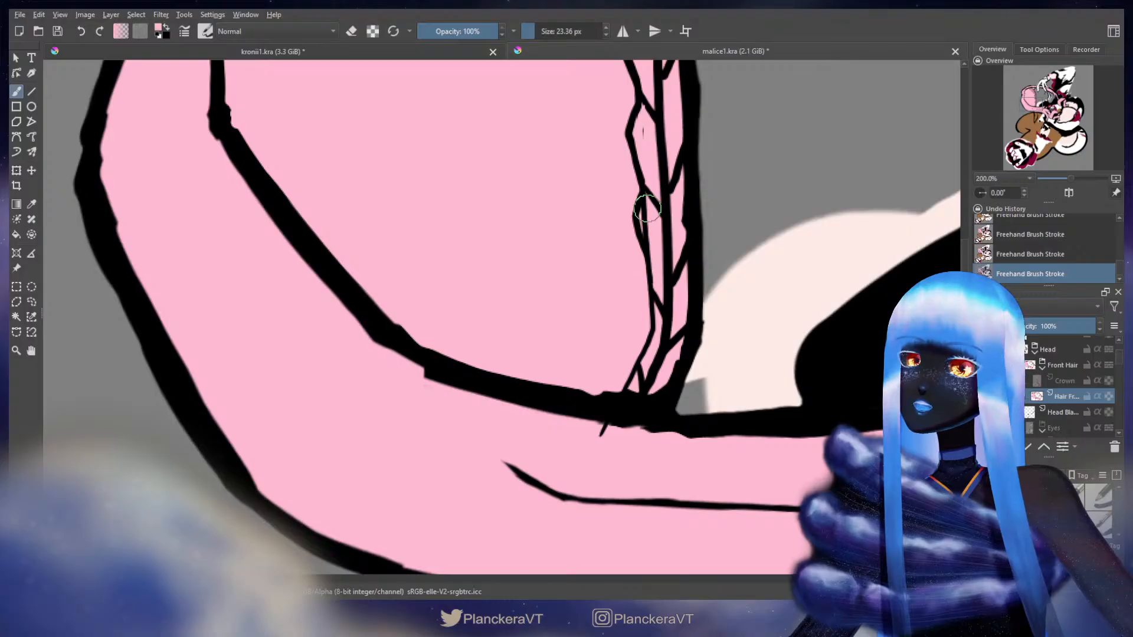
mouse_move(647, 204)
mouse_down()
mouse_move(654, 277)
mouse_move(652, 262)
mouse_move(643, 362)
mouse_move(652, 290)
mouse_up()
Redraw the inner outline of the braid's lowest segments in black after undoing the unsatisfactory strokes, cleaning up with pink
key(x)
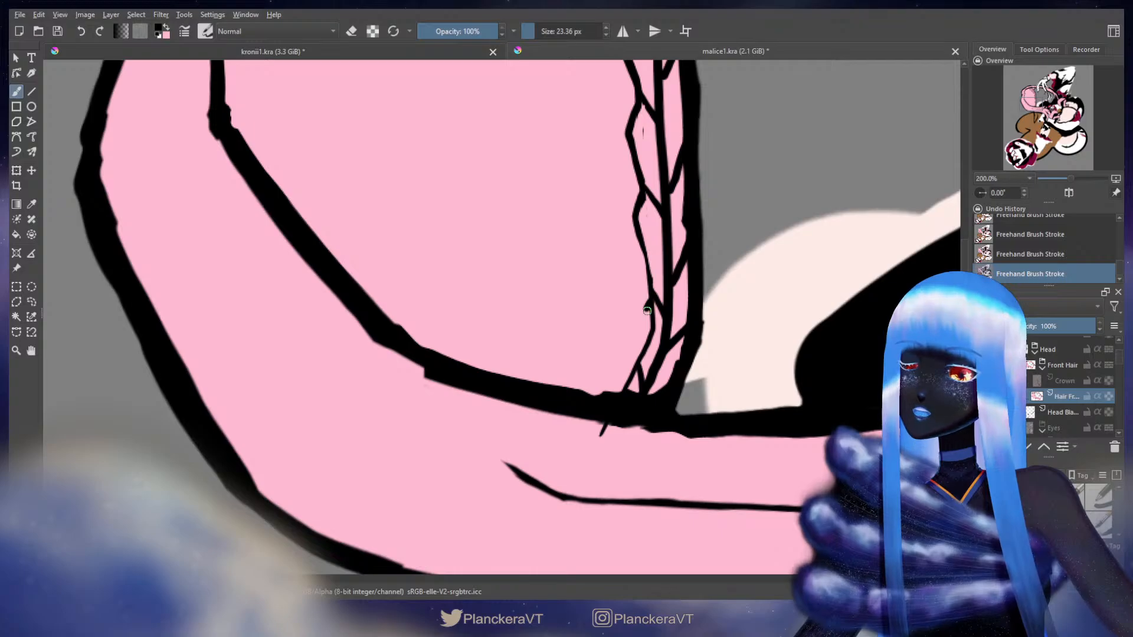
key(ctrl+z)
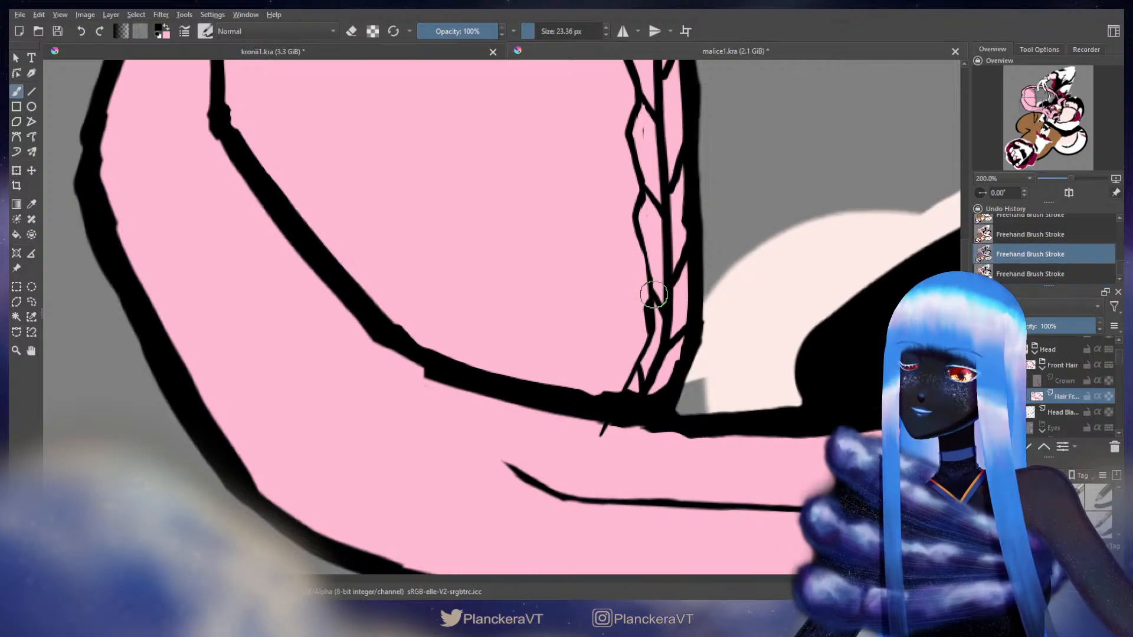
key(ctrl+z)
key(ctrl+z)
mouse_move(652, 291)
mouse_down()
mouse_move(648, 352)
mouse_move(616, 385)
mouse_move(636, 368)
mouse_move(623, 392)
mouse_up()
key(x)
key(x)
key(ctrl+z)
key(x)
Thin and round the thick outline of the second segment on the braid's face side by painting its interior pink
drag(725, 126, 622, 382)
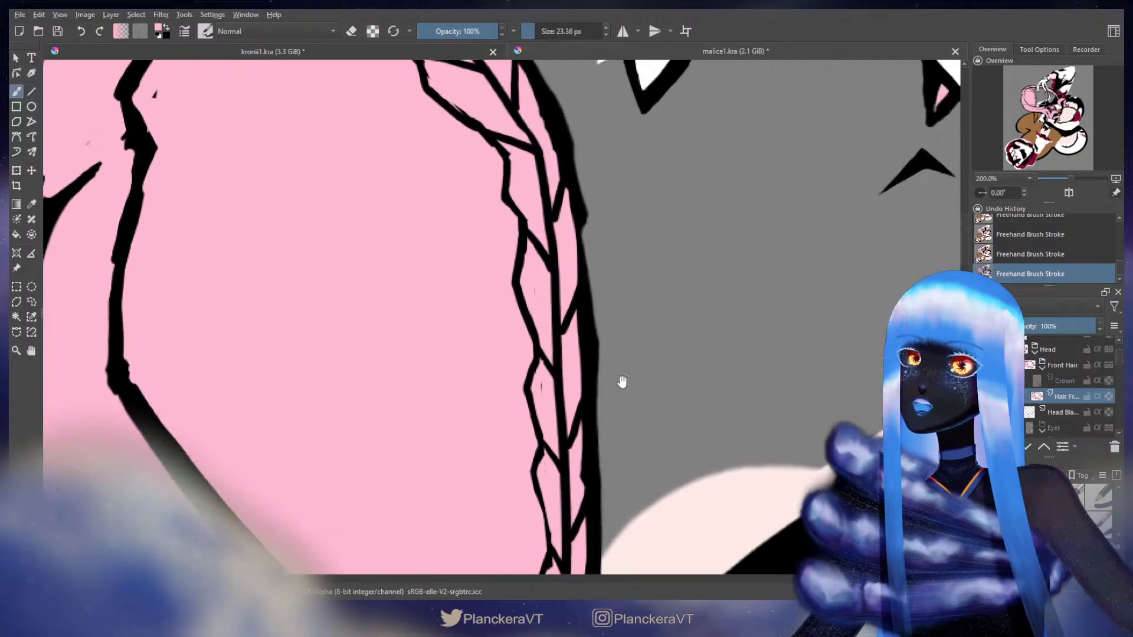
drag(654, 258, 639, 415)
drag(596, 276, 636, 455)
mouse_move(493, 324)
mouse_down()
mouse_move(474, 233)
mouse_move(483, 230)
mouse_move(461, 225)
mouse_move(502, 266)
mouse_up()
key(x)
key(ctrl+z)
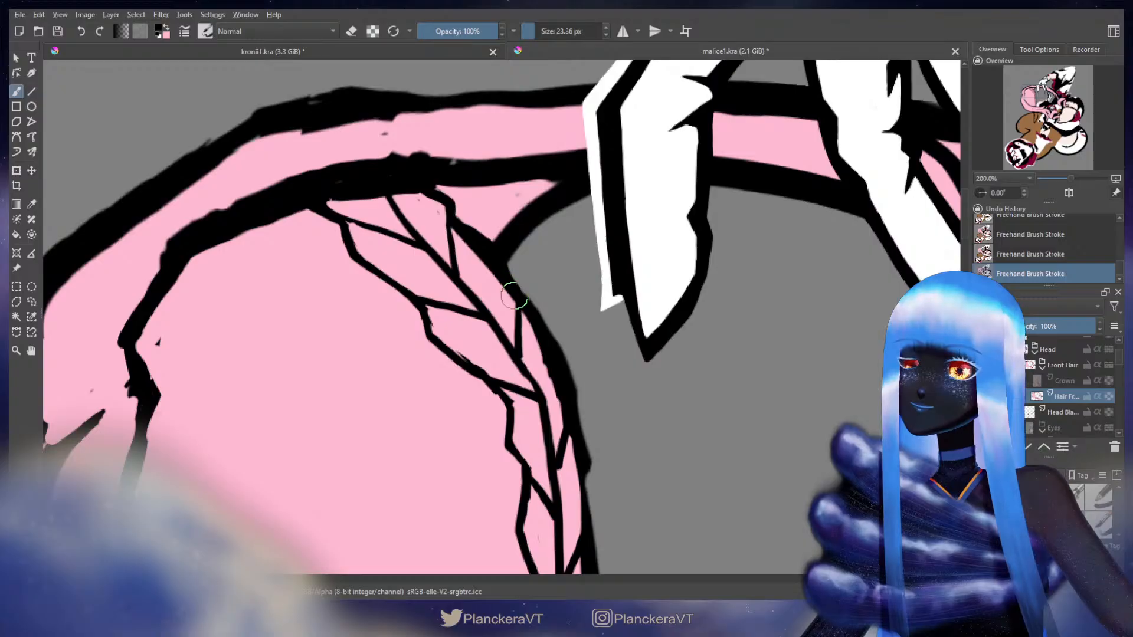
key(x)
mouse_move(456, 230)
mouse_down()
mouse_move(495, 266)
mouse_move(479, 250)
mouse_move(502, 301)
mouse_up()
key(ctrl+z)
mouse_move(468, 244)
mouse_down()
mouse_move(510, 299)
mouse_move(512, 289)
mouse_up()
key(x)
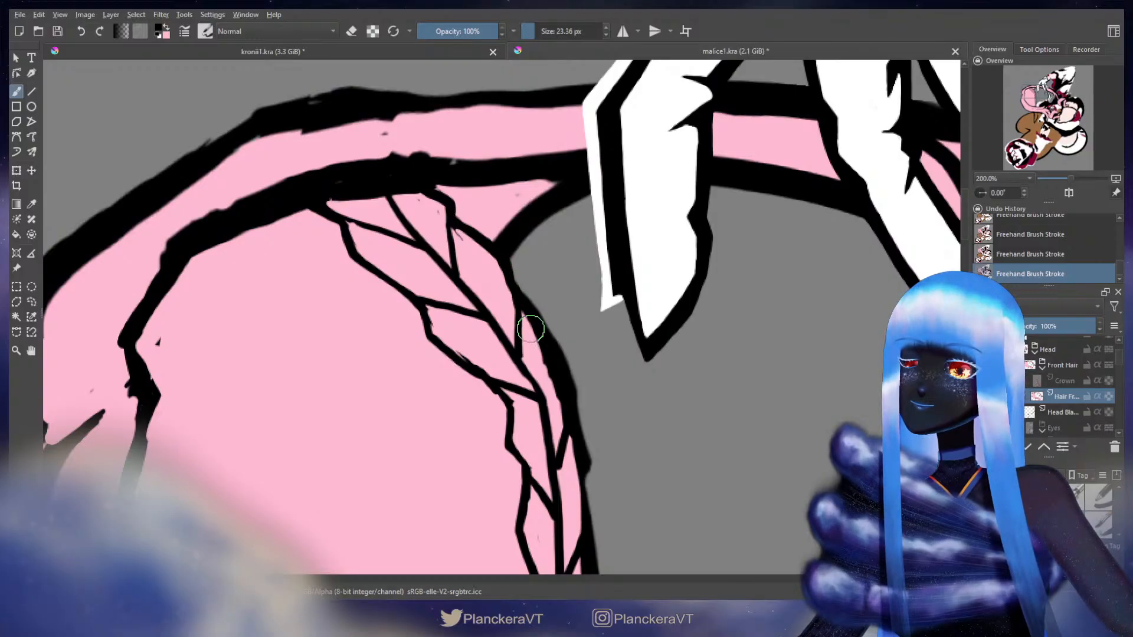
Bulge the third face-side segment of the braid outward in black and fill its inside with pink
mouse_move(530, 329)
mouse_down()
mouse_move(509, 229)
mouse_move(530, 270)
mouse_up()
key(ctrl+z)
key(x)
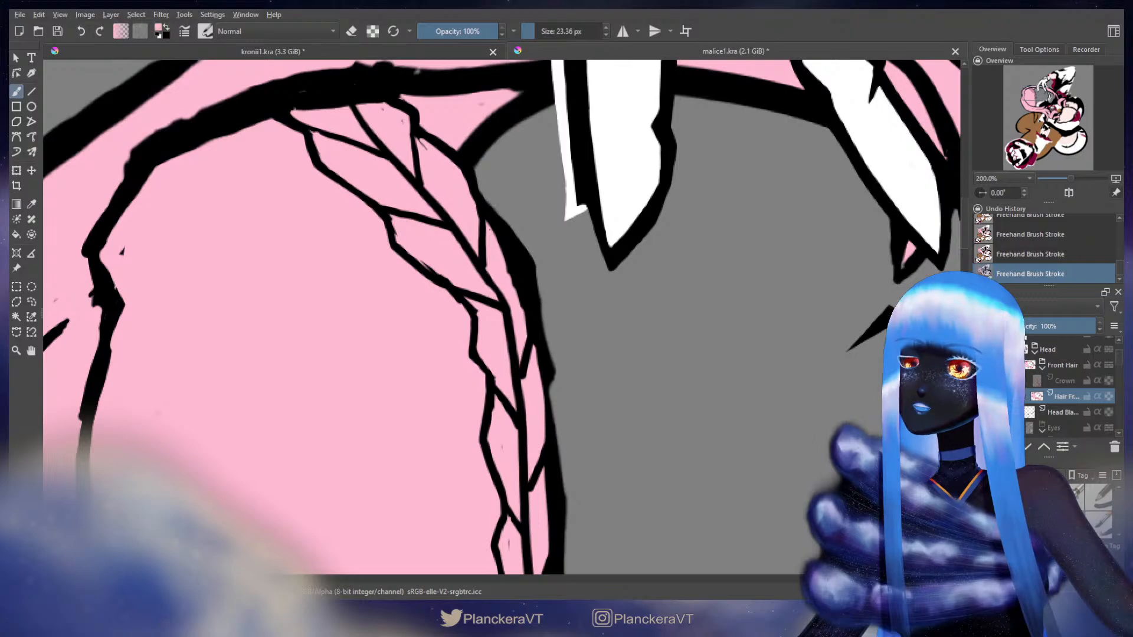
mouse_move(492, 227)
mouse_down()
mouse_move(519, 269)
mouse_move(525, 326)
mouse_up()
drag(502, 257, 513, 279)
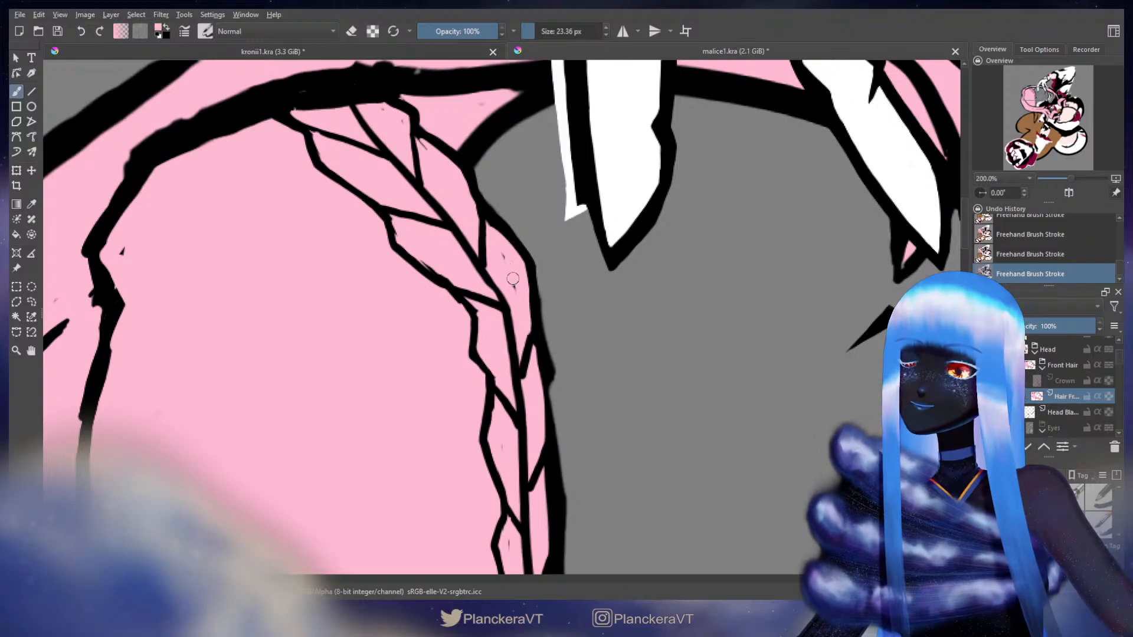
Widen the braid's fourth face-side segment with a black outer curve and paint the thick line inside it pink
mouse_move(523, 331)
mouse_down()
mouse_move(524, 293)
mouse_move(556, 207)
mouse_move(559, 275)
mouse_up()
key(x)
key(x)
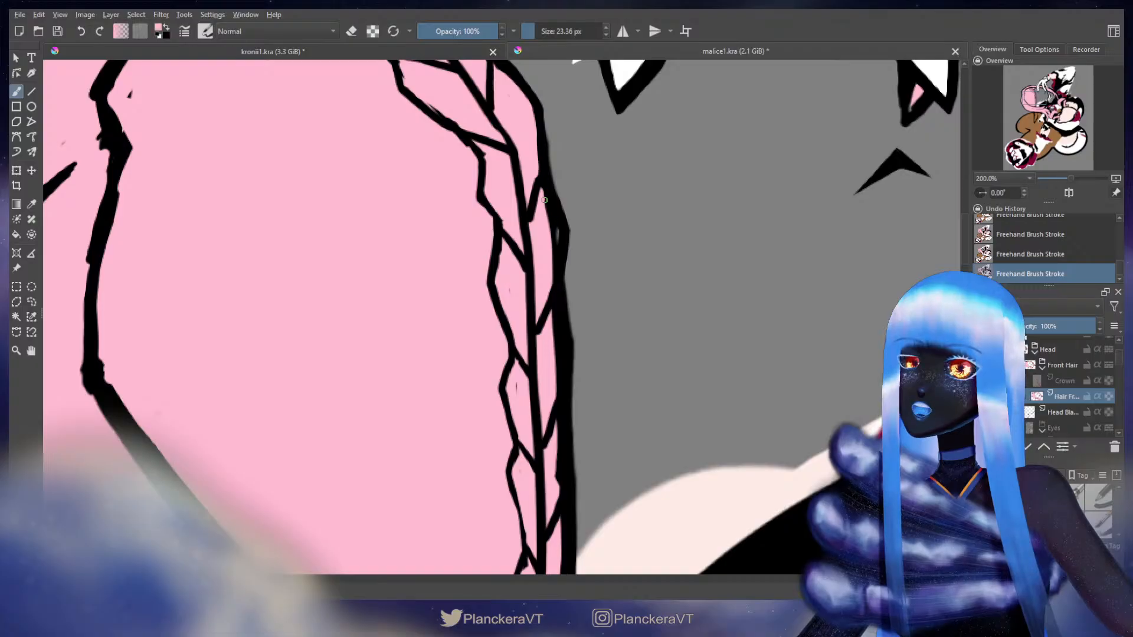
drag(544, 199, 553, 282)
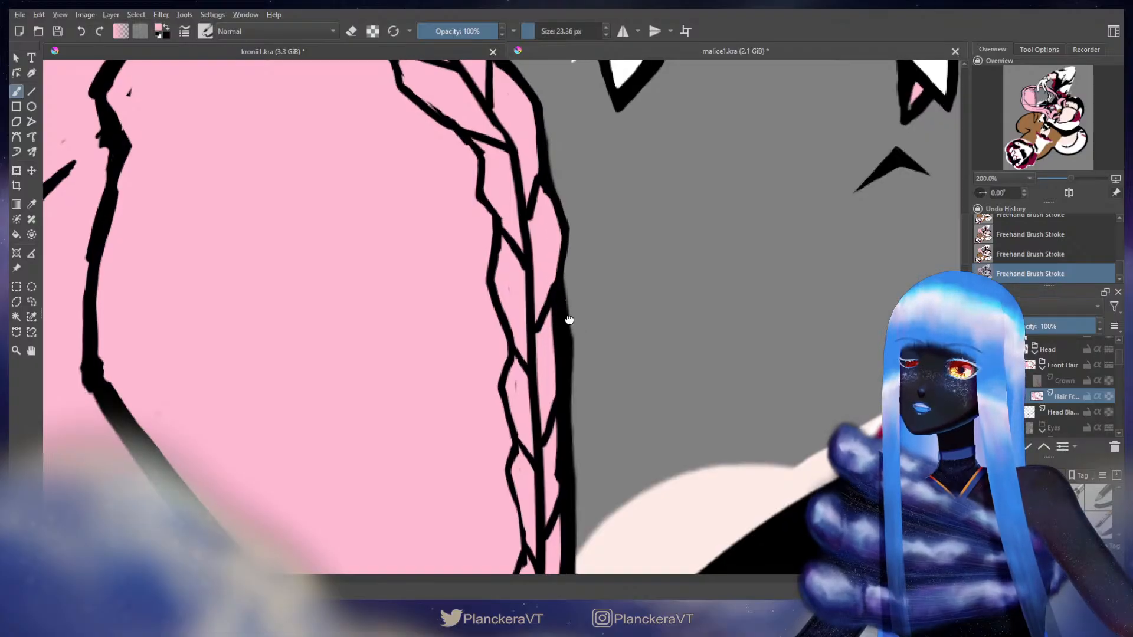
Round the braid's fifth face-side segment outward in black and fill its interior with pink, redoing the first fill stroke
key(x)
mouse_move(569, 321)
mouse_down()
mouse_move(560, 190)
mouse_move(562, 256)
mouse_up()
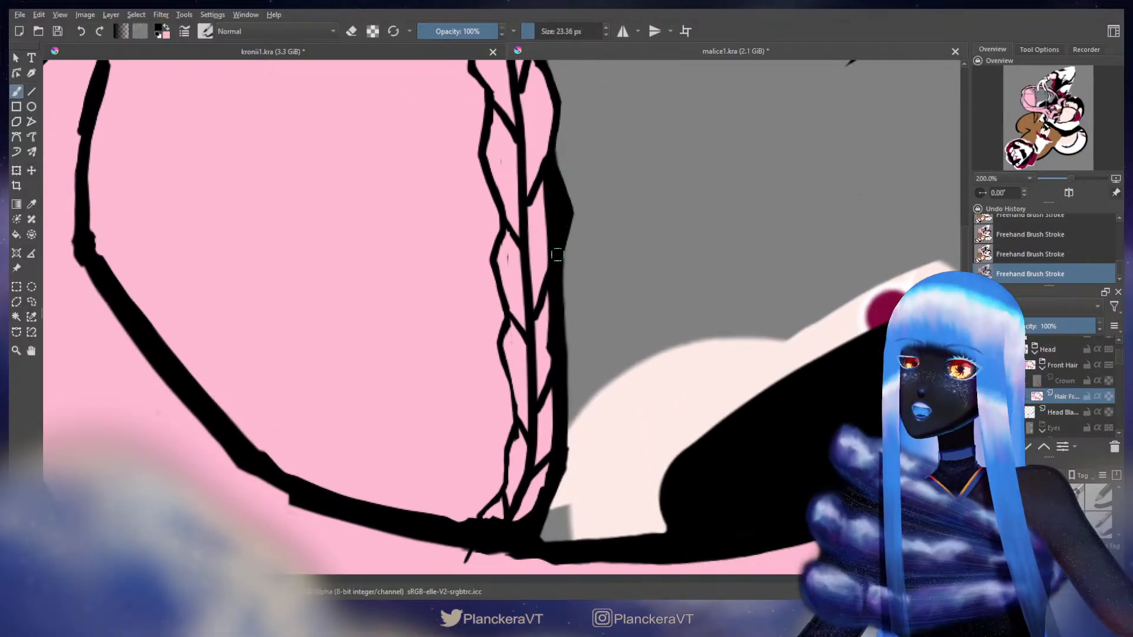
key(x)
mouse_move(541, 186)
mouse_down()
mouse_move(553, 221)
mouse_move(537, 277)
mouse_up()
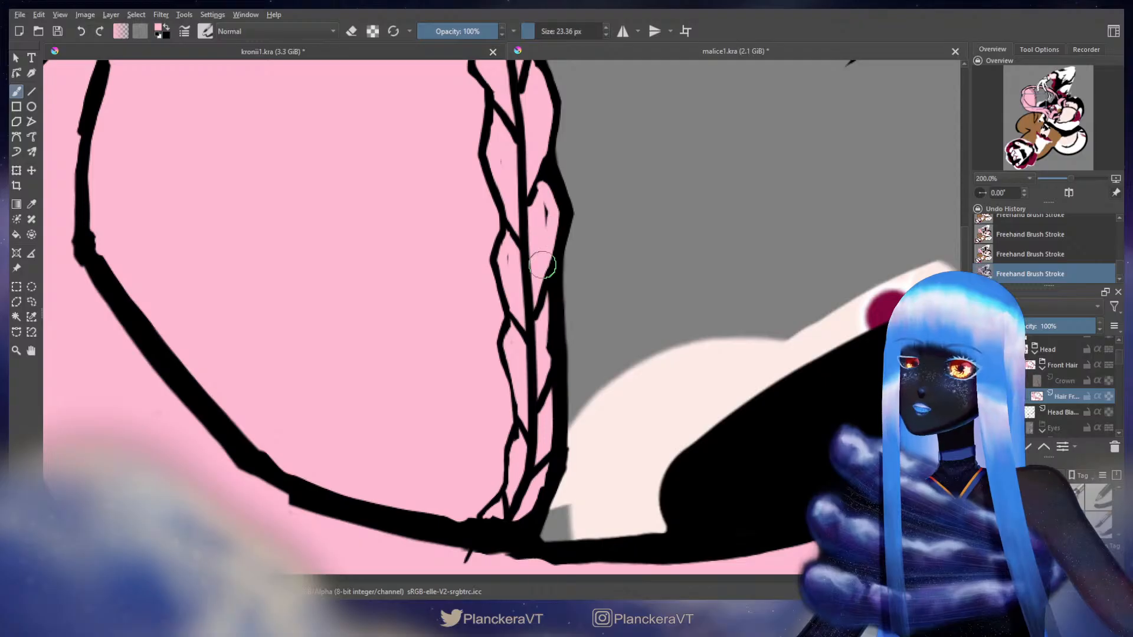
key(ctrl+z)
mouse_move(546, 191)
mouse_down()
mouse_move(555, 213)
mouse_move(538, 276)
mouse_up()
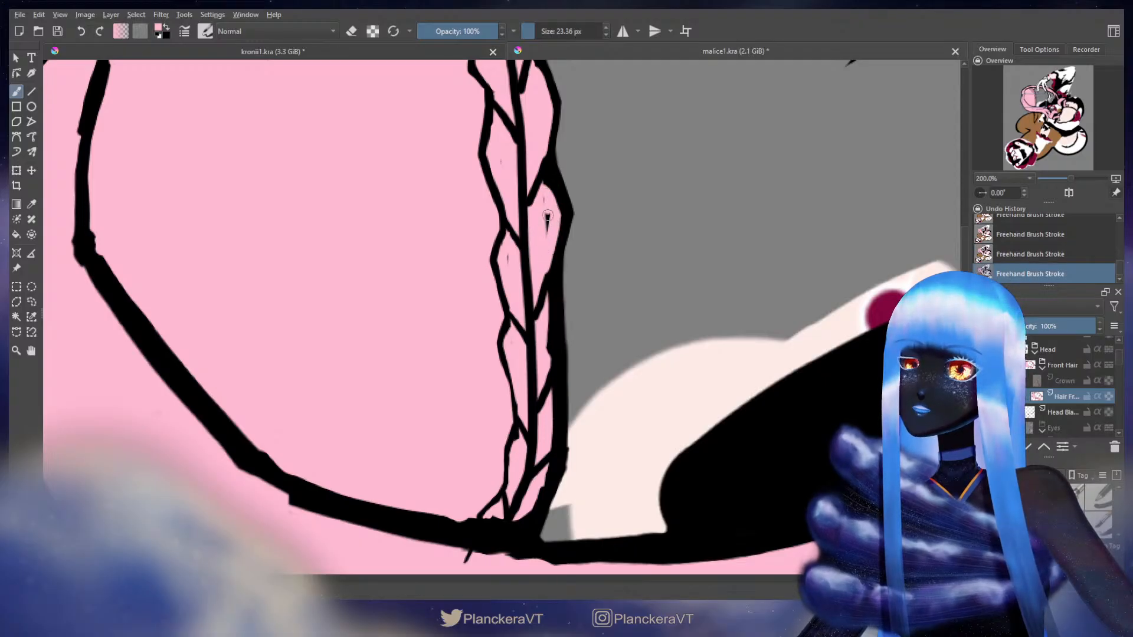
drag(546, 214, 536, 266)
Redraw the outer curve of the braid's sixth face-side segment in black and fill the segment with pink
drag(557, 215, 543, 153)
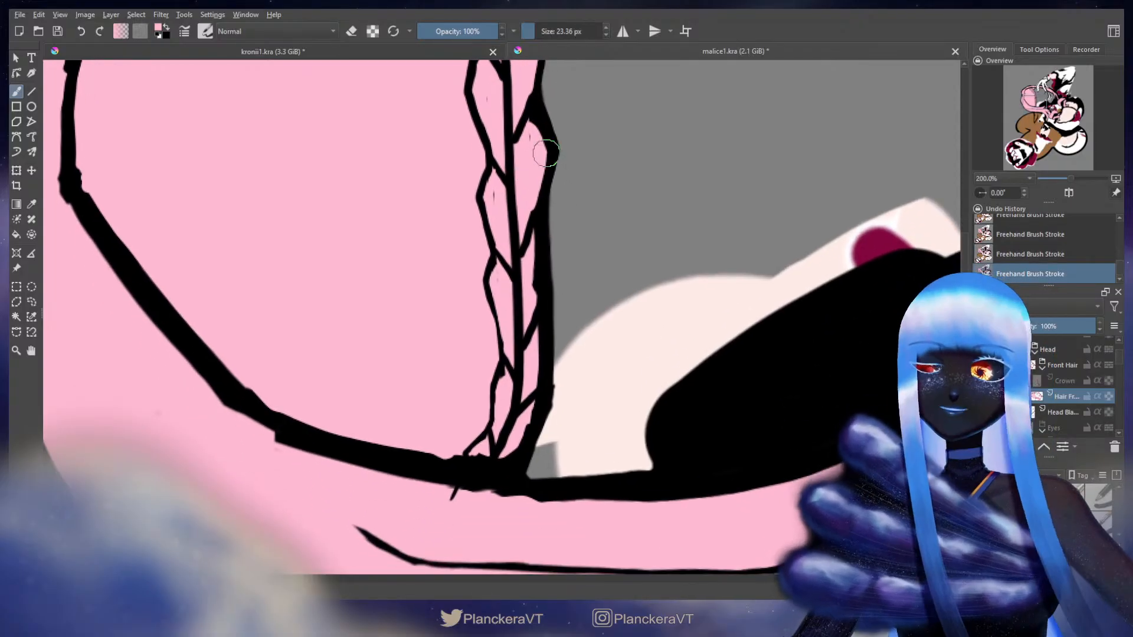
key(x)
mouse_move(545, 205)
mouse_down()
mouse_move(556, 230)
mouse_move(545, 287)
mouse_up()
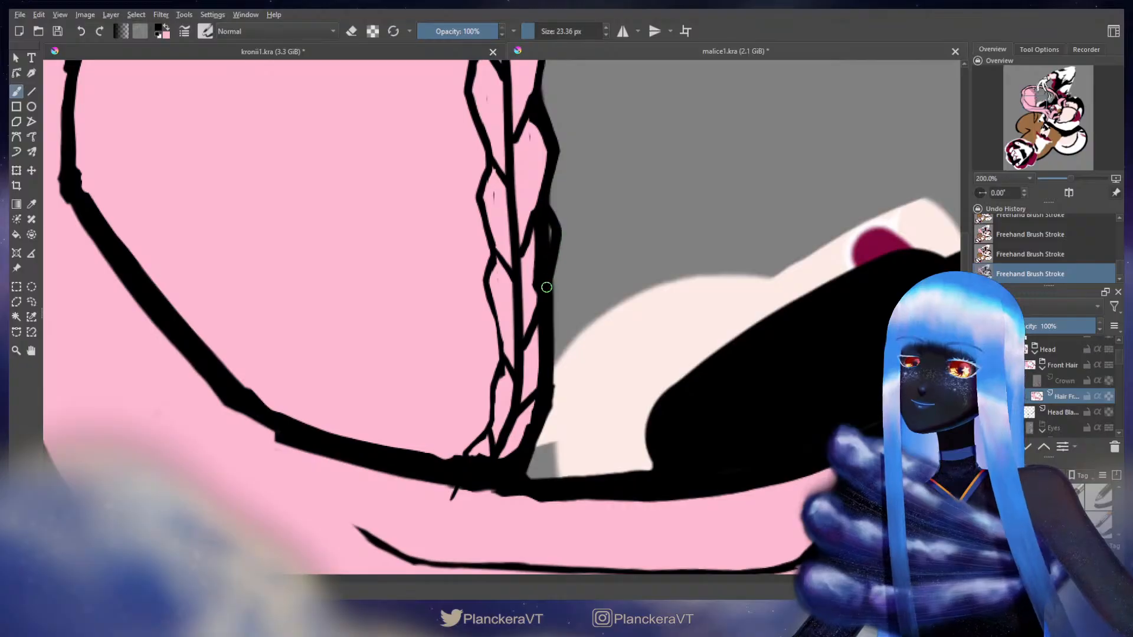
key(ctrl+z)
drag(545, 204, 547, 289)
key(x)
mouse_move(538, 240)
mouse_down()
mouse_move(534, 306)
mouse_move(549, 286)
mouse_move(558, 325)
mouse_move(545, 382)
mouse_up()
Round the two lowest face-side segments of the braid in black and fill their interiors with pink
key(x)
key(x)
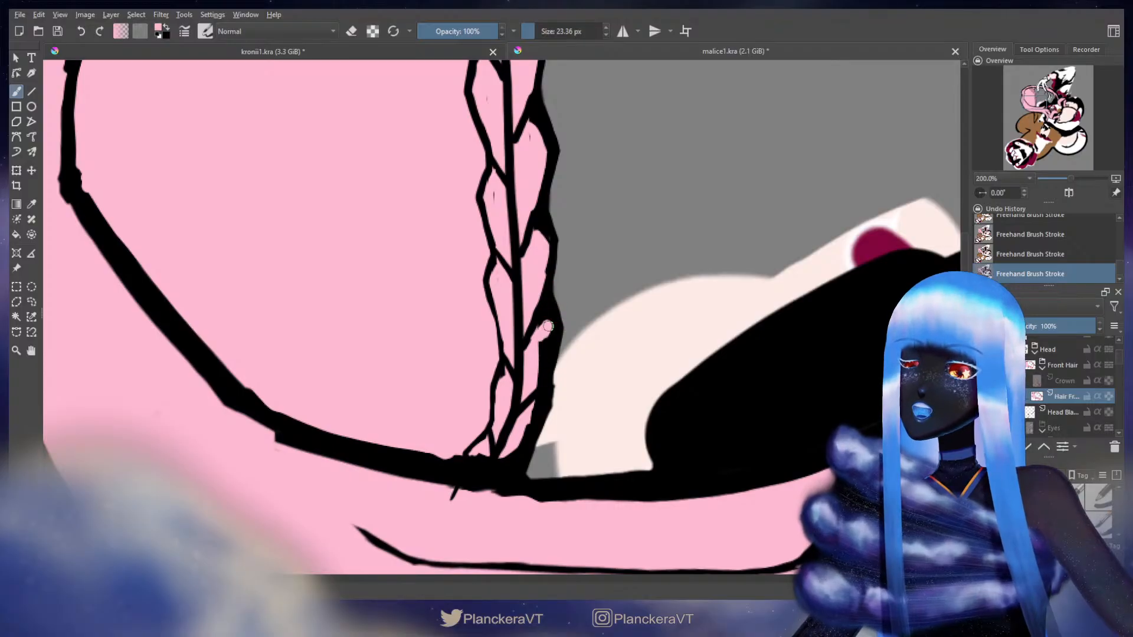
mouse_move(548, 326)
mouse_down()
mouse_move(535, 382)
mouse_move(602, 293)
mouse_move(567, 360)
mouse_up()
key(x)
key(x)
mouse_move(569, 324)
mouse_down()
mouse_move(582, 310)
mouse_move(559, 357)
mouse_move(587, 308)
mouse_up()
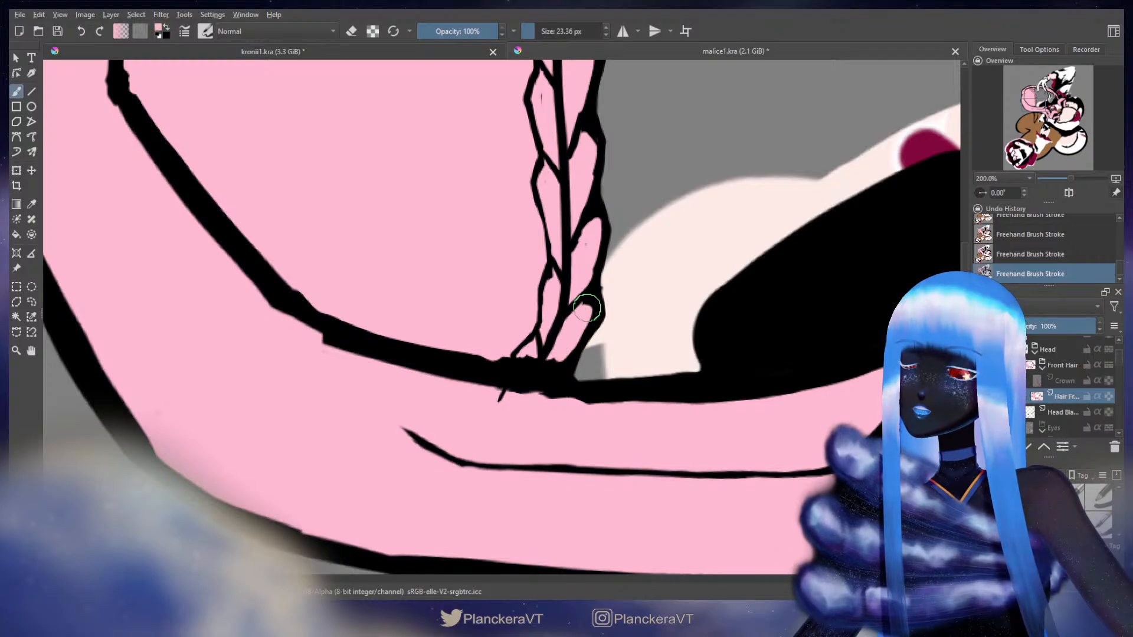
Examine the braid's overall shape within the full illustration beside the character reference
drag(627, 230, 574, 419)
drag(602, 289, 615, 416)
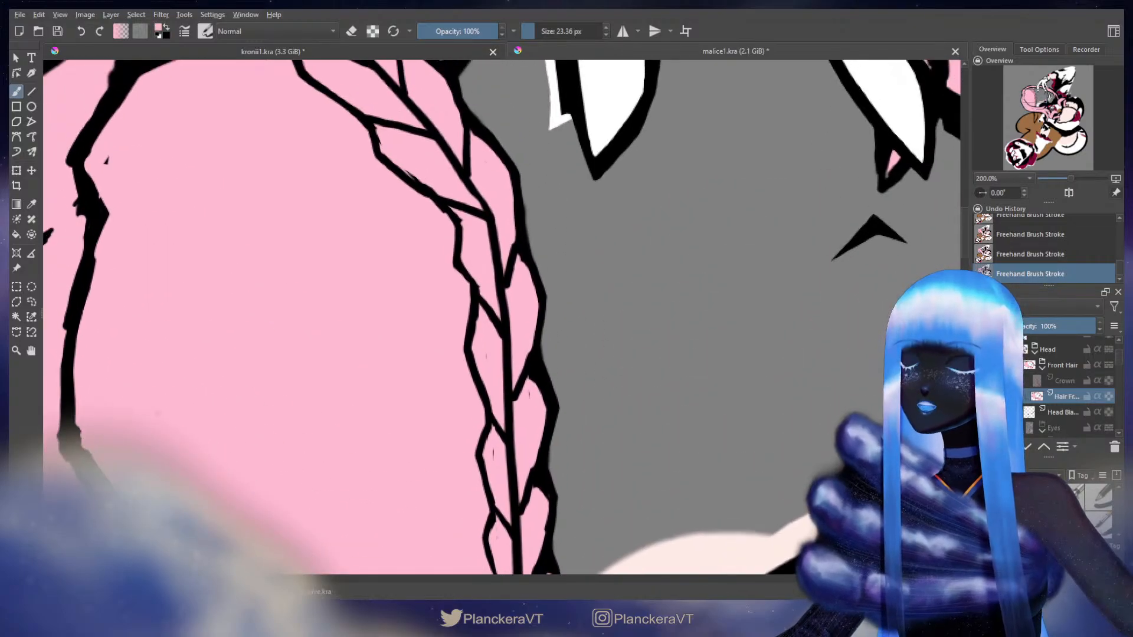
scroll(610, 352, down, 1)
scroll(593, 354, down, 5)
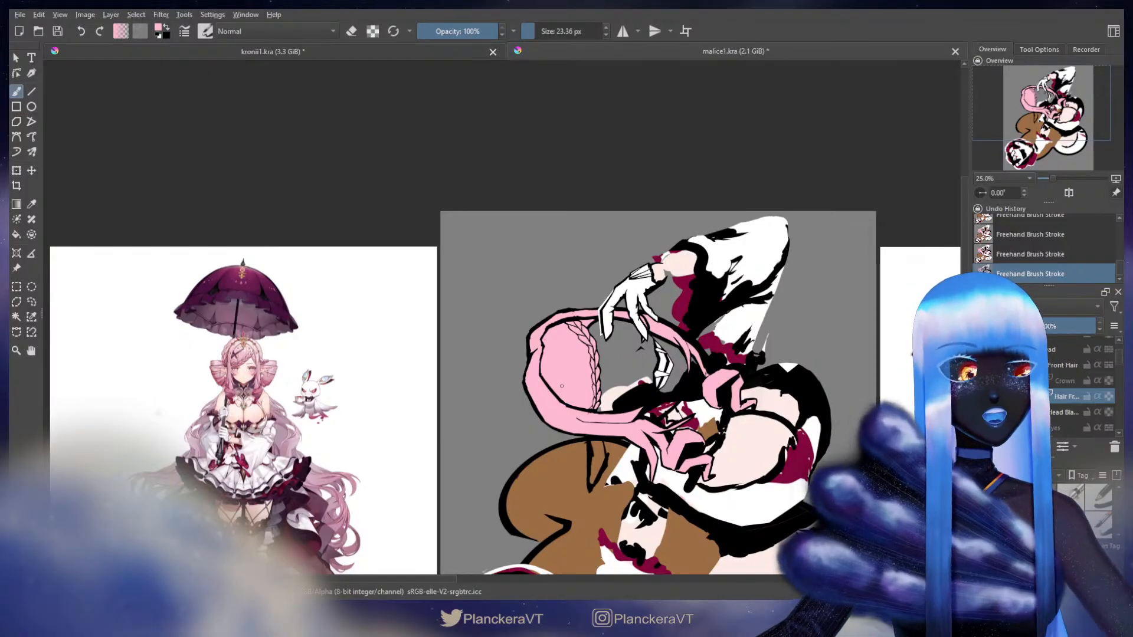
scroll(562, 388, up, 4)
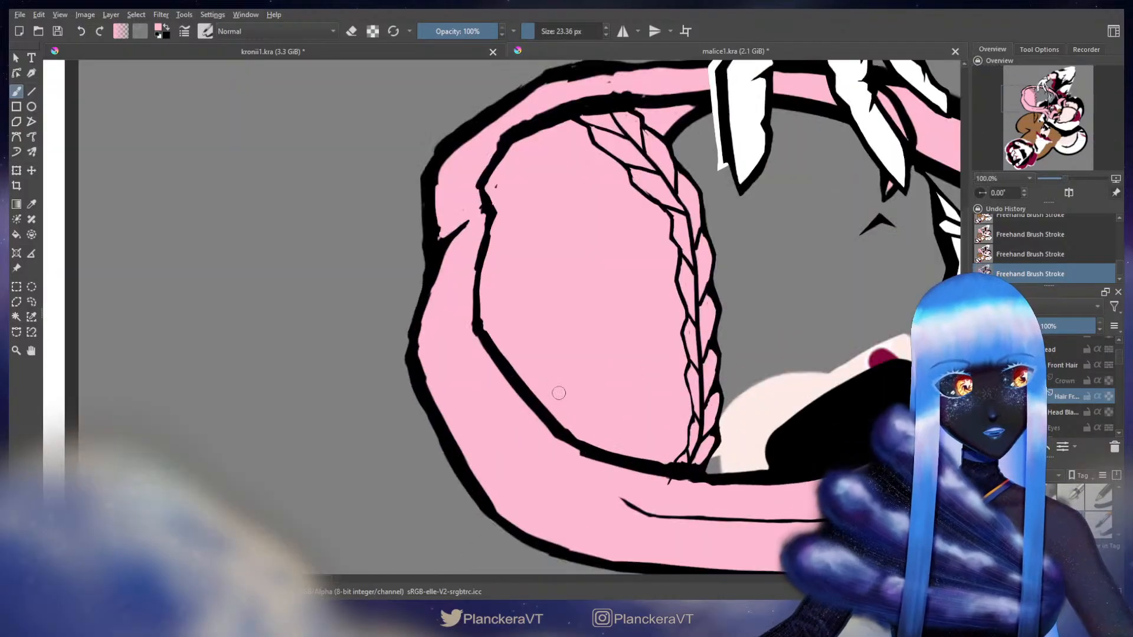
drag(551, 337, 539, 449)
scroll(582, 352, up, 1)
scroll(582, 351, up, 1)
Touch up the upper end of the braid's centre line in black with the brush reduced to 21.13 px
drag(629, 322, 581, 442)
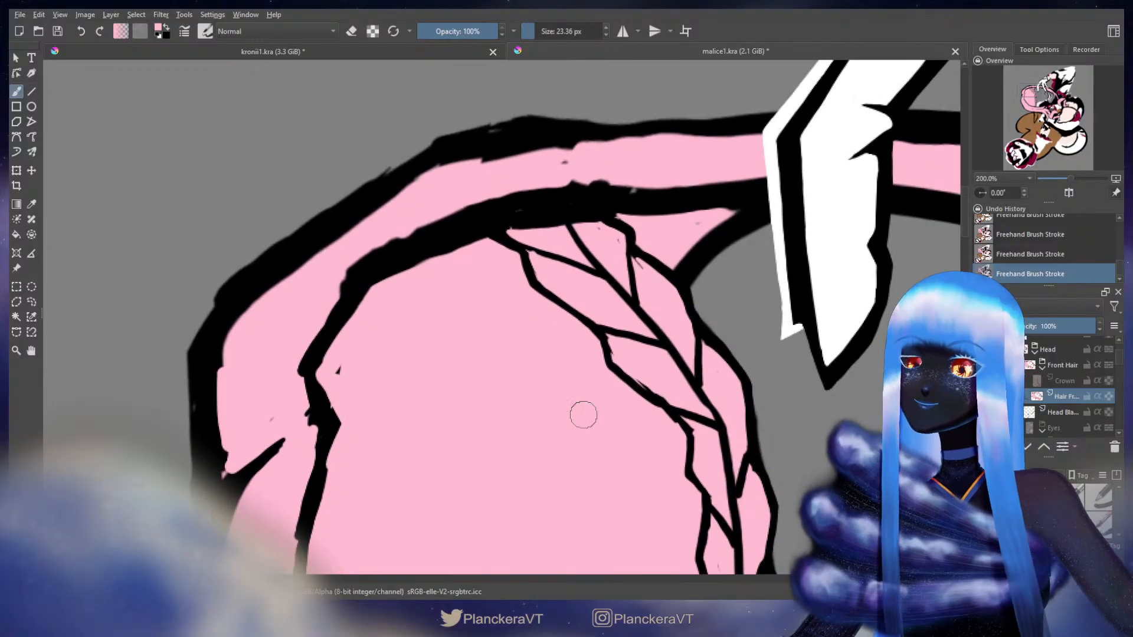
drag(560, 346, 507, 418)
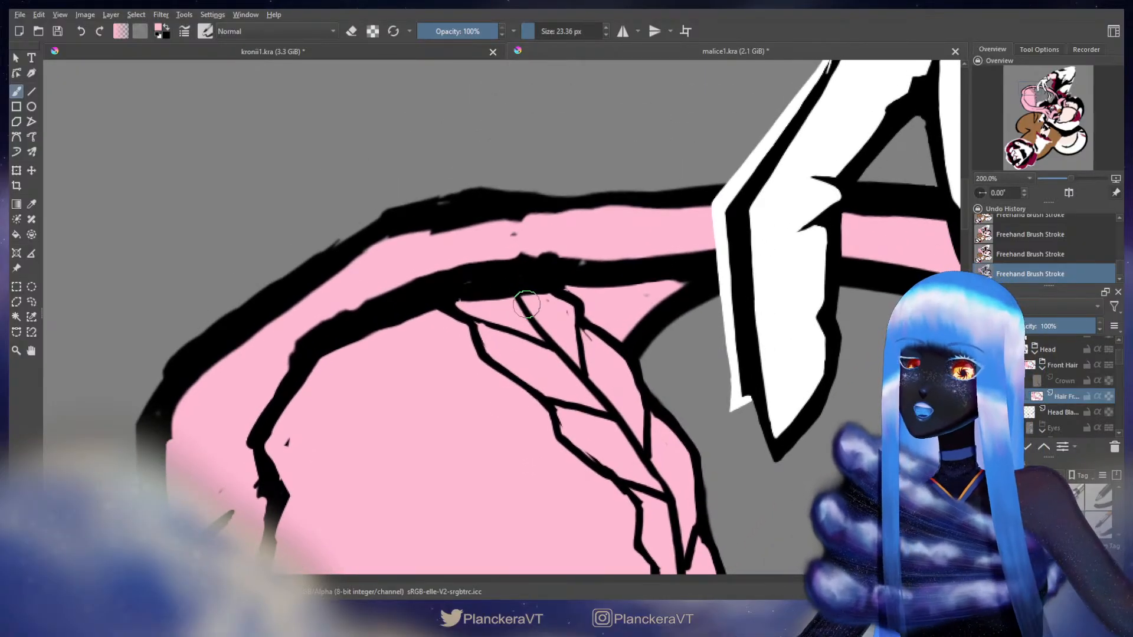
key(bracketleft)
key(x)
drag(520, 296, 519, 297)
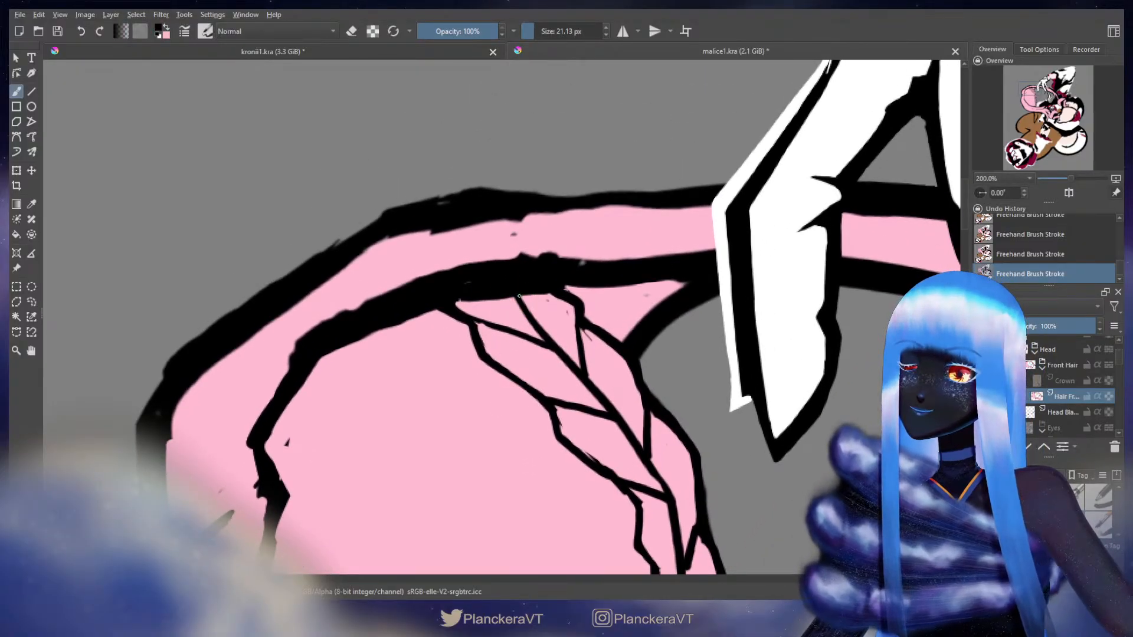
key(x)
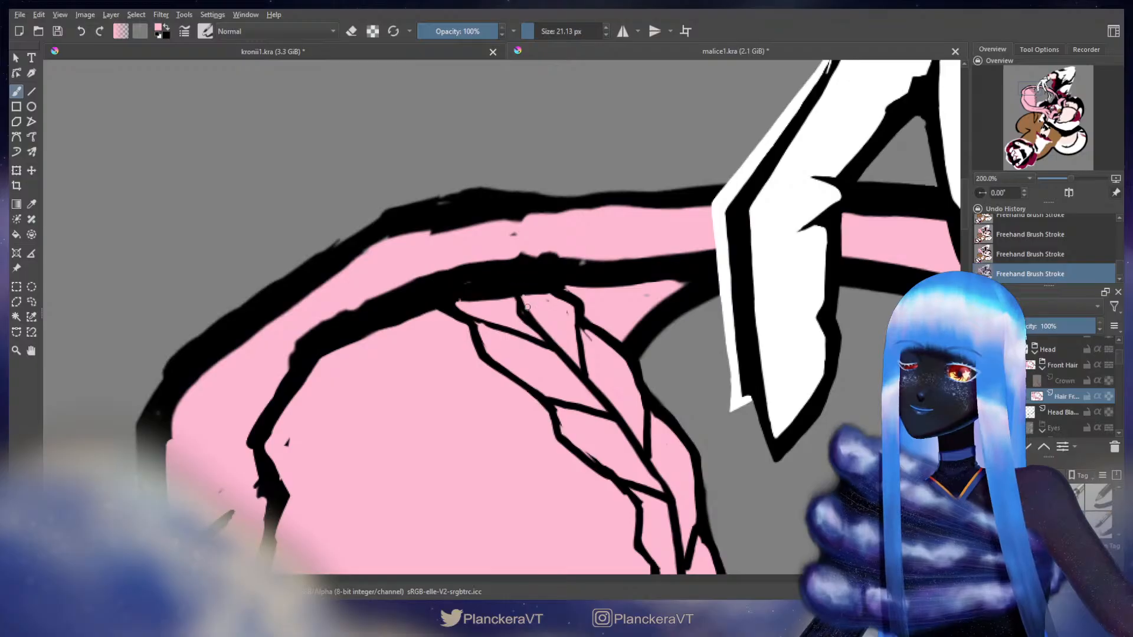
Refine the black outline where the topmost strands of the pink braid meet, then return the brush to pink
key(x)
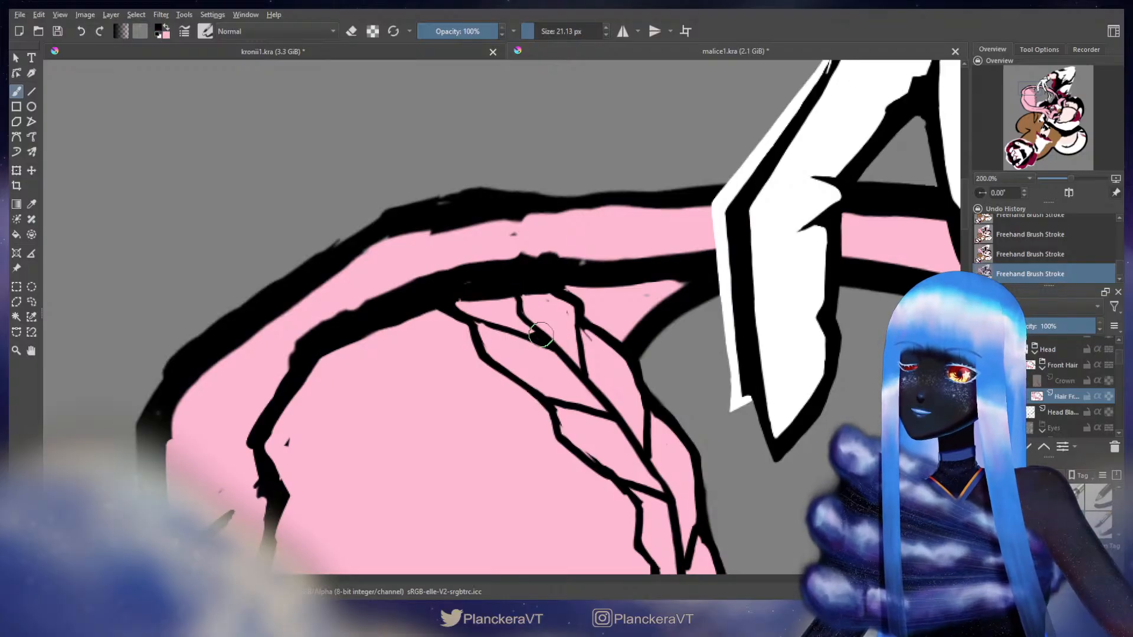
key(ctrl+z)
drag(546, 338, 545, 340)
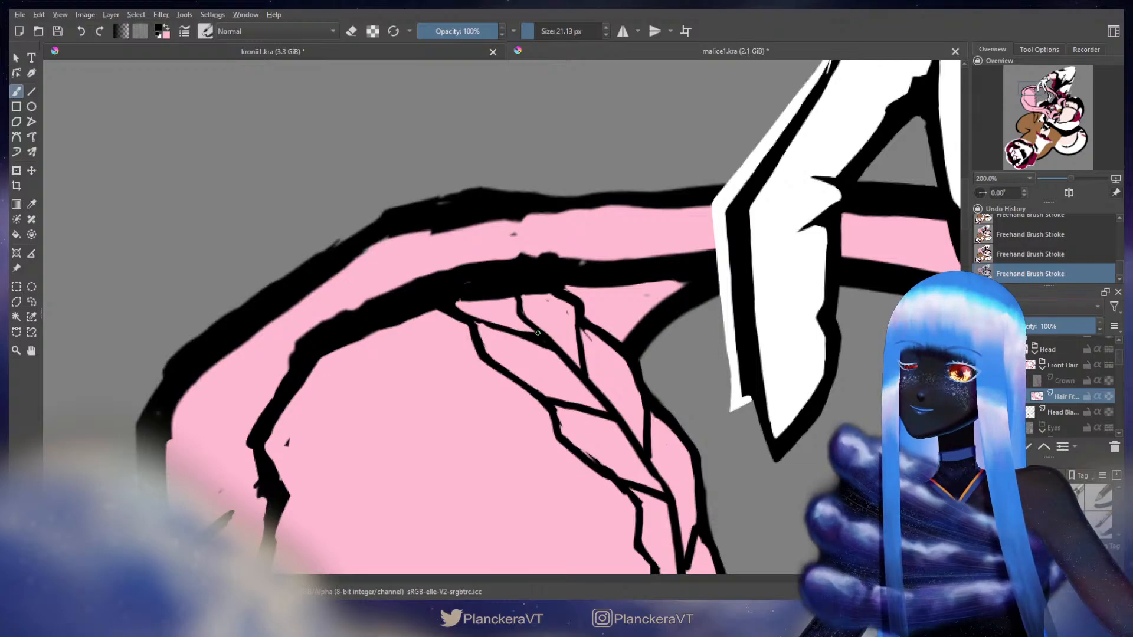
drag(537, 333, 465, 289)
key(x)
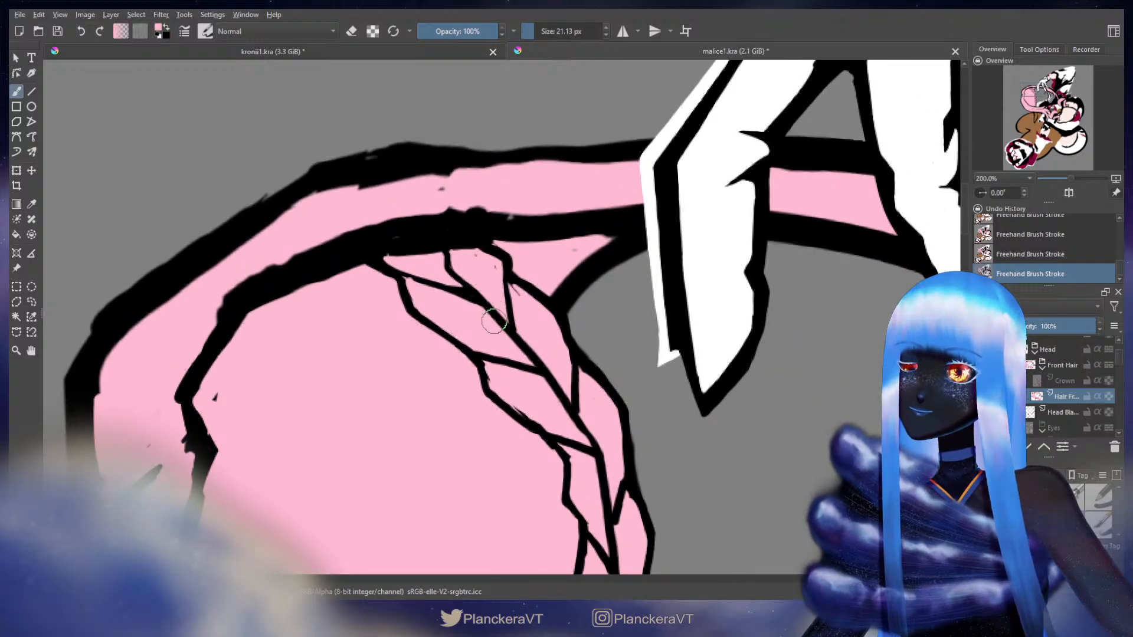
Redraw the inner edge of the second left braid strand as a black curve and trim the excess with pink
key(x)
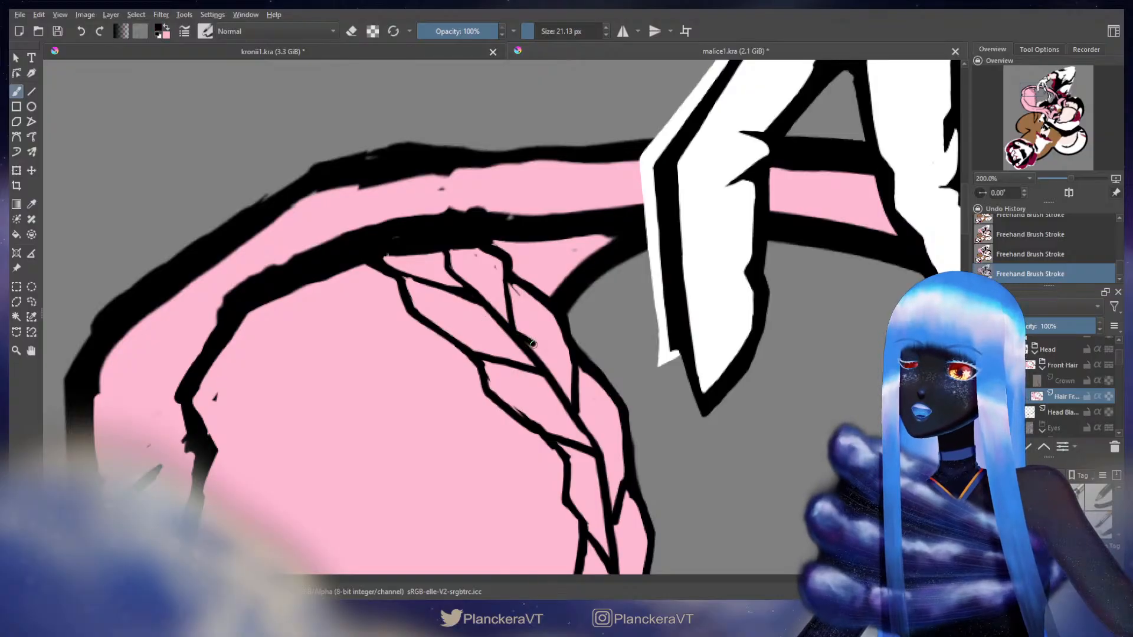
drag(535, 356, 537, 363)
key(ctrl+z)
drag(483, 302, 492, 308)
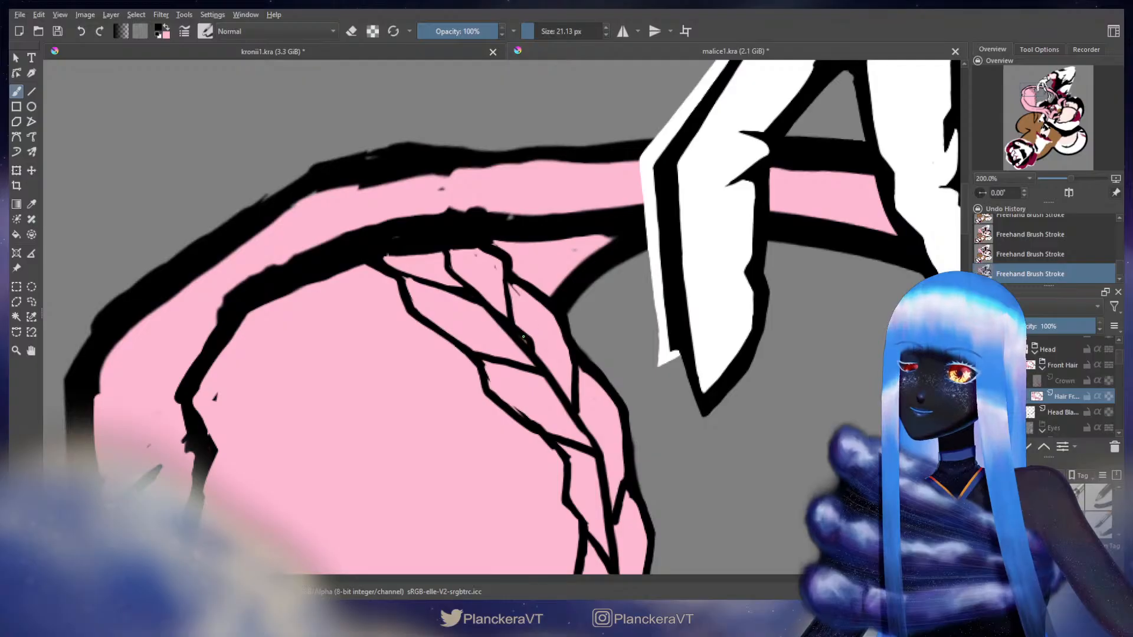
key(x)
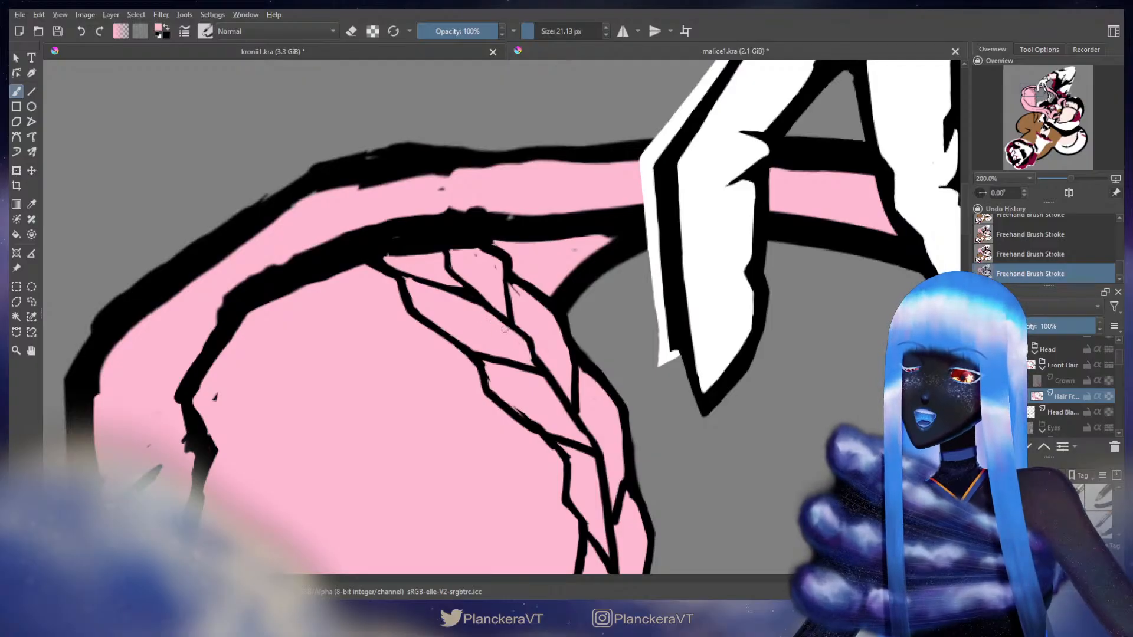
Rework the black outline at the lower tip of the braid's top strand, joining it to the strand below
key(x)
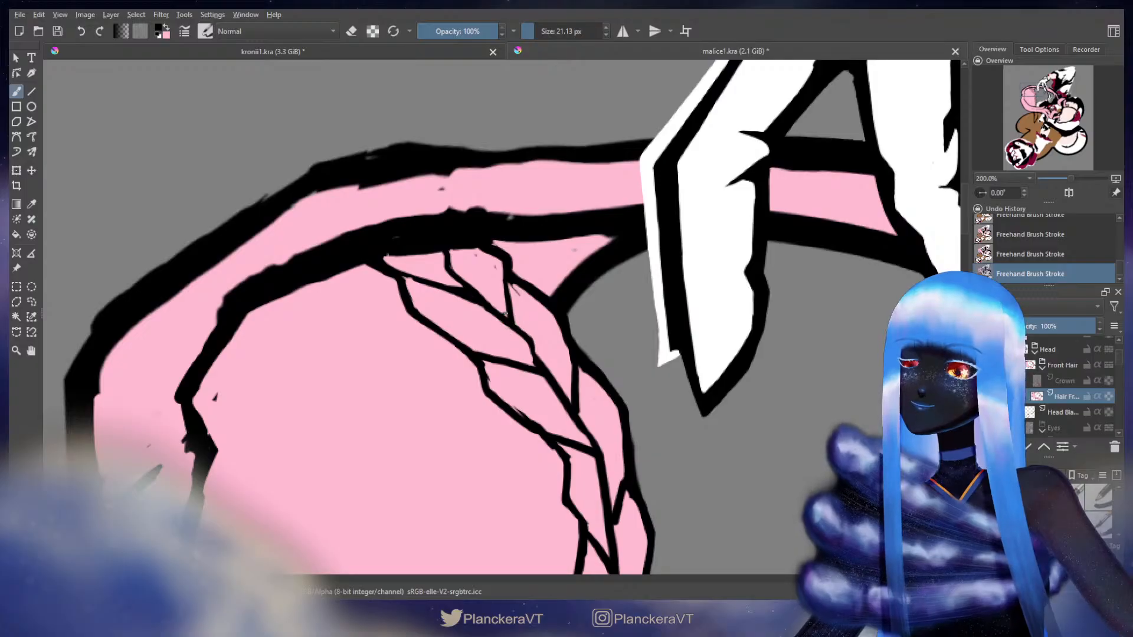
mouse_move(498, 312)
mouse_down()
mouse_move(508, 317)
mouse_move(497, 282)
mouse_move(473, 301)
mouse_up()
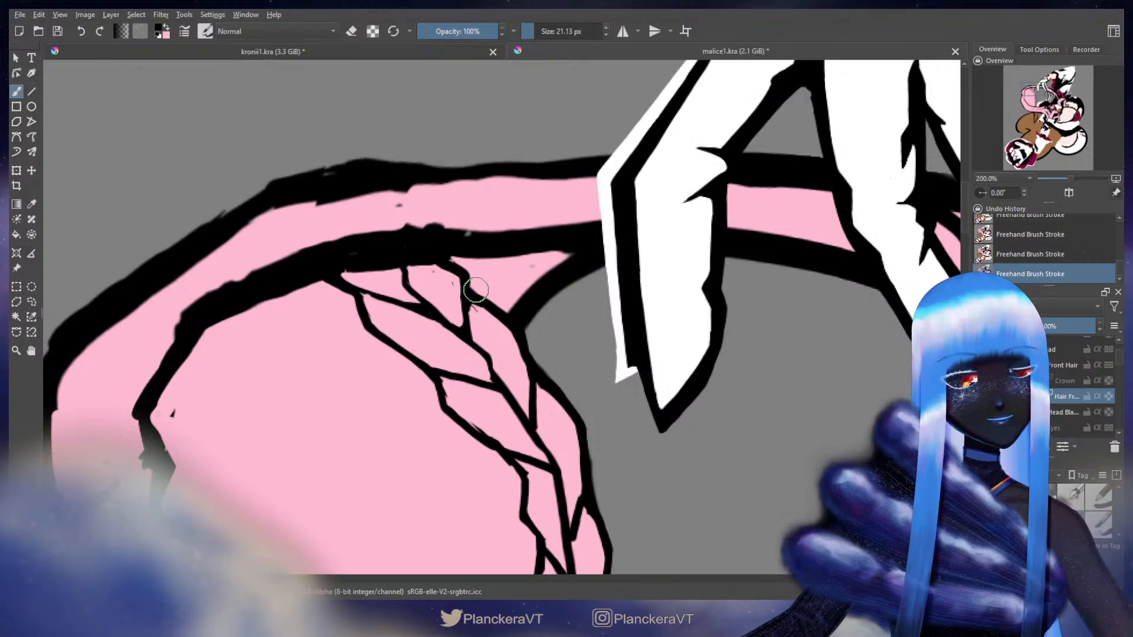
scroll(483, 277, down, 5)
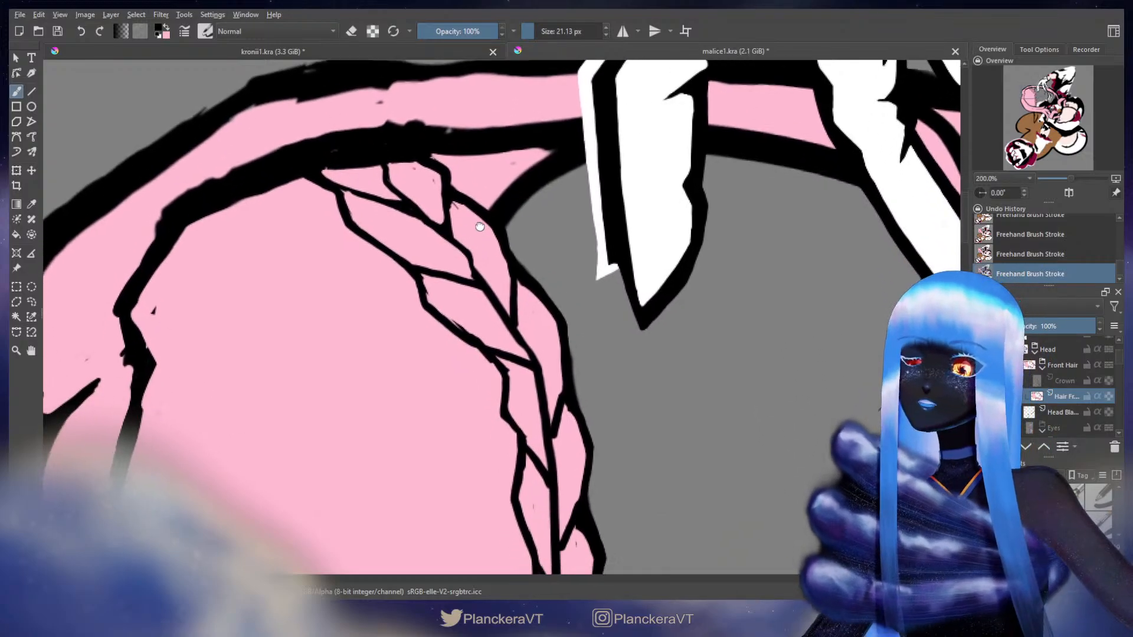
scroll(471, 302, up, 2)
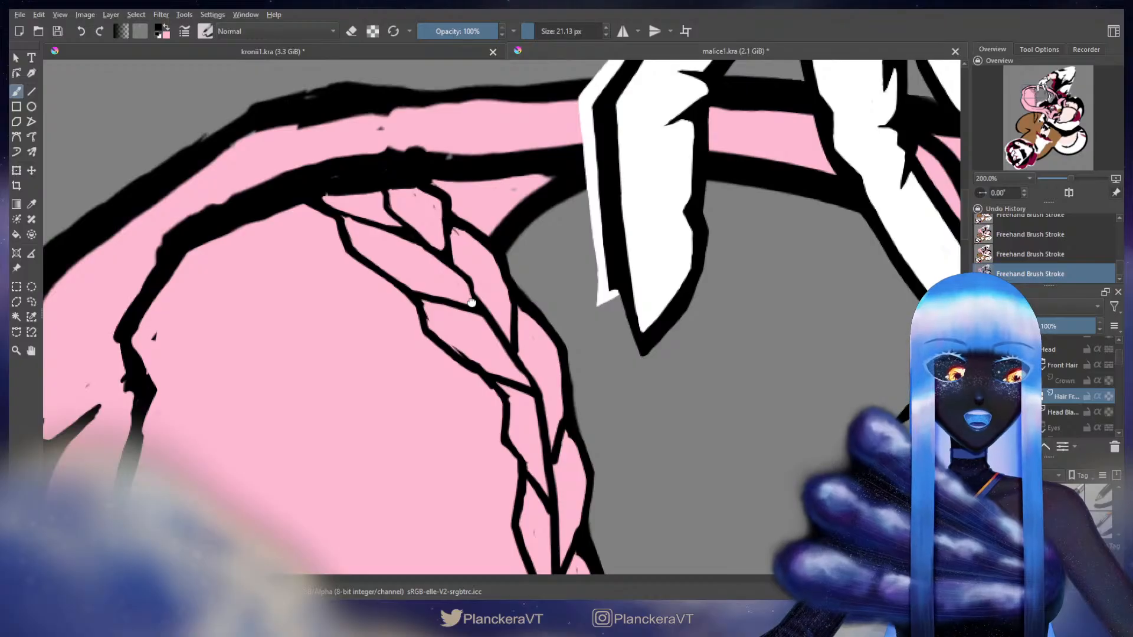
drag(472, 302, 468, 299)
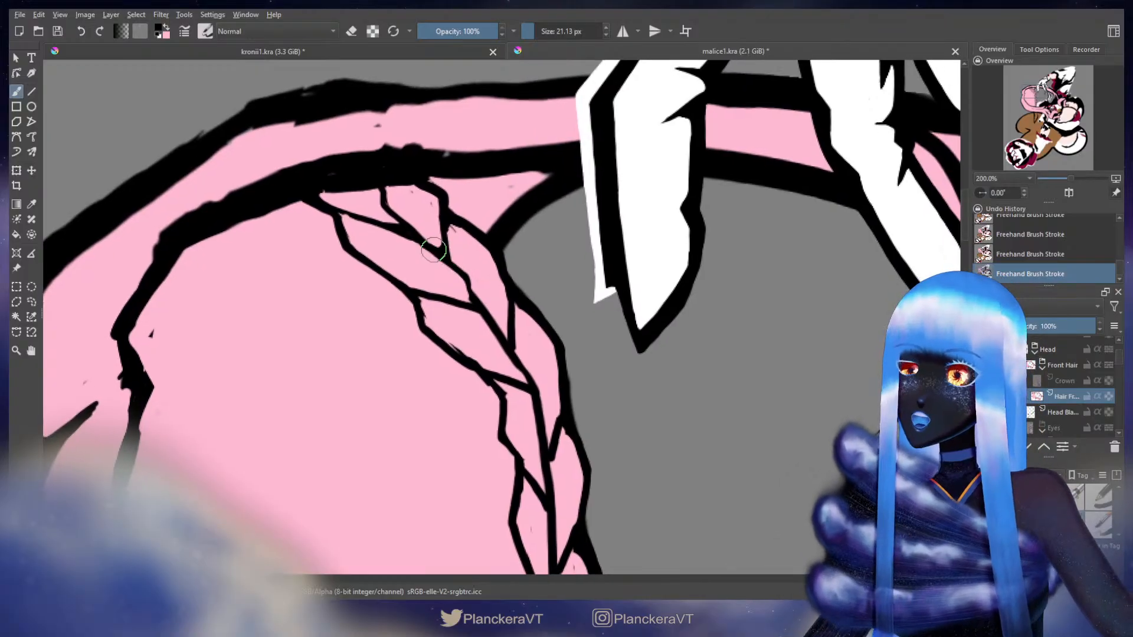
drag(432, 250, 429, 250)
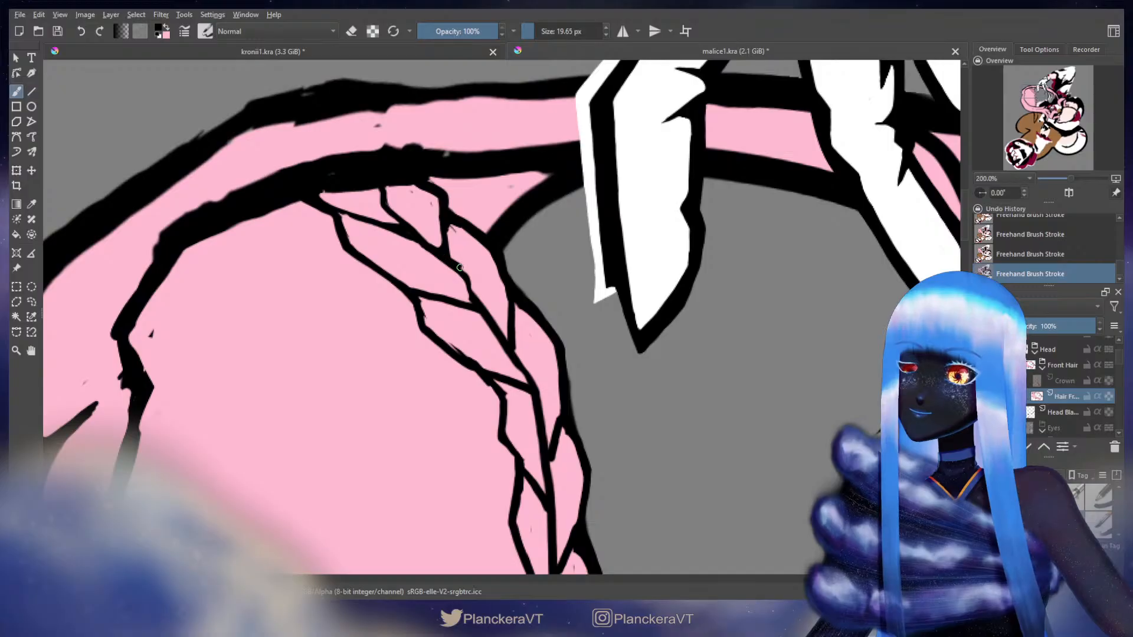
key(ctrl+z)
drag(434, 252, 431, 249)
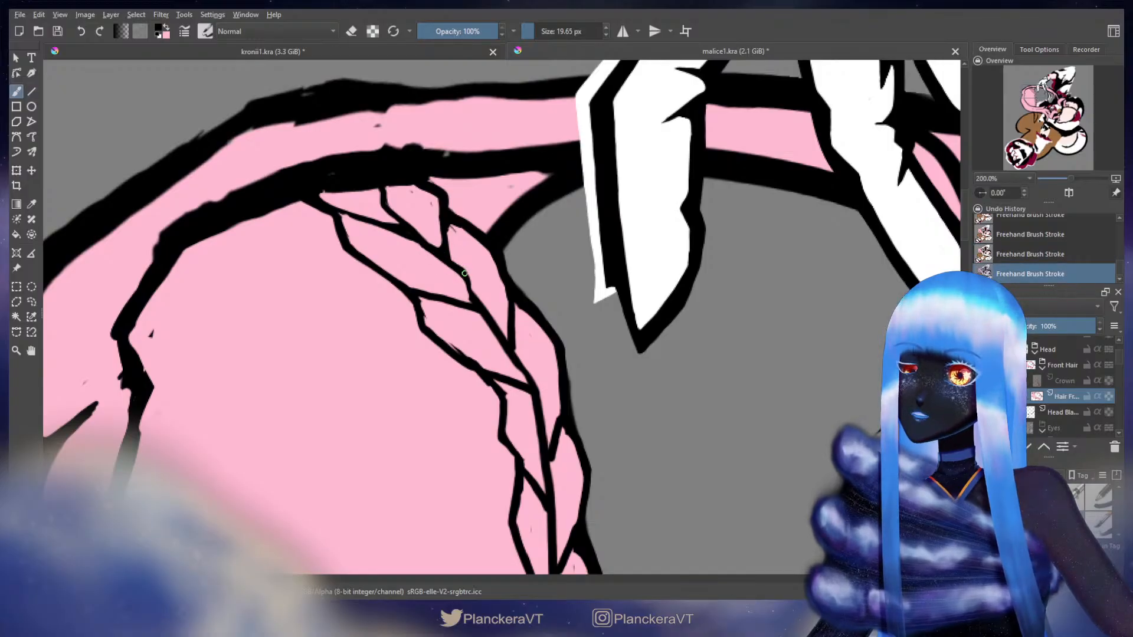
Smooth the curve running from the top strand's tip along the second left strand with pink trimming and black strokes
key(x)
key(ctrl+z)
drag(420, 247, 441, 261)
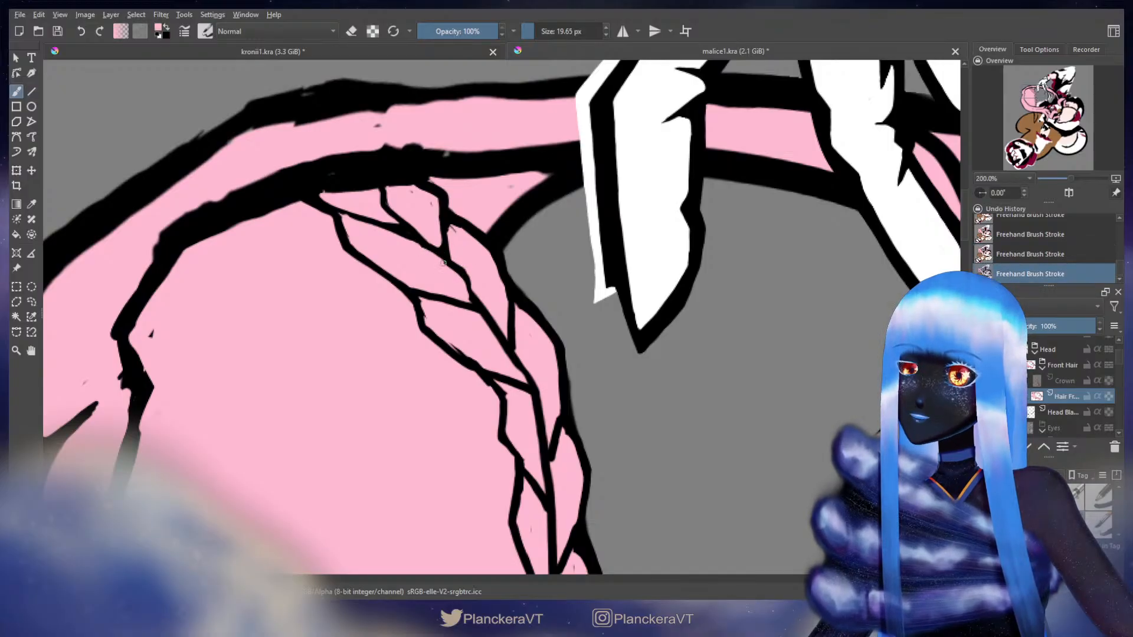
key(x)
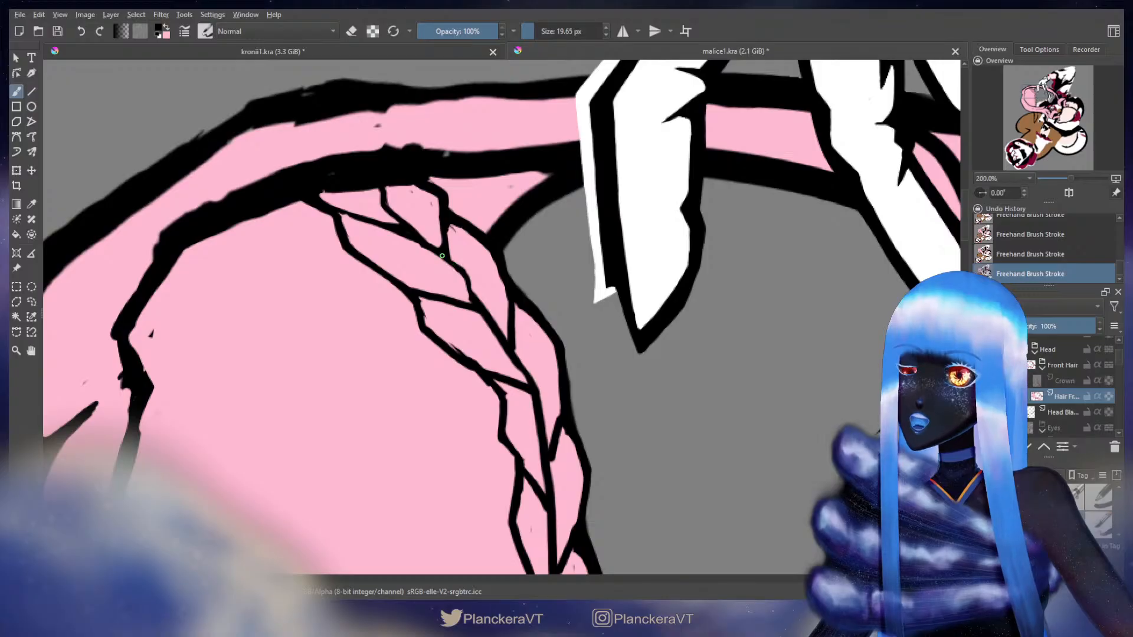
key(ctrl+z)
drag(448, 259, 461, 272)
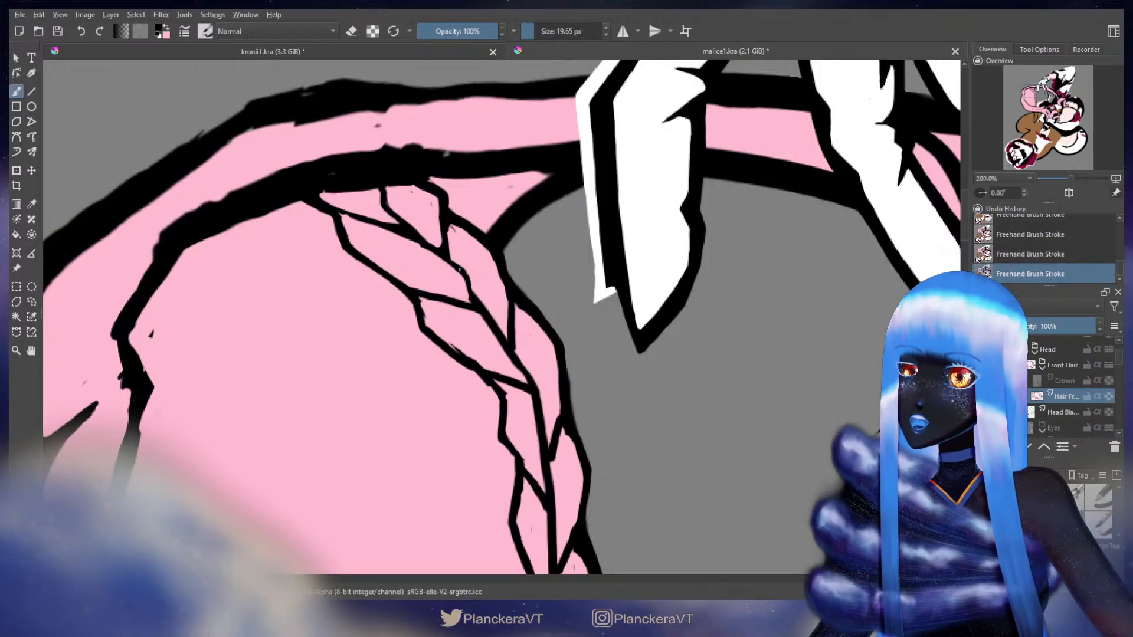
key(x)
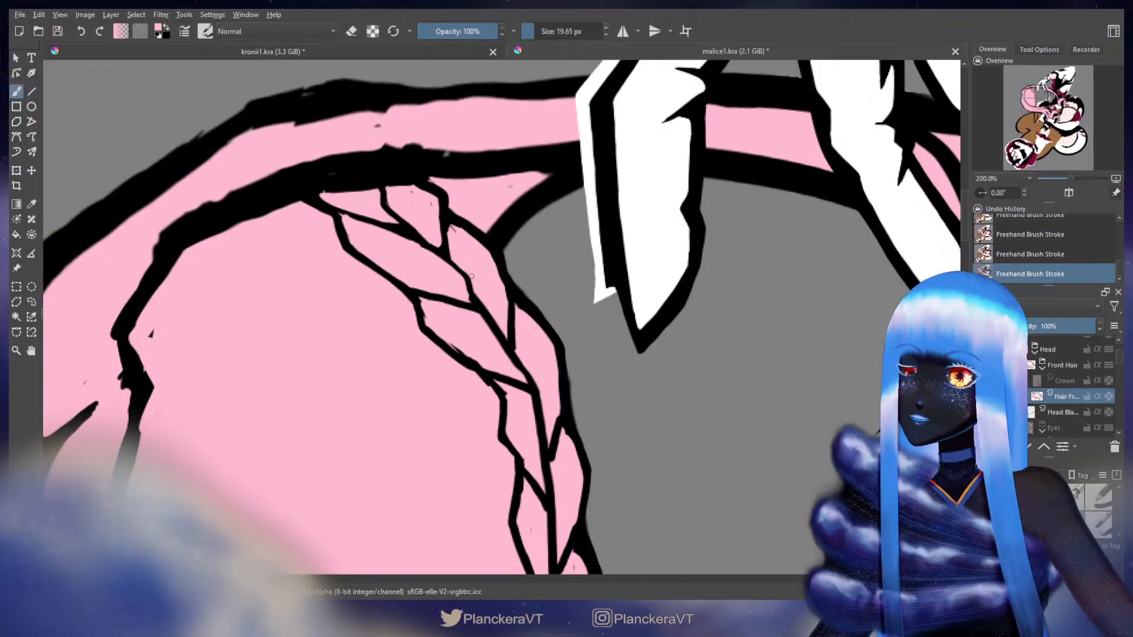
Redraw the inner edge of the right braid strand beside the third left strand as a black curve and trim it with pink
drag(499, 302, 468, 228)
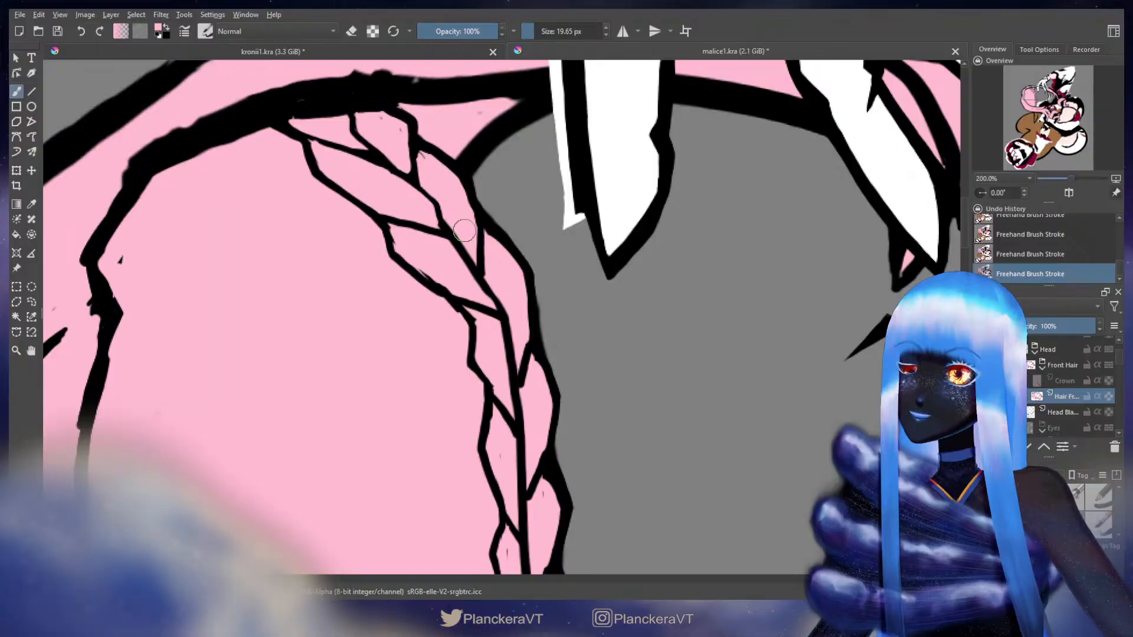
key(x)
drag(448, 236, 472, 262)
key(ctrl+z)
key(x)
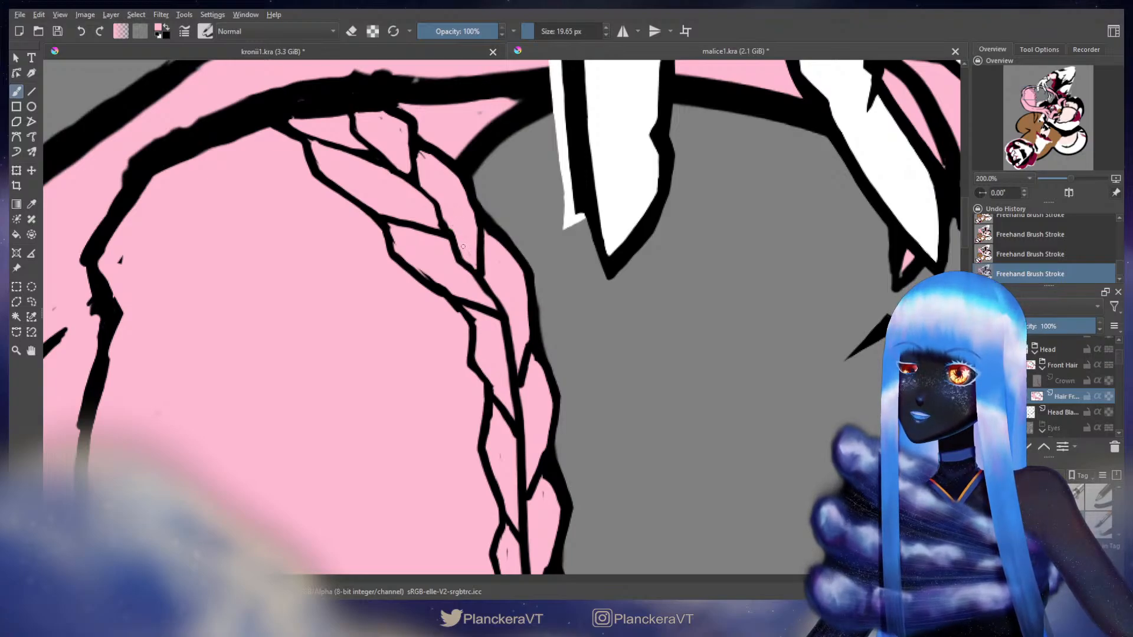
Redraw the inner edge of the third left braid strand as a smooth black curve down to its tip and clean it with pink
key(x)
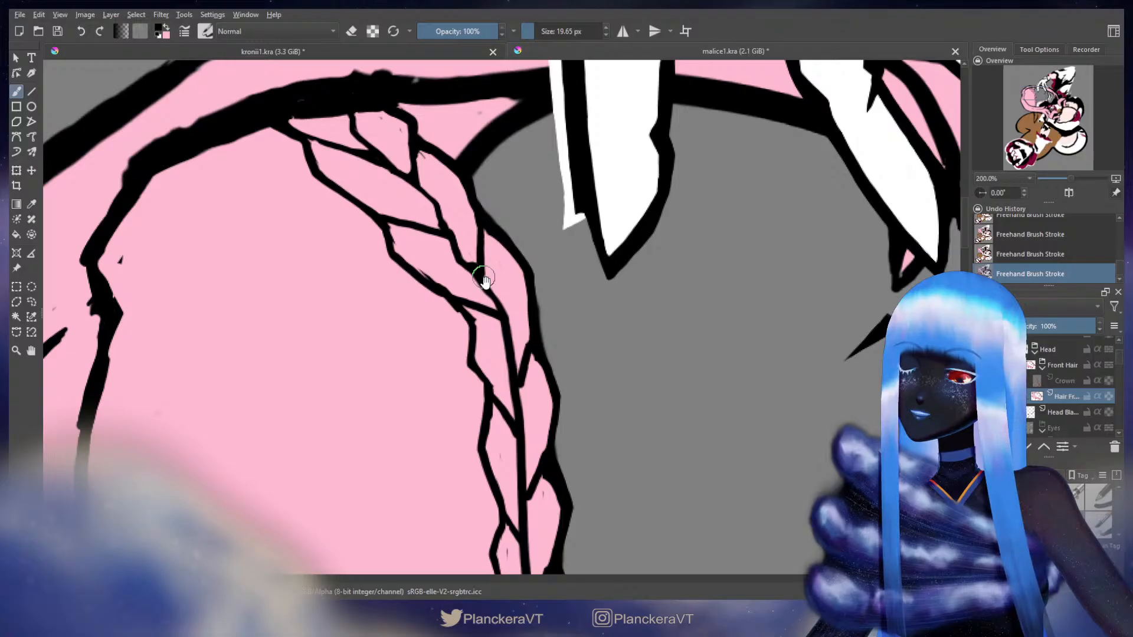
mouse_move(482, 276)
mouse_down()
mouse_move(428, 284)
mouse_move(445, 285)
mouse_move(433, 275)
mouse_move(459, 302)
mouse_move(442, 283)
mouse_move(453, 292)
mouse_move(461, 332)
mouse_up()
key(x)
key(x)
key(ctrl+z)
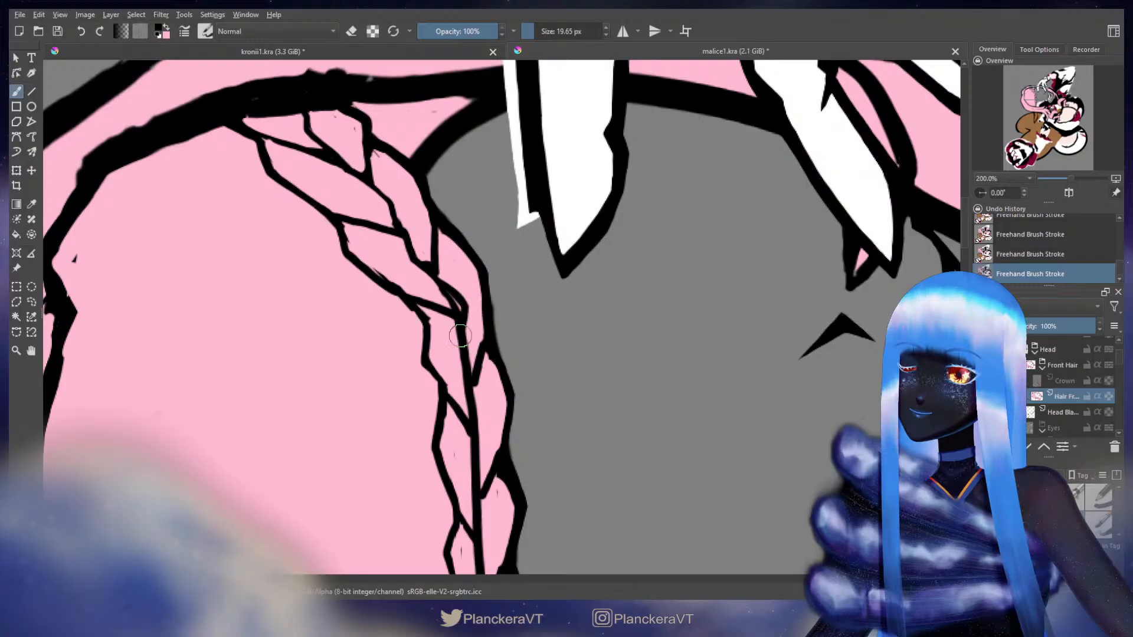
key(ctrl+z)
mouse_move(437, 274)
mouse_down()
mouse_move(462, 310)
mouse_move(463, 335)
mouse_up()
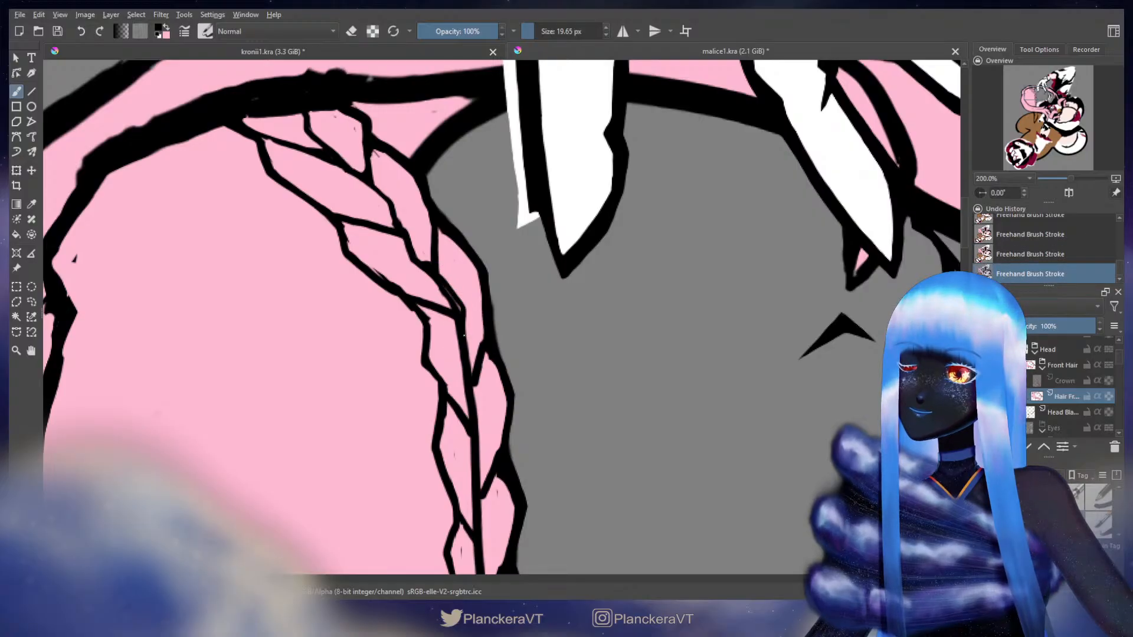
key(x)
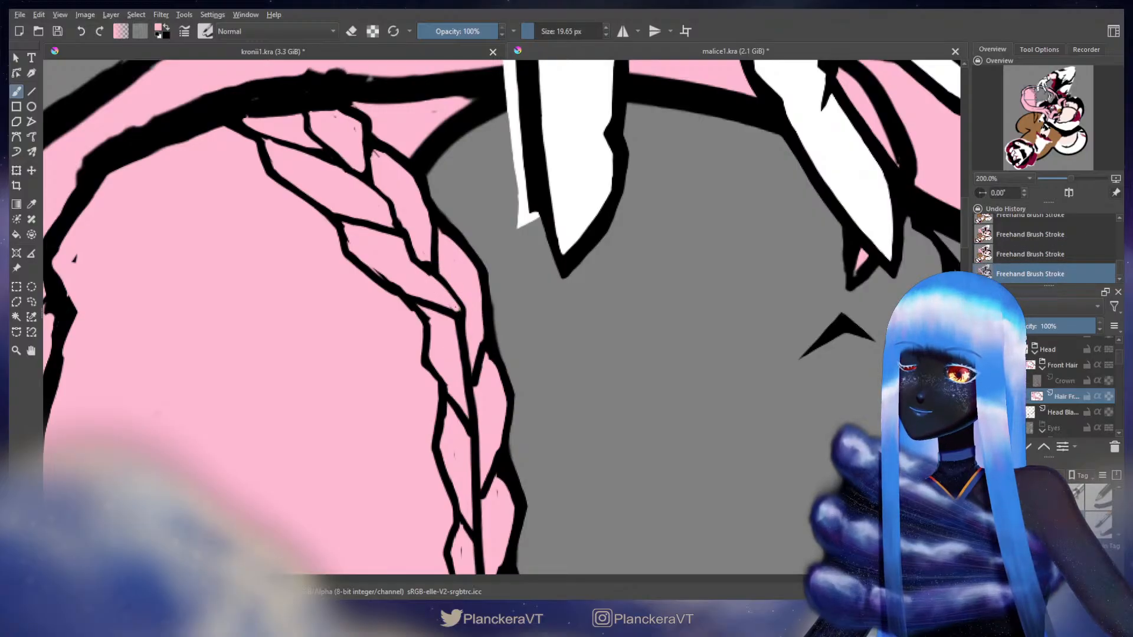
Reshape the braid's center line below the third left strand into a curve bulging left, painting out the old line in pink
key(x)
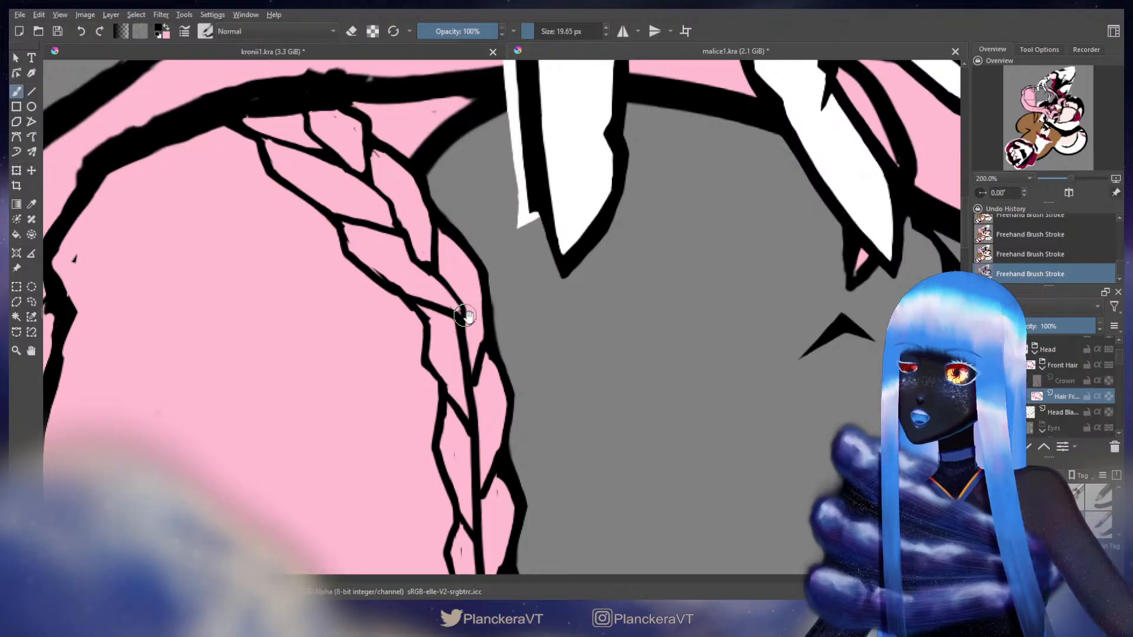
mouse_move(458, 315)
mouse_down()
mouse_move(429, 237)
mouse_move(452, 243)
mouse_up()
key(x)
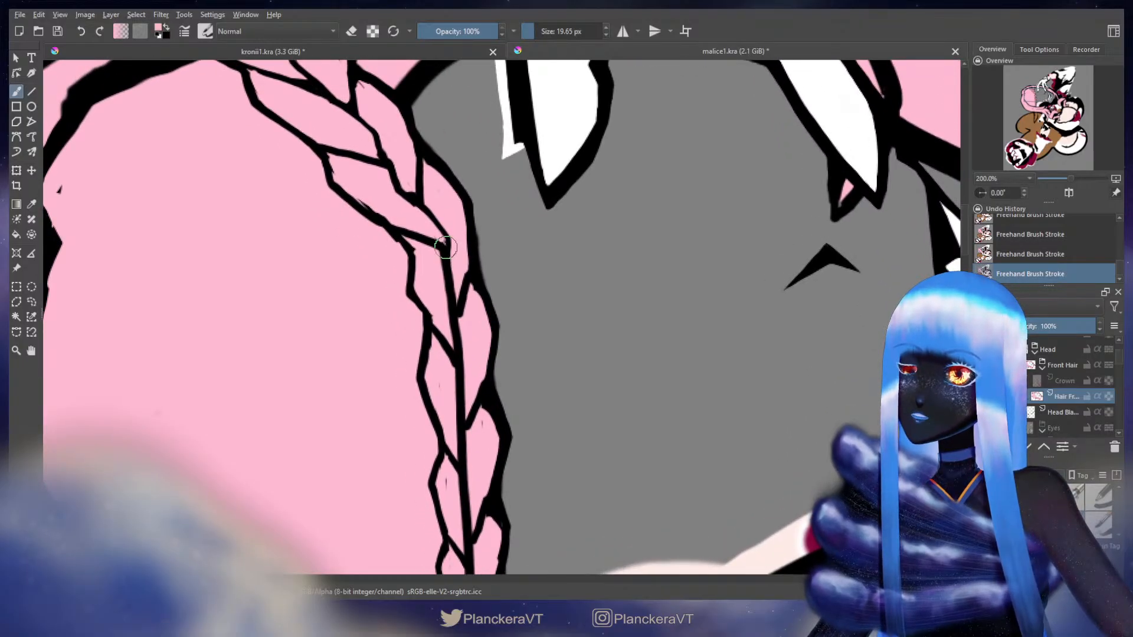
key(x)
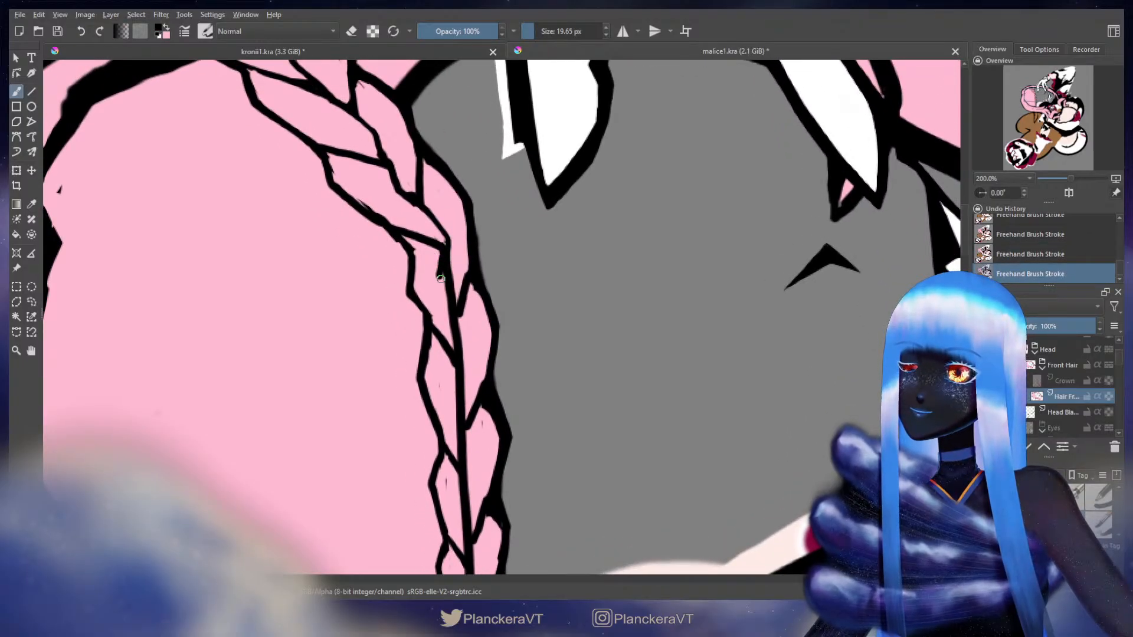
key(x)
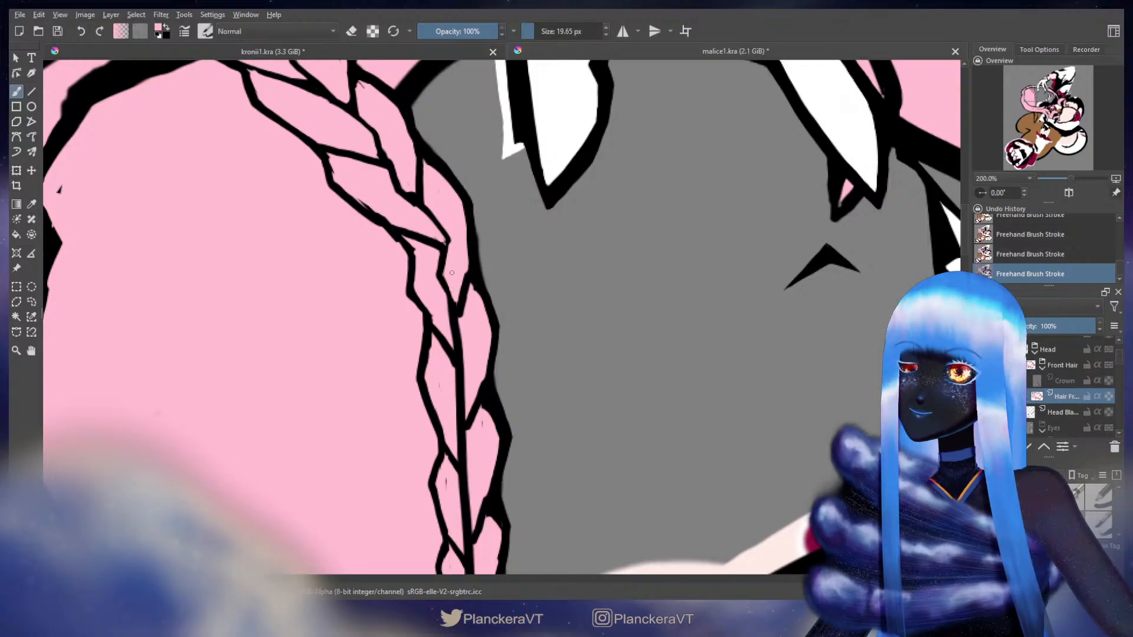
Round off the lower tip of the third left braid strand with black touch-ups and pink cleanup
drag(447, 268, 450, 308)
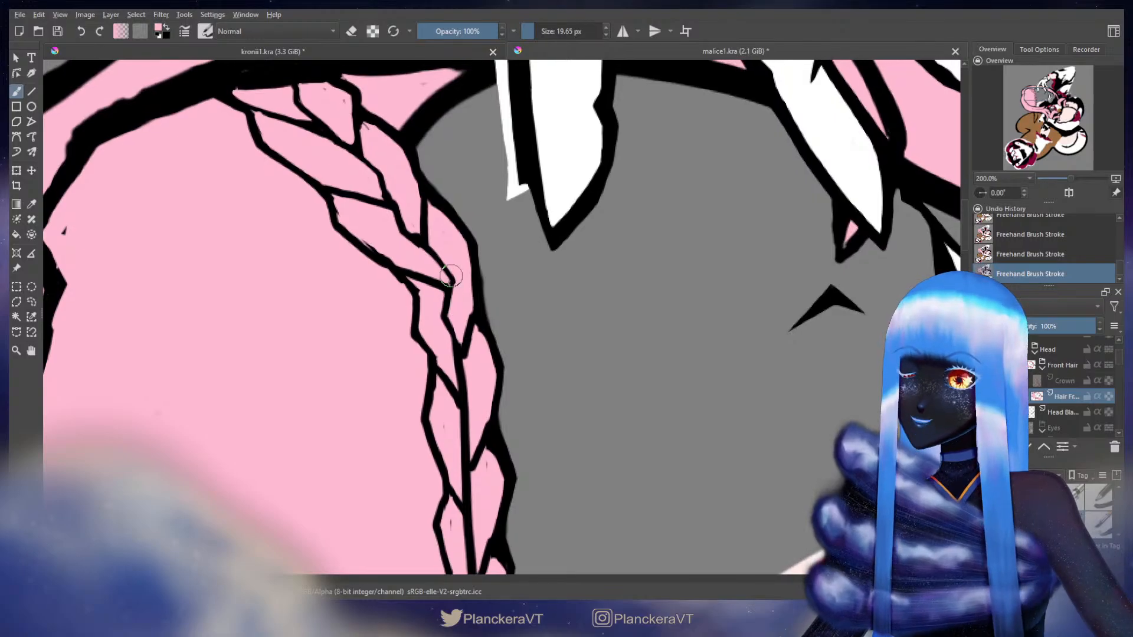
key(x)
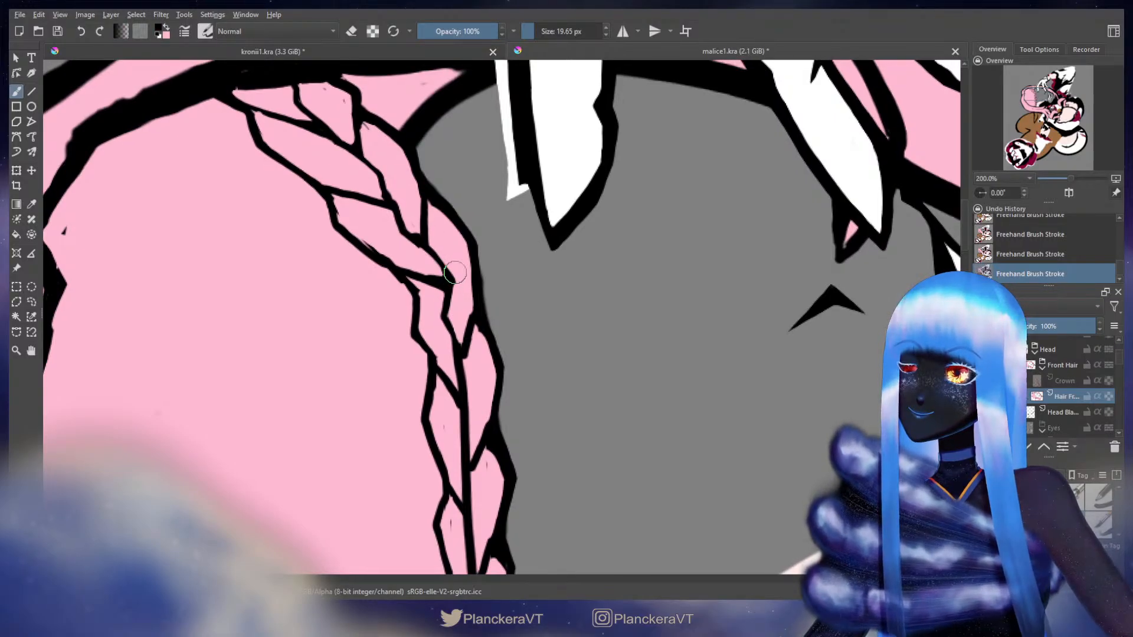
key(x)
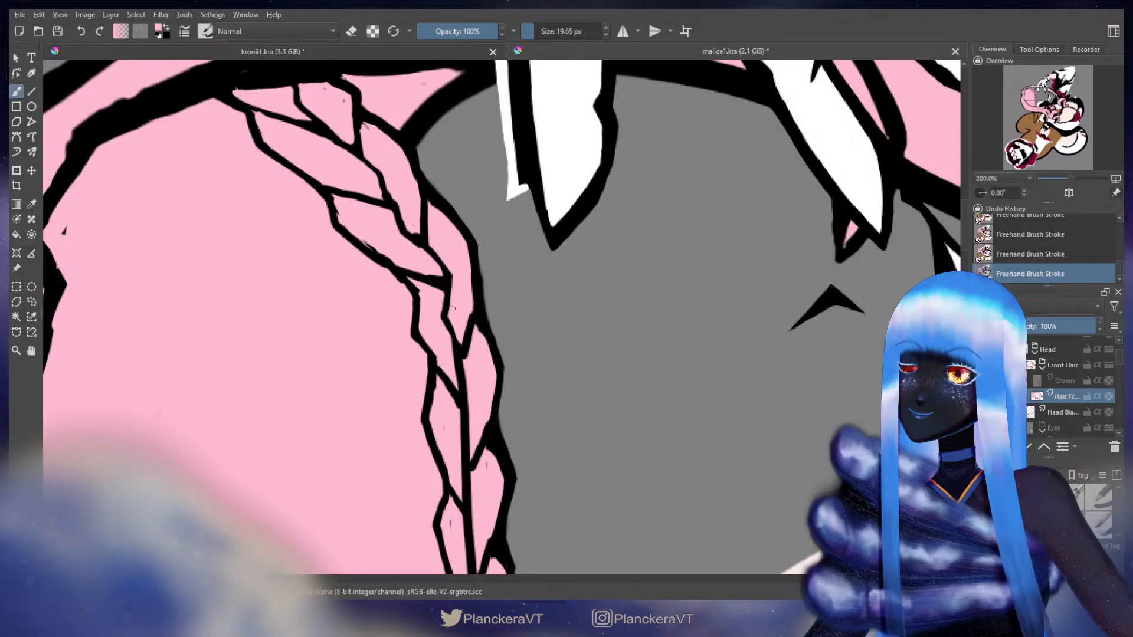
key(x)
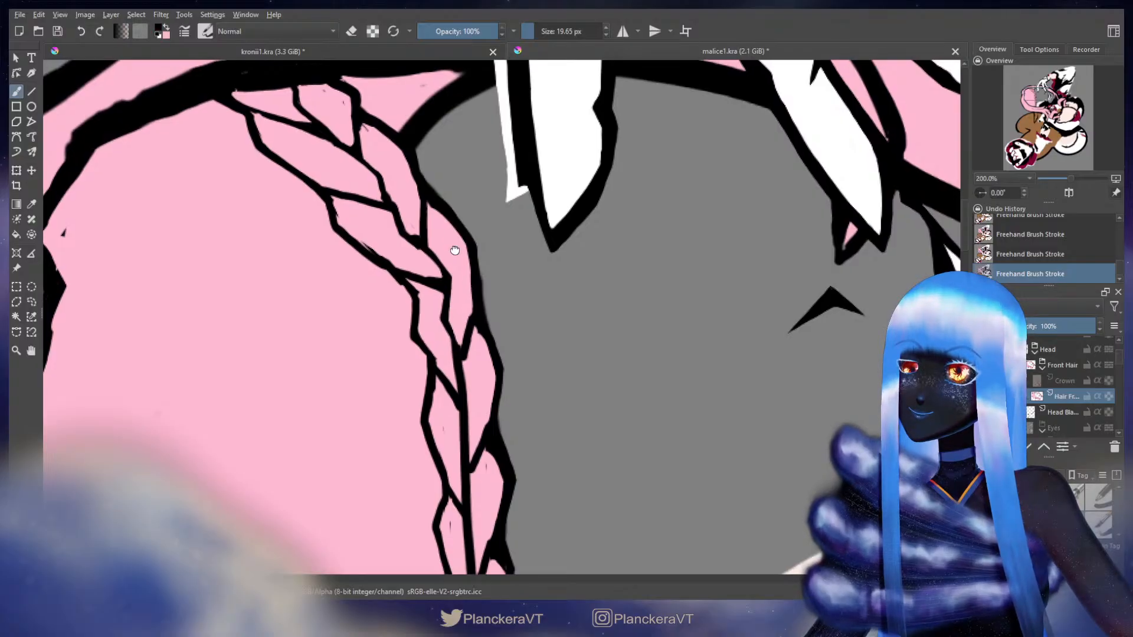
Round the outline corners where the second and third braid strands meet with small black strokes, then return the brush to pink
scroll(440, 271, up, 1)
key(x)
key(x)
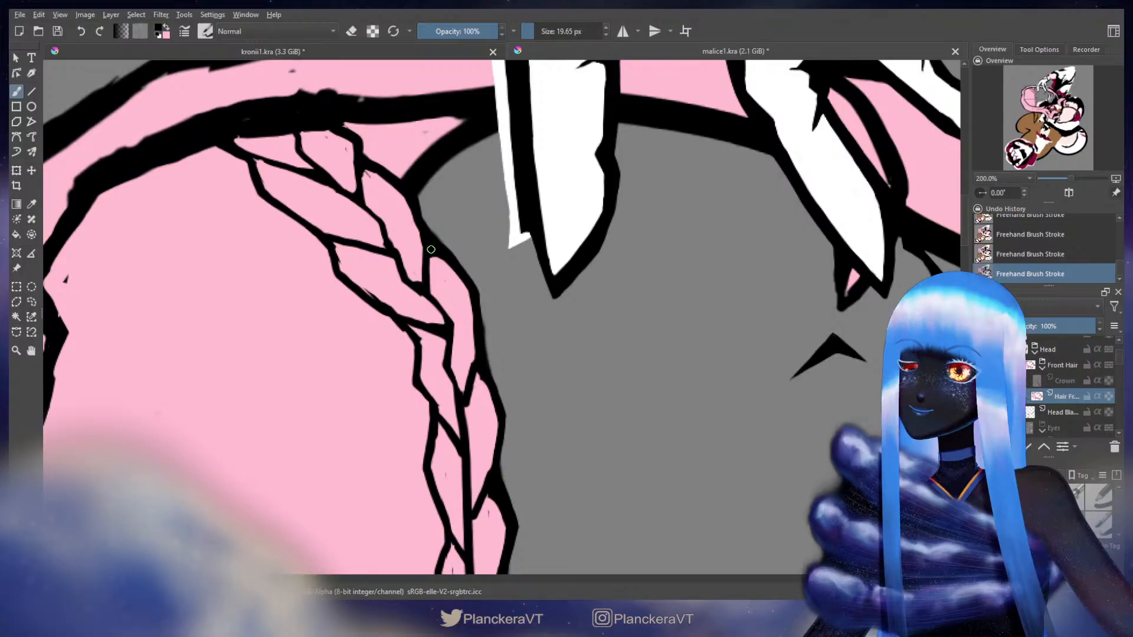
key(ctrl+z)
drag(425, 281, 421, 282)
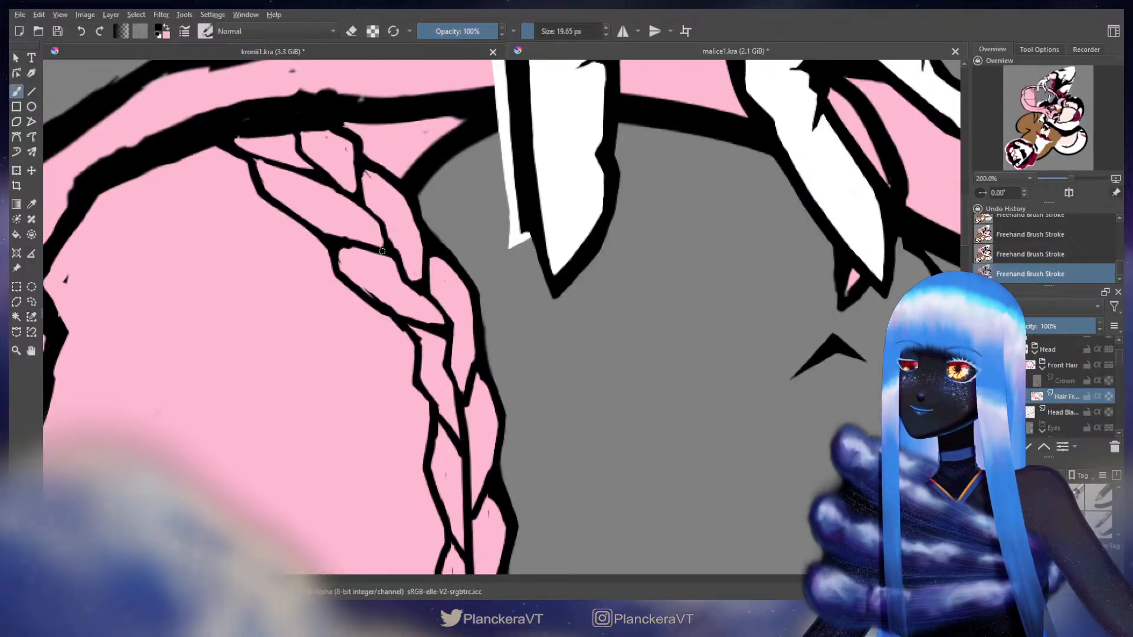
drag(414, 287, 429, 319)
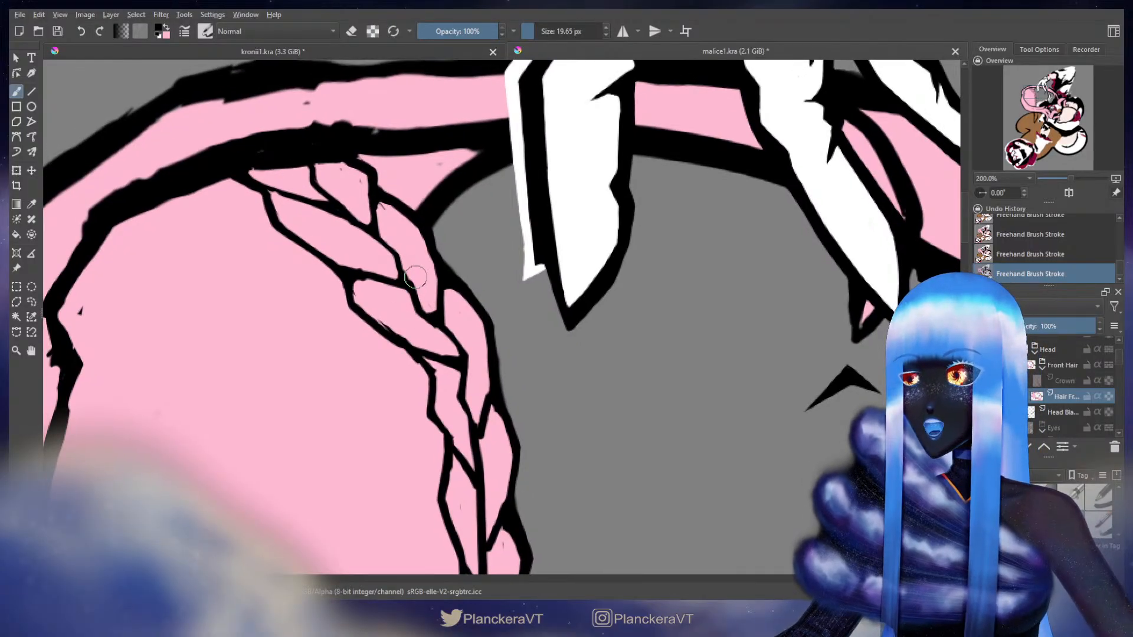
key(x)
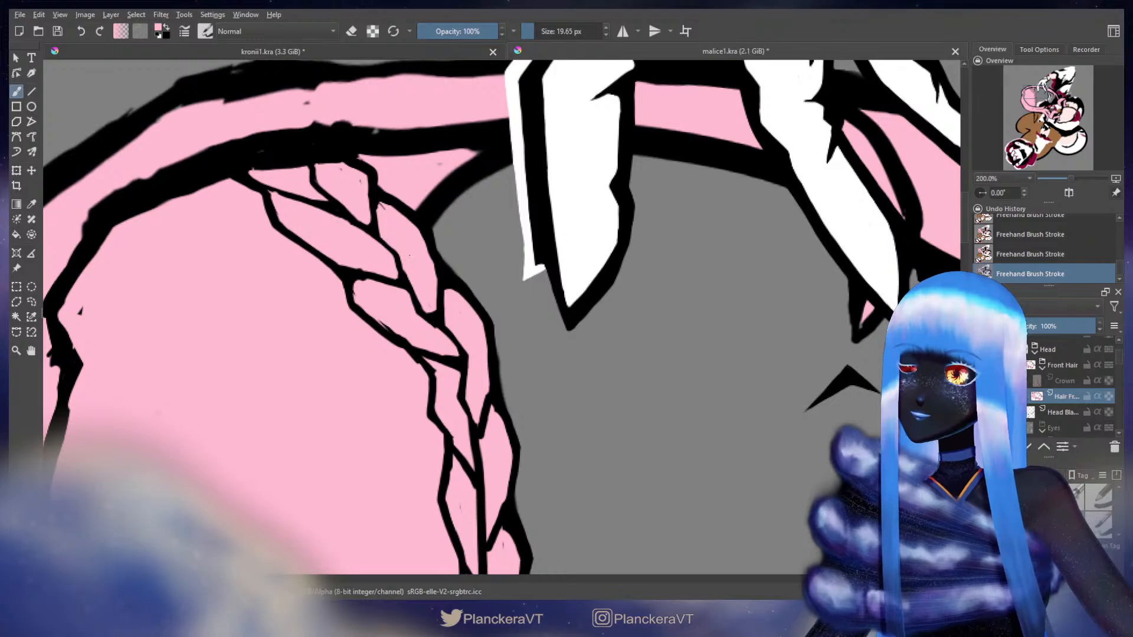
Clean up the top corner of the fourth left braid strand, just beneath the third strand, with small black and pink strokes
key(x)
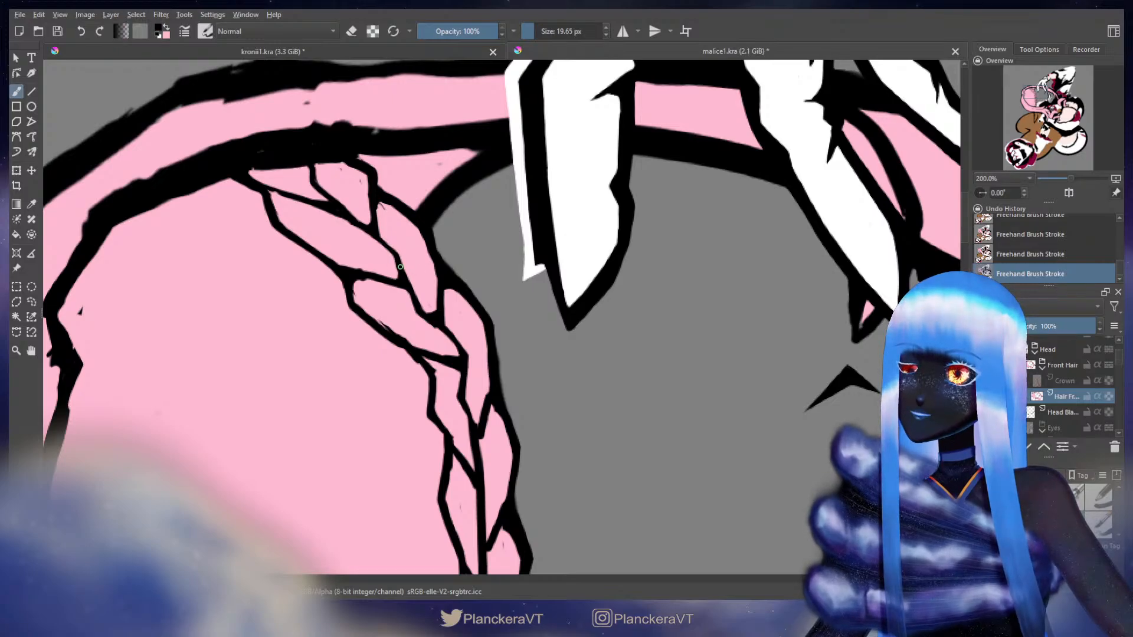
key(x)
drag(440, 289, 428, 216)
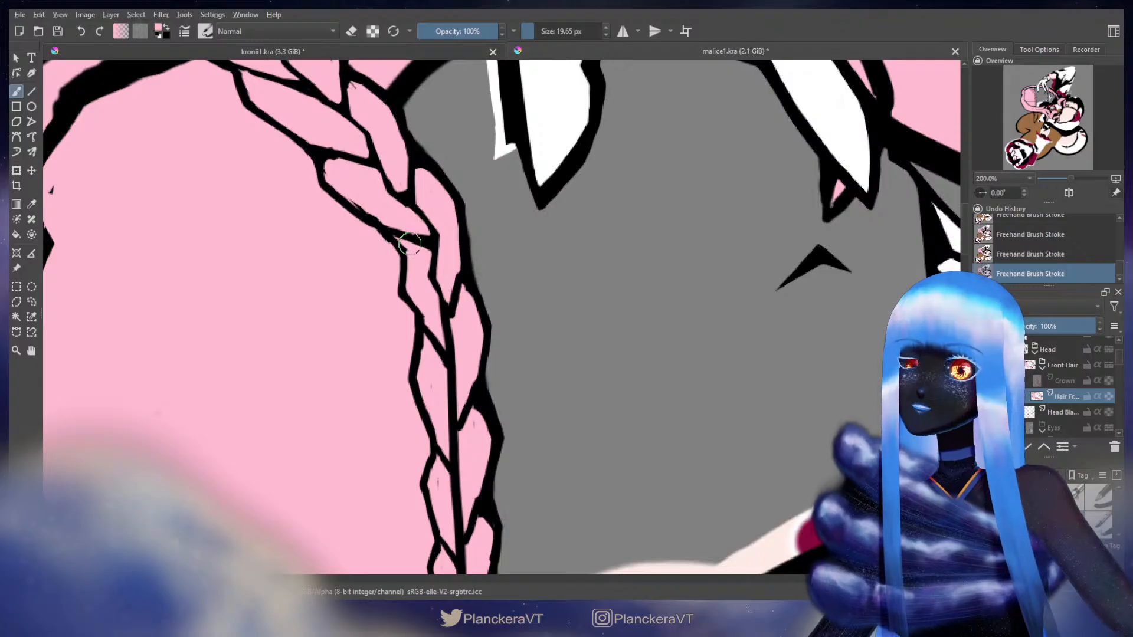
key(ctrl+z)
key(ctrl+shift+z)
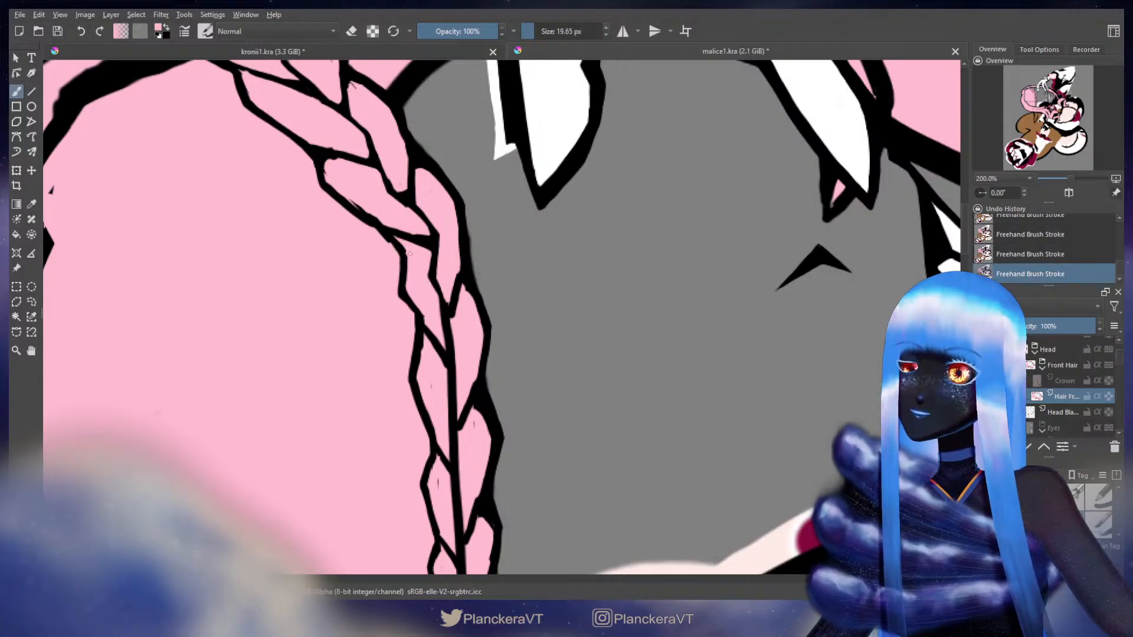
Smooth the outer left outline of the fourth left braid strand, alternating thin black strokes with pink cleanup
key(x)
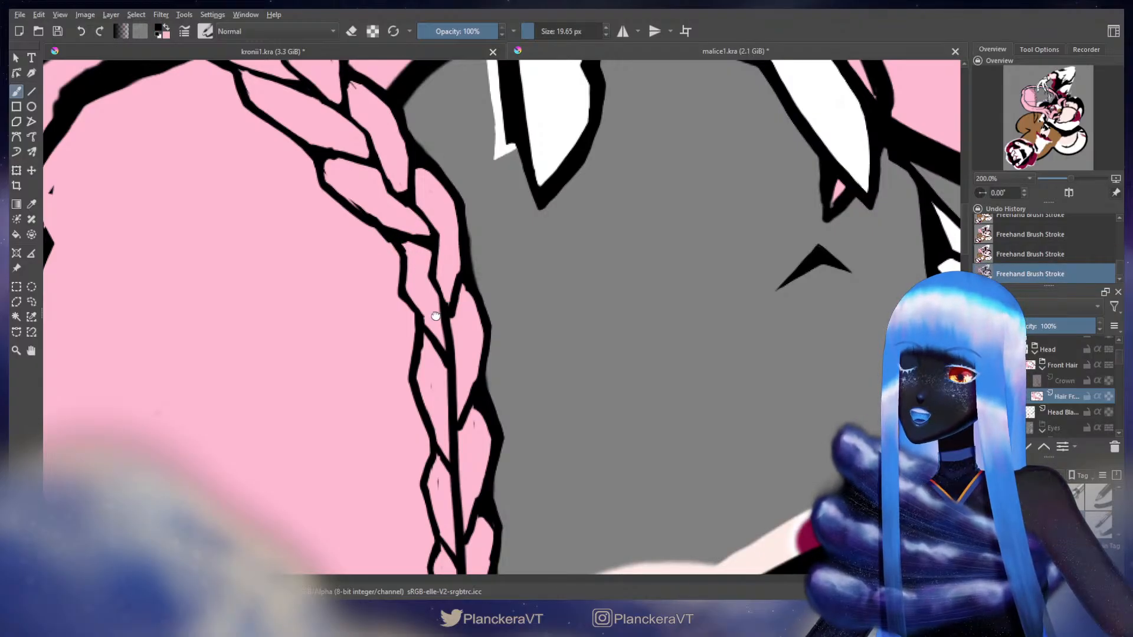
scroll(422, 282, down, 1)
key(x)
key(x)
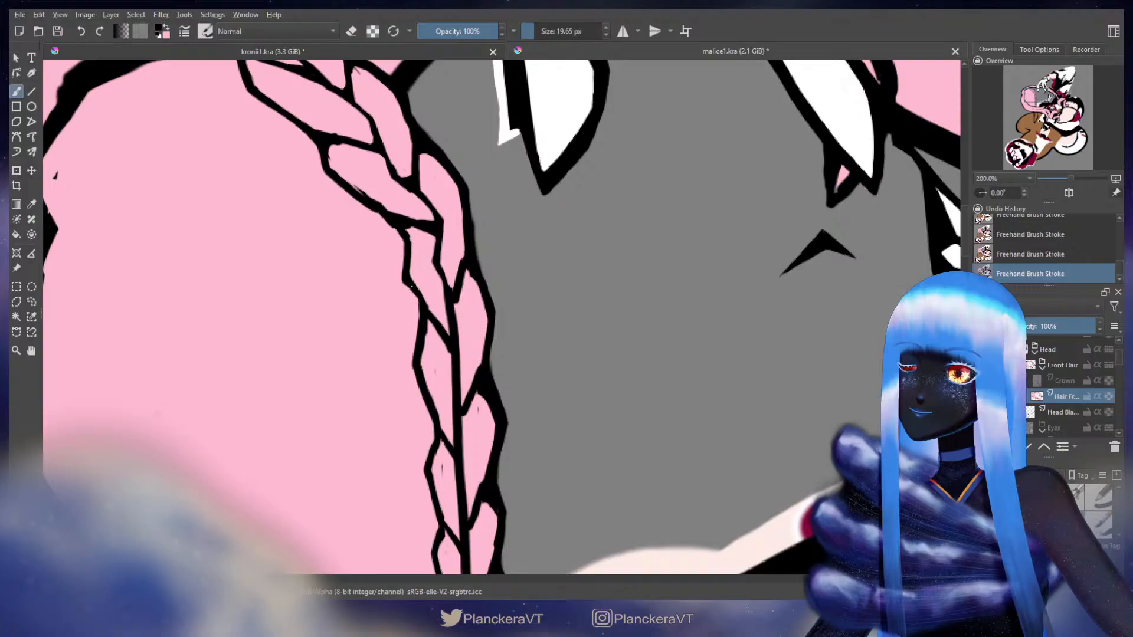
key(x)
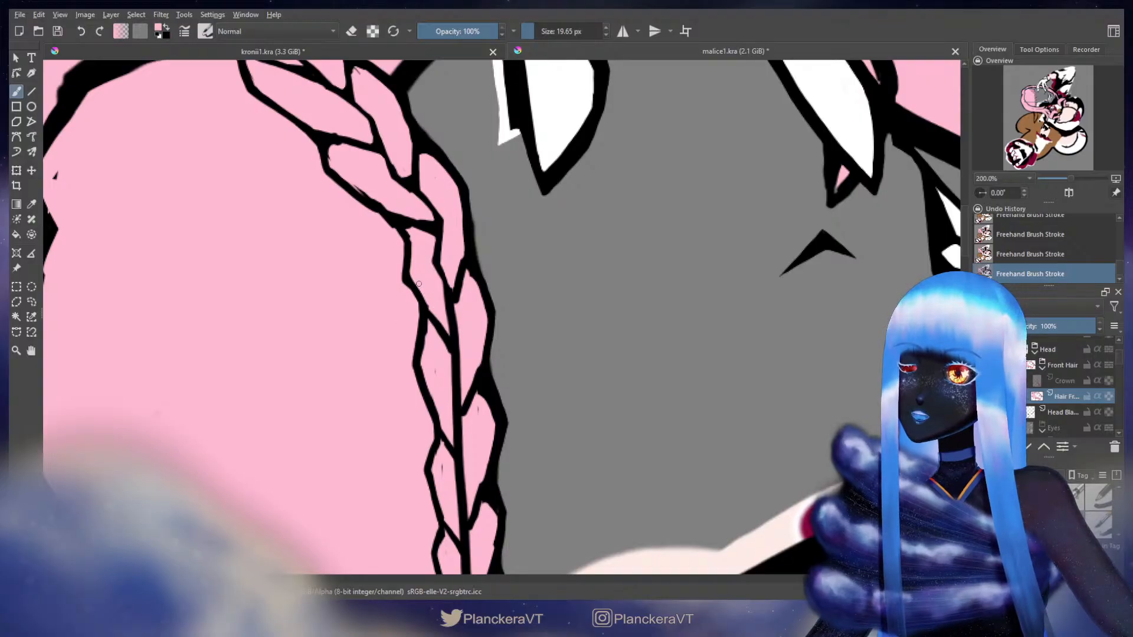
key(x)
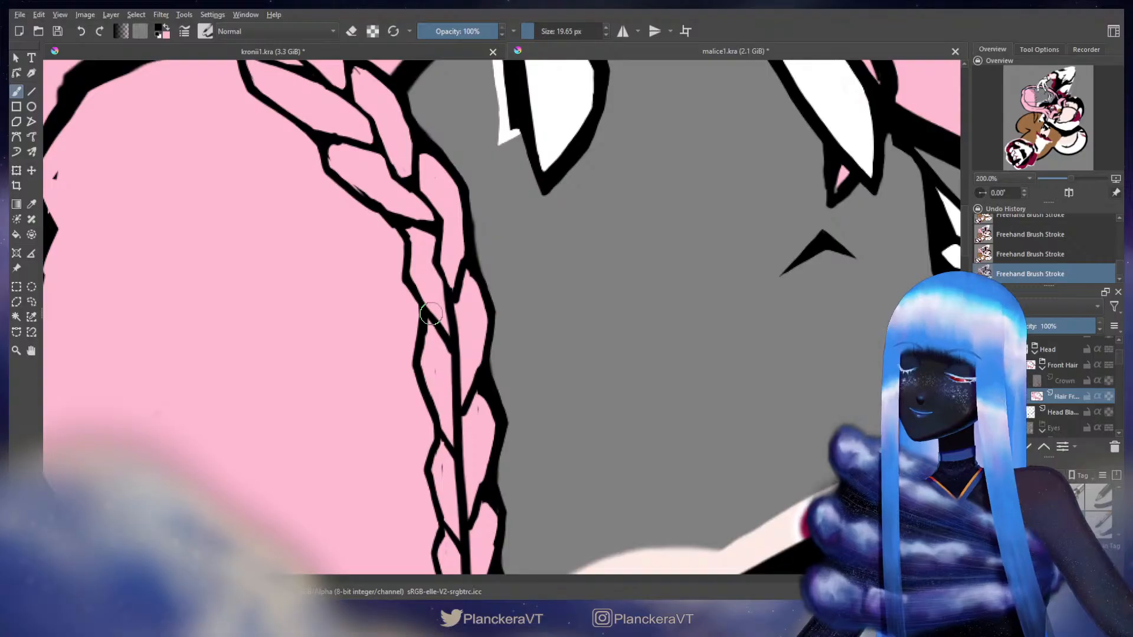
Redraw the inner edge of the fourth left braid strand bulging right to a rounded lower tip and clean it with pink
drag(437, 301, 417, 290)
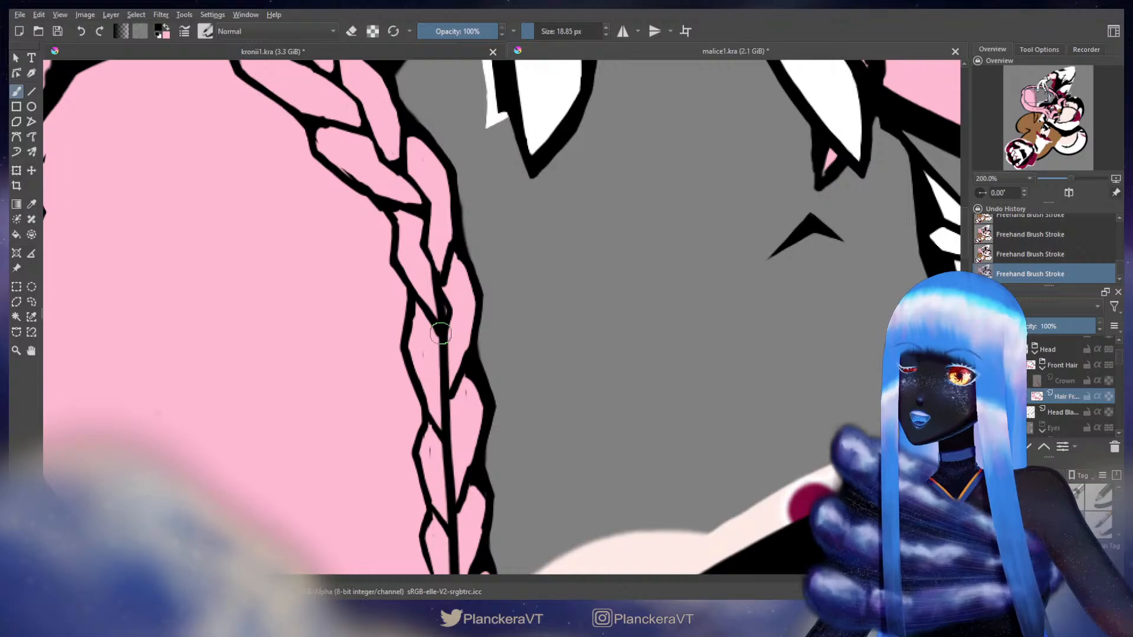
key(x)
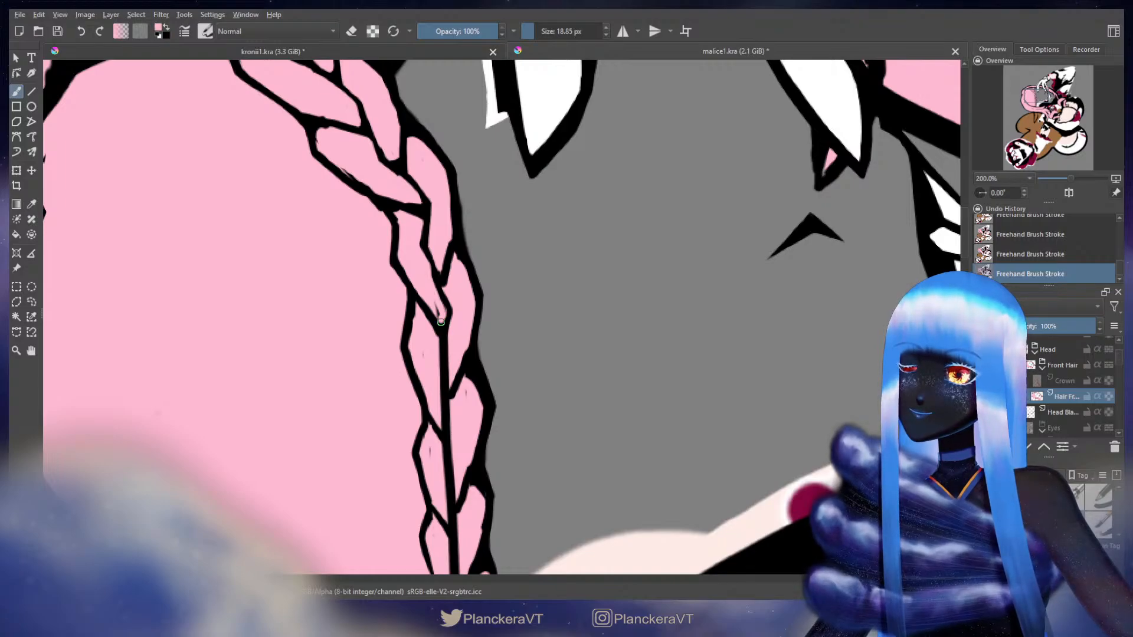
key(x)
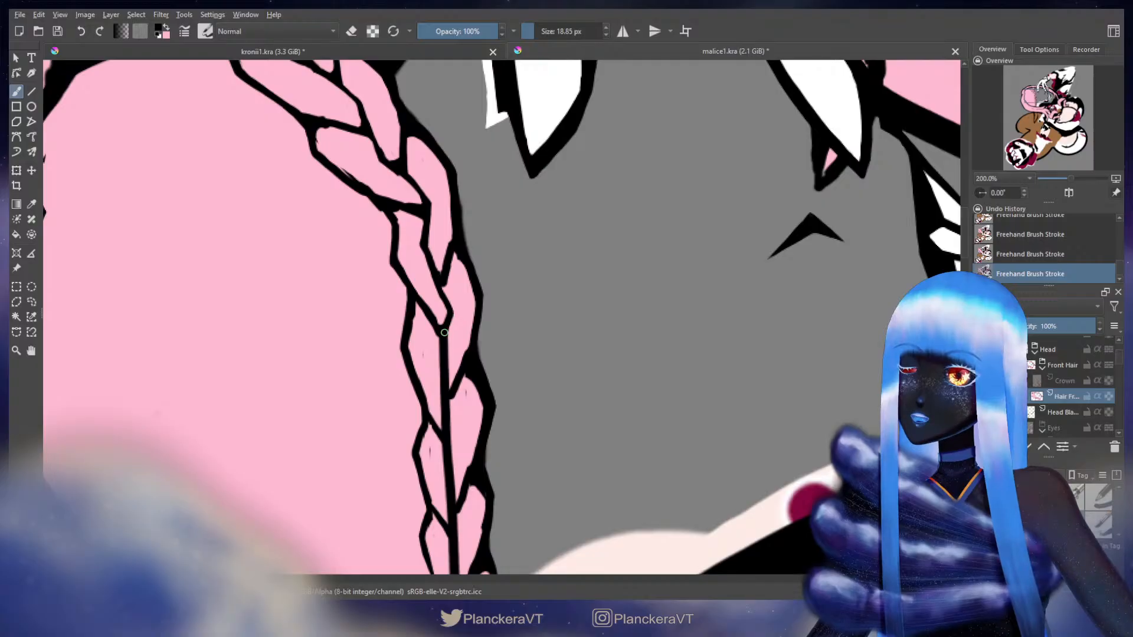
key(x)
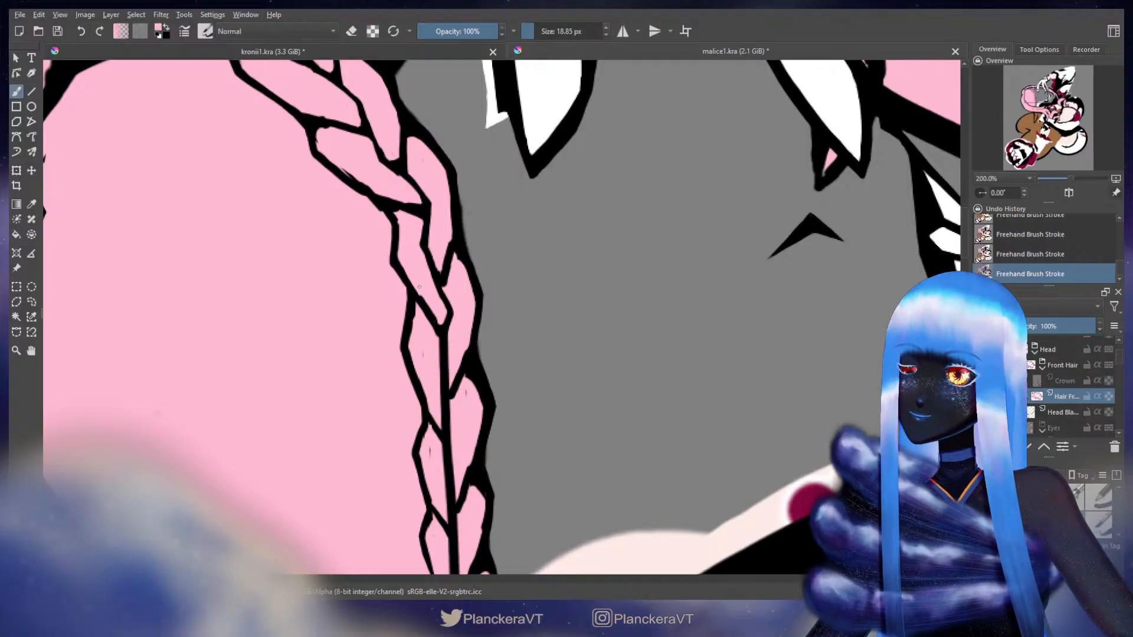
Curve the braid's center line below the fourth left strand toward the left in black, painting out the old line in pink
drag(463, 293, 484, 234)
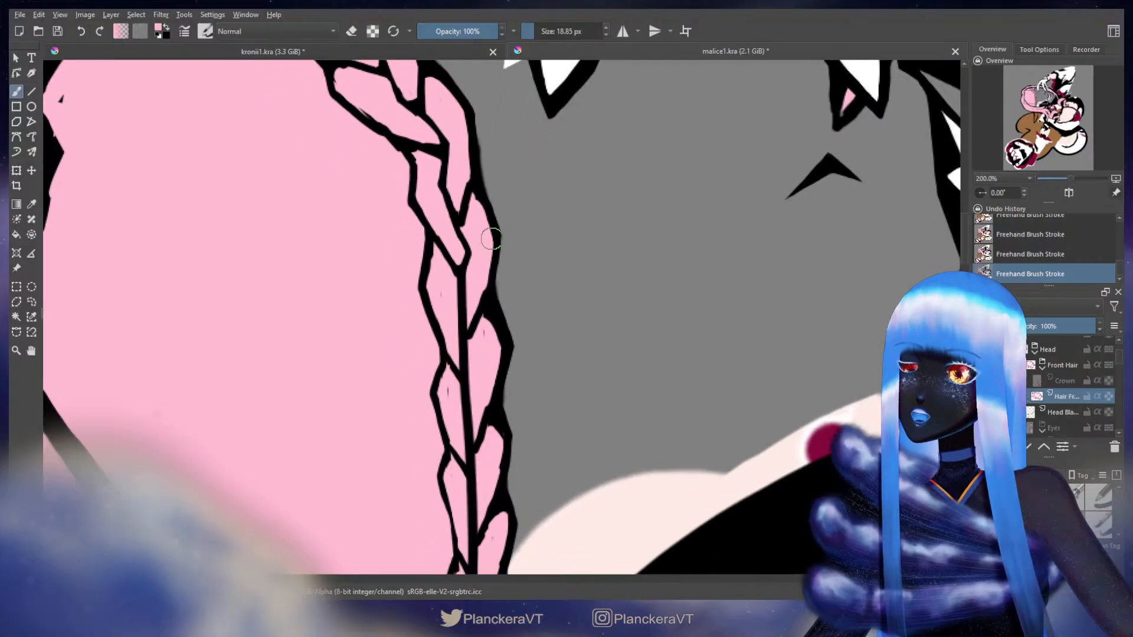
key(x)
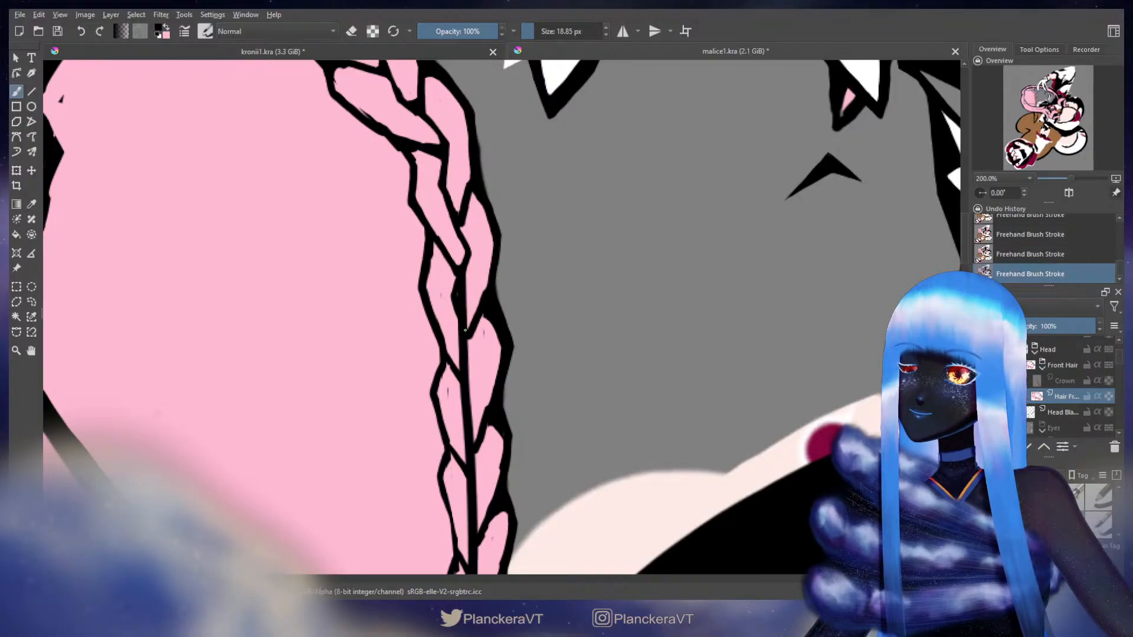
key(x)
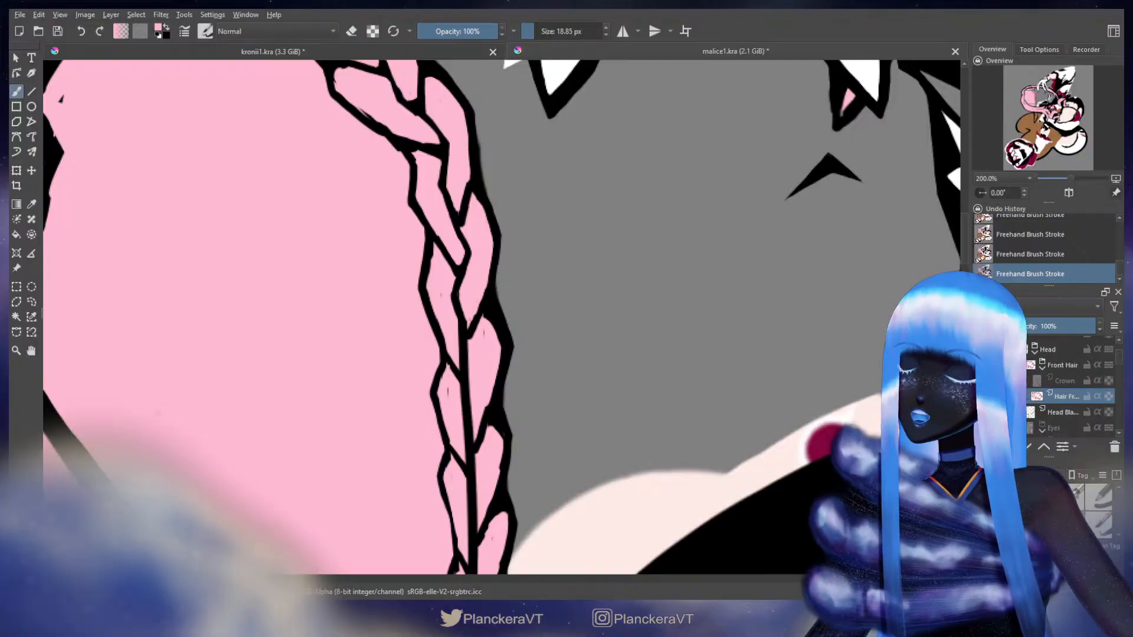
drag(495, 238, 475, 363)
key(x)
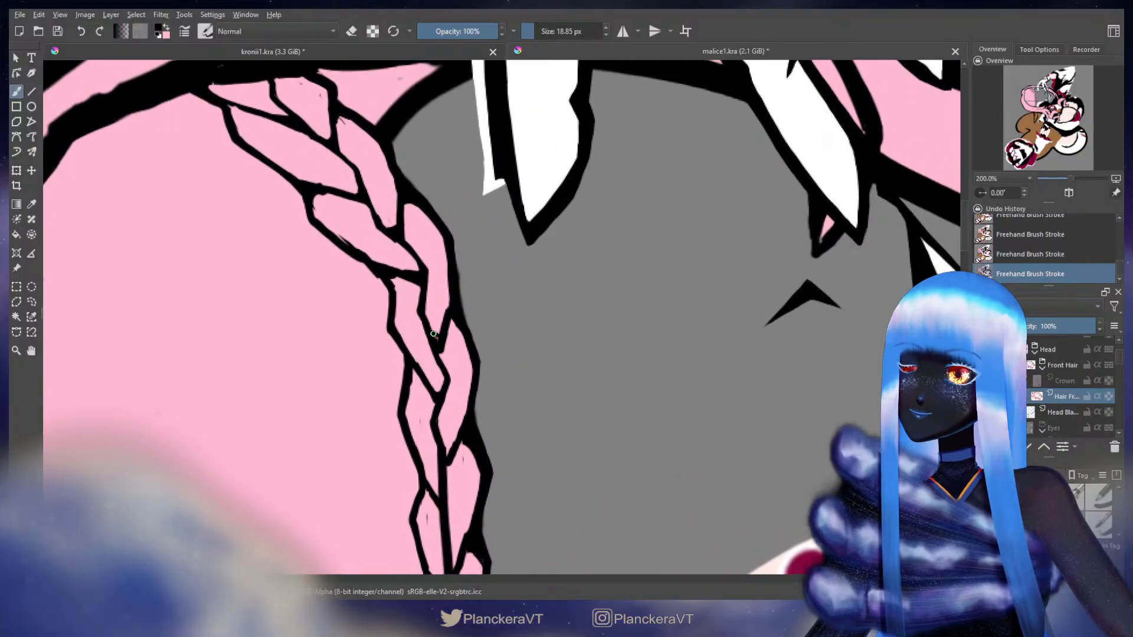
Round the lower tip of the third left strand and fill the notch beside the fourth left strand's inner edge with black
drag(451, 319, 411, 292)
drag(552, 348, 435, 311)
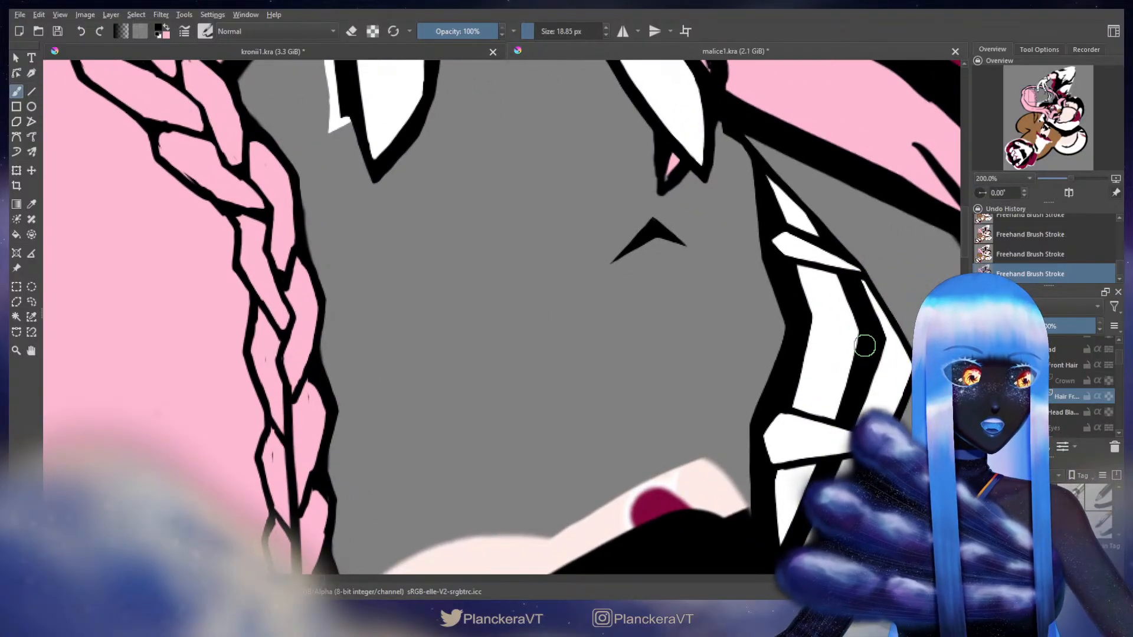
drag(551, 257, 584, 321)
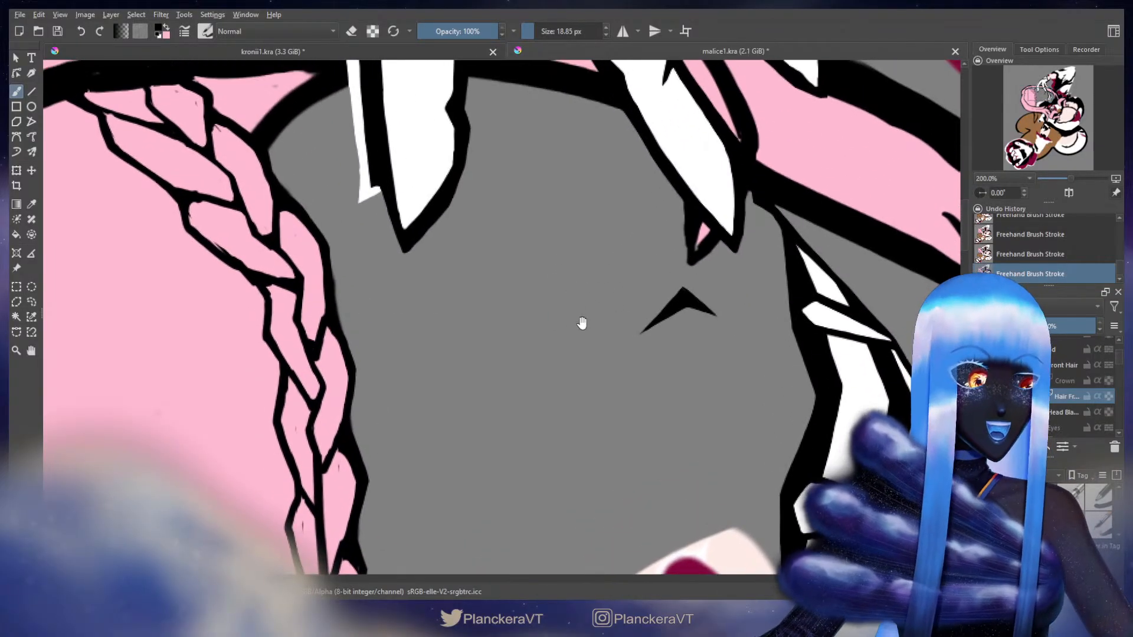
mouse_move(532, 284)
mouse_down()
mouse_move(546, 349)
mouse_move(599, 392)
mouse_move(571, 354)
mouse_move(582, 253)
mouse_move(612, 251)
mouse_up()
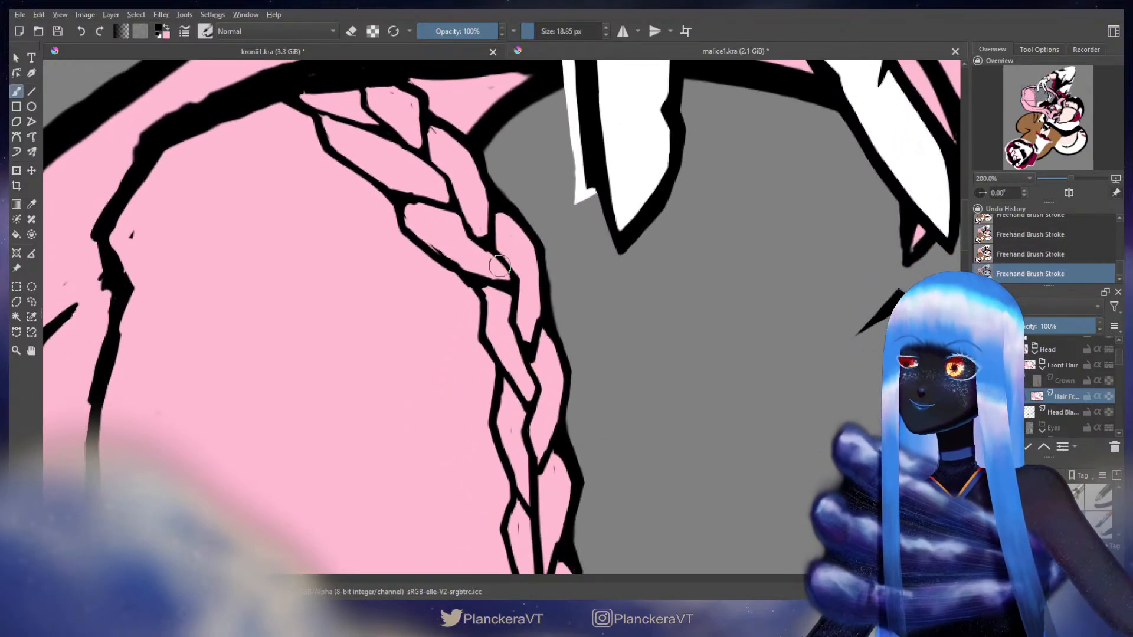
drag(509, 275, 508, 280)
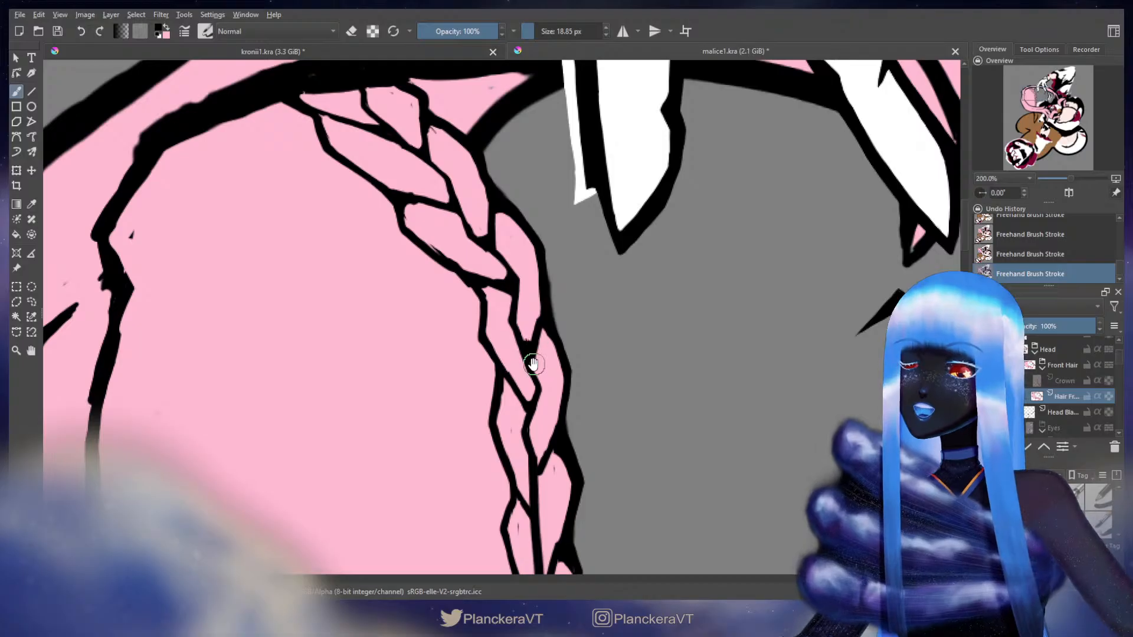
drag(532, 363, 550, 300)
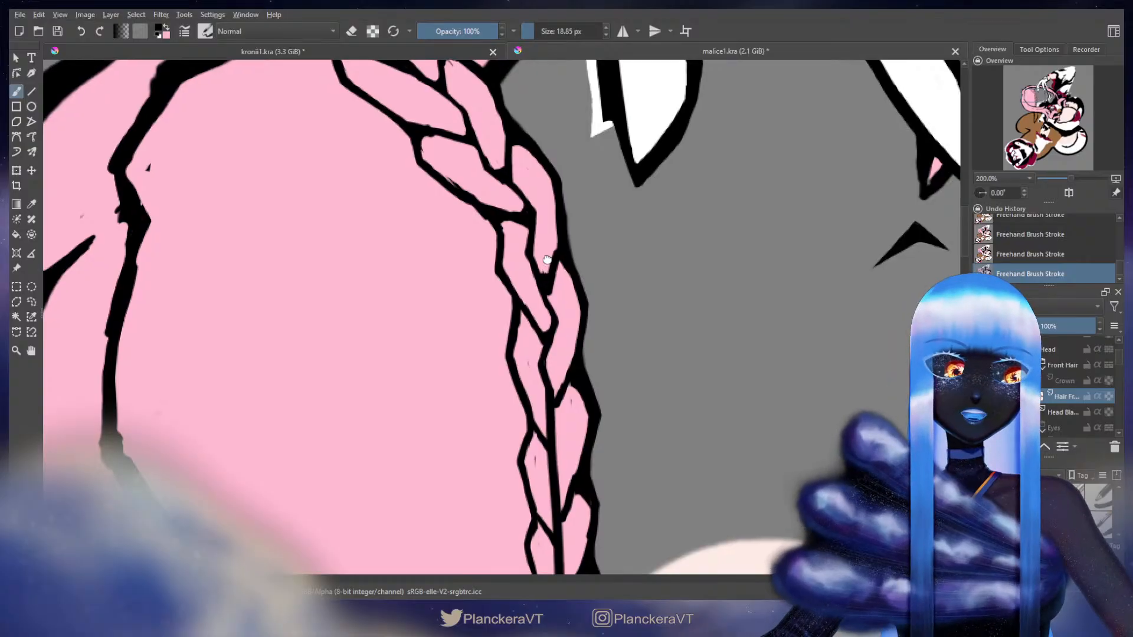
scroll(547, 259, down, 3)
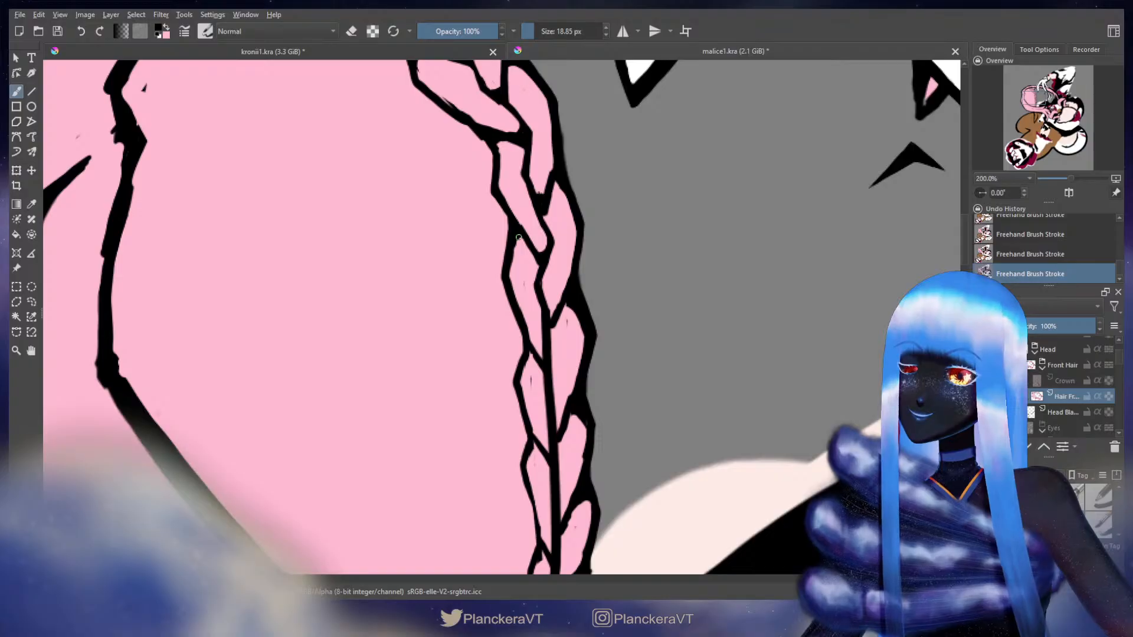
Touch up the top corner of the fifth left braid strand with black and pink where it emerges under the fourth
drag(519, 237, 524, 238)
key(x)
mouse_move(524, 279)
mouse_down()
mouse_move(547, 290)
mouse_move(552, 251)
mouse_up()
key(x)
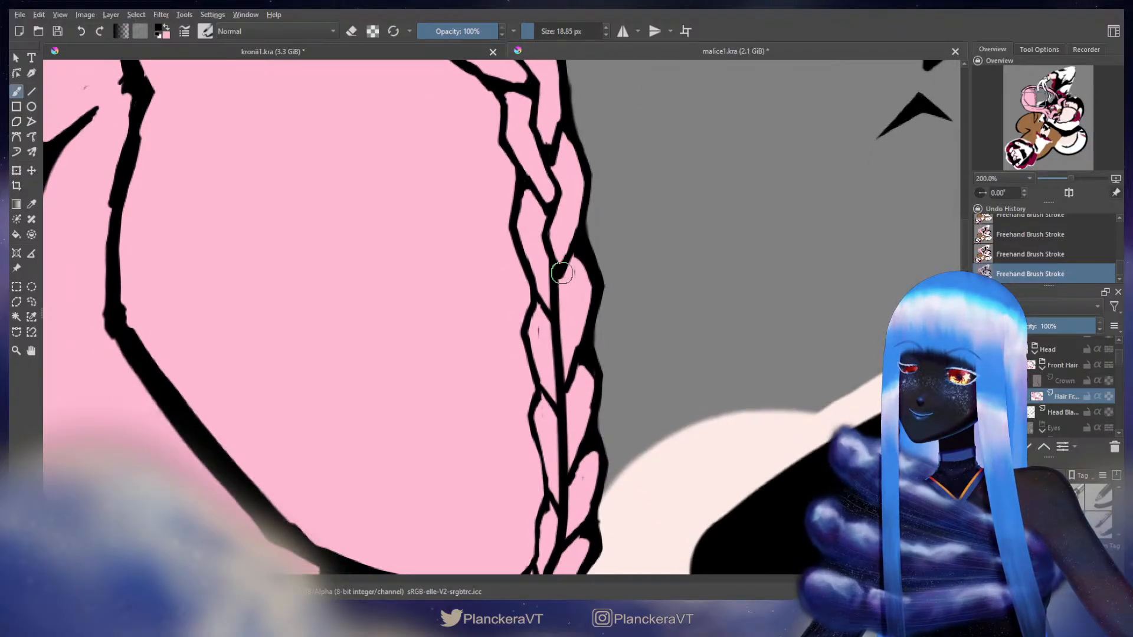
Bend the center line beside the fifth left strand's lower half leftward in black and paint out the straight line in pink
key(x)
drag(552, 262, 550, 267)
key(x)
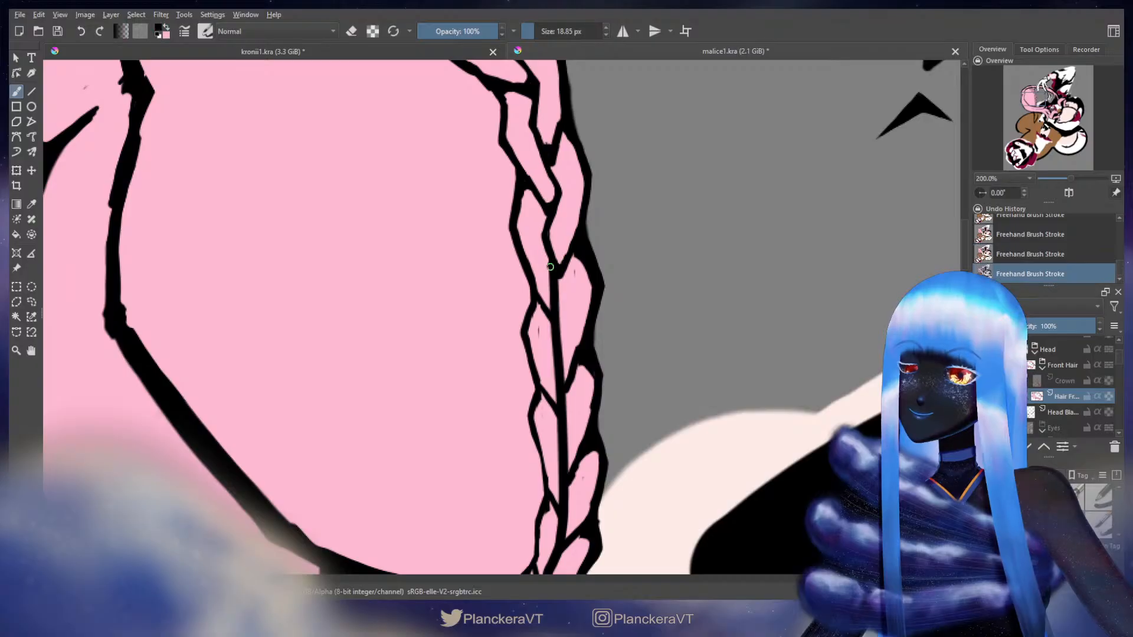
key(x)
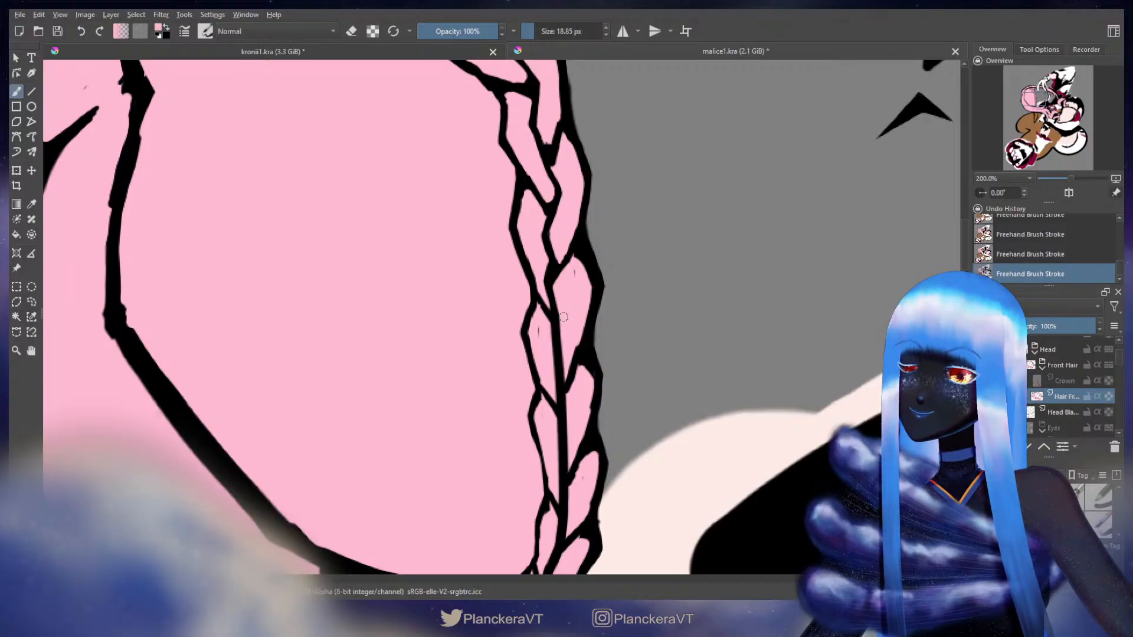
Redraw the inner edge of the sixth left braid strand as a black curve bulging right and widen the strand with pink
key(x)
key(ctrl+z)
mouse_move(551, 334)
mouse_down()
mouse_move(557, 342)
mouse_move(554, 333)
mouse_up()
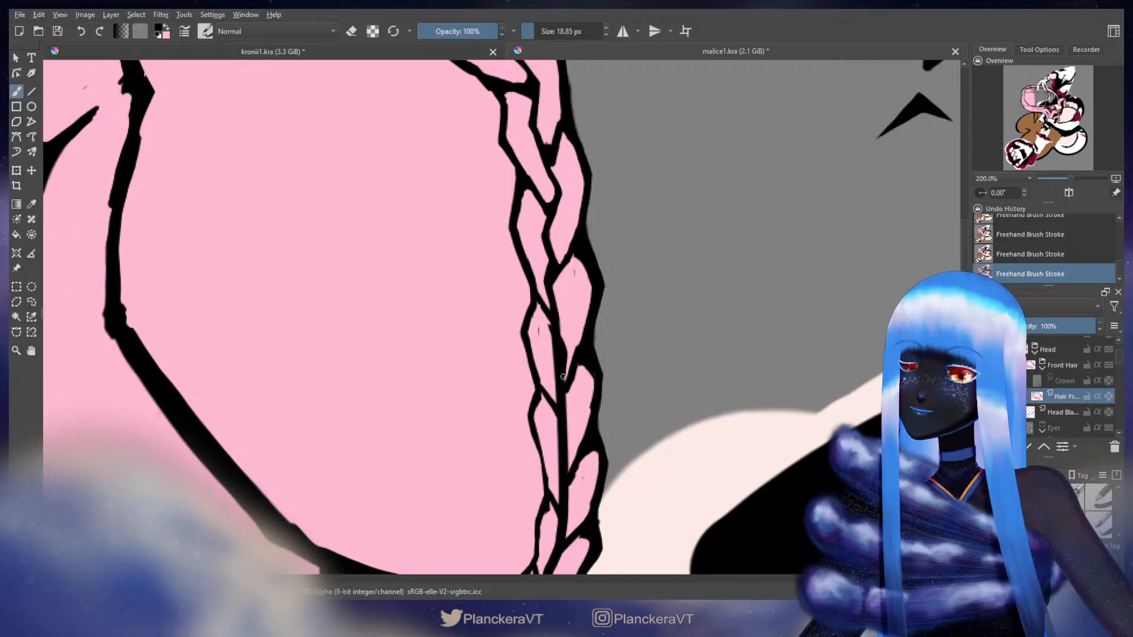
key(x)
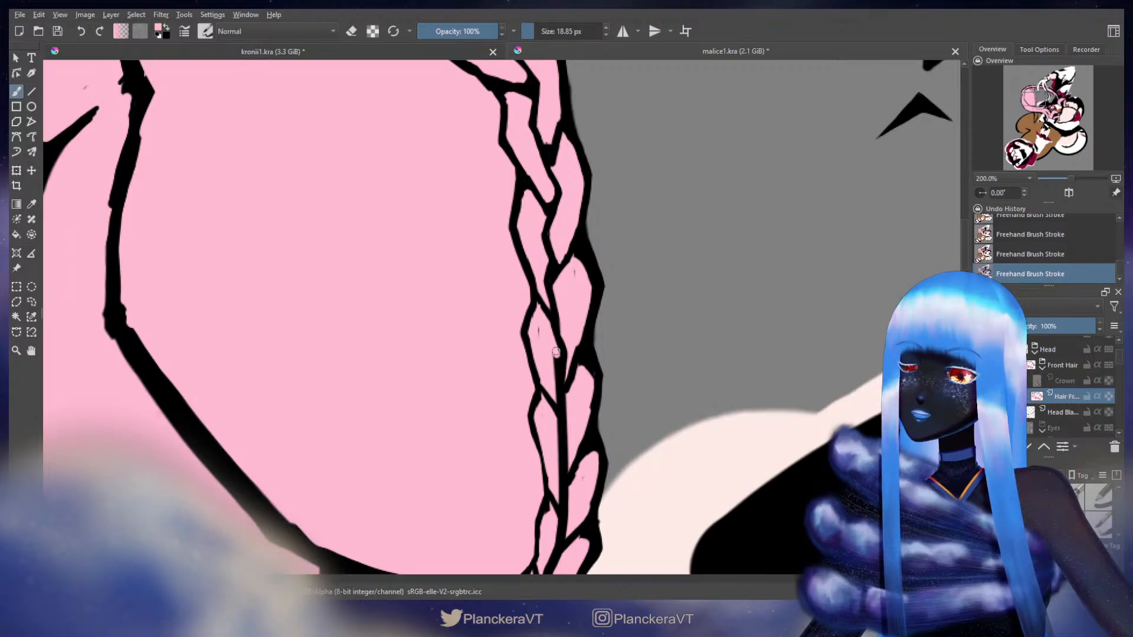
drag(556, 352, 554, 380)
Reshape the center line beside the seventh left strand into a black curve bulging left, trimming its right side with pink
drag(577, 299, 561, 475)
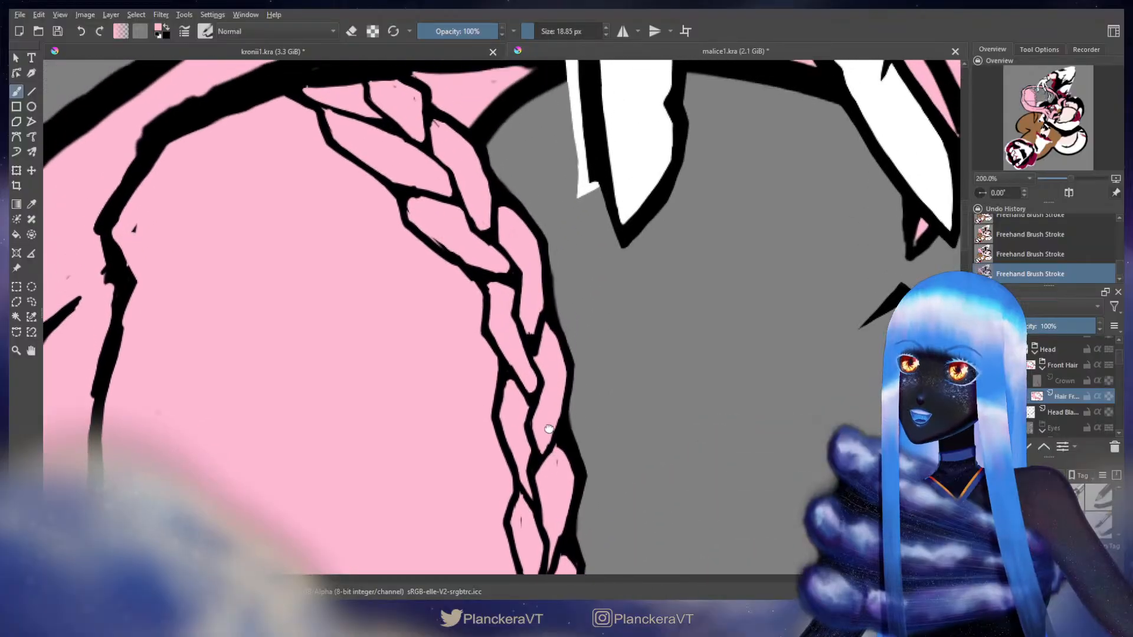
drag(561, 366, 559, 246)
mouse_move(546, 442)
mouse_down()
mouse_move(562, 304)
mouse_move(589, 252)
mouse_move(579, 302)
mouse_move(550, 307)
mouse_up()
drag(564, 253, 572, 209)
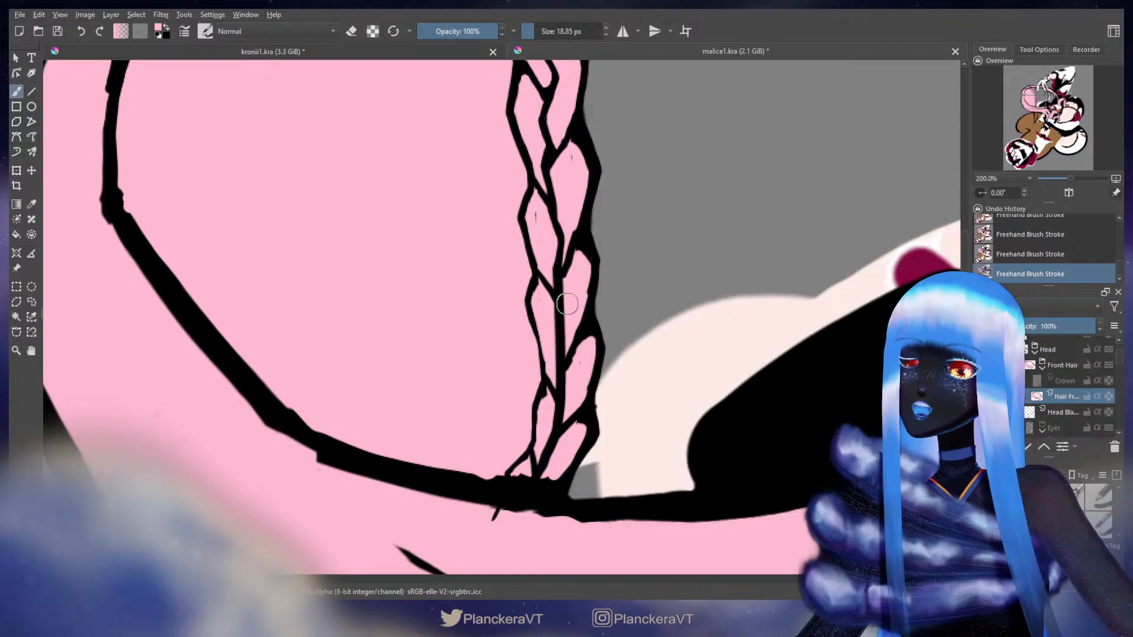
drag(566, 297, 562, 275)
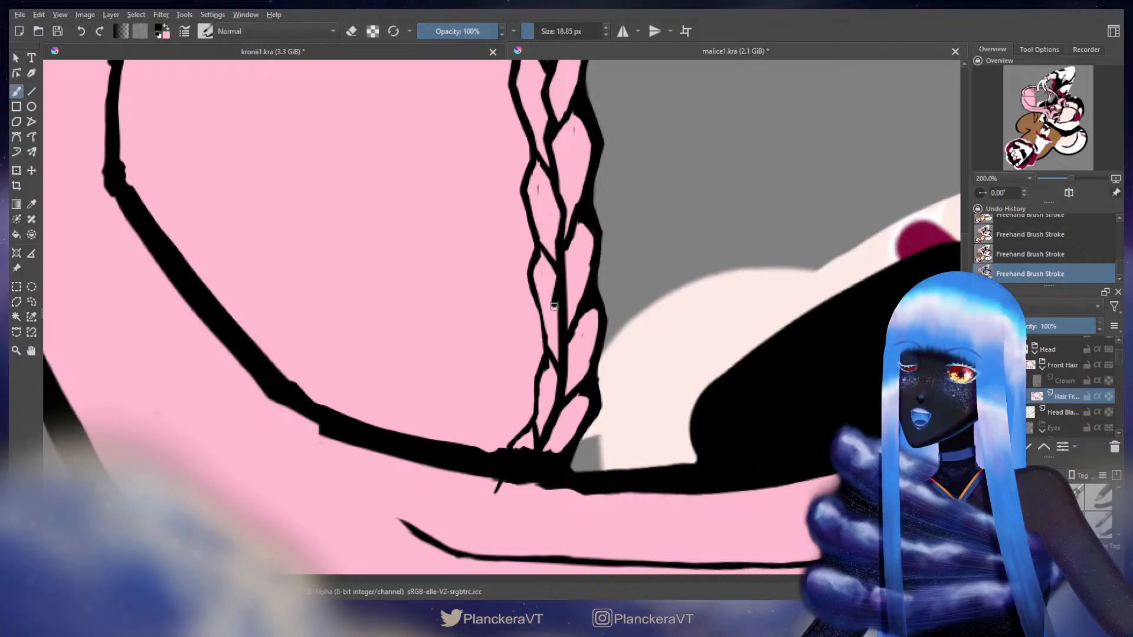
key(x)
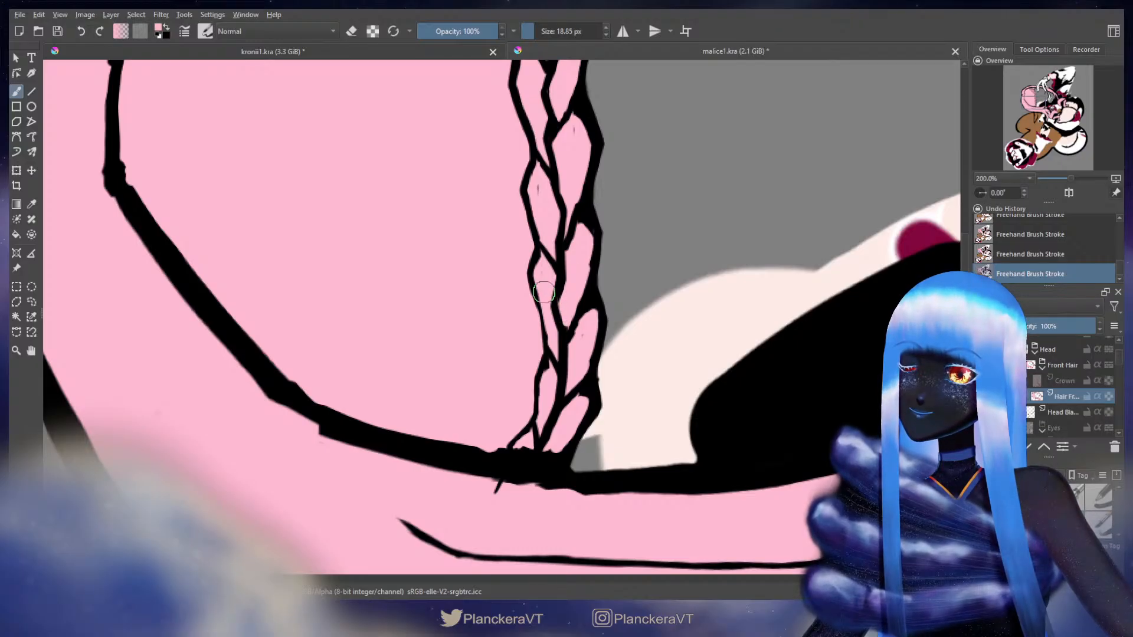
Smooth the outer left outline of the seventh left braid strand with thin black strokes and pink cleanup
key(x)
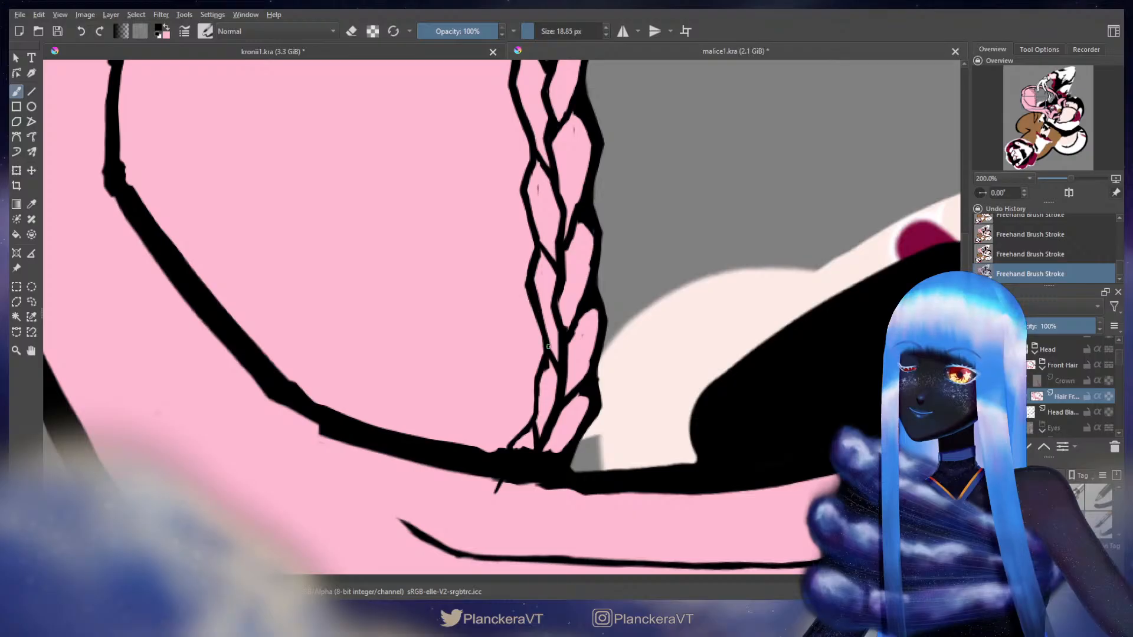
key(x)
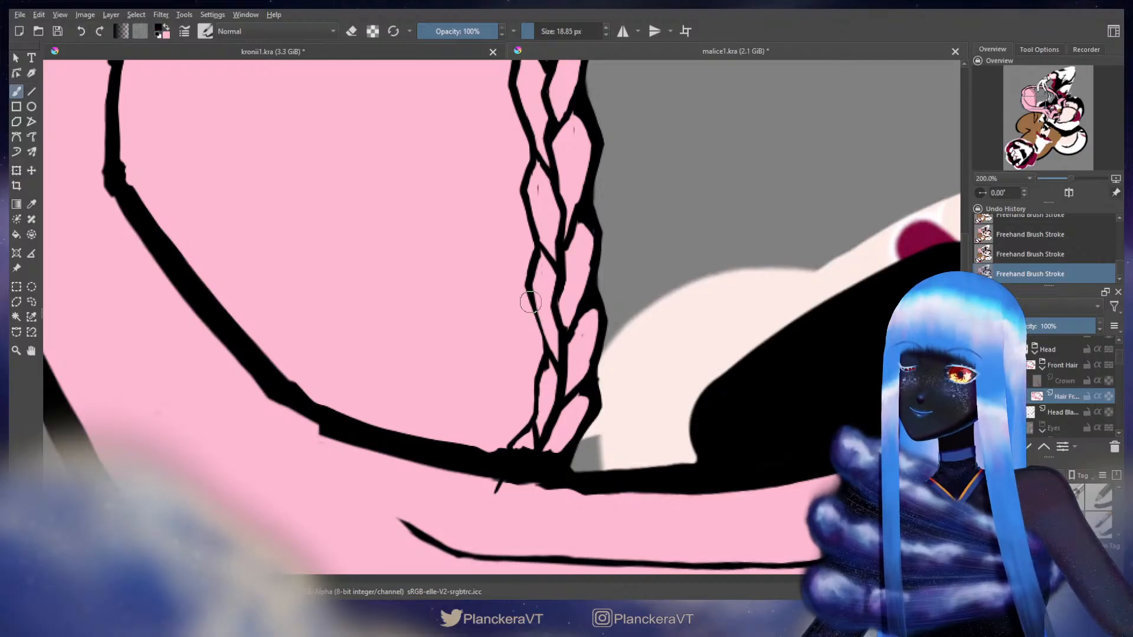
key(x)
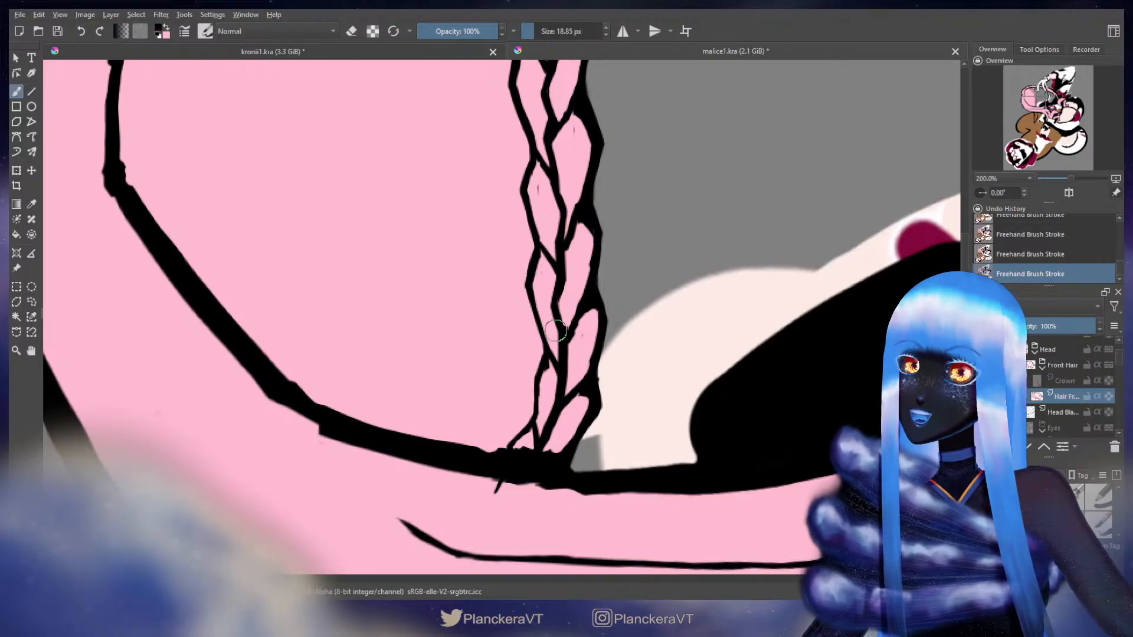
Round off the seventh left strand's lower tip in black and clean the adjoining right strand and center line with pink
mouse_move(559, 334)
mouse_down()
mouse_move(562, 376)
mouse_move(561, 341)
mouse_move(562, 354)
mouse_up()
key(ctrl+z)
key(x)
mouse_move(584, 371)
mouse_down()
mouse_move(595, 325)
mouse_move(574, 331)
mouse_move(569, 356)
mouse_move(584, 323)
mouse_move(575, 349)
mouse_up()
key(x)
key(x)
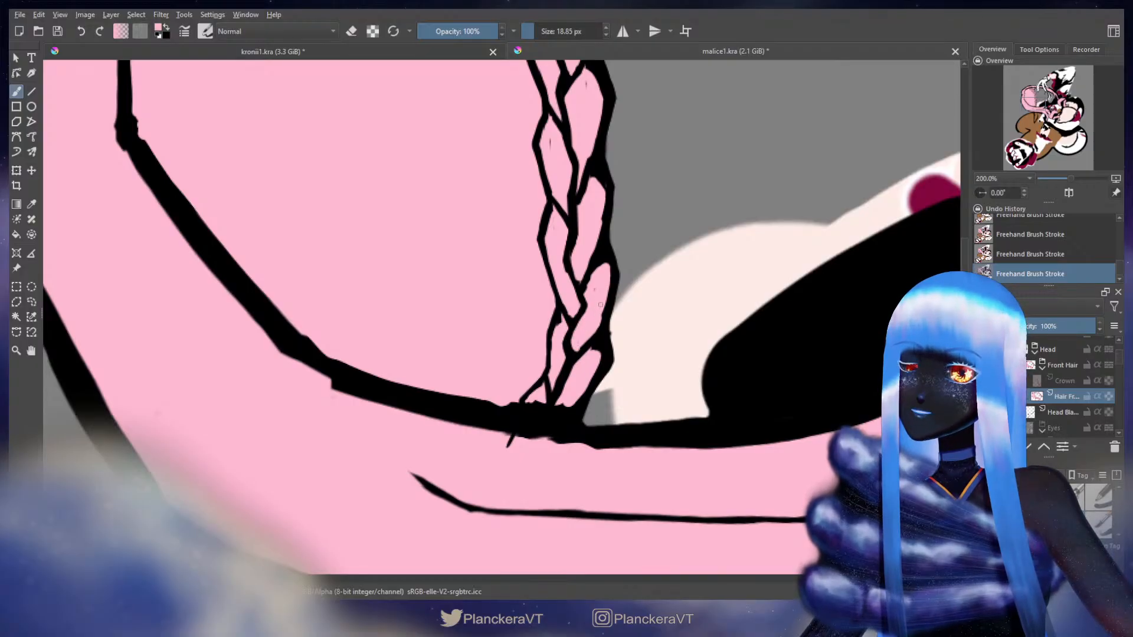
drag(600, 304, 599, 322)
drag(561, 359, 593, 284)
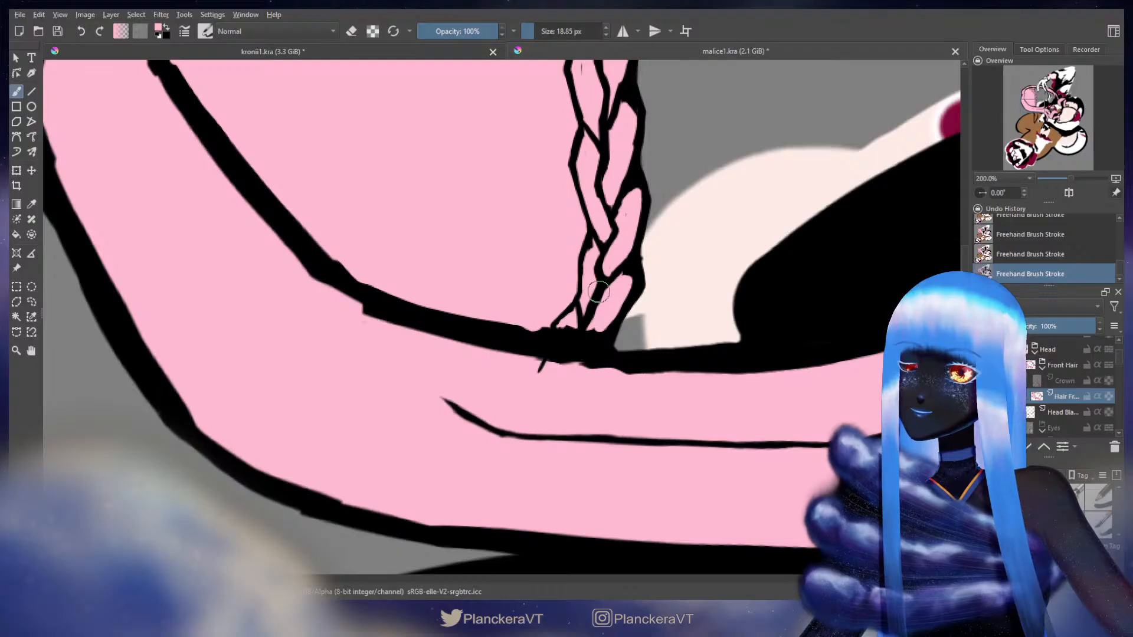
Redraw the slanted center line at the braid's lower end in black and clean the last left strand beside it with pink
key(x)
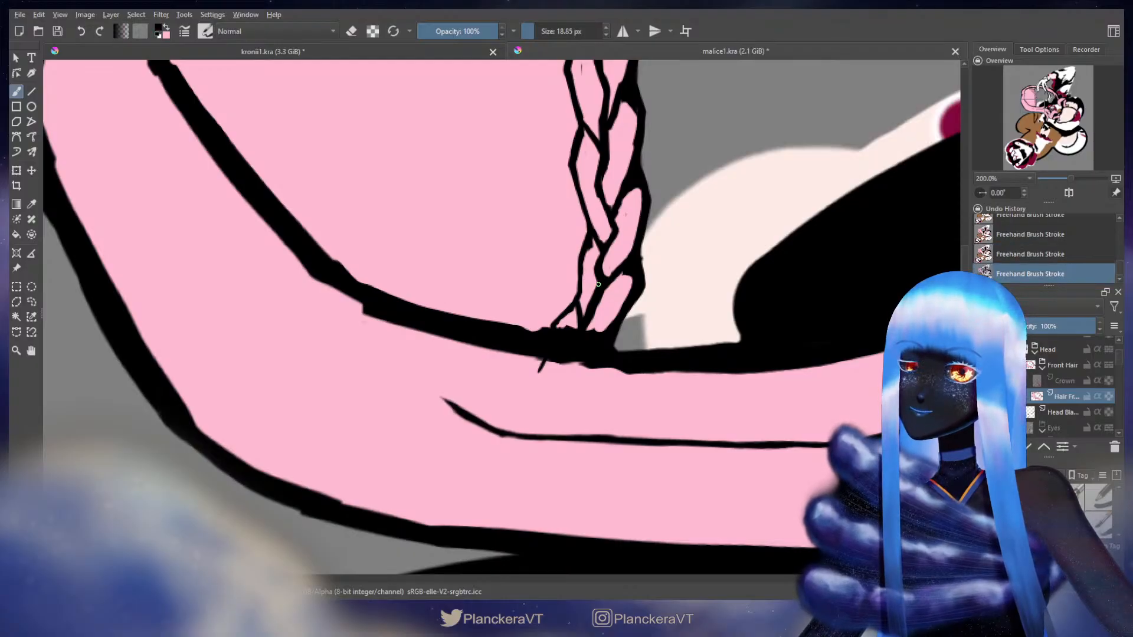
drag(598, 284, 586, 321)
key(x)
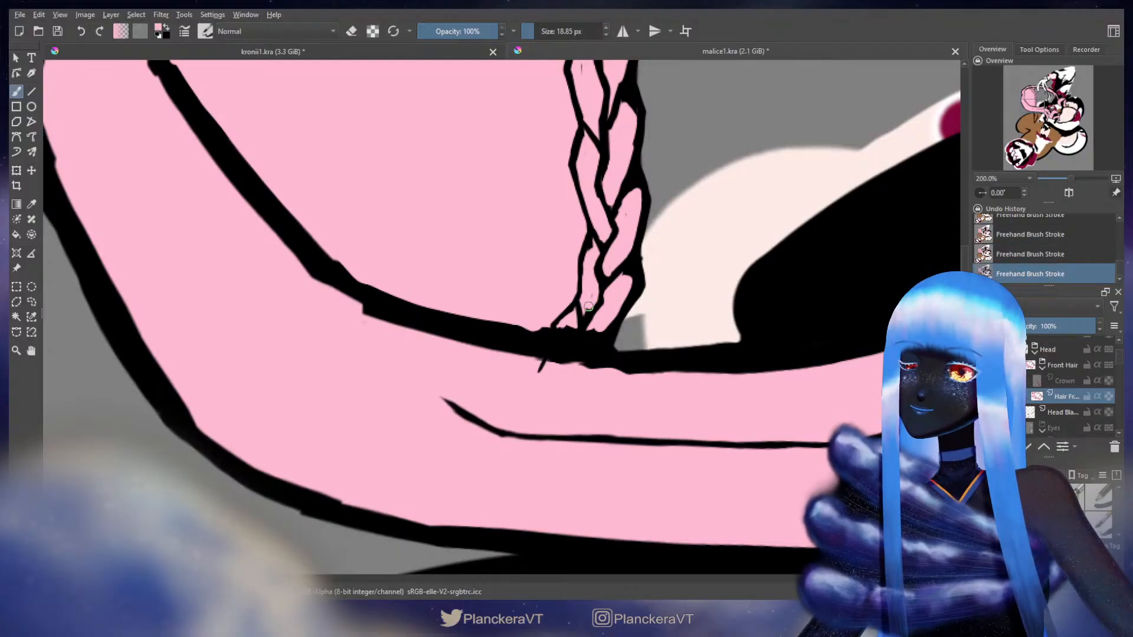
key(x)
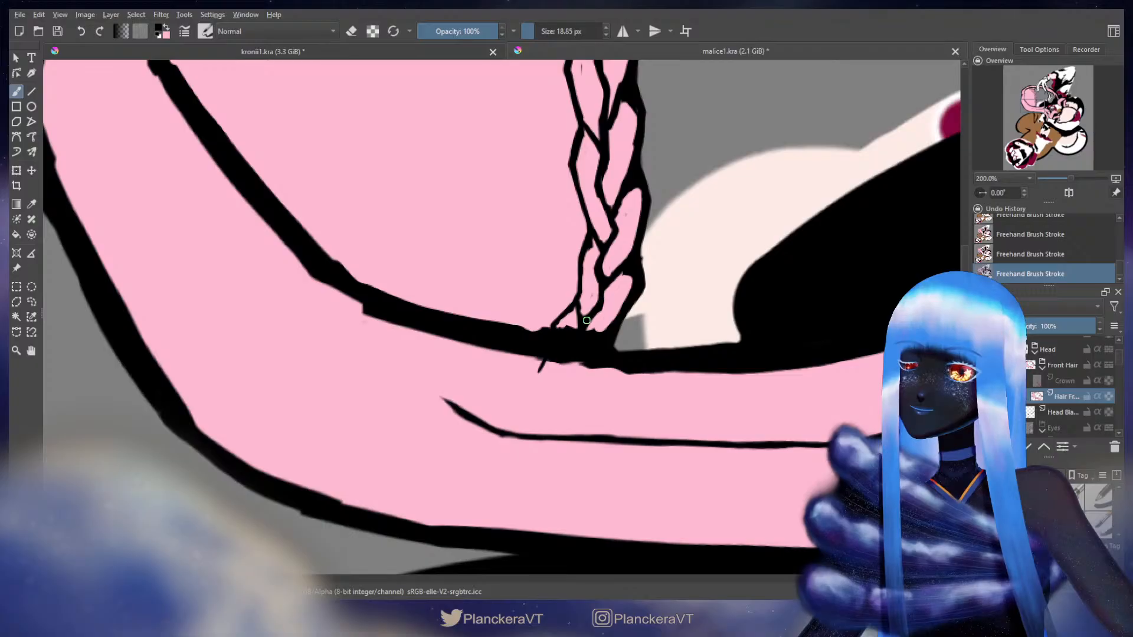
key(x)
scroll(599, 325, down, 4)
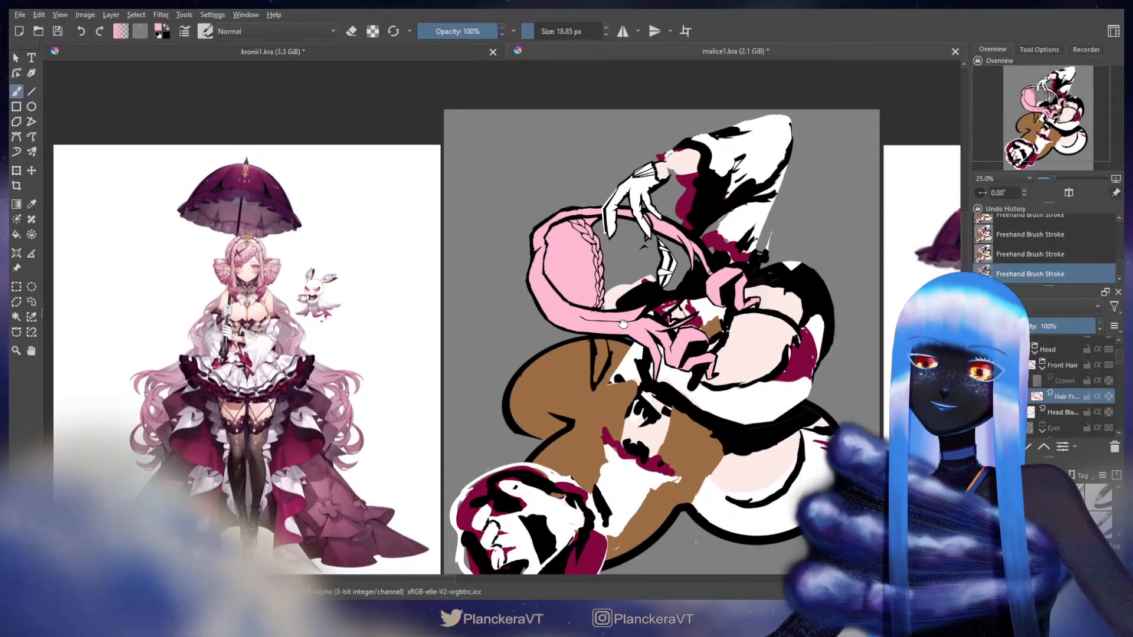
drag(623, 324, 648, 366)
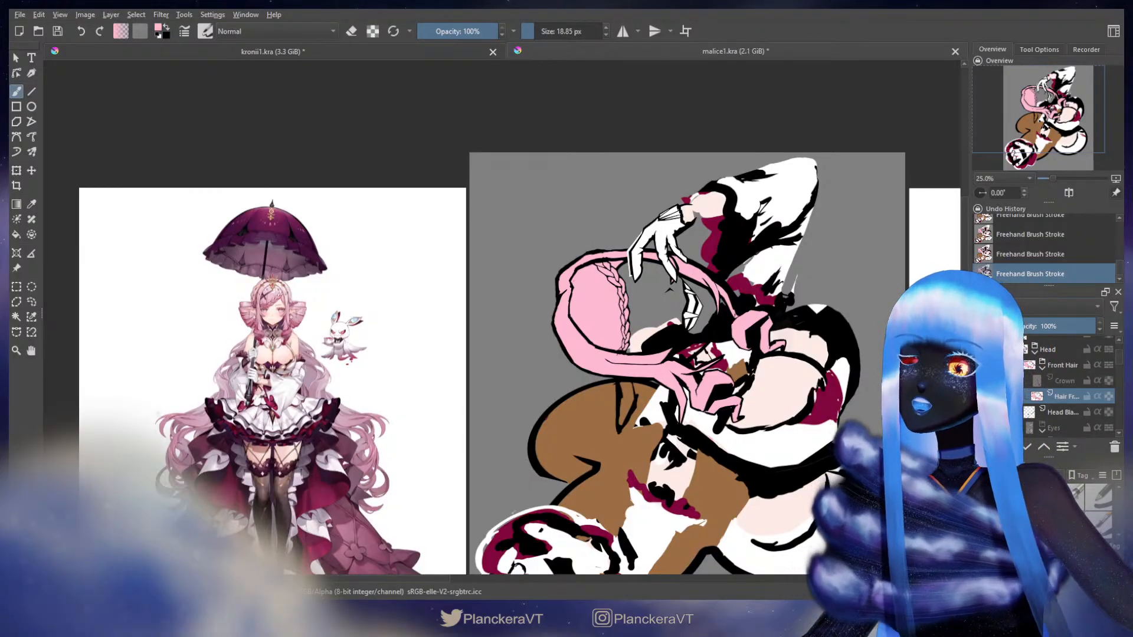
scroll(609, 308, up, 2)
scroll(609, 308, up, 1)
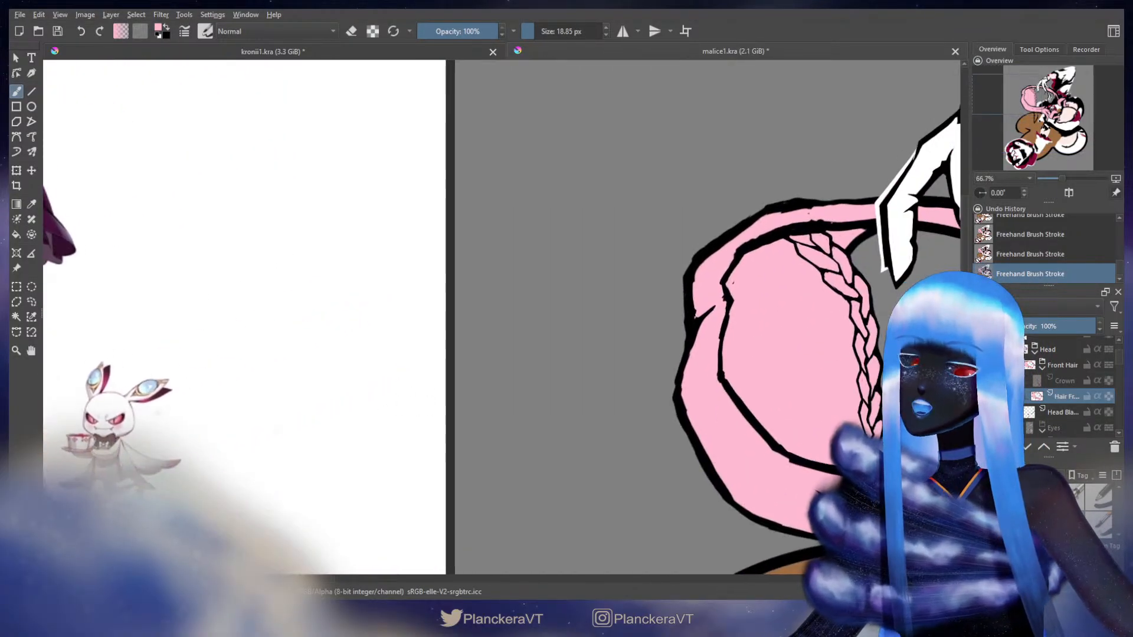
scroll(717, 391, down, 1)
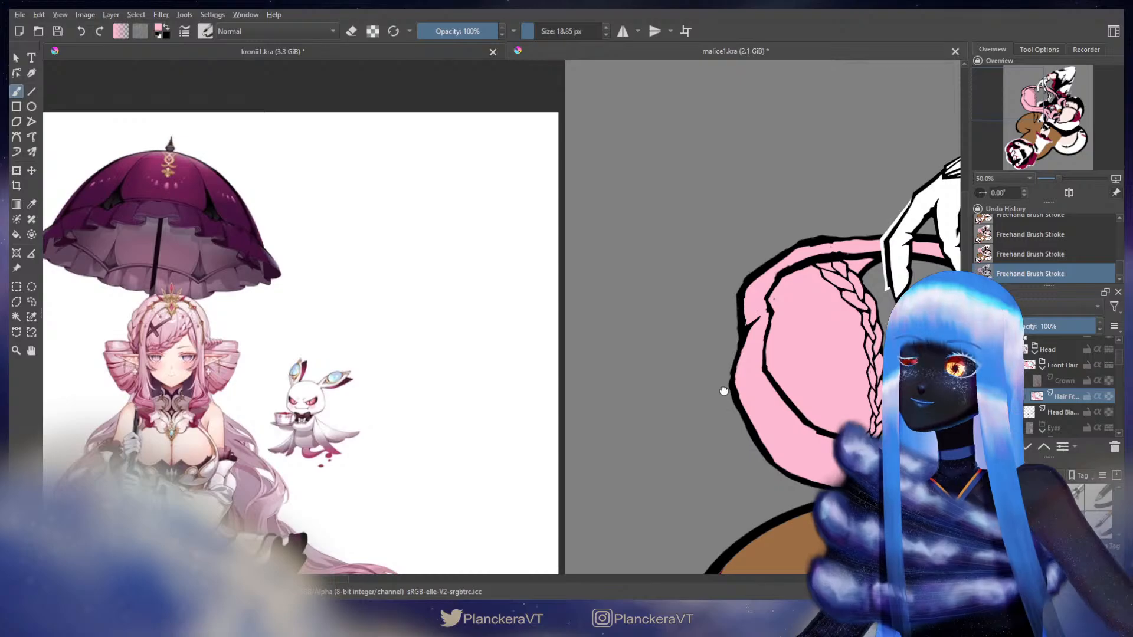
scroll(723, 391, up, 1)
key(ctrl+t)
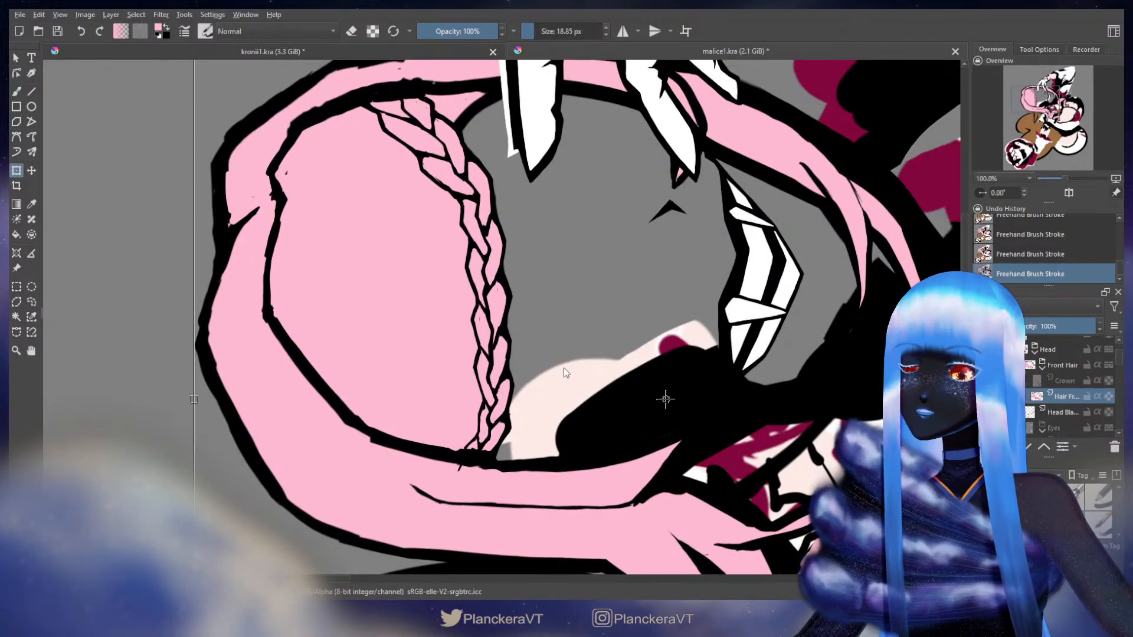
key(b)
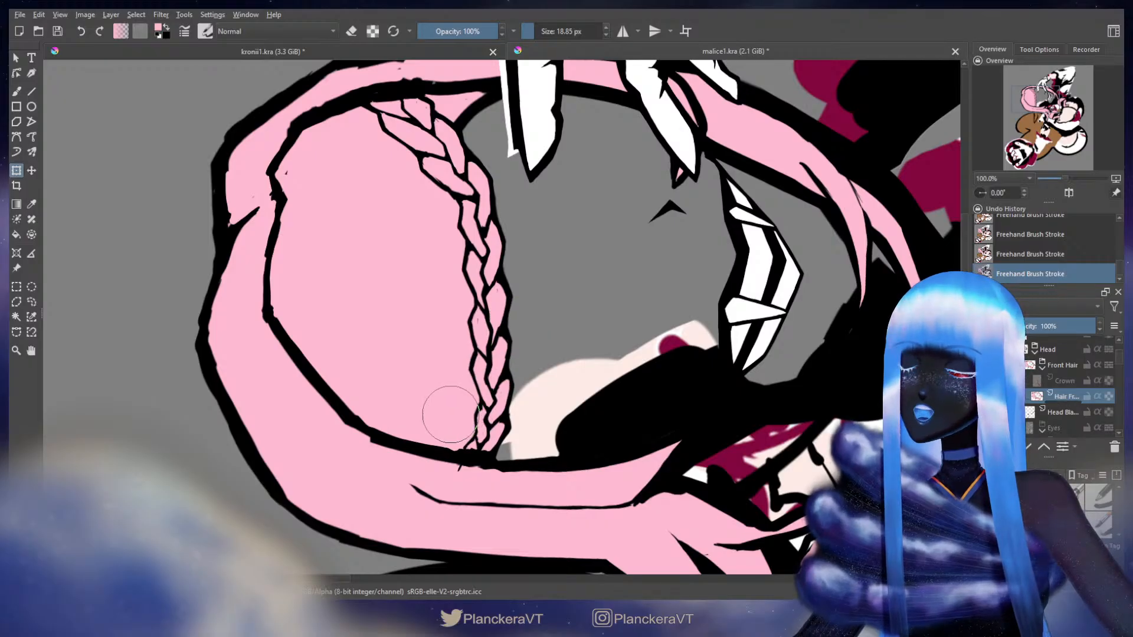
scroll(425, 360, down, 3)
key(b)
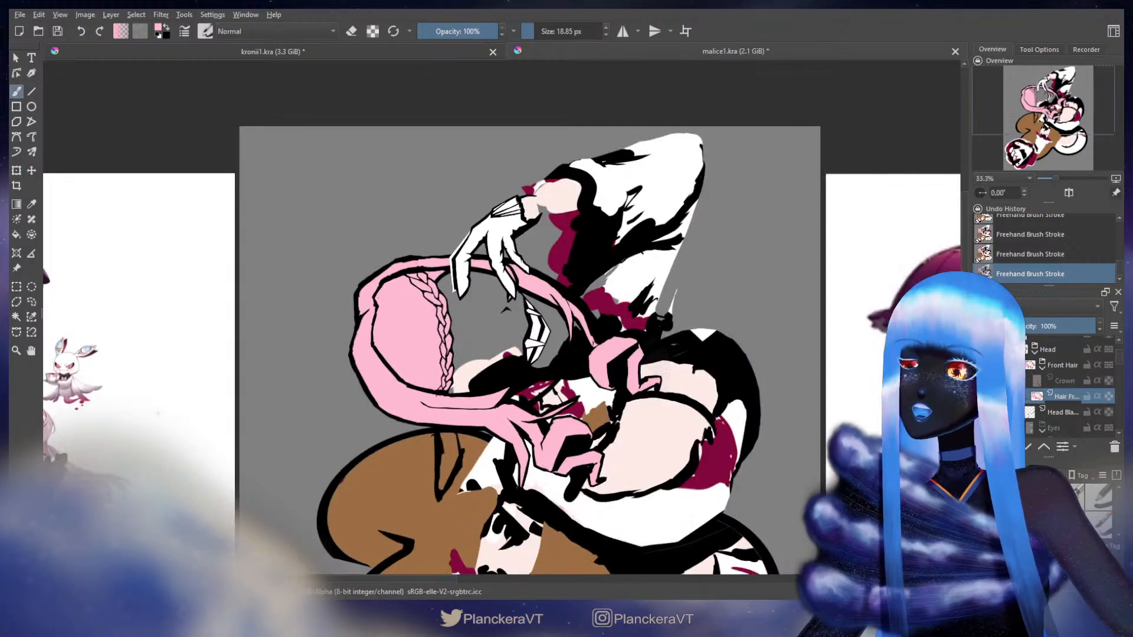
Examine the crown and braids on the reference character's head and compare them with the drawn hair
drag(468, 363, 702, 317)
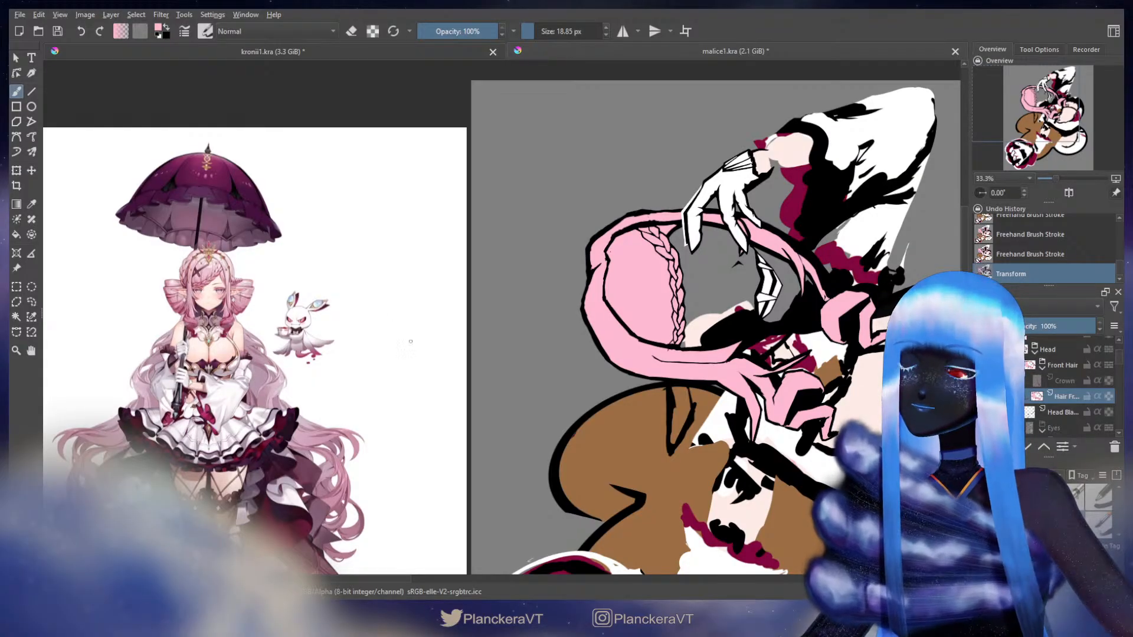
scroll(410, 341, up, 8)
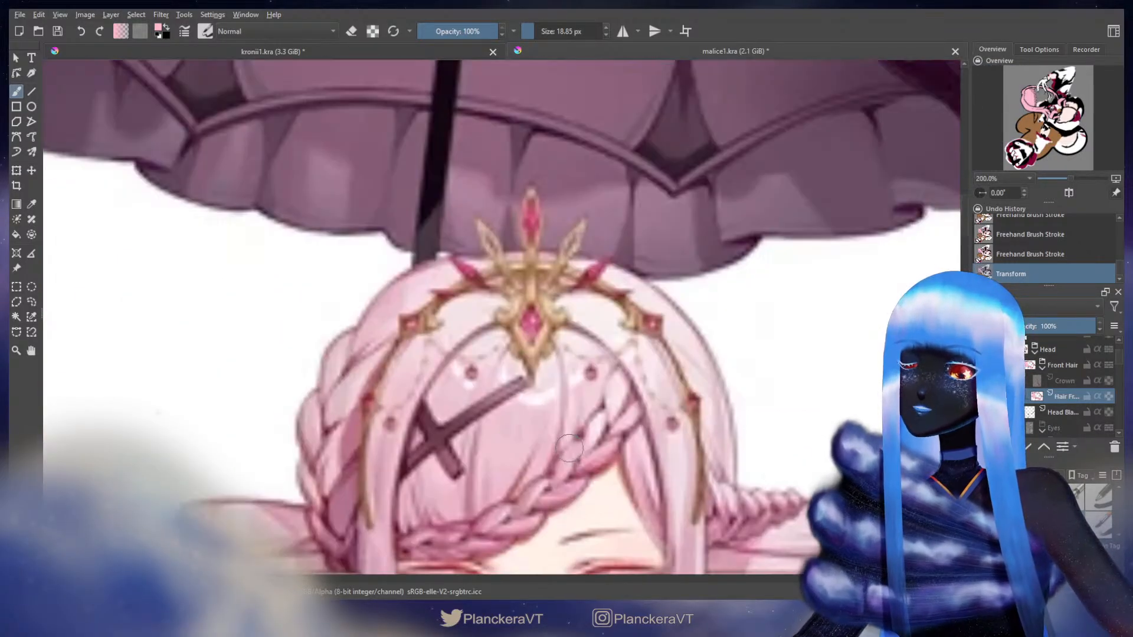
scroll(570, 449, up, 5)
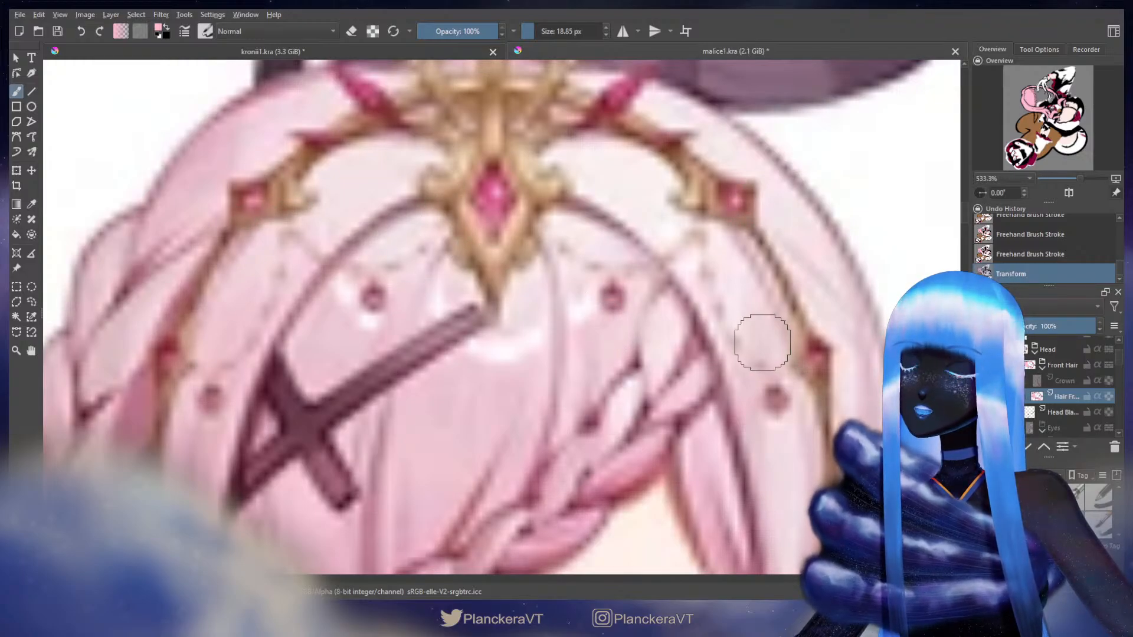
scroll(762, 342, down, 10)
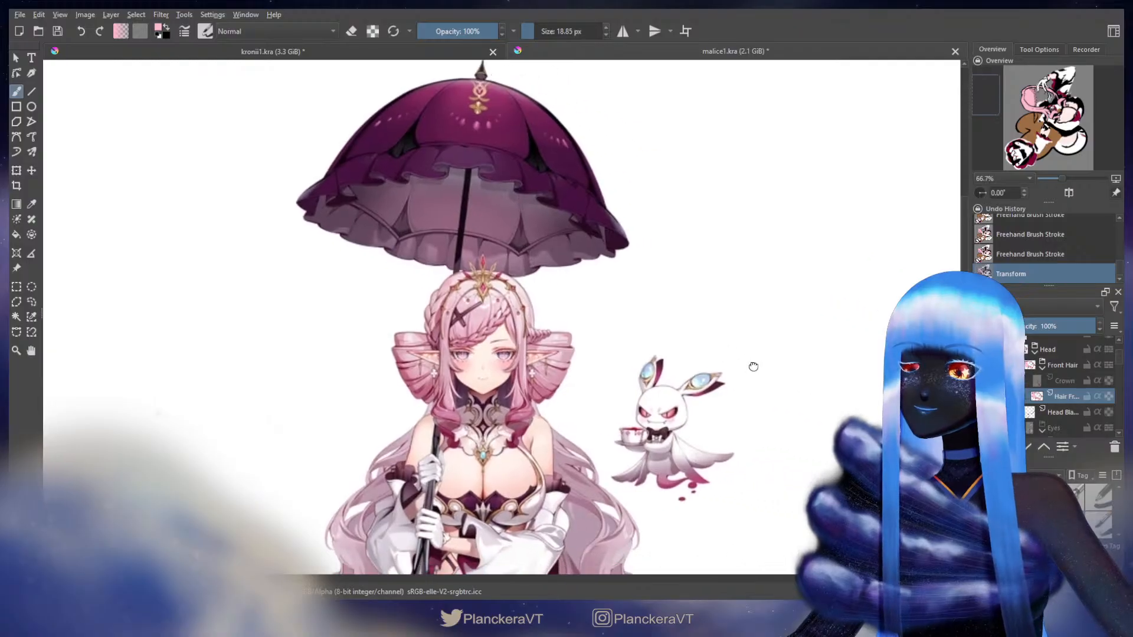
drag(753, 366, 518, 369)
scroll(767, 381, down, 1)
drag(845, 395, 579, 394)
scroll(729, 407, down, 1)
drag(728, 421, 602, 340)
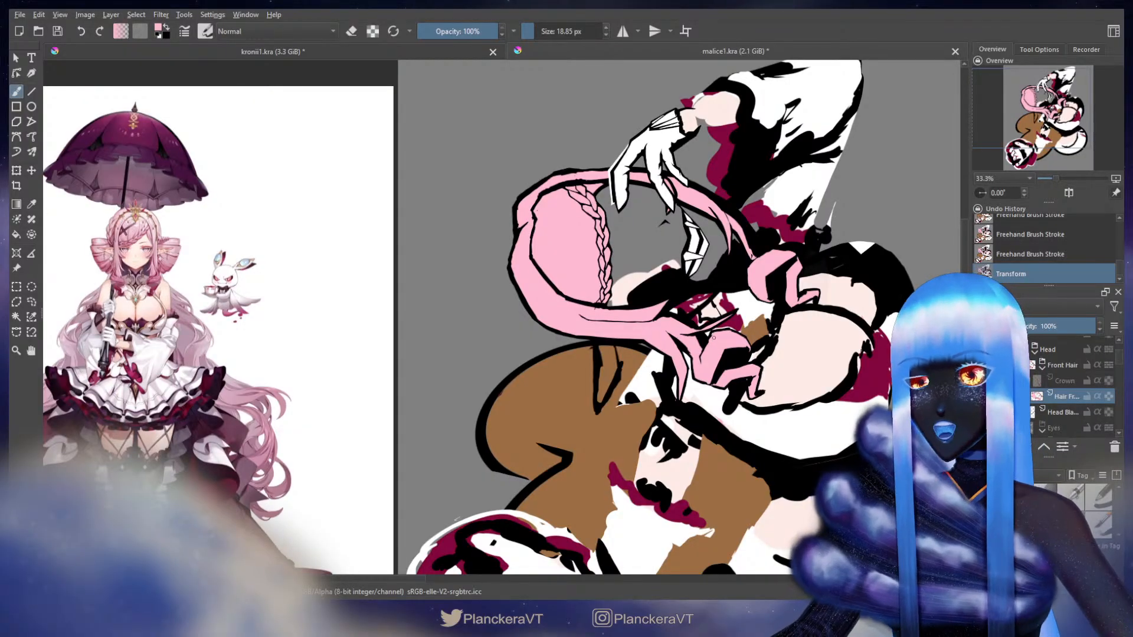
Smooth the upper-left outer outline of the pink hair with 35.64 px black strokes, trimming its inner side with pink and its outside by erasing
scroll(632, 350, up, 1)
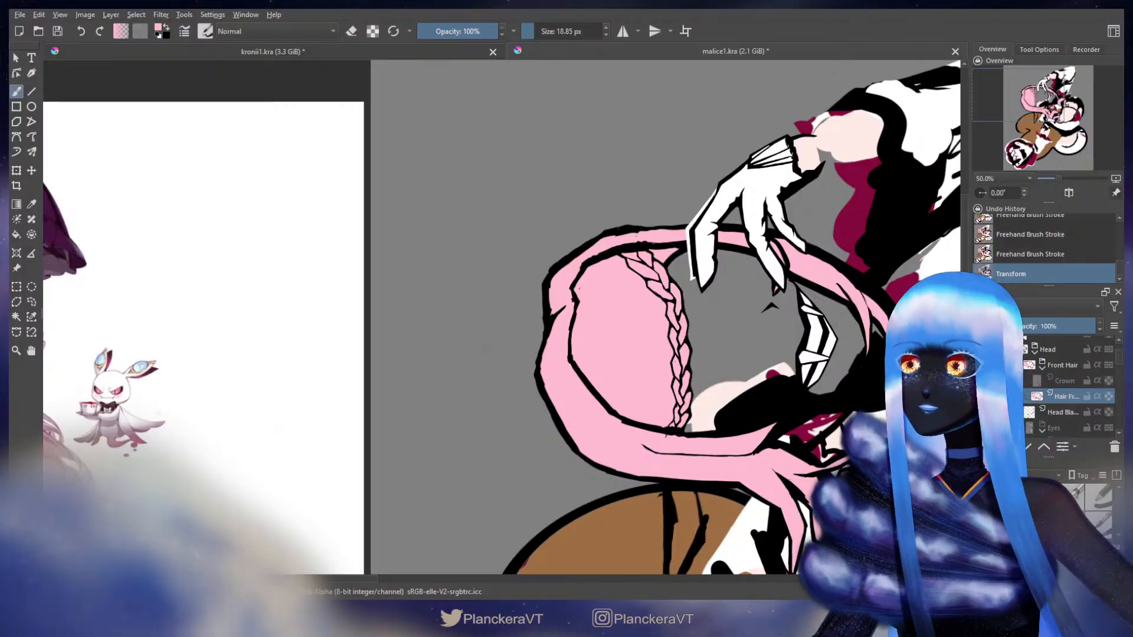
key(x)
drag(548, 277, 594, 239)
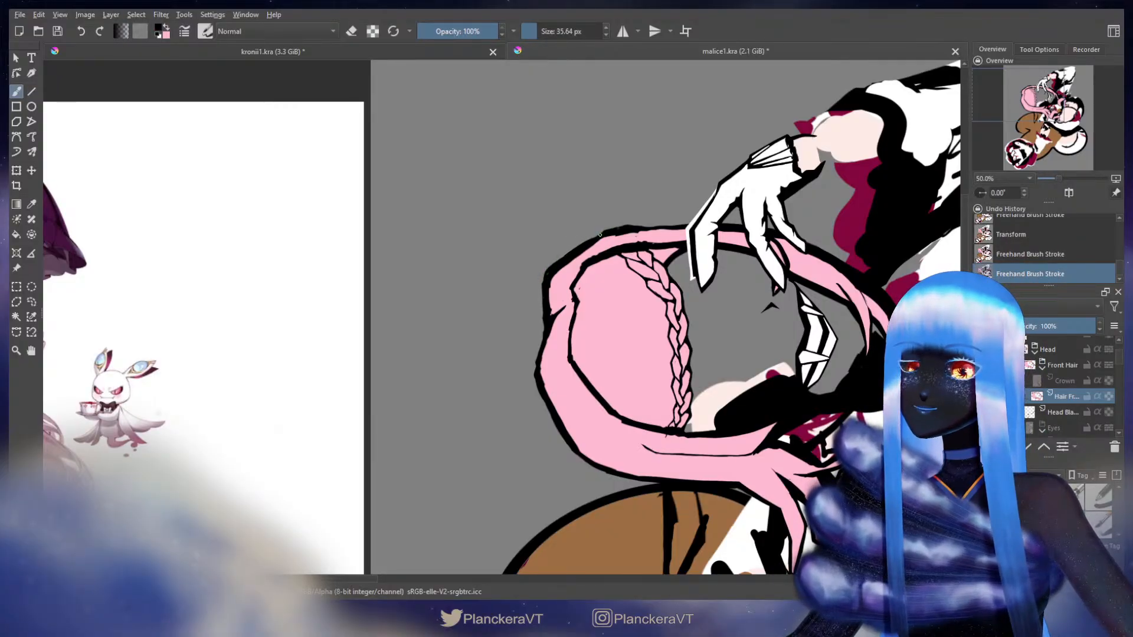
drag(547, 267, 545, 275)
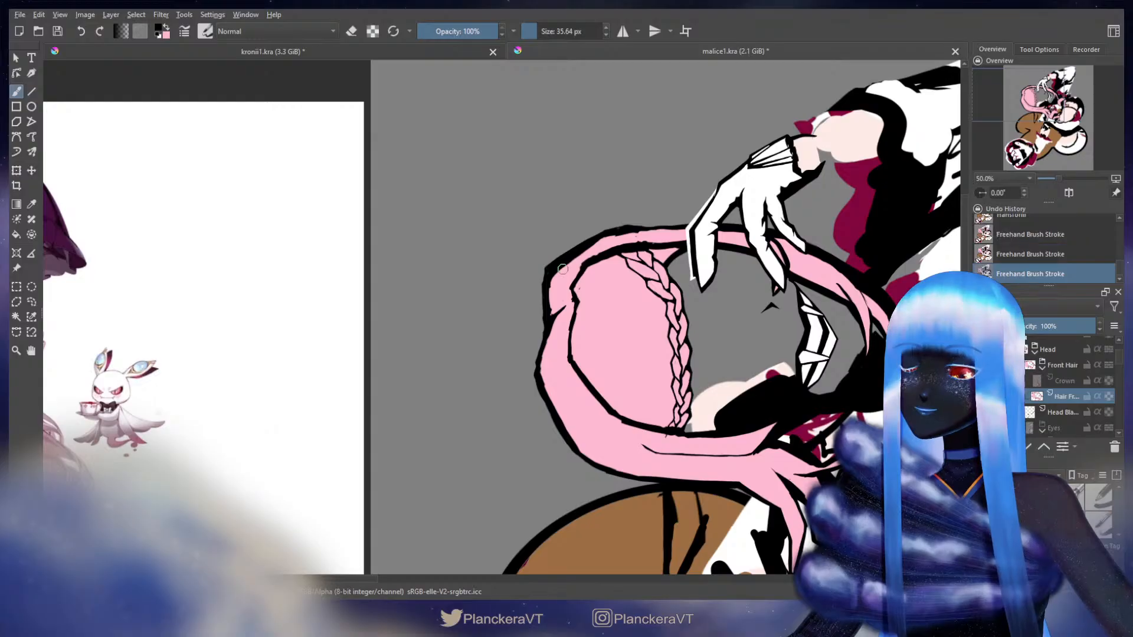
key(x)
mouse_move(592, 246)
mouse_down()
mouse_move(557, 273)
mouse_move(560, 264)
mouse_up()
key(x)
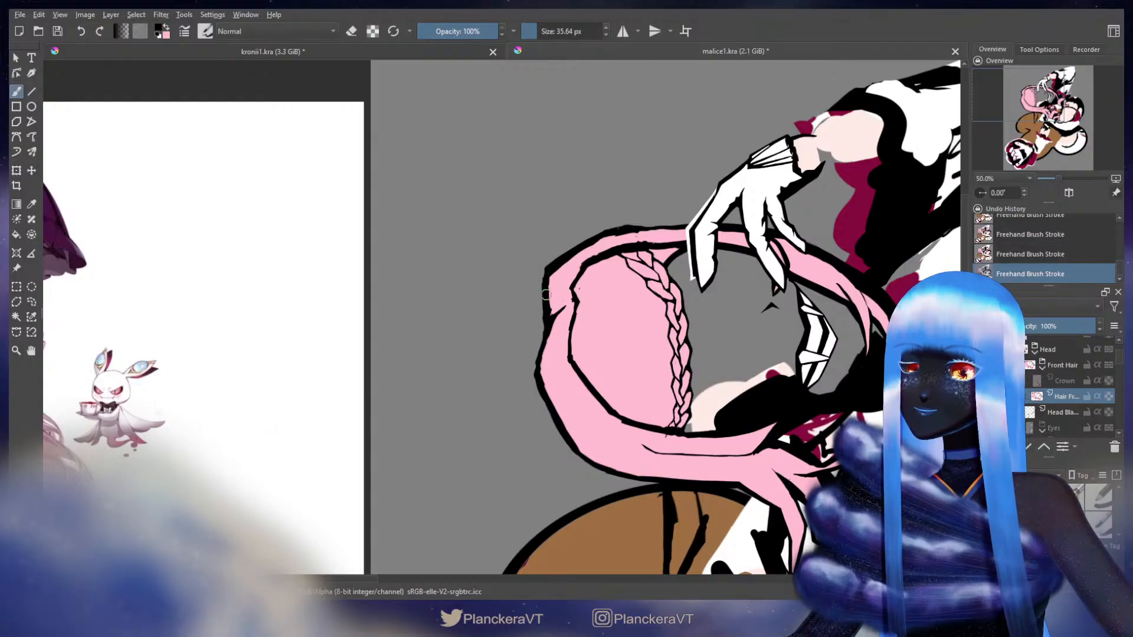
key(x)
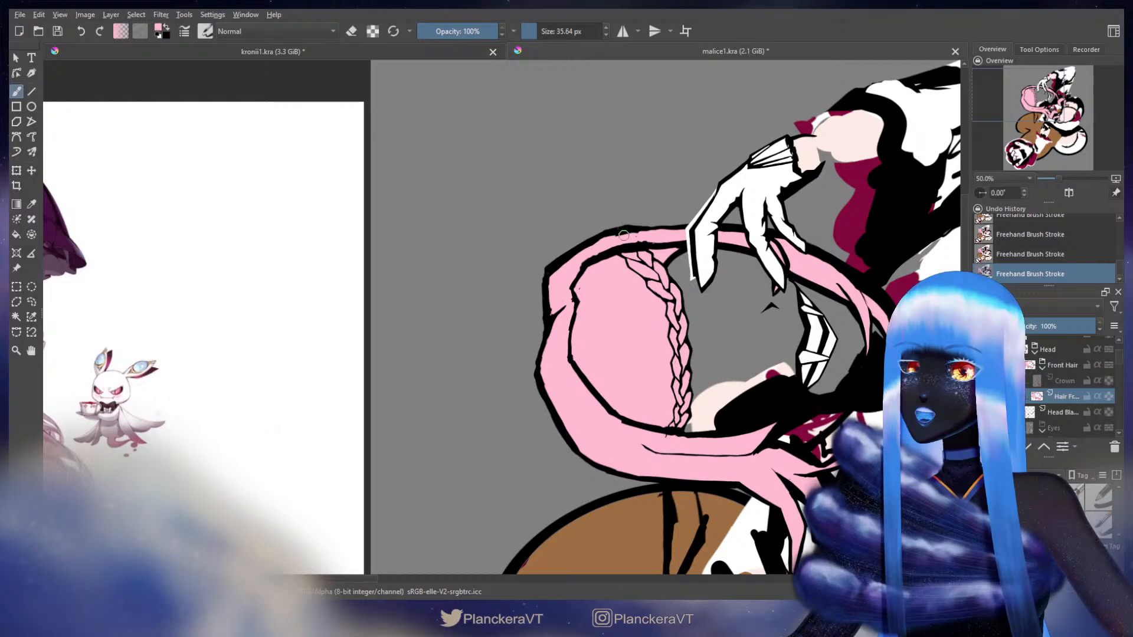
key(x)
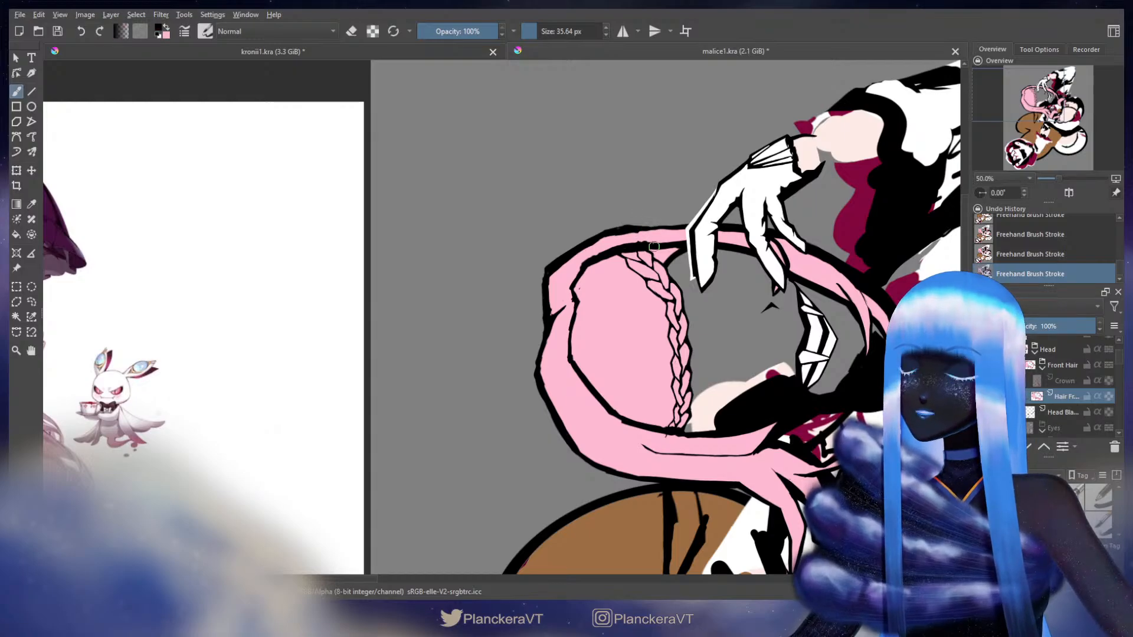
key(e)
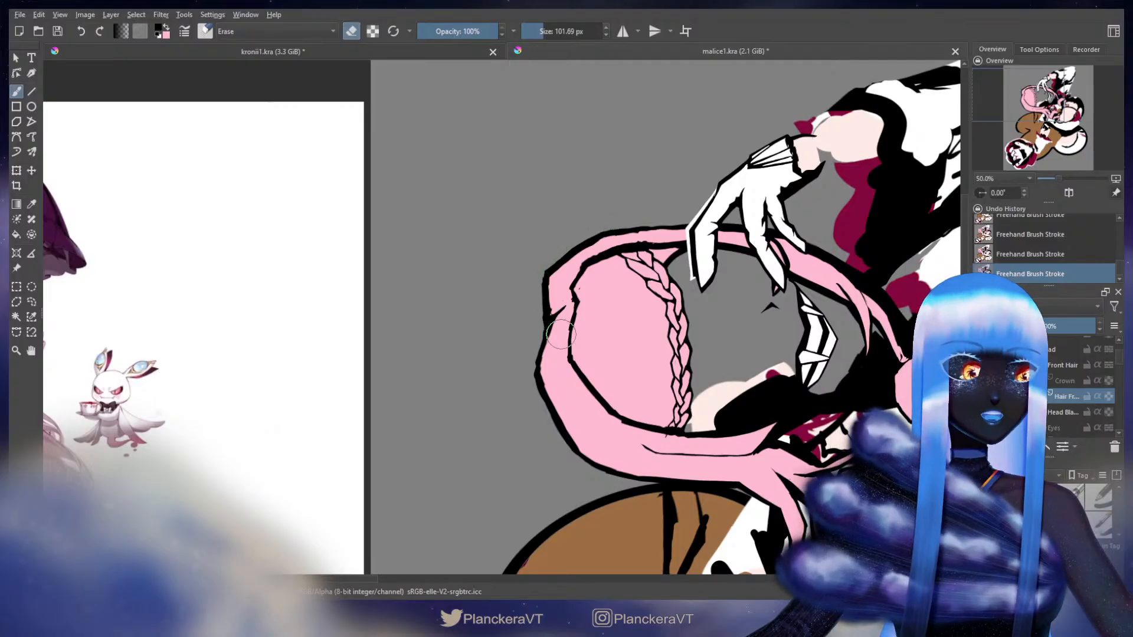
Mirror the canvas view horizontally to check the overall drawing and the hair silhouette
drag(572, 341, 814, 330)
drag(746, 305, 546, 278)
drag(653, 304, 597, 271)
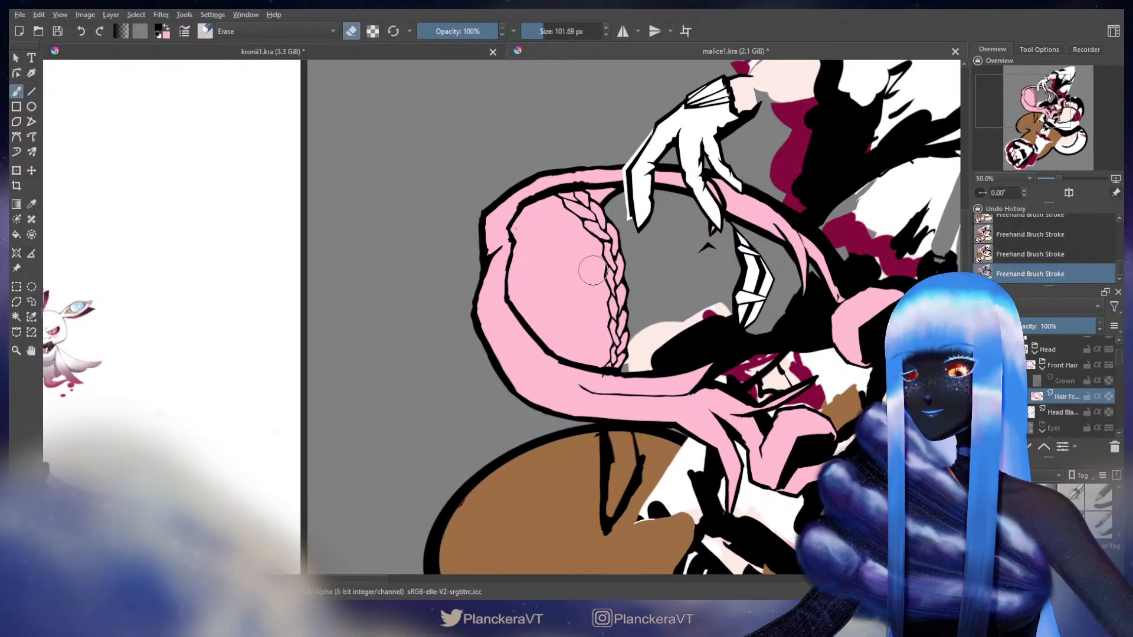
scroll(605, 255, down, 4)
click(1067, 192)
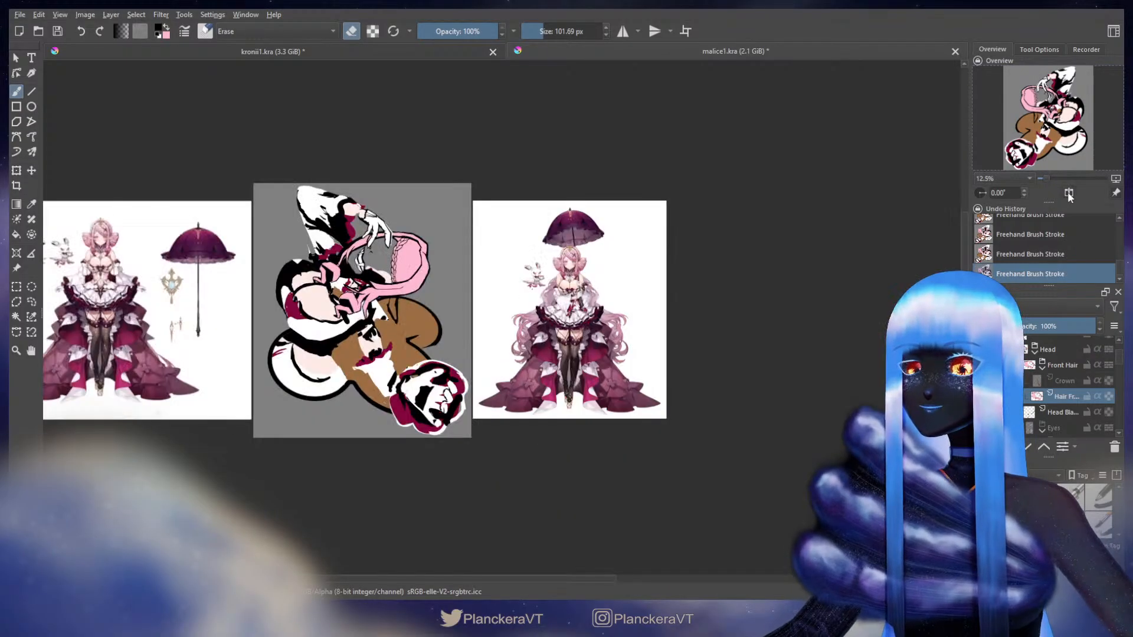
scroll(375, 254, up, 2)
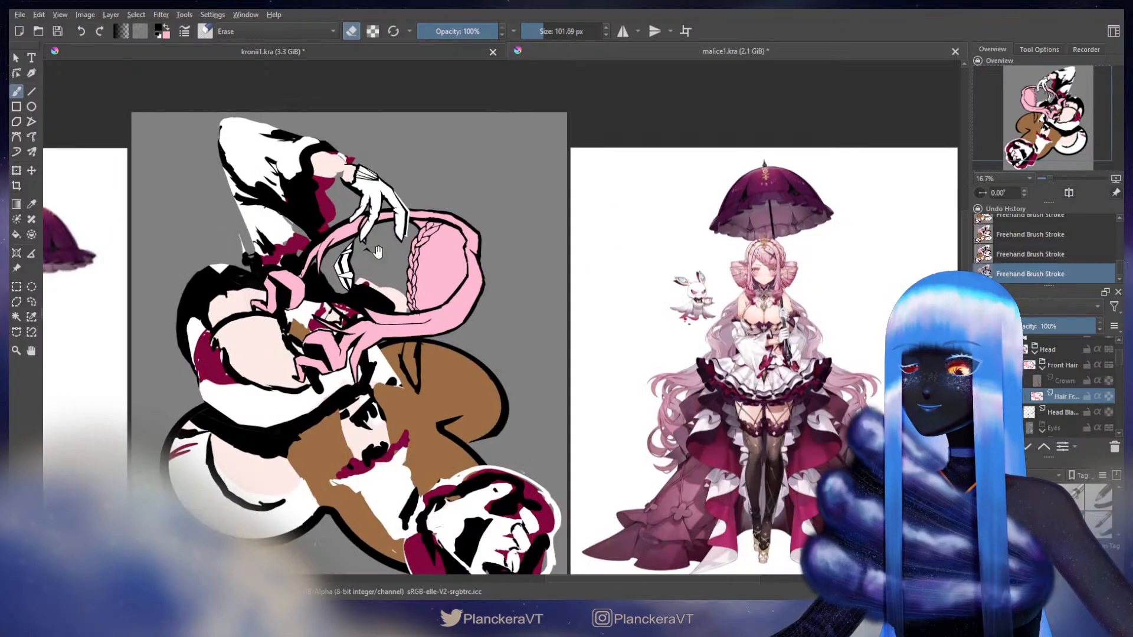
drag(375, 255, 638, 285)
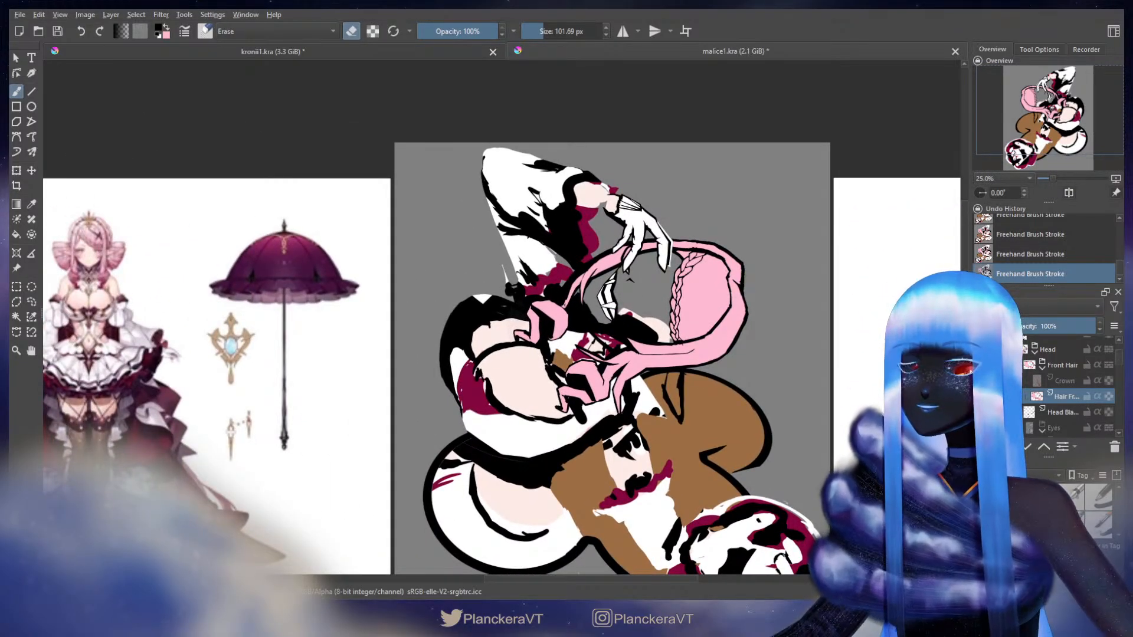
Return to normal painting in black with the brush size set to 73.26 px
key(bracketleft)
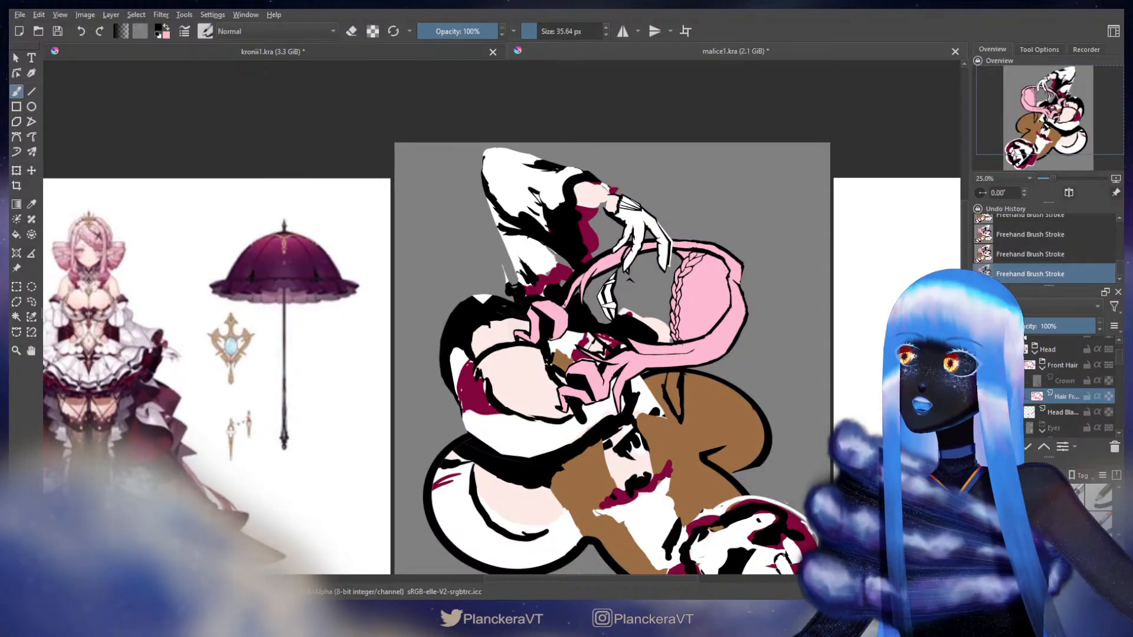
key(e)
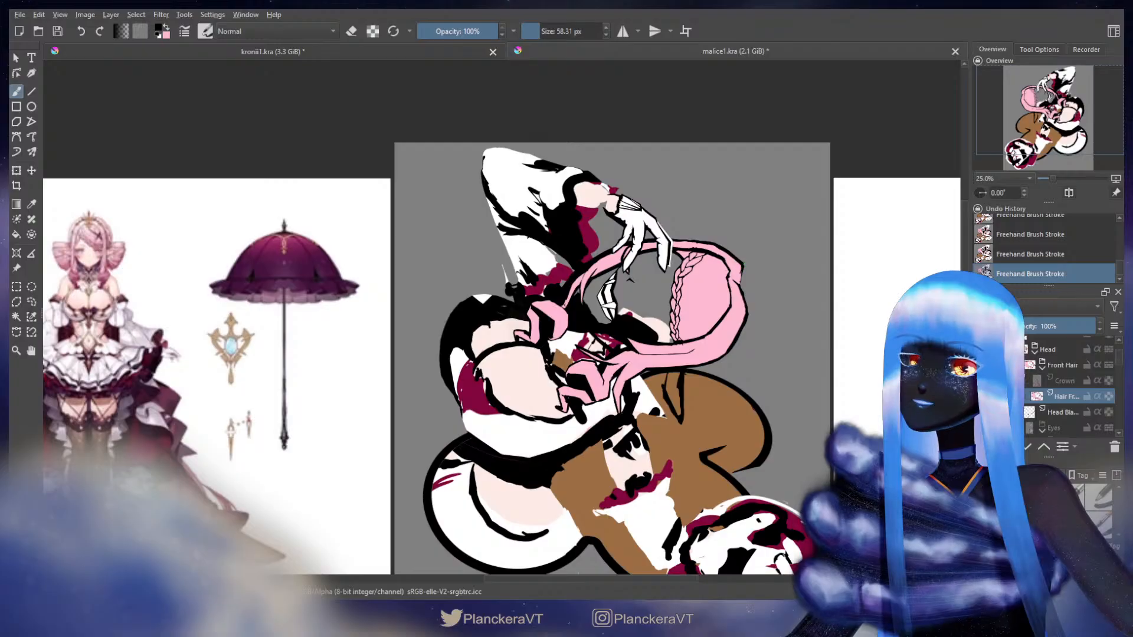
key(bracketright)
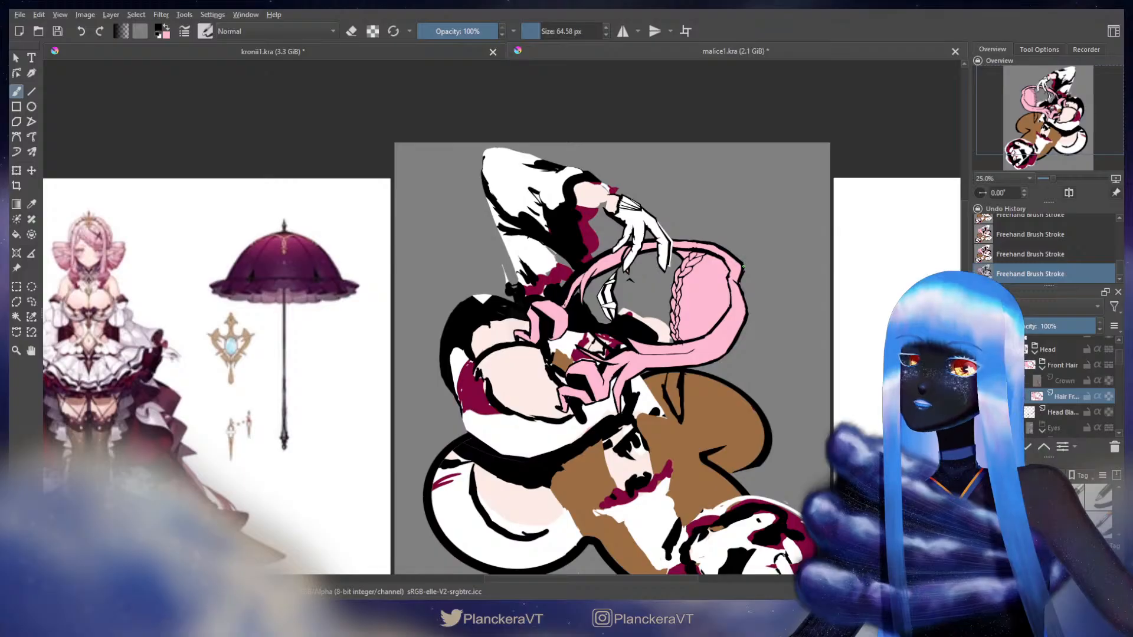
key(e)
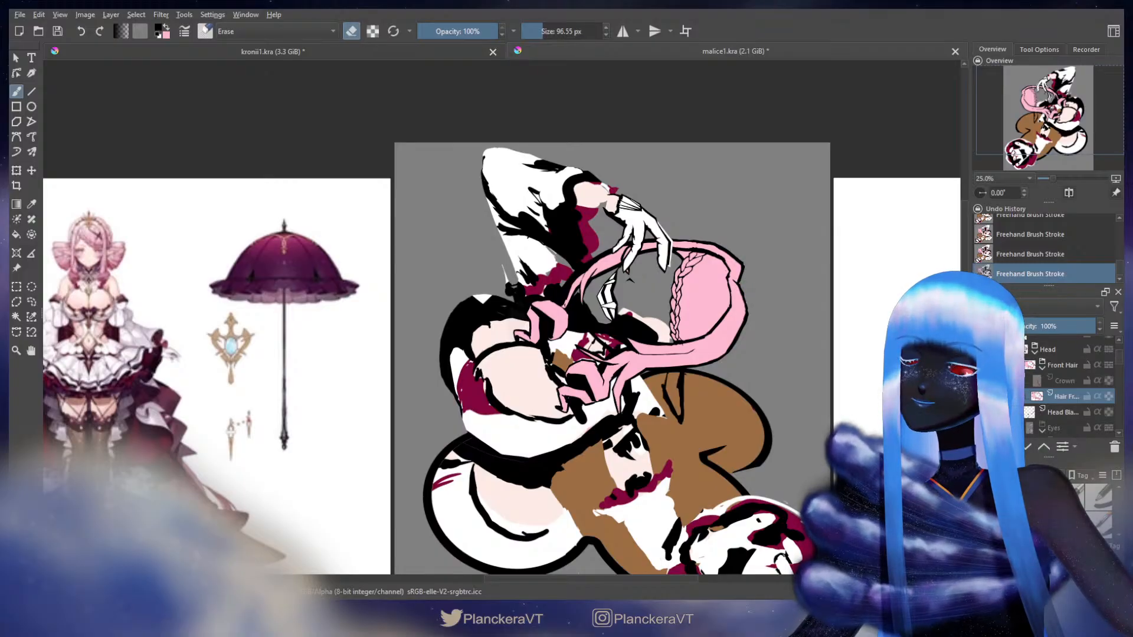
key(e)
key(x)
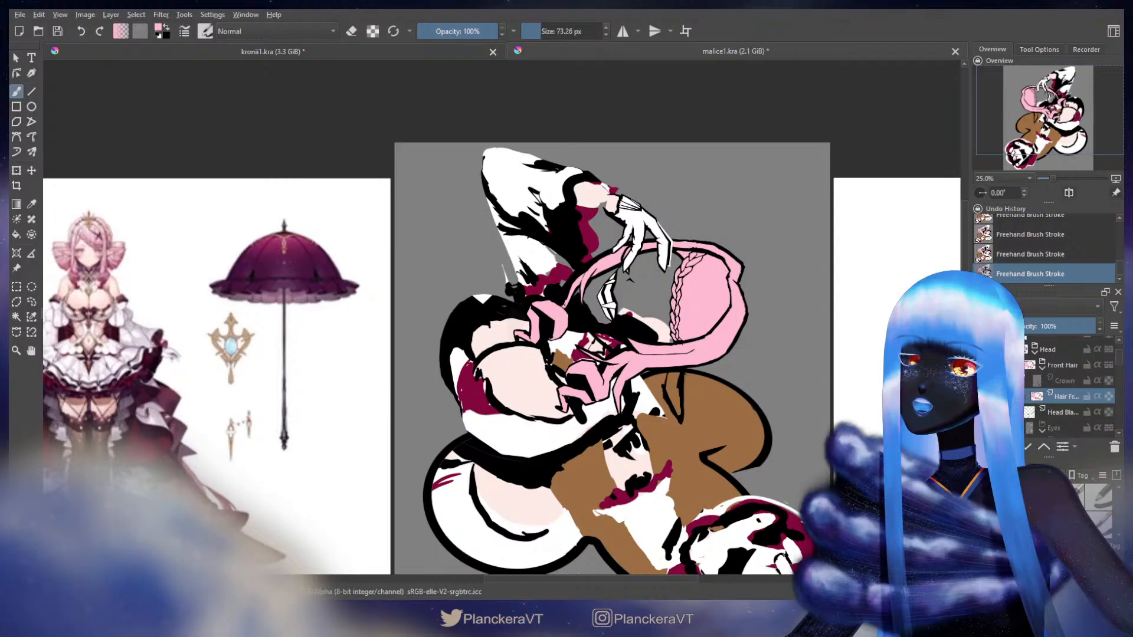
key(x)
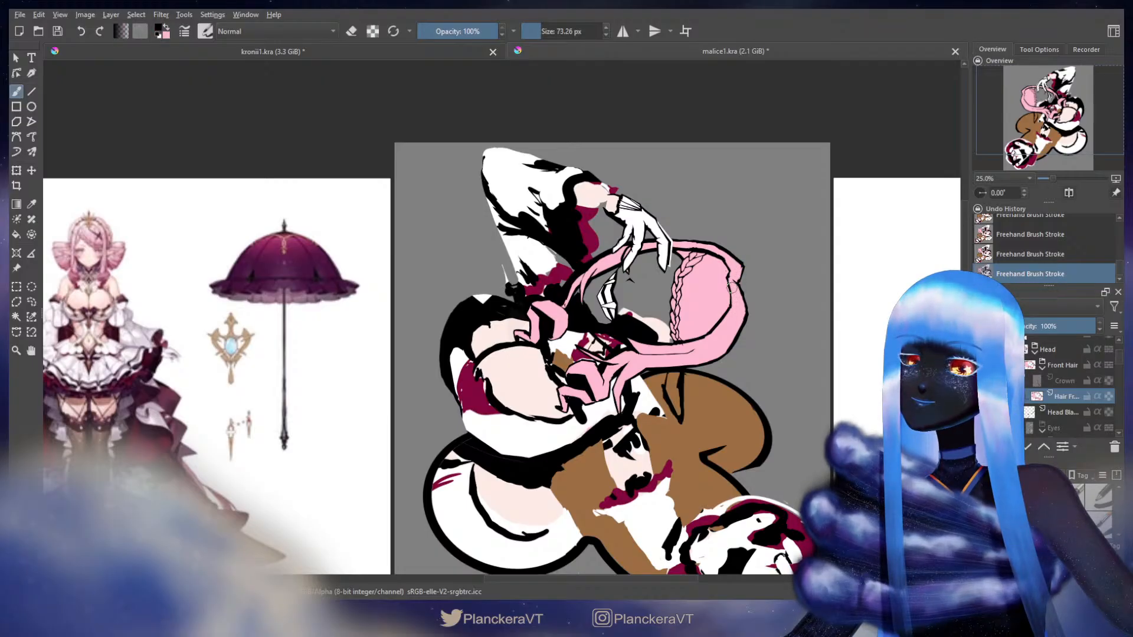
Show the Eyes layer group, lasso the lower eye on it and adjust its placement with a transform
click(980, 428)
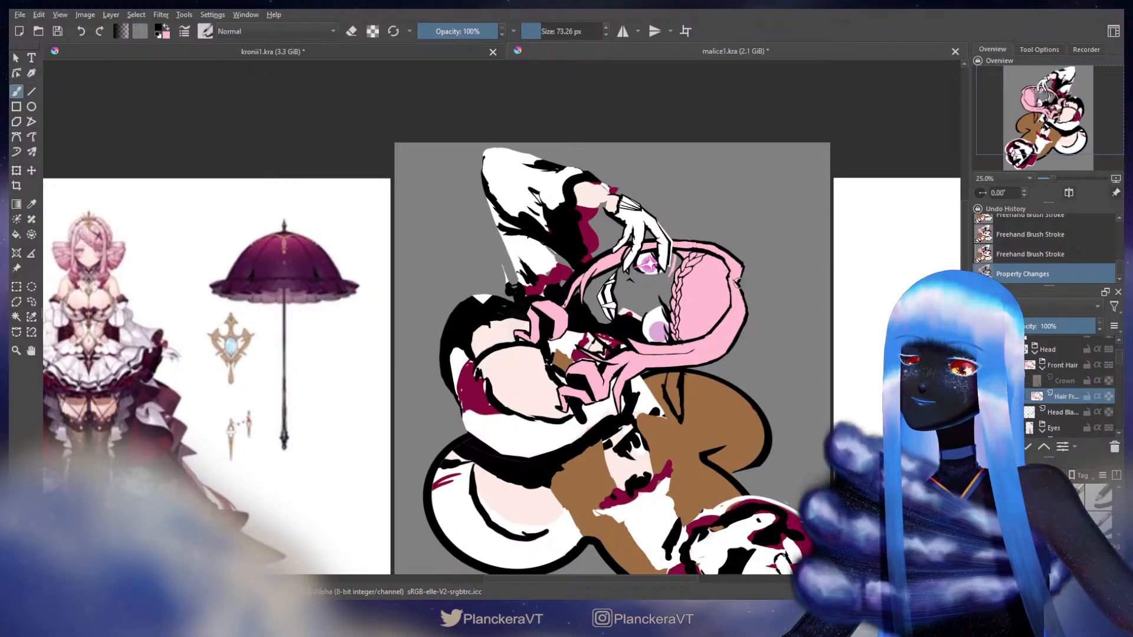
click(31, 302)
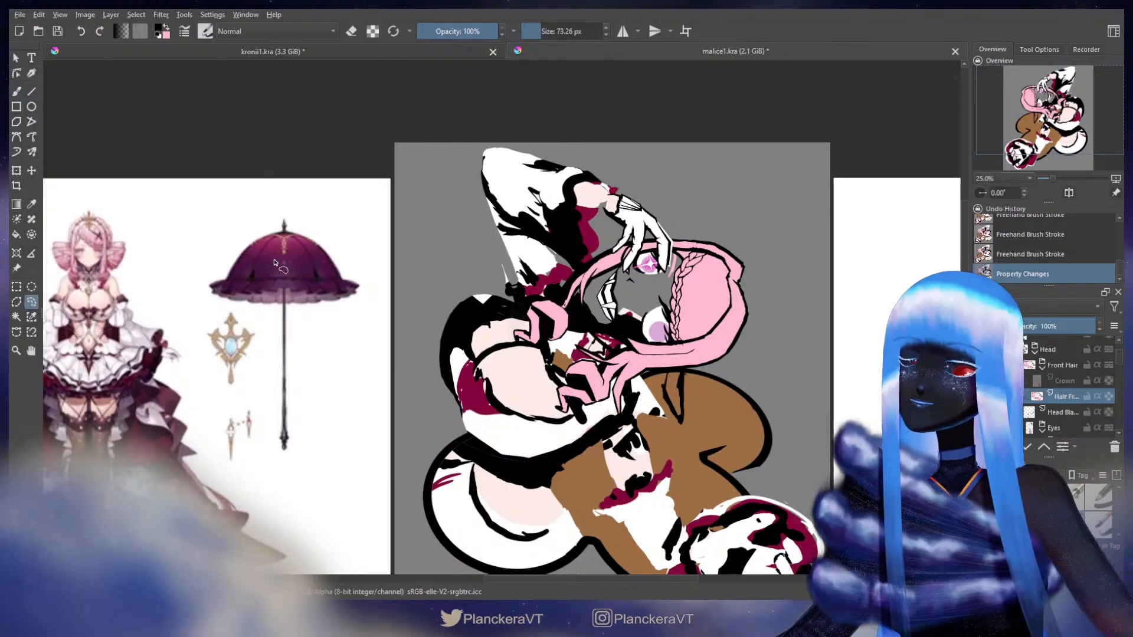
scroll(1120, 368, down, 1)
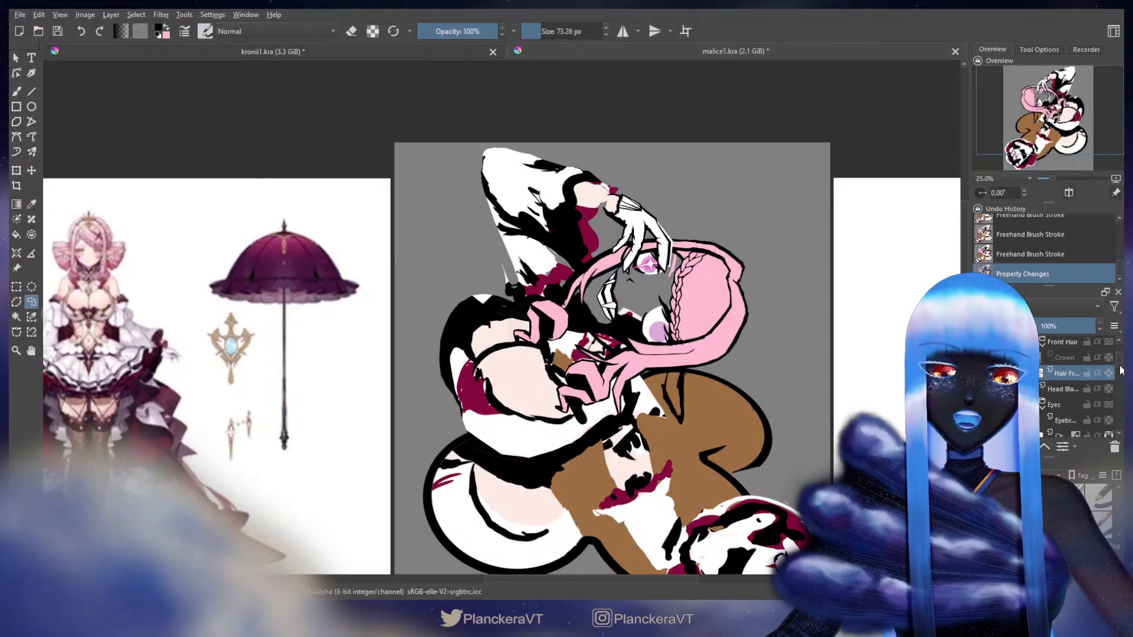
click(1068, 401)
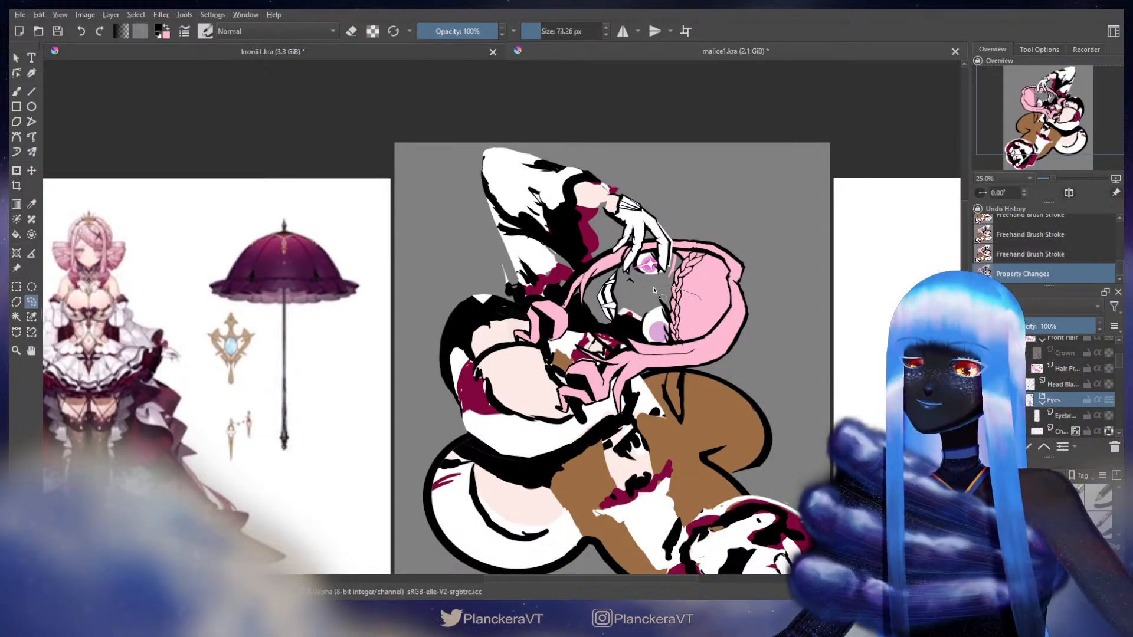
mouse_move(653, 289)
mouse_down()
mouse_move(702, 374)
mouse_move(720, 302)
mouse_up()
key(ctrl+t)
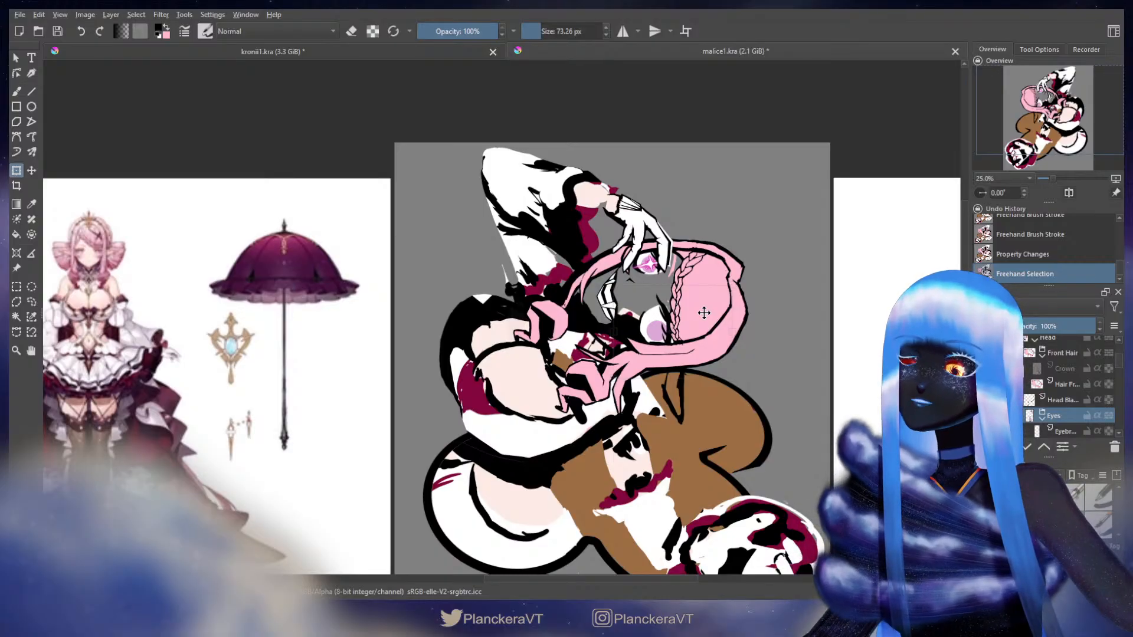
key(b)
Examine the eyes and face of the seated reference character under the umbrella and compare them with the drawn face
scroll(386, 313, up, 3)
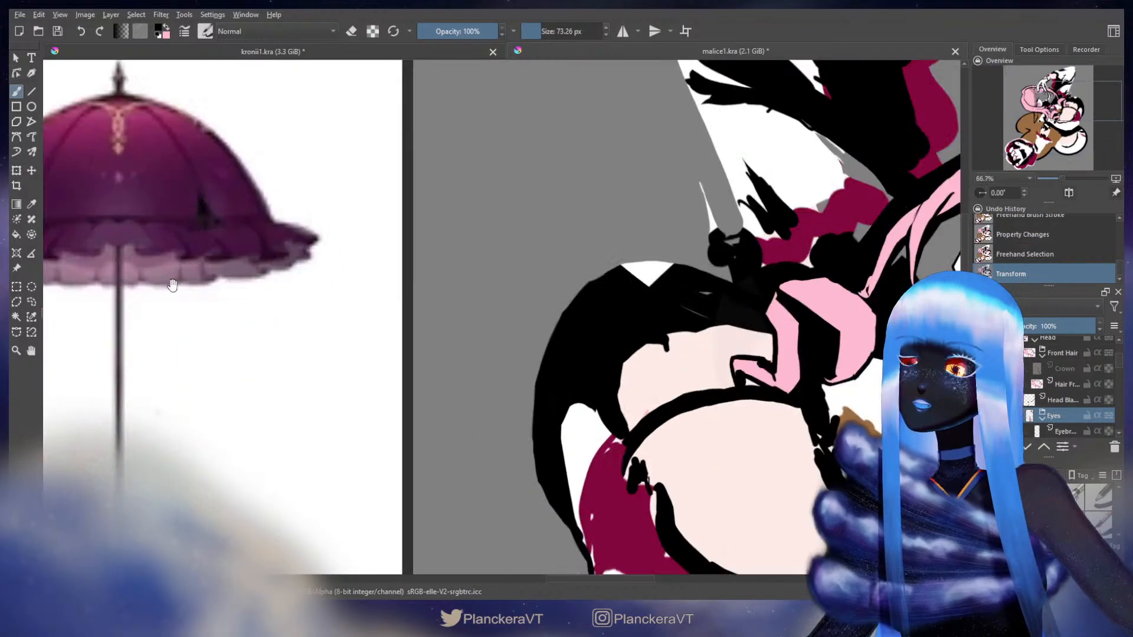
drag(173, 285, 767, 365)
drag(344, 297, 505, 340)
scroll(504, 340, down, 6)
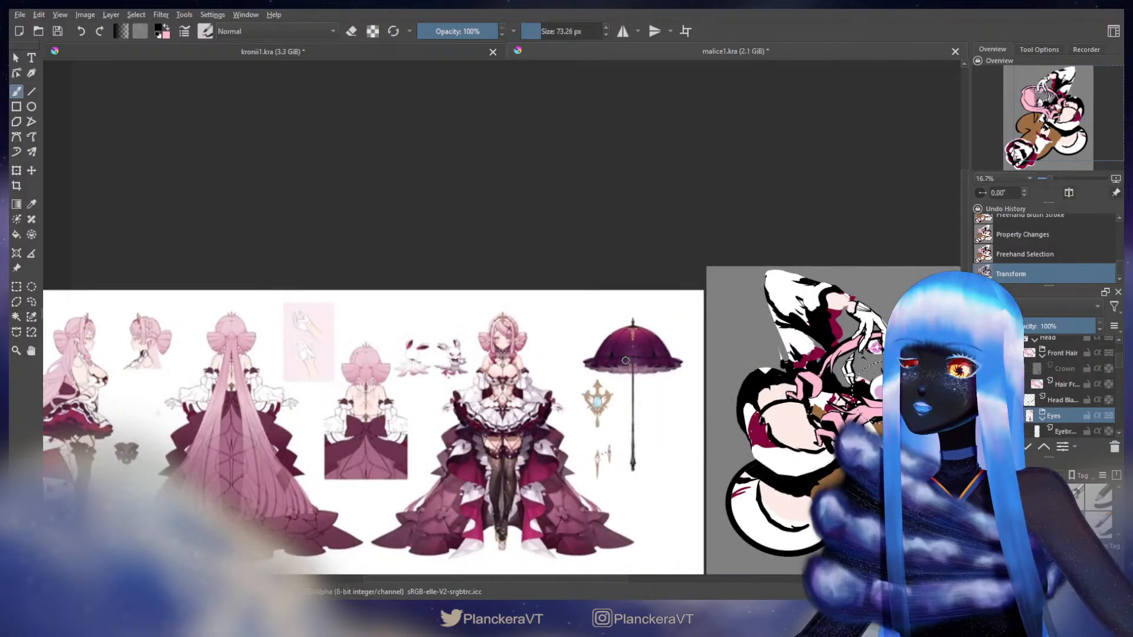
drag(618, 373, 364, 349)
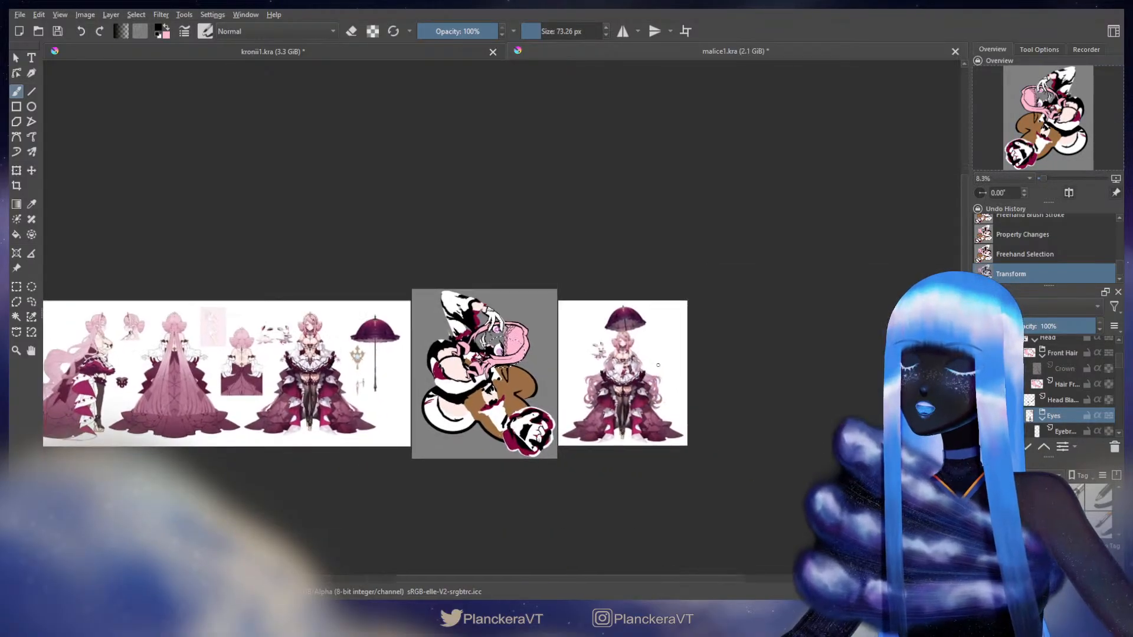
scroll(625, 354, up, 6)
drag(454, 308, 516, 391)
scroll(516, 391, up, 2)
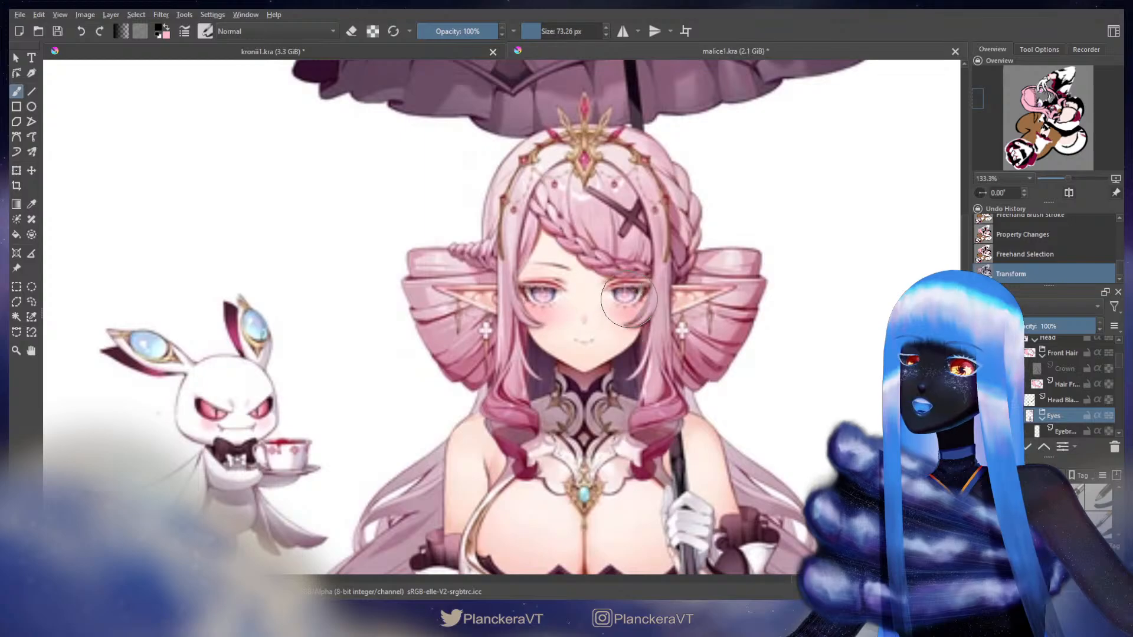
scroll(477, 385, down, 3)
drag(477, 385, 951, 194)
scroll(951, 194, down, 1)
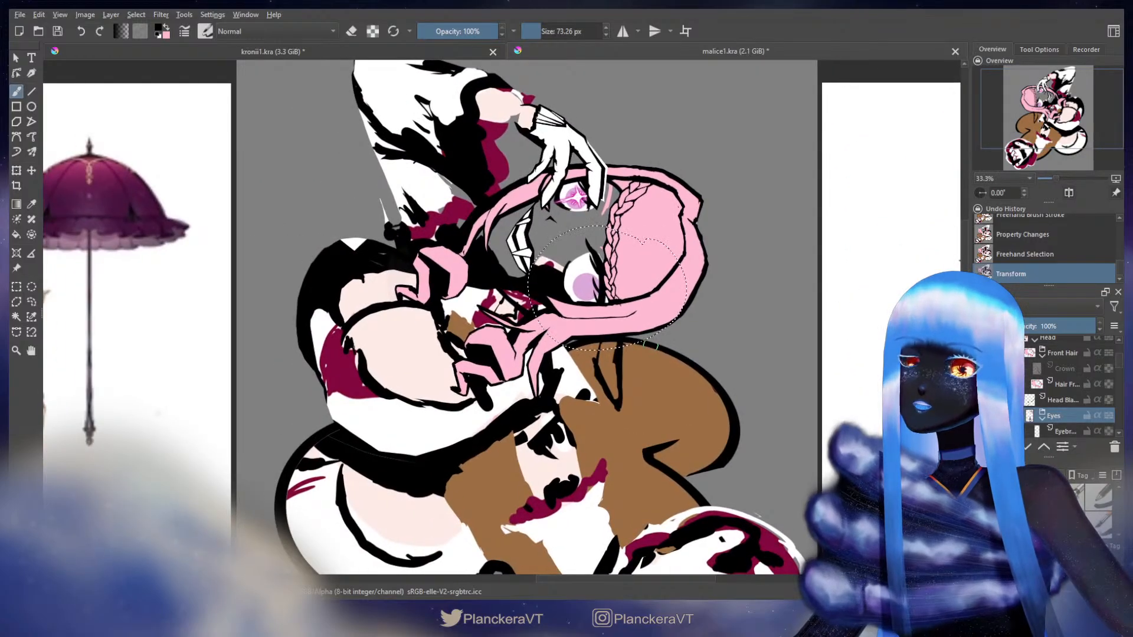
Fine-tune the placement of the still selected lower eye with another transform and return to the brush
drag(636, 314, 662, 376)
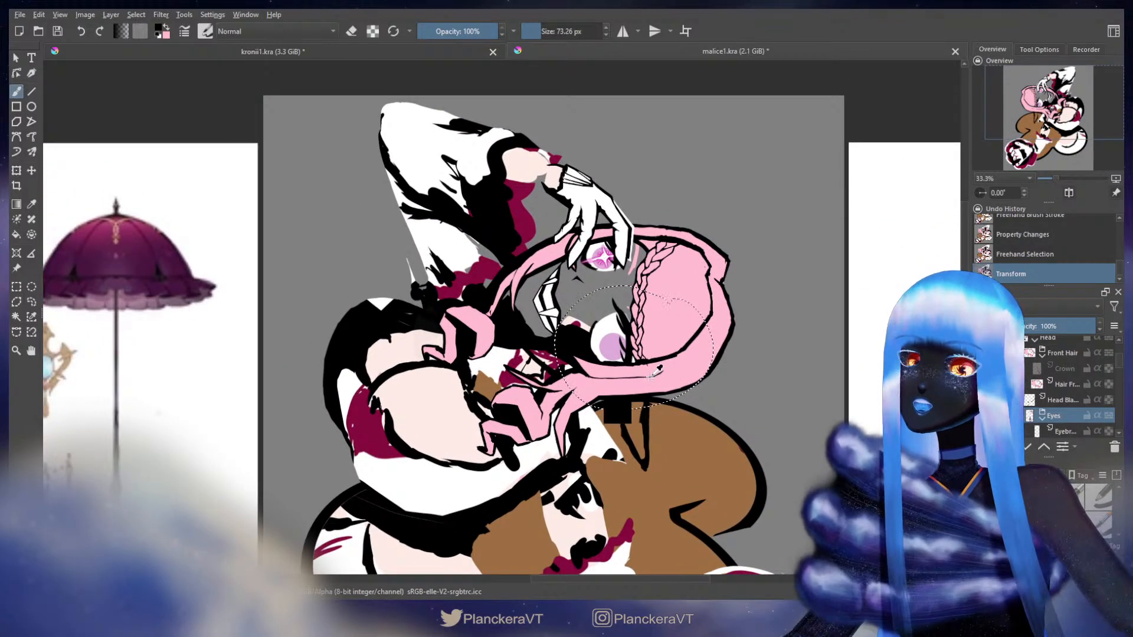
key(ctrl+t)
key(Return)
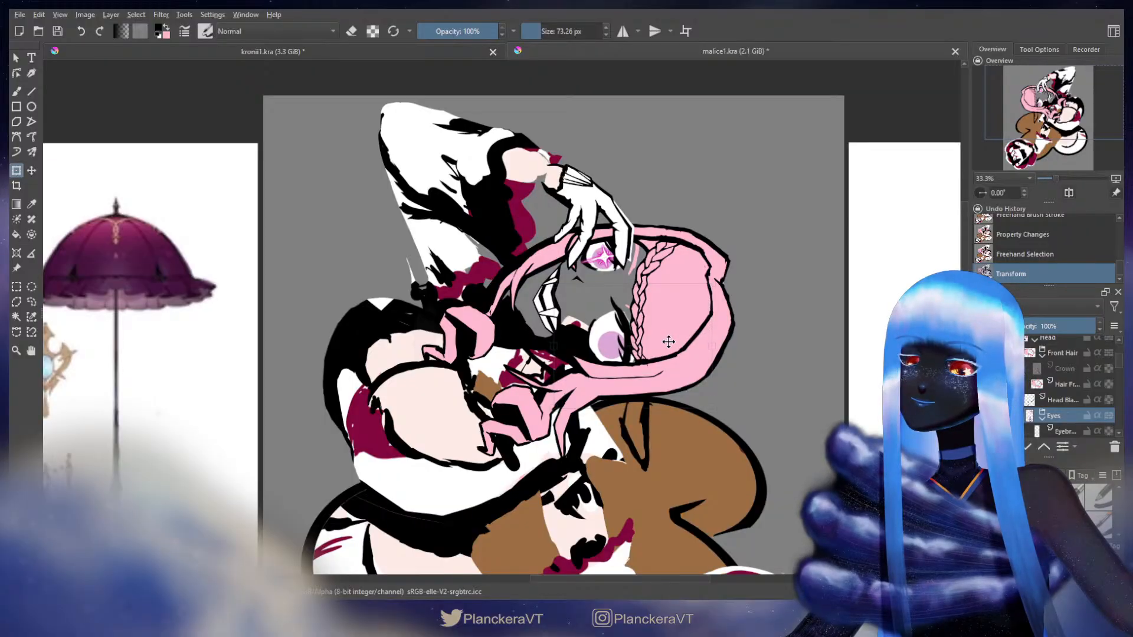
key(b)
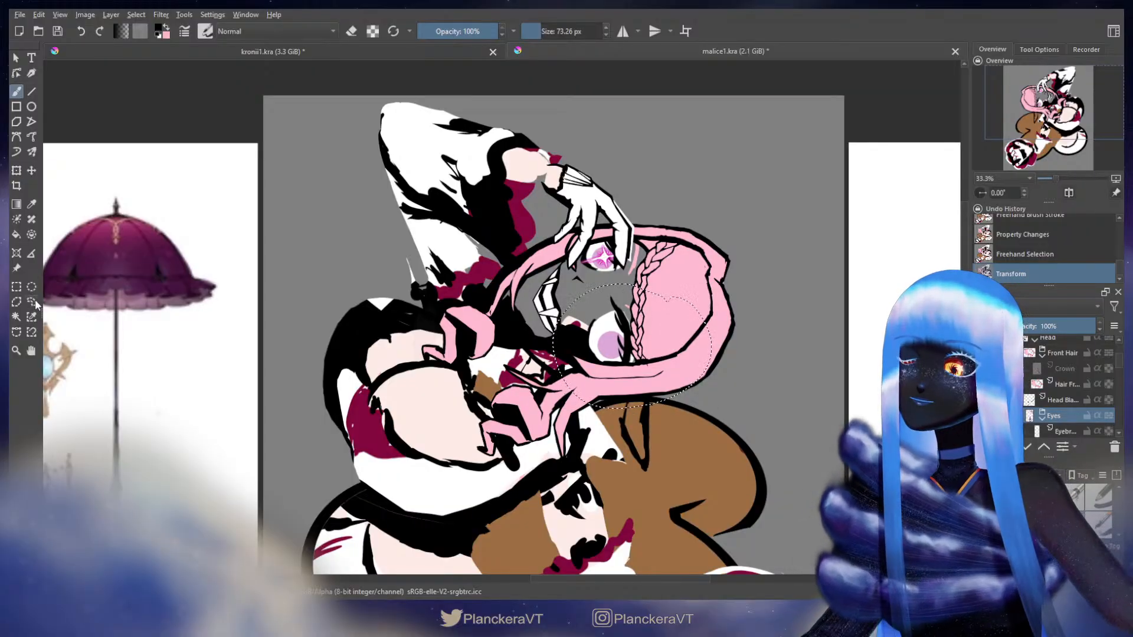
Lasso the upper eye beneath the gloved hand, adjust it with a transform and clear the selection
click(31, 302)
mouse_move(555, 207)
mouse_down()
mouse_move(571, 285)
mouse_move(654, 273)
mouse_move(678, 223)
mouse_move(601, 201)
mouse_up()
key(ctrl+t)
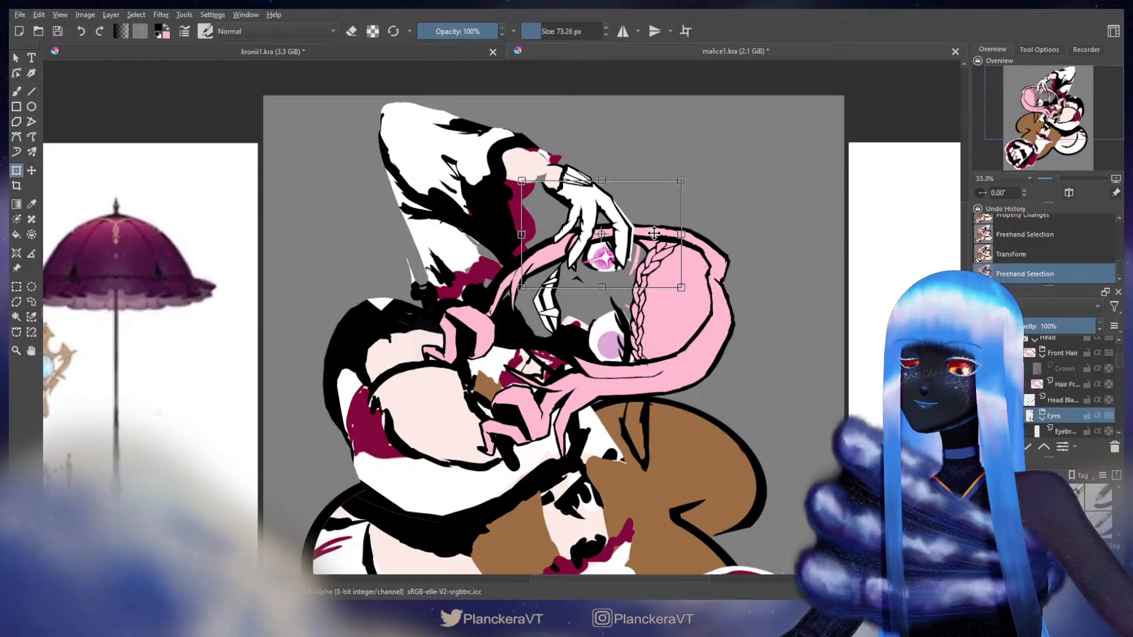
key(ctrl+shift+a)
Mirror the canvas view horizontally, then lasso the lower eye, nudge it slightly with a transform and clear the selection
click(1069, 193)
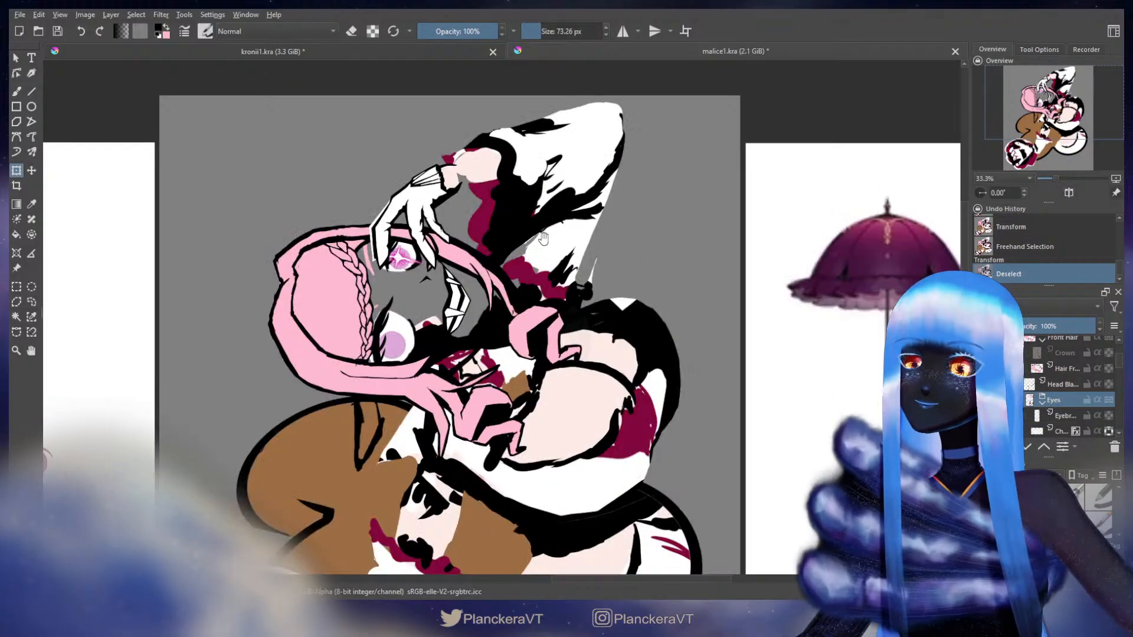
drag(527, 243, 733, 253)
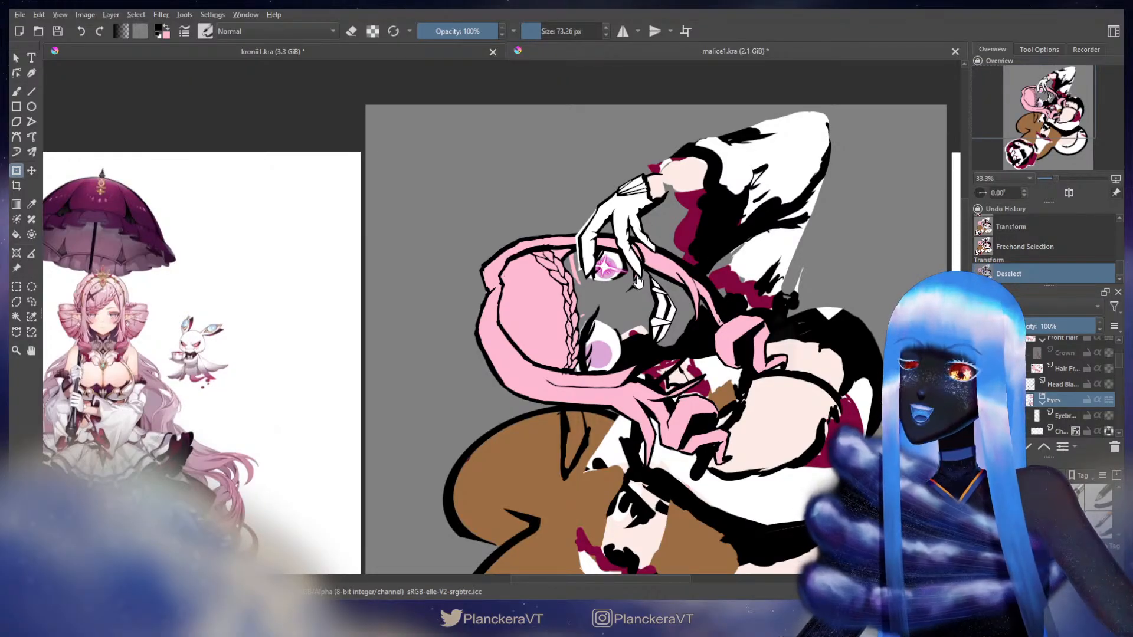
click(31, 301)
mouse_move(571, 296)
mouse_down()
mouse_move(561, 407)
mouse_move(619, 287)
mouse_move(630, 289)
mouse_up()
key(ctrl+z)
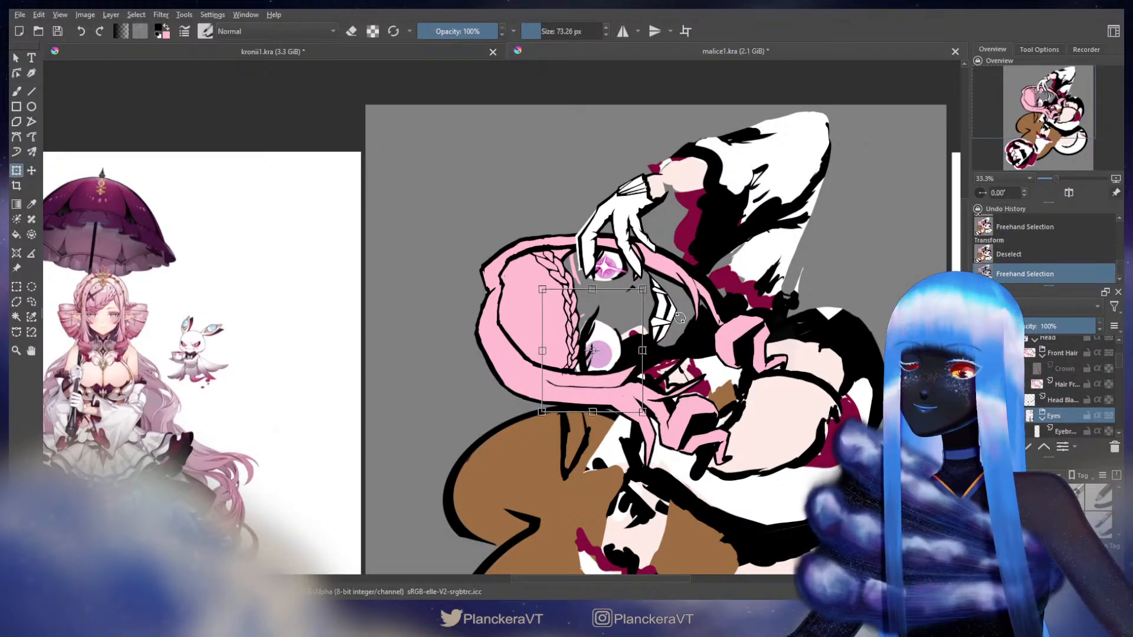
key(ctrl+t)
mouse_move(619, 325)
mouse_down()
mouse_move(664, 322)
mouse_move(615, 331)
mouse_move(672, 310)
mouse_move(620, 327)
mouse_up()
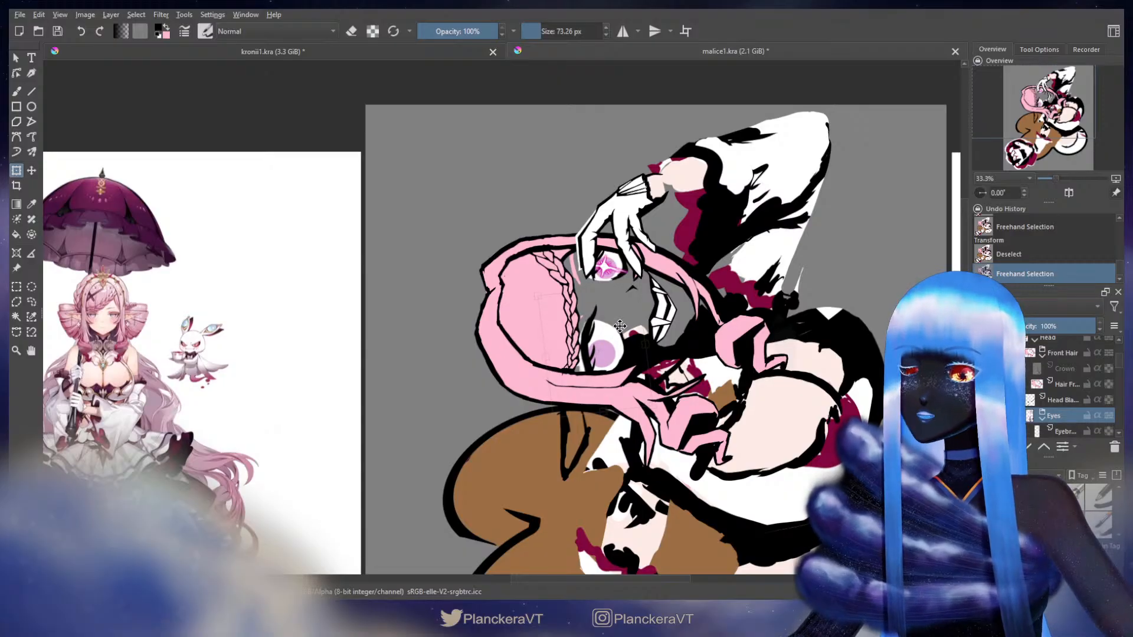
mouse_move(619, 326)
mouse_down()
mouse_move(666, 317)
mouse_move(622, 326)
mouse_up()
drag(621, 326, 622, 326)
key(Return)
key(b)
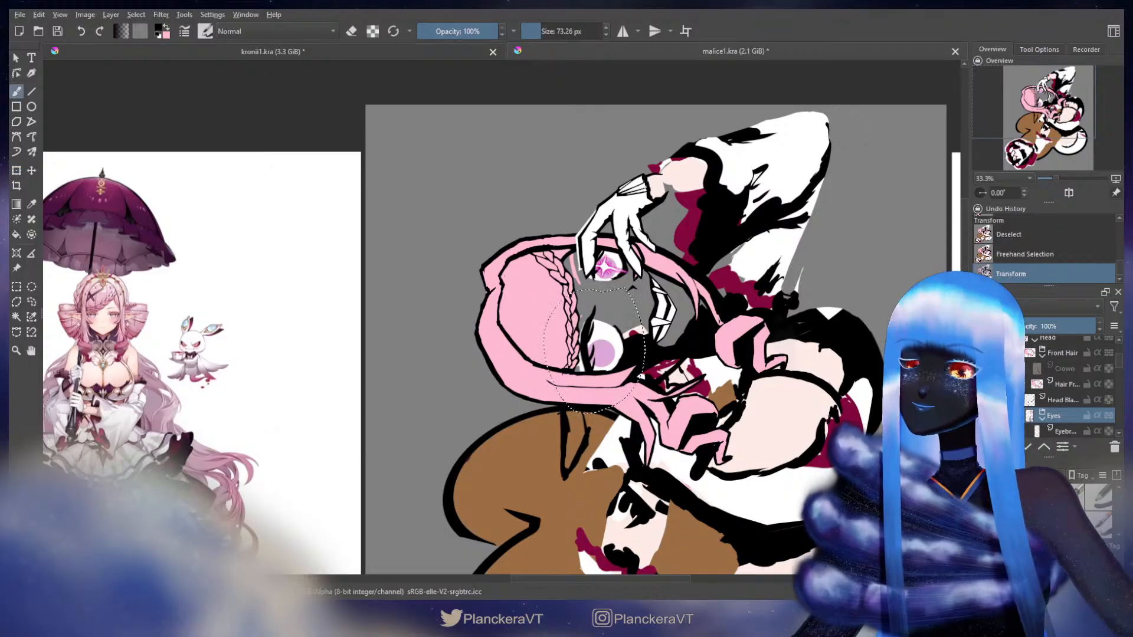
key(ctrl+shift+a)
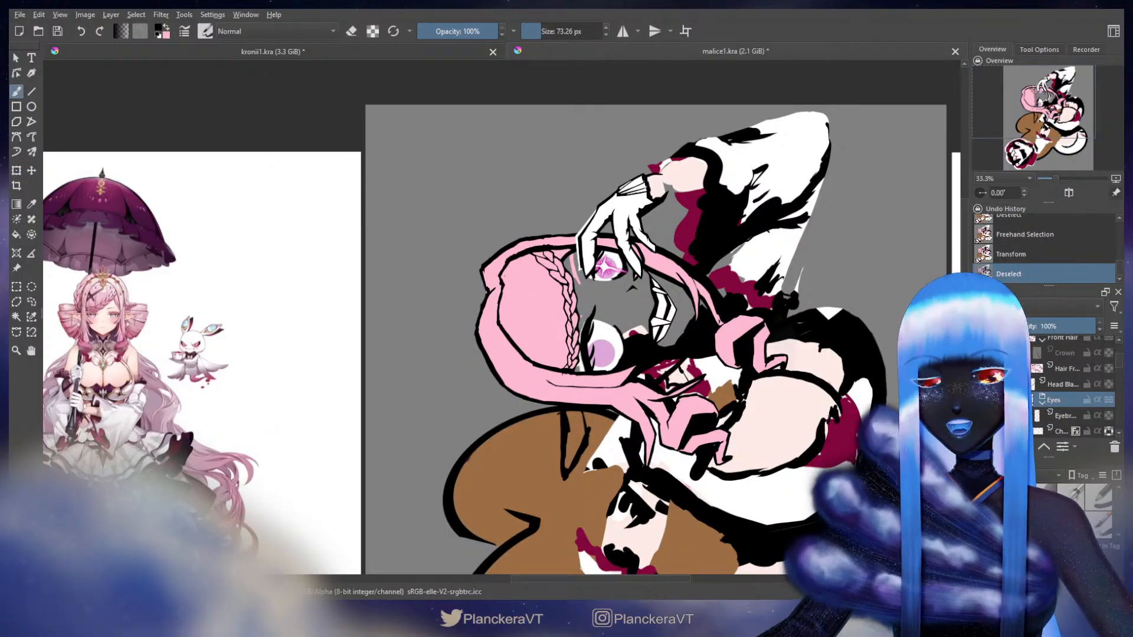
Reshape the pink front hair on its own layer with Liquify transforms, adjusting the braided hairline and outer outline
click(1070, 369)
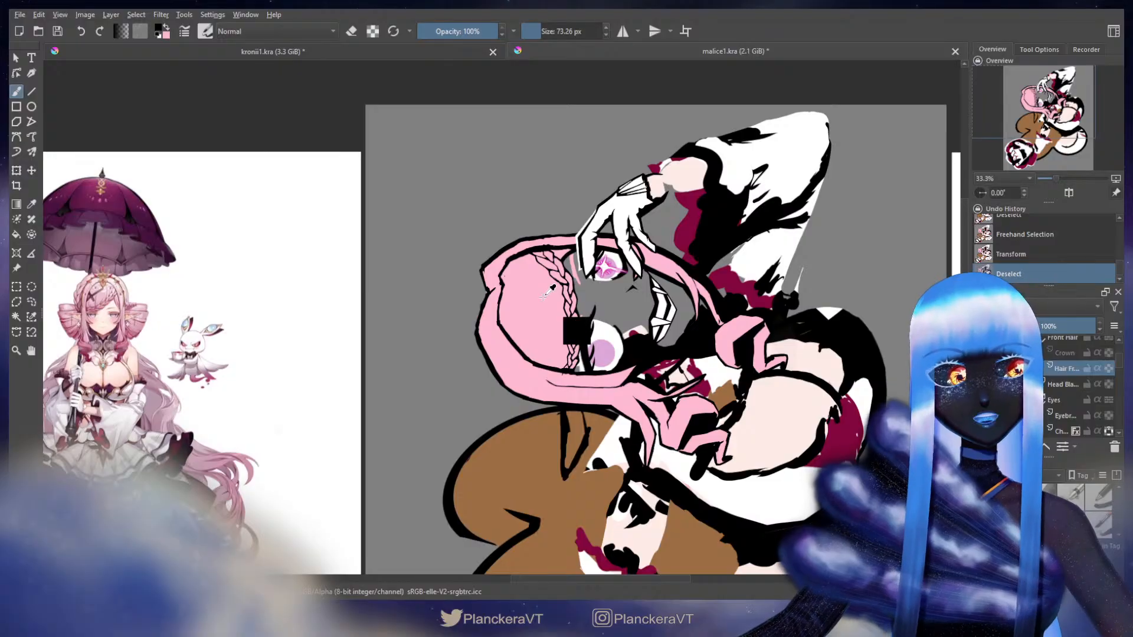
key(ctrl+t)
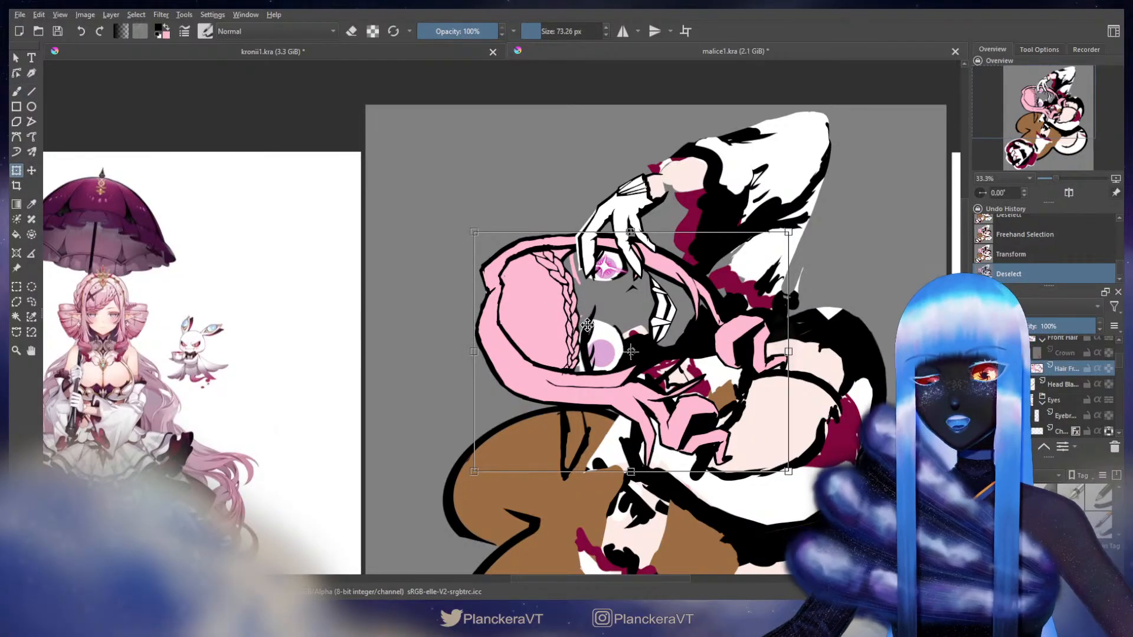
key(l)
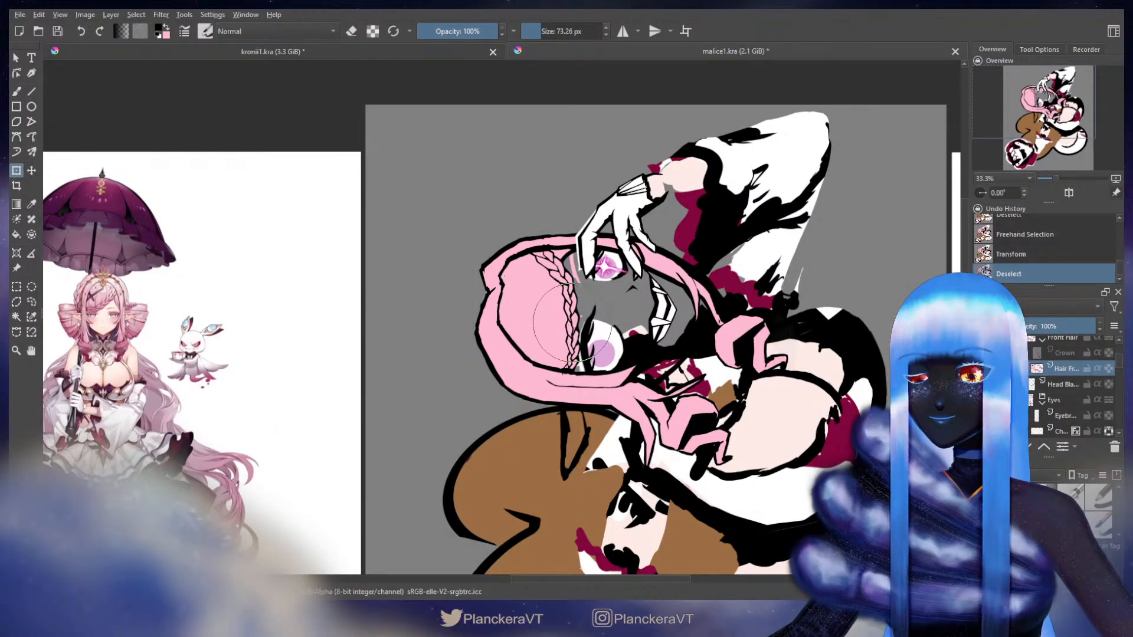
mouse_move(567, 321)
mouse_down()
mouse_move(580, 320)
mouse_move(557, 321)
mouse_up()
drag(560, 361, 634, 364)
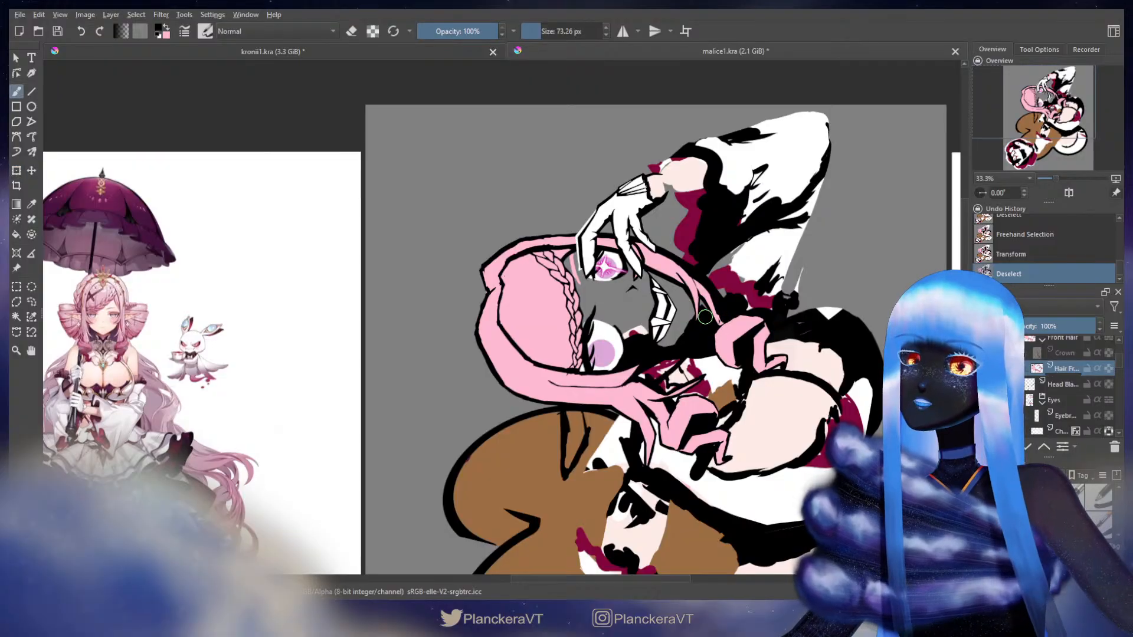
key(b)
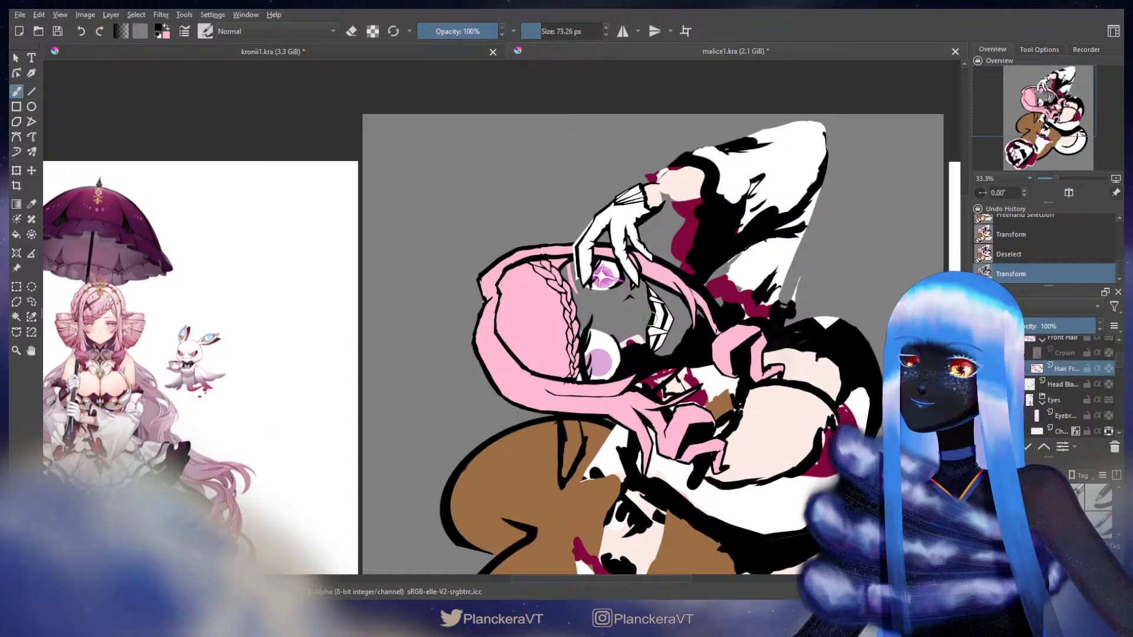
key(ctrl+t)
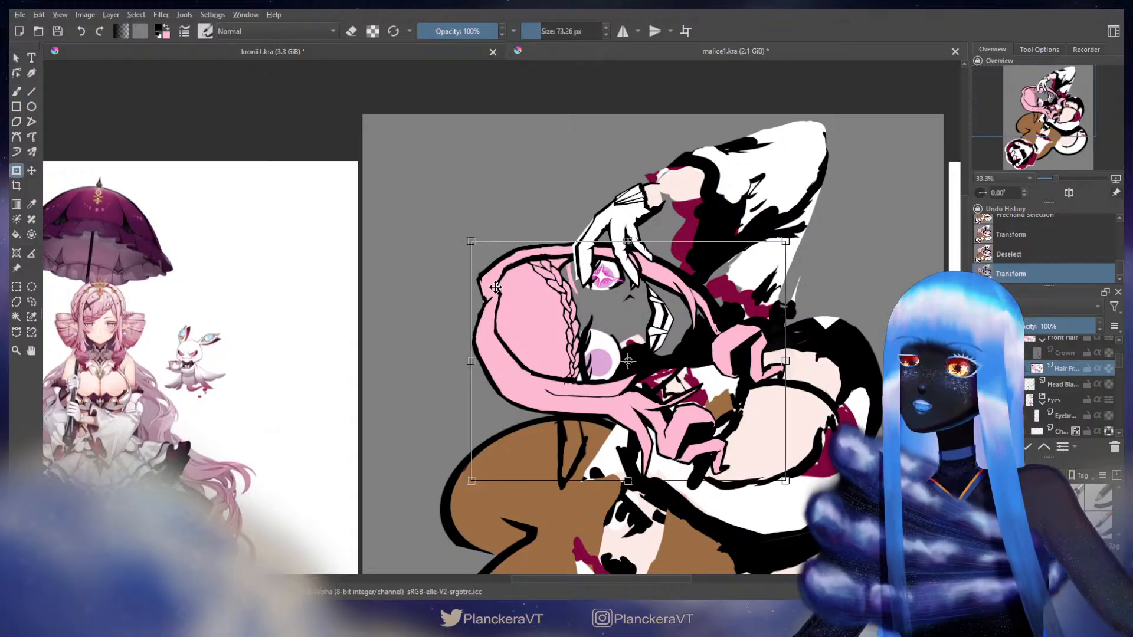
key(b)
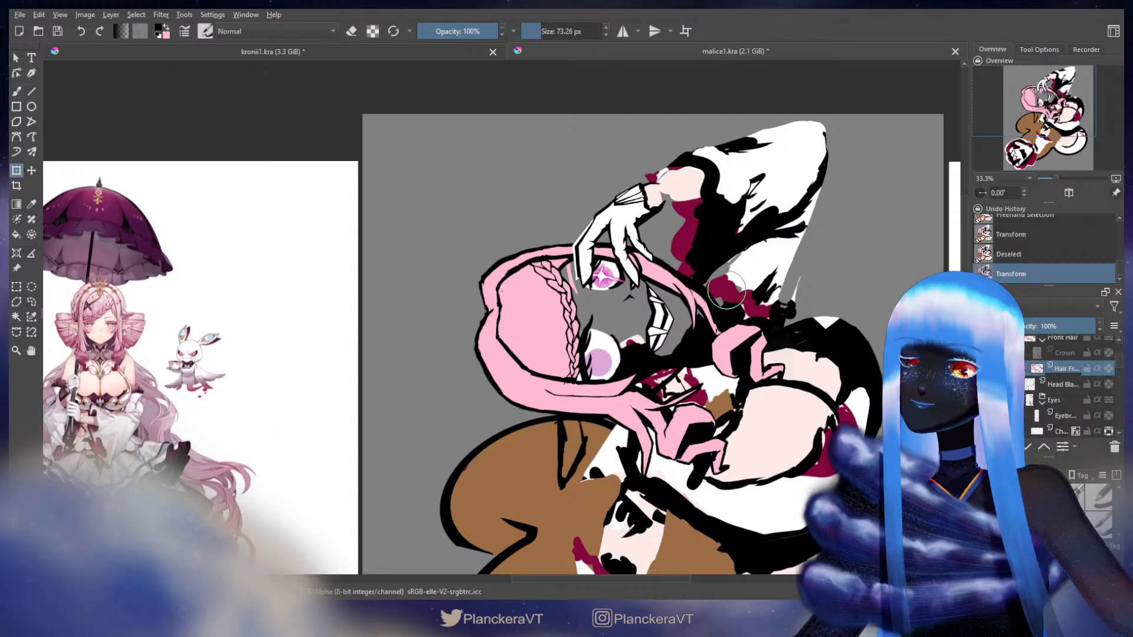
Trim the outer black outline of the hair strand beside the sleeve with a 96.55 px eraser, then return to normal painting
key(b)
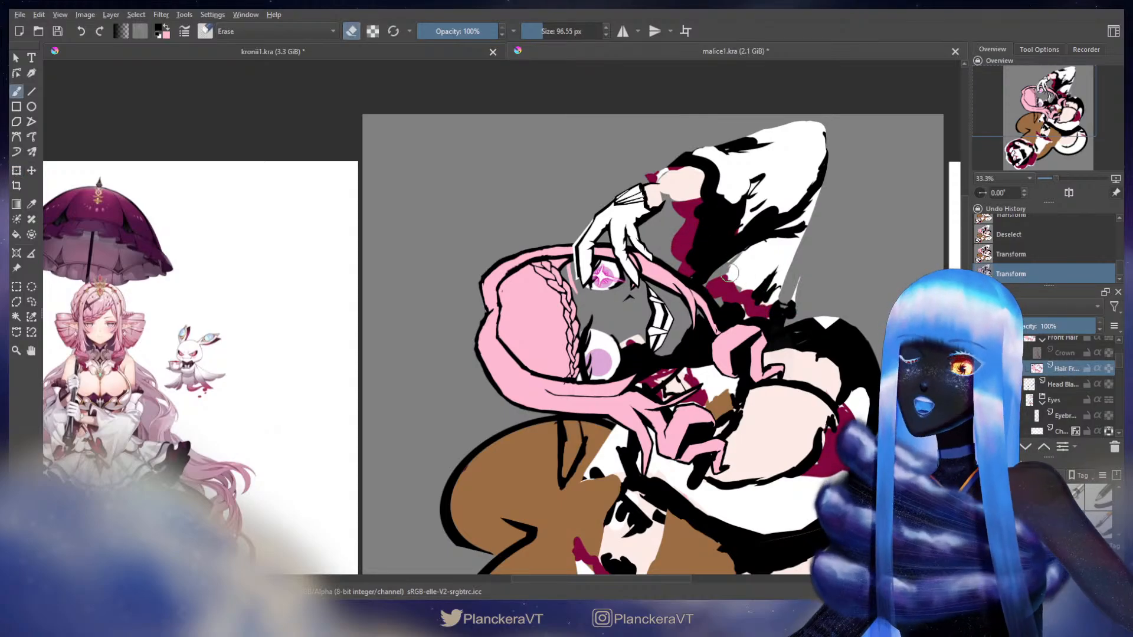
key(e)
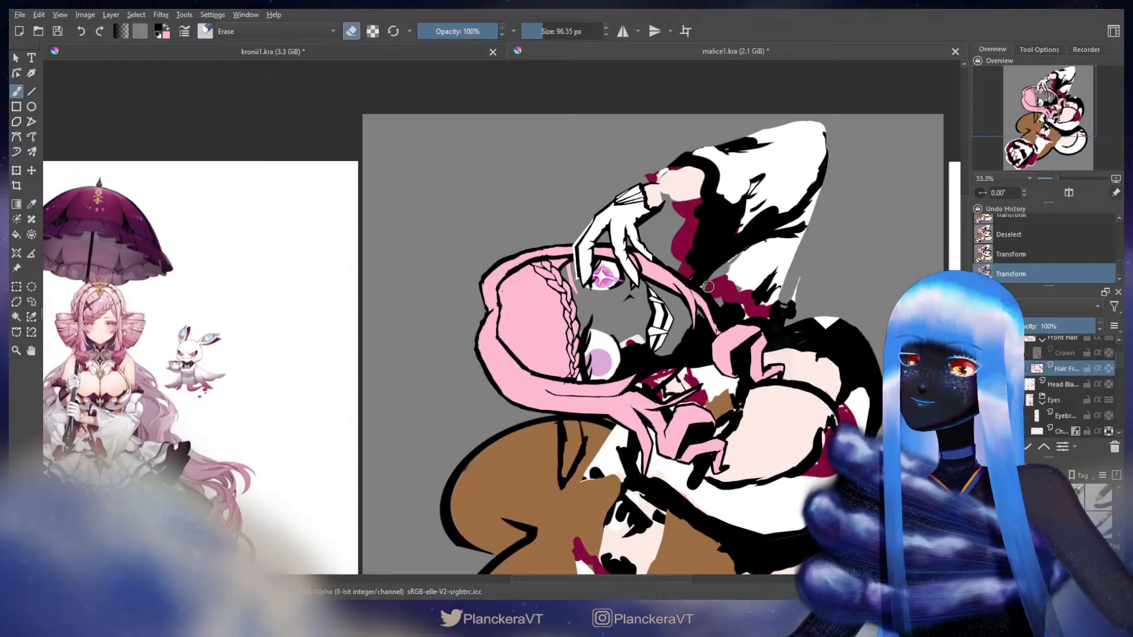
drag(708, 286, 717, 298)
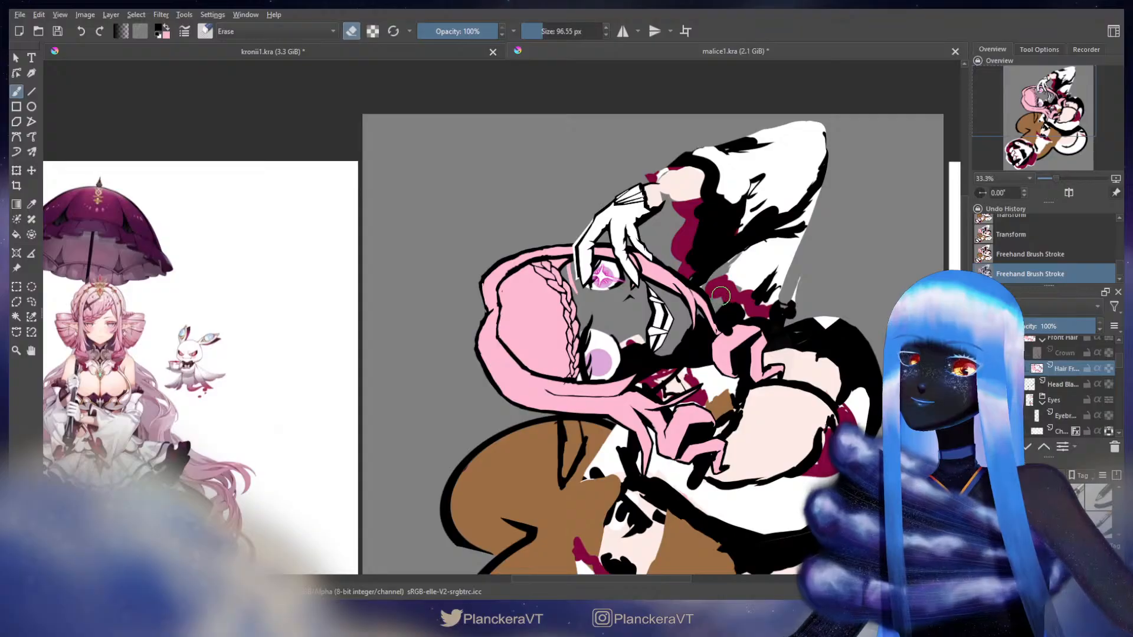
key(ctrl+z)
mouse_move(703, 275)
mouse_down()
mouse_move(721, 322)
mouse_move(696, 269)
mouse_up()
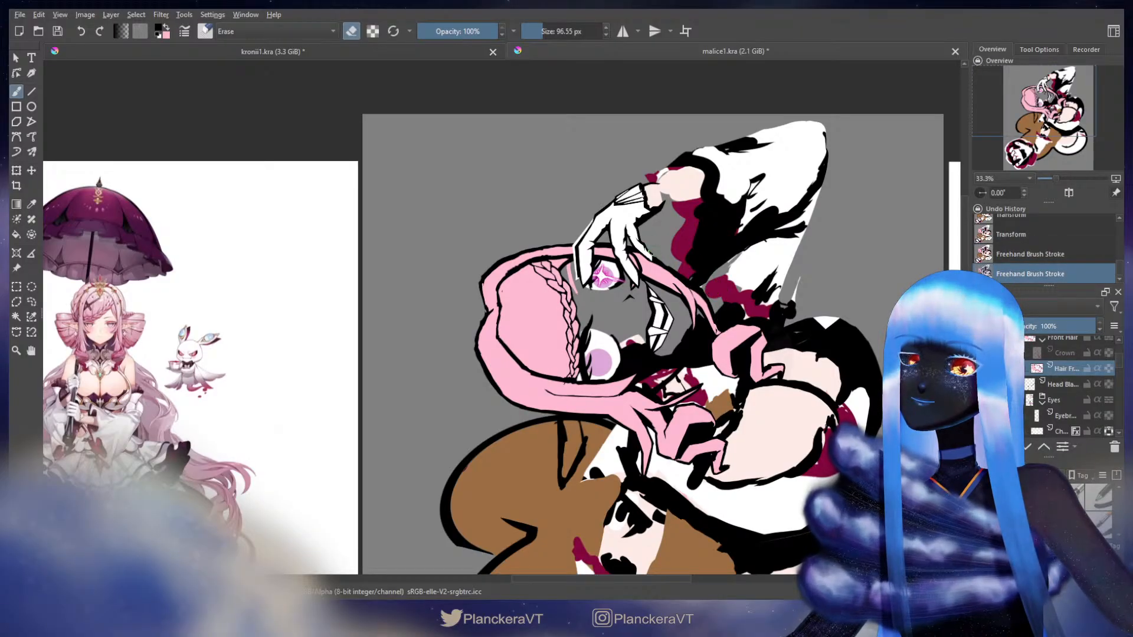
drag(712, 295, 685, 257)
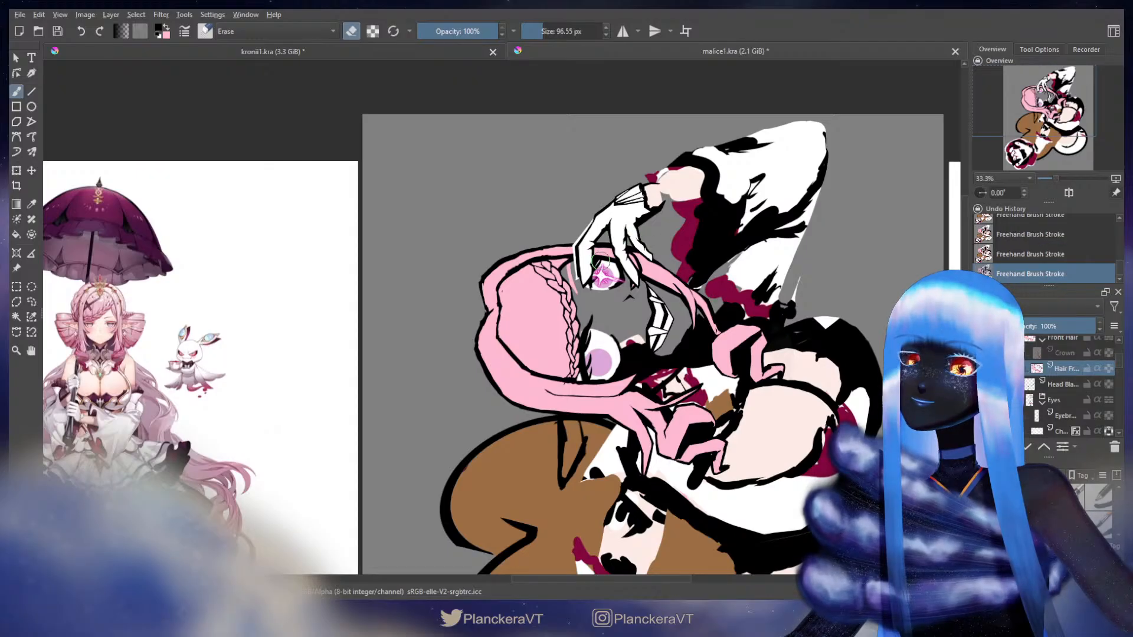
key(e)
key(bracketleft)
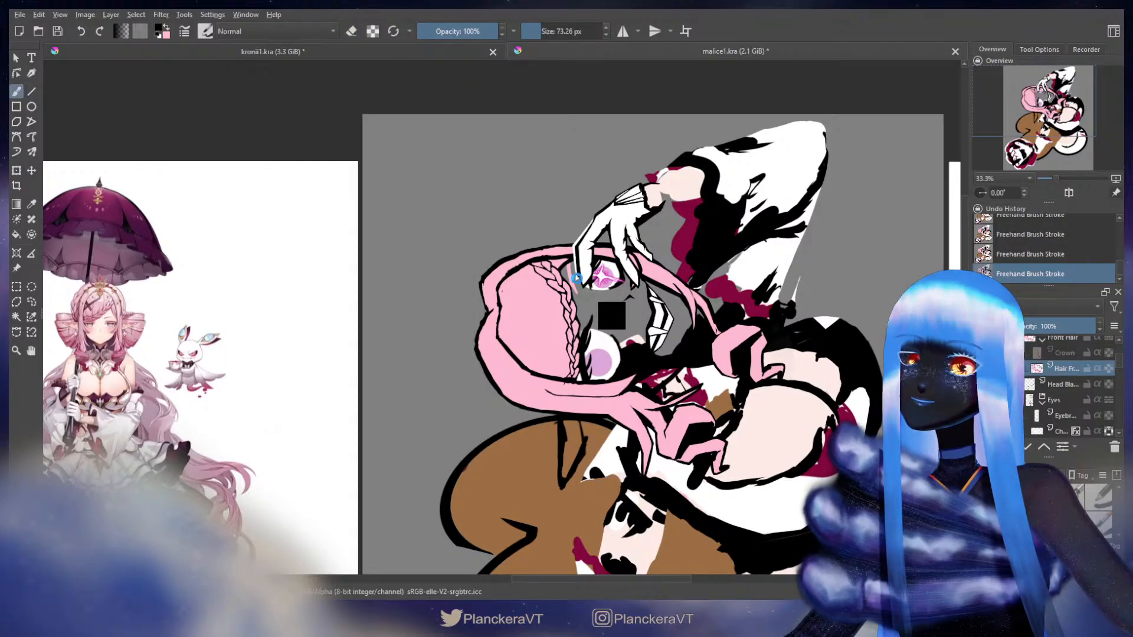
Adjust the shape of the pink front hair with a further transform and return to the brush
key(ctrl+t)
key(Escape)
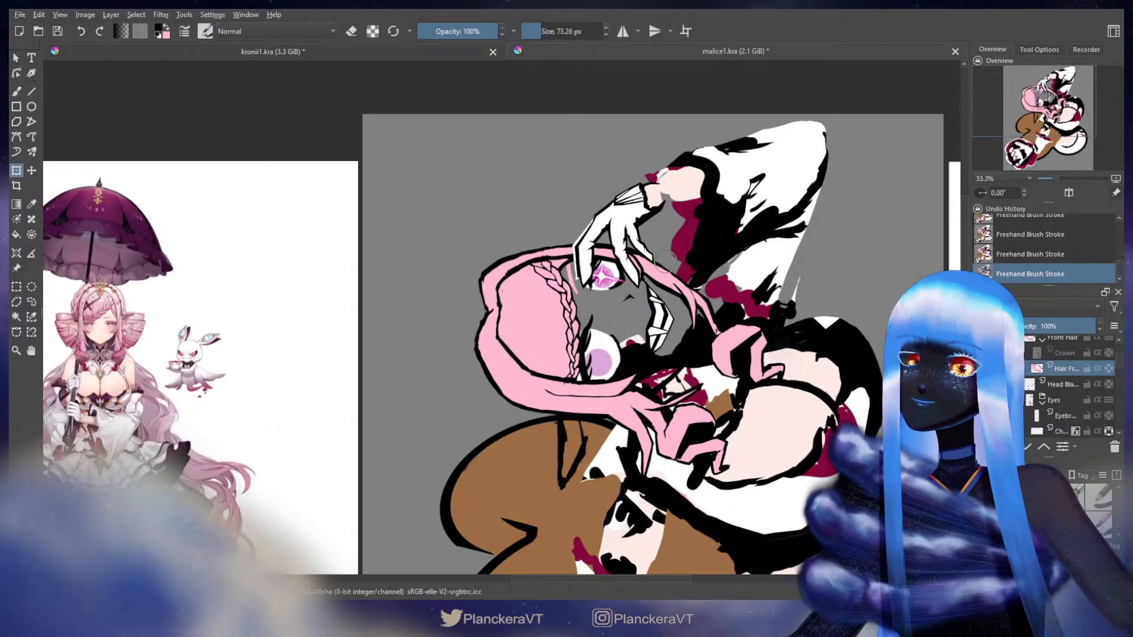
key(b)
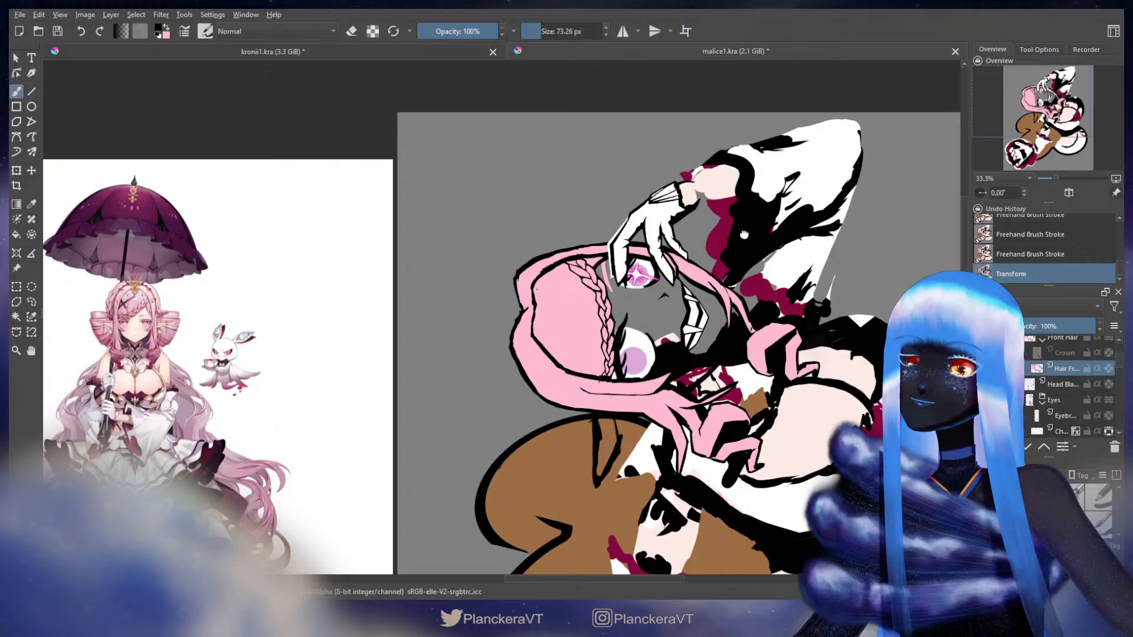
Reshape the outer outline of the pink front hair with transforms in the mirrored canvas view, then restore the normal view
click(1069, 194)
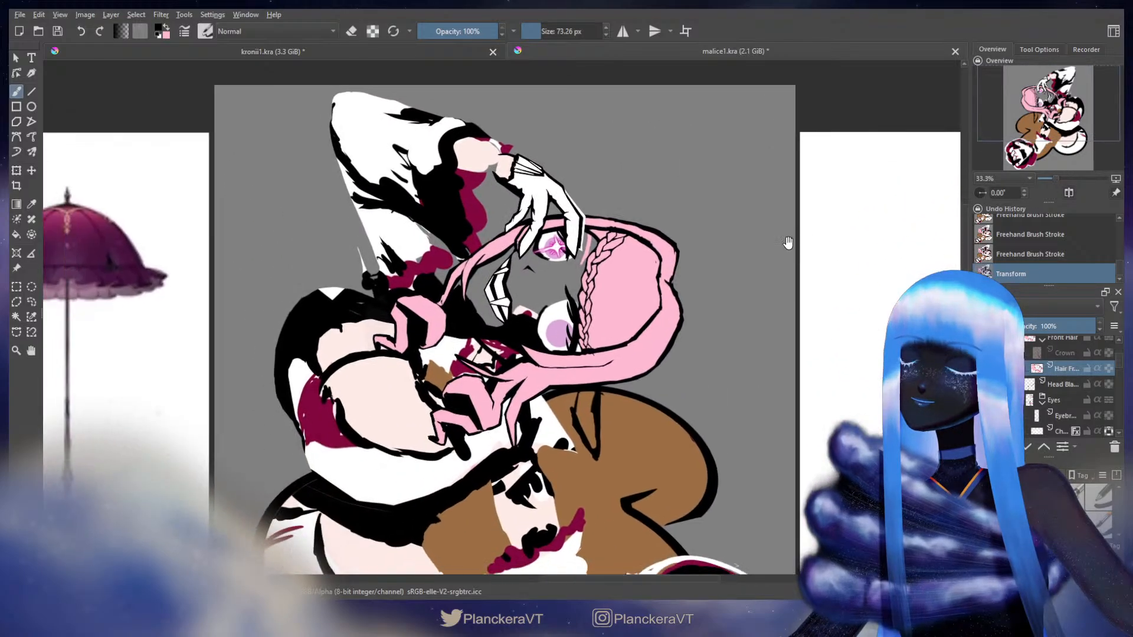
key(ctrl+t)
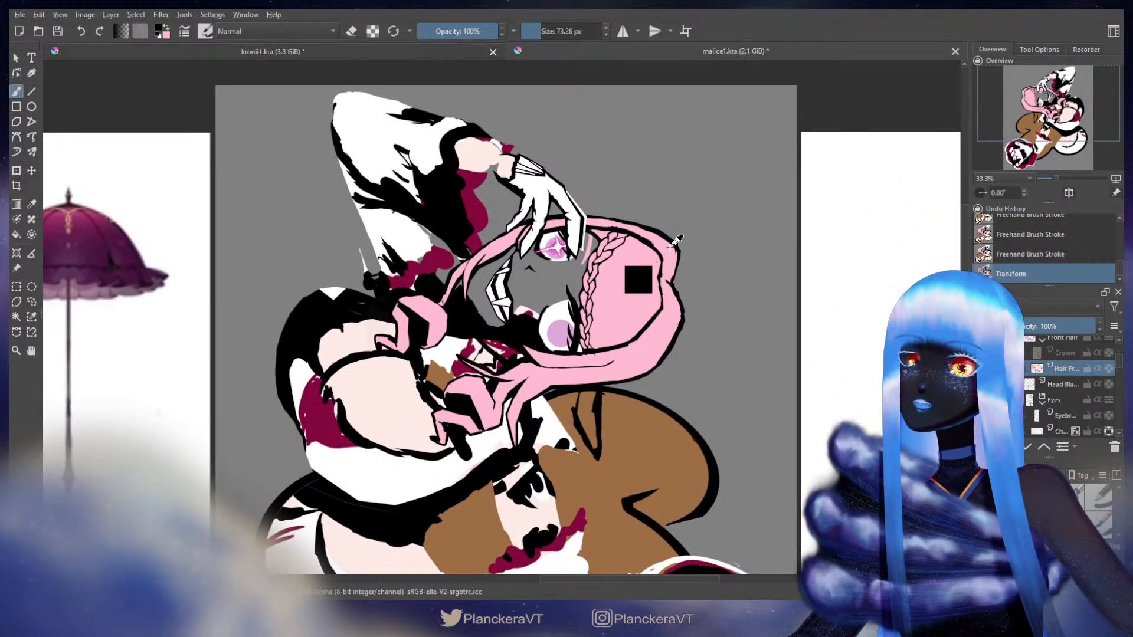
key(Return)
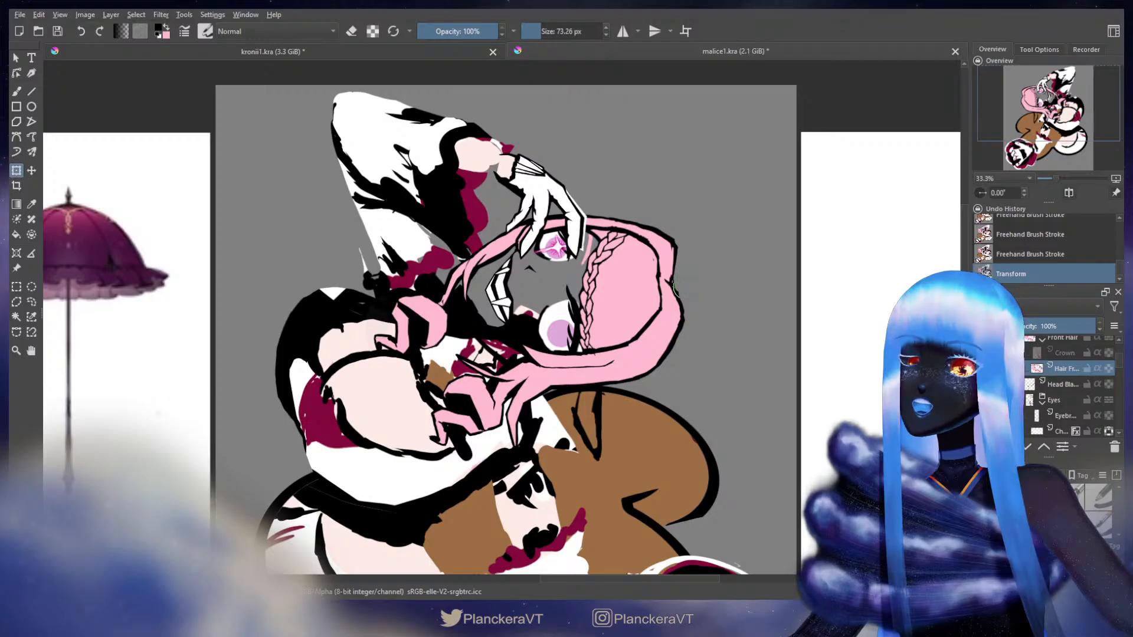
drag(695, 284, 686, 302)
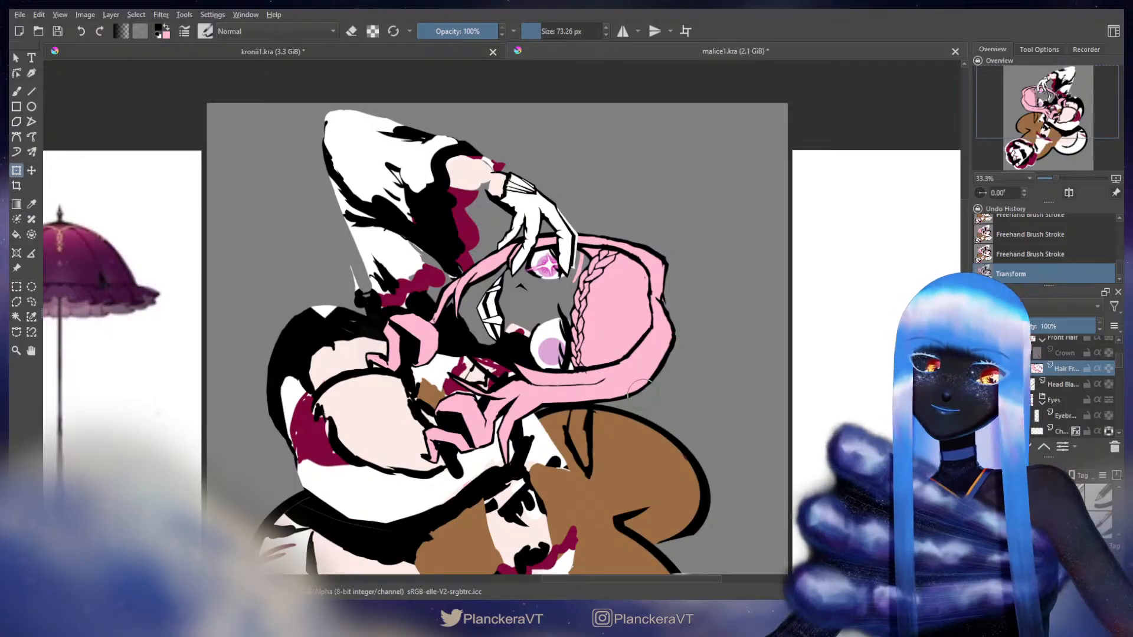
drag(662, 362, 686, 336)
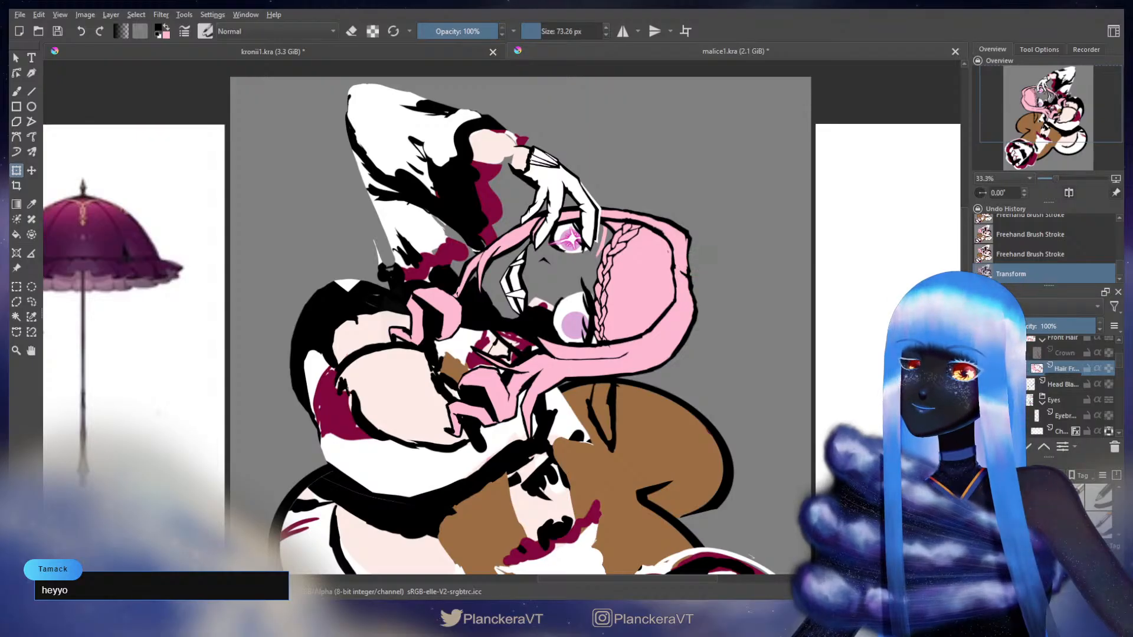
drag(681, 262, 667, 292)
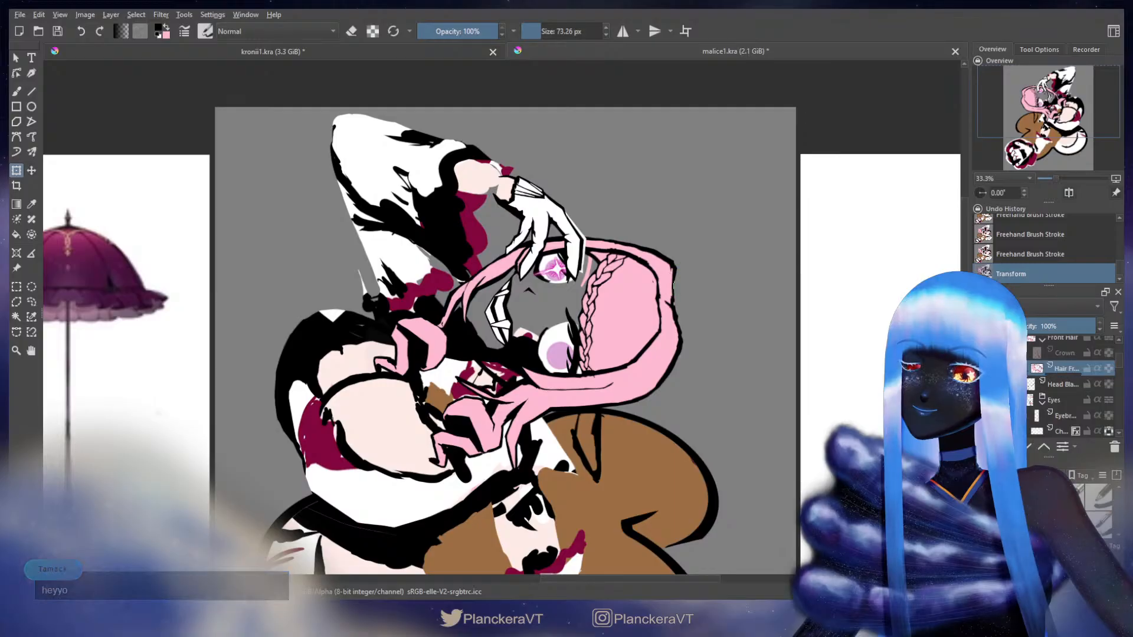
key(Return)
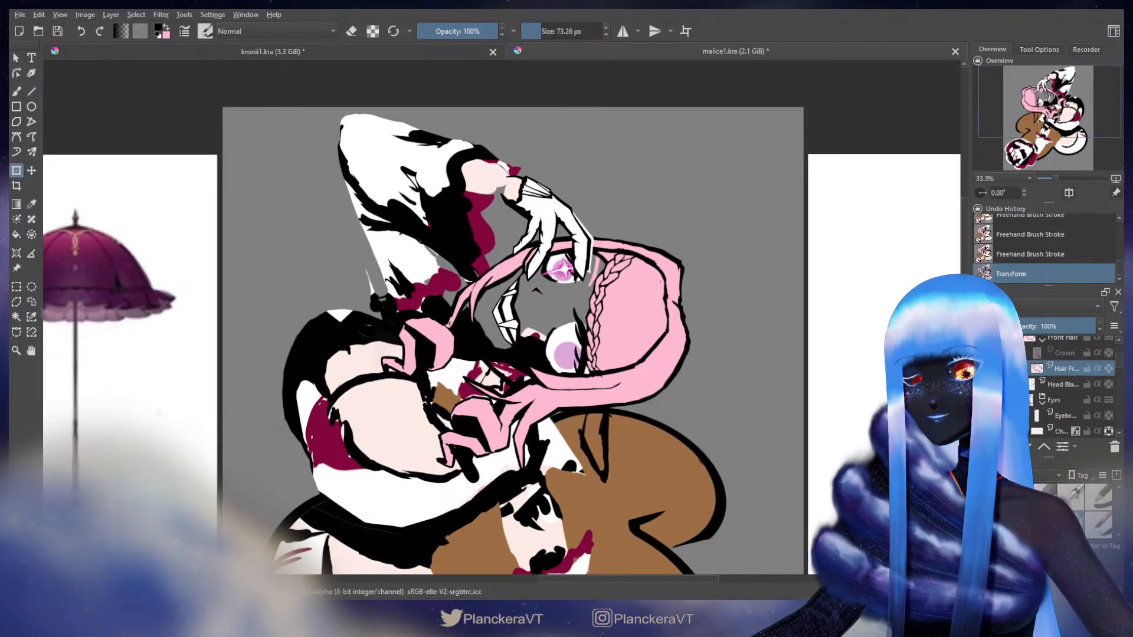
key(b)
click(1067, 193)
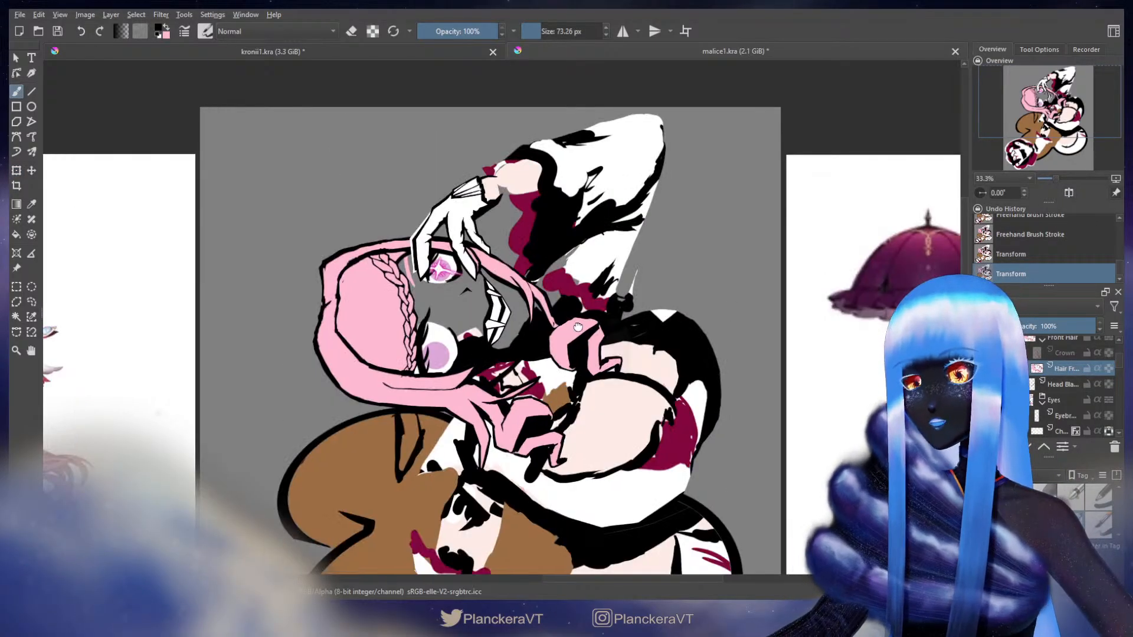
drag(573, 327, 697, 307)
drag(452, 338, 453, 343)
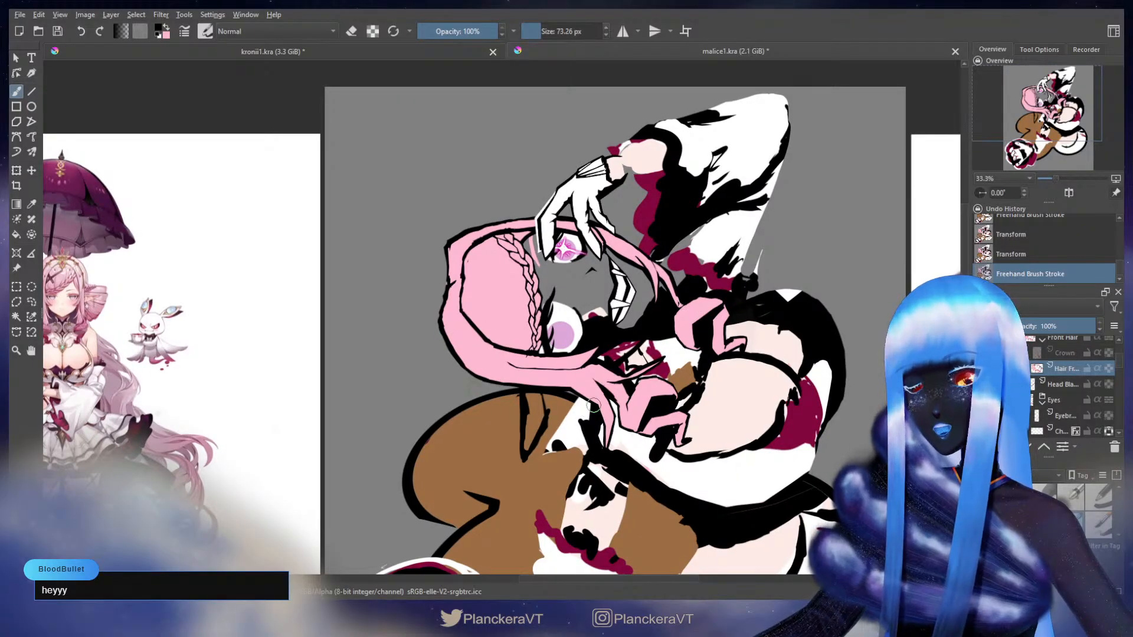
key(ctrl+z)
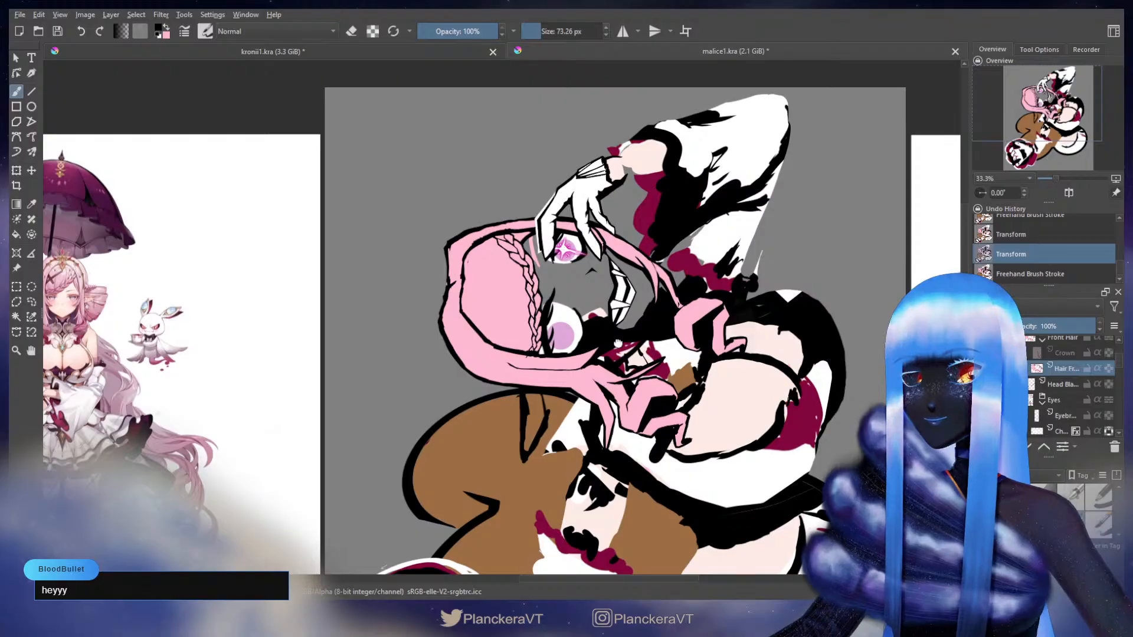
Examine the reference character's crown and braided hair up close, then compare them with the drawing's front hair
mouse_move(618, 342)
mouse_down()
mouse_move(617, 369)
mouse_move(722, 342)
mouse_up()
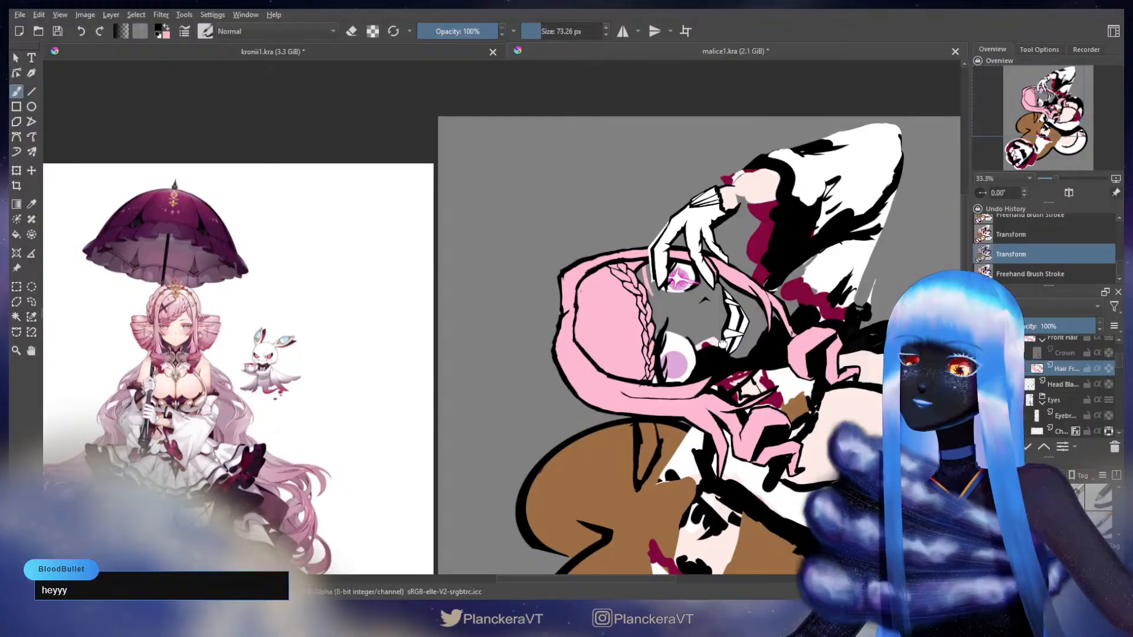
drag(644, 308, 735, 320)
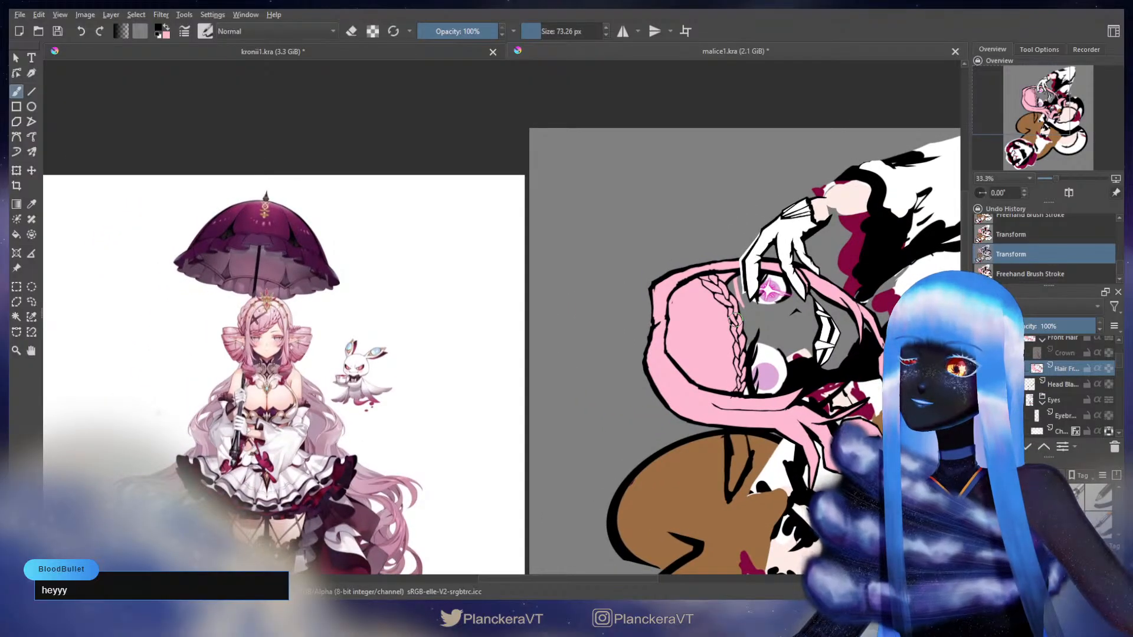
scroll(430, 308, up, 2)
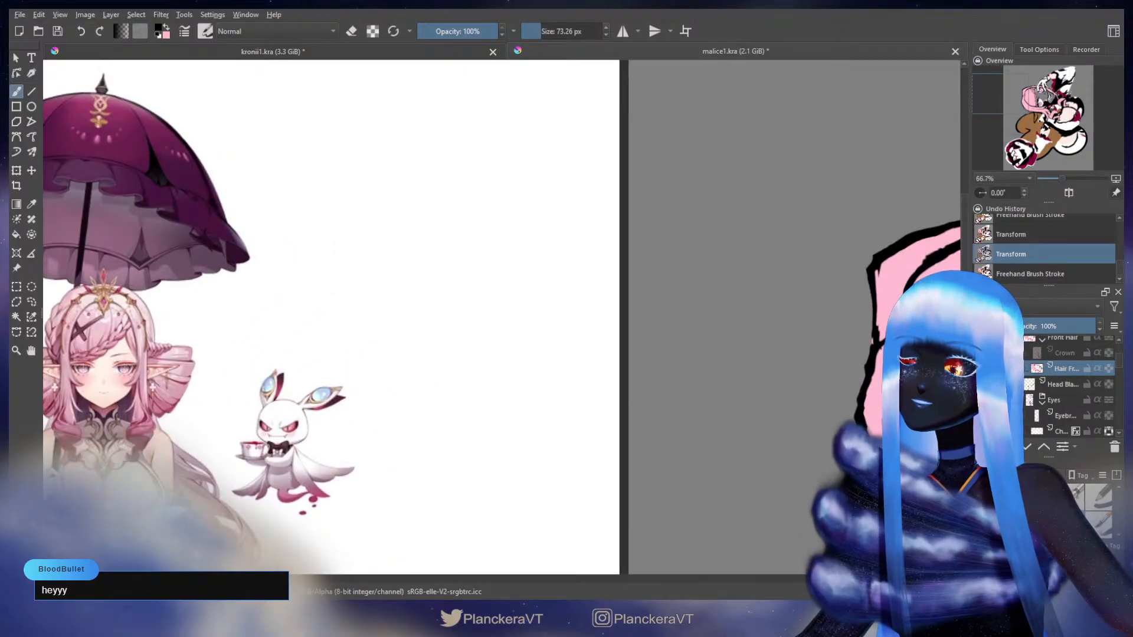
drag(287, 300, 577, 316)
scroll(426, 341, up, 4)
scroll(417, 346, down, 1)
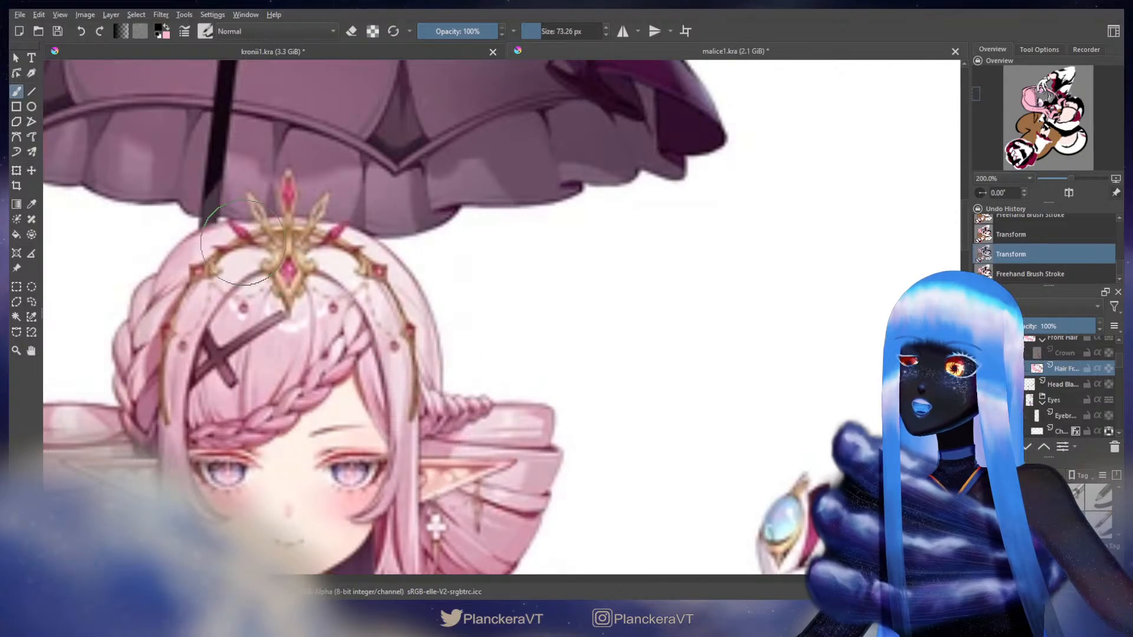
scroll(668, 356, down, 3)
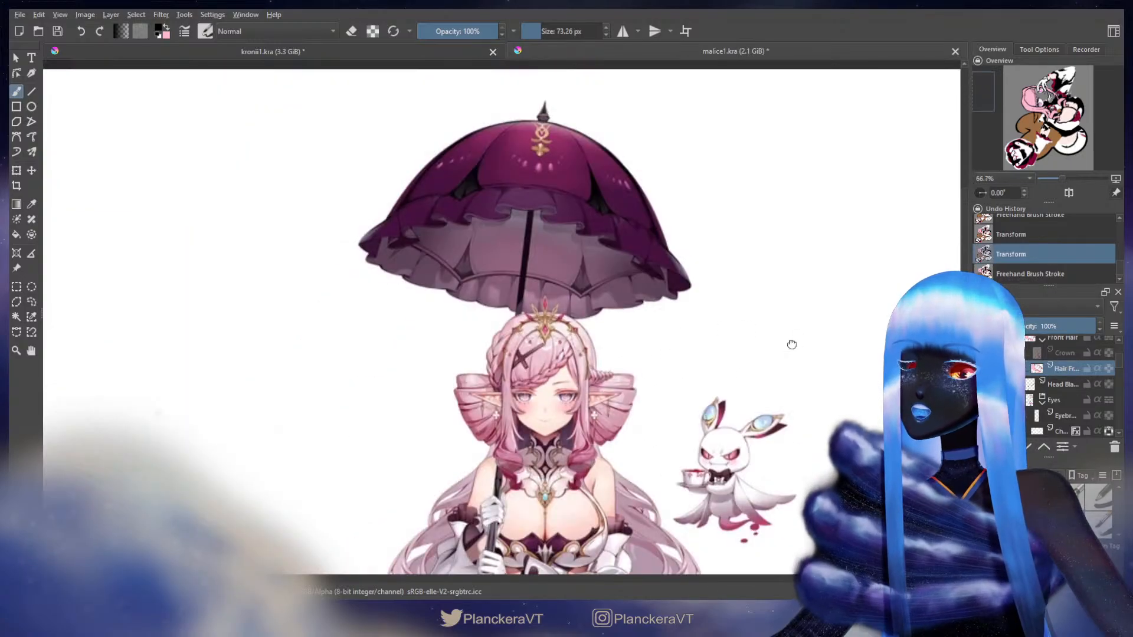
drag(791, 343, 362, 322)
drag(708, 338, 567, 314)
scroll(567, 314, down, 1)
drag(793, 354, 549, 315)
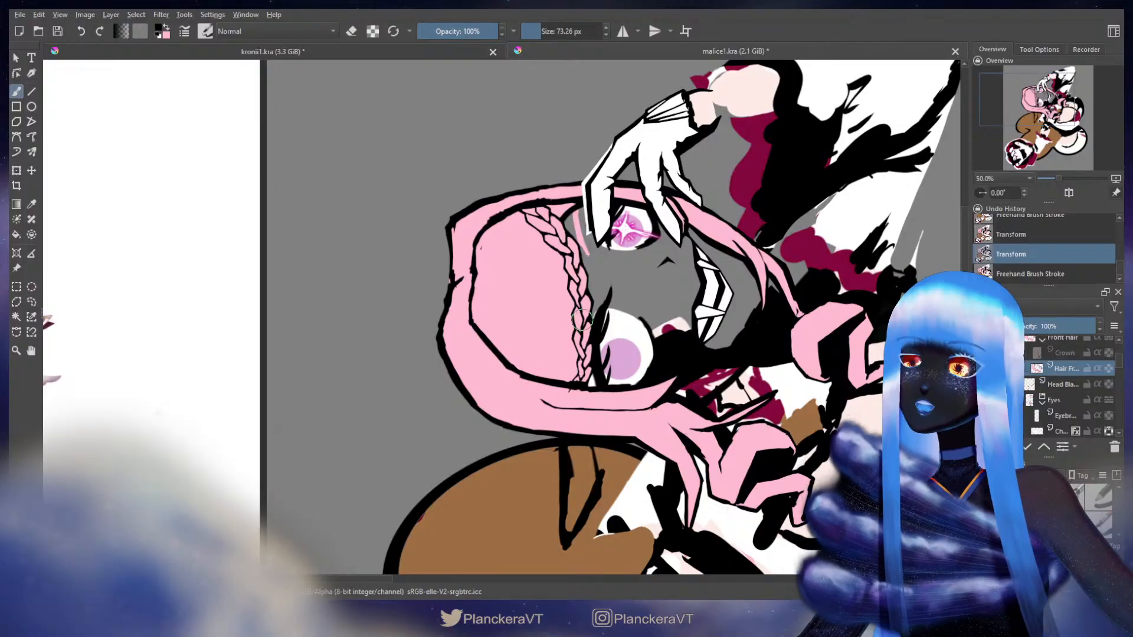
scroll(582, 316, down, 1)
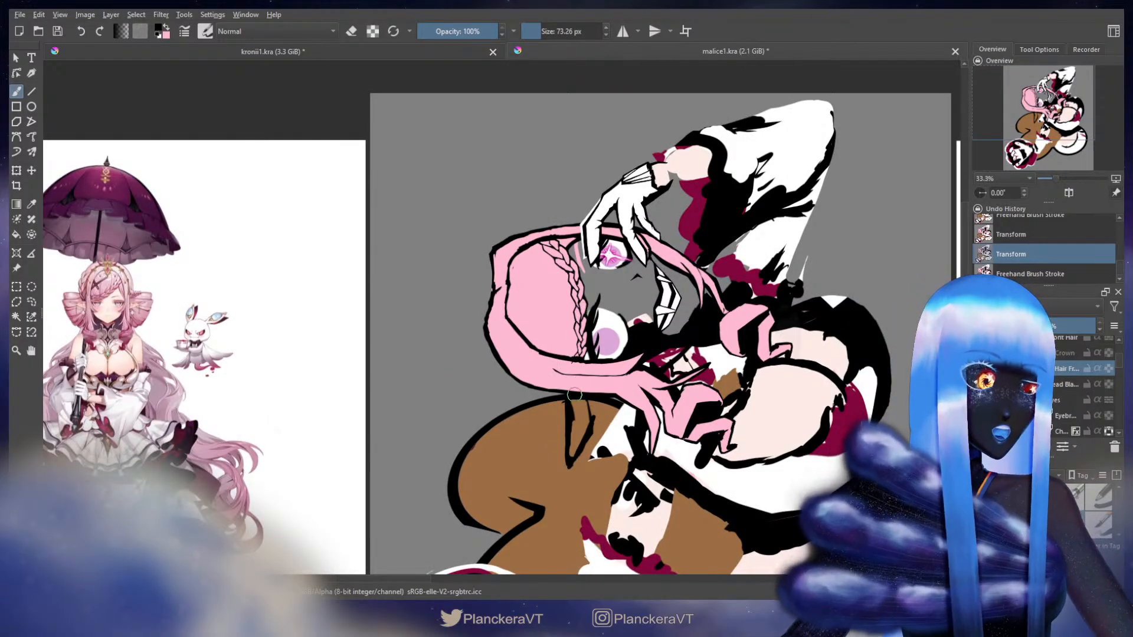
Refine the shape of the pink hair around the top of the head with two further transforms and return to the brush
key(ctrl+t)
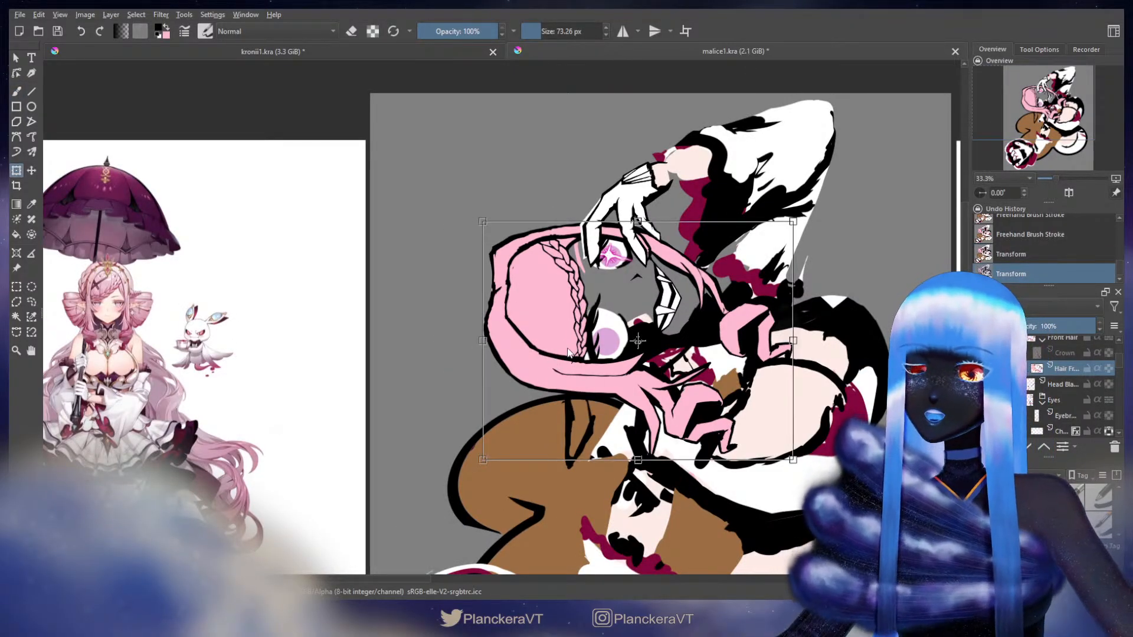
key(Escape)
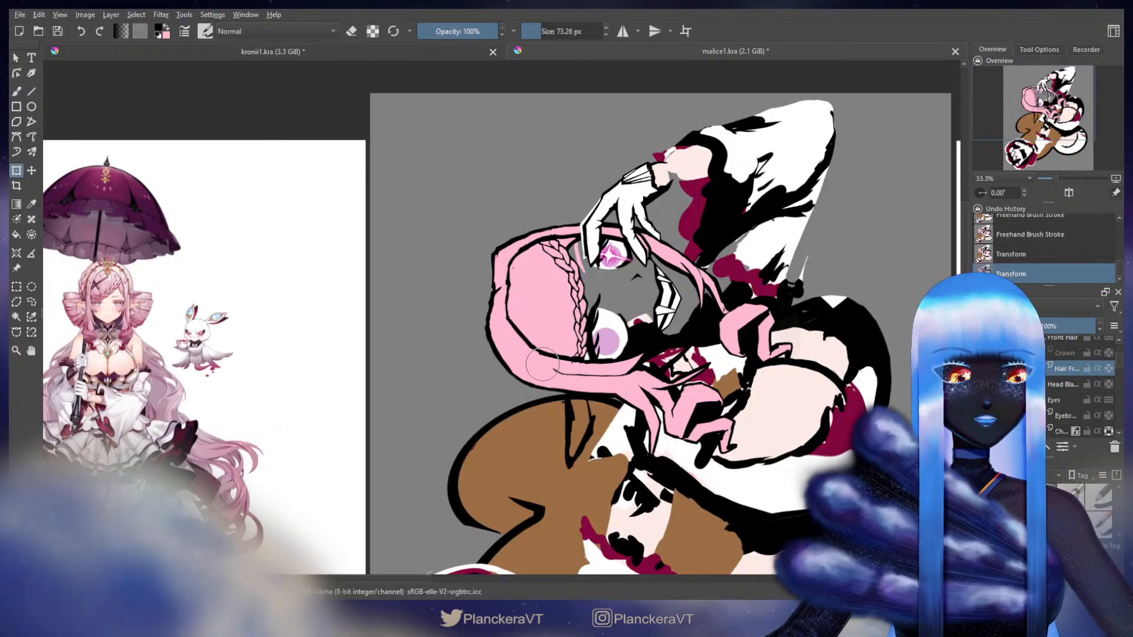
drag(549, 334, 563, 361)
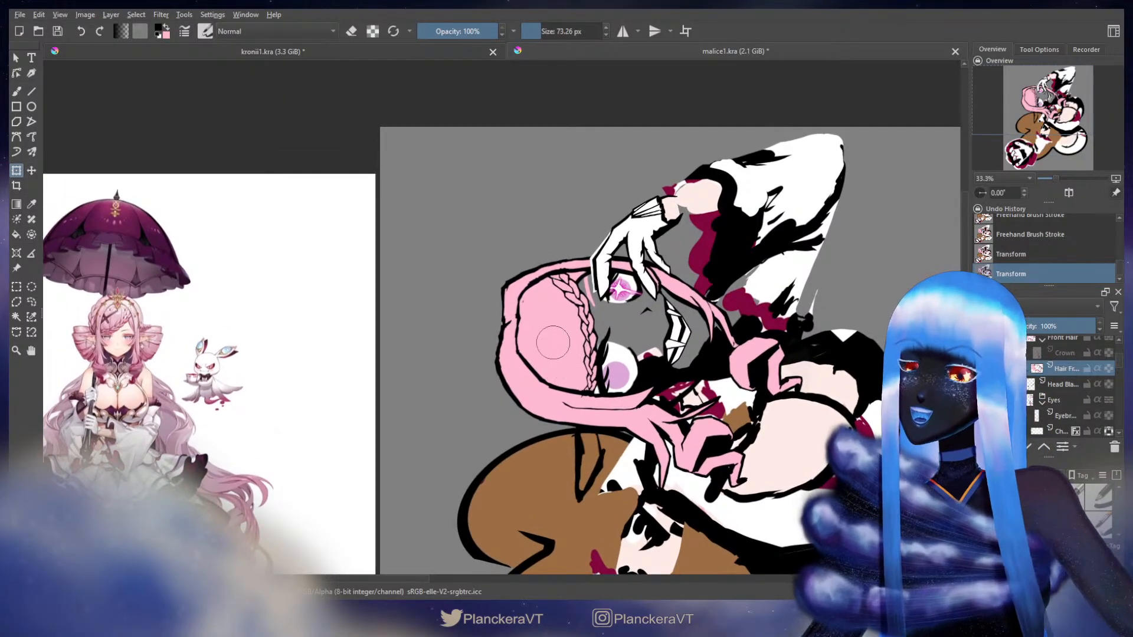
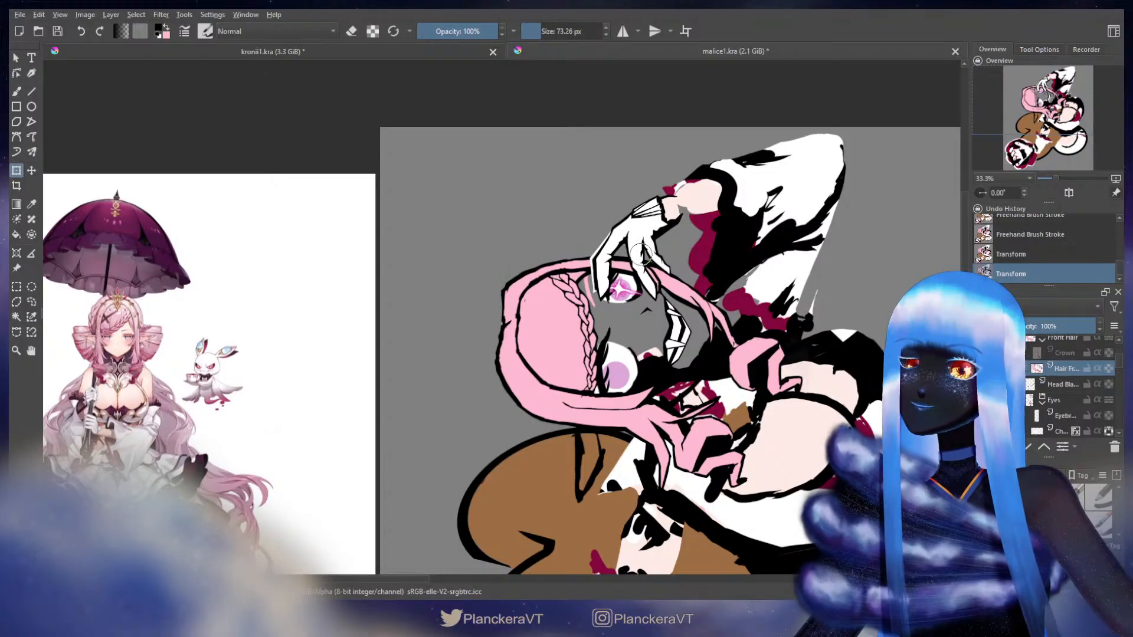
key(b)
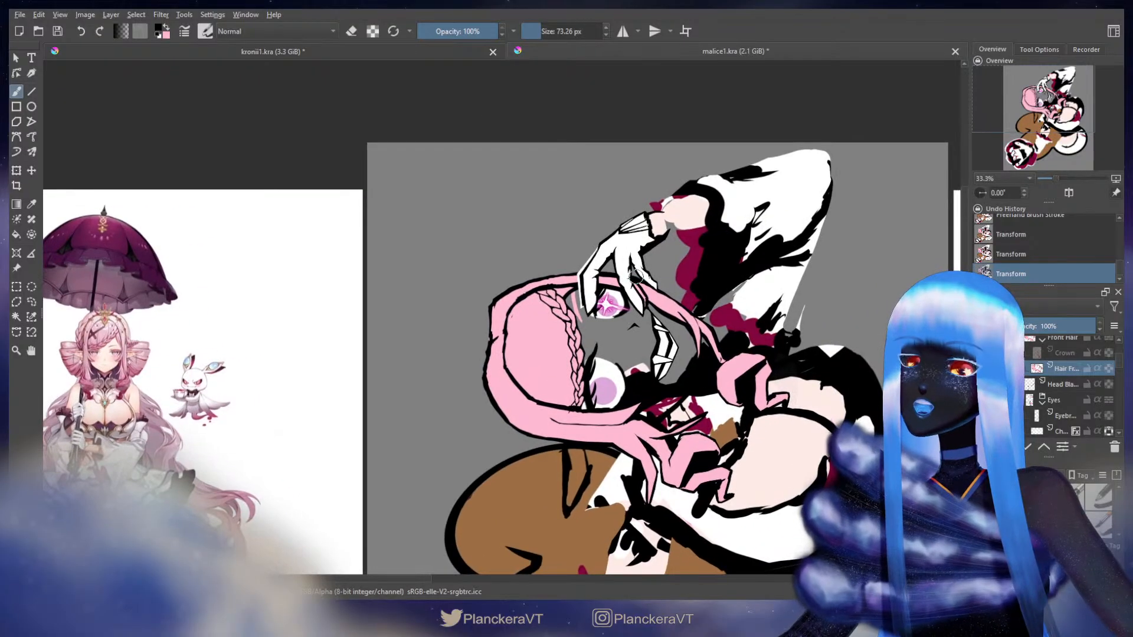
key(ctrl+t)
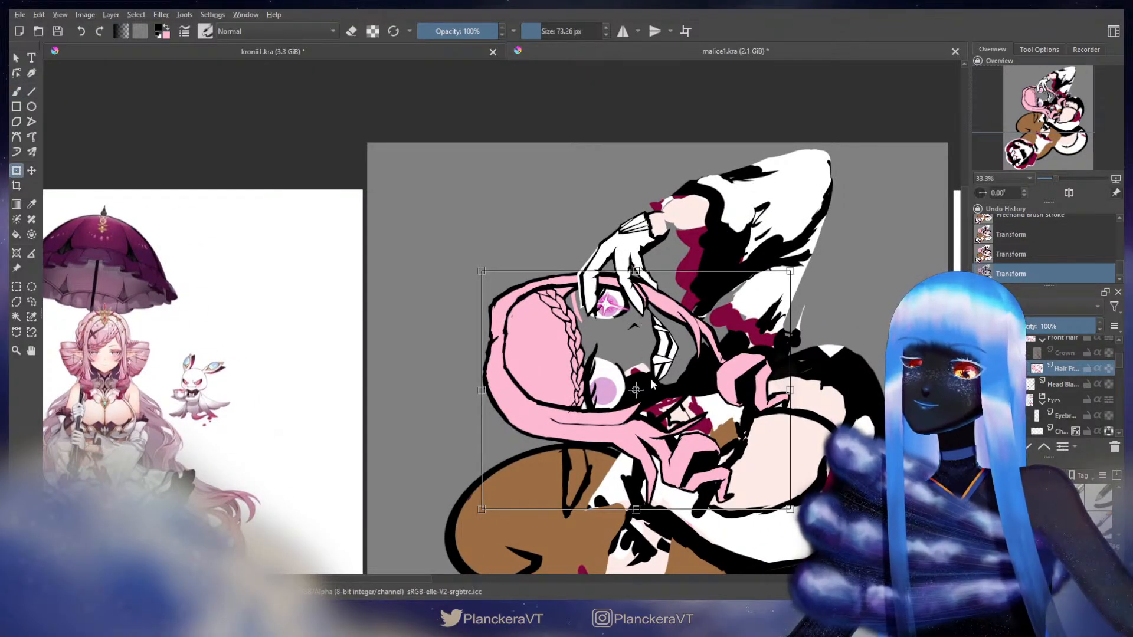
key(b)
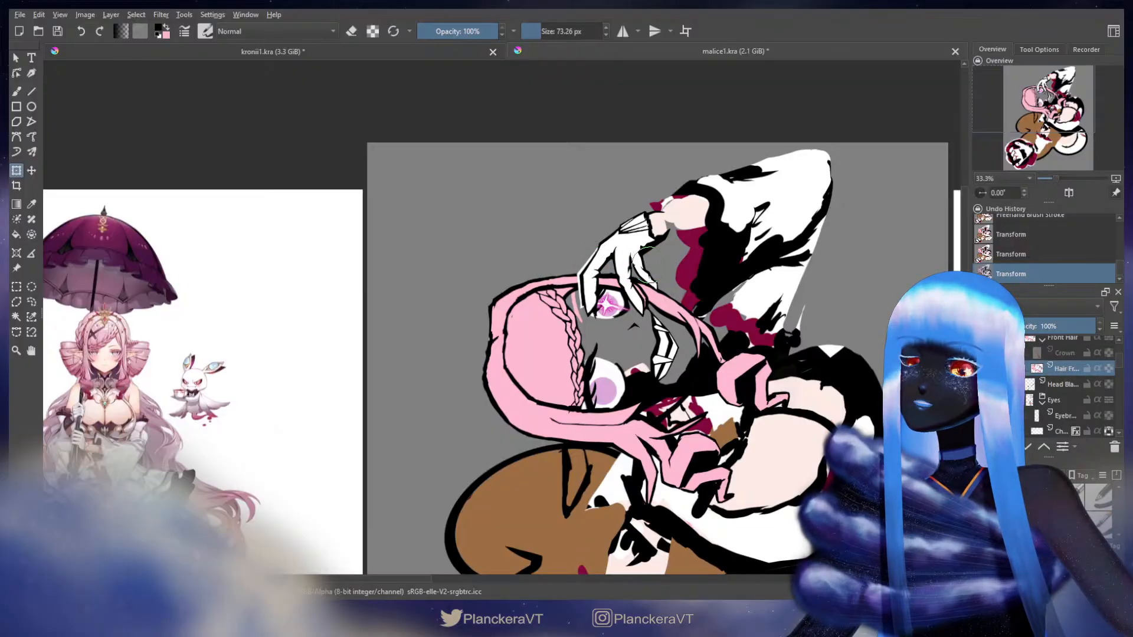
key(b)
Check the reshaped hair in mirrored view, then compare it with the full reference character in normal view
click(1069, 193)
drag(608, 306, 785, 274)
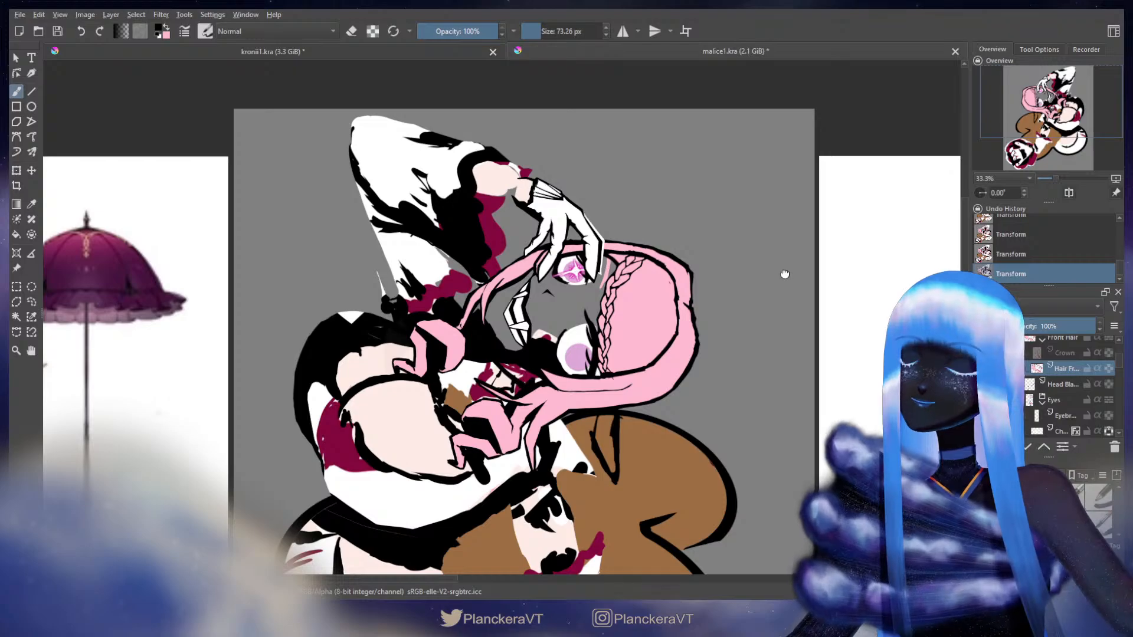
key(m)
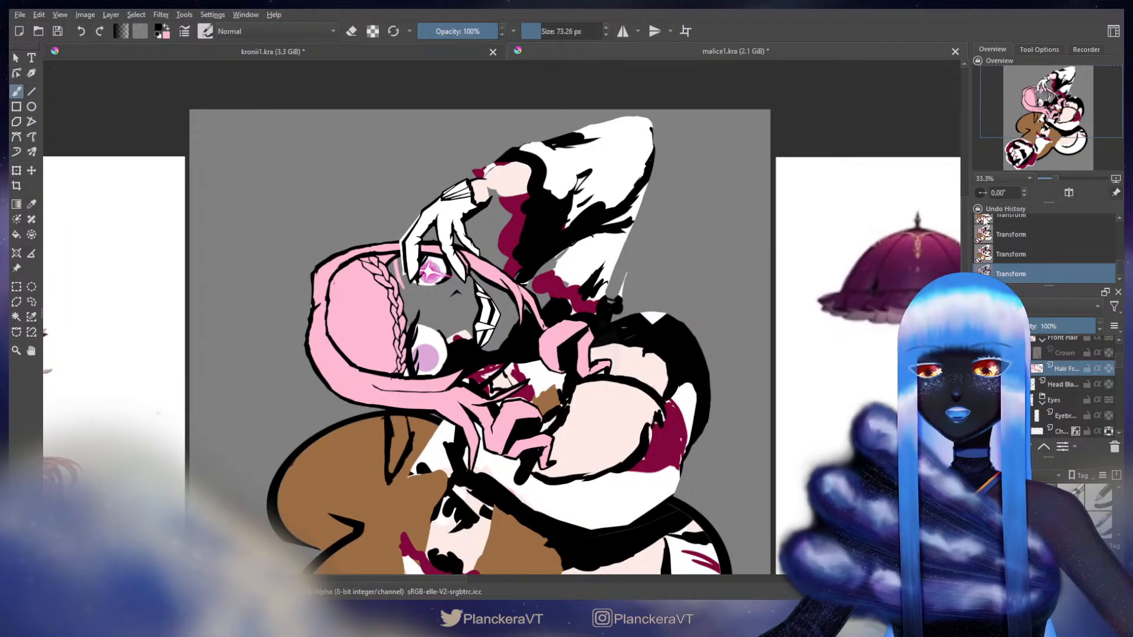
drag(697, 296, 1010, 248)
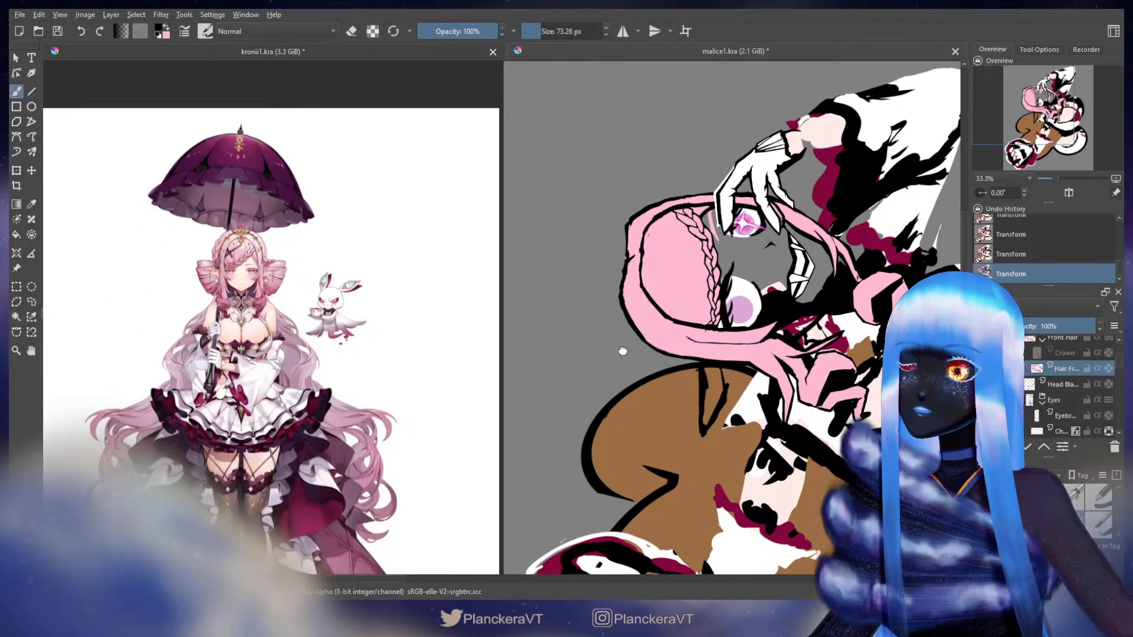
drag(622, 351, 624, 351)
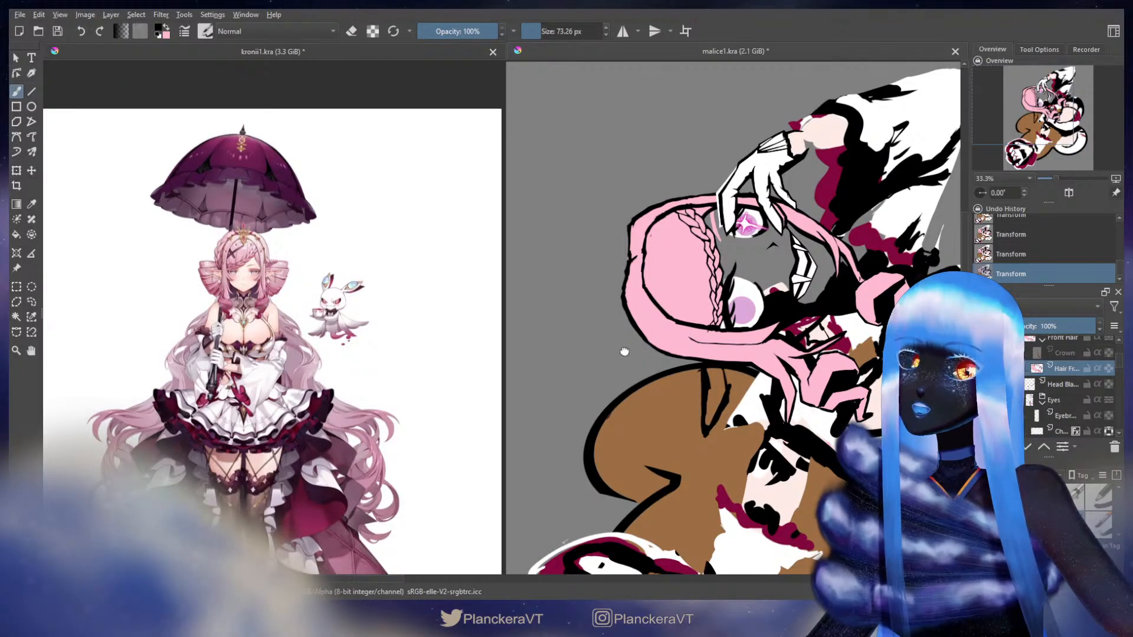
drag(624, 352, 626, 352)
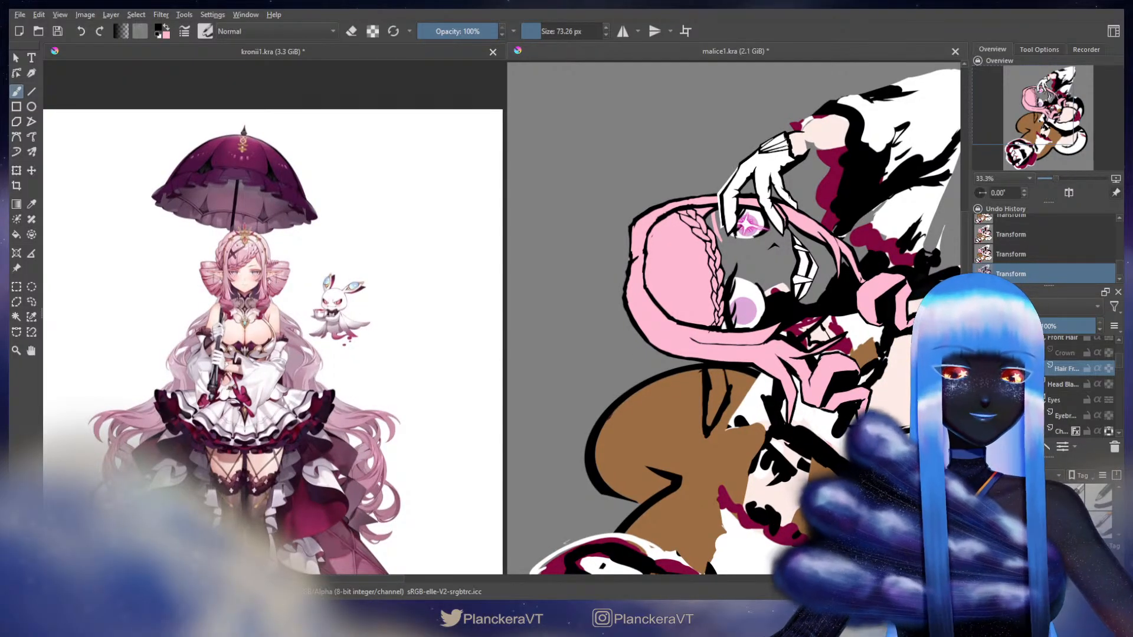
Show the Crown layer, select it and erase its dark red band and cross over the hair with a 175.97 px eraser
click(979, 353)
drag(712, 286, 657, 345)
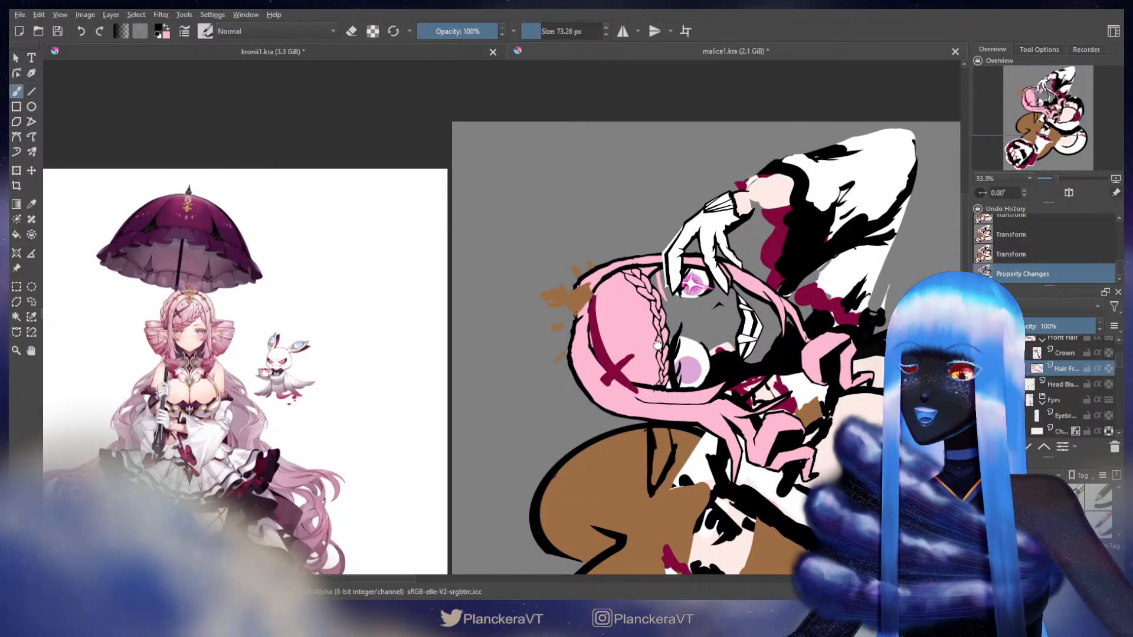
drag(657, 346, 659, 344)
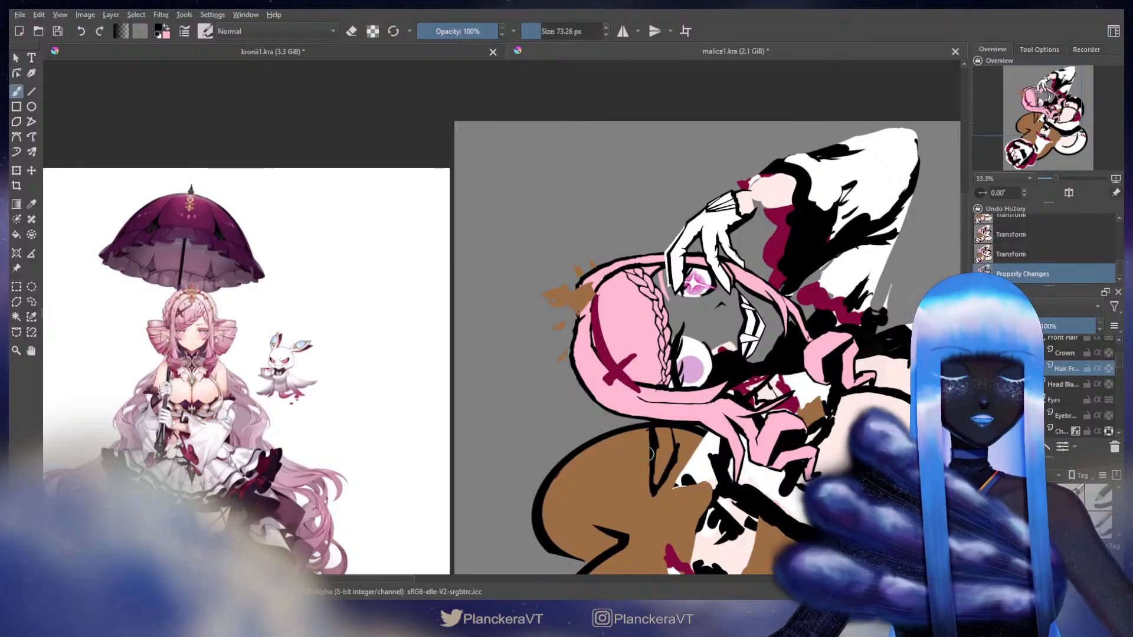
key(e)
mouse_move(609, 301)
mouse_down()
mouse_move(627, 302)
mouse_move(604, 302)
mouse_move(599, 341)
mouse_move(627, 373)
mouse_move(631, 348)
mouse_up()
key(ctrl+z)
click(1077, 354)
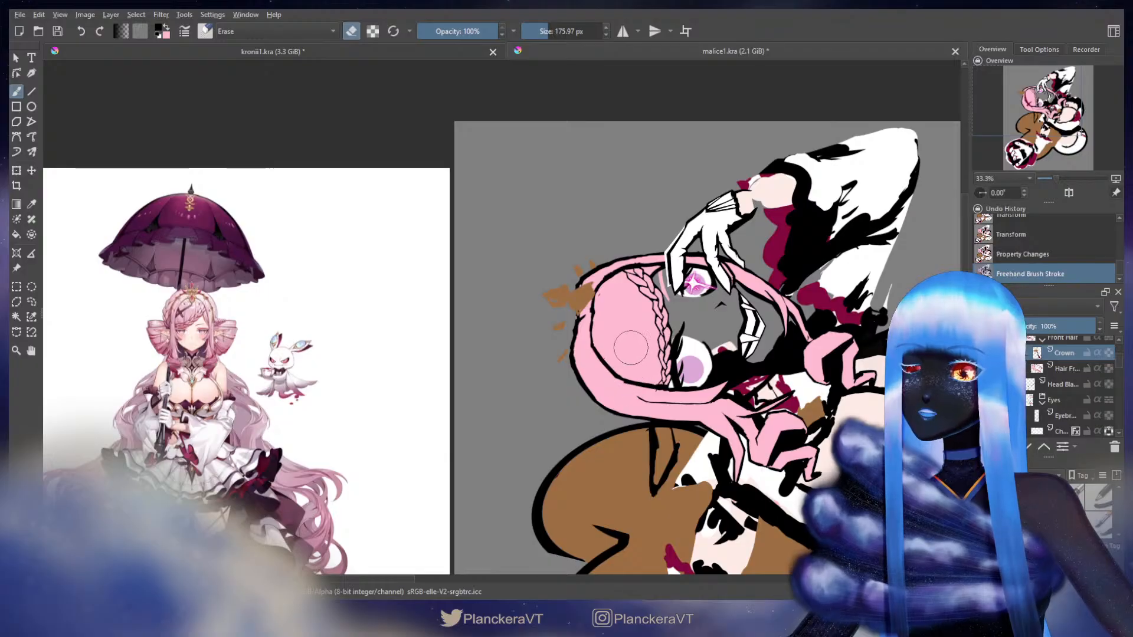
Return to normal painting, sample the old crown's brown as the paint colour and clear the Crown layer
key(e)
ctrl+click(592, 290)
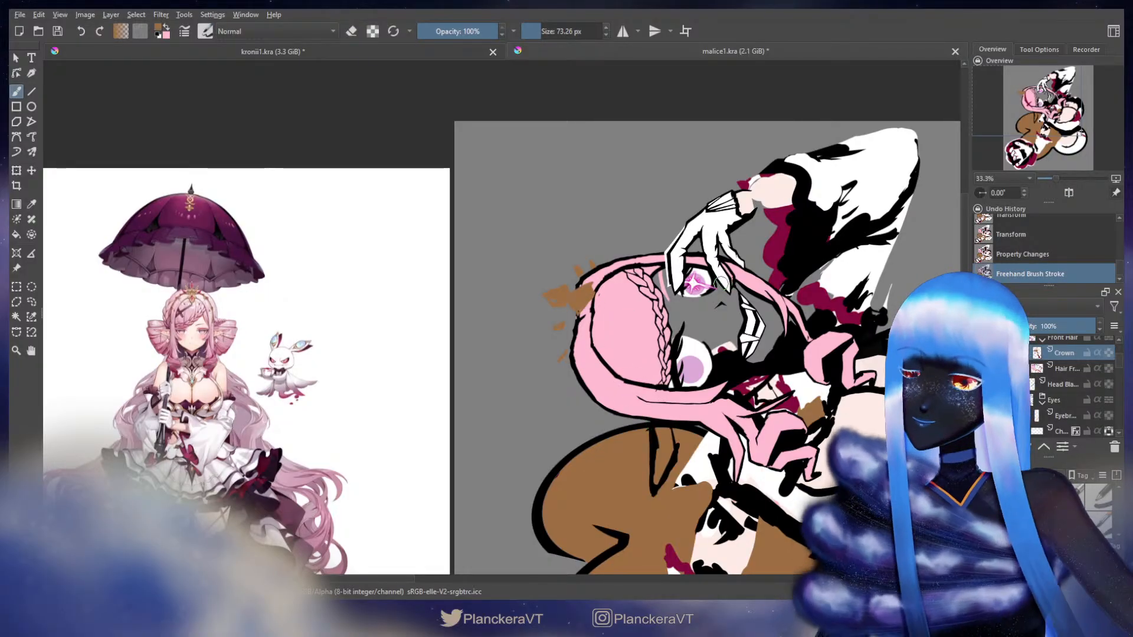
key(Delete)
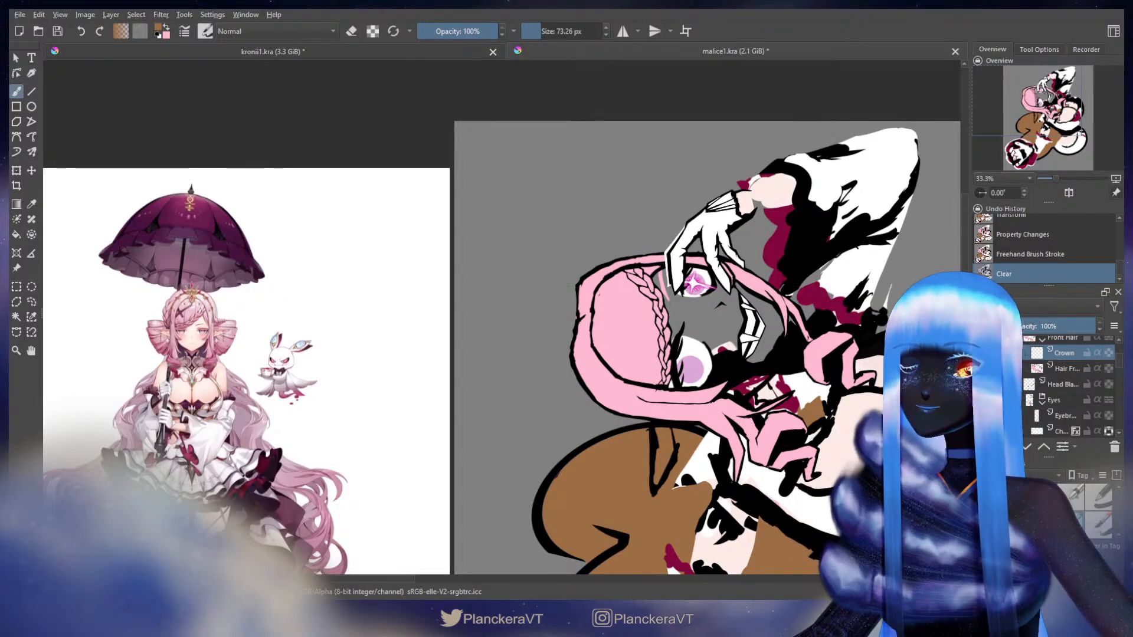
scroll(468, 299, up, 1)
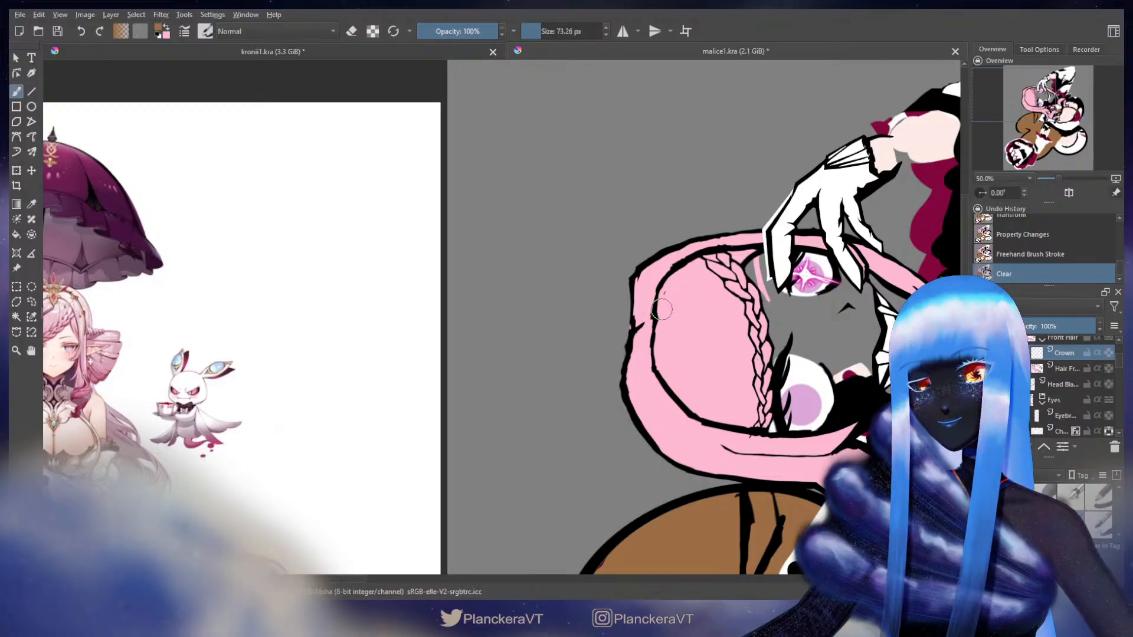
Examine the crown on the reference character's head up close and within the full figure, comparing it with the drawing
drag(661, 311, 885, 321)
scroll(453, 401, up, 2)
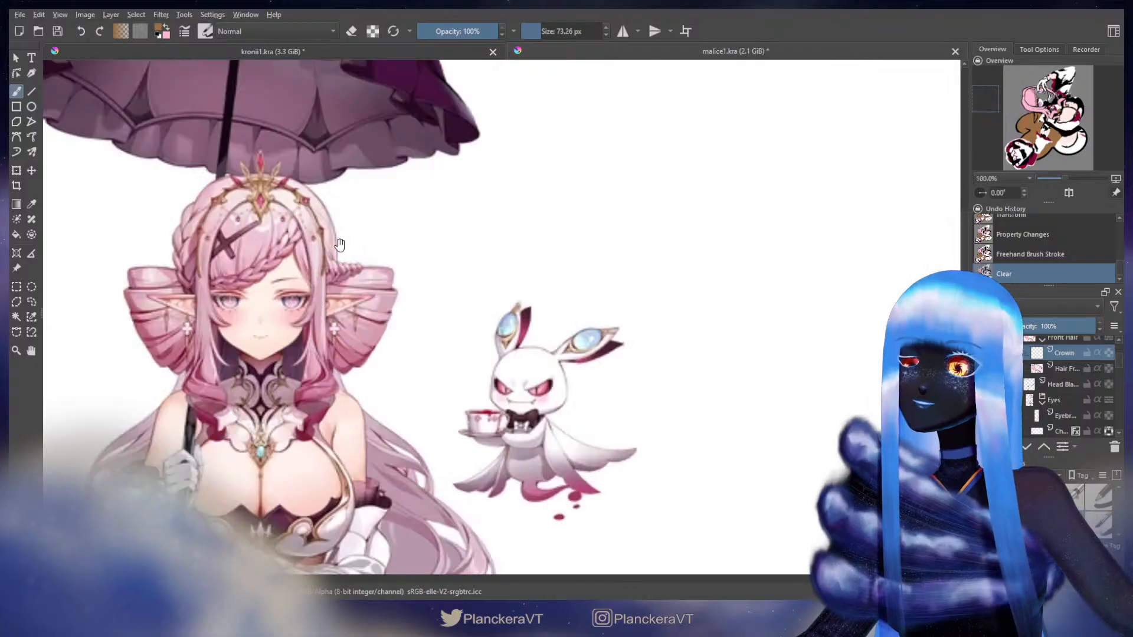
drag(349, 244, 576, 367)
scroll(533, 350, up, 1)
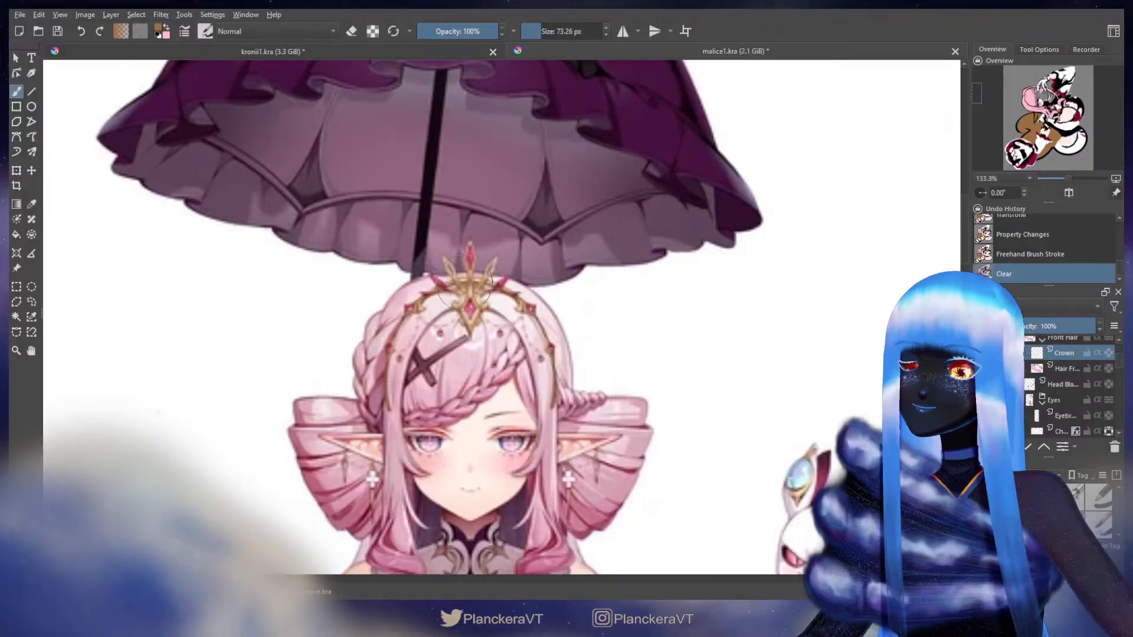
scroll(465, 322, down, 3)
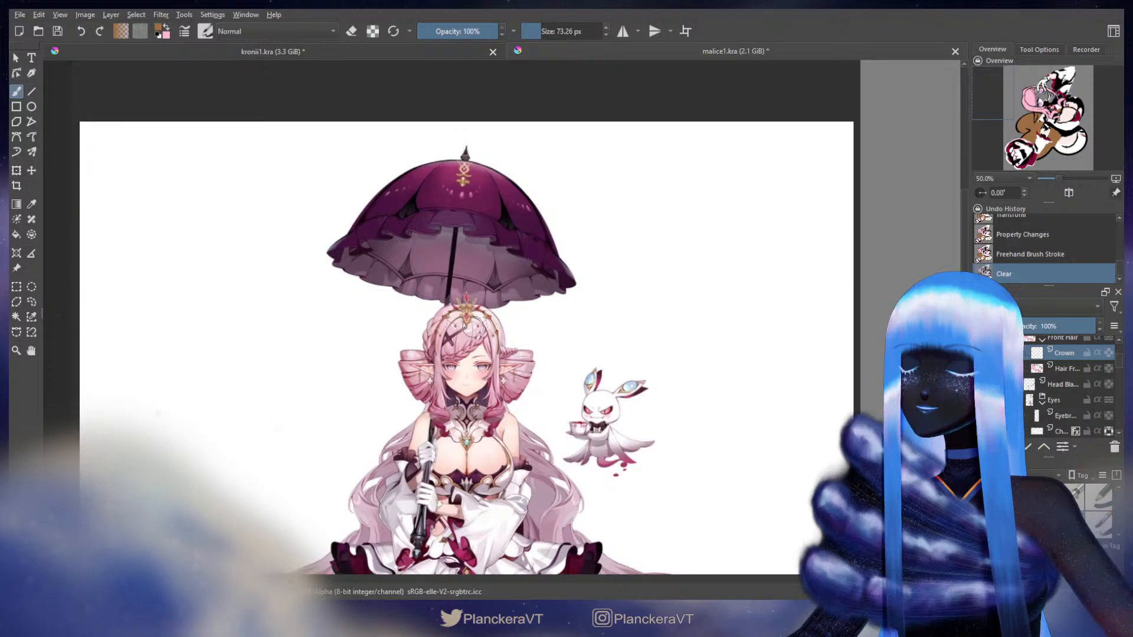
mouse_move(798, 335)
mouse_down()
mouse_move(373, 319)
mouse_move(760, 327)
mouse_up()
scroll(617, 321, up, 1)
scroll(617, 322, down, 1)
scroll(481, 330, up, 2)
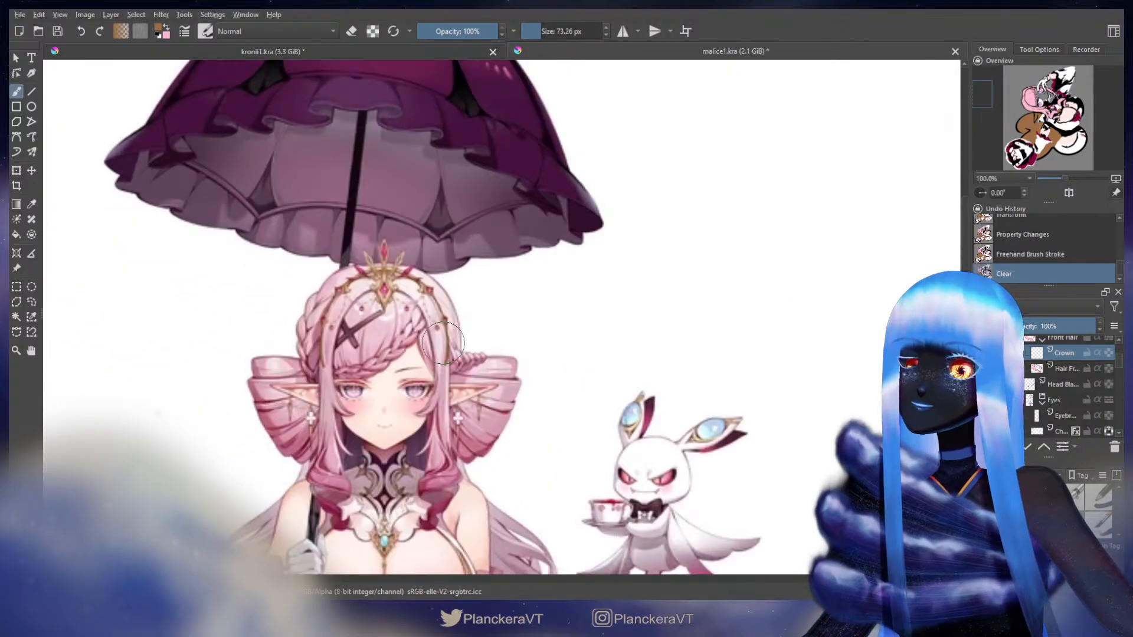
scroll(443, 343, down, 2)
drag(798, 370, 556, 361)
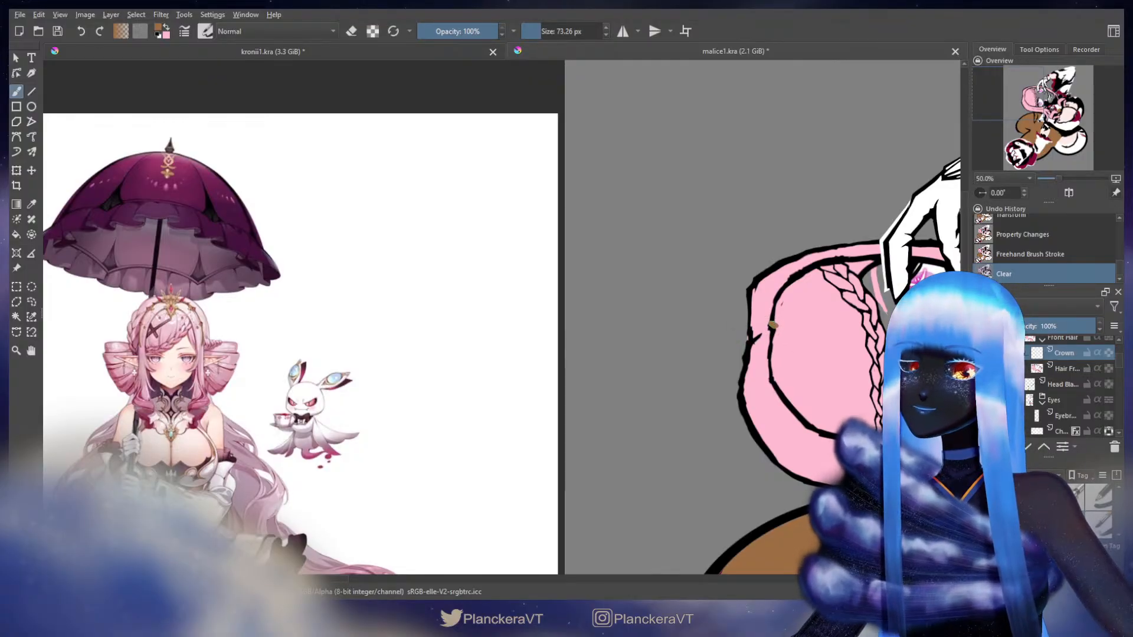
Paint a small brown diamond-shaped crown centrepiece with an outward point over the hair at the top of the head, undoing unwanted strokes
mouse_move(775, 326)
mouse_down()
mouse_move(773, 341)
mouse_move(786, 328)
mouse_move(761, 328)
mouse_up()
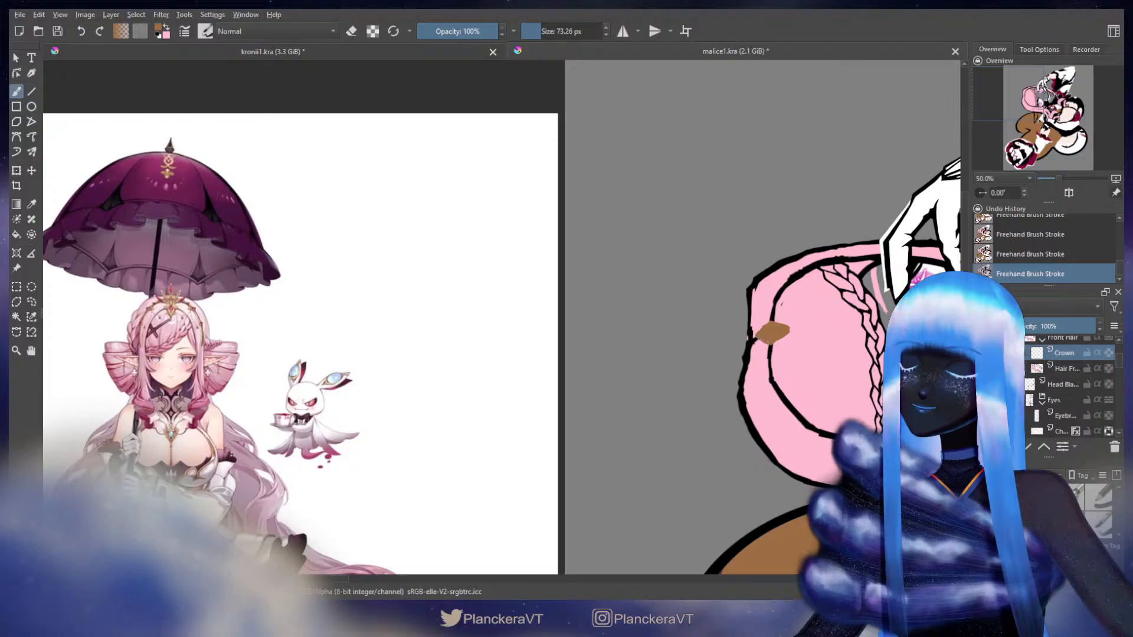
key(ctrl+z)
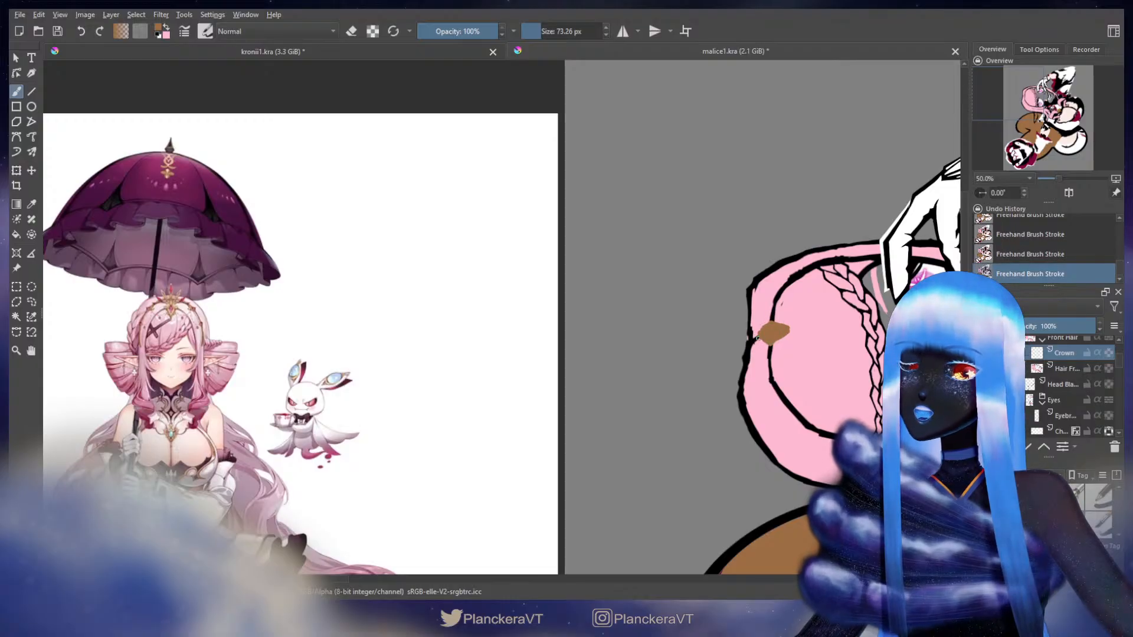
drag(757, 339, 762, 328)
key(ctrl+z)
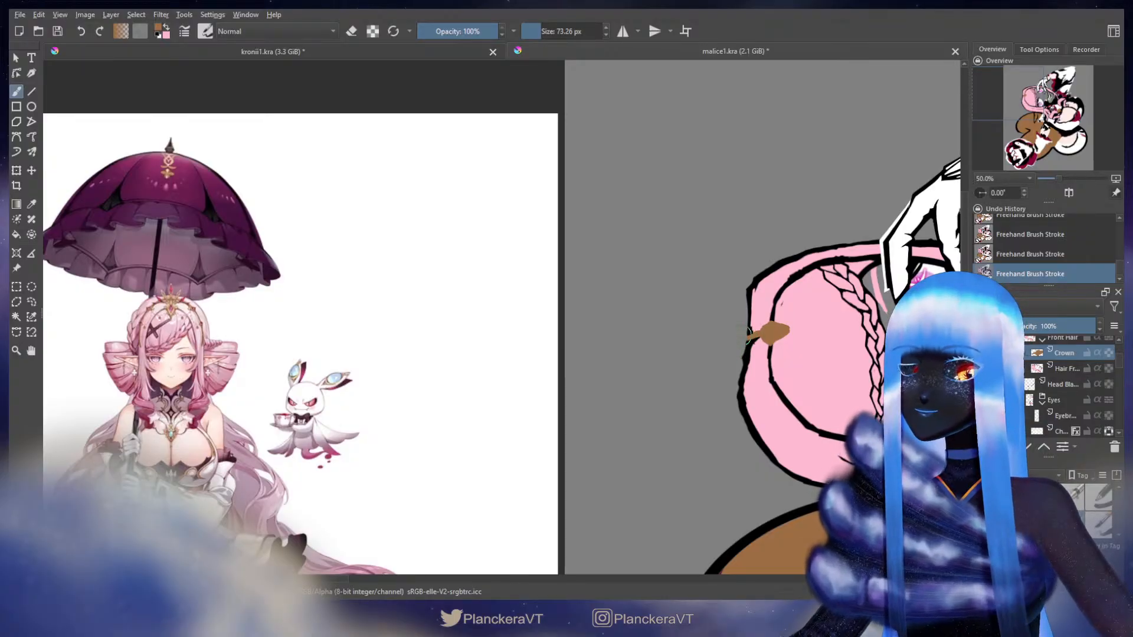
Check the crown piece against the reference crown, then show the Hair Back layer and the line-art paint layer directly above it
scroll(174, 326, up, 4)
mouse_move(211, 220)
mouse_down()
mouse_move(412, 281)
mouse_move(478, 319)
mouse_move(453, 311)
mouse_up()
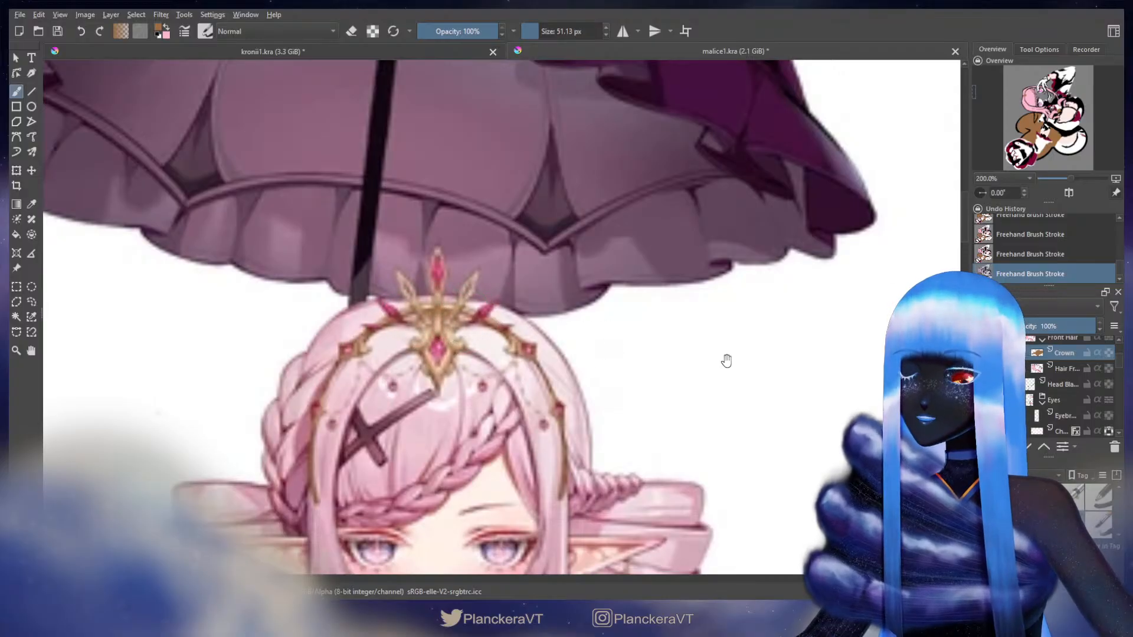
drag(723, 358, 515, 335)
scroll(590, 322, down, 6)
drag(859, 374, 581, 335)
scroll(687, 350, up, 1)
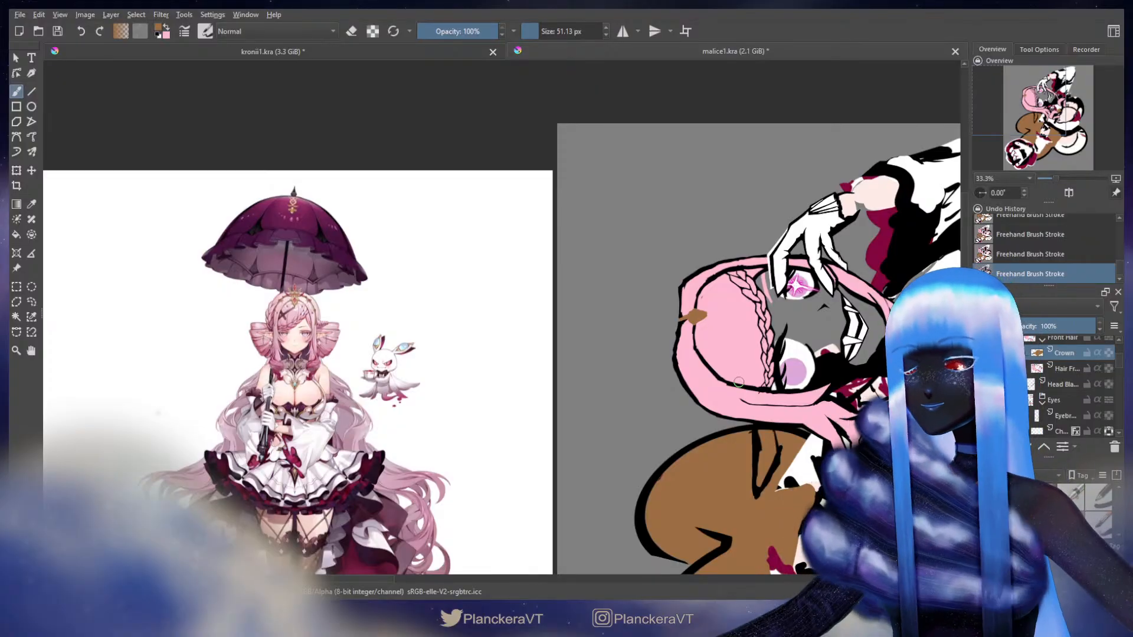
scroll(1068, 385, down, 3)
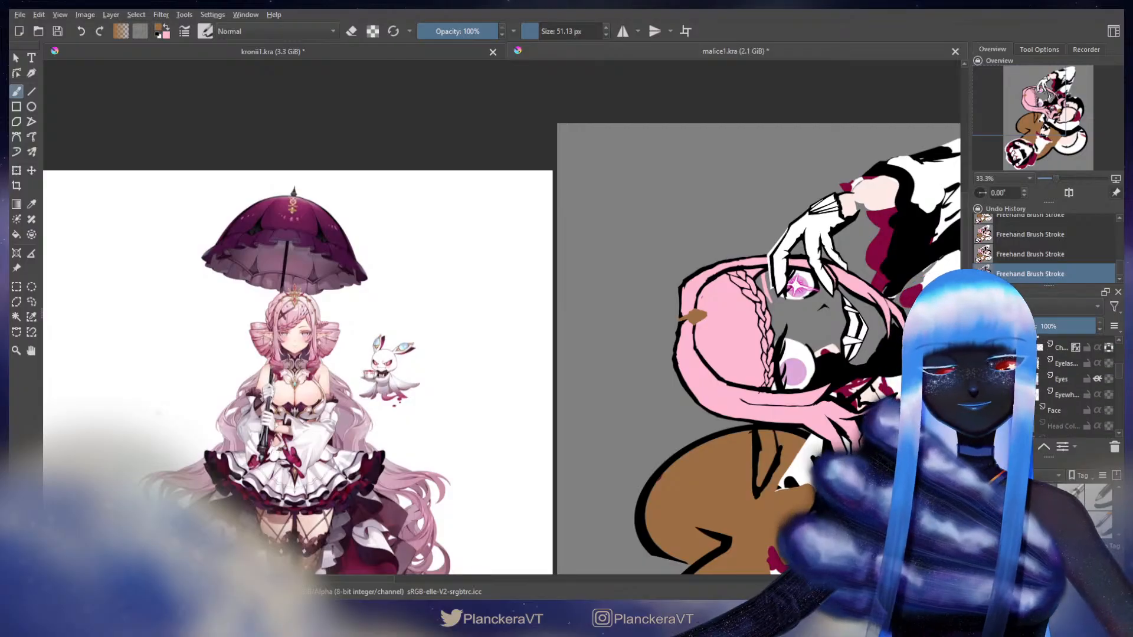
click(979, 416)
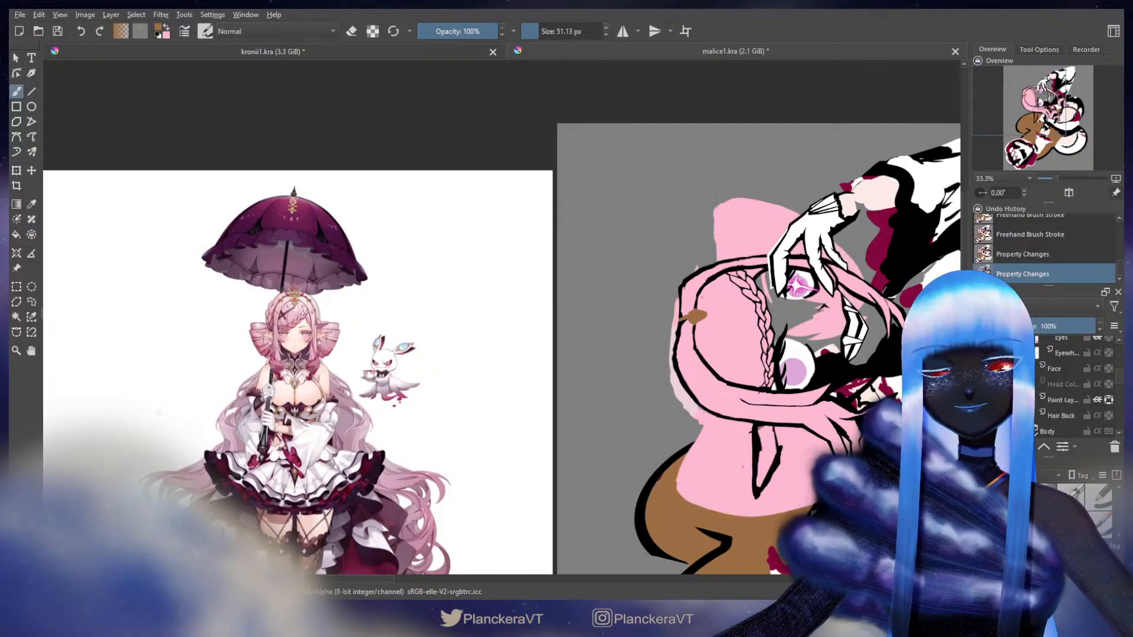
click(980, 400)
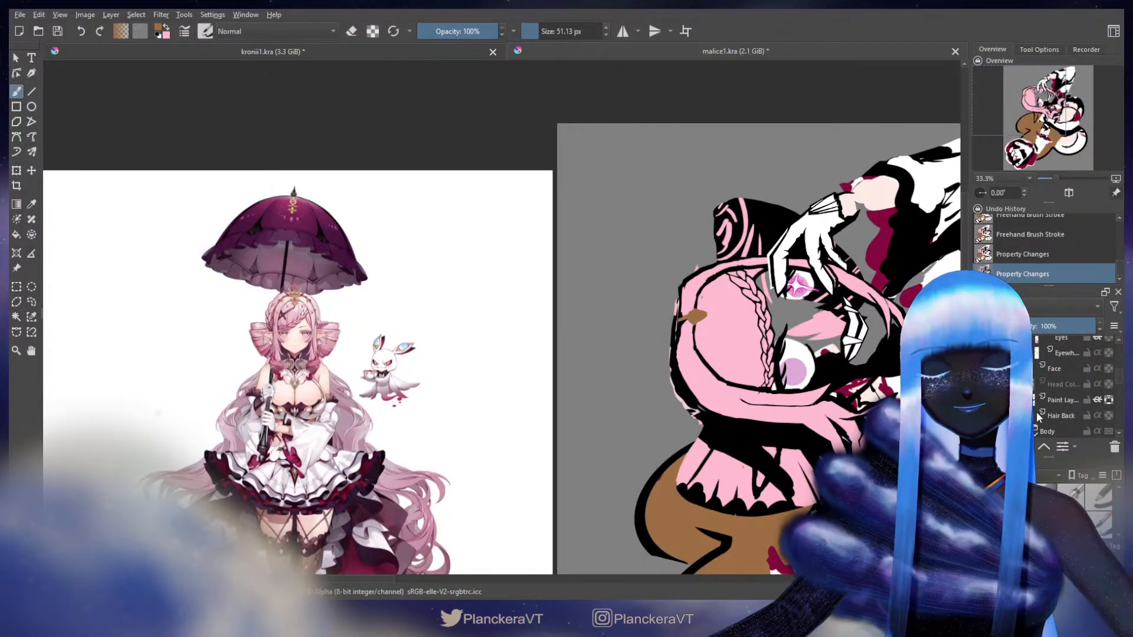
Select the Hair Back layer and the paint layer above it together and adjust both around the head with two transforms
scroll(1053, 408, up, 1)
scroll(1053, 408, up, 2)
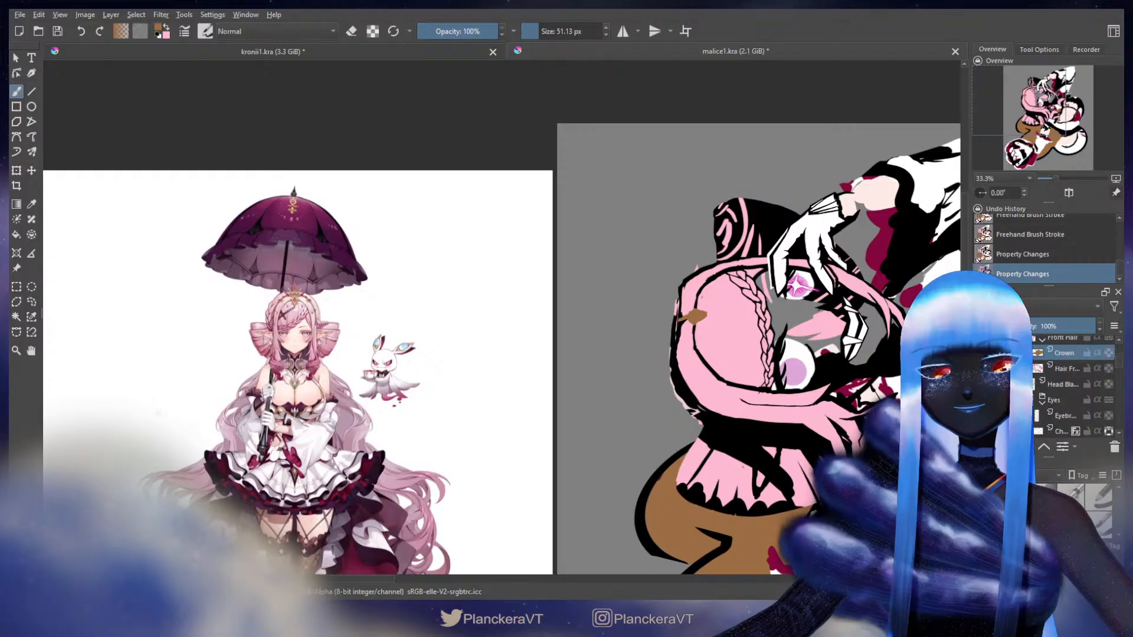
scroll(1053, 409, down, 3)
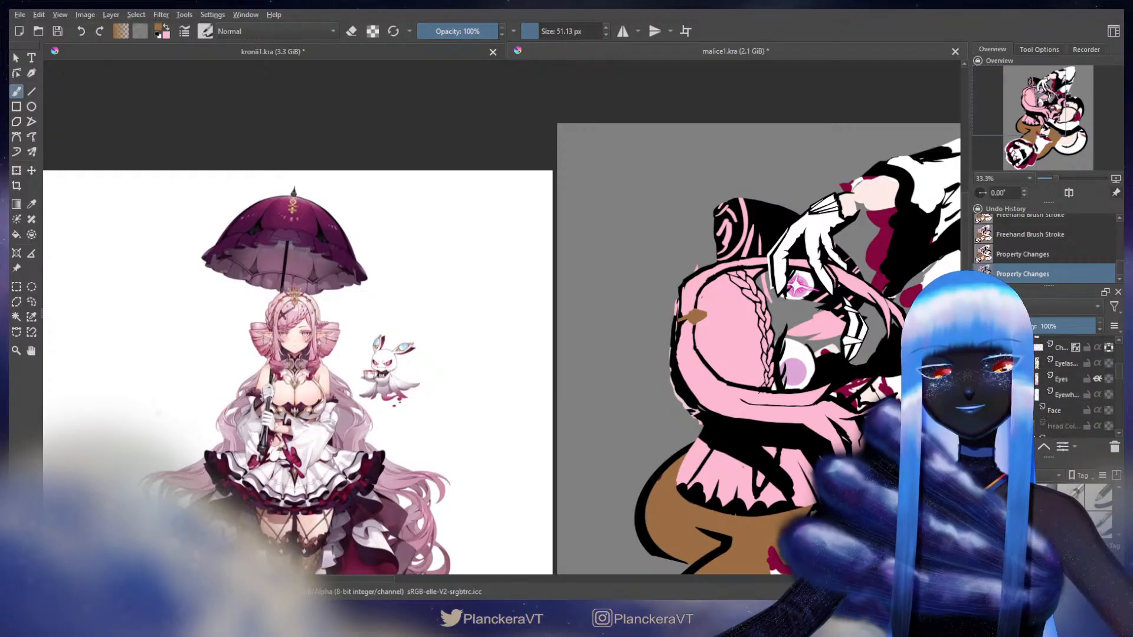
scroll(1053, 409, up, 2)
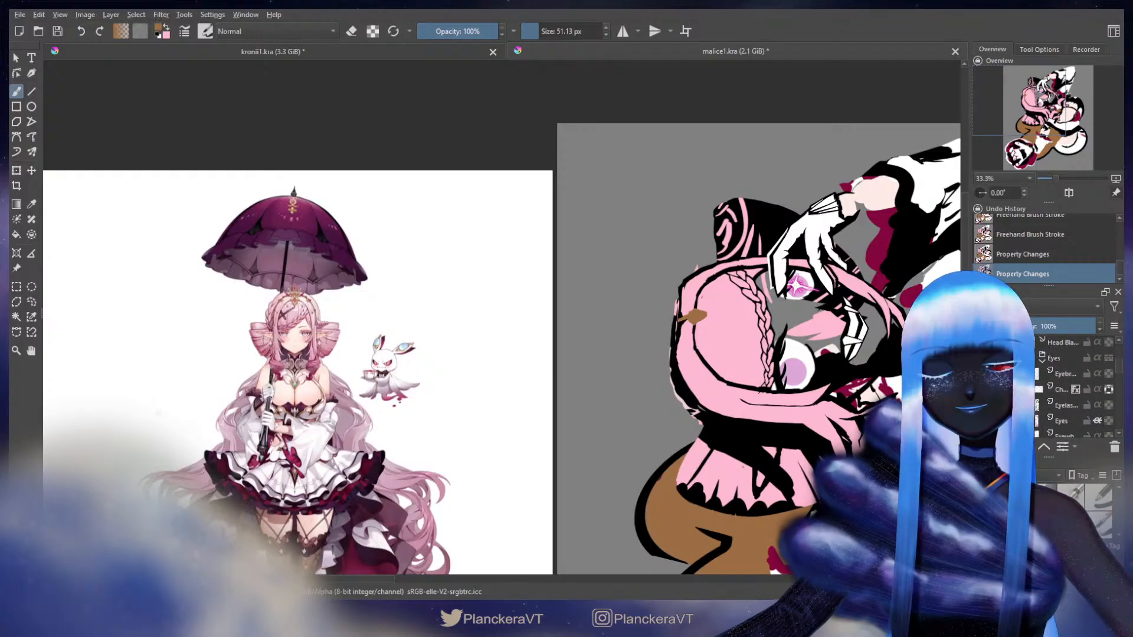
scroll(1053, 409, down, 3)
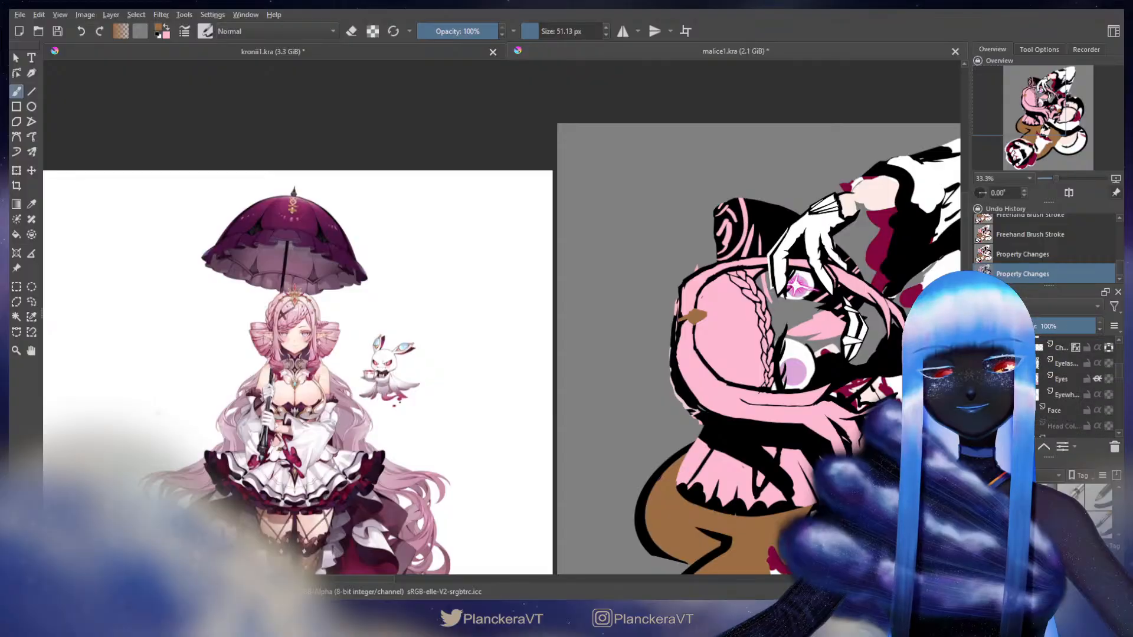
scroll(1057, 385, up, 4)
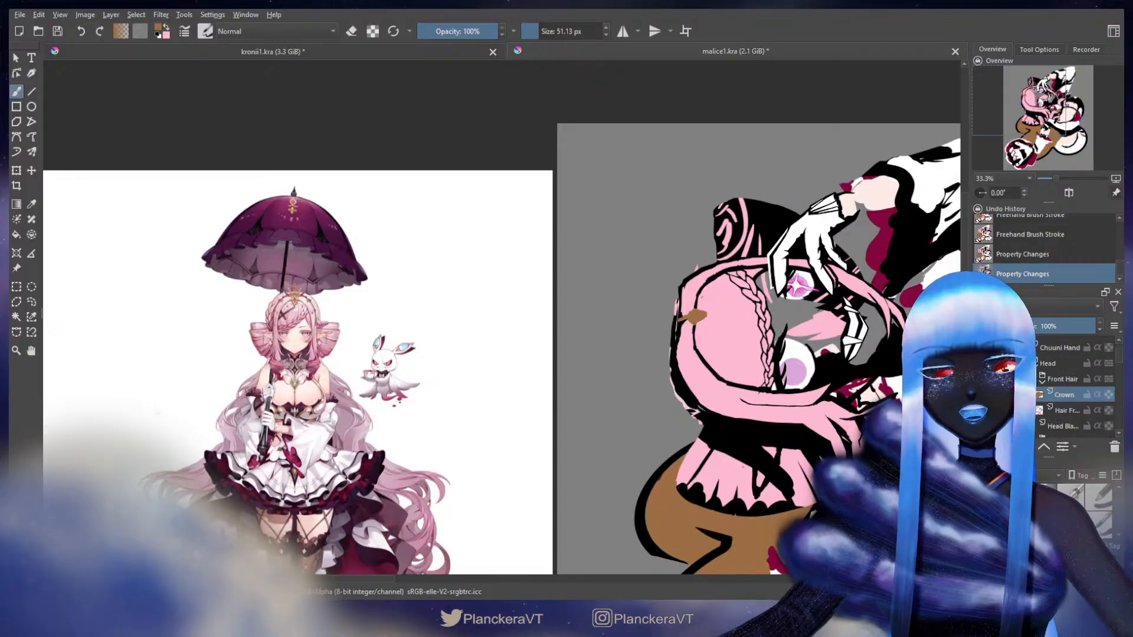
scroll(1057, 384, down, 5)
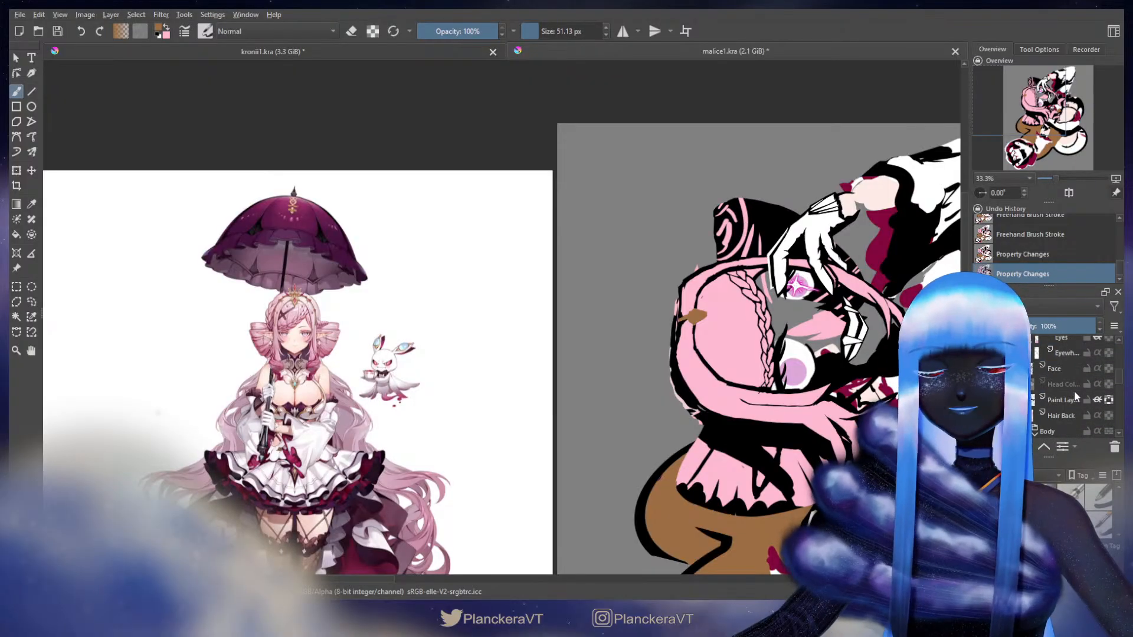
click(1053, 356)
shift+click(1054, 375)
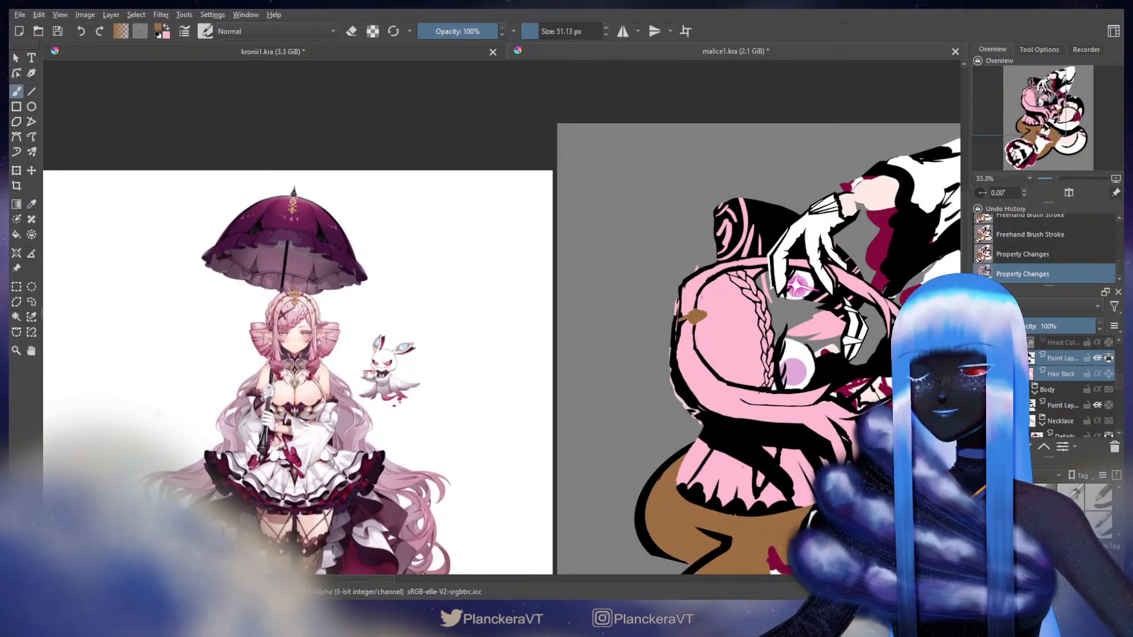
key(ctrl+t)
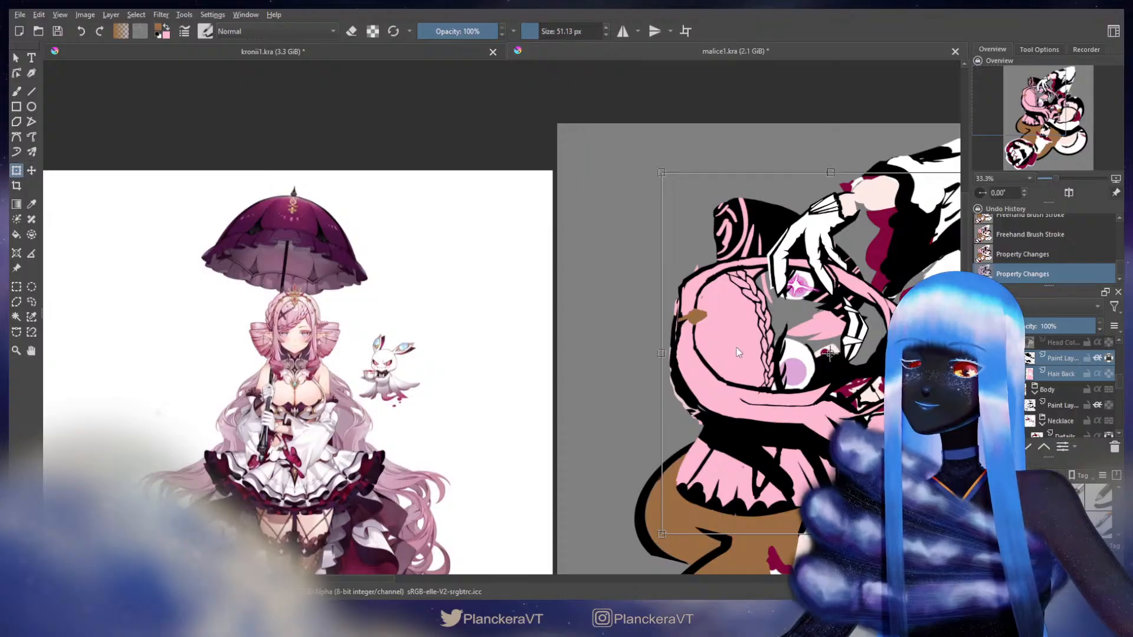
key(b)
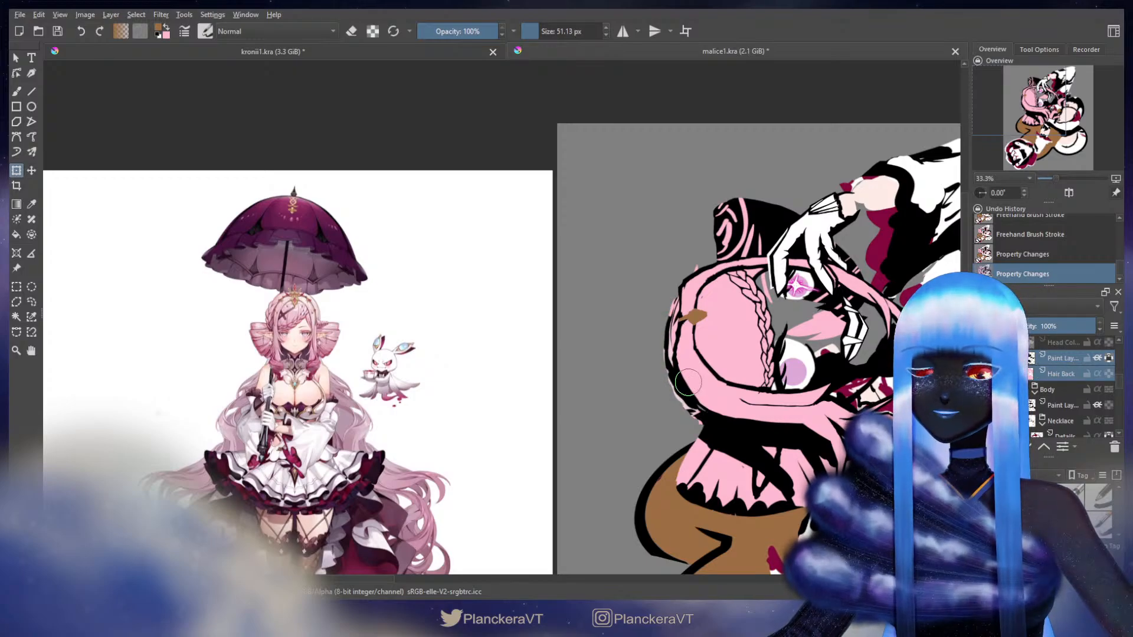
key(b)
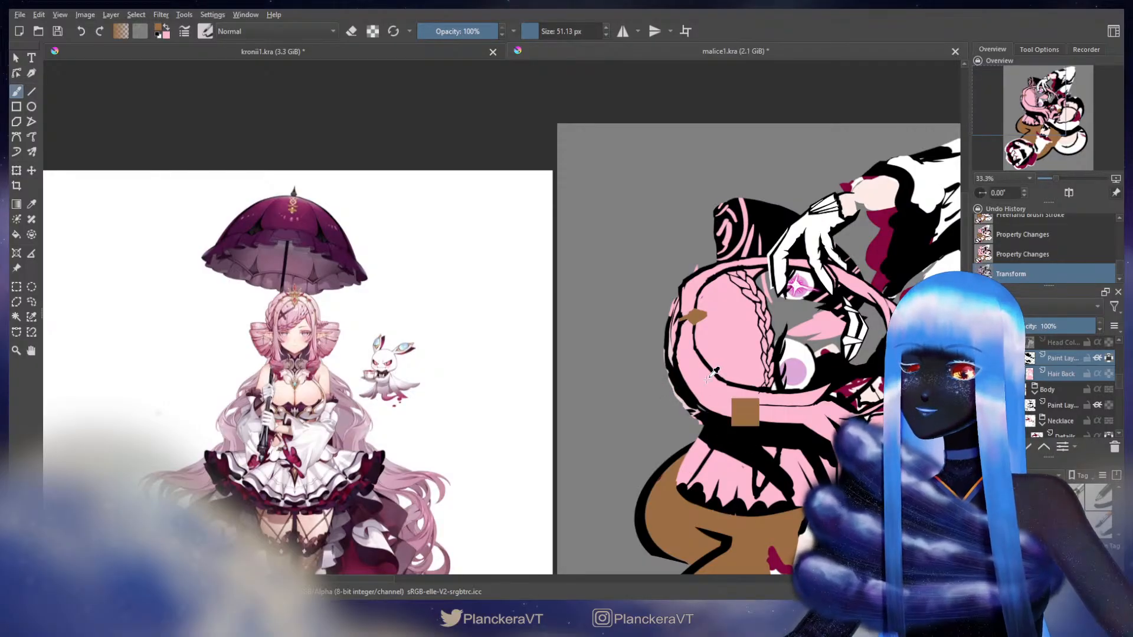
key(ctrl+t)
key(b)
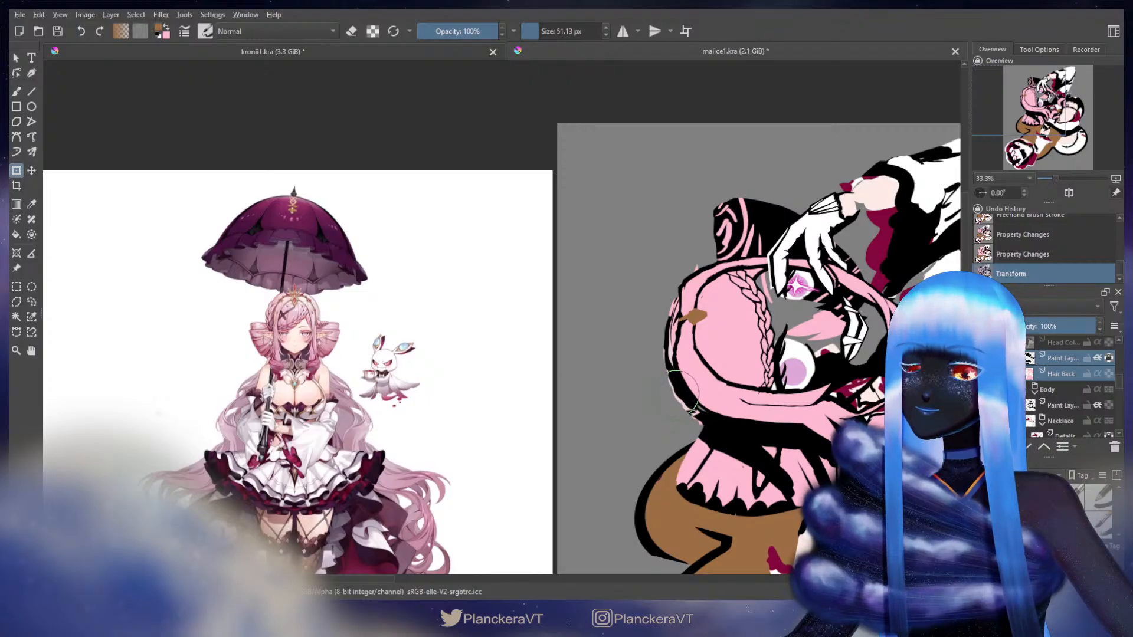
On Hair Back, erase stray pink along the head's outer edge at 175.97 px and touch up the outline with sampled pink at 73.64 px
key(e)
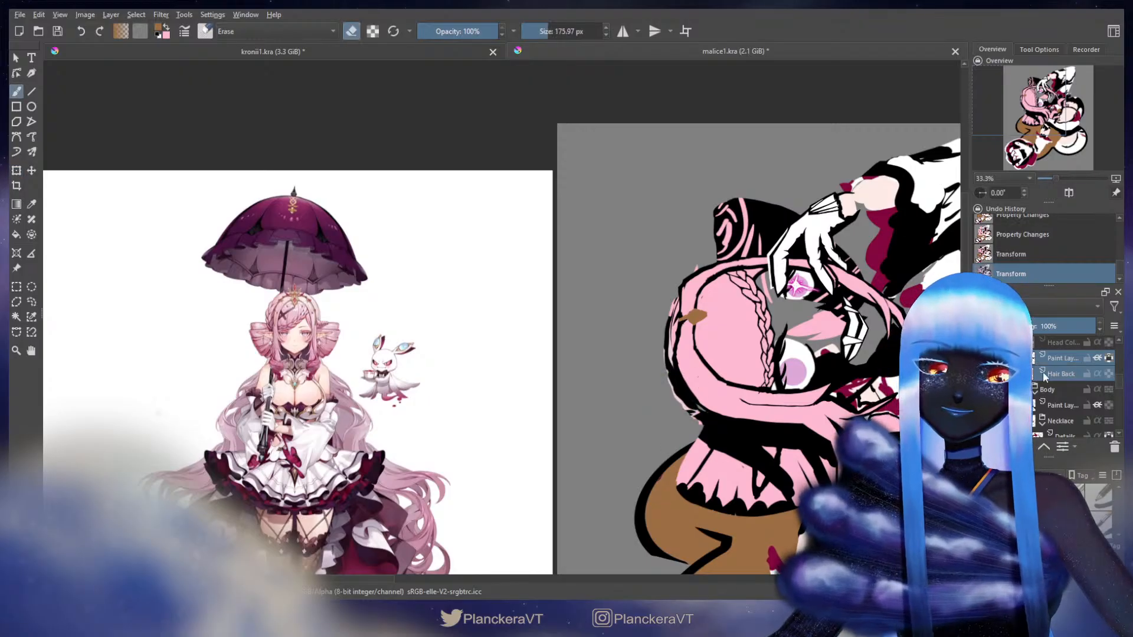
click(1059, 377)
drag(695, 268, 723, 259)
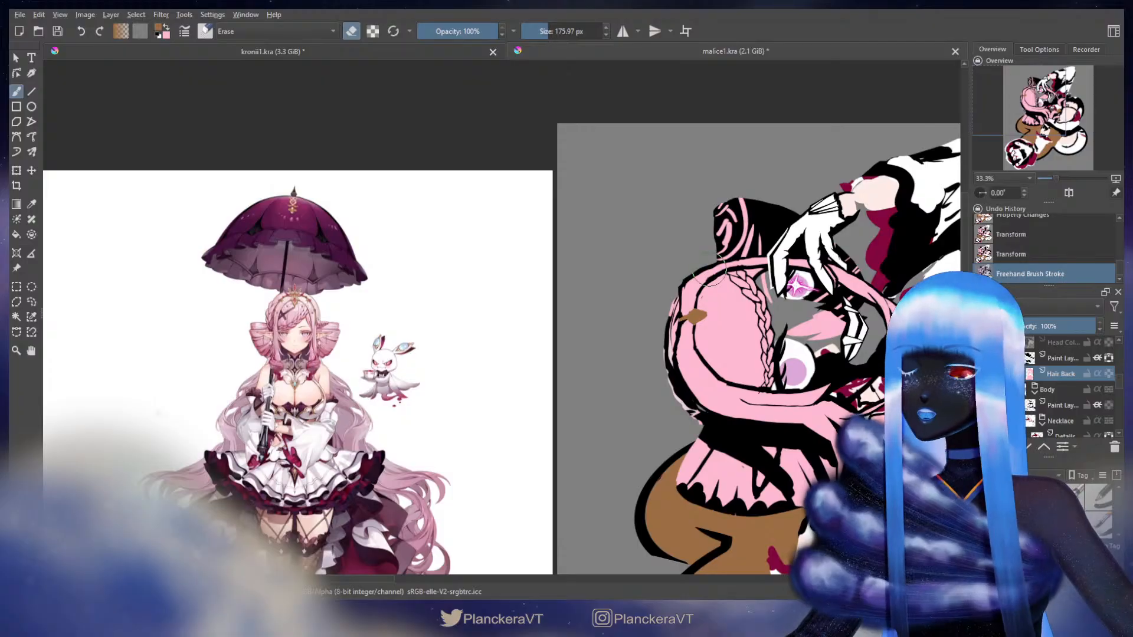
key(e)
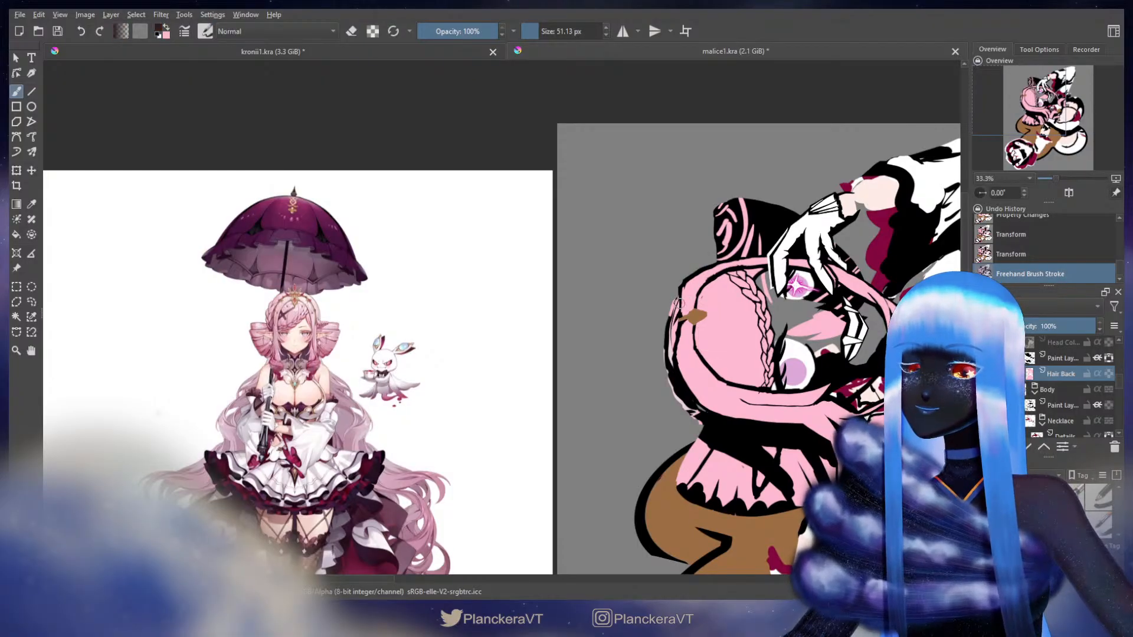
ctrl+click(730, 291)
mouse_move(684, 297)
mouse_down()
mouse_move(697, 296)
mouse_move(683, 317)
mouse_up()
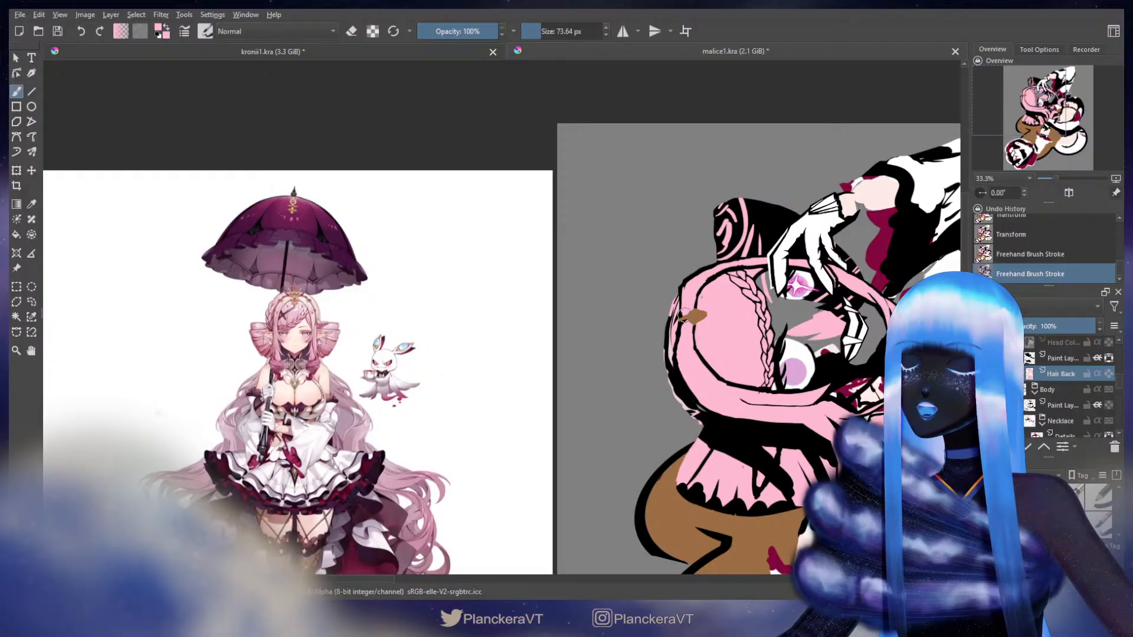
ctrl+click(727, 383)
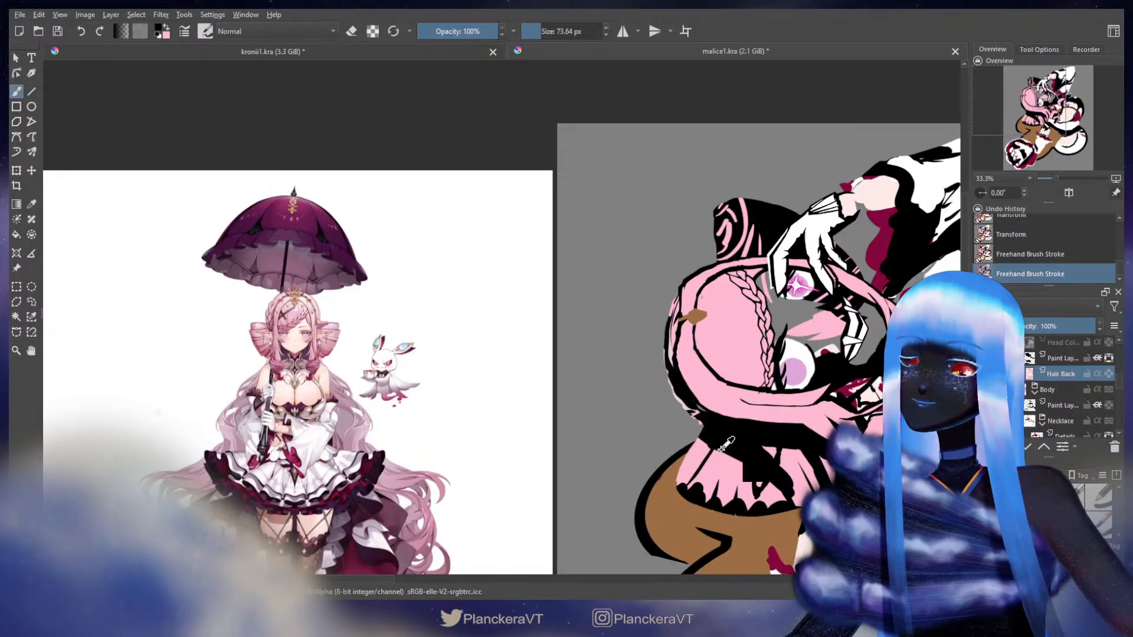
Select the Crown layer, sample the centrepiece's brown, study the reference crown up close and reduce the brush size to 29.80 px
drag(777, 360, 750, 348)
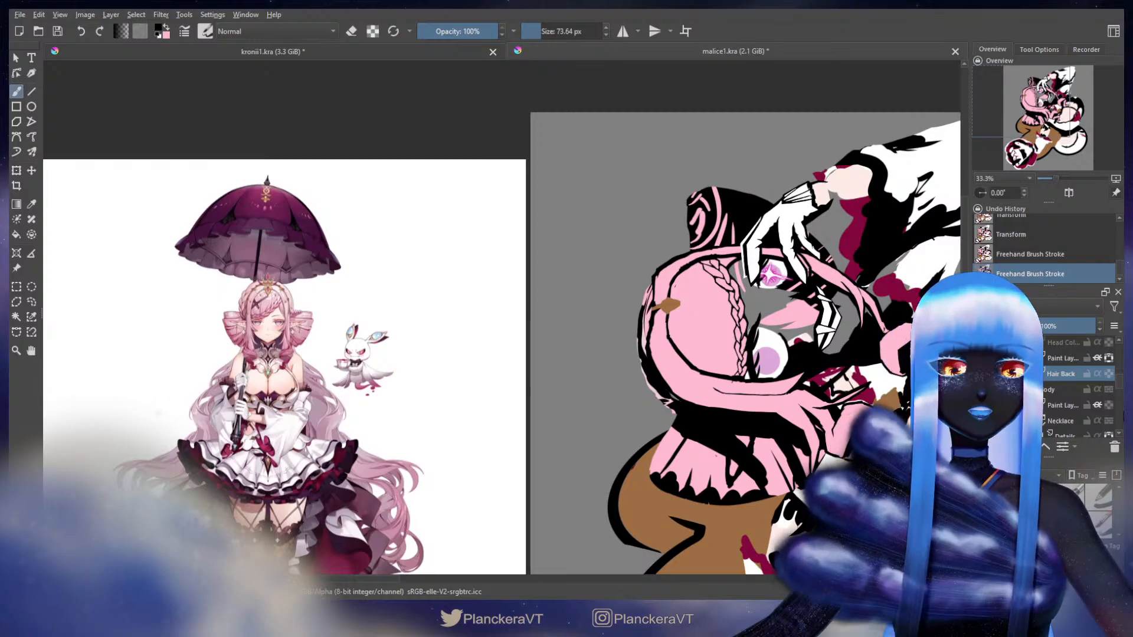
drag(1117, 389, 1120, 364)
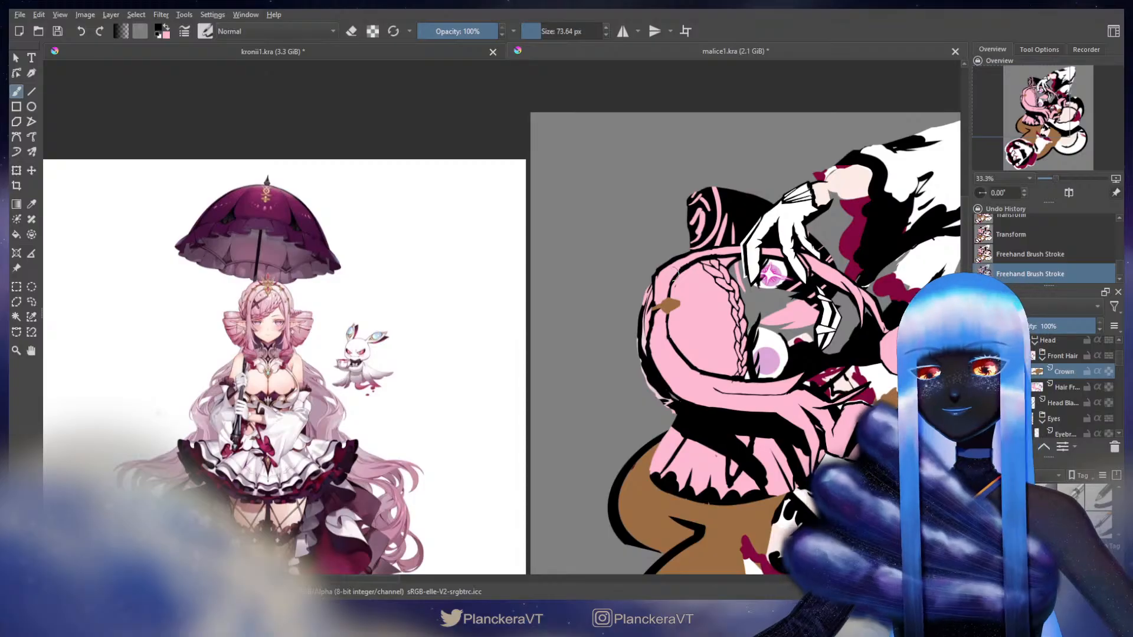
ctrl+click(671, 304)
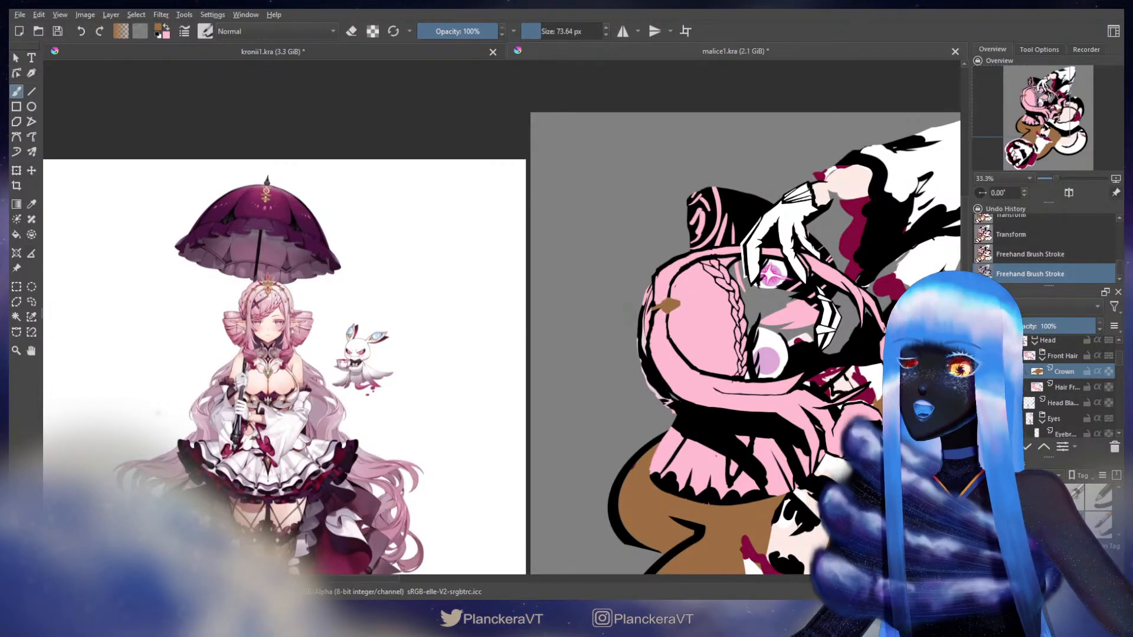
scroll(57, 338, up, 2)
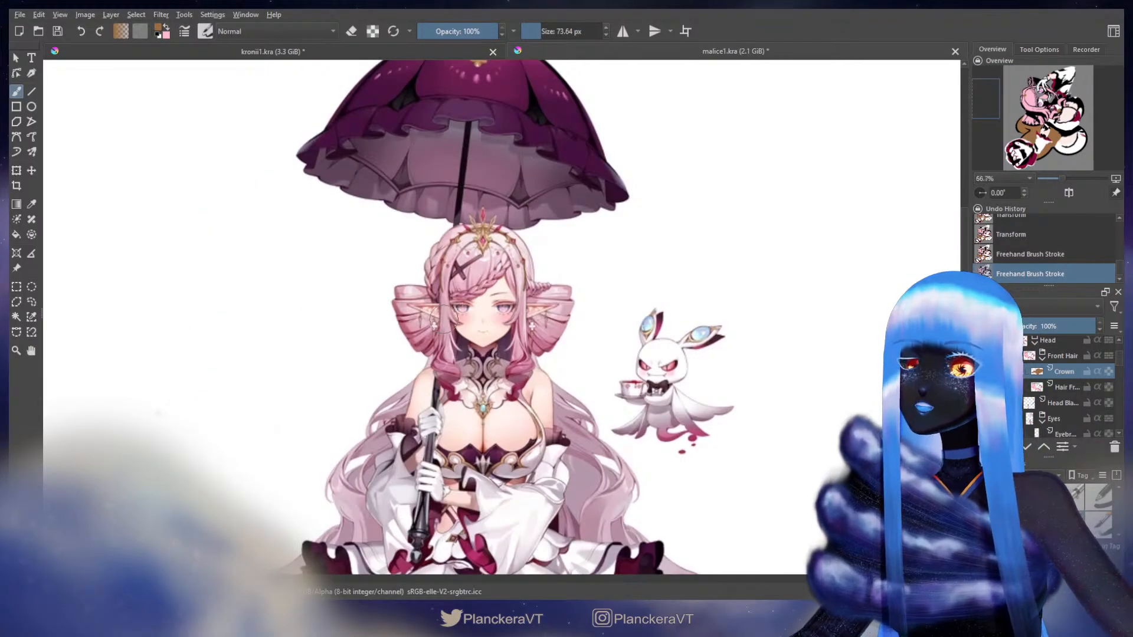
scroll(480, 256, up, 1)
drag(485, 251, 439, 388)
scroll(439, 387, up, 2)
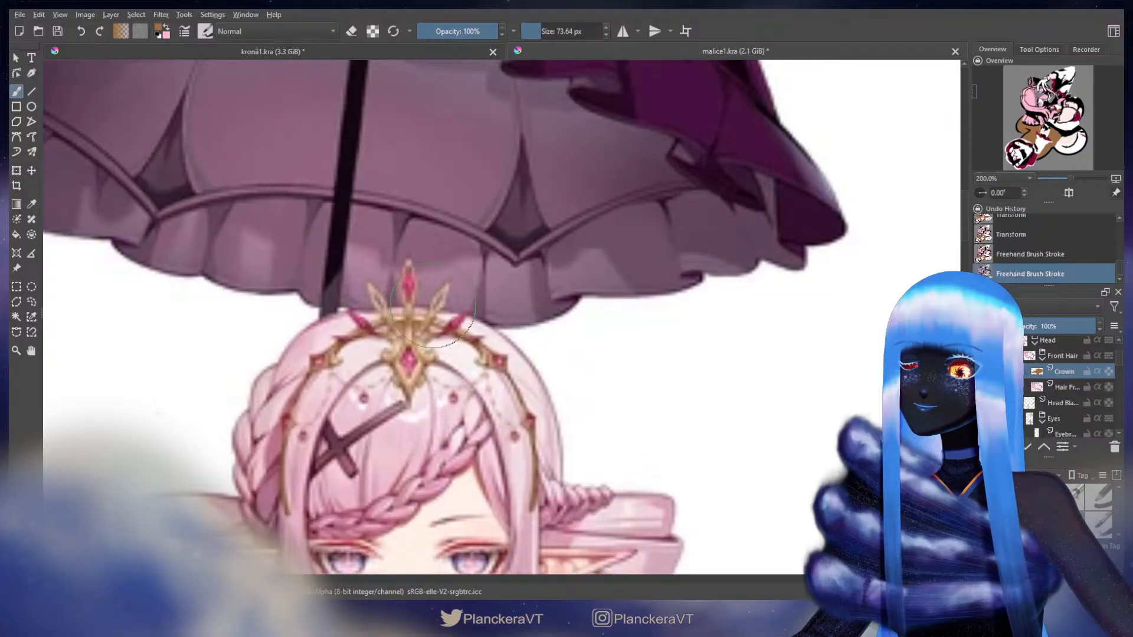
shift+drag(373, 359, 318, 384)
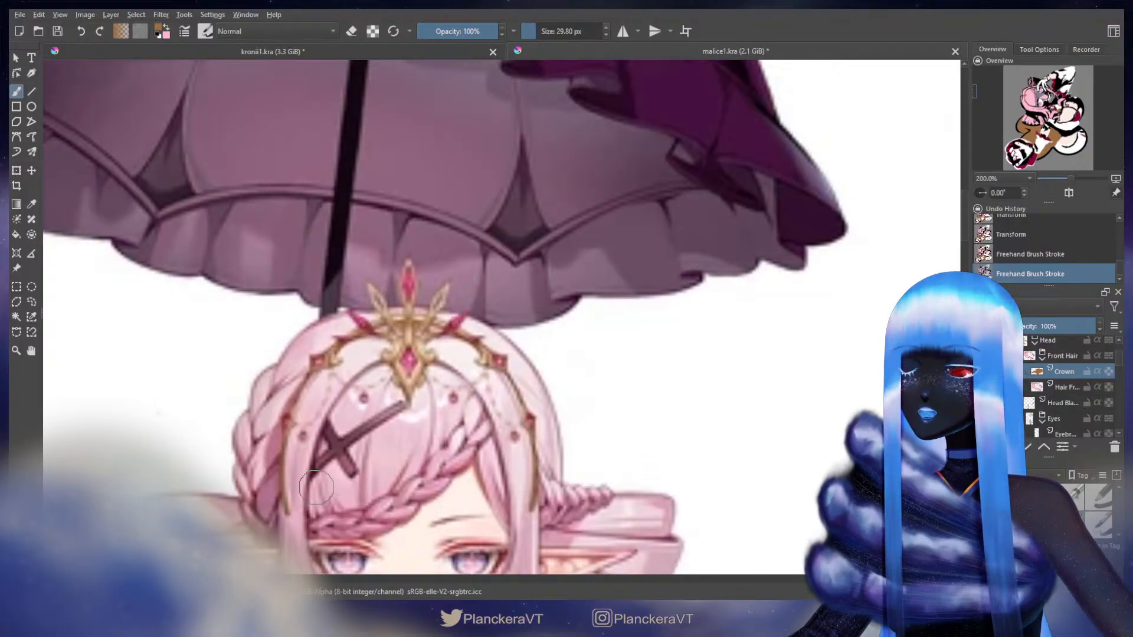
Examine how the crown sits on the head in the reference's front, back and side-profile views
drag(301, 509, 456, 296)
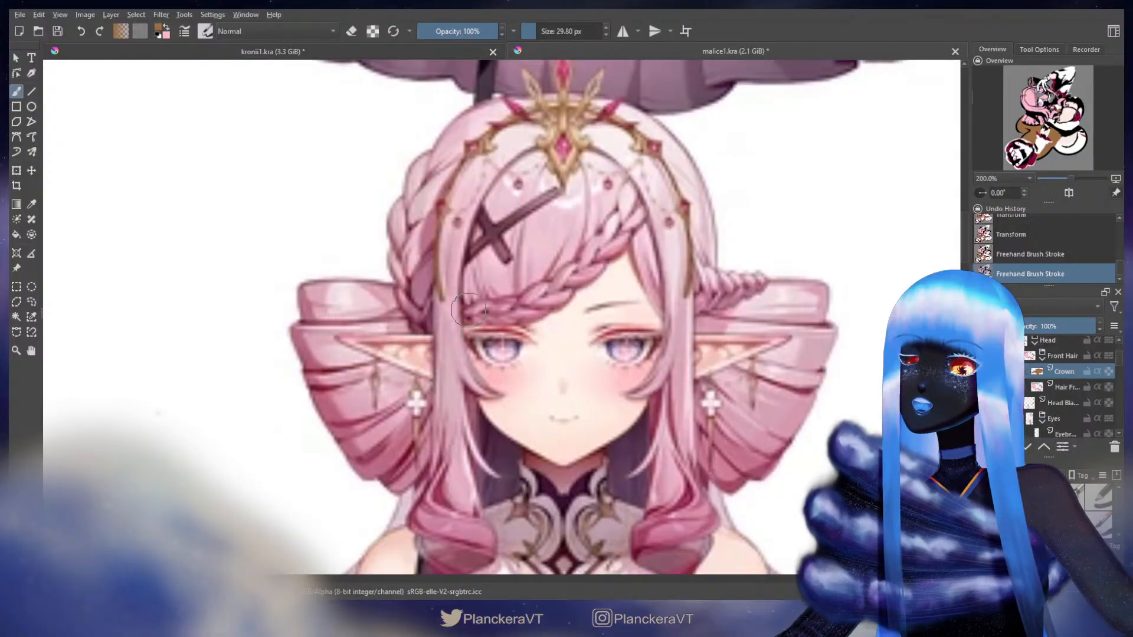
scroll(507, 336, down, 10)
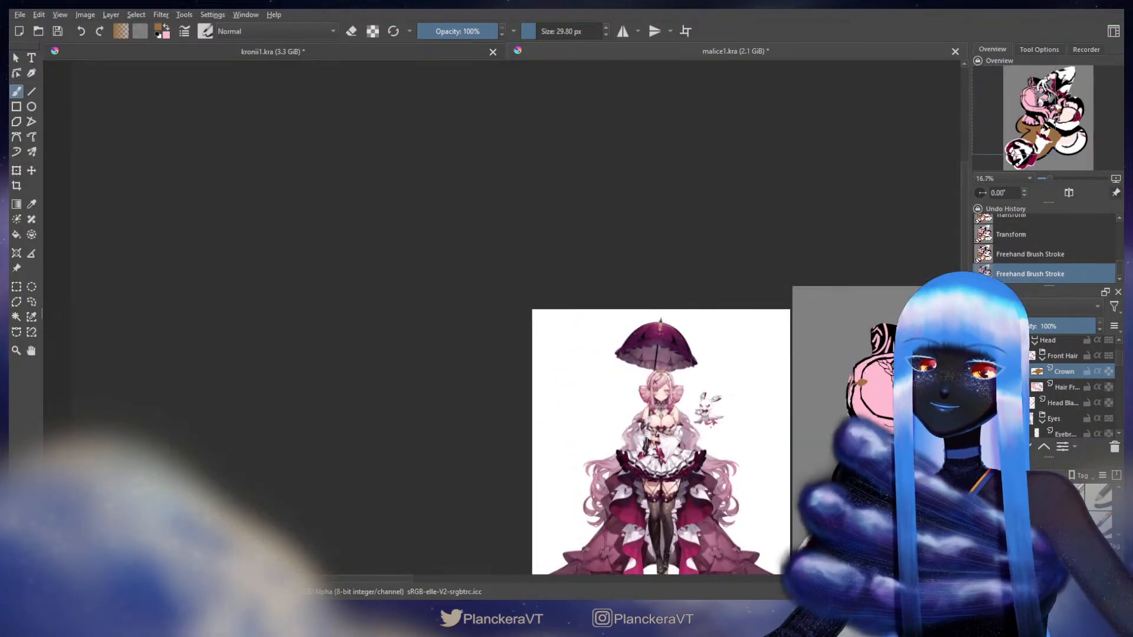
drag(739, 402, 275, 408)
drag(708, 413, 457, 389)
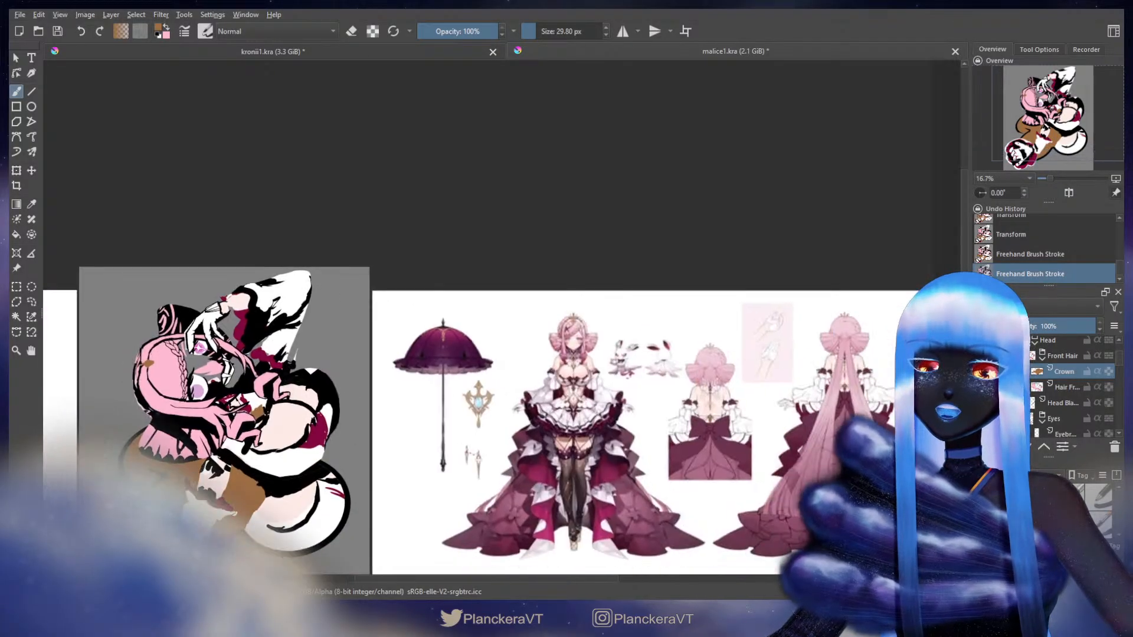
scroll(699, 404, up, 3)
drag(703, 396, 213, 462)
drag(840, 386, 592, 374)
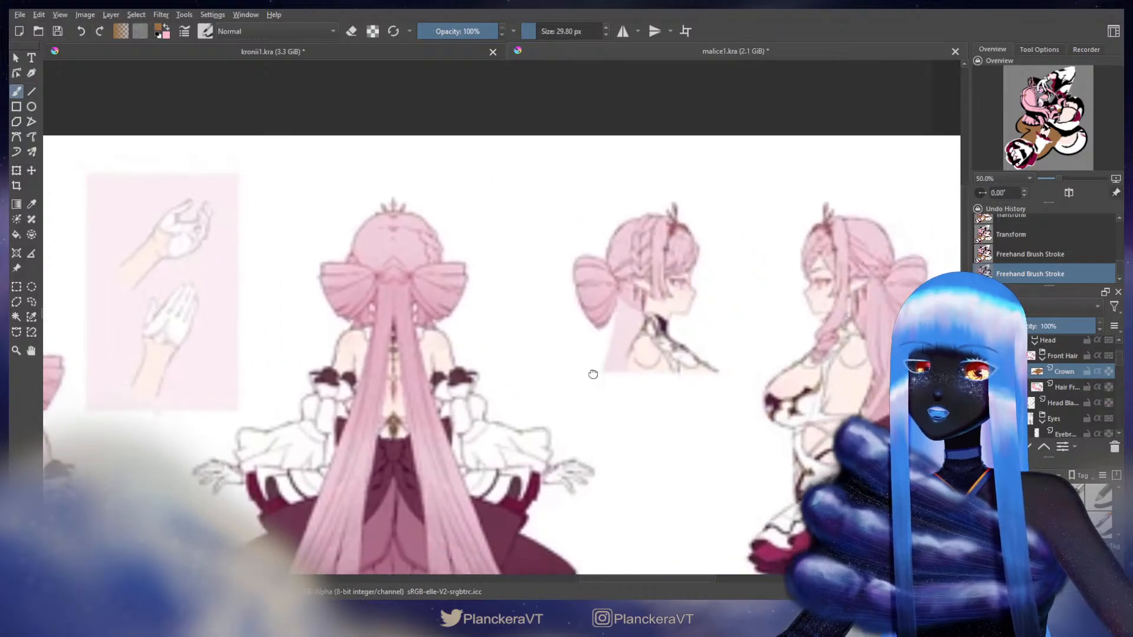
scroll(797, 260, up, 3)
drag(825, 250, 803, 272)
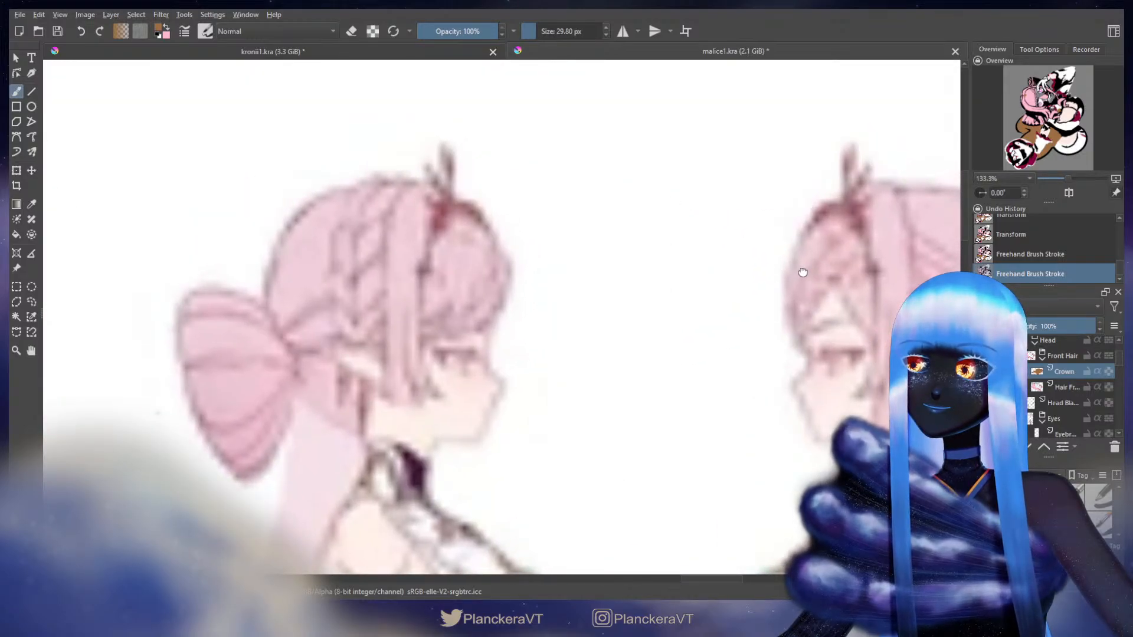
scroll(690, 308, down, 3)
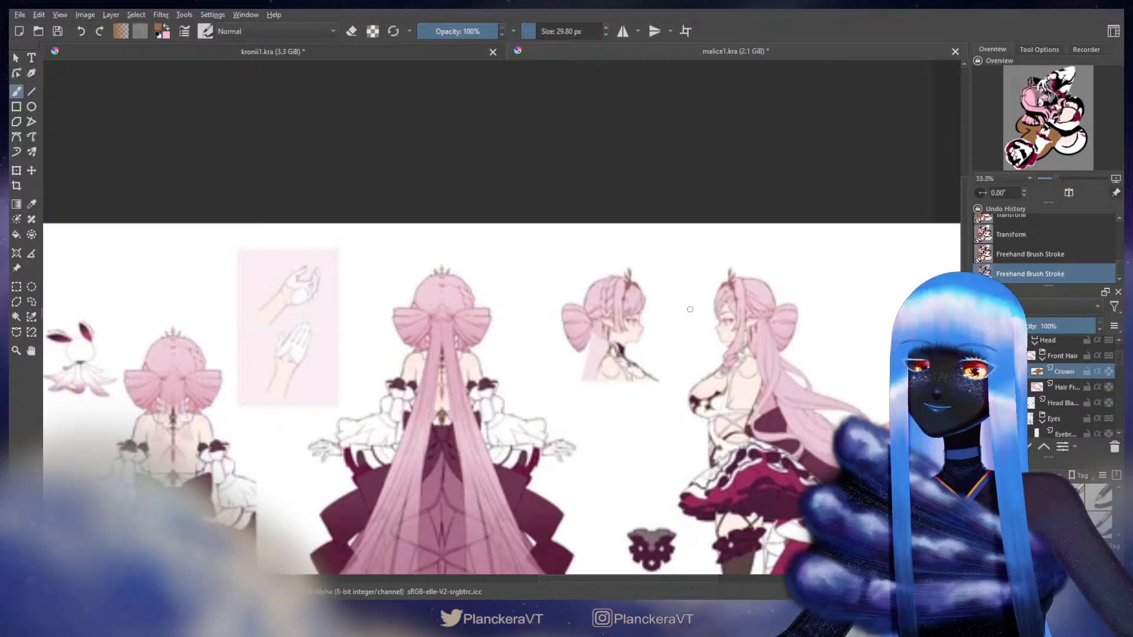
Return across the reference sheets and study the crown on the front-view character beneath the parasol up close
drag(689, 311, 943, 235)
drag(490, 356, 855, 369)
drag(281, 349, 762, 352)
drag(533, 326, 445, 230)
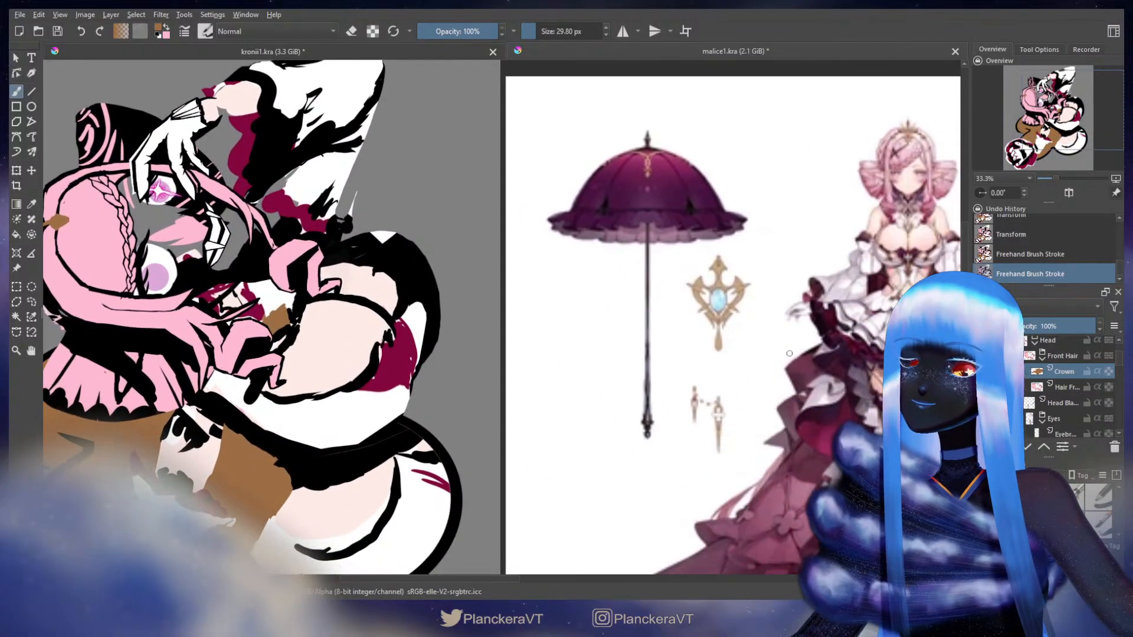
scroll(571, 376, down, 2)
drag(748, 374, 877, 393)
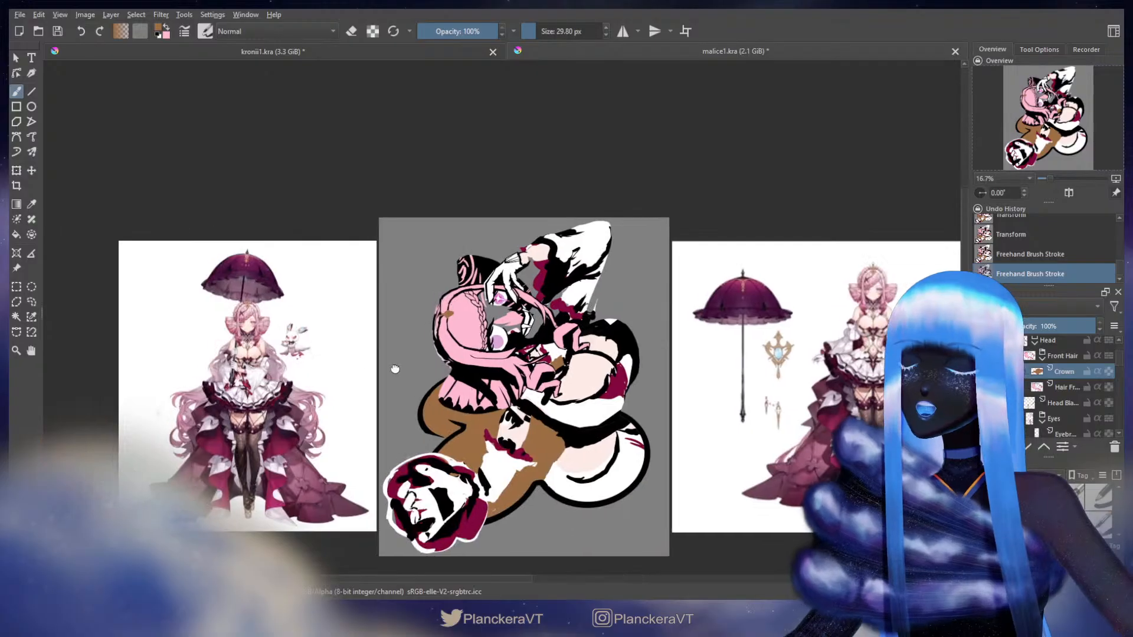
drag(394, 370, 581, 363)
scroll(419, 354, up, 3)
scroll(413, 354, up, 2)
drag(532, 170, 527, 392)
scroll(527, 393, up, 1)
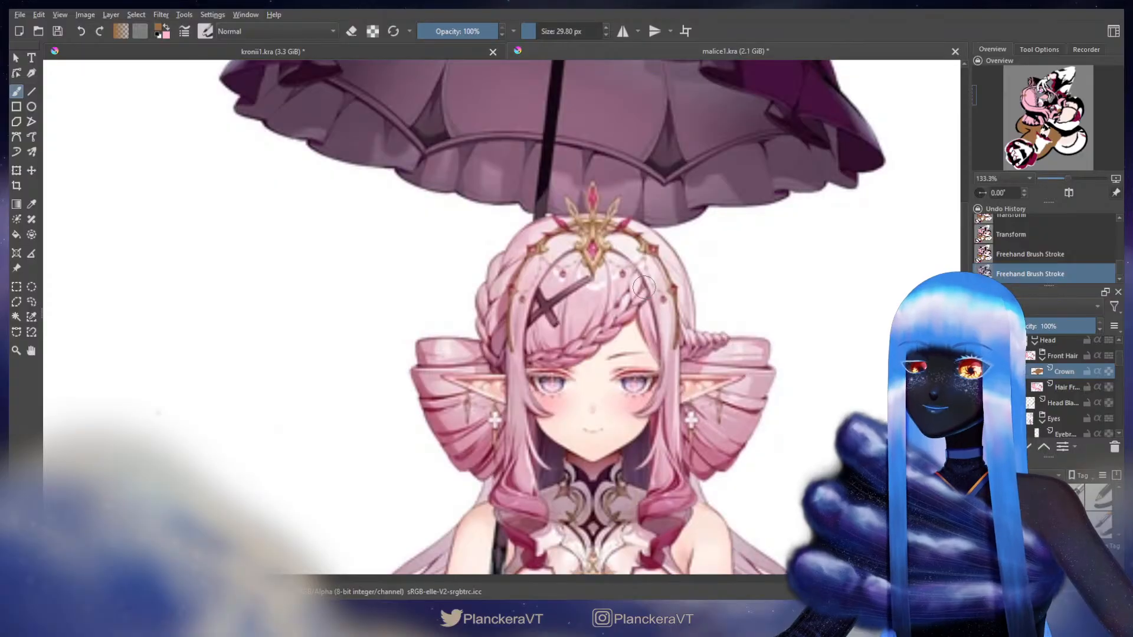
On the Crown layer, paint a curved brown band at 29.80 px along the head's outer edge behind the centrepiece
drag(839, 307, 656, 357)
scroll(656, 358, down, 2)
drag(947, 337, 668, 389)
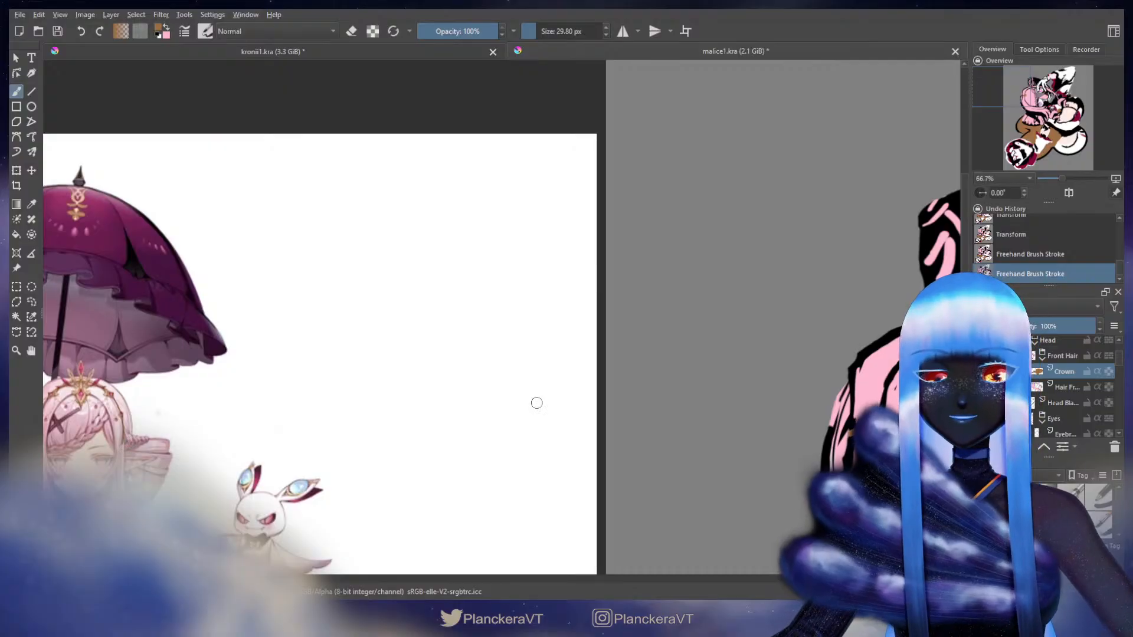
scroll(550, 396, down, 2)
drag(691, 450, 631, 376)
scroll(631, 376, up, 2)
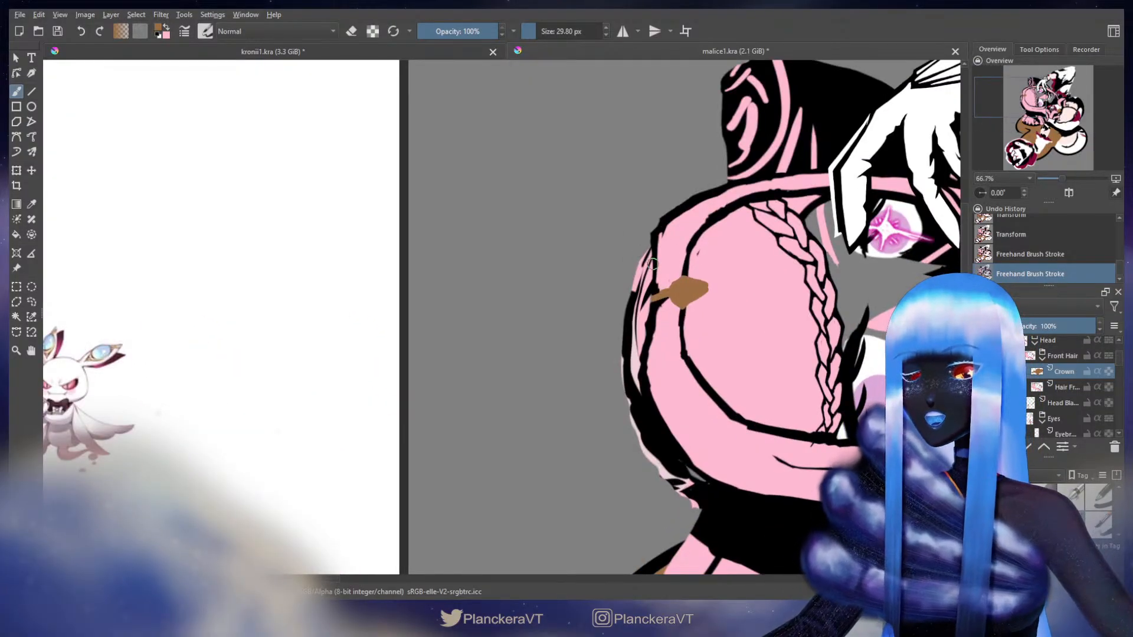
drag(641, 266, 843, 314)
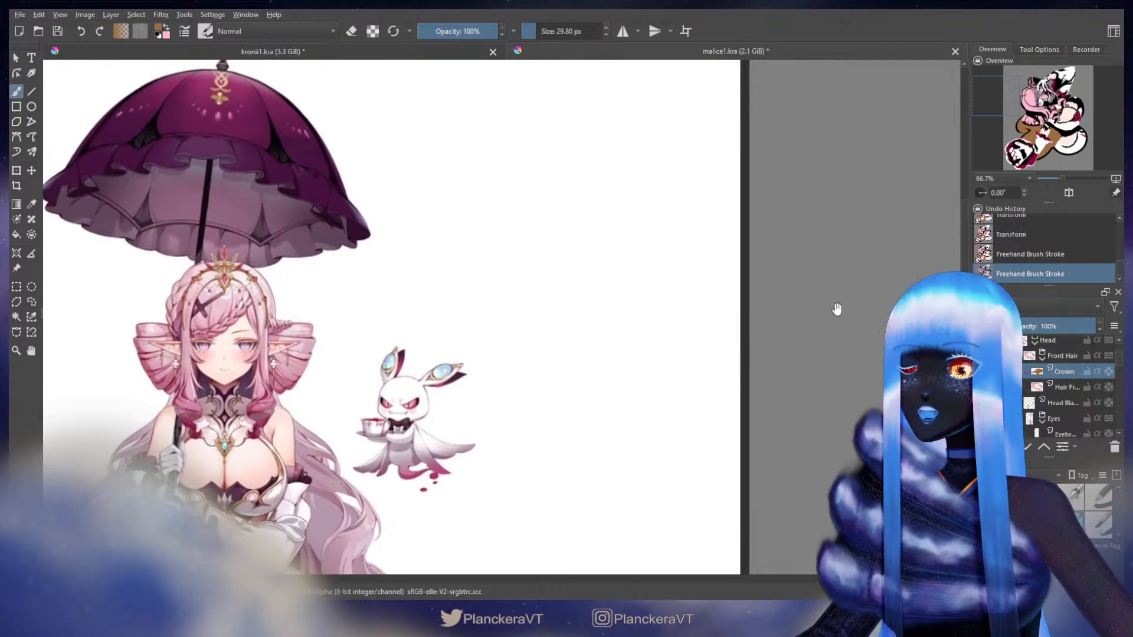
drag(837, 311, 530, 292)
drag(684, 264, 679, 298)
key(ctrl+z)
drag(685, 258, 666, 352)
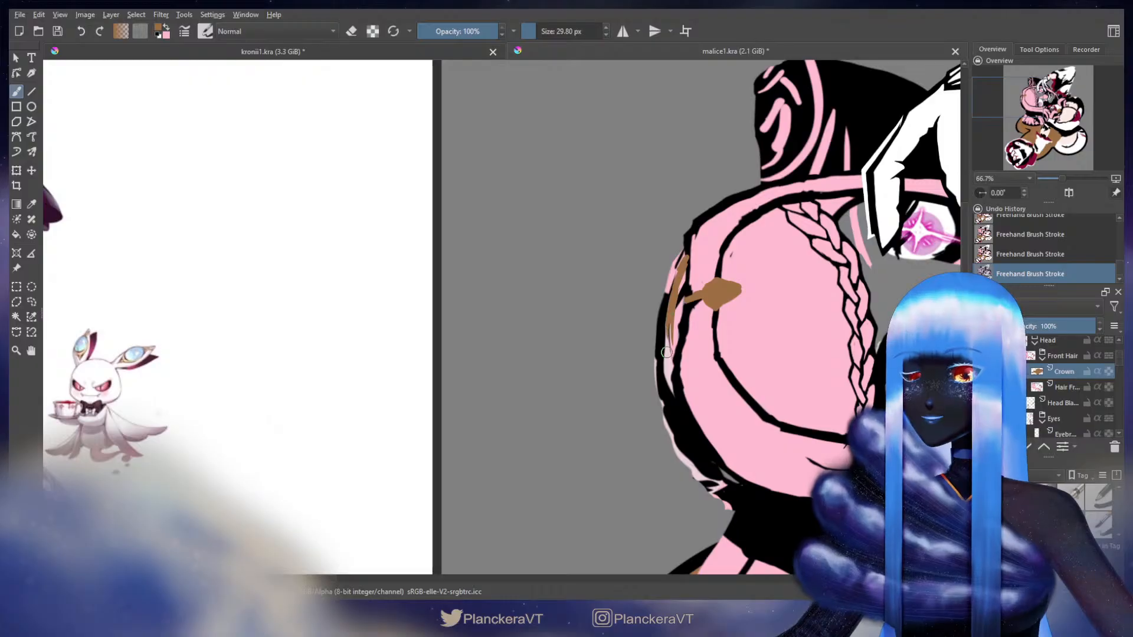
drag(594, 323, 565, 310)
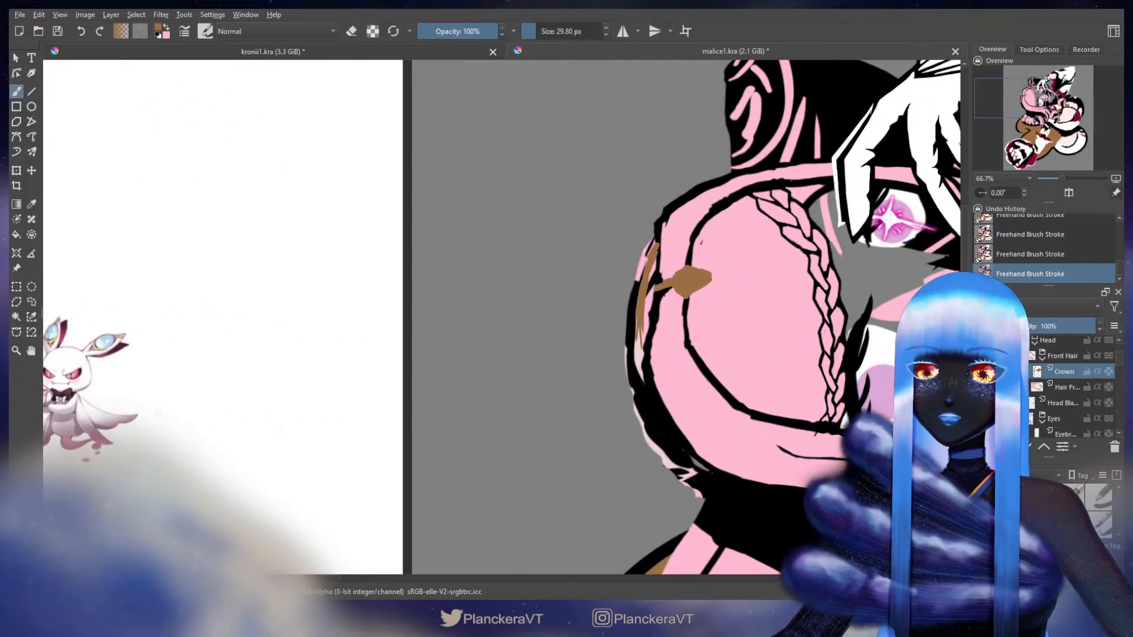
drag(642, 323, 644, 352)
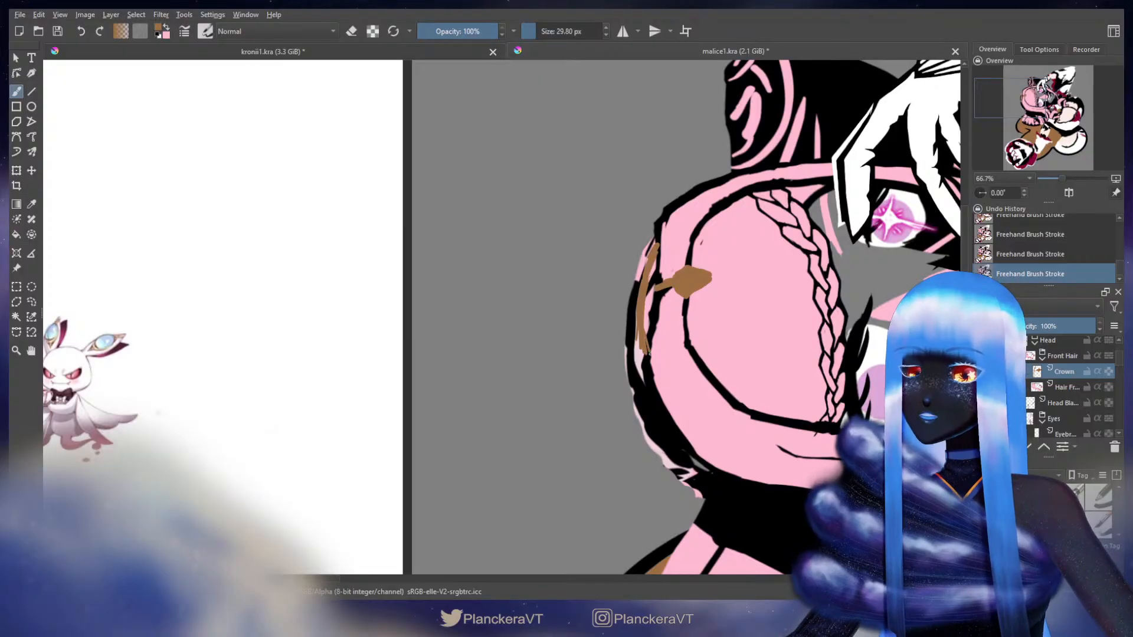
Trim the brown crown band along the head's edge with the eraser at 111.89 px, undoing the extra brush strokes tried on it
key(e)
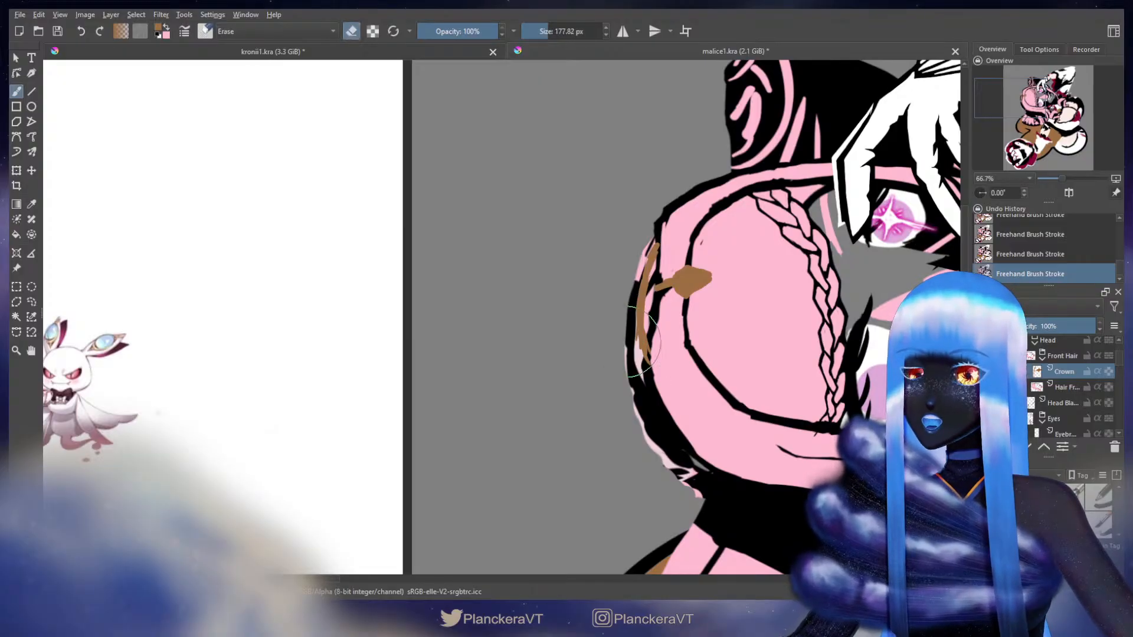
drag(642, 367, 641, 352)
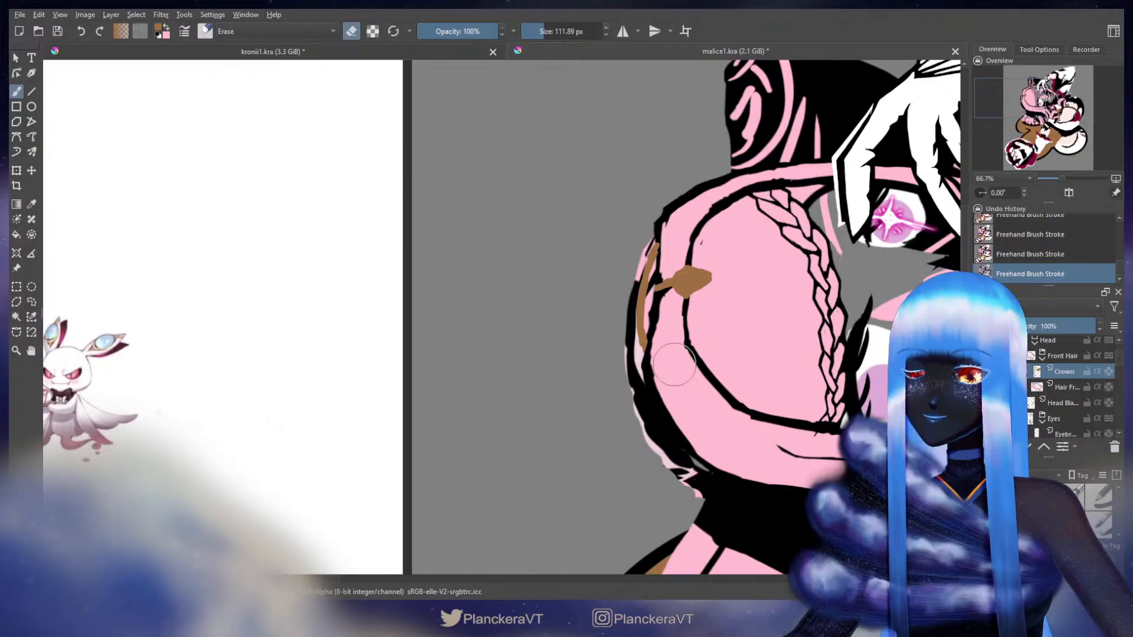
key(e)
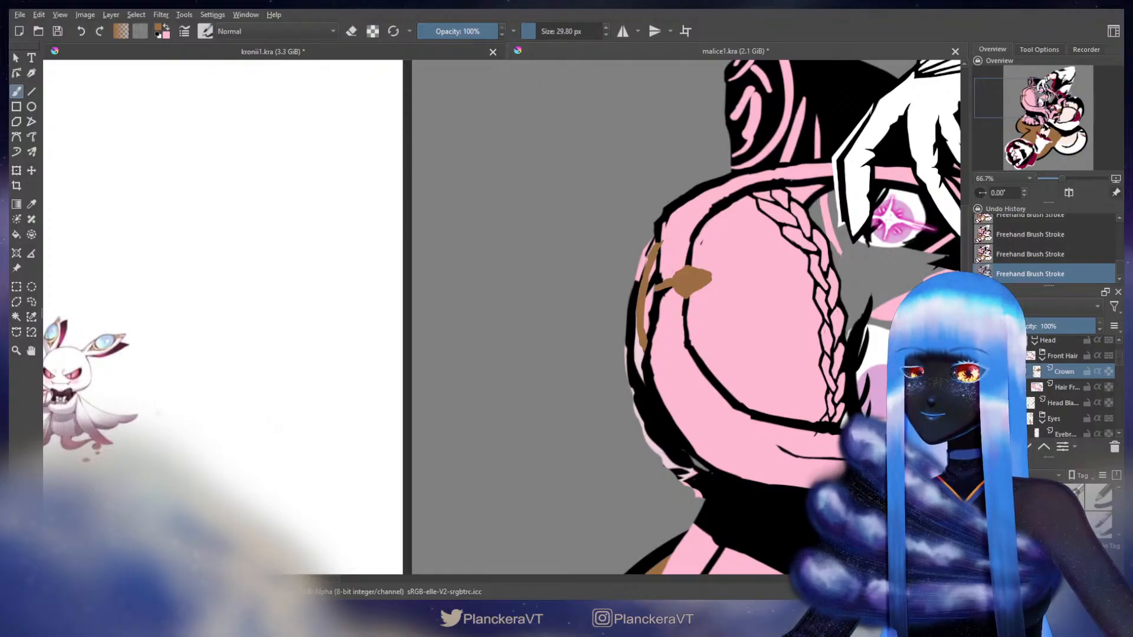
drag(642, 347, 549, 264)
key(ctrl+z)
key(ctrl+z)
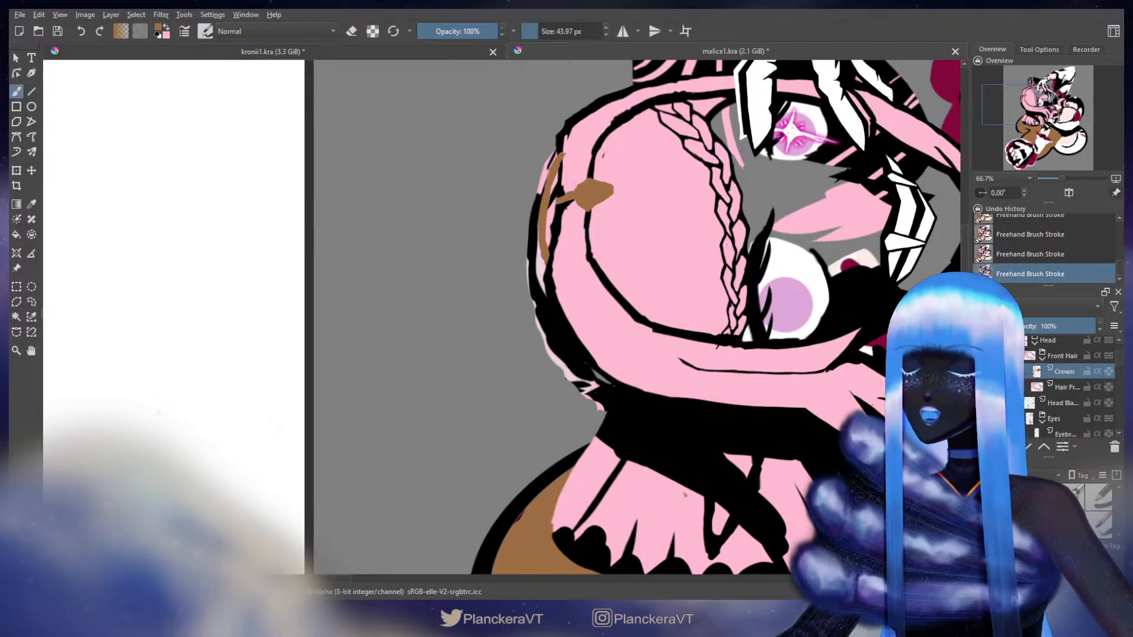
drag(551, 197, 554, 226)
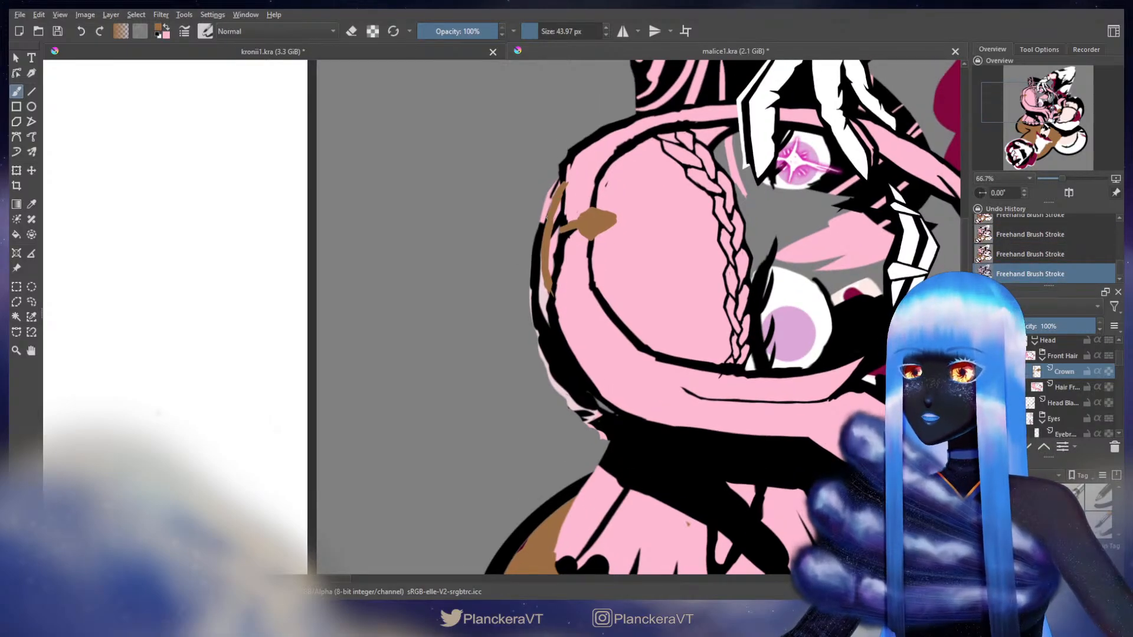
key(e)
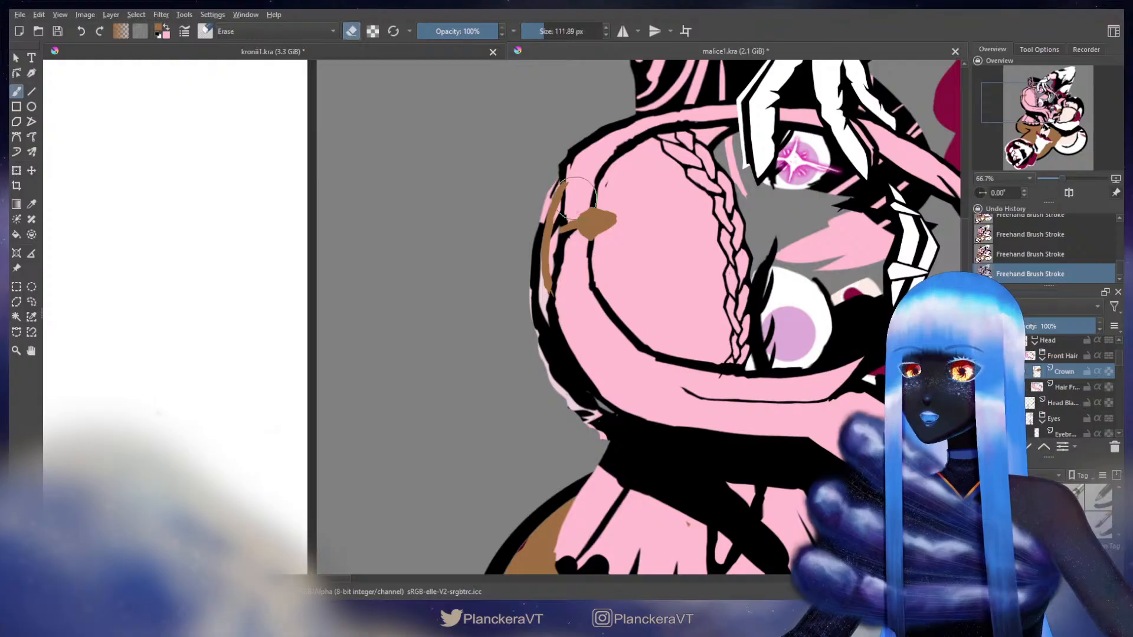
mouse_move(581, 191)
mouse_down()
mouse_move(555, 228)
mouse_move(559, 281)
mouse_up()
key(e)
Transform the Crown layer's artwork to reshape the brown centrepiece into a pointed diamond and refit the band
key(ctrl+t)
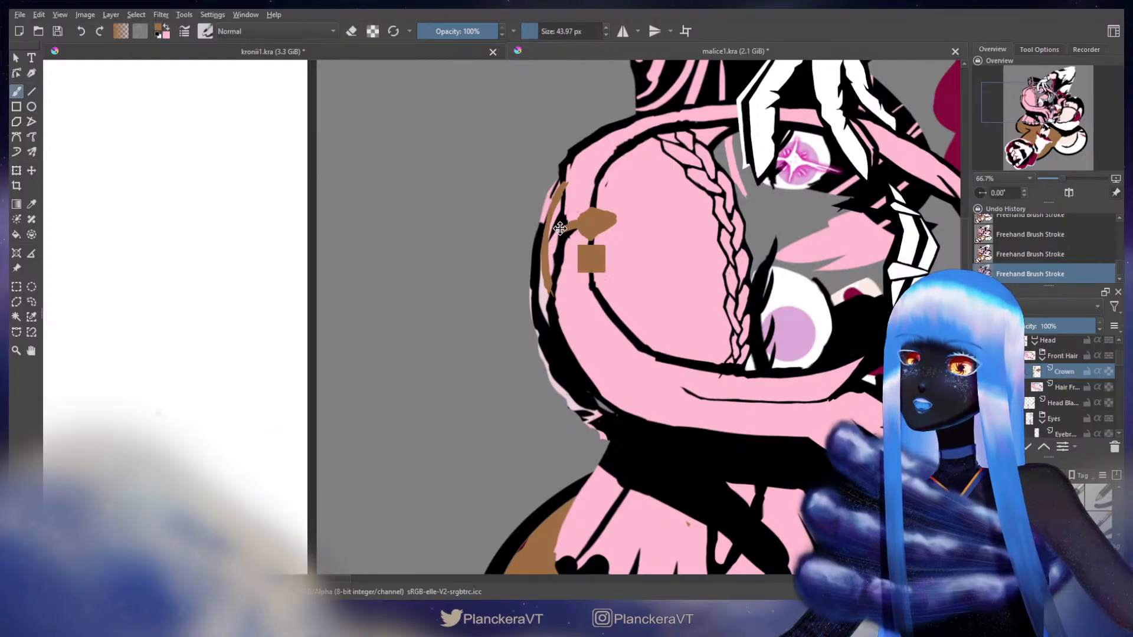
key(b)
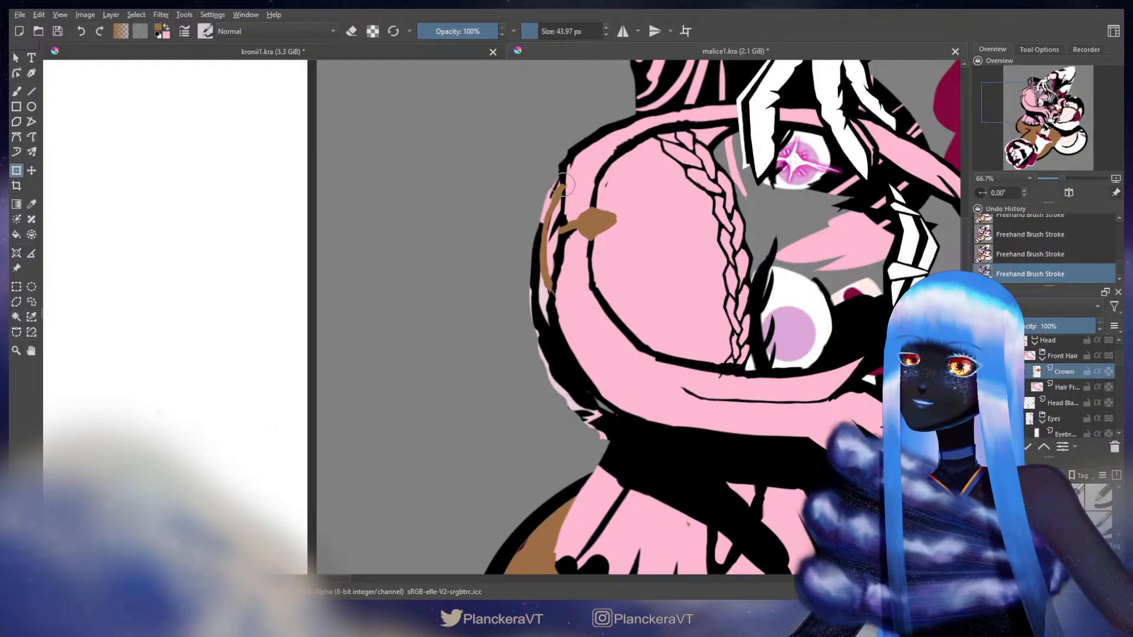
drag(568, 217, 559, 299)
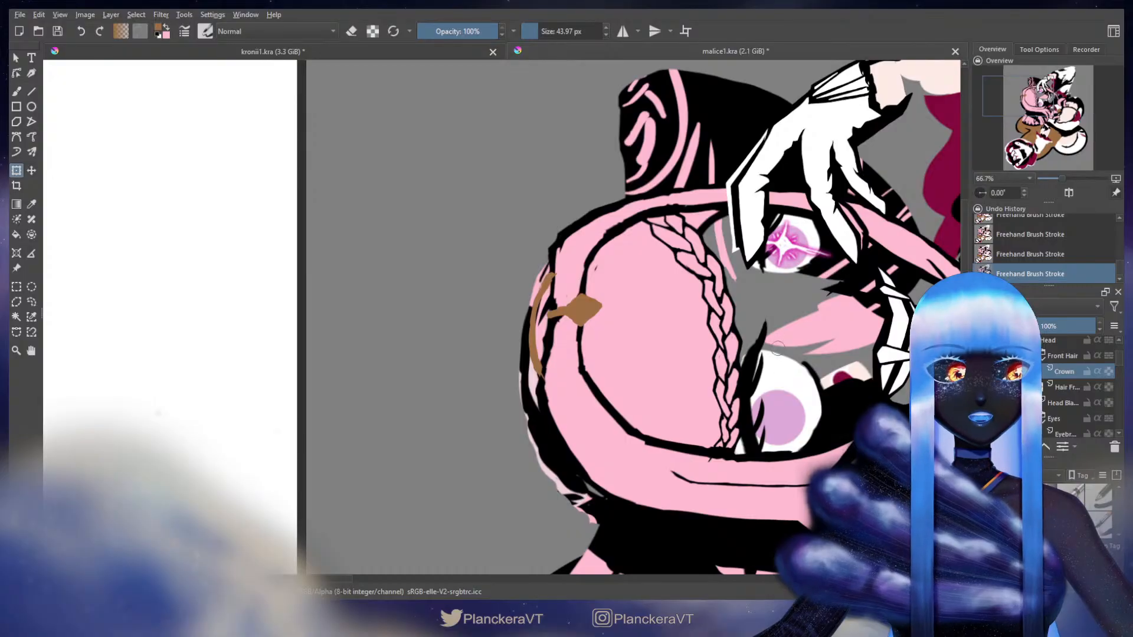
drag(662, 309, 740, 267)
key(b)
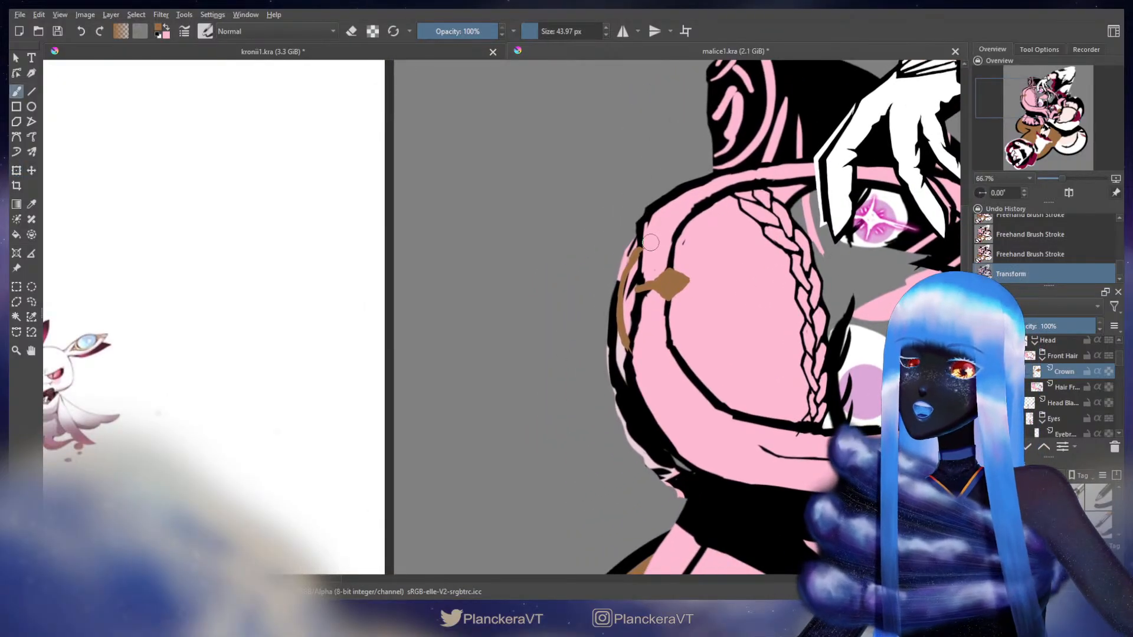
Compare the painted crown band with the reference crown's shape and how far it runs down the hair
drag(625, 354, 612, 290)
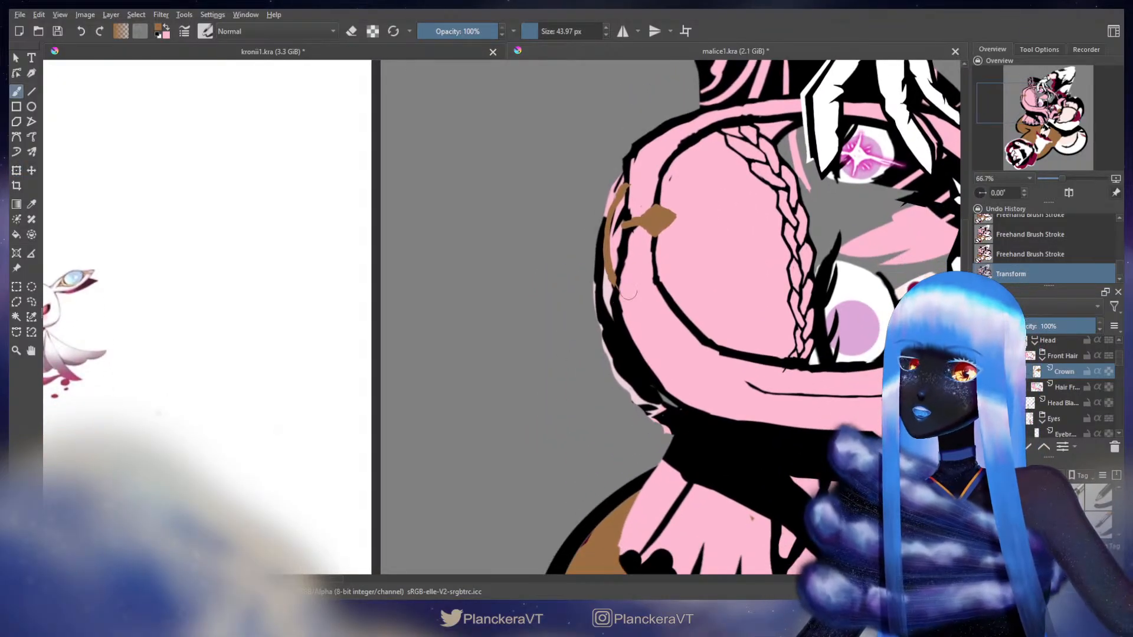
drag(395, 340, 754, 362)
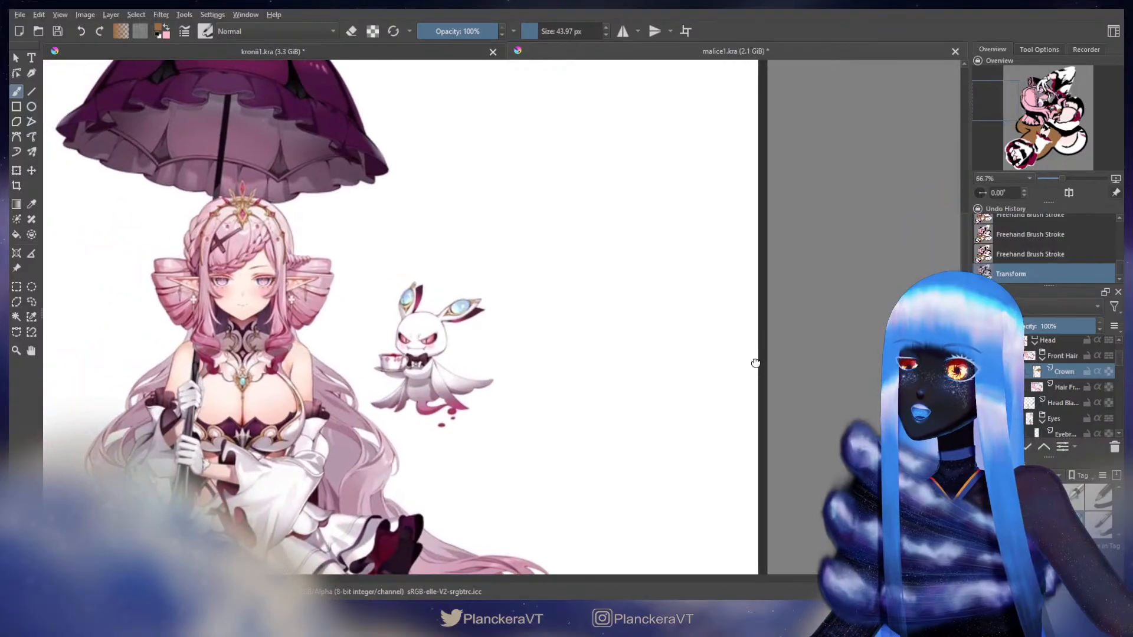
drag(684, 295, 830, 365)
scroll(344, 340, up, 2)
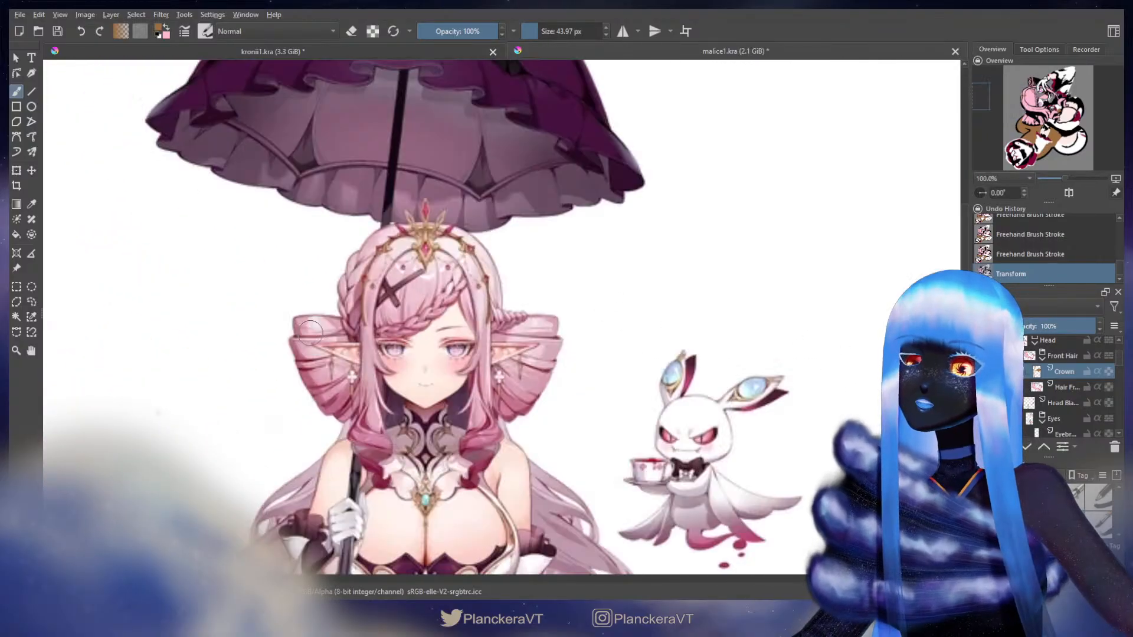
drag(583, 255, 575, 418)
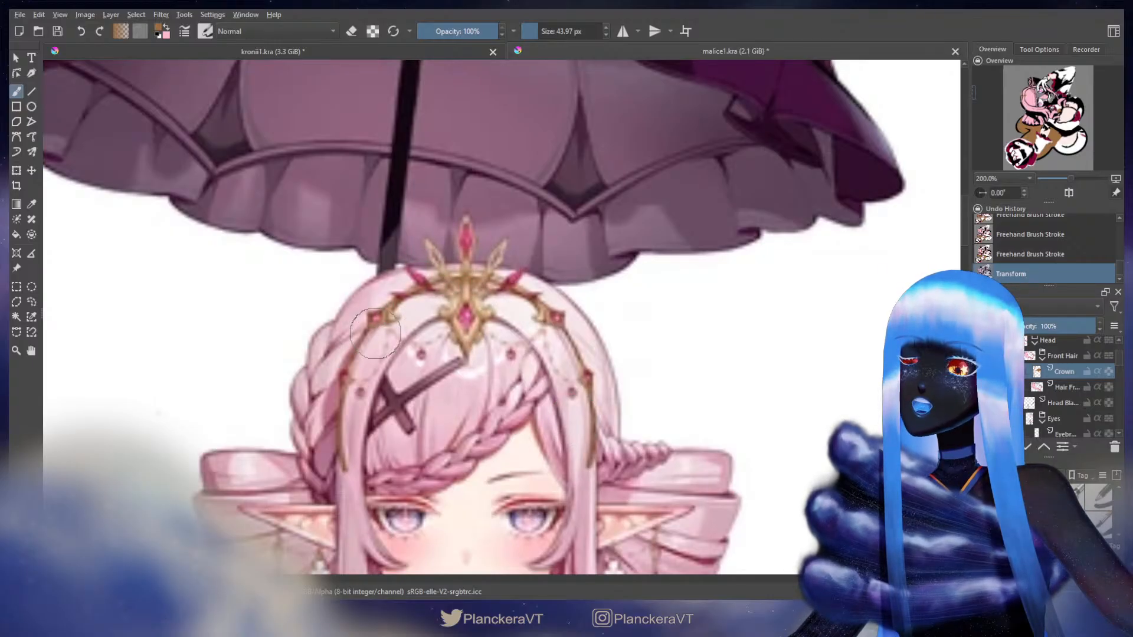
scroll(375, 333, down, 2)
drag(804, 380, 619, 346)
drag(556, 298, 224, 253)
drag(791, 365, 434, 330)
drag(642, 361, 556, 333)
scroll(563, 339, down, 2)
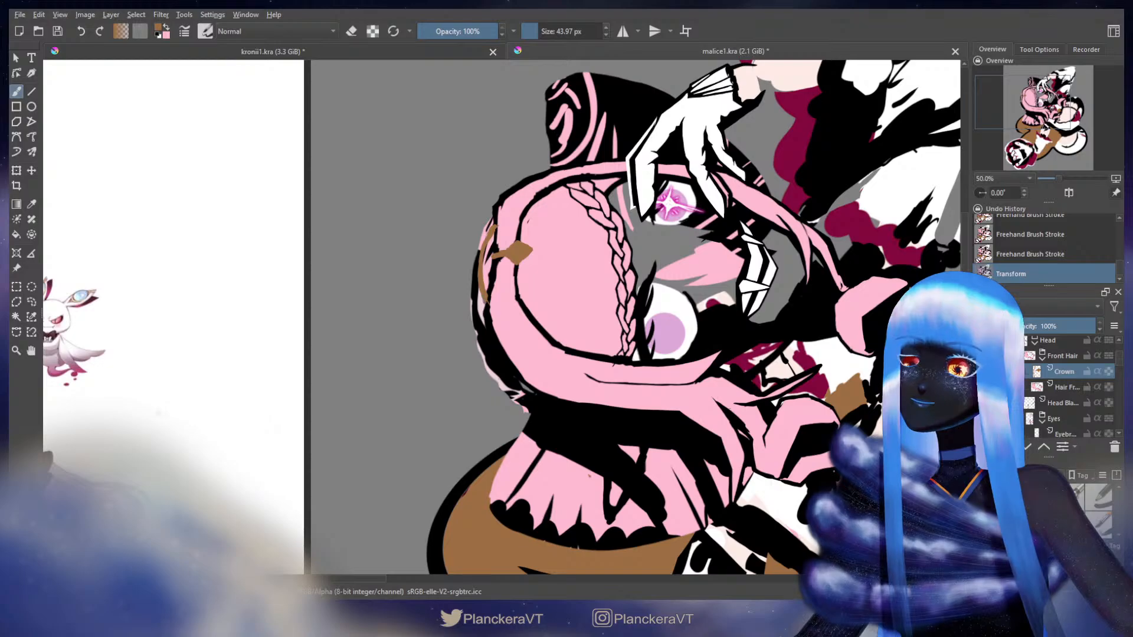
Extend the brown crown band farther down along the head's outer edge at 56.07 px
key(ctrl+z)
drag(488, 315, 491, 295)
drag(484, 291, 500, 340)
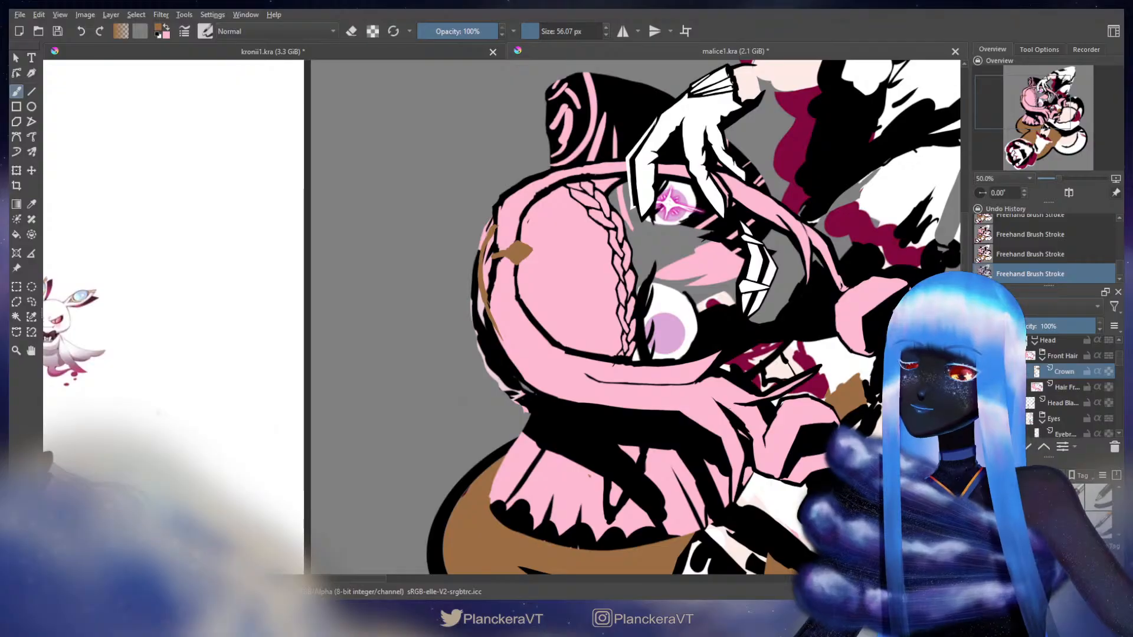
Sketch a rough brown box-shaped figure in the empty area beside the head and erase it at 272.56 px
mouse_move(378, 242)
mouse_down()
mouse_move(380, 200)
mouse_move(414, 197)
mouse_move(423, 250)
mouse_move(379, 241)
mouse_move(395, 224)
mouse_move(404, 239)
mouse_move(400, 223)
mouse_move(377, 254)
mouse_move(417, 269)
mouse_up()
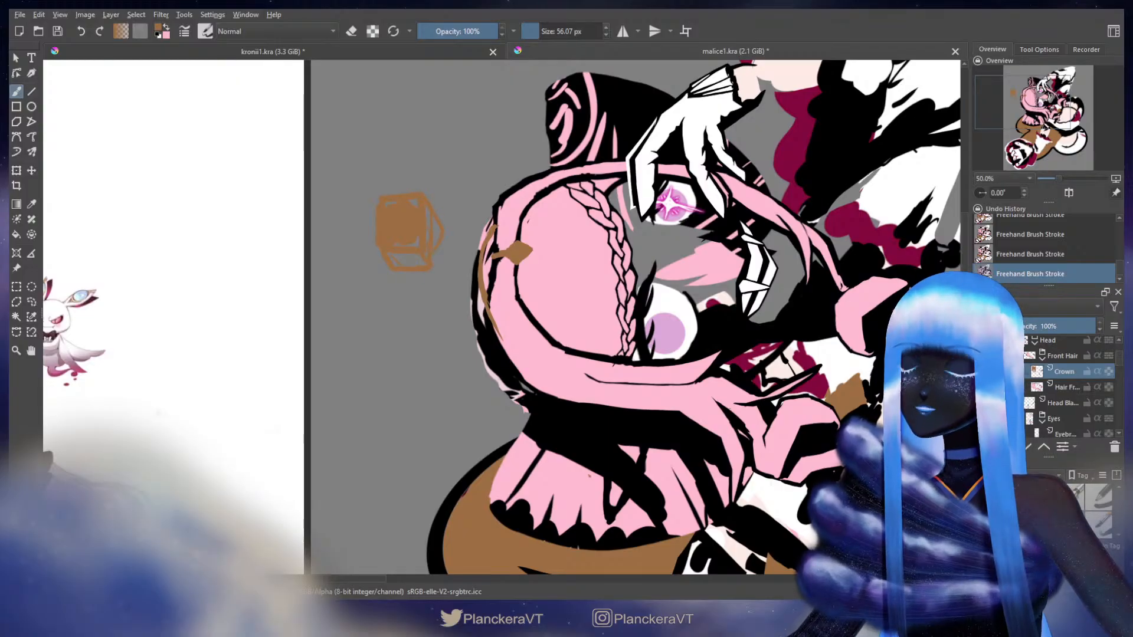
key(ctrl+z)
key(ctrl+z)
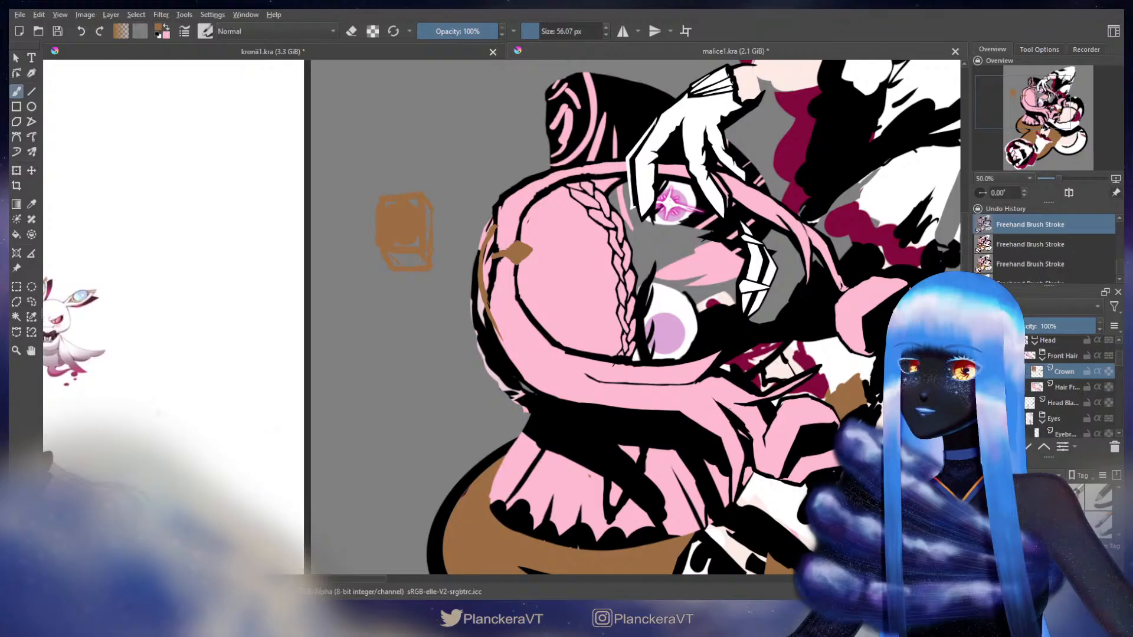
key(ctrl+shift+z)
key(ctrl+shift+z)
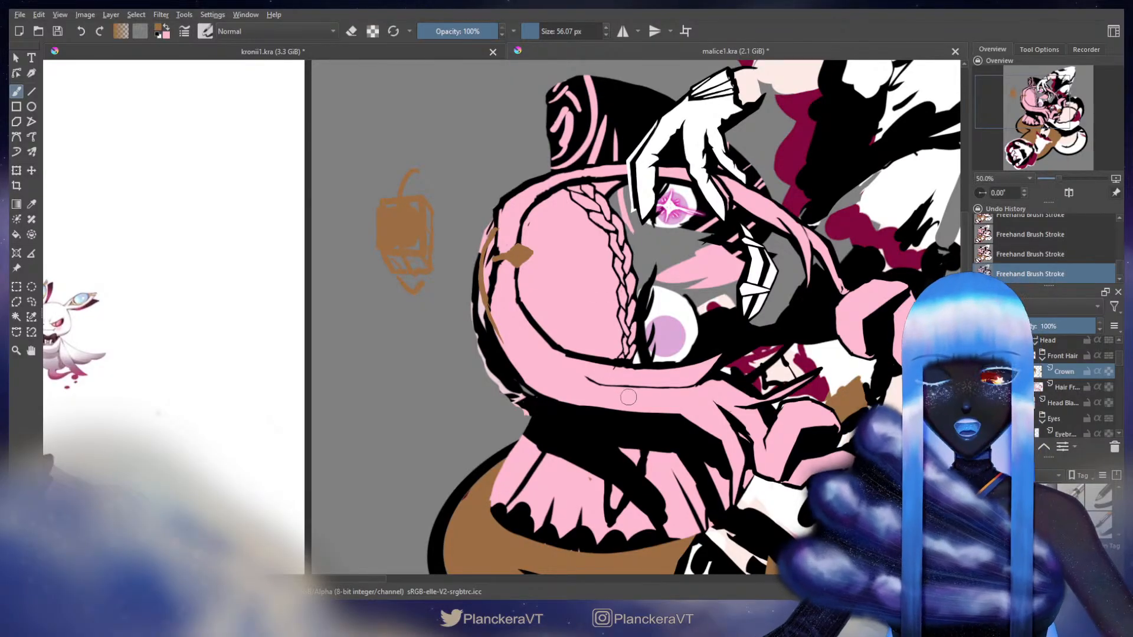
key(e)
shift+drag(407, 230, 528, 230)
drag(393, 197, 401, 236)
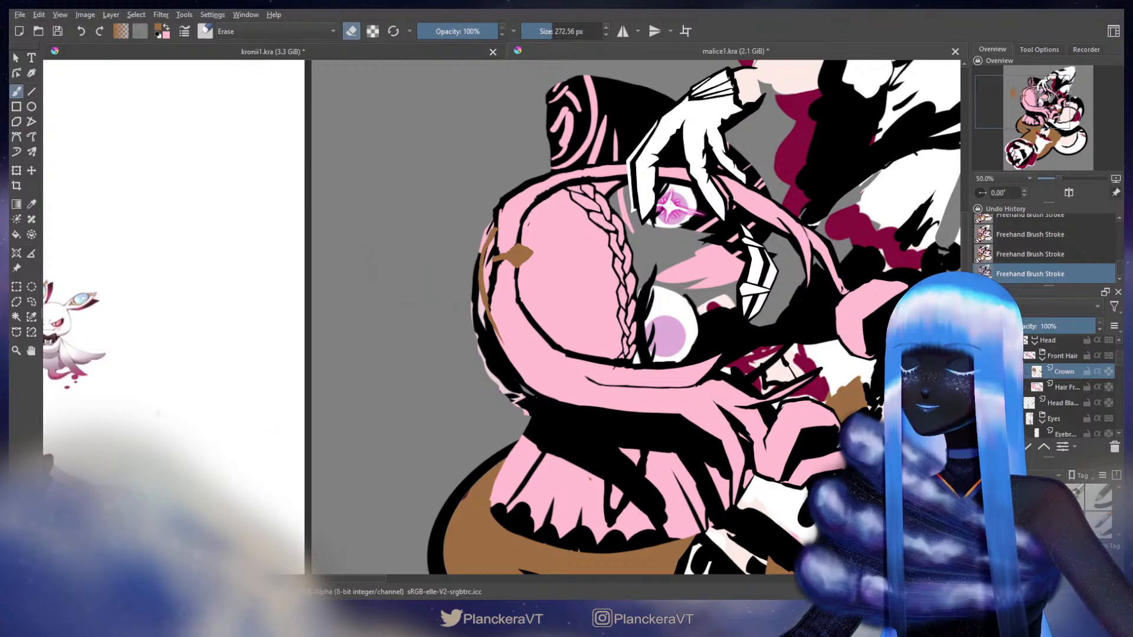
Try a single brown stroke at 56.07 px along the hair's lower edge to continue the crown band, following the reference
key(e)
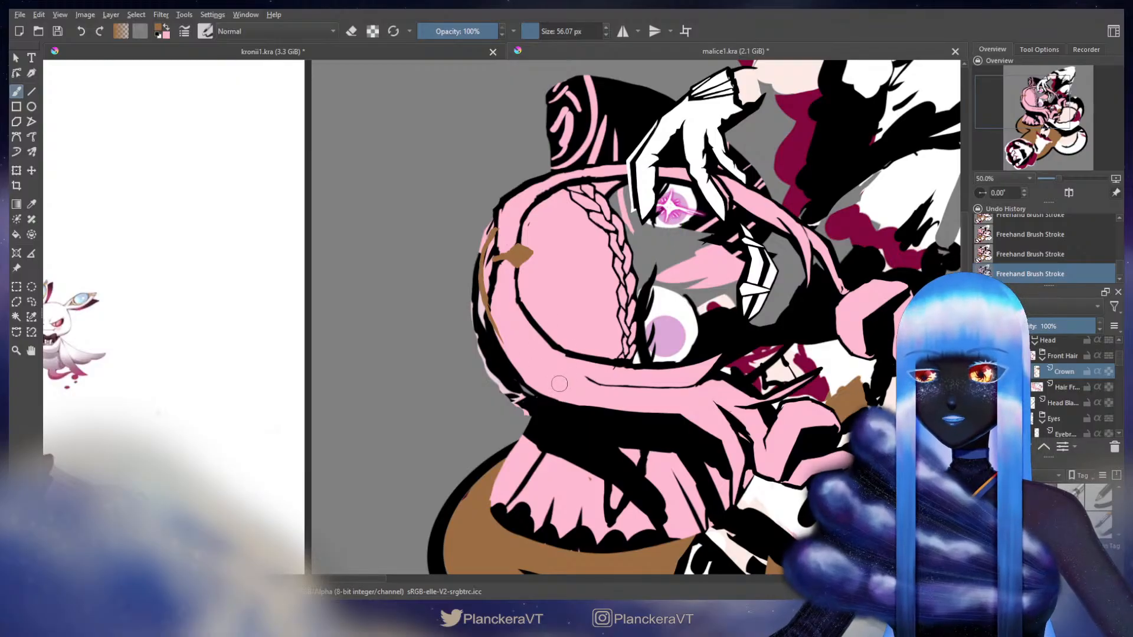
drag(571, 397, 913, 385)
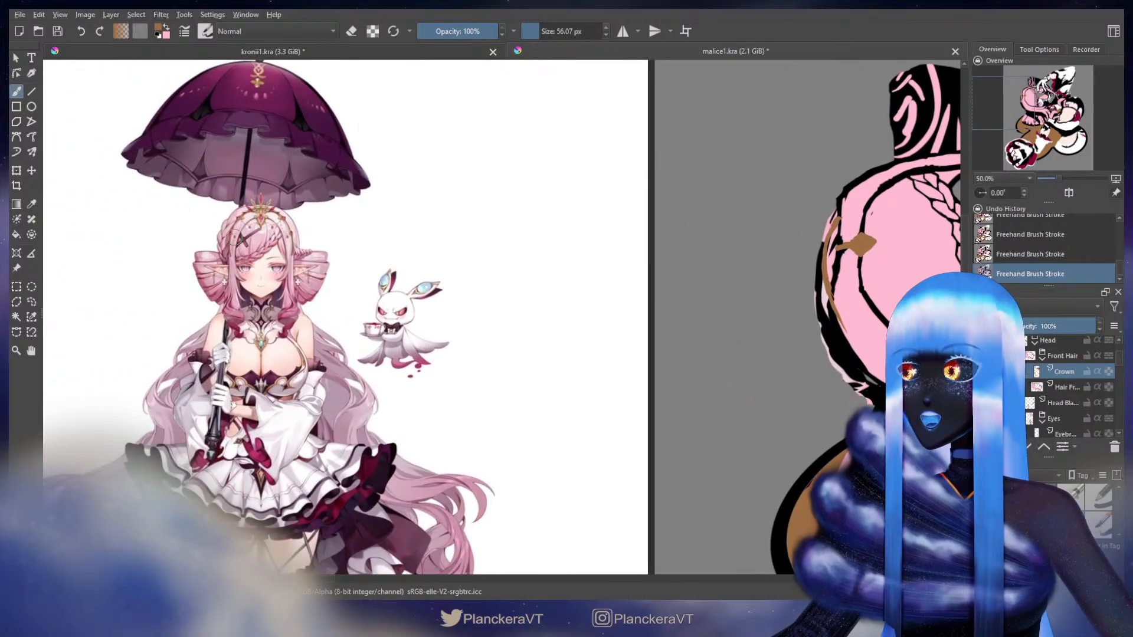
mouse_move(570, 238)
mouse_down()
mouse_move(430, 223)
mouse_move(177, 224)
mouse_up()
drag(483, 363, 631, 391)
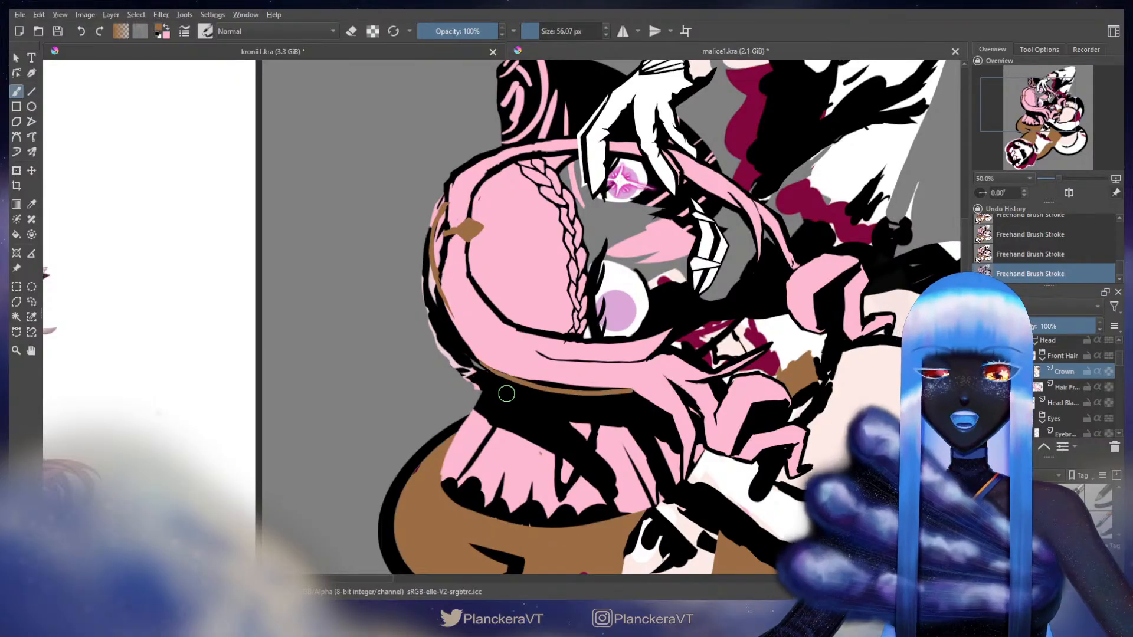
key(ctrl+z)
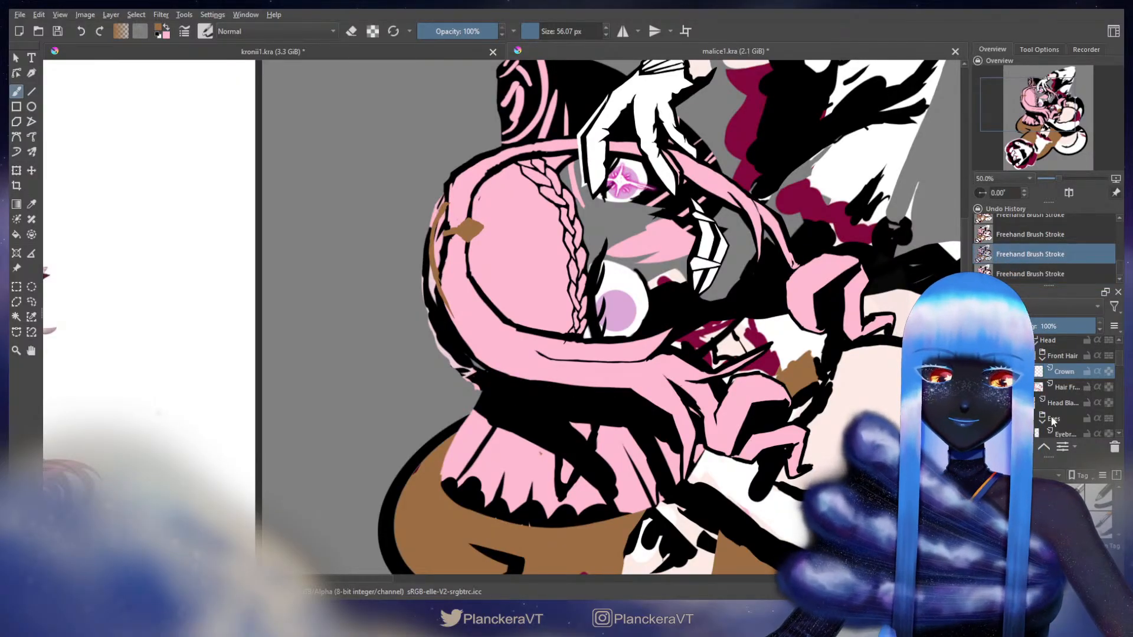
Make the hidden head colour layer visible again so the skin tone fills the face
scroll(1120, 374, down, 3)
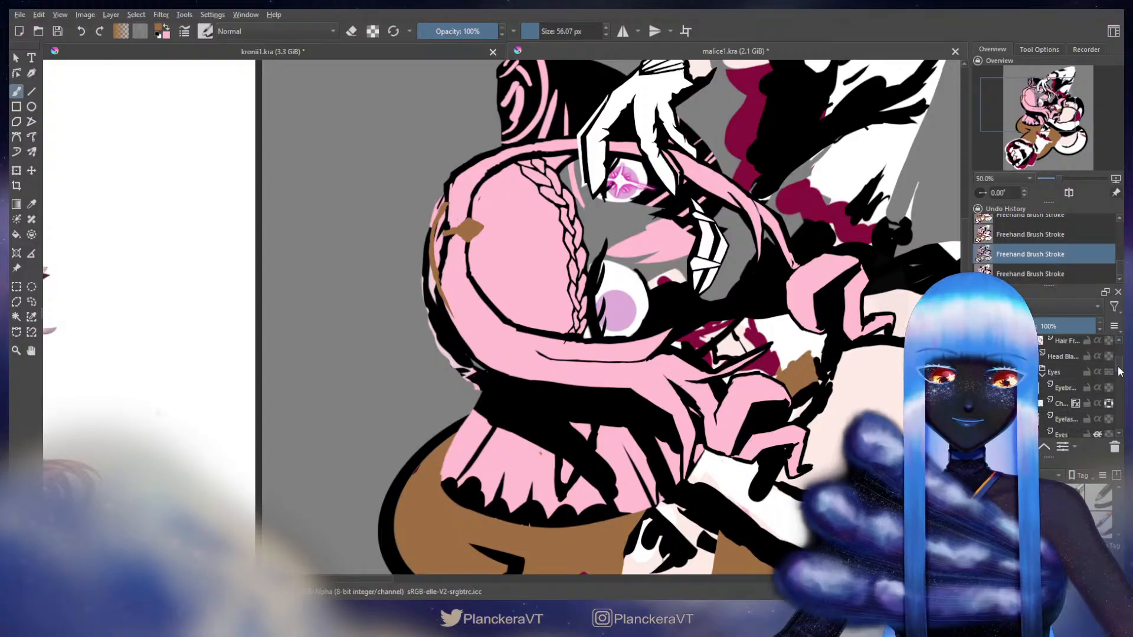
scroll(1103, 377, down, 5)
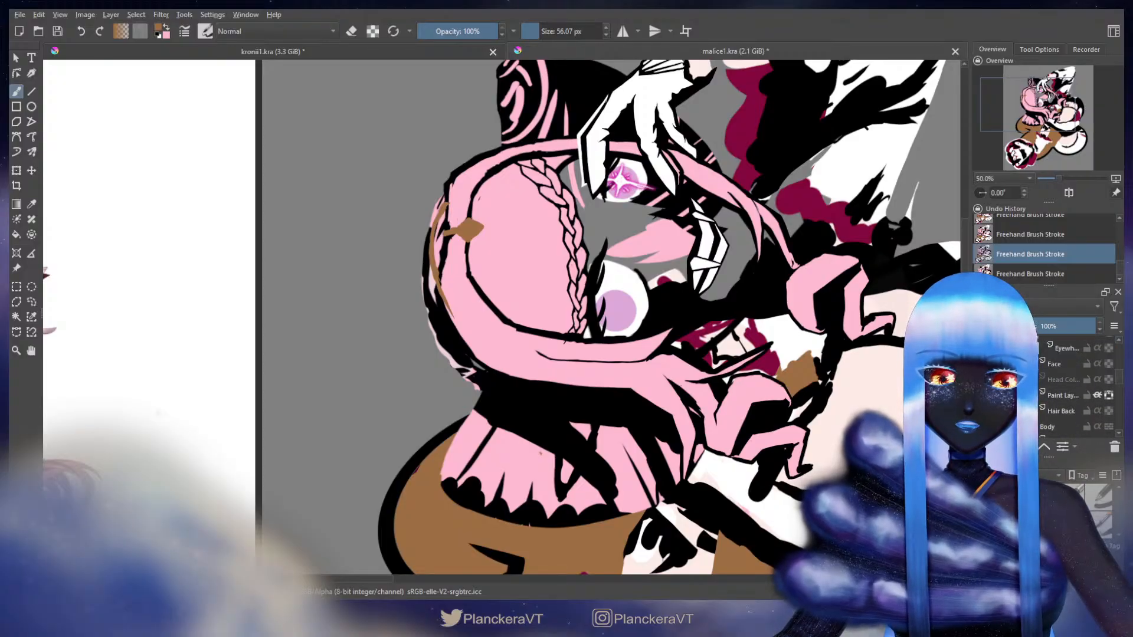
click(1097, 396)
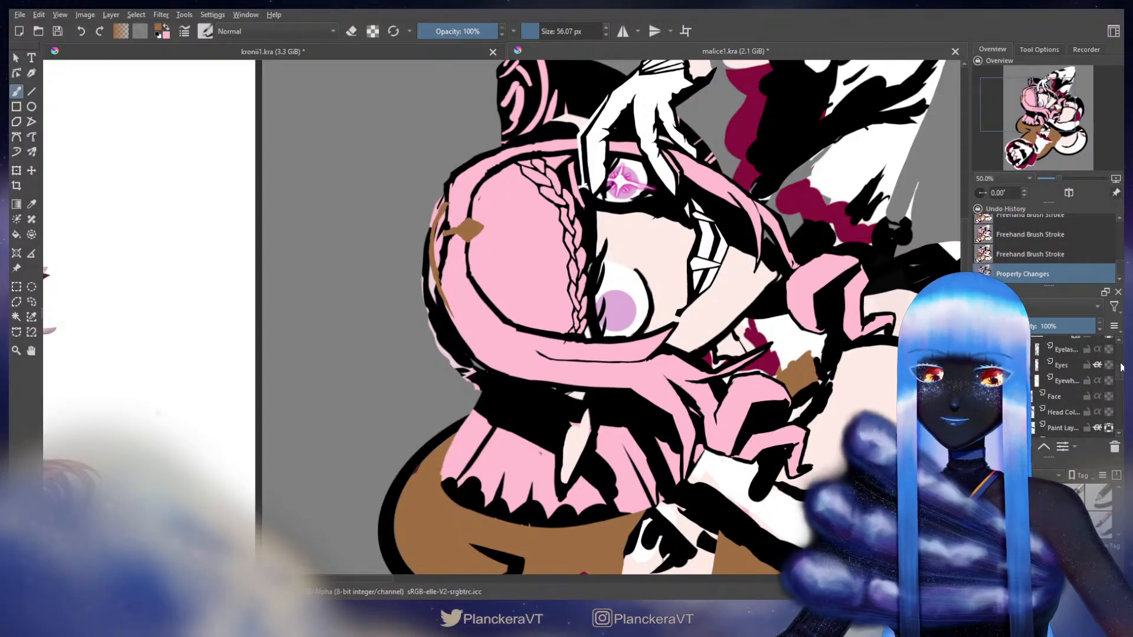
scroll(1121, 358, up, 5)
scroll(1095, 364, down, 1)
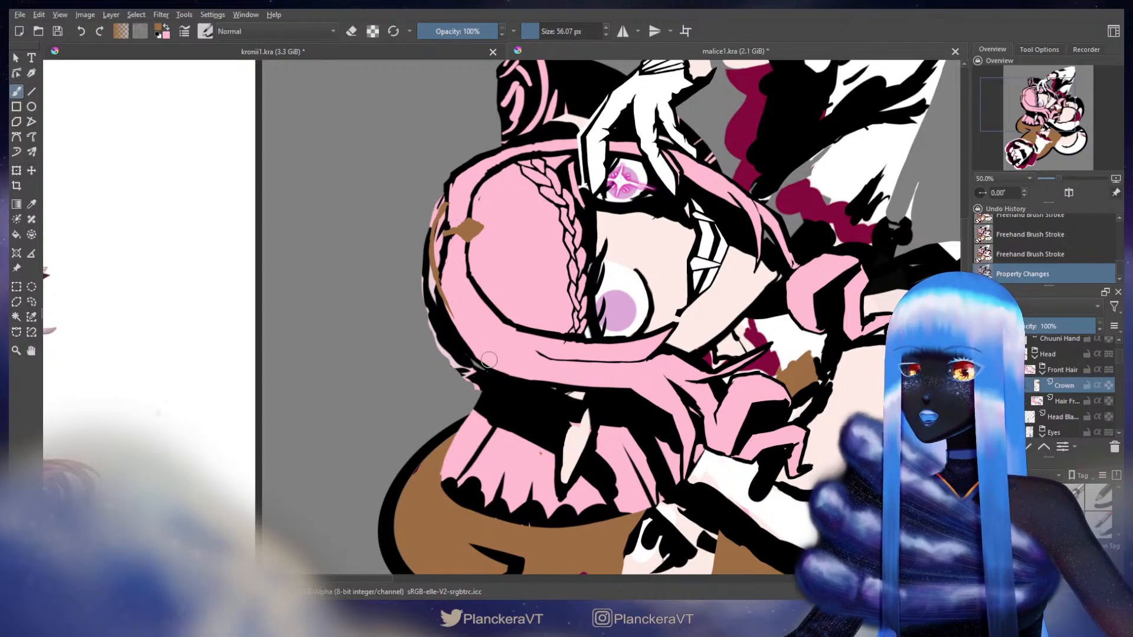
Paint the brown crown band down around the head and along the hair's lower edge, ending in a small pointed tip, starting at 56.07 px
drag(487, 356, 634, 349)
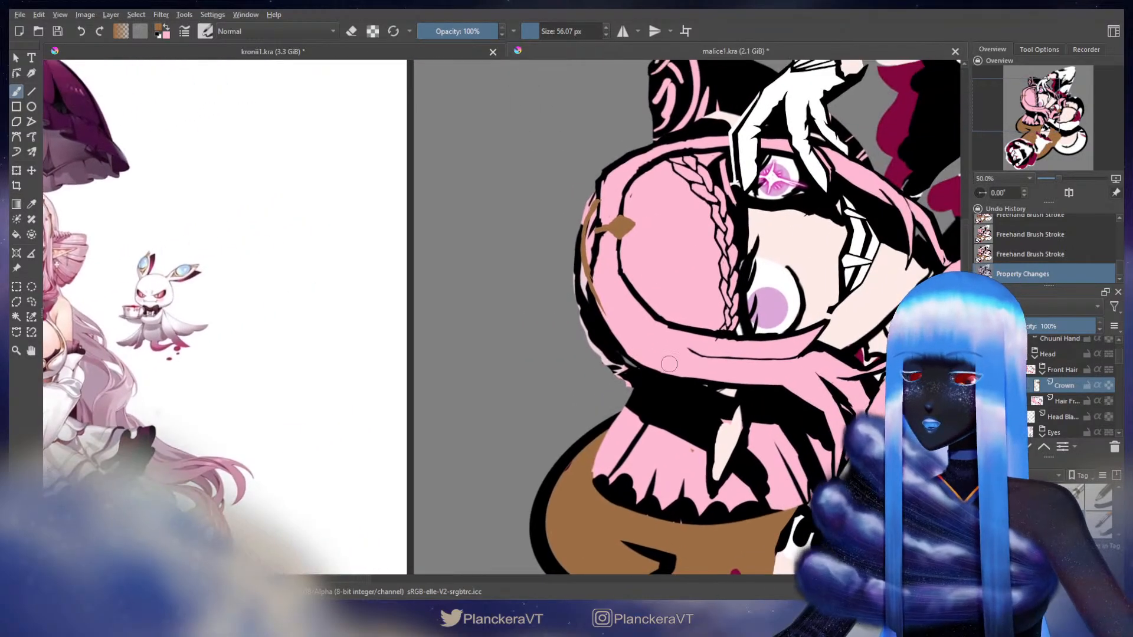
drag(705, 384, 965, 414)
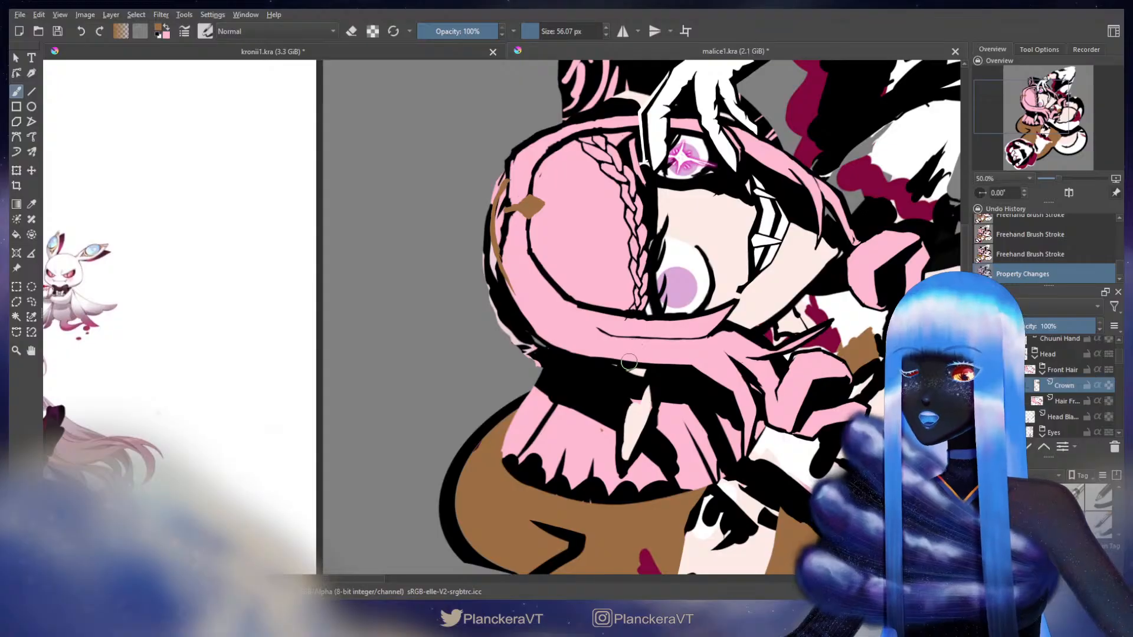
drag(609, 359, 626, 359)
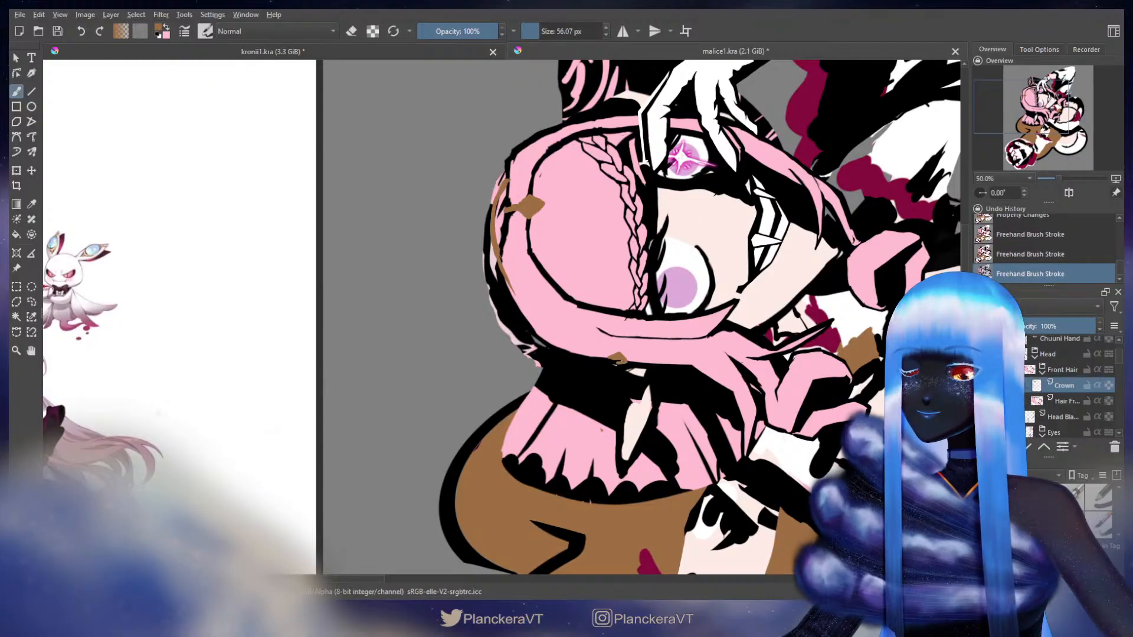
mouse_move(608, 362)
mouse_down()
mouse_move(627, 363)
mouse_move(553, 354)
mouse_up()
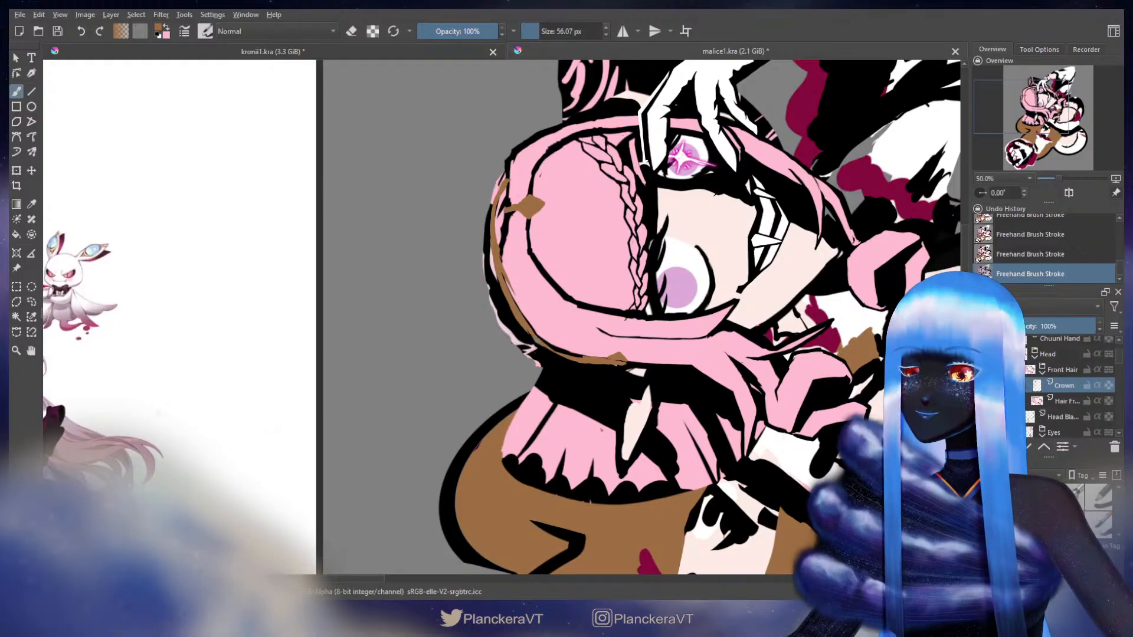
drag(504, 283, 508, 283)
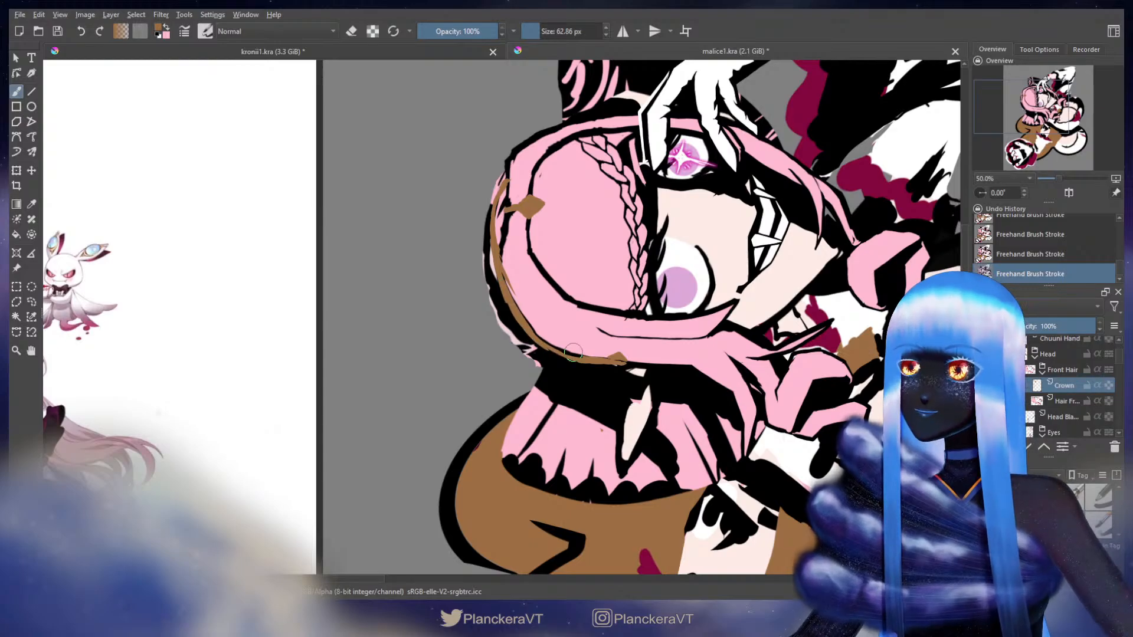
Trim the inner edge of the brown crown band below the centrepiece with the eraser, reducing its size to 64.63 px
key(e)
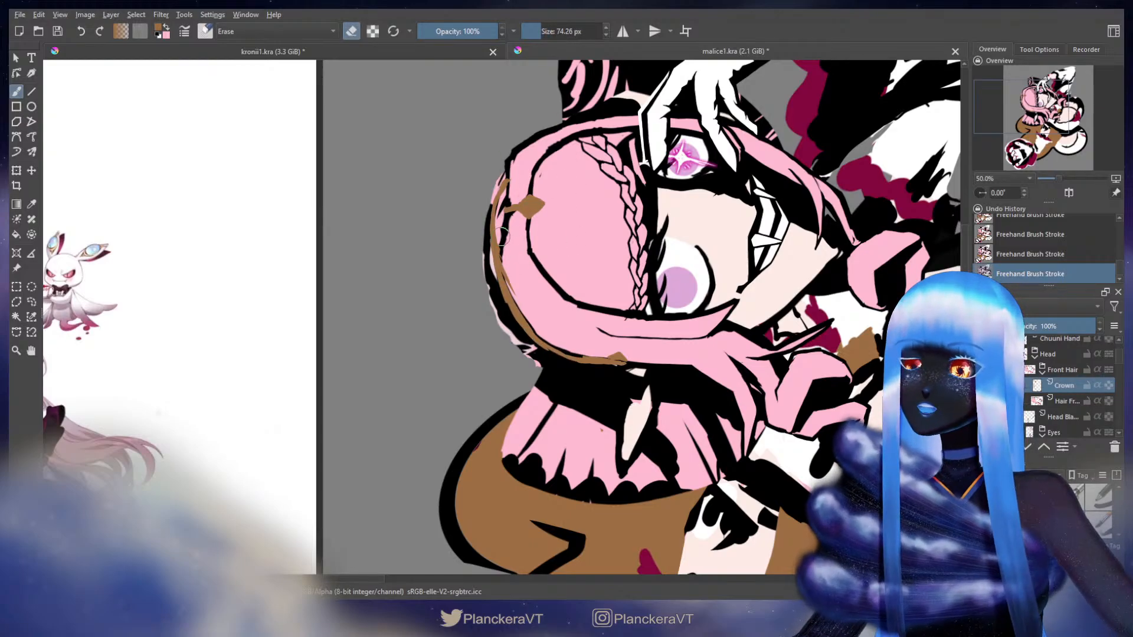
mouse_move(502, 237)
mouse_down()
mouse_move(513, 293)
mouse_move(543, 326)
mouse_up()
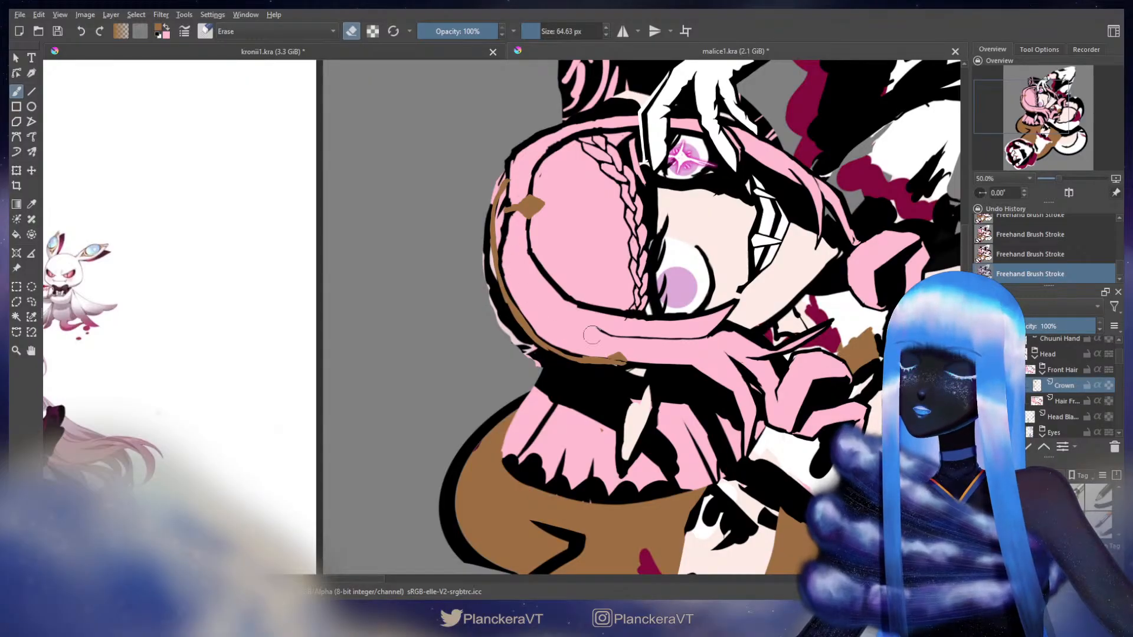
key(e)
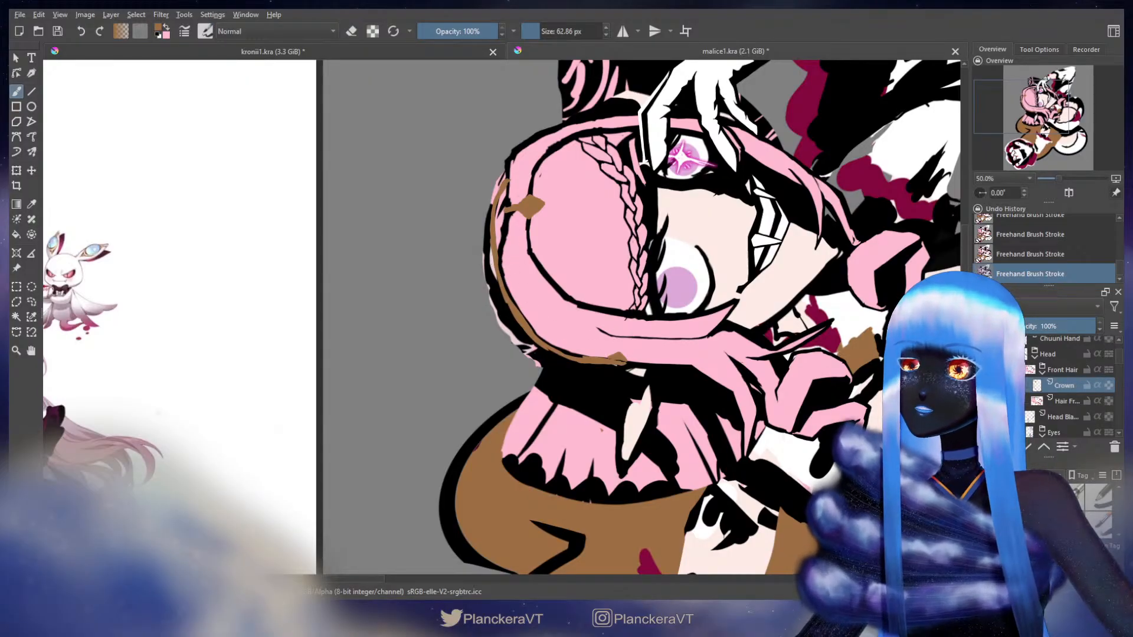
key(e)
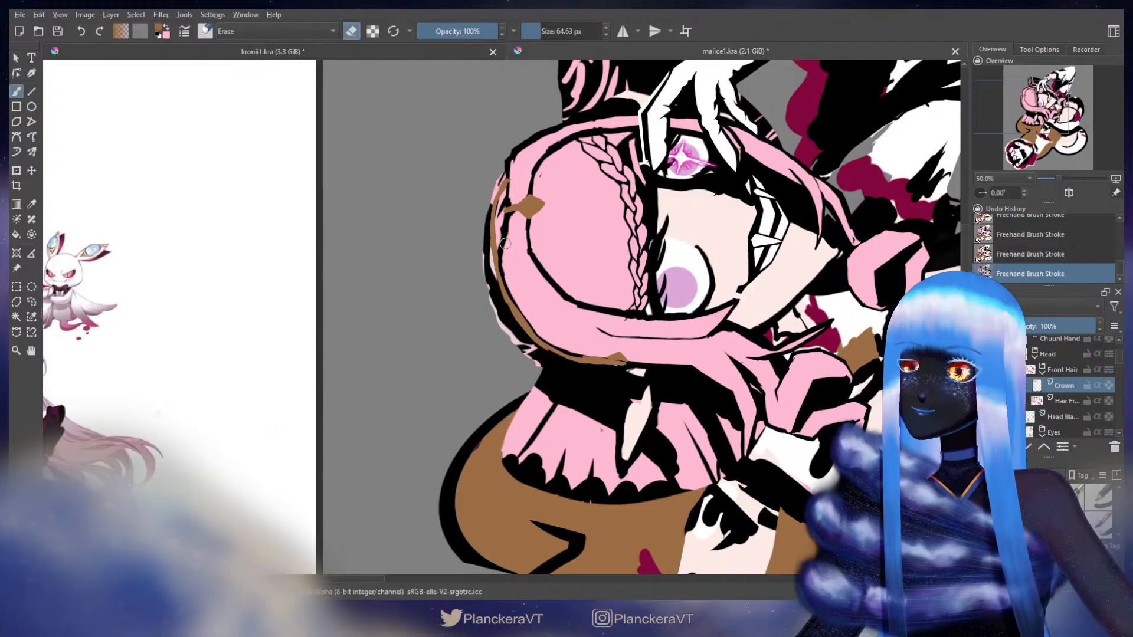
drag(505, 244, 522, 301)
key(ctrl+z)
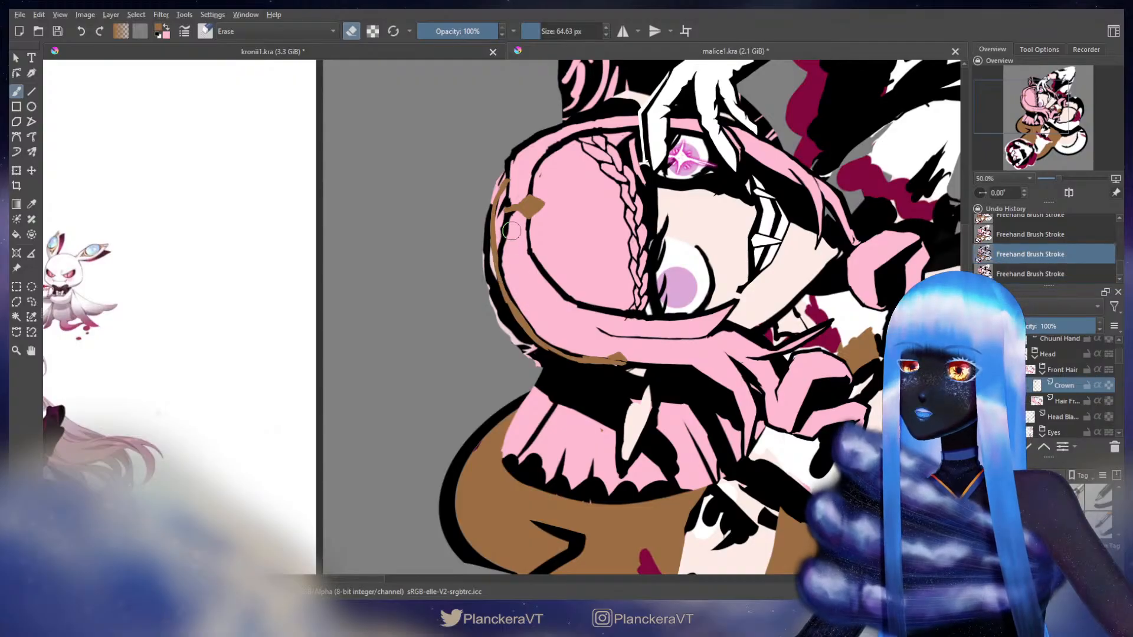
mouse_move(510, 241)
mouse_down()
mouse_move(503, 260)
mouse_move(524, 297)
mouse_up()
key(ctrl+z)
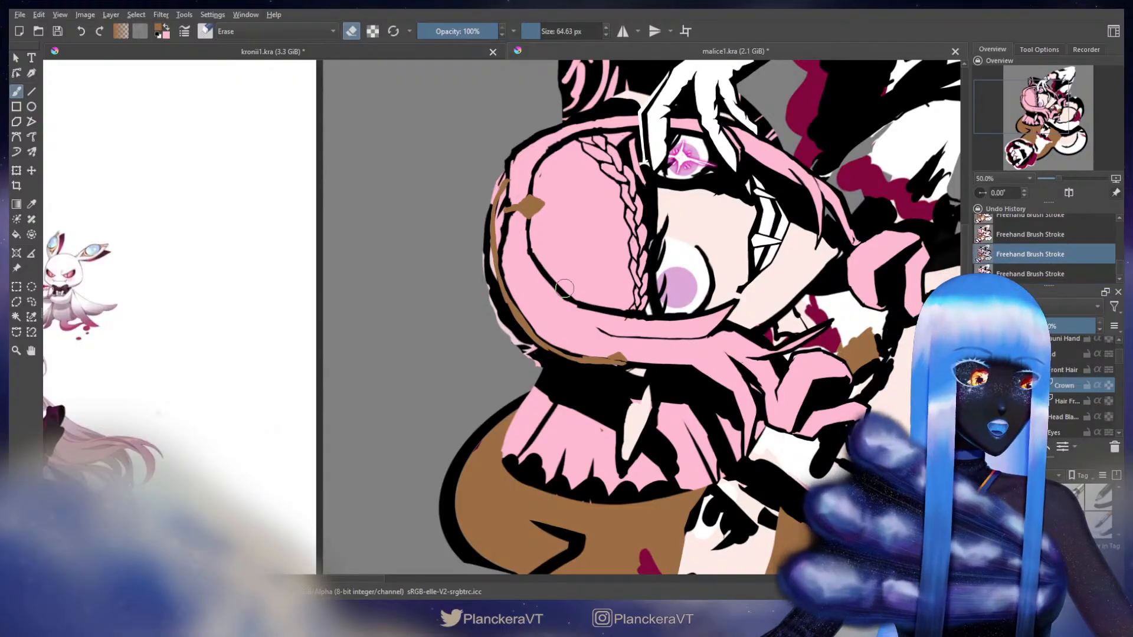
key(e)
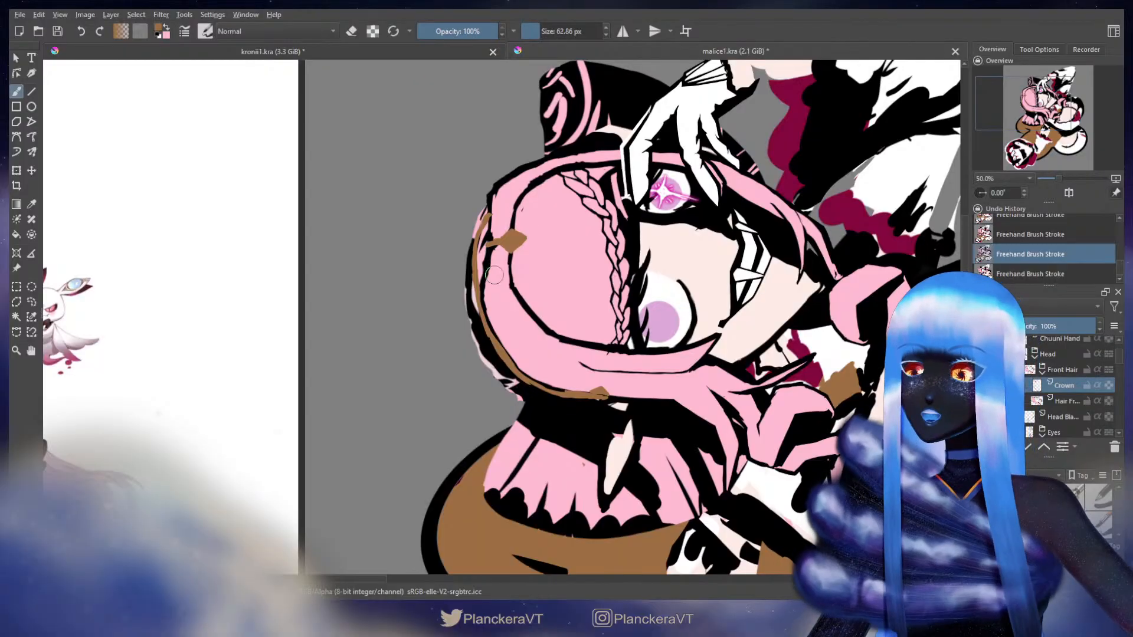
key(ctrl+shift+z)
Refine the band's thickness along the head's outer curve, painting at 50.64 px and erasing at about 55 to 58 px
drag(478, 281, 471, 281)
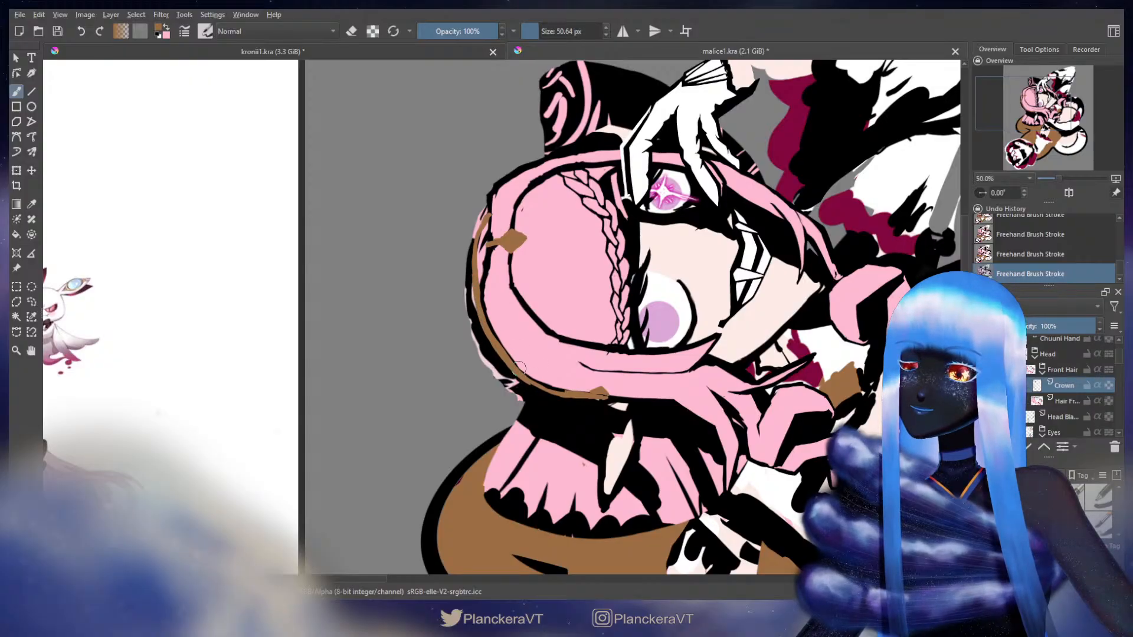
key(e)
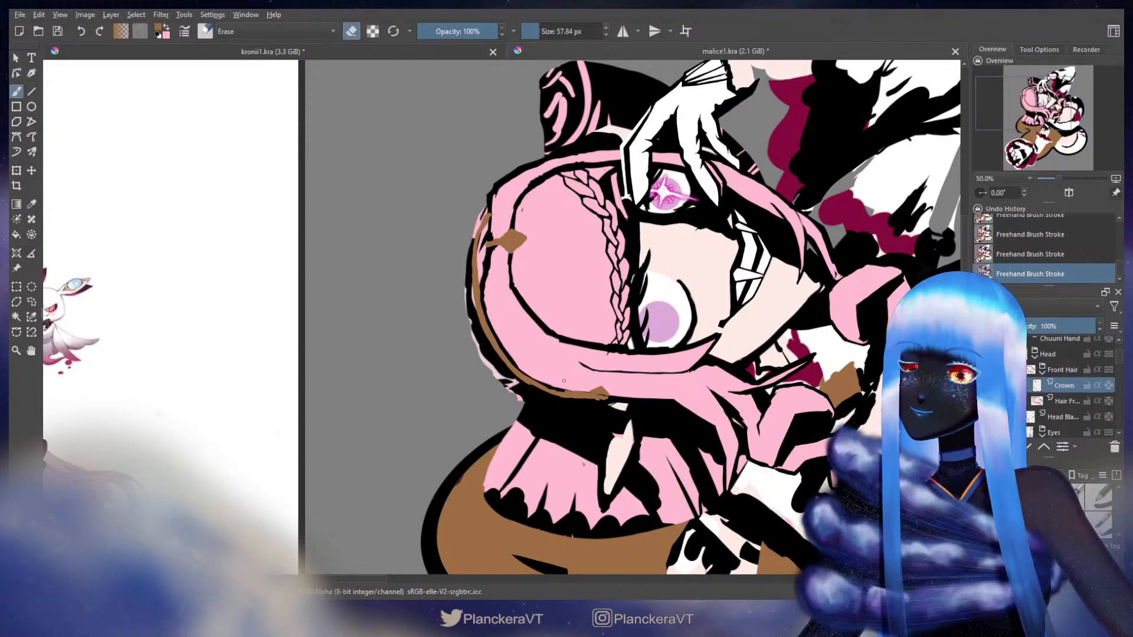
key(e)
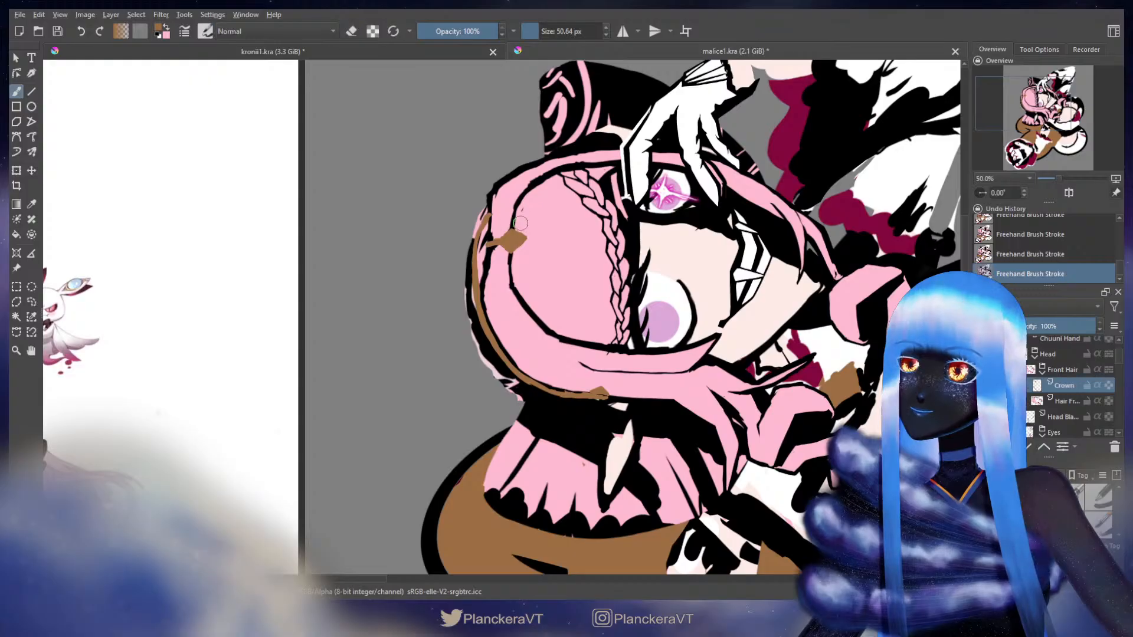
key(e)
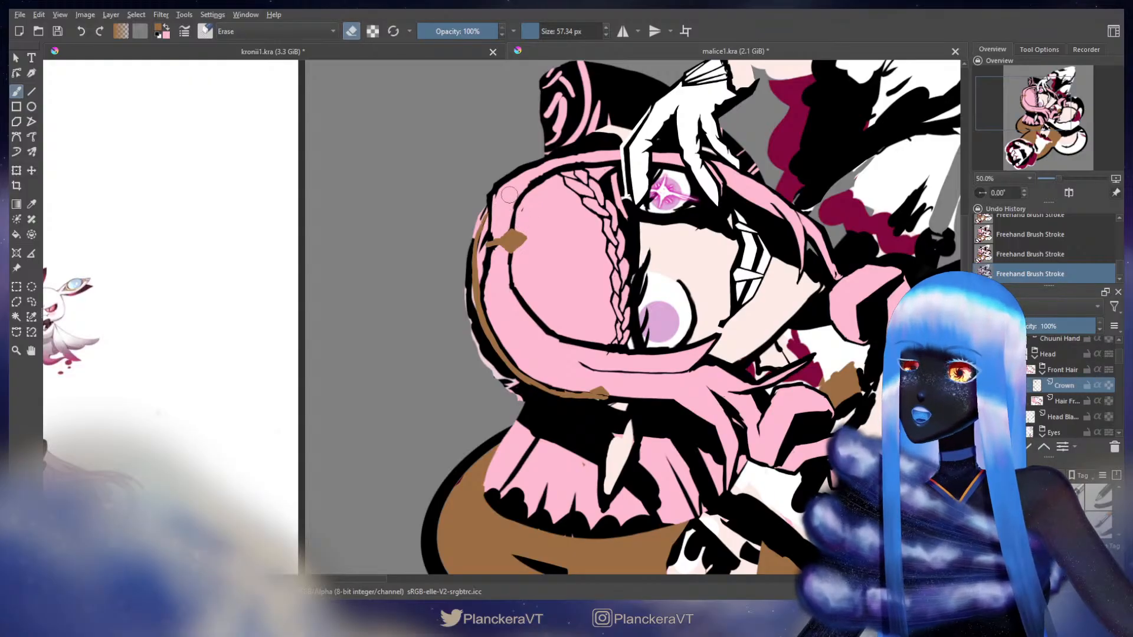
key(e)
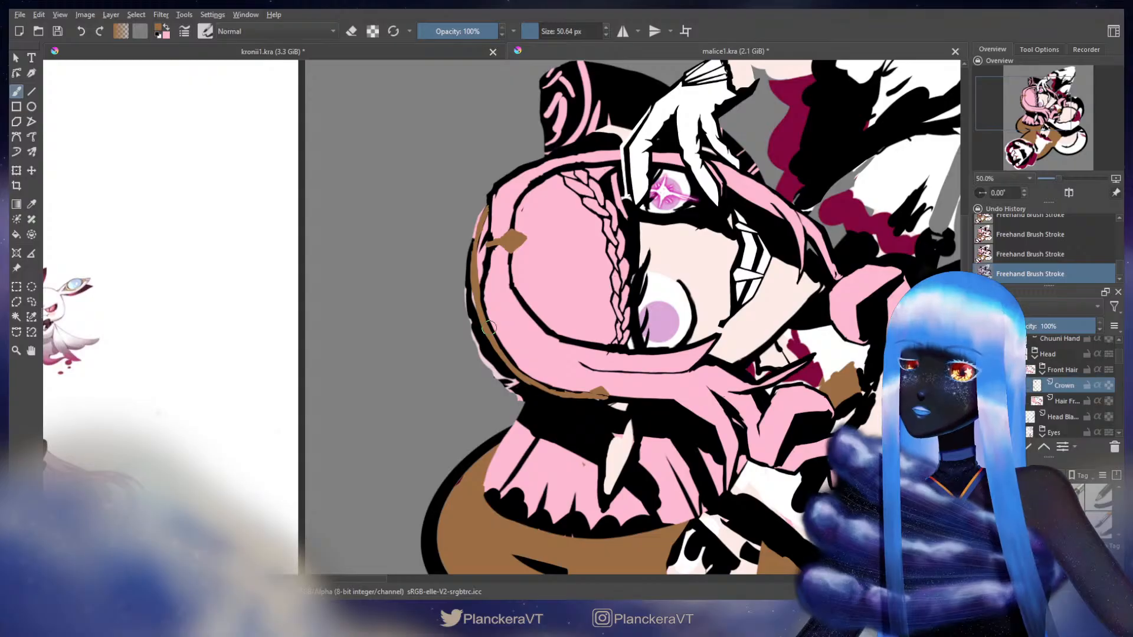
key(e)
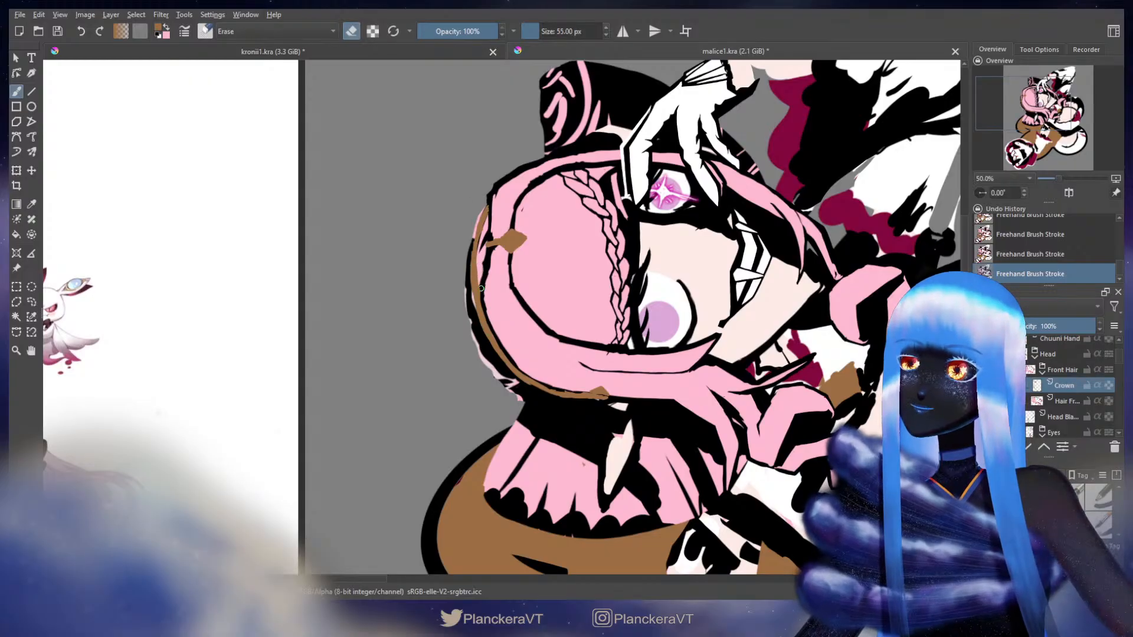
key(e)
Compare the crown band before and after the latest strokes with the reference character's crown
mouse_move(331, 272)
mouse_down()
mouse_move(569, 182)
mouse_move(713, 230)
mouse_up()
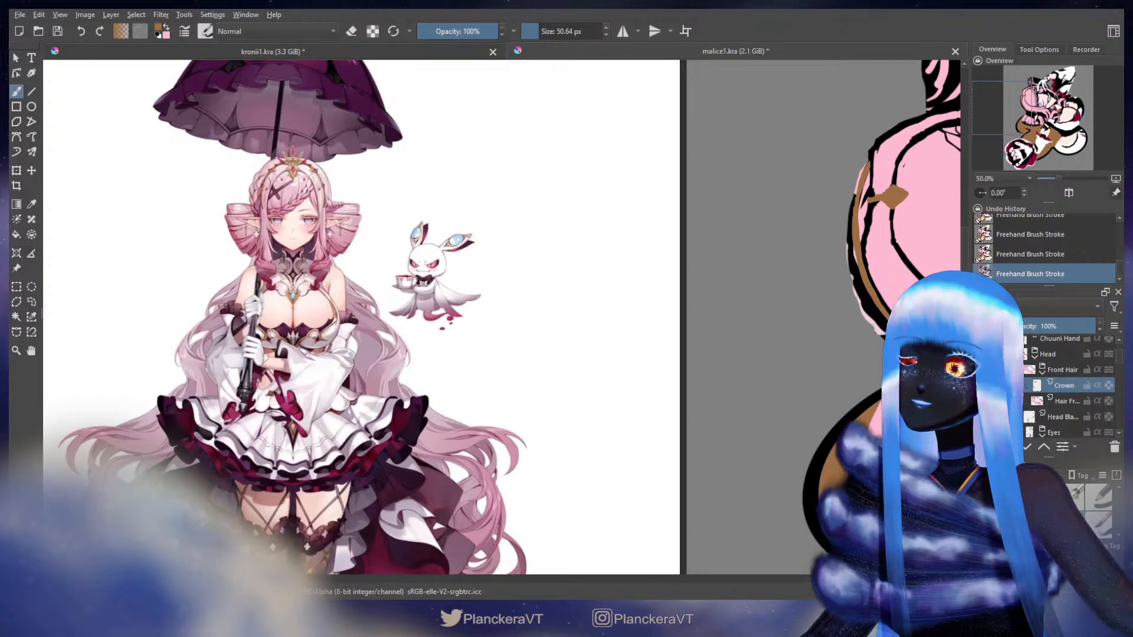
drag(493, 263, 332, 313)
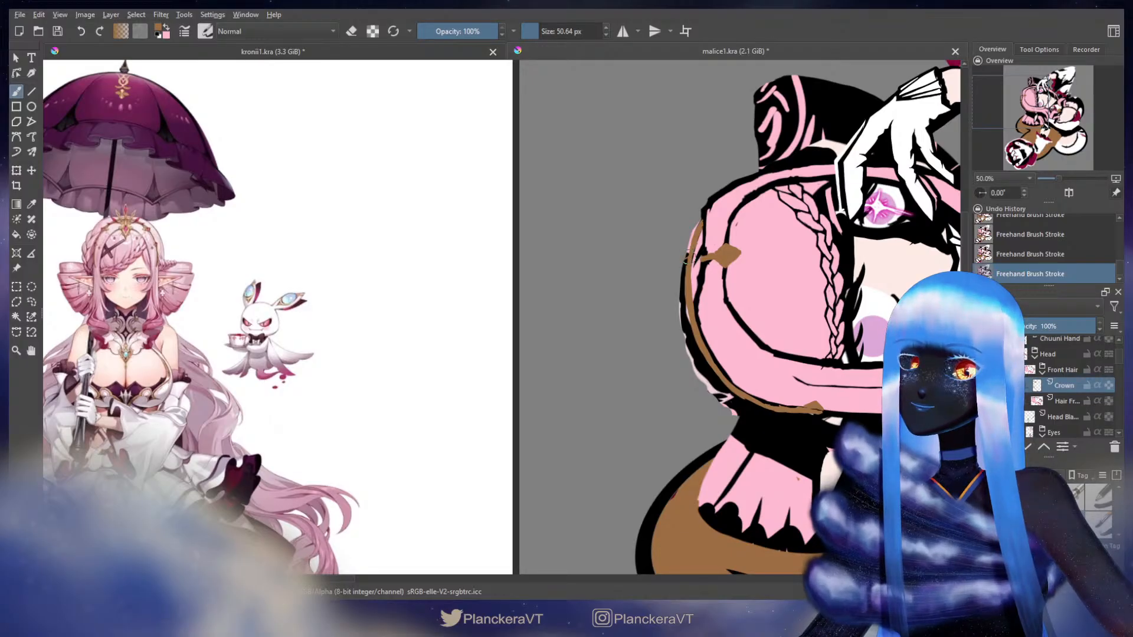
key(ctrl+z)
key(ctrl+z)
scroll(127, 205, up, 2)
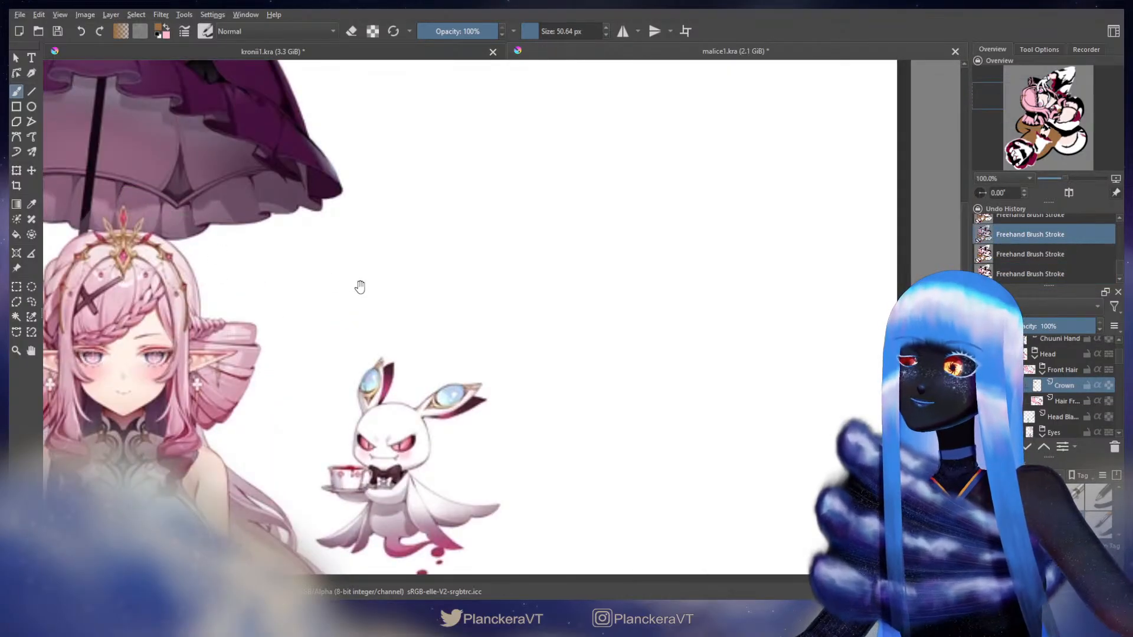
scroll(470, 292, down, 2)
mouse_move(840, 297)
mouse_down()
mouse_move(611, 260)
mouse_move(559, 263)
mouse_up()
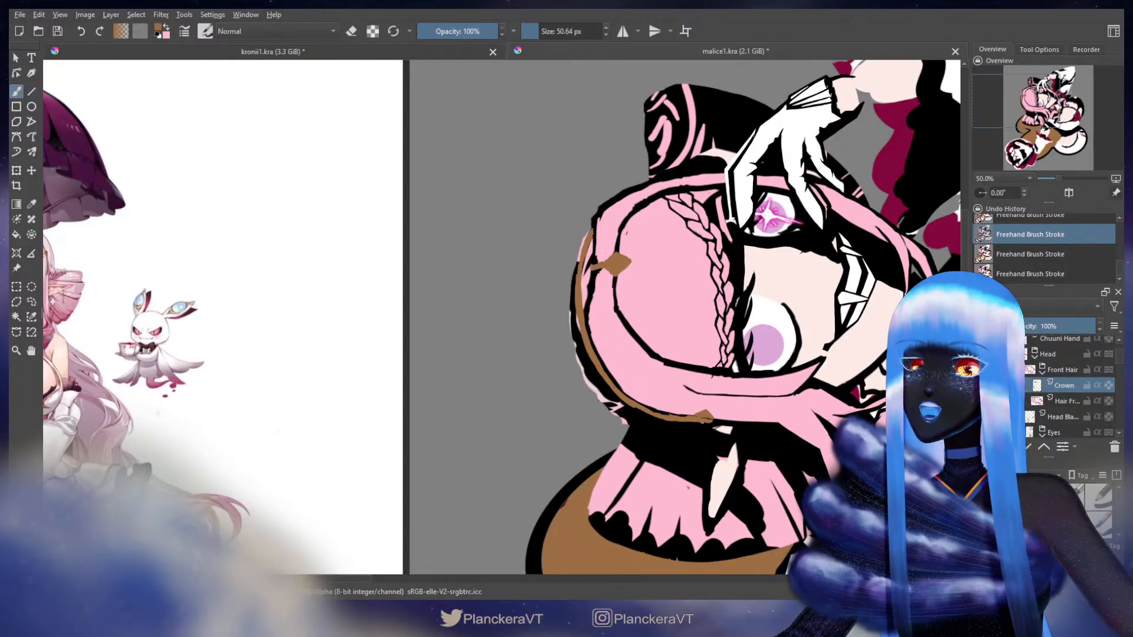
key(ctrl+shift+z)
key(ctrl+shift+z)
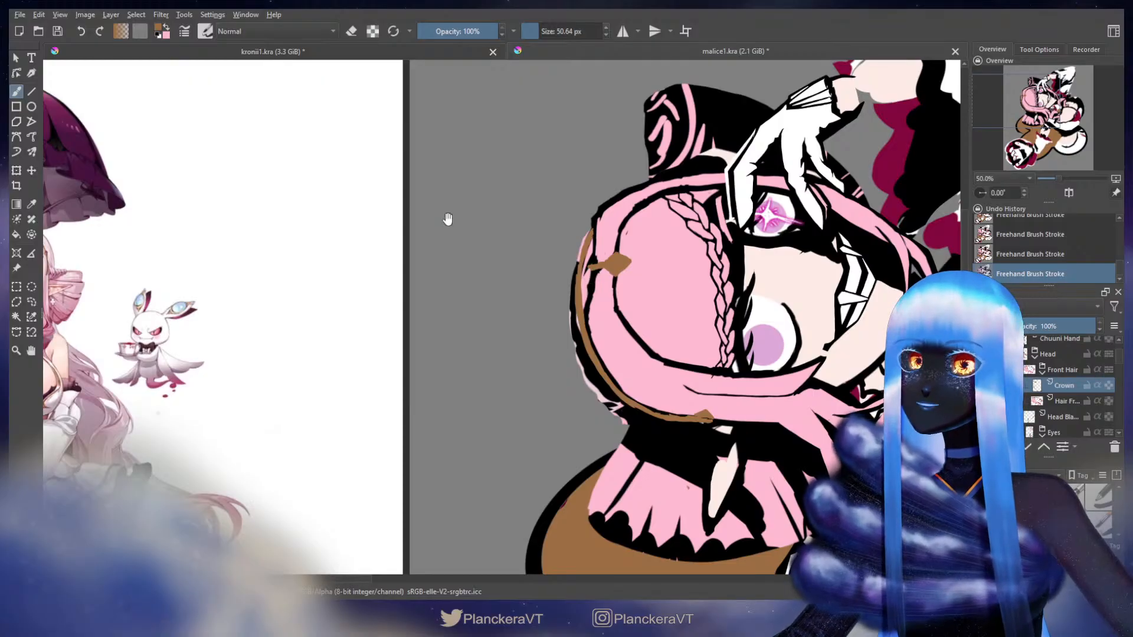
Paint a brown angular stroke in the empty area beside the head and a straight spike from the centrepiece outward past the band at 50.64 px
drag(448, 217, 486, 298)
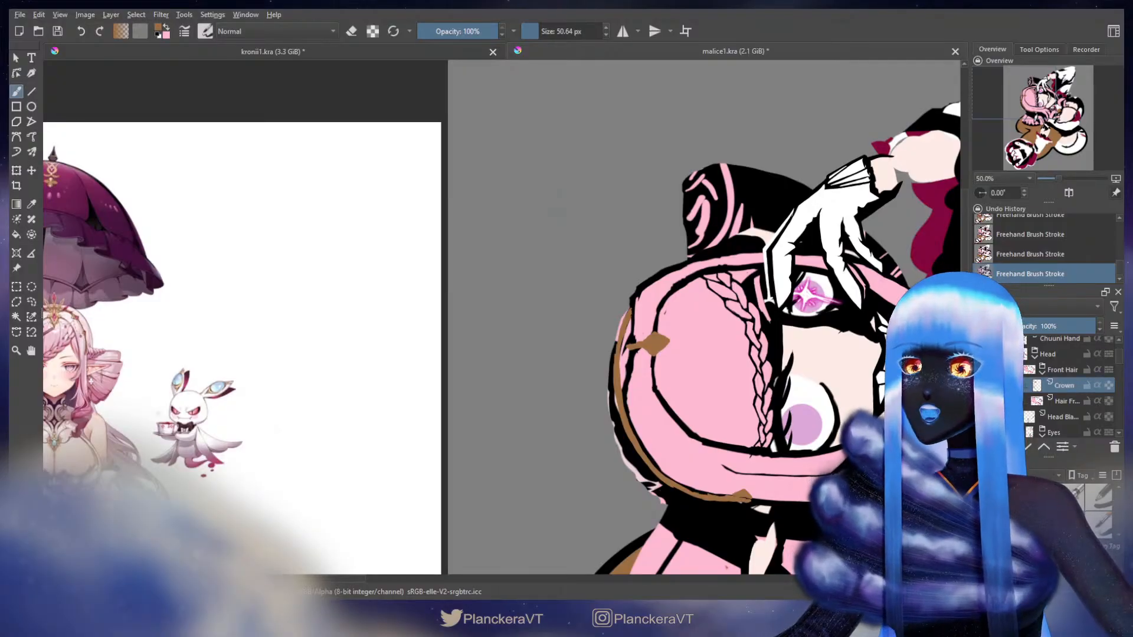
drag(508, 191, 503, 214)
key(ctrl+z)
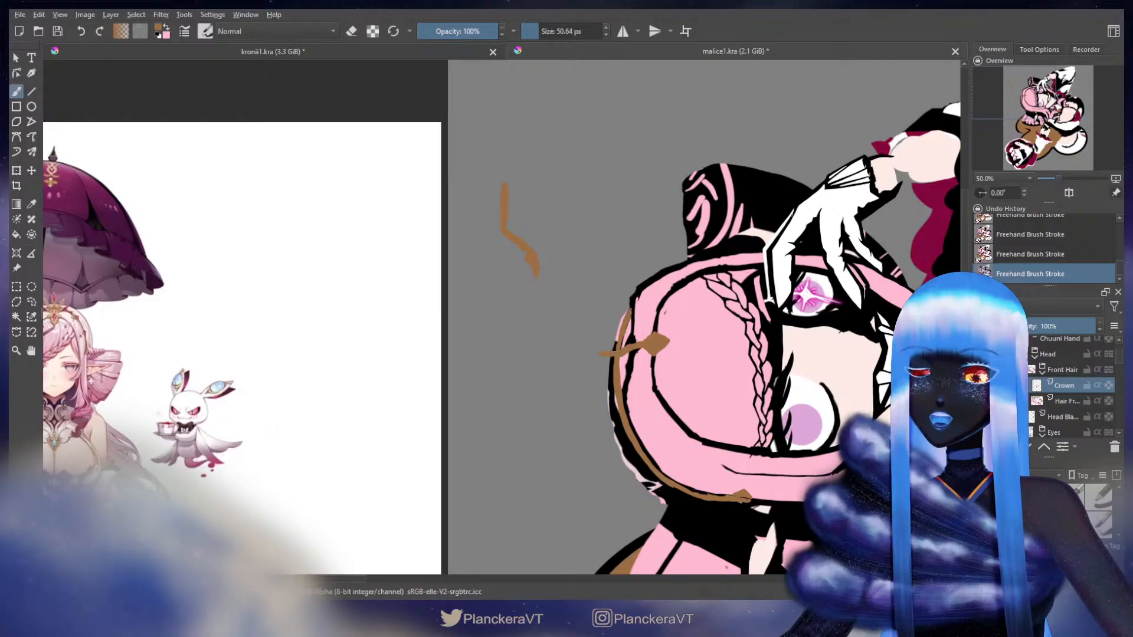
drag(599, 353, 585, 353)
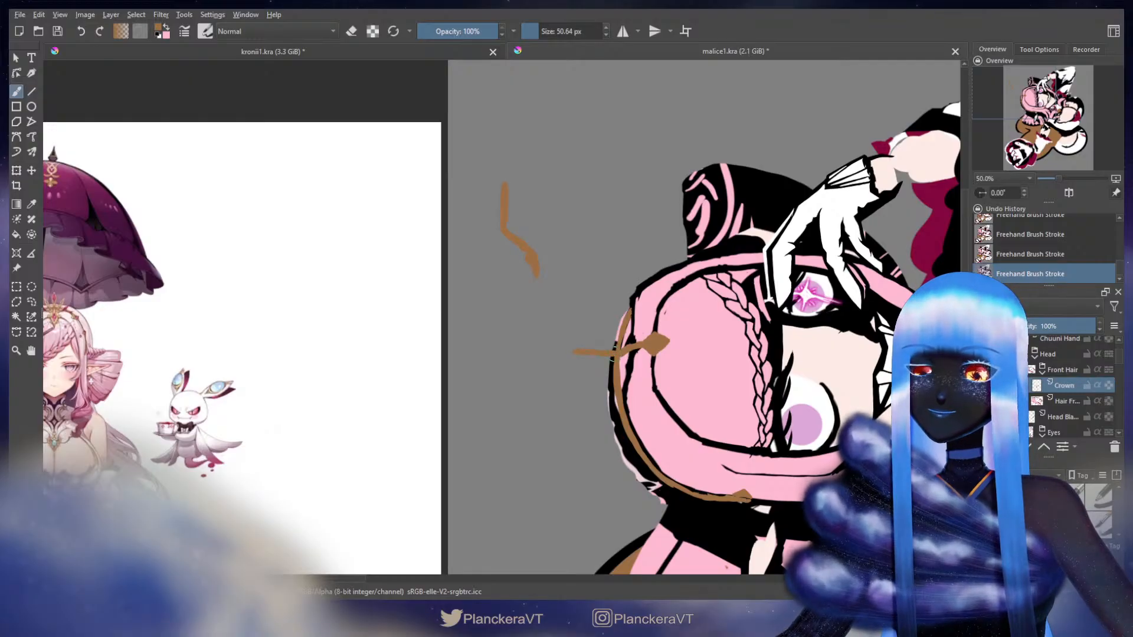
drag(722, 318, 645, 289)
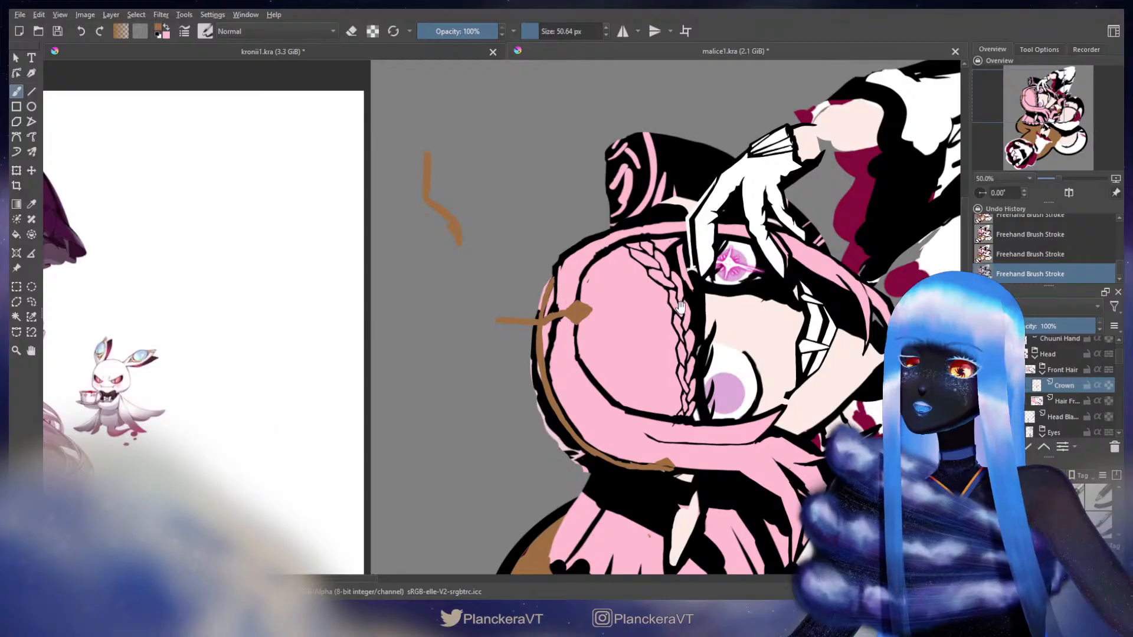
Erase the stray brown angular stroke in the empty area beside the head
drag(678, 331, 669, 368)
key(e)
mouse_move(415, 190)
mouse_down()
mouse_move(454, 191)
mouse_move(432, 250)
mouse_move(453, 283)
mouse_up()
key(e)
mouse_move(400, 207)
mouse_down()
mouse_move(746, 271)
mouse_move(569, 222)
mouse_up()
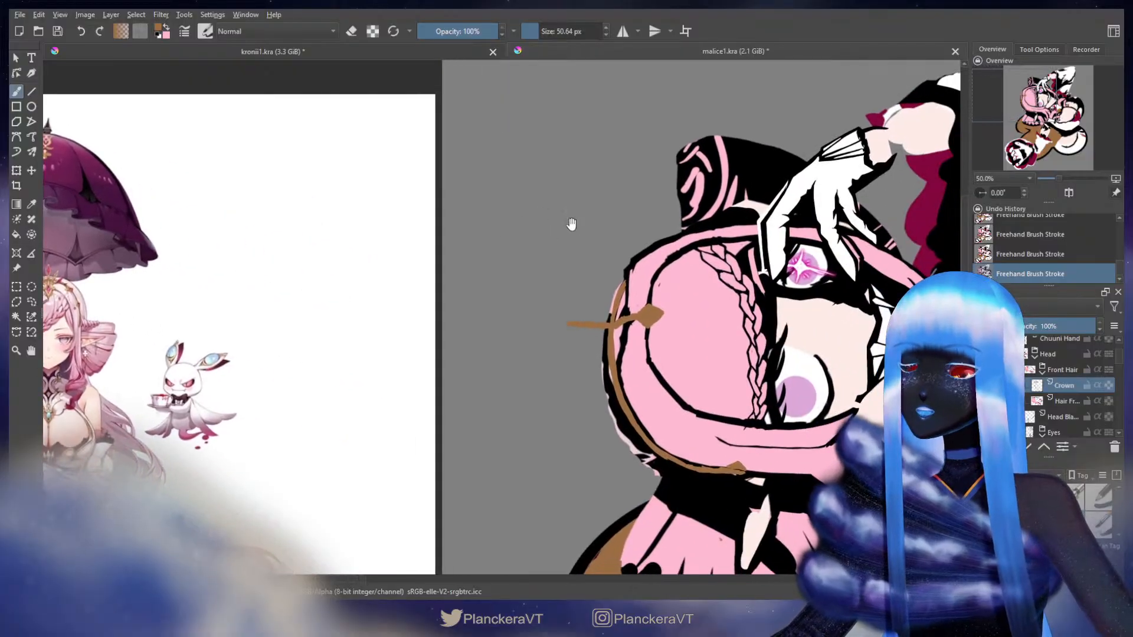
Paint a brown diamond tip on the crown spike's outer end at 50.64 px and trim its edges with the eraser at 47.59 px
drag(566, 329, 573, 330)
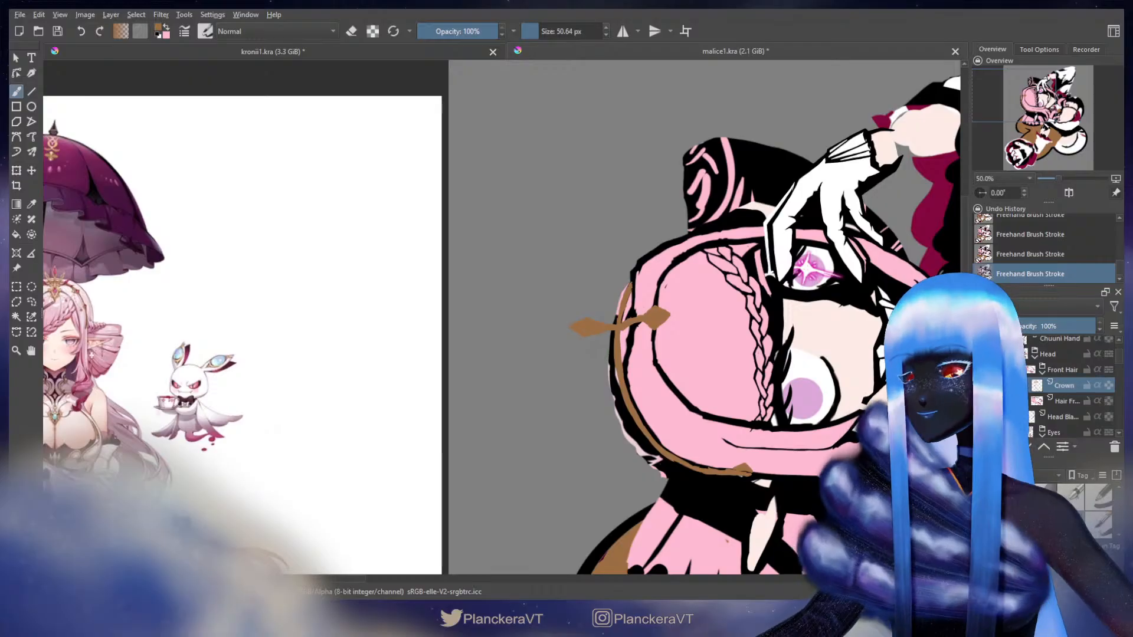
key(e)
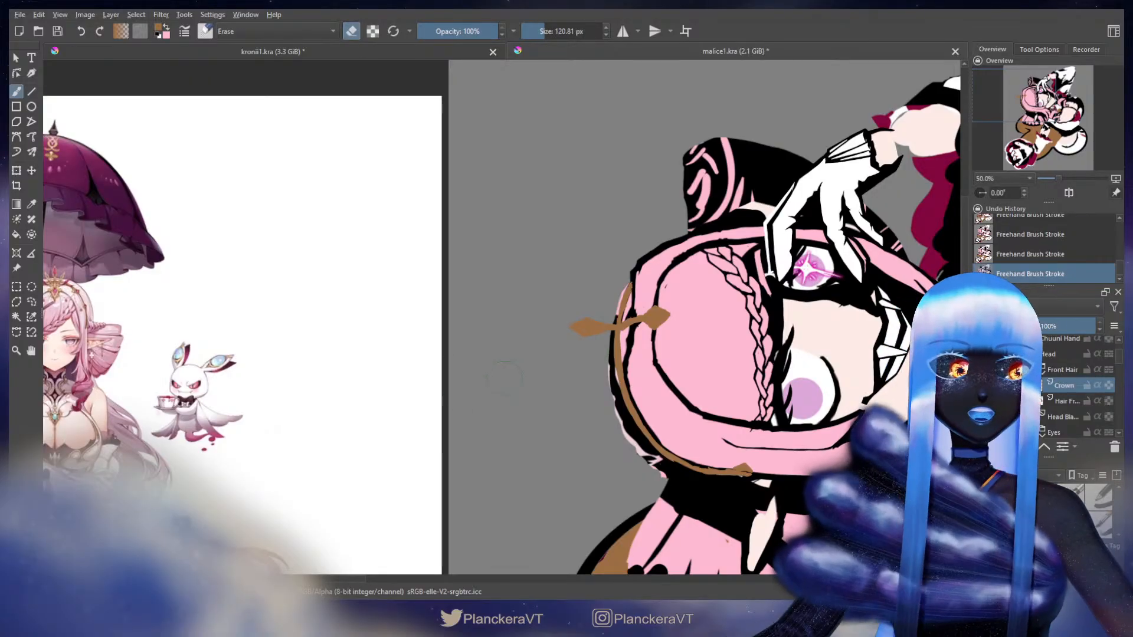
mouse_move(571, 359)
mouse_down()
mouse_move(545, 382)
mouse_move(503, 382)
mouse_up()
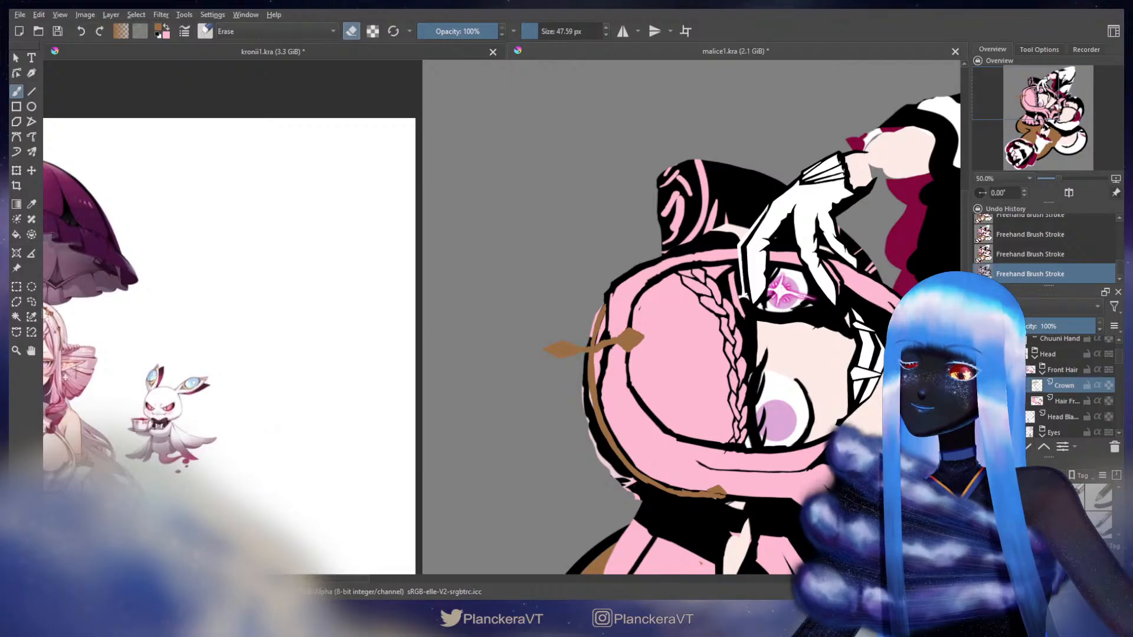
key(e)
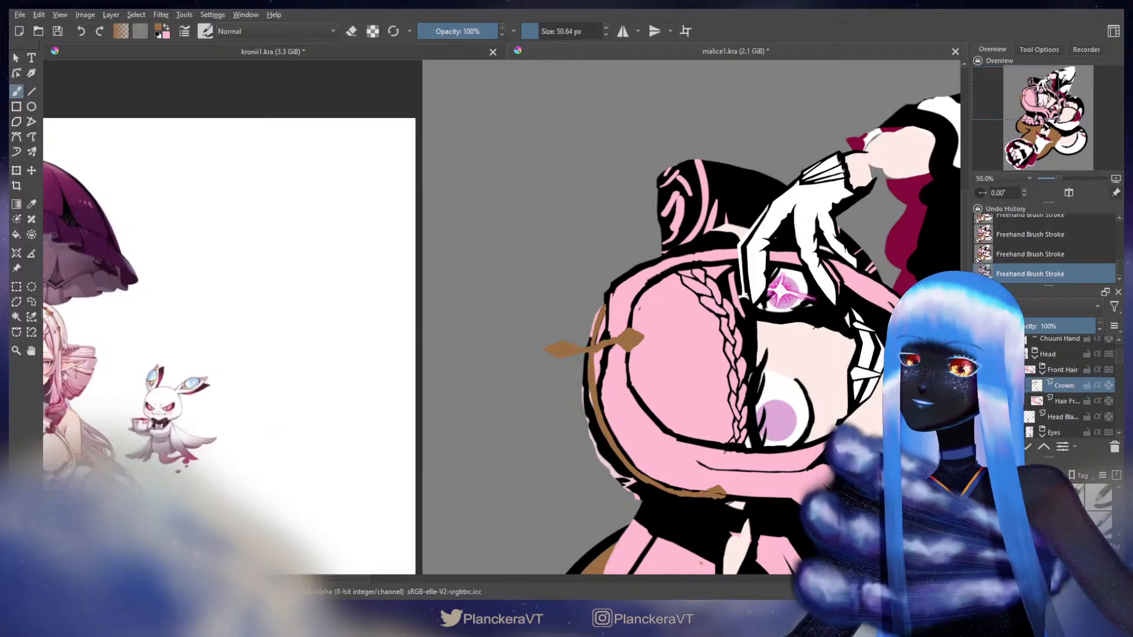
Mirror the canvas view and thin the spike's stem between centrepiece and band, reducing the eraser to 42.53 px
click(1070, 193)
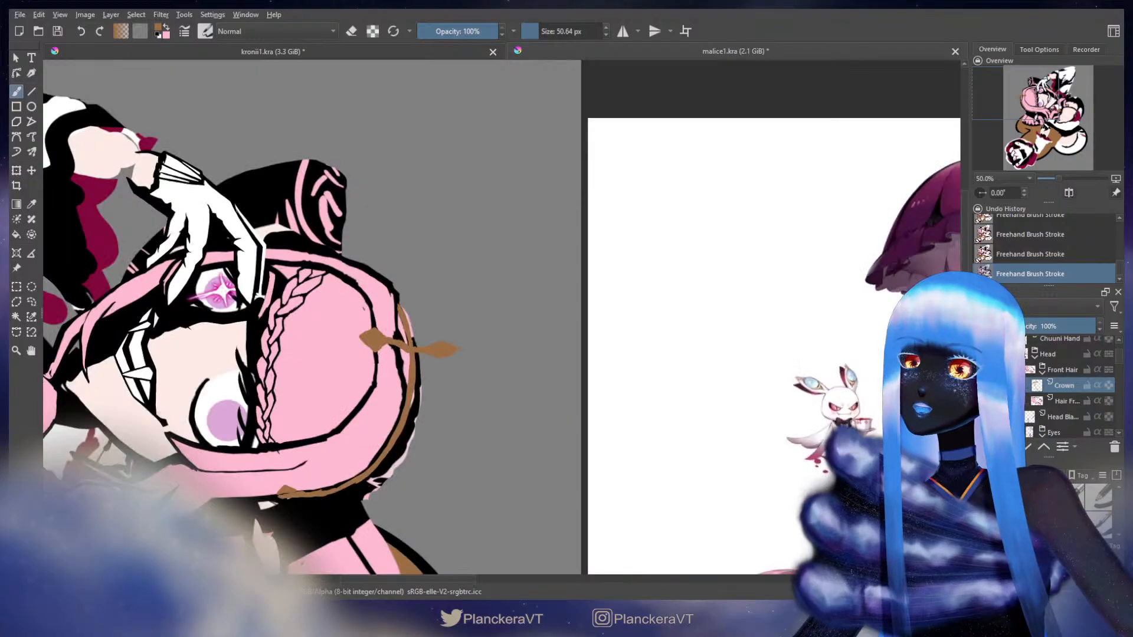
drag(490, 302, 656, 251)
drag(631, 279, 619, 300)
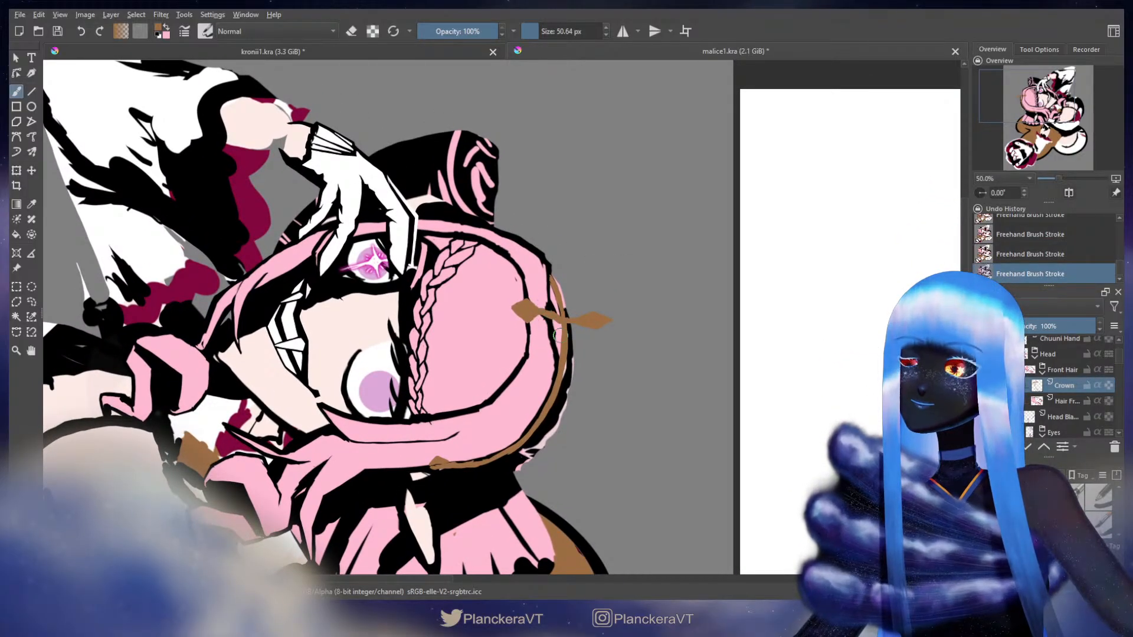
key(e)
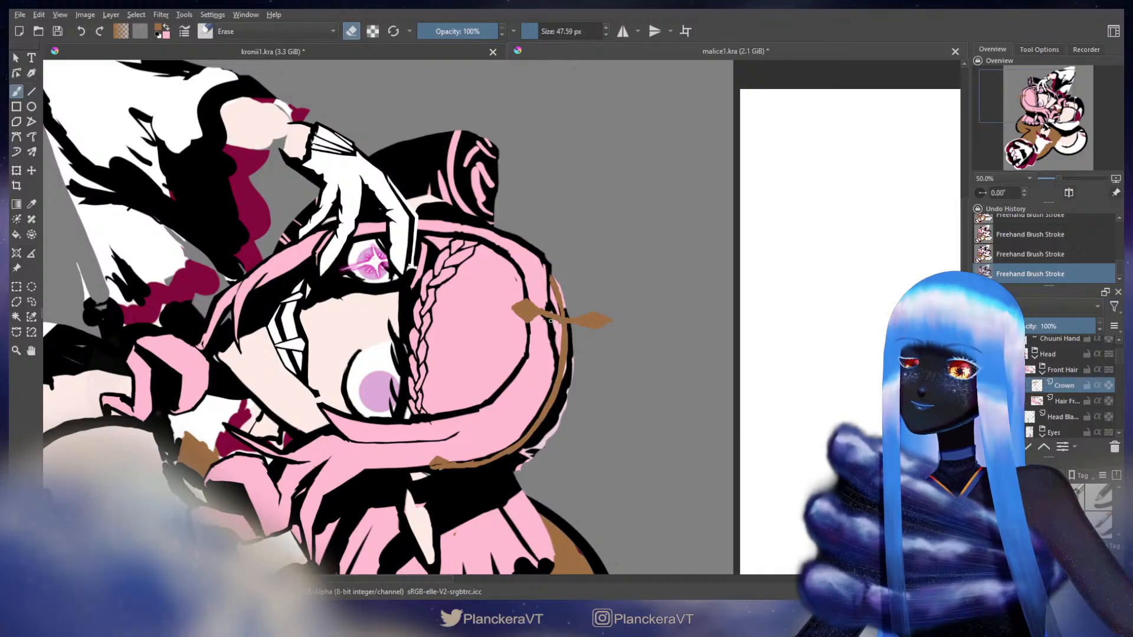
key(e)
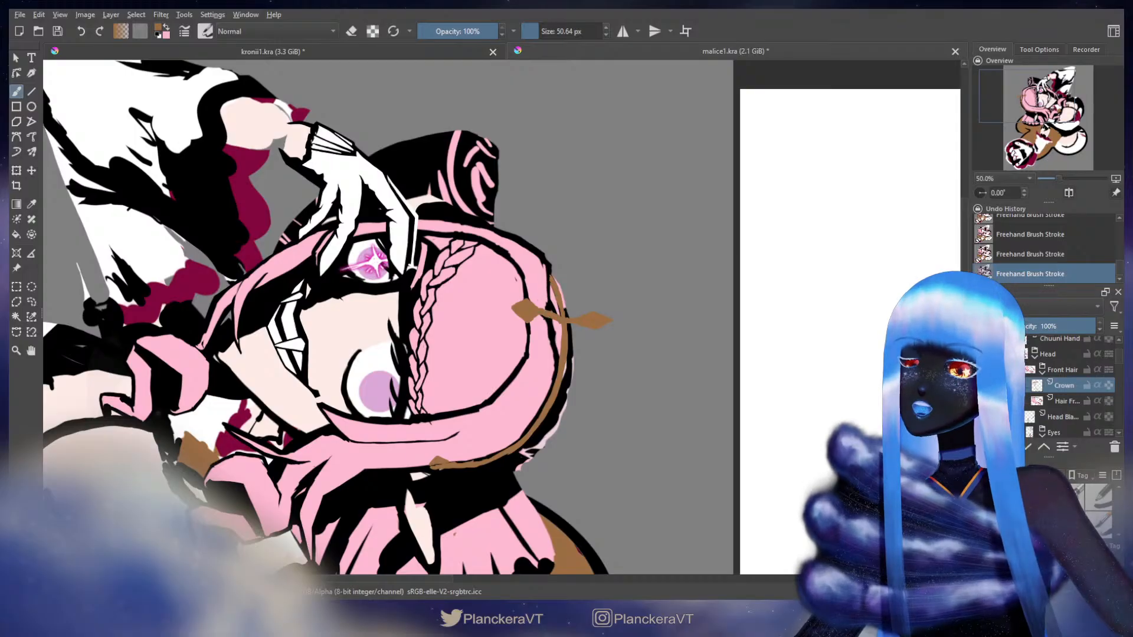
key(e)
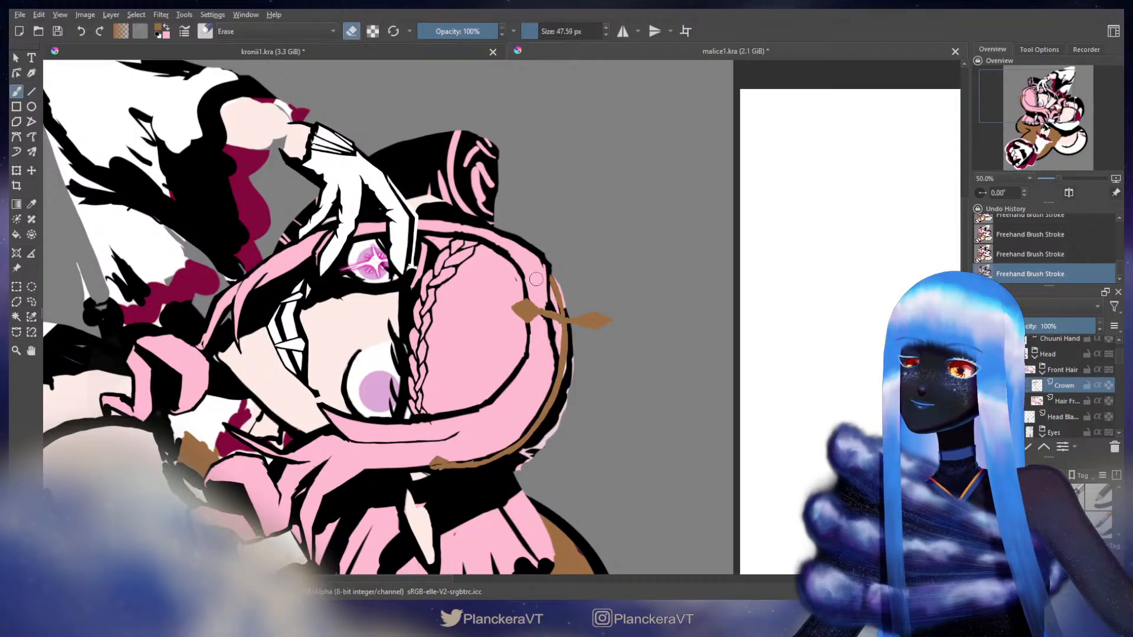
drag(544, 317, 552, 321)
key(ctrl+z)
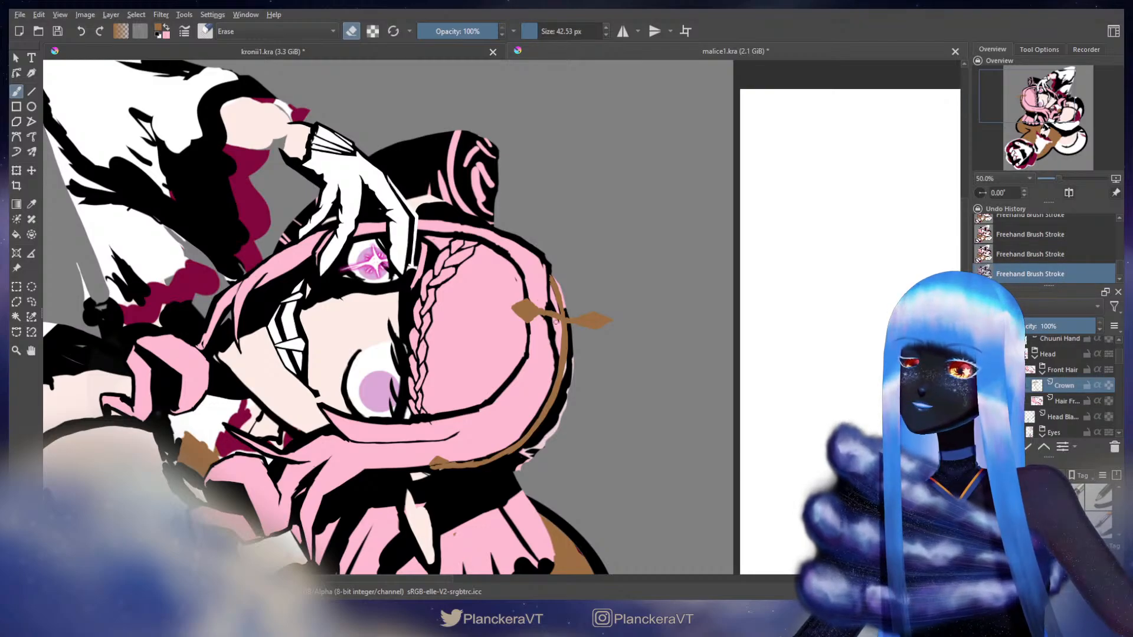
Compare the brown spike and its diamond tip with the reference character's crown under the parasol
drag(759, 339, 526, 337)
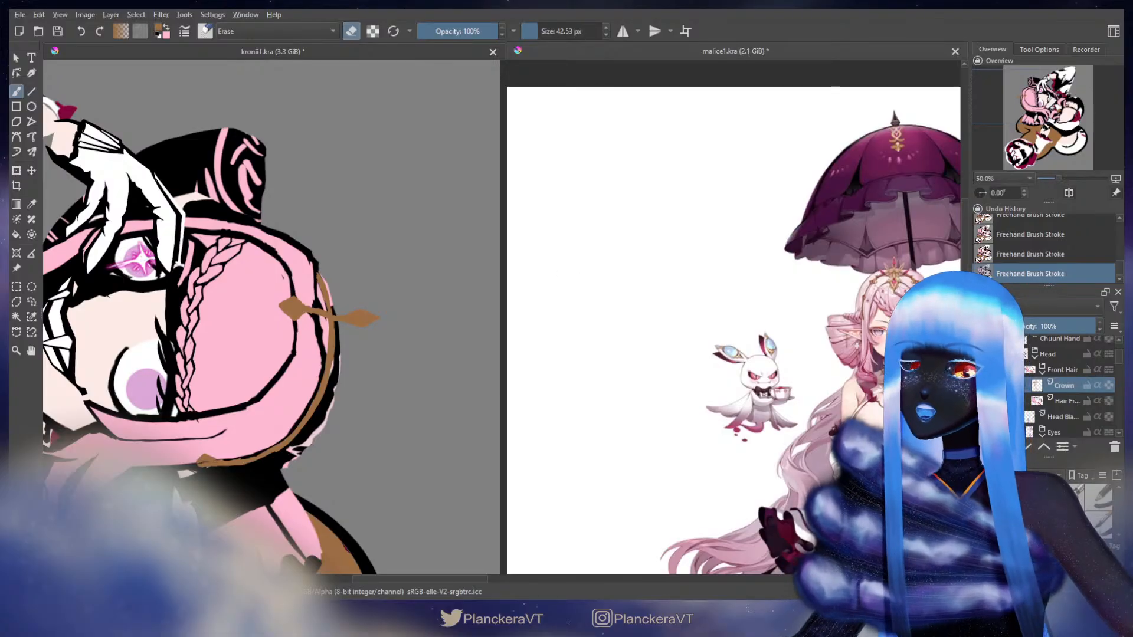
drag(506, 338, 743, 334)
scroll(670, 348, up, 3)
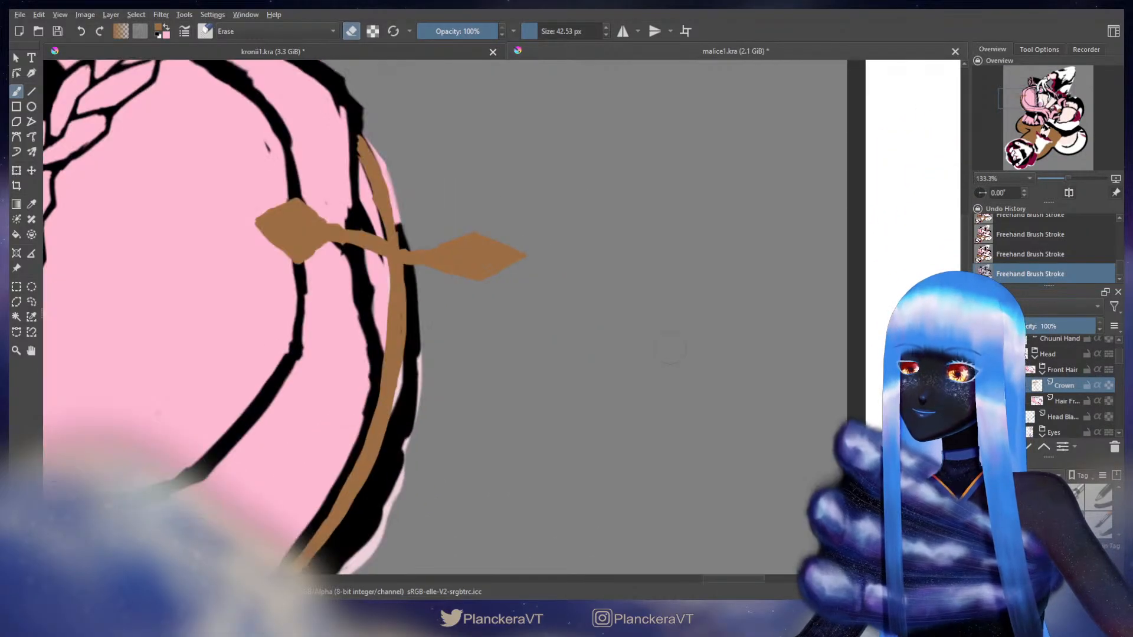
key(e)
drag(482, 288, 646, 414)
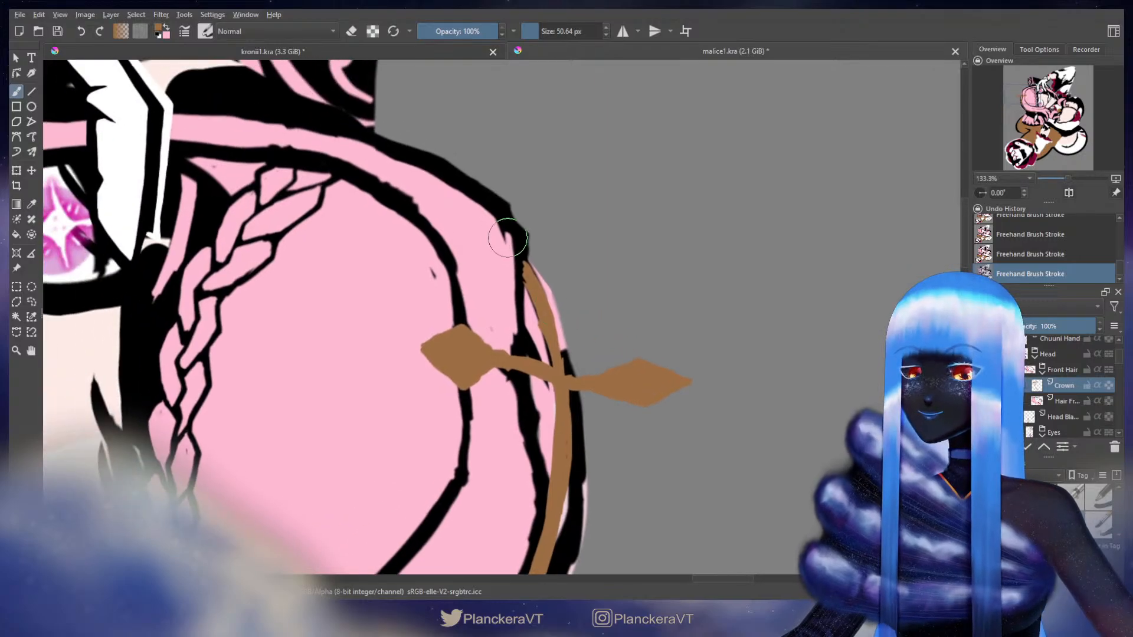
drag(512, 319, 530, 203)
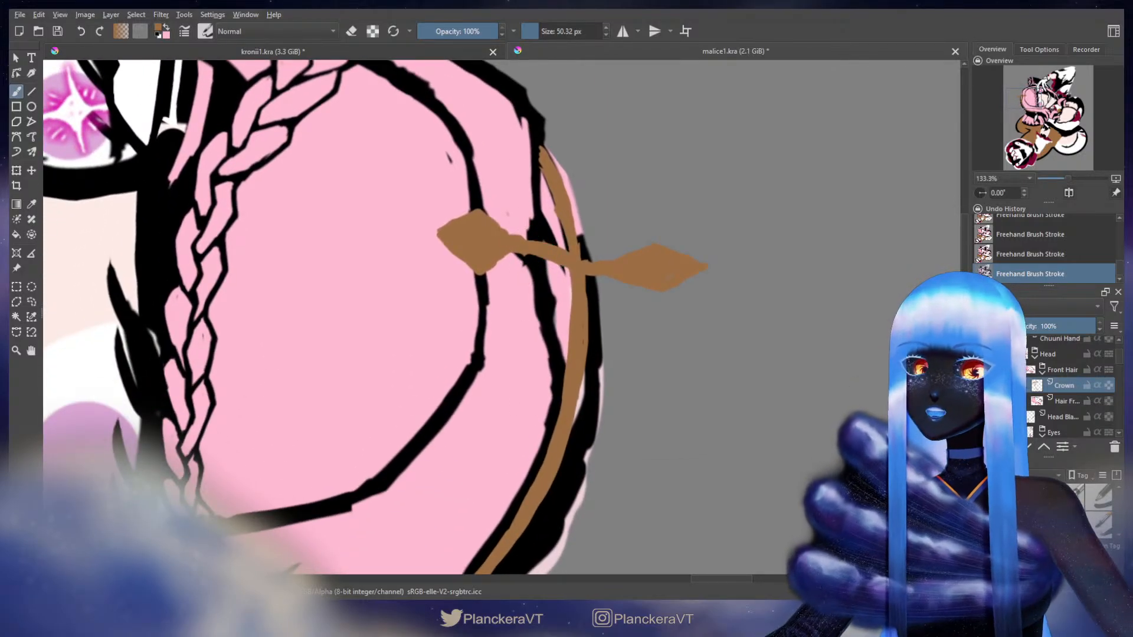
scroll(611, 354, down, 1)
drag(767, 352, 349, 370)
drag(666, 380, 302, 403)
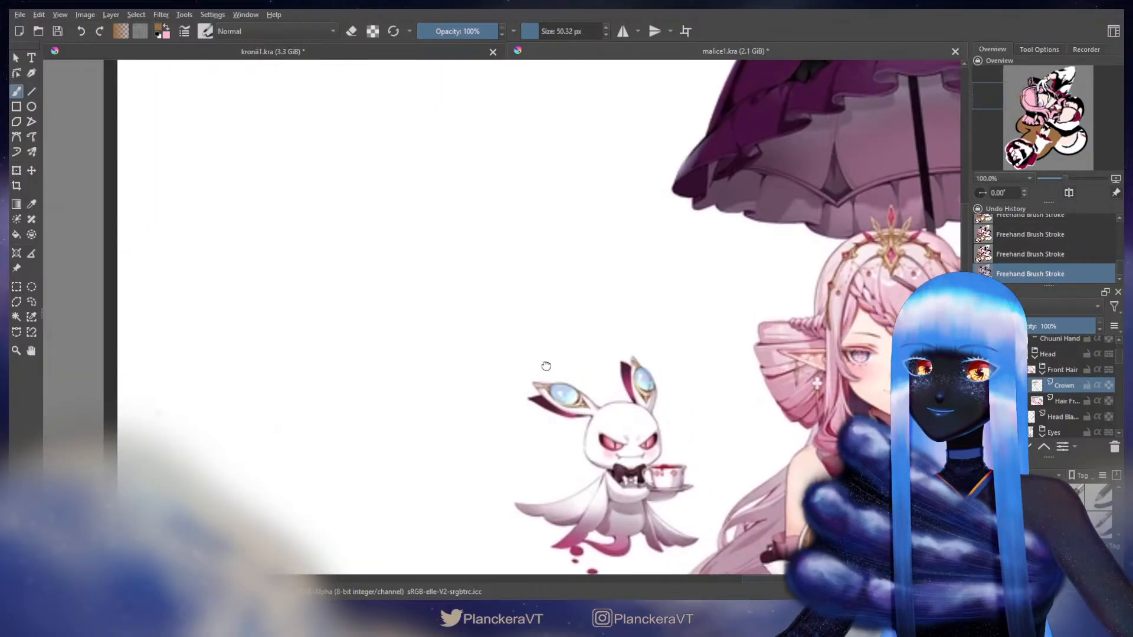
mouse_move(546, 366)
mouse_down()
mouse_move(766, 354)
mouse_move(577, 384)
mouse_move(358, 387)
mouse_move(634, 383)
mouse_move(584, 386)
mouse_up()
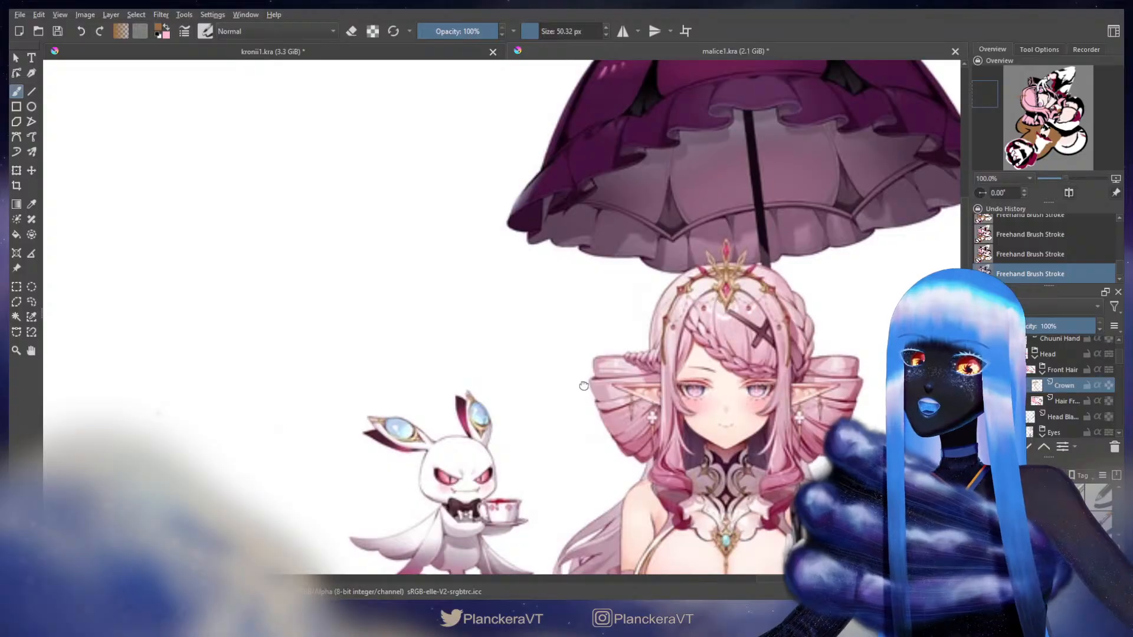
drag(584, 386, 809, 378)
drag(422, 378, 809, 366)
drag(272, 398, 515, 404)
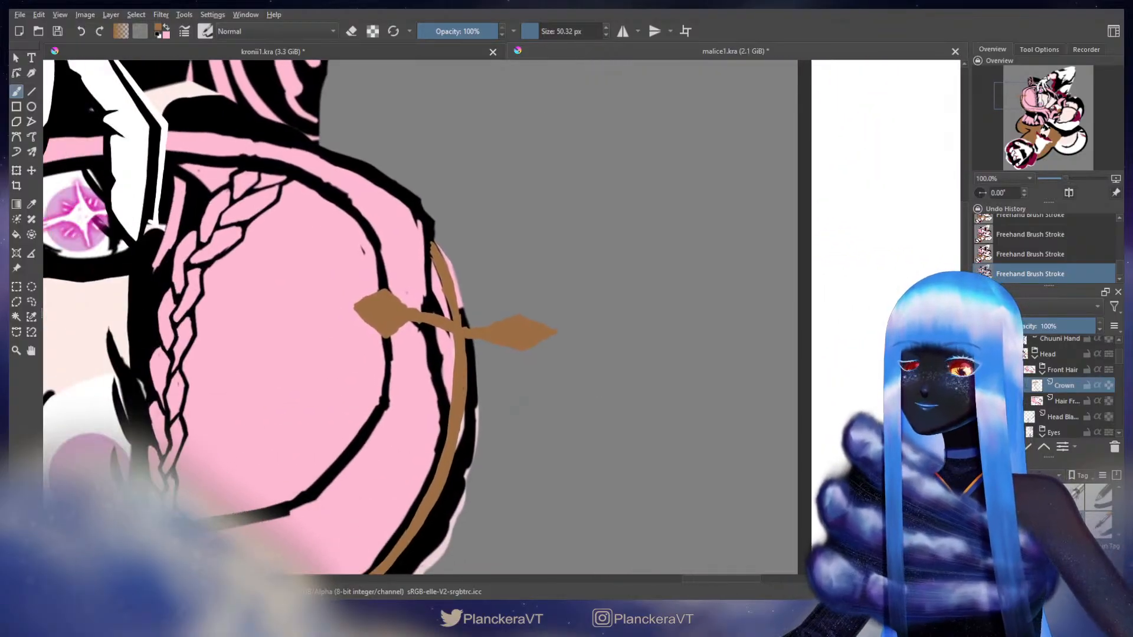
Enlarge the spike's diamond tip and extend it inward to the crown band, painting in brown at 46.89 px
scroll(516, 404, up, 1)
key(bracketleft)
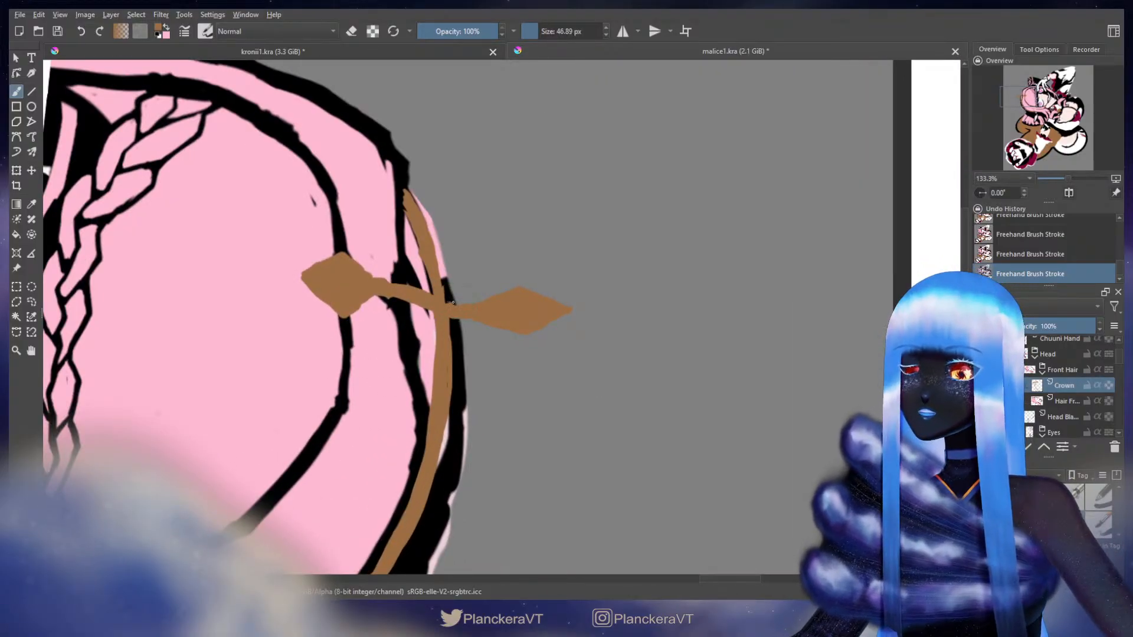
key(ctrl+z)
drag(455, 318, 451, 304)
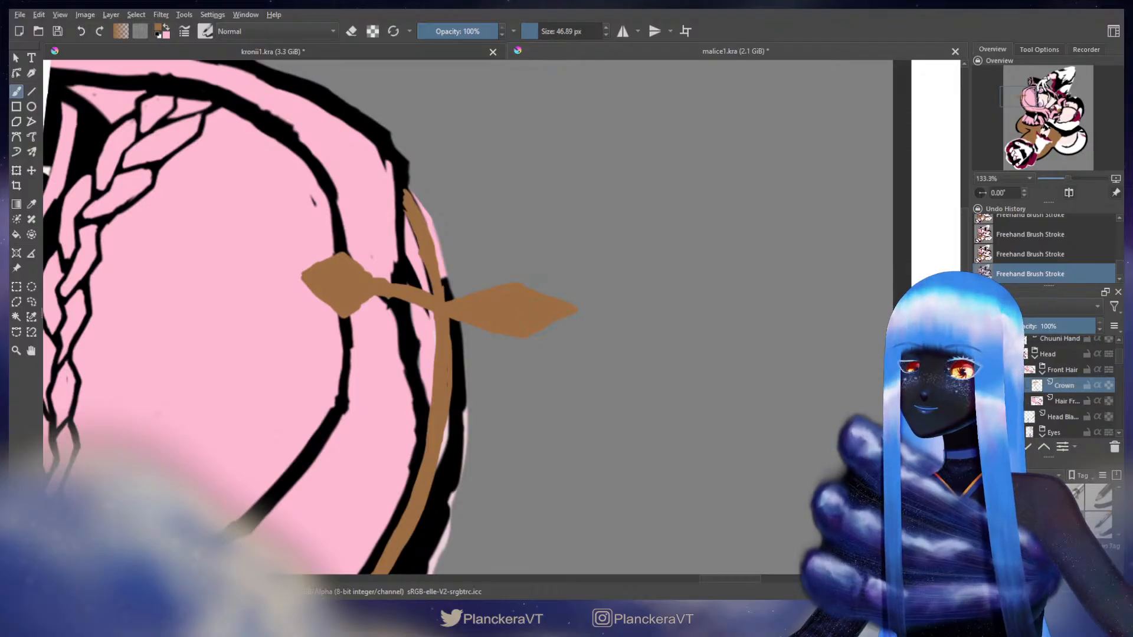
Check the enlarged diamond tip against the centre spike of the reference character's crown
key(e)
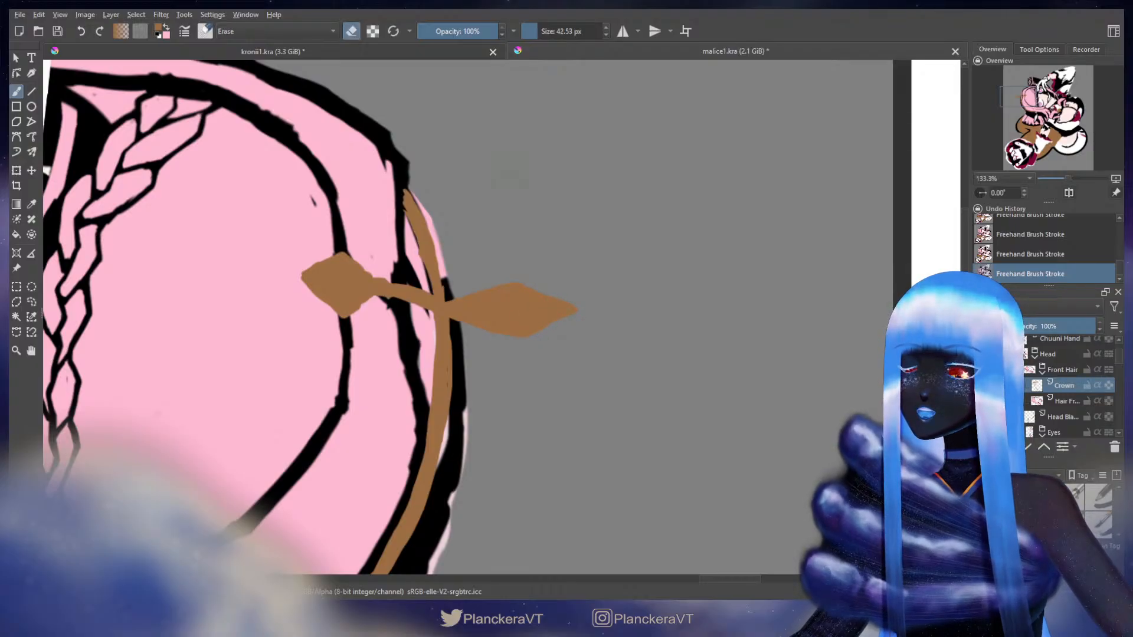
drag(683, 301, 236, 262)
drag(641, 266, 254, 354)
drag(700, 295, 375, 357)
mouse_move(500, 323)
mouse_down()
mouse_move(459, 335)
mouse_move(932, 280)
mouse_up()
drag(590, 280, 873, 227)
key(bracketleft)
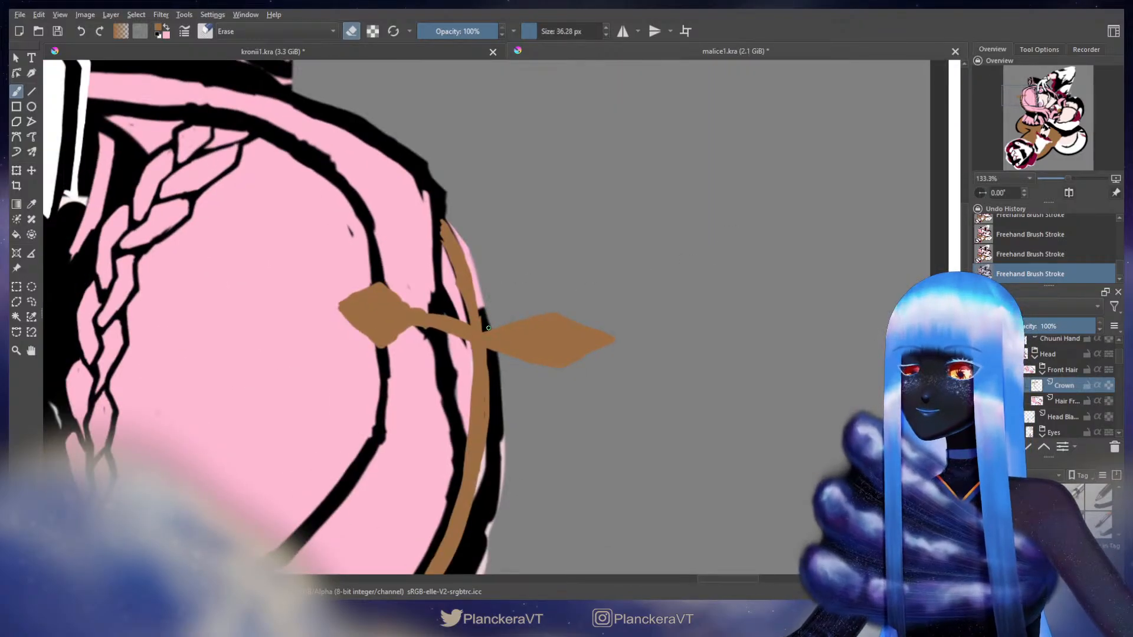
key(e)
Select the spike's diamond tip freehand, shift it slightly upward, and clear the selection
click(31, 301)
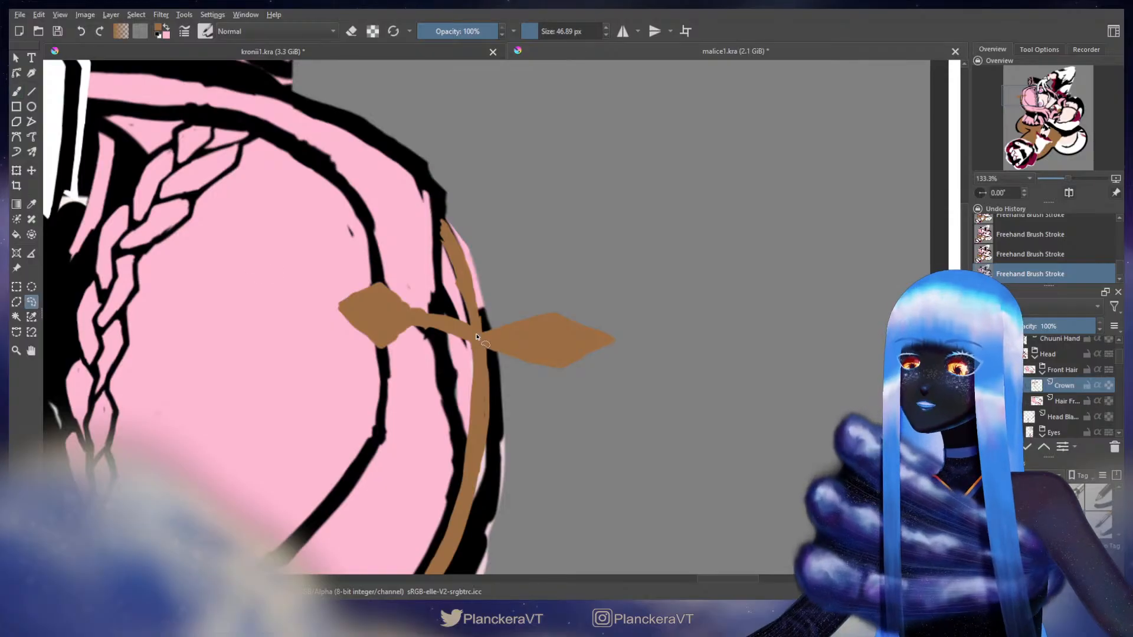
mouse_move(483, 321)
mouse_down()
mouse_move(551, 404)
mouse_move(663, 303)
mouse_move(515, 307)
mouse_move(547, 332)
mouse_up()
key(t)
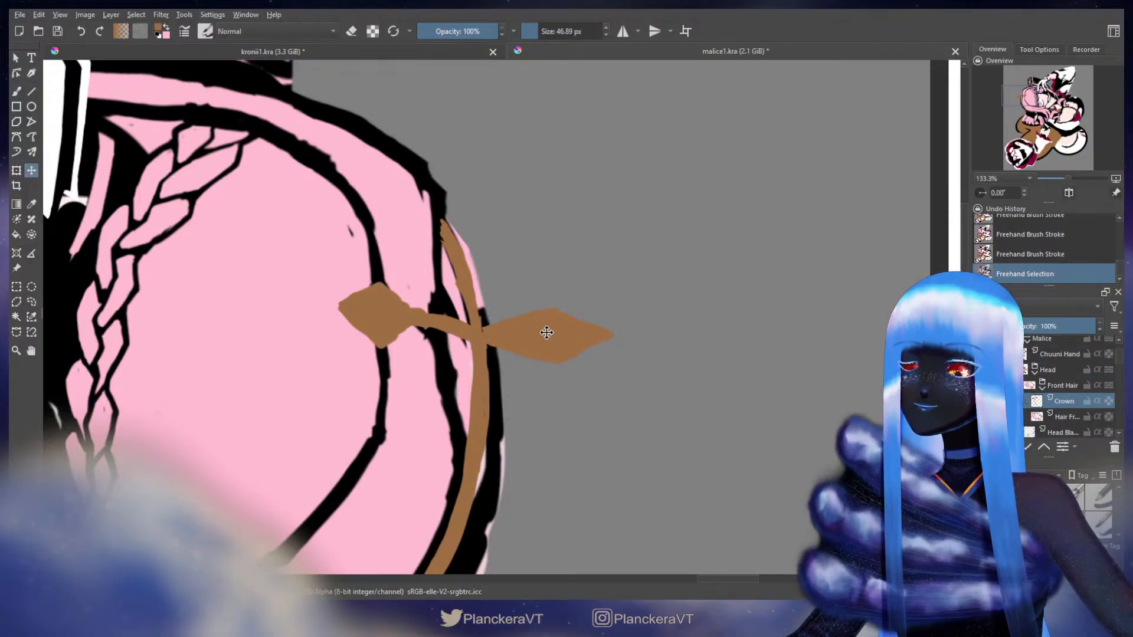
key(ctrl+shift+a)
key(b)
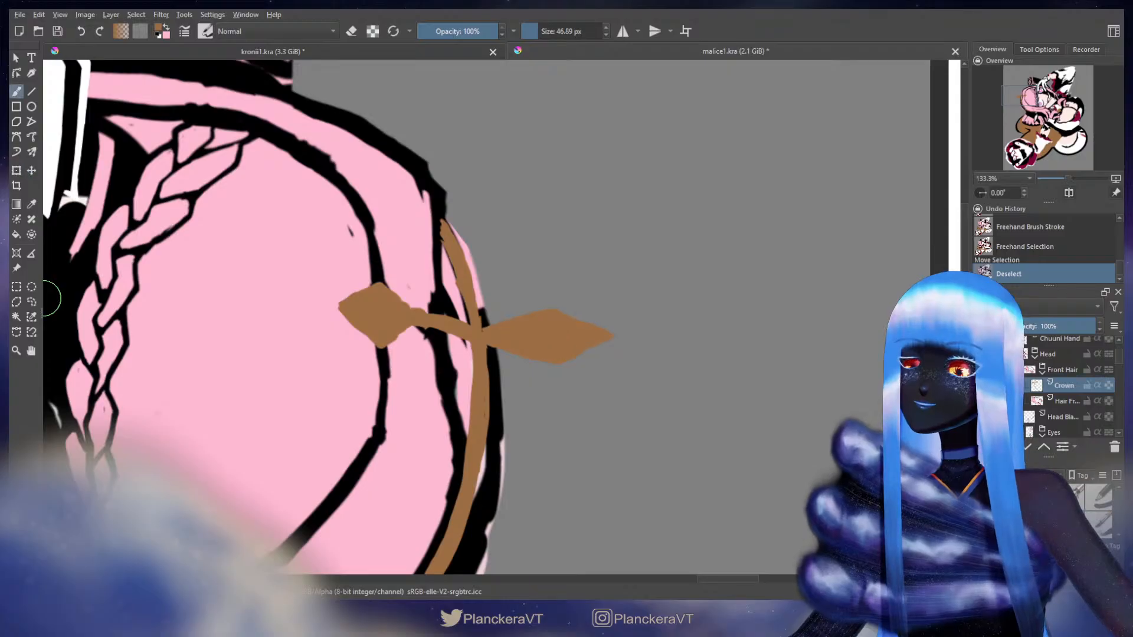
Trim the upper edges of the spike's diamond tip with the eraser at 33.59 px
key(e)
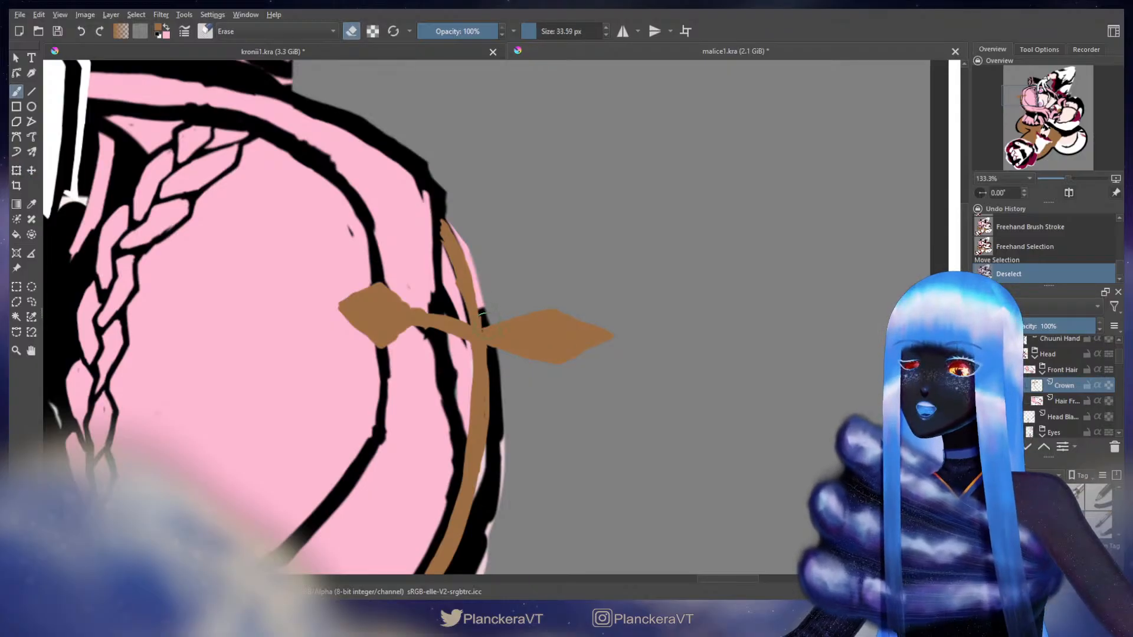
drag(489, 328, 556, 309)
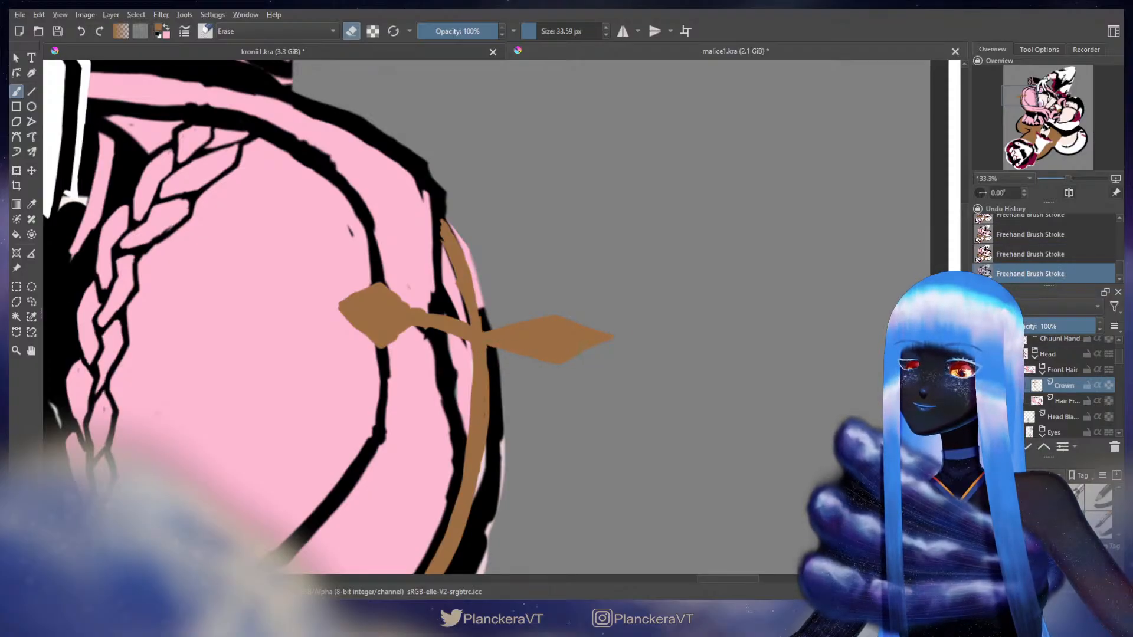
key(e)
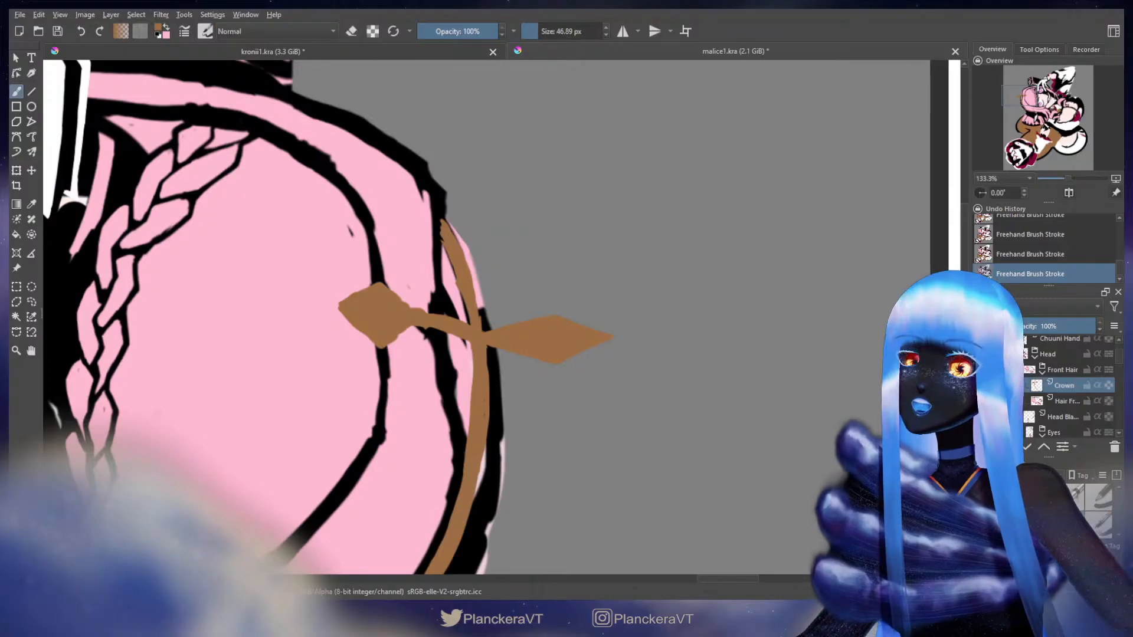
Outline the diamond tip's lower edges in black sampled from the line art at 41.80 px, and tidy the line with brown at 33.32 px
key(x)
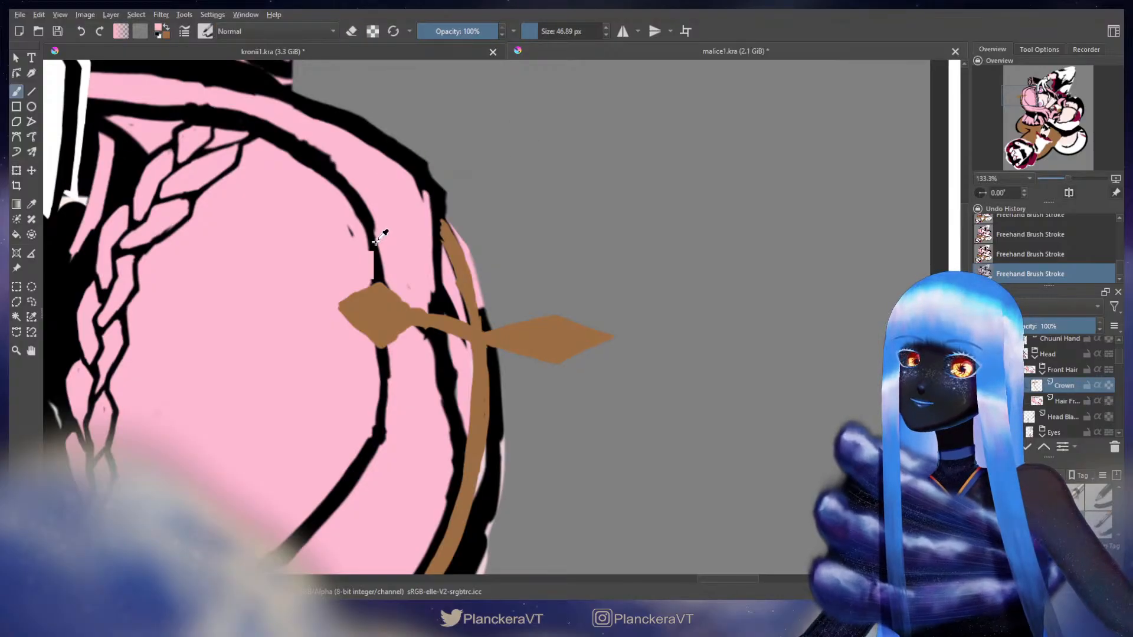
ctrl+click(378, 255)
mouse_move(505, 361)
shift+mouse_down()
mouse_move(499, 348)
mouse_move(546, 363)
mouse_move(611, 340)
shift+mouse_up()
key(ctrl+z)
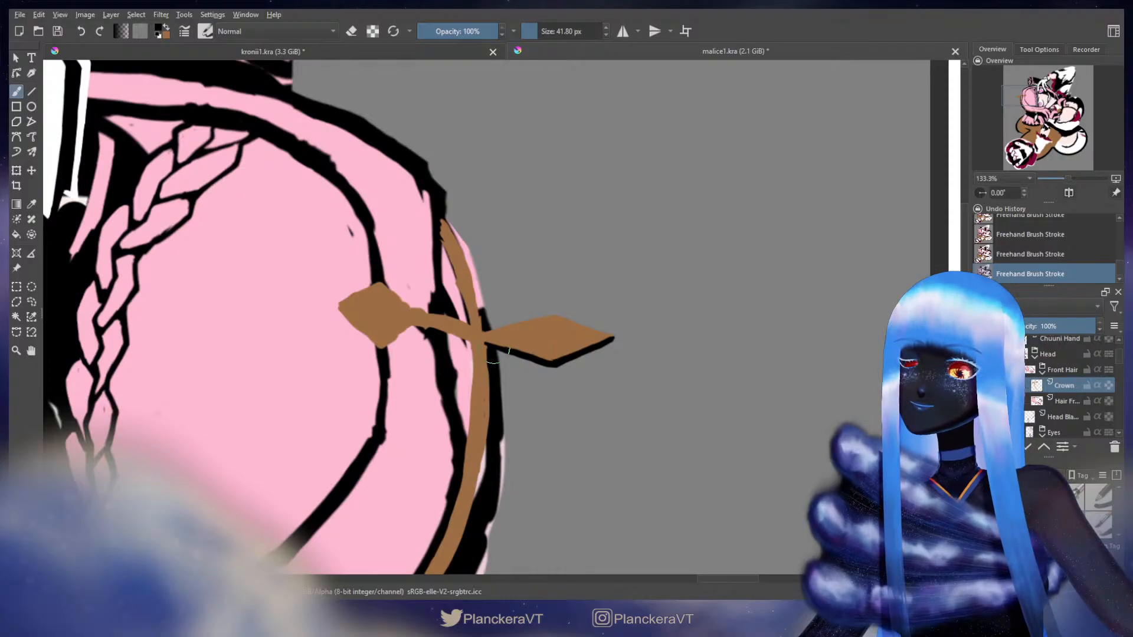
key(x)
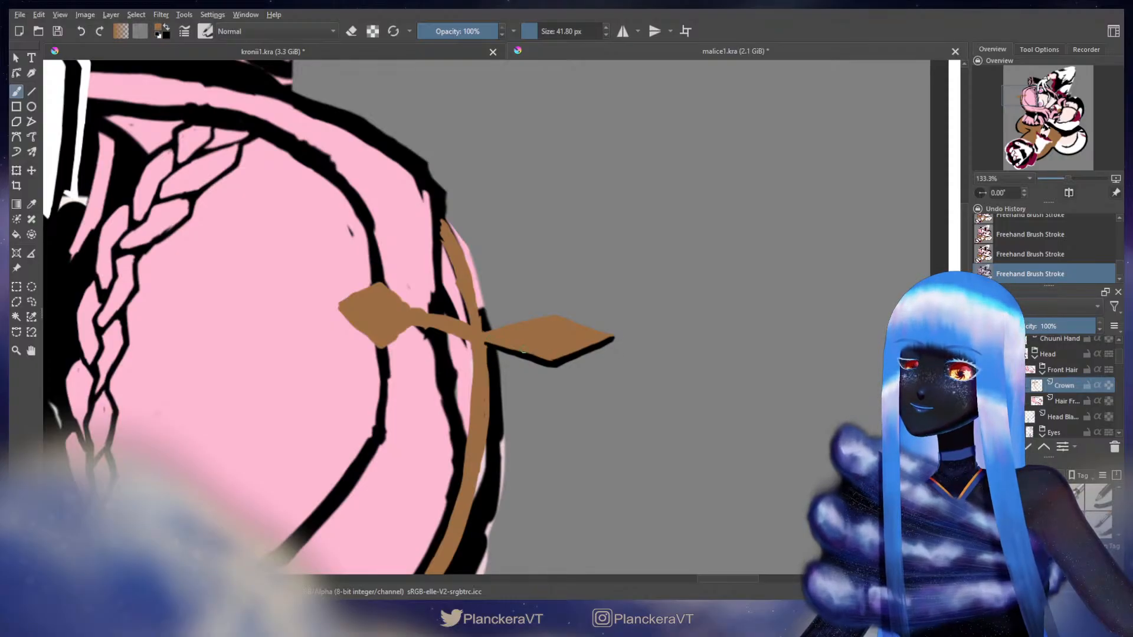
key(bracketleft)
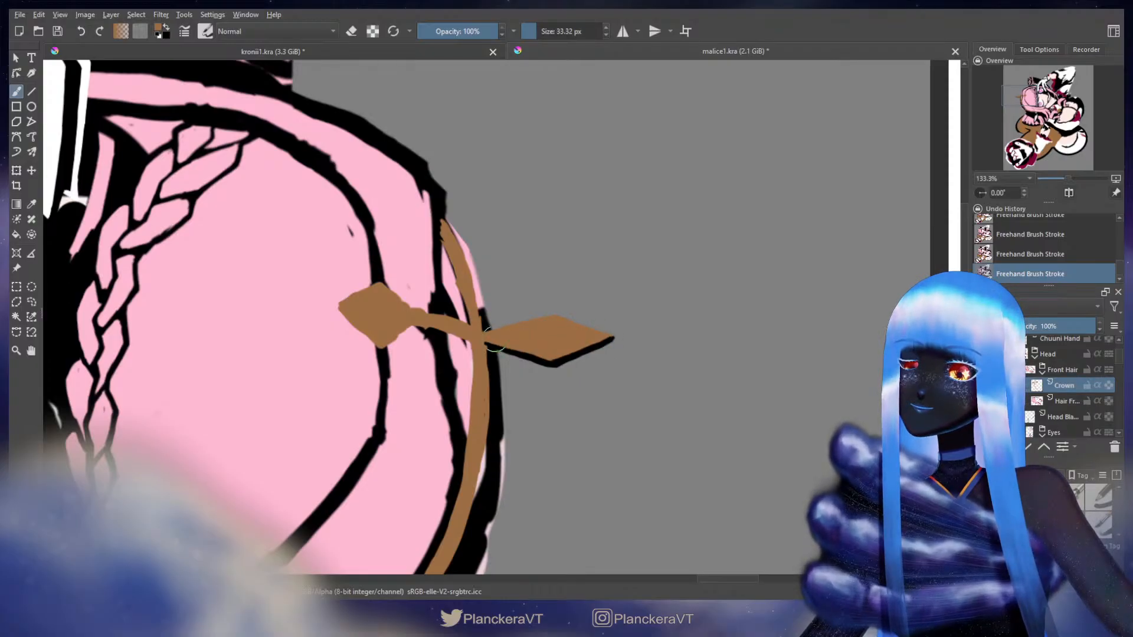
mouse_move(492, 343)
mouse_down()
mouse_move(549, 235)
mouse_move(539, 266)
mouse_move(545, 328)
mouse_up()
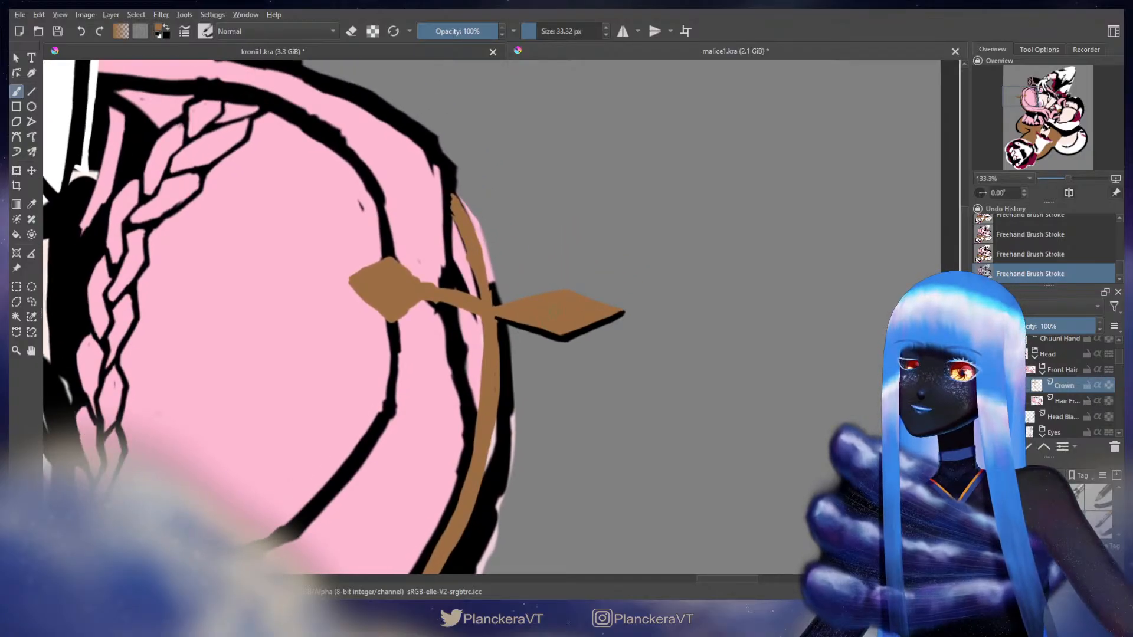
Draw a thin black inner diamond inside the spike's brown tip at 33.32 px
key(x)
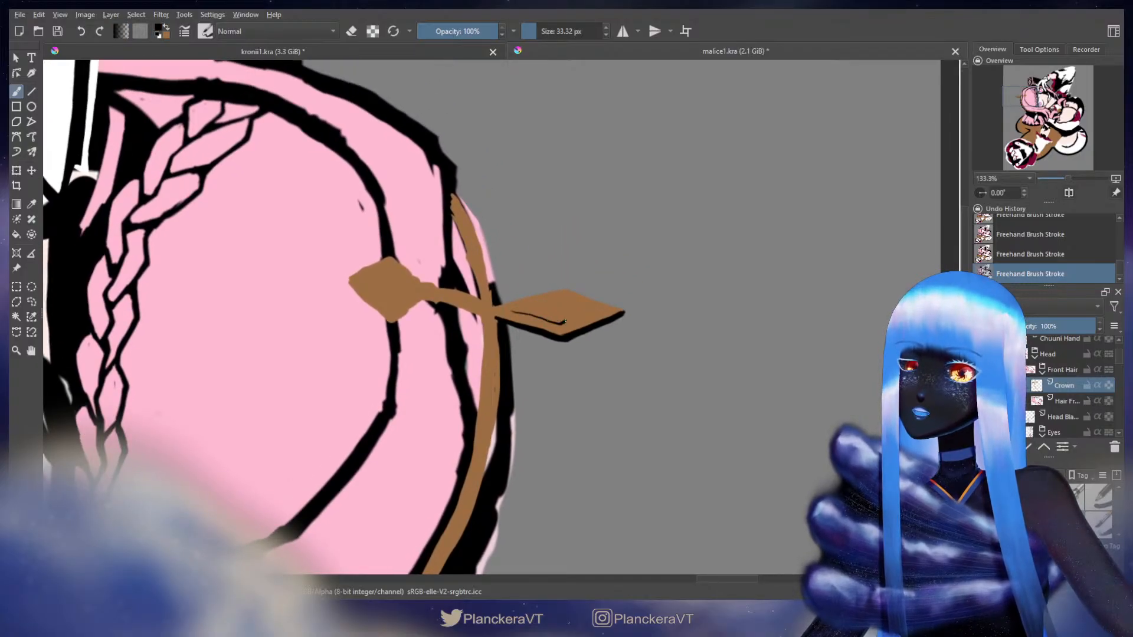
mouse_move(564, 322)
mouse_down()
mouse_move(595, 311)
mouse_move(537, 305)
mouse_up()
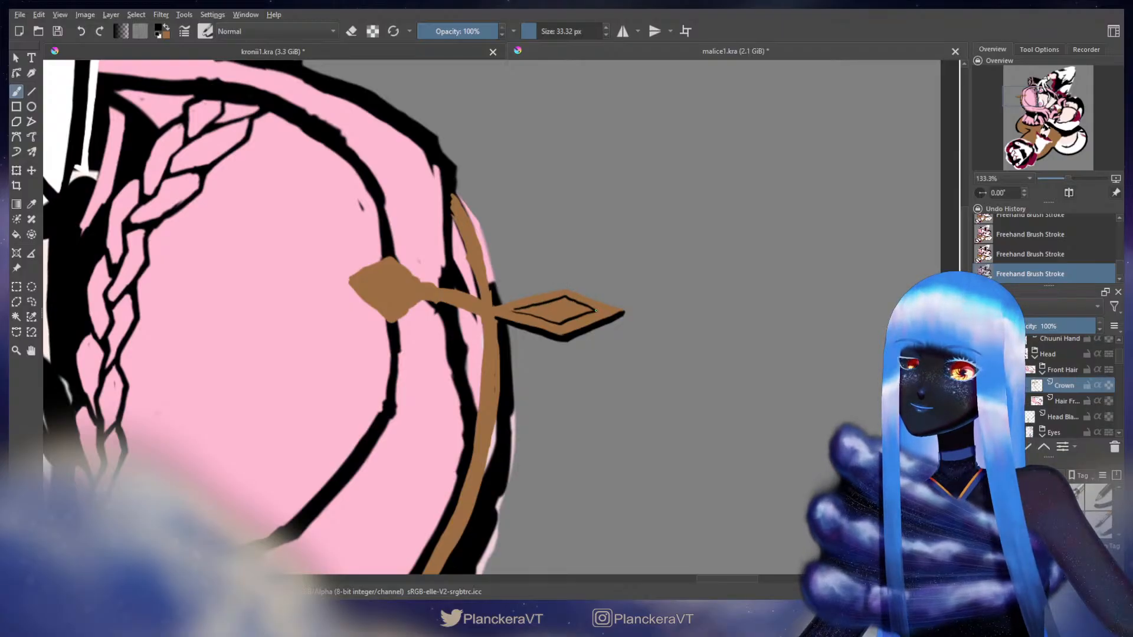
Trim the edges of the spike's small lower diamond with the eraser and draw a thin black inner diamond inside it at 33.32 px
scroll(563, 321, down, 4)
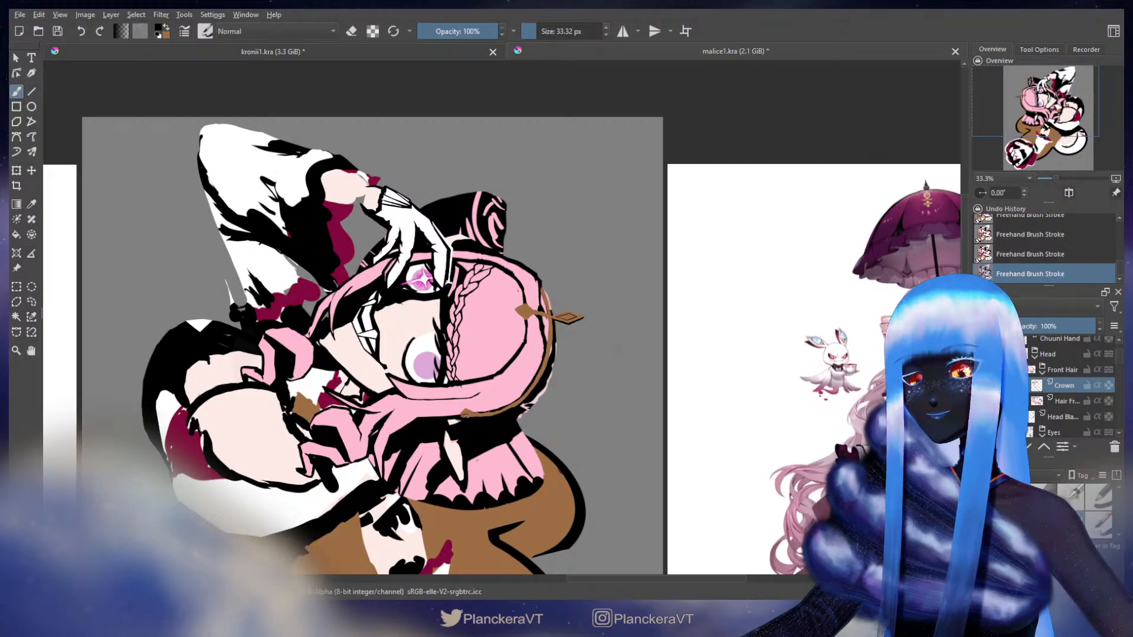
scroll(613, 351, up, 2)
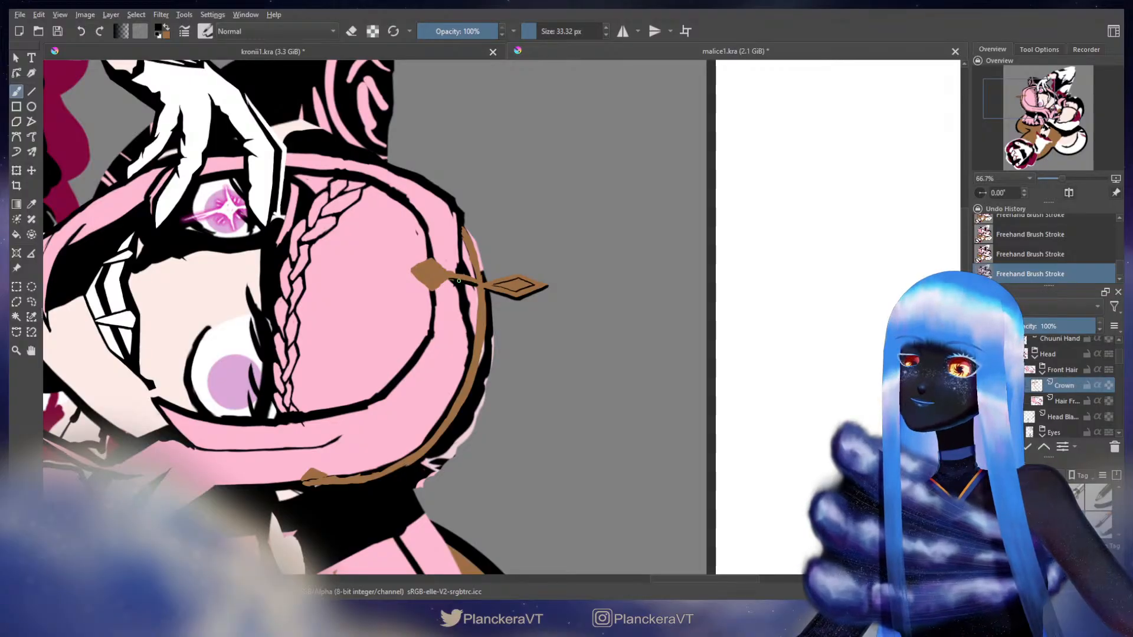
key(ctrl+z)
mouse_move(438, 284)
mouse_down()
mouse_move(452, 278)
mouse_move(441, 281)
mouse_up()
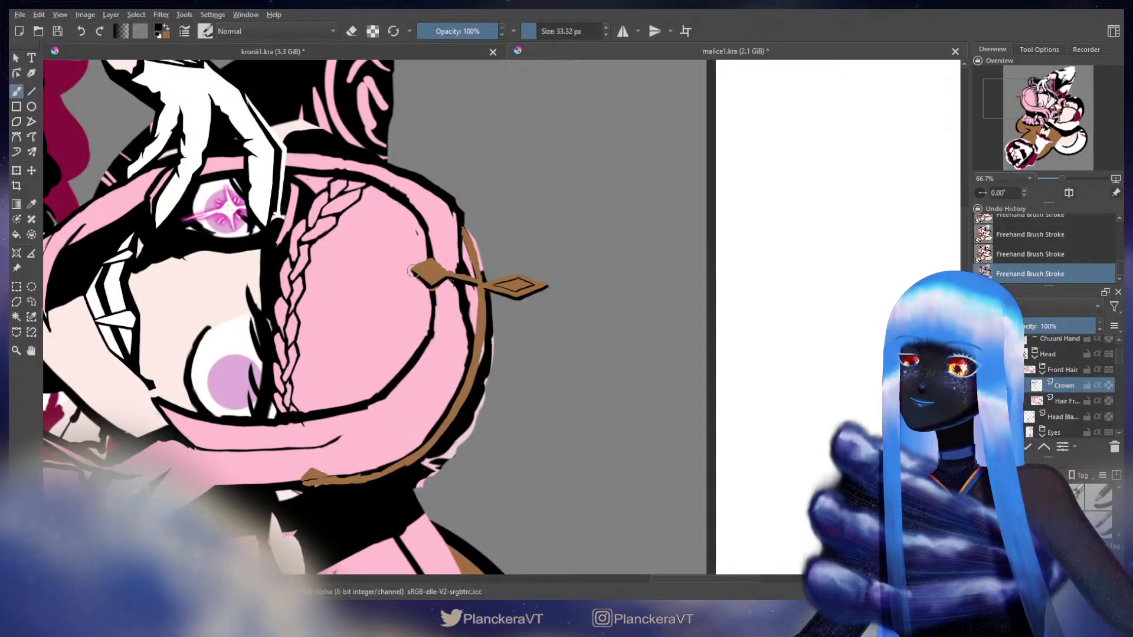
key(e)
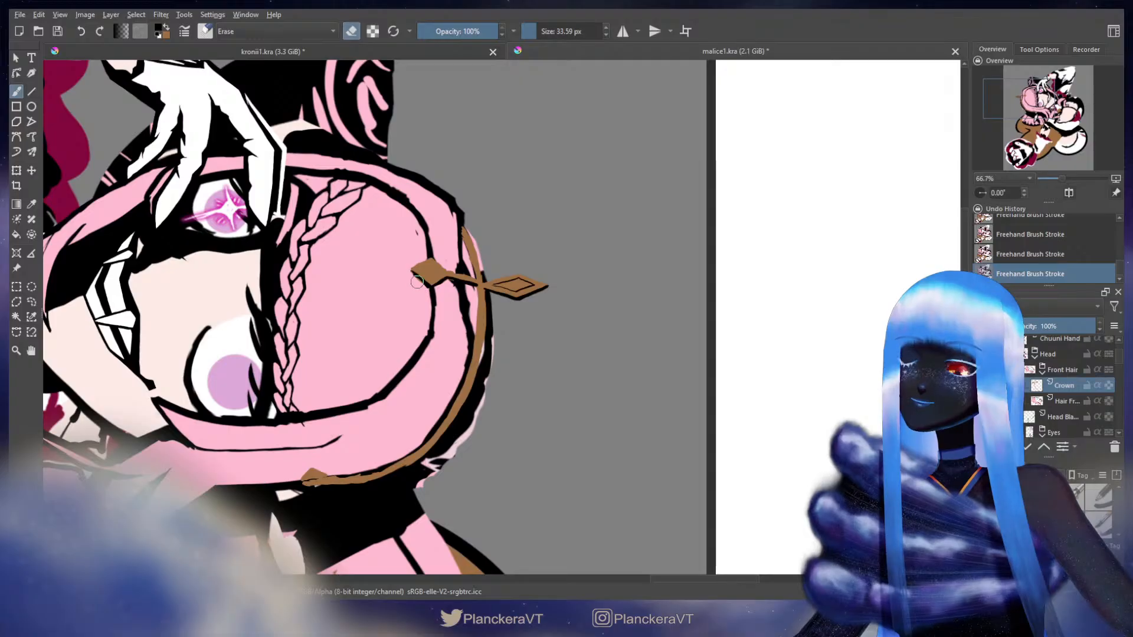
key(e)
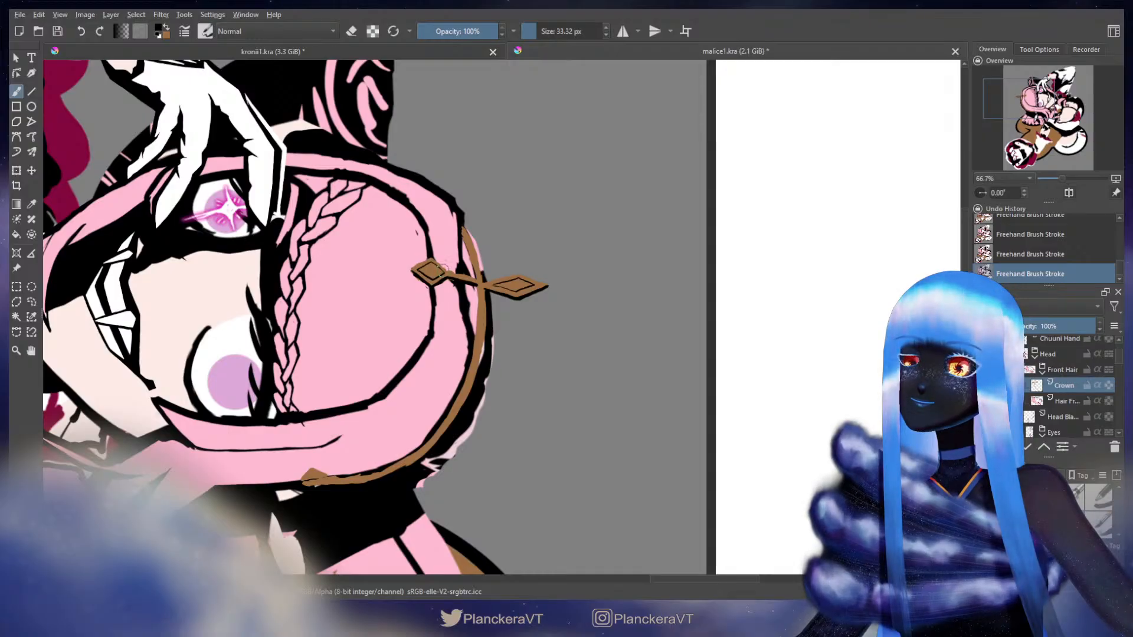
Apply a slight transform to the crown and mirror the canvas view
key(ctrl+t)
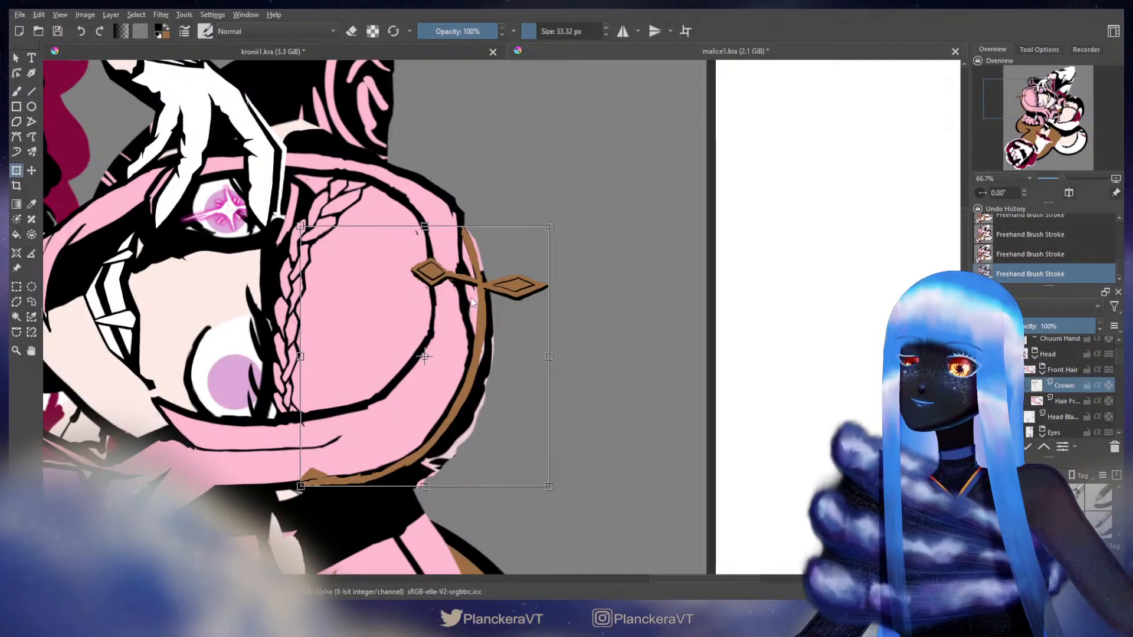
key(Escape)
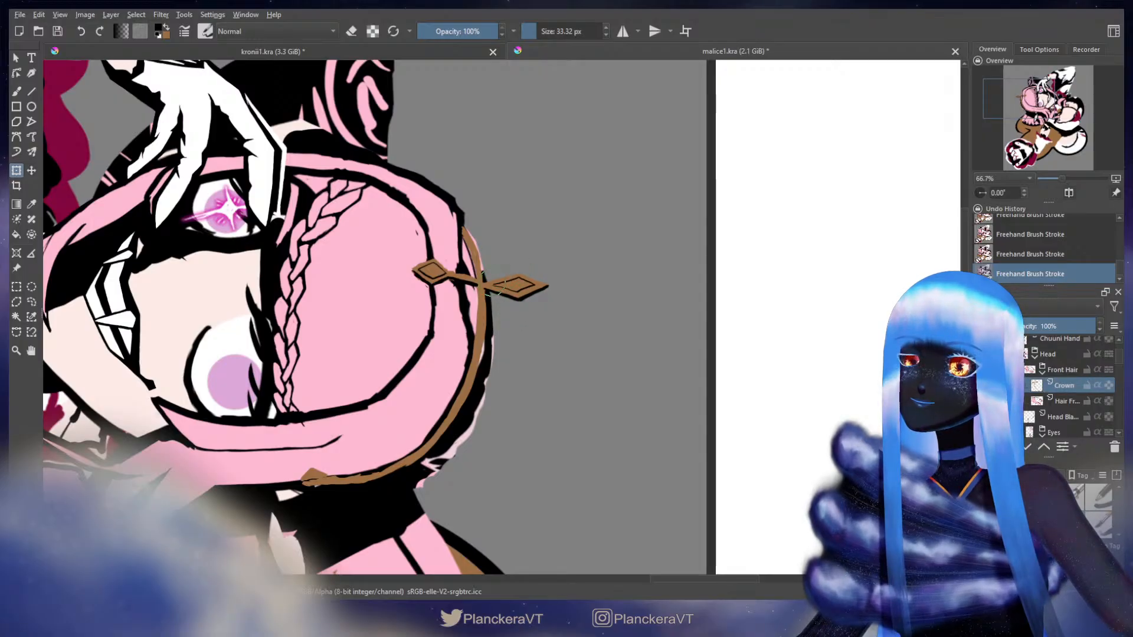
key(Return)
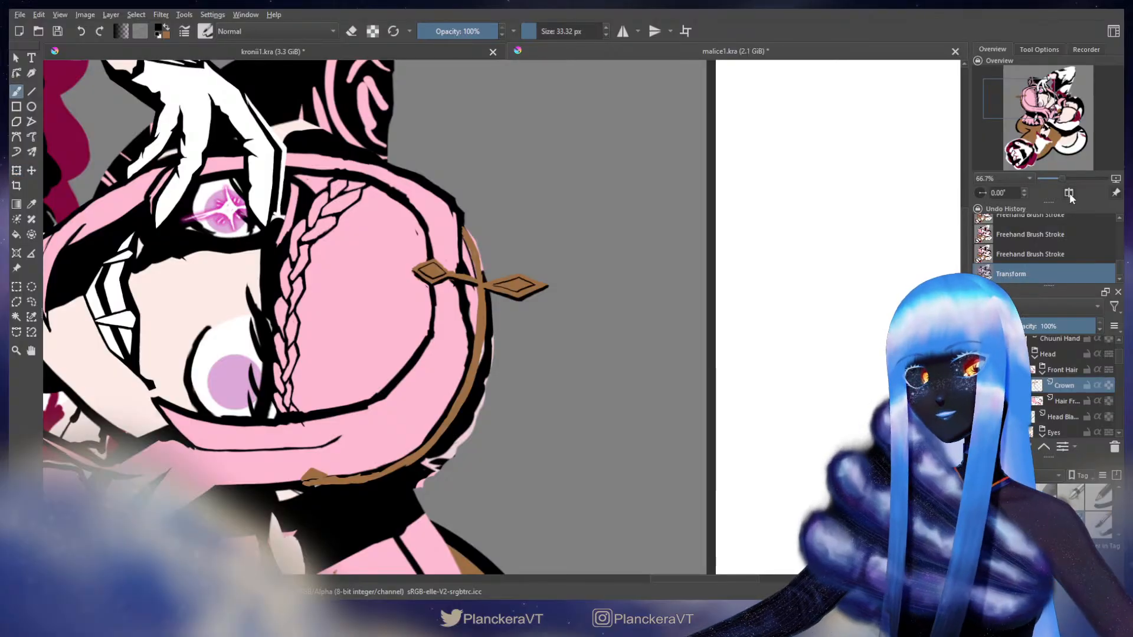
key(m)
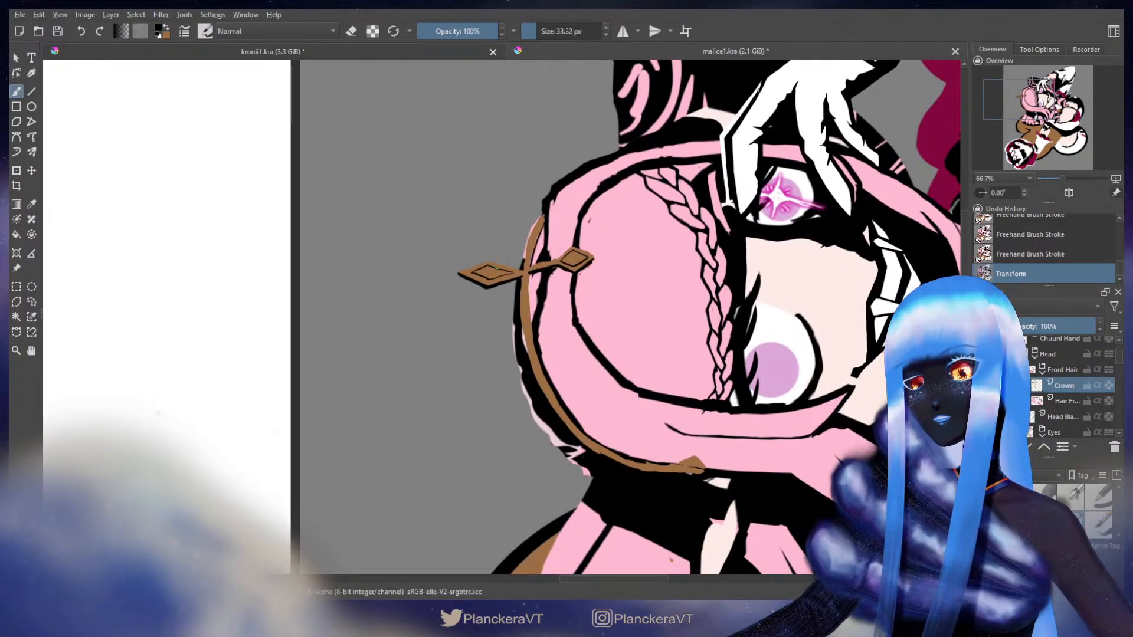
click(31, 302)
click(454, 309)
mouse_move(455, 309)
mouse_down()
mouse_move(522, 290)
mouse_move(523, 255)
mouse_up()
key(ctrl+t)
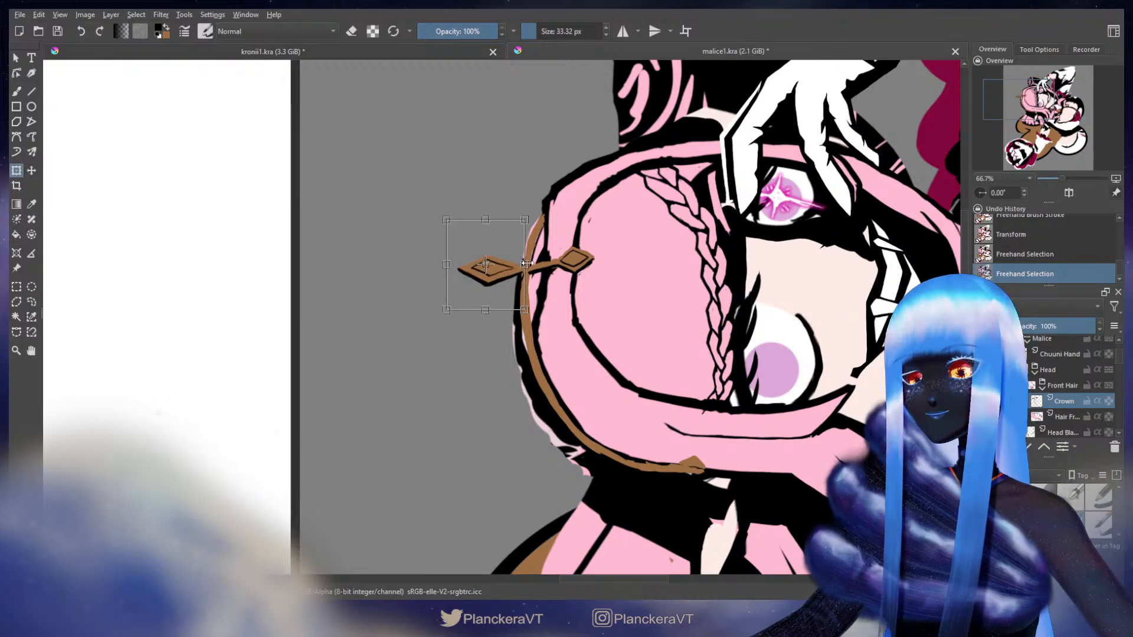
drag(524, 277, 525, 270)
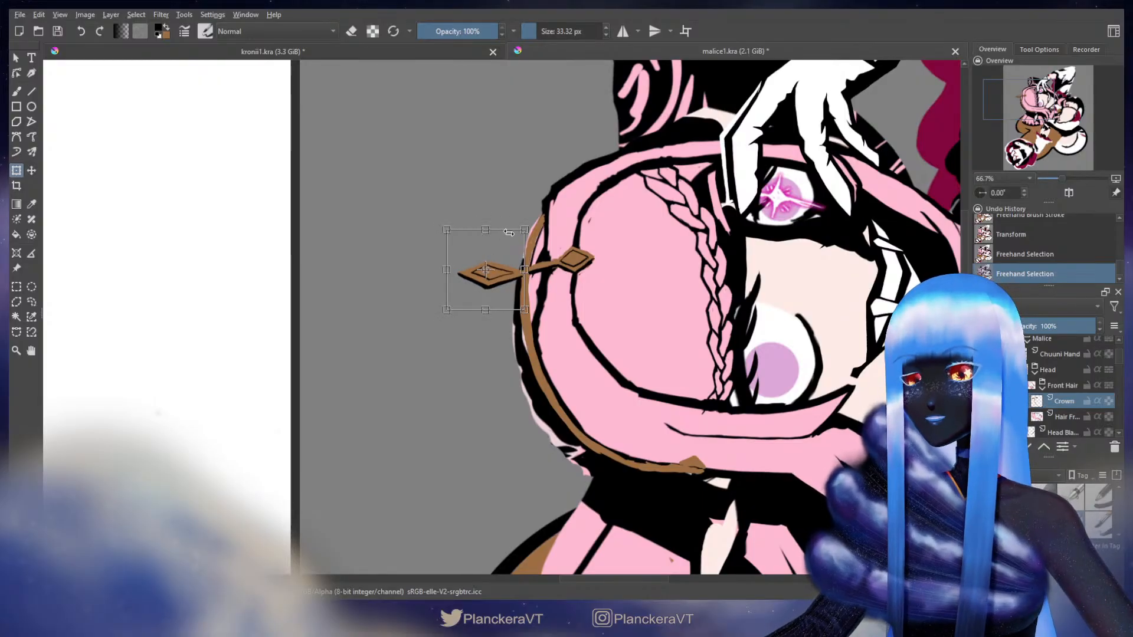
drag(508, 232, 499, 235)
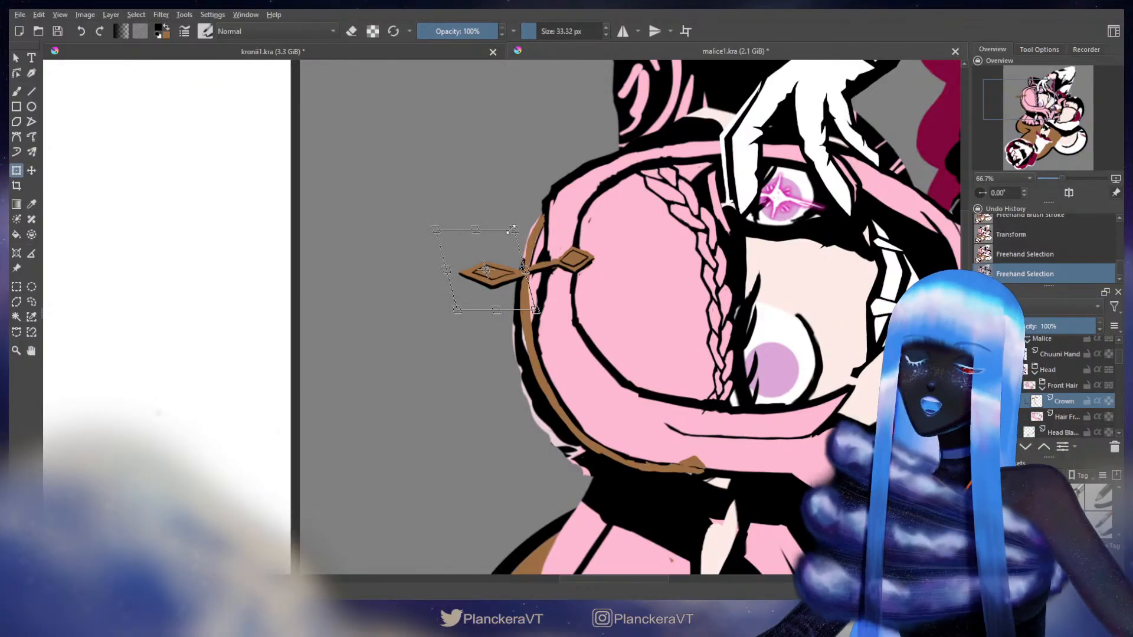
drag(249, 242, 382, 306)
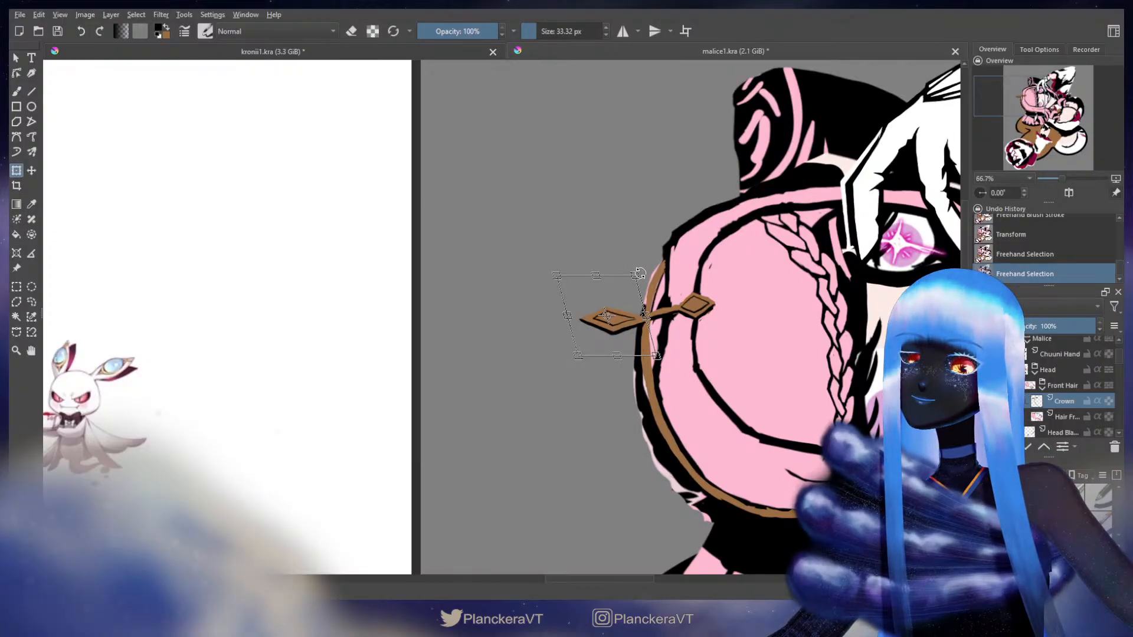
key(ctrl+z)
key(b)
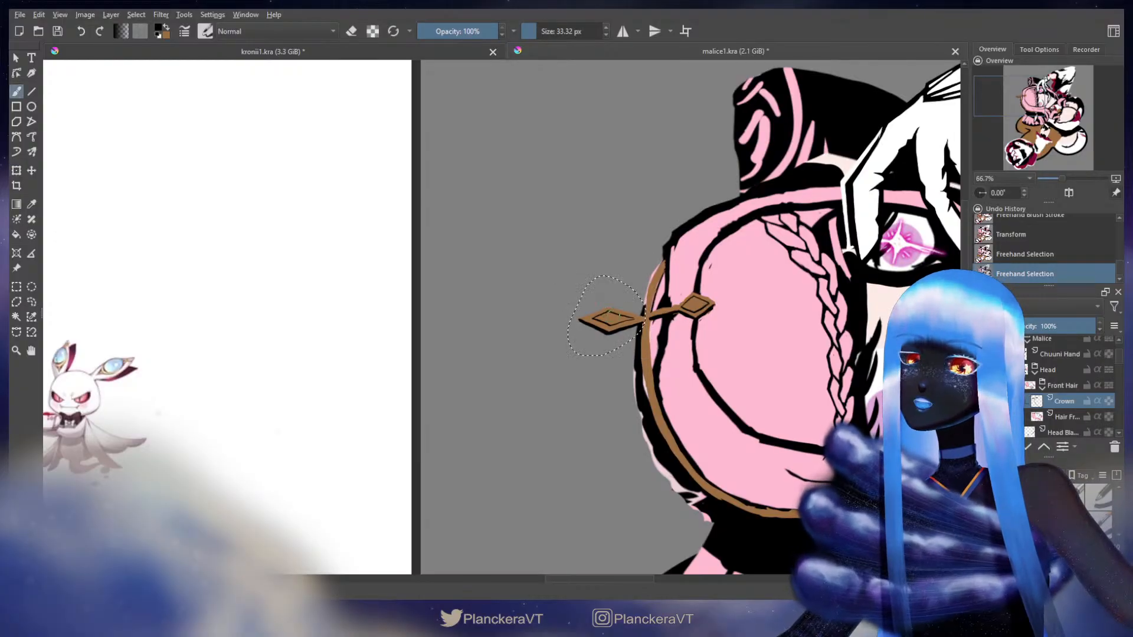
key(ctrl+shift+a)
Paint over the inner diamond in the spike's outer tip with brown and redraw it in black at 33.32 px
key(x)
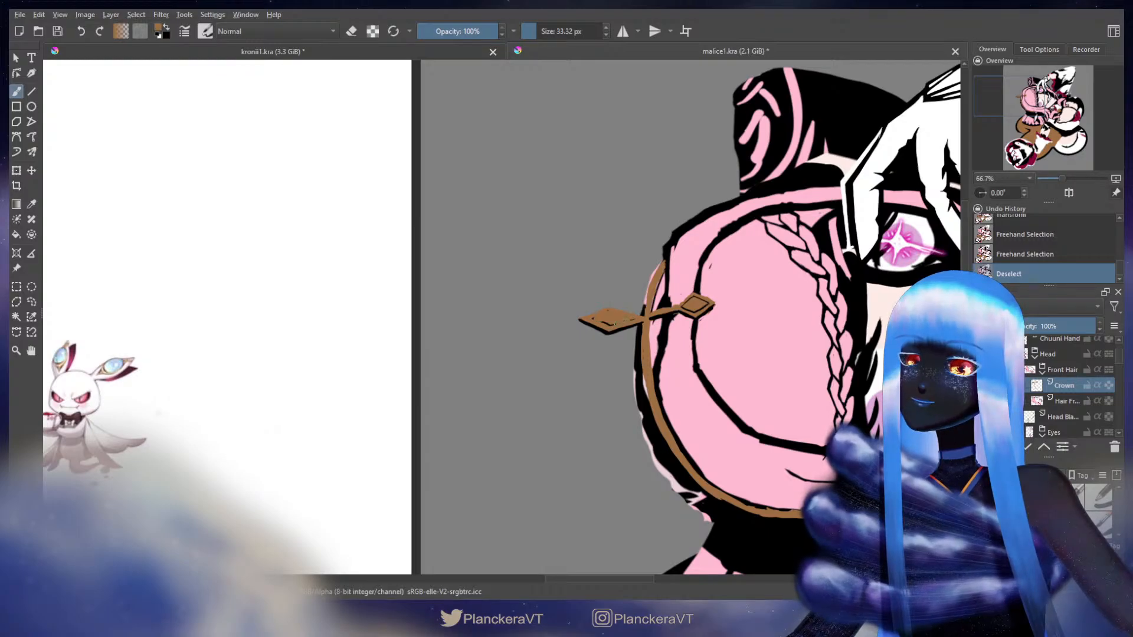
mouse_move(607, 319)
mouse_down()
mouse_move(618, 319)
mouse_move(594, 321)
mouse_up()
key(x)
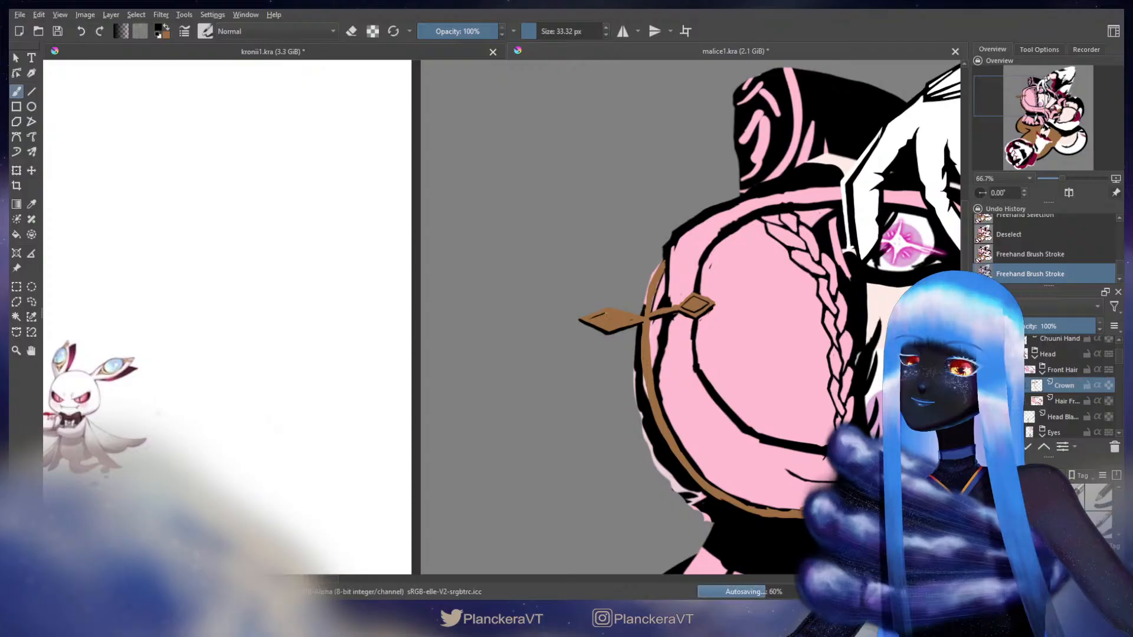
mouse_move(616, 313)
mouse_down()
mouse_move(636, 319)
mouse_move(593, 318)
mouse_up()
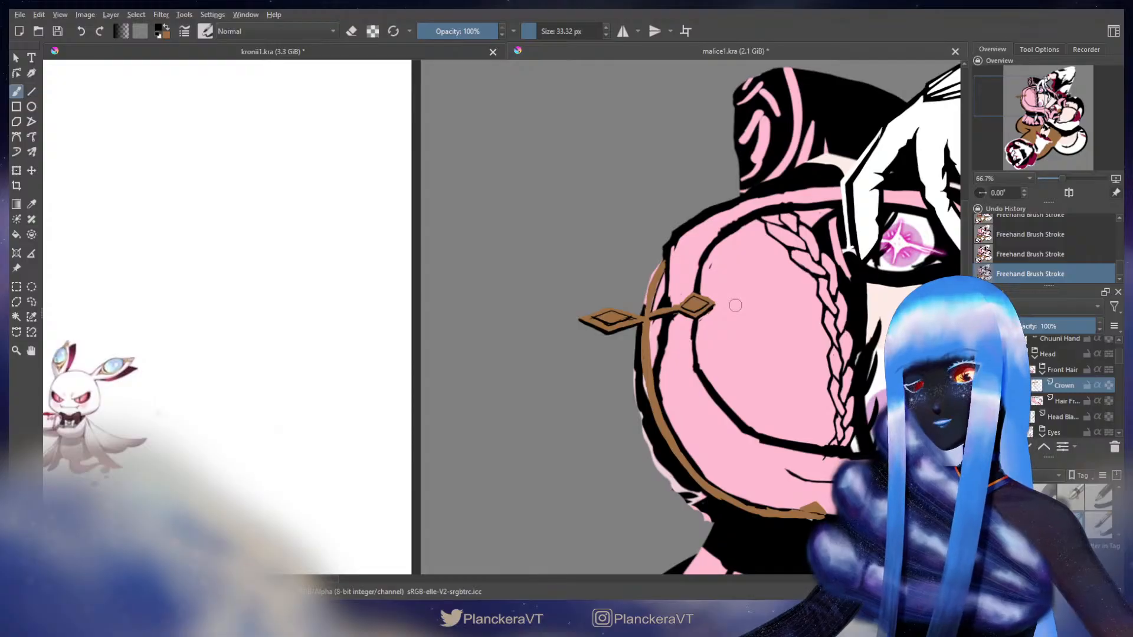
key(x)
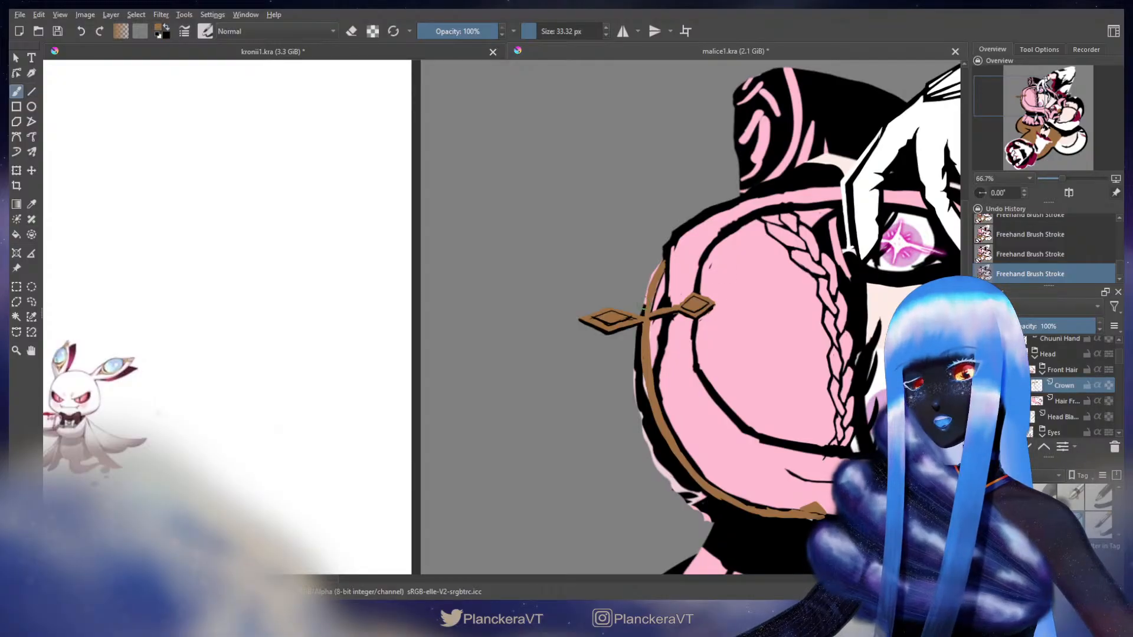
key(bracketright)
key(ctrl+z)
key(ctrl+shift+z)
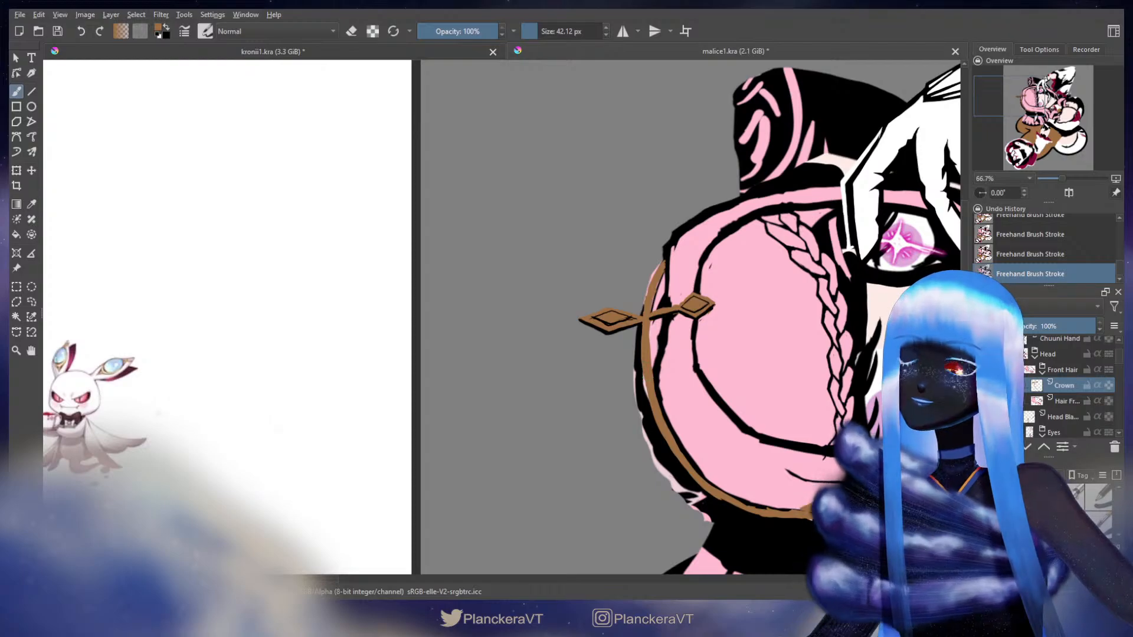
Select the spike's outer diamond tip freehand, stretch it slightly outward, tilt it, and reposition it against the brown band
click(31, 303)
mouse_move(577, 287)
mouse_down()
mouse_move(576, 354)
mouse_move(636, 346)
mouse_move(643, 323)
mouse_move(623, 303)
mouse_up()
key(t)
key(ctrl+t)
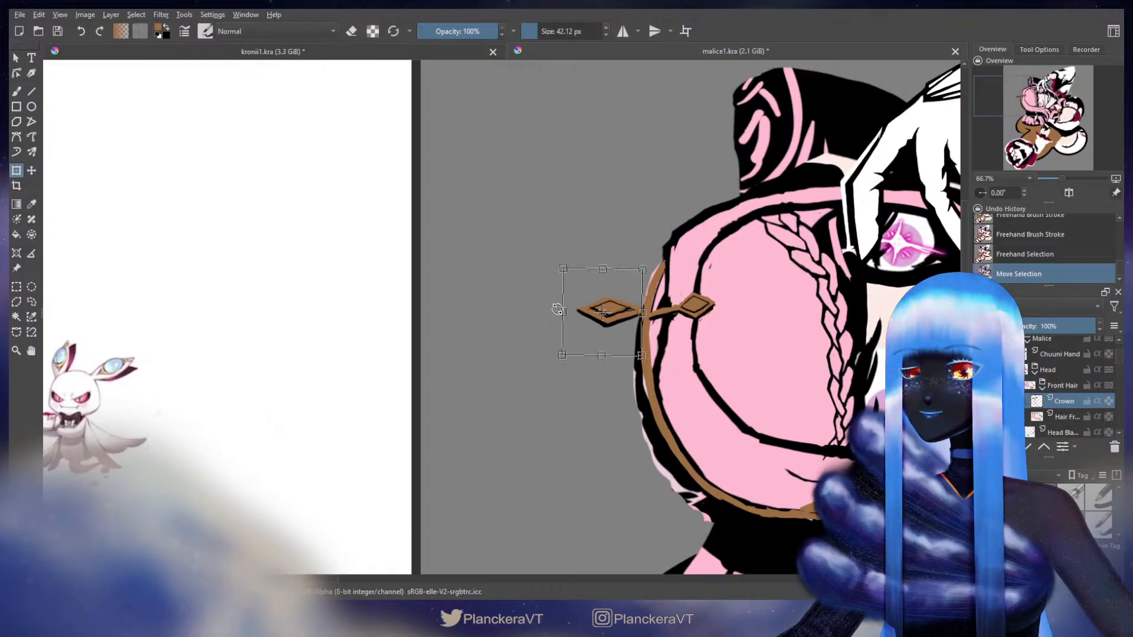
drag(560, 311, 552, 310)
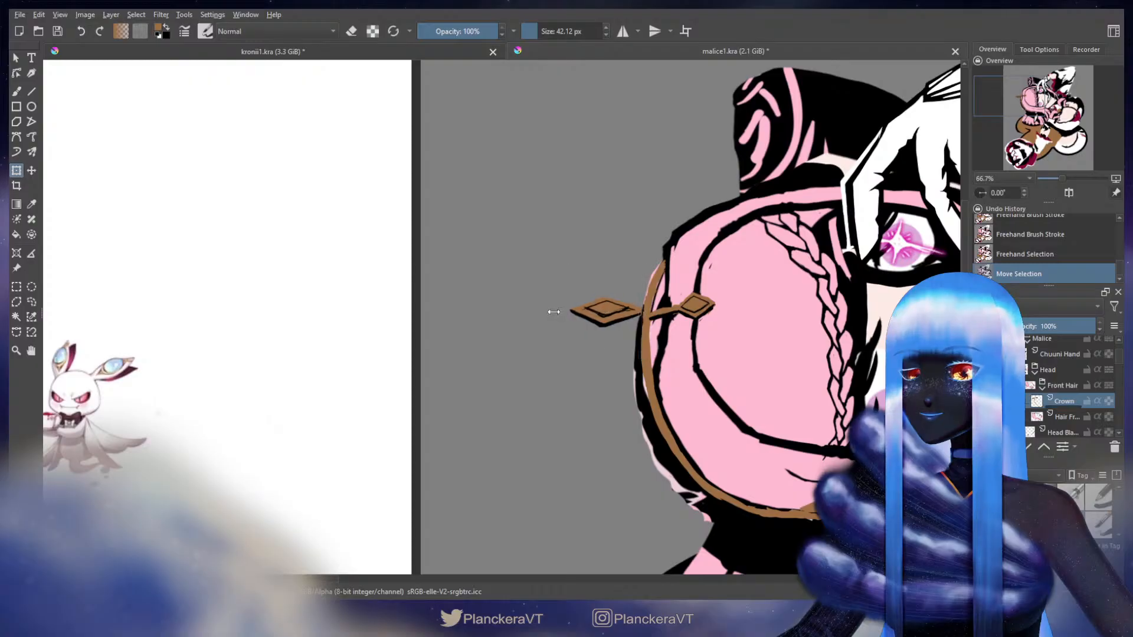
key(Return)
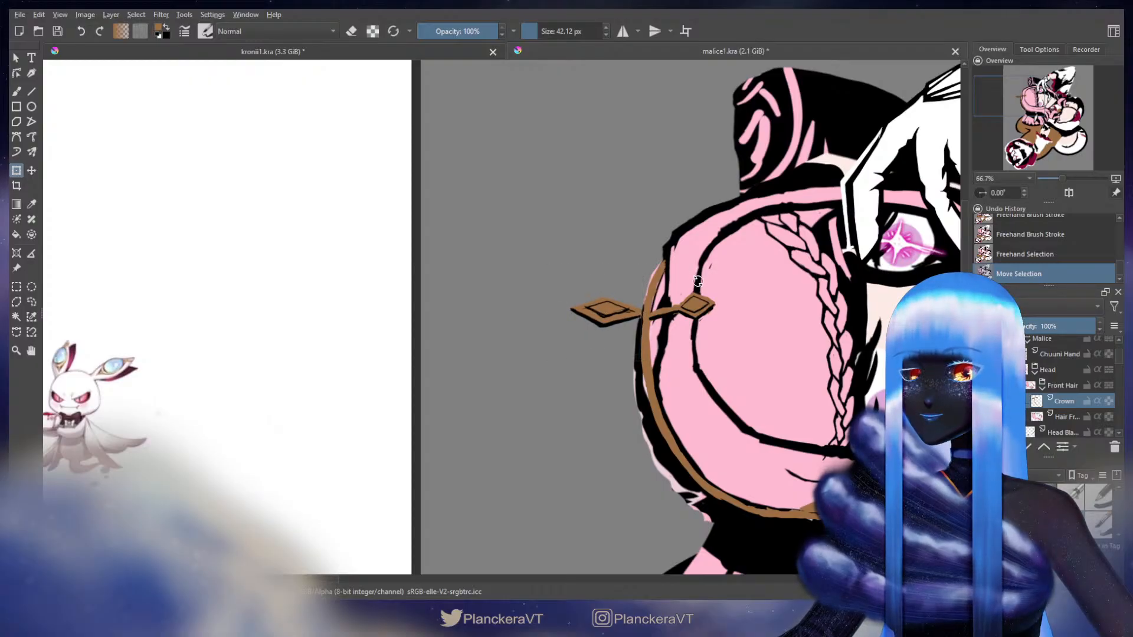
drag(698, 281, 697, 279)
drag(624, 294, 626, 297)
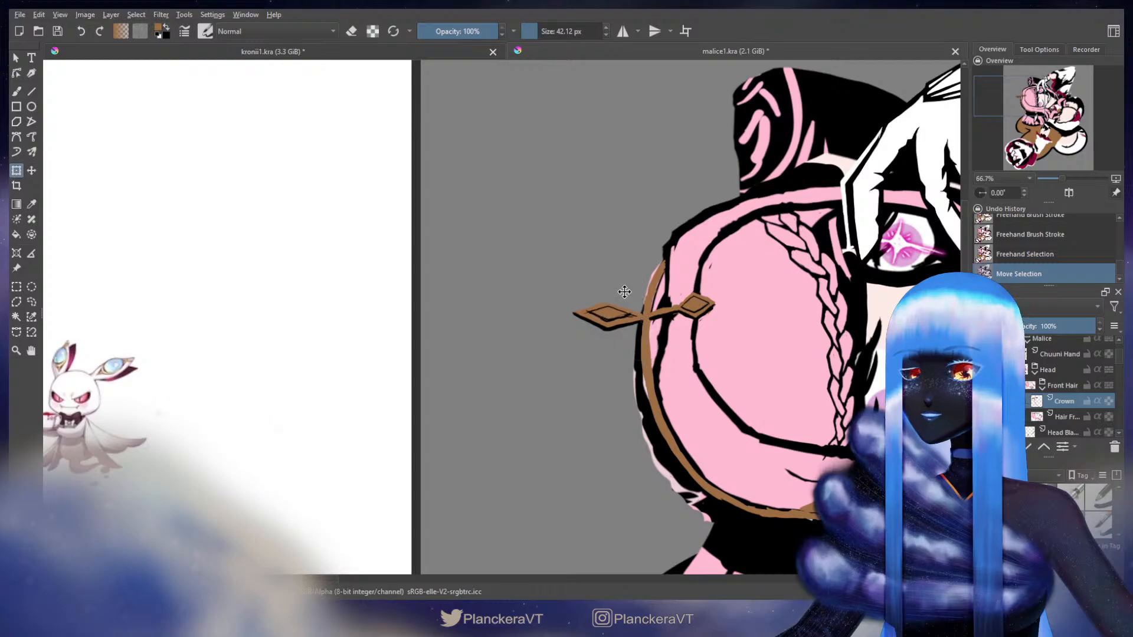
Apply the transform of the crown's outer diamond and clear the selection
key(Return)
key(ctrl+shift+a)
key(b)
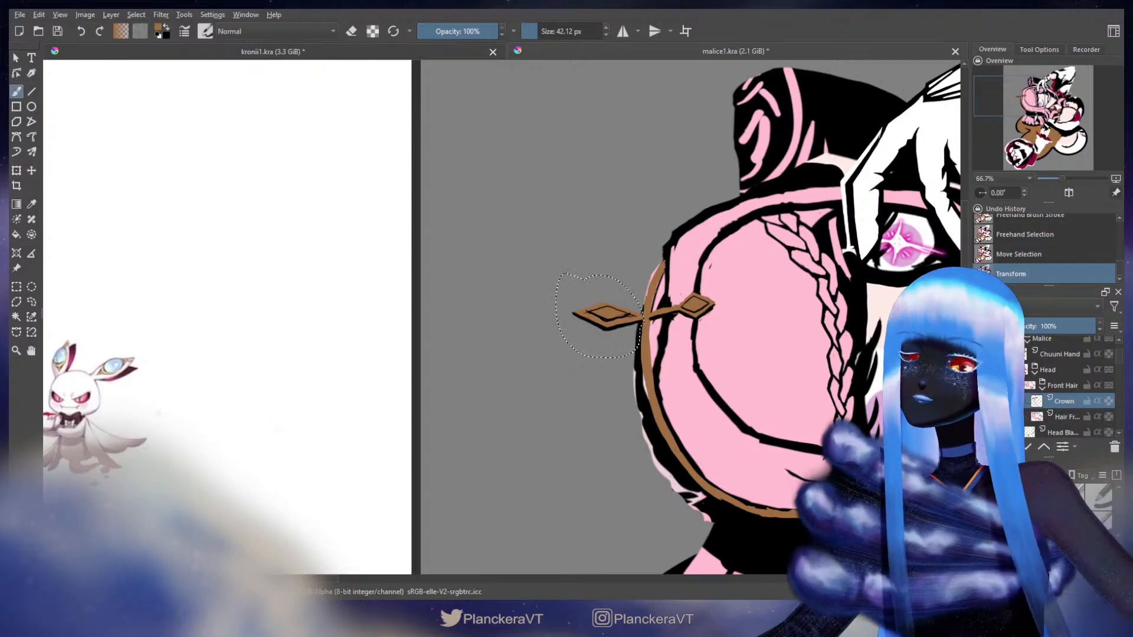
scroll(630, 315, down, 2)
drag(680, 373, 760, 333)
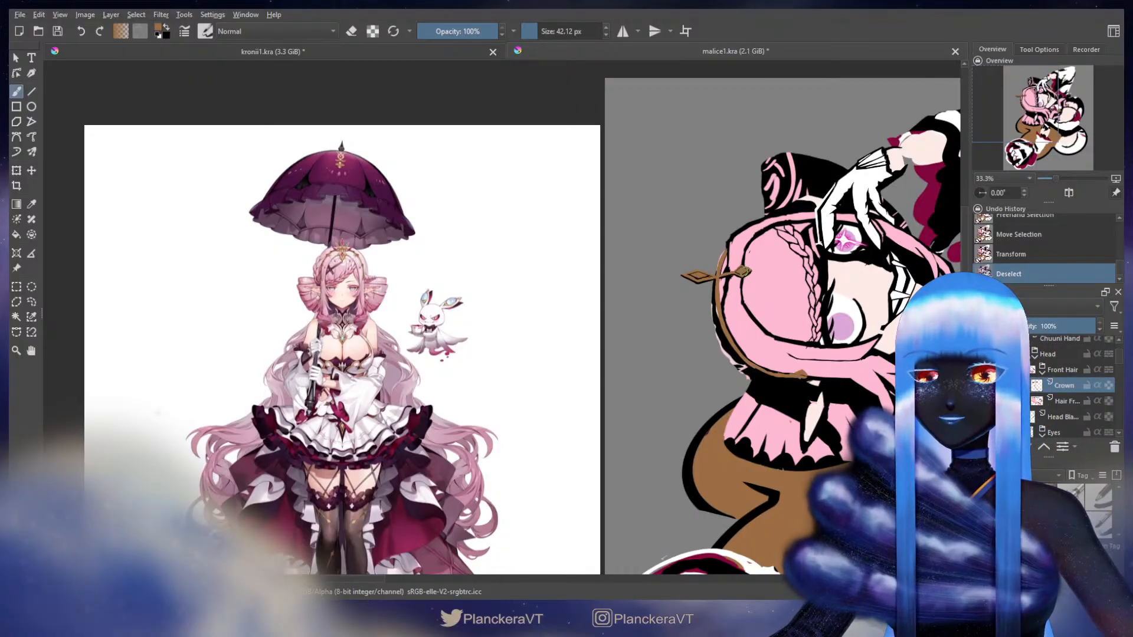
key(1)
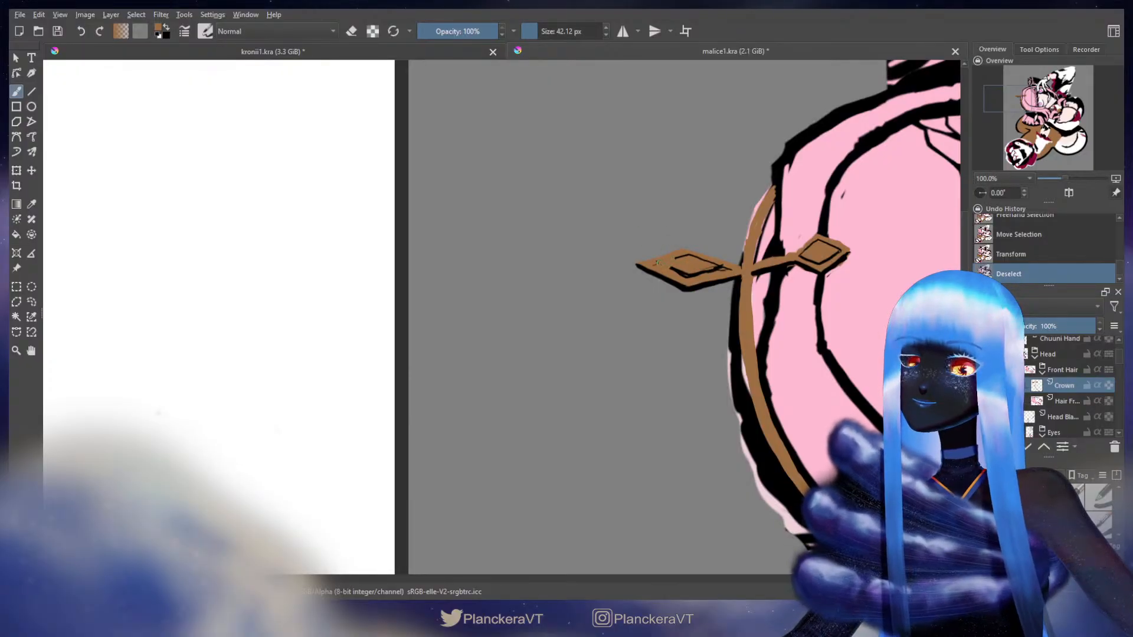
Paint over the crown's outer diamond in brown, try redrawing its inner outline in black, and undo the last strokes
mouse_move(696, 258)
mouse_down()
mouse_move(730, 269)
mouse_move(649, 267)
mouse_up()
key(x)
mouse_move(649, 268)
mouse_down()
mouse_move(688, 275)
mouse_move(660, 265)
mouse_move(676, 270)
mouse_up()
key(ctrl+z)
key(ctrl+z)
key(ctrl+z)
key(ctrl+z)
key(ctrl+z)
Check the reference character's crown and redraw the outer diamond's inner black outline with the 11.68 px brush
drag(568, 263, 998, 221)
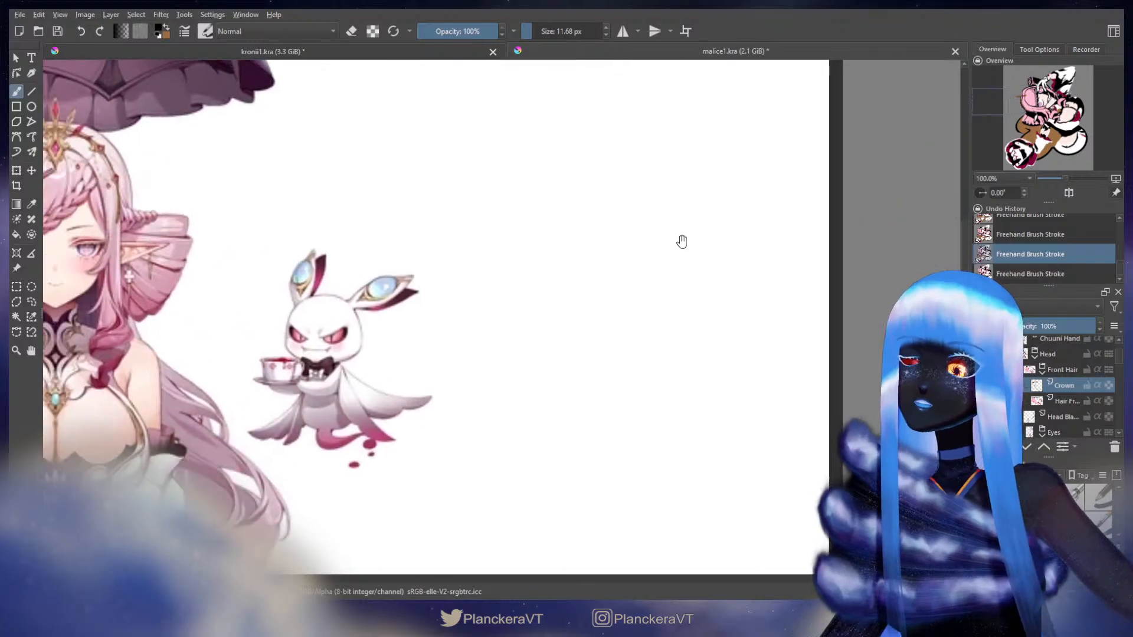
drag(519, 239, 728, 281)
drag(853, 244, 391, 345)
drag(713, 257, 511, 260)
drag(620, 204, 600, 135)
key(ctrl+shift+z)
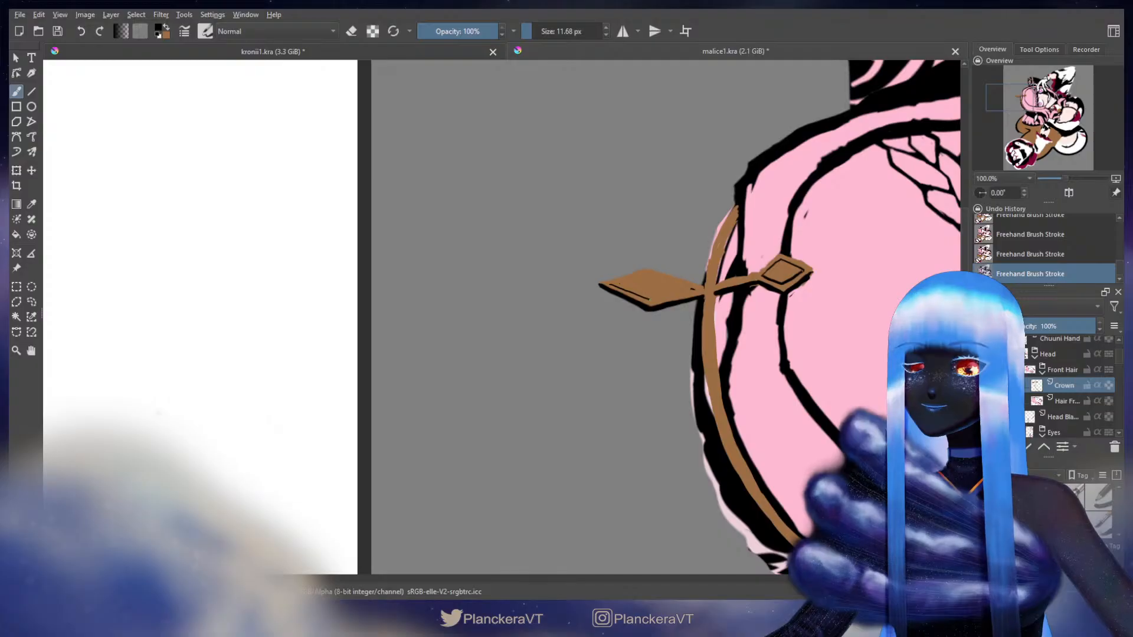
drag(652, 301, 684, 291)
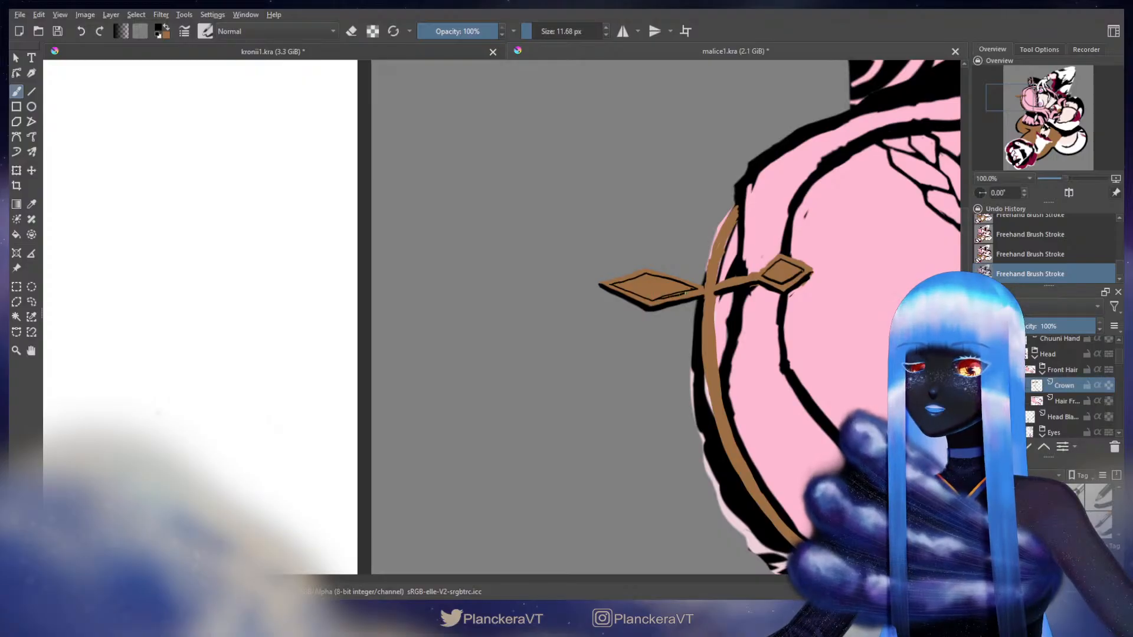
key(x)
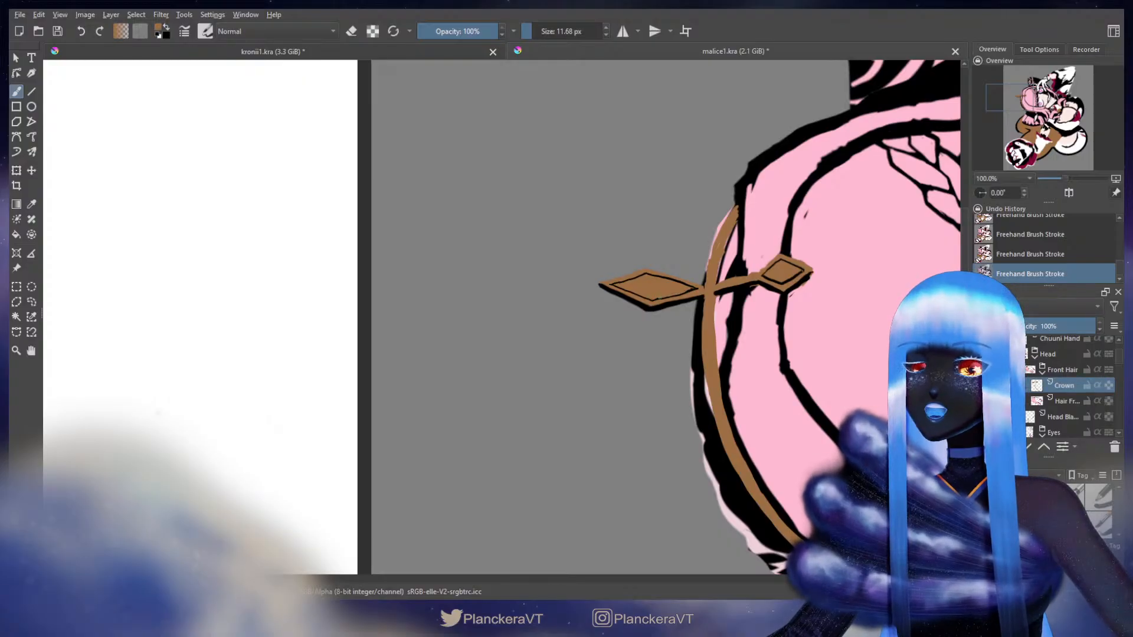
Erase the outer diamond that extends beyond the crown band, using an enlarged eraser
scroll(723, 233, down, 4)
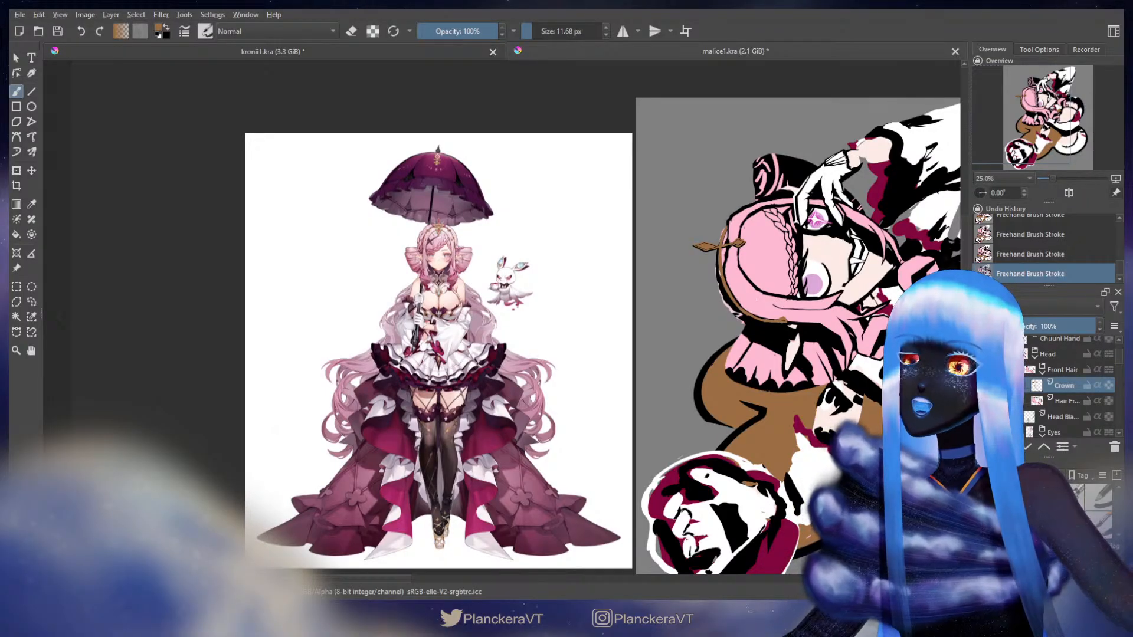
scroll(718, 245, up, 3)
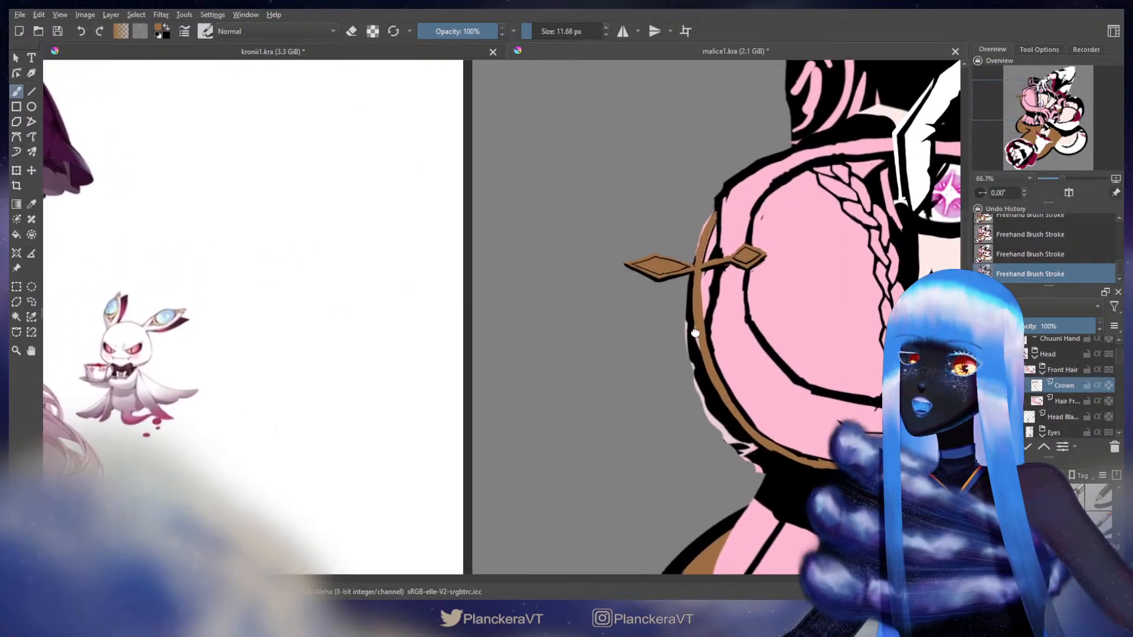
click(31, 301)
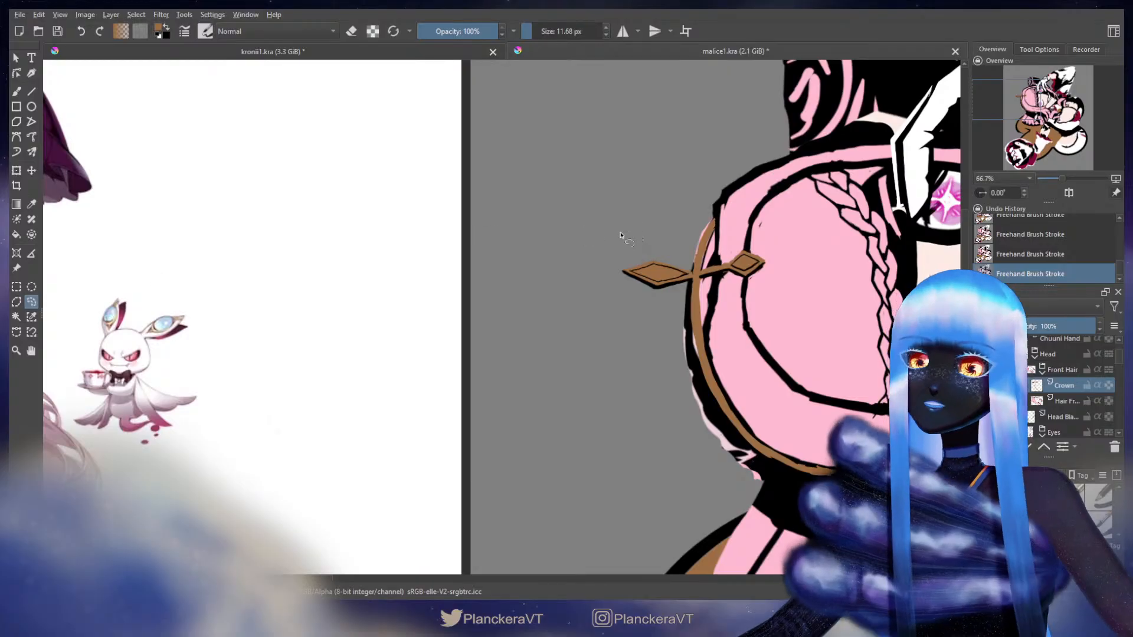
drag(624, 257, 611, 257)
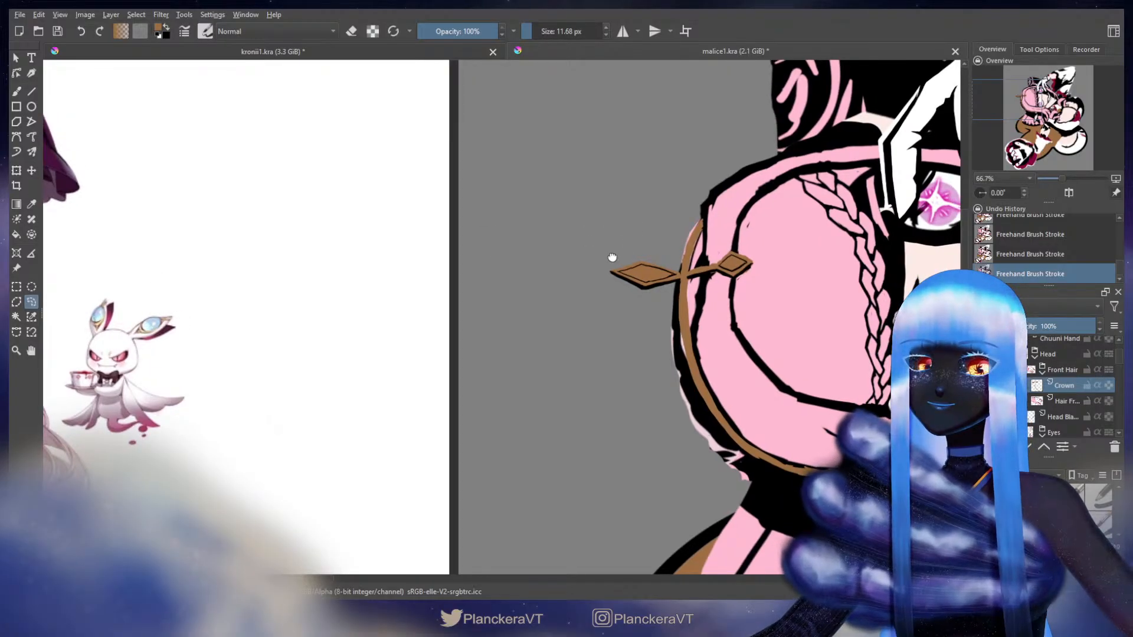
key(b)
key(e)
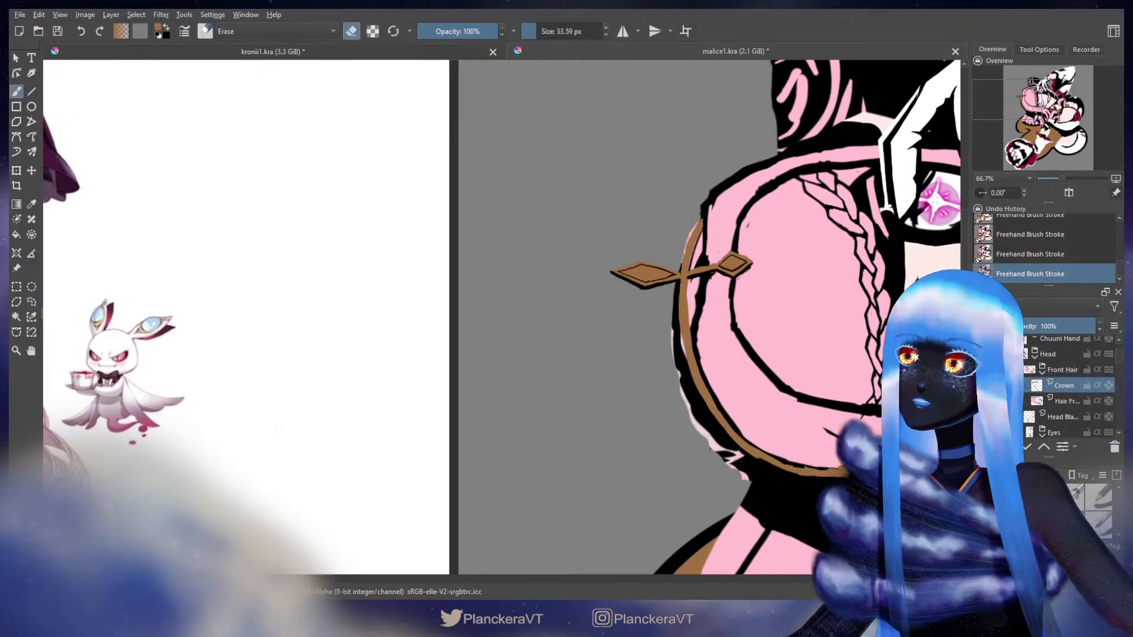
shift+drag(566, 255, 602, 255)
mouse_move(603, 260)
mouse_down()
mouse_move(638, 282)
mouse_move(675, 287)
mouse_move(678, 277)
mouse_move(655, 283)
mouse_up()
key(e)
Paint a thin brown spike outward from the crown band with the 23.45 px brush, retrying until it is long enough
key(l)
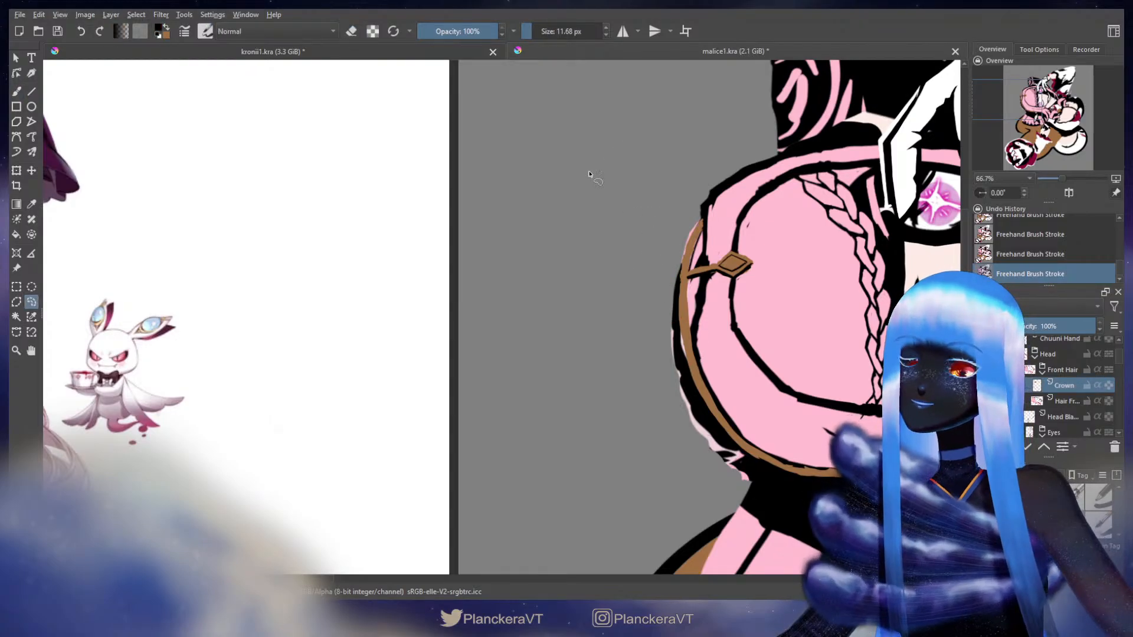
key(x)
key(b)
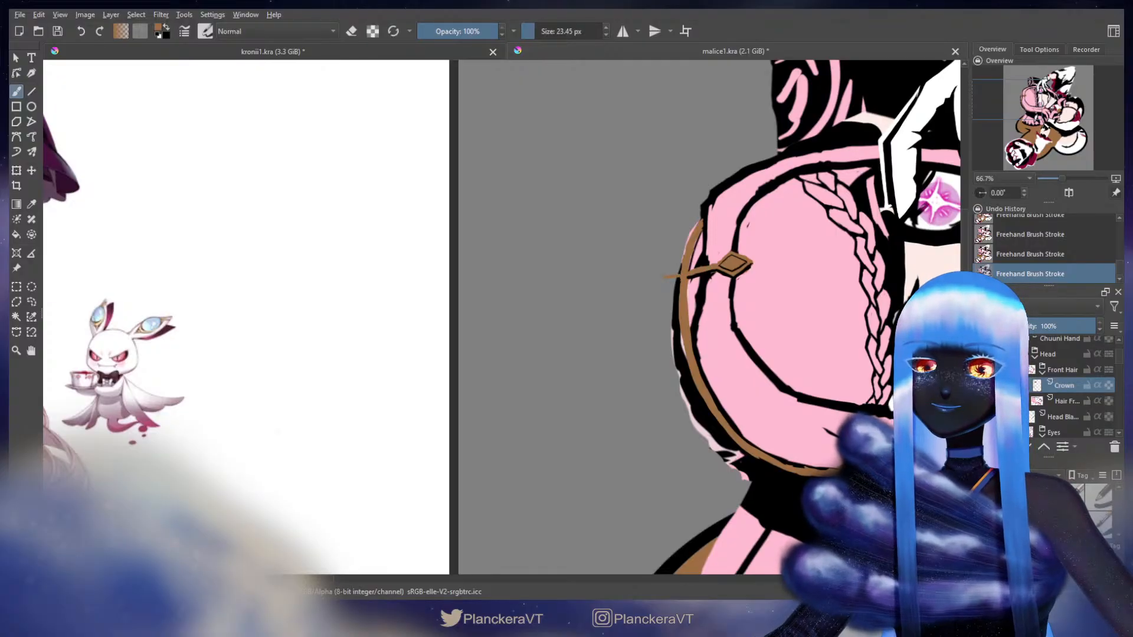
key(ctrl+z)
drag(689, 273, 661, 276)
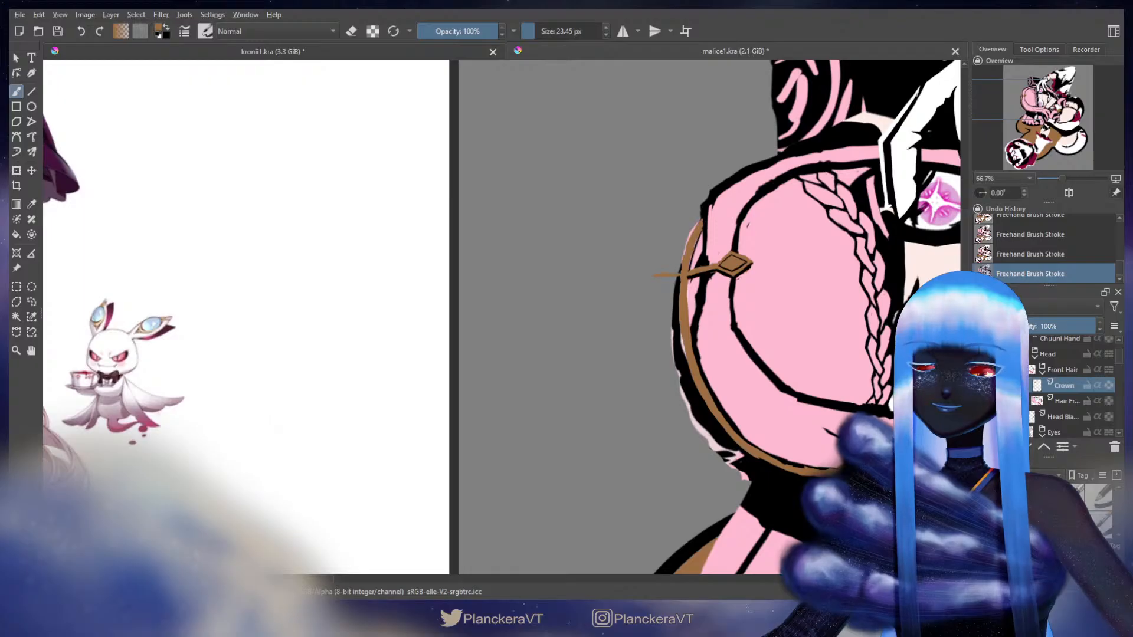
key(ctrl+z)
drag(687, 272, 653, 275)
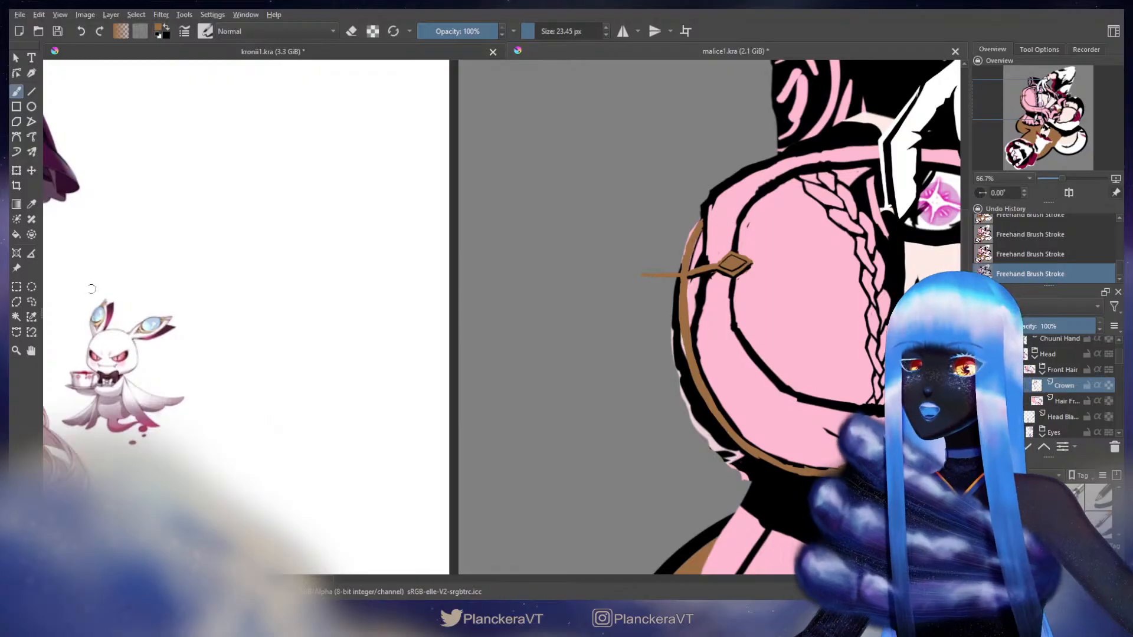
Select the brown spike with a freehand selection, adjust its placement with Transform, and clear the selection
click(31, 302)
mouse_move(635, 247)
mouse_down()
mouse_move(628, 277)
mouse_move(673, 301)
mouse_move(678, 272)
mouse_move(637, 251)
mouse_up()
key(ctrl+t)
drag(712, 237, 676, 252)
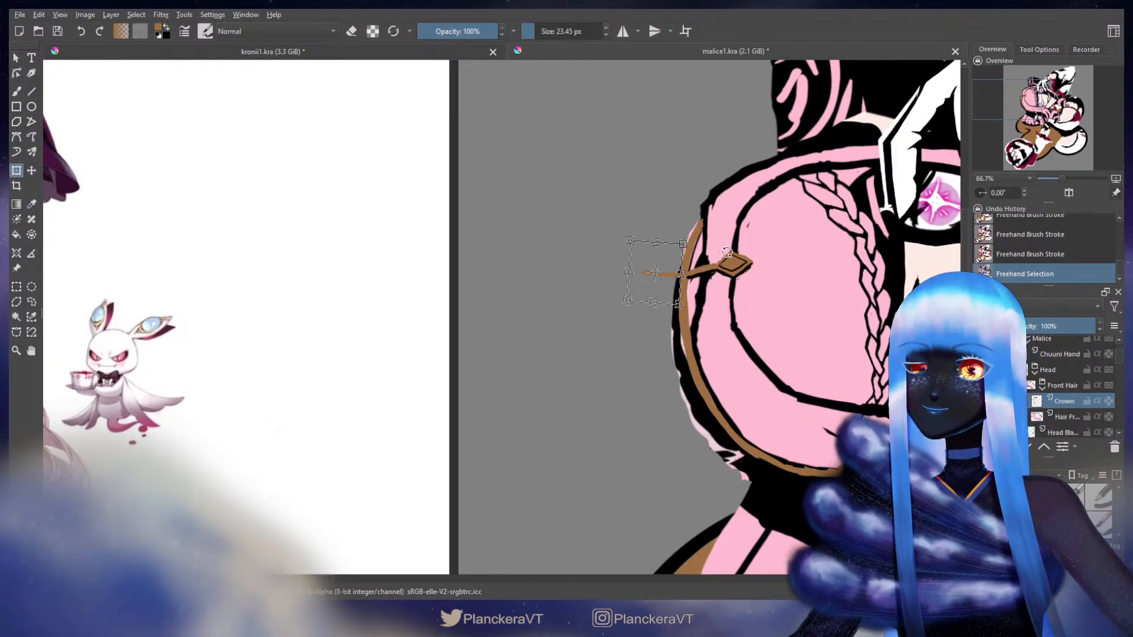
key(Return)
drag(729, 257, 729, 260)
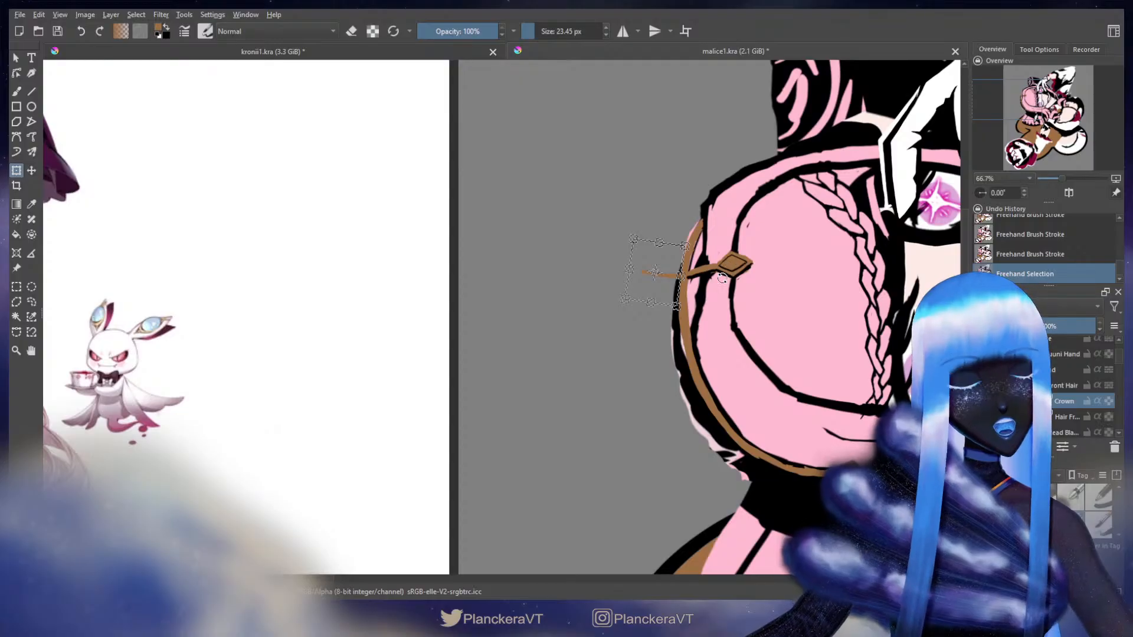
key(Return)
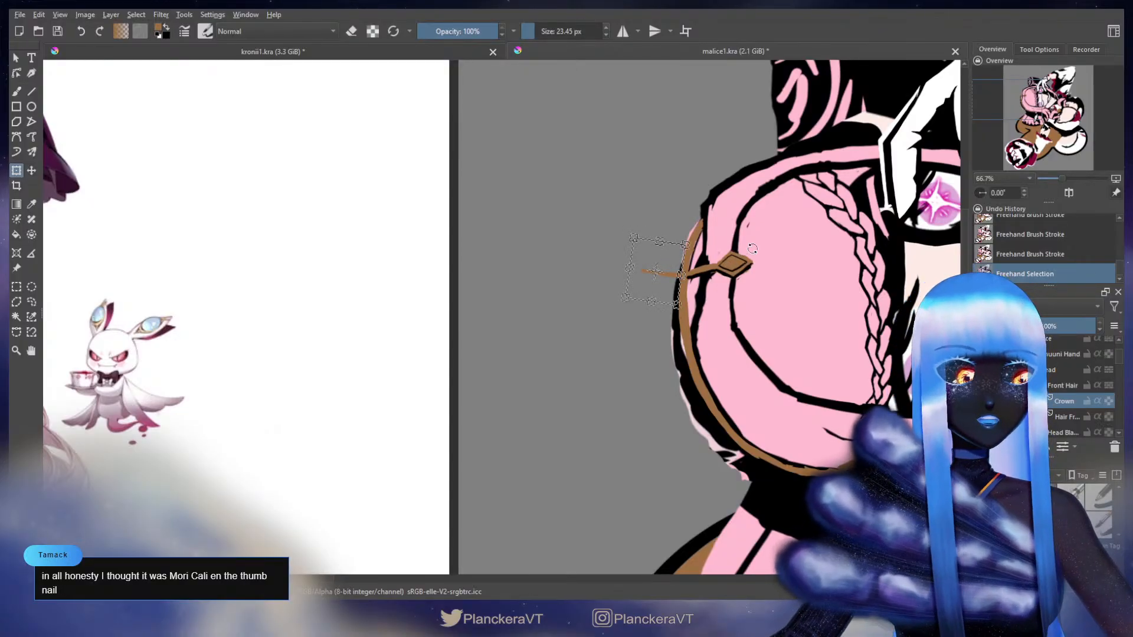
click(668, 256)
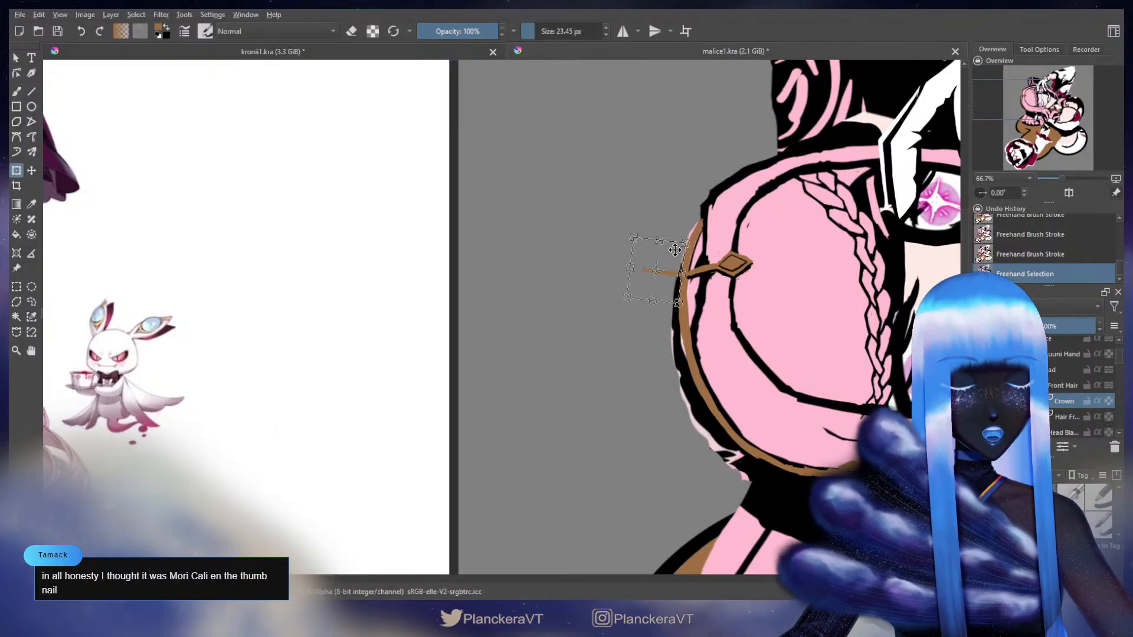
key(Return)
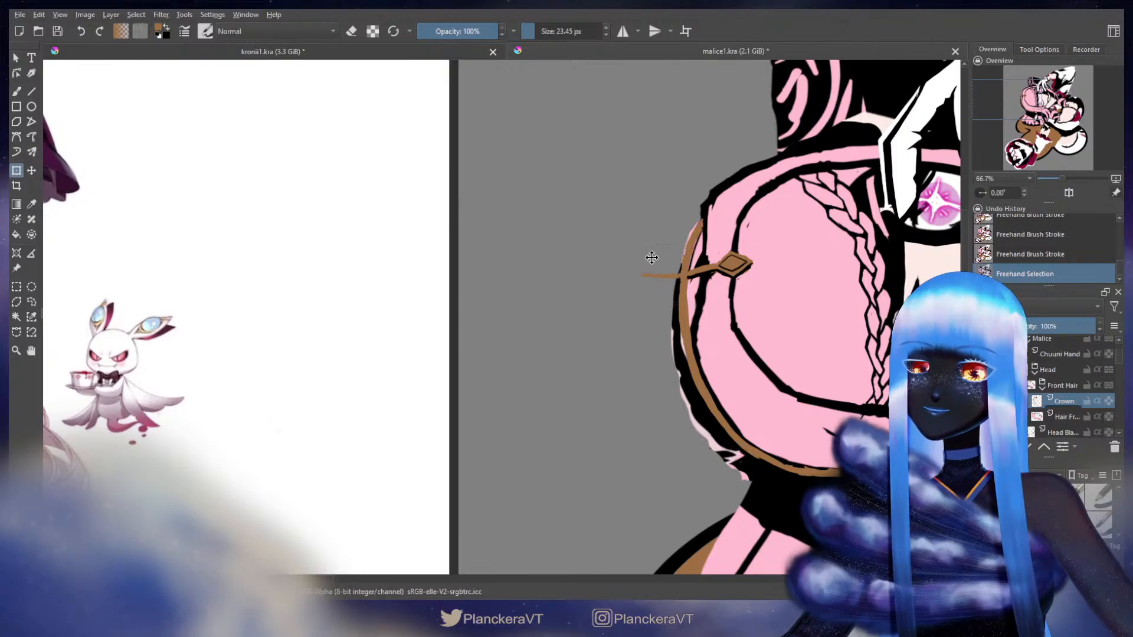
drag(652, 257, 651, 257)
key(b)
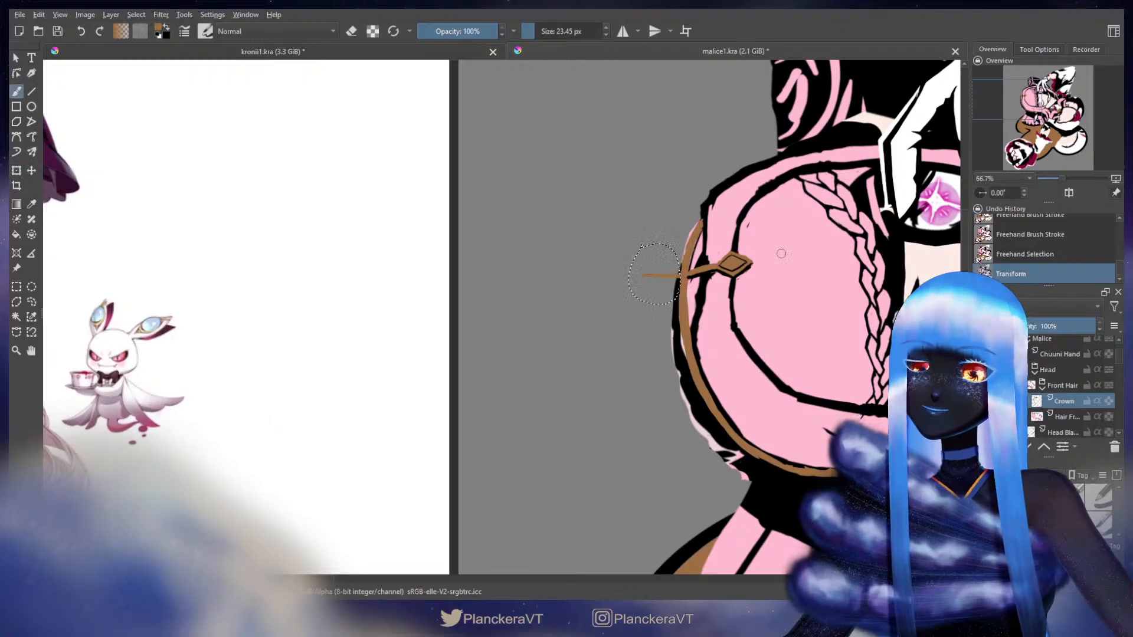
drag(811, 260, 700, 286)
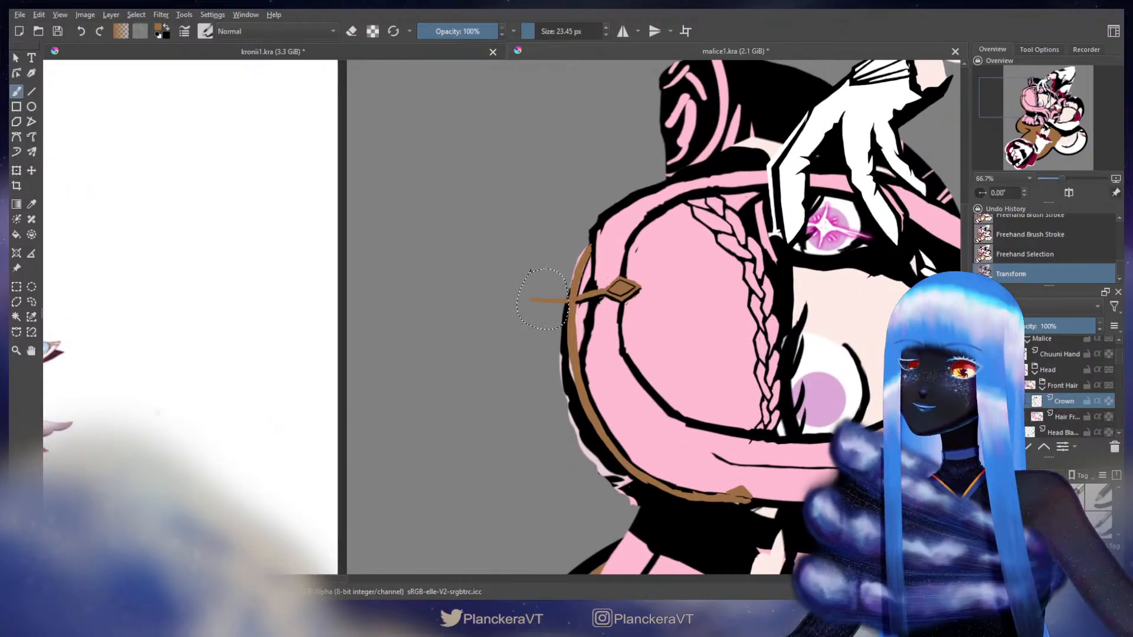
key(ctrl+shift+a)
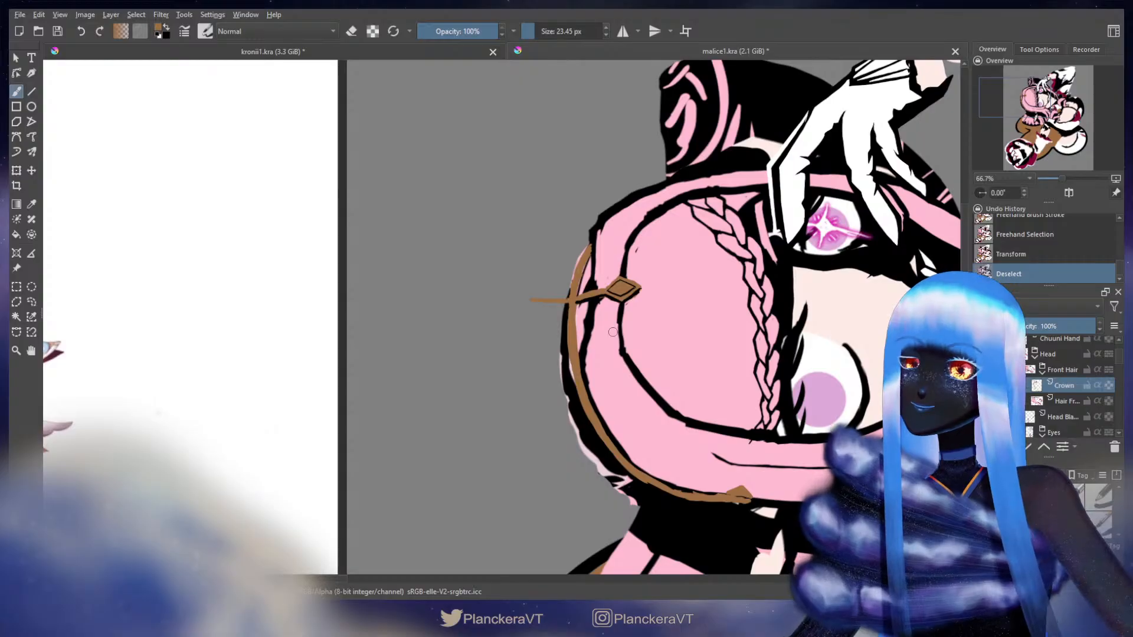
Select the inner diamond with its connecting bar, shift it slightly to line up with the spike, and deselect
click(31, 302)
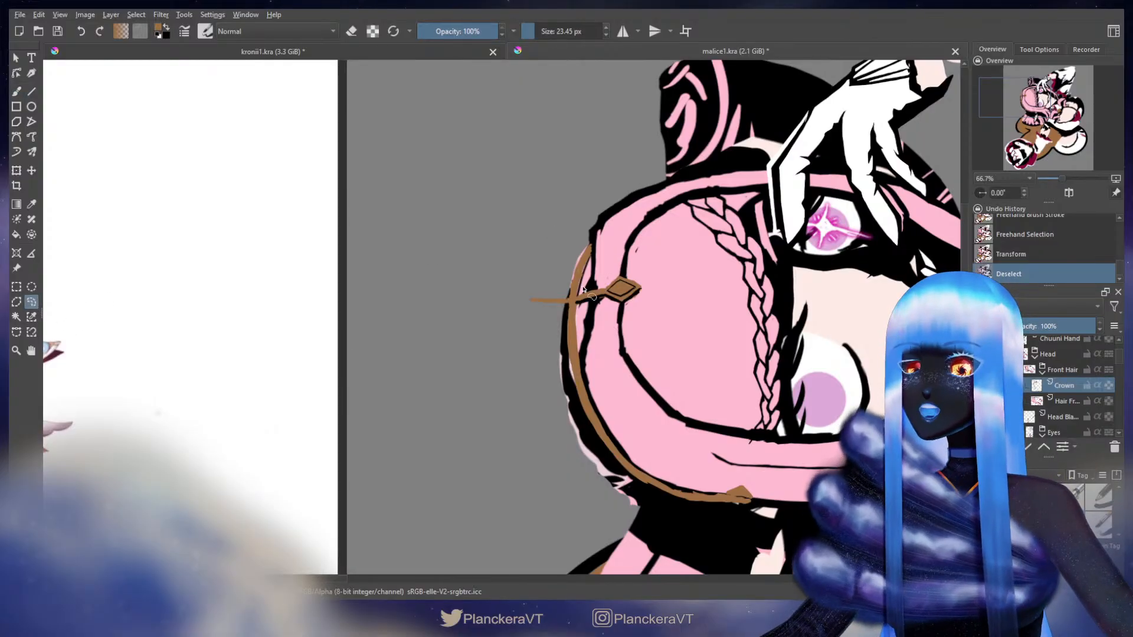
mouse_move(577, 296)
mouse_down()
mouse_move(618, 321)
mouse_move(653, 253)
mouse_move(634, 296)
mouse_up()
key(t)
key(ctrl+t)
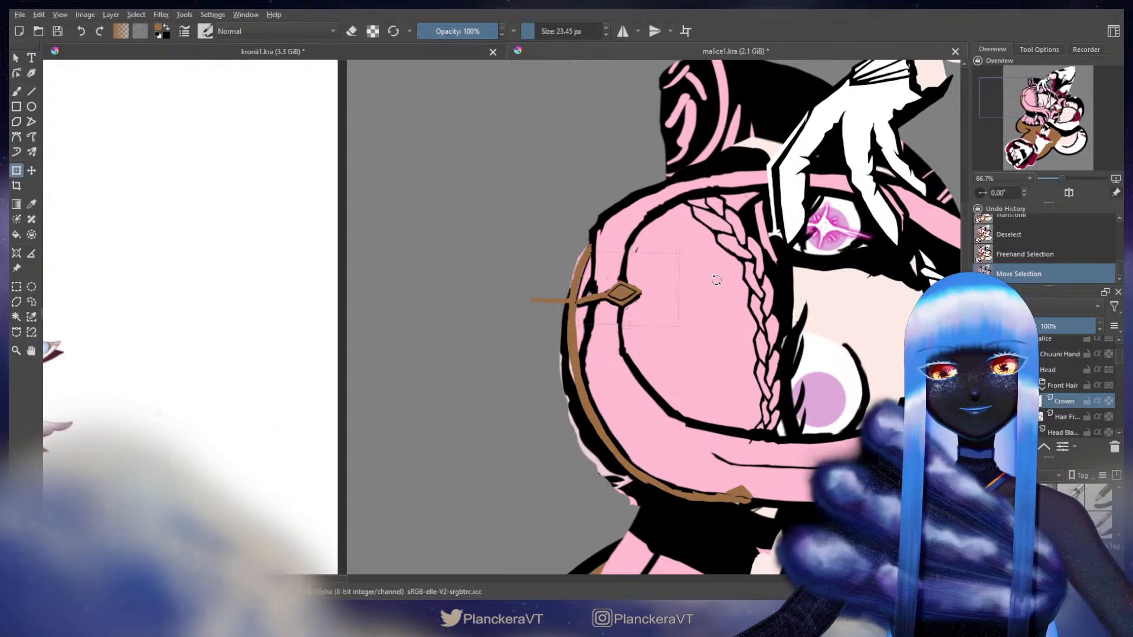
key(b)
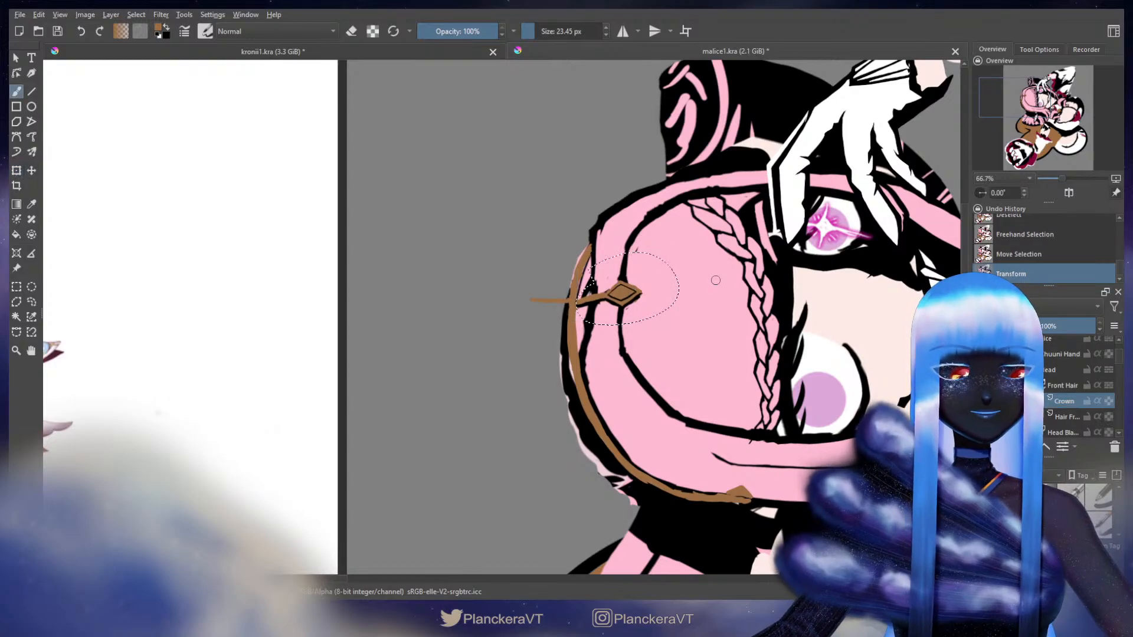
key(ctrl+shift+a)
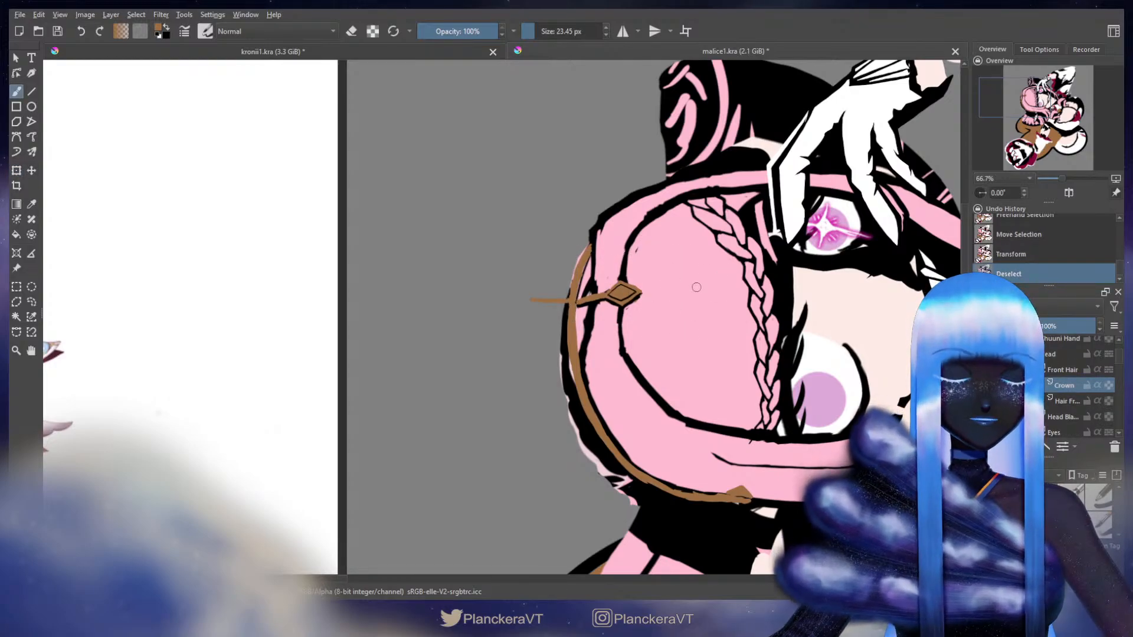
Trim the edges of the bar joining the inner diamond to the crown band with a 13.03 px eraser
drag(537, 250, 564, 233)
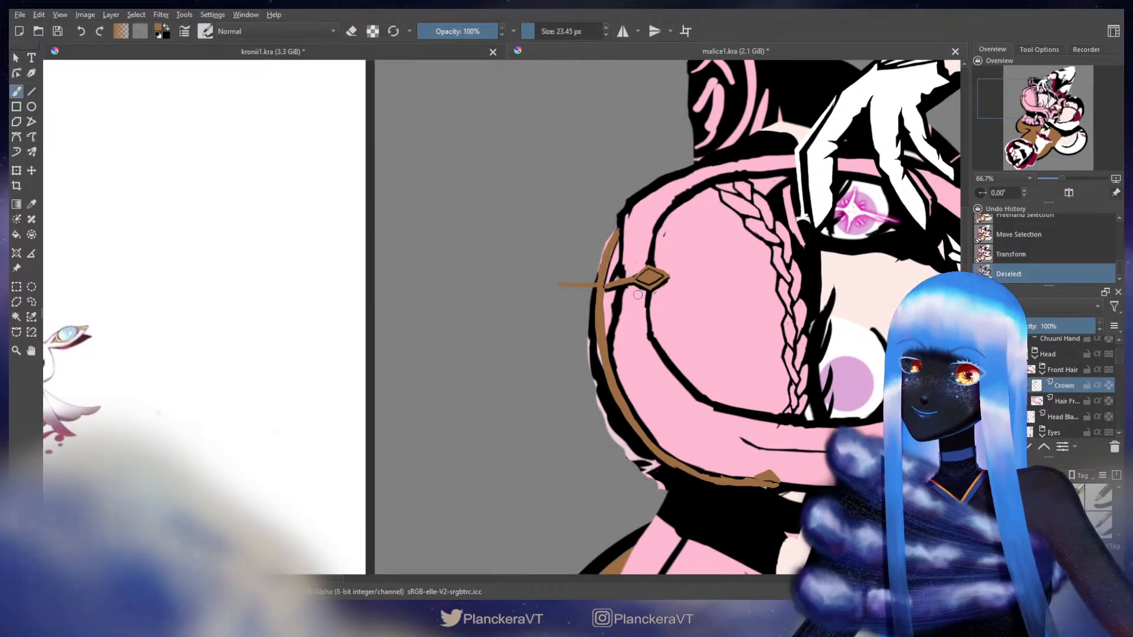
key(e)
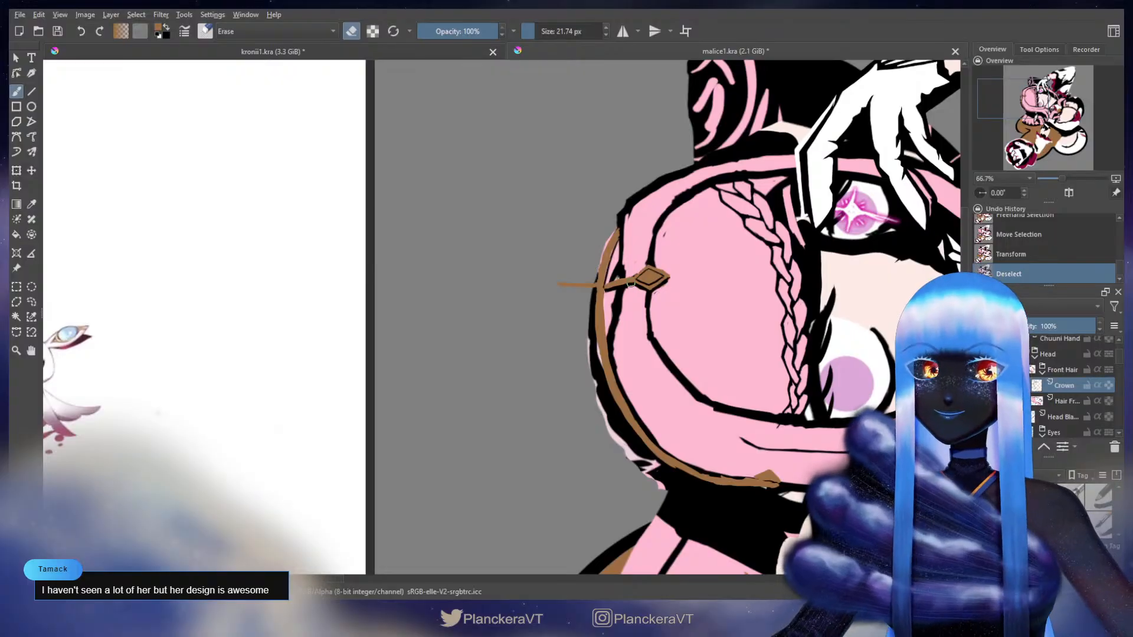
scroll(630, 283, up, 1)
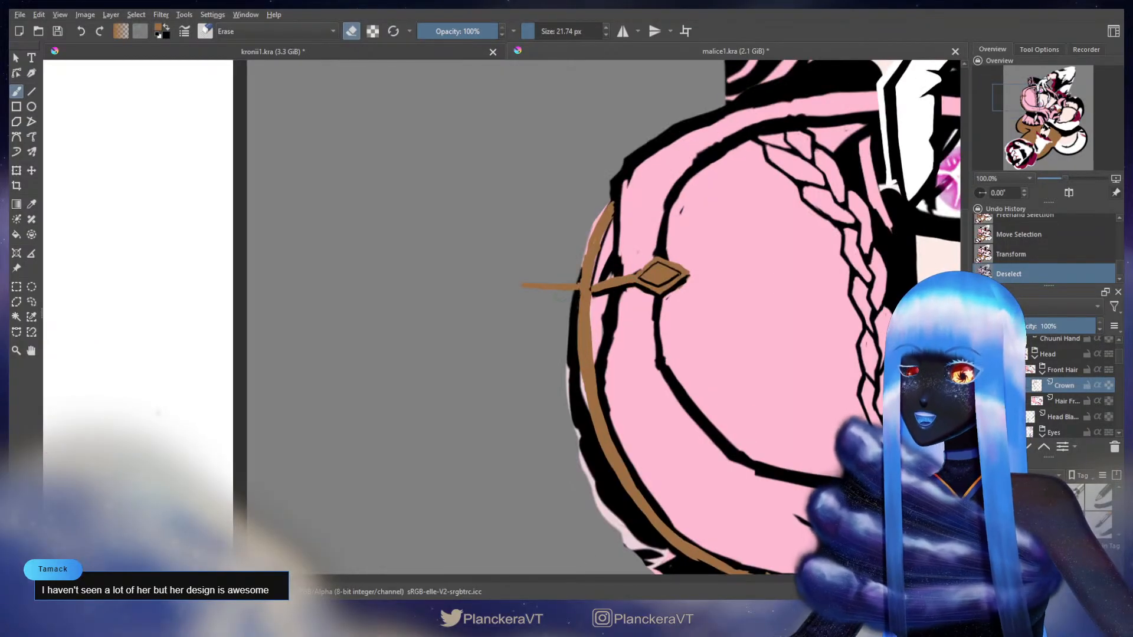
drag(614, 256, 619, 278)
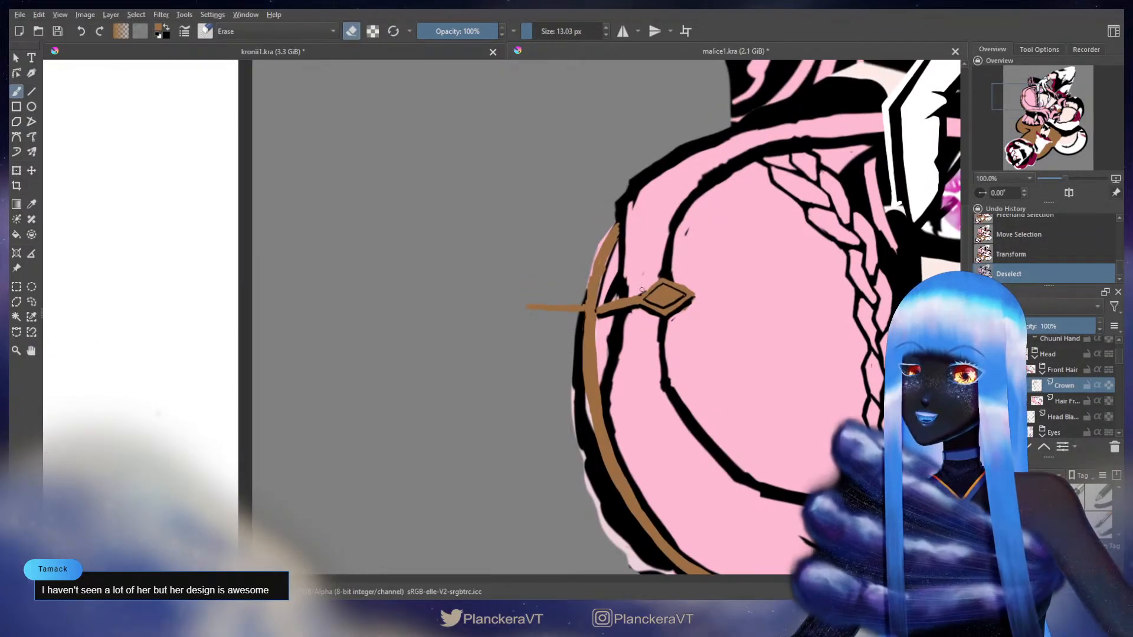
mouse_move(626, 297)
mouse_down()
mouse_move(641, 294)
mouse_move(614, 301)
mouse_up()
drag(614, 301, 642, 290)
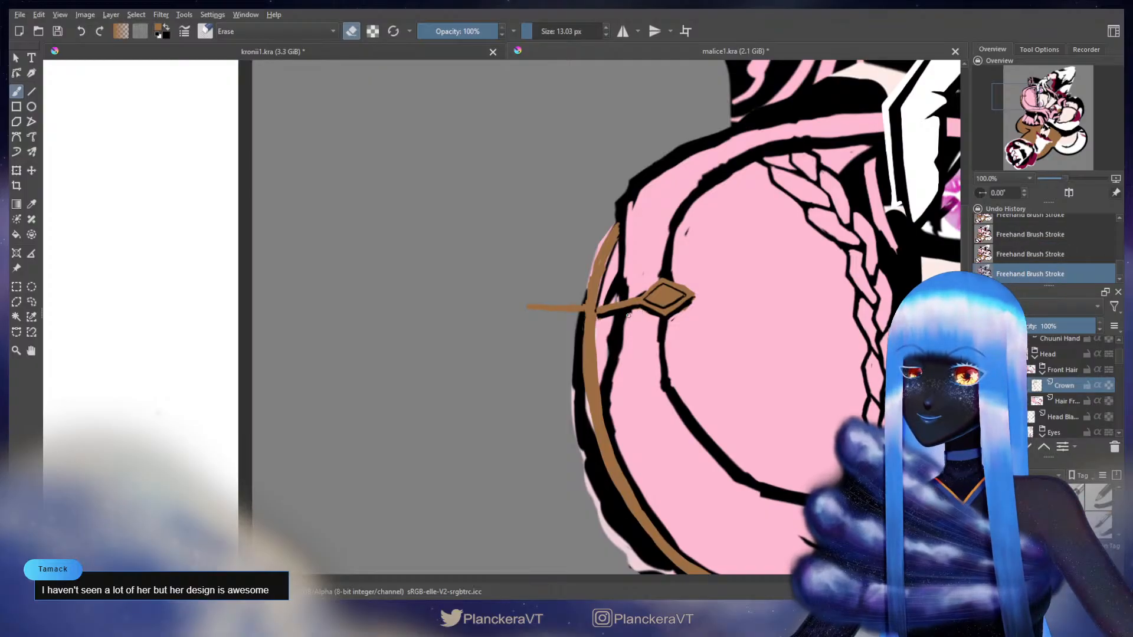
key(e)
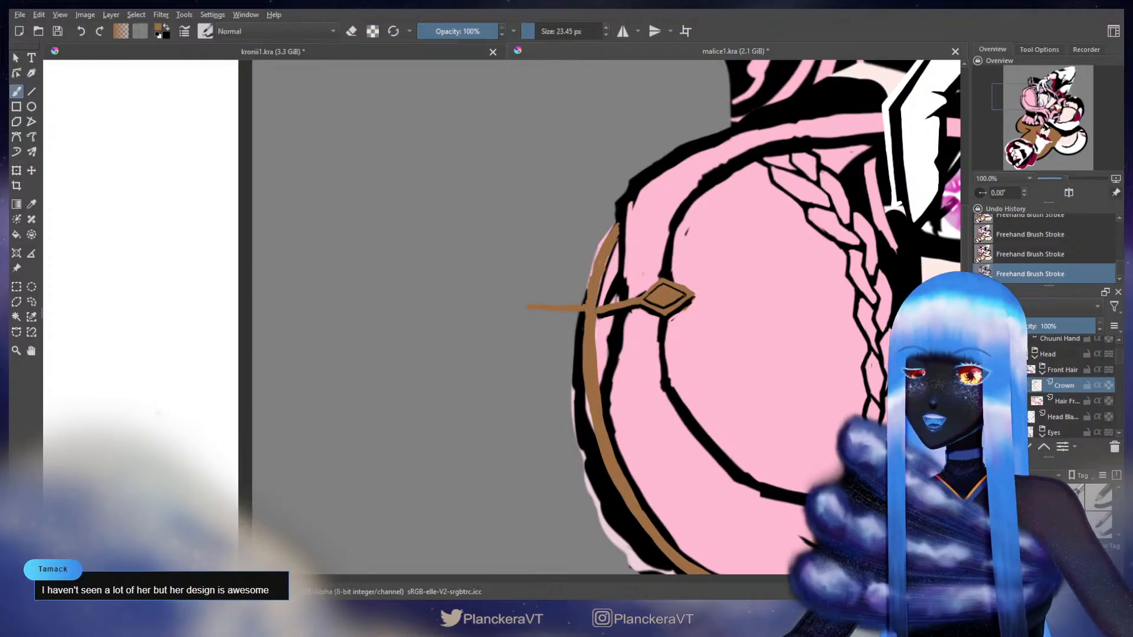
key(x)
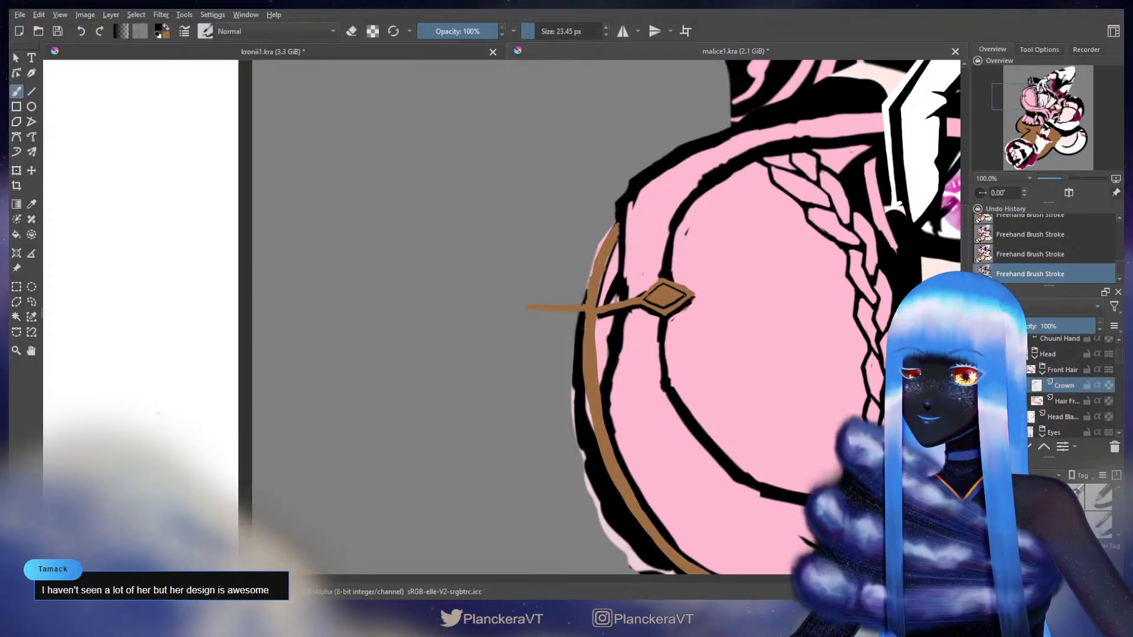
Select the outer brown spike with a freehand selection, nudge and transform it into line with the crown's bar, and deselect
key(x)
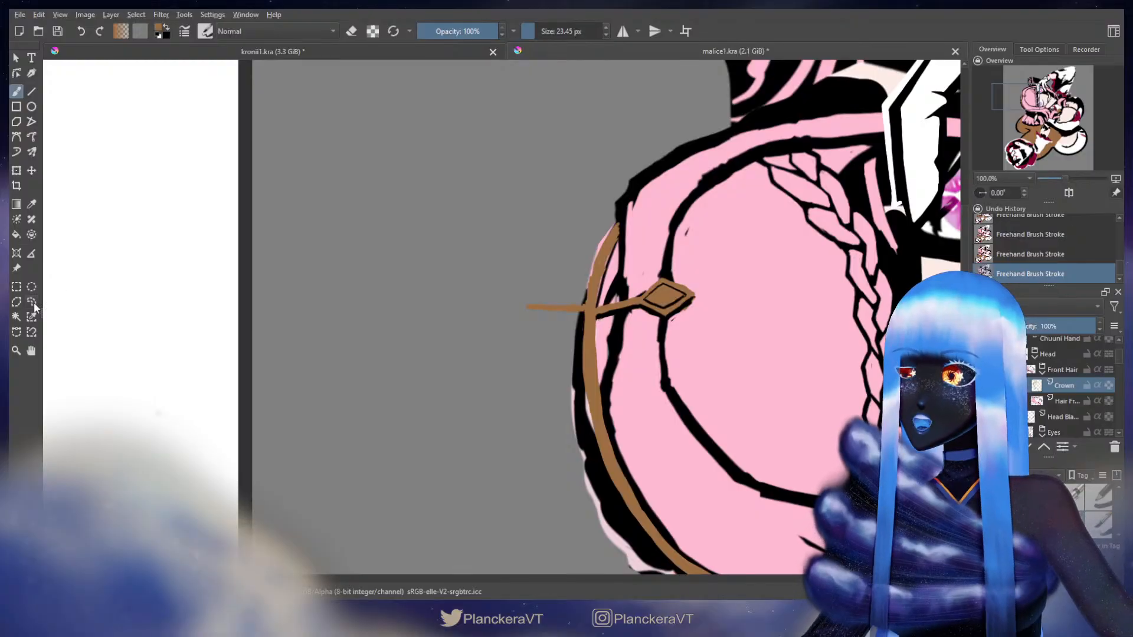
click(32, 302)
click(539, 279)
mouse_move(522, 303)
mouse_down()
mouse_move(563, 339)
mouse_move(580, 321)
mouse_move(556, 270)
mouse_move(527, 303)
mouse_up()
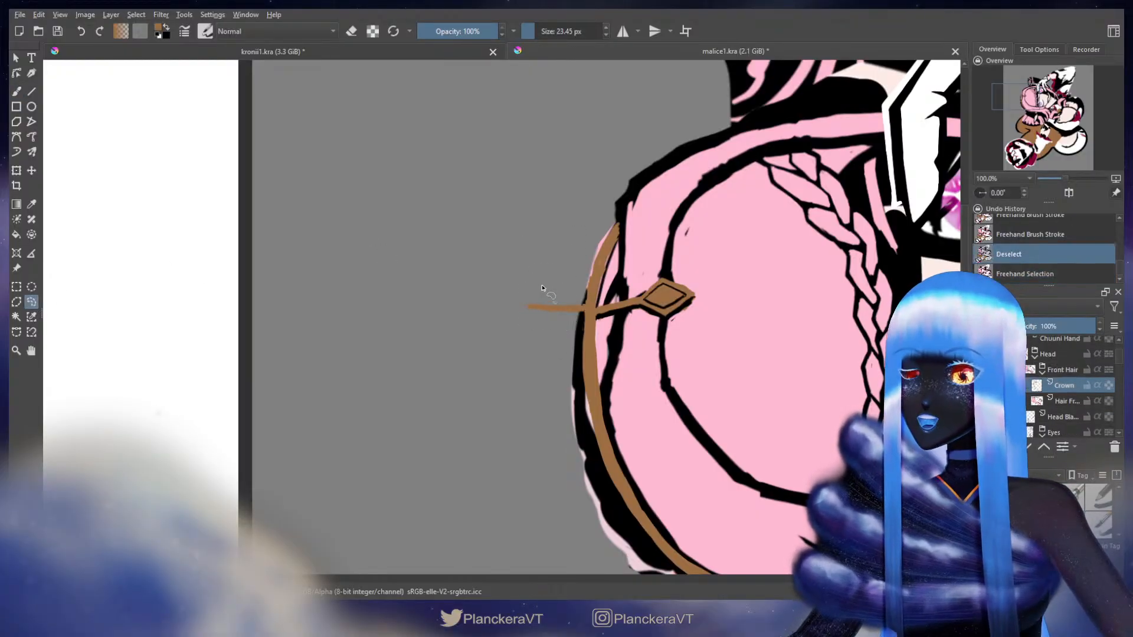
mouse_move(554, 346)
mouse_down()
mouse_move(584, 307)
mouse_move(536, 277)
mouse_move(568, 295)
mouse_up()
key(t)
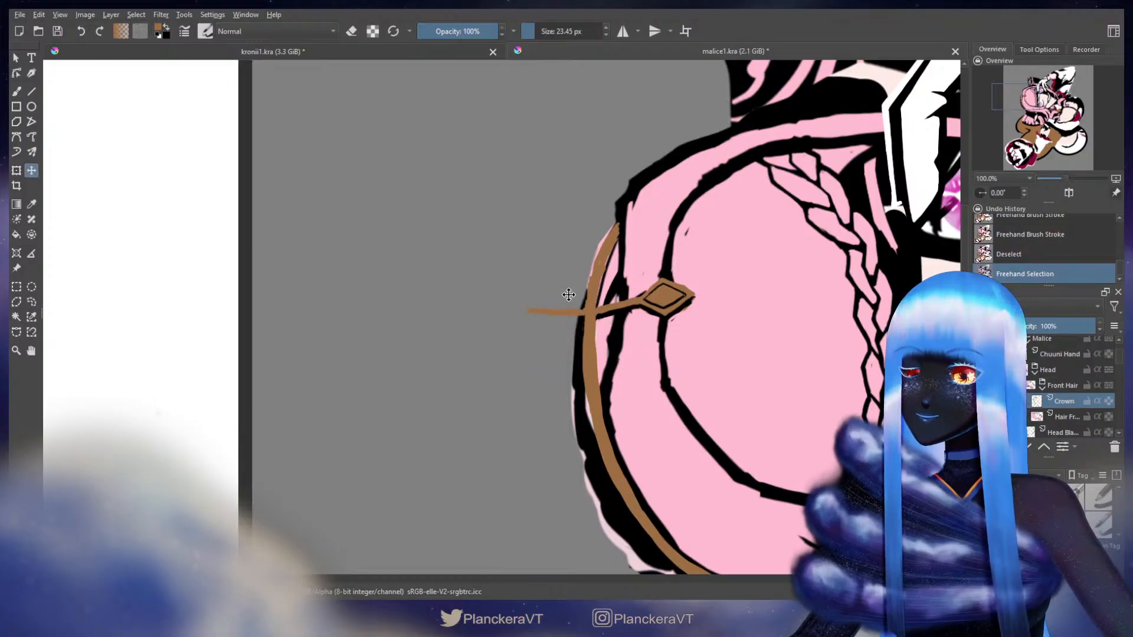
key(ctrl+t)
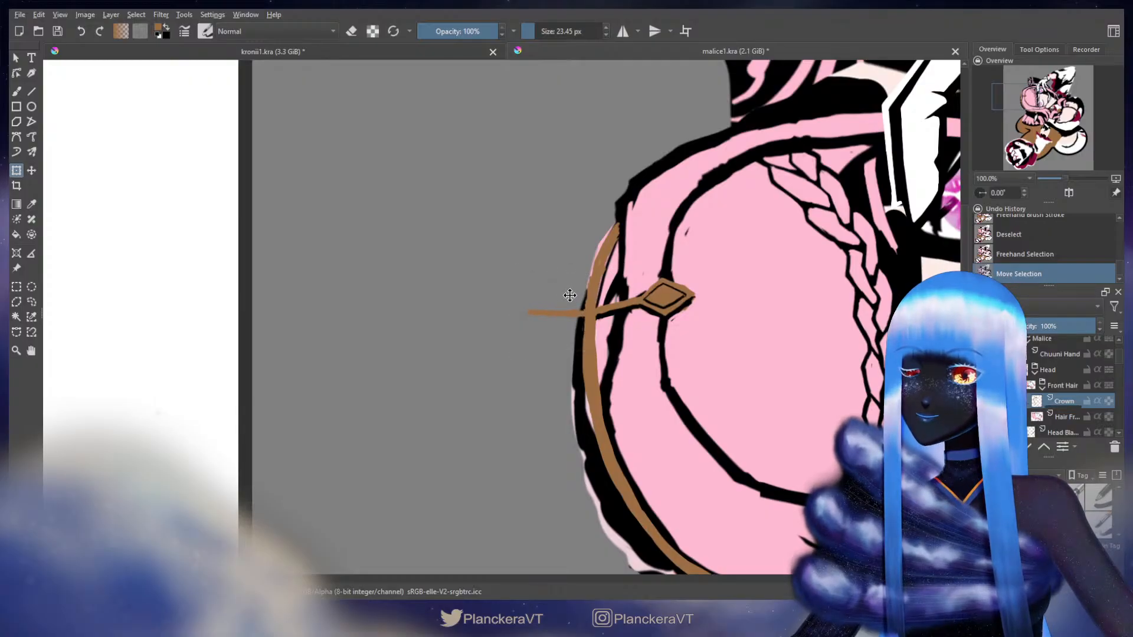
key(b)
key(ctrl+shift+a)
scroll(637, 296, down, 3)
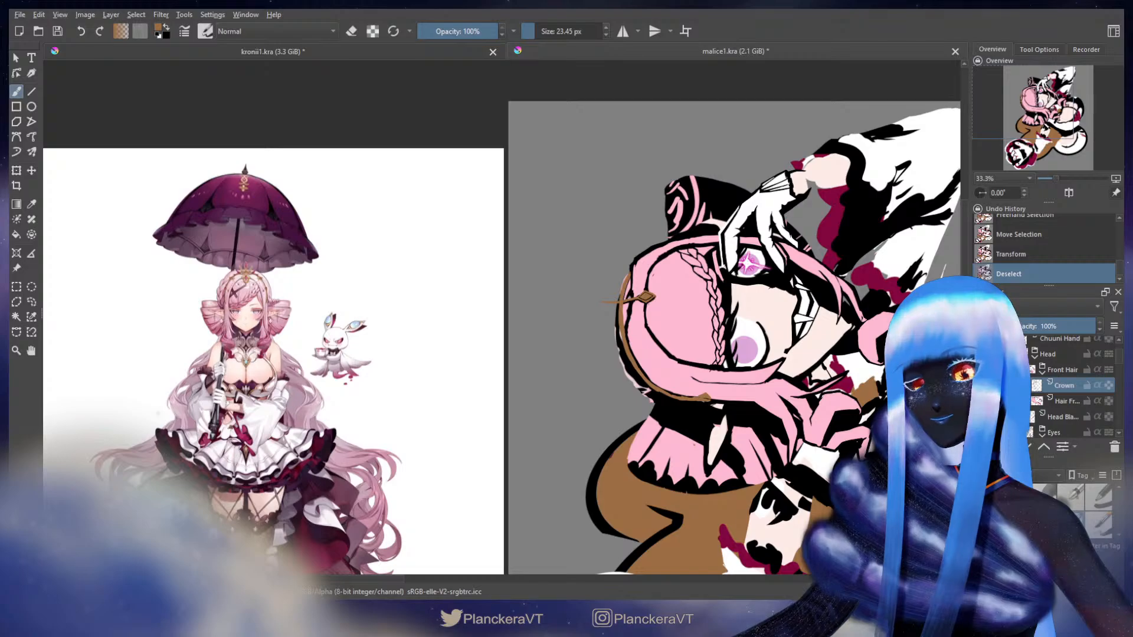
Reshape the brown crown band on the Crown layer with the Transform tool
key(ctrl+t)
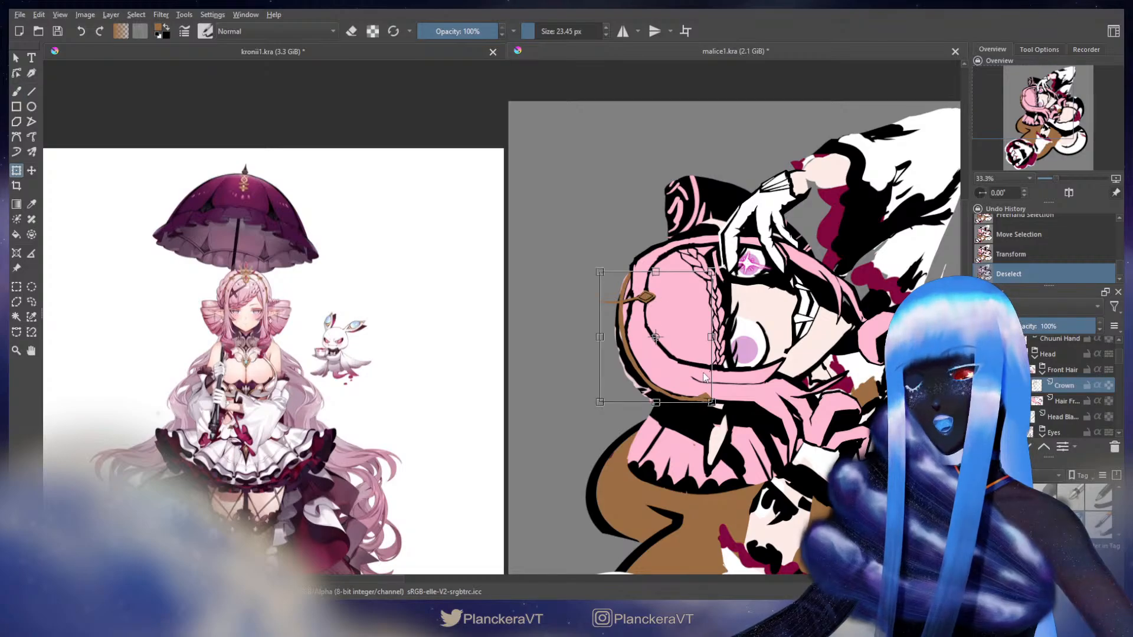
key(Escape)
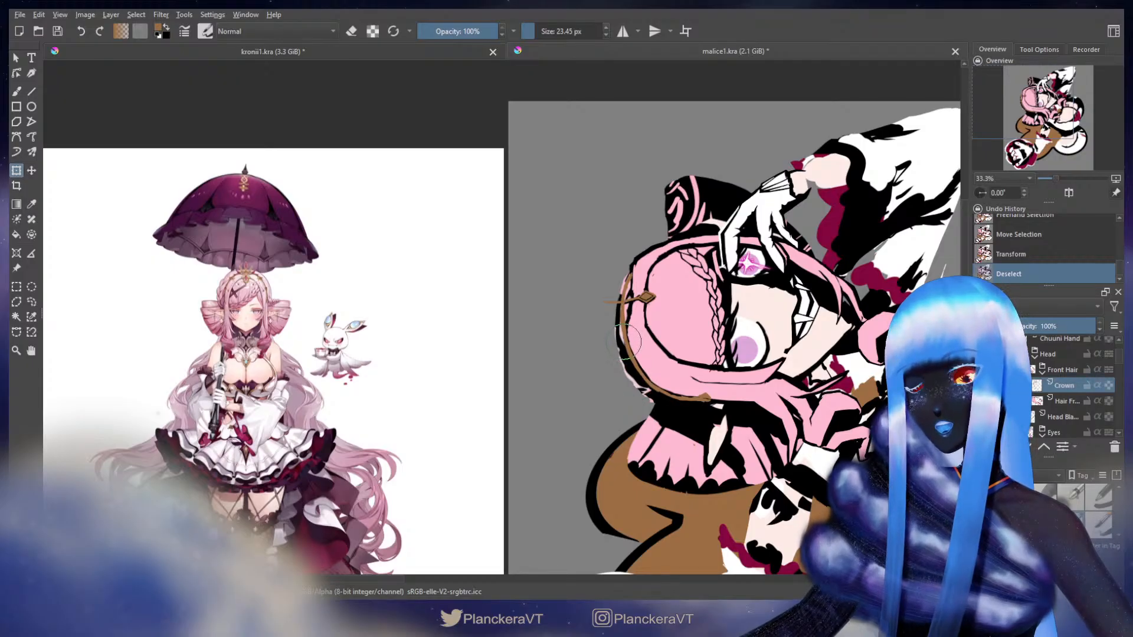
key(b)
Thin the brown crown band just below the diamond's bar with a 27.82 px eraser, and return to normal painting
key(e)
drag(635, 331, 639, 331)
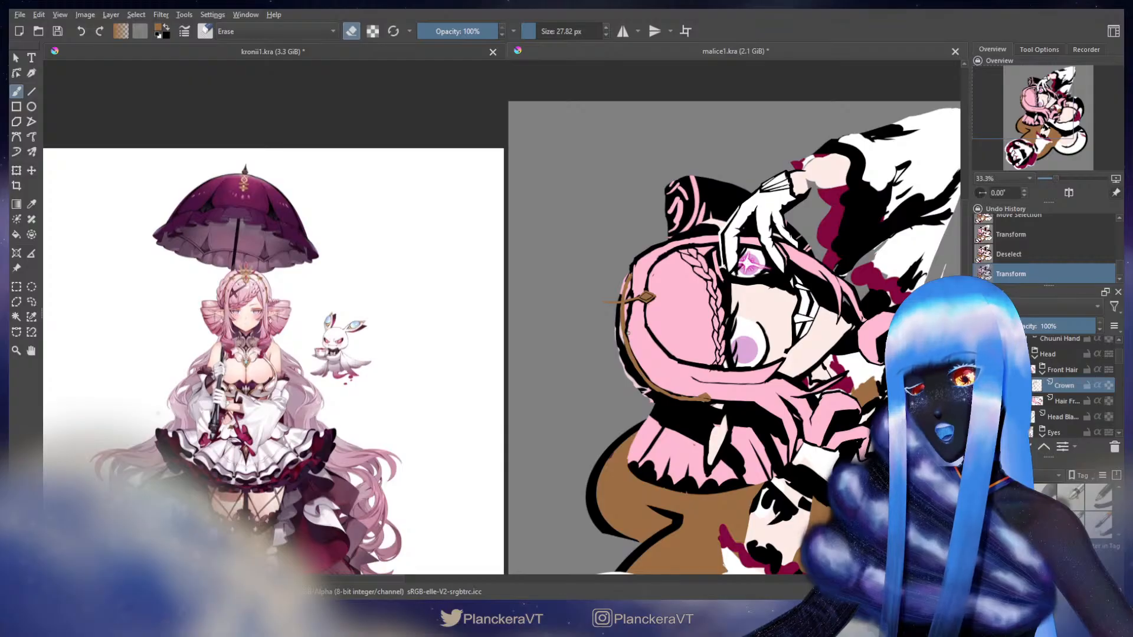
drag(632, 335, 635, 350)
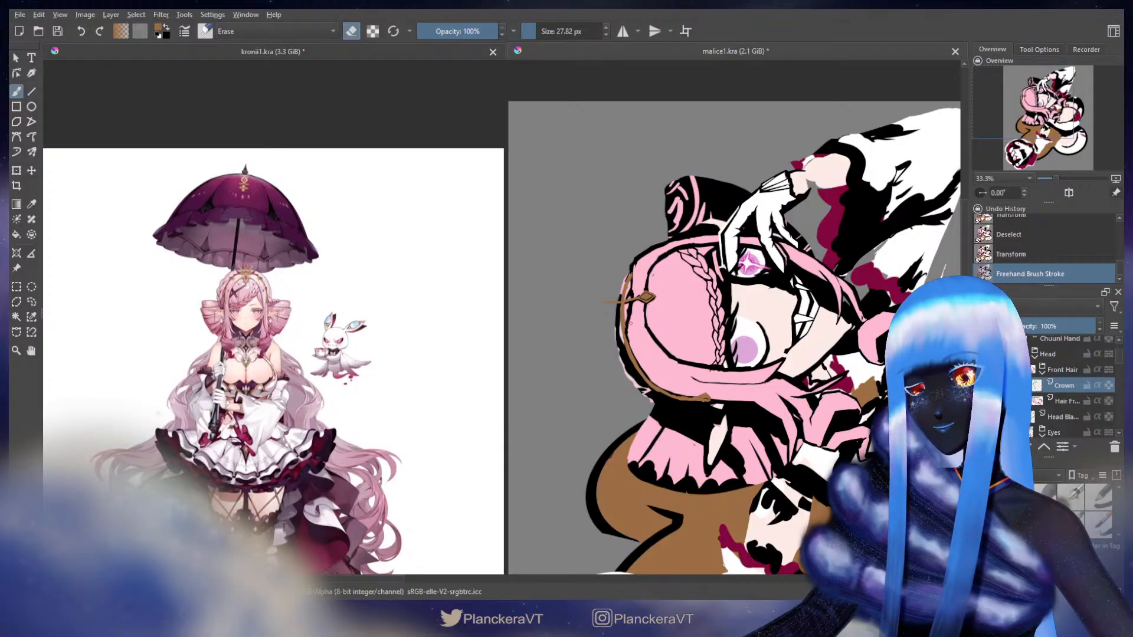
drag(633, 352, 632, 328)
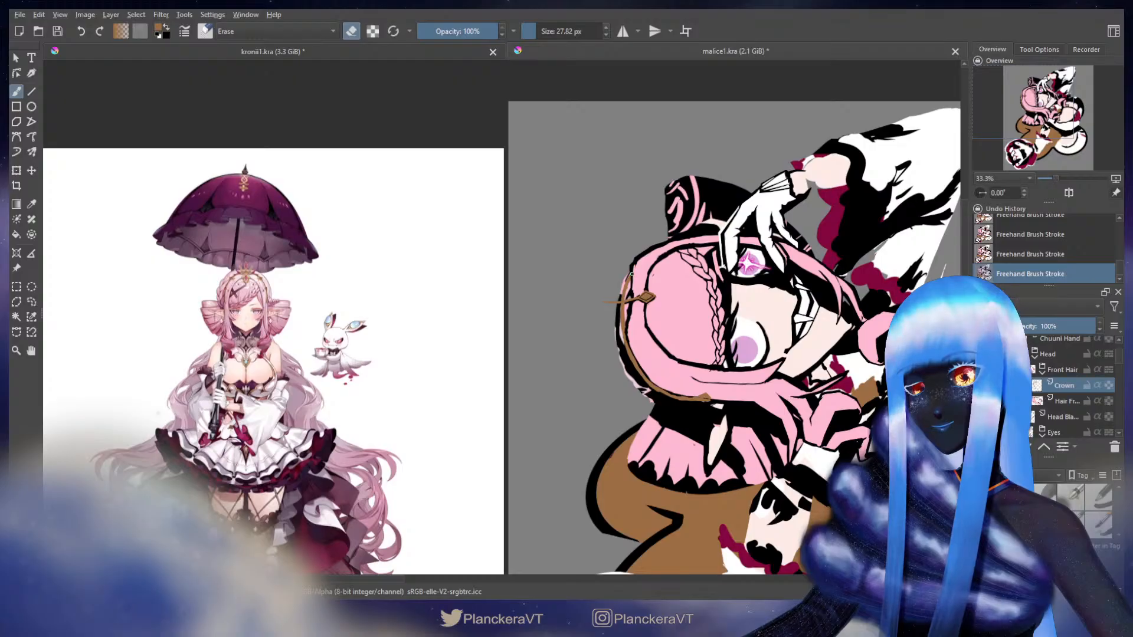
key(e)
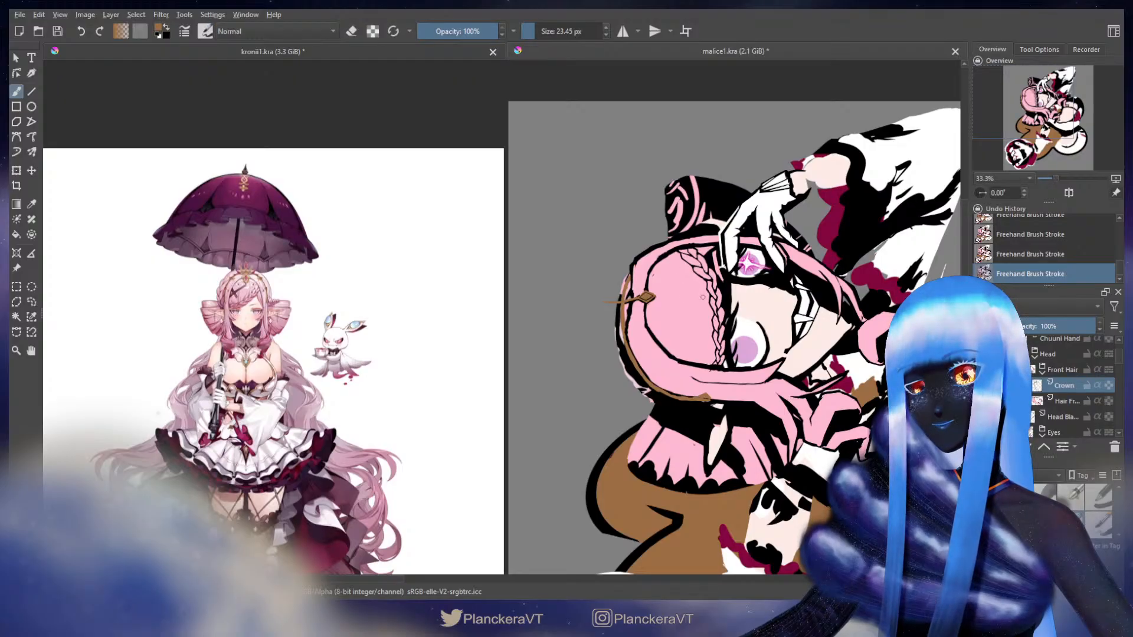
Select only the spike outside the crown band, fine-tune it with Transform, and remove the selection
click(31, 302)
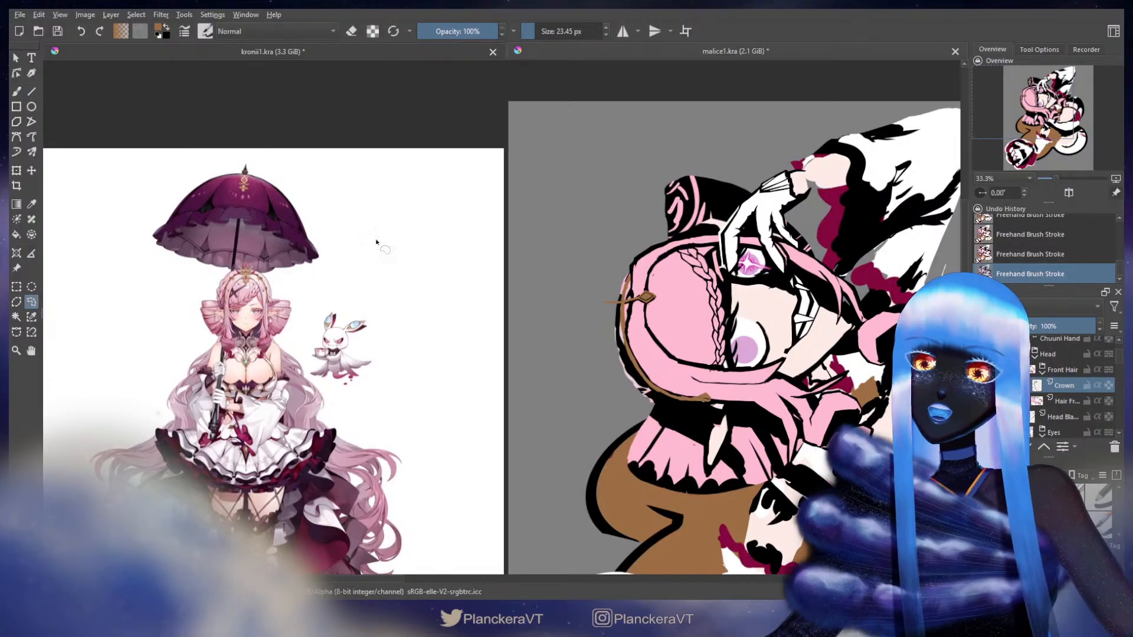
mouse_move(602, 288)
mouse_down()
mouse_move(605, 319)
mouse_move(619, 312)
mouse_move(609, 283)
mouse_up()
key(ctrl+t)
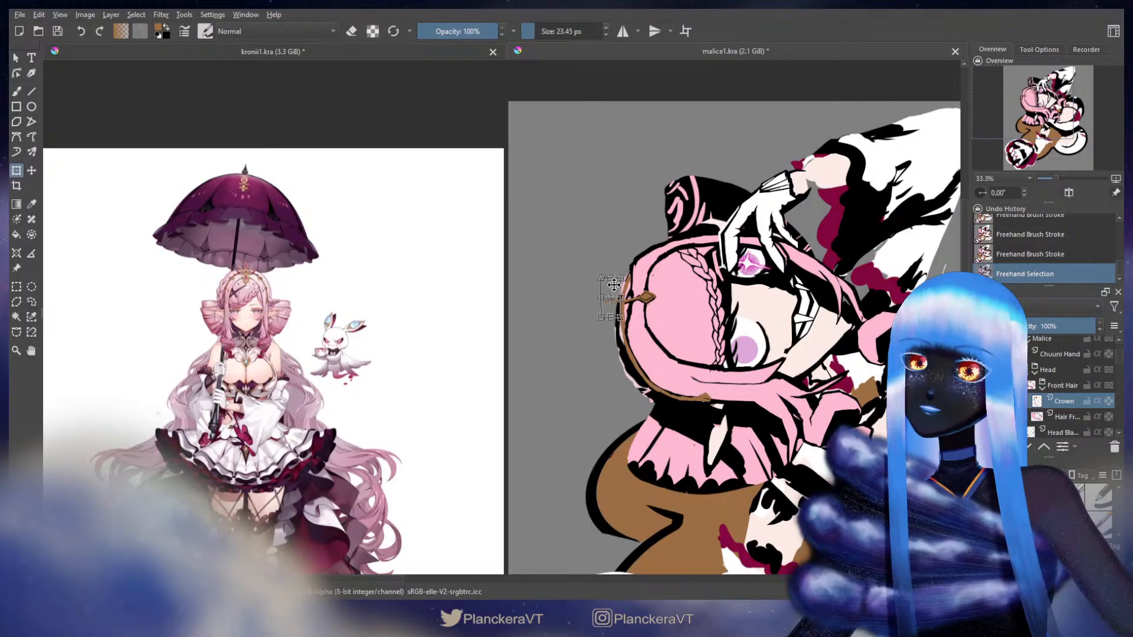
key(Escape)
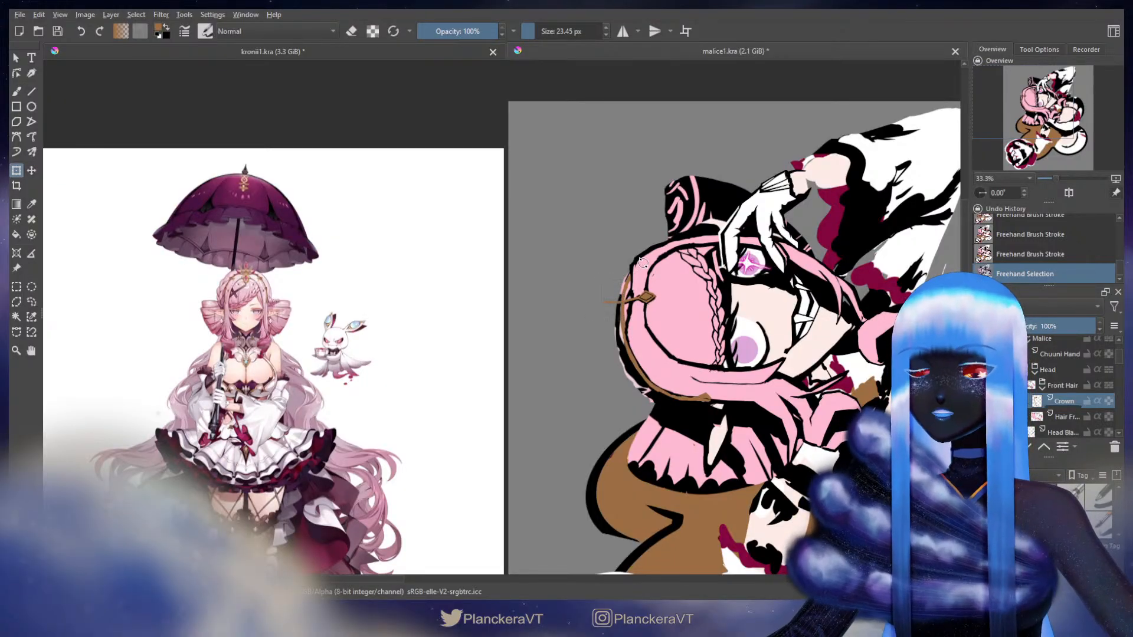
click(612, 285)
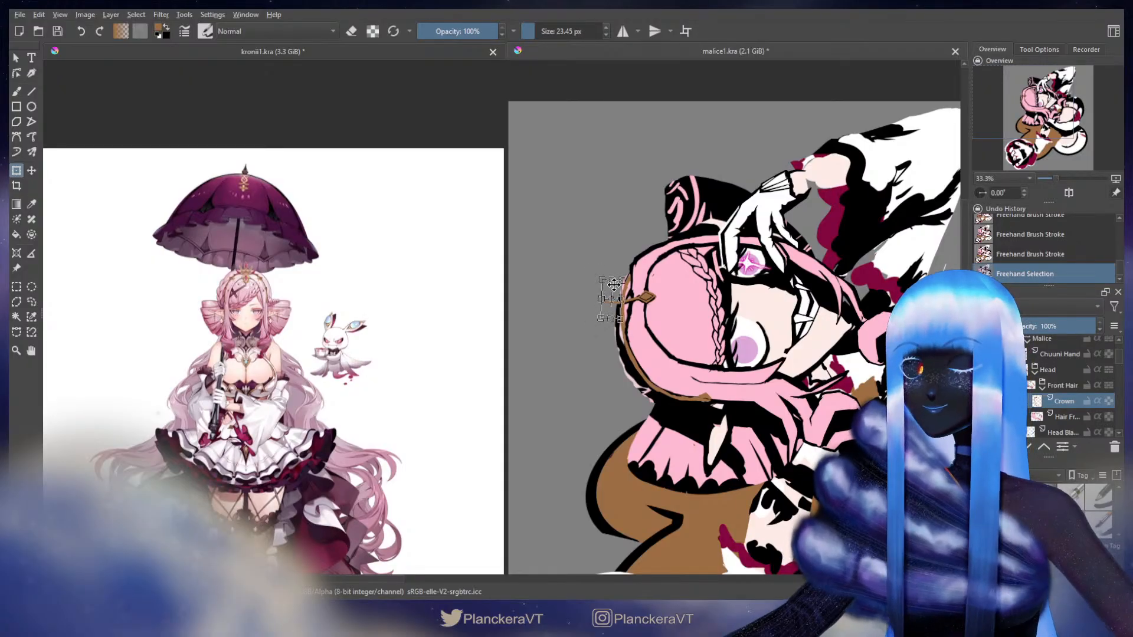
key(Escape)
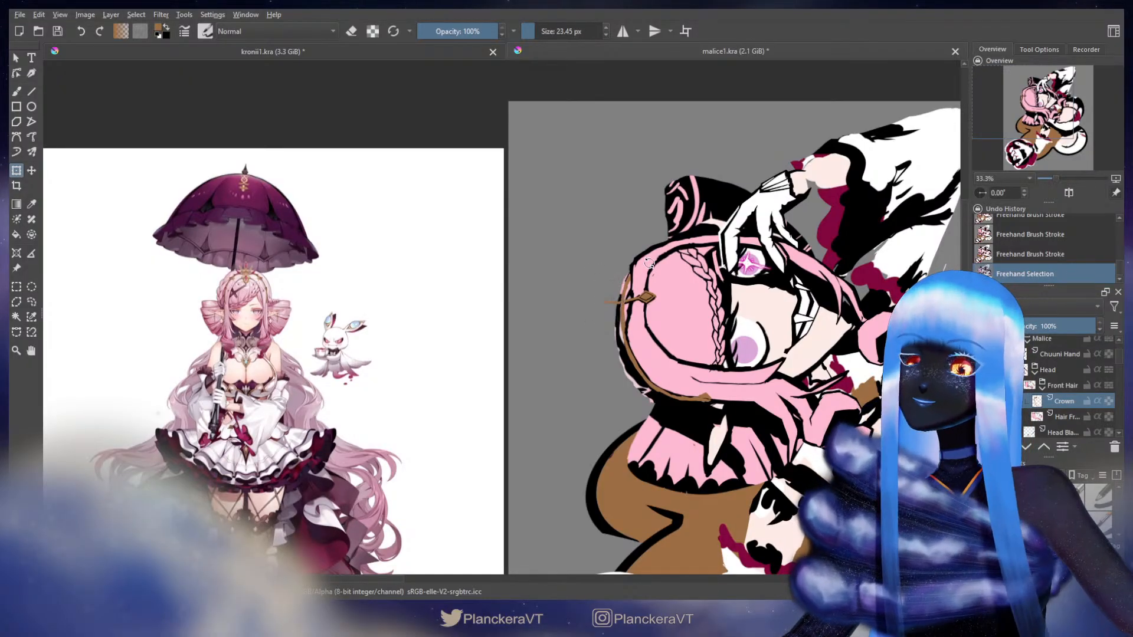
click(612, 286)
key(Escape)
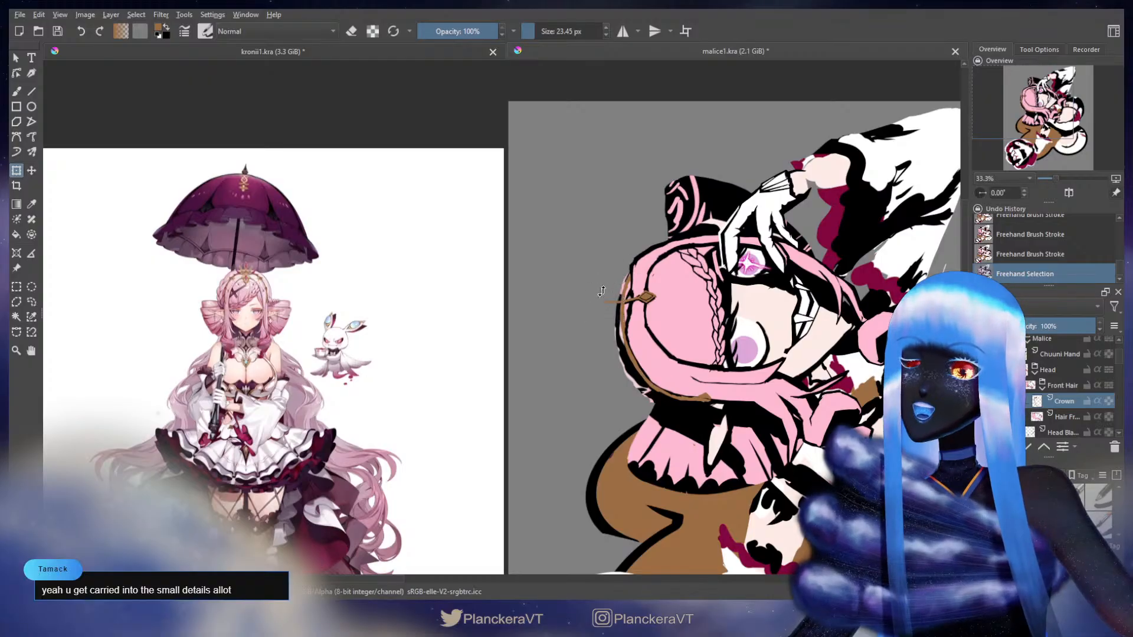
click(612, 286)
key(Escape)
click(612, 286)
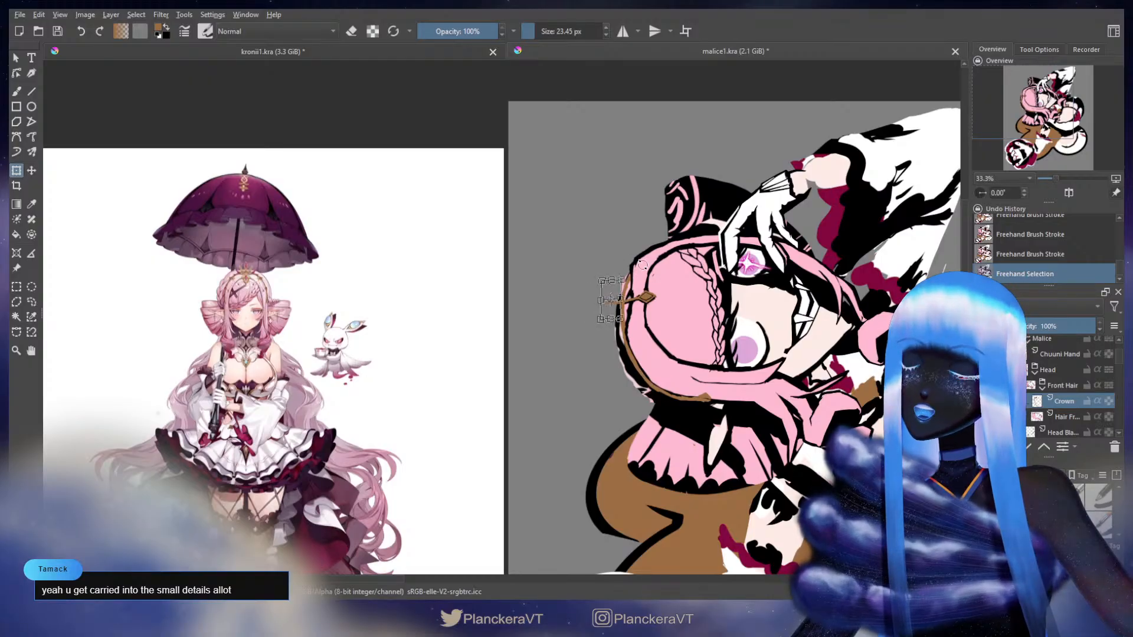
key(Escape)
click(607, 286)
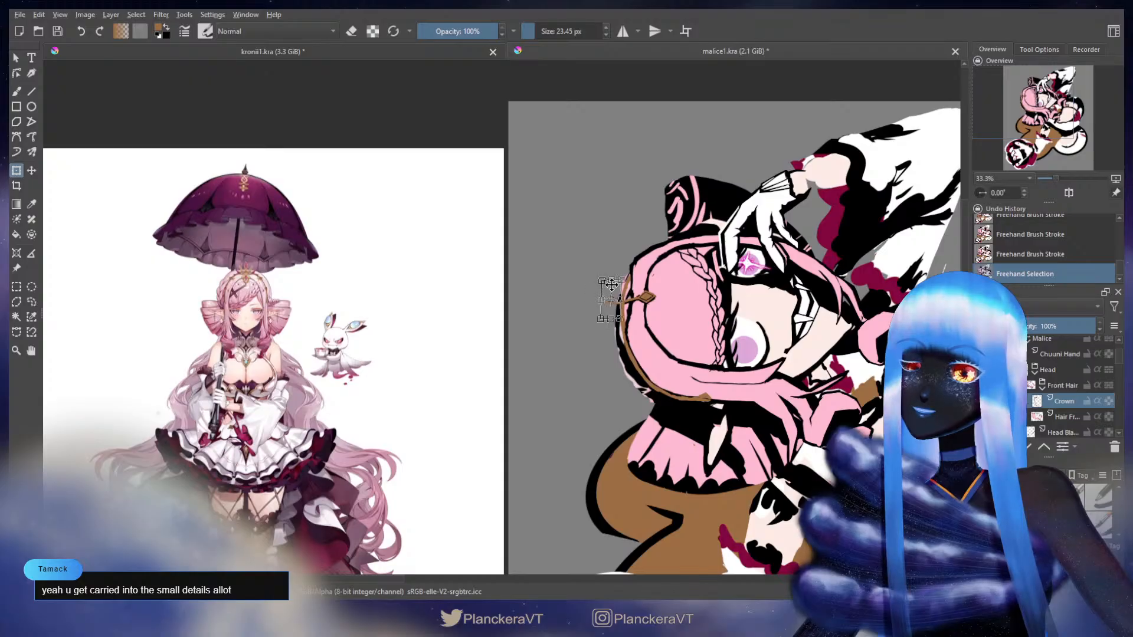
key(Escape)
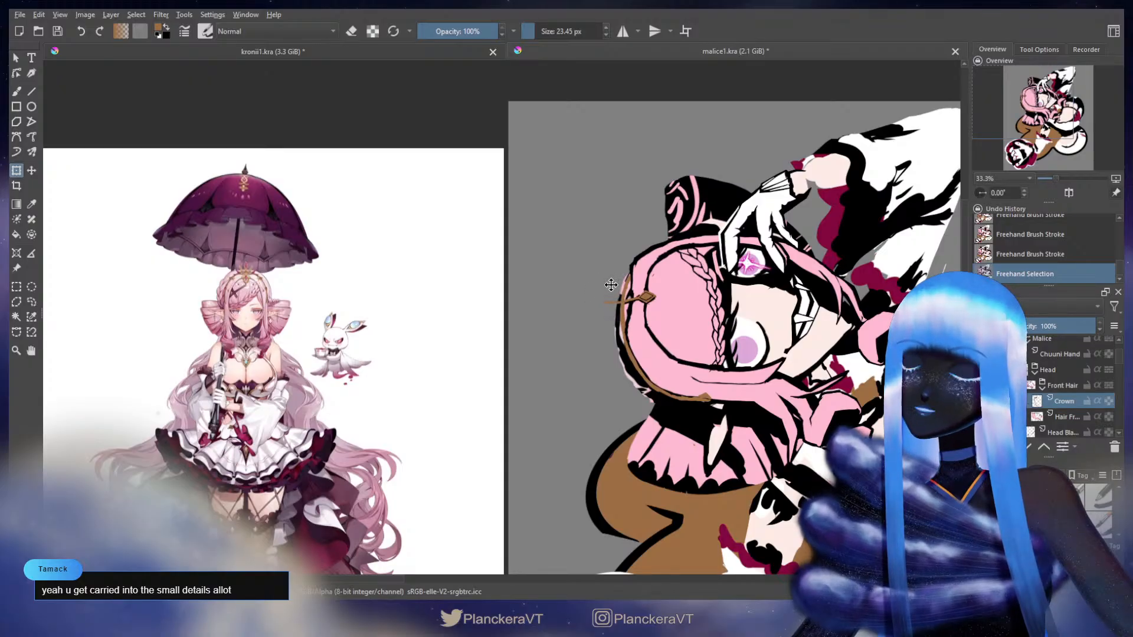
key(b)
key(ctrl+shift+a)
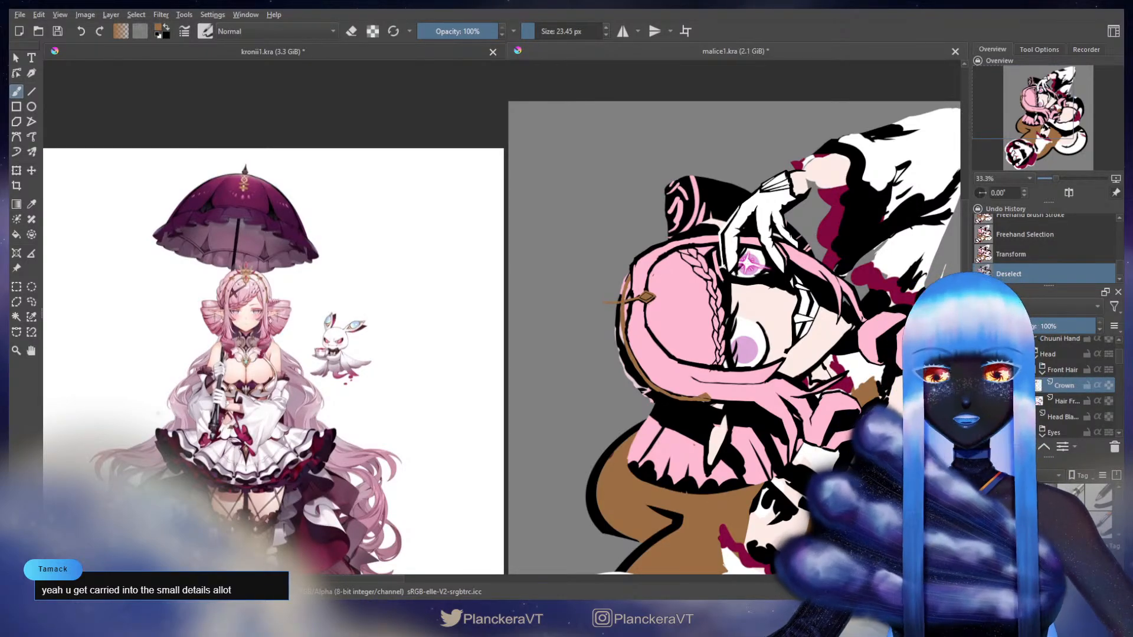
Reselect the outer spike with a freehand outline, transform it slightly once more against the crown band, and deselect
scroll(630, 431, up, 1)
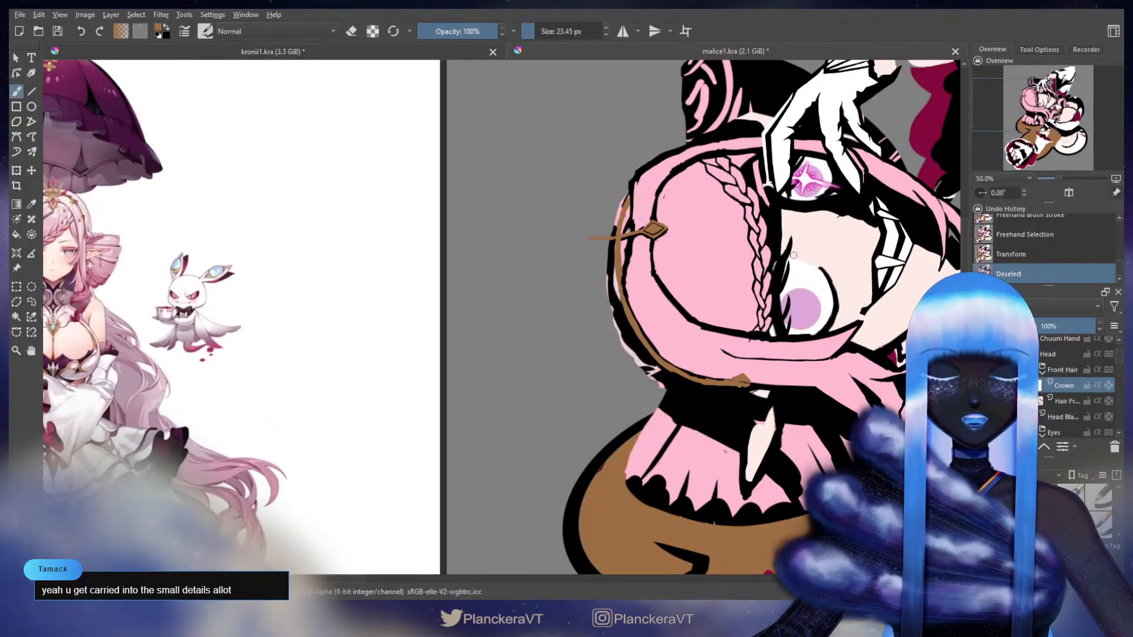
drag(747, 236, 735, 262)
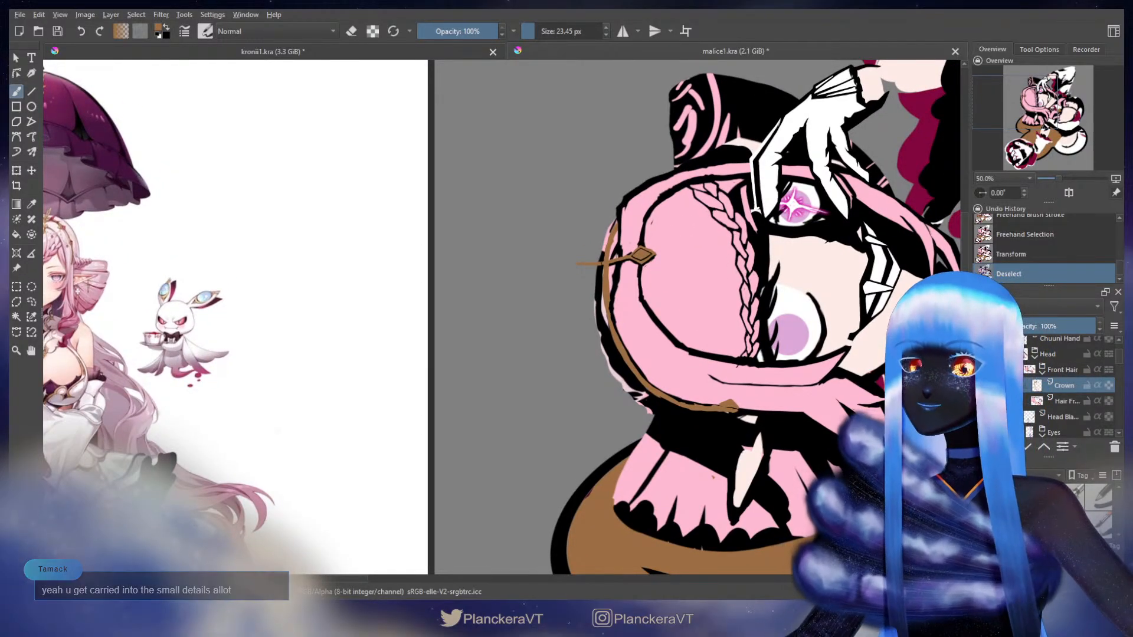
drag(541, 295, 655, 339)
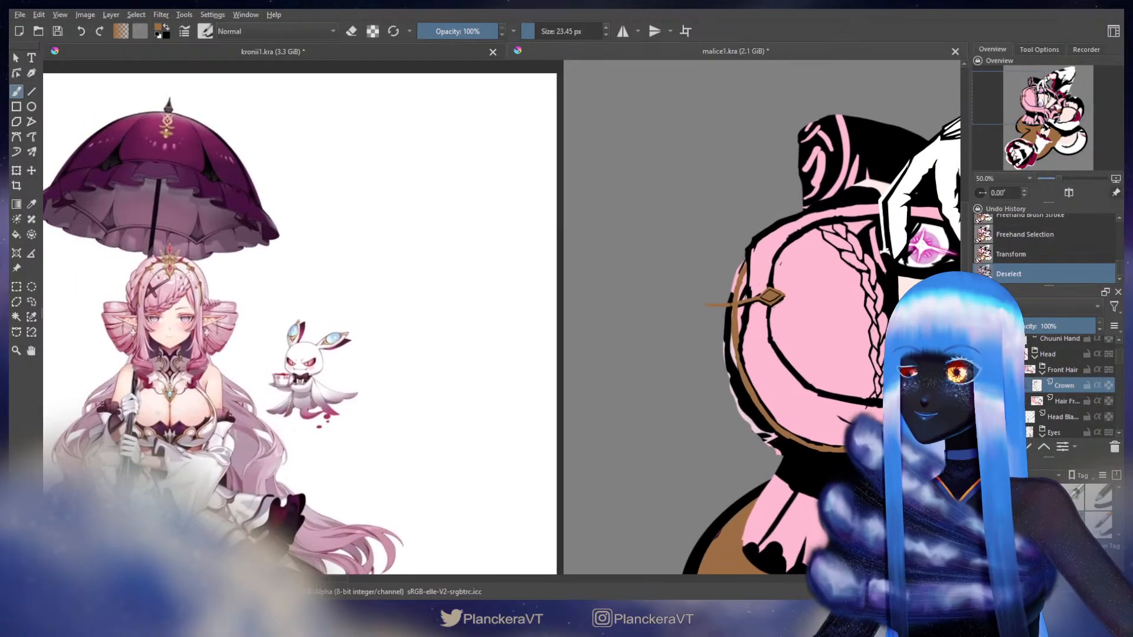
drag(632, 278, 497, 293)
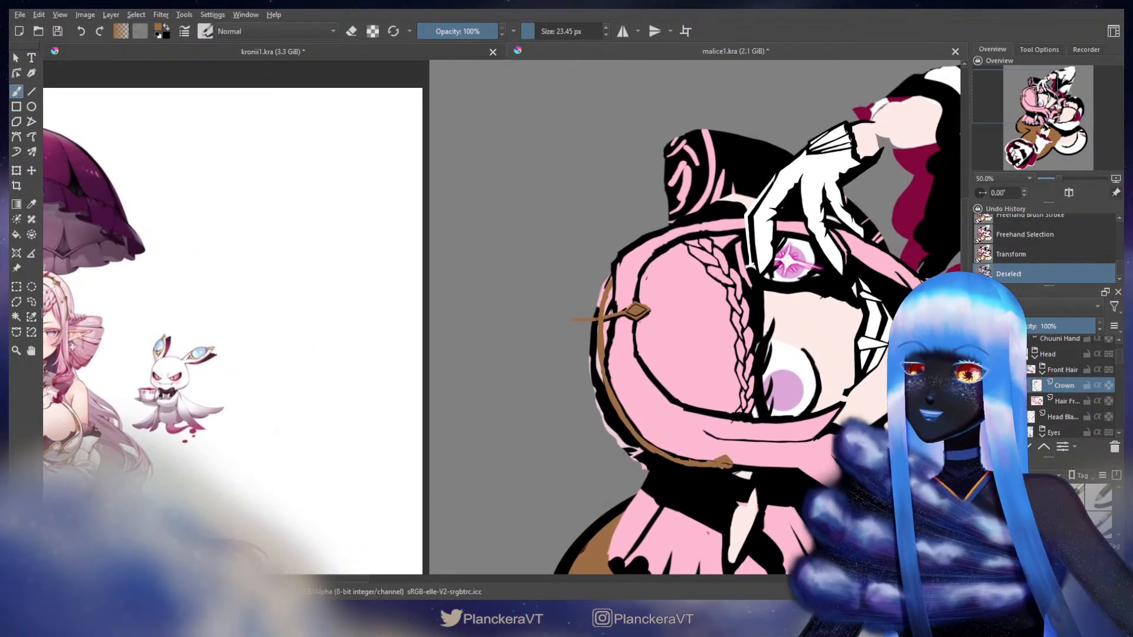
click(31, 301)
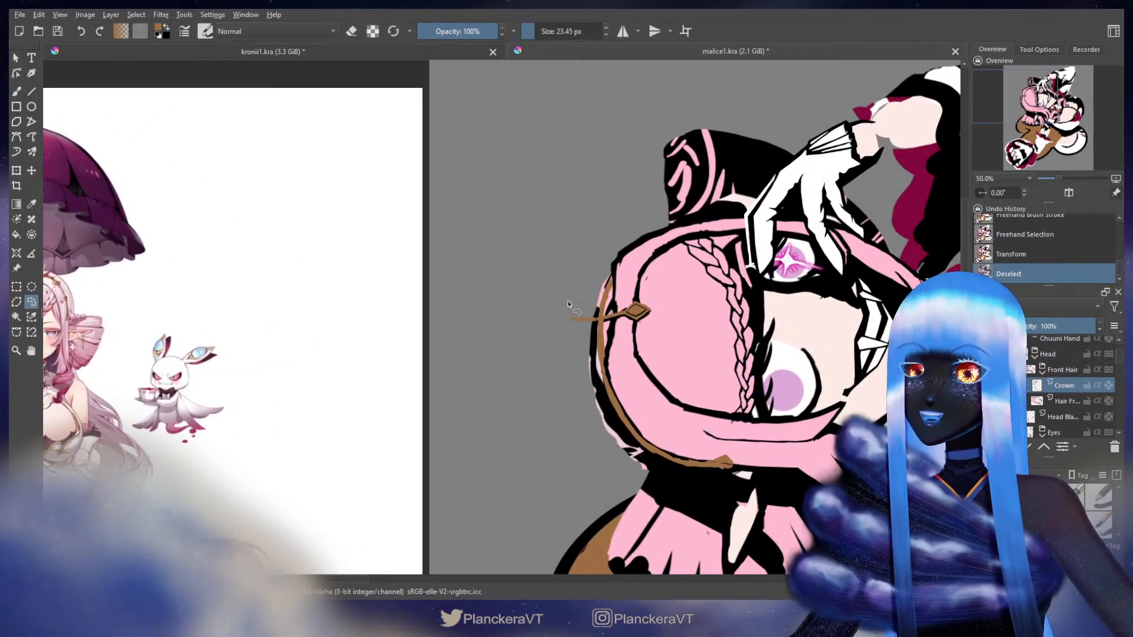
mouse_move(573, 283)
mouse_down()
mouse_move(559, 326)
mouse_move(584, 341)
mouse_move(597, 319)
mouse_move(584, 289)
mouse_up()
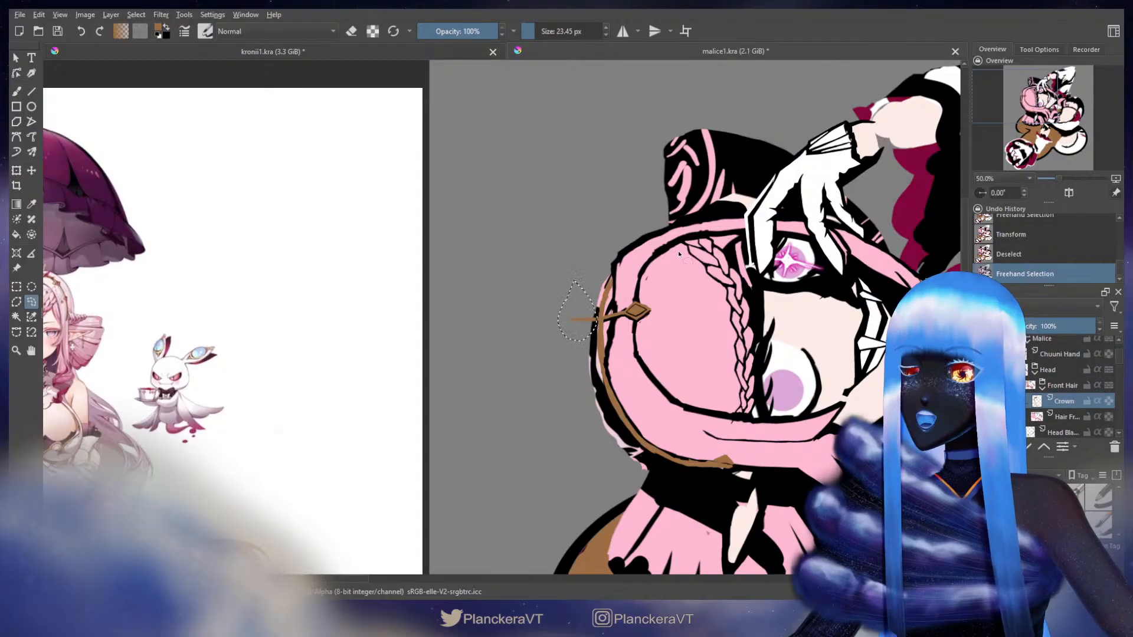
key(ctrl+t)
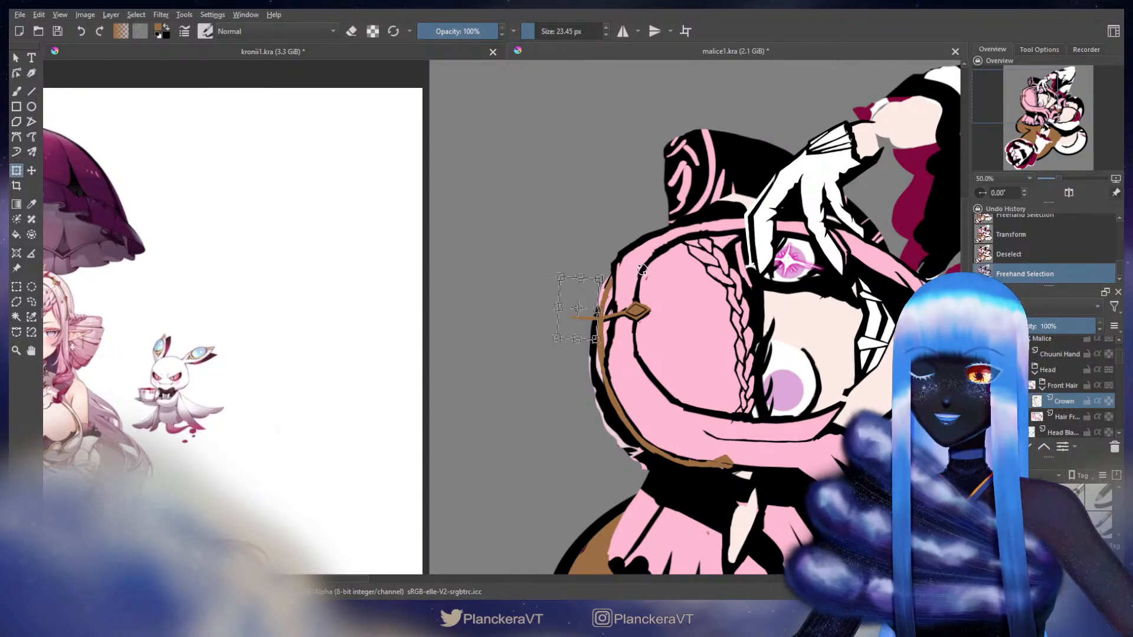
key(Return)
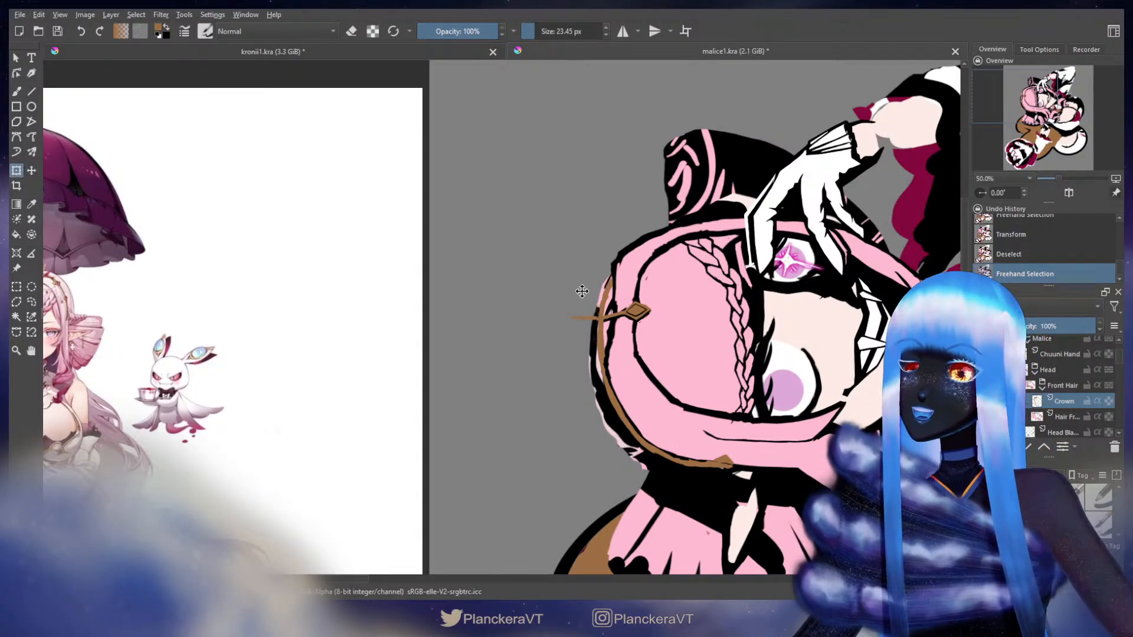
drag(581, 292, 583, 292)
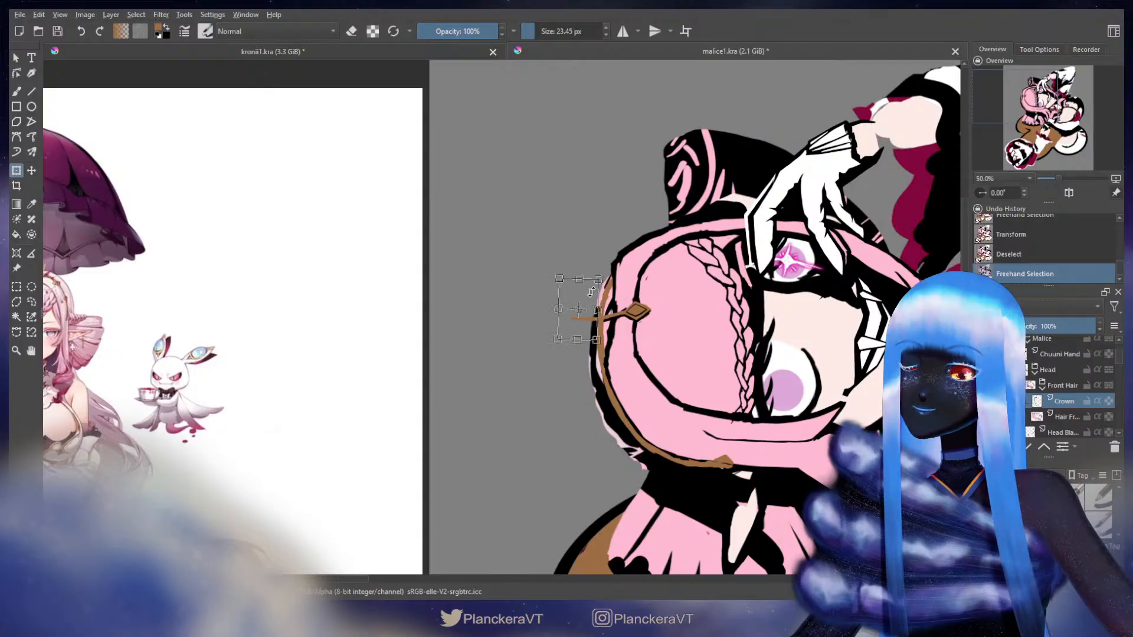
key(b)
key(ctrl+shift+a)
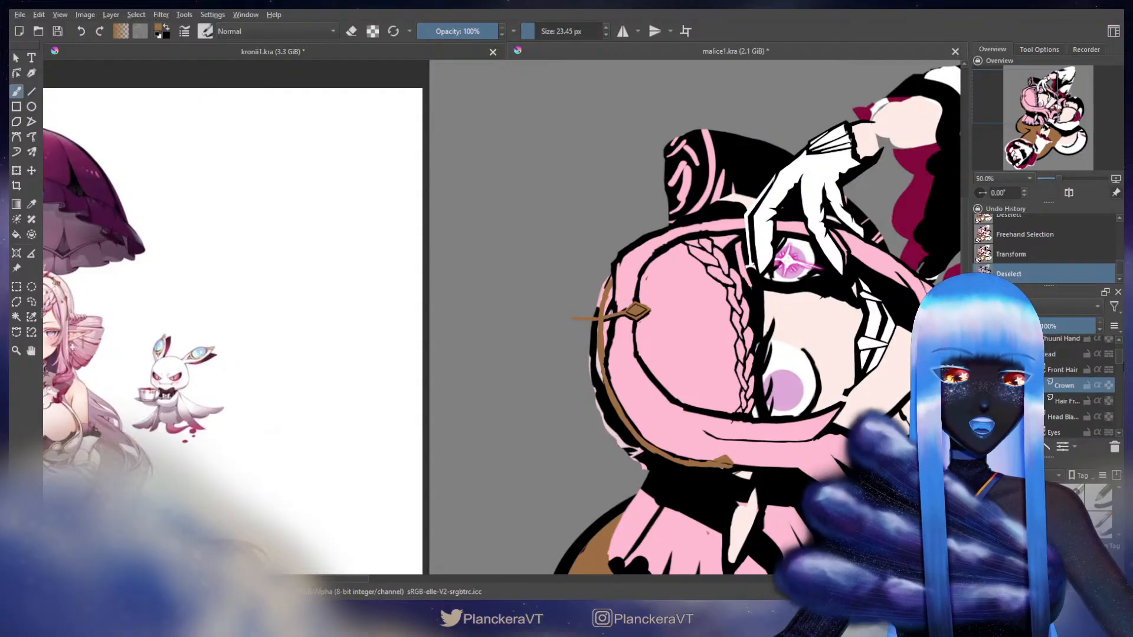
Transform the Hair Back layer together with the paint layer directly above it, and return to the Crown layer with the eraser
scroll(1121, 368, down, 1)
drag(1121, 368, 1123, 385)
click(1075, 371)
click(1061, 384)
ctrl+click(1059, 399)
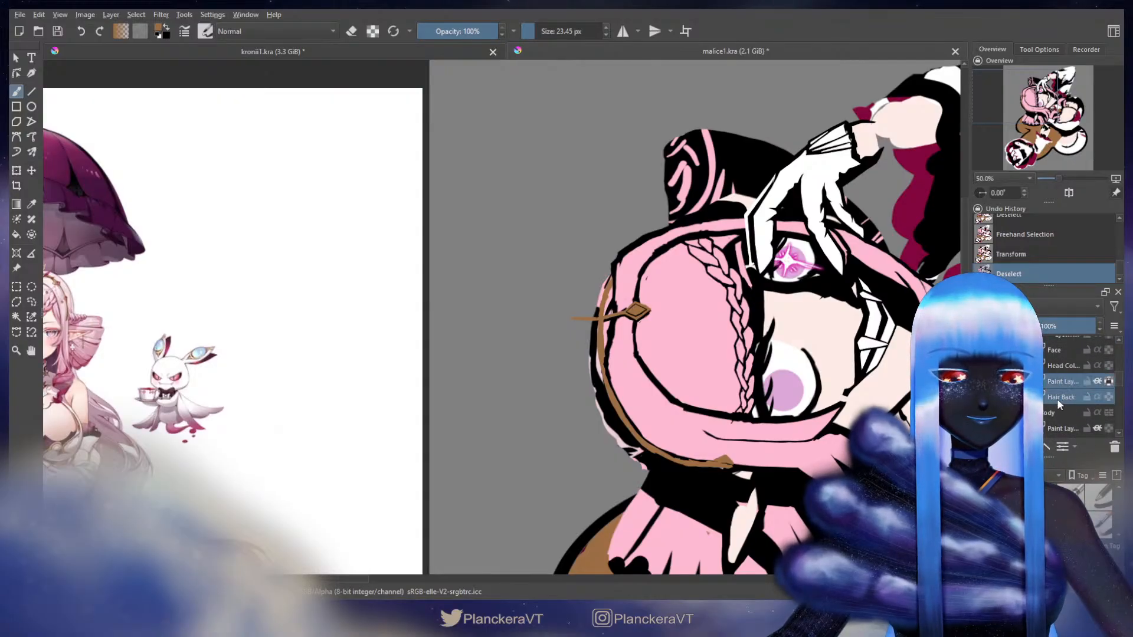
key(ctrl+t)
key(Escape)
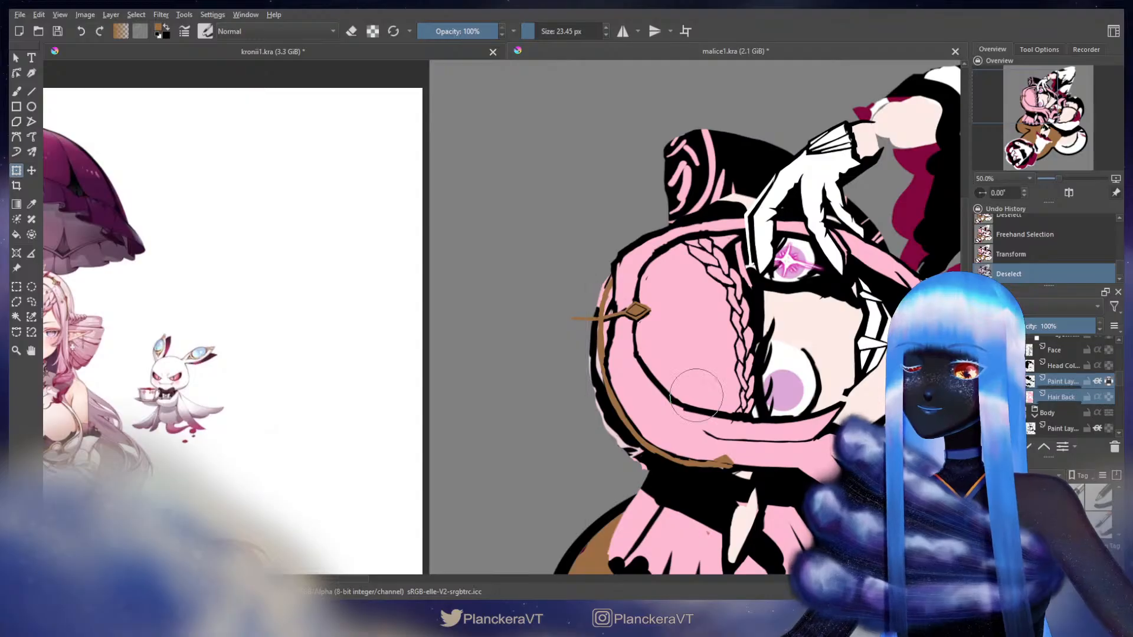
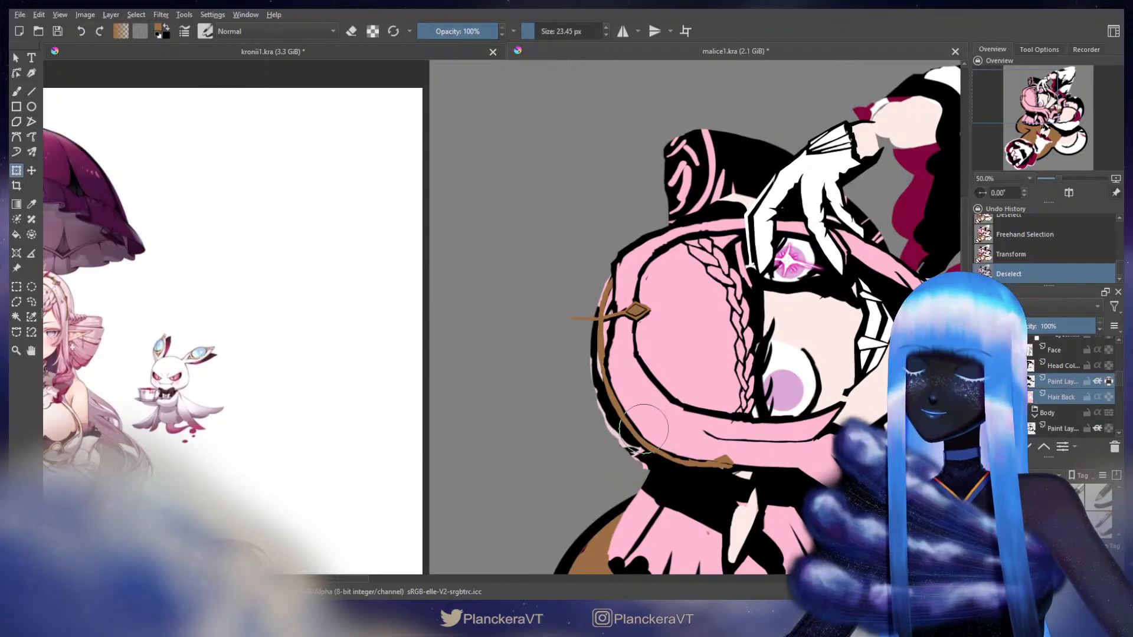
key(b)
scroll(1121, 383, up, 1)
scroll(1121, 382, up, 5)
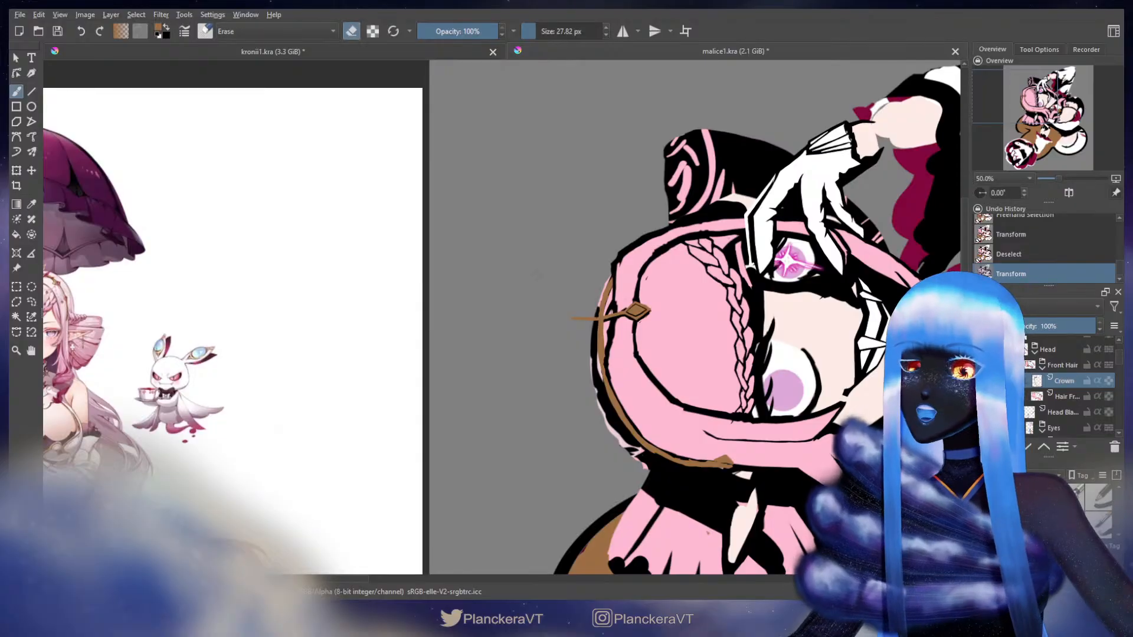
Remove the spike outside the crown band with a 92.89 px eraser and repaint it brown with a 32.71 px brush
key(e)
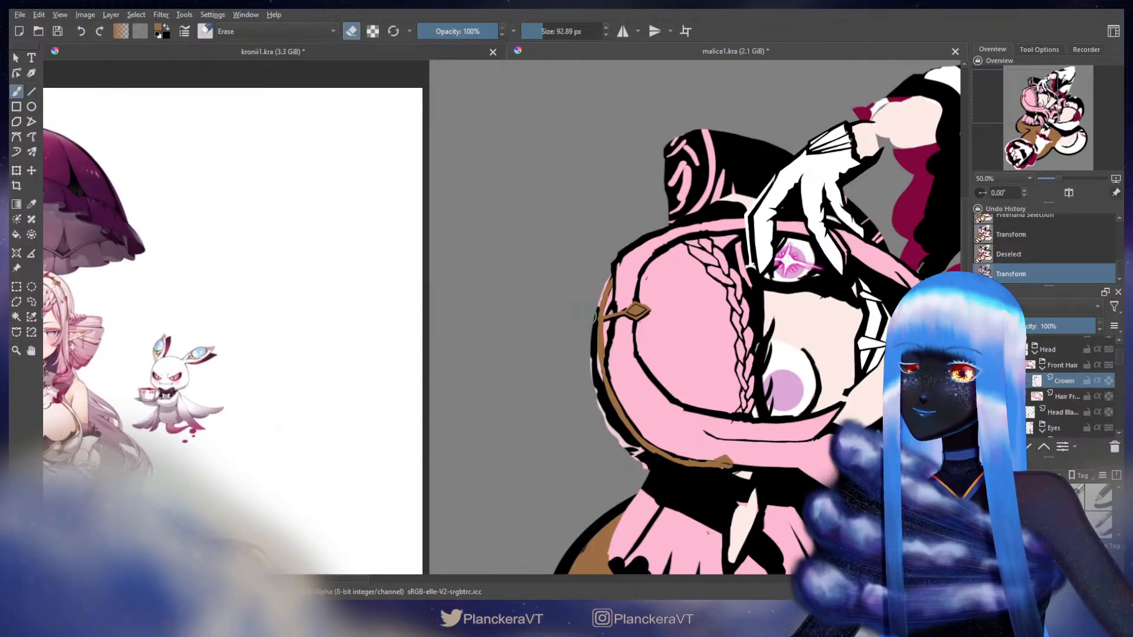
drag(595, 317, 602, 318)
key(e)
drag(600, 318, 588, 319)
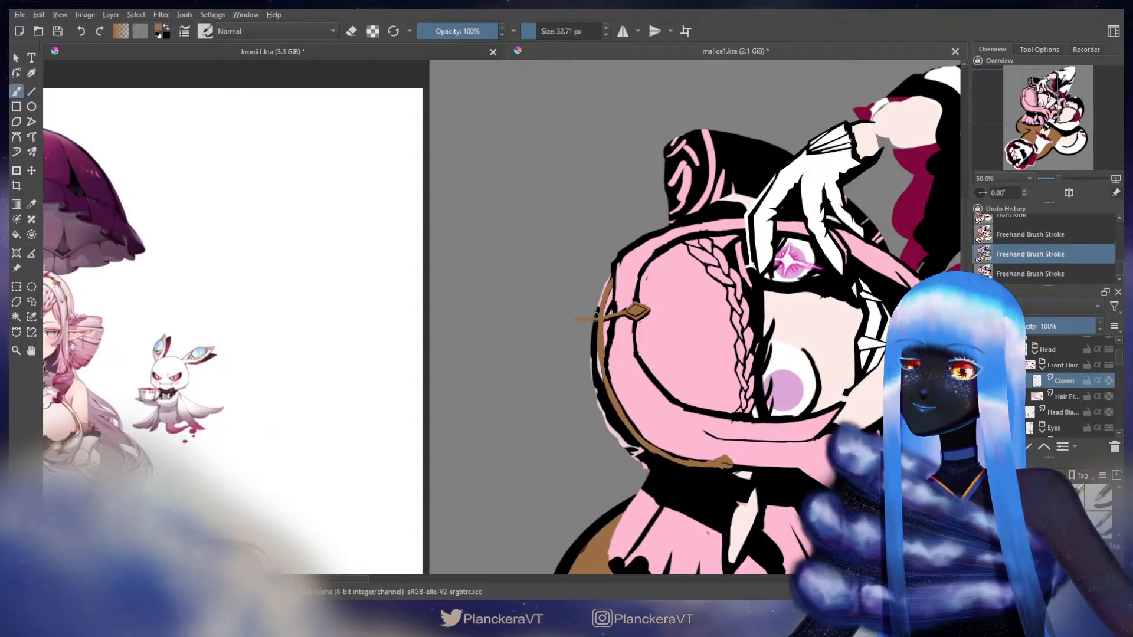
key(ctrl+z)
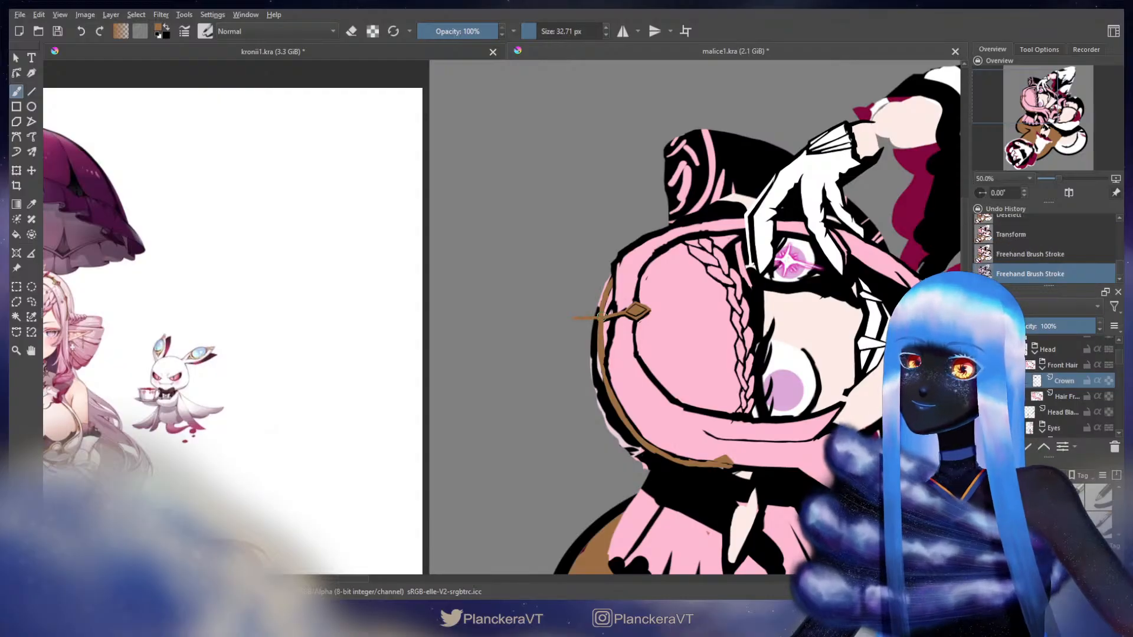
drag(590, 318, 573, 318)
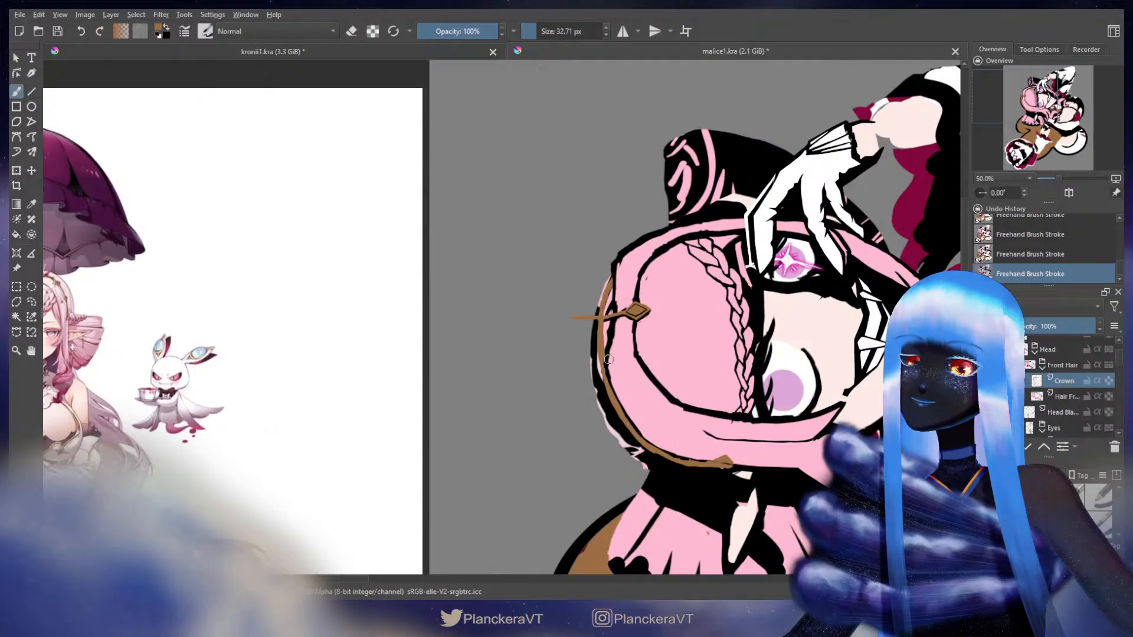
key(ctrl+z)
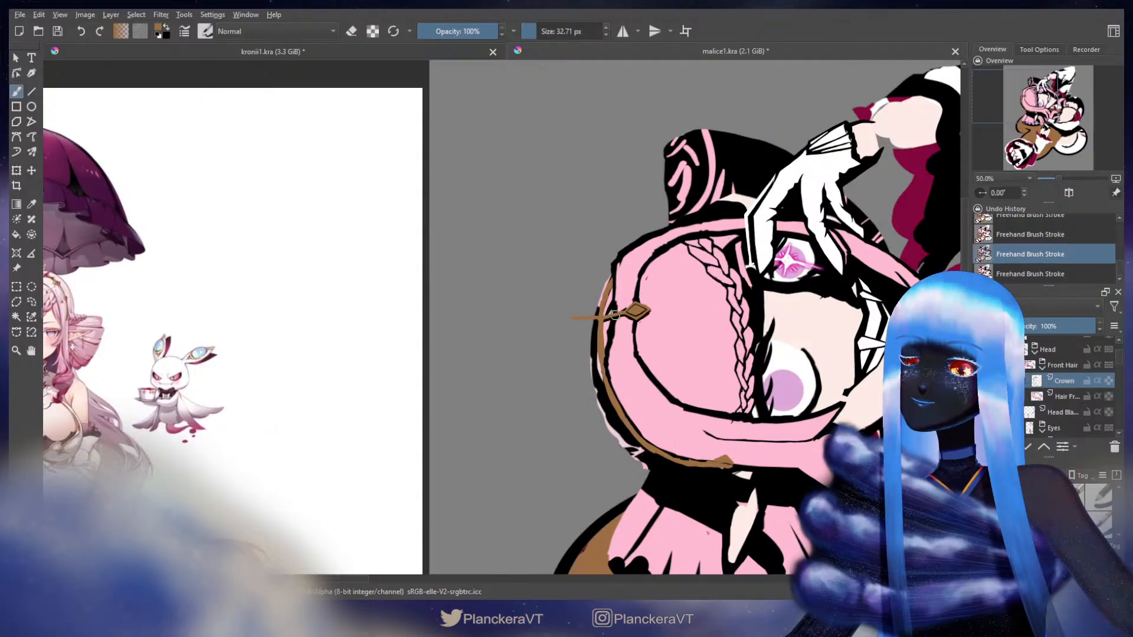
key(ctrl+shift+z)
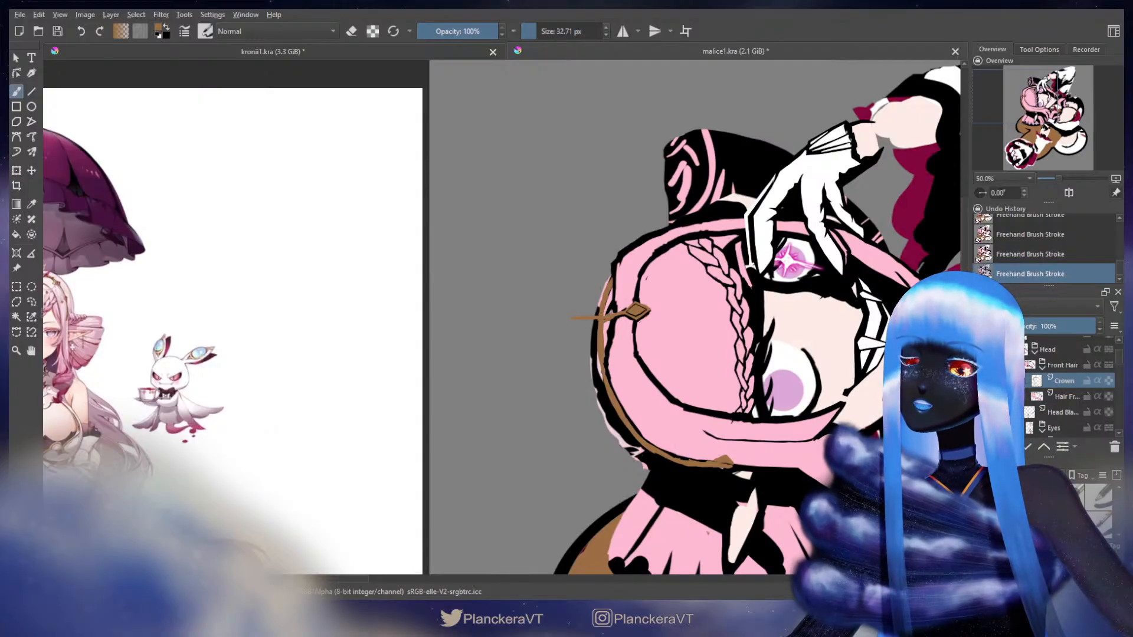
key(ctrl+z)
key(ctrl+shift+z)
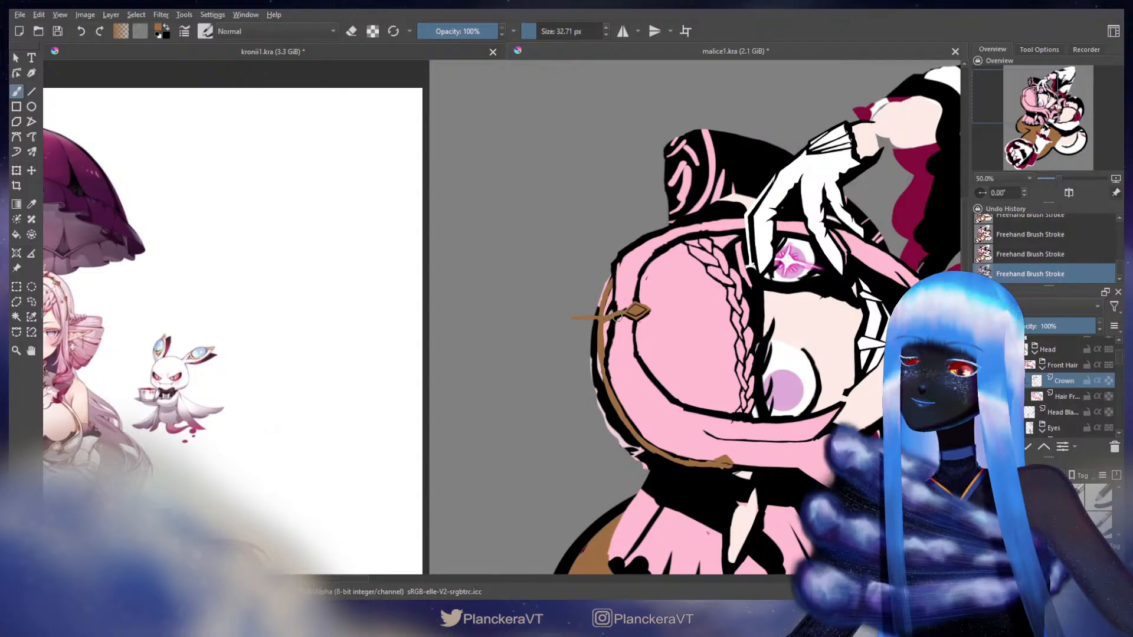
key(x)
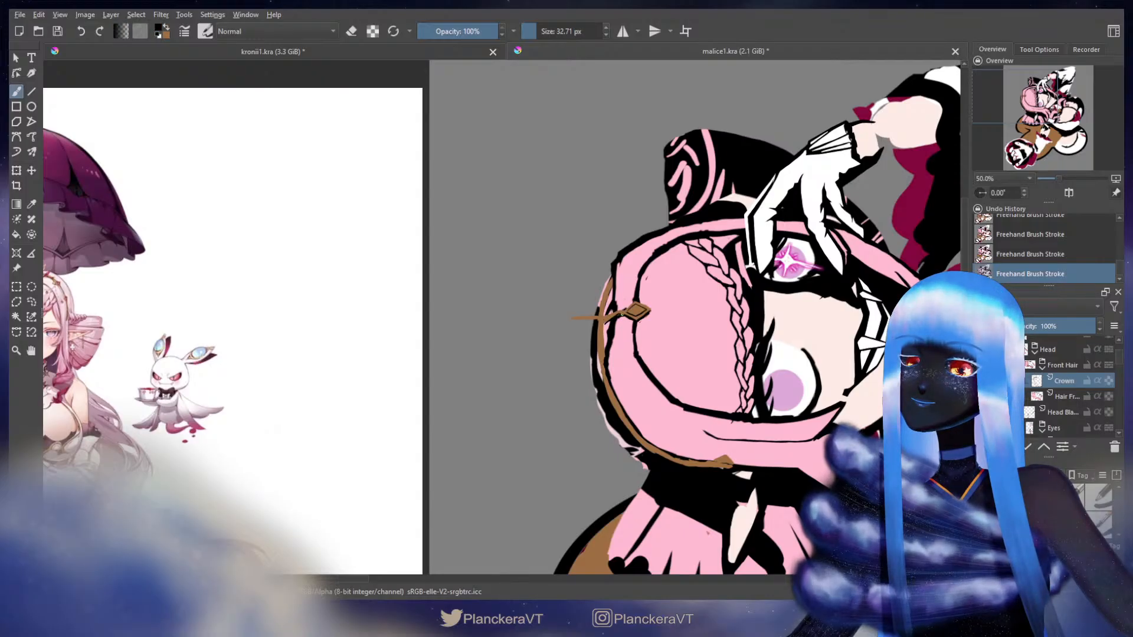
key(x)
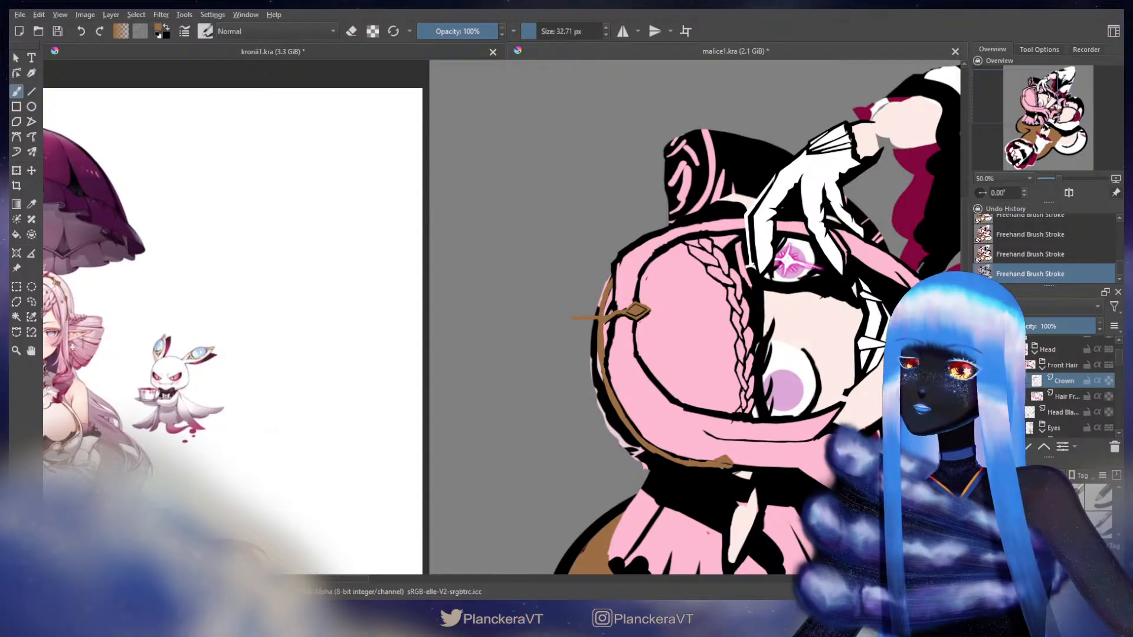
key(x)
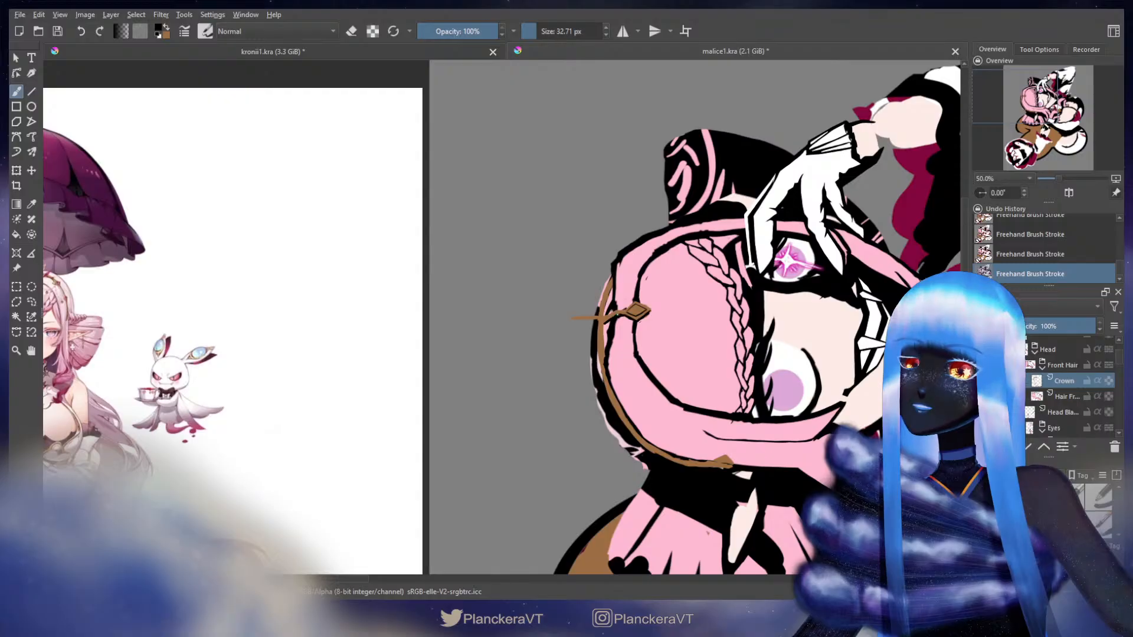
key(x)
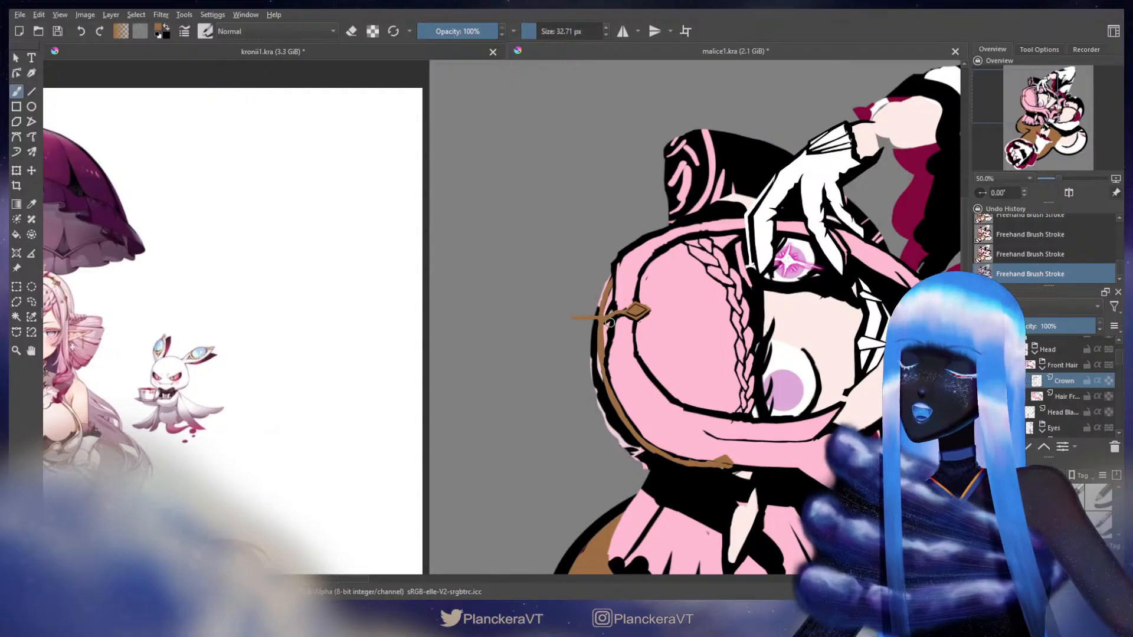
Select the spike outside the crown band with a freehand outline, move it slightly against the band, and deselect
click(32, 302)
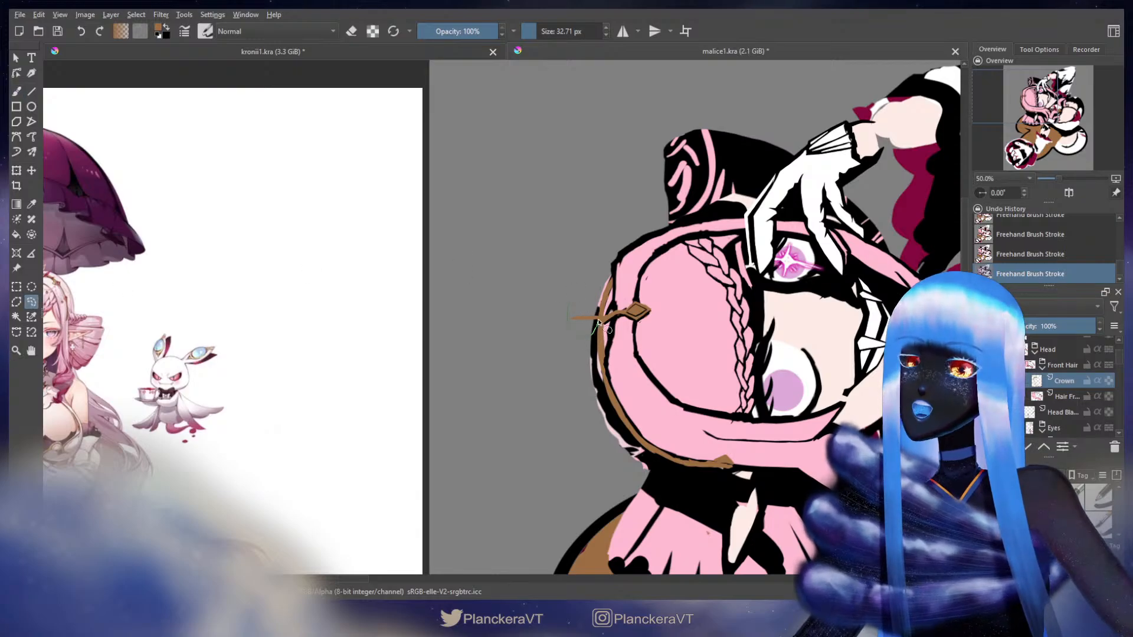
drag(597, 323, 594, 298)
key(t)
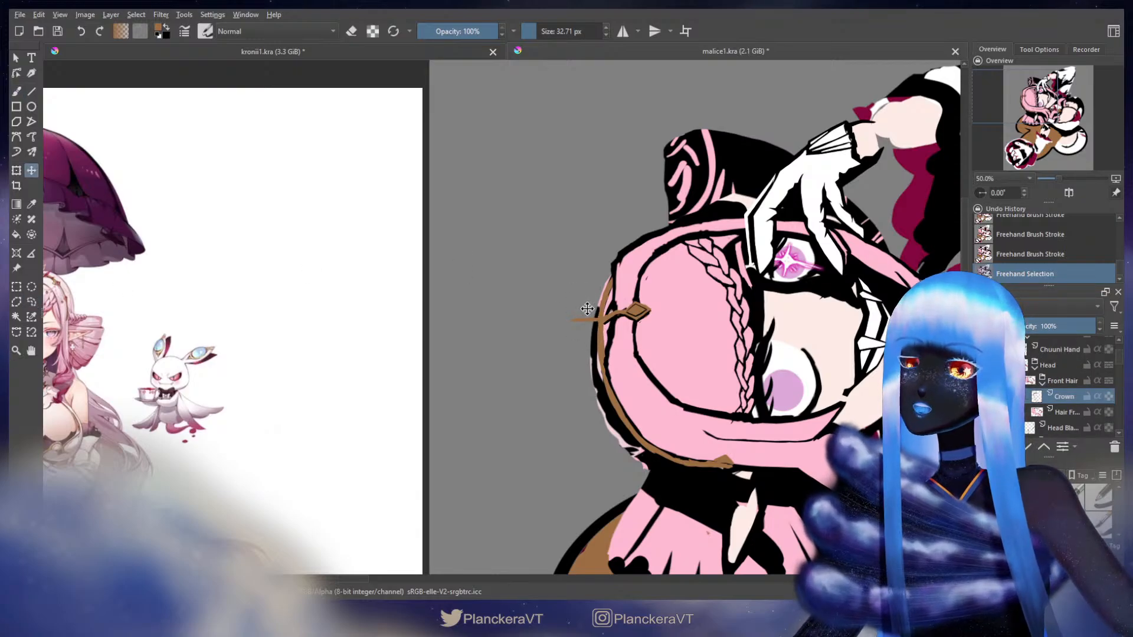
drag(587, 309, 607, 299)
key(ctrl+shift+a)
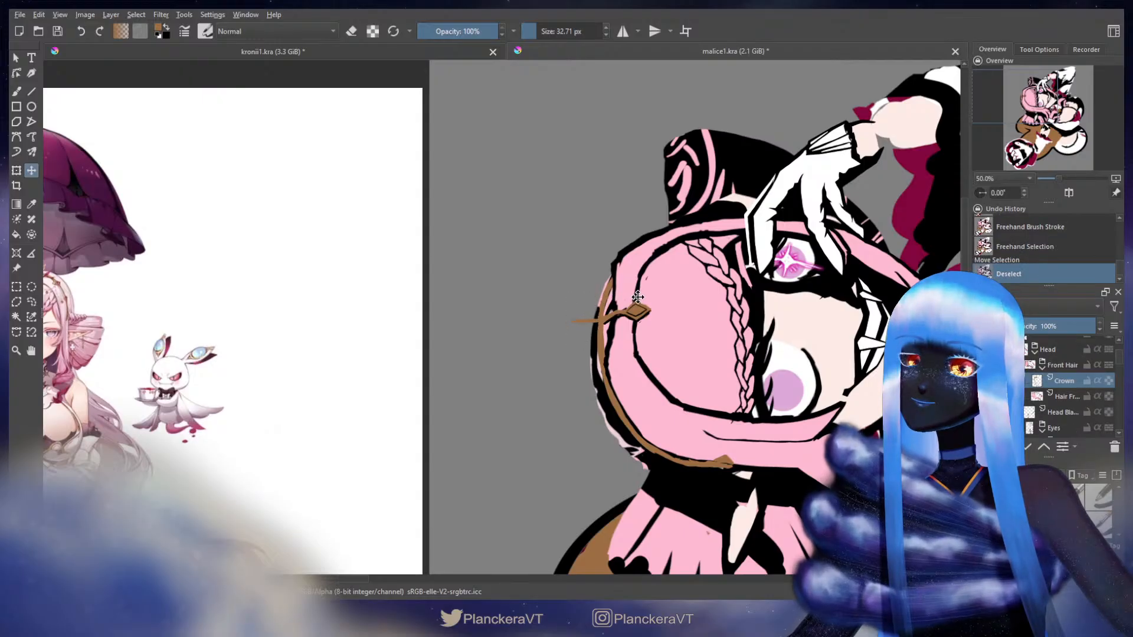
Touch up the joint between the outer spike and the crown band in brown with a 51.72 px brush
key(b)
mouse_move(590, 321)
shift+mouse_down()
mouse_move(601, 321)
mouse_move(565, 321)
mouse_move(681, 304)
shift+mouse_up()
key(ctrl+z)
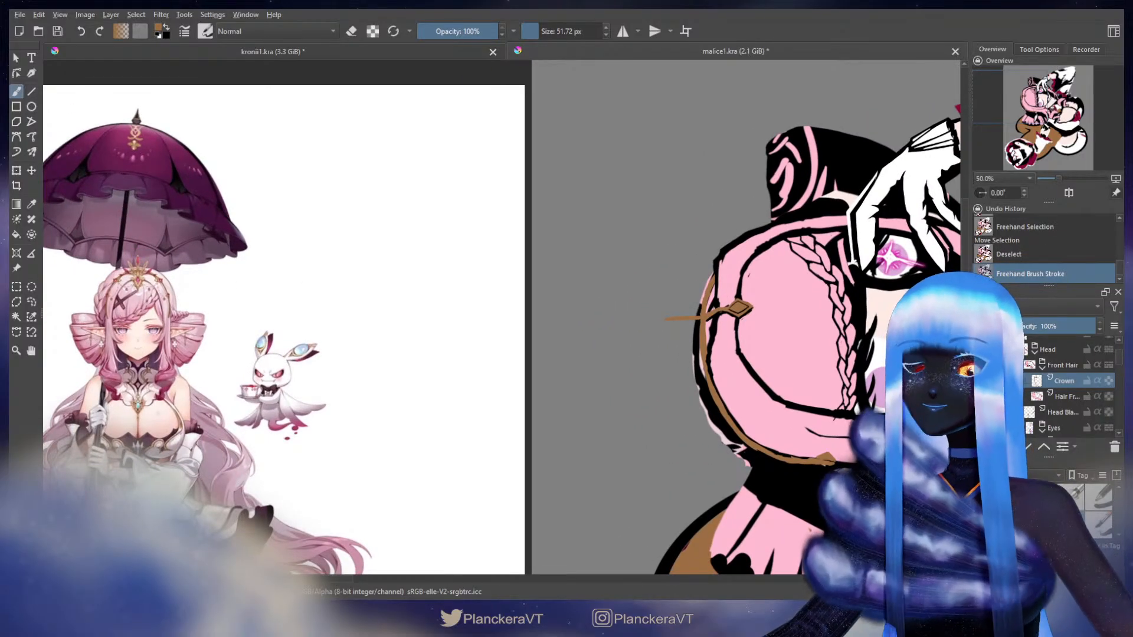
Examine the central ornament and spikes of the reference character's crown up close, and return to the drawing's crown
drag(574, 324, 714, 322)
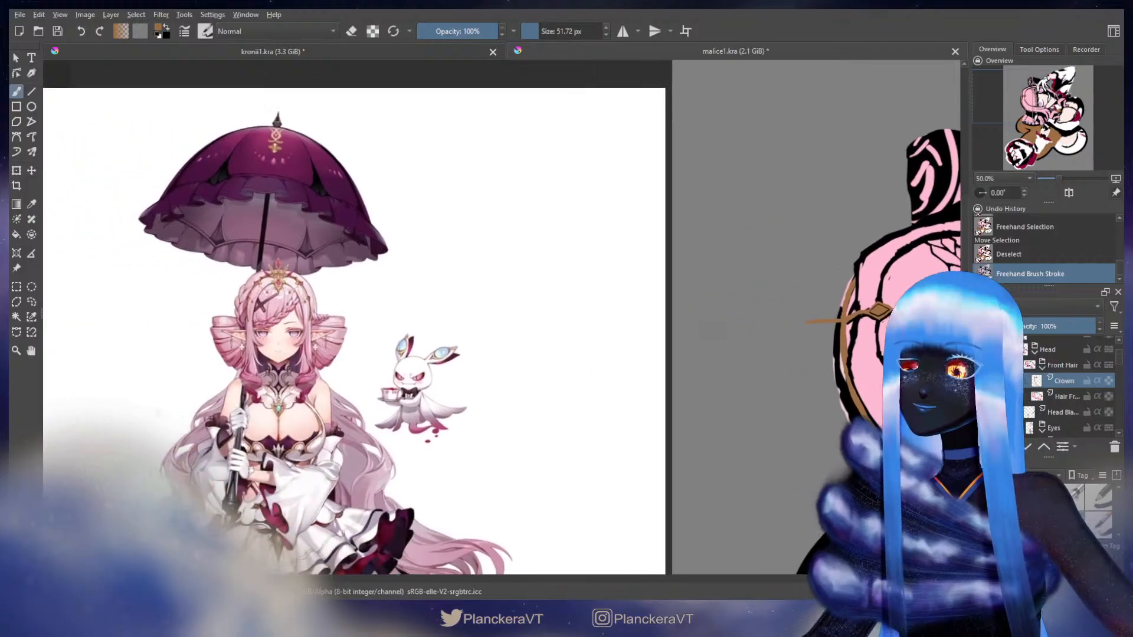
scroll(298, 292, up, 4)
mouse_move(298, 293)
mouse_down()
mouse_move(325, 280)
mouse_move(493, 407)
mouse_up()
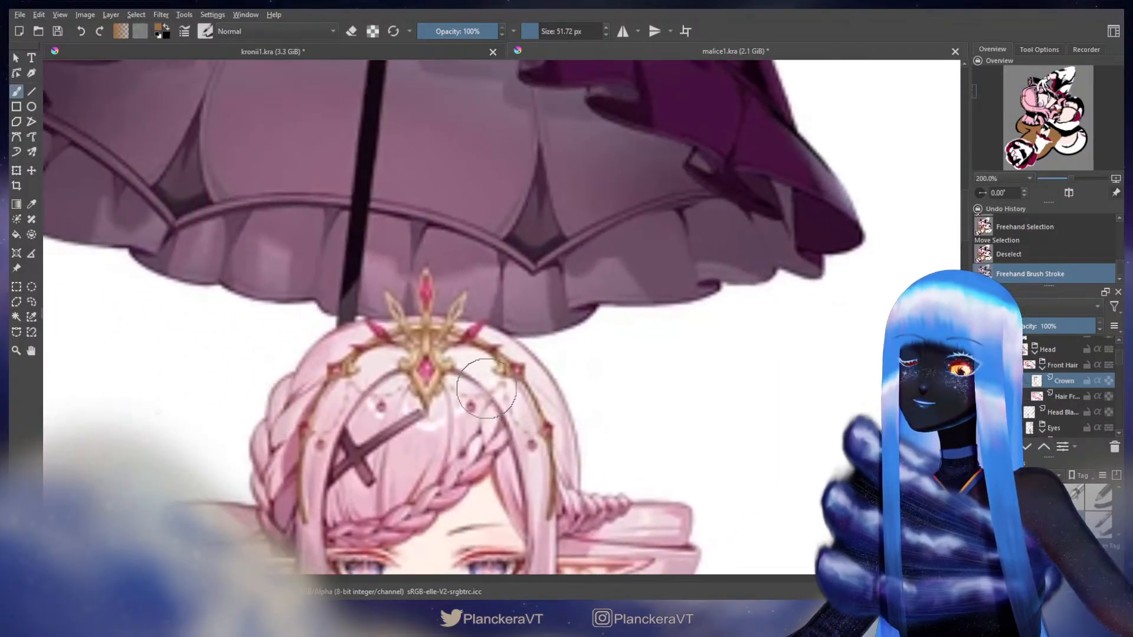
scroll(466, 377, up, 3)
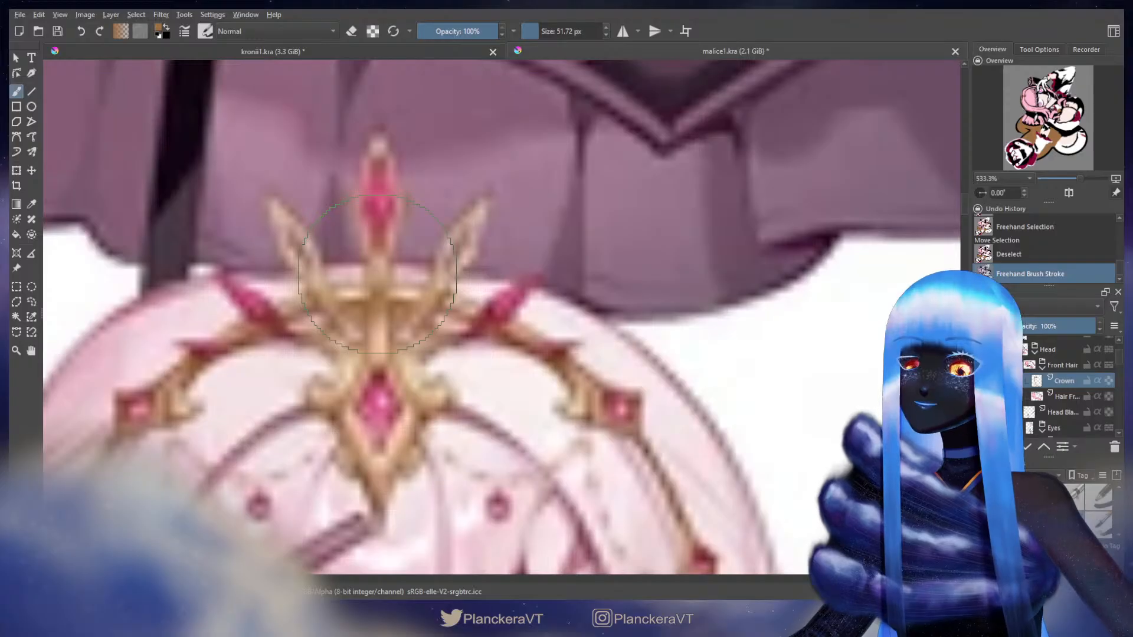
scroll(464, 288, down, 7)
drag(594, 308, 212, 287)
scroll(687, 328, up, 3)
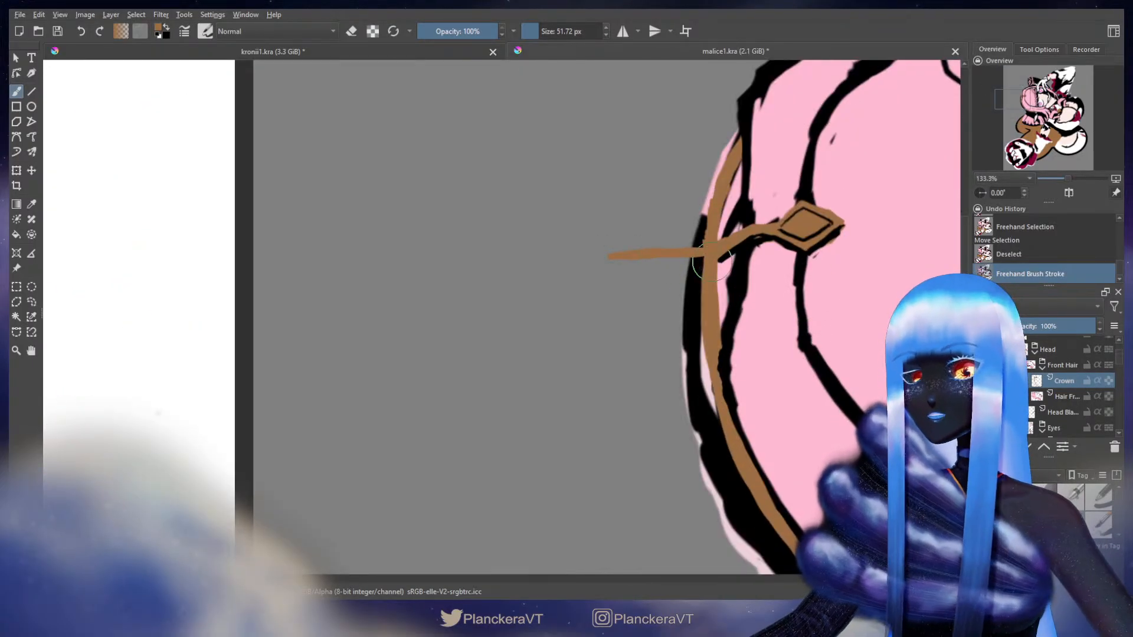
Thicken the outer spike along its length in brown with a 23.89 px brush
drag(728, 264, 667, 256)
key(ctrl+z)
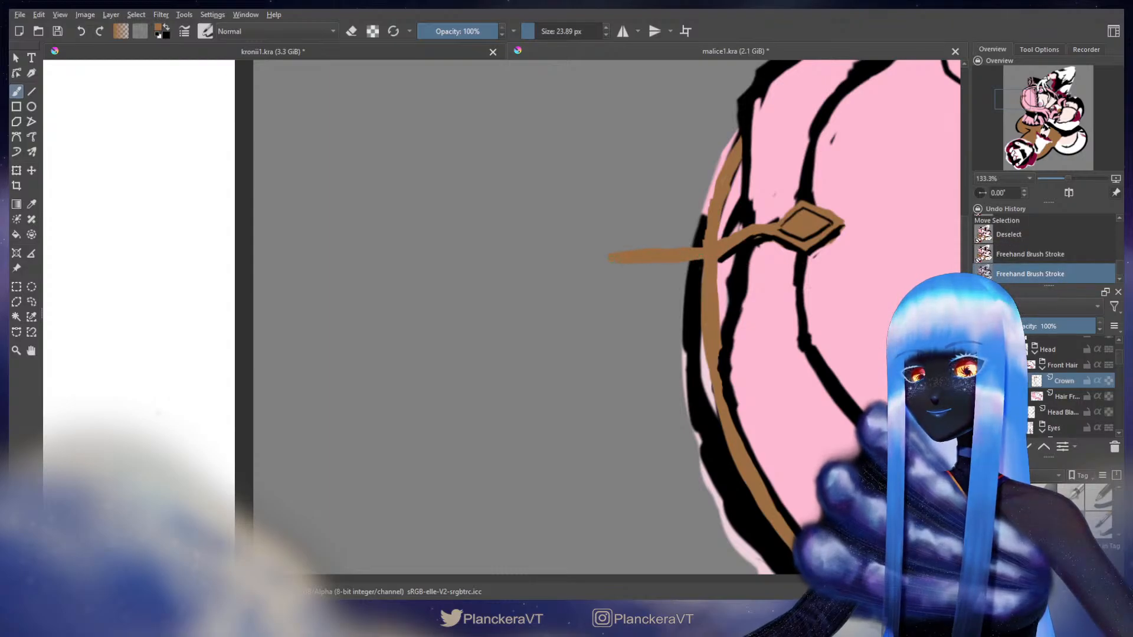
drag(699, 263, 693, 264)
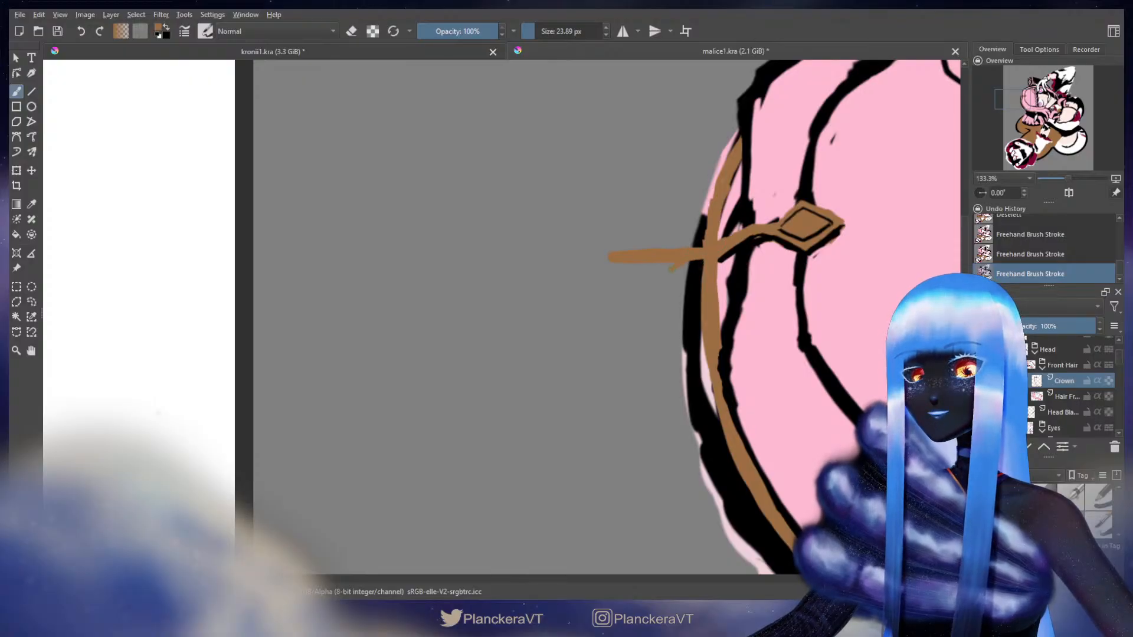
key(ctrl+z)
Check the reference crown's central spike again and try painting a short brown crossbar across the outer spike
drag(227, 251, 853, 254)
drag(481, 233, 834, 251)
drag(447, 268, 599, 296)
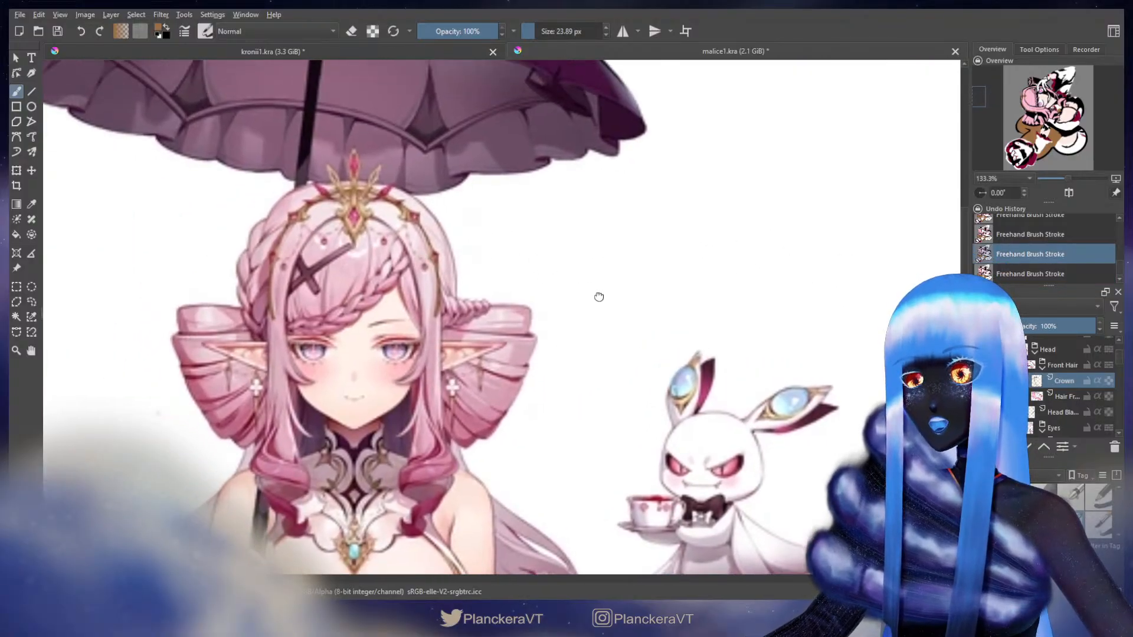
drag(381, 203, 515, 298)
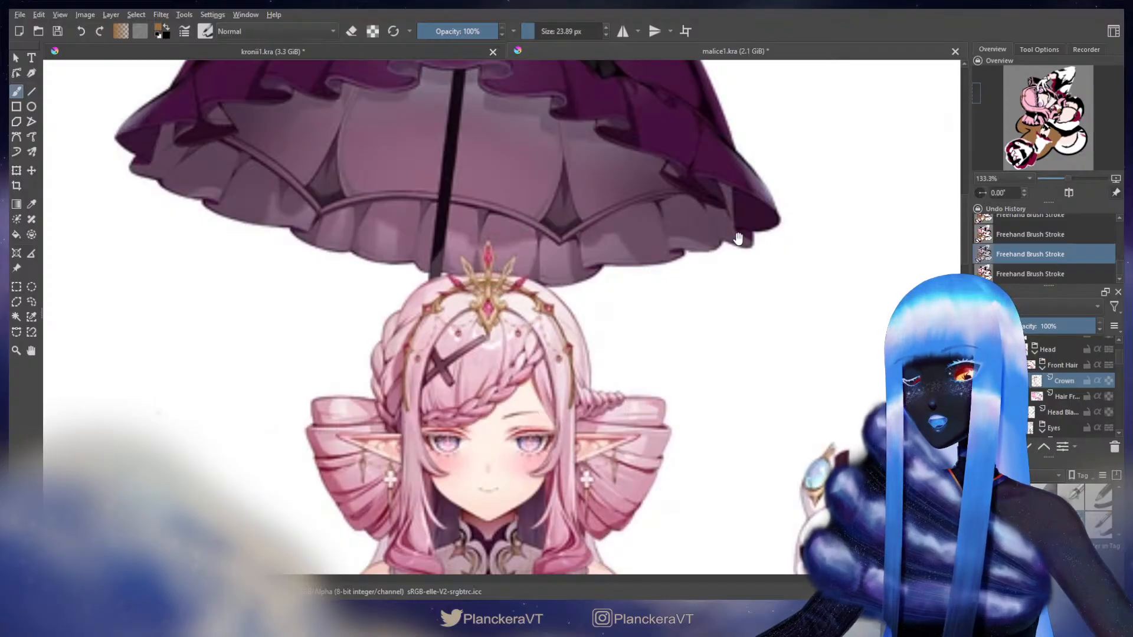
mouse_move(738, 238)
mouse_down()
mouse_move(213, 231)
mouse_move(302, 209)
mouse_move(246, 206)
mouse_up()
drag(576, 186, 662, 51)
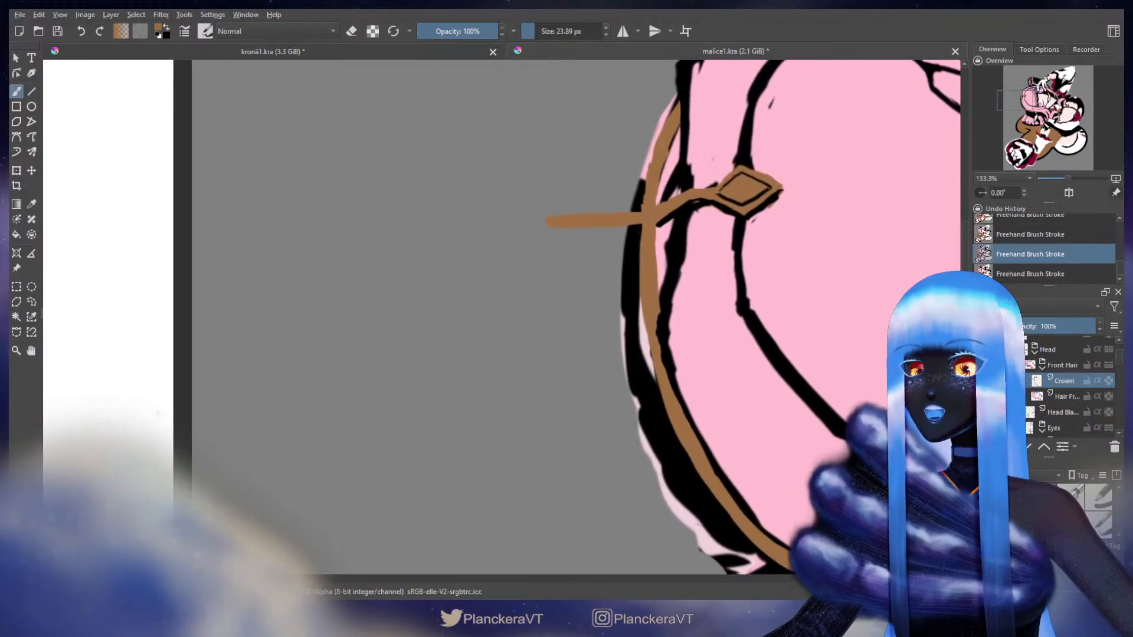
click(589, 207)
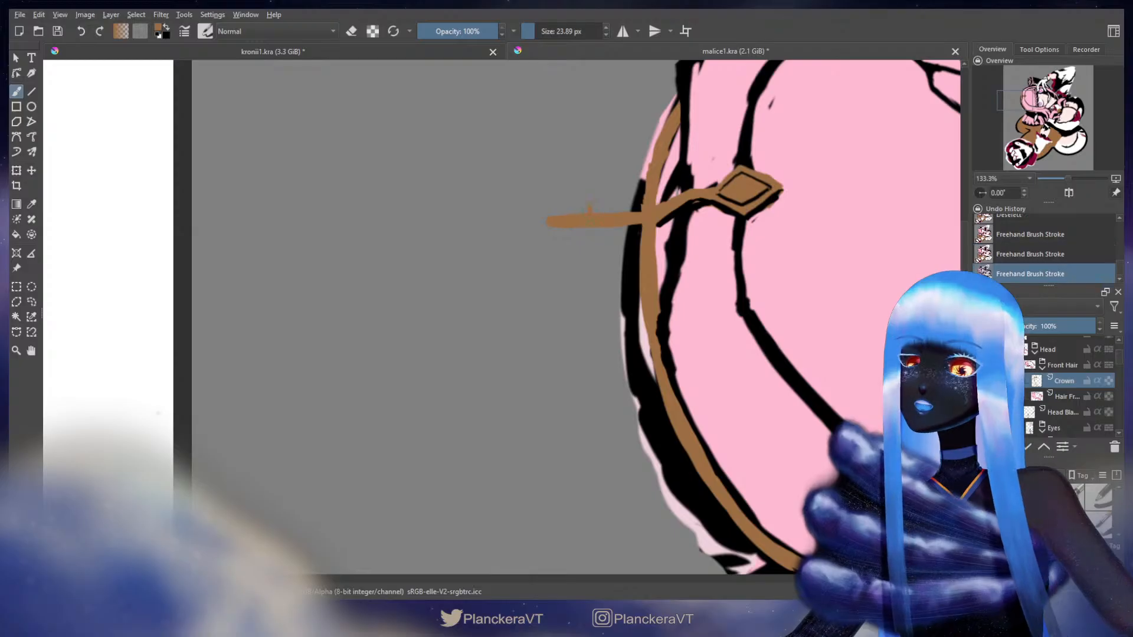
key(ctrl+z)
click(581, 205)
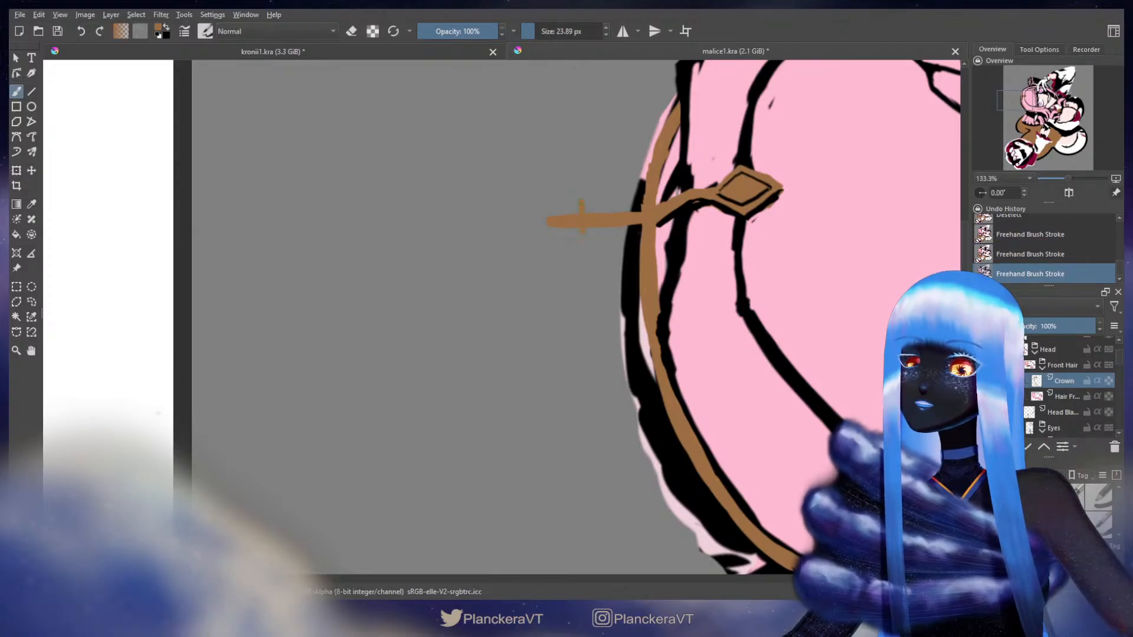
key(ctrl+z)
key(ctrl+z)
Paint a small brown tick beside the crown band and a crossbar across the outer spike, starting a triangular shape on one side
click(586, 216)
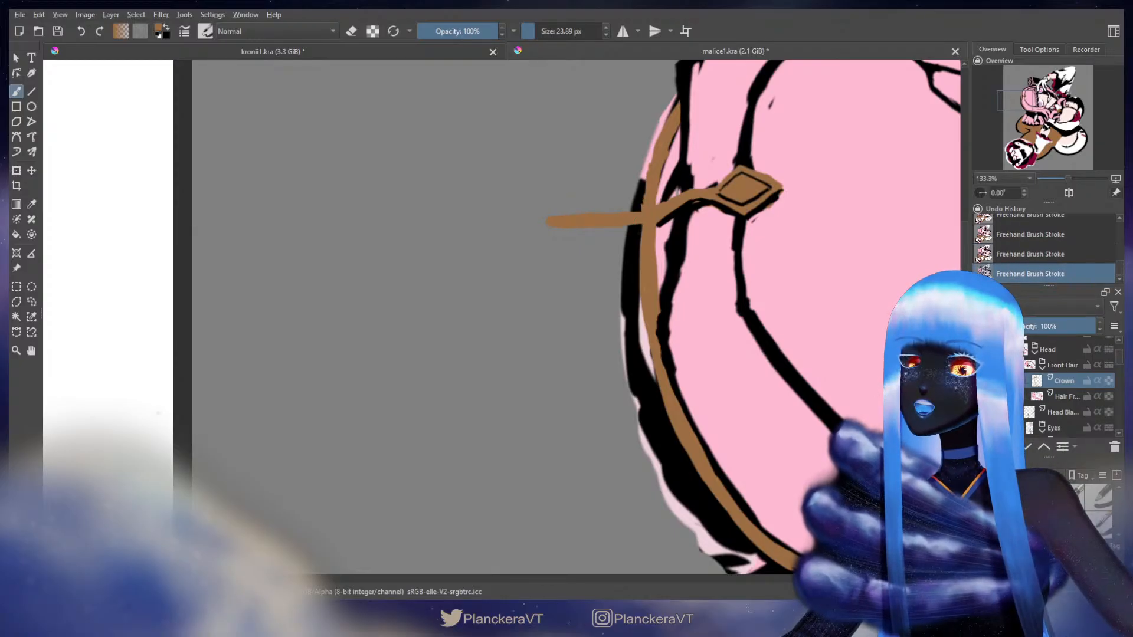
mouse_move(626, 220)
mouse_down()
mouse_move(644, 218)
mouse_move(622, 230)
mouse_up()
key(ctrl+z)
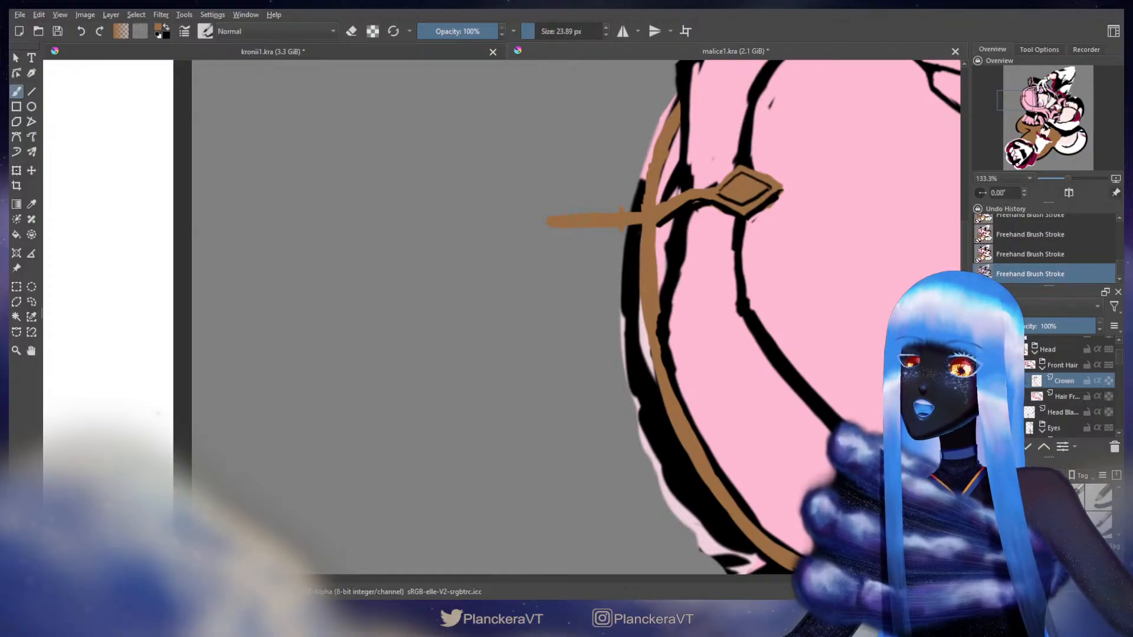
drag(581, 208, 580, 235)
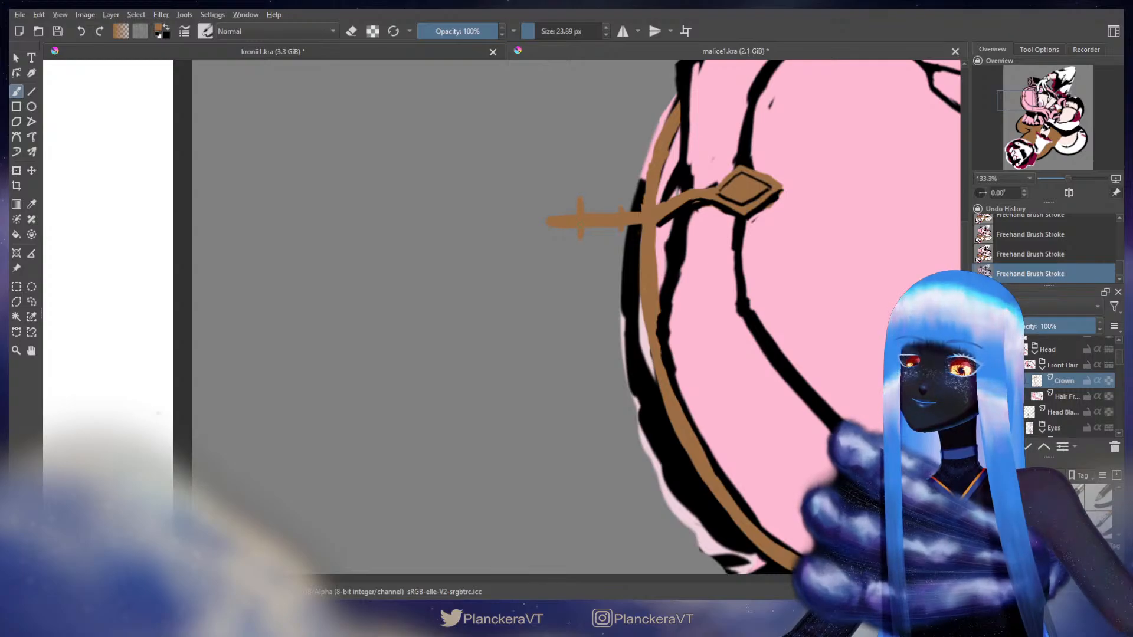
key(ctrl+z)
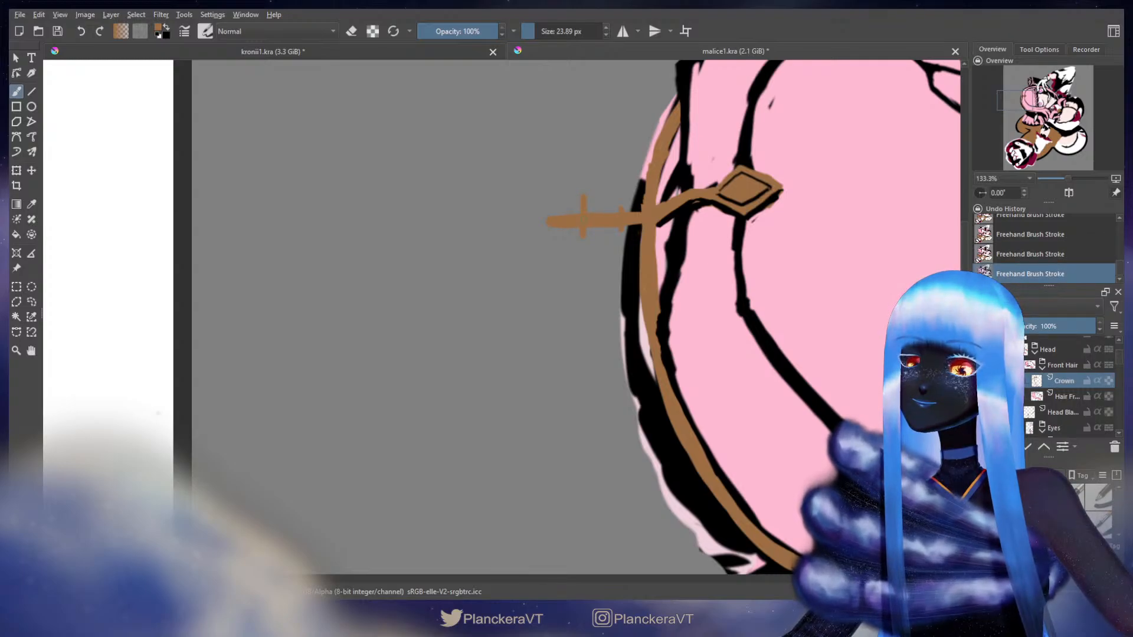
key(ctrl+z)
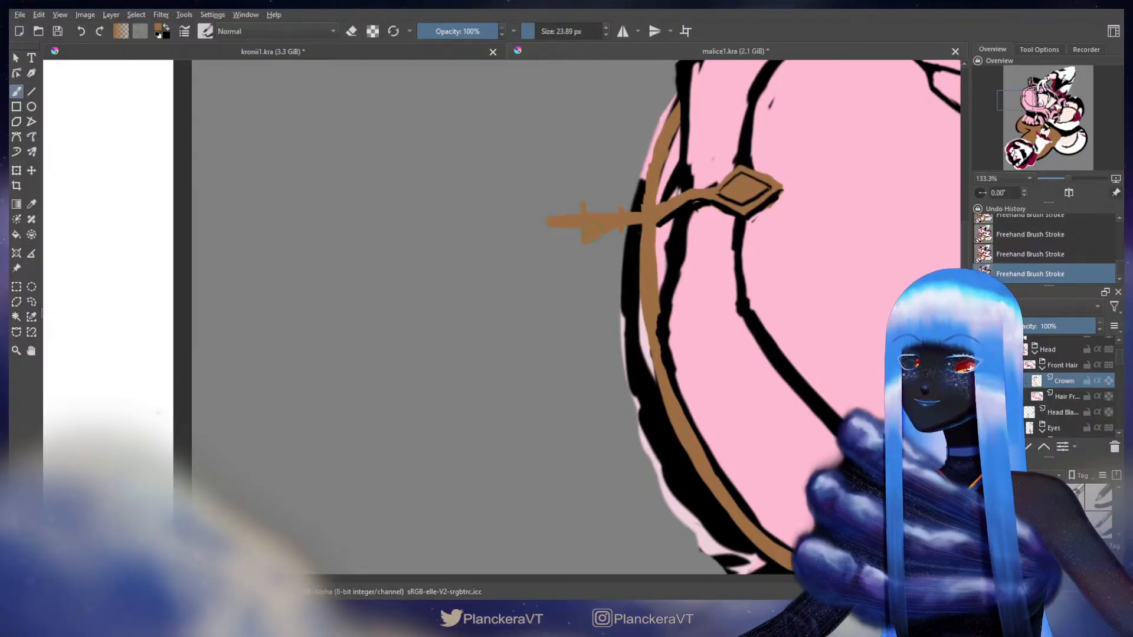
Build the crossbar on the outer spike into a solid brown diamond at the spike's tip
drag(566, 262, 547, 277)
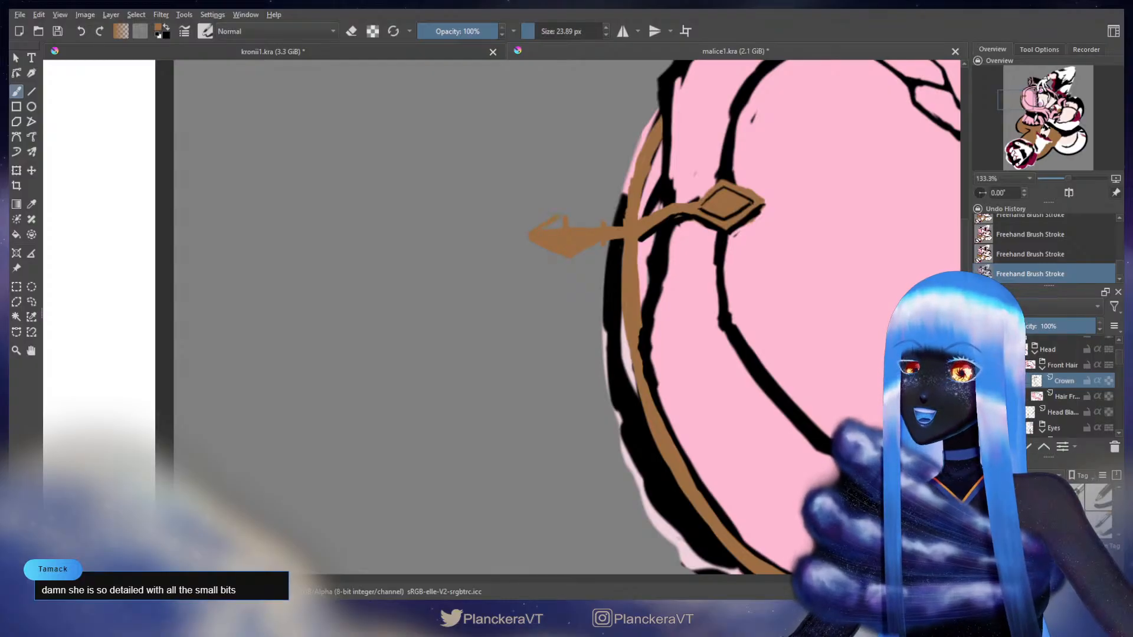
key(ctrl+z)
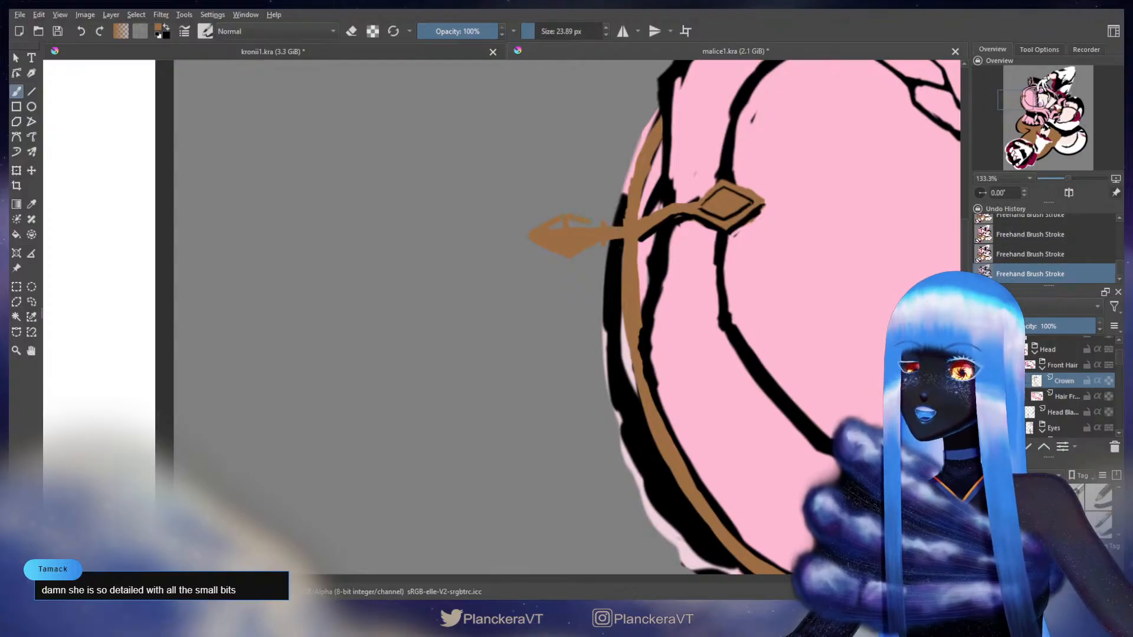
key(ctrl+z)
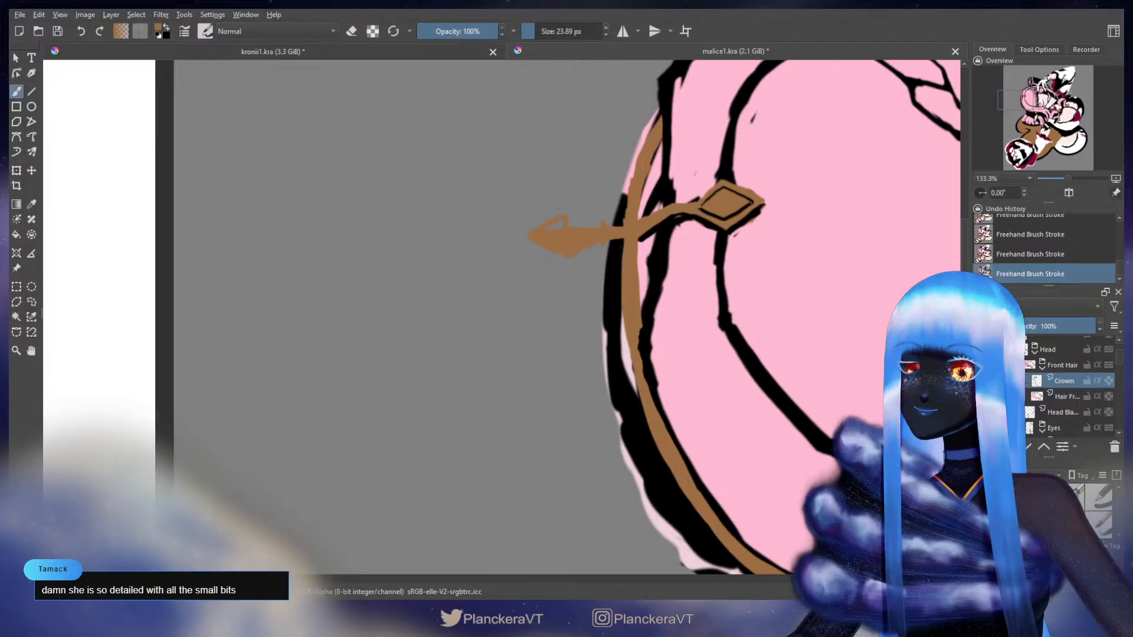
drag(565, 218, 601, 228)
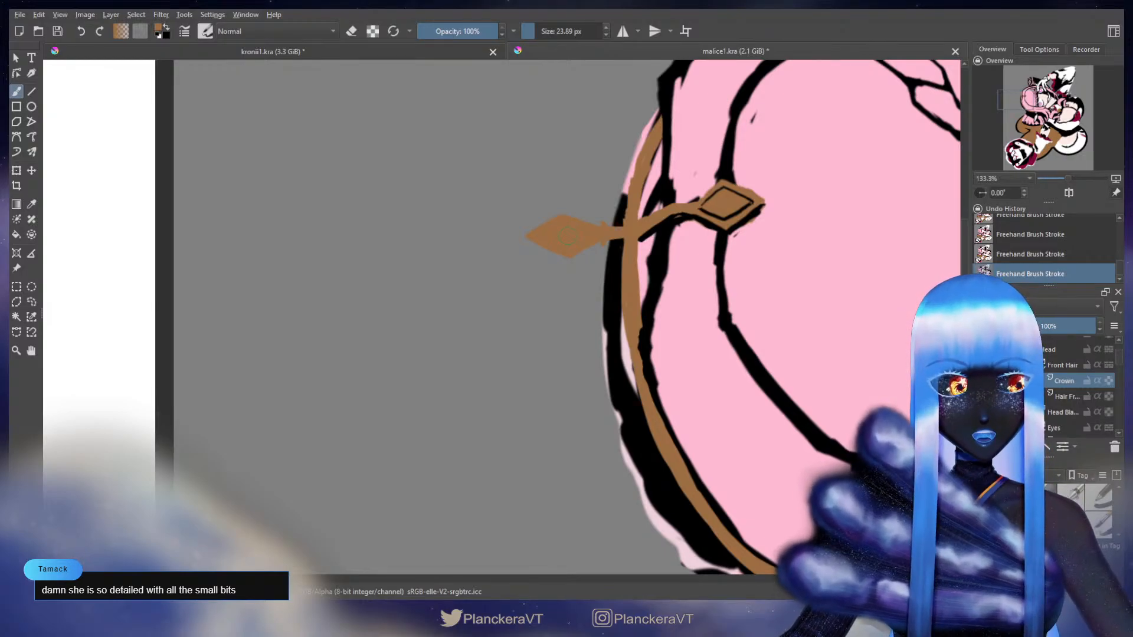
Clean up the ragged edges of the spike's brown diamond tip with an eraser of about 23.76 px
drag(541, 231, 534, 243)
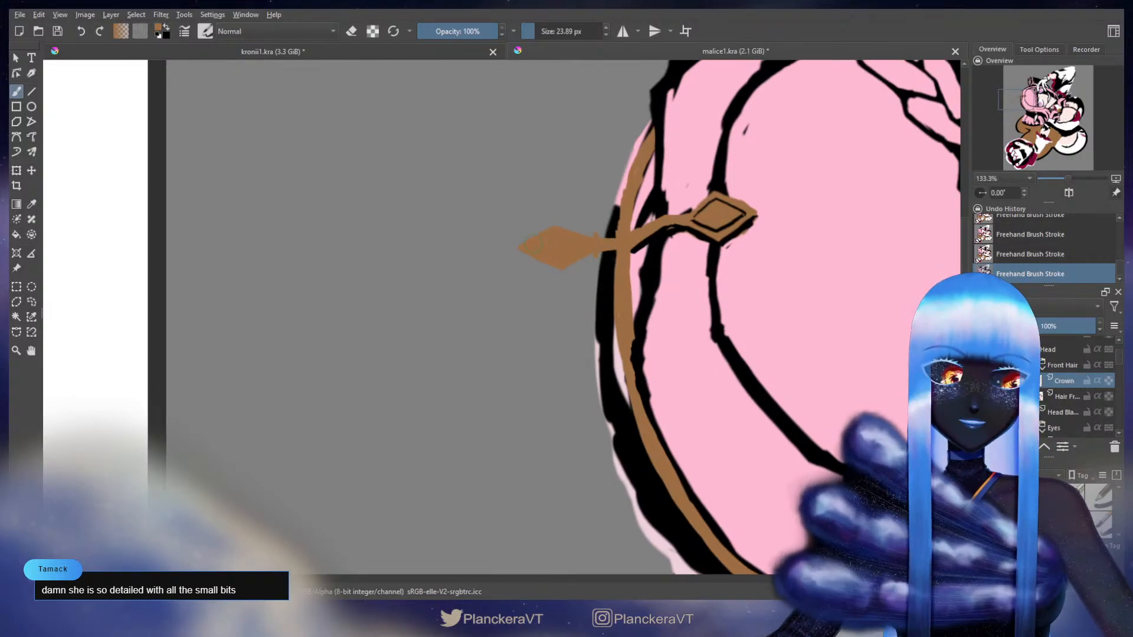
key(e)
shift+drag(589, 218, 535, 219)
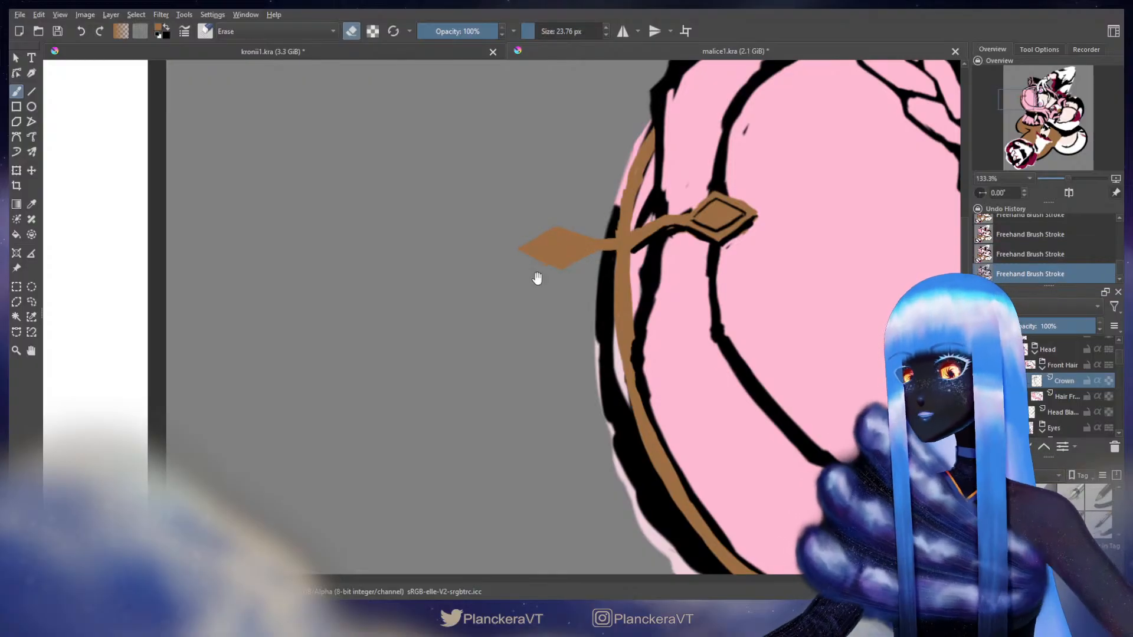
drag(536, 278, 465, 340)
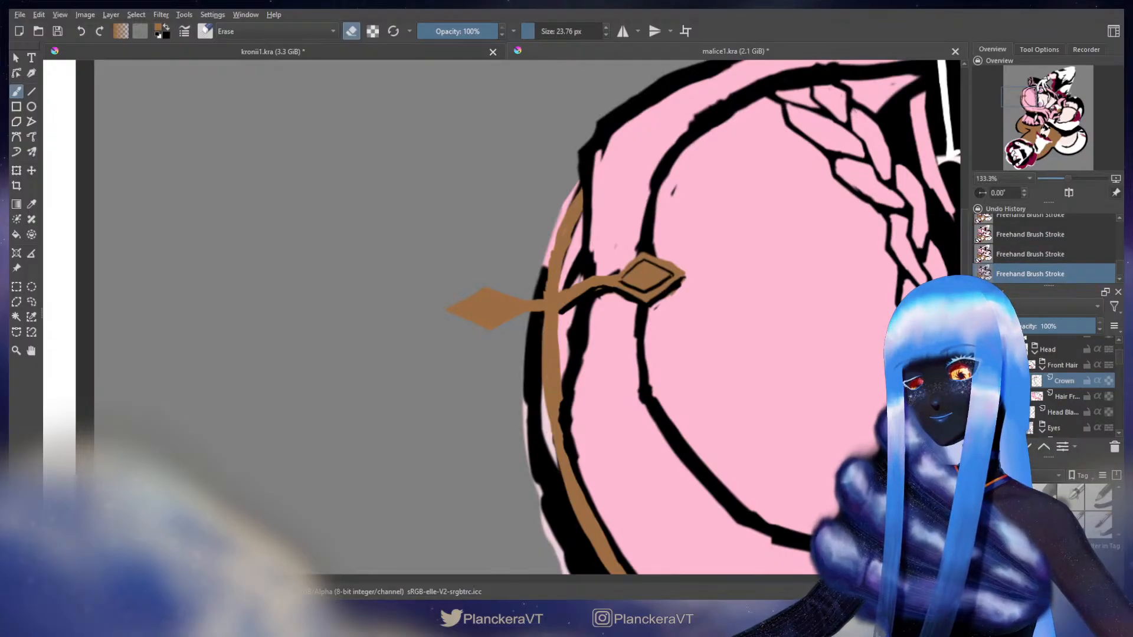
key(bracketleft)
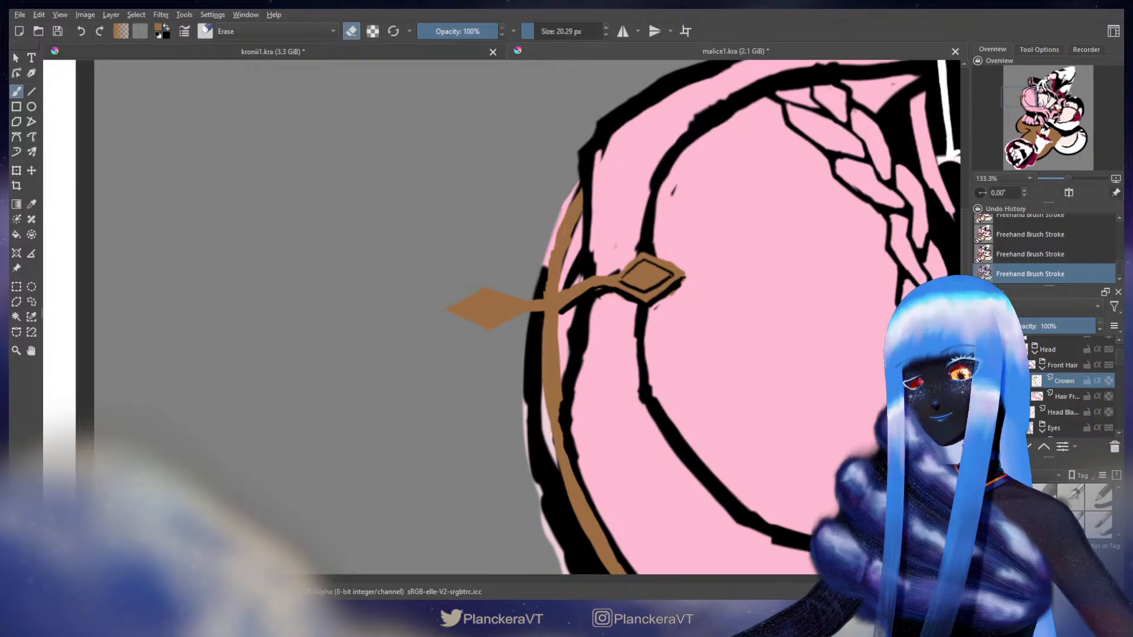
key(bracketleft)
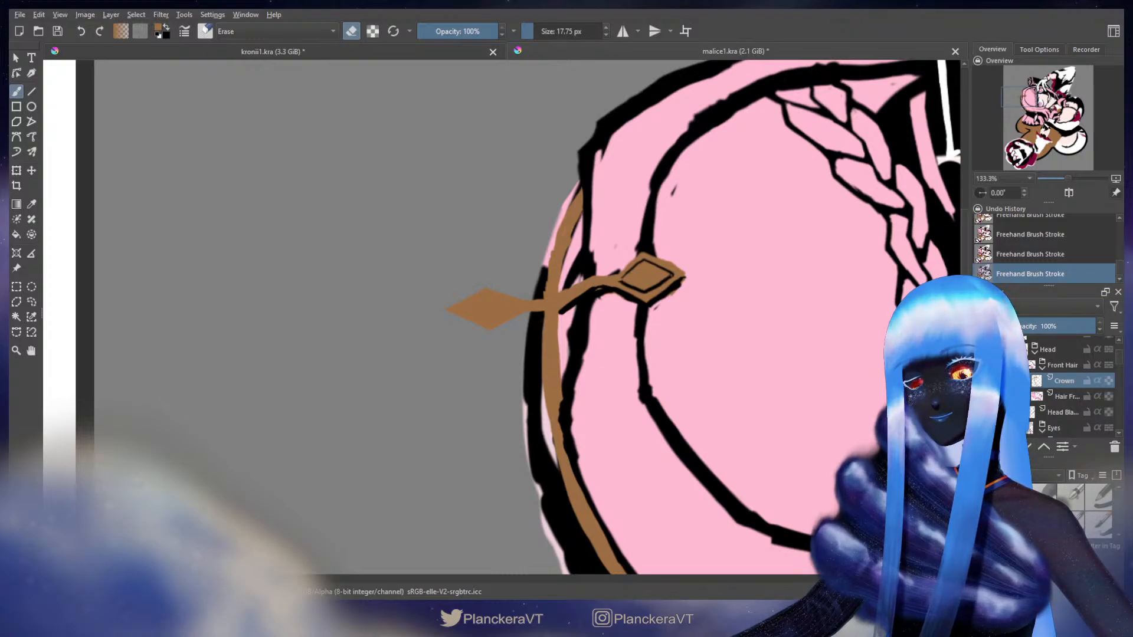
key(e)
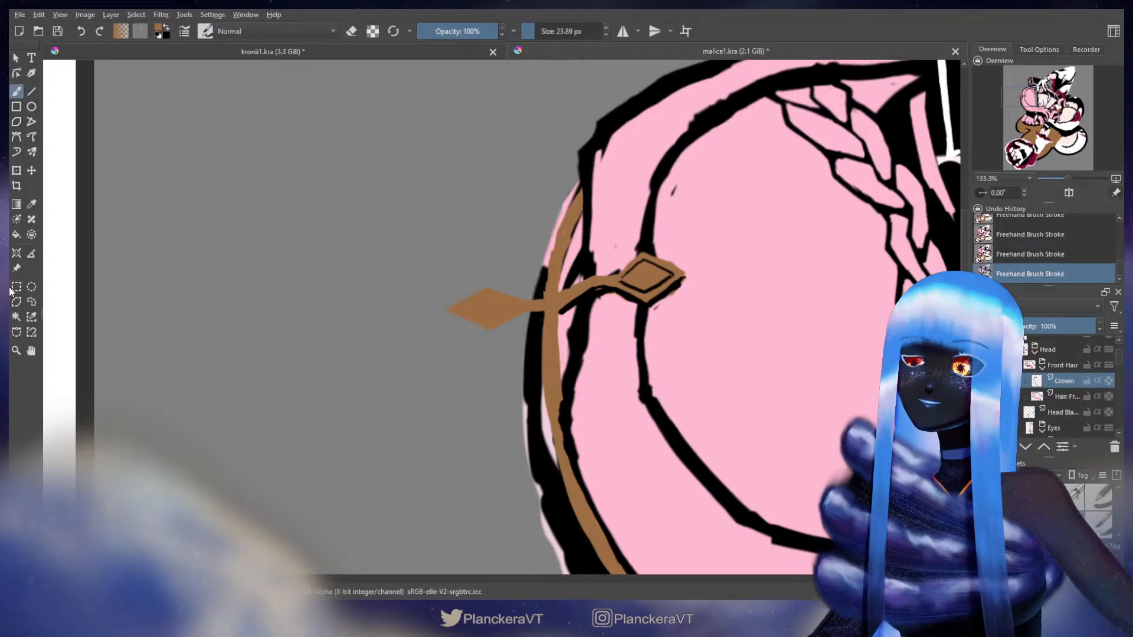
Select the diamond tip freehand, transform it to be slightly flatter, and repaint its brown joint to the outer spike
click(31, 301)
drag(435, 256, 430, 261)
mouse_move(428, 263)
mouse_down()
mouse_move(441, 383)
mouse_move(529, 359)
mouse_move(513, 259)
mouse_up()
key(ctrl+t)
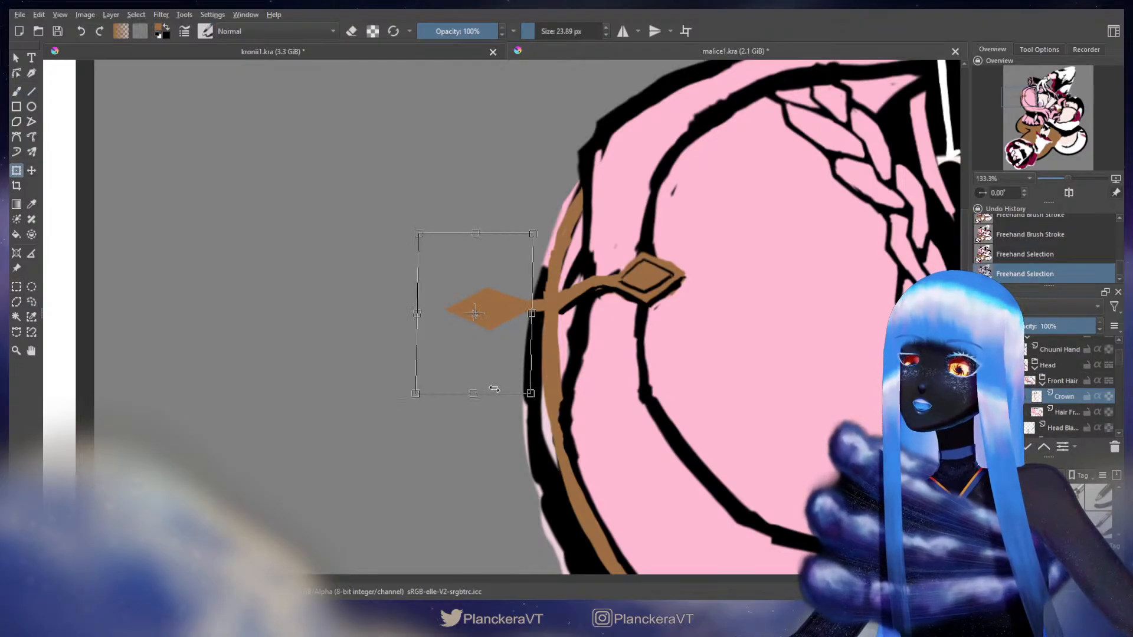
key(Escape)
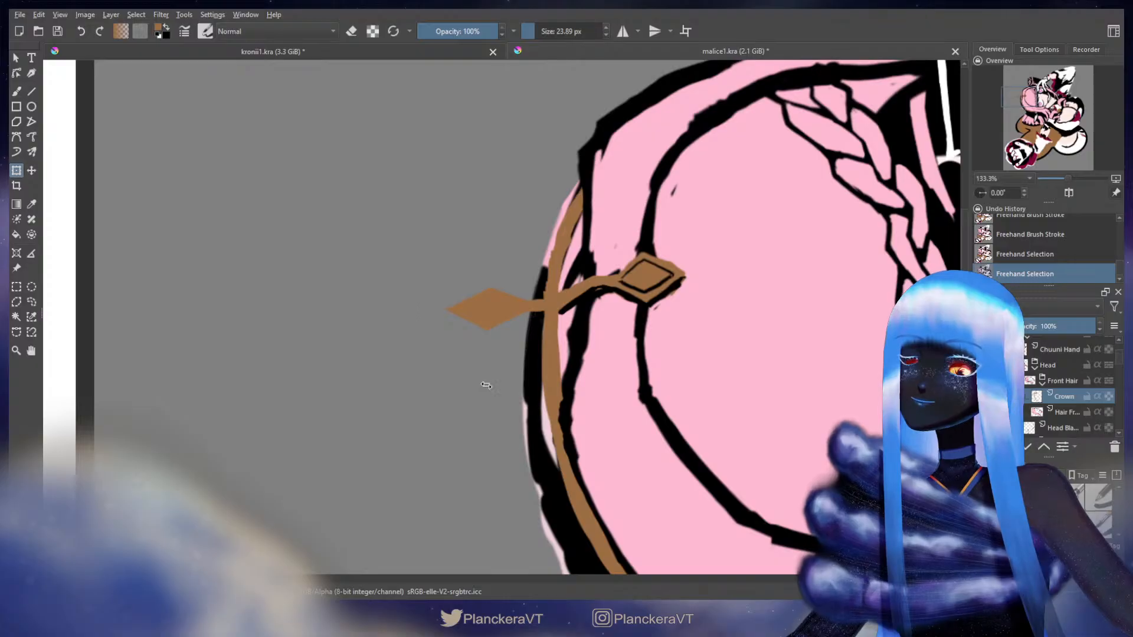
drag(486, 385, 491, 386)
drag(481, 231, 501, 255)
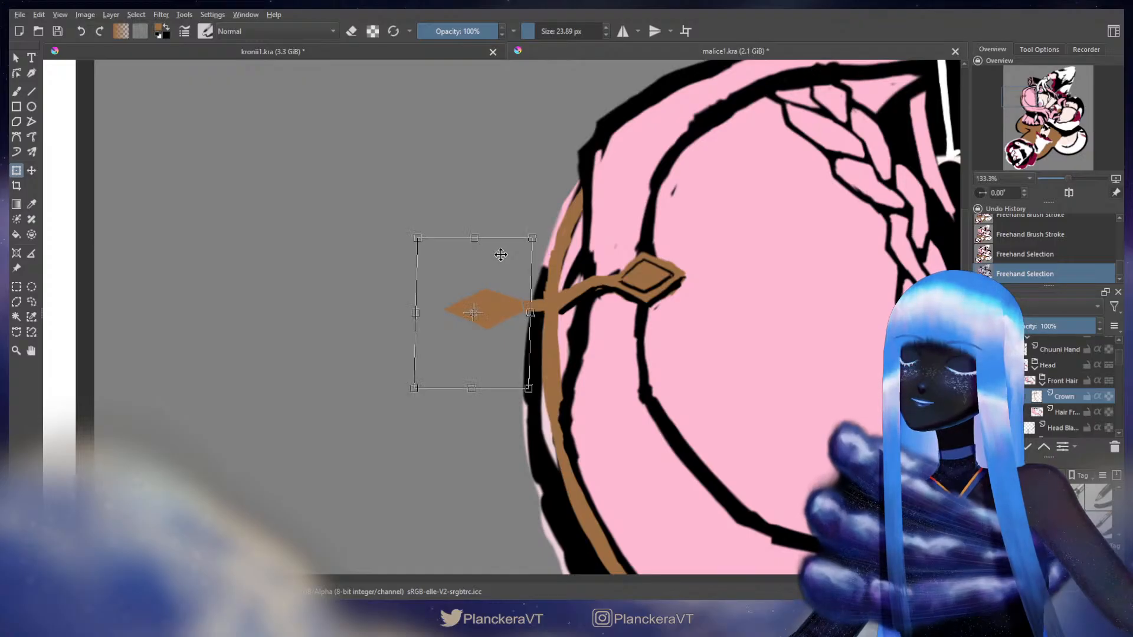
key(Return)
key(ctrl+shift+a)
key(b)
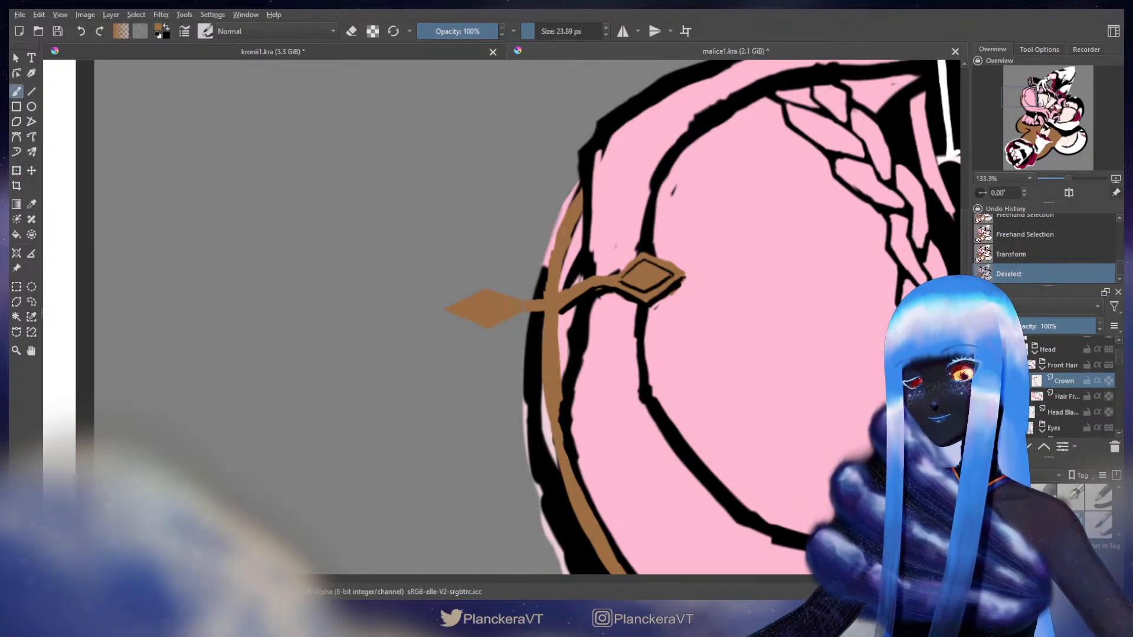
drag(515, 307, 530, 309)
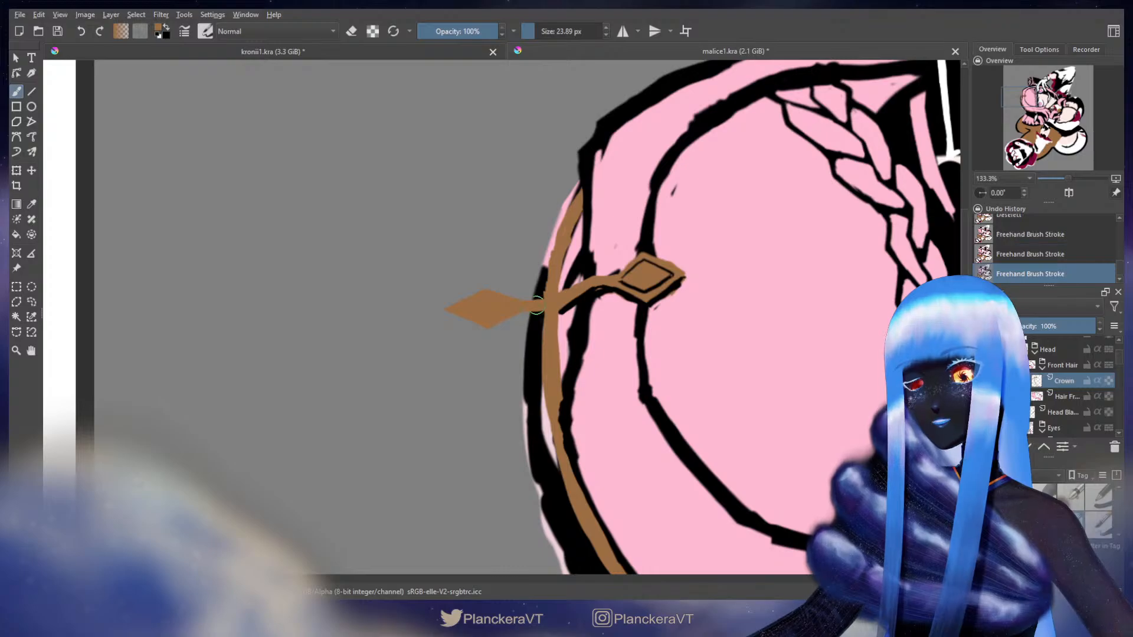
Mirror the canvas view and trim the spike's stem beside the crown band with a 17.70 px eraser
click(1068, 192)
drag(561, 256, 653, 255)
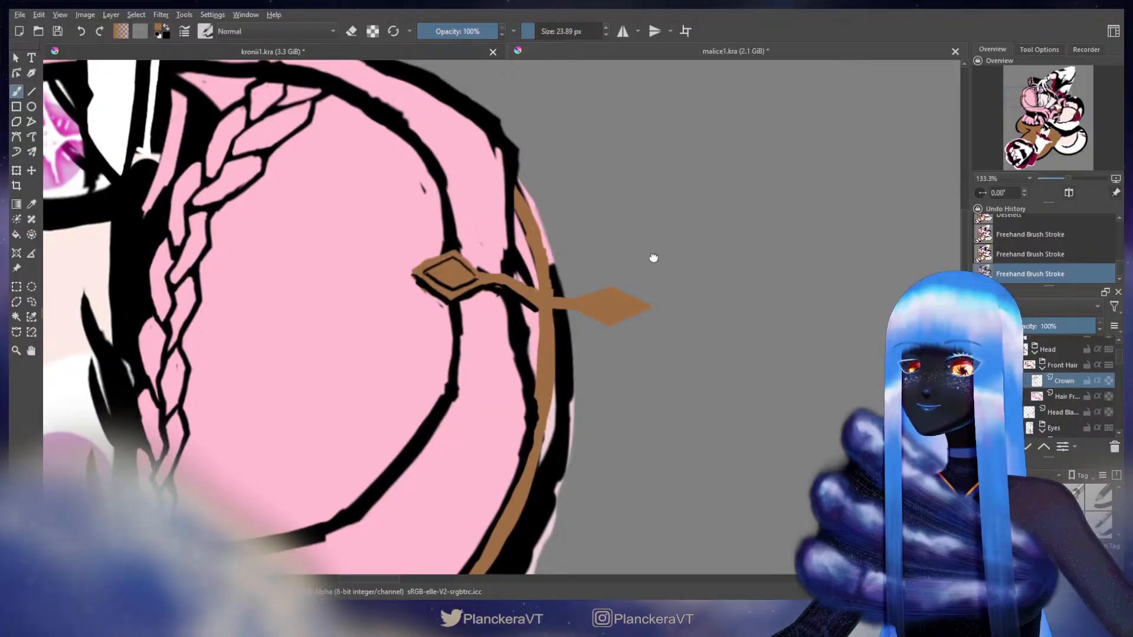
key(e)
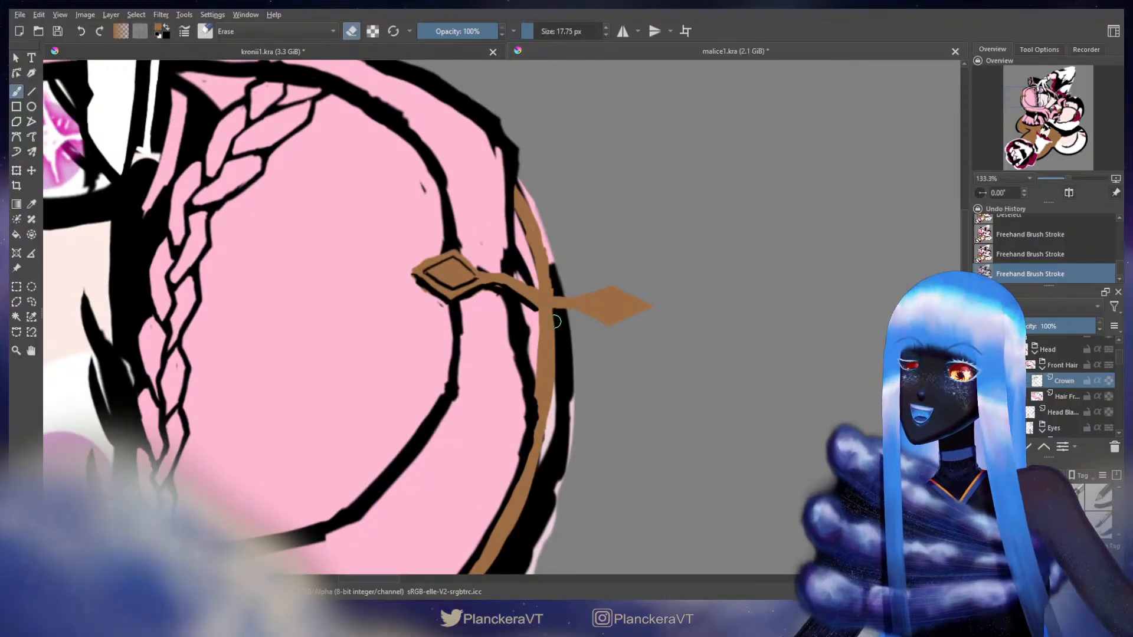
drag(557, 322, 557, 318)
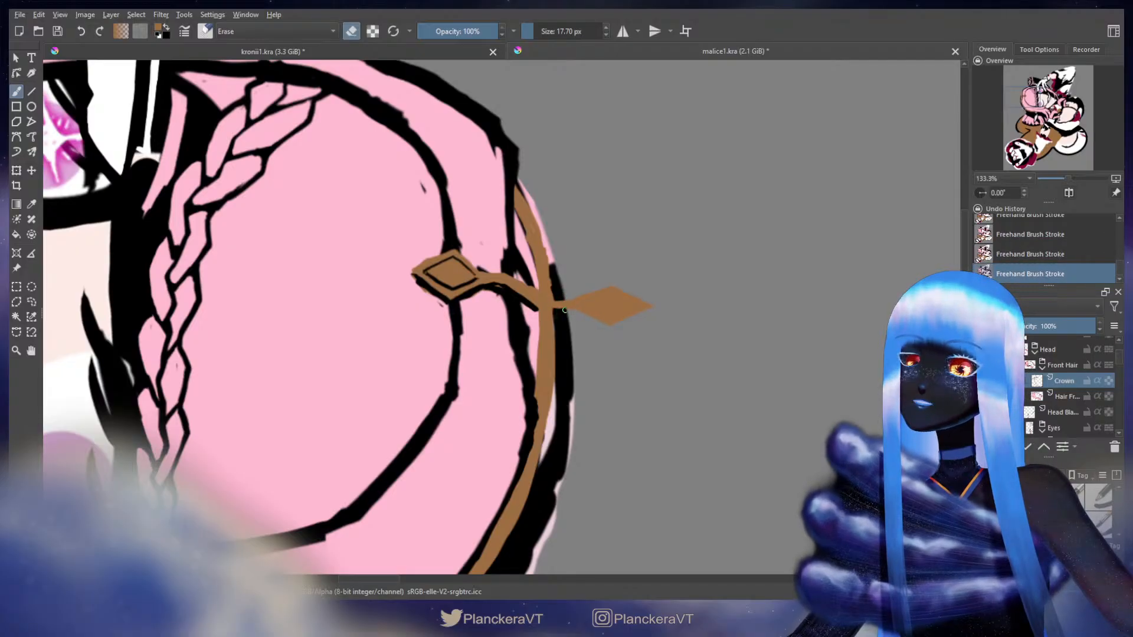
drag(564, 310, 535, 315)
key(ctrl+z)
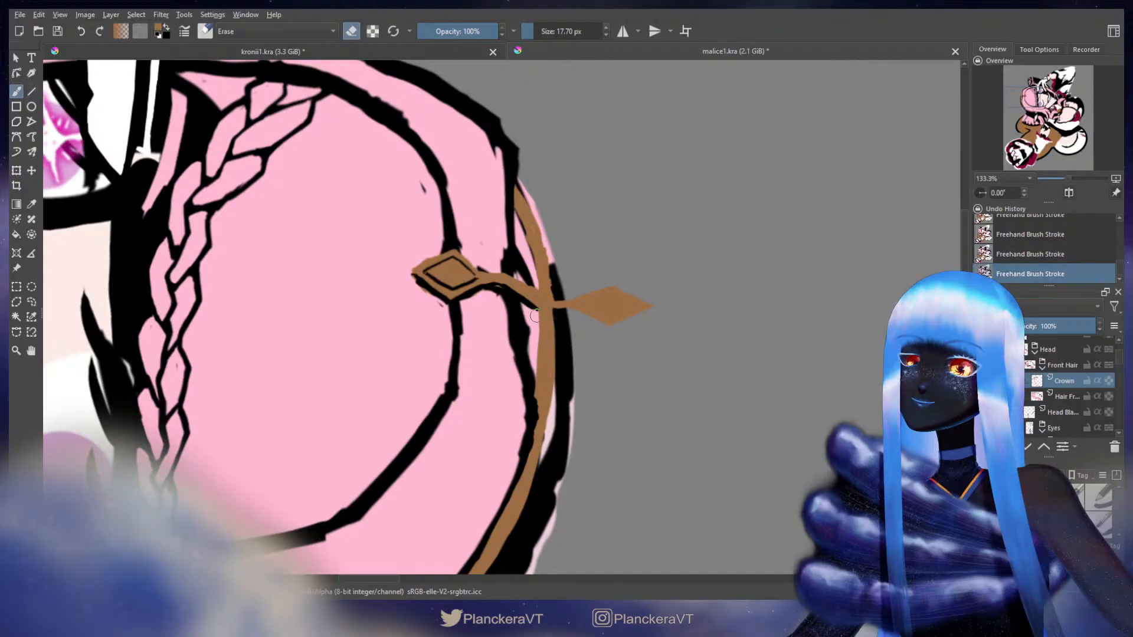
Outline the lower edges of the outer spike and its diamond tip in black with the 23.89 px brush
key(e)
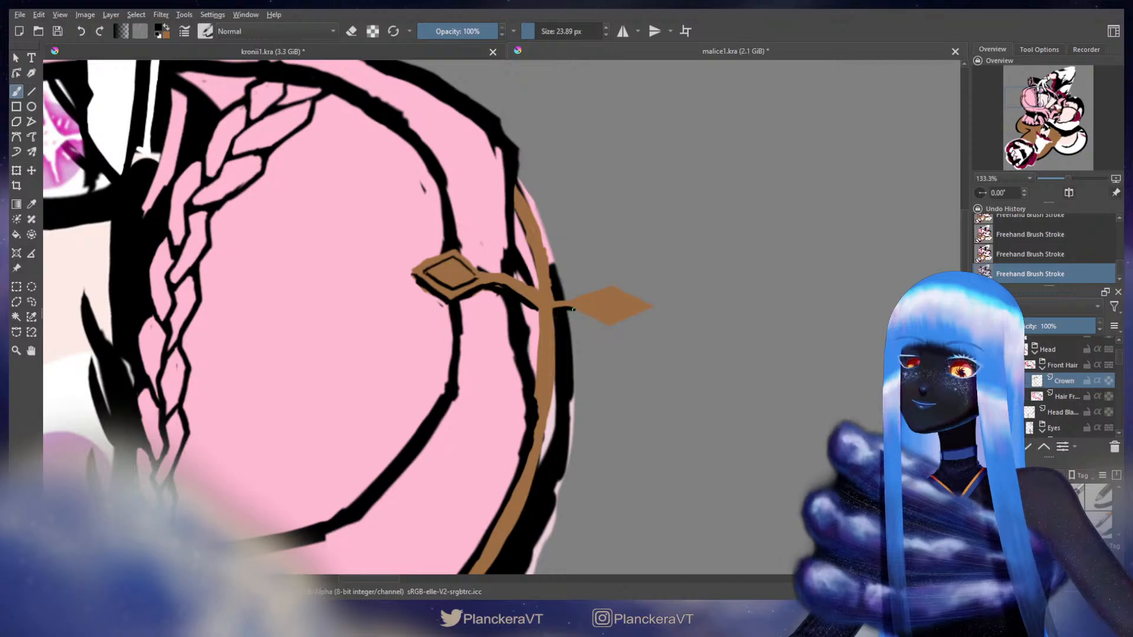
mouse_move(579, 311)
mouse_down()
mouse_move(620, 323)
mouse_move(646, 310)
mouse_move(612, 326)
mouse_move(644, 311)
mouse_up()
key(ctrl+z)
key(ctrl+z)
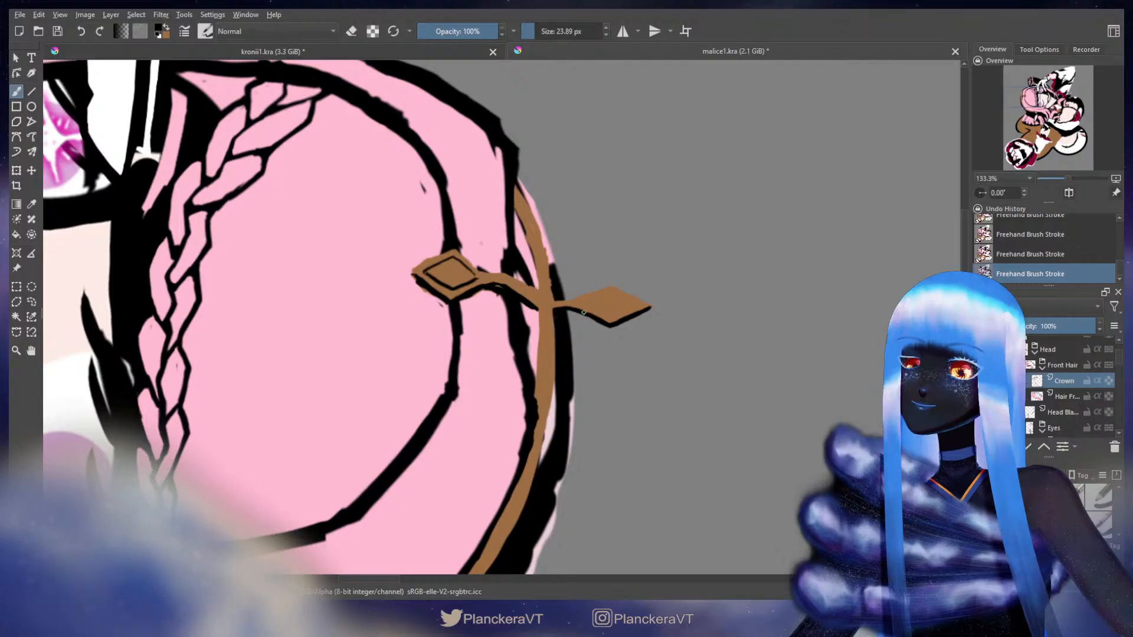
key(x)
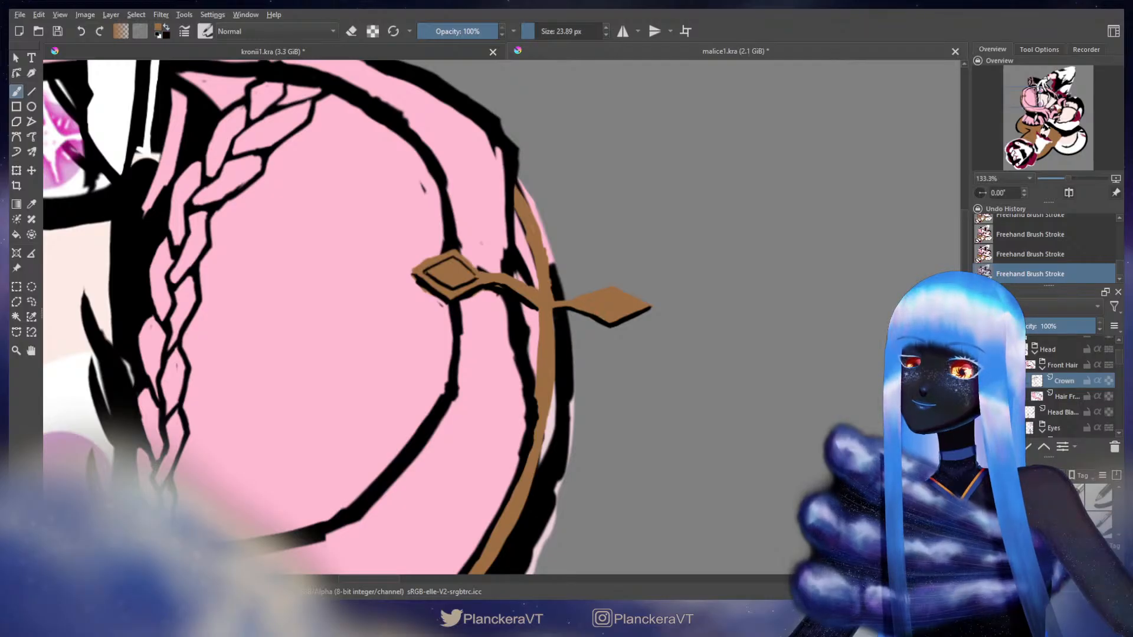
key(x)
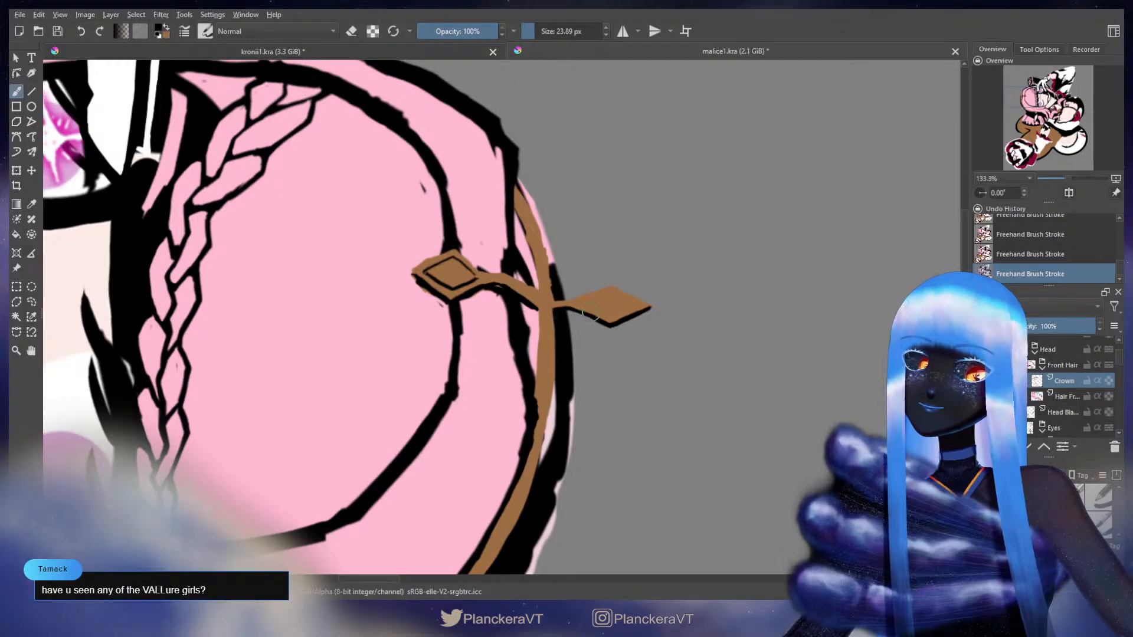
drag(596, 323, 598, 328)
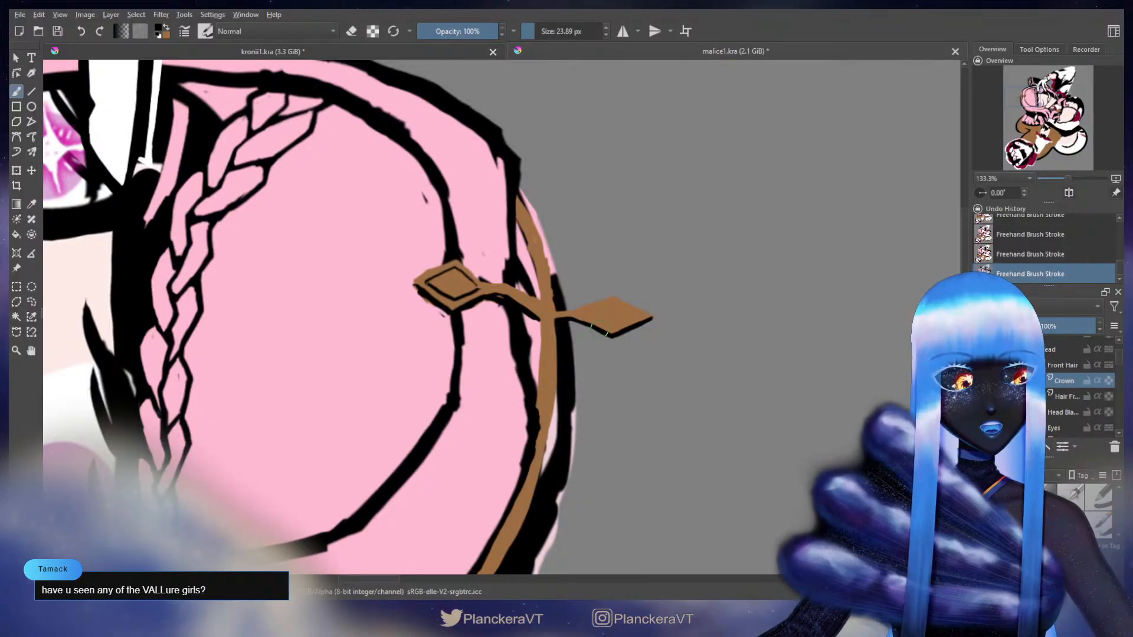
Refine the black outline under the diamond tip with a brush of about 11 px, alternating black and brown
shift+drag(600, 328, 592, 325)
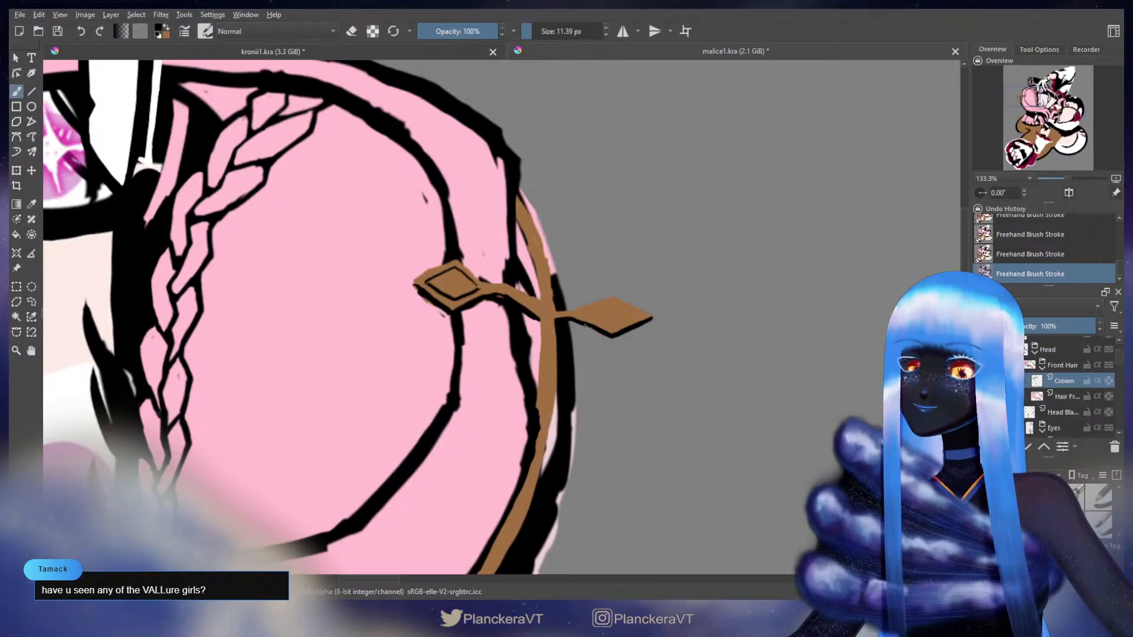
key(x)
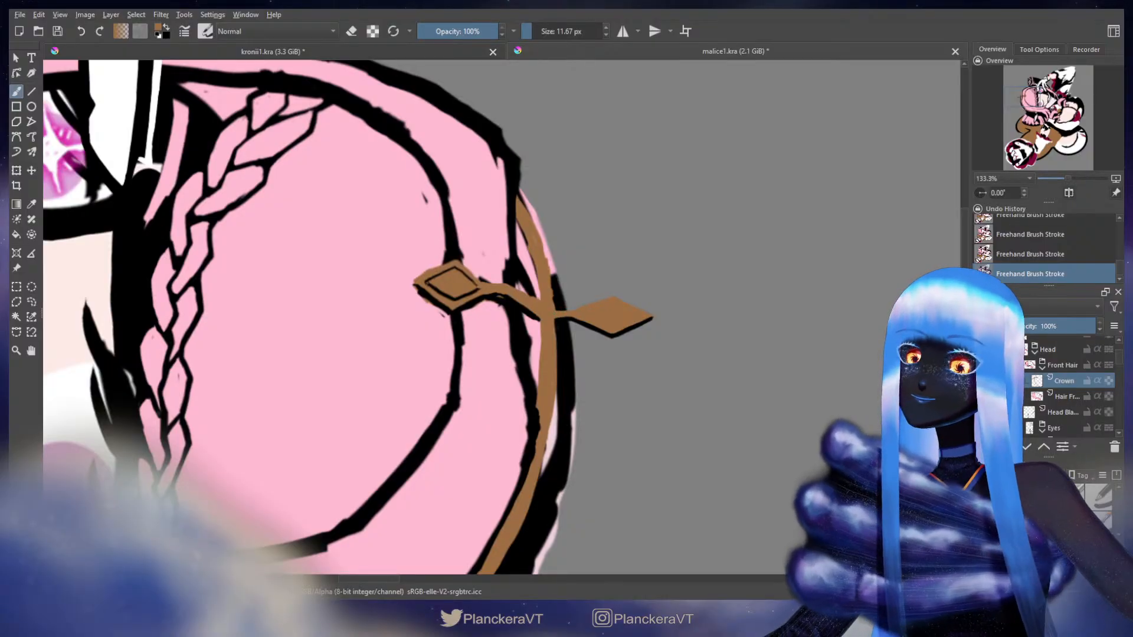
key(ctrl+z)
key(ctrl+z)
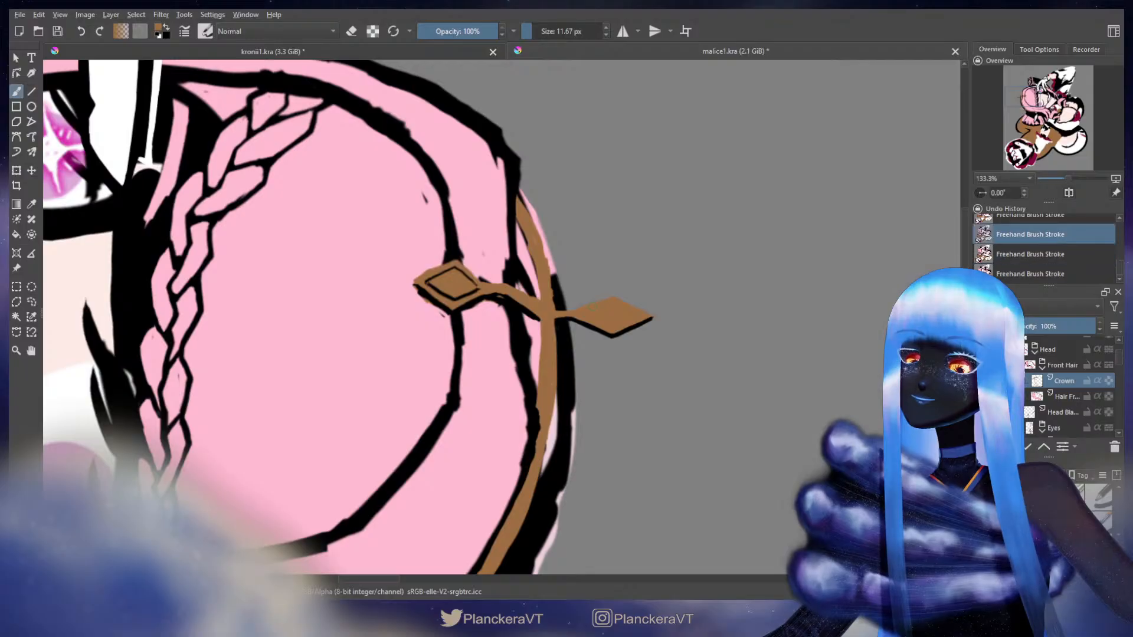
key(ctrl+shift+z)
key(ctrl+shift+z)
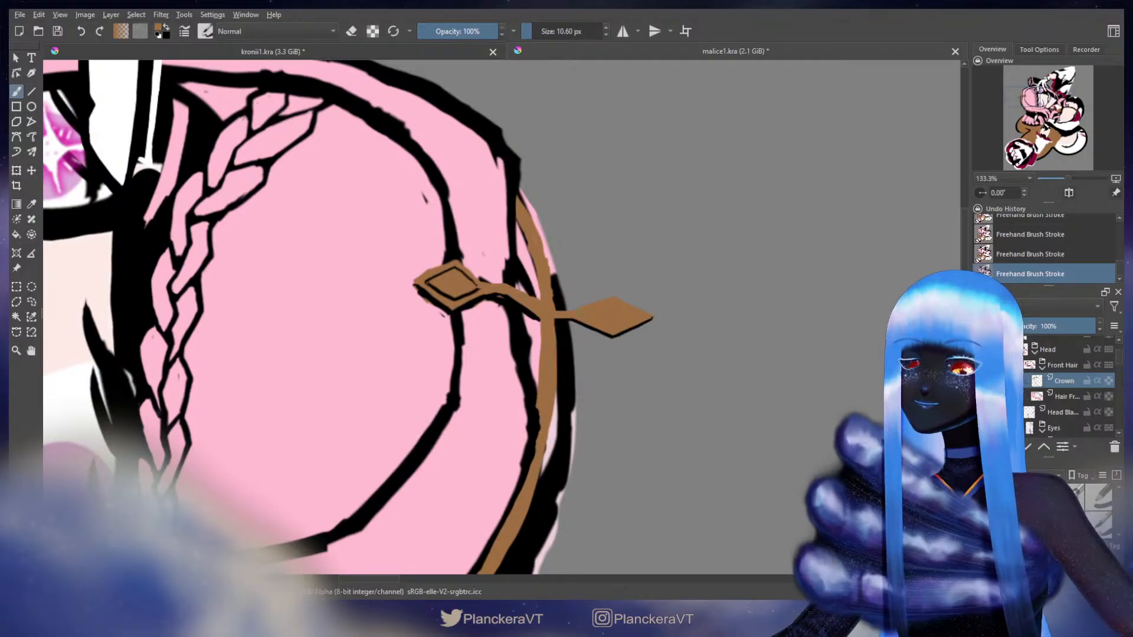
Trim the upper edge of the diamond tip with a 14.50 px eraser
key(e)
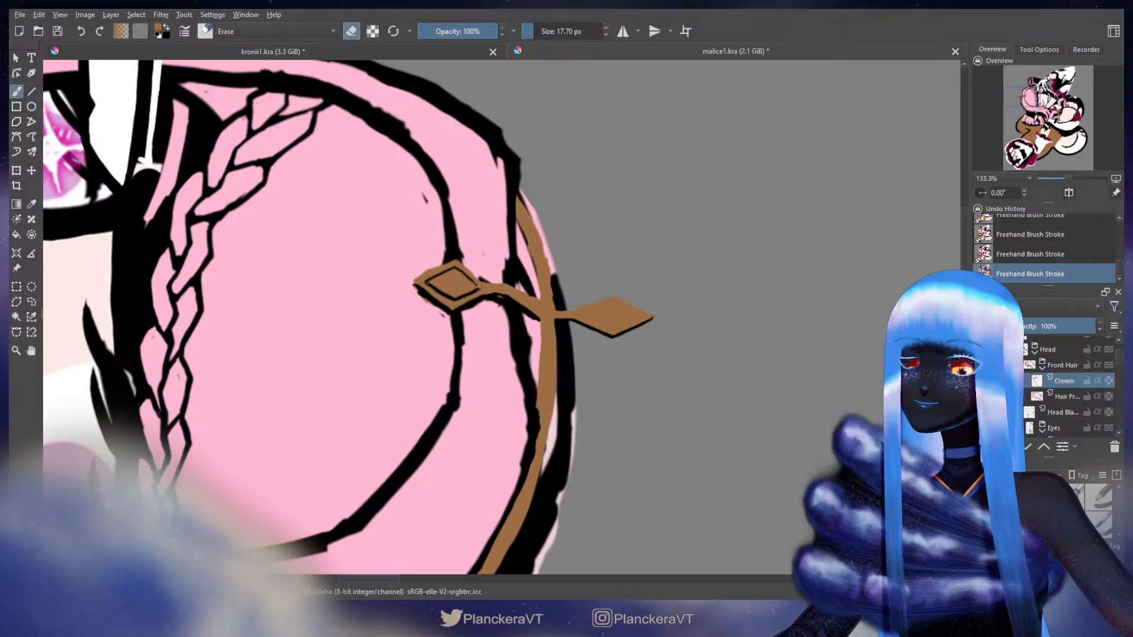
key(ctrl+z)
drag(590, 298, 588, 298)
drag(573, 307, 611, 291)
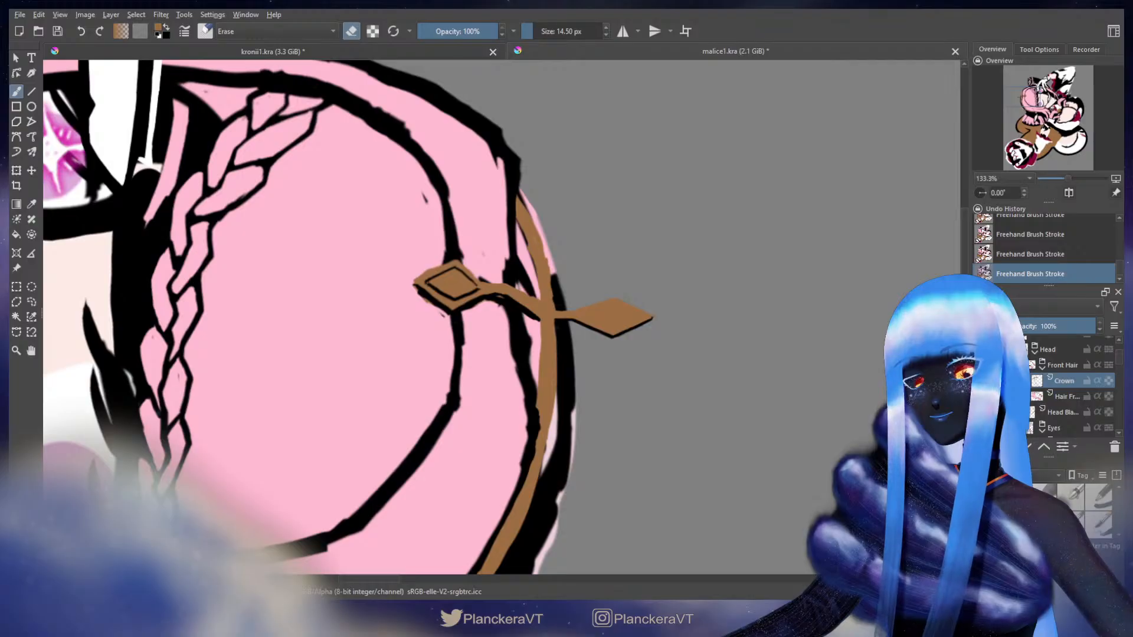
key(e)
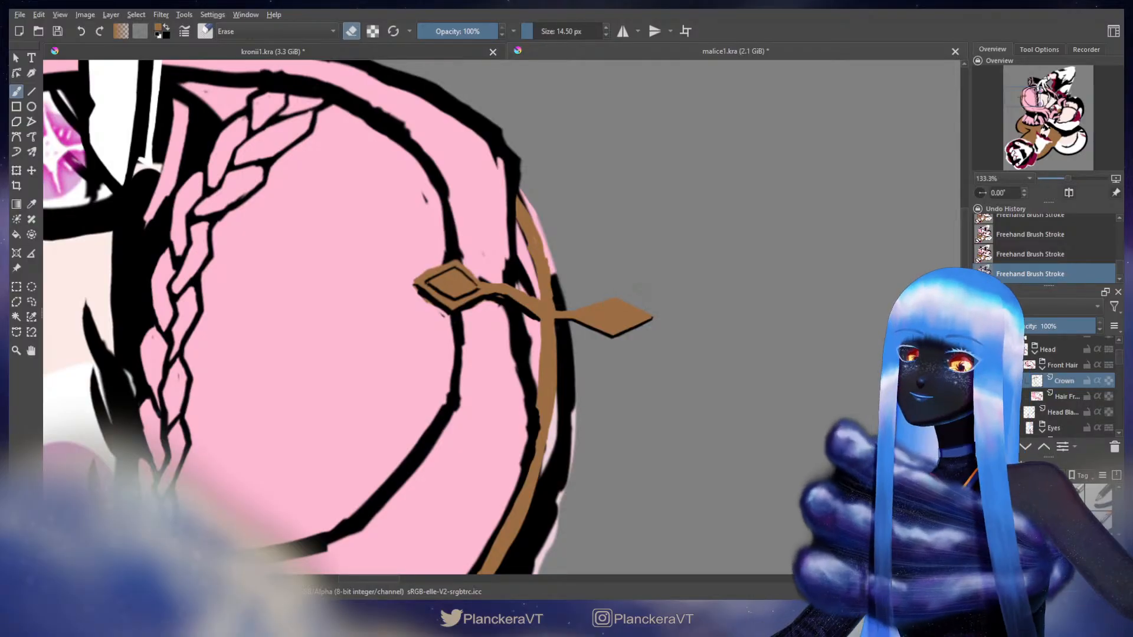
Select the outlined diamond tip freehand, rotate it slightly so its point tilts downward, and deselect it
click(32, 302)
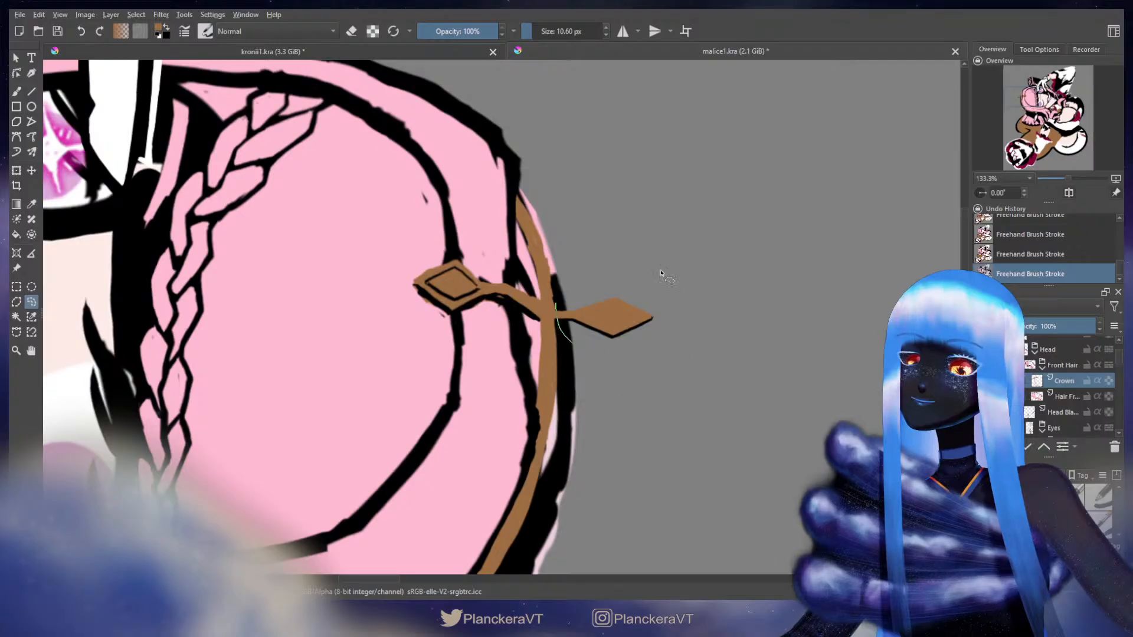
drag(558, 319, 697, 273)
key(ctrl+z)
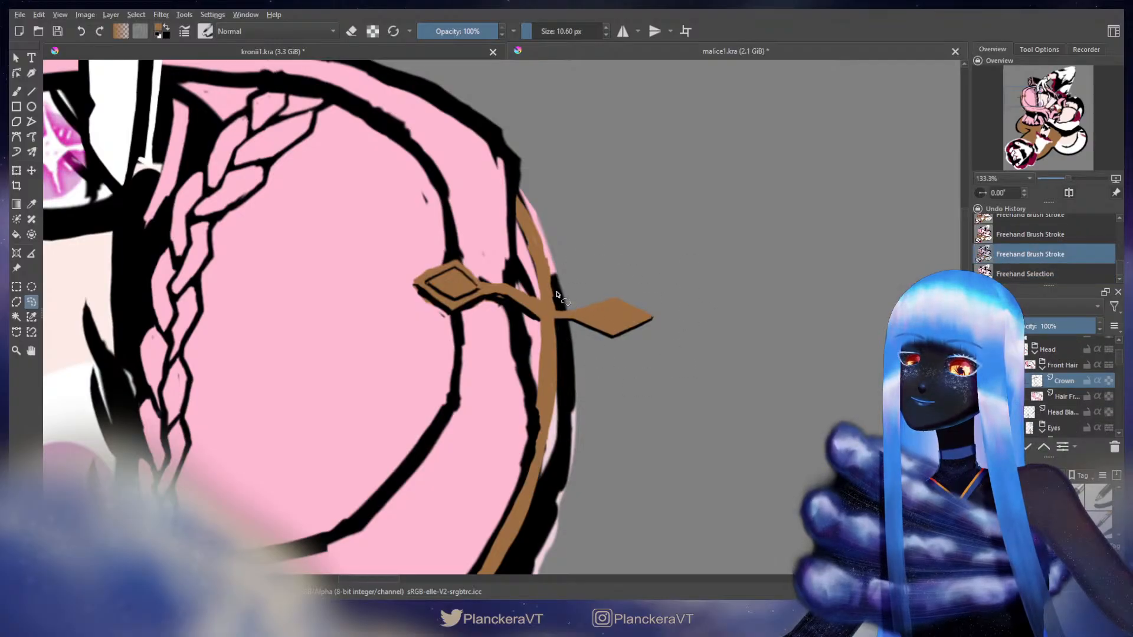
key(ctrl+shift+z)
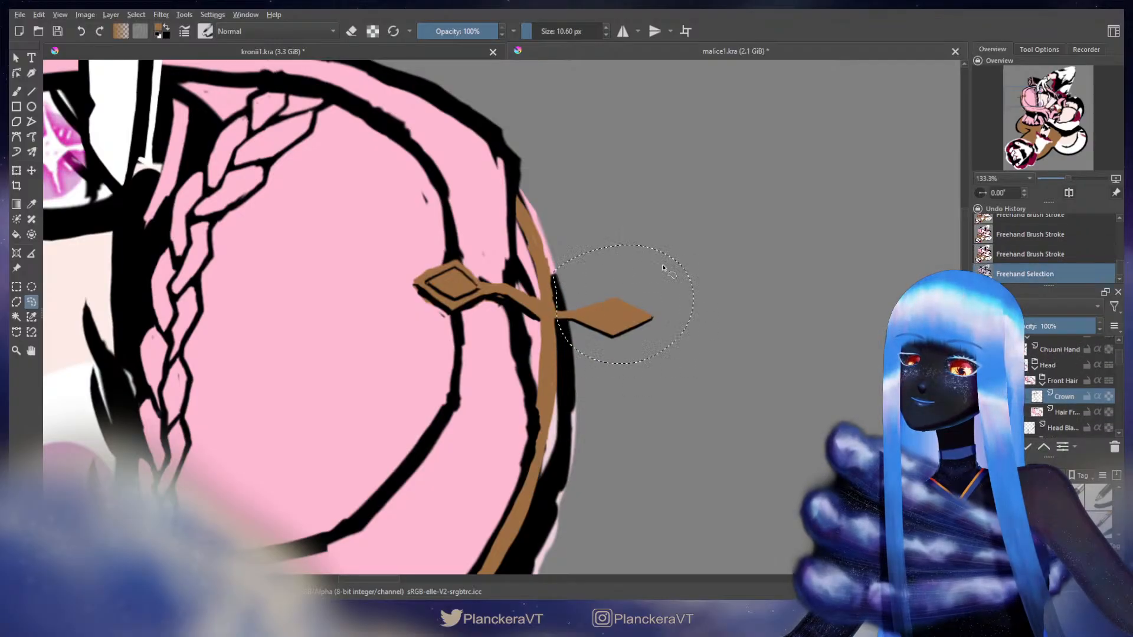
key(ctrl+t)
drag(745, 277, 665, 293)
key(Return)
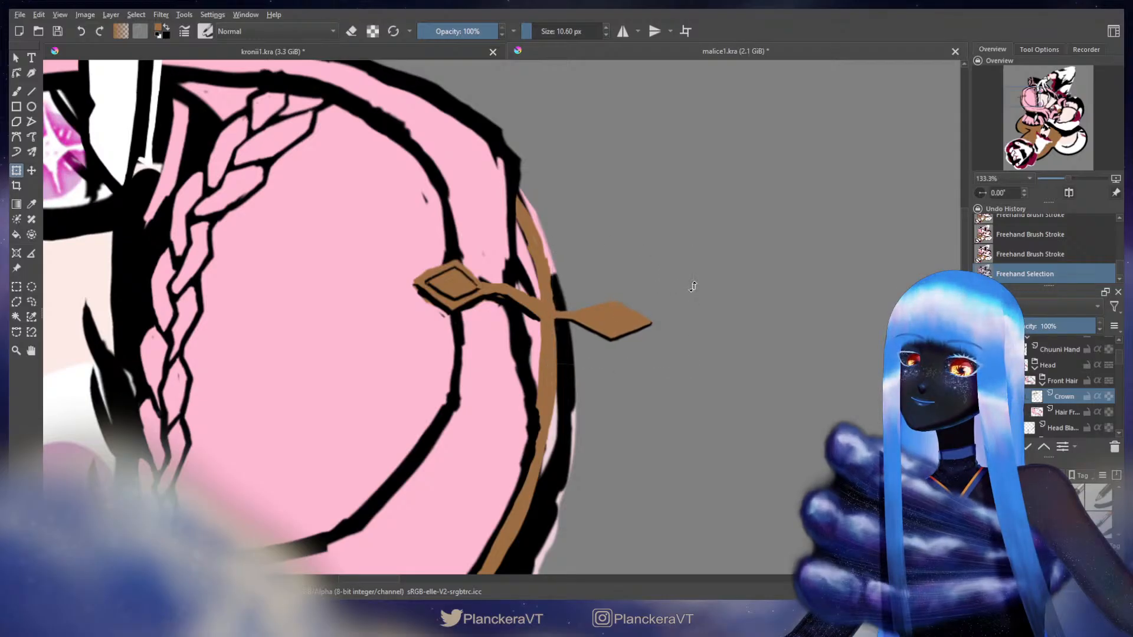
drag(664, 295, 663, 296)
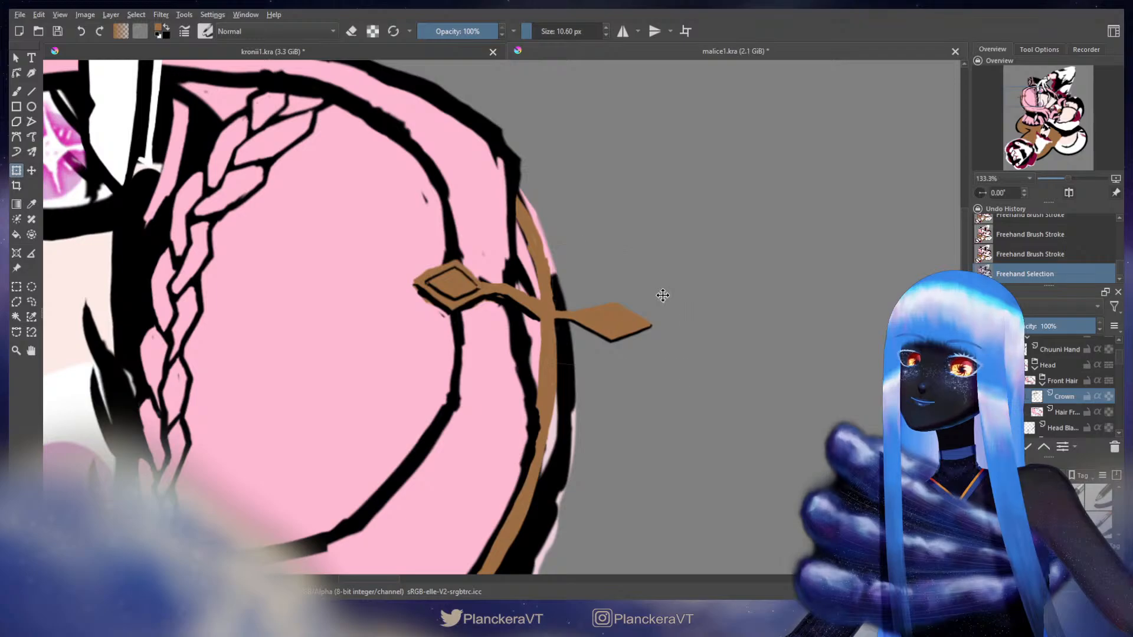
drag(650, 370, 640, 371)
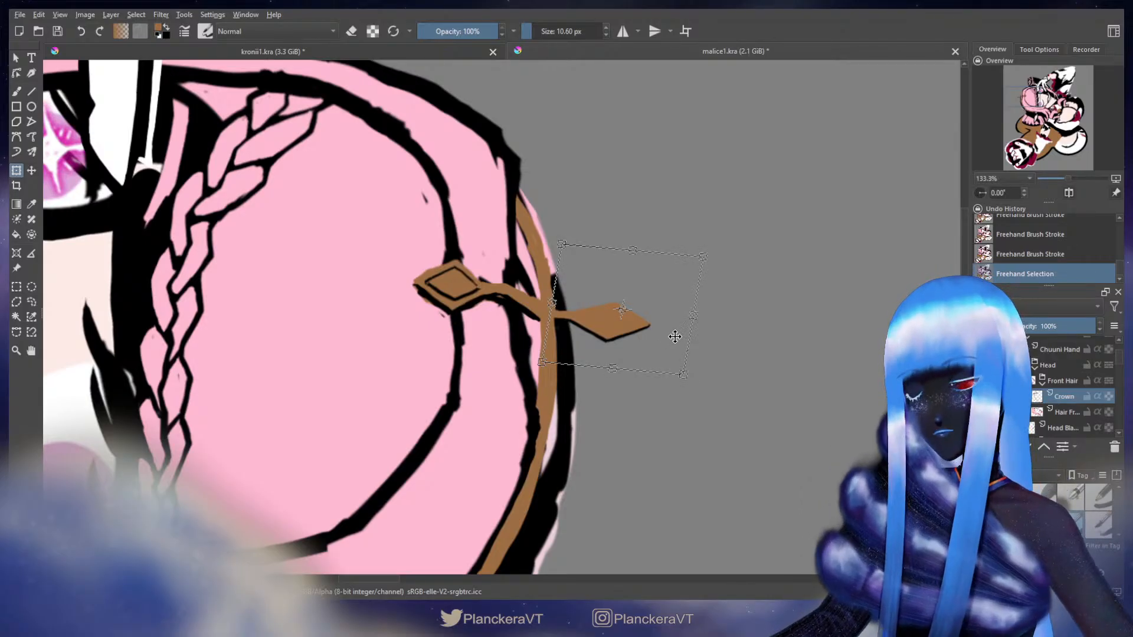
key(b)
key(ctrl+shift+a)
Turn off the mirrored view and check the crown ornament against the whole character at 50% zoom
scroll(714, 357, down, 2)
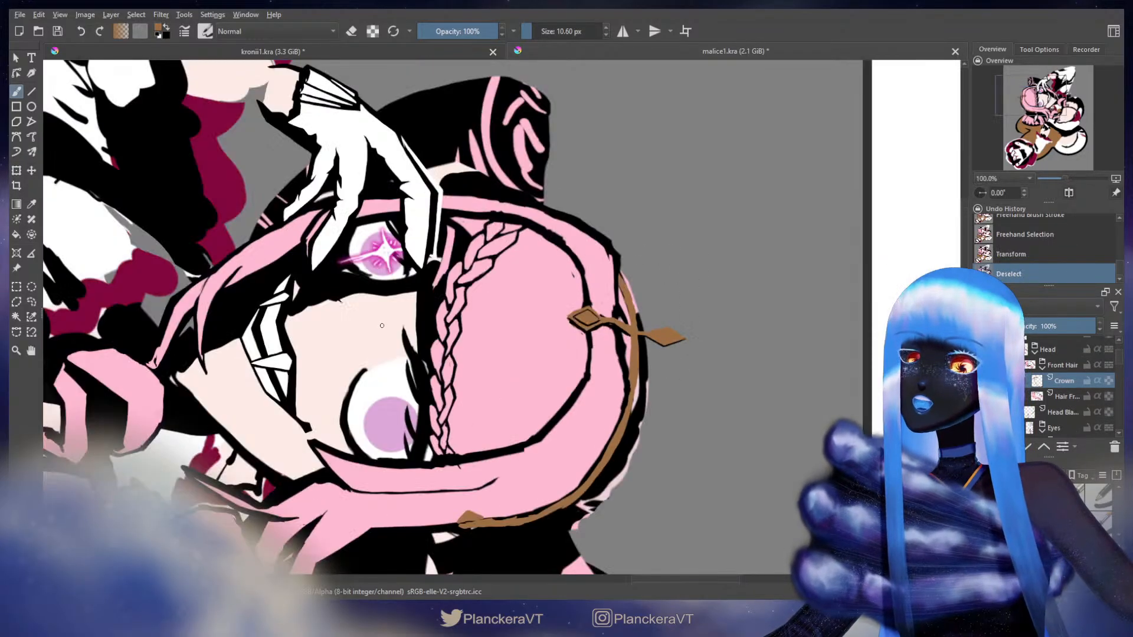
scroll(839, 508, down, 1)
key(m)
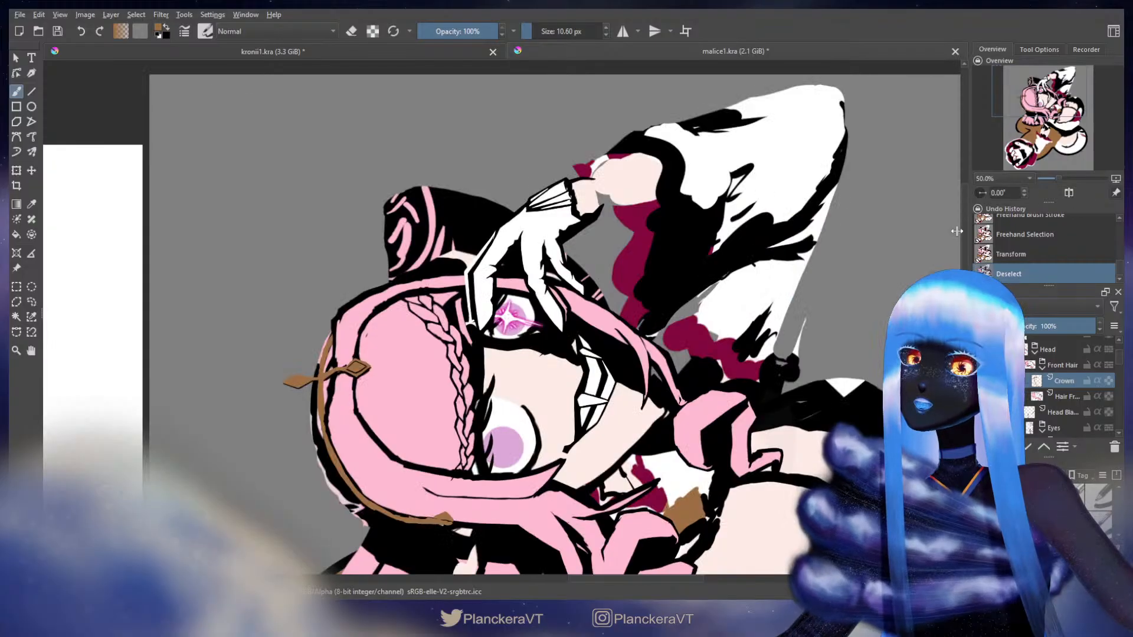
Lock the Crown layer's transparency and thin the black outline under the outer diamond tip with brown strokes using a 10.58 px brush
scroll(369, 369, up, 2)
drag(428, 422, 510, 432)
scroll(565, 348, up, 2)
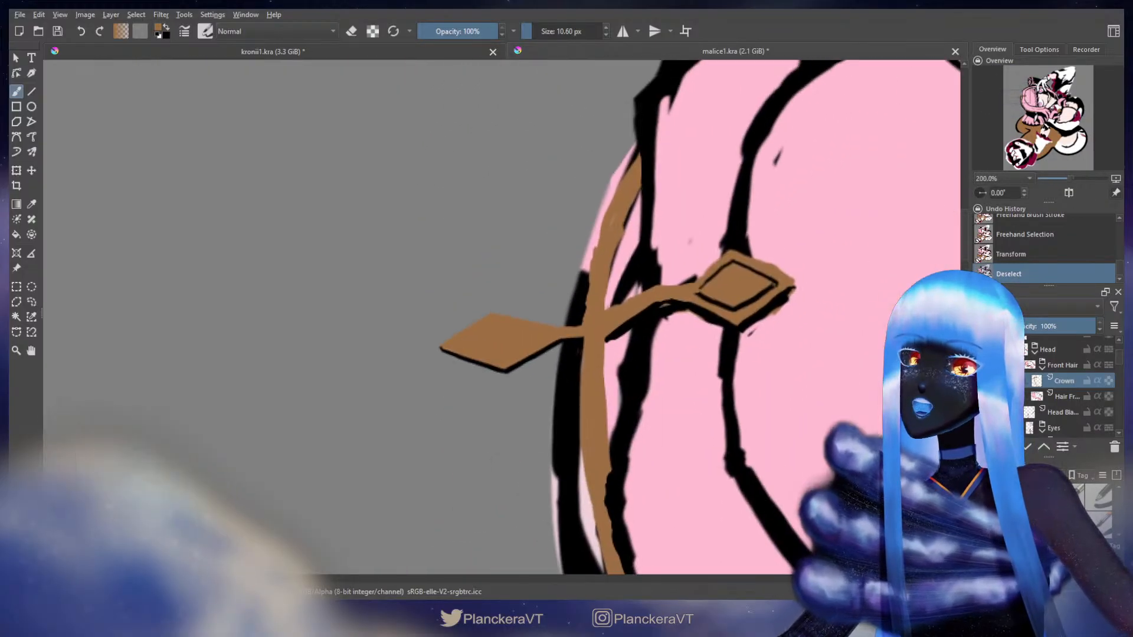
scroll(510, 432, up, 1)
click(1108, 382)
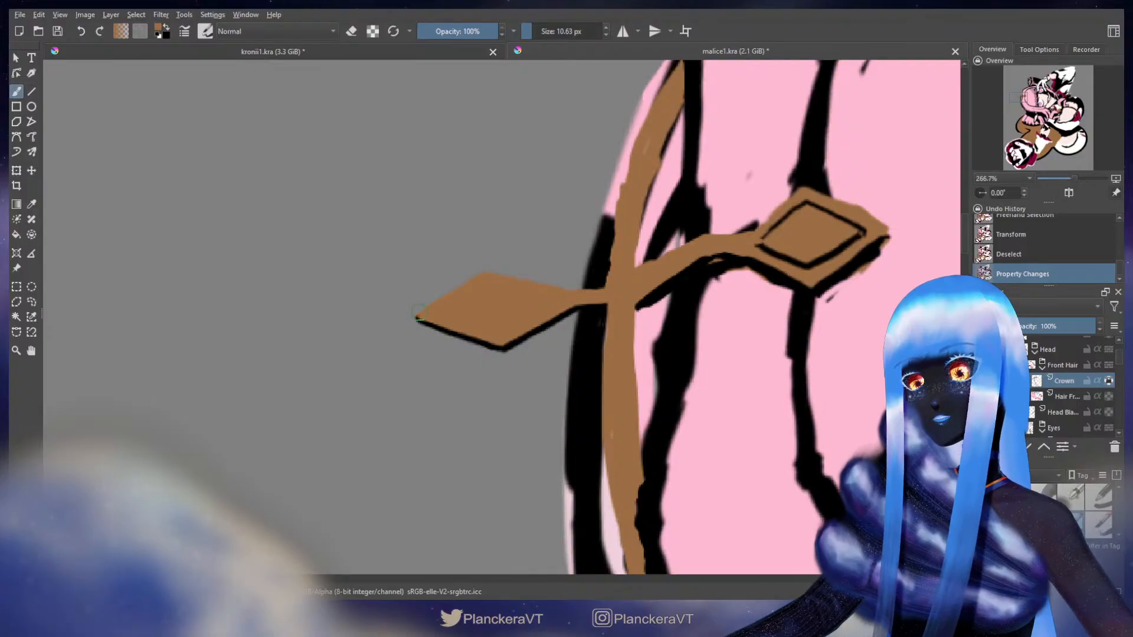
drag(417, 317, 423, 320)
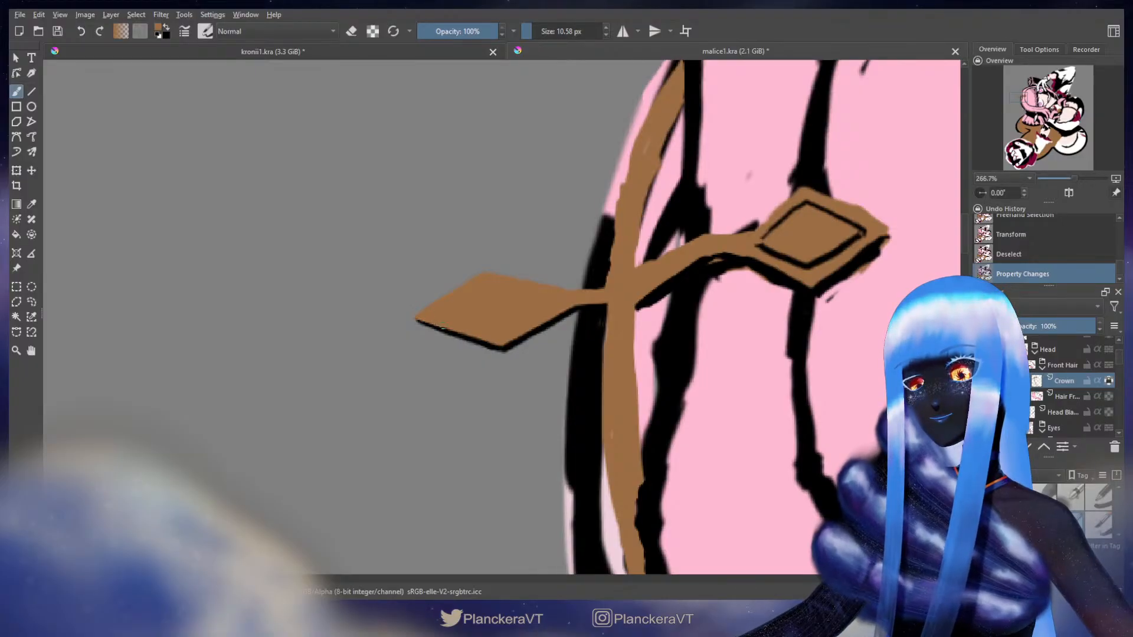
drag(443, 330, 501, 347)
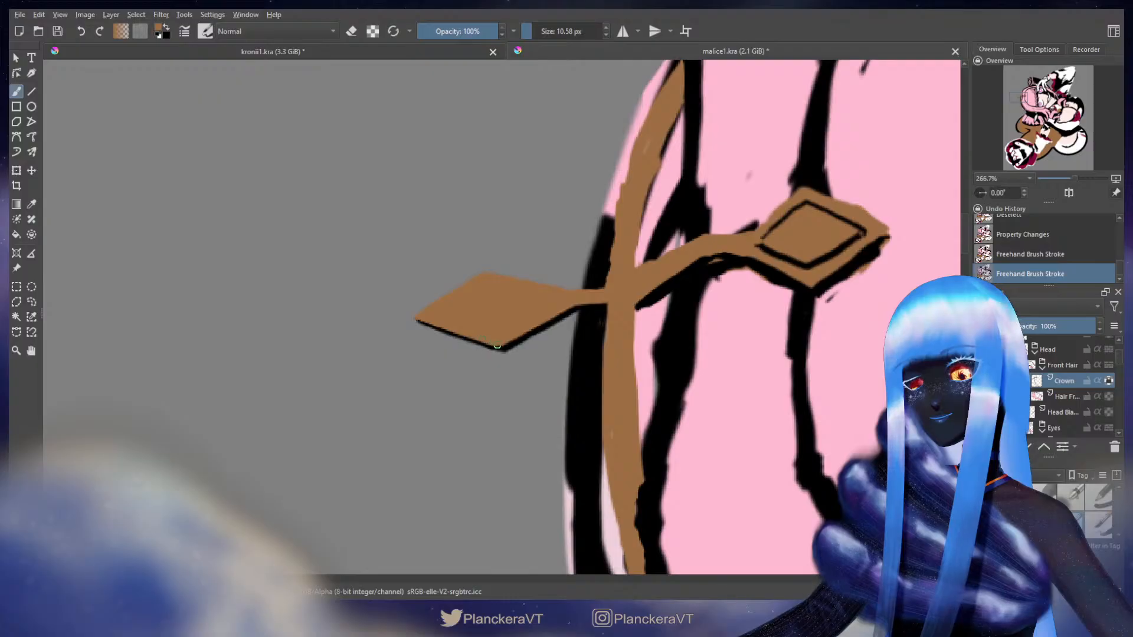
drag(591, 283, 708, 231)
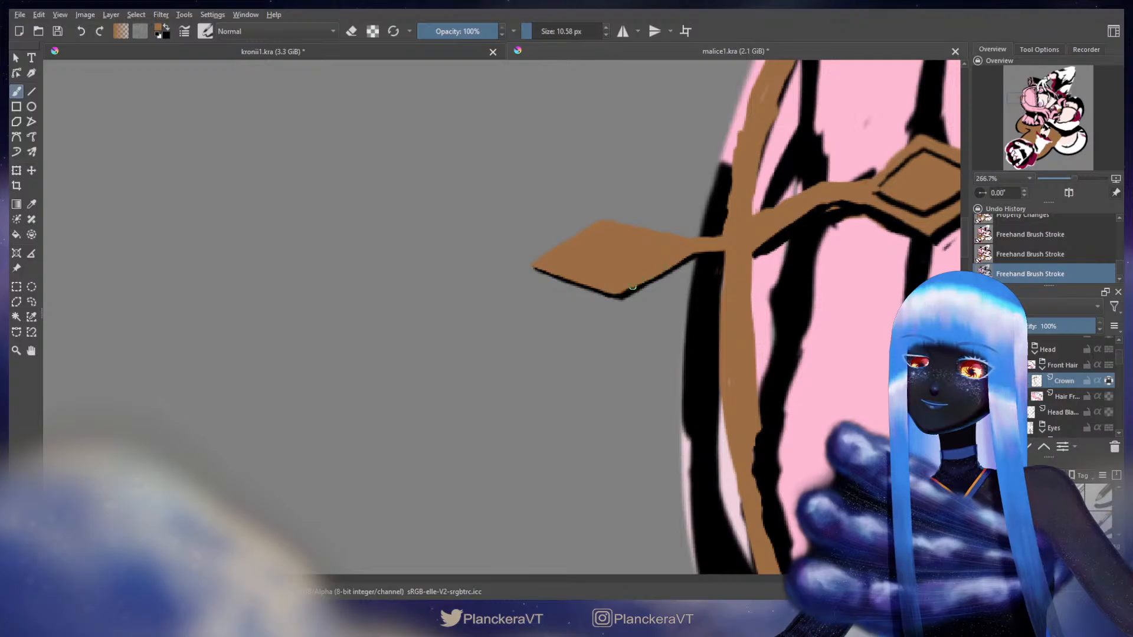
click(617, 295)
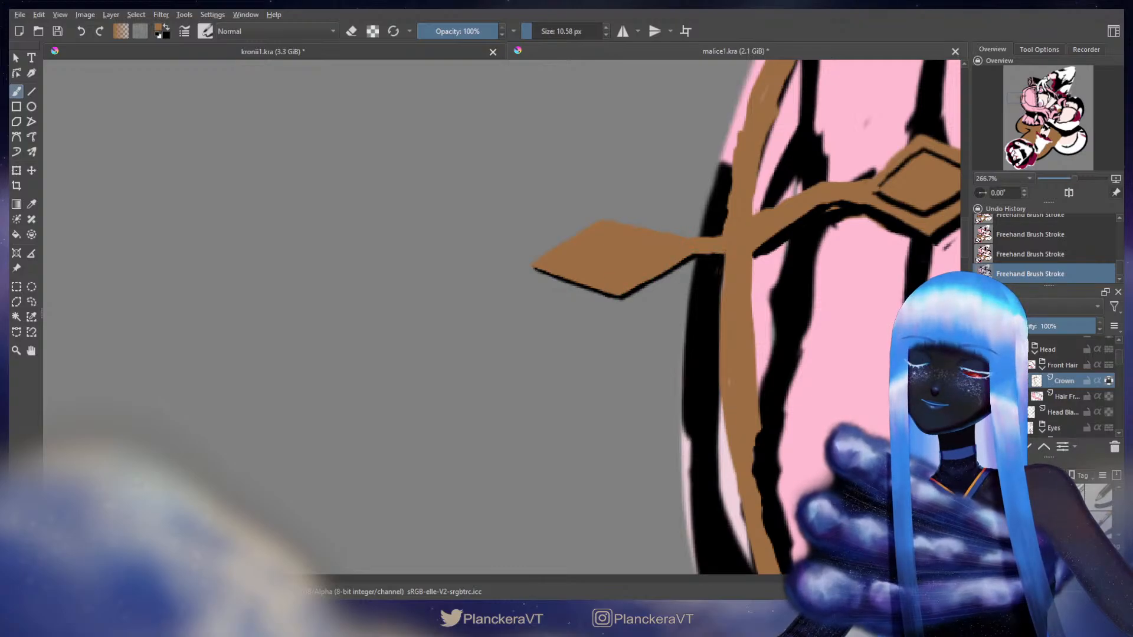
Trim the upper edge of the spike's stem where it meets the crown band with a 14.83 px eraser
key(e)
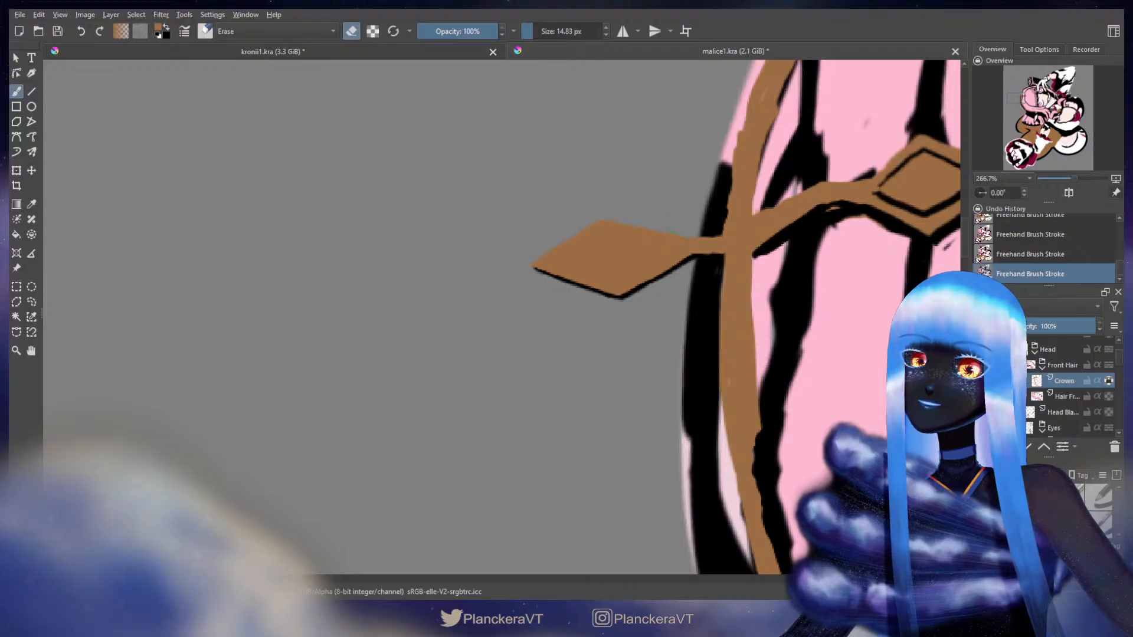
click(714, 238)
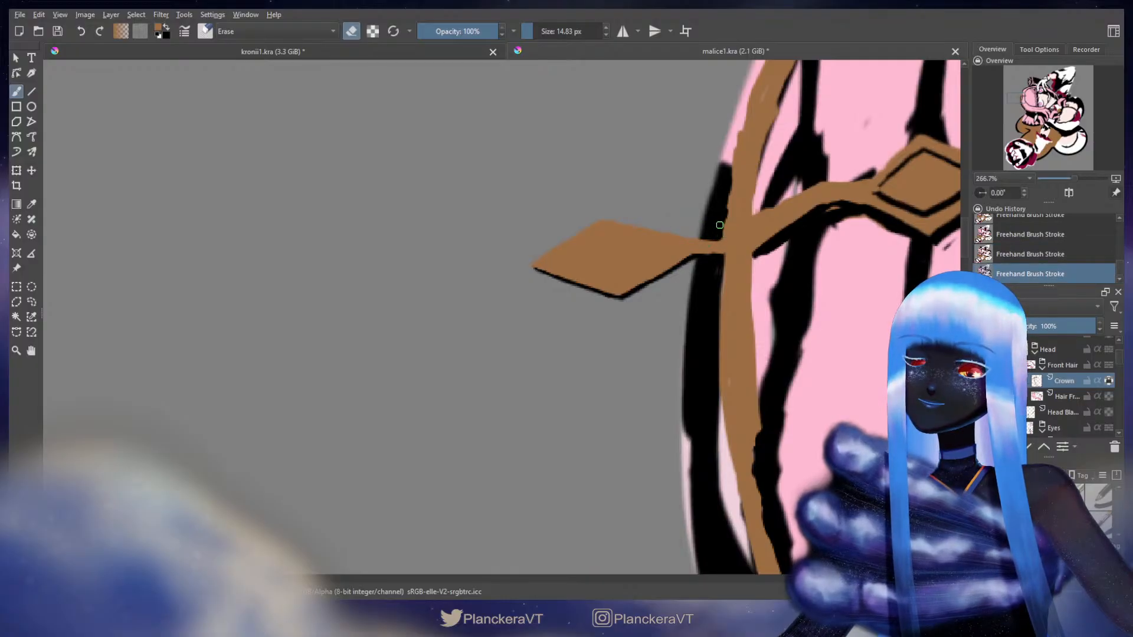
drag(720, 215, 695, 266)
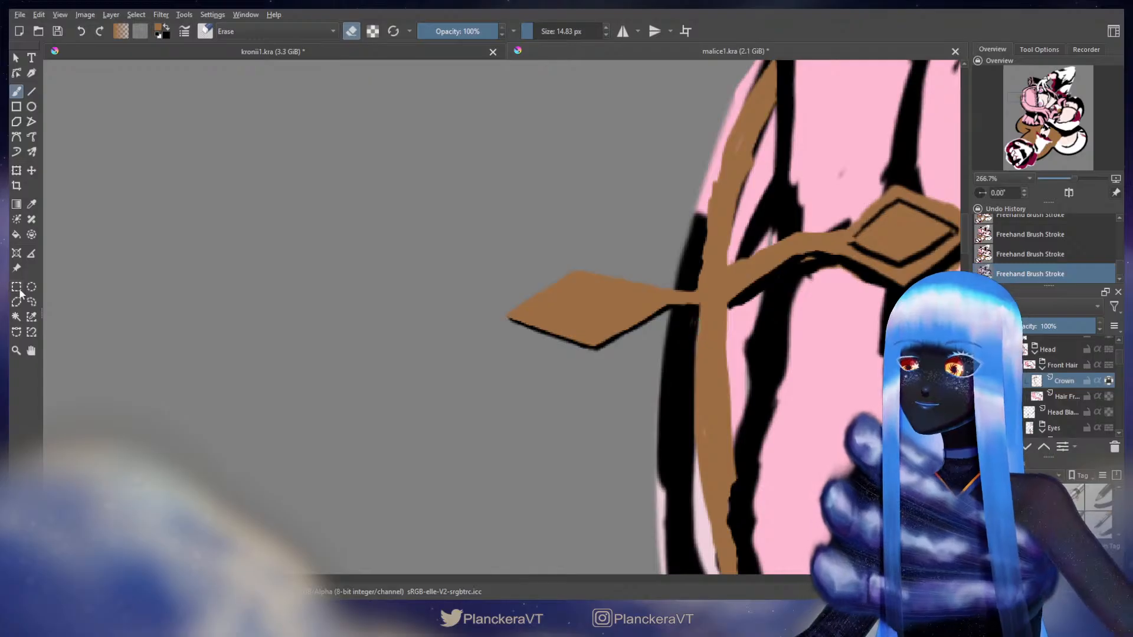
key(e)
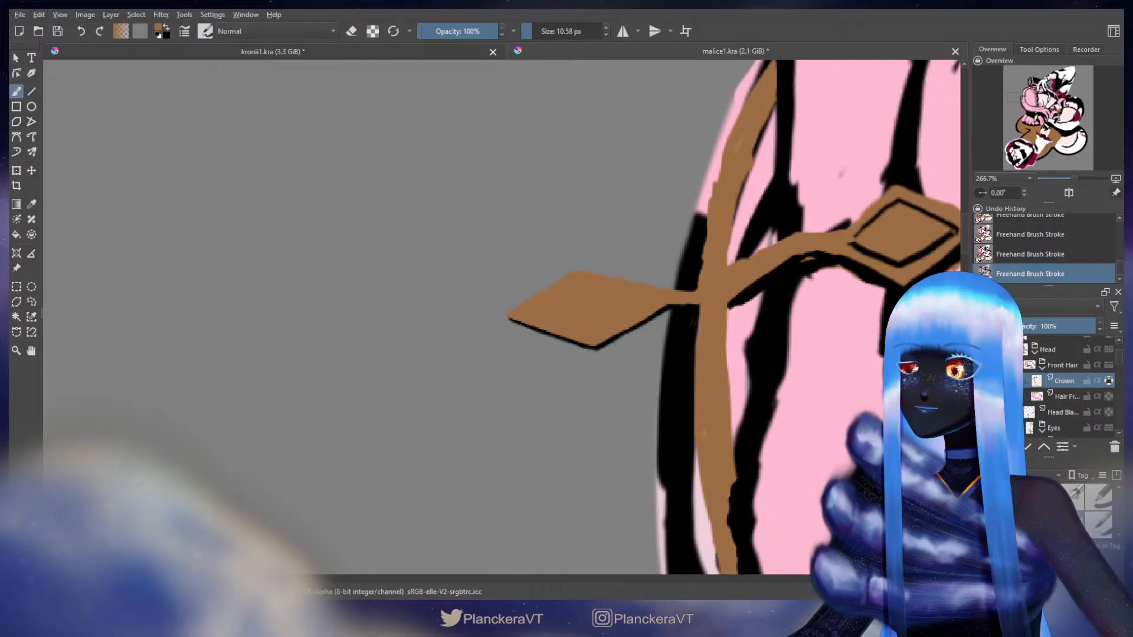
Select the outer diamond tip freehand, rotate it slightly, shift it to line up with its stem, and deselect it
click(32, 302)
mouse_move(429, 251)
mouse_down()
mouse_move(531, 383)
mouse_move(664, 314)
mouse_move(620, 276)
mouse_up()
key(ctrl+z)
mouse_move(553, 253)
mouse_down()
mouse_move(510, 281)
mouse_move(532, 376)
mouse_up()
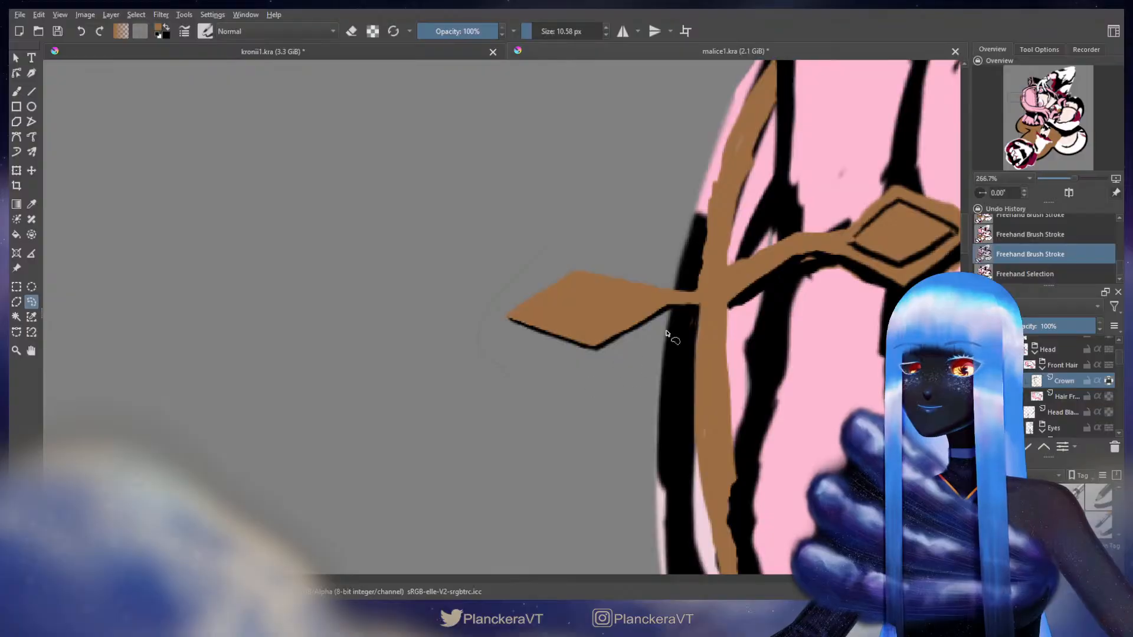
mouse_move(667, 334)
mouse_down()
mouse_move(673, 307)
mouse_move(614, 218)
mouse_up()
key(ctrl+t)
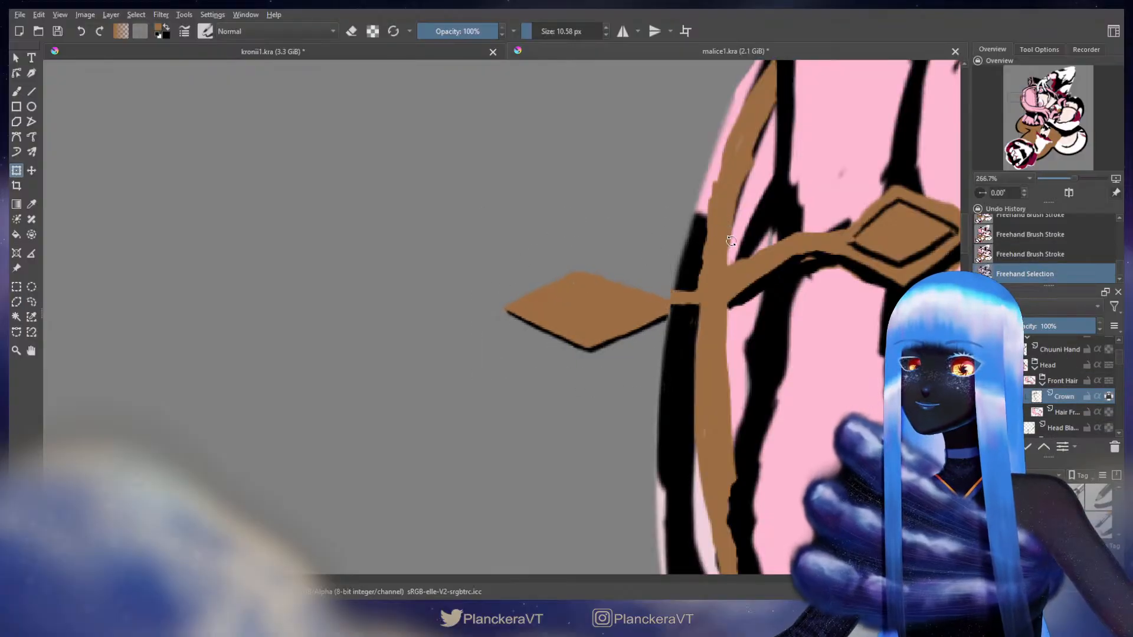
drag(731, 240, 653, 248)
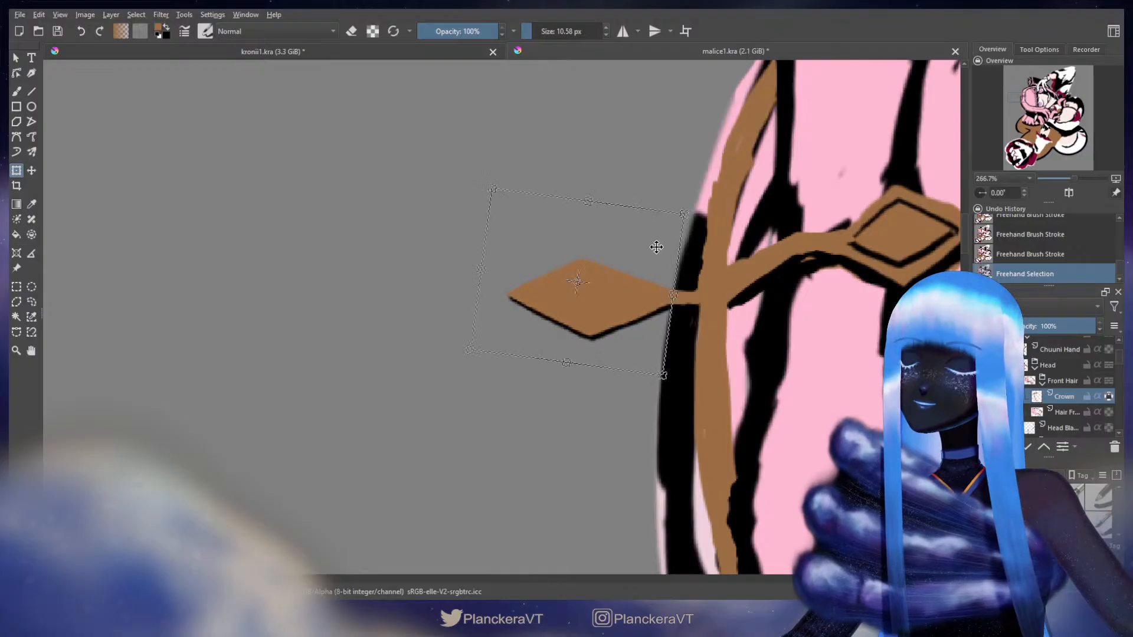
key(b)
key(ctrl+shift+a)
Mirror the view to check the crown ornament against the whole character, and unlock the Crown layer's transparency
scroll(664, 236, down, 6)
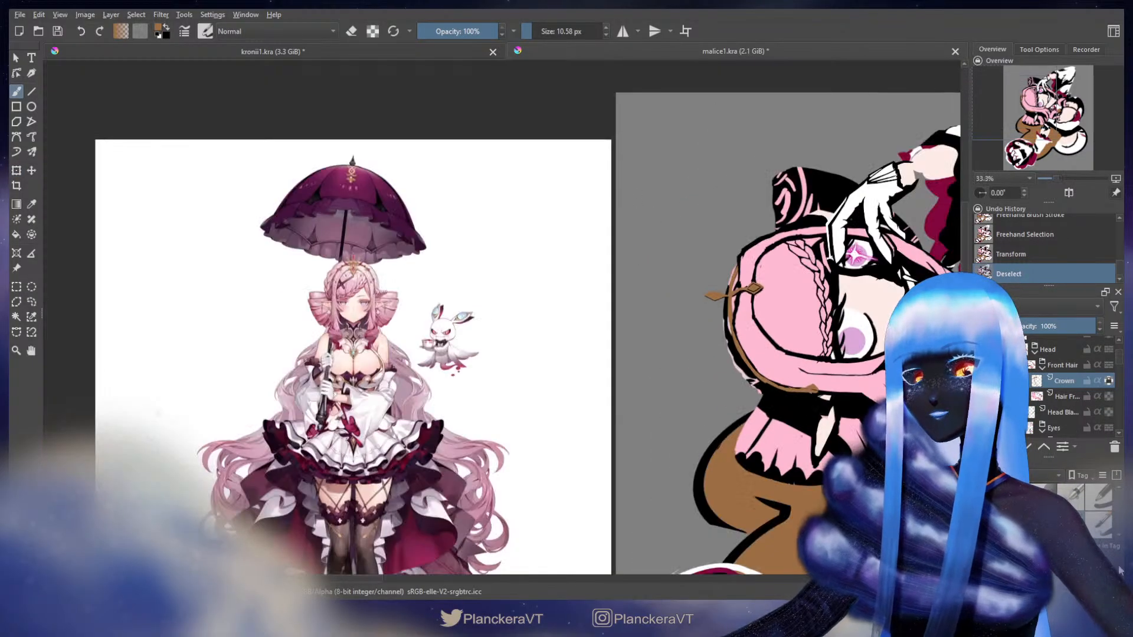
drag(767, 375, 640, 347)
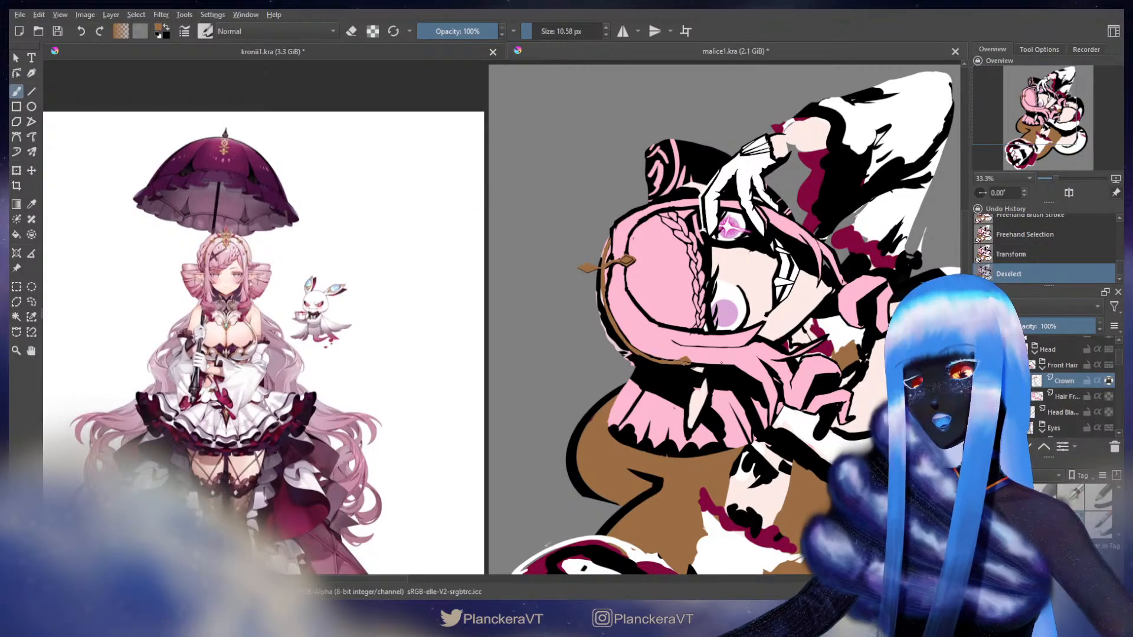
click(1069, 194)
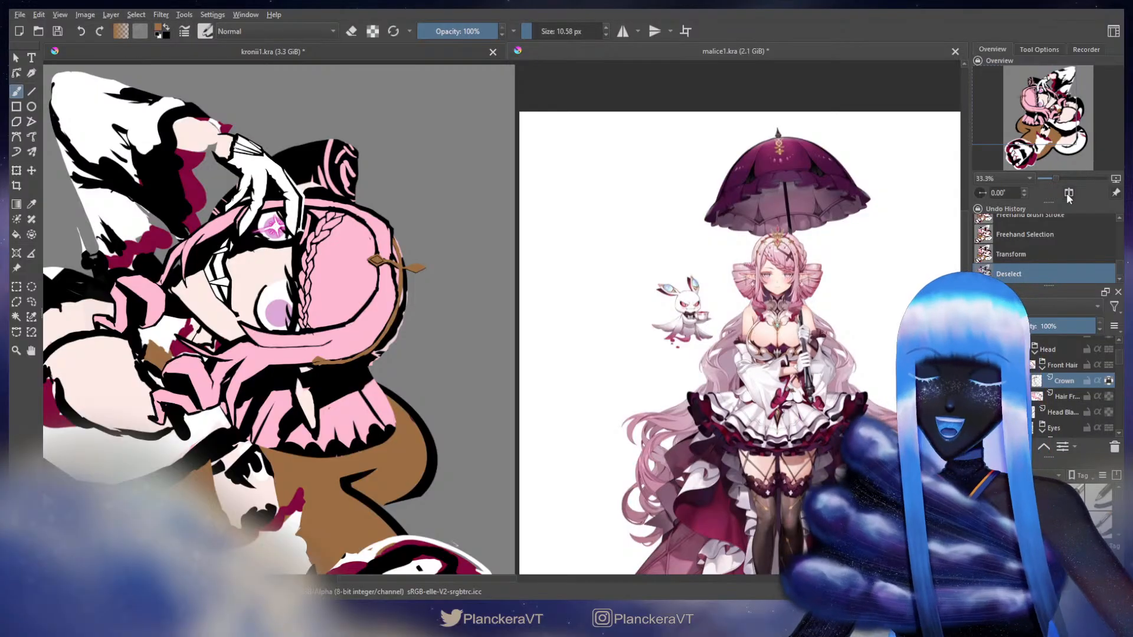
drag(431, 336, 604, 369)
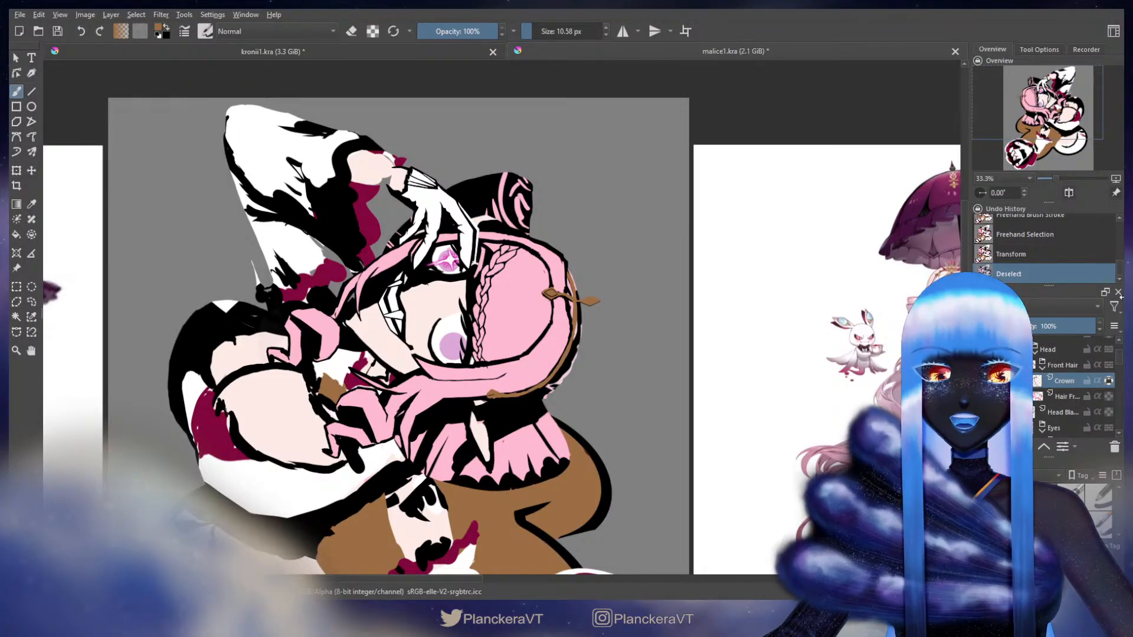
click(1109, 382)
Examine the crown and umbrella in the reference illustration, and return to the drawn character
scroll(711, 343, up, 1)
drag(711, 344, 308, 529)
scroll(699, 407, up, 4)
scroll(354, 416, down, 2)
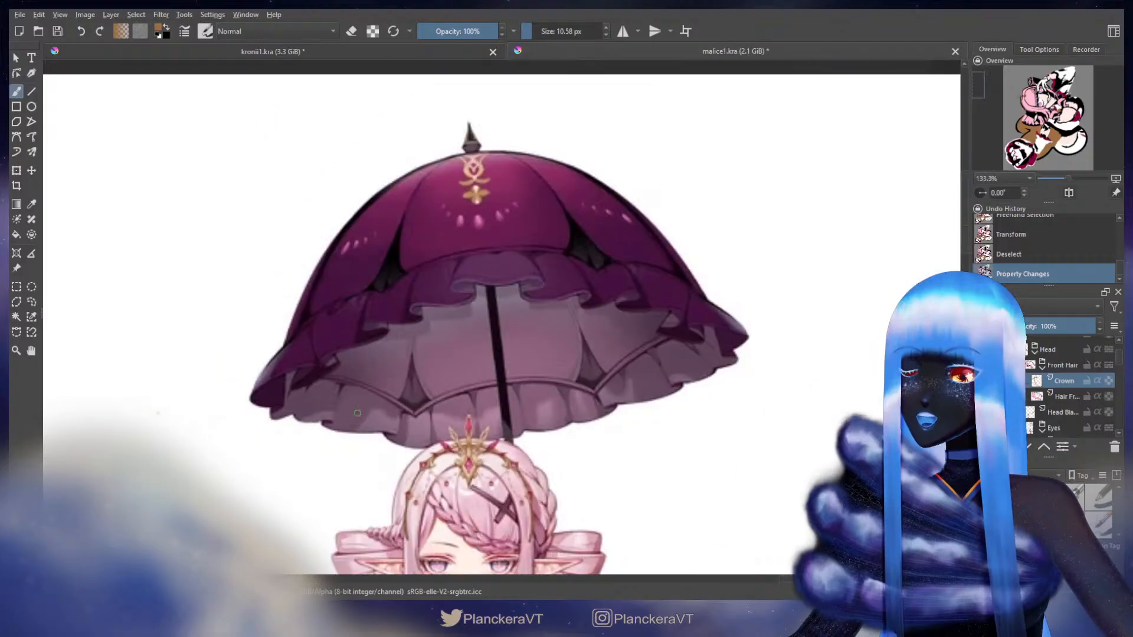
drag(354, 416, 985, 269)
scroll(575, 354, down, 3)
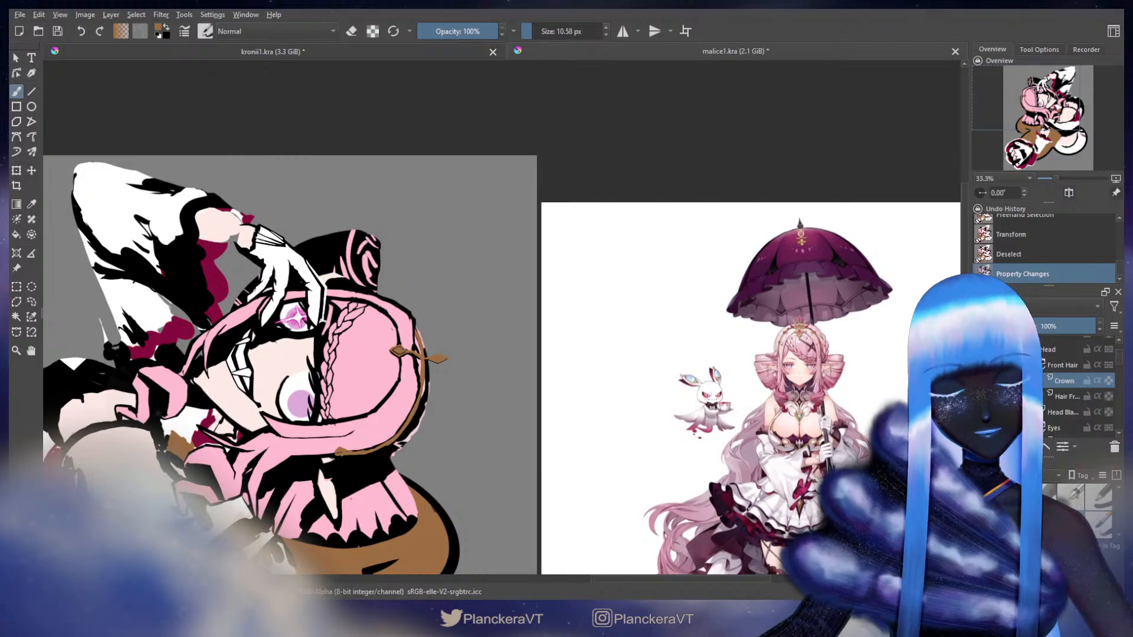
Select the outer diamond tip freehand and transform it into a longer, flatter shape aligned with its stem
scroll(427, 349, up, 4)
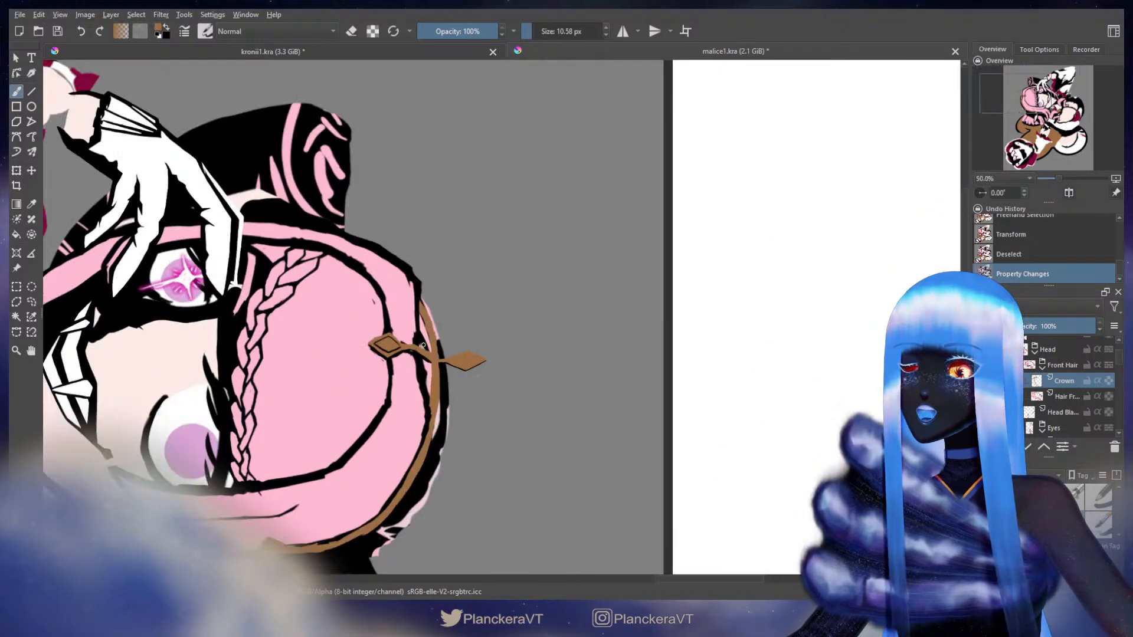
click(31, 302)
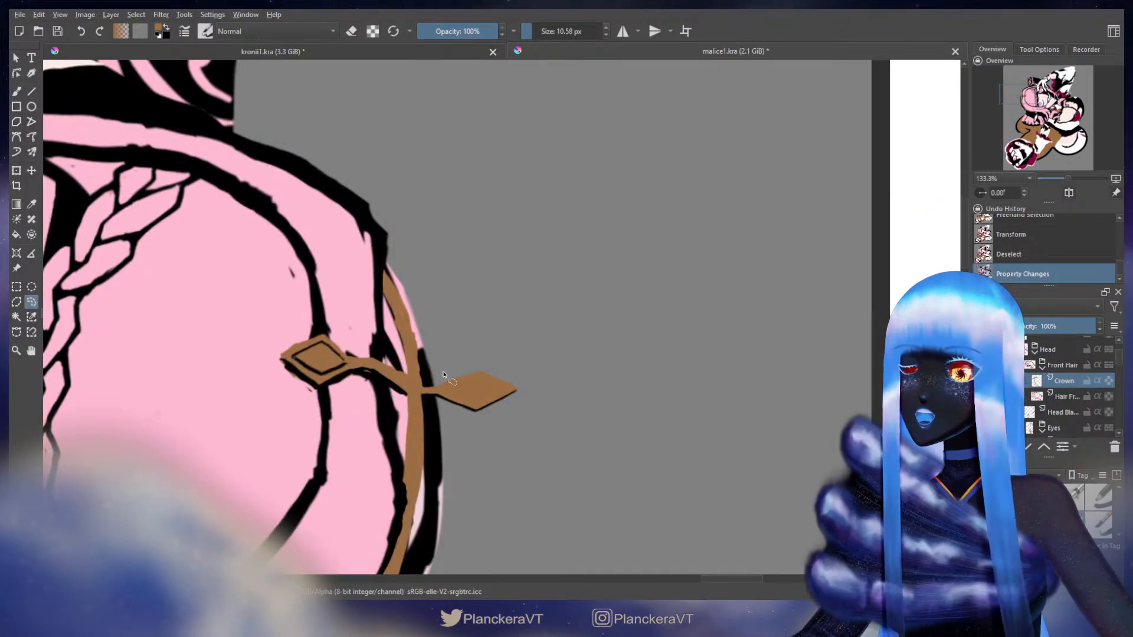
mouse_move(443, 375)
mouse_down()
mouse_move(437, 401)
mouse_move(489, 443)
mouse_move(463, 356)
mouse_move(435, 378)
mouse_up()
key(ctrl+t)
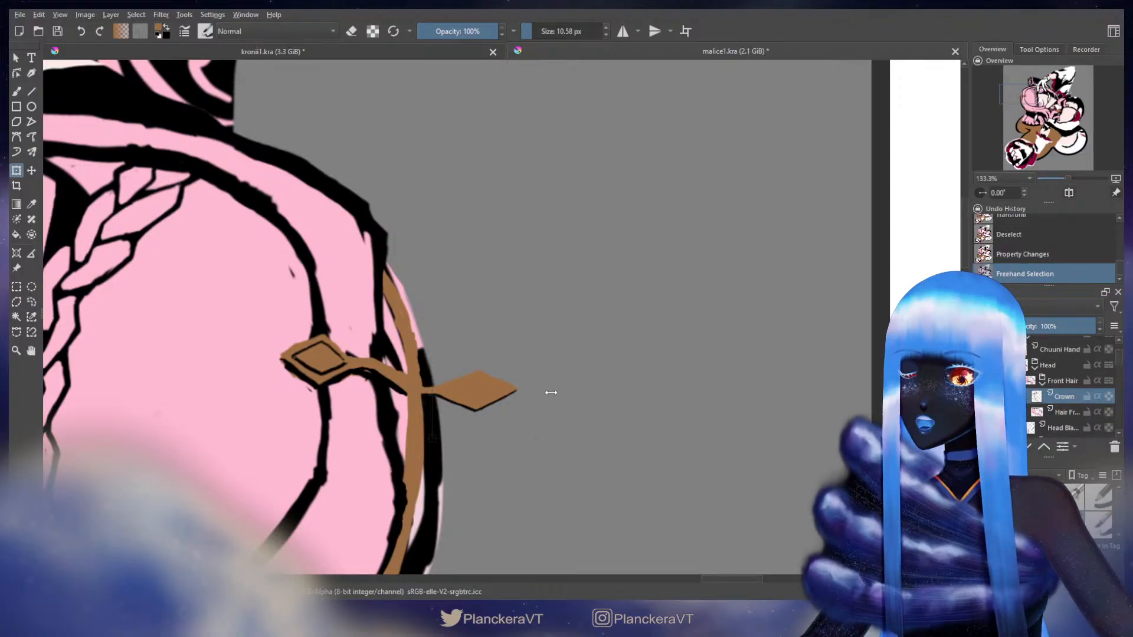
drag(551, 392, 580, 396)
drag(506, 349, 505, 355)
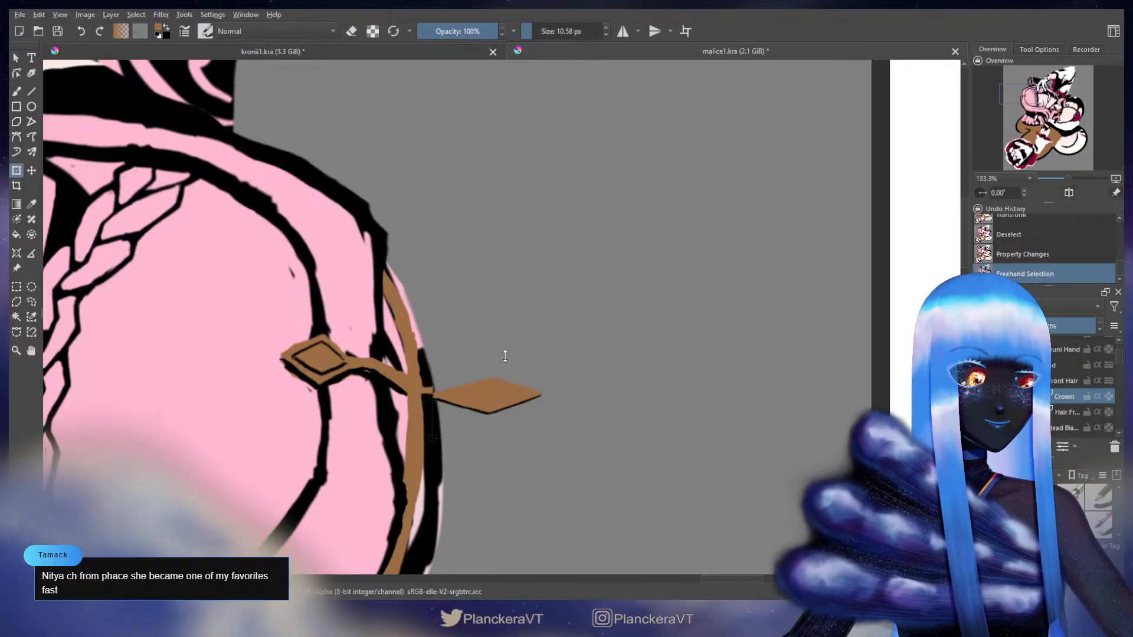
drag(505, 355, 512, 372)
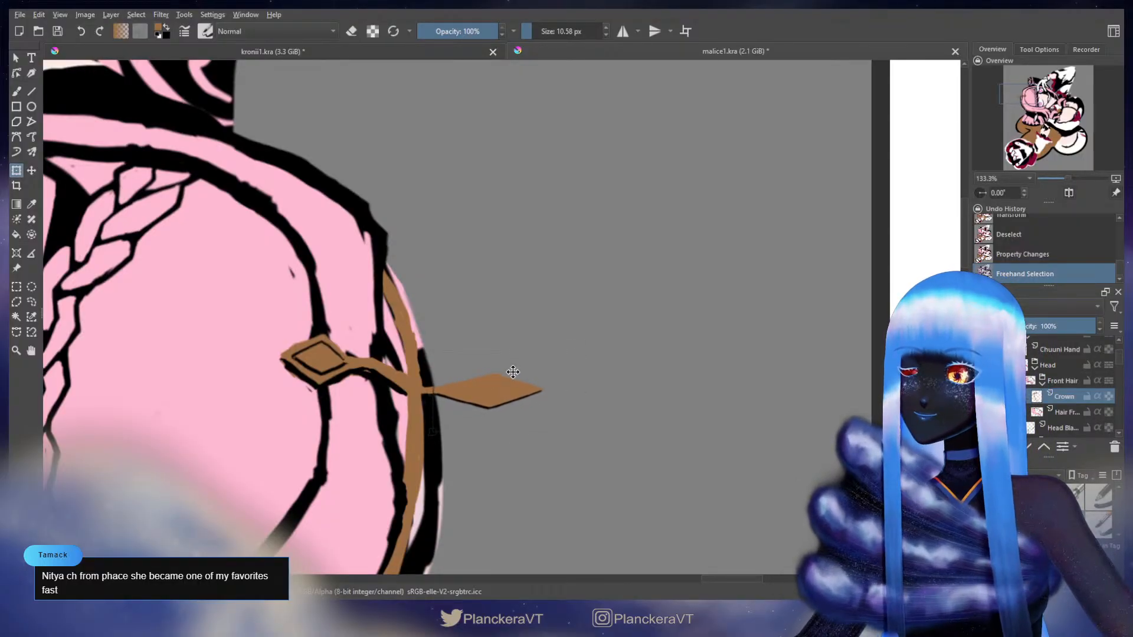
Fine-tune the stretched diamond tip's rotation and position against the stem, apply the transform, and deselect it
drag(619, 387, 608, 390)
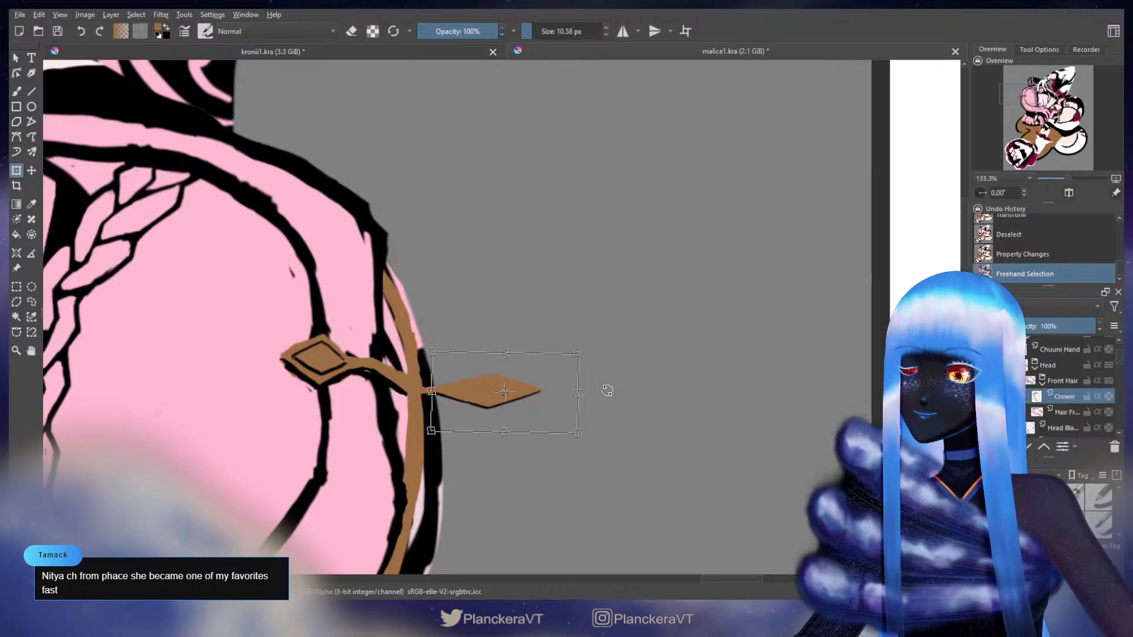
drag(506, 374, 505, 375)
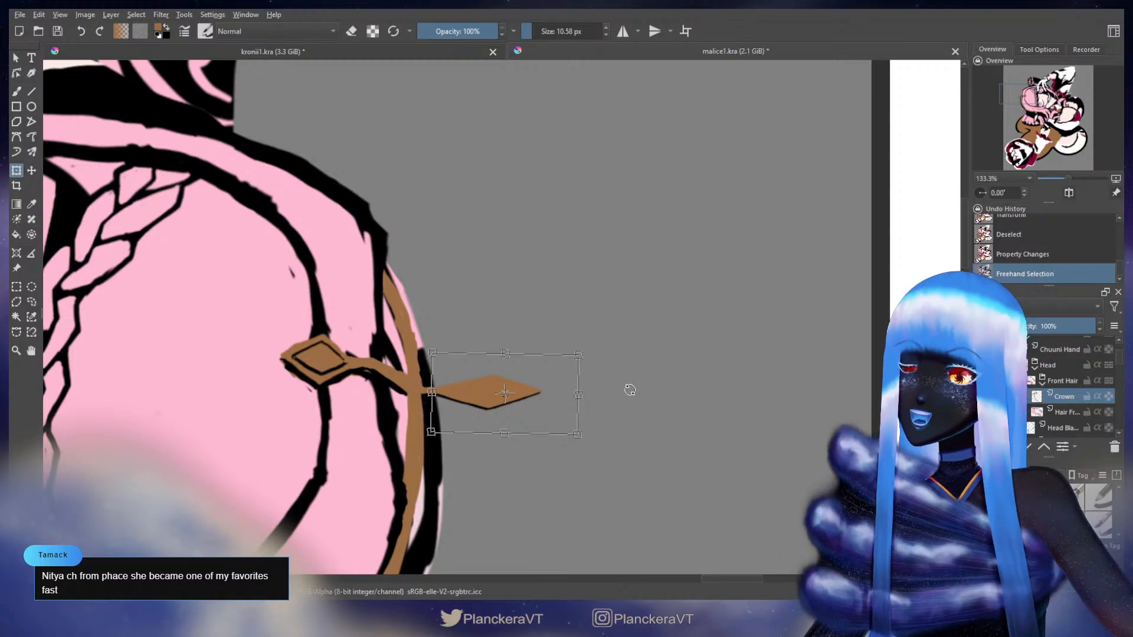
key(Return)
drag(630, 391, 631, 392)
drag(542, 380, 541, 381)
drag(658, 394, 655, 390)
drag(511, 383, 513, 382)
drag(628, 393, 628, 396)
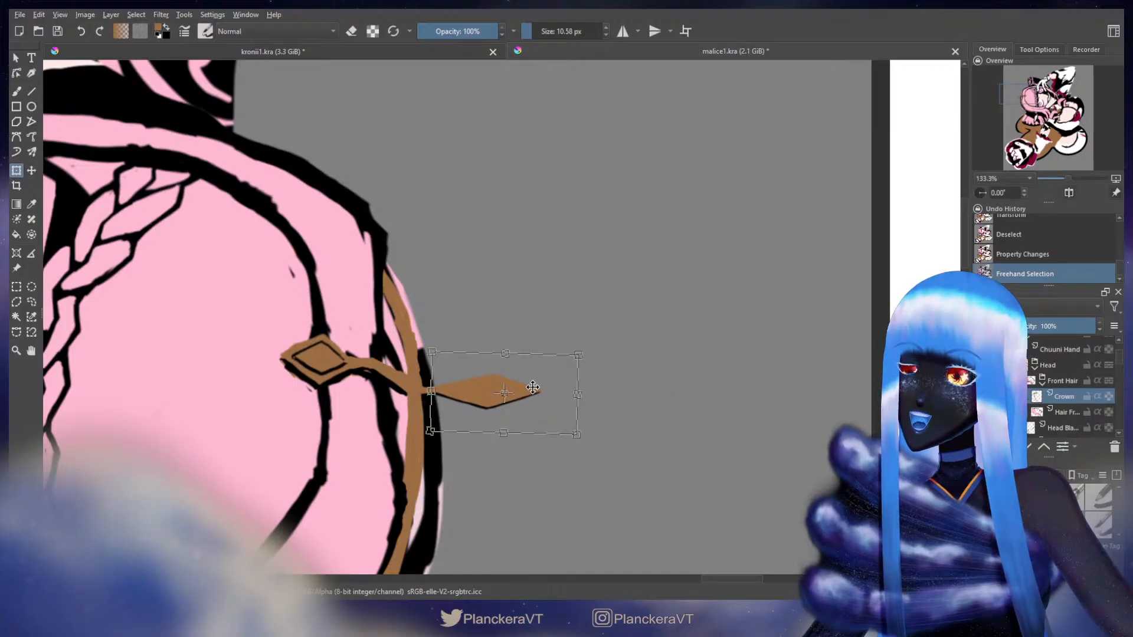
key(Return)
key(b)
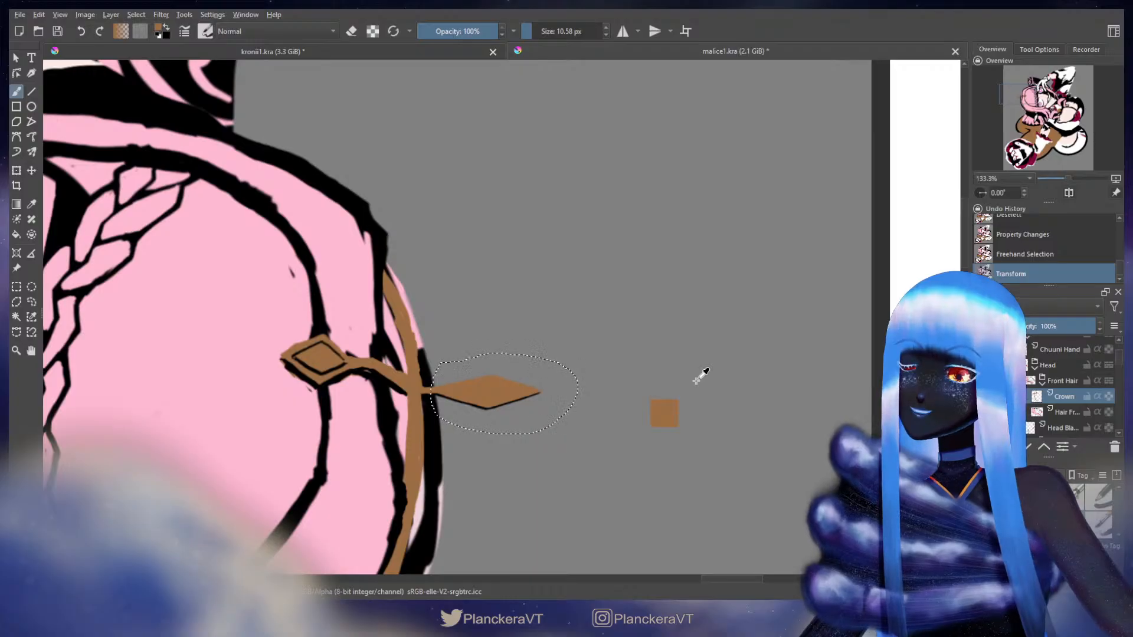
key(ctrl+shift+a)
Check the lengthened spike against the whole character and the reference illustrations at 33.3% and 16.7% zoom
scroll(684, 346, down, 5)
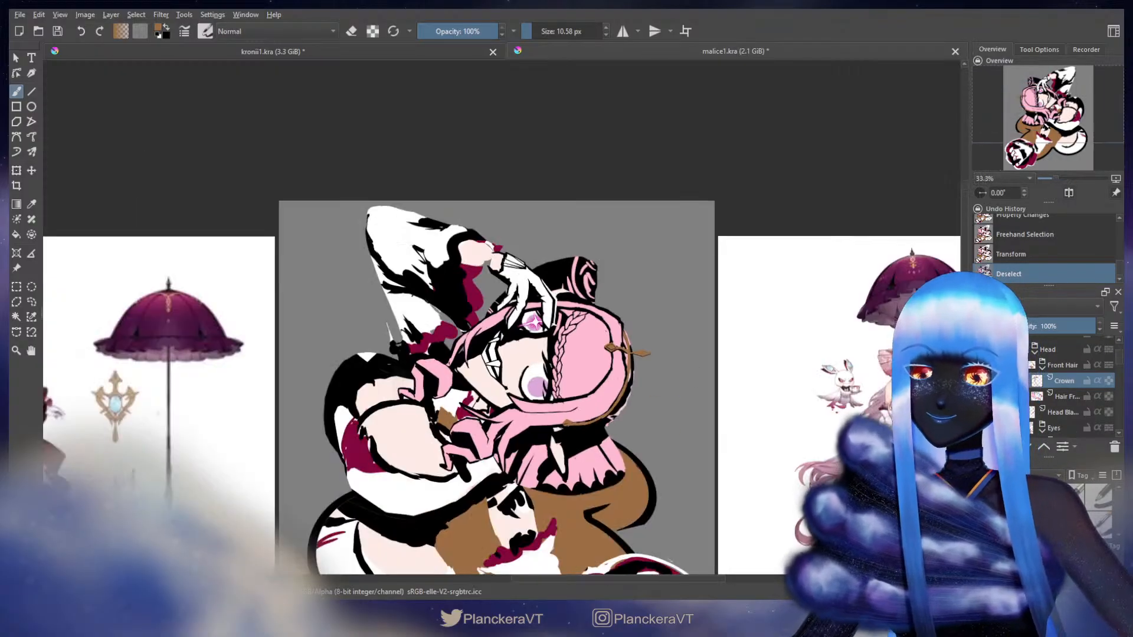
scroll(694, 316, down, 1)
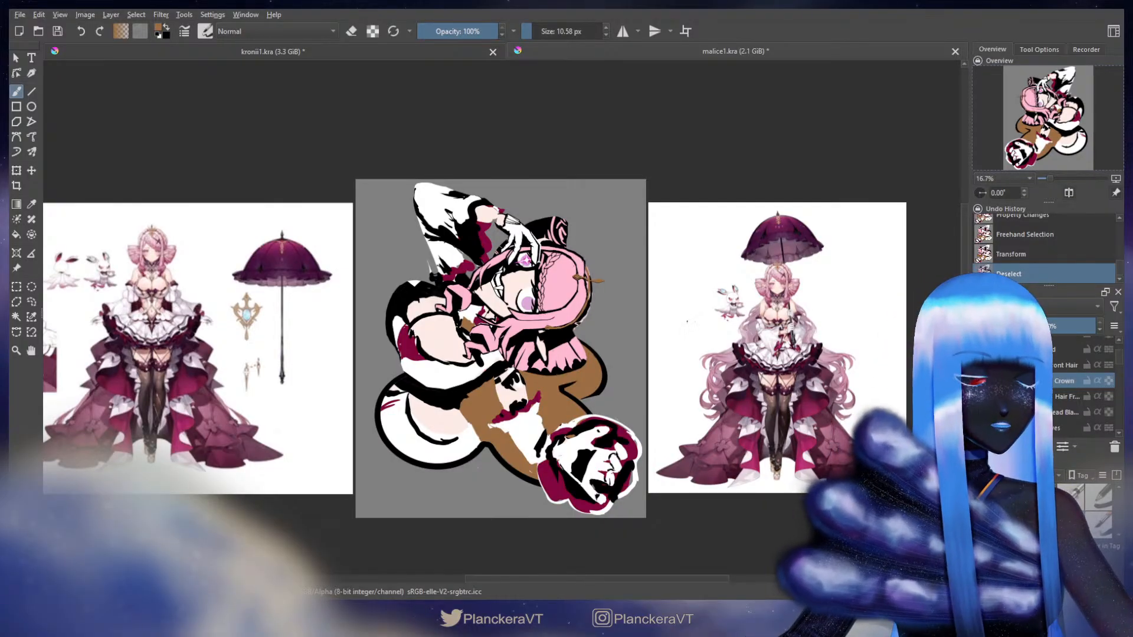
scroll(630, 302, up, 2)
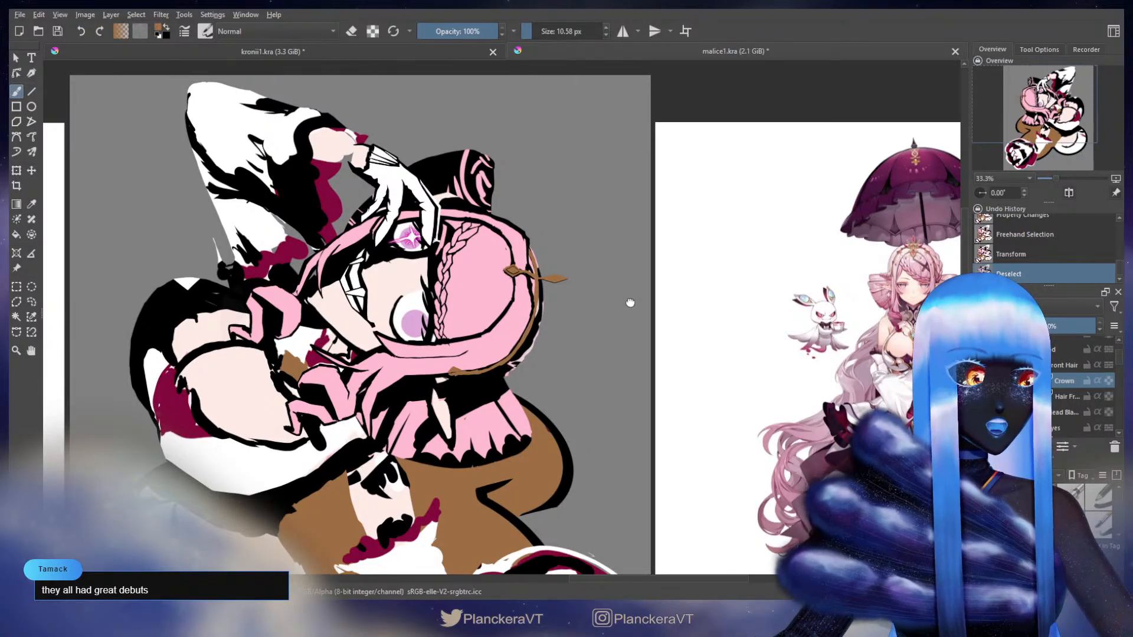
drag(631, 303, 618, 340)
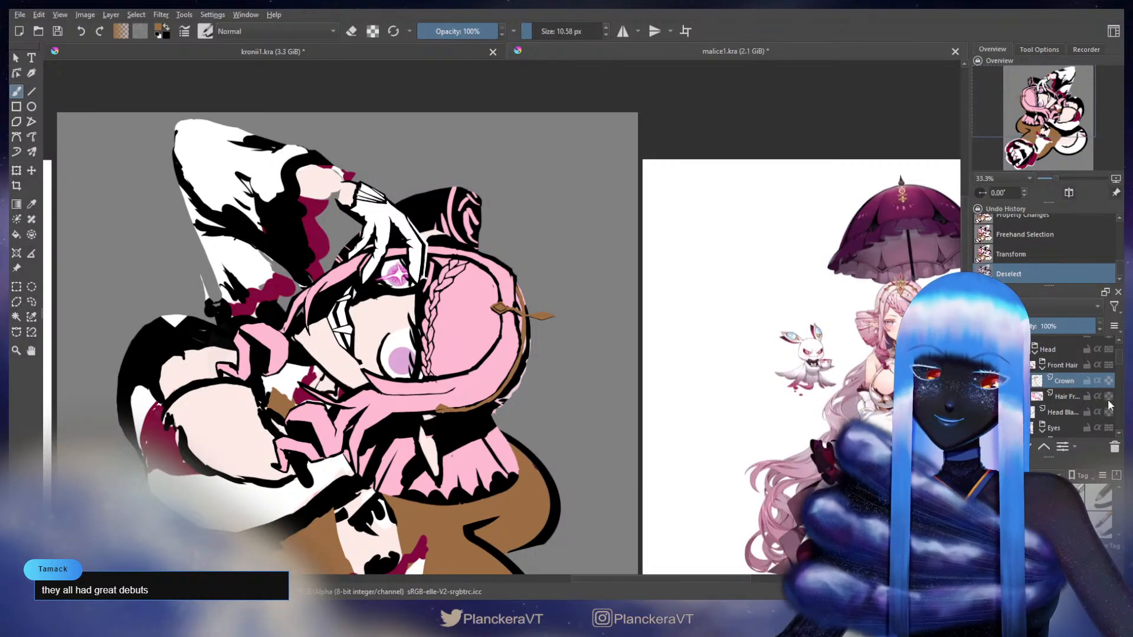
Transform the crown layer against the head, apply the transform, and check the lengthened spike from a distance
scroll(570, 348, up, 3)
scroll(628, 375, up, 2)
key(ctrl+t)
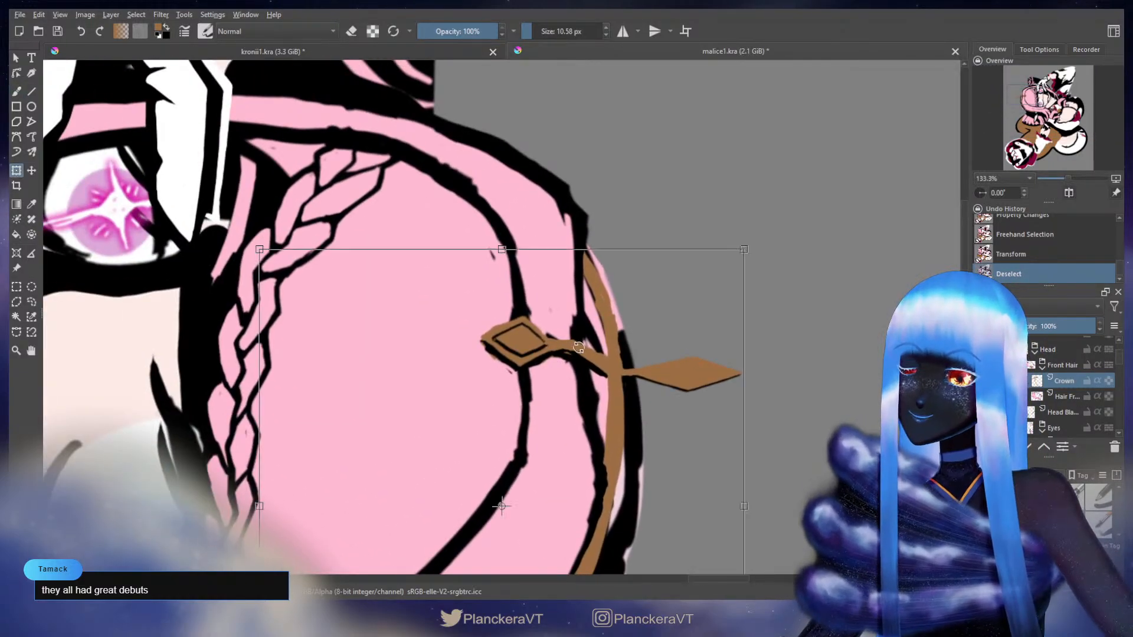
key(b)
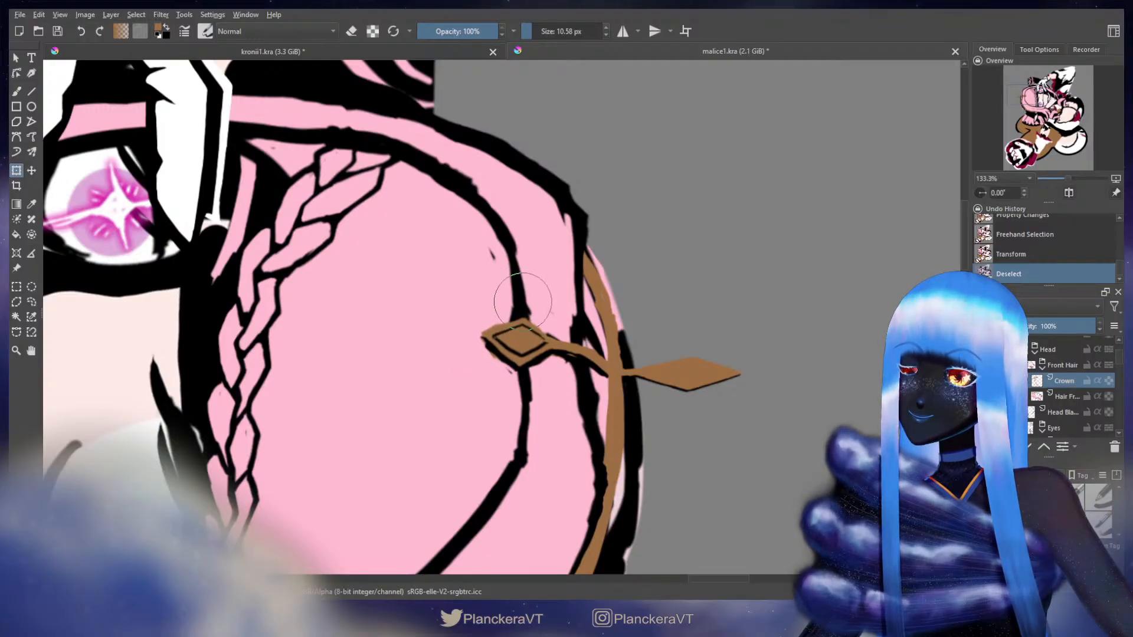
key(b)
key(minus)
key(minus)
key(minus)
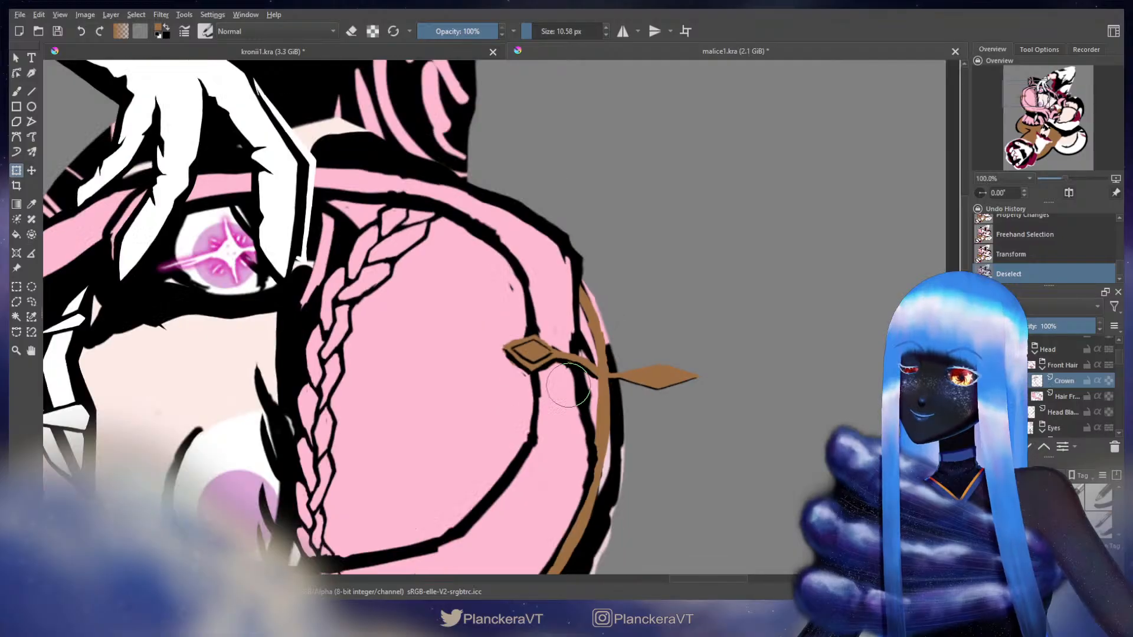
key(minus)
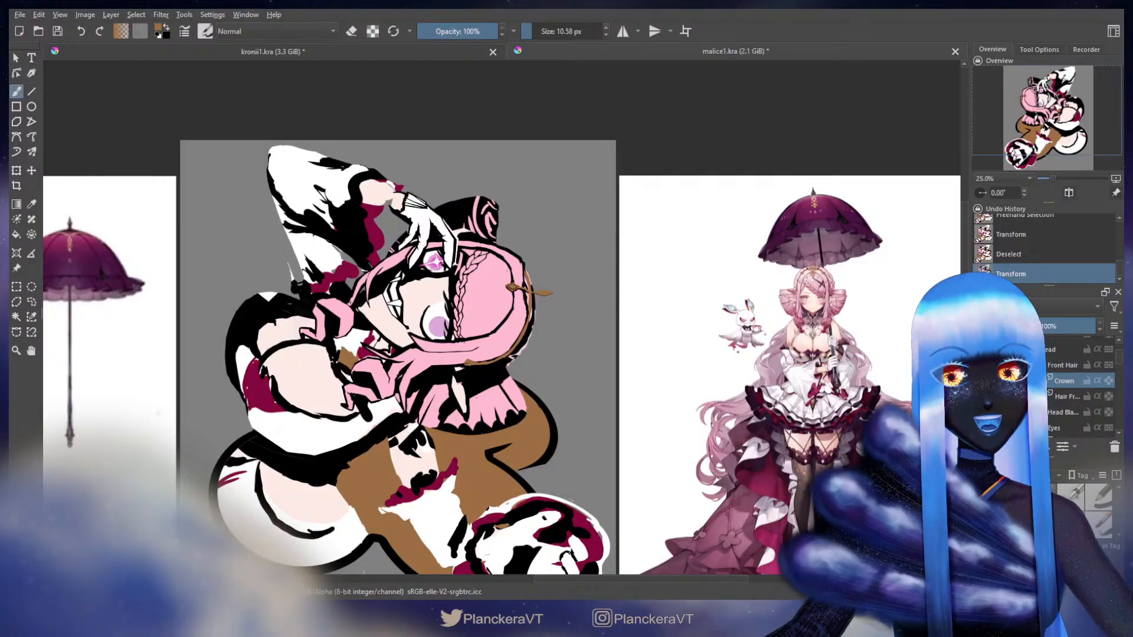
Examine the crown's central ornament and side spikes in the reference illustration, including in mirrored view
scroll(815, 330, up, 6)
drag(826, 141, 701, 425)
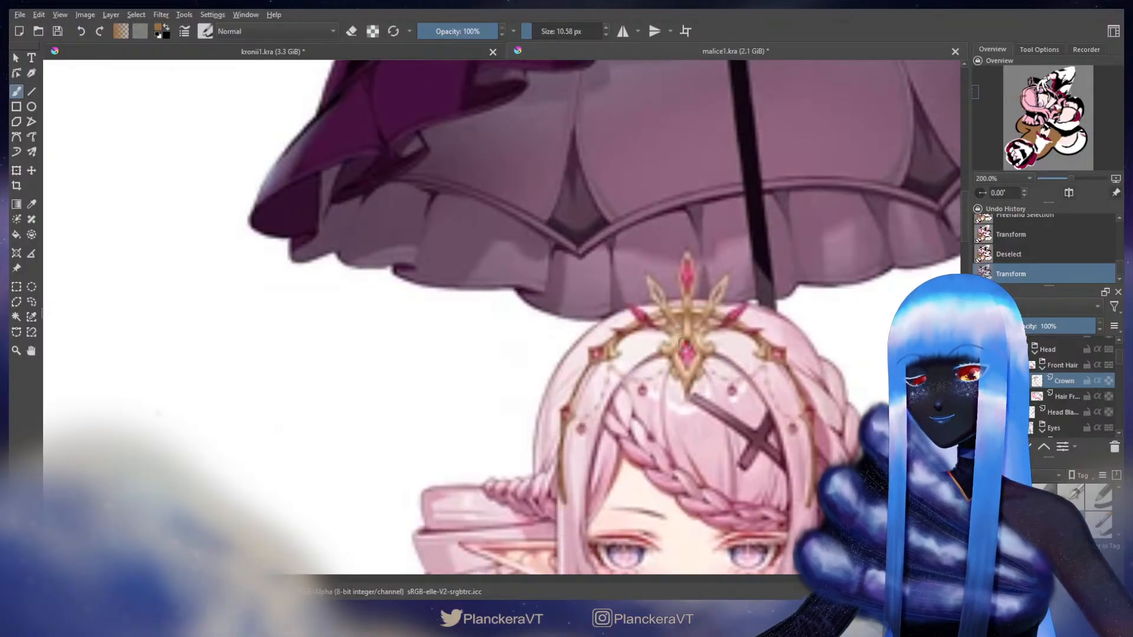
scroll(695, 355, up, 3)
scroll(694, 355, down, 8)
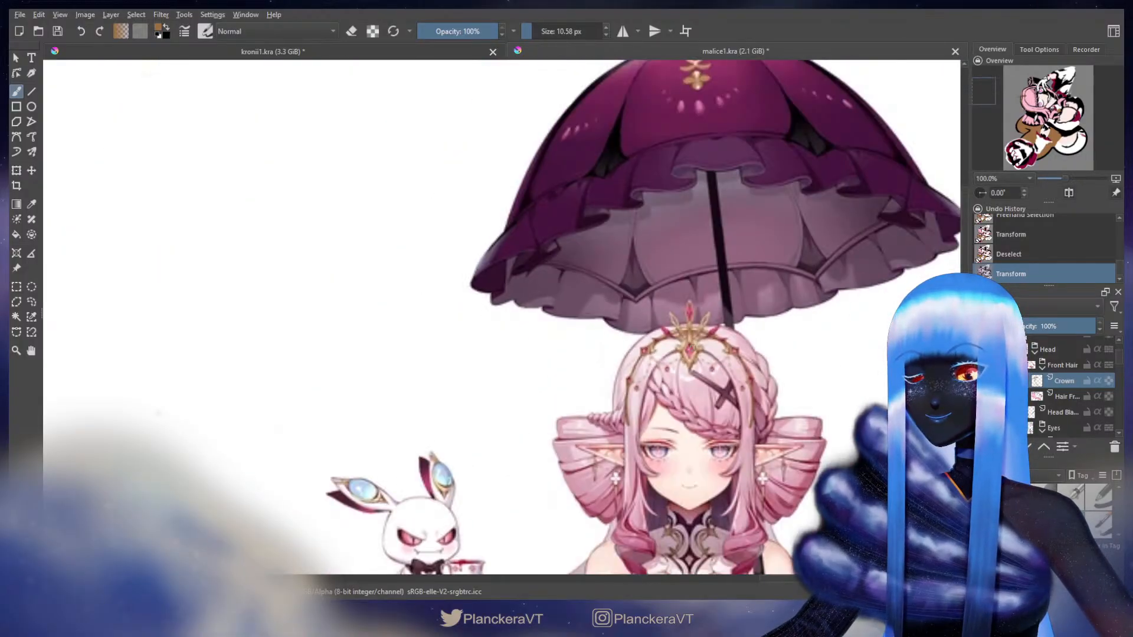
scroll(406, 299, up, 6)
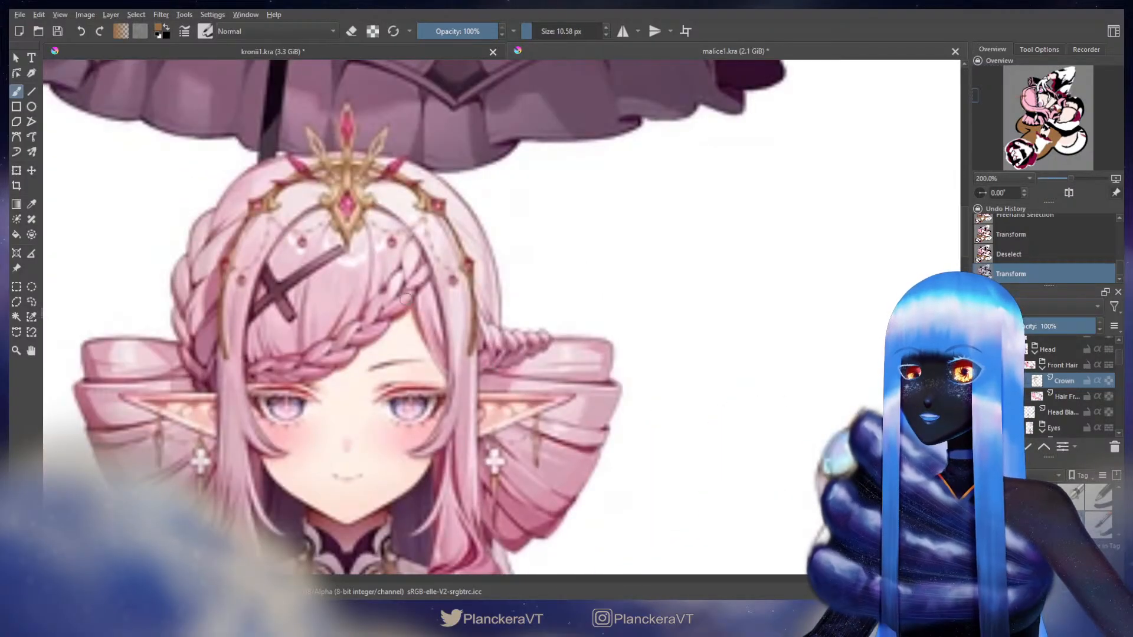
drag(406, 299, 456, 418)
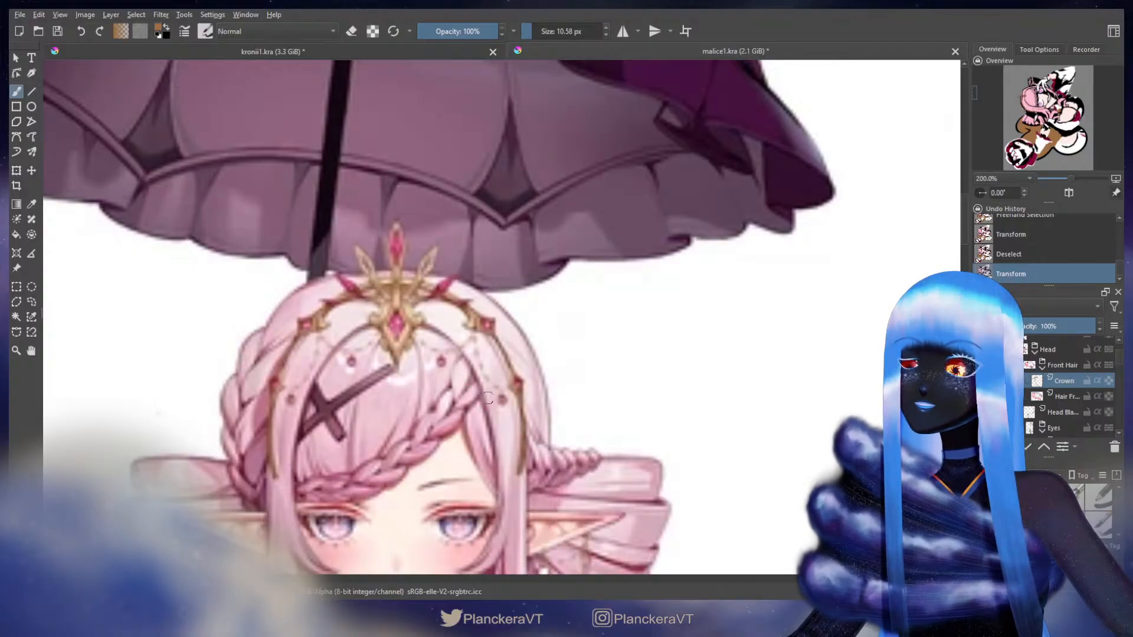
scroll(692, 403, down, 3)
drag(852, 395, 361, 334)
drag(725, 352, 271, 395)
scroll(870, 361, down, 1)
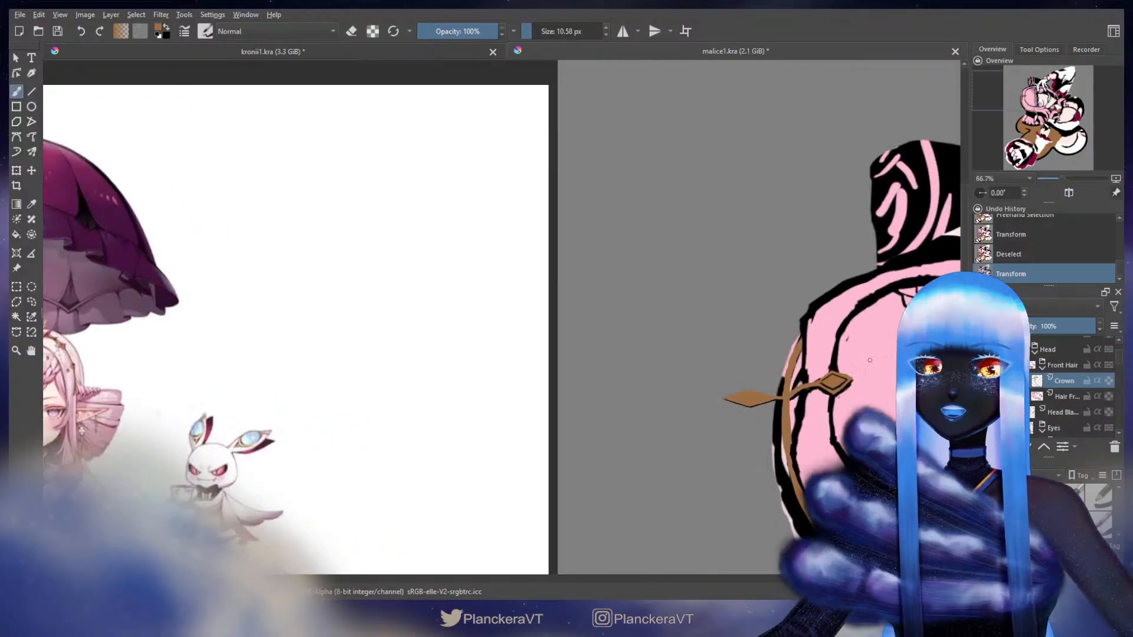
Extend the pointed inner end of the outlined diamond on the crown with a brown brush stroke
mouse_move(870, 389)
mouse_down()
mouse_move(666, 378)
mouse_move(594, 312)
mouse_up()
scroll(595, 312, up, 1)
scroll(594, 312, up, 2)
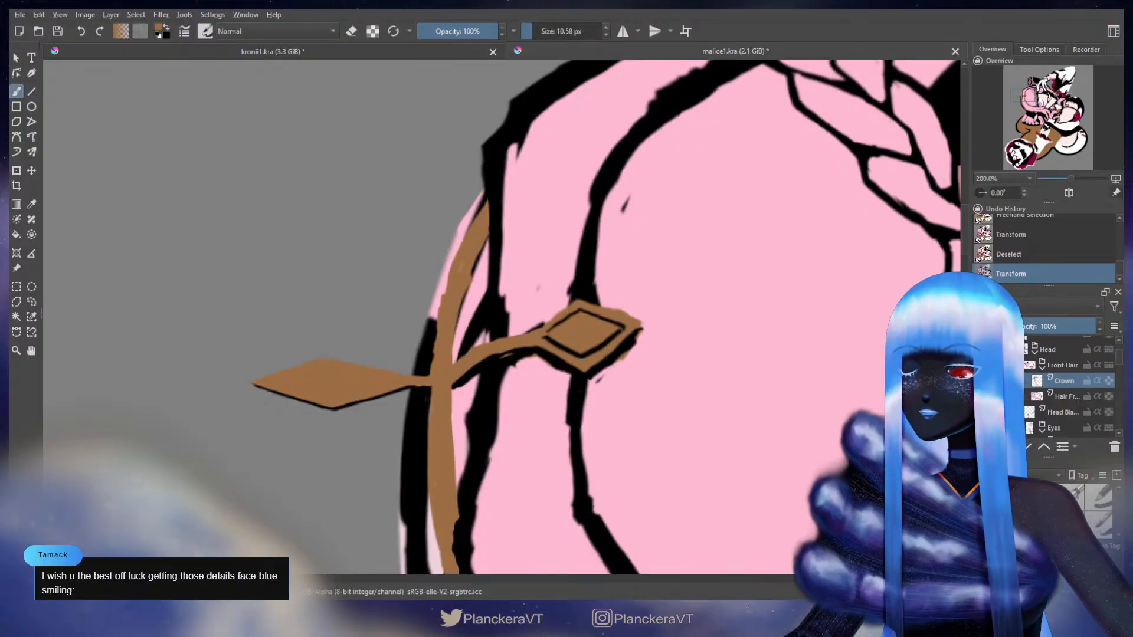
drag(586, 328, 630, 290)
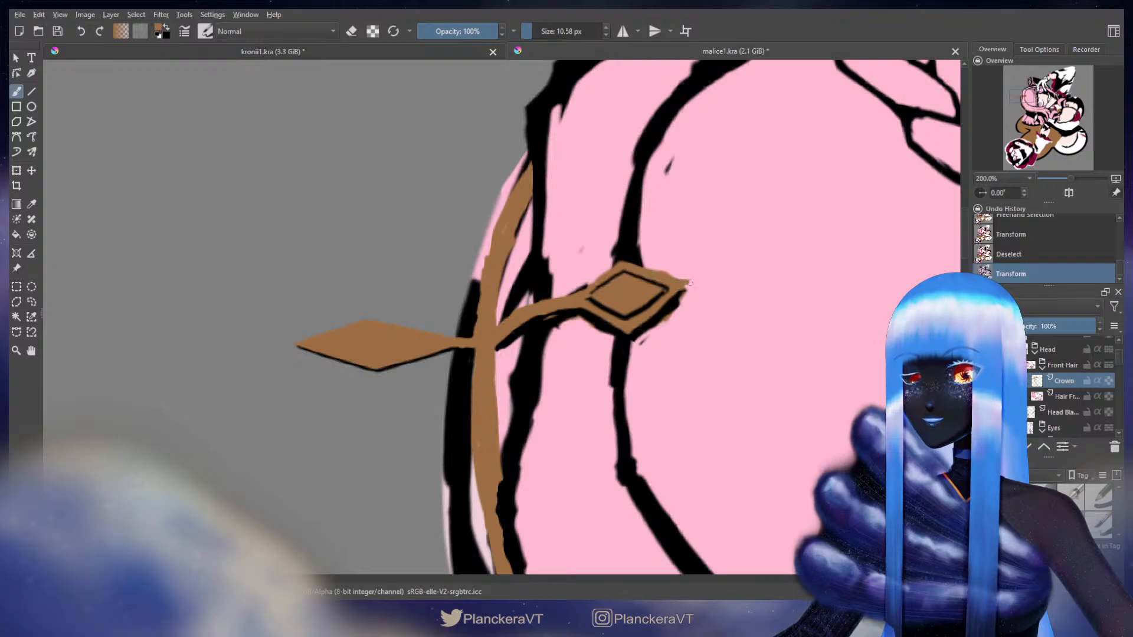
drag(691, 283, 700, 283)
key(ctrl+z)
mouse_move(627, 264)
mouse_down()
mouse_move(702, 281)
mouse_move(659, 296)
mouse_up()
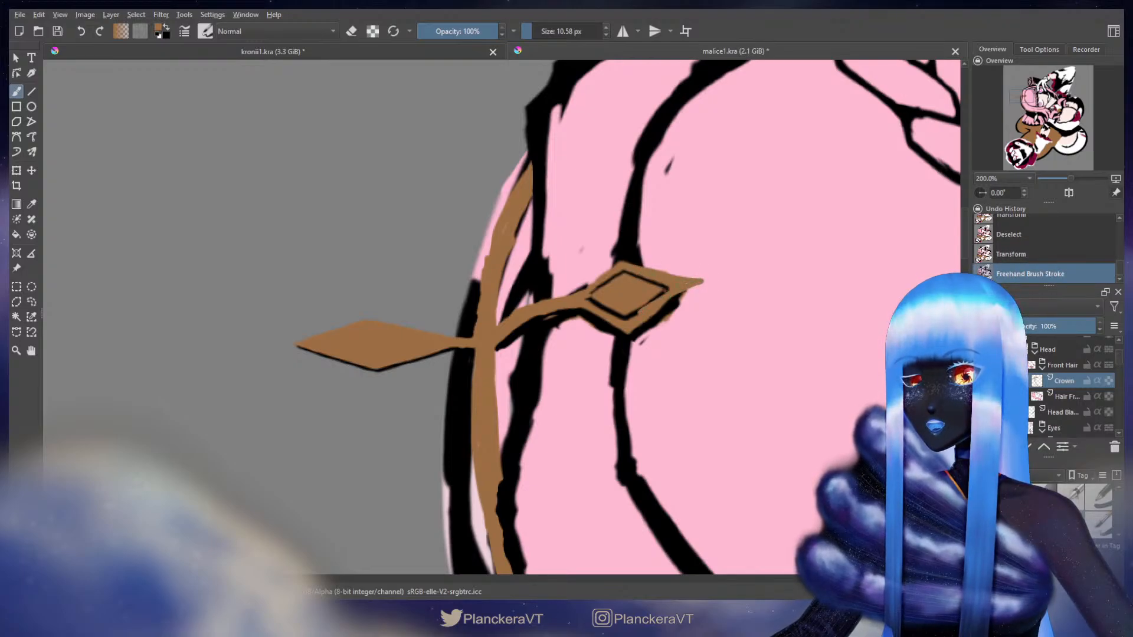
Thicken the outlined diamond's border and paint a small brown curl hooking back from its lower corner
mouse_move(626, 333)
mouse_down()
mouse_move(576, 308)
mouse_move(624, 337)
mouse_up()
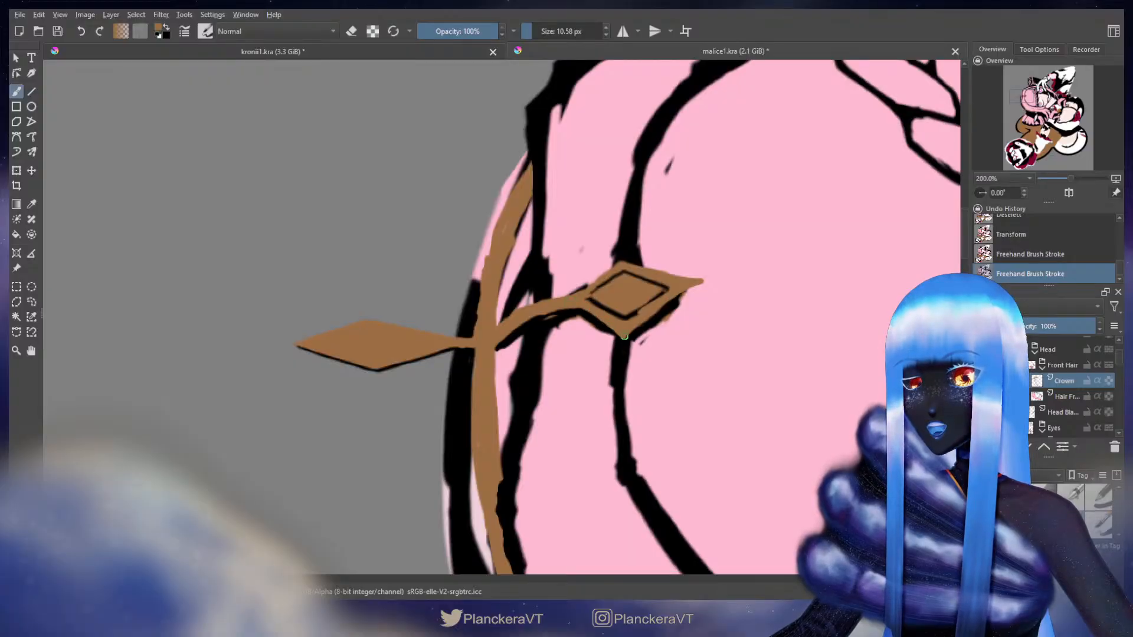
mouse_move(593, 289)
mouse_down()
mouse_move(618, 274)
mouse_move(584, 288)
mouse_move(643, 266)
mouse_up()
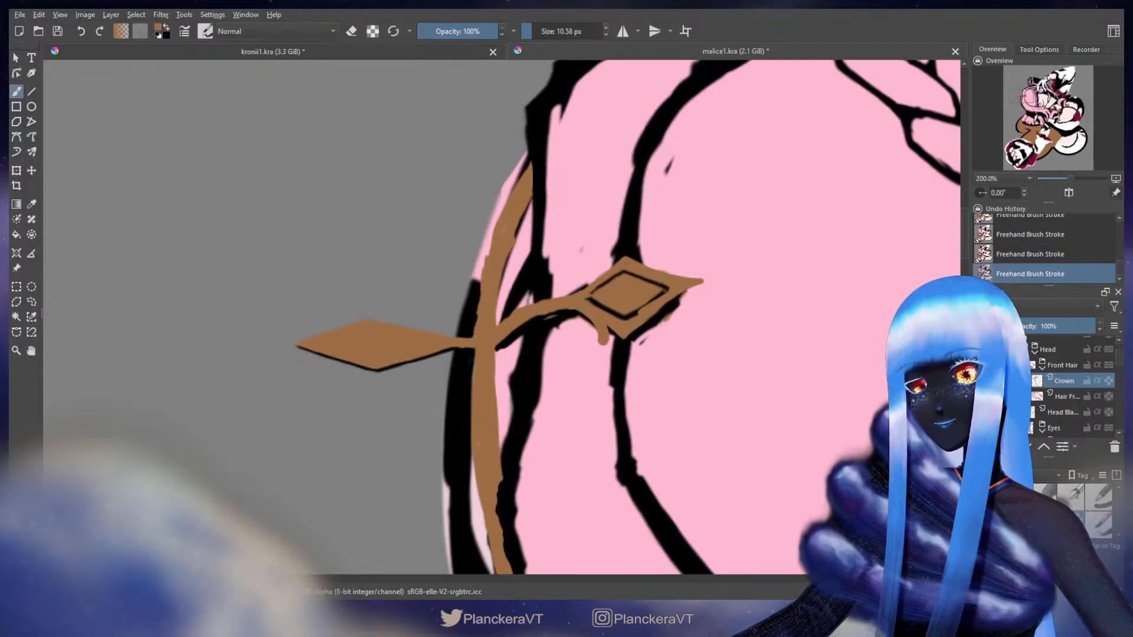
mouse_move(623, 334)
mouse_down()
mouse_move(607, 354)
mouse_move(580, 310)
mouse_up()
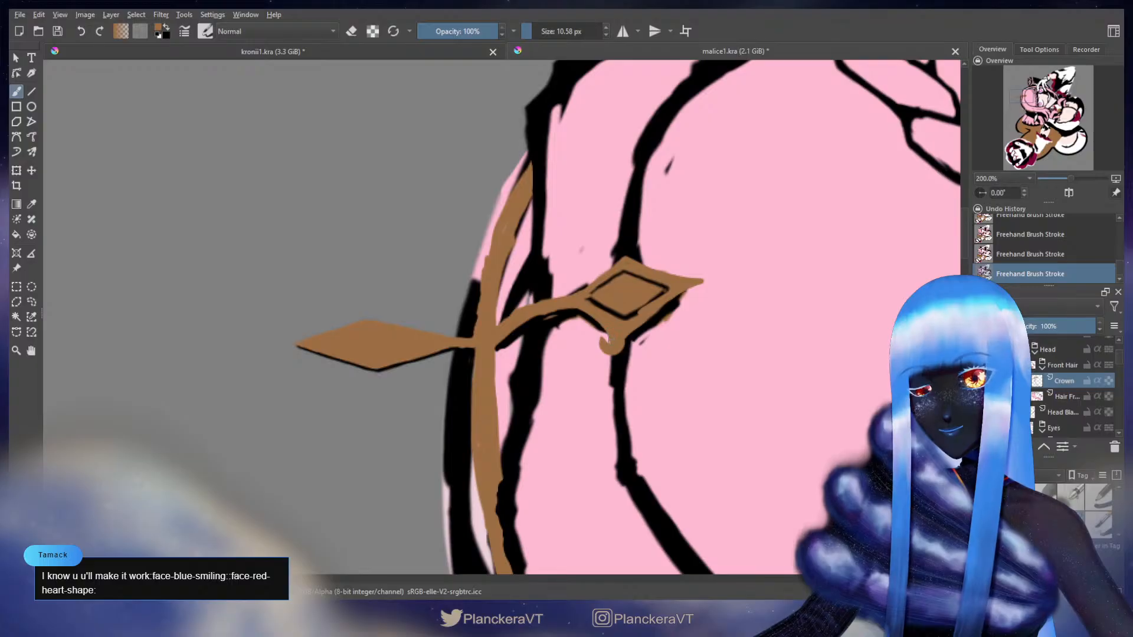
drag(609, 338, 583, 314)
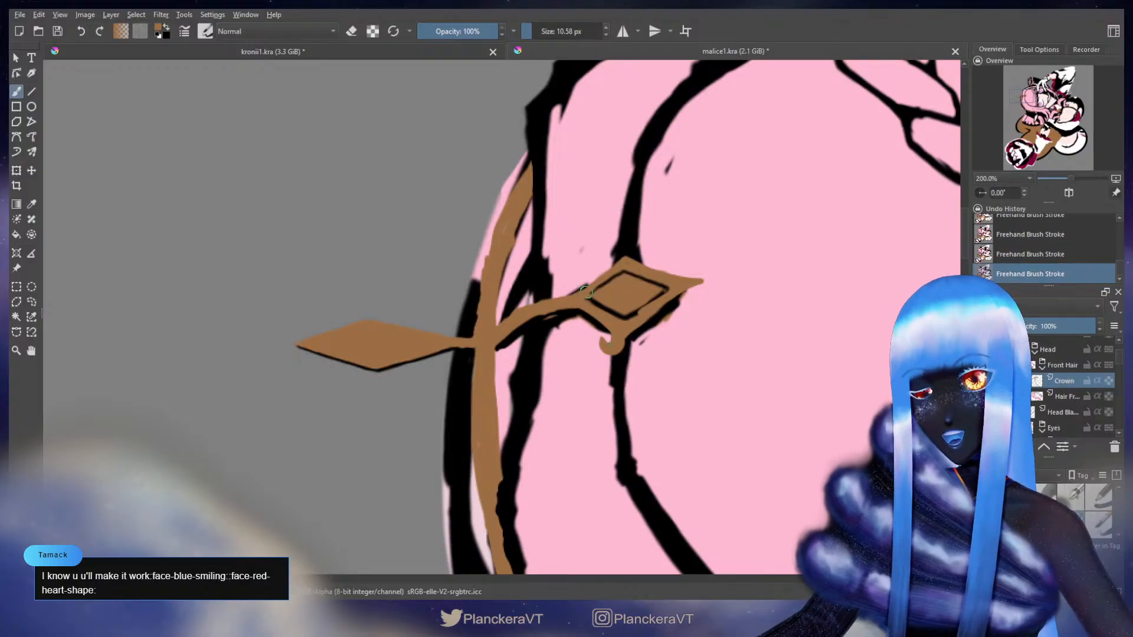
Paint a matching brown curl on the outlined diamond's upper corner with a 13.14 px brush
mouse_move(624, 257)
mouse_down()
mouse_move(615, 250)
mouse_move(591, 281)
mouse_up()
key(ctrl+z)
drag(590, 287, 614, 251)
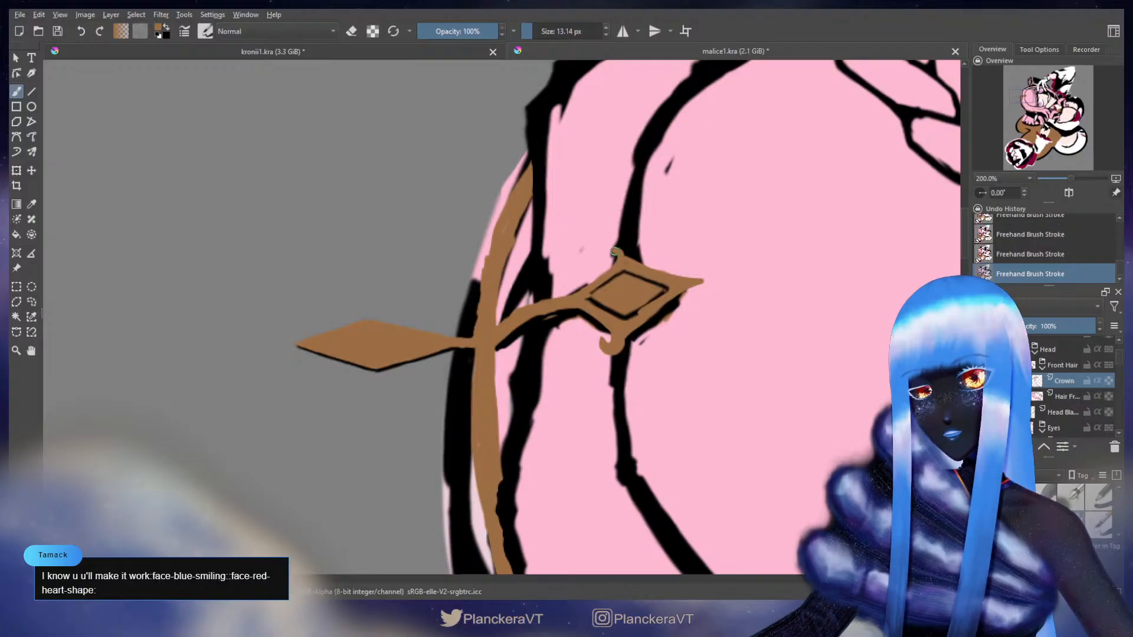
key(ctrl+z)
drag(580, 290, 608, 257)
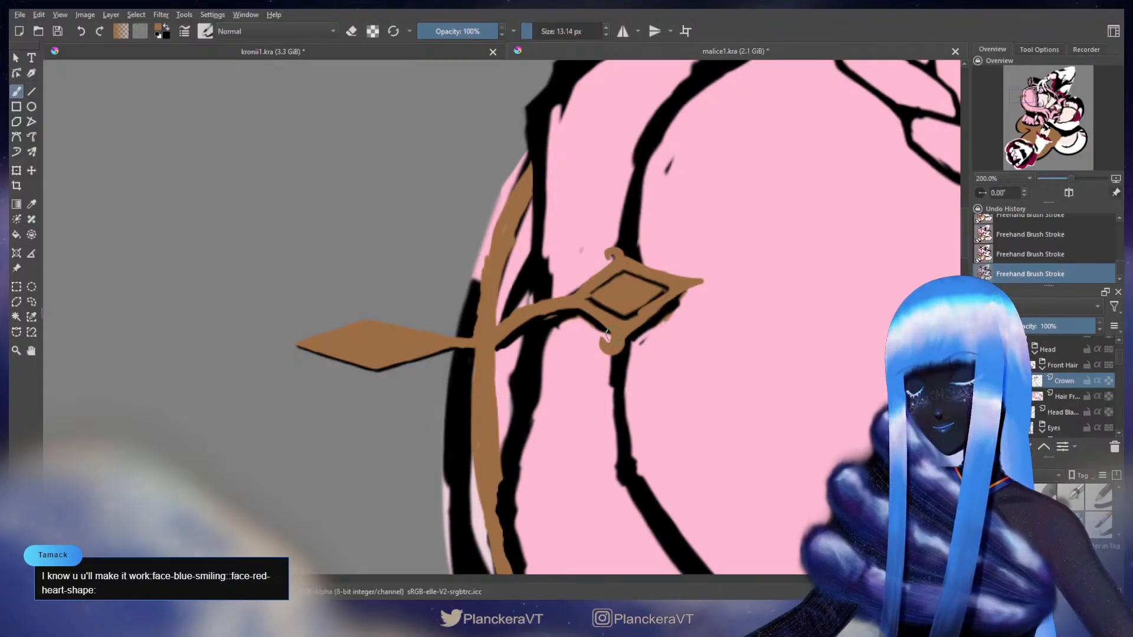
Carve out the hollow of the lower curl with a 9.89 px eraser
key(e)
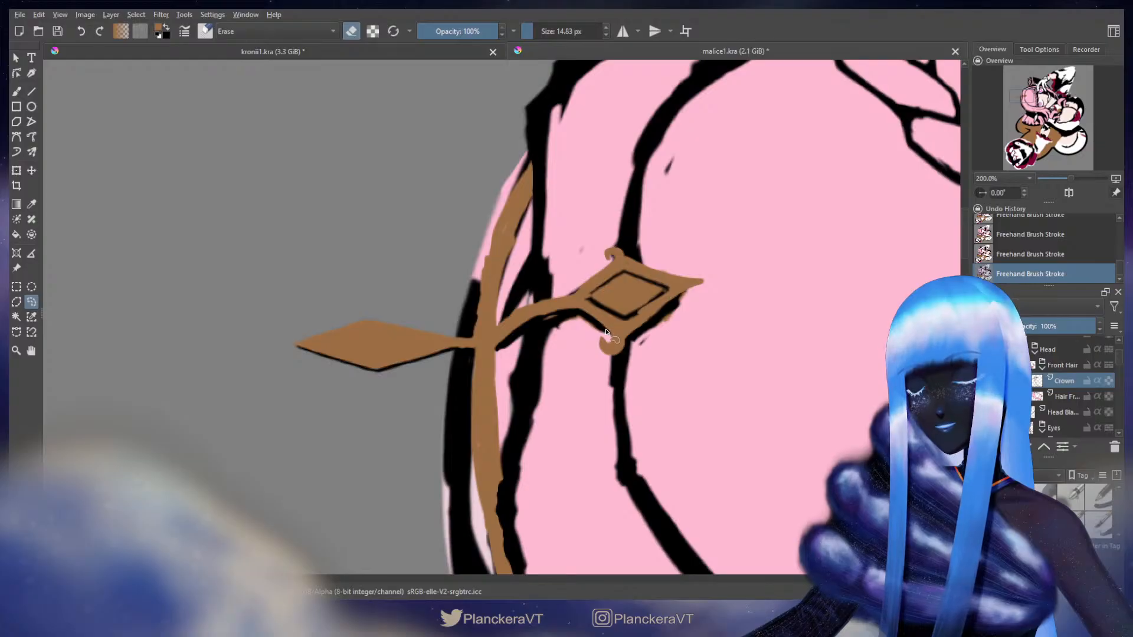
key(b)
key([)
key(ctrl+z)
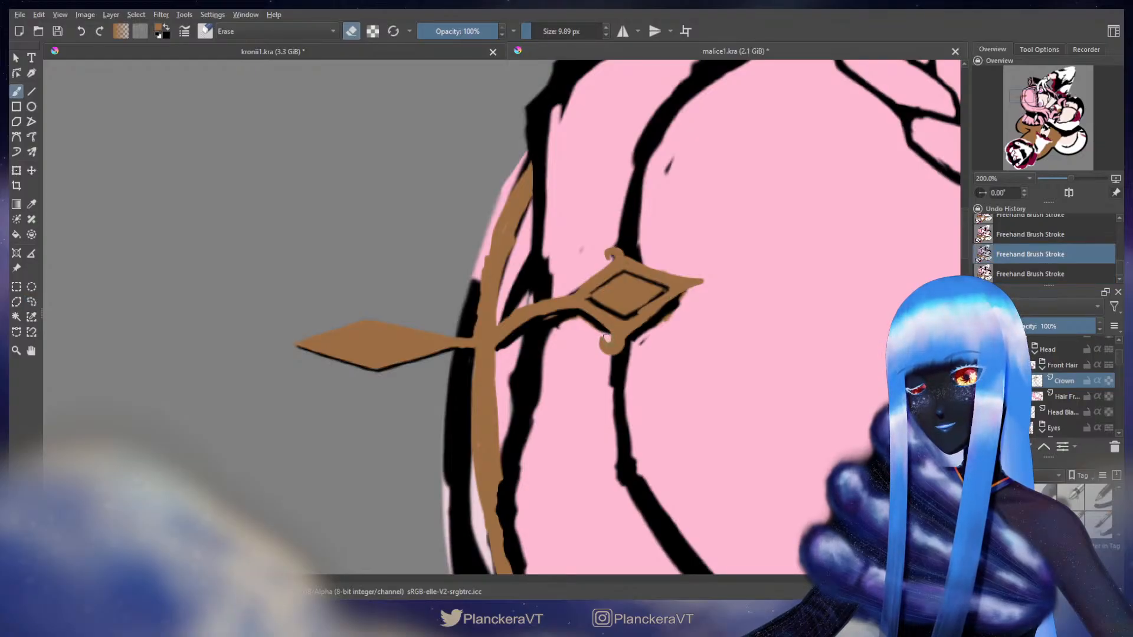
drag(603, 332, 606, 338)
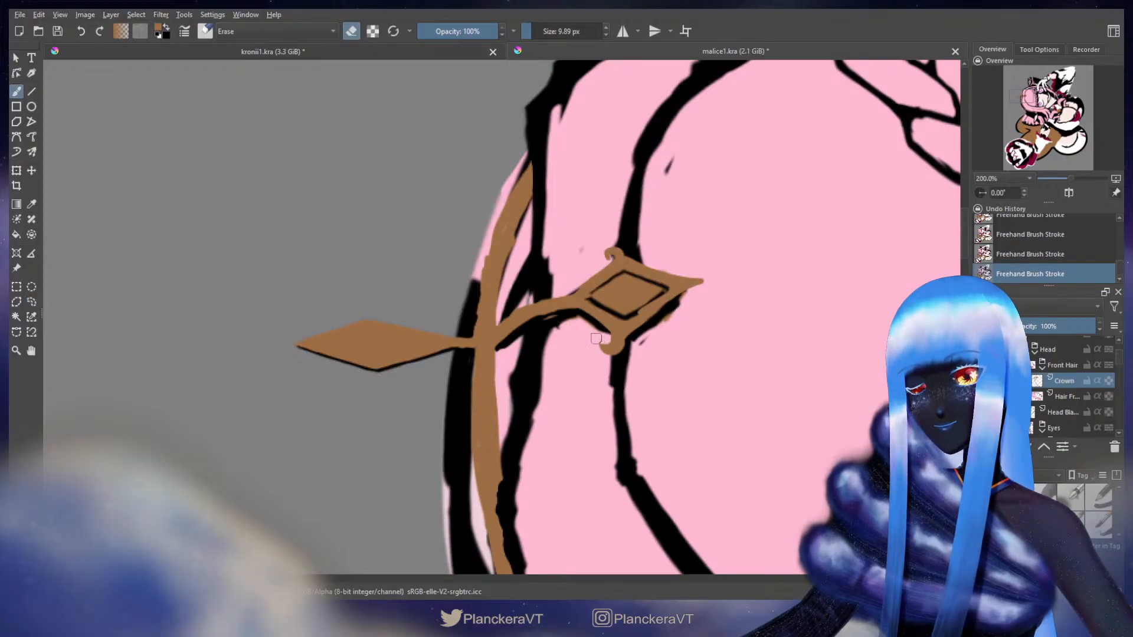
key(e)
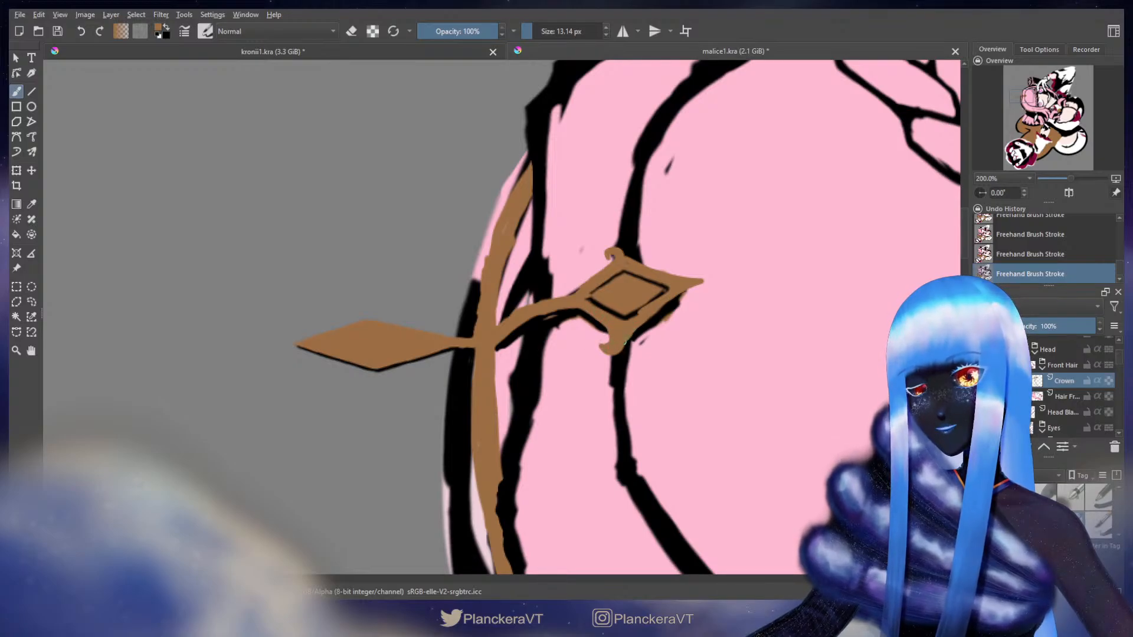
Trim the upper curl with the eraser and thicken the diamond's lower edge beside the stem in brown
key(ctrl+z)
key(ctrl+shift+z)
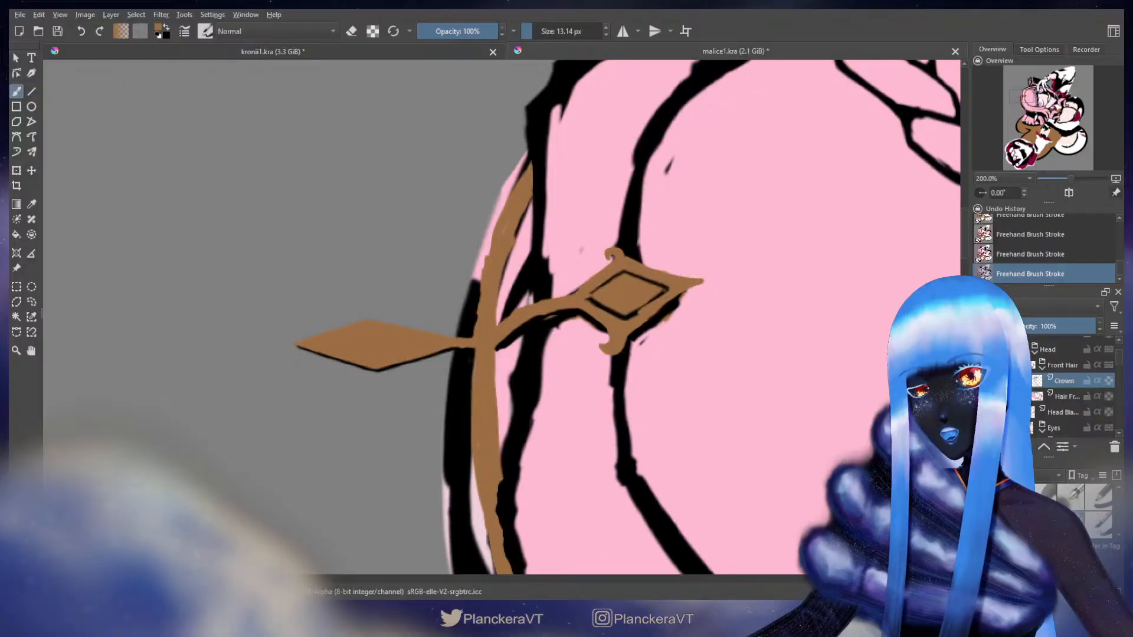
key(e)
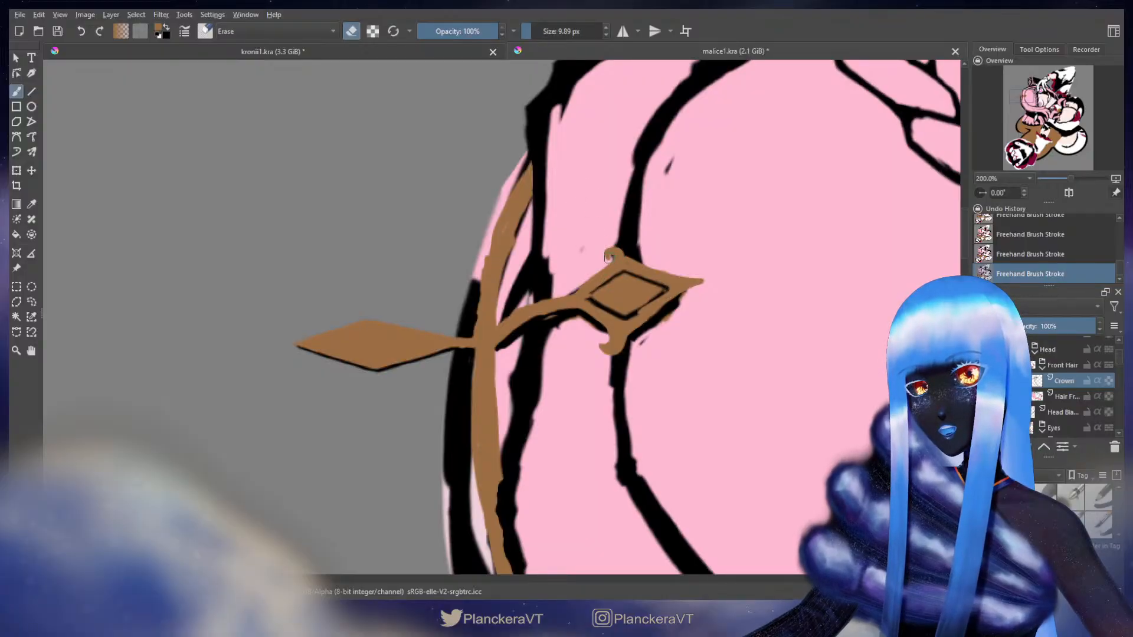
key(e)
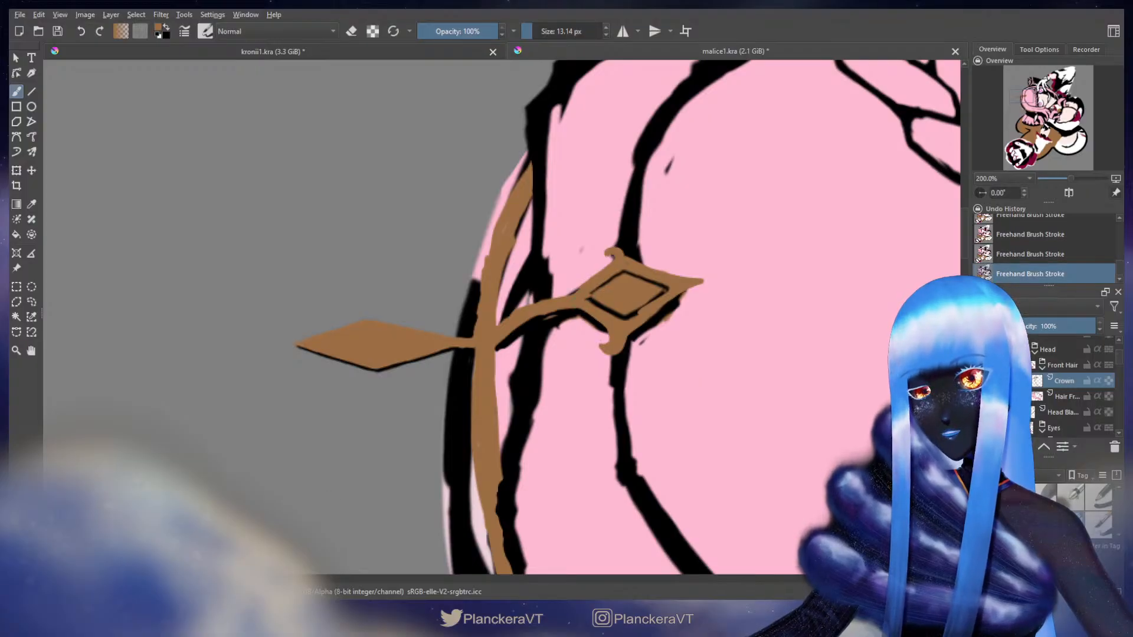
key(ctrl+z)
drag(580, 306, 598, 319)
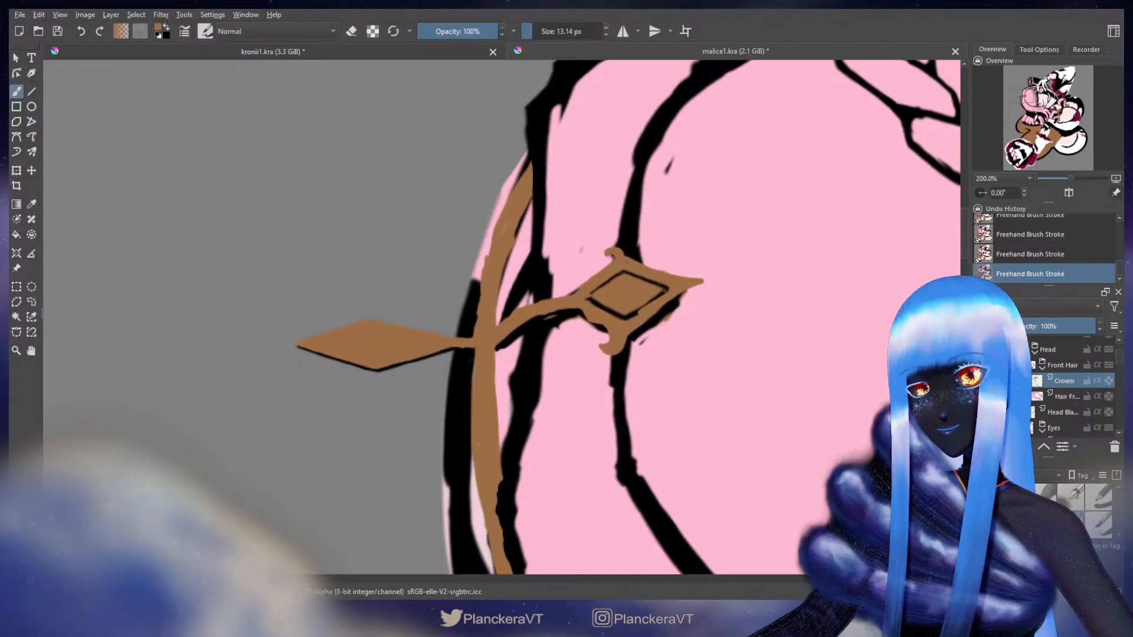
Try a sharper brown stroke on the upper curl, undo it, and restore the thickened lower edge
key(ctrl+z)
drag(589, 278, 613, 257)
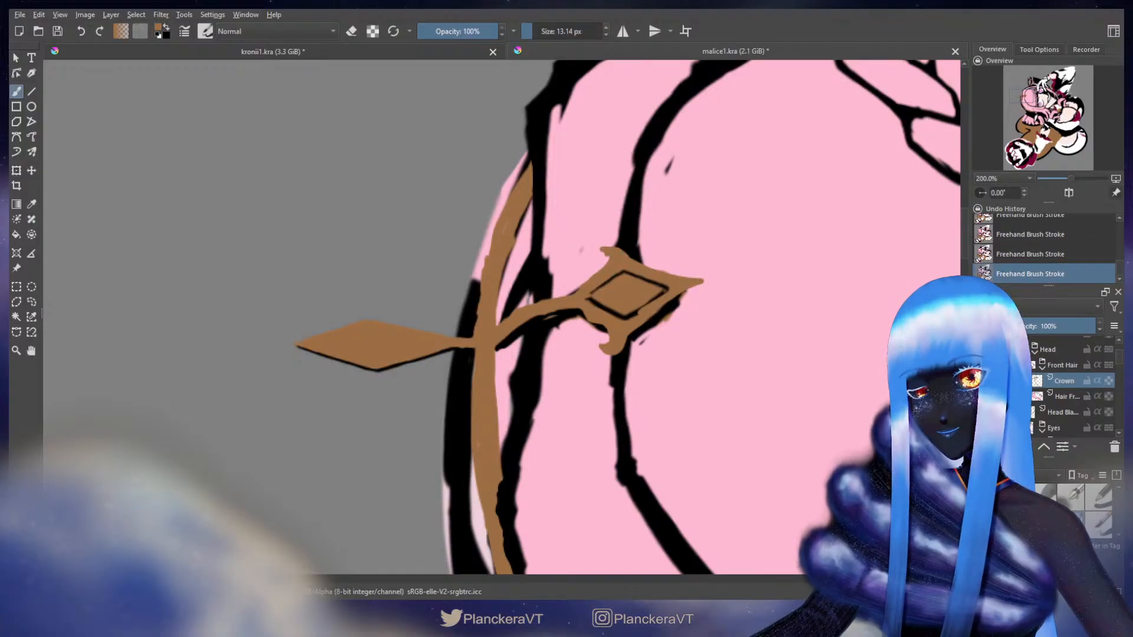
key(ctrl+z)
key(ctrl+z)
key(ctrl+z)
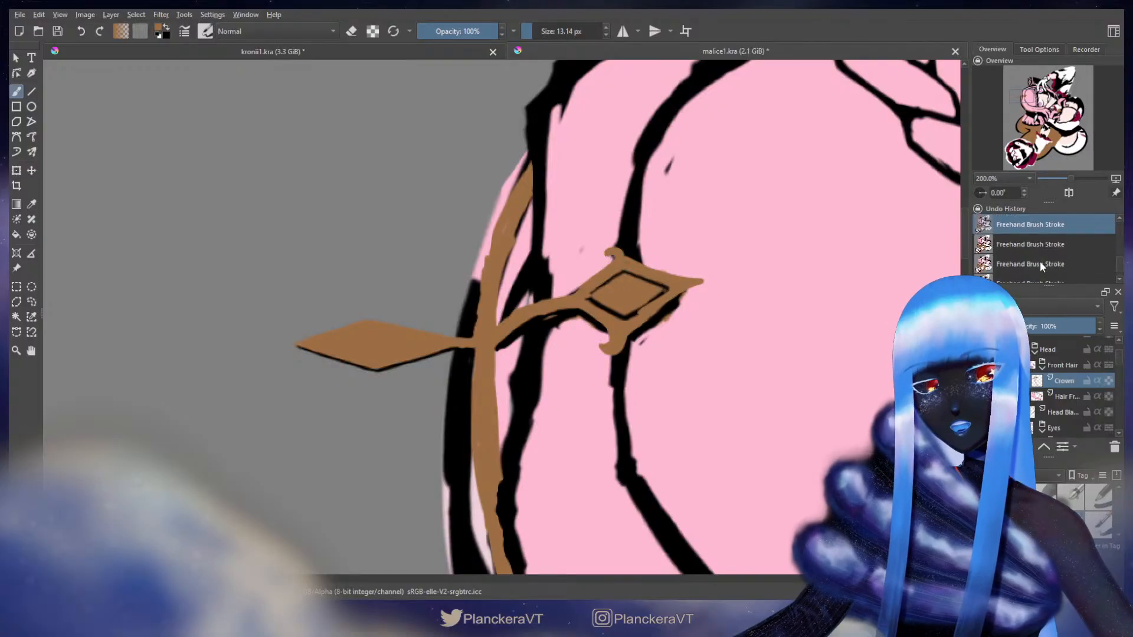
click(1039, 245)
Extend the upper curl into a rounder hook in brown and trim its outer edge with the eraser
drag(632, 254, 621, 254)
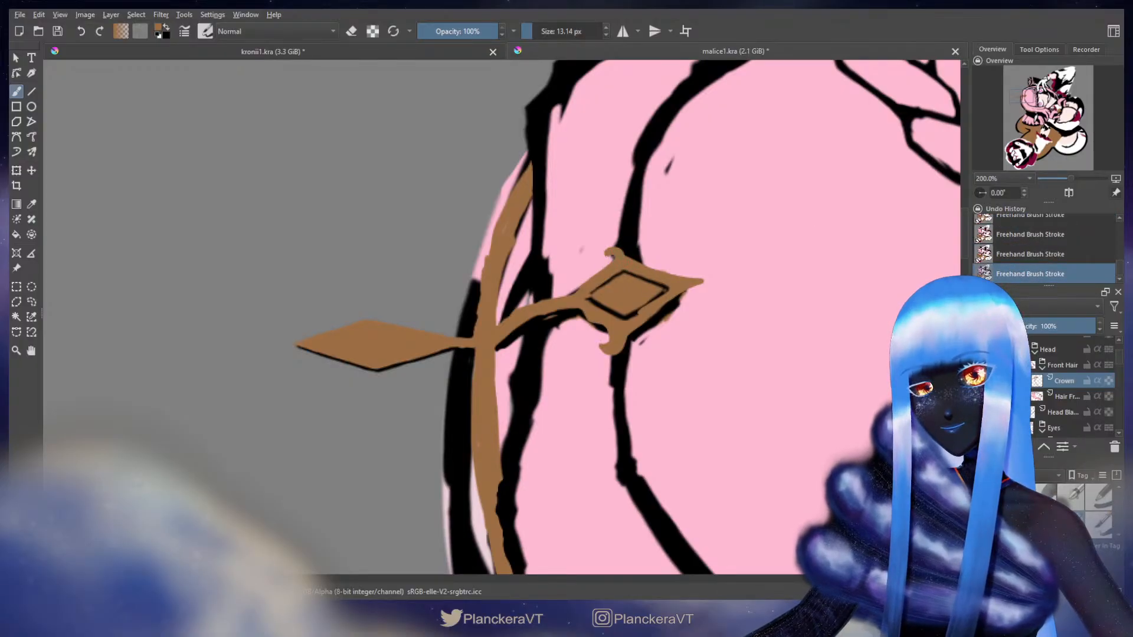
key(e)
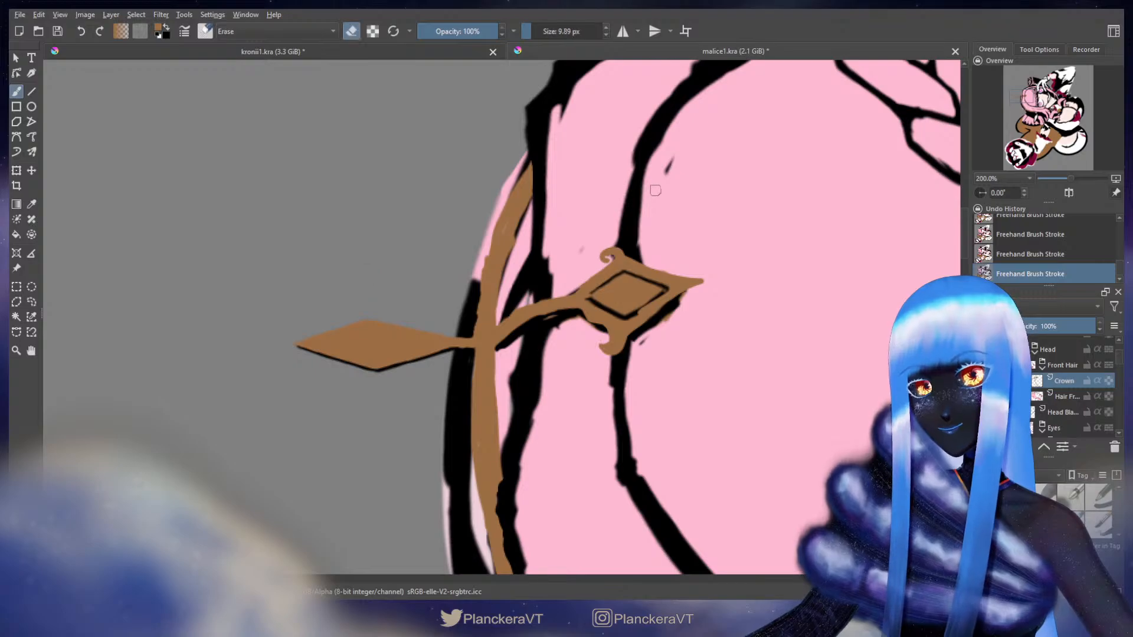
drag(620, 233, 623, 234)
mouse_move(631, 251)
mouse_down()
mouse_move(613, 247)
mouse_move(627, 255)
mouse_up()
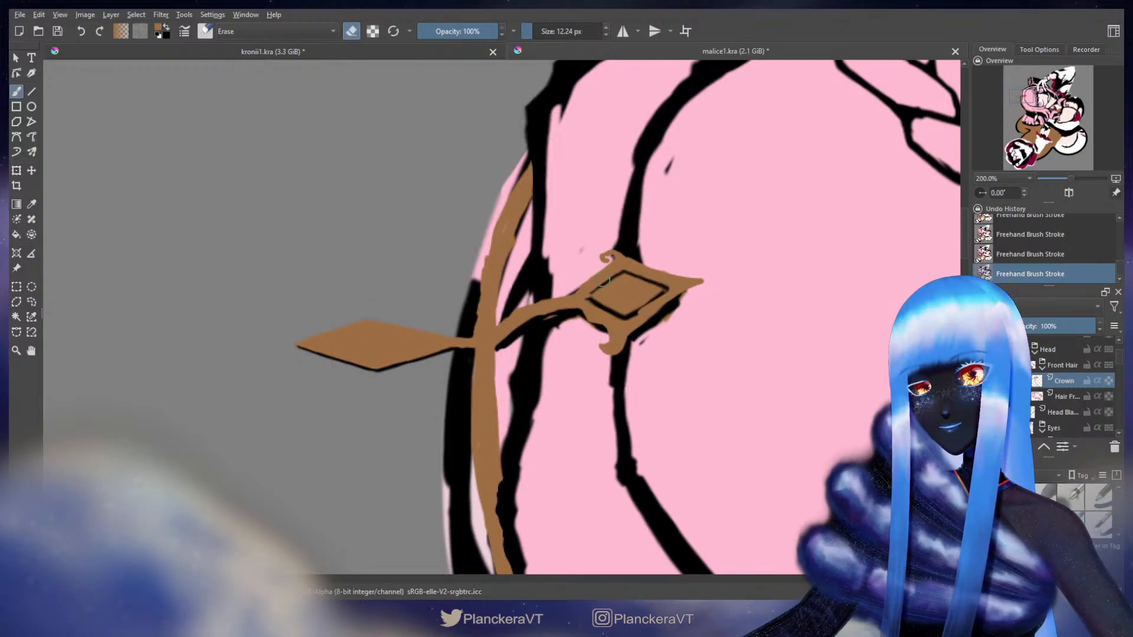
key(e)
Try another brown stroke along the upper curl's outer edge and undo it
right_click(616, 258)
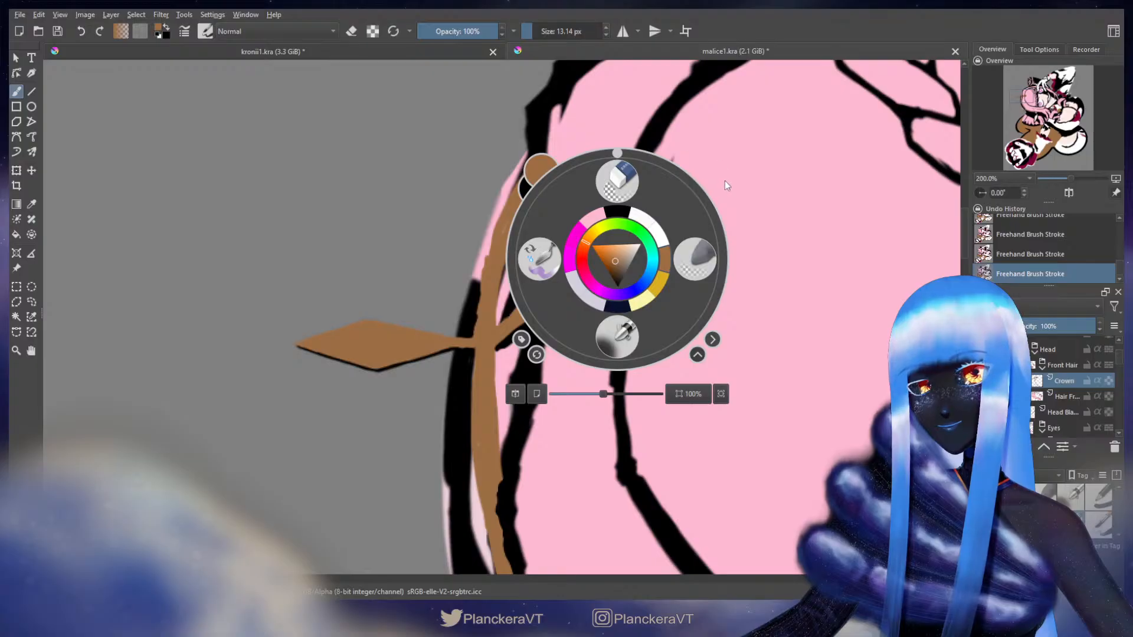
click(753, 231)
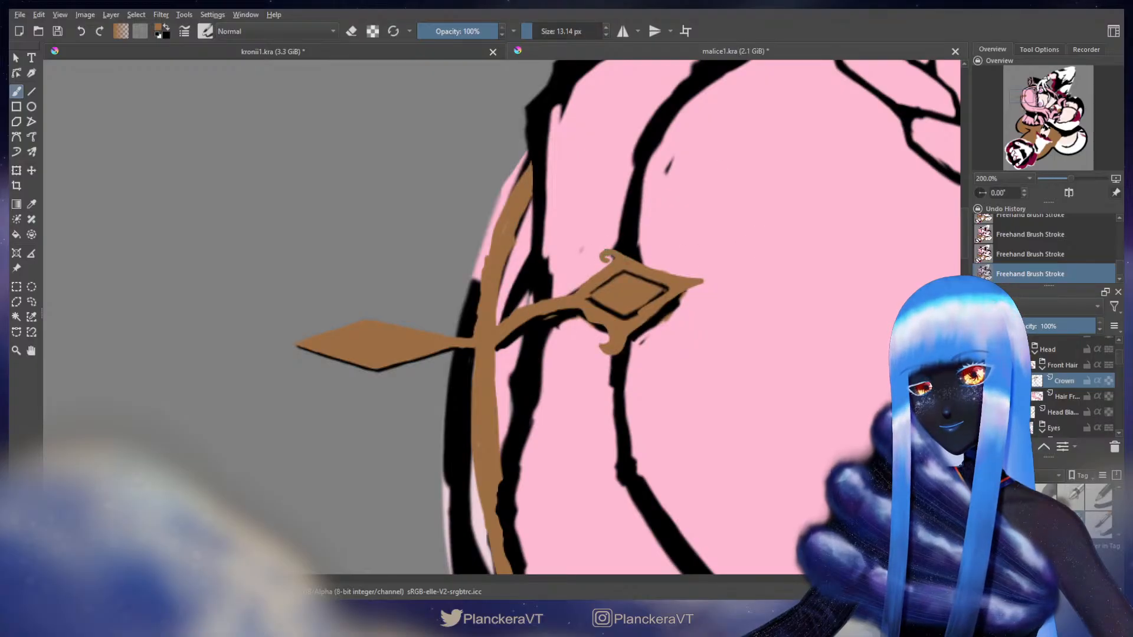
drag(623, 255, 633, 259)
key(ctrl+z)
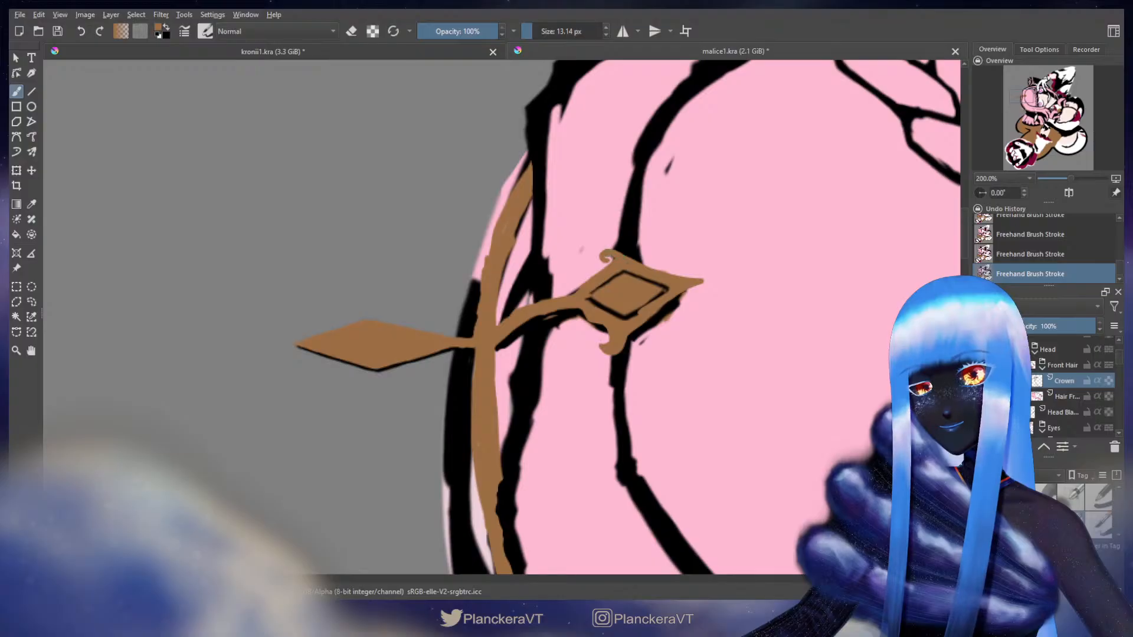
key(ctrl+z)
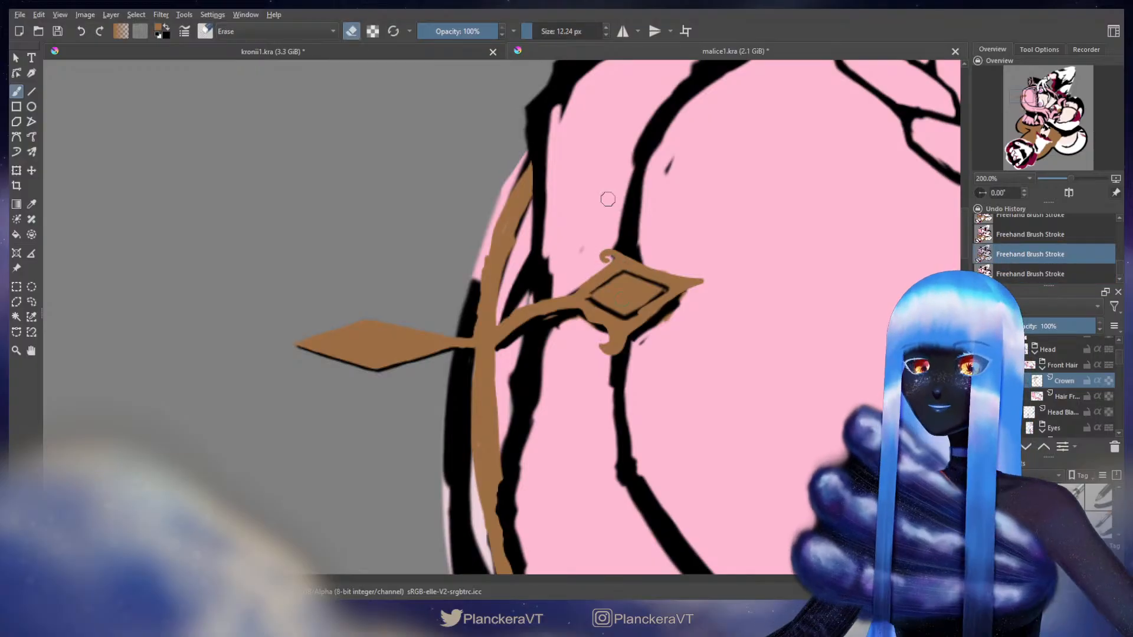
Reshape the upper curl with eraser trims and brown touch-ups, and warp it closer to the diamond with a liquify transform
key(e)
drag(606, 260, 609, 257)
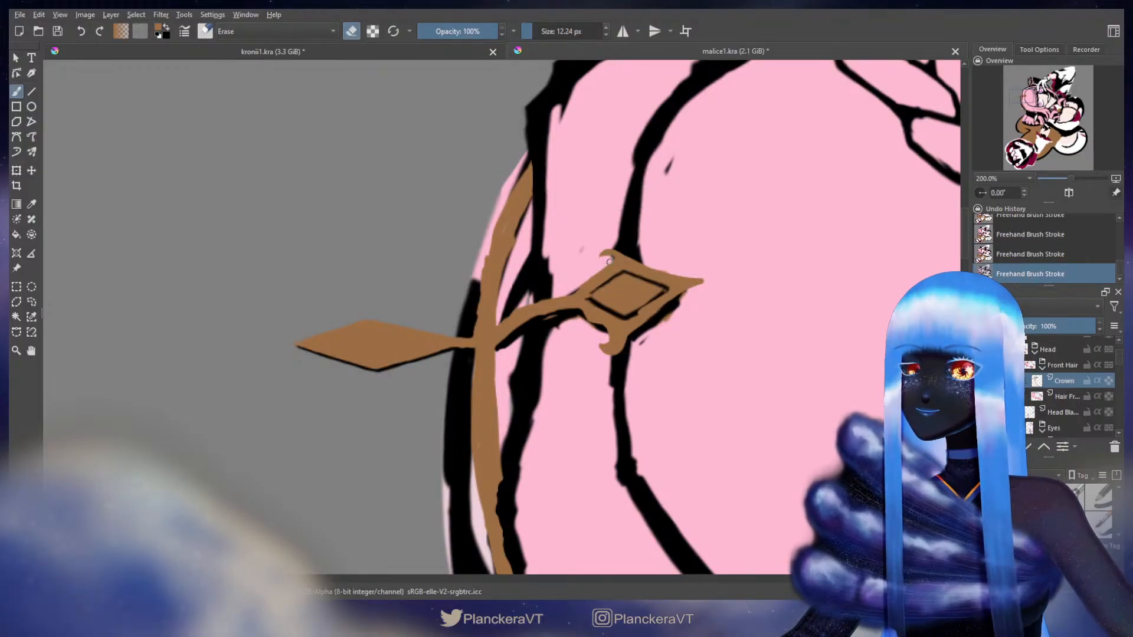
key(e)
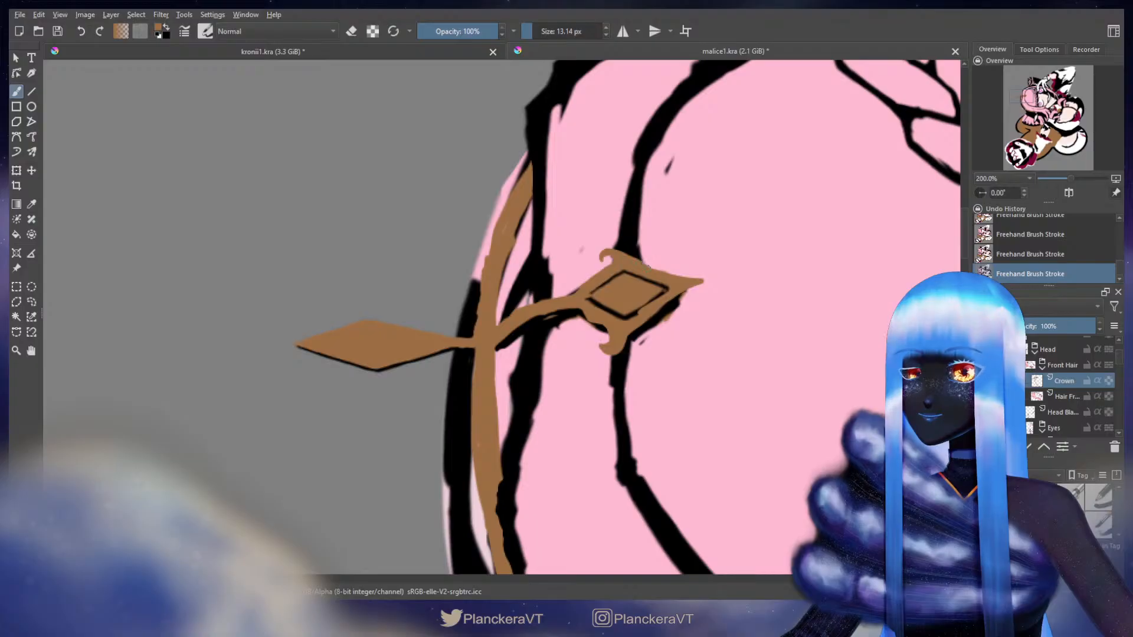
key(e)
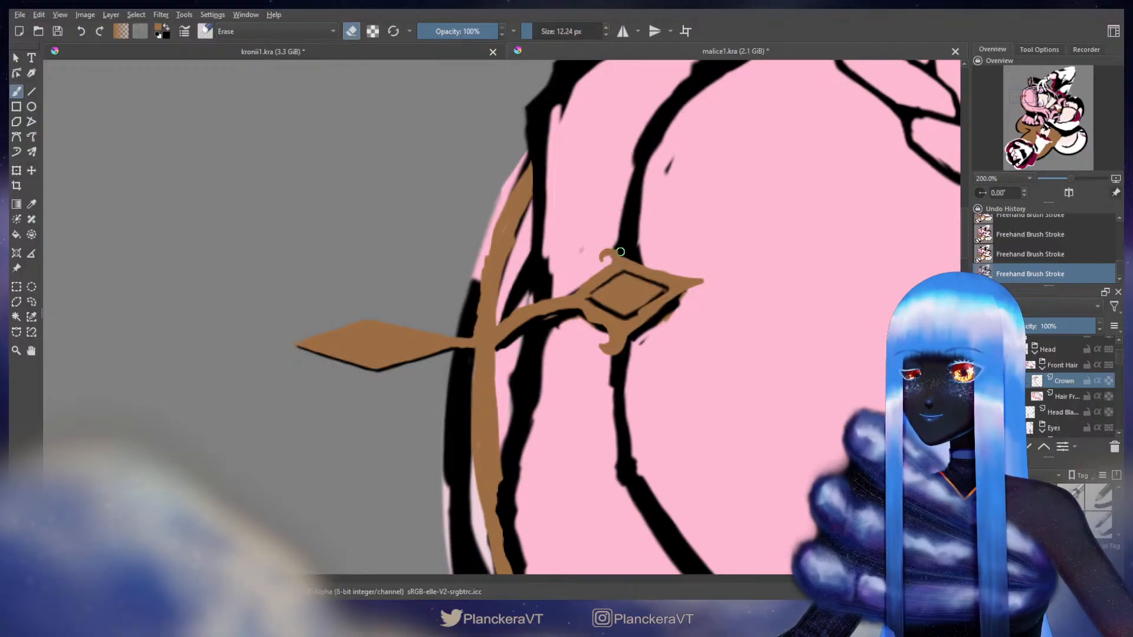
key(e)
key(ctrl+t)
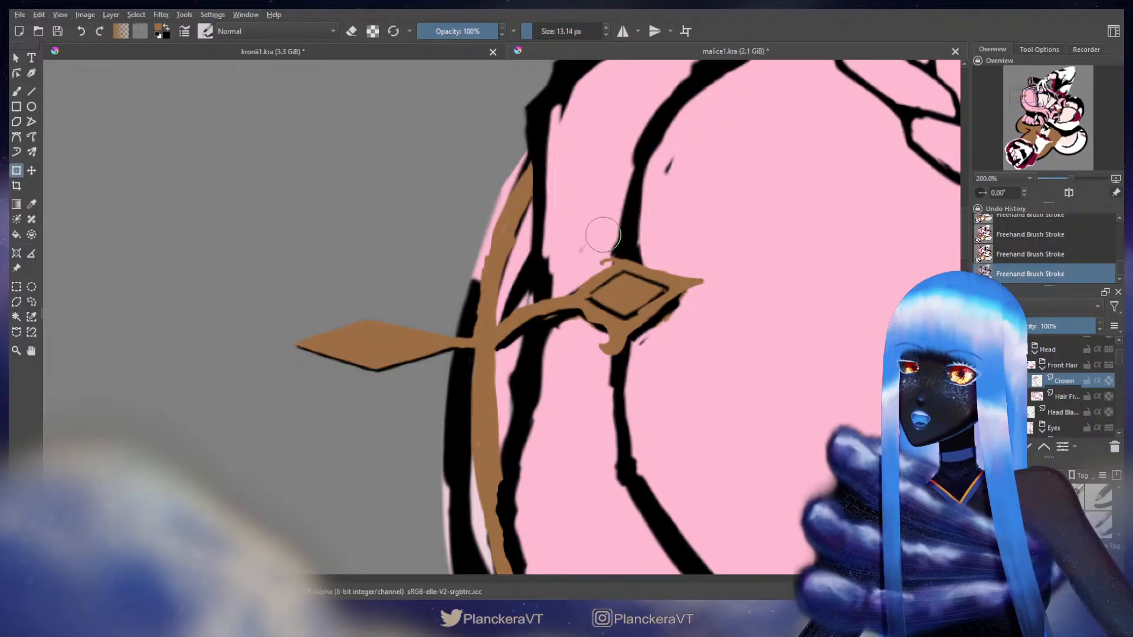
key(b)
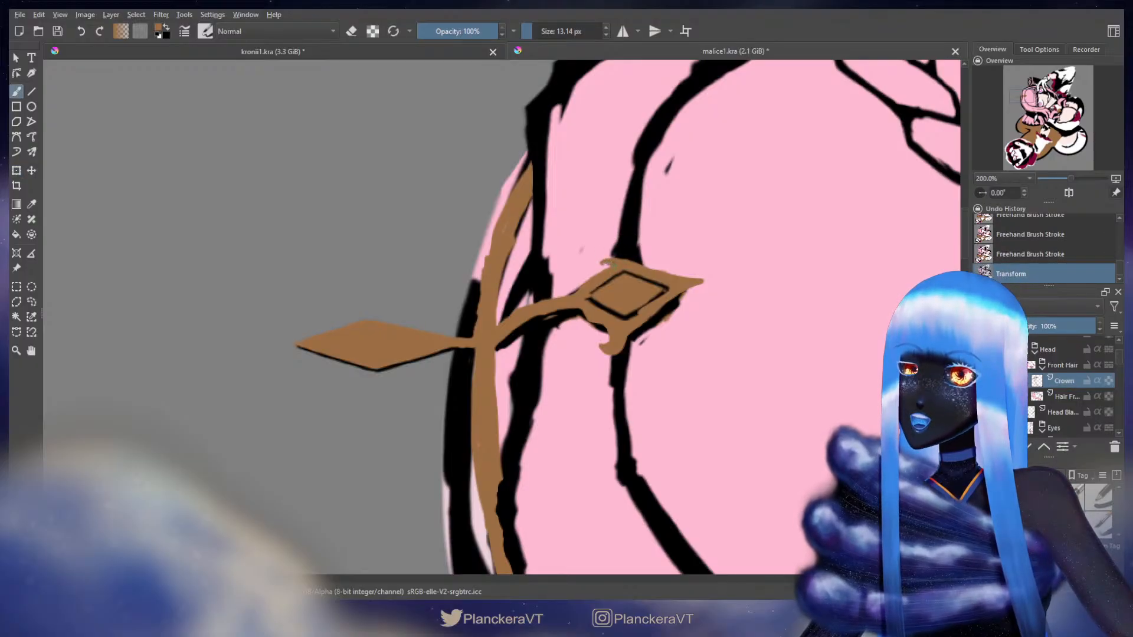
Refine the lowered curl and the adjoining diamond edge with brown strokes and the eraser, undoing one extra stroke
drag(607, 263, 640, 263)
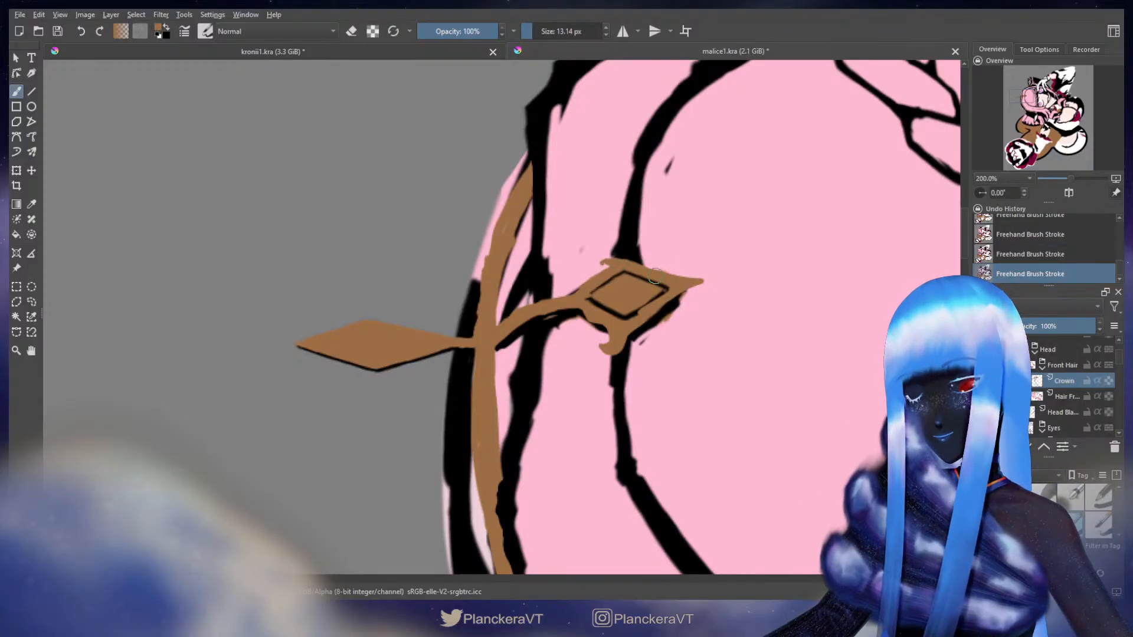
key(e)
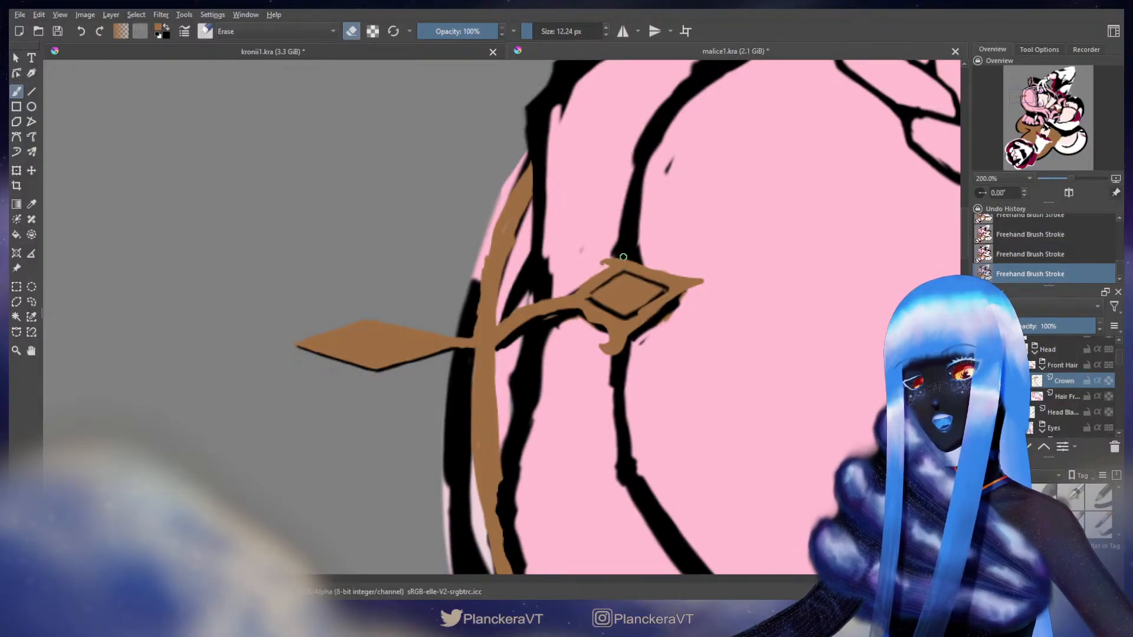
key(e)
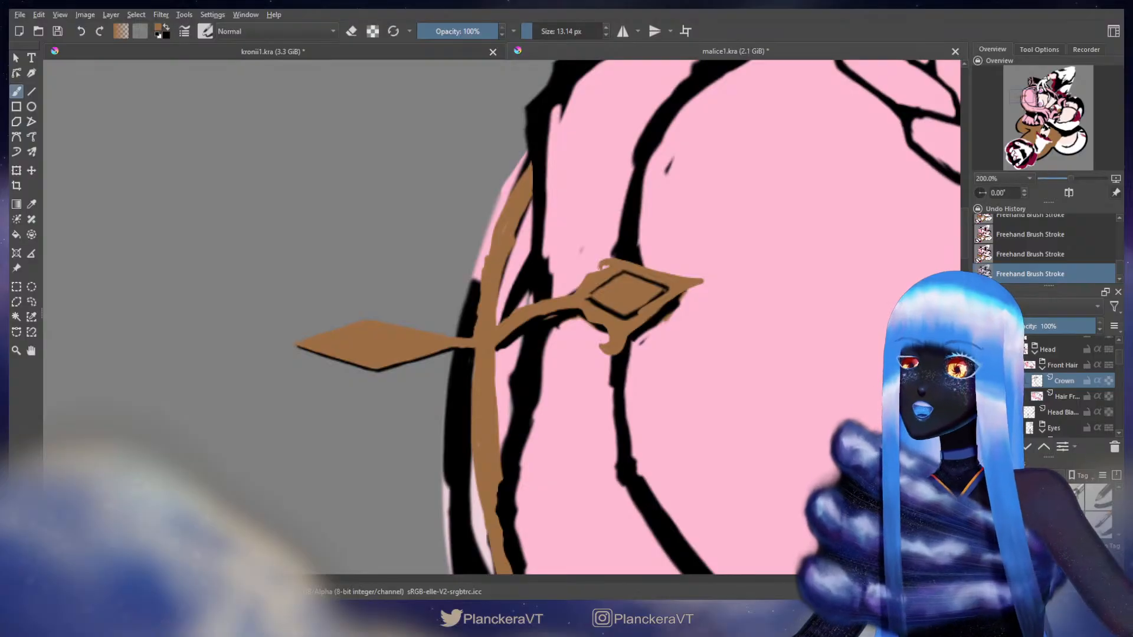
drag(488, 313, 592, 213)
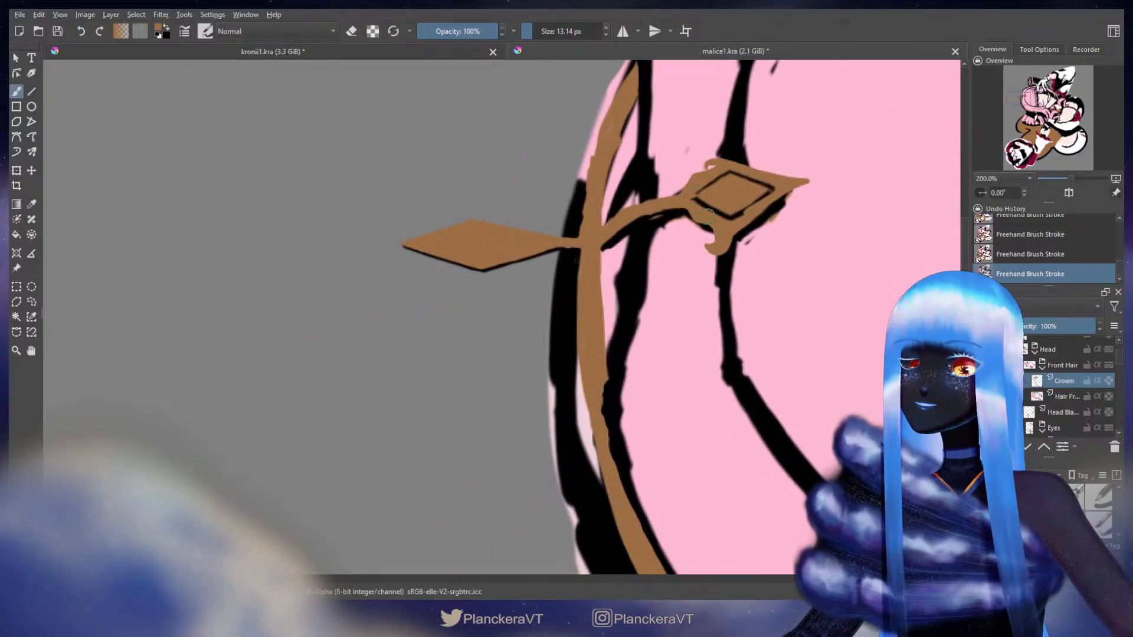
key(ctrl+z)
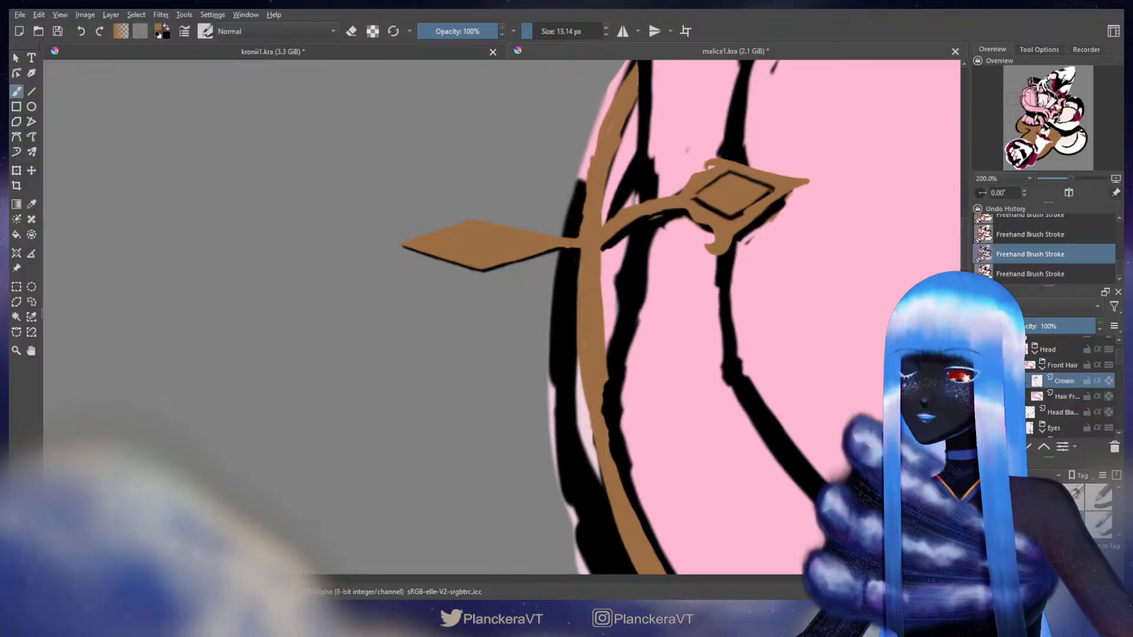
Add a new paint layer above the Crown layer, set the brush to 28.24 px, and undo a first test stroke
scroll(390, 465, down, 3)
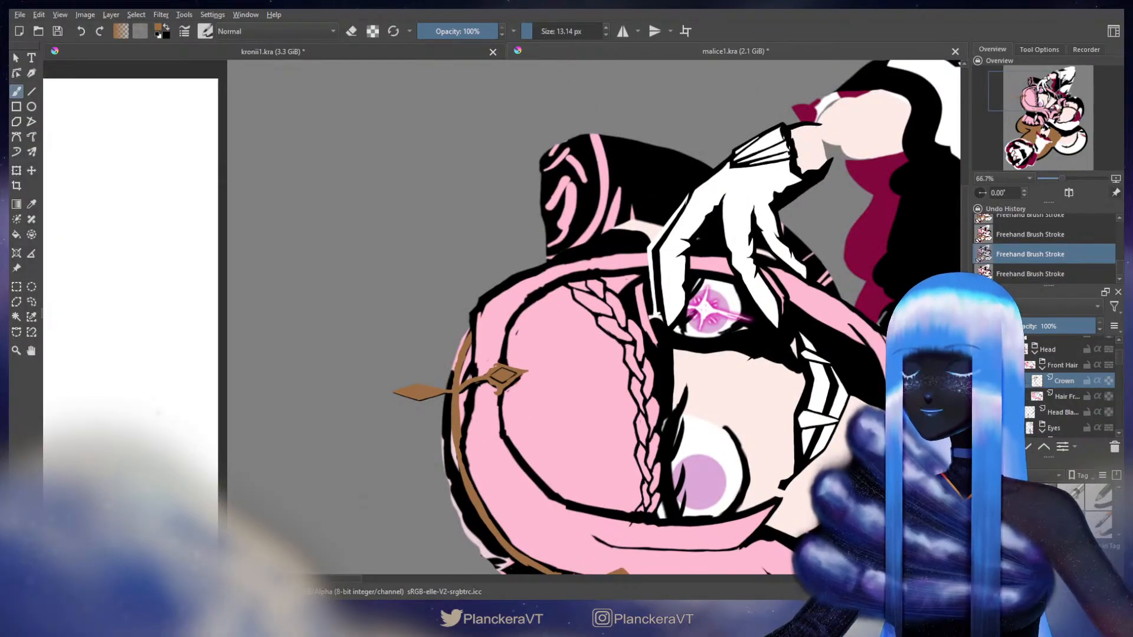
drag(389, 466, 474, 345)
key(Insert)
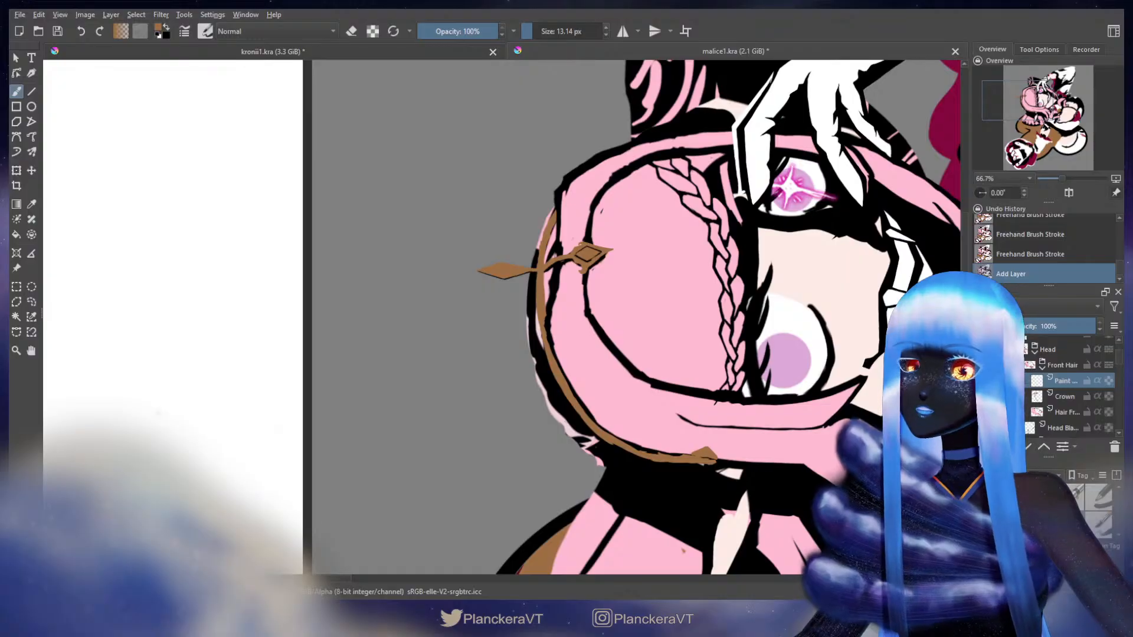
shift+drag(532, 295, 537, 295)
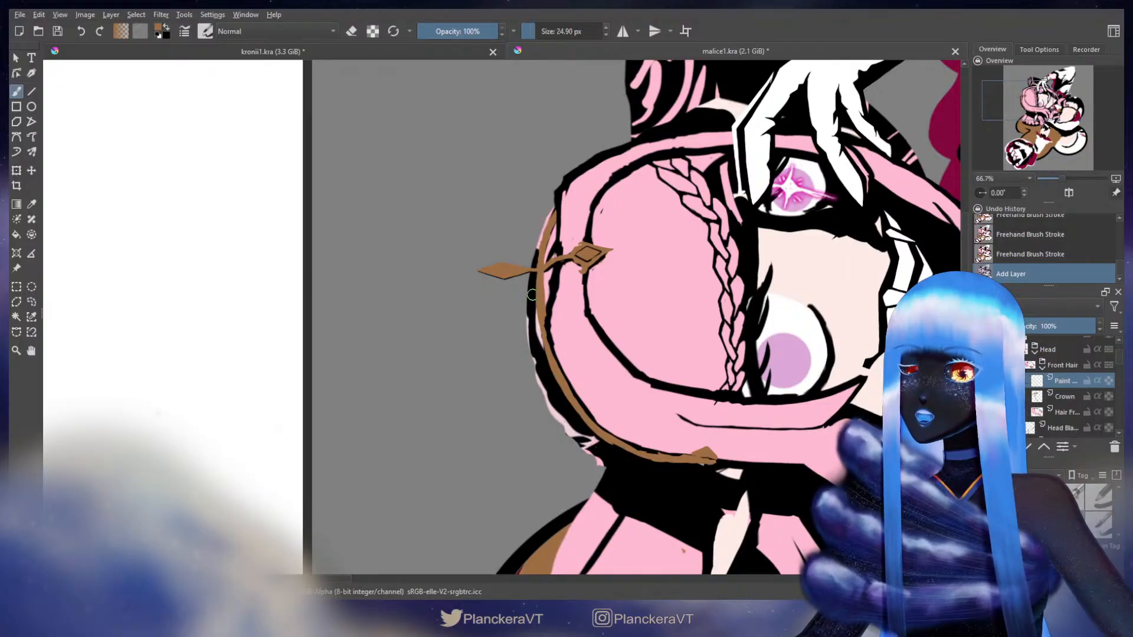
key(ctrl+z)
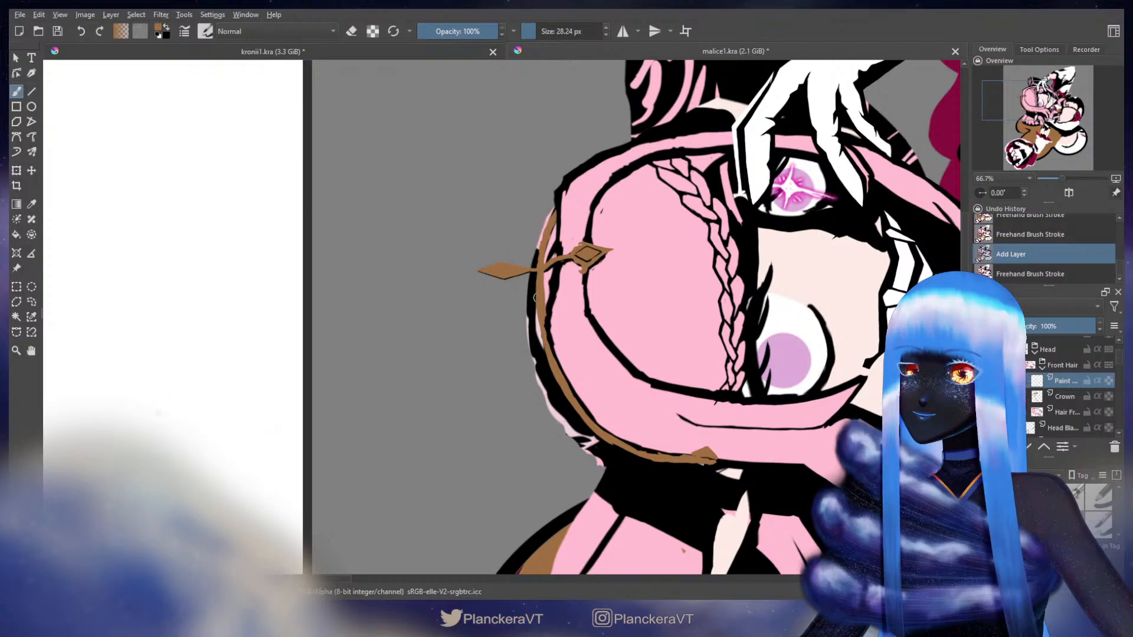
Draw tapered brown spikes radiating outward from the crown band on both sides of the long outer diamond, retrying unsatisfactory strokes
drag(530, 289, 495, 307)
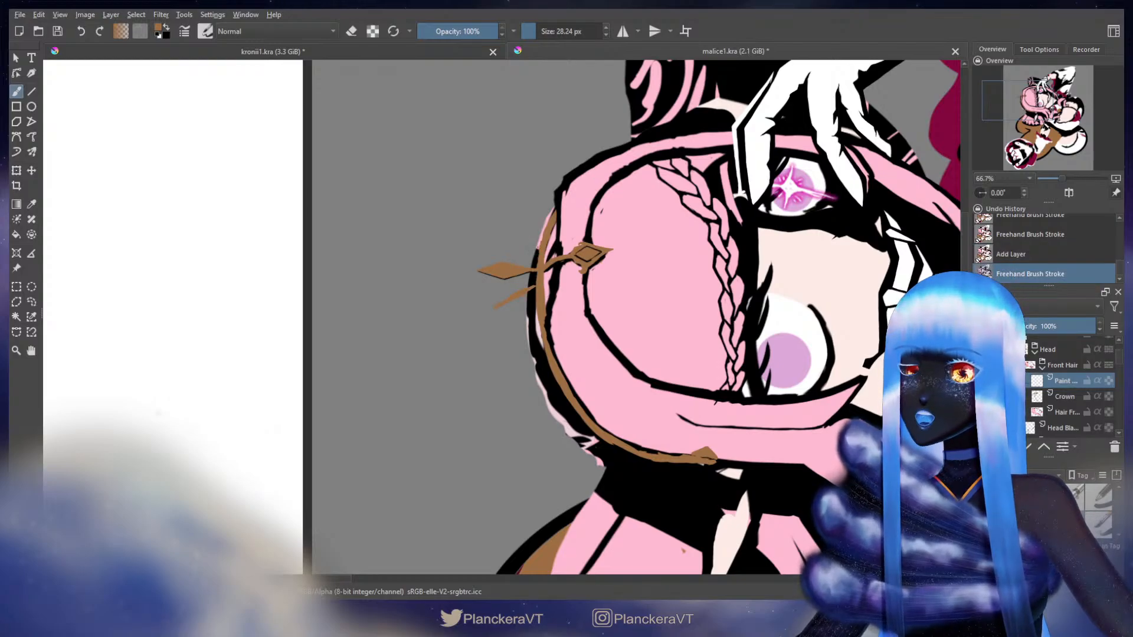
key(ctrl+z)
mouse_move(536, 251)
mouse_down()
mouse_move(581, 298)
mouse_move(538, 260)
mouse_up()
key(ctrl+z)
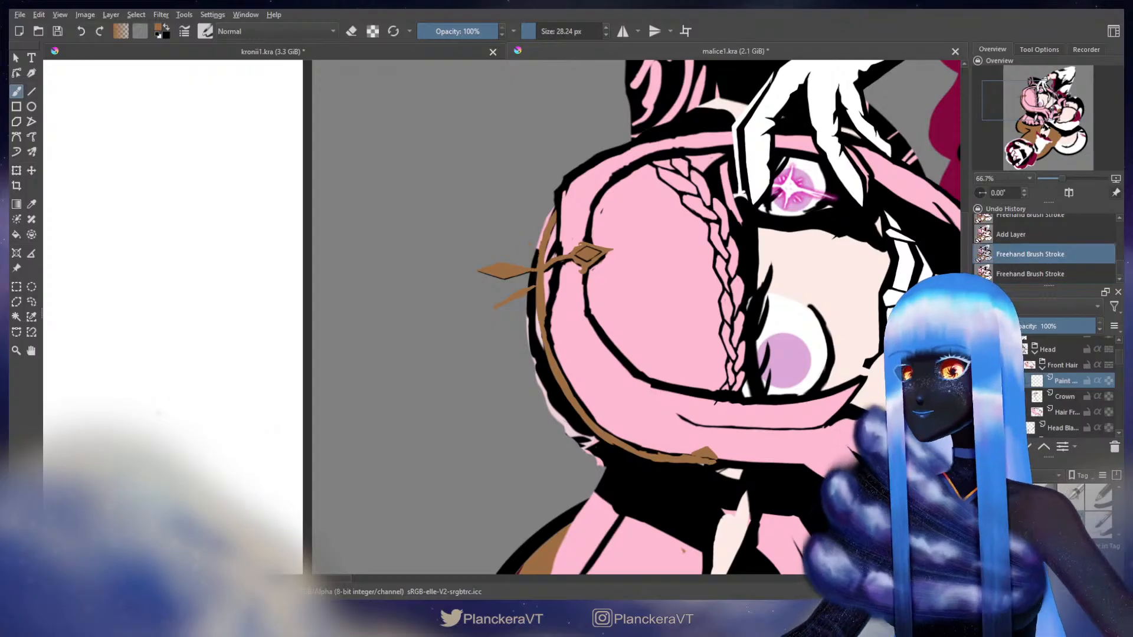
key(ctrl+shift+z)
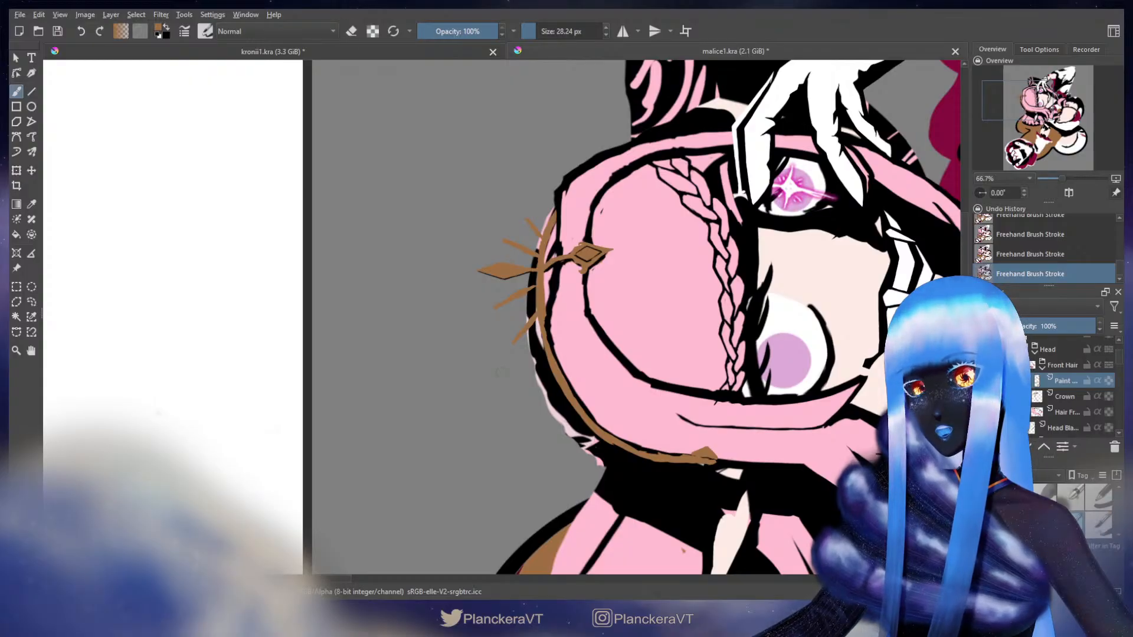
Trim the spikes to finer points with the eraser and redraw the lowest spike in brown
key(e)
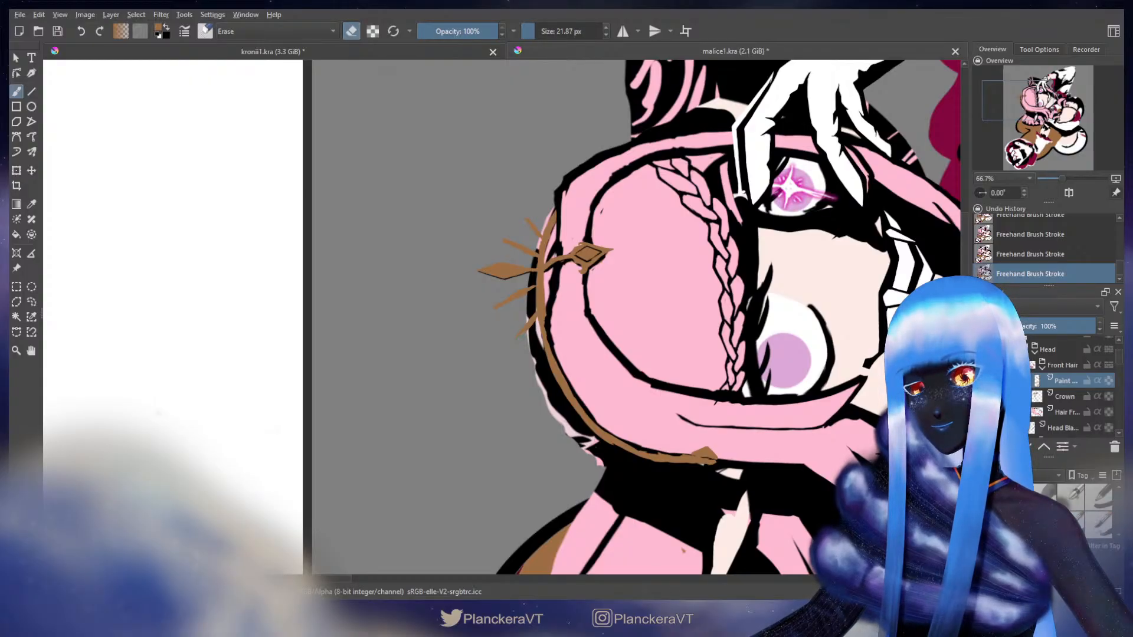
key(e)
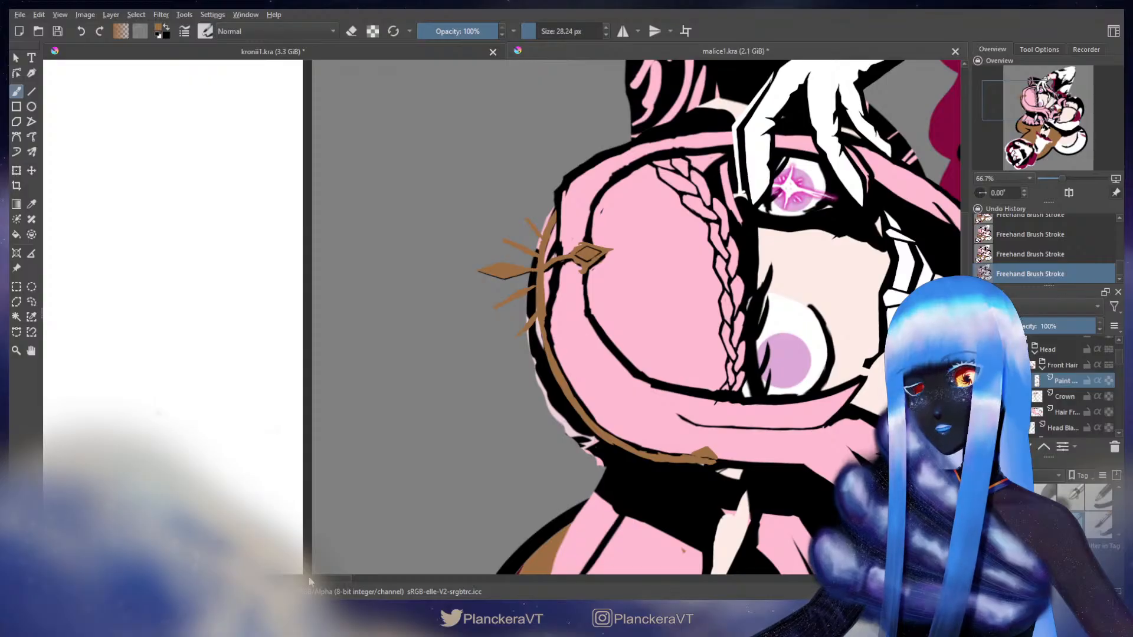
key(e)
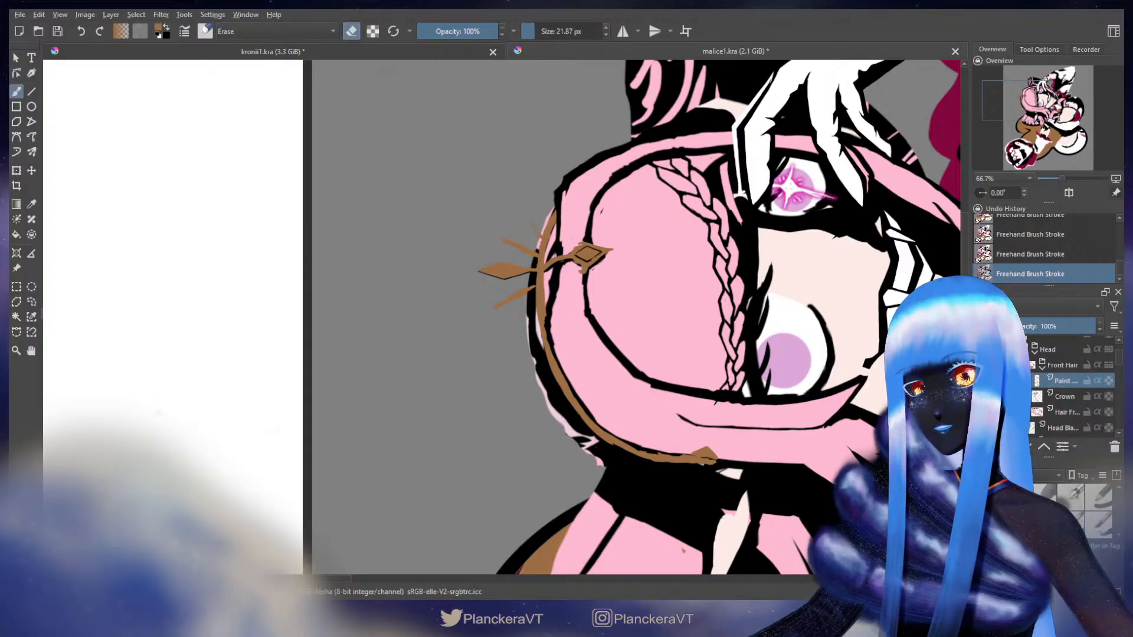
key(e)
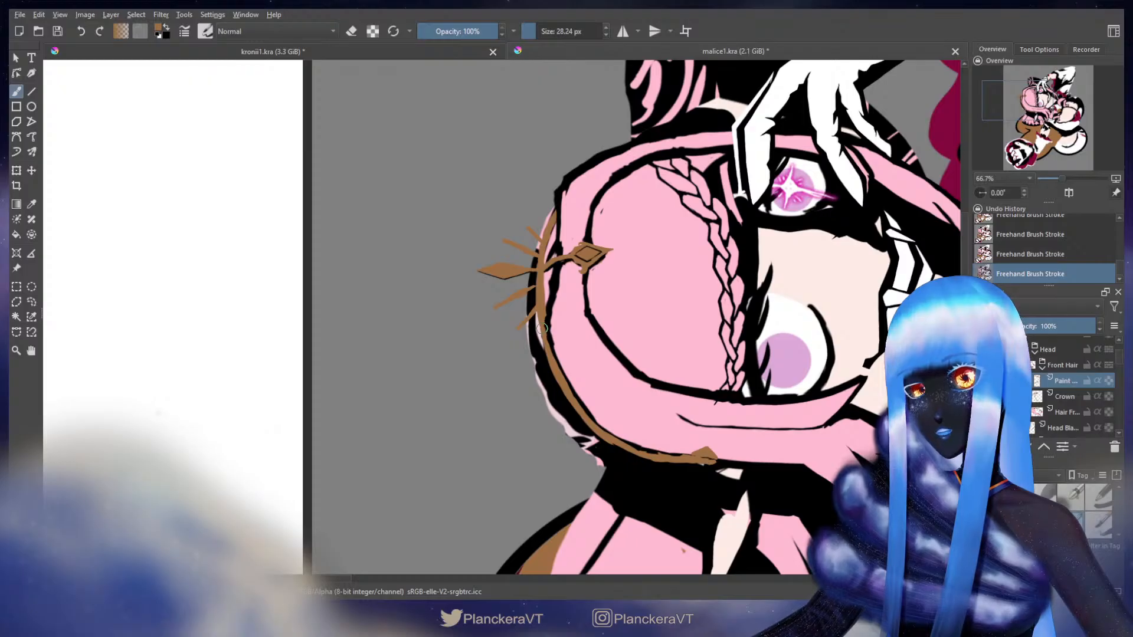
Add shorter brown spikes at both ends of the row and curved brown lines running inward to the outlined diamond
key(ctrl+z)
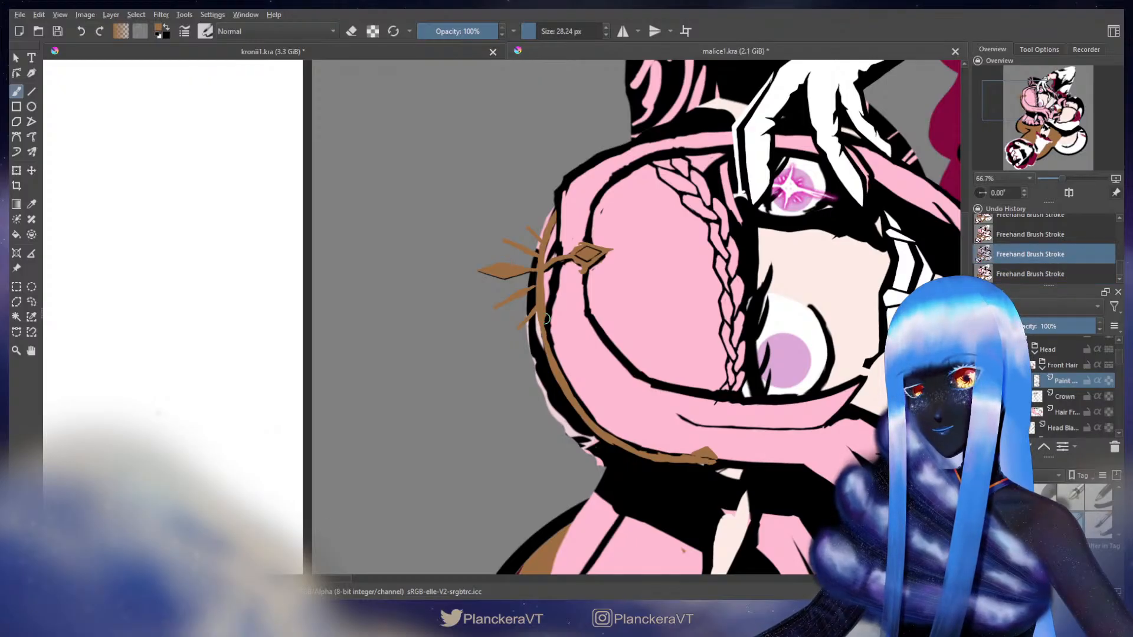
key(ctrl+shift+z)
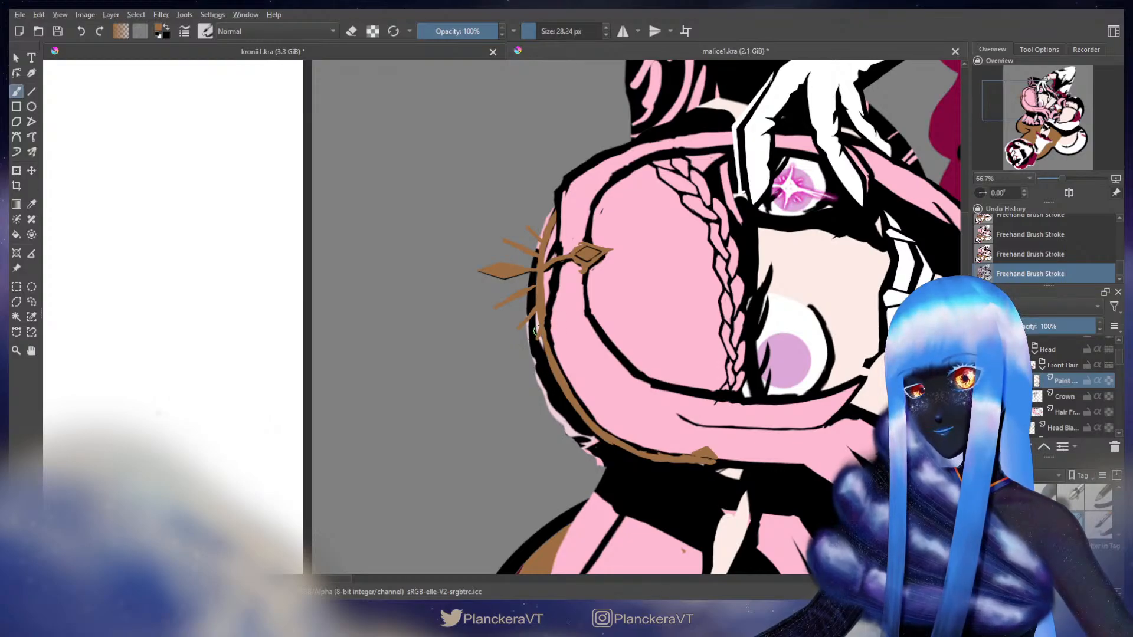
key(ctrl+z)
key(ctrl+shift+z)
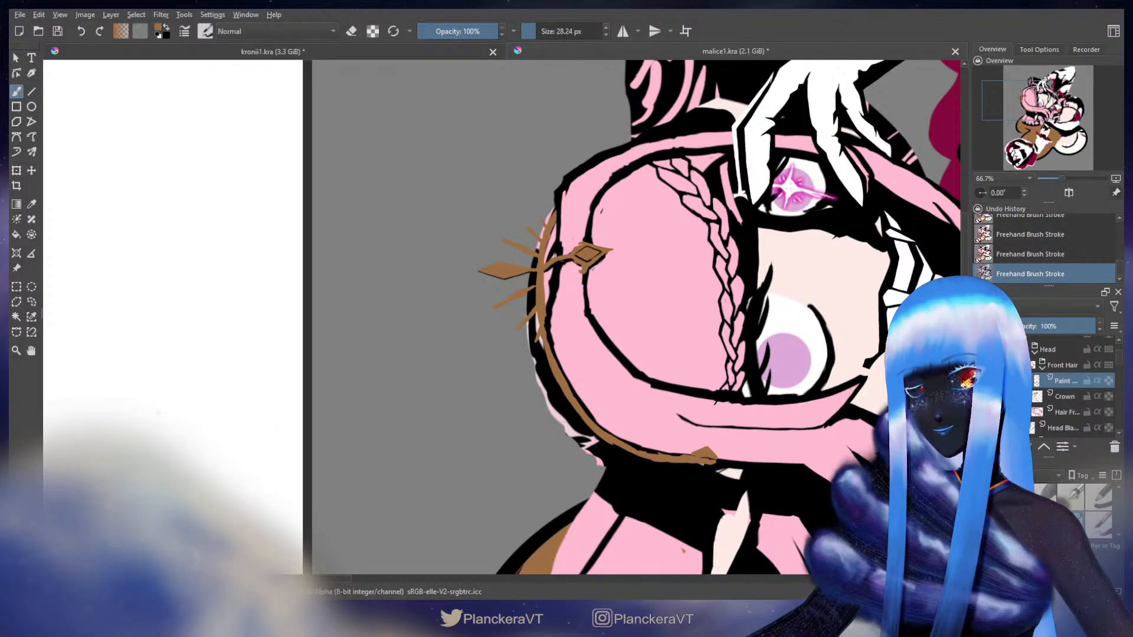
Warp the Crown layer and the front hair layer together along the crown band with a liquify transform
click(1061, 397)
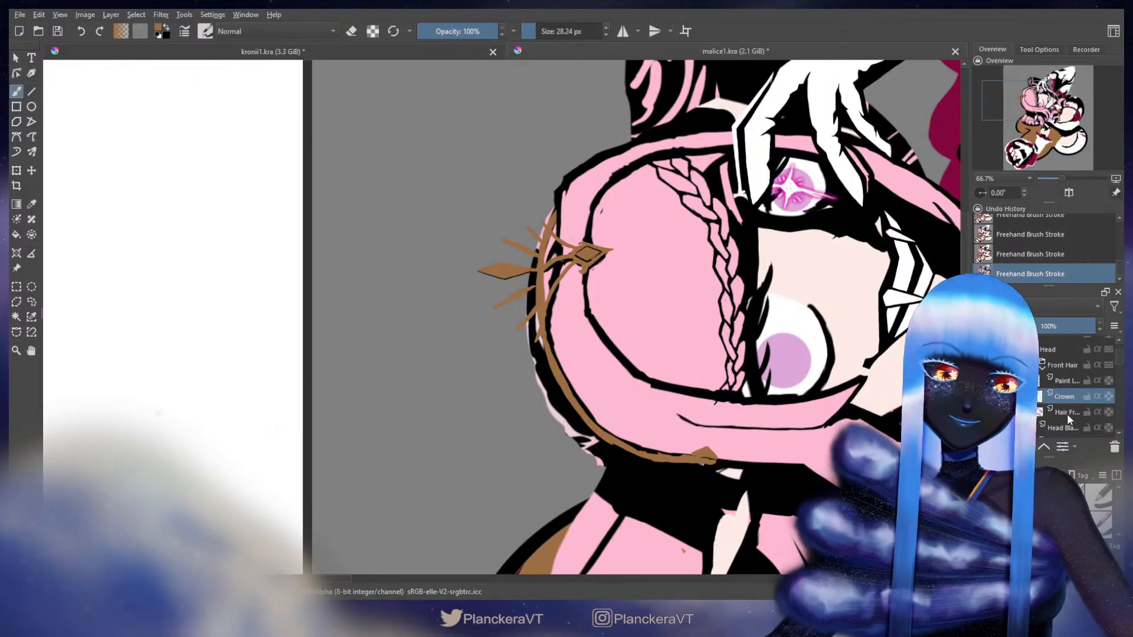
key(ctrl+t)
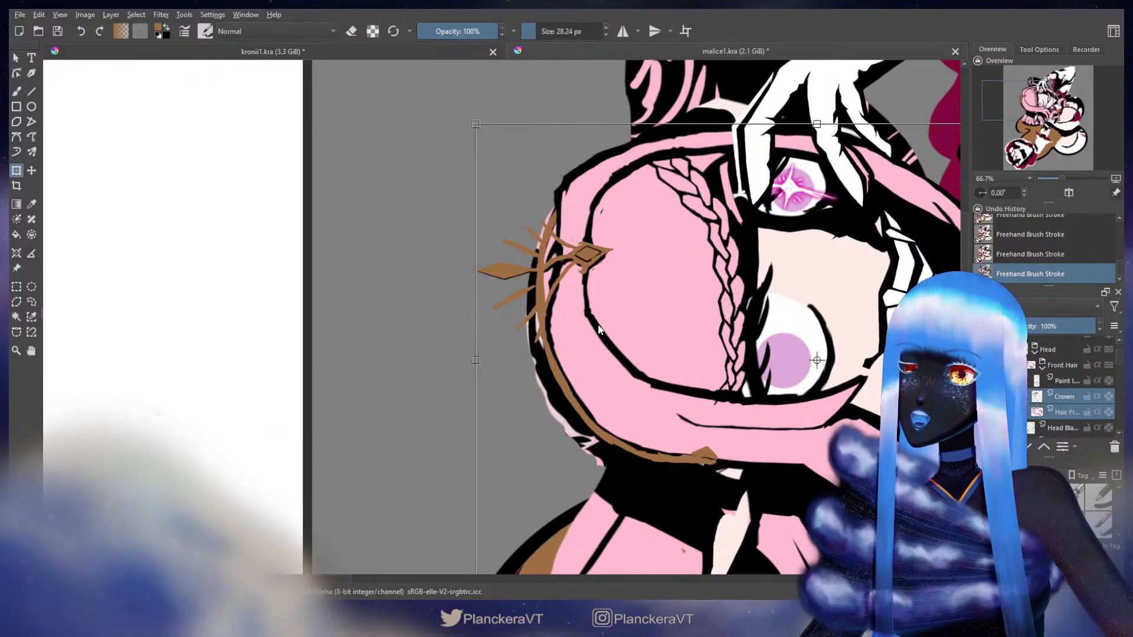
key(l)
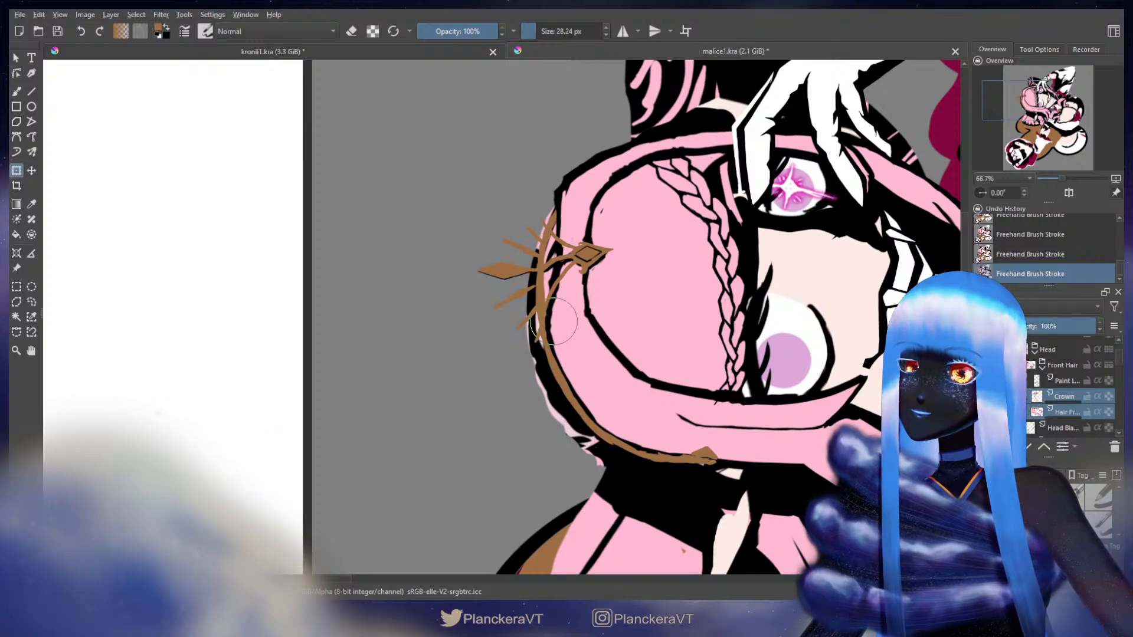
drag(554, 326, 553, 320)
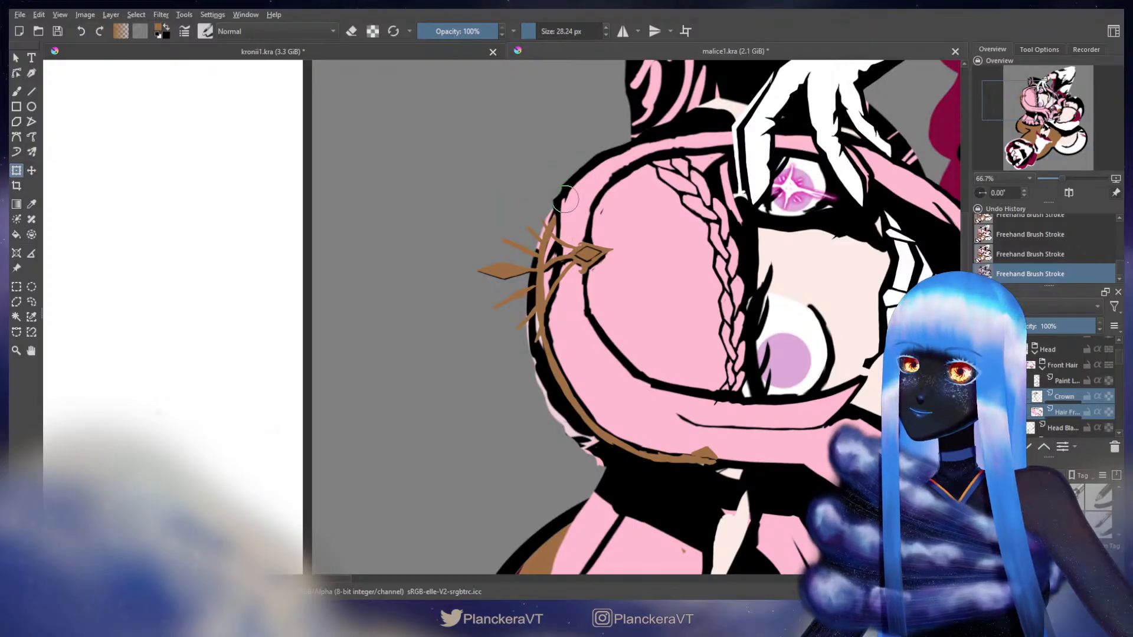
key(b)
Liquify the front hair layer alone to round the hair outline above the crown band
click(1065, 412)
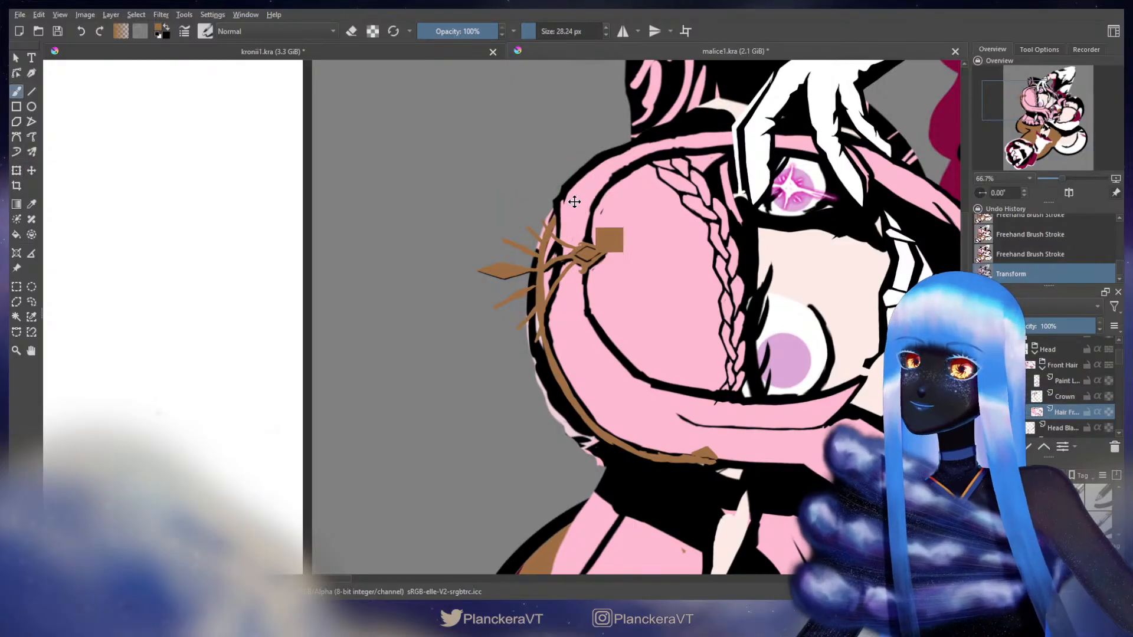
key(ctrl+t)
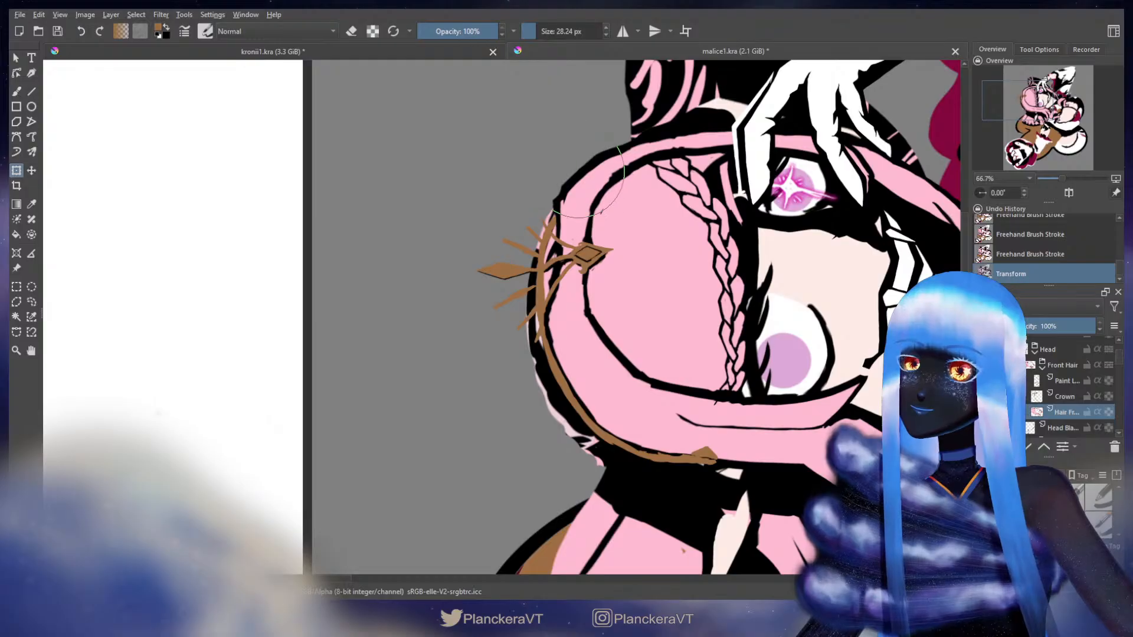
mouse_move(578, 172)
mouse_down()
mouse_move(537, 204)
mouse_move(566, 198)
mouse_move(573, 215)
mouse_move(557, 202)
mouse_move(579, 174)
mouse_move(544, 222)
mouse_up()
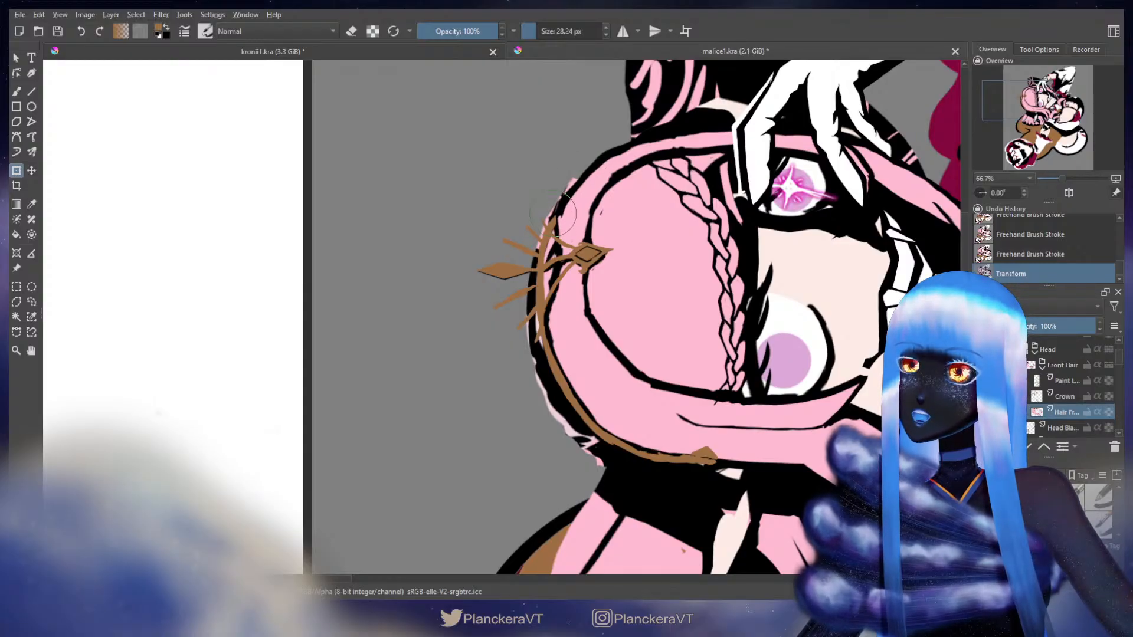
key(b)
Erase the upper tip of the brown band on the Crown layer where it meets the hair outline
click(1065, 397)
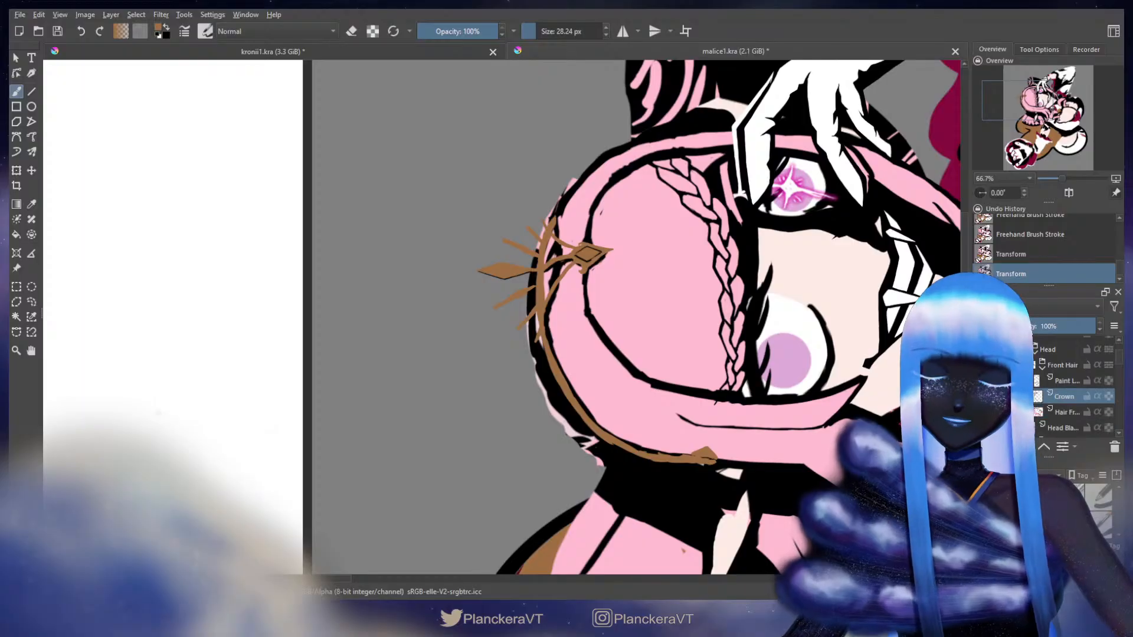
key(e)
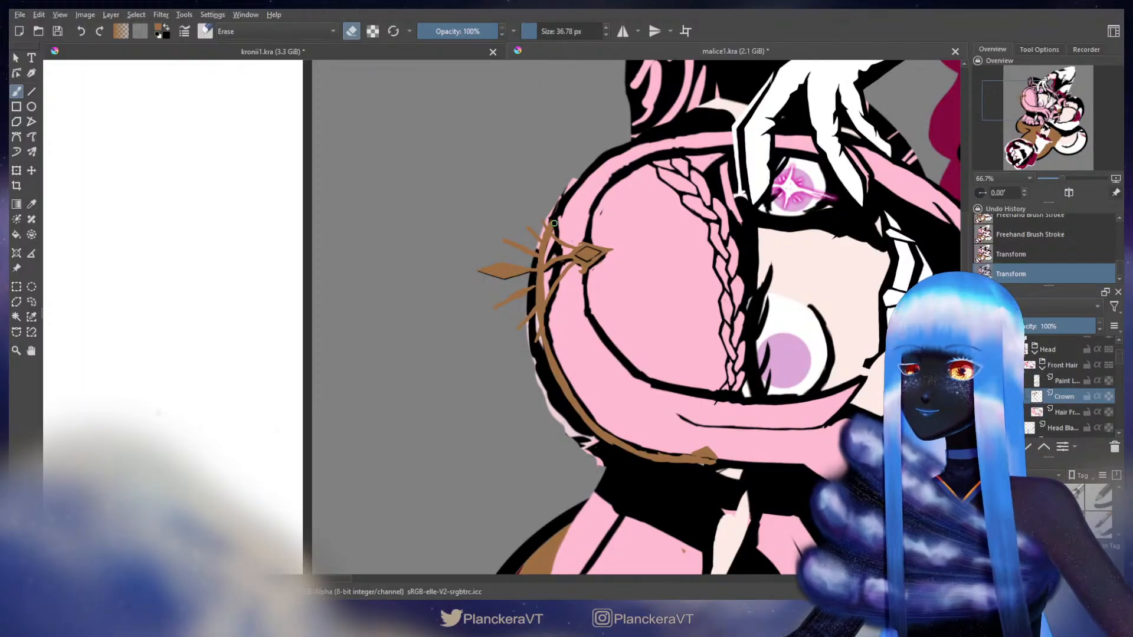
click(554, 223)
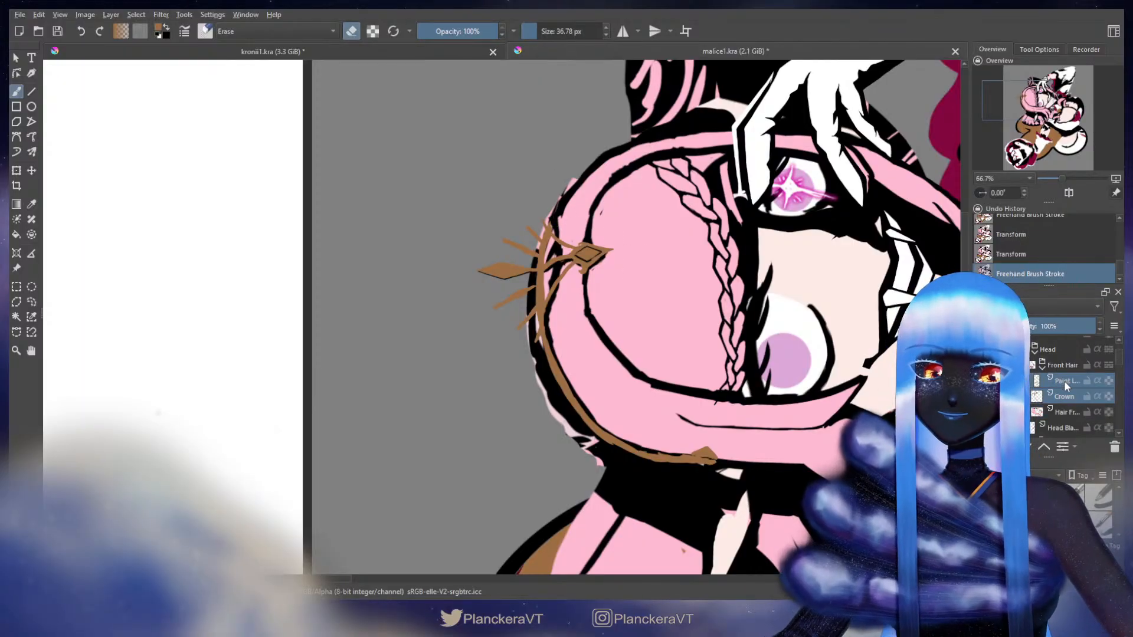
Liquify the Crown layer and the paint layer above it together to push the crown band's upper end upward along the hair outline
key(e)
key(ctrl+t)
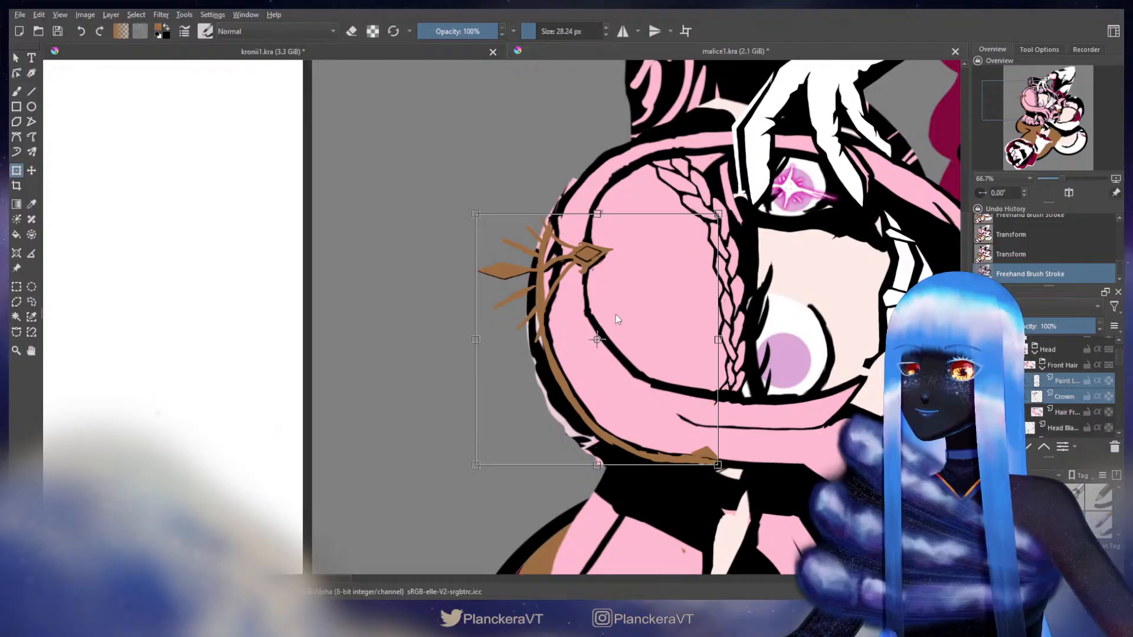
key(l)
drag(529, 220, 534, 197)
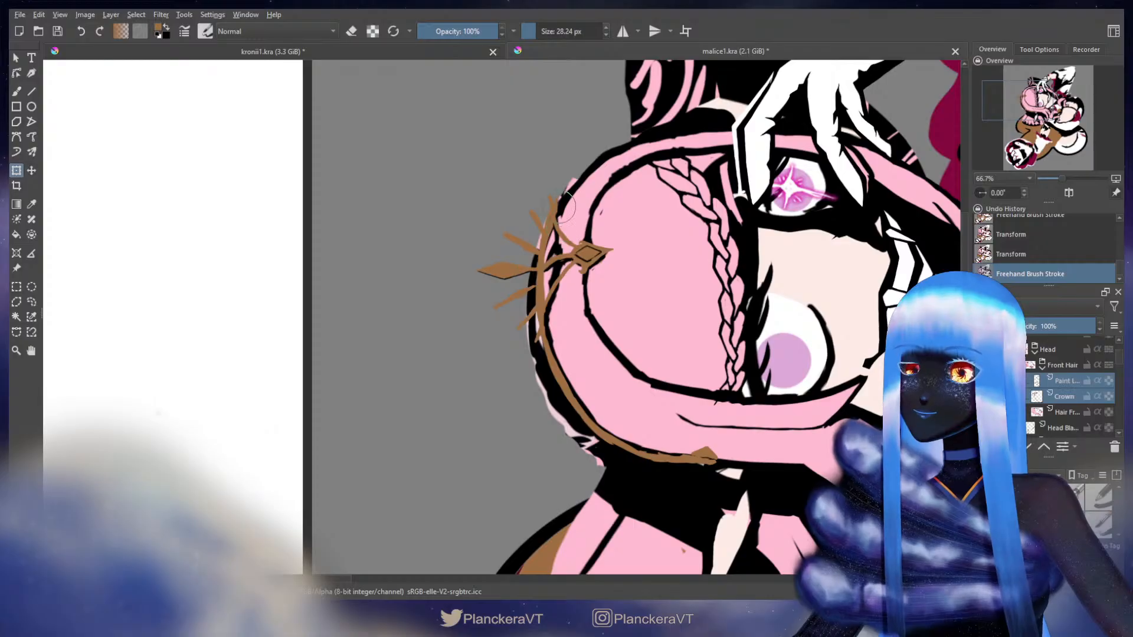
key(b)
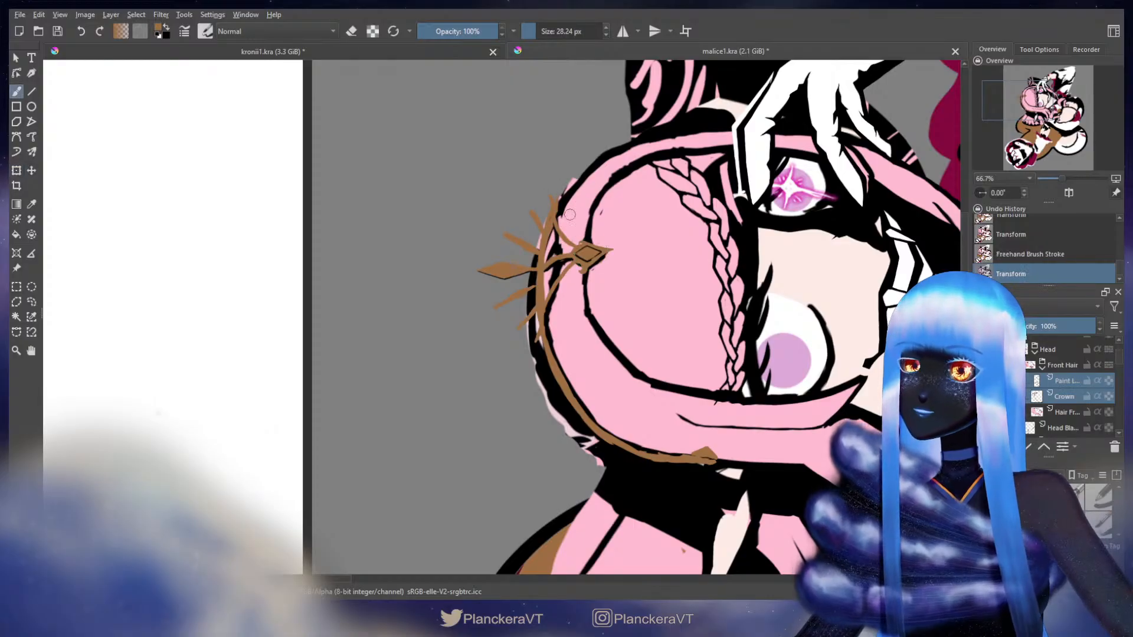
Erase the excess at the crown band's upper end on the paint layer above the Crown layer
key(e)
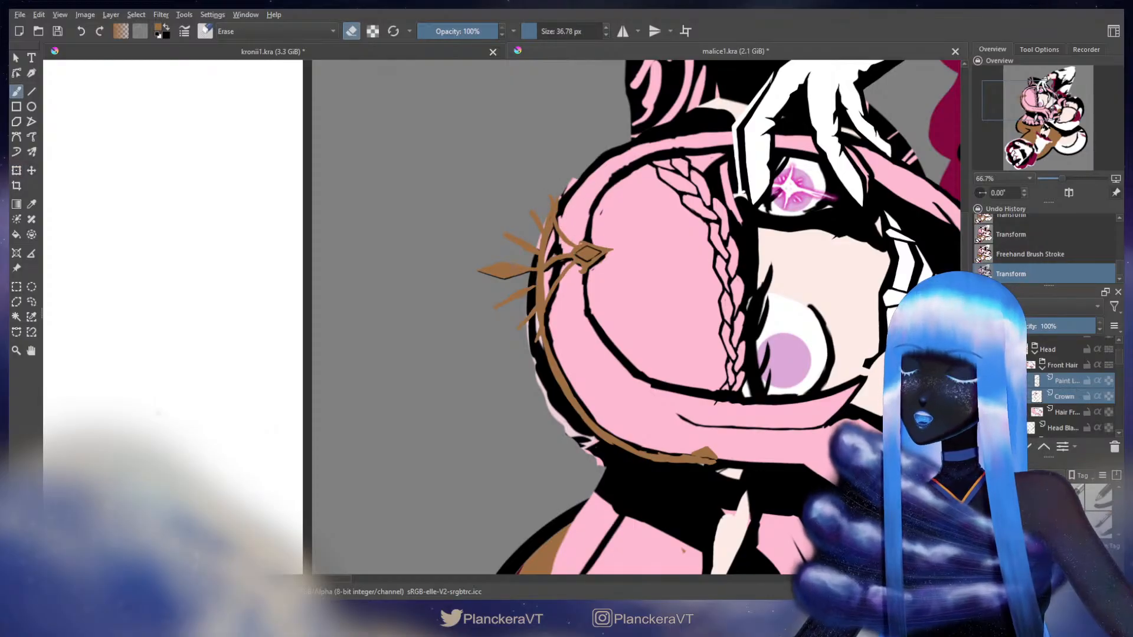
click(1074, 383)
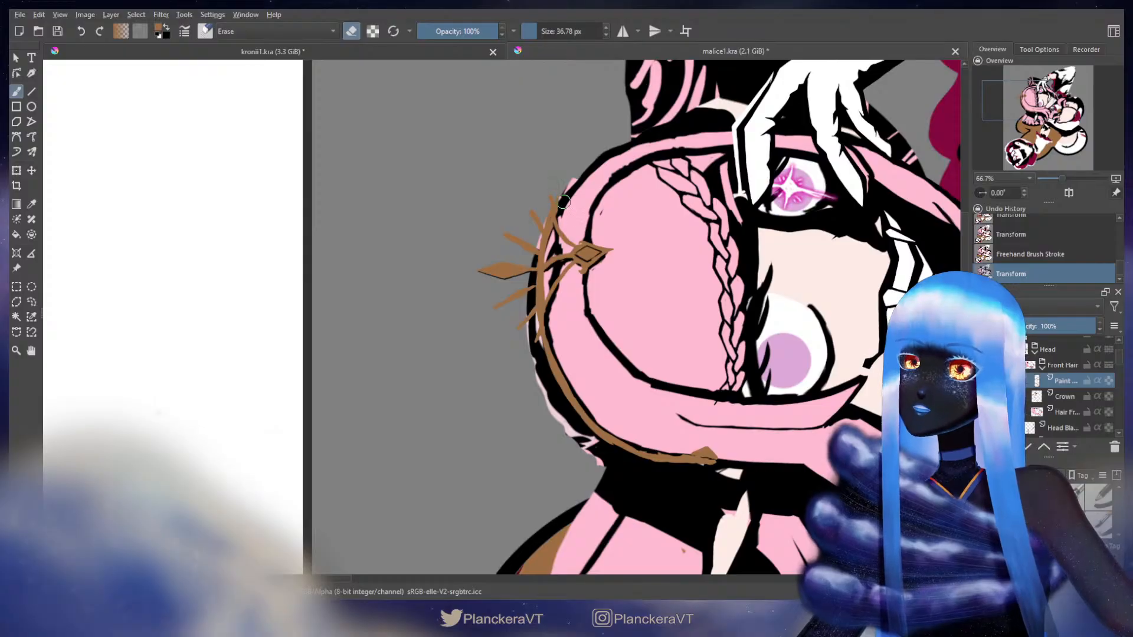
drag(563, 201, 560, 217)
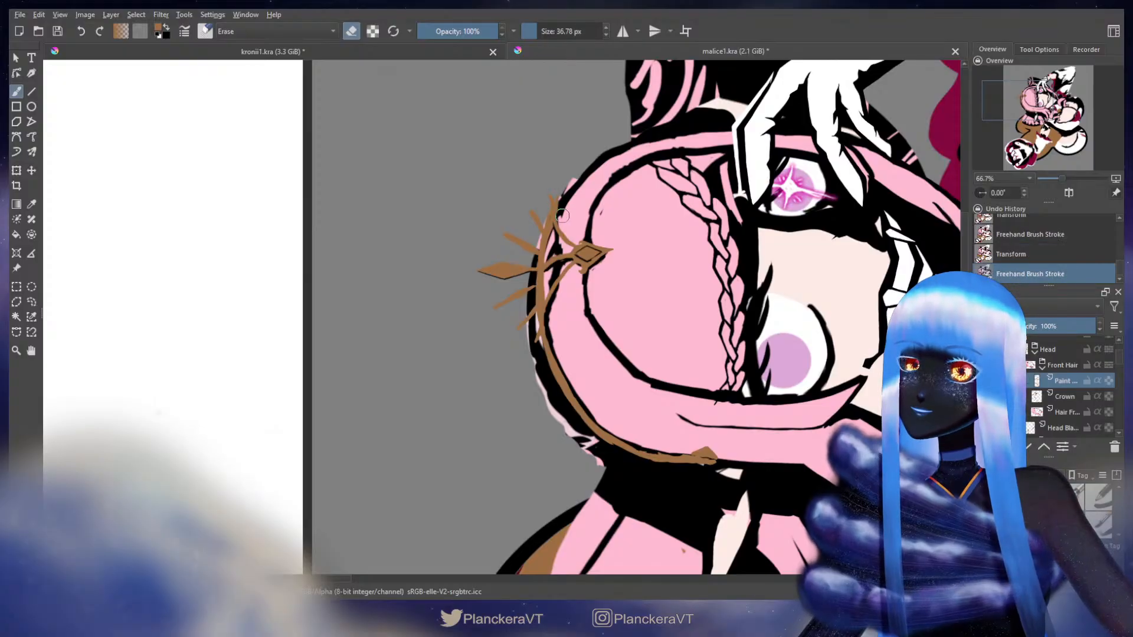
Trim the upper end of the brown band on the Crown layer with the eraser, undoing unwanted strokes
click(1056, 396)
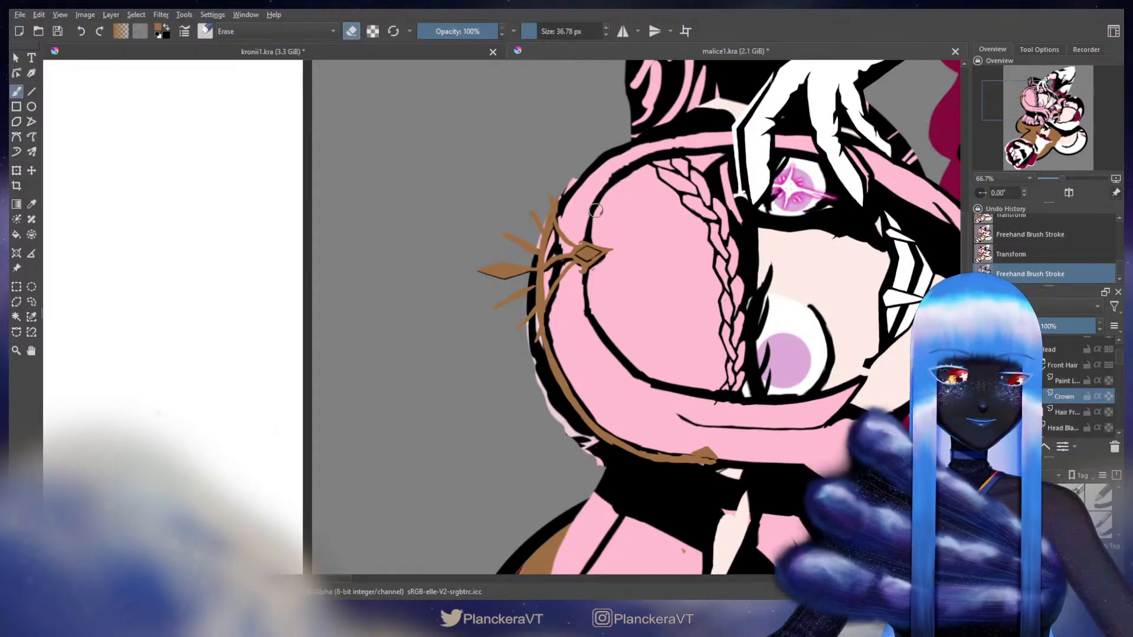
drag(595, 210, 619, 254)
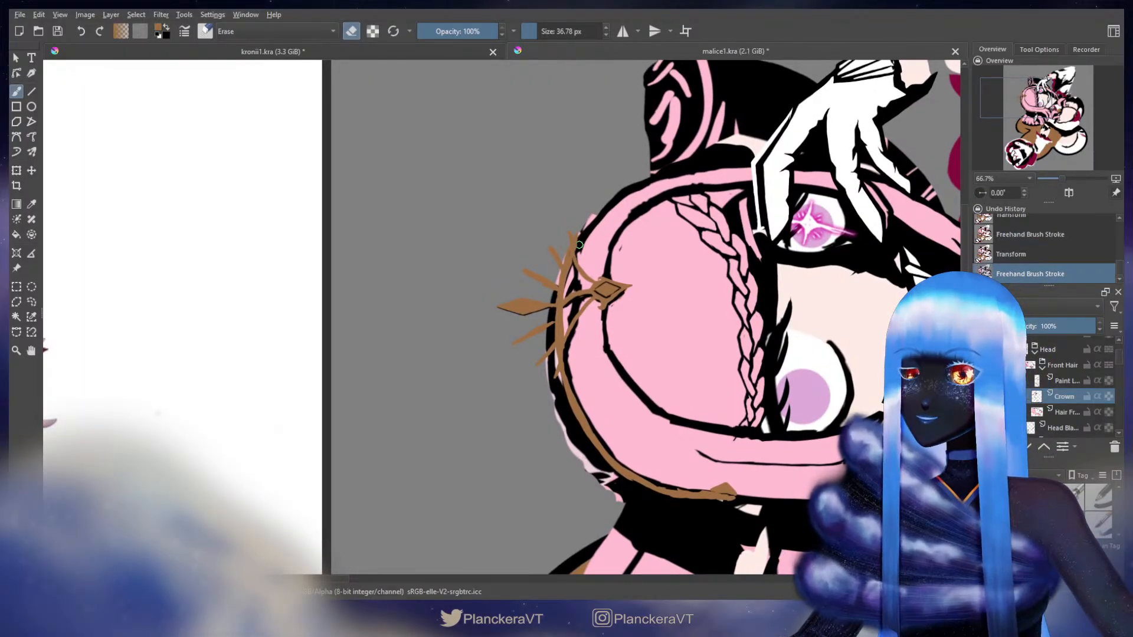
drag(578, 244, 581, 257)
key(ctrl+z)
key(ctrl+z)
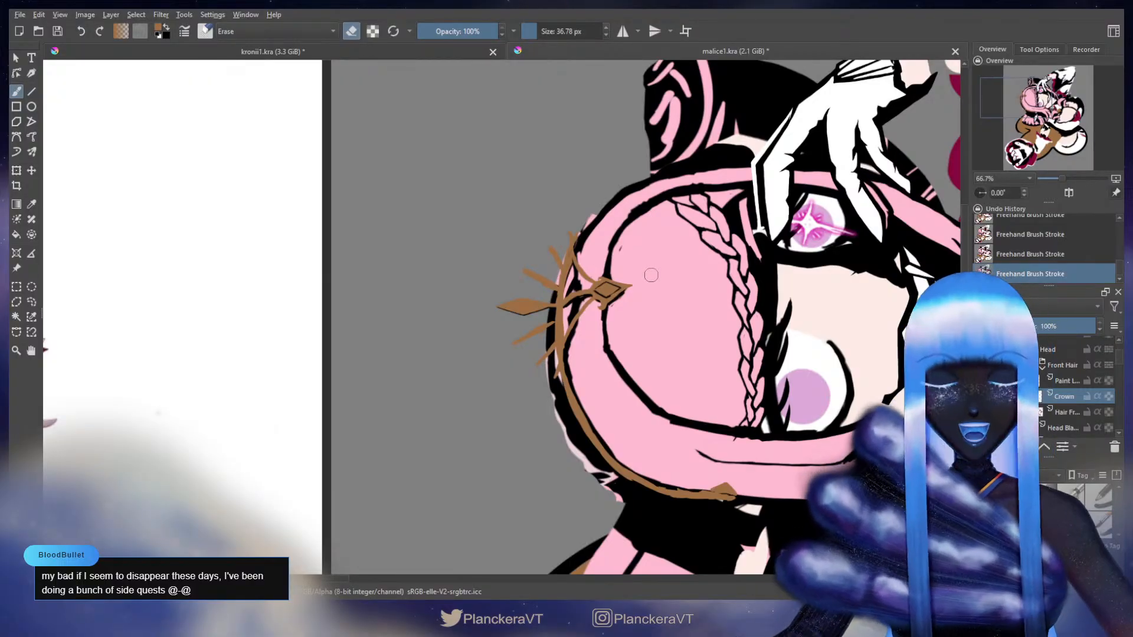
mouse_move(638, 362)
mouse_down()
mouse_move(636, 292)
mouse_move(645, 315)
mouse_up()
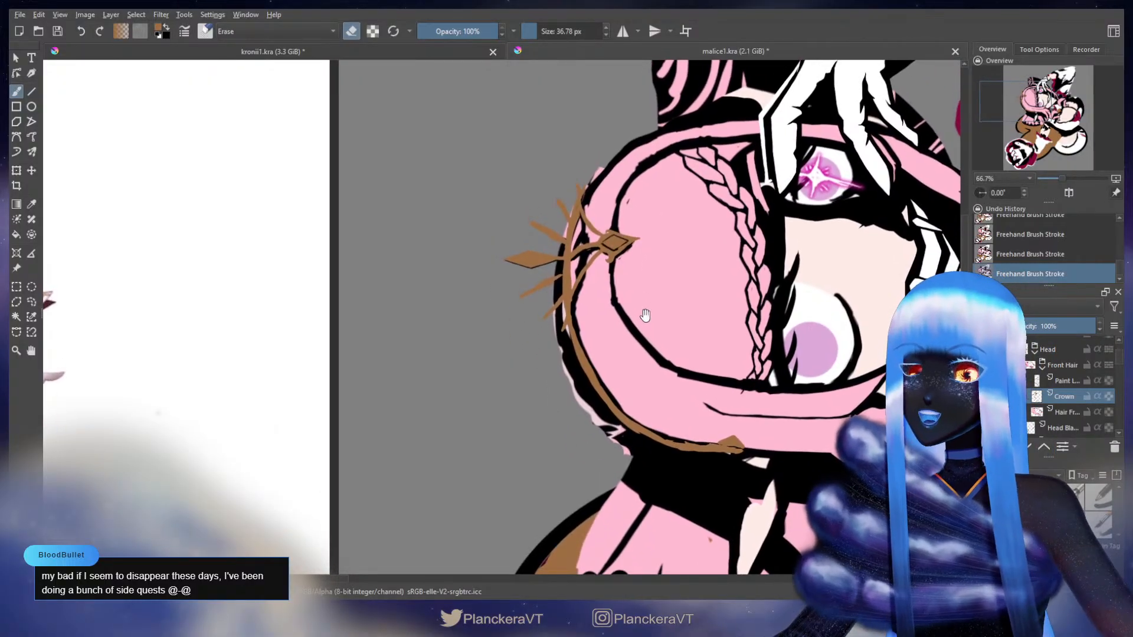
key(e)
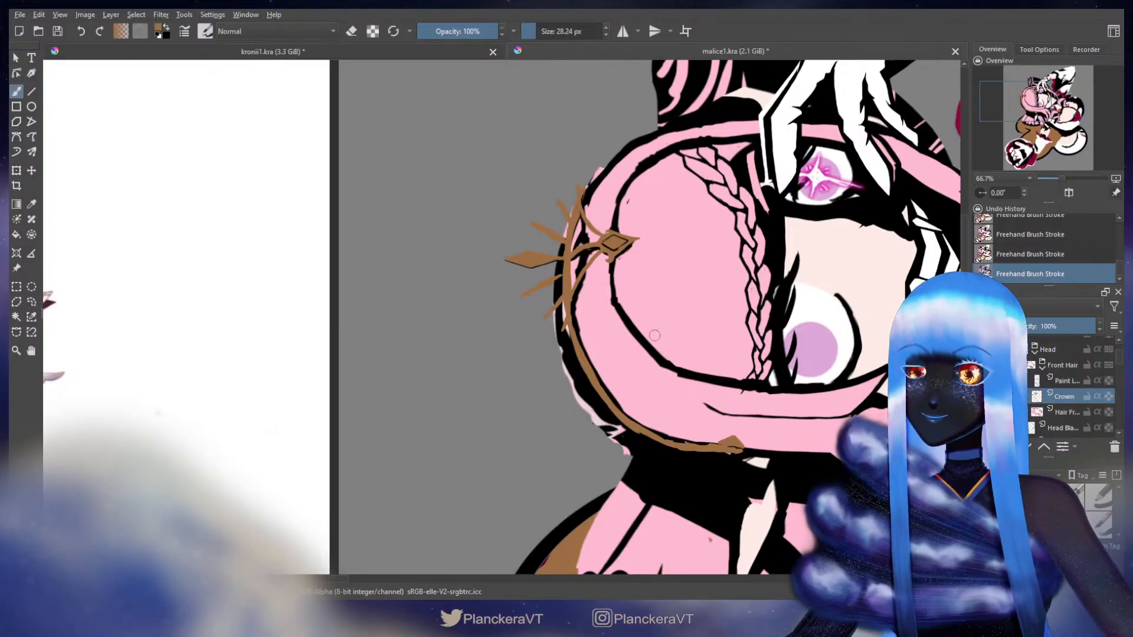
Reshape the crown spikes on the paint layer above the Crown layer with a liquify transform
click(1064, 381)
key(ctrl+t)
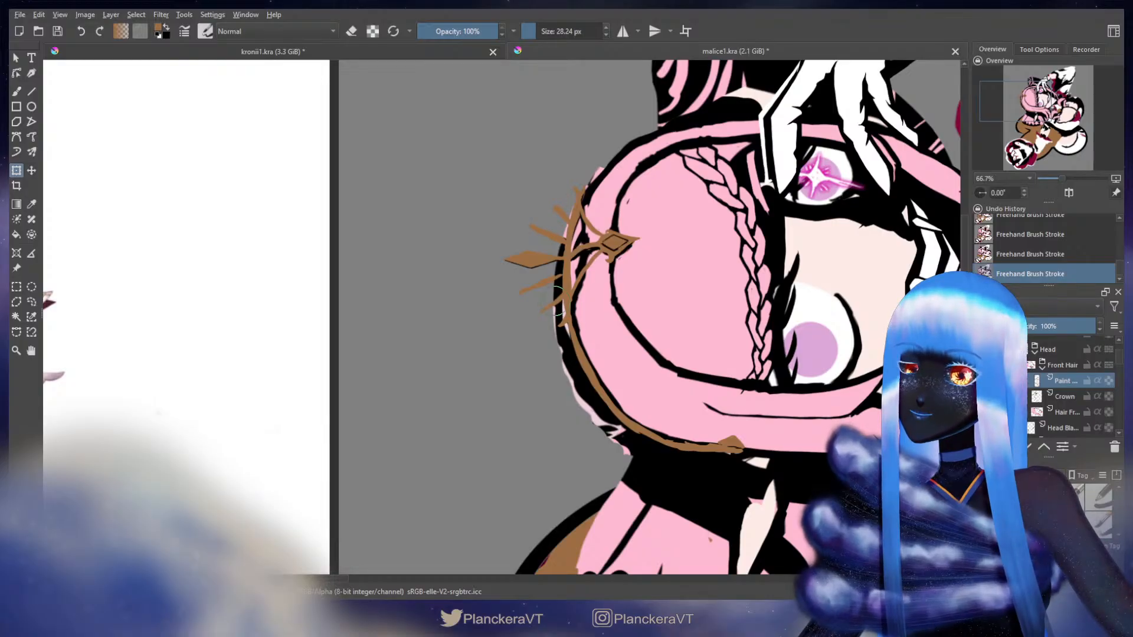
key(b)
drag(635, 350, 633, 350)
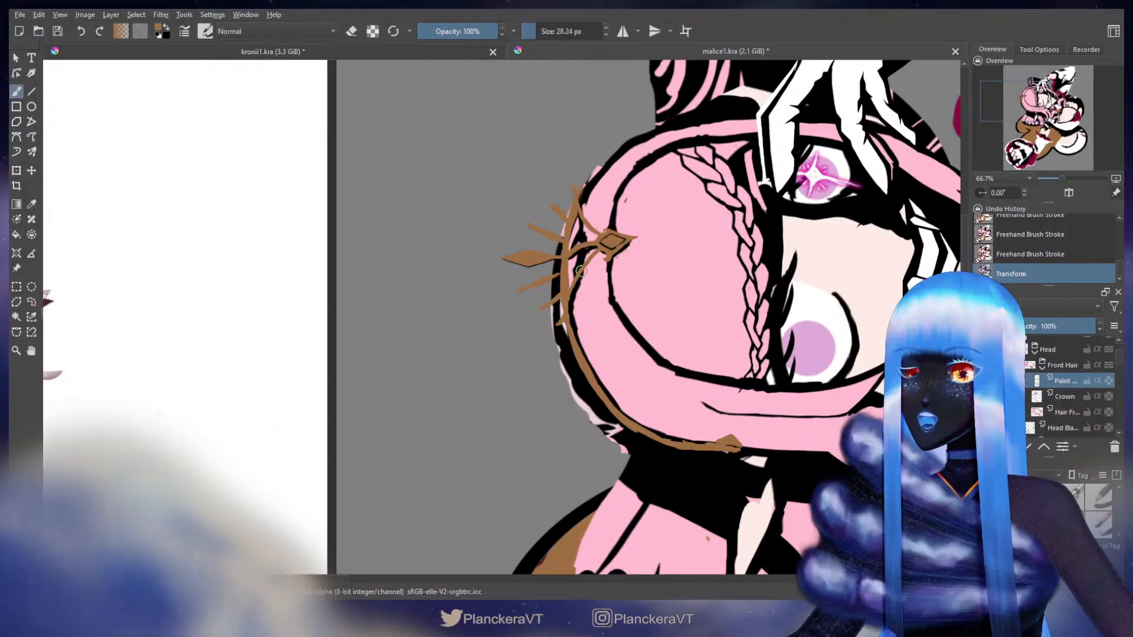
Redraw the lower curved line from the band to the diamond on the Crown layer, using brown sampled from the crown
click(1064, 397)
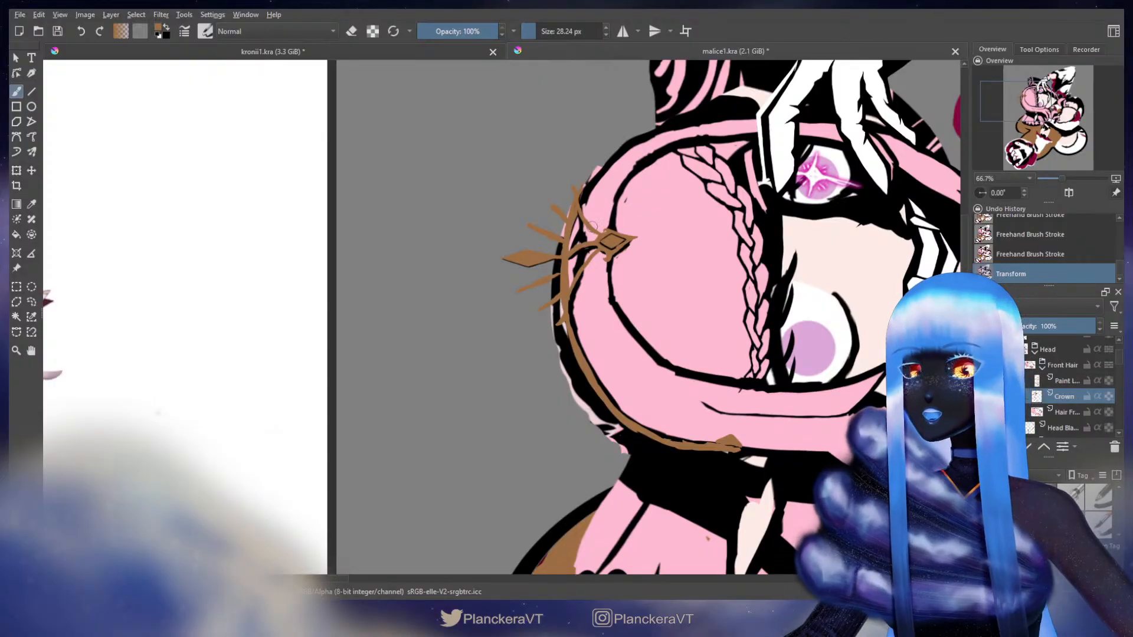
ctrl+click(597, 243)
ctrl+click(610, 253)
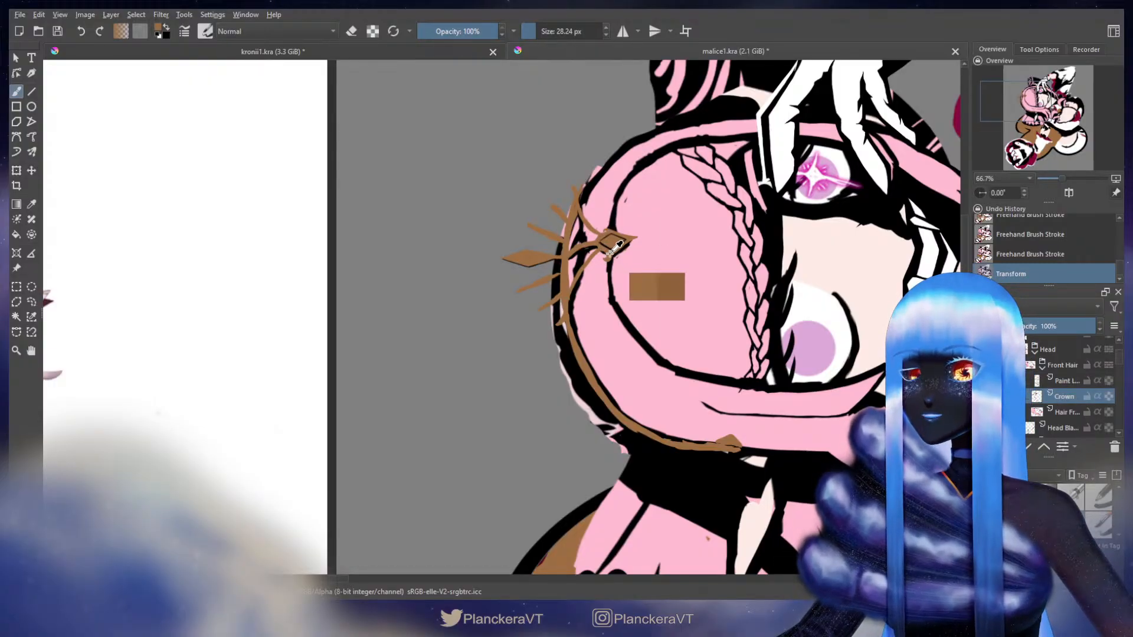
drag(582, 260, 585, 260)
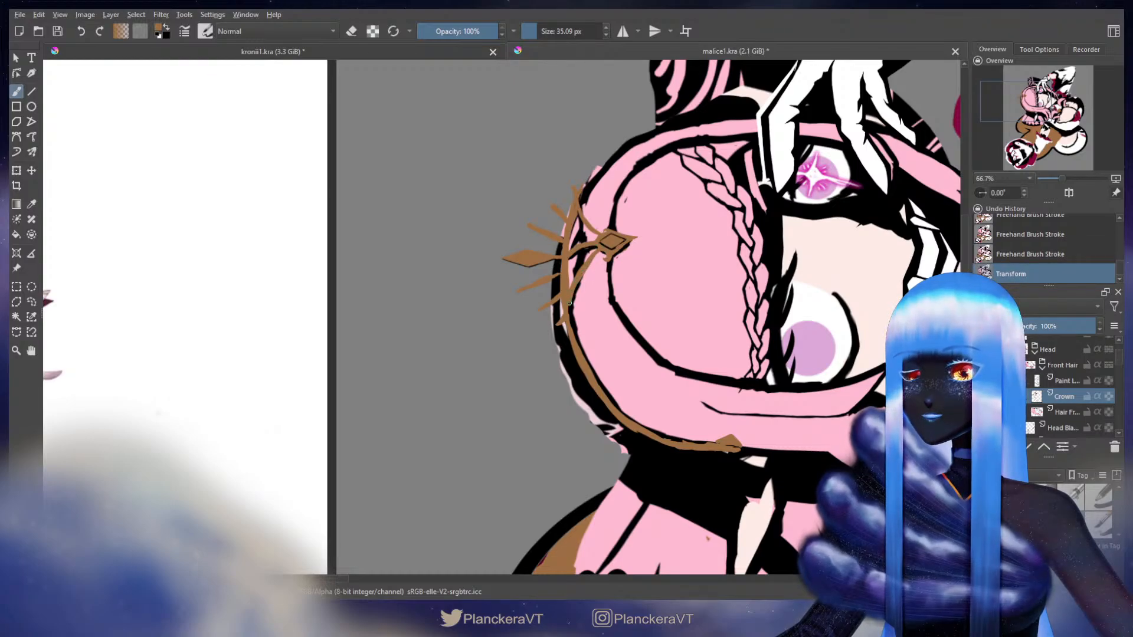
key(e)
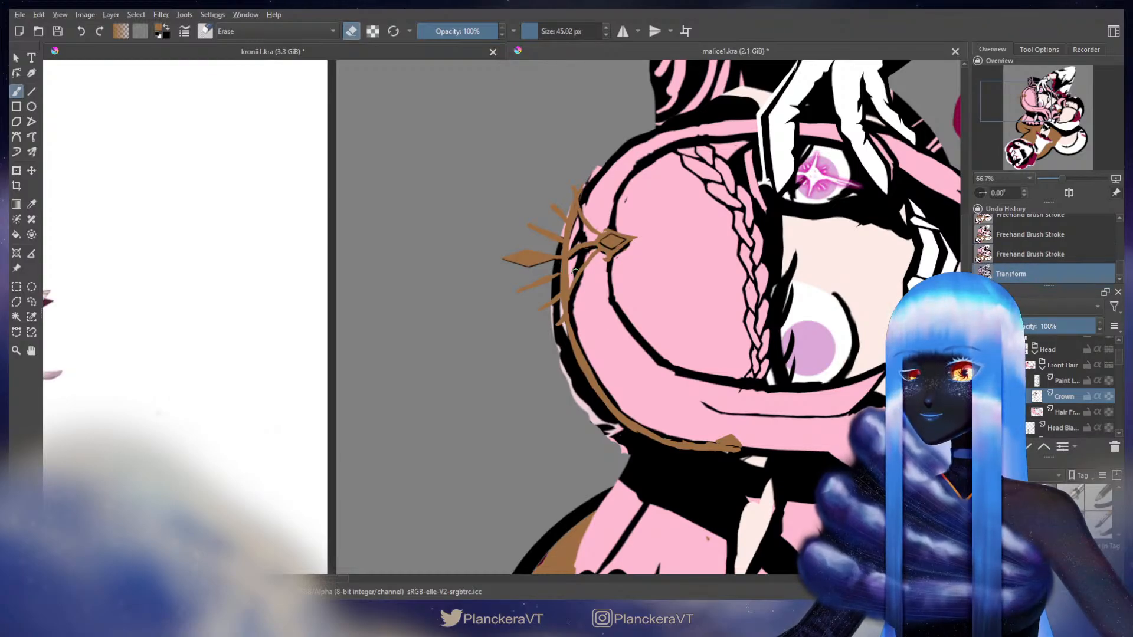
mouse_move(575, 272)
mouse_down()
mouse_move(575, 298)
mouse_move(596, 239)
mouse_up()
key(e)
mouse_move(572, 326)
mouse_down()
mouse_move(598, 248)
mouse_move(580, 275)
mouse_move(594, 256)
mouse_up()
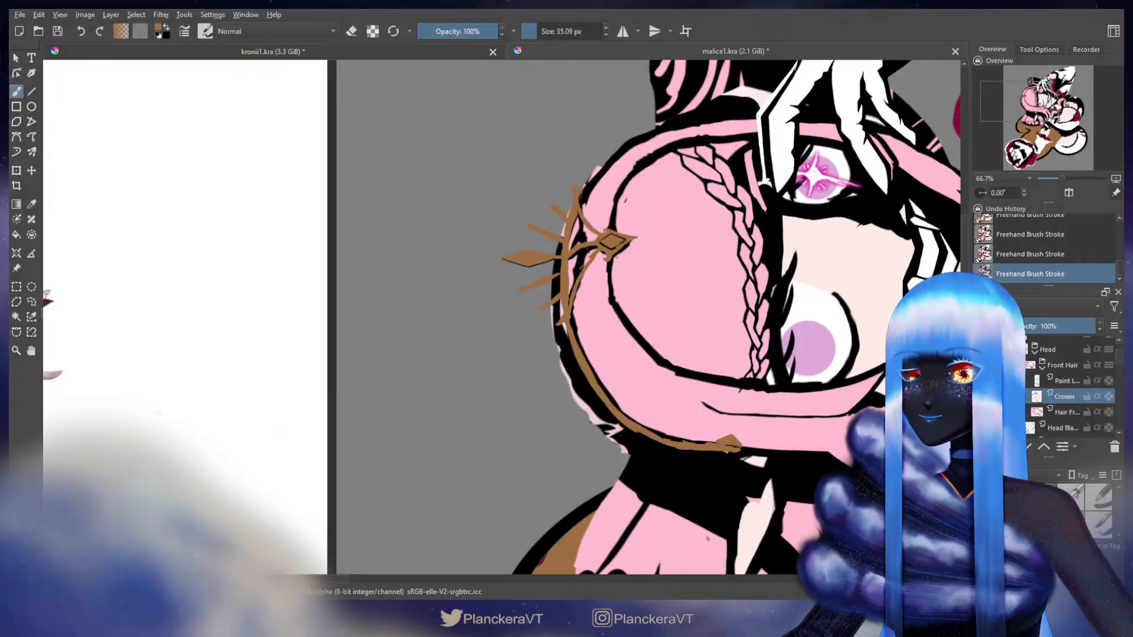
Erase the rough edges around the diamond and lower curved line, and repaint the line with a 30.83 px brush
key(e)
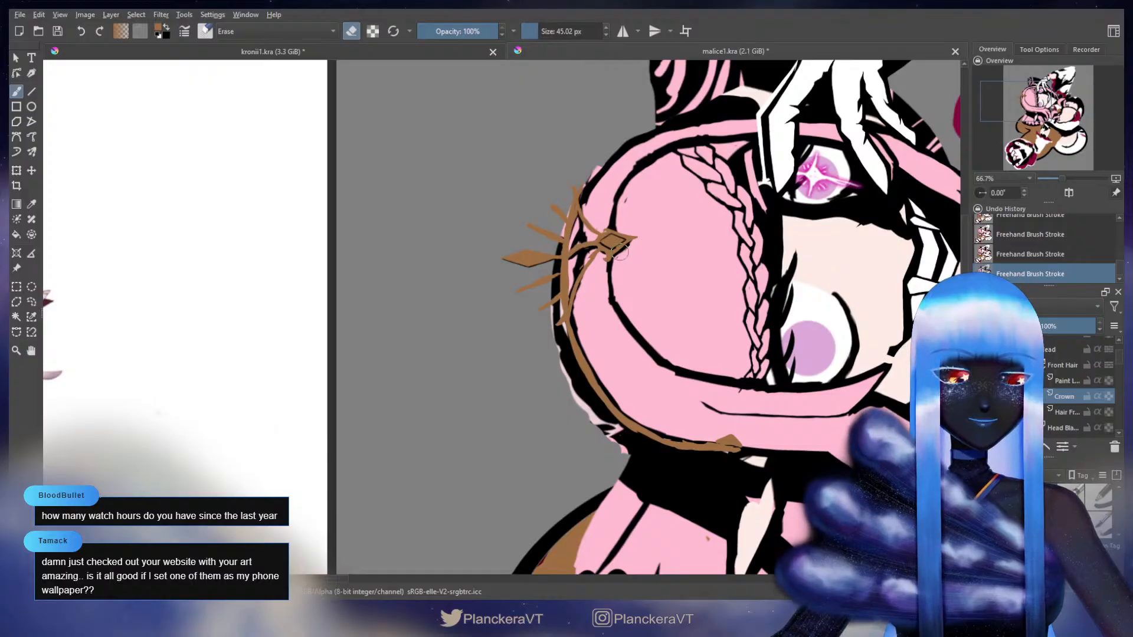
mouse_move(624, 272)
mouse_down()
mouse_move(633, 313)
mouse_move(585, 305)
mouse_up()
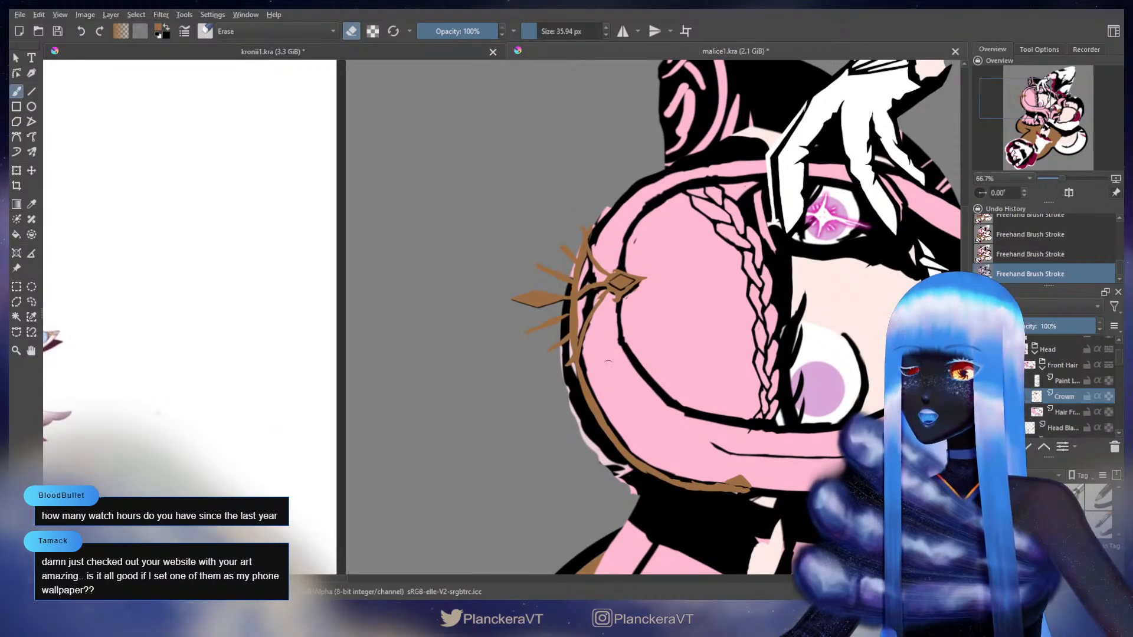
key(e)
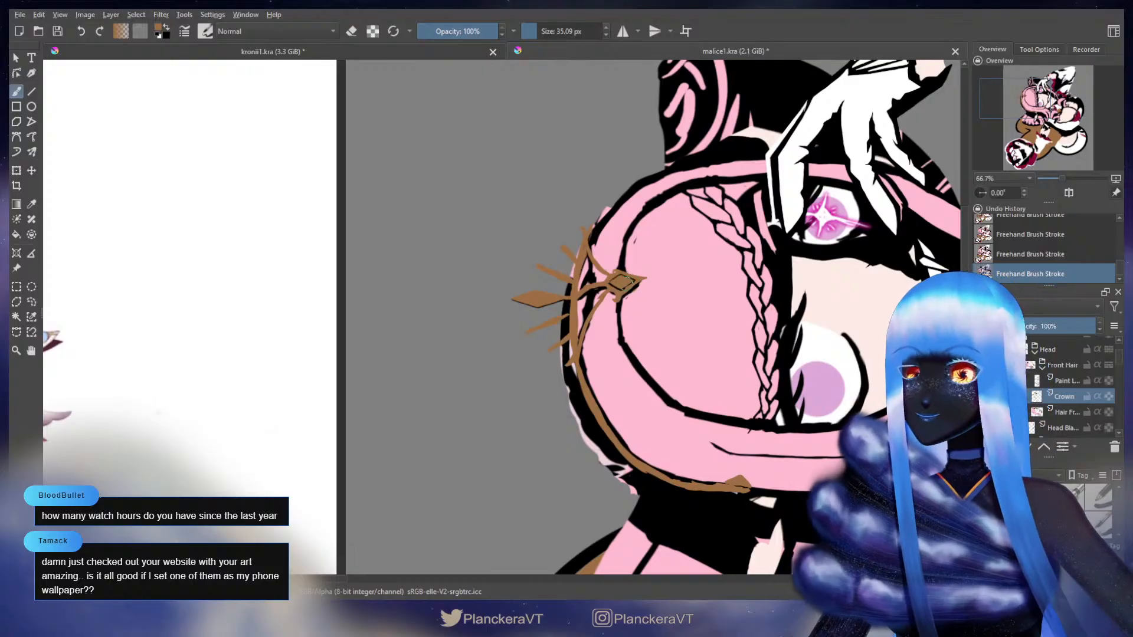
drag(603, 296, 600, 296)
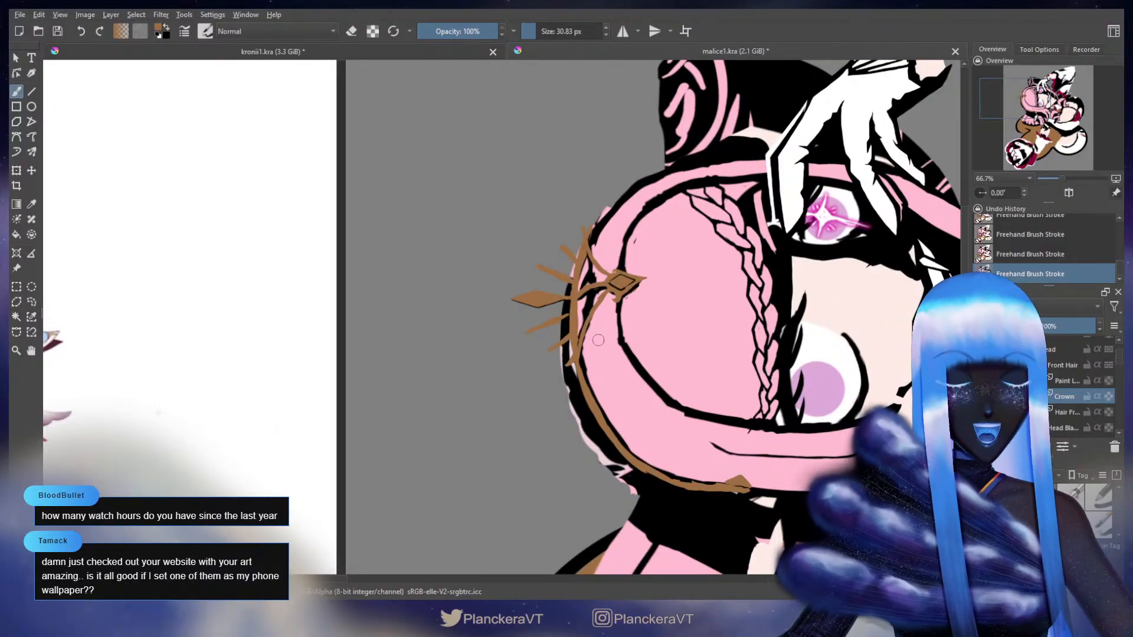
drag(600, 302, 620, 270)
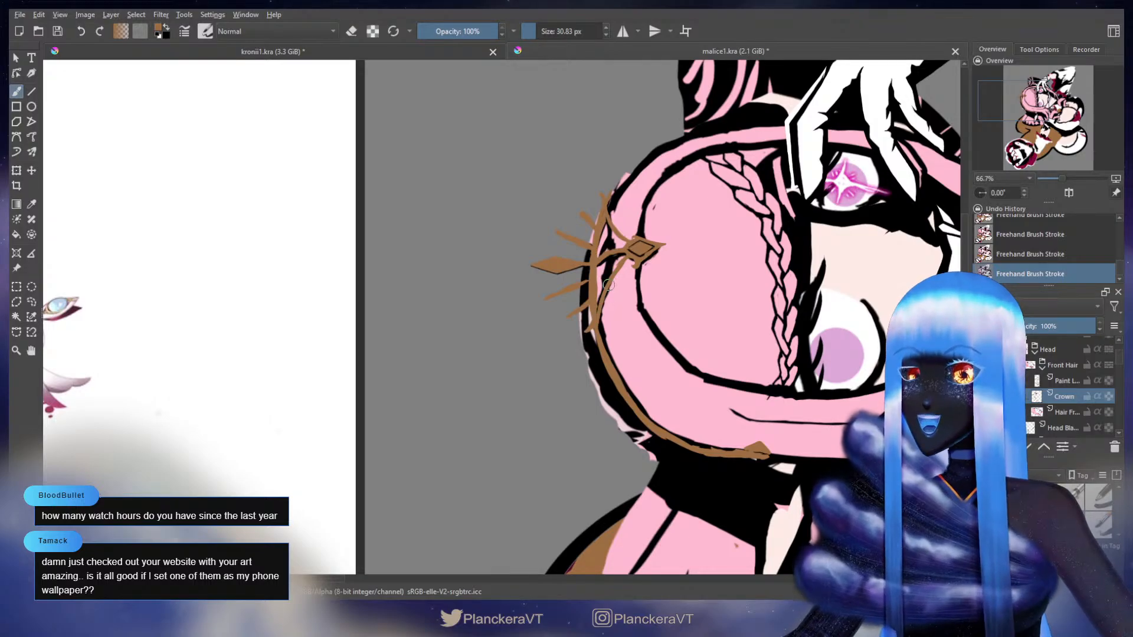
Thin the lower curved line where it meets the crown band with small eraser touch-ups
key(e)
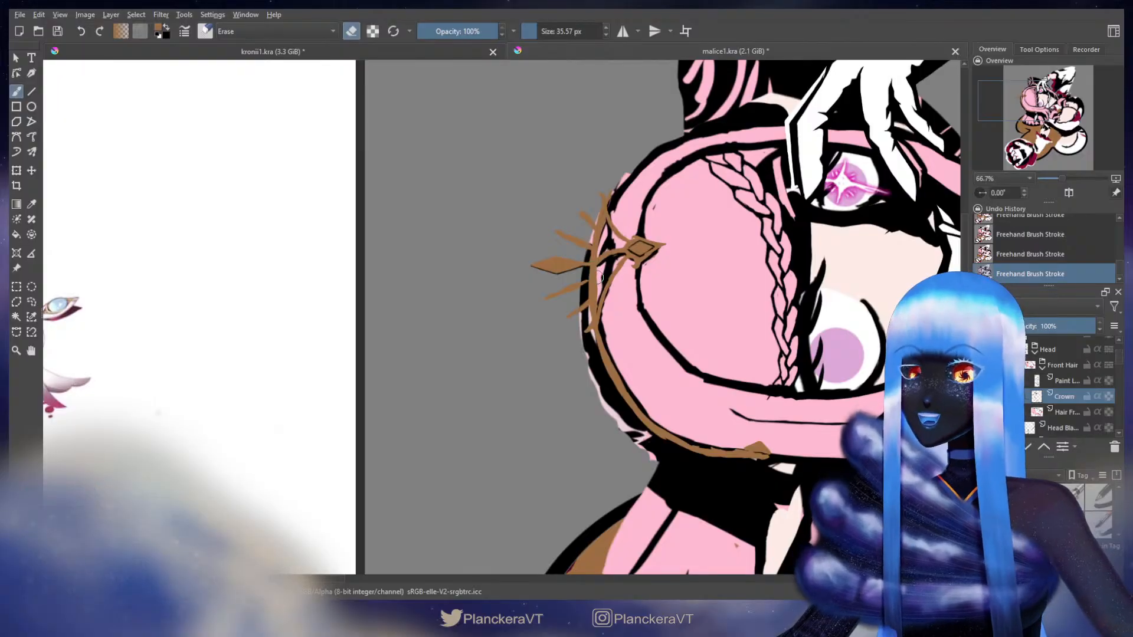
drag(603, 276, 596, 277)
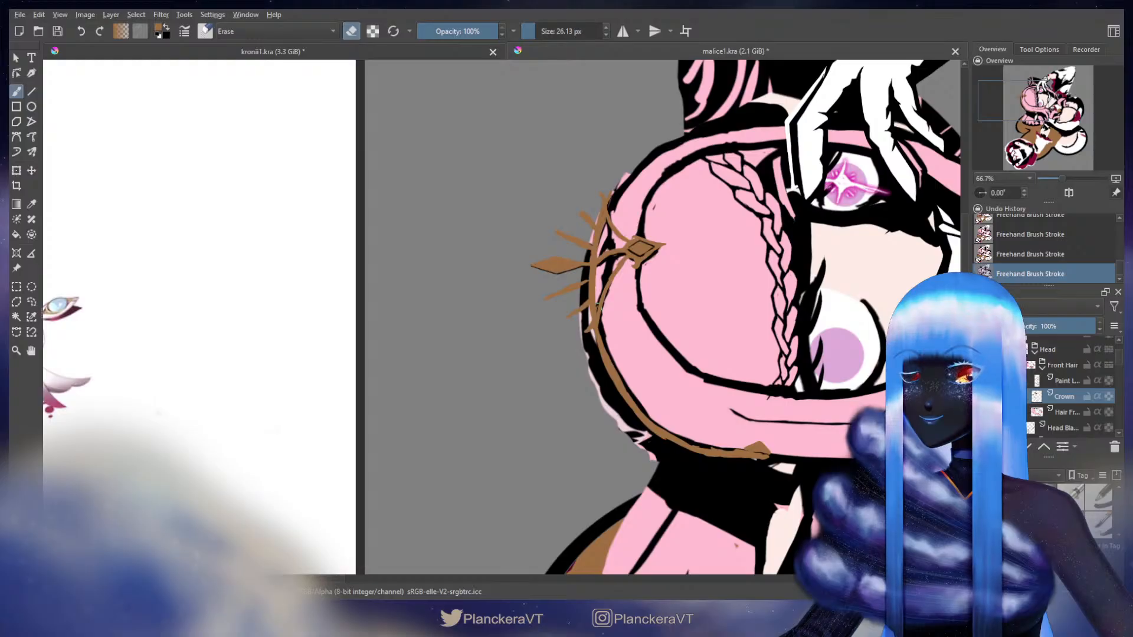
key(e)
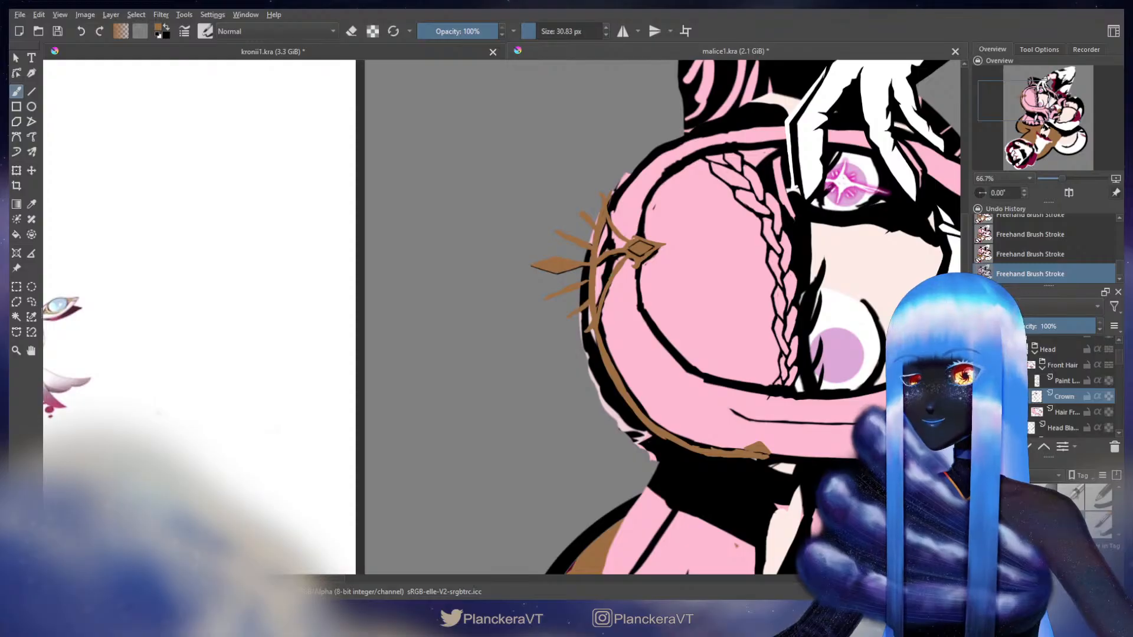
key(e)
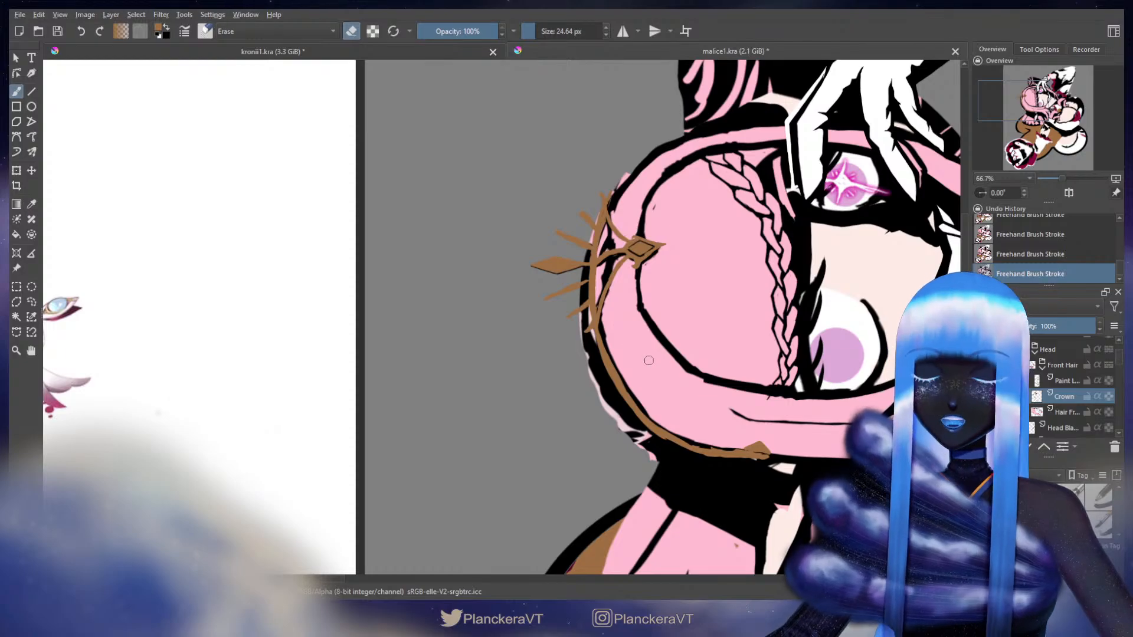
key(e)
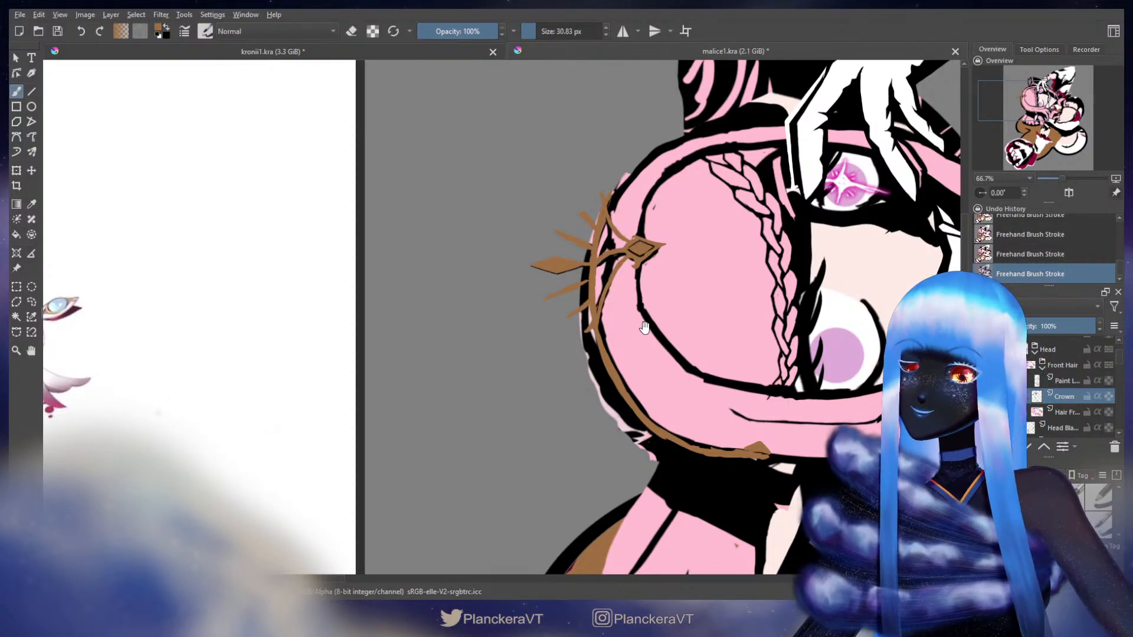
drag(644, 328, 642, 329)
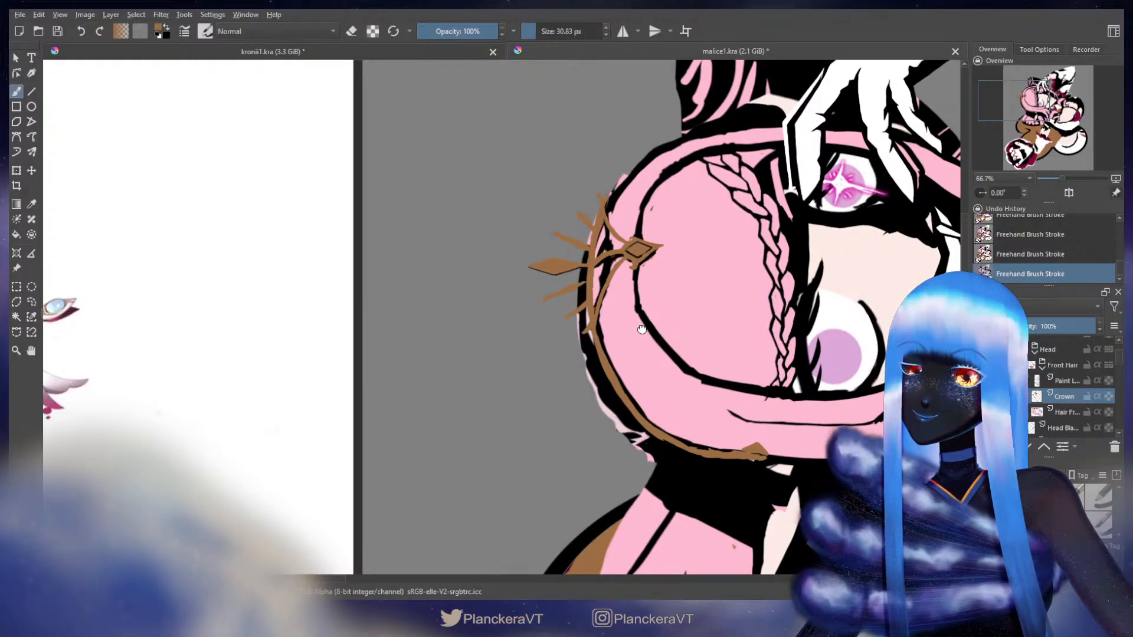
drag(642, 329, 641, 330)
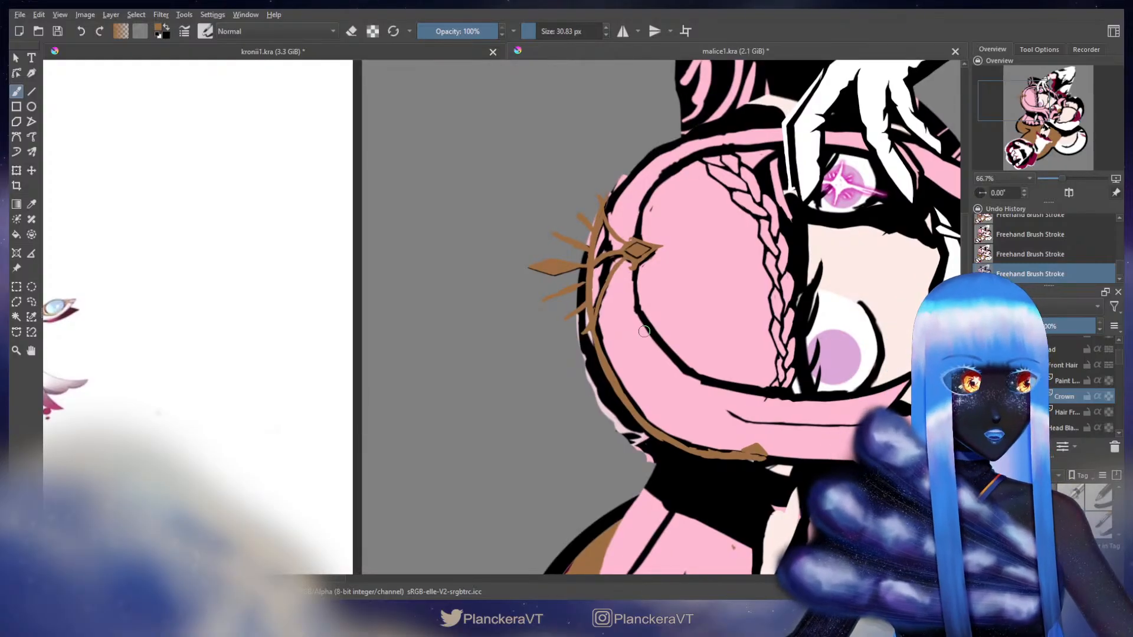
Warp the curved lines between the band and the diamond on the Crown layer with liquify transforms
key(ctrl+t)
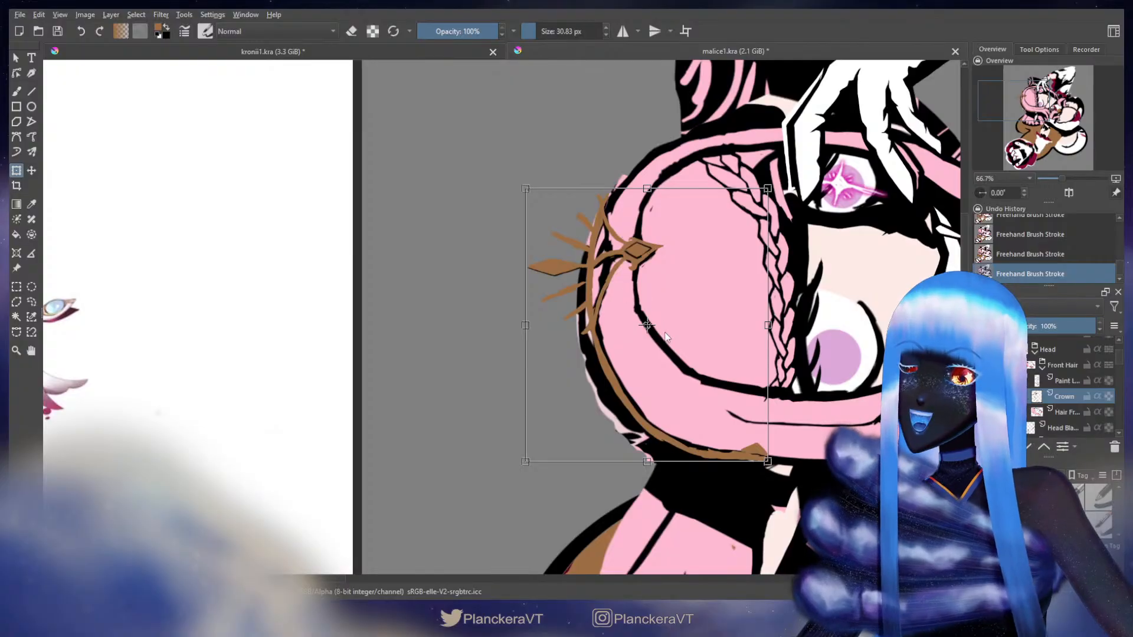
key(Escape)
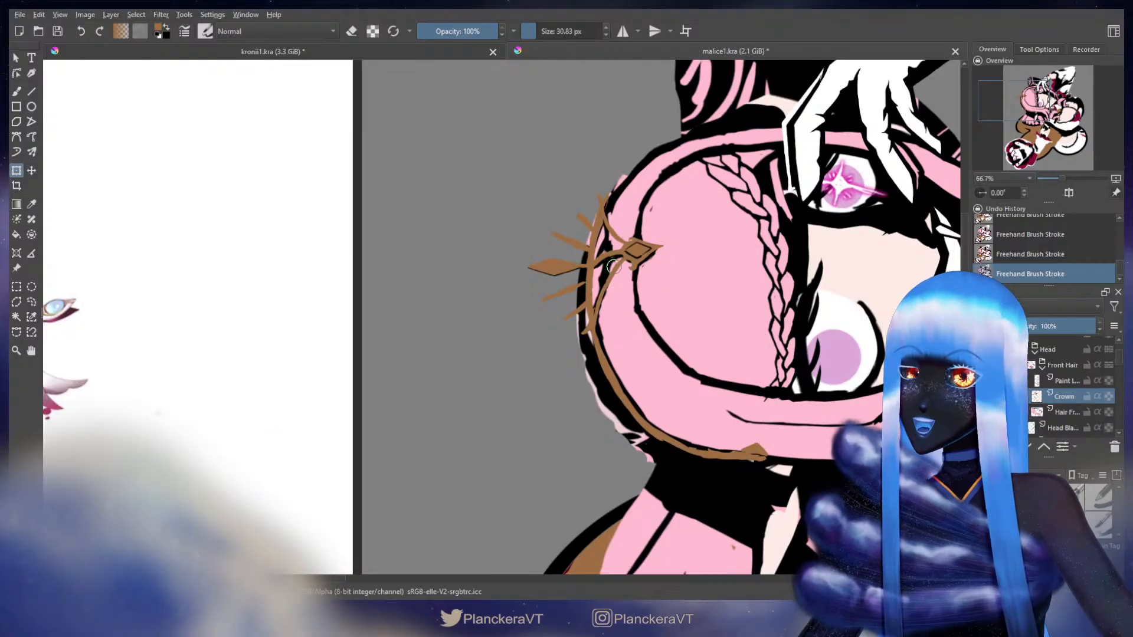
drag(604, 288, 606, 299)
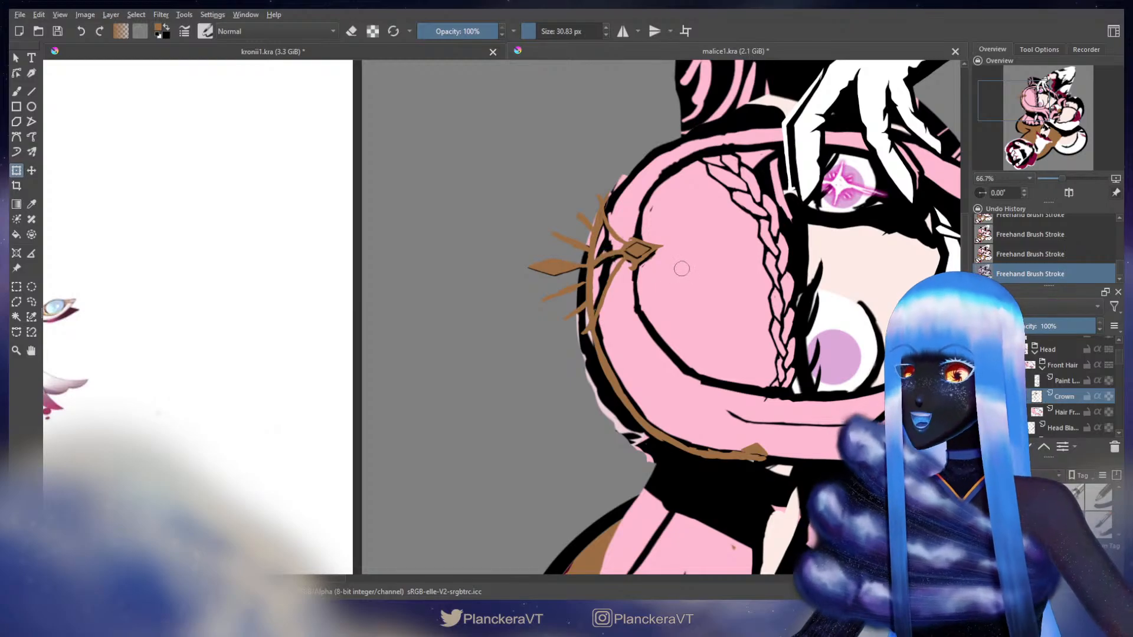
key(b)
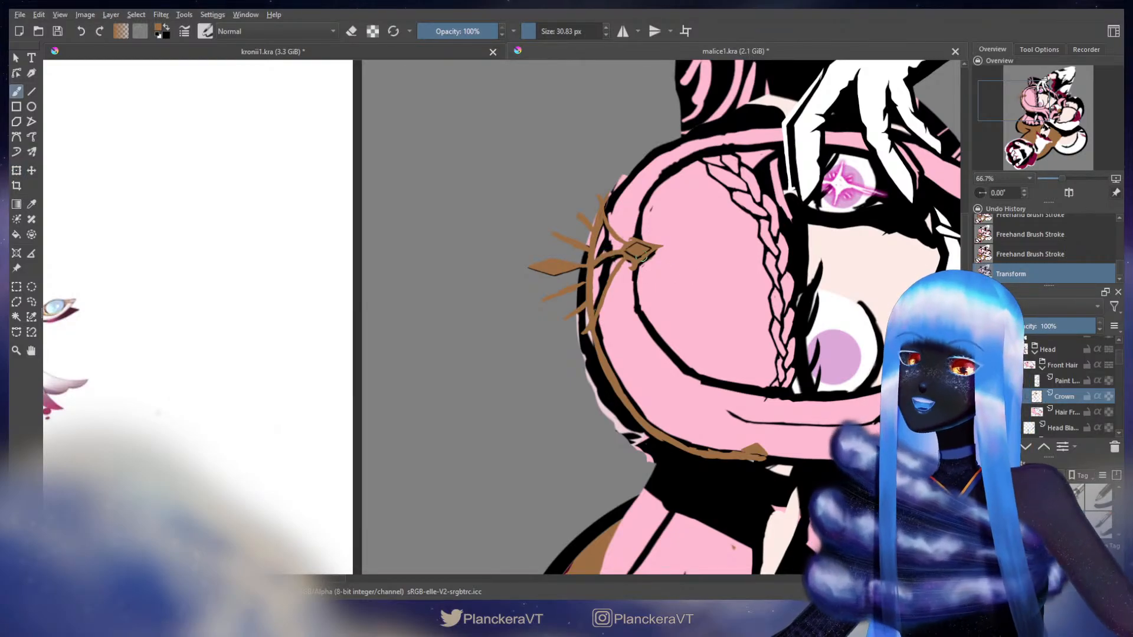
key(ctrl+t)
key(b)
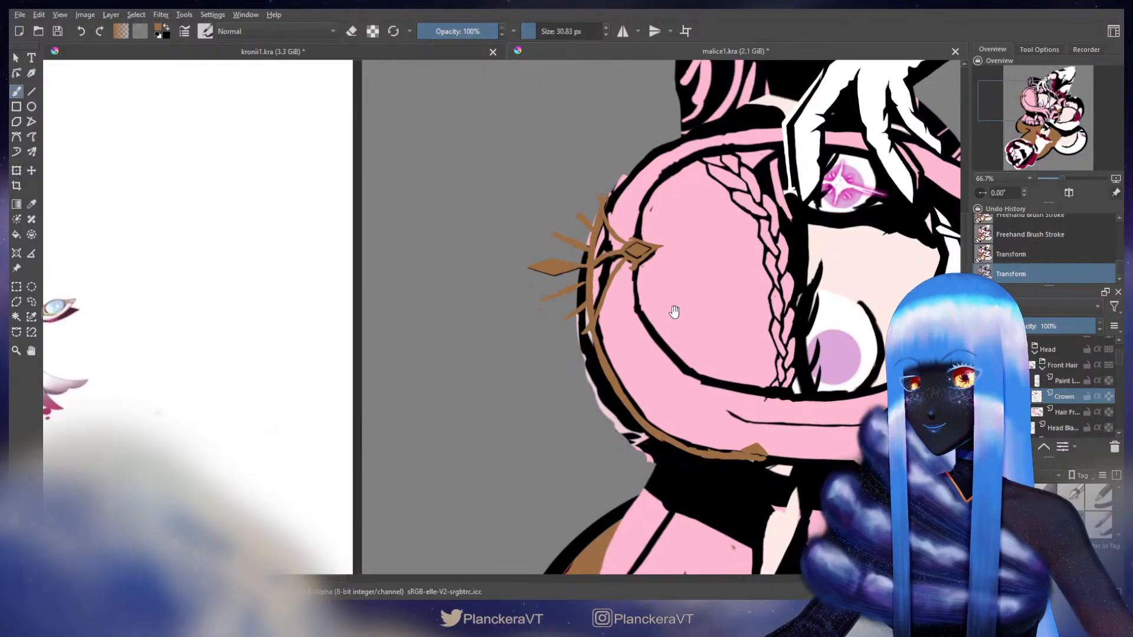
Select the paint layer above Crown and try out brown strokes around the crown's spikes with a 39.72 px brush, undoing the attempts
drag(673, 313, 644, 334)
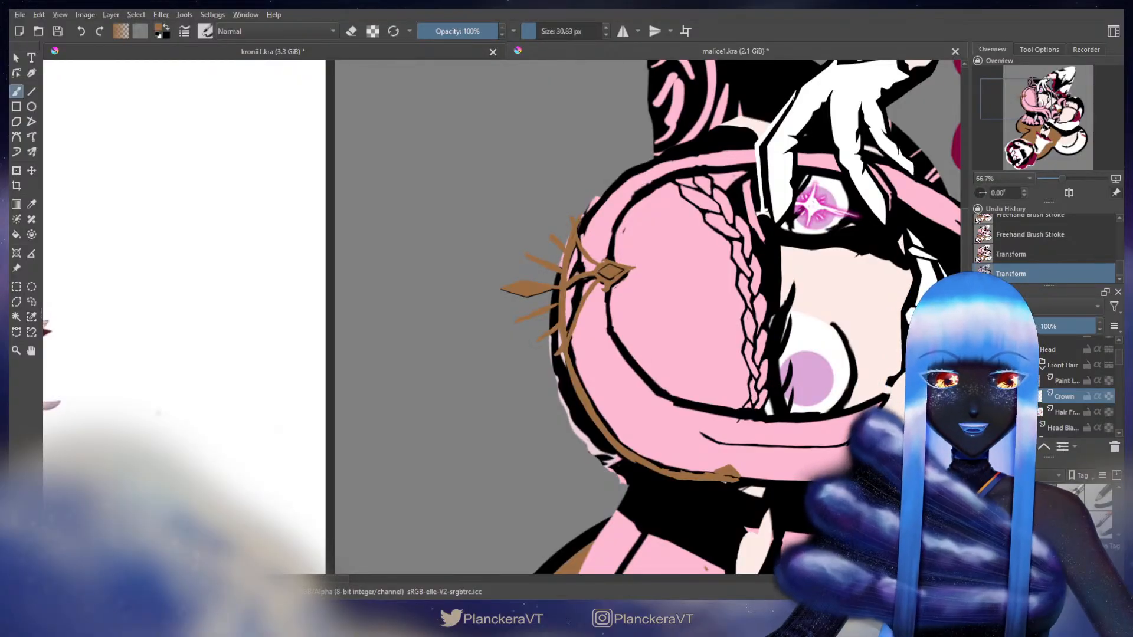
click(1065, 380)
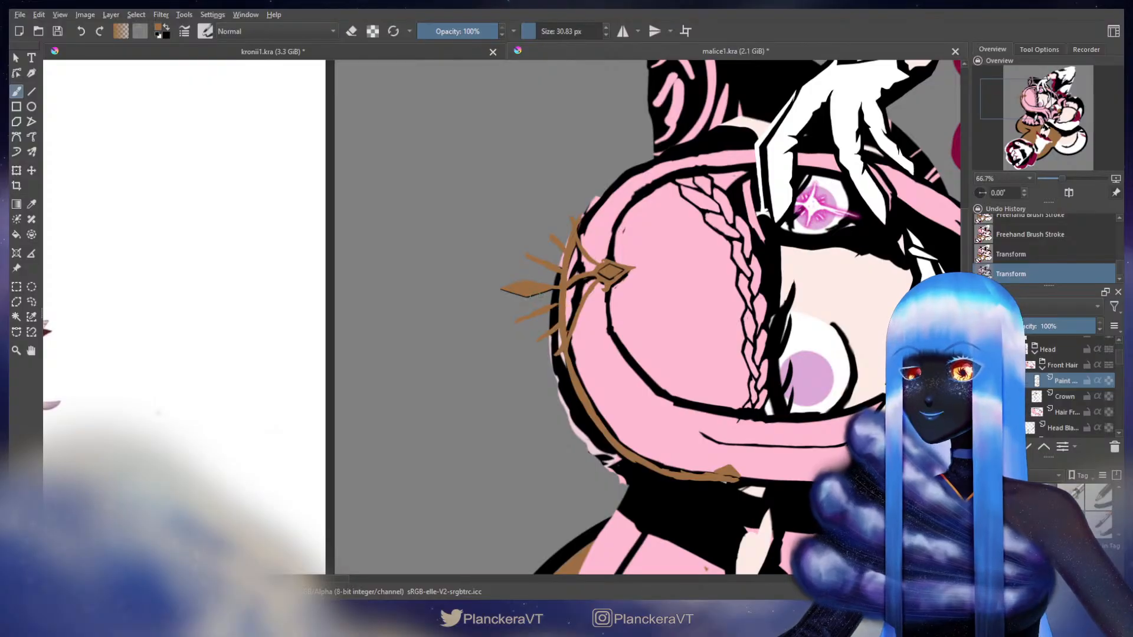
drag(531, 278, 576, 259)
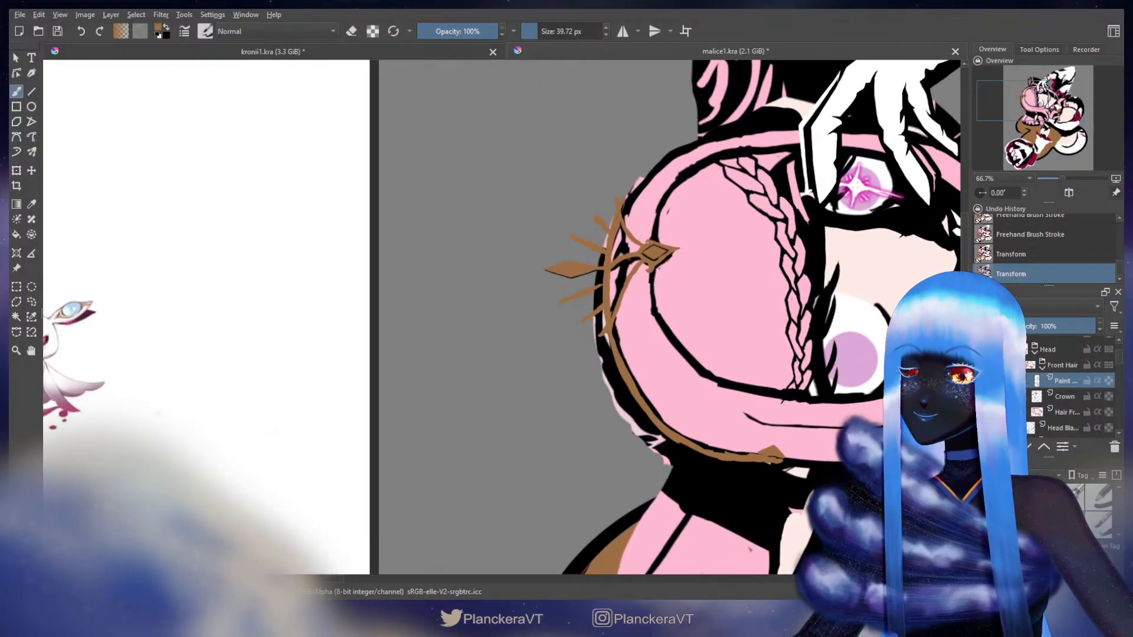
key(ctrl+z)
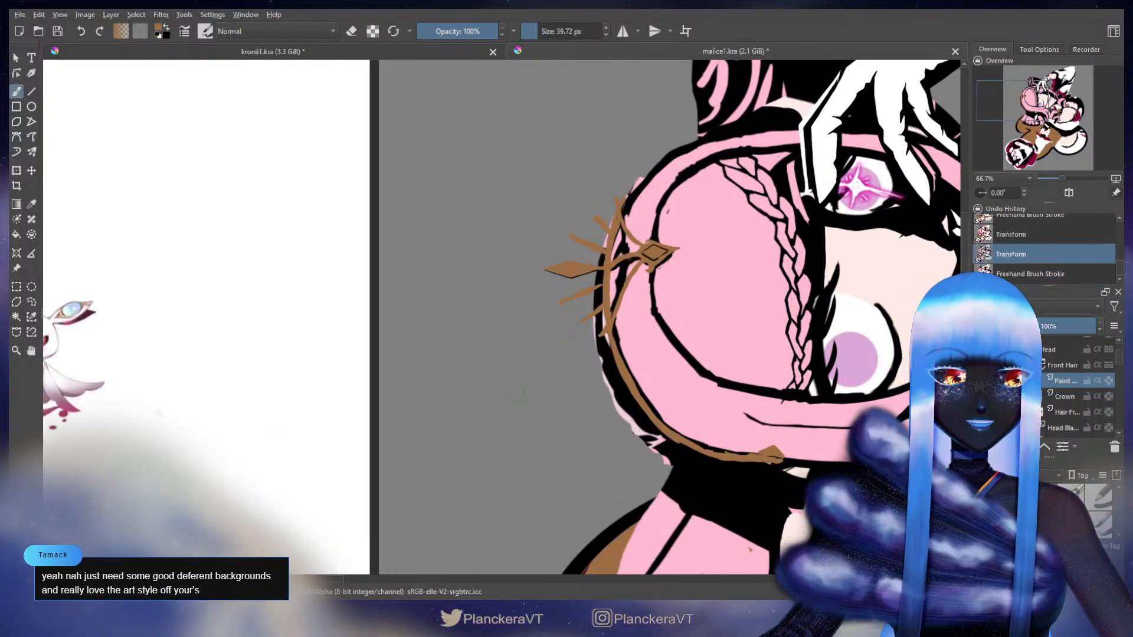
drag(518, 393, 504, 407)
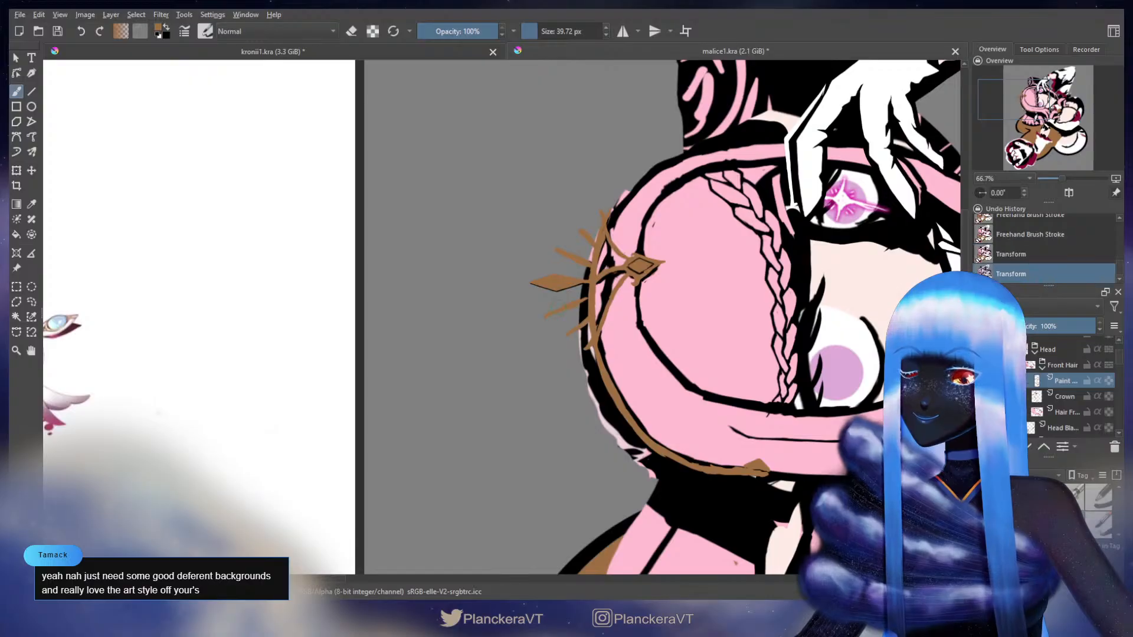
mouse_move(584, 301)
mouse_down()
mouse_move(546, 316)
mouse_move(561, 316)
mouse_up()
key(ctrl+z)
key(ctrl+z)
key(ctrl+z)
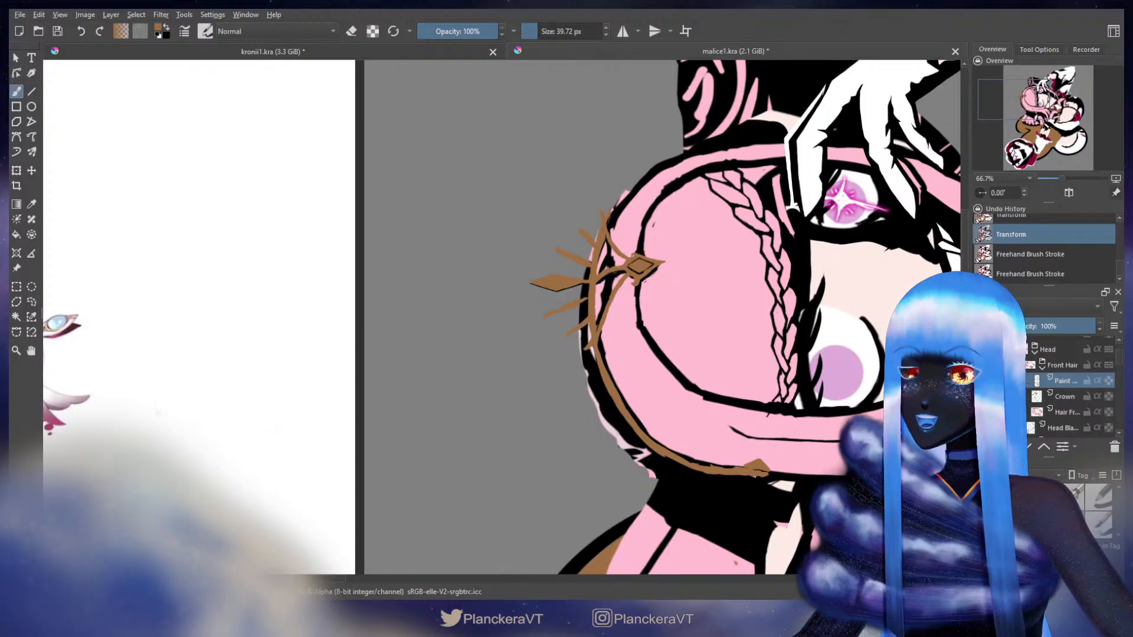
Paint a brown diamond-shaped tip on the spike just below the central one, and merge the paint layer down into Crown
drag(584, 301, 561, 310)
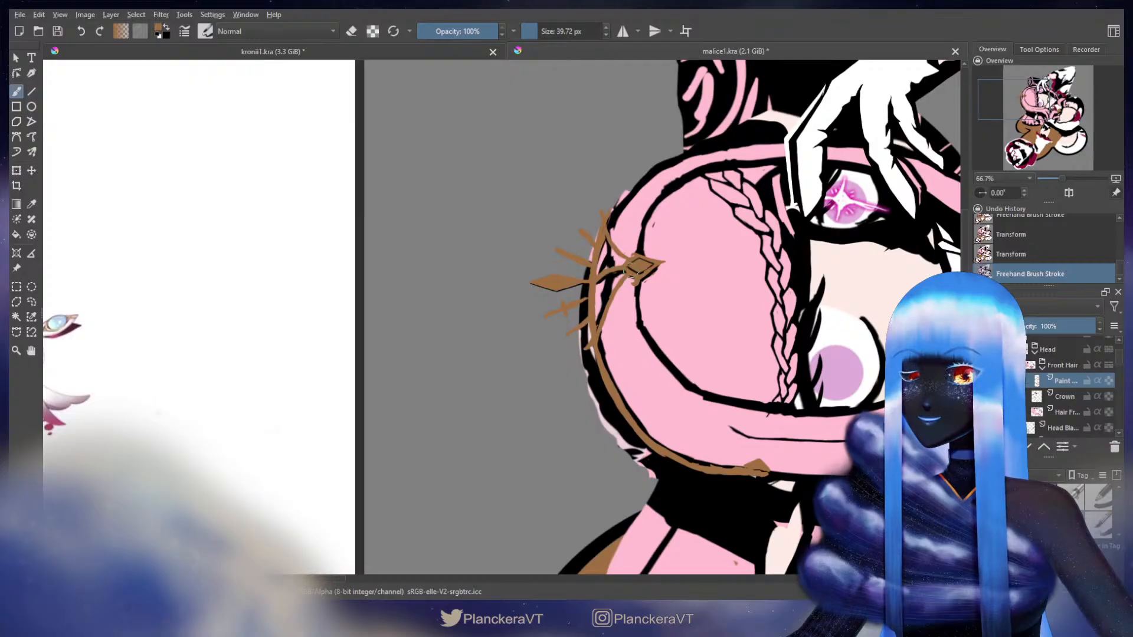
key(ctrl+z)
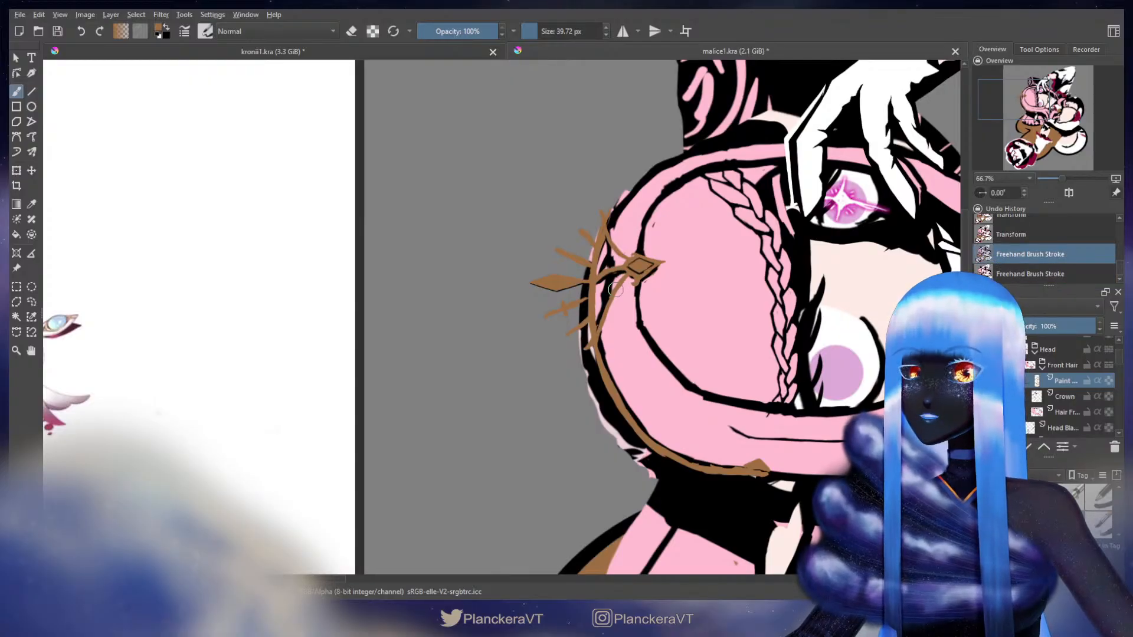
key(ctrl+z)
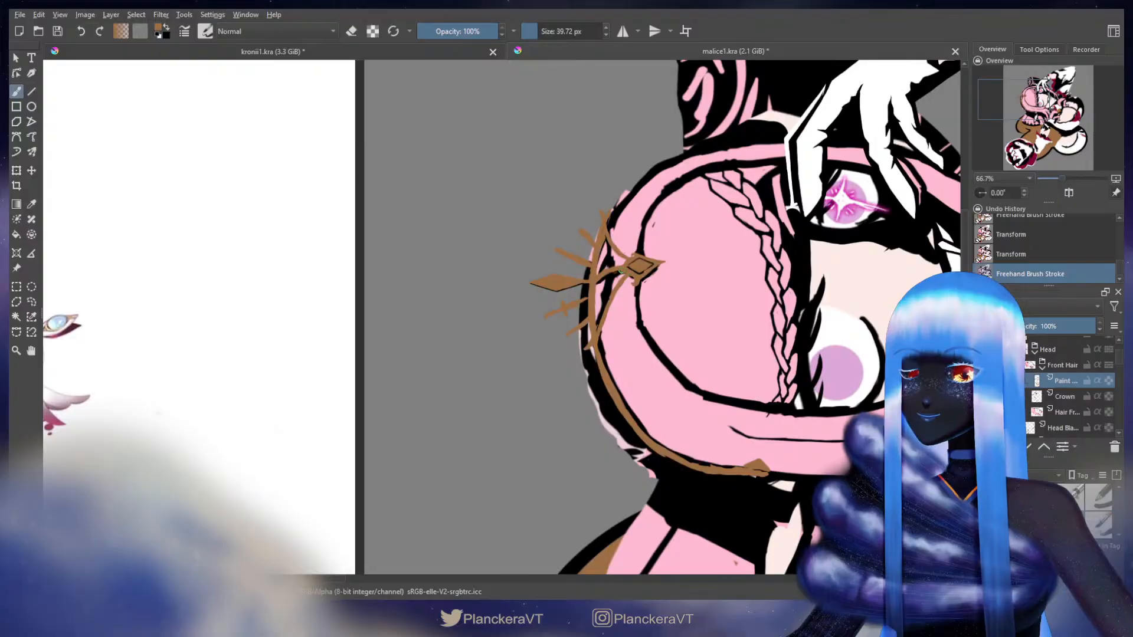
mouse_move(635, 266)
mouse_down()
mouse_move(613, 268)
mouse_move(641, 257)
mouse_move(621, 273)
mouse_up()
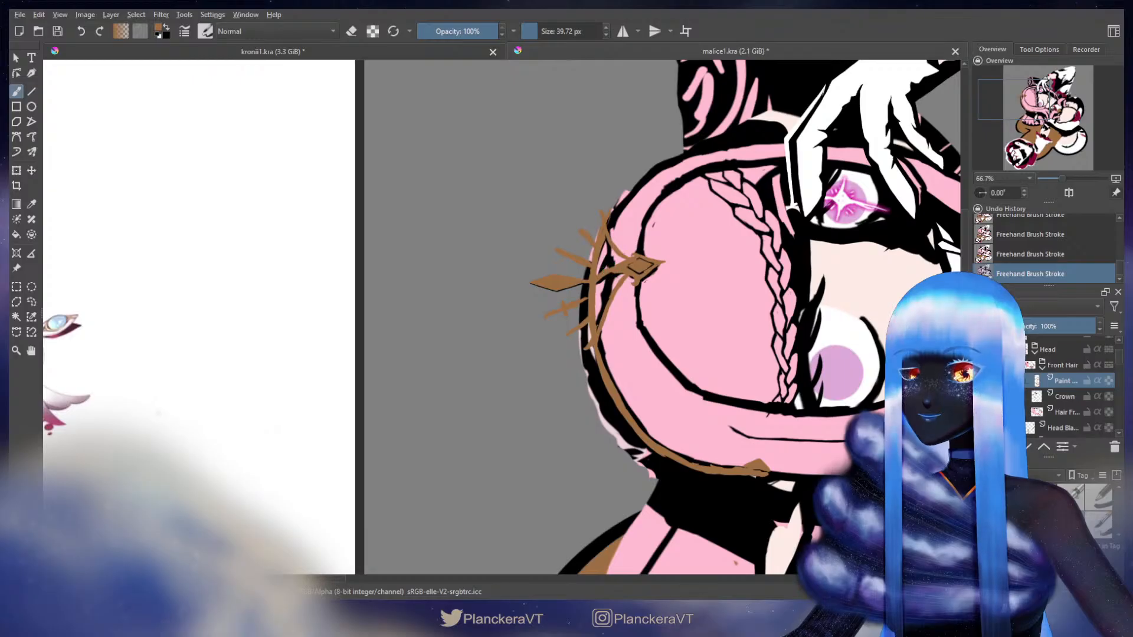
key(ctrl+z)
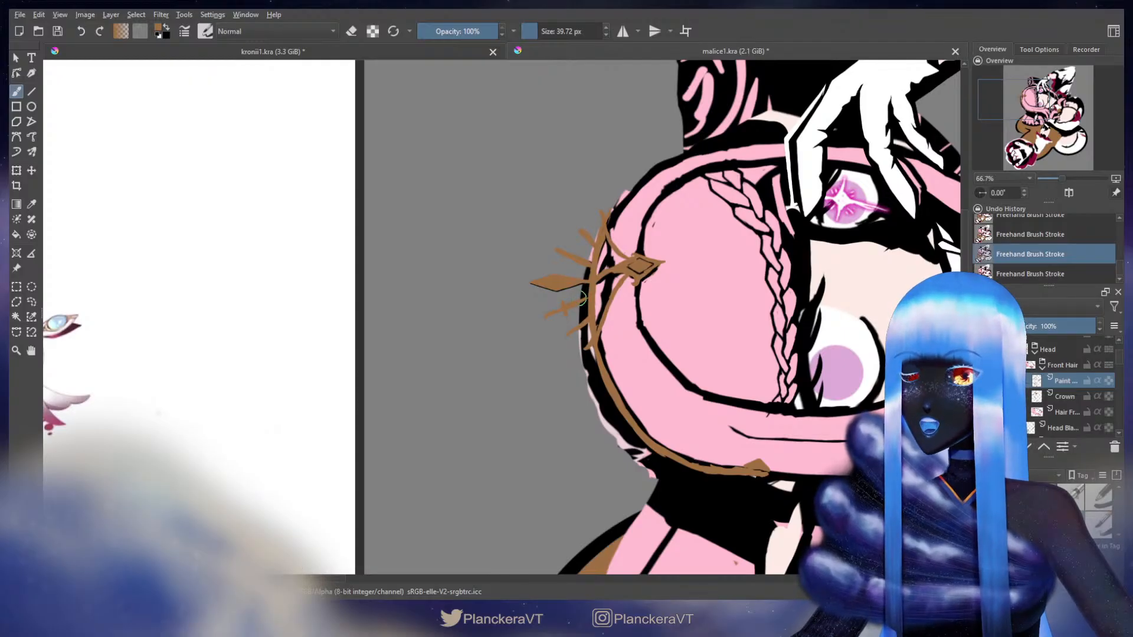
key(ctrl+shift+z)
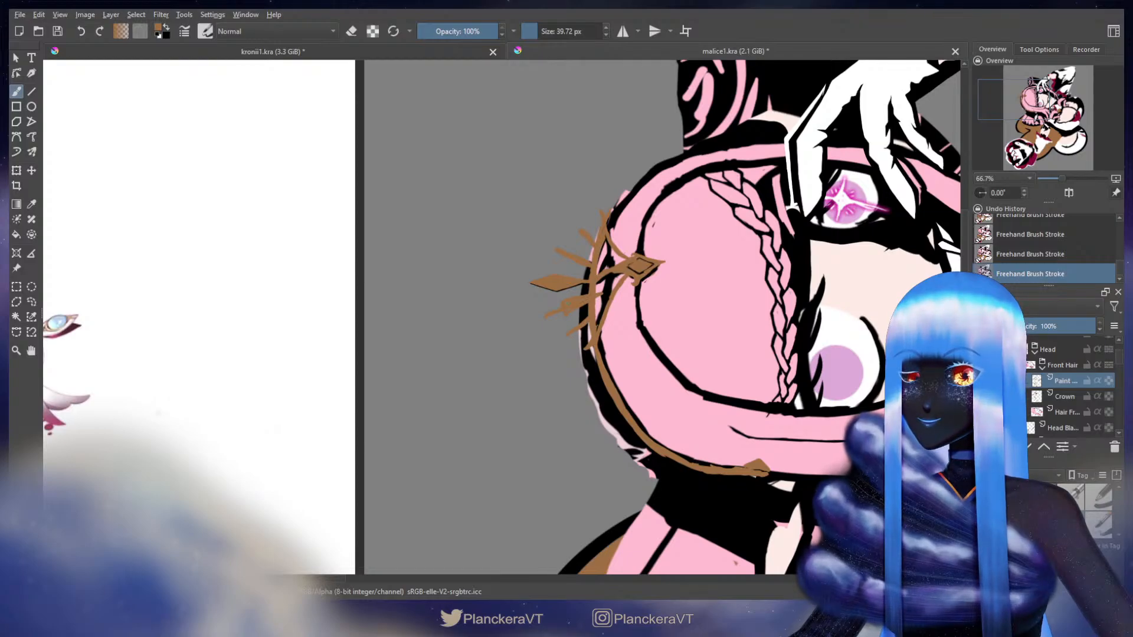
key(ctrl+e)
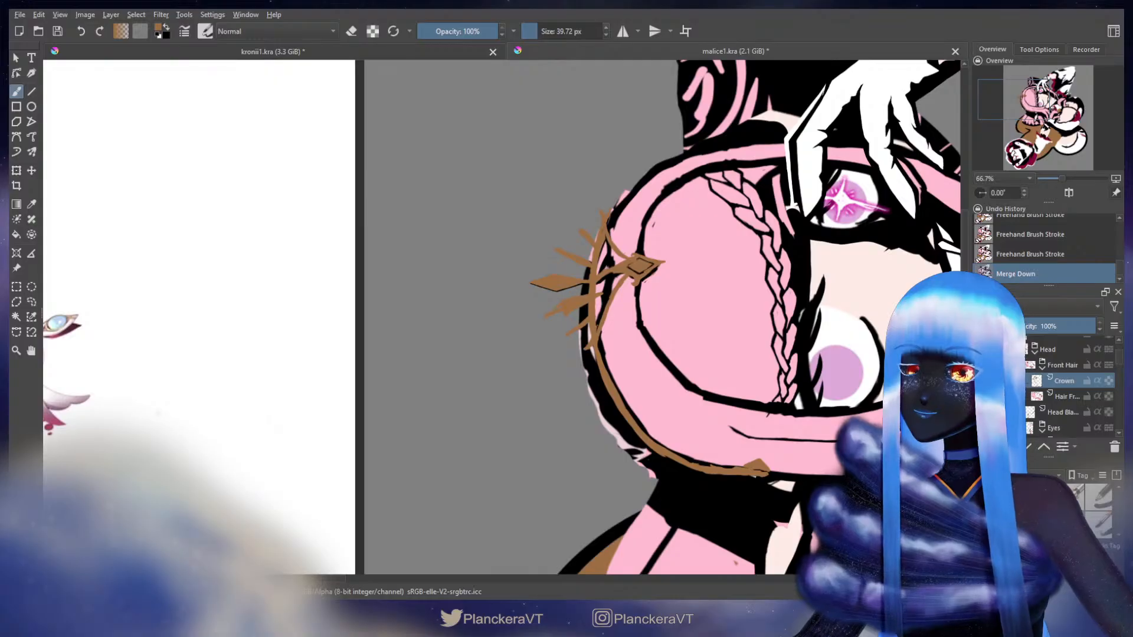
Shape matching diamond tips on the spikes on either side of the central one, and adjust the Crown layer with a transform
drag(550, 313, 589, 302)
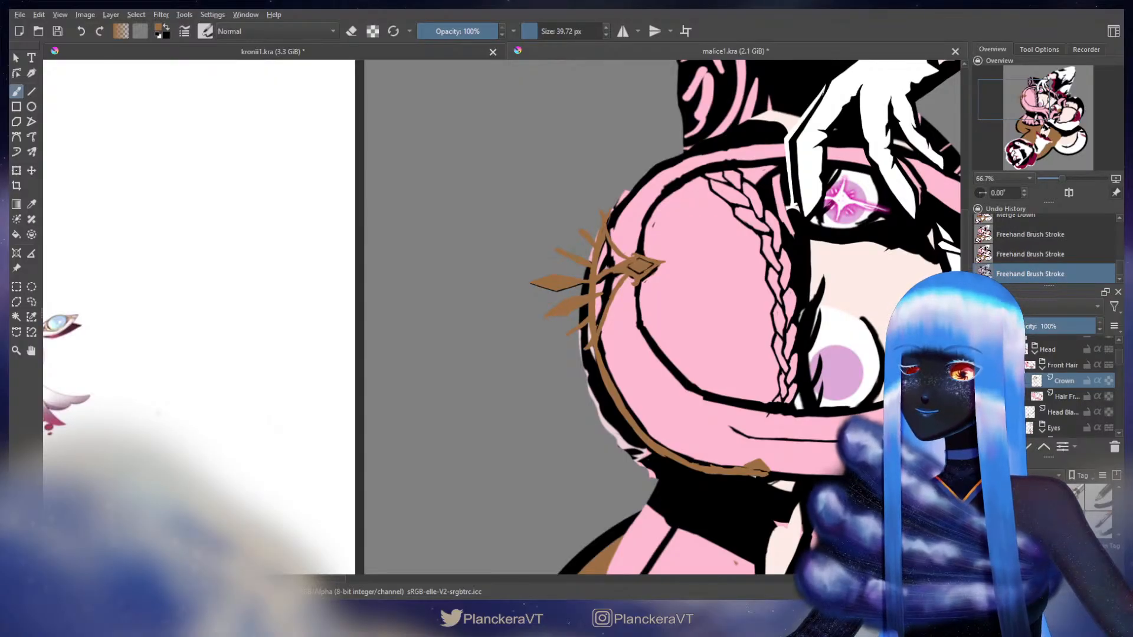
drag(584, 260, 589, 266)
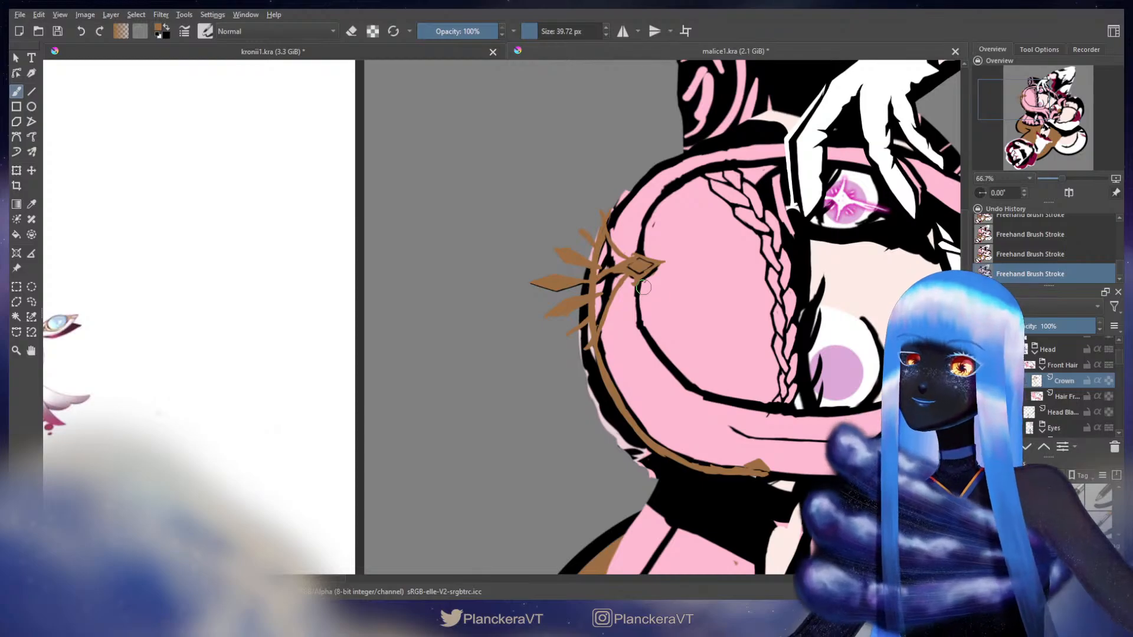
key(ctrl+t)
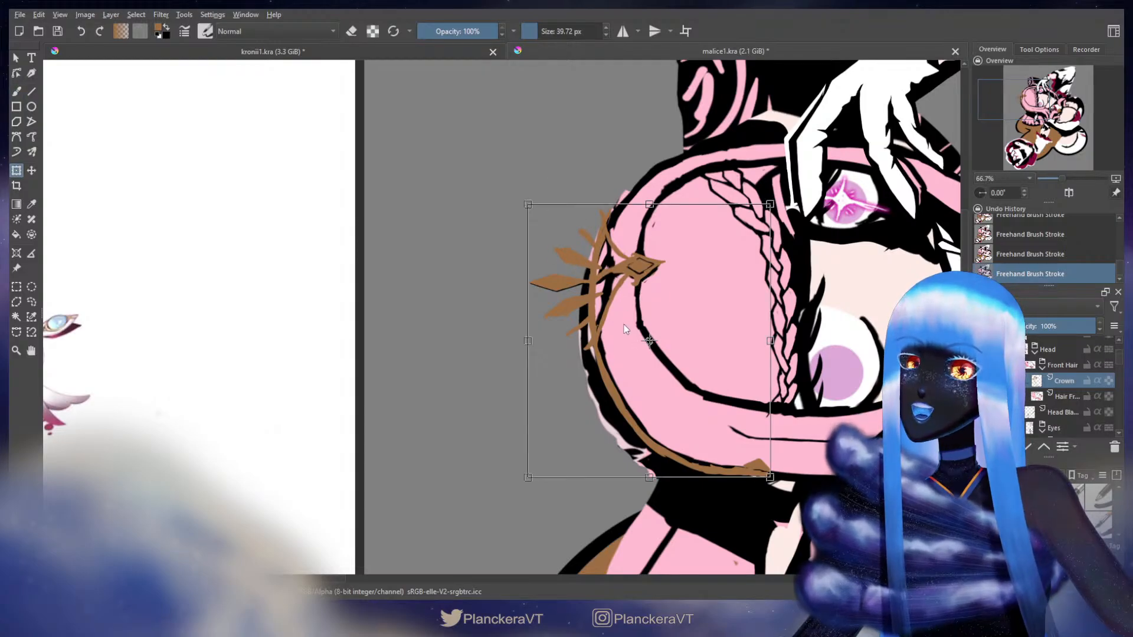
key(Escape)
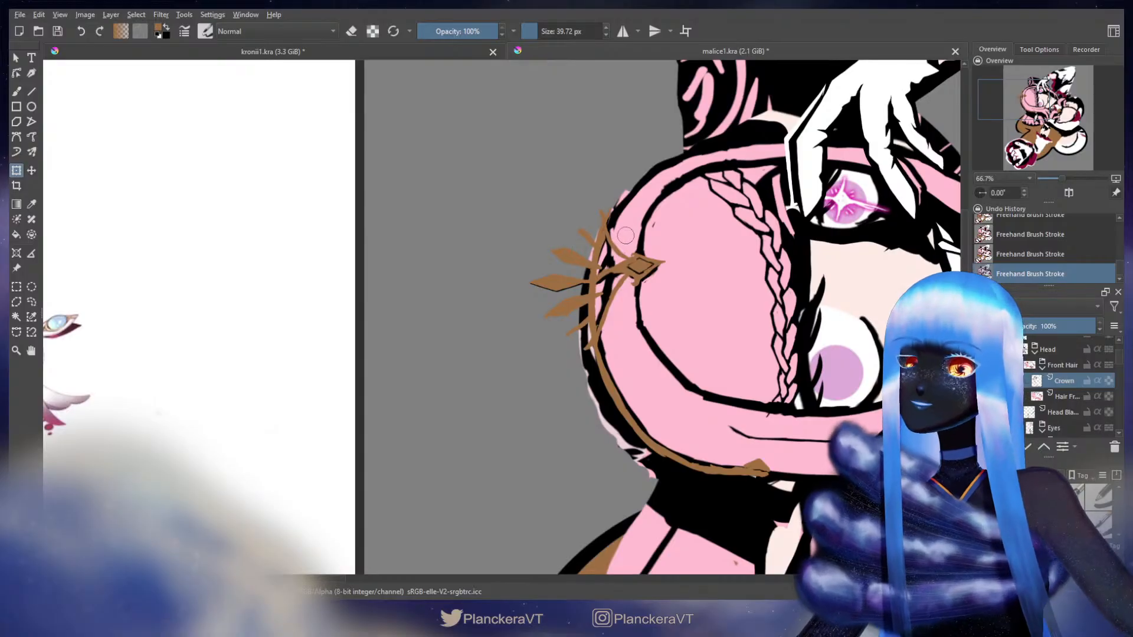
key(b)
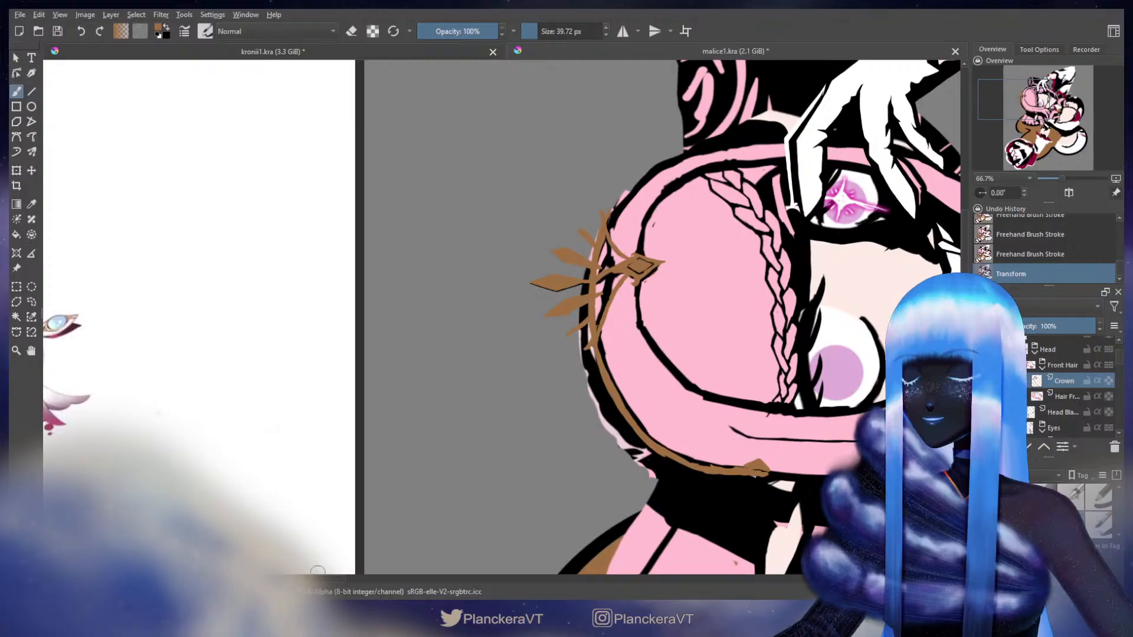
Trim the two small outermost spikes of the crown with a 24.64 px eraser
key(e)
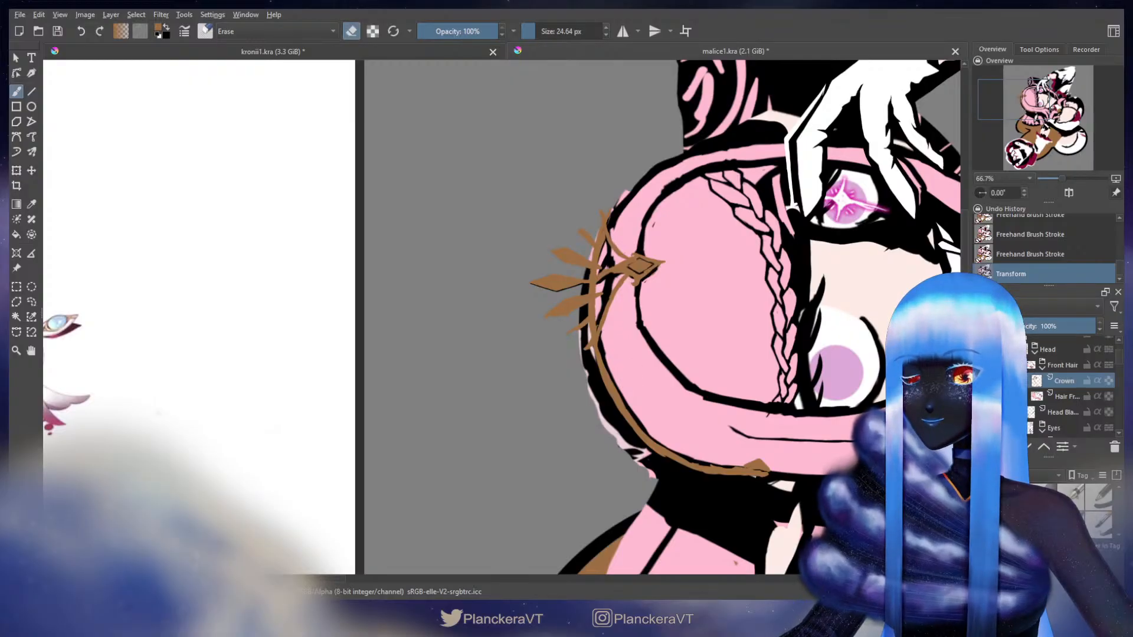
drag(581, 334, 570, 334)
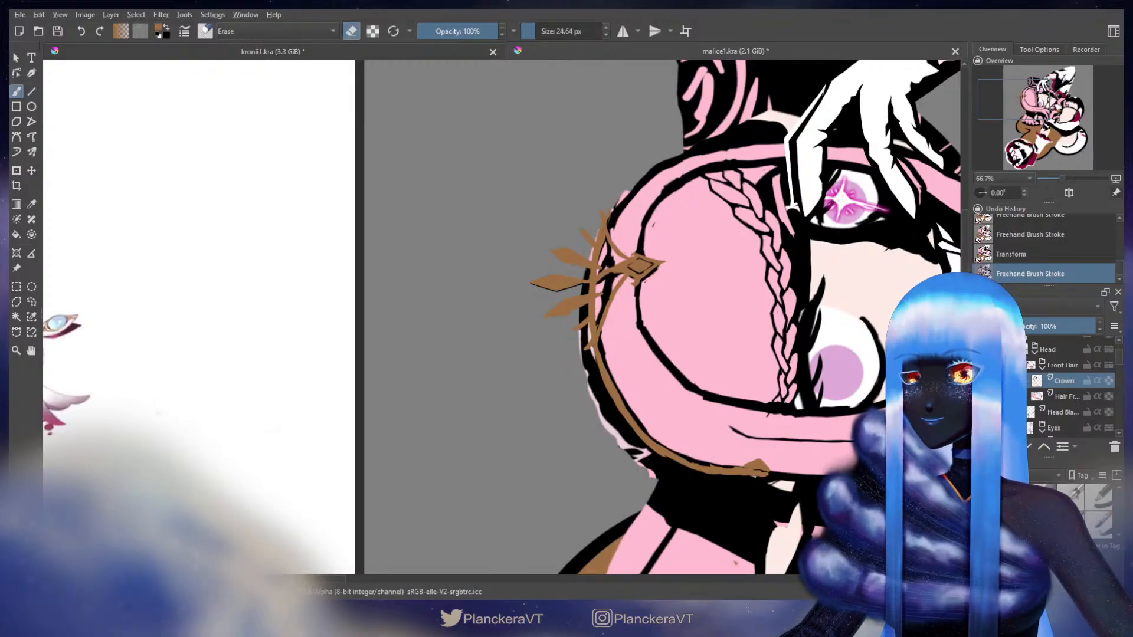
drag(578, 236, 583, 227)
key(e)
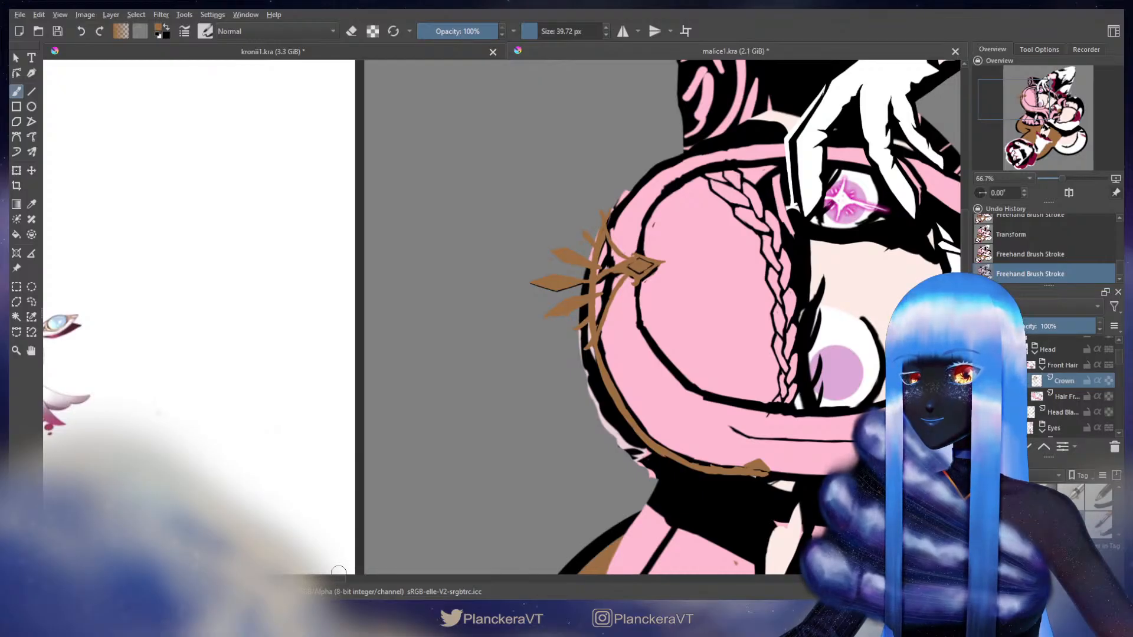
Erase the lower curved line between the diamond and the band with a 31.96 px eraser, and repaint it with a larger brush
key(e)
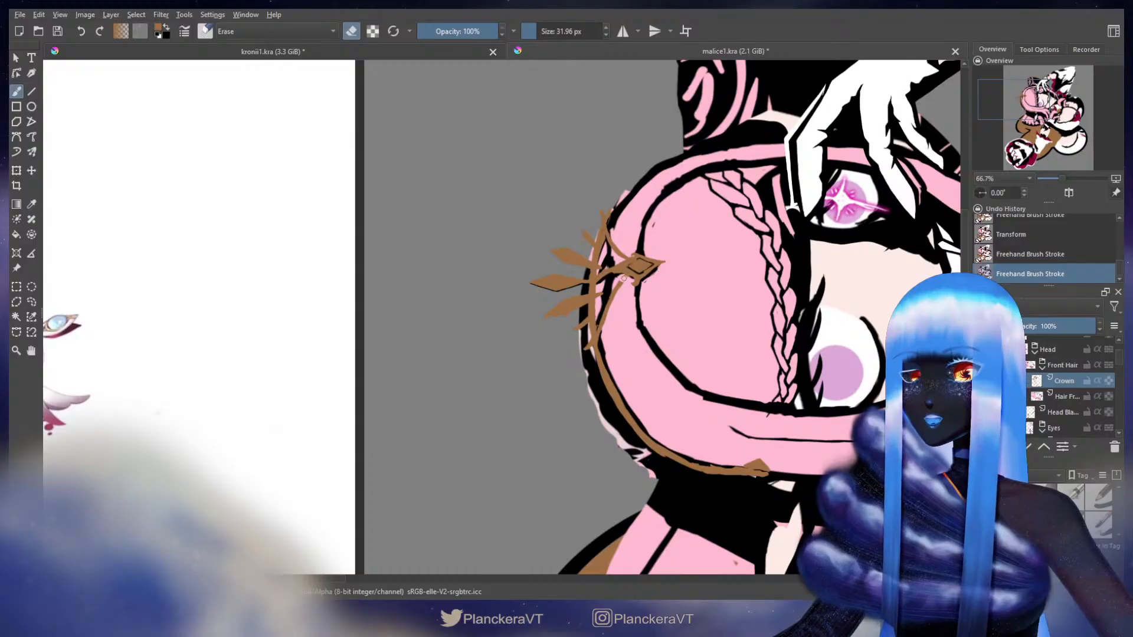
drag(628, 278, 611, 318)
key(e)
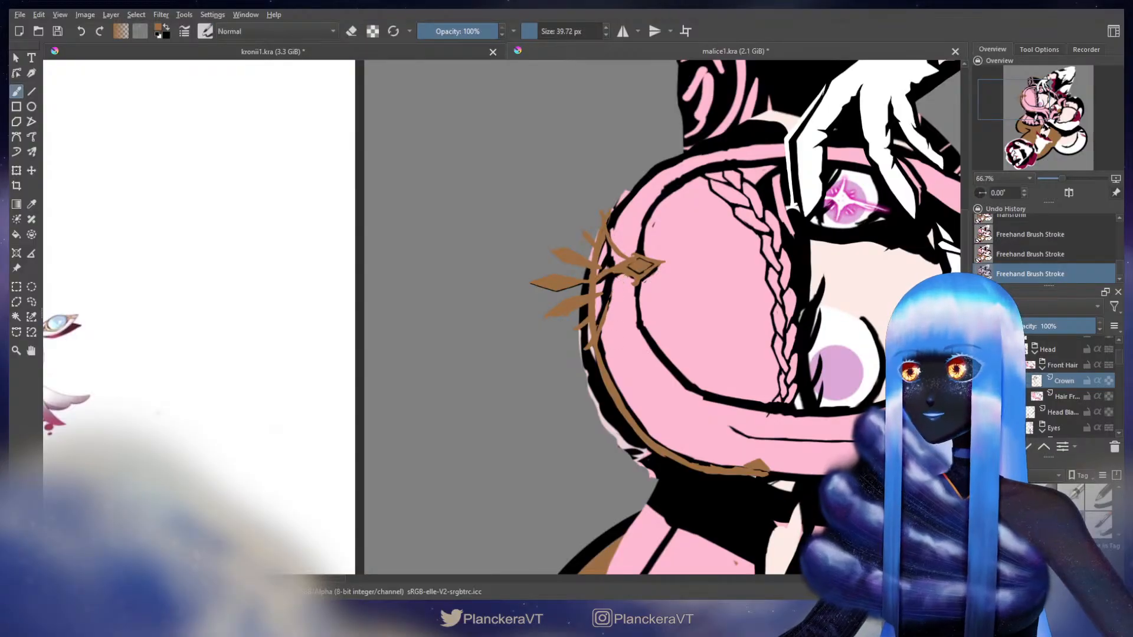
key(bracketright)
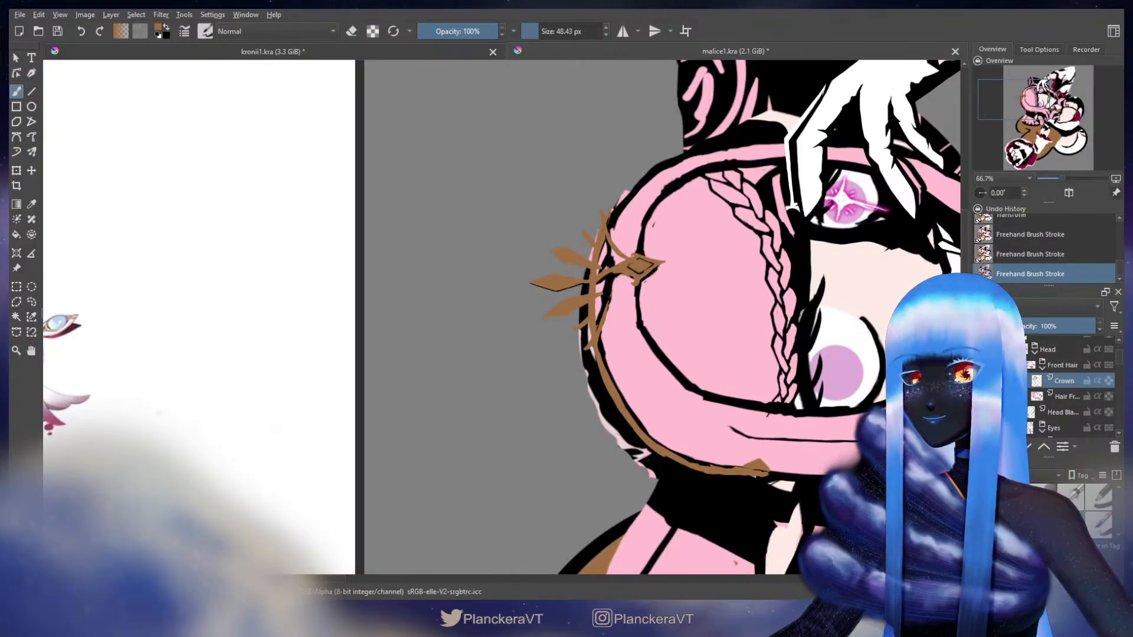
drag(621, 275, 603, 317)
key(ctrl+z)
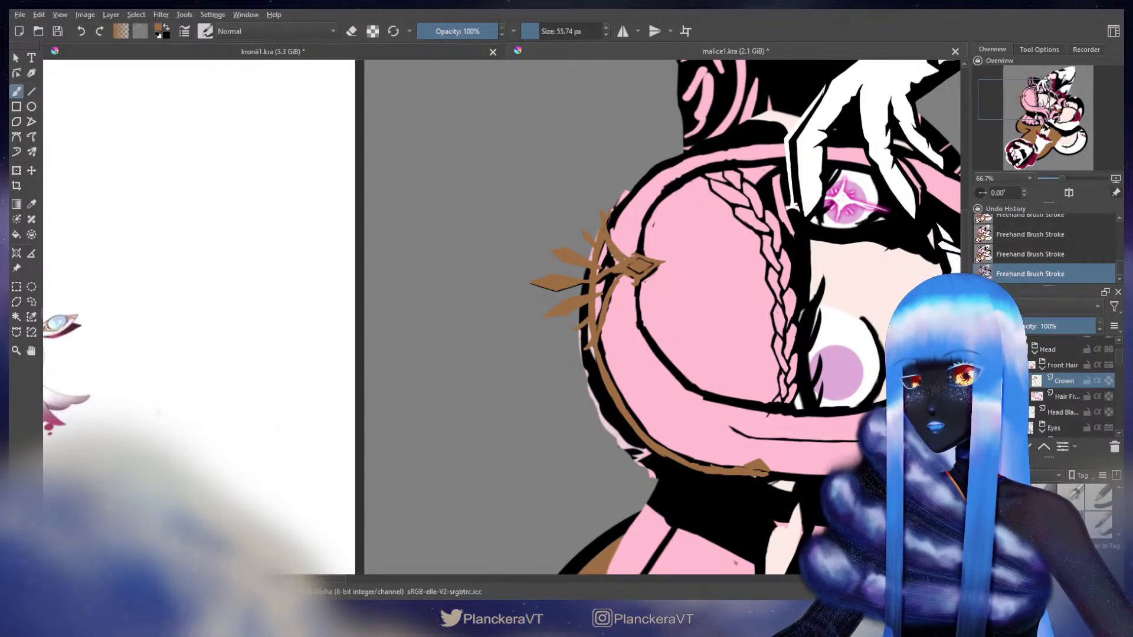
Trim the upper curved line with a roughly 32 px eraser, and repaint the curved lines where they join the diamond and band
key(e)
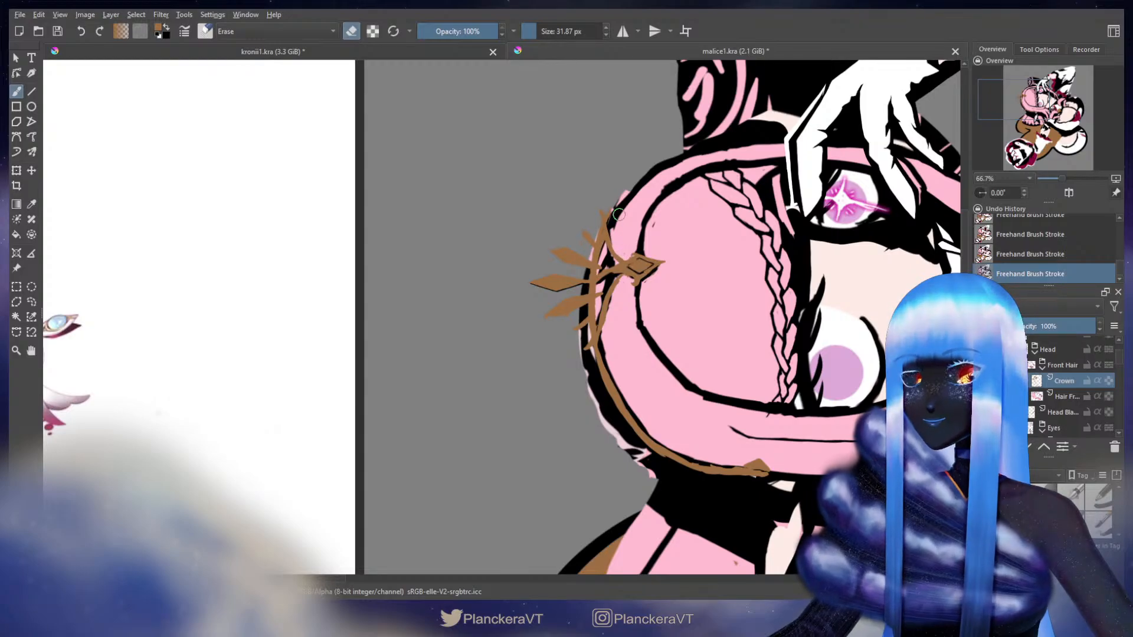
mouse_move(628, 224)
mouse_down()
mouse_move(627, 253)
mouse_move(611, 265)
mouse_up()
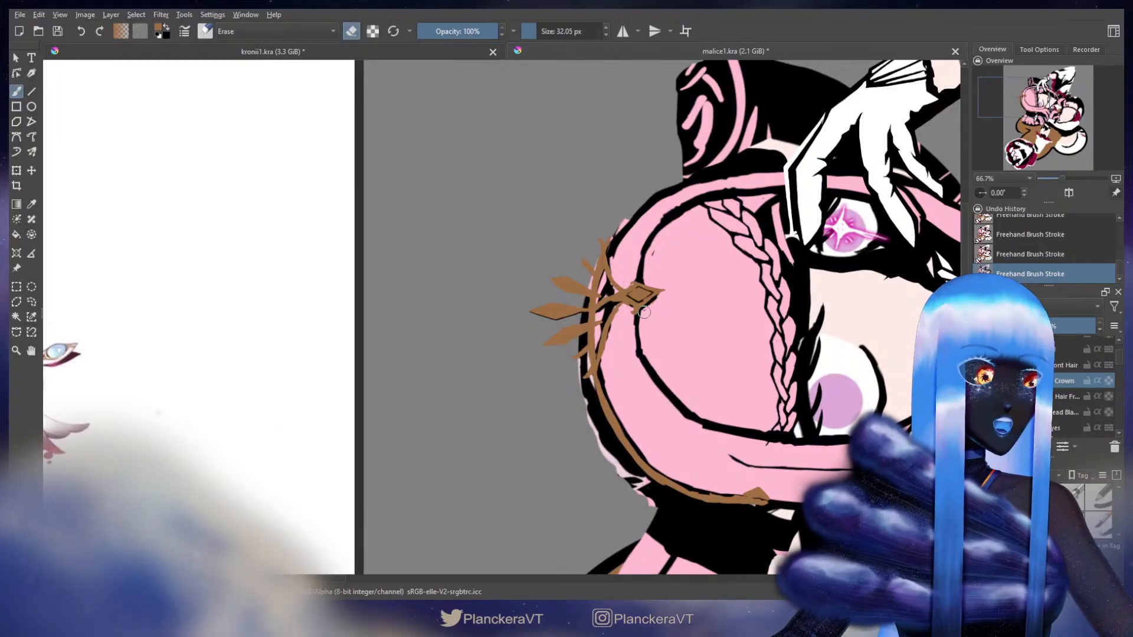
key(e)
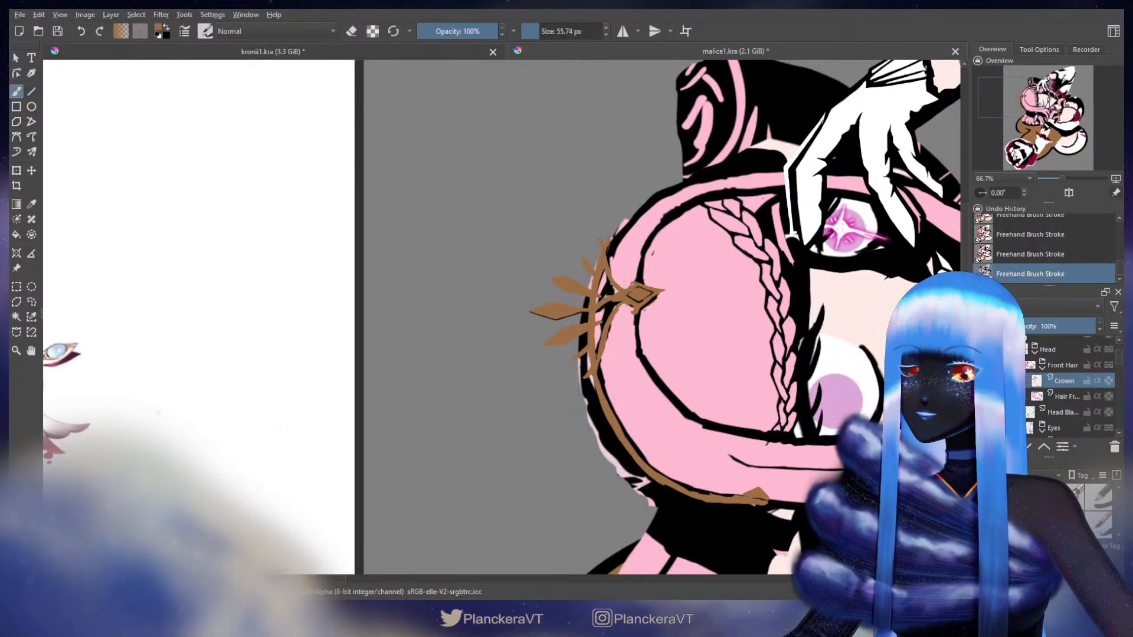
drag(616, 310, 632, 264)
drag(609, 318, 606, 317)
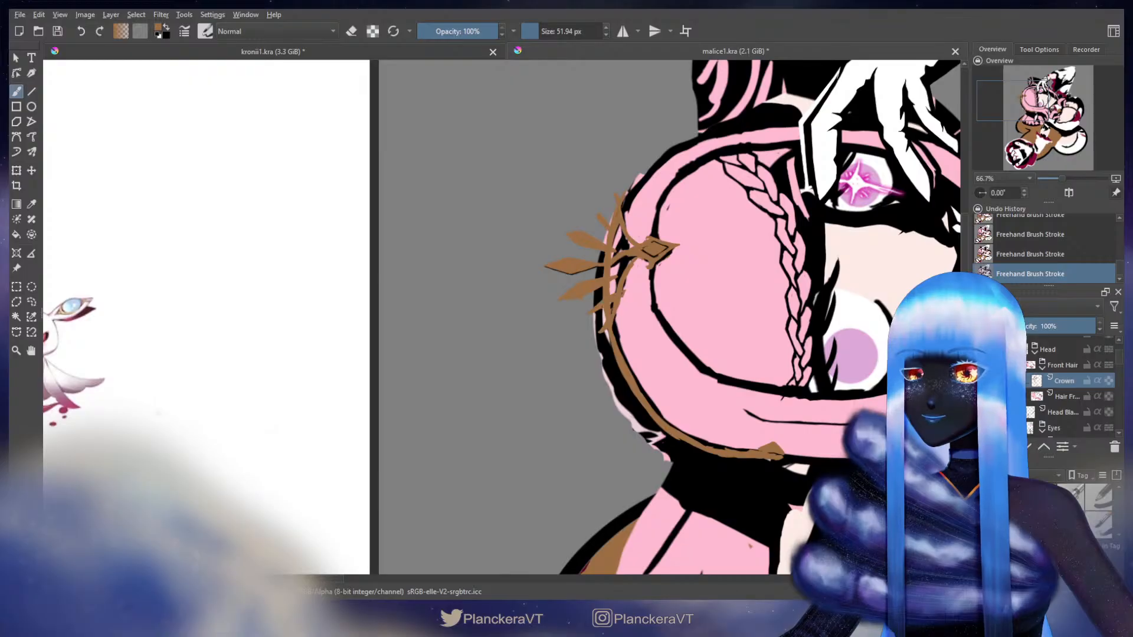
drag(640, 234, 628, 259)
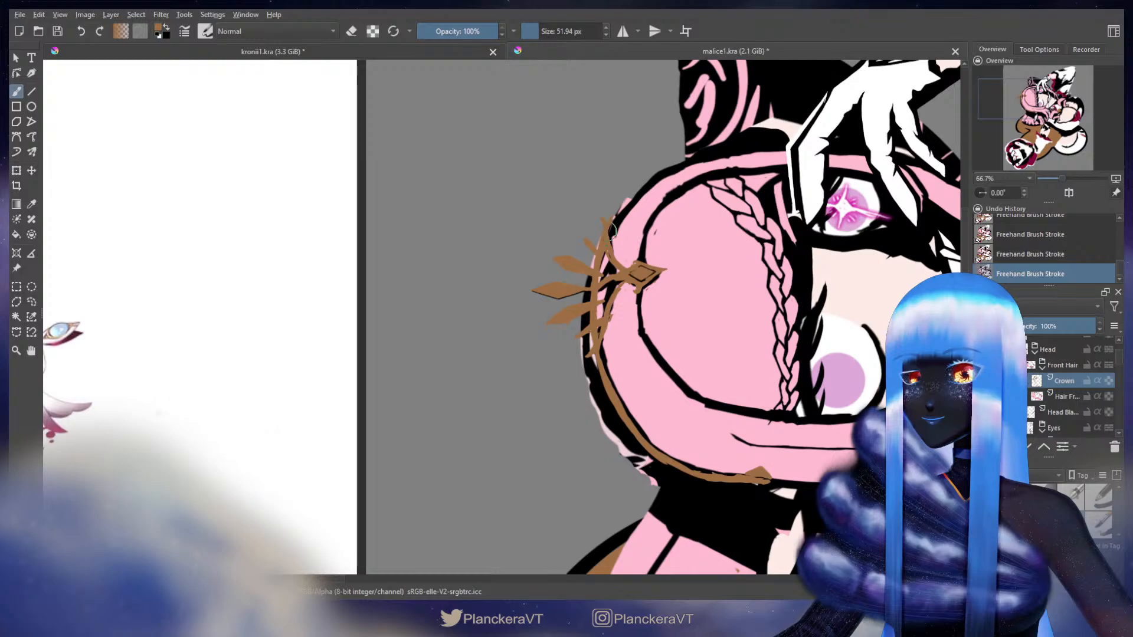
Undo the last crown stroke, and clean the edges around the upper diamond-tipped spike with a 32.05 px eraser
key(e)
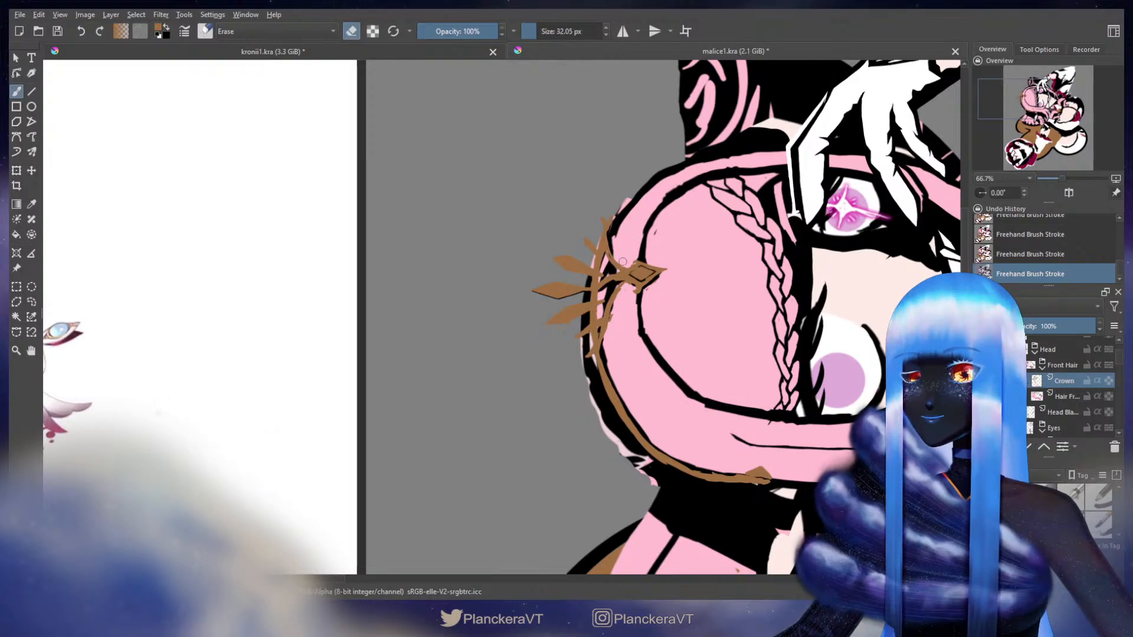
key(e)
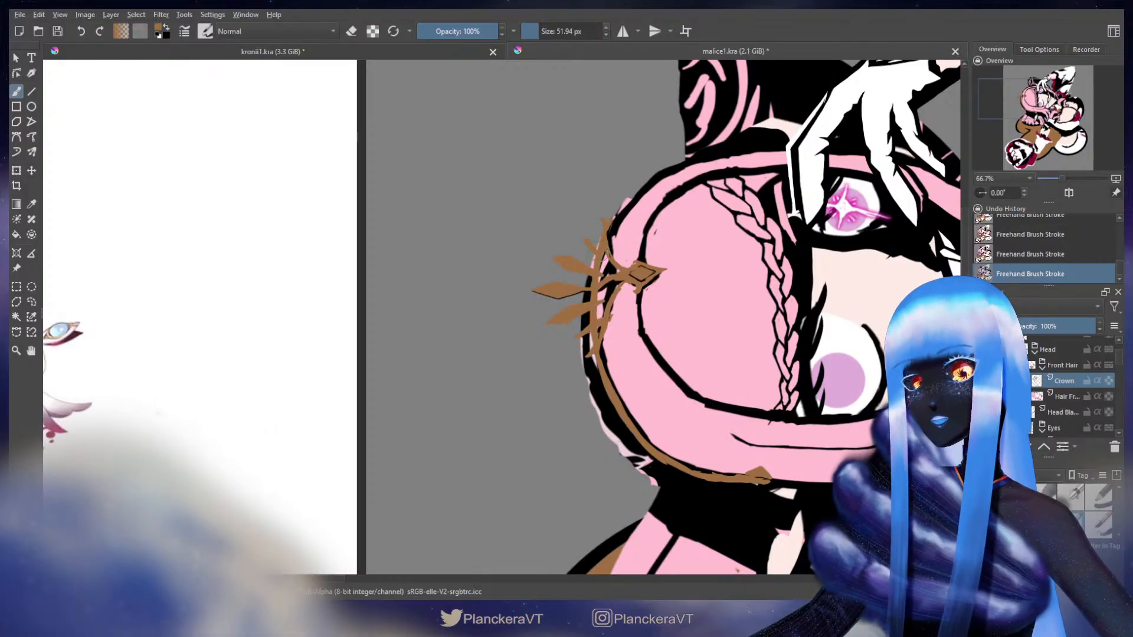
key(ctrl+z)
key(e)
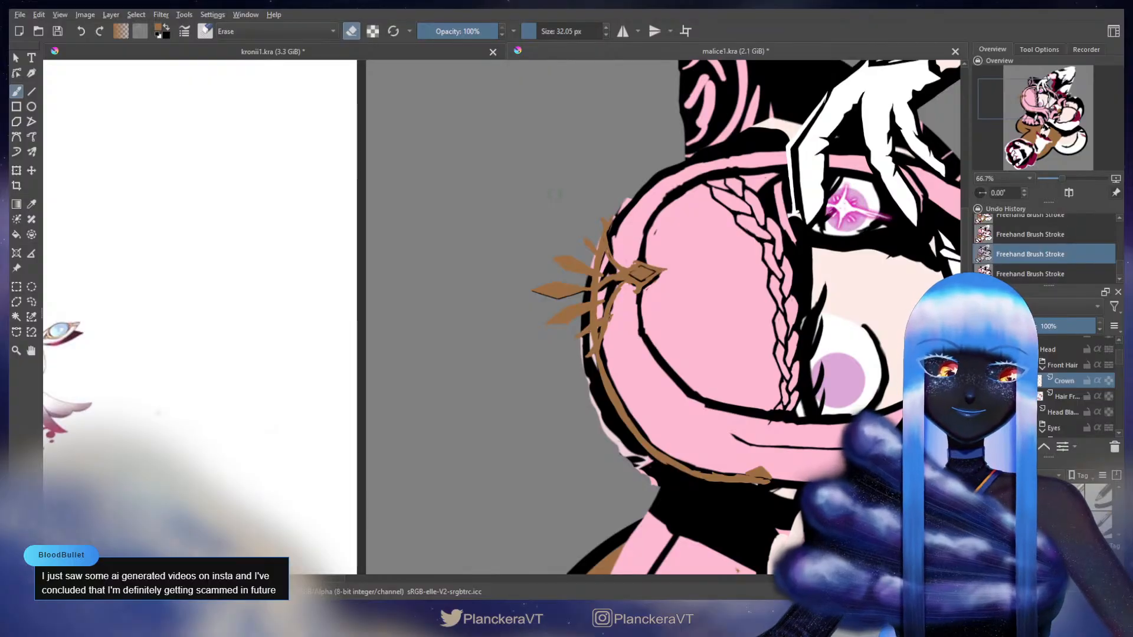
drag(556, 213, 549, 235)
drag(561, 247, 586, 262)
key(e)
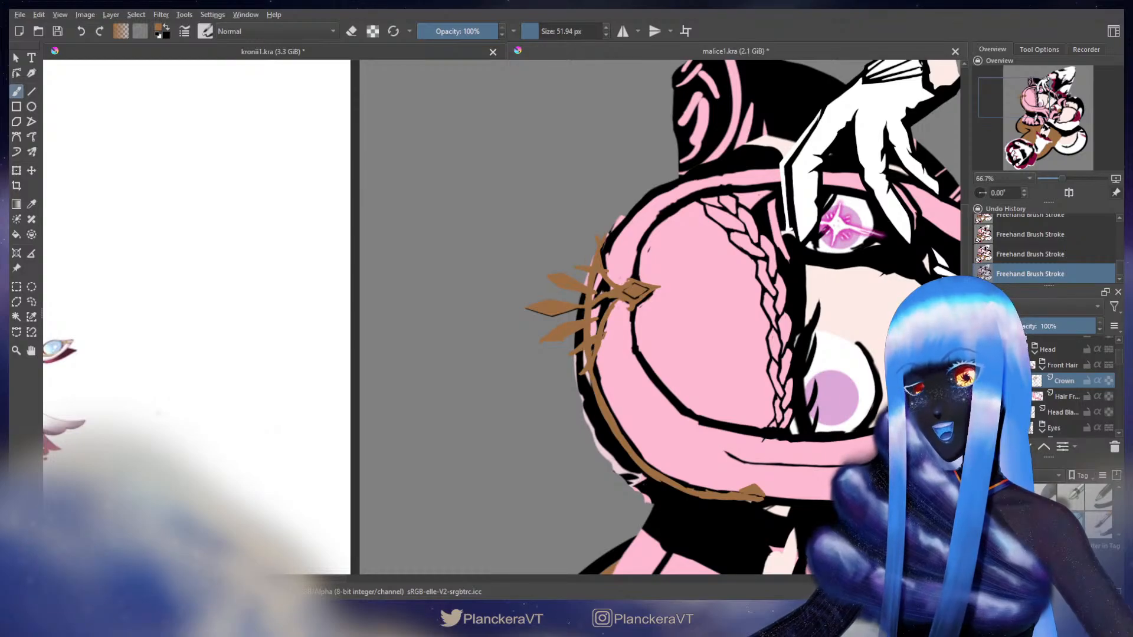
Touch up the brown curved line between the diamond and the band with a 36.29 px brush, and the band below the spikes with a 34.53 px brush
key(ctrl+t)
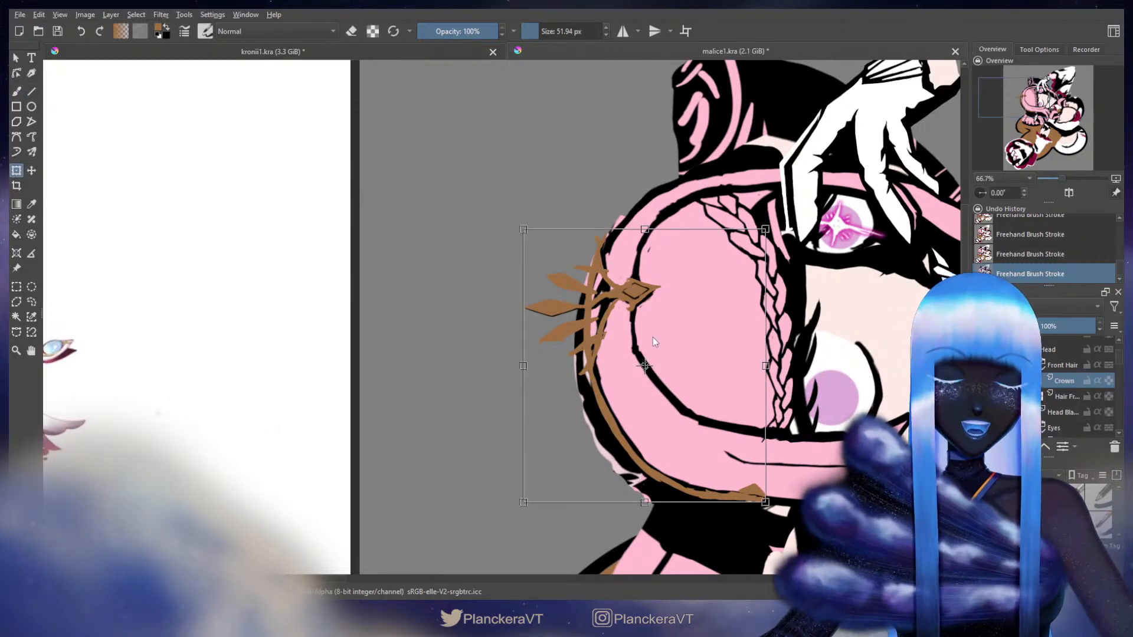
key(Escape)
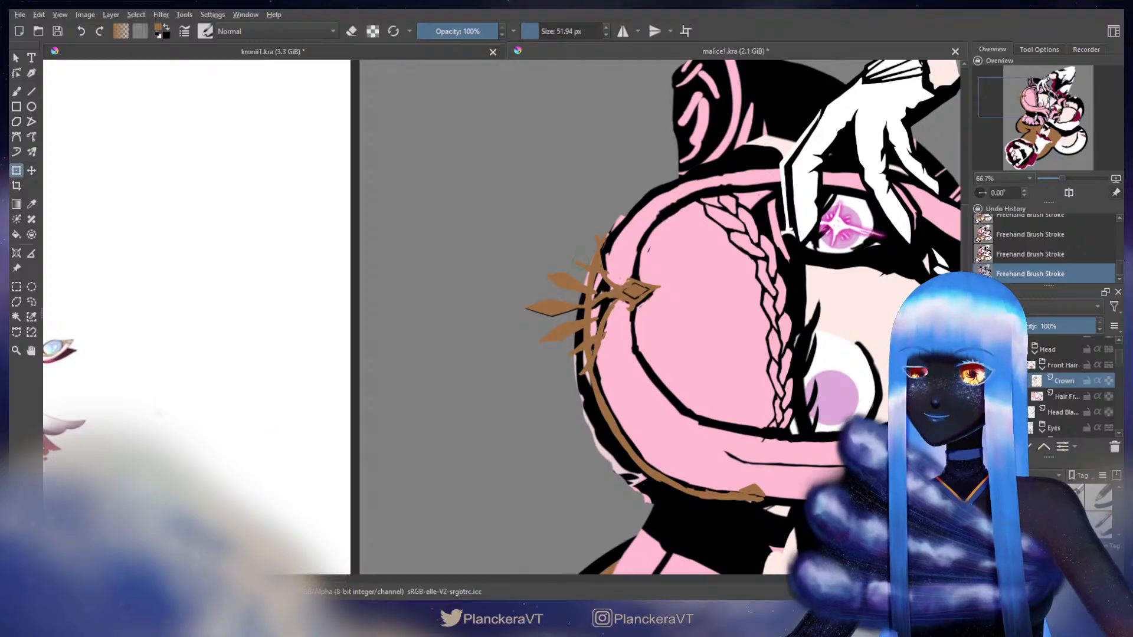
key(b)
key(bracketleft)
key(bracketleft)
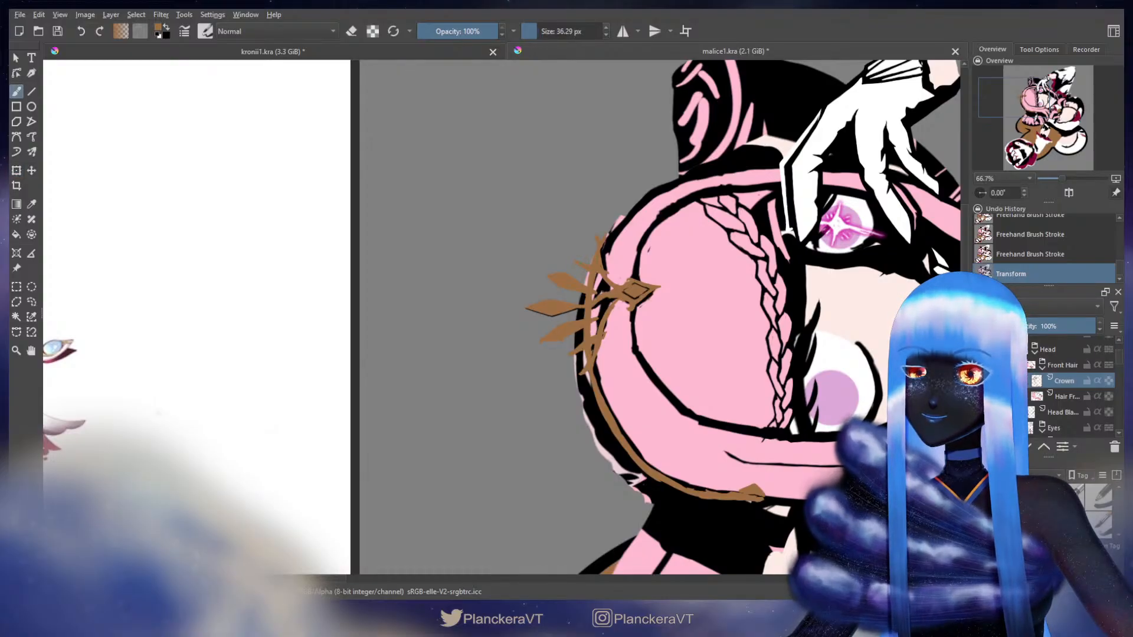
drag(601, 265, 613, 282)
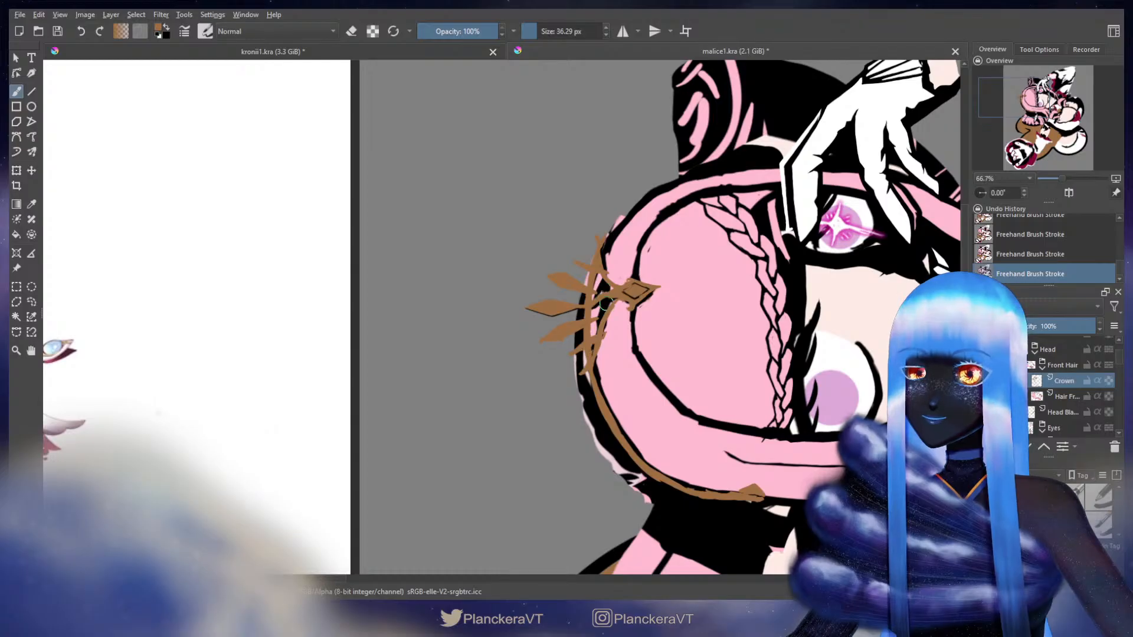
key(e)
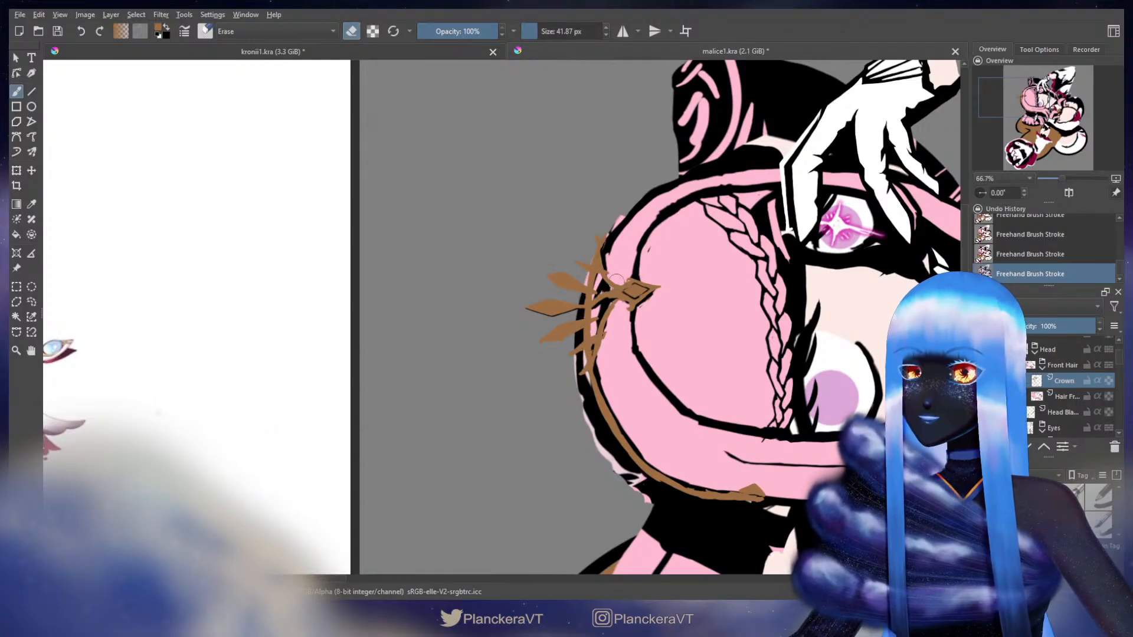
key(e)
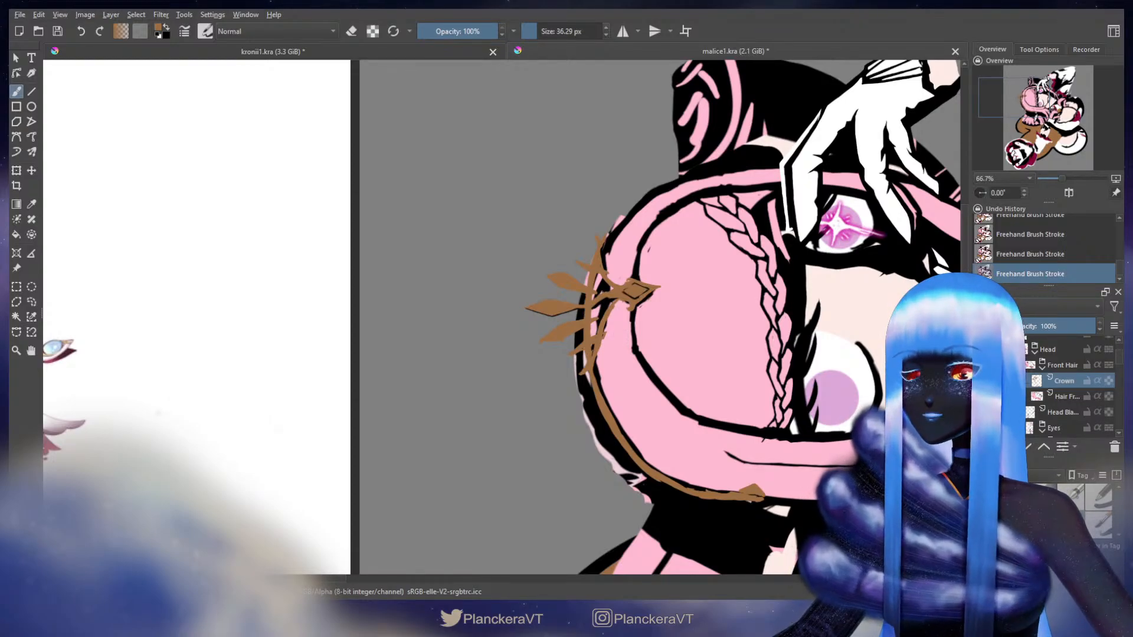
mouse_move(619, 345)
mouse_down()
mouse_move(627, 286)
mouse_move(607, 304)
mouse_move(622, 320)
mouse_move(605, 321)
mouse_up()
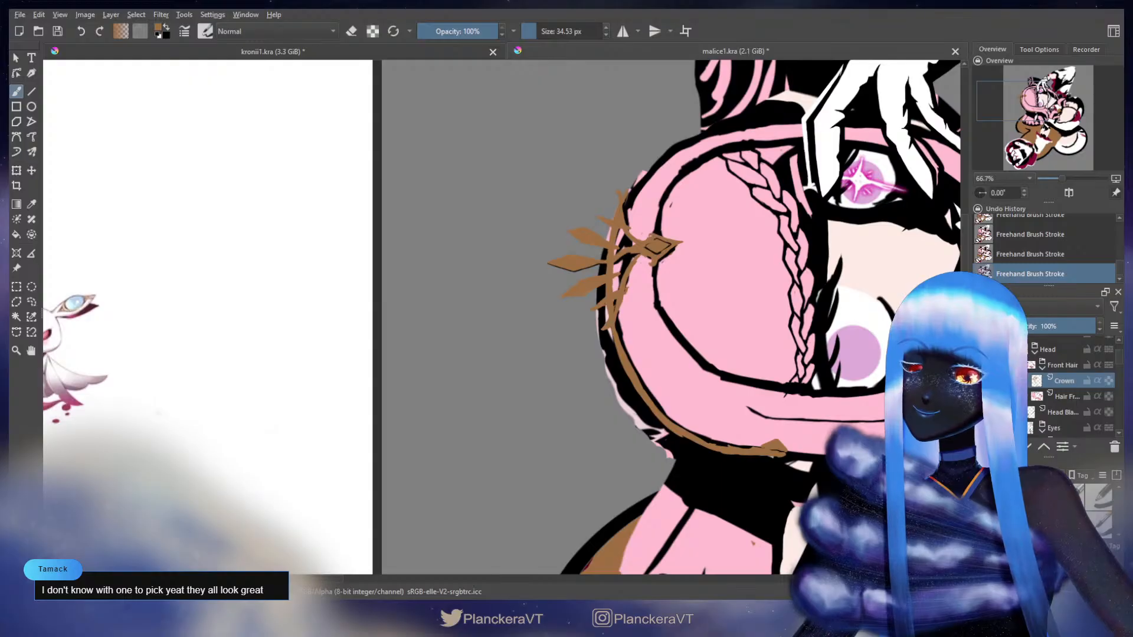
Trim the upper end of the crown's band with a 41.87 px eraser
key(e)
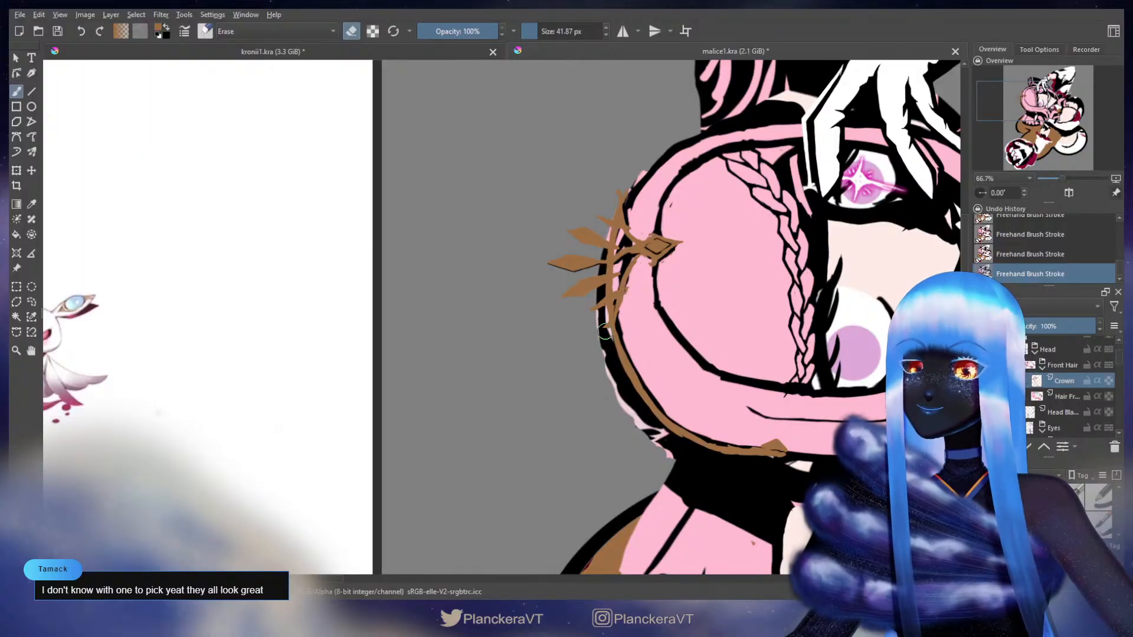
drag(621, 202, 616, 239)
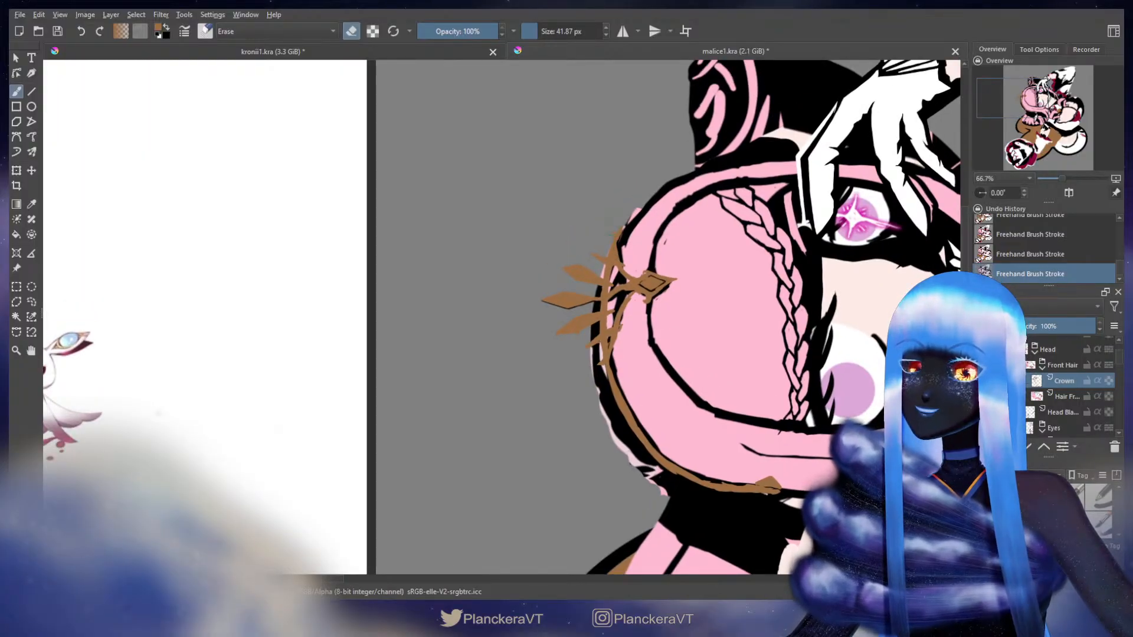
key(e)
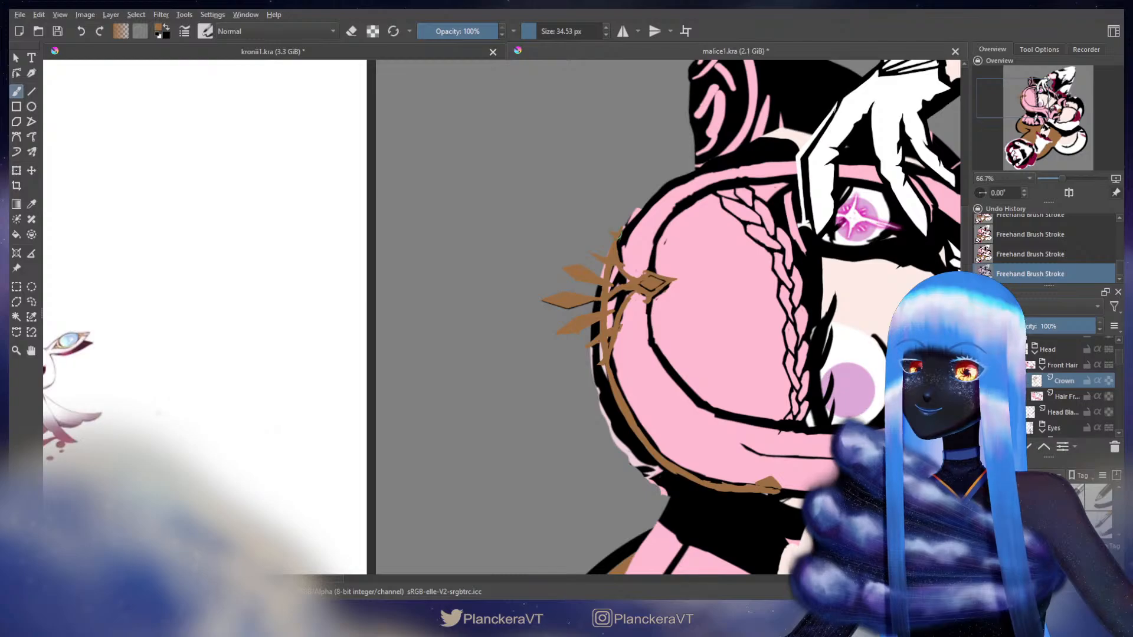
Mirror the canvas view and examine the crown's shape and placement against the whole drawing
drag(751, 258, 747, 244)
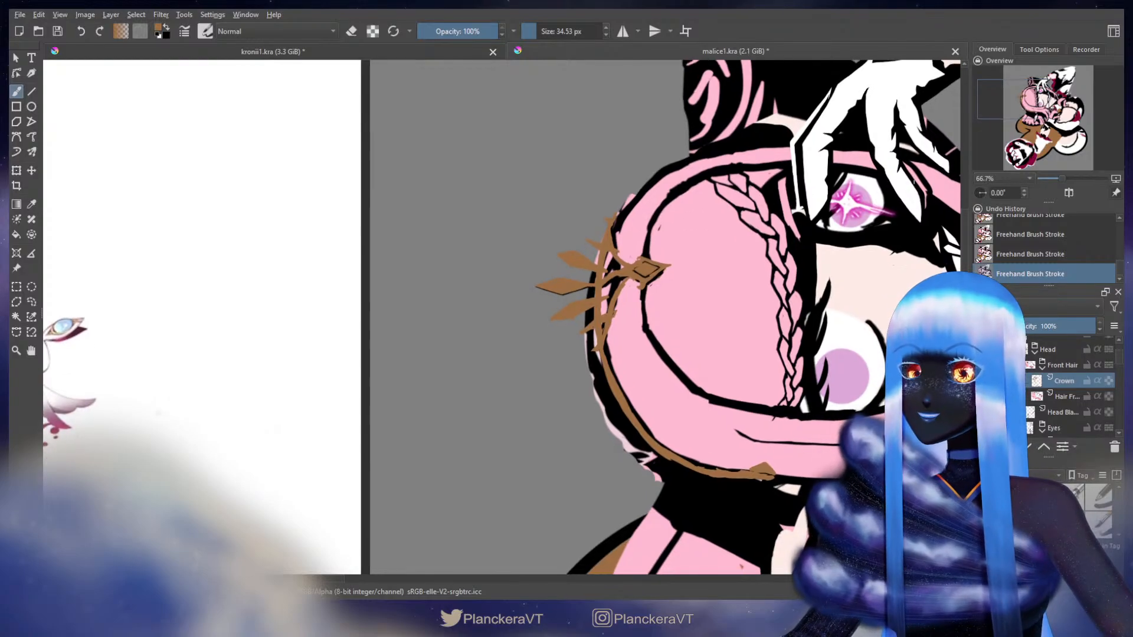
click(1069, 193)
drag(603, 308, 748, 308)
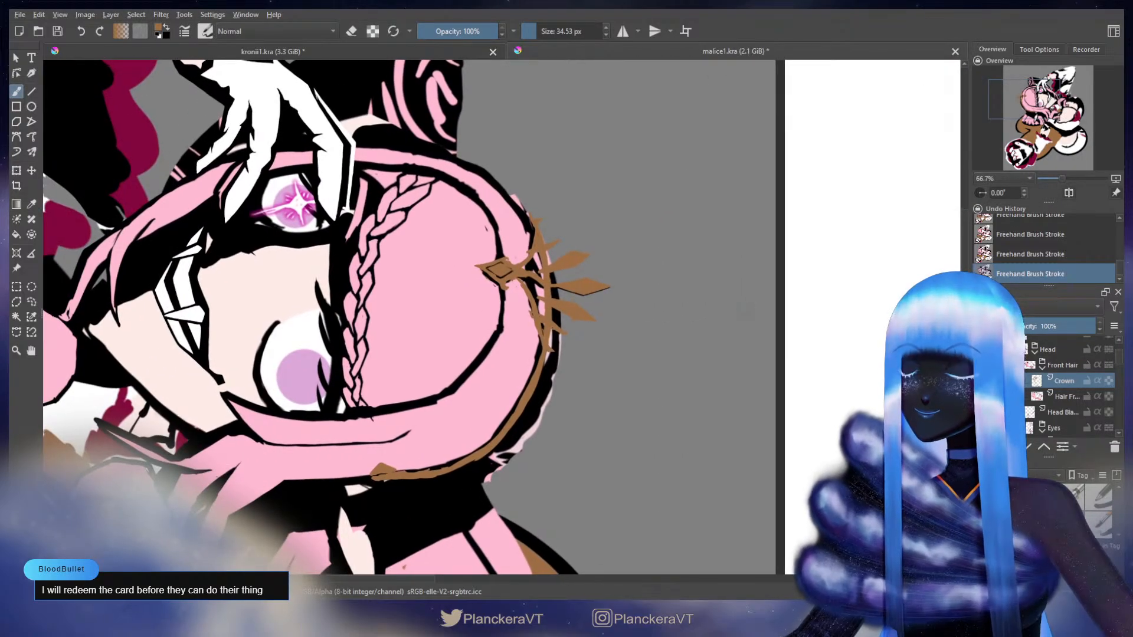
scroll(748, 308, down, 4)
scroll(715, 356, up, 1)
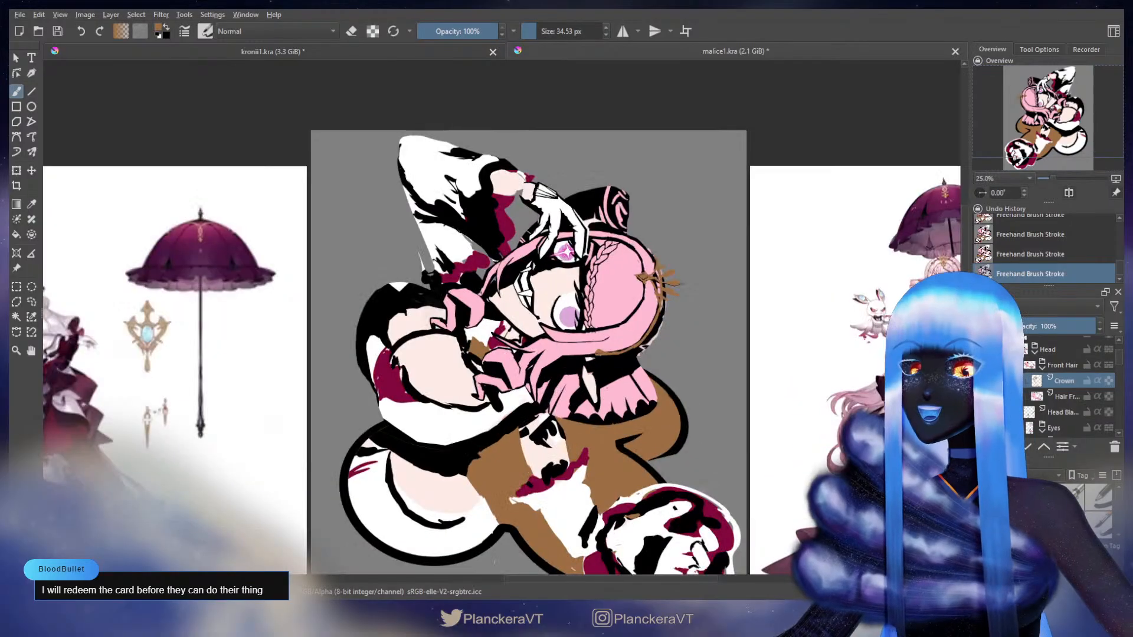
drag(476, 319, 419, 340)
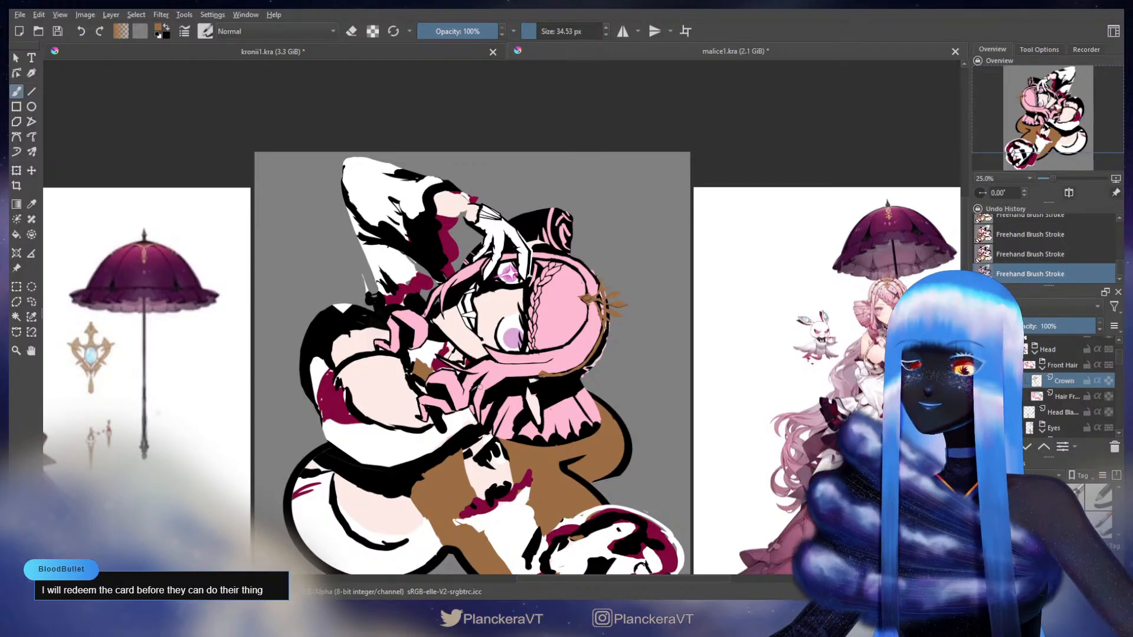
scroll(484, 384, up, 2)
drag(754, 241, 352, 395)
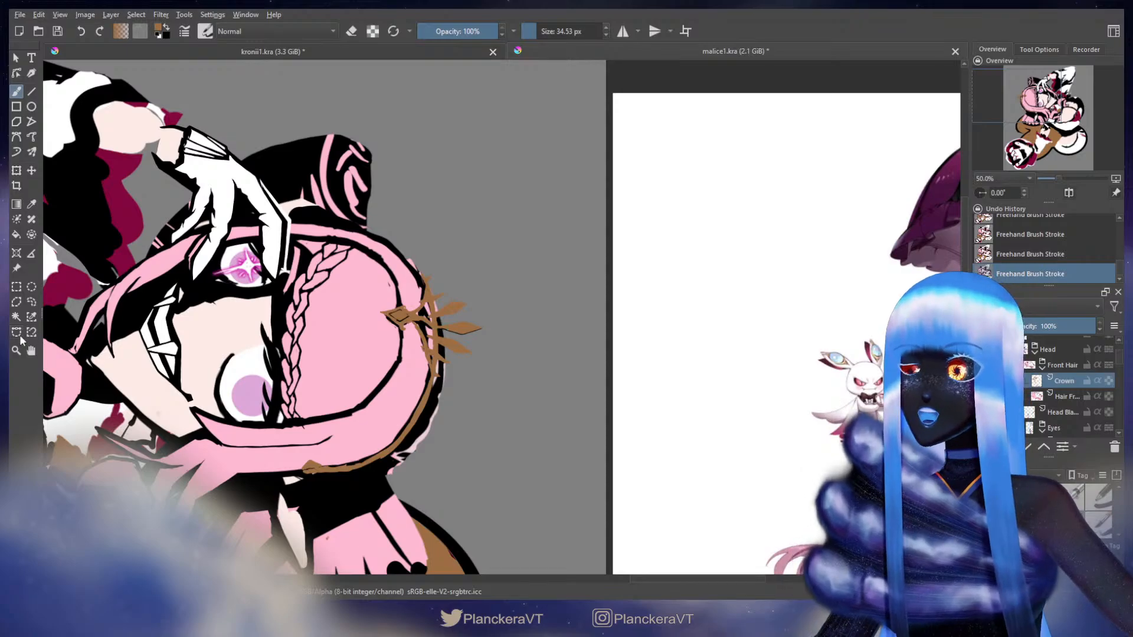
key(ctrl+t)
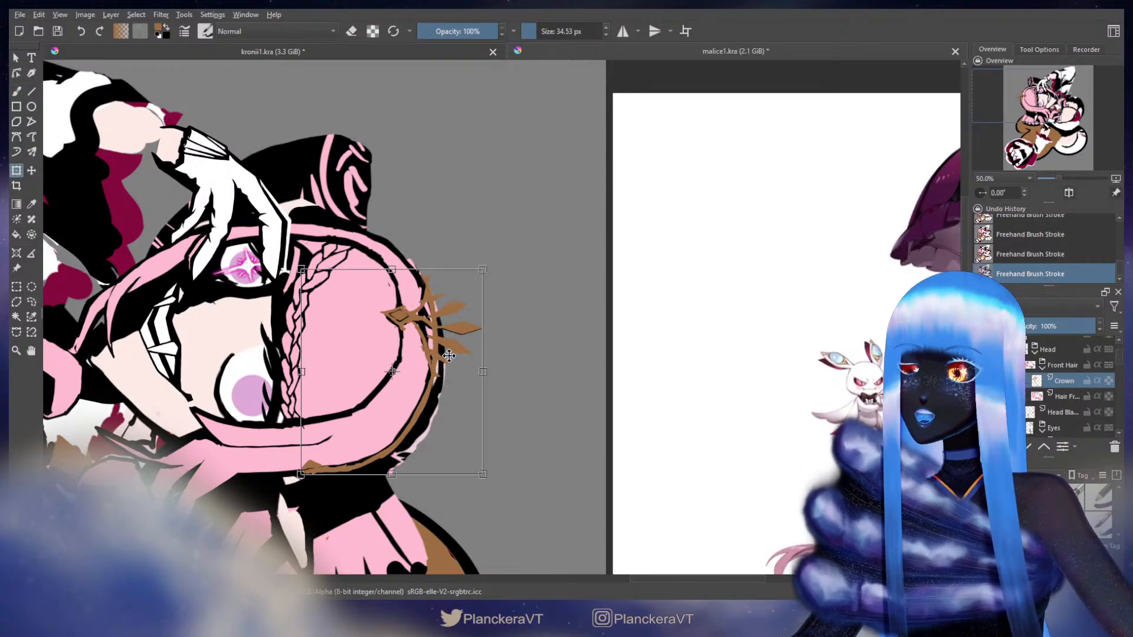
key(Escape)
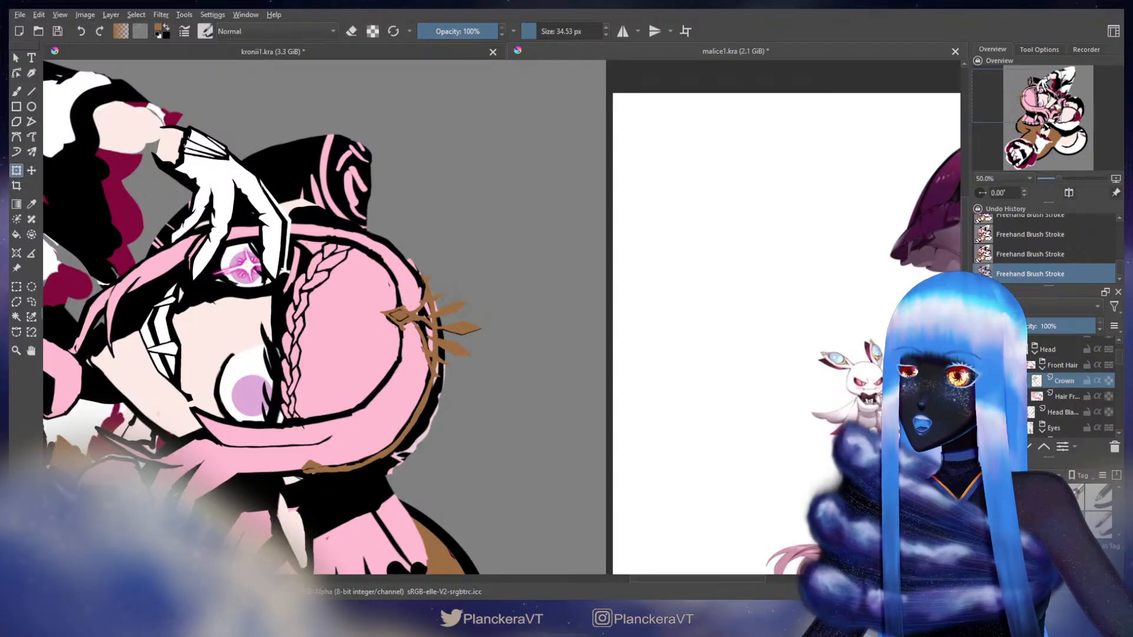
drag(475, 301, 485, 325)
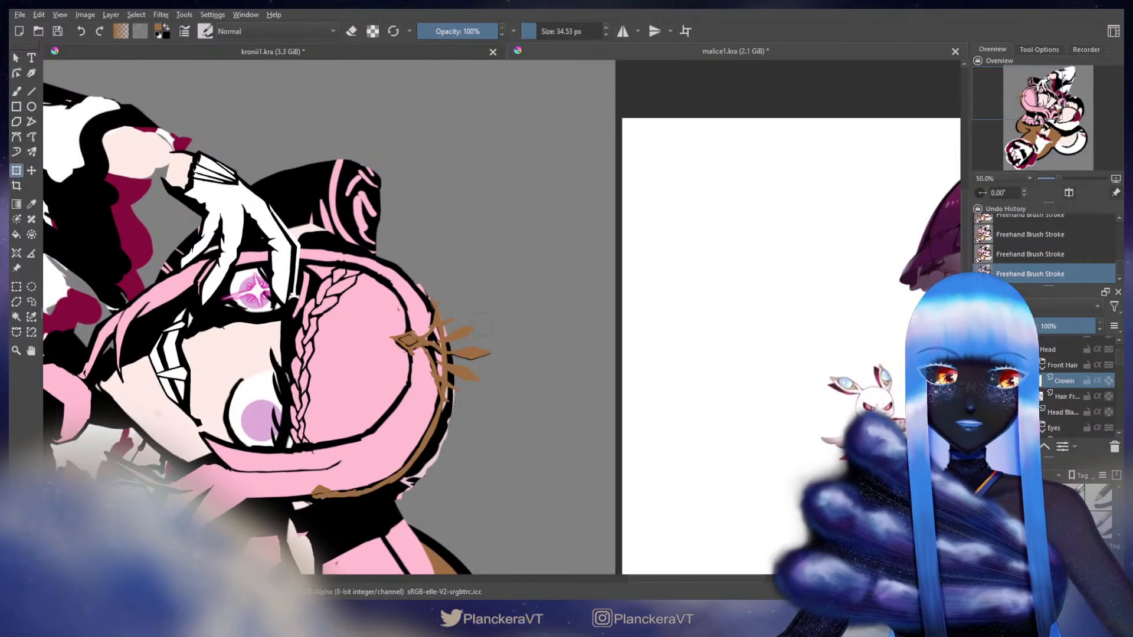
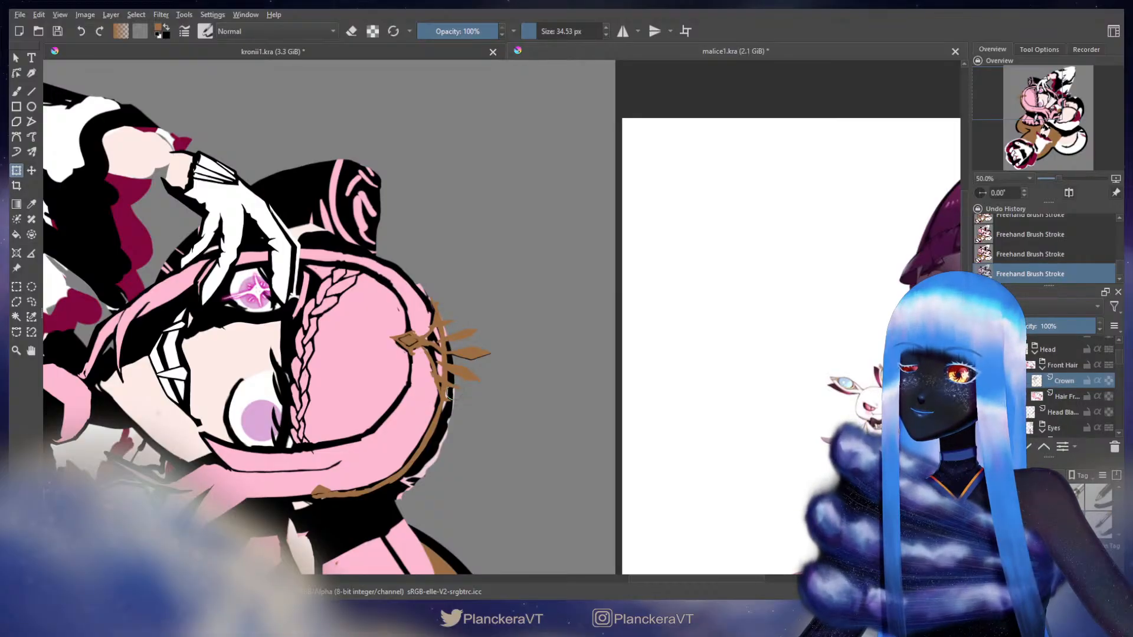
key(b)
Flip the canvas view back and compare the drawn crown with the tiara on the reference character under the purple umbrella
scroll(560, 336, down, 2)
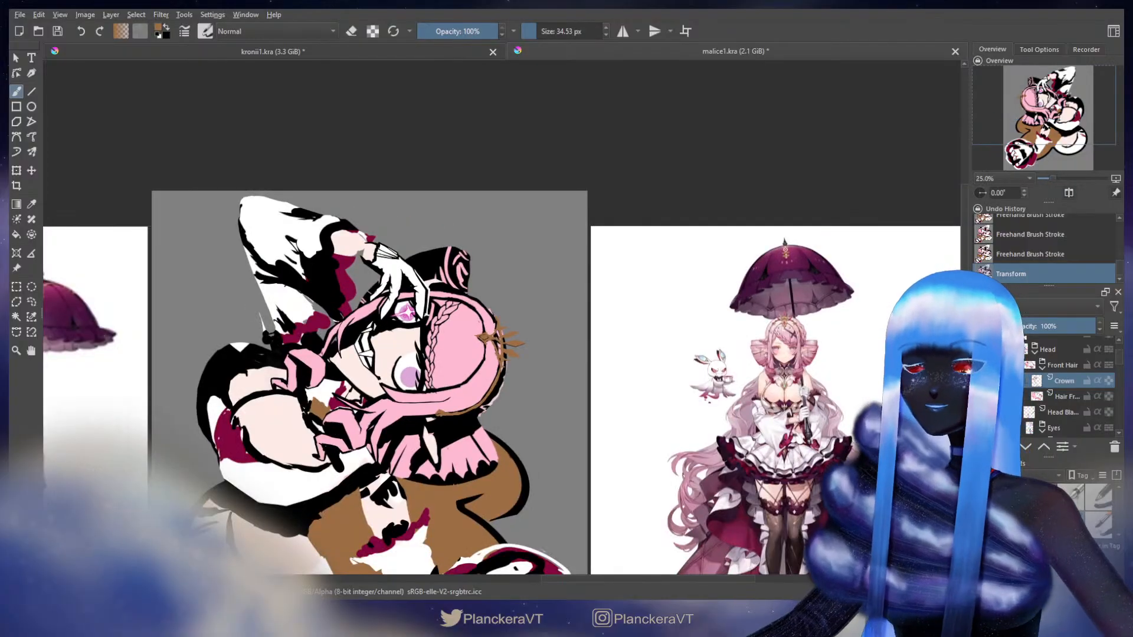
click(1069, 192)
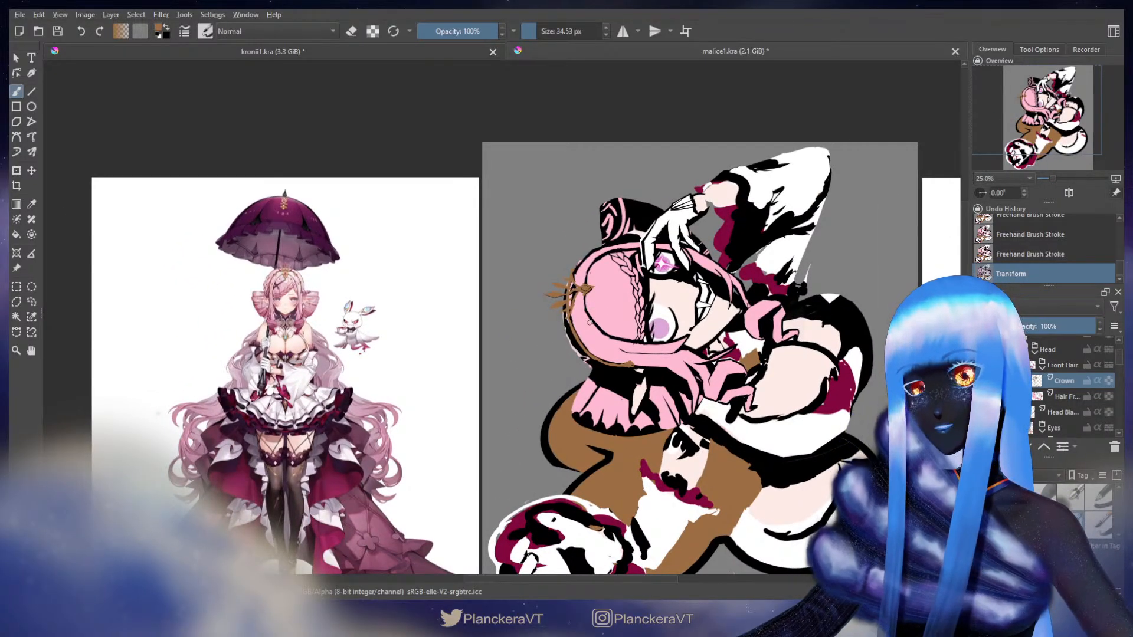
scroll(589, 323, up, 1)
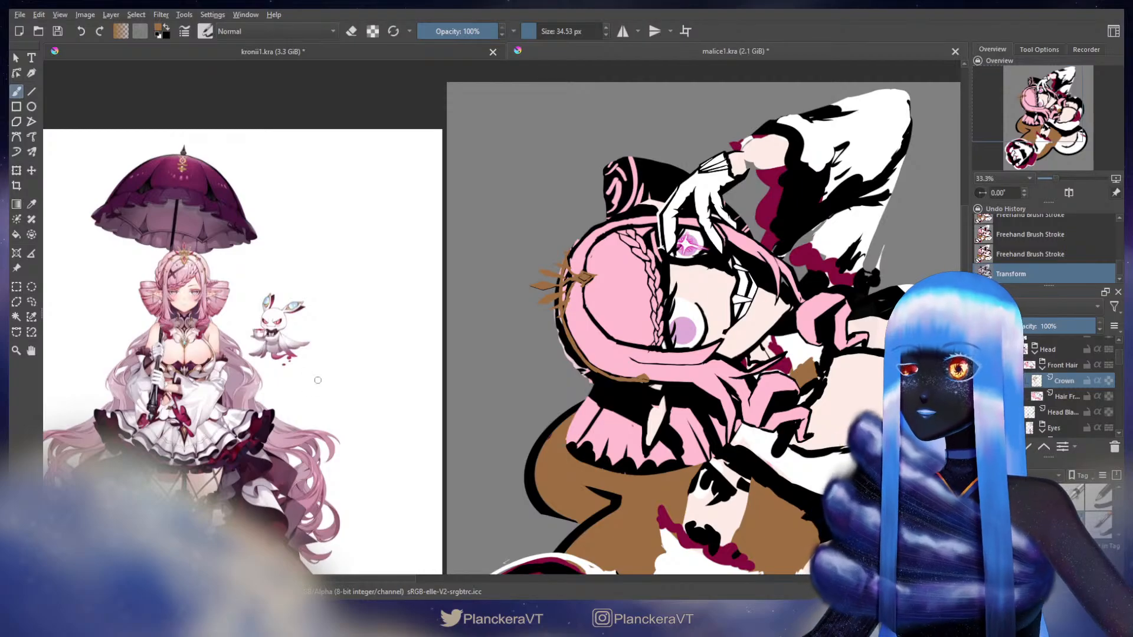
scroll(172, 344, up, 3)
drag(347, 249, 524, 462)
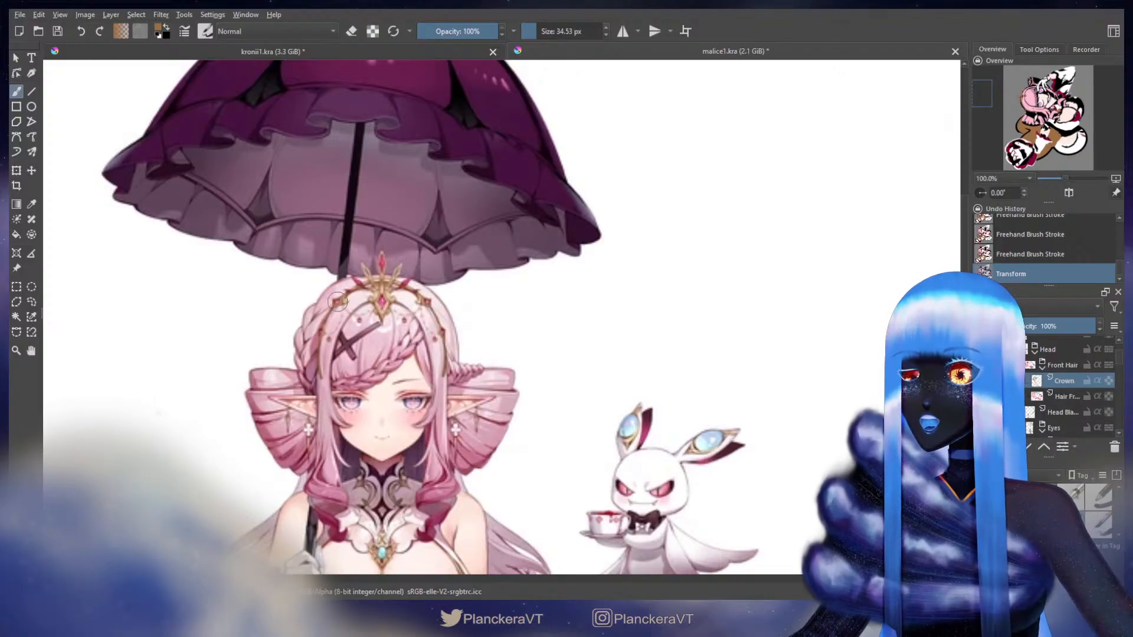
scroll(344, 307, up, 2)
scroll(344, 307, down, 4)
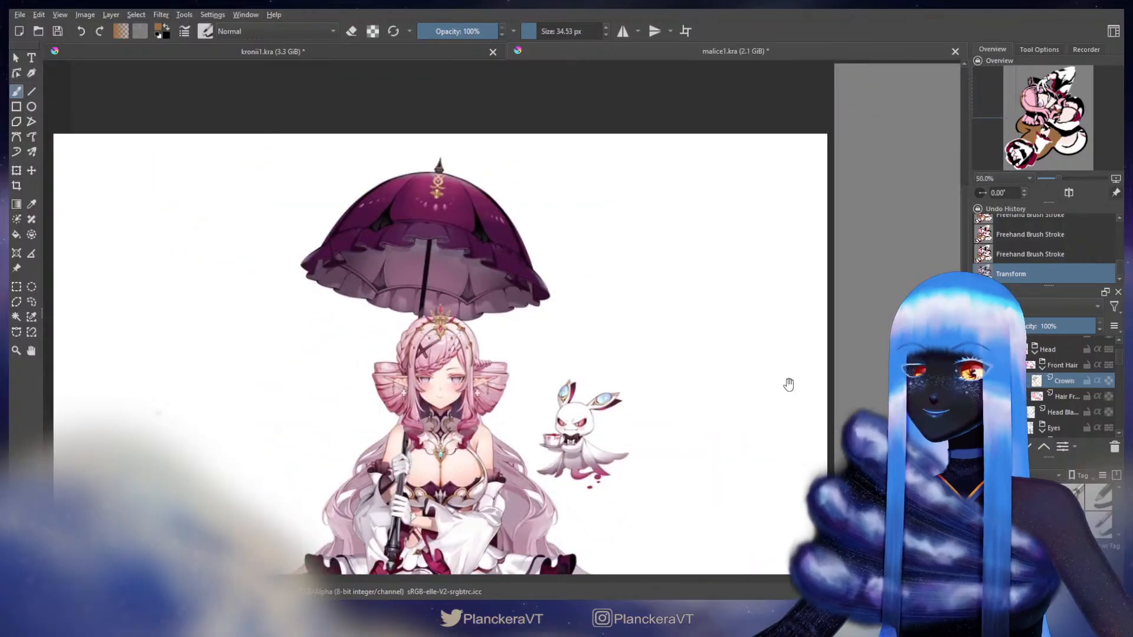
drag(789, 384, 410, 297)
scroll(505, 307, up, 1)
drag(206, 292, 750, 341)
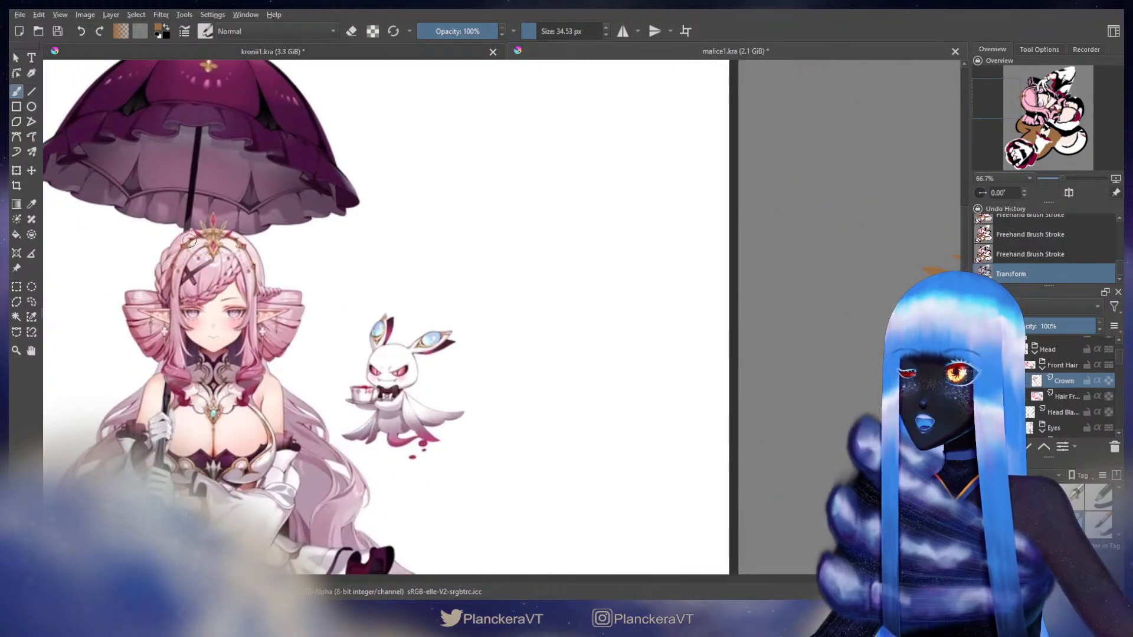
mouse_move(617, 296)
mouse_down()
mouse_move(505, 297)
mouse_move(216, 262)
mouse_up()
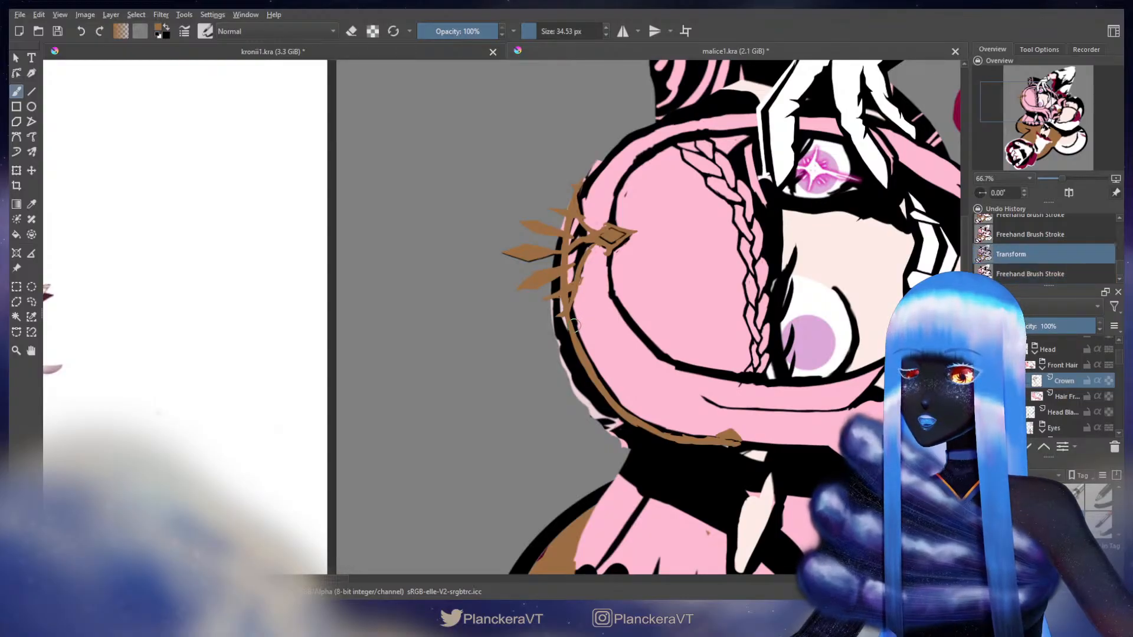
Paint small brown diamonds on the crown's band on both sides of its central spiked ornament
drag(581, 324, 573, 332)
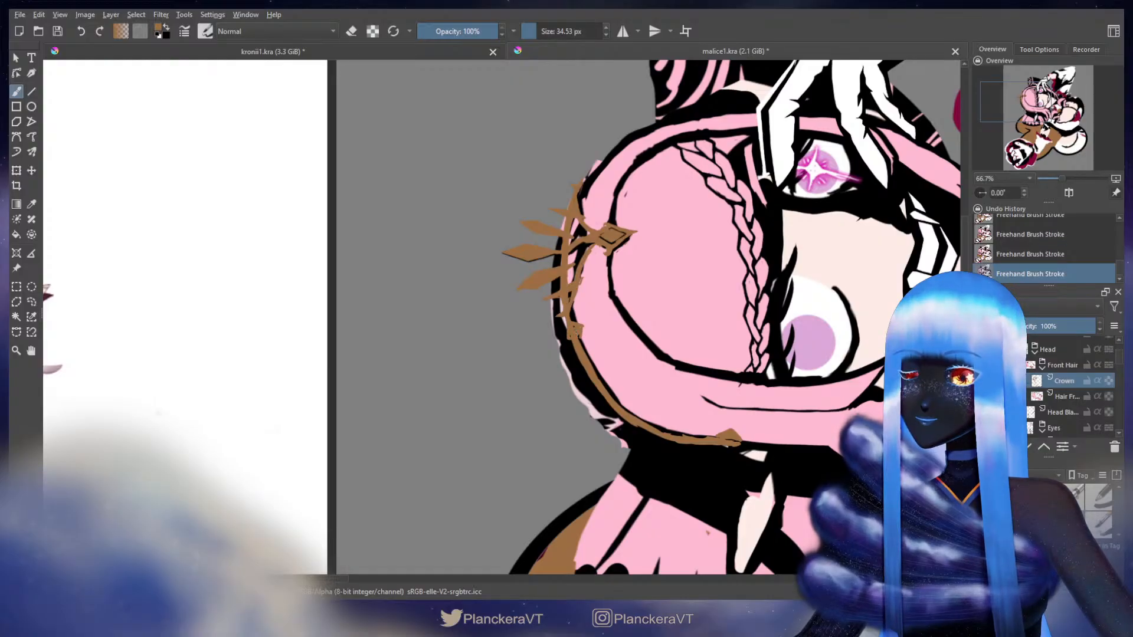
drag(593, 179, 562, 303)
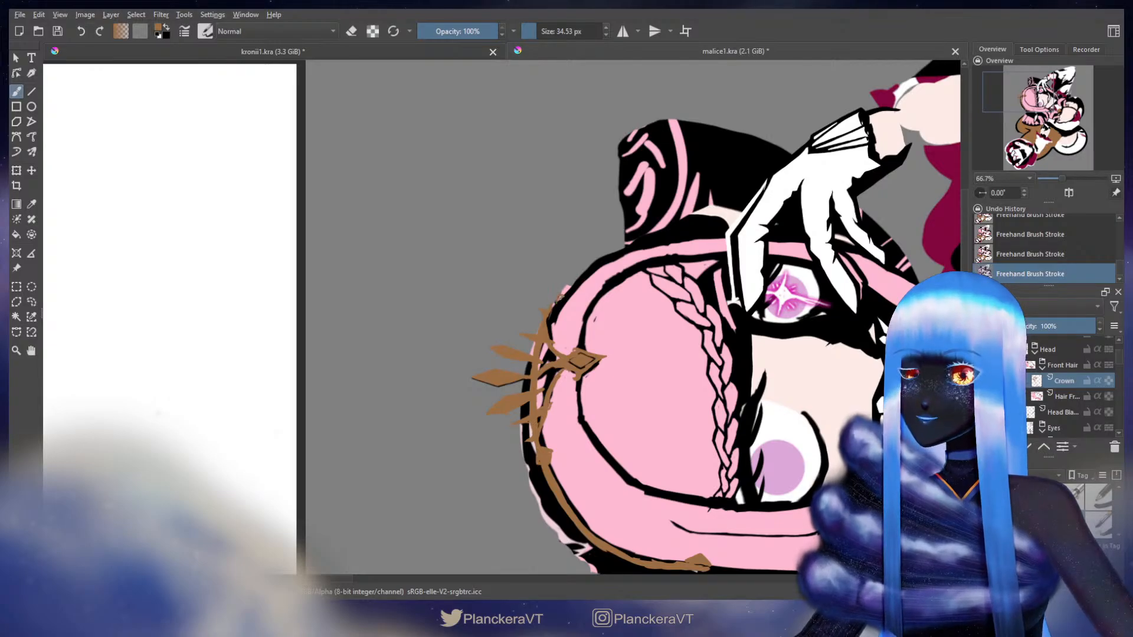
mouse_move(561, 298)
mouse_down()
mouse_move(860, 263)
mouse_move(661, 299)
mouse_up()
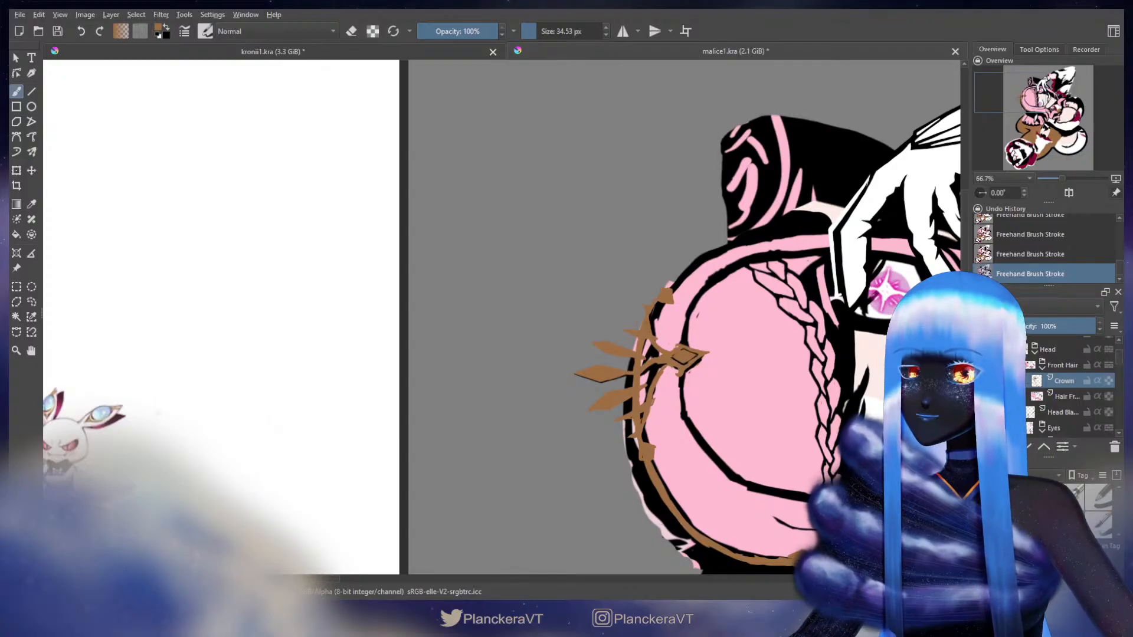
drag(678, 291, 690, 79)
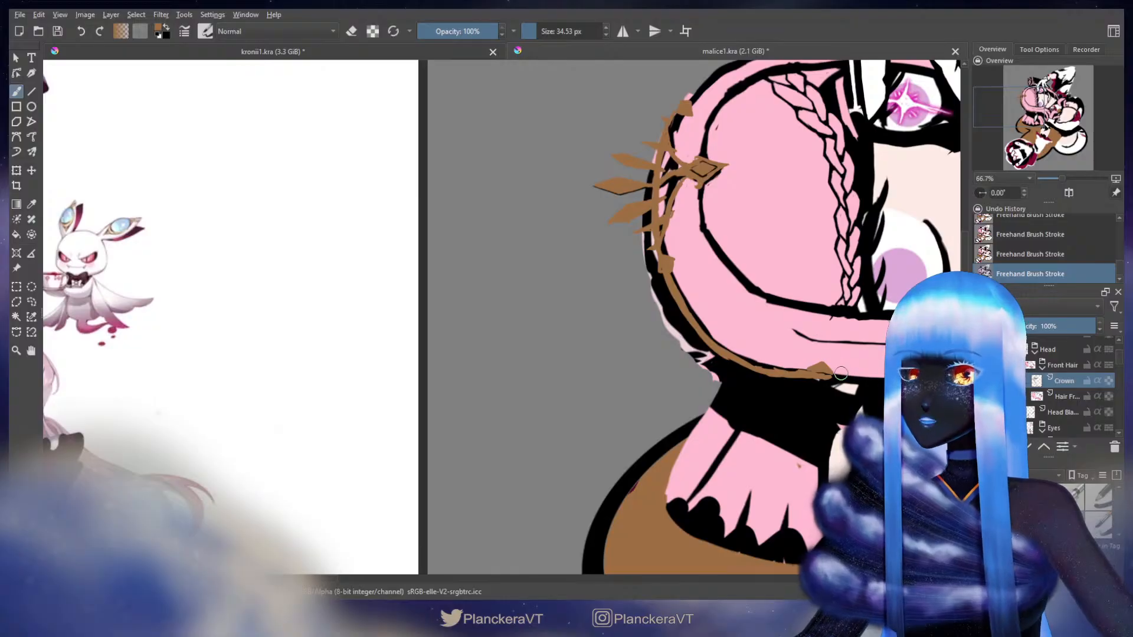
mouse_move(578, 311)
mouse_down()
mouse_move(815, 352)
mouse_move(562, 328)
mouse_up()
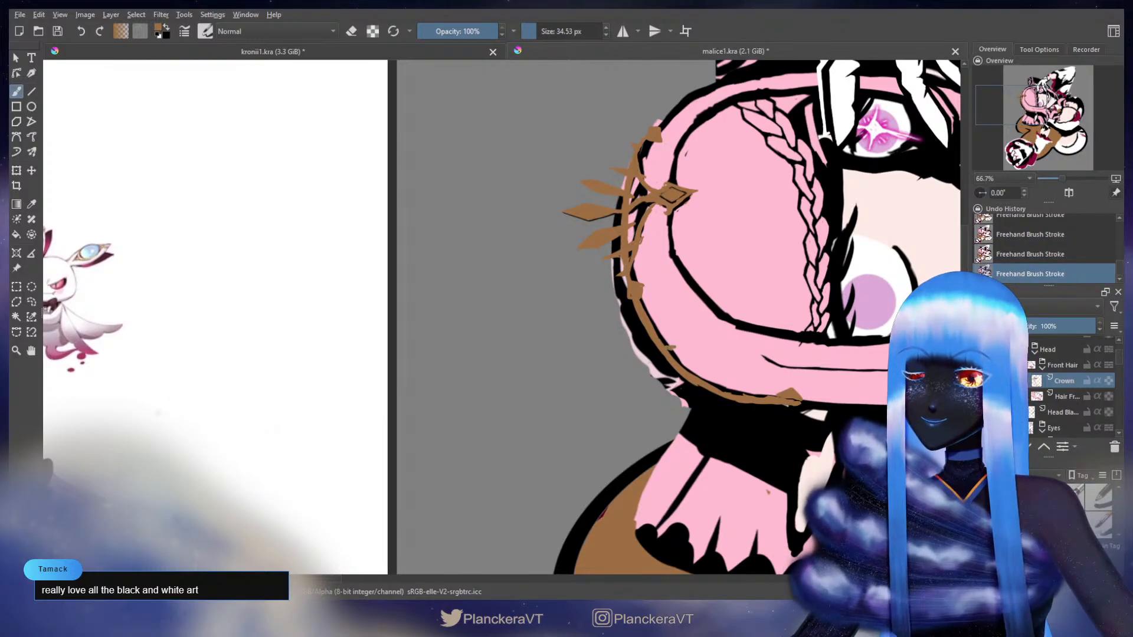
drag(840, 278, 749, 332)
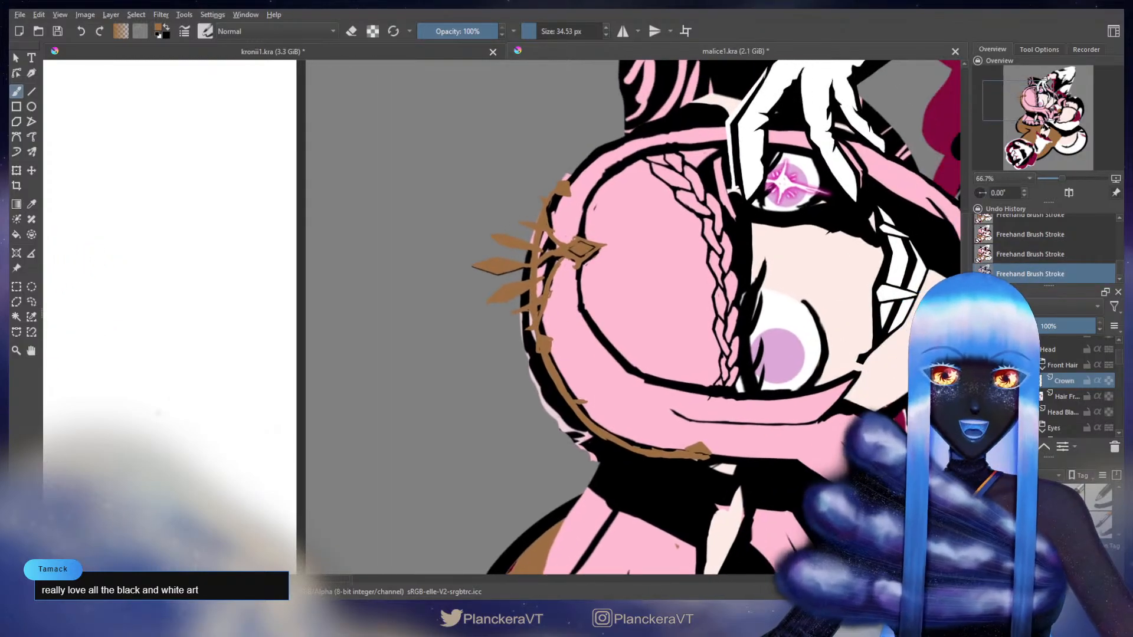
mouse_move(634, 370)
mouse_down()
mouse_move(638, 331)
mouse_move(485, 416)
mouse_move(590, 363)
mouse_up()
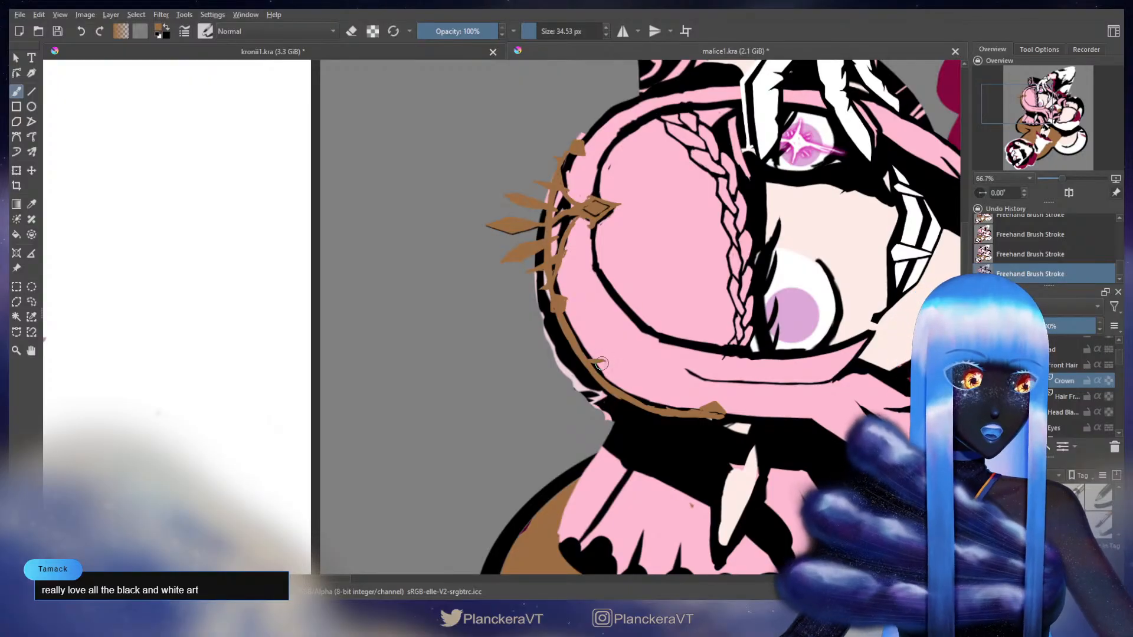
key(ctrl+z)
drag(592, 363, 606, 360)
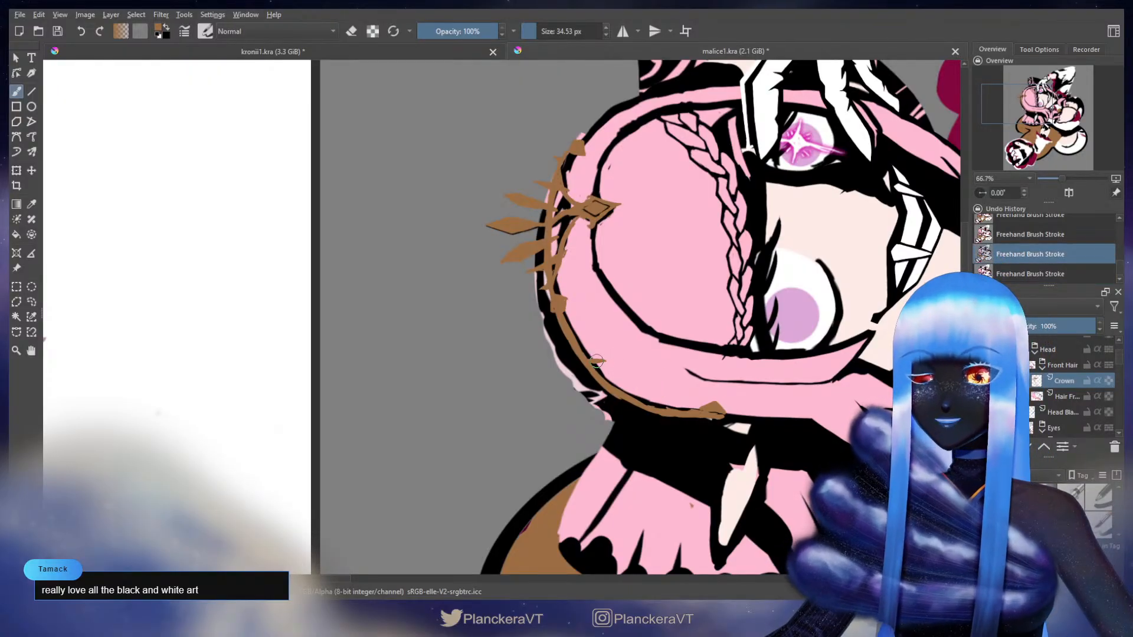
key(ctrl+z)
key(ctrl+z)
key(ctrl+z)
key(ctrl+z)
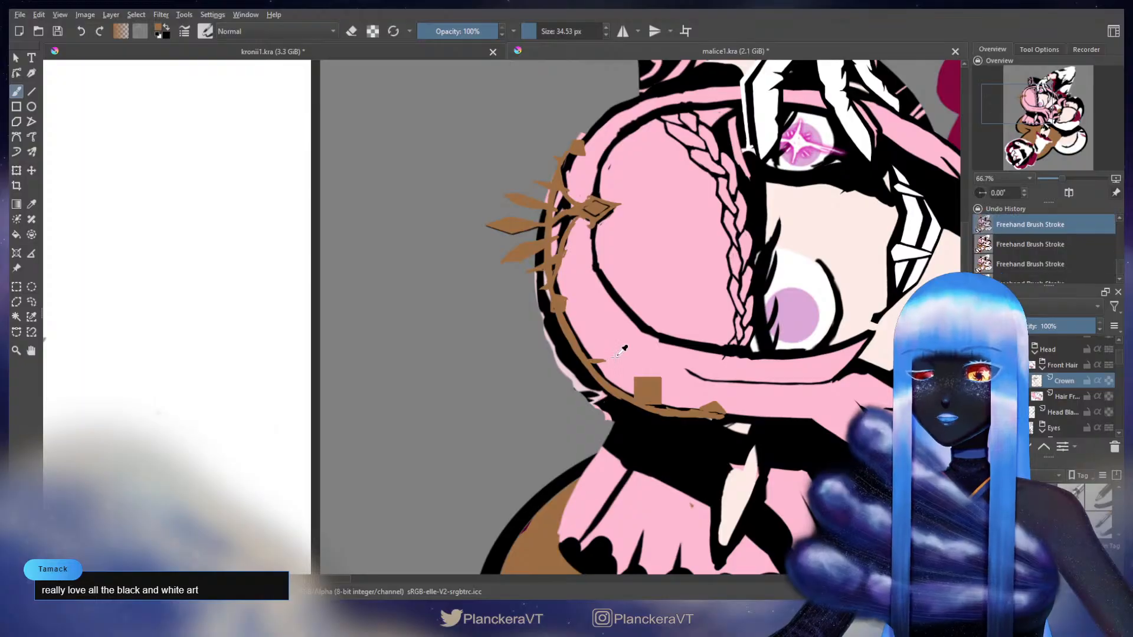
Paint a brown diamond midway along the crown's lower band and refine the band's diamond ornaments
key(e)
drag(591, 347, 594, 355)
key(e)
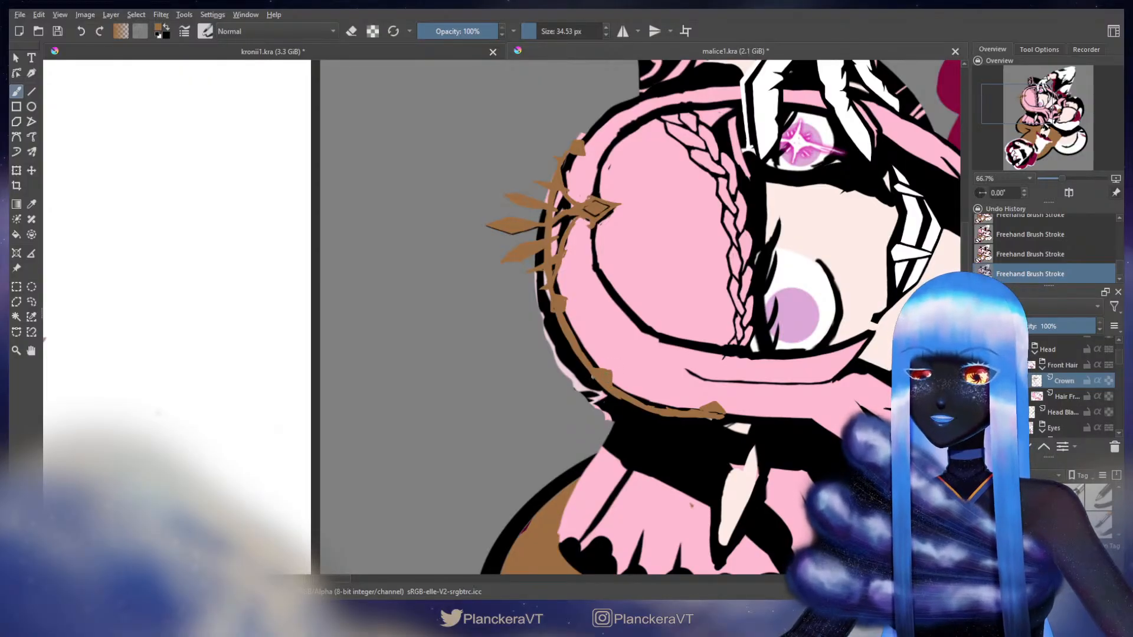
key(ctrl+z)
drag(592, 372, 589, 381)
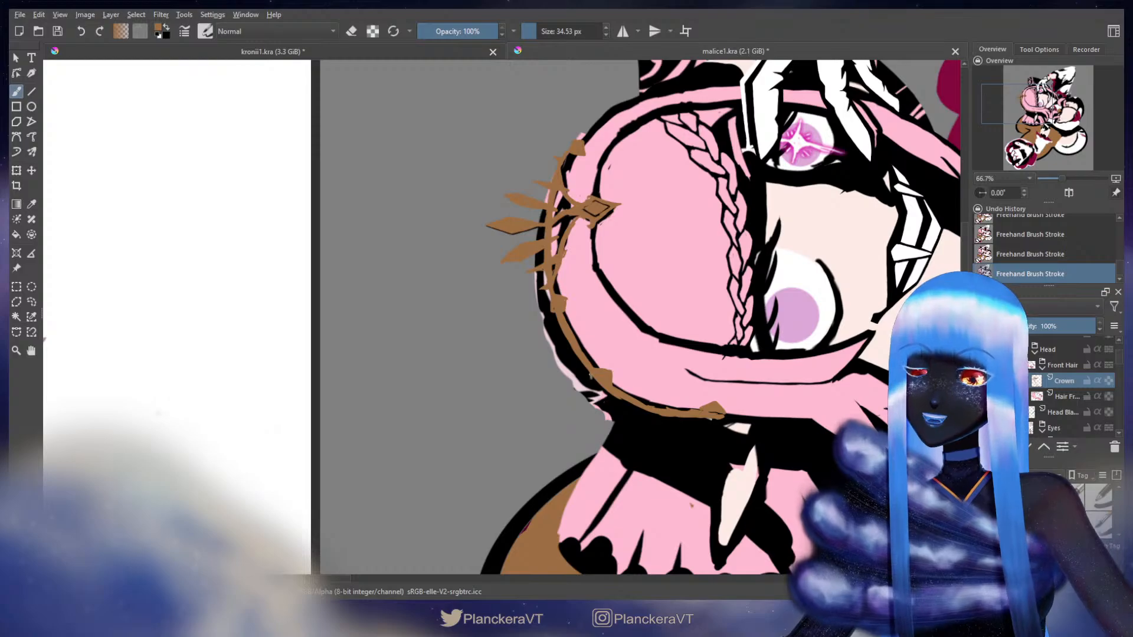
key(ctrl+z)
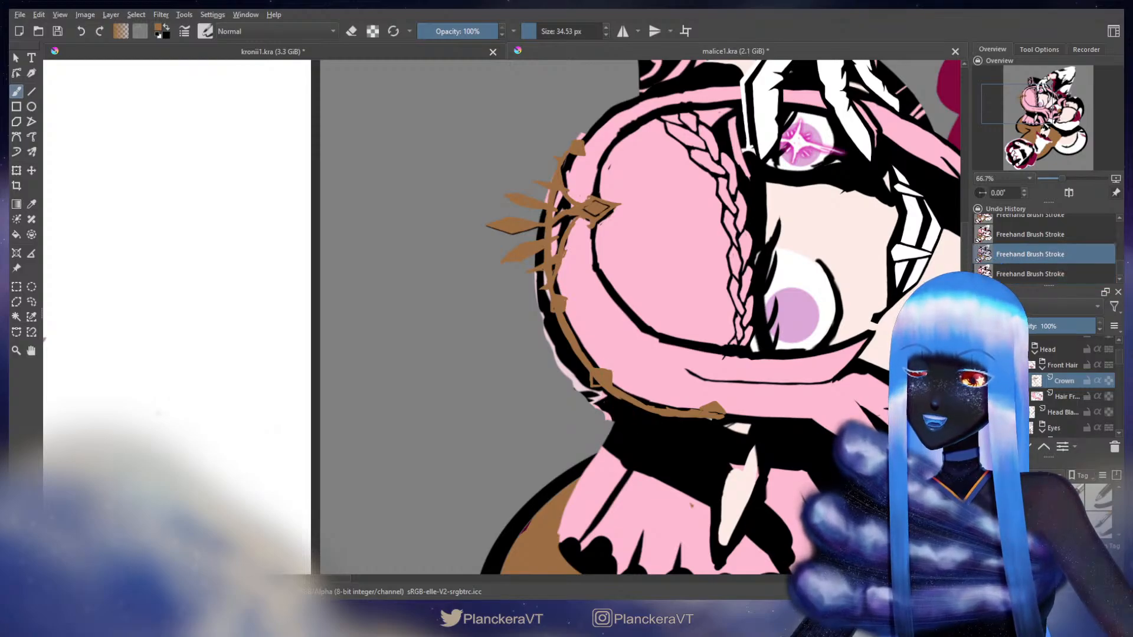
key(ctrl+z)
drag(595, 370, 591, 378)
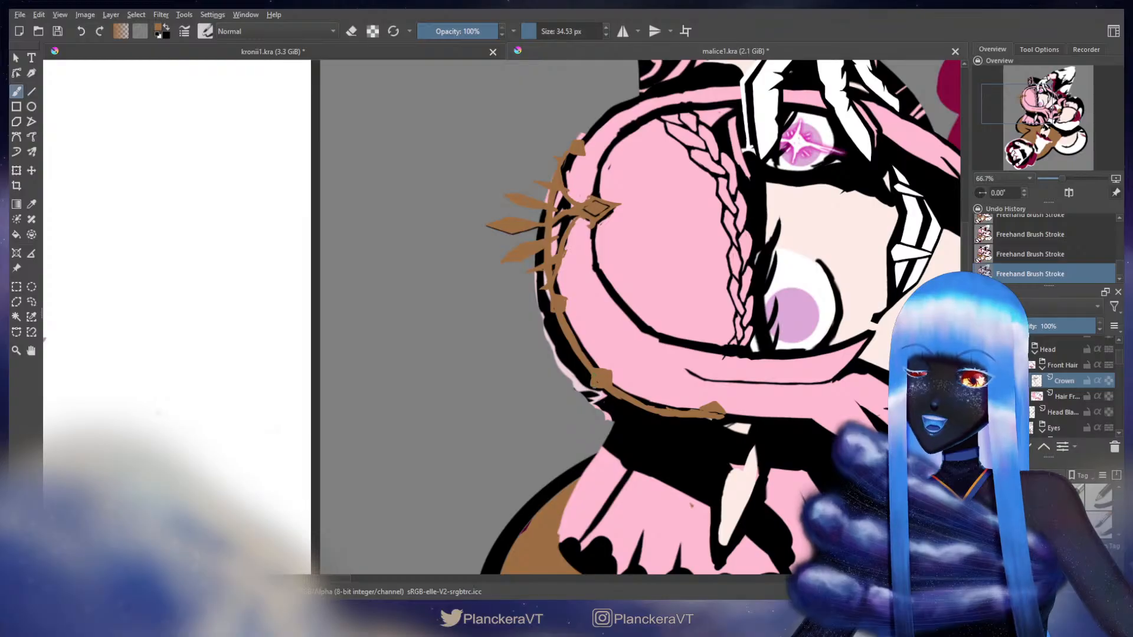
key(ctrl+z)
key(ctrl+z)
drag(592, 379, 595, 388)
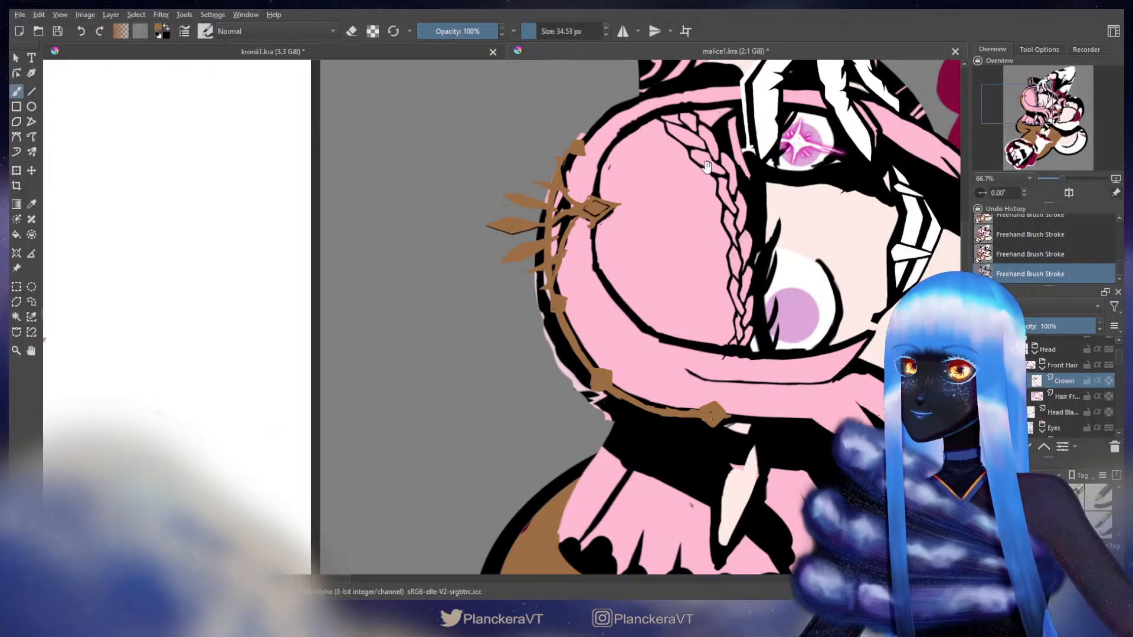
Paint brown ornaments along the upper part of the crown's band, below the black and pink hair bun
drag(647, 114, 609, 337)
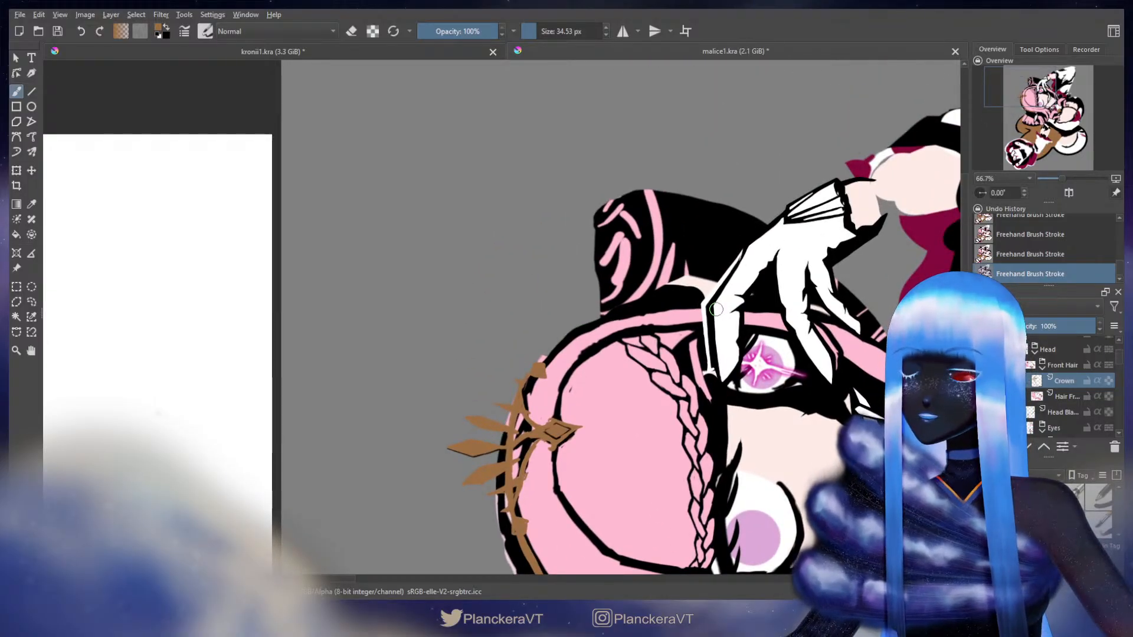
drag(697, 477, 671, 228)
drag(671, 154, 653, 276)
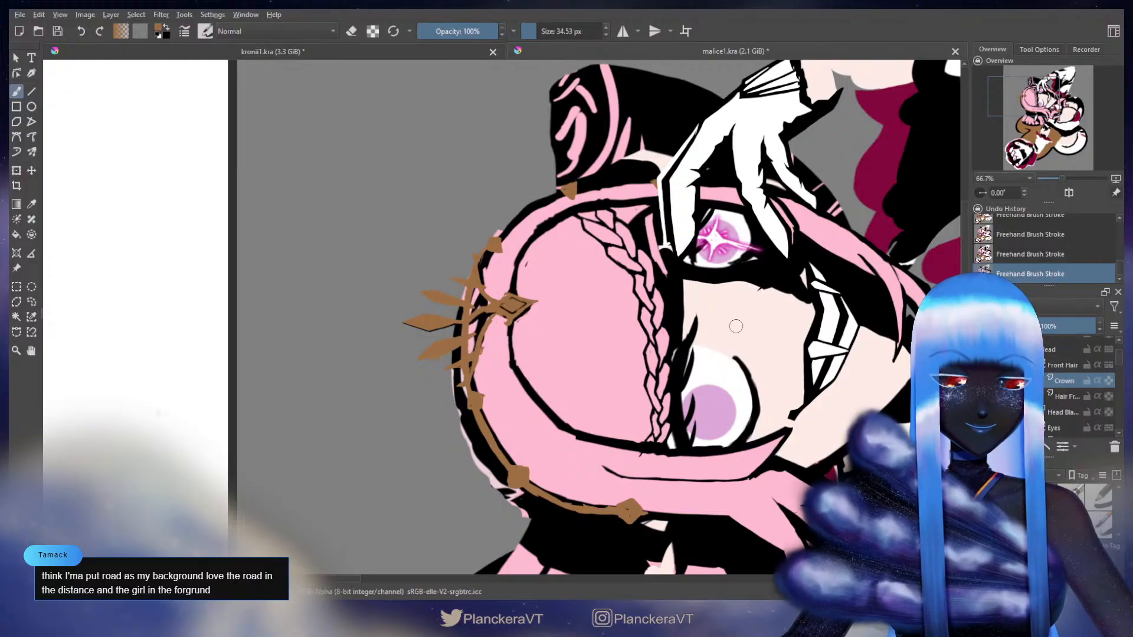
Compare the crown with the umbrella character reference and check the whole drawing in mirrored view
scroll(666, 255, down, 4)
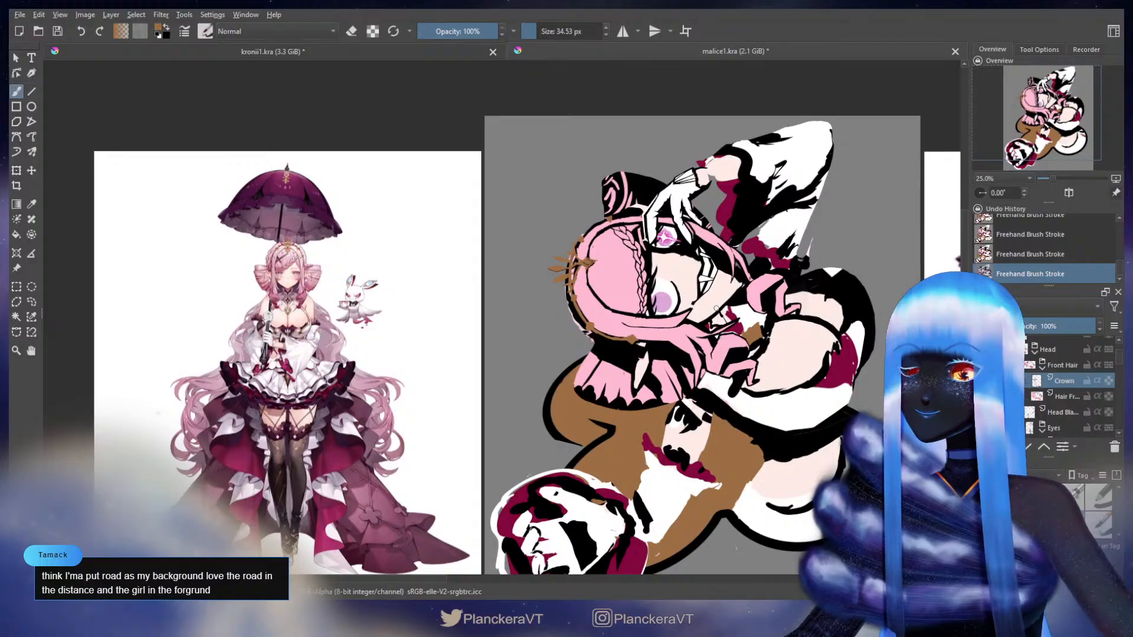
scroll(716, 309, down, 1)
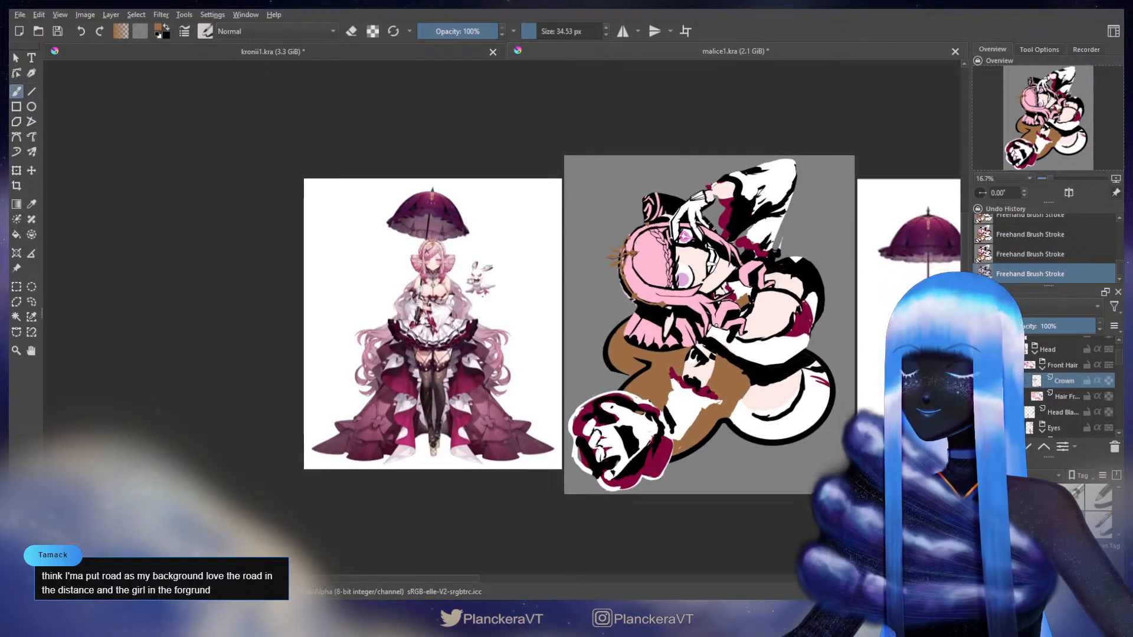
scroll(440, 224, up, 2)
drag(463, 225, 422, 235)
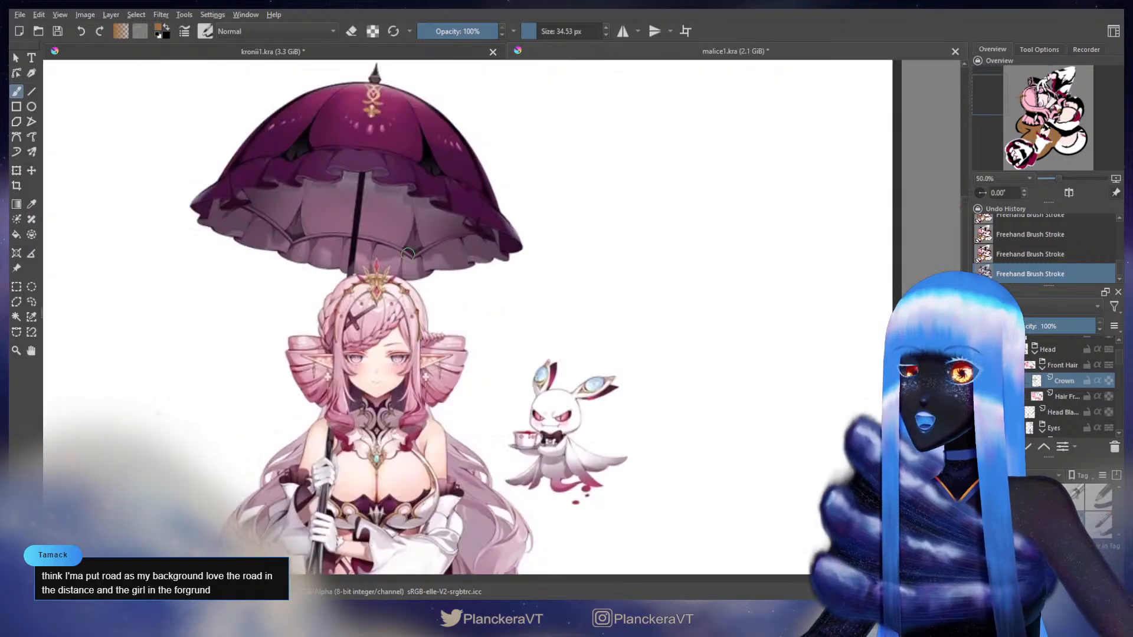
scroll(400, 250, up, 2)
scroll(667, 298, down, 4)
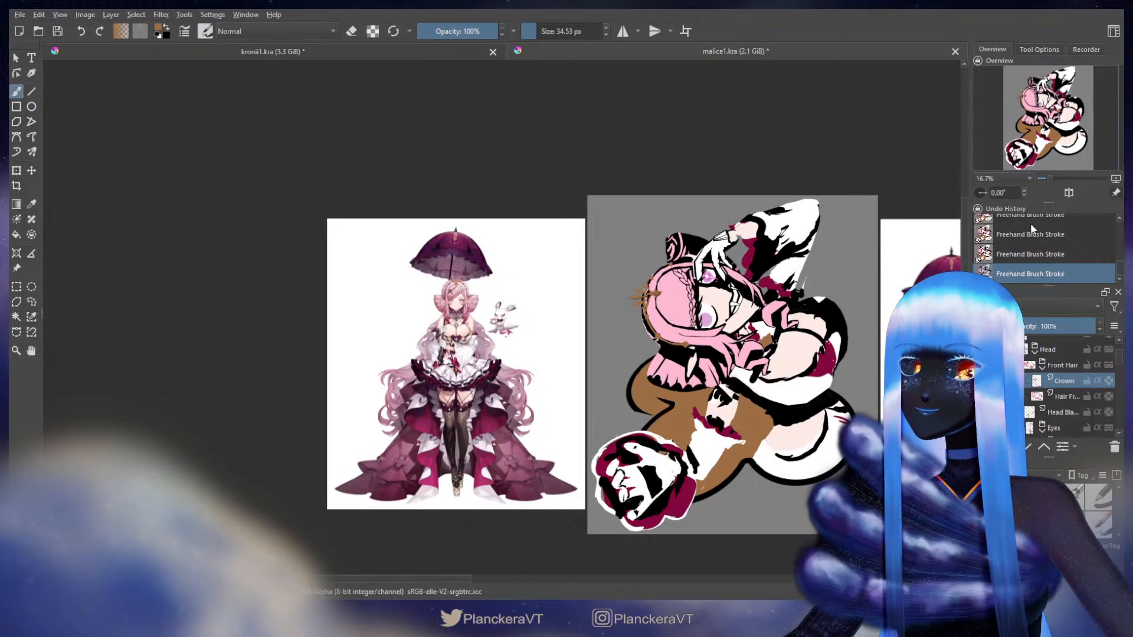
click(1068, 190)
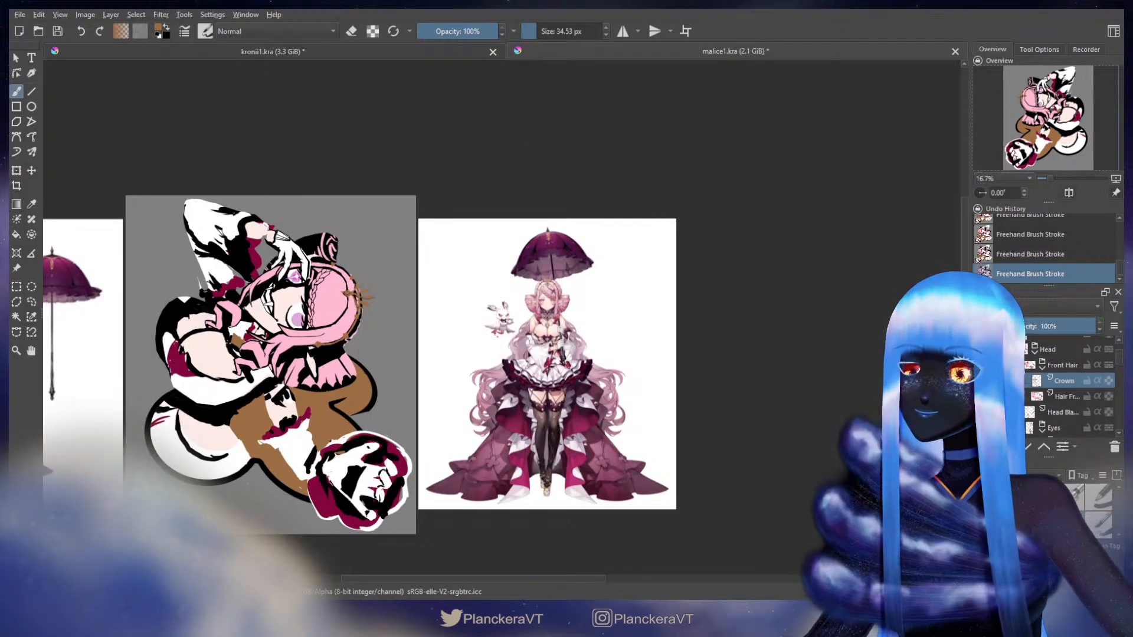
scroll(546, 315, up, 1)
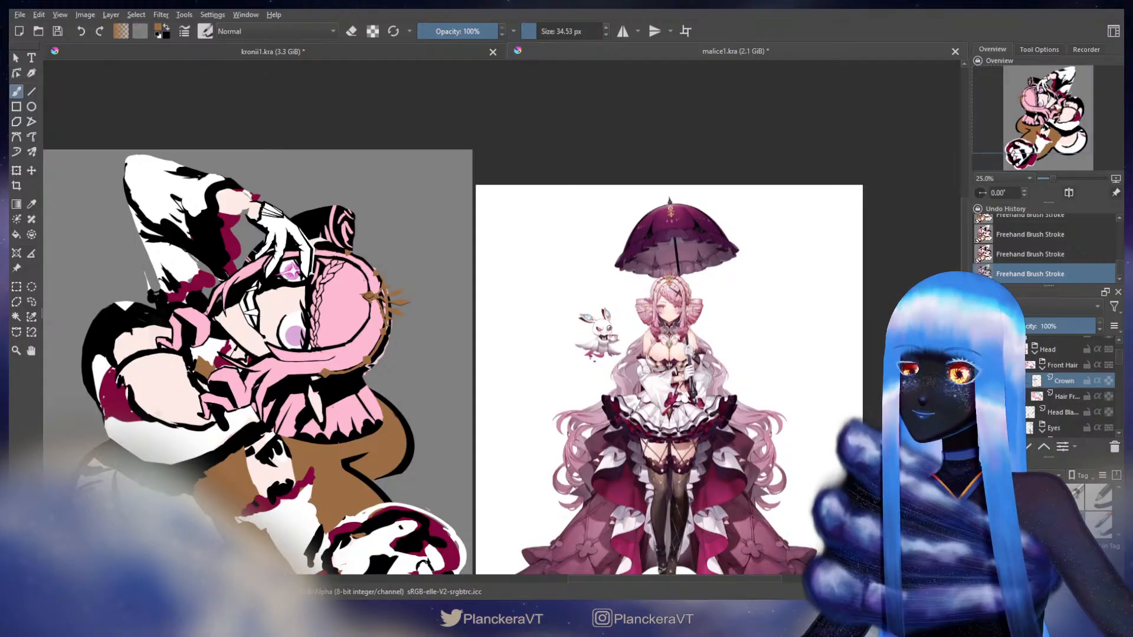
click(1068, 193)
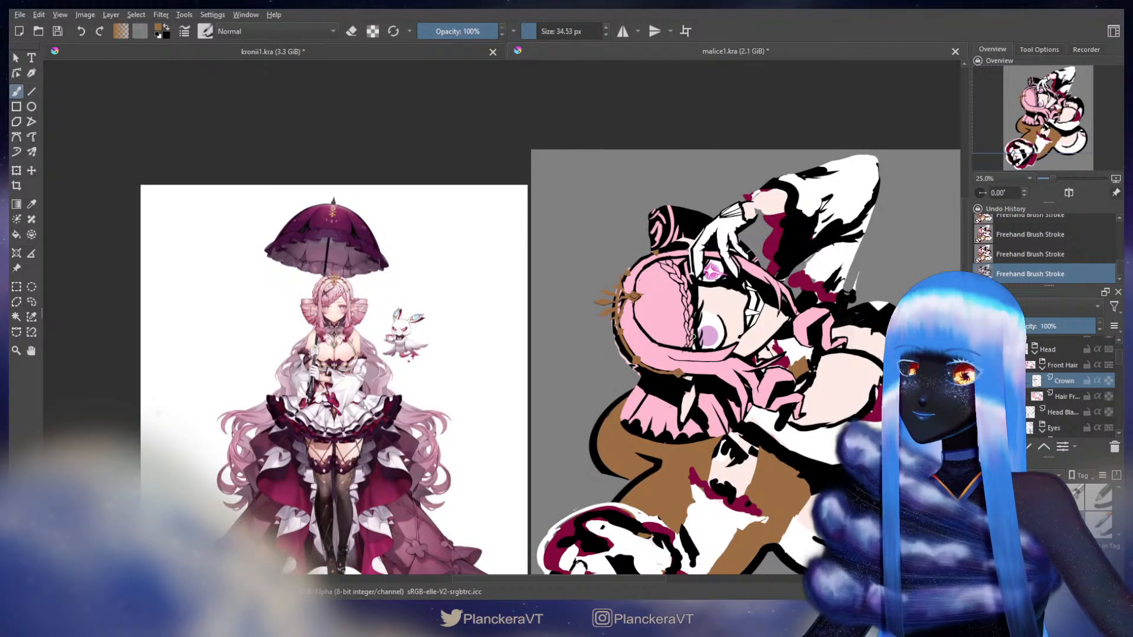
Select the crown's central spiked ornament with a freehand selection, enlarge and reposition it on the hair, and deselect
click(31, 301)
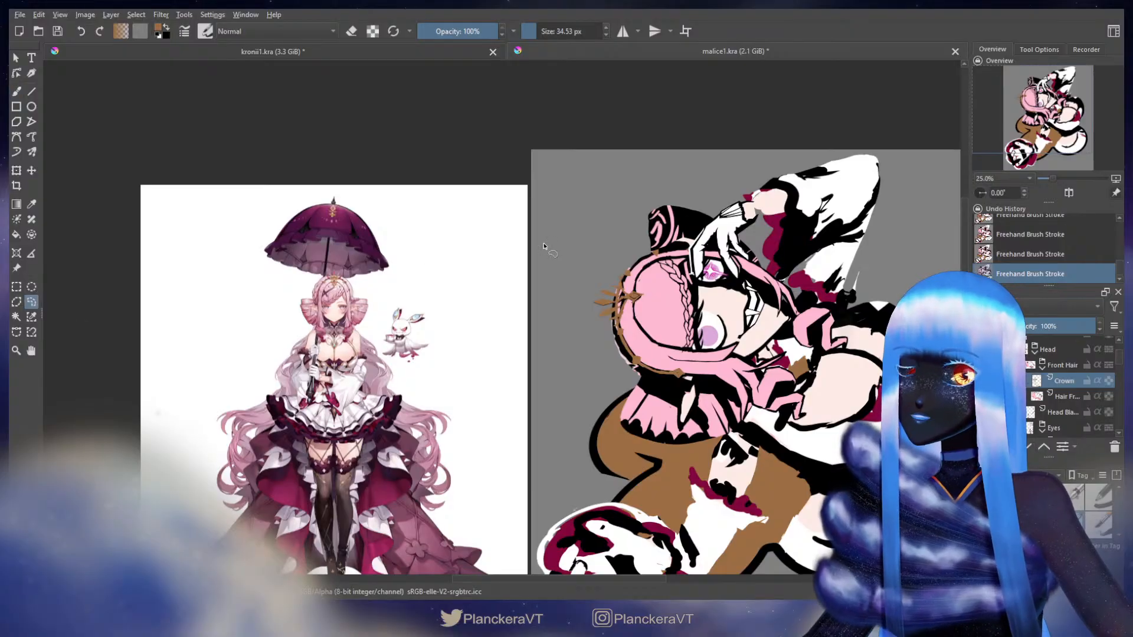
scroll(543, 245, up, 2)
mouse_move(756, 351)
mouse_down()
mouse_move(713, 277)
mouse_move(675, 277)
mouse_move(640, 289)
mouse_move(593, 387)
mouse_move(625, 448)
mouse_move(687, 446)
mouse_move(740, 383)
mouse_up()
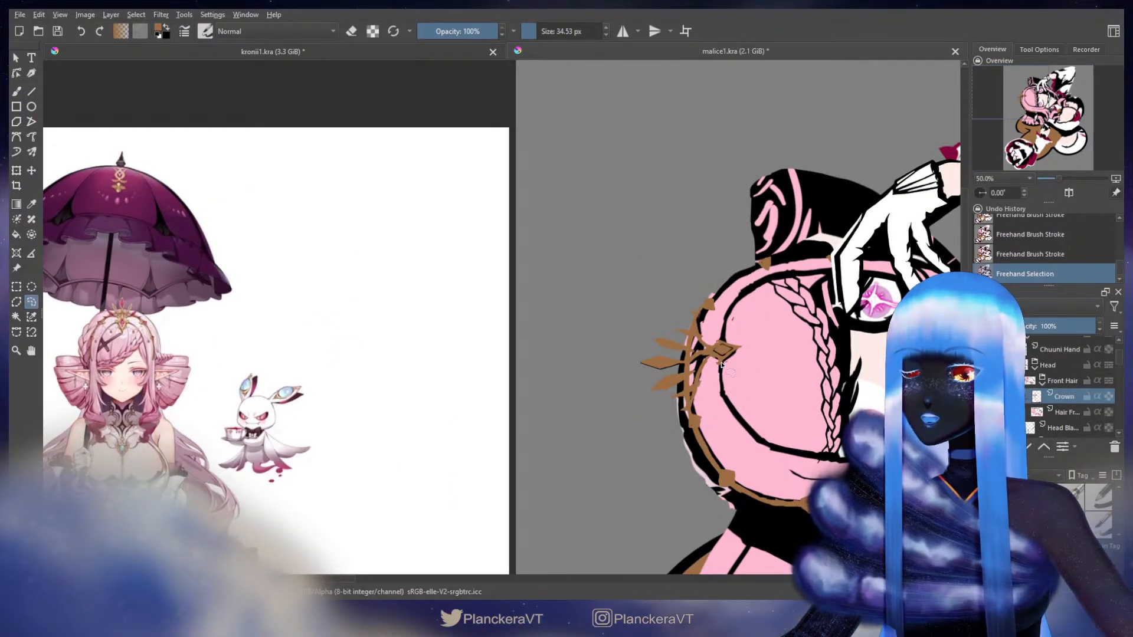
key(ctrl+t)
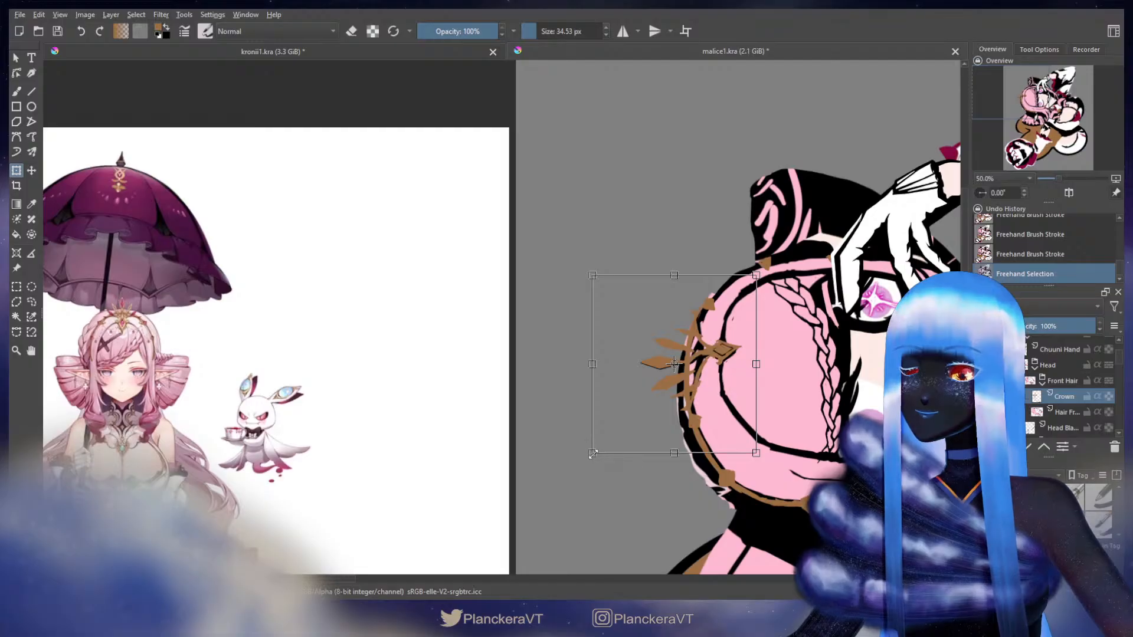
drag(594, 455, 563, 484)
drag(659, 485, 662, 469)
drag(693, 411, 705, 402)
key(b)
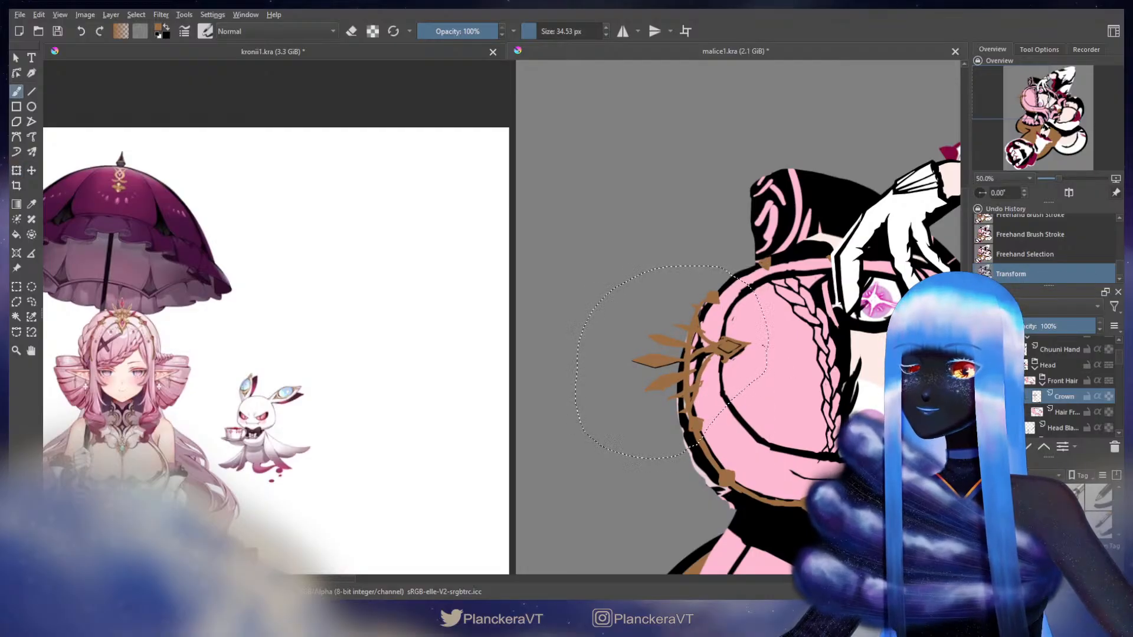
key(ctrl+shift+a)
Check the crown against the full drawing and apply a slight transform to the Crown layer's artwork
scroll(789, 379, down, 4)
scroll(789, 379, up, 2)
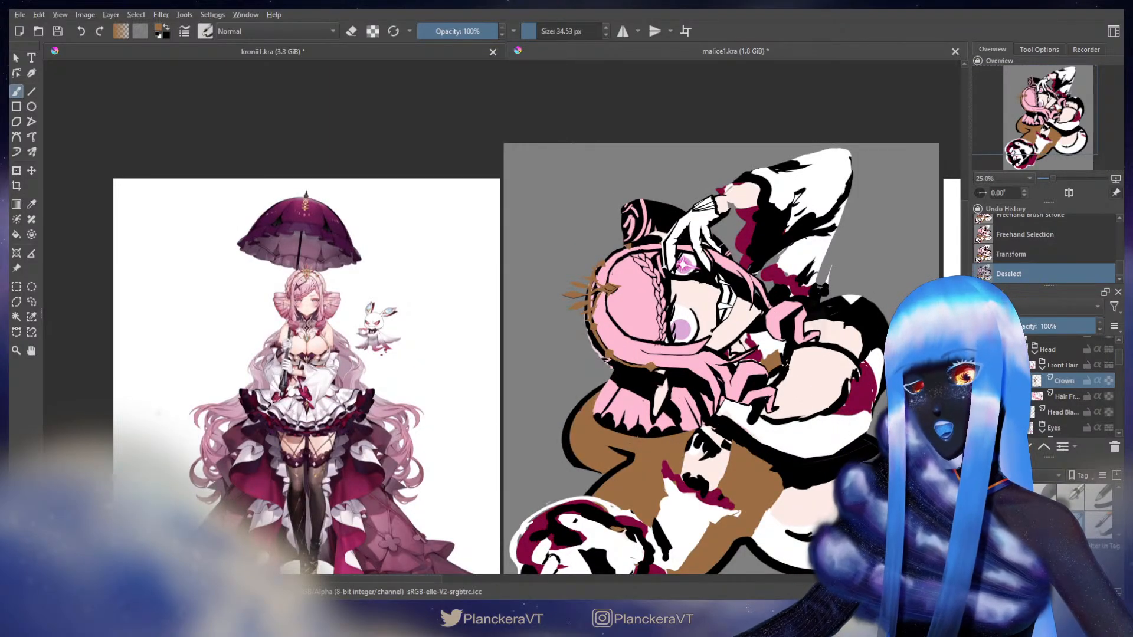
scroll(790, 380, up, 1)
key(ctrl+t)
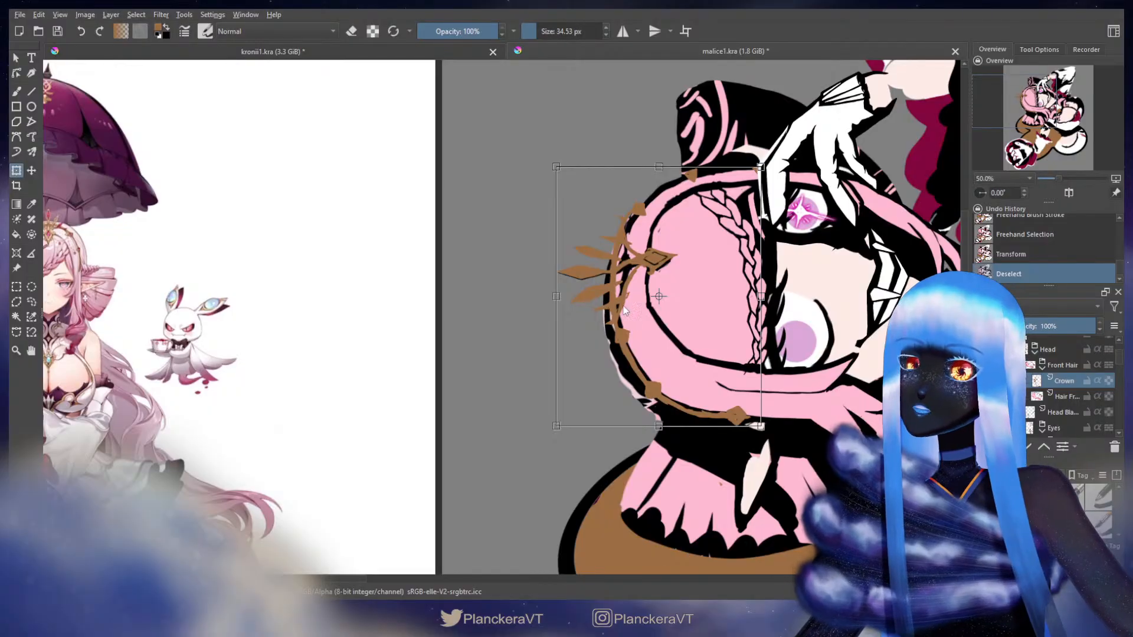
key(Escape)
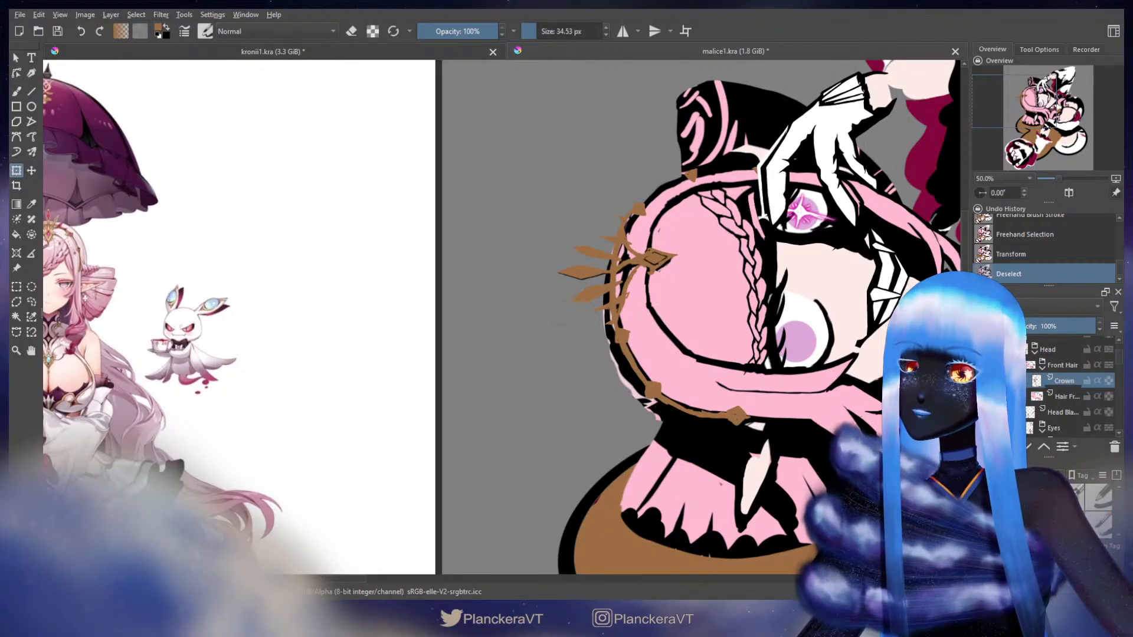
key(b)
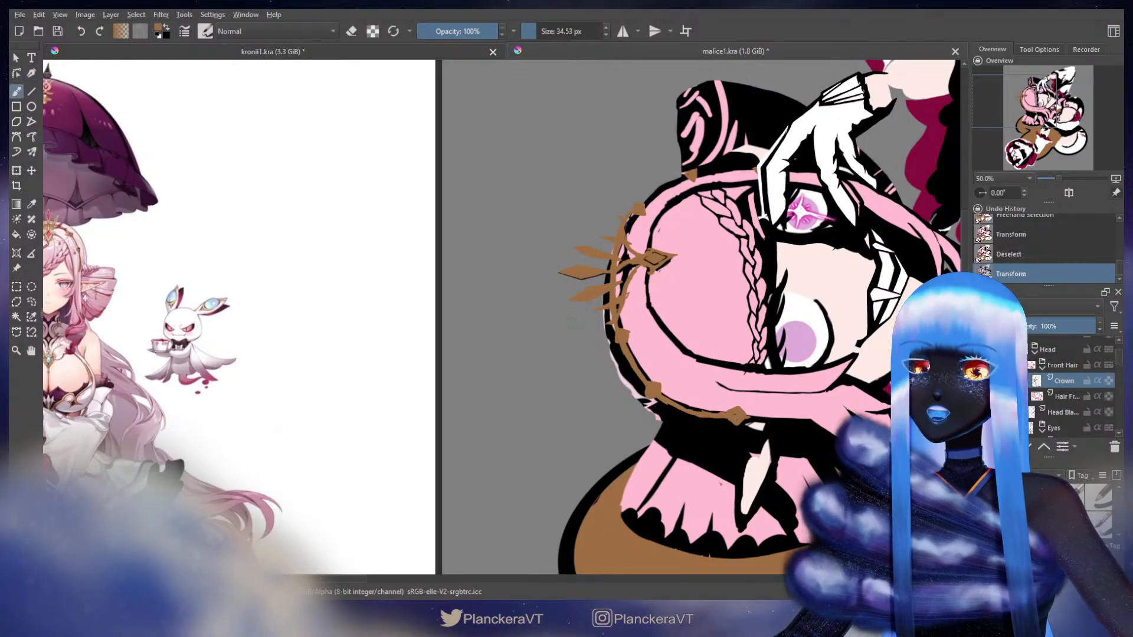
Hide the Crown layer to view the full drawing without the crown
scroll(617, 323, down, 3)
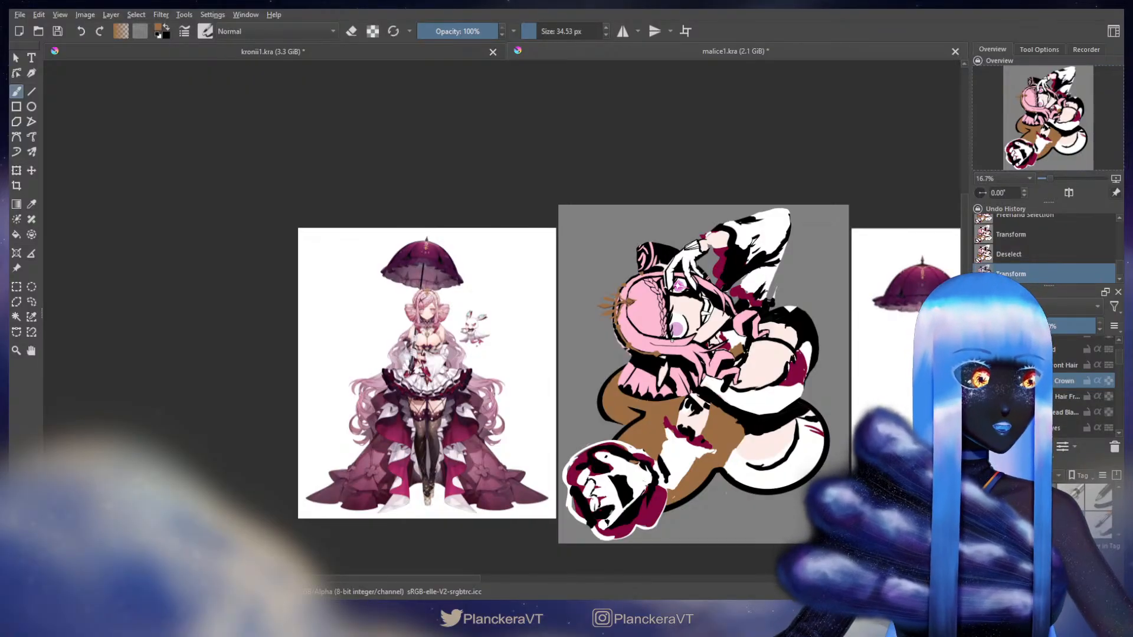
drag(652, 311, 653, 319)
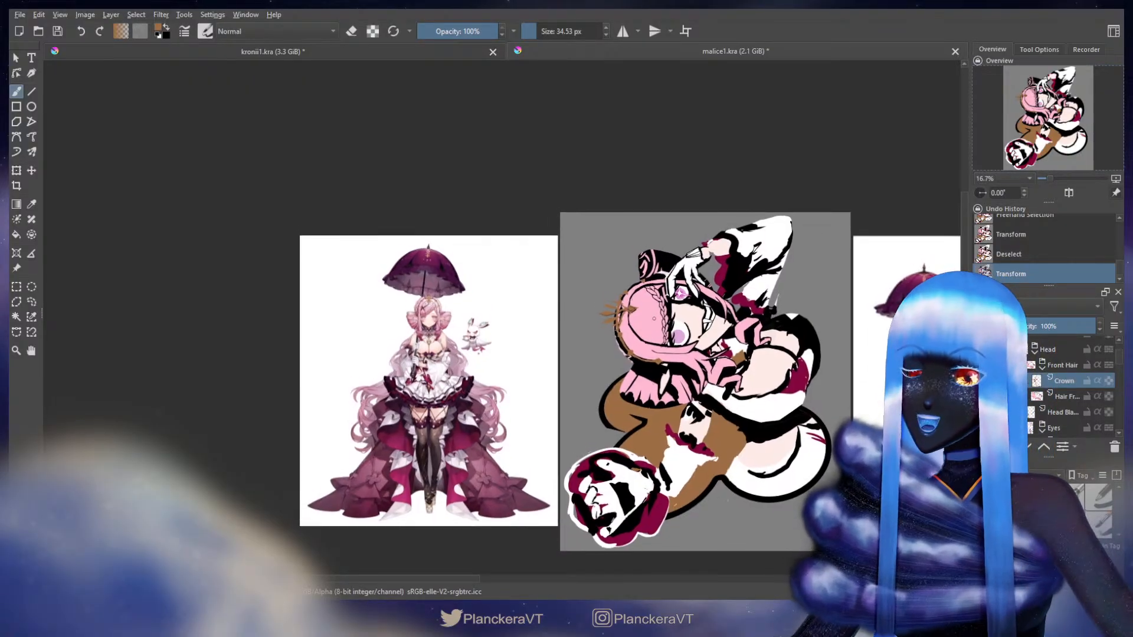
click(980, 380)
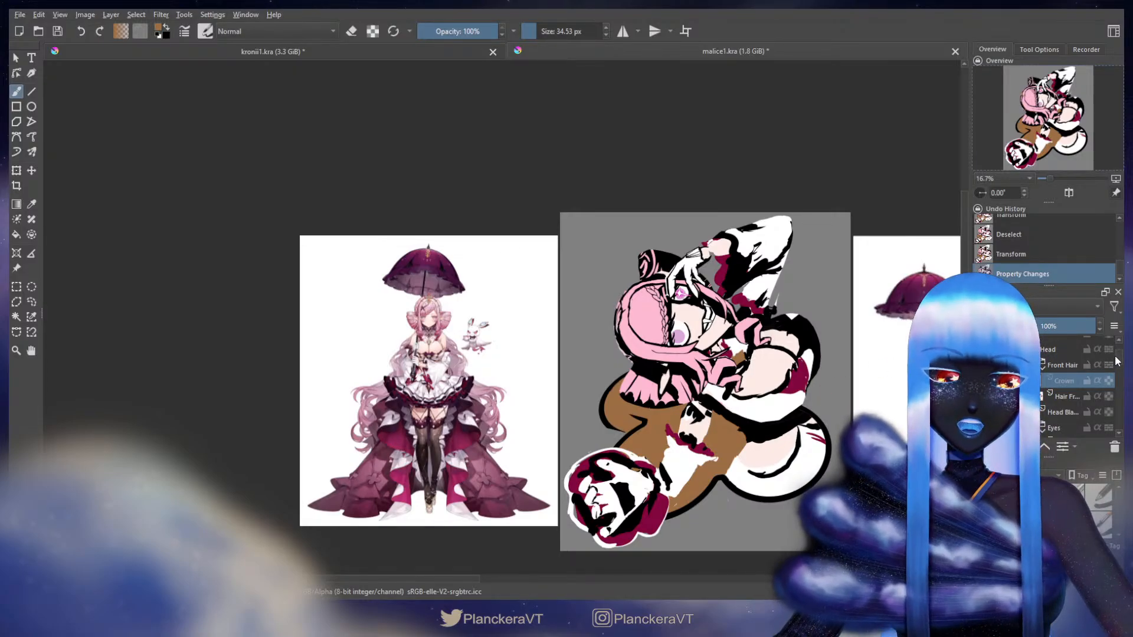
scroll(1117, 361, down, 3)
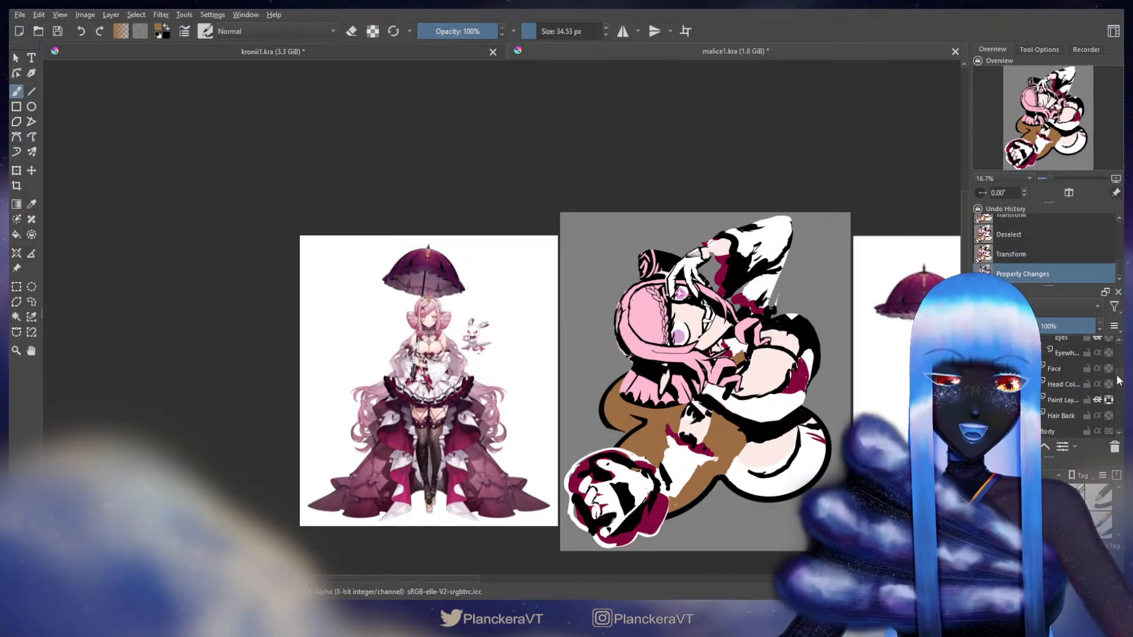
Toggle the rear hair and its paint layer to compare the head with and without them, and show the Crown layer again
click(979, 400)
click(980, 416)
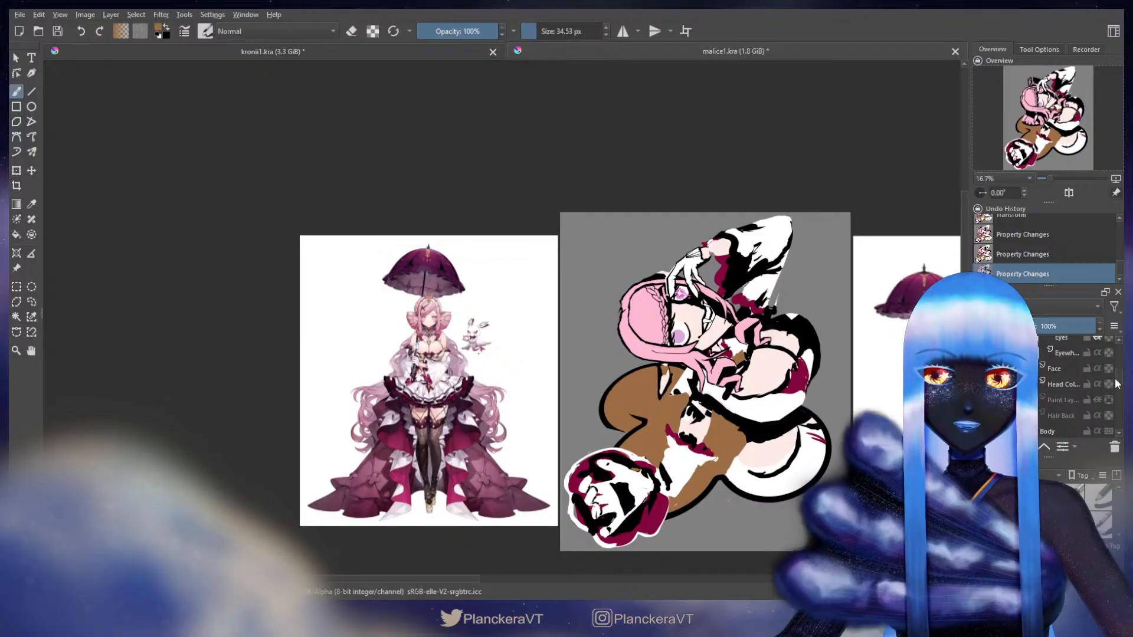
drag(1120, 382, 1119, 358)
click(980, 417)
click(980, 416)
click(980, 400)
click(980, 385)
click(980, 371)
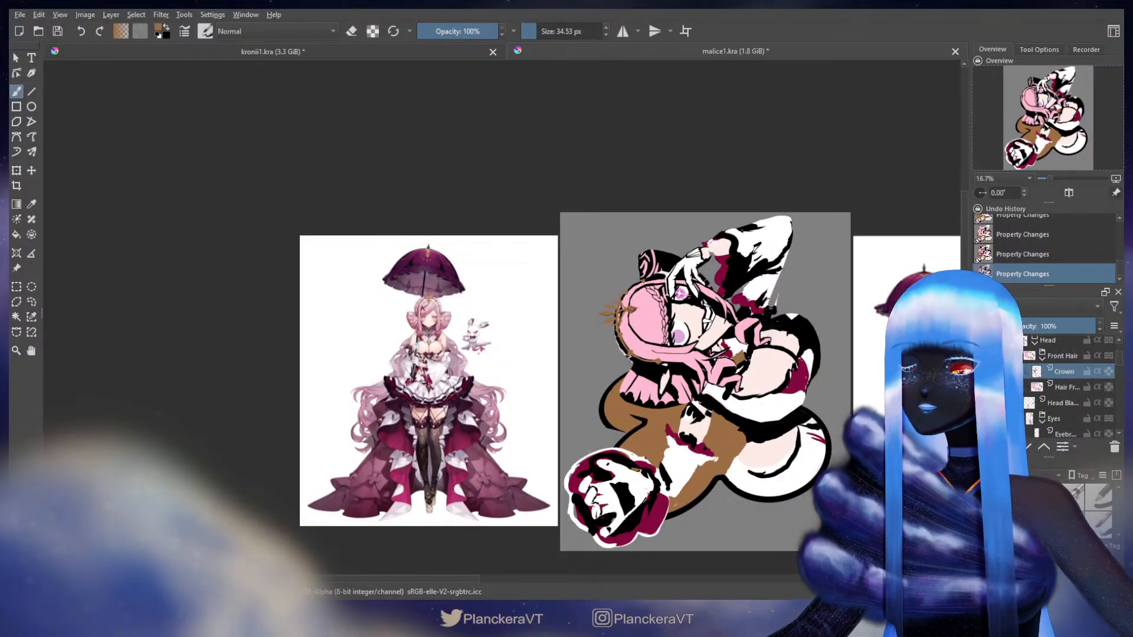
Examine the crown close up on the hair, with the Crown layer hidden and shown
scroll(545, 364, up, 3)
drag(868, 251, 686, 365)
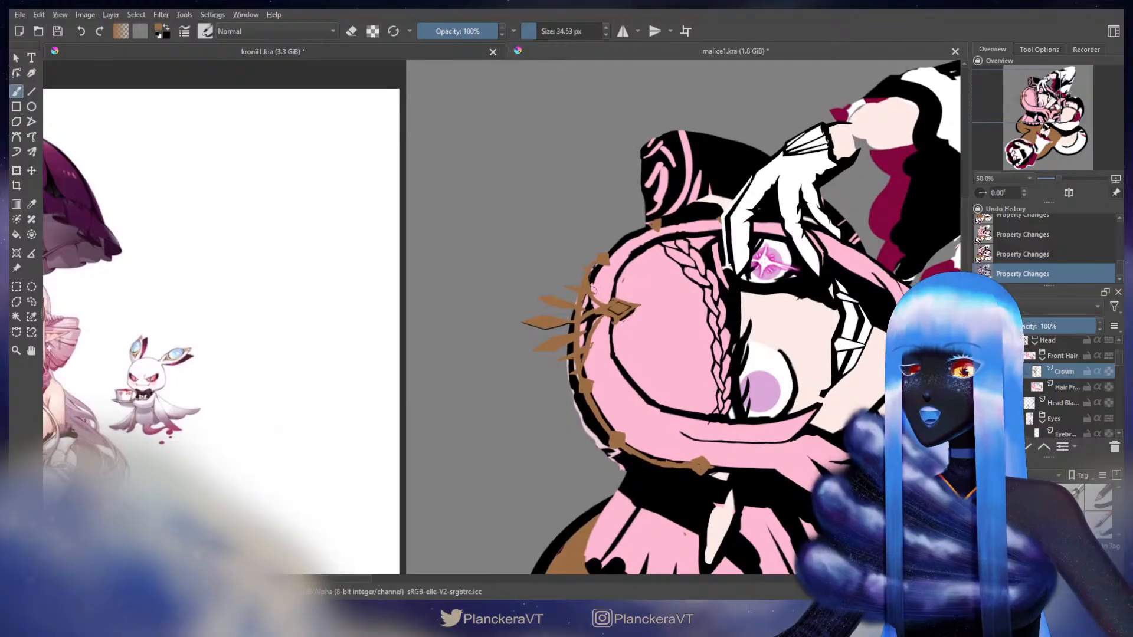
mouse_move(598, 278)
mouse_down()
mouse_move(861, 254)
mouse_move(605, 302)
mouse_up()
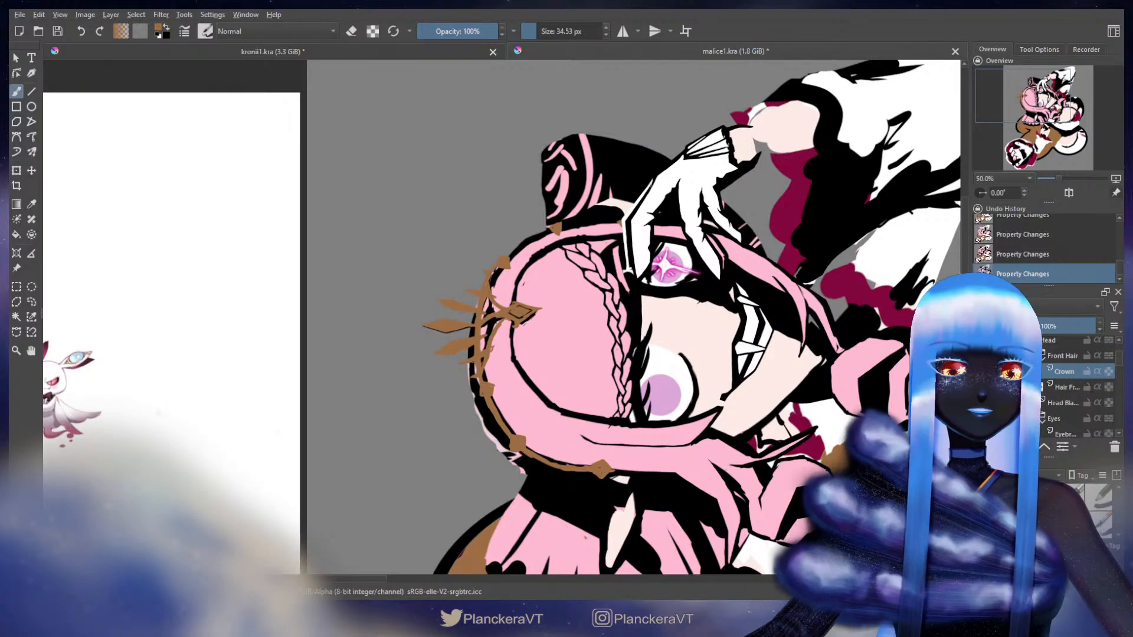
click(980, 372)
scroll(981, 377, down, 4)
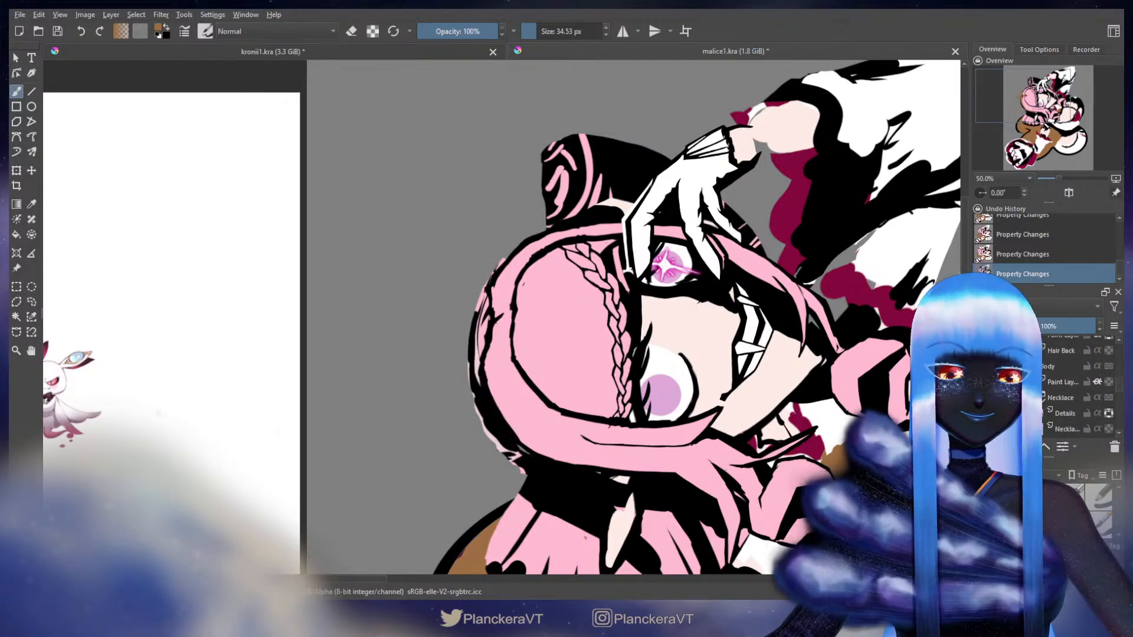
scroll(1062, 383, up, 3)
scroll(981, 375, up, 1)
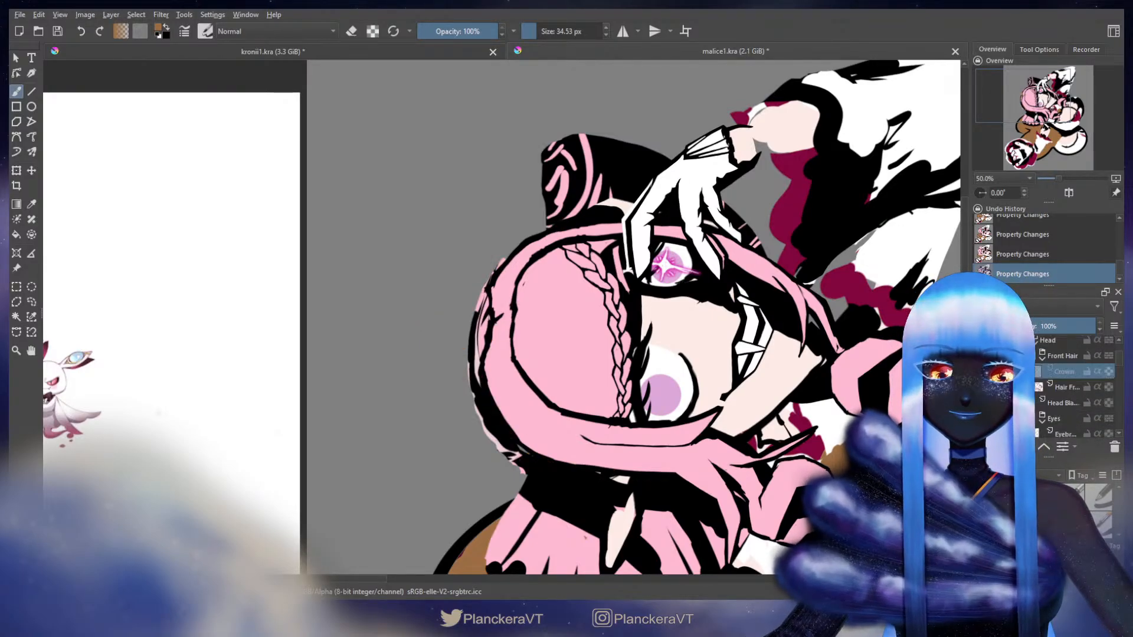
click(980, 372)
scroll(527, 316, up, 2)
drag(551, 275, 584, 294)
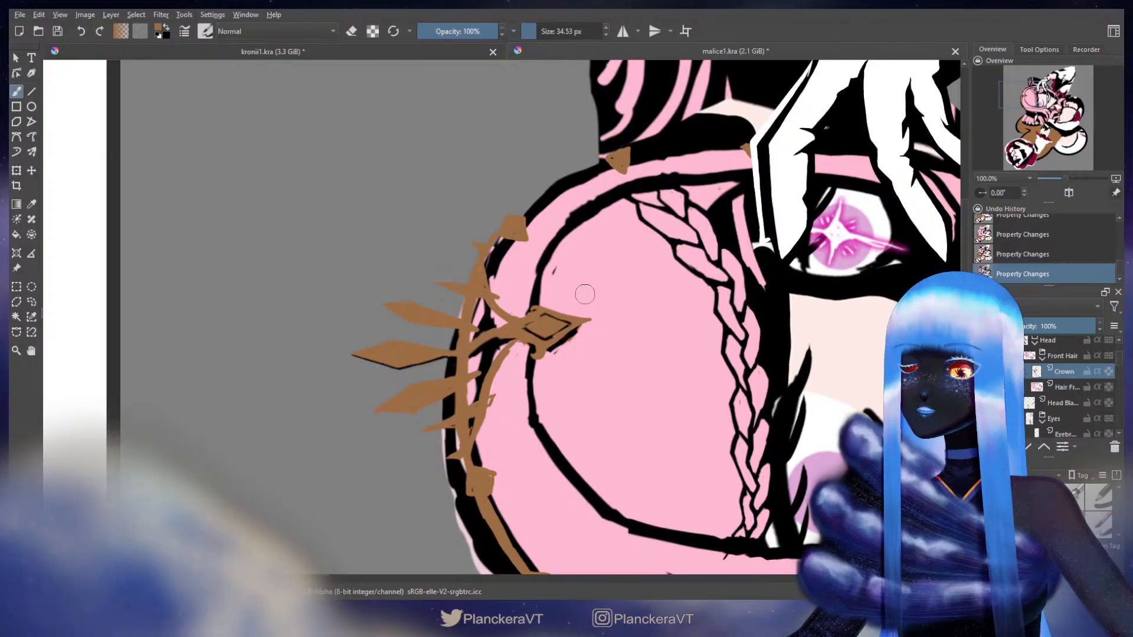
Compare the crown with the umbrella character reference and erase a small bit of brown beneath the crown's upper gem
key(e)
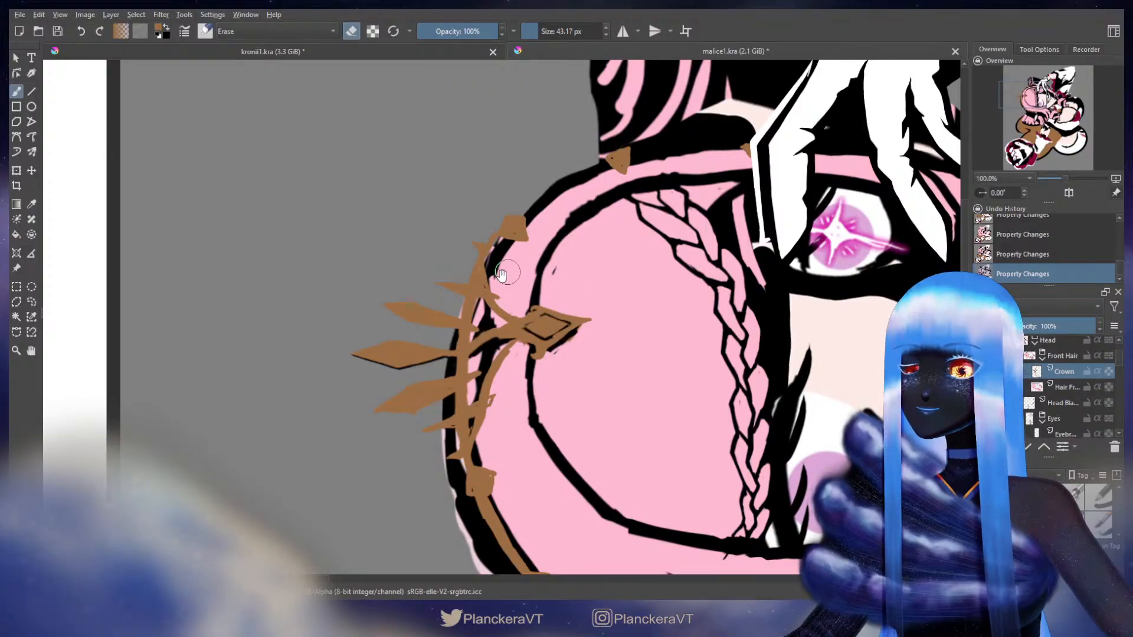
drag(502, 275, 767, 278)
drag(460, 283, 874, 275)
mouse_move(418, 313)
mouse_down()
mouse_move(639, 293)
mouse_move(735, 309)
mouse_up()
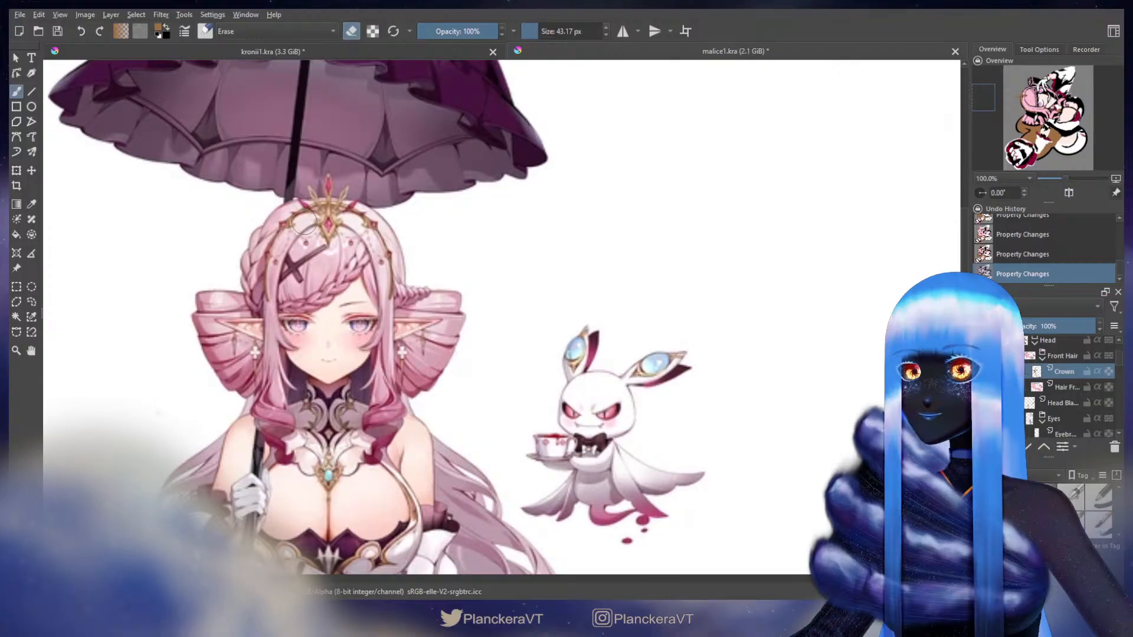
drag(817, 244, 304, 372)
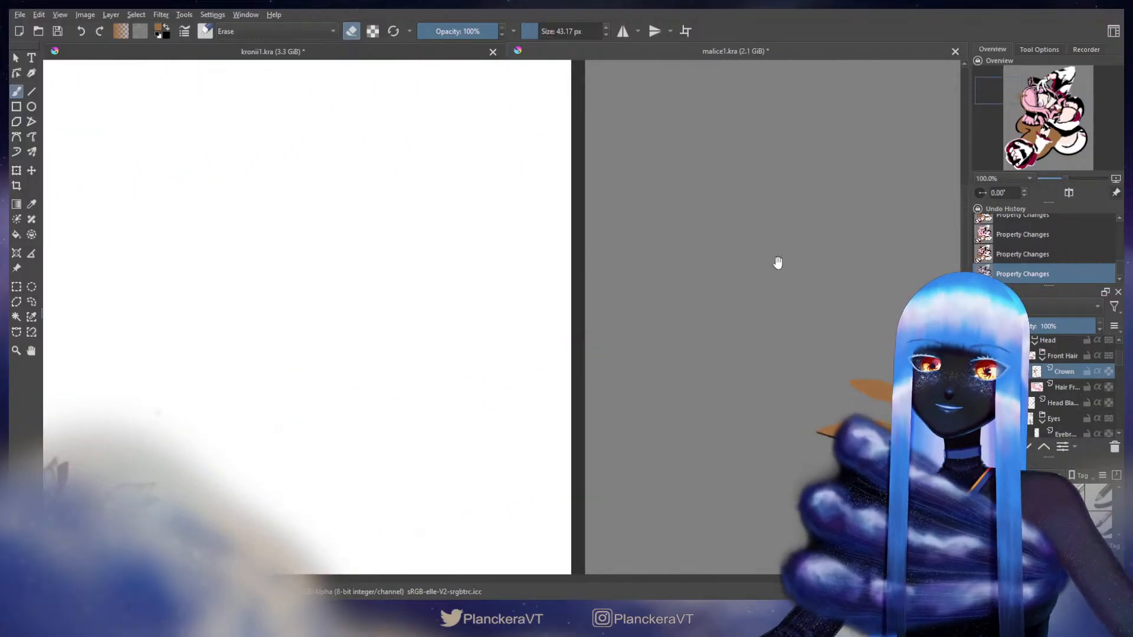
drag(777, 262, 480, 295)
drag(685, 246, 655, 174)
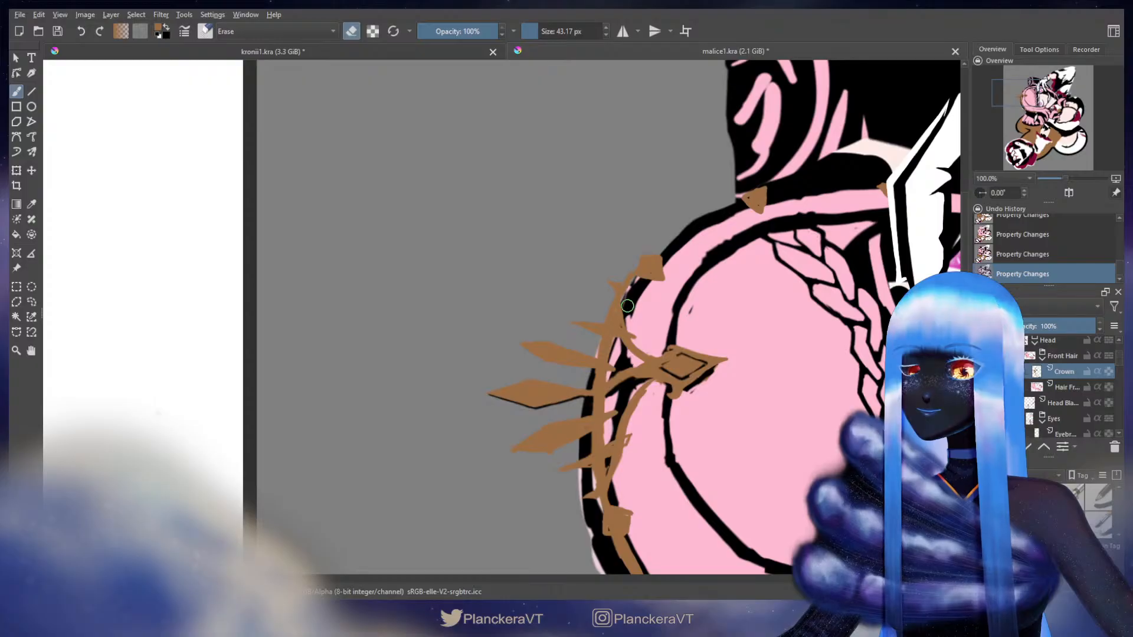
mouse_move(627, 306)
mouse_down()
mouse_move(631, 326)
mouse_move(640, 310)
mouse_up()
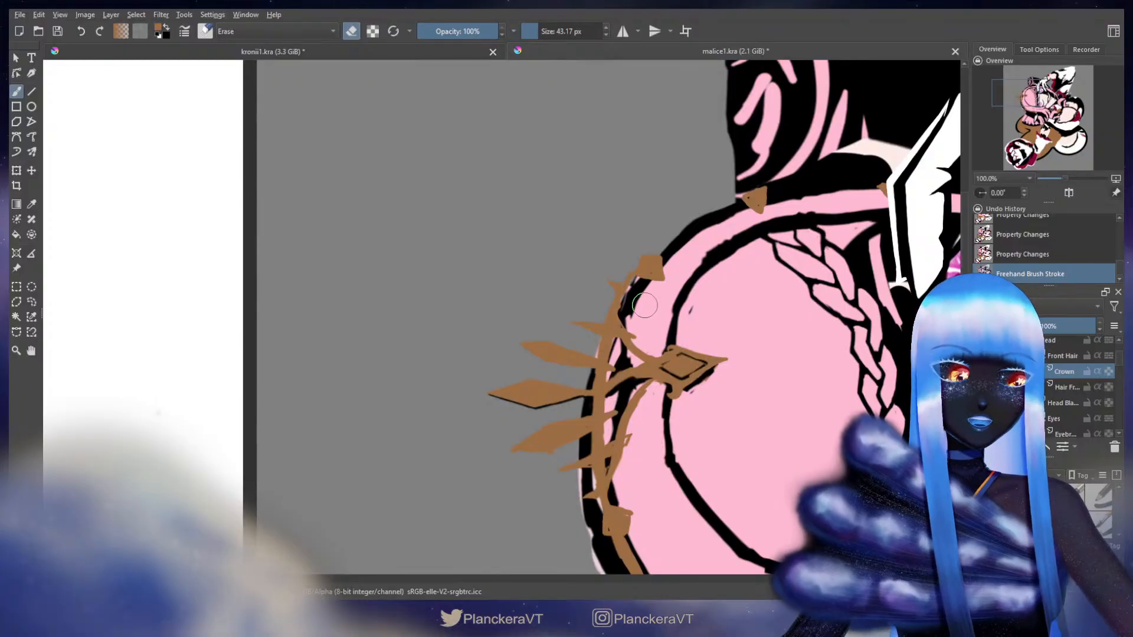
Hide the Crown, head colour and Hair Back layers and the paint layer between the head colour and Hair Back
click(1037, 371)
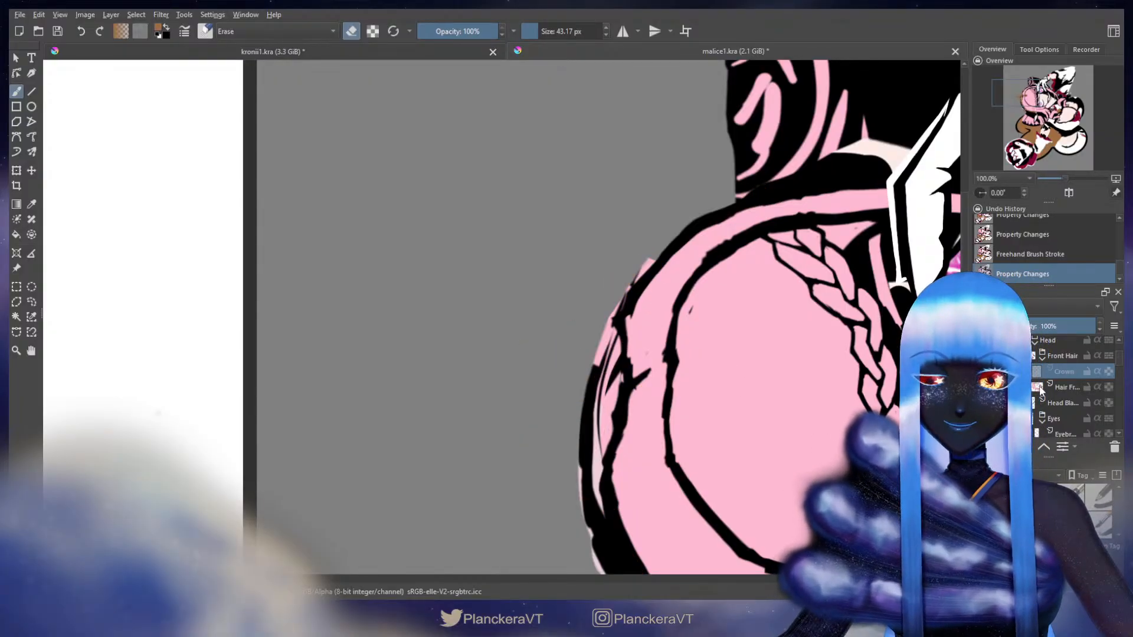
scroll(1042, 391, down, 4)
click(980, 361)
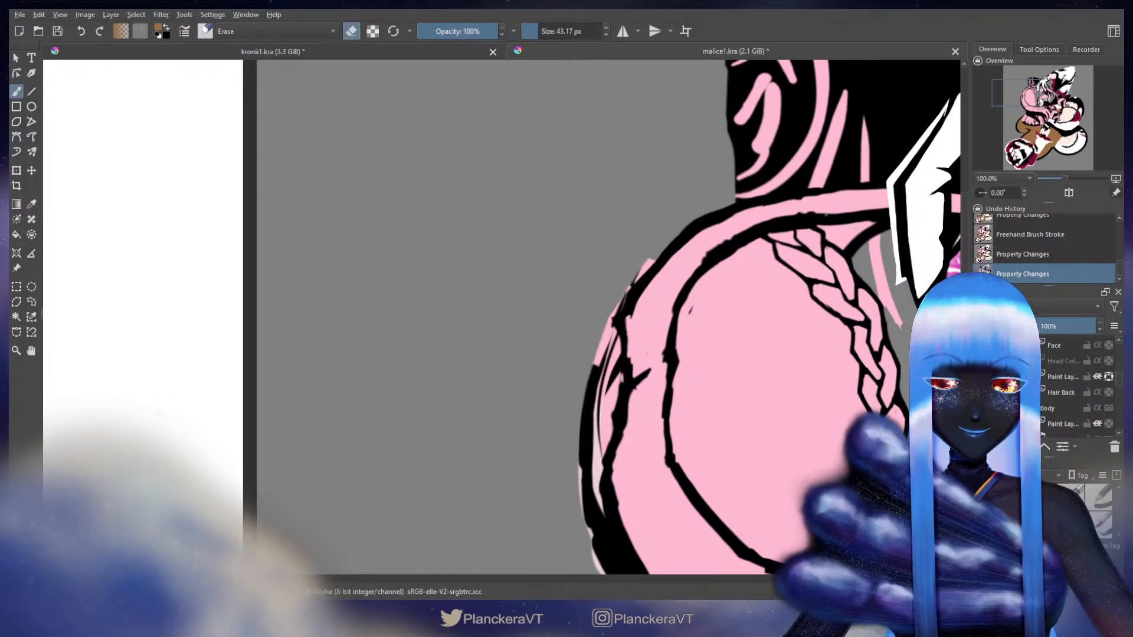
click(980, 376)
click(980, 392)
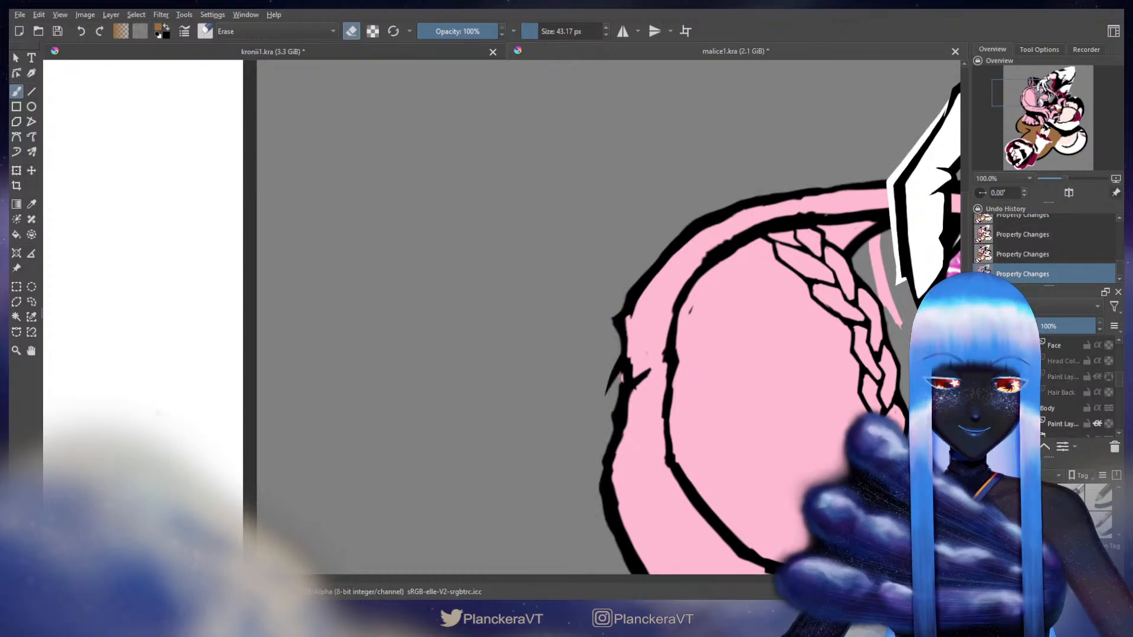
scroll(1048, 401, up, 3)
Make the front hair layer active and hide the Eyes group to isolate the front hair linework
click(1052, 388)
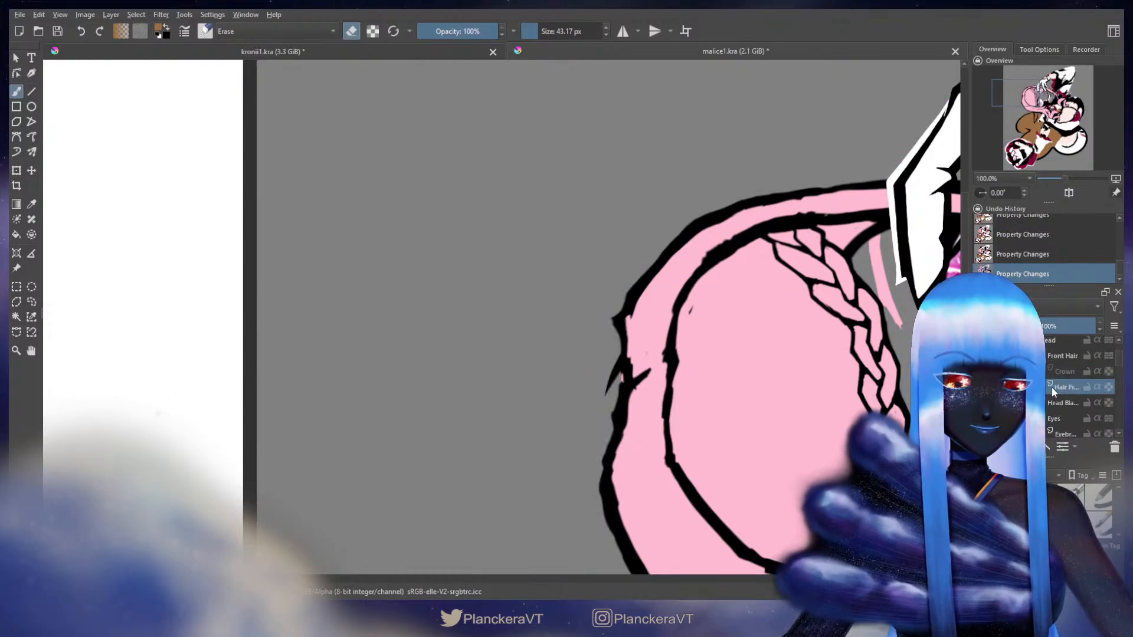
scroll(791, 374, down, 2)
drag(853, 391, 830, 382)
scroll(1044, 387, down, 2)
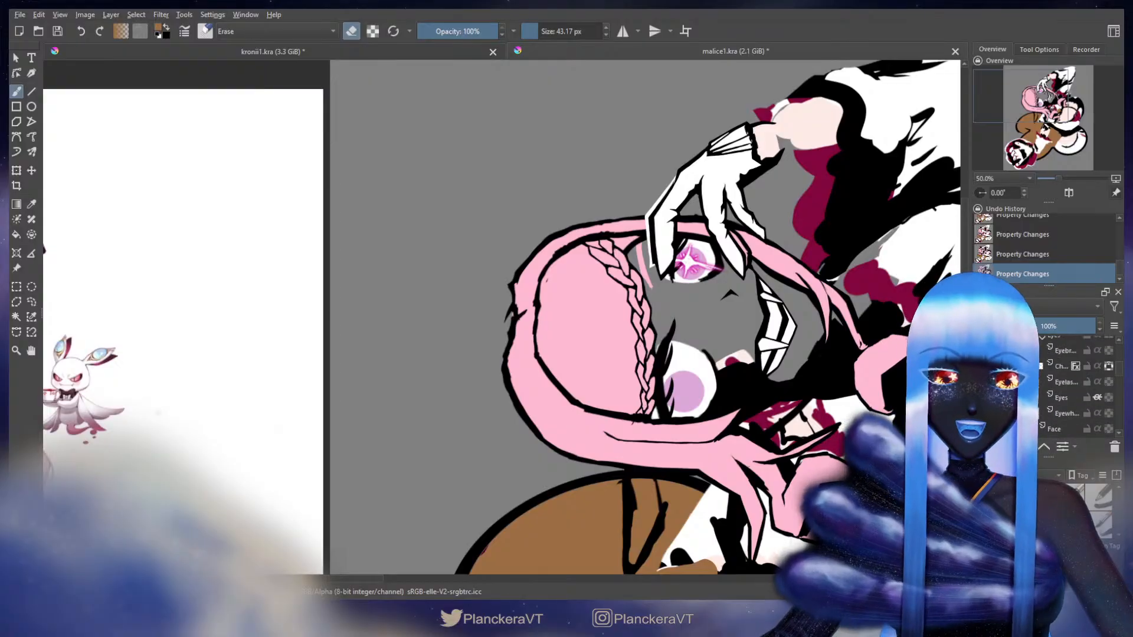
scroll(1044, 387, up, 1)
click(979, 376)
scroll(657, 323, up, 3)
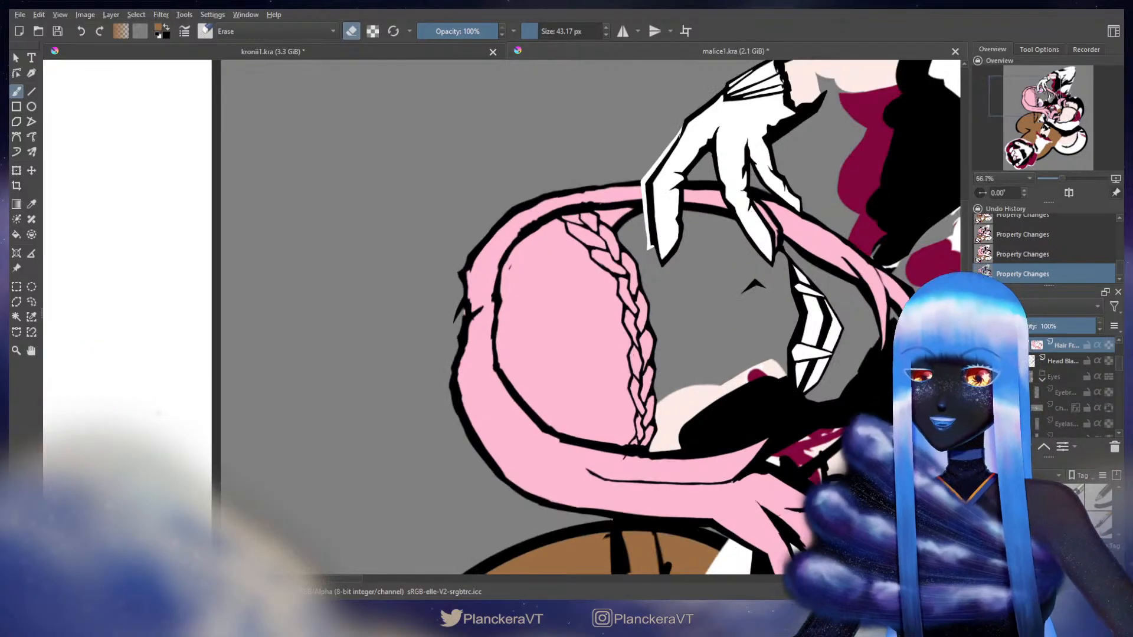
drag(798, 328, 806, 460)
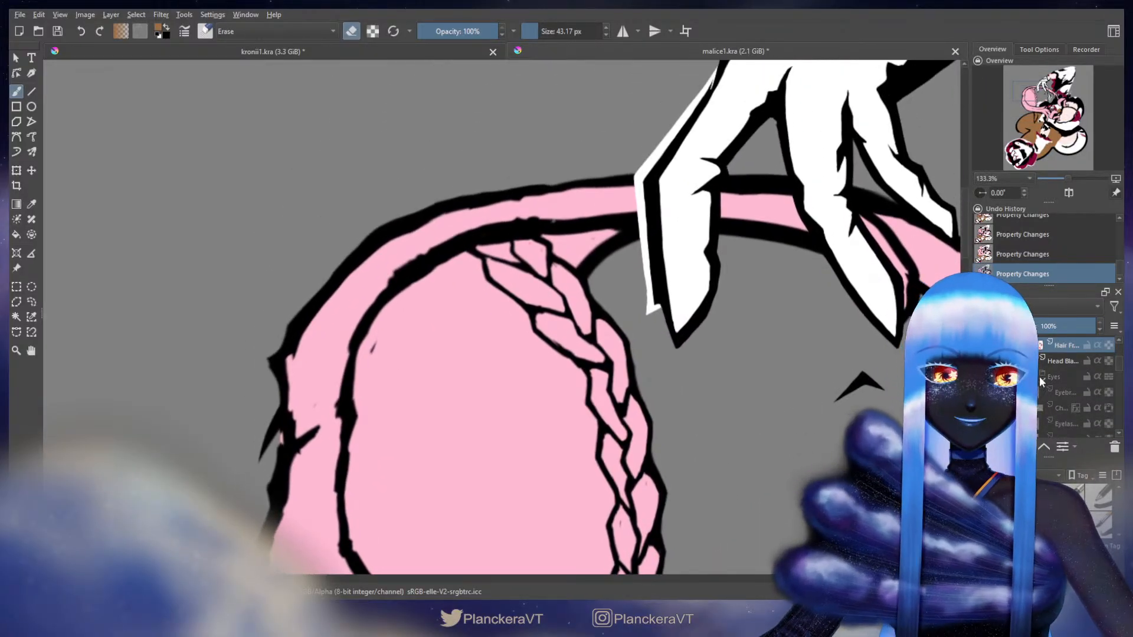
scroll(1064, 374, up, 2)
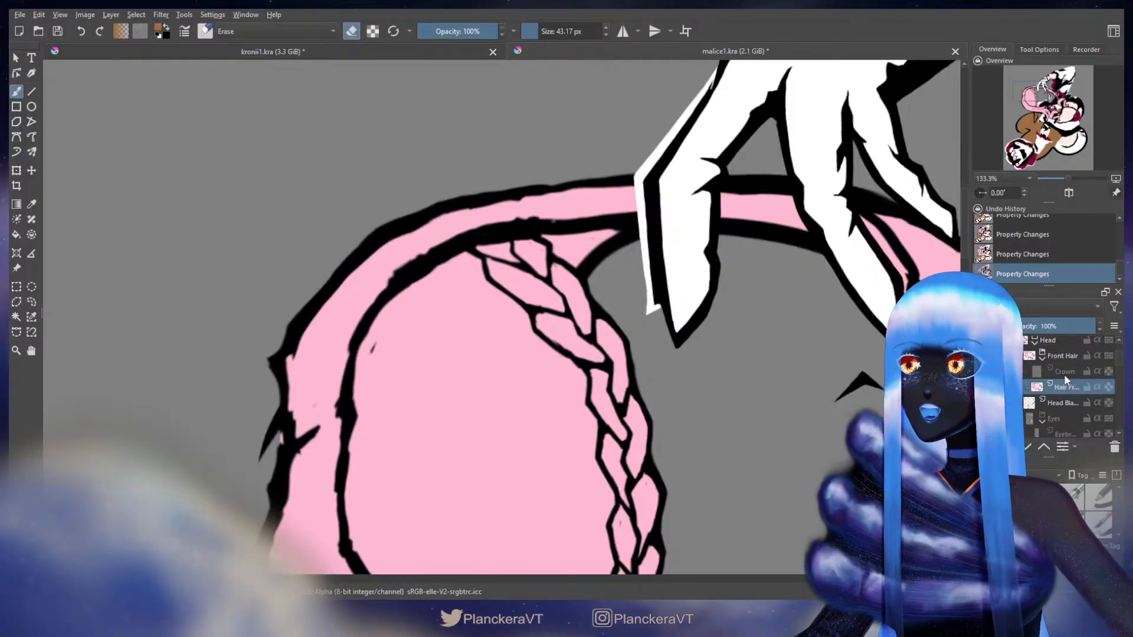
Sample the hair's pink with the brush in normal mode, and redraw in black the lower edge of the hair wedge beside the braid's top
key(e)
ctrl+click(501, 392)
scroll(501, 392, up, 1)
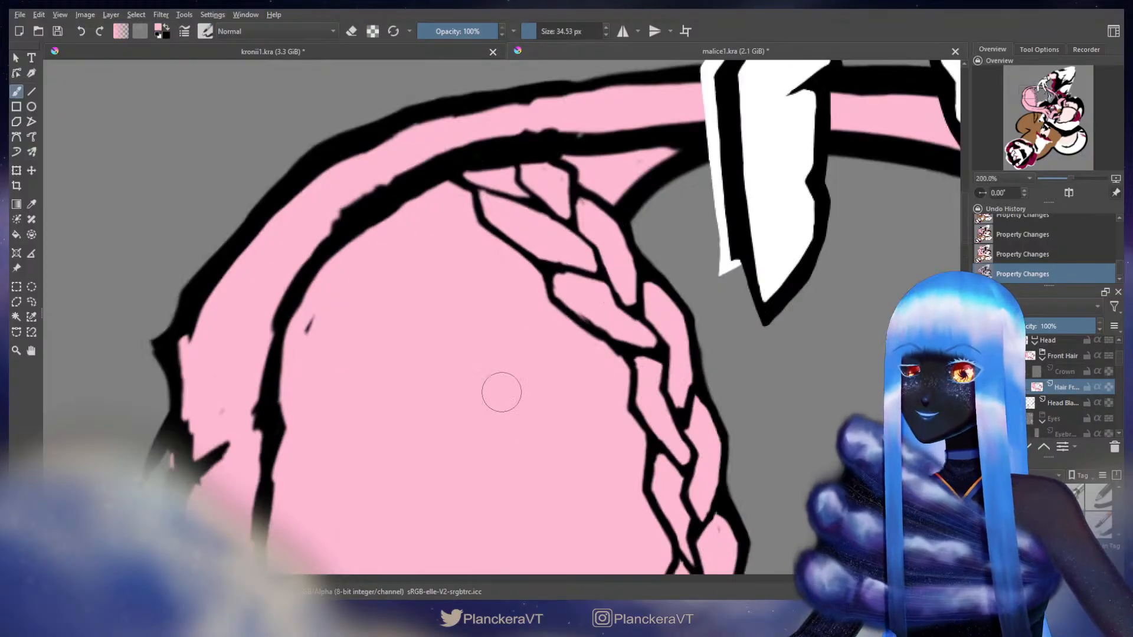
drag(792, 259, 754, 338)
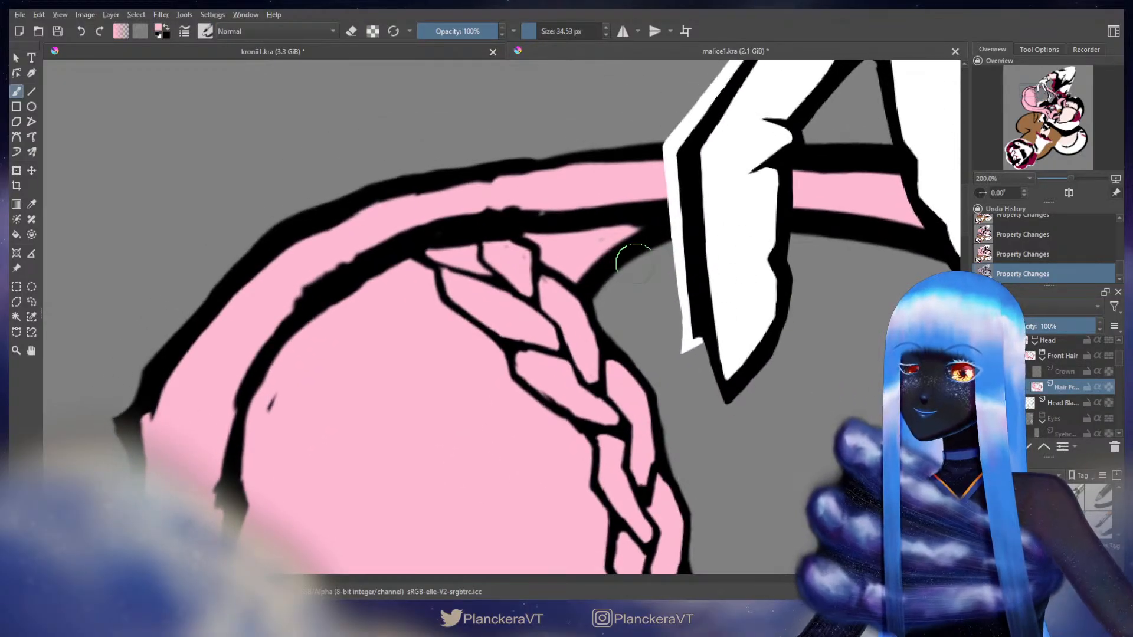
mouse_move(631, 258)
mouse_down()
mouse_move(619, 263)
mouse_move(627, 256)
mouse_move(640, 300)
mouse_move(593, 309)
mouse_move(595, 327)
mouse_up()
key(ctrl+z)
key(x)
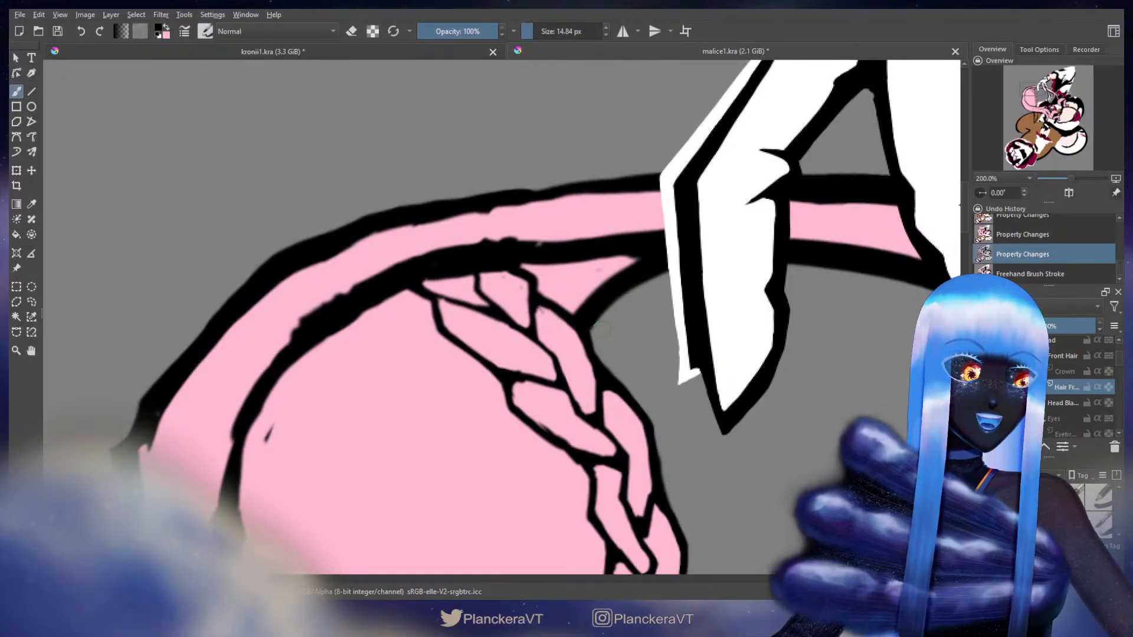
drag(591, 332, 695, 265)
key(ctrl+z)
drag(584, 334, 680, 259)
Fill the hair wedge beside the braid with pink up to its new outline, using a brush size of about 17.56 px
key(x)
mouse_move(592, 294)
mouse_down()
mouse_move(642, 265)
mouse_move(582, 311)
mouse_move(614, 286)
mouse_move(667, 277)
mouse_up()
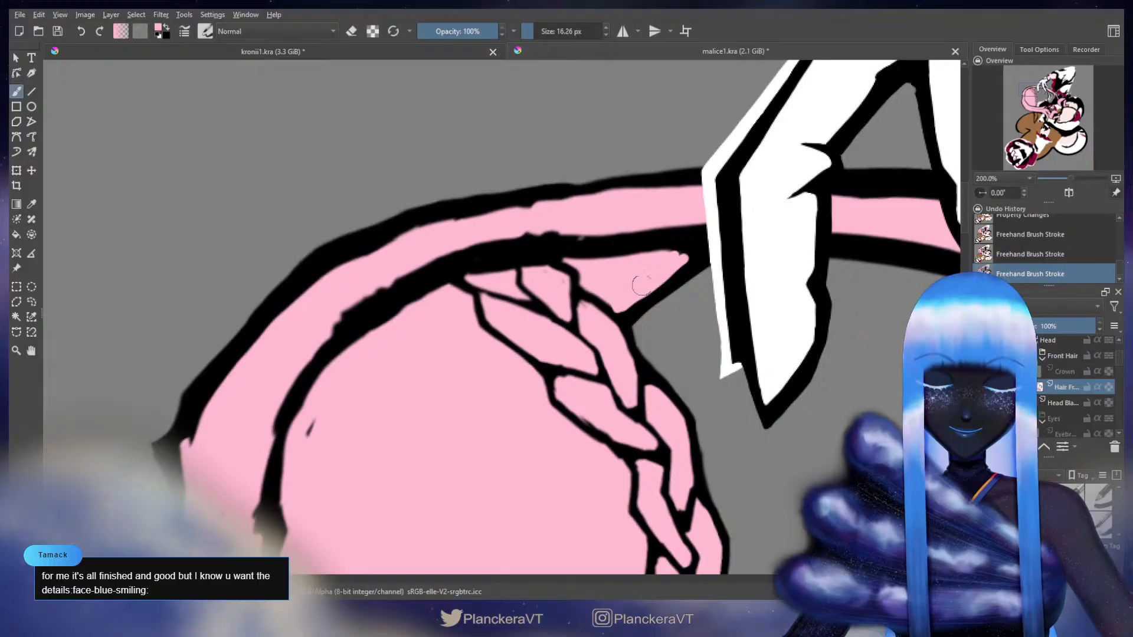
key(bracketright)
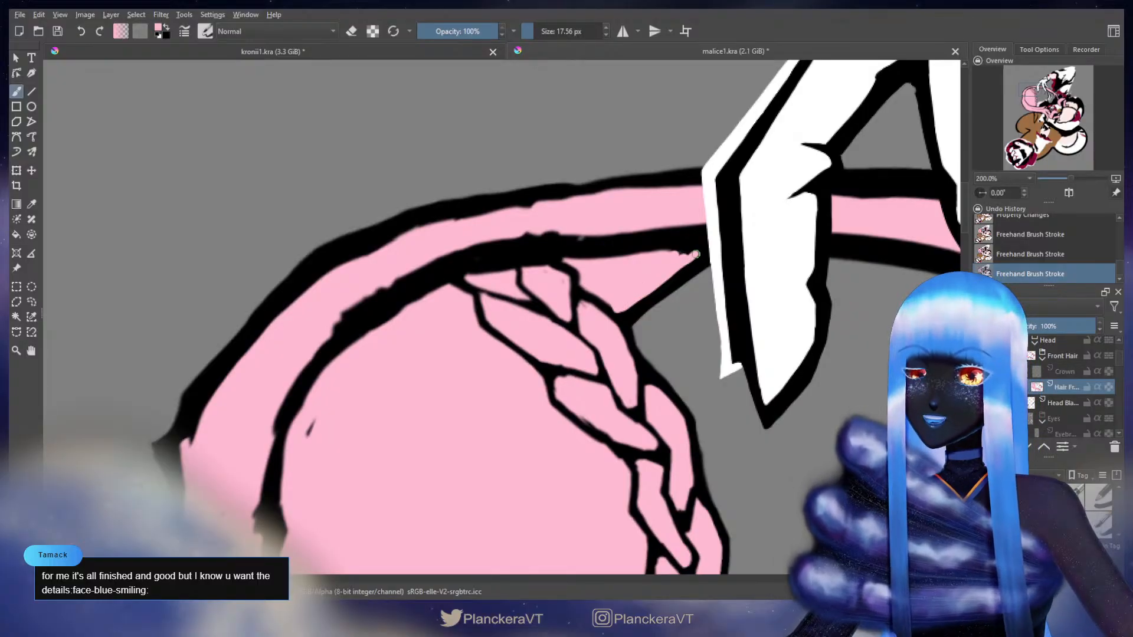
drag(637, 262, 678, 254)
mouse_move(938, 183)
mouse_down()
mouse_move(823, 211)
mouse_move(543, 358)
mouse_up()
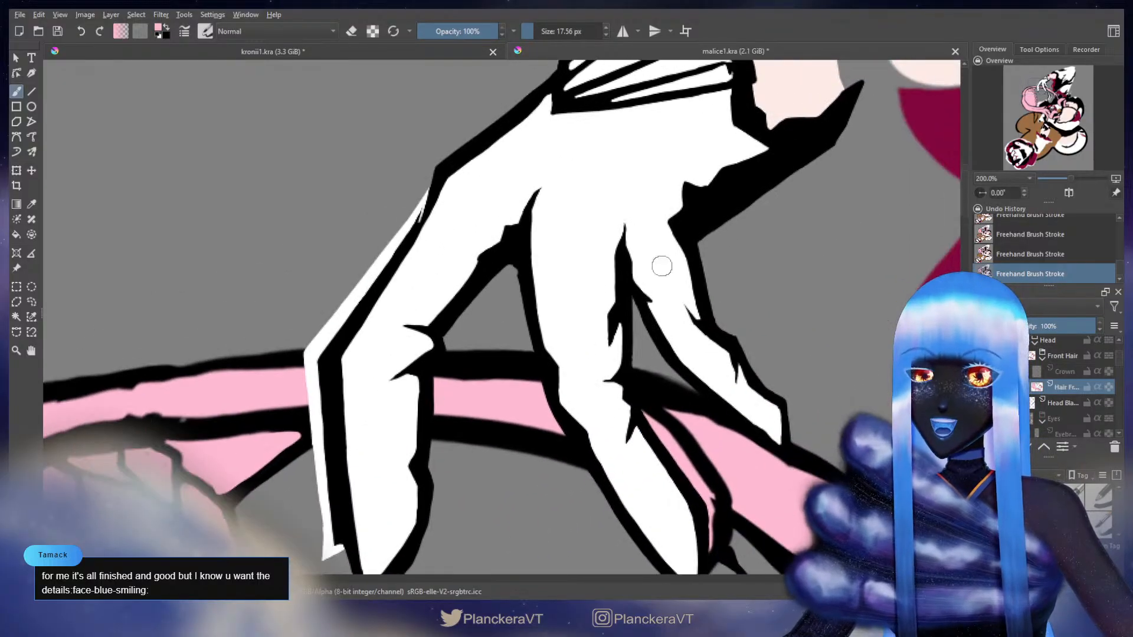
mouse_move(680, 220)
mouse_down()
mouse_move(682, 358)
mouse_move(683, 217)
mouse_up()
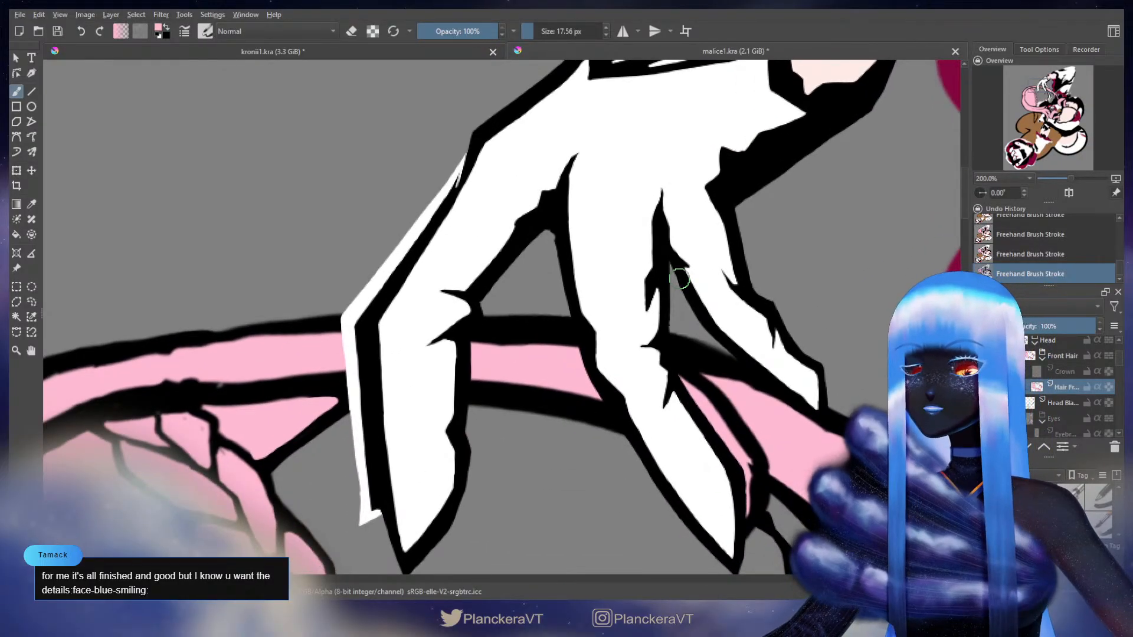
scroll(687, 216, down, 5)
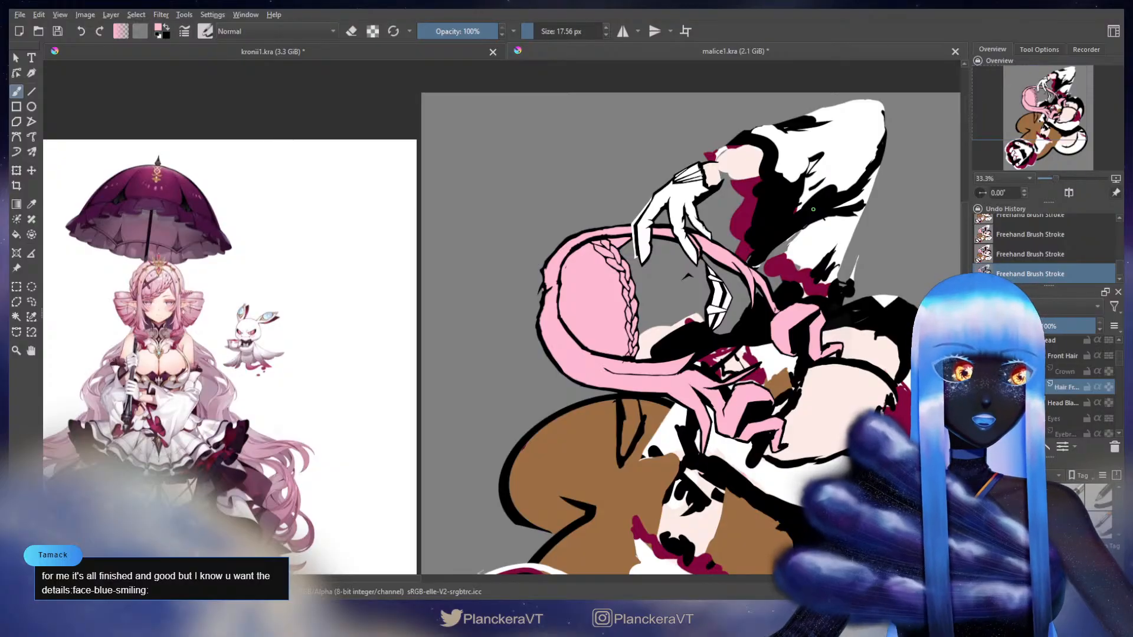
scroll(813, 209, up, 10)
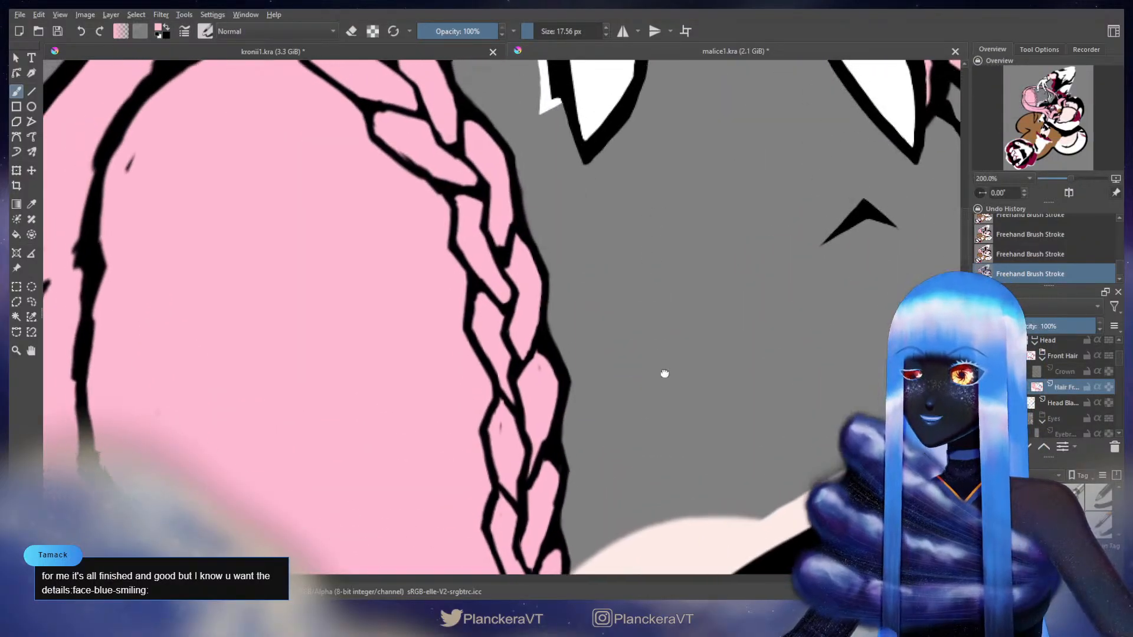
Touch up the wedge in pink and smooth the lower edge of the thick black hair outline above the braid
drag(671, 271, 772, 373)
drag(641, 292, 756, 296)
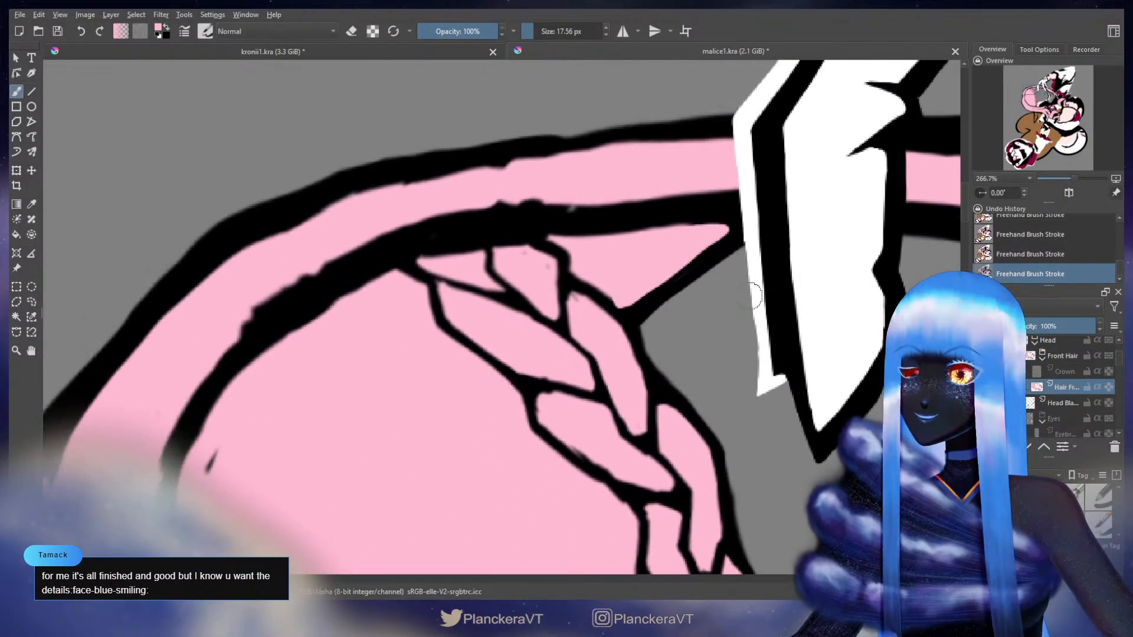
drag(590, 262, 589, 261)
key(x)
drag(379, 279, 386, 279)
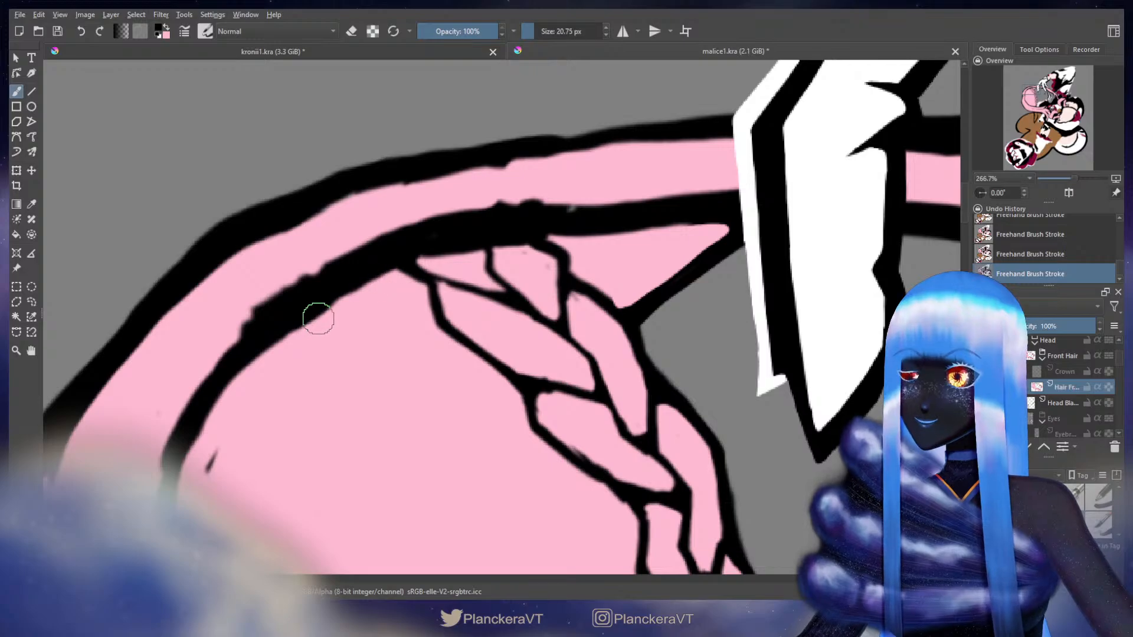
mouse_move(318, 319)
mouse_down()
mouse_move(612, 189)
mouse_move(888, 172)
mouse_move(834, 227)
mouse_up()
drag(692, 256, 680, 256)
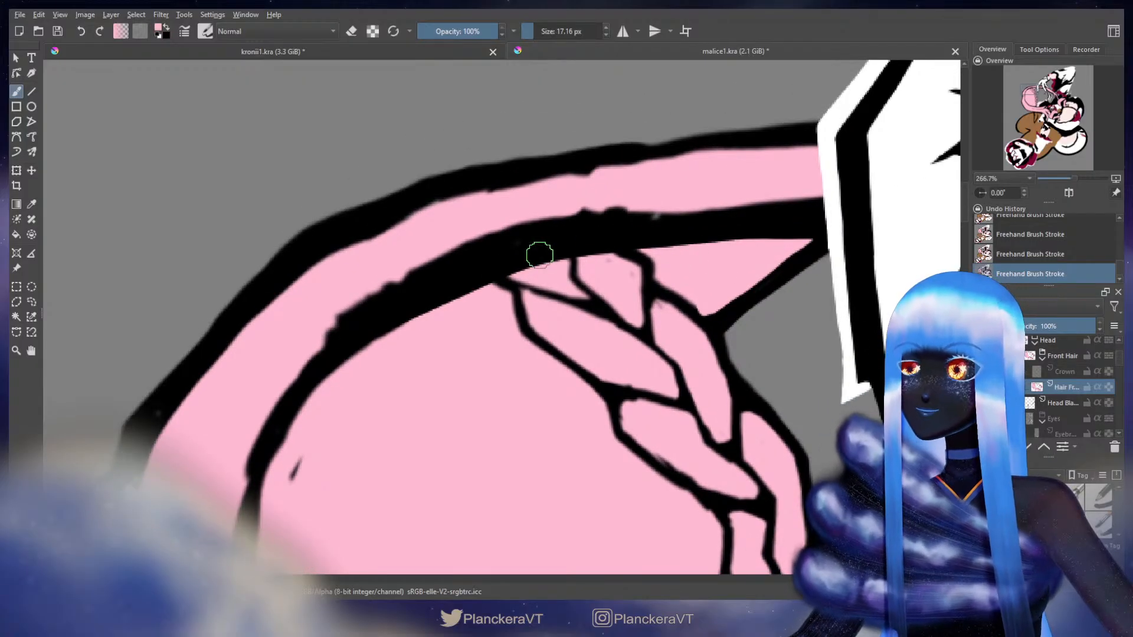
Smooth the upper edge of the outline above the braid with a long black stroke and trim it with pink
drag(401, 299, 405, 299)
mouse_move(350, 333)
mouse_down()
mouse_move(417, 273)
mouse_move(488, 237)
mouse_move(570, 216)
mouse_move(826, 204)
mouse_up()
key(x)
key(bracketright)
key(bracketright)
key(bracketright)
key(bracketleft)
key(bracketleft)
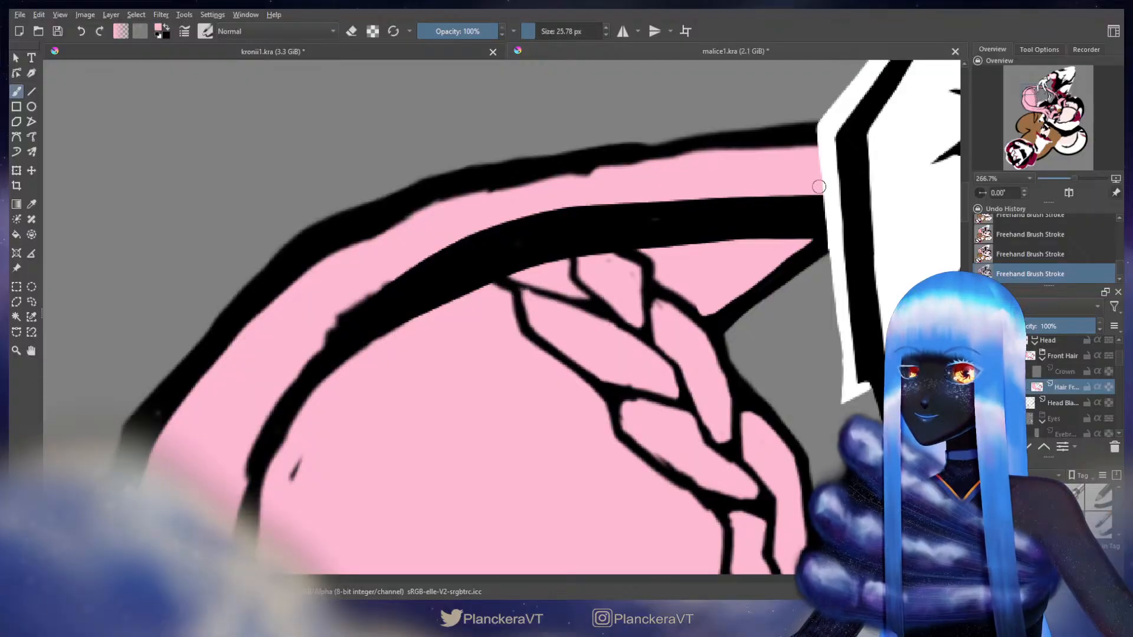
mouse_move(755, 188)
mouse_down()
mouse_move(607, 202)
mouse_move(430, 250)
mouse_move(308, 336)
mouse_move(282, 376)
mouse_up()
Smooth the thick hair outline above the braid with a black stroke, using a brush of about 23.14 px
key(x)
key(bracketleft)
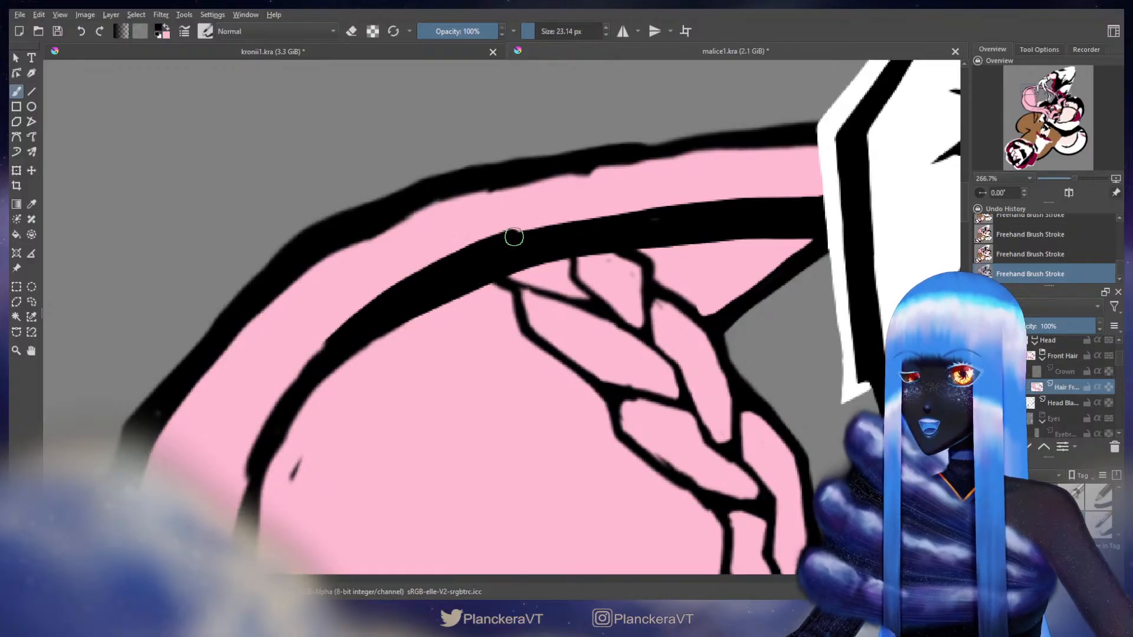
drag(571, 226, 818, 212)
mouse_move(785, 281)
mouse_down()
mouse_move(718, 281)
mouse_move(713, 296)
mouse_move(711, 282)
mouse_up()
Clean up the braid's topmost segment, touching up its inside in pink and sharpening its corner line in black with a finer brush
key(bracketleft)
key(bracketleft)
key(bracketleft)
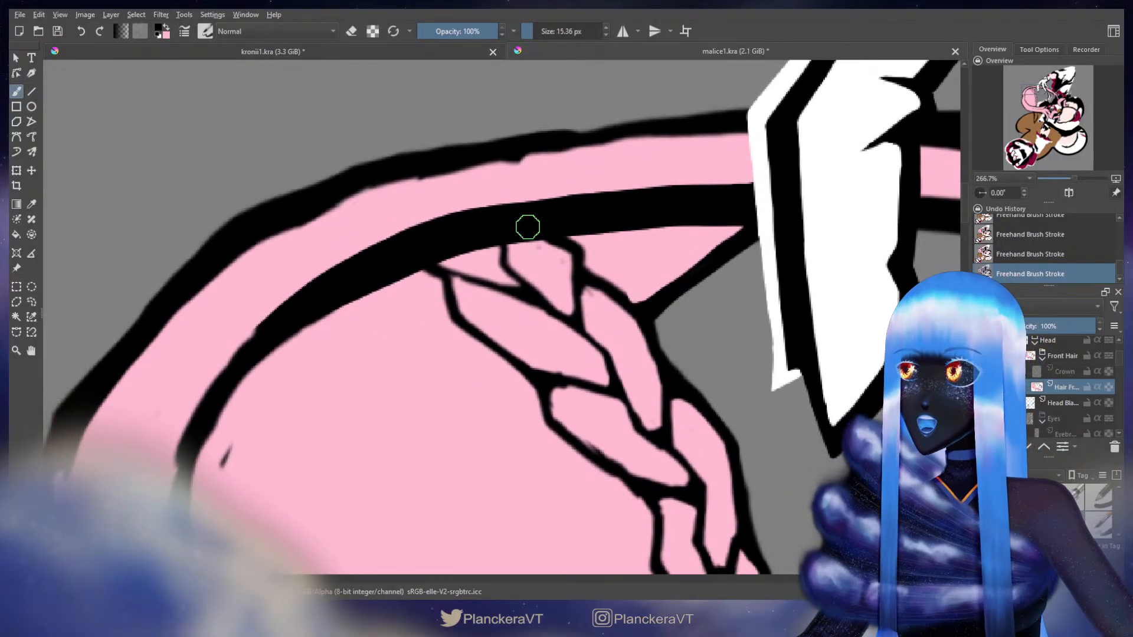
key(x)
drag(539, 249, 548, 255)
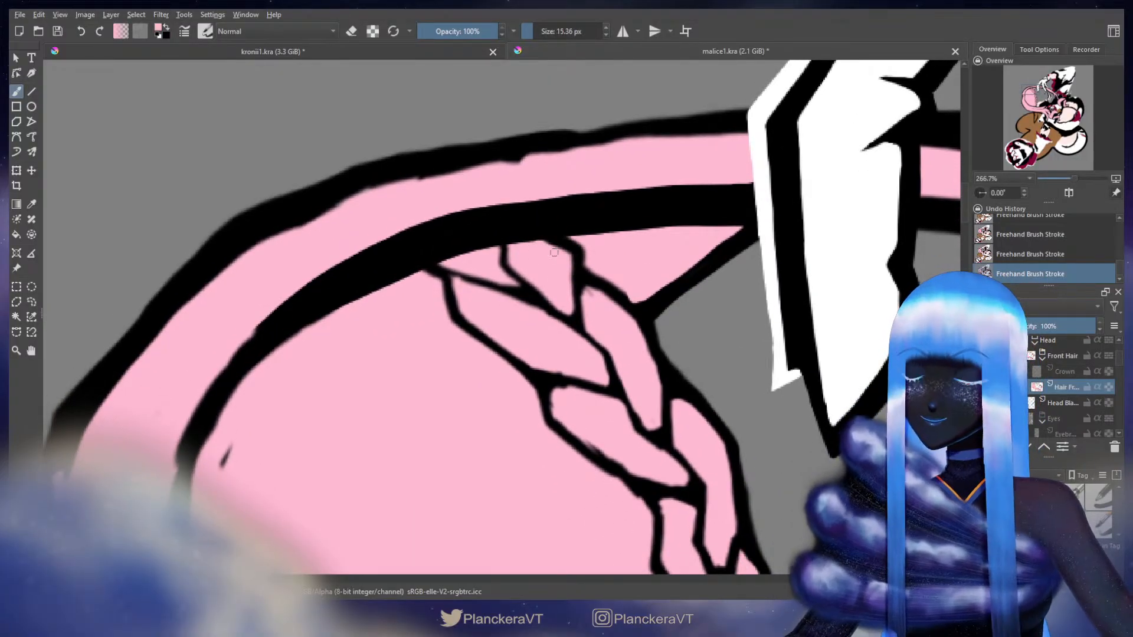
key(bracketleft)
key(bracketleft)
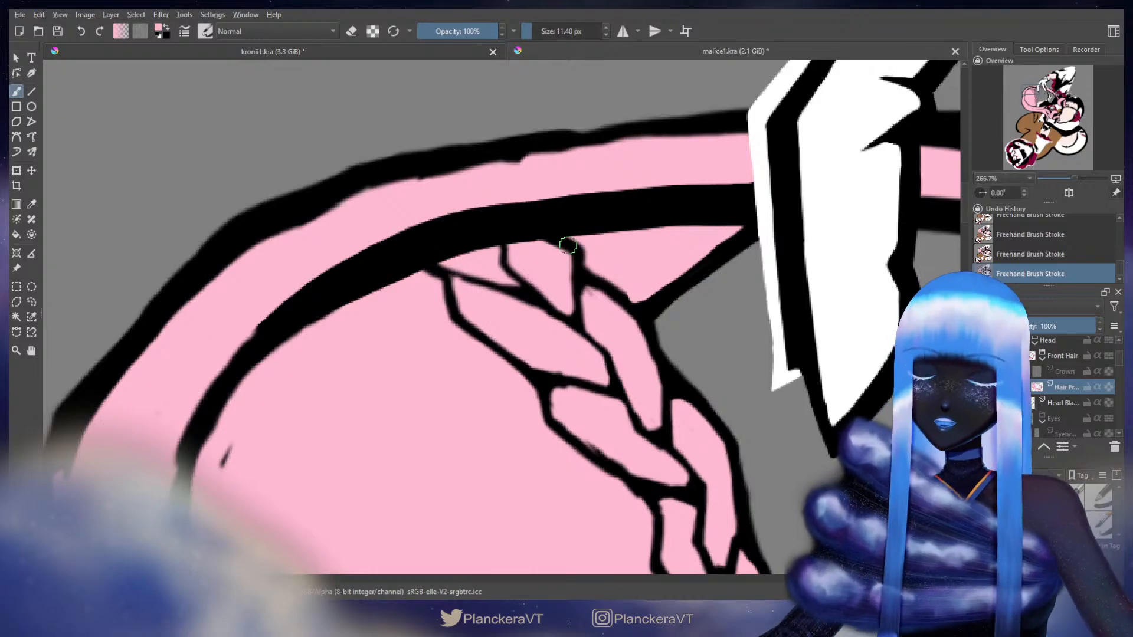
key(x)
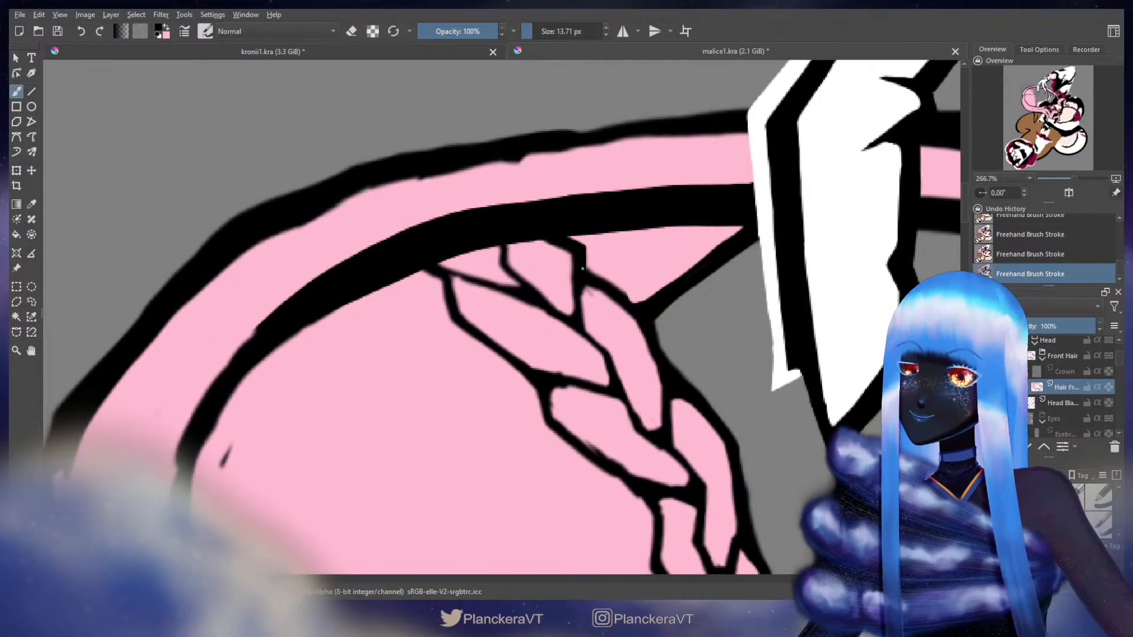
key(x)
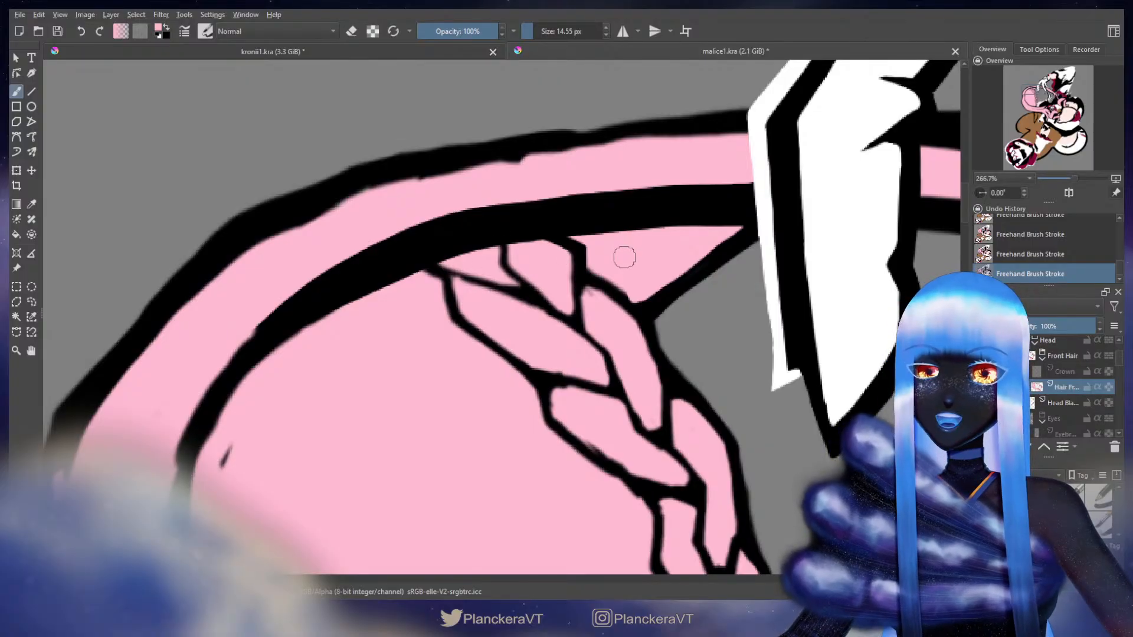
Thin the diagonal lower outline of the hair wedge by trimming its inner edge in pink with a brush of about 13.11 px
key(bracketleft)
key(bracketleft)
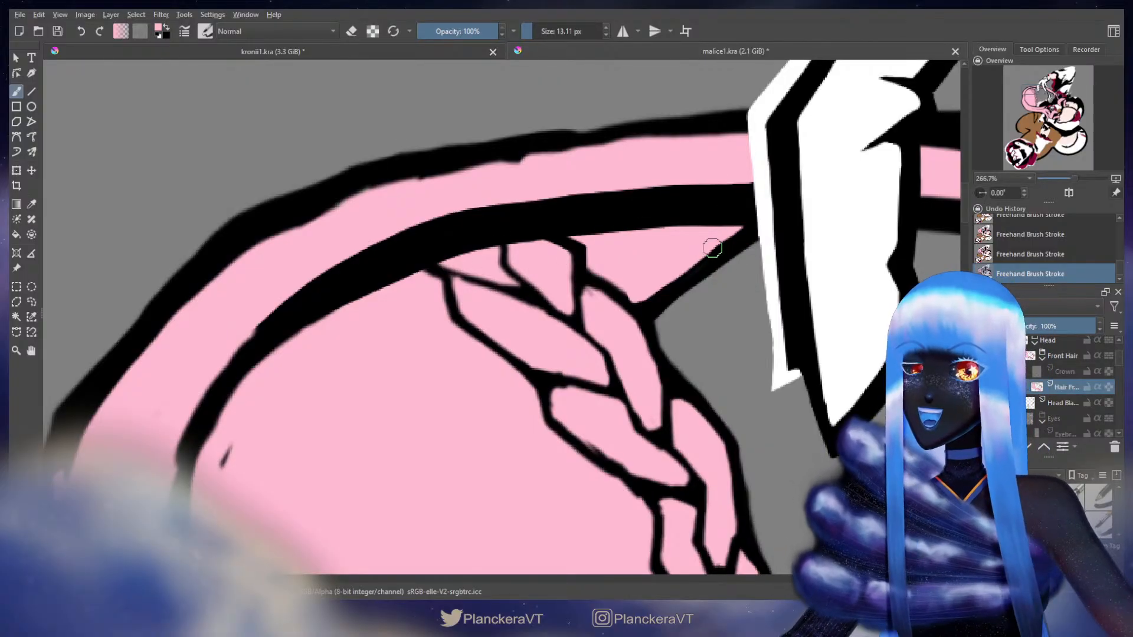
drag(711, 253, 670, 284)
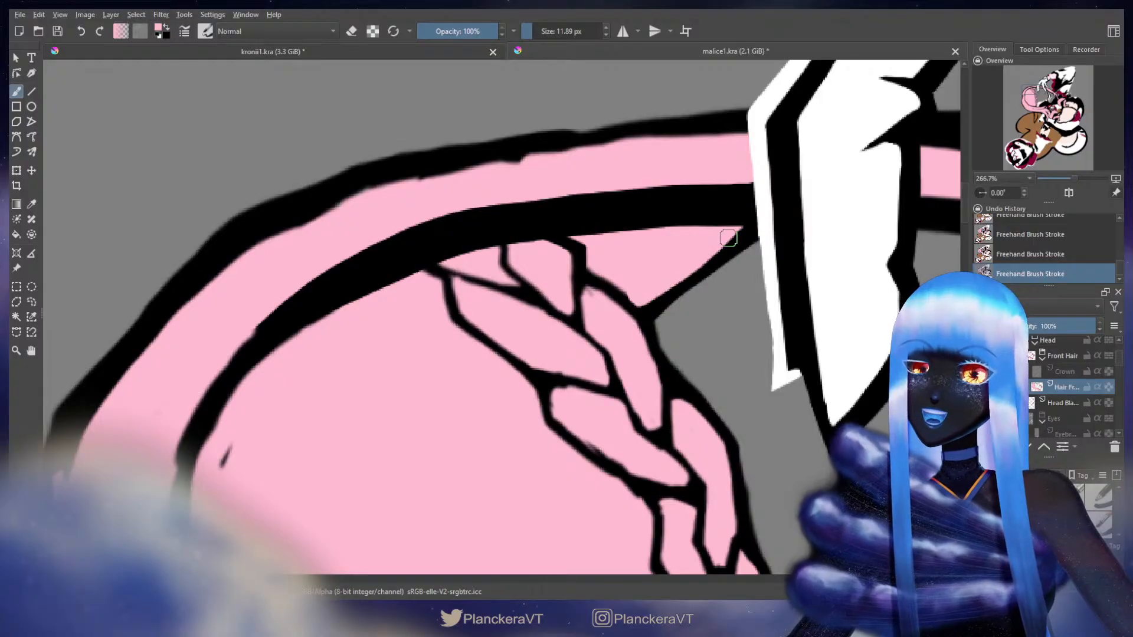
Redraw the hair wedge's diagonal lower outline in black with a fine brush, undoing the unwanted strokes
key(x)
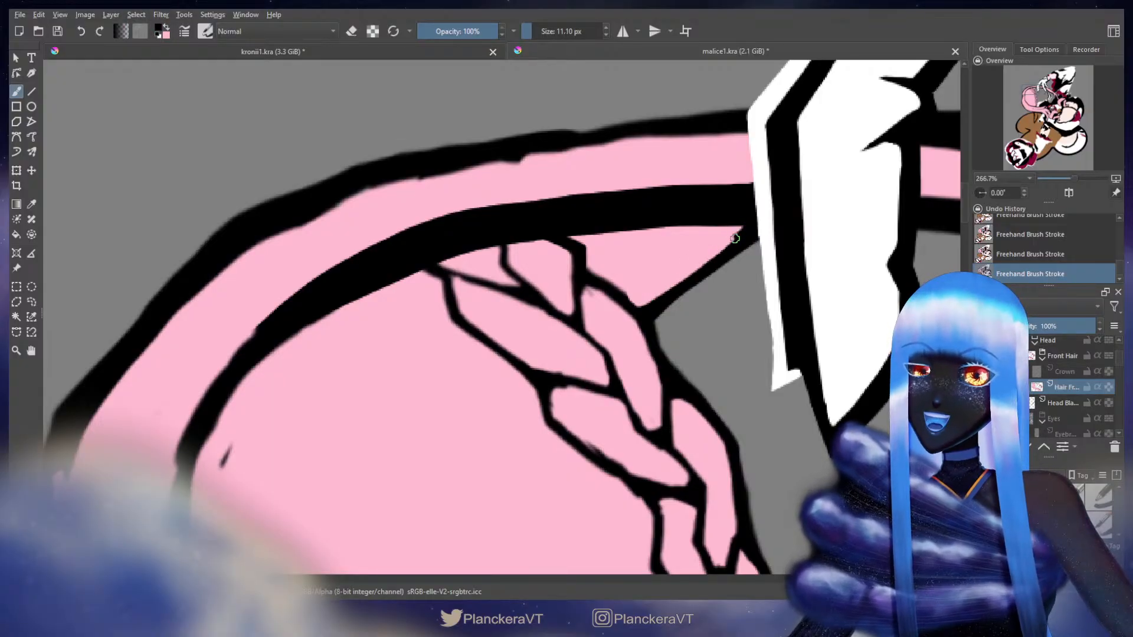
key(bracketleft)
key(bracketleft)
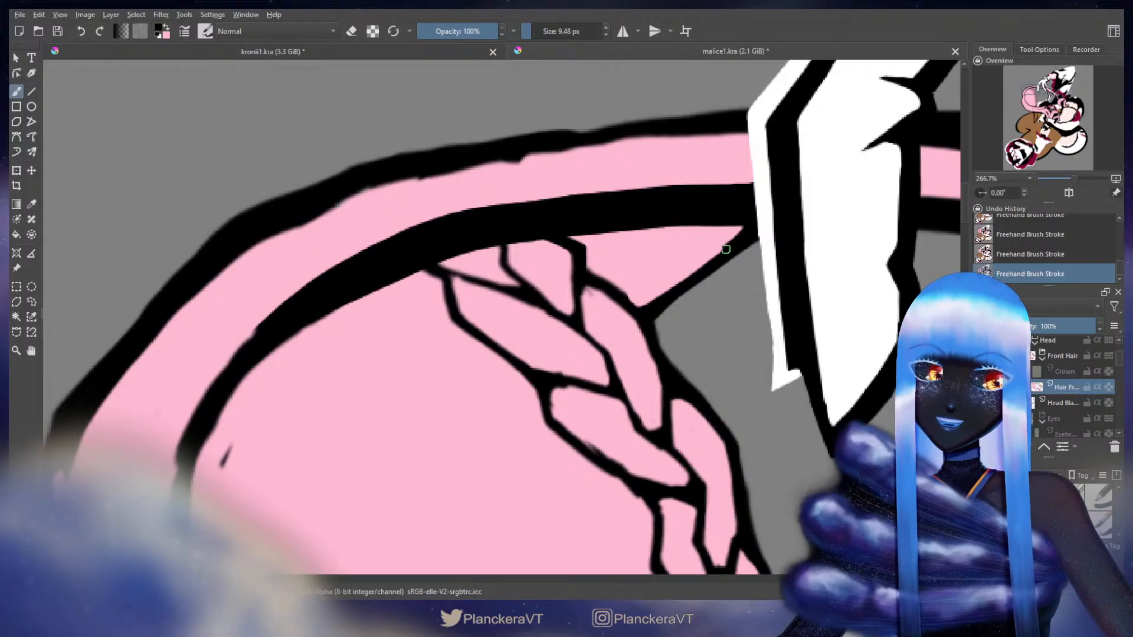
key(bracketleft)
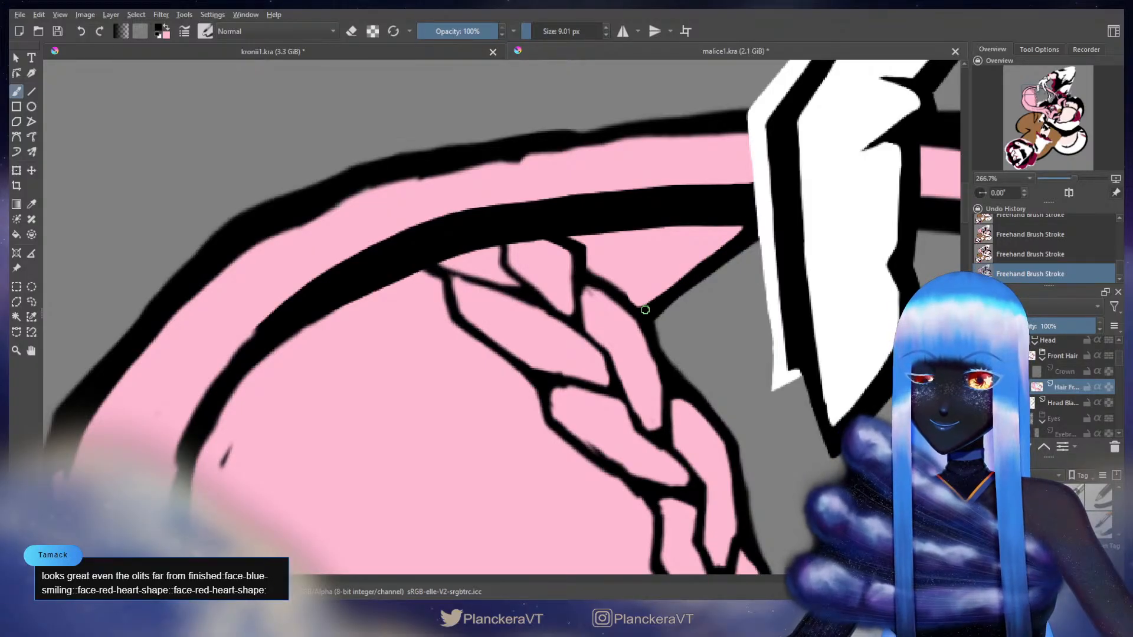
key(ctrl+z)
drag(734, 264, 741, 289)
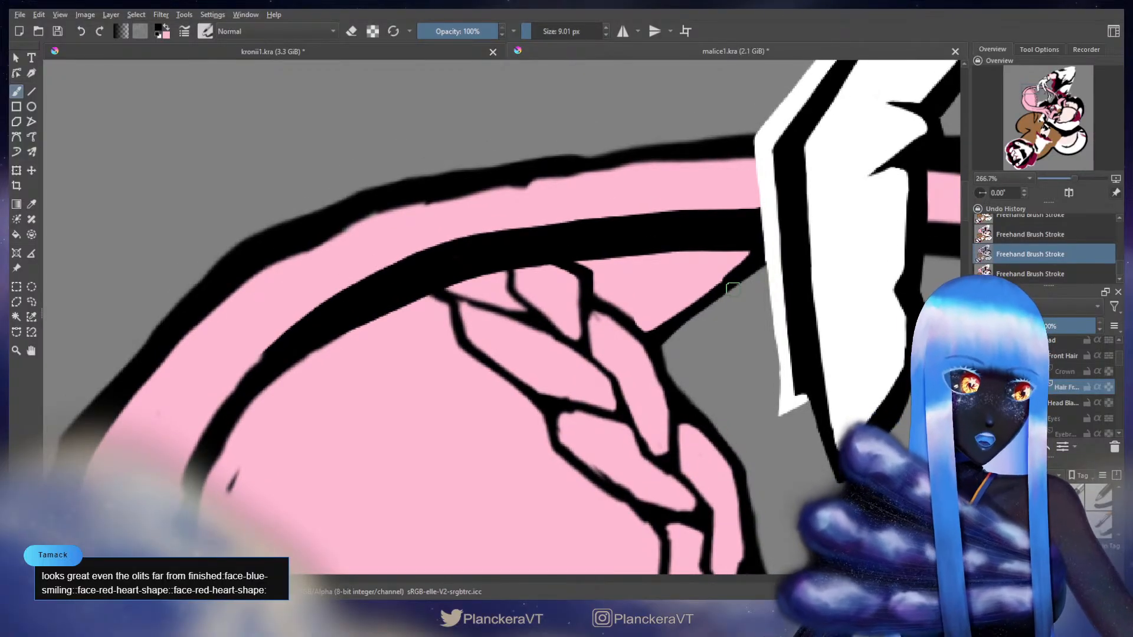
drag(671, 284, 710, 275)
drag(791, 254, 729, 303)
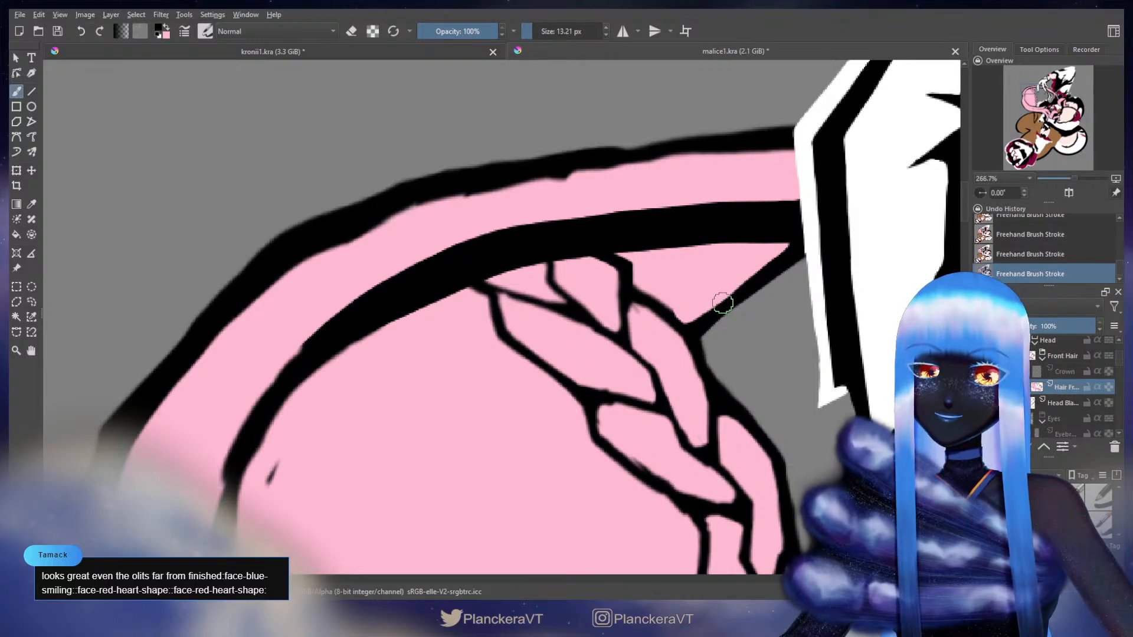
key(ctrl+z)
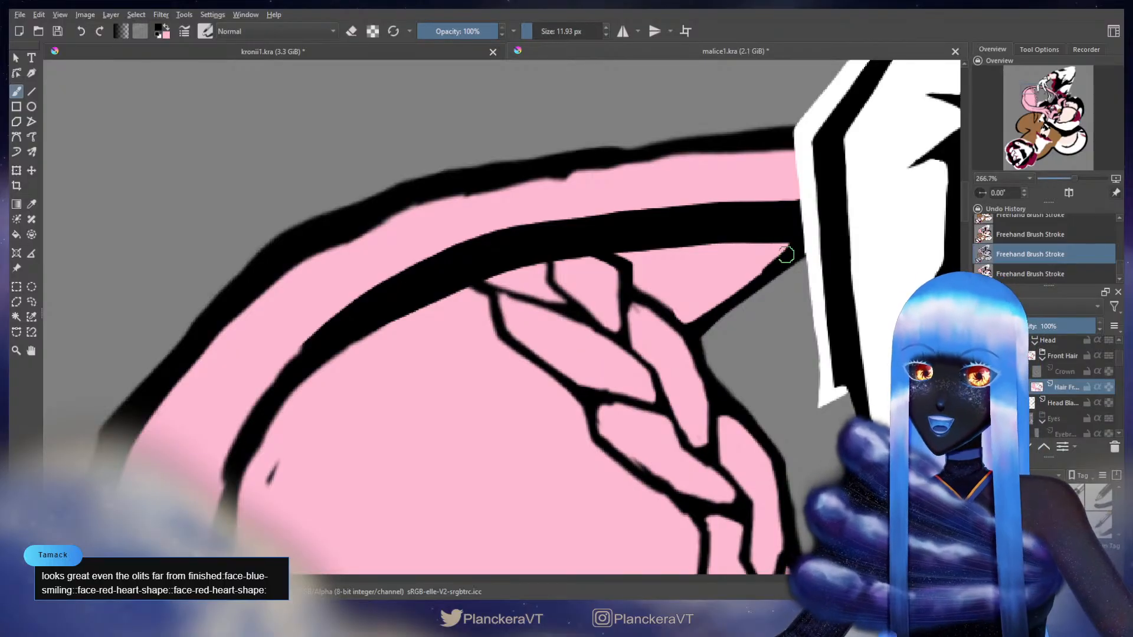
mouse_move(785, 254)
mouse_down()
mouse_move(782, 282)
mouse_move(794, 265)
mouse_up()
key(ctrl+z)
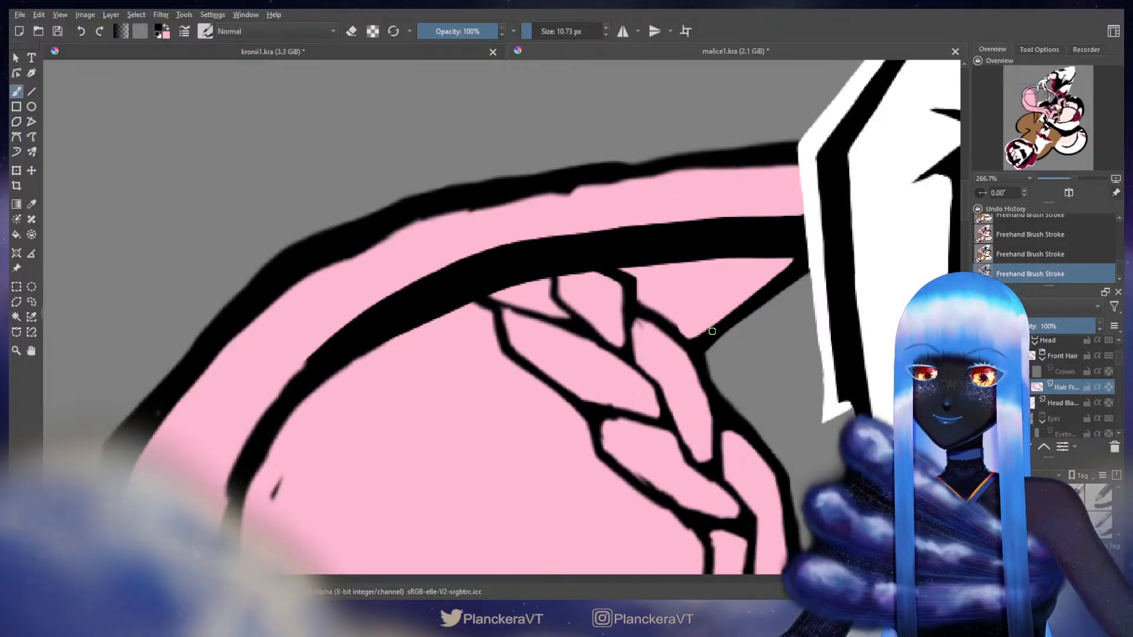
Touch up the wedge in pink and paint over the stray black mark in the hair area left of the braid
key(x)
drag(694, 309, 710, 315)
mouse_move(629, 299)
mouse_down()
mouse_move(729, 302)
mouse_move(740, 290)
mouse_up()
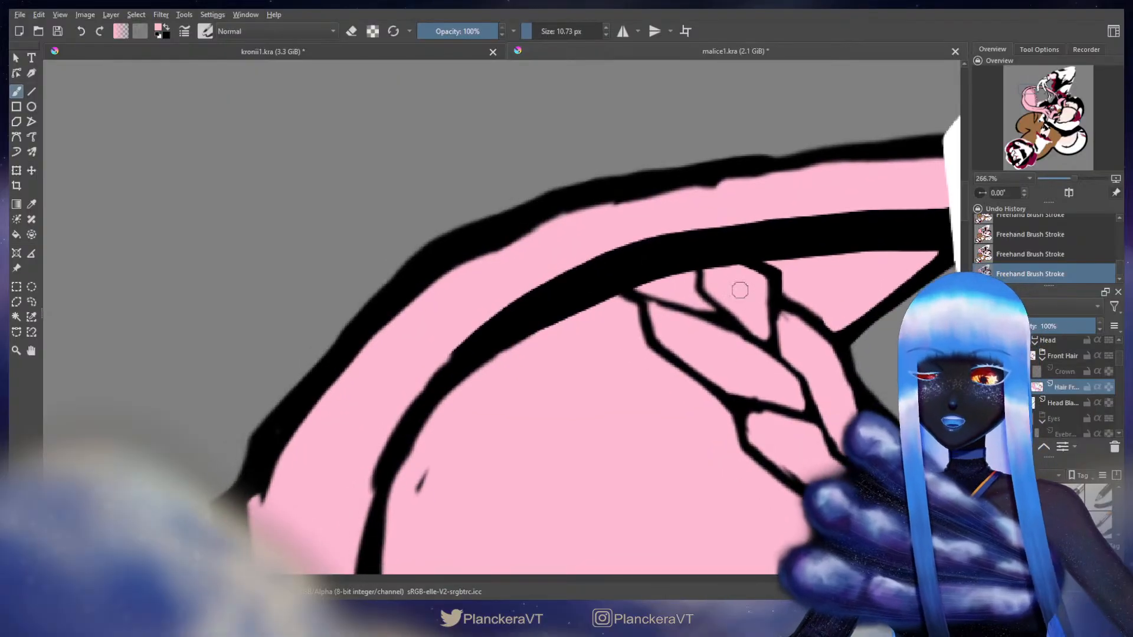
shift+drag(487, 380, 491, 380)
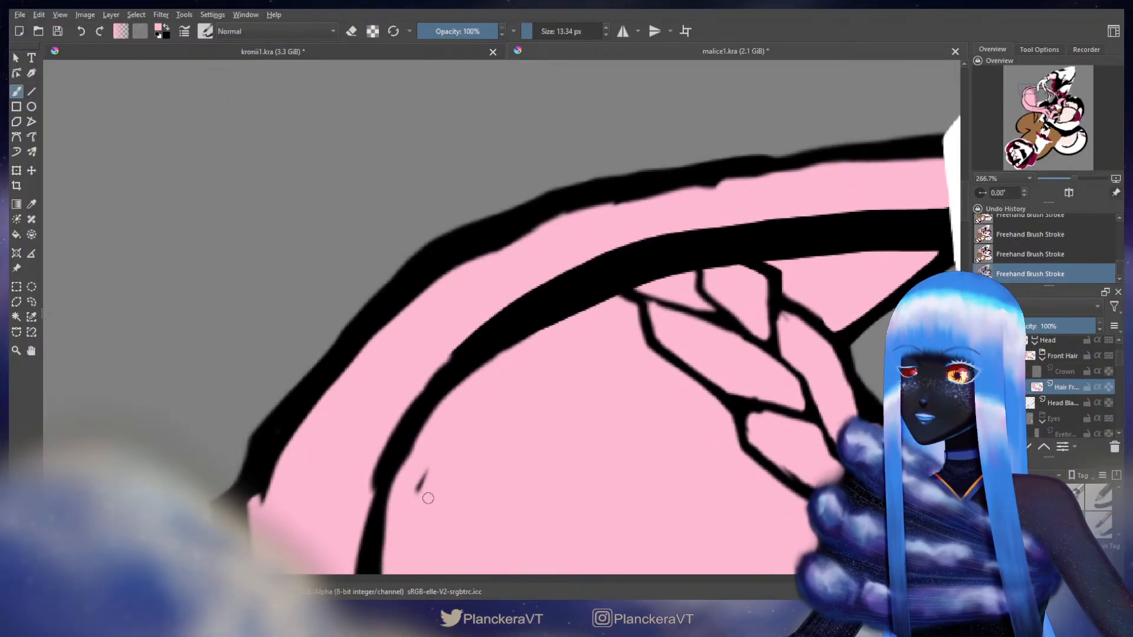
drag(428, 497, 425, 468)
Thicken the inner edge of the curved hair outline left of the braid in black, using a 20.45 px brush
shift+drag(455, 430, 466, 430)
drag(597, 343, 643, 327)
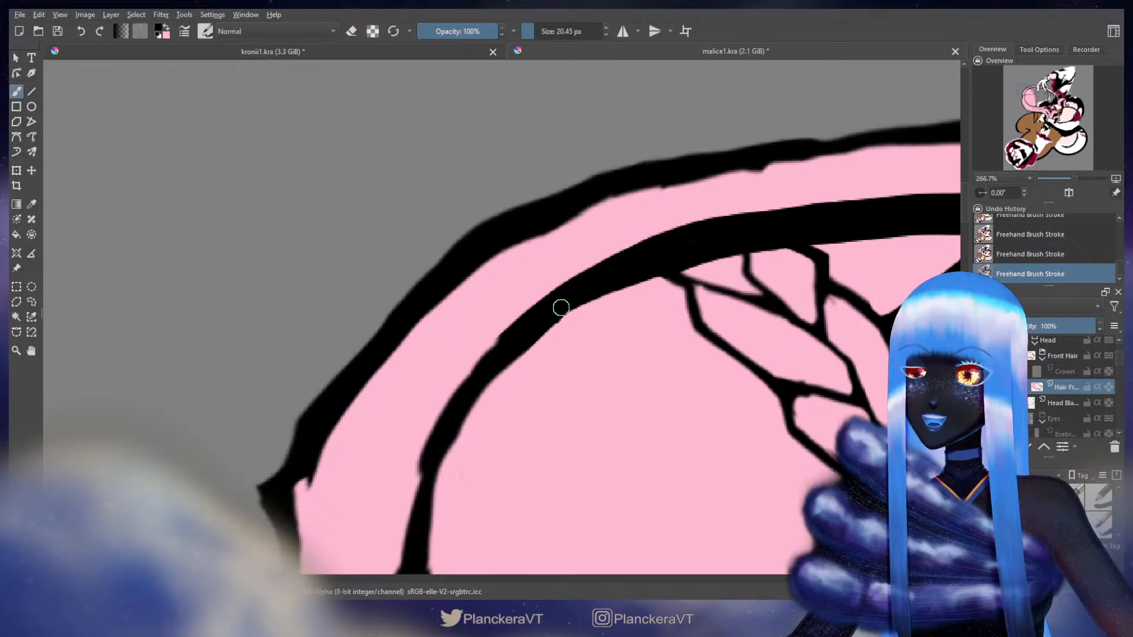
mouse_move(561, 307)
mouse_down()
mouse_move(442, 443)
mouse_move(431, 478)
mouse_up()
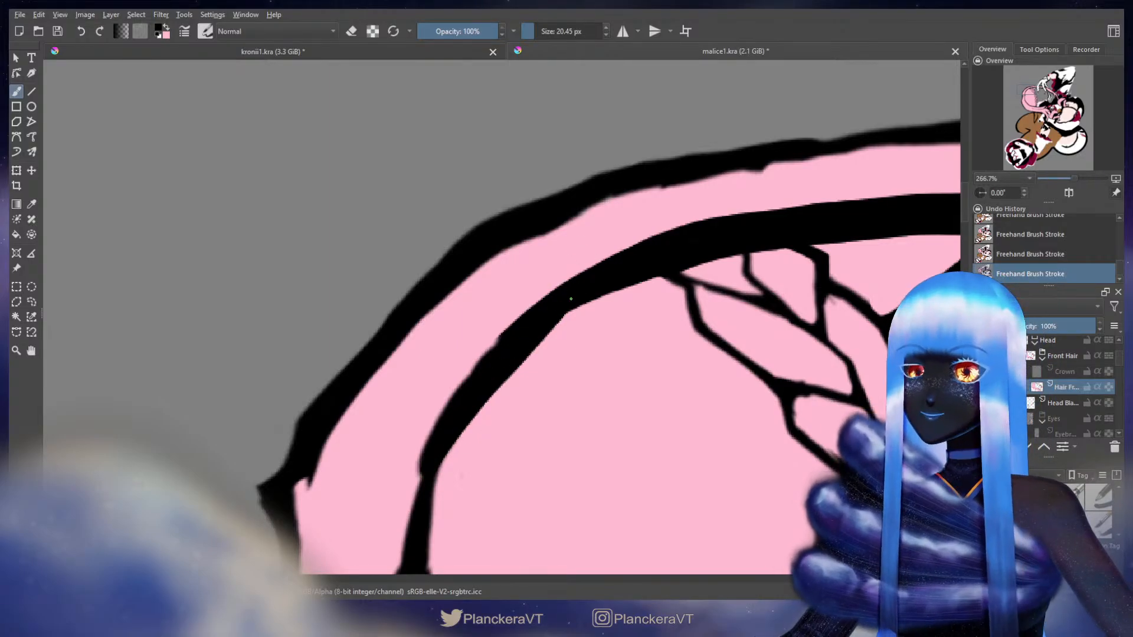
Smooth the outline's lower edge toward the braid's top with black strokes at about 16.28 px, undoing one misplaced stroke
key(bracketleft)
drag(582, 298, 490, 346)
key(bracketleft)
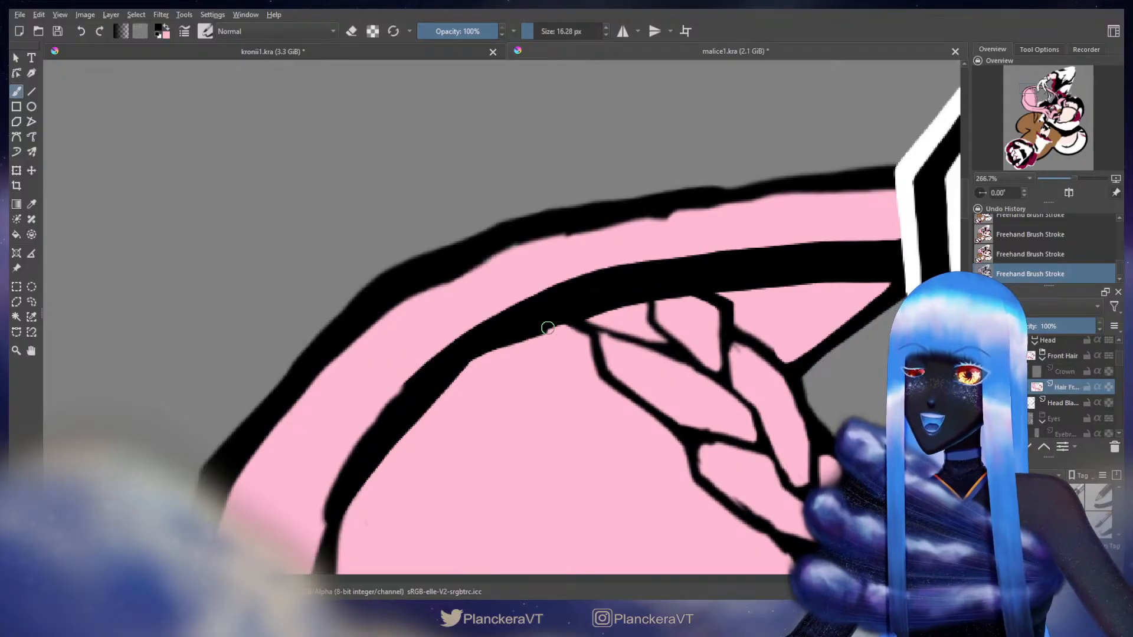
key(ctrl+z)
drag(501, 338, 481, 348)
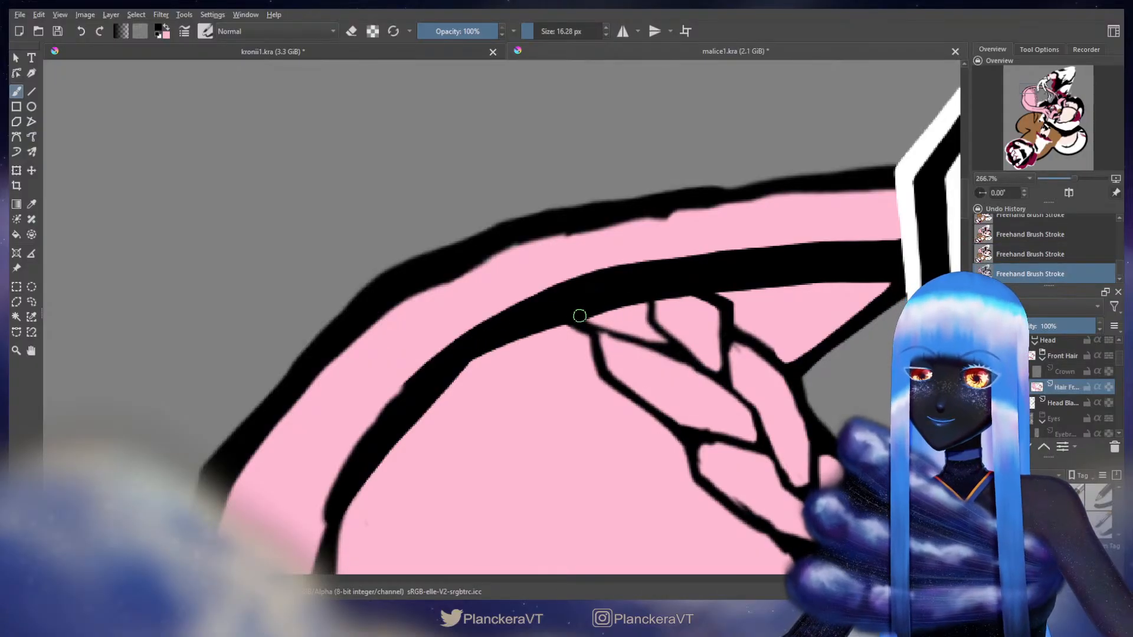
drag(579, 316, 718, 286)
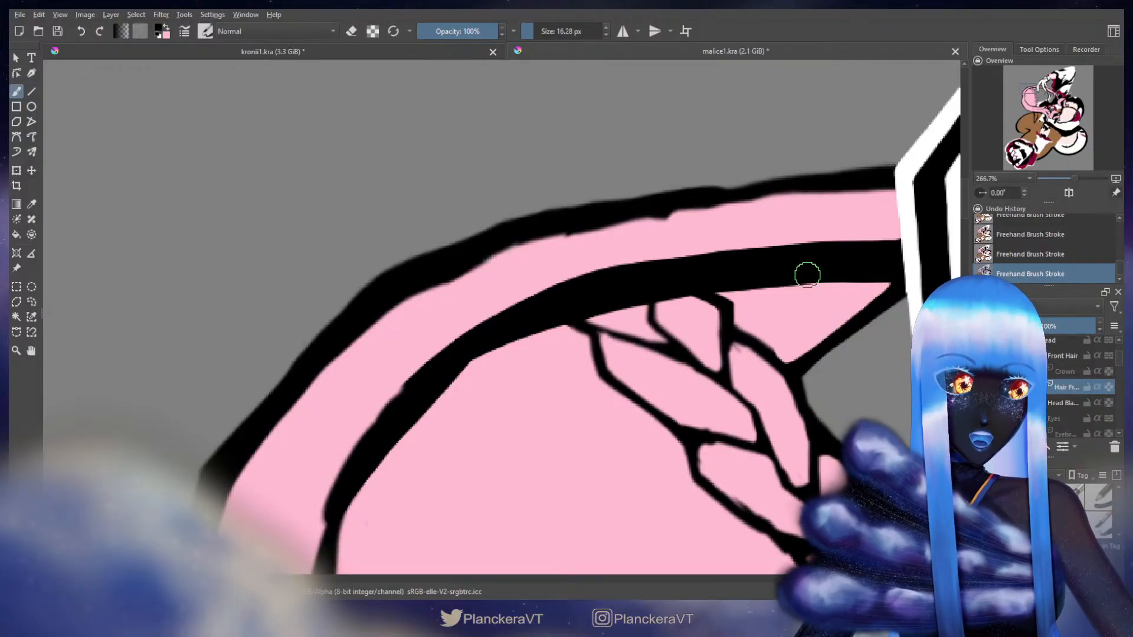
Trim the outline's lower edge along the hair wedge and its pointed corner in pink with a brush of about 14.48 px
key(x)
drag(831, 308, 753, 321)
drag(755, 306, 752, 303)
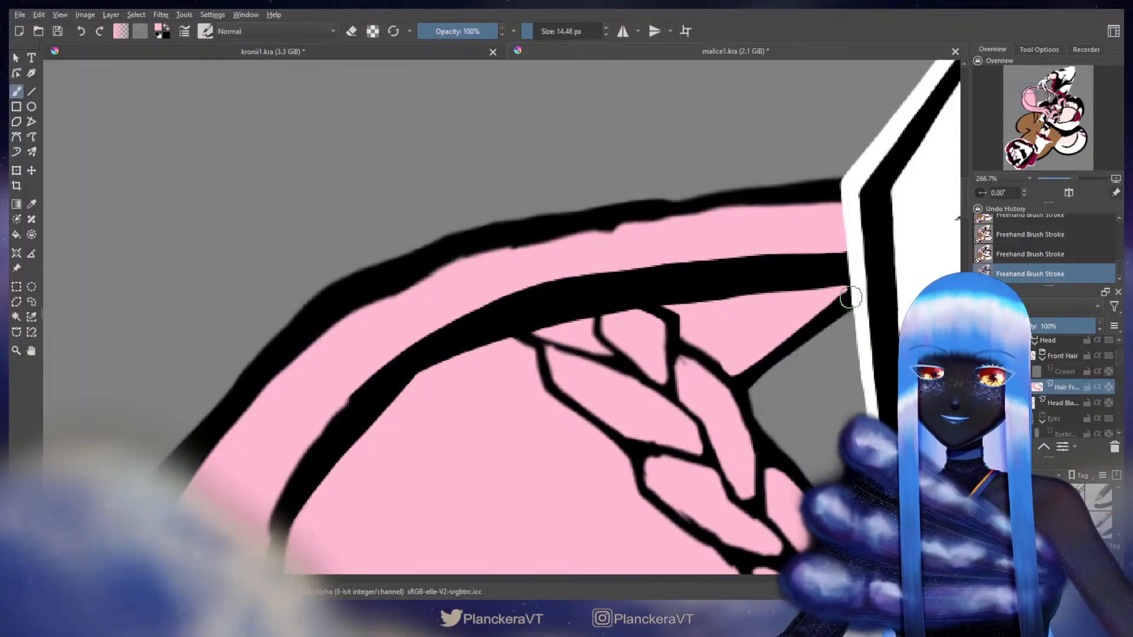
key(x)
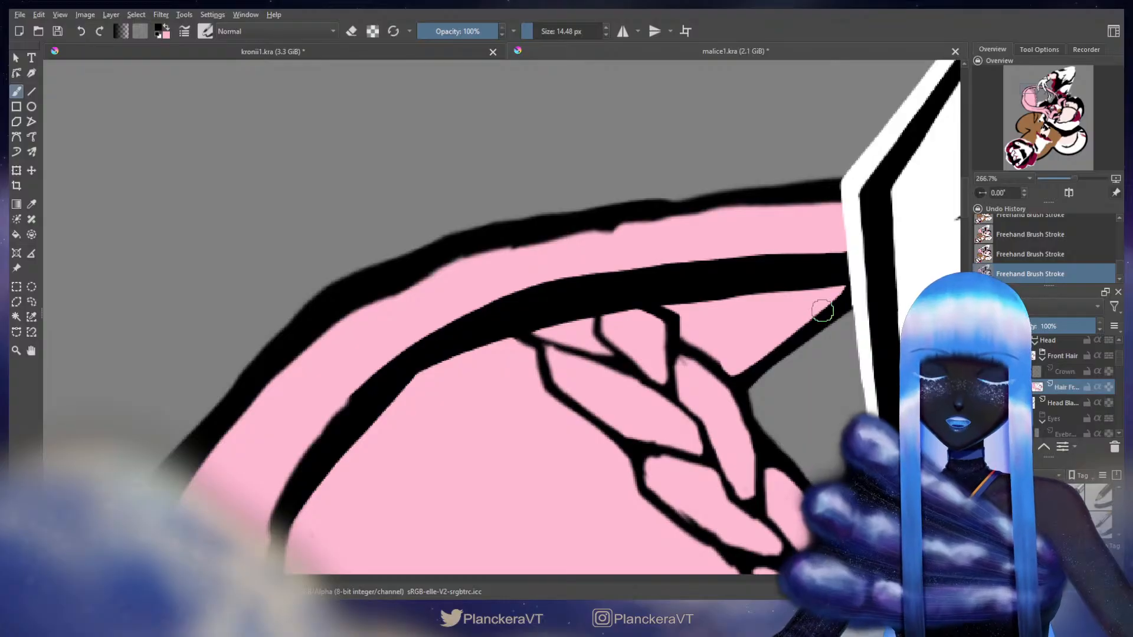
key(x)
drag(822, 311, 831, 301)
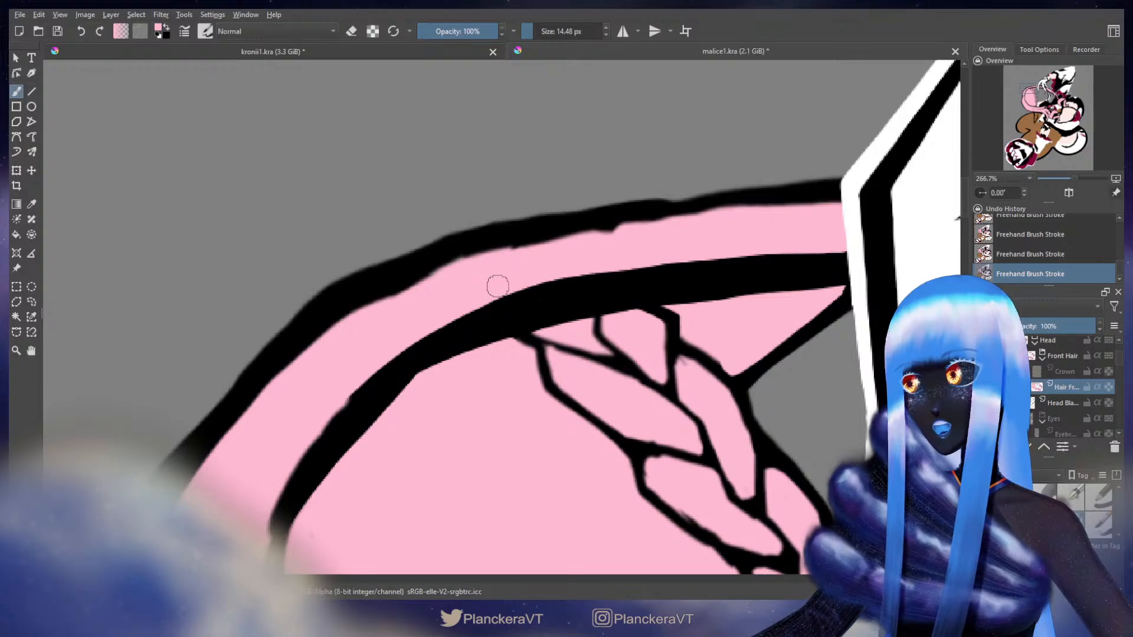
Trim the upper edge of the thick outline above the braid in pink, starting with a 16.19 px brush
key(bracketright)
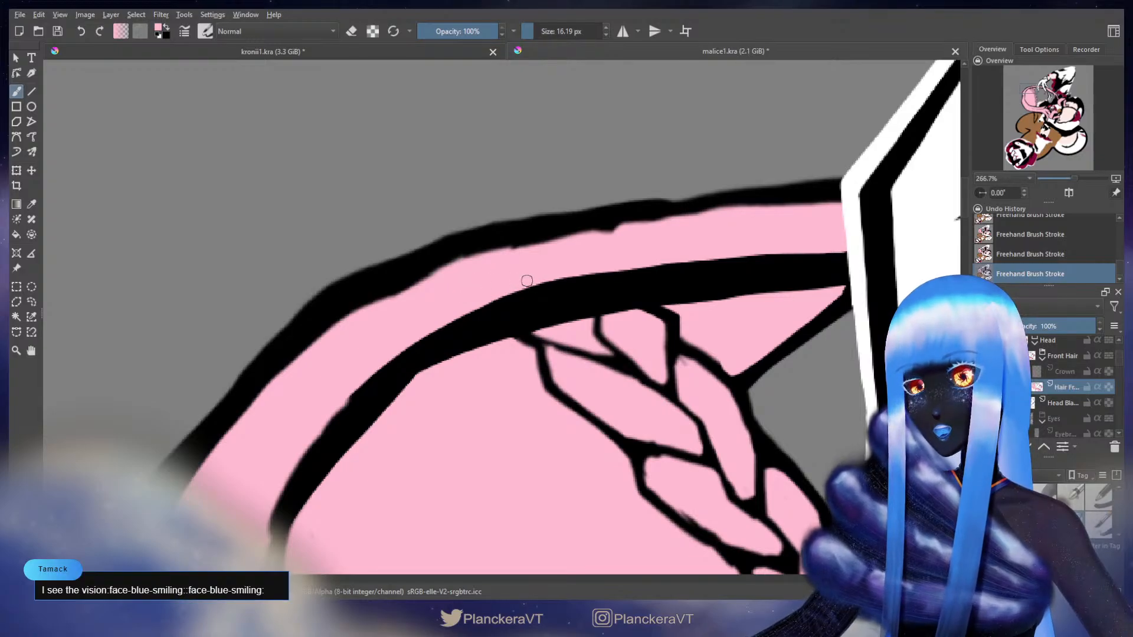
mouse_move(536, 280)
mouse_down()
mouse_move(798, 250)
mouse_move(880, 271)
mouse_move(951, 256)
mouse_up()
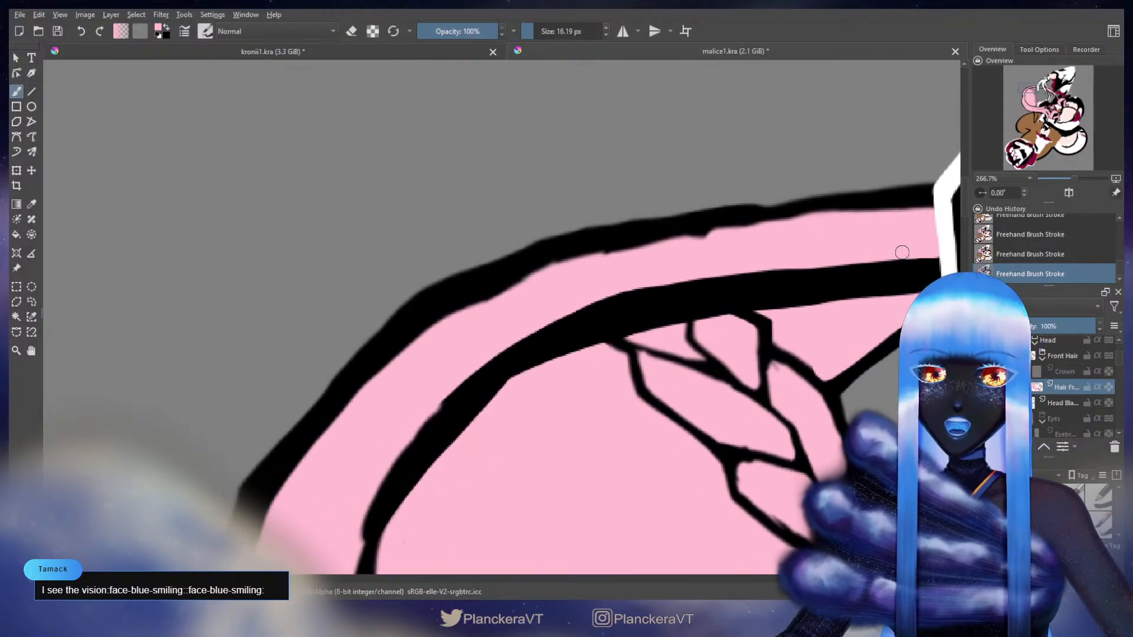
mouse_move(782, 263)
mouse_down()
mouse_move(642, 285)
mouse_move(741, 187)
mouse_move(530, 344)
mouse_up()
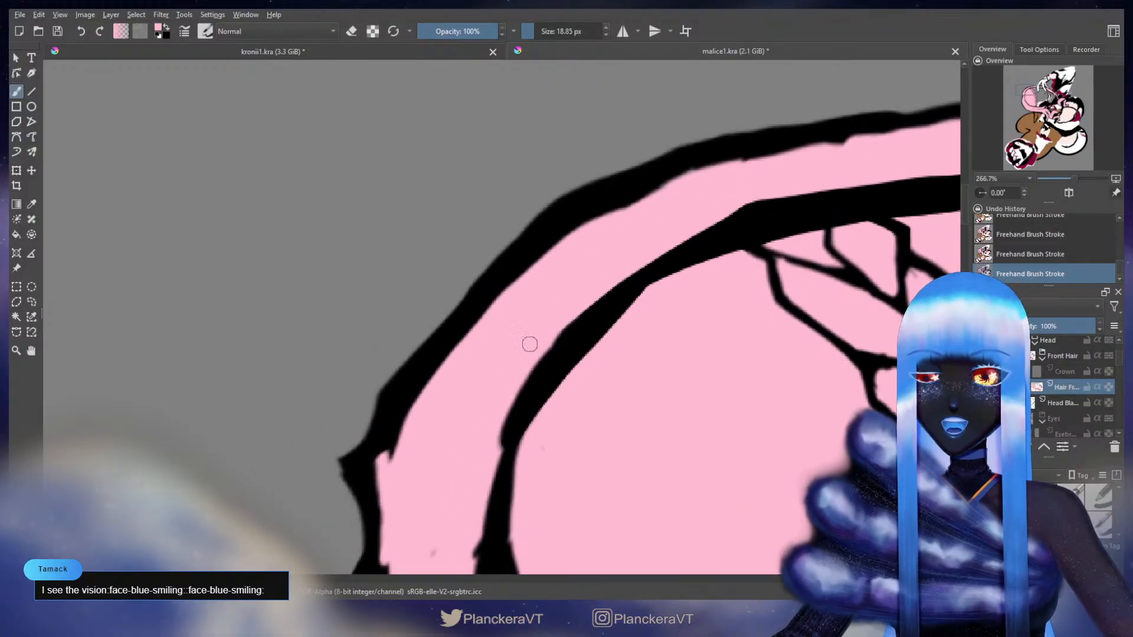
Fill out the inner edge of the curved outline left of the braid in black, refining it with a 17.51 px brush
key(x)
mouse_move(749, 233)
mouse_down()
mouse_move(777, 222)
mouse_move(622, 308)
mouse_move(543, 371)
mouse_up()
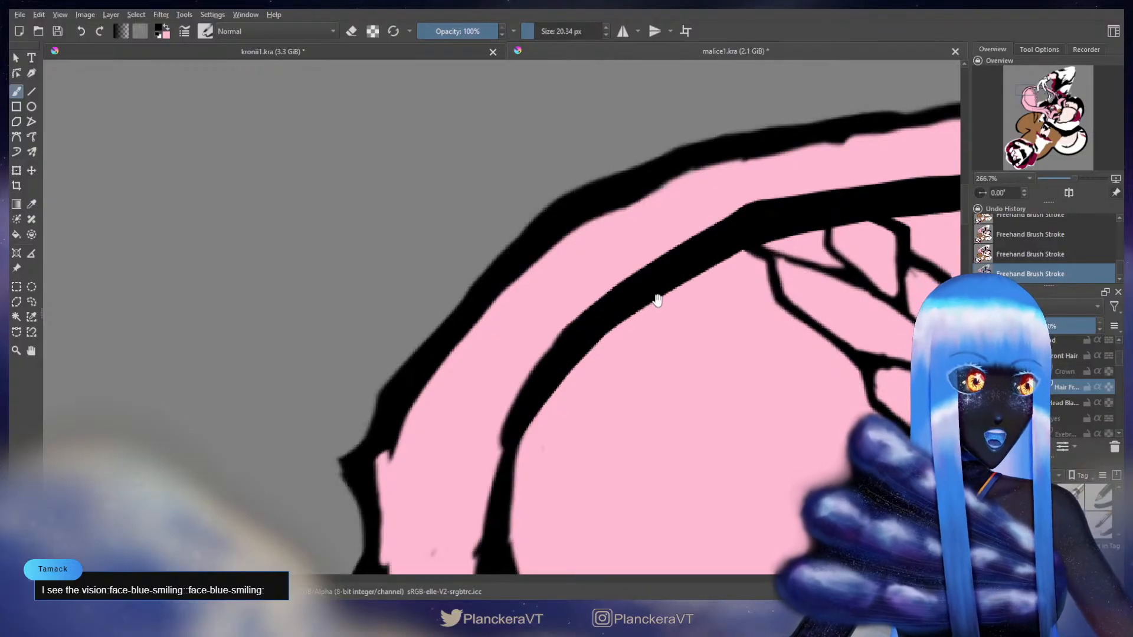
drag(657, 300, 698, 294)
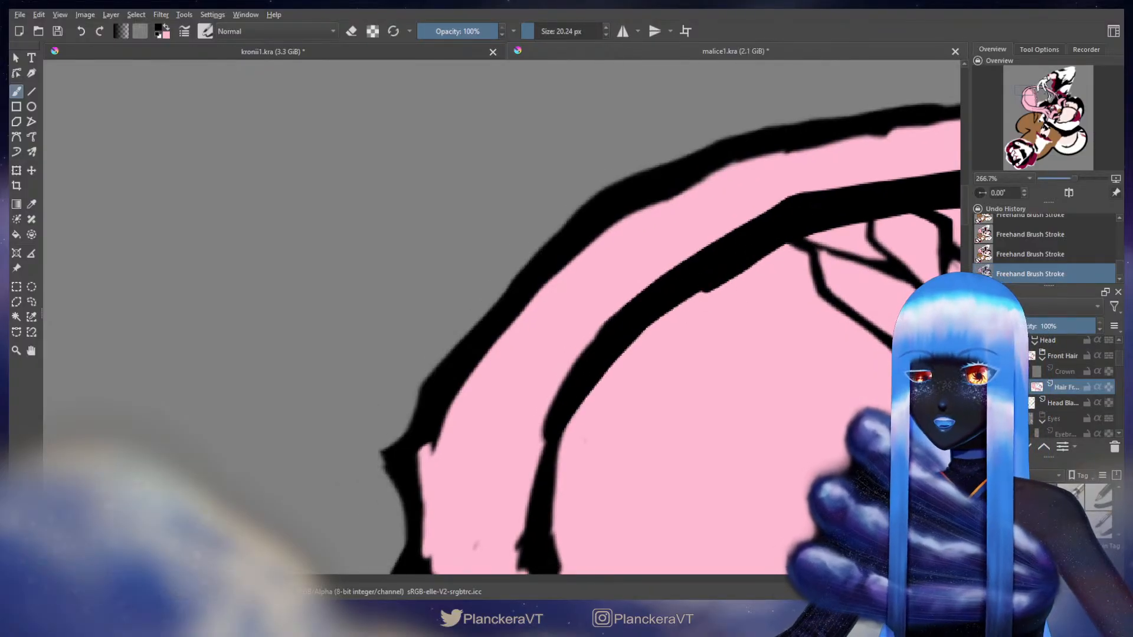
key(ctrl+z)
drag(789, 227, 800, 225)
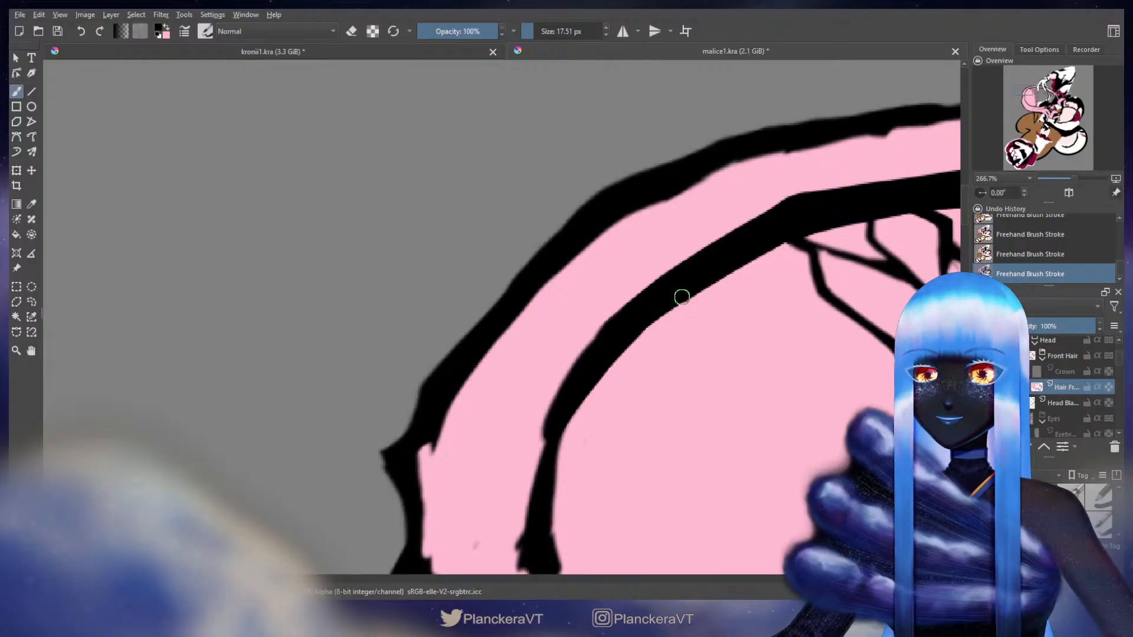
drag(762, 247, 580, 376)
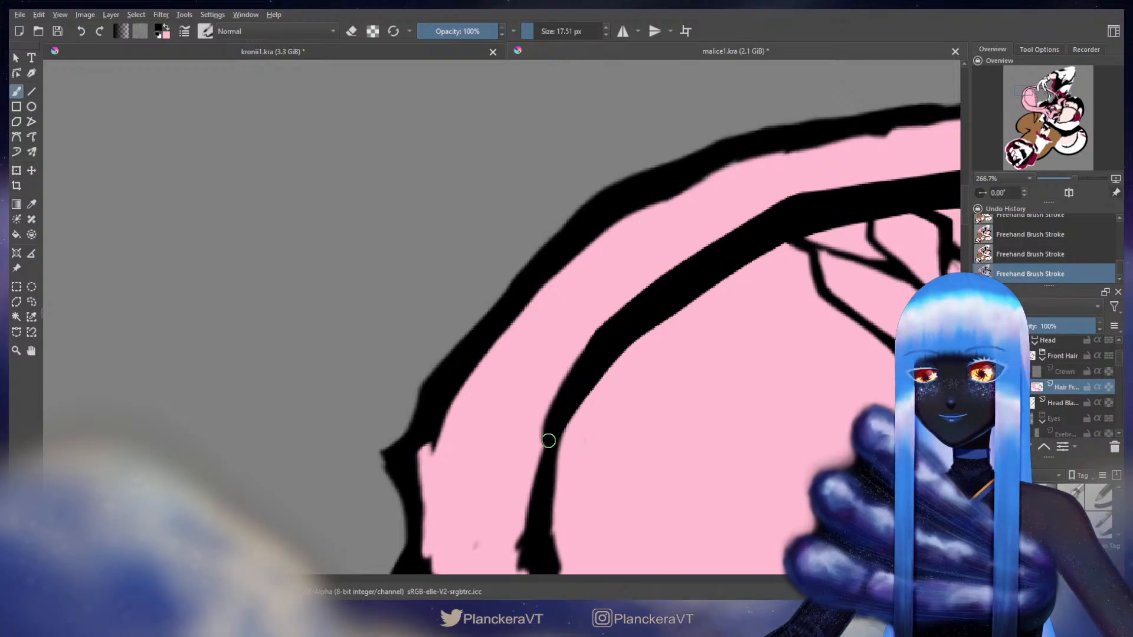
key(c)
key(b)
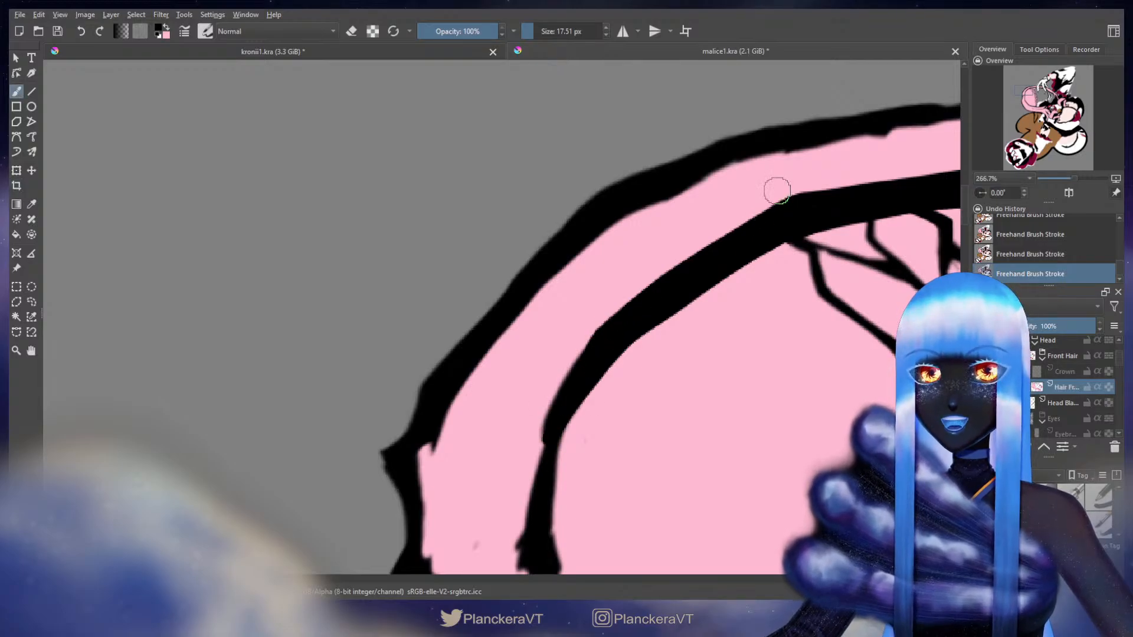
Straighten the upper edge of the curved outline left of the braid by trimming it in pink with a brush of about 19.39 px
key(x)
scroll(779, 184, up, 2)
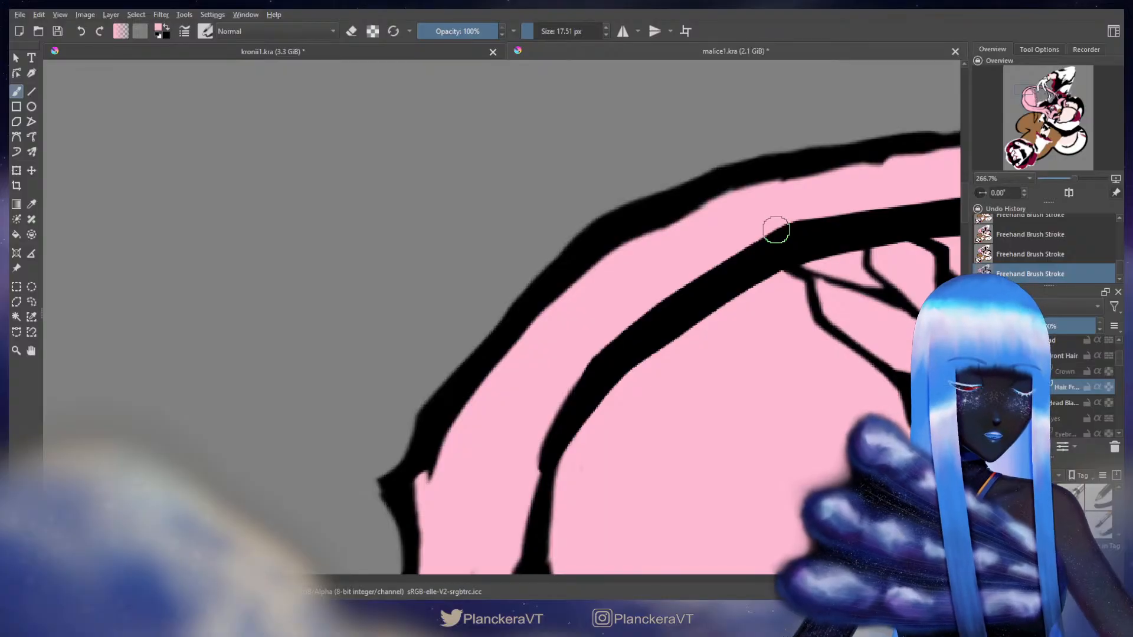
mouse_move(787, 212)
shift+mouse_down()
mouse_move(797, 210)
mouse_move(784, 208)
shift+mouse_up()
mouse_move(743, 242)
mouse_down()
mouse_move(628, 321)
mouse_move(554, 390)
mouse_up()
drag(555, 387, 619, 247)
mouse_move(639, 220)
shift+mouse_down()
mouse_move(644, 212)
mouse_move(580, 351)
shift+mouse_up()
drag(725, 236, 639, 329)
mouse_move(659, 276)
mouse_down()
mouse_move(545, 329)
mouse_move(901, 286)
mouse_up()
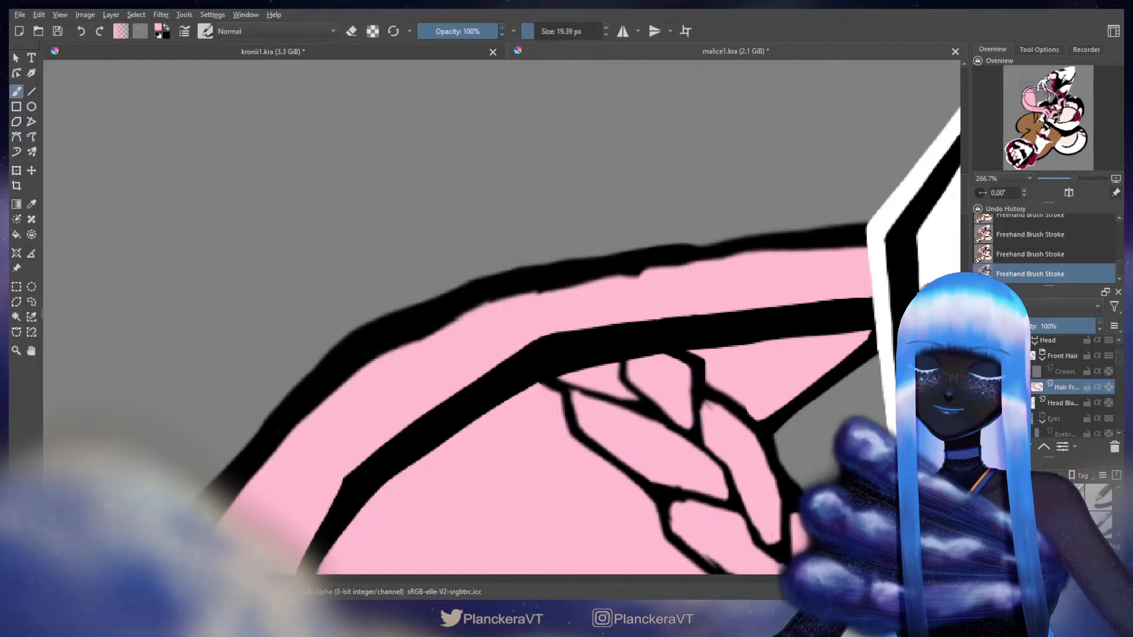
Reshape the pointed corner of the hair wedge beside the fingertip in black and pink, using brush sizes from about 14 to 18 px
drag(861, 340, 868, 226)
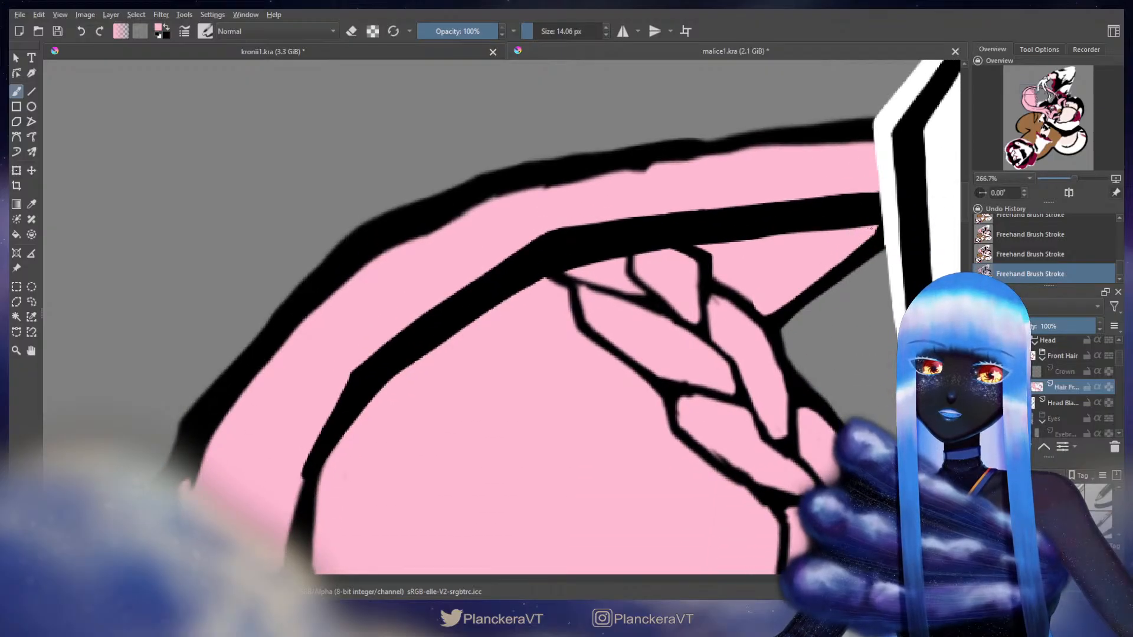
key(x)
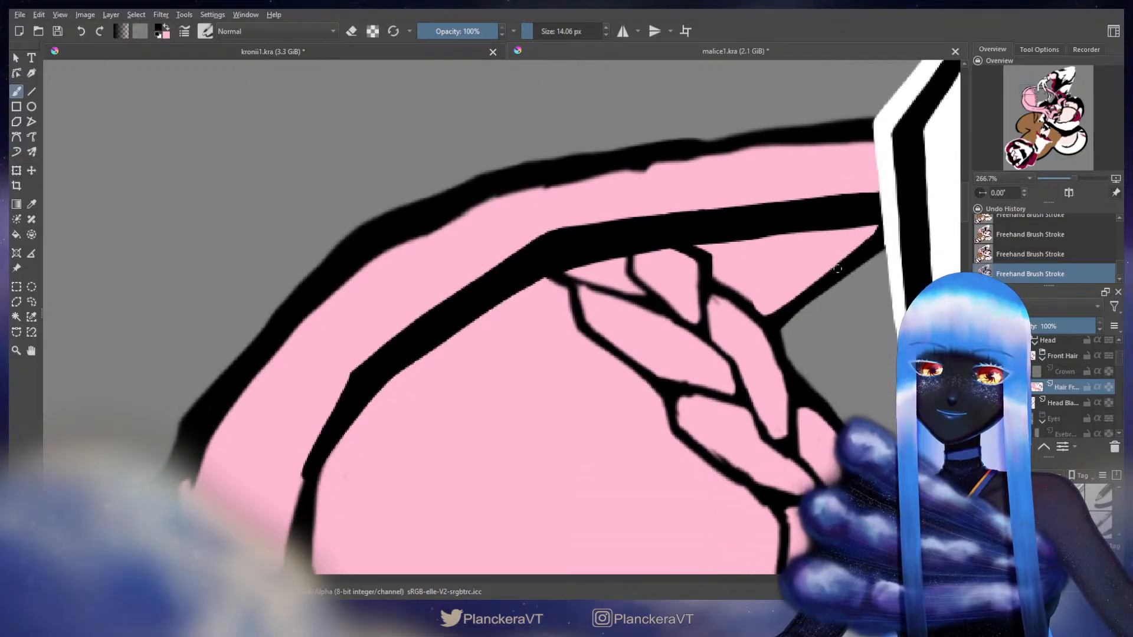
key(x)
key(bracketright)
key(bracketright)
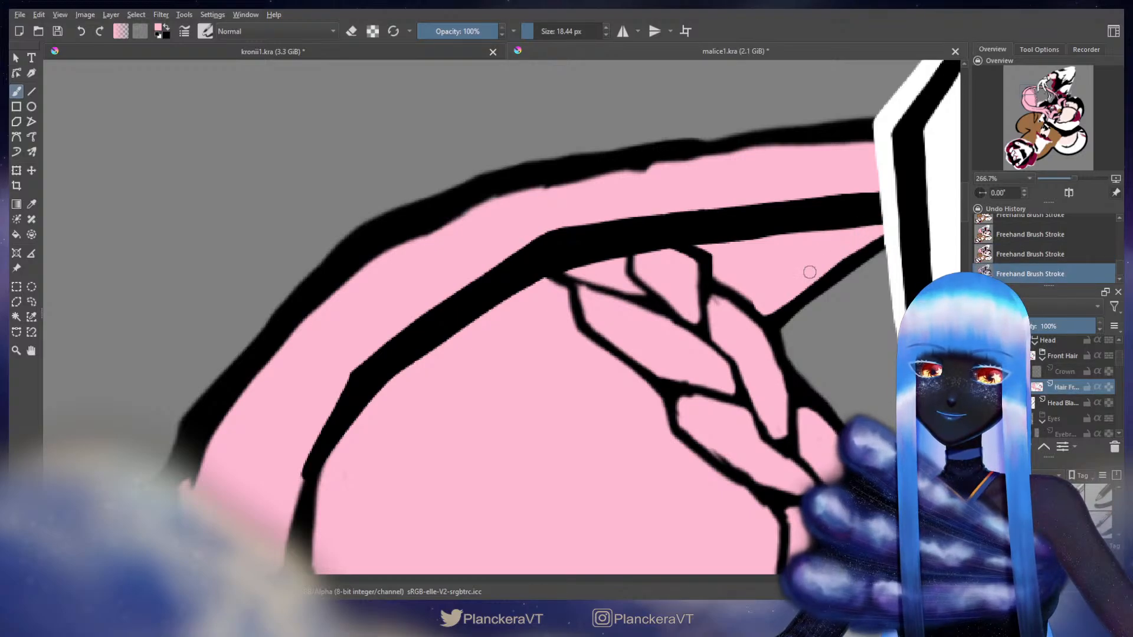
key(x)
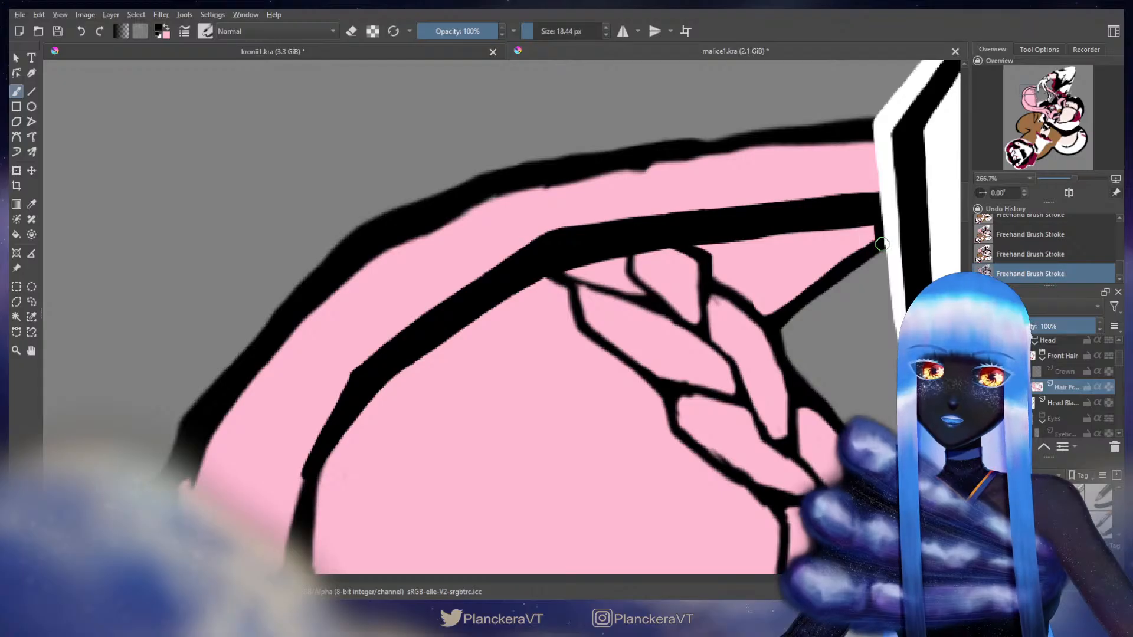
key(bracketleft)
key(x)
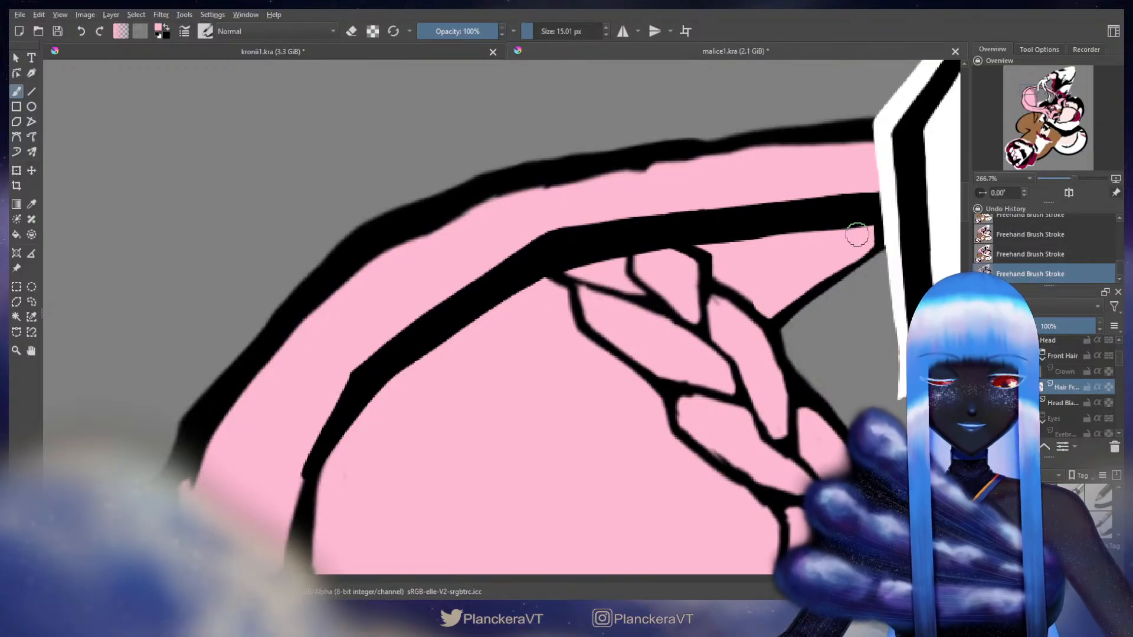
Thin and smooth the wedge's lower diagonal outline with alternating black and pink strokes, using brush sizes down to 8.95 px
key(x)
drag(875, 249, 873, 248)
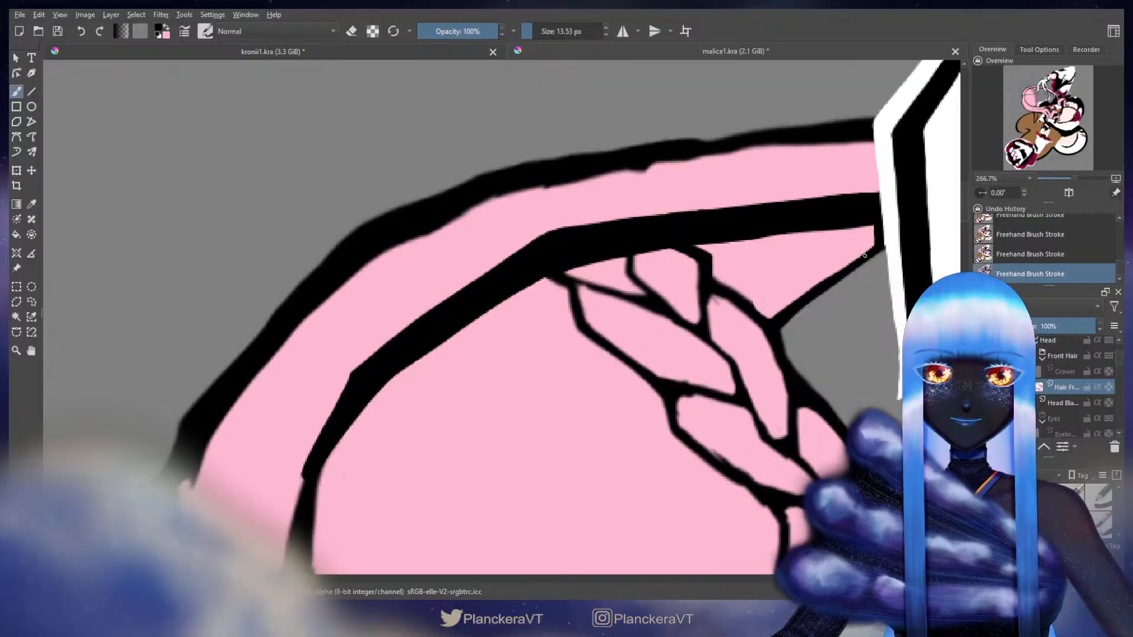
key(x)
drag(855, 260, 851, 260)
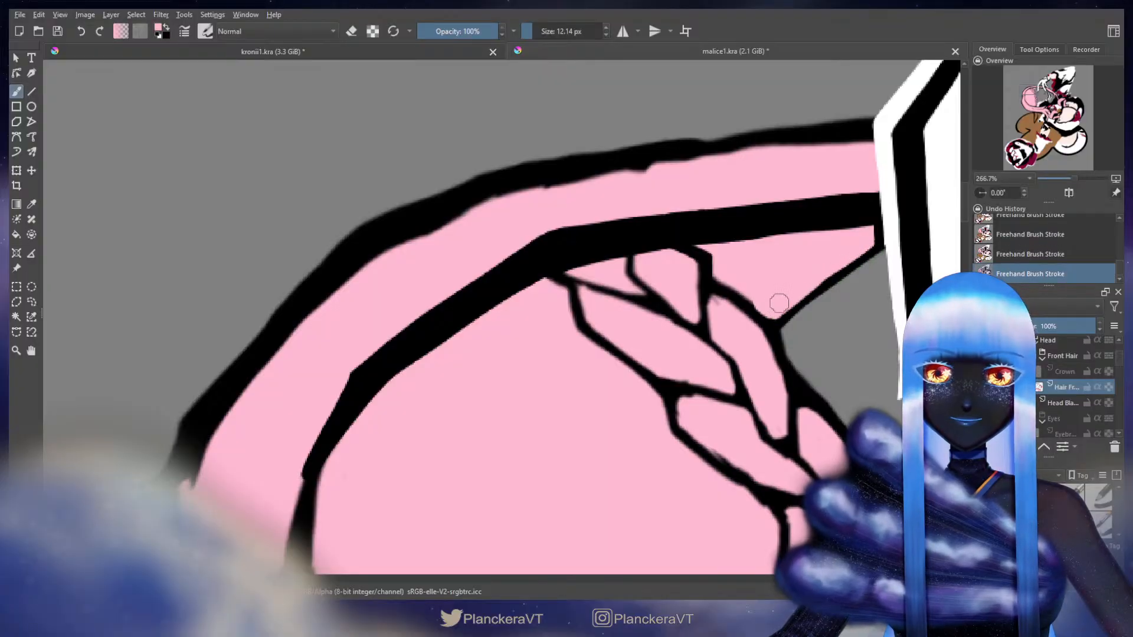
key(x)
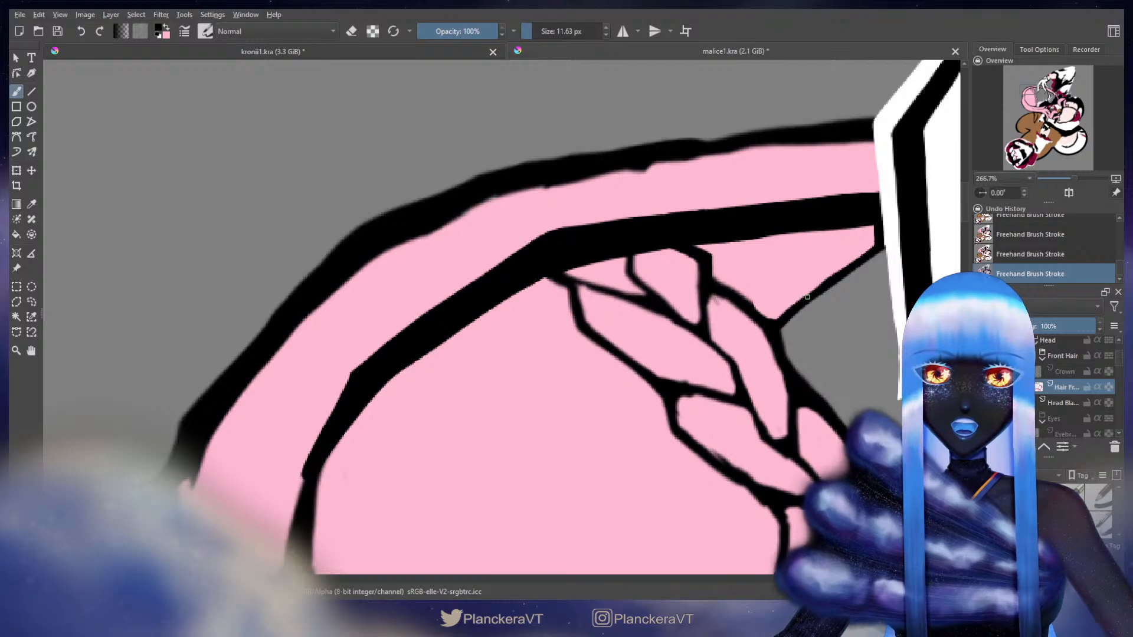
key(ctrl+z)
drag(829, 280, 824, 280)
drag(828, 280, 820, 287)
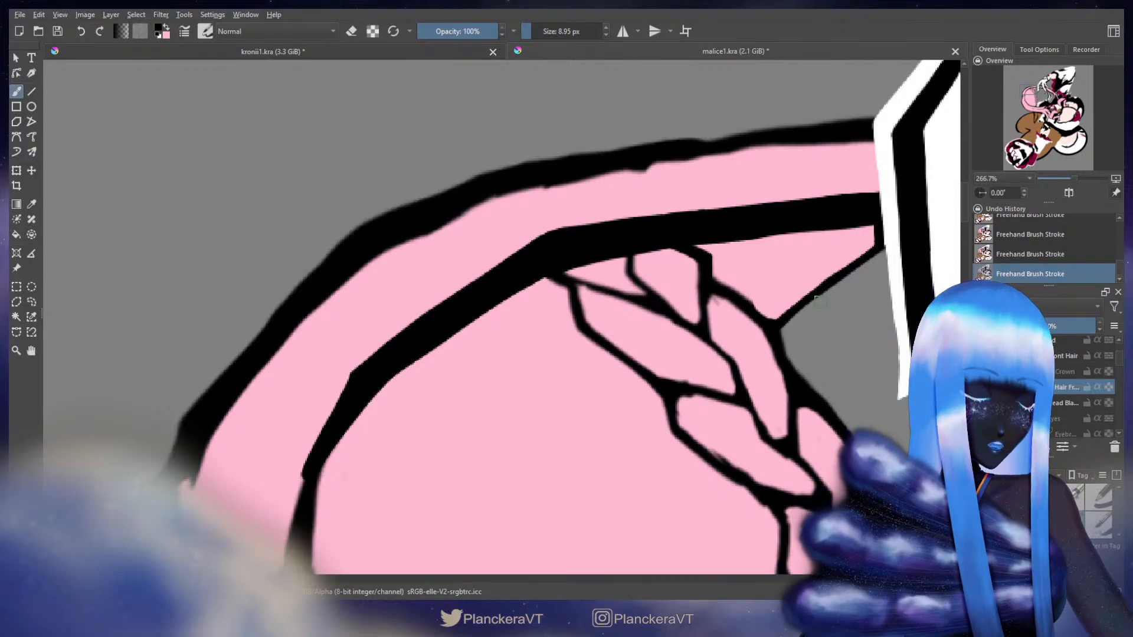
drag(801, 282, 772, 305)
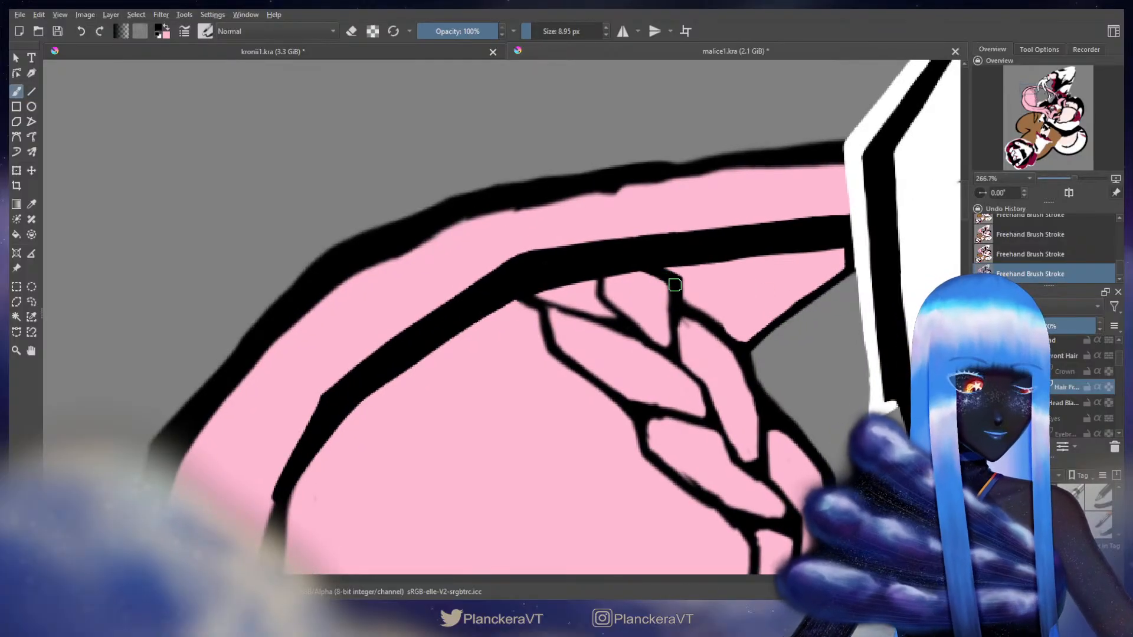
Sharpen the outlines around the topmost braid segments in black and clean their inner edges in pink with a brush of about 12 px
mouse_move(669, 284)
mouse_down()
mouse_move(633, 307)
mouse_move(620, 292)
mouse_move(604, 302)
mouse_up()
key(])
key(x)
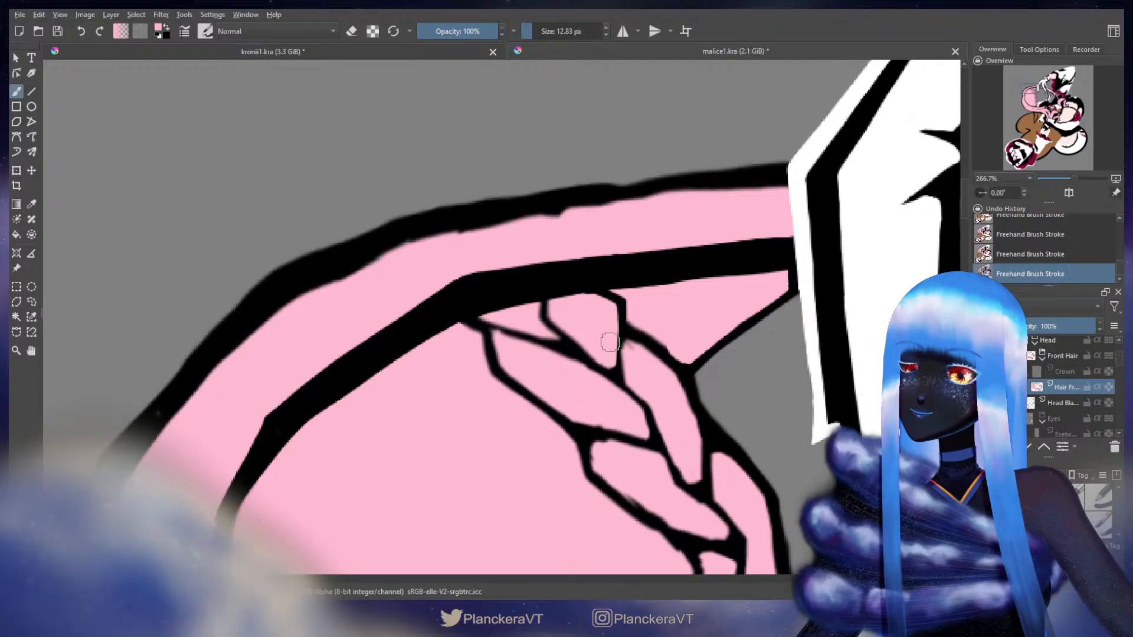
key(x)
drag(623, 333, 625, 345)
drag(625, 331, 584, 297)
drag(595, 297, 592, 302)
mouse_move(584, 292)
mouse_down()
mouse_move(641, 321)
mouse_move(653, 369)
mouse_move(588, 310)
mouse_move(630, 325)
mouse_move(589, 303)
mouse_move(635, 323)
mouse_move(644, 372)
mouse_up()
key(x)
drag(618, 325, 652, 386)
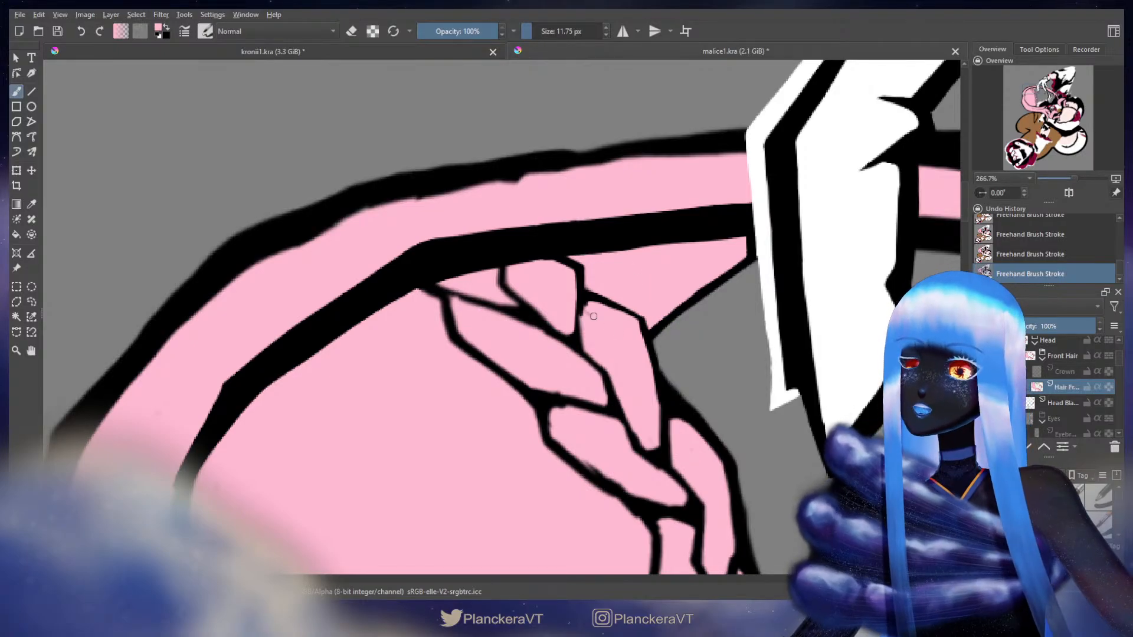
Redraw the curved strand line beside the gloved middle finger as a smooth black arc with a brush of about 15.64 px
drag(791, 207, 655, 319)
drag(767, 324, 596, 313)
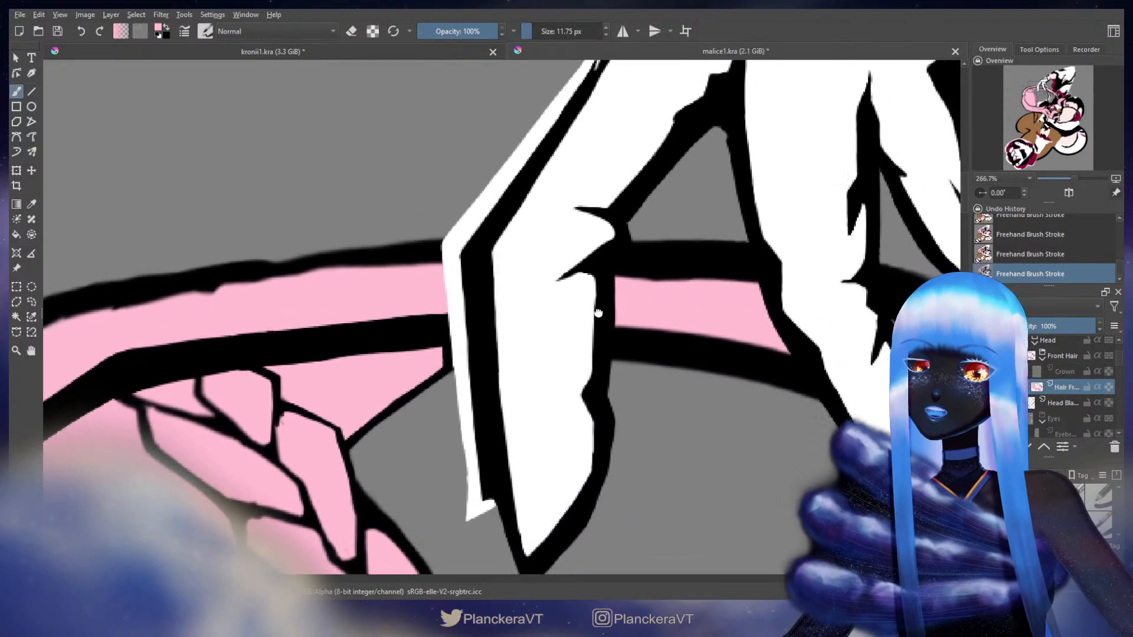
mouse_move(713, 362)
mouse_down()
mouse_move(574, 325)
mouse_move(501, 280)
mouse_up()
mouse_move(711, 311)
mouse_down()
mouse_move(655, 291)
mouse_move(517, 318)
mouse_up()
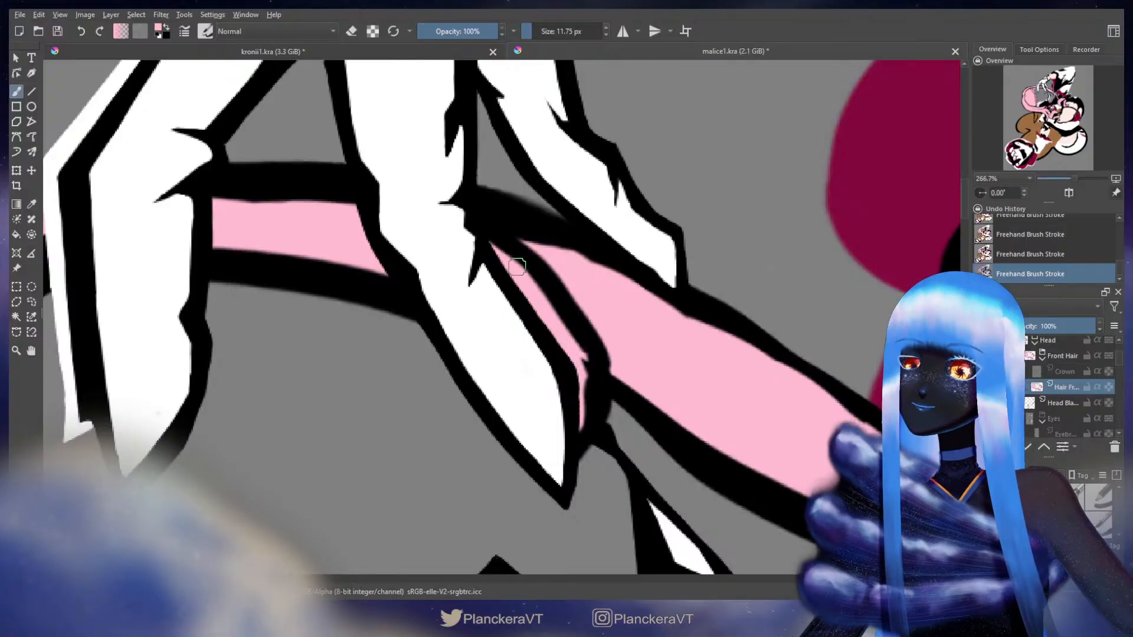
mouse_move(465, 244)
mouse_down()
mouse_move(504, 256)
mouse_move(576, 348)
mouse_move(583, 433)
mouse_move(573, 439)
mouse_up()
mouse_move(504, 247)
mouse_down()
mouse_move(561, 292)
mouse_move(583, 333)
mouse_move(590, 390)
mouse_move(573, 471)
mouse_up()
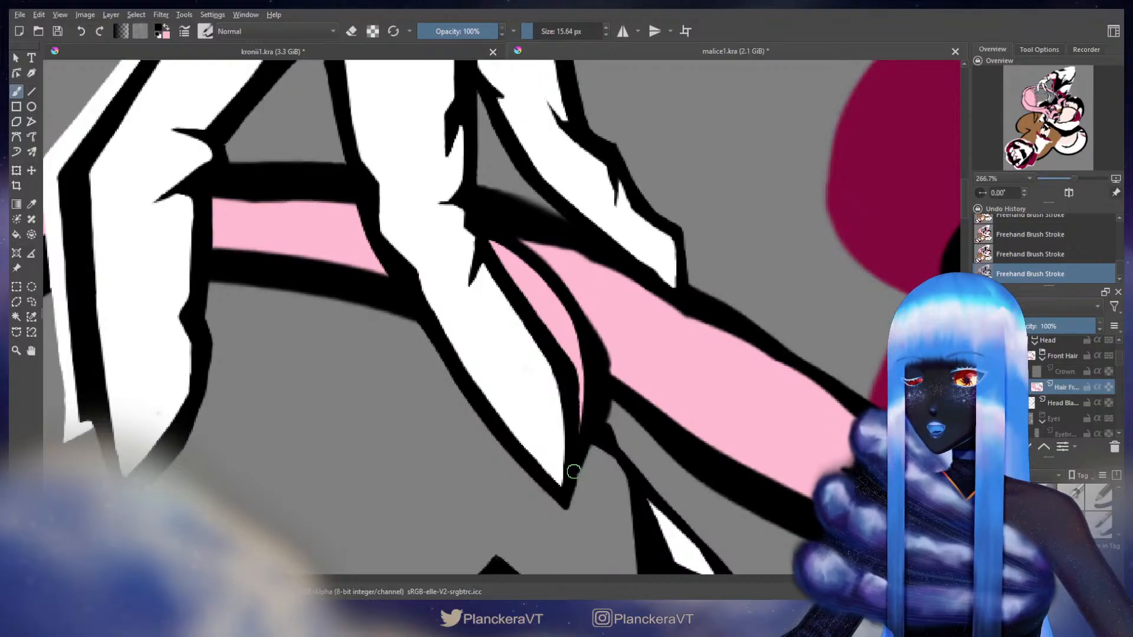
Trim the outer side of the curved strand line and its corner with the lower hair outline in pink, using a 15.71 px brush
key(x)
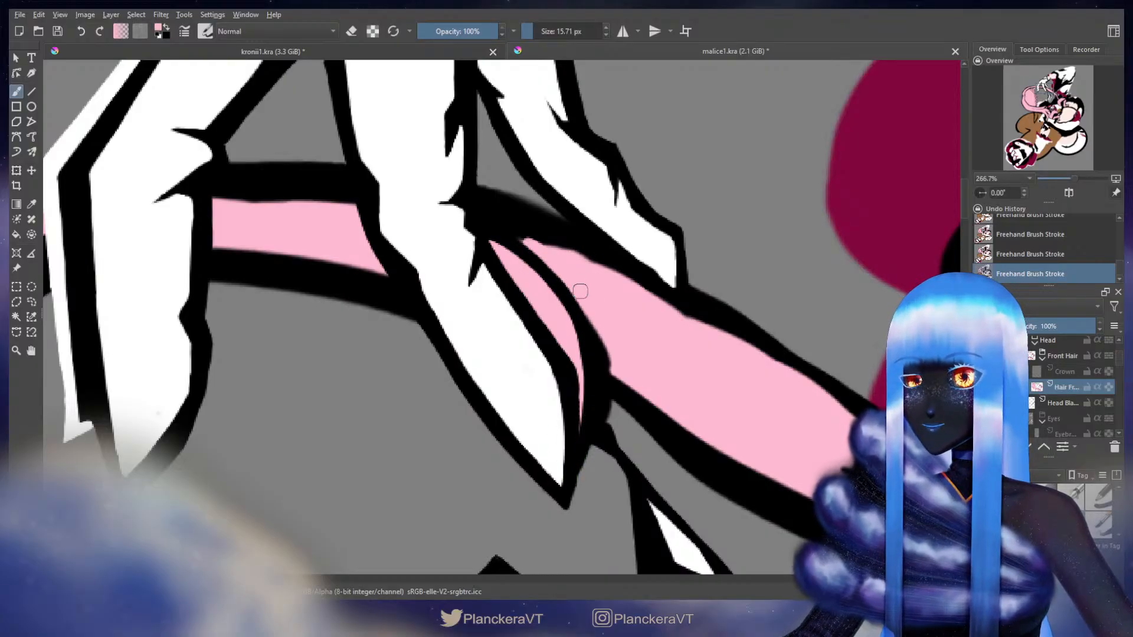
mouse_move(605, 347)
mouse_down()
mouse_move(617, 378)
mouse_move(728, 454)
mouse_up()
mouse_move(728, 454)
mouse_down()
mouse_move(710, 430)
mouse_move(425, 292)
mouse_up()
key(x)
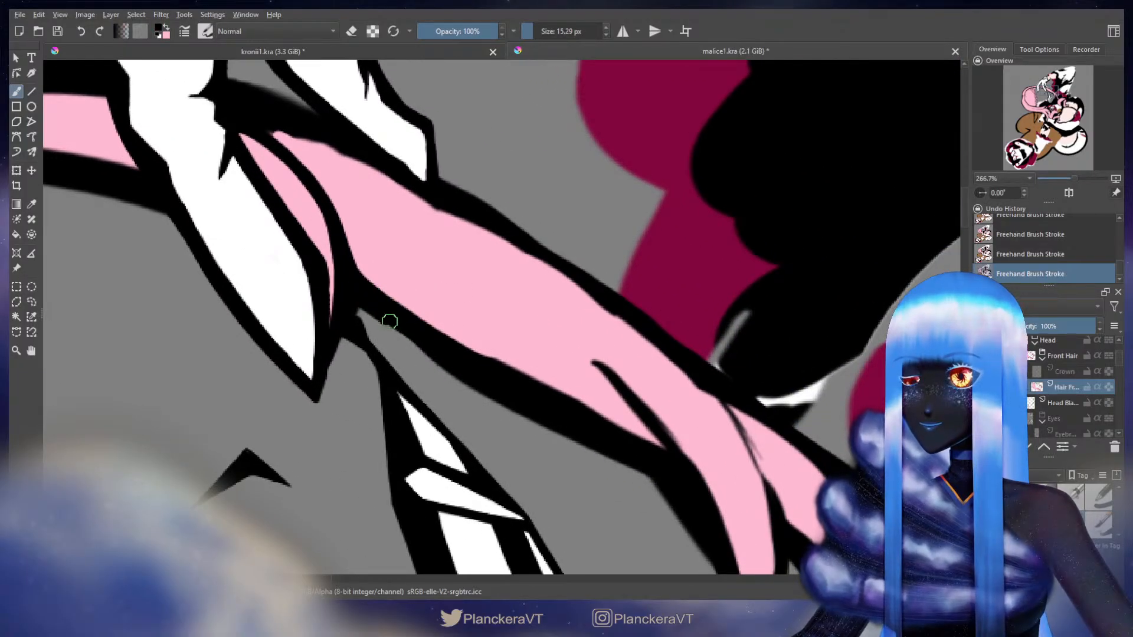
drag(389, 321, 531, 326)
Erase excess black below the strand junction and along the hair band's lower outline, reducing the eraser from 43.17 to about 20 px
key(e)
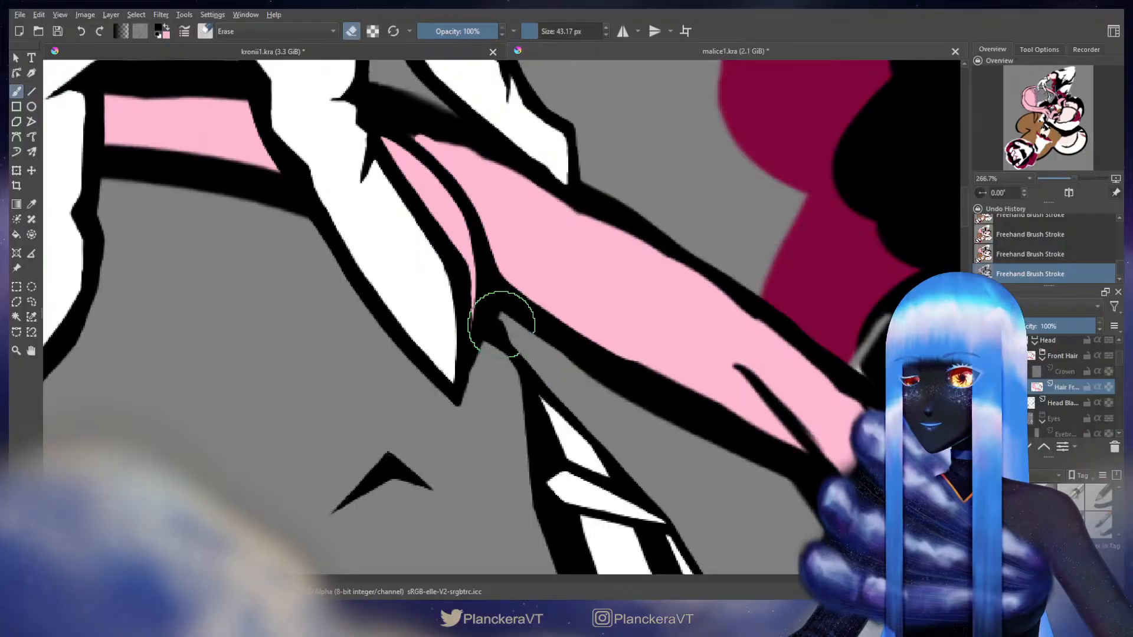
mouse_move(492, 310)
mouse_down()
mouse_move(480, 348)
mouse_move(484, 293)
mouse_move(521, 335)
mouse_move(431, 364)
mouse_up()
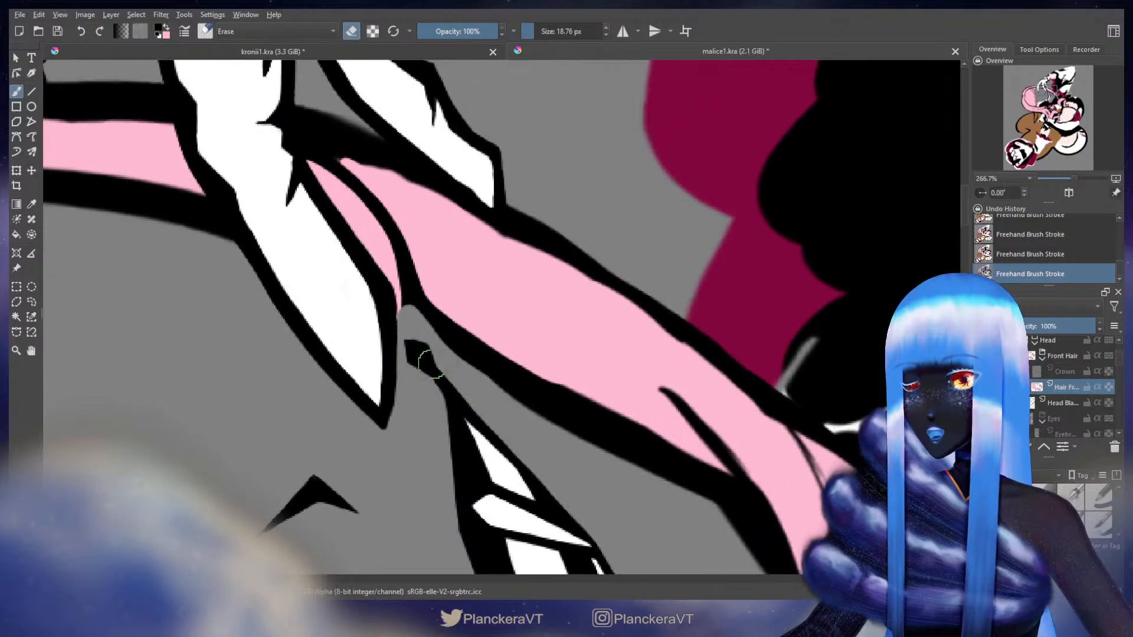
mouse_move(417, 324)
mouse_down()
mouse_move(567, 432)
mouse_move(705, 499)
mouse_up()
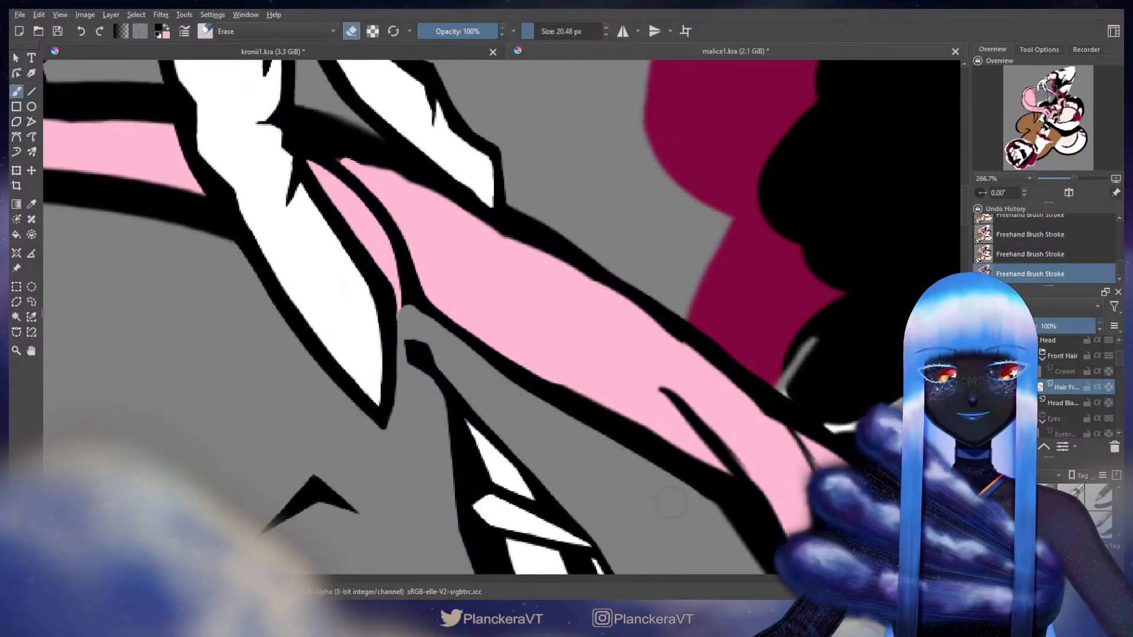
Refine the junction of the strand line and lower hair outline beside the fingertip, filling in black and trimming with a 10.55 px eraser
key(e)
mouse_move(431, 333)
mouse_down()
mouse_move(539, 329)
mouse_move(599, 356)
mouse_move(703, 326)
mouse_move(665, 333)
mouse_move(652, 370)
mouse_move(627, 324)
mouse_move(608, 374)
mouse_move(608, 302)
mouse_move(583, 363)
mouse_up()
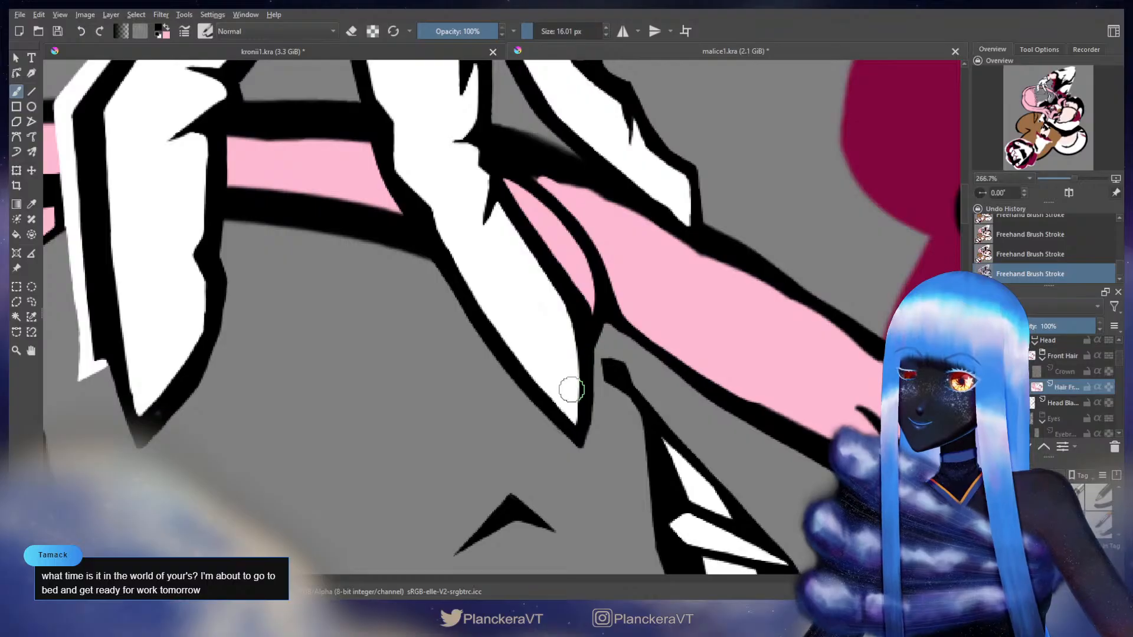
key(ctrl+z)
mouse_move(599, 291)
mouse_down()
mouse_move(579, 375)
mouse_move(597, 313)
mouse_up()
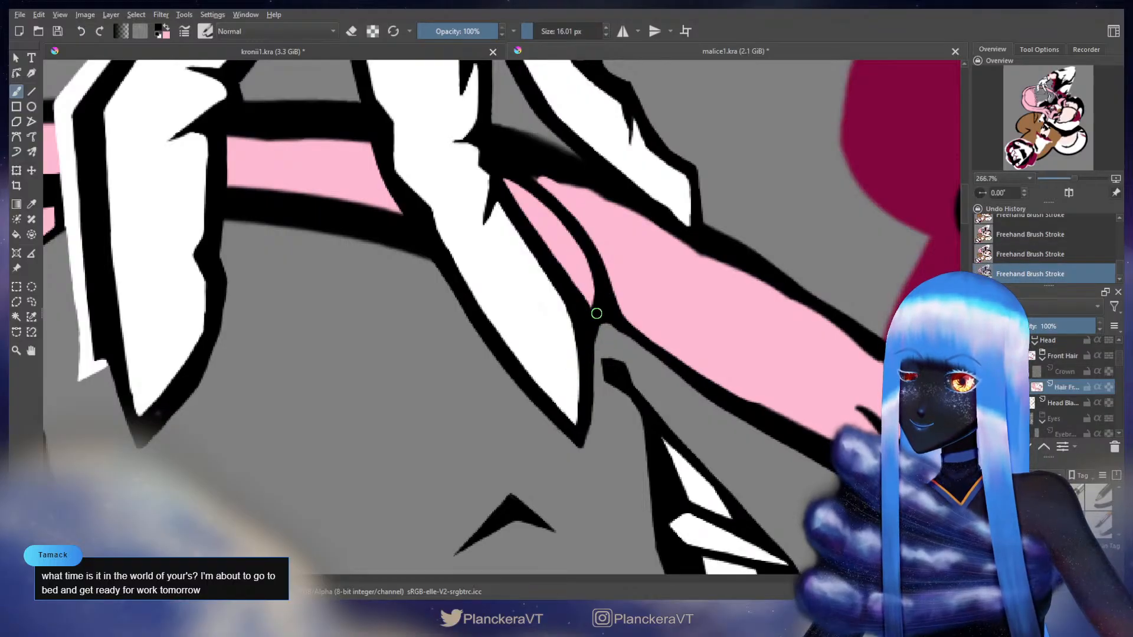
key(e)
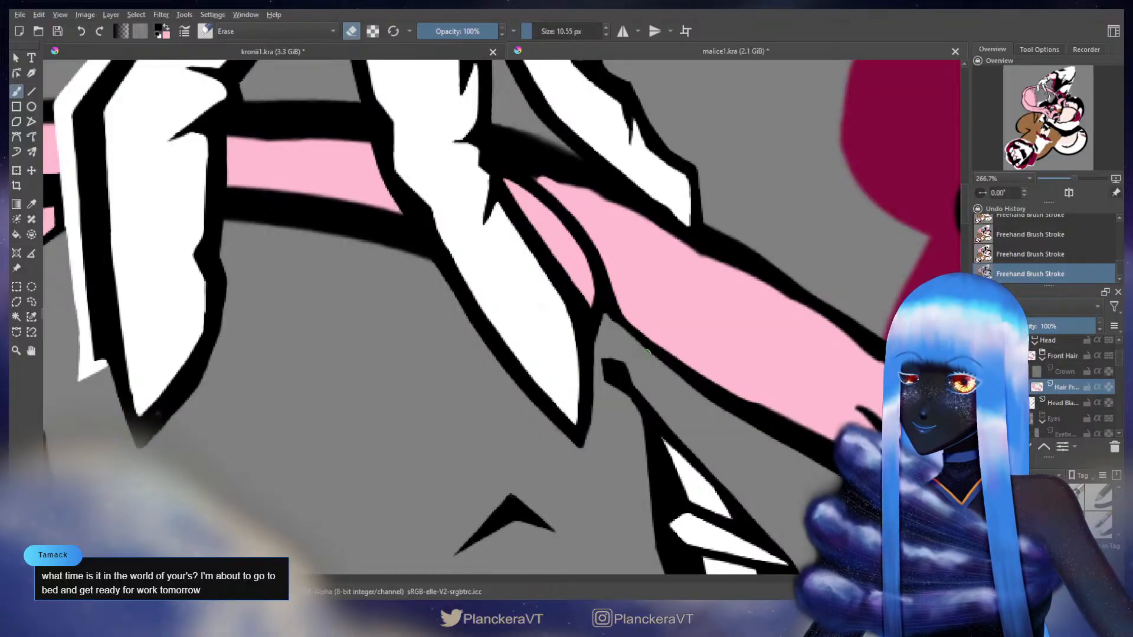
key(e)
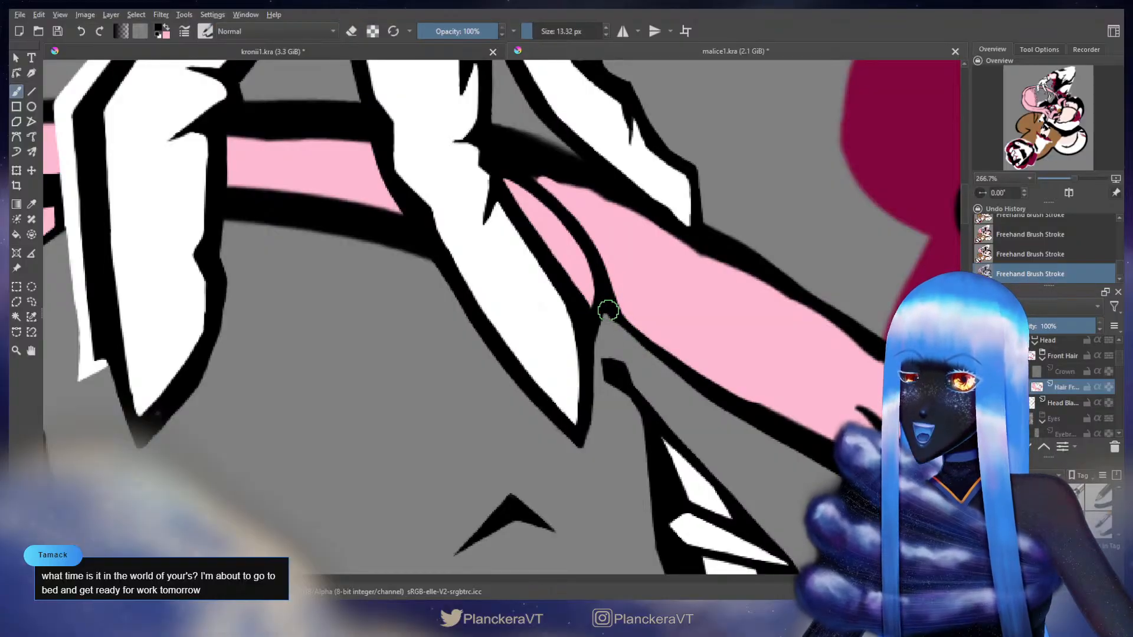
Smooth the hair band's lower outline away from the junction in black at 13.32 px, trimming its underside with a 10.29 px eraser
drag(615, 318, 752, 409)
drag(605, 301, 682, 364)
key(e)
mouse_move(728, 396)
mouse_down()
mouse_move(622, 387)
mouse_move(631, 410)
mouse_up()
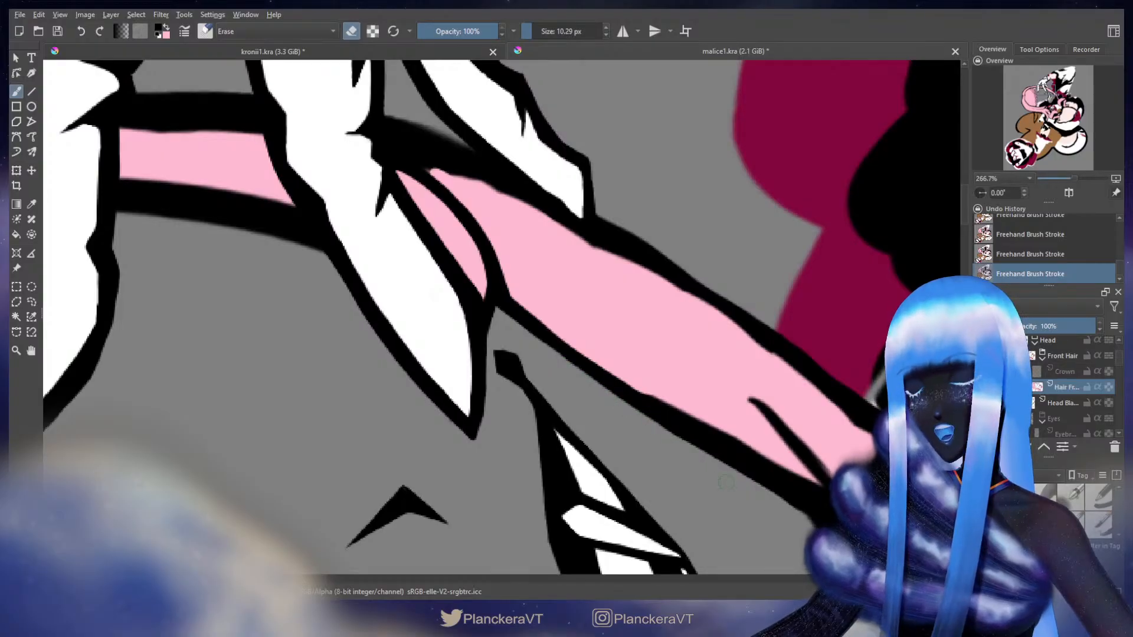
Hide the Chuuni Hand layer to expose the front hair band behind the gloved fingers
key(1)
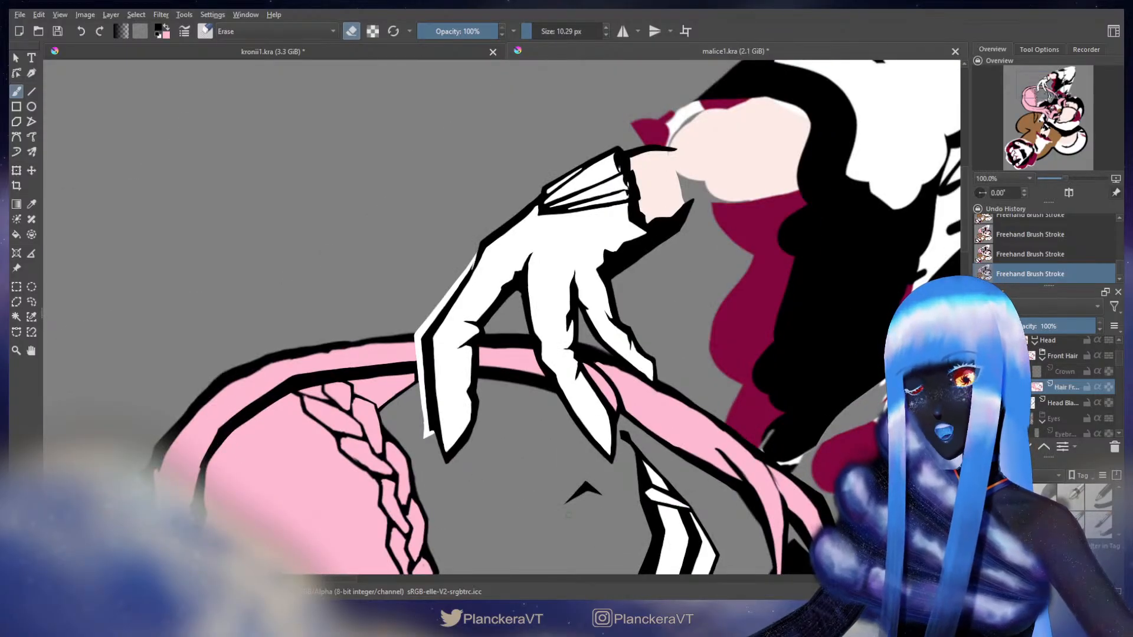
key(e)
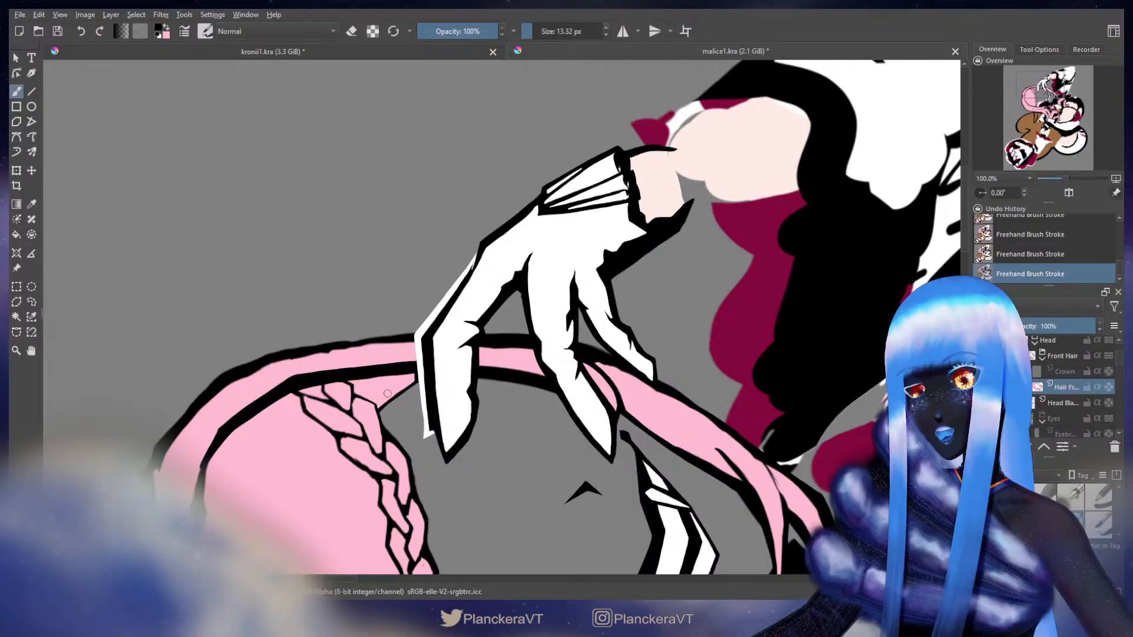
scroll(452, 353, up, 2)
drag(452, 353, 462, 256)
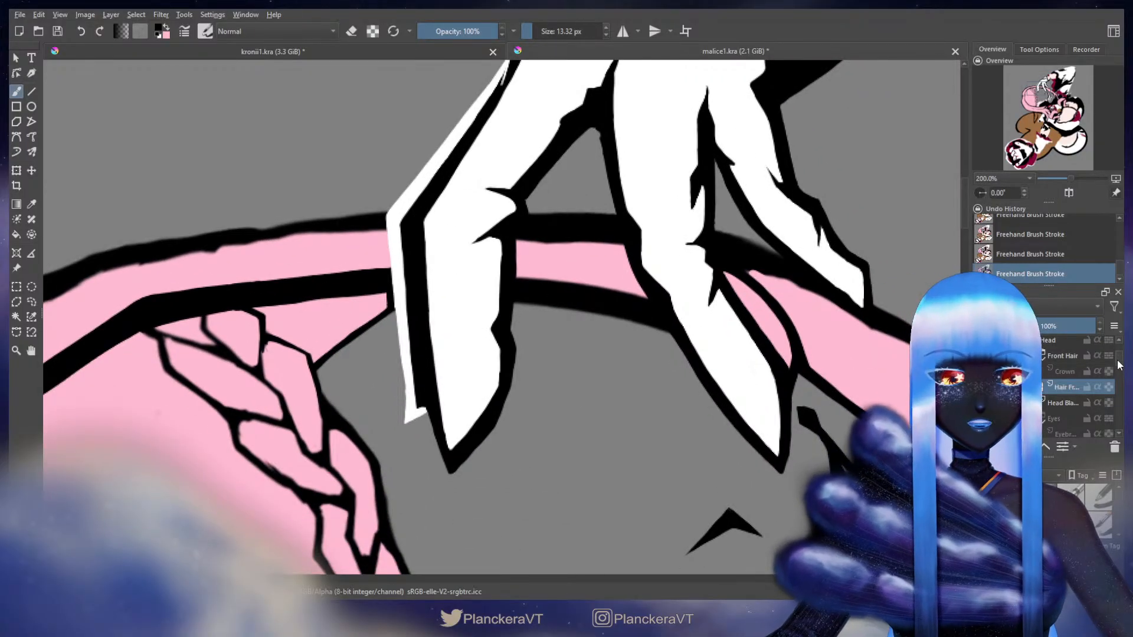
drag(1117, 361, 1117, 356)
click(981, 362)
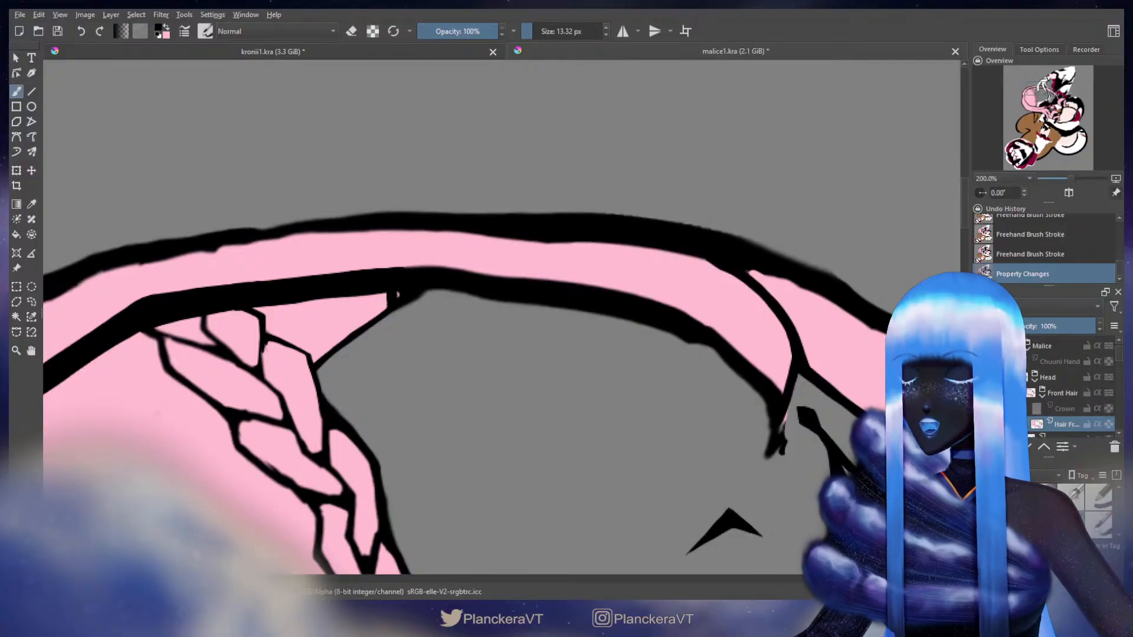
Thin the underside of the hair band's lower outline with an 18.01 px eraser and redraw it in black at 17.61 px past the strand junction
key(e)
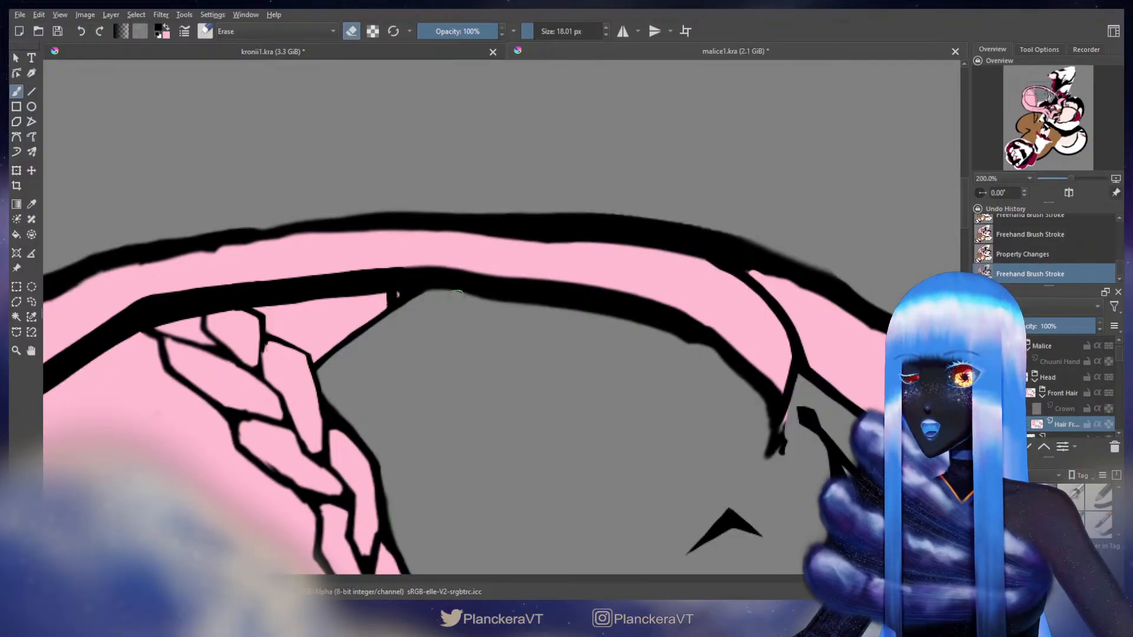
mouse_move(458, 293)
mouse_down()
mouse_move(627, 313)
mouse_move(685, 340)
mouse_up()
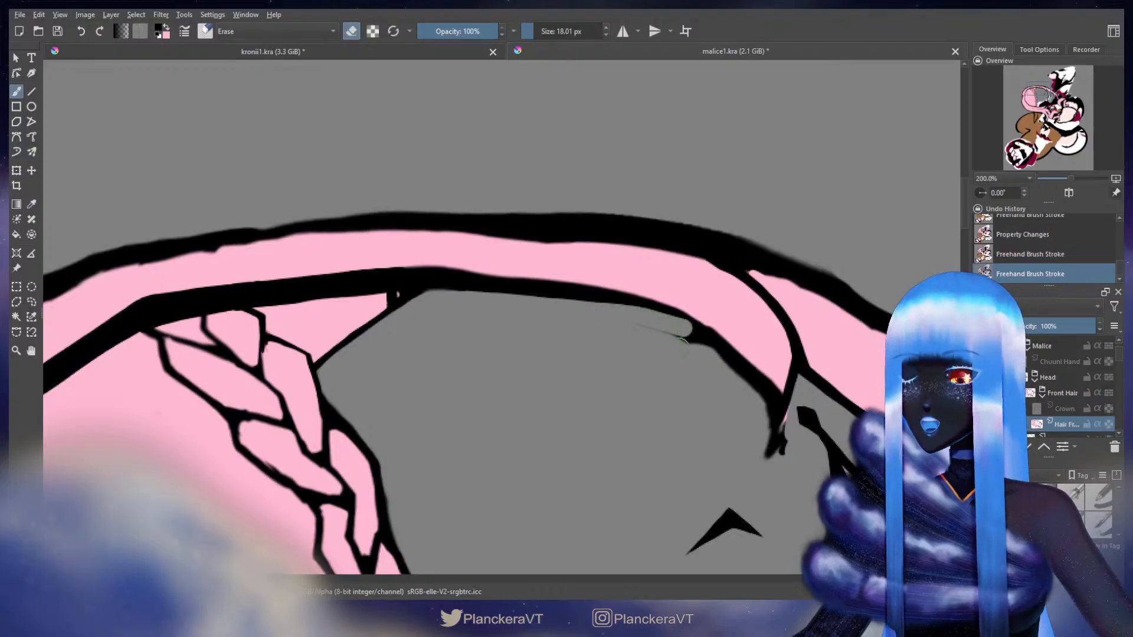
key(e)
mouse_move(421, 273)
mouse_down()
mouse_move(478, 271)
mouse_move(738, 316)
mouse_move(823, 376)
mouse_up()
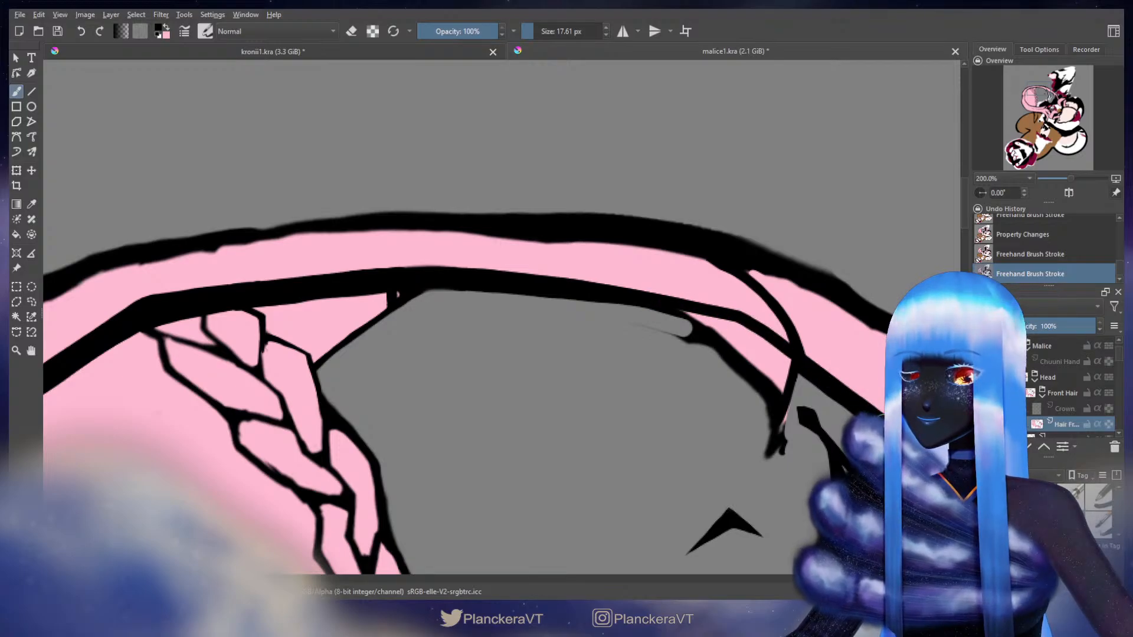
drag(885, 420, 906, 438)
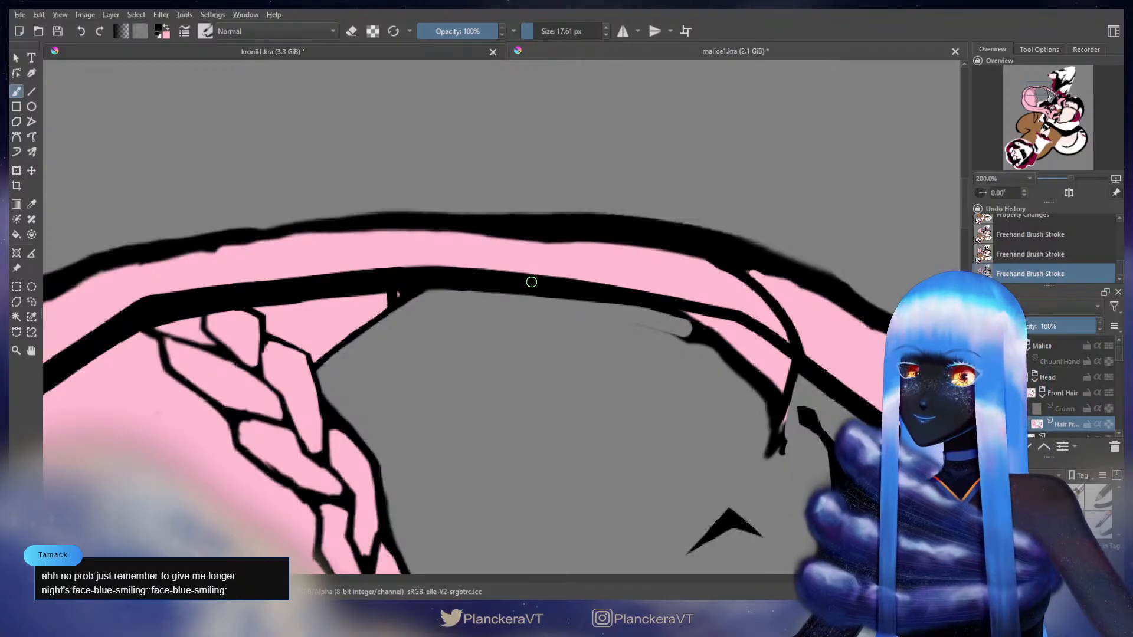
drag(531, 282, 544, 288)
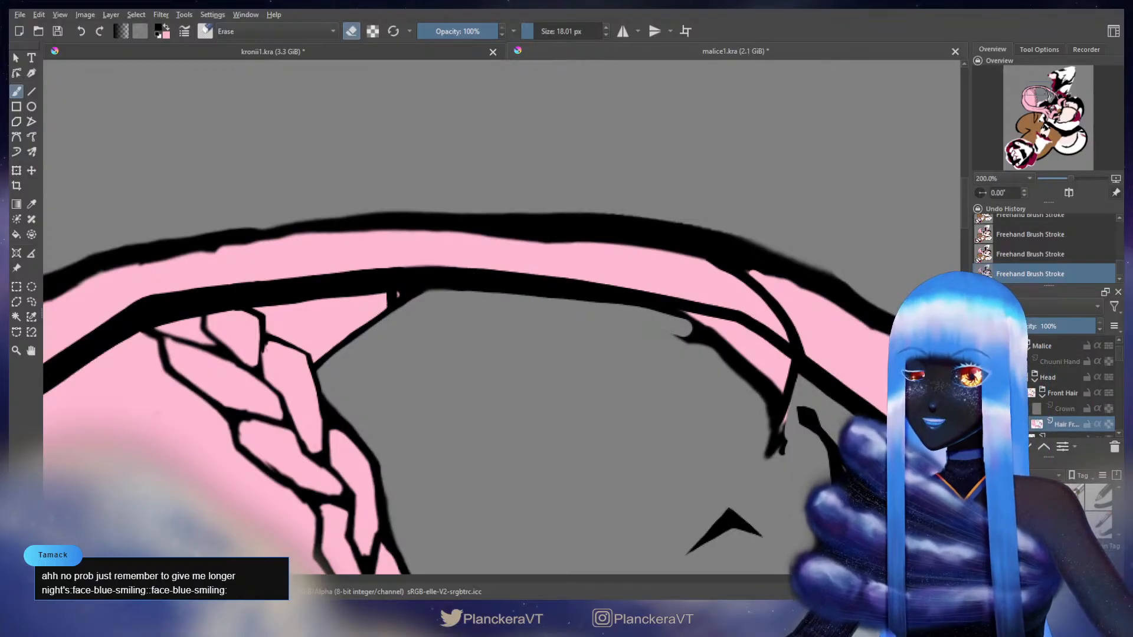
key(e)
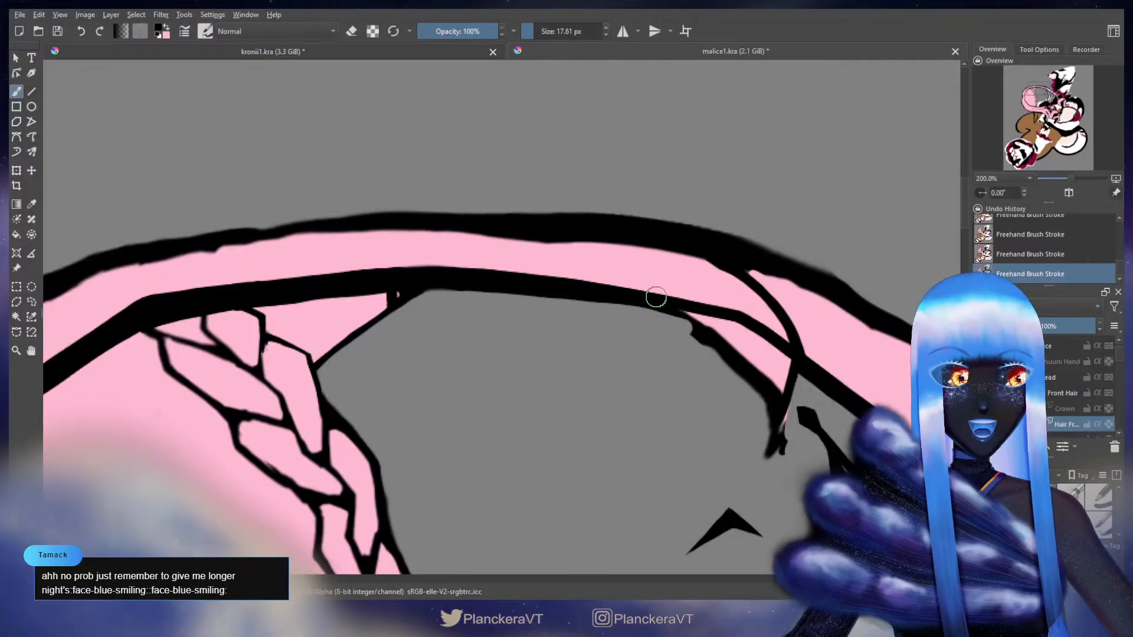
Thicken the lower outline across the strand junction in black, enlarging the brush and redoing the junction stroke at 23.82 px
drag(656, 331, 583, 370)
key(])
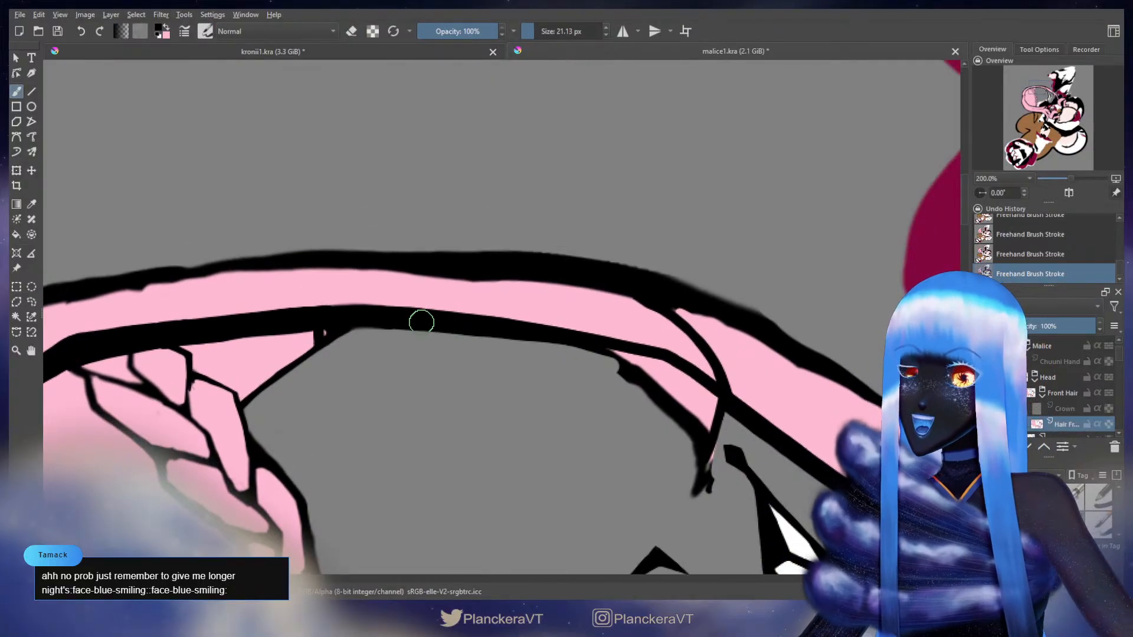
key(bracketright)
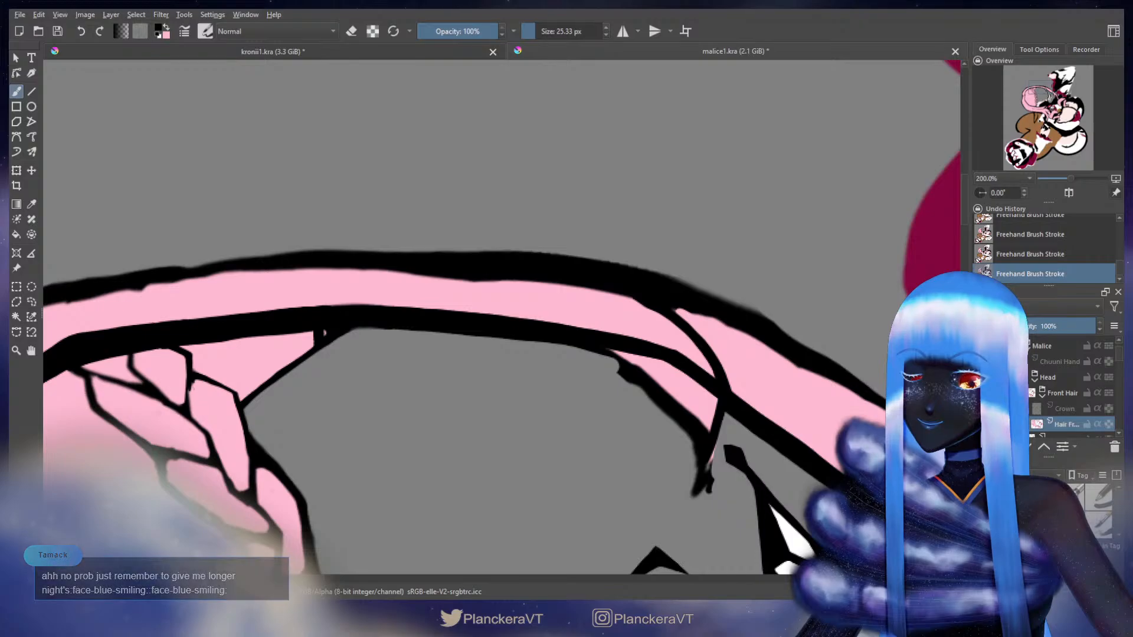
drag(758, 434, 621, 336)
drag(518, 257, 594, 304)
key(ctrl+z)
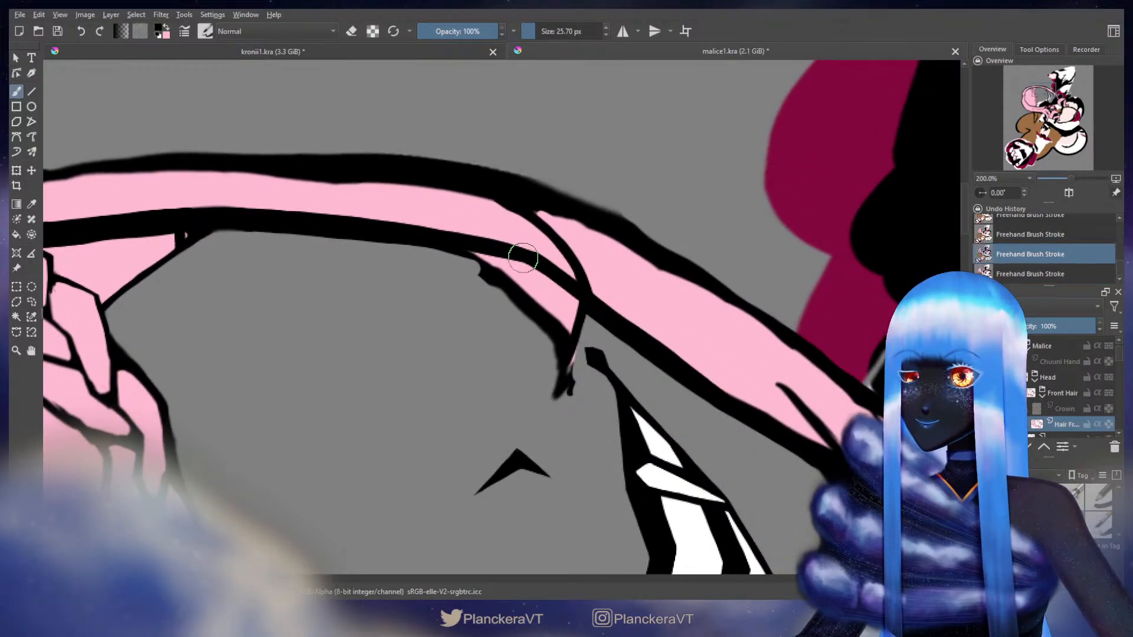
drag(525, 257, 523, 258)
drag(517, 255, 603, 314)
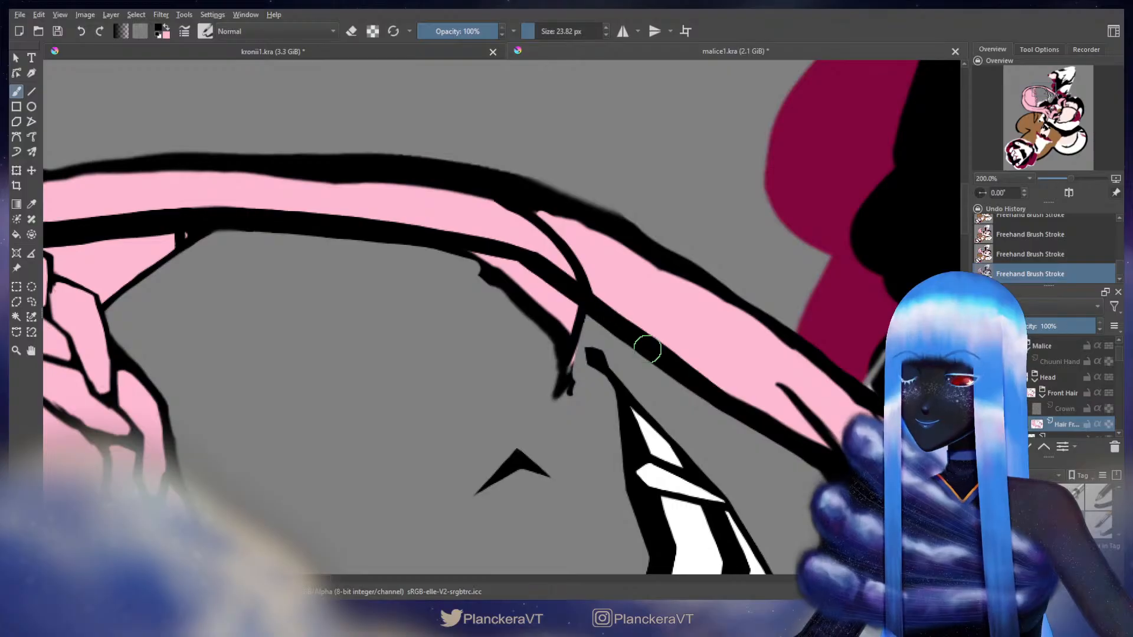
Trim the ragged black tip below the strand junction to a point, reducing the eraser from 28.47 to 19 px
key(e)
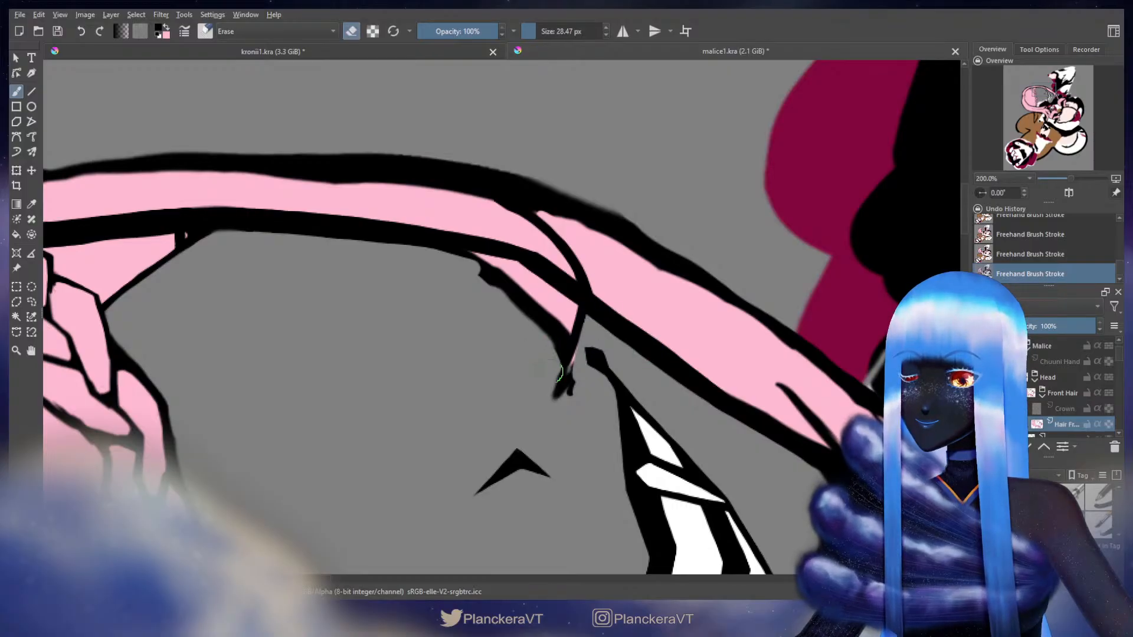
mouse_move(559, 373)
mouse_down()
mouse_move(534, 440)
mouse_move(568, 380)
mouse_up()
mouse_move(603, 322)
mouse_down()
mouse_move(632, 329)
mouse_move(531, 368)
mouse_move(533, 391)
mouse_move(550, 405)
mouse_up()
key(ctrl+z)
shift+drag(508, 369, 497, 369)
drag(493, 371, 500, 376)
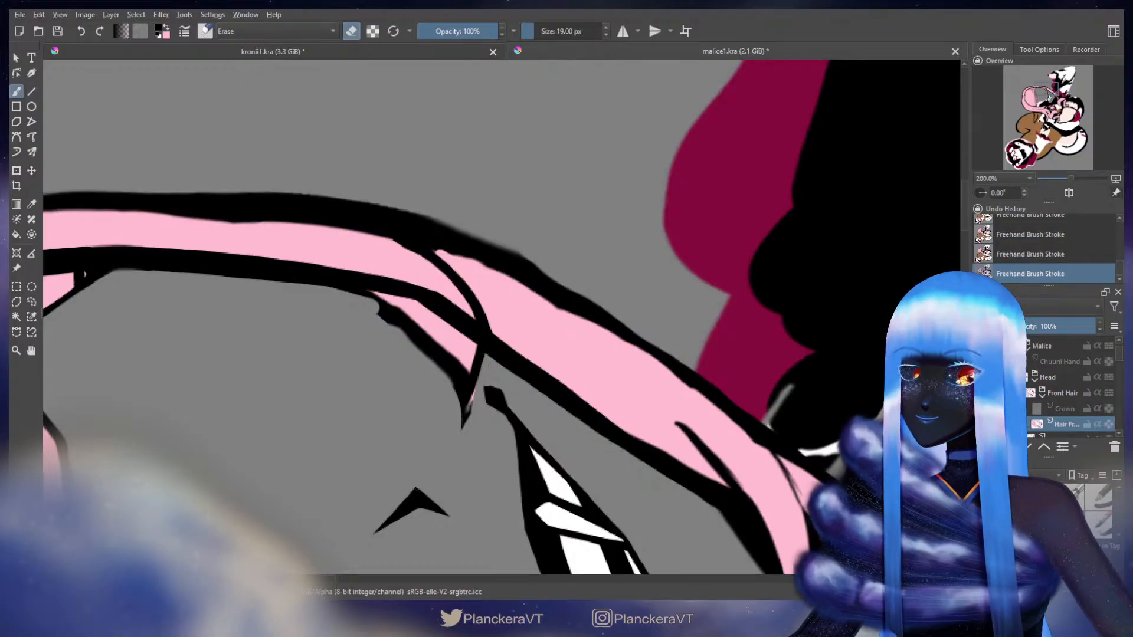
Even out the hair band's lower outline between the braid and the strand junction in black at 18.48 px
key(e)
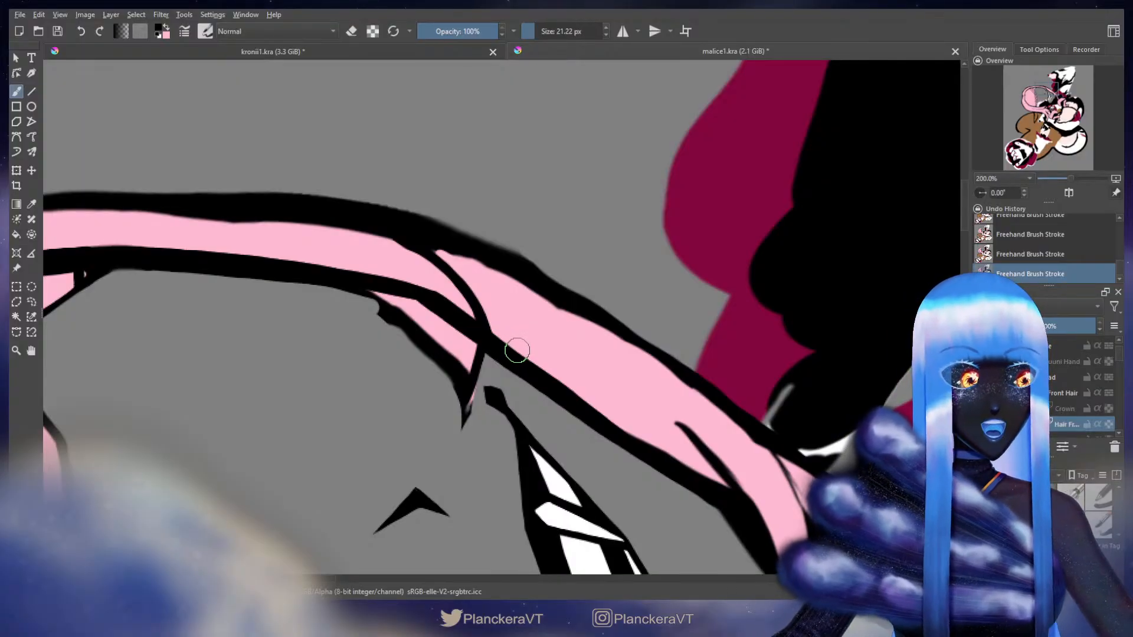
mouse_move(521, 348)
mouse_down()
mouse_move(484, 315)
mouse_move(457, 314)
mouse_move(495, 335)
mouse_up()
key(ctrl+z)
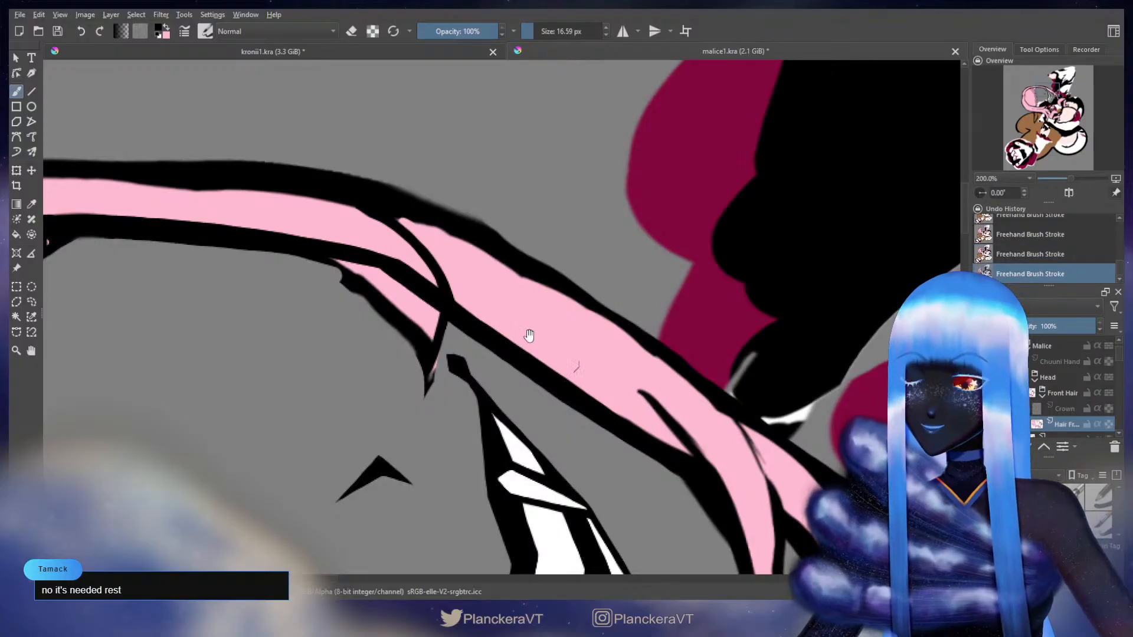
drag(528, 331, 780, 408)
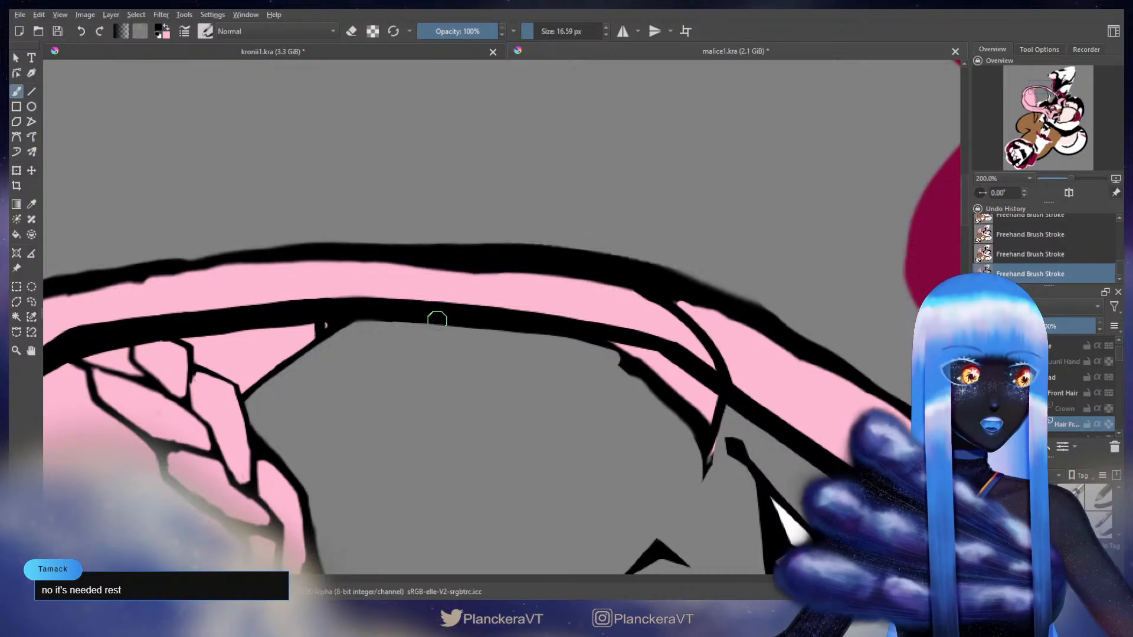
drag(437, 320, 434, 313)
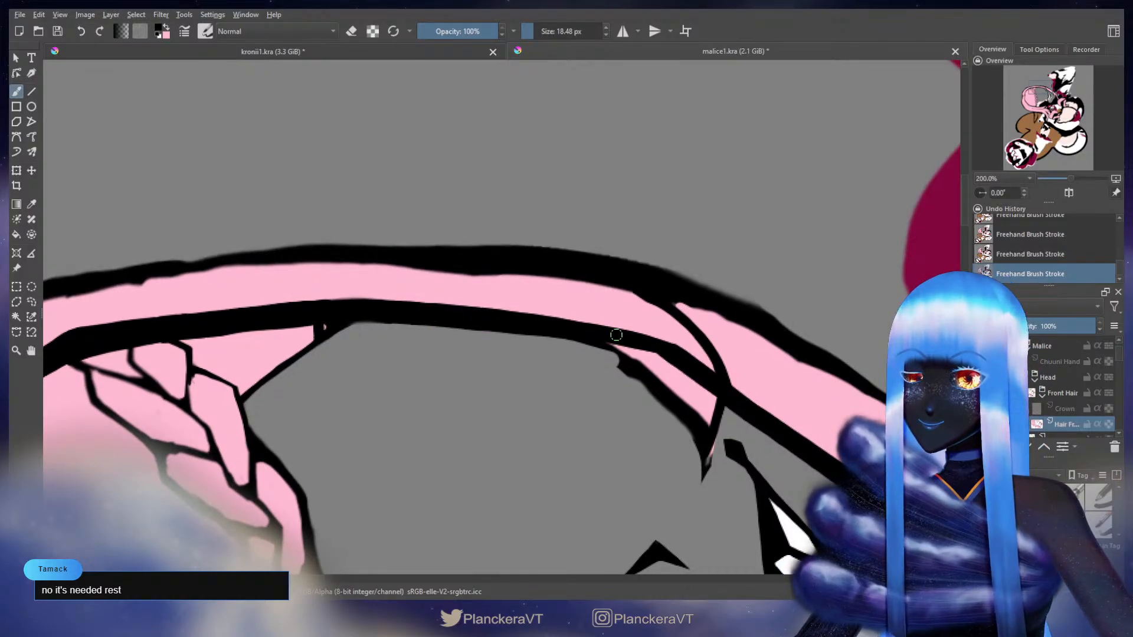
drag(701, 367, 675, 349)
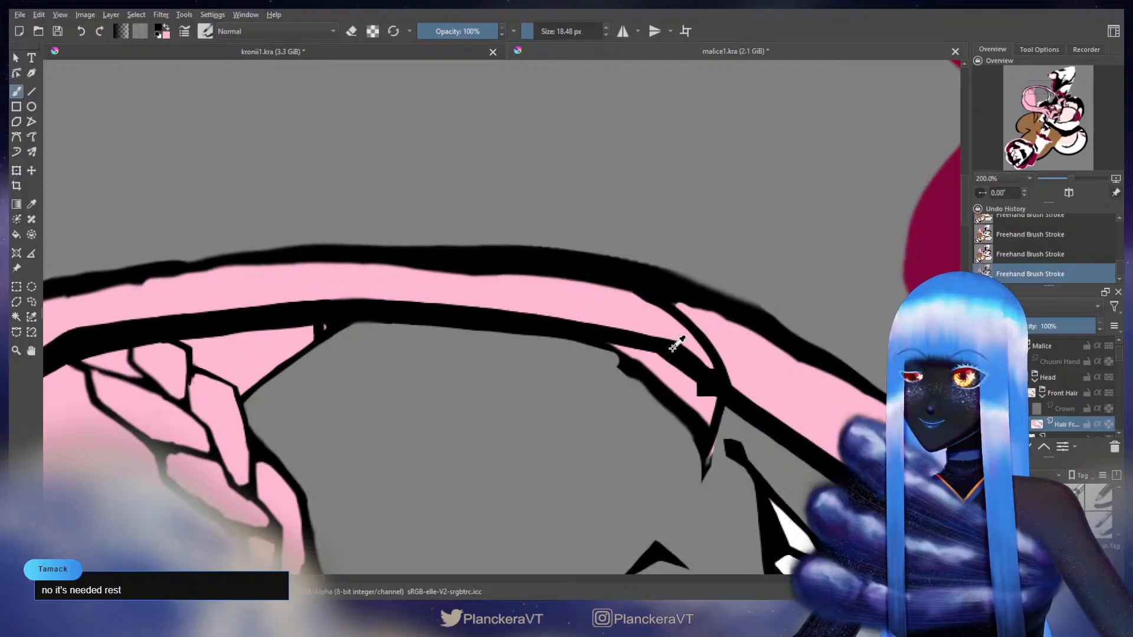
drag(577, 321, 615, 307)
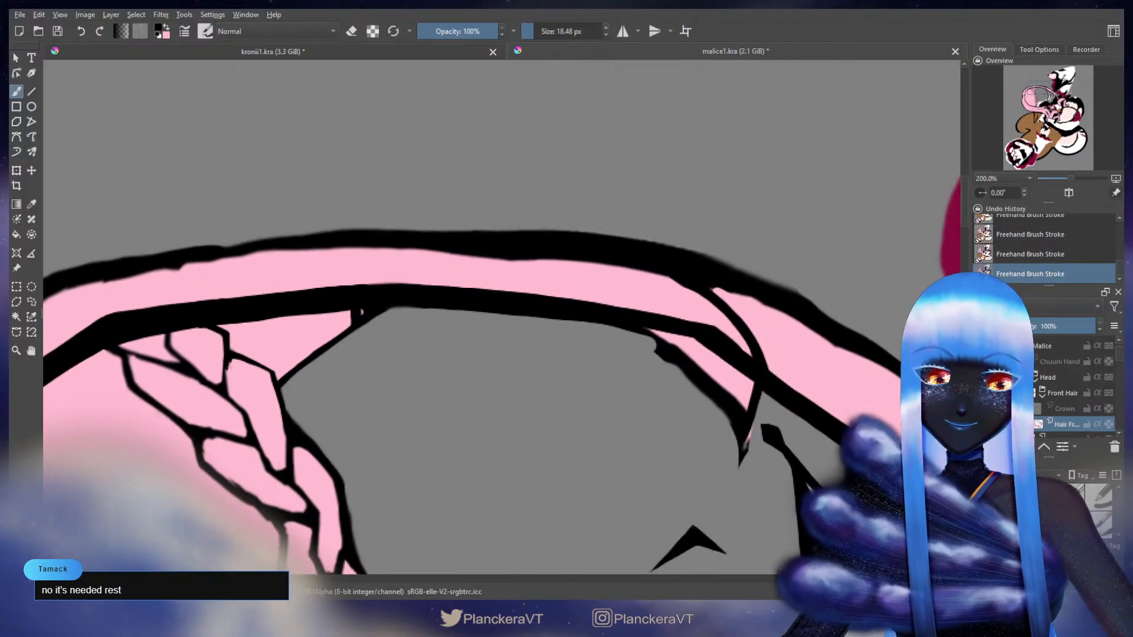
Show the Chuuni Hand layer again and retouch the lower outline between the gloved fingers in black at 17.36 px
click(980, 362)
drag(763, 336, 566, 324)
key(x)
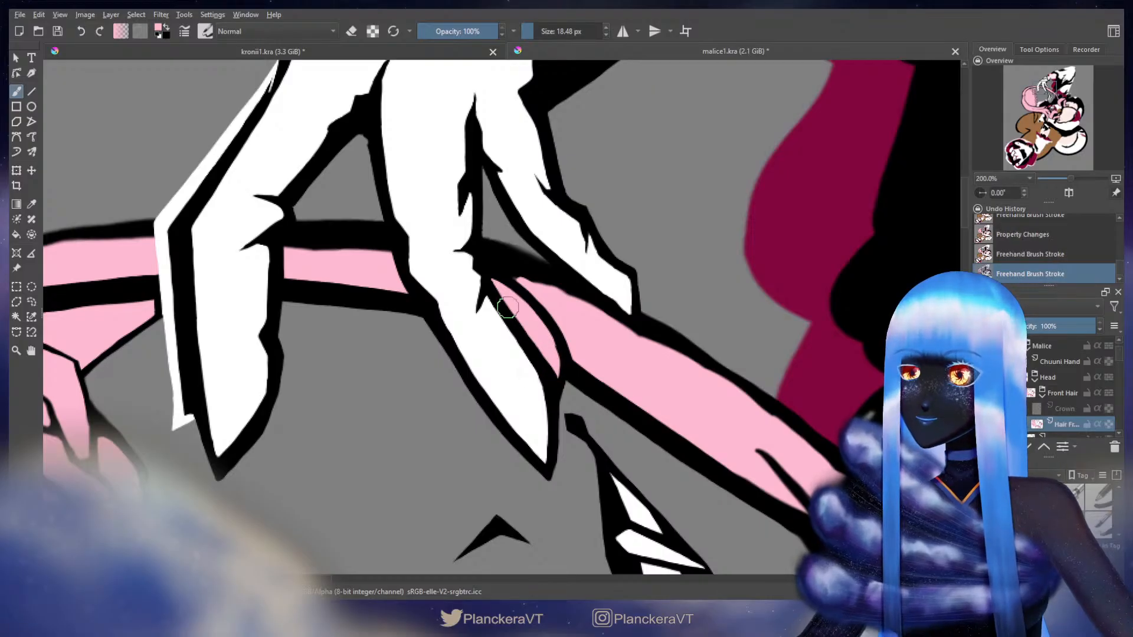
drag(492, 301, 646, 336)
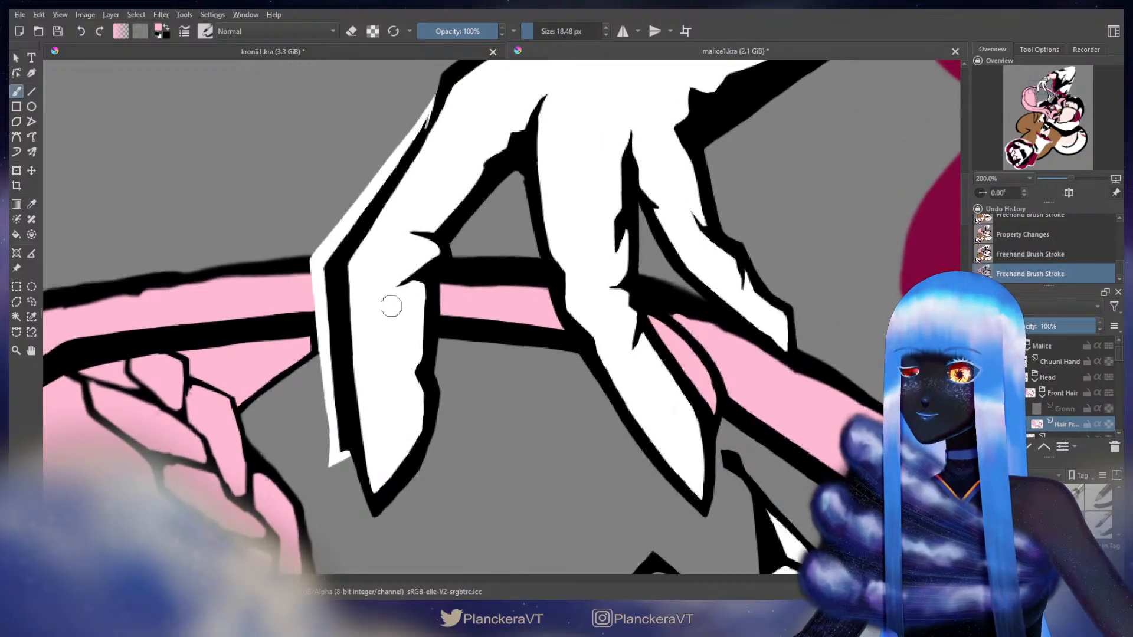
mouse_move(713, 373)
mouse_down()
mouse_move(529, 283)
mouse_move(667, 298)
mouse_move(782, 383)
mouse_up()
key(x)
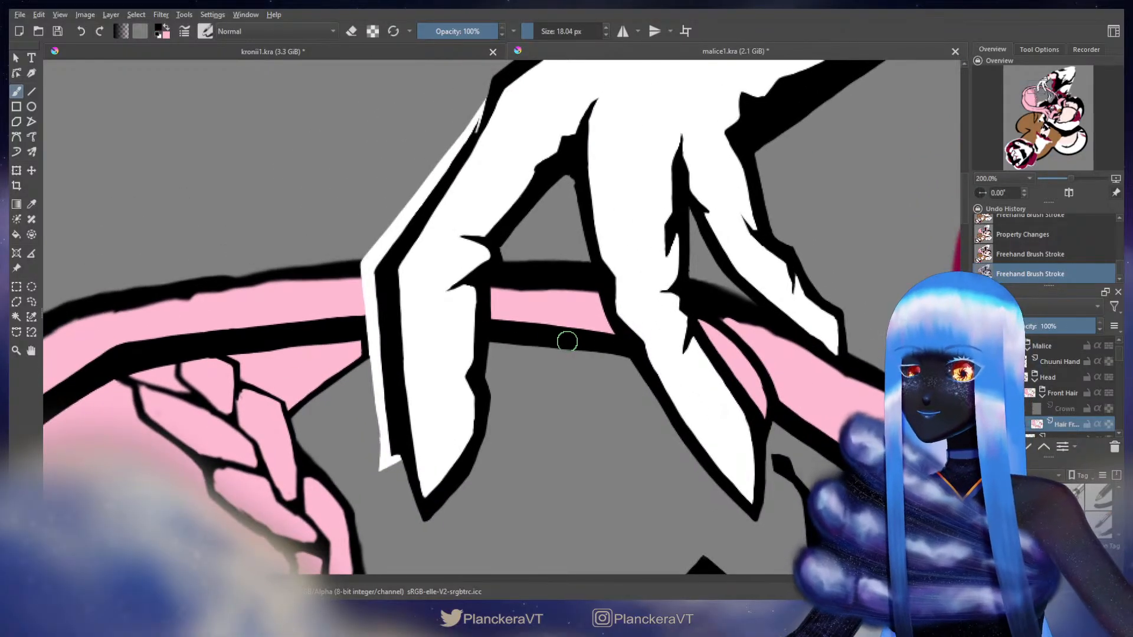
key(bracketleft)
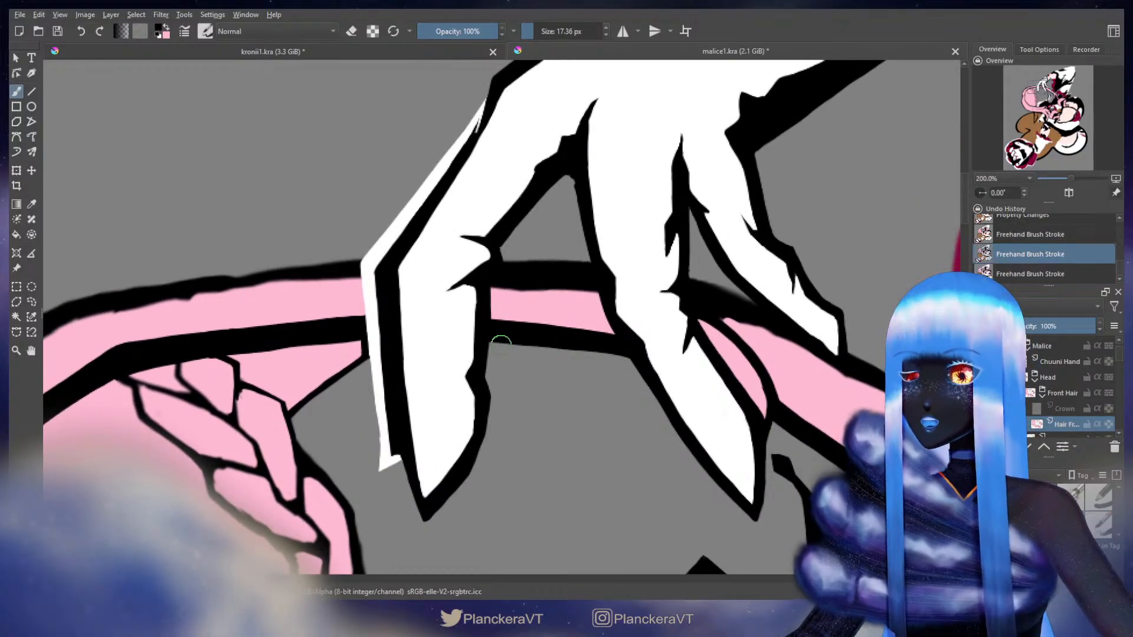
drag(561, 344, 643, 359)
Smooth the lower outline from the fingertip towards the descending hair strand in black at 17.36 px
drag(832, 396, 413, 229)
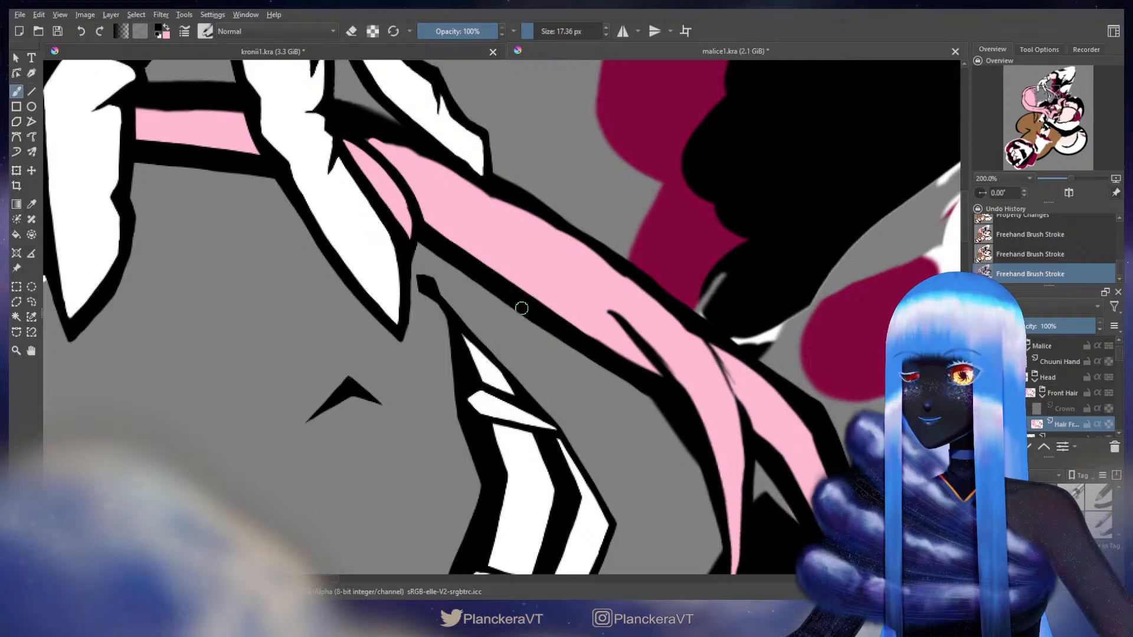
drag(602, 364, 696, 427)
drag(645, 406, 525, 327)
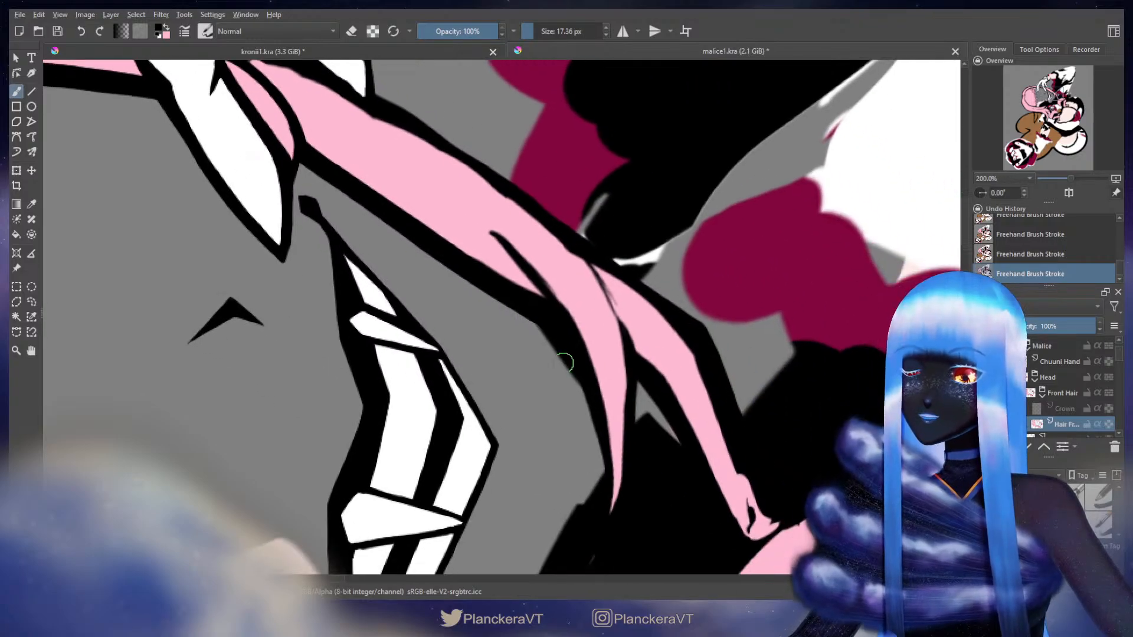
Toggle the front hair layer's alpha lock and trim the black bump where the outline bends down the strand with a 19 px eraser
key(e)
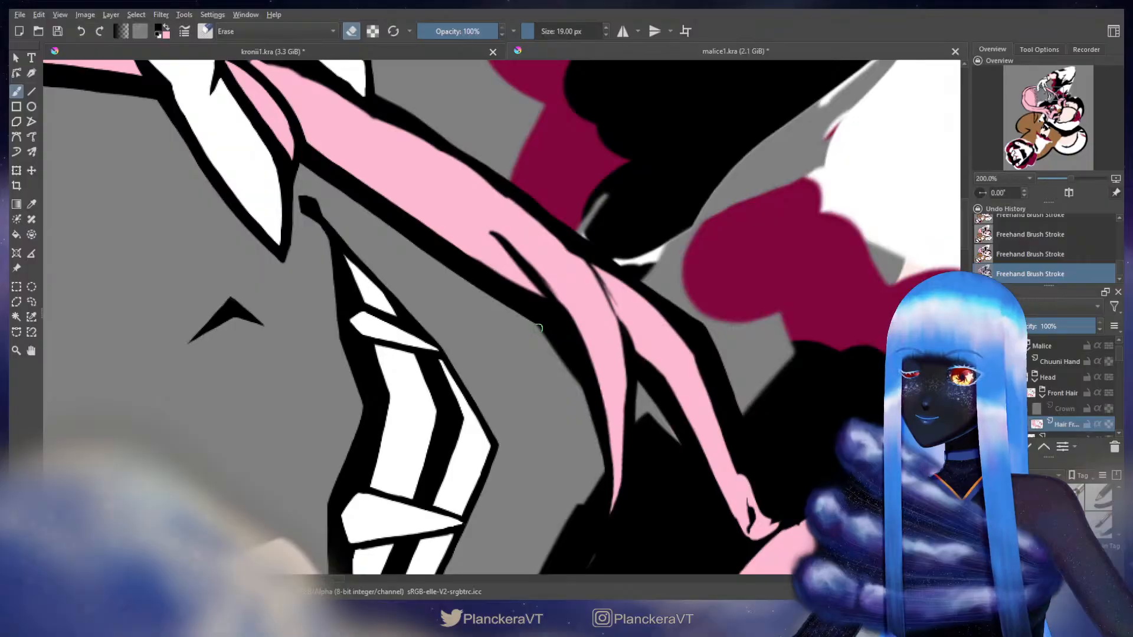
key(ctrl+z)
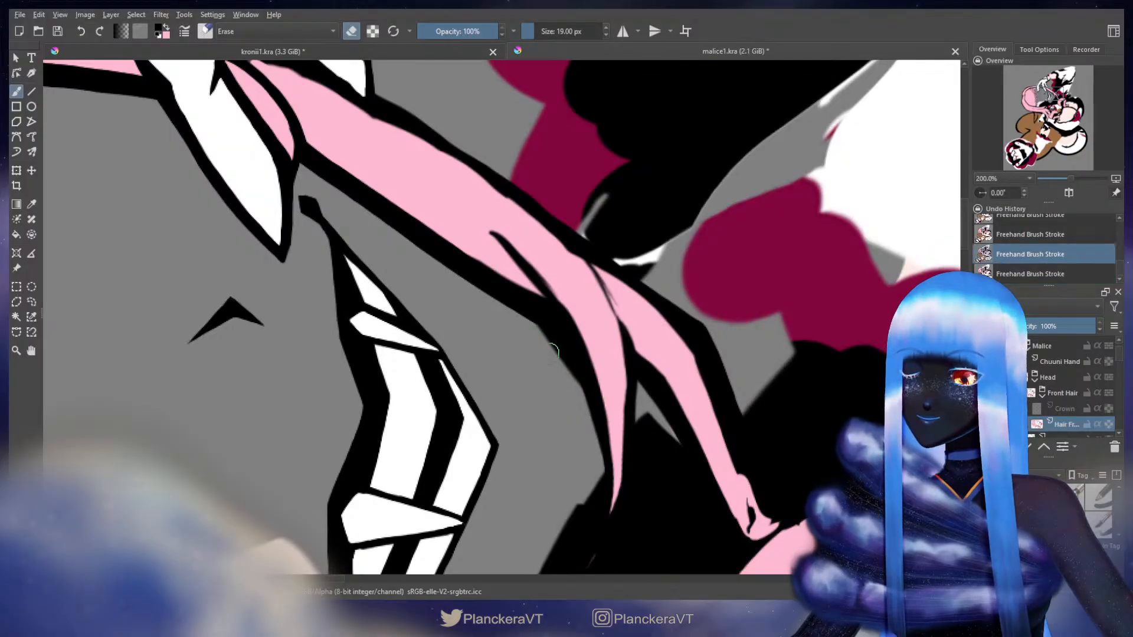
key(ctrl+shift+z)
drag(1117, 360, 1117, 367)
click(1108, 360)
drag(547, 345, 570, 372)
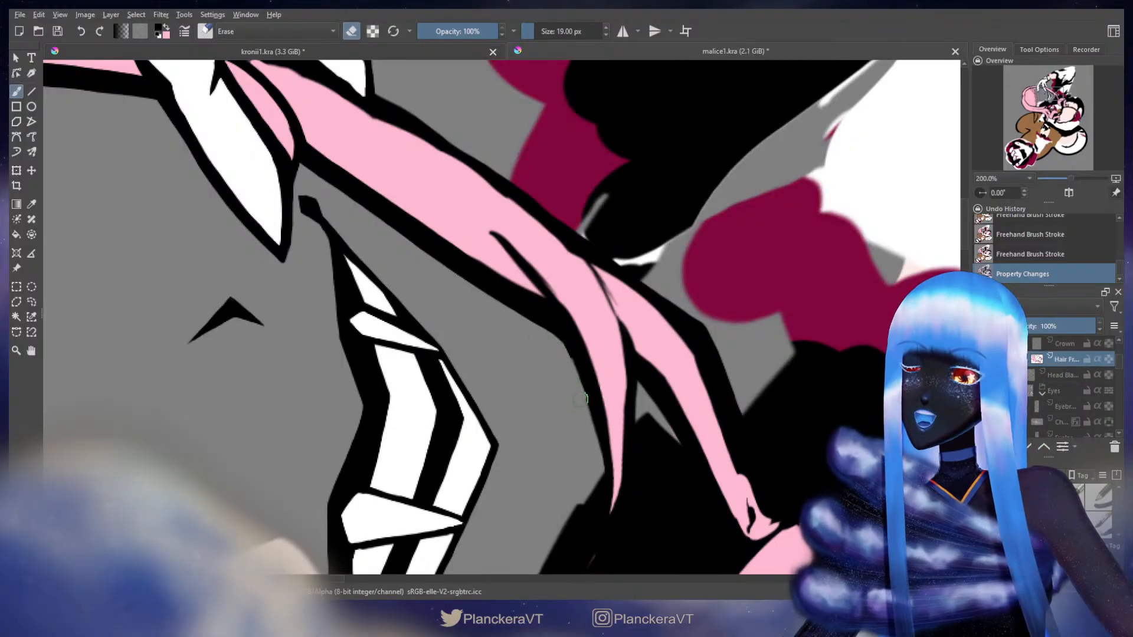
Redraw the outer edge of the descending hair strand in black at 17.36 px
key(e)
drag(501, 271, 521, 292)
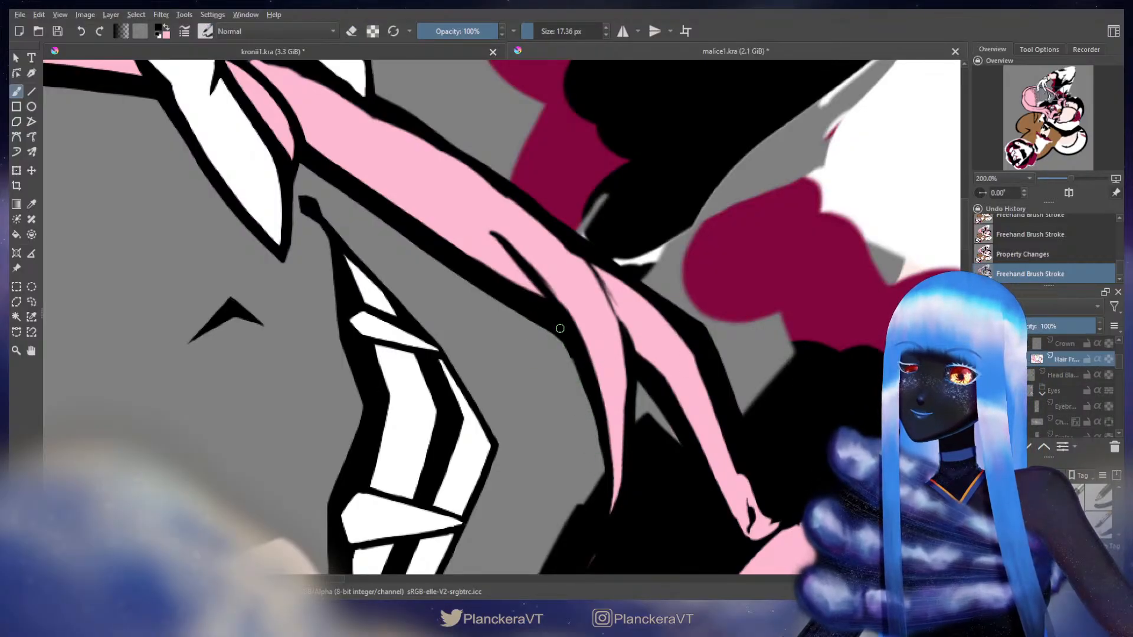
drag(561, 329, 604, 432)
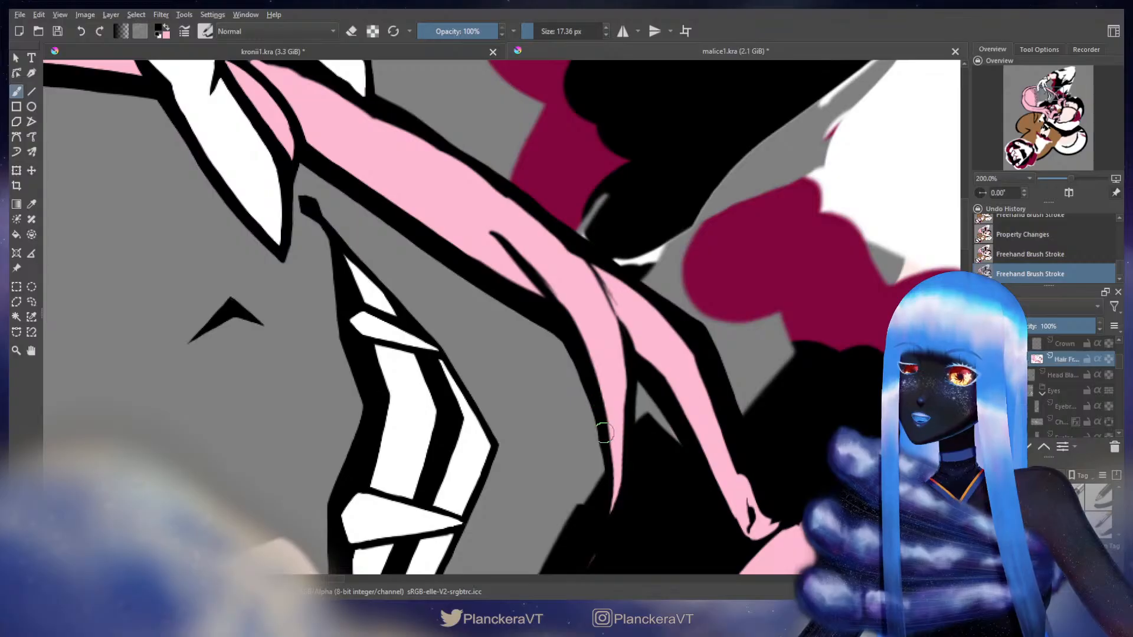
Reshape the short inner strand line above the outline bend in black, thinning it with pink at 17.36 and 15.08 px
drag(543, 321, 539, 379)
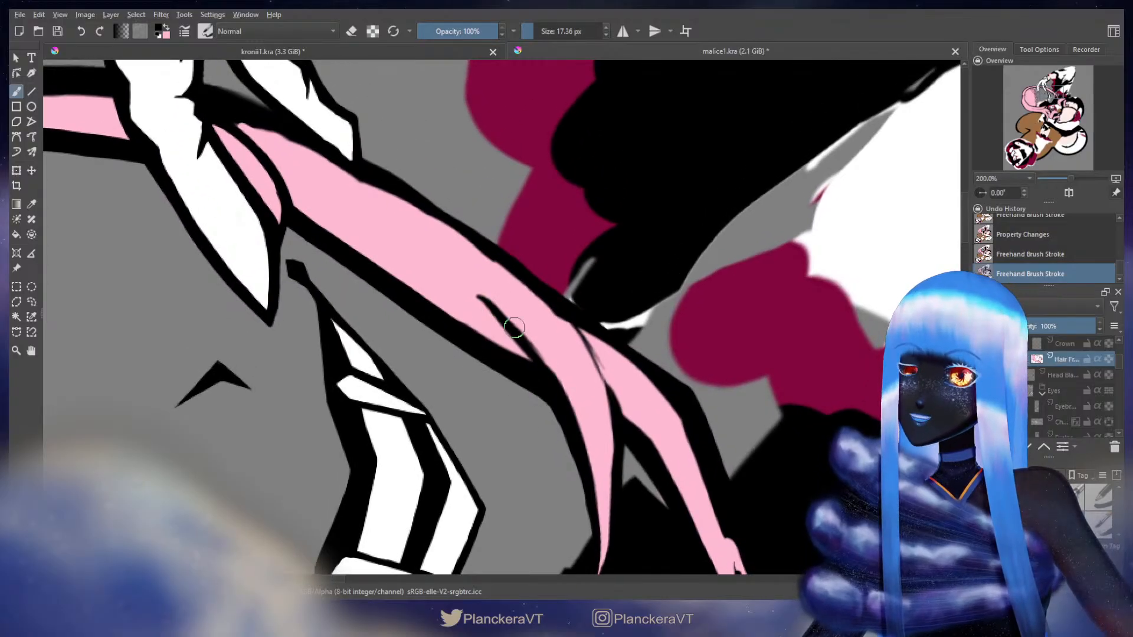
drag(482, 295, 566, 399)
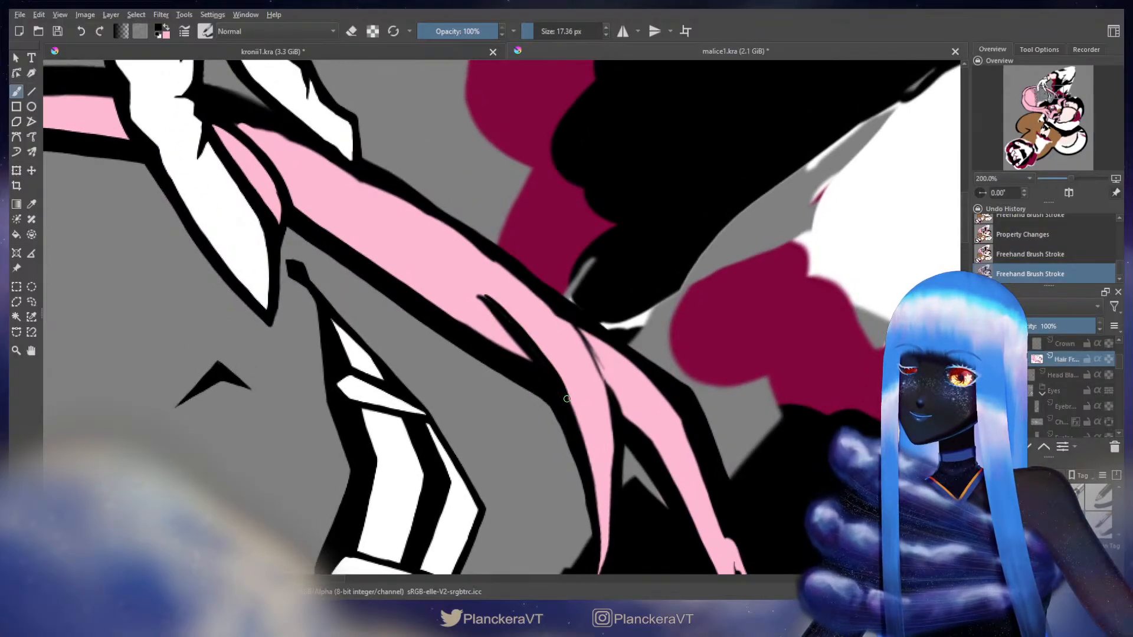
key(x)
mouse_move(483, 300)
mouse_down()
mouse_move(528, 348)
mouse_move(517, 336)
mouse_up()
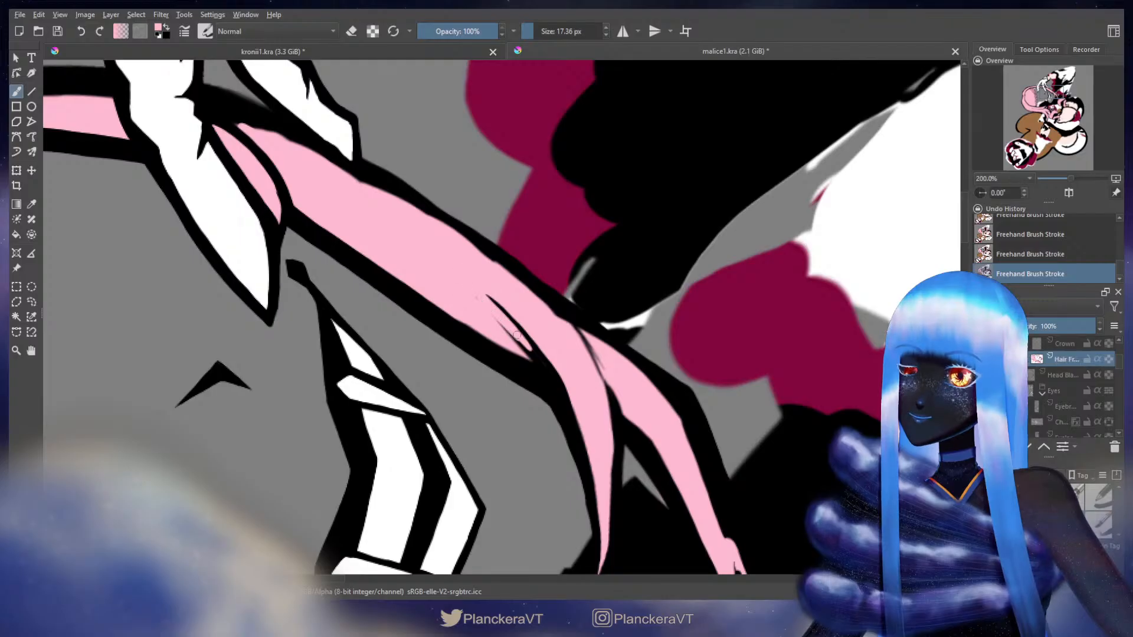
drag(478, 300, 526, 348)
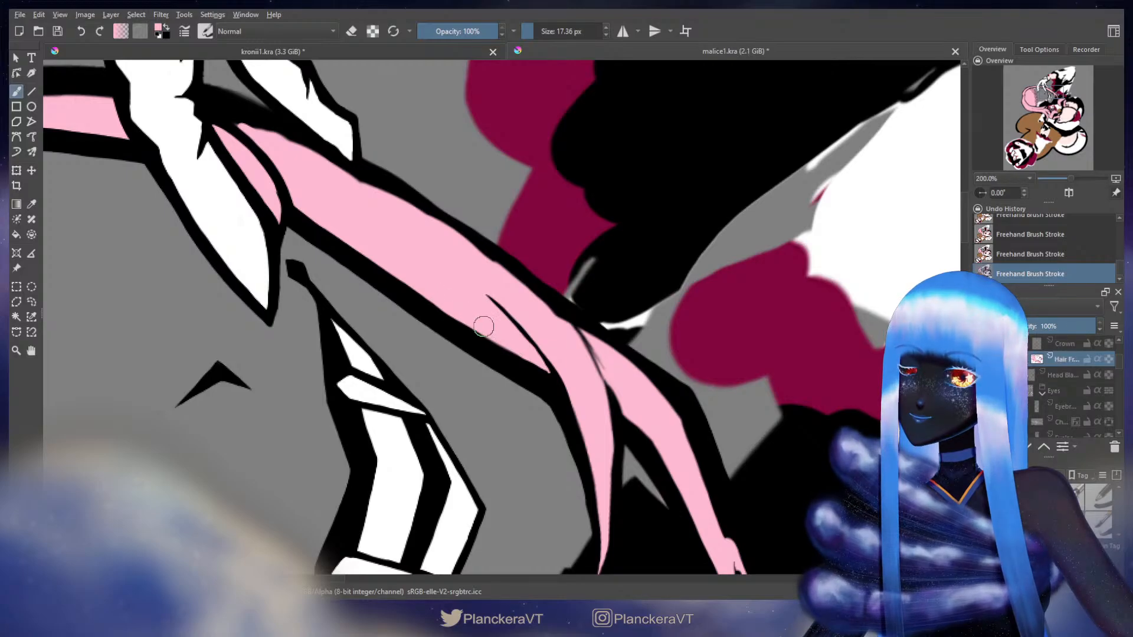
drag(494, 319, 482, 342)
drag(456, 339, 443, 335)
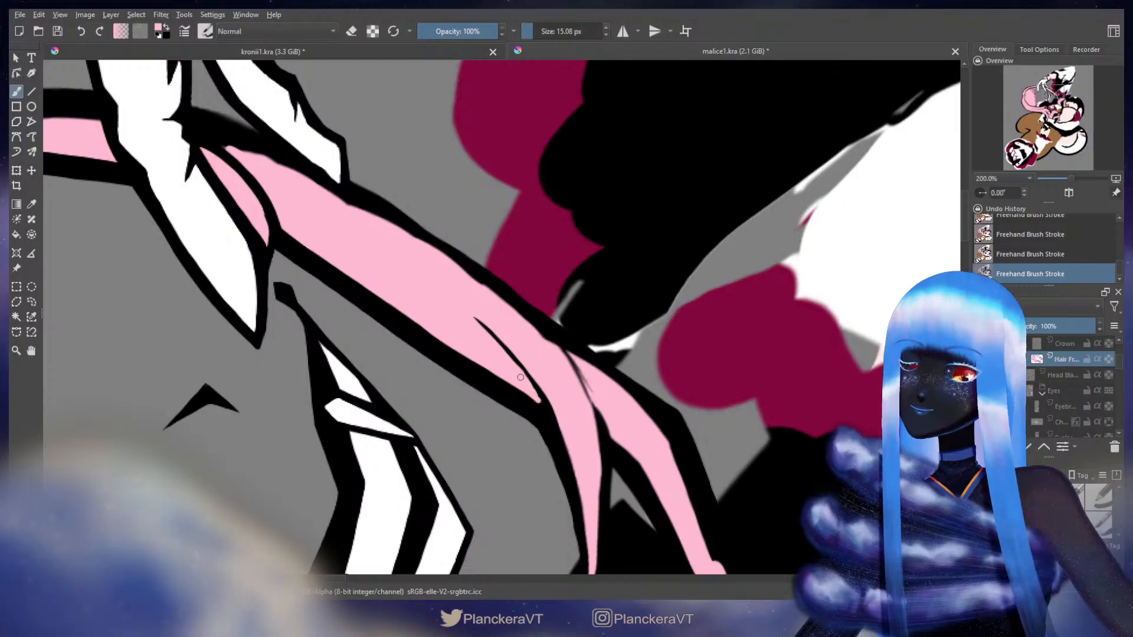
key(x)
drag(519, 361, 499, 387)
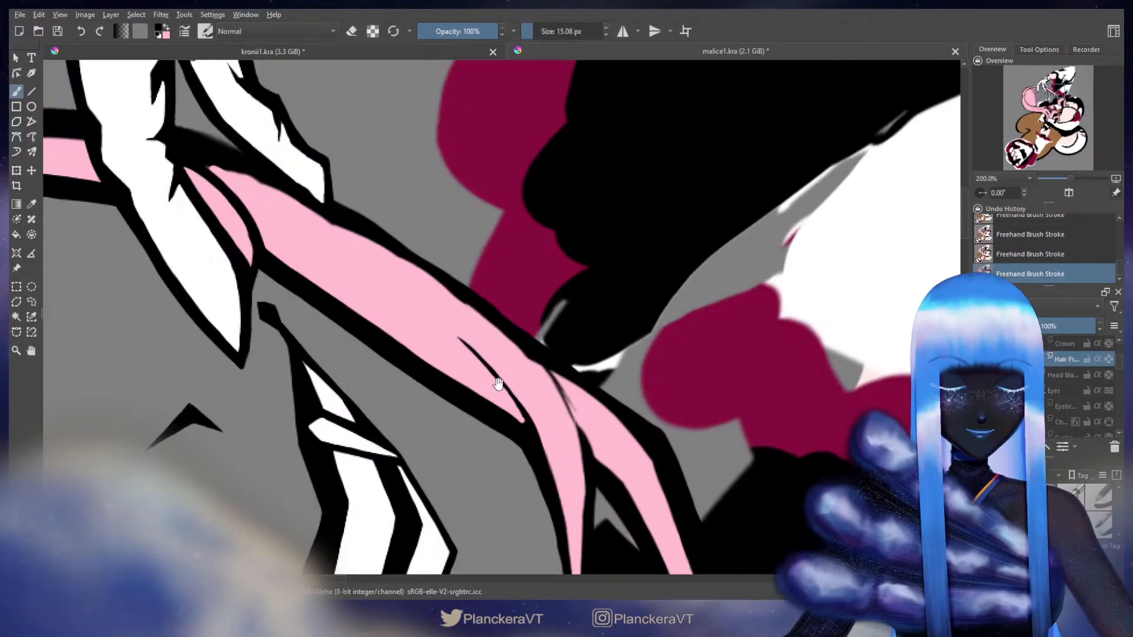
Hide the Chuuni Hand layer to expose the hair band behind the fingers
drag(499, 386, 496, 386)
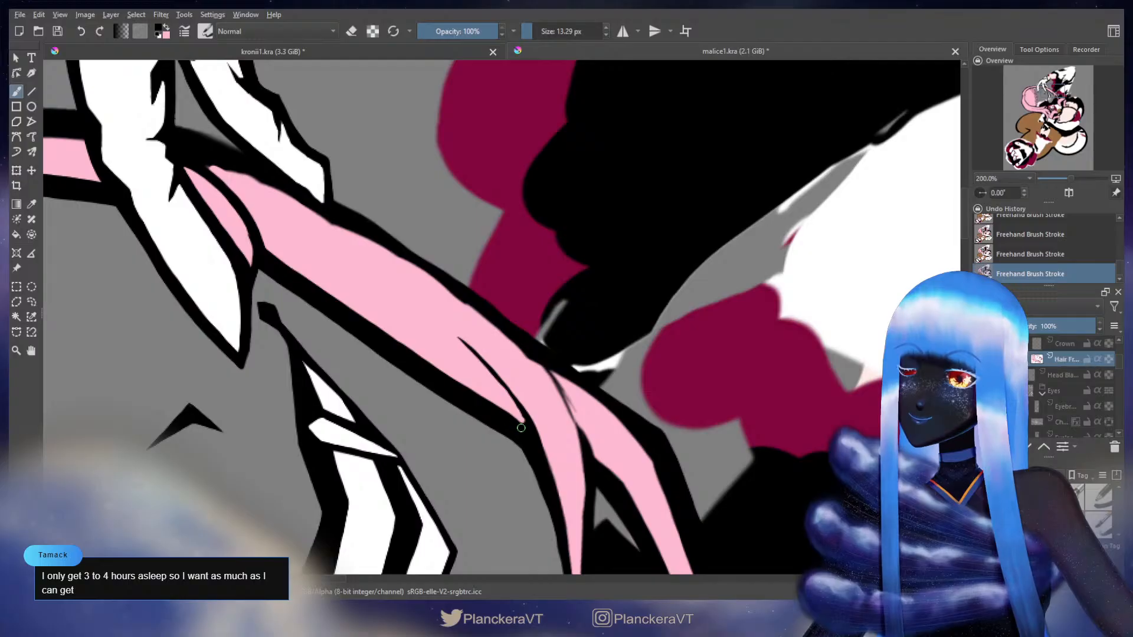
drag(620, 448, 596, 324)
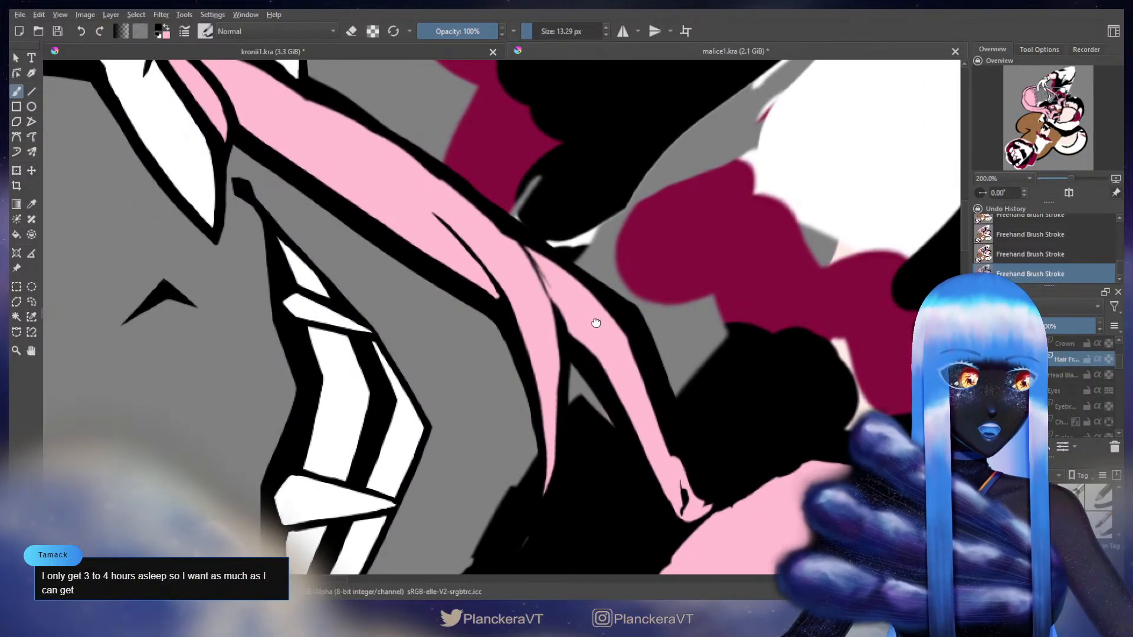
drag(596, 323, 818, 312)
drag(506, 344, 755, 155)
mouse_move(686, 263)
mouse_down()
mouse_move(741, 250)
mouse_move(622, 313)
mouse_move(683, 286)
mouse_move(604, 309)
mouse_move(518, 366)
mouse_move(549, 381)
mouse_up()
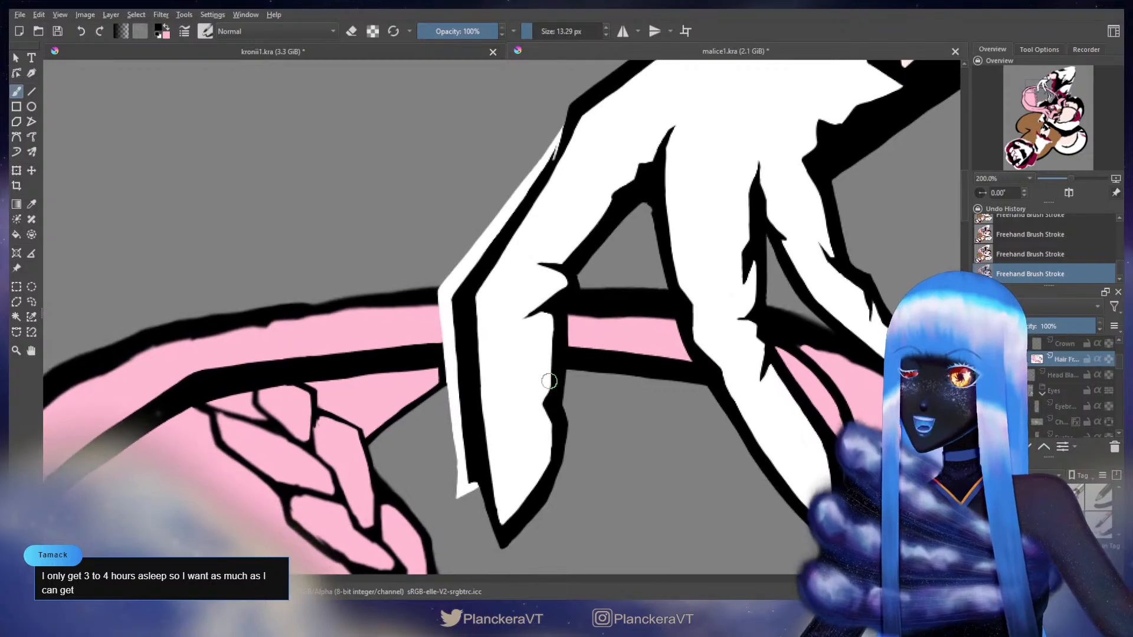
key(e)
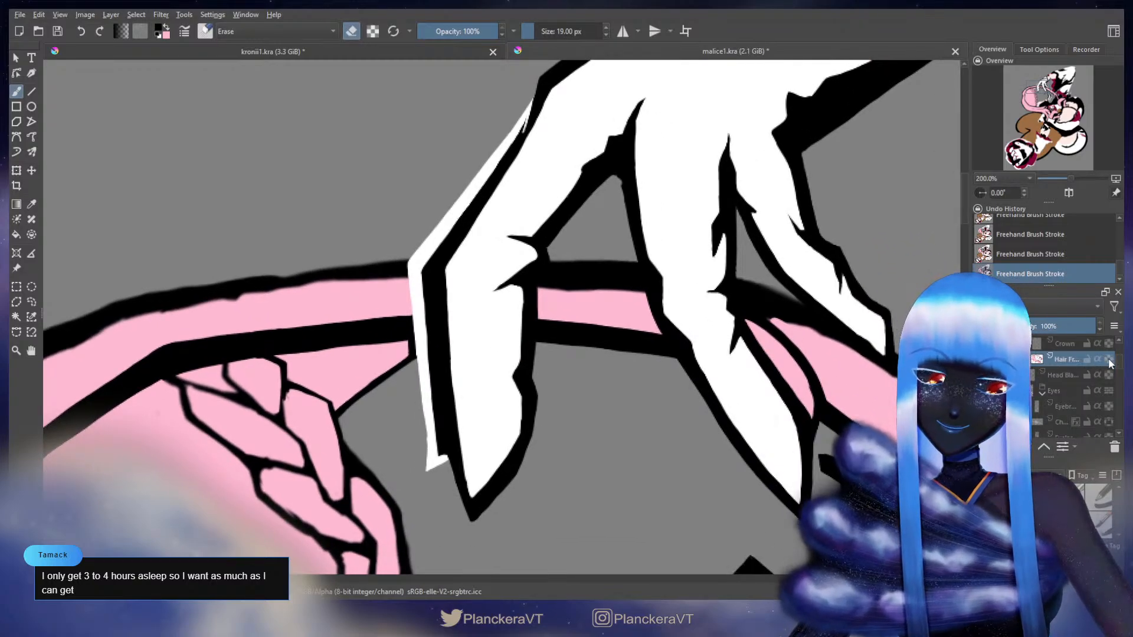
scroll(1109, 362, up, 2)
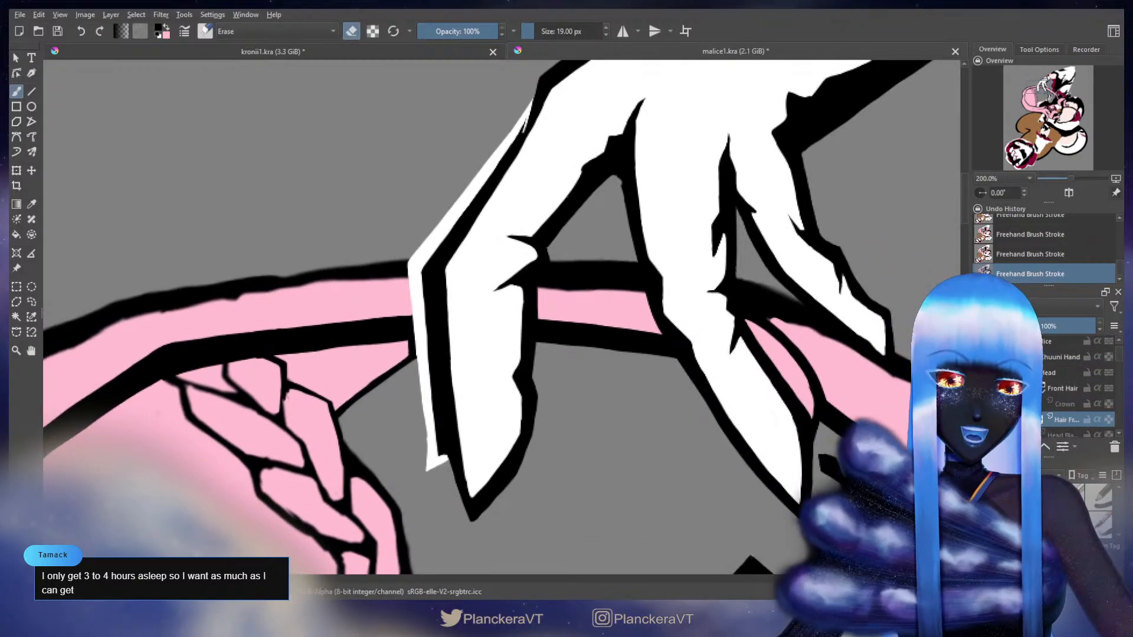
click(980, 357)
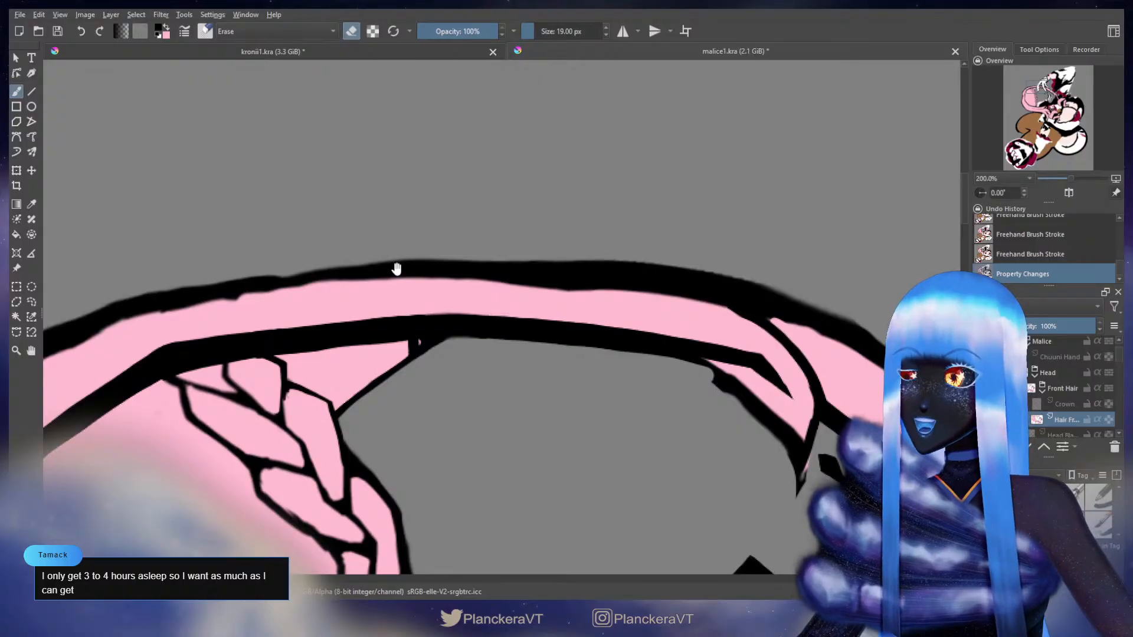
Hide the body artwork surrounding the descending hair strand and return to normal brush painting
drag(396, 269, 497, 50)
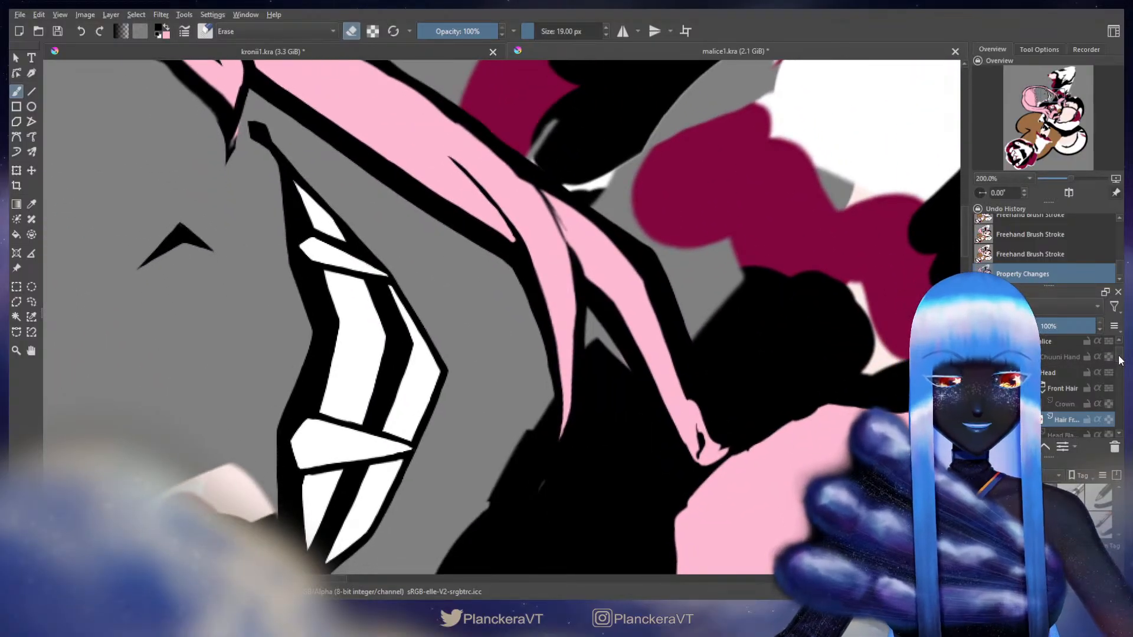
drag(1121, 361, 1120, 390)
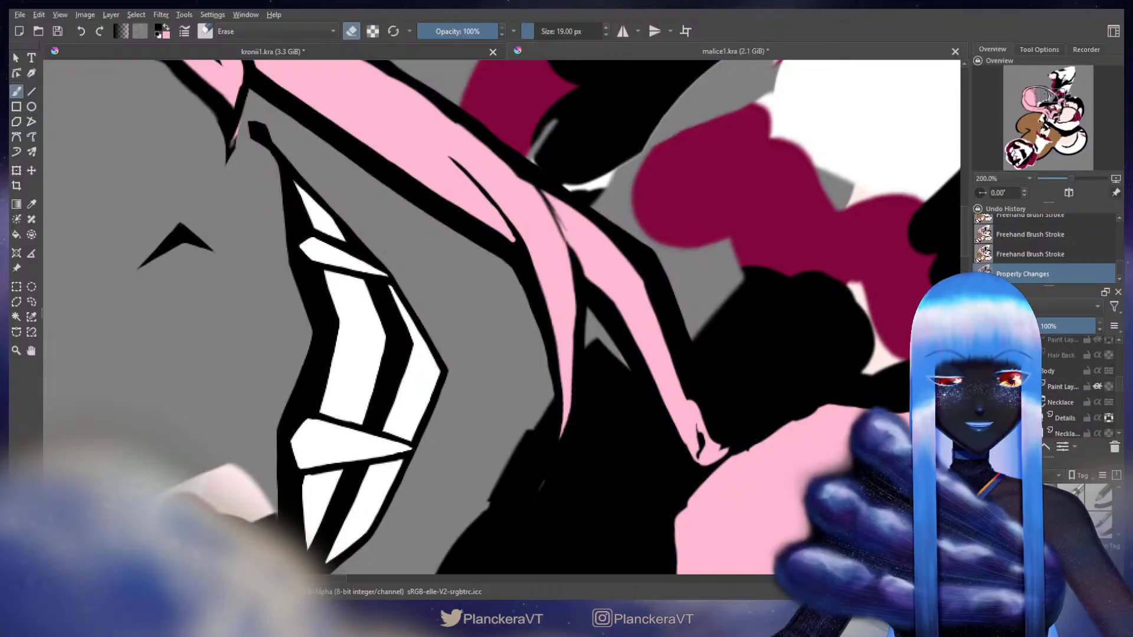
click(1098, 386)
mouse_move(708, 307)
mouse_down()
mouse_move(721, 197)
mouse_move(652, 435)
mouse_move(640, 443)
mouse_move(619, 407)
mouse_move(604, 324)
mouse_move(625, 295)
mouse_move(614, 405)
mouse_up()
key(e)
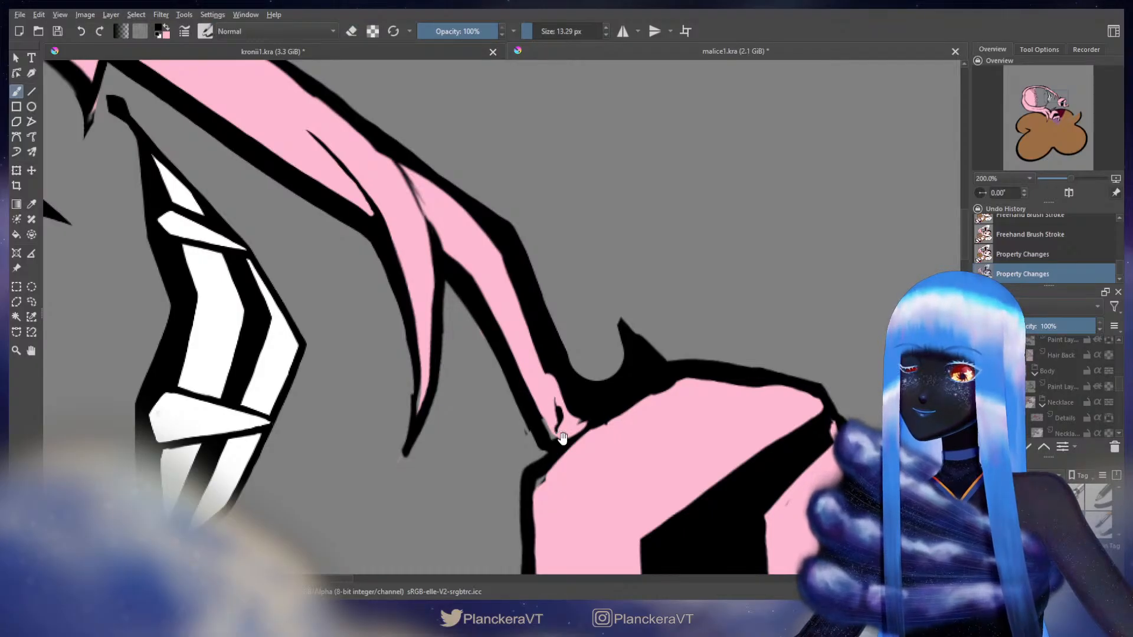
Fill the gap beside the strand's outer edge in black at 23.32 px and erase stray marks beside its inner edge at 19 px
mouse_move(515, 250)
mouse_down()
mouse_move(625, 369)
mouse_move(551, 321)
mouse_move(594, 379)
mouse_move(552, 313)
mouse_move(599, 372)
mouse_move(600, 352)
mouse_move(627, 364)
mouse_up()
drag(537, 321, 564, 381)
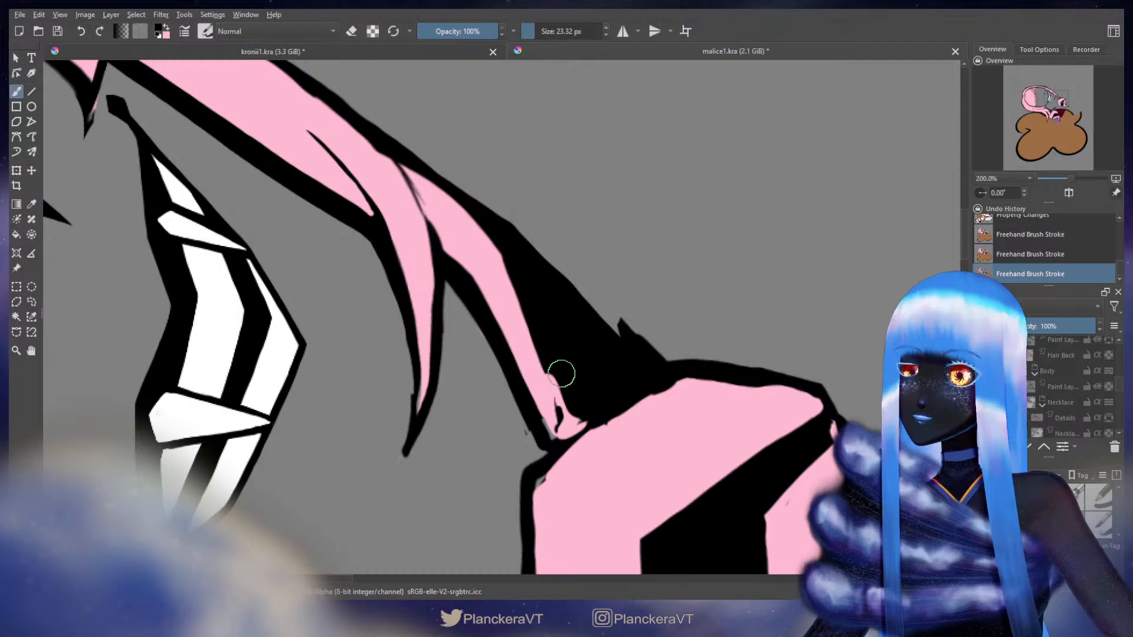
key(e)
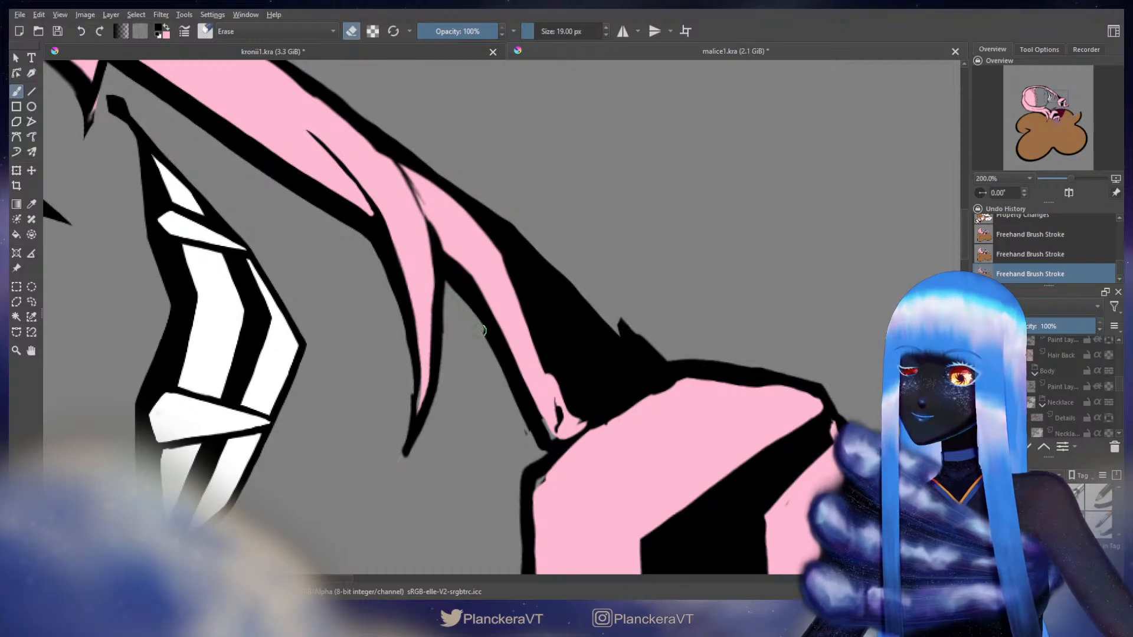
drag(526, 418, 536, 444)
key(e)
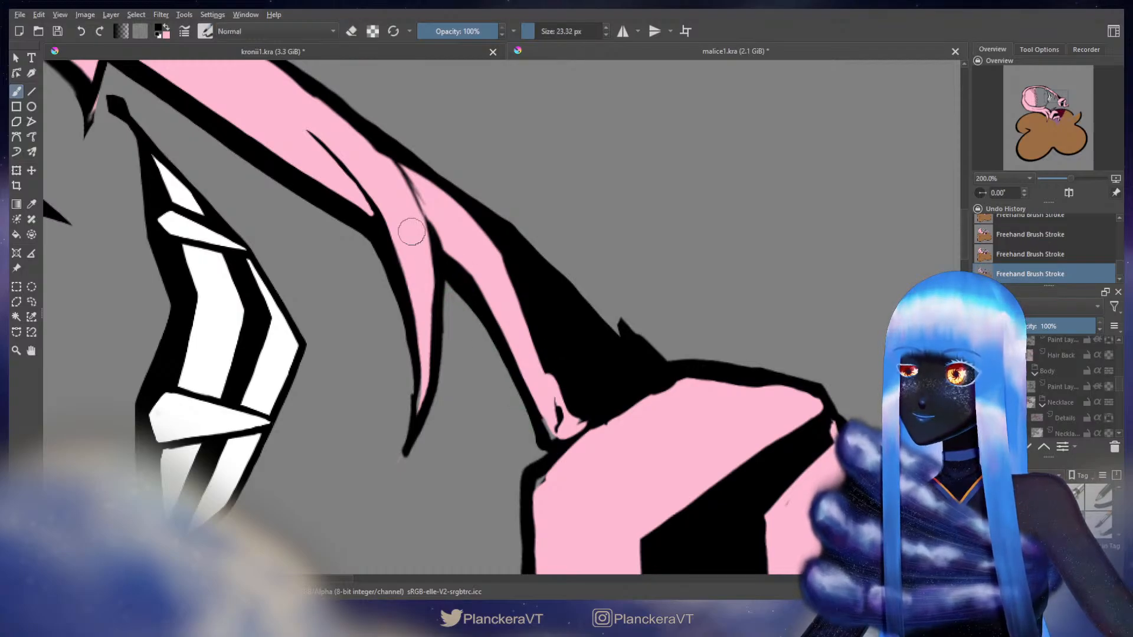
Thicken the strand's inner outline down to the rounded pink shape in black at 23.32 and 21.04 px
mouse_move(450, 277)
mouse_down()
mouse_move(483, 315)
mouse_move(473, 300)
mouse_move(544, 445)
mouse_up()
key([)
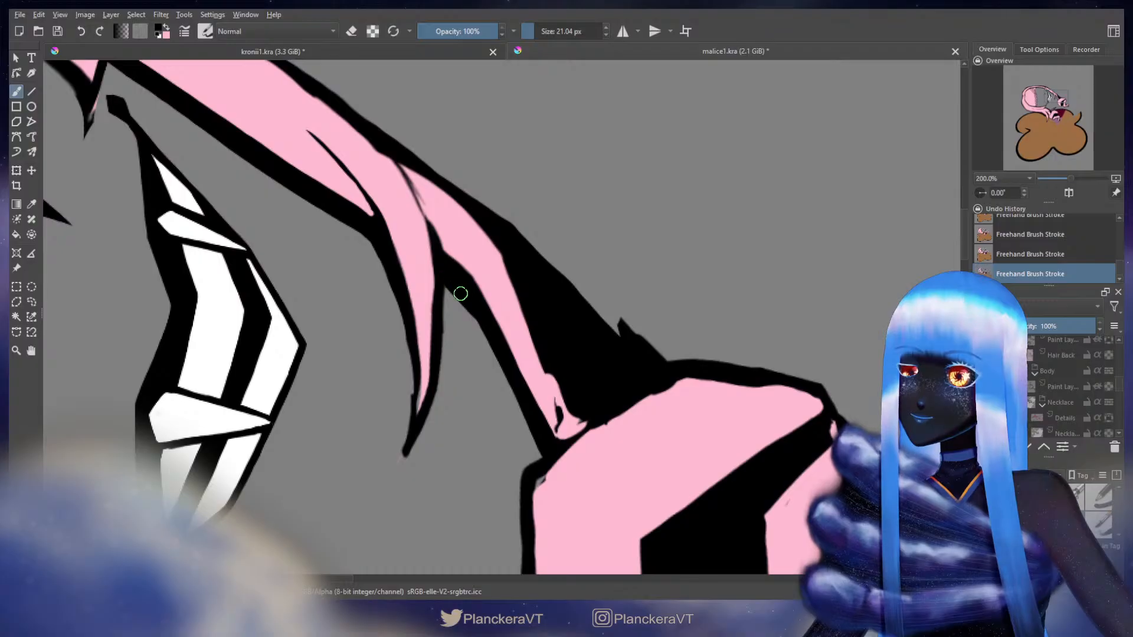
drag(490, 332, 539, 466)
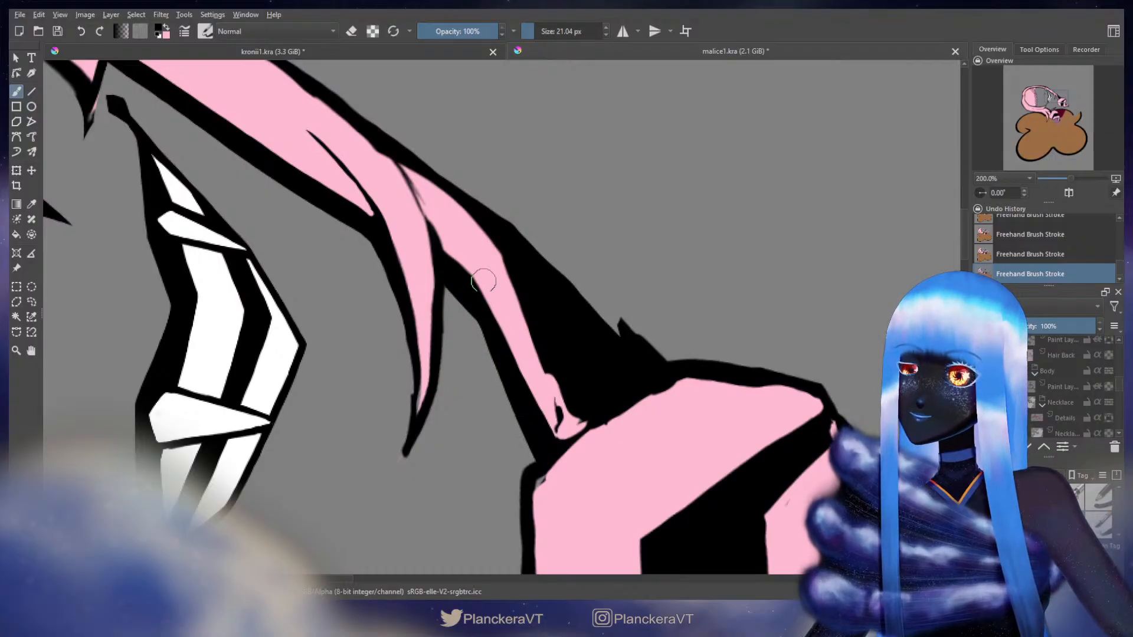
Paint over the black marks near the strand's lower end and even its fill with pink at 21.04 px
key(x)
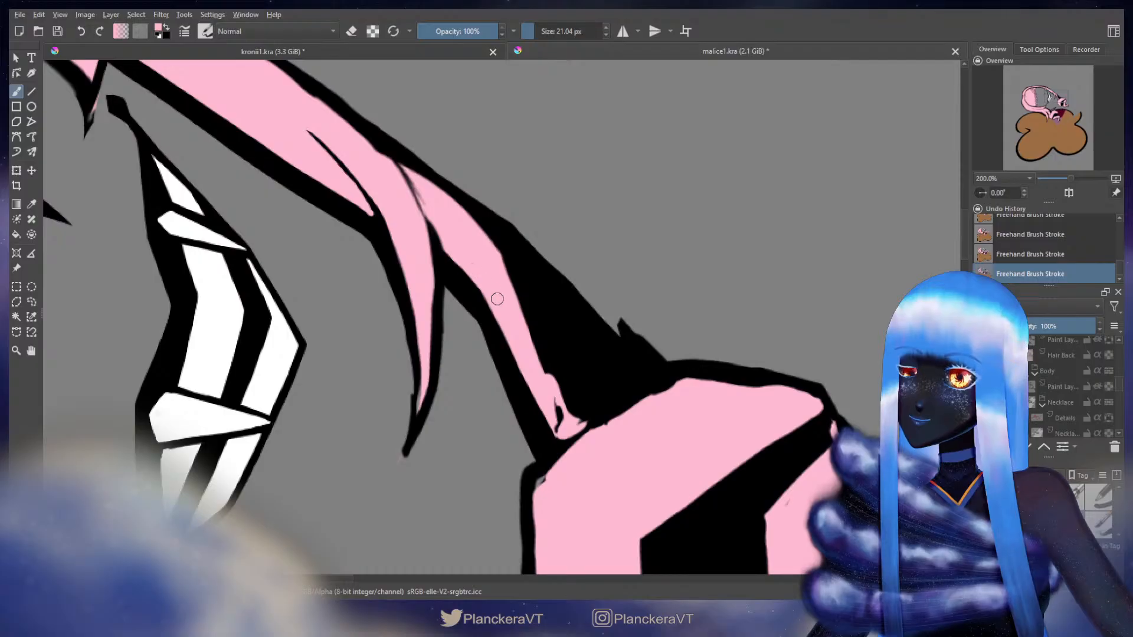
drag(497, 305, 560, 437)
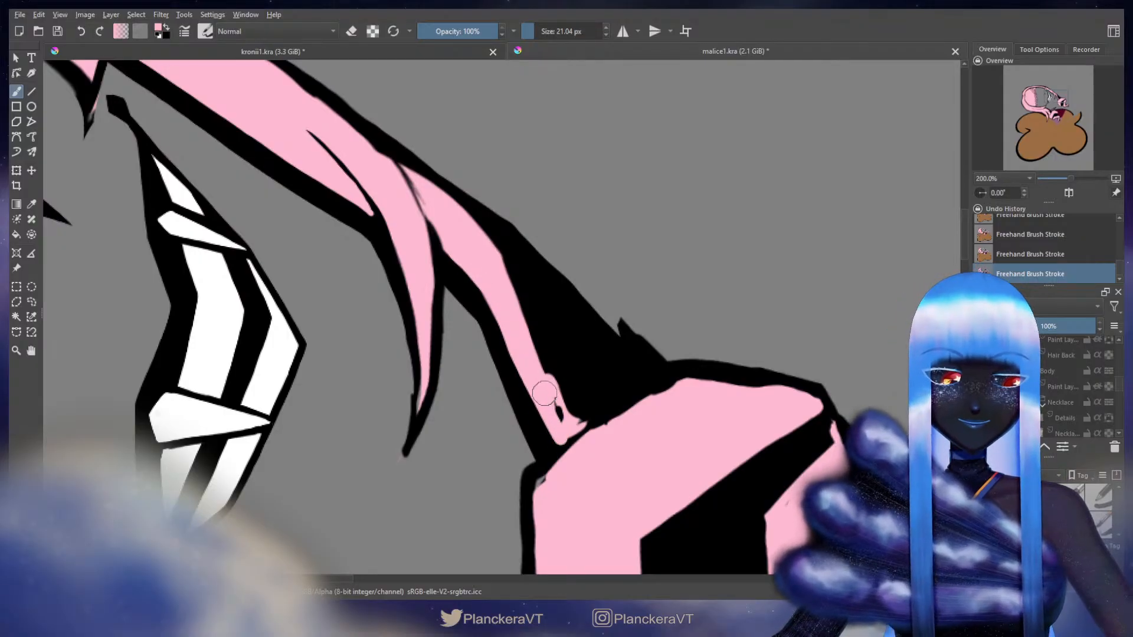
mouse_move(544, 394)
mouse_down()
mouse_move(555, 410)
mouse_move(531, 364)
mouse_up()
Touch up the strand's inner contour in black at 19.16 px and widen its pink fill at 31.41 and 30.39 px
key(x)
drag(464, 271, 462, 271)
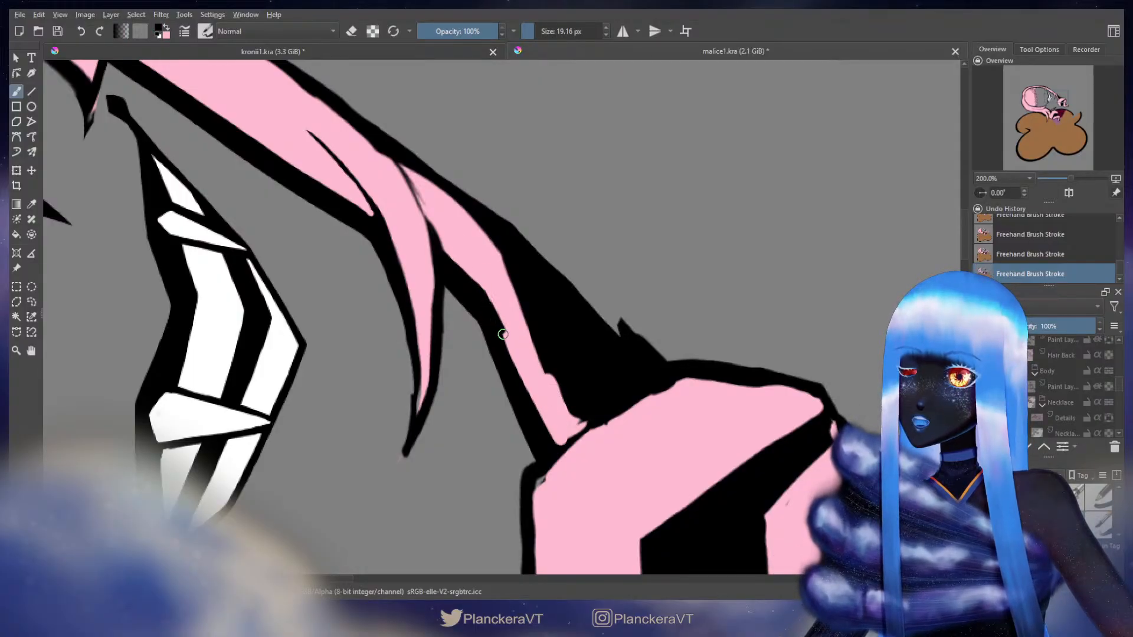
key(x)
drag(463, 255, 477, 254)
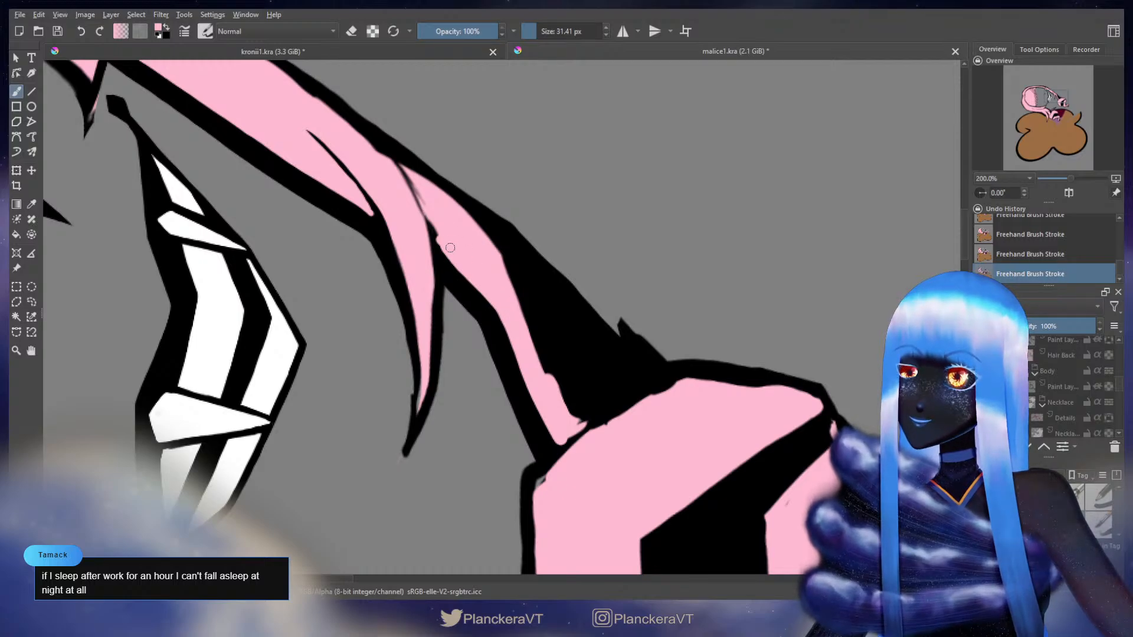
drag(486, 295, 516, 326)
drag(494, 289, 513, 334)
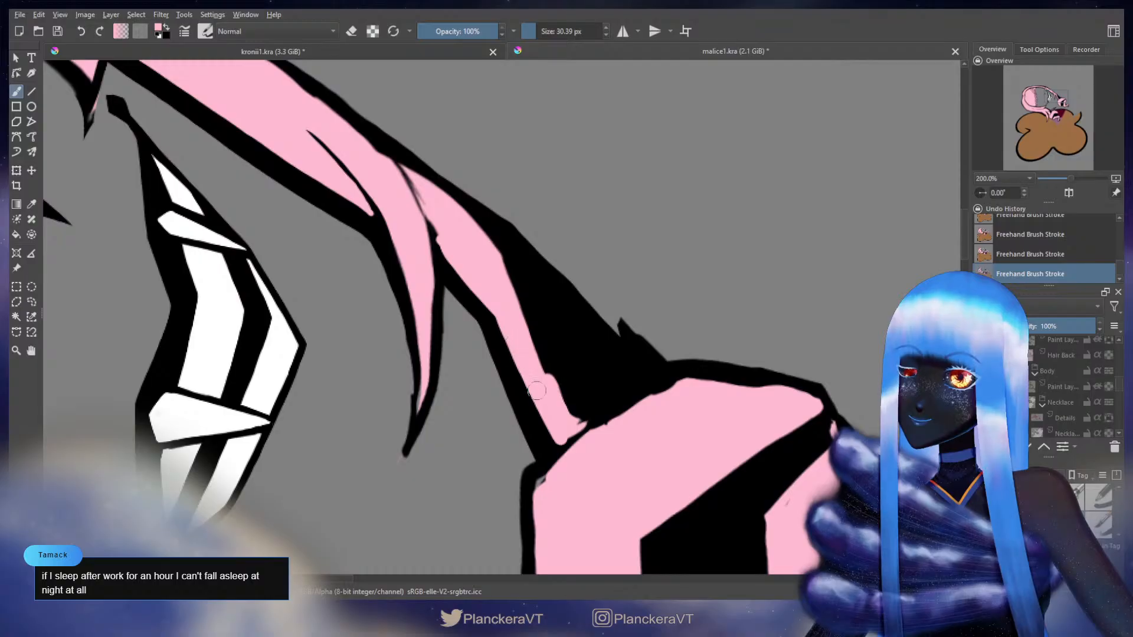
Refine the inner outline below the strand's fork in black at 24.28 and 21.44 px, touching it up with pink at 14.65 px
key(x)
key(bracketleft)
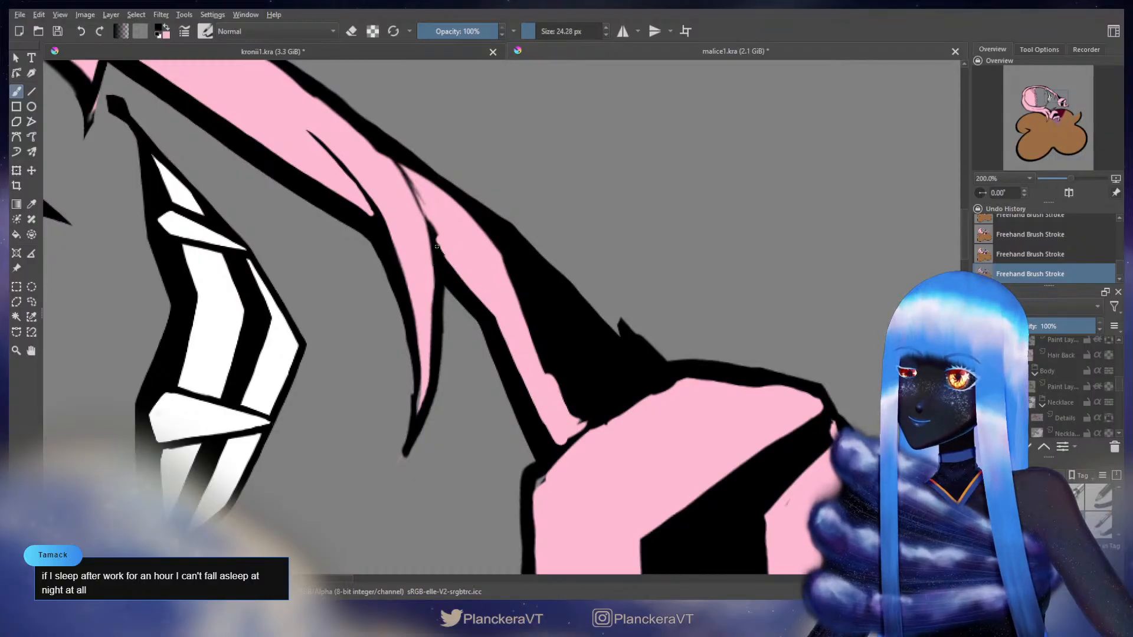
mouse_move(436, 247)
mouse_down()
mouse_move(482, 296)
mouse_move(447, 261)
mouse_up()
key(ctrl+z)
drag(437, 248, 490, 311)
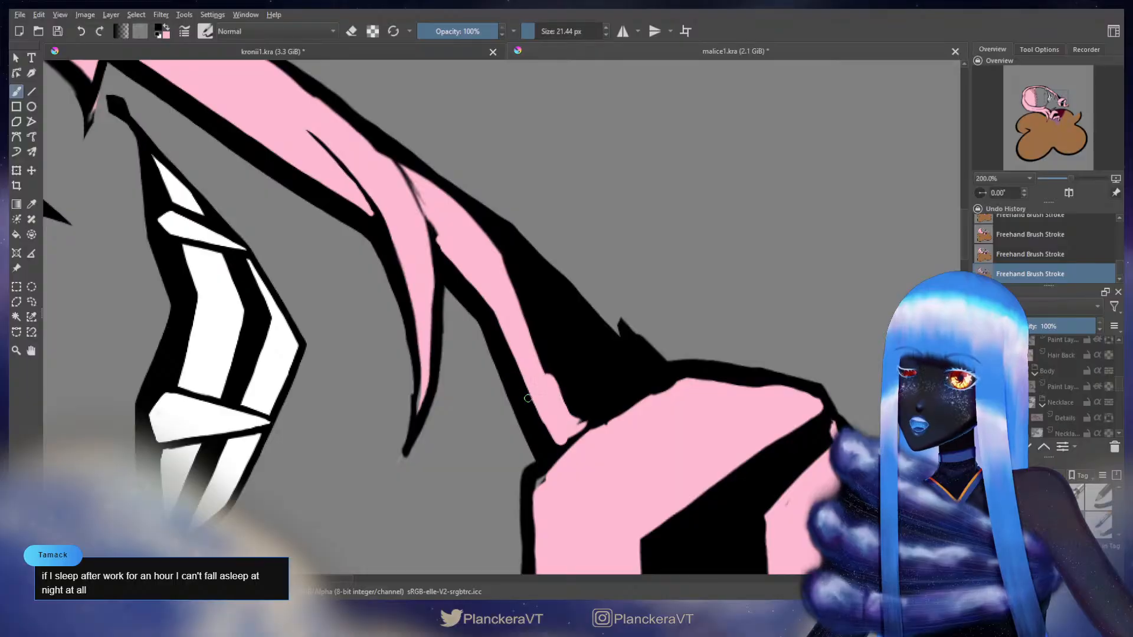
drag(545, 344, 556, 403)
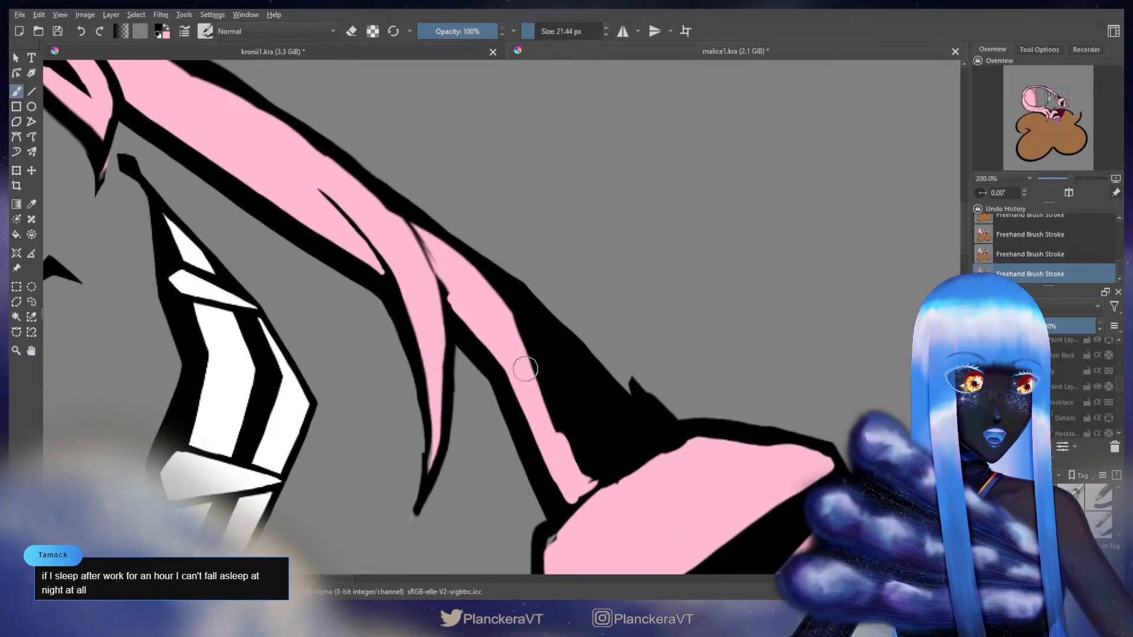
key(x)
shift+drag(496, 347, 464, 301)
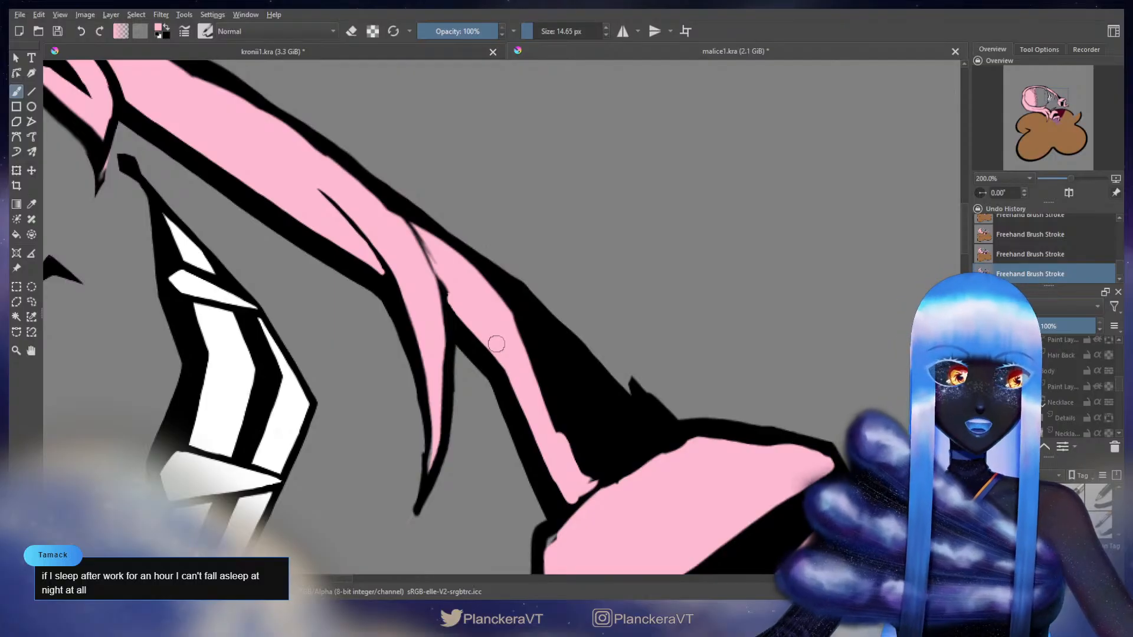
Erase the black spike above the rounded pink shape and trim the strand's outer outline with a 35.76 px eraser
mouse_move(497, 344)
mouse_down()
mouse_move(523, 296)
mouse_move(561, 387)
mouse_move(623, 476)
mouse_up()
mouse_move(530, 333)
mouse_down()
mouse_move(539, 349)
mouse_move(465, 286)
mouse_move(627, 383)
mouse_up()
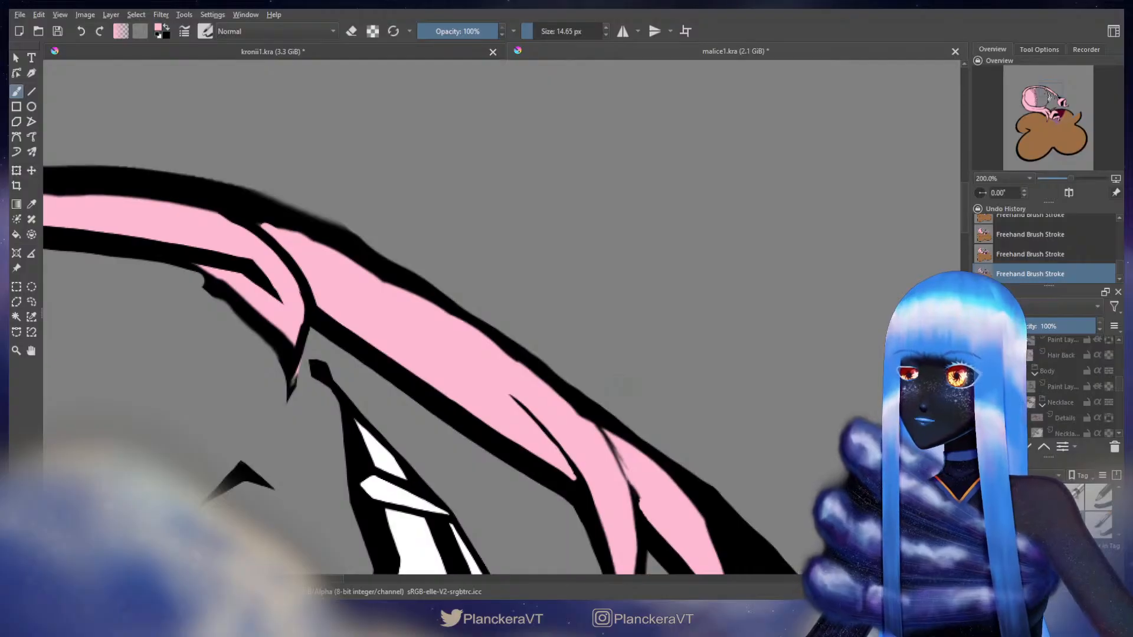
key(e)
drag(438, 229, 447, 273)
mouse_move(270, 232)
mouse_down()
mouse_move(639, 174)
mouse_move(816, 243)
mouse_up()
mouse_move(613, 209)
mouse_down()
mouse_move(533, 192)
mouse_move(645, 197)
mouse_move(639, 236)
mouse_move(565, 204)
mouse_move(413, 177)
mouse_up()
mouse_move(534, 150)
mouse_down()
mouse_move(442, 146)
mouse_move(330, 71)
mouse_up()
mouse_move(661, 327)
mouse_down()
mouse_move(551, 215)
mouse_move(523, 136)
mouse_up()
drag(588, 278, 630, 325)
mouse_move(505, 238)
mouse_down()
mouse_move(556, 364)
mouse_move(567, 457)
mouse_up()
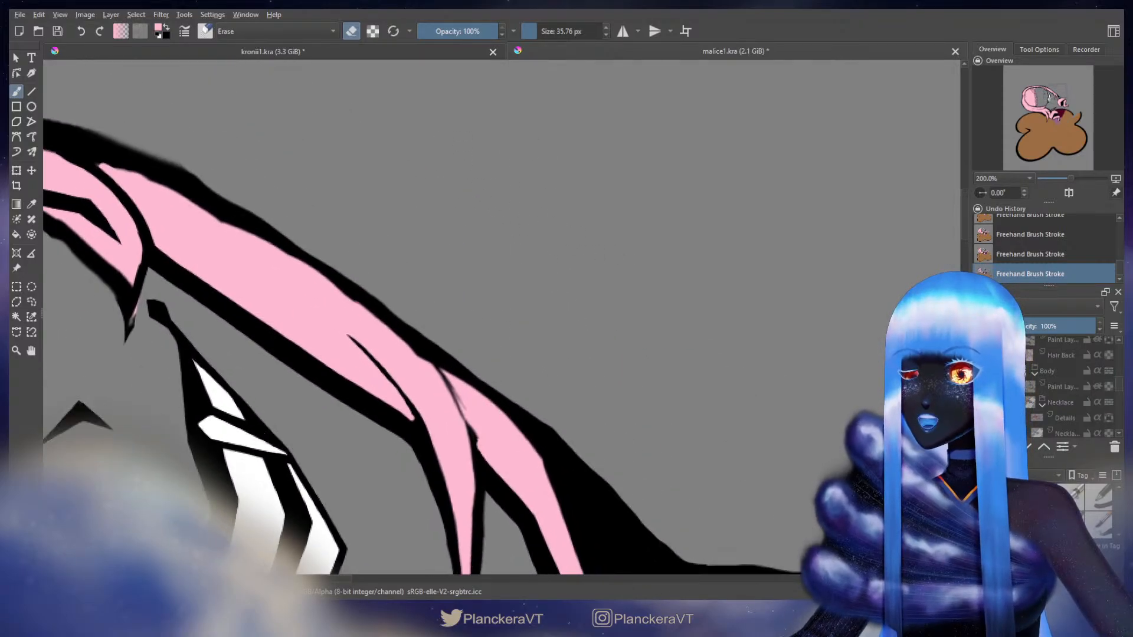
Smooth the hair's upper outline from the band to the rounded pink shape with the eraser at 27.18, 26.62 and 16.59 px
drag(259, 177, 331, 253)
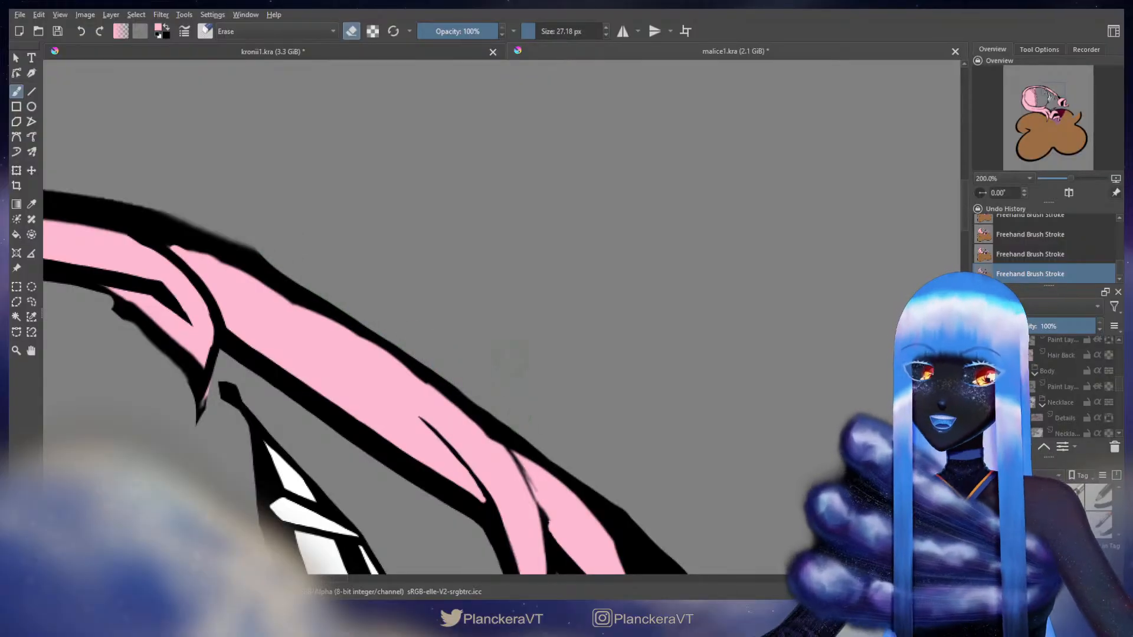
mouse_move(517, 358)
mouse_down()
mouse_move(516, 374)
mouse_move(525, 371)
mouse_up()
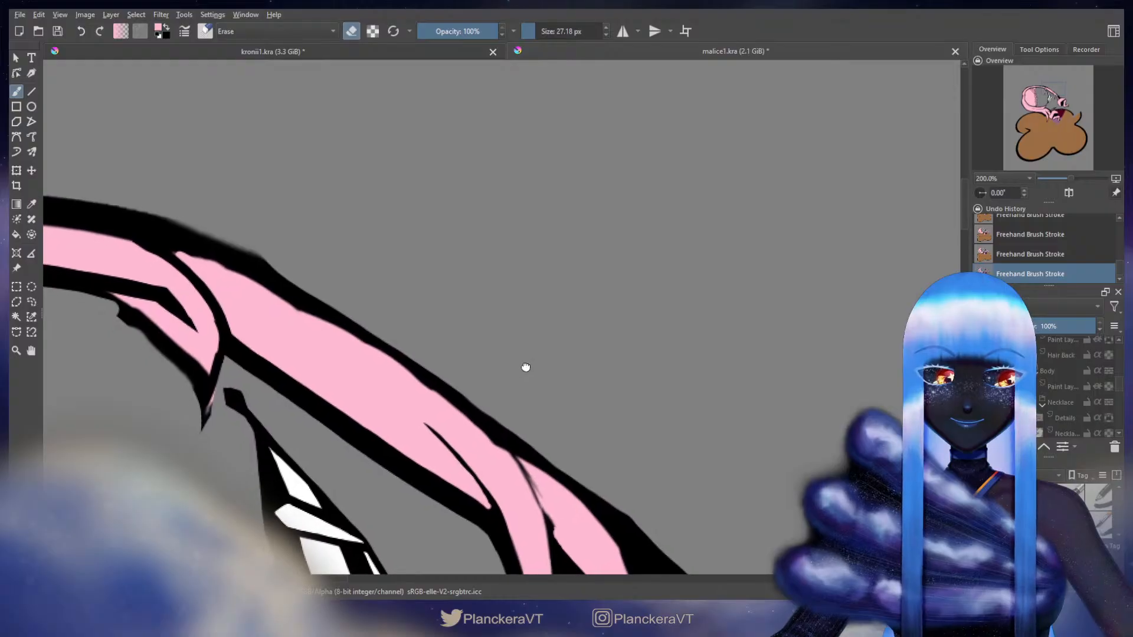
drag(360, 280, 359, 281)
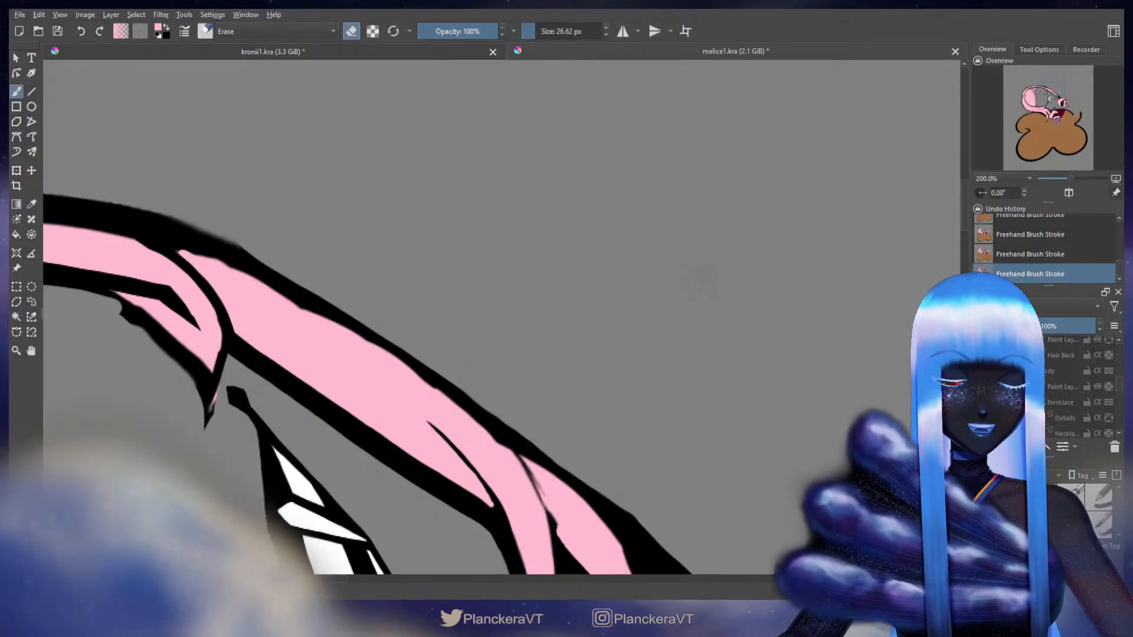
mouse_move(670, 311)
mouse_down()
mouse_move(612, 293)
mouse_move(548, 207)
mouse_up()
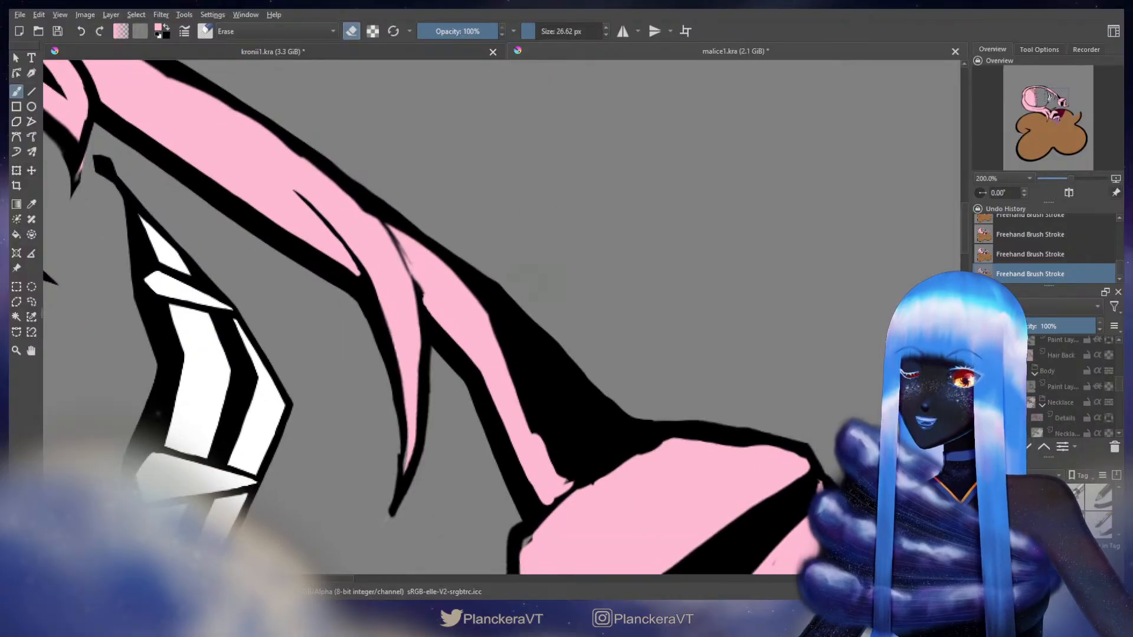
mouse_move(536, 291)
mouse_down()
mouse_move(582, 286)
mouse_move(641, 377)
mouse_move(681, 418)
mouse_move(711, 420)
mouse_up()
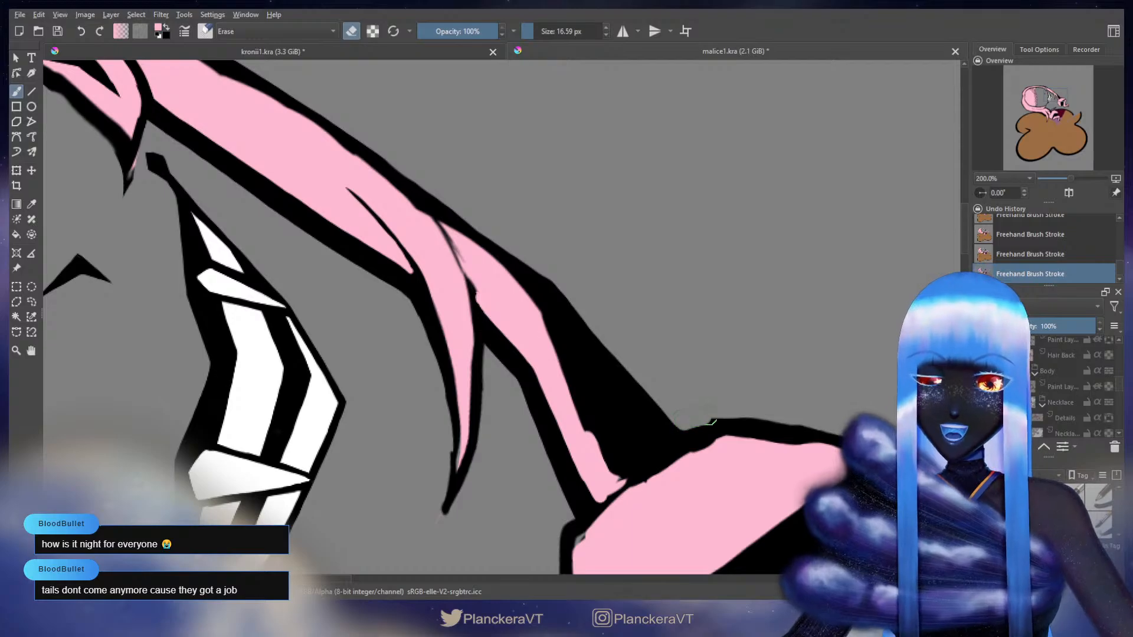
drag(578, 218, 638, 466)
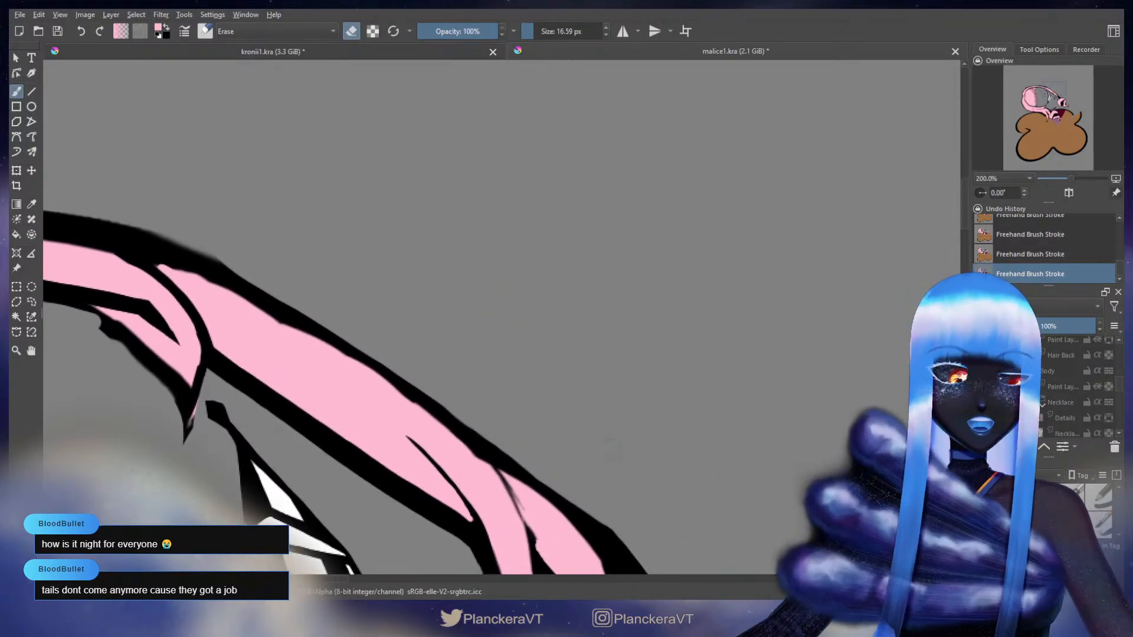
Try smoothing the inner edge of the hair band's upper outline with pink at 14.65 px and black at 17.52 px
key(e)
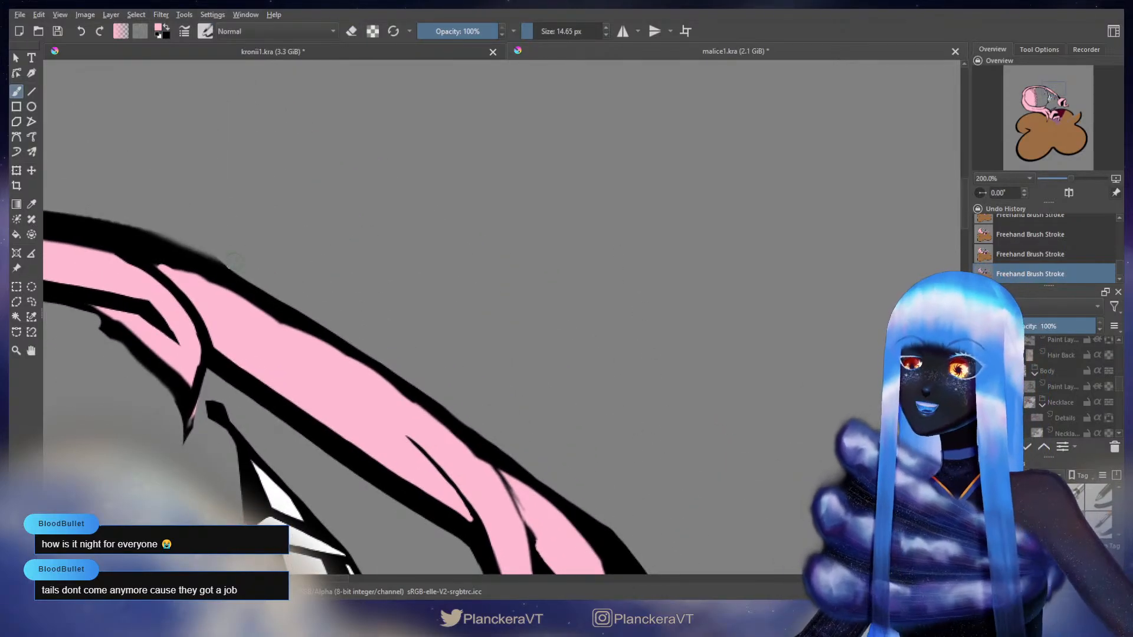
mouse_move(208, 278)
mouse_down()
mouse_move(237, 286)
mouse_move(218, 271)
mouse_move(326, 337)
mouse_move(217, 270)
mouse_move(337, 343)
mouse_move(319, 325)
mouse_move(329, 350)
mouse_up()
key(x)
key(ctrl+z)
key(ctrl+z)
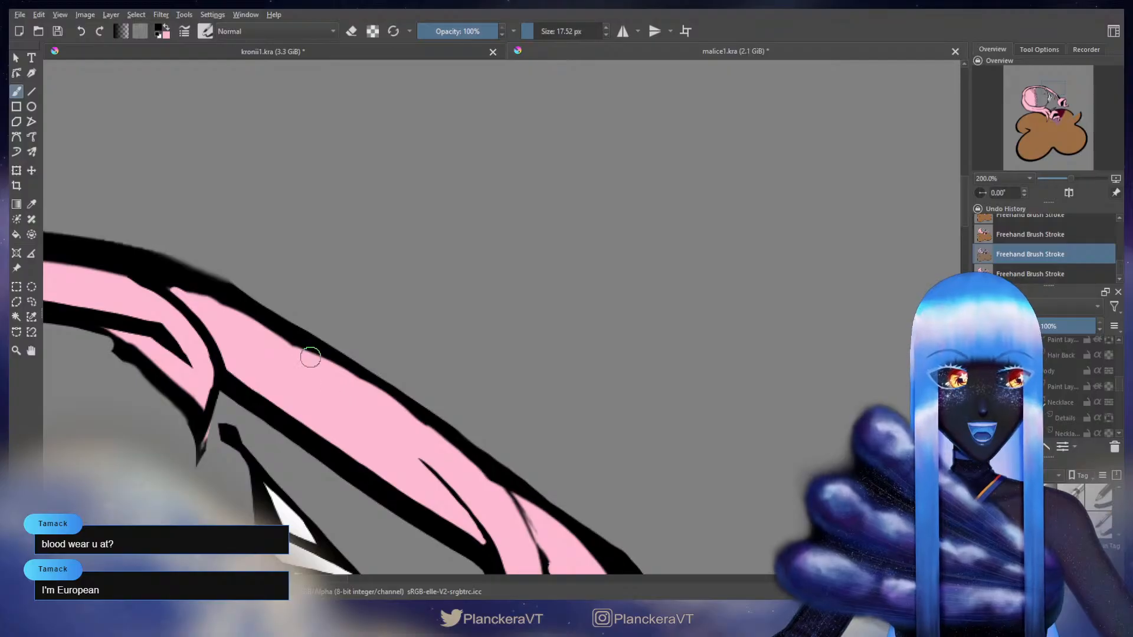
mouse_move(256, 308)
mouse_down()
mouse_move(238, 282)
mouse_move(275, 310)
mouse_move(230, 278)
mouse_move(343, 347)
mouse_up()
key(ctrl+z)
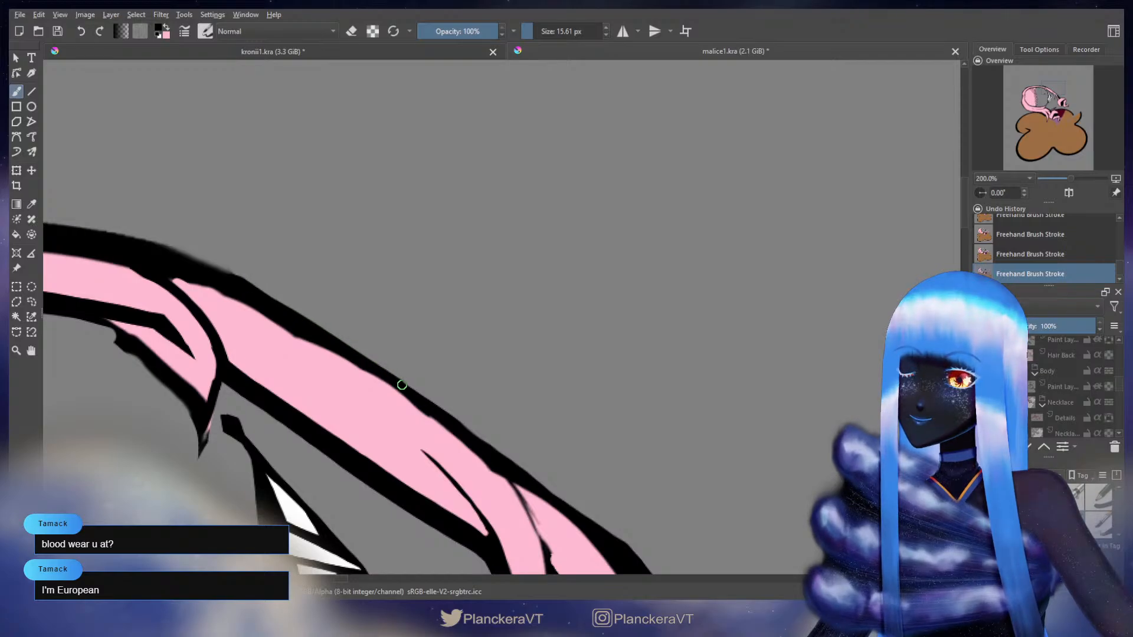
Straighten the strand's upper outer outline down to its bend in black at 15.61 px
drag(483, 442, 629, 538)
drag(621, 479, 518, 268)
mouse_move(483, 306)
mouse_down()
mouse_move(531, 347)
mouse_move(524, 323)
mouse_move(542, 368)
mouse_move(526, 333)
mouse_up()
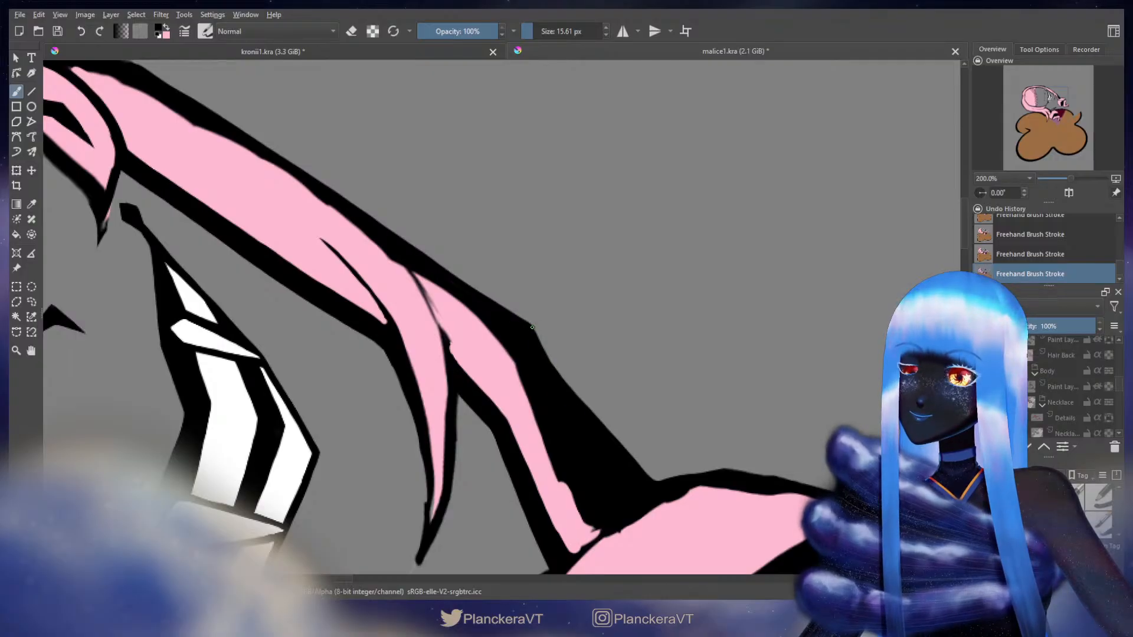
Trim the descending strand's outer outline around its bend with a 13.38 px eraser
key(e)
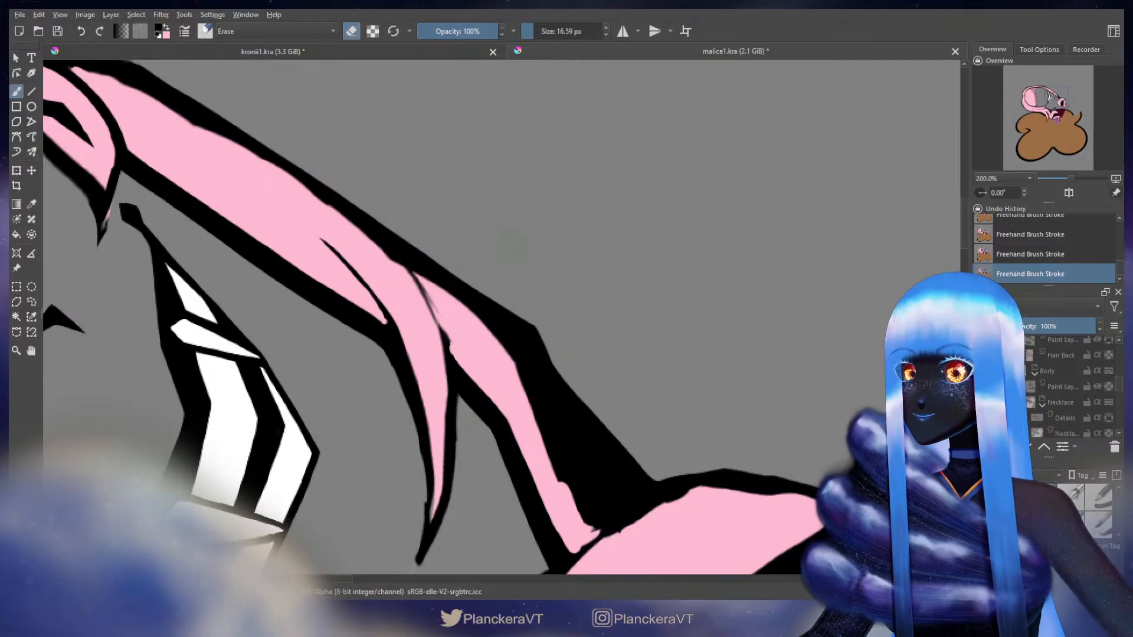
key(bracketleft)
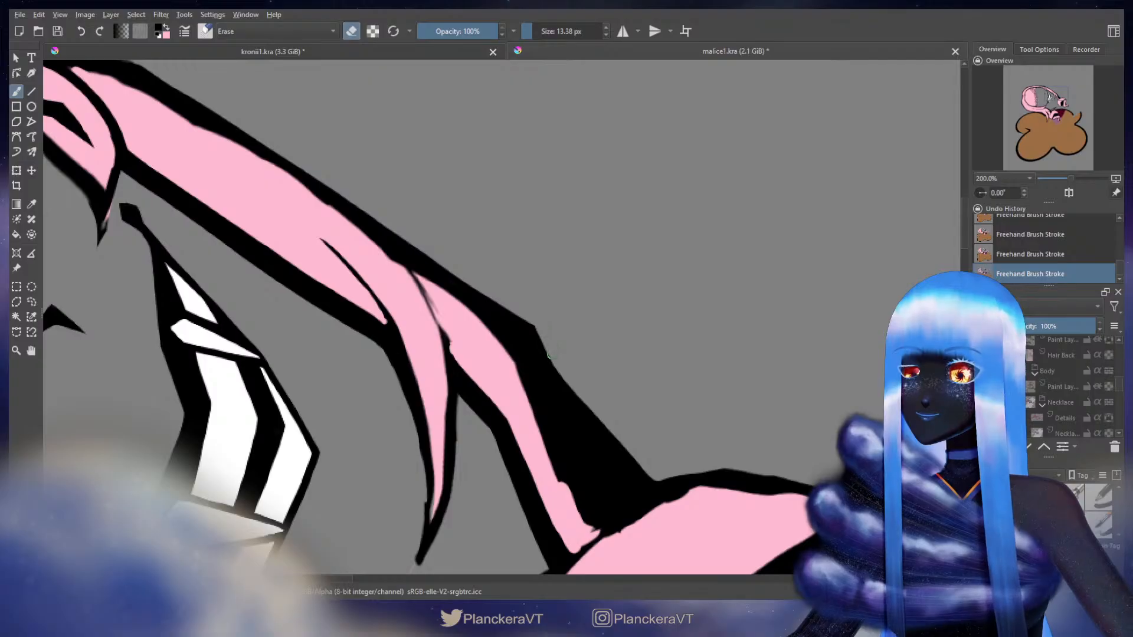
drag(492, 229, 772, 488)
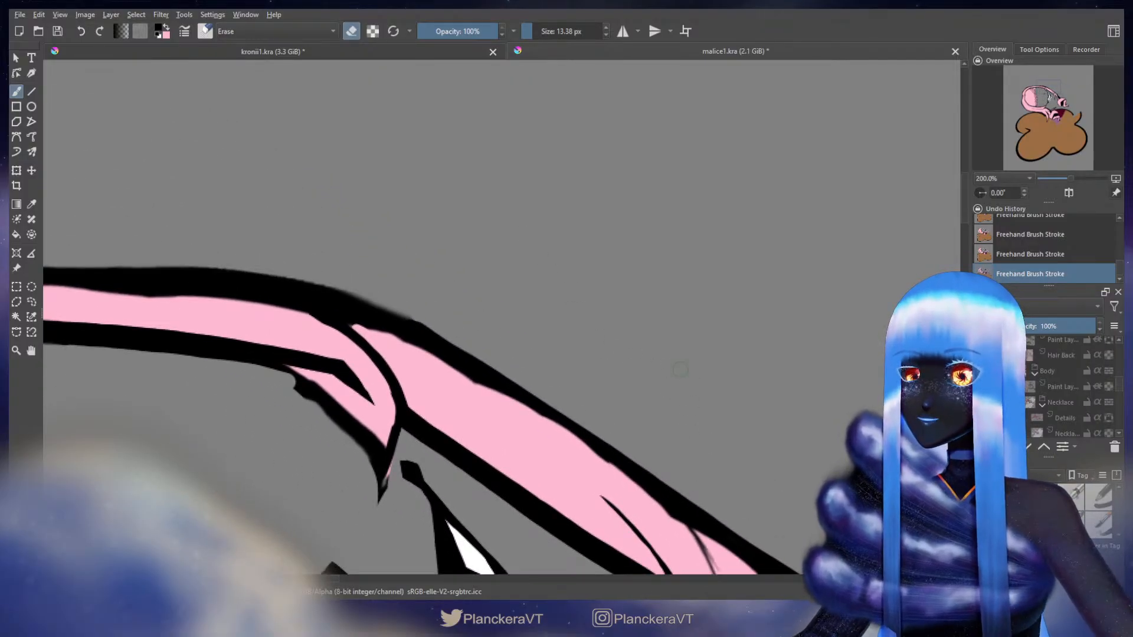
Reinforce and smooth the outer edge of the hair band's upper outline in black, working at 18.26 and 23.04 px
key(e)
drag(336, 256, 756, 276)
mouse_move(545, 284)
mouse_down()
mouse_move(724, 263)
mouse_move(760, 242)
mouse_up()
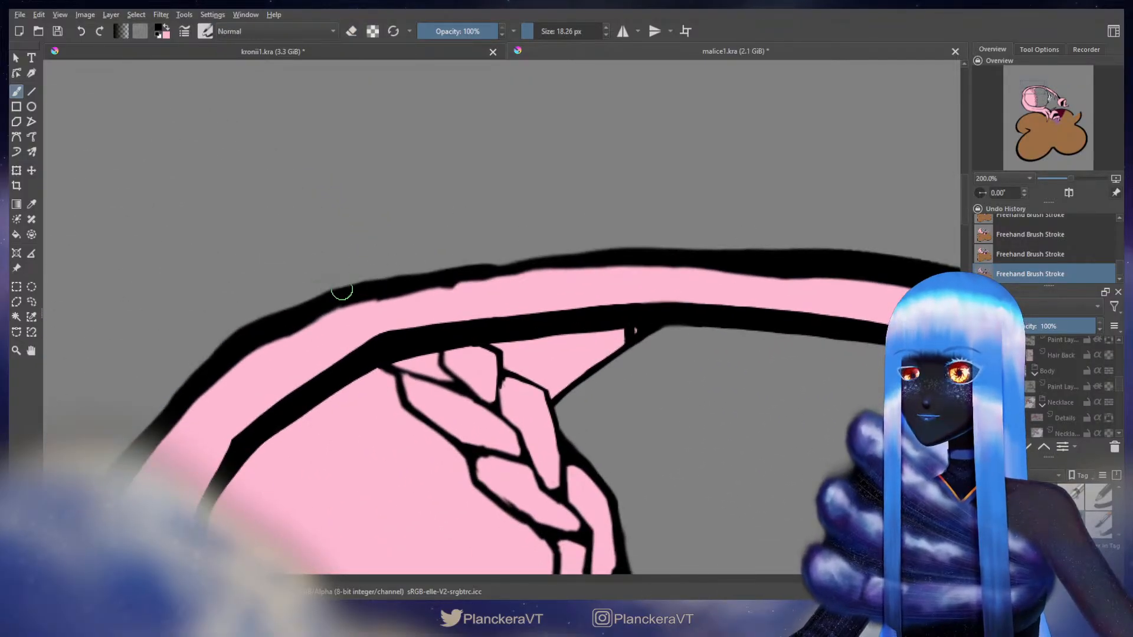
mouse_move(383, 284)
mouse_down()
mouse_move(671, 242)
mouse_move(795, 254)
mouse_move(548, 328)
mouse_up()
mouse_move(442, 323)
mouse_down()
mouse_move(399, 304)
mouse_move(432, 306)
mouse_move(474, 349)
mouse_move(536, 380)
mouse_move(549, 343)
mouse_move(504, 329)
mouse_move(611, 339)
mouse_move(612, 375)
mouse_move(627, 377)
mouse_move(622, 329)
mouse_up()
key(ctrl+z)
key([)
key(ctrl+z)
mouse_move(514, 308)
mouse_down()
mouse_move(501, 303)
mouse_move(637, 318)
mouse_up()
key(ctrl+z)
mouse_move(544, 328)
mouse_down()
mouse_move(547, 352)
mouse_move(516, 341)
mouse_move(653, 346)
mouse_up()
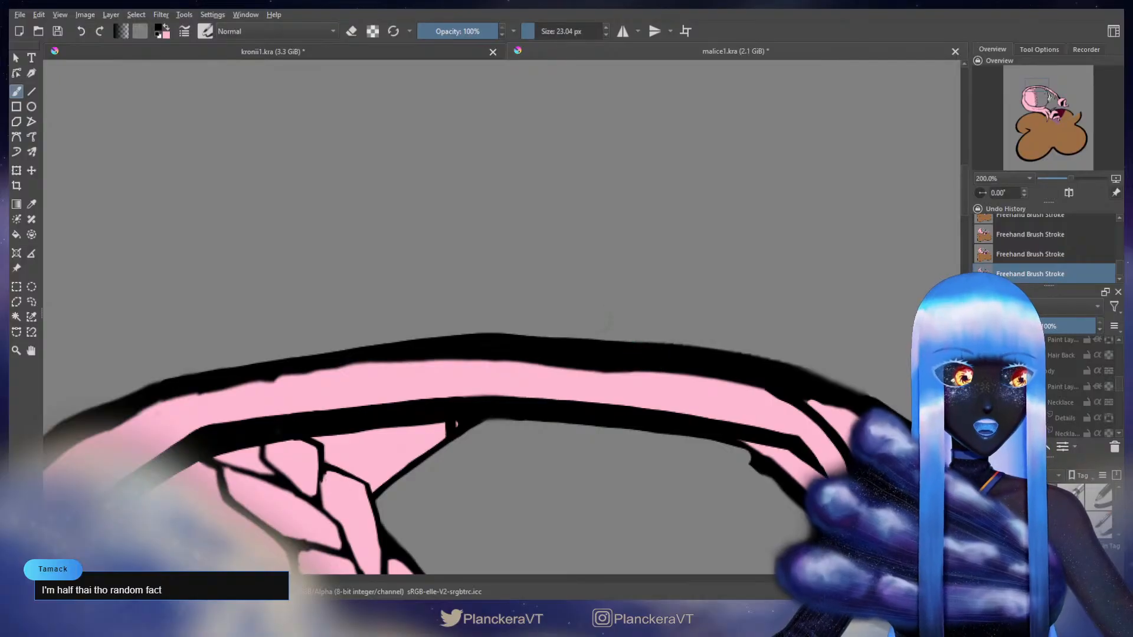
key(bracketleft)
drag(506, 336, 655, 344)
Thin the hair band's upper outline by painting an even pink inner edge from above the braid to the strand junction at about 27 px
key(x)
drag(307, 370, 597, 254)
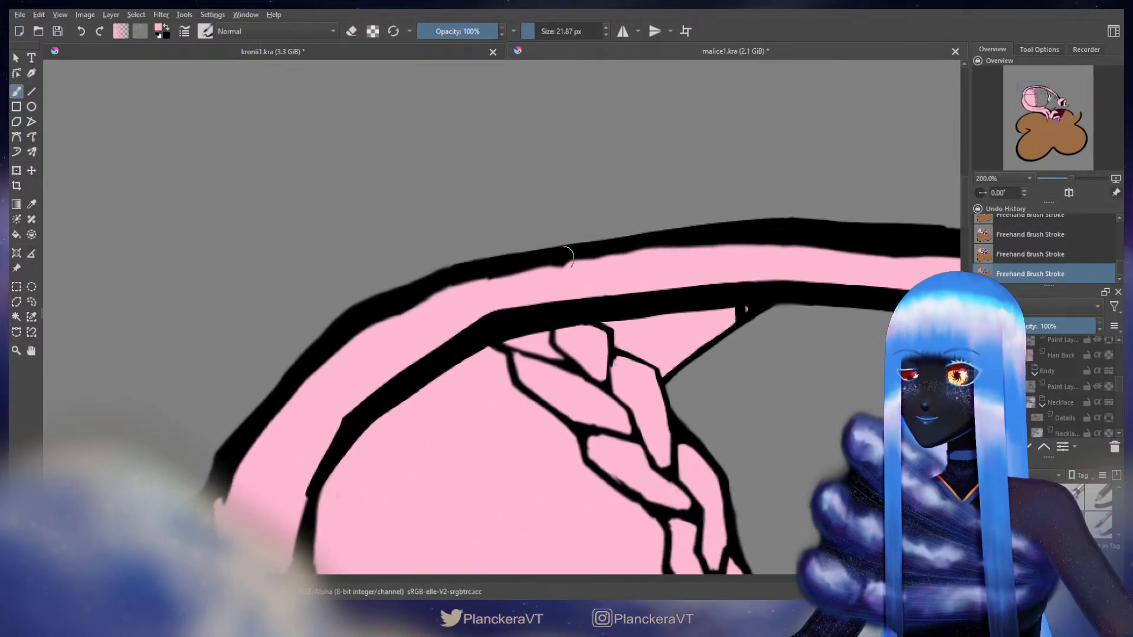
key(bracketright)
key(bracketright)
key(bracketright)
key(bracketright)
drag(454, 291, 595, 256)
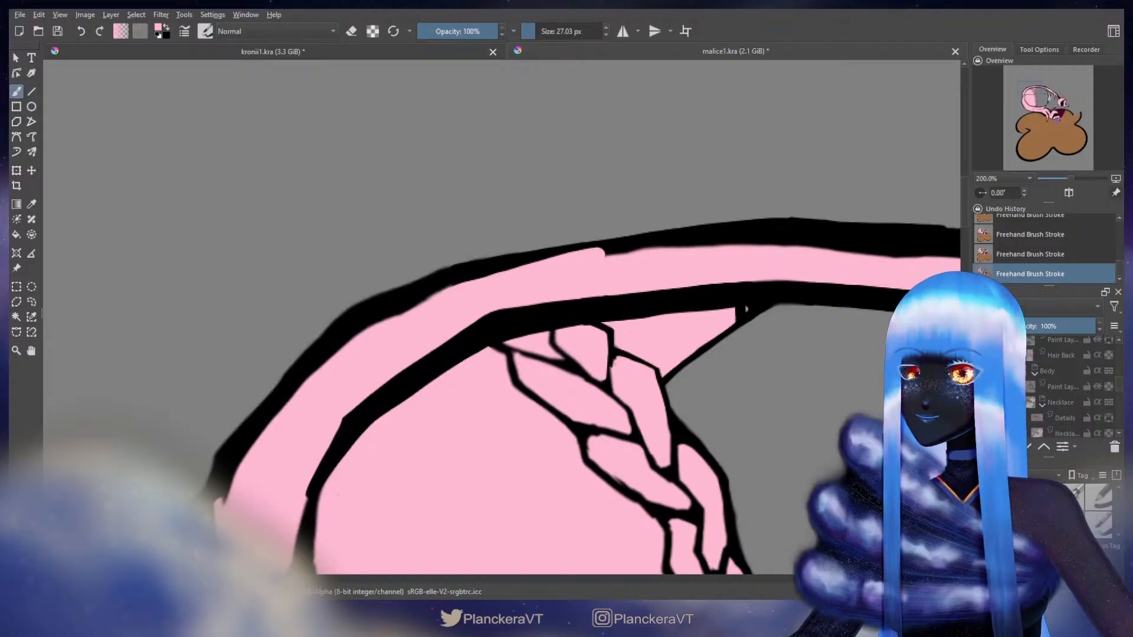
key(ctrl+z)
mouse_move(451, 291)
mouse_down()
mouse_move(519, 270)
mouse_move(767, 242)
mouse_move(935, 253)
mouse_move(640, 300)
mouse_move(755, 313)
mouse_move(797, 340)
mouse_move(776, 347)
mouse_move(764, 376)
mouse_up()
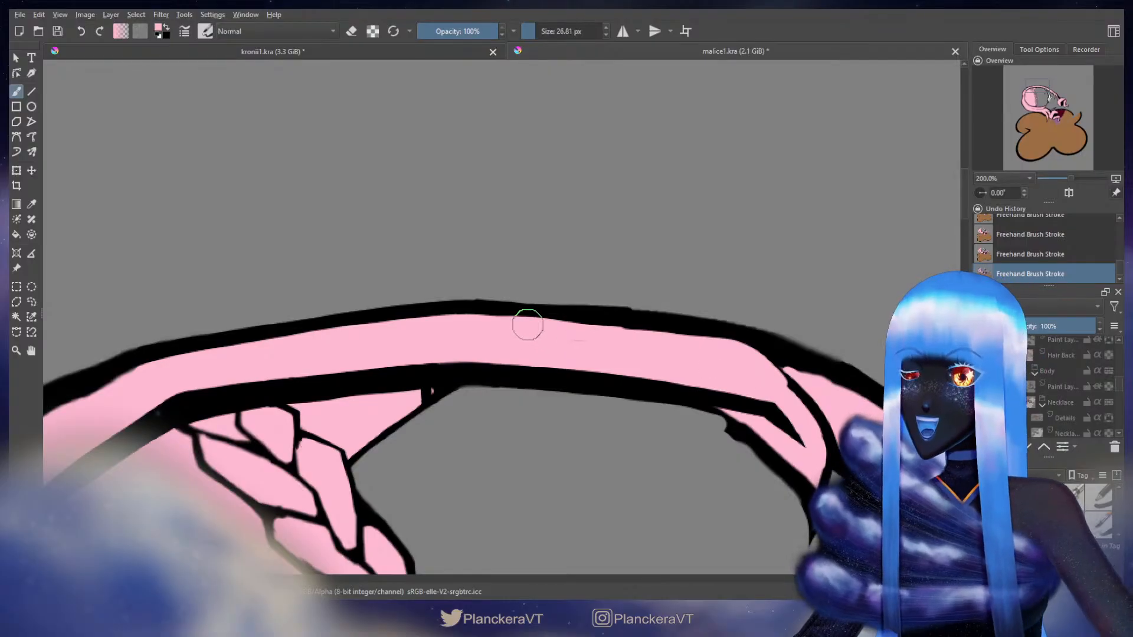
key(bracketleft)
mouse_move(446, 319)
mouse_down()
mouse_move(703, 336)
mouse_move(737, 347)
mouse_move(790, 401)
mouse_up()
mouse_move(695, 332)
mouse_down()
mouse_move(834, 306)
mouse_move(796, 324)
mouse_move(417, 342)
mouse_up()
Erase the uneven outer edge of the band's upper outline up to the strand junction with the eraser at 18.84 to 19.77 px
key(e)
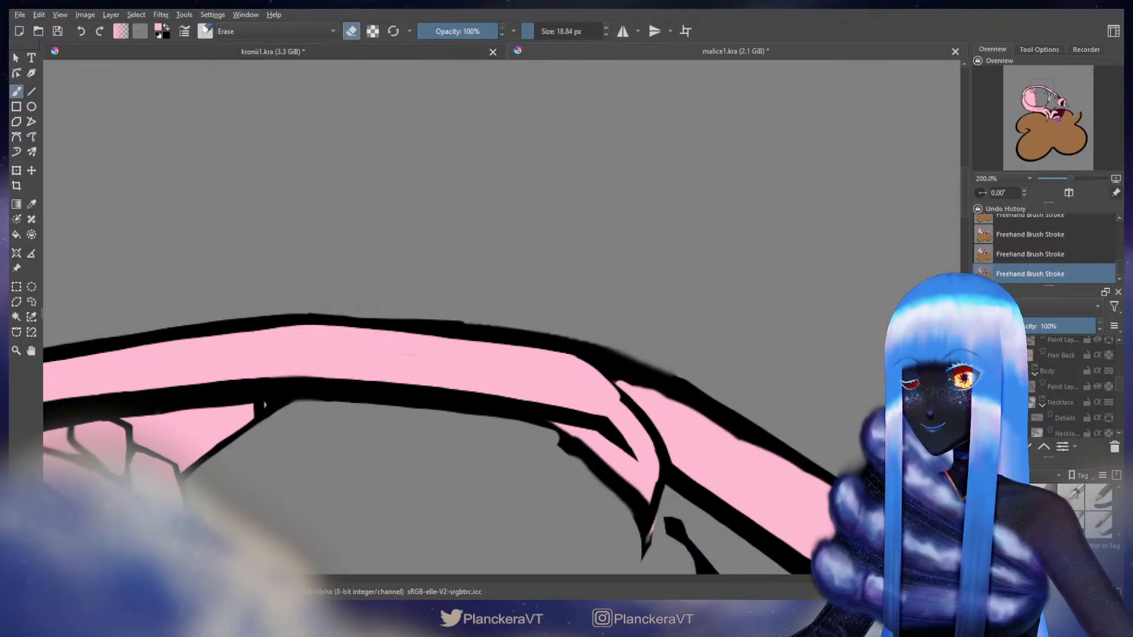
drag(476, 325, 589, 339)
drag(678, 357, 436, 197)
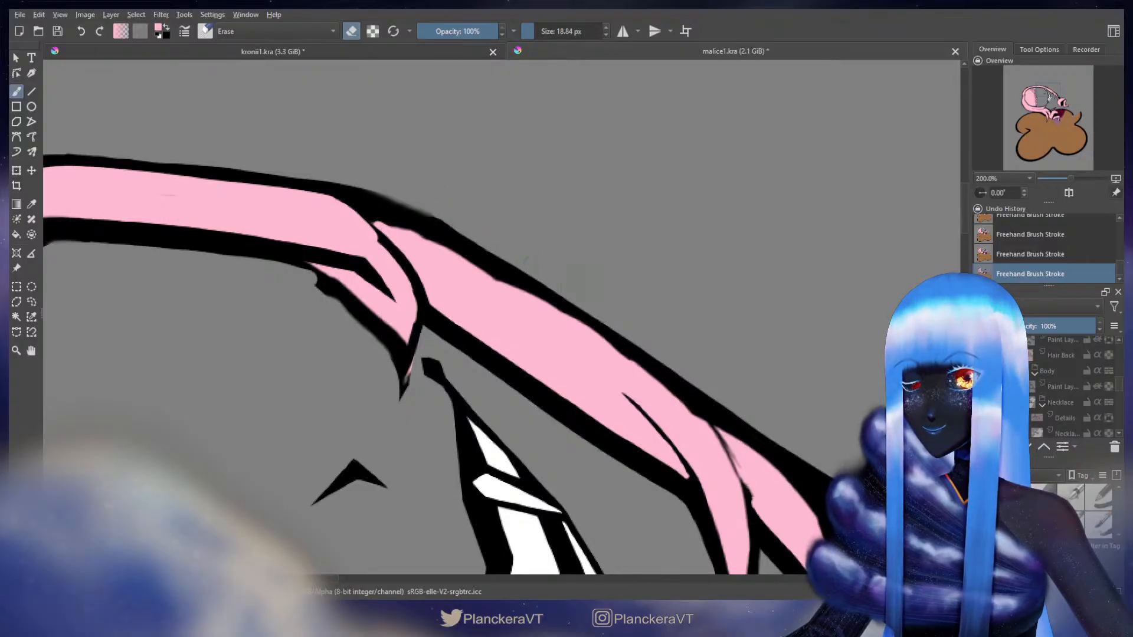
drag(577, 232, 726, 360)
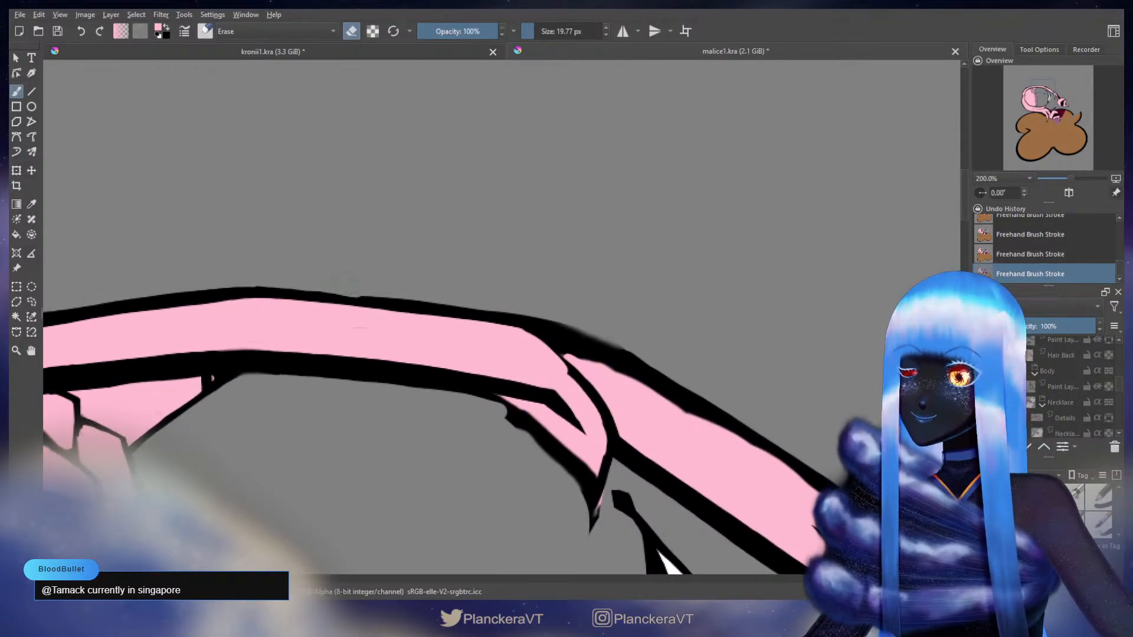
key(ctrl+z)
shift+drag(349, 285, 346, 285)
drag(349, 283, 332, 282)
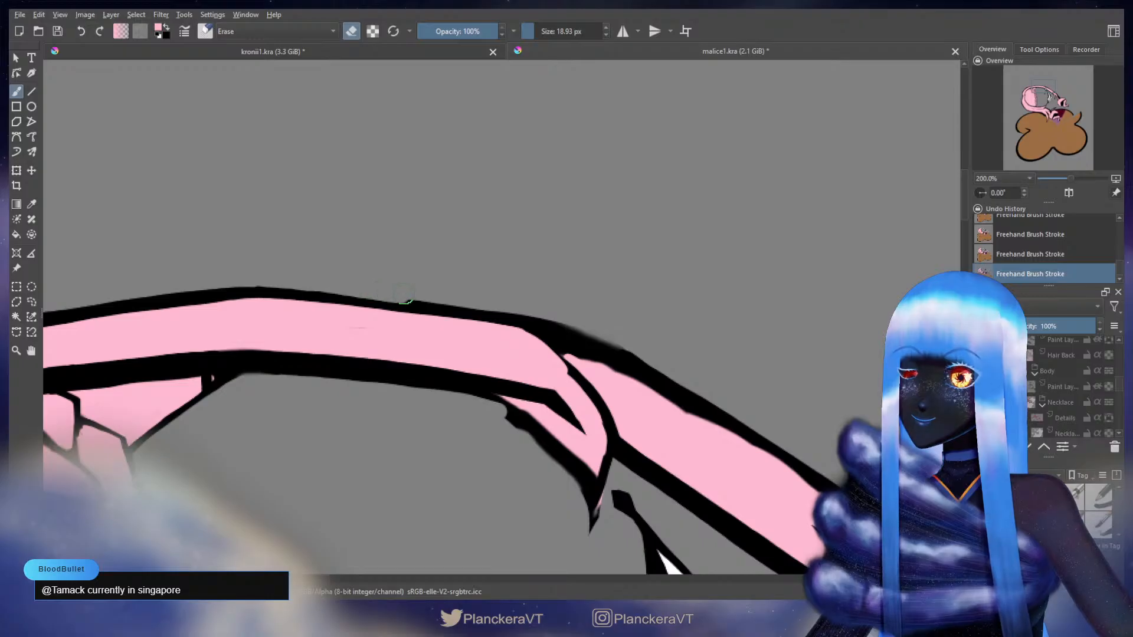
drag(441, 297, 528, 310)
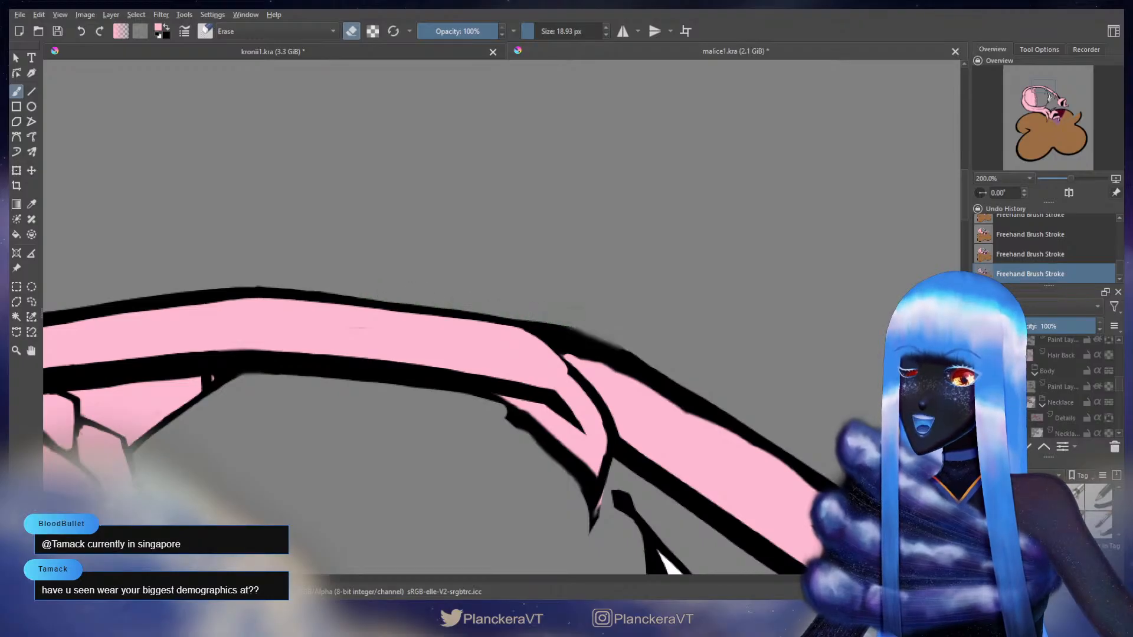
Fill out the outer outline at the band and strand junction in black, and trim the strand's upper edge with a 23.01 px eraser
key(e)
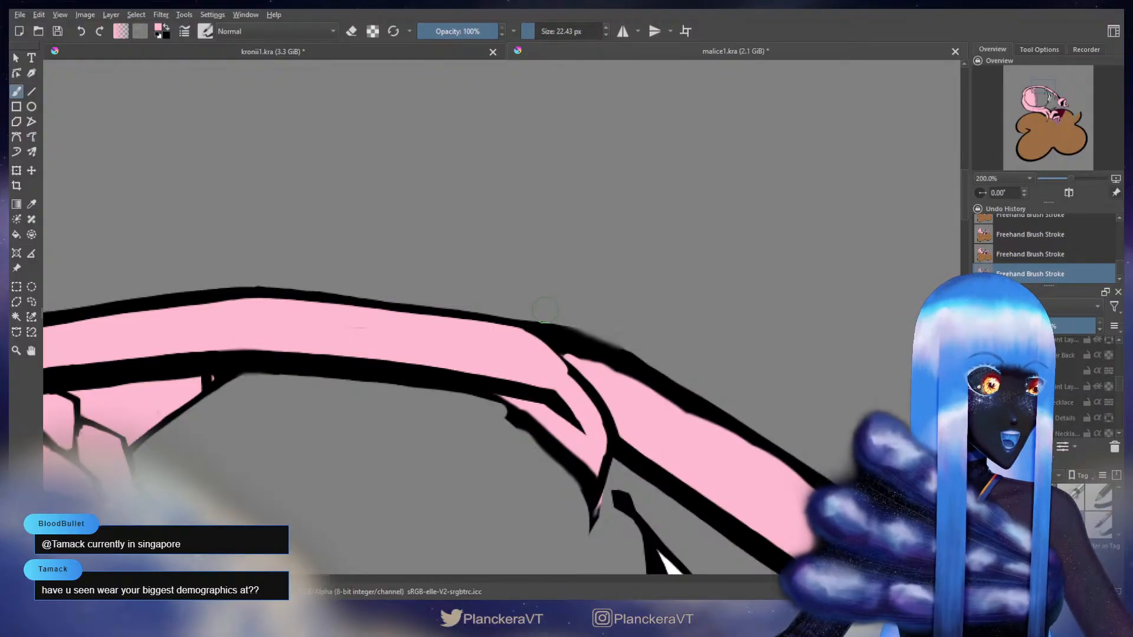
mouse_move(550, 324)
mouse_down()
mouse_move(615, 357)
mouse_move(551, 273)
mouse_move(542, 266)
mouse_move(547, 306)
mouse_move(481, 242)
mouse_up()
key(x)
key(bracketright)
key(e)
key(])
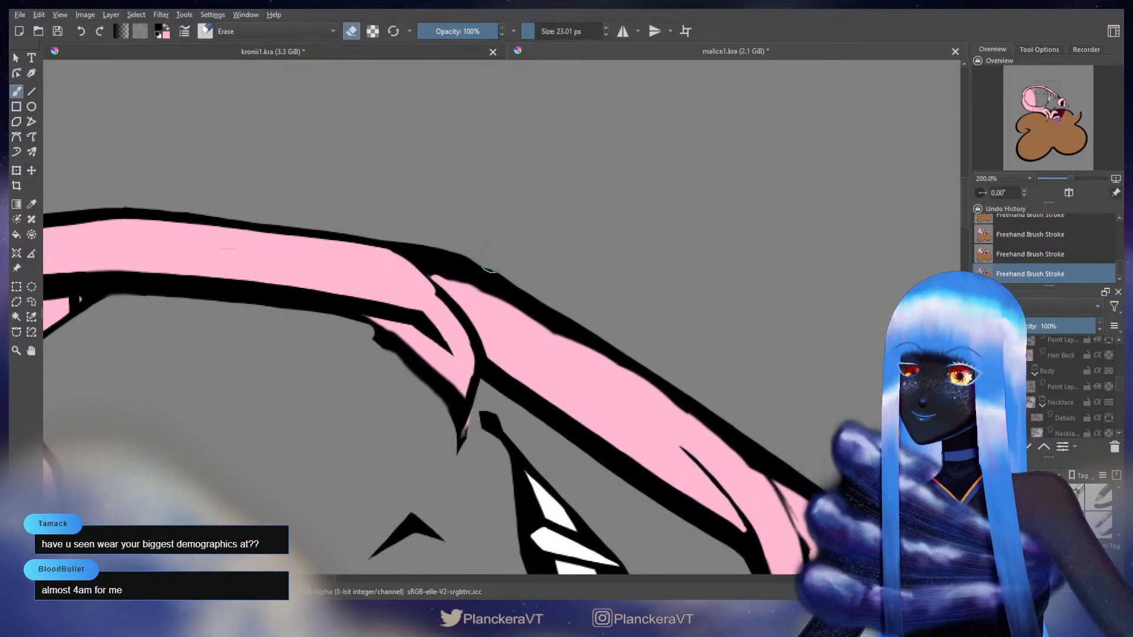
drag(491, 258, 650, 355)
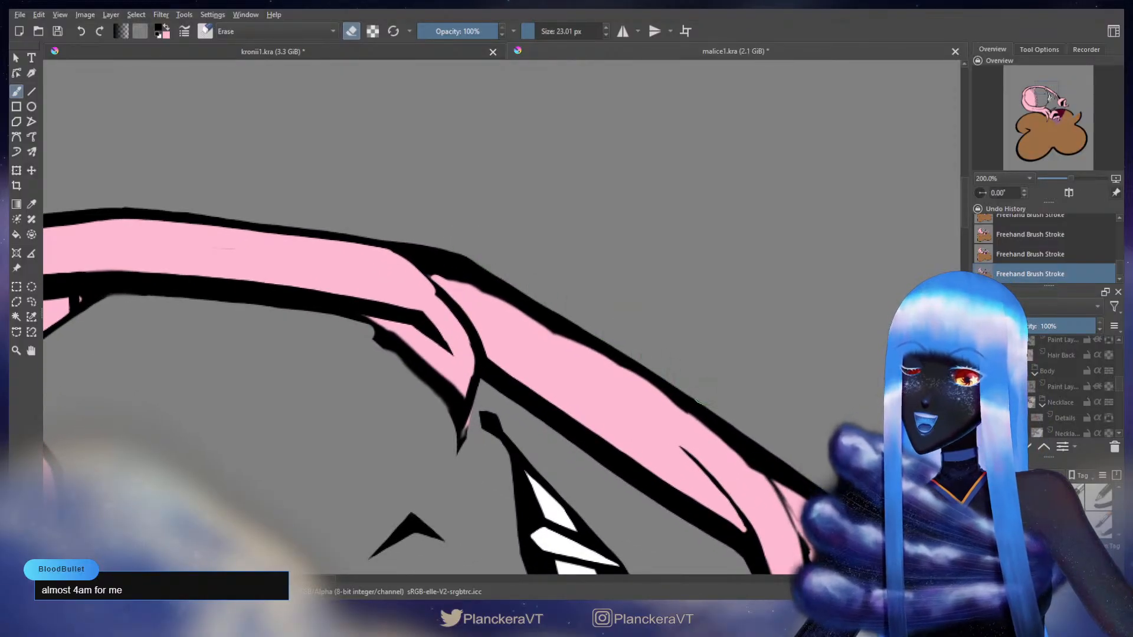
Refine the outline's bend at the band and strand junction and the edge beyond it with the eraser at 12.91, 11.34 and 12.20 px
drag(530, 239, 465, 205)
drag(396, 201, 384, 200)
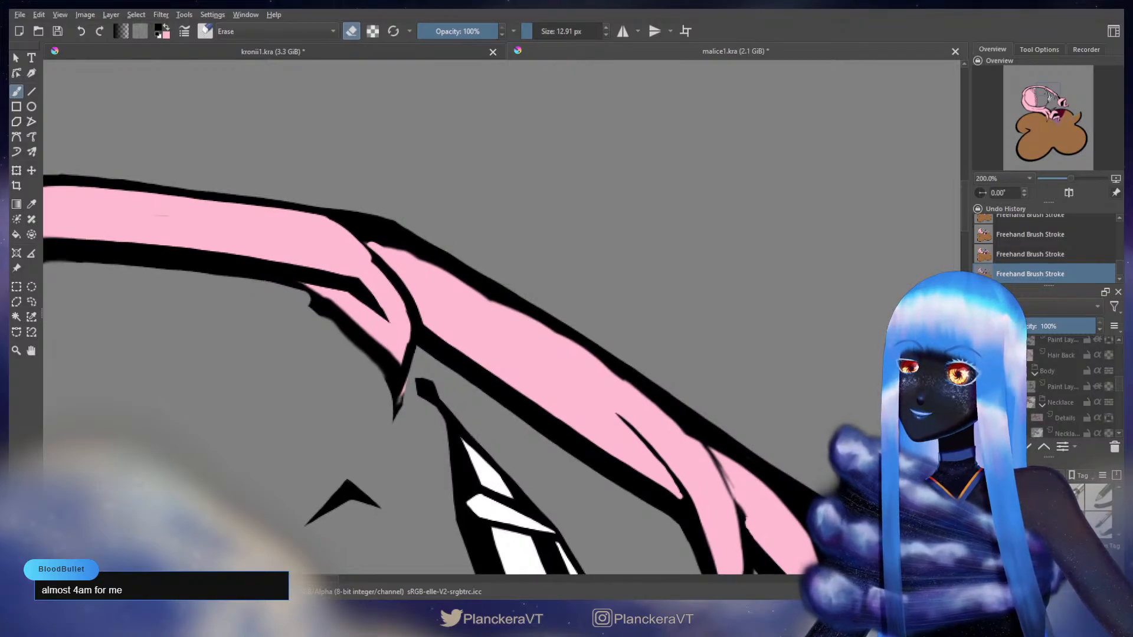
drag(383, 201, 377, 201)
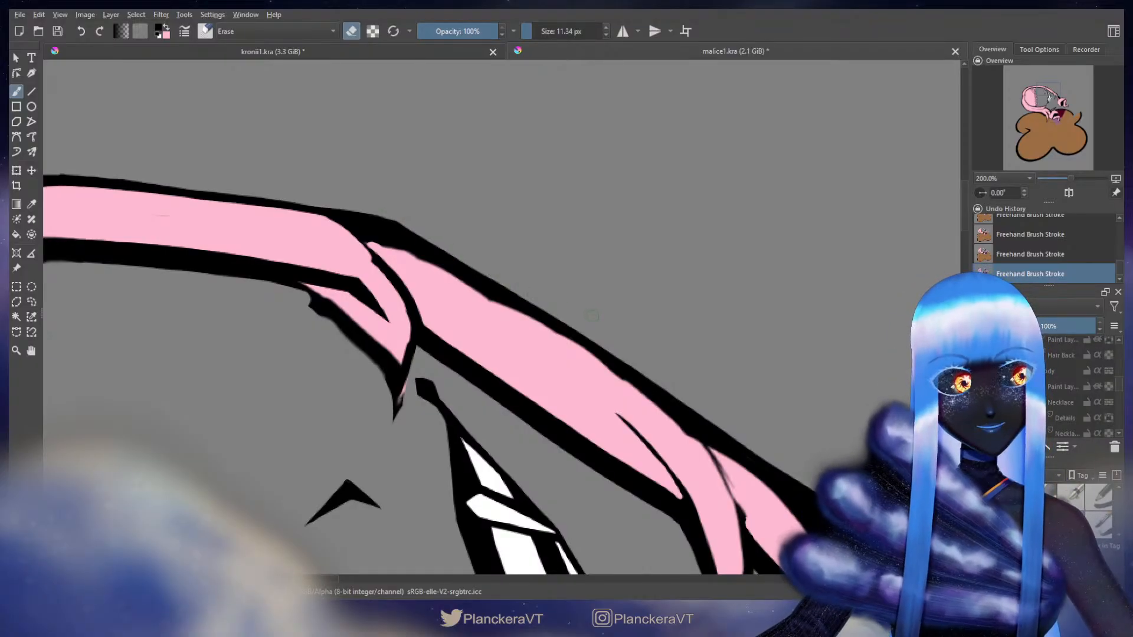
drag(652, 298, 629, 242)
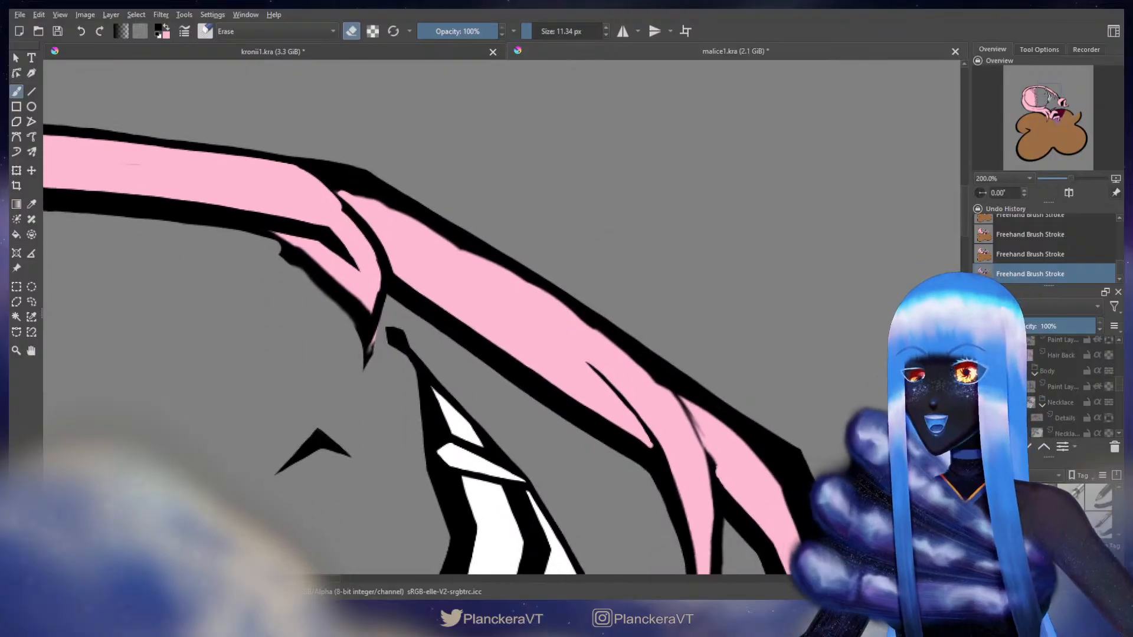
mouse_move(552, 254)
mouse_down()
mouse_move(532, 291)
mouse_move(540, 305)
mouse_move(539, 263)
mouse_move(462, 277)
mouse_move(332, 236)
mouse_up()
drag(236, 216, 243, 216)
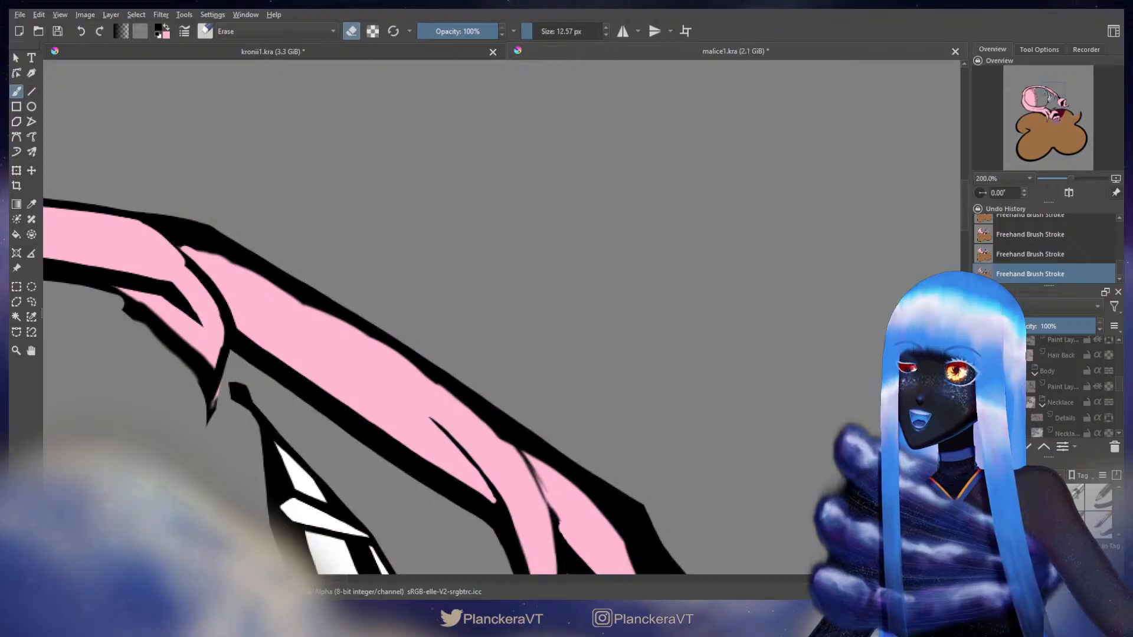
mouse_move(204, 220)
mouse_down()
mouse_move(247, 250)
mouse_move(211, 219)
mouse_up()
key(ctrl+z)
drag(211, 218, 212, 220)
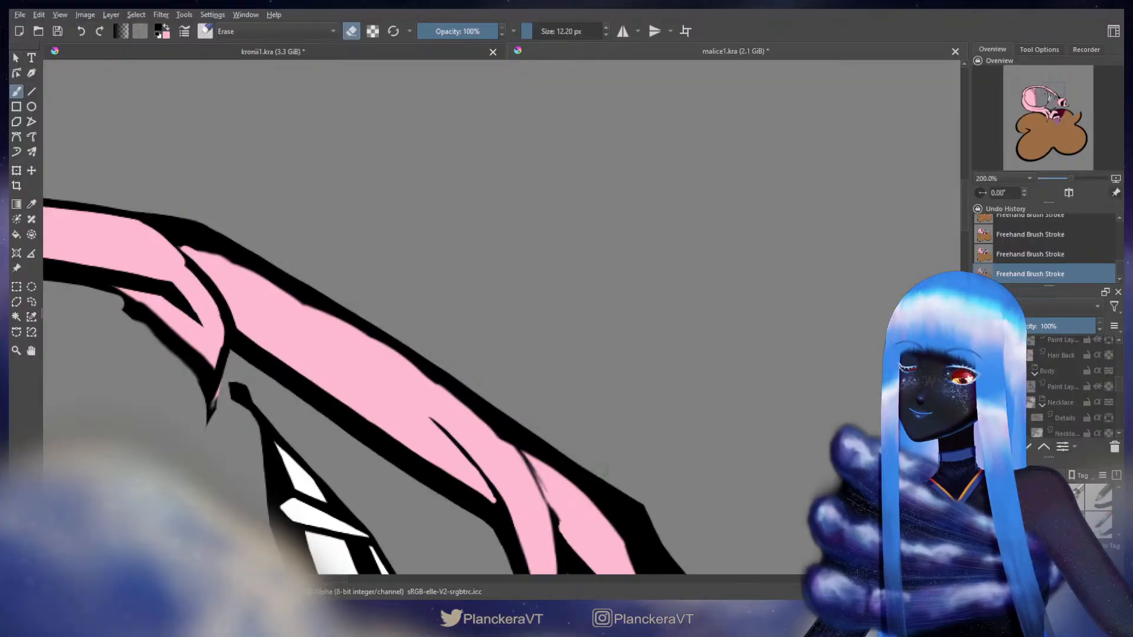
Build up the outer outline at the band and strand junction in black at 22.83 and 20.98 px
key(e)
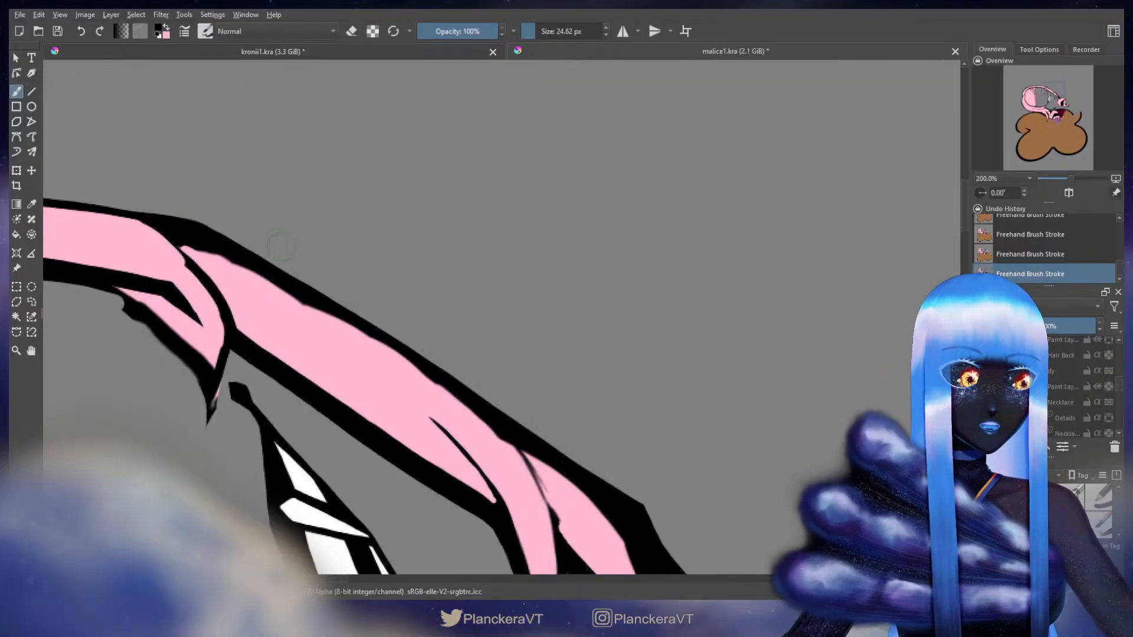
drag(306, 263, 419, 293)
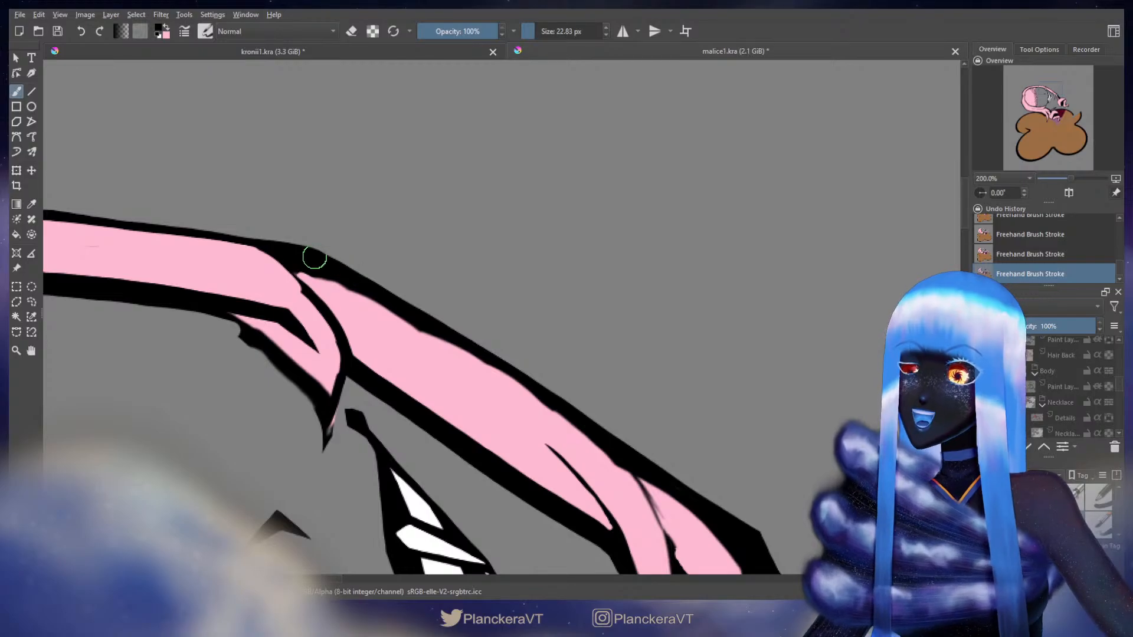
drag(315, 258, 354, 280)
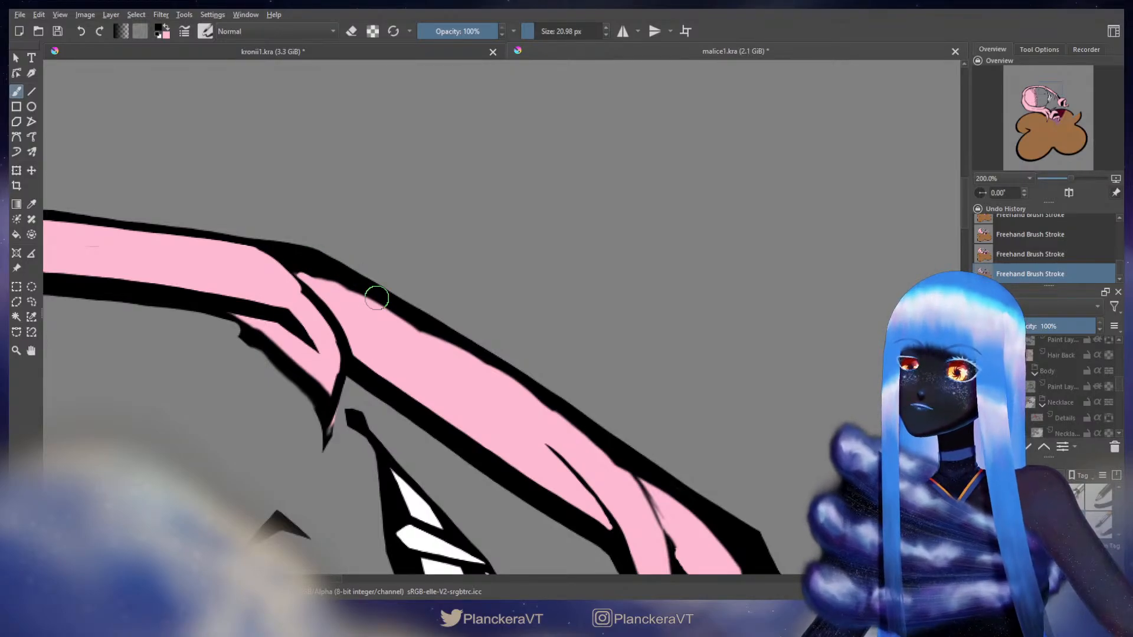
Shave the strand's upper outer outline from the junction down toward its lower bend with the eraser at 14.86 and 12.85 px
key(e)
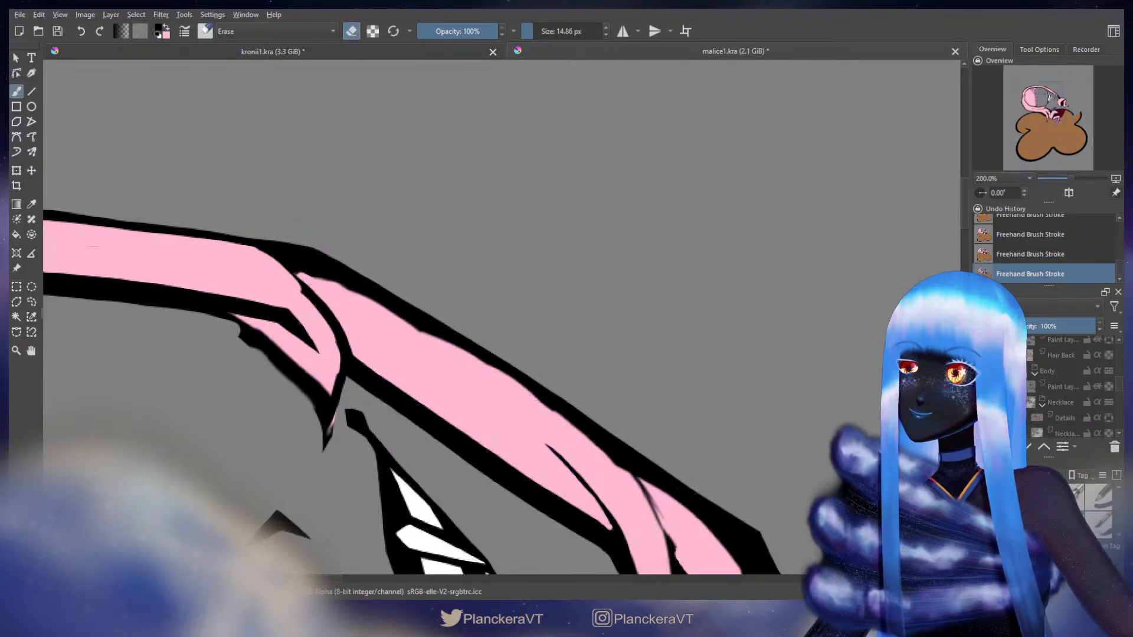
drag(339, 258, 383, 288)
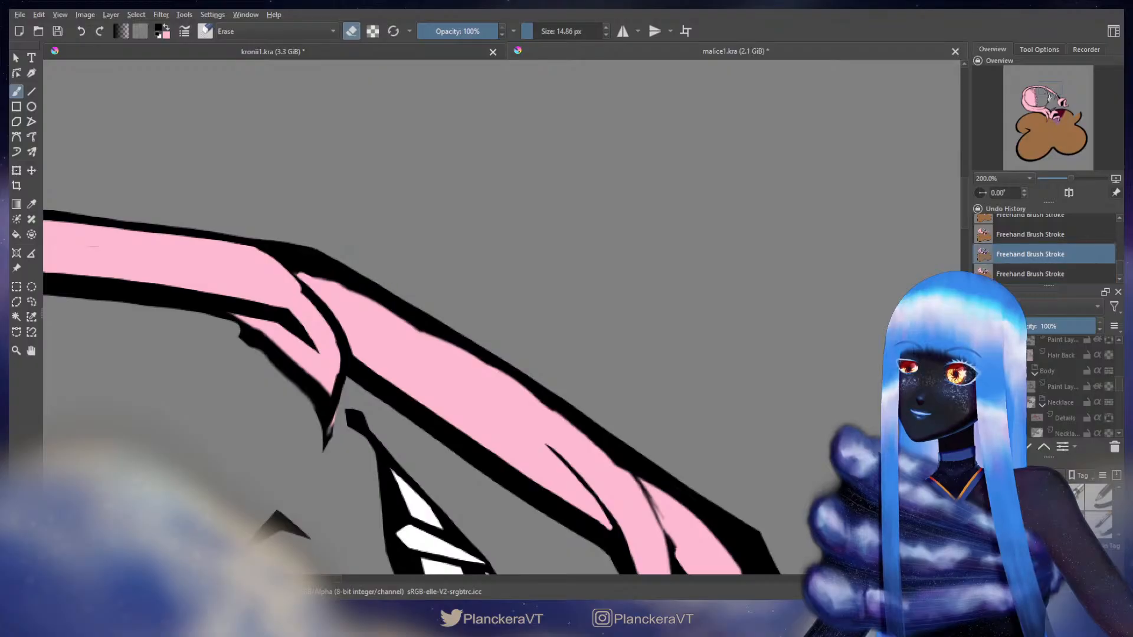
drag(310, 239, 354, 268)
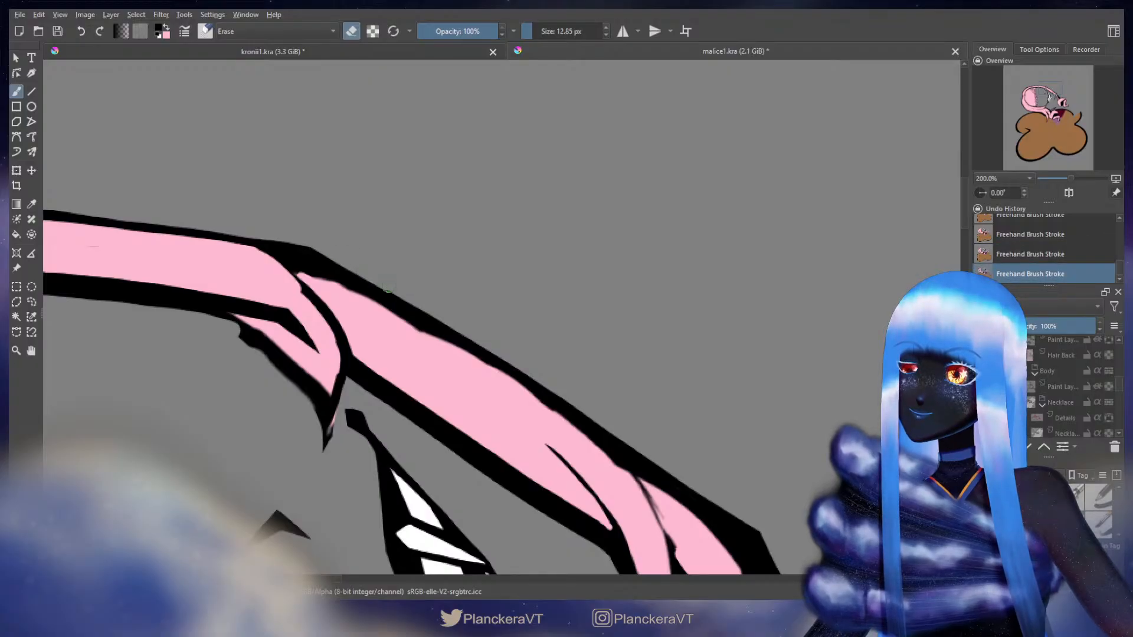
drag(418, 308, 449, 326)
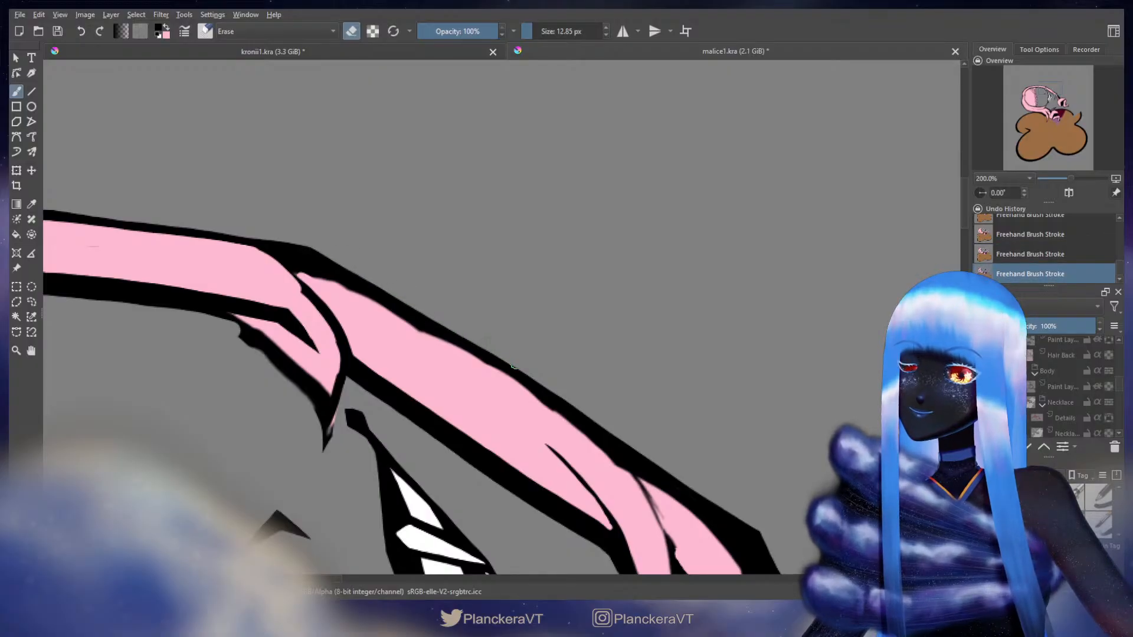
drag(582, 311, 529, 204)
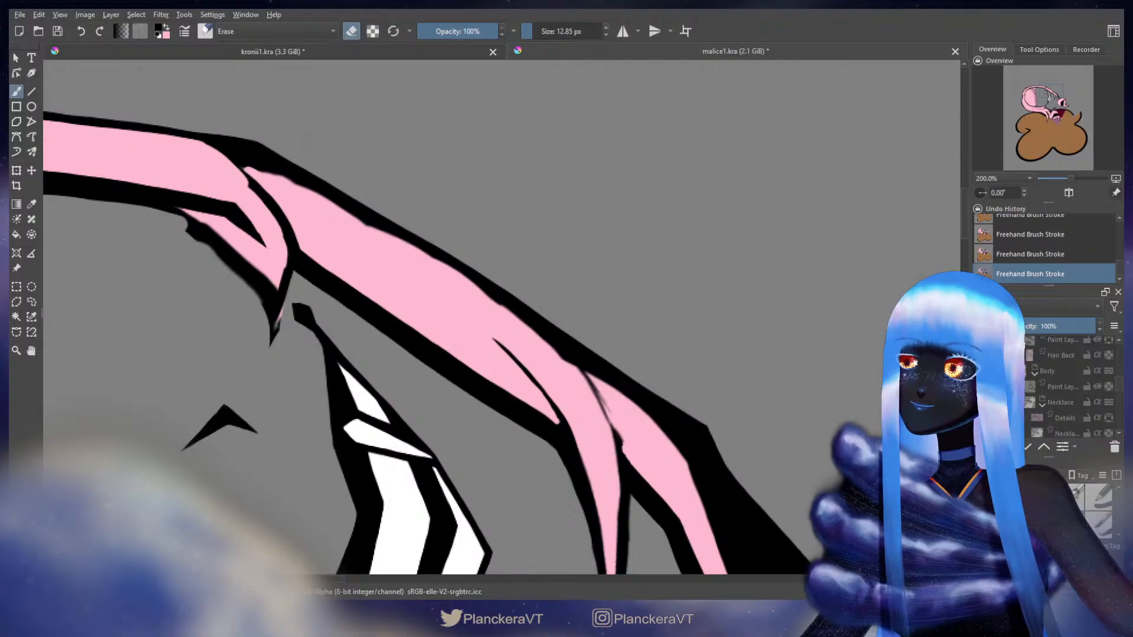
drag(324, 179, 354, 199)
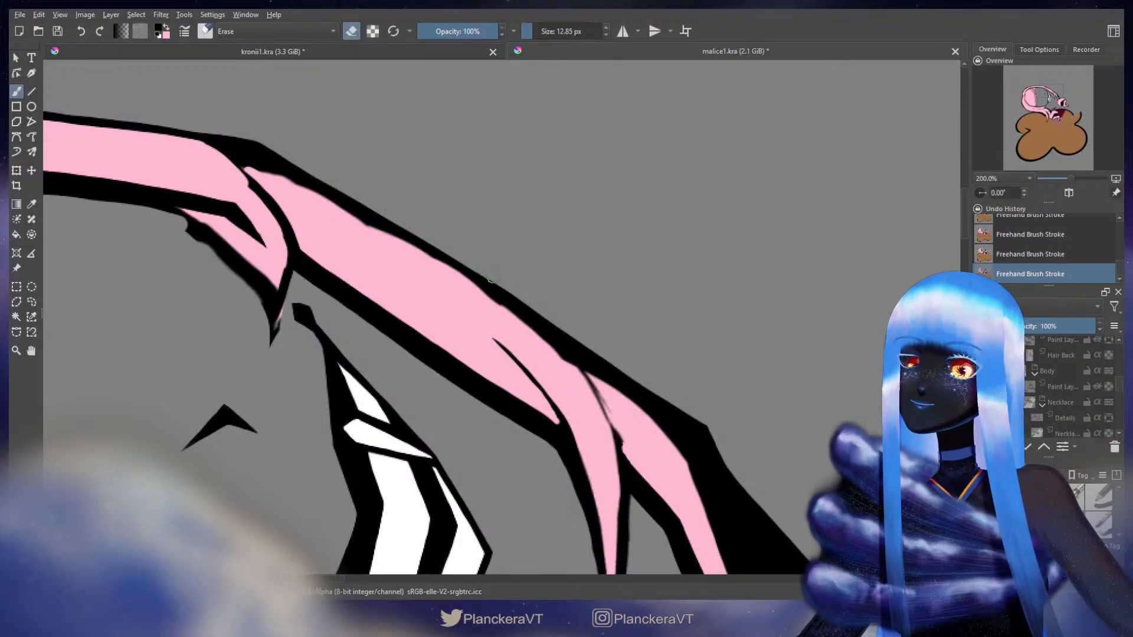
drag(491, 278, 573, 338)
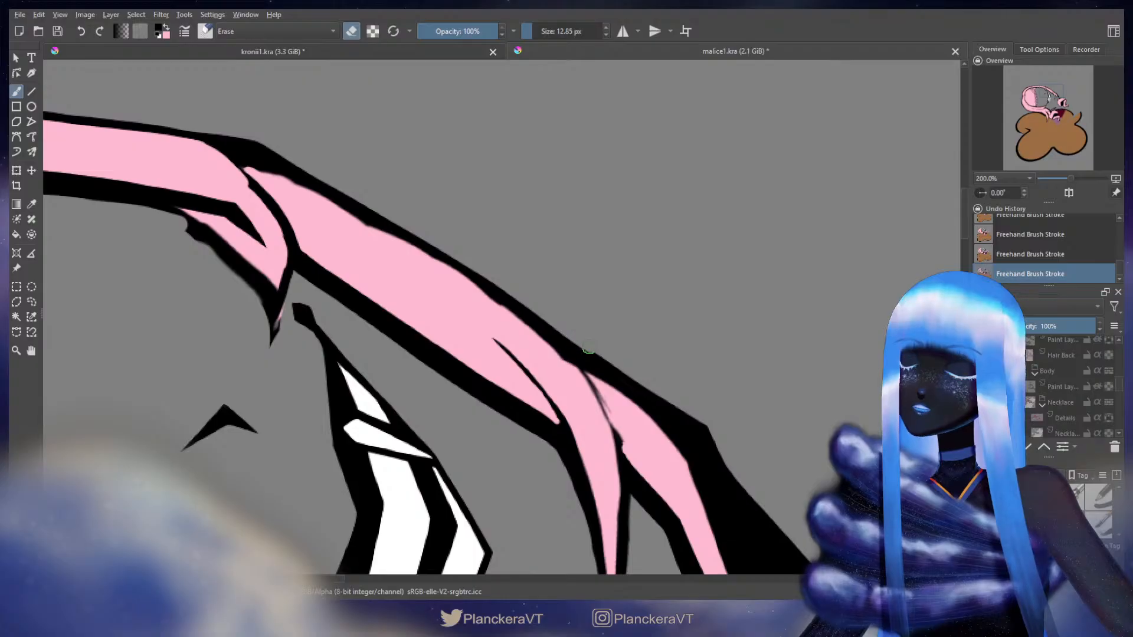
Compare the last erasing with its undone state, and retouch the outline's bend above the strand junction with a 12.85 px eraser
key(ctrl+z)
drag(598, 283, 587, 312)
key(ctrl+shift+z)
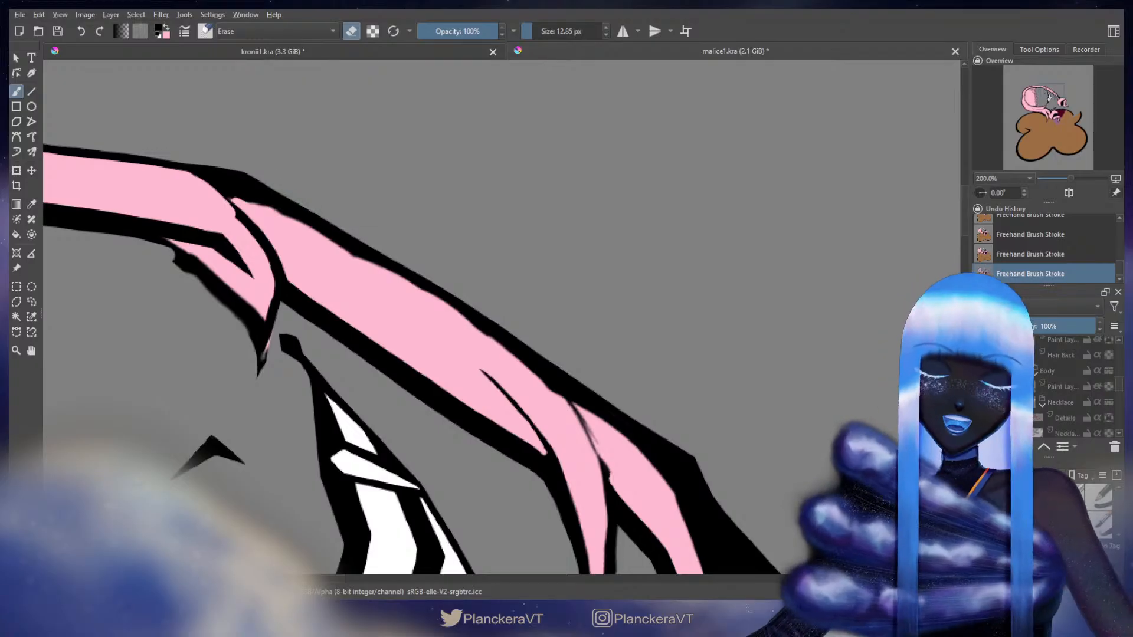
mouse_move(685, 373)
mouse_down()
mouse_move(630, 242)
mouse_move(596, 231)
mouse_move(582, 252)
mouse_move(586, 280)
mouse_move(574, 251)
mouse_move(601, 338)
mouse_move(589, 255)
mouse_move(569, 230)
mouse_move(627, 354)
mouse_move(618, 370)
mouse_up()
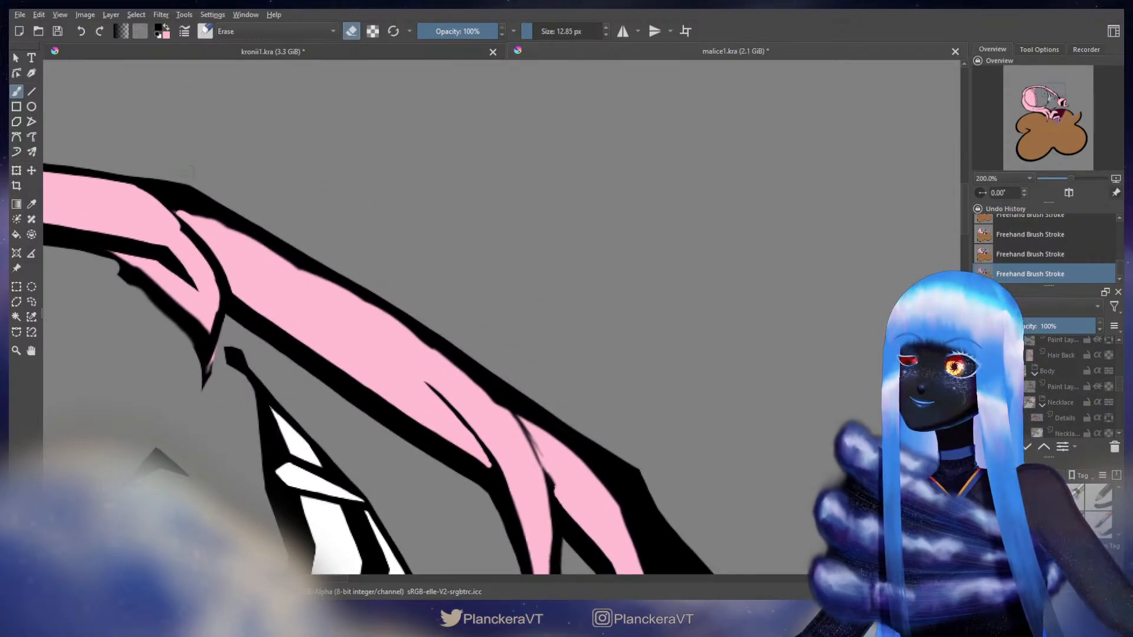
key(ctrl+z)
drag(186, 175, 203, 186)
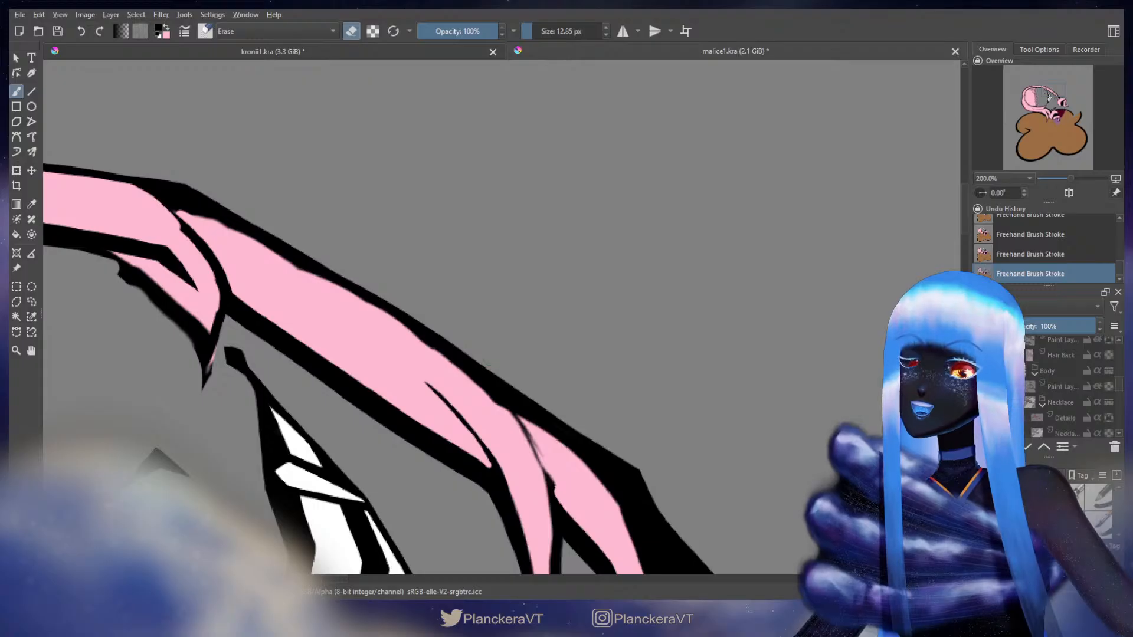
Extend the pink fill against the strand's upper outer outline with a 16.56 px brush, covering stray black marks near its lower split
mouse_move(606, 372)
mouse_down()
mouse_move(594, 281)
mouse_move(661, 481)
mouse_up()
key(e)
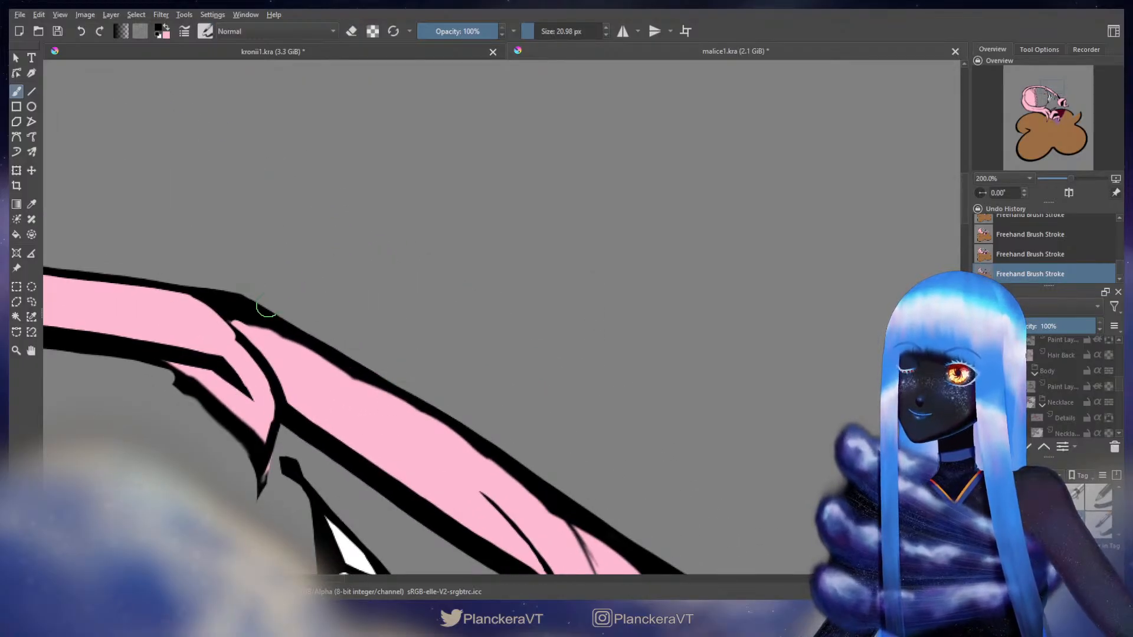
key(x)
mouse_move(253, 320)
mouse_down()
mouse_move(233, 311)
mouse_move(404, 407)
mouse_up()
drag(388, 387, 327, 289)
drag(240, 255, 235, 255)
mouse_move(169, 209)
mouse_down()
mouse_move(477, 390)
mouse_move(514, 449)
mouse_up()
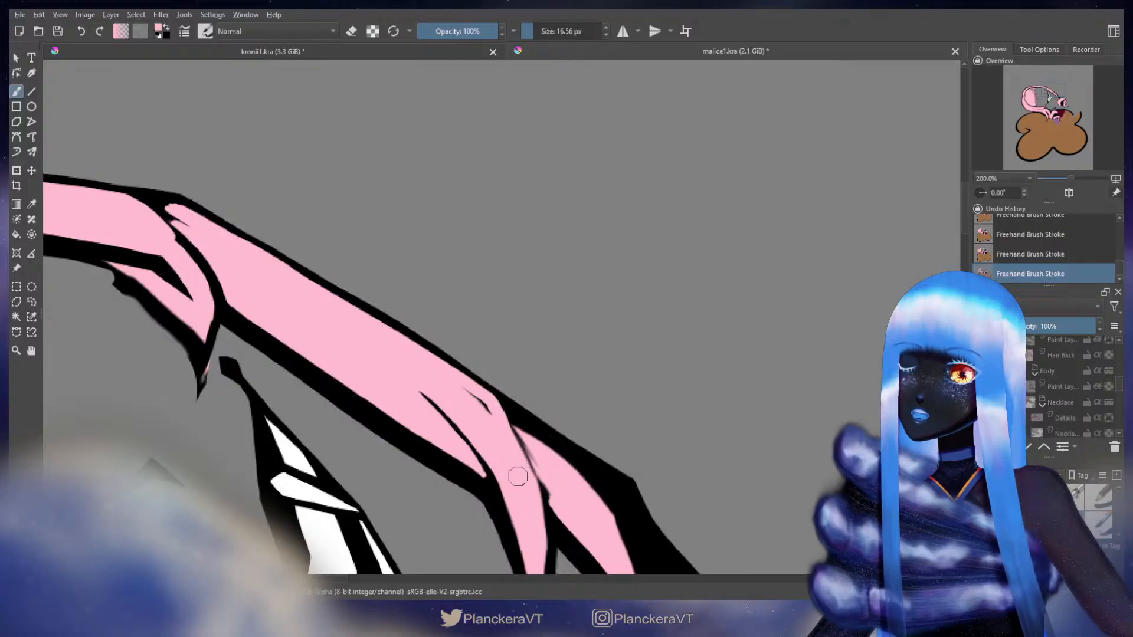
mouse_move(485, 395)
mouse_down()
mouse_move(474, 395)
mouse_move(487, 409)
mouse_up()
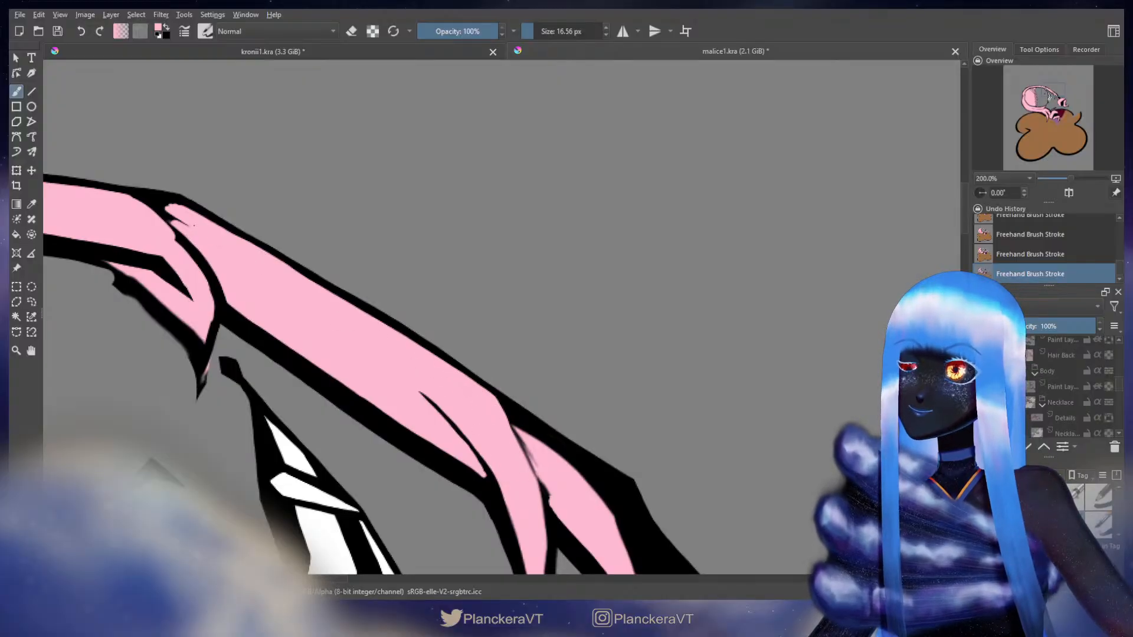
Thin the inside of the strand's outer outline in pink at 14.40 and 12.09 px, running a narrow highlight strip toward its lower bend
key(bracketleft)
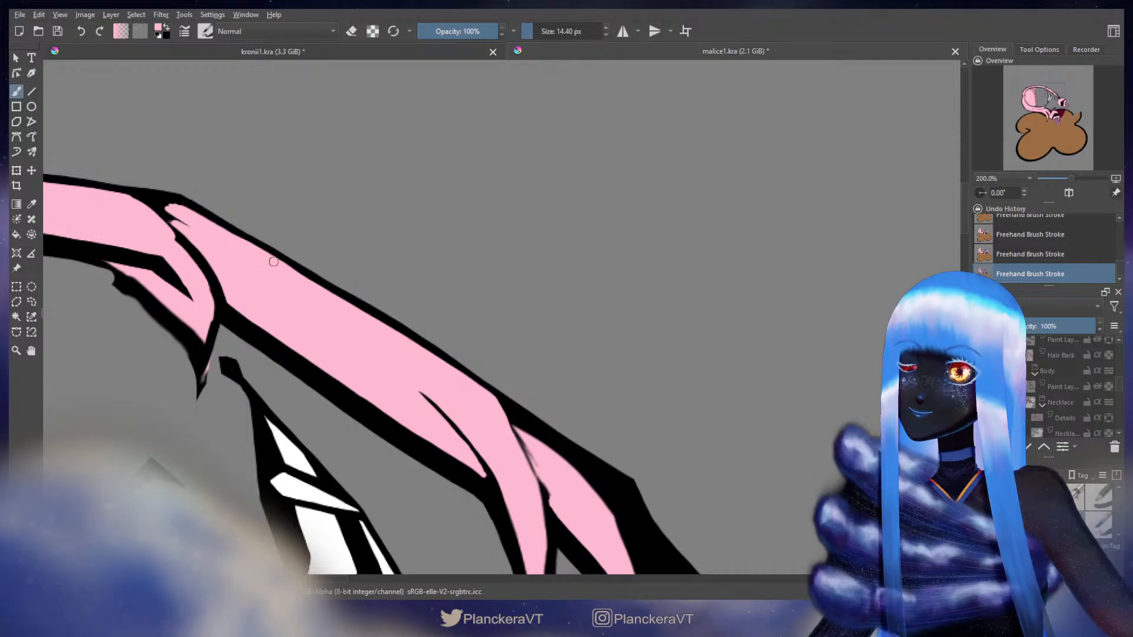
mouse_move(287, 268)
mouse_down()
mouse_move(329, 292)
mouse_move(302, 332)
mouse_up()
key(ctrl+z)
key(bracketleft)
drag(231, 296, 578, 520)
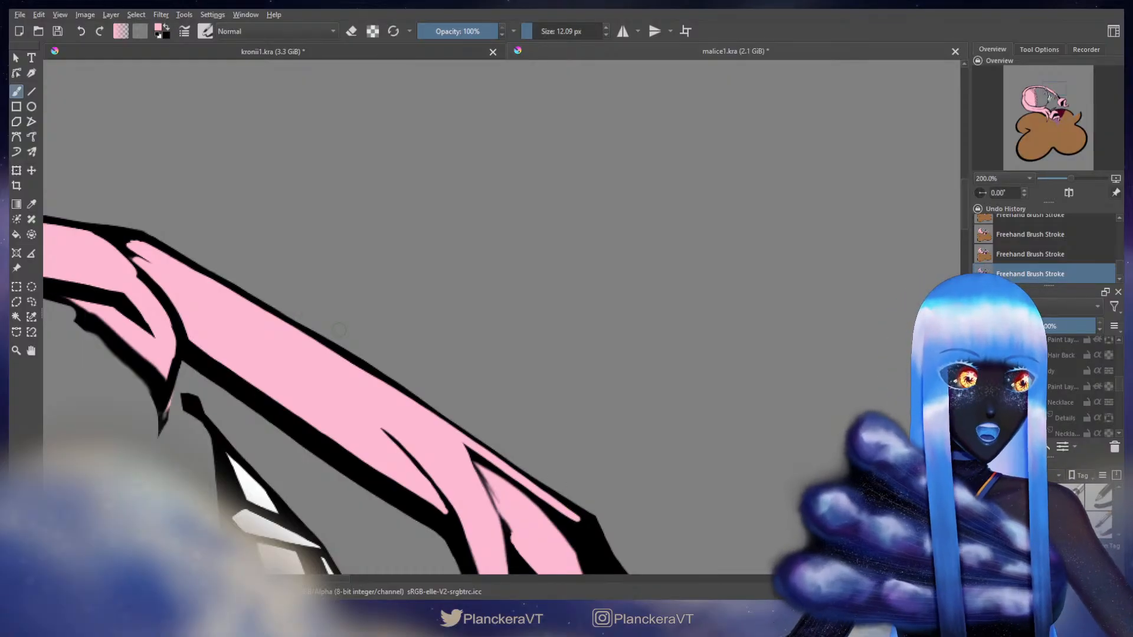
Retouch the strand's outer outline below the band junction in black, retrying strokes at 12.43, 11.10 and 10.36 px
key(x)
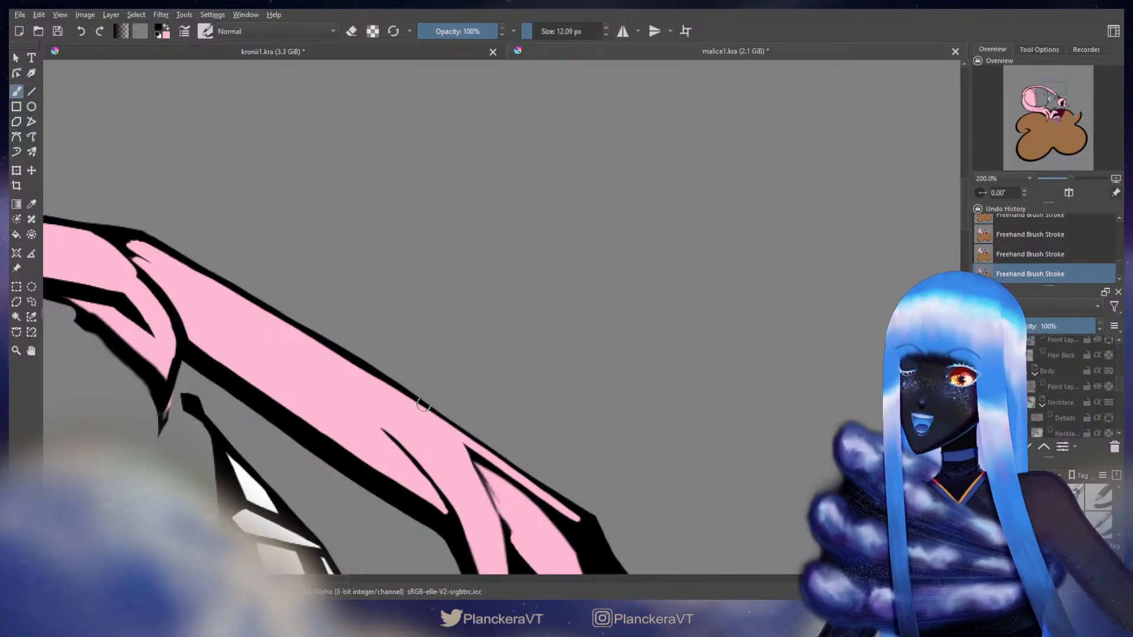
drag(364, 374, 348, 348)
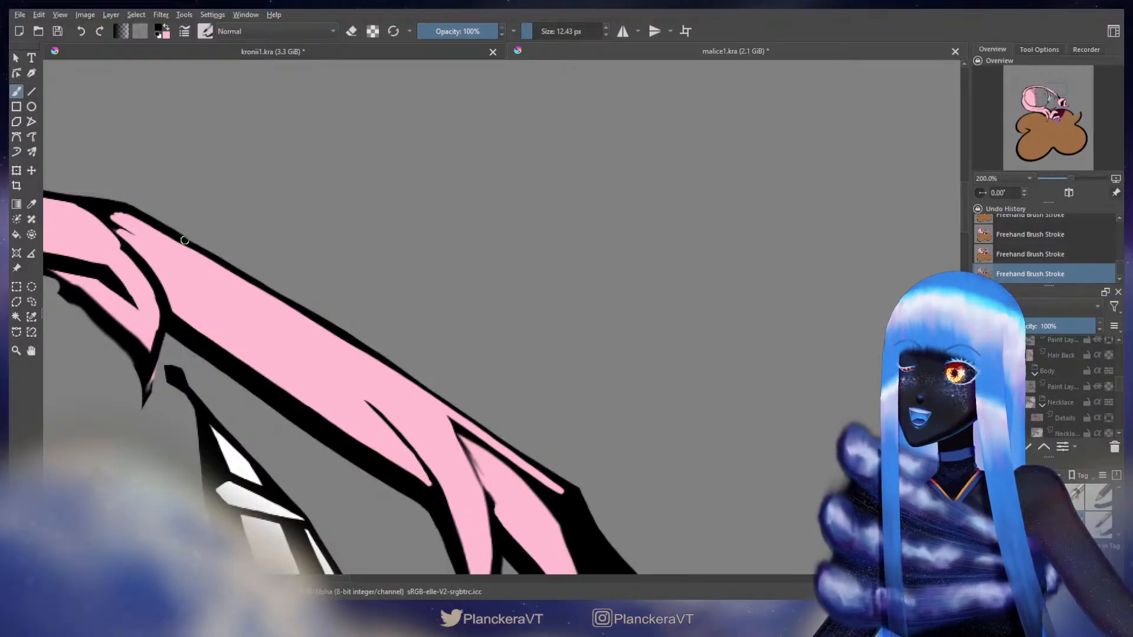
drag(211, 255, 283, 293)
key(ctrl+z)
drag(124, 207, 188, 241)
key(ctrl+z)
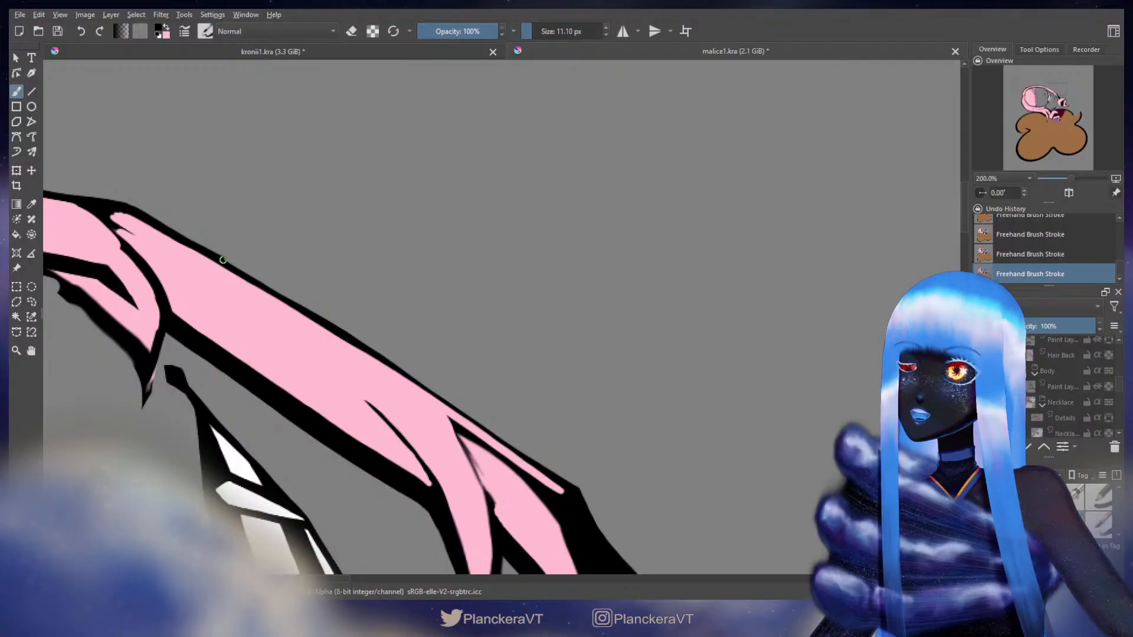
key(ctrl+z)
drag(127, 208, 132, 211)
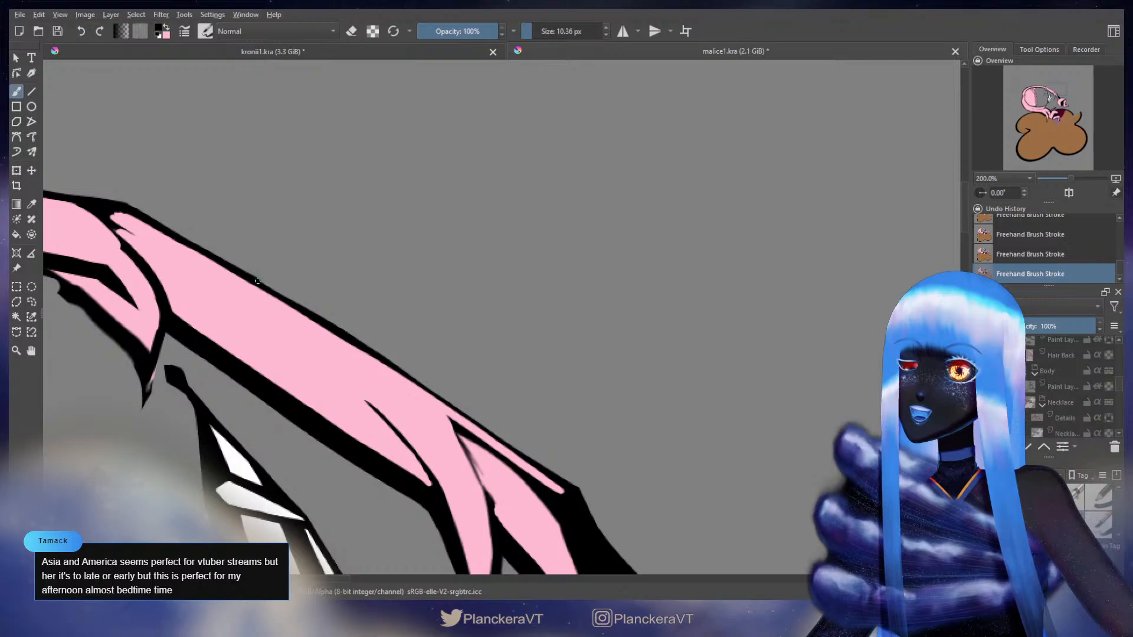
key(ctrl+z)
Continue the thin outer outline down to the strand's lower bend in black at 10.36 and 8.69 px
drag(277, 292, 317, 310)
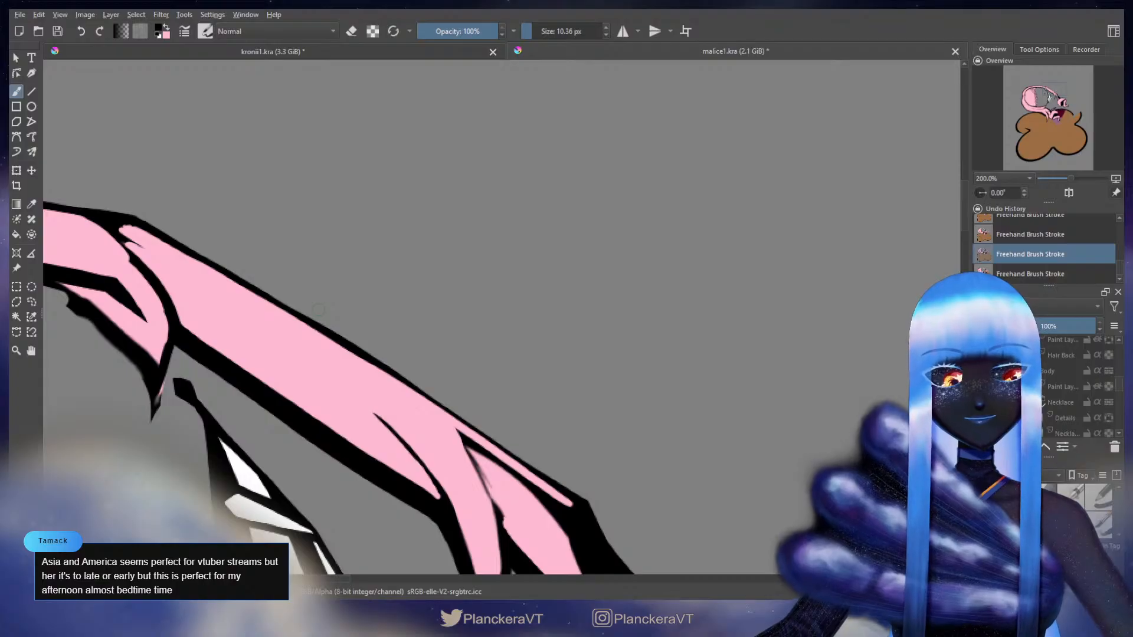
mouse_move(319, 277)
mouse_down()
mouse_move(316, 258)
mouse_move(352, 271)
mouse_move(353, 312)
mouse_move(376, 328)
mouse_move(362, 316)
mouse_up()
key(ctrl+z)
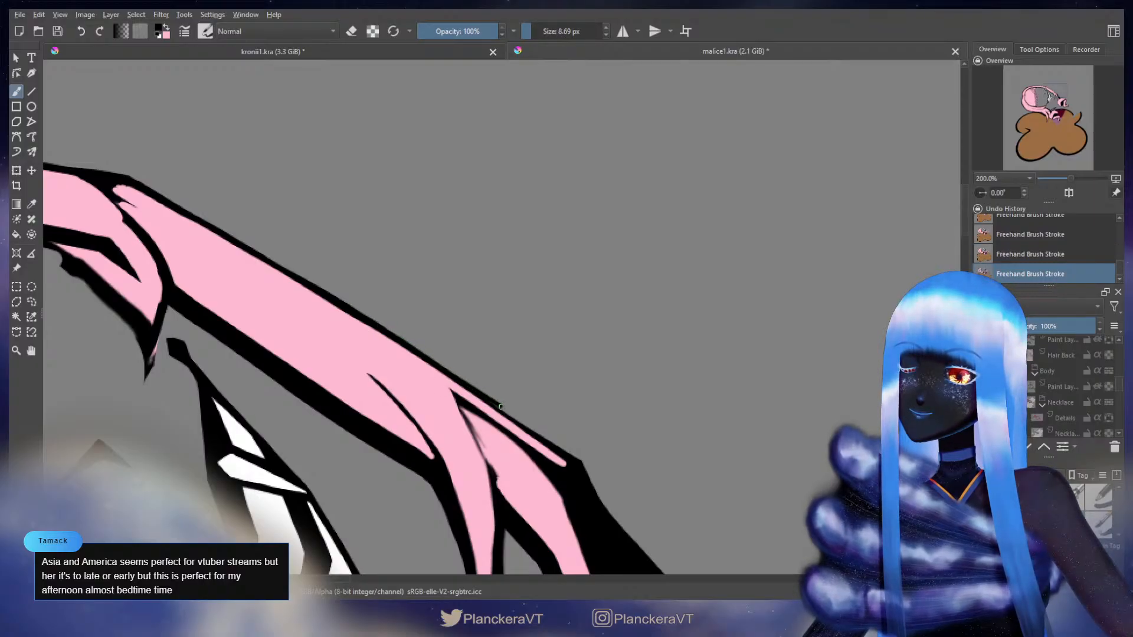
drag(500, 406, 542, 435)
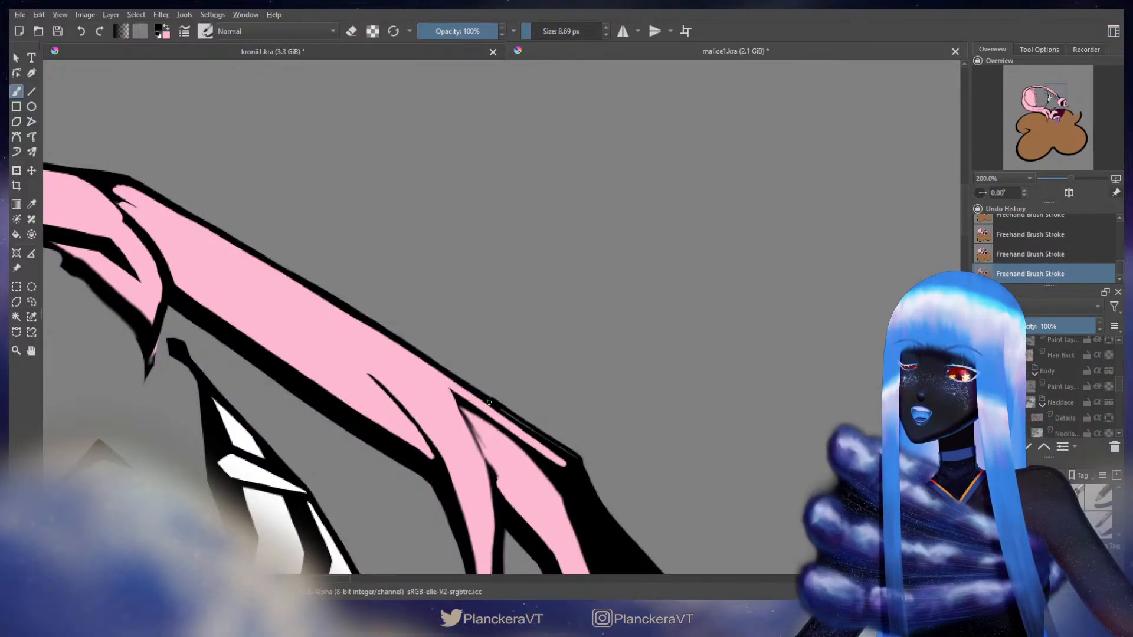
drag(495, 403, 579, 462)
Trim the outer side of the strand's outline with the eraser at 11.12 and 10.07 px, comparing the last erasing with its undone state
key(e)
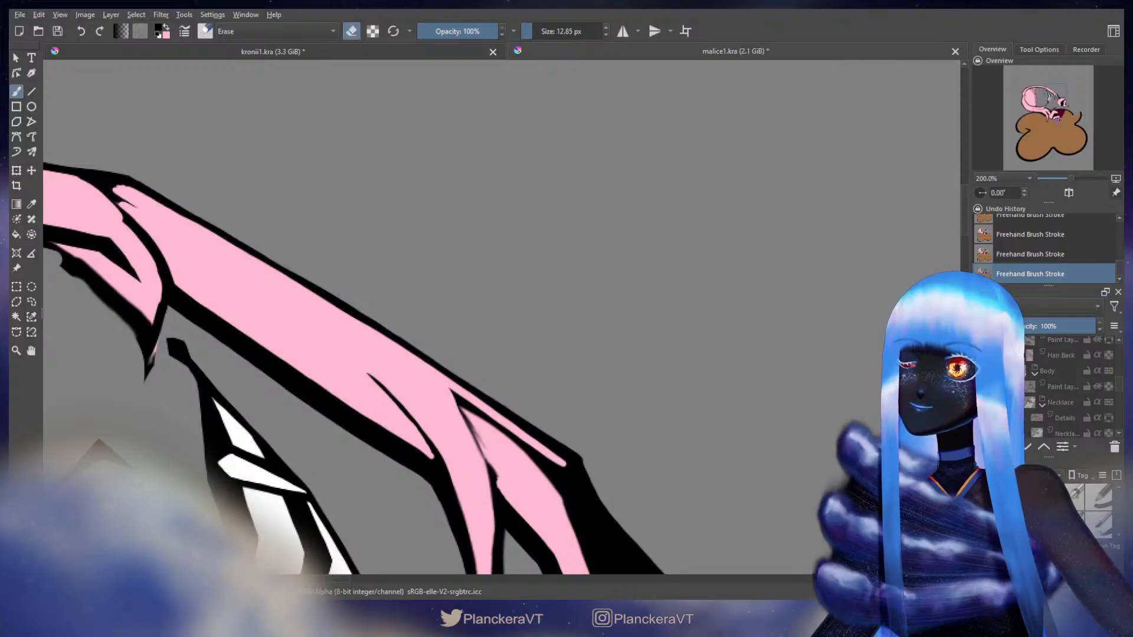
drag(203, 173, 282, 222)
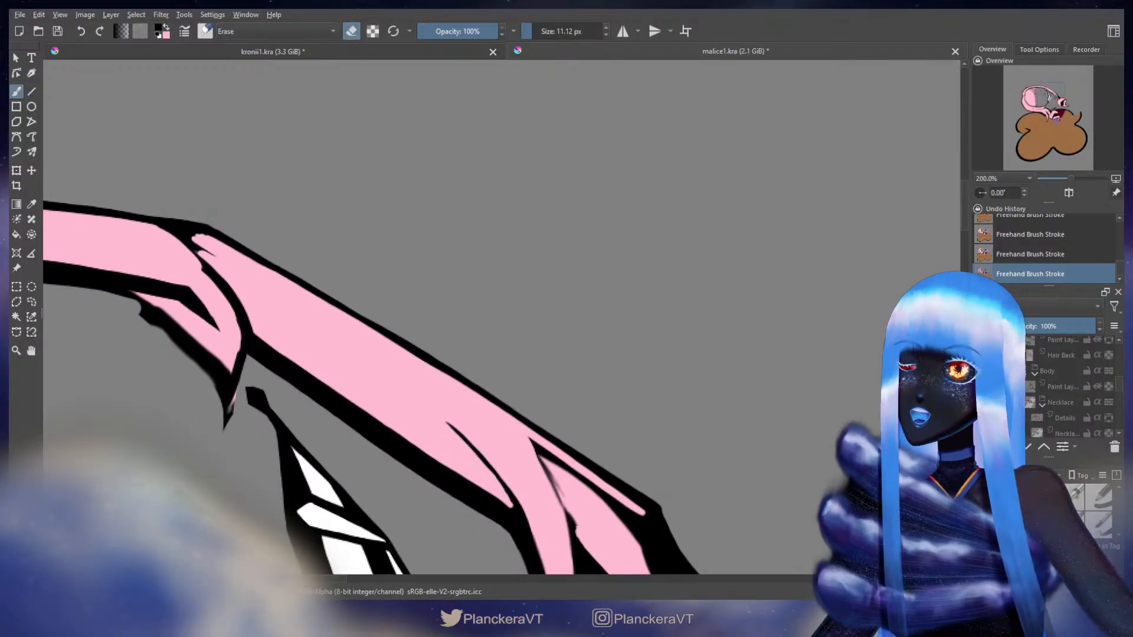
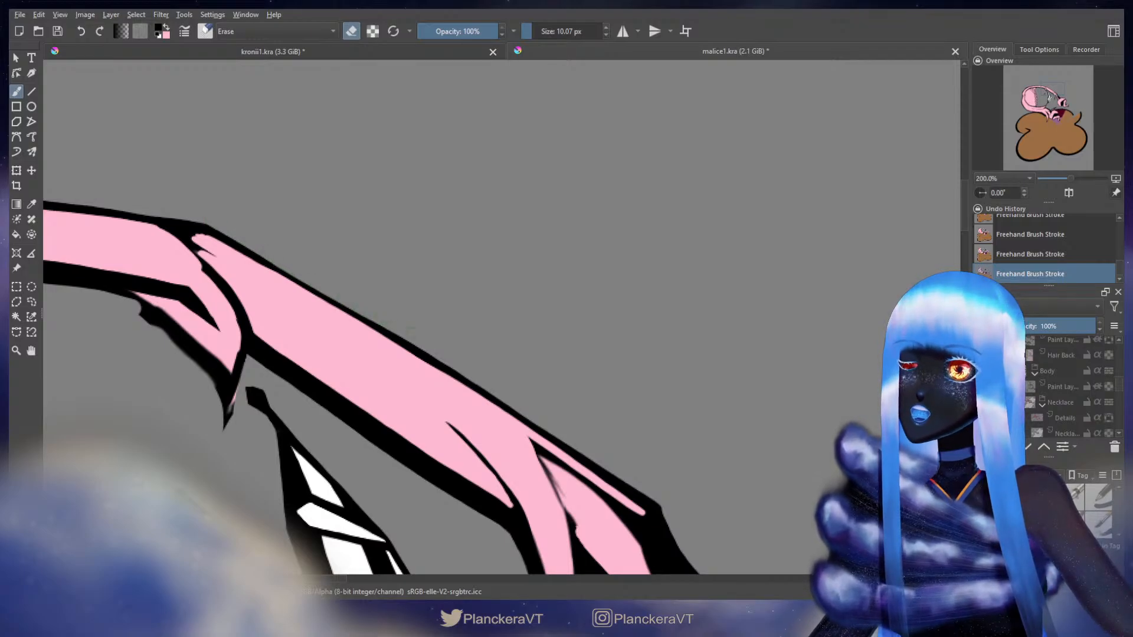
drag(389, 311, 371, 268)
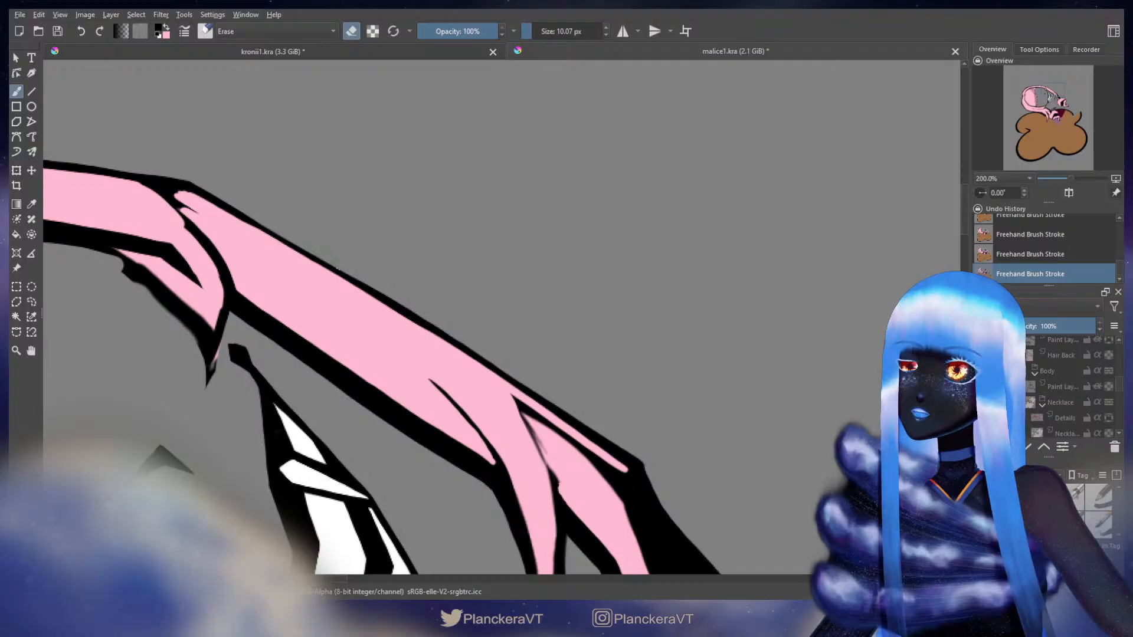
key(ctrl+z)
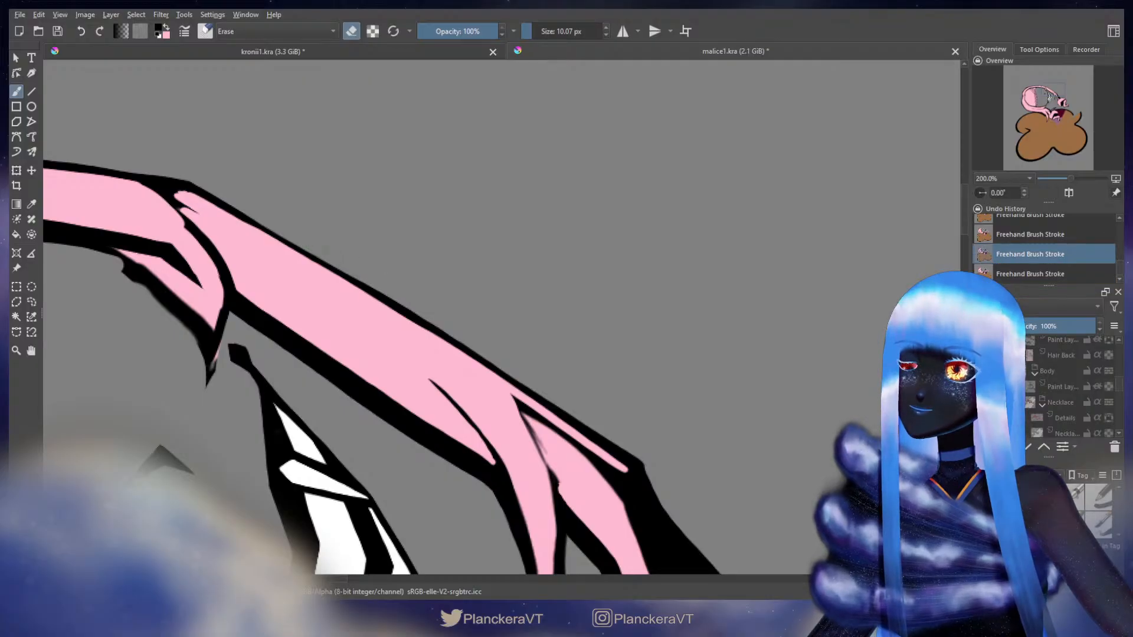
key(ctrl+shift+z)
key(ctrl+z)
key(ctrl+shift+z)
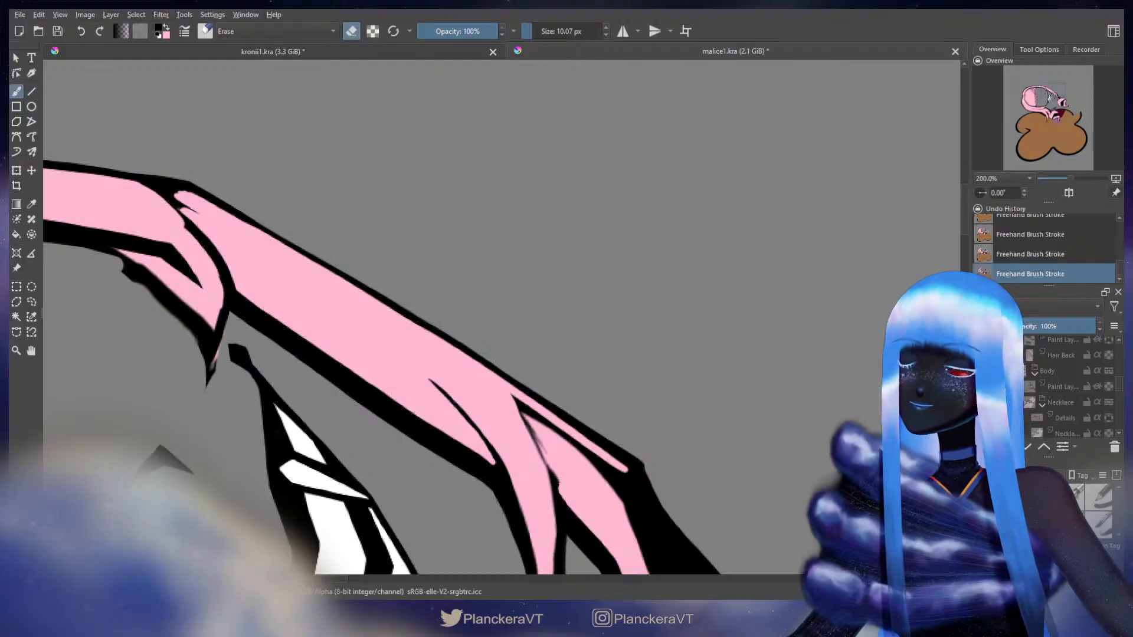
Paint pink at 18.20 px over the black line dividing the narrow highlight strip from the strand above its lower bend
scroll(672, 218, down, 3)
key(e)
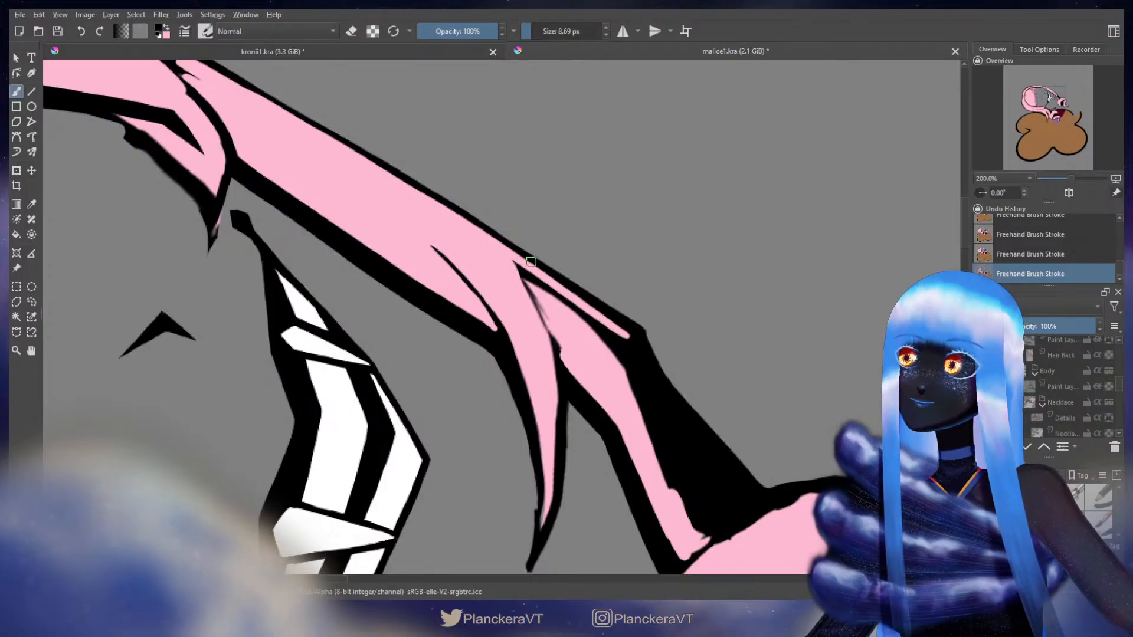
key(x)
key(bracketright)
key(bracketright)
key(bracketright)
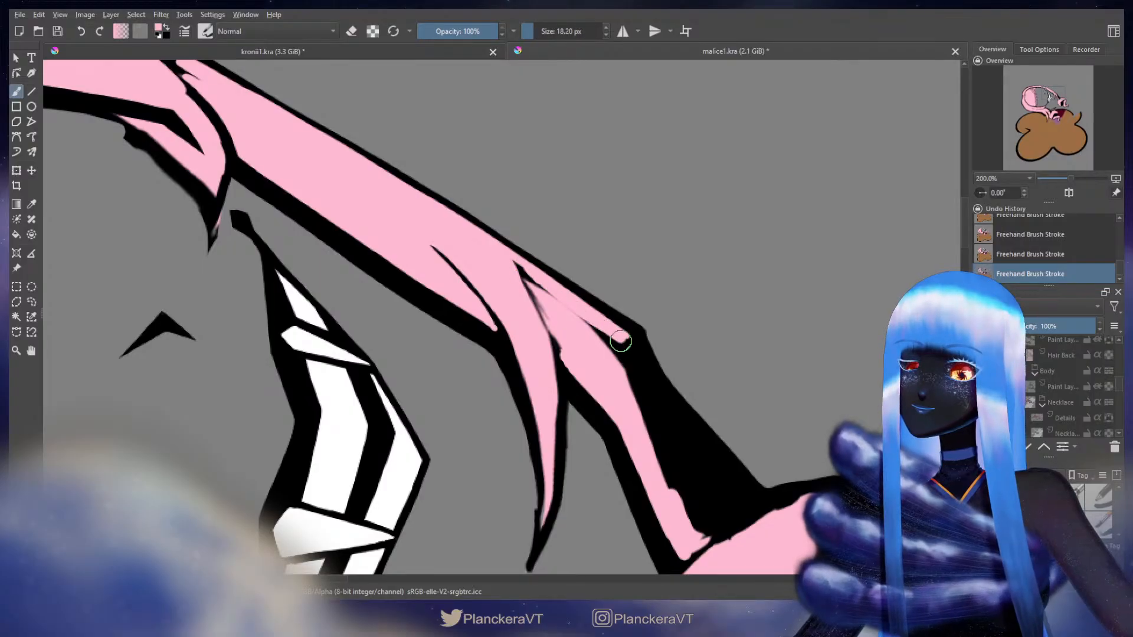
scroll(625, 354, down, 1)
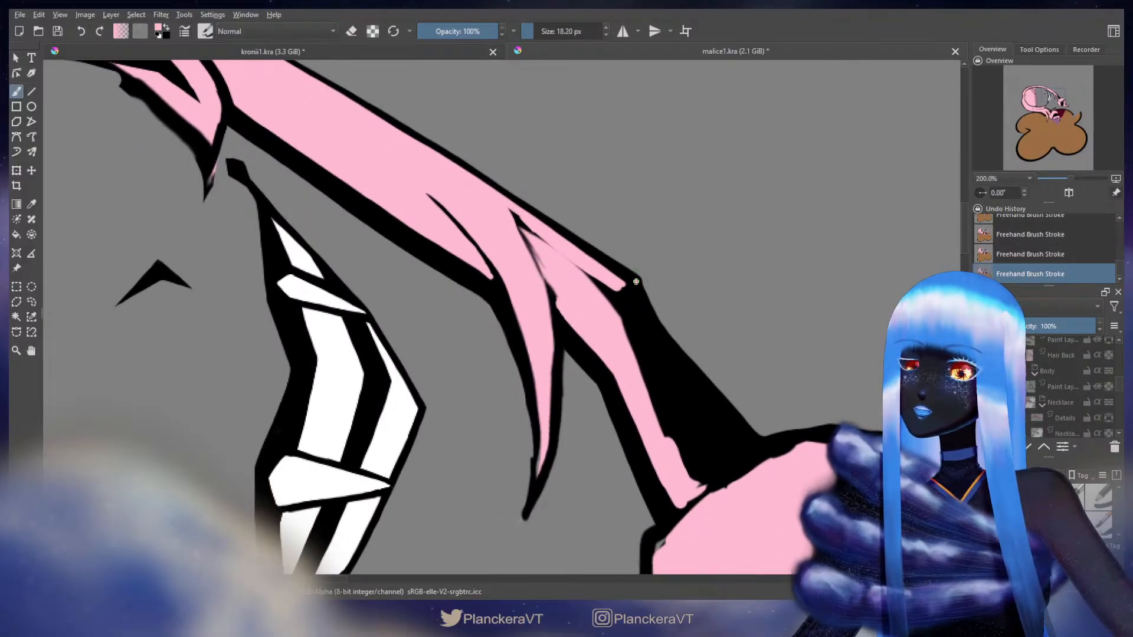
Extend the pink fill into the corner of the strand's lower bend at 18.20 px and retouch the corner outline in black
key(ctrl+z)
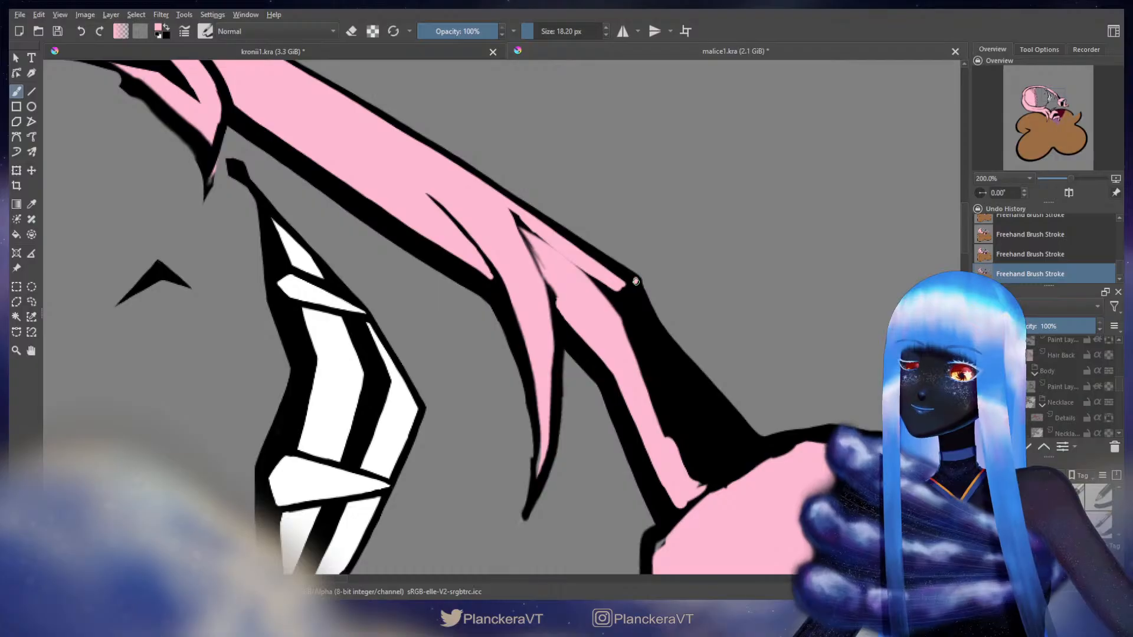
mouse_move(634, 277)
mouse_down()
mouse_move(621, 321)
mouse_move(627, 314)
mouse_up()
ctrl+click(637, 281)
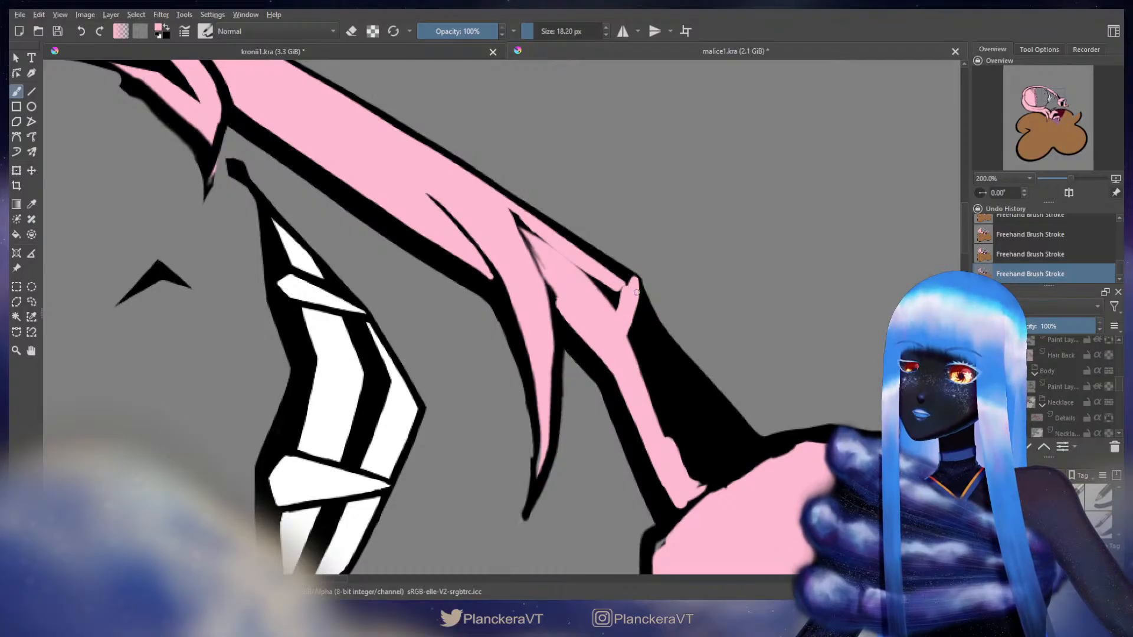
key(x)
drag(638, 285, 631, 338)
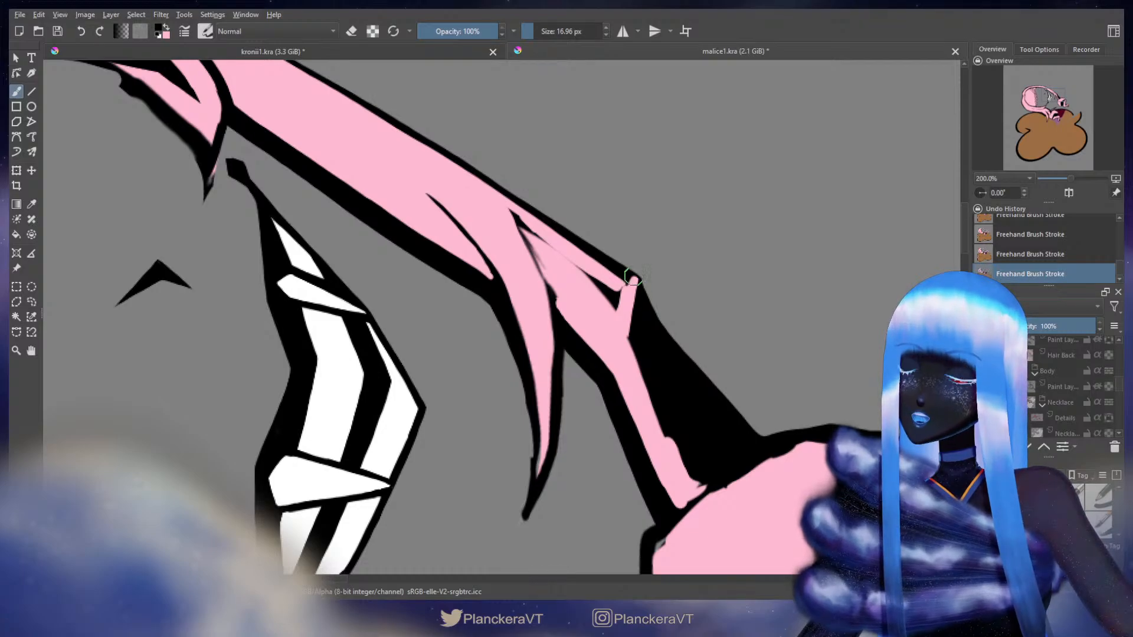
Fill the remaining black gaps between the lower bend and the top of the strand's split in pink at 16.96 px
key(x)
drag(624, 290, 613, 298)
drag(612, 302, 519, 409)
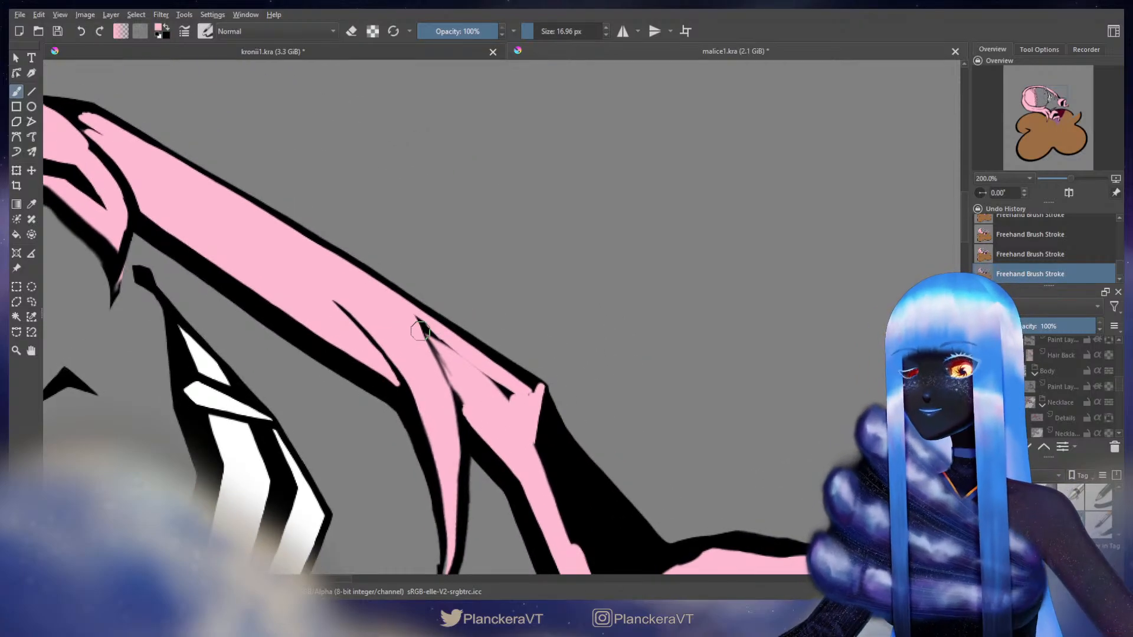
mouse_move(420, 329)
mouse_down()
mouse_move(458, 350)
mouse_move(436, 341)
mouse_move(442, 354)
mouse_move(445, 337)
mouse_move(528, 390)
mouse_move(505, 391)
mouse_up()
Refine the pink edge along the outer outline above the lower bend with an 8.91 px brush, undoing a stray stroke
key(bracketleft)
key(bracketleft)
key(bracketleft)
key(bracketleft)
key(bracketleft)
key(bracketleft)
key(bracketleft)
key(bracketleft)
drag(405, 302, 467, 345)
key(ctrl+z)
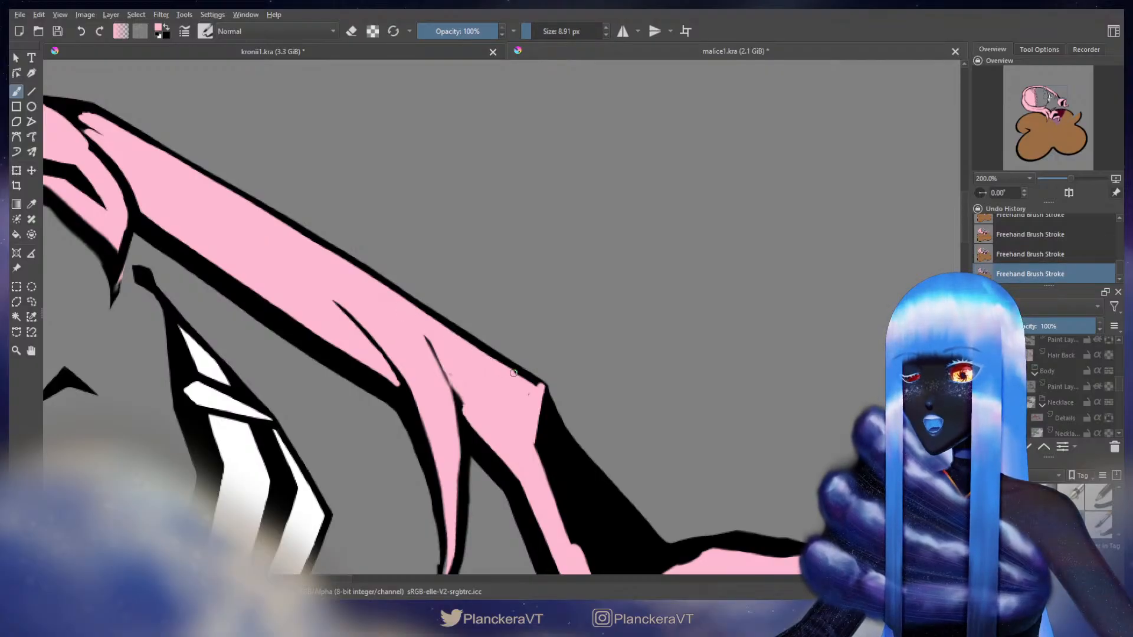
Even out the outer outline's inner edge above the lower bend in pink at 12.64 and 10.17 px
key(x)
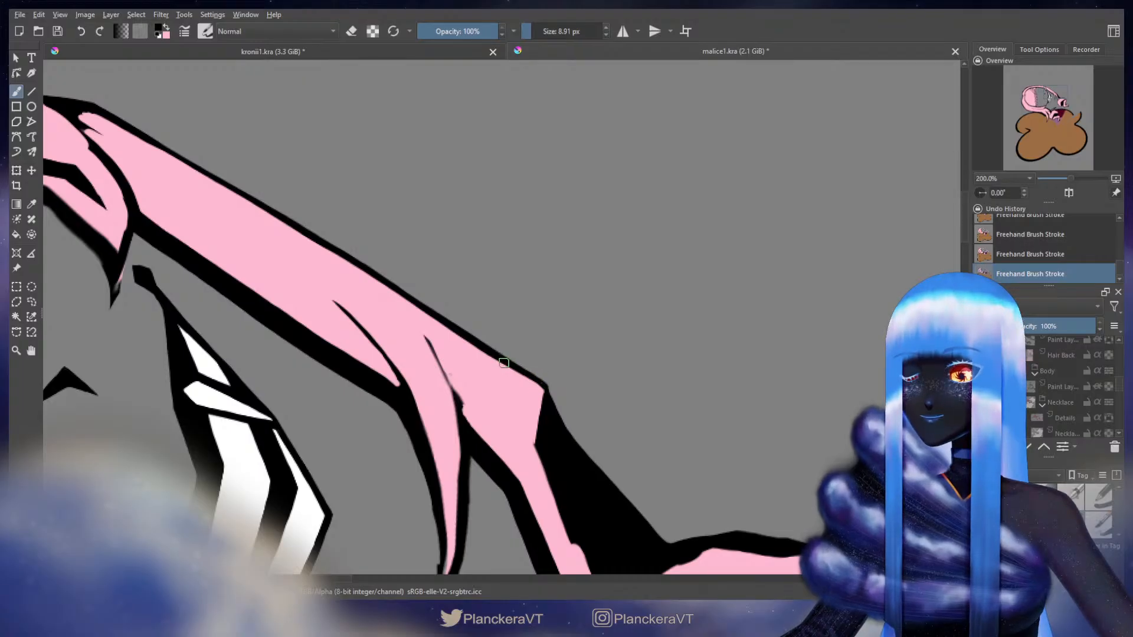
key(x)
key(bracketright)
key(bracketleft)
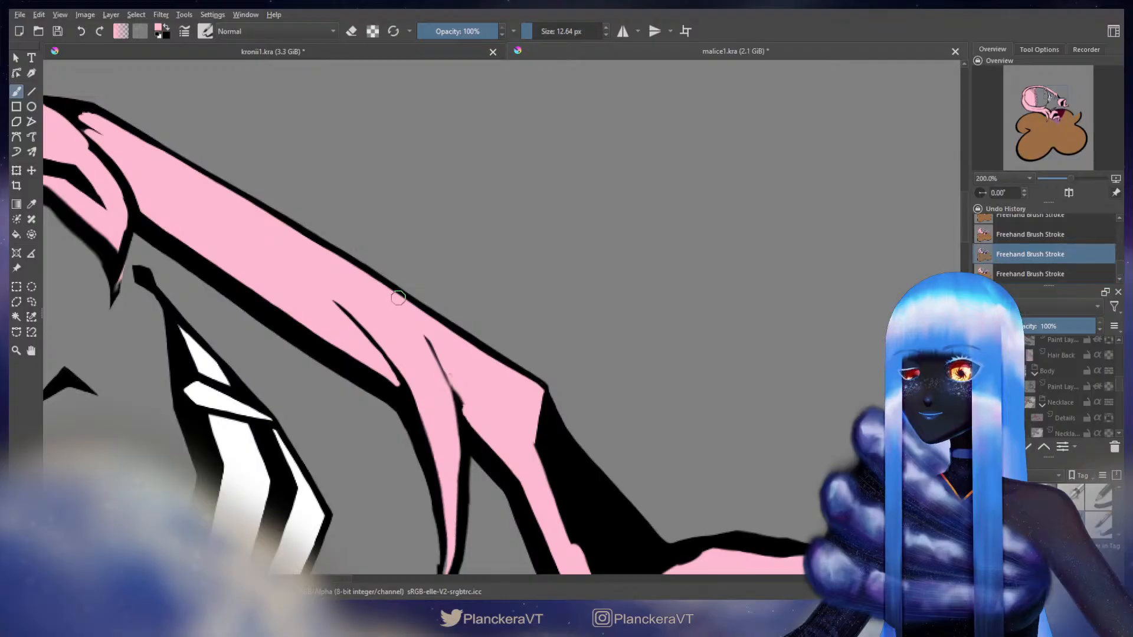
key(bracketleft)
key(bracketleft)
key(bracketleft)
key(bracketleft)
key(bracketleft)
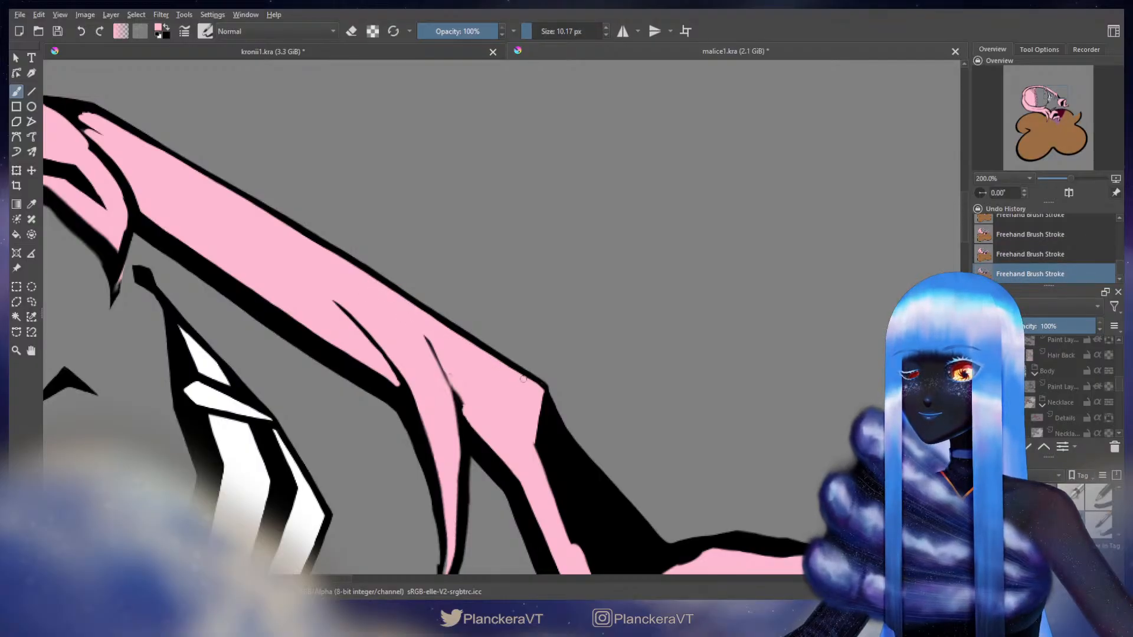
Touch up the lower bend's corner in black at 9.86 px and paint a short pink sliver just below it at 12.12 px
key(x)
key(bracketleft)
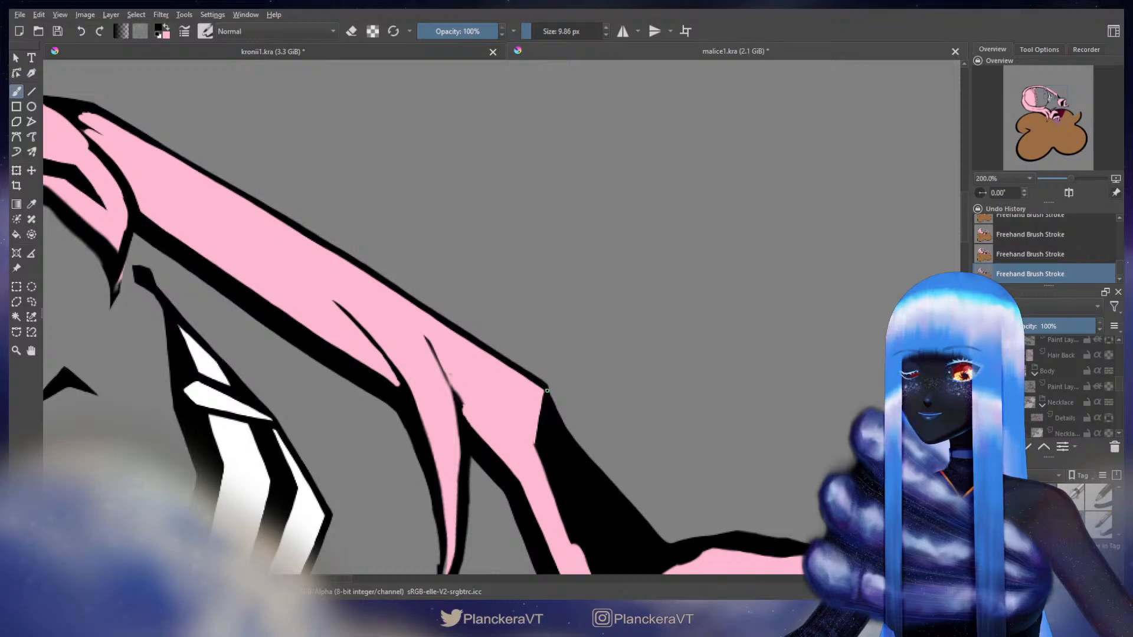
mouse_move(609, 417)
mouse_down()
mouse_move(741, 407)
mouse_move(737, 249)
mouse_move(622, 329)
mouse_up()
key(x)
key(bracketright)
key(bracketright)
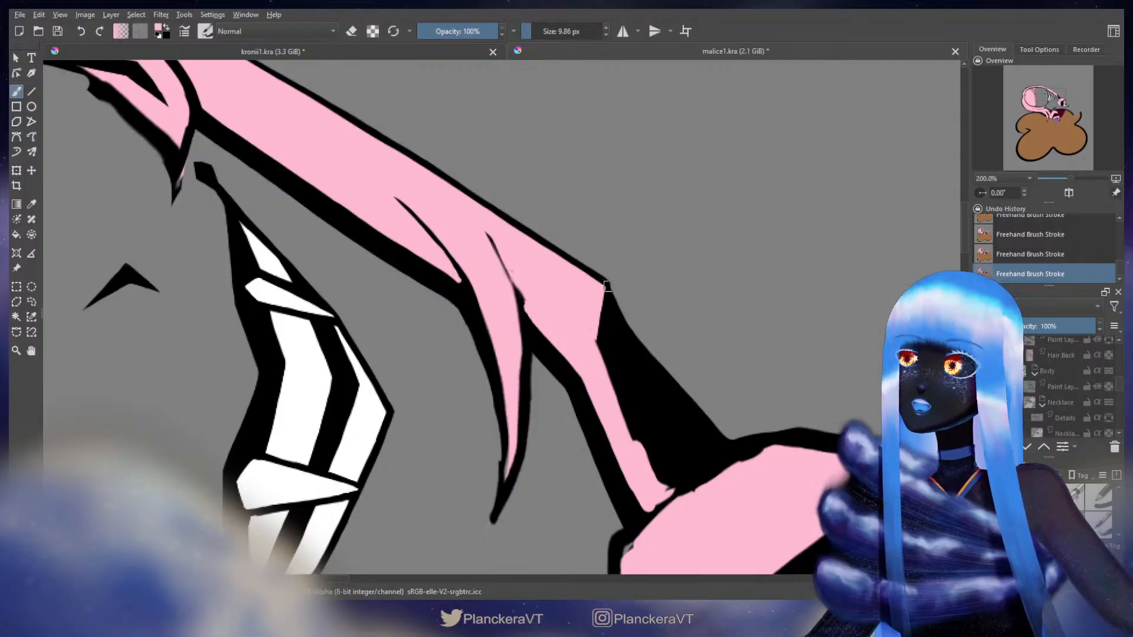
key(bracketright)
drag(606, 288, 623, 325)
key(ctrl+z)
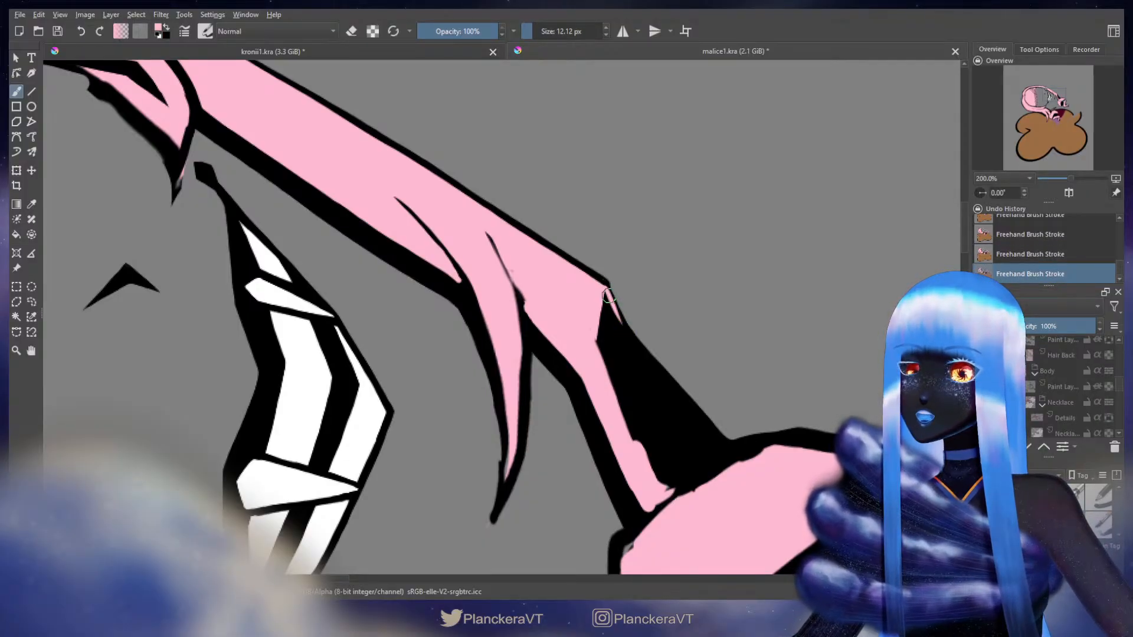
Examine the outline from the strand's lower bend along the hair band and back to the strand junction
key(x)
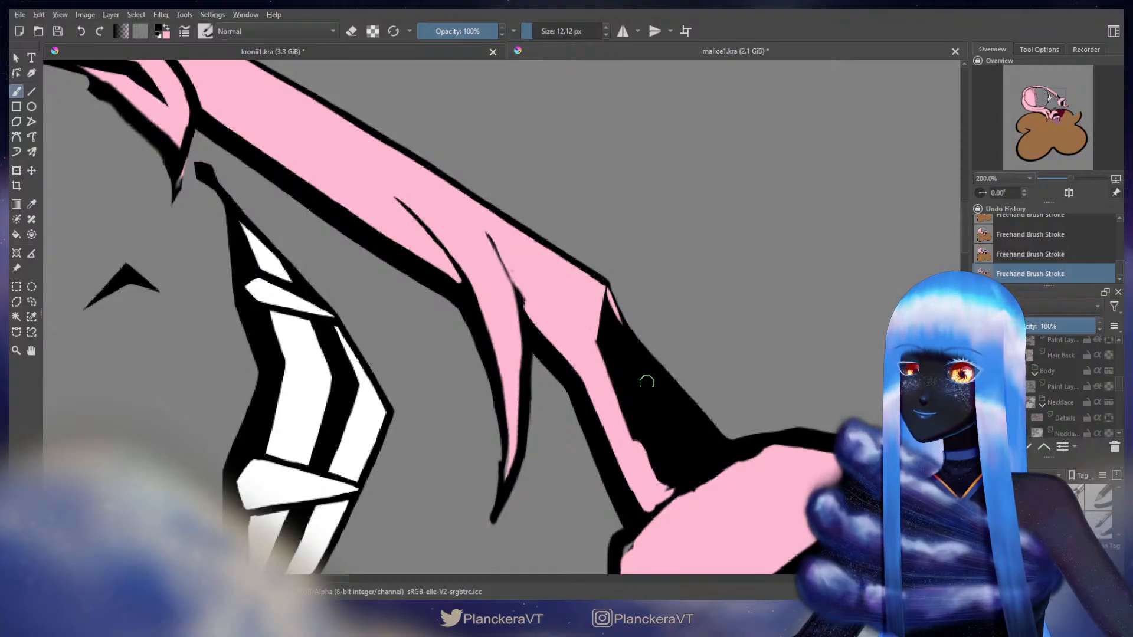
drag(651, 336, 744, 397)
drag(672, 309, 768, 326)
mouse_move(634, 249)
mouse_down()
mouse_move(777, 361)
mouse_move(673, 354)
mouse_move(872, 252)
mouse_move(806, 291)
mouse_up()
drag(591, 287, 767, 285)
mouse_move(539, 286)
mouse_down()
mouse_move(723, 298)
mouse_move(773, 328)
mouse_move(486, 380)
mouse_up()
mouse_move(687, 343)
mouse_down()
mouse_move(677, 347)
mouse_move(778, 348)
mouse_up()
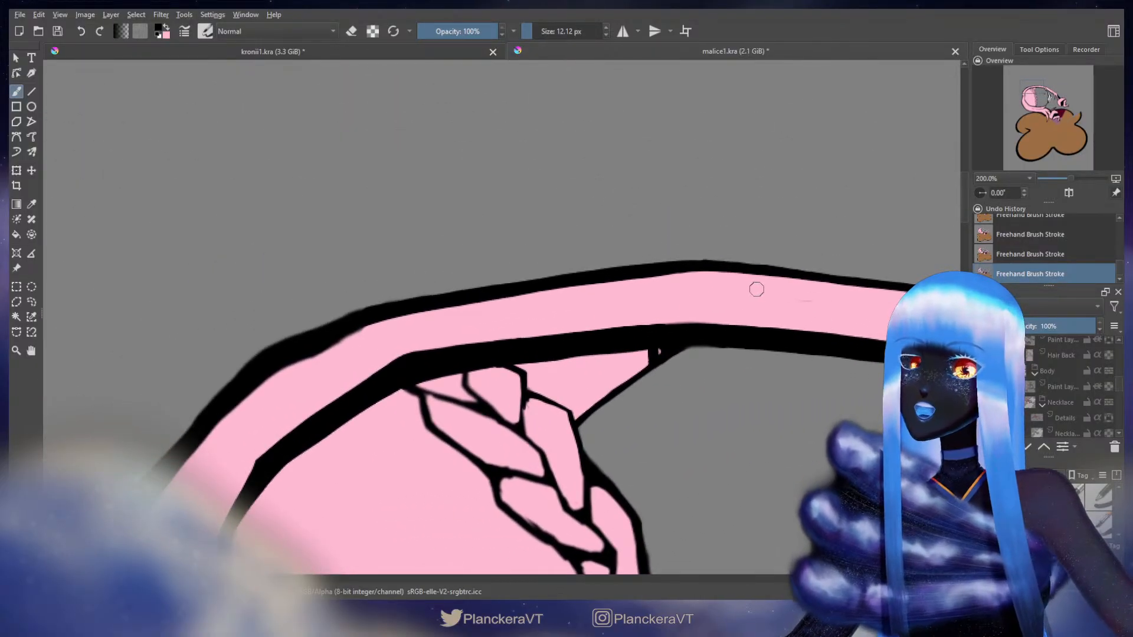
key(x)
drag(697, 317, 402, 337)
drag(573, 278, 380, 236)
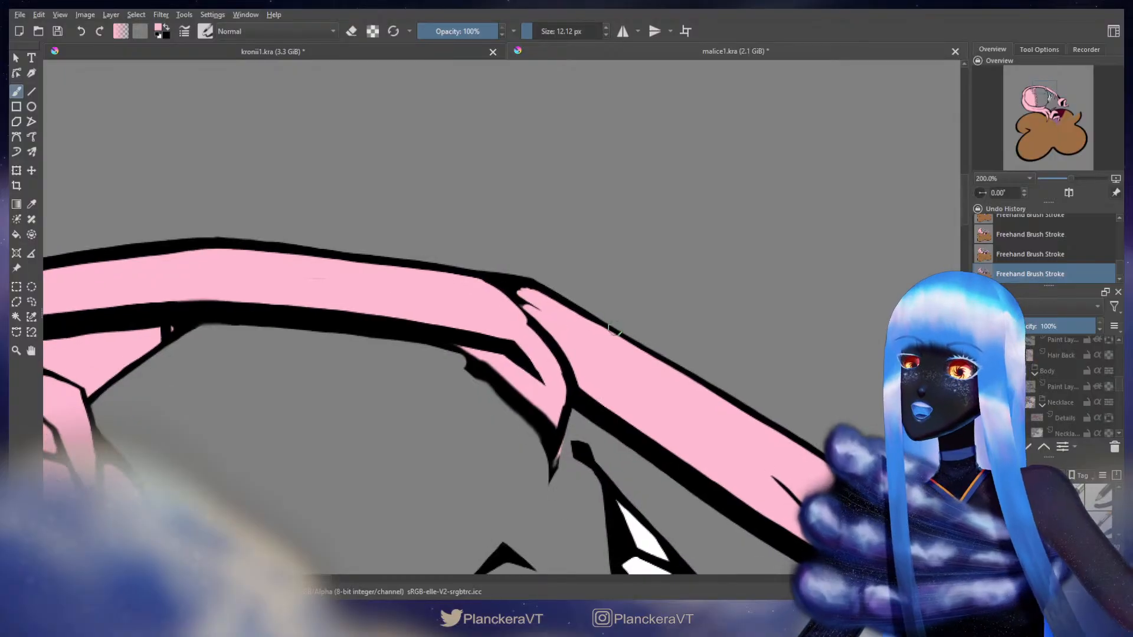
Thin the hair band's upper outline between its peak and the strand junction in pink at 14.65 and 14.80 px, toggling strokes to compare them
mouse_move(449, 284)
mouse_down()
mouse_move(564, 328)
mouse_move(794, 319)
mouse_up()
key(])
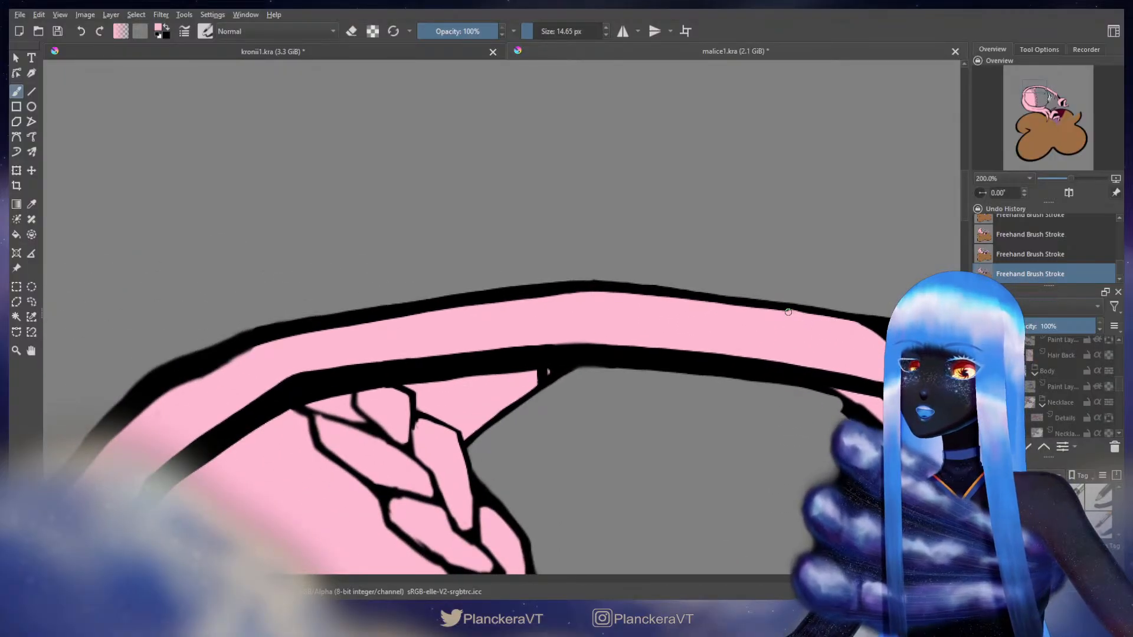
key(ctrl+z)
key(ctrl+shift+z)
key(ctrl+z)
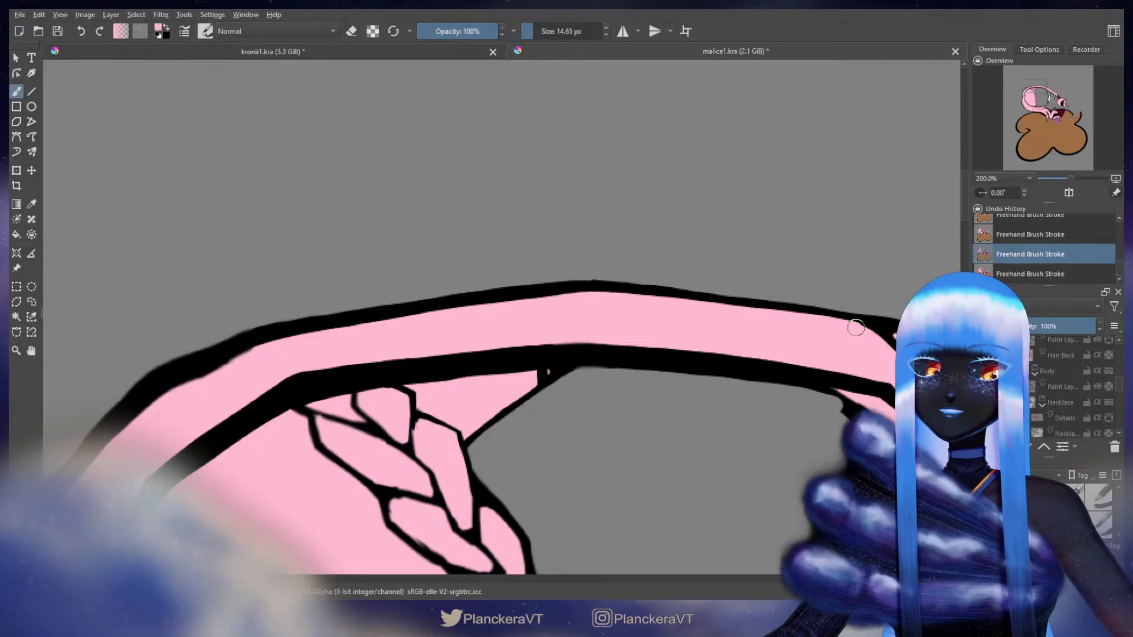
drag(856, 327, 860, 344)
key(ctrl+shift+z)
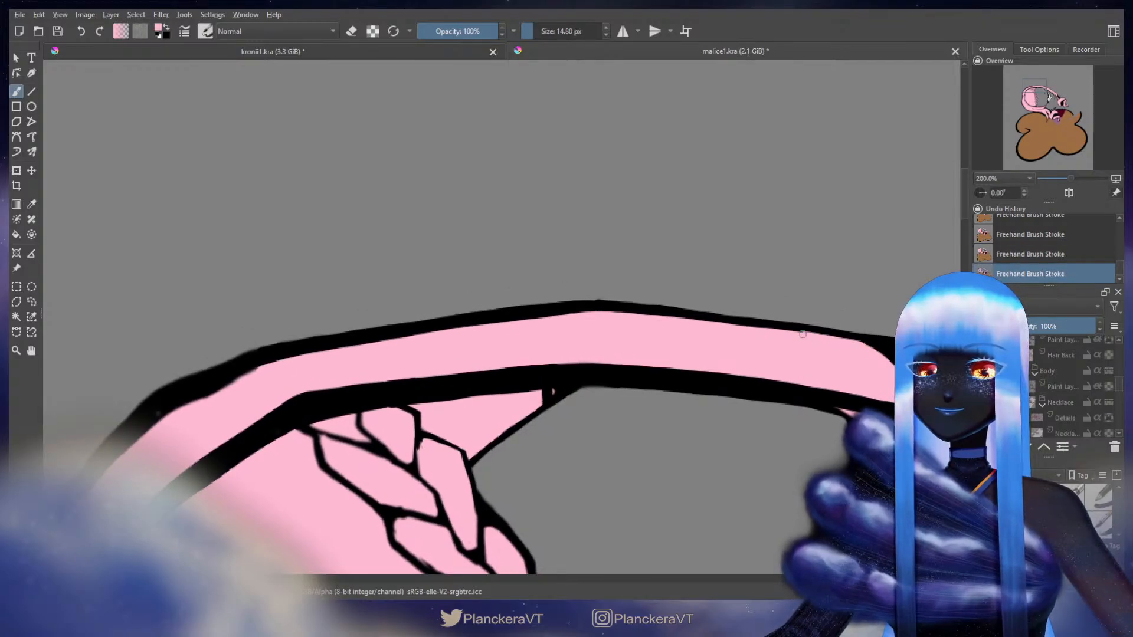
key(ctrl+z)
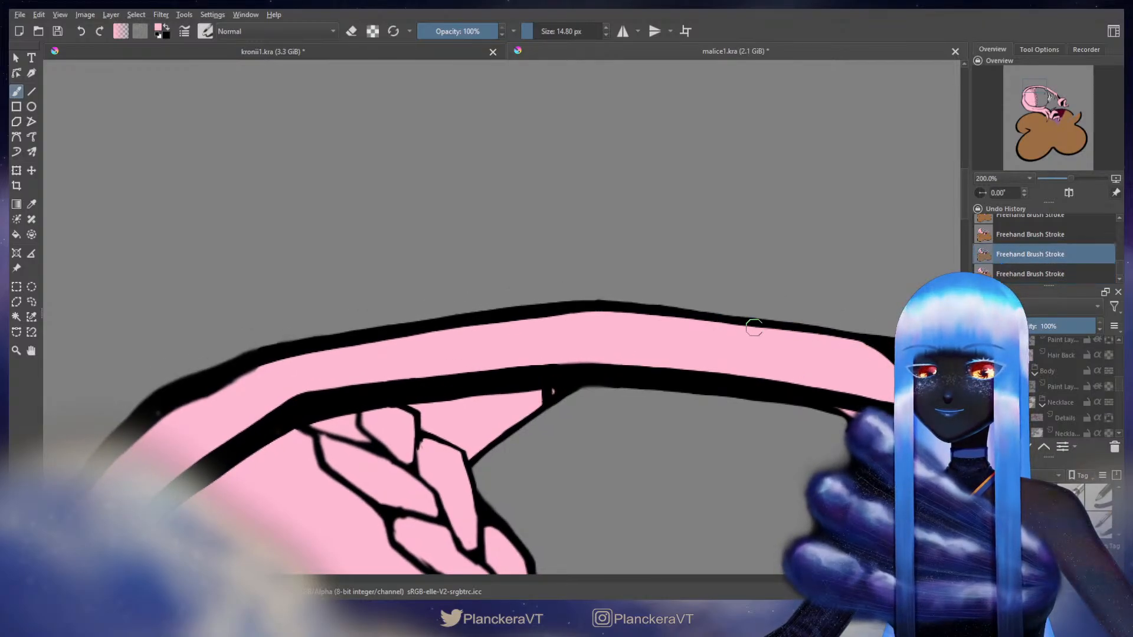
key(ctrl+shift+z)
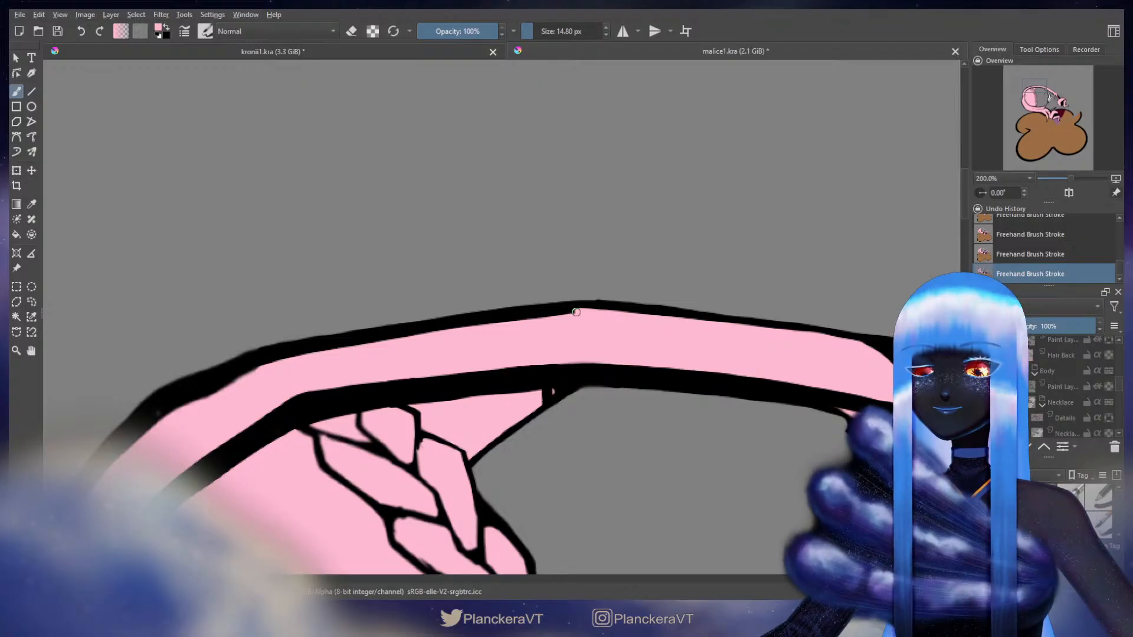
Thin the inner edge of the band's outline around its left bend in pink at 14.80 and 22.03 px, with a black touch-up at 26.66 px
mouse_move(496, 324)
mouse_down()
mouse_move(662, 304)
mouse_move(860, 253)
mouse_move(499, 324)
mouse_move(428, 373)
mouse_move(318, 503)
mouse_up()
key(ctrl+z)
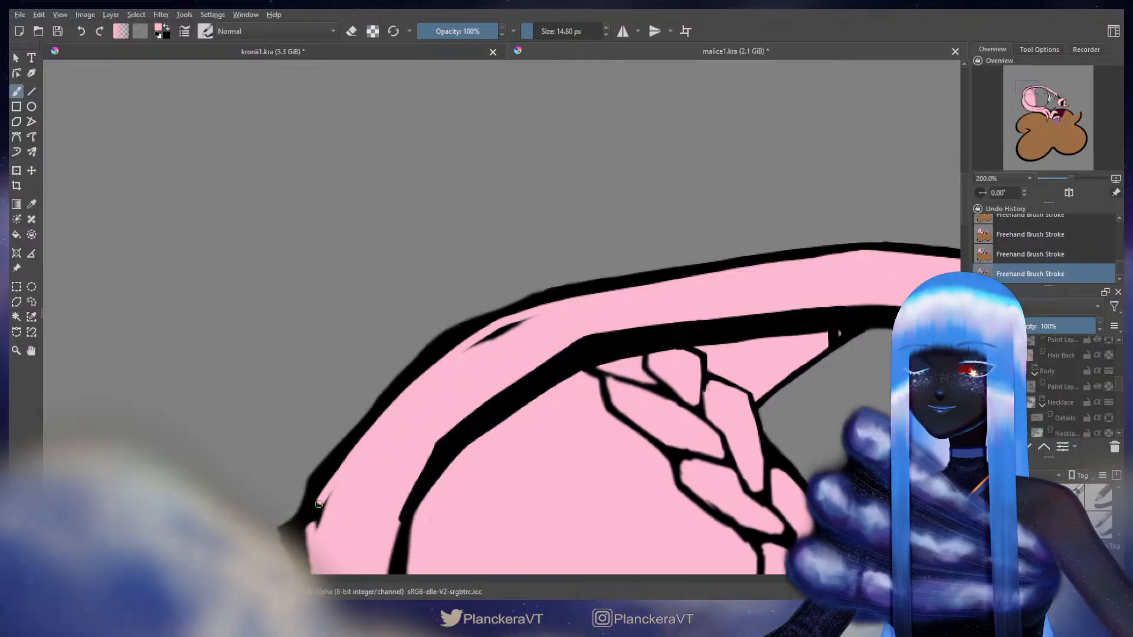
mouse_move(525, 325)
mouse_down()
mouse_move(472, 351)
mouse_move(500, 318)
mouse_move(445, 337)
mouse_move(530, 304)
mouse_up()
key(x)
drag(683, 275, 636, 289)
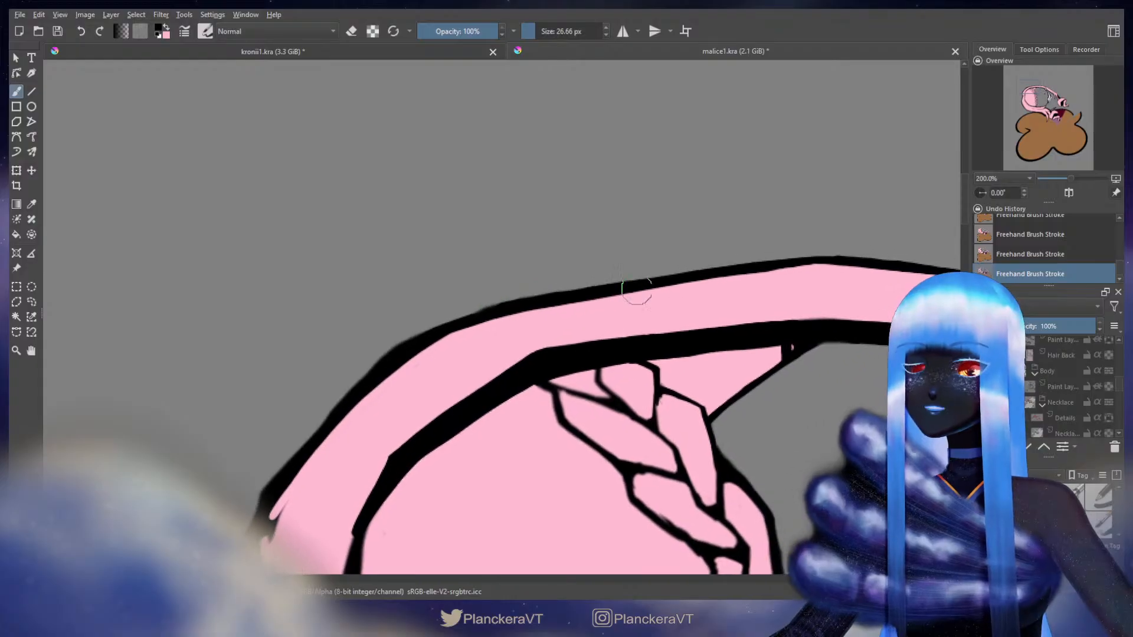
key(x)
shift+drag(831, 280, 849, 297)
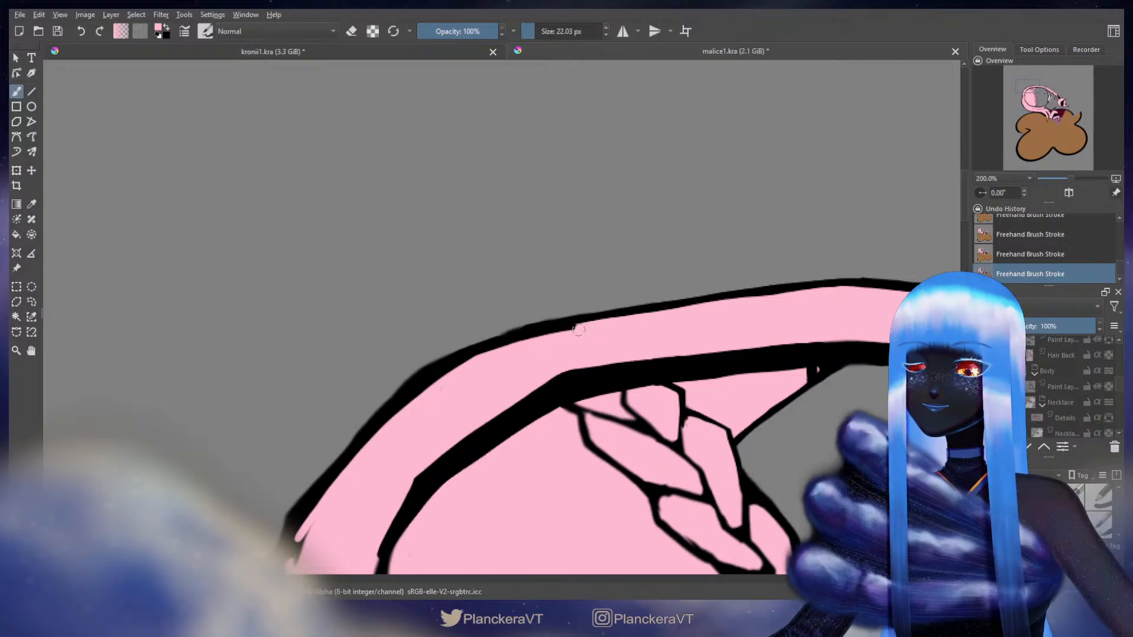
mouse_move(525, 341)
mouse_down()
mouse_move(481, 352)
mouse_move(403, 429)
mouse_up()
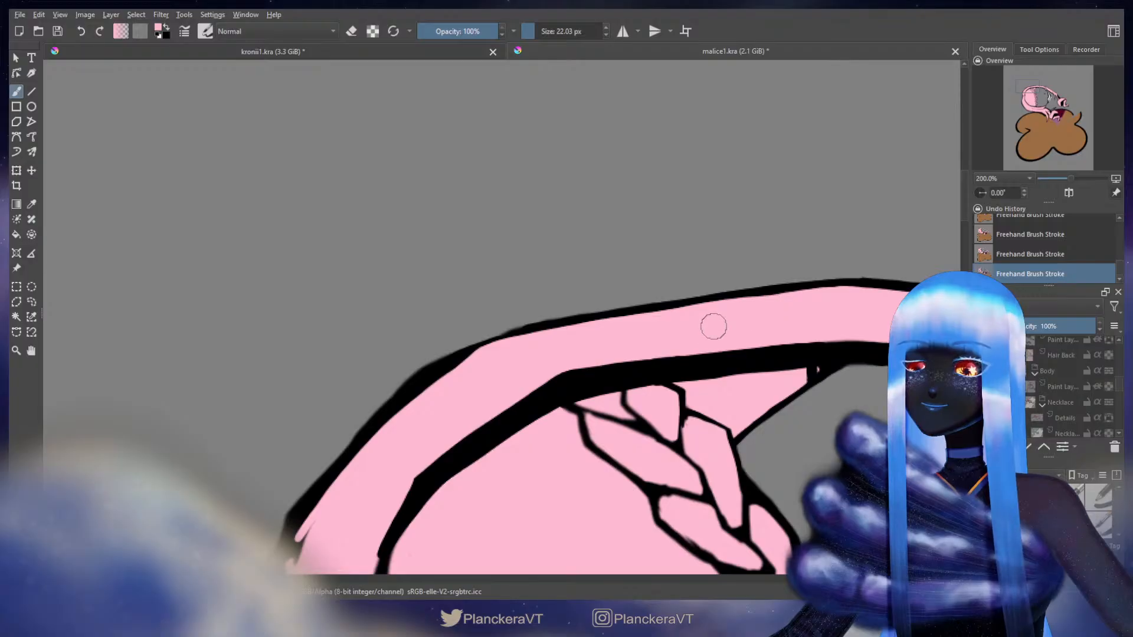
Touch up the outline at the band's upper-left bend in black at 18.75 px, undoing a stray stroke
drag(678, 338, 739, 316)
key(x)
shift+drag(679, 294, 649, 294)
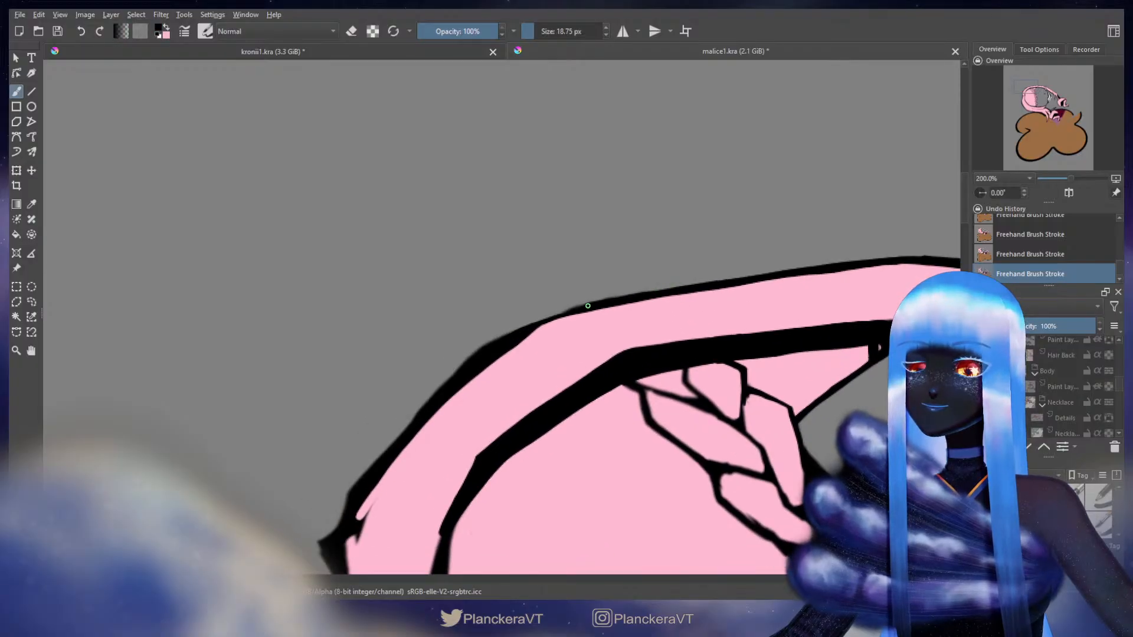
key(ctrl+z)
mouse_move(551, 313)
mouse_down()
mouse_move(592, 307)
mouse_move(541, 318)
mouse_move(511, 344)
mouse_up()
drag(560, 390, 666, 309)
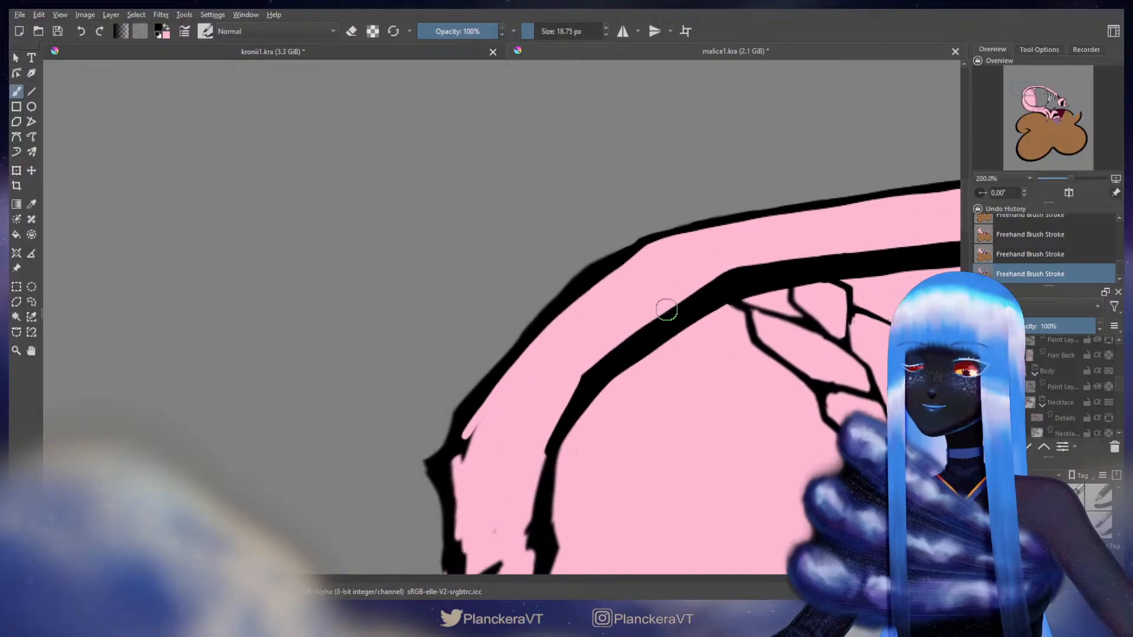
Erase the excess black outside the outline down the band's left curve with an 18.53 px eraser
key(e)
shift+drag(607, 168, 616, 168)
mouse_move(604, 248)
mouse_down()
mouse_move(627, 246)
mouse_move(553, 300)
mouse_move(443, 407)
mouse_up()
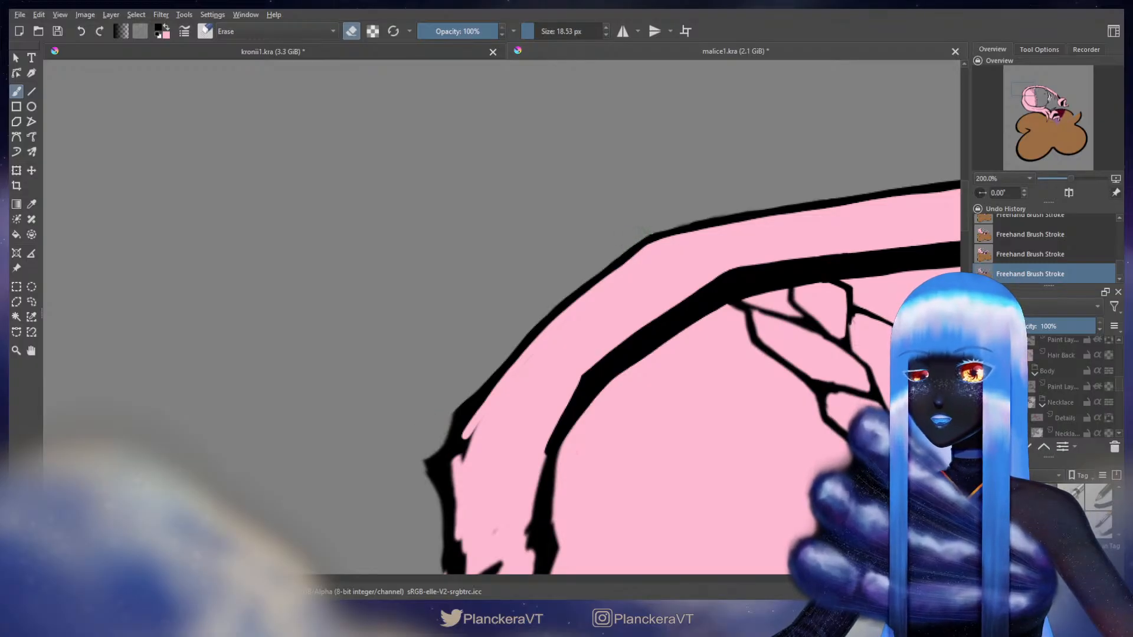
key(e)
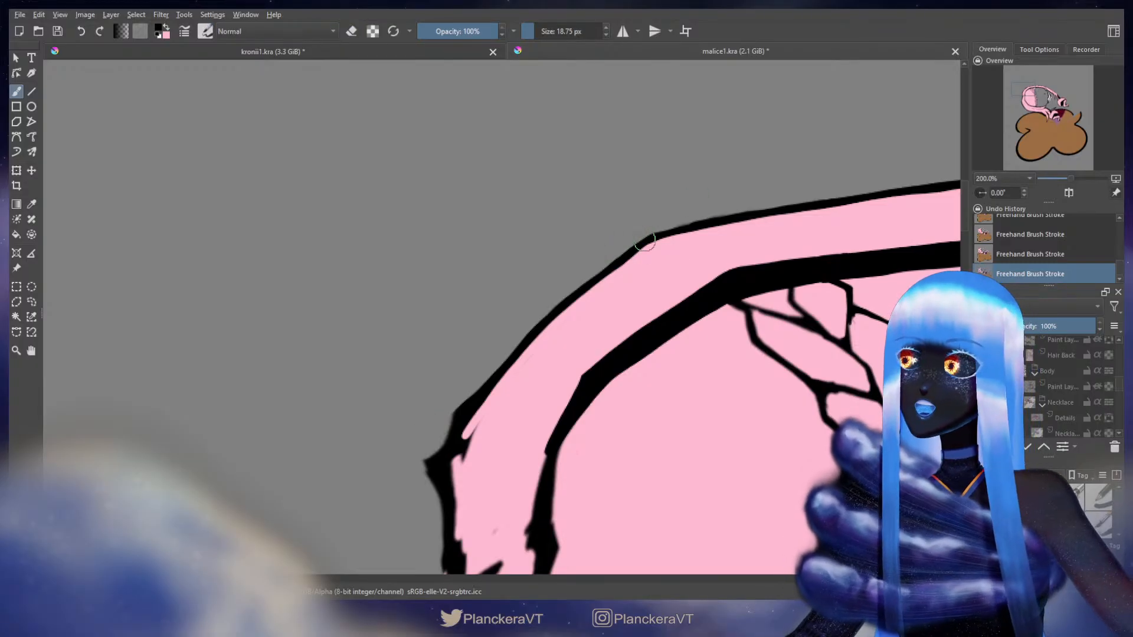
Even out the outline around the upper-left bend in pink at 23.60, 20.91 and 18.63 px, with a black touch-up at 20.79 px
key(x)
key(bracketright)
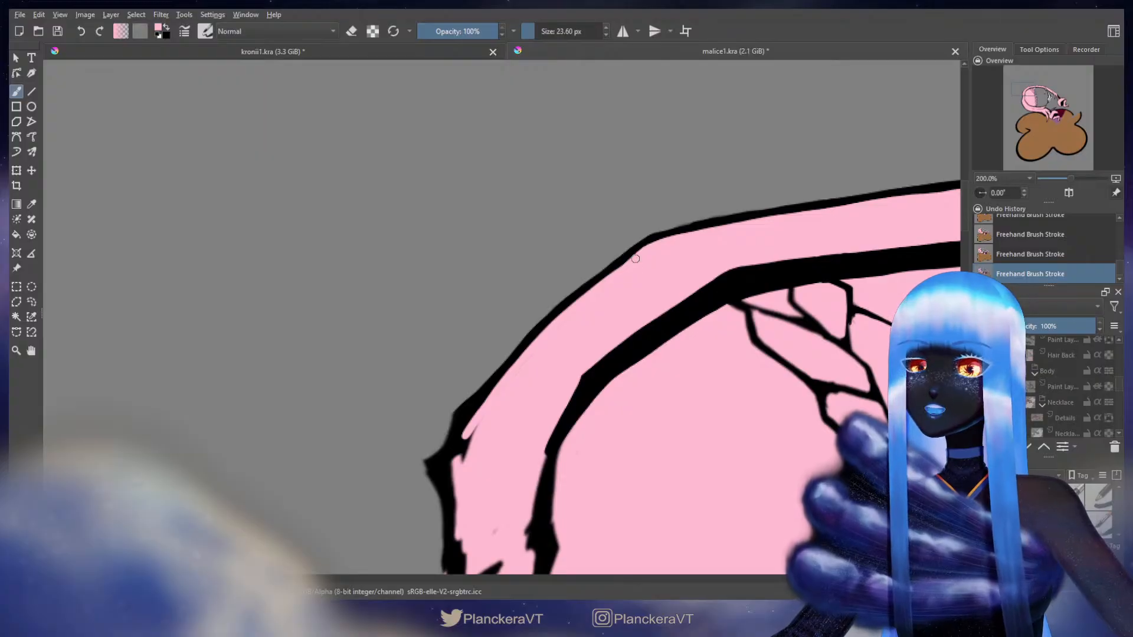
mouse_move(639, 255)
mouse_down()
mouse_move(605, 285)
mouse_move(640, 301)
mouse_move(502, 378)
mouse_up()
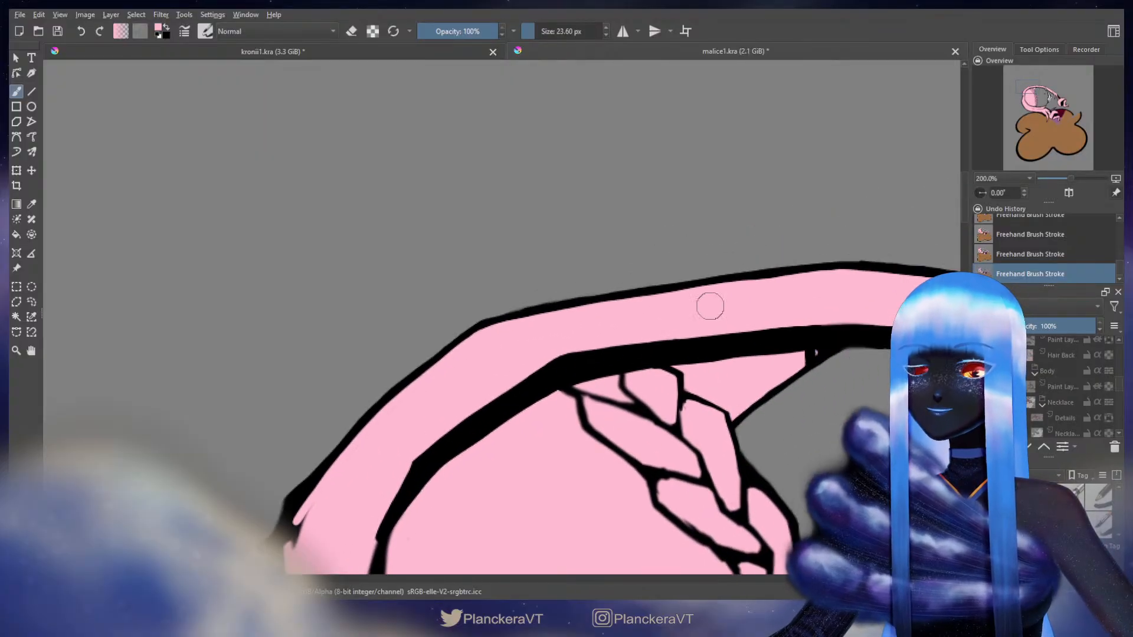
key(bracketleft)
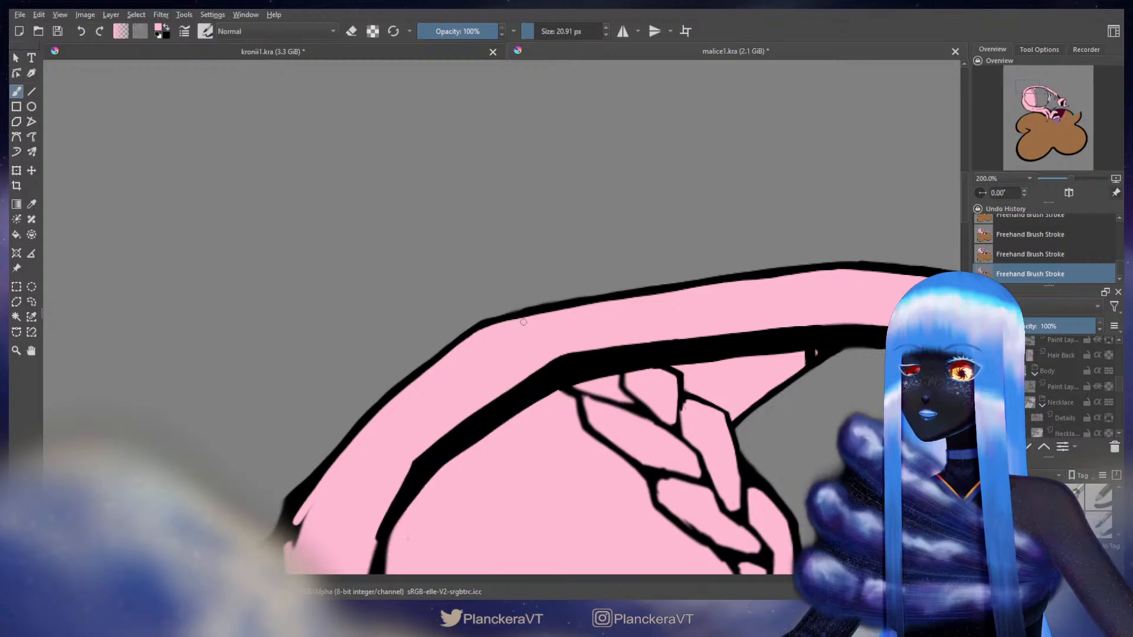
key(x)
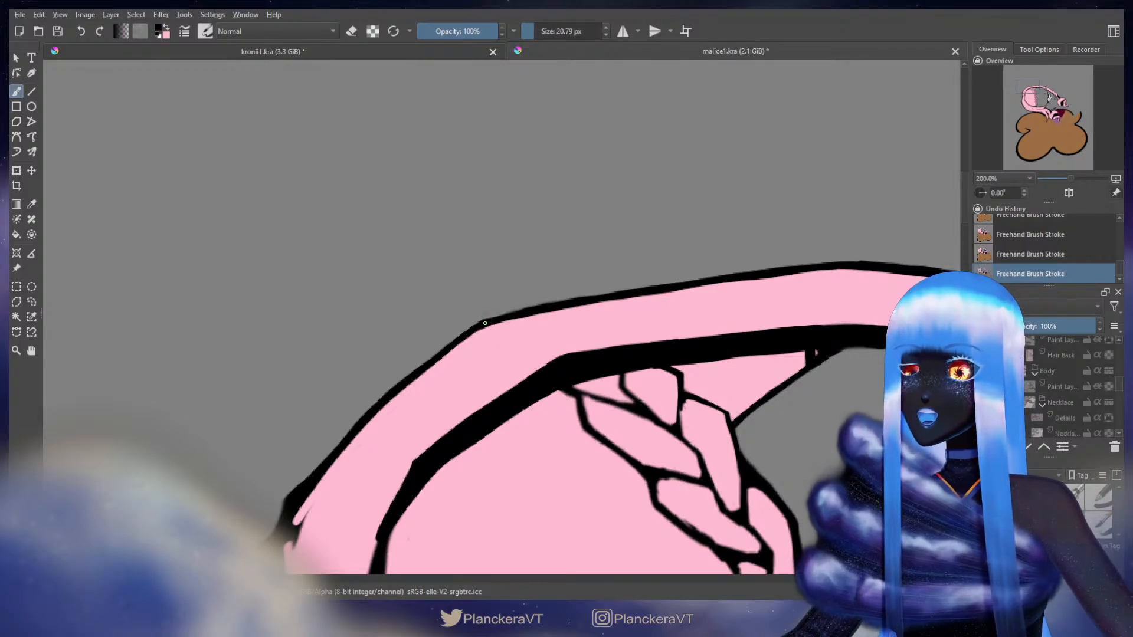
key(x)
key(bracketleft)
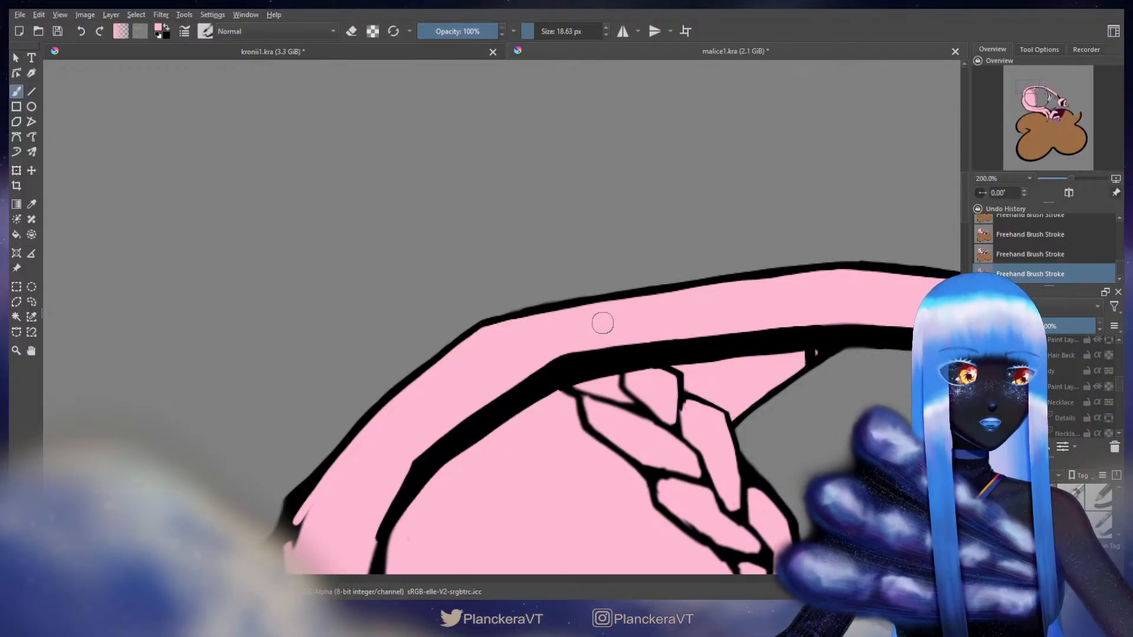
mouse_move(552, 346)
mouse_down()
mouse_move(558, 391)
mouse_move(571, 374)
mouse_move(521, 355)
mouse_up()
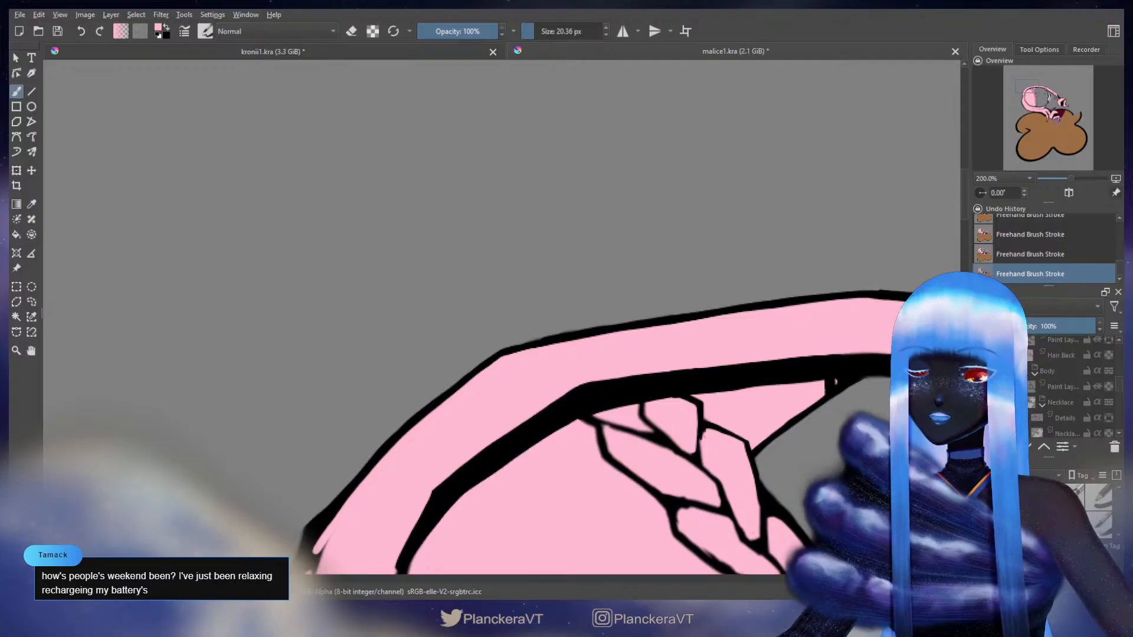
Trim the upper outline around the band's peak with the eraser at 18.53 and 17.70 px, refining its inner edge in pink at 18.91 px
key(e)
drag(834, 321, 413, 379)
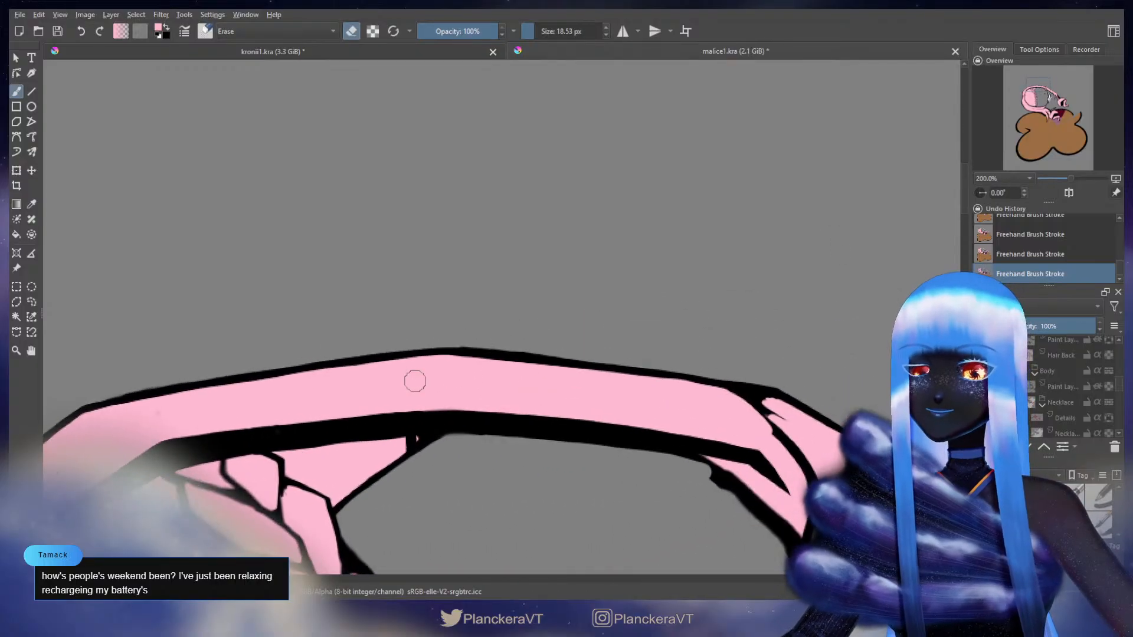
key(e)
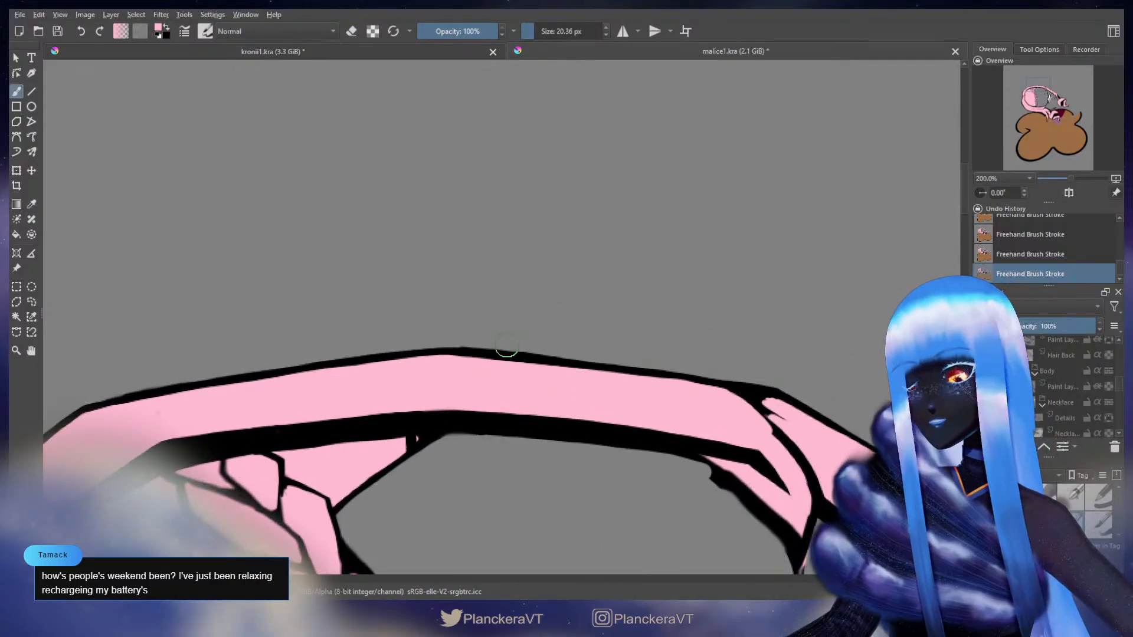
shift+drag(450, 359, 446, 359)
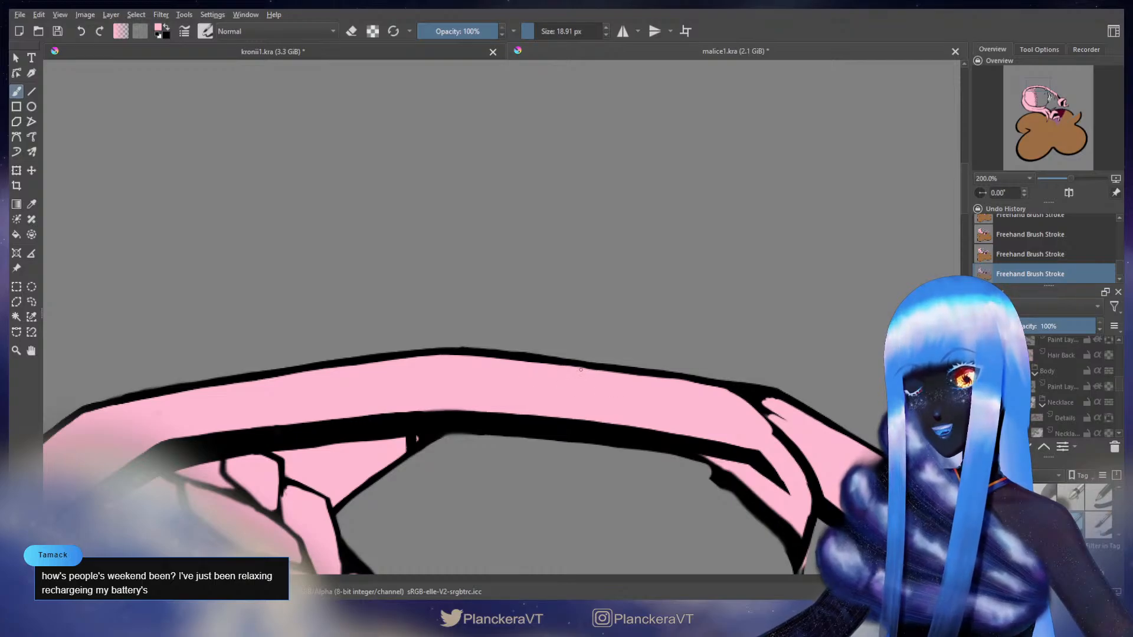
key(e)
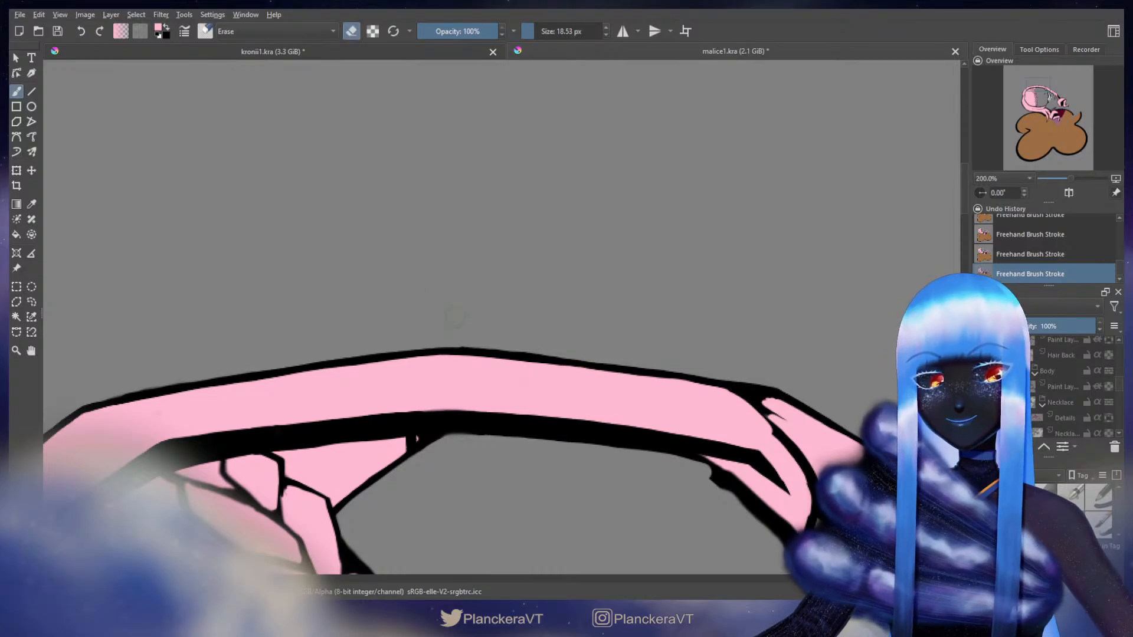
drag(479, 328, 477, 328)
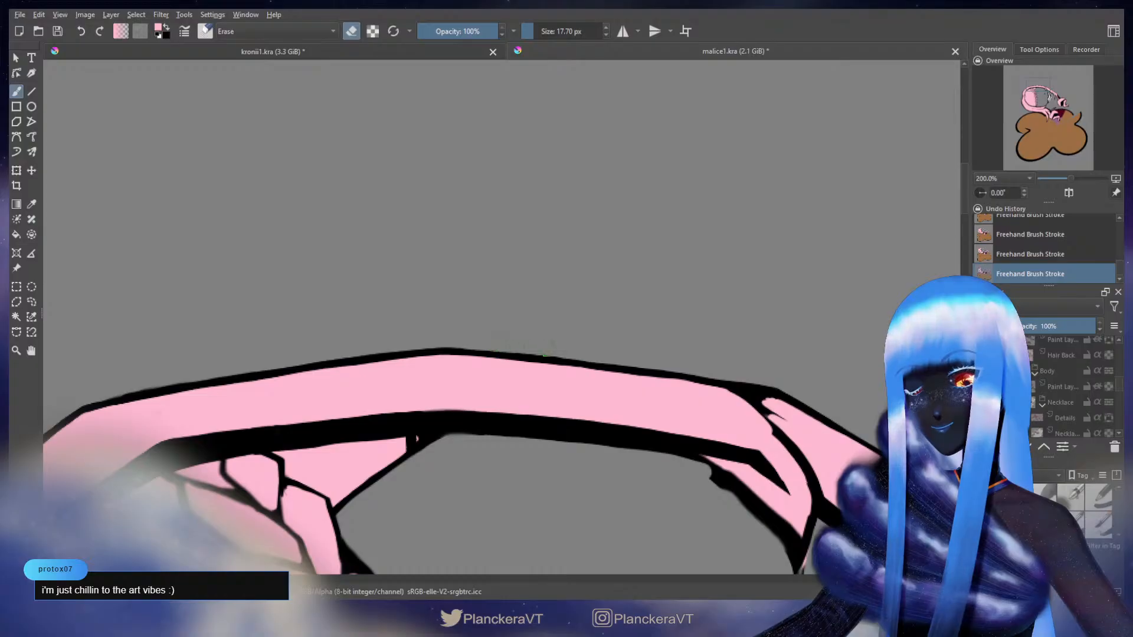
drag(473, 300, 814, 187)
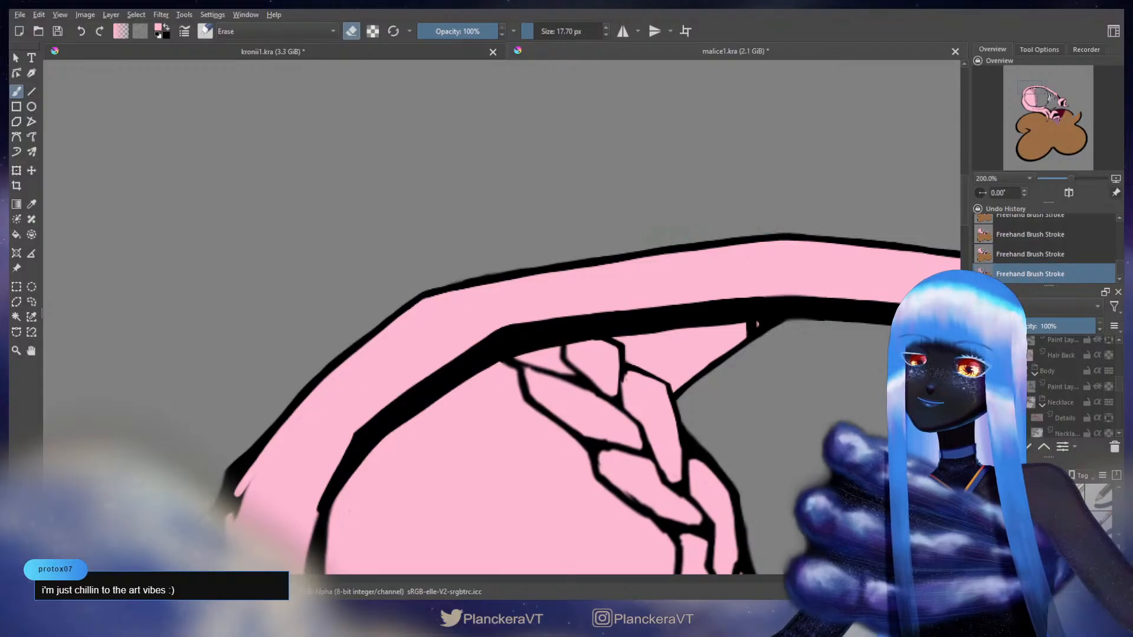
drag(757, 324, 881, 301)
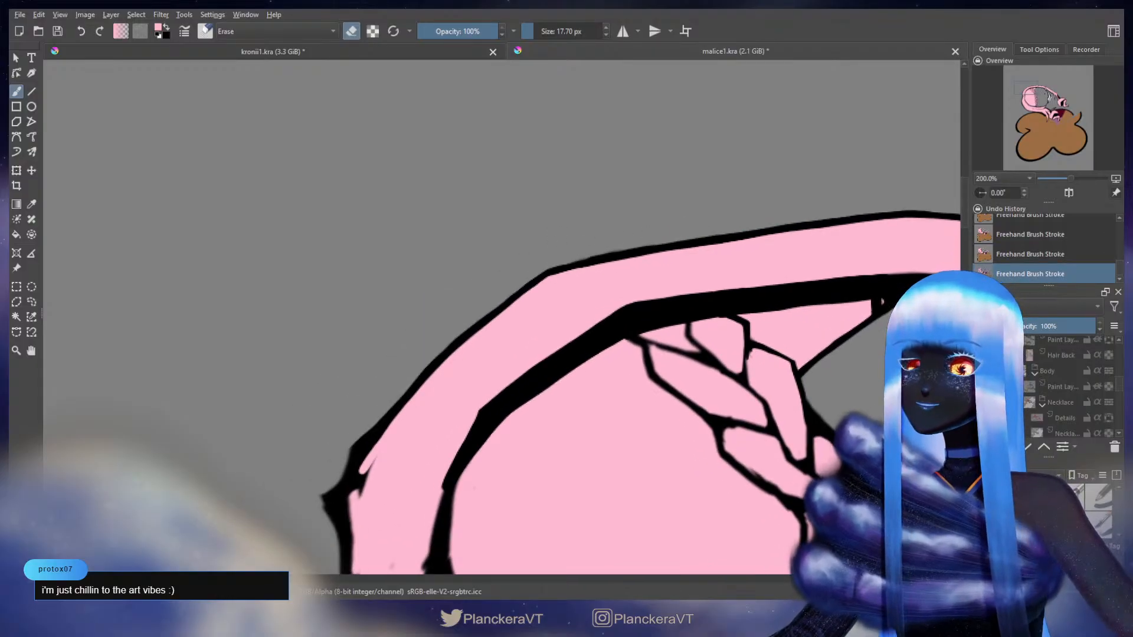
Refine the outline just beside the upper-left bend with black and pink strokes at 18.88 px
key(e)
key(x)
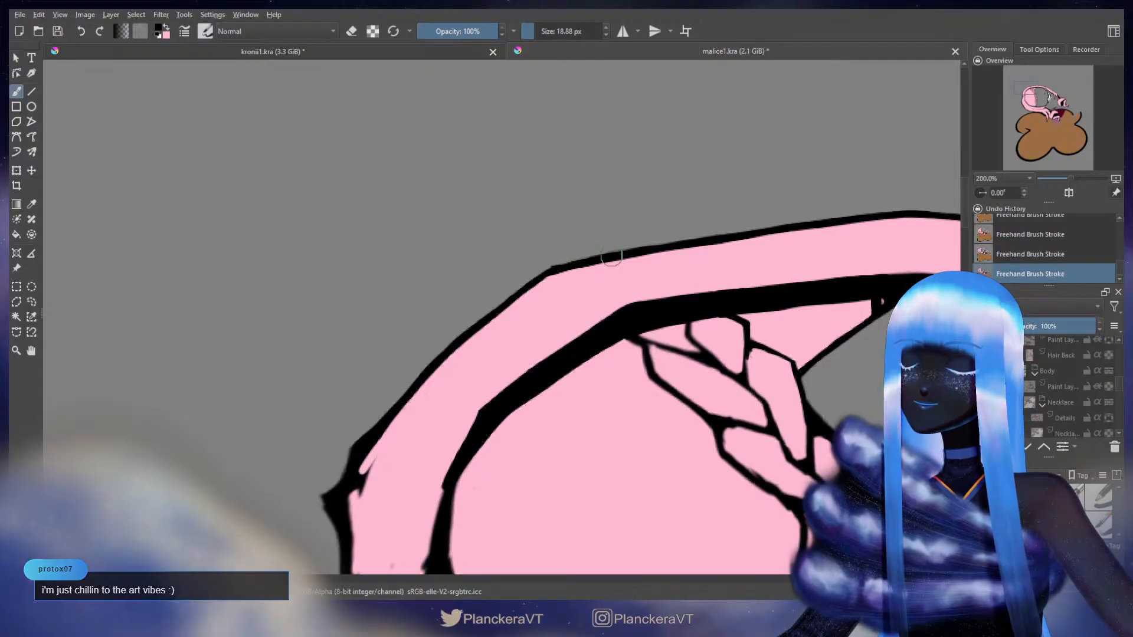
key(x)
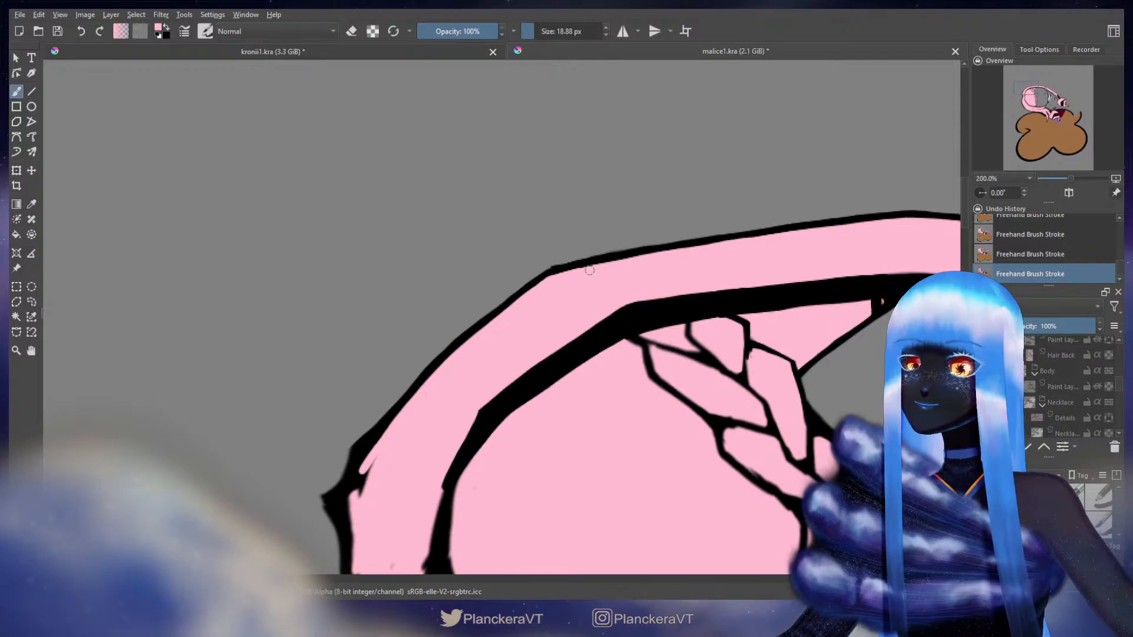
drag(659, 290, 577, 341)
Smooth the outline's outer edge near the upper-left bend with a 13.99 px eraser, undoing the poor strokes
key(e)
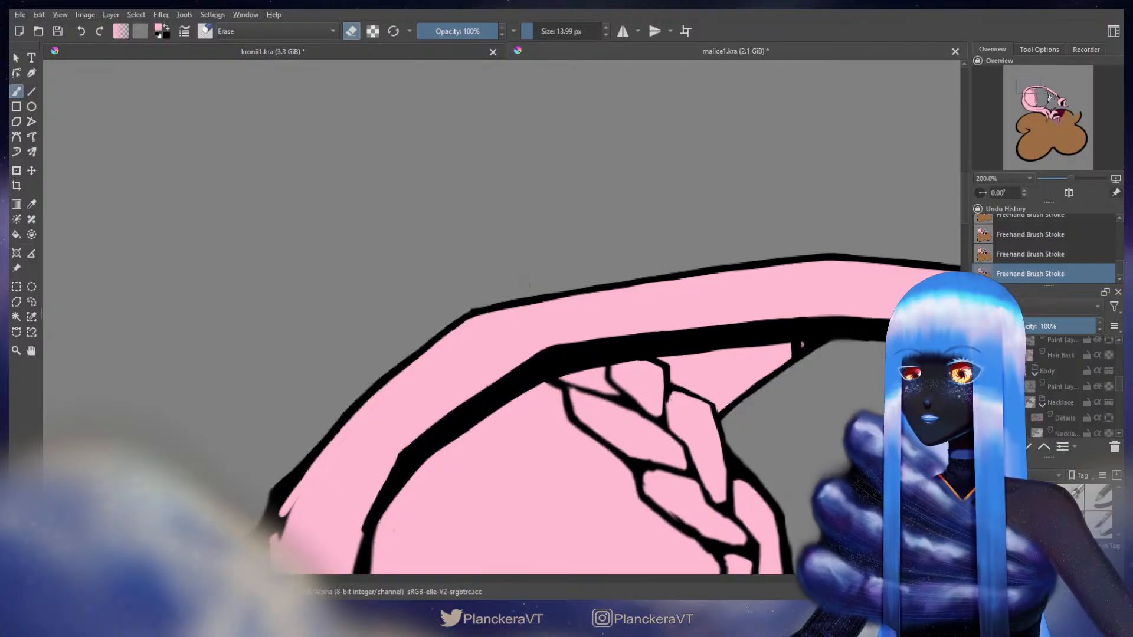
mouse_move(631, 279)
mouse_down()
mouse_move(625, 305)
mouse_move(636, 250)
mouse_up()
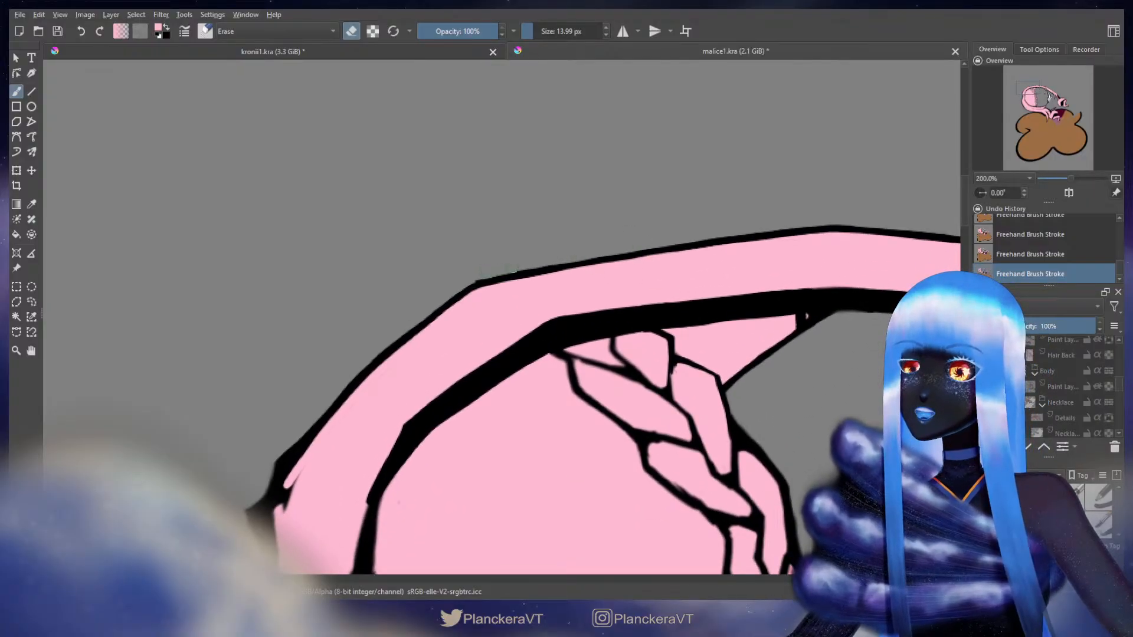
key(ctrl+z)
mouse_move(477, 274)
mouse_down()
mouse_move(533, 261)
mouse_move(485, 270)
mouse_up()
key(ctrl+z)
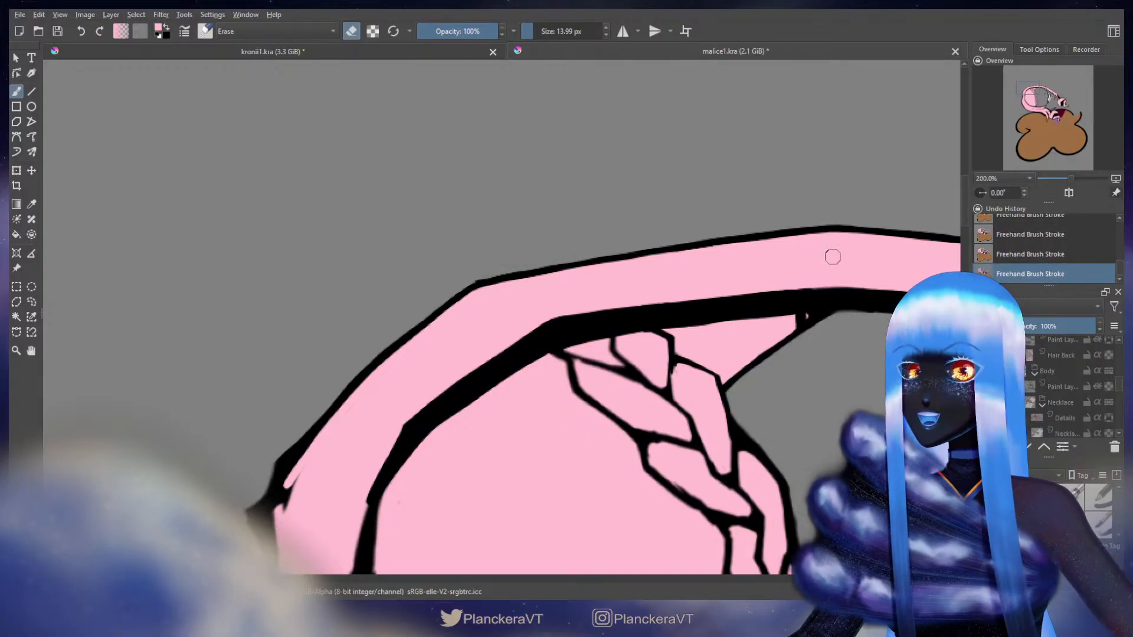
Touch up the upper outline between the left bend and the peak in black and pink, undoing a stray stroke
key(e)
mouse_move(731, 295)
mouse_down()
mouse_move(779, 354)
mouse_move(771, 280)
mouse_up()
key(x)
key(])
drag(892, 252, 862, 256)
key(ctrl+z)
key(x)
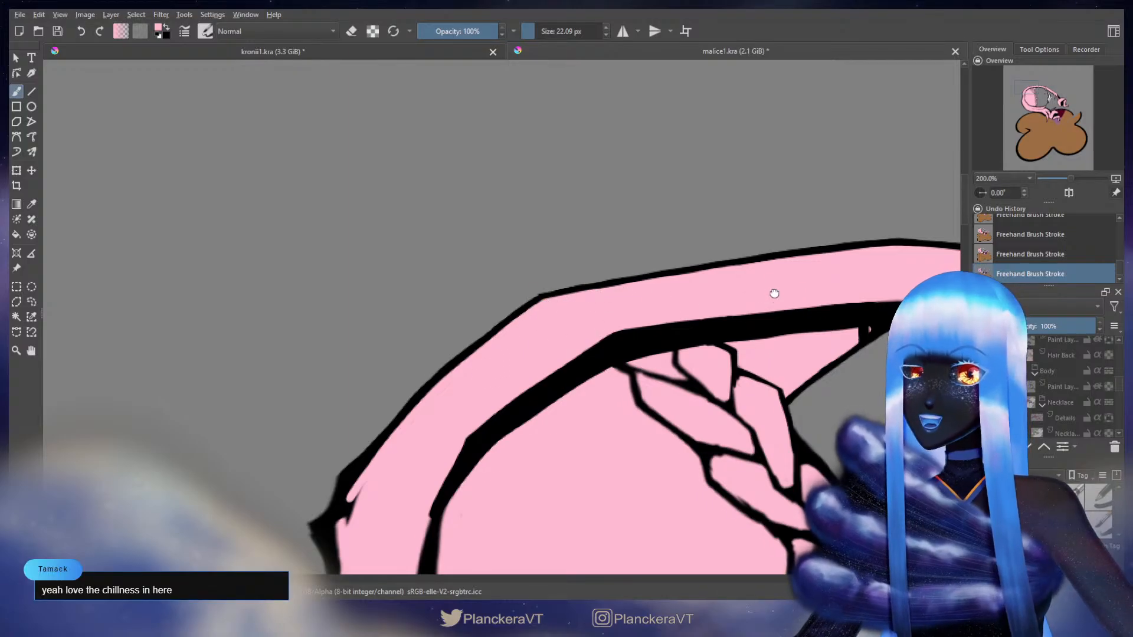
Thin the upper outline and sharpen the band's pink corner at the strand junction at 19.83 px, undoing stray strokes
mouse_move(775, 294)
mouse_down()
mouse_move(506, 346)
mouse_move(480, 341)
mouse_up()
drag(655, 339, 545, 344)
mouse_move(534, 347)
mouse_down()
mouse_move(389, 371)
mouse_move(377, 405)
mouse_move(360, 400)
mouse_up()
mouse_move(274, 345)
mouse_down()
mouse_move(364, 348)
mouse_move(315, 347)
mouse_up()
key(ctrl+z)
key(bracketleft)
key(ctrl+z)
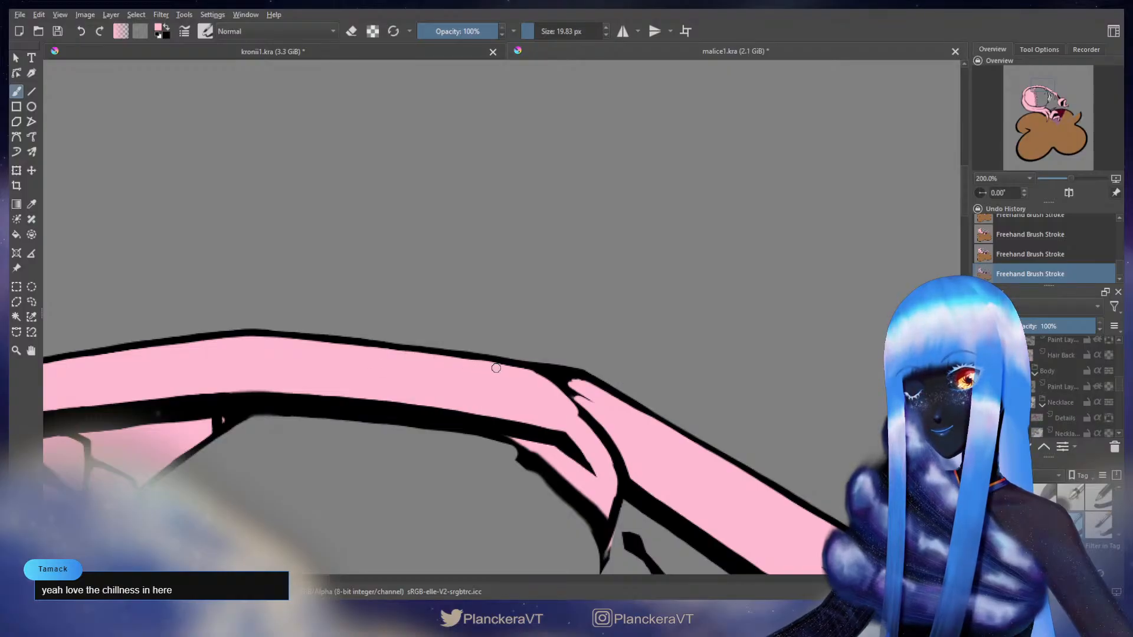
drag(535, 375, 618, 466)
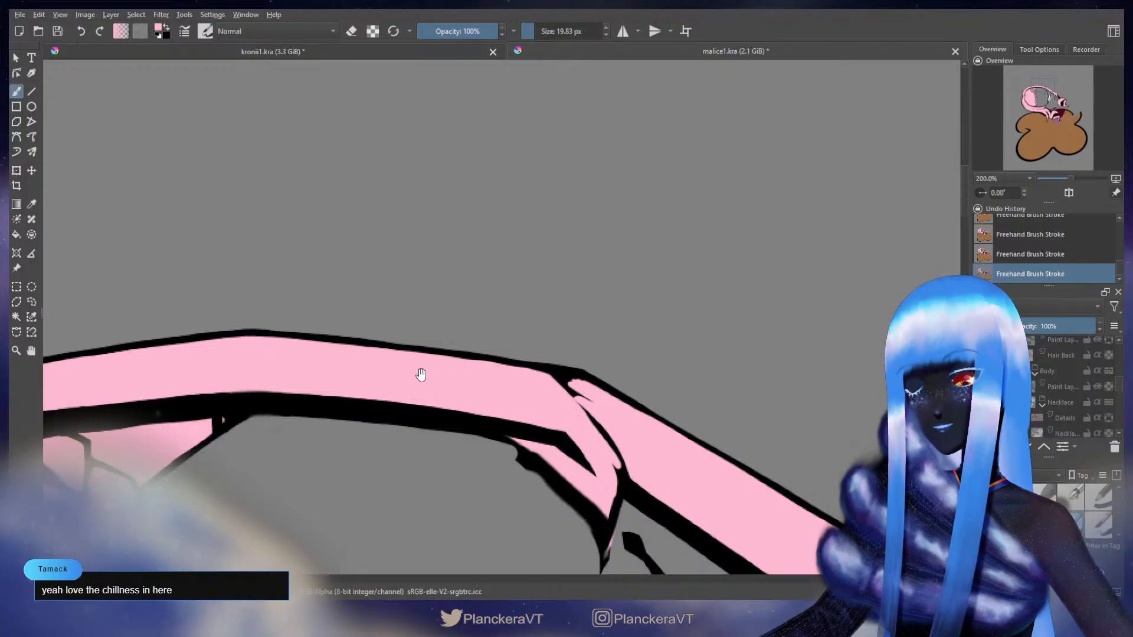
drag(419, 374, 880, 238)
drag(655, 316, 815, 282)
drag(710, 290, 820, 284)
drag(717, 253, 816, 166)
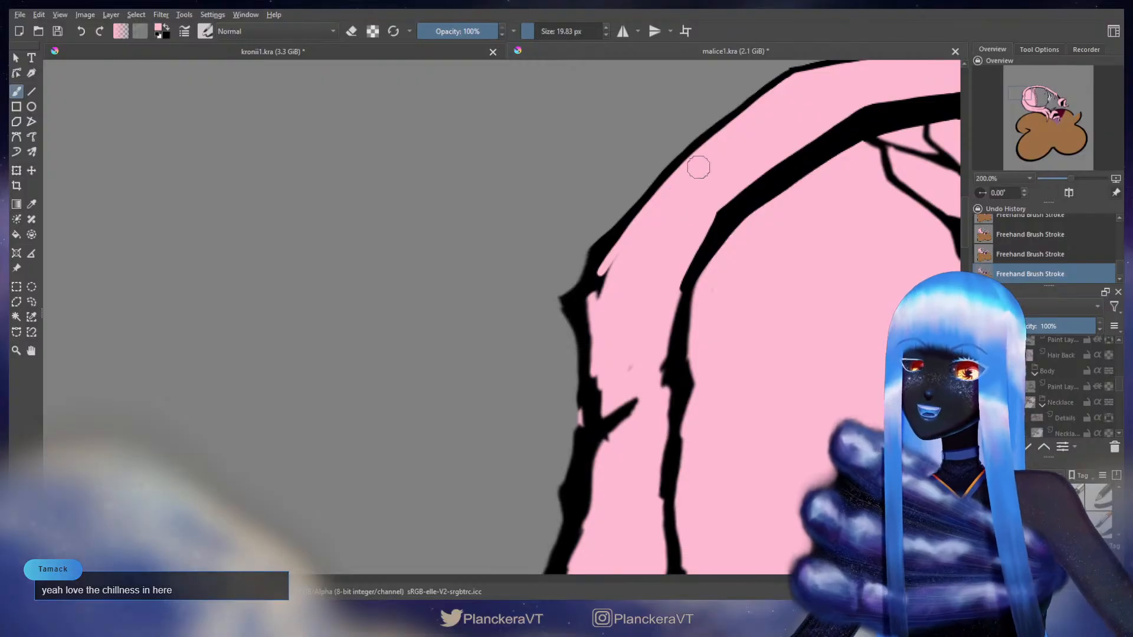
Smooth the upper outline between the left bend and the peak with black at 18.26 px and pink at 14.06 px
mouse_move(735, 168)
mouse_down()
mouse_move(701, 227)
mouse_move(679, 319)
mouse_up()
shift+drag(732, 177, 722, 177)
key(x)
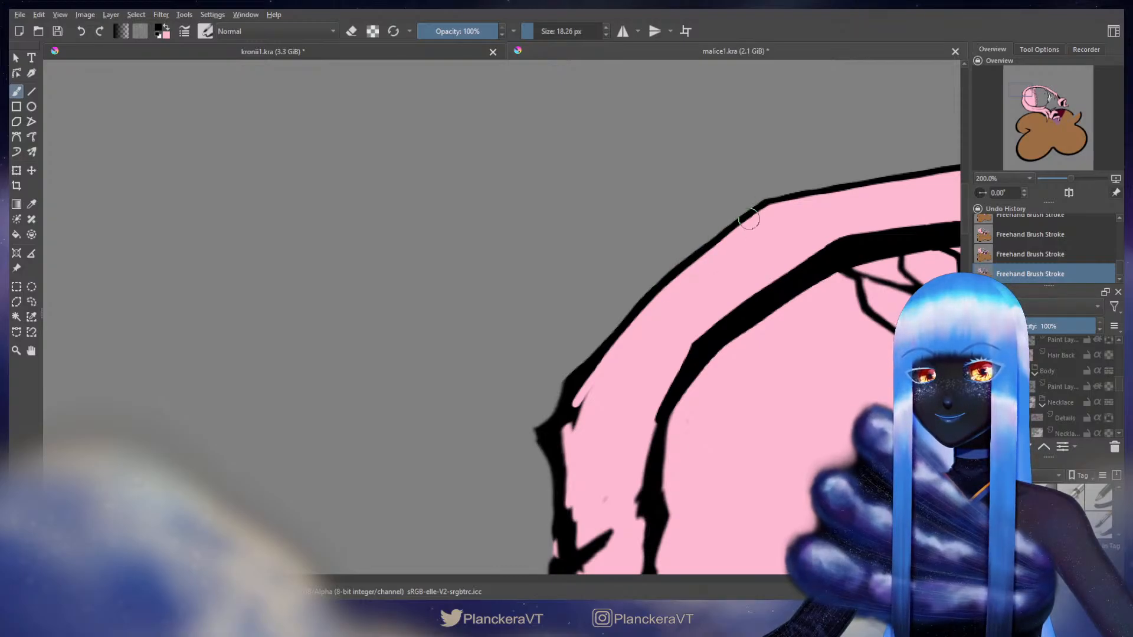
key(x)
mouse_move(764, 208)
shift+mouse_down()
mouse_move(772, 230)
mouse_move(770, 214)
shift+mouse_up()
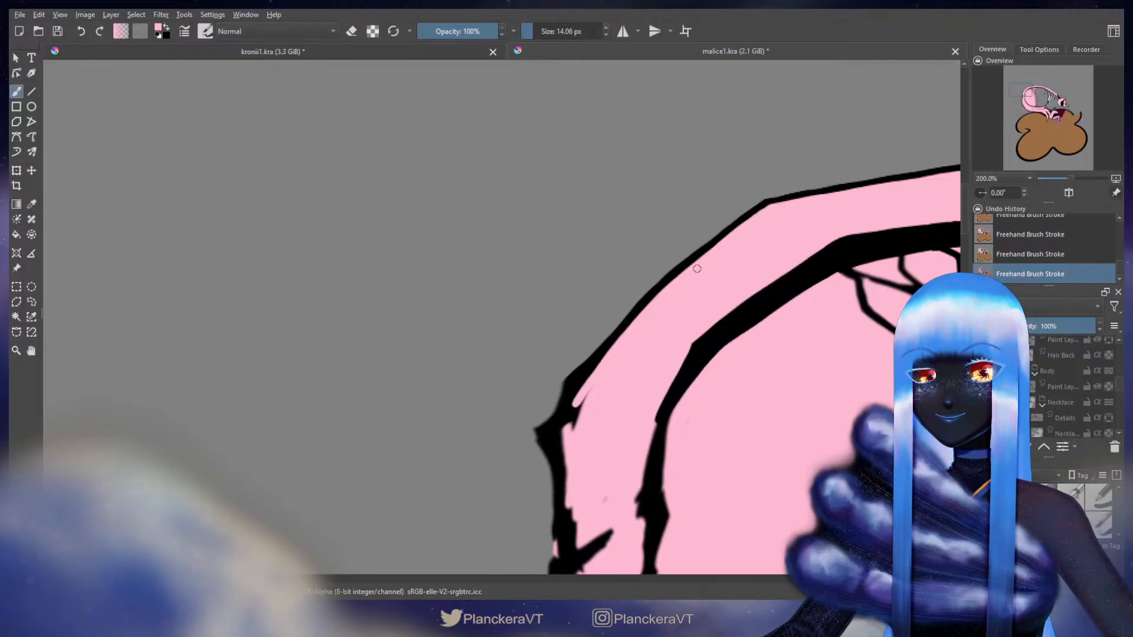
drag(730, 263, 734, 279)
shift+drag(755, 268, 761, 237)
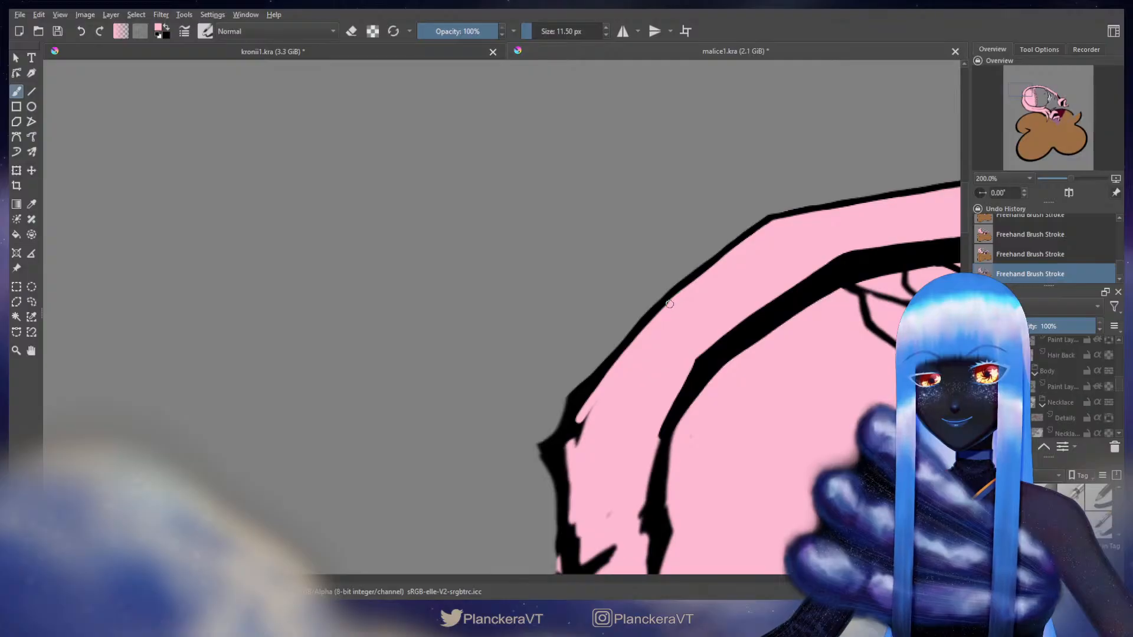
Trim the upper outline's outer edge with a 15.51 px eraser and retouch the line with the 11.50 px pink brush
mouse_move(613, 375)
mouse_down()
mouse_move(683, 258)
mouse_move(646, 278)
mouse_move(584, 347)
mouse_up()
key(e)
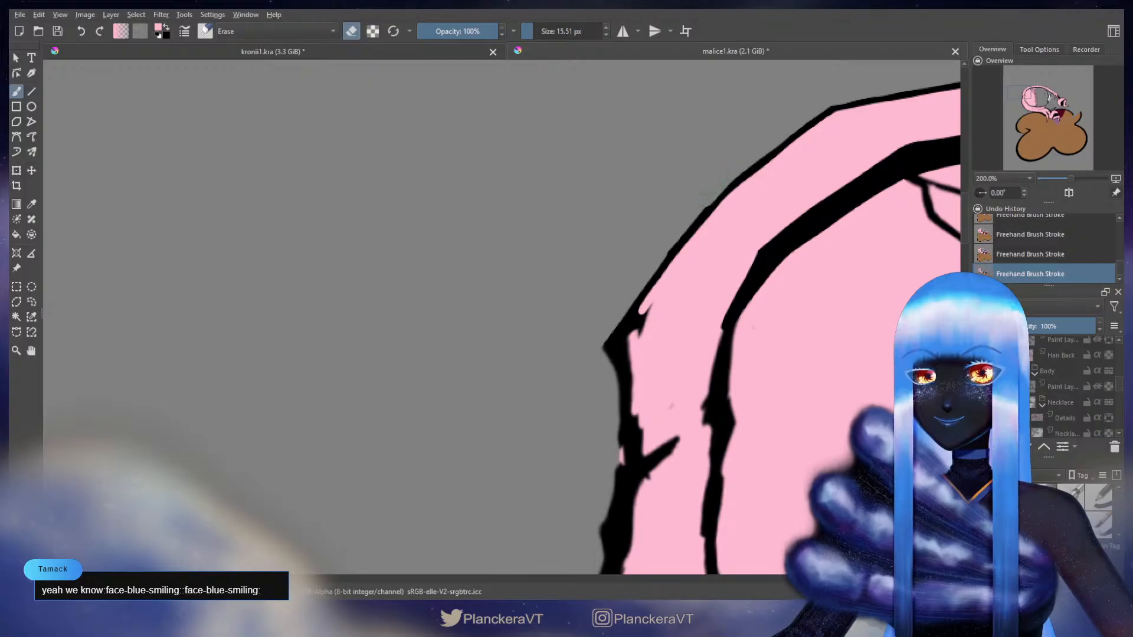
drag(708, 200, 679, 240)
key(e)
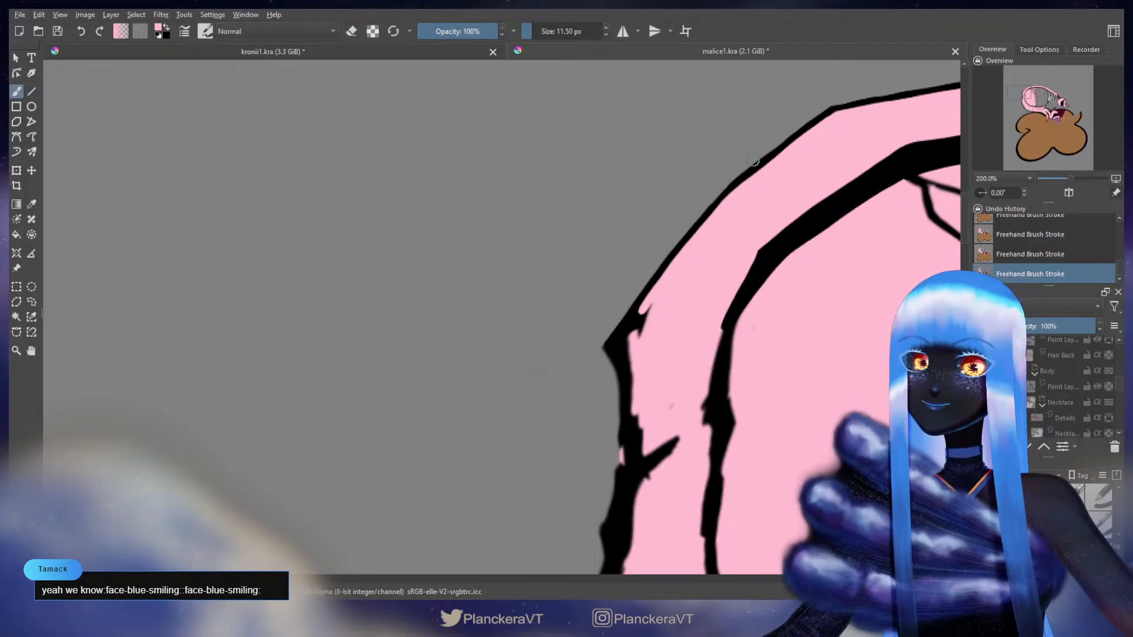
drag(742, 224, 754, 246)
mouse_move(799, 202)
mouse_down()
mouse_move(815, 218)
mouse_move(811, 254)
mouse_move(756, 265)
mouse_move(754, 253)
mouse_up()
Even out the upper outline's thickness with black at 15.17 px, pink at 14.53 px and a 9.43 px eraser
key(x)
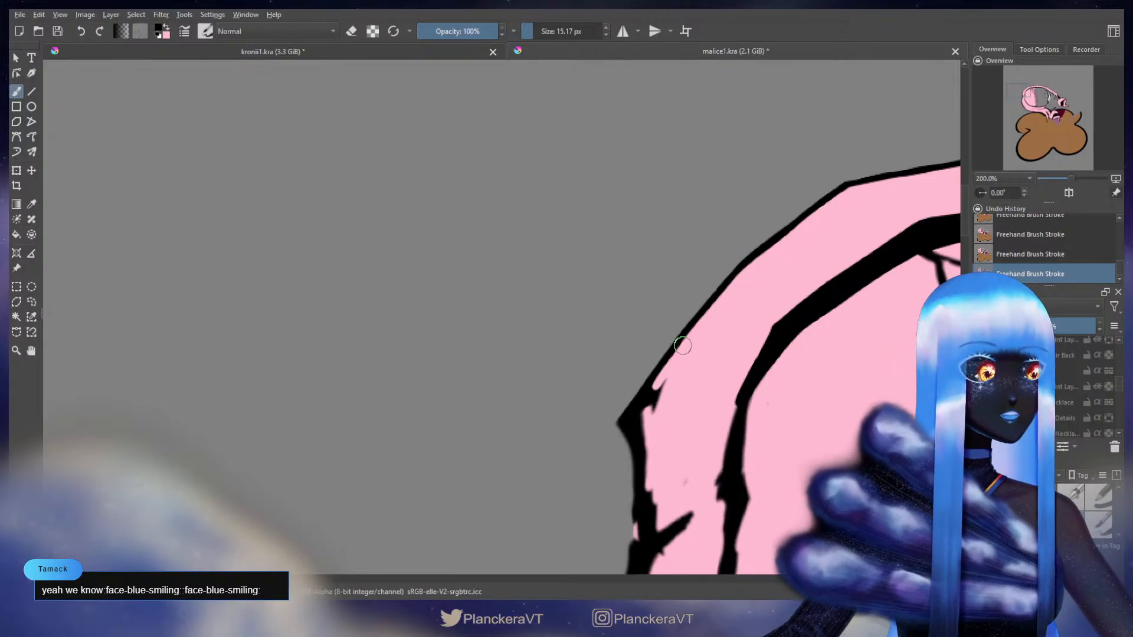
key(x)
drag(847, 197, 839, 200)
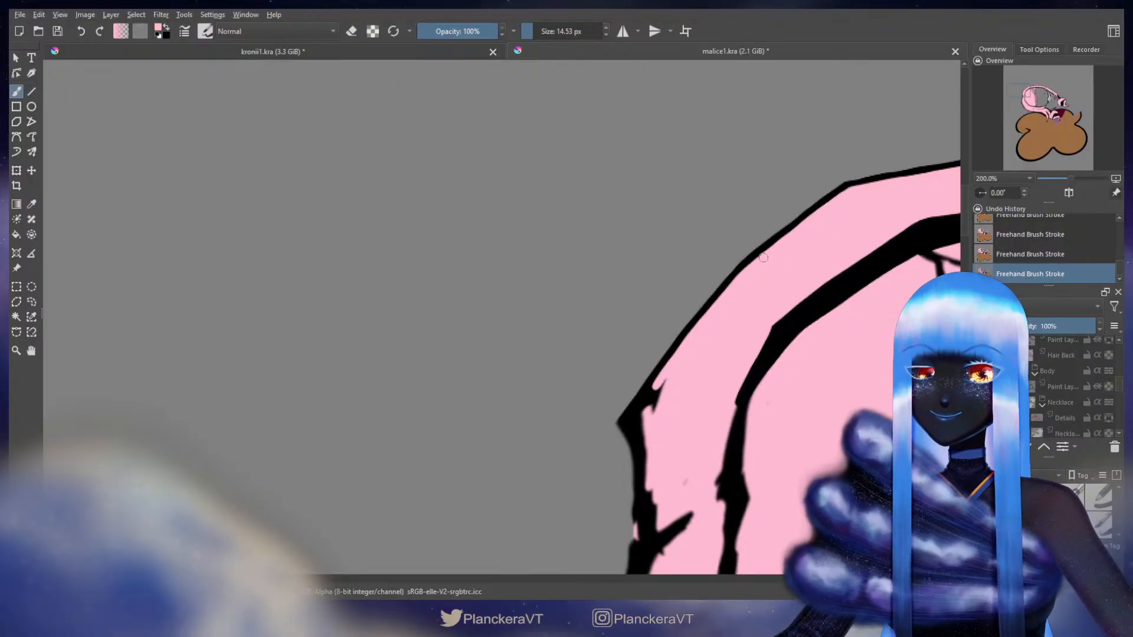
drag(764, 258, 841, 195)
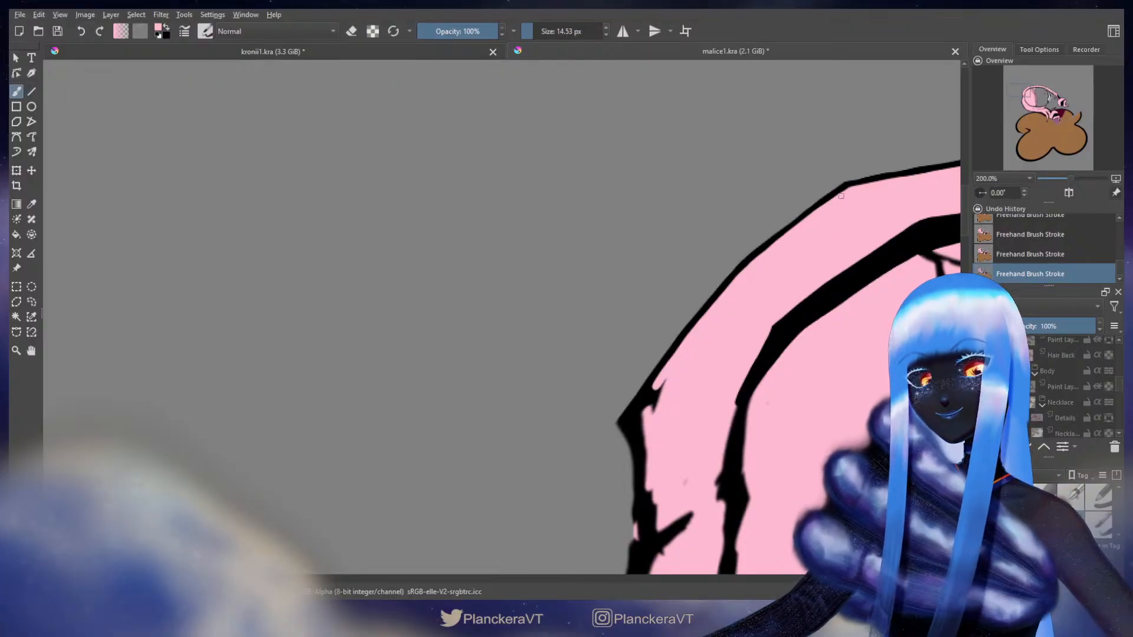
key(x)
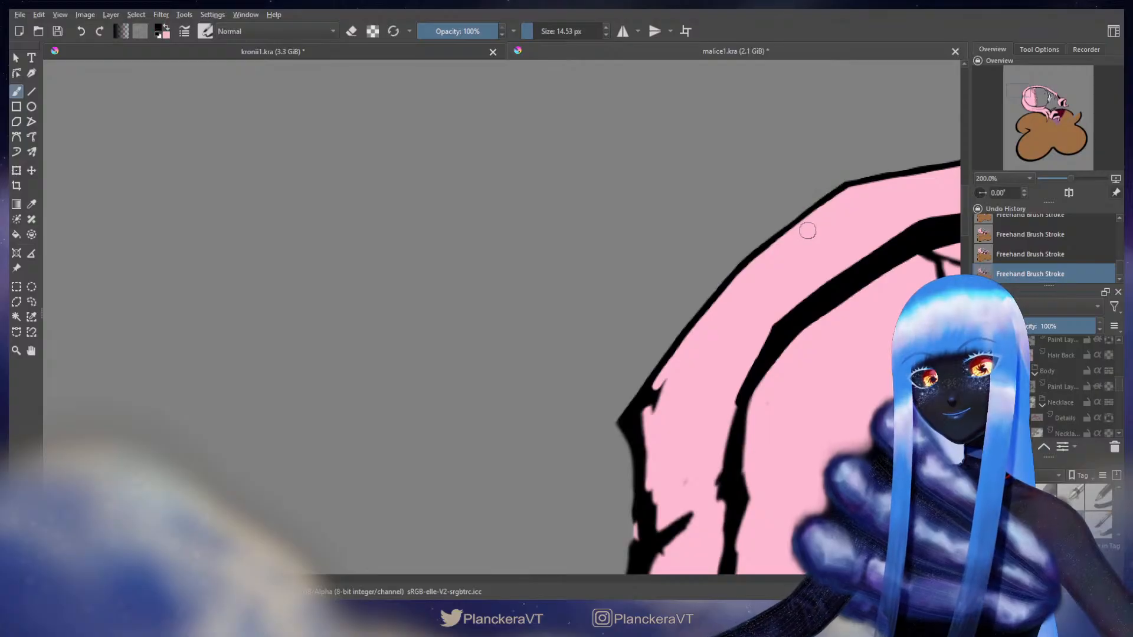
key(e)
drag(766, 239, 759, 238)
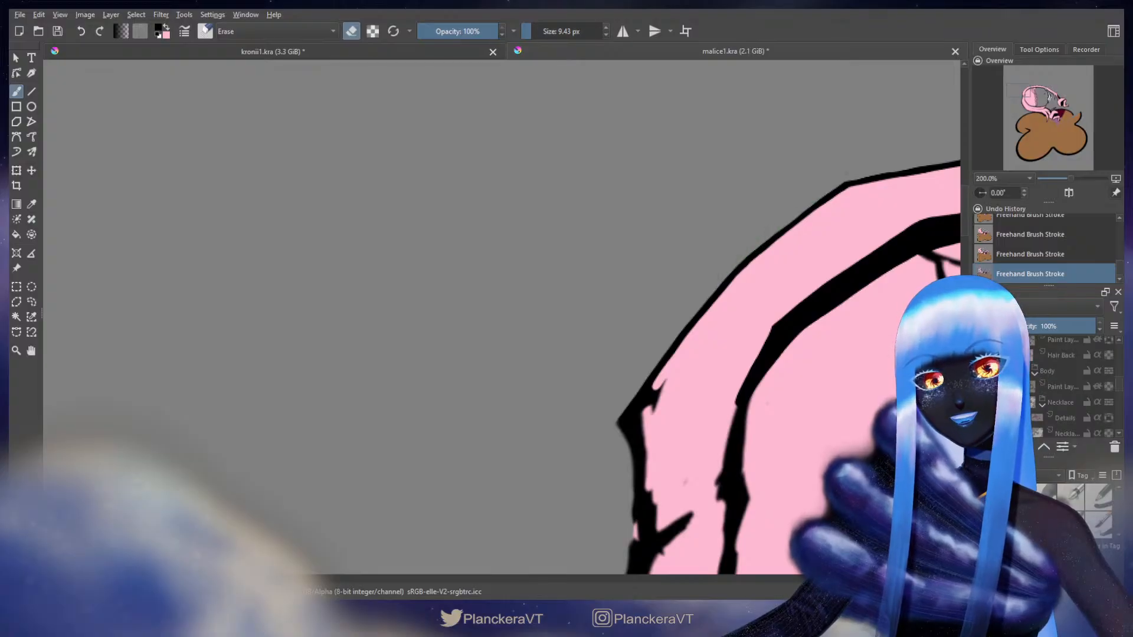
Erase the rough outer edge from the upper-left bend down to the strand junction at 9.43 px, redoing the first stroke
drag(731, 251, 797, 114)
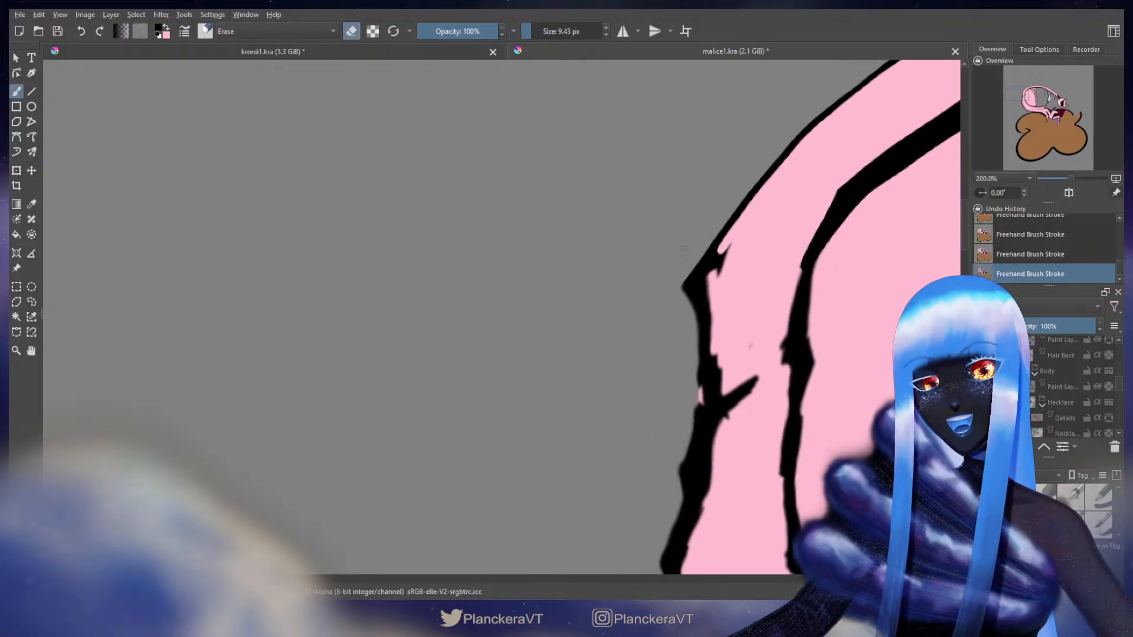
drag(685, 281, 704, 354)
key(ctrl+z)
mouse_move(685, 280)
mouse_down()
mouse_move(706, 403)
mouse_move(723, 406)
mouse_up()
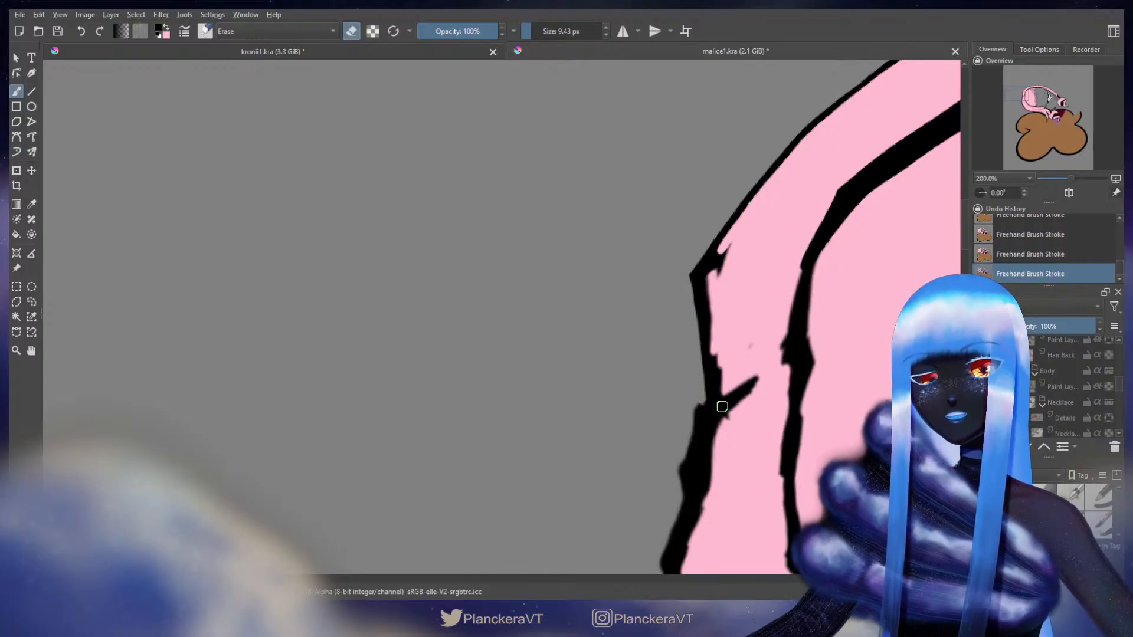
Thin the inner edge between the upper-left bend and the strand junction with pink strokes at 21.93 px
key(e)
key(x)
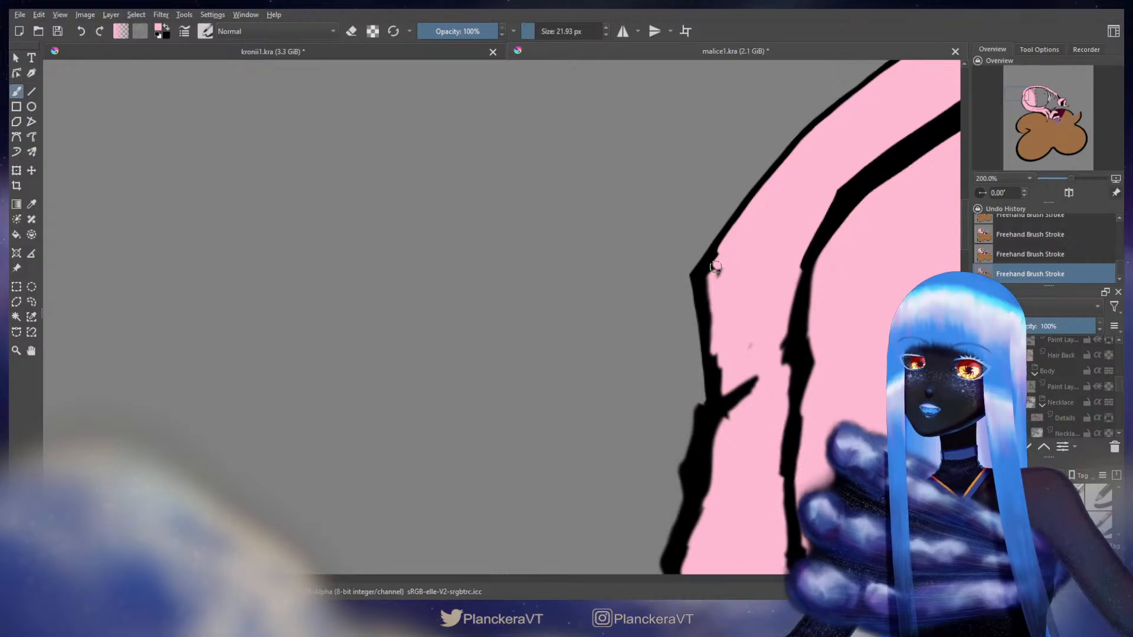
mouse_move(715, 267)
mouse_down()
mouse_move(721, 255)
mouse_move(708, 291)
mouse_move(716, 336)
mouse_move(727, 249)
mouse_move(706, 280)
mouse_move(722, 351)
mouse_up()
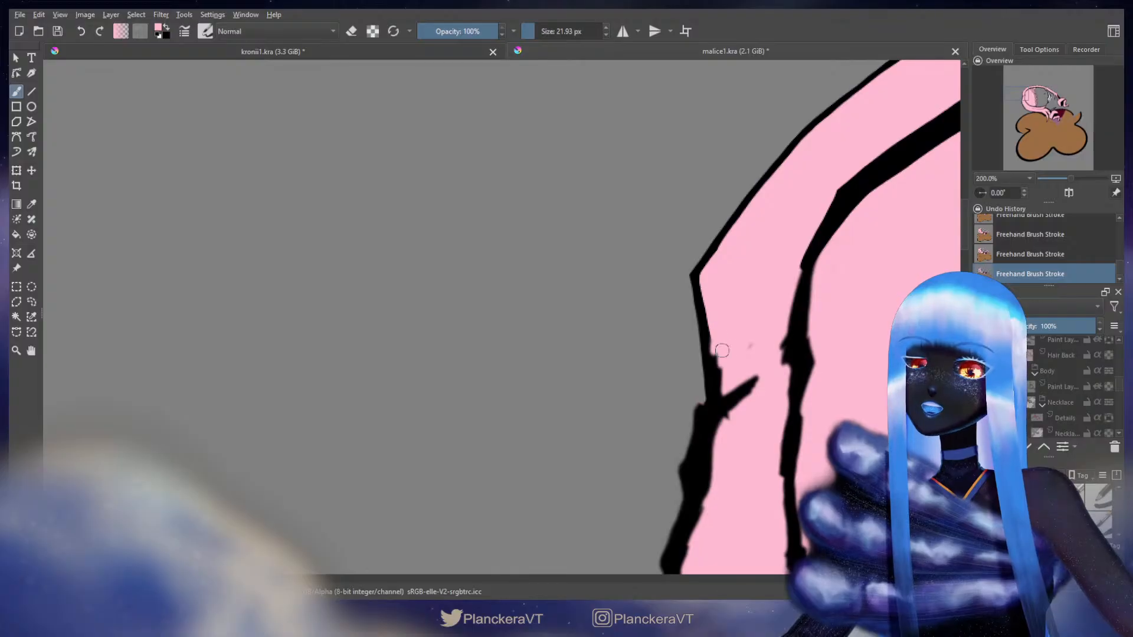
drag(706, 283, 720, 388)
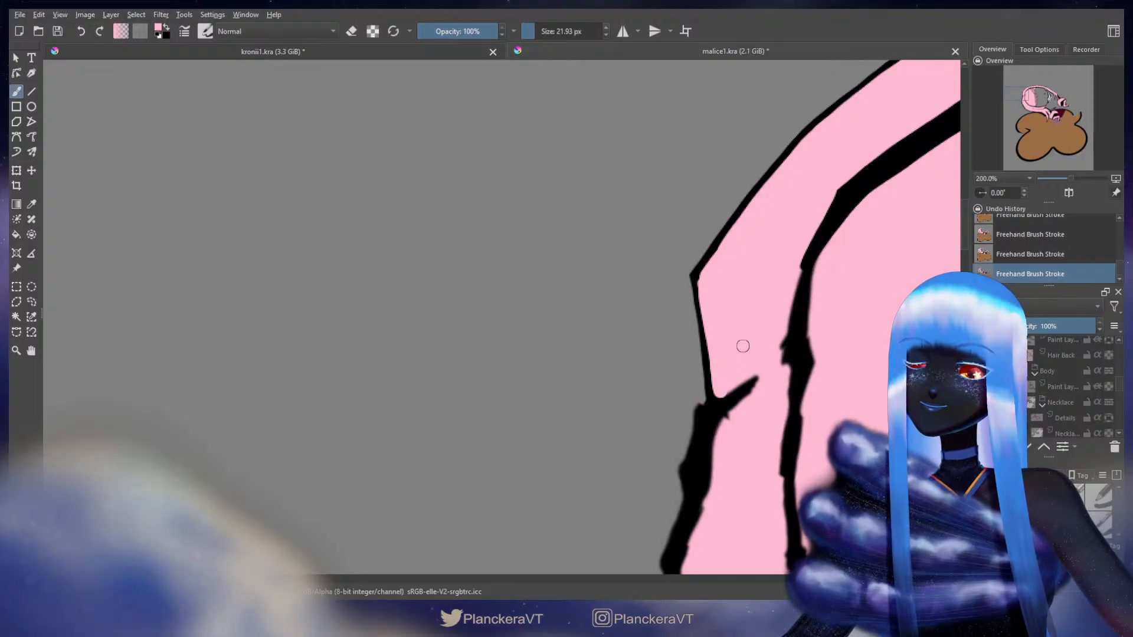
Touch up the short outline segment above the strand junction in black at 15.45 px and pink at 16.78 px, undoing poor strokes
key(x)
key(bracketleft)
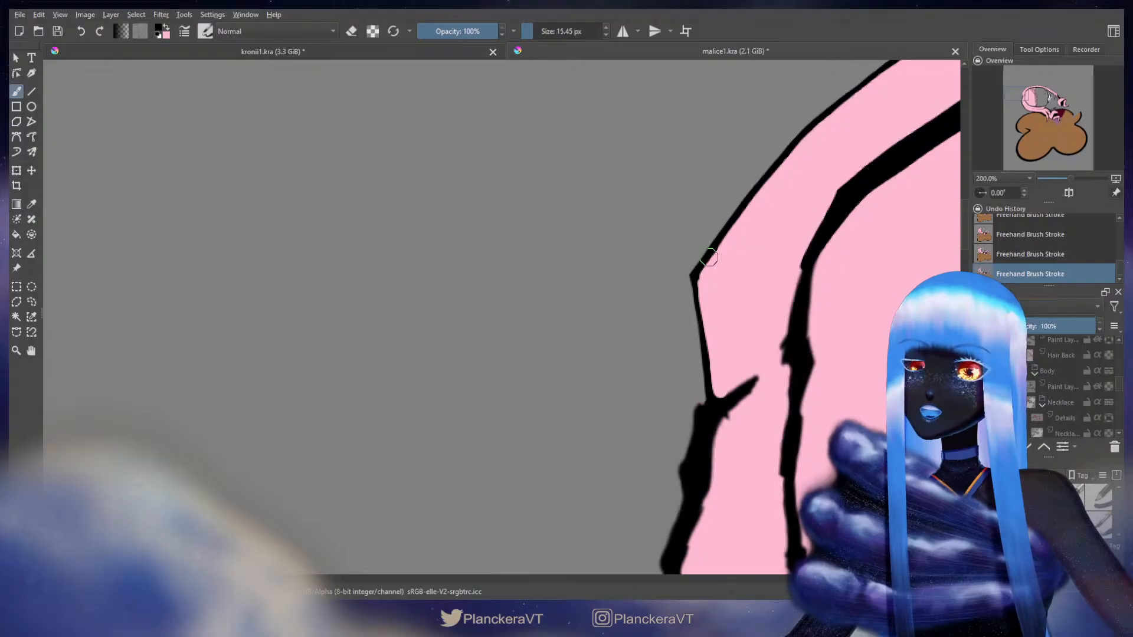
key(ctrl+z)
mouse_move(700, 301)
mouse_down()
mouse_move(701, 269)
mouse_move(707, 345)
mouse_move(704, 299)
mouse_move(709, 333)
mouse_up()
key(ctrl+z)
key(ctrl+z)
key(x)
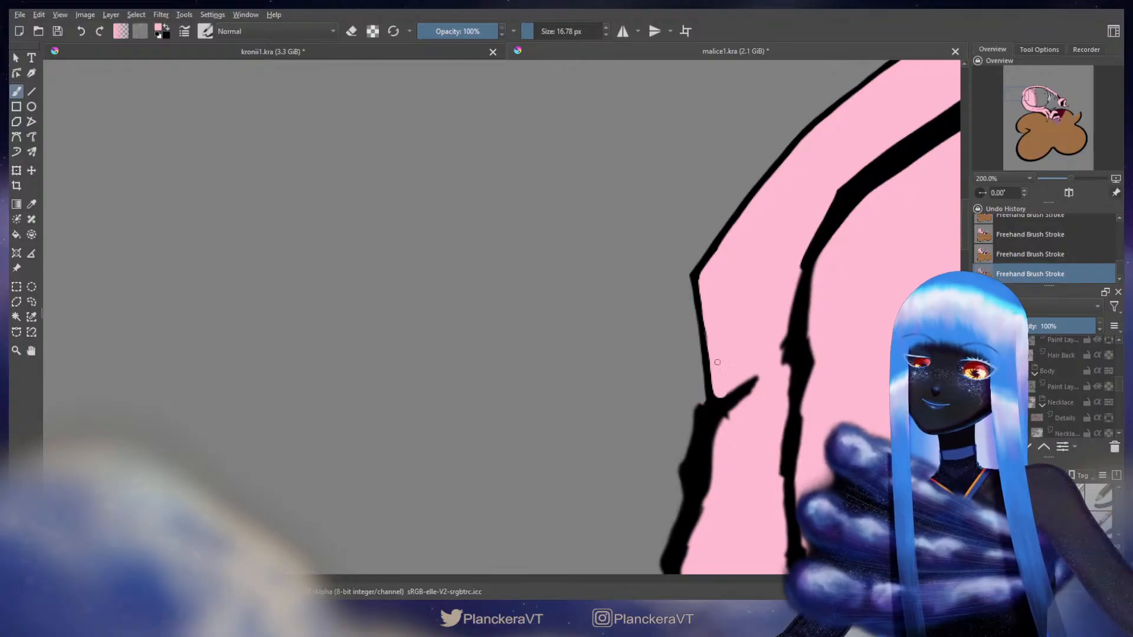
Sharpen the short strand's tip and thin the inner edge of the outline below the junction in pink at 19.99 px
scroll(717, 362, down, 5)
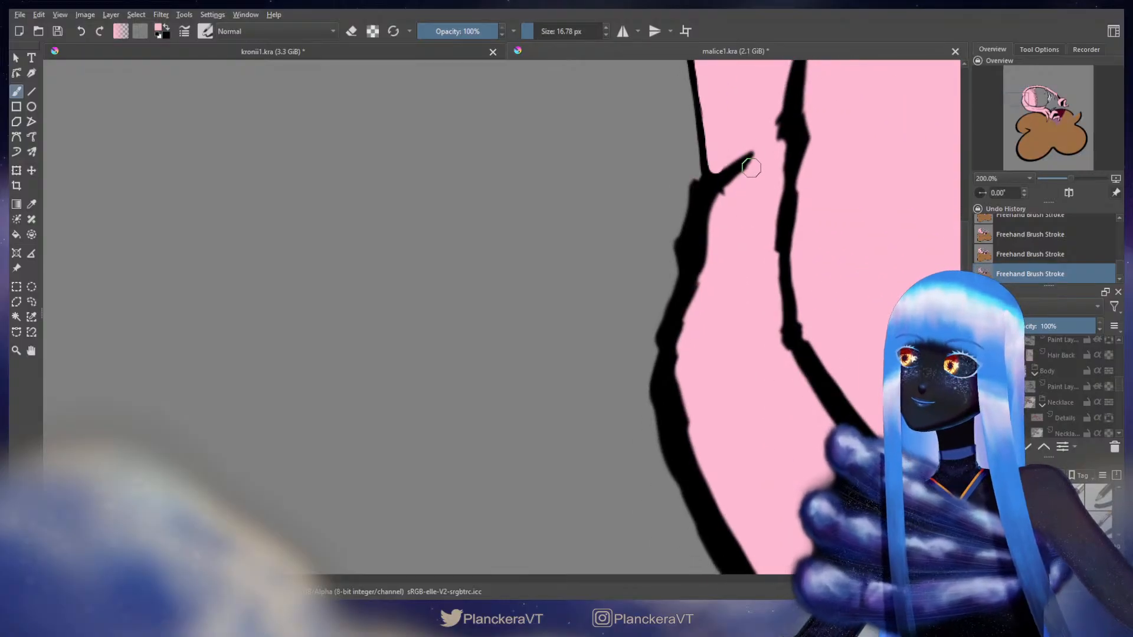
shift+drag(751, 167, 754, 167)
mouse_move(752, 168)
mouse_down()
mouse_move(708, 217)
mouse_move(672, 394)
mouse_move(705, 486)
mouse_move(737, 515)
mouse_up()
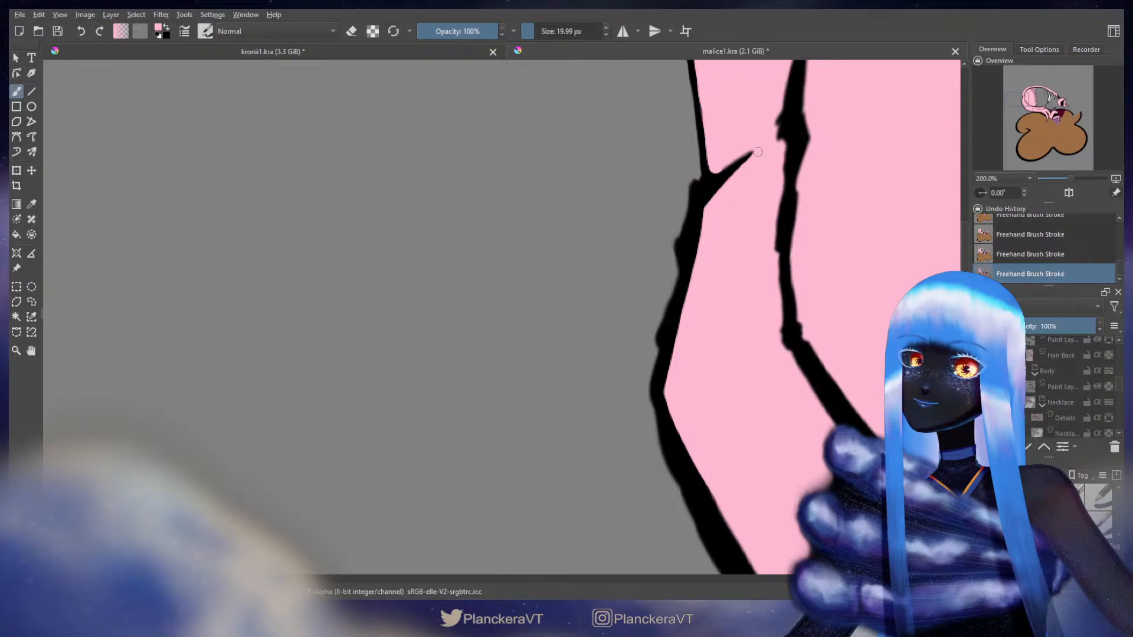
mouse_move(758, 152)
mouse_down()
mouse_move(717, 202)
mouse_move(747, 166)
mouse_move(718, 172)
mouse_move(712, 161)
mouse_up()
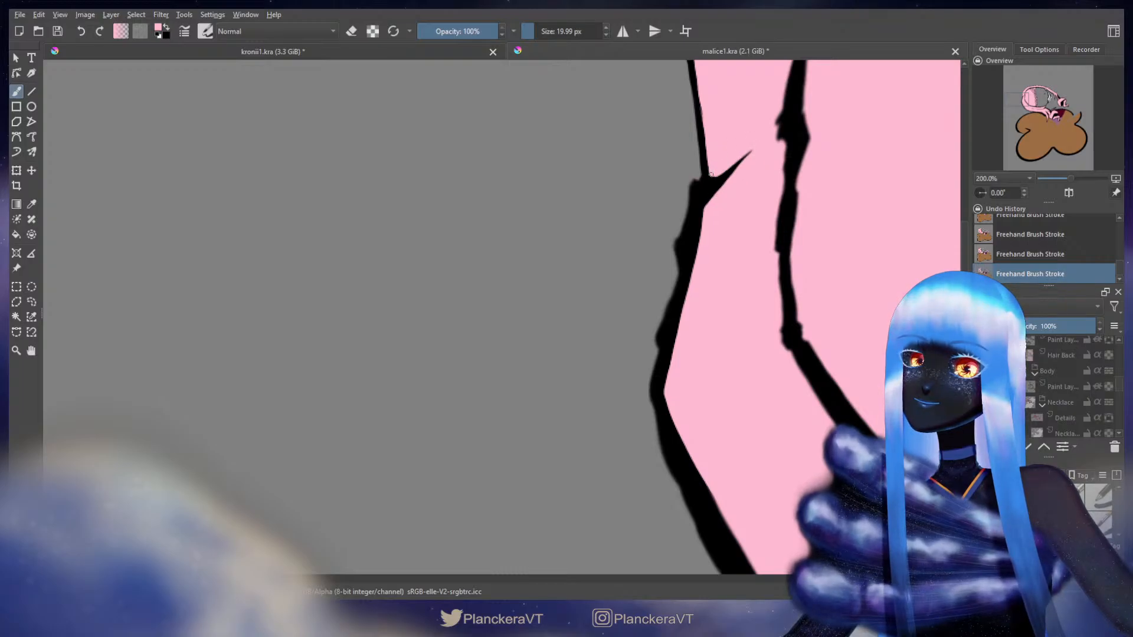
key(x)
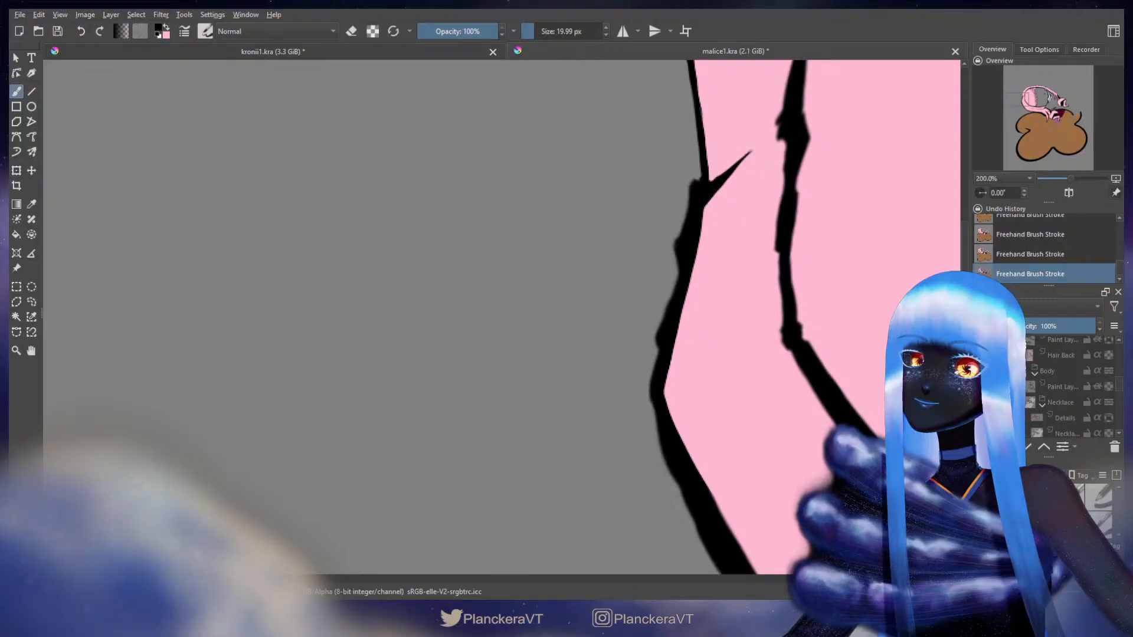
key(x)
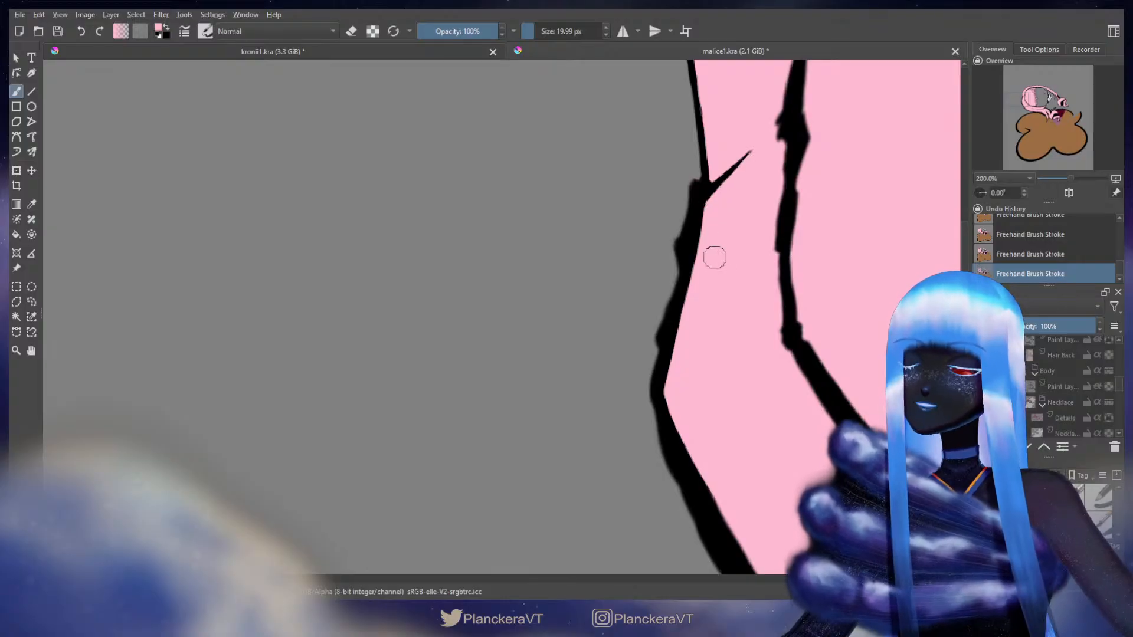
Erase the bumpy outer edge from the strand junction down to the lower-left bend with 9.43 px and 14.67 px erasers
key(e)
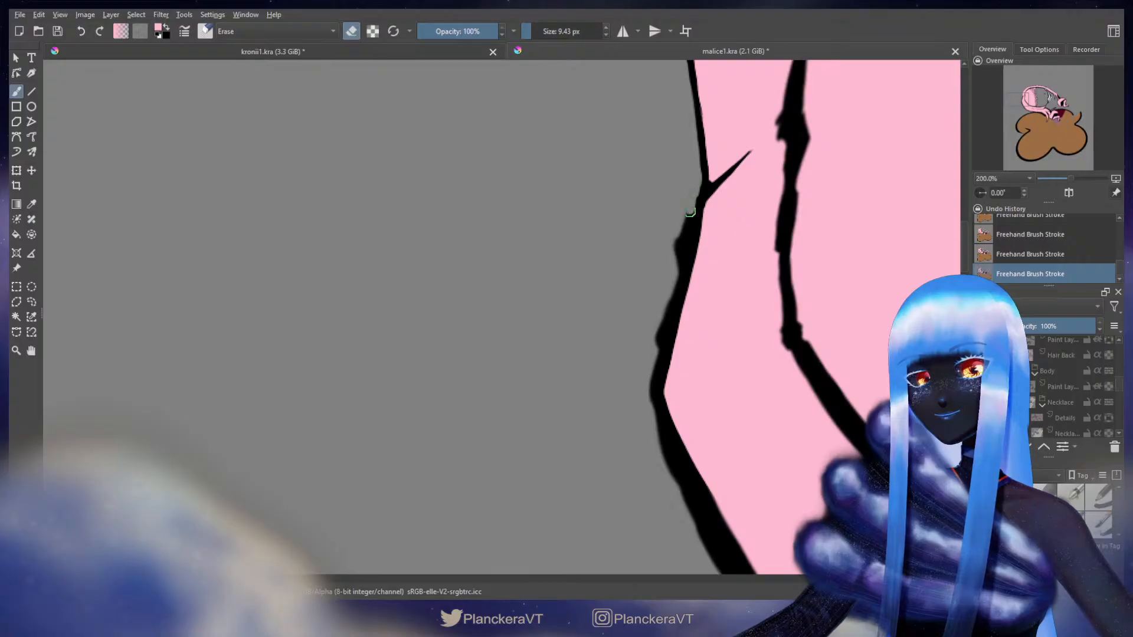
drag(689, 212, 658, 355)
drag(674, 248, 678, 248)
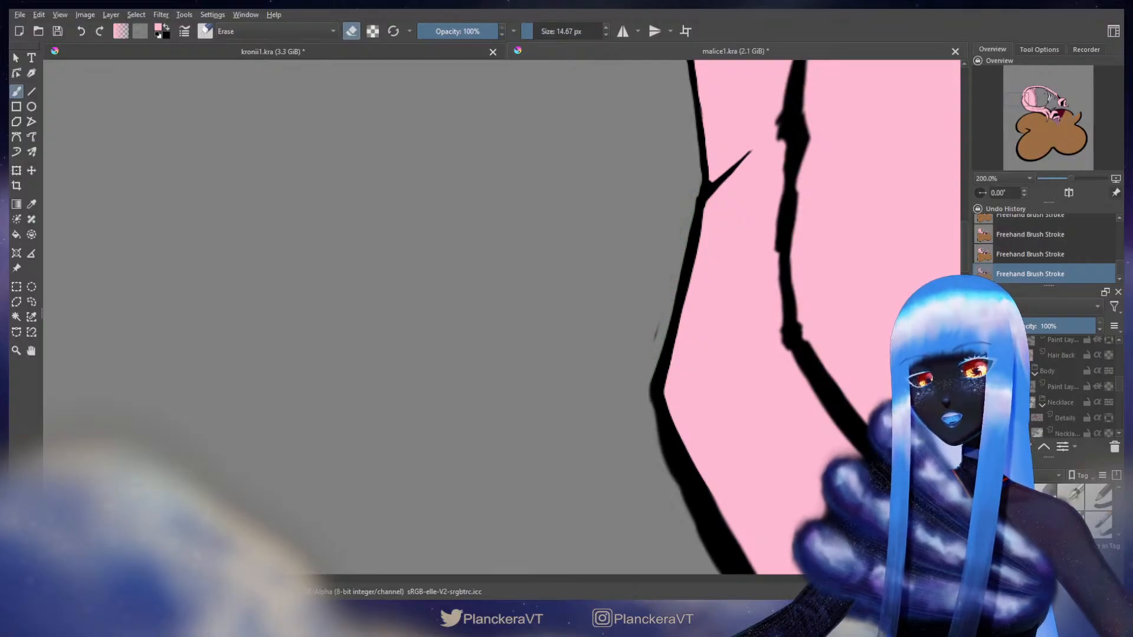
Try a black stroke at 25.95 px along the outline just below the strand junction, and undo it
scroll(649, 339, down, 3)
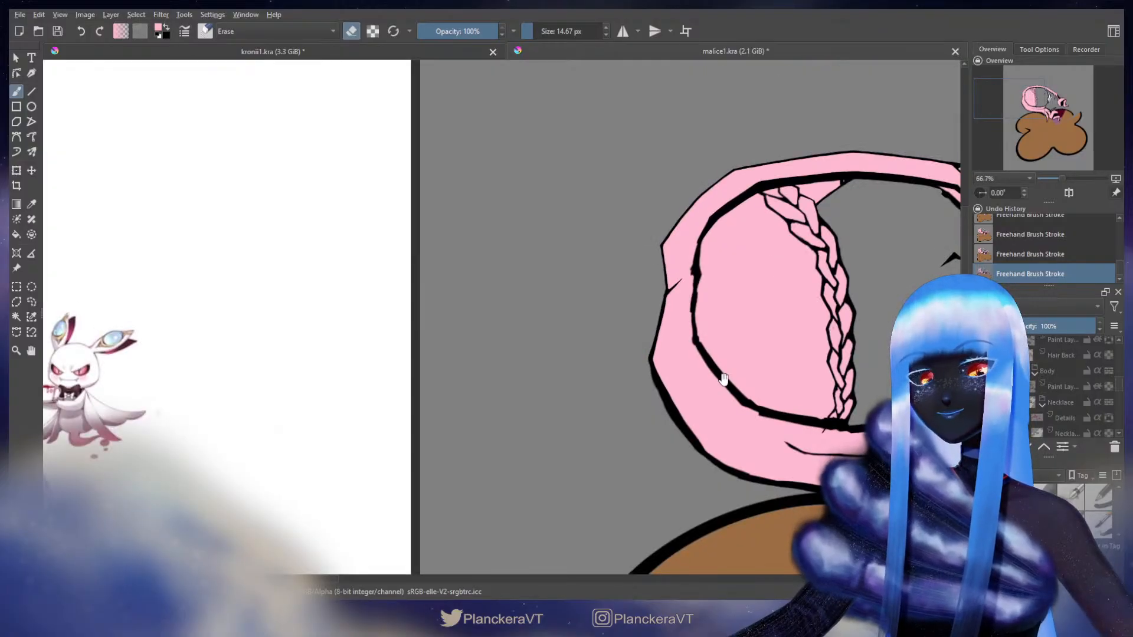
drag(724, 378, 574, 370)
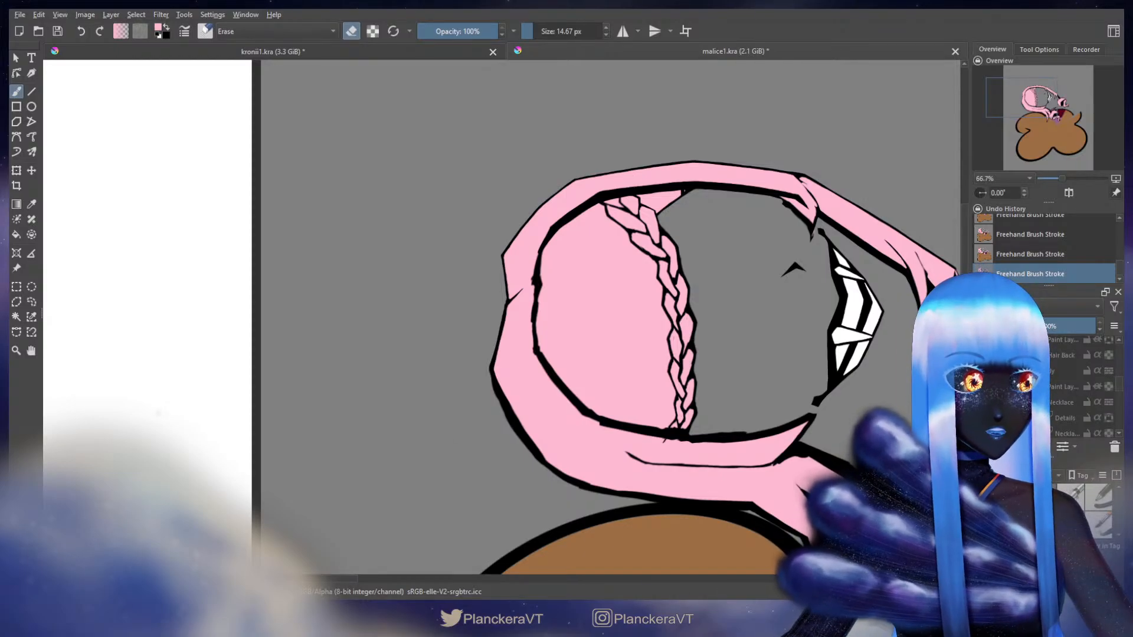
scroll(426, 437, up, 2)
drag(752, 321, 643, 418)
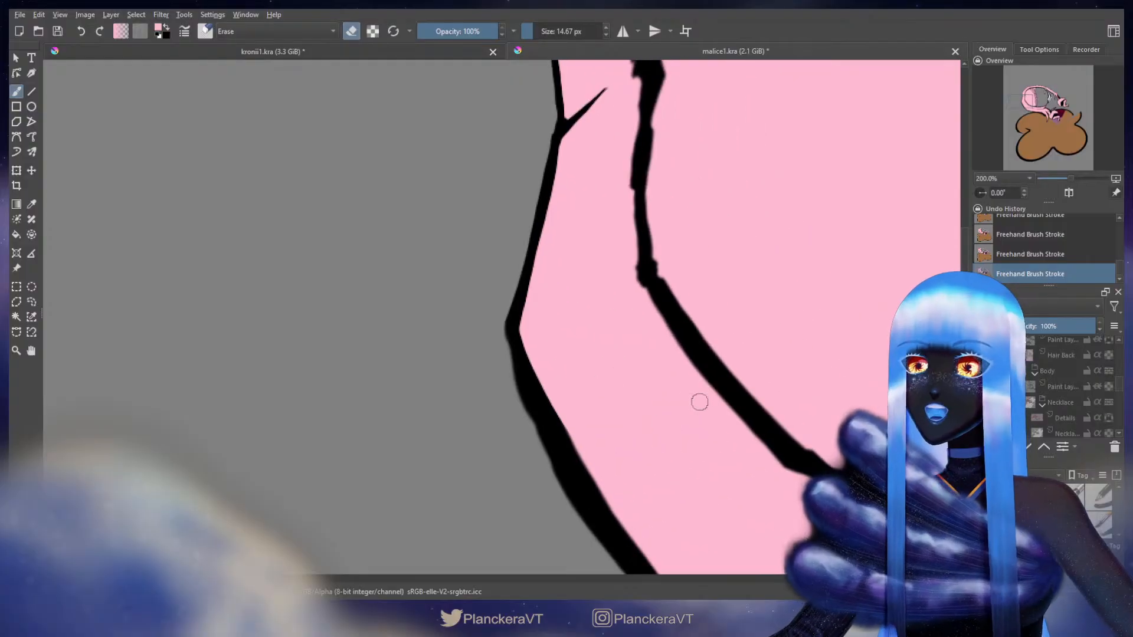
key(e)
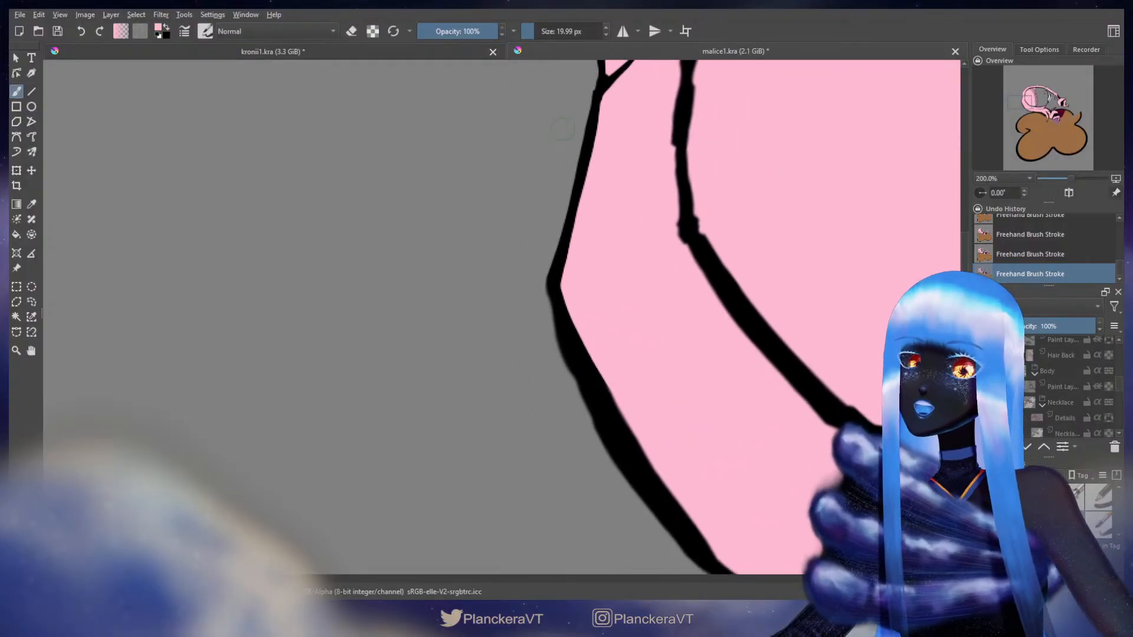
key(x)
scroll(587, 147, up, 1)
key(])
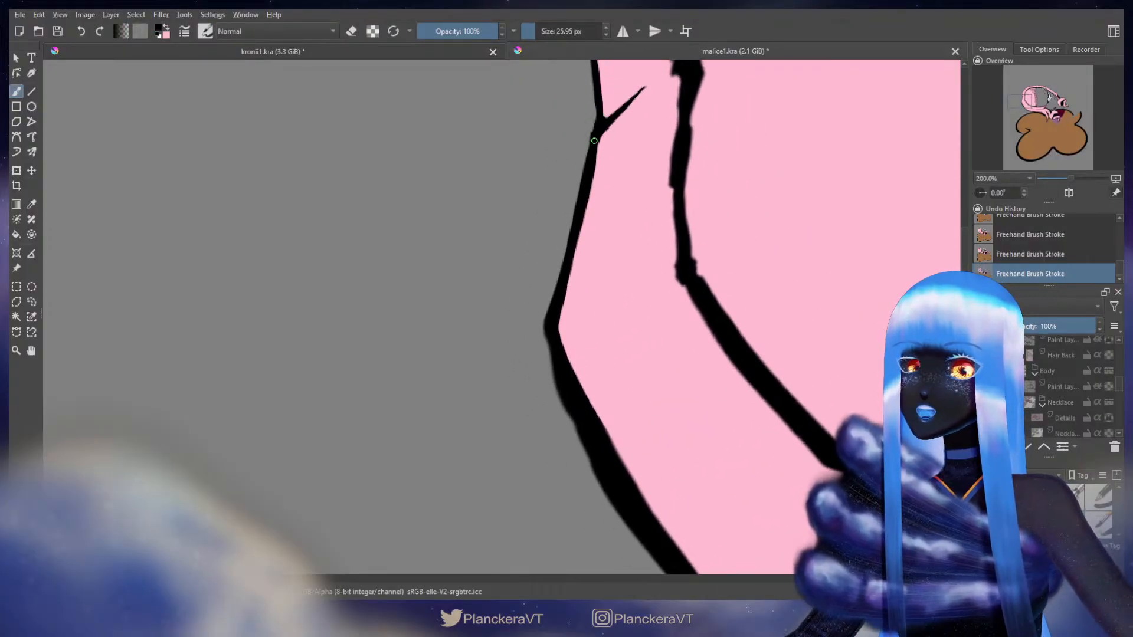
key(ctrl+z)
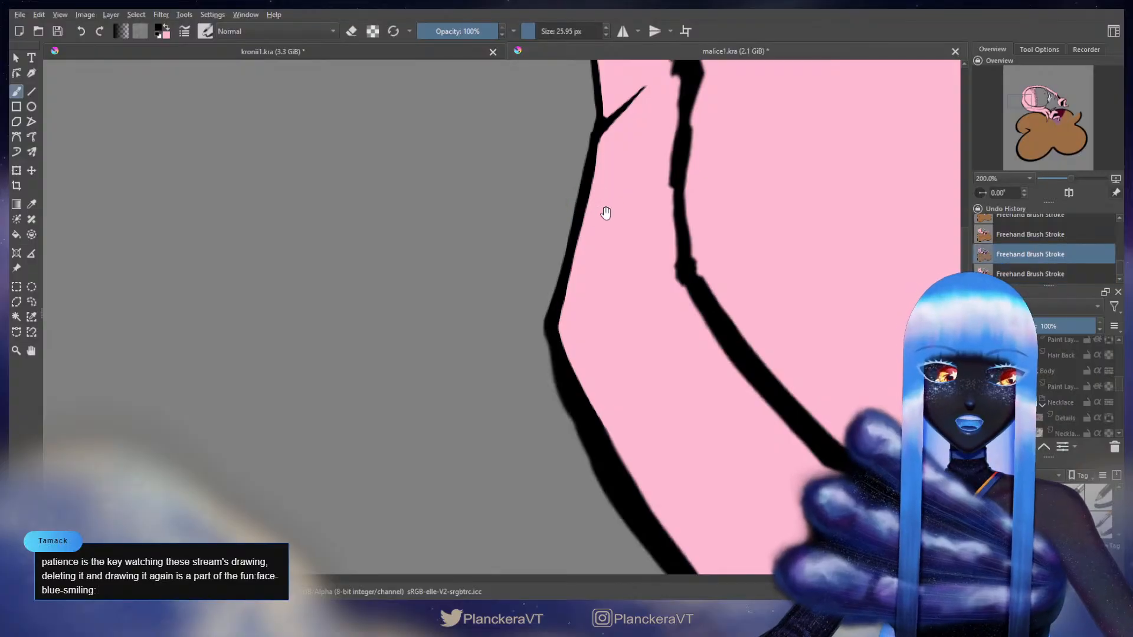
Redraw the outer pink shape's black outline between the small crease and the bend below it with a smaller brush
mouse_move(606, 213)
mouse_down()
mouse_move(662, 271)
mouse_move(662, 250)
mouse_up()
key(bracketleft)
key(bracketleft)
key(bracketleft)
drag(658, 182, 654, 189)
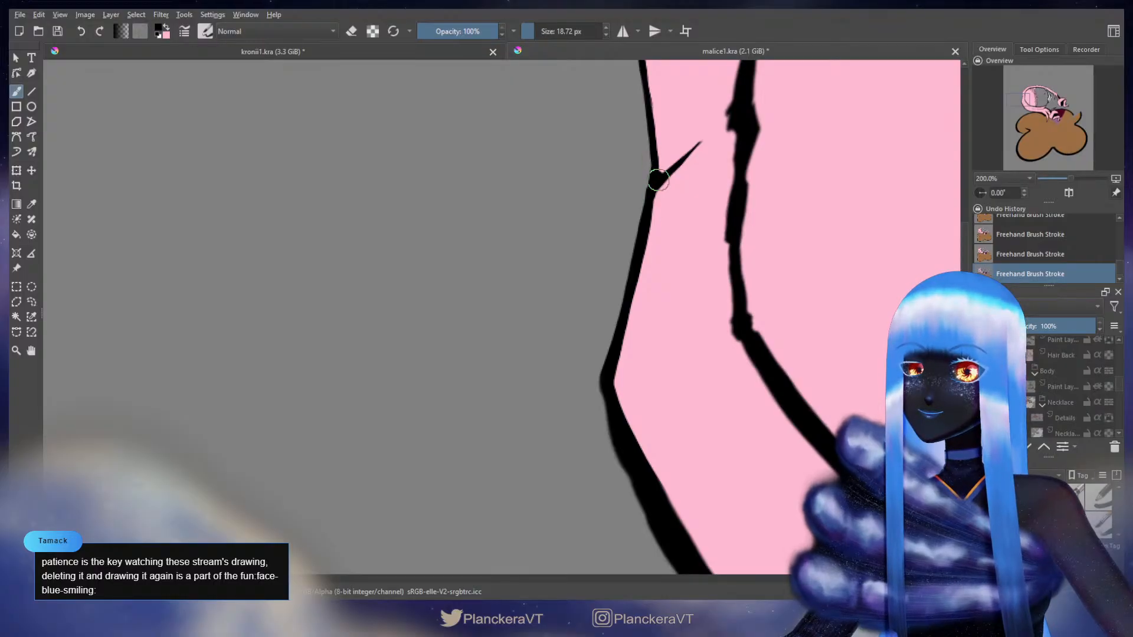
mouse_move(656, 186)
mouse_down()
mouse_move(648, 232)
mouse_move(654, 189)
mouse_up()
key(ctrl+z)
drag(655, 188, 610, 385)
key(ctrl+z)
Clean up the outer outline around the crease junction with small eraser and black brush strokes
key(e)
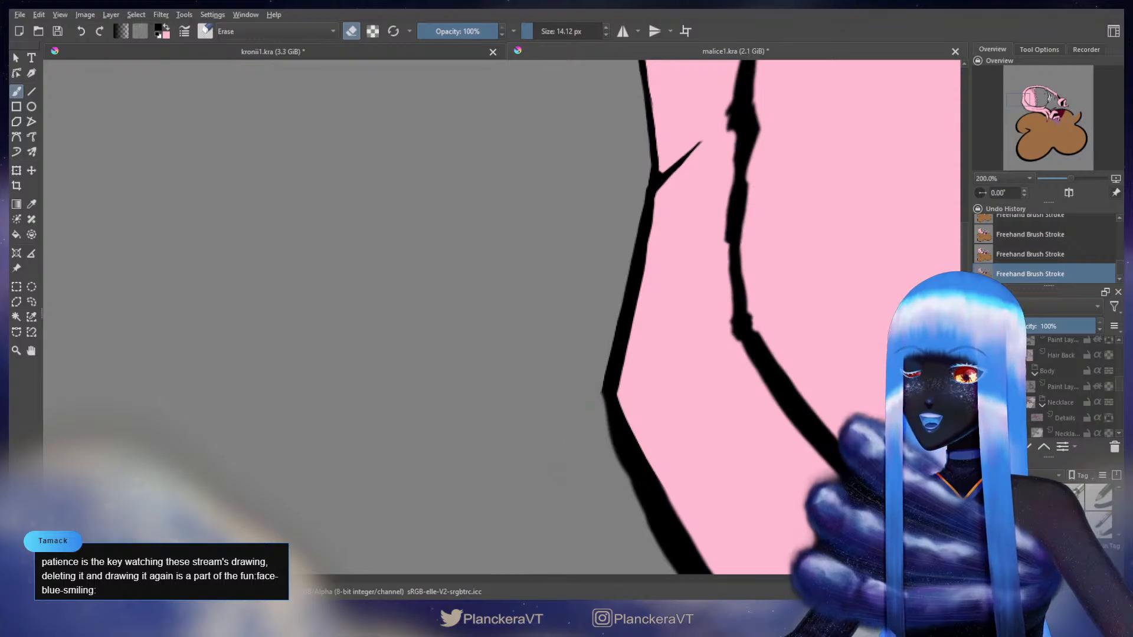
key(e)
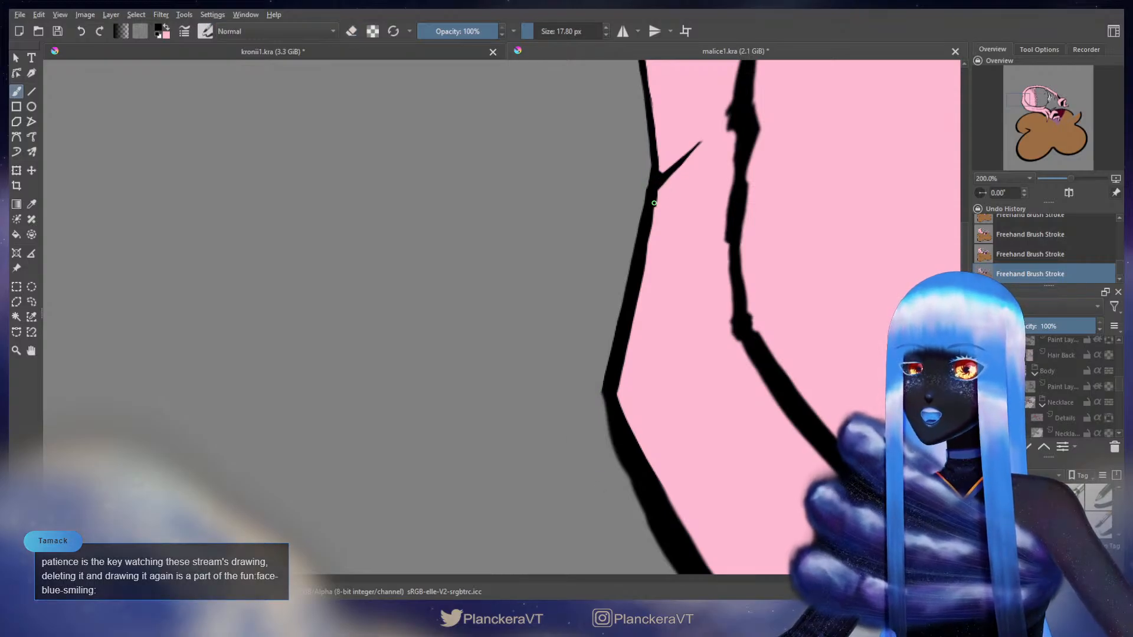
mouse_move(650, 219)
mouse_down()
mouse_move(642, 259)
mouse_move(646, 241)
mouse_up()
key(ctrl+z)
key(ctrl+z)
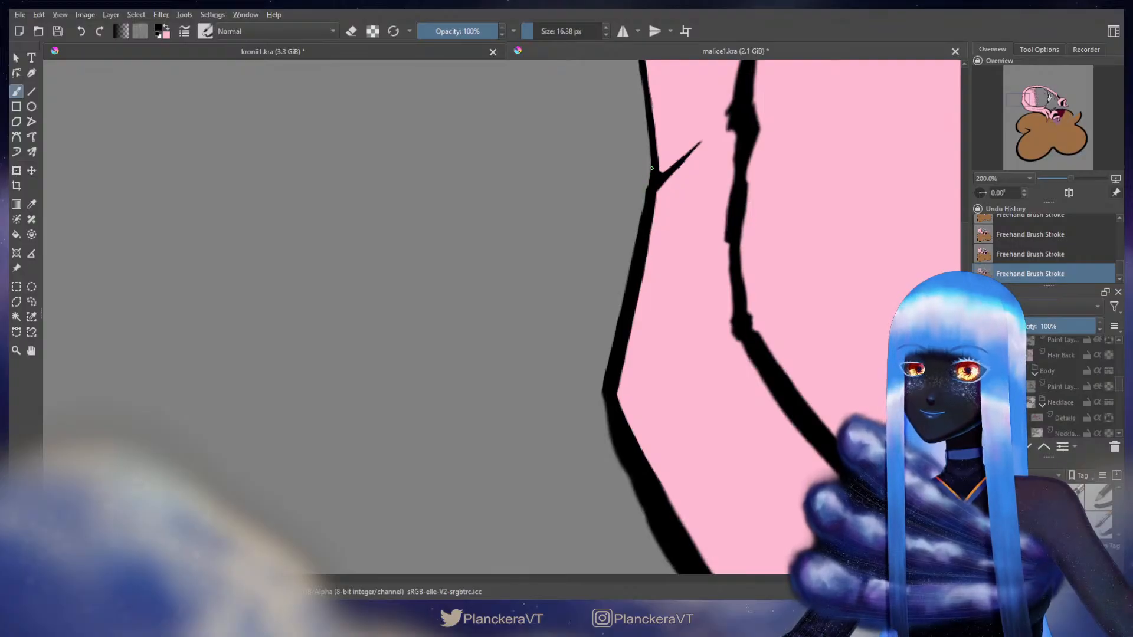
key(e)
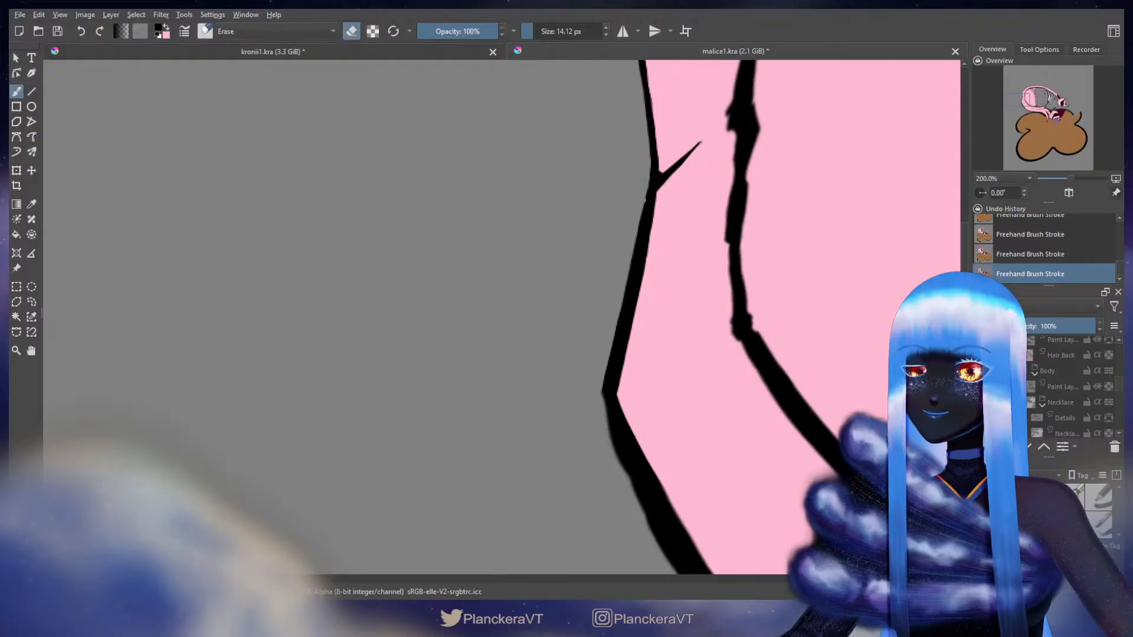
key(e)
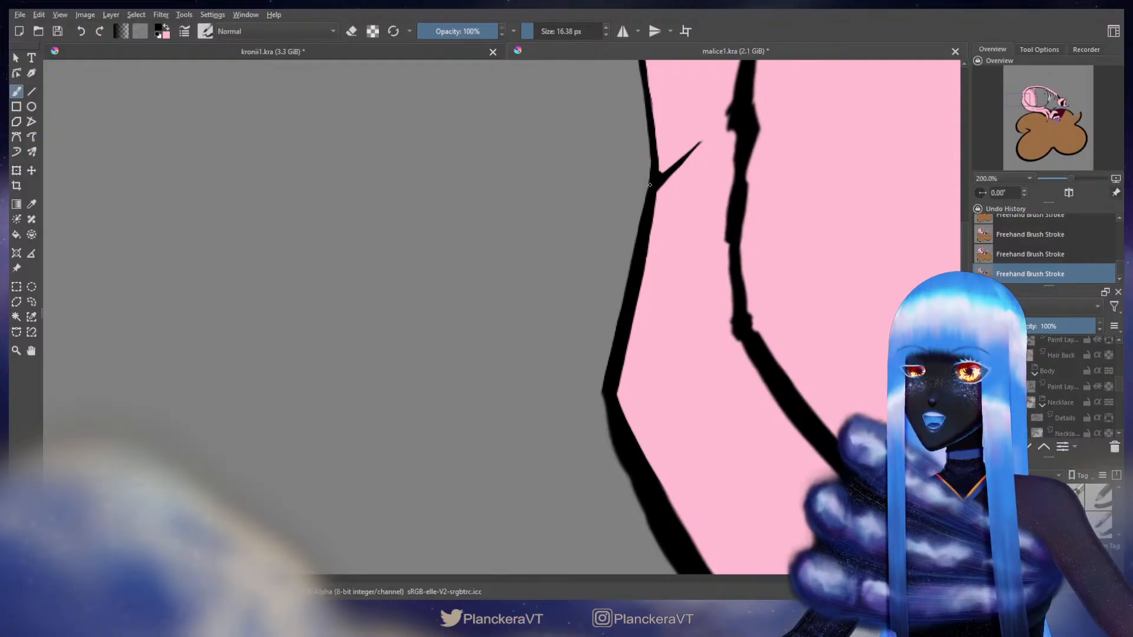
key(ctrl+z)
drag(654, 159, 656, 173)
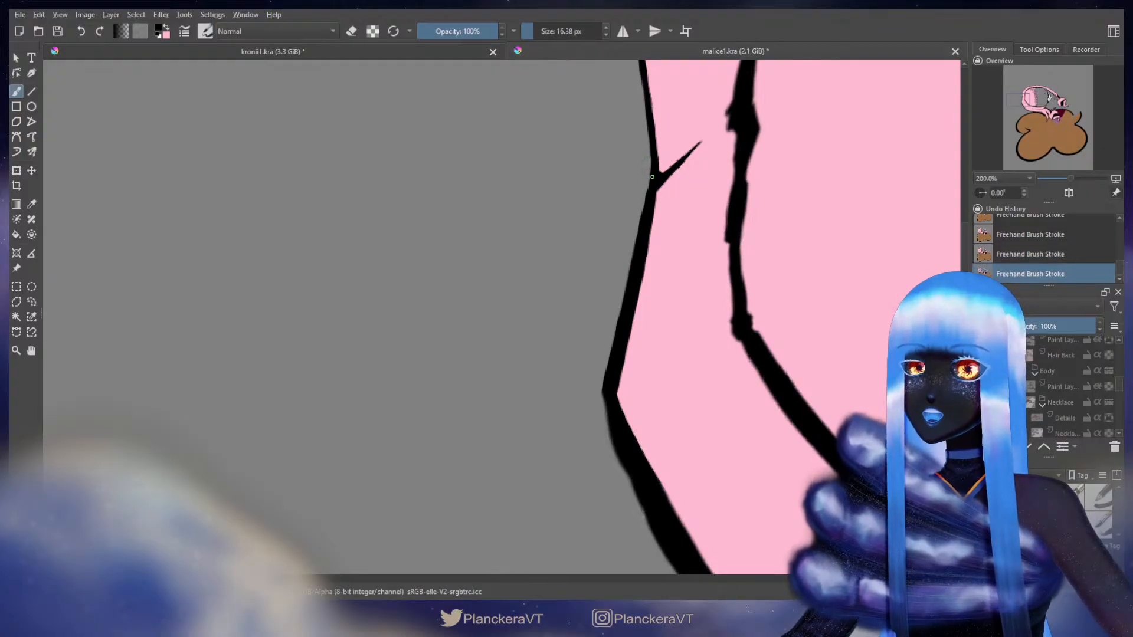
Fill in and round the outer outline's bend below the crease with short black brush strokes
drag(641, 292, 606, 119)
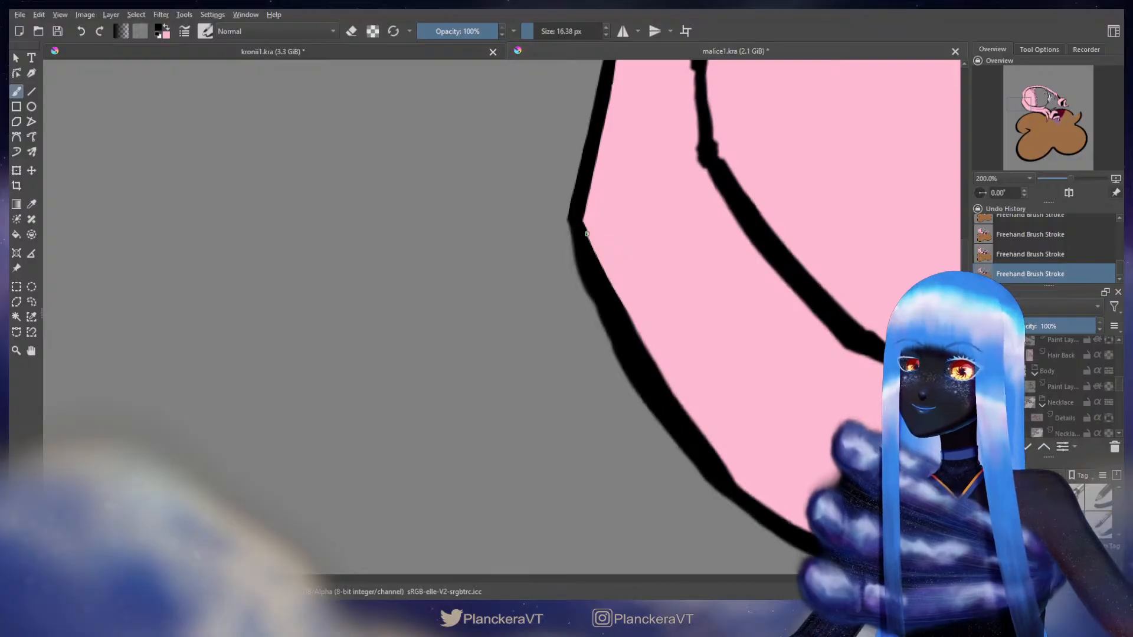
drag(580, 222, 671, 399)
key(ctrl+z)
key(e)
drag(620, 317, 559, 338)
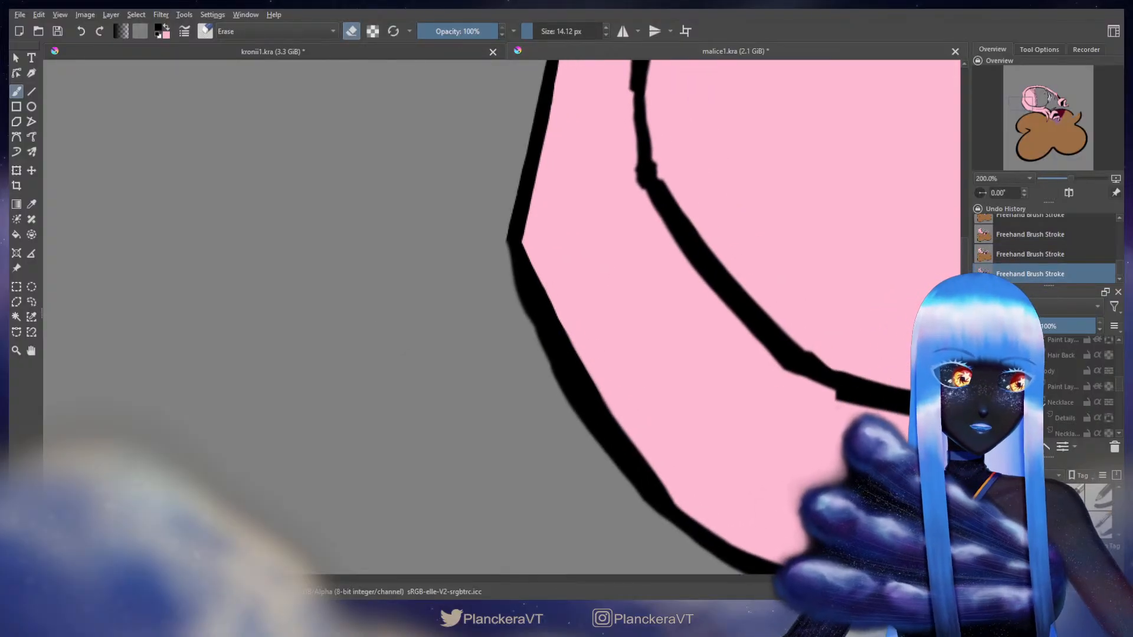
key(e)
drag(532, 270, 535, 269)
drag(514, 231, 526, 283)
key(ctrl+shift+z)
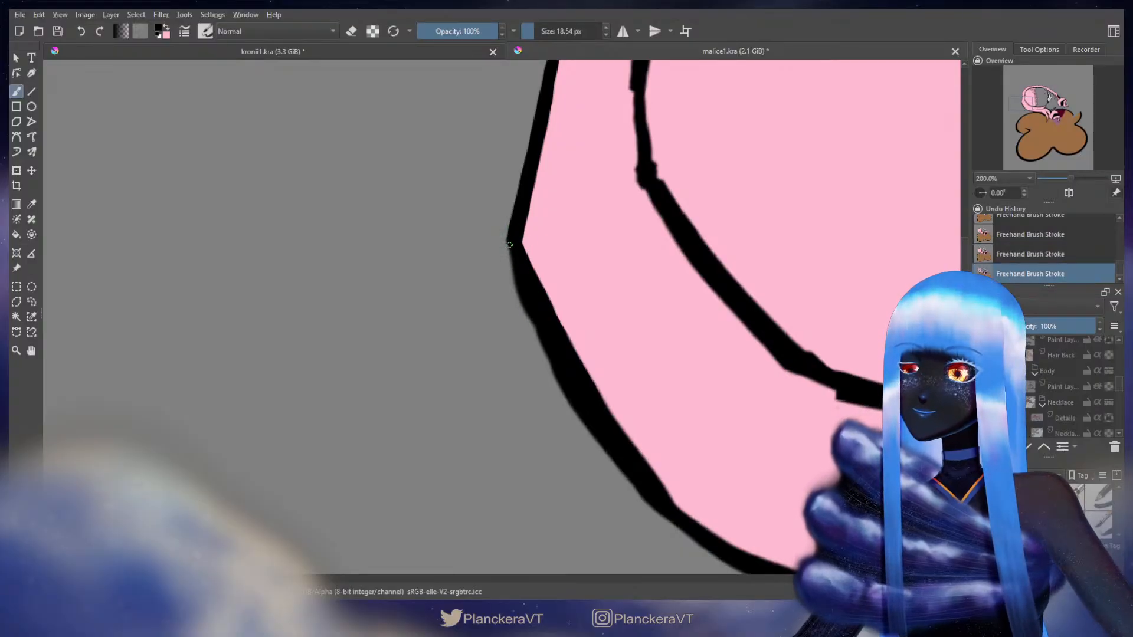
drag(509, 251, 521, 282)
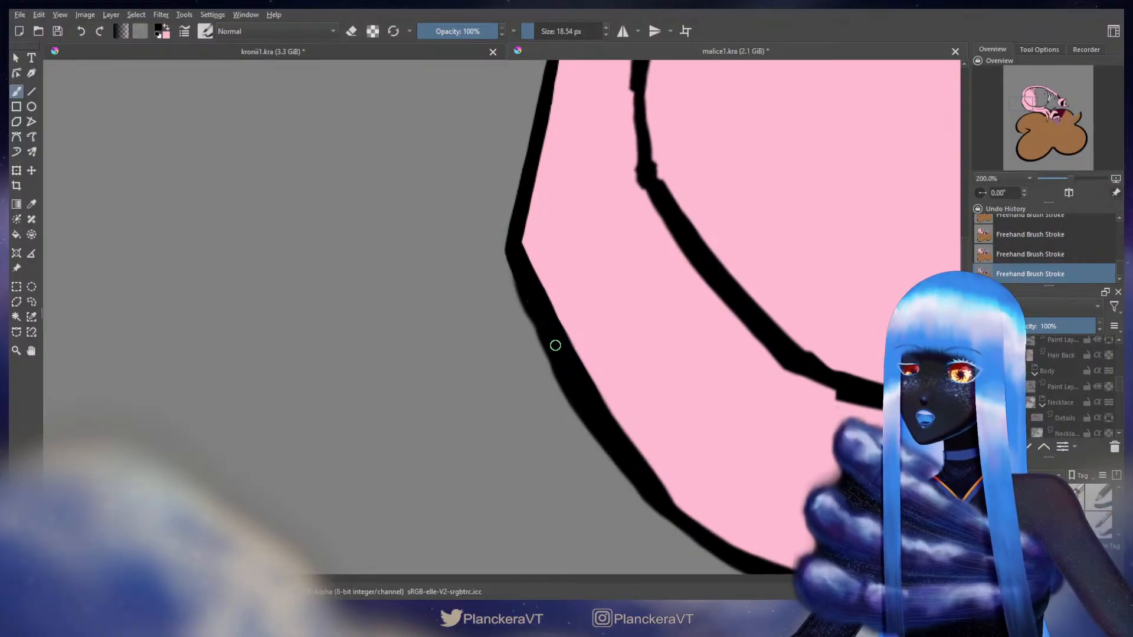
Erase the excess thickness along the outer edge of the slanted outline below the bend
key(e)
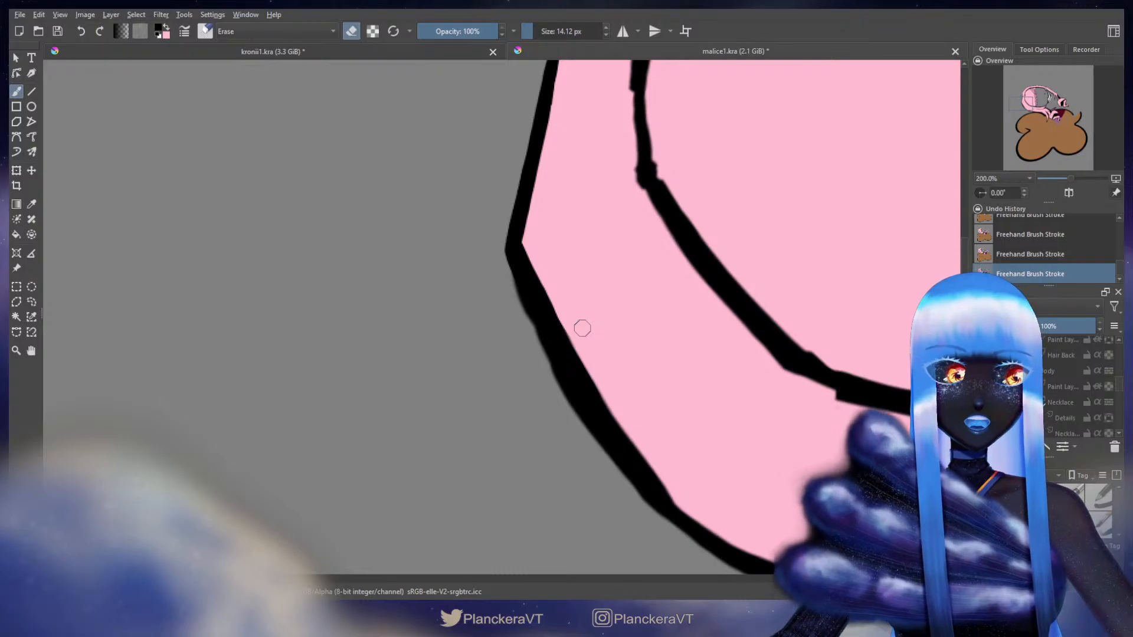
drag(616, 321, 488, 269)
key(bracketright)
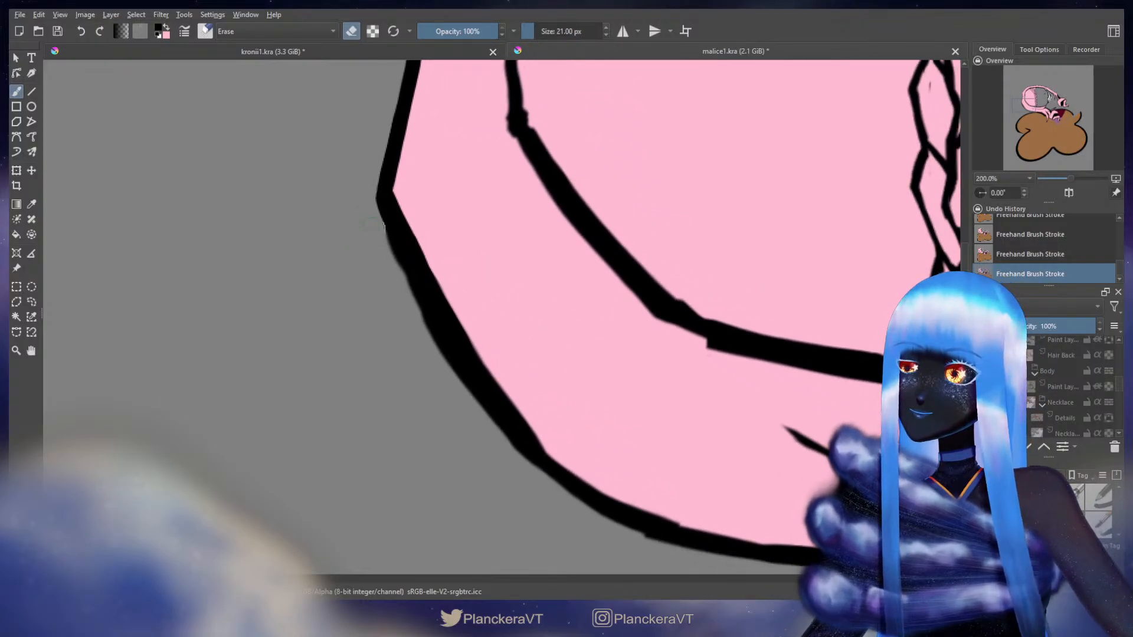
drag(406, 277, 514, 443)
key(bracketleft)
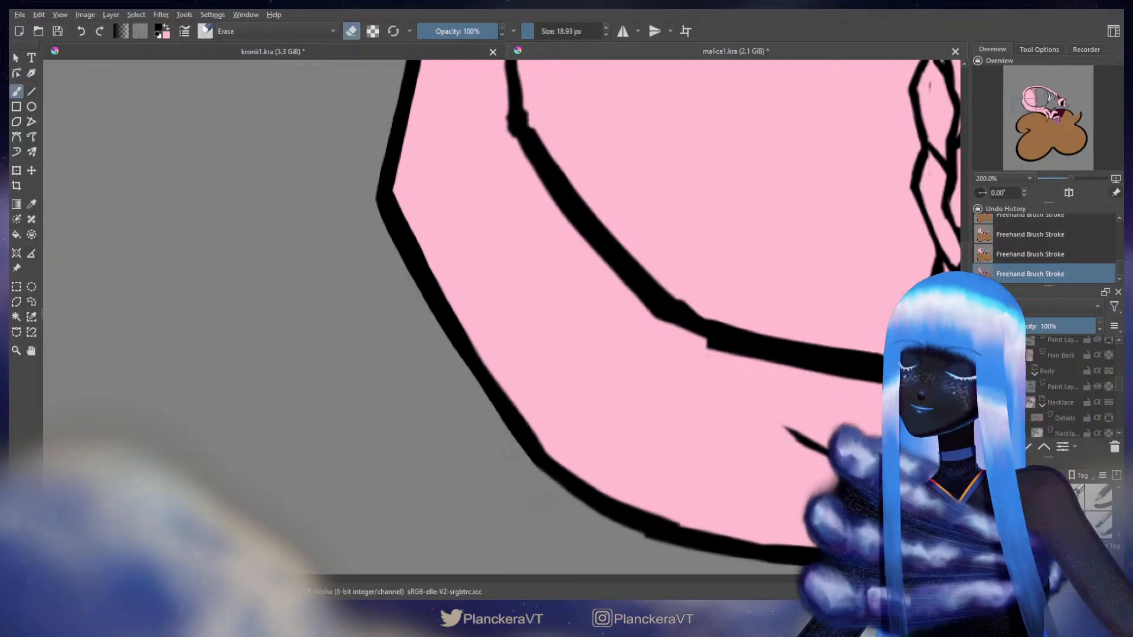
Thicken the slanted outline between the bend and the lower corner with black brush strokes
key(slash)
key(x)
mouse_move(408, 218)
mouse_down()
mouse_move(390, 195)
mouse_move(537, 428)
mouse_move(666, 502)
mouse_up()
key(ctrl+z)
key(x)
drag(666, 502, 439, 403)
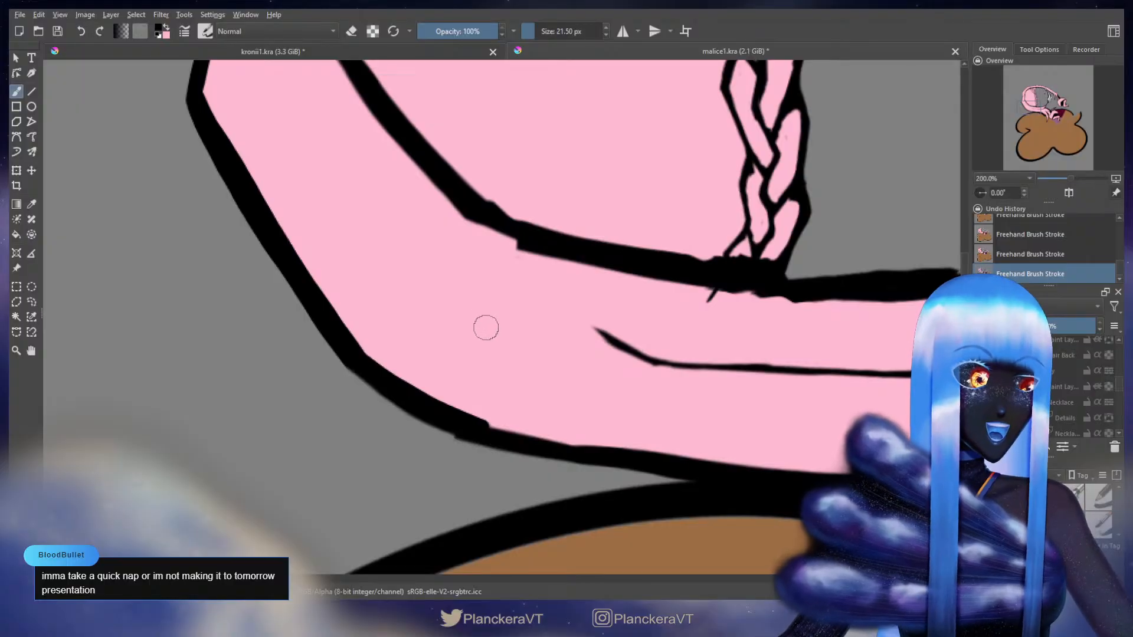
drag(480, 329, 483, 351)
Erase the bumps along the outer edge of the outline from the lower corner along the bottom curve
key(e)
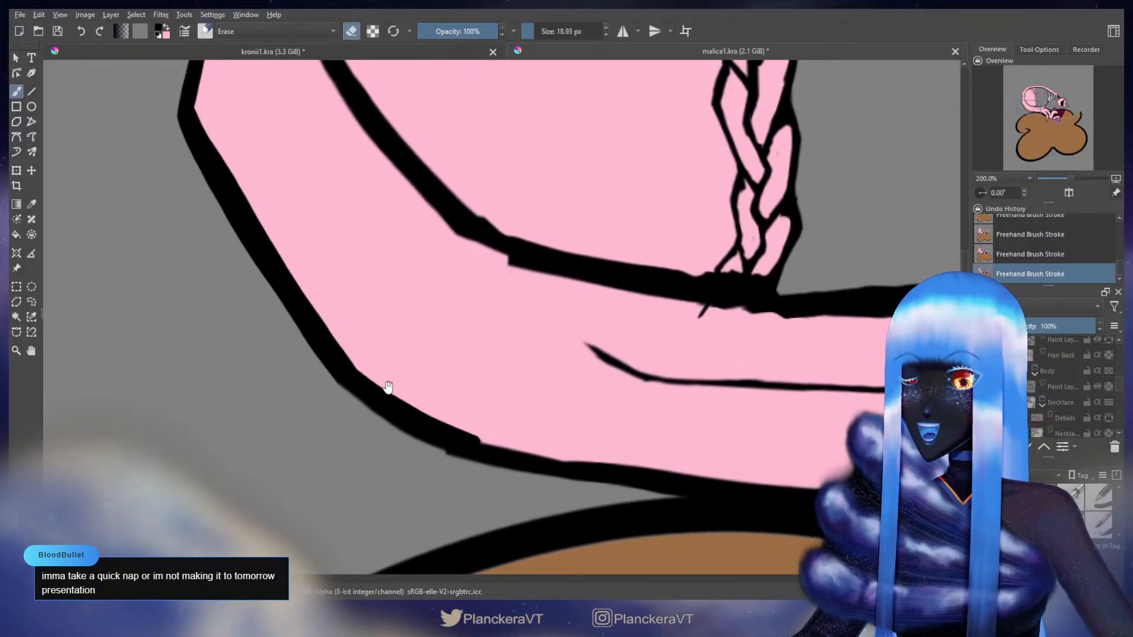
drag(391, 442, 324, 378)
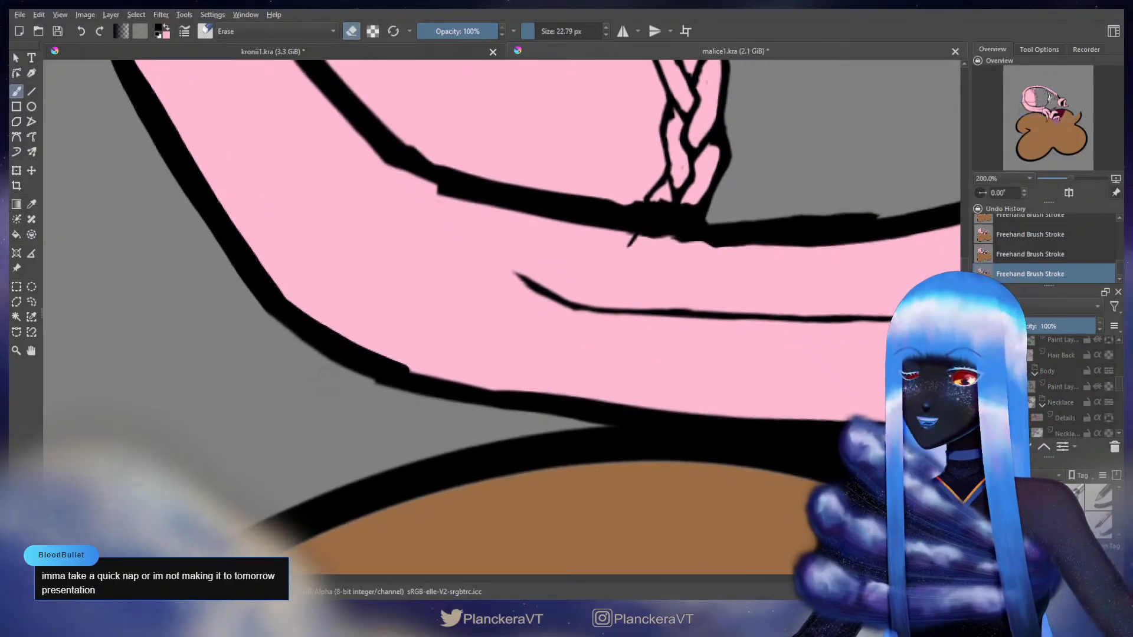
mouse_move(394, 410)
mouse_down()
mouse_move(372, 435)
mouse_move(246, 400)
mouse_move(311, 455)
mouse_move(285, 438)
mouse_move(245, 464)
mouse_up()
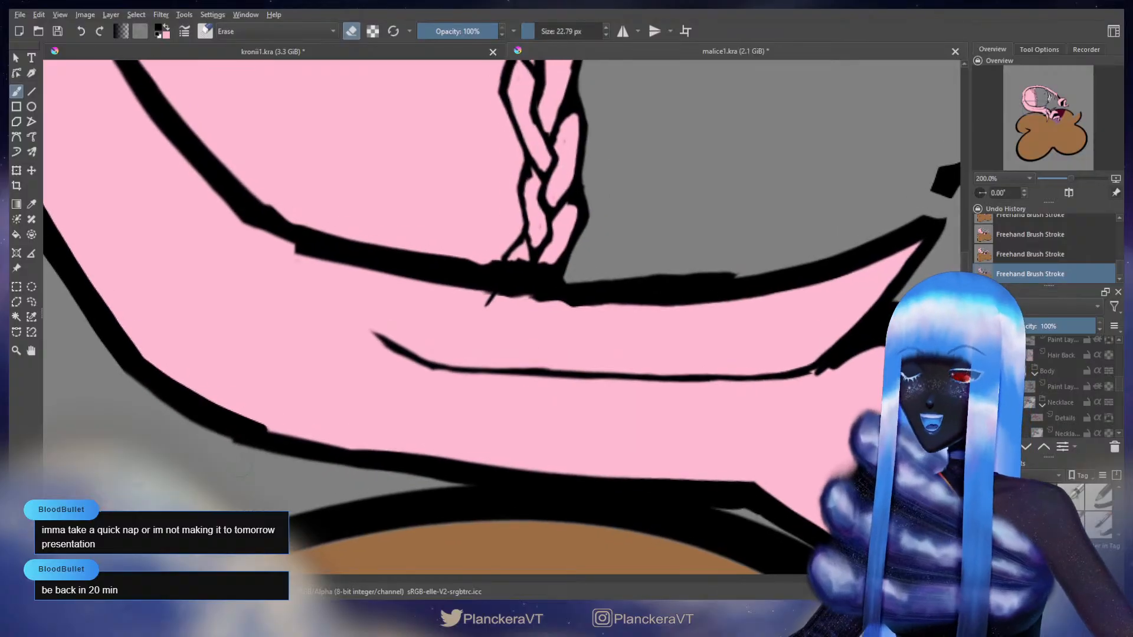
mouse_move(182, 429)
mouse_down()
mouse_move(316, 476)
mouse_move(232, 422)
mouse_up()
drag(205, 423, 207, 423)
mouse_move(177, 371)
mouse_down()
mouse_move(254, 428)
mouse_move(312, 451)
mouse_up()
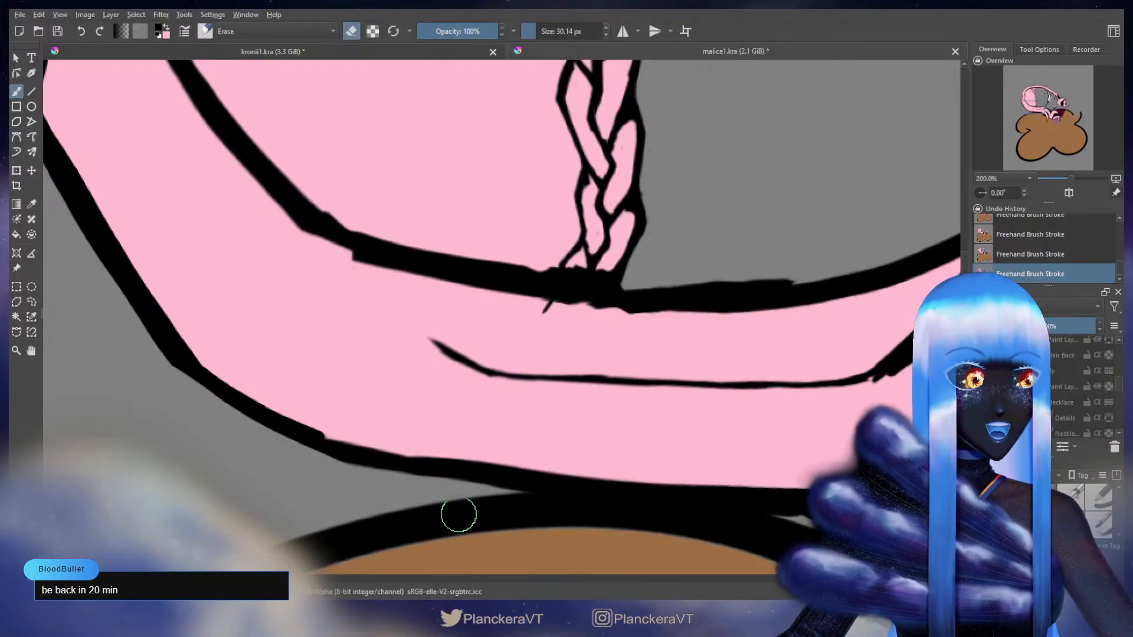
Hide the brown shape lying under the pink figure
drag(457, 515, 445, 443)
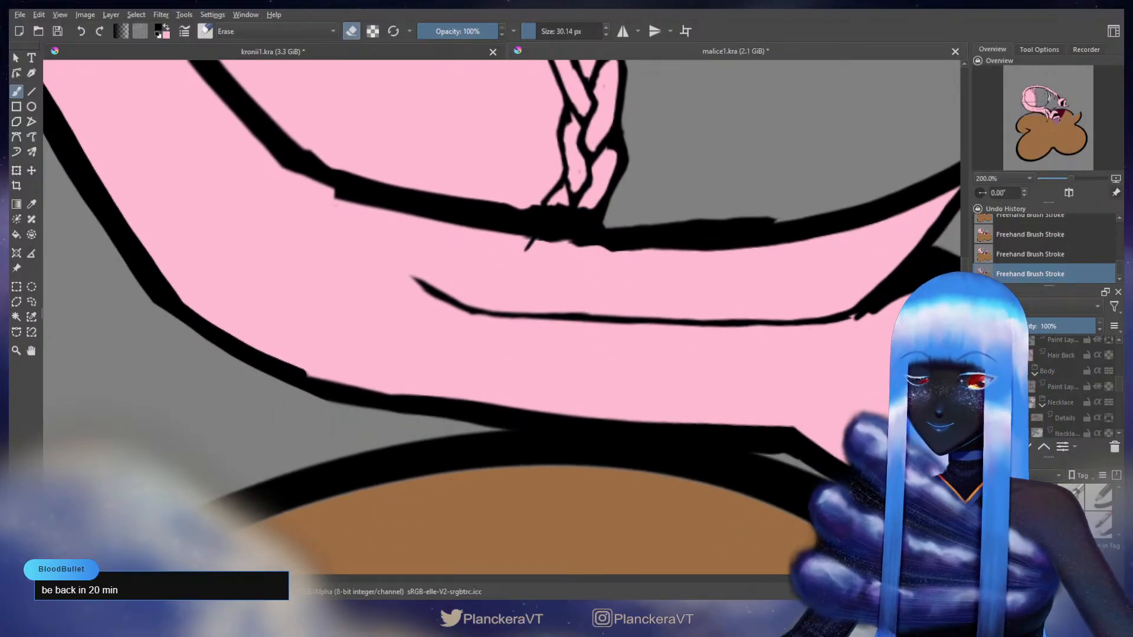
drag(1119, 384, 1117, 420)
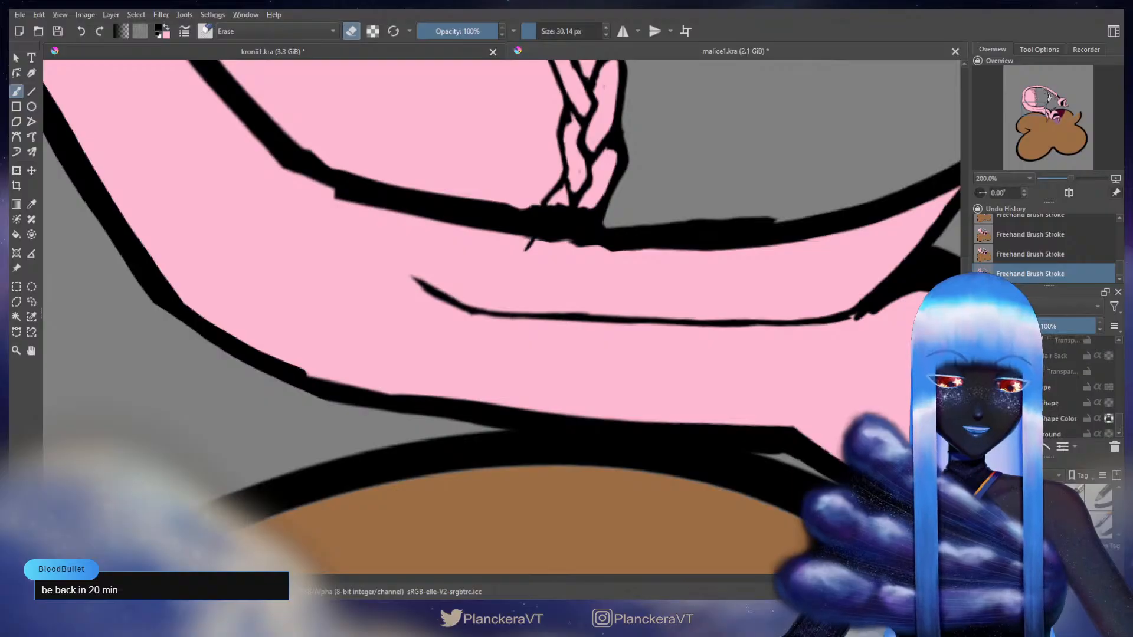
click(1108, 418)
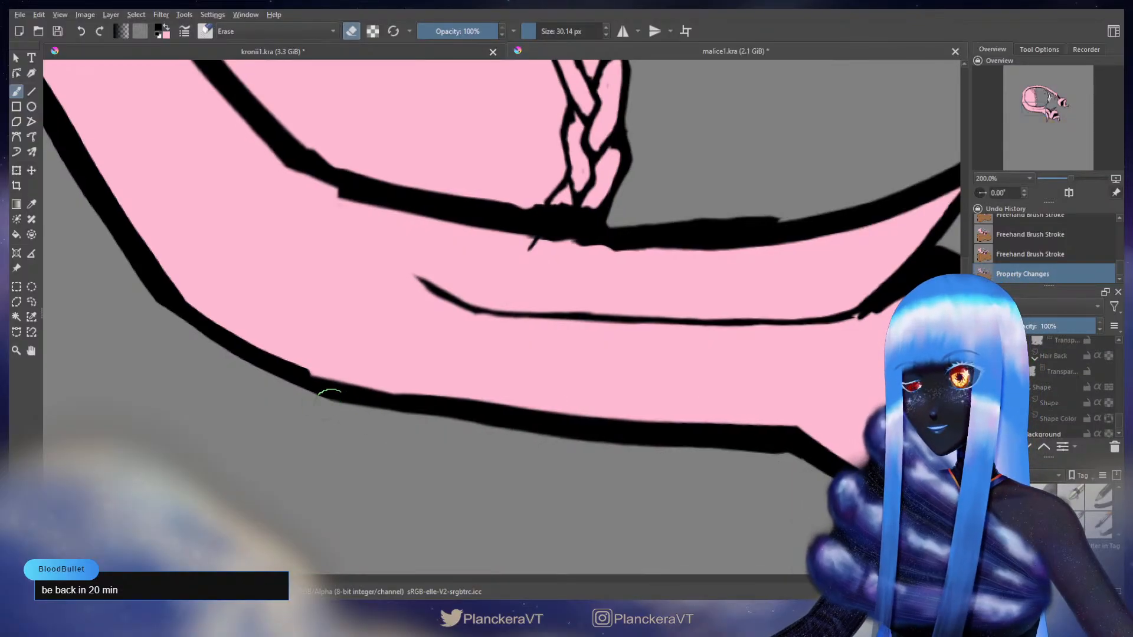
Redraw the bottom curve of the outline in black from the lower corner onward to even out its thickness
key(e)
mouse_move(160, 290)
mouse_down()
mouse_move(282, 369)
mouse_move(171, 296)
mouse_move(324, 386)
mouse_up()
mouse_move(248, 324)
mouse_down()
mouse_move(380, 463)
mouse_move(358, 282)
mouse_move(316, 268)
mouse_up()
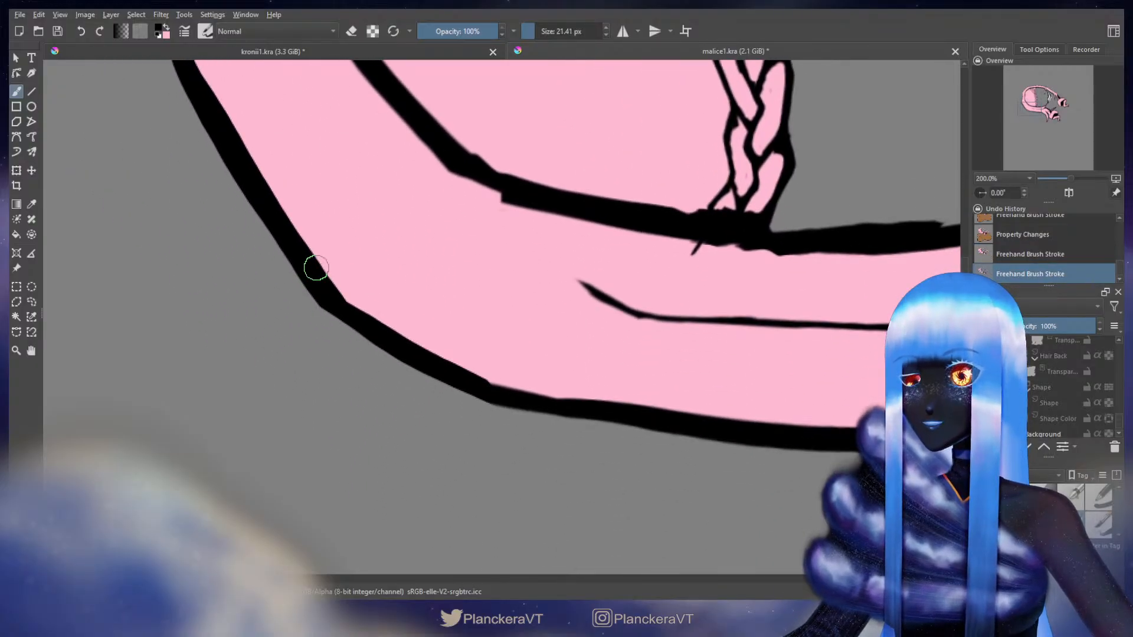
mouse_move(342, 306)
mouse_down()
mouse_move(337, 296)
mouse_move(502, 393)
mouse_up()
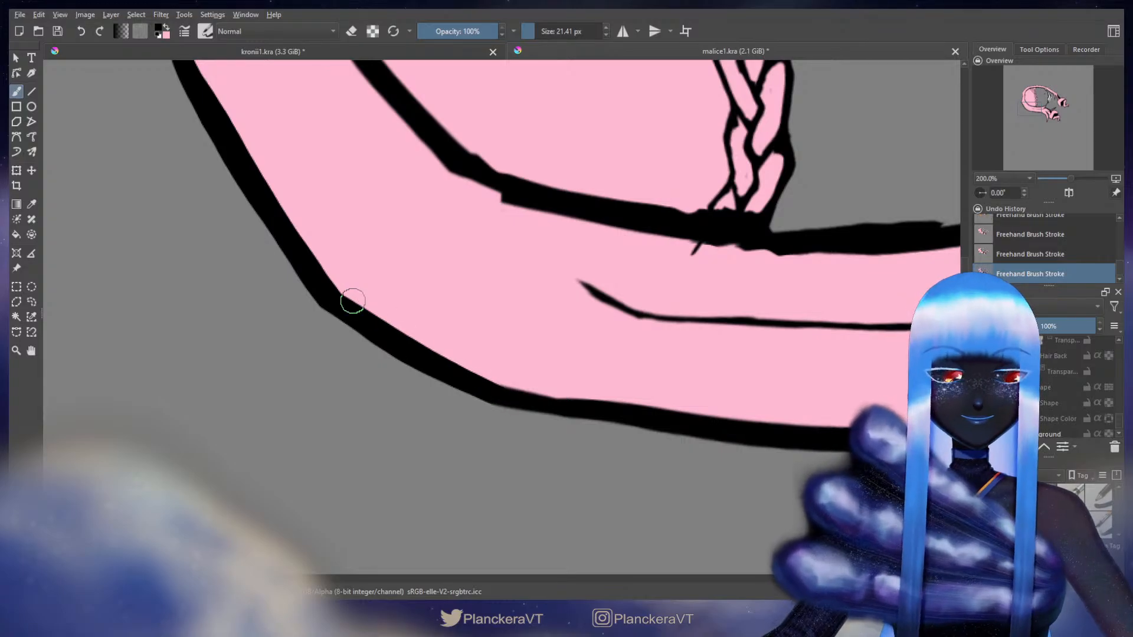
mouse_move(326, 309)
mouse_down()
mouse_move(475, 400)
mouse_move(706, 426)
mouse_up()
Refine the outline above and just below the bend with black strokes of about 22 px, undoing unsuitable ones
drag(410, 291, 538, 402)
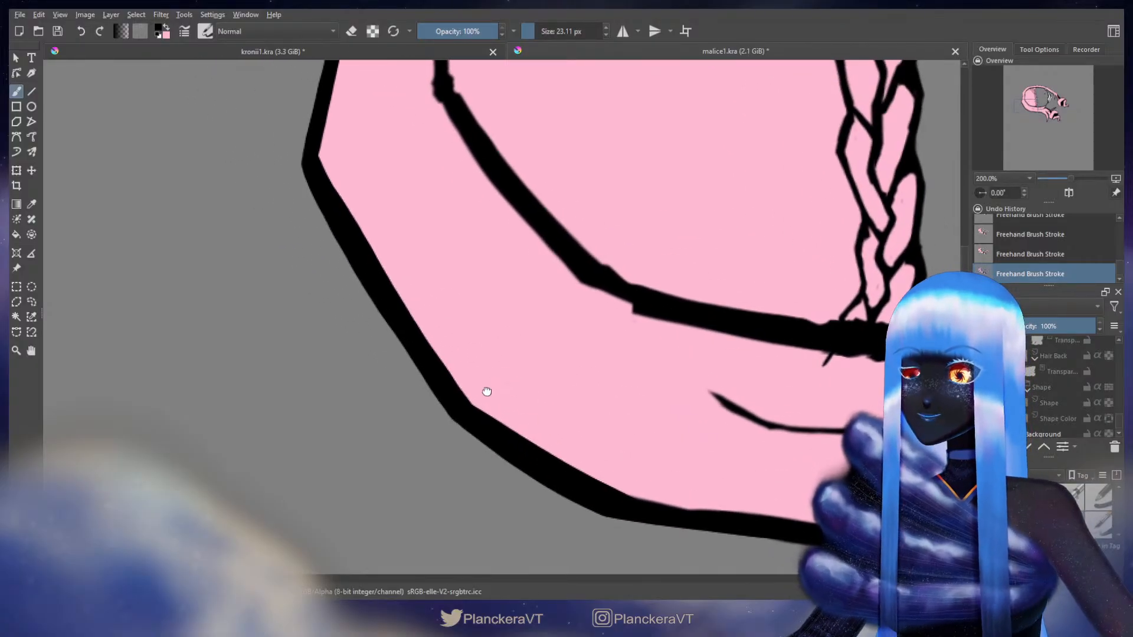
mouse_move(468, 376)
mouse_down()
mouse_move(529, 437)
mouse_move(571, 512)
mouse_up()
drag(424, 266, 423, 297)
key(ctrl+z)
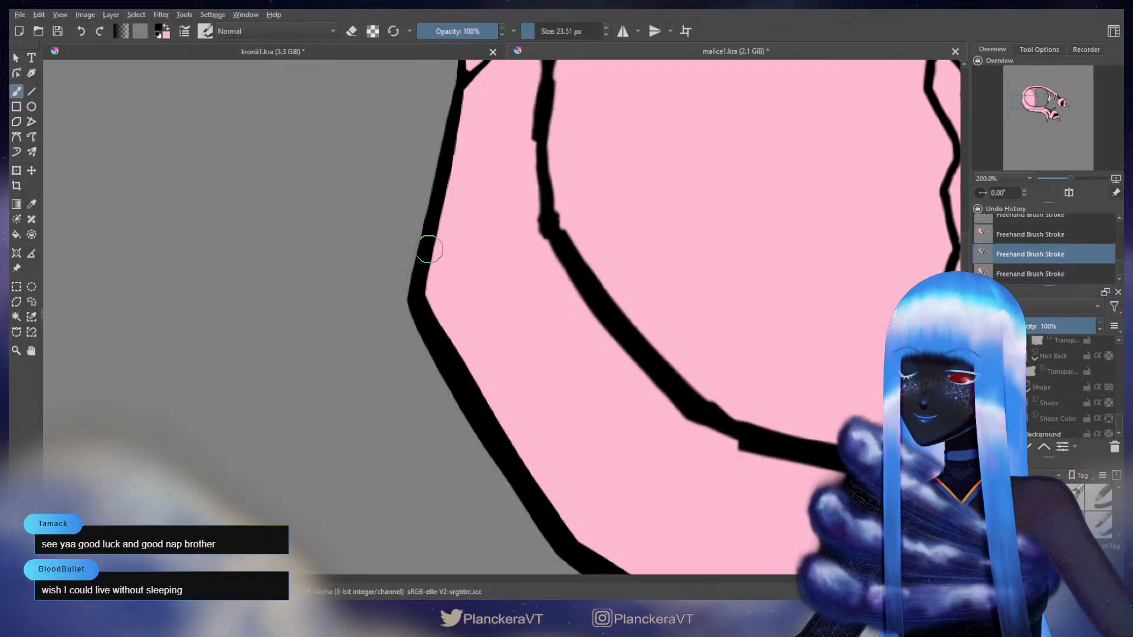
drag(432, 241, 415, 302)
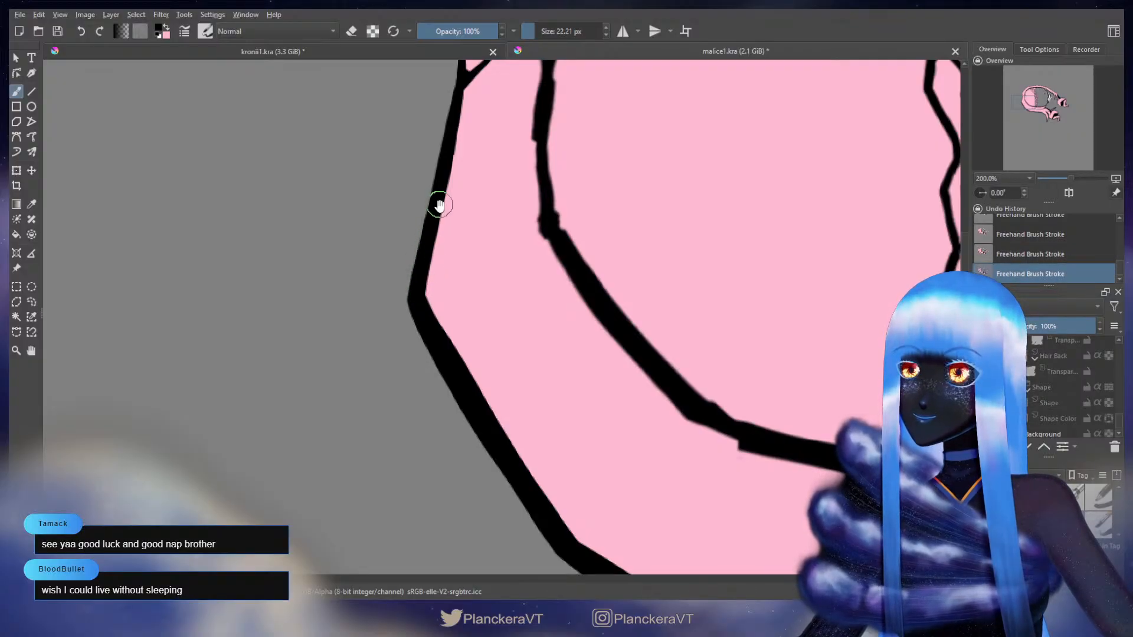
drag(439, 204, 476, 318)
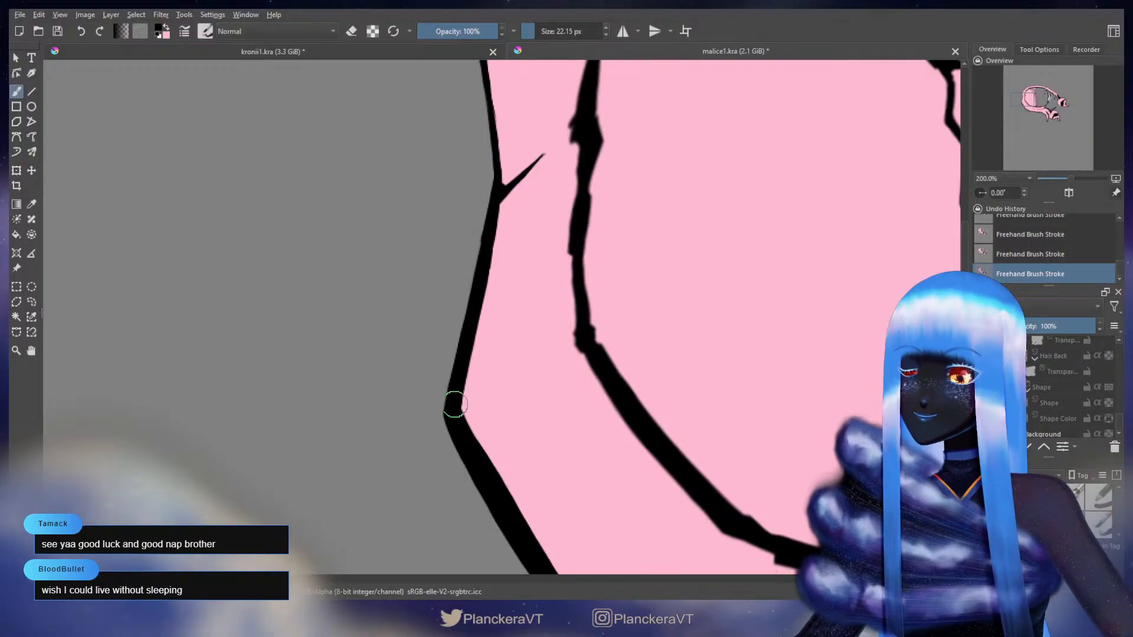
scroll(454, 404, down, 3)
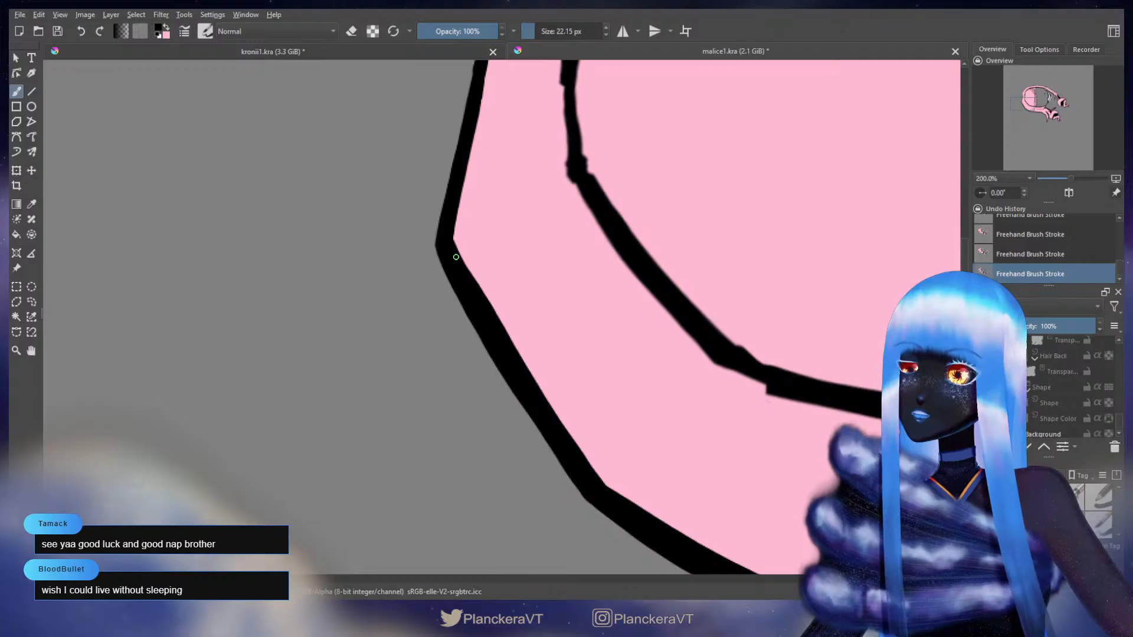
key(ctrl+z)
drag(452, 238, 459, 256)
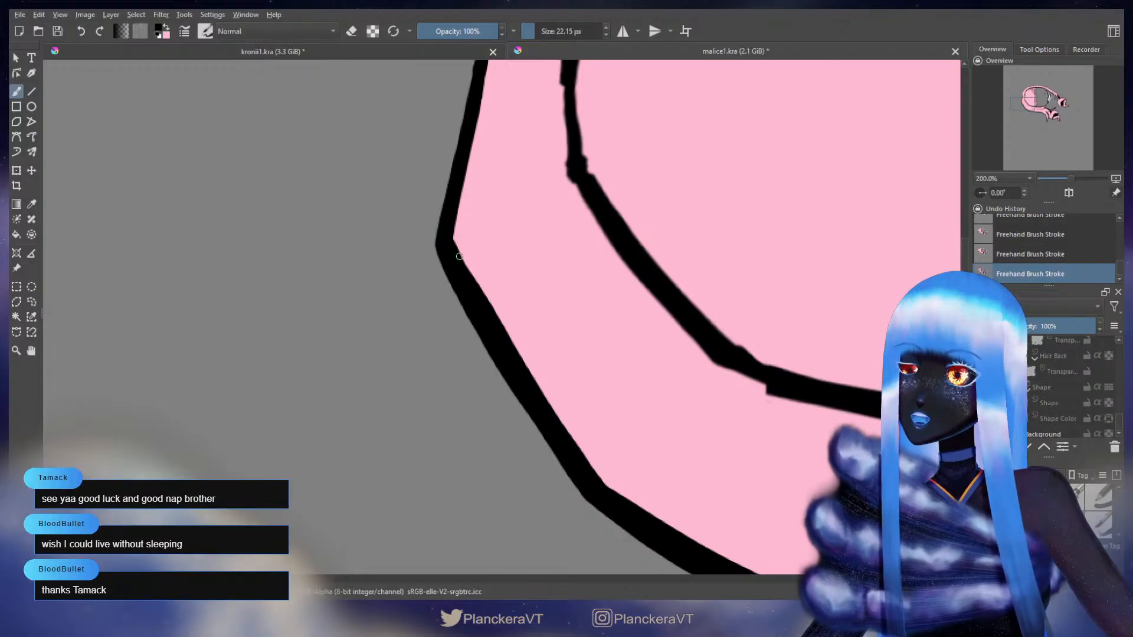
drag(531, 378, 540, 396)
Trim the inner edge of the slanted outline with small strokes in the pink fill colour
drag(526, 388, 470, 321)
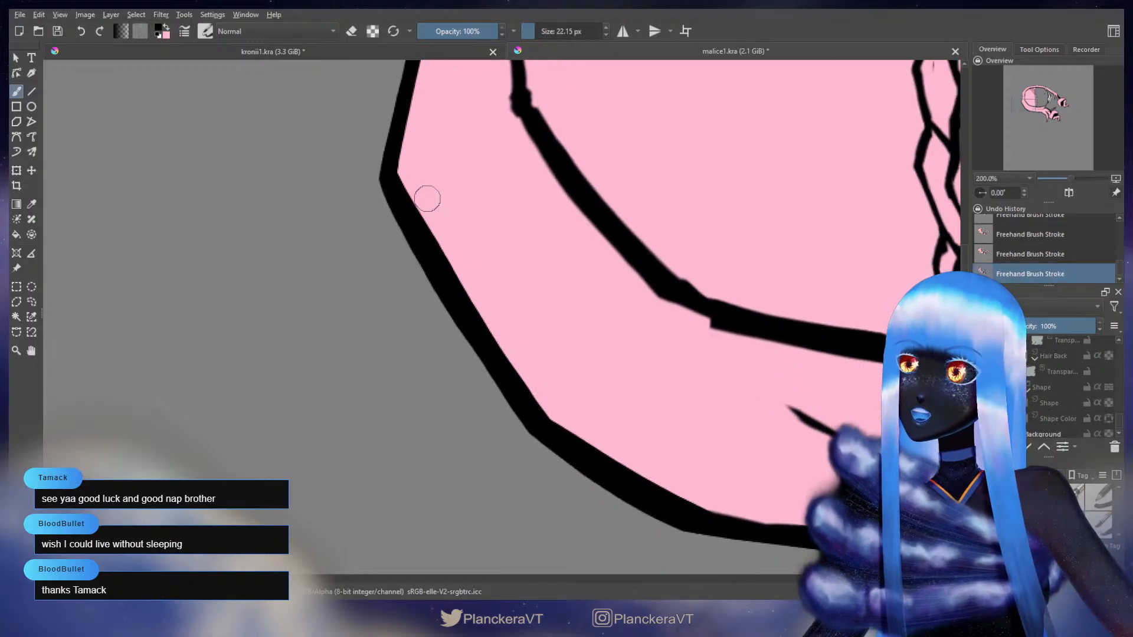
key(x)
drag(398, 170, 400, 172)
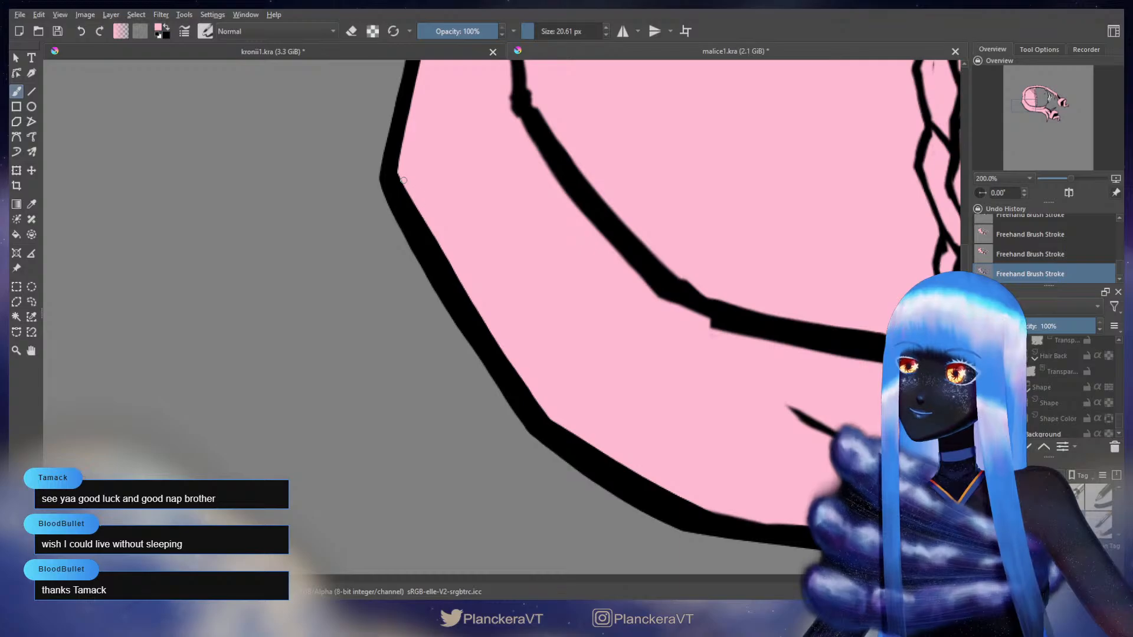
drag(468, 288, 494, 328)
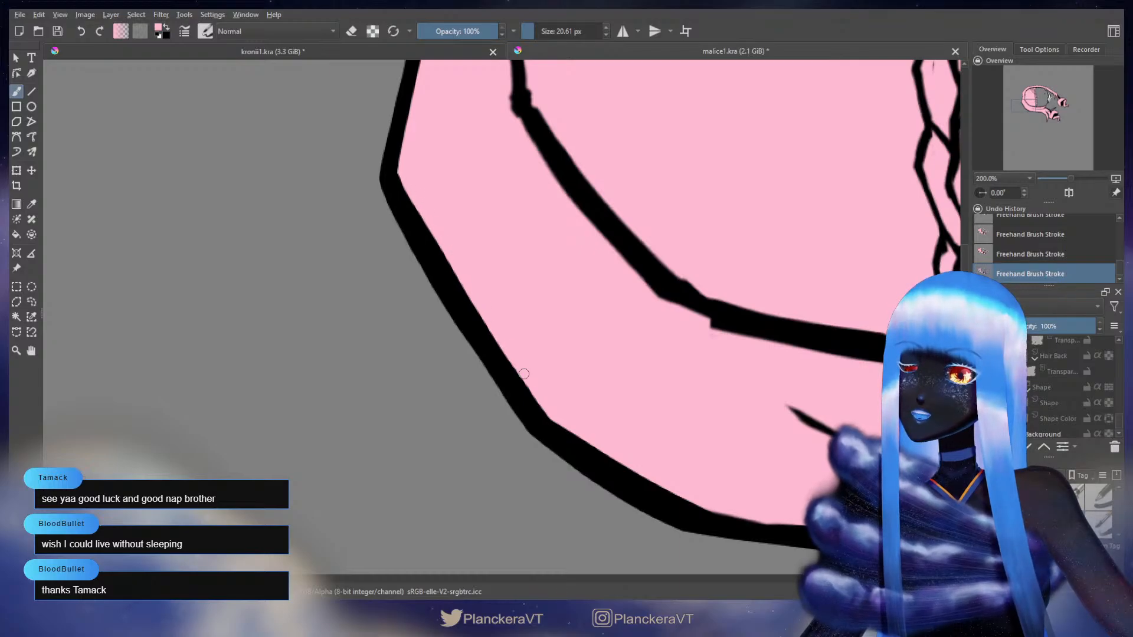
drag(524, 374, 538, 393)
key([)
drag(513, 355, 515, 358)
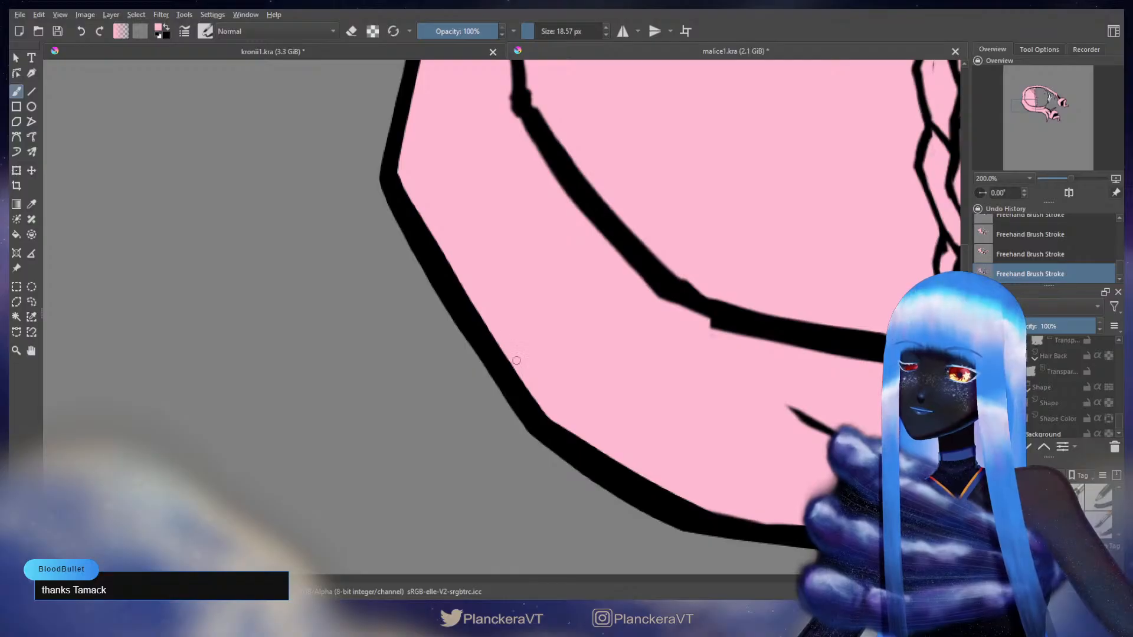
Shave the outer edge of the slanted outline just above the lower corner with the eraser at about 20 px
key(e)
key([)
key([)
key([)
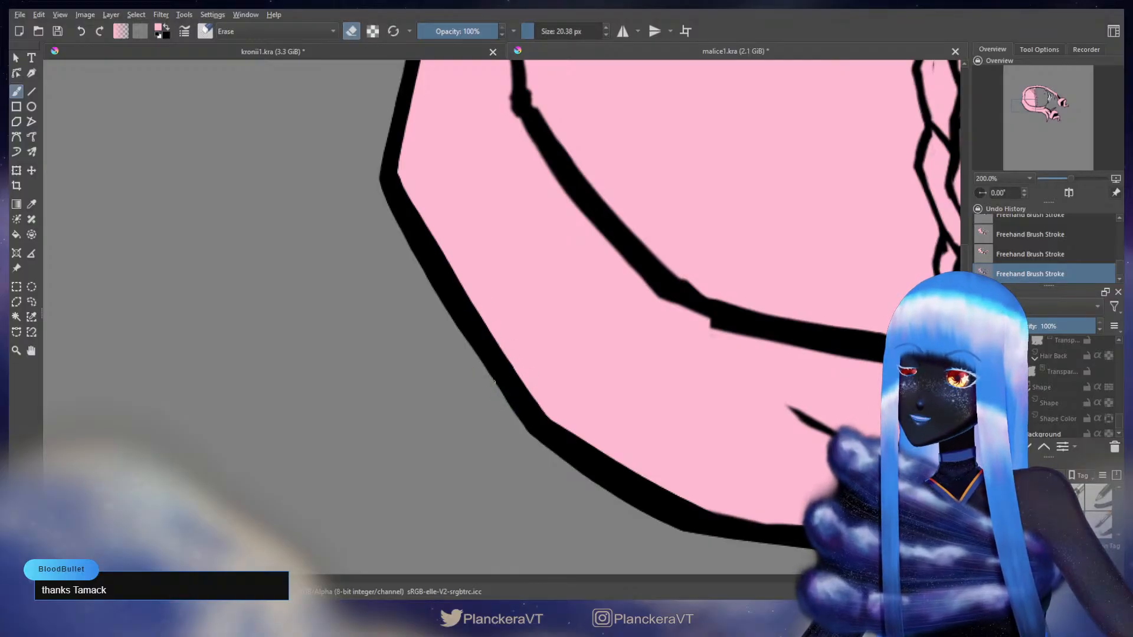
key(ctrl+z)
mouse_move(519, 417)
mouse_down()
mouse_move(493, 425)
mouse_move(459, 412)
mouse_up()
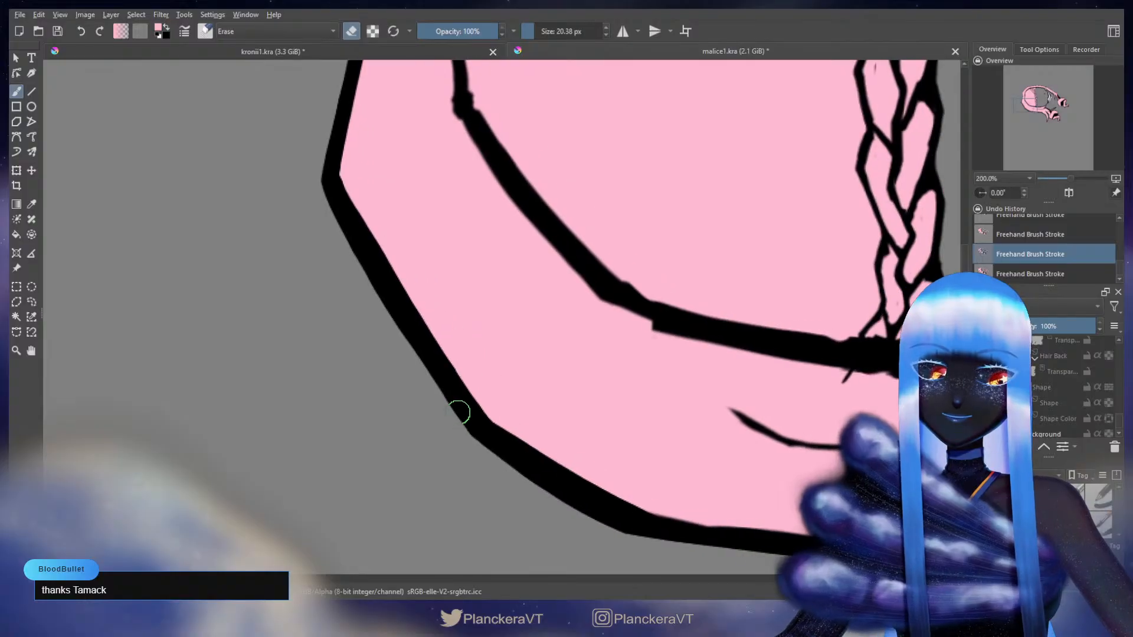
key(ctrl+shift+z)
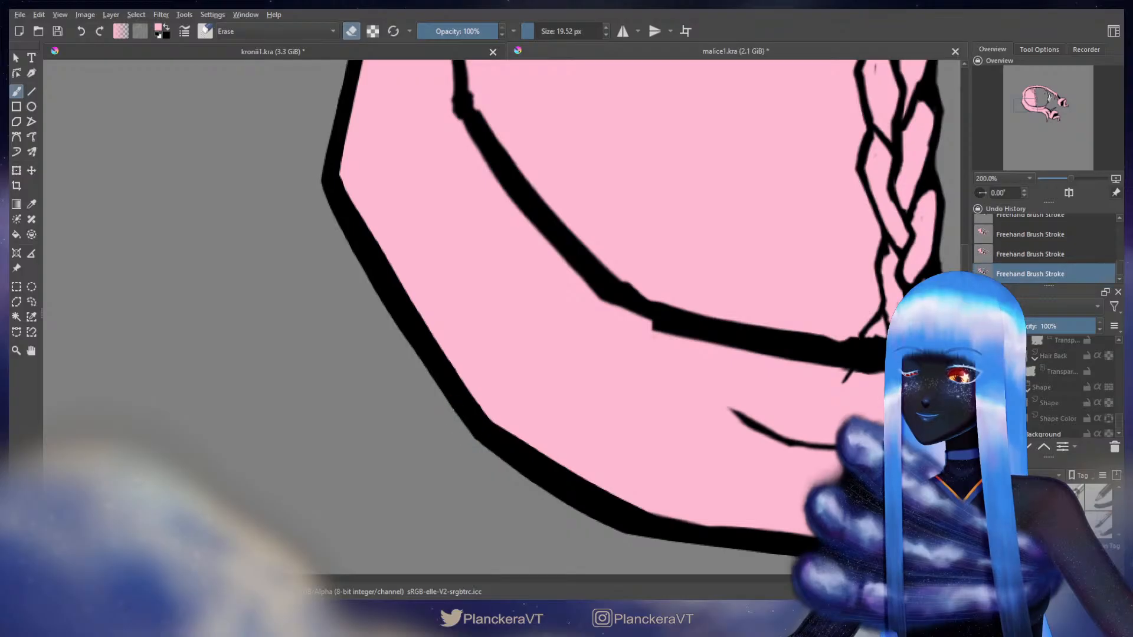
key(e)
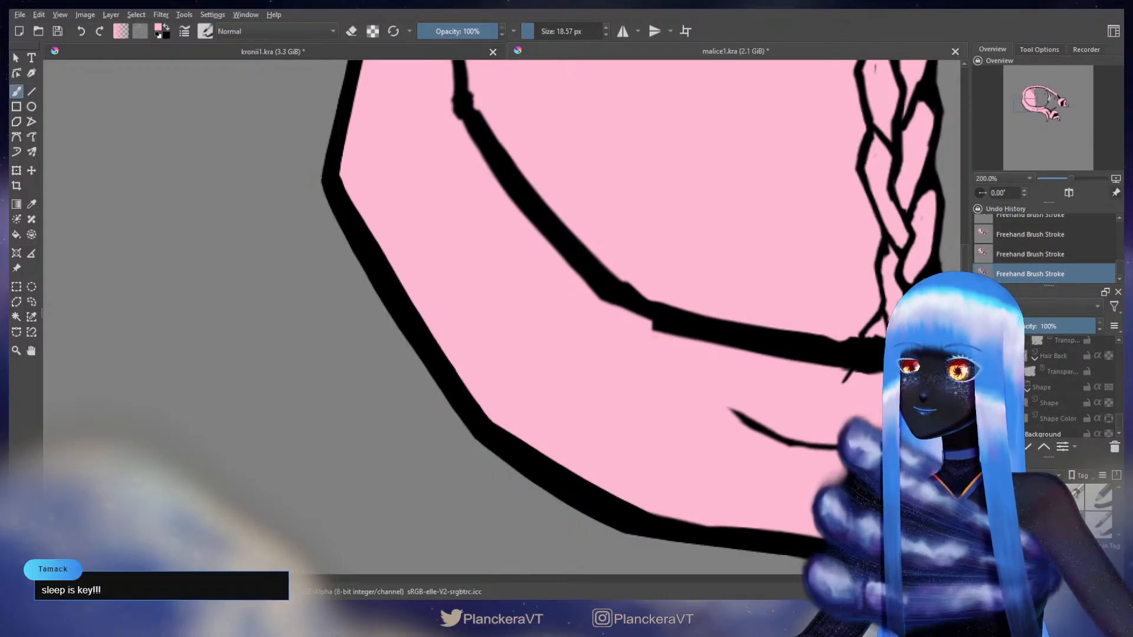
Smooth the outer edge of the slanted outline between its two bends with black strokes of about 17 px, undoing unsuitable ones
key(ctrl+z)
key(x)
mouse_move(328, 181)
mouse_down()
mouse_move(353, 254)
mouse_move(325, 188)
mouse_up()
key(ctrl+z)
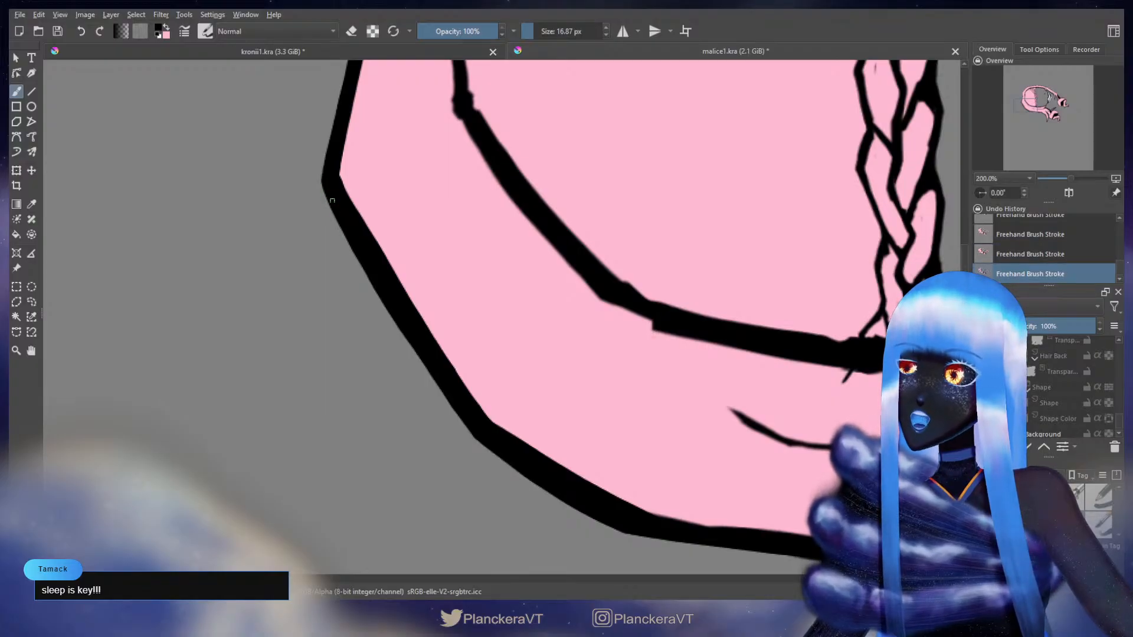
drag(372, 286, 377, 294)
key(ctrl+z)
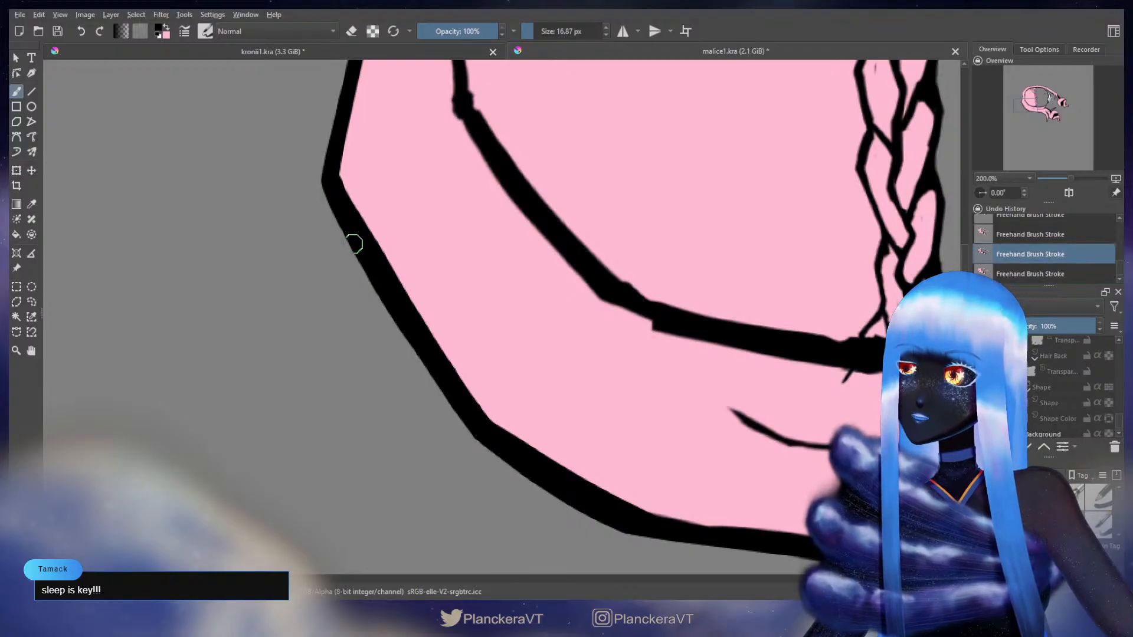
drag(326, 183, 327, 186)
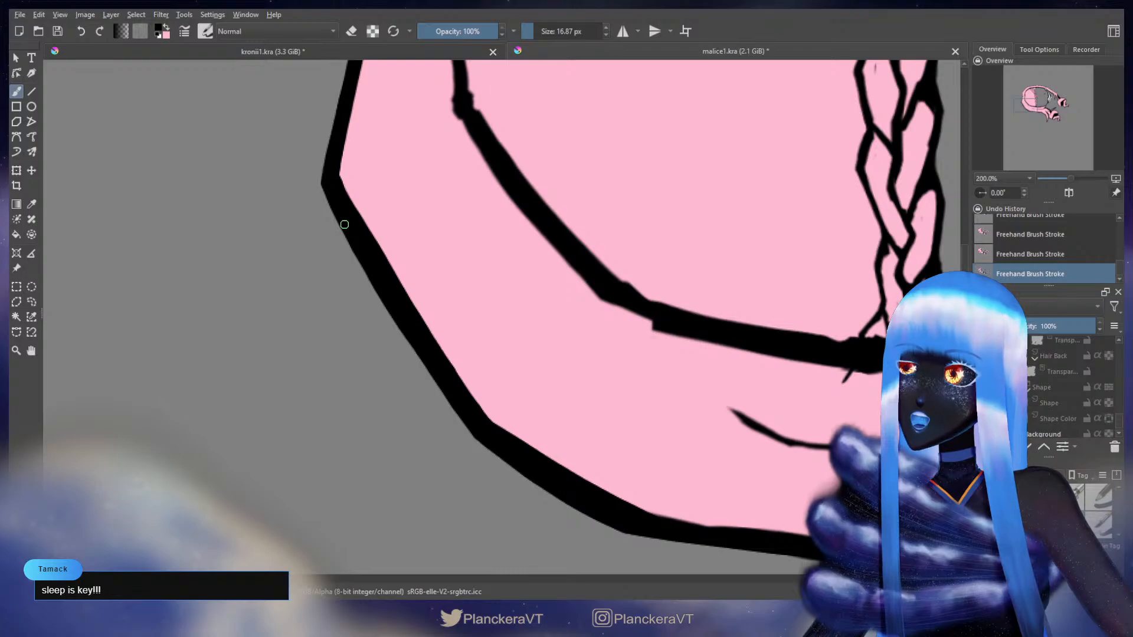
drag(368, 271, 381, 293)
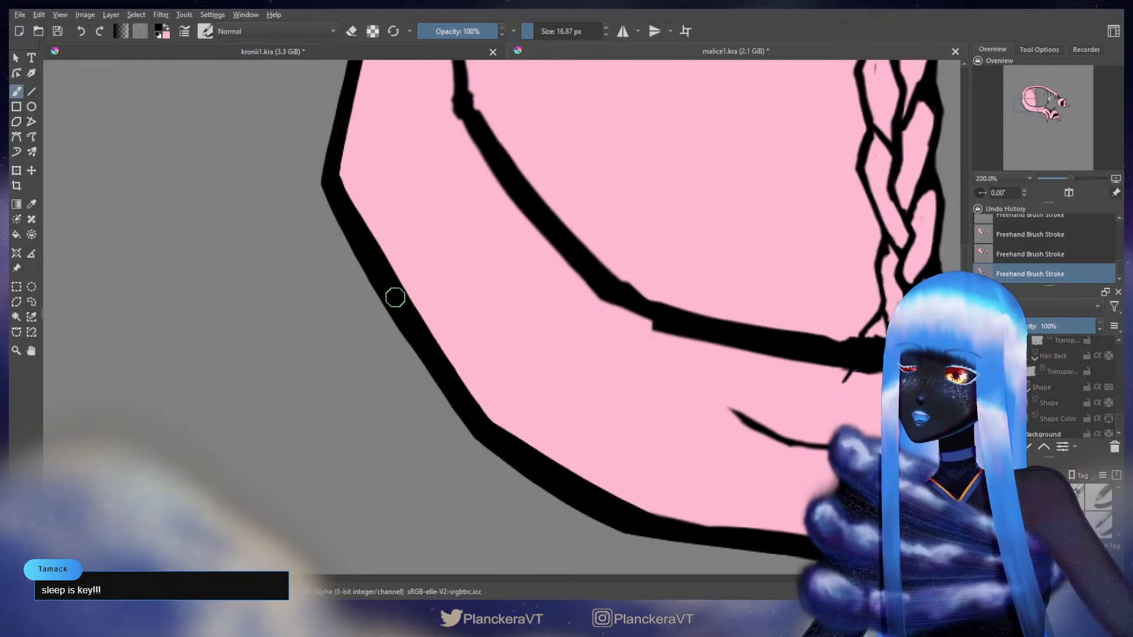
drag(403, 326, 461, 414)
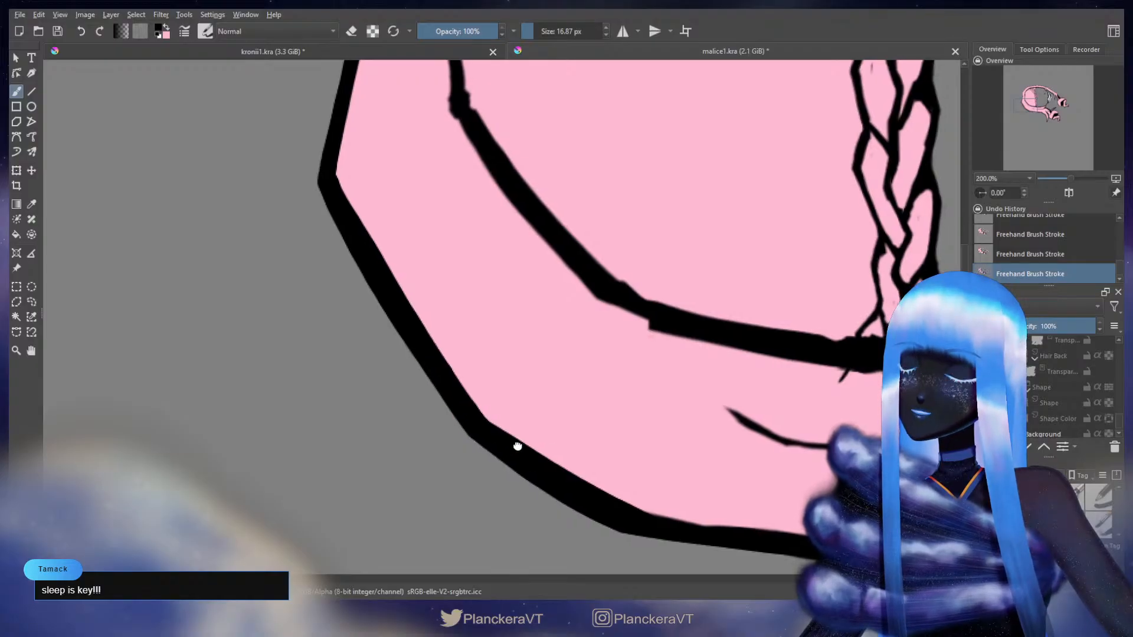
Trim the outer edge past the lower corner with the eraser and straighten the bottom outline's inner edge with black strokes of about 16 px
drag(515, 463, 235, 245)
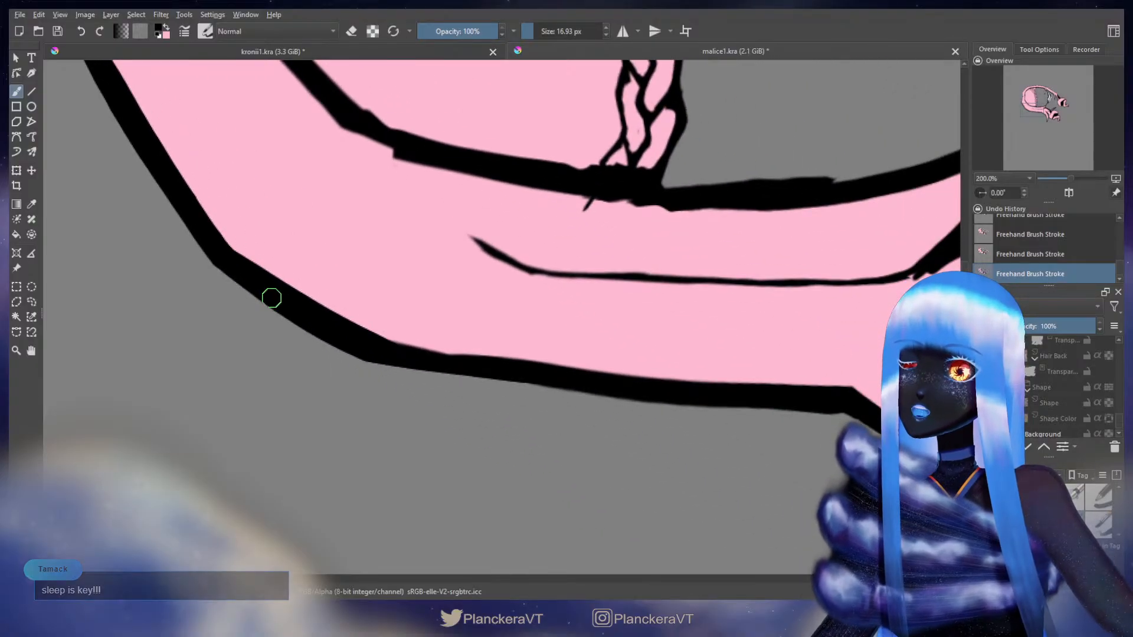
key(e)
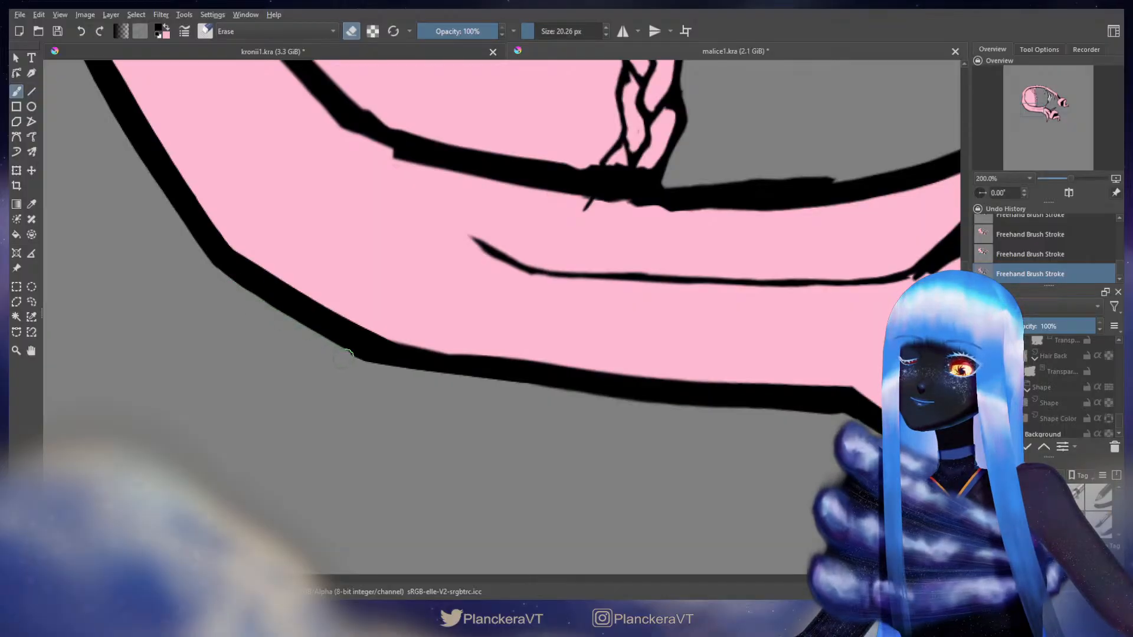
key(e)
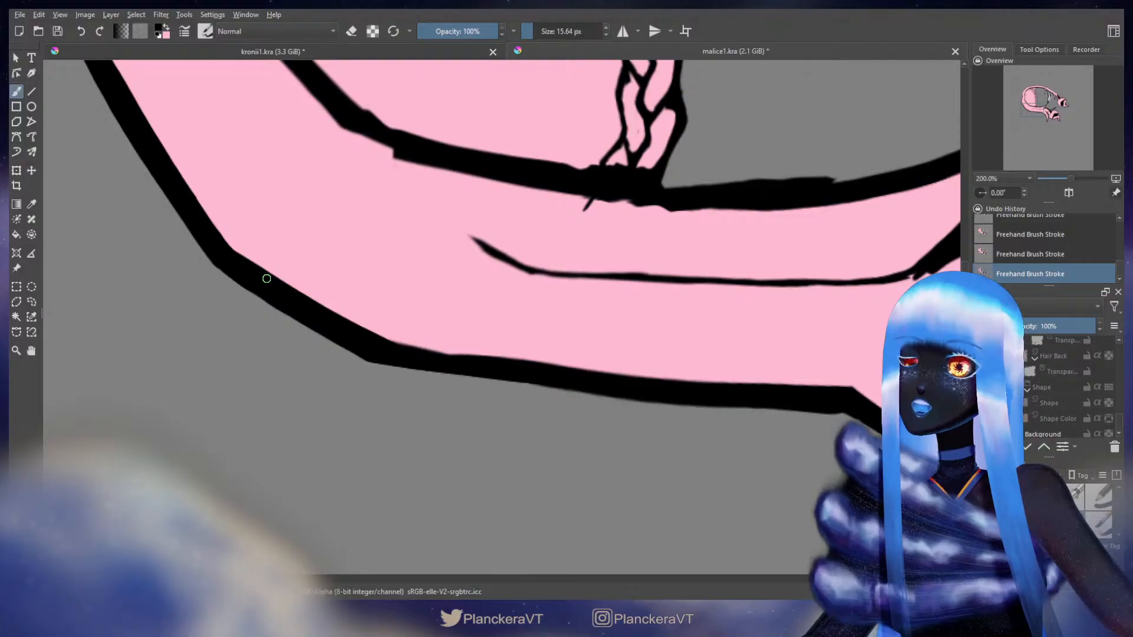
mouse_move(367, 351)
mouse_down()
mouse_move(269, 374)
mouse_move(486, 399)
mouse_up()
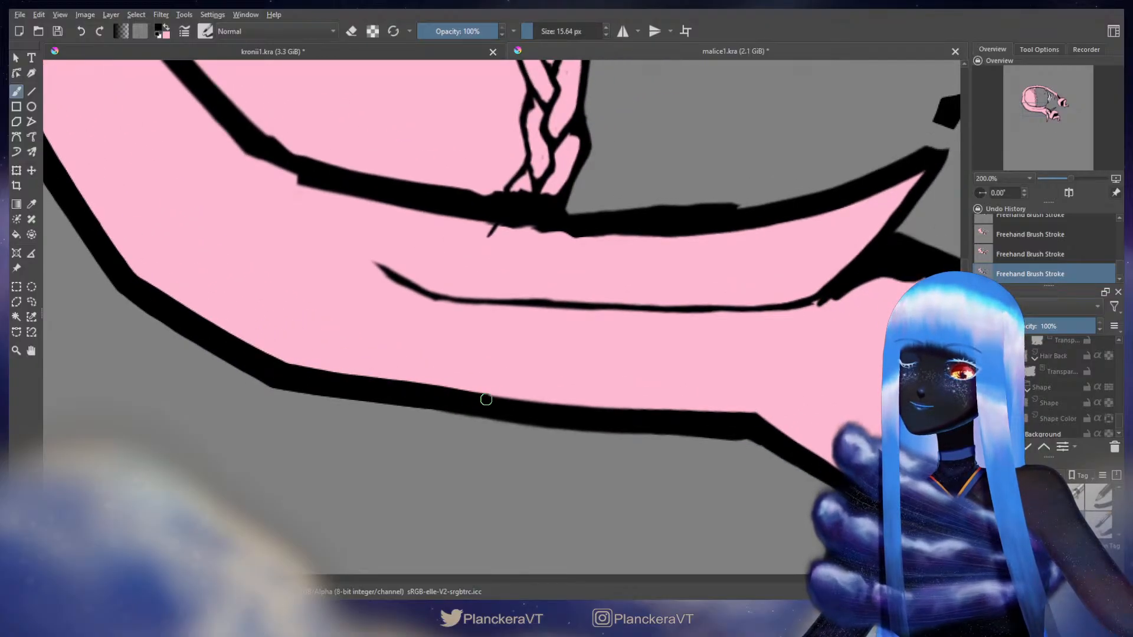
drag(556, 407, 745, 416)
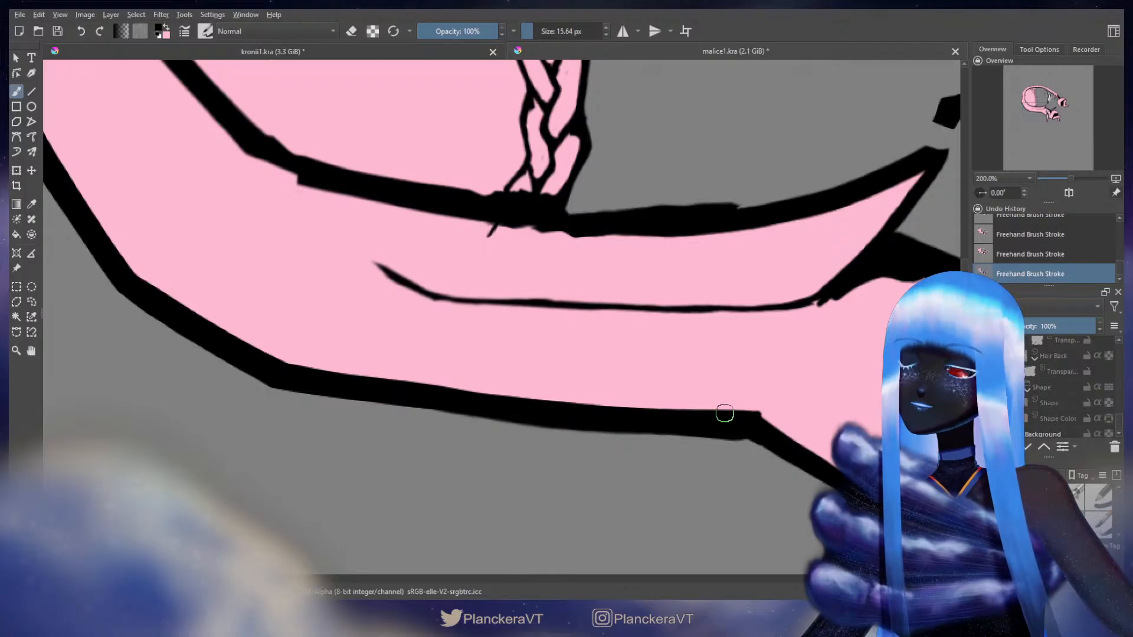
Erase the bulging underside of the long bottom outline up to its far corner with an eraser of about 16 px
key(e)
drag(488, 377, 394, 341)
drag(249, 393, 222, 412)
drag(201, 401, 199, 401)
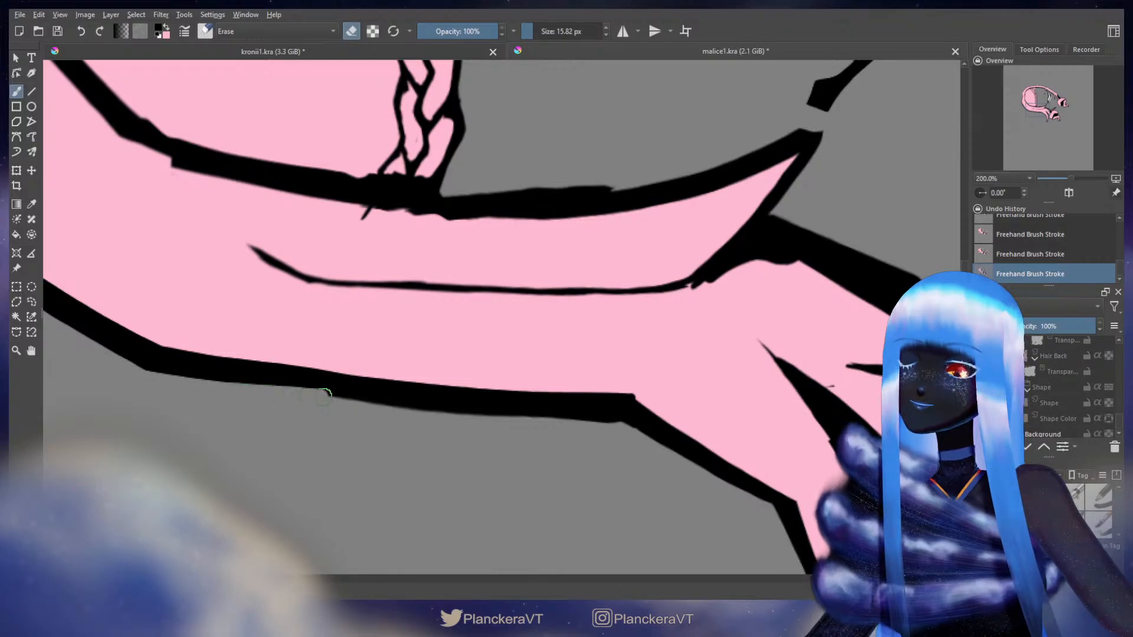
key(ctrl+z)
key(ctrl+shift+z)
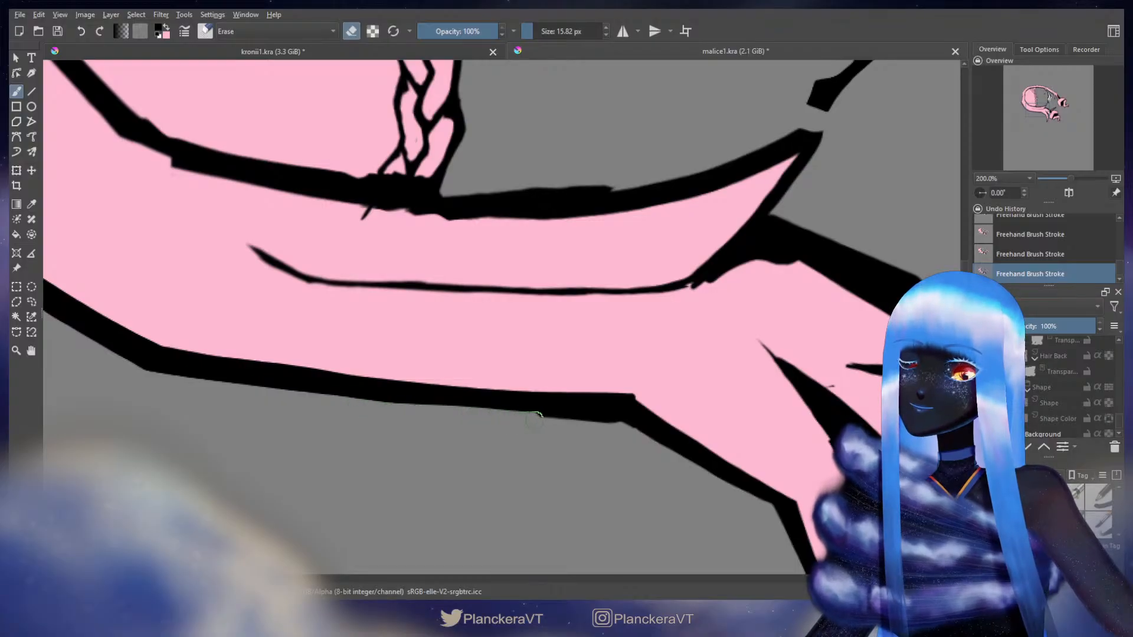
drag(574, 422, 607, 424)
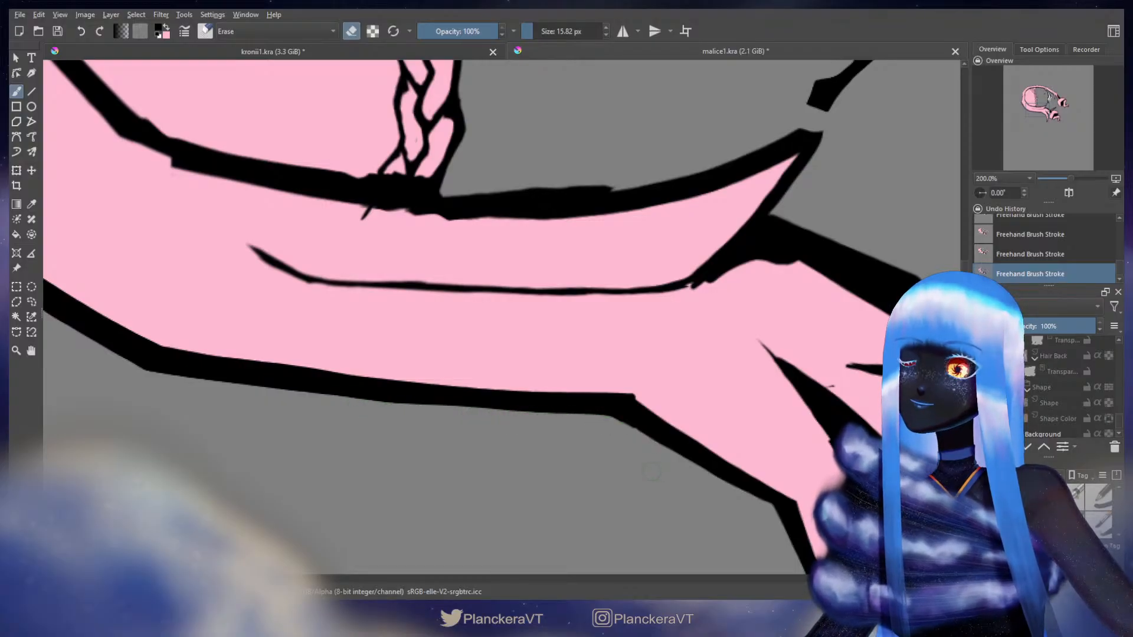
Touch up the underside of the bottom outline with black strokes of about 16 to 18 px, undoing unsuitable ones
key(e)
mouse_move(156, 368)
mouse_down()
mouse_move(194, 376)
mouse_move(176, 337)
mouse_move(122, 331)
mouse_move(609, 387)
mouse_up()
key(ctrl+z)
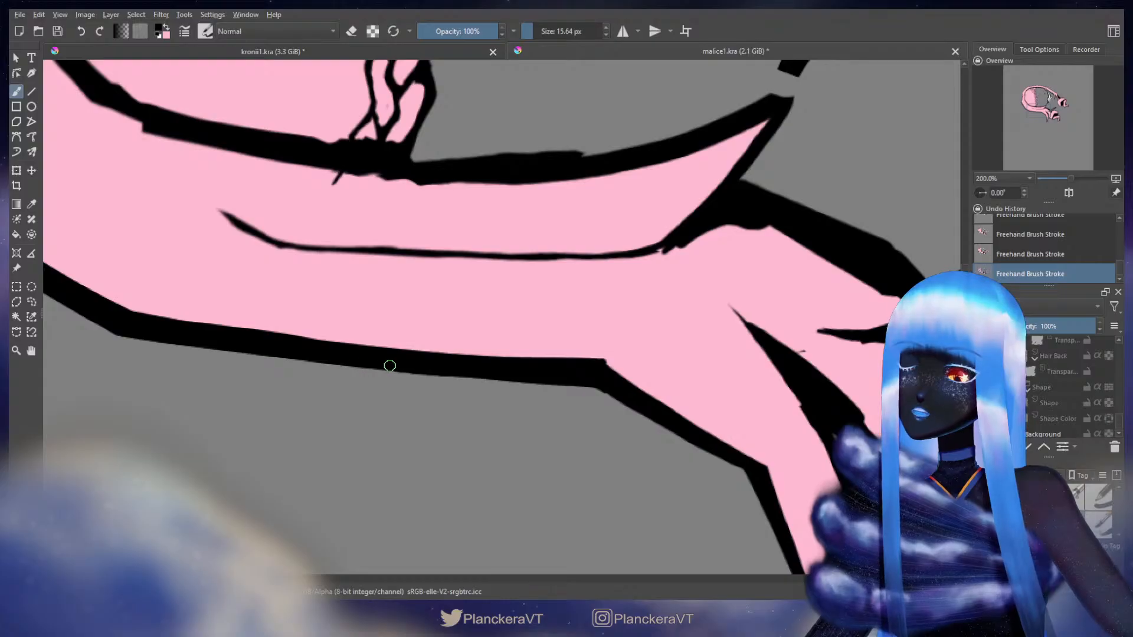
drag(440, 373, 506, 379)
key(ctrl+z)
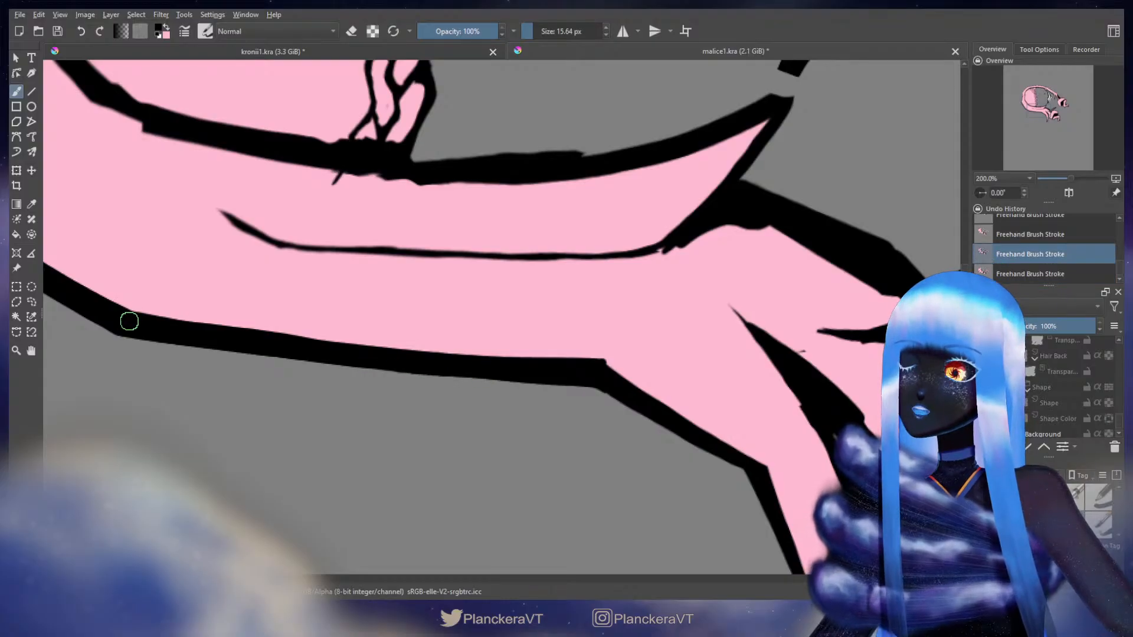
key(])
mouse_move(128, 328)
mouse_down()
mouse_move(118, 331)
mouse_move(191, 340)
mouse_up()
key(ctrl+z)
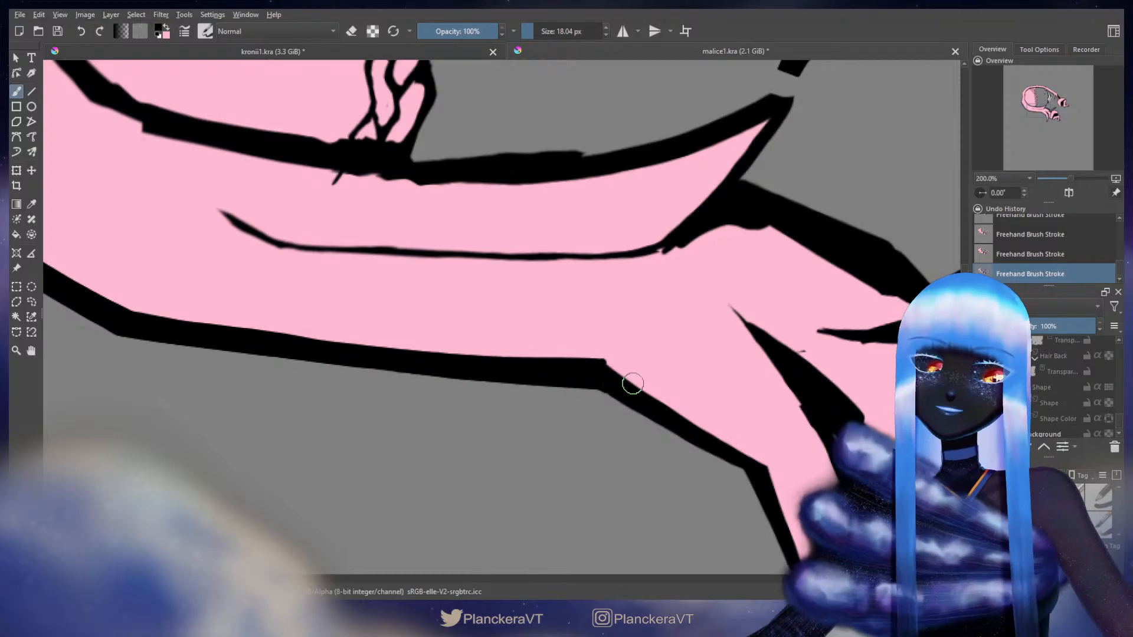
Thicken the outline running down from the bottom corner toward the pointed strand with a black stroke of about 18 px
mouse_move(628, 379)
mouse_down()
mouse_move(495, 299)
mouse_move(476, 311)
mouse_move(607, 383)
mouse_move(640, 218)
mouse_up()
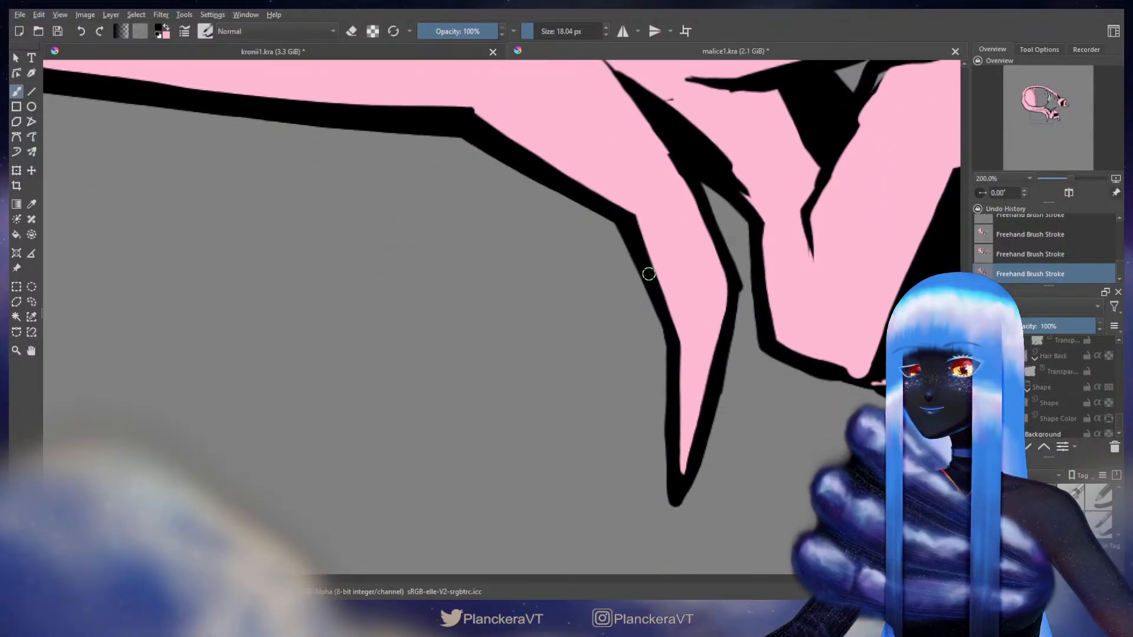
mouse_move(652, 270)
mouse_down()
mouse_move(630, 348)
mouse_move(670, 253)
mouse_move(686, 354)
mouse_move(741, 481)
mouse_up()
drag(674, 377, 764, 400)
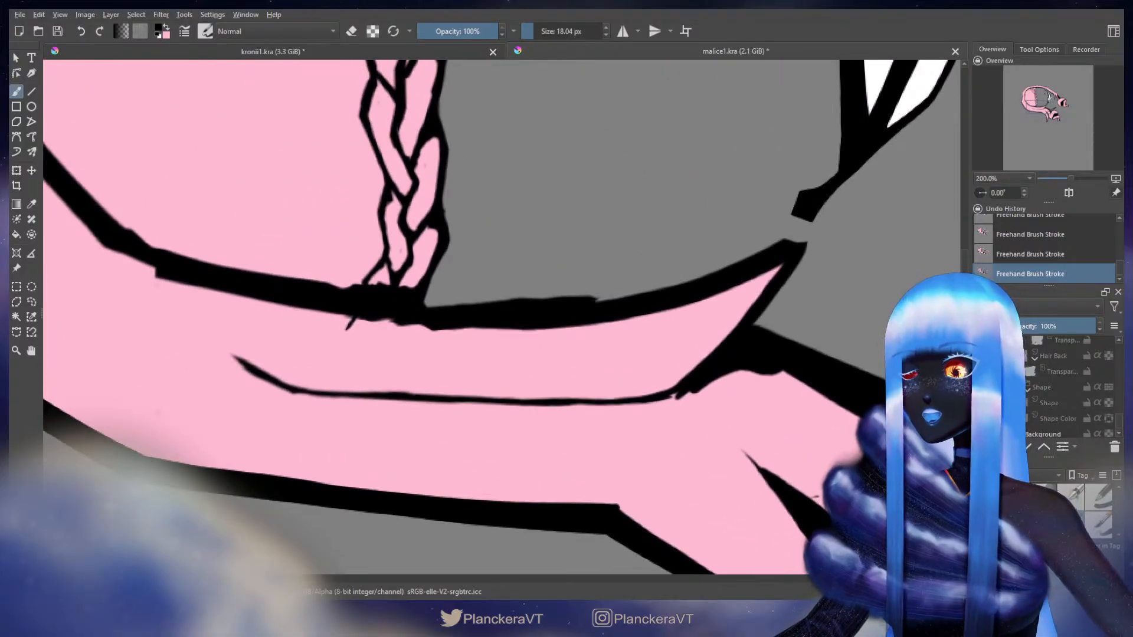
Make the brown shape, the large pink hair shapes and the Body group visible again
scroll(405, 199, down, 1)
scroll(495, 285, down, 1)
drag(593, 277, 643, 318)
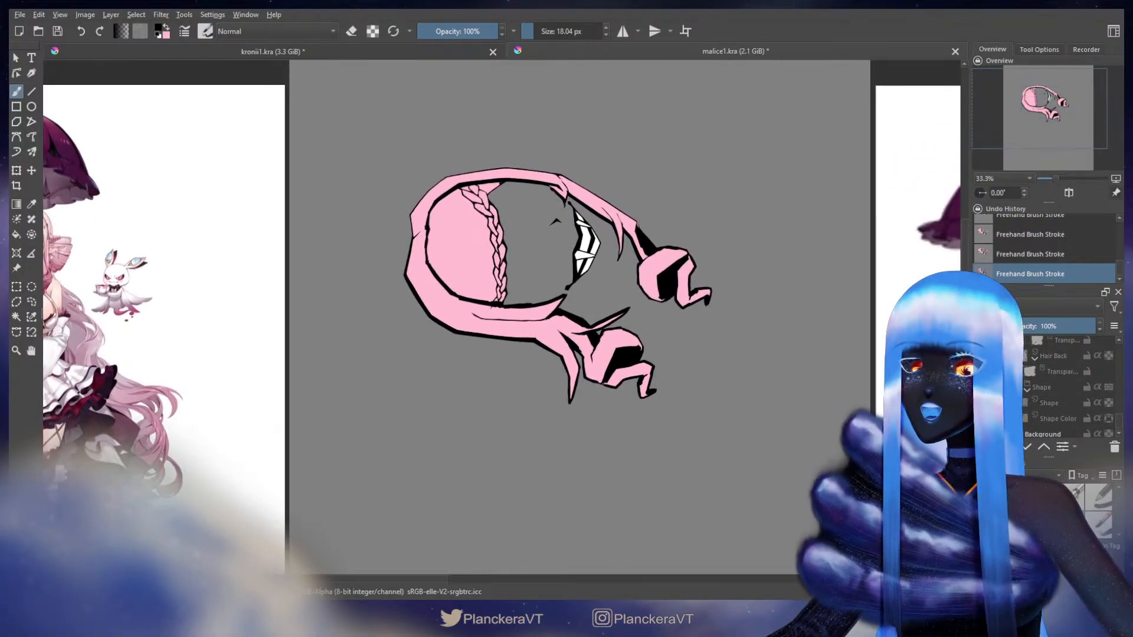
scroll(979, 389, up, 3)
click(979, 408)
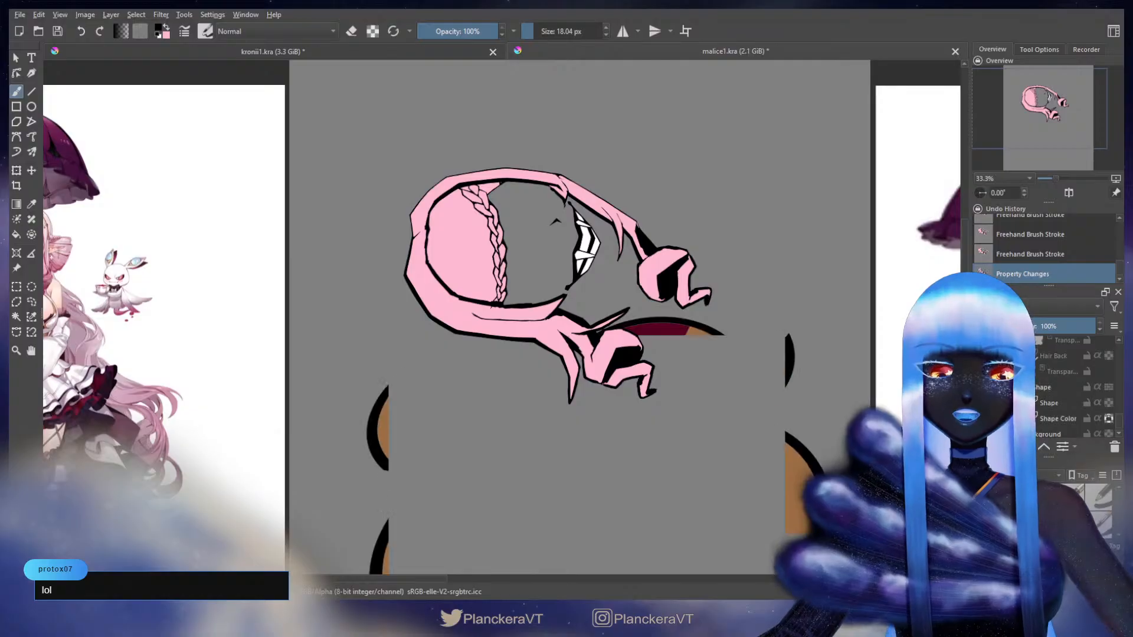
click(979, 376)
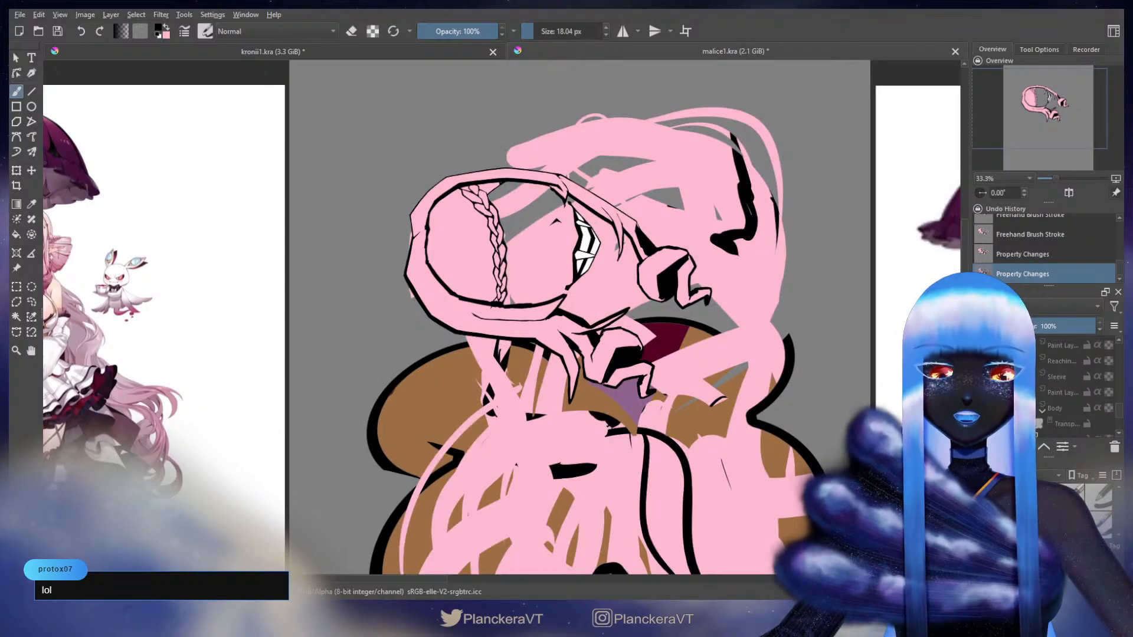
scroll(1045, 386, up, 1)
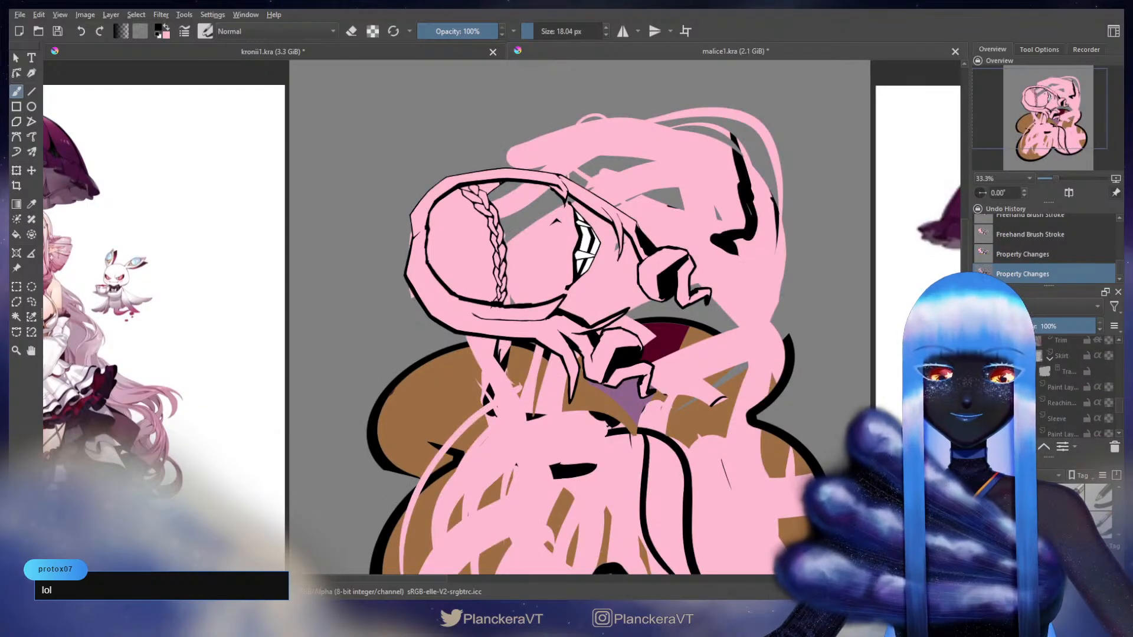
scroll(1068, 384, up, 2)
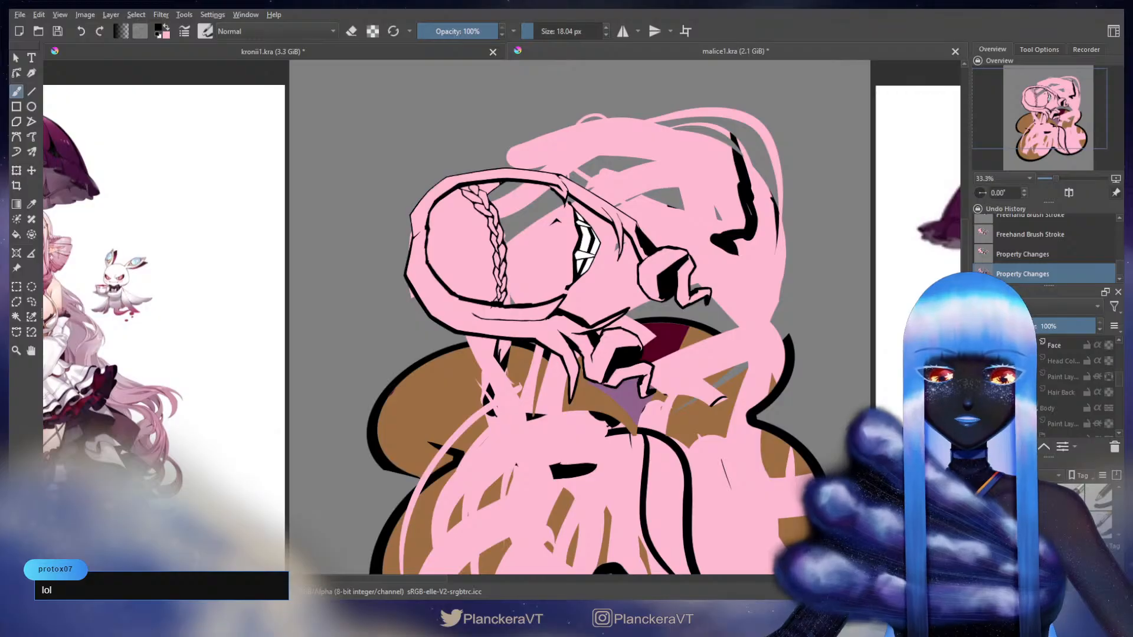
click(980, 408)
Make the Hair Back layer, the head colour layer, the paint layer between them, the Eyes group and the head layer above it visible
scroll(1044, 390, up, 1)
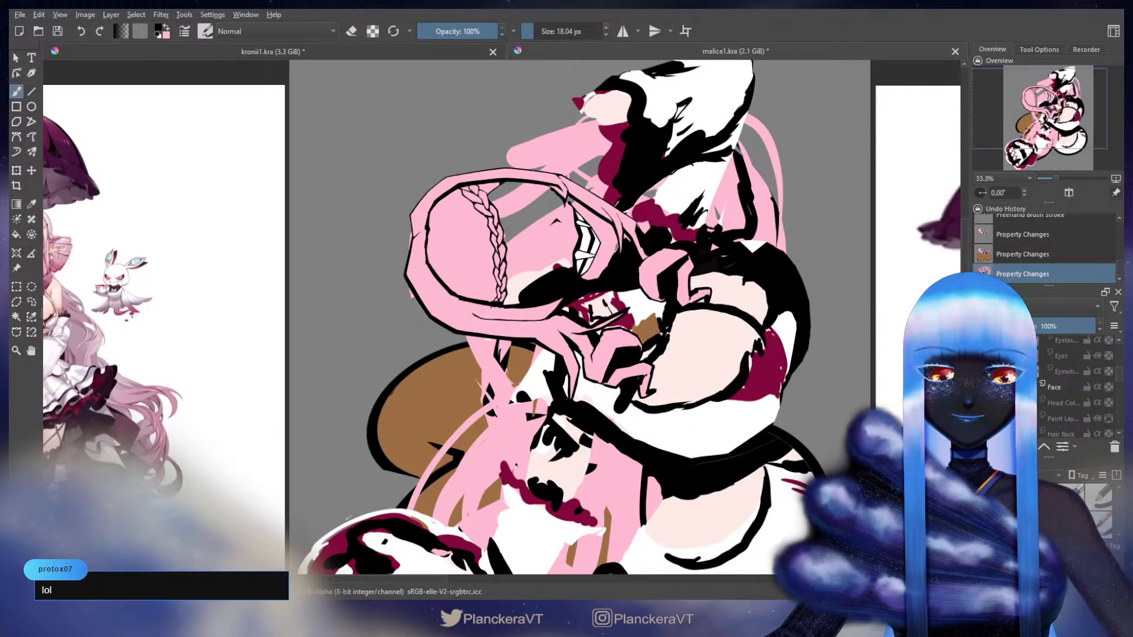
scroll(1044, 390, down, 1)
click(980, 393)
click(980, 377)
click(979, 361)
scroll(1068, 384, up, 2)
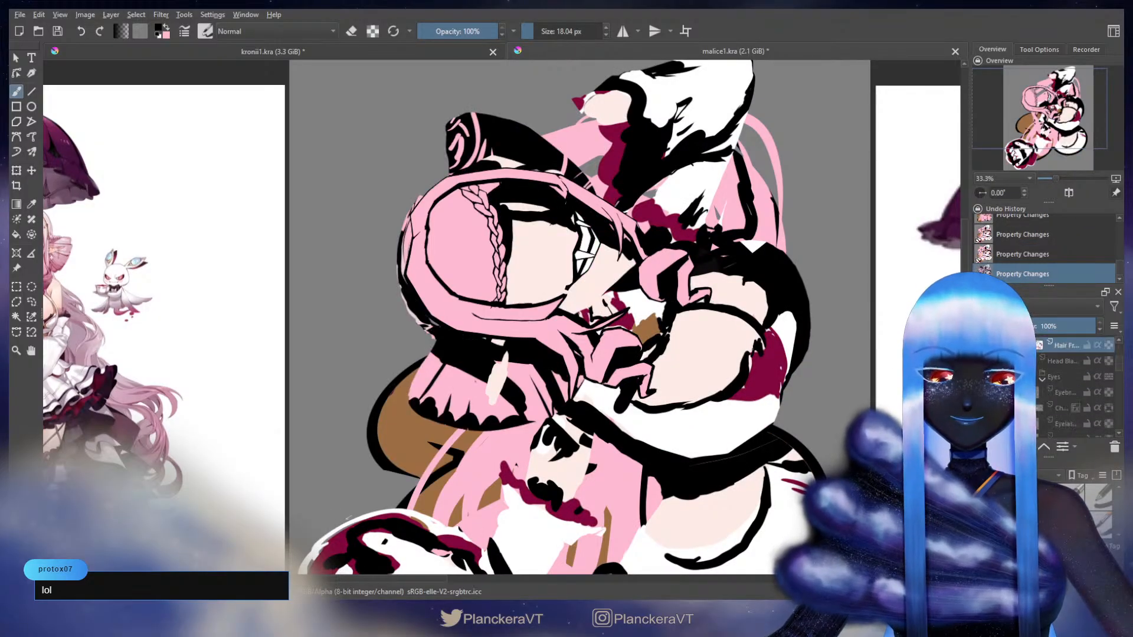
click(979, 376)
click(980, 361)
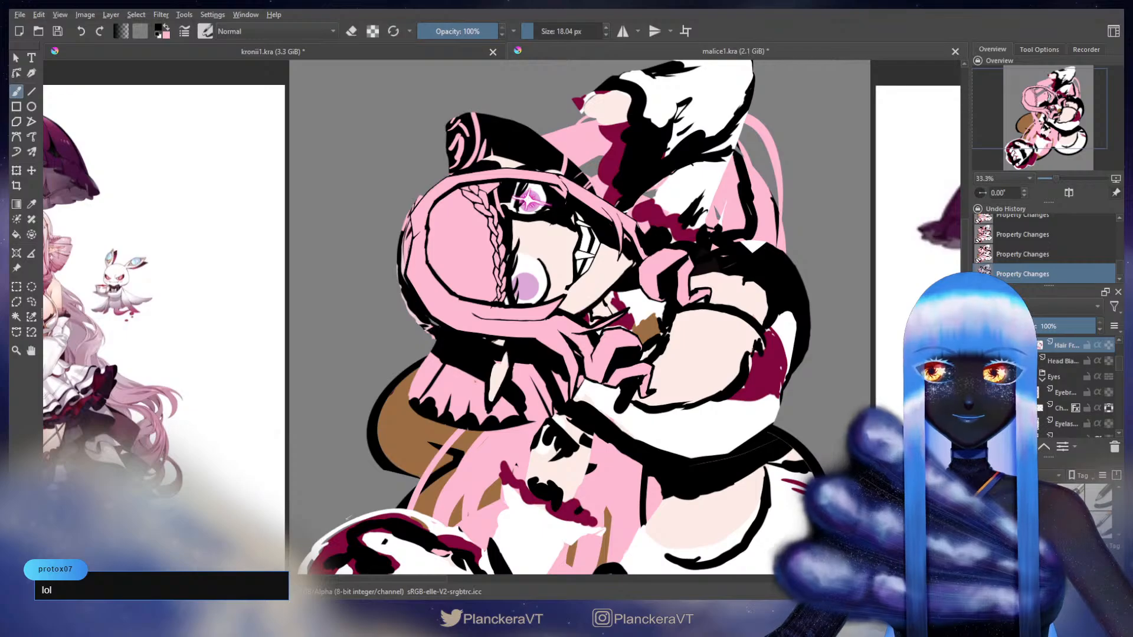
Find the Hair Back layer in the layer stack and switch its visibility repeatedly to check what it contains
scroll(1045, 384, up, 3)
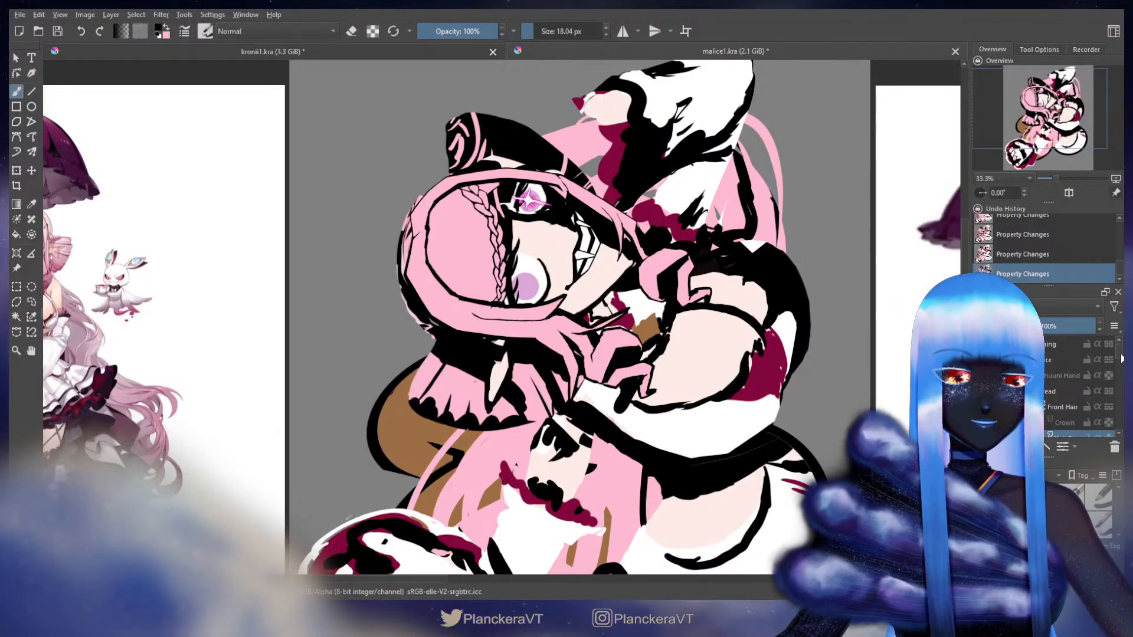
scroll(1121, 360, down, 3)
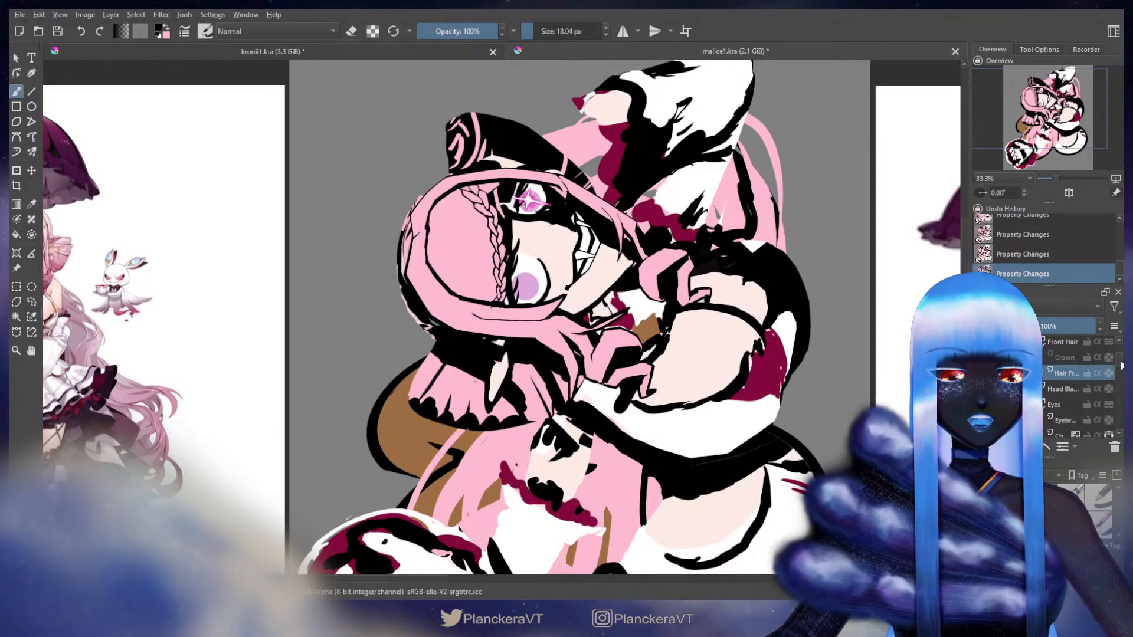
scroll(1121, 372, down, 5)
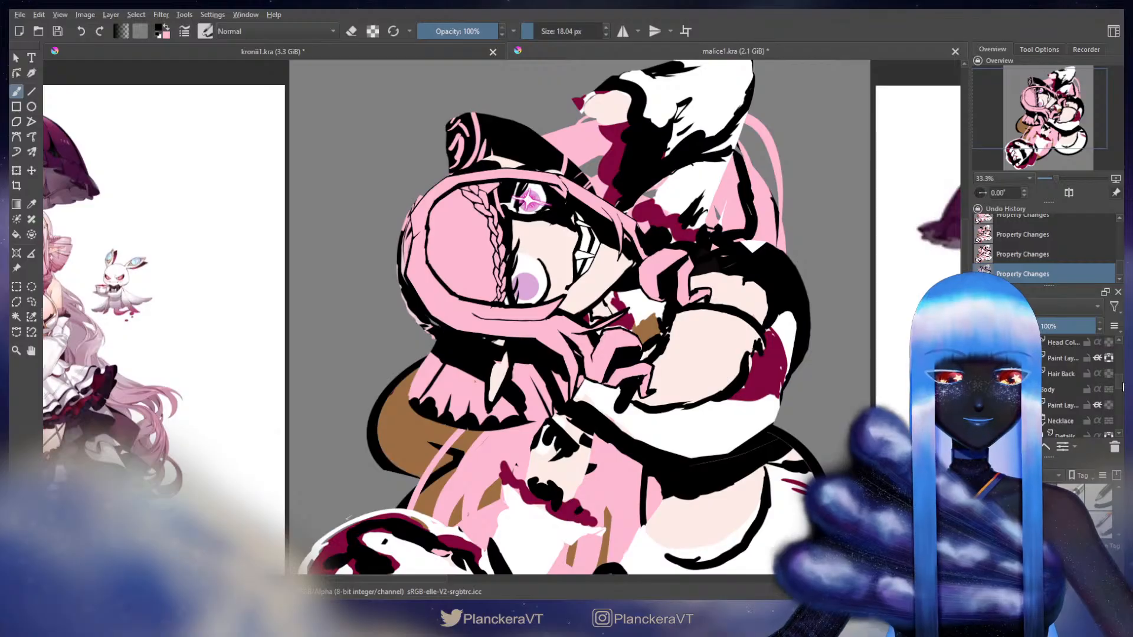
scroll(1123, 387, up, 1)
click(980, 388)
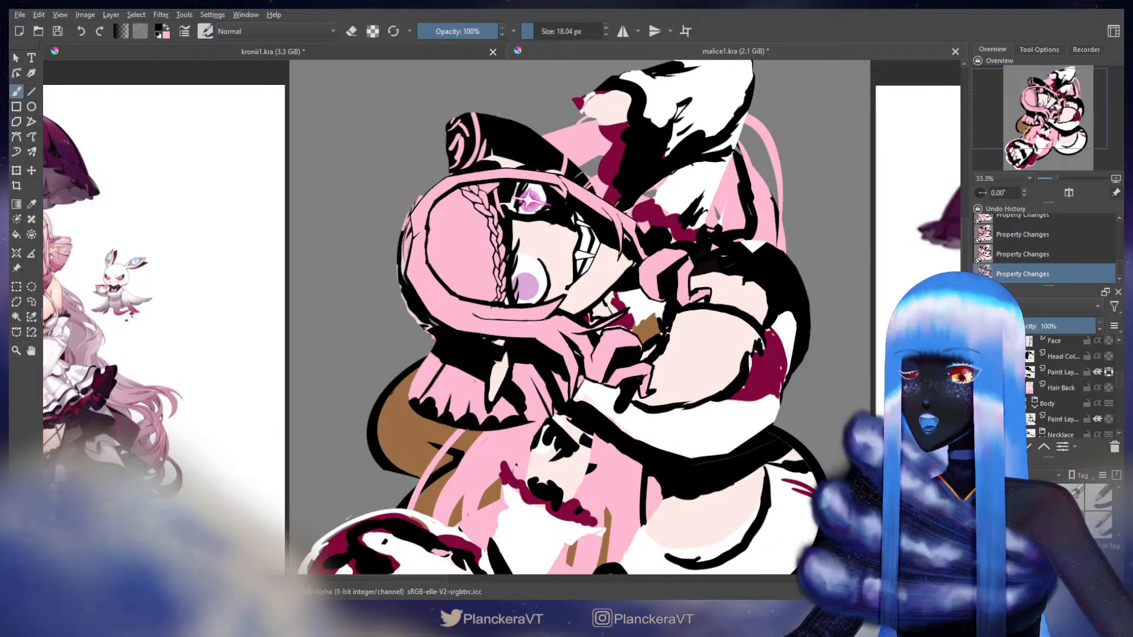
click(980, 387)
click(980, 387)
click(980, 388)
click(980, 388)
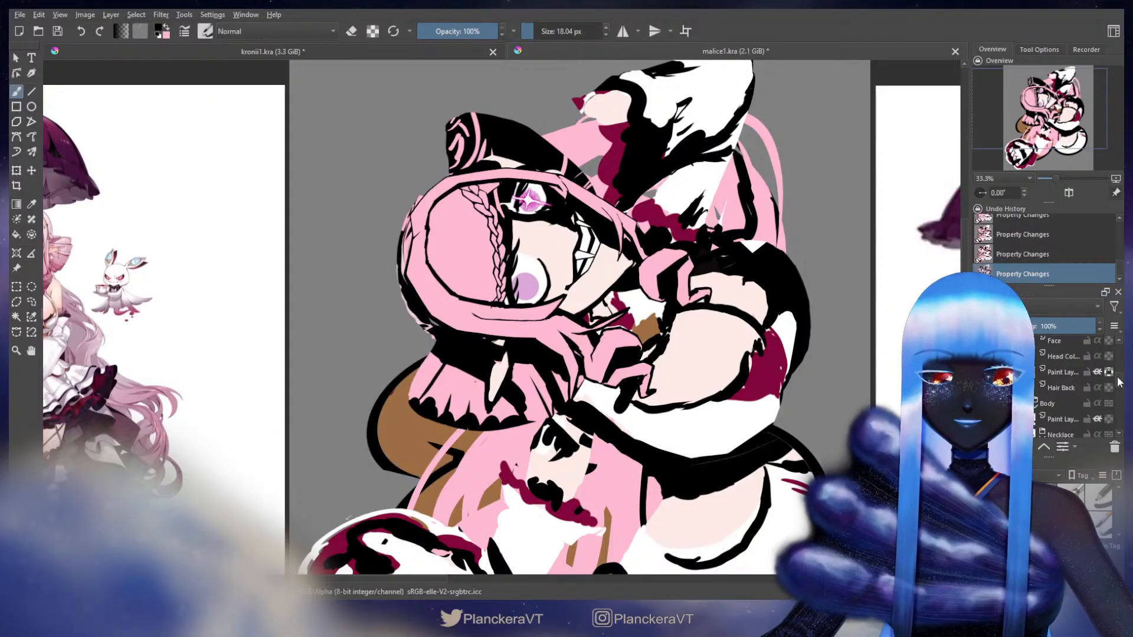
Examine the reference character's head closely, especially the side hair and the curls beneath the ears
drag(450, 341, 837, 397)
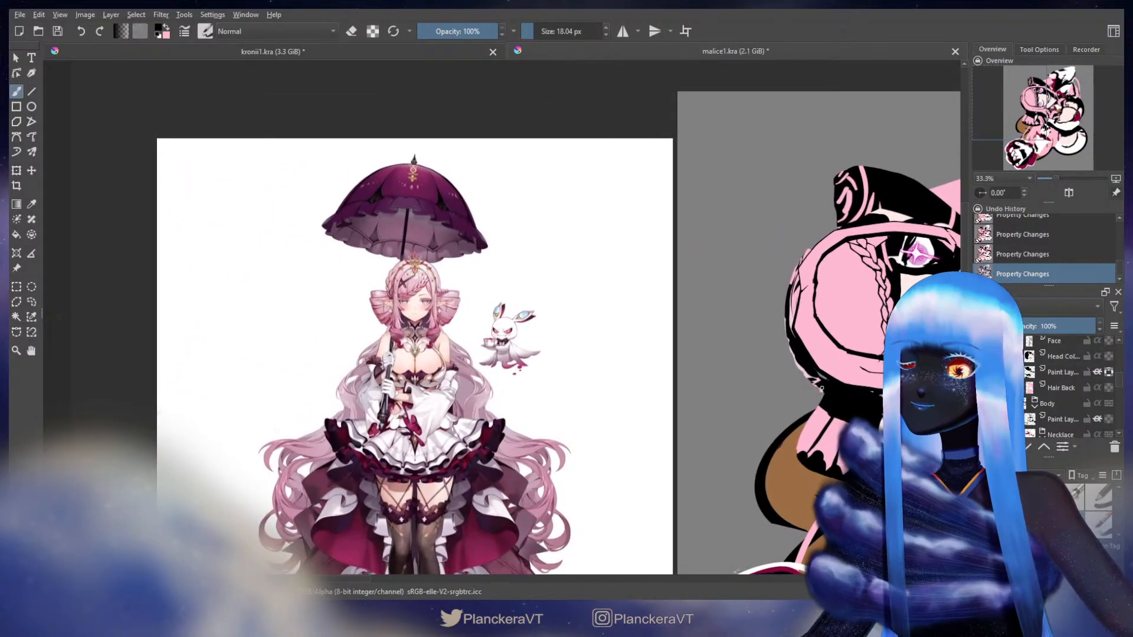
scroll(543, 213, up, 3)
drag(404, 360, 775, 120)
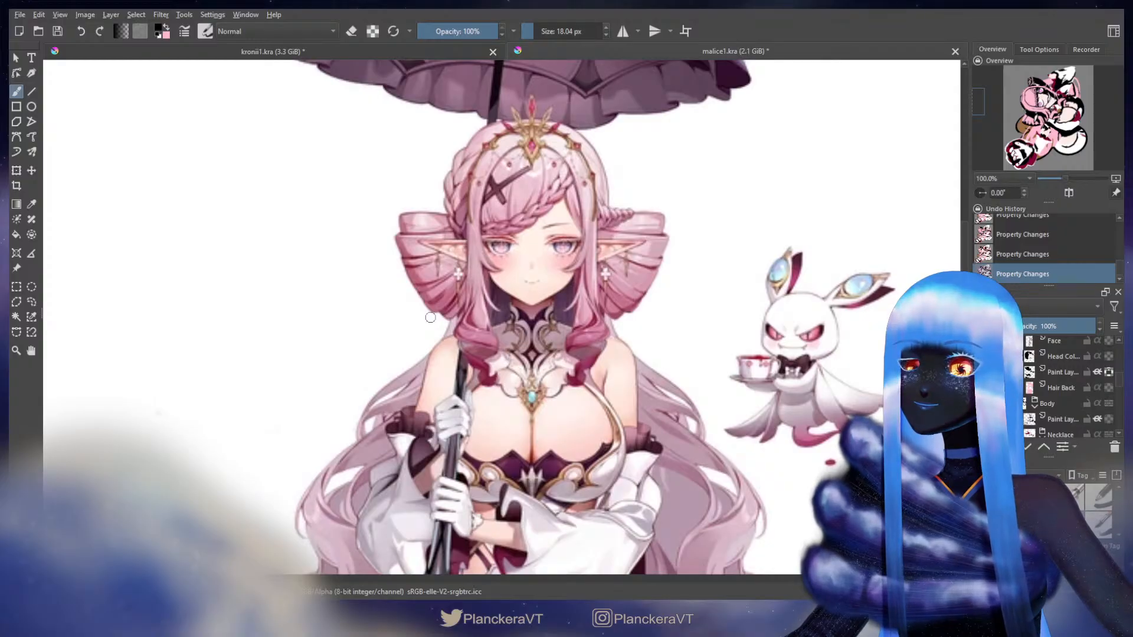
scroll(431, 318, up, 3)
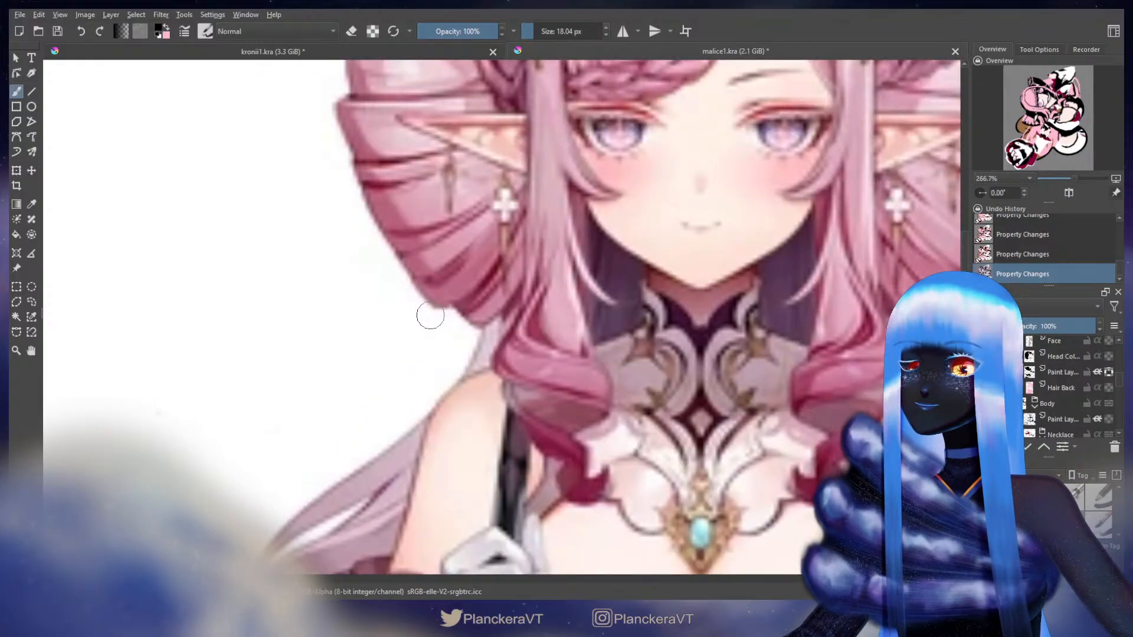
scroll(430, 315, down, 7)
scroll(587, 310, up, 2)
Erase the pink hair strand between the ear and the clawed curl with an eraser of about 72 px
mouse_move(848, 383)
mouse_down()
mouse_move(587, 311)
mouse_move(576, 398)
mouse_up()
key(e)
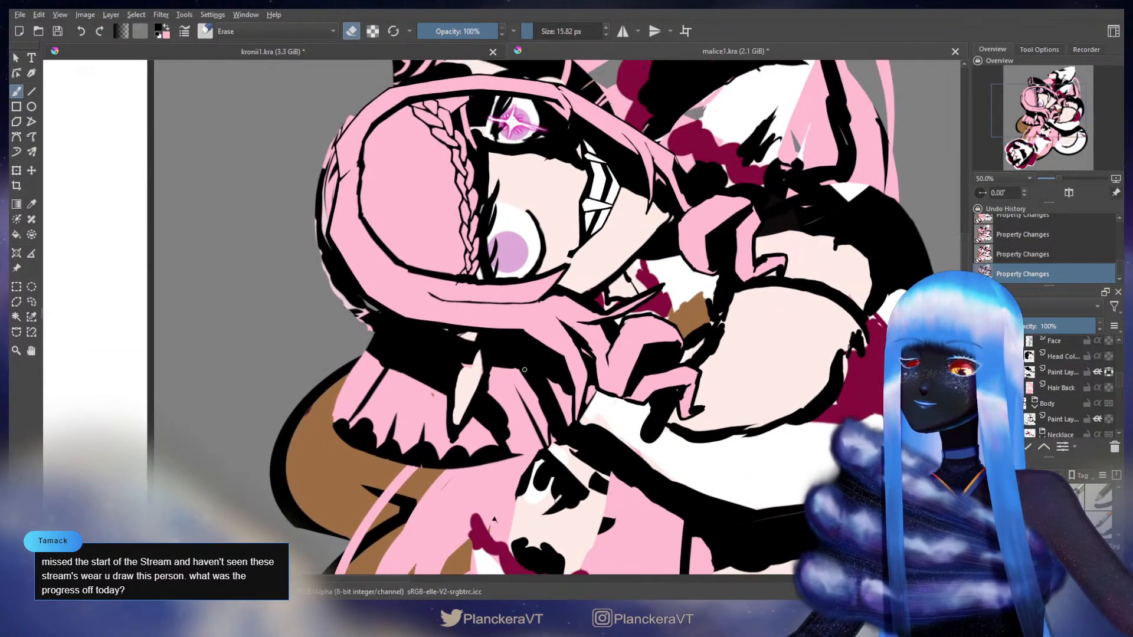
mouse_move(512, 343)
mouse_down()
mouse_move(568, 341)
mouse_move(577, 411)
mouse_up()
mouse_move(565, 349)
mouse_down()
mouse_move(552, 376)
mouse_move(595, 440)
mouse_up()
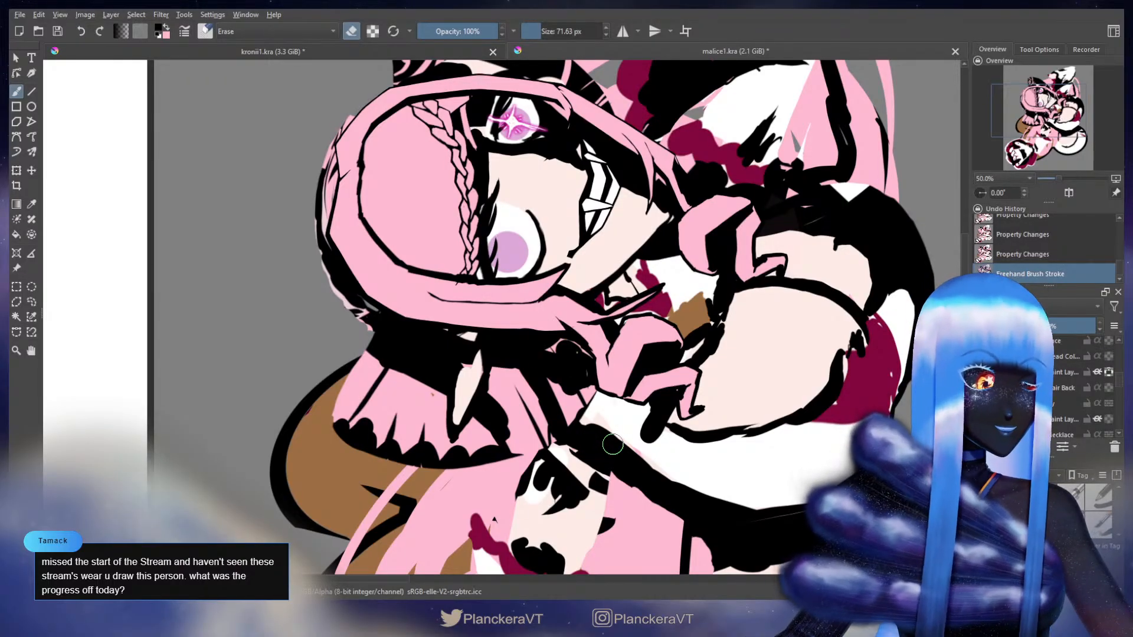
key(e)
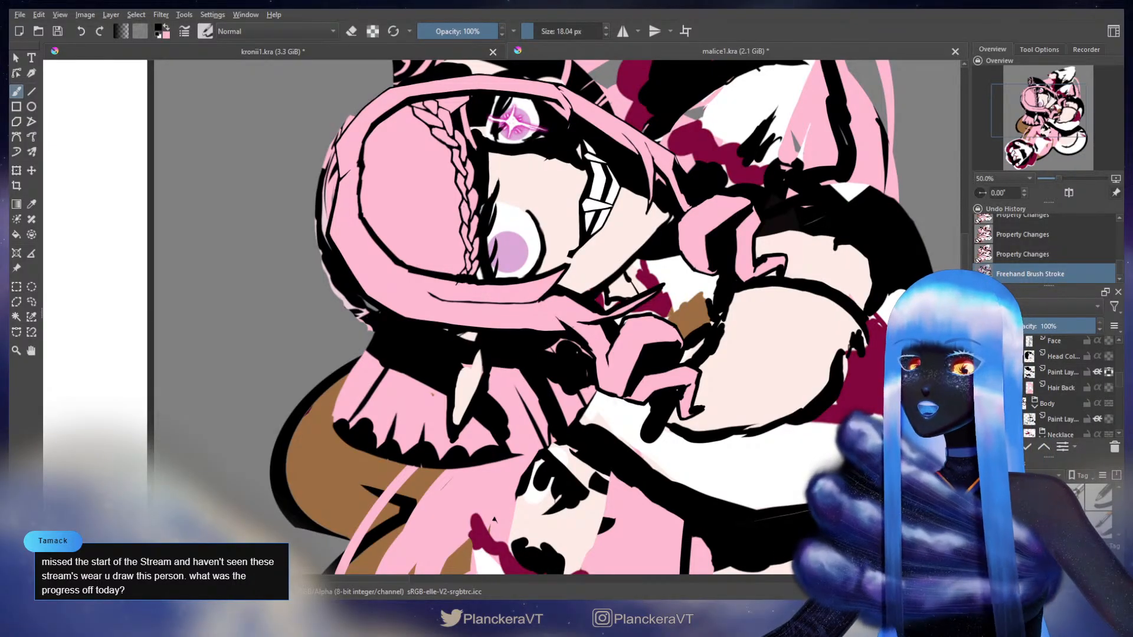
Make the Chuuni Hand layer visible over the whole character
scroll(634, 332, down, 2)
drag(642, 363, 650, 423)
scroll(1062, 387, up, 2)
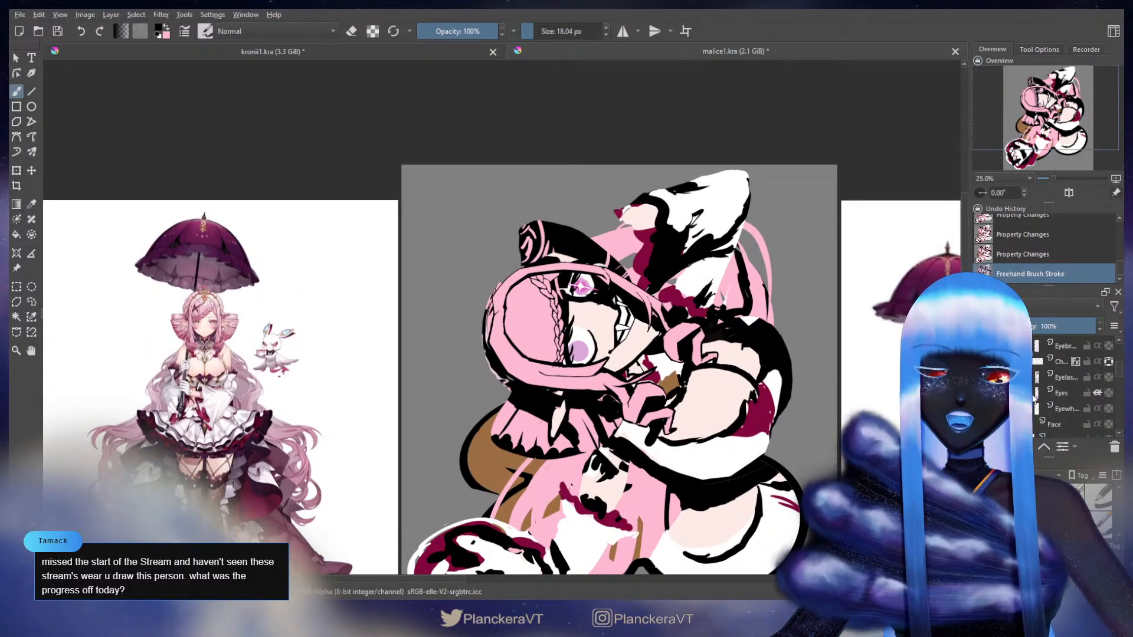
scroll(1033, 402, down, 3)
scroll(1033, 402, up, 5)
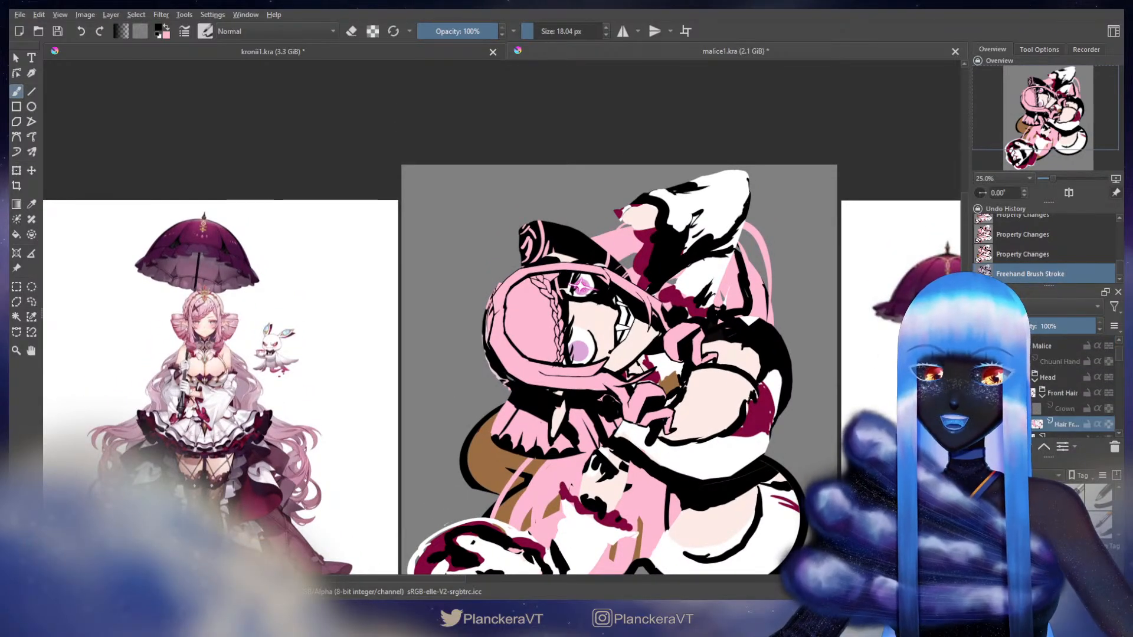
click(980, 376)
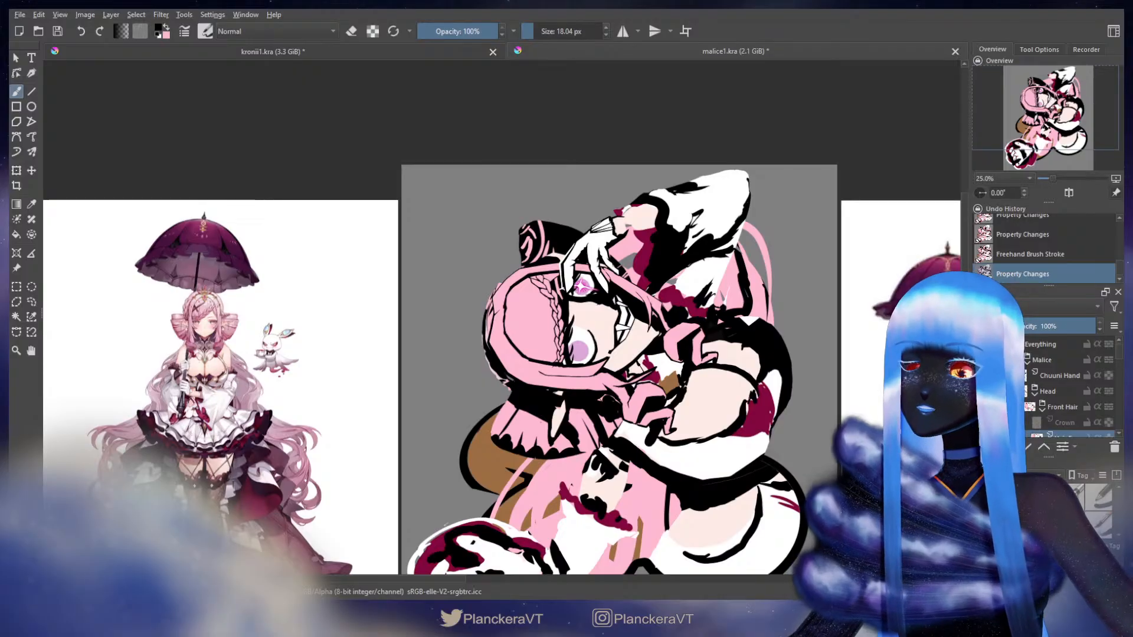
Hide the black head layer below the front hair and the Eyes group
key(plus)
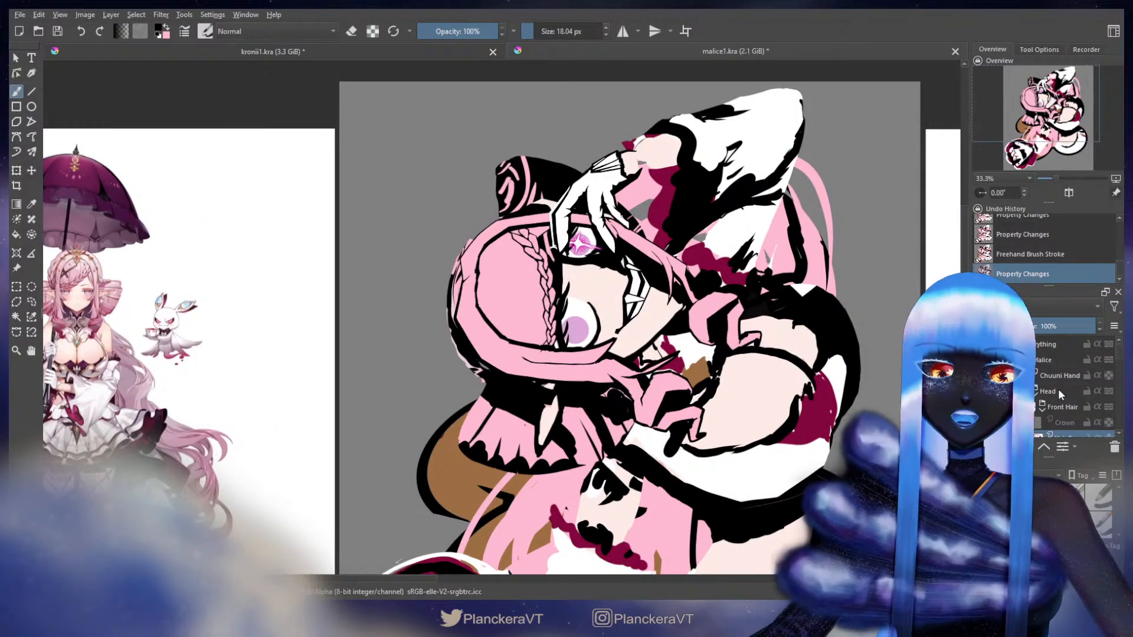
scroll(1049, 390, down, 1)
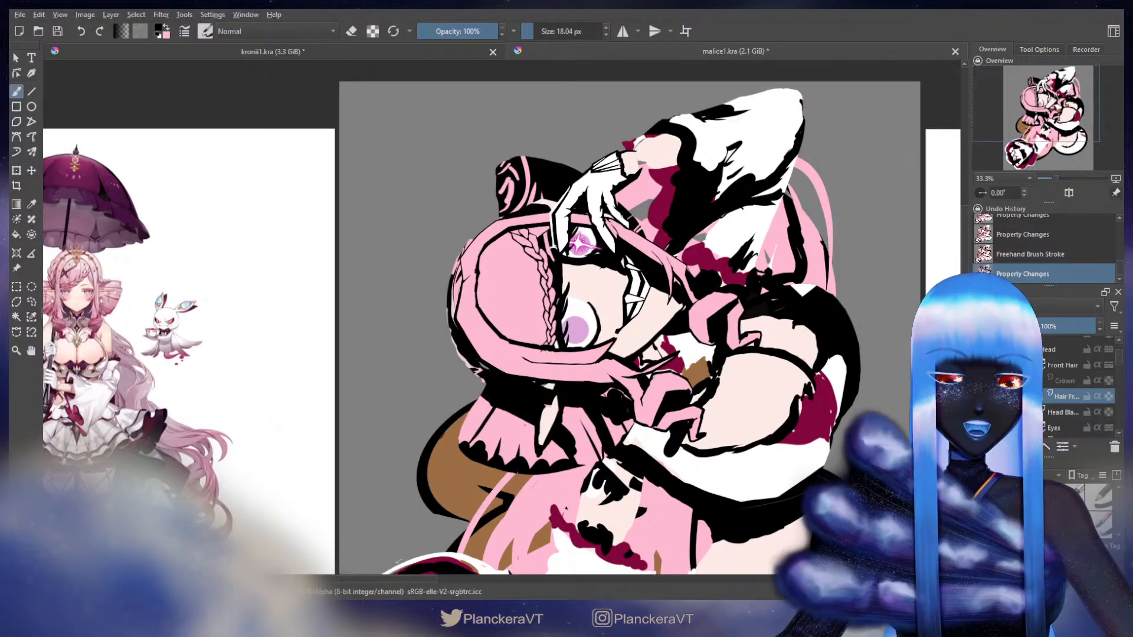
scroll(1034, 385, down, 2)
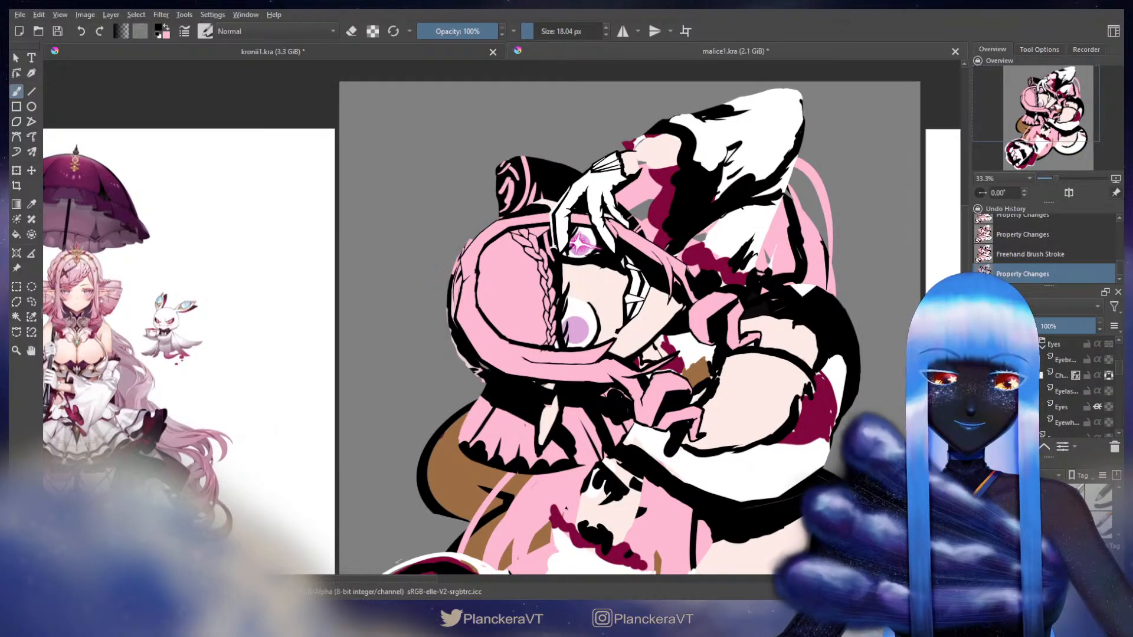
scroll(1068, 386, down, 2)
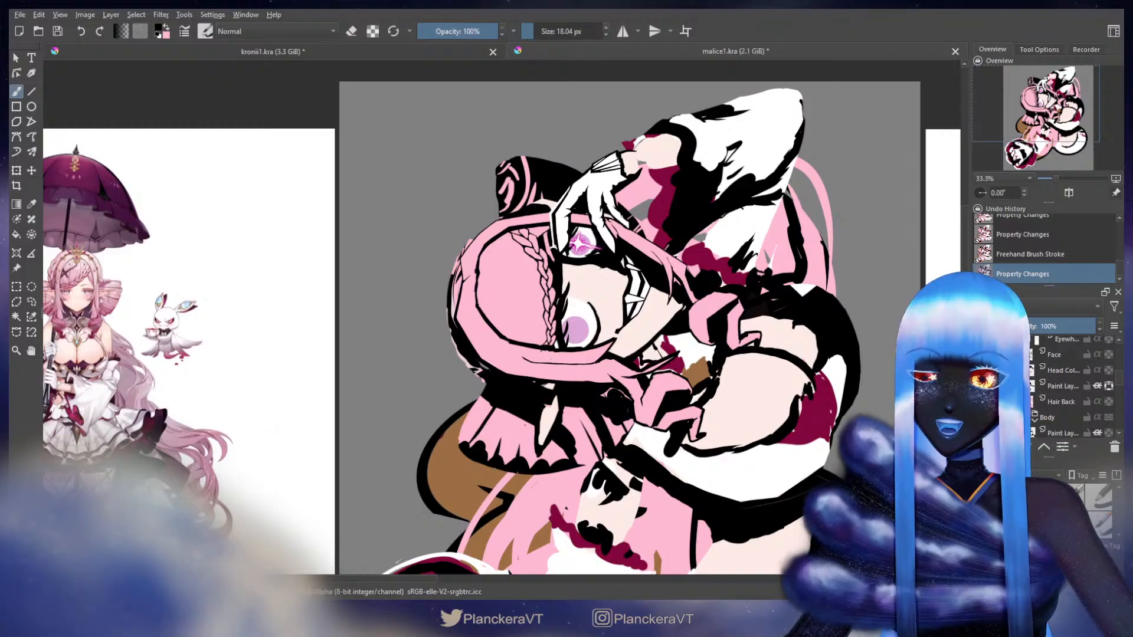
scroll(1042, 407, up, 3)
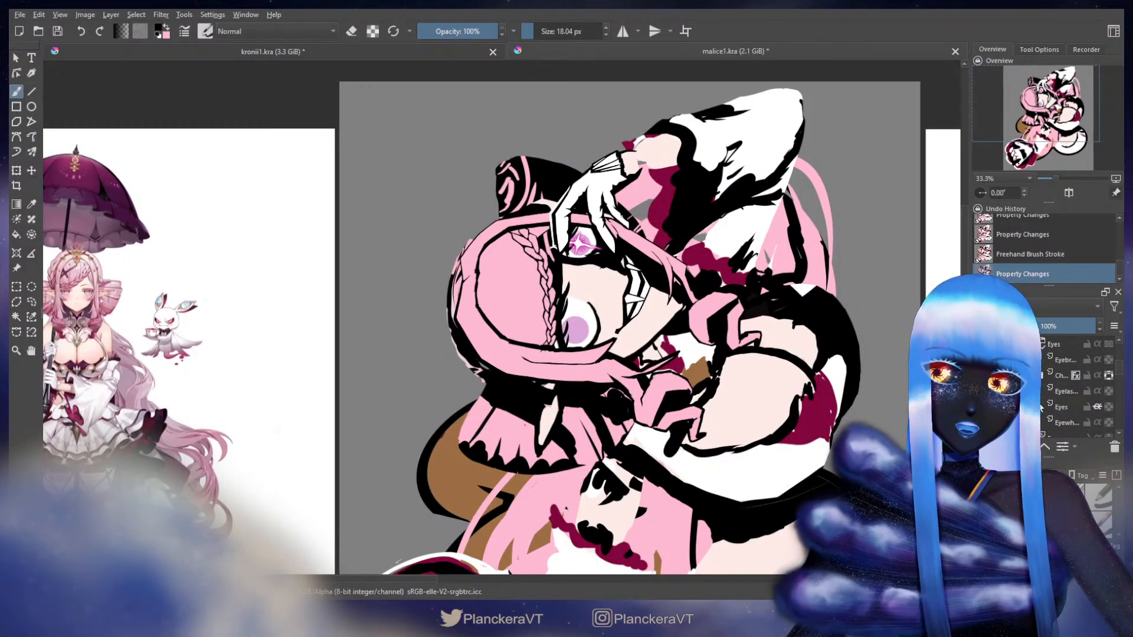
scroll(1067, 390, up, 3)
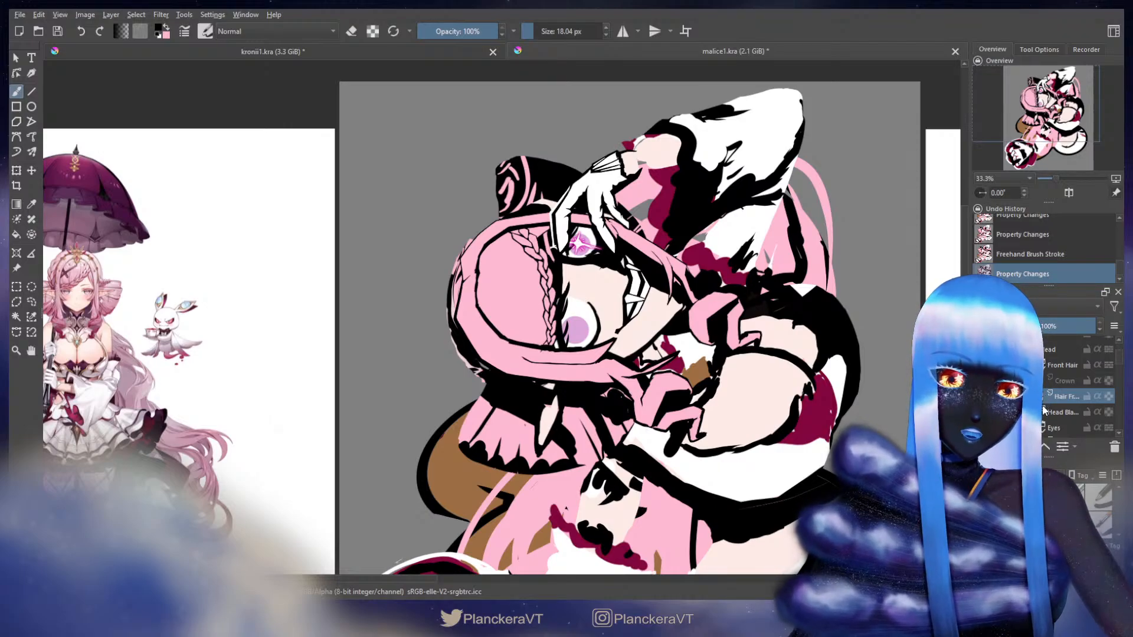
scroll(1074, 390, down, 1)
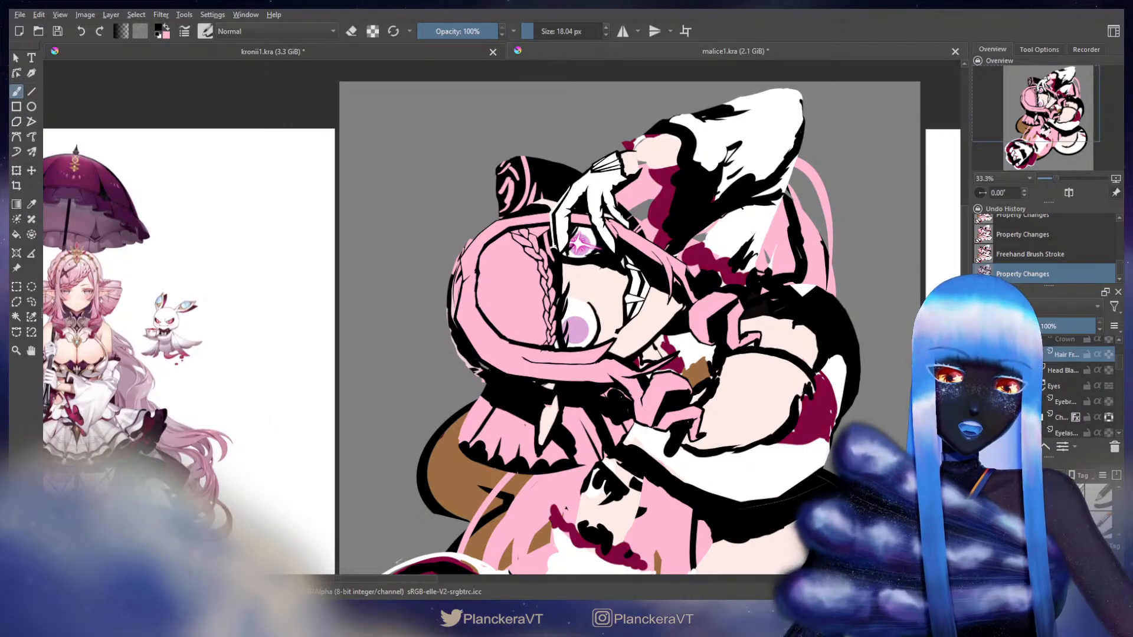
click(980, 370)
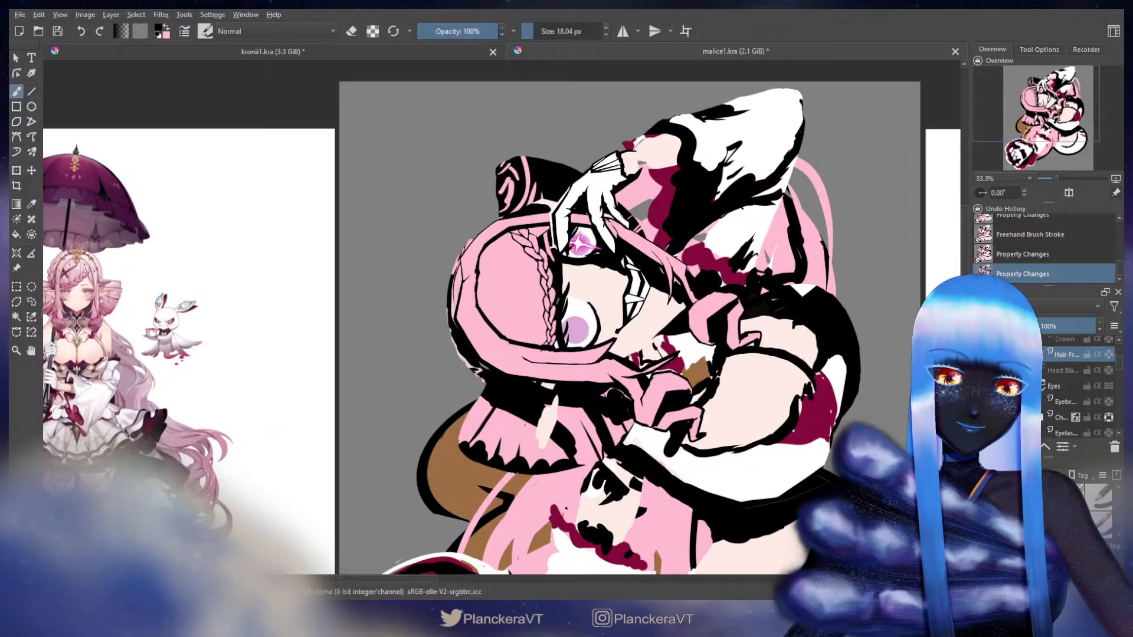
click(980, 386)
Hide the head colour layer, the paint layer below it and the Hair Back layer
scroll(1073, 389, down, 3)
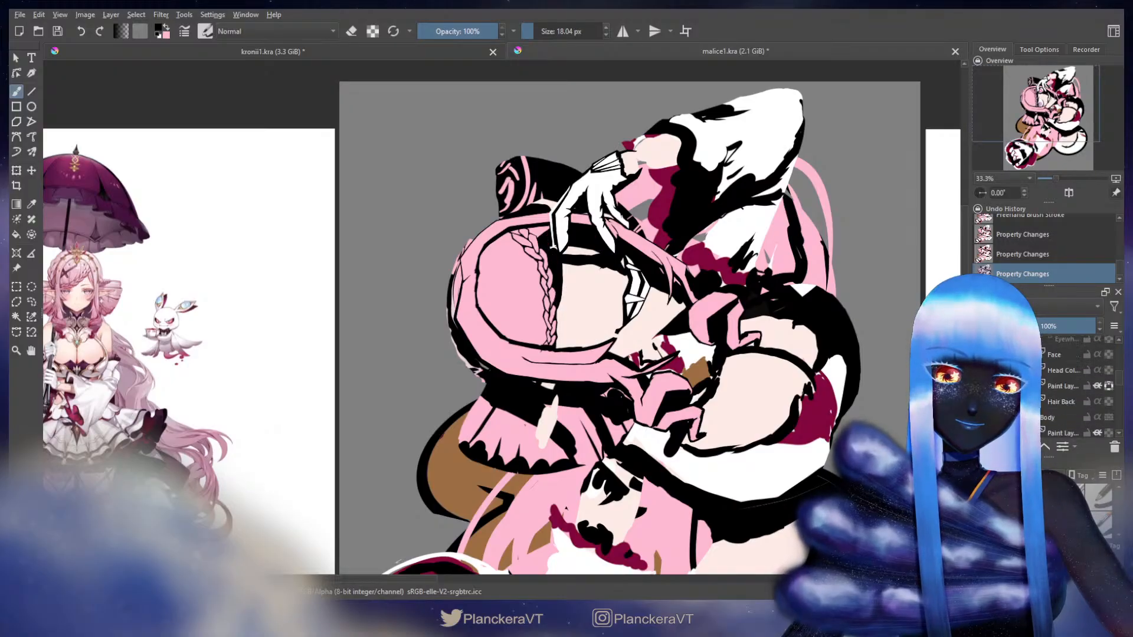
click(980, 370)
click(980, 386)
click(980, 402)
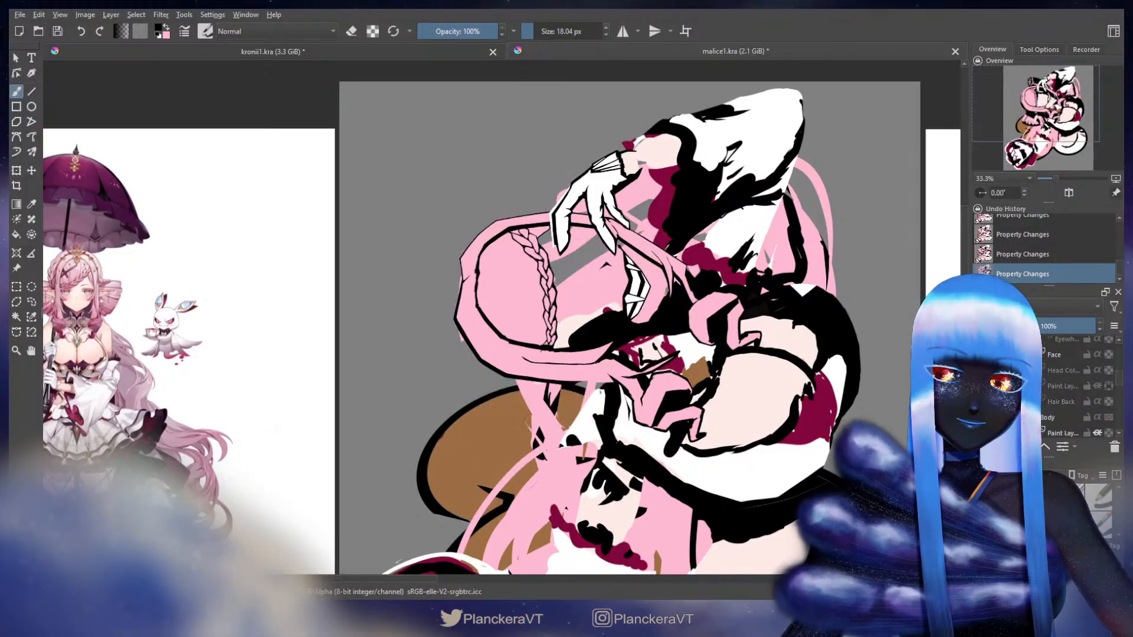
Hide the Body group and the large pink back hair shapes
scroll(1074, 389, down, 1)
click(980, 371)
scroll(1074, 389, down, 3)
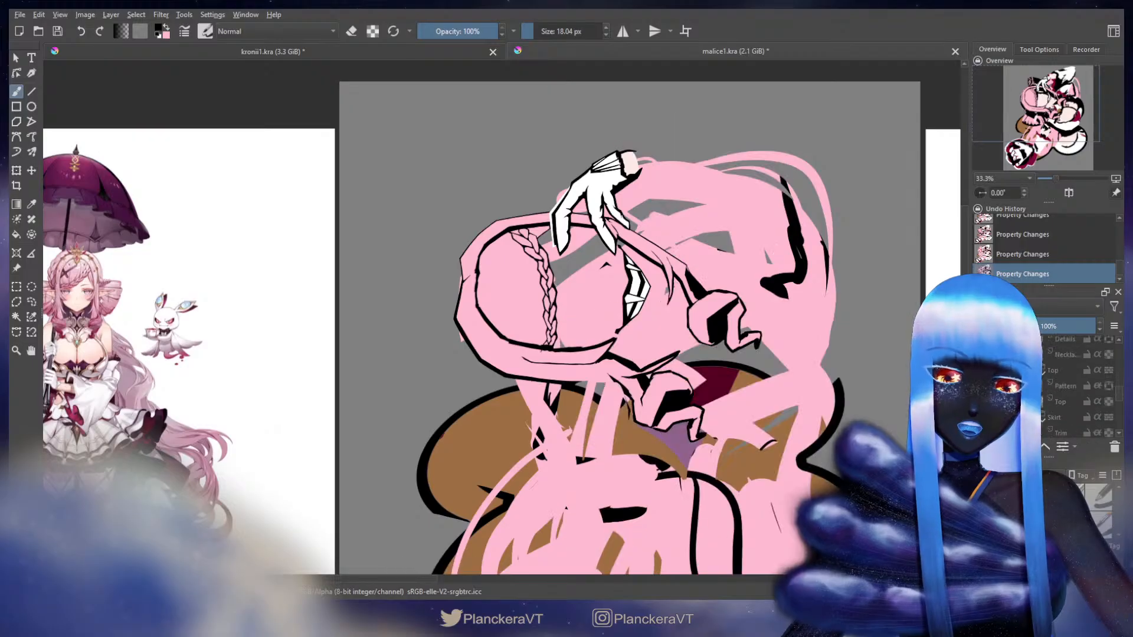
scroll(1074, 389, down, 3)
click(980, 365)
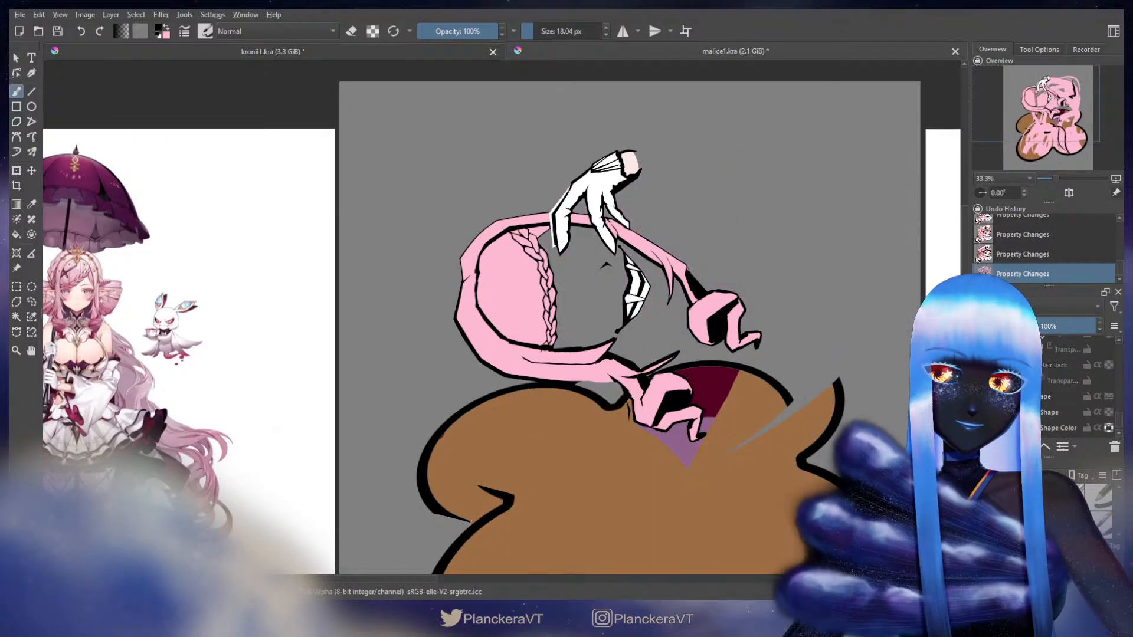
Hide the brown shape group so only the front hair, hand and mouth show against the grey background
scroll(1074, 389, up, 4)
scroll(776, 369, up, 3)
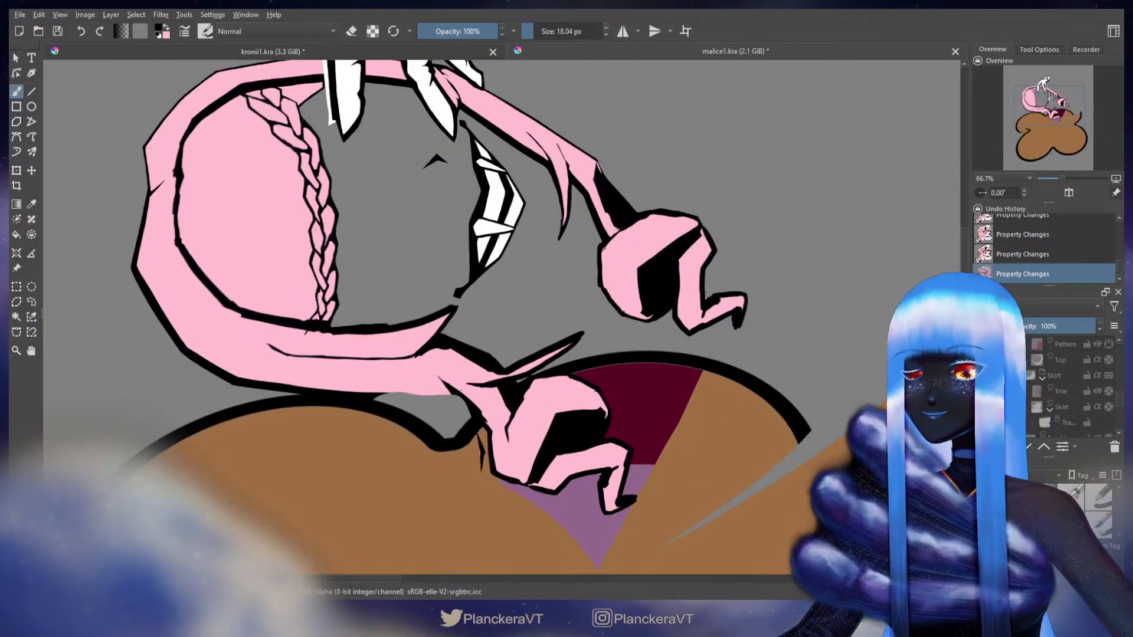
drag(486, 251, 883, 227)
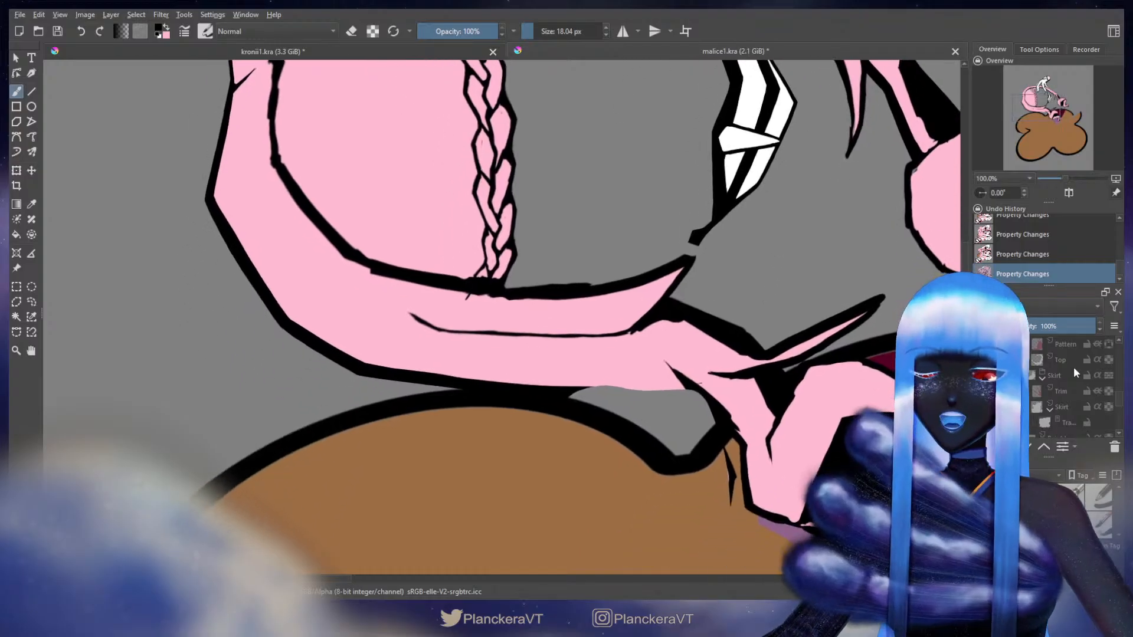
scroll(1077, 381, up, 10)
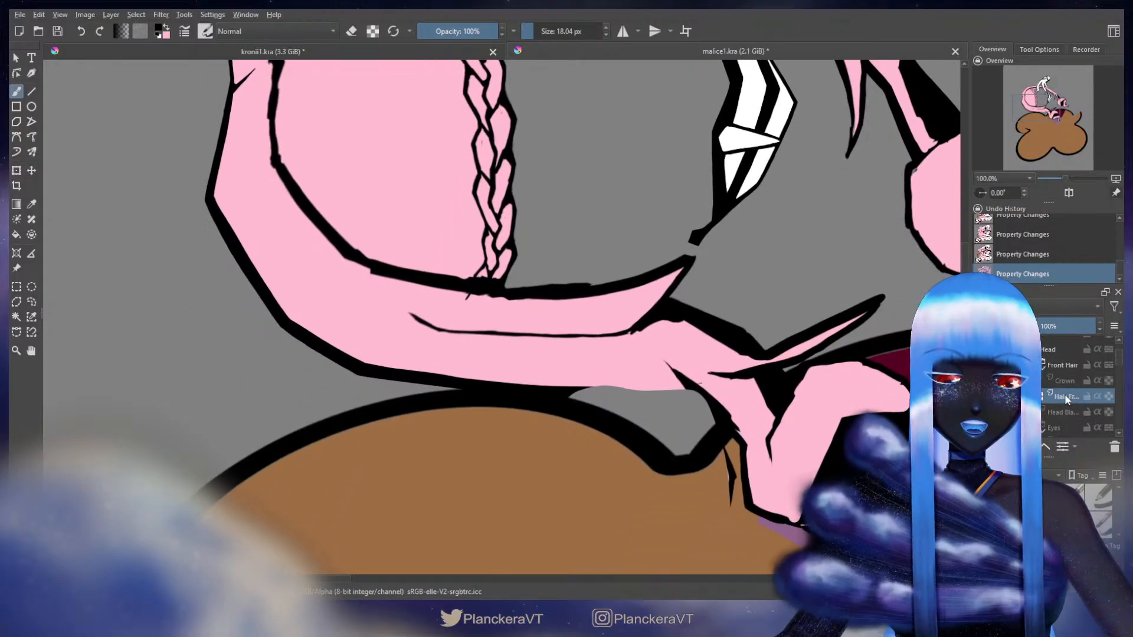
drag(597, 381, 566, 334)
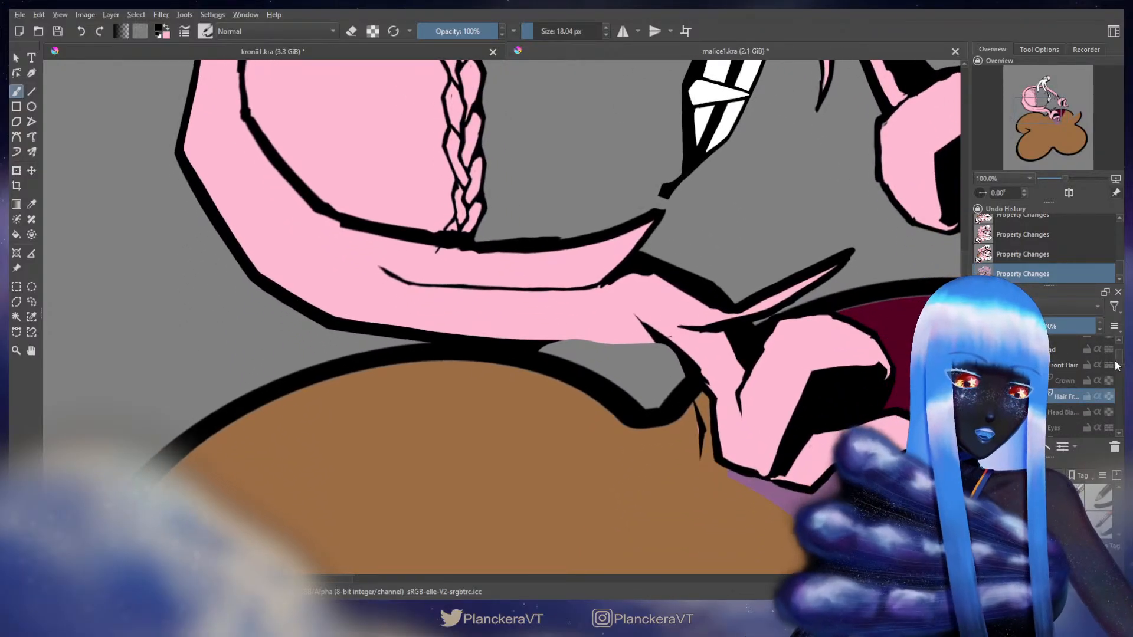
scroll(1060, 361, down, 5)
click(980, 393)
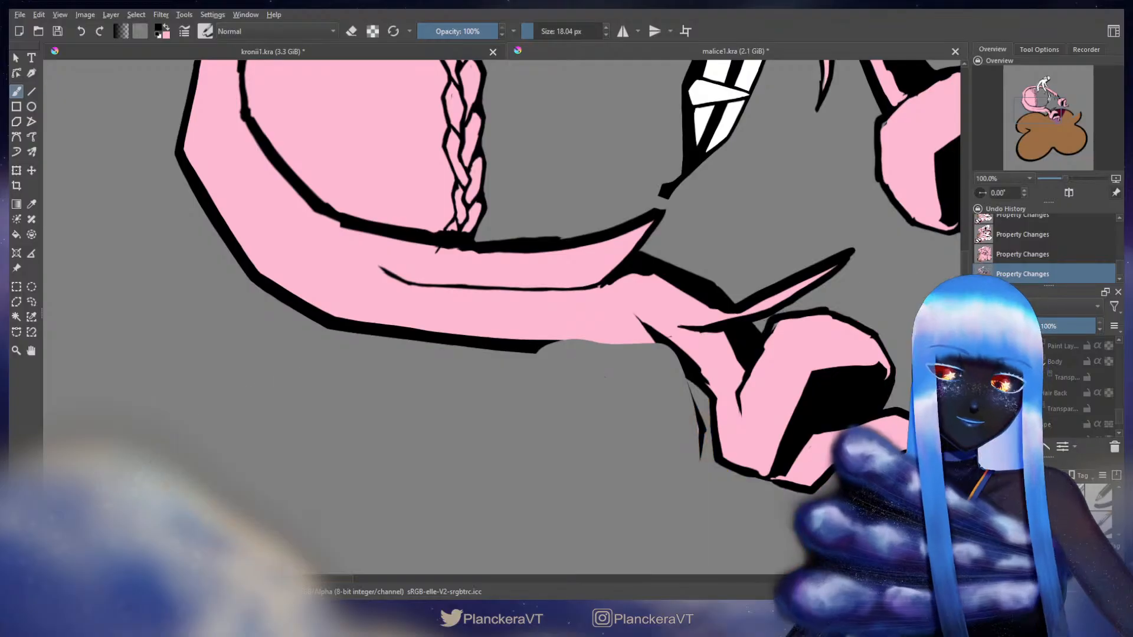
Erase the stray black line beside the lower hair curl with an eraser of about 106 px
drag(566, 376, 448, 414)
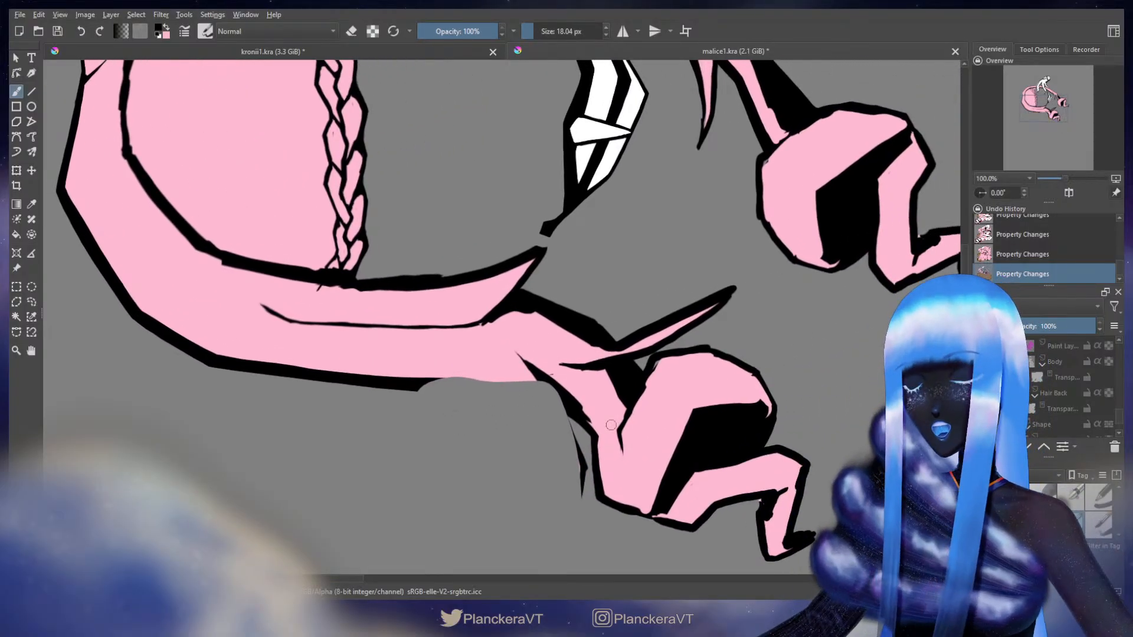
key(e)
mouse_move(534, 440)
shift+mouse_down()
mouse_move(557, 452)
mouse_move(557, 466)
shift+mouse_up()
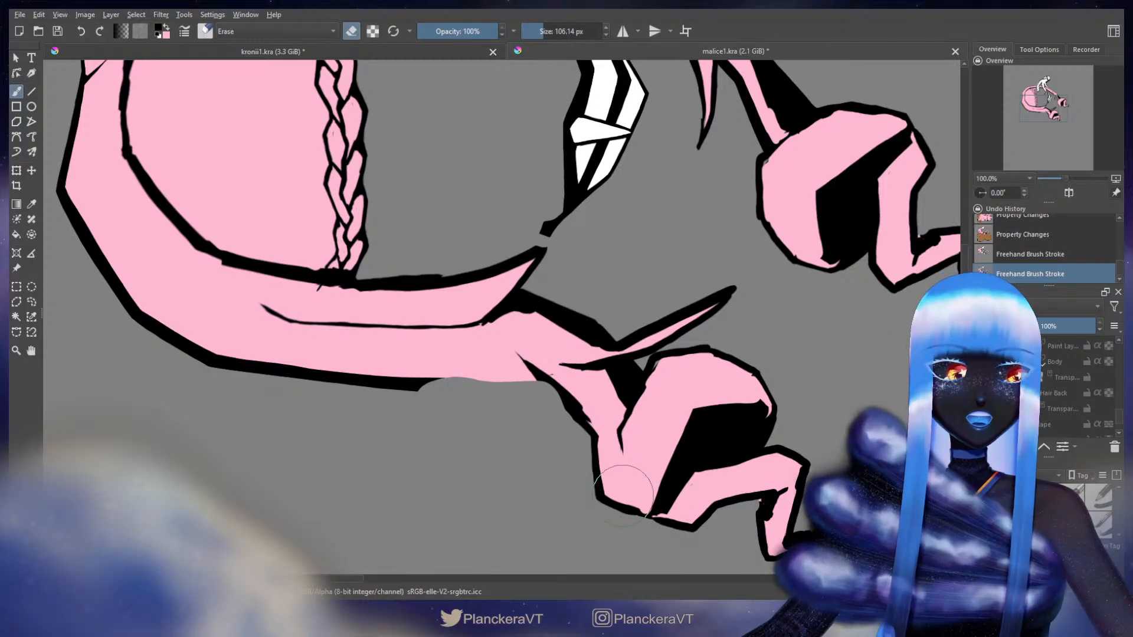
key(e)
Extend the black outline along the underside of the lower hair strand to the curl's corner with a brush of about 31 px
key(x)
drag(506, 440, 464, 454)
shift+drag(379, 398, 387, 398)
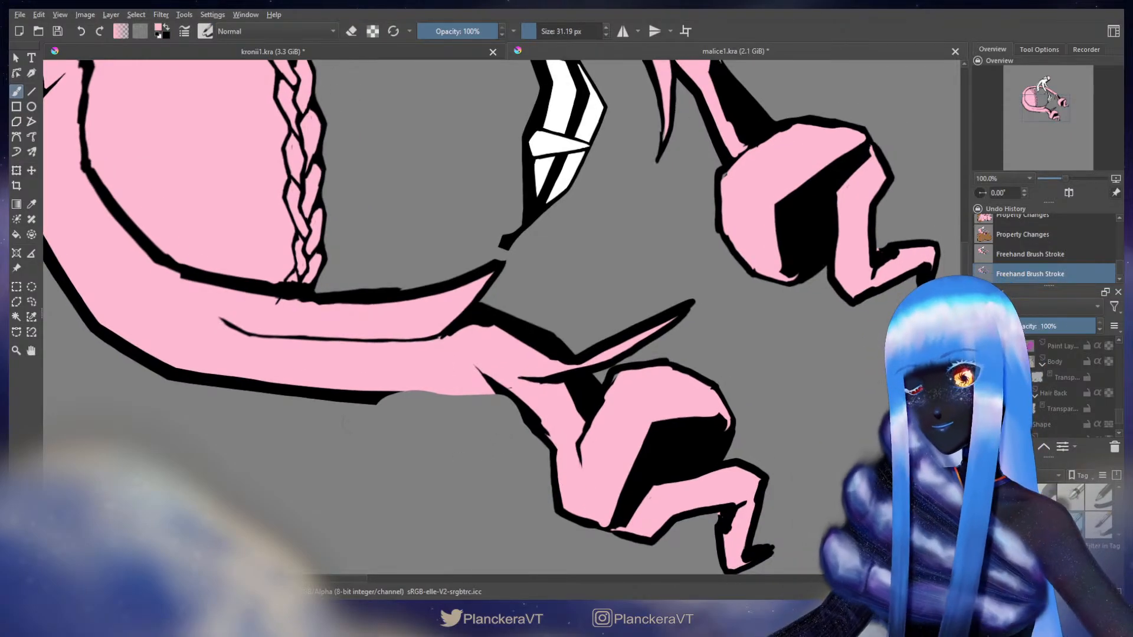
scroll(396, 390, up, 3)
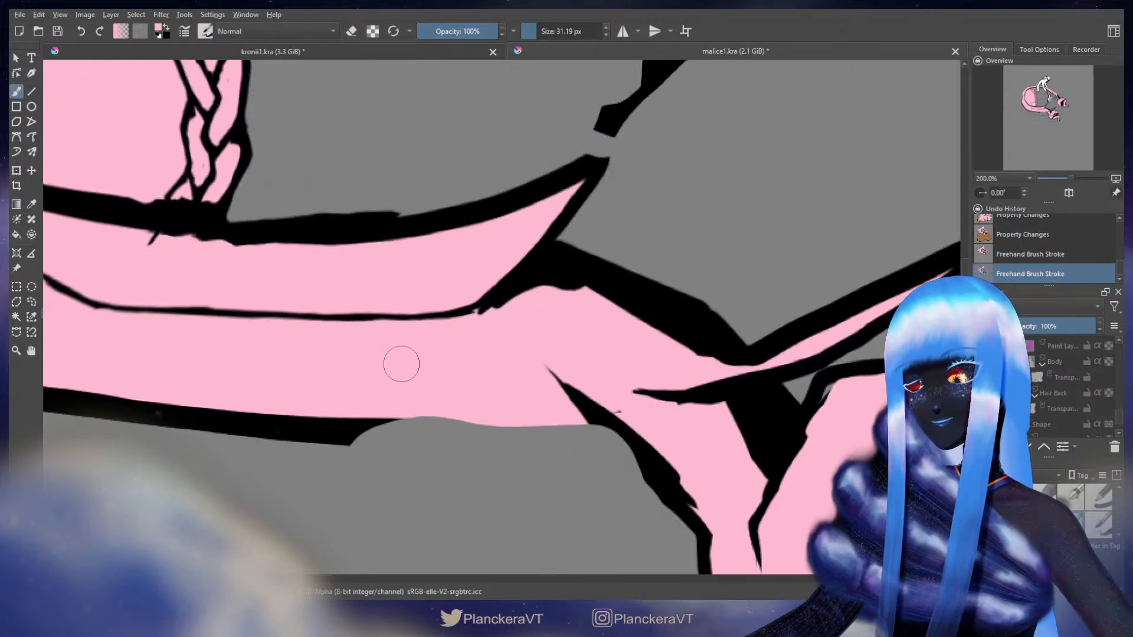
drag(336, 344, 441, 348)
key(ctrl+z)
key(x)
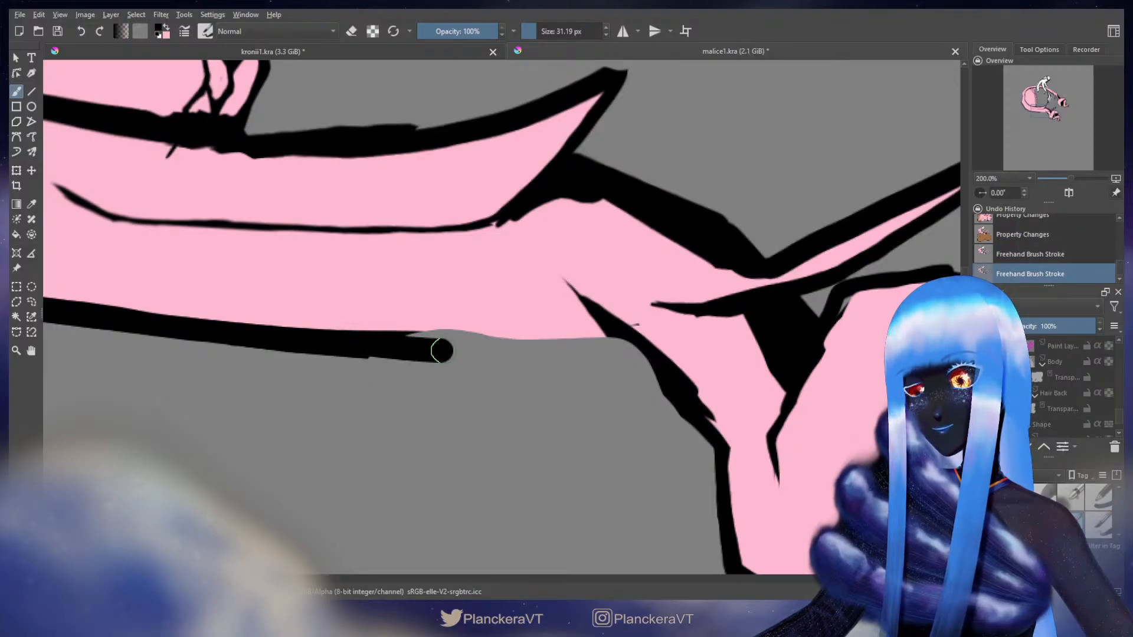
key(ctrl+z)
drag(354, 347, 472, 350)
key(ctrl+z)
drag(336, 344, 657, 365)
Touch up the extended outline with a black brush of about 27 px and fill the grey gap above it with pink
key(bracketleft)
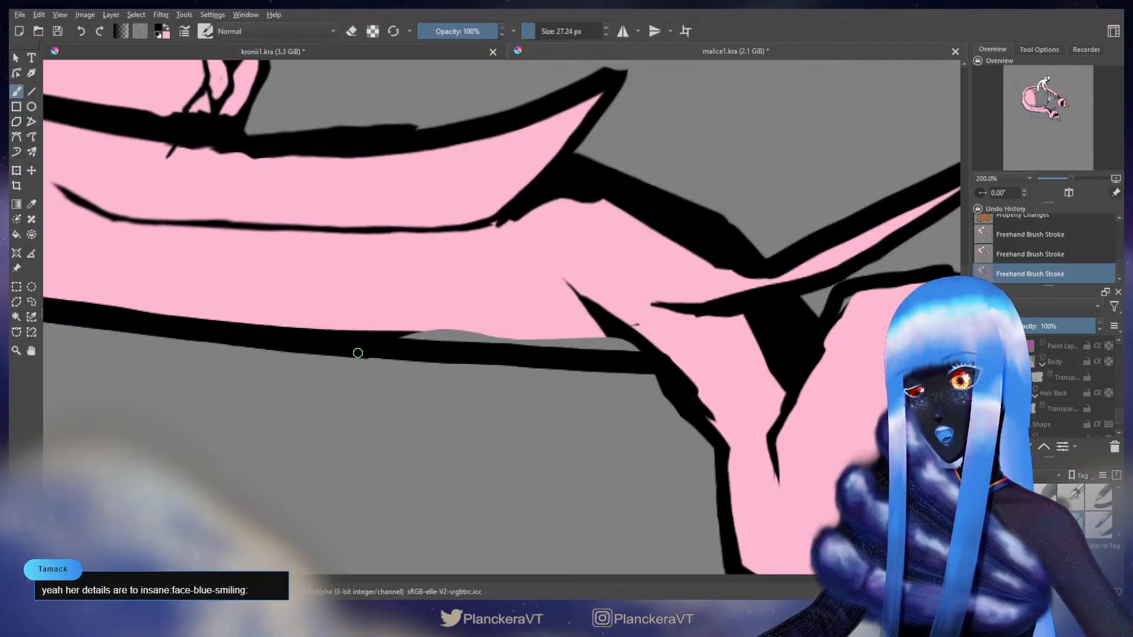
drag(358, 353, 367, 353)
mouse_move(375, 349)
mouse_down()
mouse_move(488, 328)
mouse_move(539, 342)
mouse_move(400, 376)
mouse_up()
key(x)
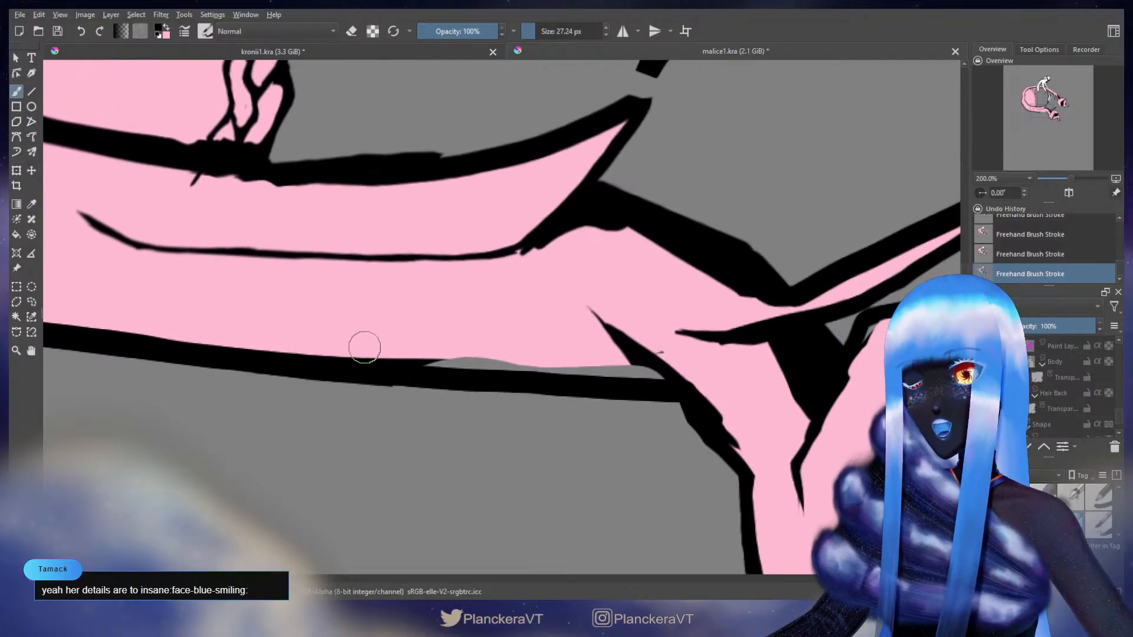
mouse_move(254, 330)
mouse_down()
mouse_move(238, 305)
mouse_move(282, 295)
mouse_up()
mouse_move(203, 305)
mouse_down()
mouse_move(141, 293)
mouse_move(325, 319)
mouse_move(655, 337)
mouse_move(570, 293)
mouse_move(615, 316)
mouse_up()
Redraw the pointed black crease running into the corner and smooth the bottom outline with a brush of about 24 px
key(x)
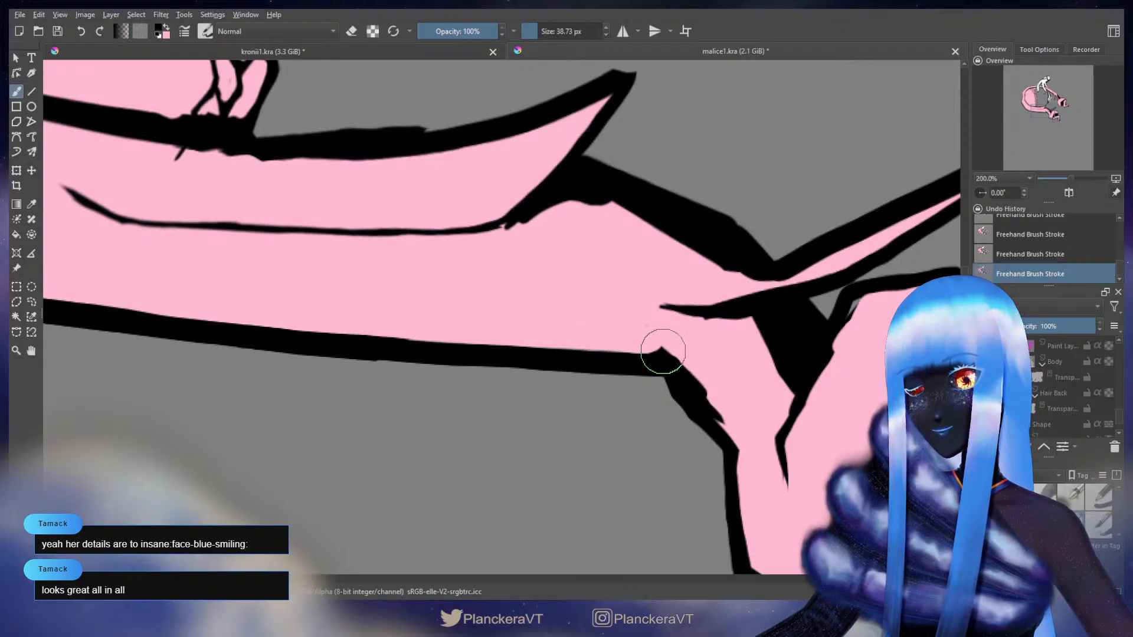
drag(664, 352, 659, 353)
drag(664, 352, 665, 354)
drag(574, 284, 654, 347)
drag(578, 321, 667, 307)
drag(458, 333, 446, 335)
drag(456, 338, 452, 341)
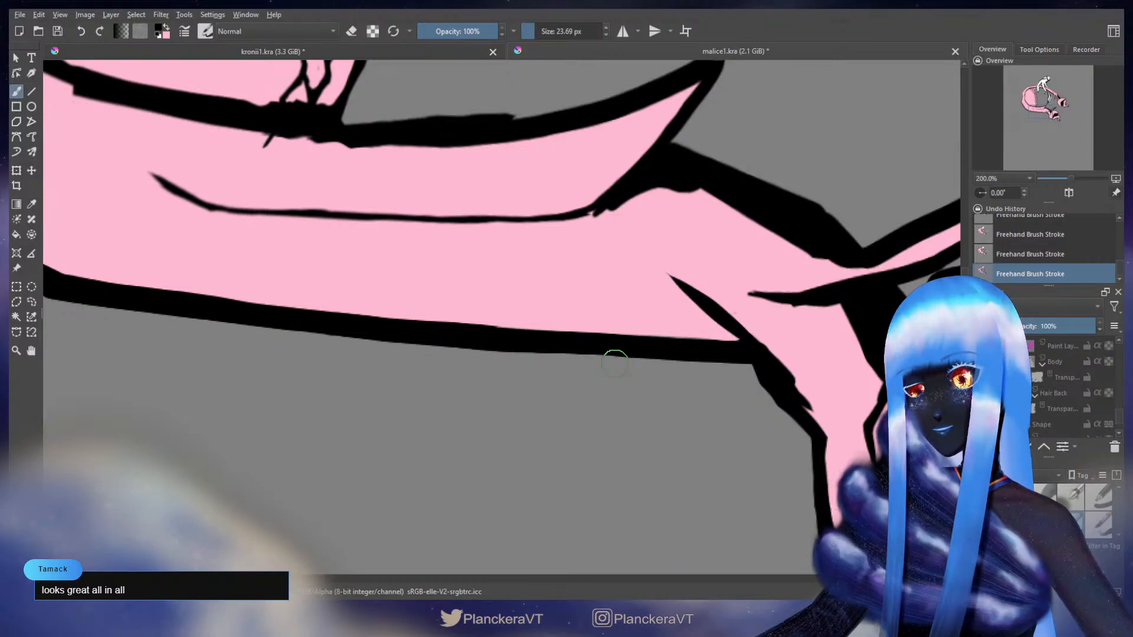
Even out the lower edge of the bottom hair outline with an eraser of about 15 to 16 px
key(e)
drag(493, 348, 452, 393)
mouse_move(416, 405)
mouse_down()
mouse_move(356, 405)
mouse_move(400, 401)
mouse_up()
drag(416, 403, 387, 391)
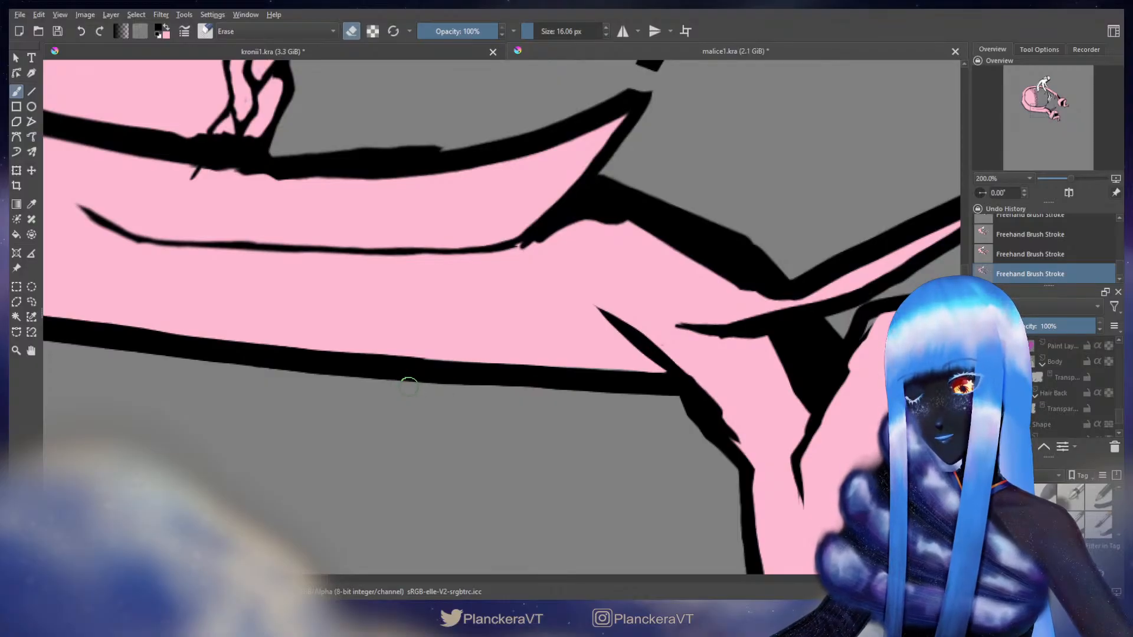
shift+drag(408, 387, 401, 381)
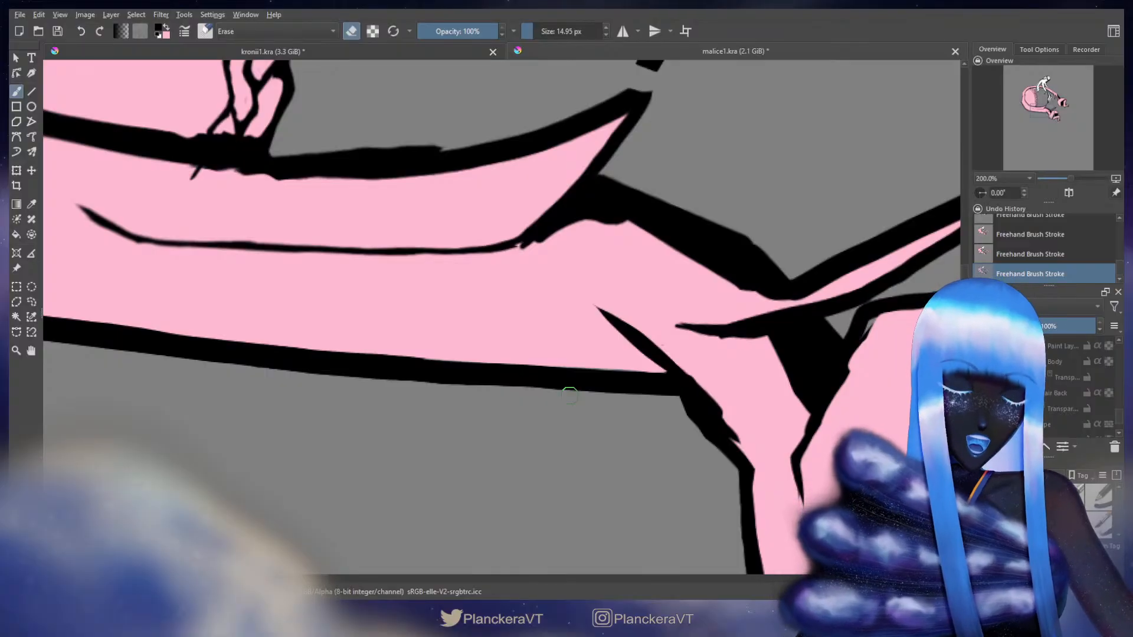
key(e)
mouse_move(665, 309)
mouse_down()
mouse_move(734, 367)
mouse_move(738, 389)
mouse_move(625, 374)
mouse_move(687, 384)
mouse_move(637, 392)
mouse_move(652, 439)
mouse_move(638, 399)
mouse_move(633, 420)
mouse_move(752, 354)
mouse_move(731, 279)
mouse_up()
Paint an inward-pointing black bend over the lumpy inner outline beside the small hair notch
scroll(713, 151, down, 4)
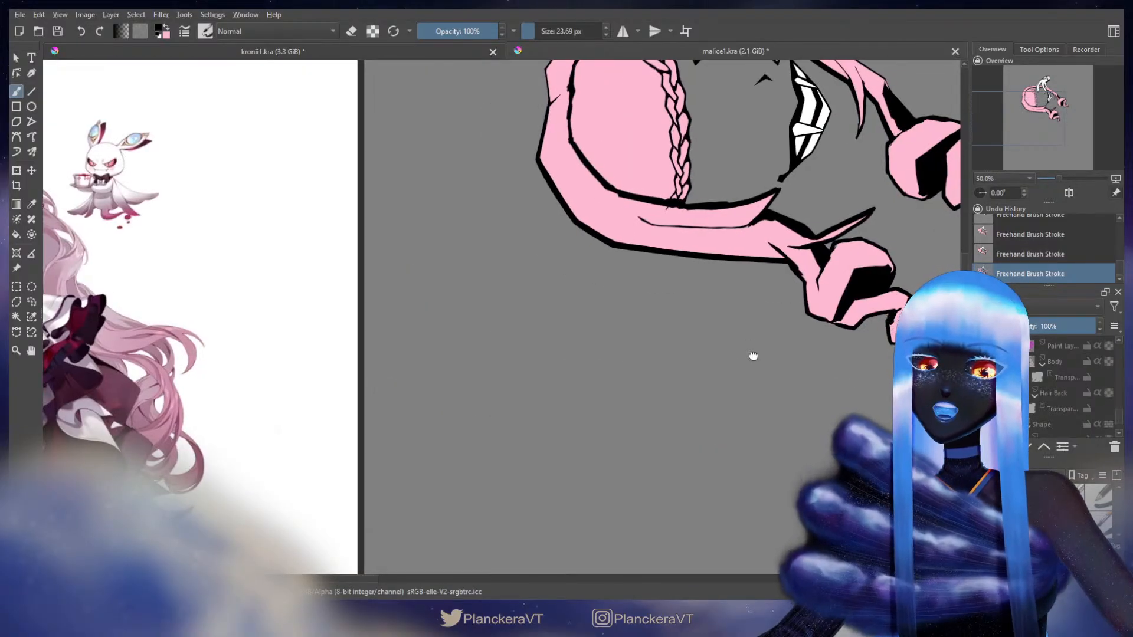
scroll(712, 472, down, 4)
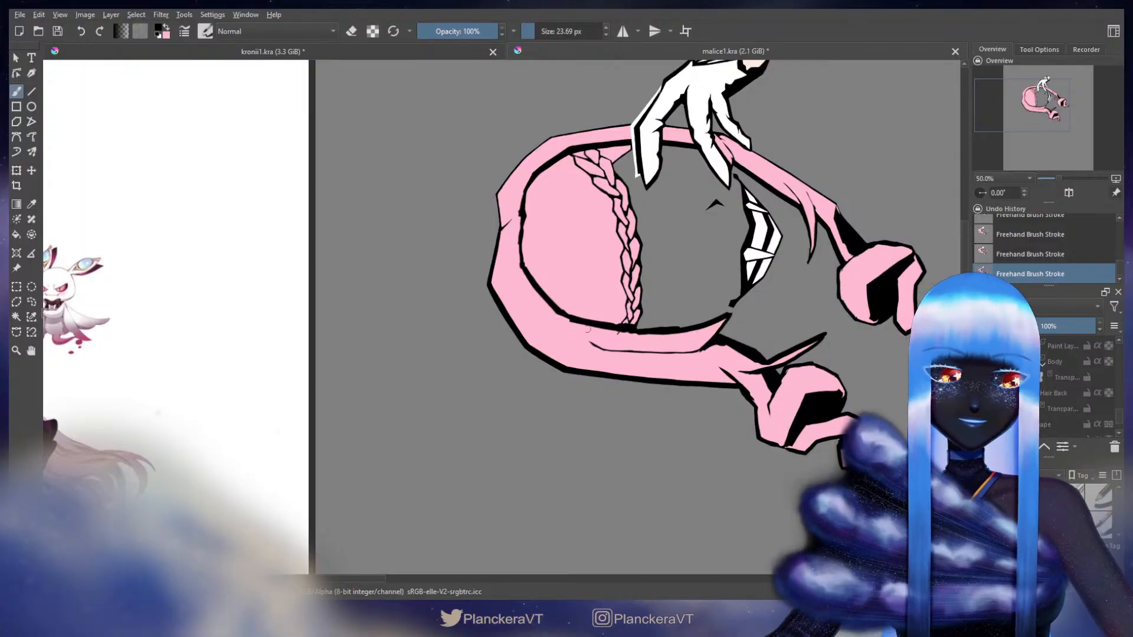
scroll(588, 328, up, 2)
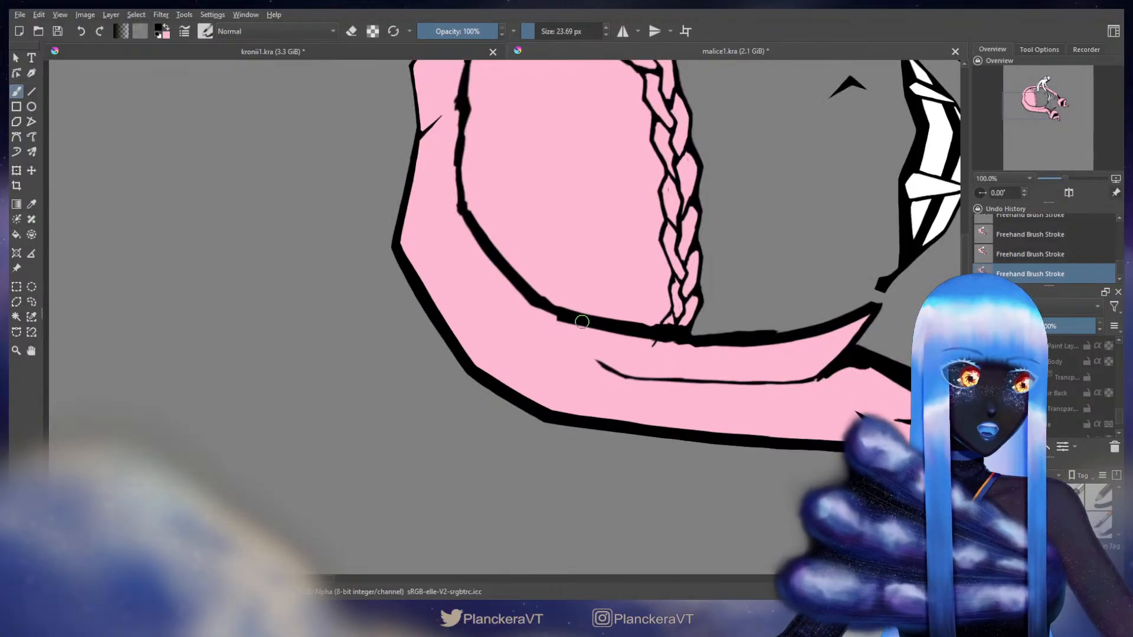
drag(570, 277, 586, 445)
scroll(505, 268, up, 1)
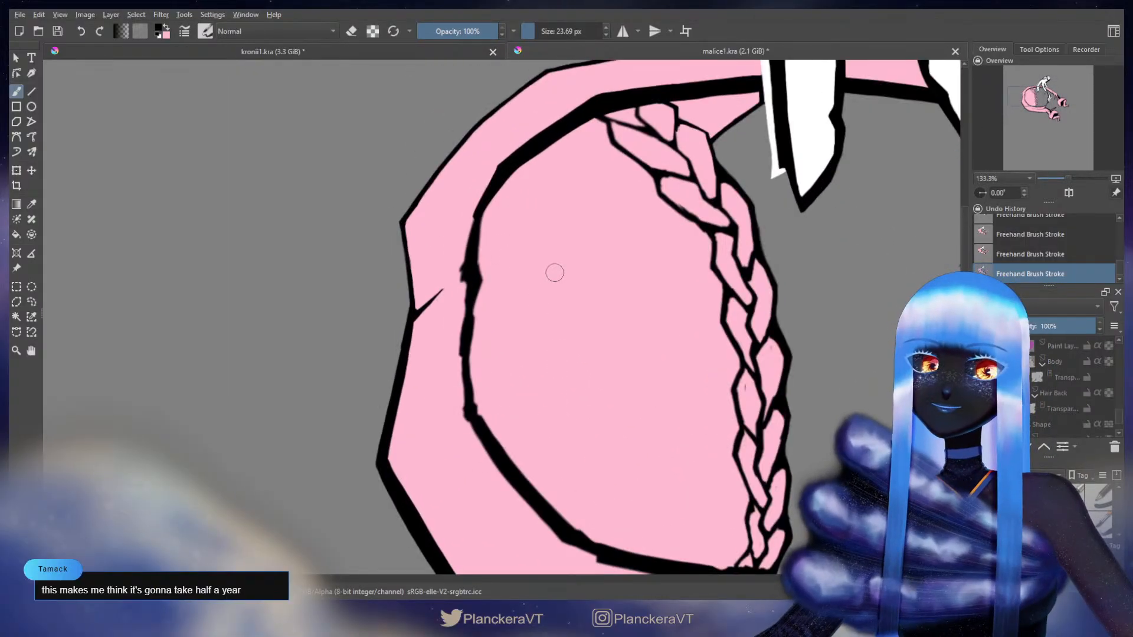
scroll(555, 271, up, 1)
drag(560, 243, 614, 328)
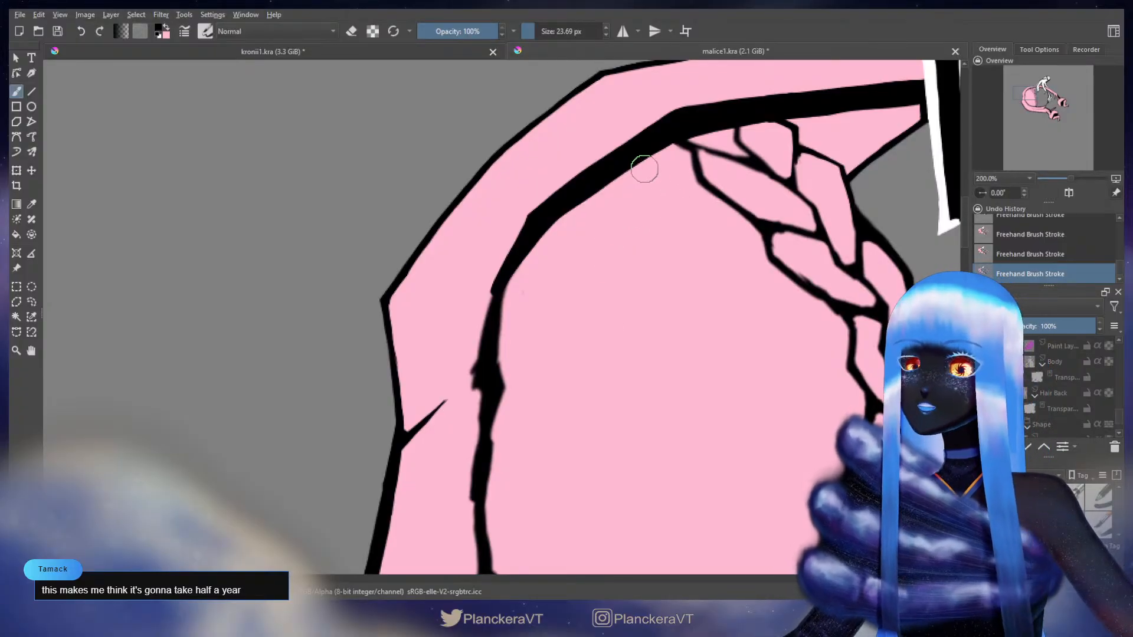
drag(648, 163, 716, 174)
drag(568, 311, 585, 260)
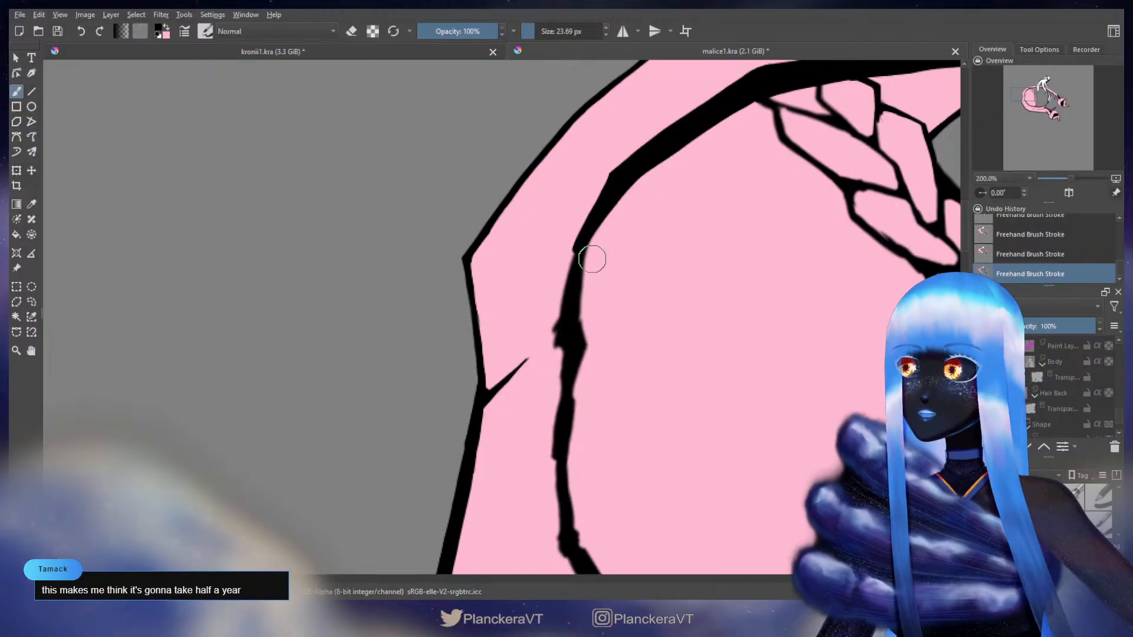
mouse_move(580, 291)
mouse_down()
mouse_move(570, 291)
mouse_move(598, 319)
mouse_up()
key(ctrl+z)
mouse_move(580, 262)
mouse_down()
mouse_move(592, 342)
mouse_move(566, 411)
mouse_up()
drag(578, 313, 583, 338)
Cover the old line outside the bend with pink and firm up its upper segment with a black brush of about 19 px
key(x)
key(bracketright)
mouse_move(566, 260)
mouse_down()
mouse_move(575, 334)
mouse_move(538, 416)
mouse_move(555, 331)
mouse_move(556, 345)
mouse_move(566, 323)
mouse_move(563, 348)
mouse_move(588, 347)
mouse_move(570, 275)
mouse_move(580, 249)
mouse_move(589, 326)
mouse_up()
key(x)
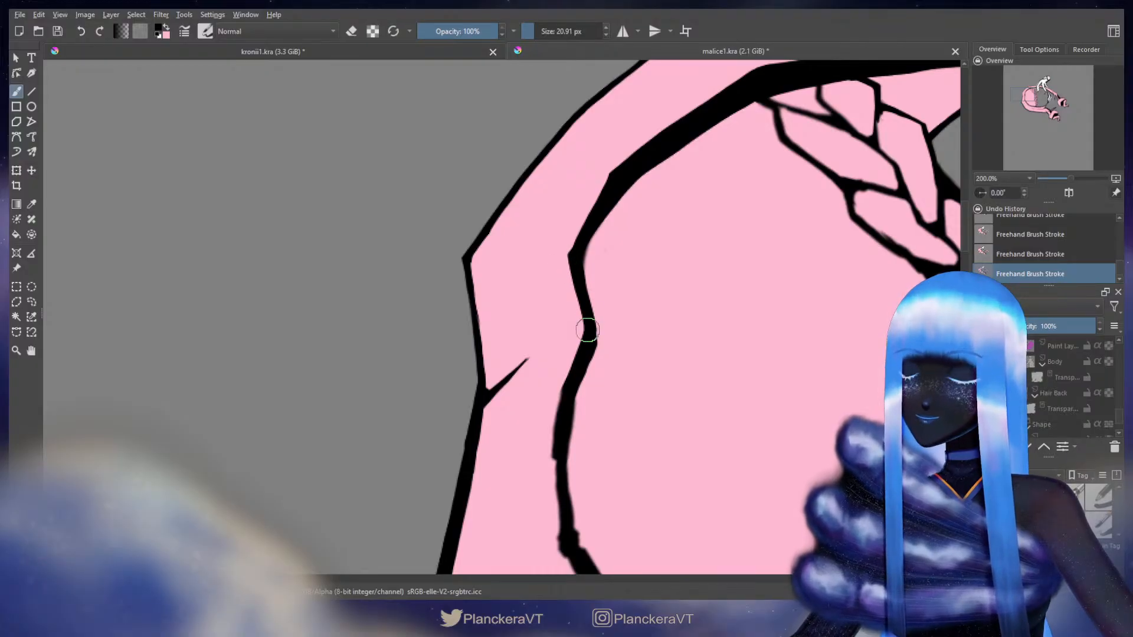
key(bracketleft)
drag(574, 260, 589, 335)
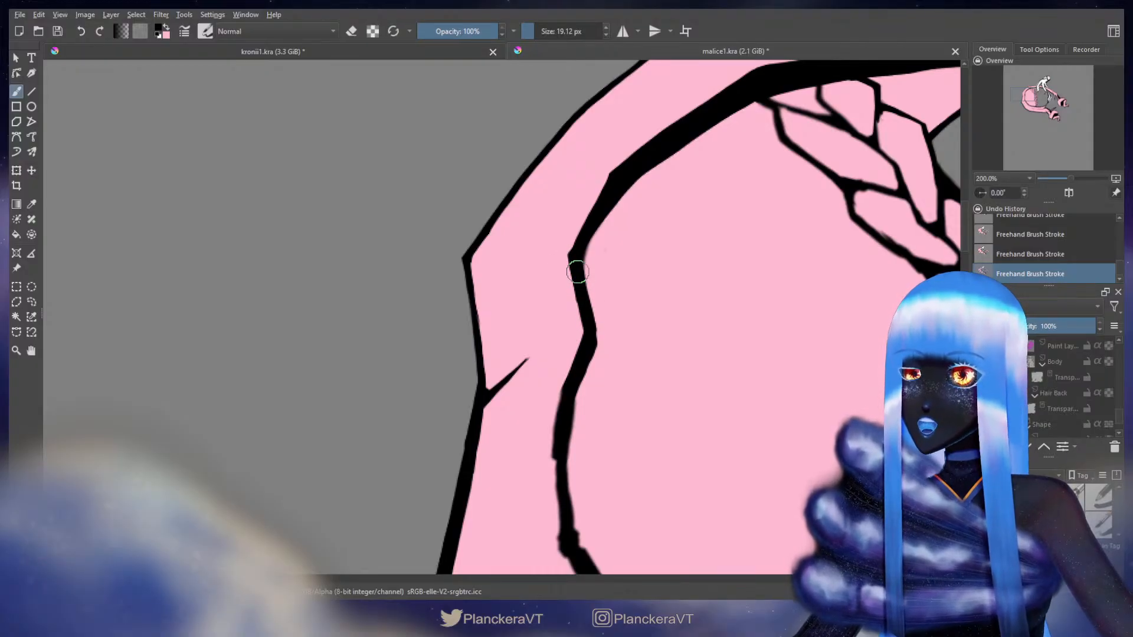
drag(577, 258, 593, 330)
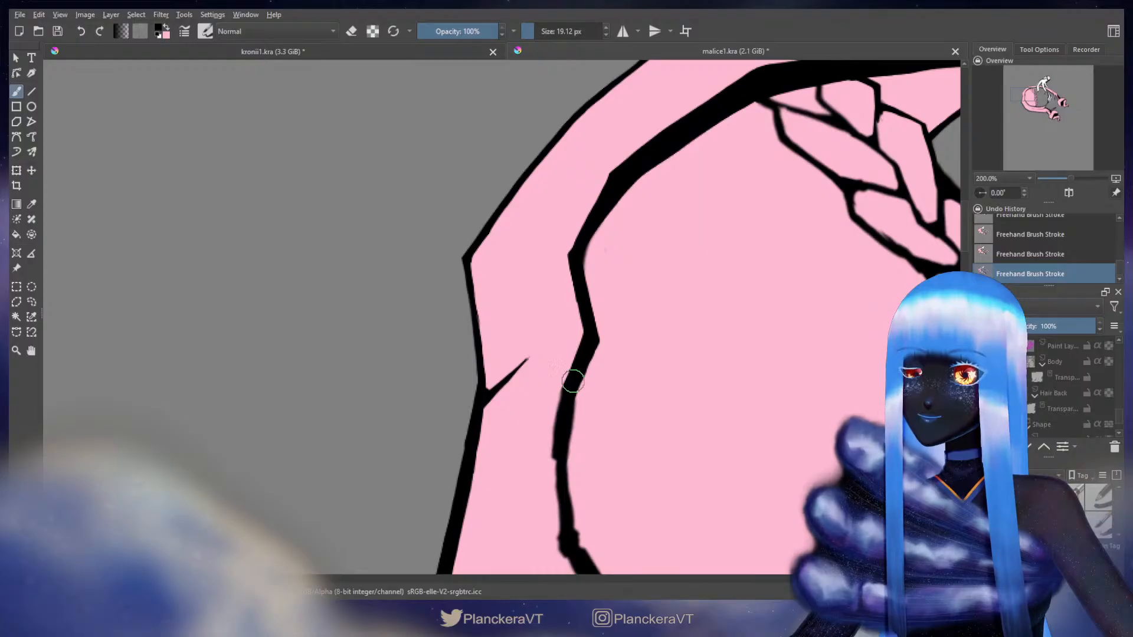
Thin the bend's upper segment along its inner side with a pink brush of about 22 px
key(x)
key(bracketright)
key(bracketright)
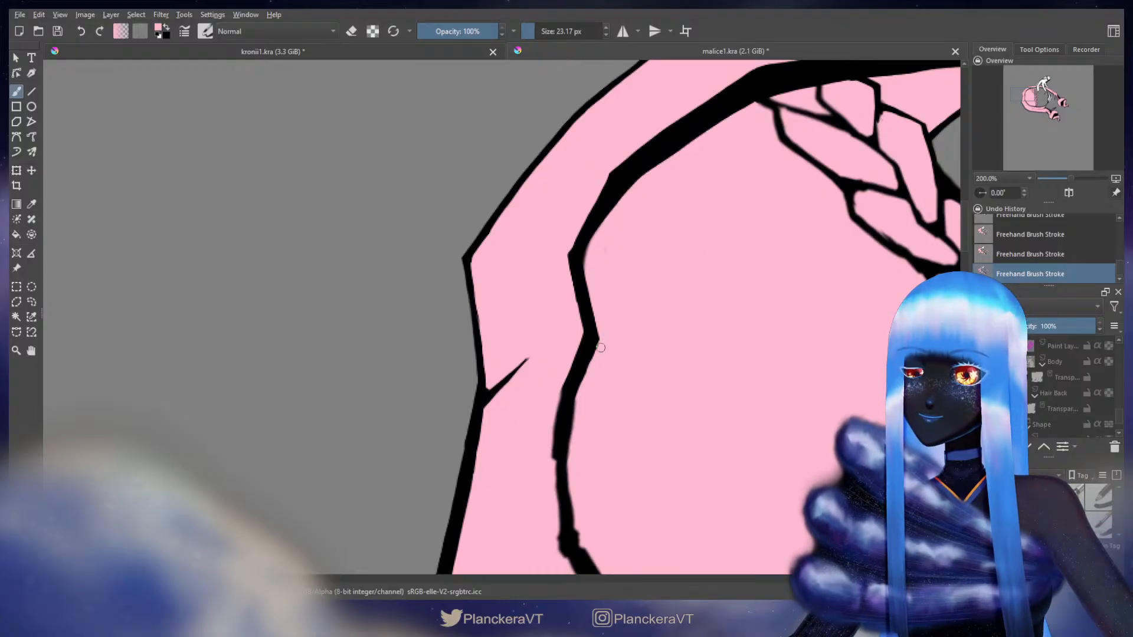
key(bracketleft)
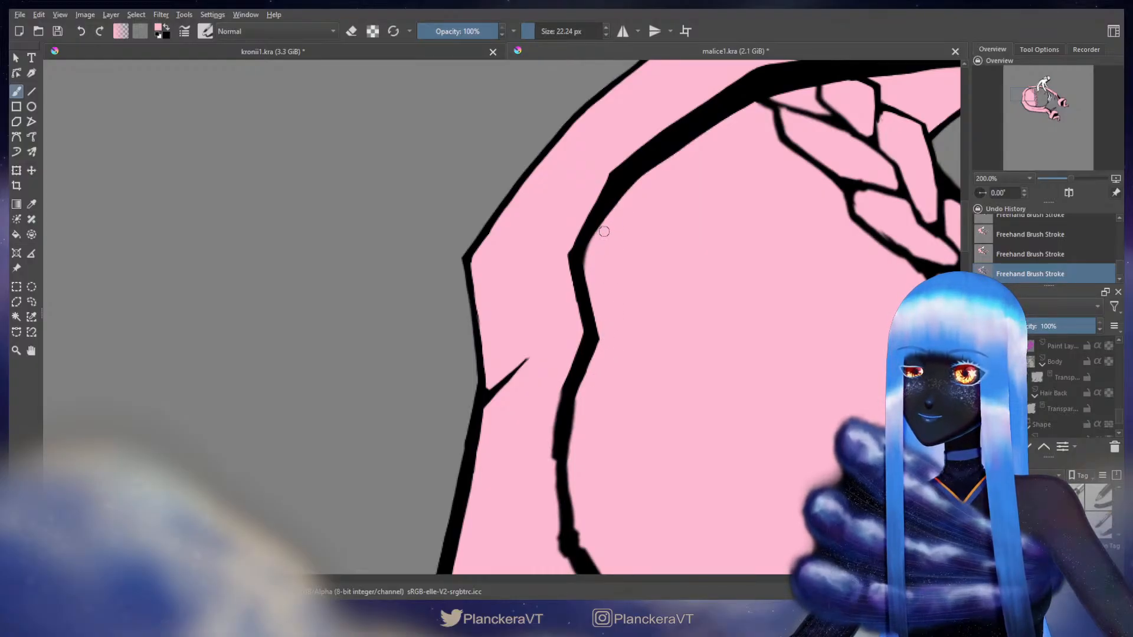
key(bracketleft)
key(bracketleft)
key(bracketleft)
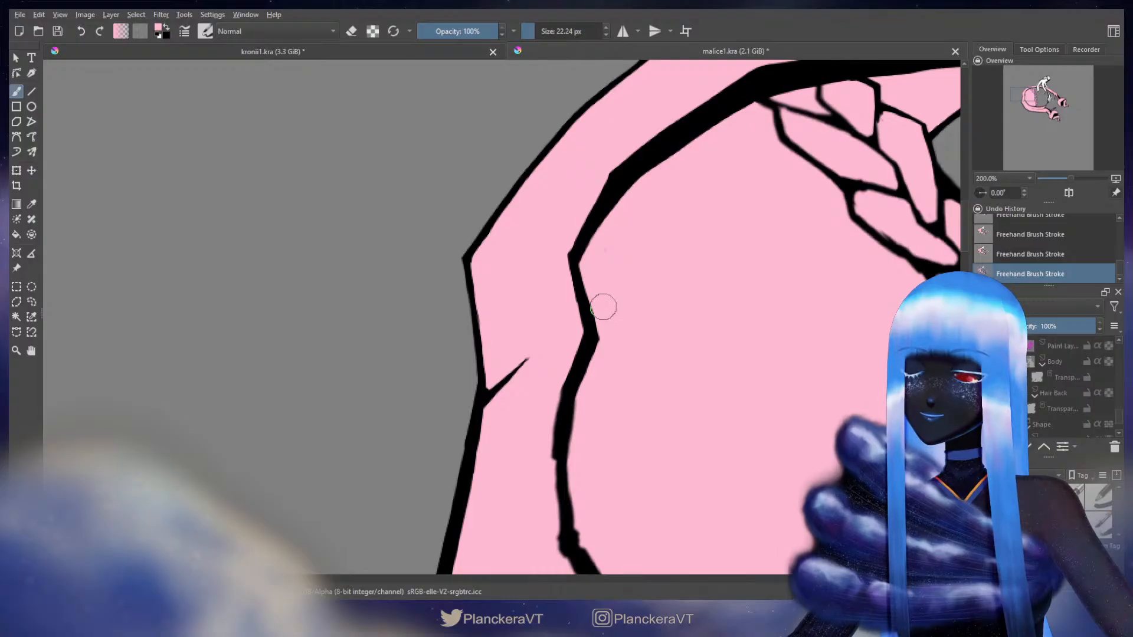
mouse_move(583, 275)
mouse_down()
mouse_move(599, 321)
mouse_move(675, 208)
mouse_move(665, 331)
mouse_move(633, 426)
mouse_up()
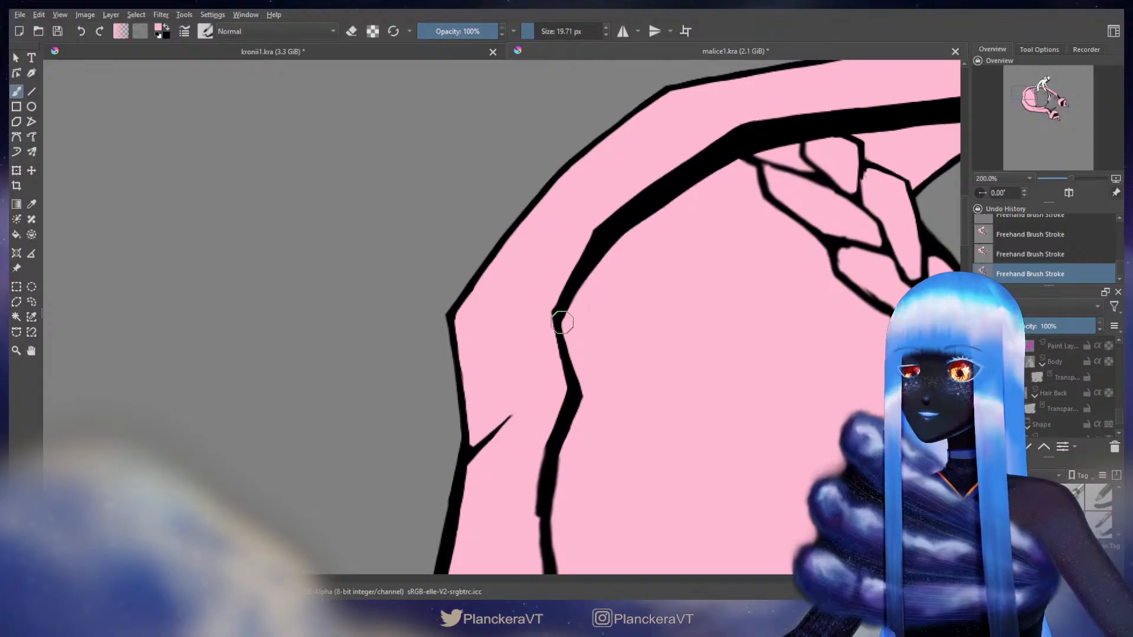
Trim the outer side of the inner outline around the bend's upper corner with a pink brush of about 20 px
key(bracketright)
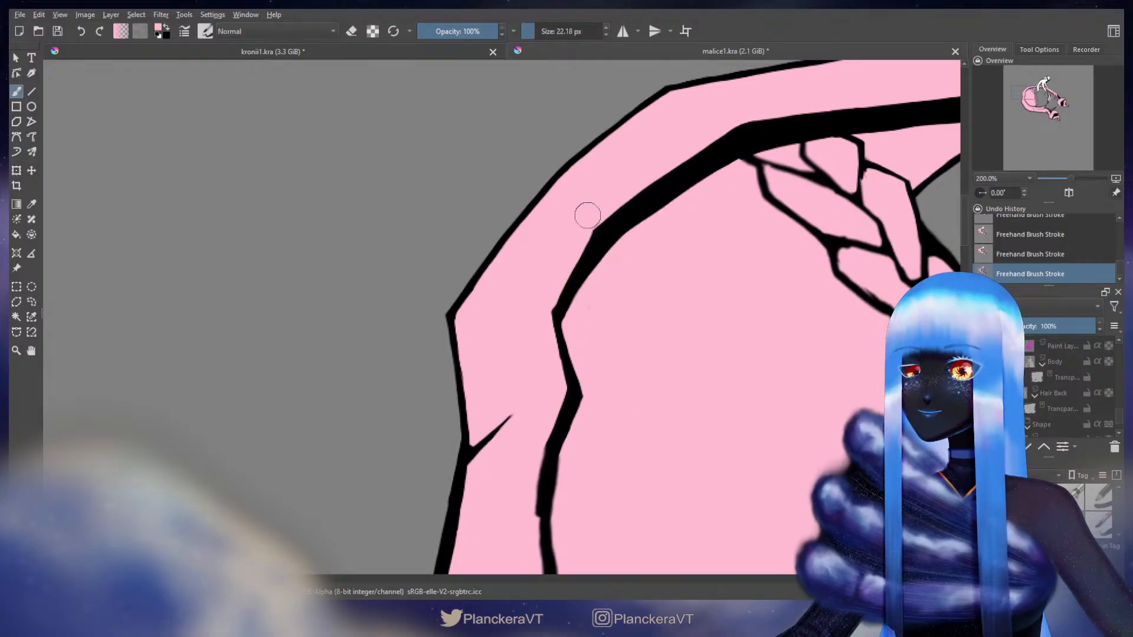
mouse_move(549, 293)
mouse_down()
mouse_move(544, 311)
mouse_move(560, 321)
mouse_up()
key(bracketleft)
key(bracketleft)
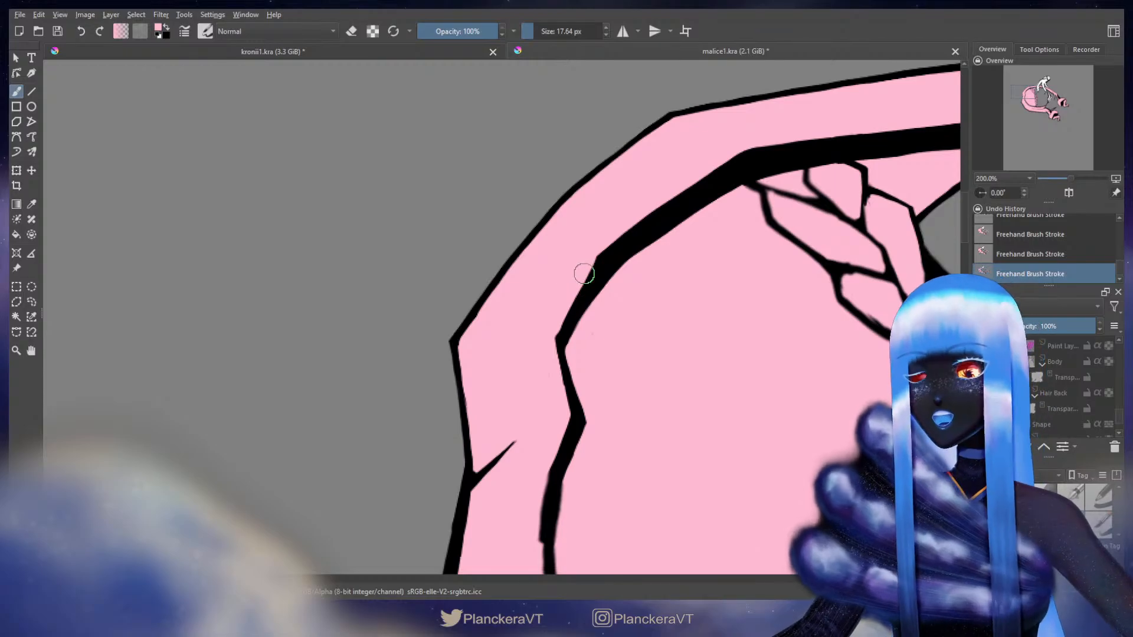
key(bracketright)
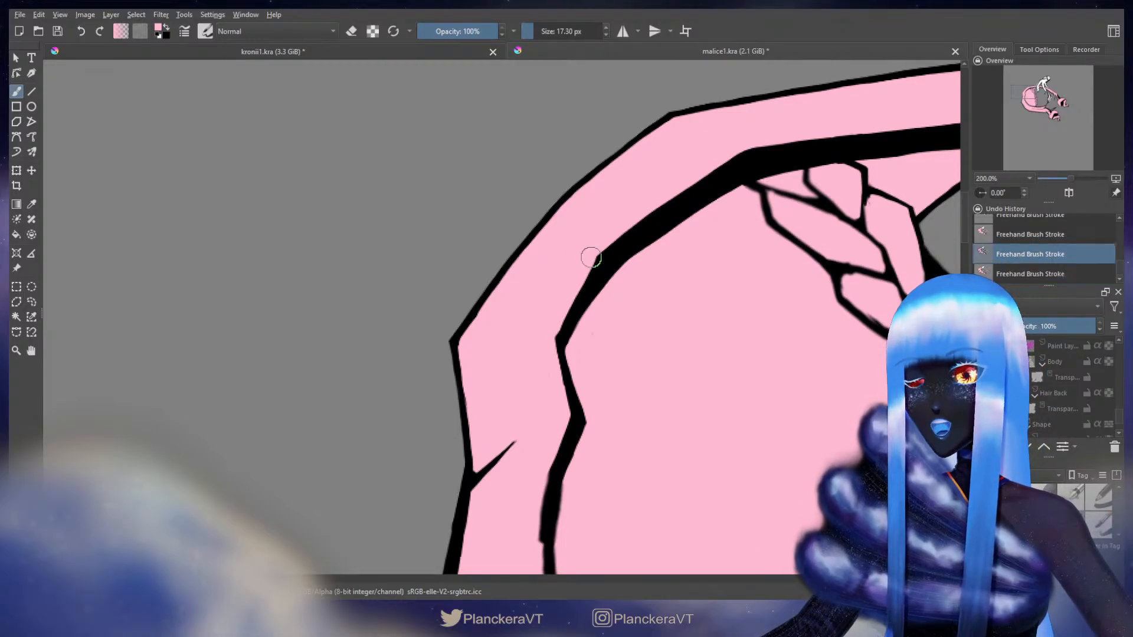
mouse_move(570, 305)
mouse_down()
mouse_move(544, 379)
mouse_move(550, 350)
mouse_move(557, 365)
mouse_move(552, 347)
mouse_move(567, 394)
mouse_move(550, 341)
mouse_move(572, 416)
mouse_move(544, 474)
mouse_up()
key(ctrl+z)
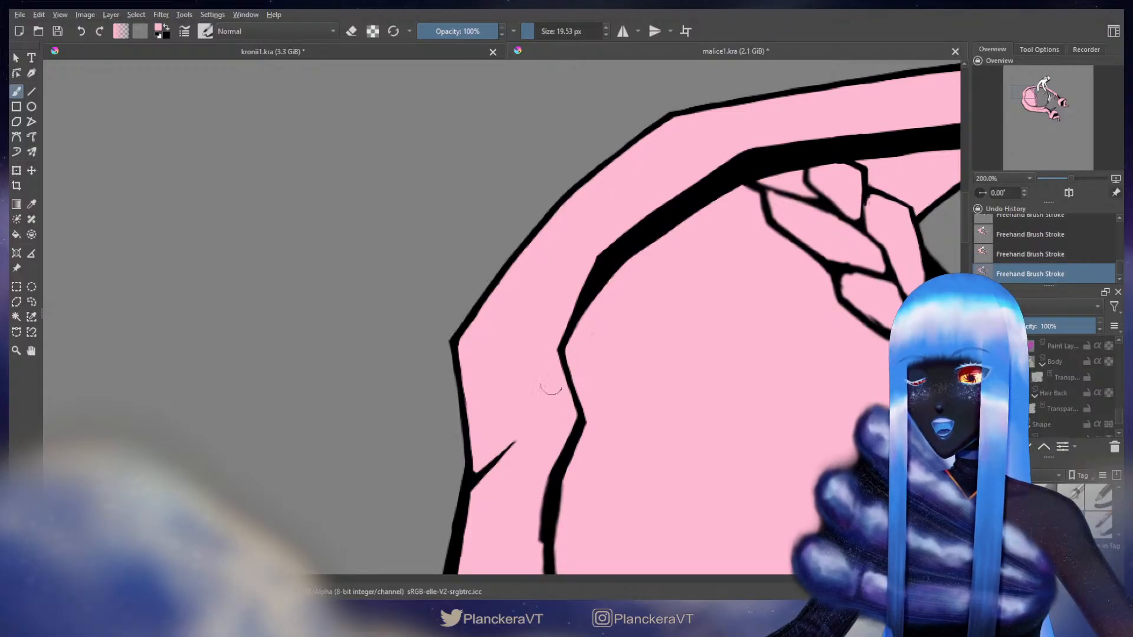
key(ctrl+z)
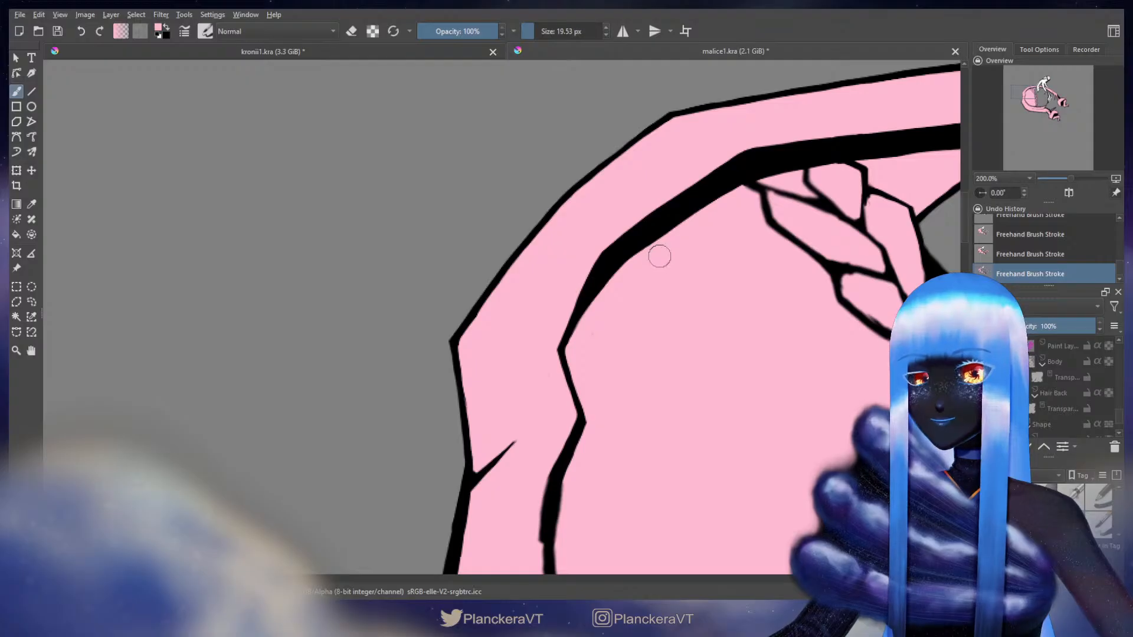
Touch up the black inner outline where it curves above the bend with a brush of about 20 px
key(x)
drag(611, 271, 677, 220)
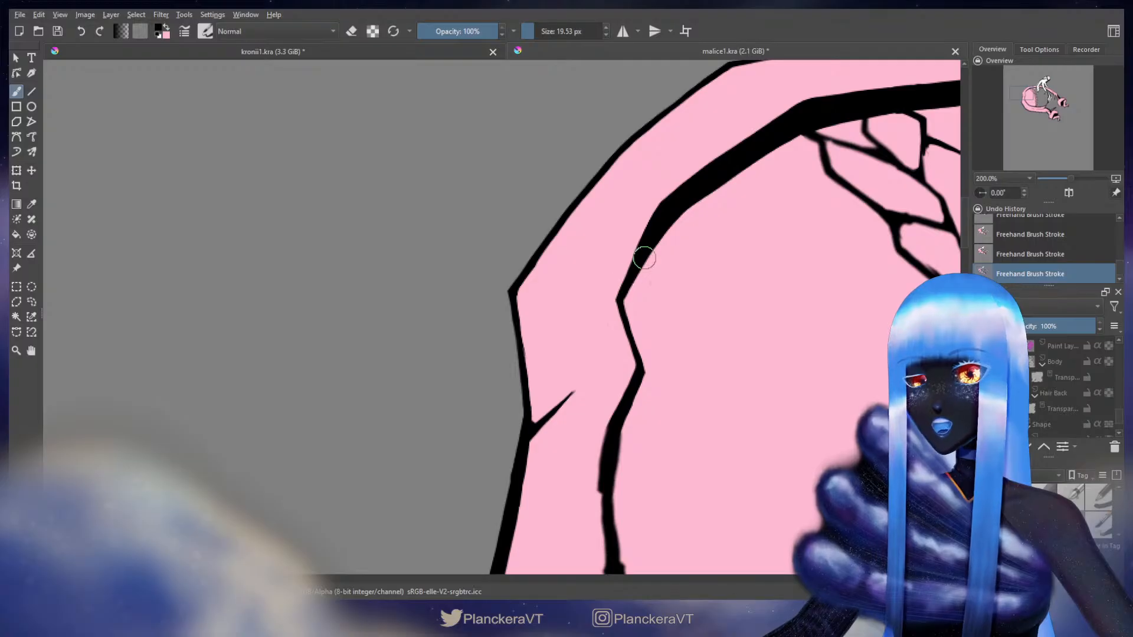
drag(671, 243, 679, 286)
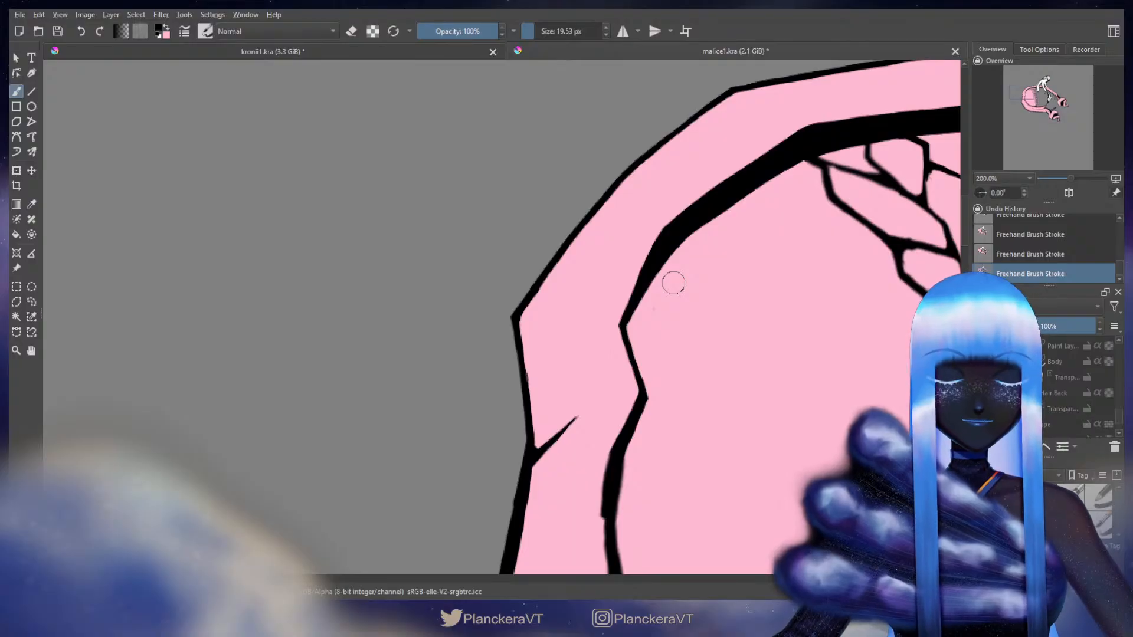
drag(692, 236, 705, 215)
key(ctrl+z)
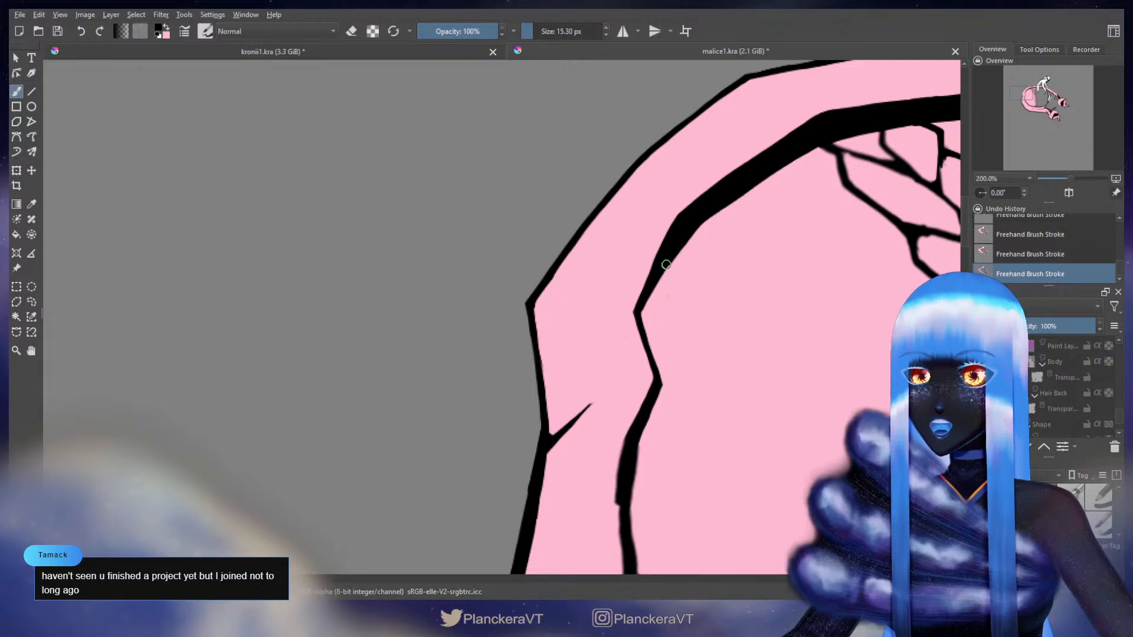
Trim the inner edge of the thick curve above the bend with a pink brush of about 15 to 17 px
key(x)
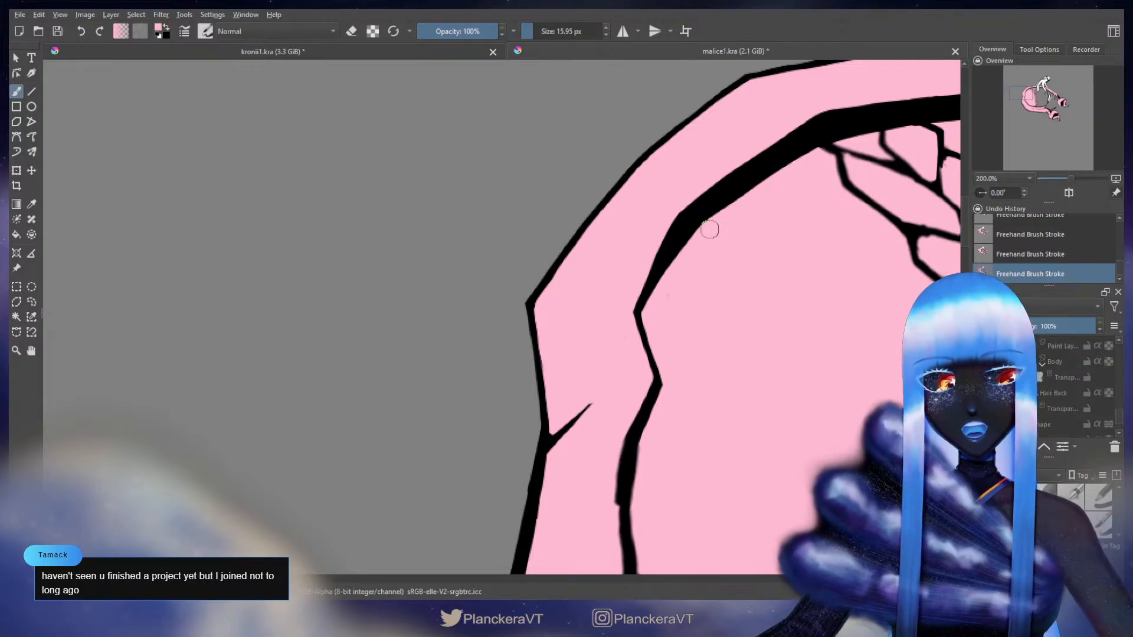
mouse_move(713, 239)
mouse_down()
mouse_move(712, 224)
mouse_move(701, 232)
mouse_move(713, 226)
mouse_up()
key(ctrl+z)
key(ctrl+z)
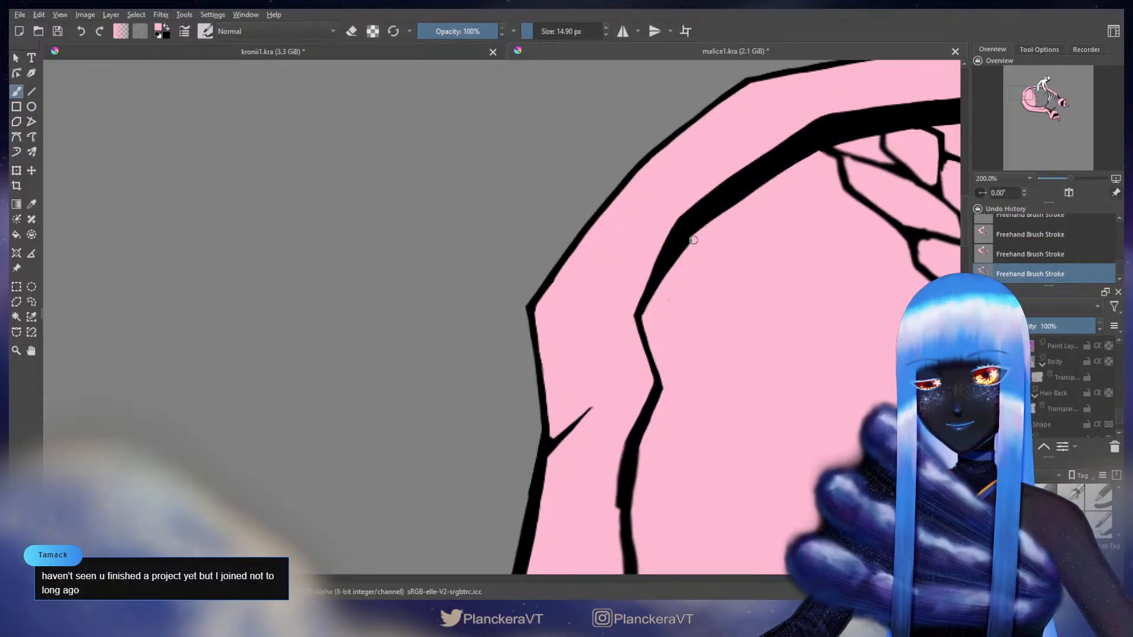
key(ctrl+z)
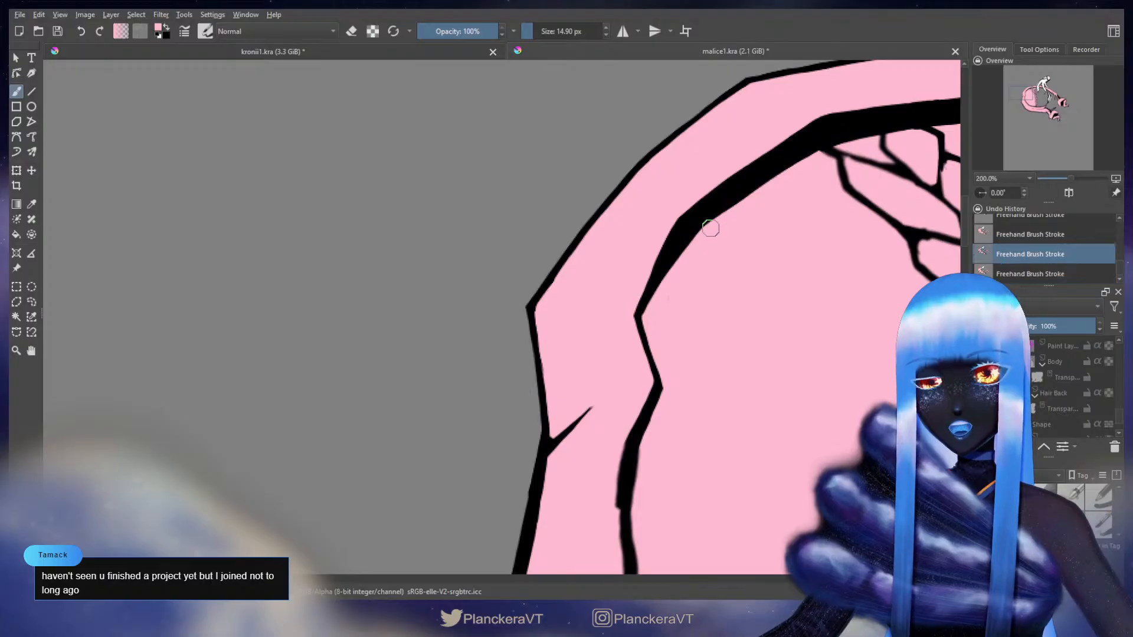
drag(711, 228, 719, 222)
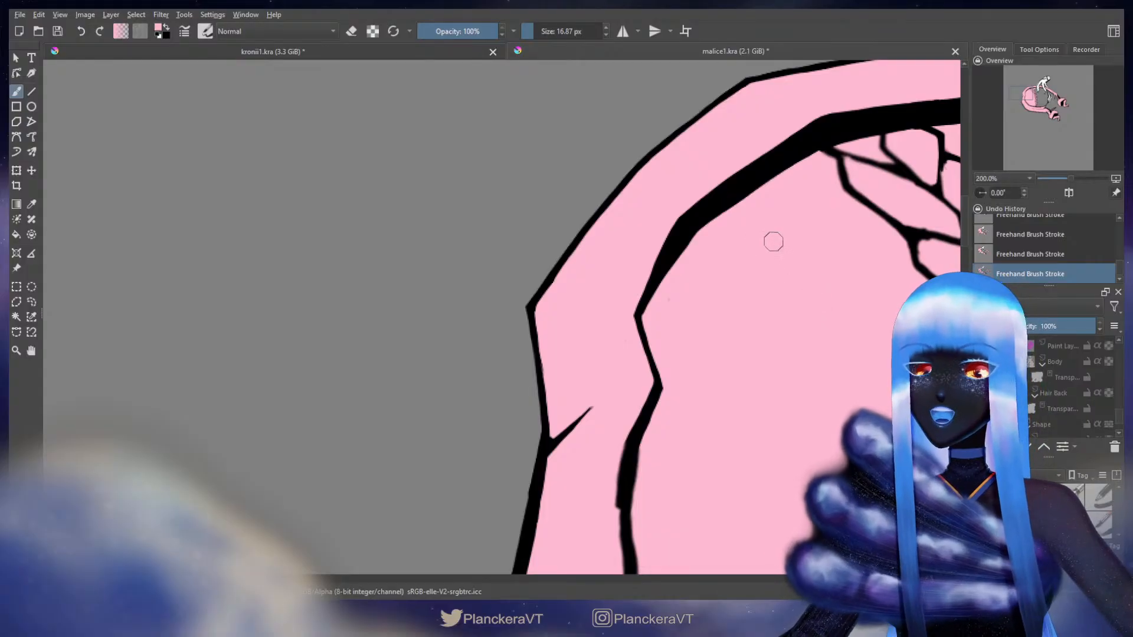
Refine the inner edge of the curve and the bend's upper segment with a pink brush of about 18 px
mouse_move(729, 244)
mouse_down()
mouse_move(791, 244)
mouse_move(763, 239)
mouse_up()
key(])
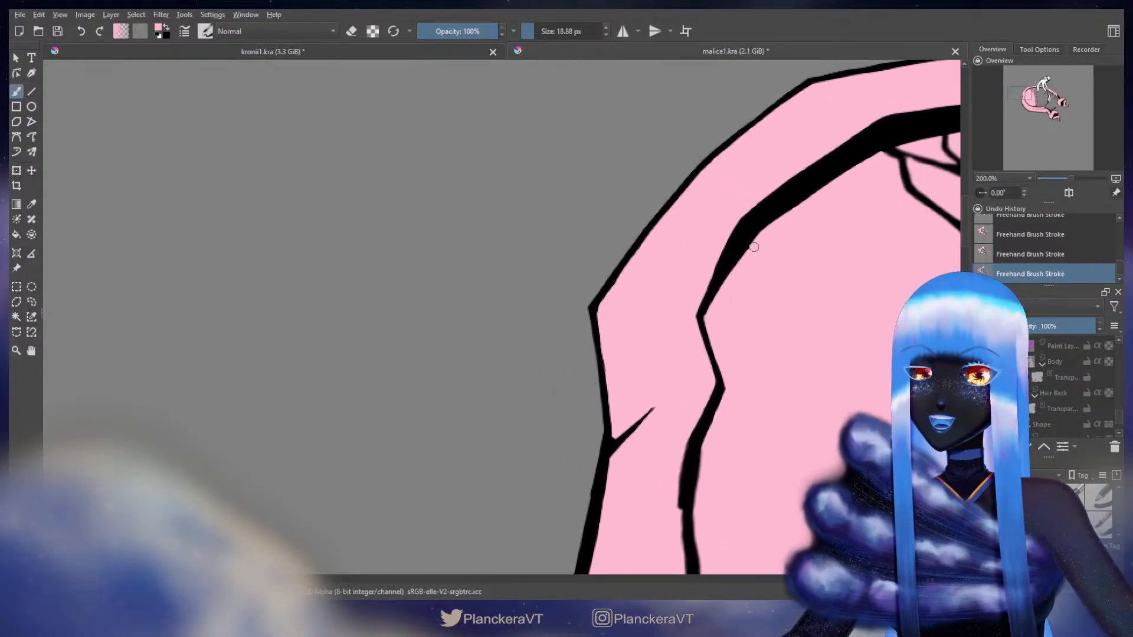
drag(724, 284, 723, 286)
key(ctrl+z)
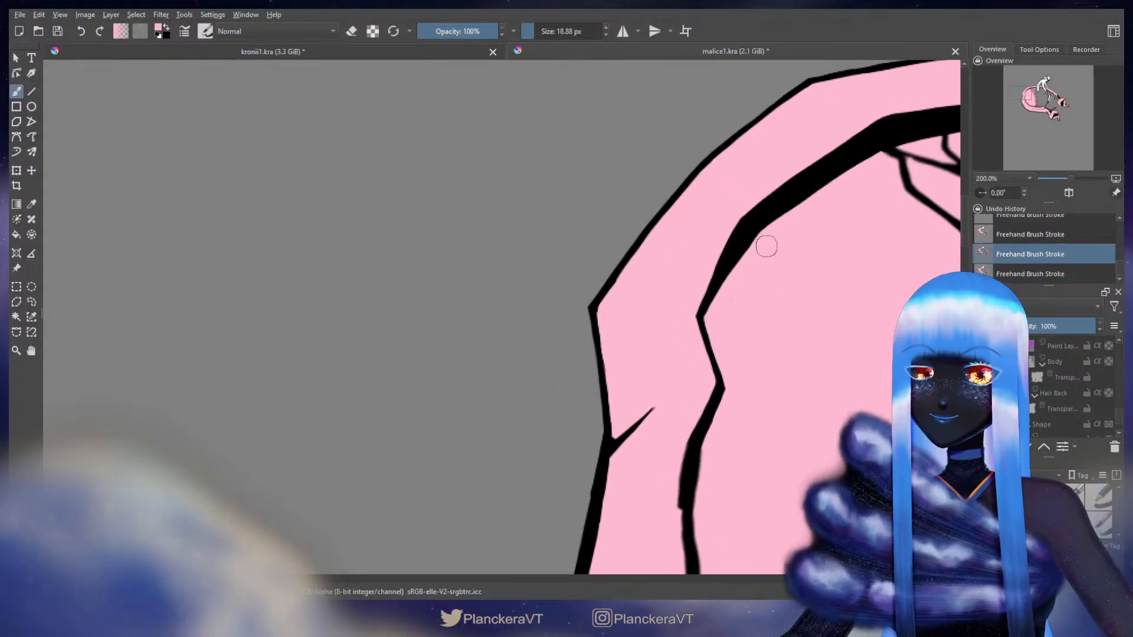
key([)
drag(769, 231, 768, 231)
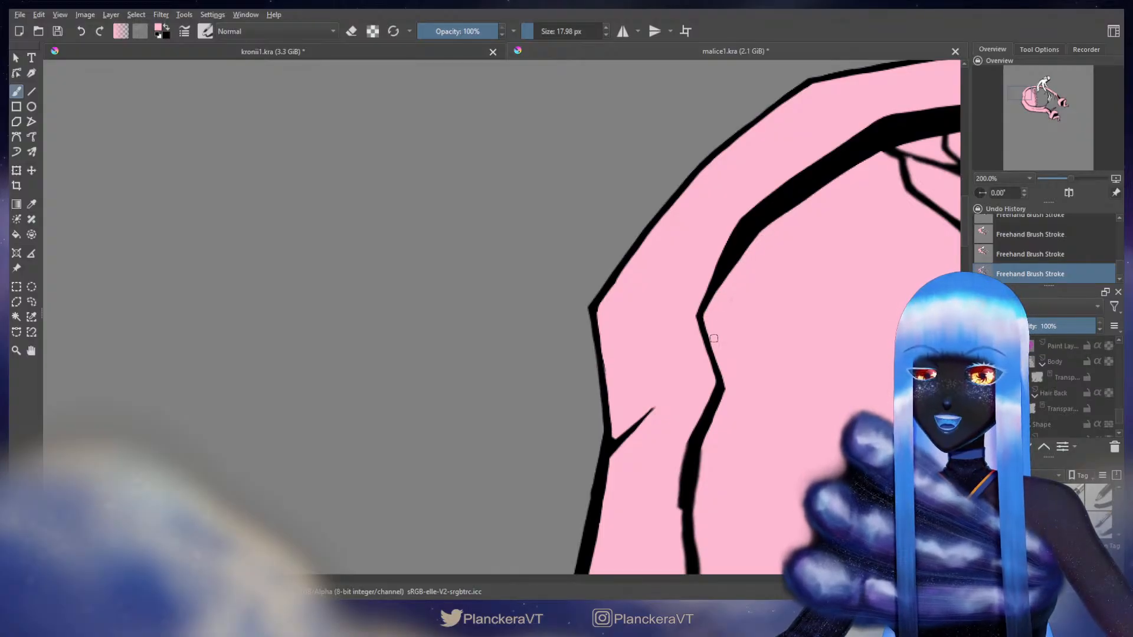
drag(714, 338, 720, 355)
Touch up the outer corner of the thick inner outline above the bend with a black brush of about 17 px
key(x)
key(x)
drag(741, 203, 743, 206)
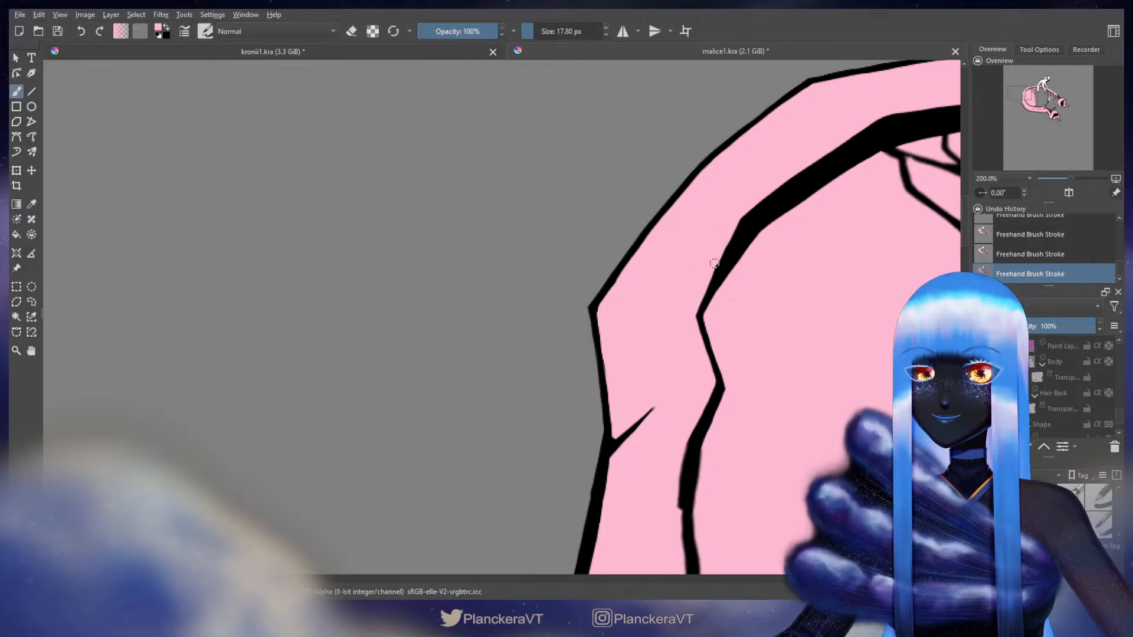
key(x)
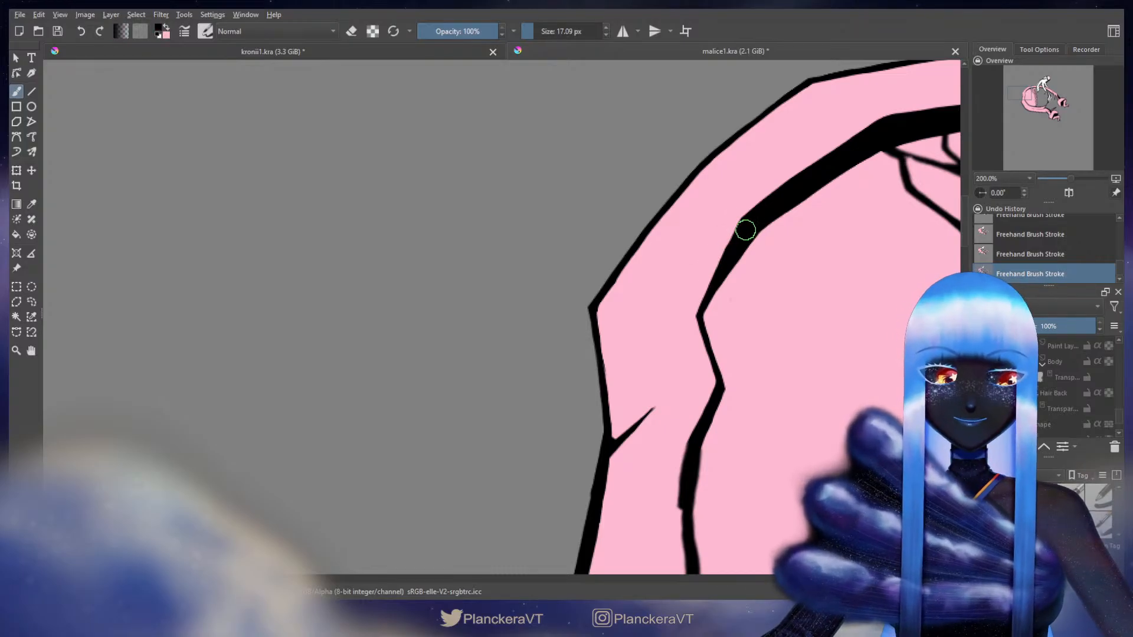
drag(745, 230, 733, 273)
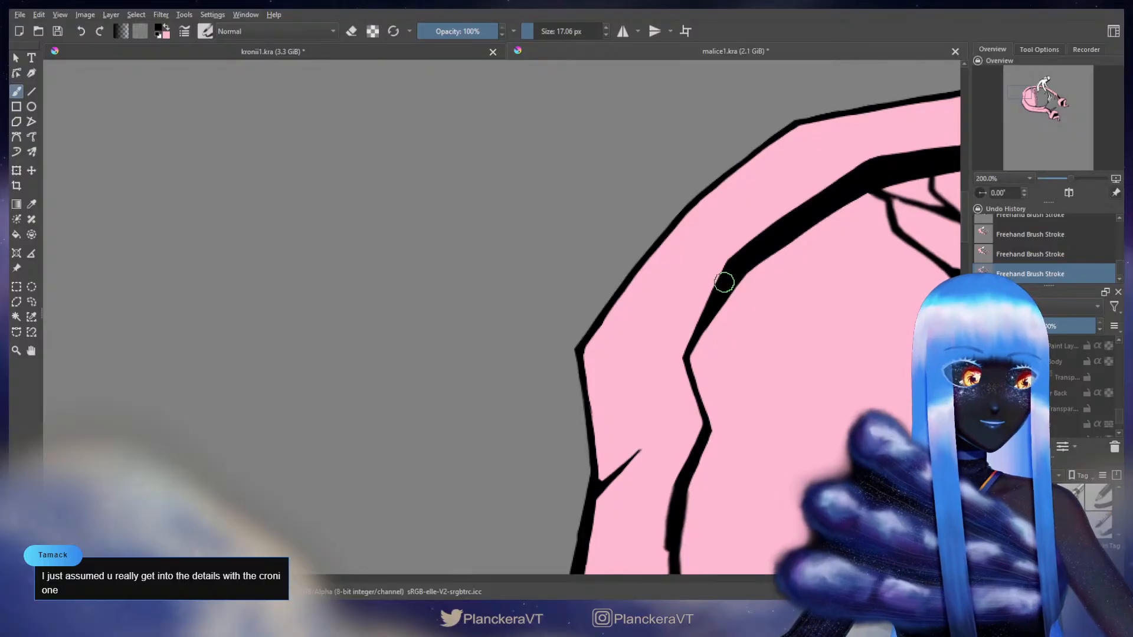
drag(730, 272, 723, 278)
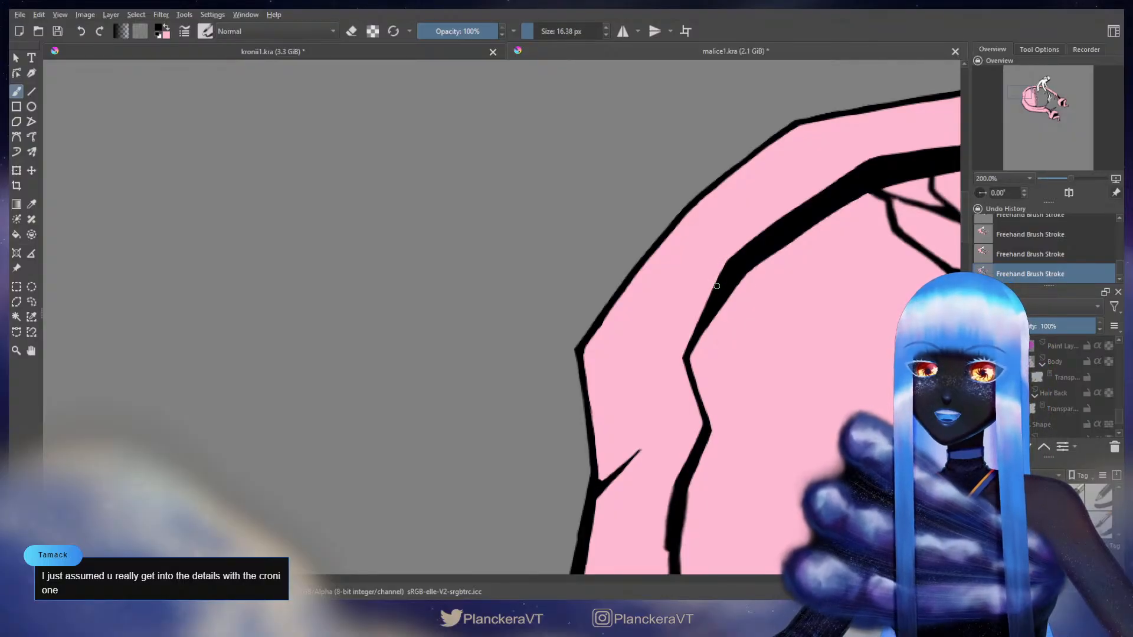
Smooth the edges of the tapering segment between the thick curve and the bend with a brush of about 16 px
key(x)
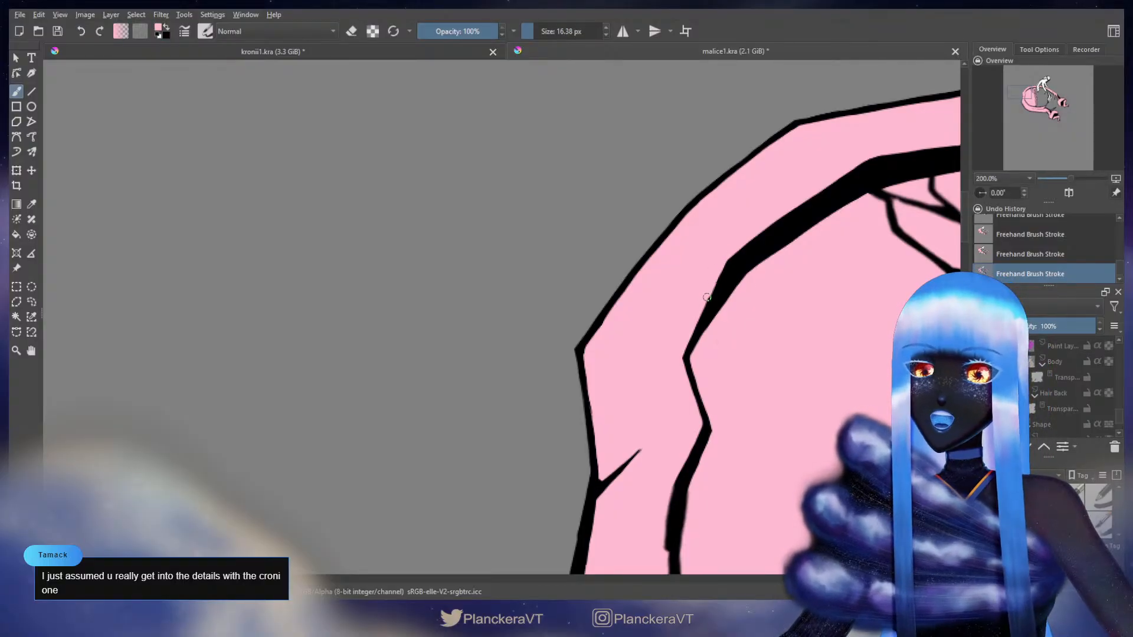
mouse_move(670, 357)
mouse_down()
mouse_move(741, 177)
mouse_move(756, 277)
mouse_move(699, 256)
mouse_up()
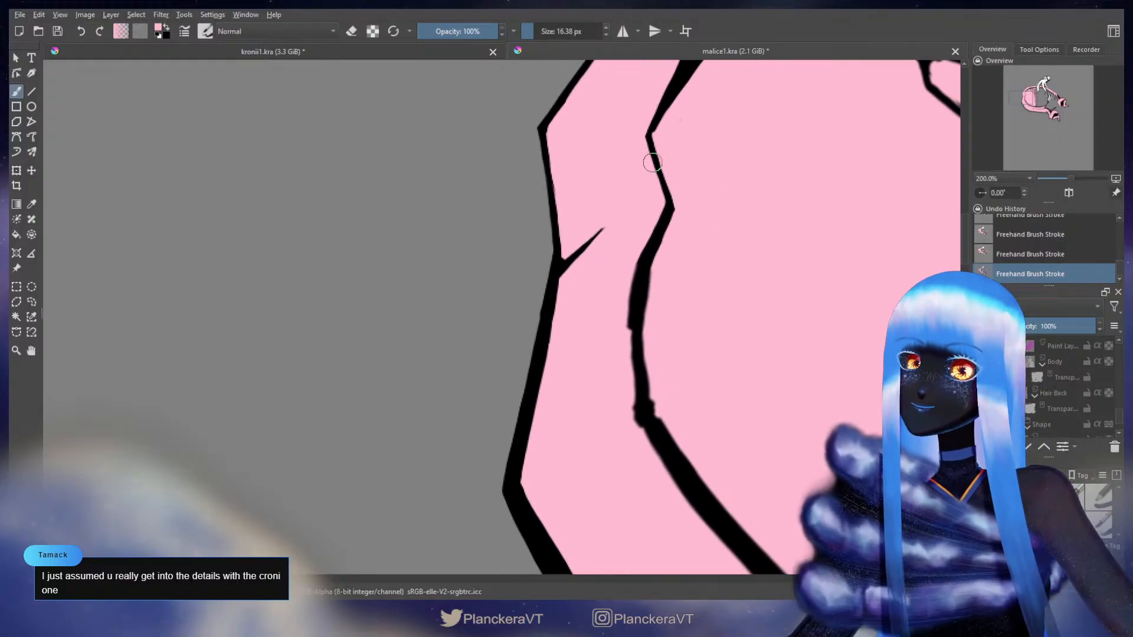
drag(671, 127, 652, 215)
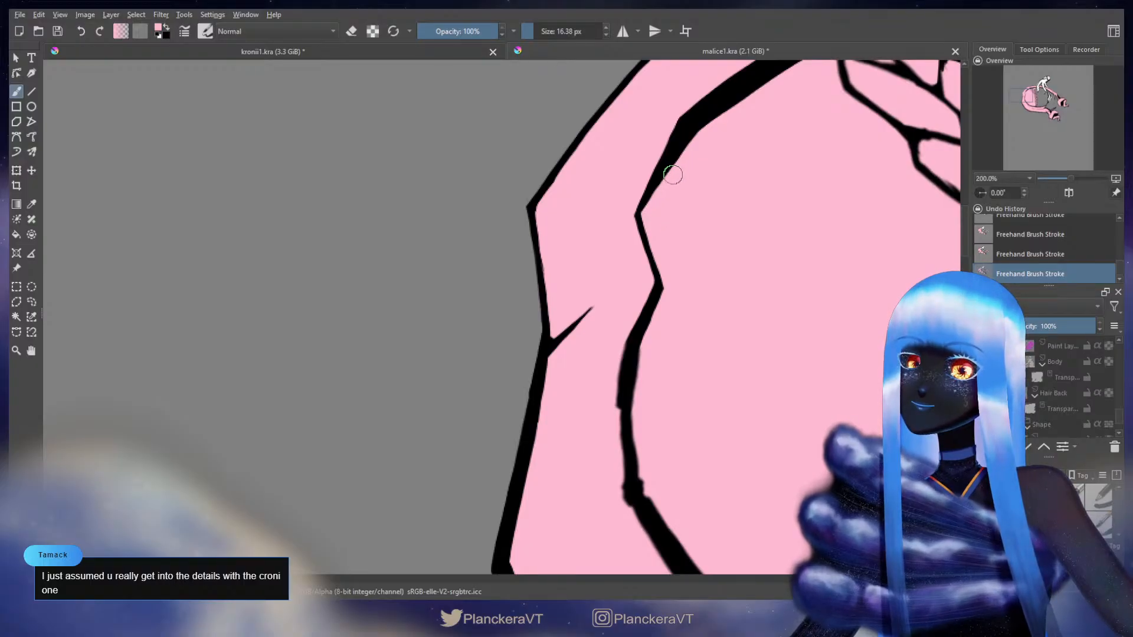
key(x)
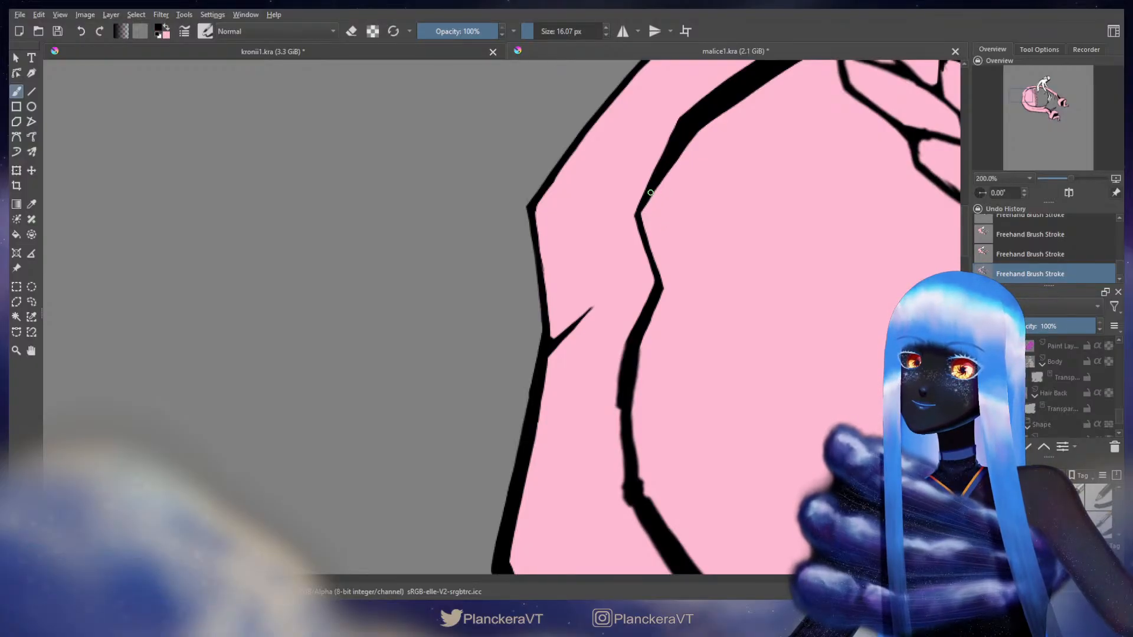
key(x)
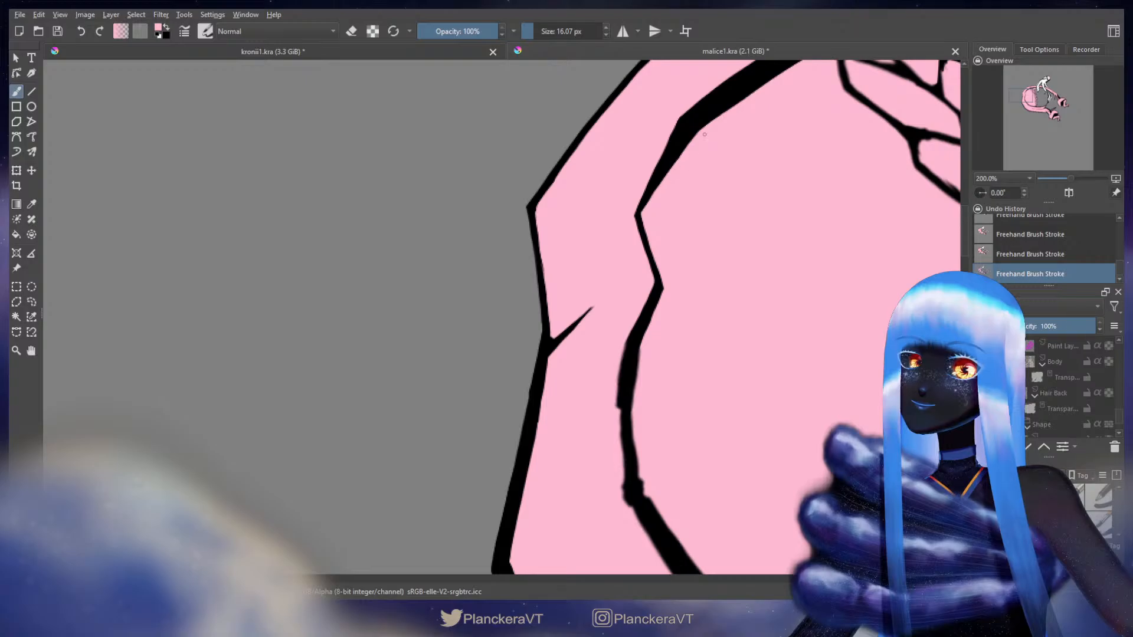
Thin the inner outline just below the bend with a pink brush of about 16 px
scroll(697, 177, down, 5)
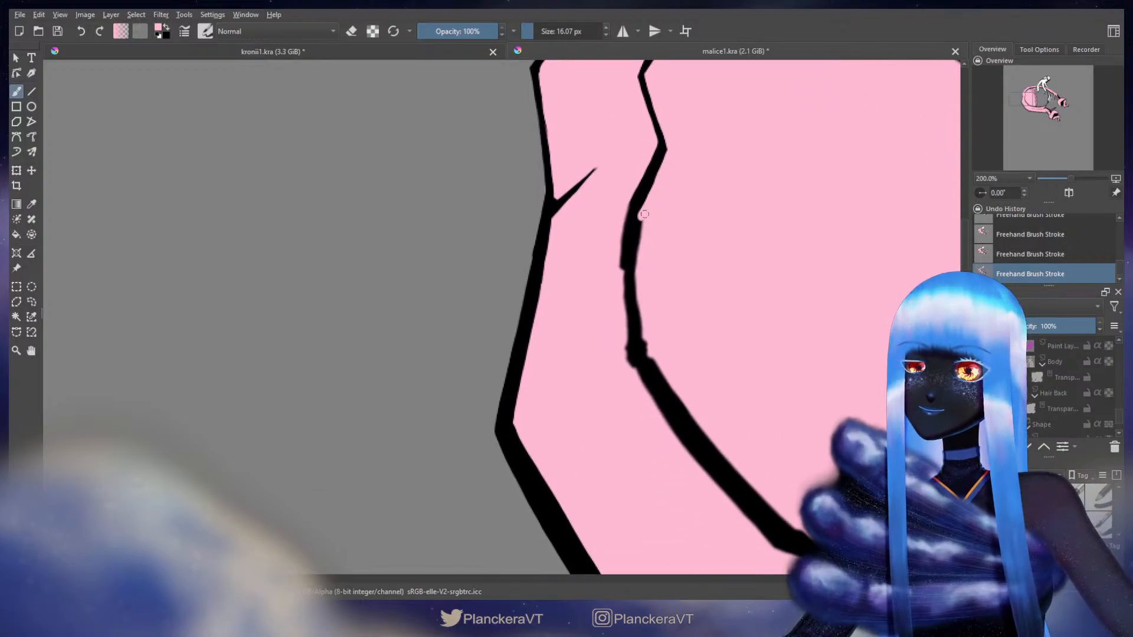
drag(640, 223, 638, 284)
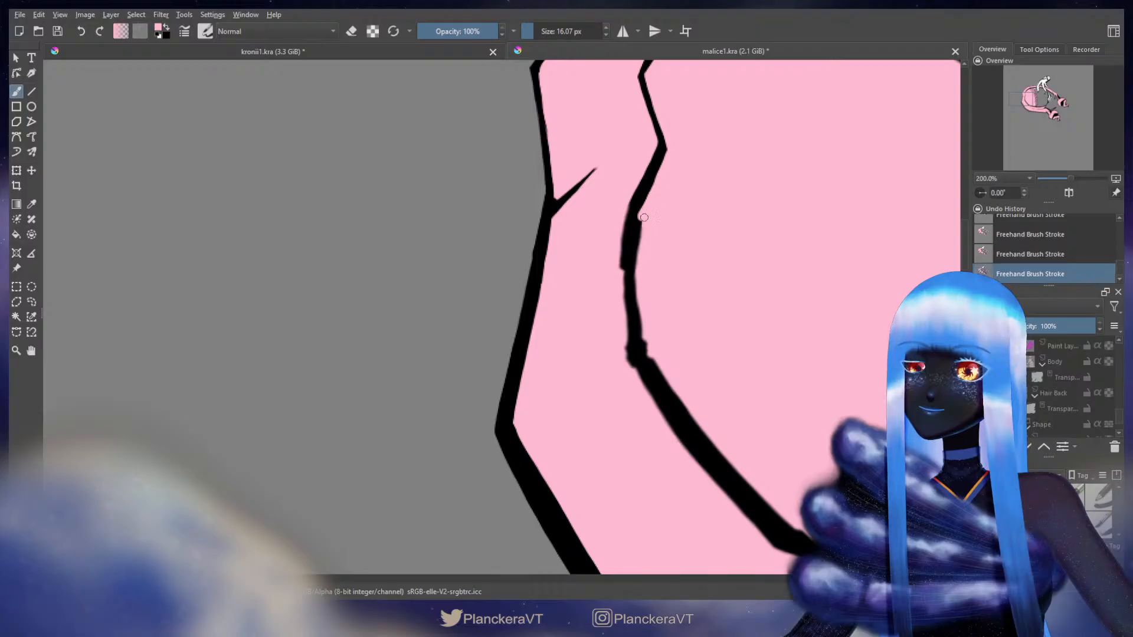
key(x)
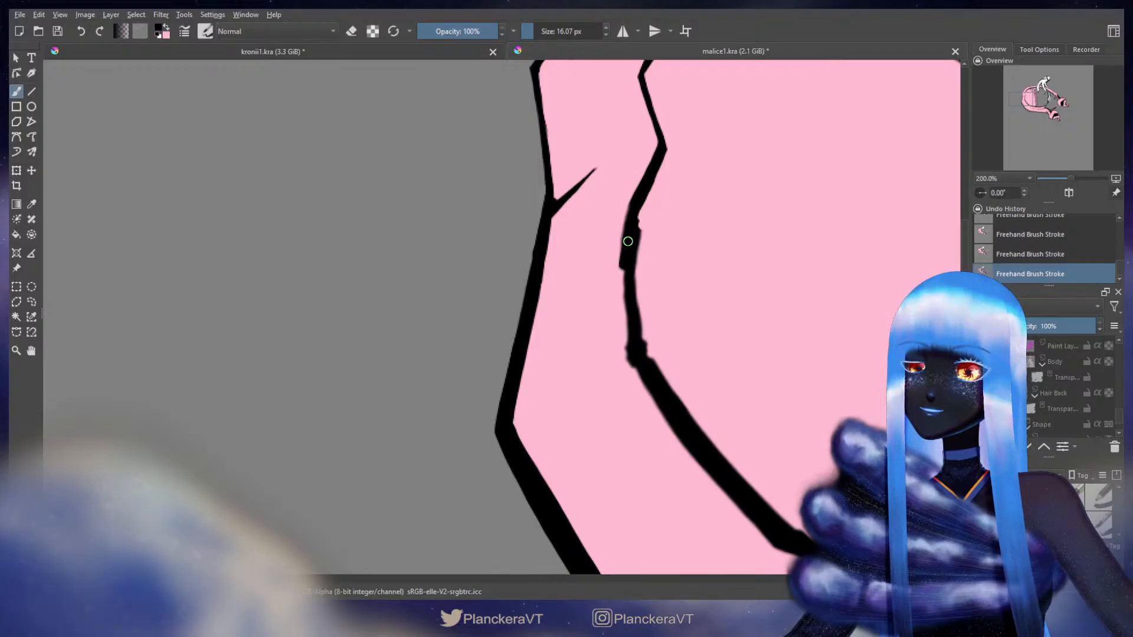
drag(628, 242, 622, 288)
key(ctrl+z)
key(ctrl+z)
key(x)
drag(652, 150, 617, 264)
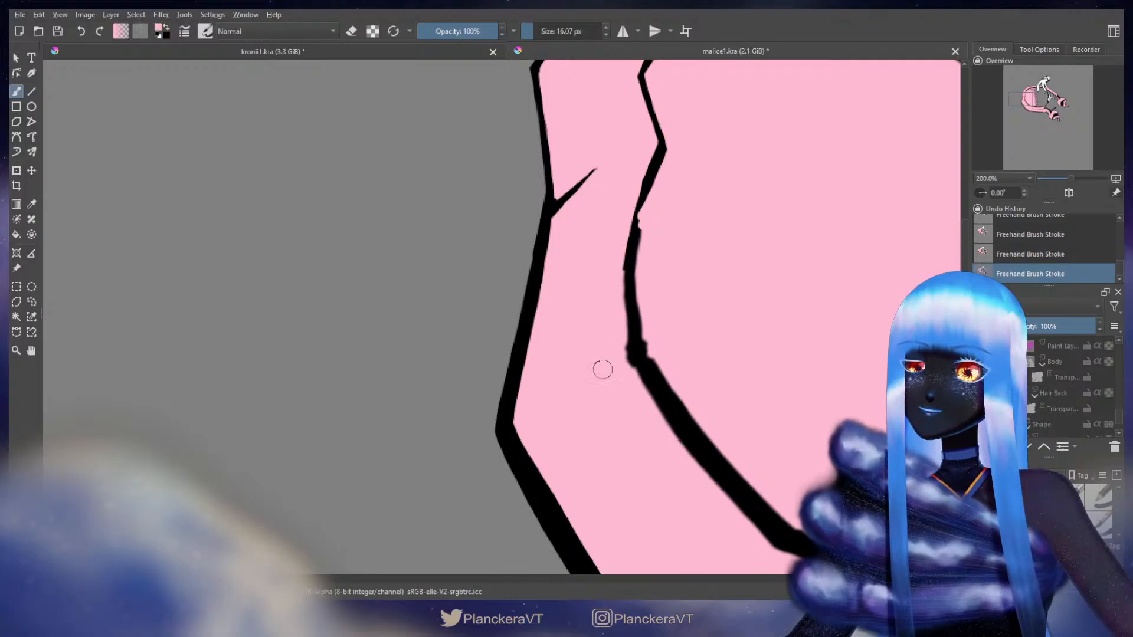
Redraw the segment below the bend as a straighter black line down to the next corner with a brush of about 18 px
key(bracketright)
drag(646, 150, 620, 366)
key(x)
drag(662, 158, 631, 343)
key(ctrl+z)
key(x)
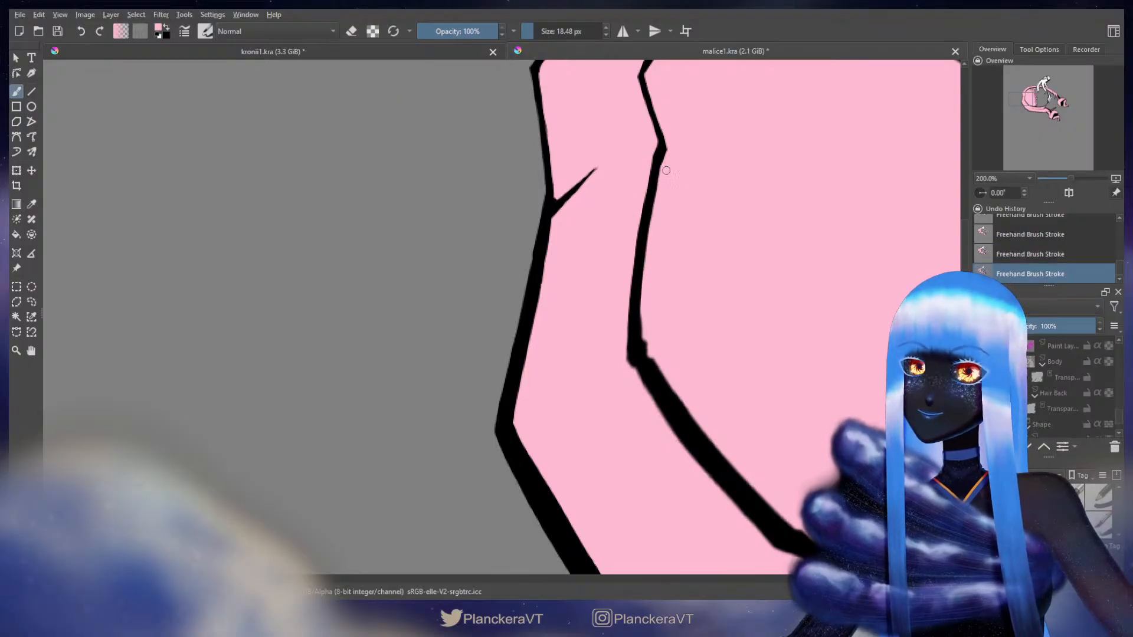
Thicken the inner side of the upright segment below the bend with a black brush of about 18 px
key(x)
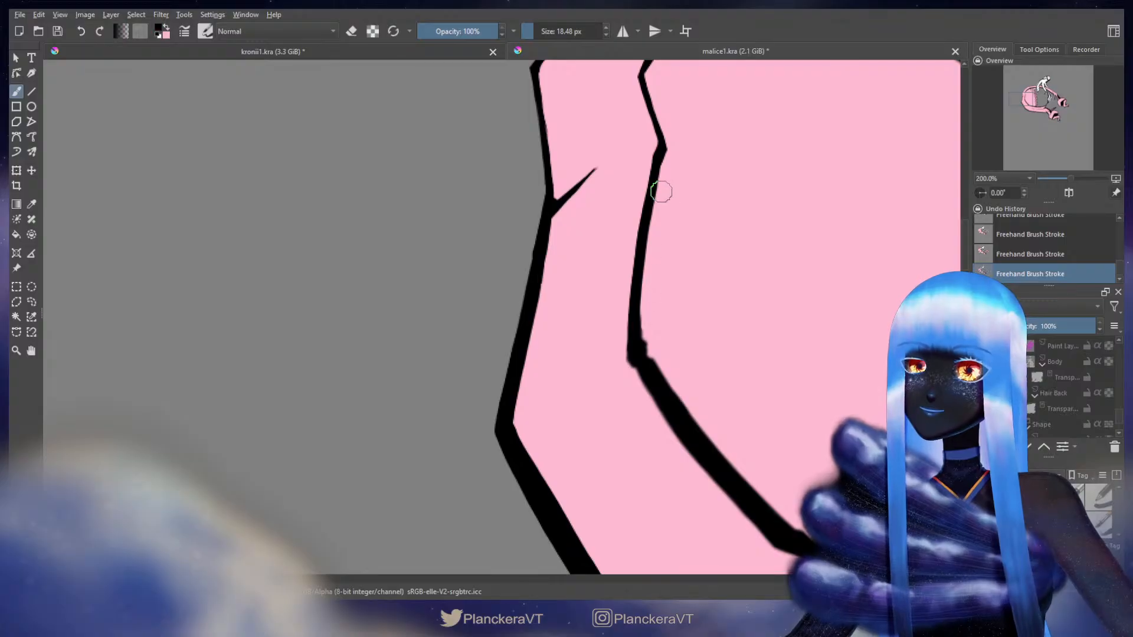
drag(660, 157, 652, 208)
drag(646, 250, 634, 328)
key(ctrl+z)
drag(664, 158, 639, 351)
mouse_move(648, 230)
mouse_down()
mouse_move(642, 357)
mouse_move(654, 398)
mouse_move(541, 359)
mouse_up()
Trim the outer side of the lower corner and the diagonal line beneath it with a pink brush of about 26 px
key(x)
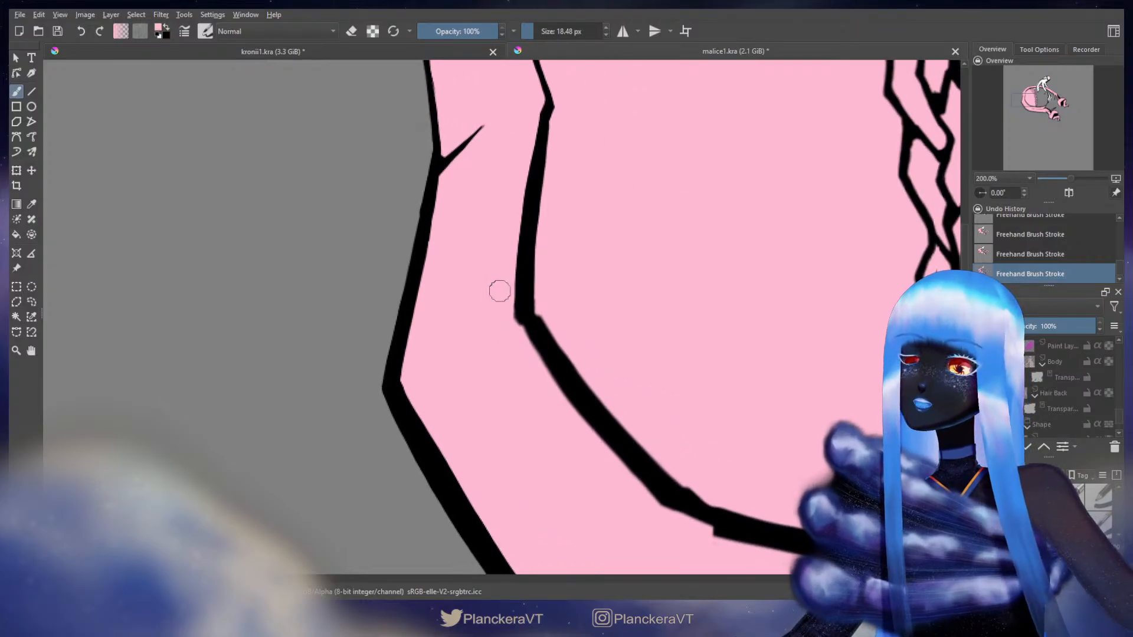
mouse_move(506, 294)
mouse_down()
mouse_move(594, 453)
mouse_move(492, 398)
mouse_up()
drag(432, 315, 437, 316)
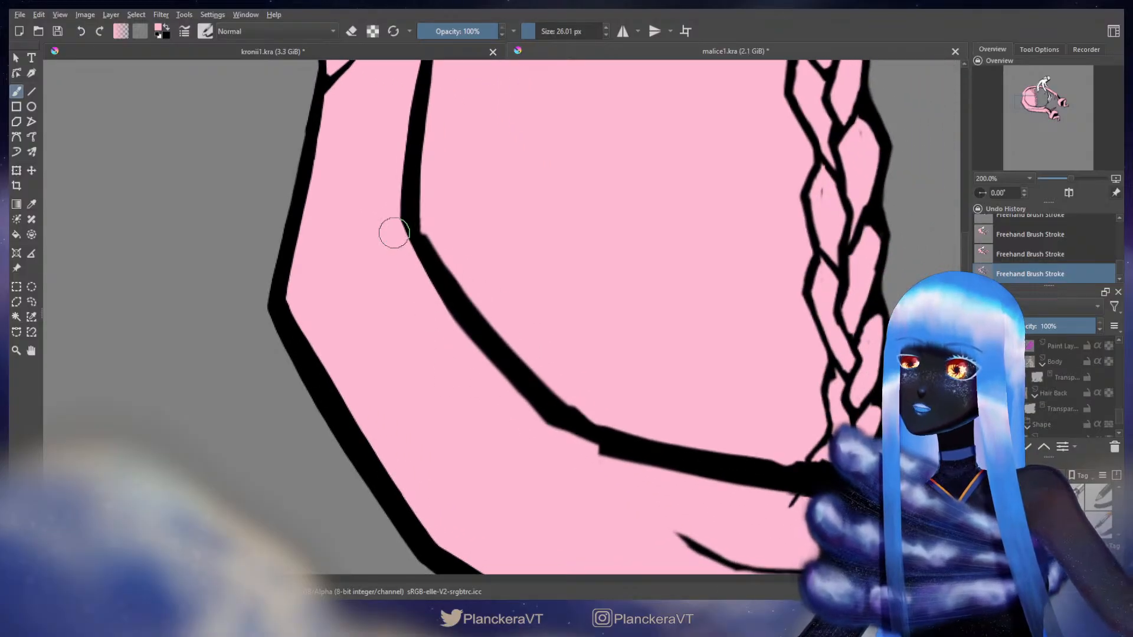
mouse_move(396, 231)
mouse_down()
mouse_move(488, 365)
mouse_move(599, 476)
mouse_up()
Reshape the inner edge of the diagonal line below the upright segment with a black brush of about 22 to 24 px
key(x)
mouse_move(435, 226)
mouse_down()
mouse_move(420, 232)
mouse_move(480, 324)
mouse_up()
key(ctrl+z)
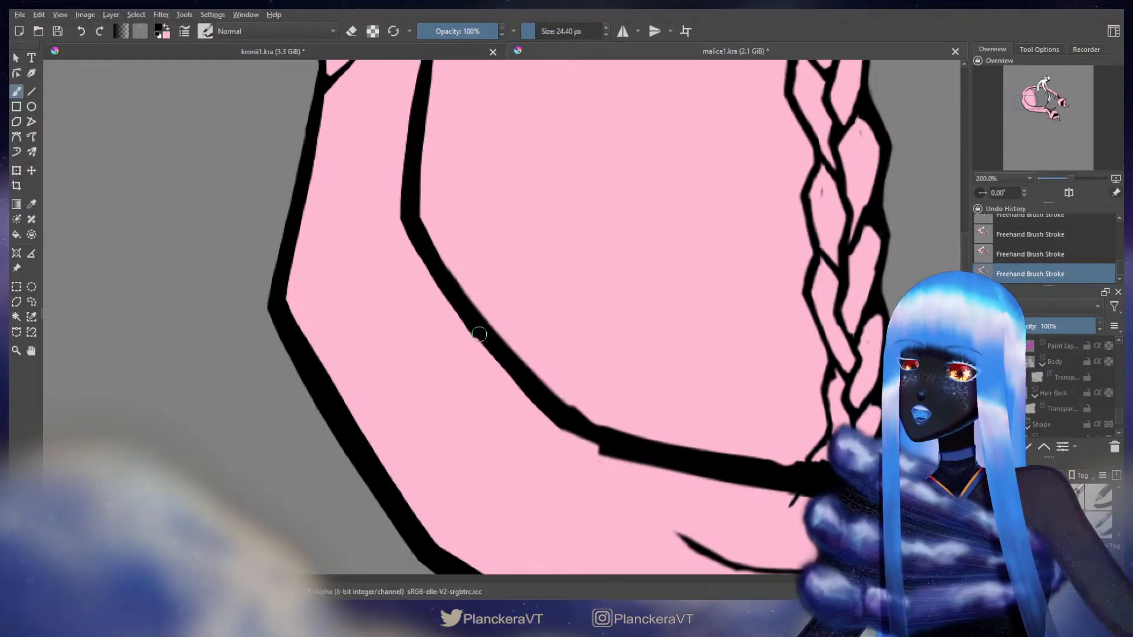
key(ctrl+z)
mouse_move(413, 219)
mouse_down()
mouse_move(551, 406)
mouse_move(533, 393)
mouse_up()
key(ctrl+z)
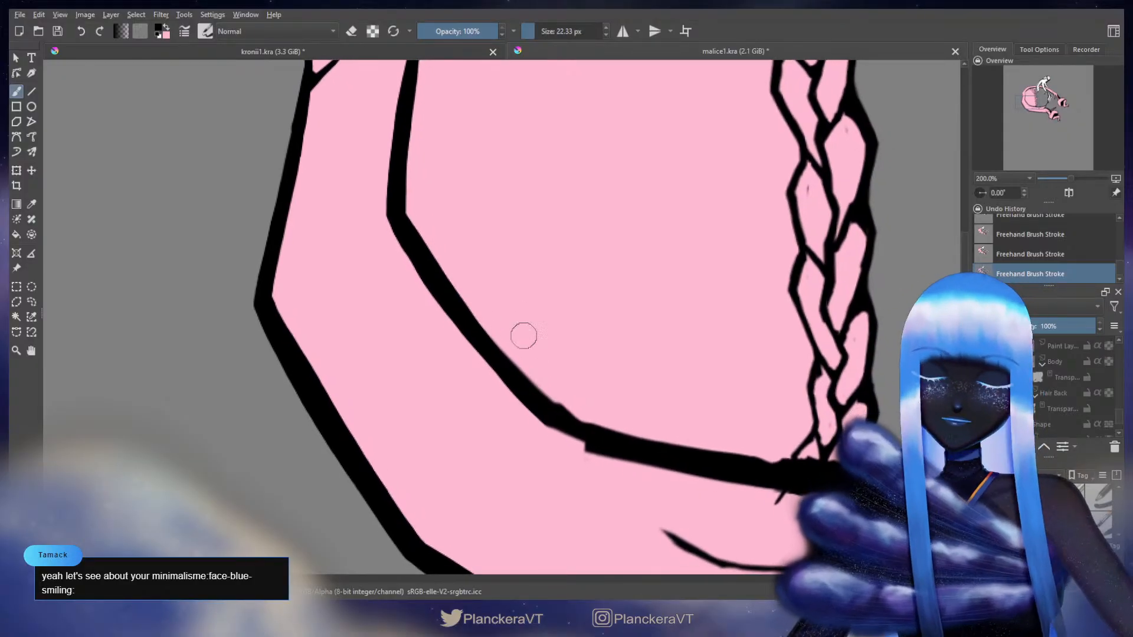
Try to trim the inner edge just below the upright segment's corner with a pink brush of about 18 to 22 px
key(x)
mouse_move(416, 212)
mouse_down()
mouse_move(416, 203)
mouse_move(465, 289)
mouse_up()
key(ctrl+z)
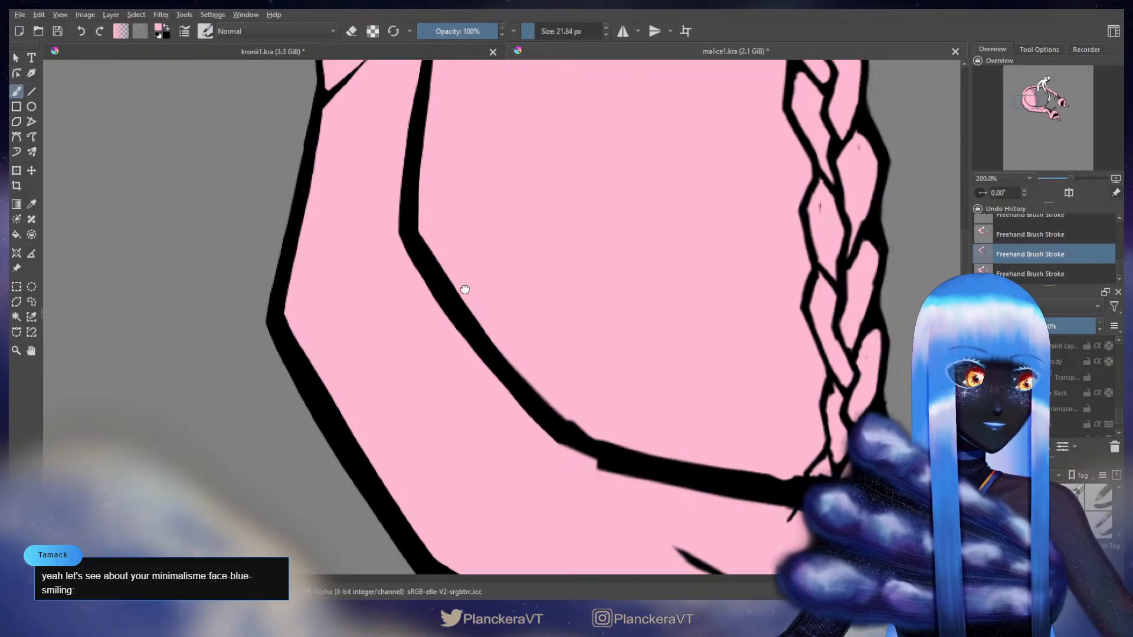
drag(465, 289, 431, 284)
drag(395, 229, 392, 231)
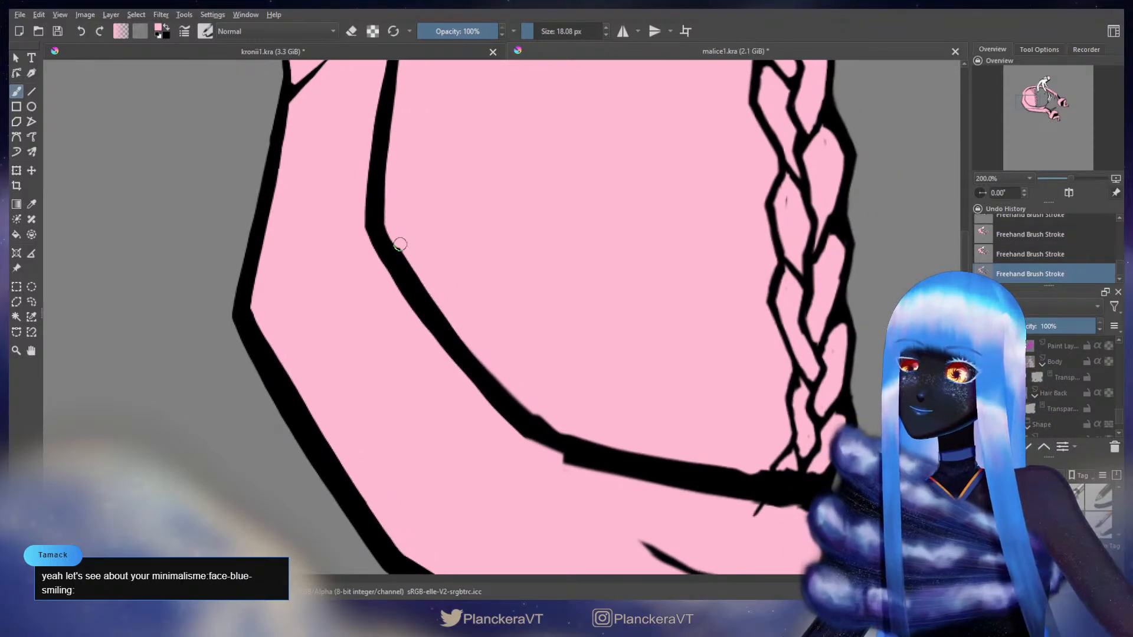
key(ctrl+z)
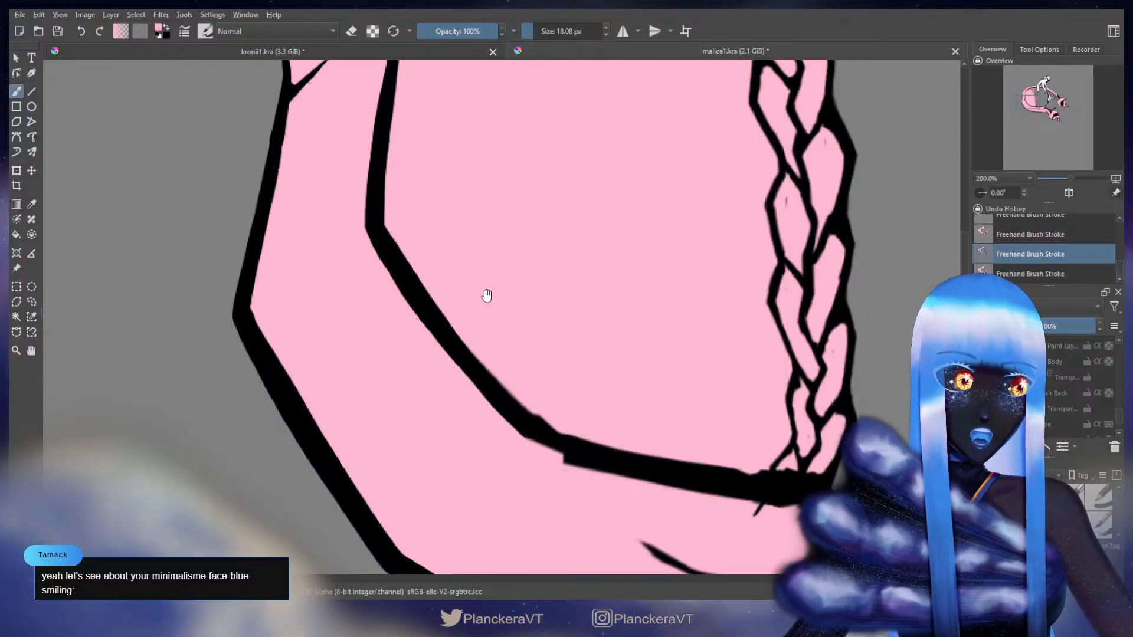
Trim the outer side of the upright segment down to its lower corner with a pink brush of about 12 to 14 px
mouse_move(490, 305)
mouse_down()
mouse_move(478, 291)
mouse_move(488, 338)
mouse_move(470, 337)
mouse_move(397, 274)
mouse_up()
key(bracketleft)
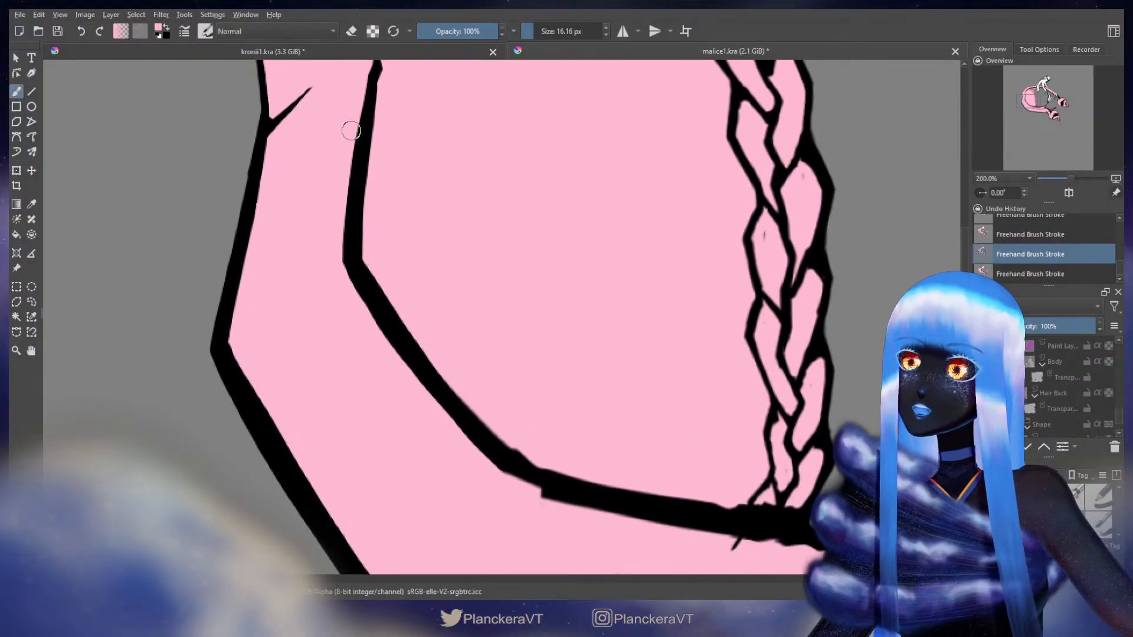
mouse_move(350, 131)
mouse_down()
mouse_move(410, 222)
mouse_move(528, 239)
mouse_move(514, 199)
mouse_up()
drag(499, 153, 497, 151)
drag(498, 151, 497, 149)
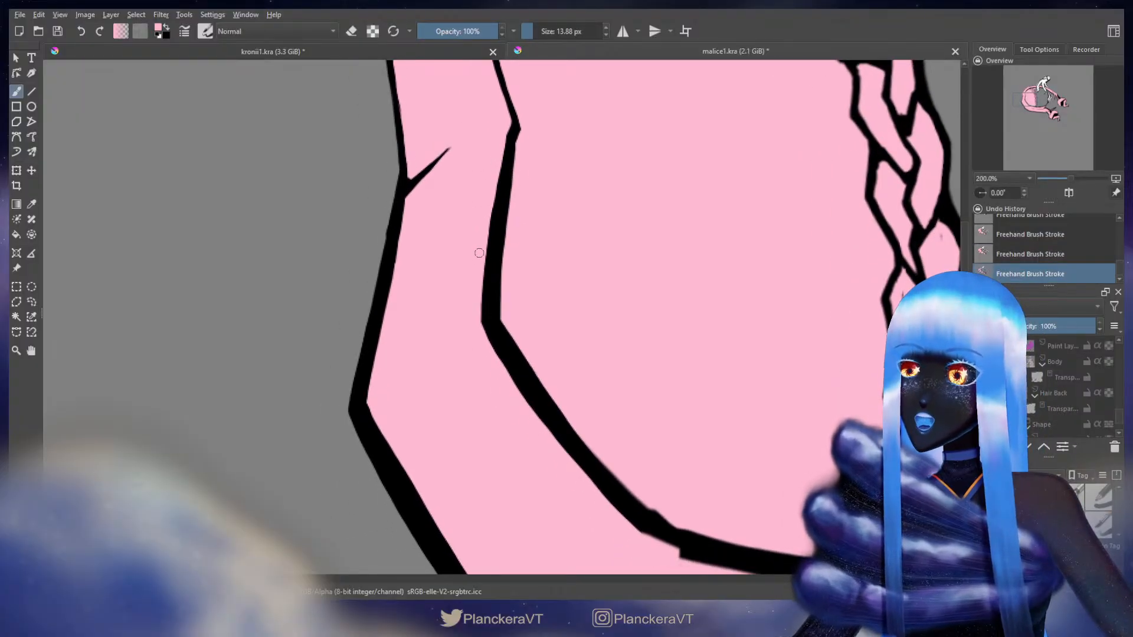
drag(472, 275, 464, 304)
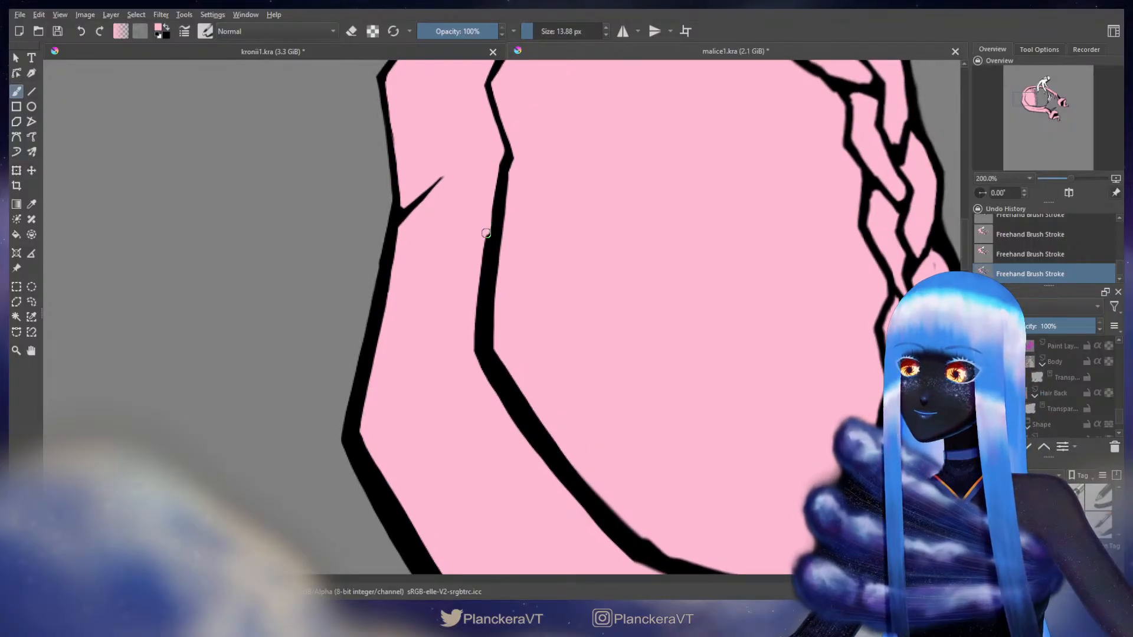
key(ctrl+z)
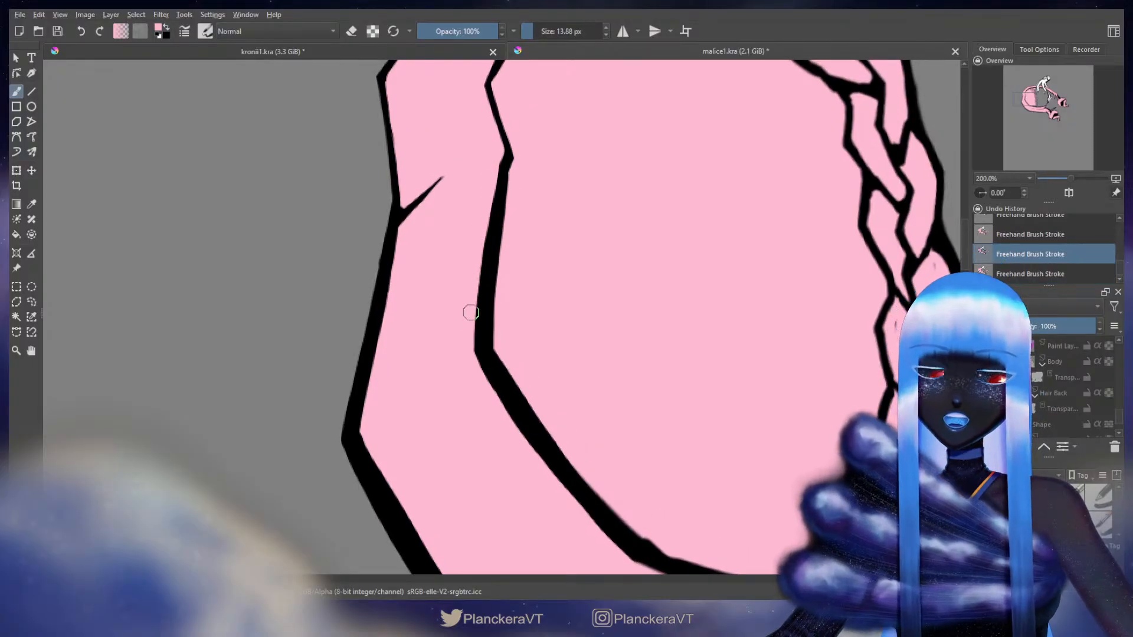
drag(470, 314, 479, 322)
key(ctrl+shift+z)
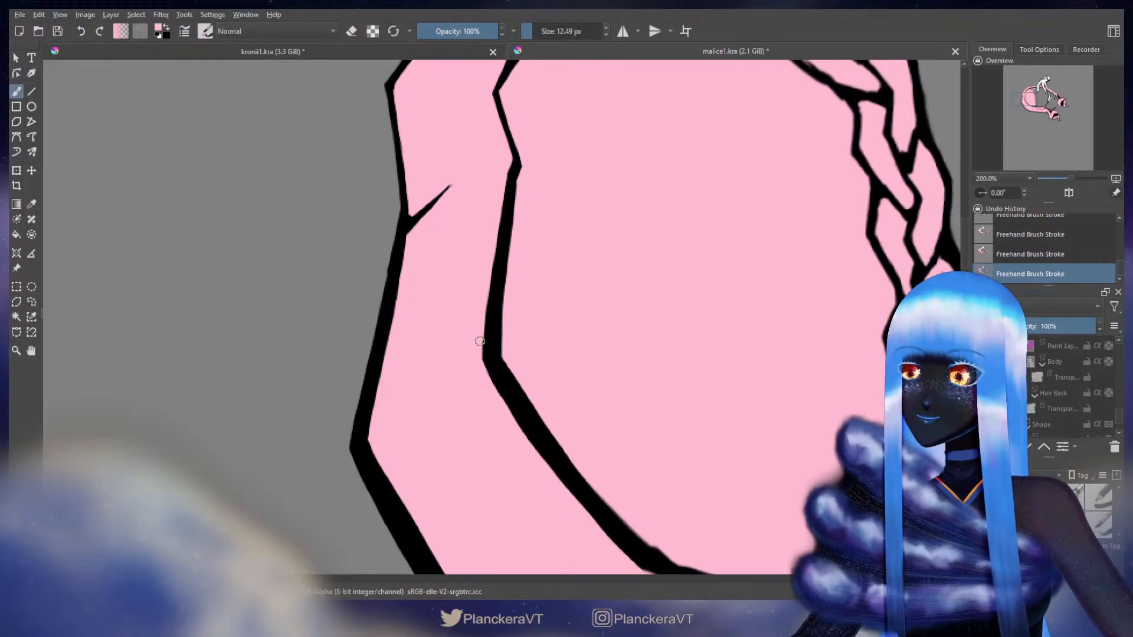
Build up the outer side of the diagonal line down to the bottom corner with a black brush of about 12 px
scroll(477, 376, down, 2)
scroll(502, 277, down, 2)
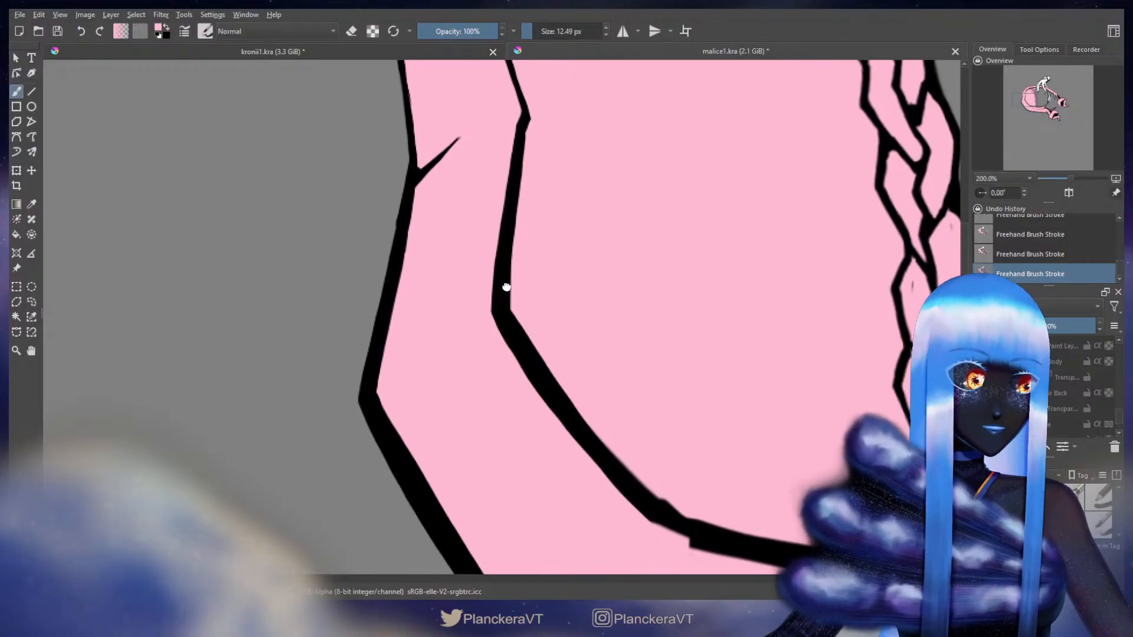
key(x)
mouse_move(508, 303)
mouse_down()
mouse_move(485, 372)
mouse_move(481, 324)
mouse_up()
key(bracketleft)
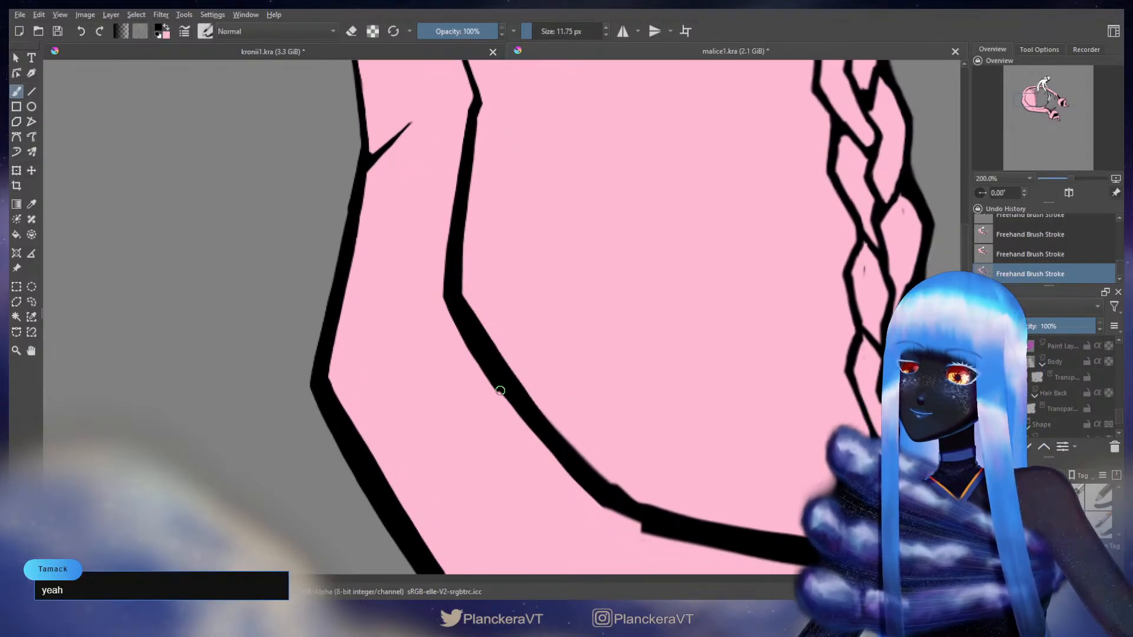
drag(519, 418, 543, 450)
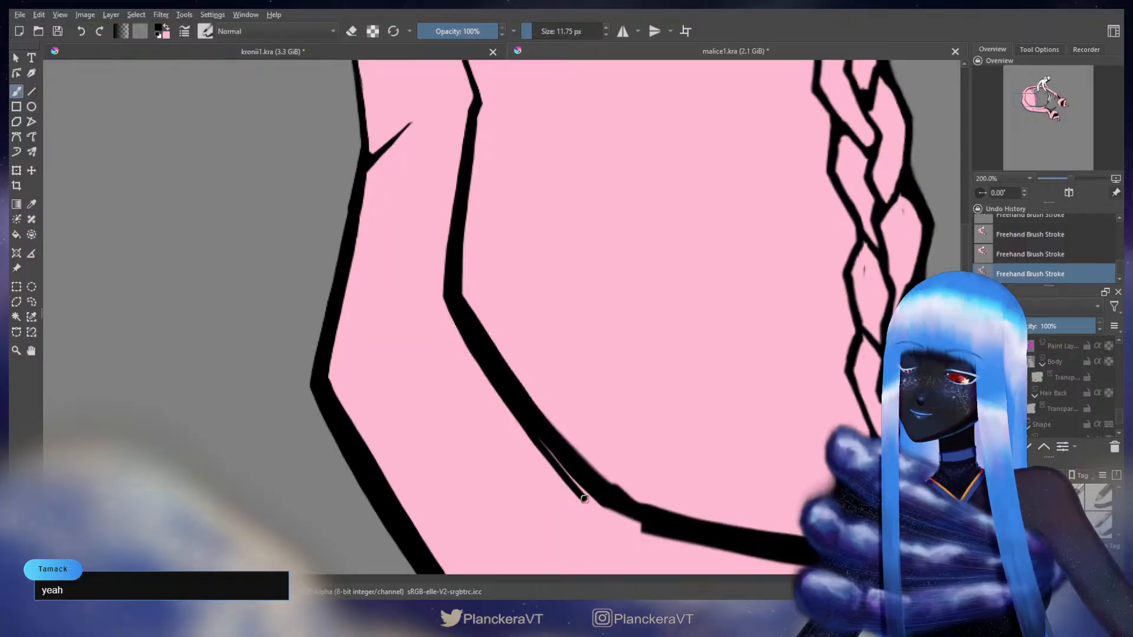
drag(609, 511, 653, 518)
drag(541, 432, 598, 502)
drag(524, 355, 509, 320)
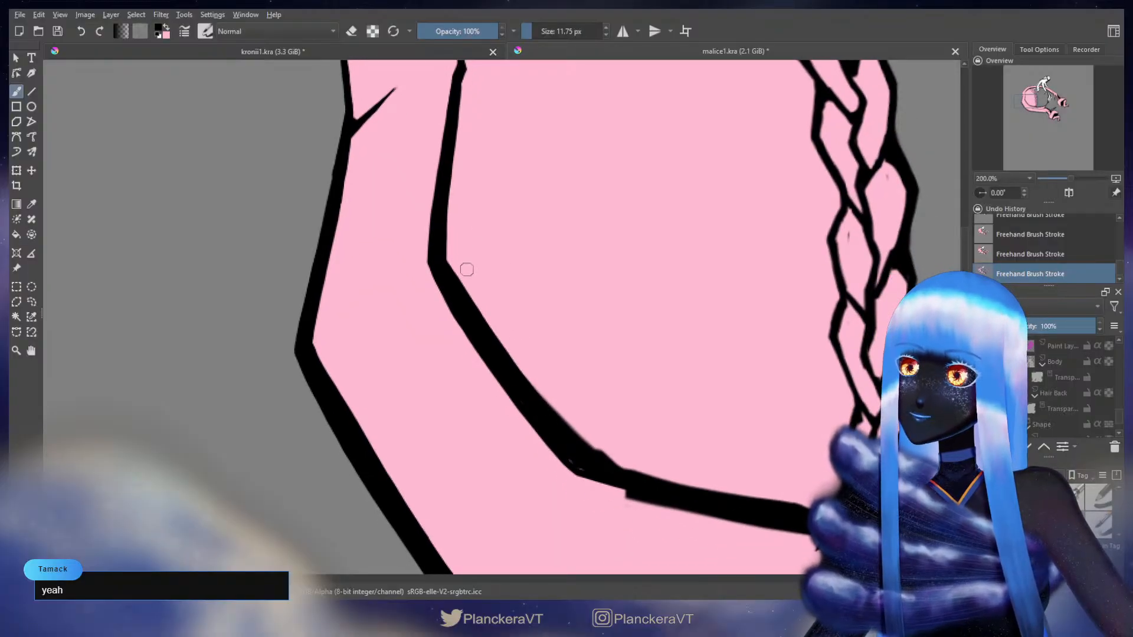
Trim the inner edge of the diagonal line and its bottom corner with a pink brush of about 15 px
key(x)
mouse_move(412, 243)
mouse_down()
mouse_move(471, 353)
mouse_move(416, 256)
mouse_up()
key(ctrl+z)
key(ctrl+z)
key(ctrl+z)
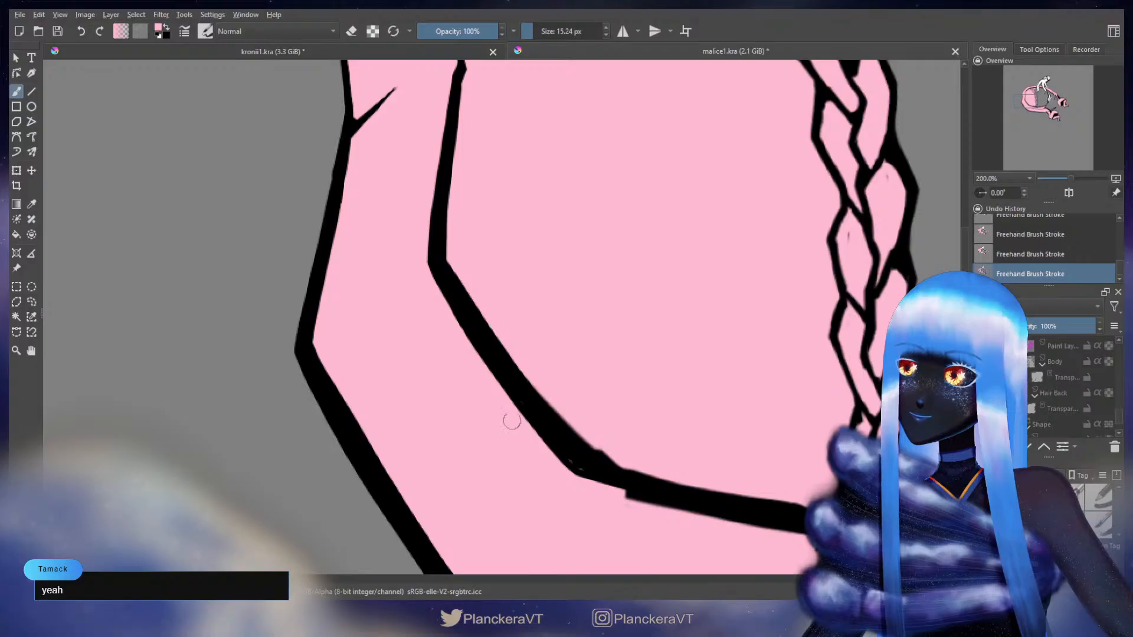
drag(457, 270, 511, 353)
mouse_move(551, 407)
mouse_down()
mouse_move(594, 453)
mouse_move(672, 470)
mouse_up()
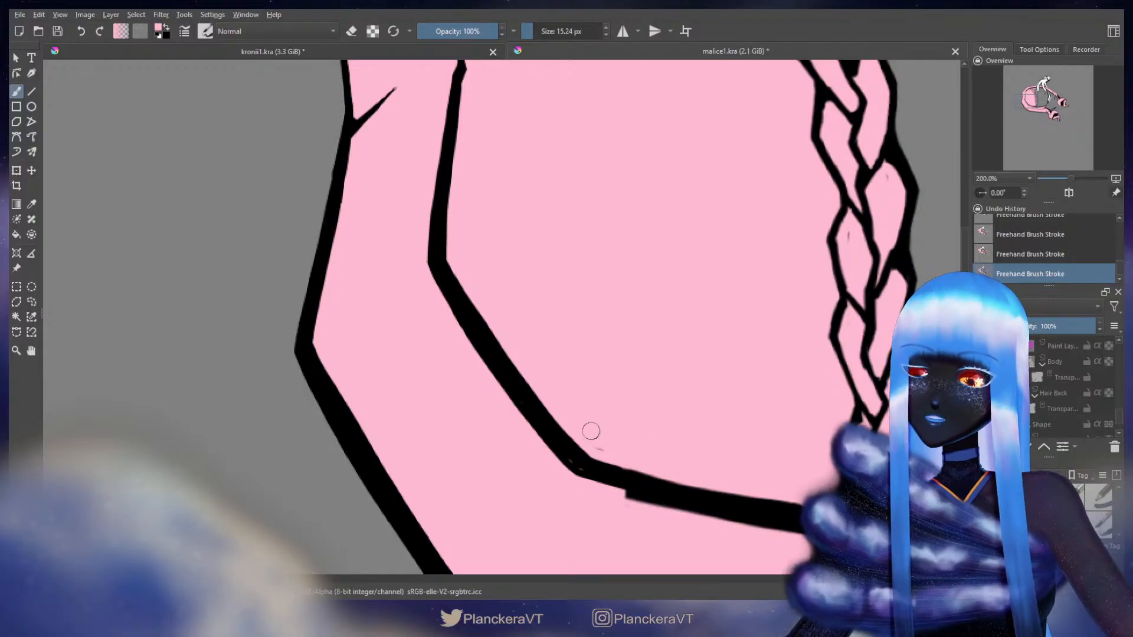
Build up the line between the bottom corner and the braid in black at about 18 px and trim its lower edge in pink at about 19.5 px
mouse_move(593, 442)
mouse_down()
mouse_move(613, 448)
mouse_move(540, 348)
mouse_move(500, 364)
mouse_move(430, 356)
mouse_move(400, 337)
mouse_move(397, 362)
mouse_move(440, 376)
mouse_up()
key(x)
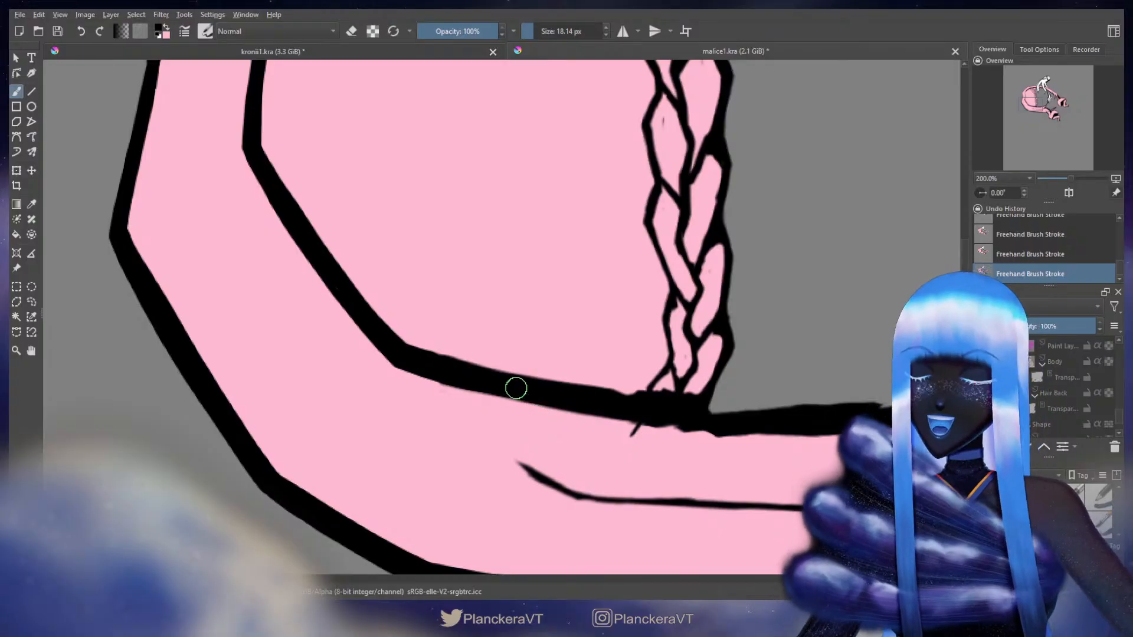
key(x)
drag(518, 392, 265, 382)
key(bracketright)
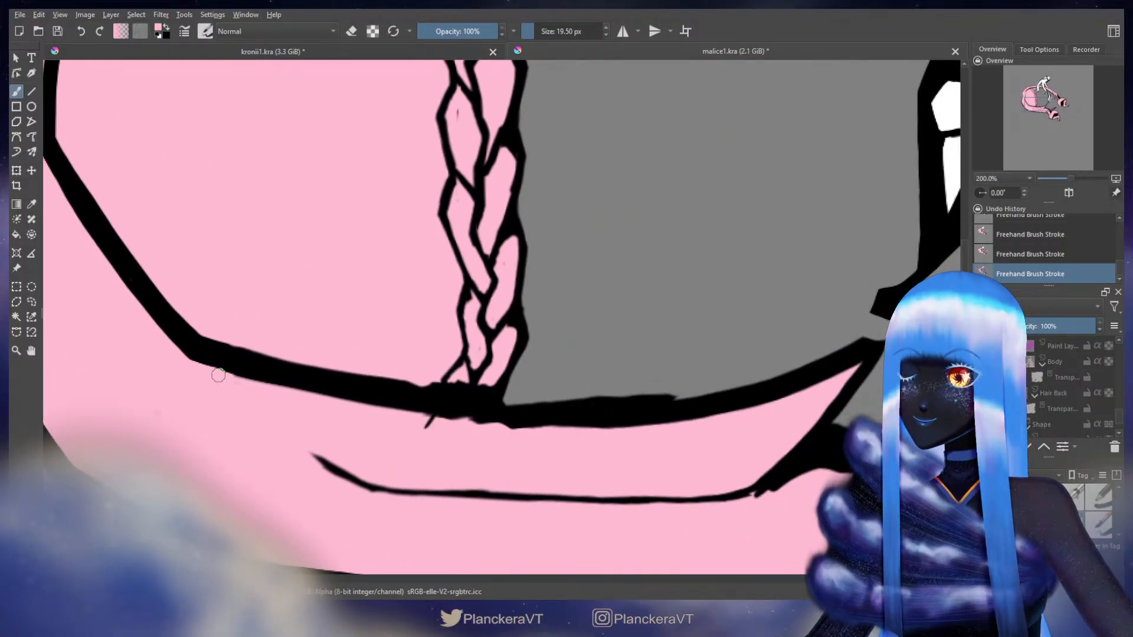
mouse_move(219, 376)
mouse_down()
mouse_move(420, 418)
mouse_move(607, 435)
mouse_up()
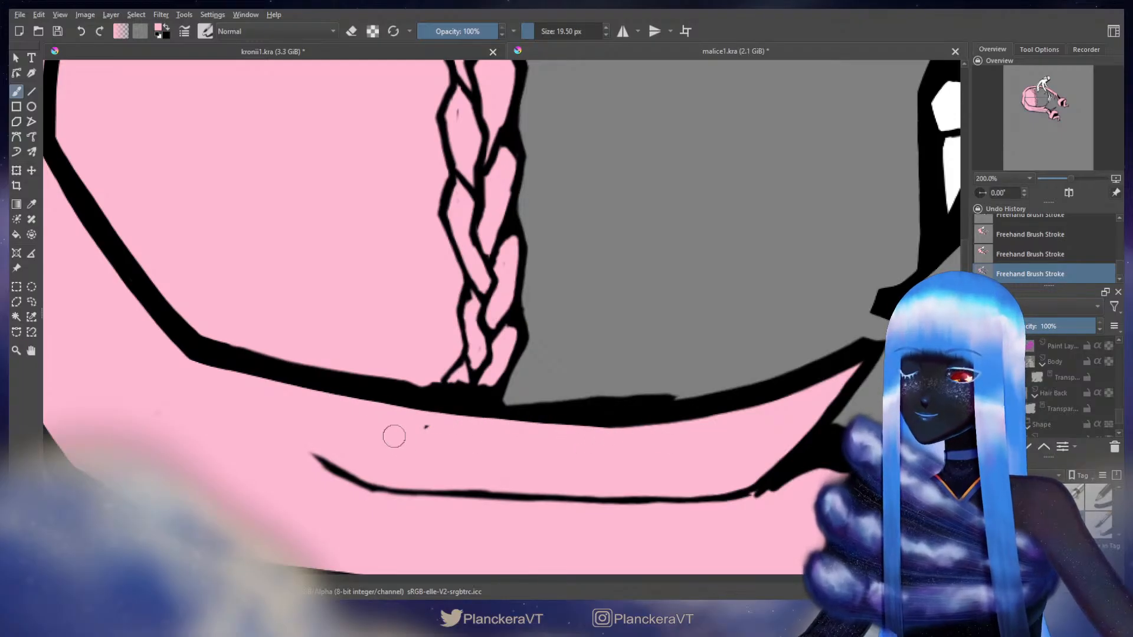
drag(416, 429, 488, 443)
drag(397, 406, 407, 430)
key(x)
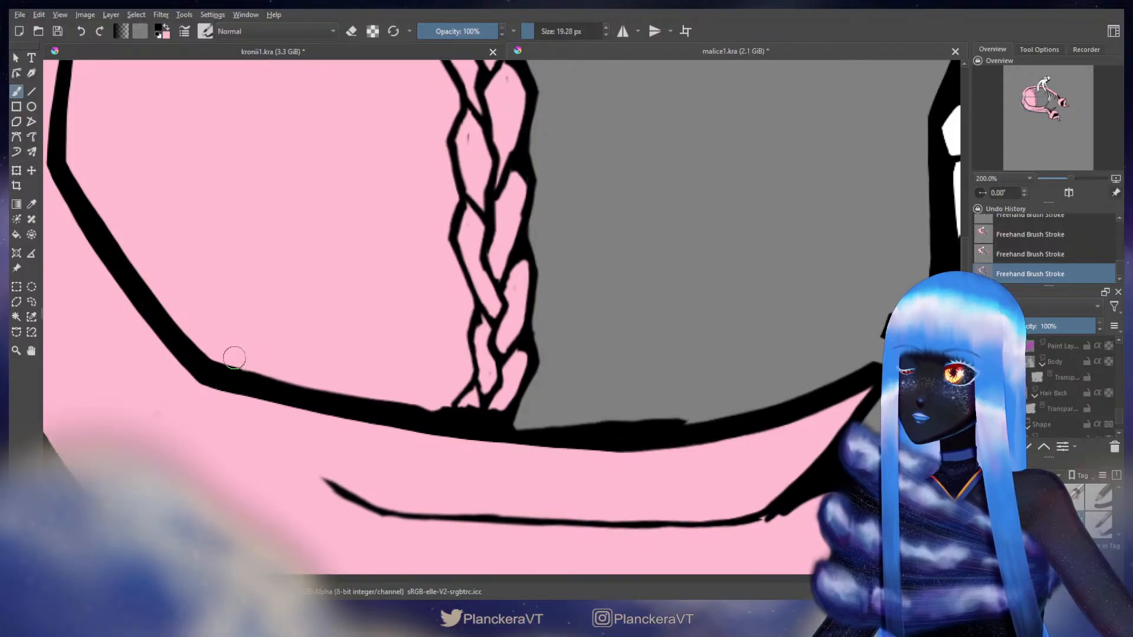
Trim the upper edge of the line between the bottom corner and the braid's base using a brush of about 19 px
mouse_move(216, 353)
mouse_down()
mouse_move(306, 382)
mouse_move(215, 356)
mouse_move(505, 417)
mouse_up()
key(ctrl+z)
key(x)
key(ctrl+z)
key(ctrl+z)
key(x)
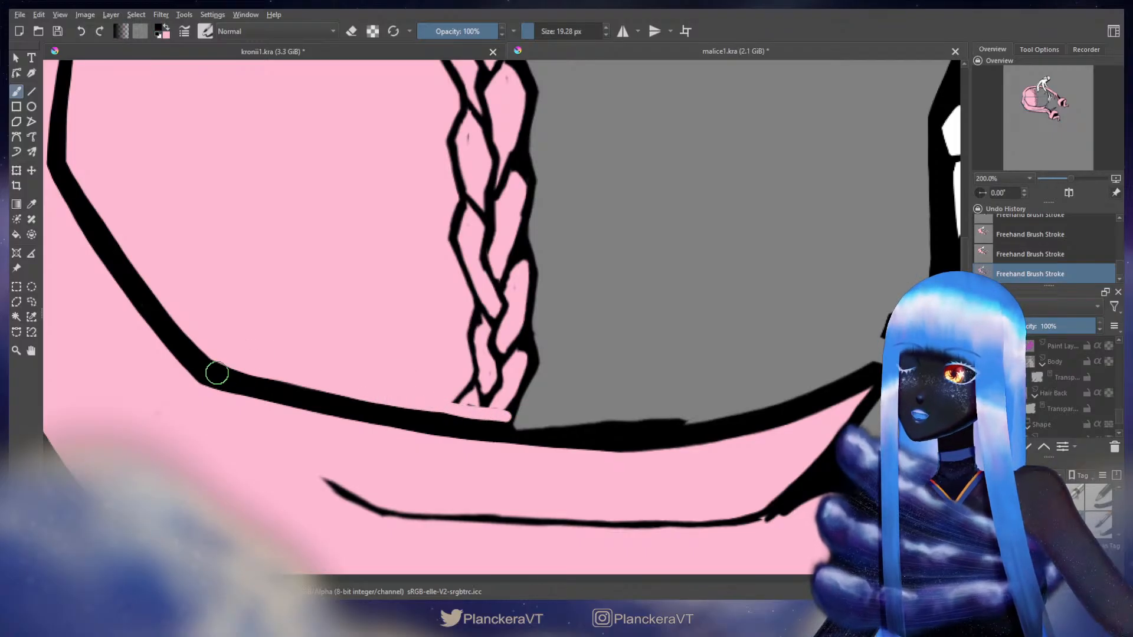
drag(207, 365, 472, 423)
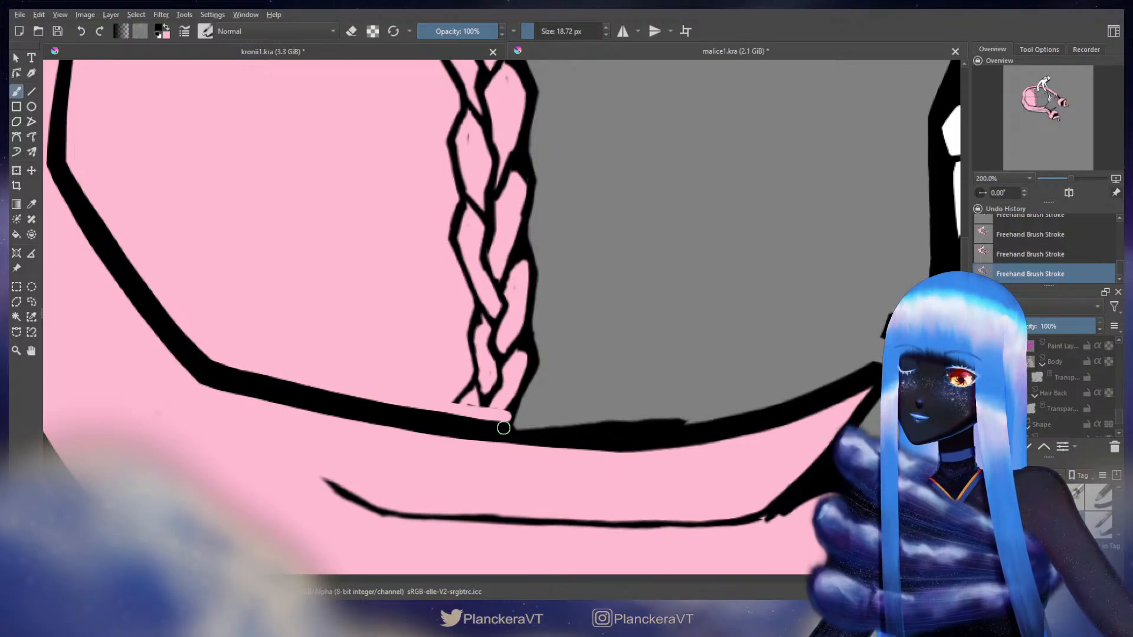
Even out the upper edge of the line beside the braid and trim its lower edge with a pink brush of about 25 px
scroll(536, 372, down, 3)
key(e)
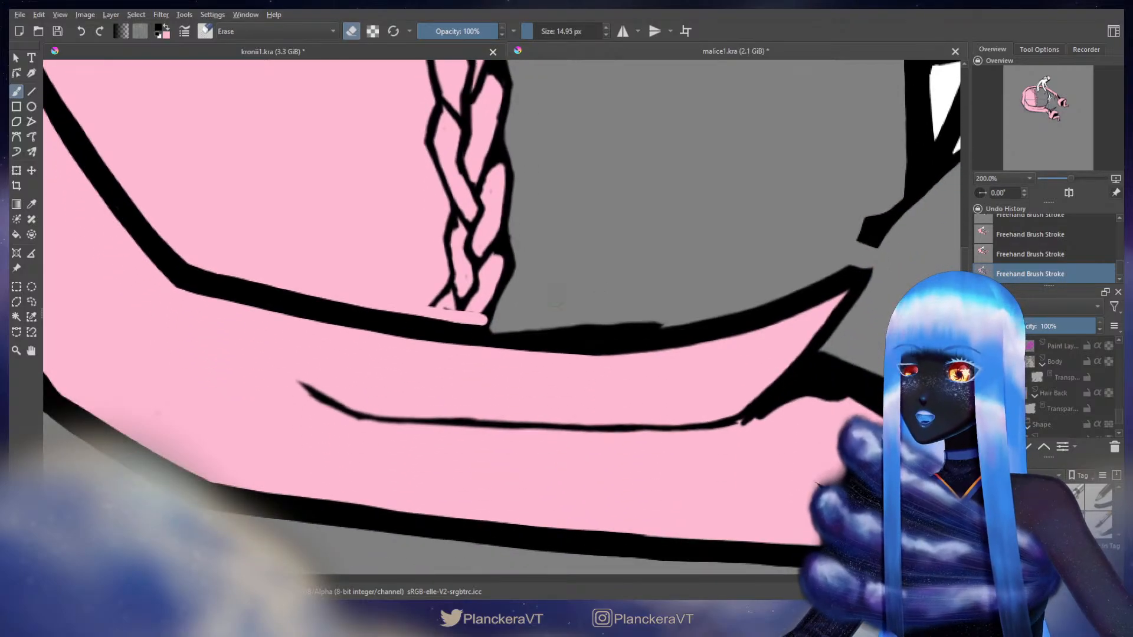
key(e)
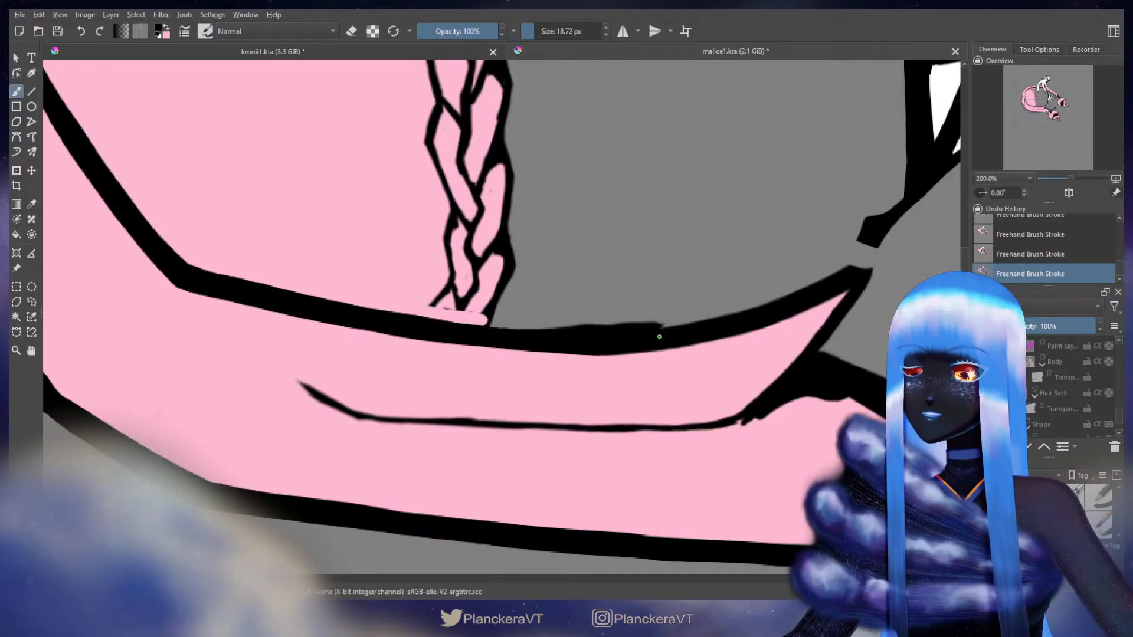
key(x)
mouse_move(336, 336)
mouse_down()
mouse_move(324, 329)
mouse_move(525, 358)
mouse_move(614, 354)
mouse_move(622, 408)
mouse_up()
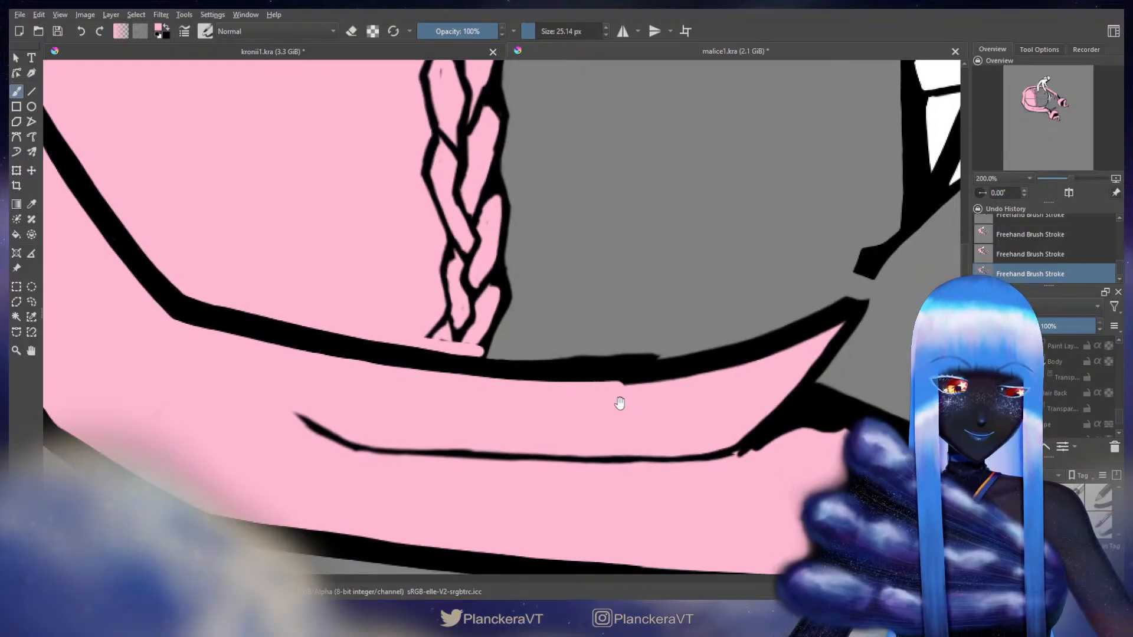
Erase the raised bump on the upper edge of the line between the braid and the pointed tip at about 15 px
drag(785, 286, 683, 245)
key(e)
mouse_move(813, 278)
mouse_down()
mouse_move(762, 340)
mouse_move(786, 342)
mouse_up()
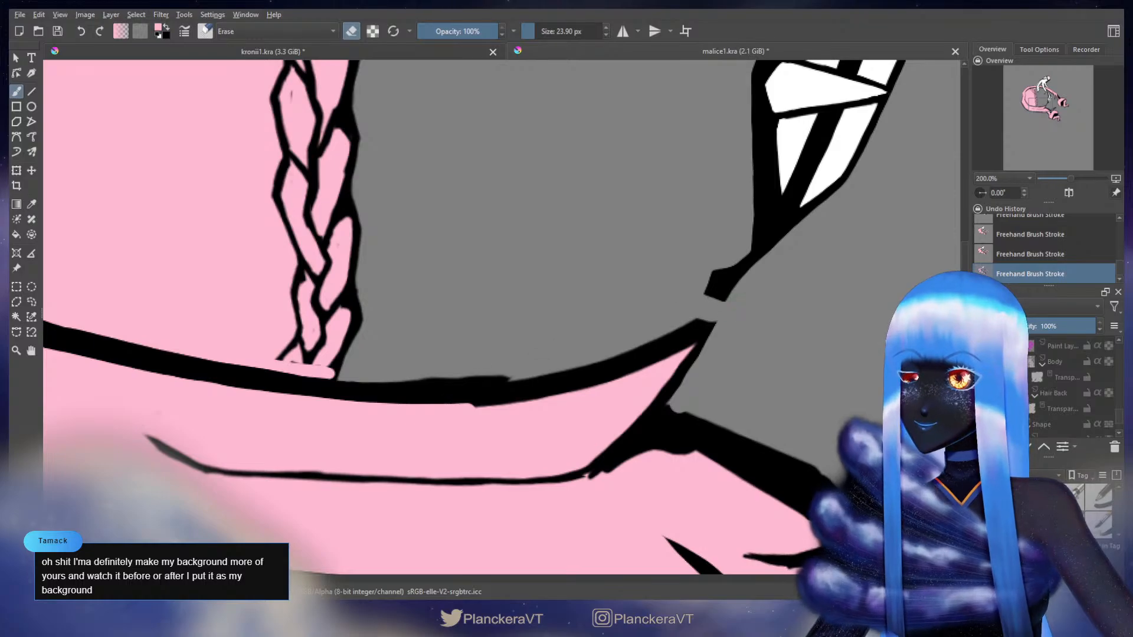
mouse_move(388, 371)
mouse_down()
mouse_move(466, 371)
mouse_move(372, 365)
mouse_move(447, 373)
mouse_move(354, 378)
mouse_up()
key(ctrl+z)
key(ctrl+z)
drag(347, 373, 503, 377)
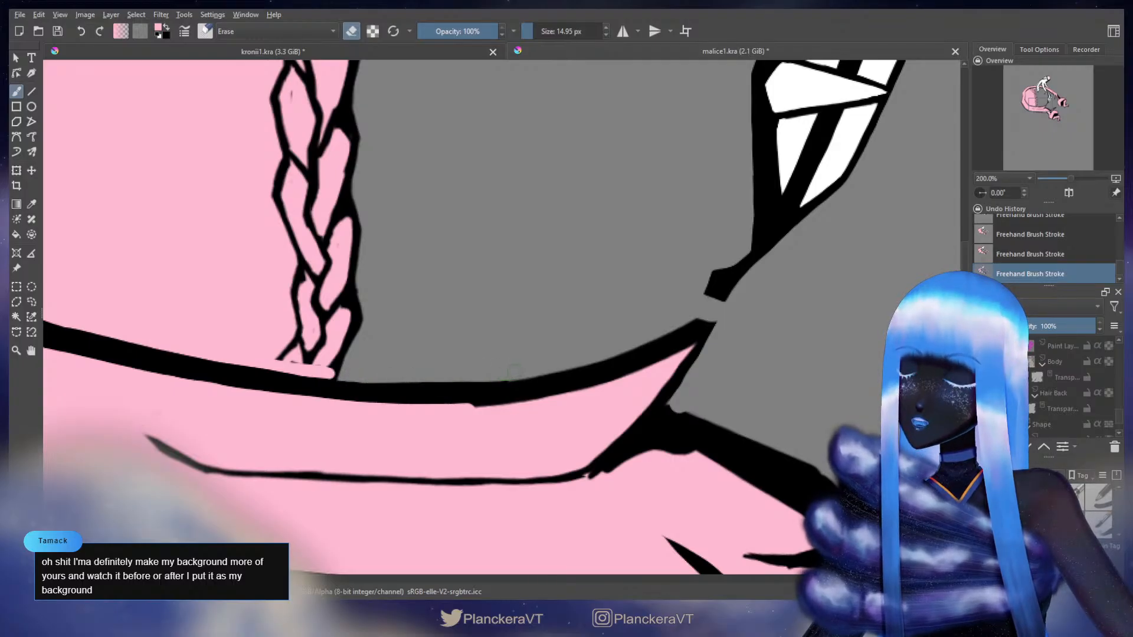
Erase a little more of the line's upper edge directly beside the braid's base with an eraser of about 15 px
key(e)
shift+drag(401, 395, 413, 396)
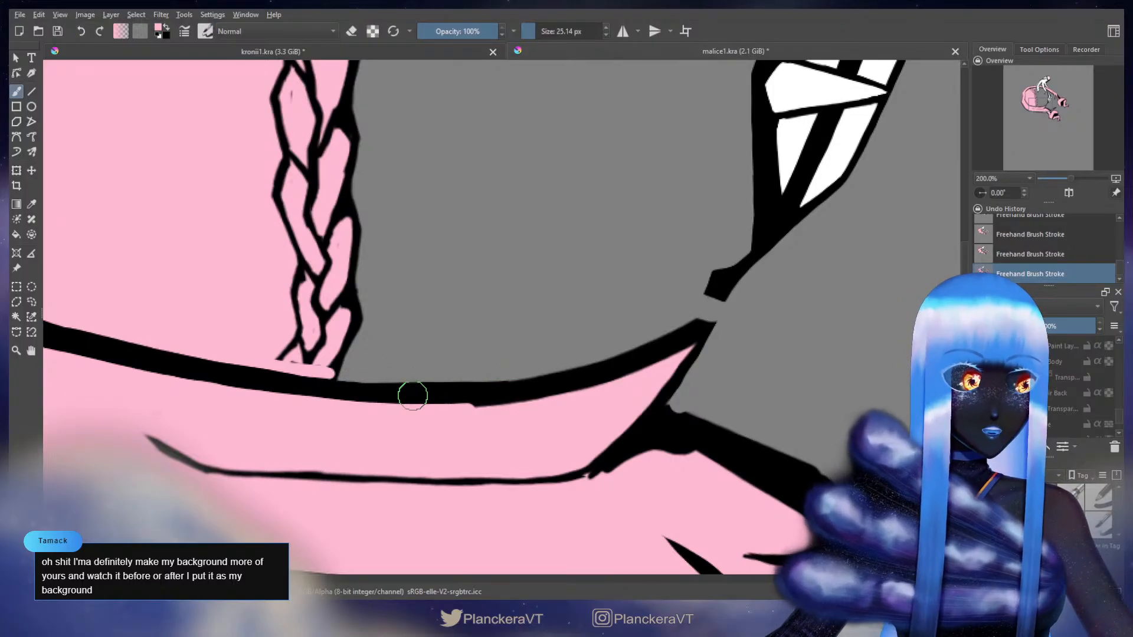
key(e)
drag(551, 386, 521, 422)
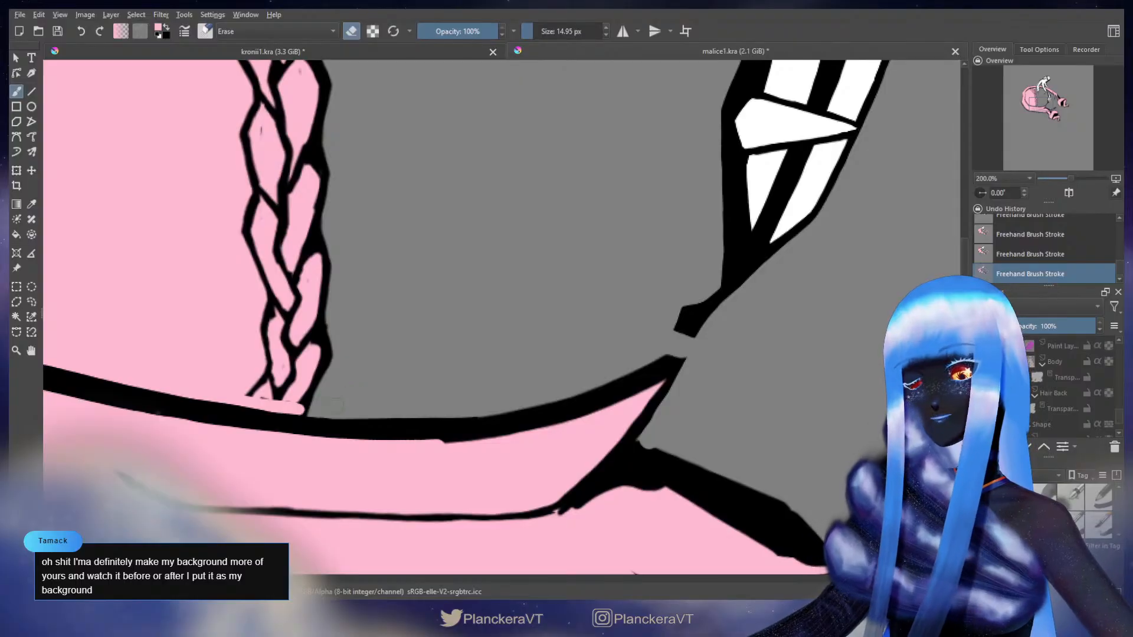
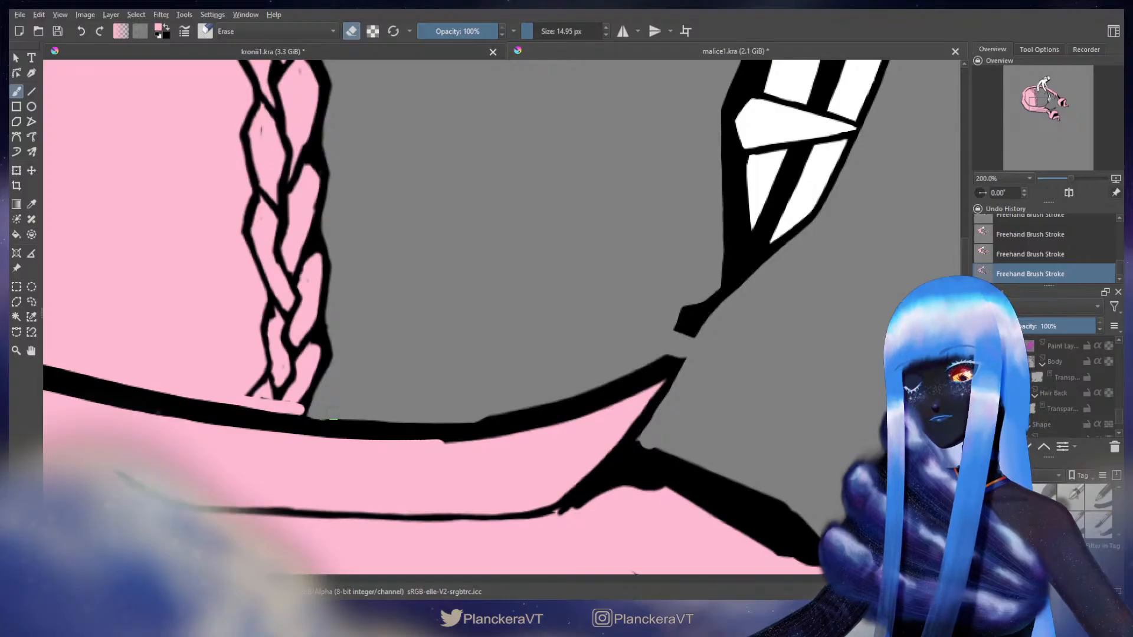
key(ctrl+z)
drag(321, 401, 317, 410)
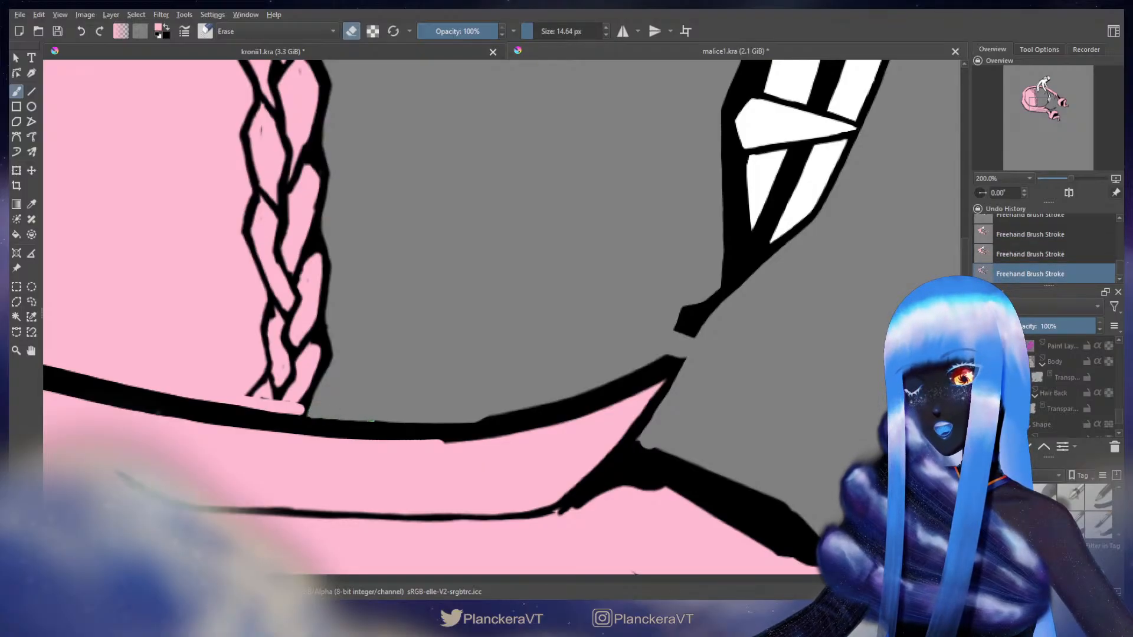
Erase the upper edge of the rising section up to the pointed tip with an eraser of about 15 to 17 px
drag(708, 341, 778, 281)
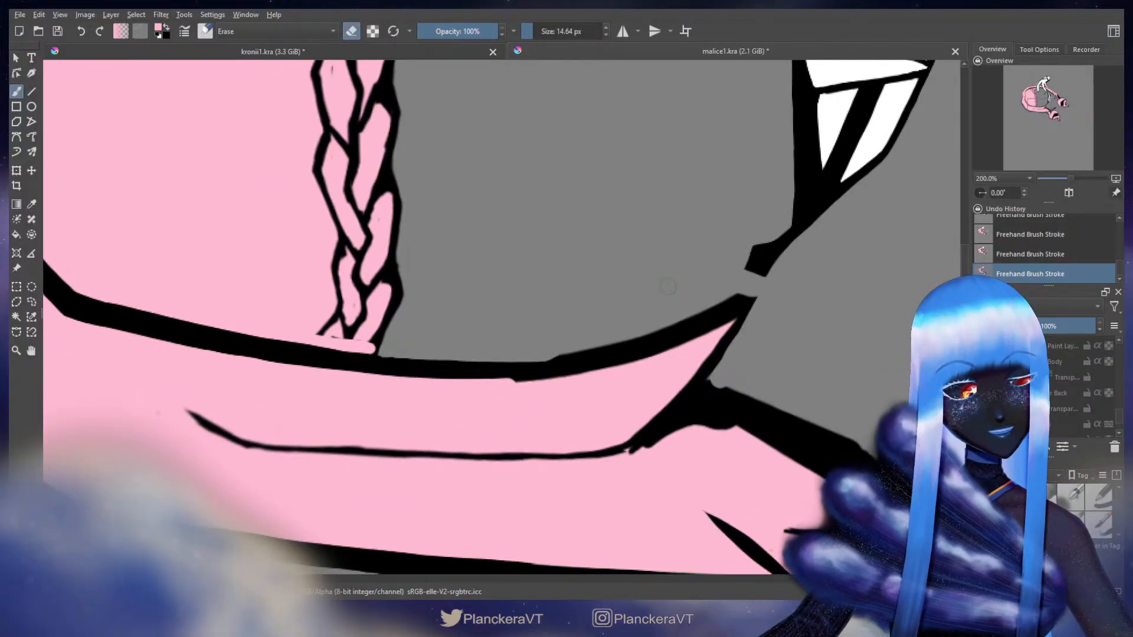
drag(622, 324, 623, 325)
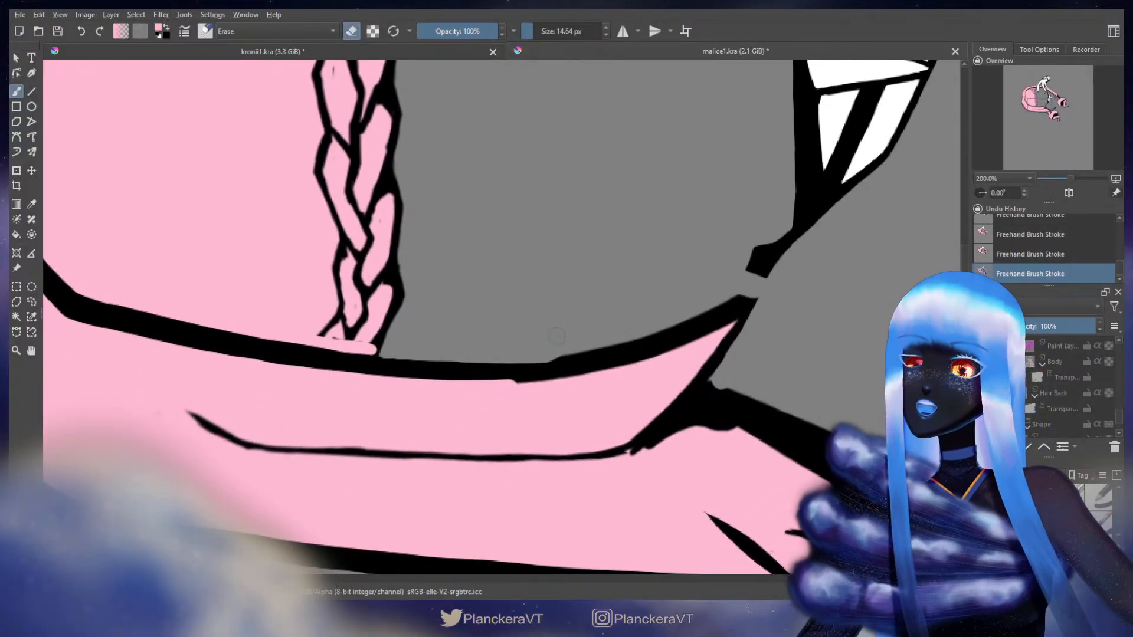
drag(543, 355, 554, 359)
key(ctrl+z)
key(ctrl+z)
key(ctrl+z)
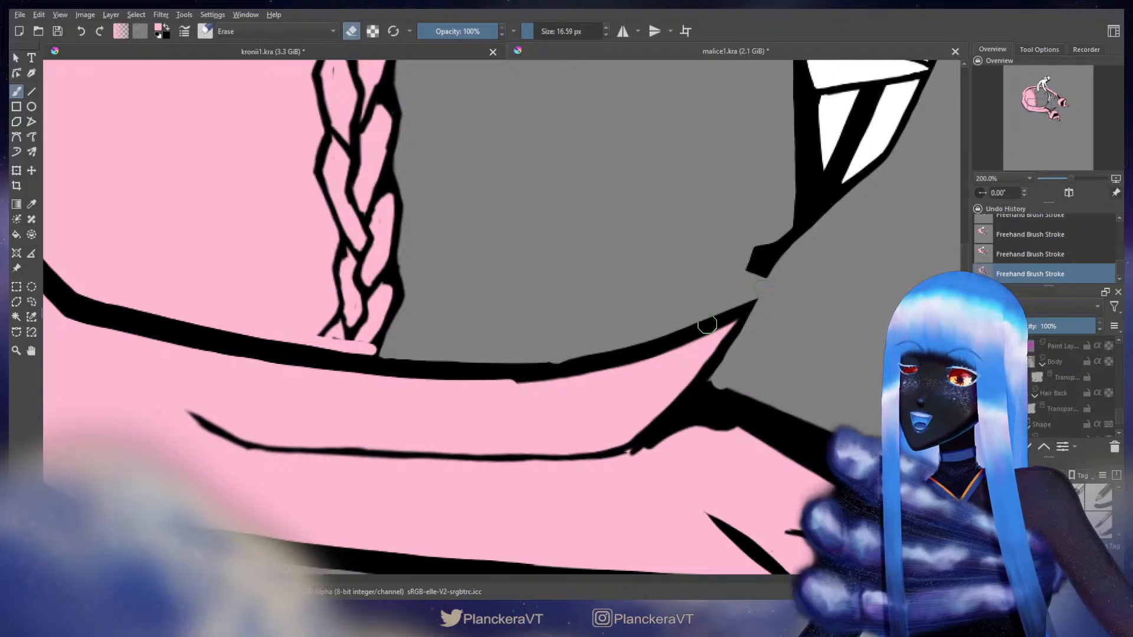
Reinforce the rising section in black at about 15 px and clean its upper edge near the pointed tip with a 16.59 px eraser
key(e)
key(x)
mouse_move(566, 368)
mouse_down()
mouse_move(557, 367)
mouse_move(722, 313)
mouse_up()
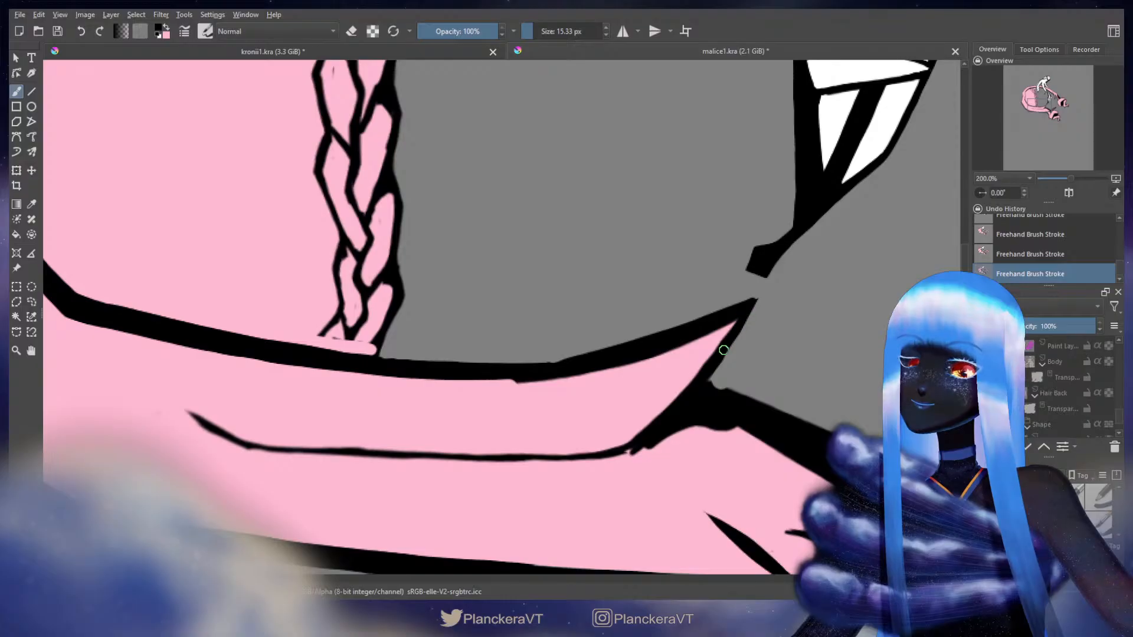
key(e)
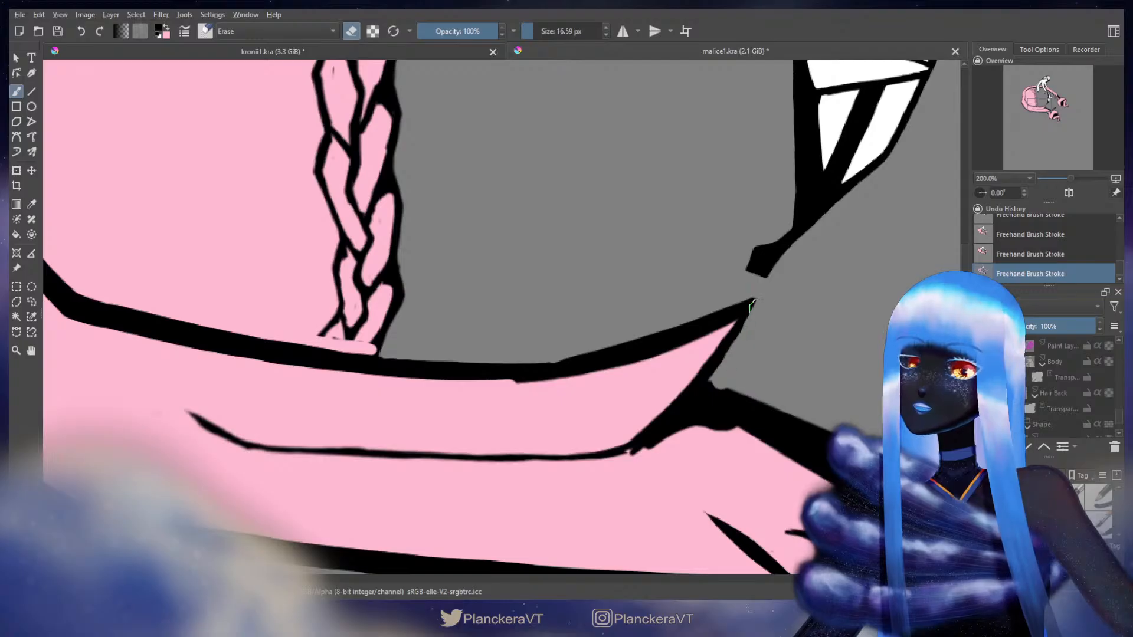
drag(753, 299, 707, 316)
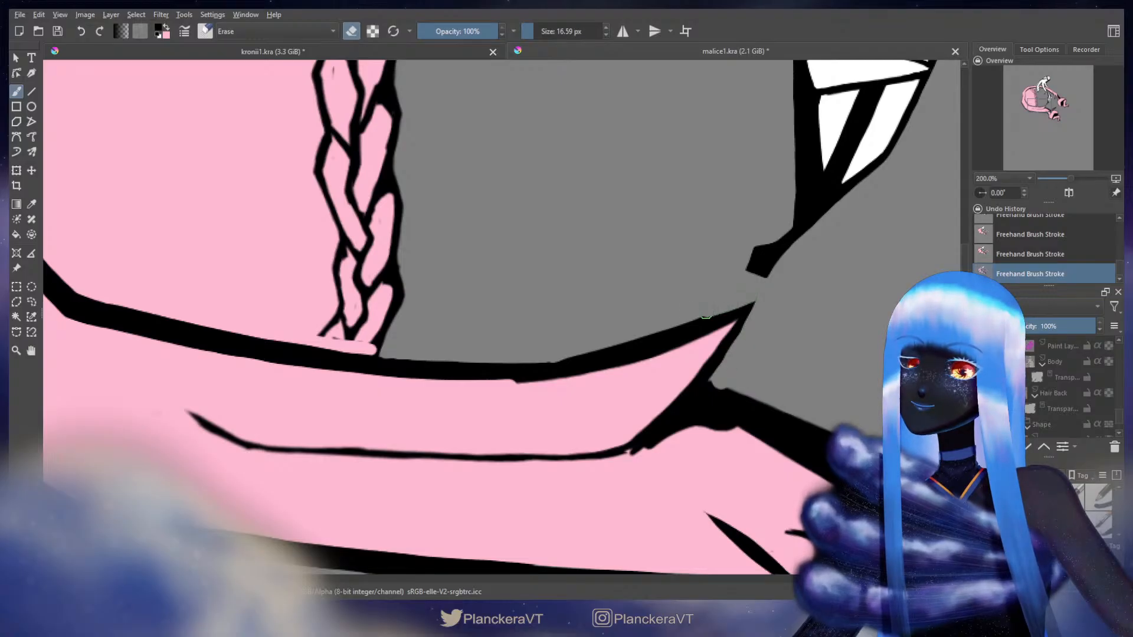
key(ctrl+z)
click(747, 297)
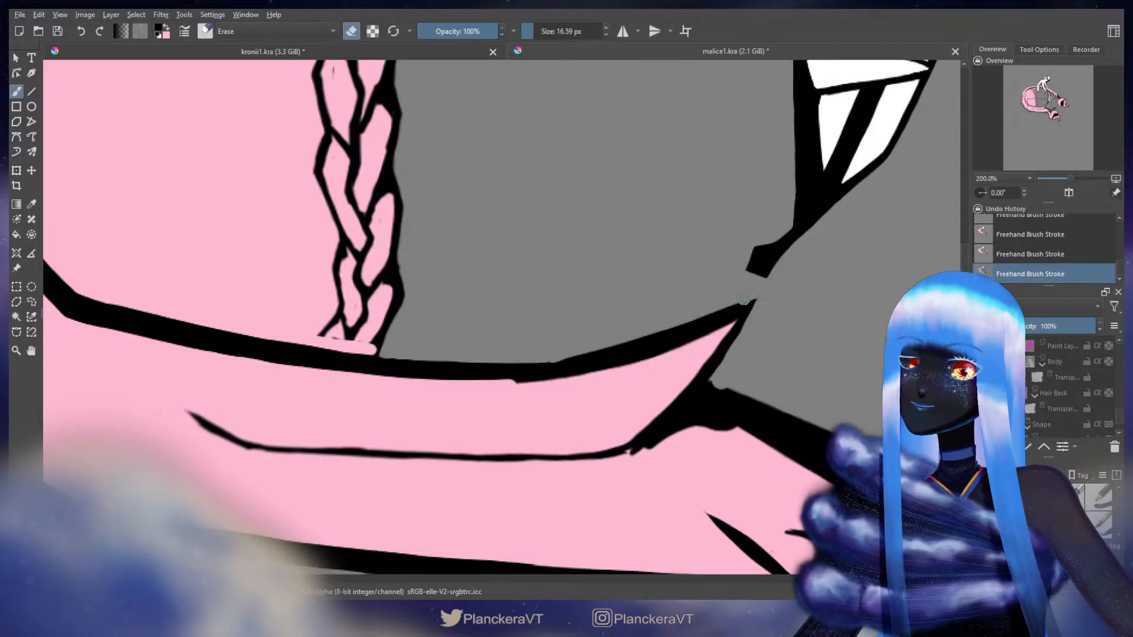
key(ctrl+z)
click(746, 297)
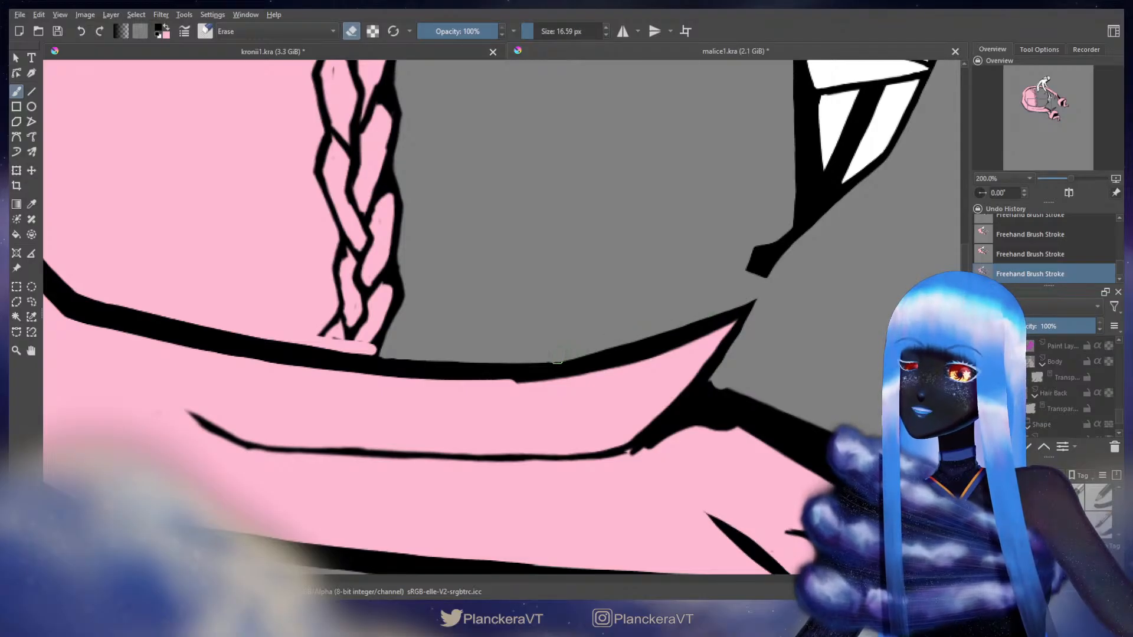
Thin the line from the pointed tip back to the braid by trimming its lower edge with a pink brush of about 14 px
key(e)
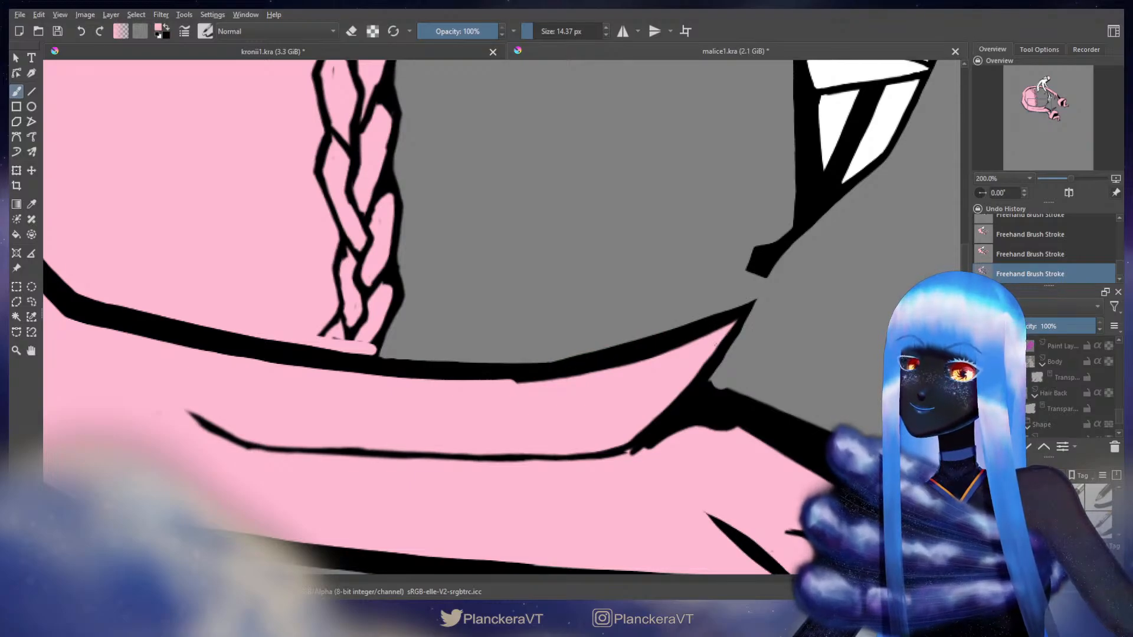
key(x)
mouse_move(735, 320)
mouse_down()
mouse_move(570, 374)
mouse_move(333, 378)
mouse_up()
mouse_move(557, 386)
mouse_down()
mouse_move(531, 380)
mouse_move(611, 367)
mouse_move(734, 317)
mouse_move(640, 434)
mouse_move(614, 444)
mouse_up()
key(x)
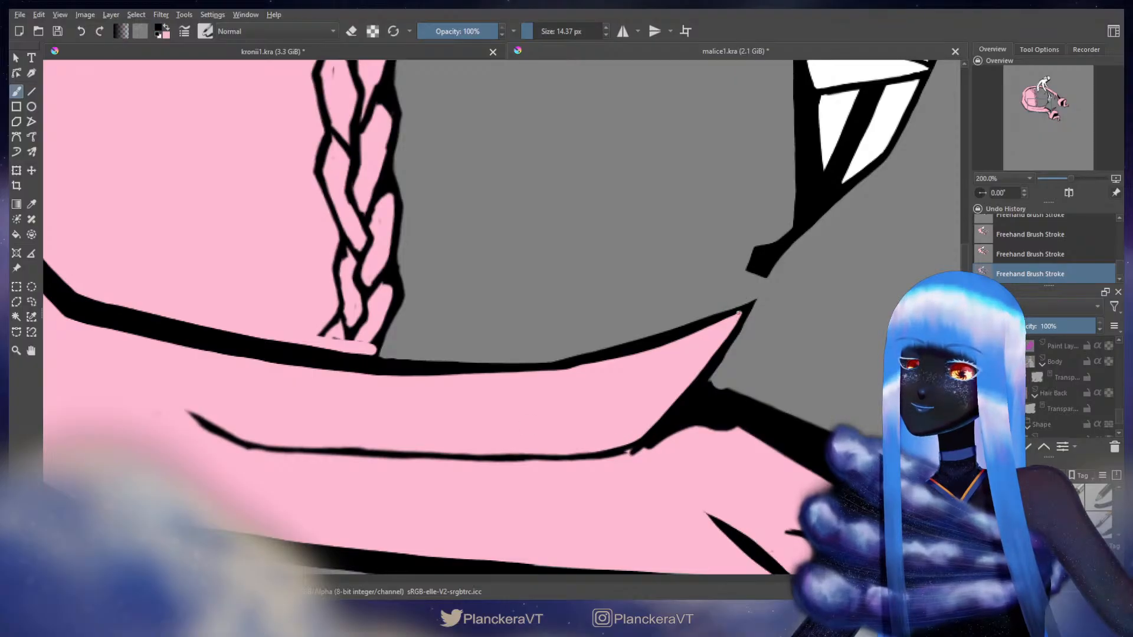
key(x)
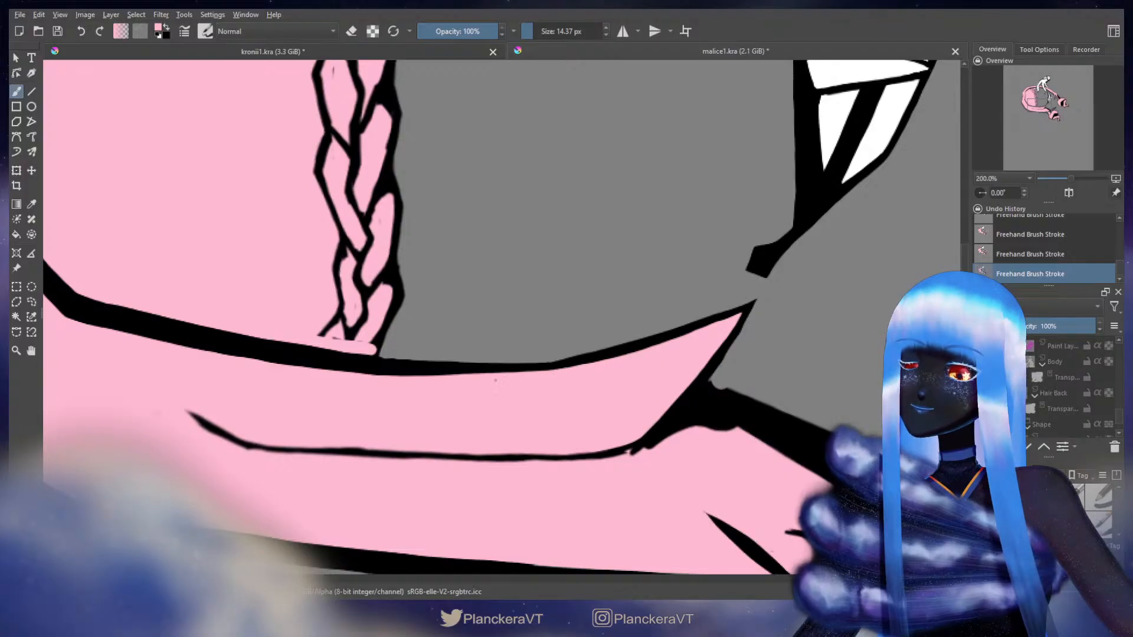
key(x)
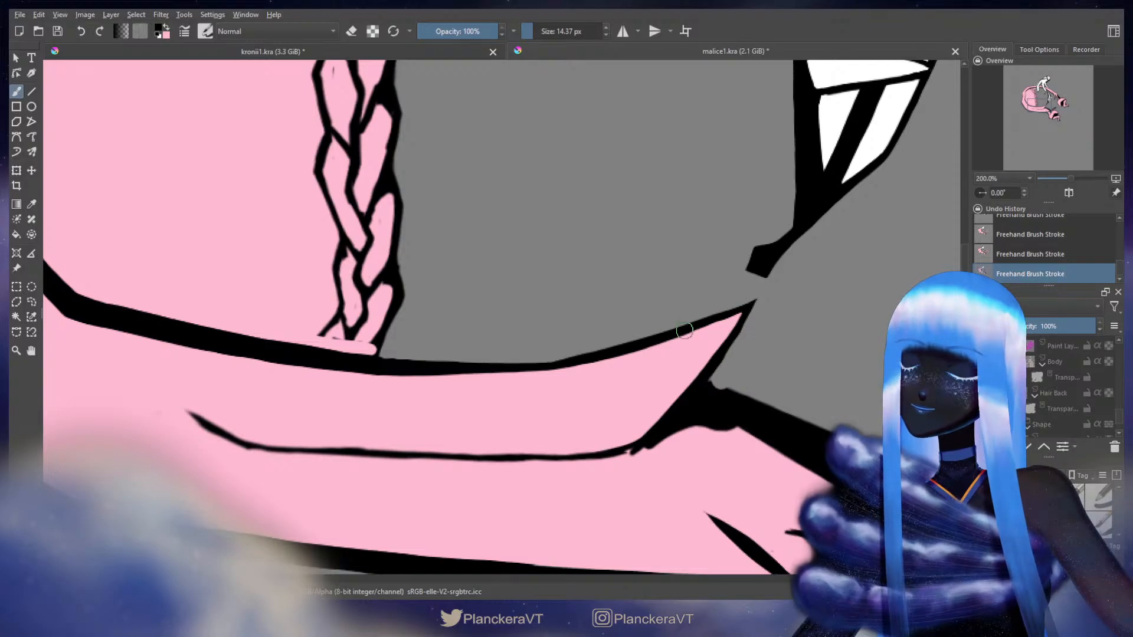
key(x)
drag(733, 318, 596, 363)
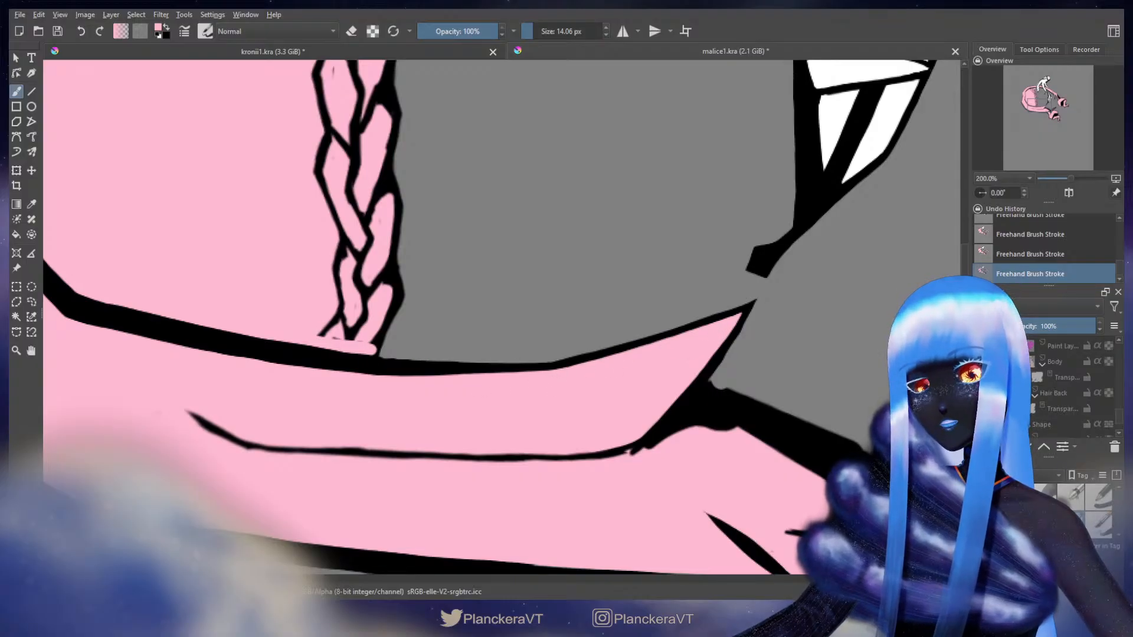
mouse_move(640, 367)
mouse_down()
mouse_move(663, 363)
mouse_move(623, 360)
mouse_up()
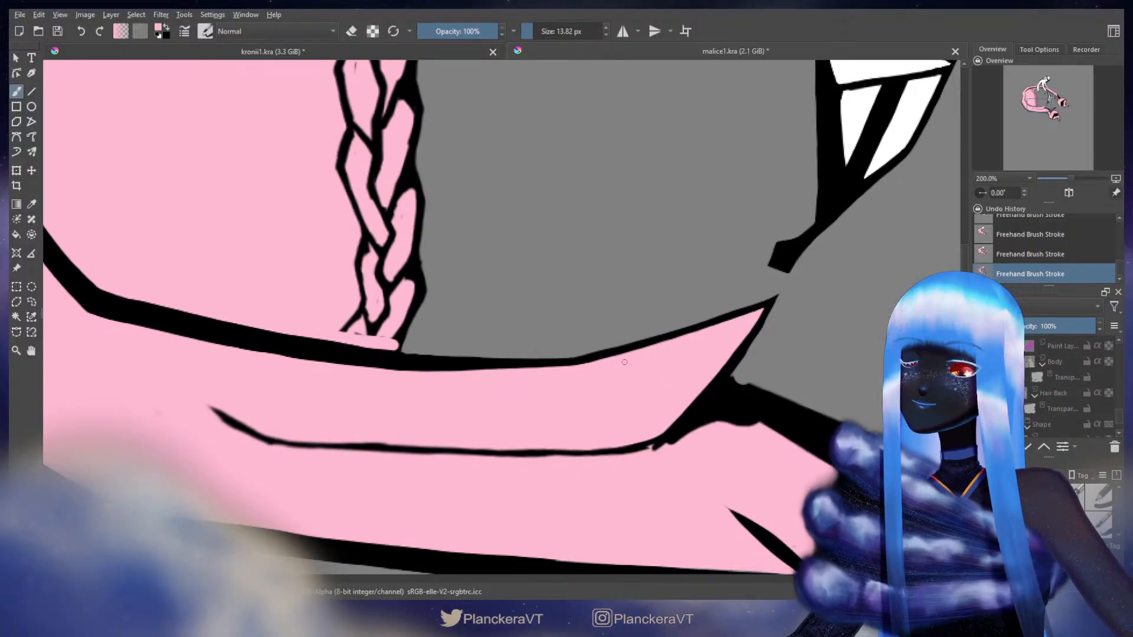
Smooth the upper edge at the bend where the line starts rising towards the tip, using an eraser of about 11 px
key(e)
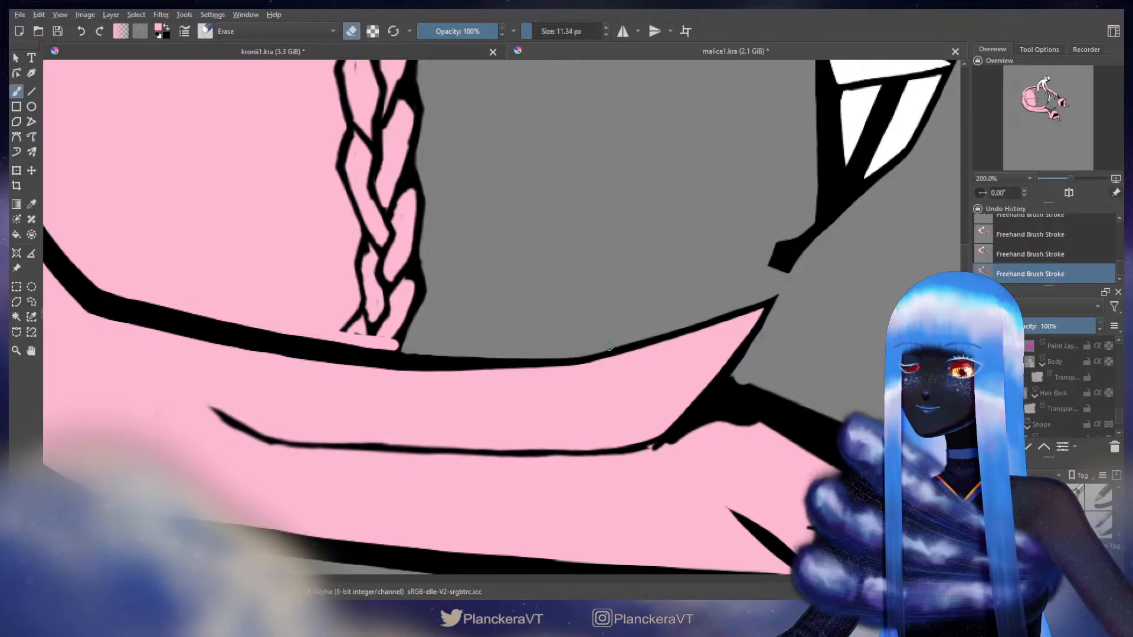
key(ctrl+z)
mouse_move(610, 347)
mouse_down()
mouse_move(620, 345)
mouse_move(573, 357)
mouse_up()
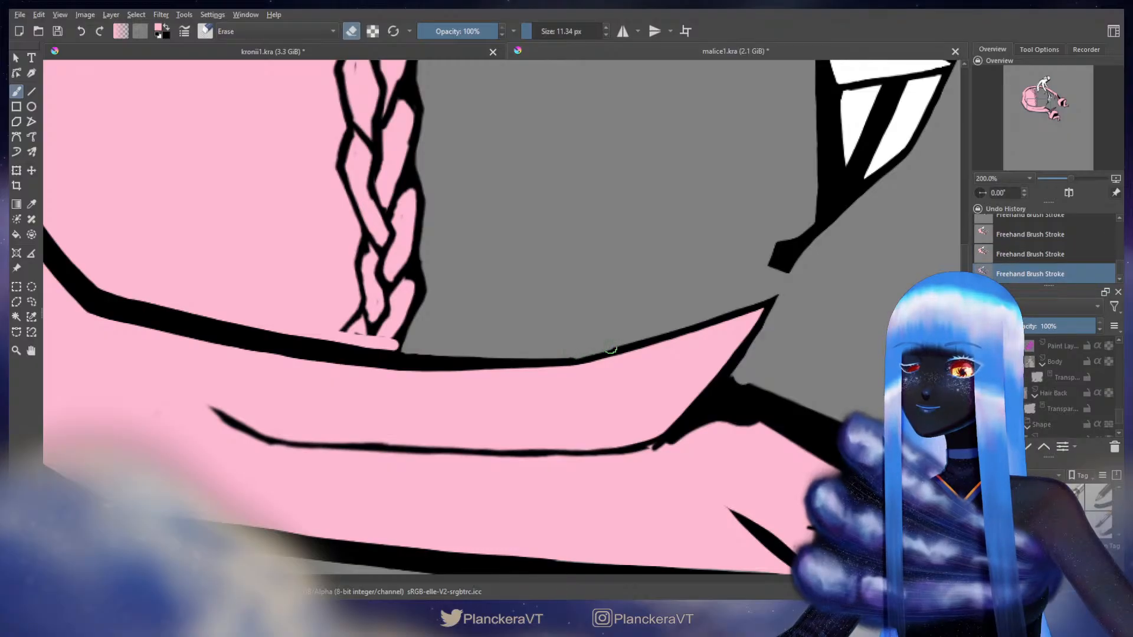
key(ctrl+z)
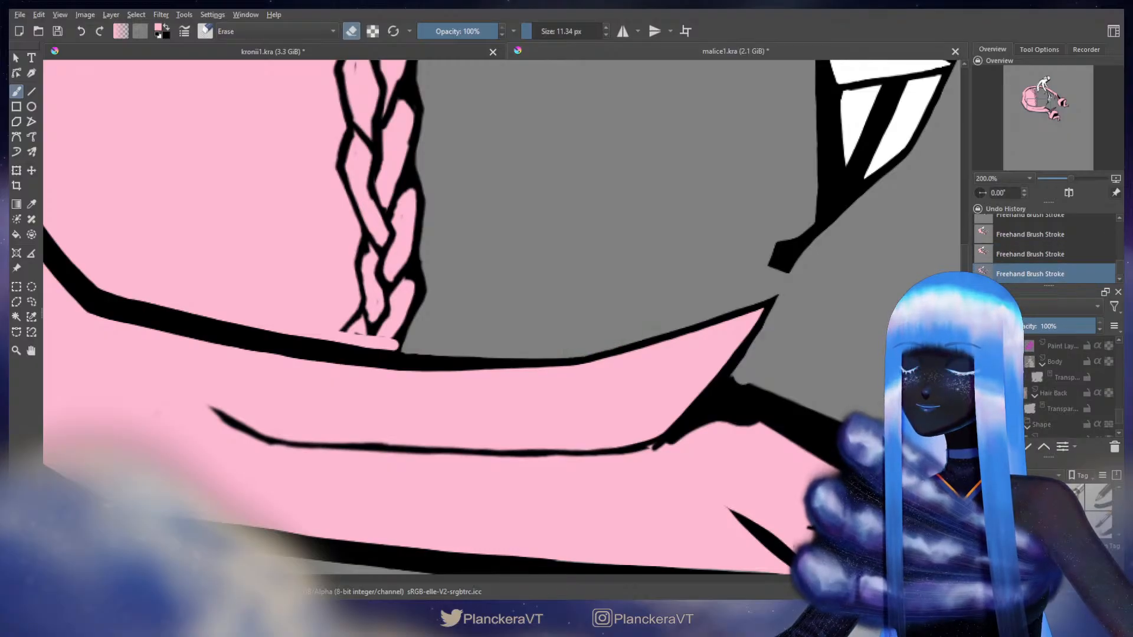
key(e)
key(x)
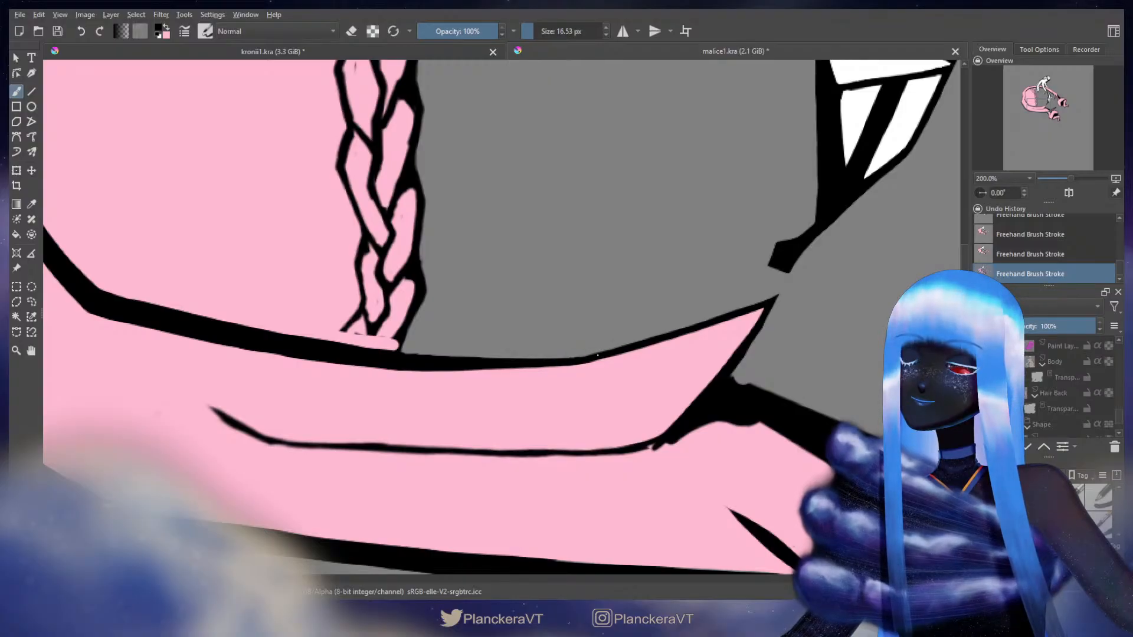
Trim the lower edge of the thick black wedge below the pointed tip with a pink brush of 21.53 px
scroll(770, 247, down, 1)
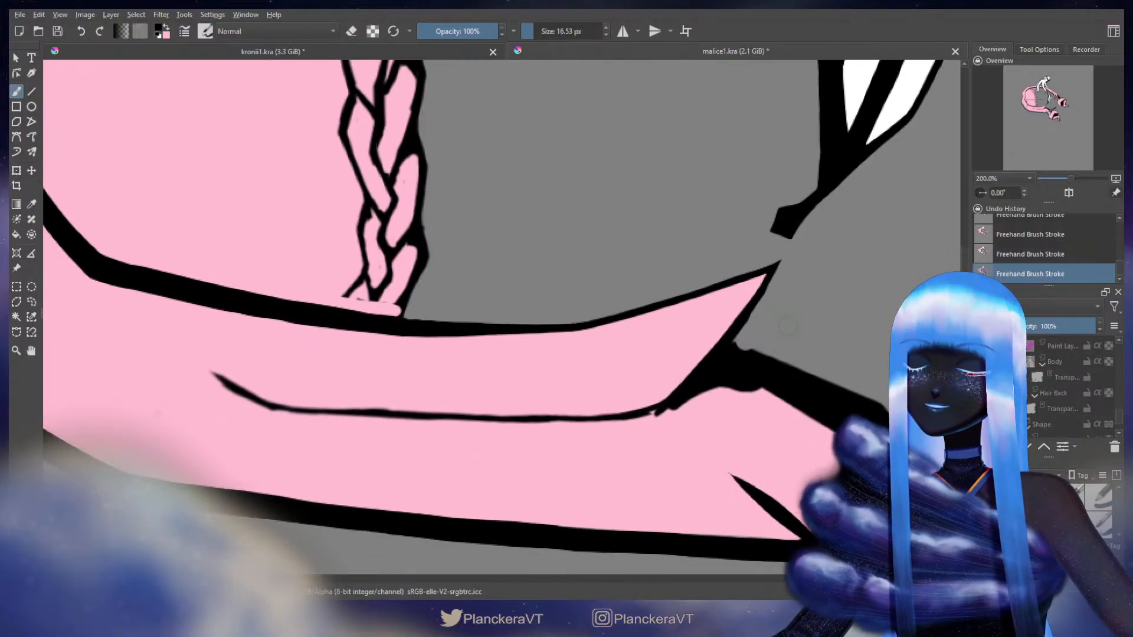
key(e)
key(bracketleft)
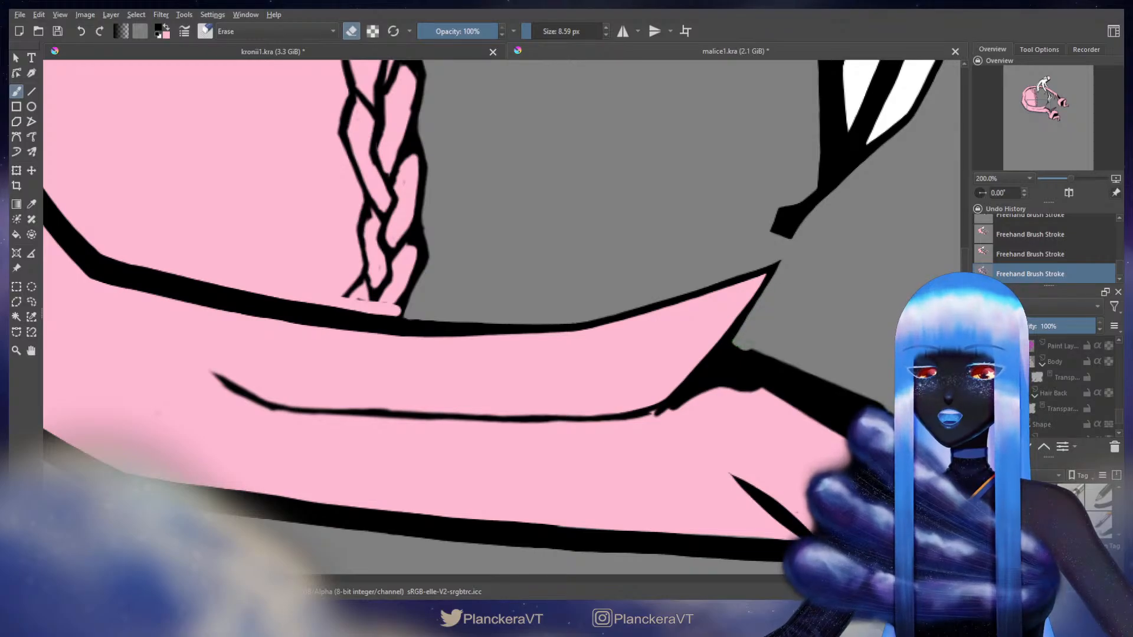
drag(850, 347, 571, 295)
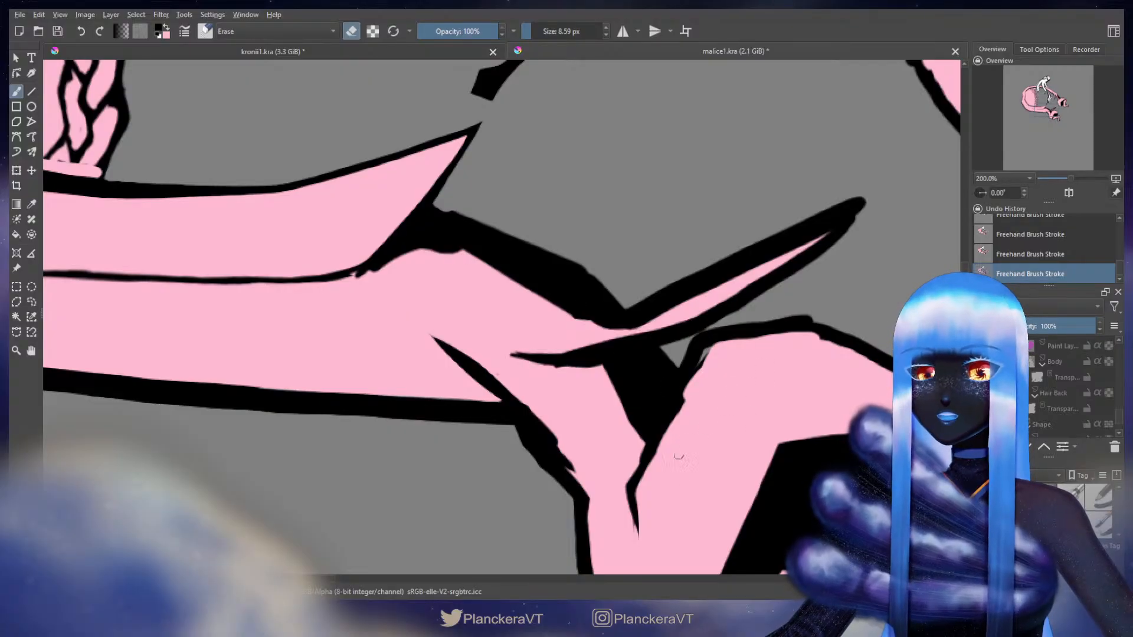
drag(642, 387, 693, 448)
key(e)
drag(493, 309, 501, 308)
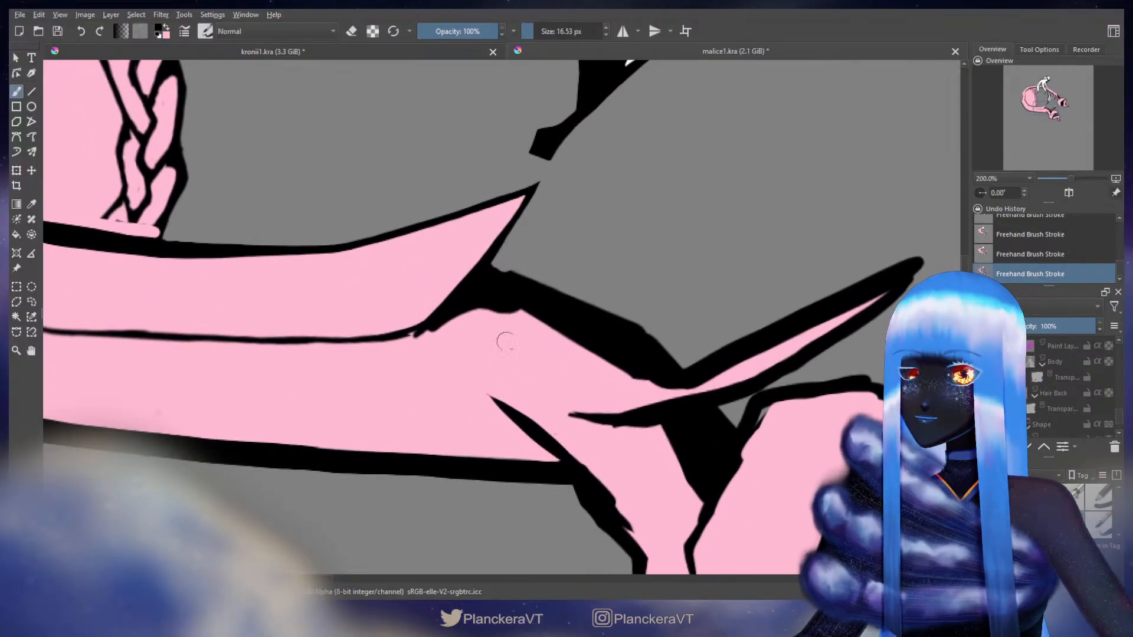
key(x)
key(])
mouse_move(405, 347)
mouse_down()
mouse_move(443, 321)
mouse_move(503, 315)
mouse_move(542, 326)
mouse_up()
key(ctrl+z)
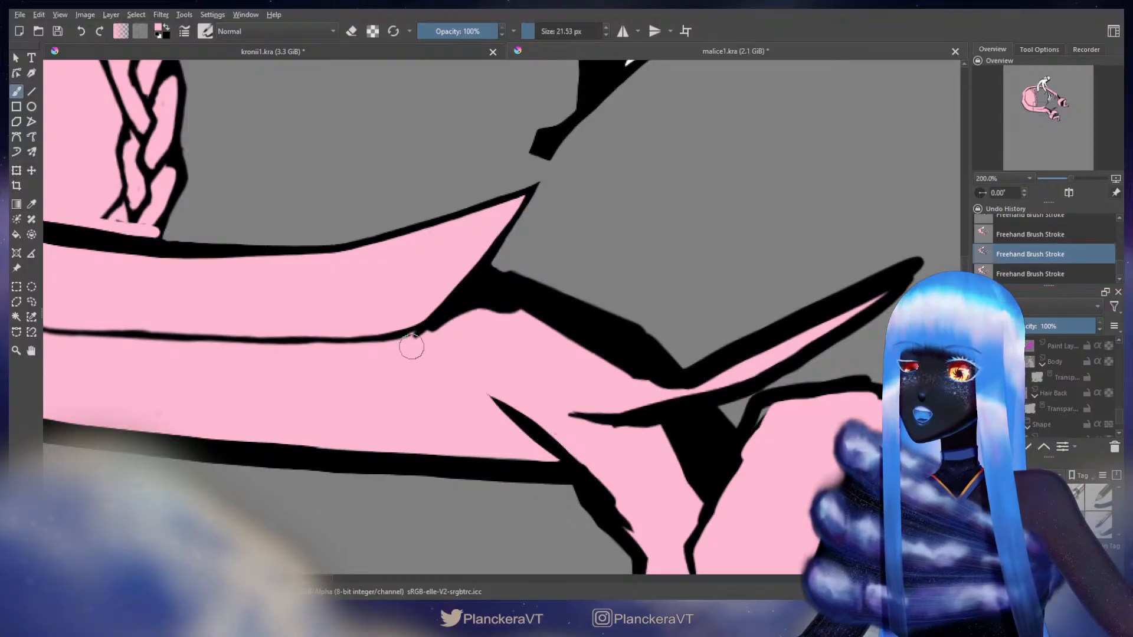
mouse_move(404, 341)
mouse_down()
mouse_move(483, 316)
mouse_move(412, 341)
mouse_move(487, 313)
mouse_move(551, 344)
mouse_up()
key(ctrl+z)
Fill out the thick wedge and extend its upper edge down past the narrow pointed lock in black at about 24 px
key(x)
key(])
mouse_move(499, 292)
mouse_down()
mouse_move(602, 369)
mouse_move(638, 373)
mouse_up()
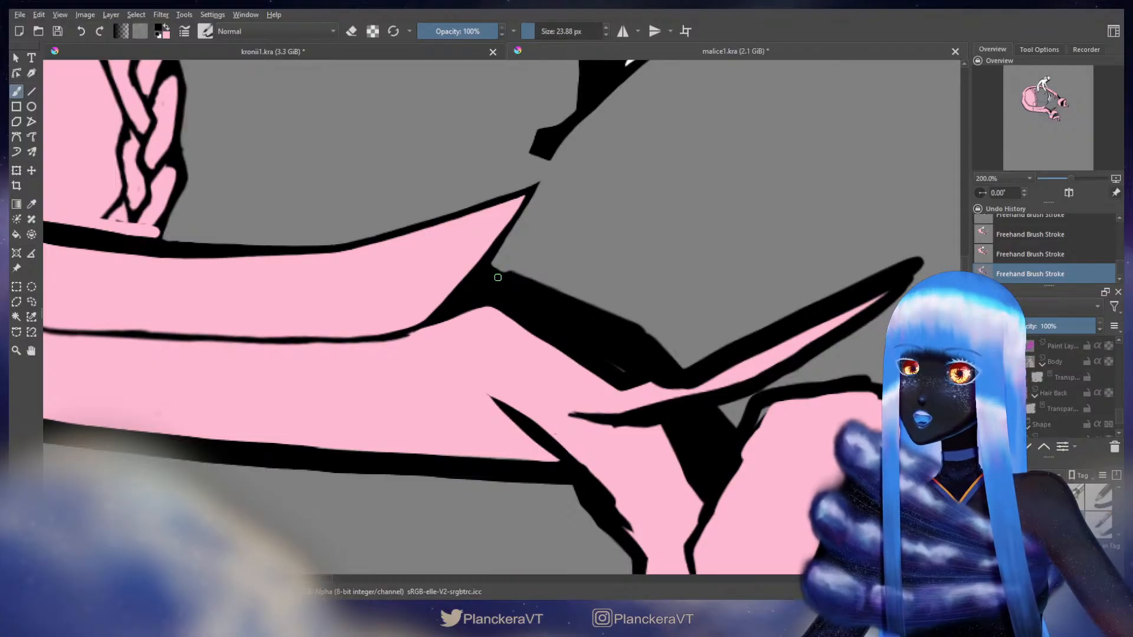
drag(498, 271, 624, 322)
key(ctrl+z)
key(ctrl+z)
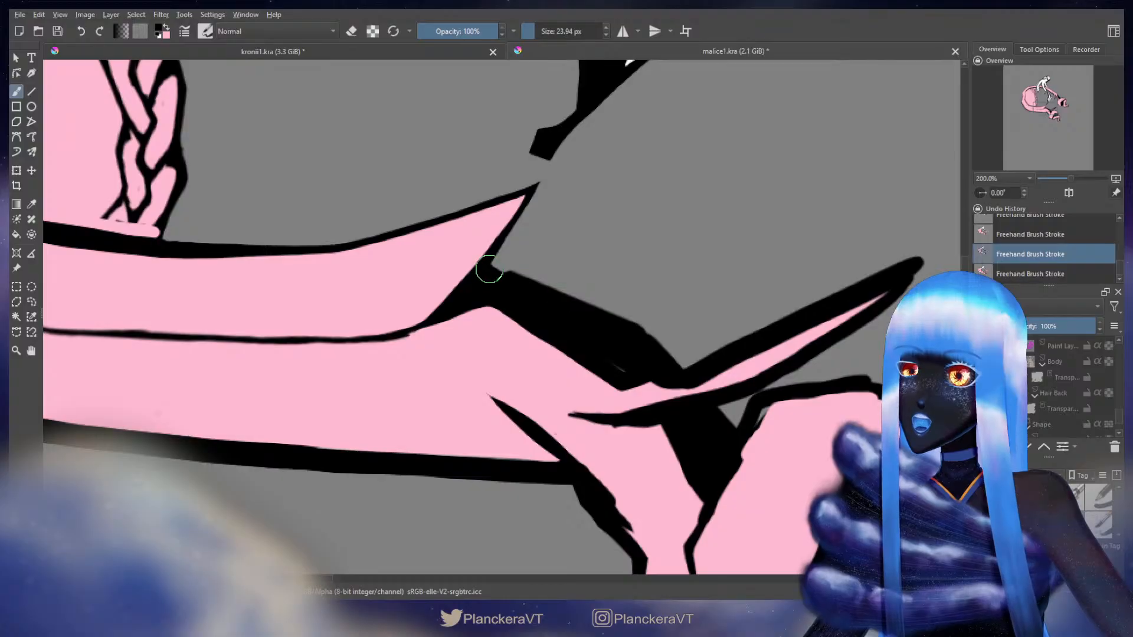
mouse_move(488, 263)
mouse_down()
mouse_move(648, 334)
mouse_move(738, 434)
mouse_up()
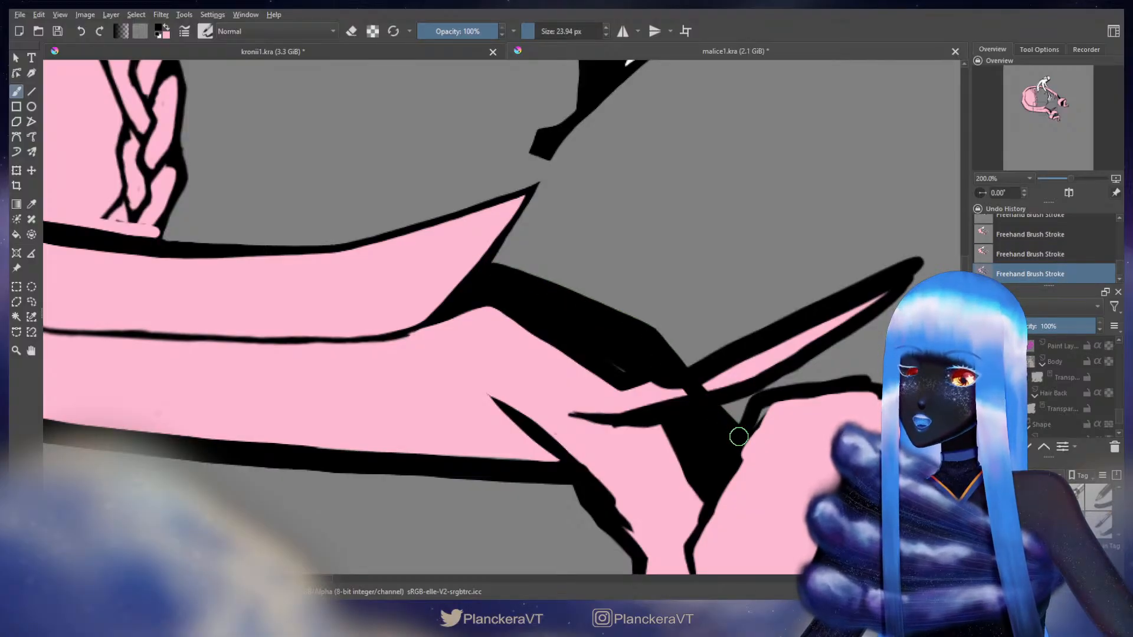
drag(658, 341, 738, 430)
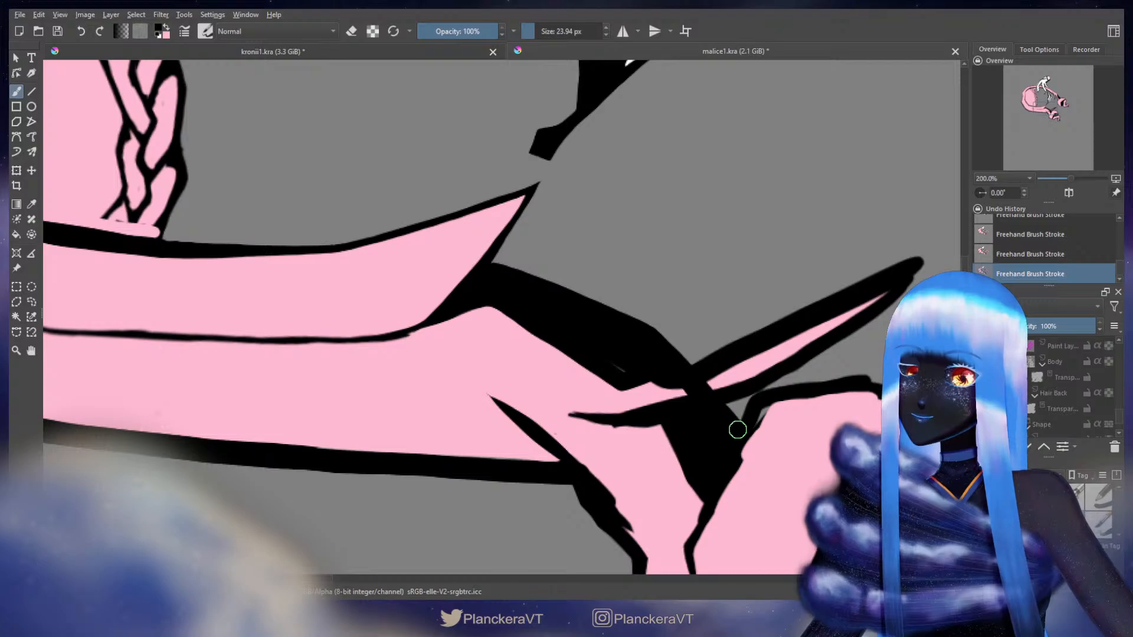
drag(680, 388, 667, 437)
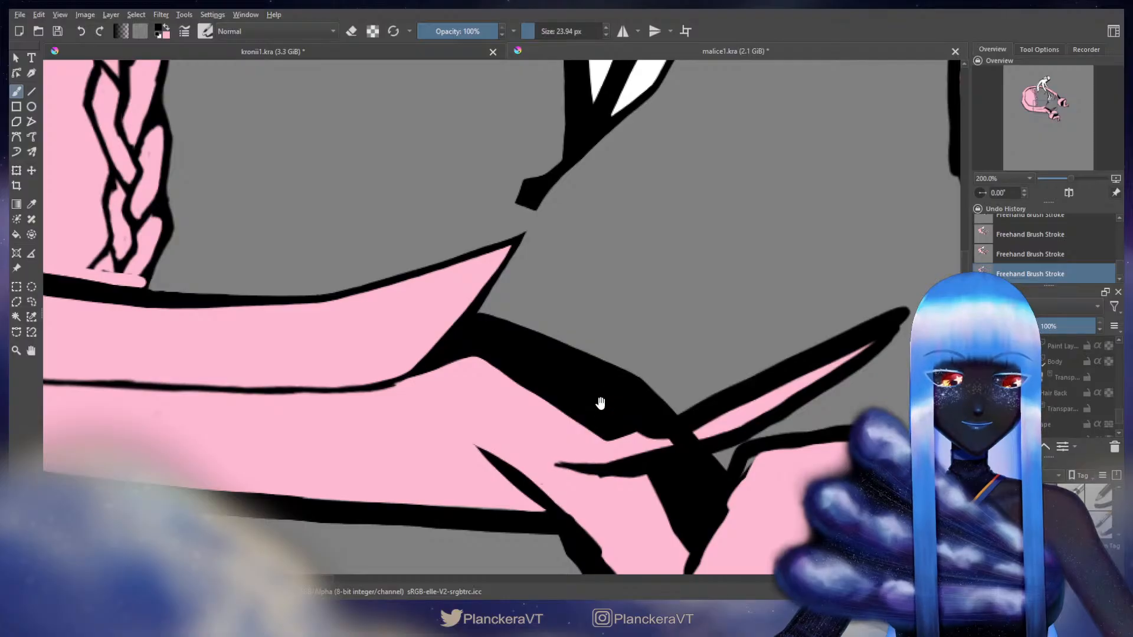
Straighten the underside of the black wedge with a pink brush of 22.61 px
mouse_move(603, 400)
mouse_down()
mouse_move(722, 436)
mouse_move(817, 438)
mouse_up()
mouse_move(697, 399)
mouse_down()
mouse_move(683, 413)
mouse_move(639, 347)
mouse_up()
drag(556, 395, 454, 407)
key(x)
mouse_move(480, 337)
mouse_down()
mouse_move(421, 371)
mouse_move(486, 337)
mouse_move(609, 419)
mouse_up()
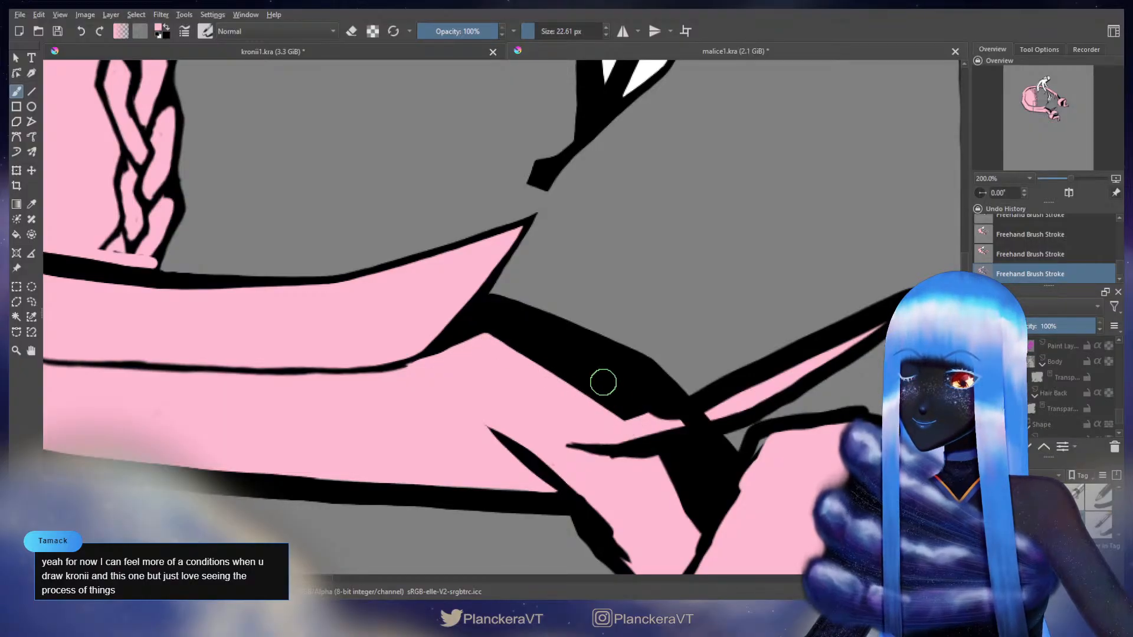
Smooth the wedge's upper edge where it leaves the pointed tip's outline, using black at 17.06 px
key(bracketleft)
key(x)
mouse_move(442, 350)
mouse_down()
mouse_move(506, 321)
mouse_move(452, 332)
mouse_move(417, 360)
mouse_up()
key(ctrl+z)
key(ctrl+z)
key(bracketleft)
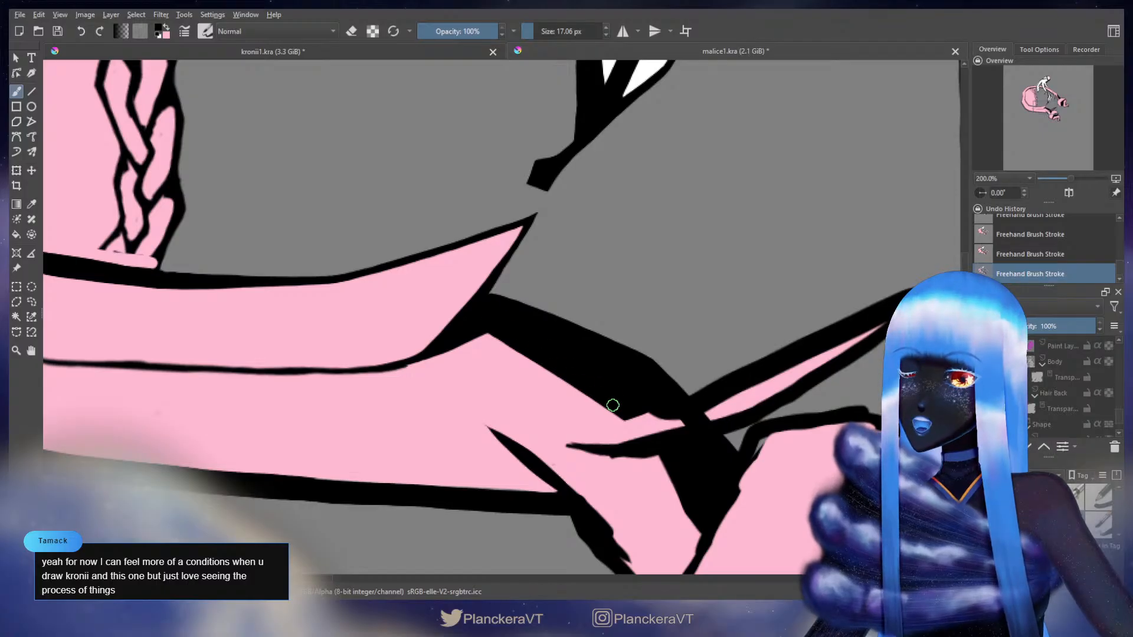
drag(657, 407, 612, 390)
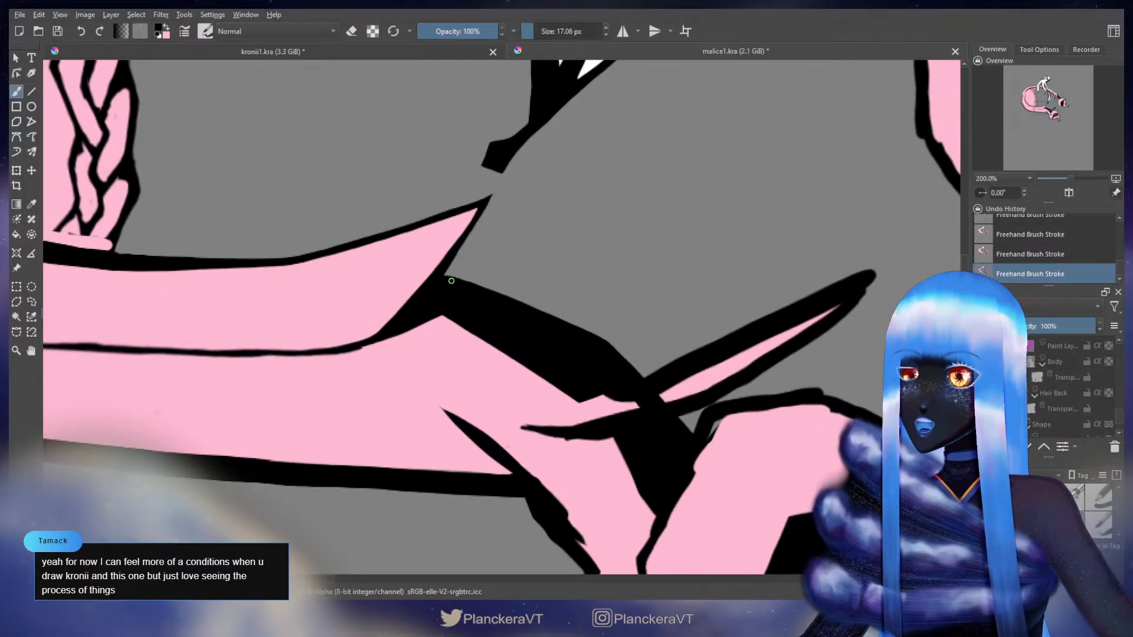
mouse_move(444, 276)
mouse_down()
mouse_move(610, 345)
mouse_move(656, 446)
mouse_move(687, 247)
mouse_move(694, 392)
mouse_move(718, 409)
mouse_move(656, 356)
mouse_up()
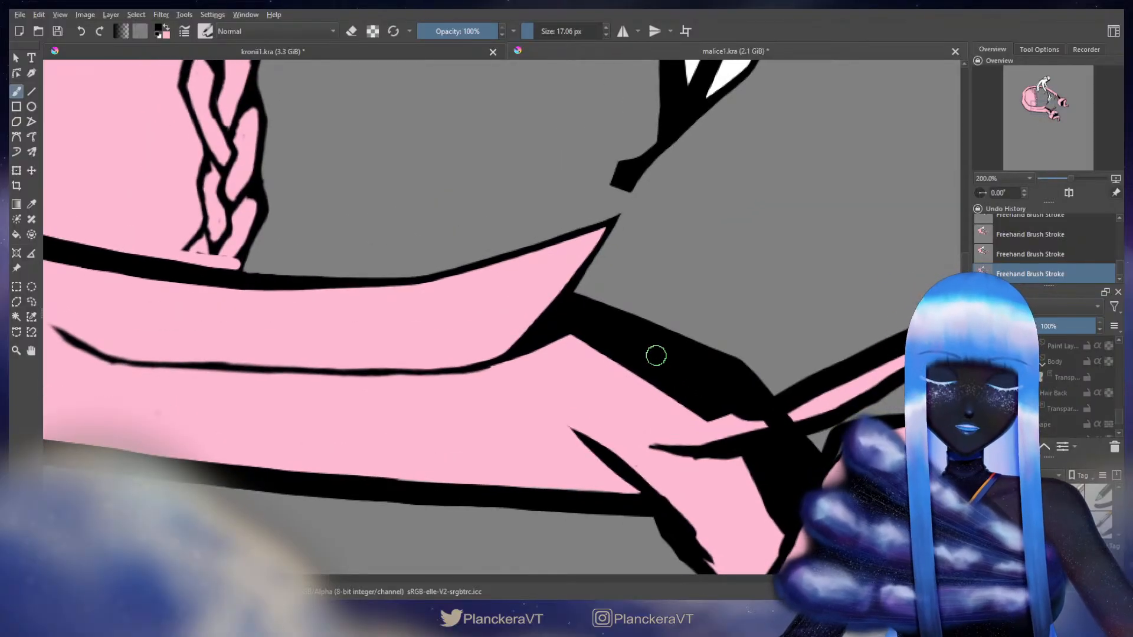
Refine the pointed tip's outline with a 14.06 px pink brush, an 8.59 px eraser and black at about 10 px
scroll(657, 356, down, 2)
scroll(674, 379, up, 2)
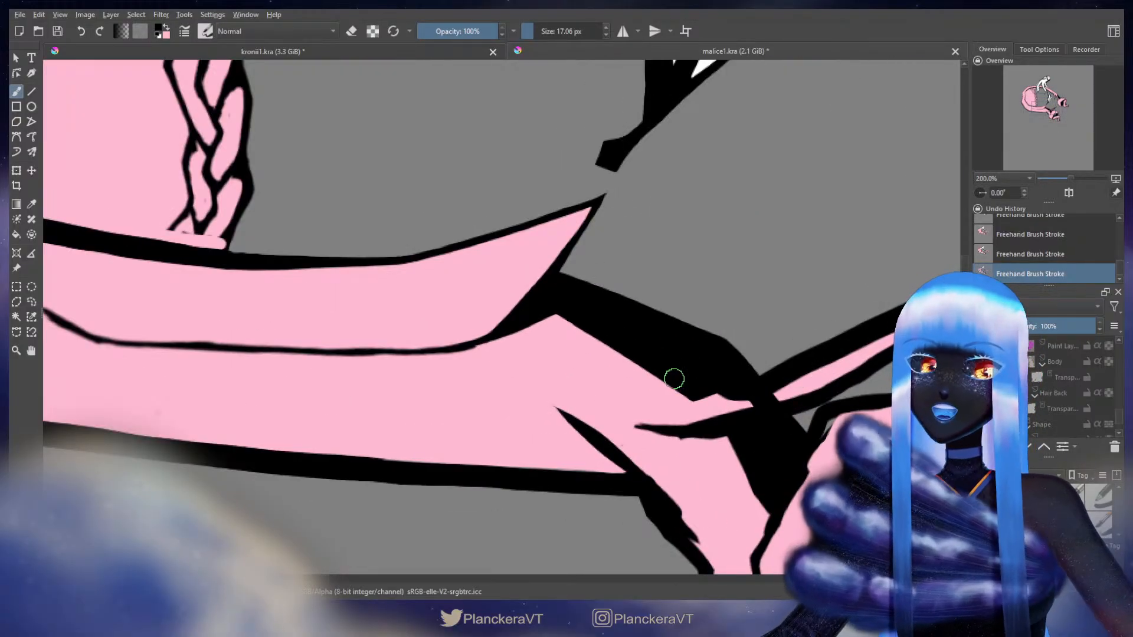
drag(707, 340, 809, 411)
key([)
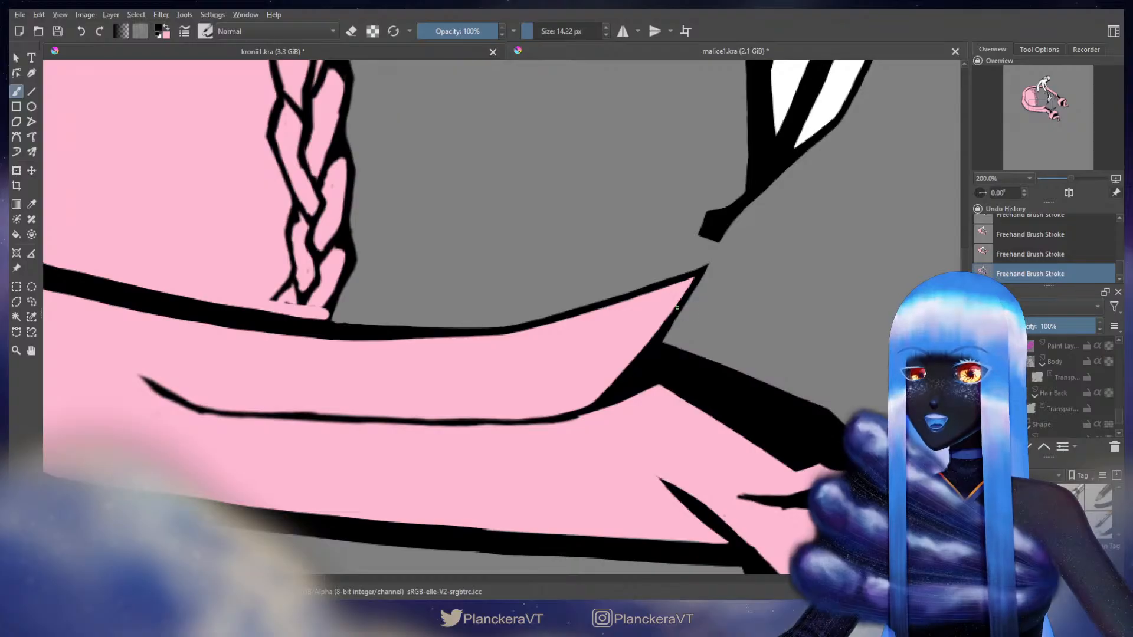
key(x)
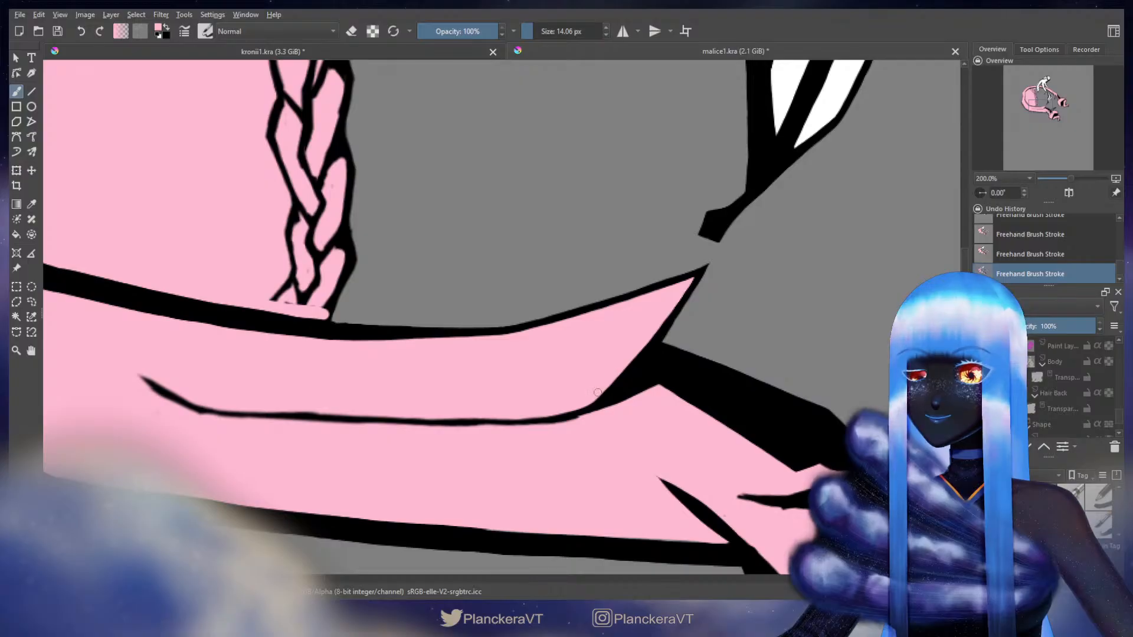
mouse_move(604, 396)
mouse_down()
mouse_move(609, 429)
mouse_move(601, 404)
mouse_up()
key(e)
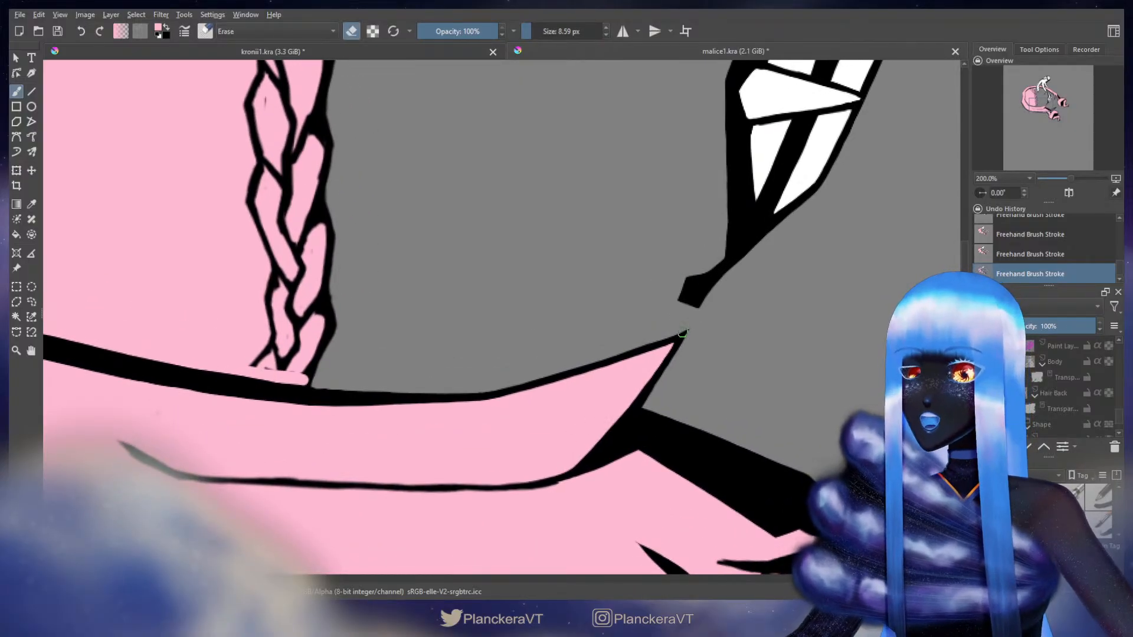
key(e)
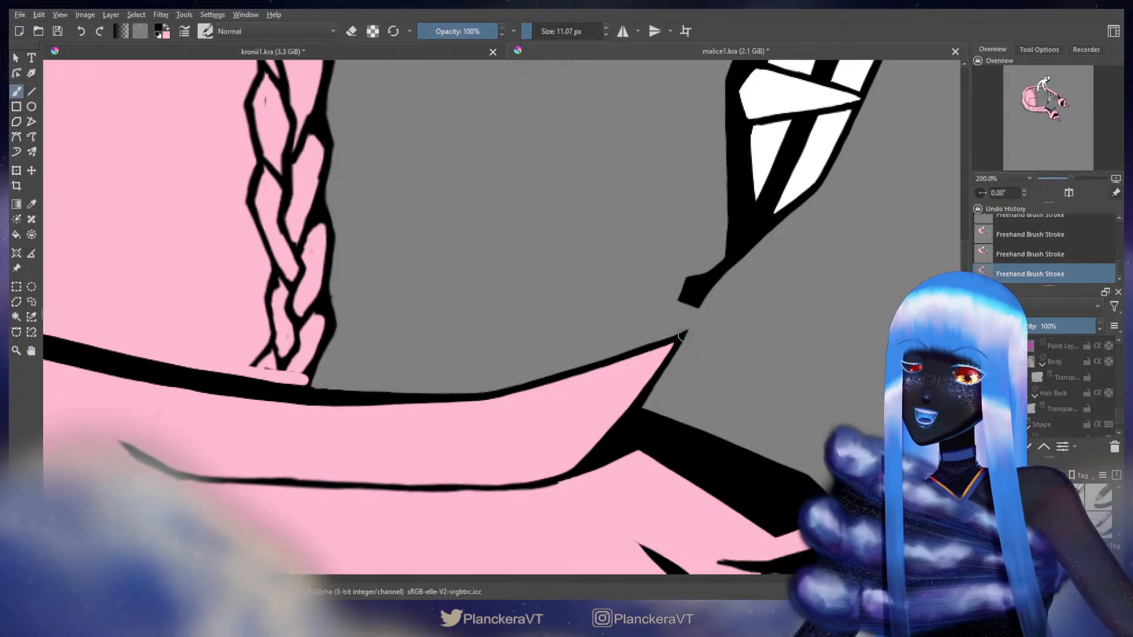
key(bracketleft)
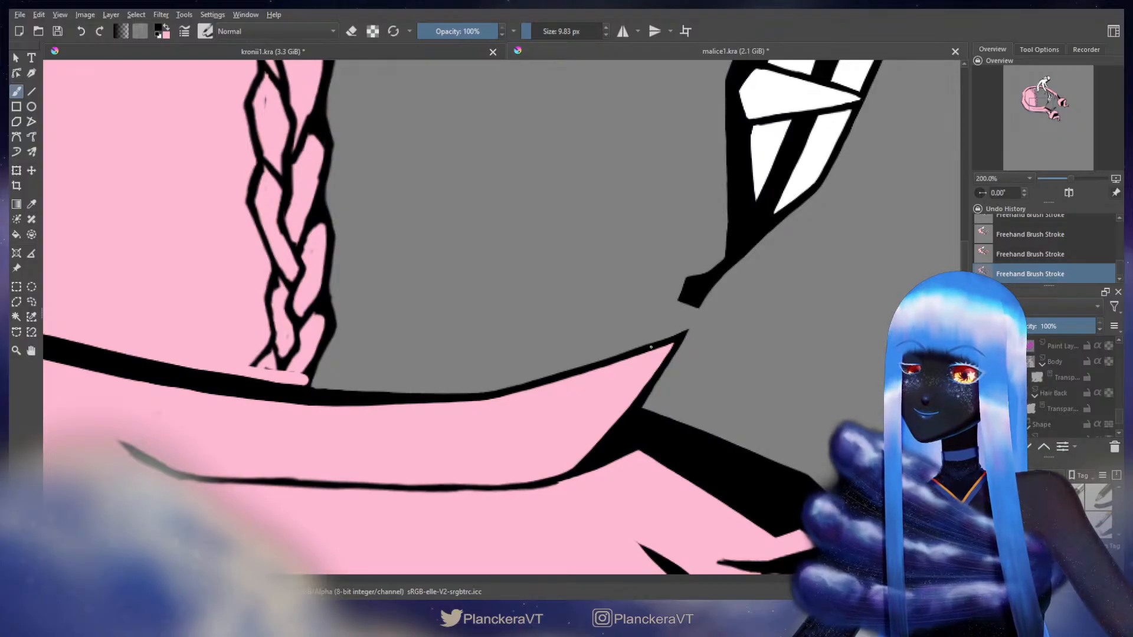
Widen the pink fill of the narrow pointed lock beside the wedge with a pink brush of about 19 to 22 px
scroll(615, 345, down, 5)
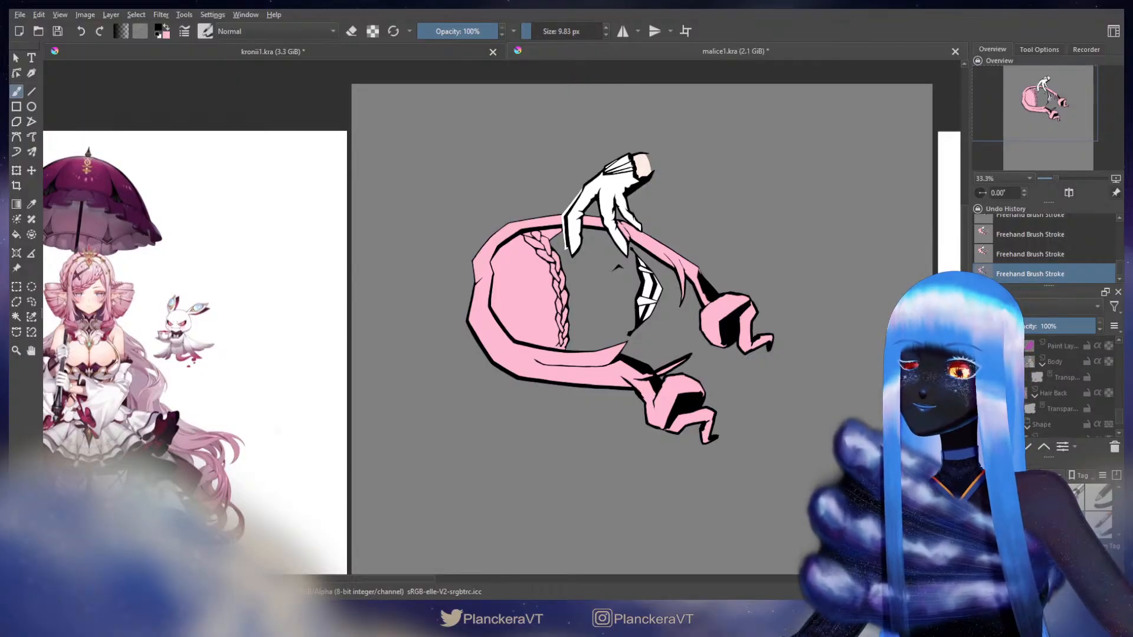
scroll(673, 328, up, 4)
scroll(602, 370, up, 1)
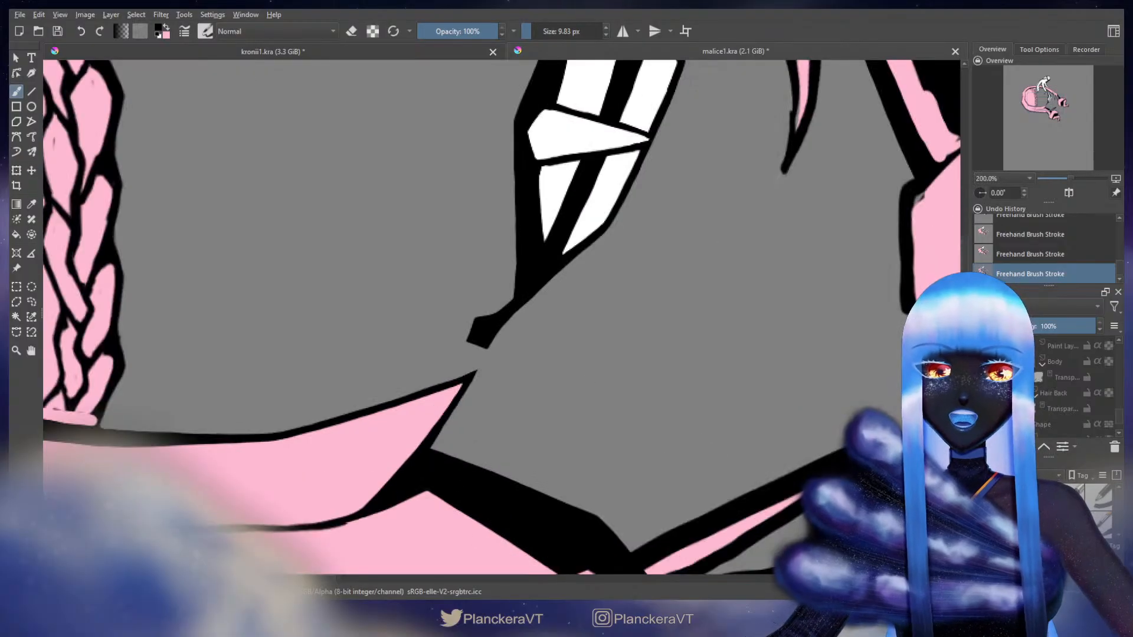
drag(576, 338, 556, 212)
drag(766, 324, 822, 243)
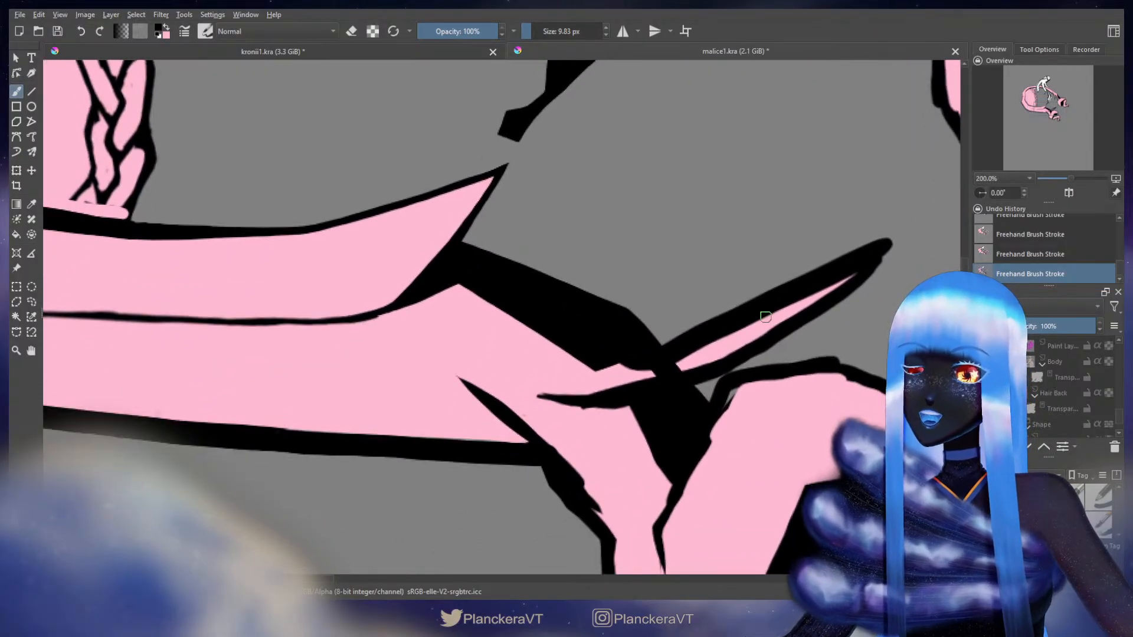
key(x)
mouse_move(695, 355)
mouse_down()
mouse_move(629, 400)
mouse_move(652, 375)
mouse_move(817, 295)
mouse_move(801, 308)
mouse_up()
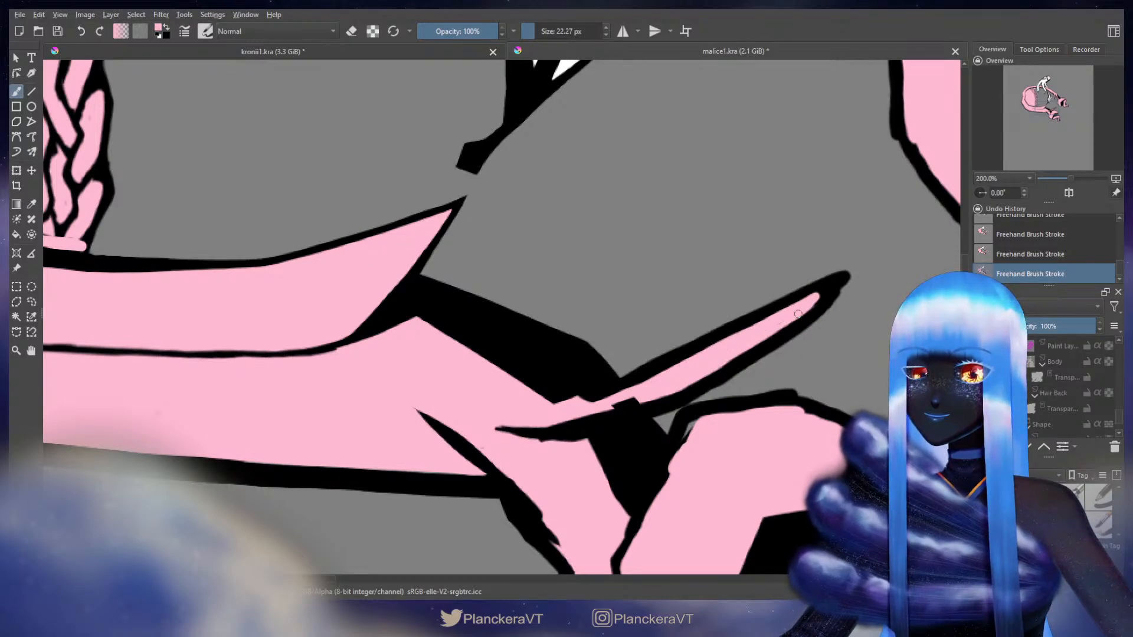
drag(817, 294, 814, 294)
mouse_move(813, 292)
mouse_down()
mouse_move(664, 373)
mouse_move(617, 385)
mouse_move(742, 471)
mouse_up()
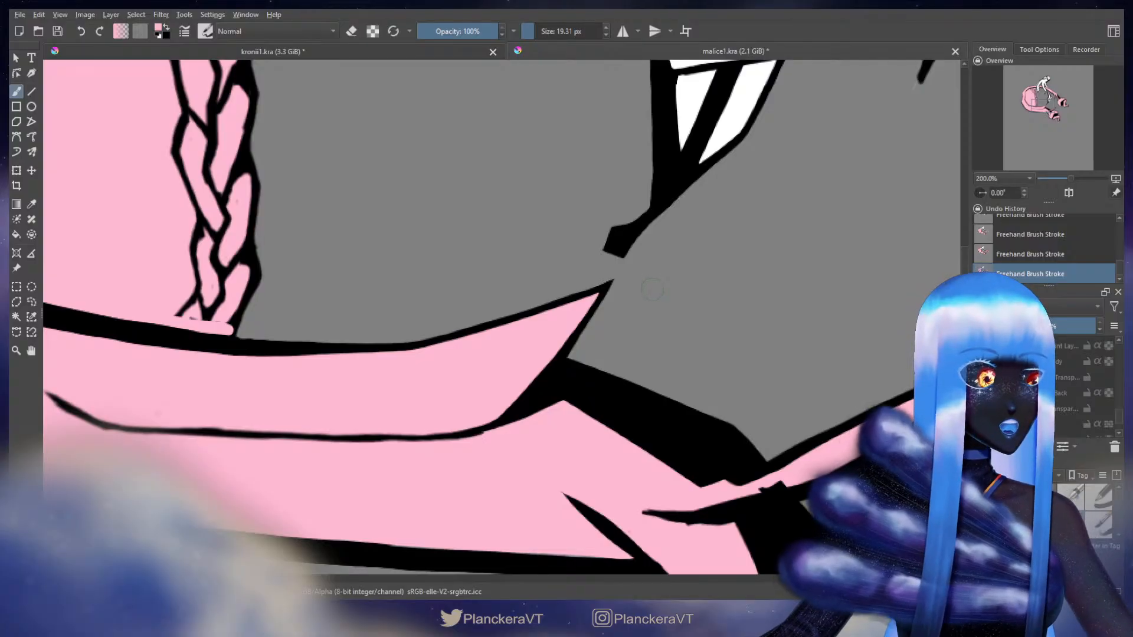
mouse_move(690, 342)
mouse_down()
mouse_move(680, 278)
mouse_move(764, 292)
mouse_move(702, 295)
mouse_up()
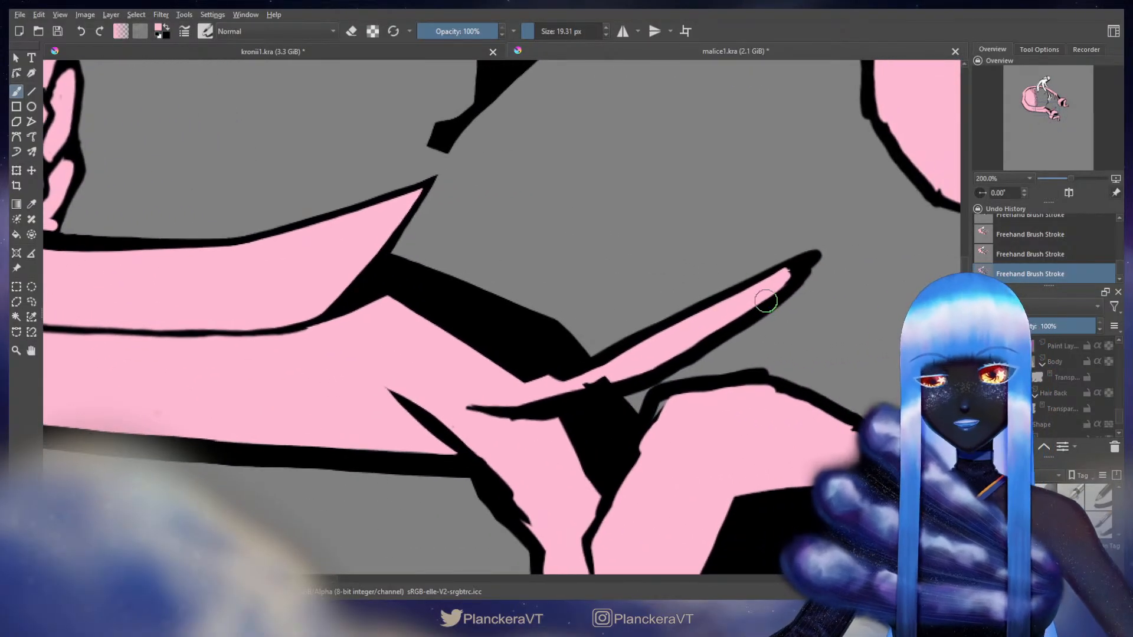
Thicken the narrow lock's lower outline from its tip towards the wedge in black at 21.87 px
key(x)
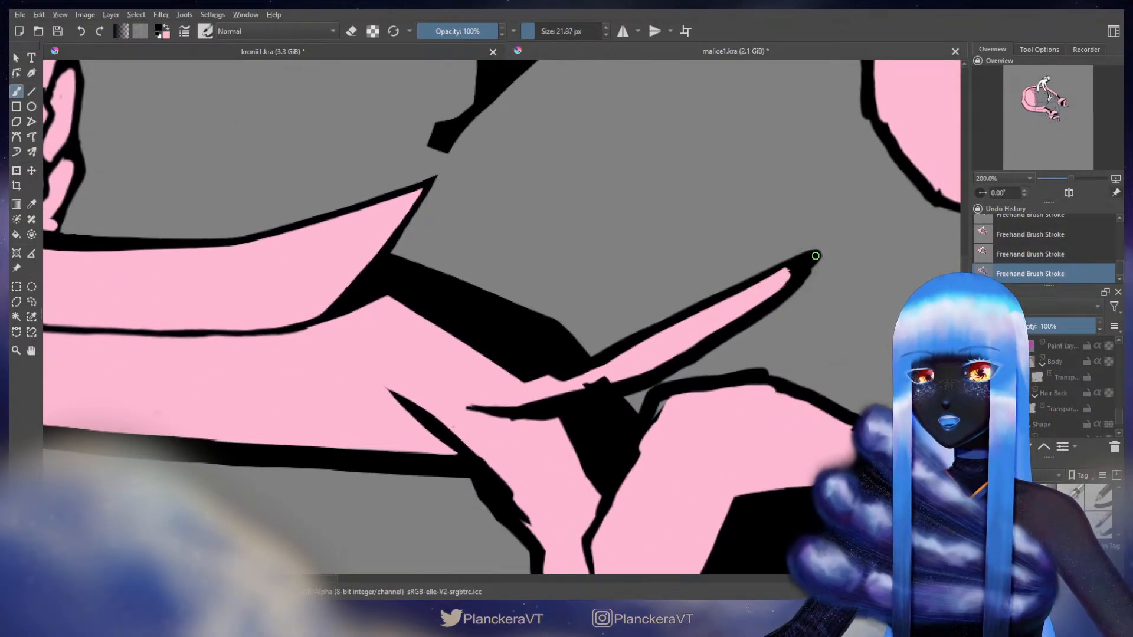
mouse_move(816, 256)
mouse_down()
mouse_move(792, 302)
mouse_move(679, 364)
mouse_up()
key(ctrl+z)
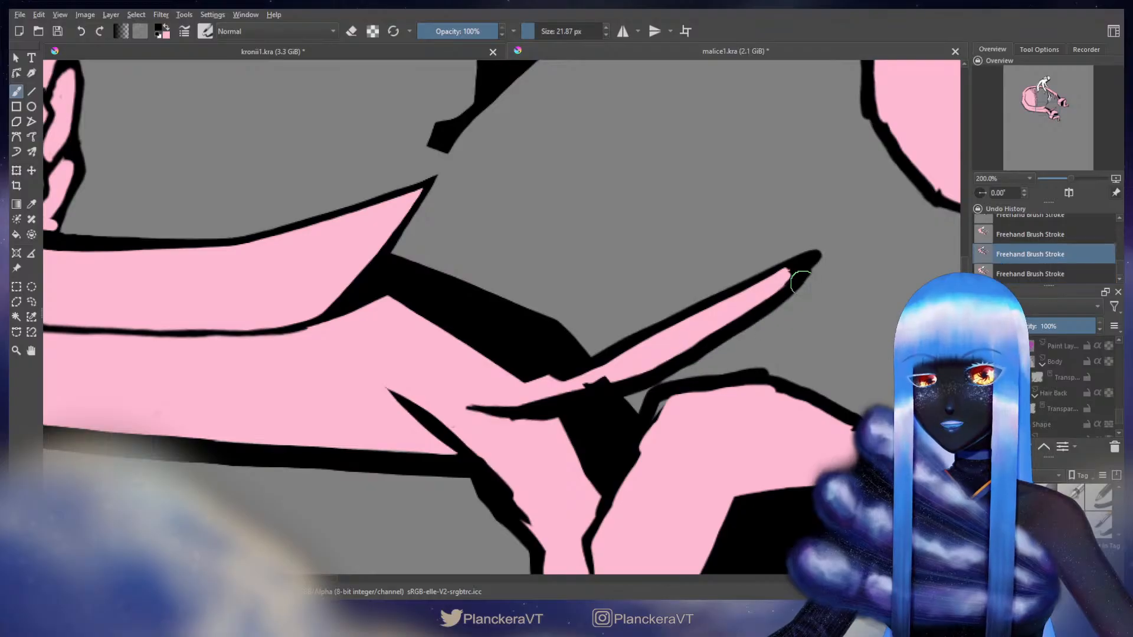
mouse_move(800, 282)
mouse_down()
mouse_move(814, 261)
mouse_move(783, 308)
mouse_move(662, 372)
mouse_up()
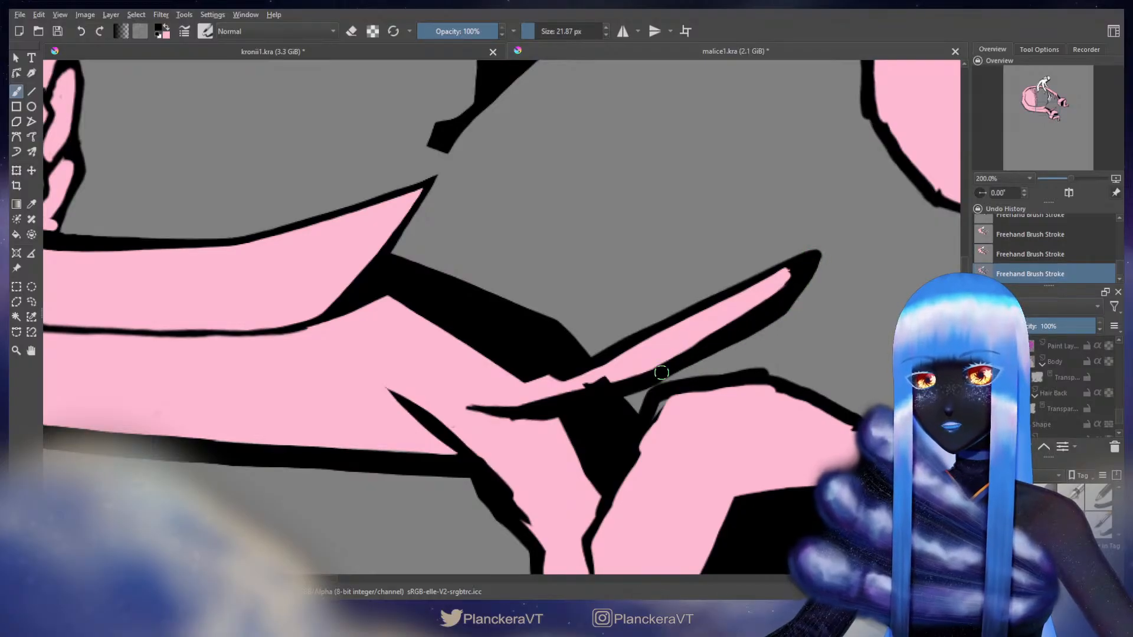
Clear the gap between the narrow lock and the rounded hair below it with an 11.40 px eraser
key(e)
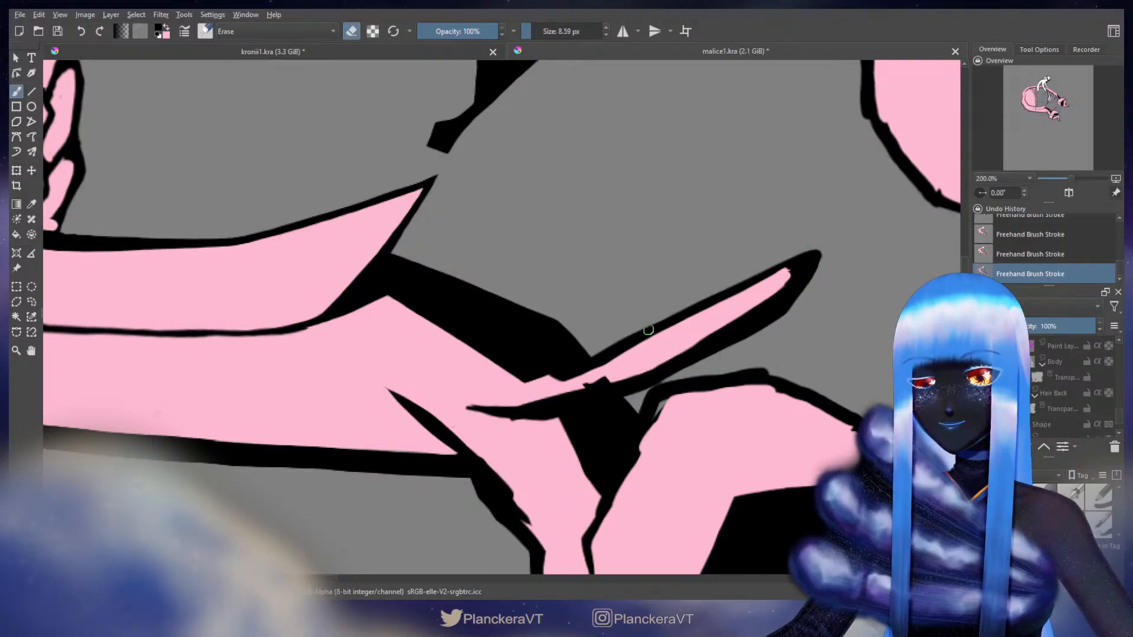
key(bracketright)
key(bracketright)
drag(642, 409, 649, 396)
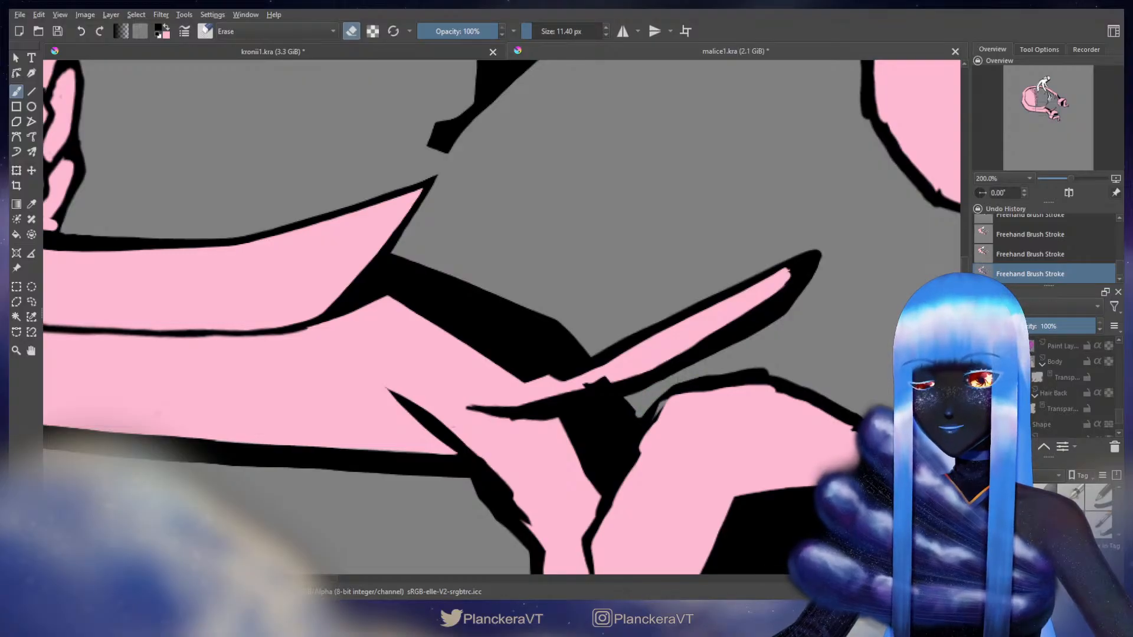
key(e)
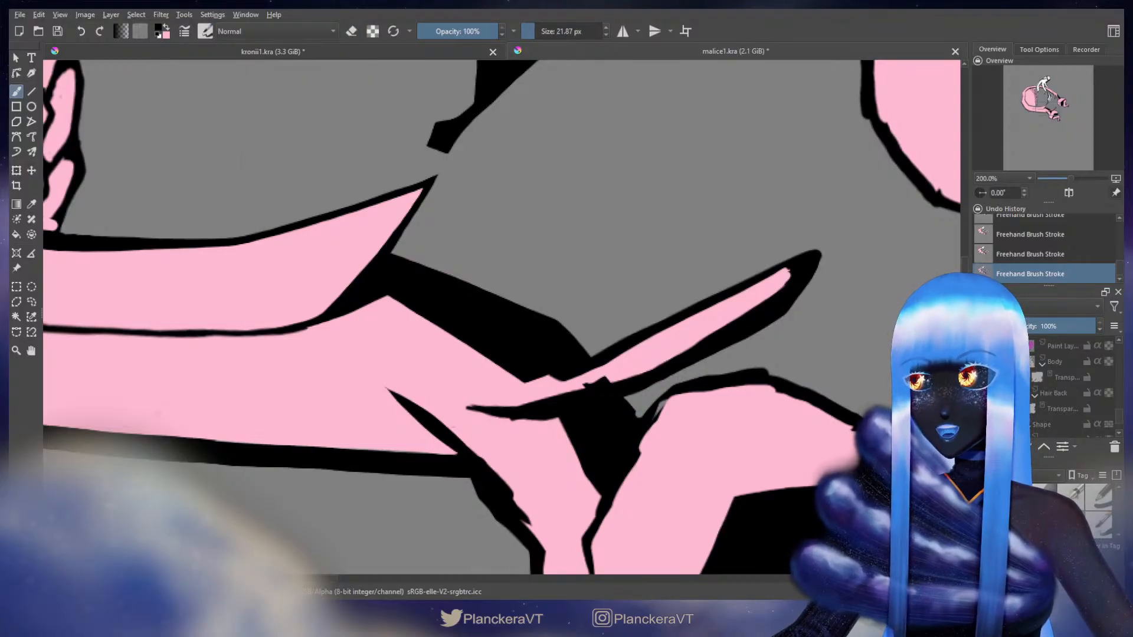
drag(710, 362, 701, 410)
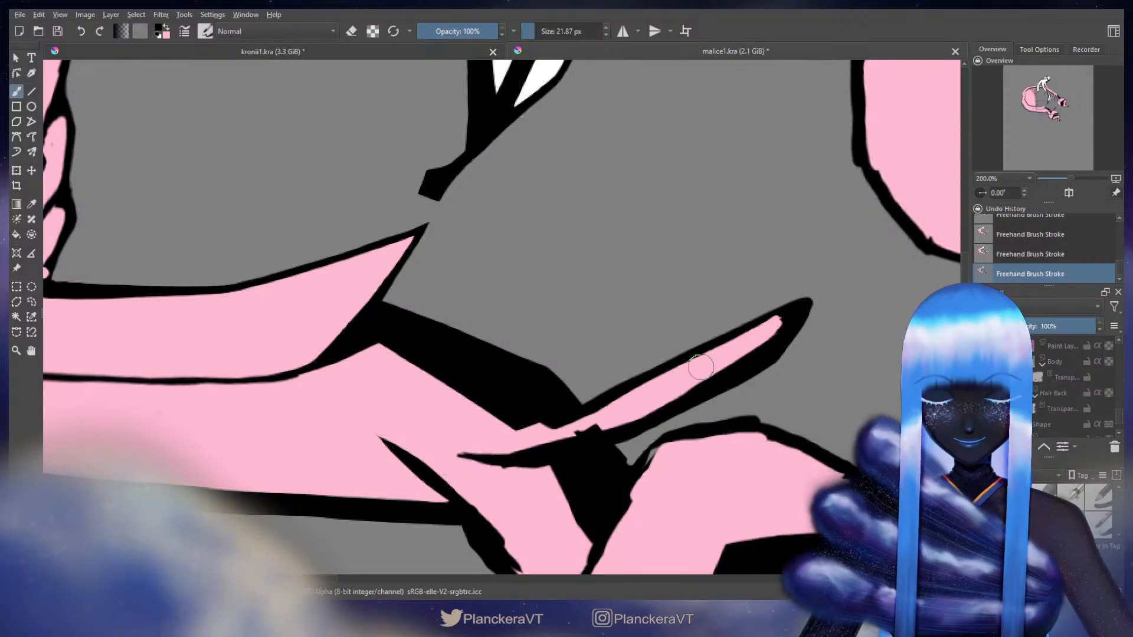
drag(676, 327, 658, 269)
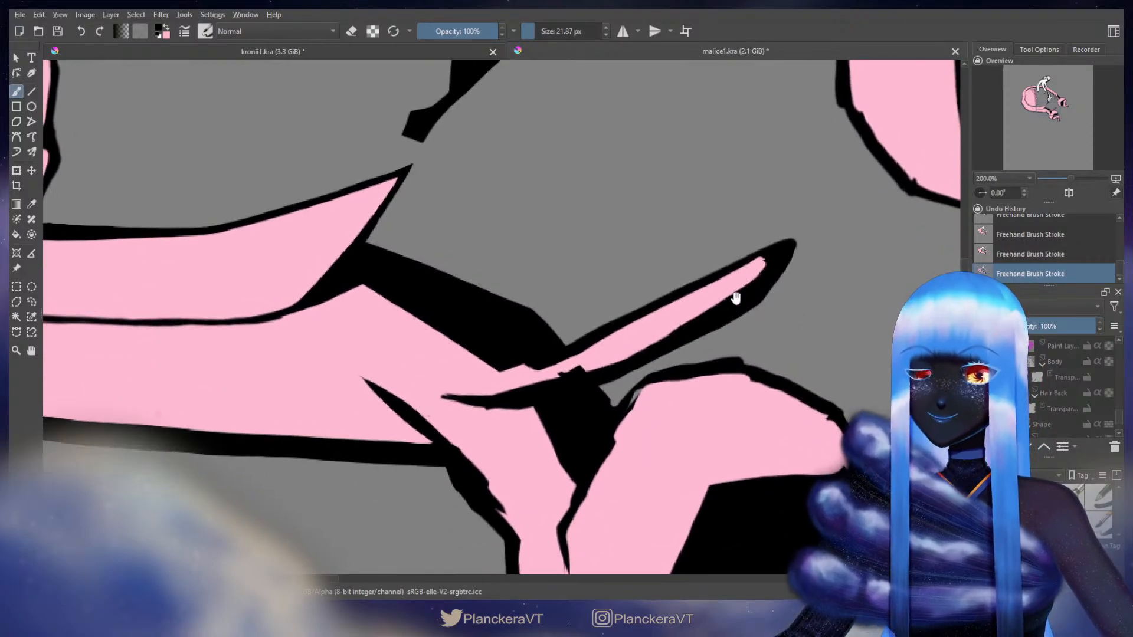
drag(600, 324, 632, 351)
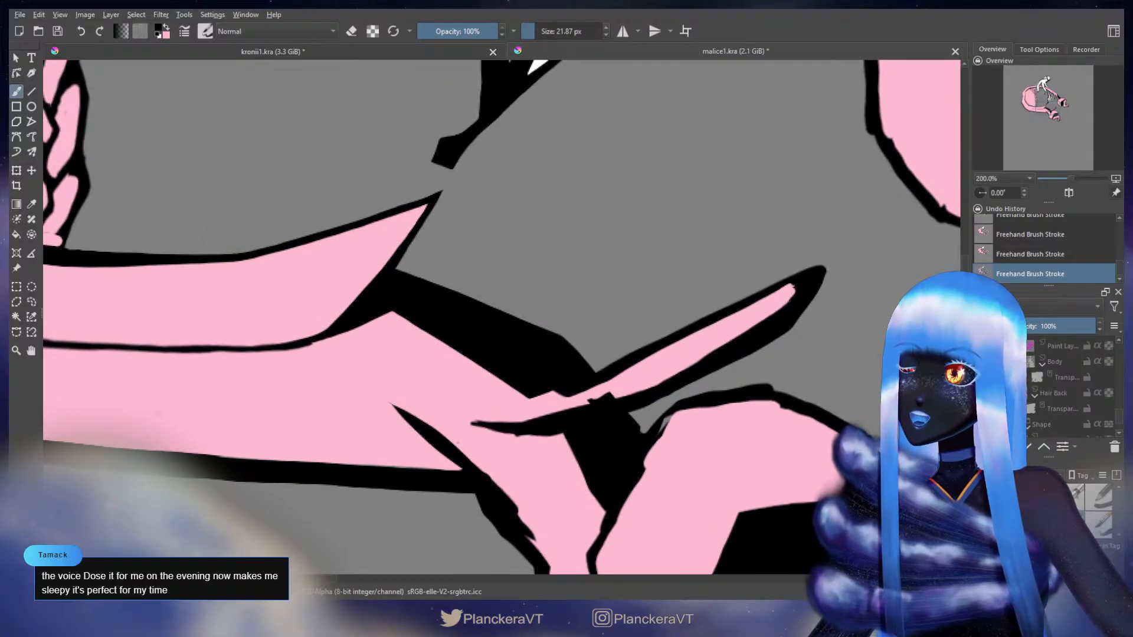
Try to widen the narrow lock's pink fill along its upper edge with a pink brush of about 20 to 25 px
key(x)
drag(778, 296, 775, 295)
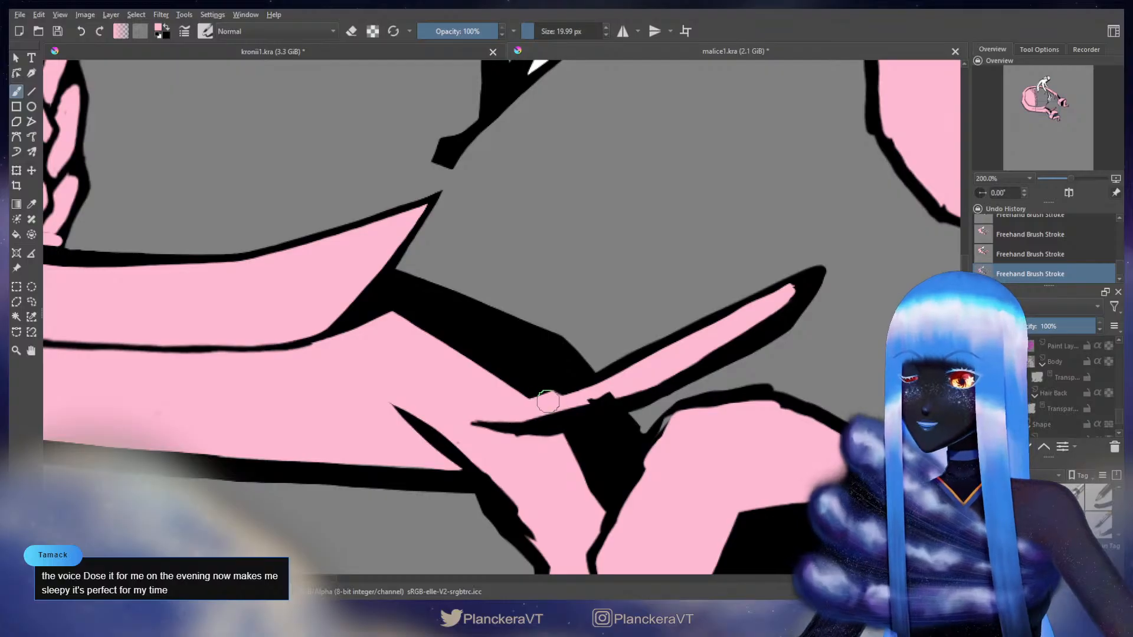
drag(552, 395, 720, 315)
key(ctrl+z)
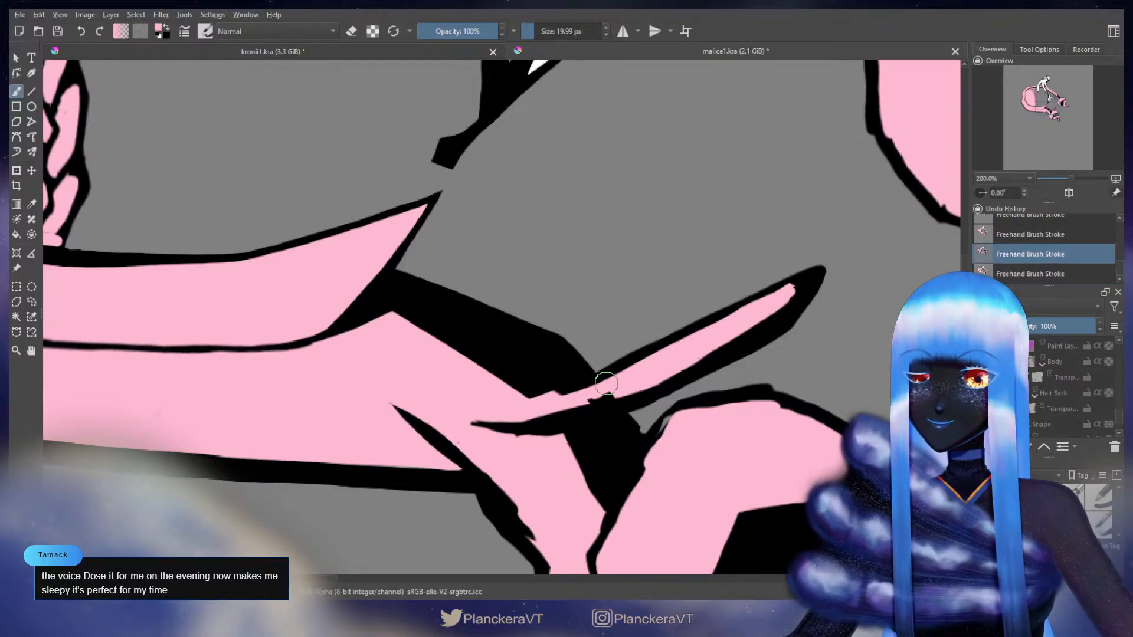
mouse_move(634, 393)
mouse_down()
mouse_move(632, 410)
mouse_move(592, 389)
mouse_move(602, 351)
mouse_move(616, 357)
mouse_up()
mouse_move(629, 350)
mouse_down()
mouse_move(606, 362)
mouse_move(682, 312)
mouse_move(649, 369)
mouse_up()
key(ctrl+z)
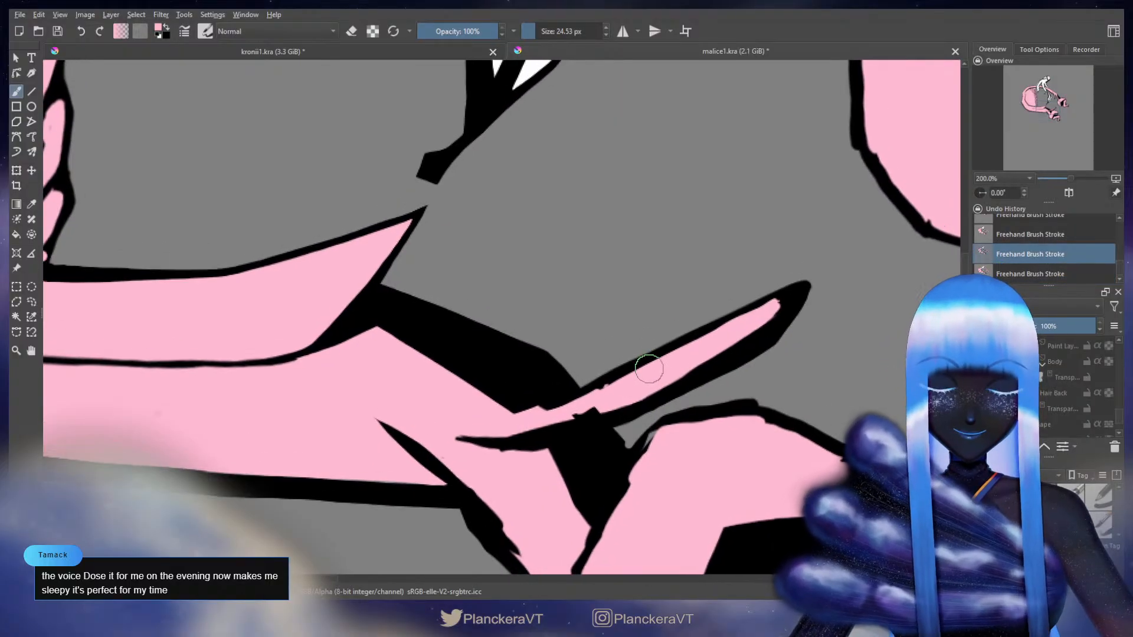
drag(552, 405, 727, 318)
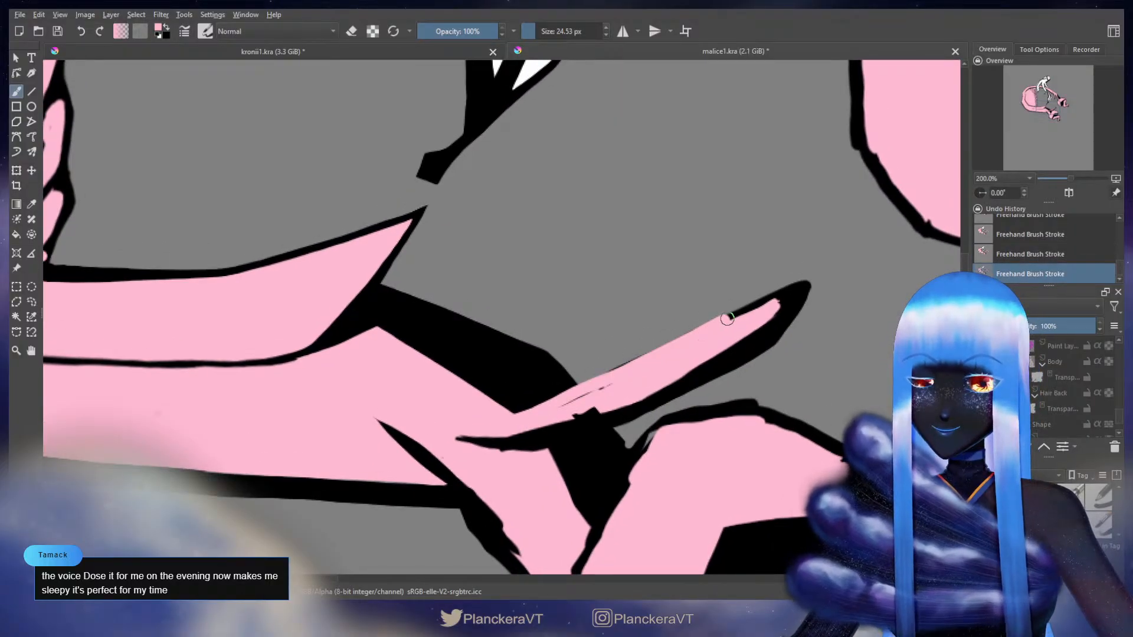
key(ctrl+z)
drag(554, 407, 736, 315)
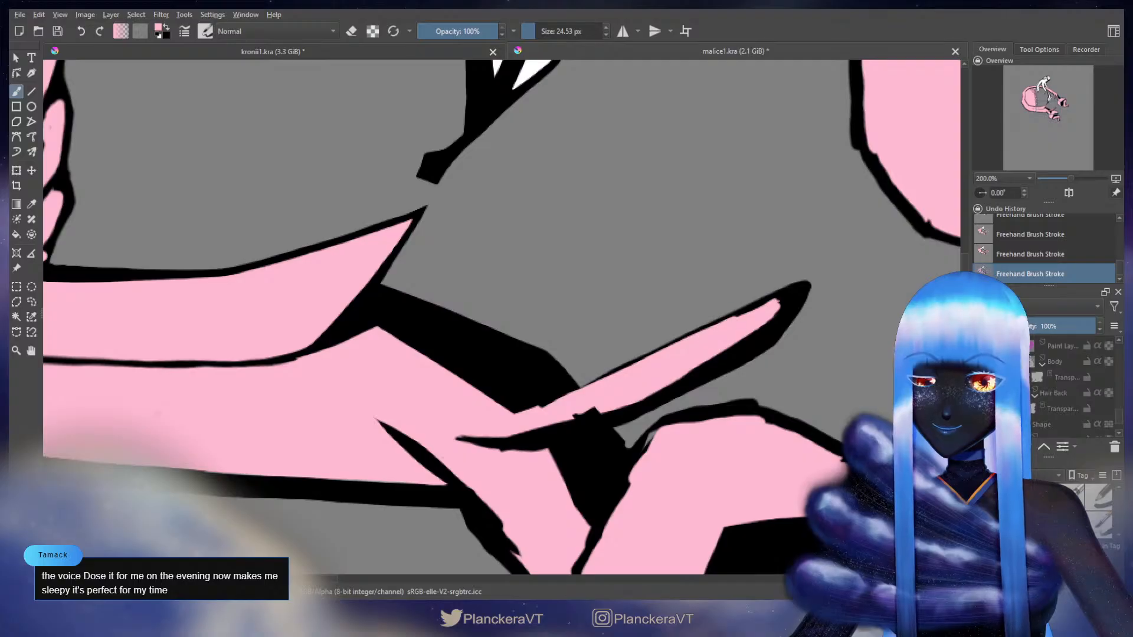
key(ctrl+z)
mouse_move(568, 417)
mouse_down()
mouse_move(596, 381)
mouse_move(604, 433)
mouse_up()
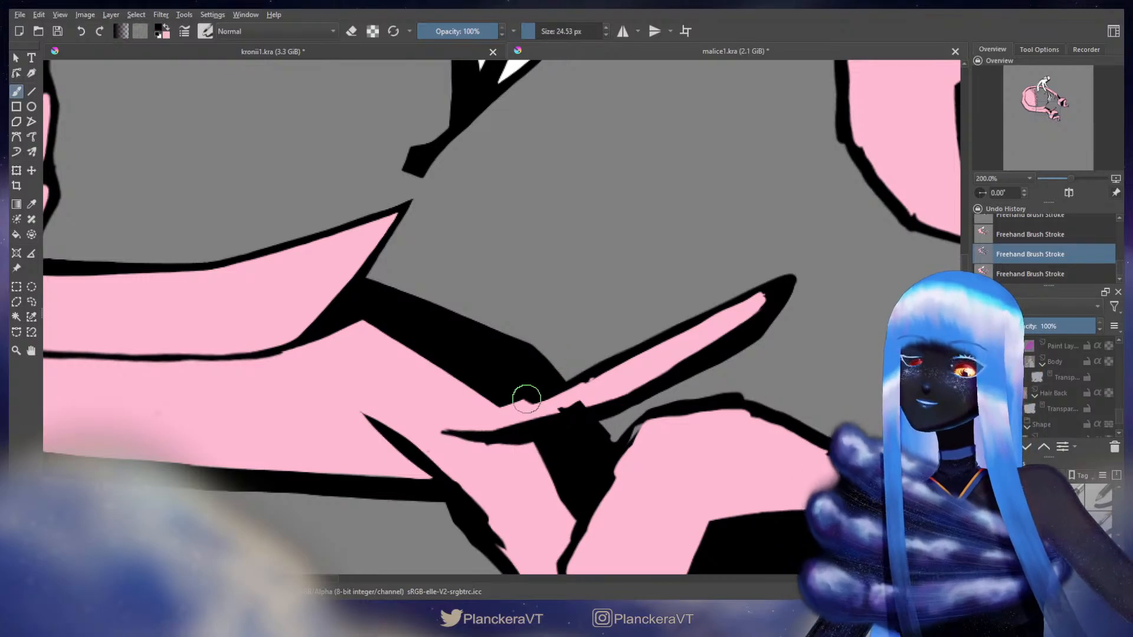
Straighten the pink edge where the narrow lock's base meets the thick black wedge, using a 23.85 px pink brush
key(x)
drag(541, 404, 520, 406)
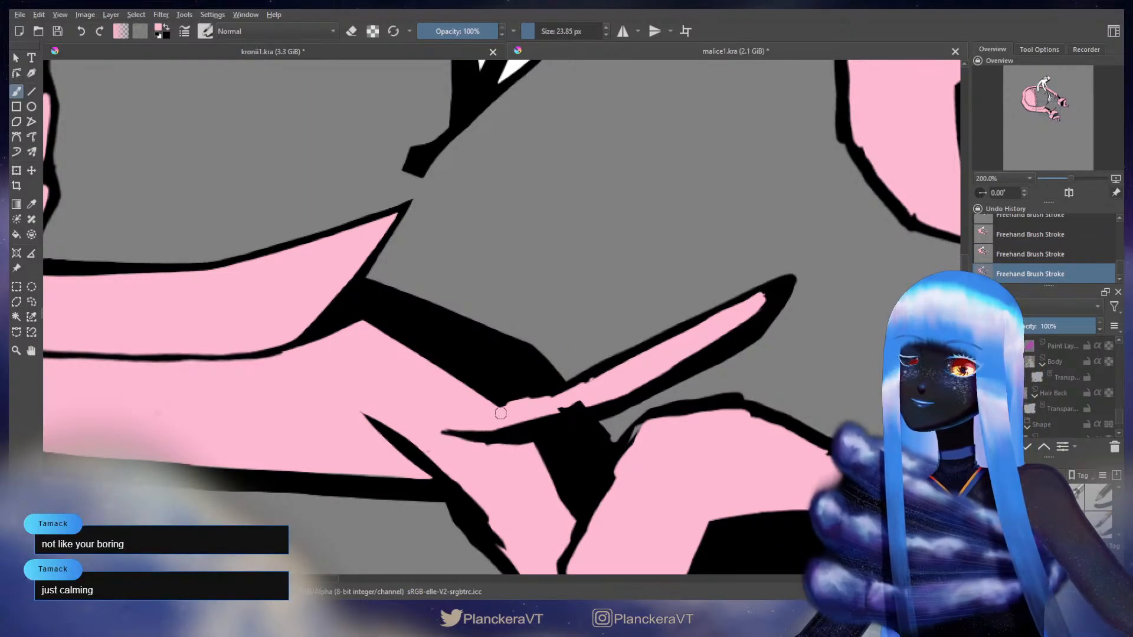
key(ctrl+z)
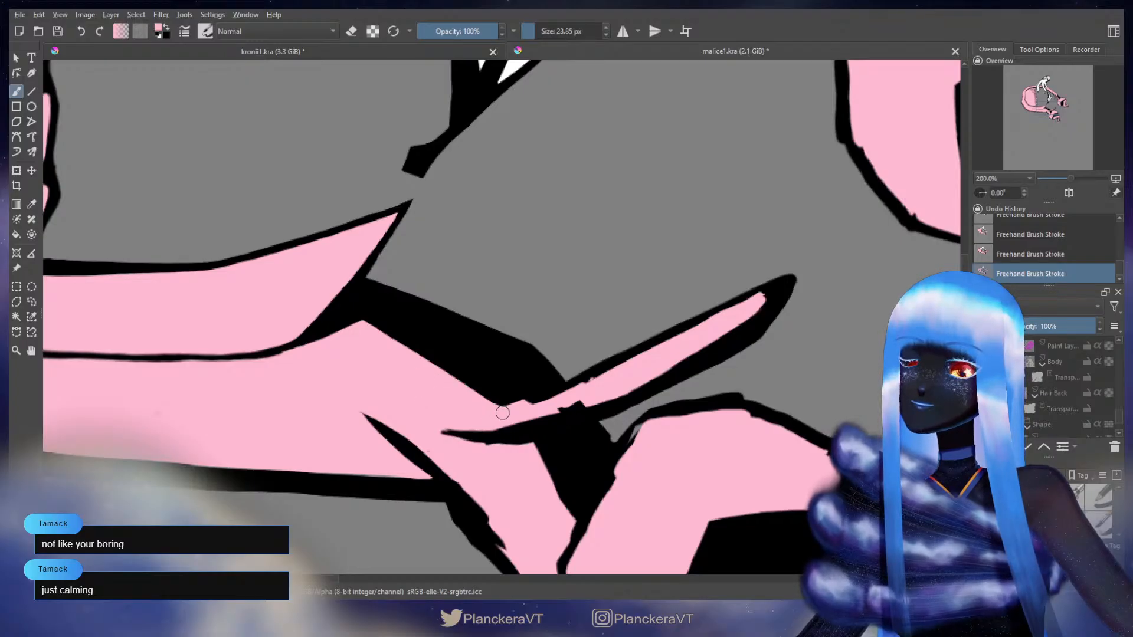
drag(502, 412, 595, 381)
Try a steep black stroke rising from the narrow lock's base with a 21.35 px brush
key(x)
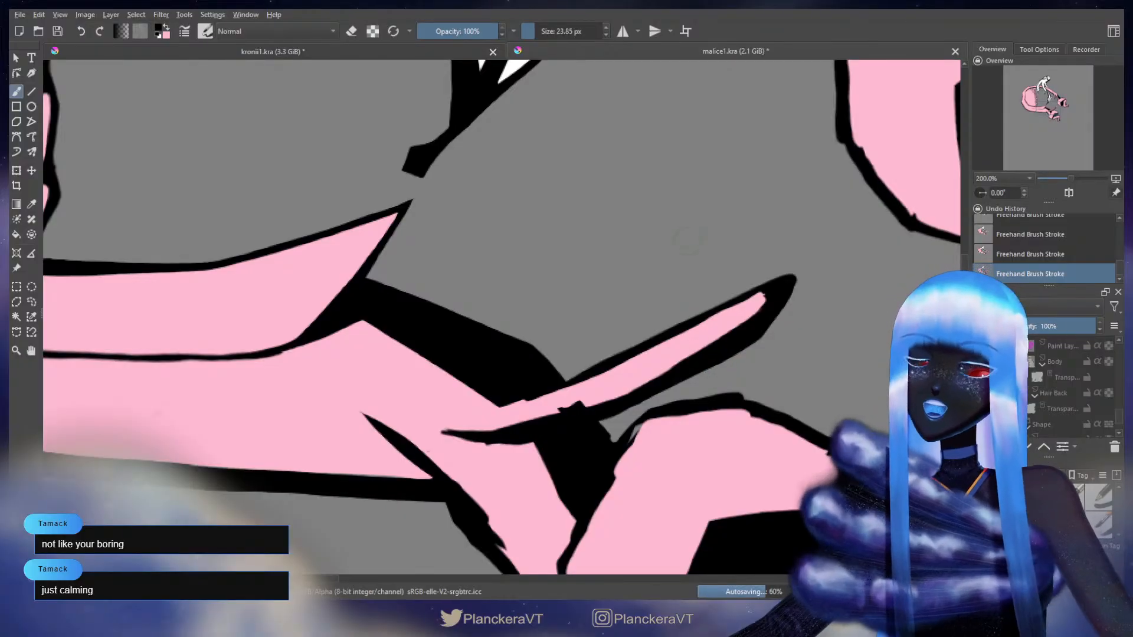
drag(733, 347, 606, 334)
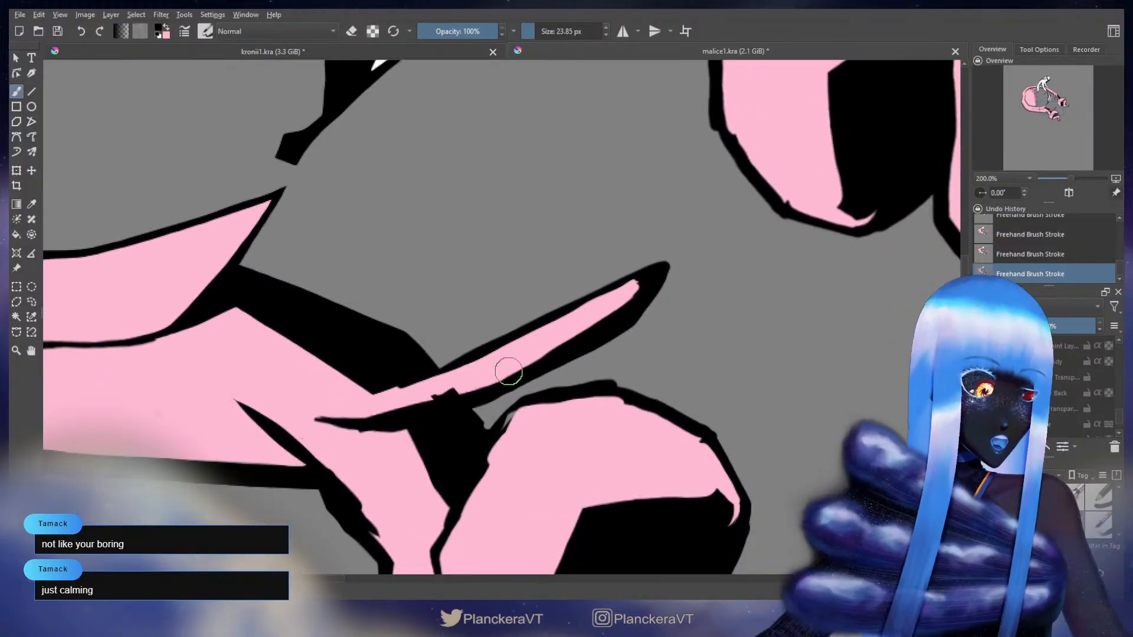
key(x)
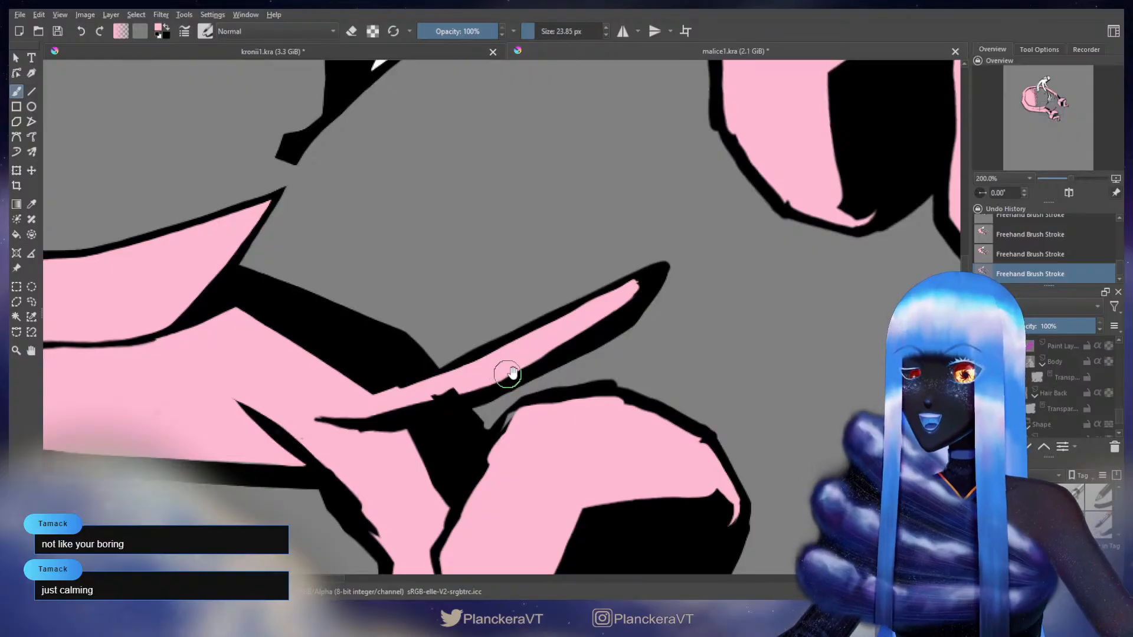
drag(506, 372, 549, 396)
key(bracketleft)
key(bracketleft)
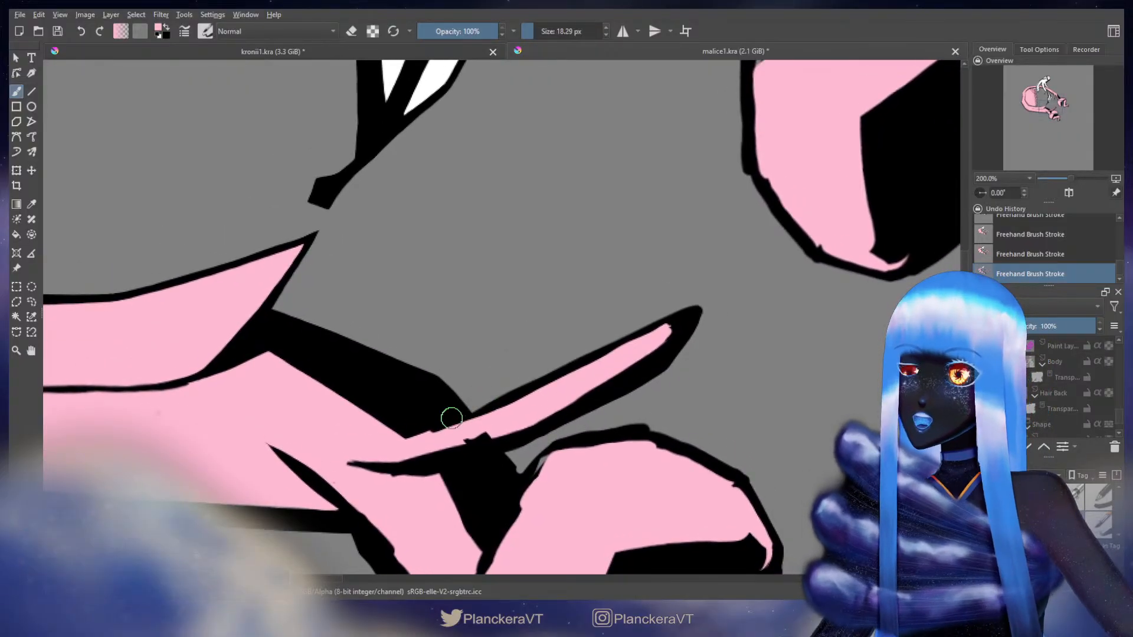
key(x)
key(bracketright)
mouse_move(444, 412)
mouse_down()
mouse_move(568, 374)
mouse_move(646, 274)
mouse_up()
key(ctrl+z)
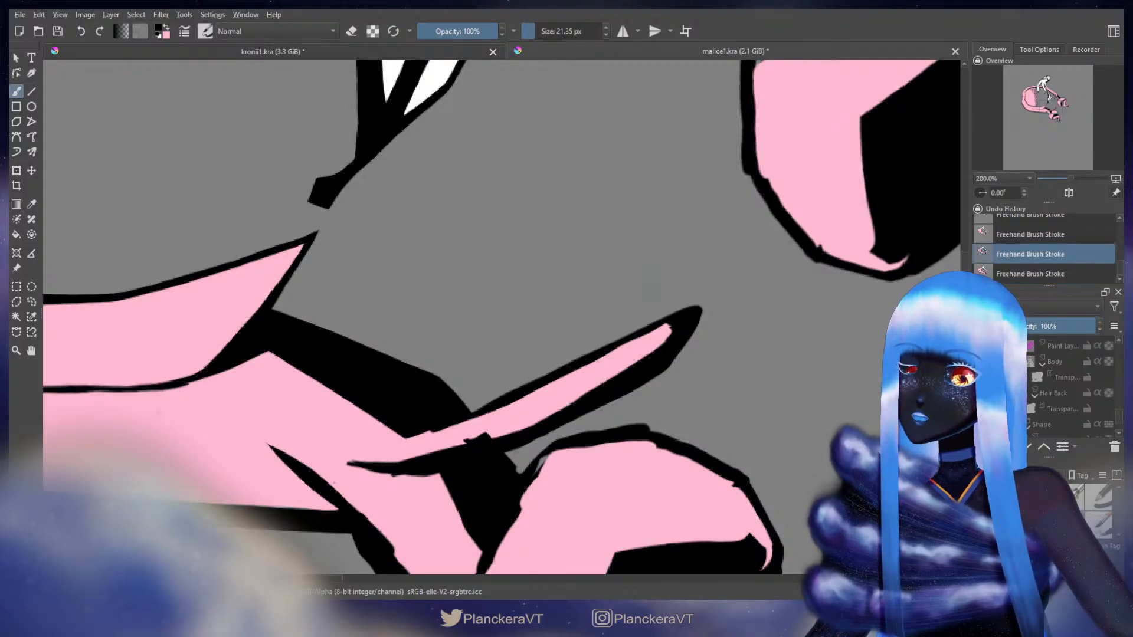
Try to outline an upturned spike on the narrow lock's upper edge in black at 25.92 px
scroll(645, 285, down, 4)
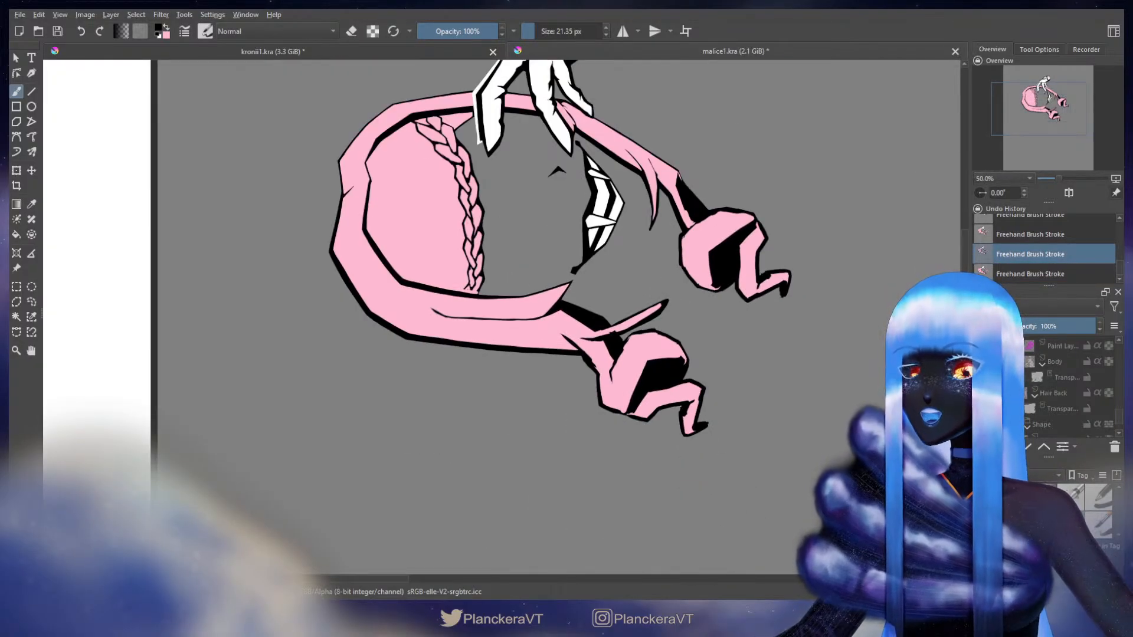
scroll(710, 323, up, 3)
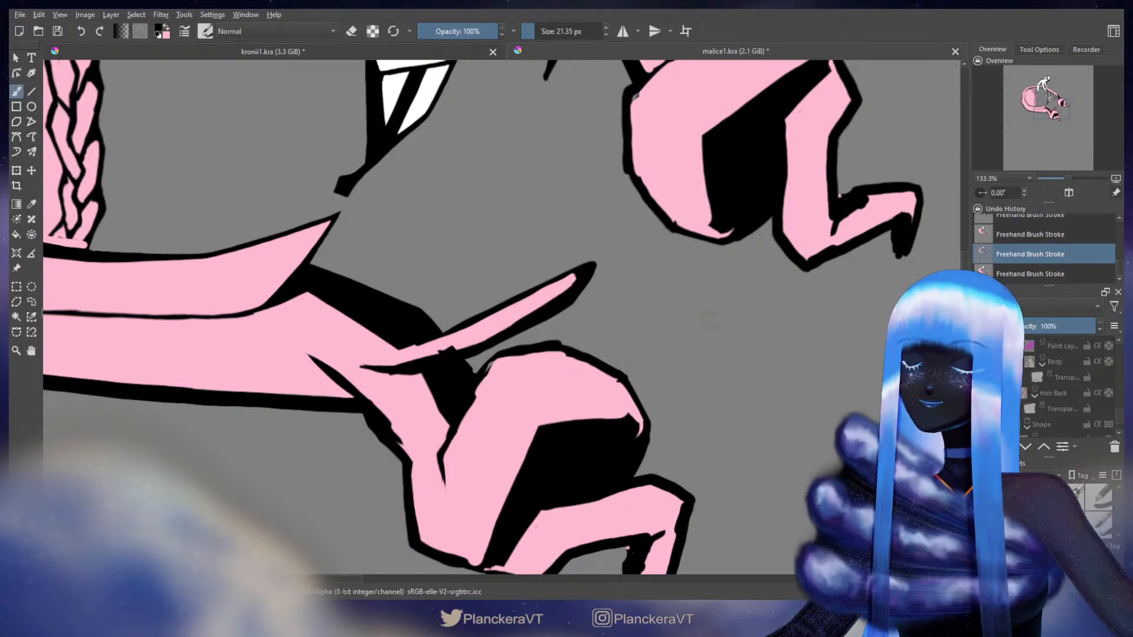
scroll(708, 323, up, 2)
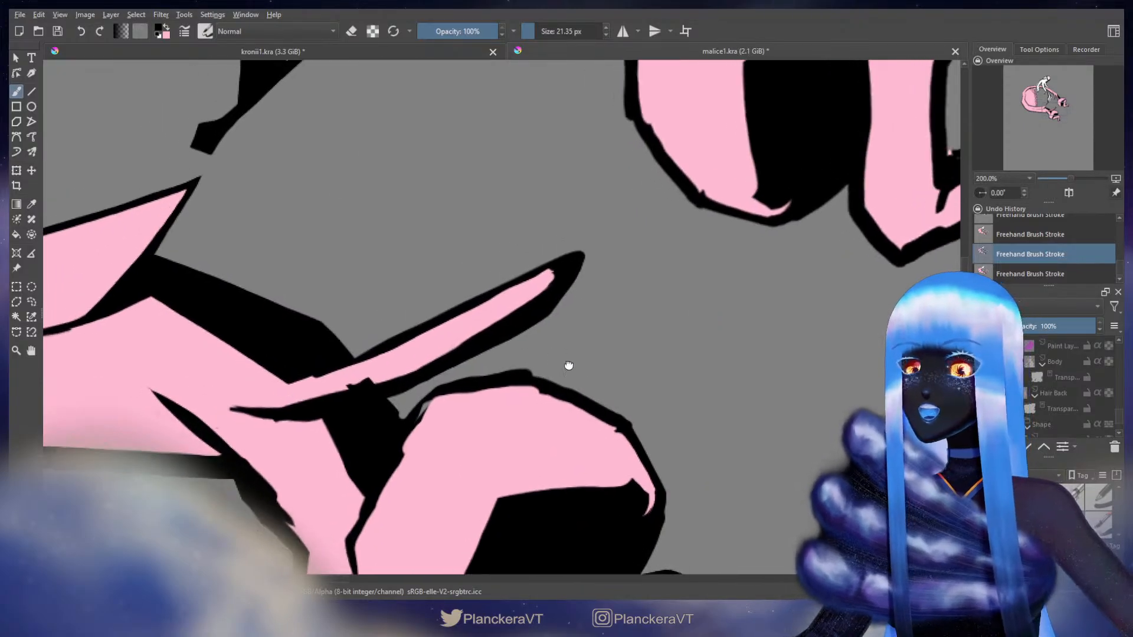
mouse_move(475, 407)
mouse_down()
mouse_move(581, 363)
mouse_move(681, 253)
mouse_move(687, 313)
mouse_up()
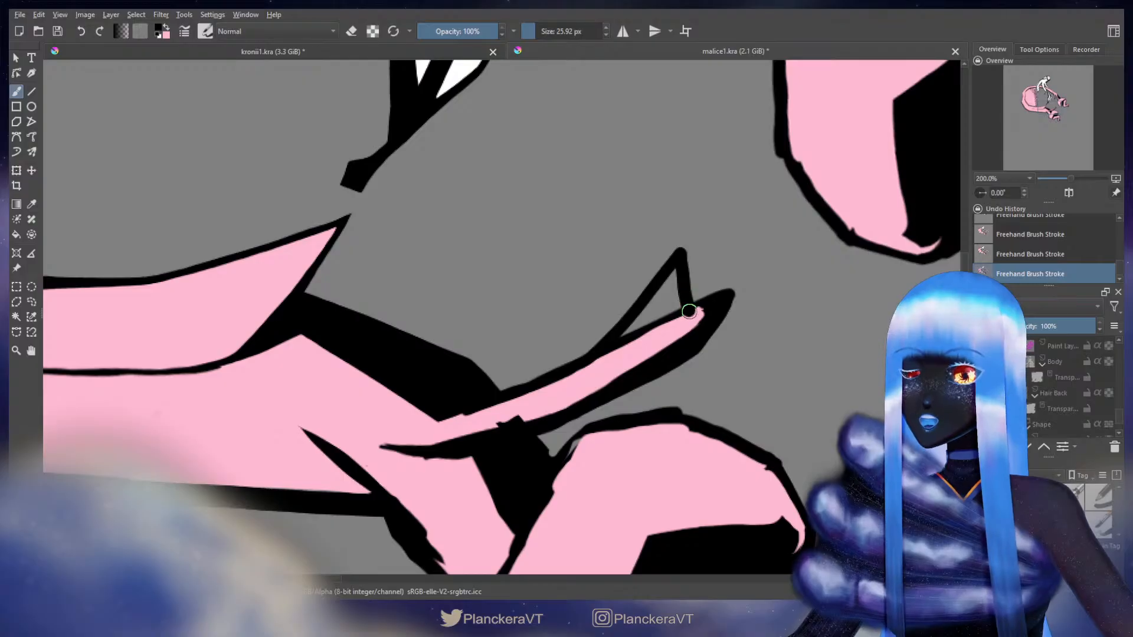
key(ctrl+z)
Touch up the narrow lock's upper outline beside the wedge in black at about 25 px
drag(506, 399, 509, 398)
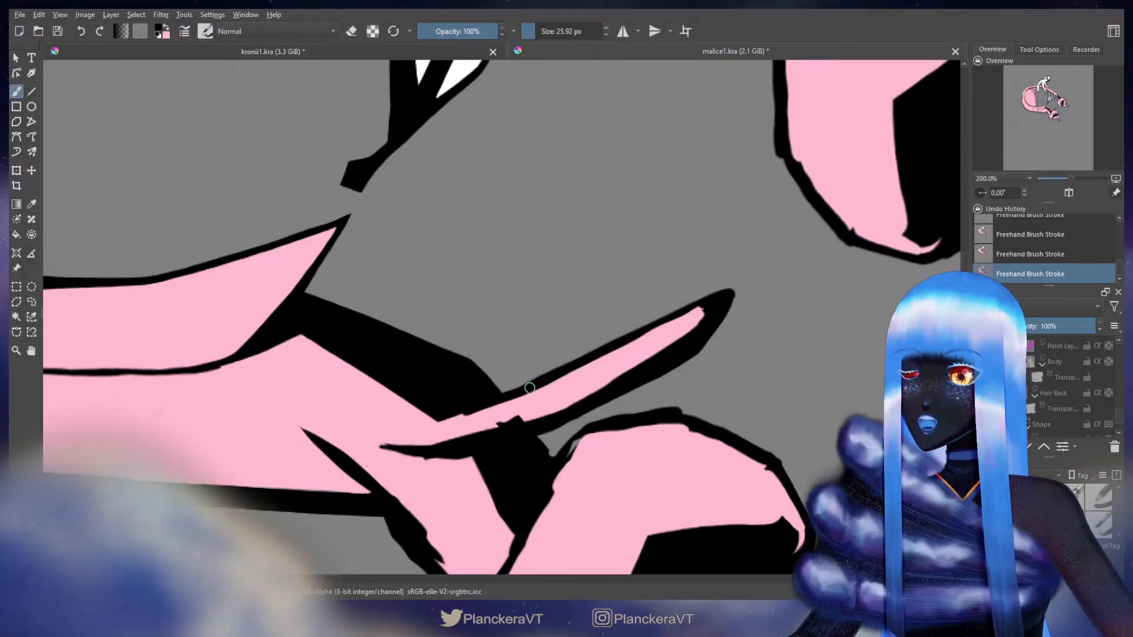
mouse_move(538, 384)
mouse_down()
mouse_move(544, 408)
mouse_move(557, 394)
mouse_up()
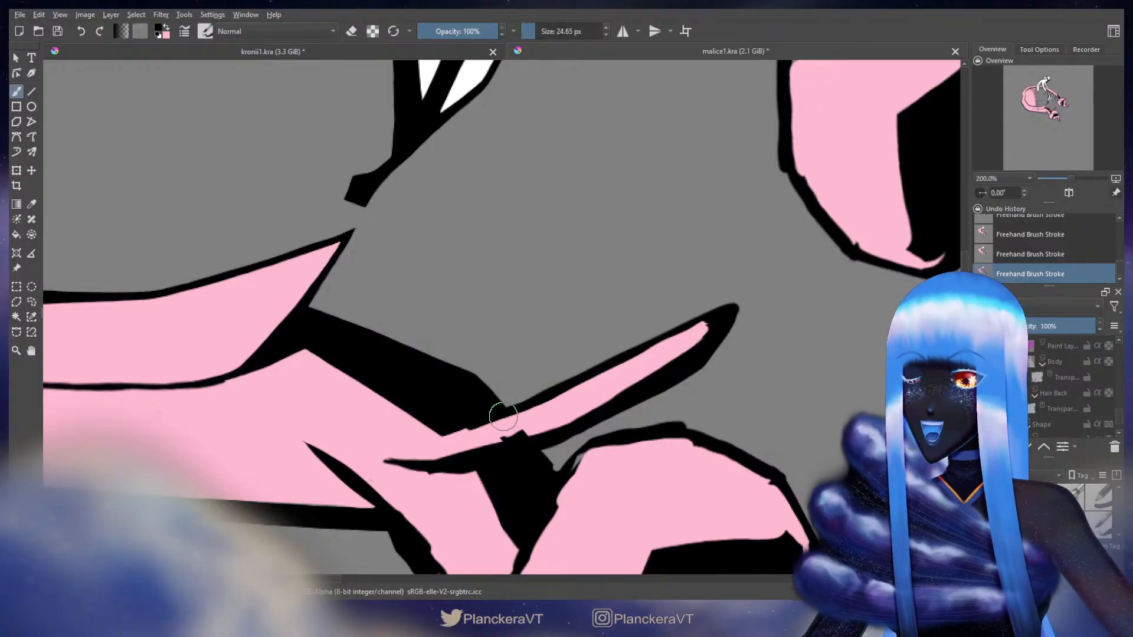
drag(474, 424, 477, 423)
Try several versions of the lock's upturned spike in black at 24.65 px
mouse_move(534, 401)
mouse_down()
mouse_move(606, 354)
mouse_move(662, 278)
mouse_move(668, 352)
mouse_up()
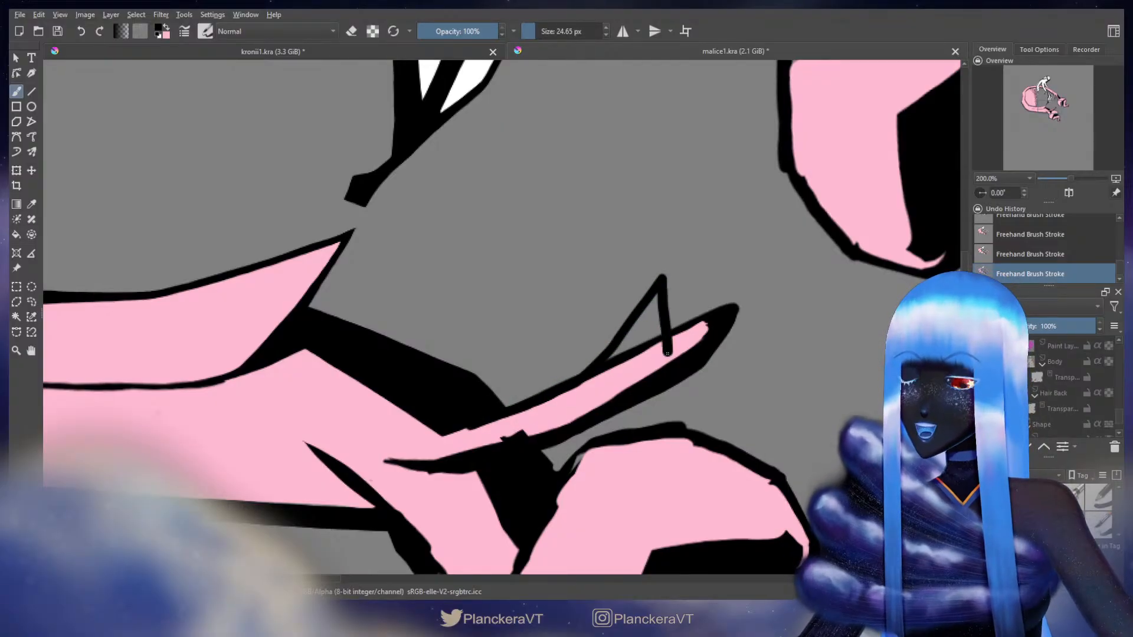
key(ctrl+z)
mouse_move(494, 415)
mouse_down()
mouse_move(563, 379)
mouse_move(641, 271)
mouse_up()
key(ctrl+z)
drag(509, 412, 610, 358)
key(ctrl+z)
Outline both sides of an upturned spike on the narrow lock in black at 21.47 px, running the outer side down to the lower outline
key(bracketleft)
drag(506, 413, 526, 404)
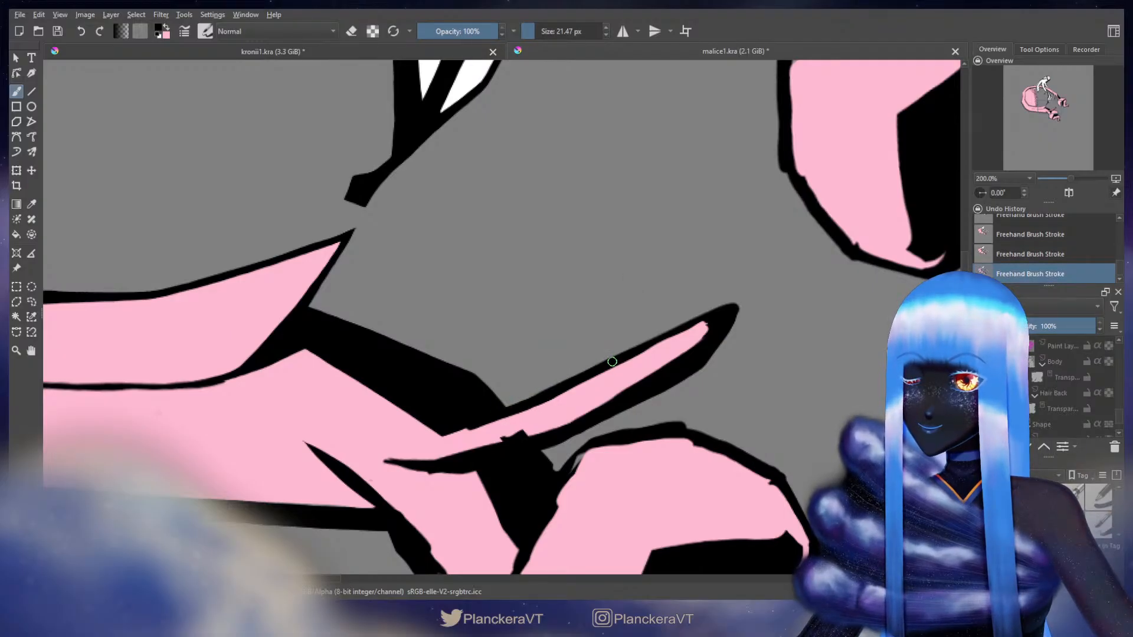
mouse_move(612, 361)
mouse_down()
mouse_move(670, 257)
mouse_move(680, 333)
mouse_up()
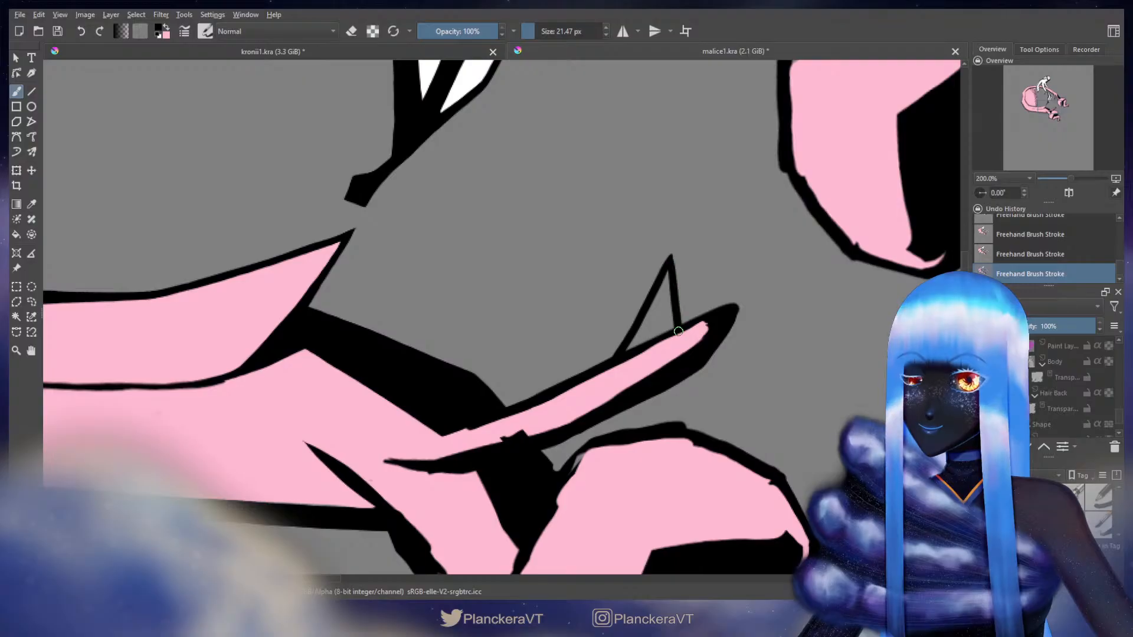
key(ctrl+z)
drag(671, 257, 652, 364)
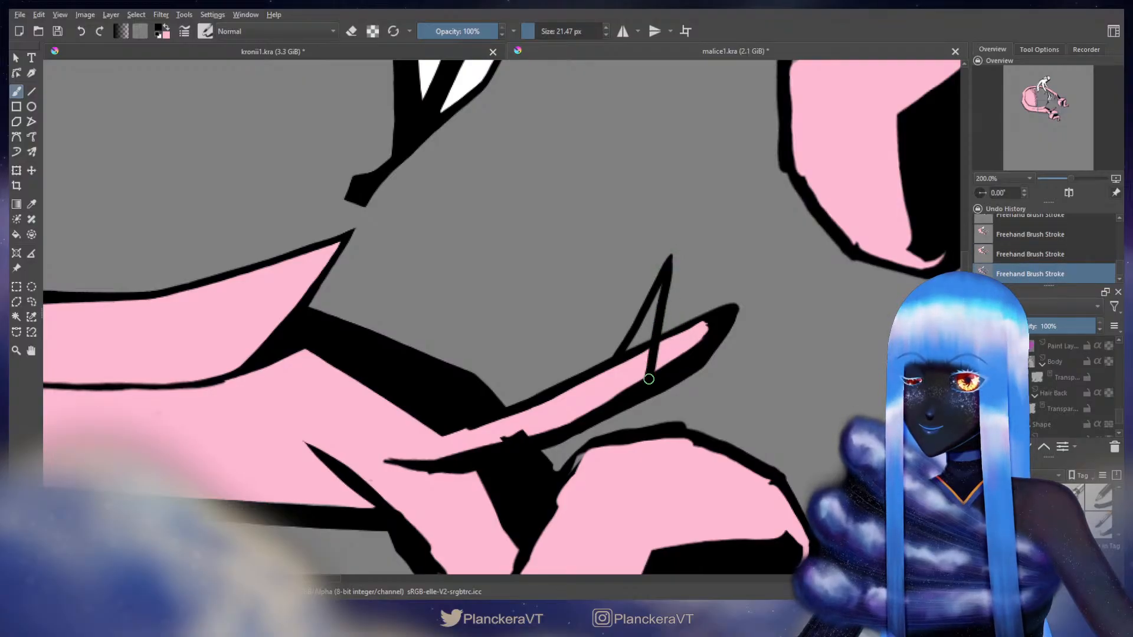
Erase the lock's old tip beyond the spike with a 45.20 px eraser and fill the spike with pink at 22.21 px
key(e)
mouse_move(729, 312)
mouse_down()
mouse_move(687, 354)
mouse_move(673, 348)
mouse_move(659, 386)
mouse_up()
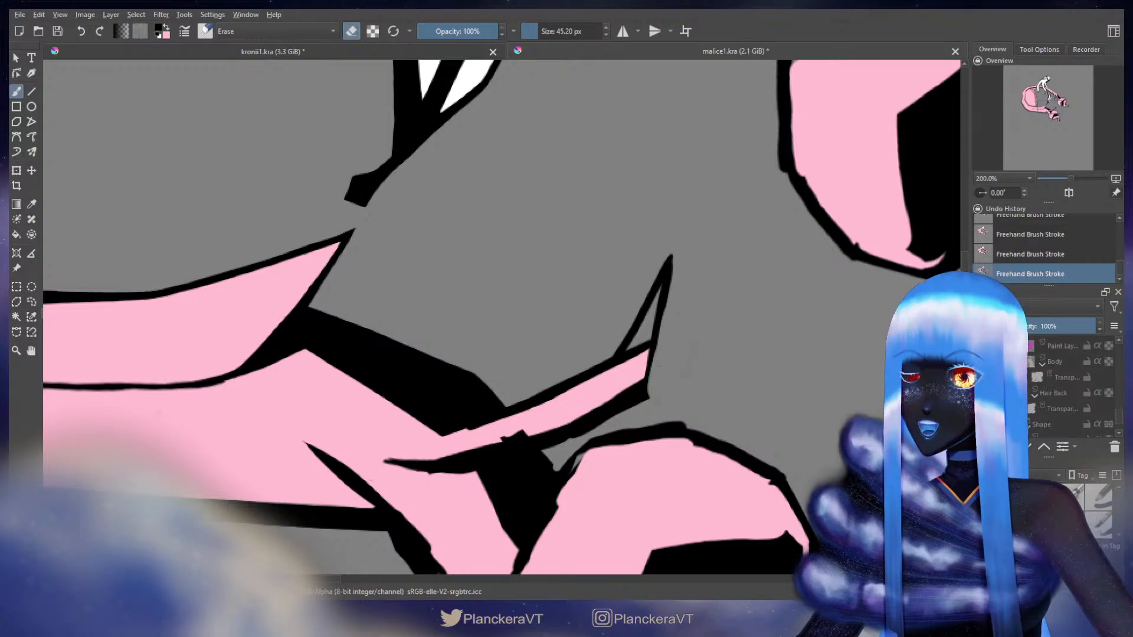
key(e)
key(x)
mouse_move(658, 303)
mouse_down()
mouse_move(642, 350)
mouse_move(661, 286)
mouse_move(624, 366)
mouse_up()
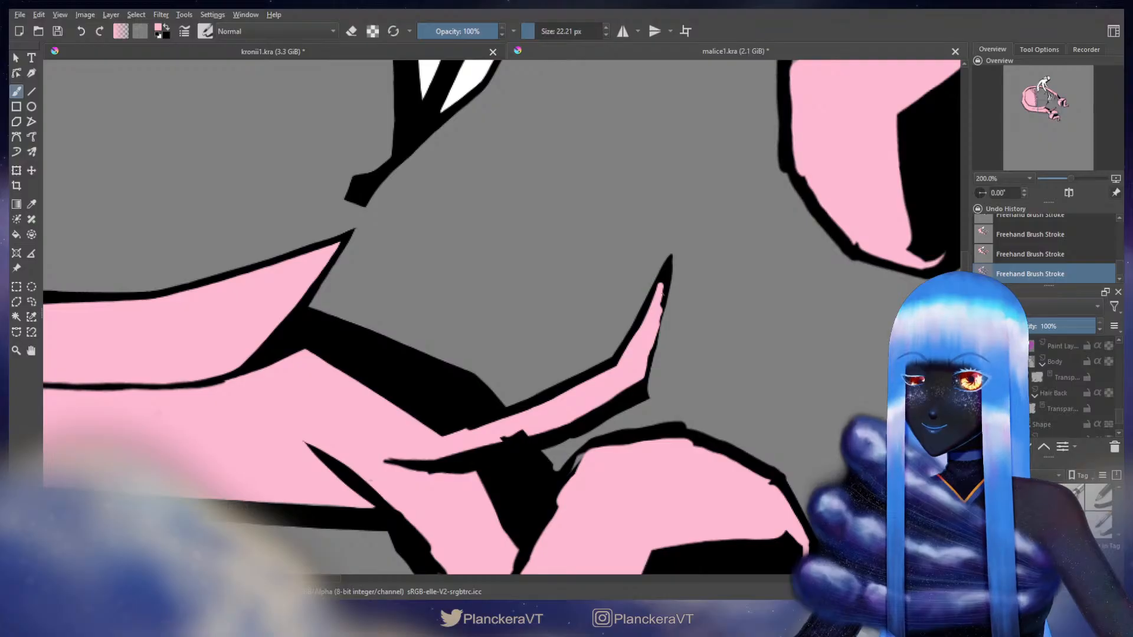
Smooth the spike's outer outline in black at 19.65 px and thin the lock's lower outline with a 27.05 px eraser
key(x)
mouse_move(671, 259)
mouse_down()
mouse_move(647, 377)
mouse_move(699, 313)
mouse_up()
key(ctrl+z)
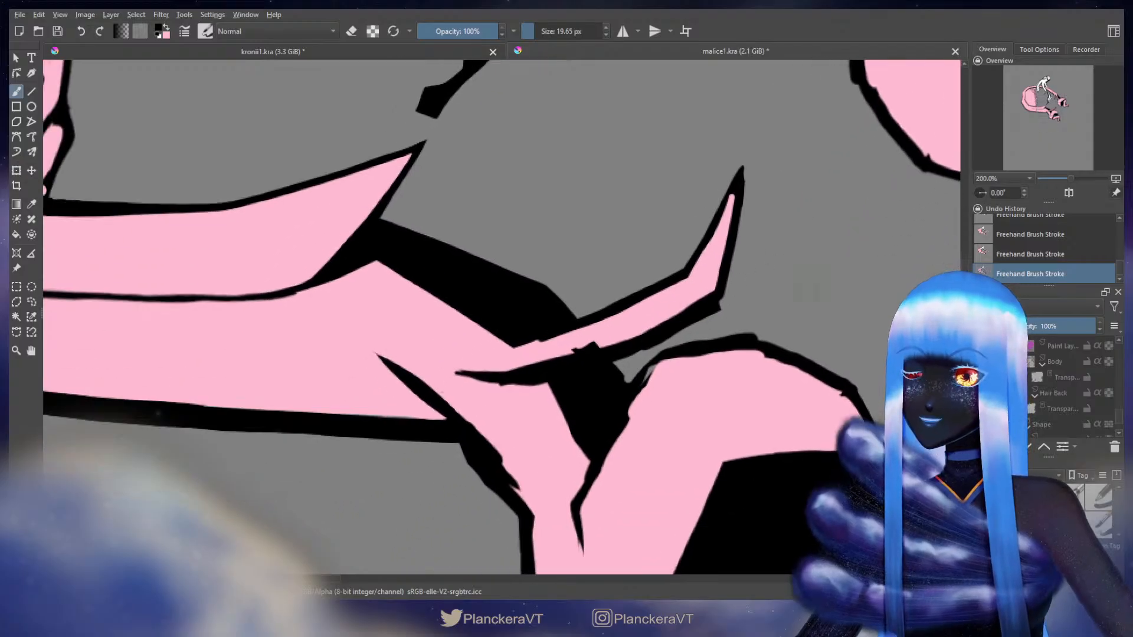
key(e)
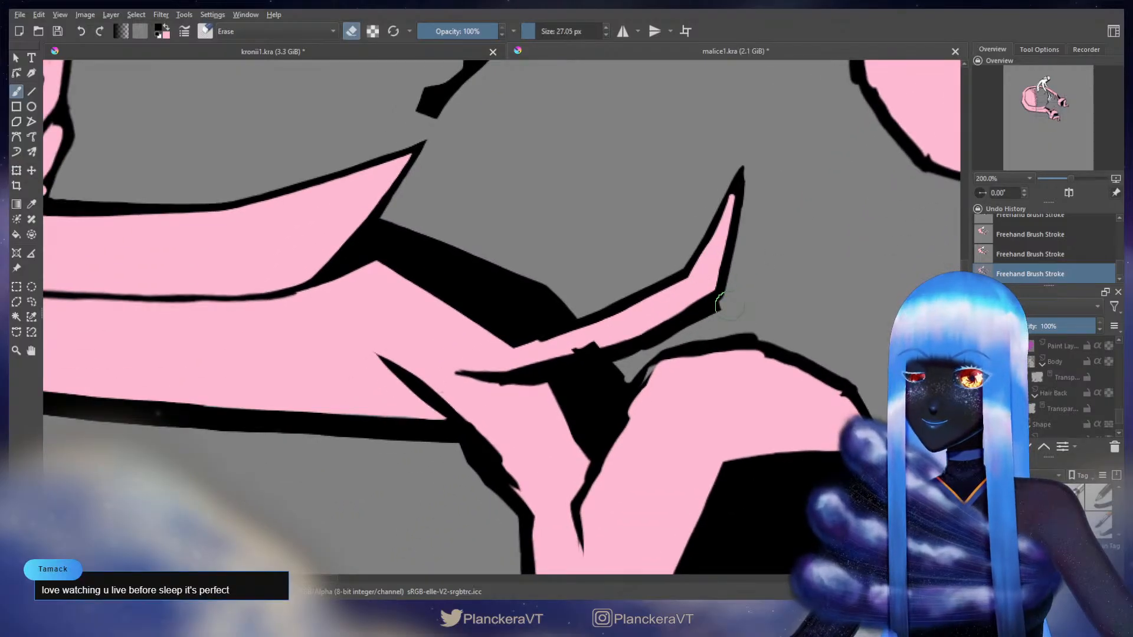
drag(730, 297, 616, 357)
key(e)
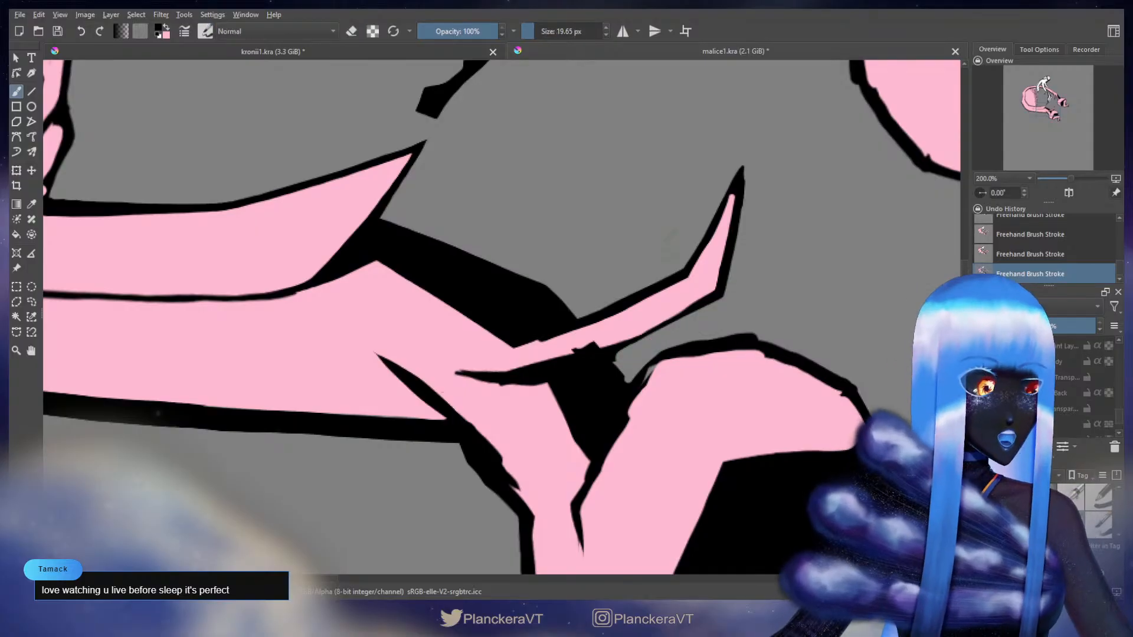
Trim the outer corner where the spike bends away from the lock's lower outline with a 22.95 px eraser
mouse_move(689, 325)
mouse_down()
mouse_move(720, 350)
mouse_move(800, 301)
mouse_move(788, 271)
mouse_move(799, 303)
mouse_move(827, 287)
mouse_move(723, 335)
mouse_up()
key(ctrl+z)
key(x)
key(e)
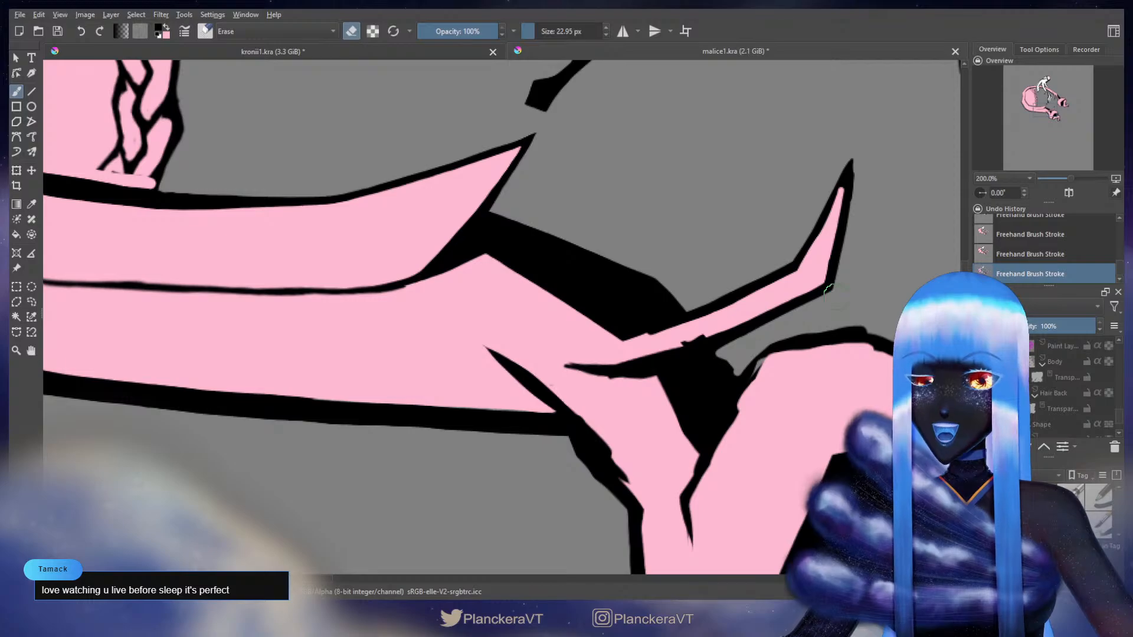
key(e)
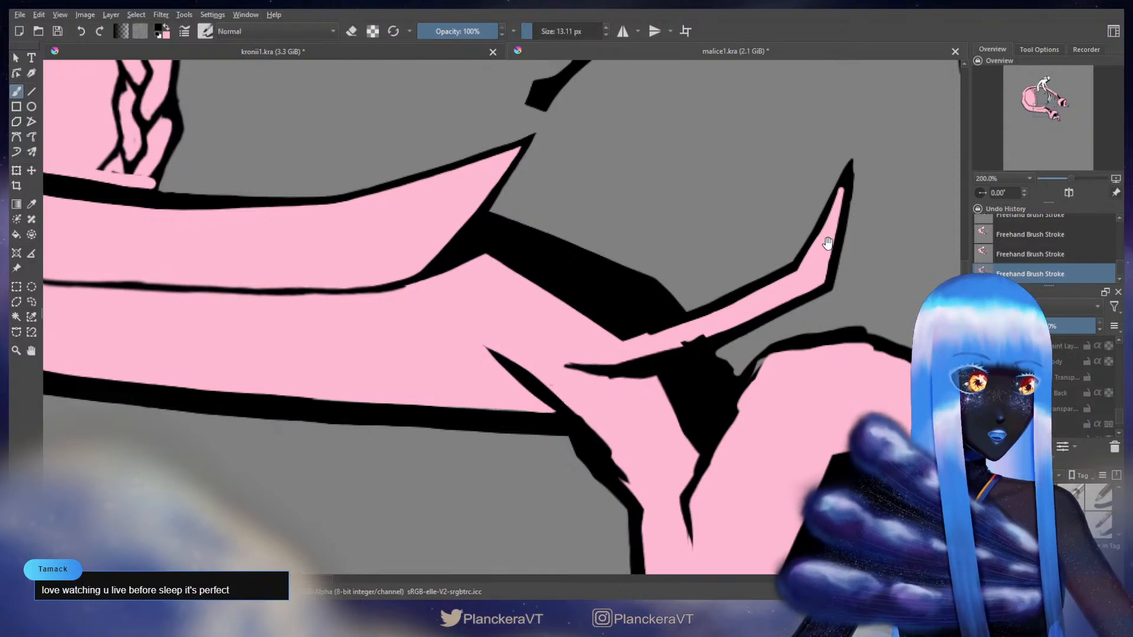
Sharpen the spike's tip with pink at 13.11 px, black at 14.03 px and a 10.29 px eraser
space+drag(819, 184, 781, 246)
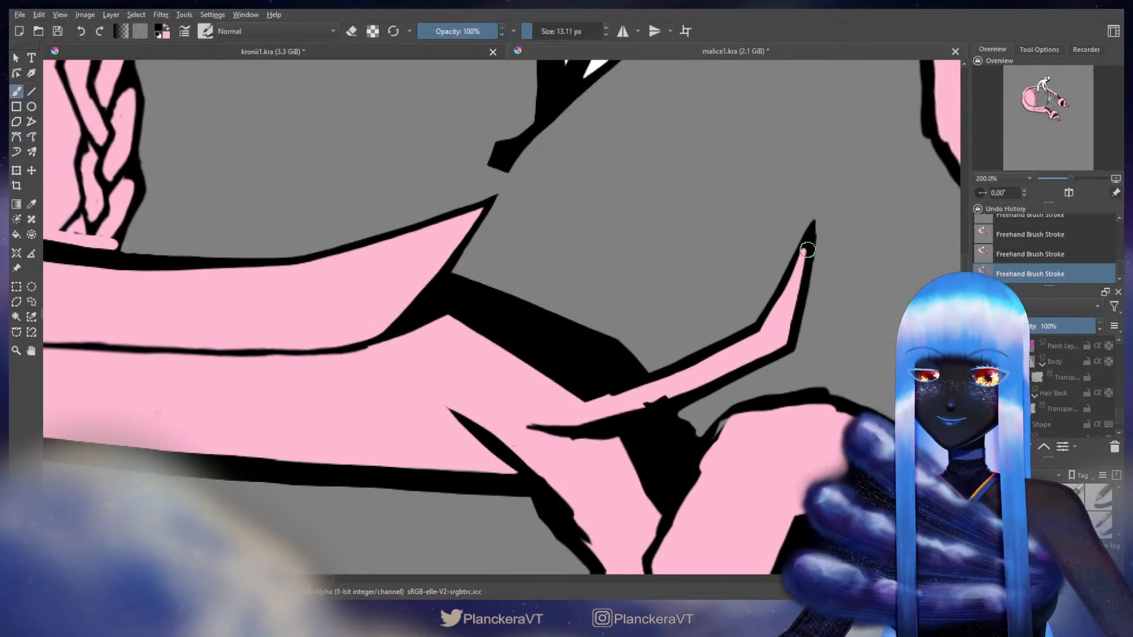
key(x)
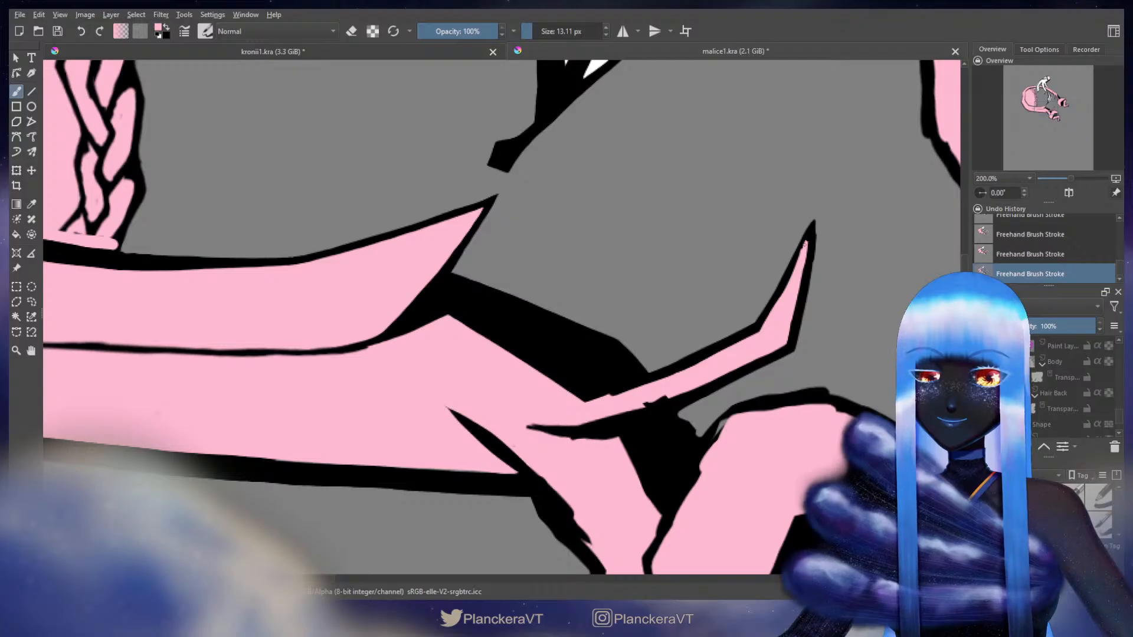
key(x)
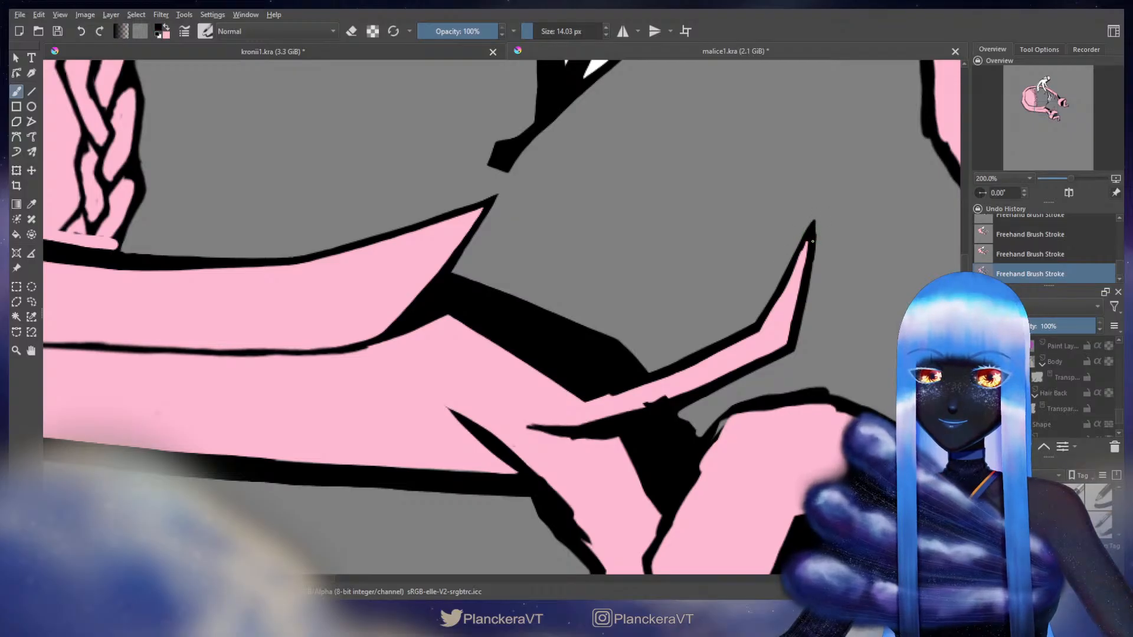
key(e)
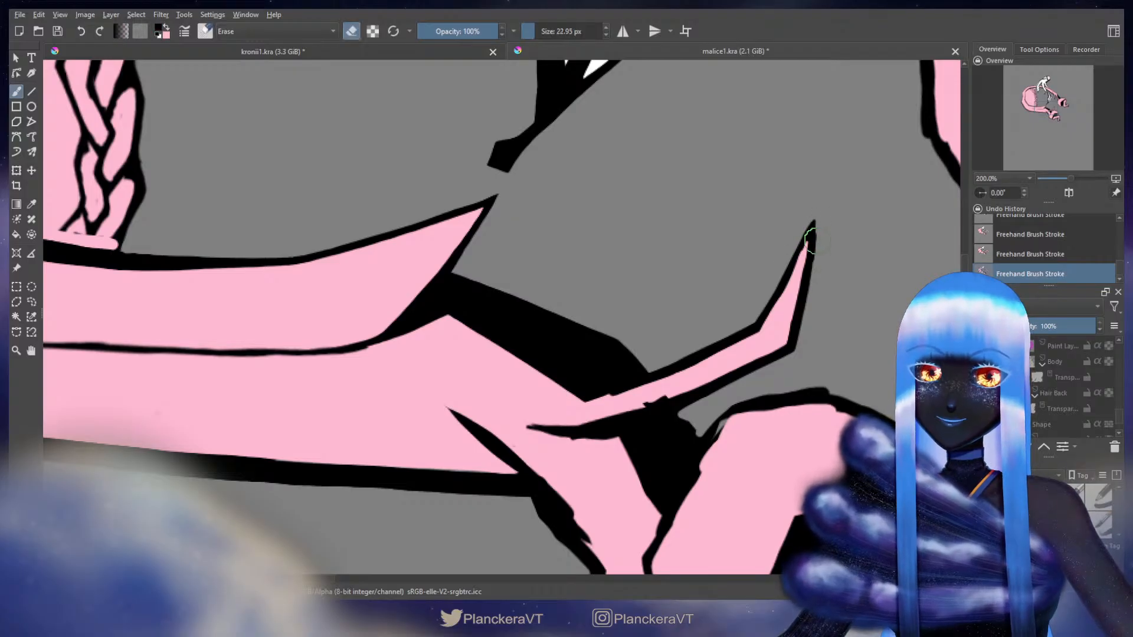
key(bracketleft)
key(bracketleft)
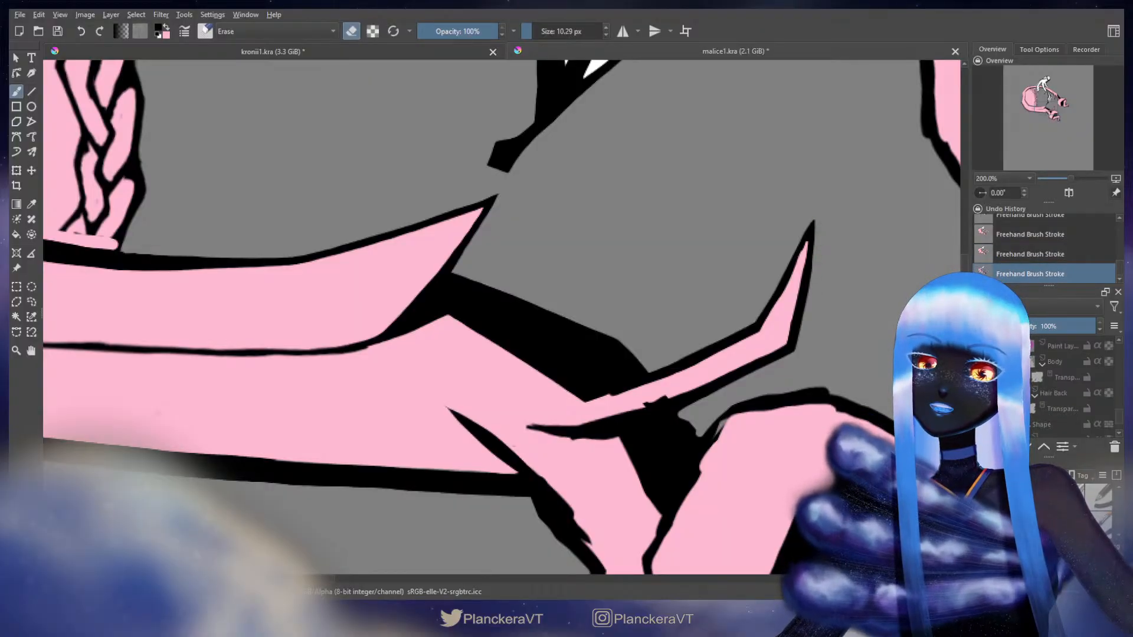
Touch up the pink inside the spike and smooth the jagged edge of the lock's lower outline at 14.83 px
key(e)
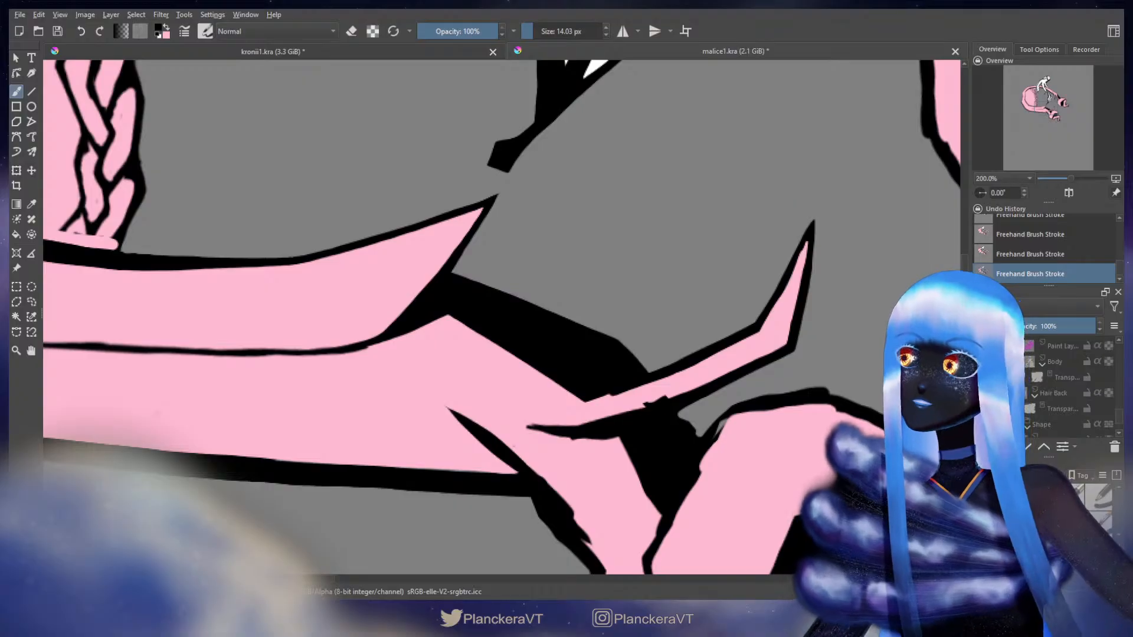
shift+drag(816, 238, 815, 239)
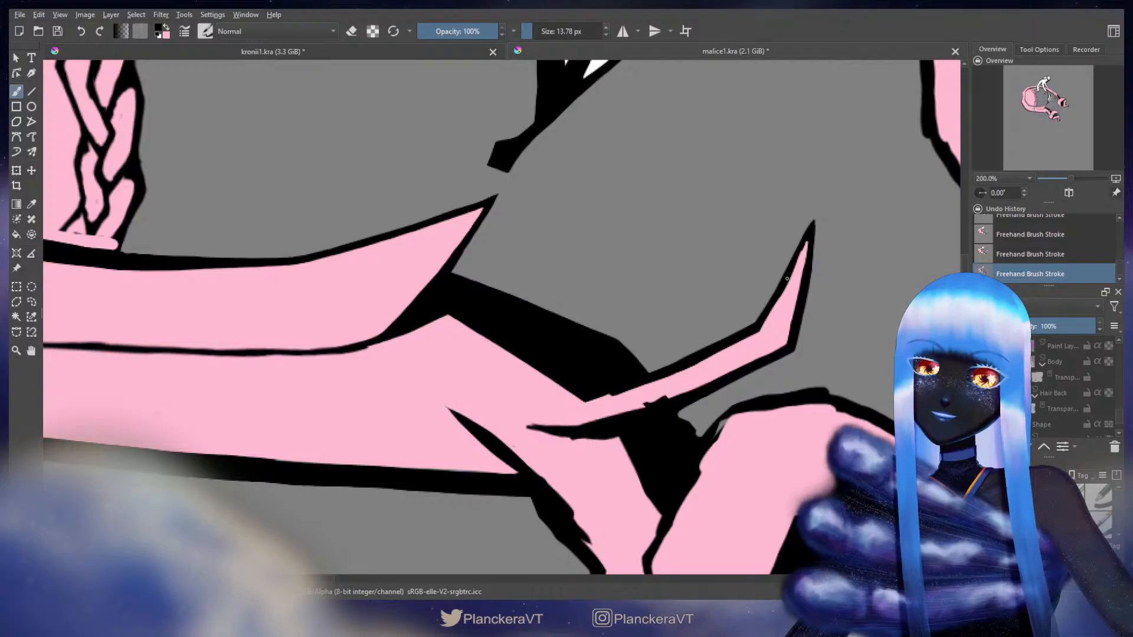
key(x)
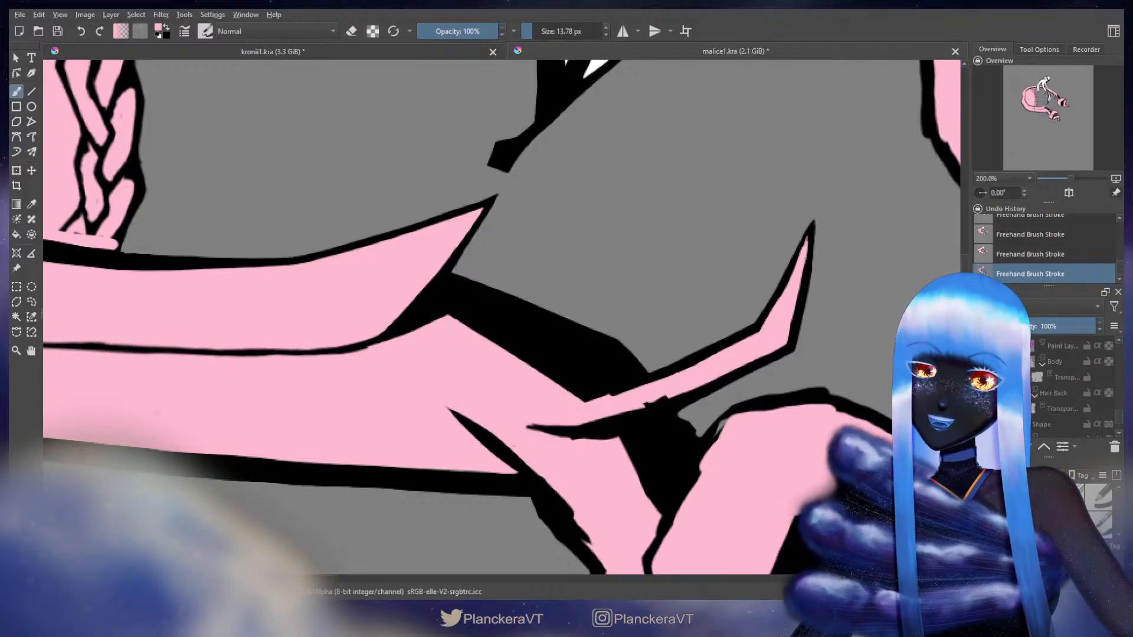
drag(802, 286, 801, 297)
key(ctrl+z)
key(])
click(804, 257)
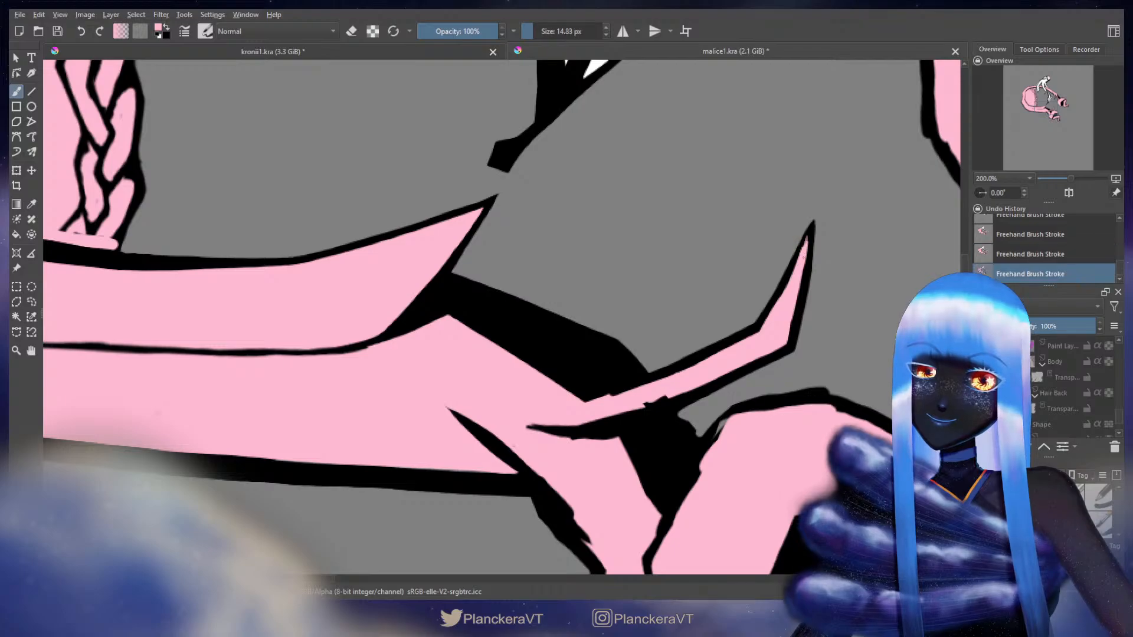
key(ctrl+z)
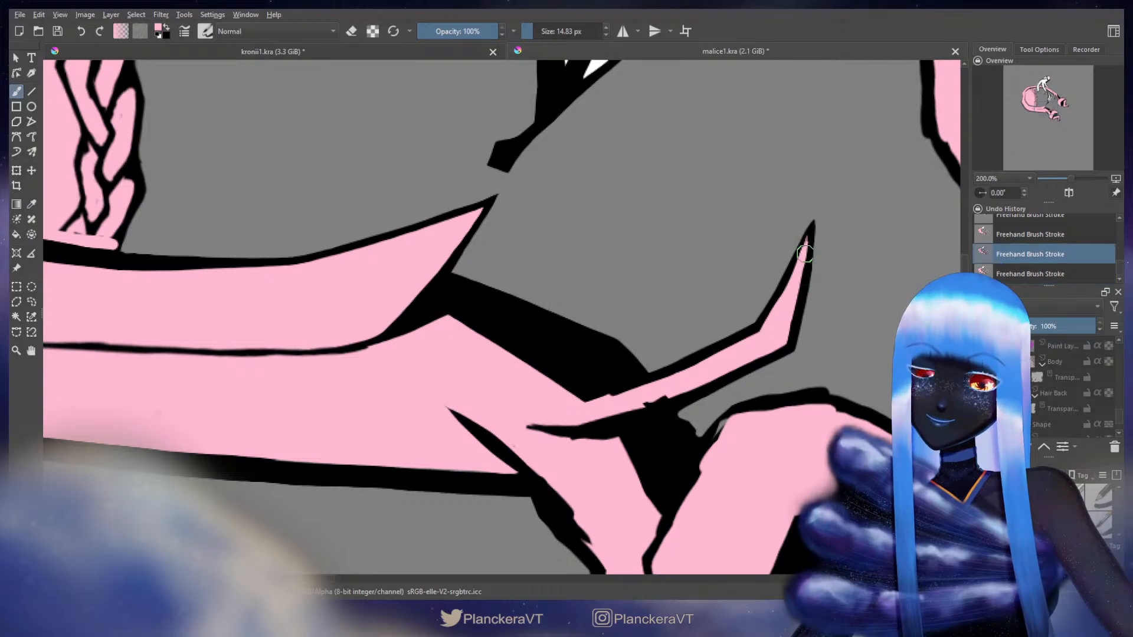
drag(806, 238, 807, 243)
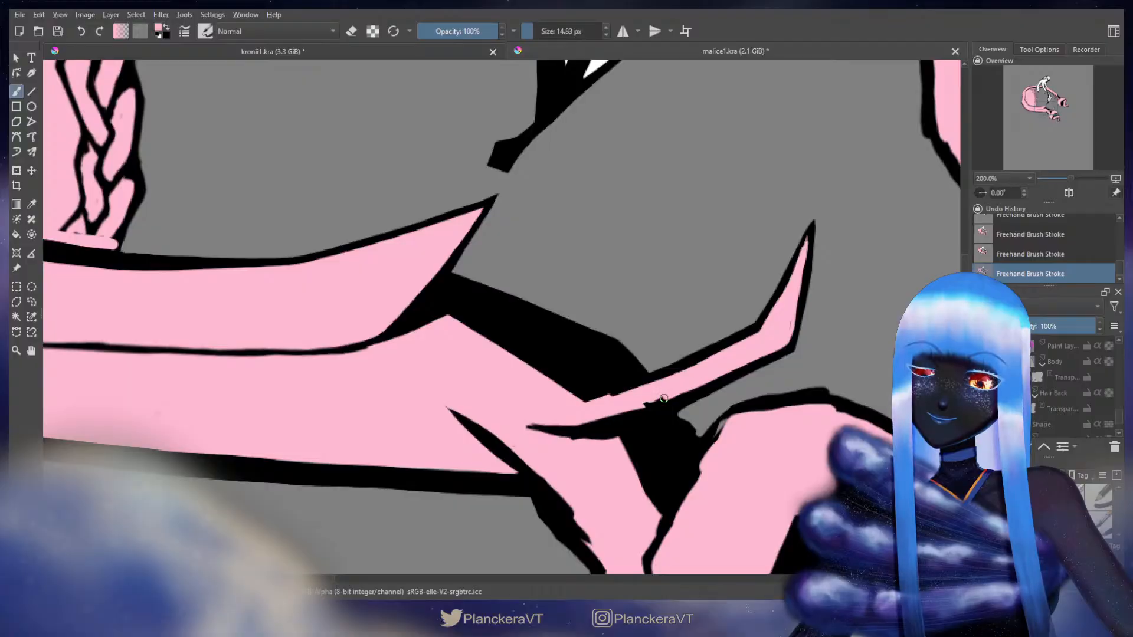
mouse_move(663, 398)
mouse_down()
mouse_move(594, 424)
mouse_move(527, 426)
mouse_up()
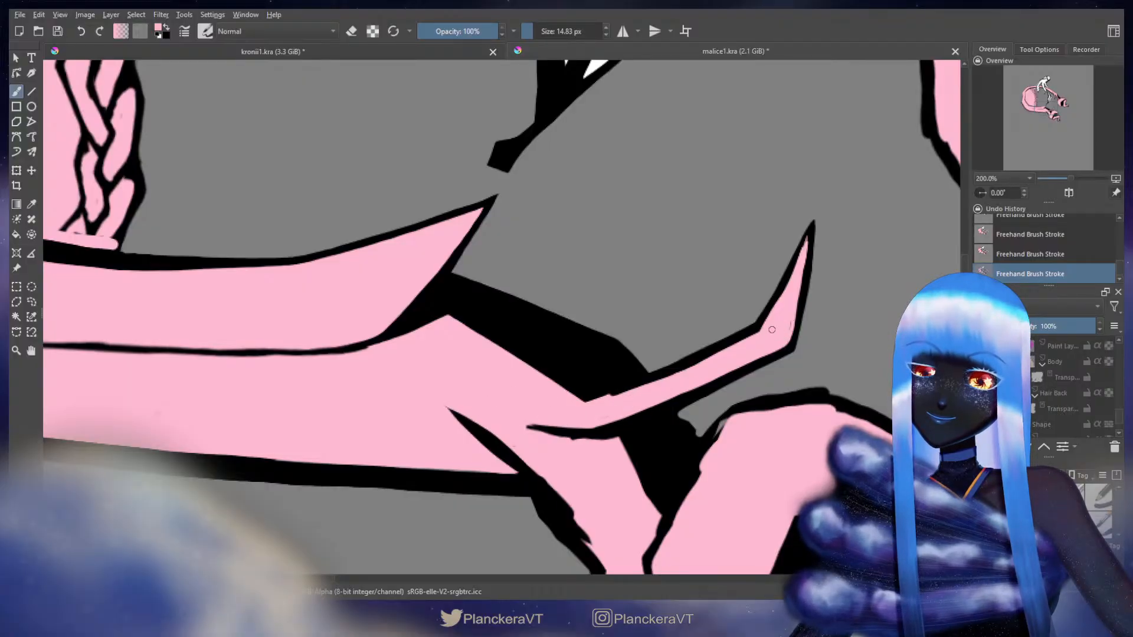
Try a black touch-up at 14.46 px near the spike's tip, undo it, and trim the tip with the eraser
key(x)
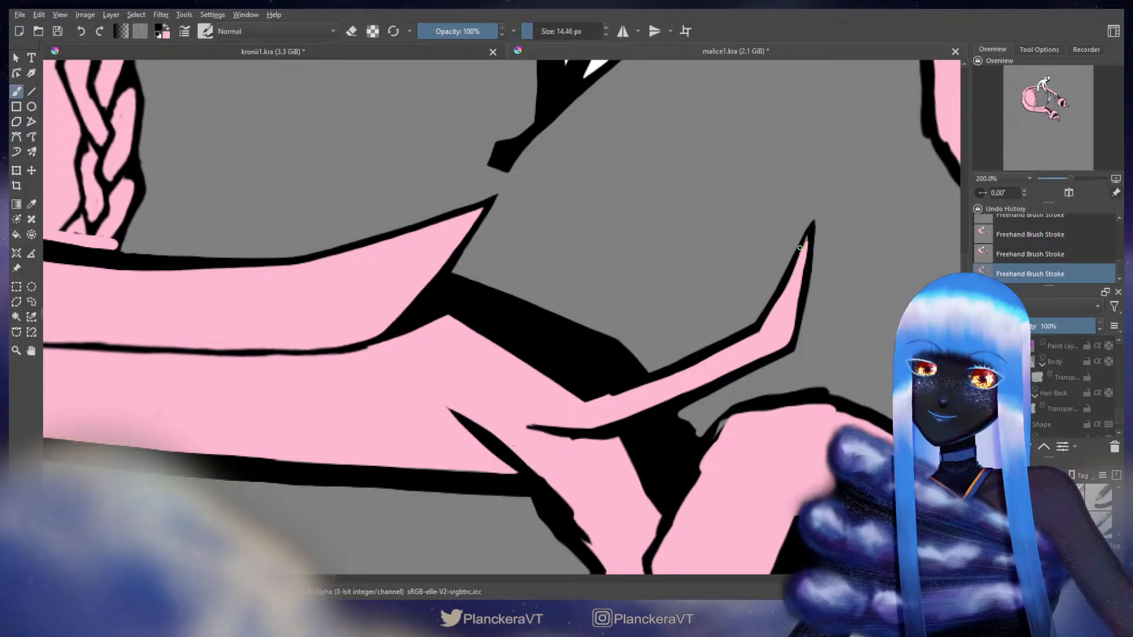
key(ctrl+z)
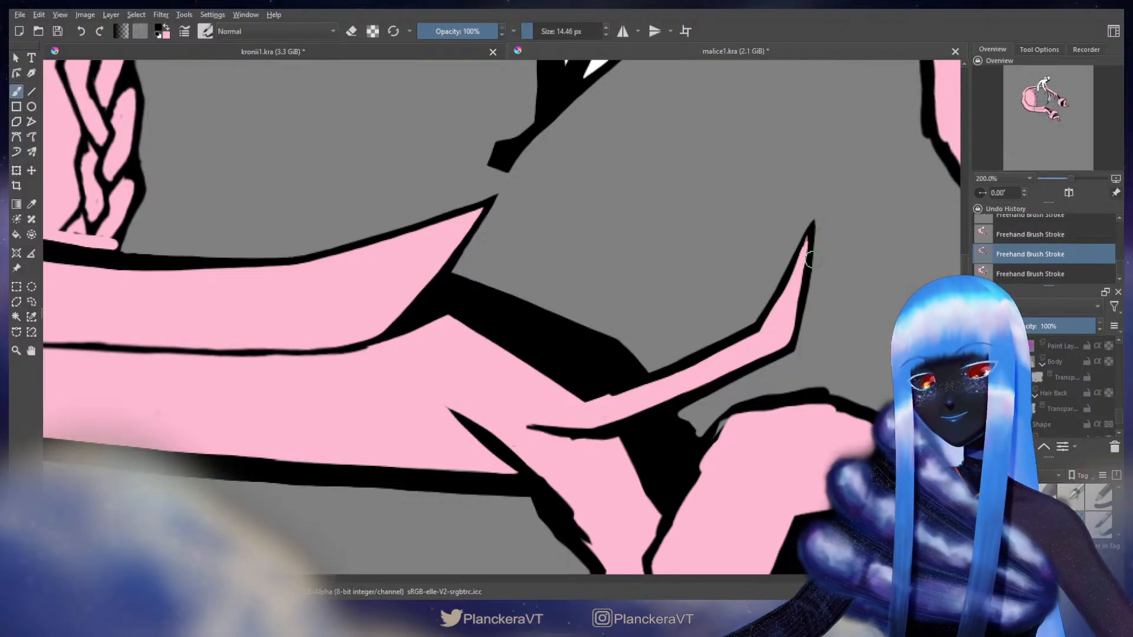
key(e)
drag(814, 223, 802, 248)
key(e)
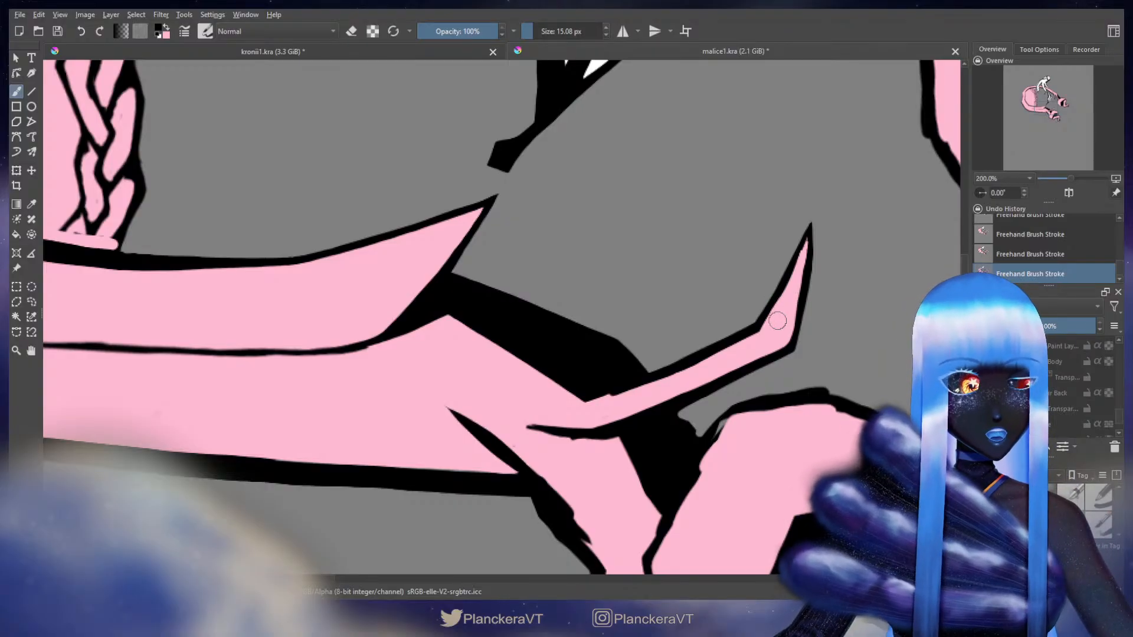
Even out the pink inside the spike at 14.93 px and retouch its outer outline in black at 13.51 px
drag(810, 282, 842, 248)
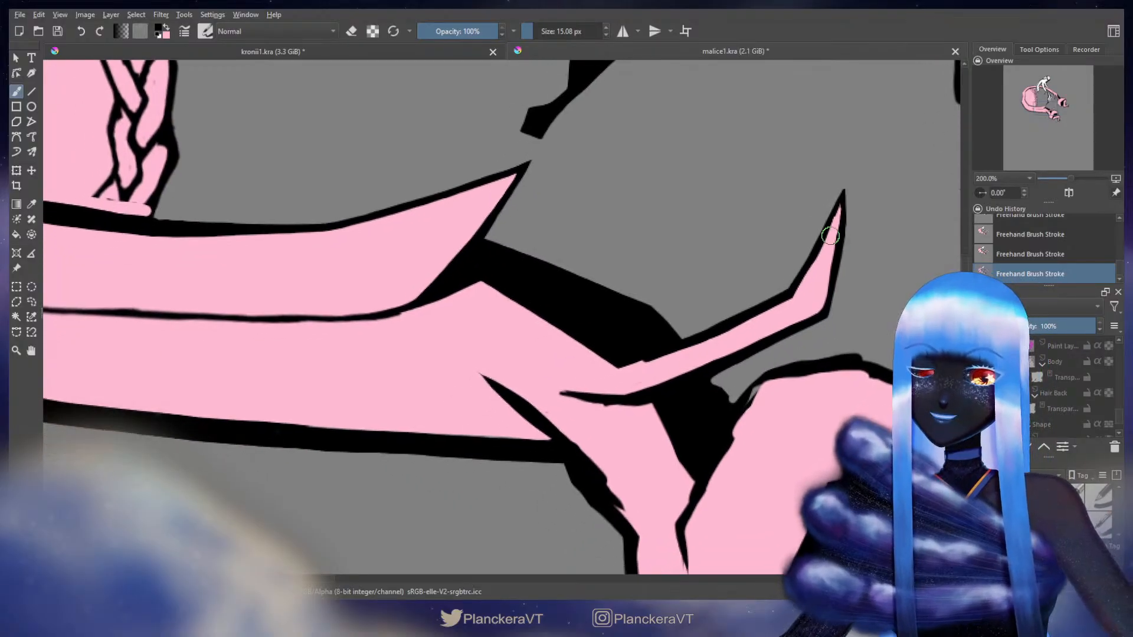
key(x)
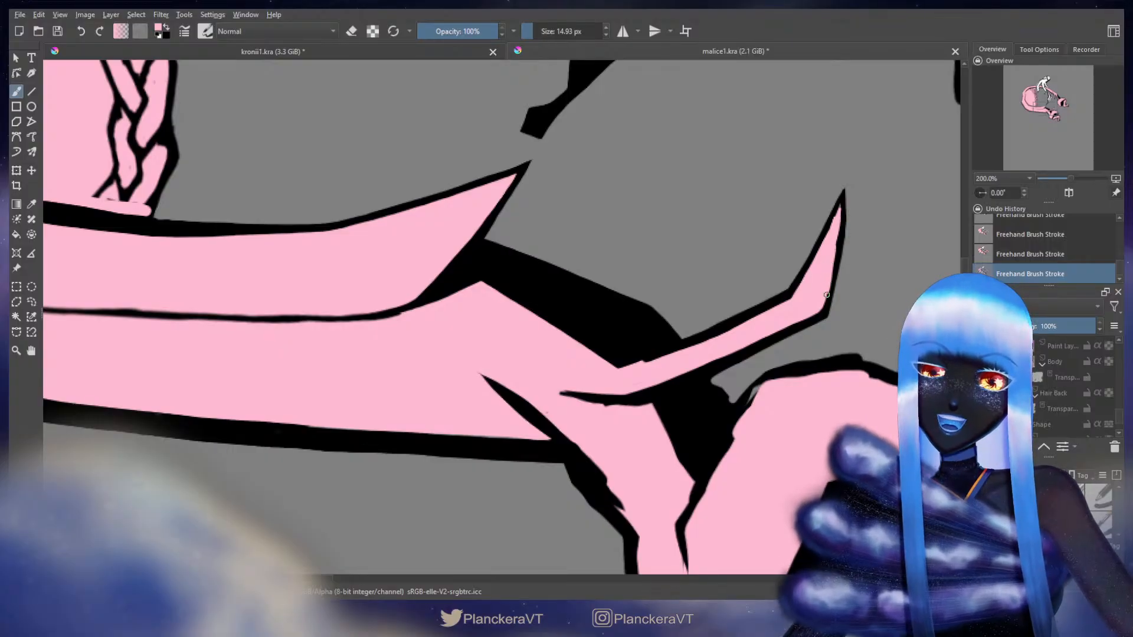
drag(826, 295, 825, 300)
drag(836, 233, 817, 277)
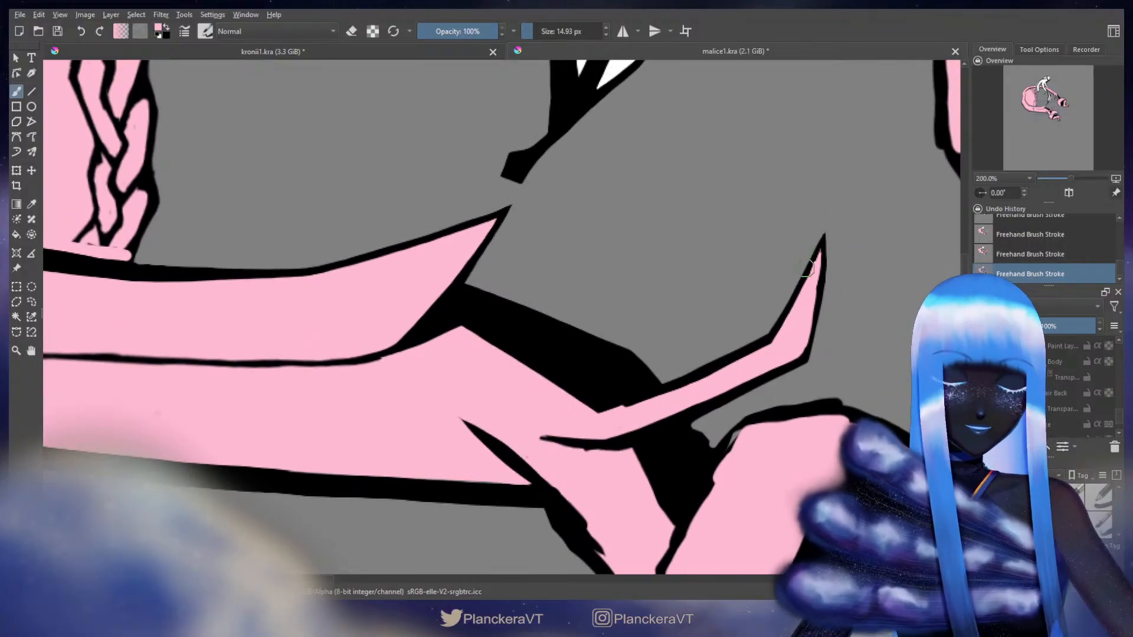
key(x)
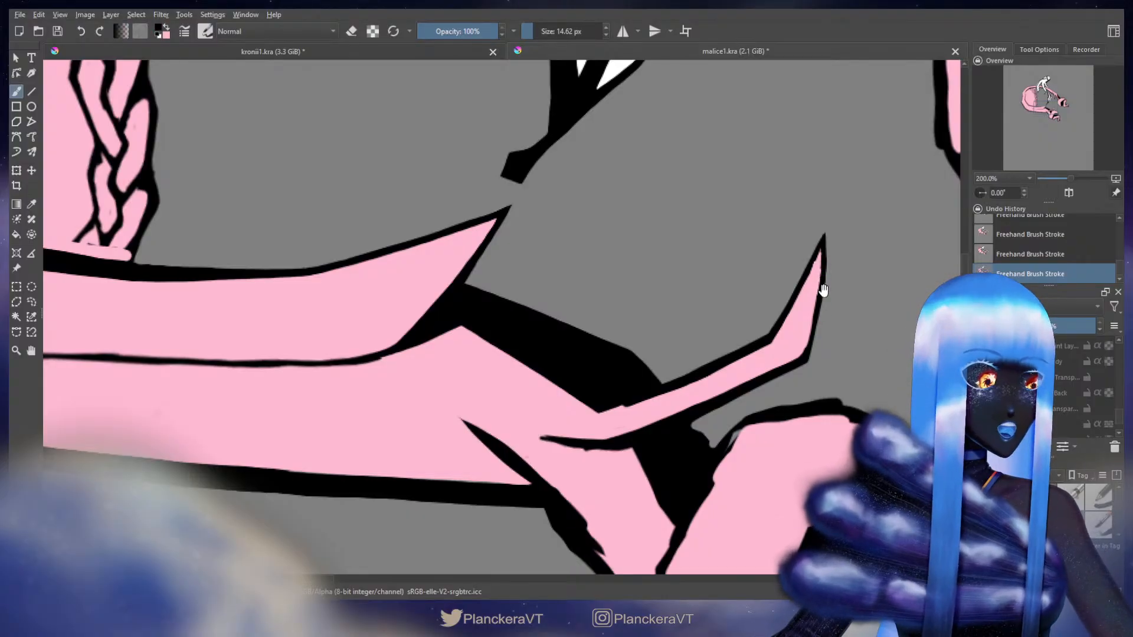
mouse_move(819, 291)
mouse_down()
mouse_move(809, 283)
mouse_move(830, 250)
mouse_move(815, 230)
mouse_up()
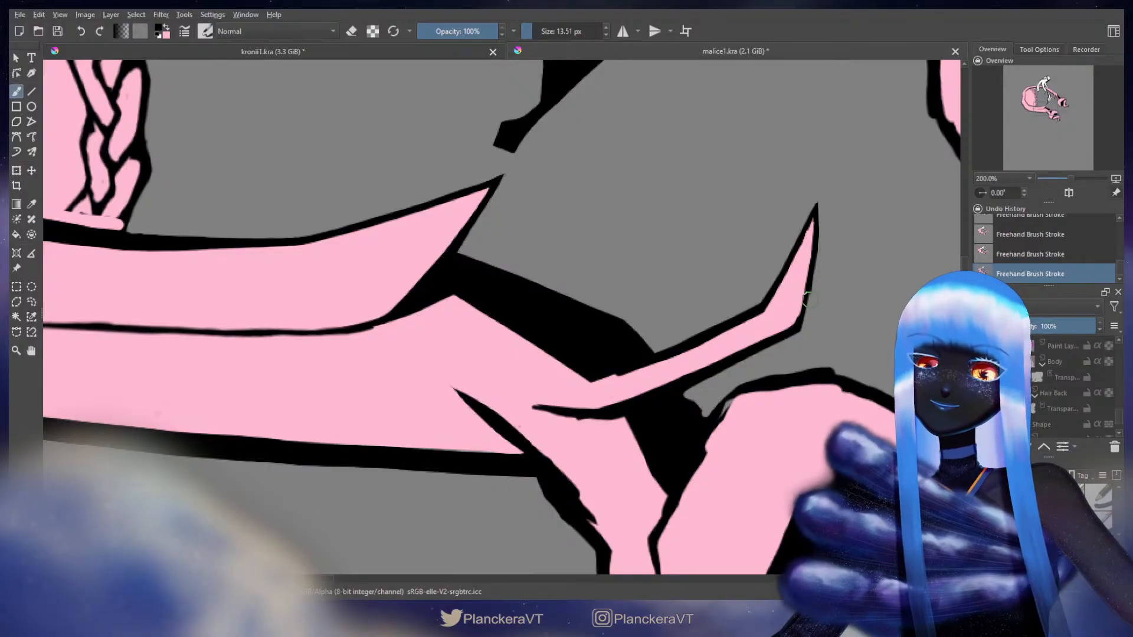
Shave the spike's outer edge with an 11.34 px eraser and sharpen its outer corner in black at 13.51 px
key(e)
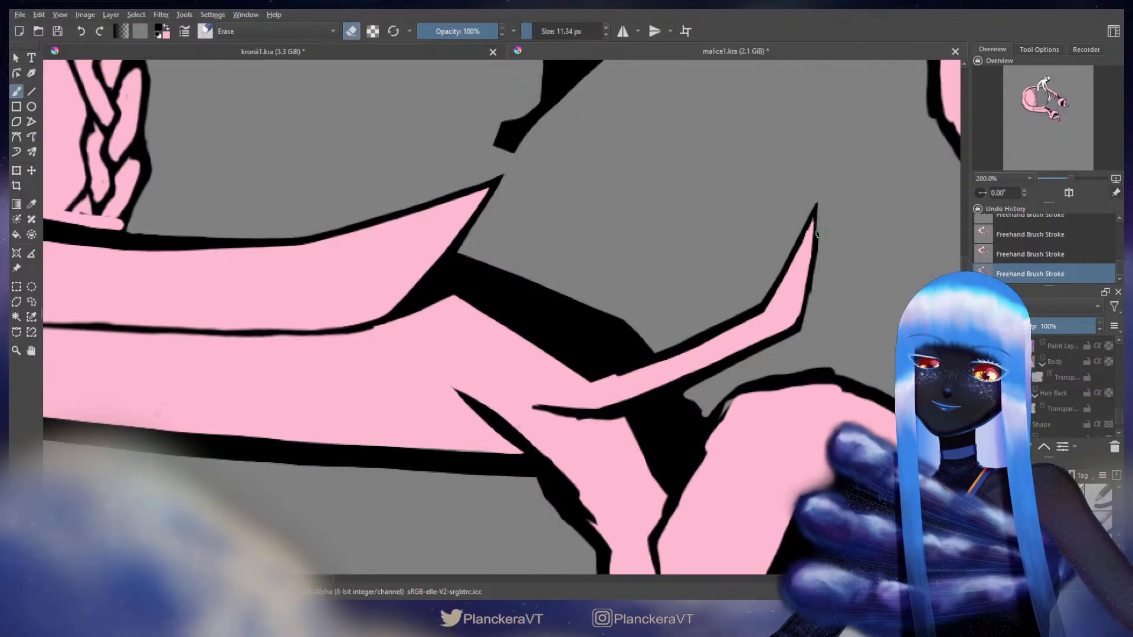
key(ctrl+z)
drag(822, 277, 824, 197)
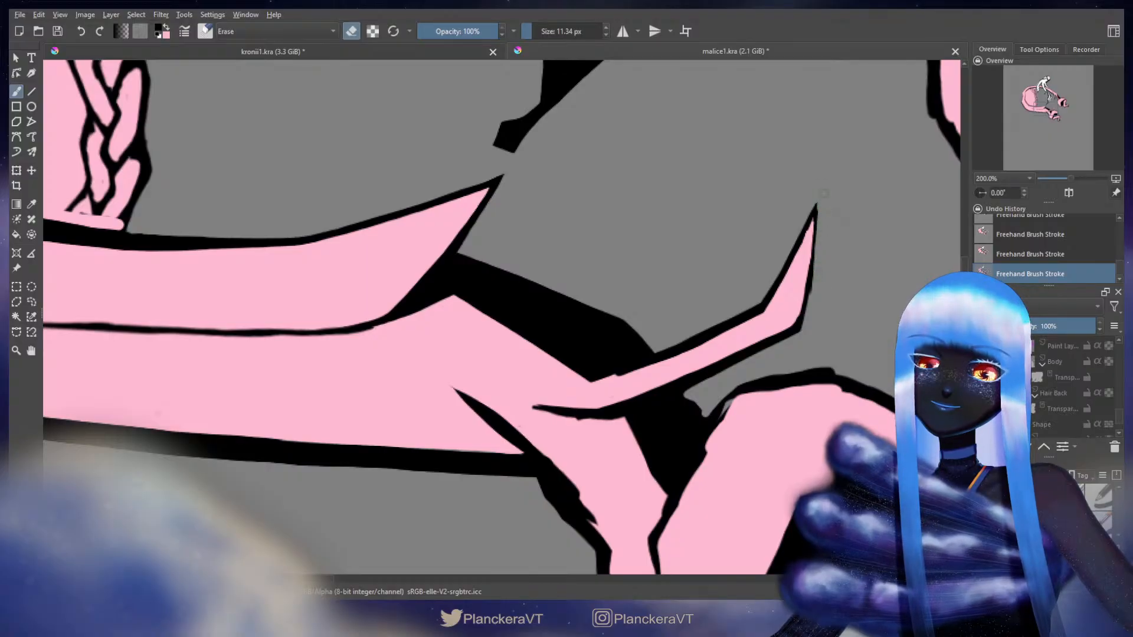
drag(816, 209, 813, 260)
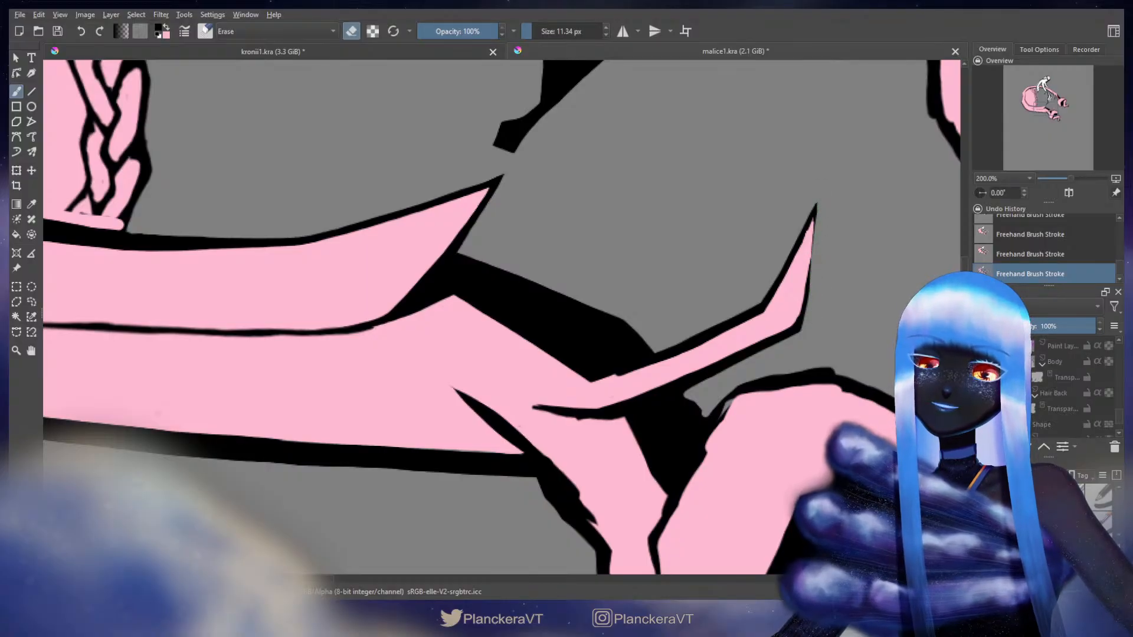
key(e)
mouse_move(815, 214)
mouse_down()
mouse_move(807, 295)
mouse_move(813, 214)
mouse_move(809, 278)
mouse_up()
key(ctrl+z)
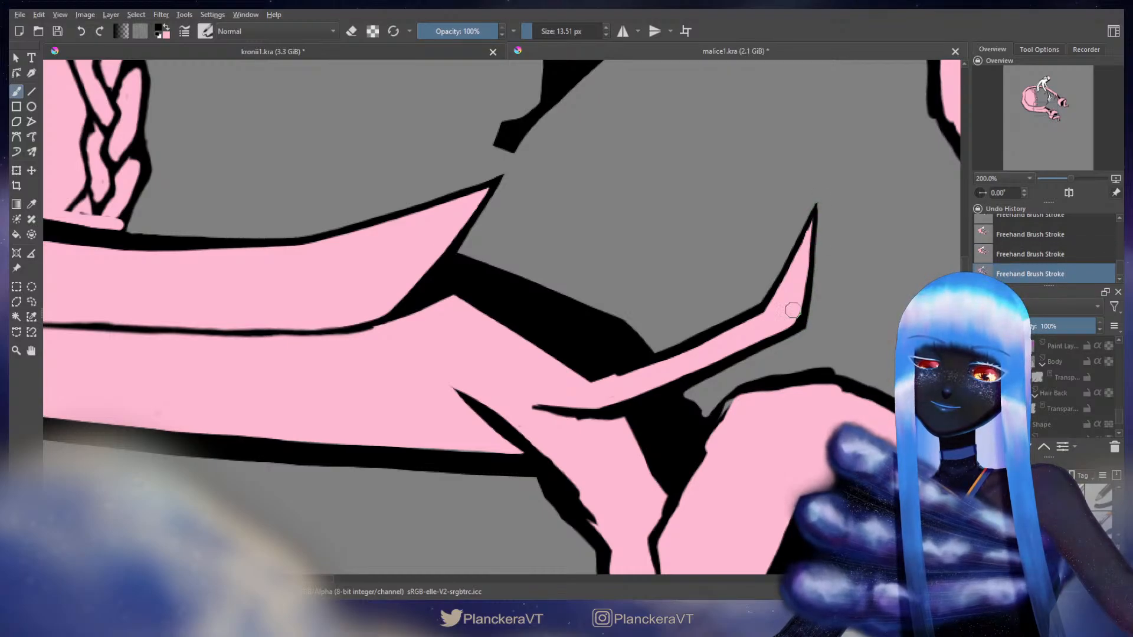
Thin the spike's outer outline and taper the lock's lower line into the hair with pink at 13.51 px
key(x)
drag(811, 261, 802, 315)
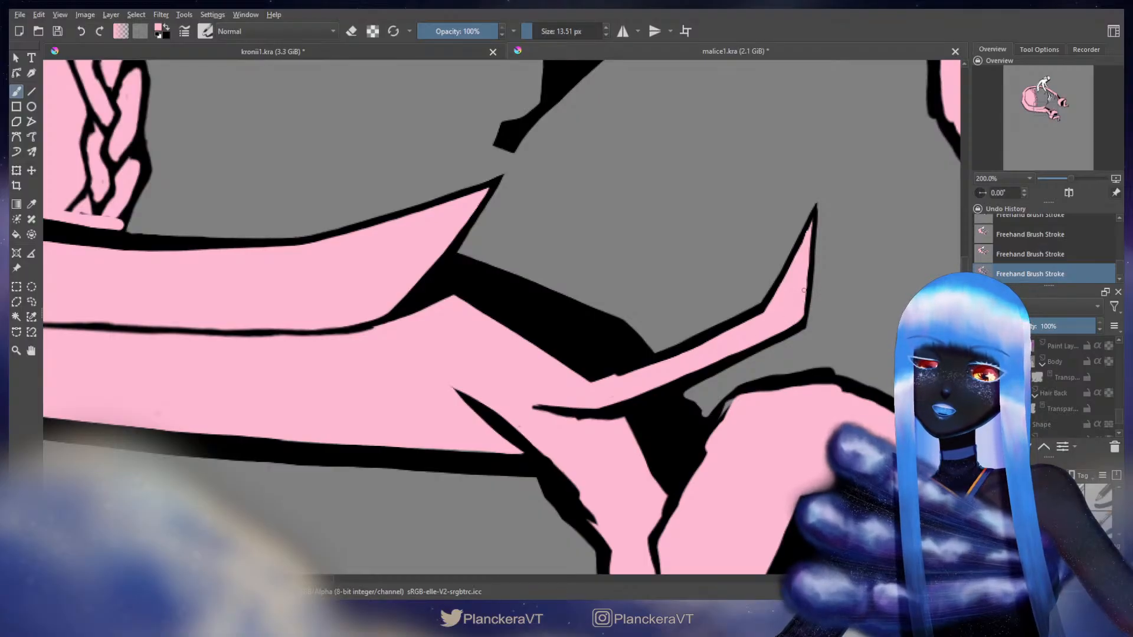
mouse_move(803, 290)
mouse_down()
mouse_move(801, 318)
mouse_move(628, 399)
mouse_move(581, 410)
mouse_move(520, 402)
mouse_up()
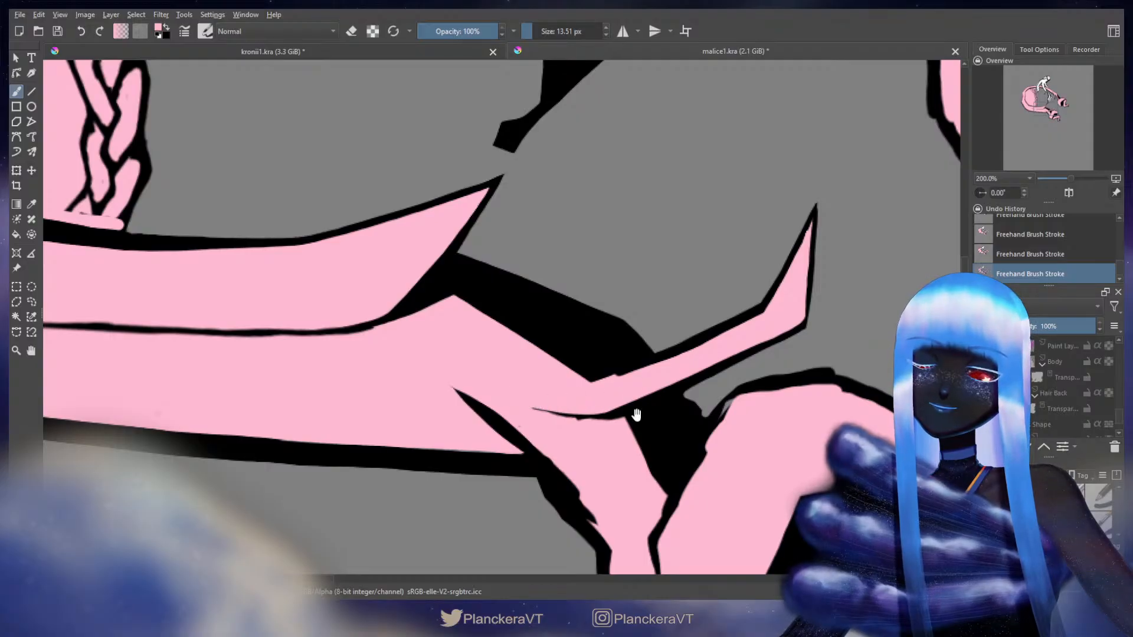
Smooth the hair outline descending from the long lower edge with pink and black, and trim its outer side with a 14.95 px eraser
mouse_move(622, 457)
mouse_down()
mouse_move(663, 256)
mouse_move(627, 288)
mouse_up()
mouse_move(456, 205)
mouse_down()
mouse_move(477, 222)
mouse_move(448, 200)
mouse_move(610, 336)
mouse_up()
key(x)
mouse_move(493, 244)
mouse_down()
mouse_move(468, 227)
mouse_move(596, 343)
mouse_move(489, 332)
mouse_up()
key(e)
drag(436, 295, 485, 352)
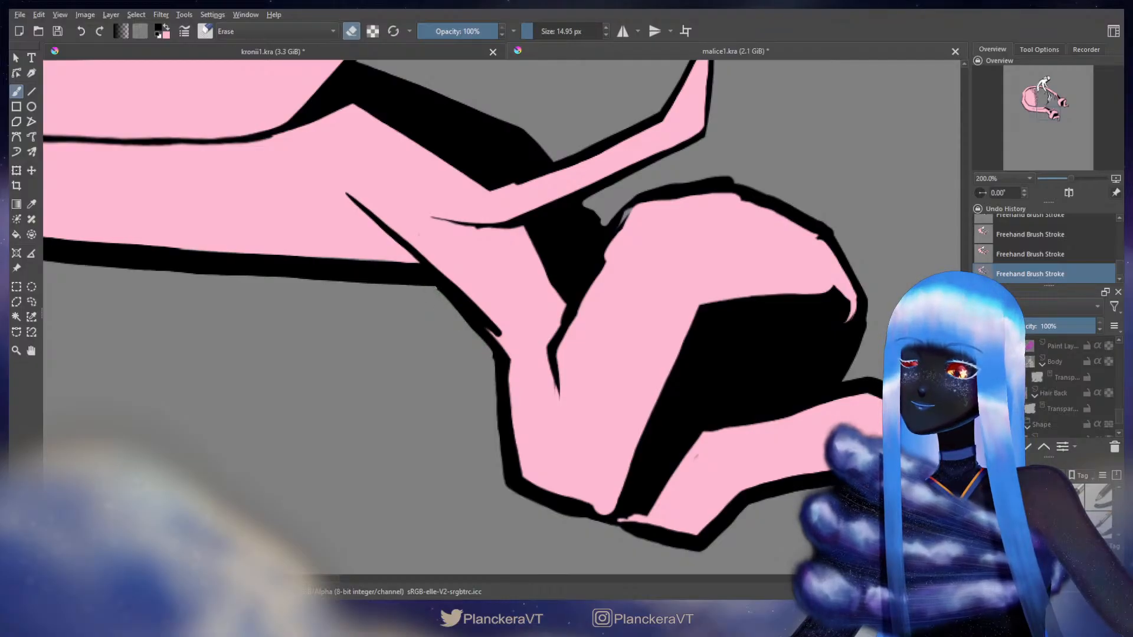
mouse_move(435, 288)
mouse_down()
mouse_move(478, 332)
mouse_move(502, 485)
mouse_up()
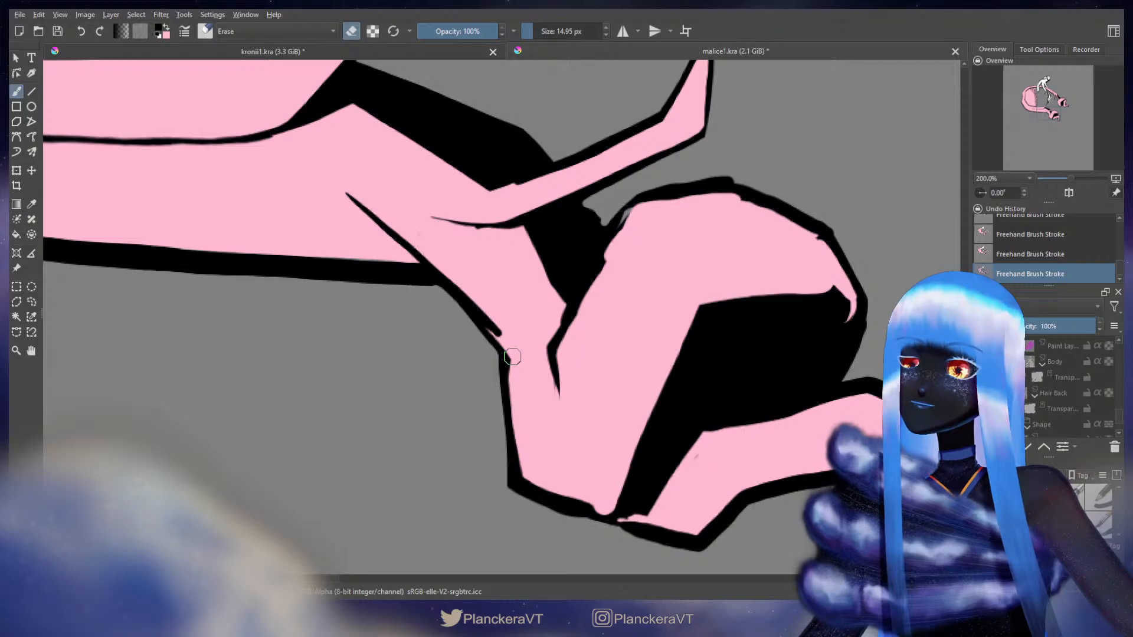
Sharpen and slightly extend the tip of the diagonal crease line inside the hair in black at 15.30 px
key(e)
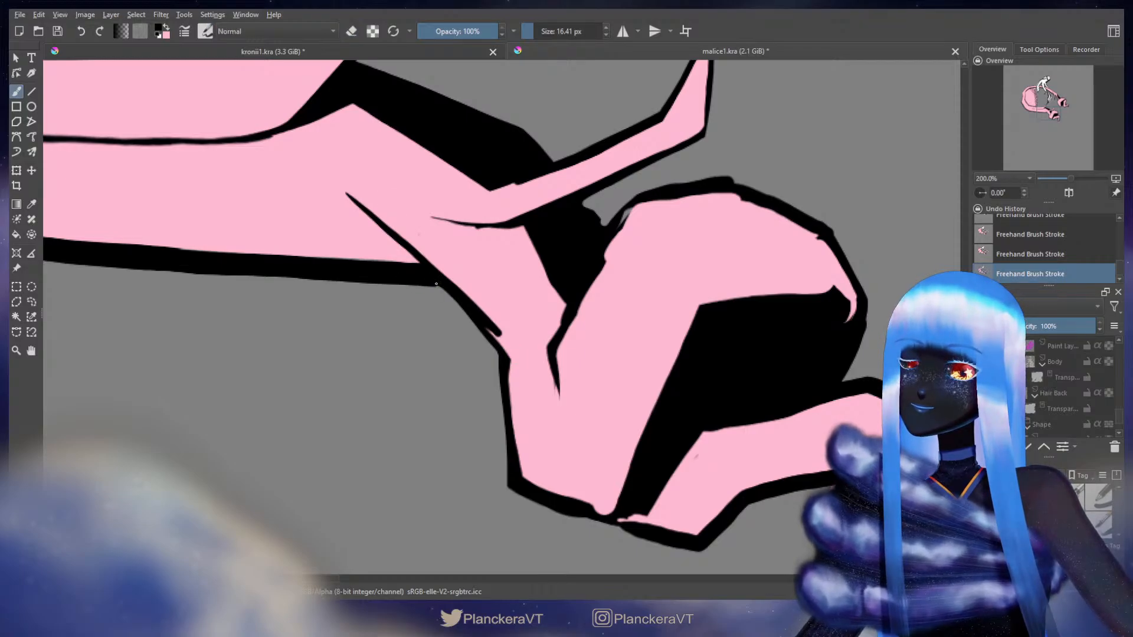
drag(541, 302, 467, 197)
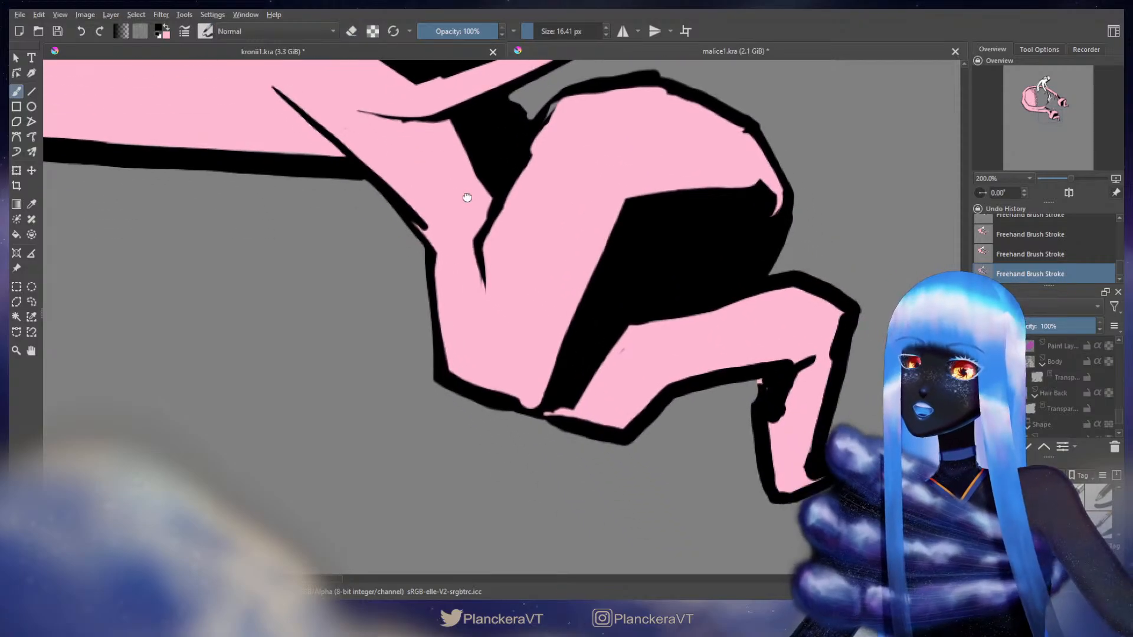
drag(467, 197, 469, 251)
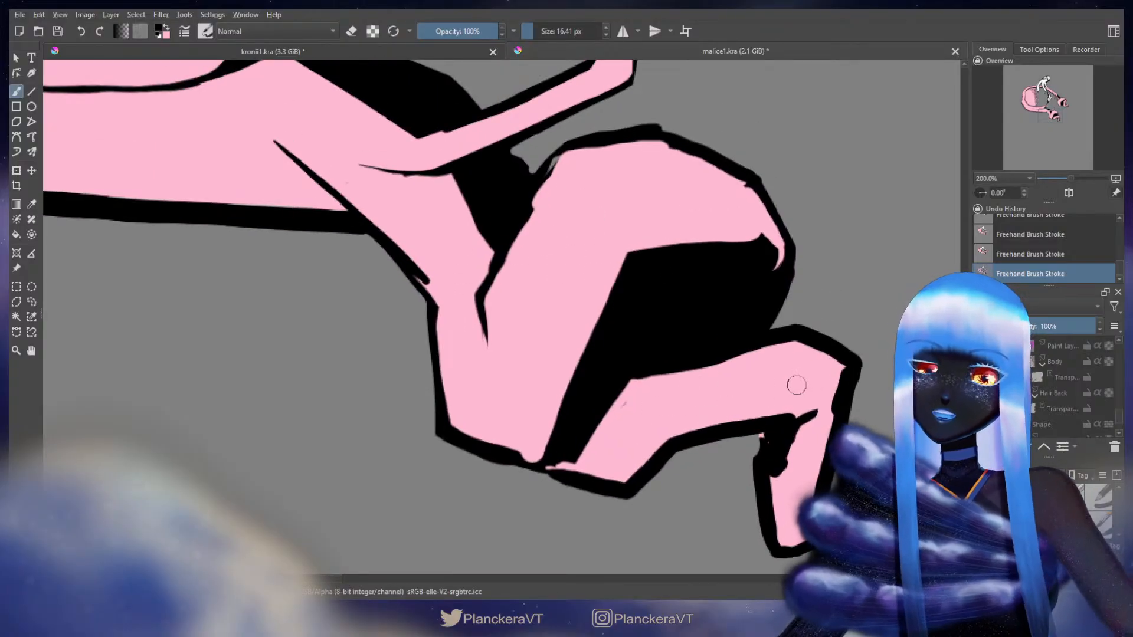
drag(725, 287, 759, 400)
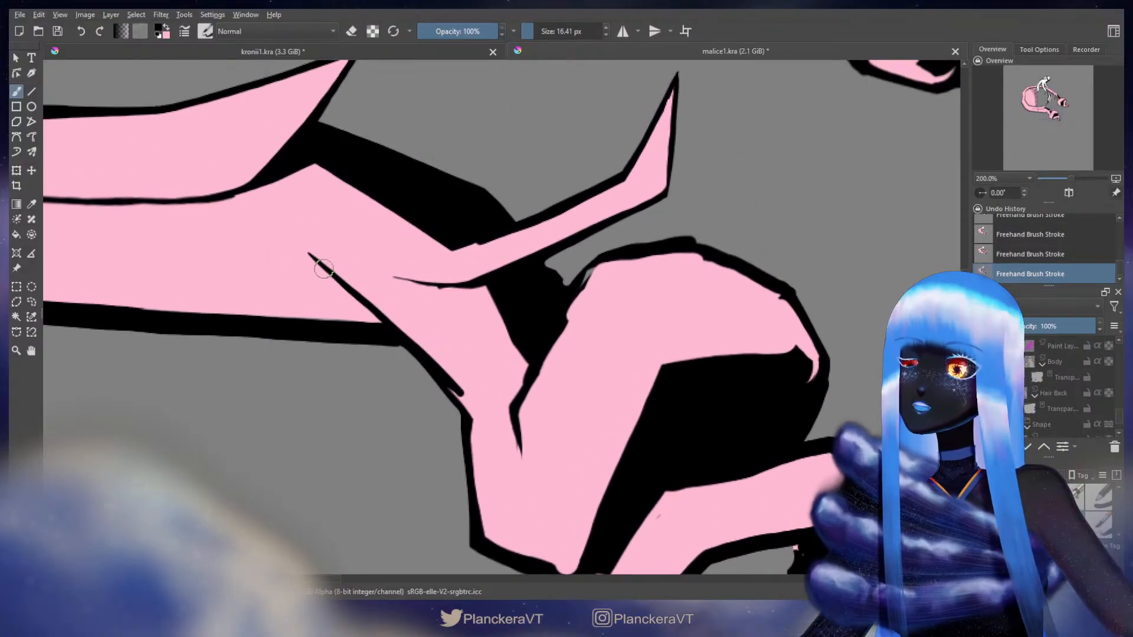
key(bracketleft)
key(ctrl+z)
mouse_move(312, 256)
mouse_down()
mouse_move(333, 274)
mouse_move(314, 257)
mouse_up()
key(ctrl+z)
key(ctrl+z)
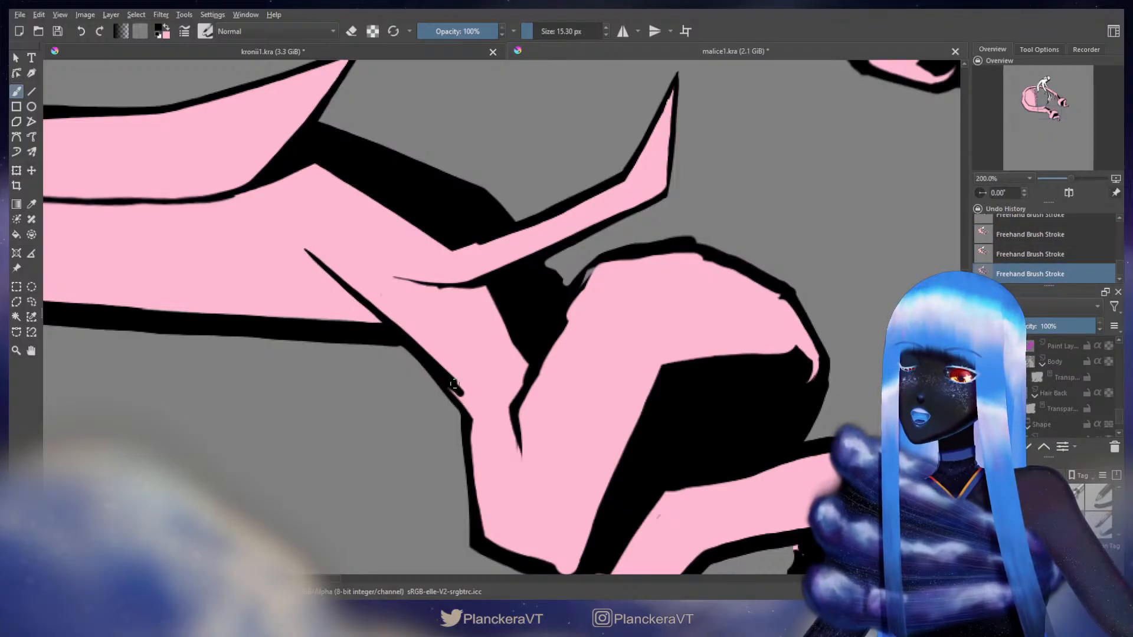
Paint pink over the stray black stub inside the bend of the descending hair outline
key(x)
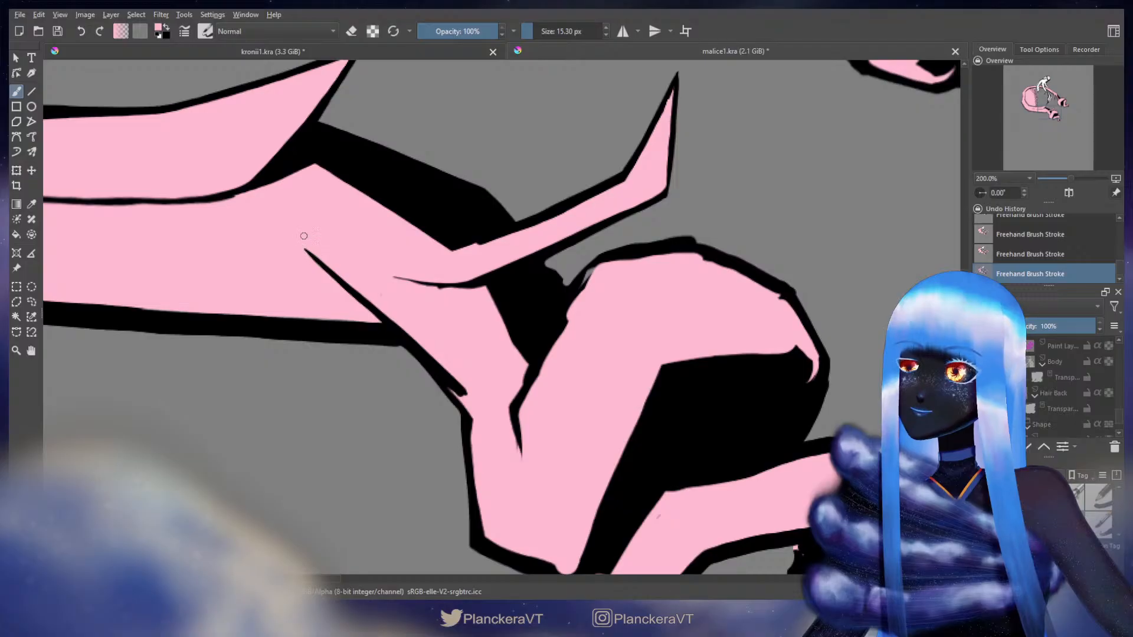
shift+drag(315, 240, 415, 338)
key(ctrl+z)
mouse_move(339, 259)
mouse_down()
mouse_move(488, 417)
mouse_move(475, 330)
mouse_up()
Thicken the bend of the descending outline in black at 21.66 px and trim its outer edge with a 14.06 px eraser
key(x)
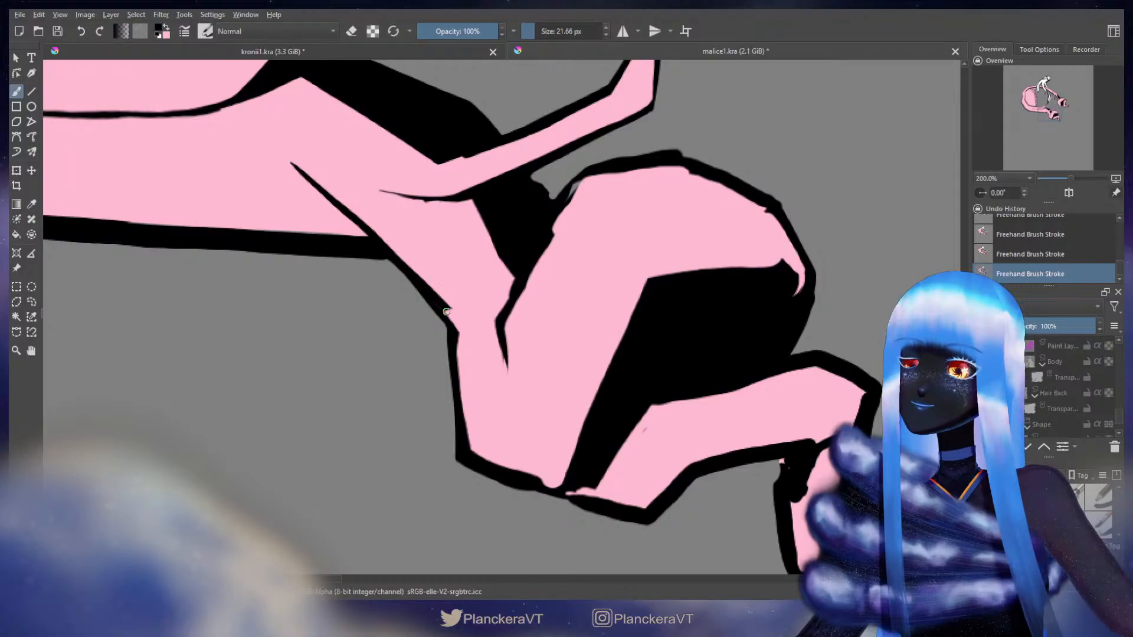
mouse_move(435, 297)
mouse_down()
mouse_move(453, 317)
mouse_move(455, 359)
mouse_up()
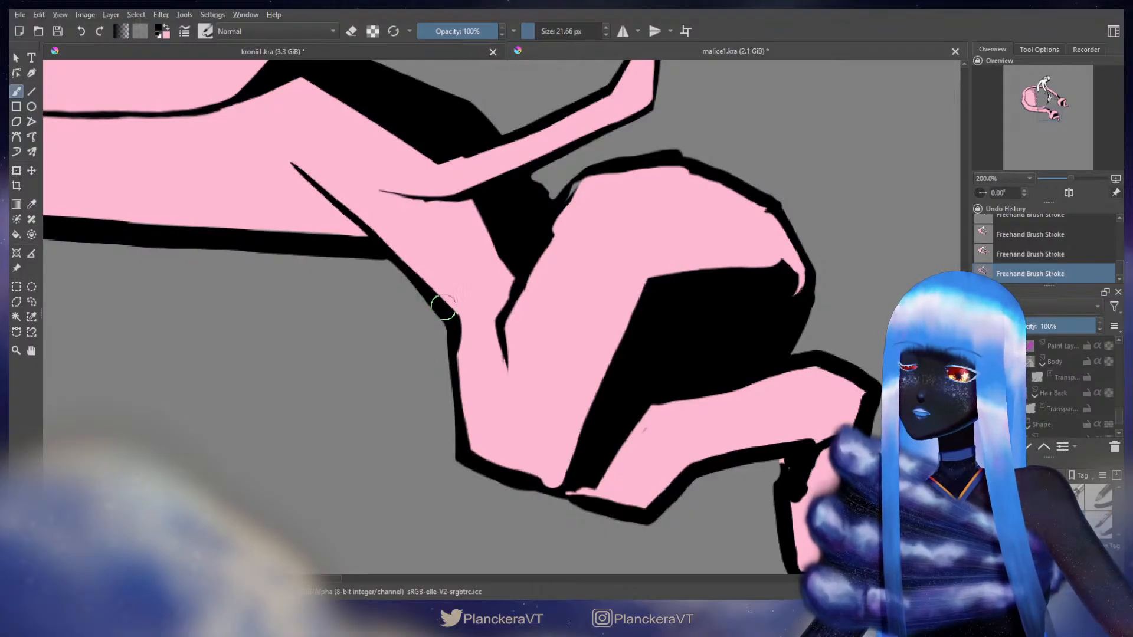
drag(462, 346, 457, 380)
key(e)
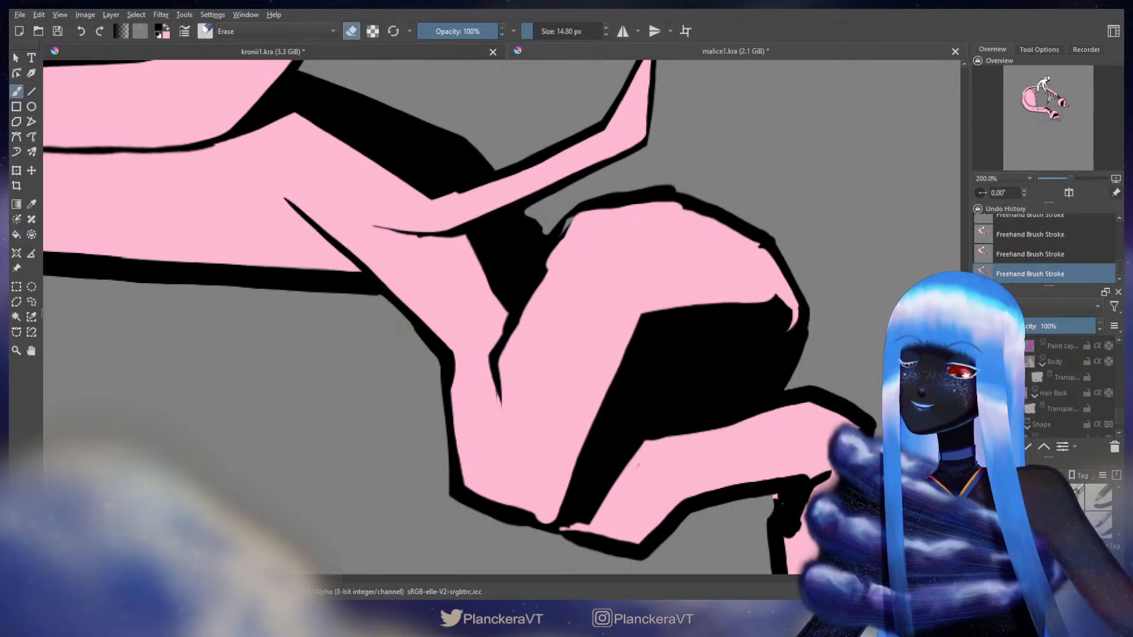
key(ctrl+z)
drag(395, 315, 393, 308)
key([)
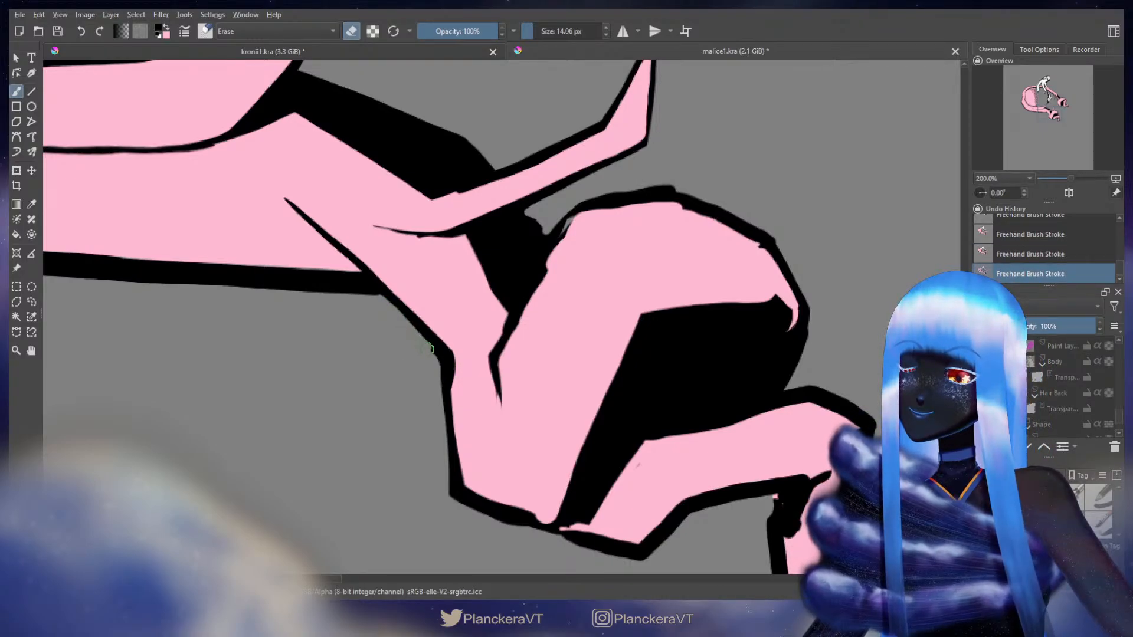
Touch up the bend of the descending hair outline in black at 20.79 px
key(e)
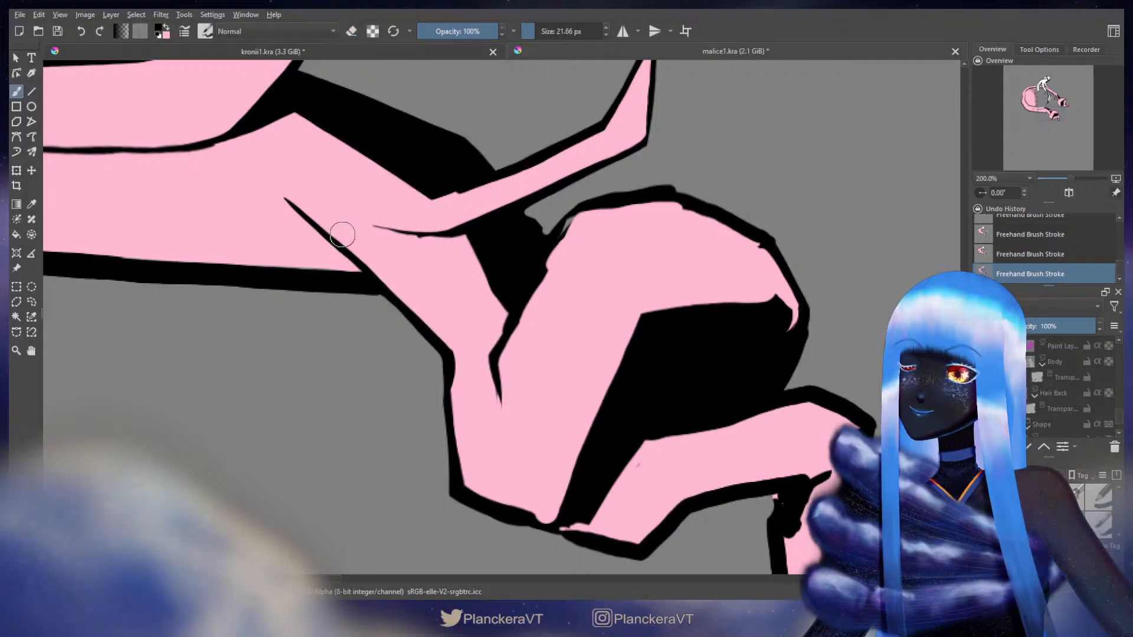
key(])
key(])
key(])
key(])
key(])
key(])
key(])
key(])
key(ctrl+z)
drag(383, 295, 387, 296)
mouse_move(478, 361)
mouse_down()
mouse_move(507, 260)
mouse_move(477, 294)
mouse_move(480, 309)
mouse_up()
key([)
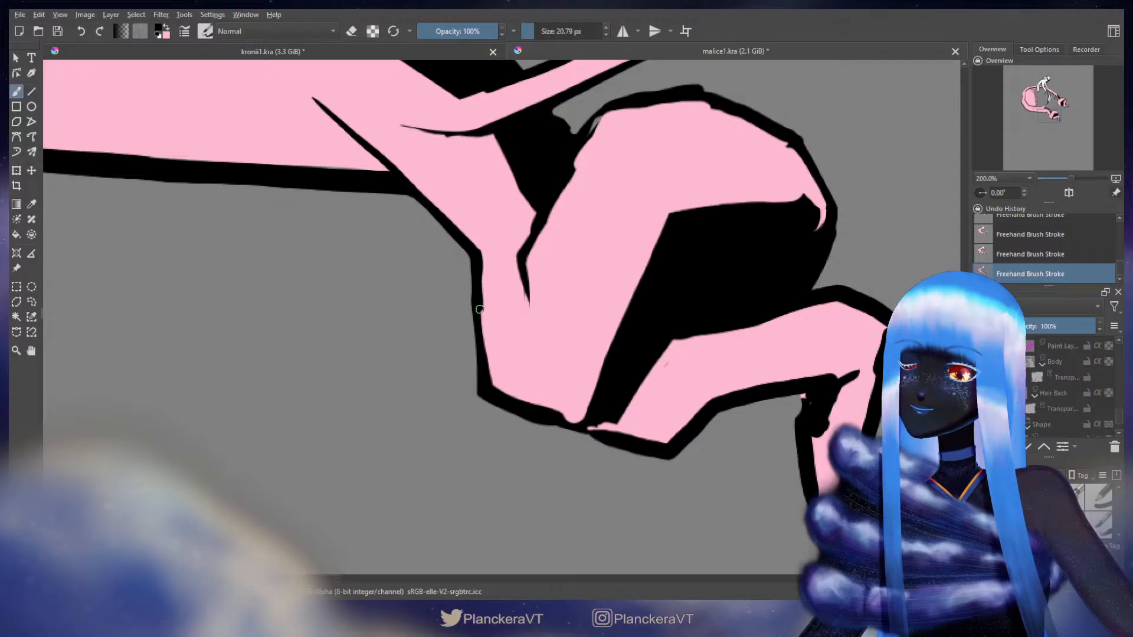
Smooth the inner side of the descending outline below the bend with pink and black at about 21.29 px
key(x)
key(e)
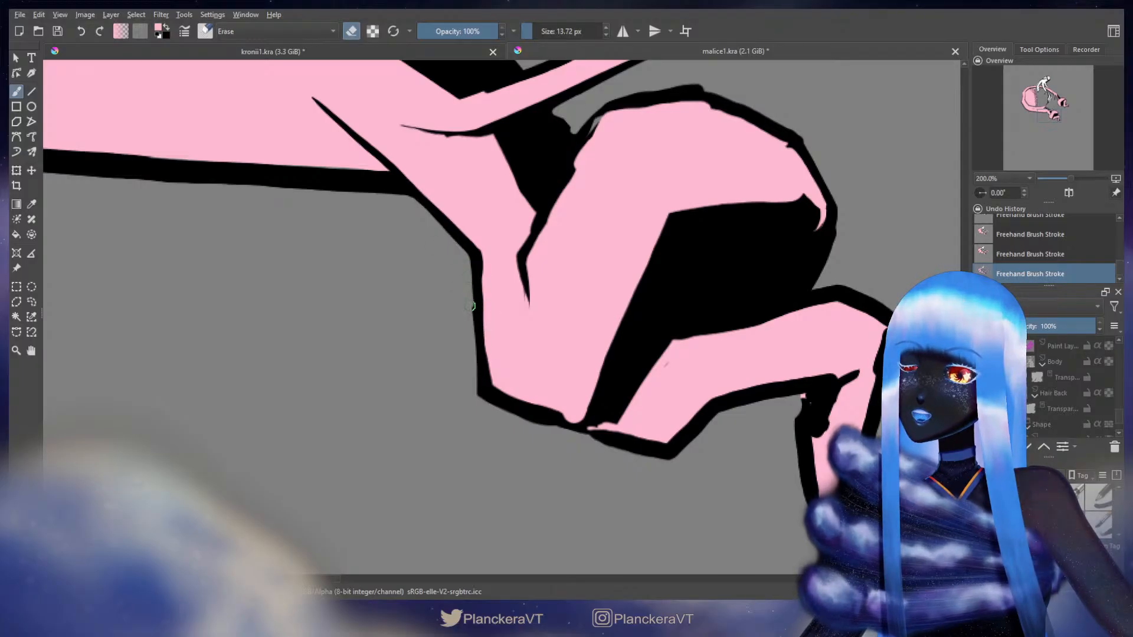
key(e)
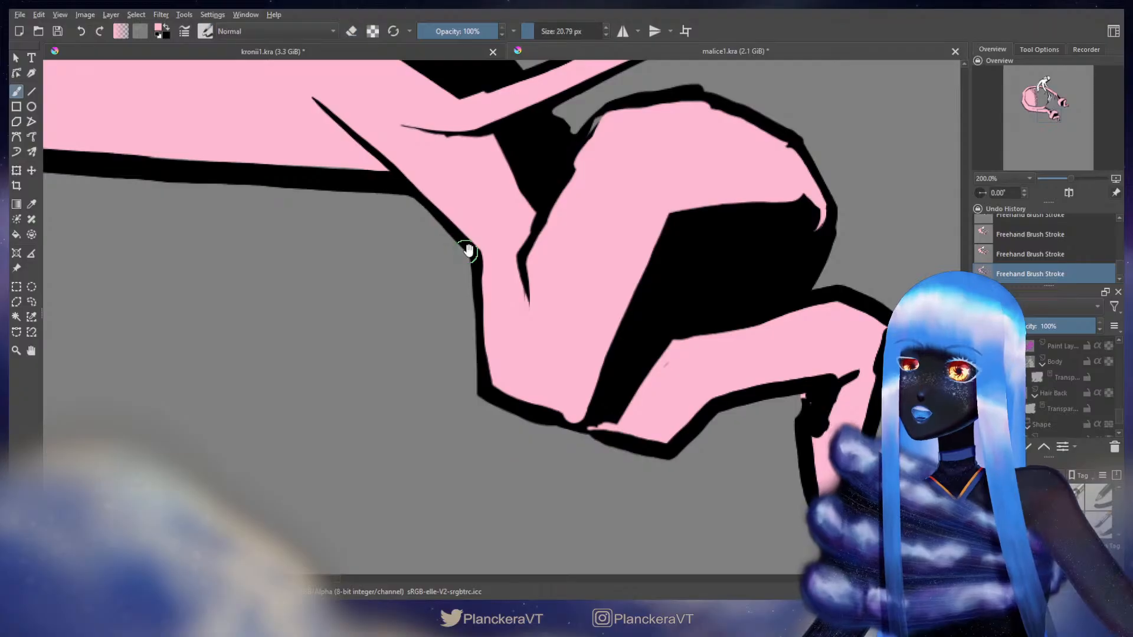
drag(465, 248, 454, 305)
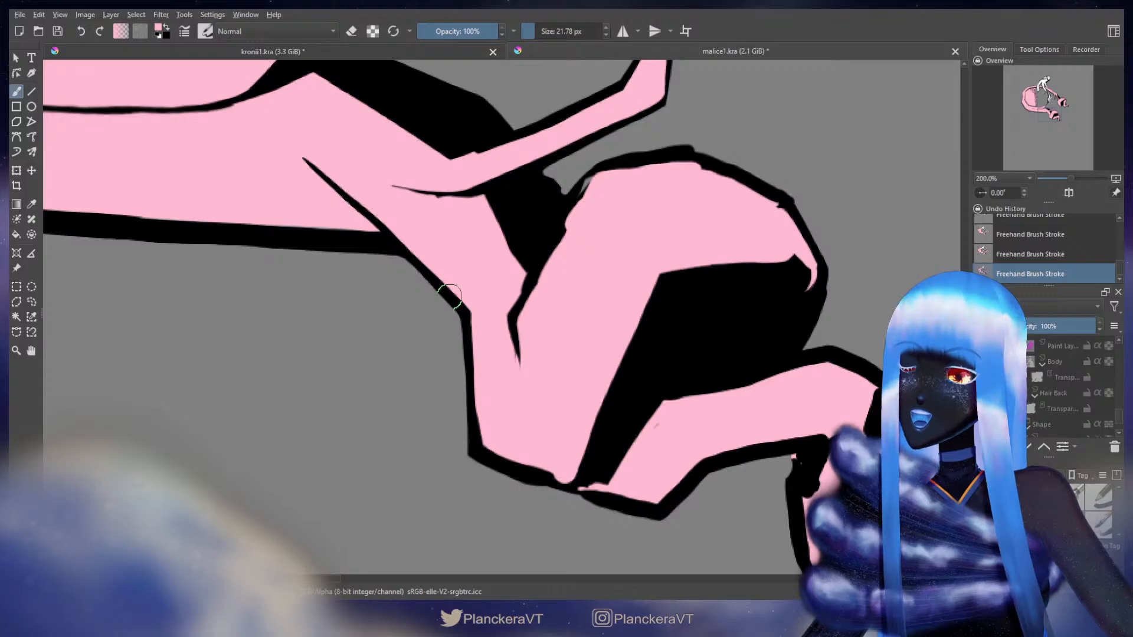
key(x)
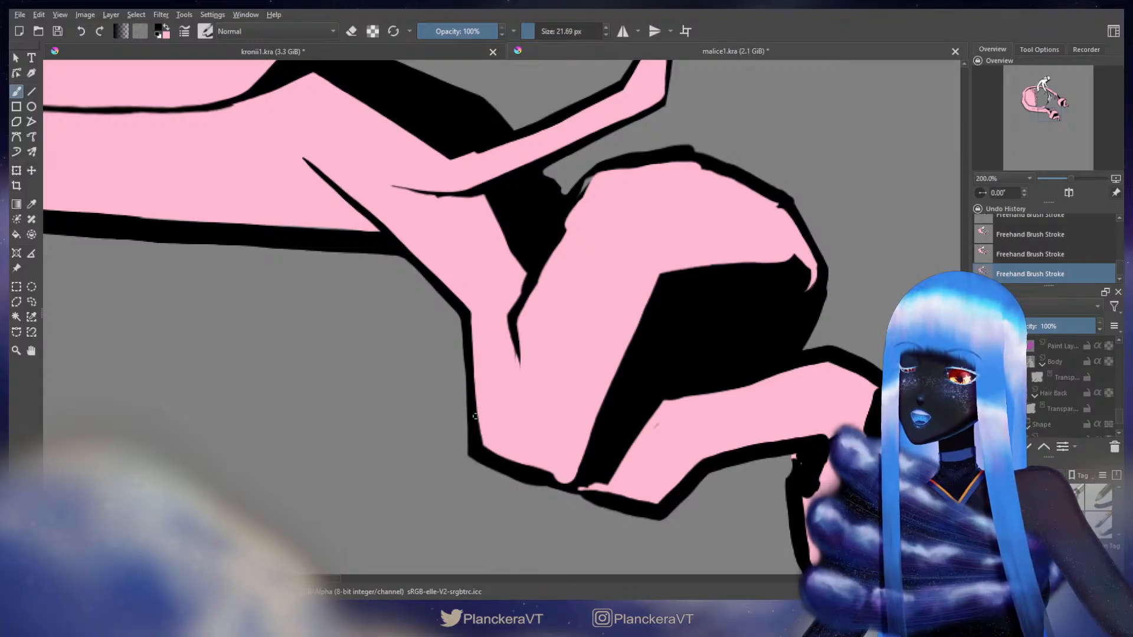
key(x)
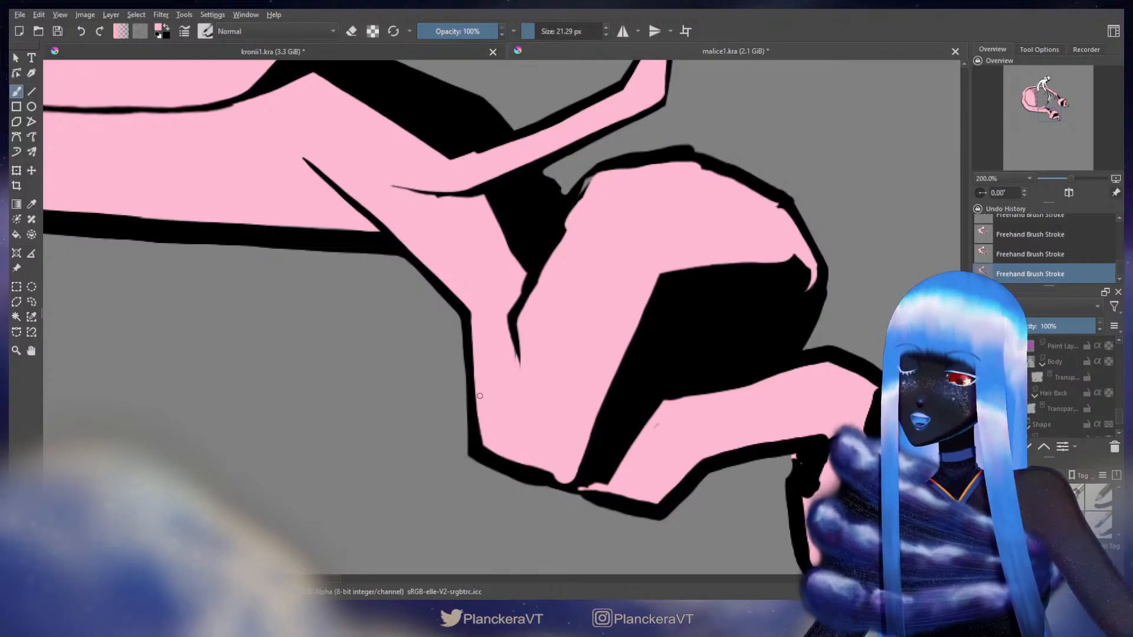
drag(533, 443, 515, 429)
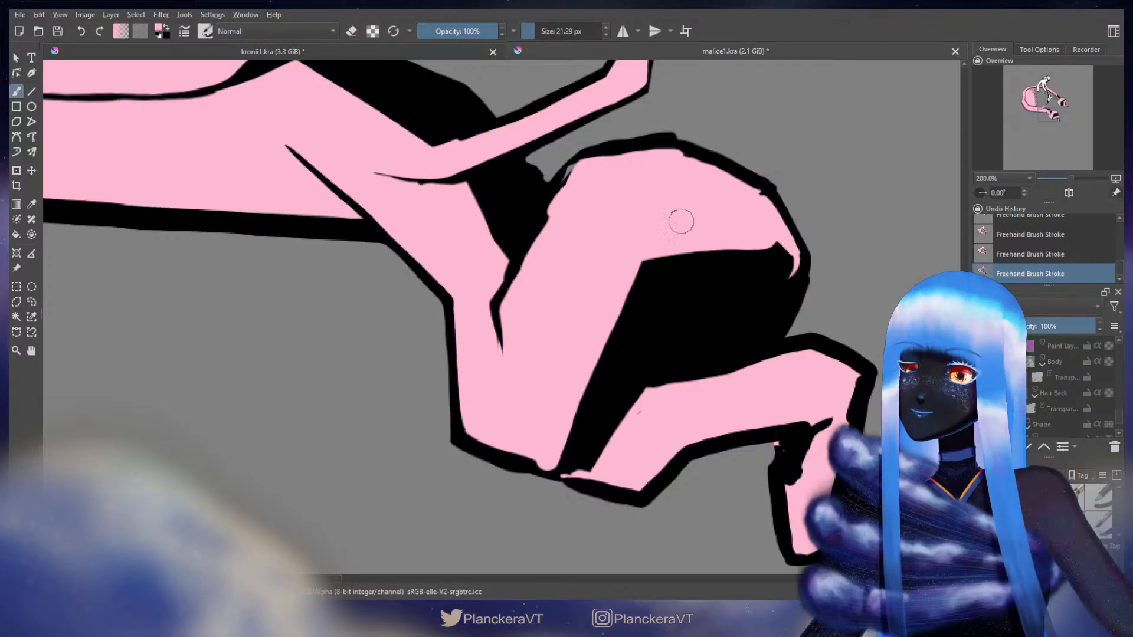
drag(565, 353, 493, 369)
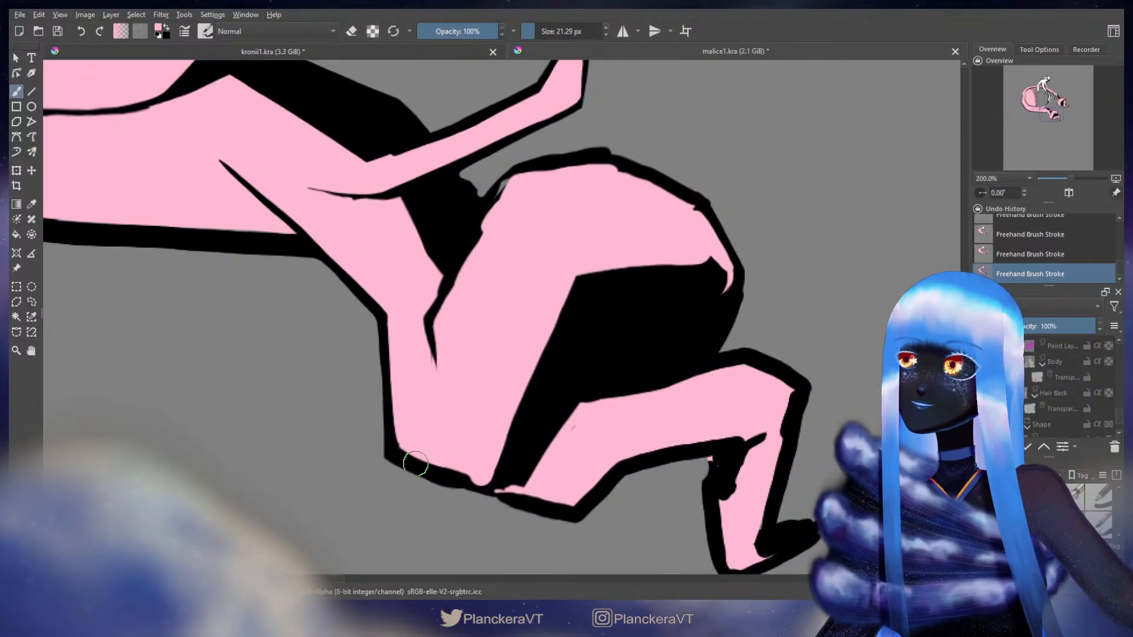
Redraw the short bottom outline from the lower corner in black at 21.29 px and erase its rough end with a 13.72 px eraser
mouse_move(415, 468)
mouse_down()
mouse_move(378, 407)
mouse_move(422, 424)
mouse_move(374, 405)
mouse_move(455, 436)
mouse_up()
key(x)
key(ctrl+z)
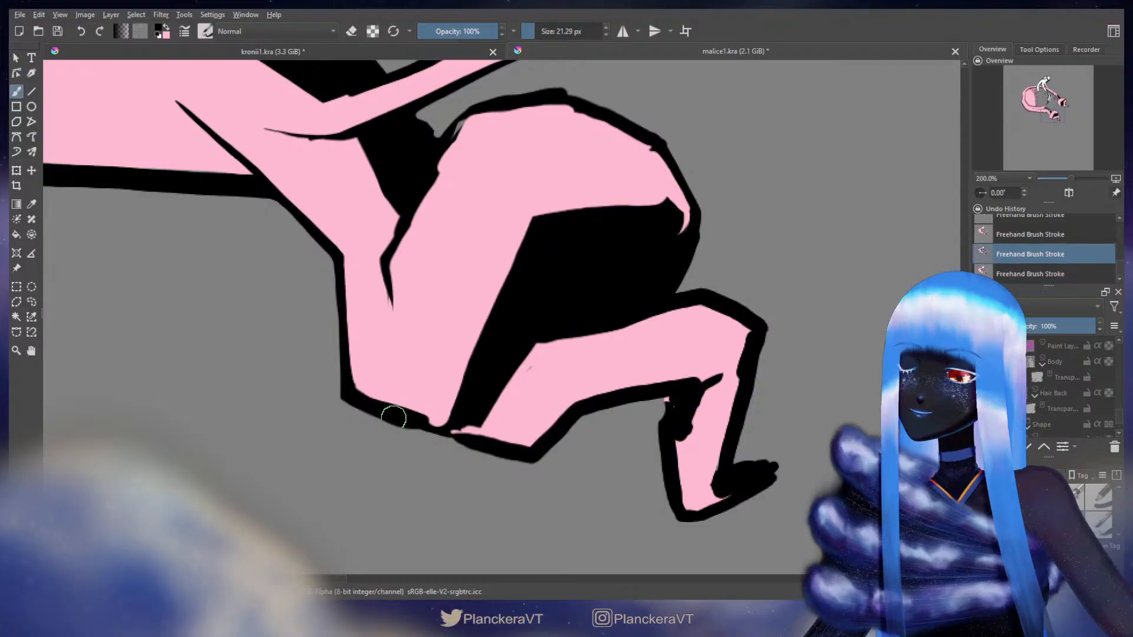
drag(394, 417, 449, 417)
key(ctrl+z)
mouse_move(361, 401)
mouse_down()
mouse_move(386, 413)
mouse_move(361, 402)
mouse_up()
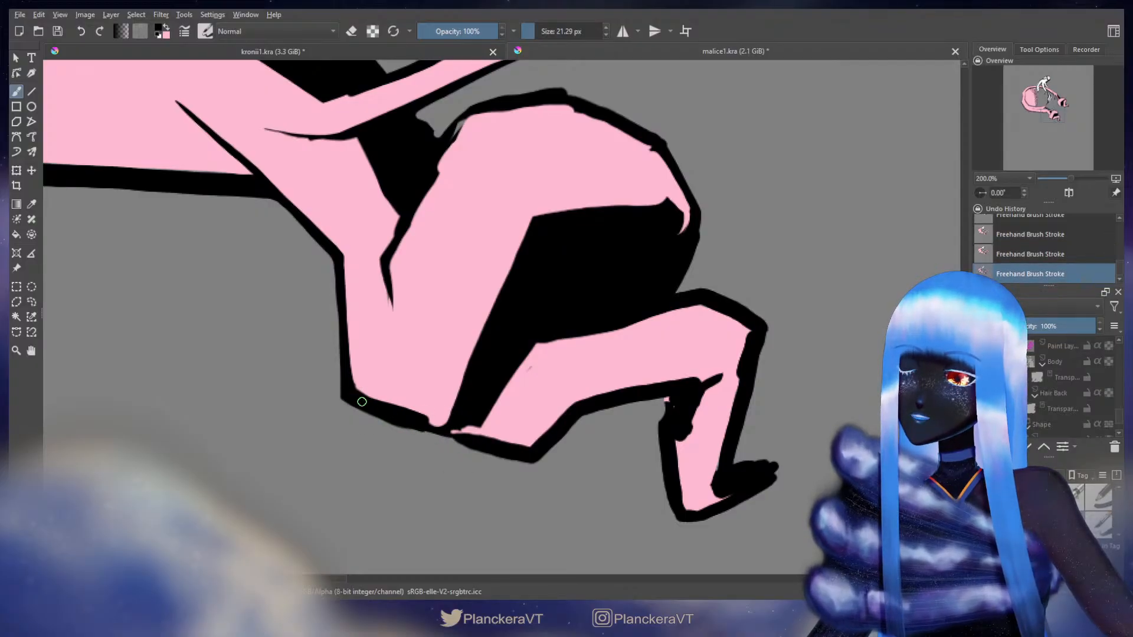
key(e)
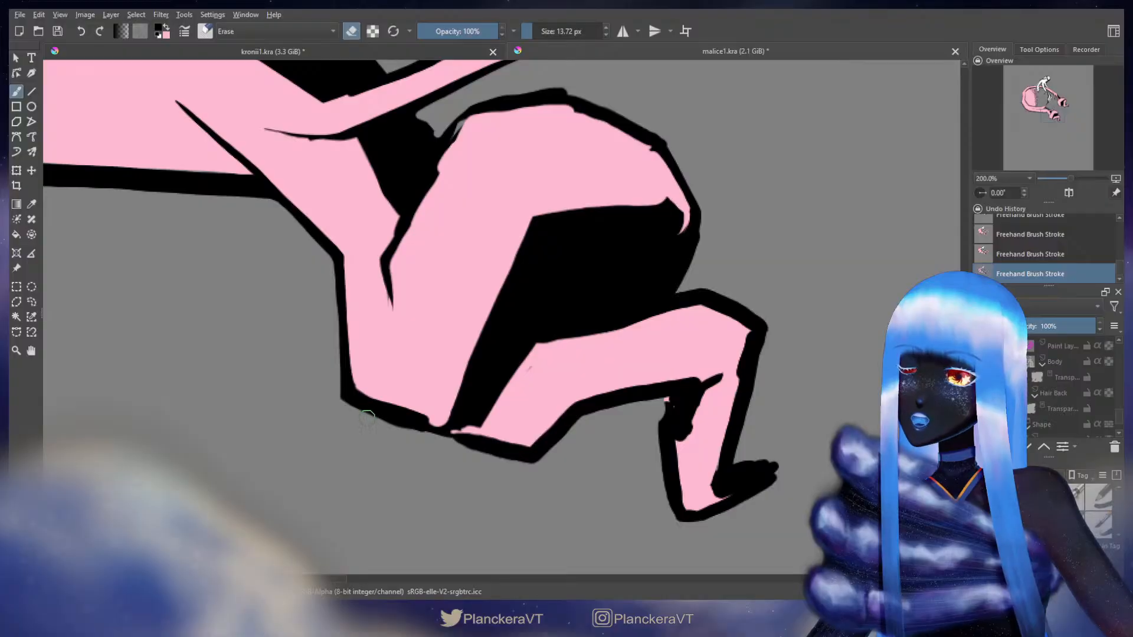
mouse_move(356, 407)
mouse_down()
mouse_move(400, 425)
mouse_move(452, 410)
mouse_move(433, 429)
mouse_up()
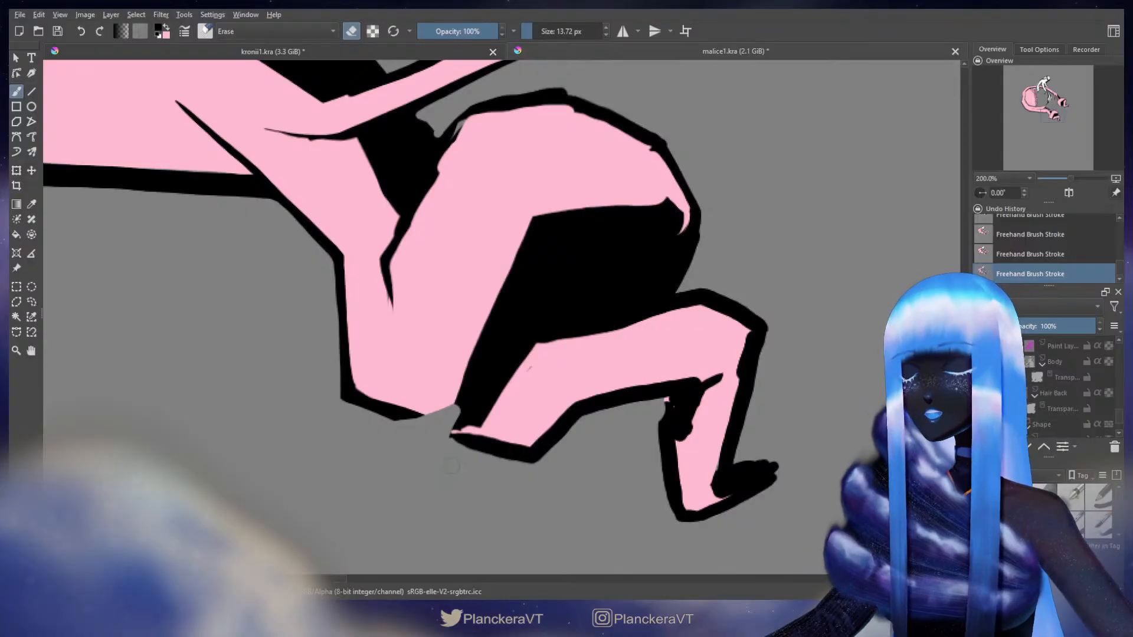
Reconnect the bottom outline to the black inner area, outline the lower strand's tip in black at 21.29 px, and trim the joint with the eraser
key(e)
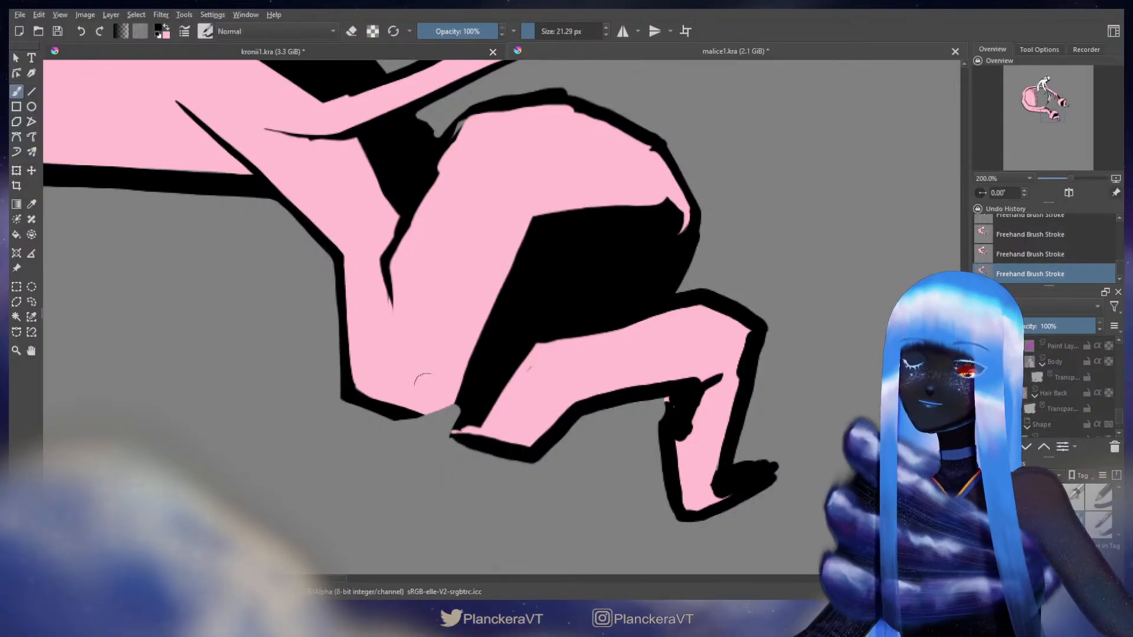
mouse_move(412, 417)
mouse_down()
mouse_move(440, 402)
mouse_move(416, 410)
mouse_move(446, 399)
mouse_move(429, 410)
mouse_move(462, 410)
mouse_up()
key(ctrl+z)
key(x)
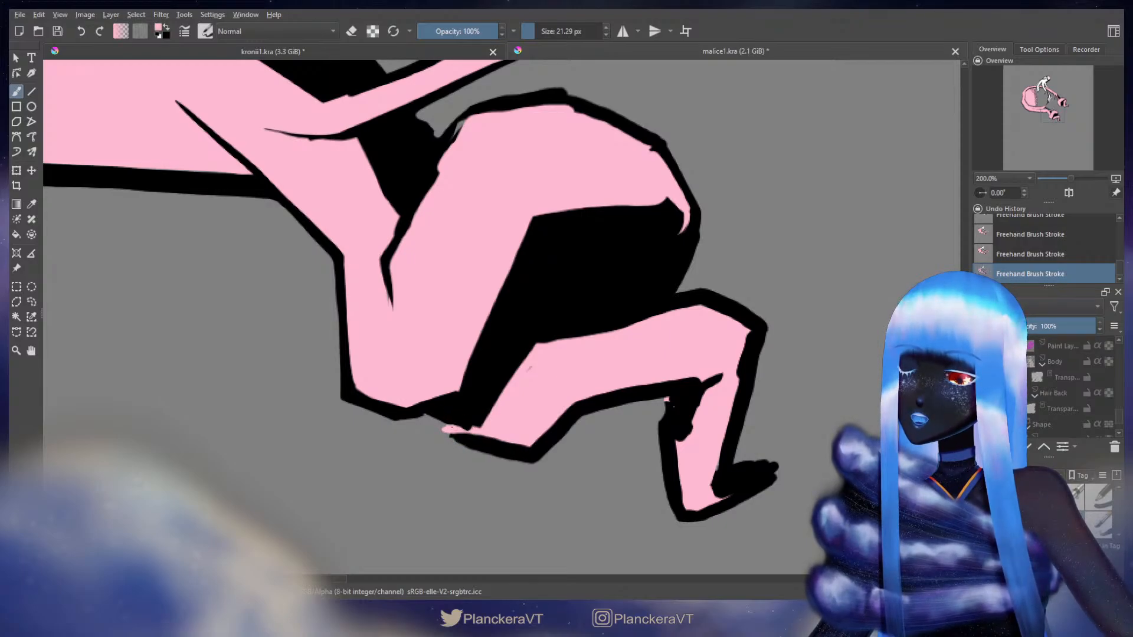
key(x)
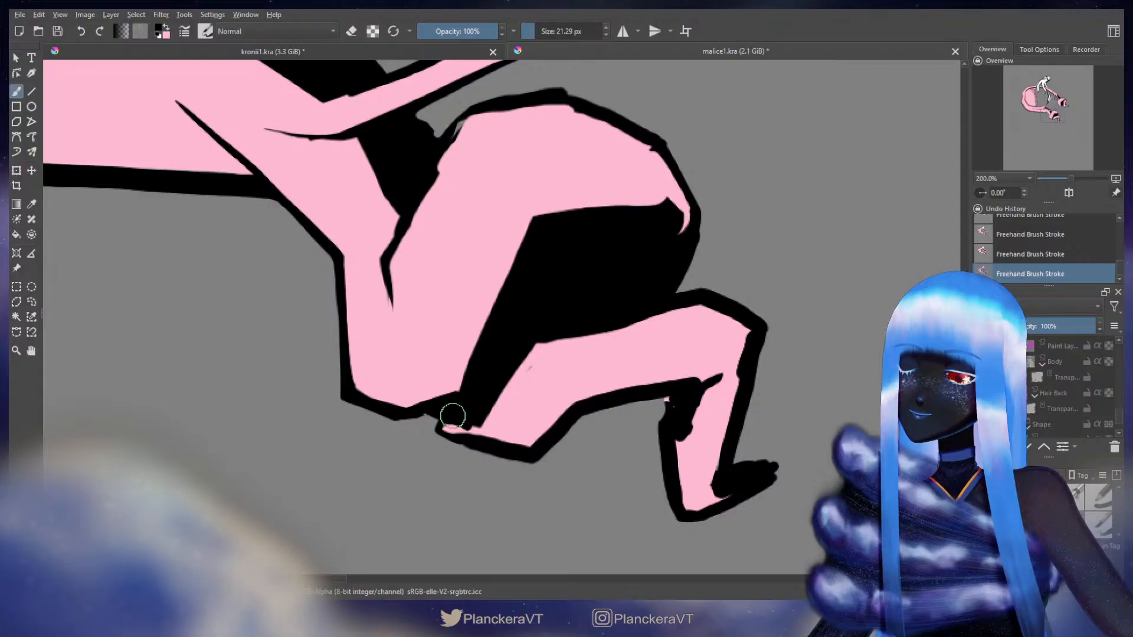
drag(438, 431, 533, 456)
key(e)
drag(499, 365, 640, 367)
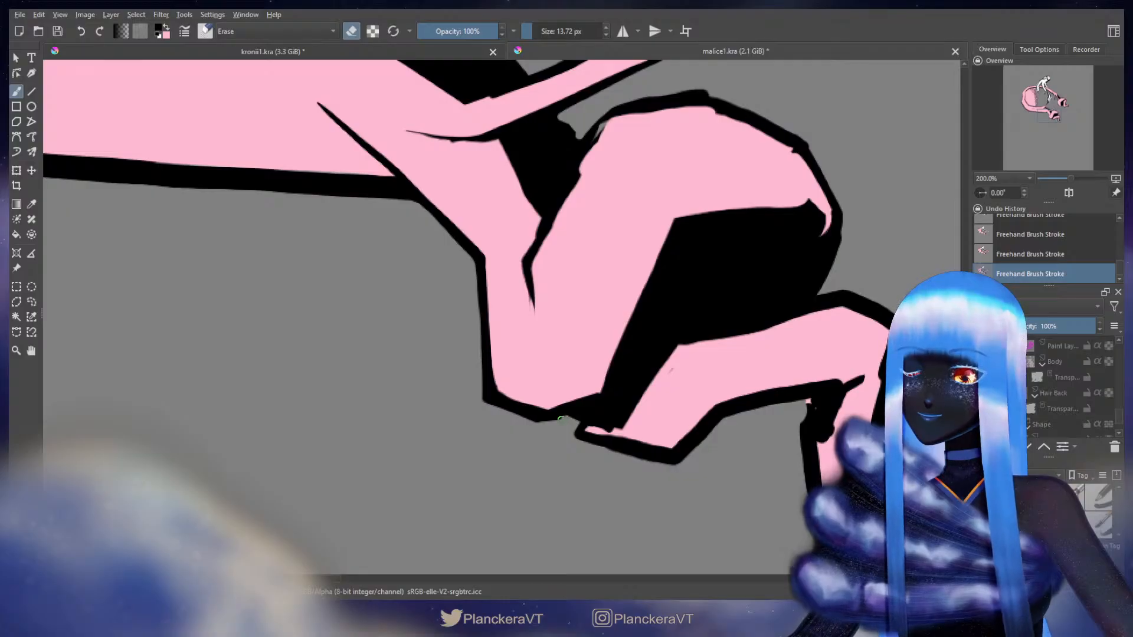
key(ctrl+z)
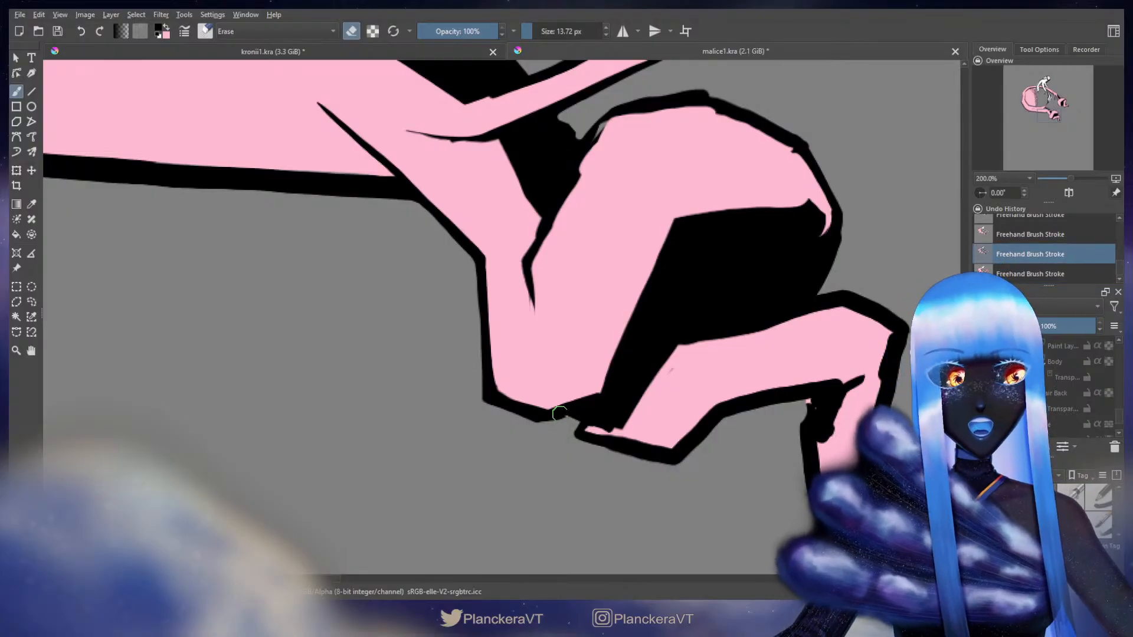
drag(554, 417, 606, 429)
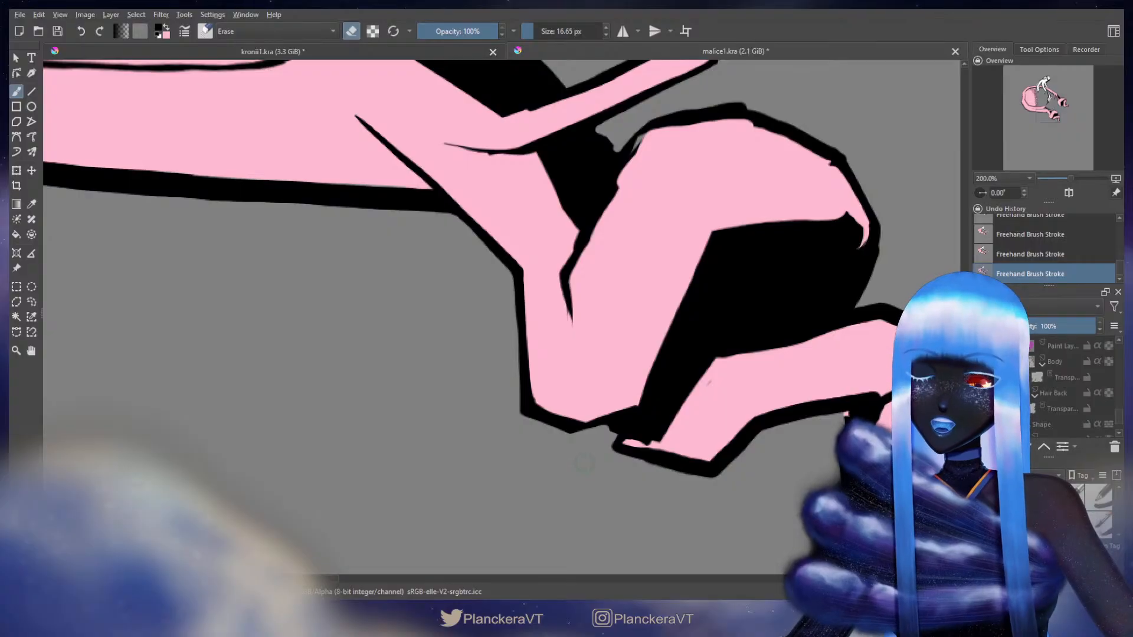
Thin the inner side of the descending outline with pink and sharpen its lower corner and bottom edge with black at 17.33 px
key(e)
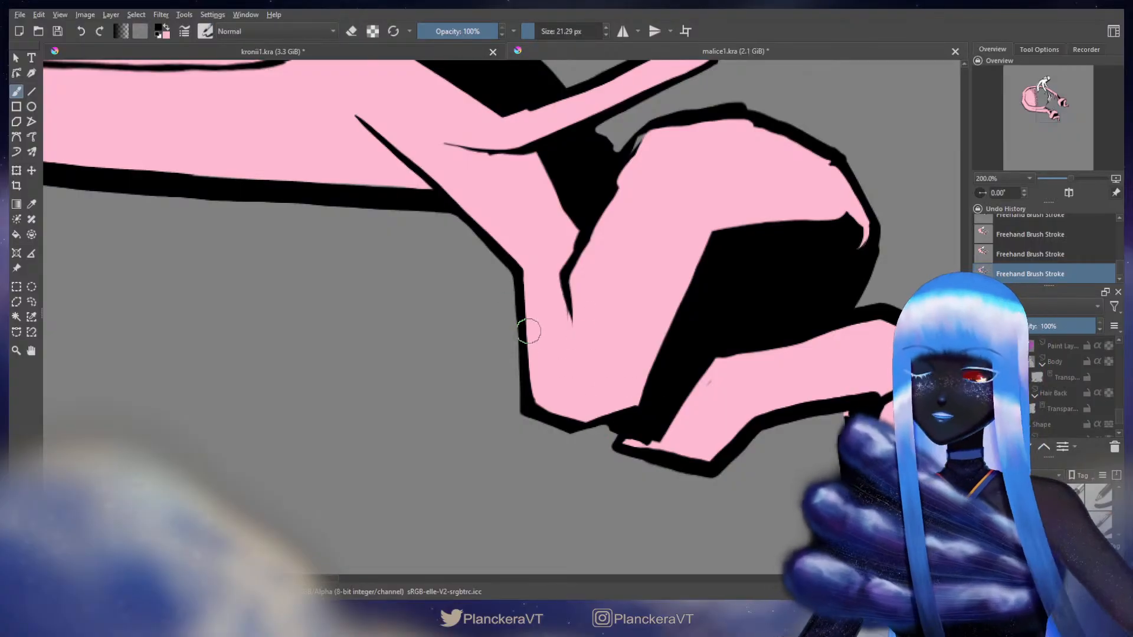
shift+drag(545, 377, 540, 378)
key(x)
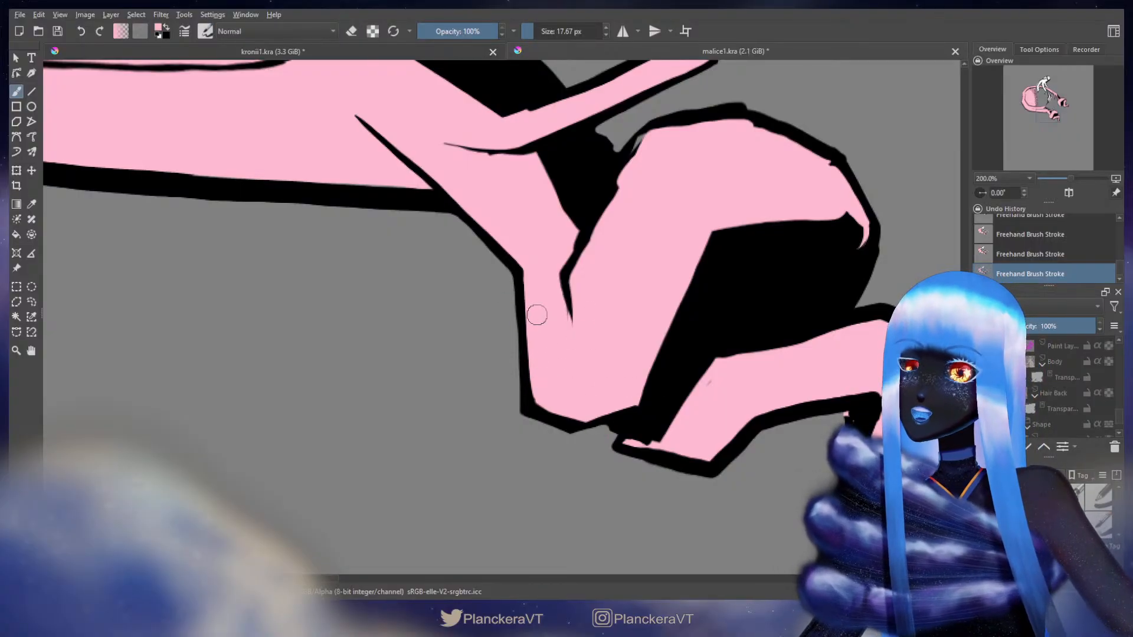
drag(530, 281, 531, 290)
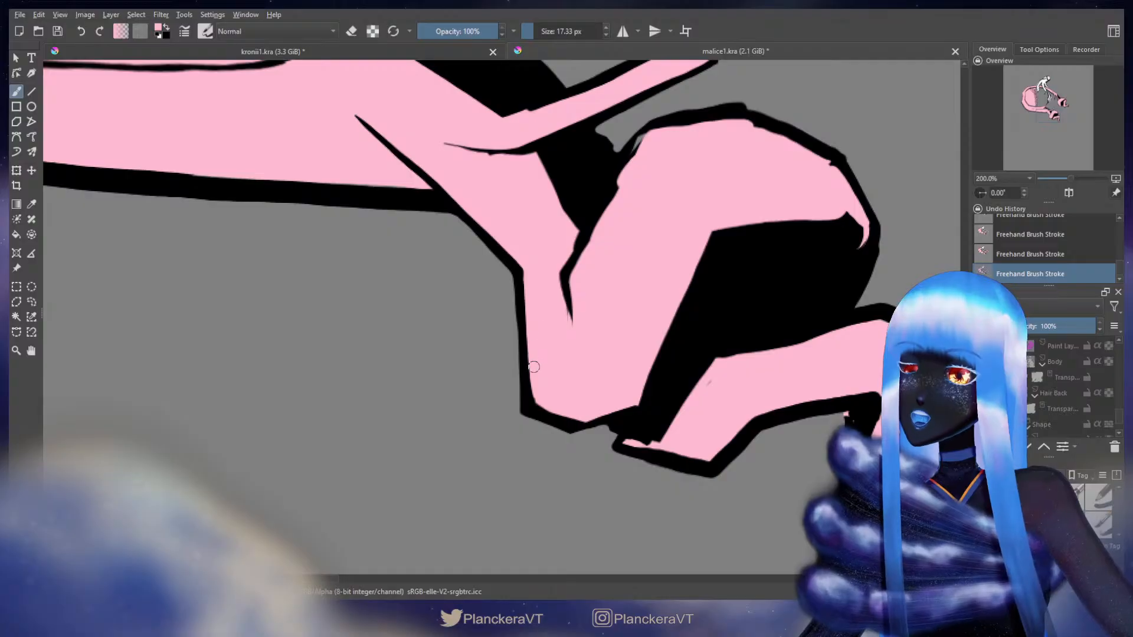
key(x)
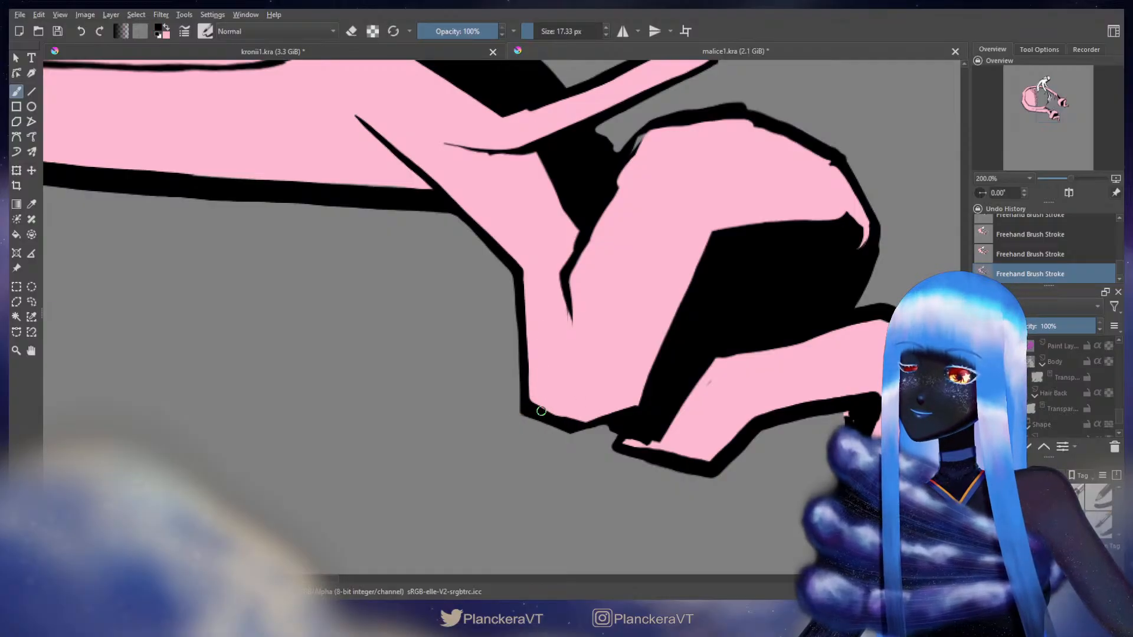
mouse_move(573, 425)
mouse_down()
mouse_move(657, 398)
mouse_move(611, 418)
mouse_up()
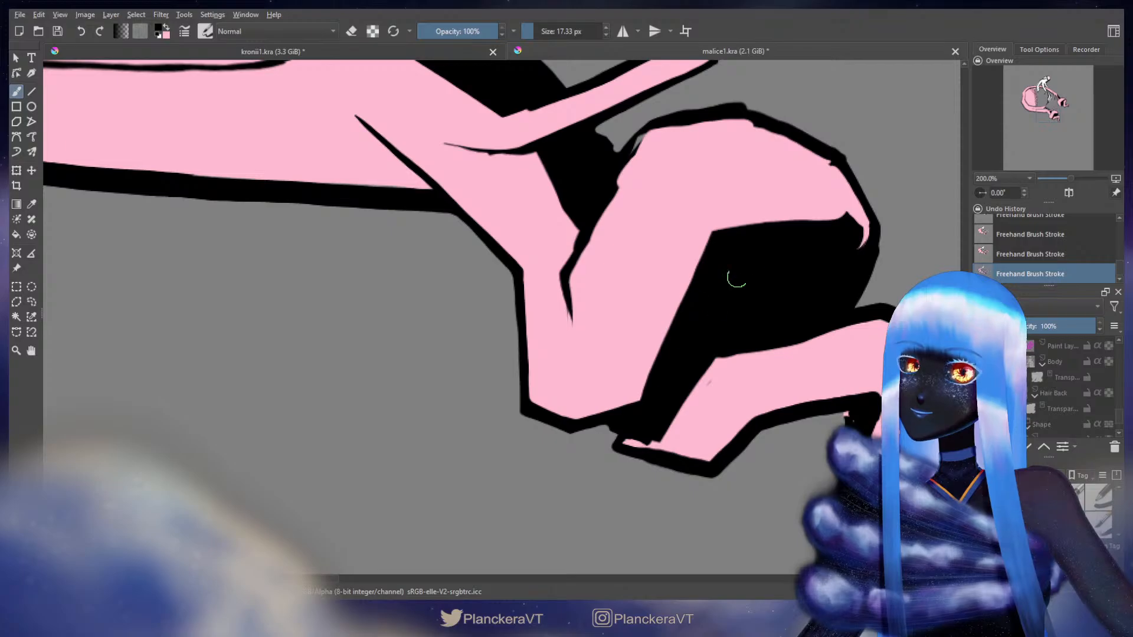
Extend the upper and slanted edges of the large black area at 19.46 px and fill the notch where it meets the bottom outline
key(bracketright)
mouse_move(832, 223)
mouse_down()
mouse_move(708, 229)
mouse_move(623, 416)
mouse_move(653, 369)
mouse_move(632, 397)
mouse_up()
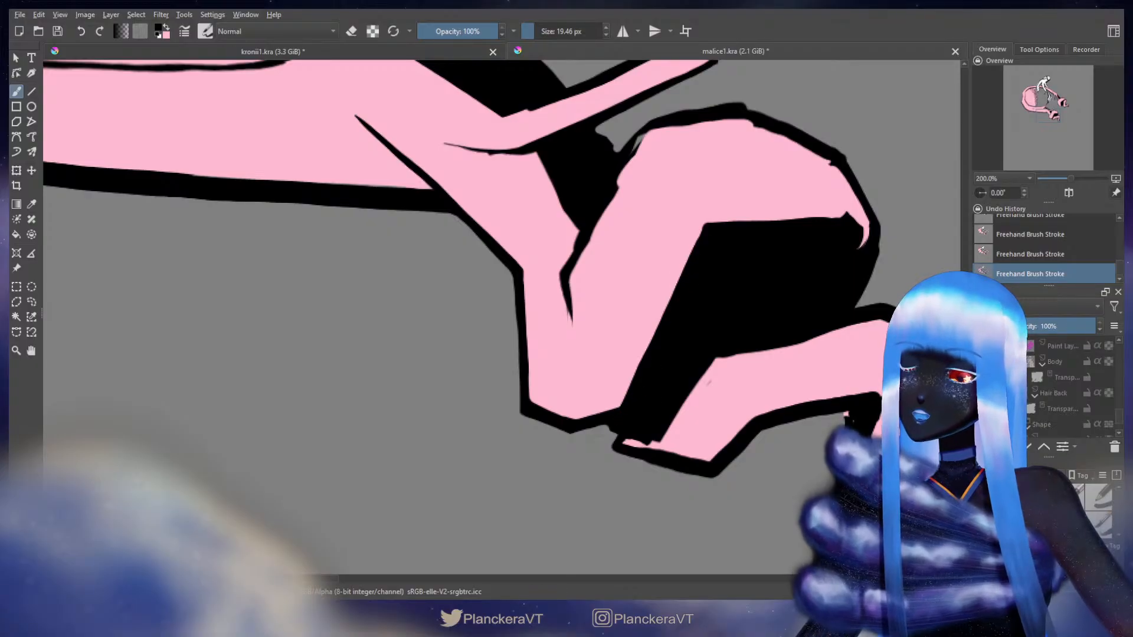
mouse_move(582, 423)
shift+mouse_down()
mouse_move(613, 422)
mouse_move(572, 426)
mouse_move(619, 423)
mouse_move(570, 426)
mouse_move(619, 421)
mouse_move(572, 429)
shift+mouse_up()
key(ctrl+z)
key(ctrl+z)
key(ctrl+z)
mouse_move(599, 428)
mouse_down()
mouse_move(610, 426)
mouse_move(570, 430)
mouse_up()
key(ctrl+z)
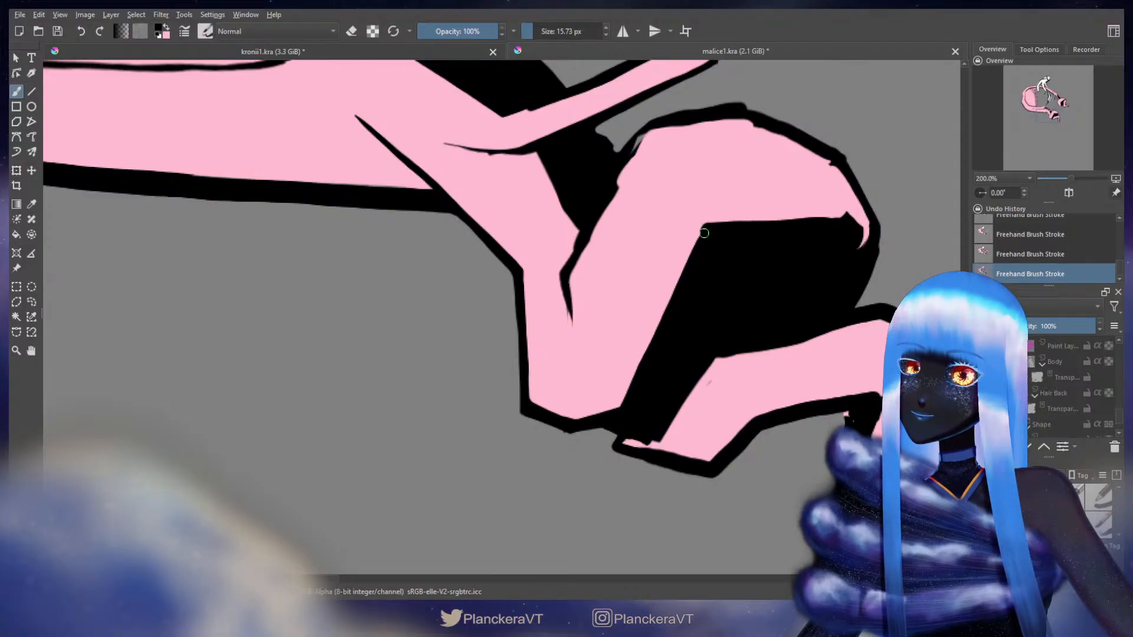
Widen and smooth the slanted edge of the large black area down to the bottom outline in black, using sizes from 11.13 to 19.99 px
drag(704, 233, 615, 421)
key(bracketright)
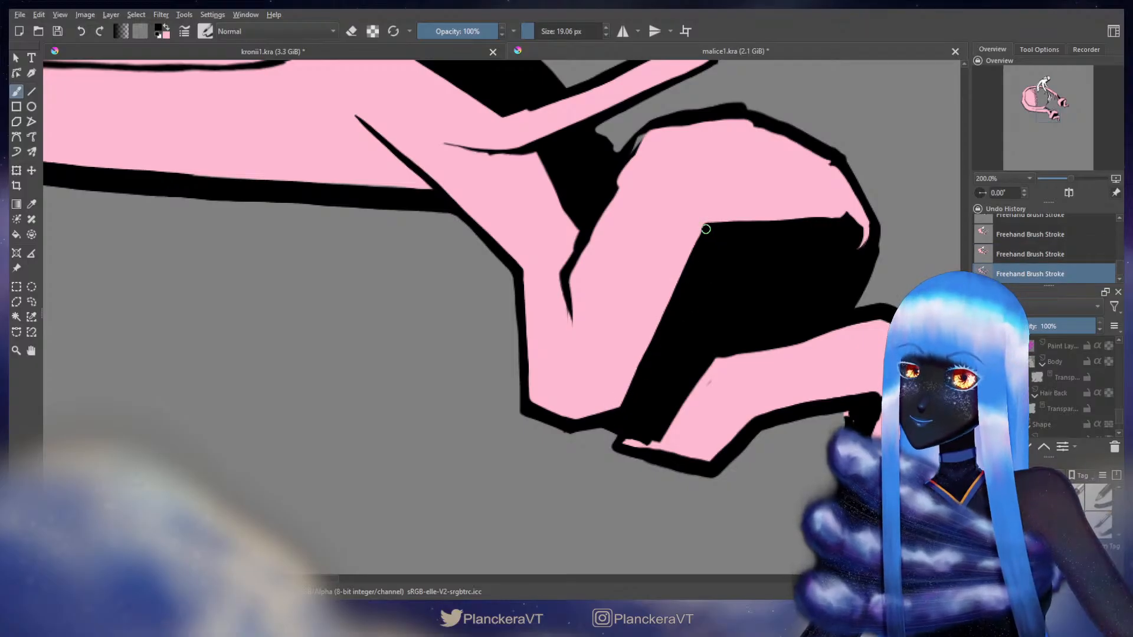
drag(716, 245, 716, 290)
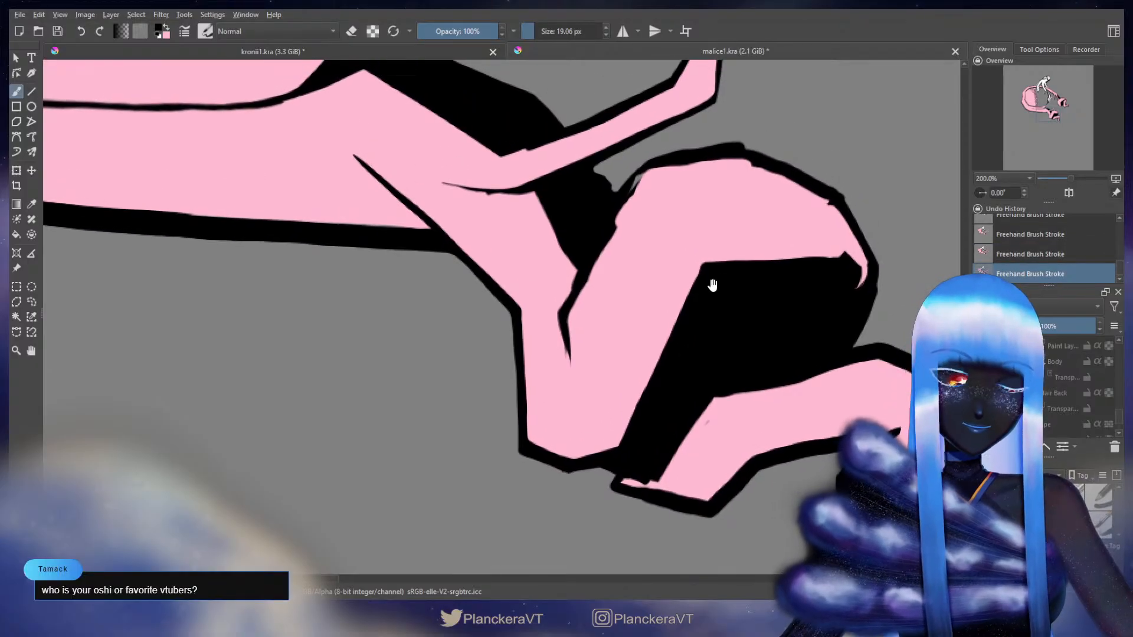
key(bracketleft)
scroll(728, 303, down, 1)
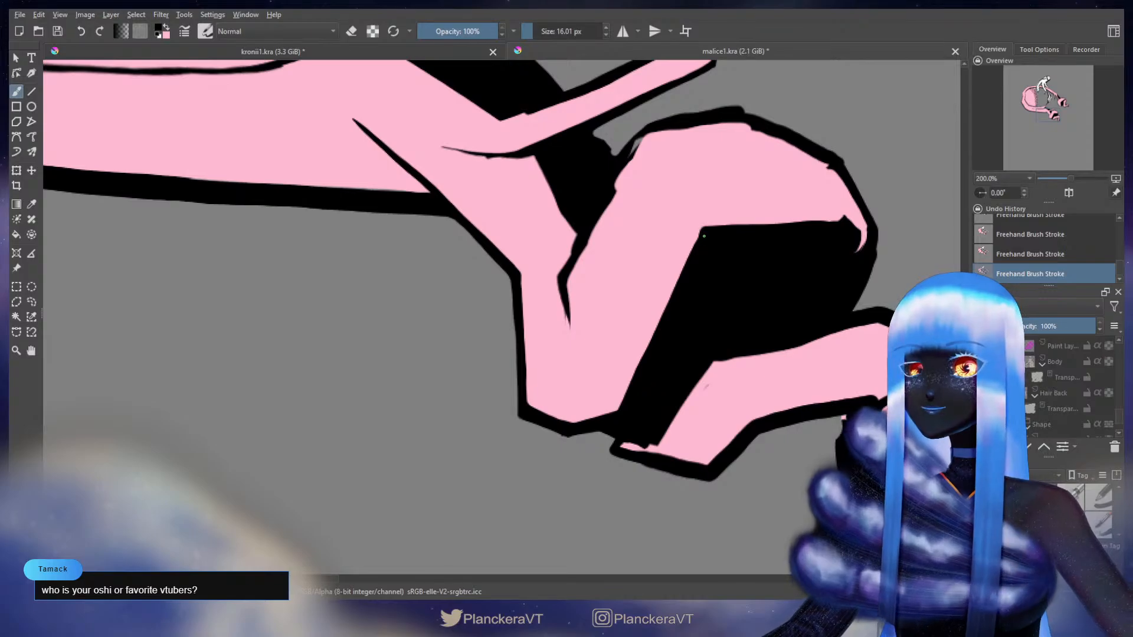
key(bracketleft)
key(bracketleft)
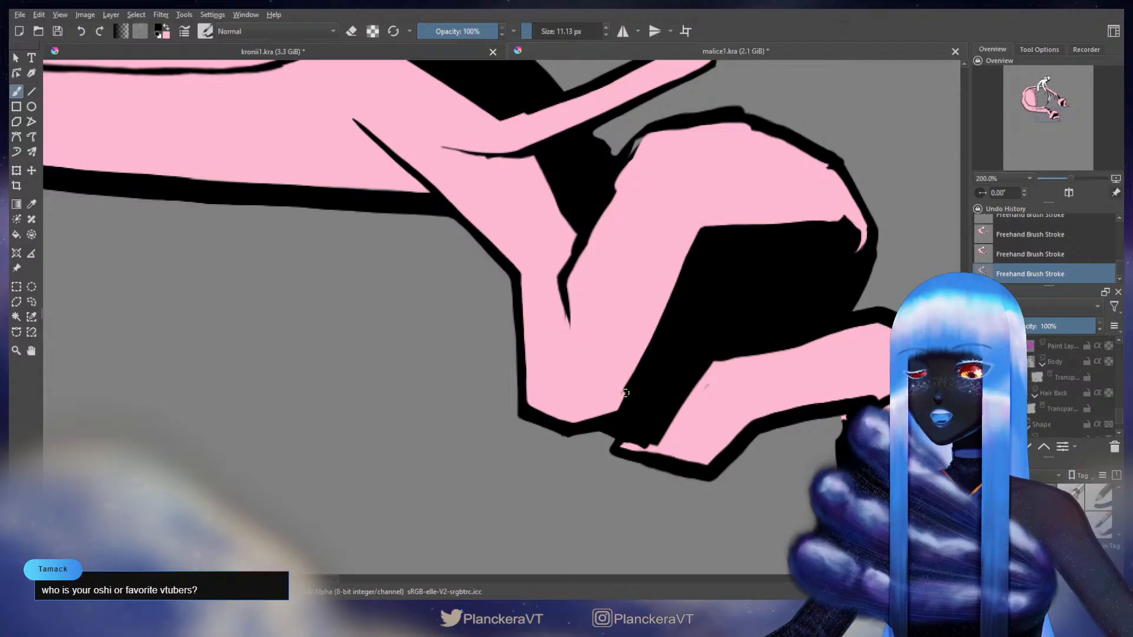
drag(681, 313, 689, 313)
drag(702, 243, 613, 417)
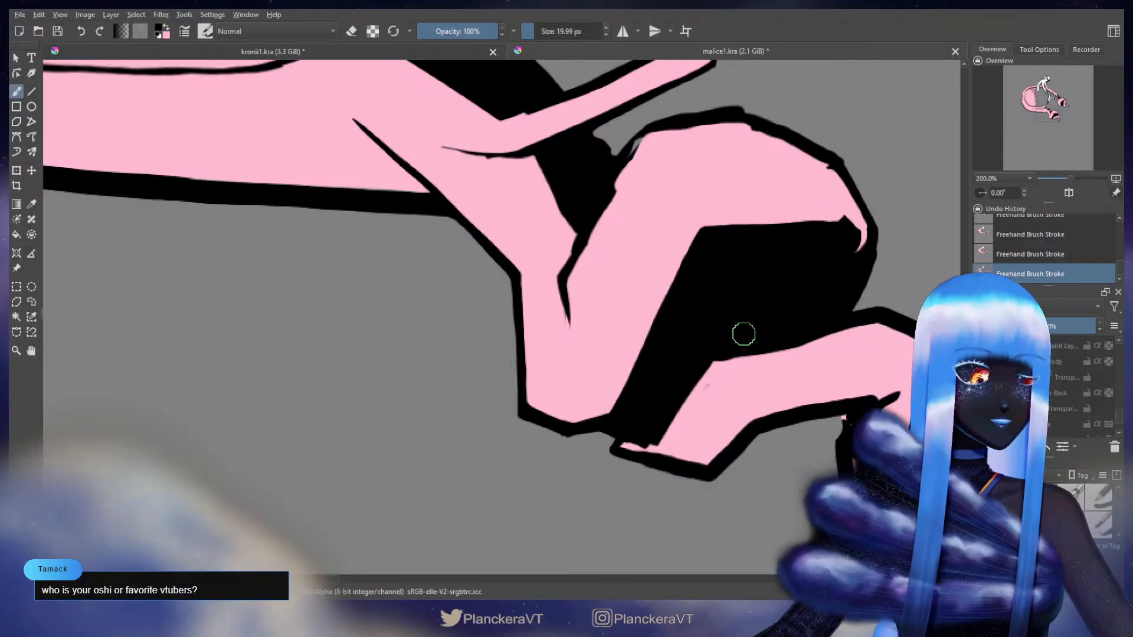
drag(742, 325, 722, 407)
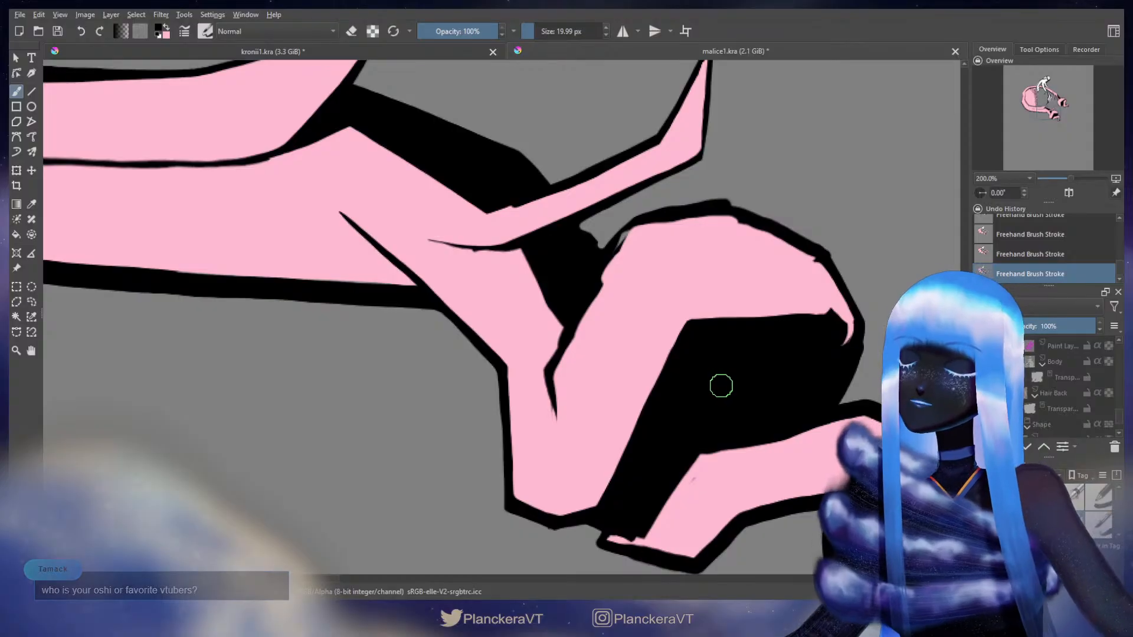
drag(689, 303, 701, 272)
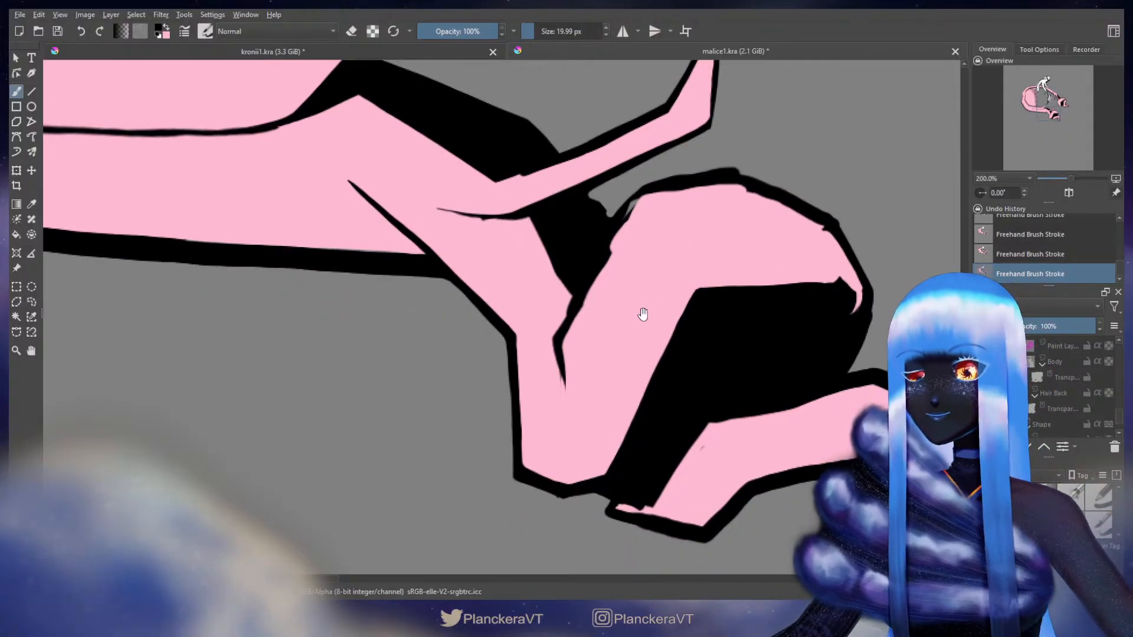
mouse_move(642, 314)
mouse_down()
mouse_move(657, 301)
mouse_move(607, 378)
mouse_move(540, 386)
mouse_move(536, 408)
mouse_up()
drag(505, 336, 512, 336)
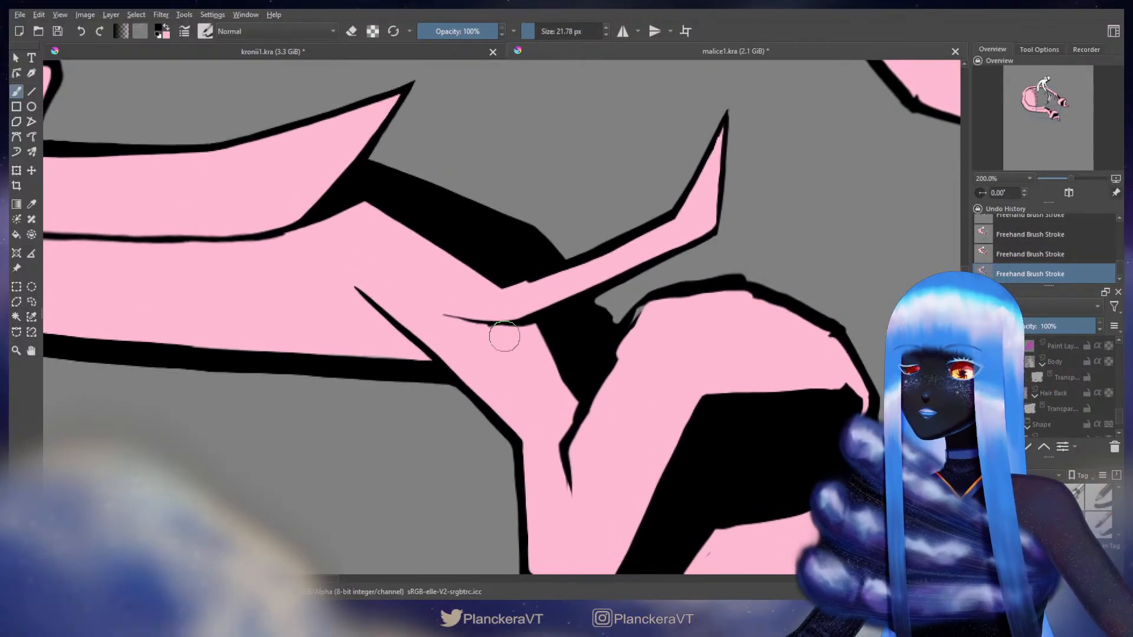
mouse_move(357, 218)
mouse_down()
mouse_move(379, 233)
mouse_move(397, 223)
mouse_move(485, 284)
mouse_up()
key(ctrl+z)
key(x)
key(ctrl+z)
Smooth the pink edges bordering the black shadow between the long limb, the thin prong and the rounded hump
mouse_move(399, 235)
mouse_down()
mouse_move(384, 221)
mouse_move(404, 296)
mouse_move(384, 297)
mouse_move(380, 285)
mouse_up()
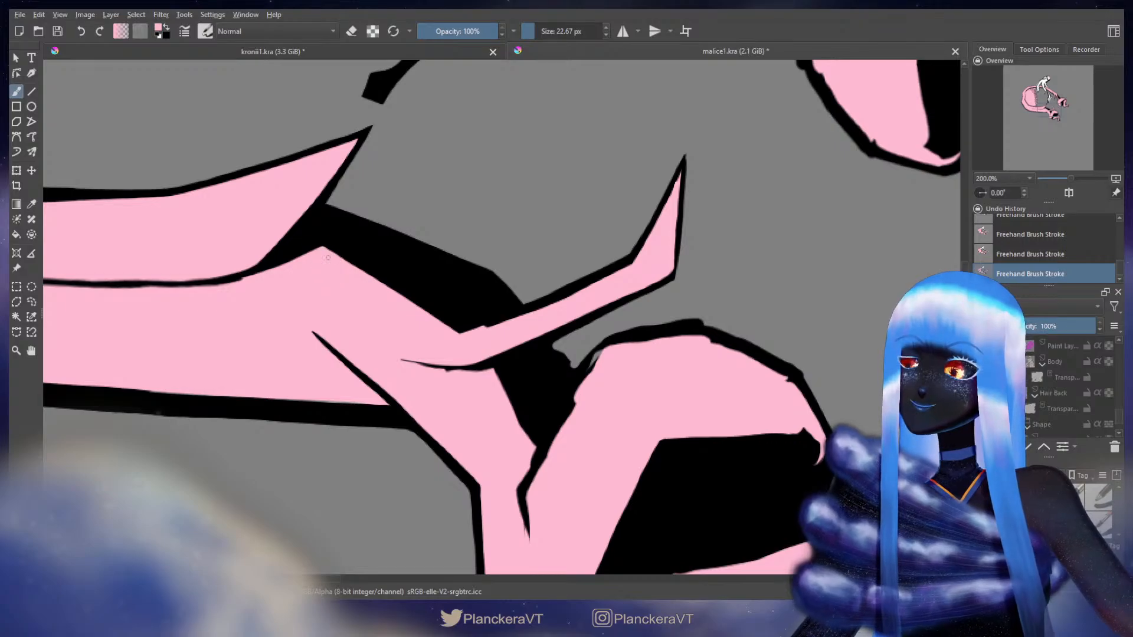
drag(330, 255, 424, 310)
key(ctrl+z)
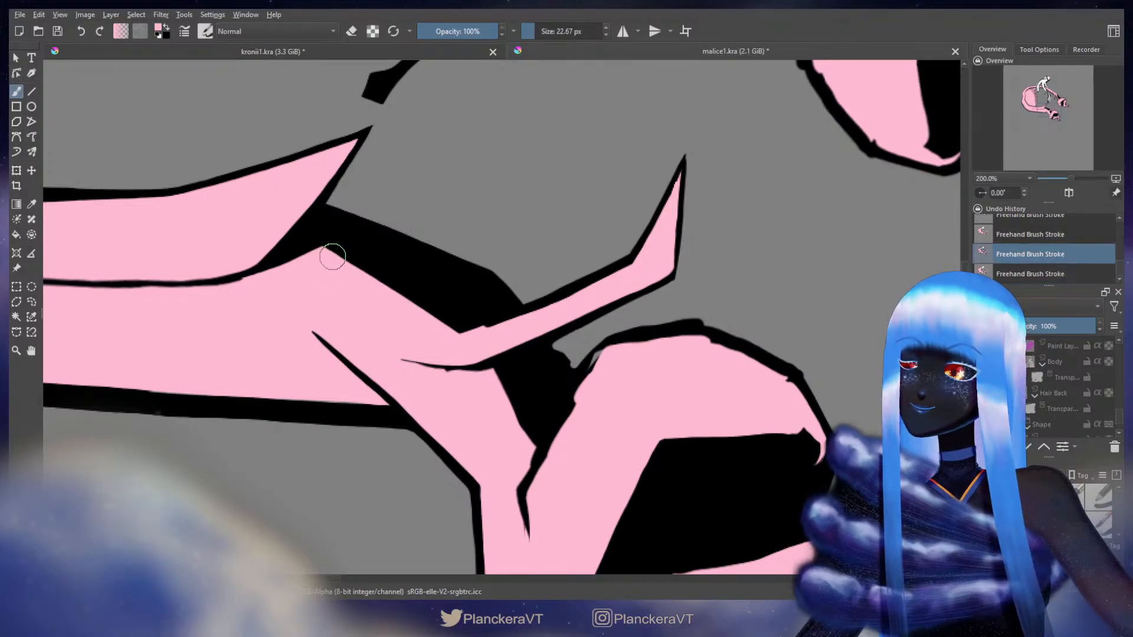
drag(326, 255, 338, 263)
key(x)
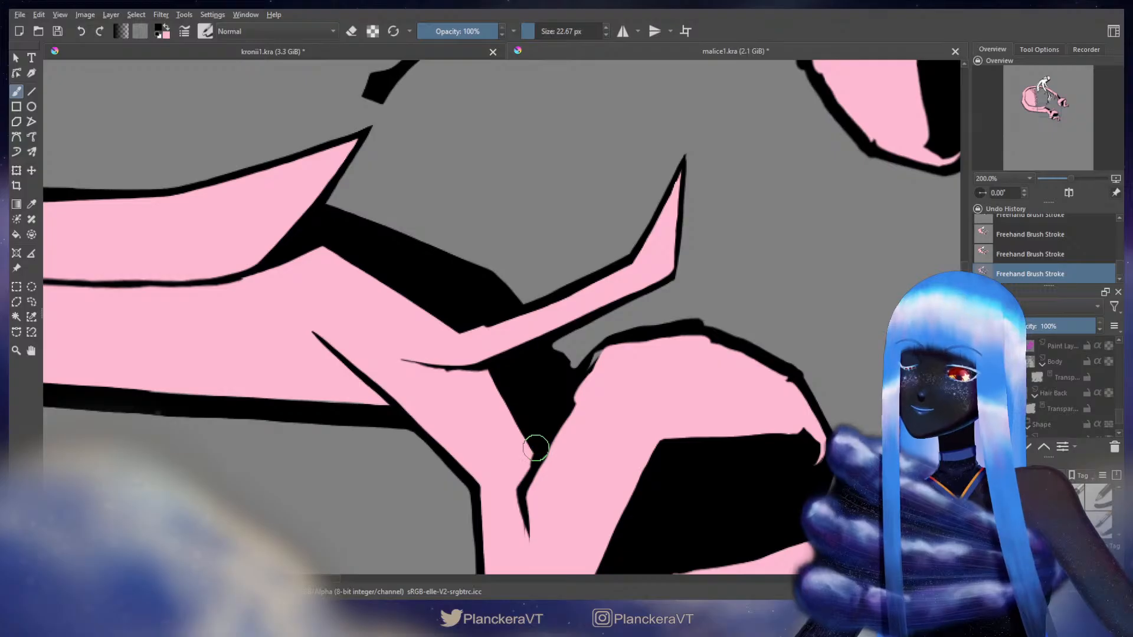
drag(530, 382, 524, 399)
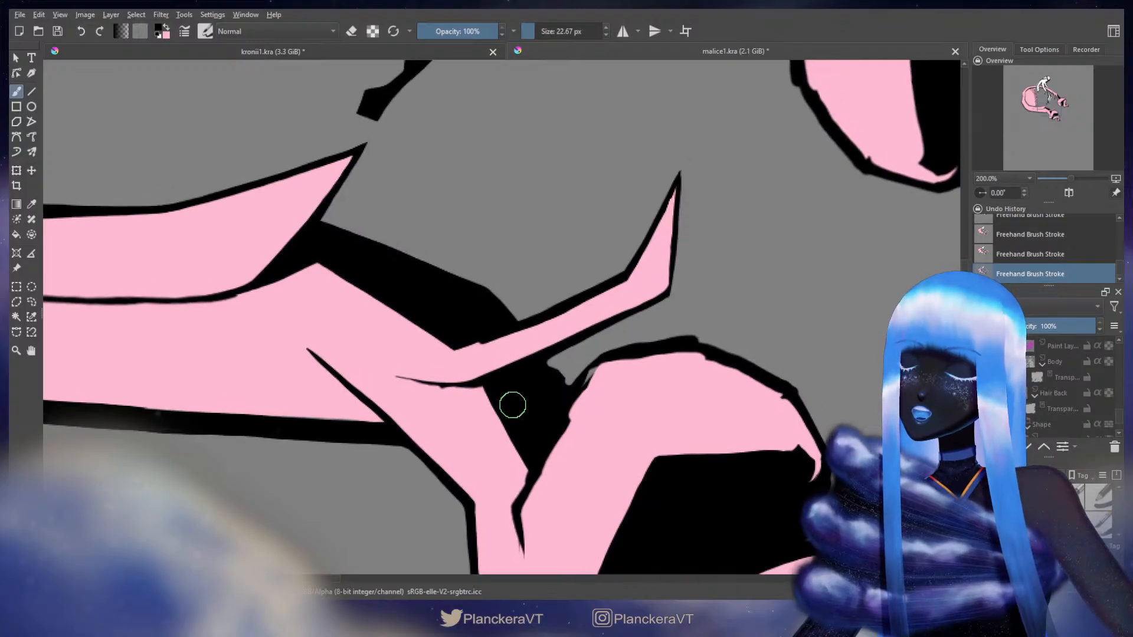
Erase along the black shadow's upper edge above the limb to straighten it, using an eraser about 11 px wide
key(e)
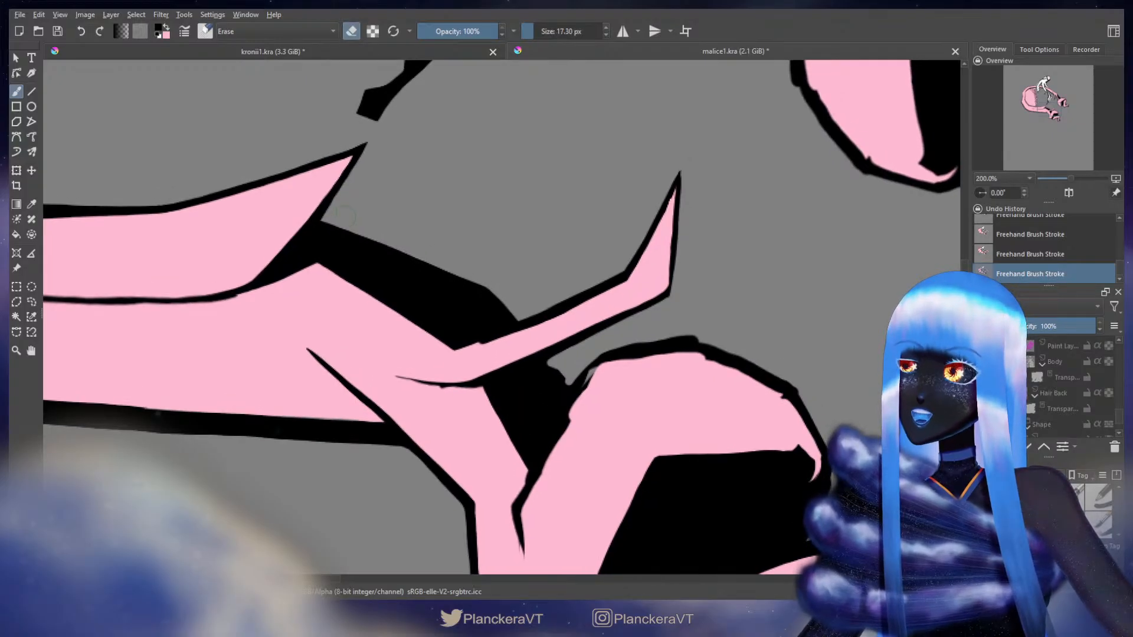
mouse_move(346, 216)
mouse_down()
mouse_move(330, 220)
mouse_move(484, 288)
mouse_up()
key(ctrl+z)
drag(324, 219, 321, 218)
click(321, 218)
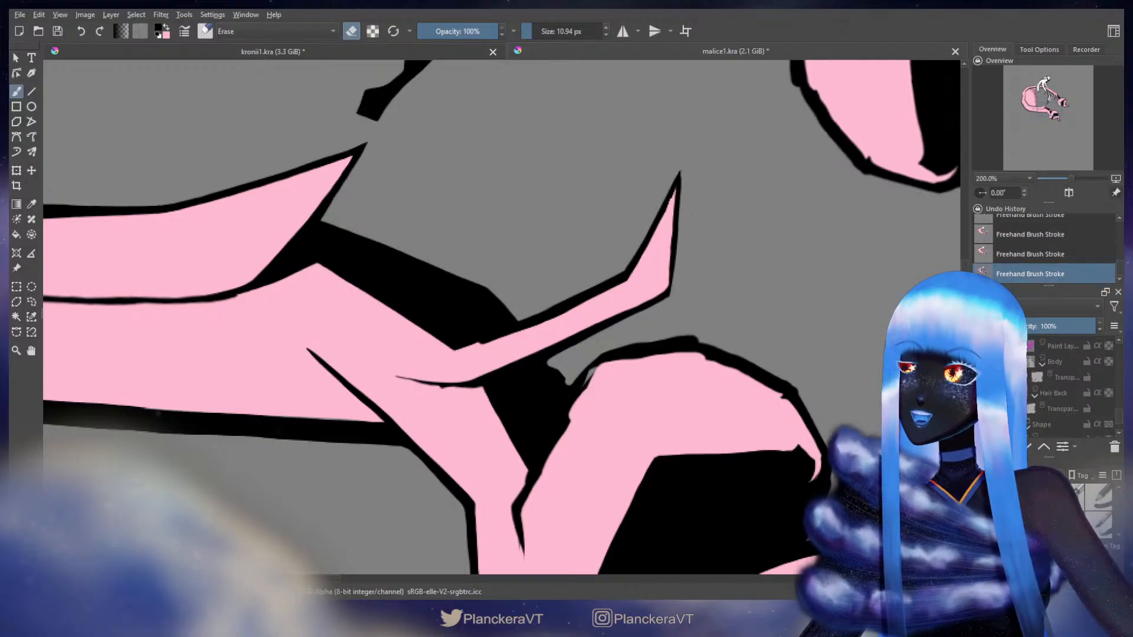
drag(388, 245, 481, 285)
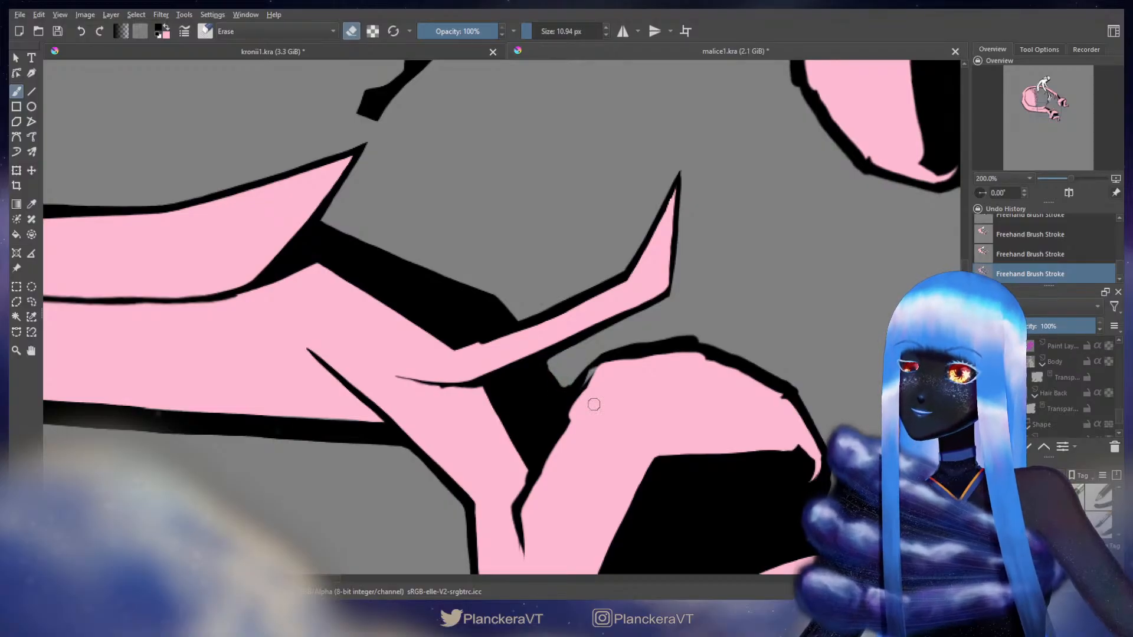
Paint black along the shadow's outer edge from above the thin prong down to the rounded hump, filling its notch
key(e)
mouse_move(502, 307)
mouse_down()
mouse_move(525, 333)
mouse_move(496, 299)
mouse_move(567, 395)
mouse_up()
key(ctrl+z)
drag(506, 310, 569, 384)
Cover the stray black on the thin prong with pink strokes, cleaning its lower edge beside the shadow
key(x)
mouse_move(537, 336)
mouse_down()
mouse_move(525, 339)
mouse_move(617, 292)
mouse_move(486, 354)
mouse_up()
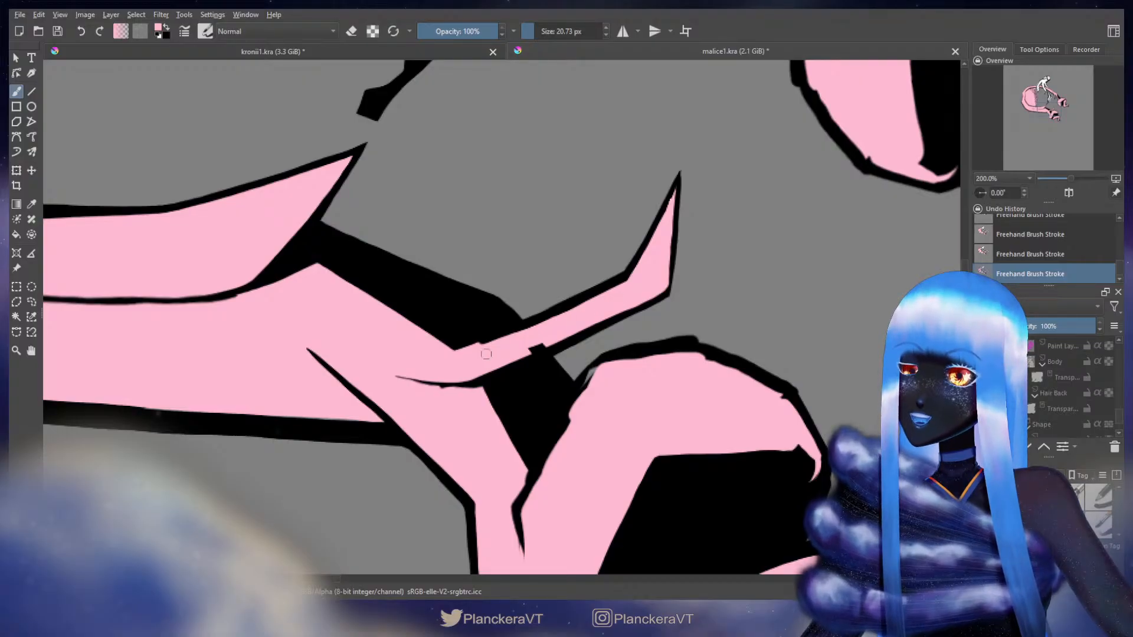
drag(617, 294, 542, 327)
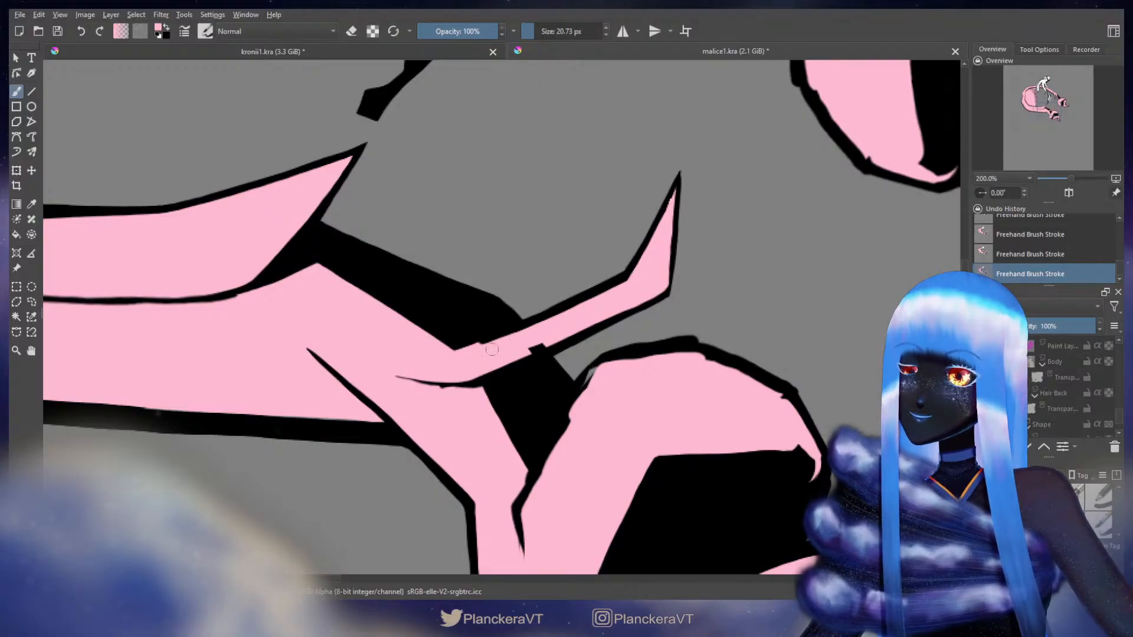
key(ctrl+z)
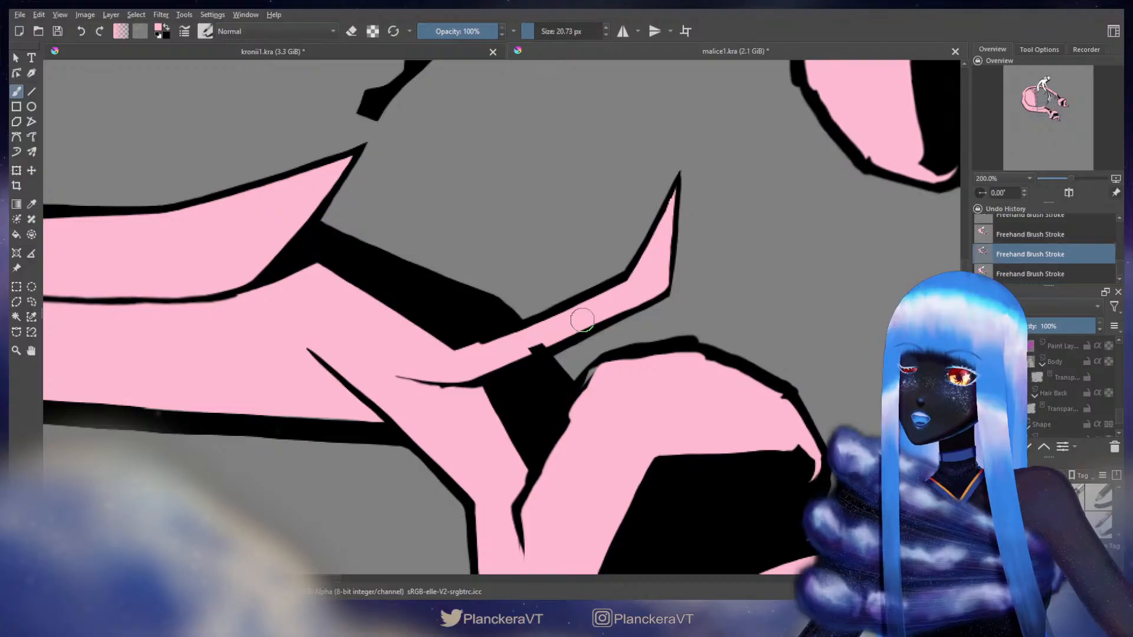
mouse_move(606, 305)
mouse_down()
mouse_move(524, 347)
mouse_move(584, 321)
mouse_move(534, 347)
mouse_up()
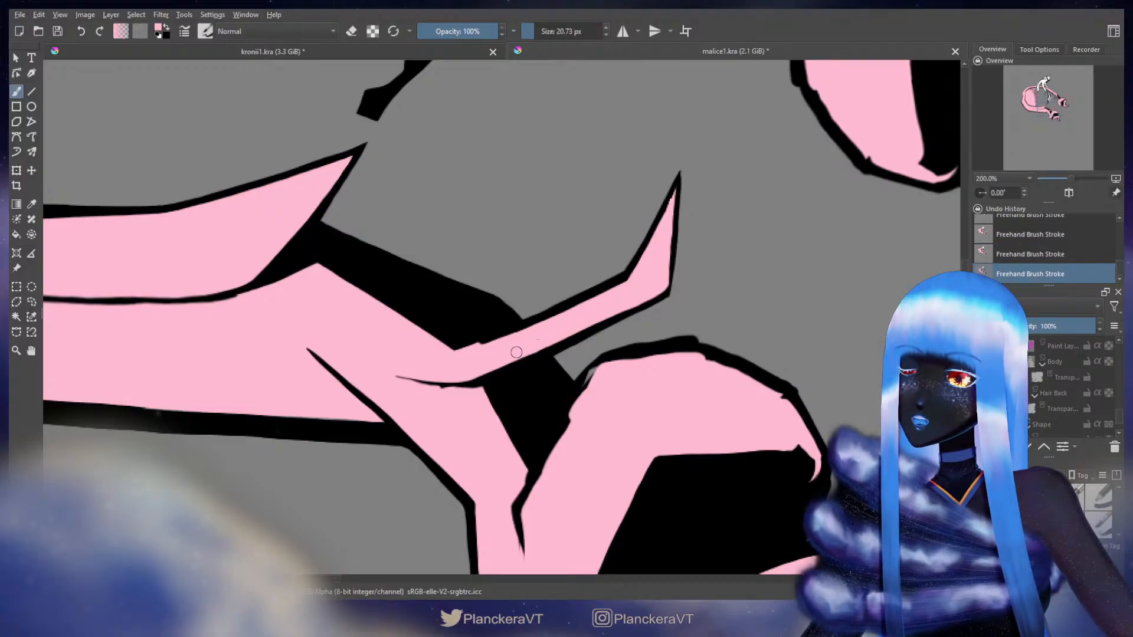
Refine the black outline along the thin prong's lower edge and pointed tip, and trim the tip with a finer eraser
key(x)
key(bracketleft)
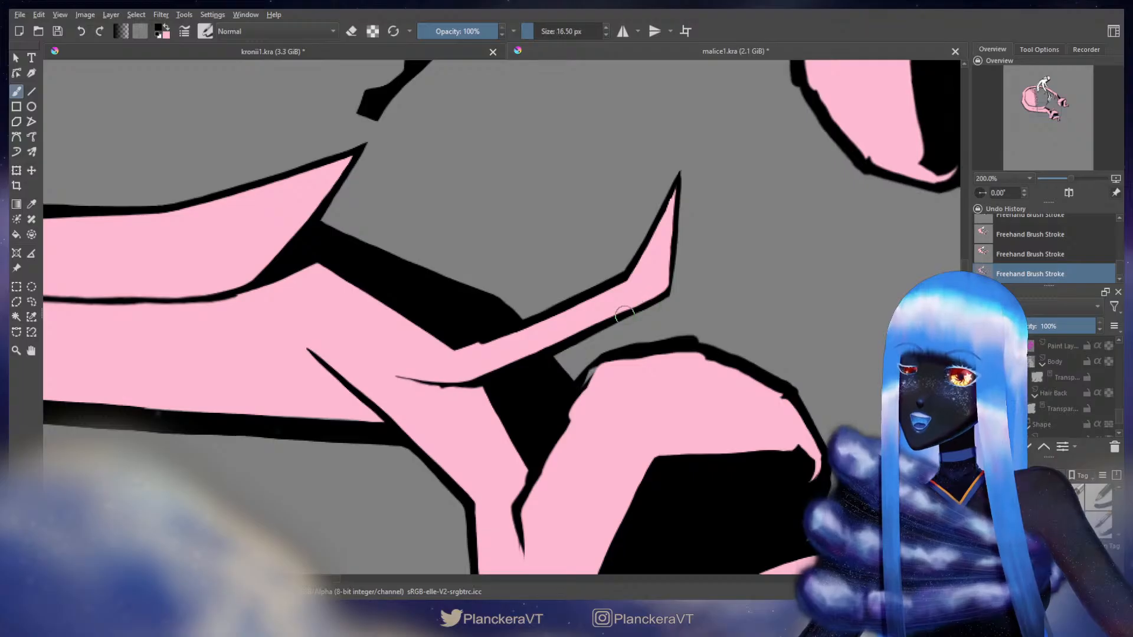
key(ctrl+z)
mouse_move(638, 308)
mouse_down()
mouse_move(623, 313)
mouse_move(644, 304)
mouse_up()
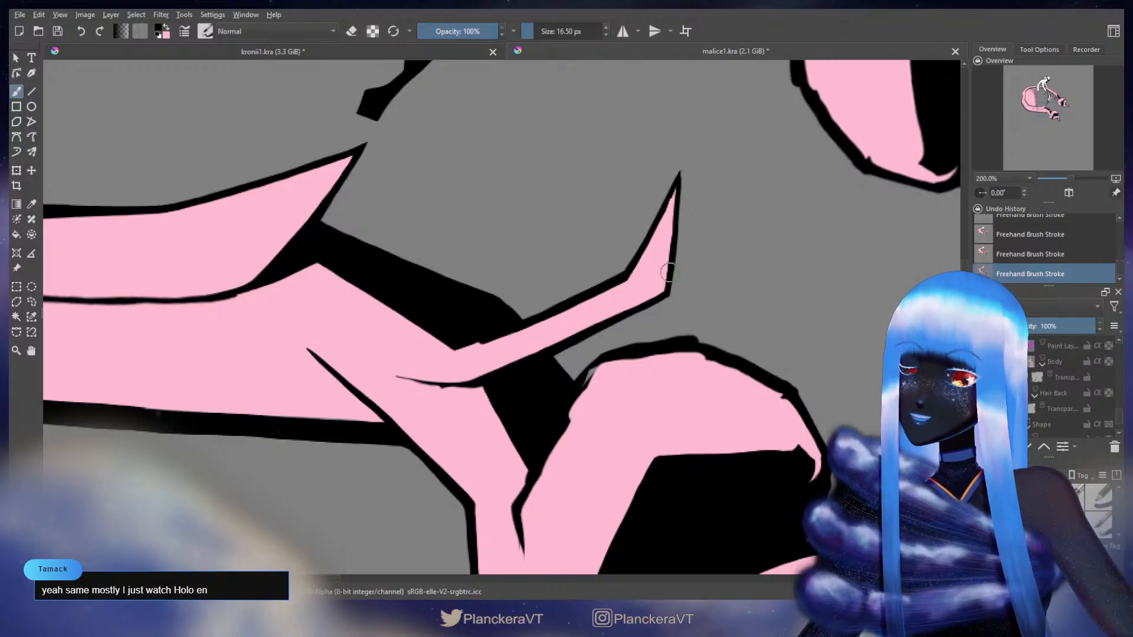
drag(668, 277, 669, 289)
drag(672, 212, 669, 211)
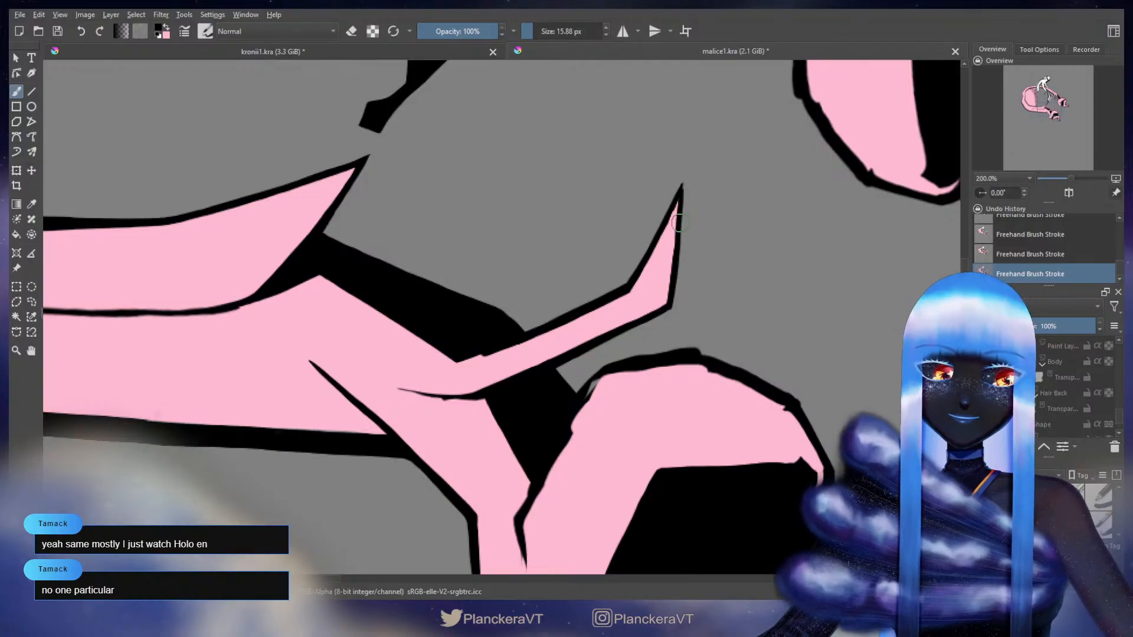
key(e)
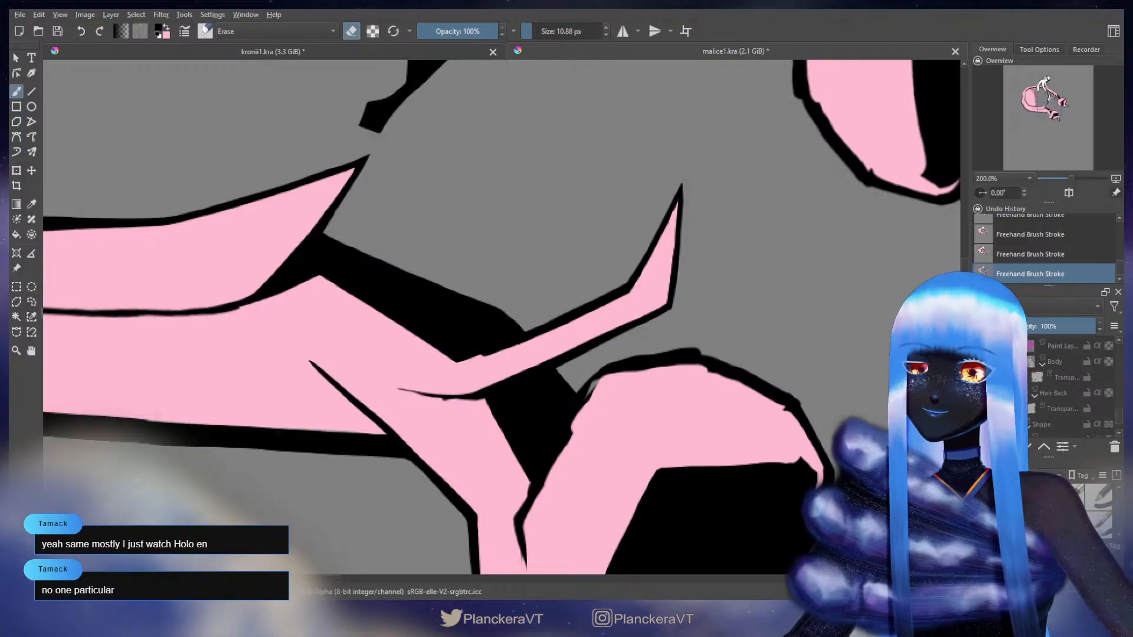
key(e)
Smooth the thin prong's upper edge in pink where it emerges from the black shadow
key(x)
mouse_move(620, 286)
mouse_down()
mouse_move(767, 244)
mouse_move(793, 268)
mouse_up()
drag(786, 263, 791, 260)
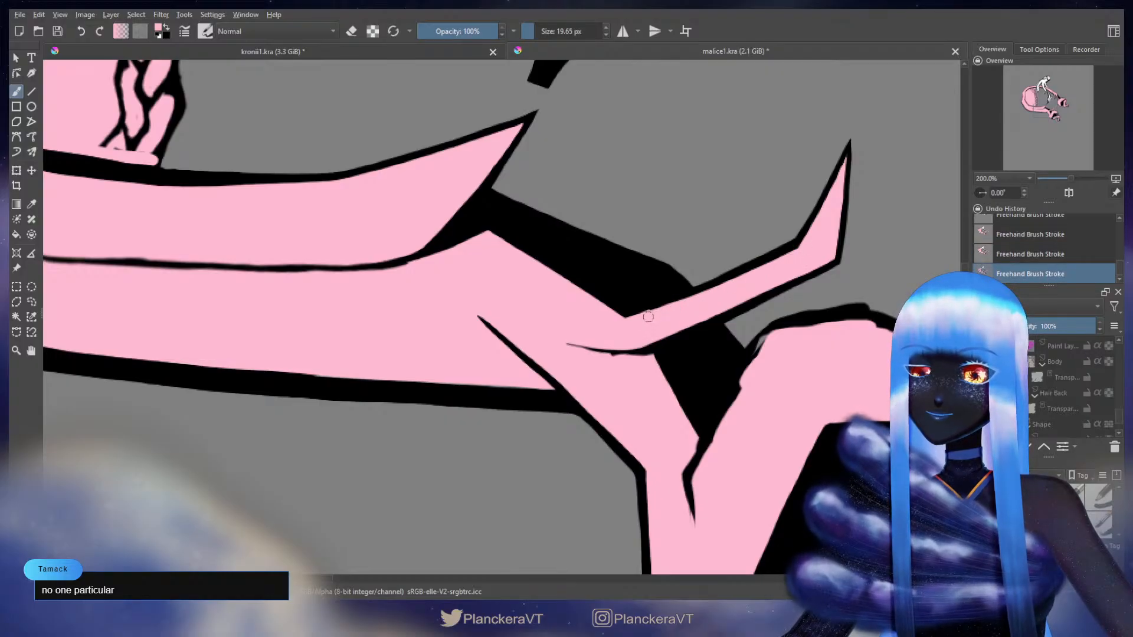
key(x)
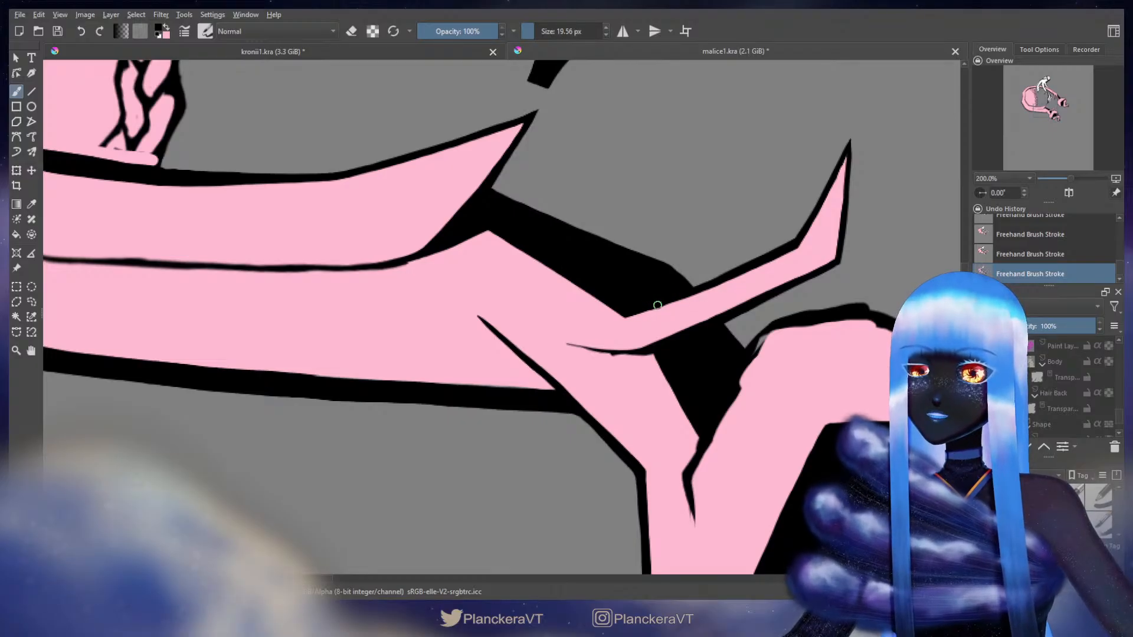
key(x)
key(bracketleft)
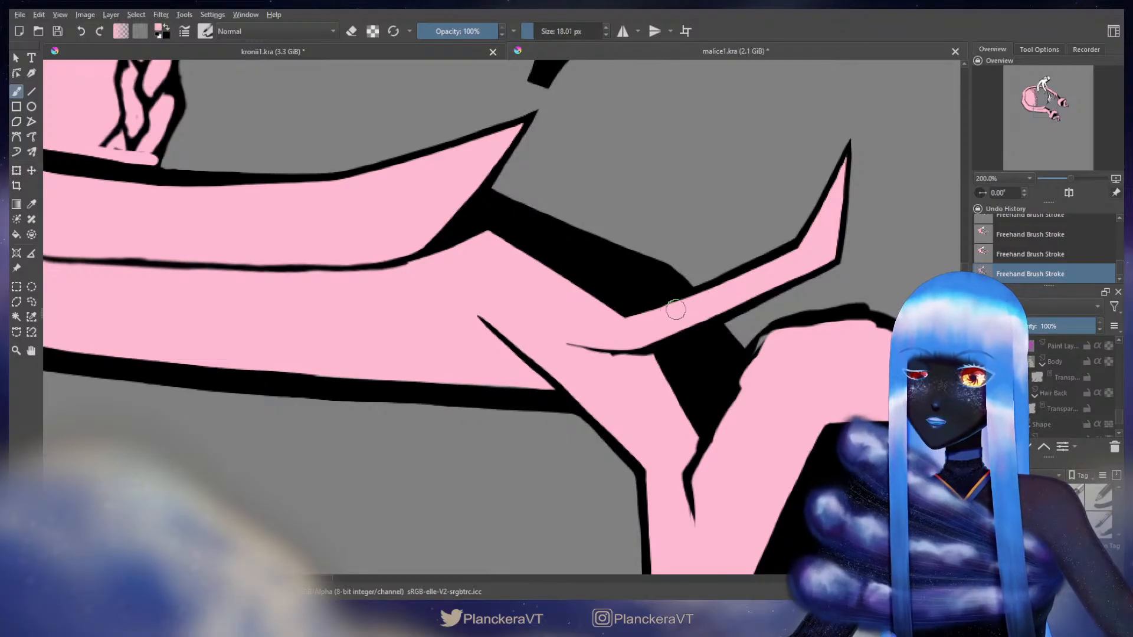
key(ctrl+z)
mouse_move(657, 309)
mouse_down()
mouse_move(633, 323)
mouse_move(676, 306)
mouse_up()
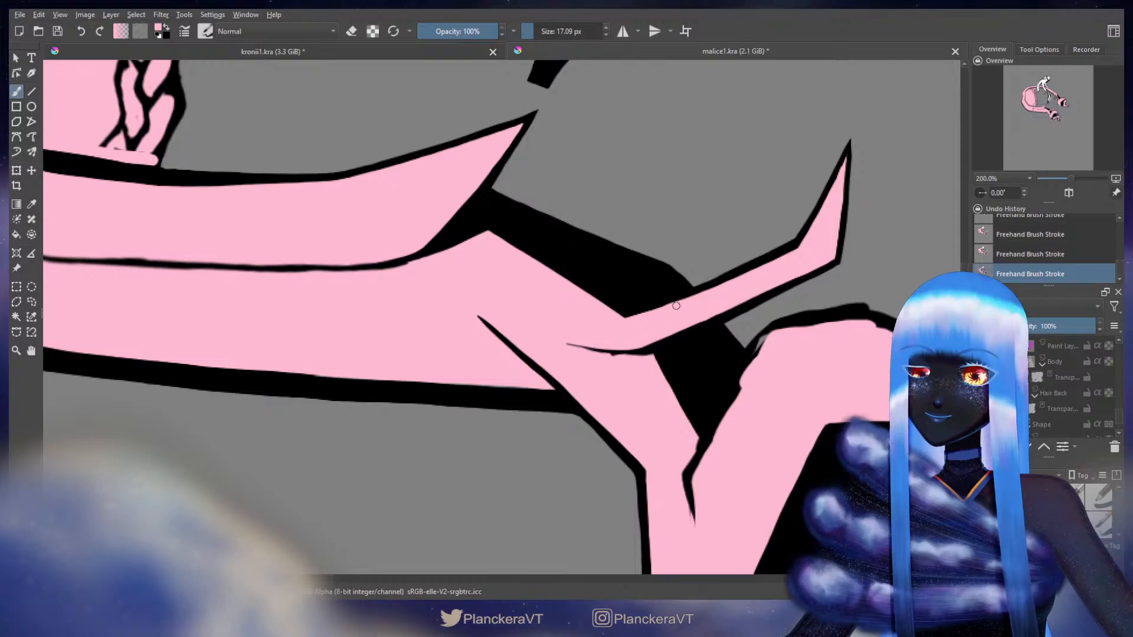
key(x)
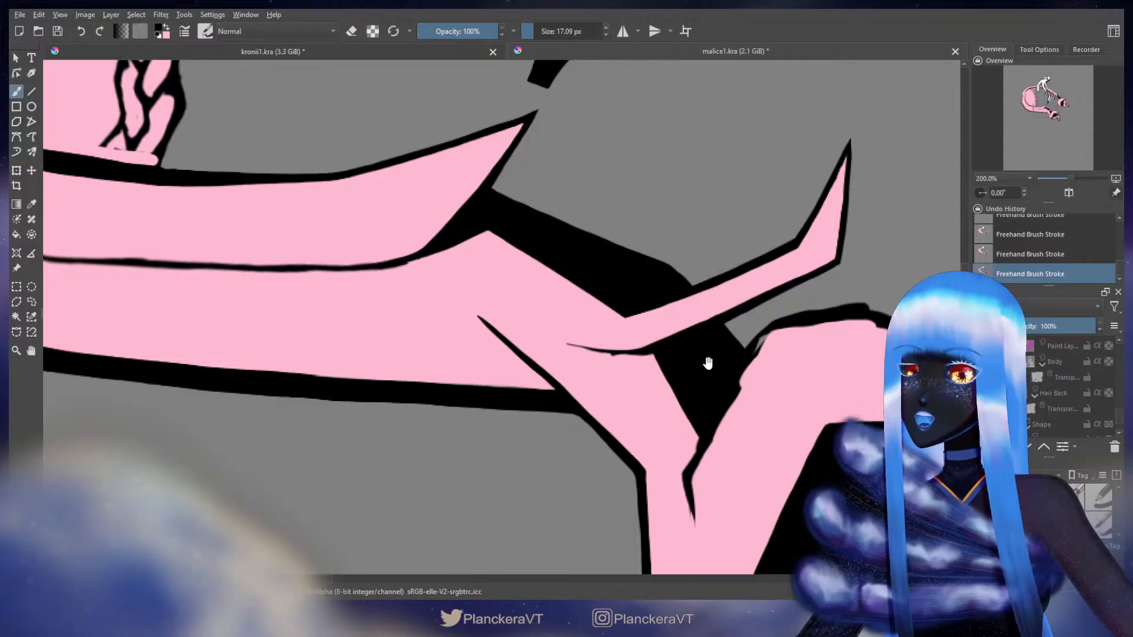
Thicken and sharpen the short black crease line at the base of the thin prong with progressively finer brush strokes
drag(708, 364, 721, 273)
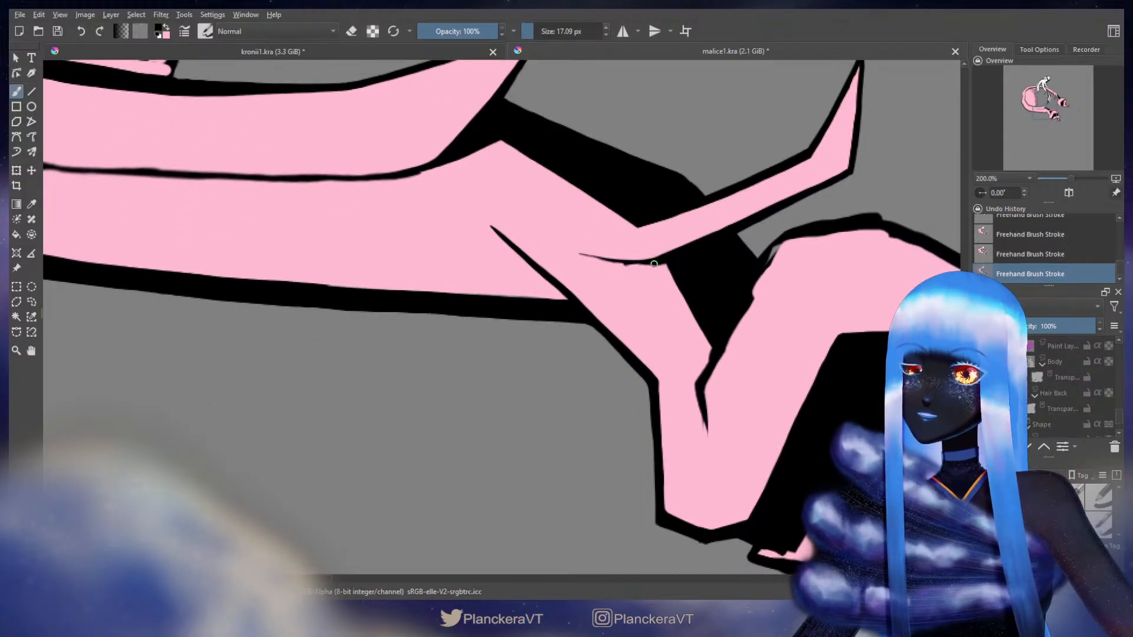
mouse_move(644, 263)
mouse_down()
mouse_move(613, 258)
mouse_move(655, 263)
mouse_move(585, 253)
mouse_up()
key(ctrl+z)
key(x)
mouse_move(674, 242)
mouse_down()
mouse_move(647, 257)
mouse_move(700, 232)
mouse_move(653, 254)
mouse_move(676, 243)
mouse_move(558, 245)
mouse_move(665, 244)
mouse_move(669, 327)
mouse_move(763, 285)
mouse_move(698, 347)
mouse_move(730, 289)
mouse_move(688, 328)
mouse_up()
key(ctrl+z)
key(ctrl+z)
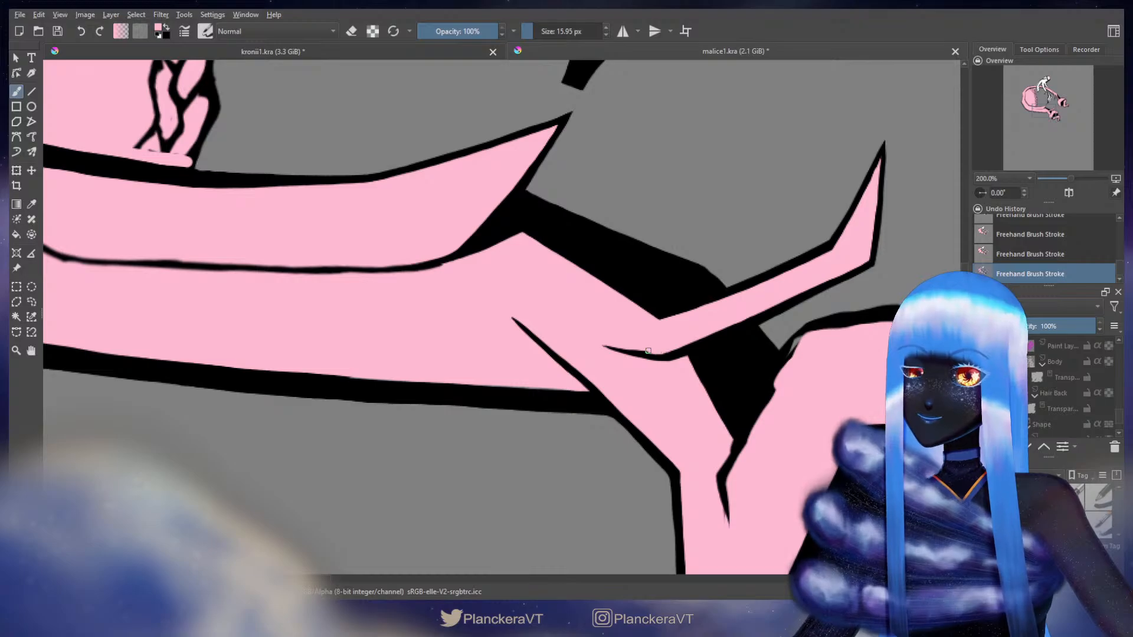
key(x)
key(bracketleft)
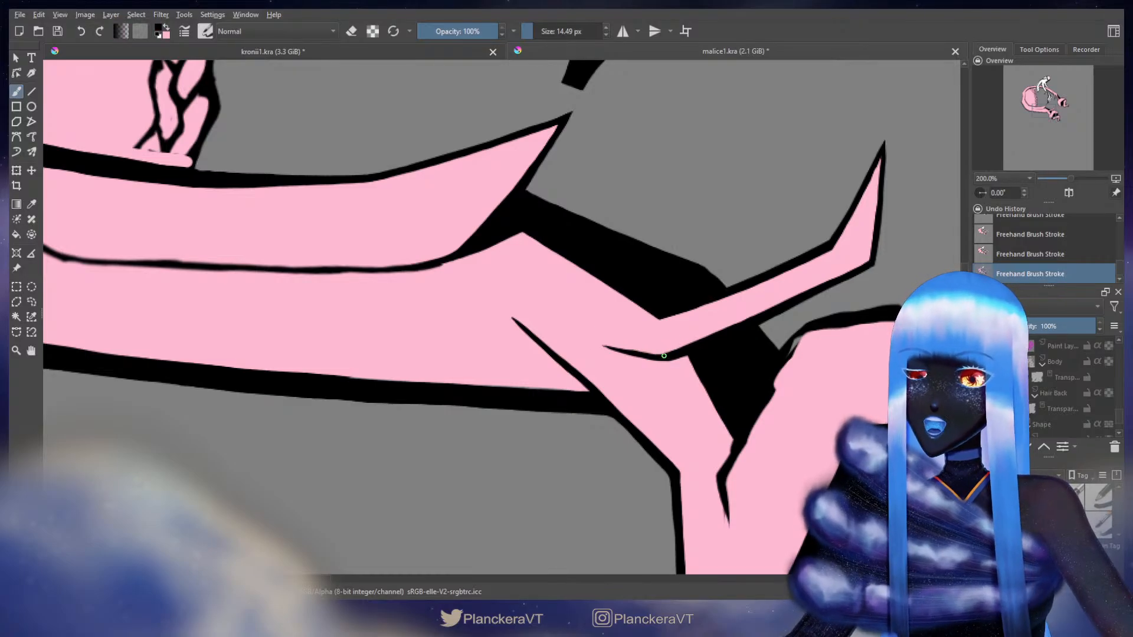
drag(662, 380, 542, 385)
key(bracketleft)
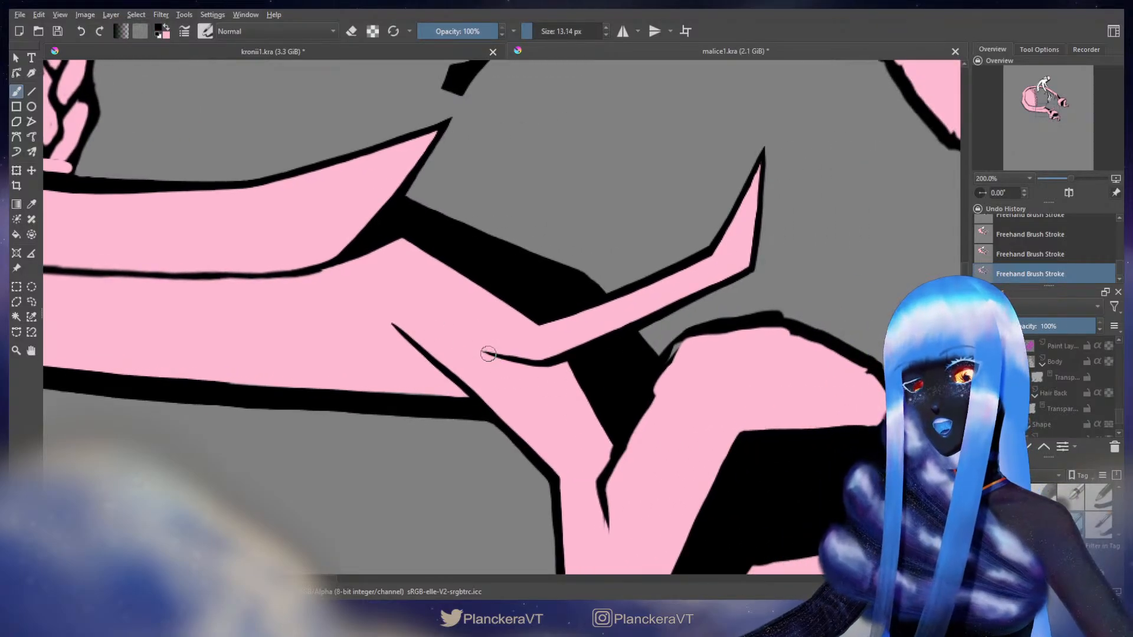
key(bracketleft)
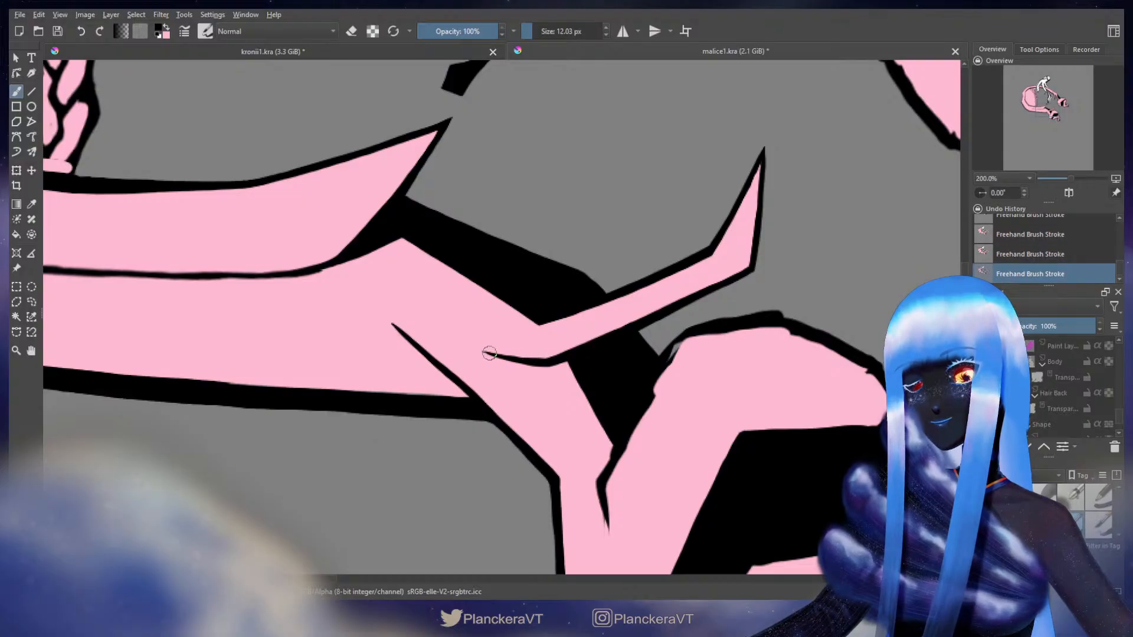
Trim the underside of the crease line at the thin prong's base with an 11.16 px pink brush
key(x)
key(bracketleft)
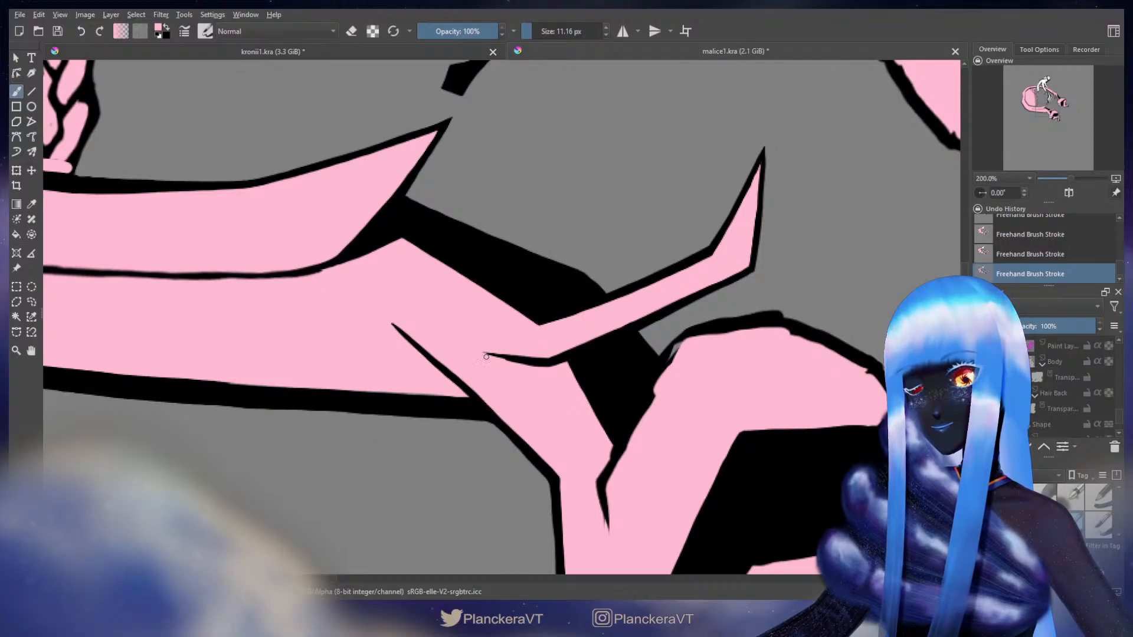
drag(486, 356, 551, 369)
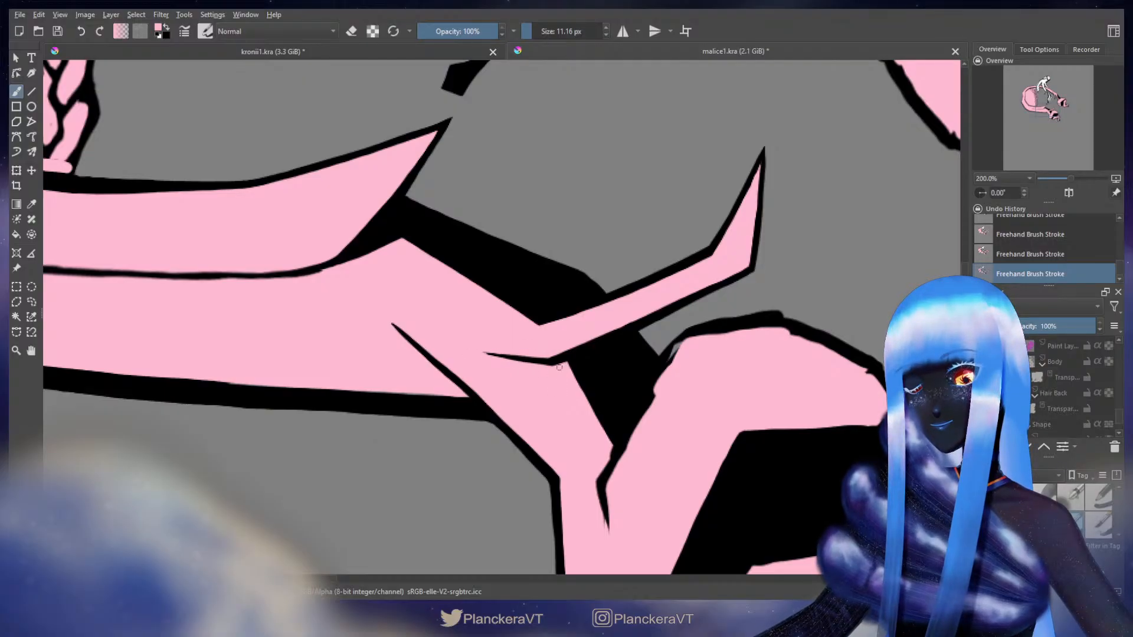
Smooth the rounded hump's inner contour in pink with a larger brush, from its upper outline down to the narrow crease
mouse_move(565, 366)
mouse_down()
mouse_move(543, 299)
mouse_move(572, 341)
mouse_up()
key(bracketright)
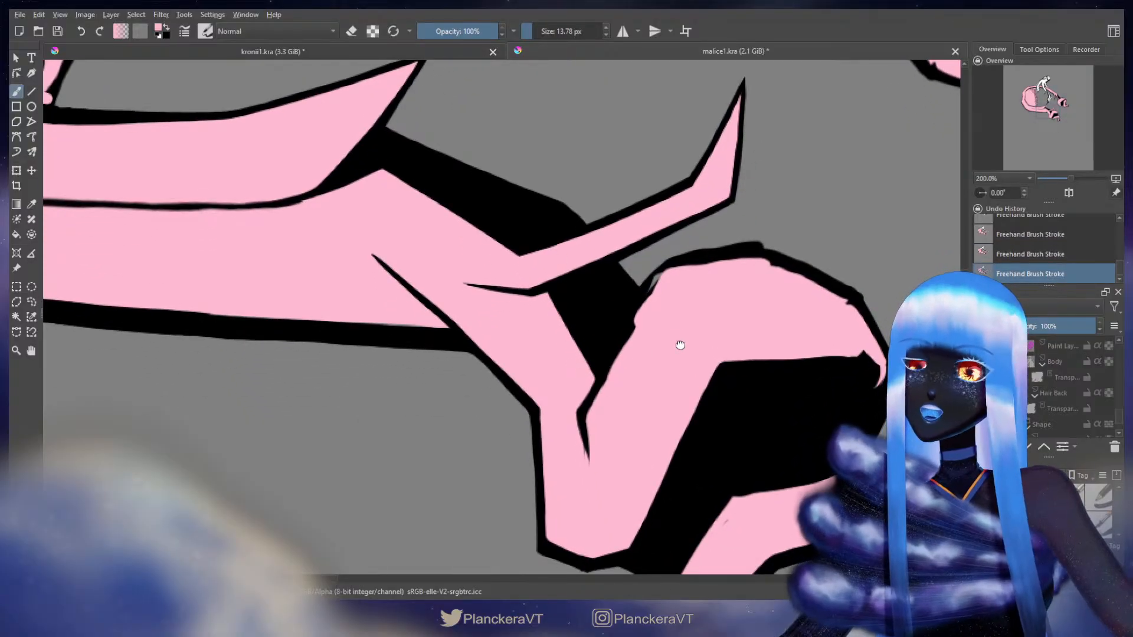
drag(678, 341, 726, 310)
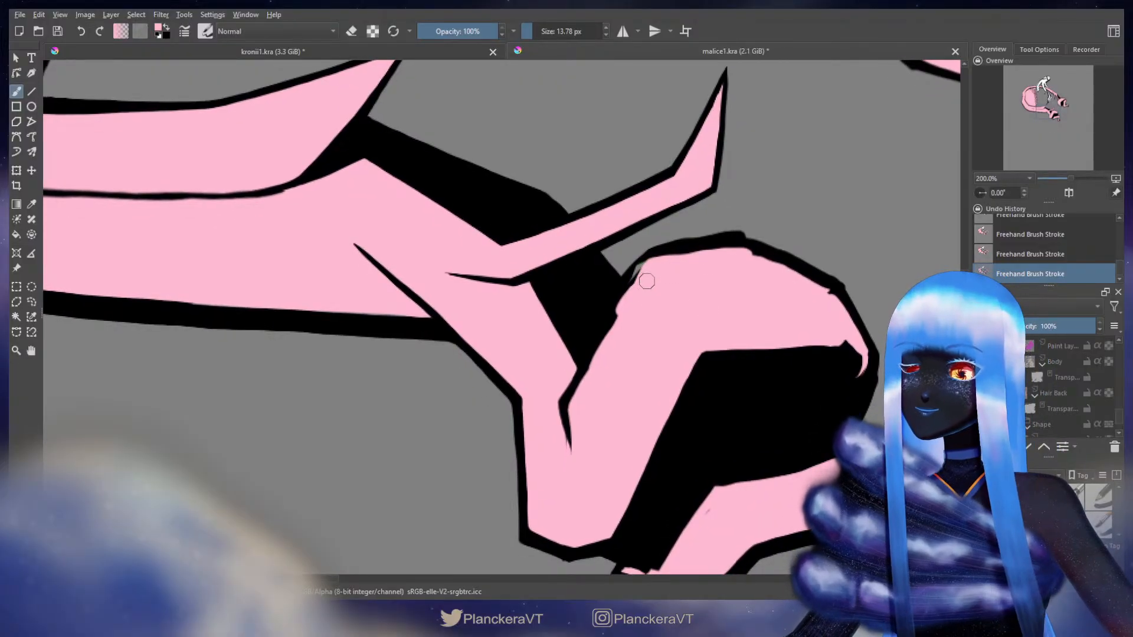
mouse_move(647, 280)
mouse_down()
mouse_move(685, 254)
mouse_move(748, 242)
mouse_move(686, 264)
mouse_move(672, 306)
mouse_move(705, 328)
mouse_move(710, 286)
mouse_up()
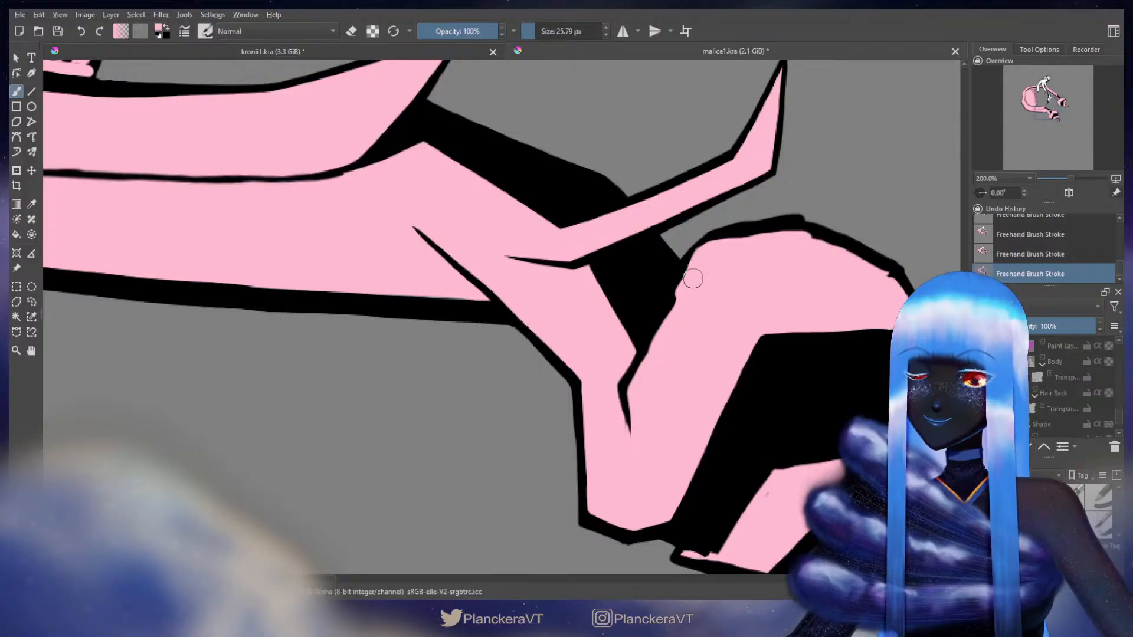
mouse_move(692, 279)
mouse_down()
mouse_move(675, 319)
mouse_move(710, 258)
mouse_move(633, 390)
mouse_move(641, 451)
mouse_move(605, 391)
mouse_move(622, 432)
mouse_up()
Refine the rounded hump's contour where it meets the black shadow, alternating black and pink strokes with decreasing brush sizes
key(x)
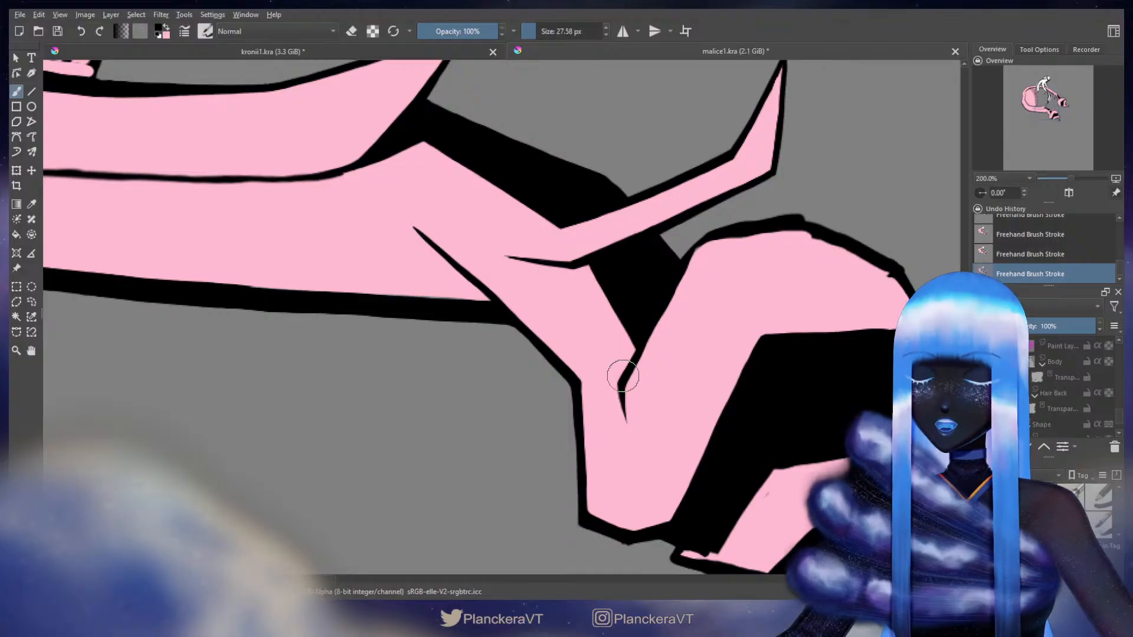
drag(709, 338, 629, 355)
key(bracketleft)
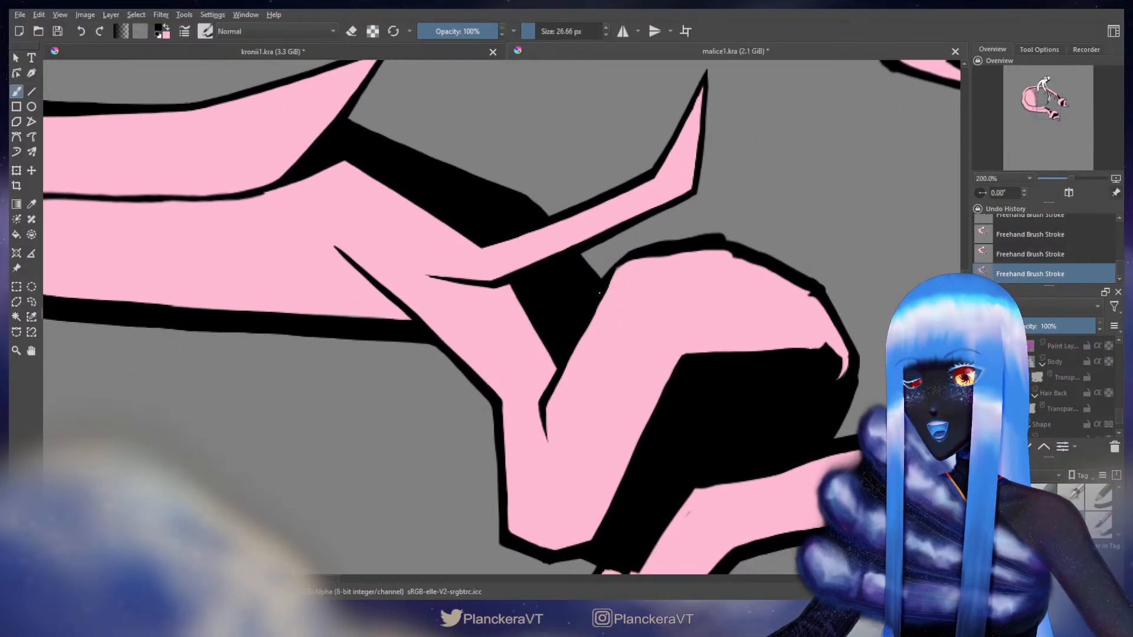
key(x)
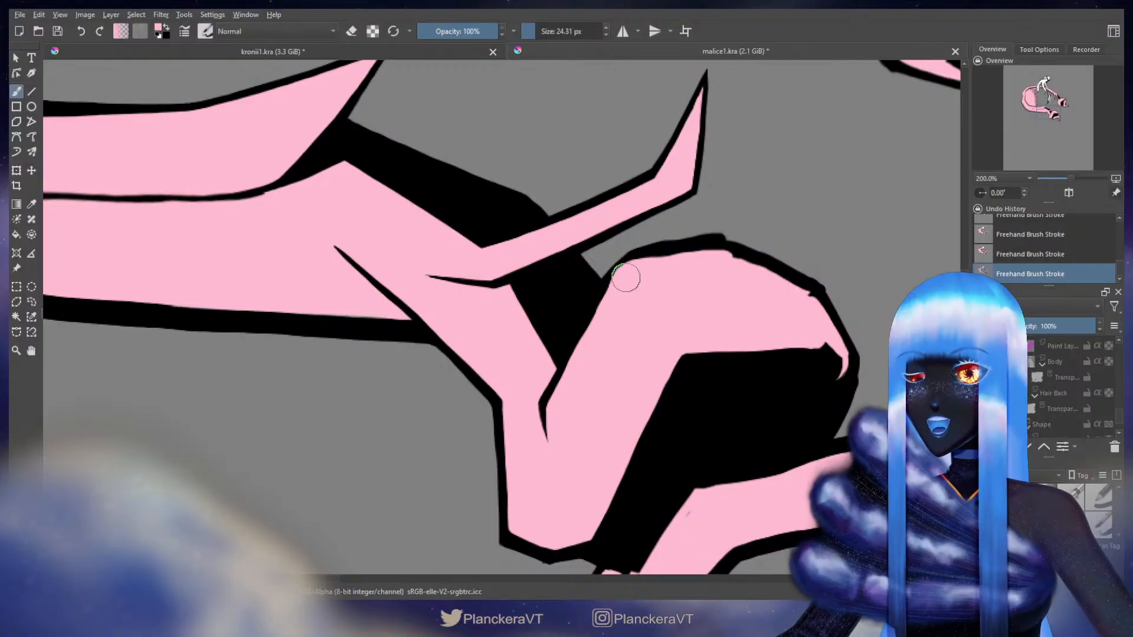
key(bracketleft)
key(bracketleft)
key(bracketleft)
key(bracketleft)
key(bracketleft)
key(bracketleft)
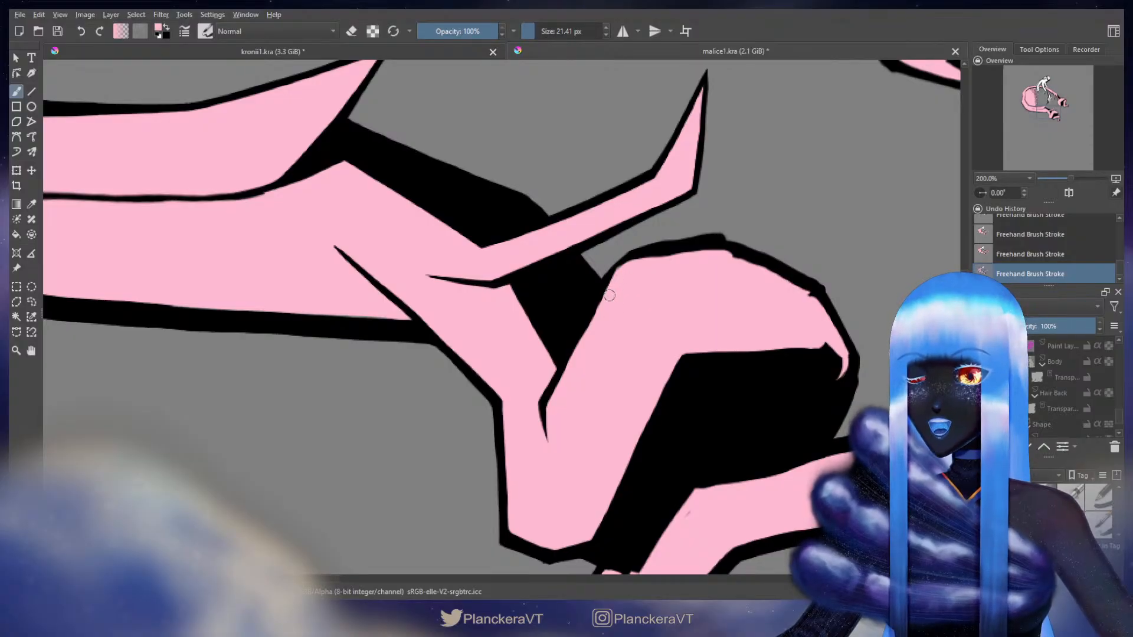
Touch up the outline corner between the rounded hump and the shadow with a 16.35 px black brush, undoing the last stroke
key(x)
key(bracketleft)
key(bracketleft)
key(bracketleft)
key(bracketleft)
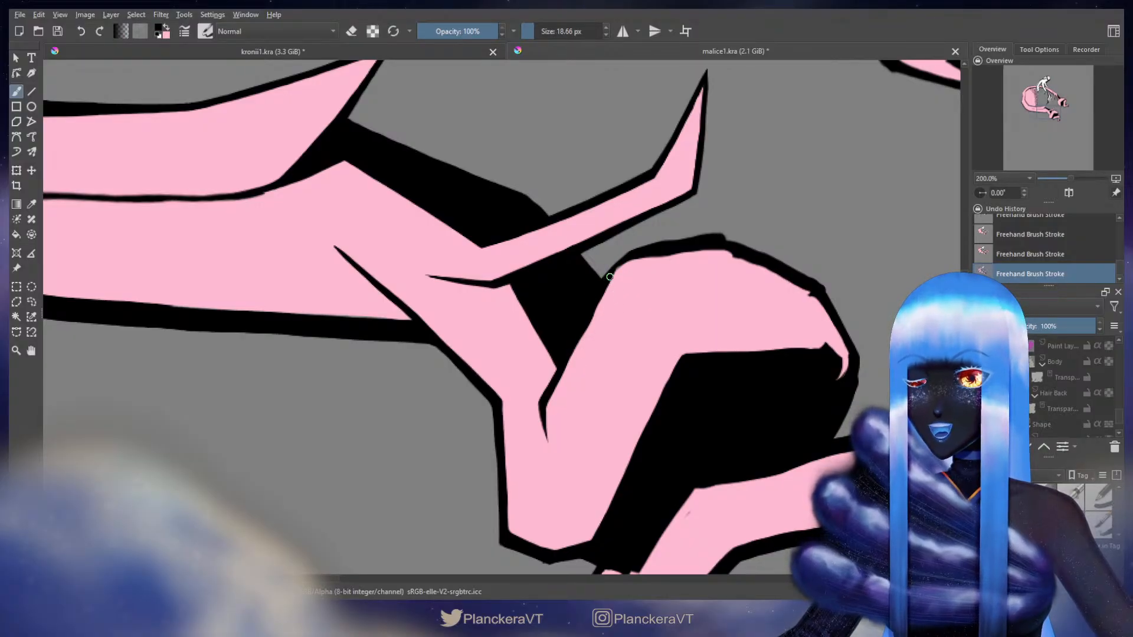
key(bracketleft)
key(bracketleft)
key(bracketleft)
key(bracketleft)
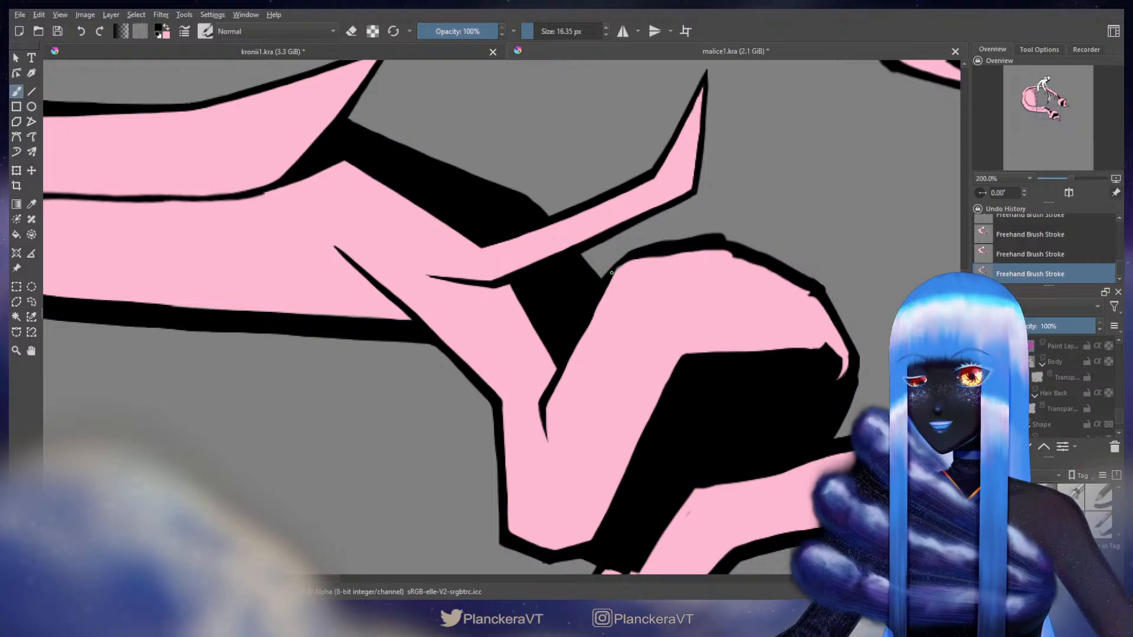
mouse_move(597, 309)
mouse_down()
mouse_move(616, 344)
mouse_move(661, 357)
mouse_move(686, 333)
mouse_up()
key(ctrl+z)
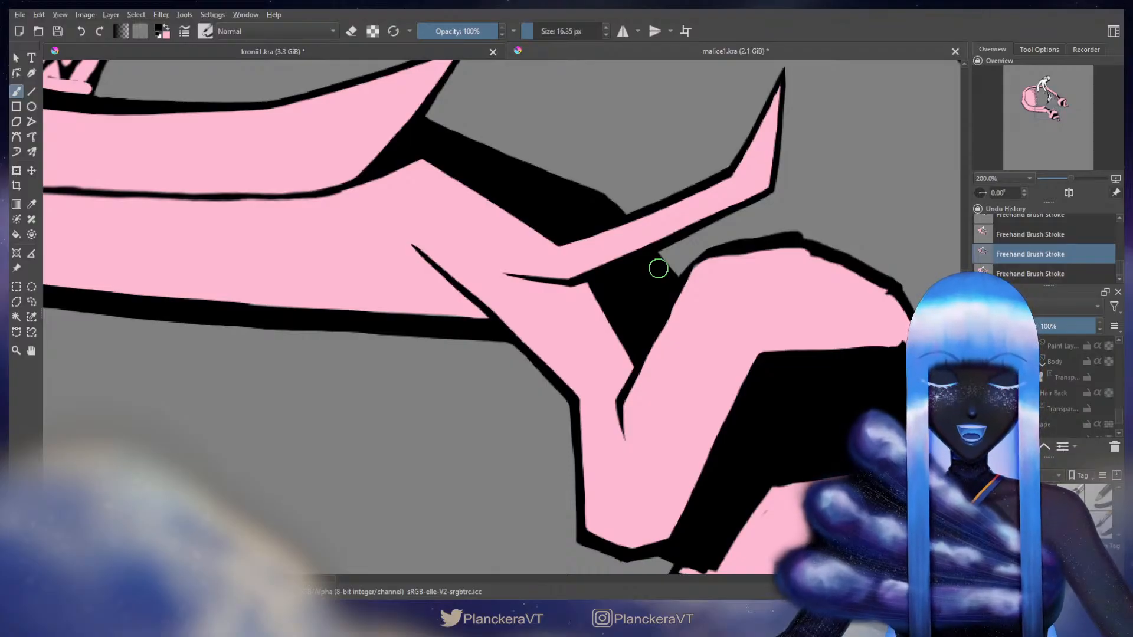
drag(671, 302, 736, 265)
key(x)
mouse_move(731, 251)
mouse_down()
mouse_move(702, 290)
mouse_move(719, 267)
mouse_up()
key(ctrl+z)
mouse_move(728, 257)
mouse_down()
mouse_move(698, 304)
mouse_move(734, 245)
mouse_move(698, 307)
mouse_move(720, 272)
mouse_move(707, 299)
mouse_up()
key(ctrl+z)
key(ctrl+z)
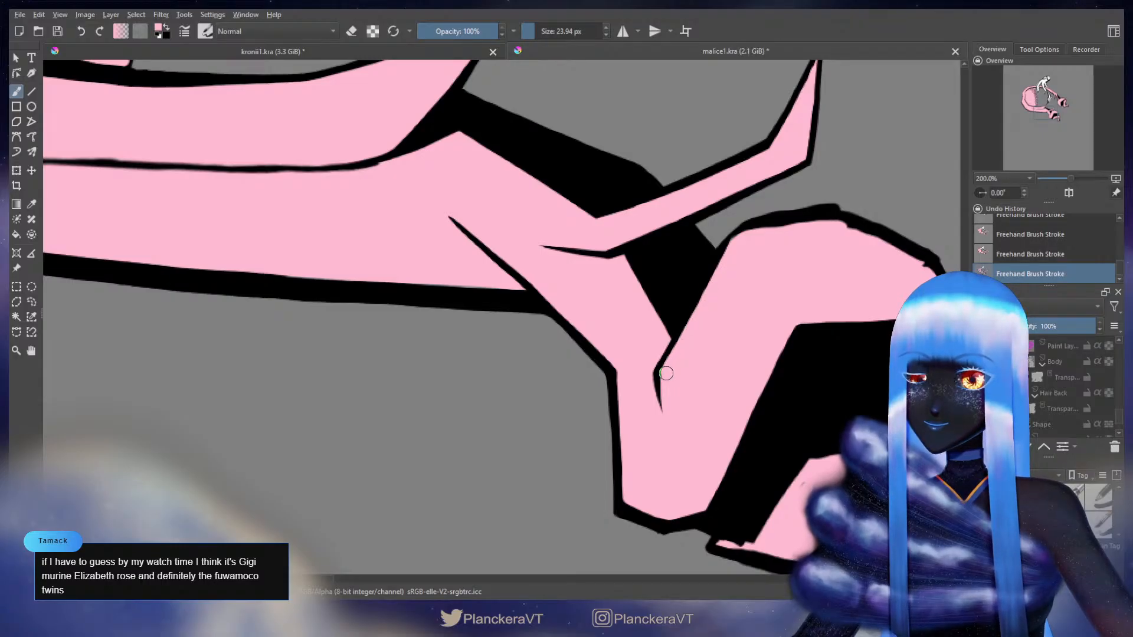
Touch up the narrow crease in black where it meets the lower tip of the shadow beside the hump
key(x)
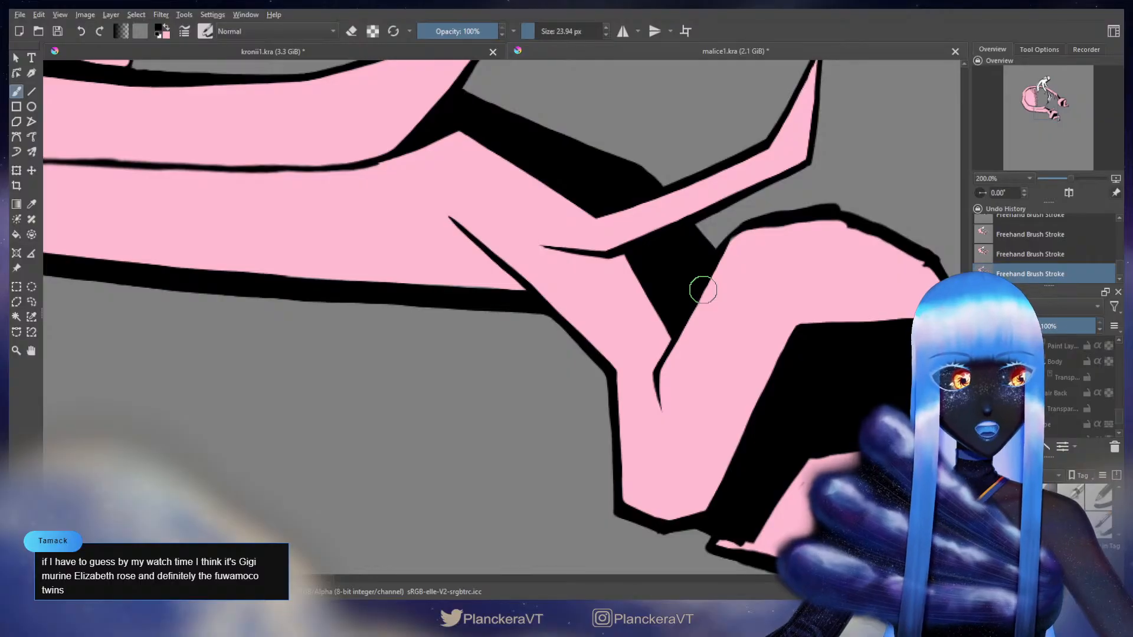
drag(708, 308, 680, 287)
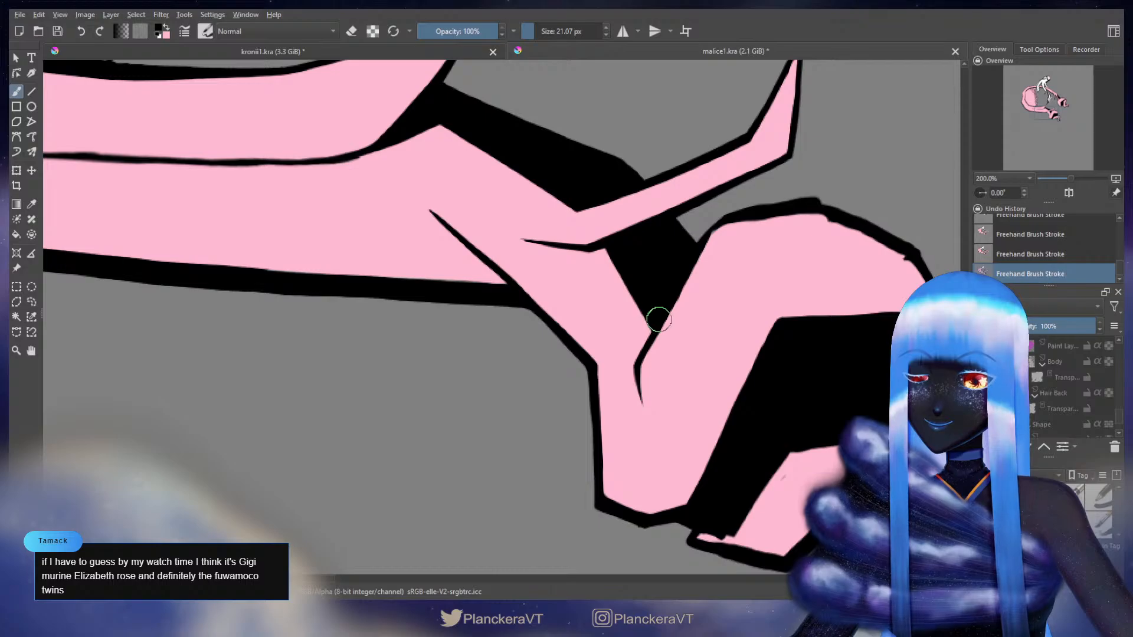
drag(644, 351, 649, 337)
key(x)
key(bracketleft)
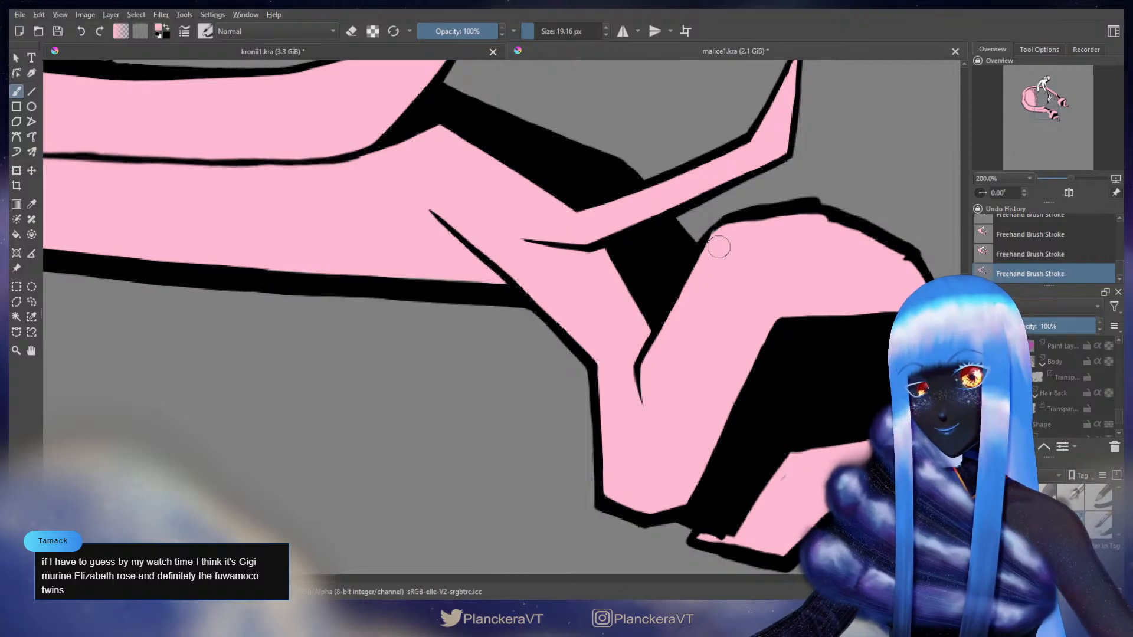
mouse_move(715, 243)
mouse_down()
mouse_move(694, 277)
mouse_move(717, 236)
mouse_move(679, 301)
mouse_move(715, 257)
mouse_move(715, 236)
mouse_move(682, 291)
mouse_move(699, 266)
mouse_up()
key(bracketleft)
key(ctrl+z)
key(bracketleft)
key(bracketleft)
key(ctrl+z)
key(bracketleft)
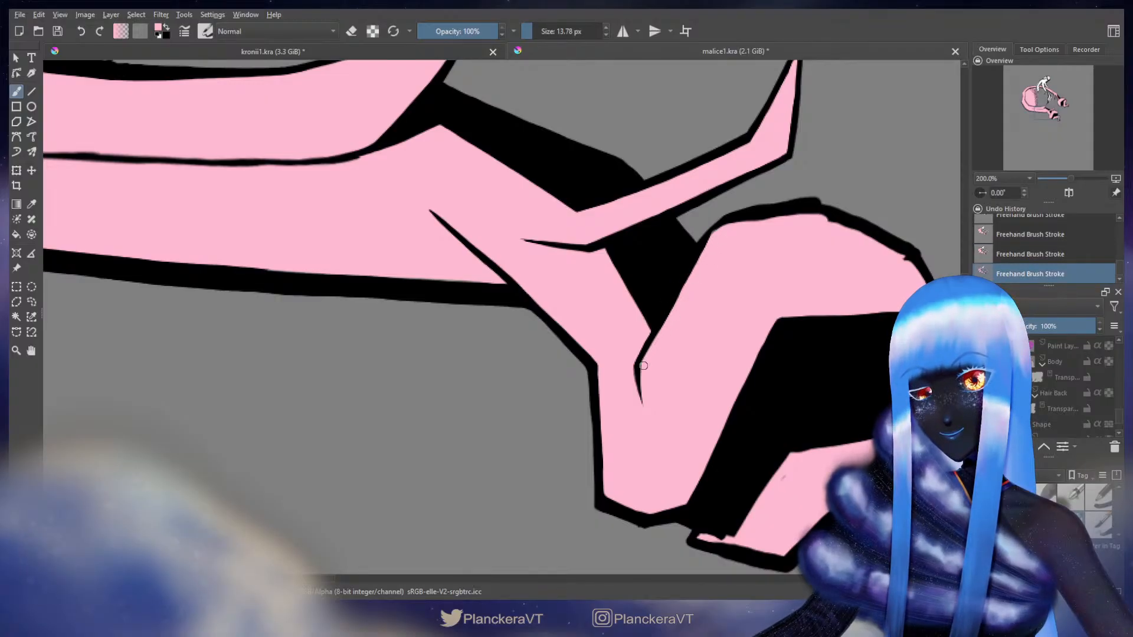
Erase the uneven outer edge of the black outline along the top of the rounded hump
key(x)
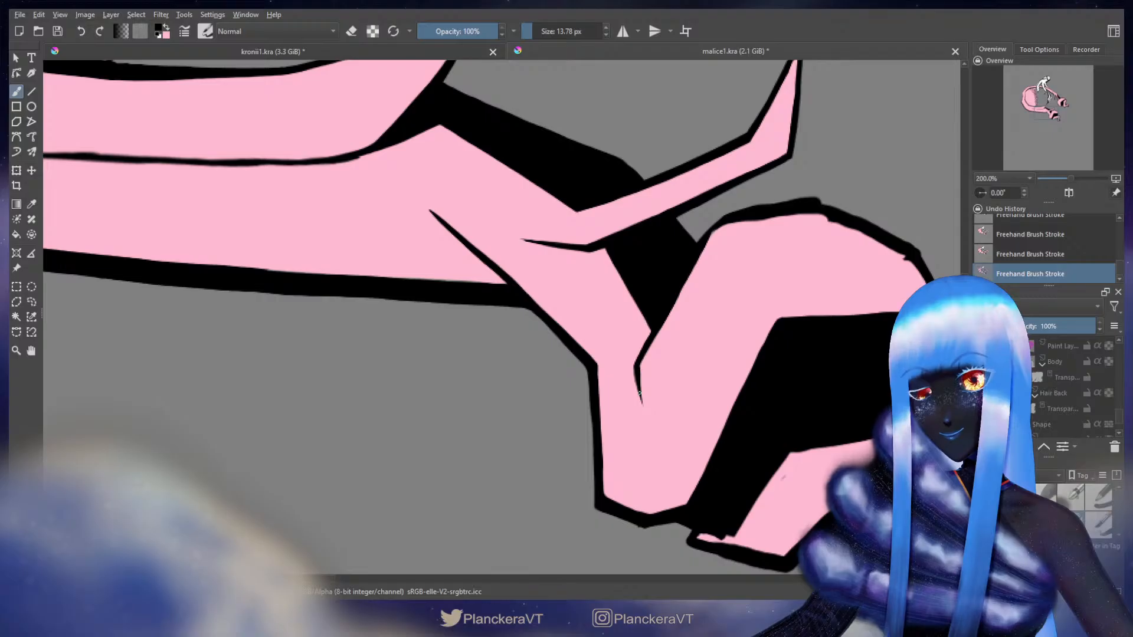
drag(752, 300, 647, 372)
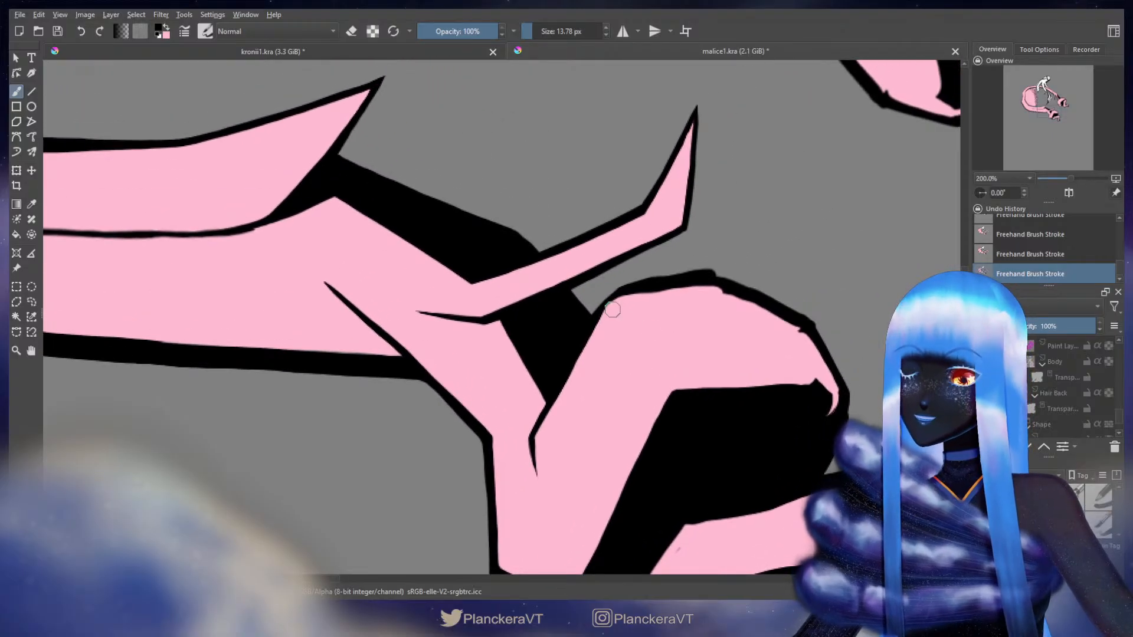
key(e)
drag(643, 275, 716, 273)
key(e)
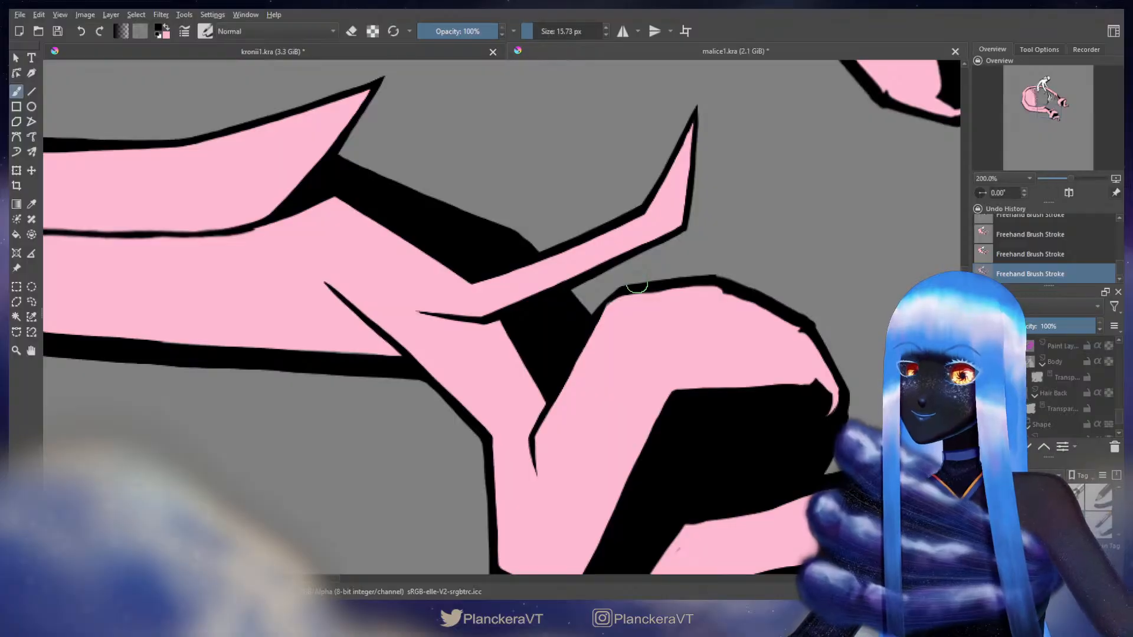
Even out the outline's thickness along the hump's top with a black stroke outside and a pink stroke inside
drag(636, 286, 619, 294)
key(ctrl+z)
key(ctrl+shift+z)
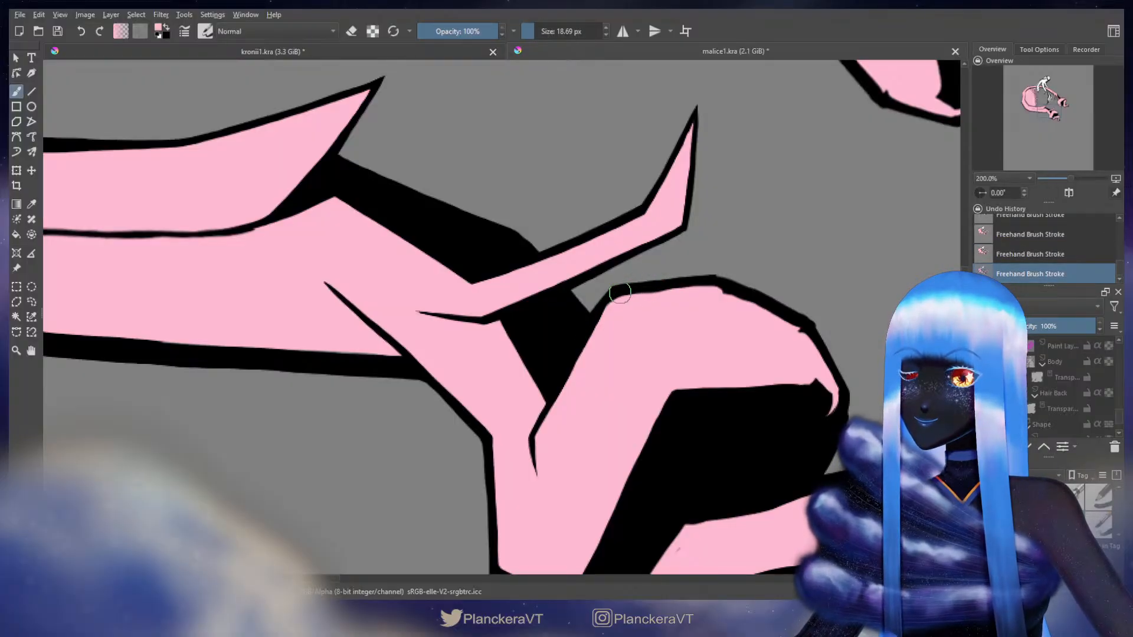
drag(618, 295, 714, 287)
key(bracketright)
Rework the black shadow's upper edge where it runs into the thin prong, using the eraser and a 20.67 px brush
key(e)
drag(521, 235, 498, 290)
drag(343, 213, 340, 212)
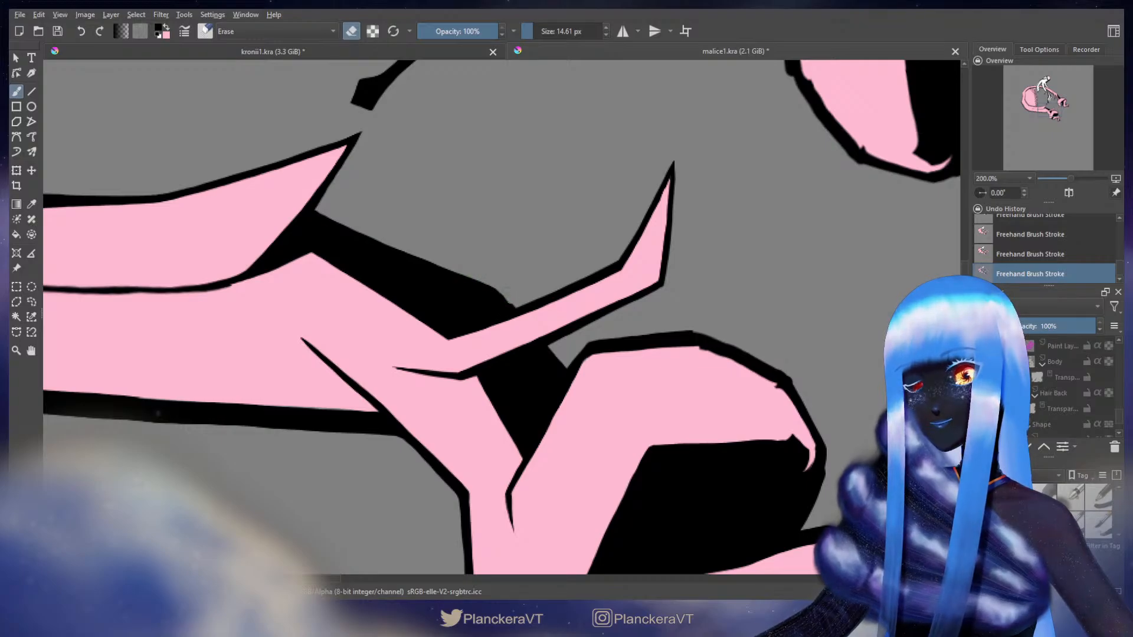
key(ctrl+z)
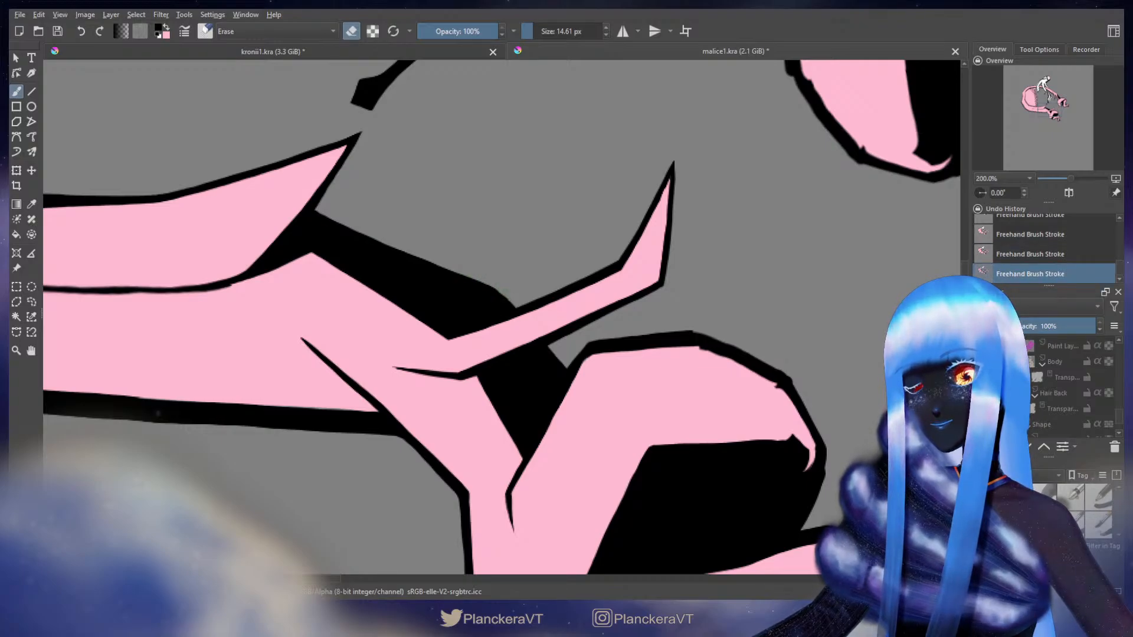
key(e)
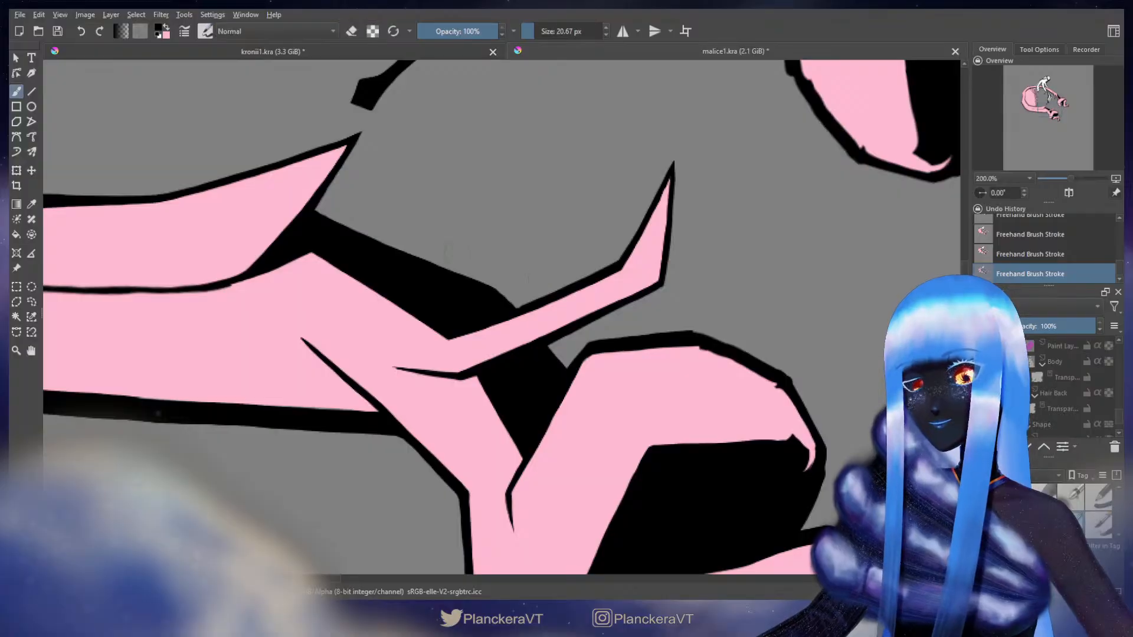
key(ctrl+z)
key(x)
drag(495, 293, 497, 291)
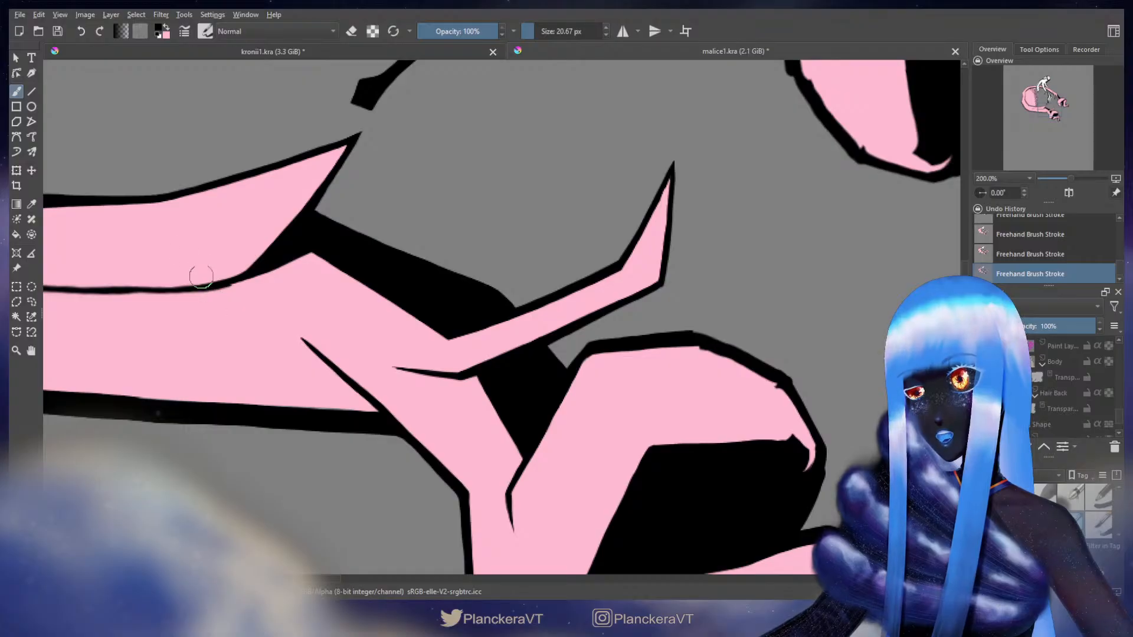
Sharpen the hump's outline corner beside the shadow in black with a 17.83 px brush
mouse_move(687, 380)
mouse_down()
mouse_move(660, 362)
mouse_move(557, 220)
mouse_move(596, 203)
mouse_move(614, 257)
mouse_move(572, 313)
mouse_move(554, 321)
mouse_move(509, 255)
mouse_up()
mouse_move(436, 287)
mouse_down()
mouse_move(478, 283)
mouse_move(467, 273)
mouse_up()
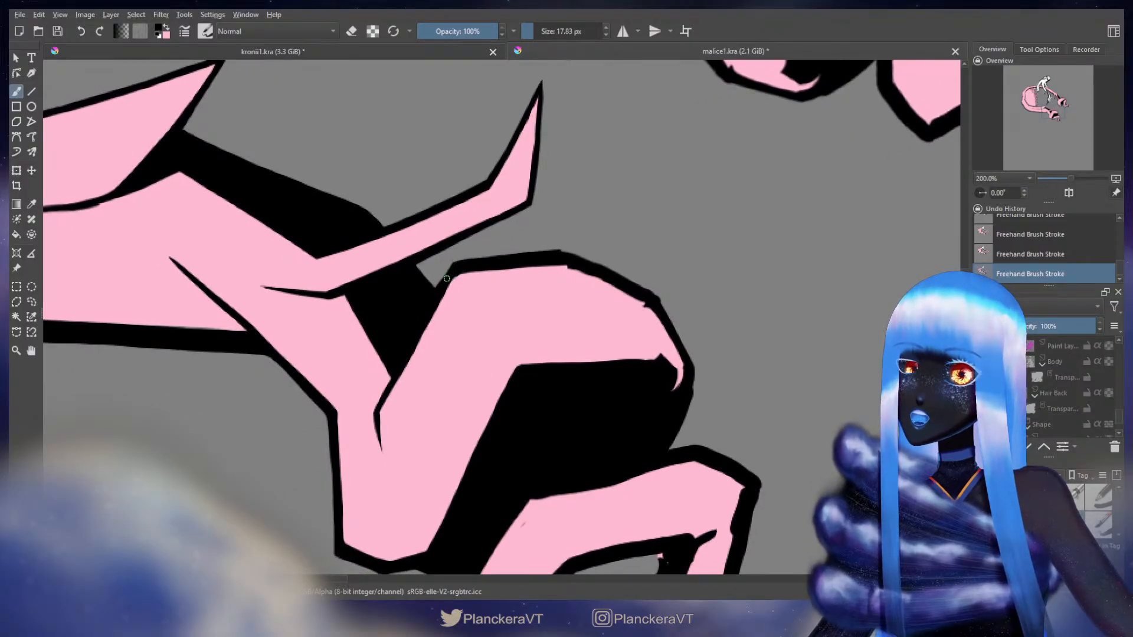
key(x)
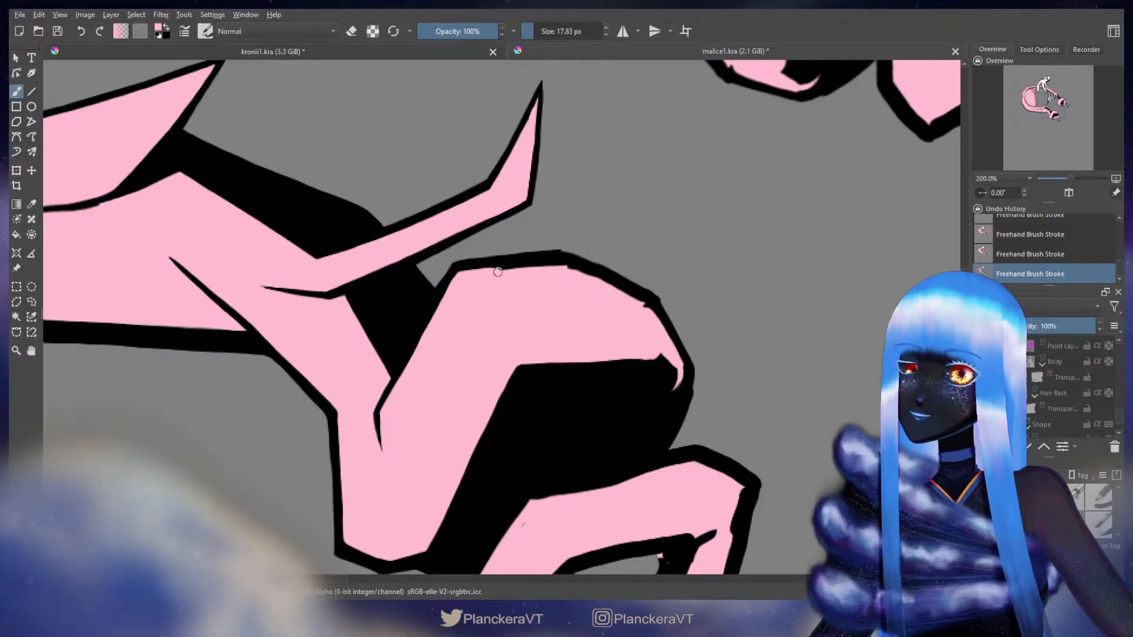
key(x)
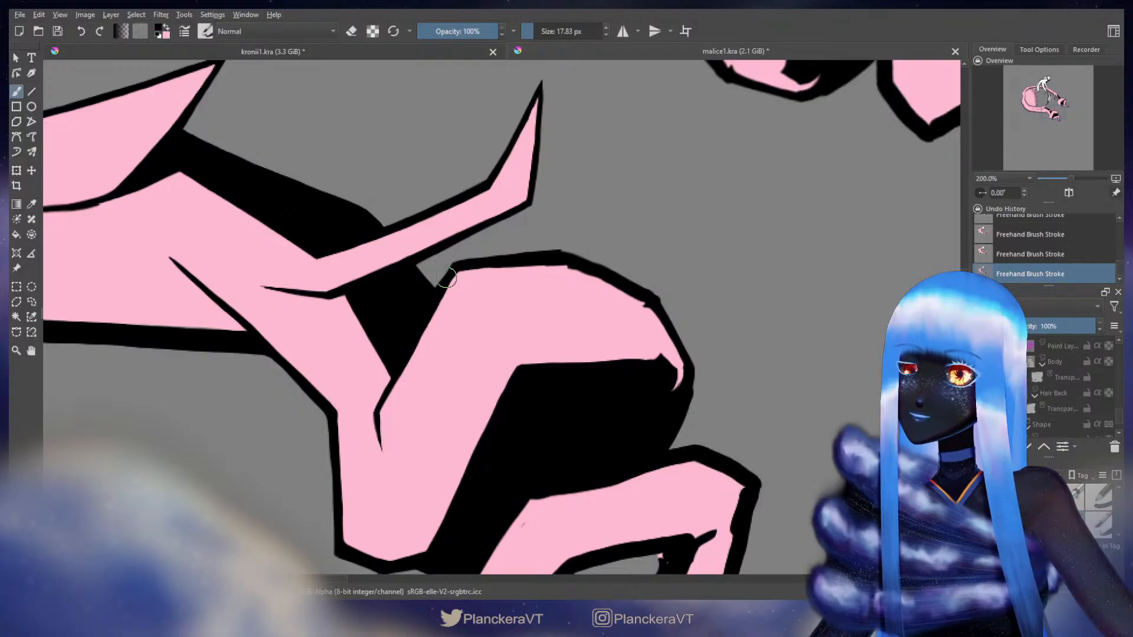
key(x)
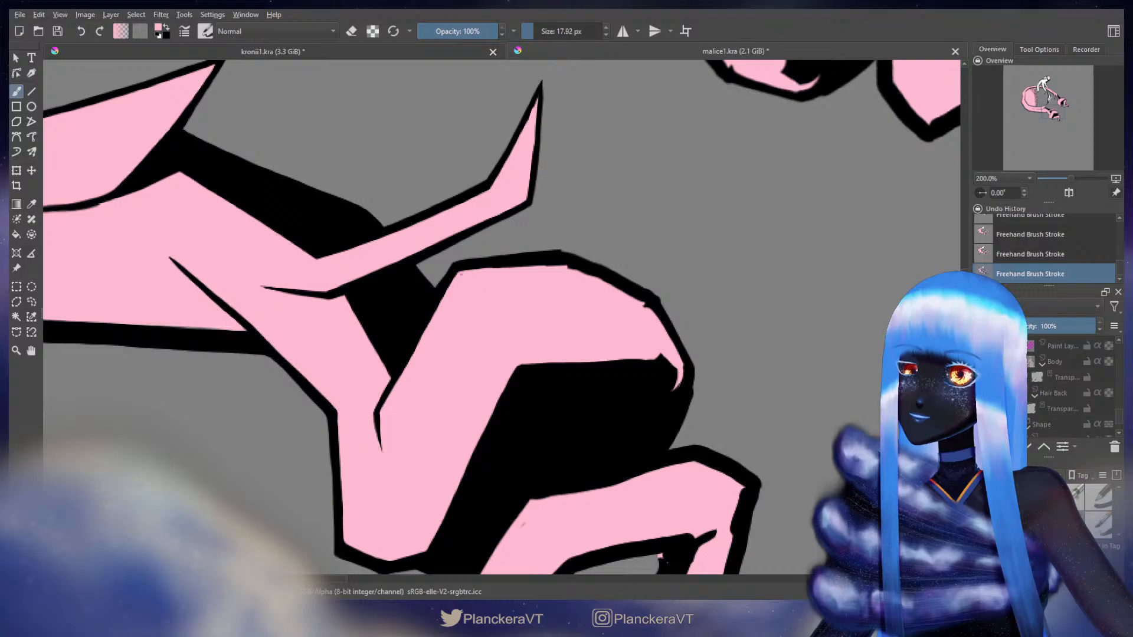
Smooth the notches along the hump's upper inner contour in pink and restore the outer outline with a 19.37 px black brush
mouse_move(489, 269)
mouse_down()
mouse_move(564, 264)
mouse_move(614, 285)
mouse_move(646, 303)
mouse_move(676, 356)
mouse_up()
key(x)
mouse_move(536, 264)
shift+mouse_down()
mouse_move(574, 259)
mouse_move(556, 253)
mouse_move(614, 274)
mouse_move(667, 320)
shift+mouse_up()
key(ctrl+z)
key(ctrl+z)
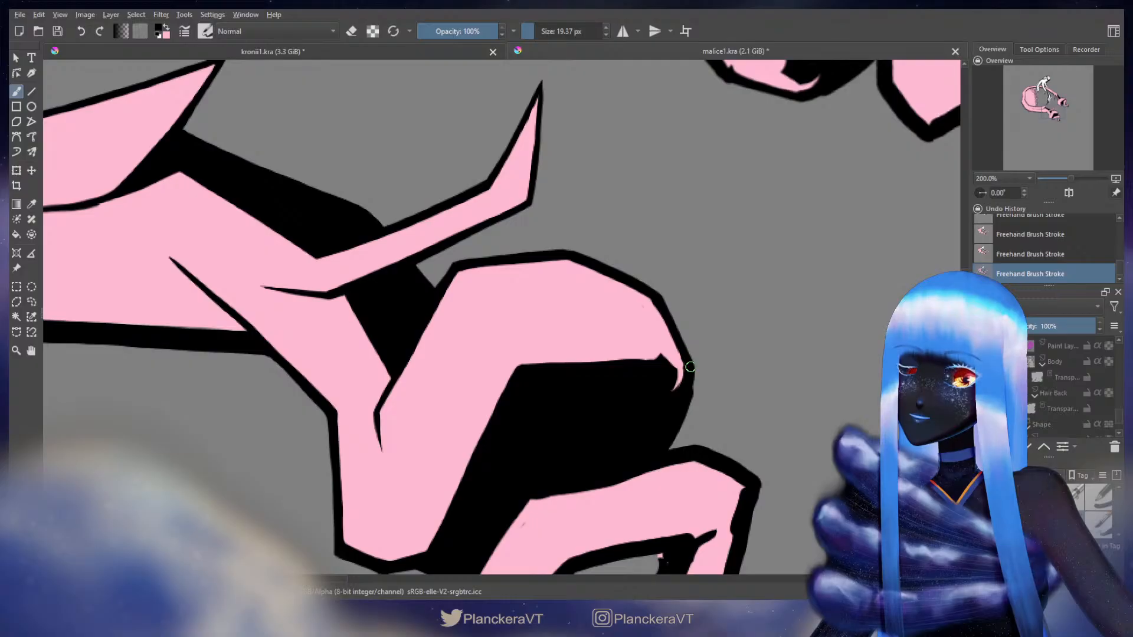
Thin the hump's outline by erasing its outer edge across the top and down the far slope with a 14.21 px eraser
key(e)
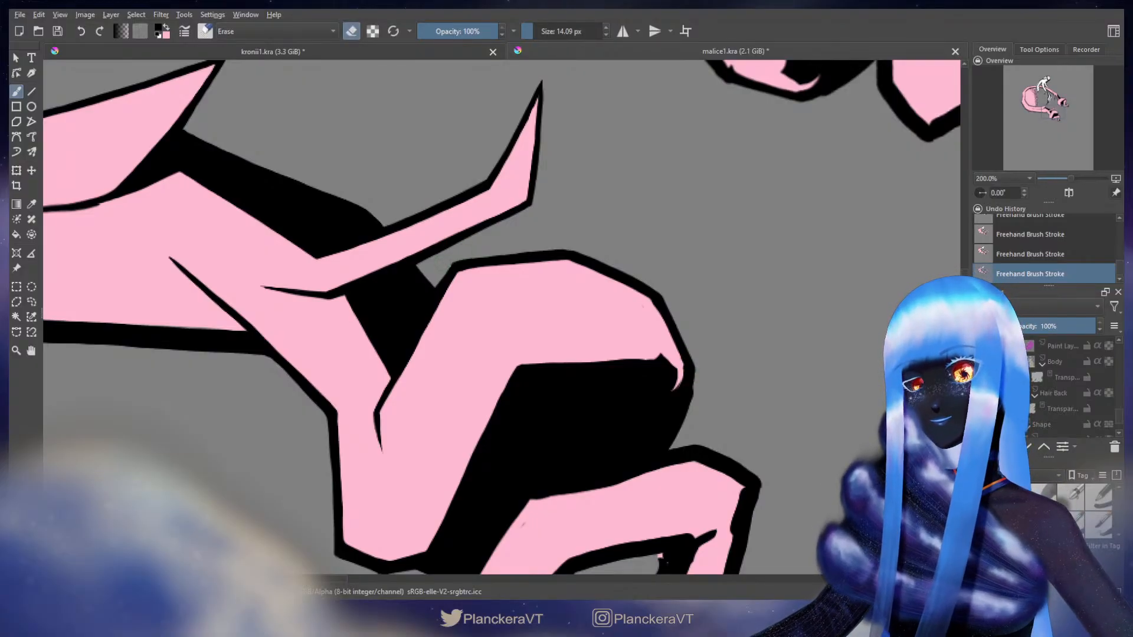
drag(462, 262, 419, 302)
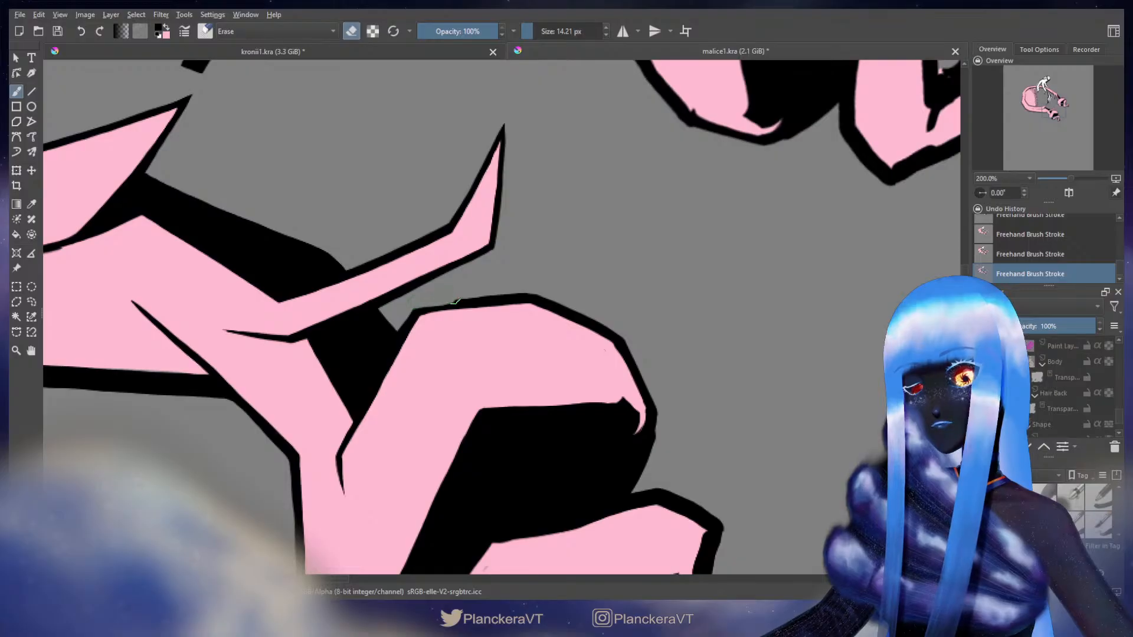
drag(497, 297, 534, 296)
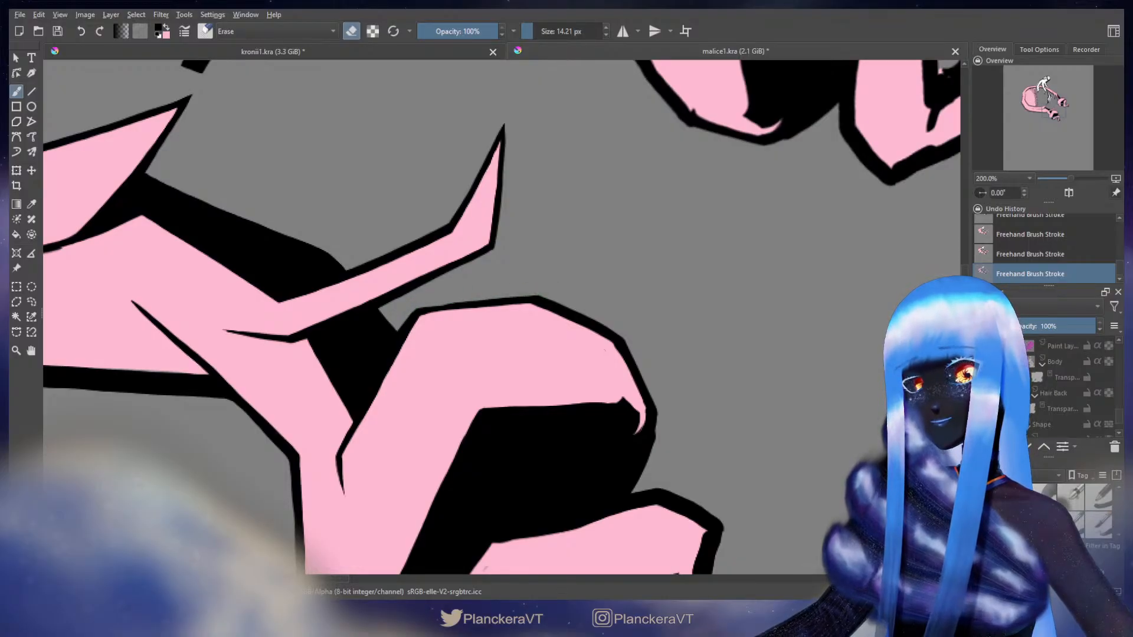
drag(529, 297, 623, 337)
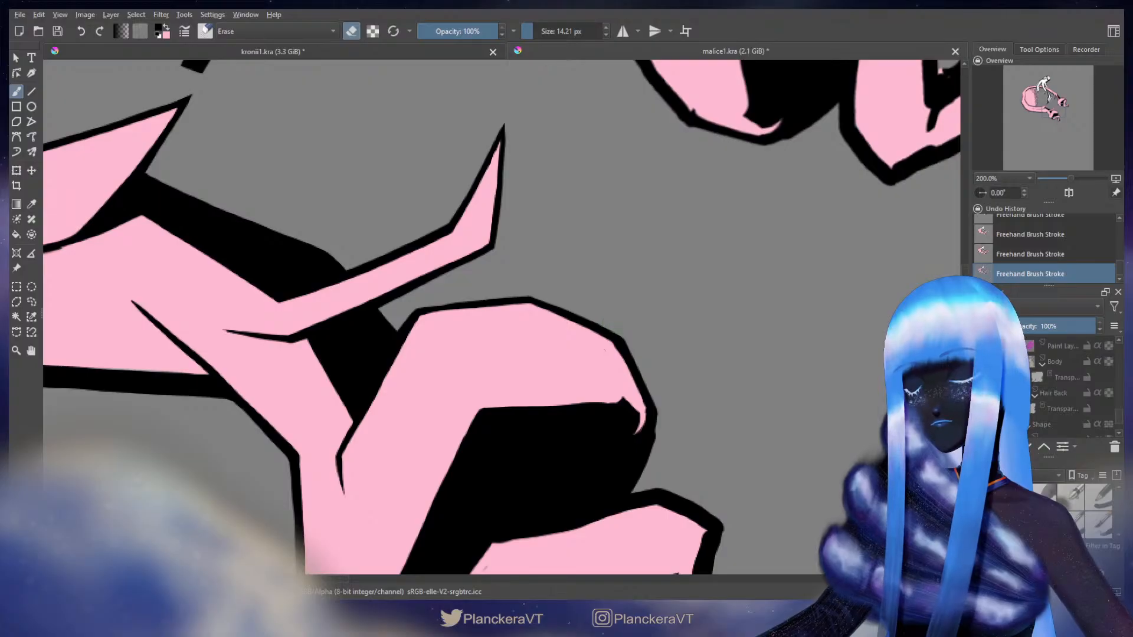
drag(654, 295, 671, 177)
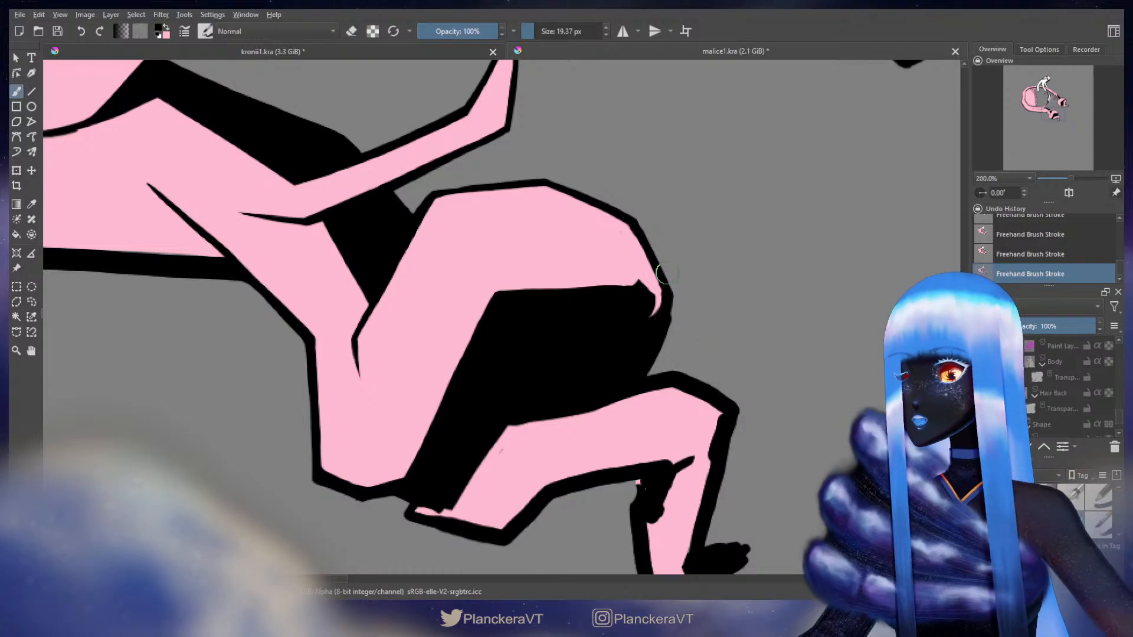
Clean up the small pink hook at the hump's far end and smooth the adjoining shadow edge with a 21.69 px pink brush
key(e)
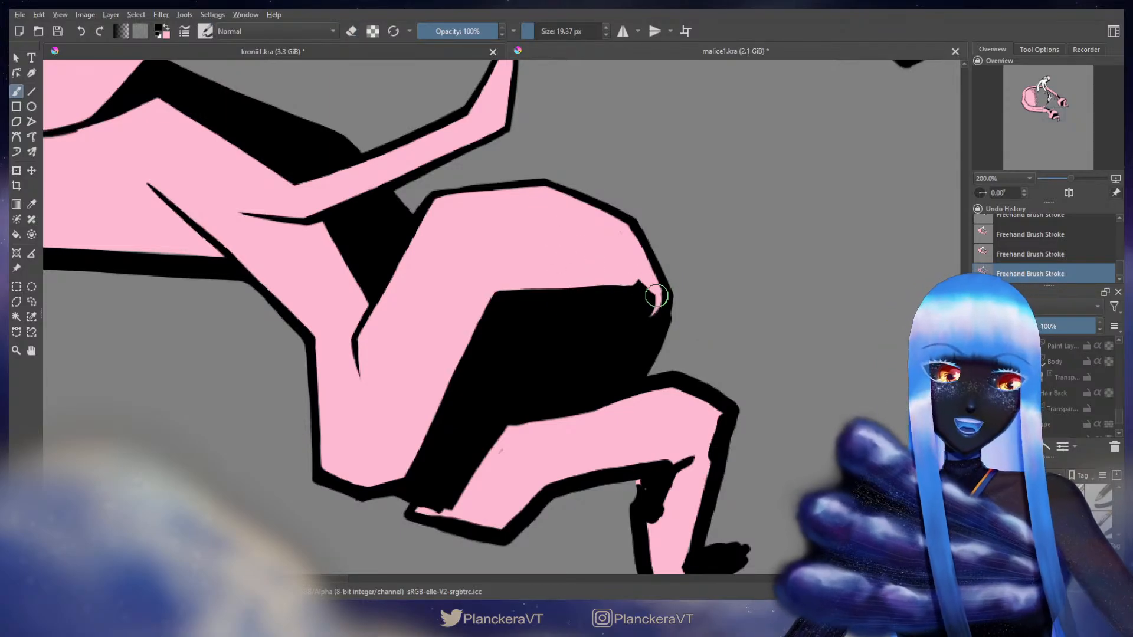
drag(662, 295, 649, 323)
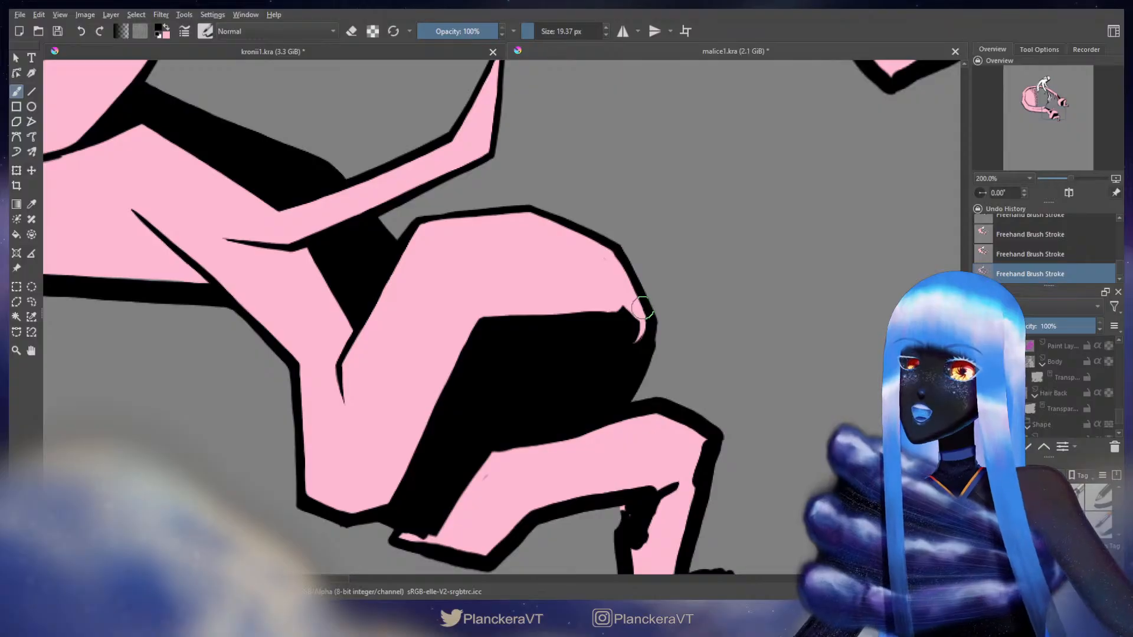
key(x)
drag(594, 258, 612, 255)
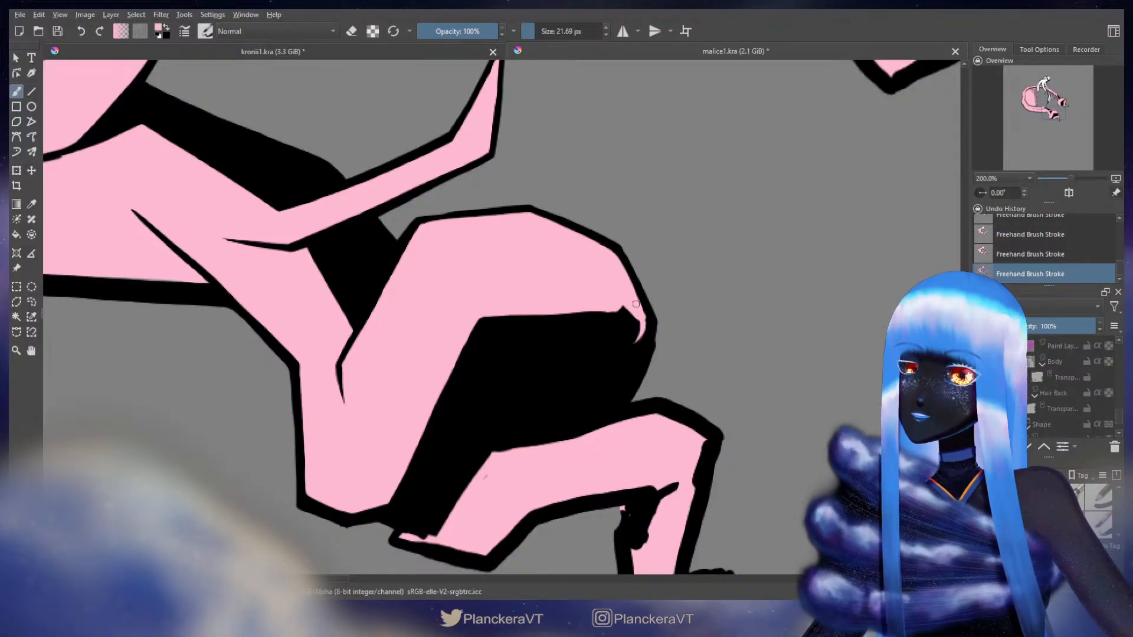
key(ctrl+z)
drag(645, 318, 636, 341)
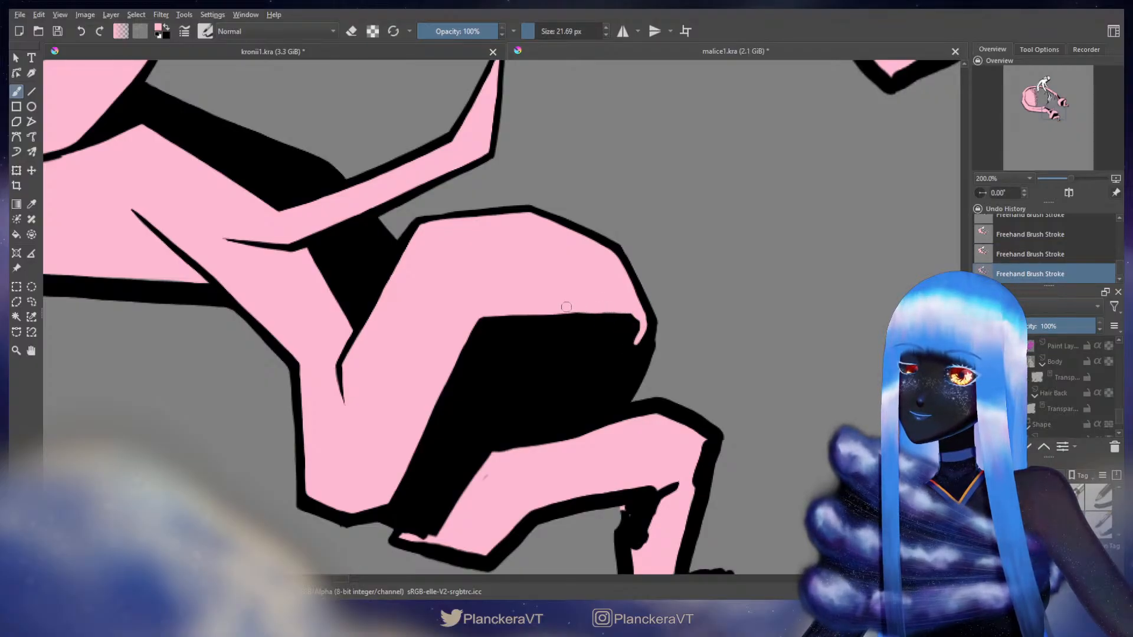
key(x)
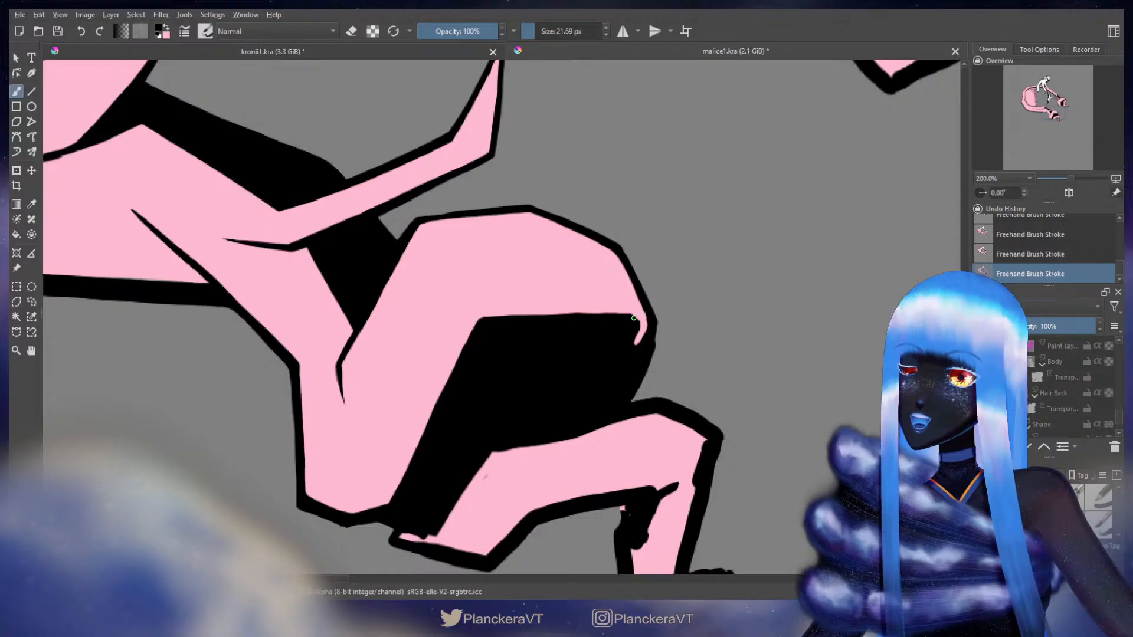
Refine the hump's pink hook and thin the outline from inside along its far slope with a pink brush of 20.08 down to 14.31 px
drag(637, 353, 635, 318)
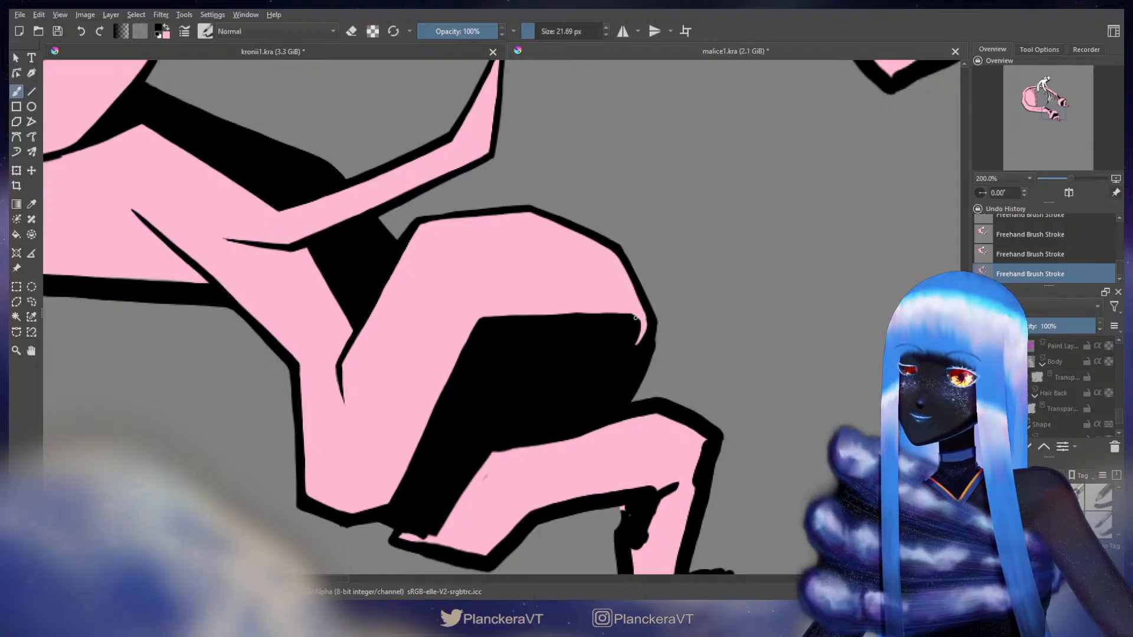
key(x)
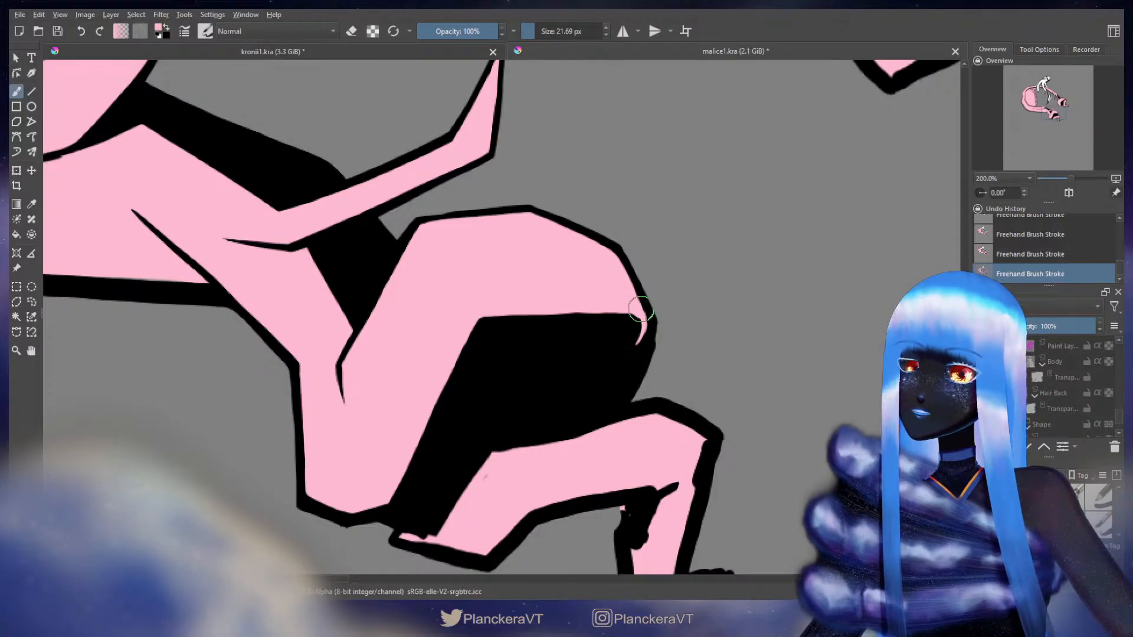
key(bracketleft)
key(bracketleft)
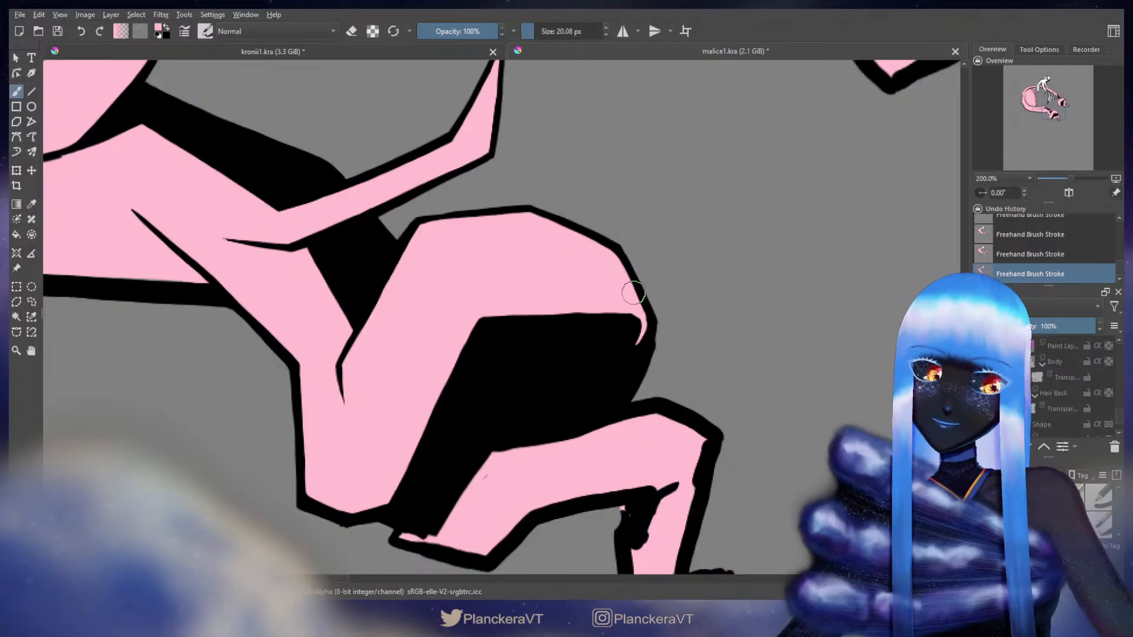
mouse_move(635, 302)
mouse_down()
mouse_move(618, 328)
mouse_move(607, 318)
mouse_up()
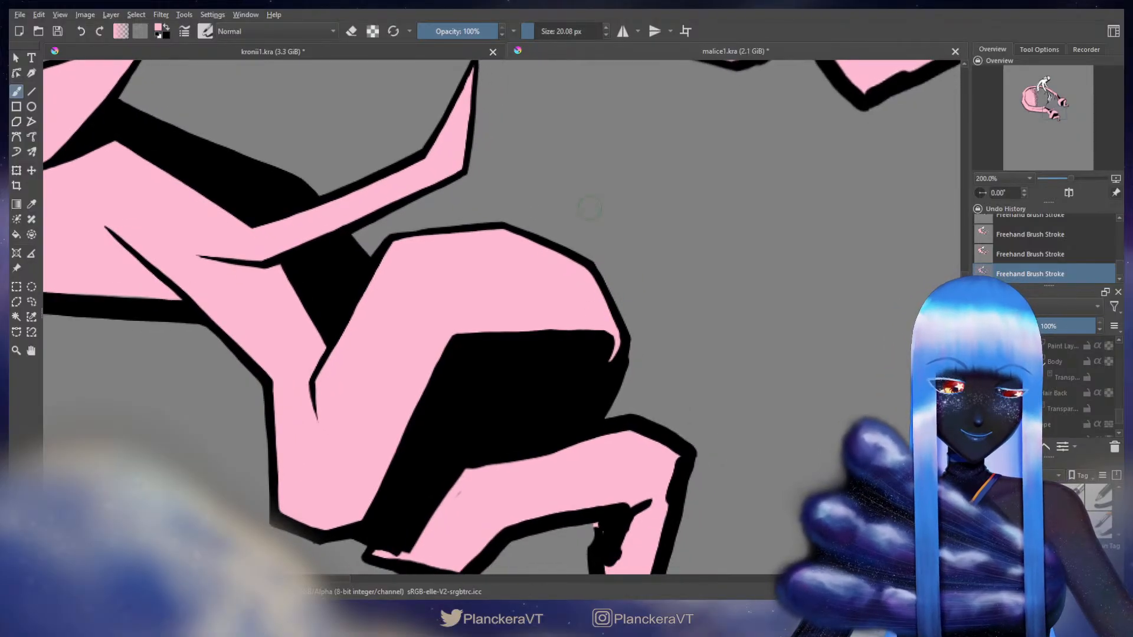
drag(661, 304, 656, 274)
drag(592, 252, 586, 251)
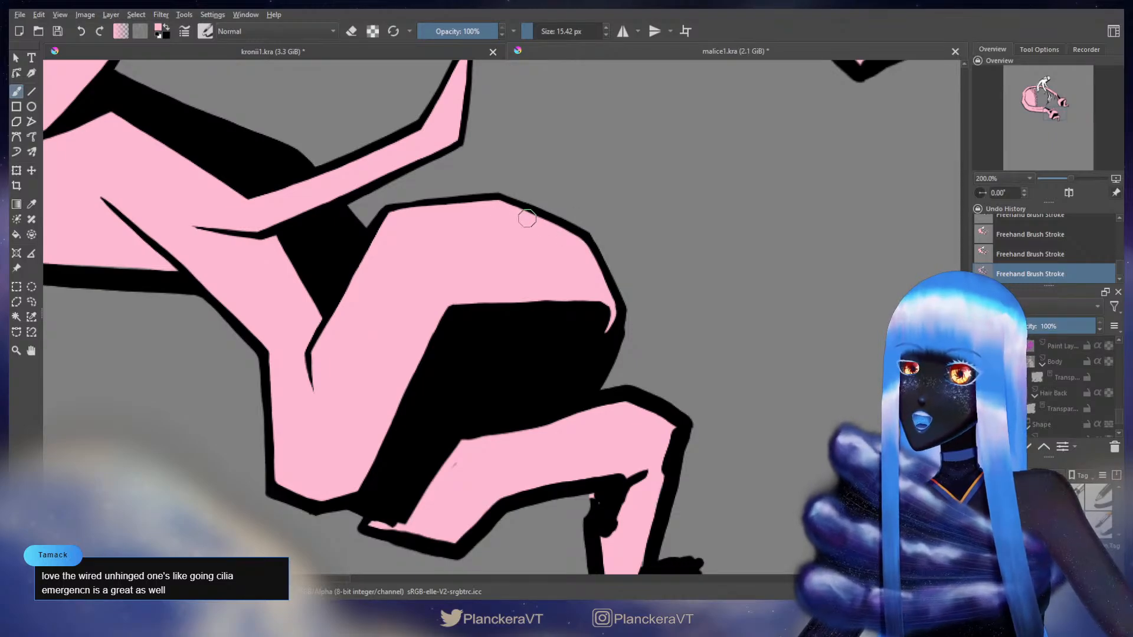
mouse_move(557, 250)
mouse_down()
mouse_move(544, 272)
mouse_move(499, 230)
mouse_up()
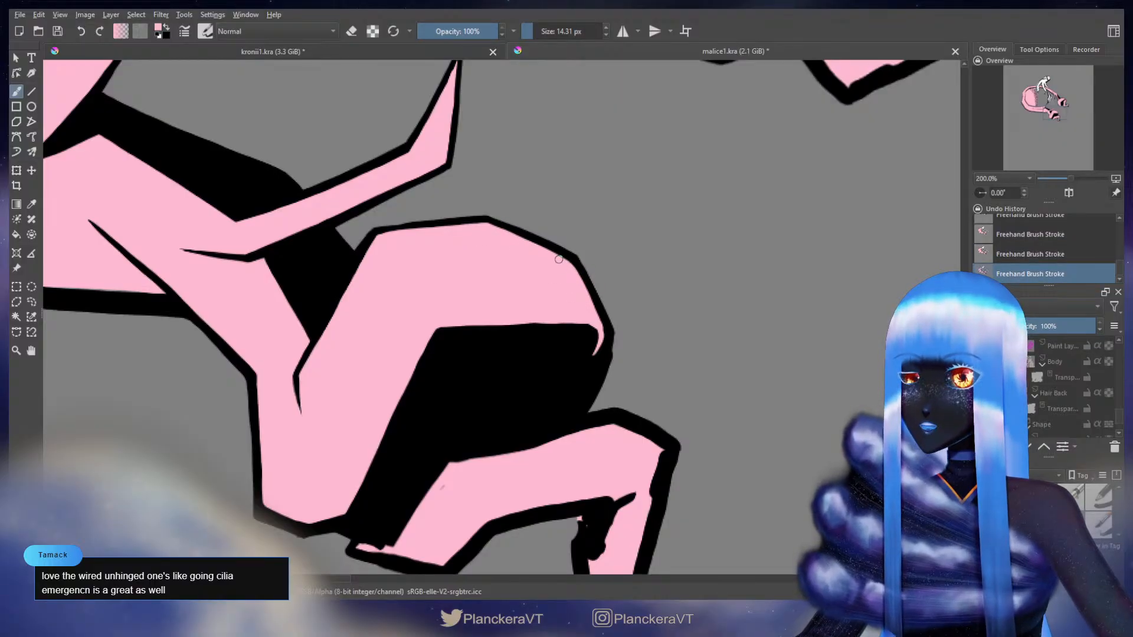
Shorten and taper the hook at the hump's far end using black at 14.37 px and pink at 12.92 to 11.96 px
key(x)
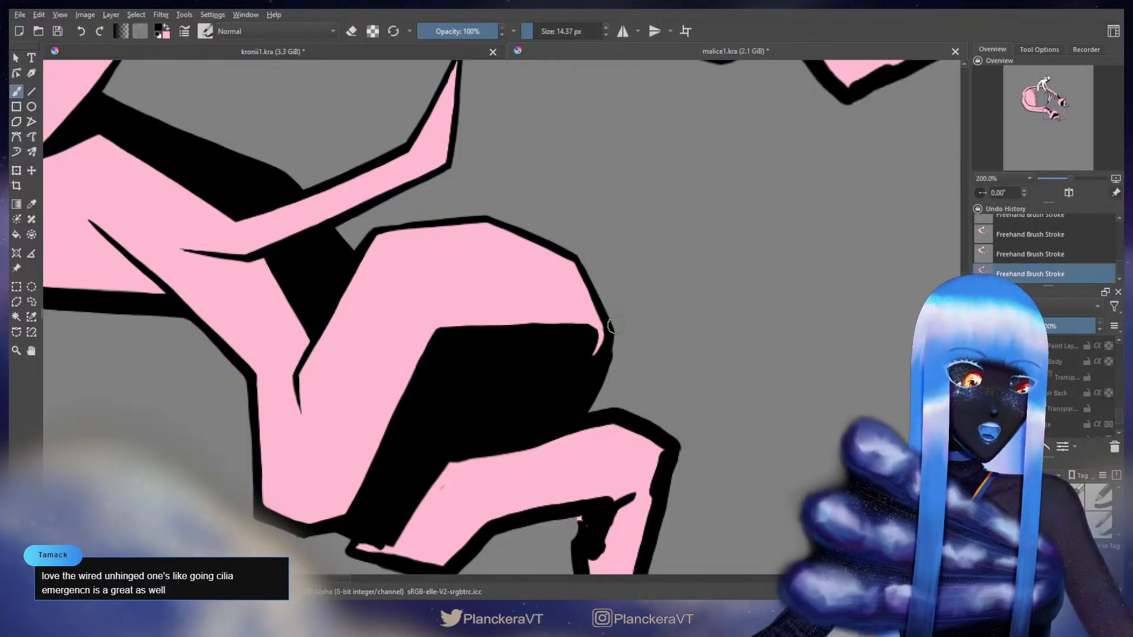
drag(609, 331, 689, 275)
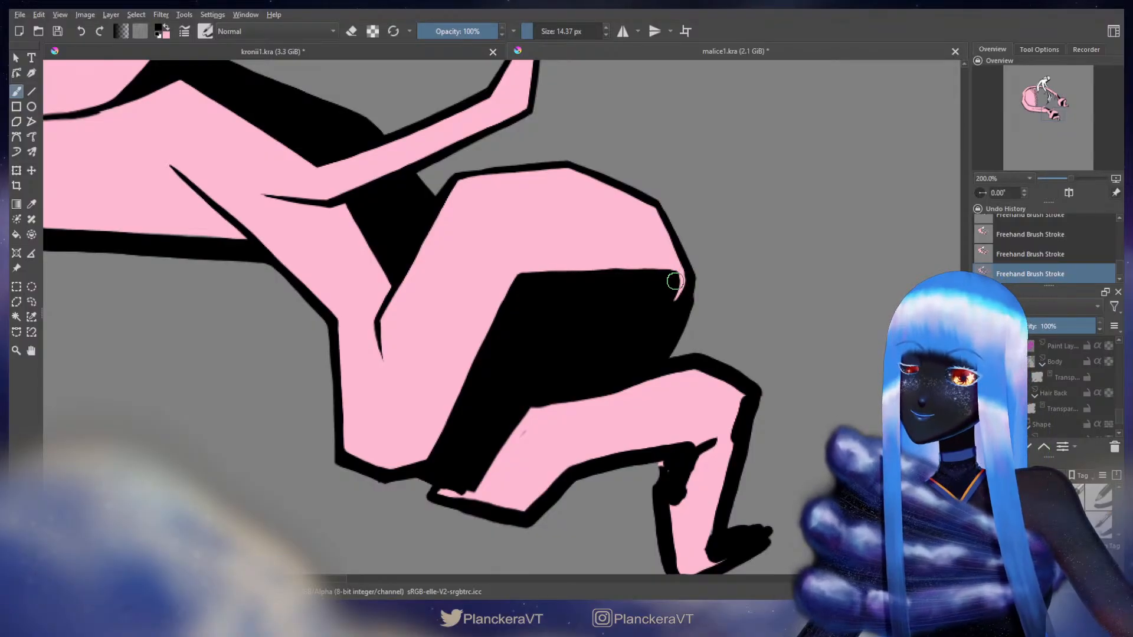
key(x)
key(bracketleft)
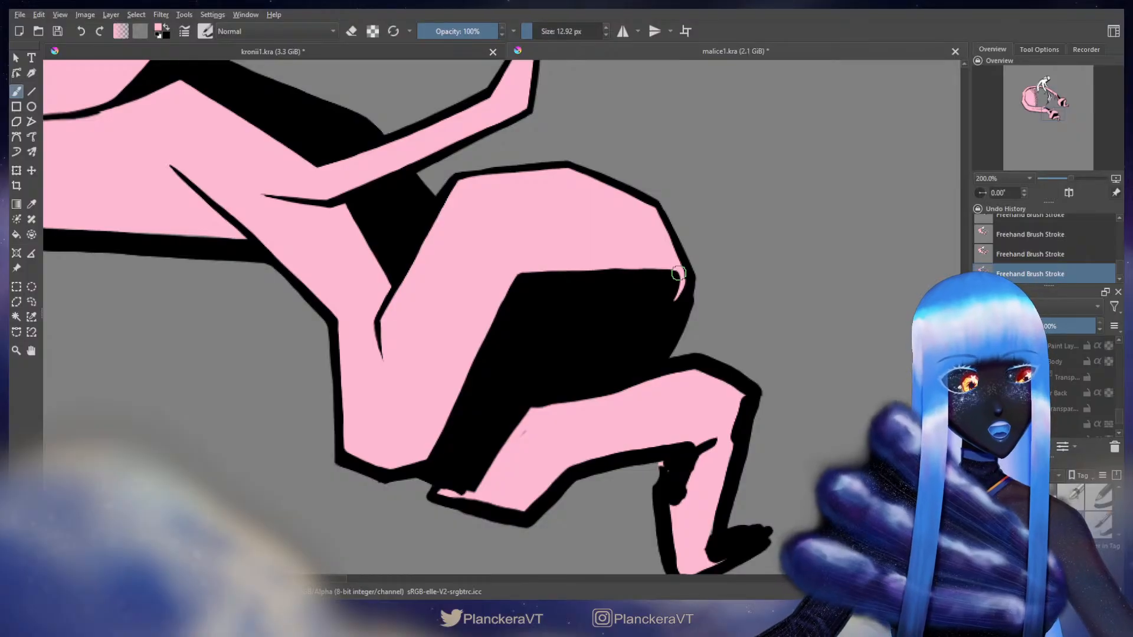
drag(674, 264, 644, 262)
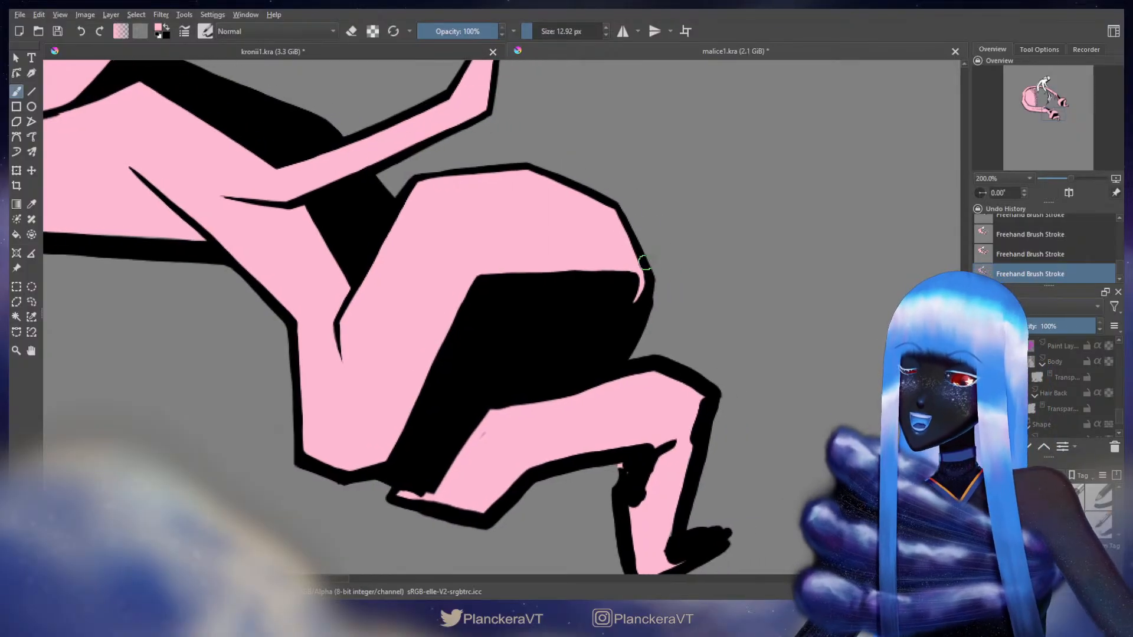
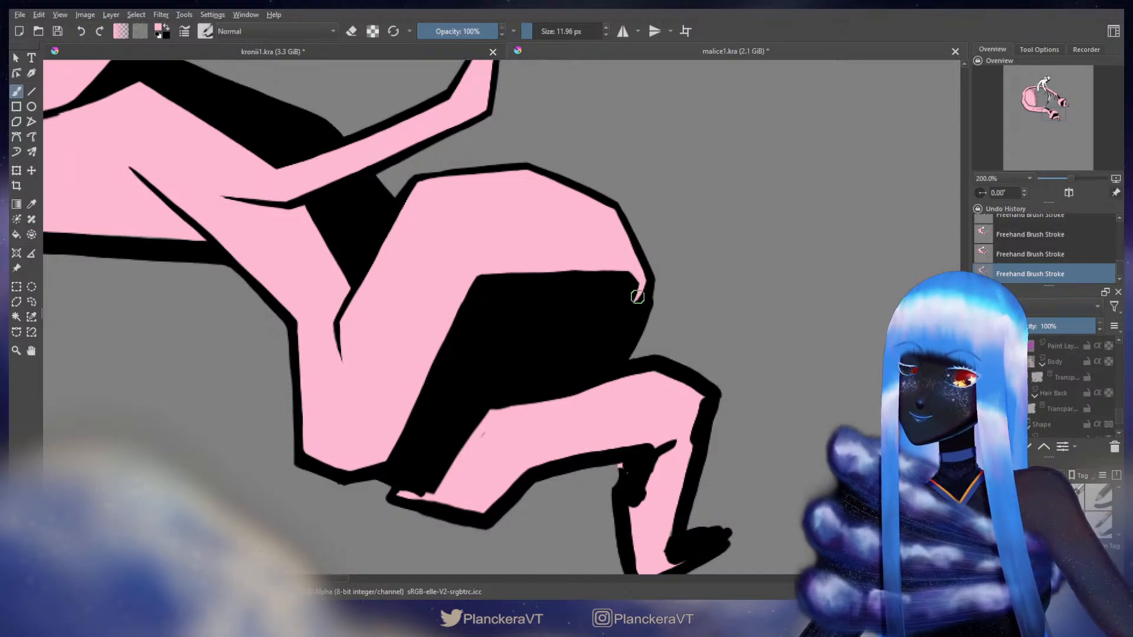
drag(648, 292, 654, 300)
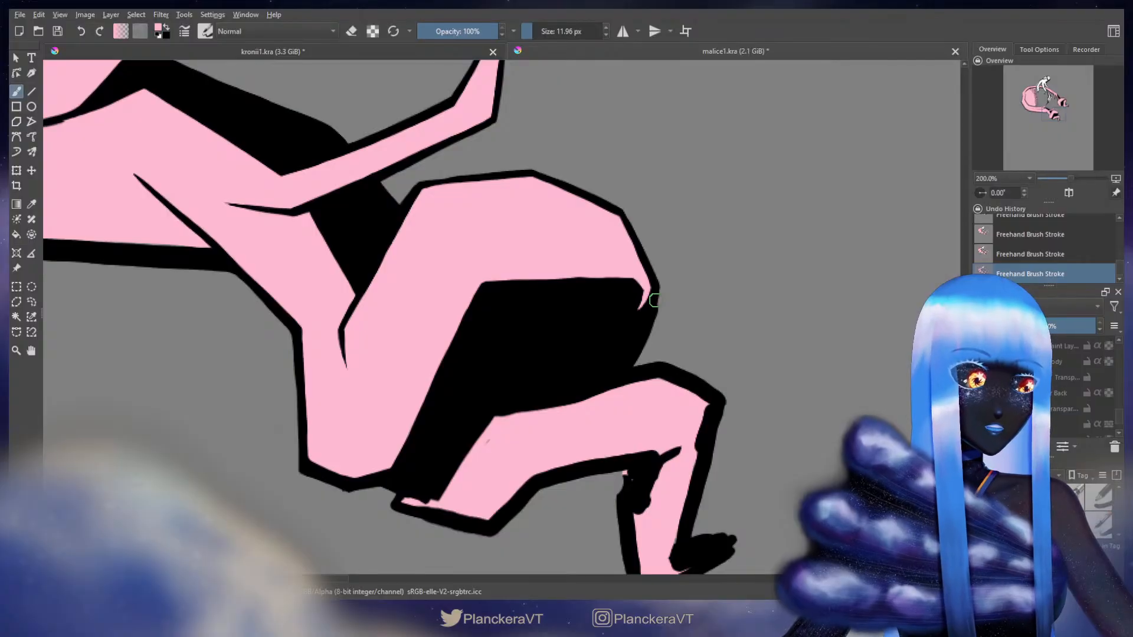
Touch up the outline beside the hook and erase the shadow's bulging outer edge down to the lower limb with a 14.21 px eraser
key(x)
drag(652, 294, 647, 300)
key(ctrl+z)
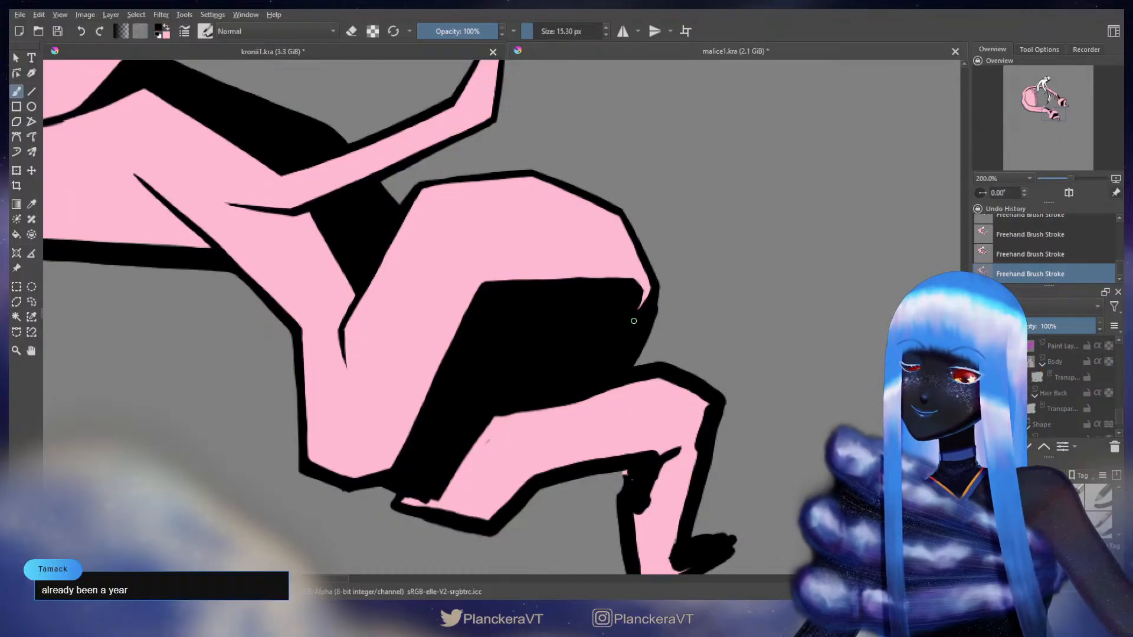
key(e)
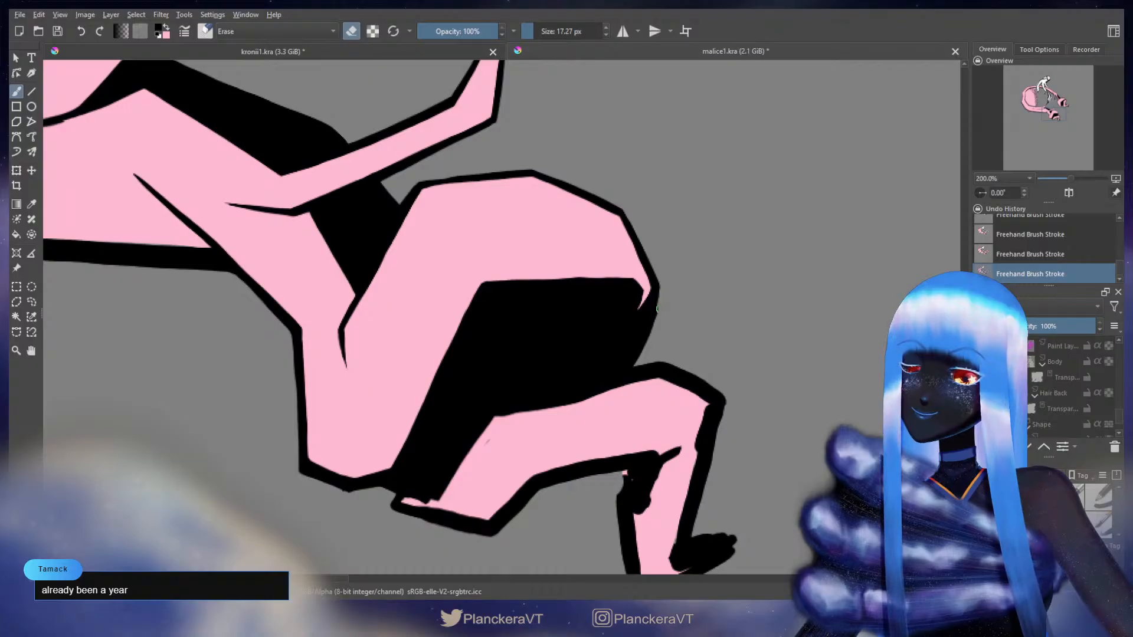
mouse_move(656, 306)
mouse_down()
mouse_move(639, 347)
mouse_move(656, 303)
mouse_move(653, 319)
mouse_up()
key(ctrl+z)
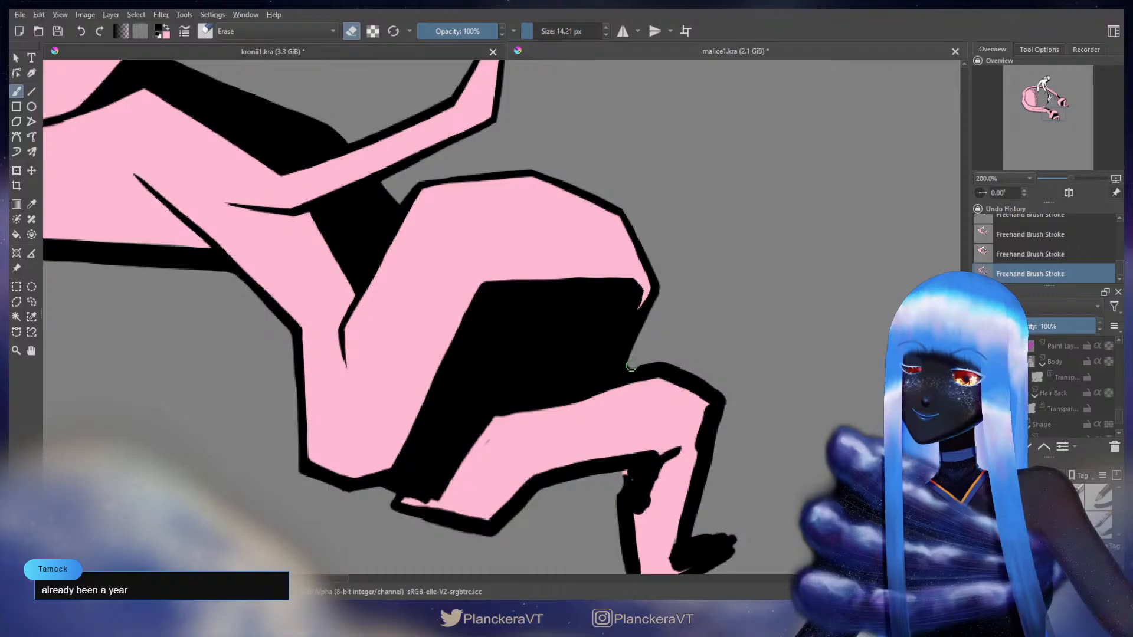
Straighten the lower limb's upper edge against the shadow and cover the stray mark with a pink brush of 24.34 to 25.88 px
key(e)
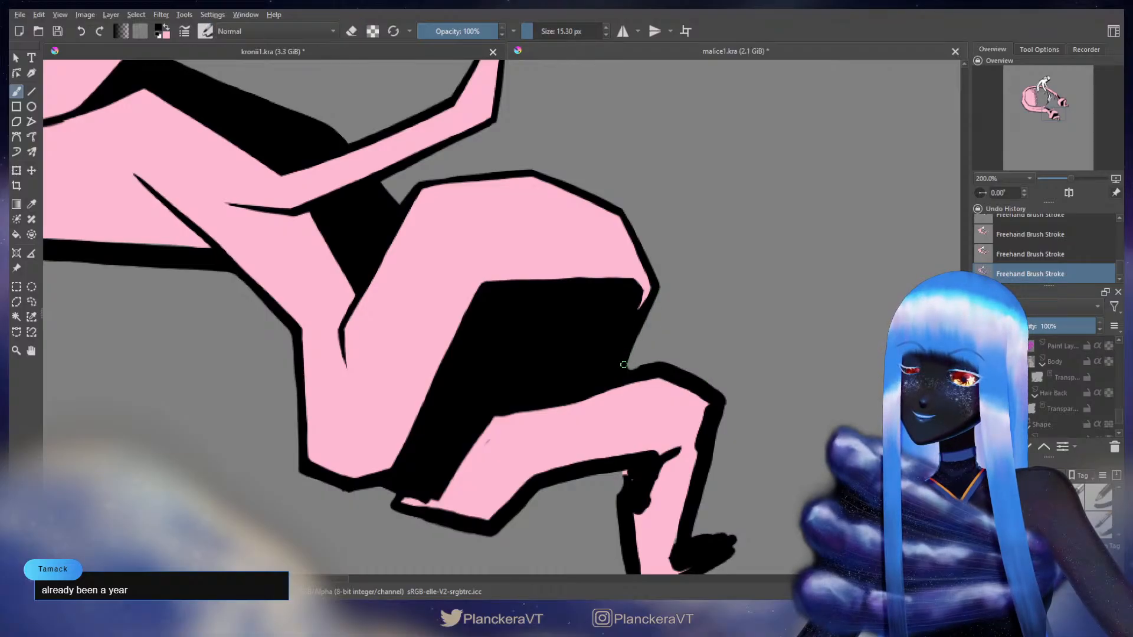
mouse_move(589, 379)
mouse_down()
mouse_move(678, 307)
mouse_move(649, 358)
mouse_move(656, 388)
mouse_move(597, 387)
mouse_up()
key(x)
mouse_move(584, 387)
mouse_down()
mouse_move(595, 387)
mouse_move(584, 379)
mouse_up()
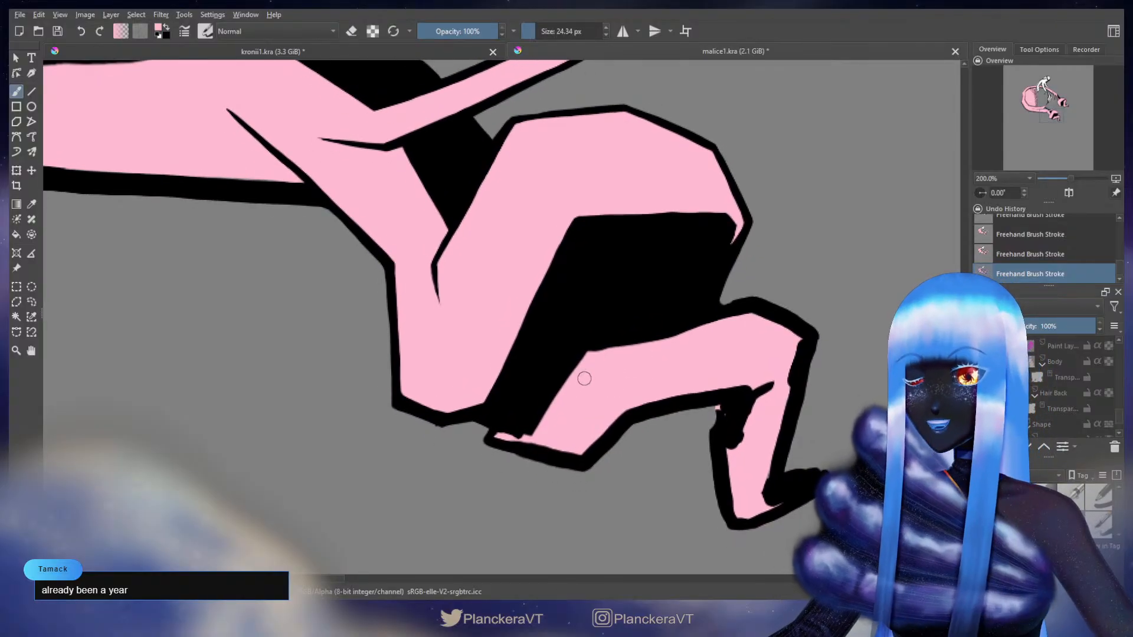
mouse_move(701, 348)
mouse_down()
mouse_move(614, 382)
mouse_move(672, 309)
mouse_up()
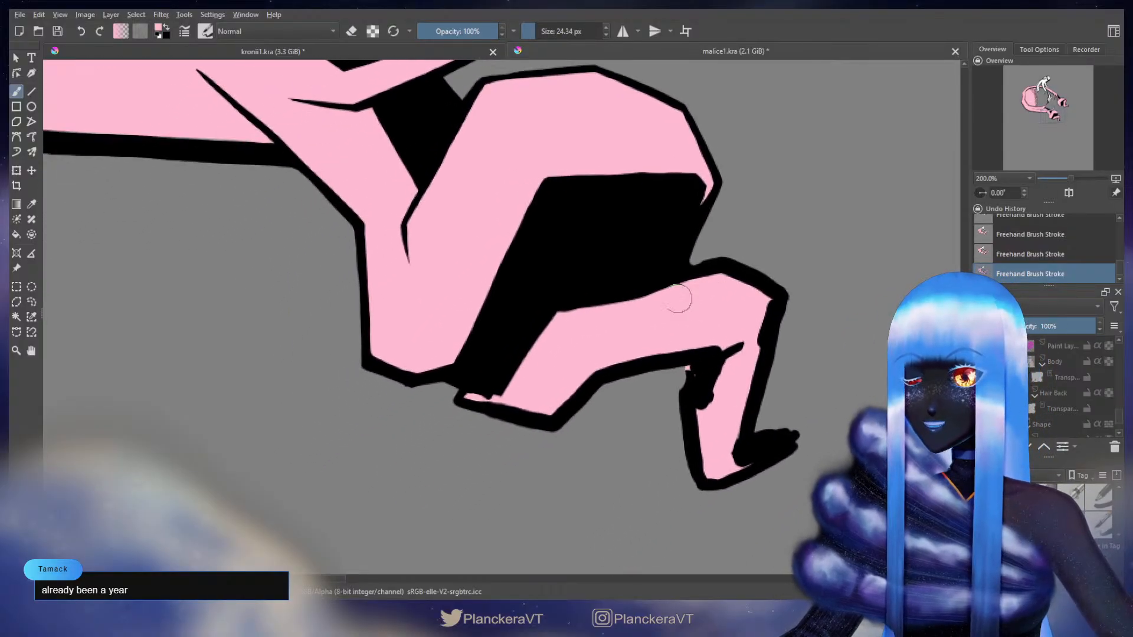
key(bracketright)
mouse_move(577, 319)
mouse_down()
mouse_move(654, 357)
mouse_move(635, 357)
mouse_move(785, 319)
mouse_move(622, 354)
mouse_move(556, 437)
mouse_move(569, 420)
mouse_up()
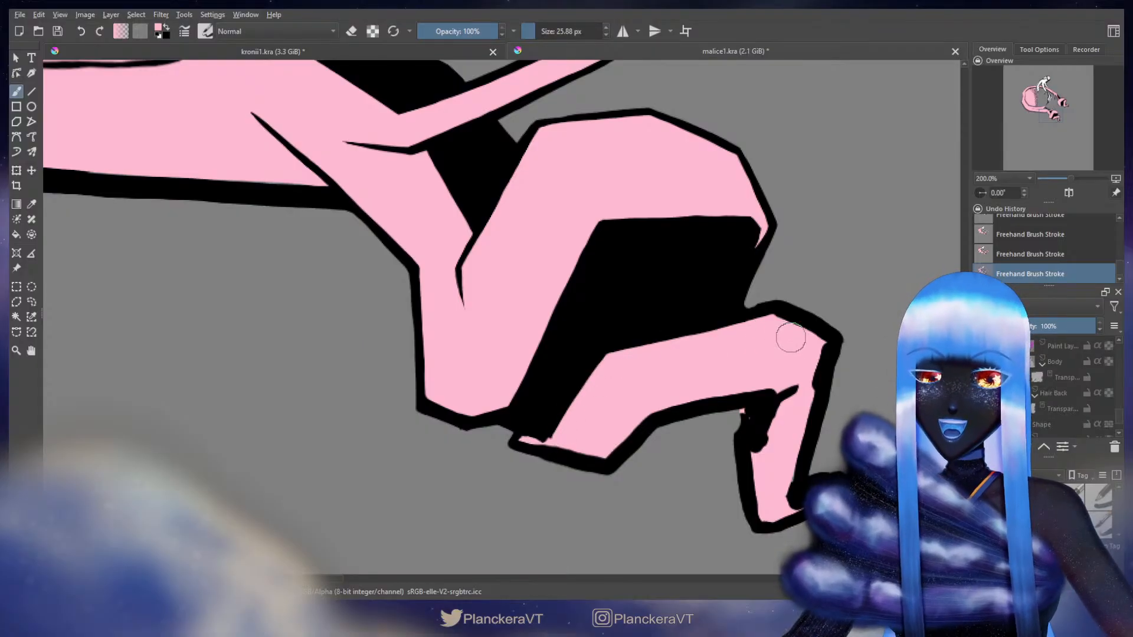
drag(791, 338, 759, 321)
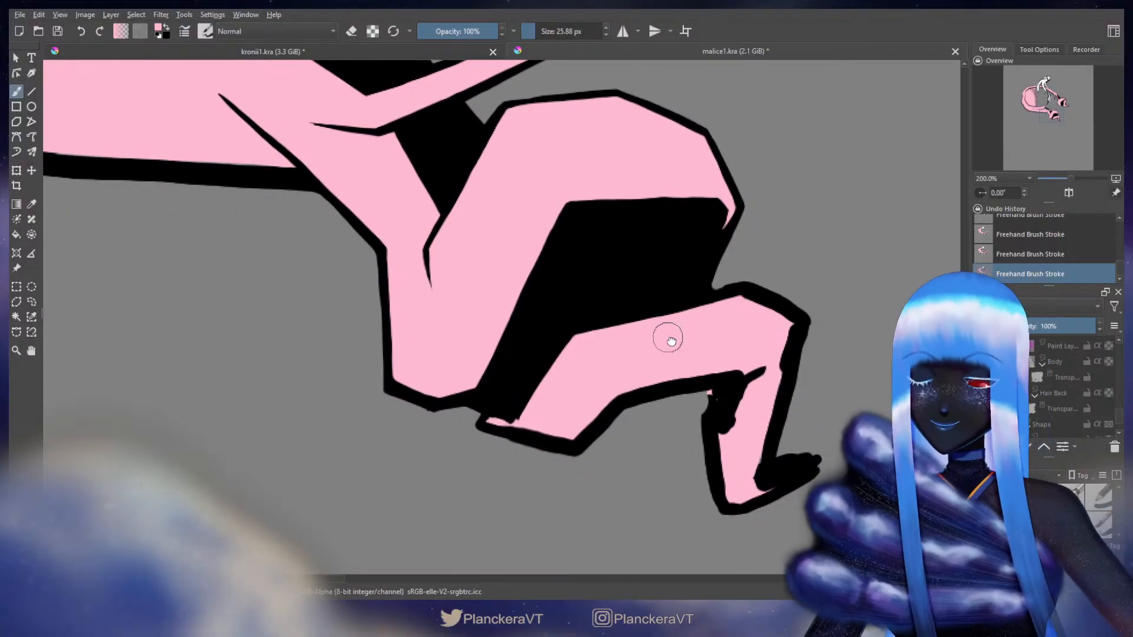
Even out the inner edge of the lower limb's underside outline with a 23.72 px pink brush
drag(668, 338, 800, 282)
mouse_move(650, 369)
mouse_down()
mouse_move(637, 371)
mouse_move(695, 382)
mouse_move(780, 334)
mouse_up()
key(ctrl+z)
drag(624, 366, 709, 384)
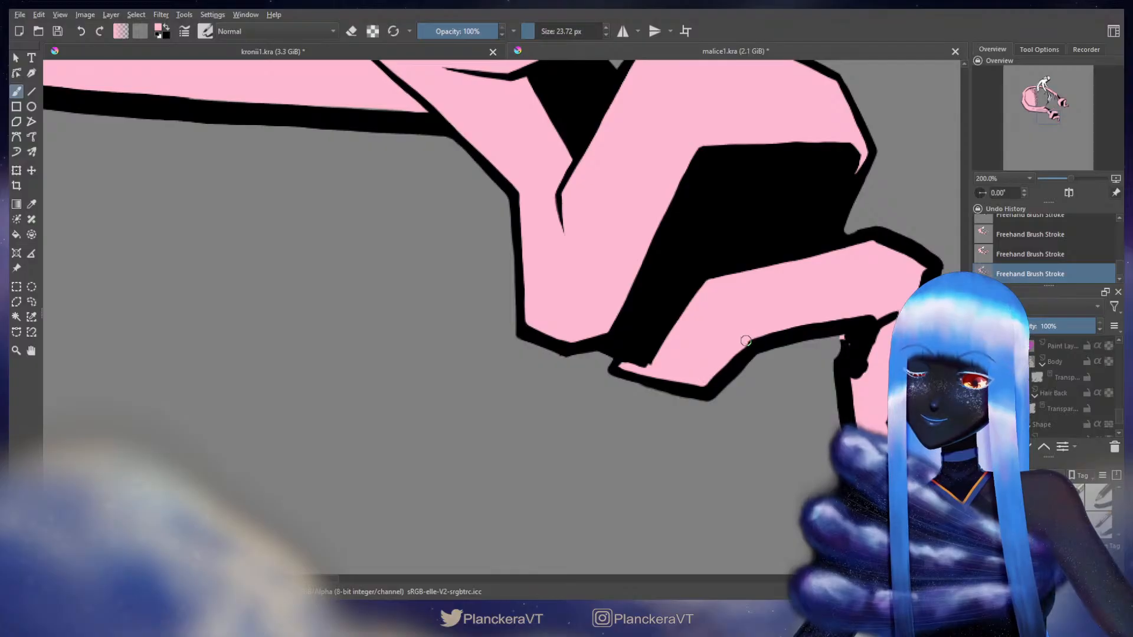
Touch up the lower limb's underside in black and trim the outline's outer edge around the lower corner with a 14.03 px eraser
key(x)
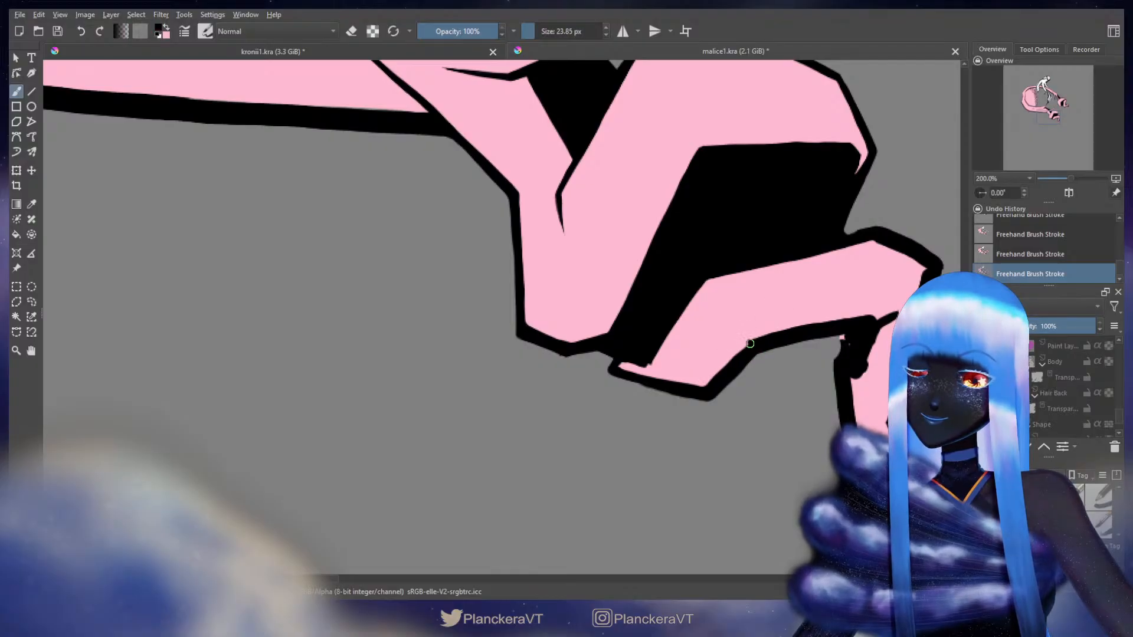
mouse_move(750, 343)
mouse_down()
mouse_move(707, 385)
mouse_move(754, 347)
mouse_move(703, 382)
mouse_up()
key(ctrl+z)
key(e)
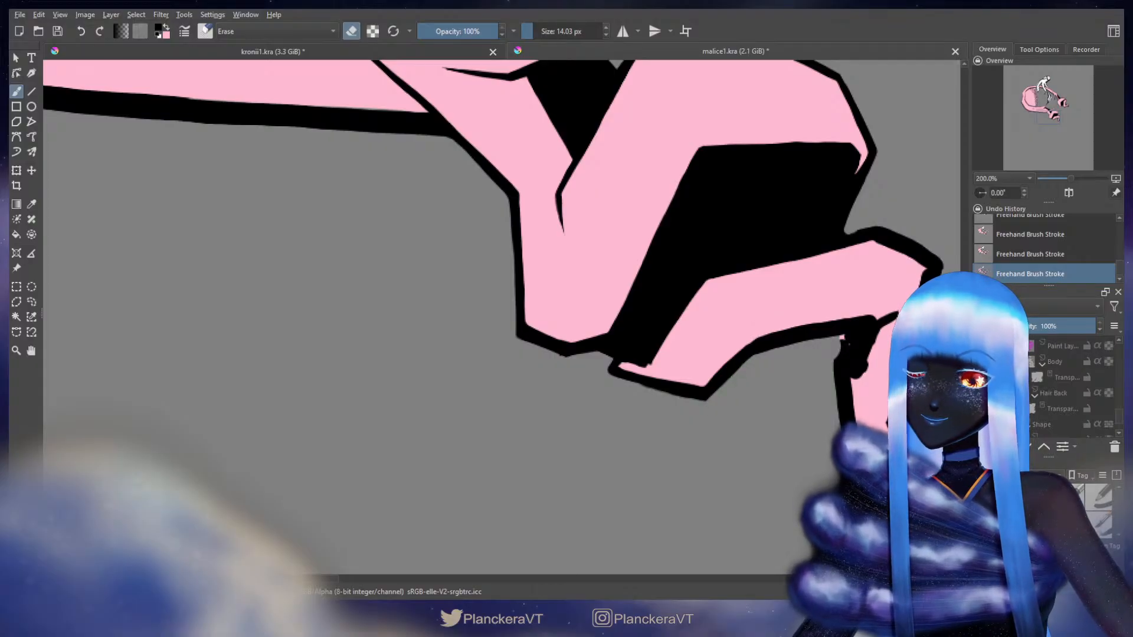
drag(708, 366, 561, 381)
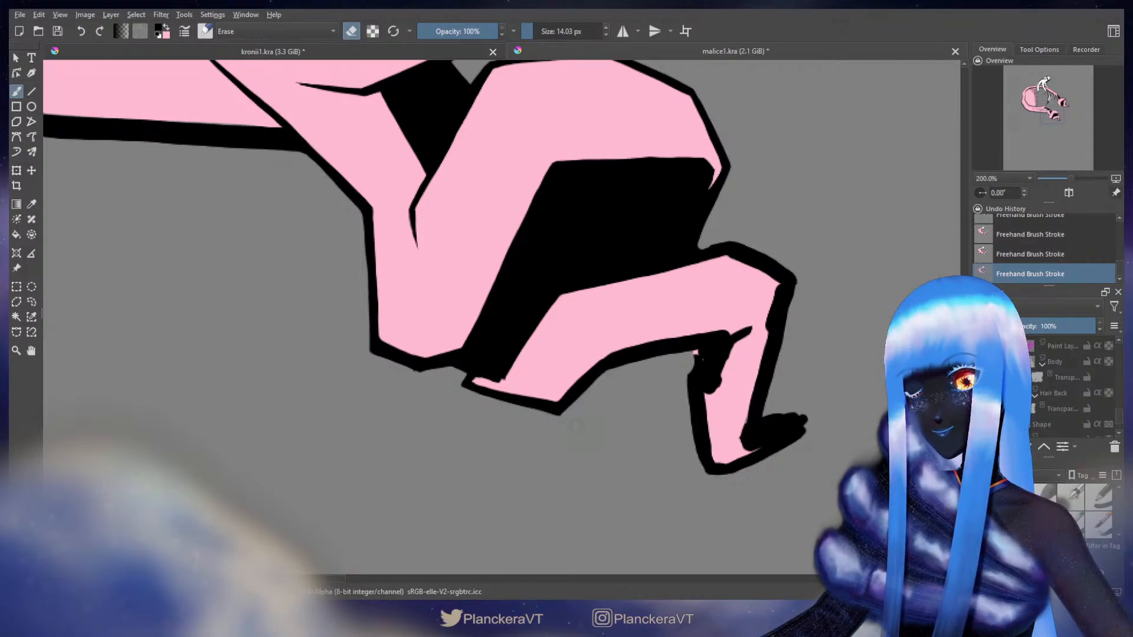
Reshape the small pink sliver at the lower limb's near end, alternating pink and black from 19.34 to 18.41 px
key(e)
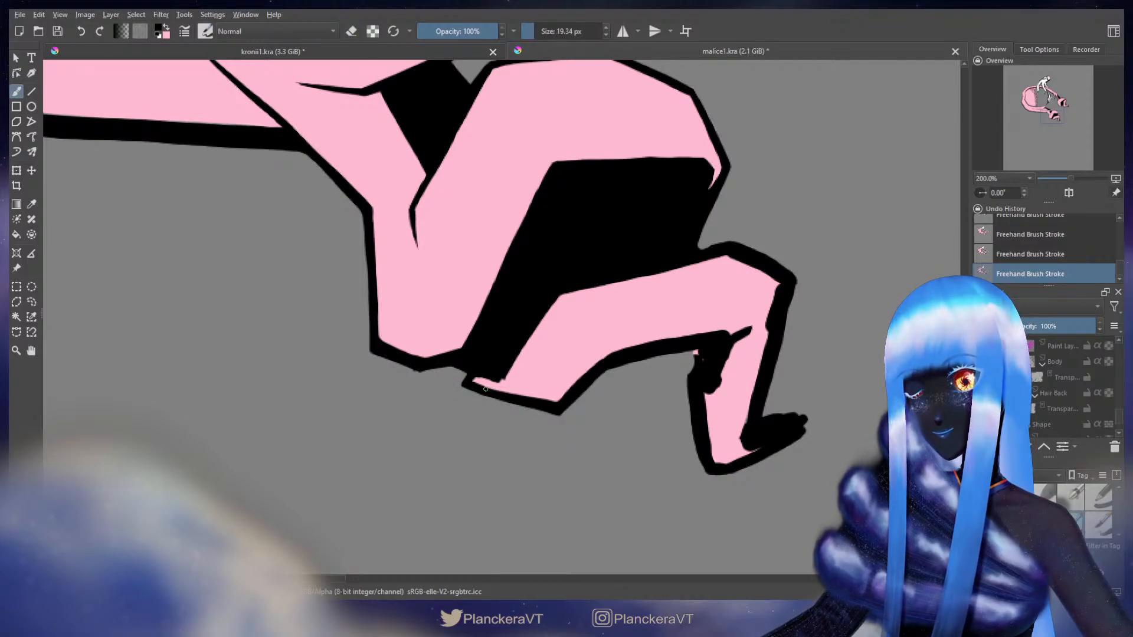
drag(497, 392, 533, 401)
key(x)
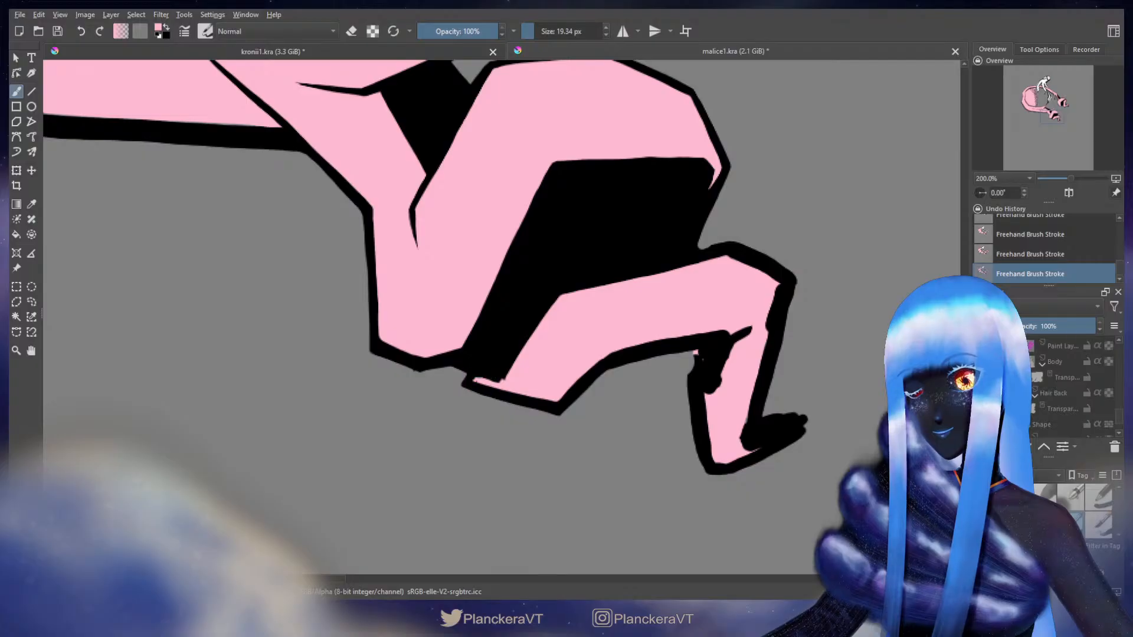
drag(477, 376, 510, 383)
key(x)
key(x)
mouse_move(537, 339)
mouse_down()
mouse_move(622, 316)
mouse_move(587, 362)
mouse_up()
key(x)
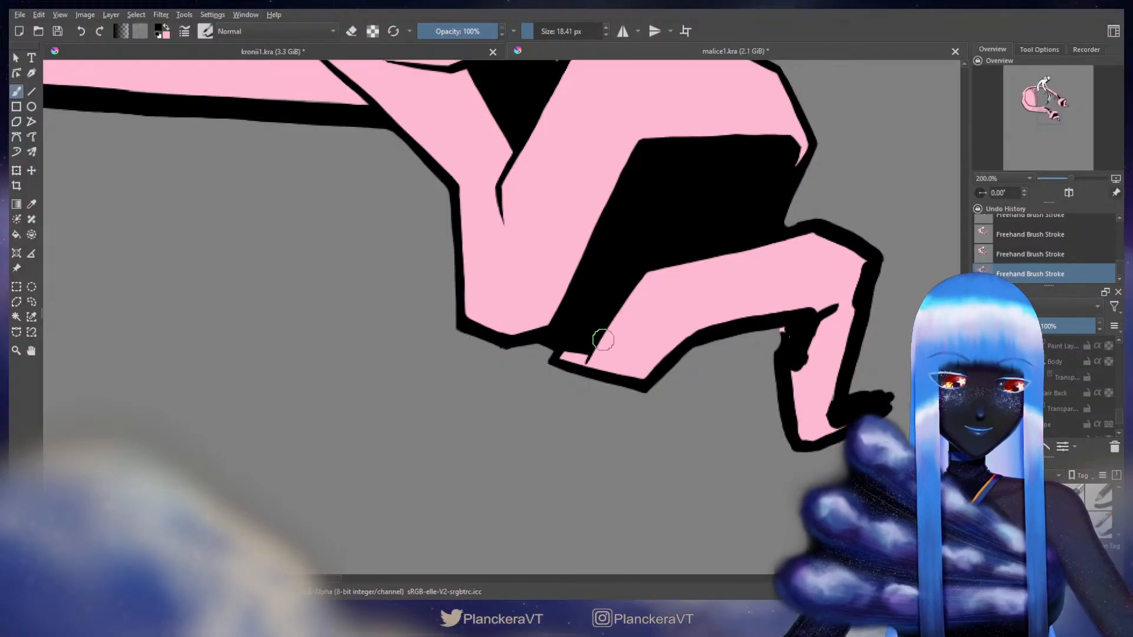
Clean the shadow's edge down to the pink sliver beside the lower limb with an 18.60 px black brush
mouse_move(601, 336)
mouse_down()
mouse_move(614, 371)
mouse_move(630, 306)
mouse_move(605, 349)
mouse_up()
key(ctrl+z)
mouse_move(627, 311)
mouse_down()
mouse_move(608, 345)
mouse_move(631, 306)
mouse_move(612, 333)
mouse_up()
key(ctrl+z)
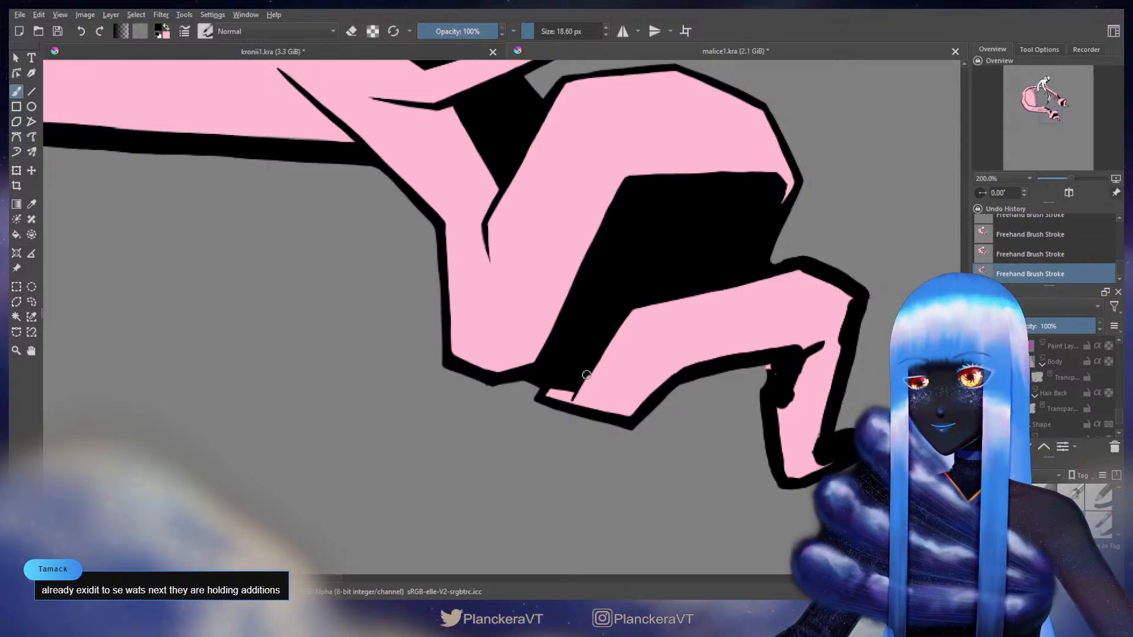
drag(580, 386, 575, 392)
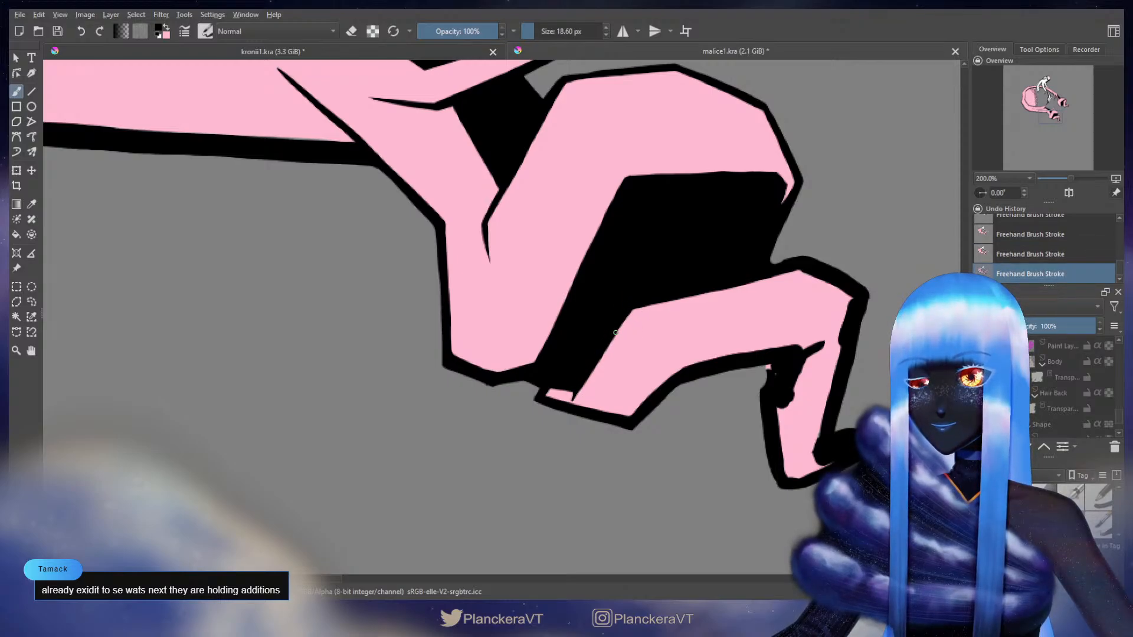
Thin the lower limb's underside outline by erasing its outer edge near the lower corner and bend with a 13.59 px eraser
mouse_move(770, 325)
mouse_down()
mouse_move(703, 319)
mouse_move(706, 298)
mouse_up()
key(e)
mouse_move(698, 220)
mouse_down()
mouse_move(680, 313)
mouse_move(693, 236)
mouse_up()
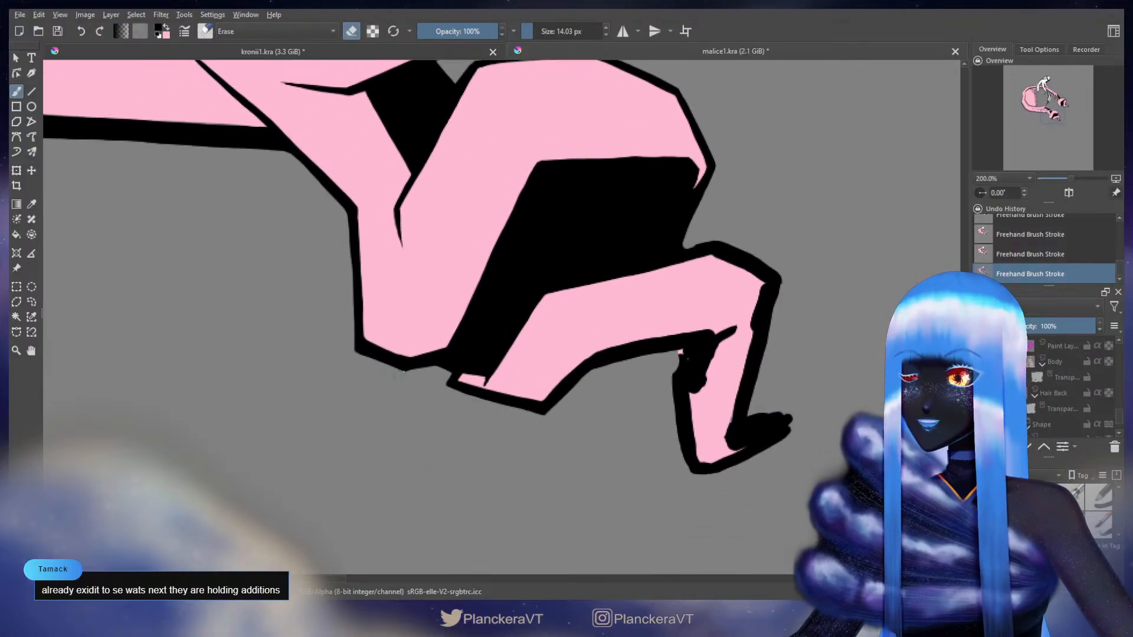
drag(594, 378, 588, 374)
key(ctrl+z)
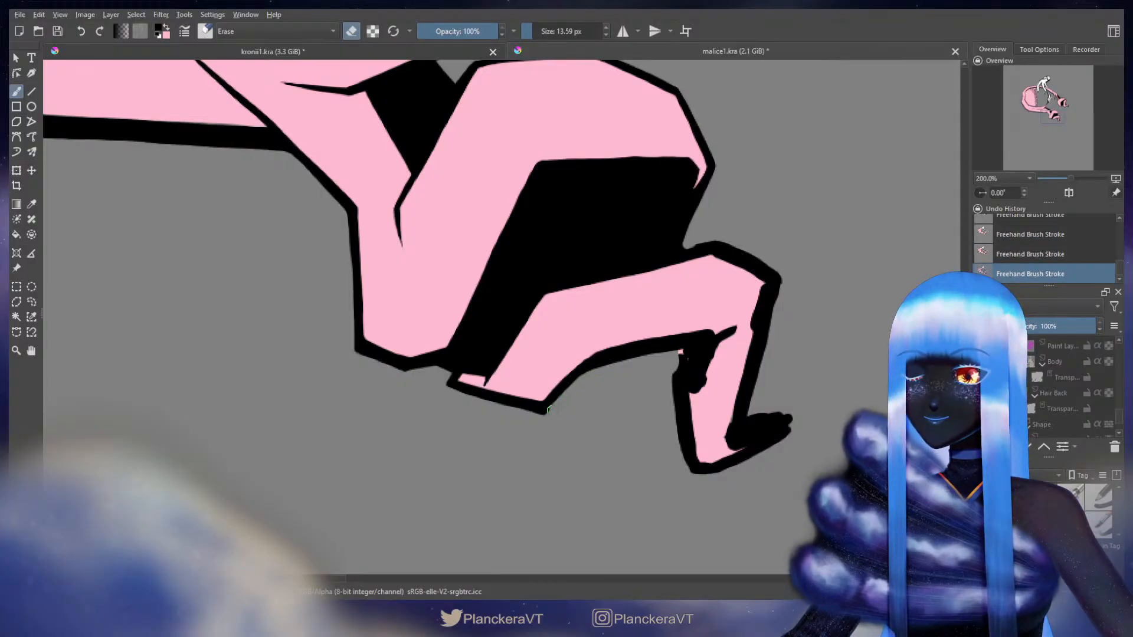
key(e)
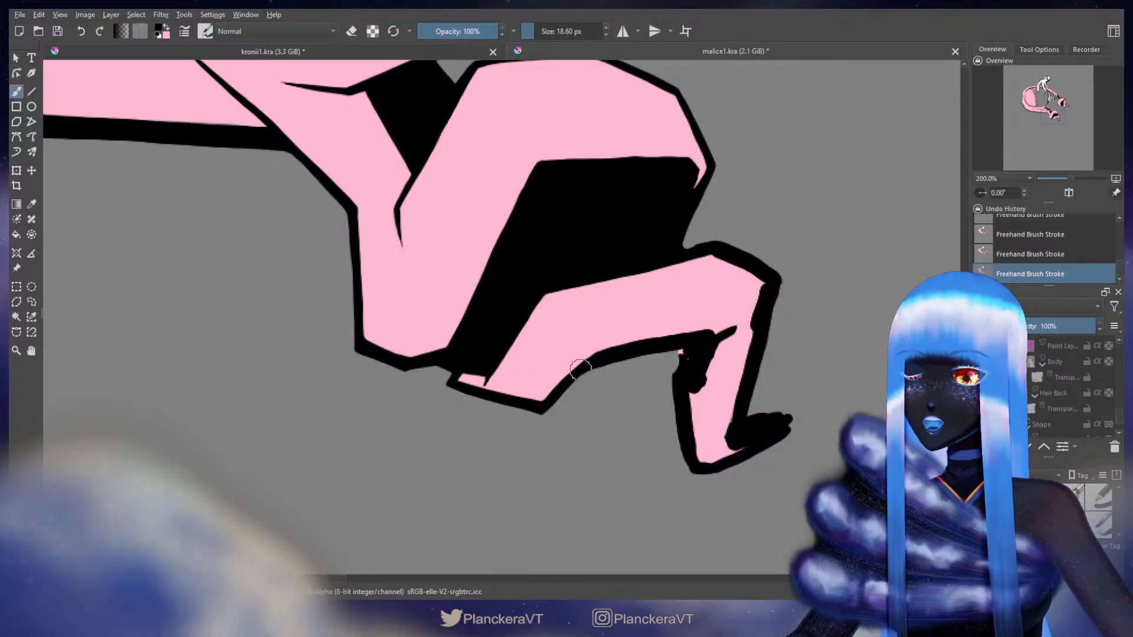
key(e)
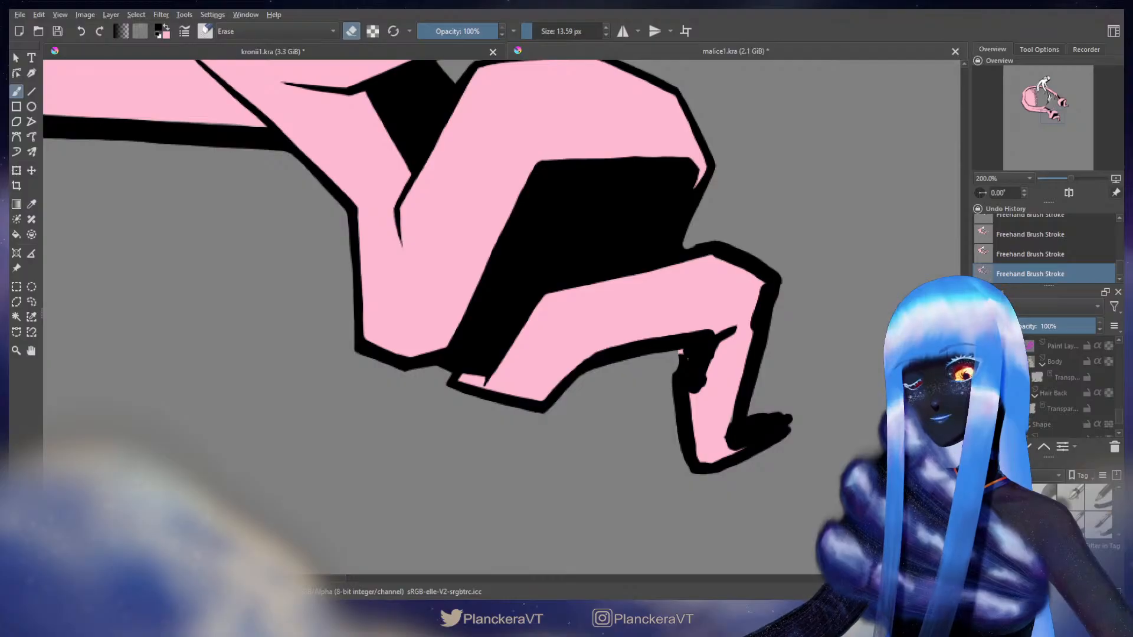
Fill the ragged gaps in the small shadow beneath the lower limb's bent joint with black
key(e)
mouse_move(692, 373)
mouse_down()
mouse_move(620, 367)
mouse_move(687, 349)
mouse_move(699, 371)
mouse_move(669, 406)
mouse_up()
mouse_move(668, 350)
mouse_down()
mouse_move(662, 407)
mouse_move(657, 387)
mouse_up()
Smooth the lower limb's upper corner and the inner outline at its bent joint in pink with a brush of 24.53 down to 22.33 px
key(x)
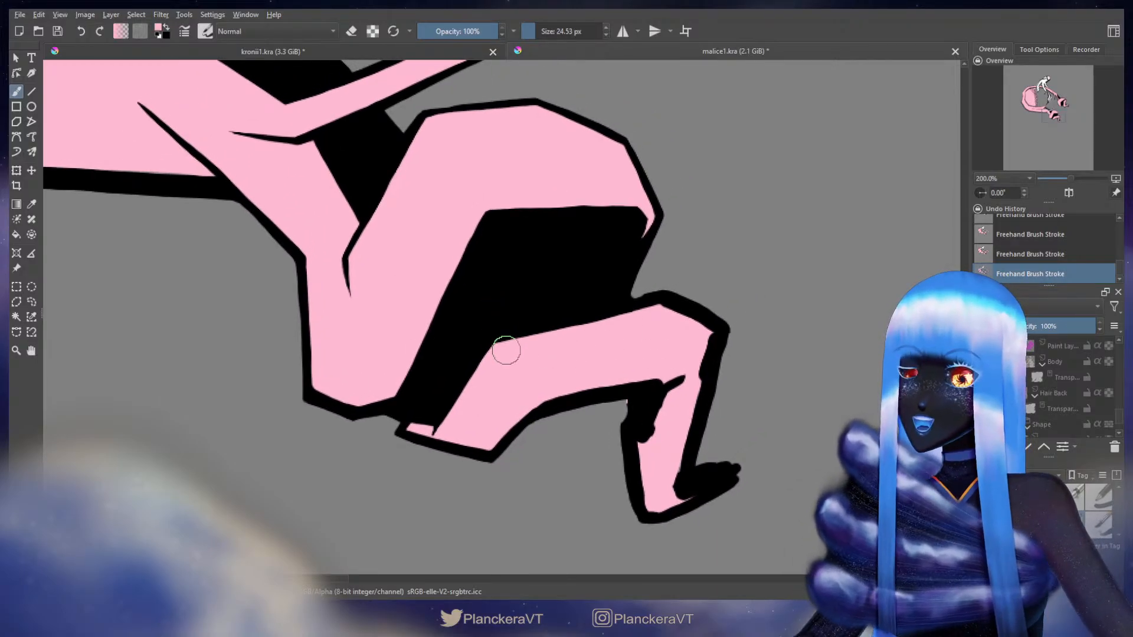
mouse_move(508, 350)
mouse_down()
mouse_move(653, 306)
mouse_move(702, 324)
mouse_move(698, 368)
mouse_move(682, 377)
mouse_up()
key(ctrl+z)
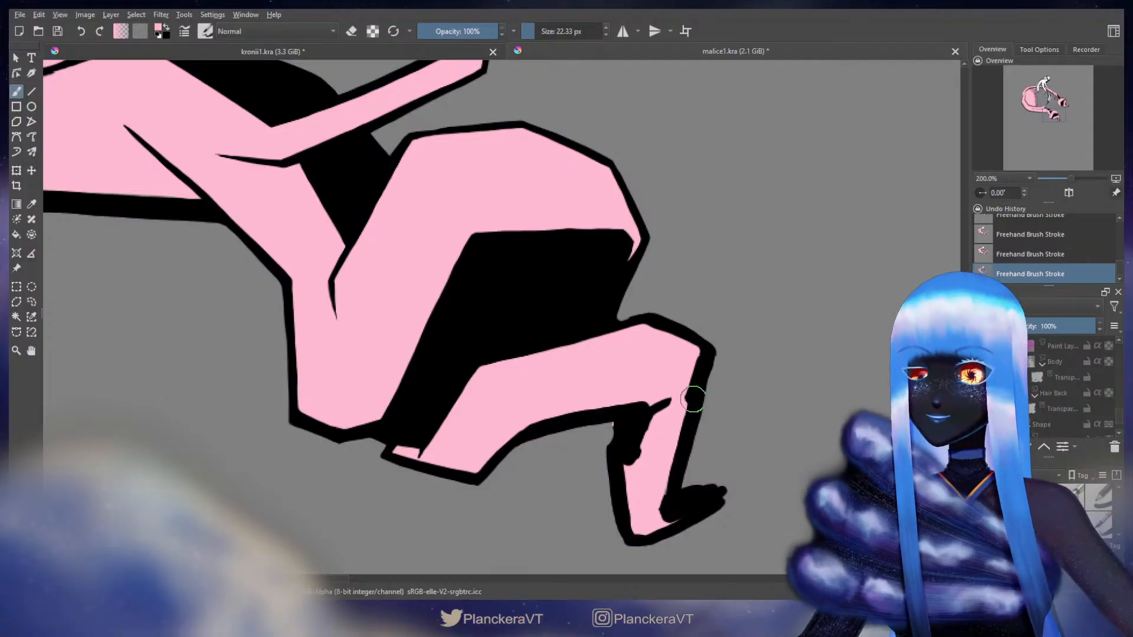
Thin the outline over the lower limb's upper bend with a 13.62 px eraser and straighten its inner edge in black
key(e)
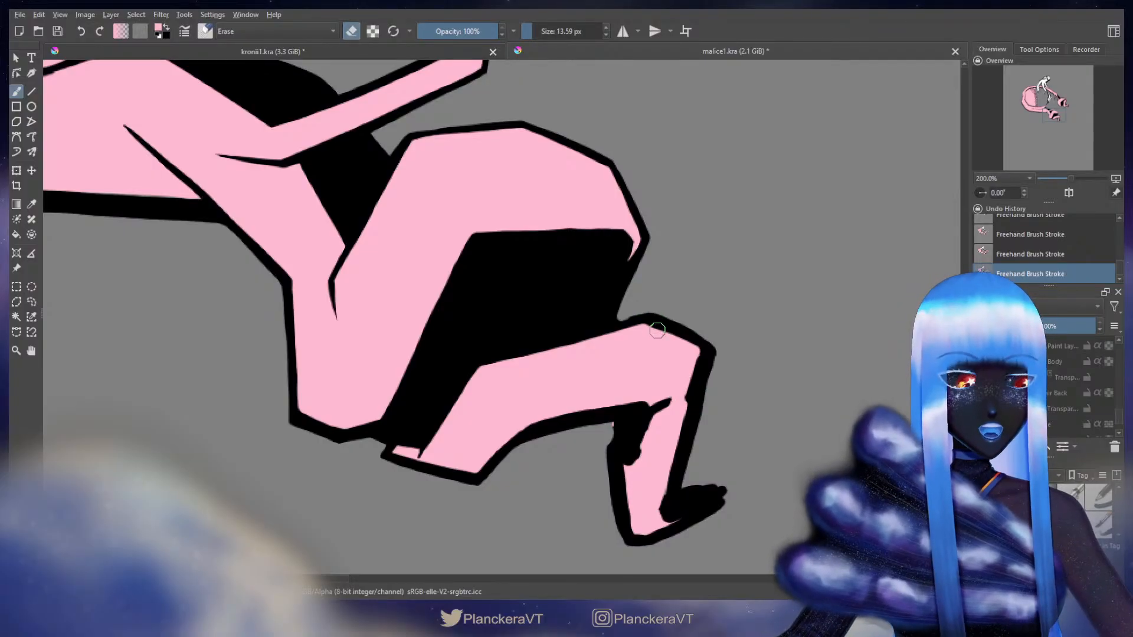
drag(662, 347, 540, 361)
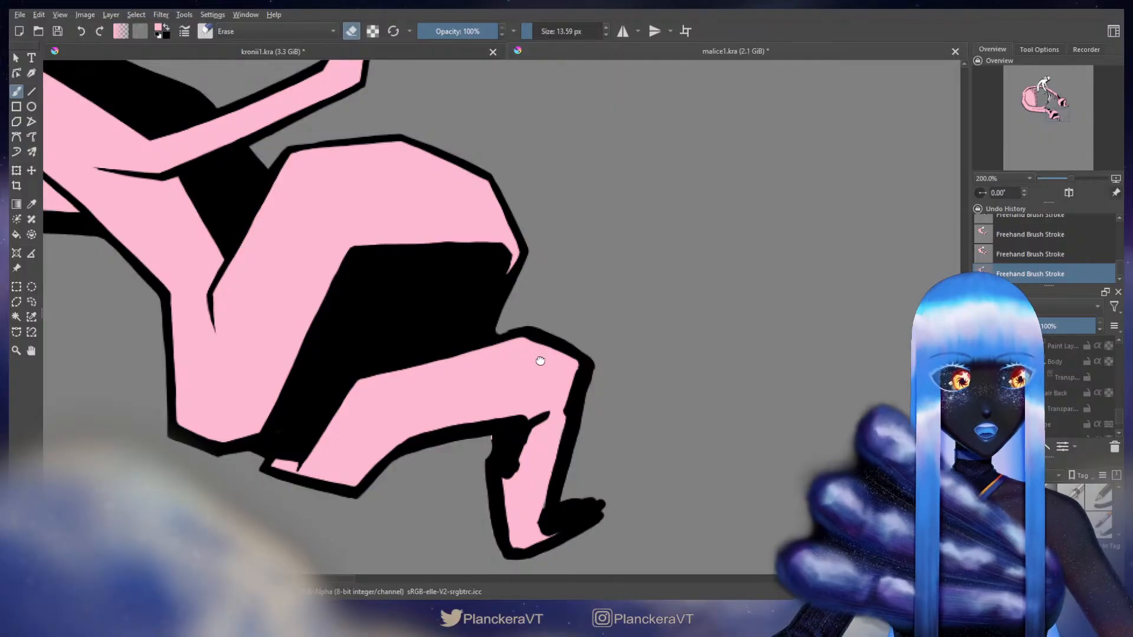
drag(540, 360, 543, 350)
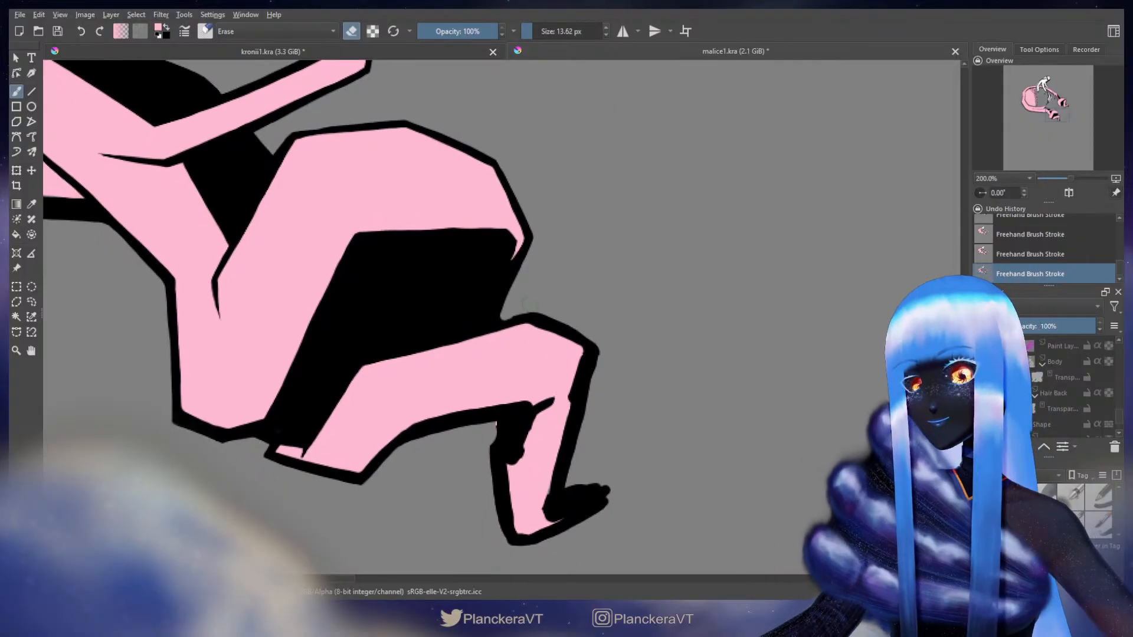
mouse_move(533, 306)
mouse_down()
mouse_move(585, 327)
mouse_move(597, 347)
mouse_up()
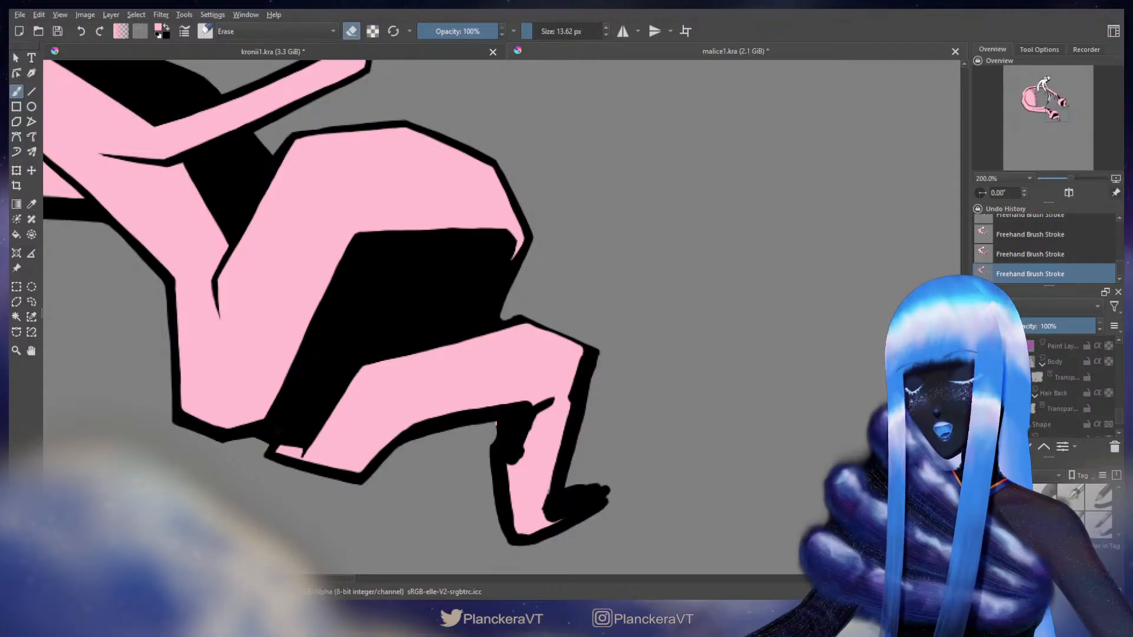
key(e)
key(x)
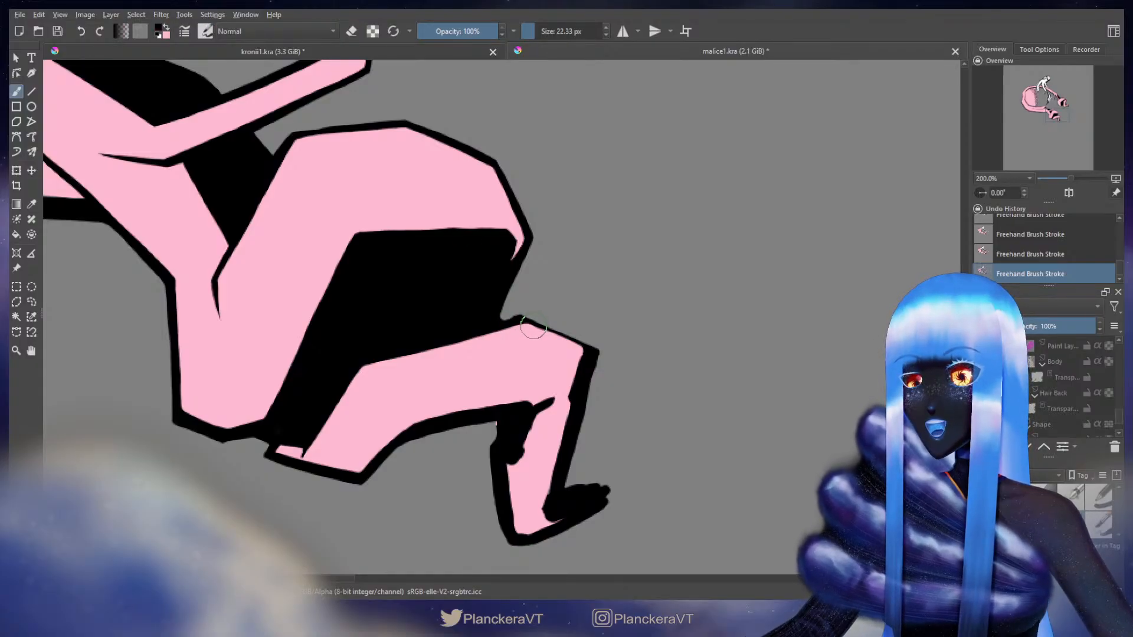
drag(531, 320, 583, 346)
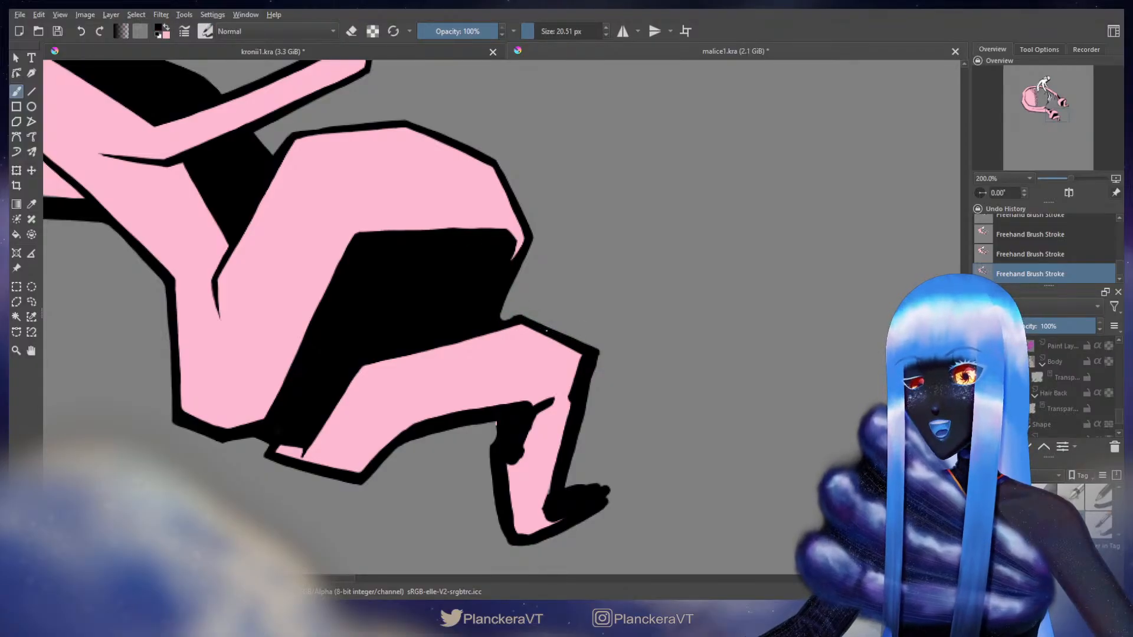
Trim the outer outline of the limb's lower segment and the upper edge of its black foot with a 16.50 px eraser
key(e)
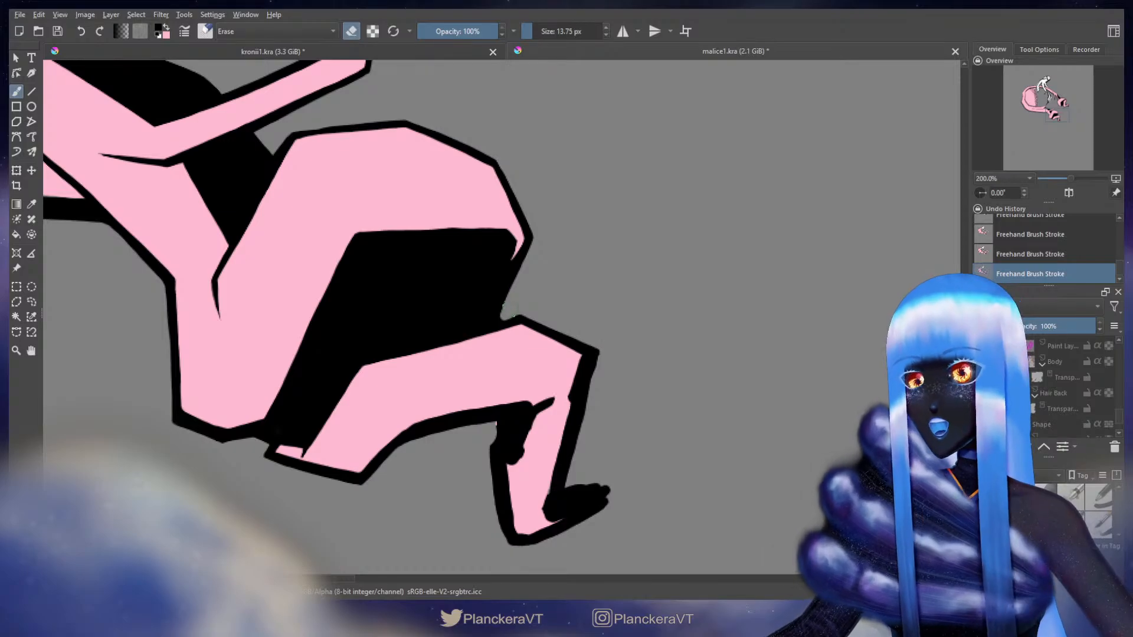
mouse_move(636, 353)
mouse_down()
mouse_move(746, 306)
mouse_move(758, 285)
mouse_up()
key(bracketright)
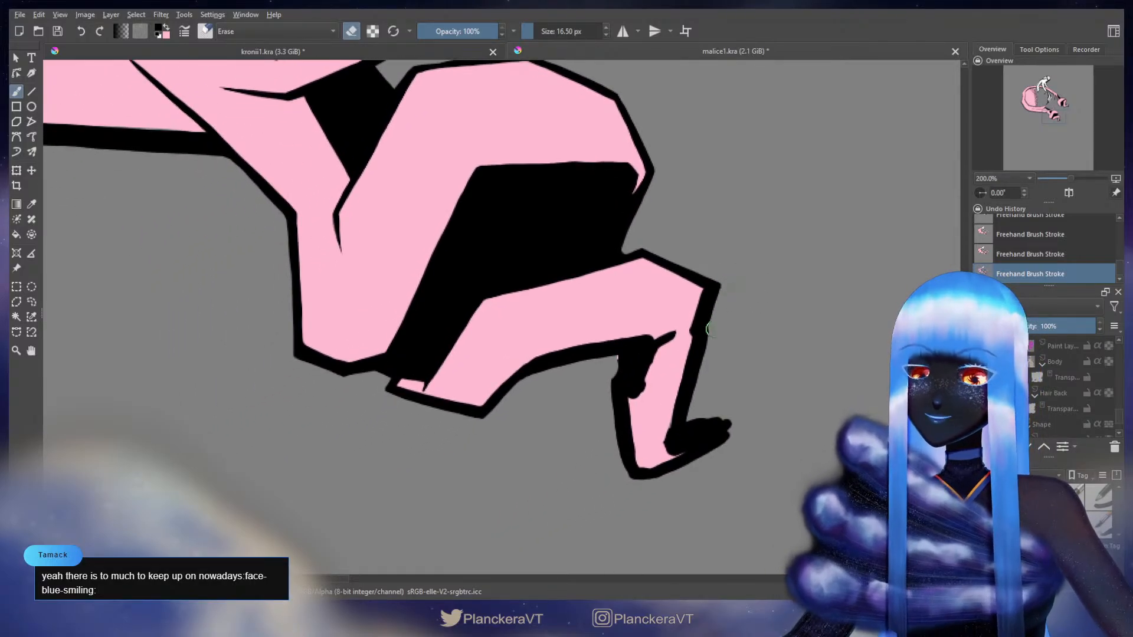
mouse_move(708, 329)
mouse_down()
mouse_move(684, 421)
mouse_move(714, 420)
mouse_up()
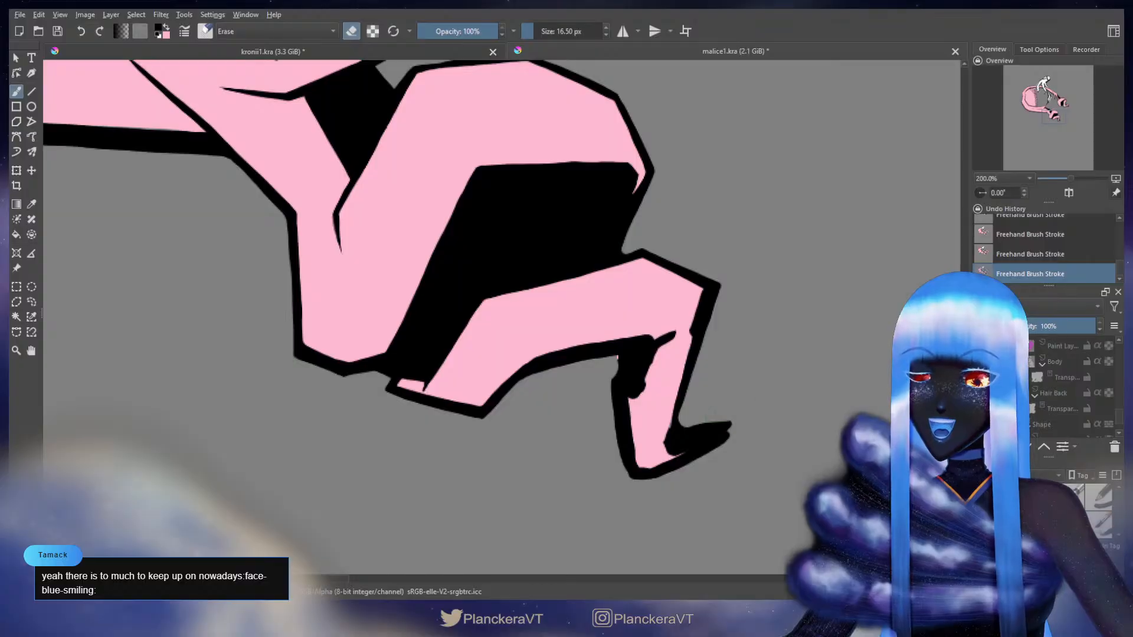
Paint over the knobbly shadow edge inside the bent joint in pink with a brush of about 20.85 px
key(e)
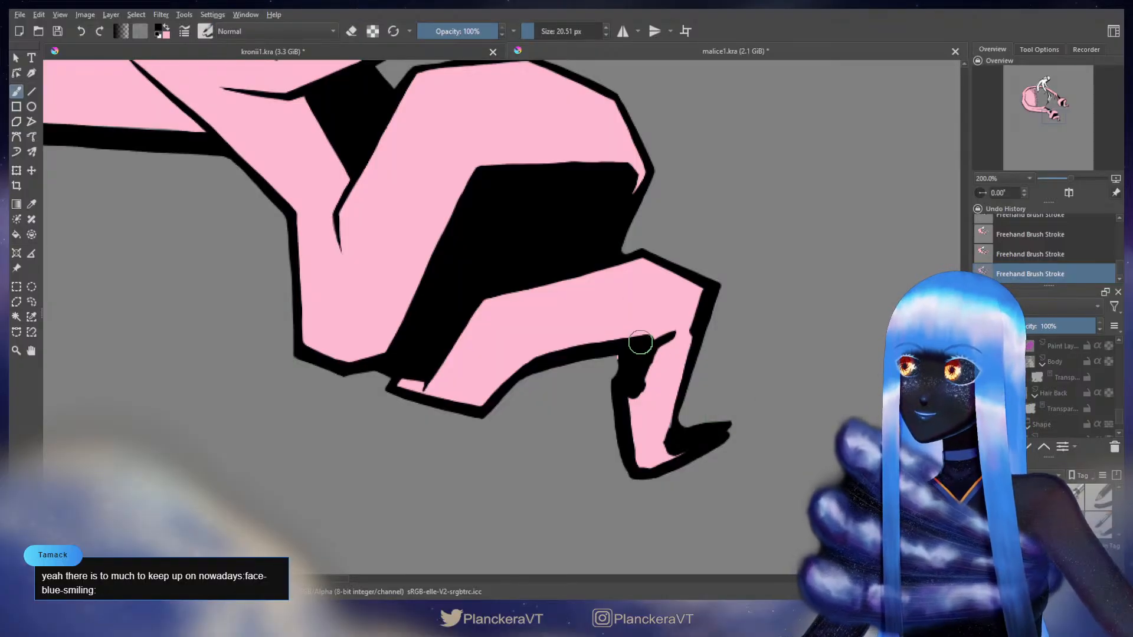
mouse_move(642, 344)
mouse_down()
mouse_move(669, 335)
mouse_move(648, 337)
mouse_move(675, 345)
mouse_move(647, 355)
mouse_move(646, 381)
mouse_move(657, 368)
mouse_move(638, 398)
mouse_move(653, 350)
mouse_move(634, 397)
mouse_up()
key(x)
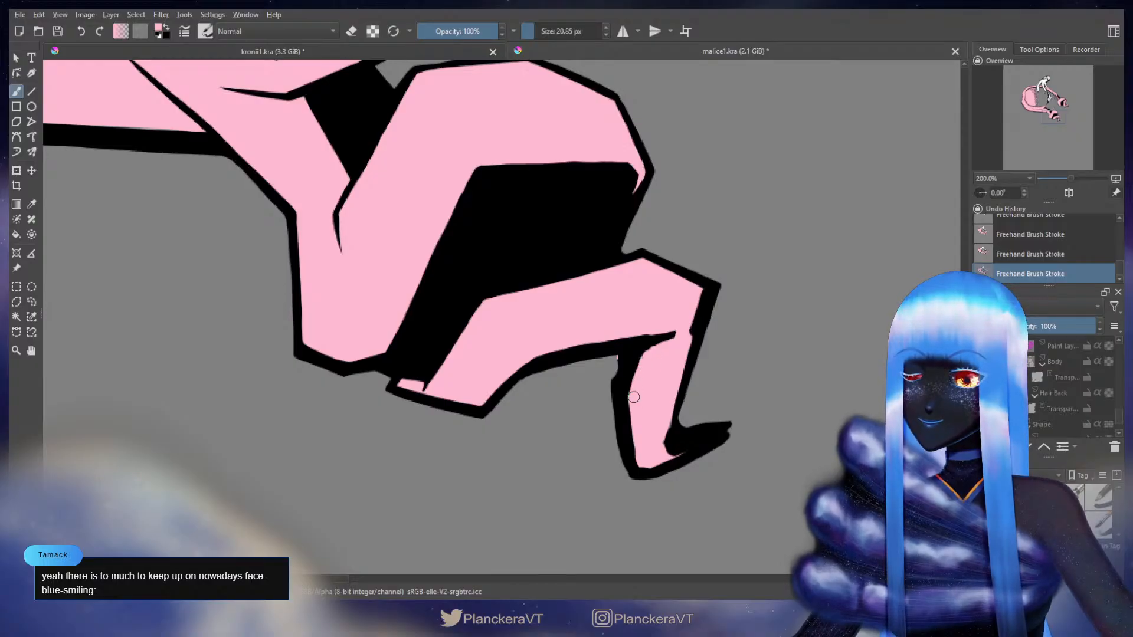
Straighten the rear outline below the bent joint and sharpen its heel corner in black with a 19.83 to 19.03 px brush
key(x)
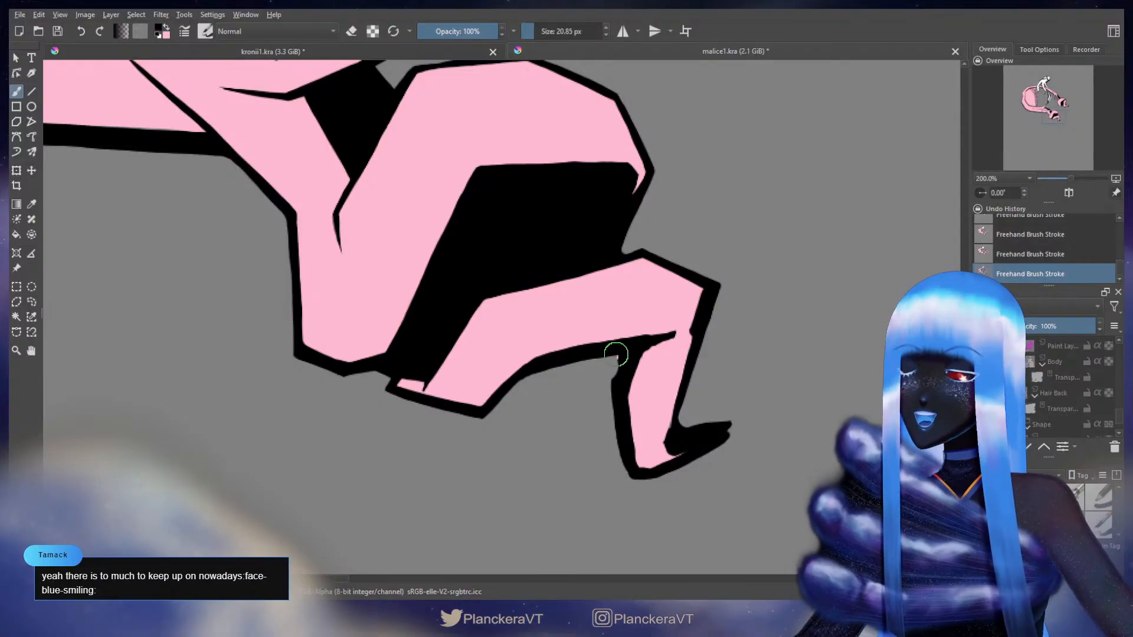
mouse_move(616, 354)
mouse_down()
mouse_move(620, 414)
mouse_move(608, 353)
mouse_move(622, 429)
mouse_up()
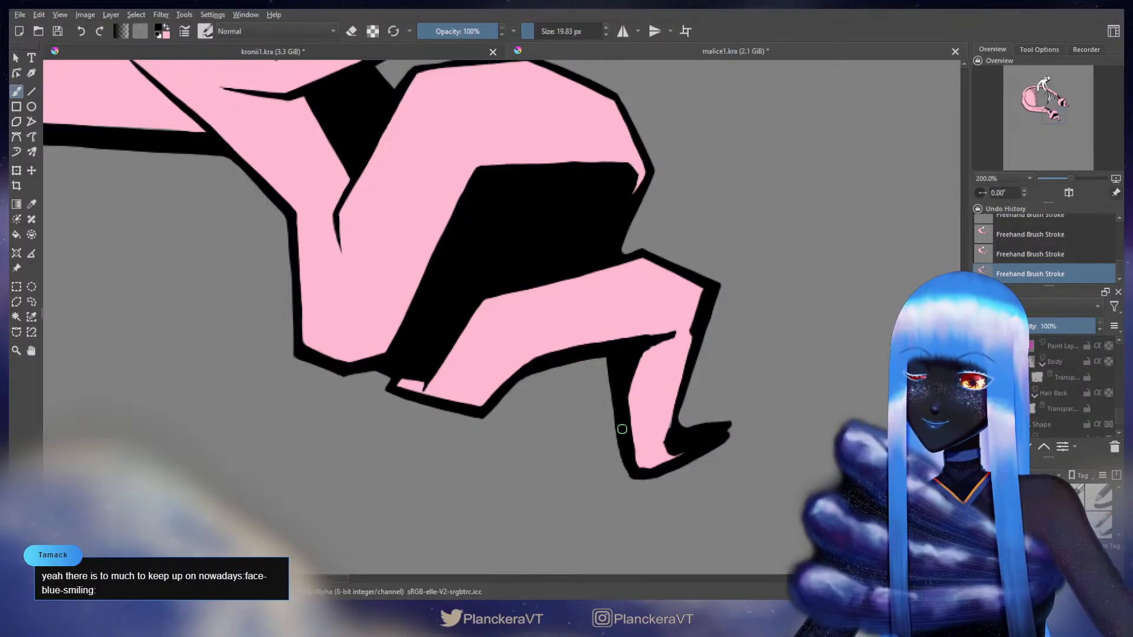
scroll(621, 429, down, 2)
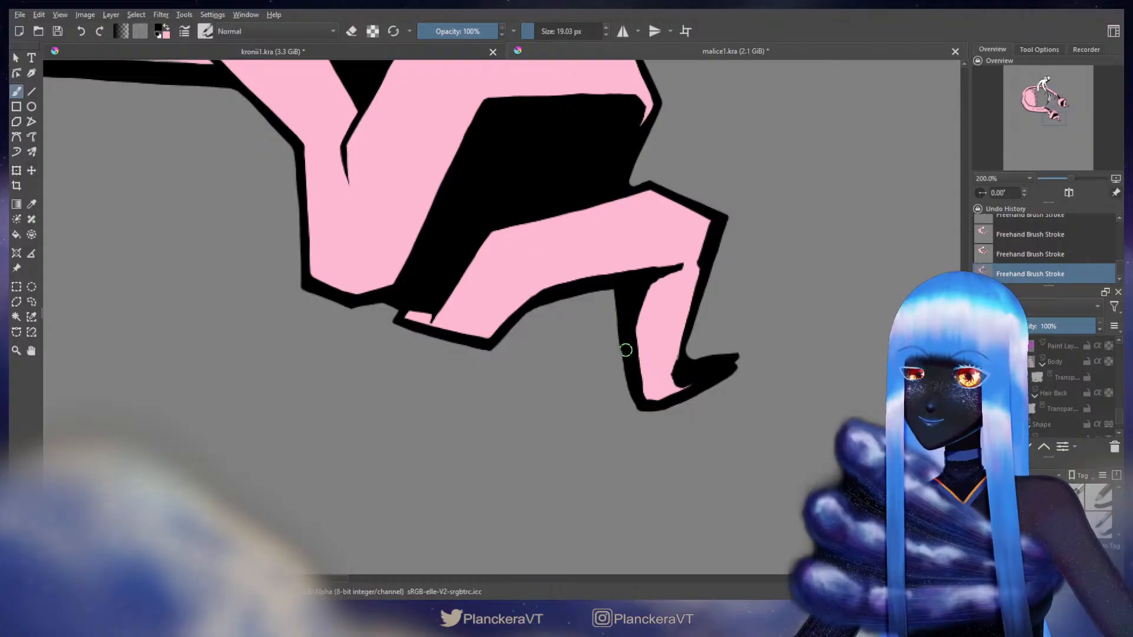
drag(638, 412, 659, 406)
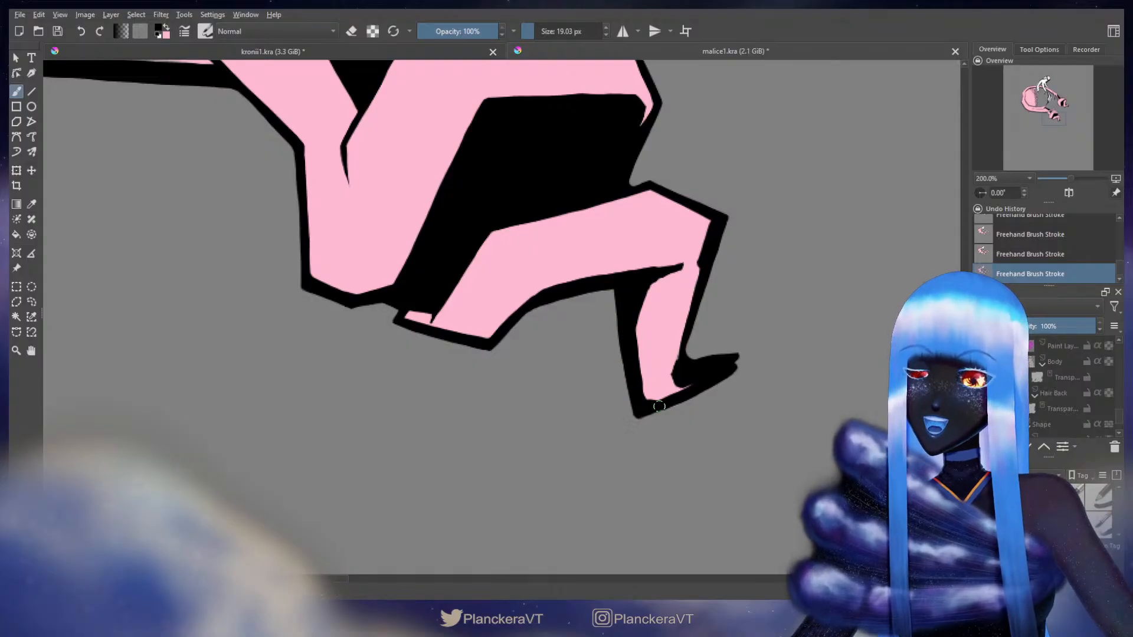
Taper the crease at the bent joint and smooth the adjoining front outline in pink with an 18.38 to 22.83 px brush
key(x)
key(bracketleft)
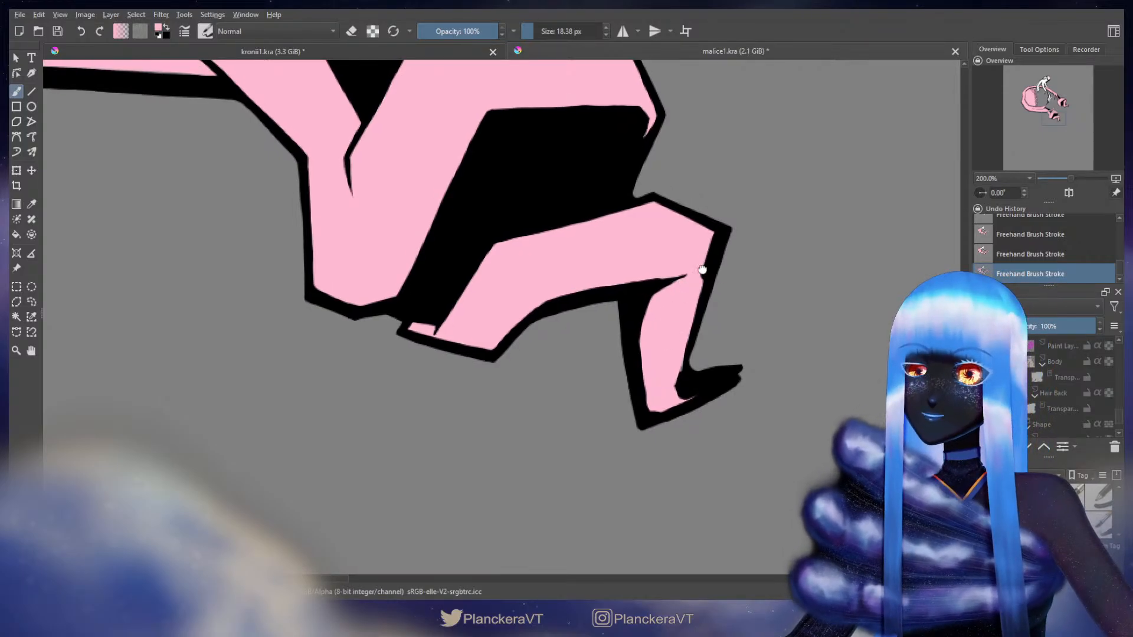
drag(709, 262, 663, 336)
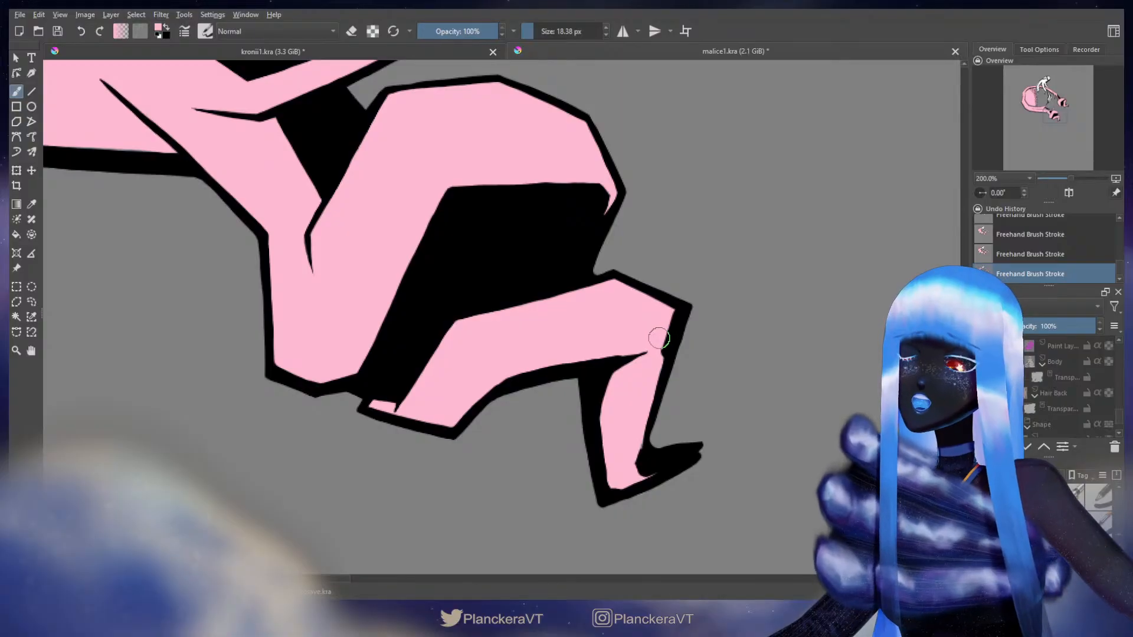
drag(685, 341, 666, 292)
key(])
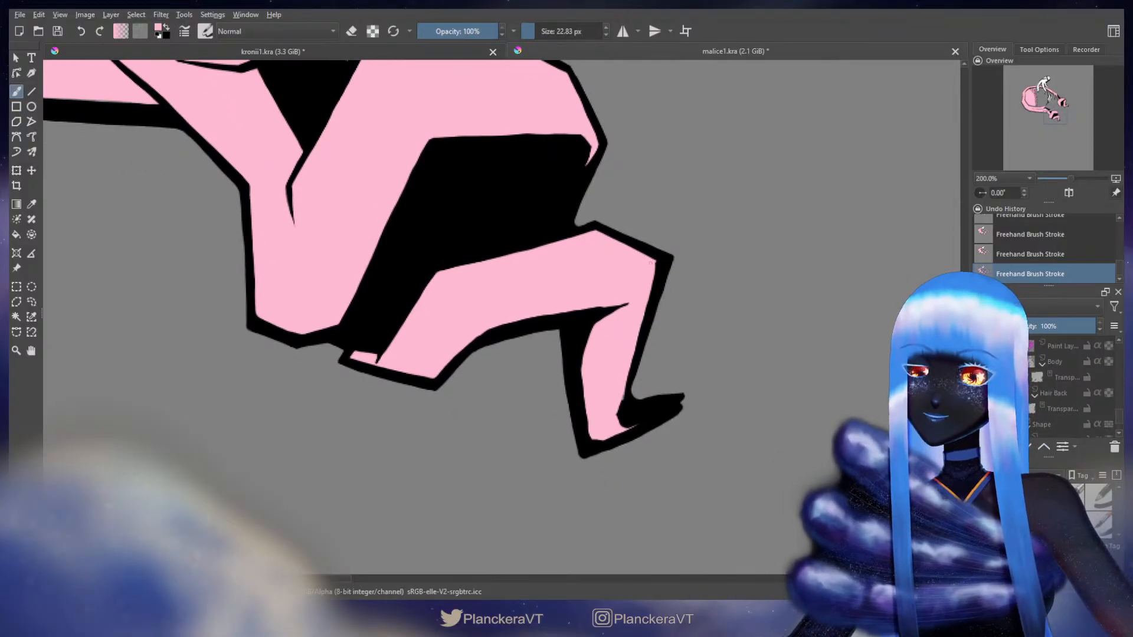
Cut back the pink toward the foot in black and extend the foot's tip, using a 22.37 down to 18.48 px brush
key(x)
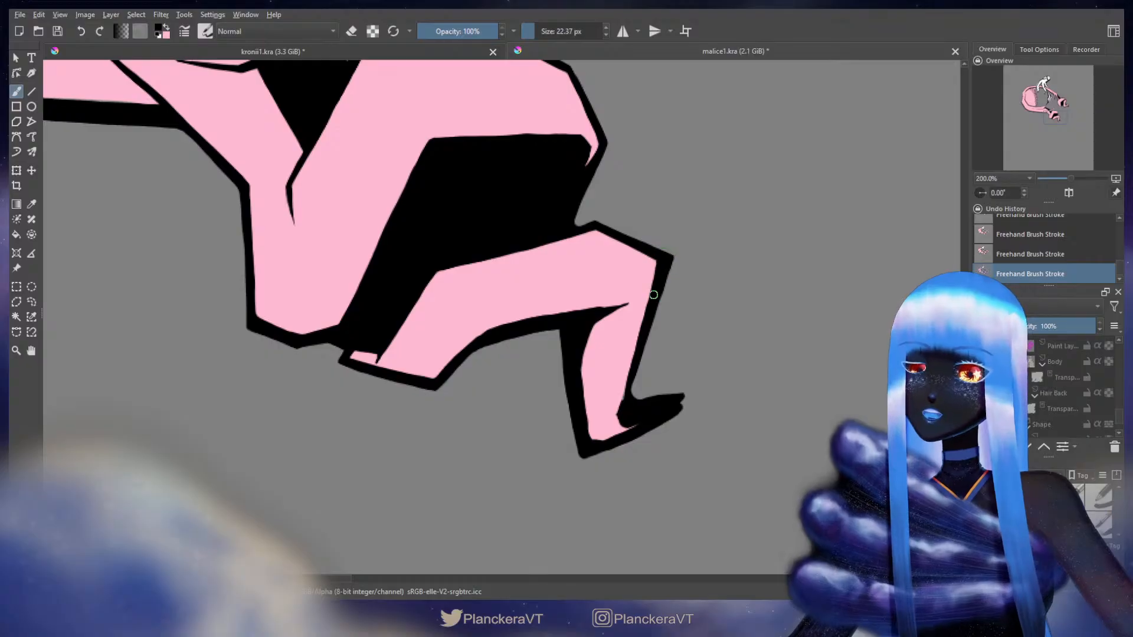
drag(636, 355, 621, 433)
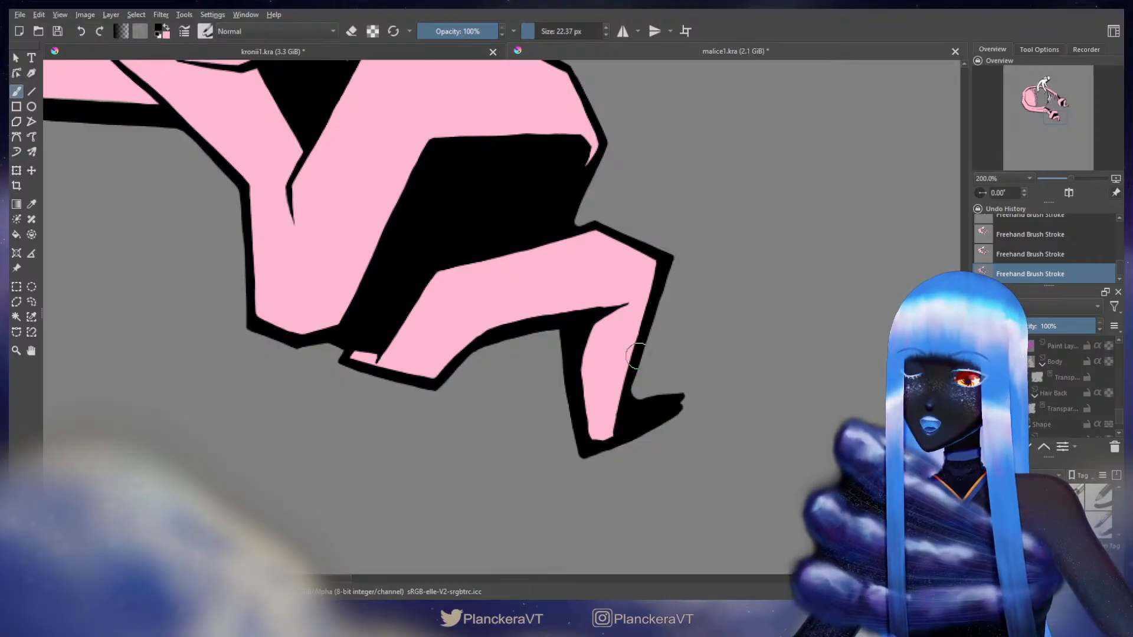
key(ctrl+z)
key(bracketleft)
key(ctrl+shift+z)
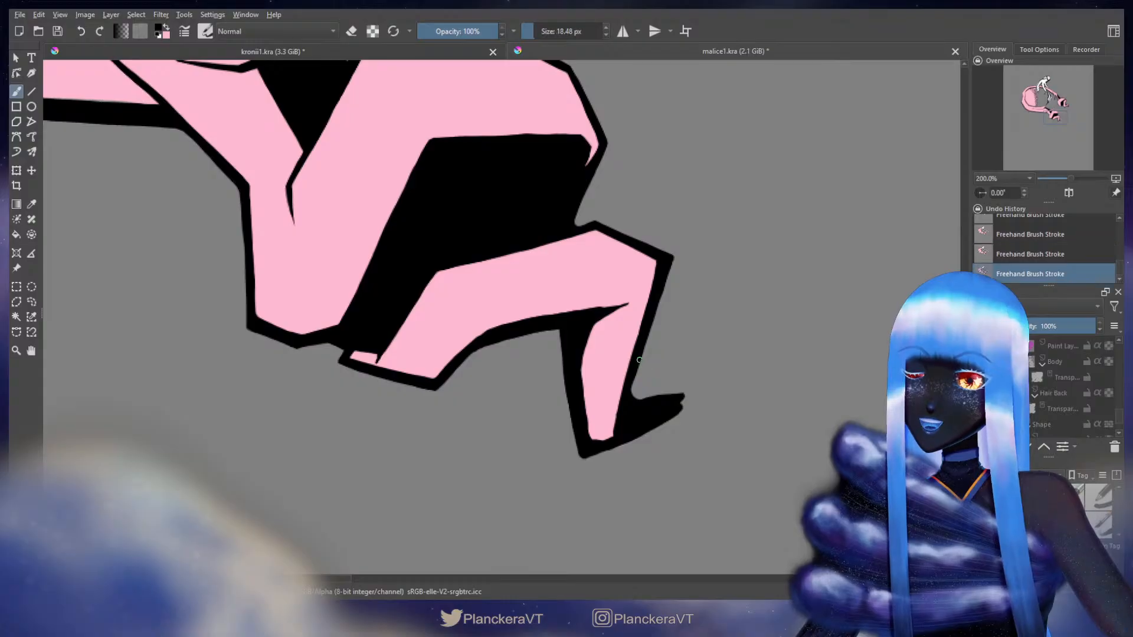
mouse_move(636, 398)
mouse_down()
mouse_move(696, 386)
mouse_move(686, 392)
mouse_up()
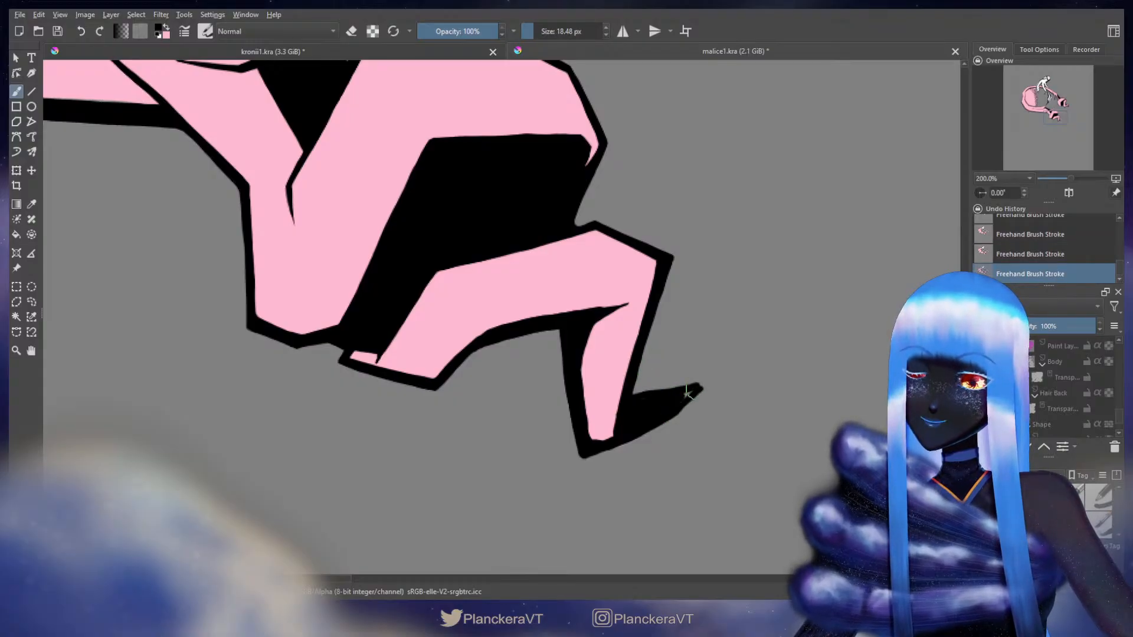
Carve the black foot into a sharp point by erasing its upper and lower edges with a 14.55 to 18.35 px eraser
key(e)
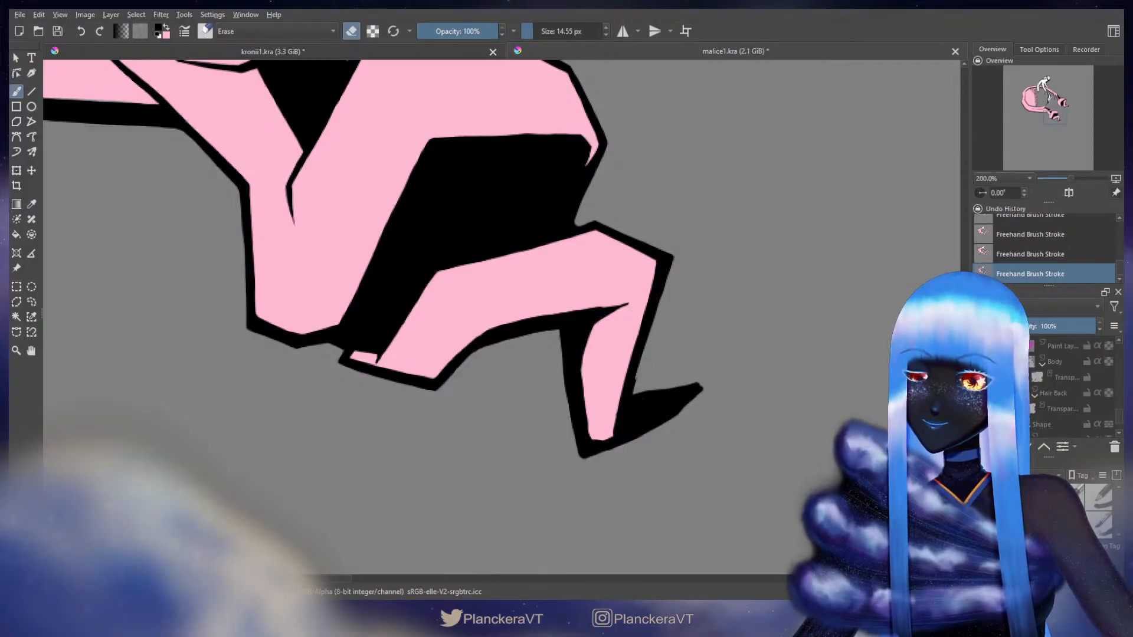
drag(635, 393, 700, 388)
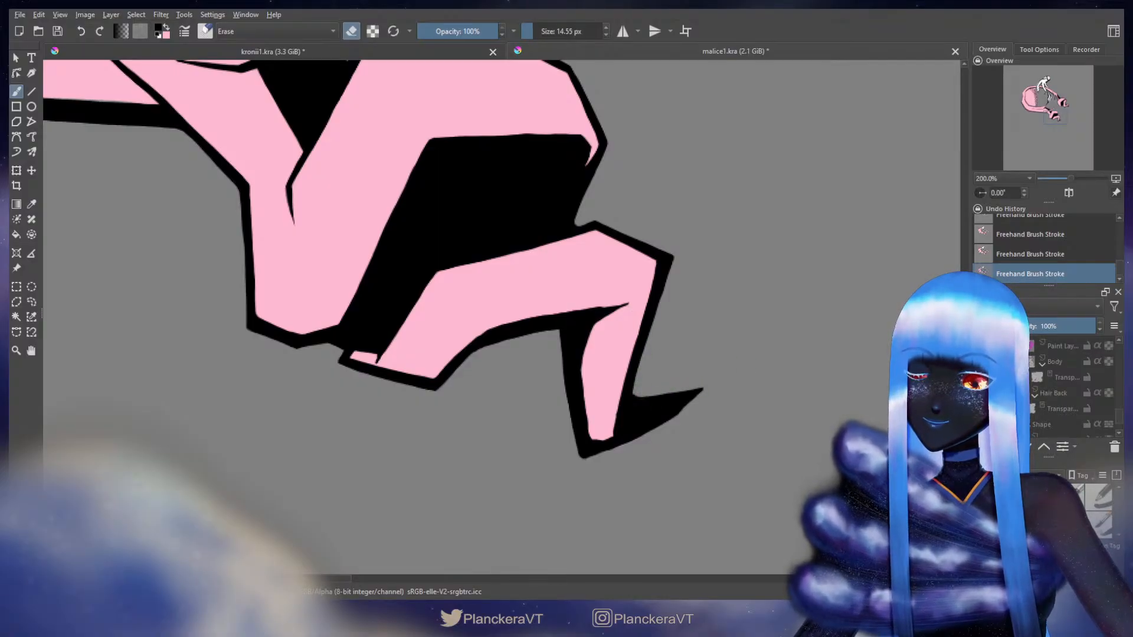
key(ctrl+z)
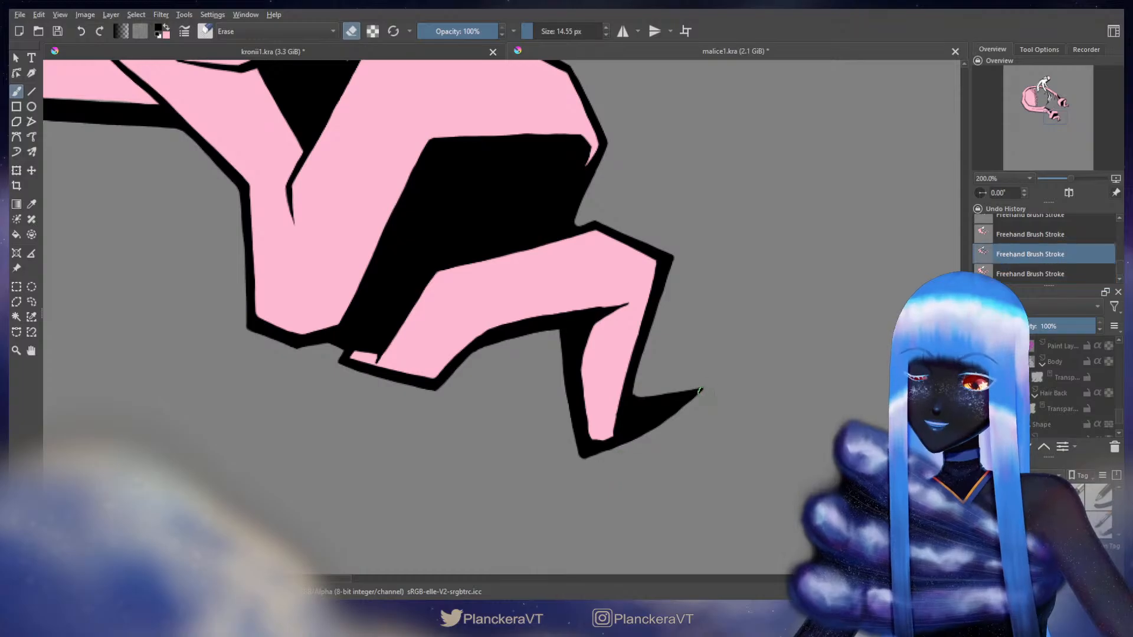
drag(709, 395, 643, 432)
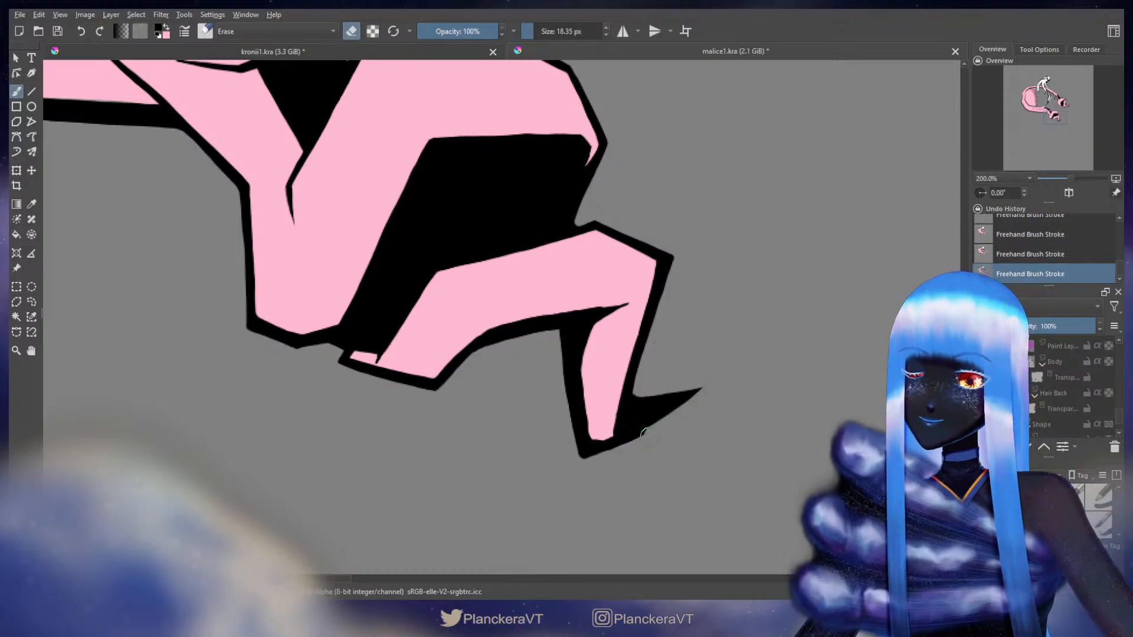
Reshape the pink lower end of the limb with a 16.62 px brush and redo its boundary with the foot in black
key(e)
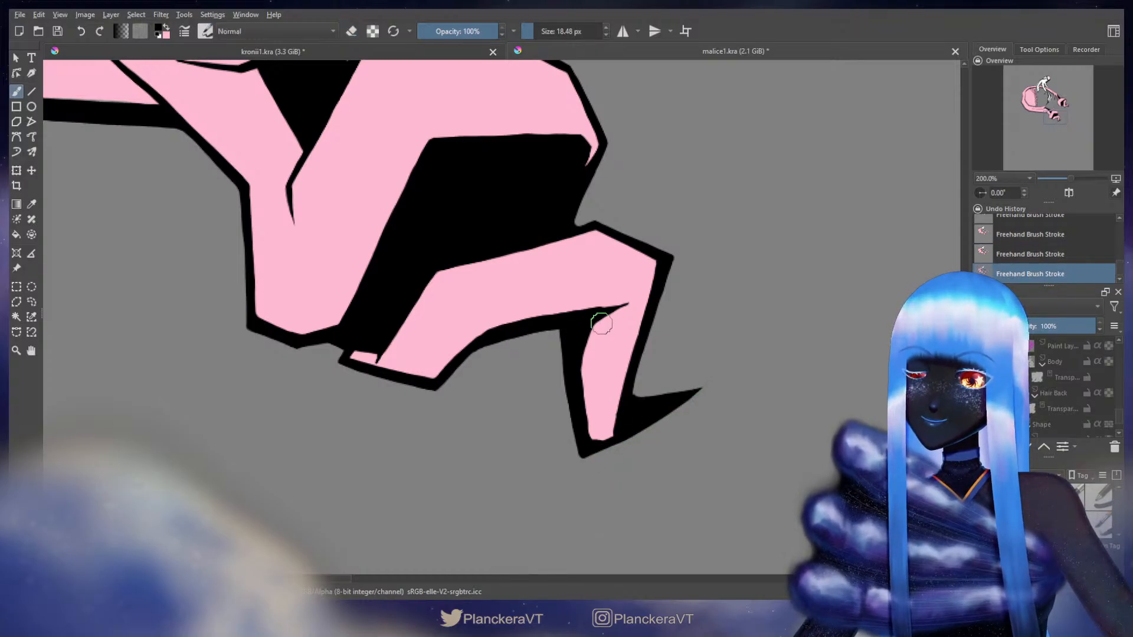
drag(604, 439, 616, 433)
key(x)
shift+drag(602, 333, 583, 369)
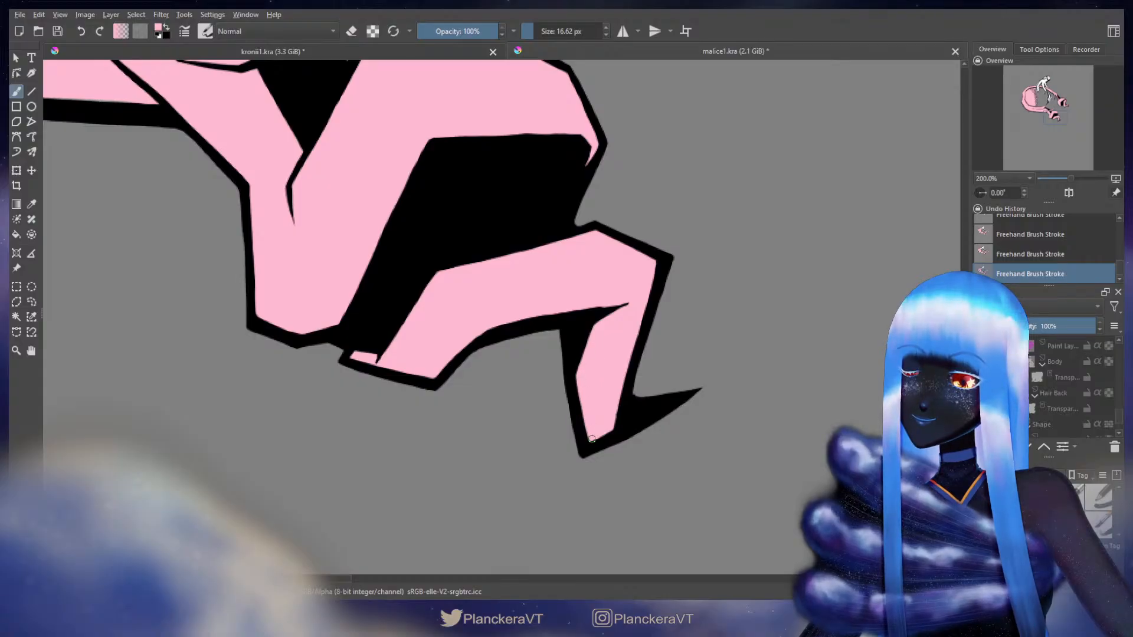
key(x)
key(ctrl+z)
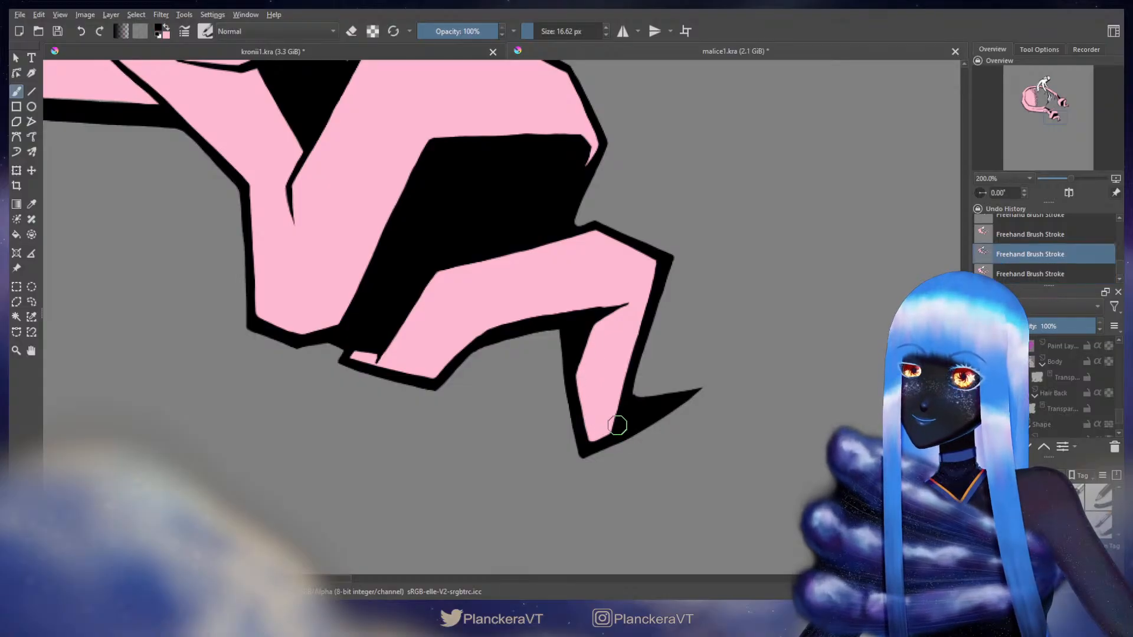
drag(619, 418, 616, 433)
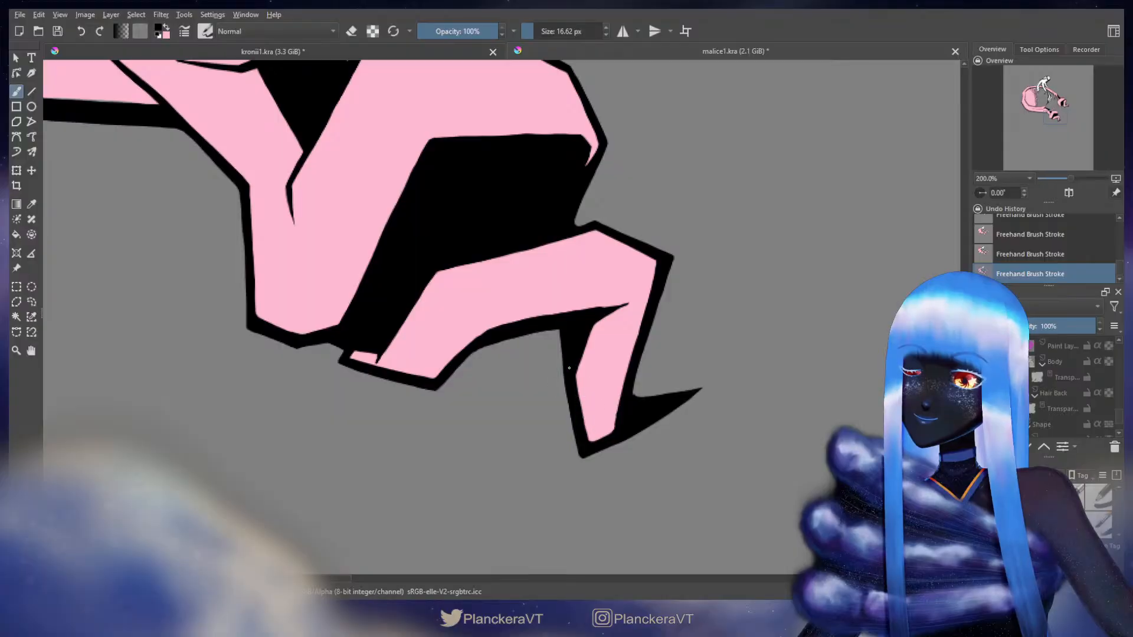
Refine the rear inner outline and heel in pink at 15.02 px, and trim the outer heel corner with an 18.35 px eraser
key(x)
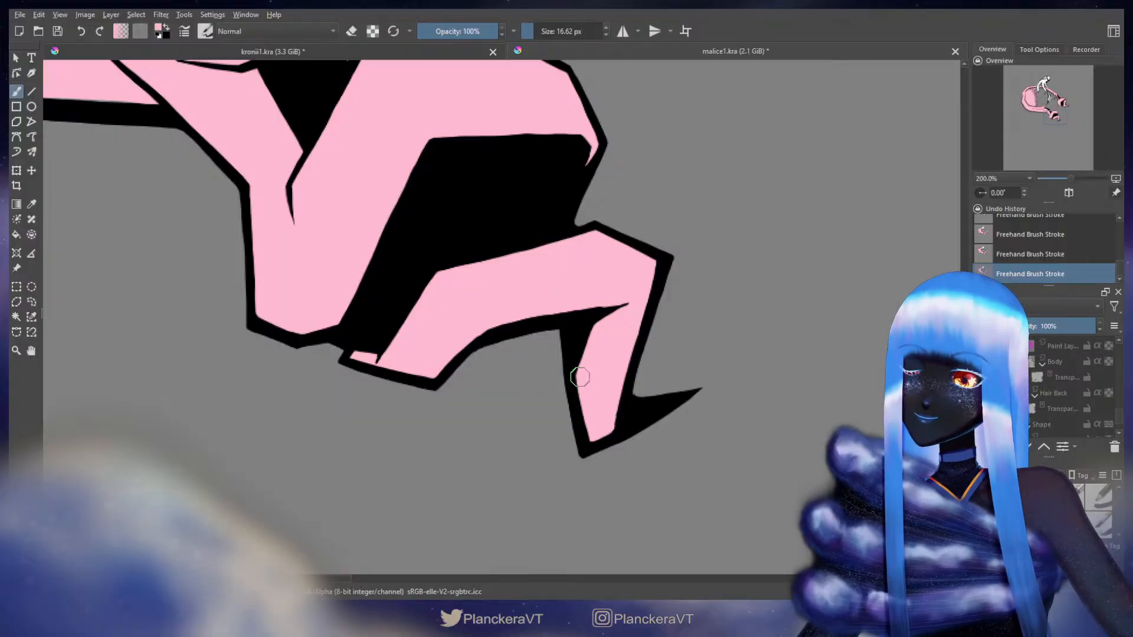
key(bracketleft)
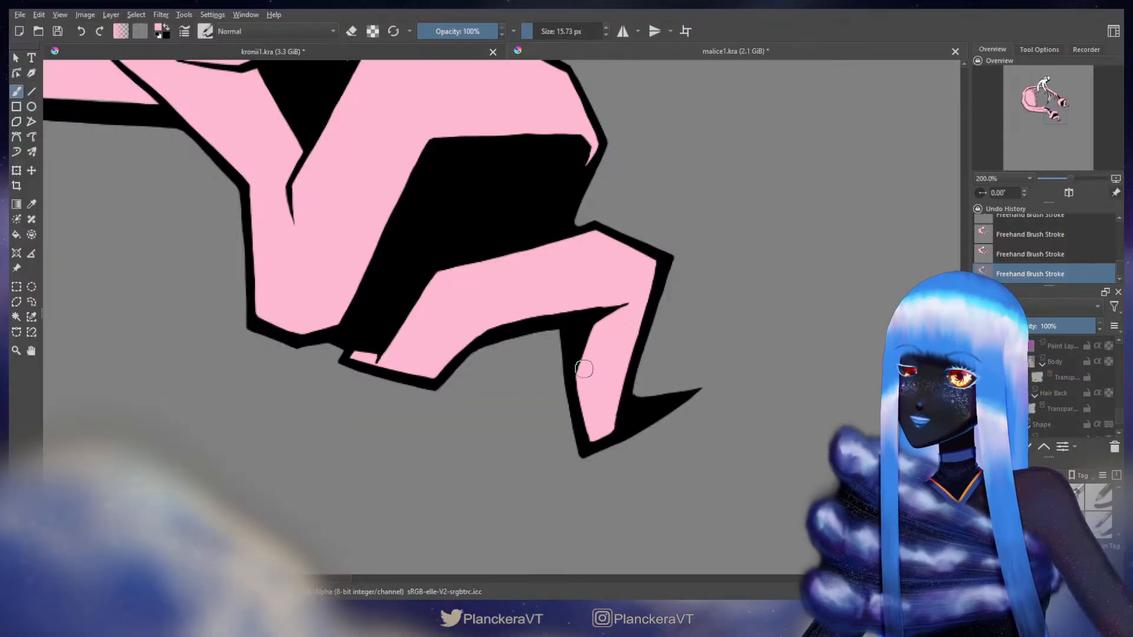
key(bracketleft)
drag(578, 382, 582, 413)
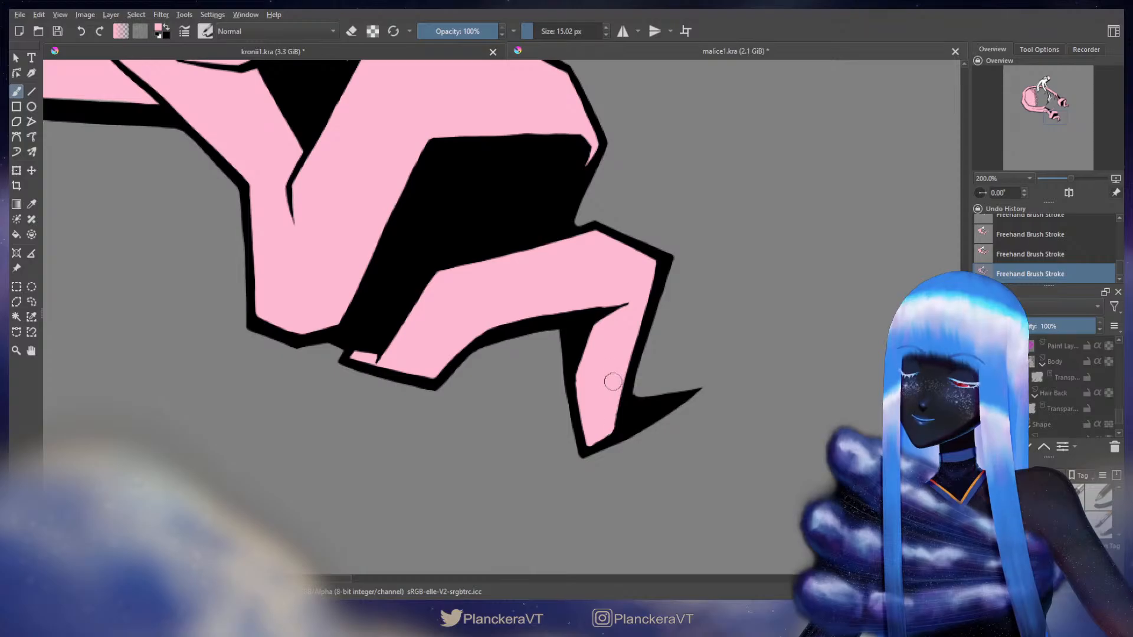
key(e)
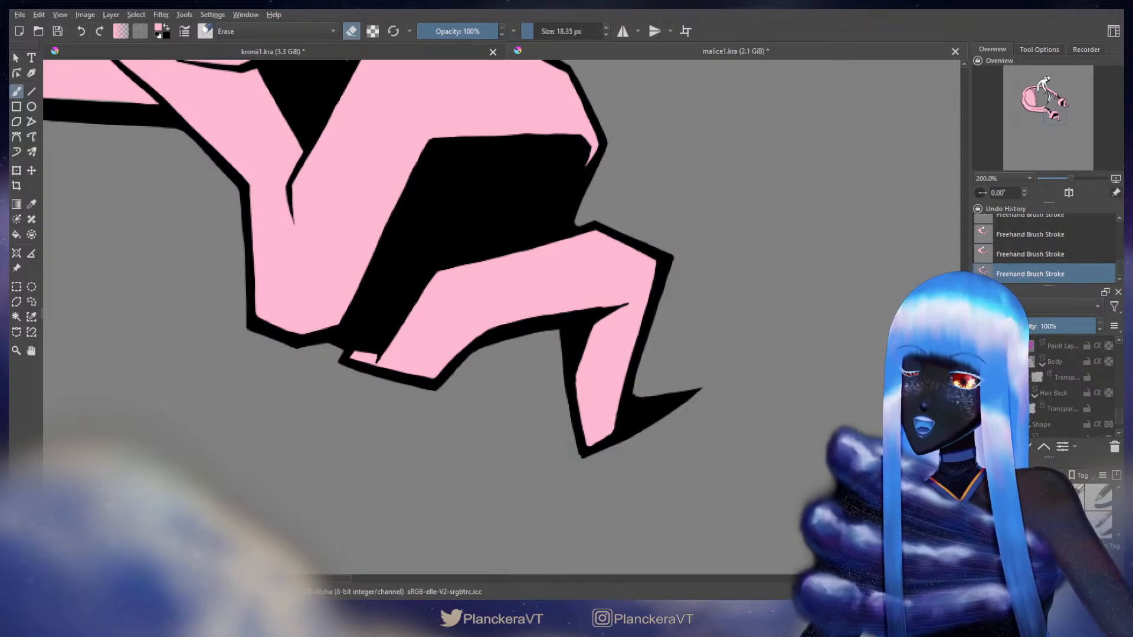
drag(745, 309, 731, 344)
drag(752, 146, 798, 382)
key(e)
drag(717, 303, 809, 245)
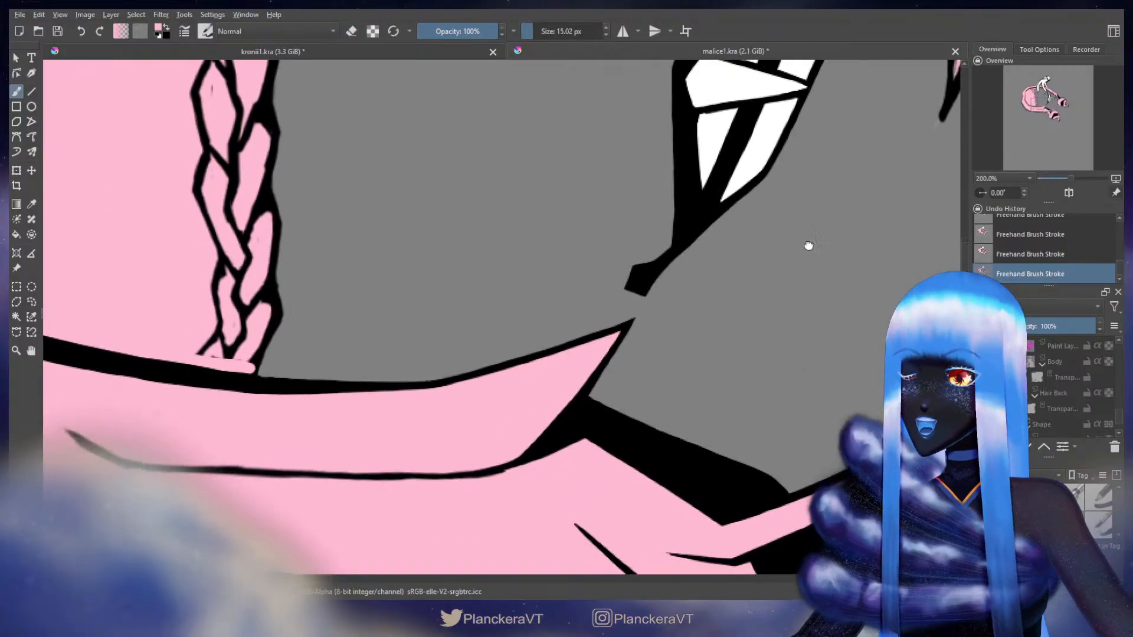
Taper the rear end of the thin crease line inside the lower limb to a point, painting pink at 15.05 px
mouse_move(544, 403)
mouse_down()
mouse_move(734, 324)
mouse_move(728, 307)
mouse_move(744, 335)
mouse_move(627, 376)
mouse_move(443, 377)
mouse_move(313, 371)
mouse_move(246, 334)
mouse_move(347, 363)
mouse_move(445, 366)
mouse_up()
key(x)
key(x)
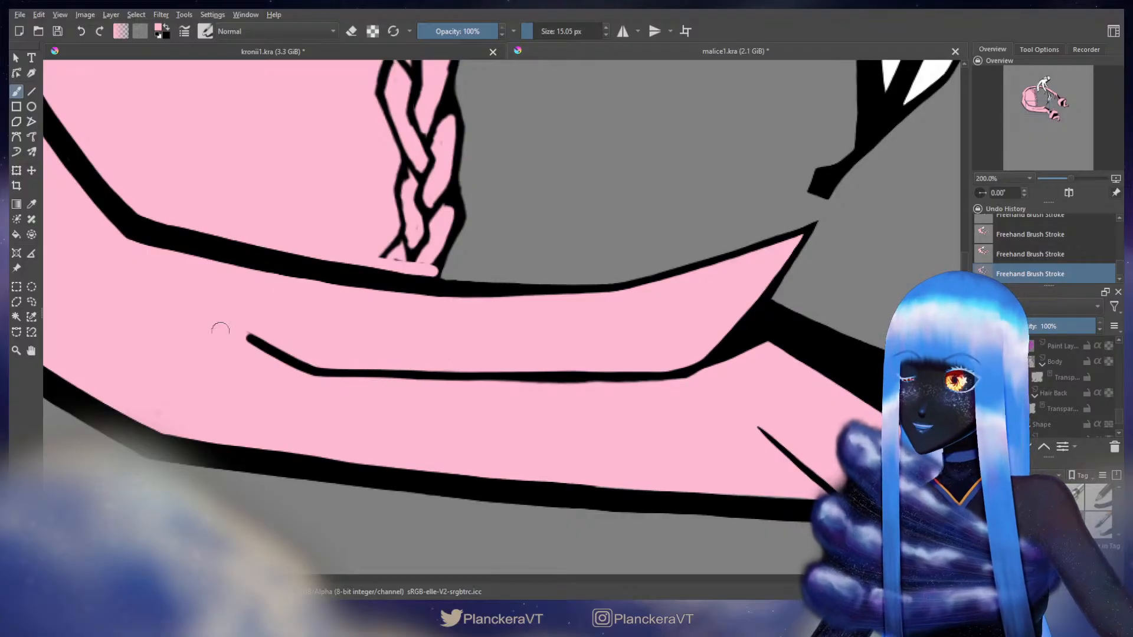
mouse_move(236, 318)
mouse_down()
mouse_move(286, 380)
mouse_move(238, 327)
mouse_move(301, 377)
mouse_up()
drag(249, 342, 318, 383)
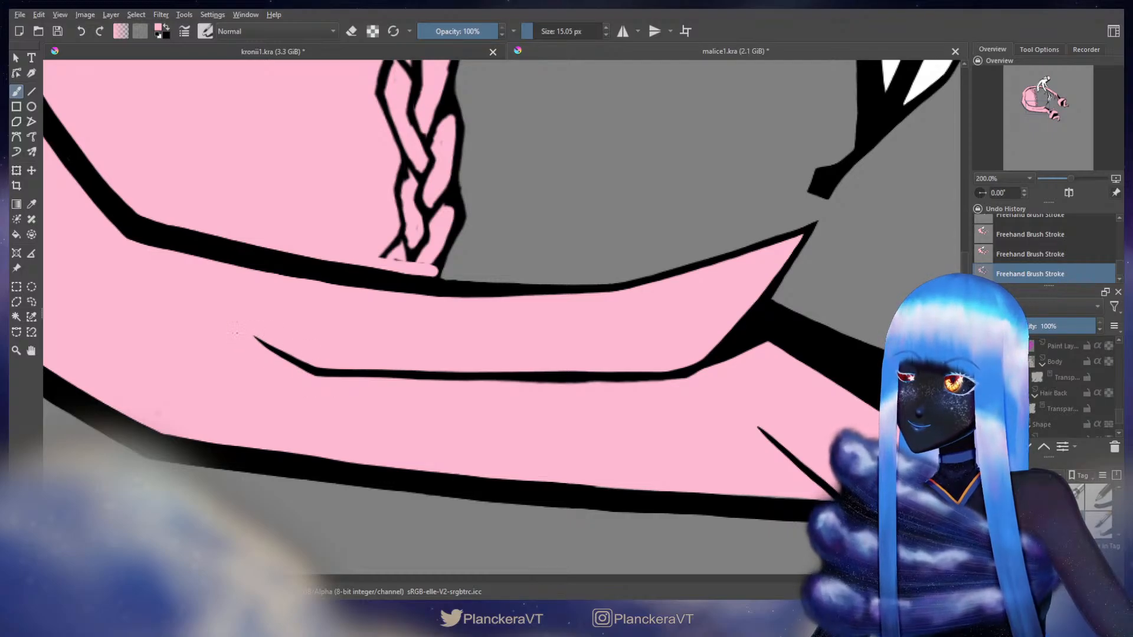
Even out the crease line and its curve up into the black shadow, painting black at 12.40 px
mouse_move(454, 410)
mouse_down()
mouse_move(311, 434)
mouse_move(324, 439)
mouse_up()
key(x)
mouse_move(272, 399)
mouse_down()
mouse_move(255, 372)
mouse_move(171, 376)
mouse_up()
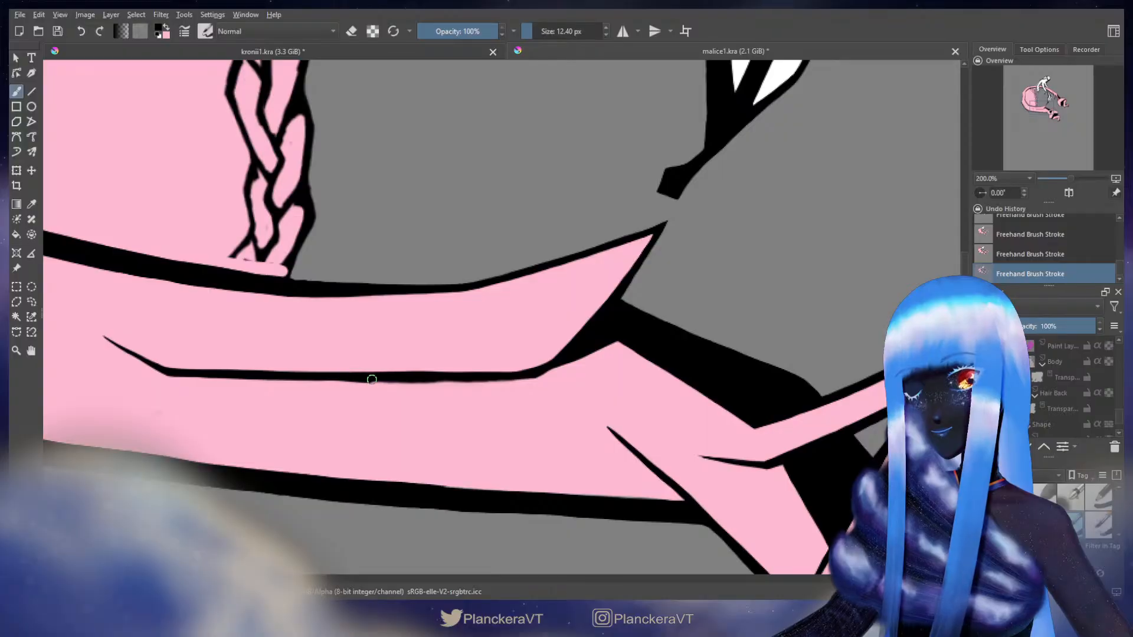
mouse_move(488, 380)
mouse_down()
mouse_move(575, 350)
mouse_move(570, 326)
mouse_up()
Thin the crease line from below along its whole length in pink, using a 14.25 to 17.43 px brush
key(x)
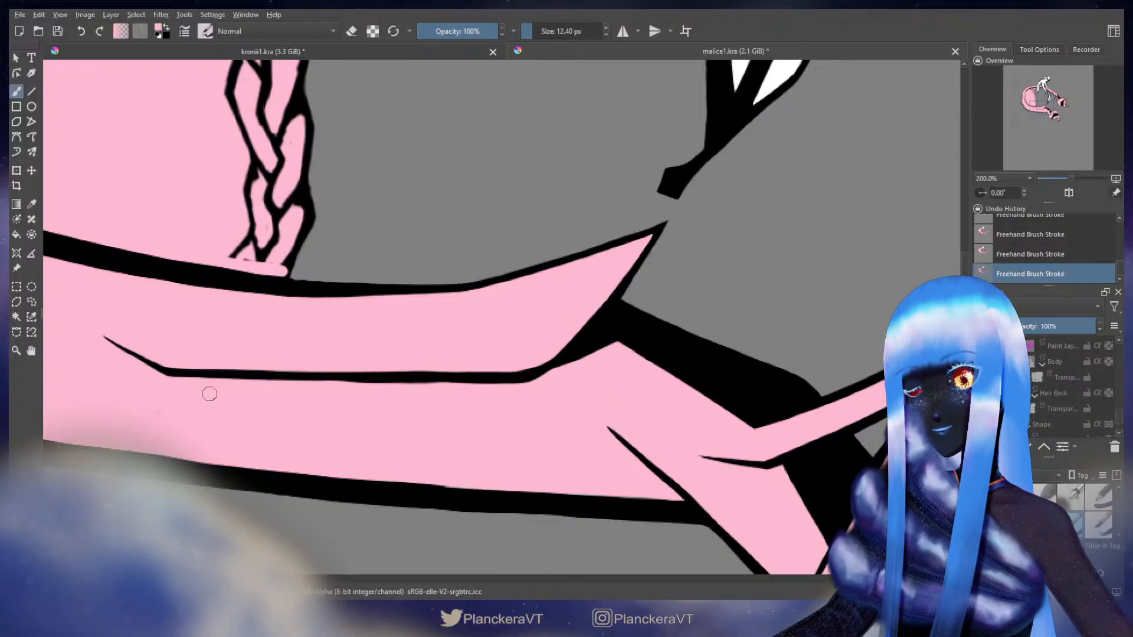
drag(210, 395, 212, 395)
mouse_move(142, 380)
mouse_down()
mouse_move(339, 392)
mouse_move(329, 384)
mouse_up()
key(ctrl+z)
mouse_move(247, 385)
mouse_down()
mouse_move(236, 377)
mouse_move(245, 387)
mouse_up()
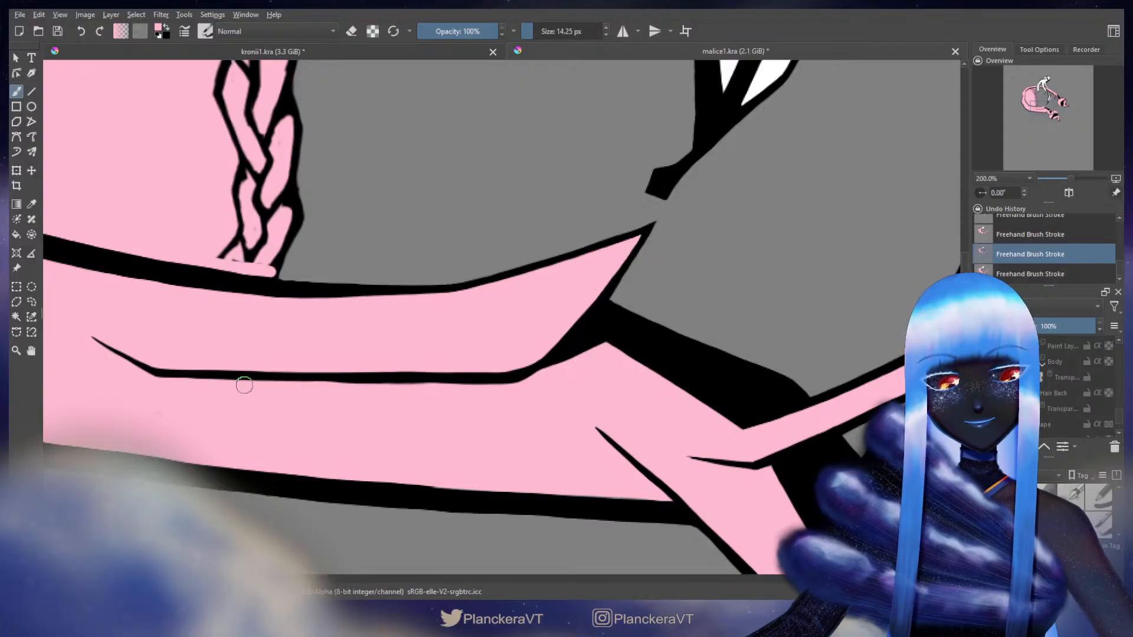
drag(155, 373, 135, 370)
key(ctrl+z)
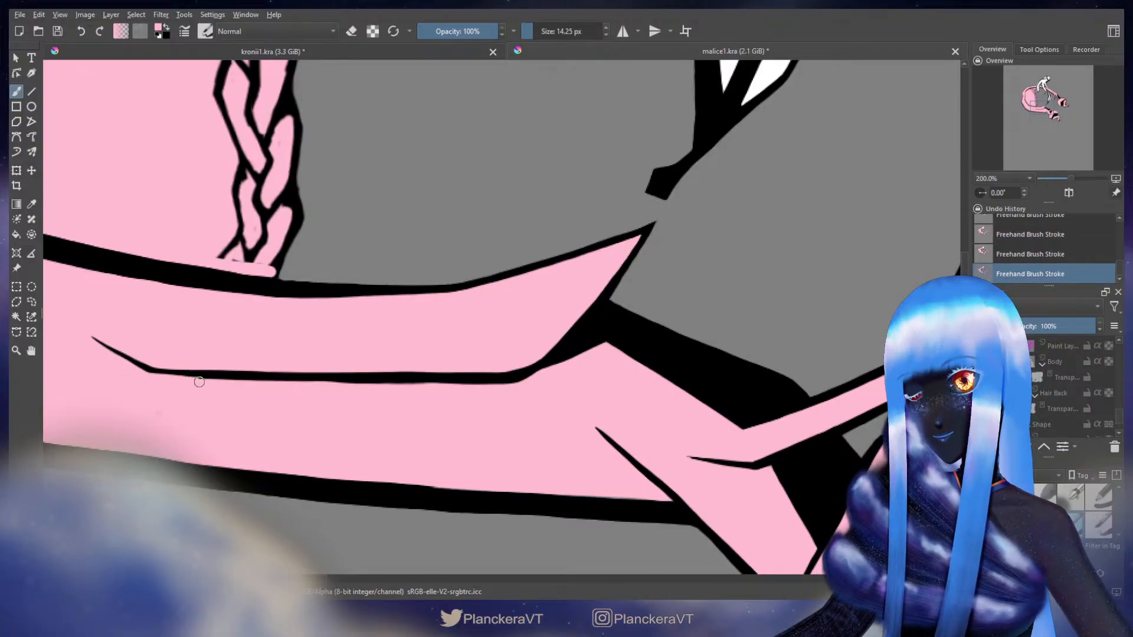
drag(200, 382, 214, 383)
key(ctrl+z)
shift+drag(132, 381, 540, 383)
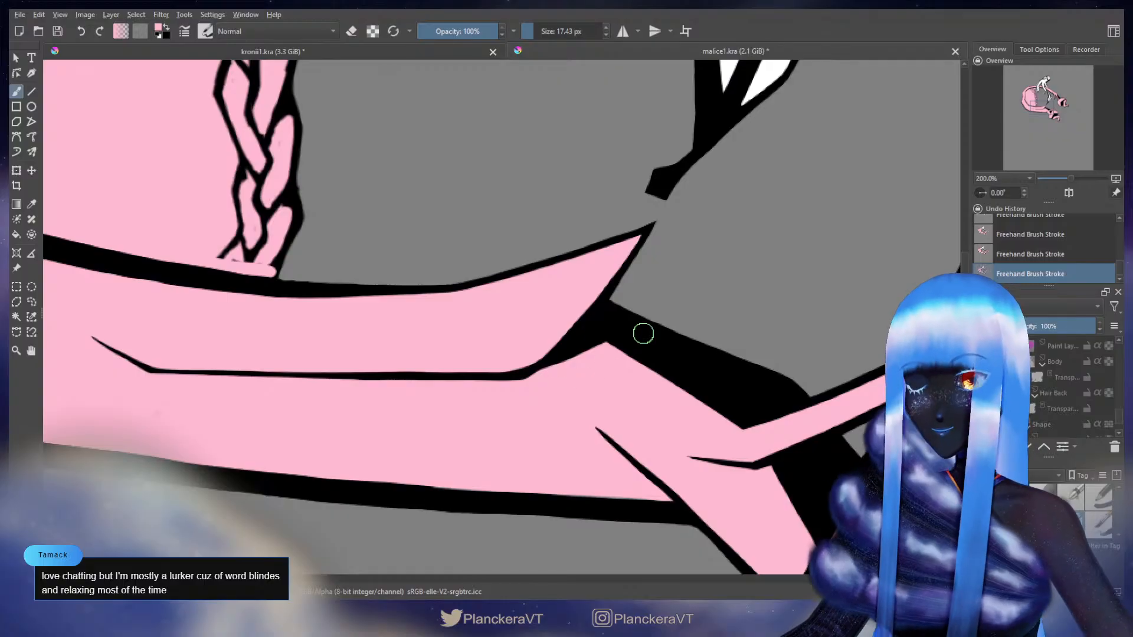
Smooth the bend where the crease line runs into the wedge-shaped shadow in black, with a 17.43 down to 16.19 px brush
drag(662, 367, 775, 331)
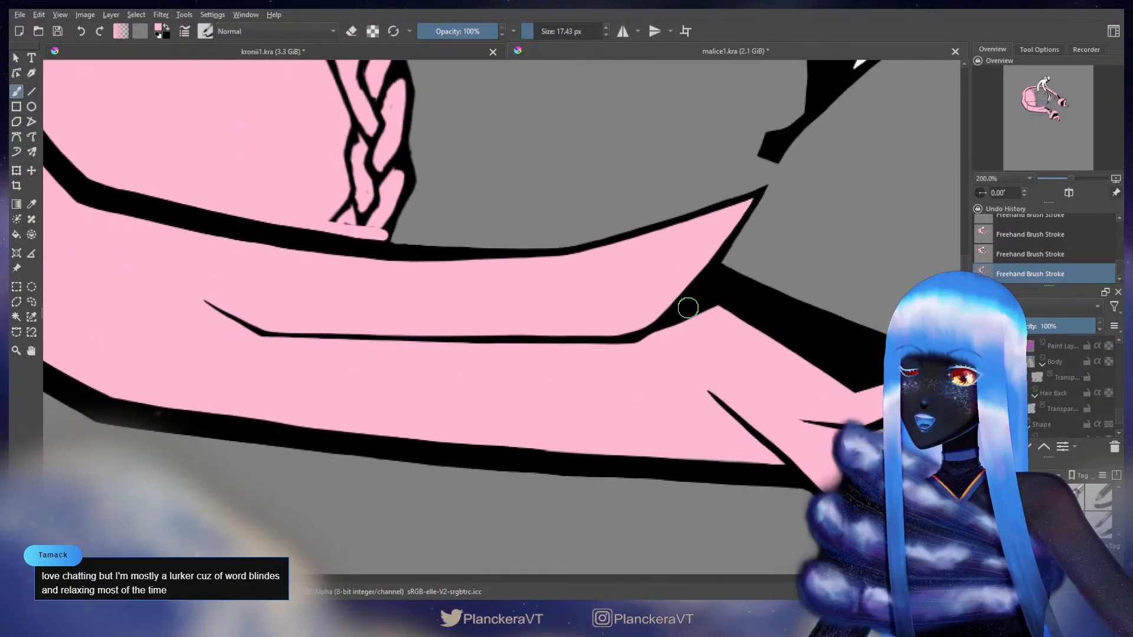
drag(688, 308, 688, 334)
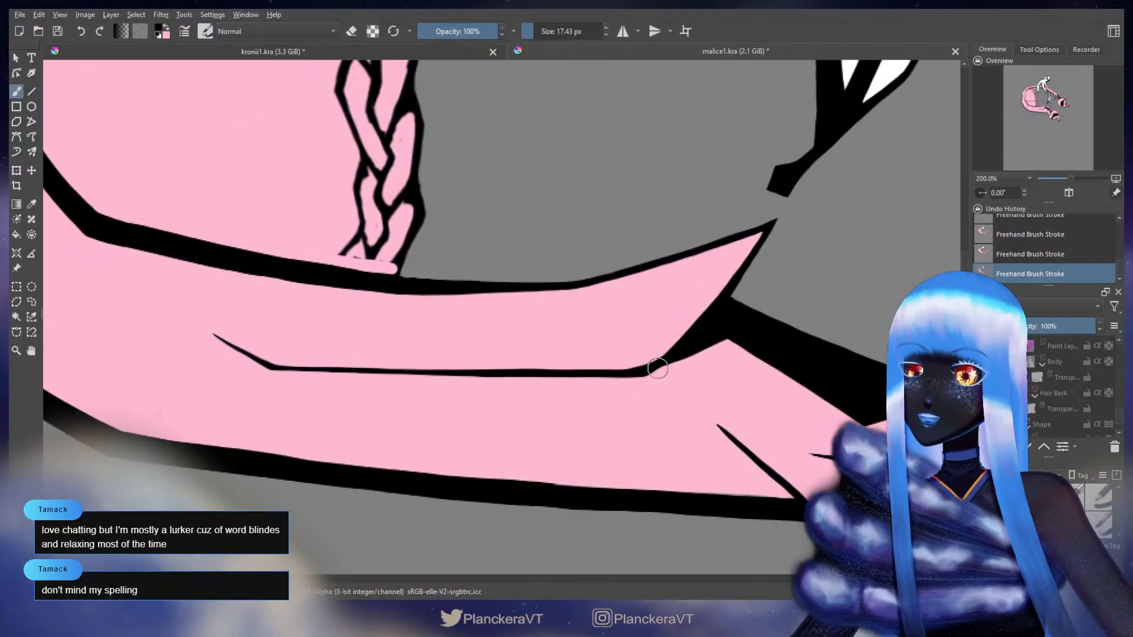
drag(653, 371, 702, 352)
key(ctrl+z)
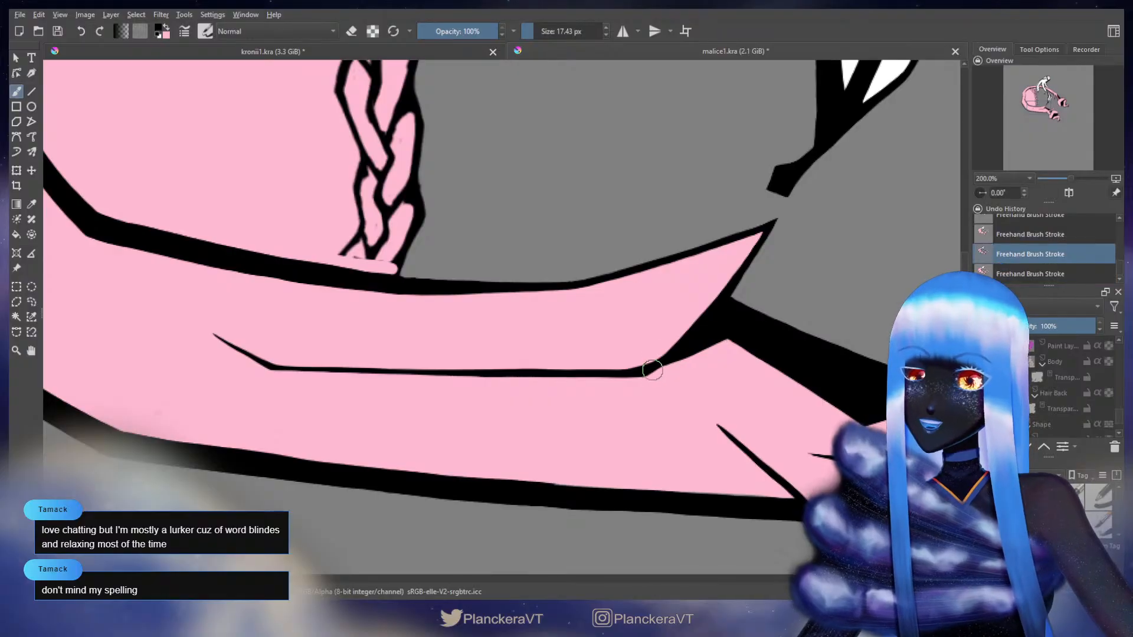
key(ctrl+shift+z)
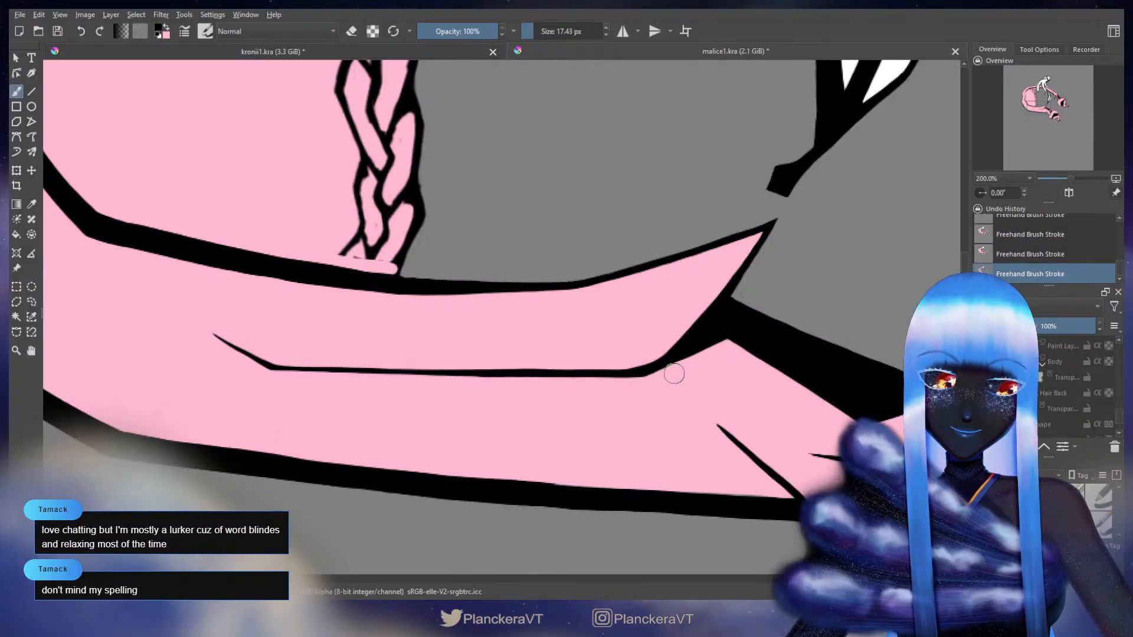
drag(660, 364, 650, 369)
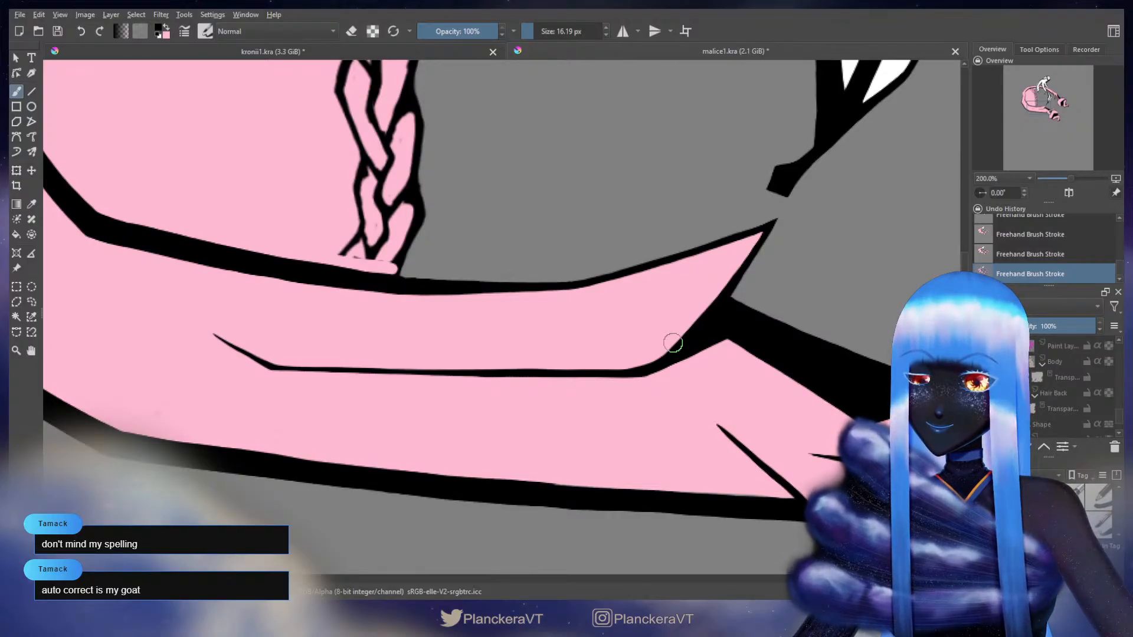
Sharpen the corner between the crease line and the wedge-shaped shadow in pink and black, using a 16.19 and 16.13 px brush
key(x)
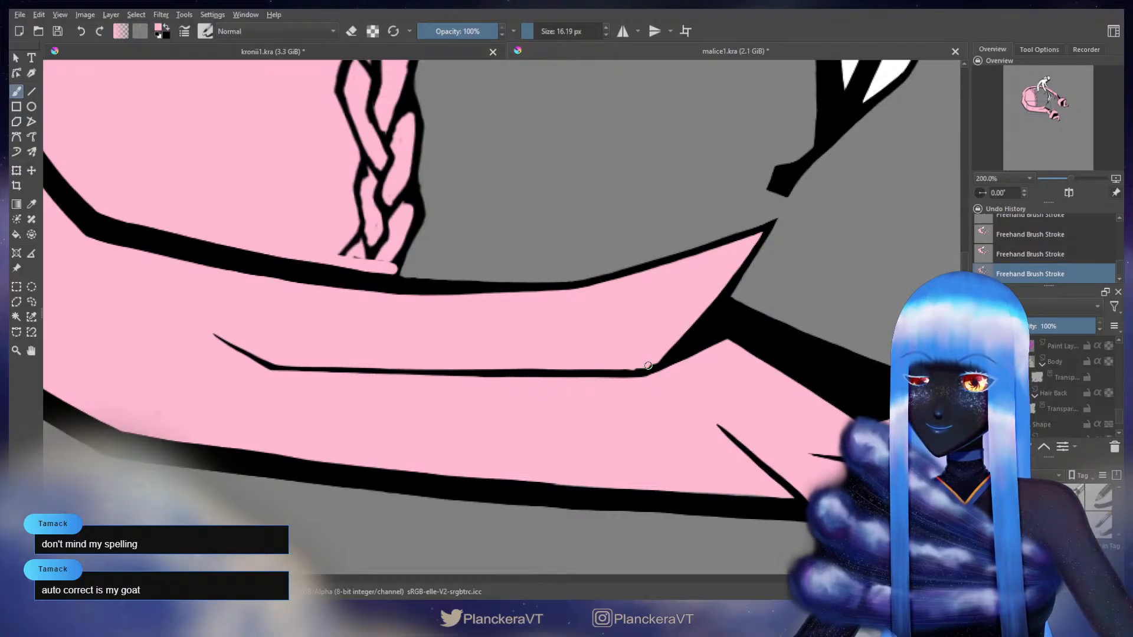
drag(654, 364, 607, 366)
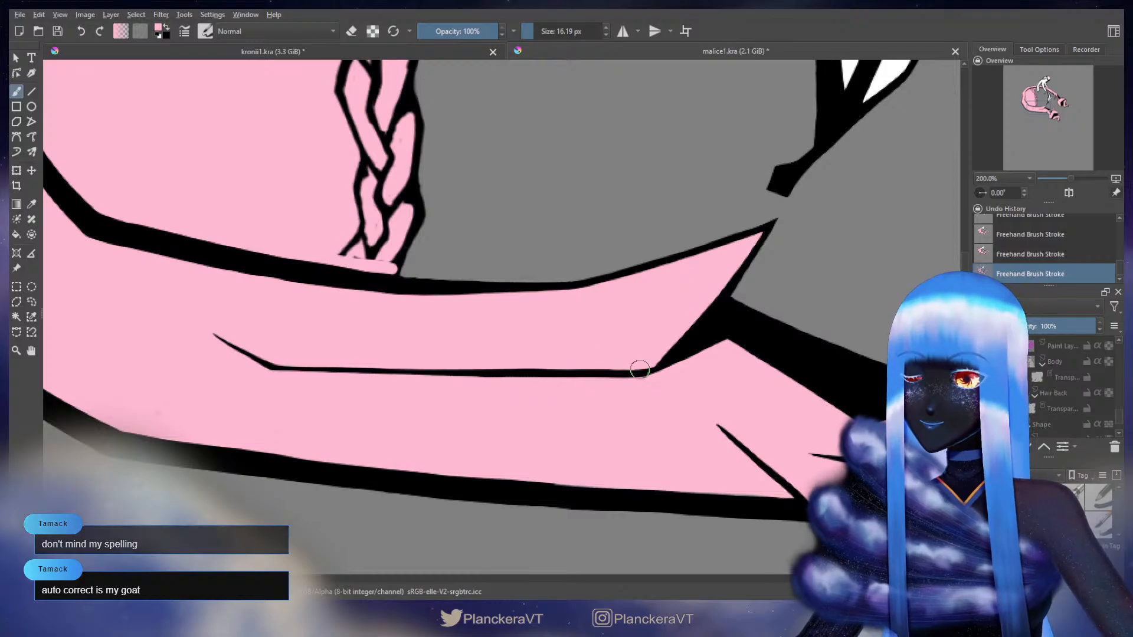
key(x)
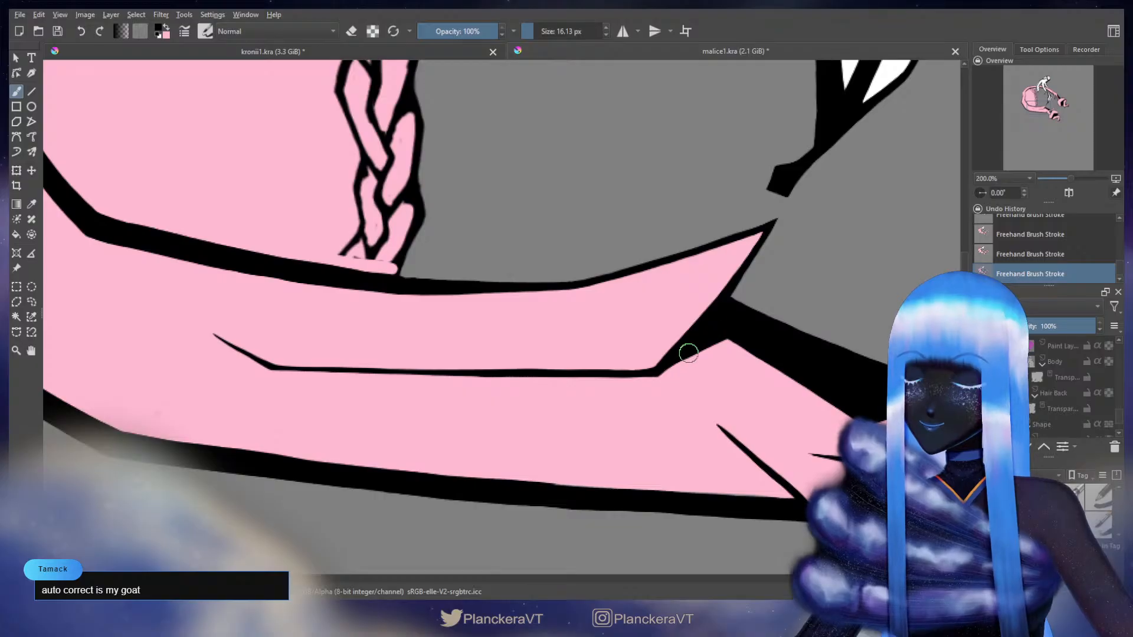
key(x)
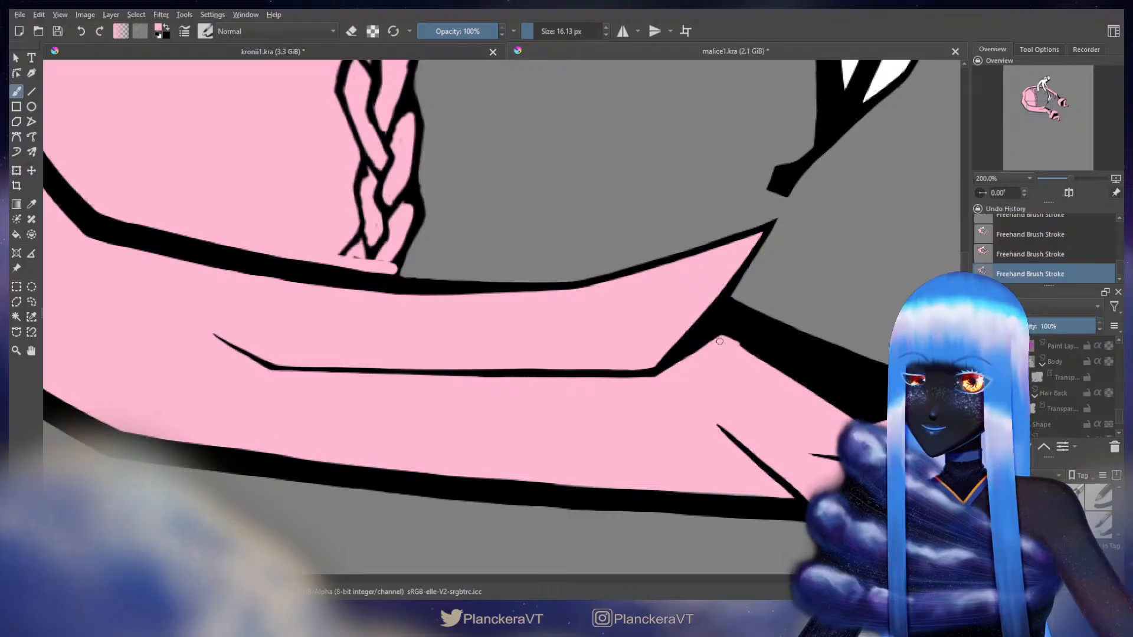
drag(741, 377, 625, 430)
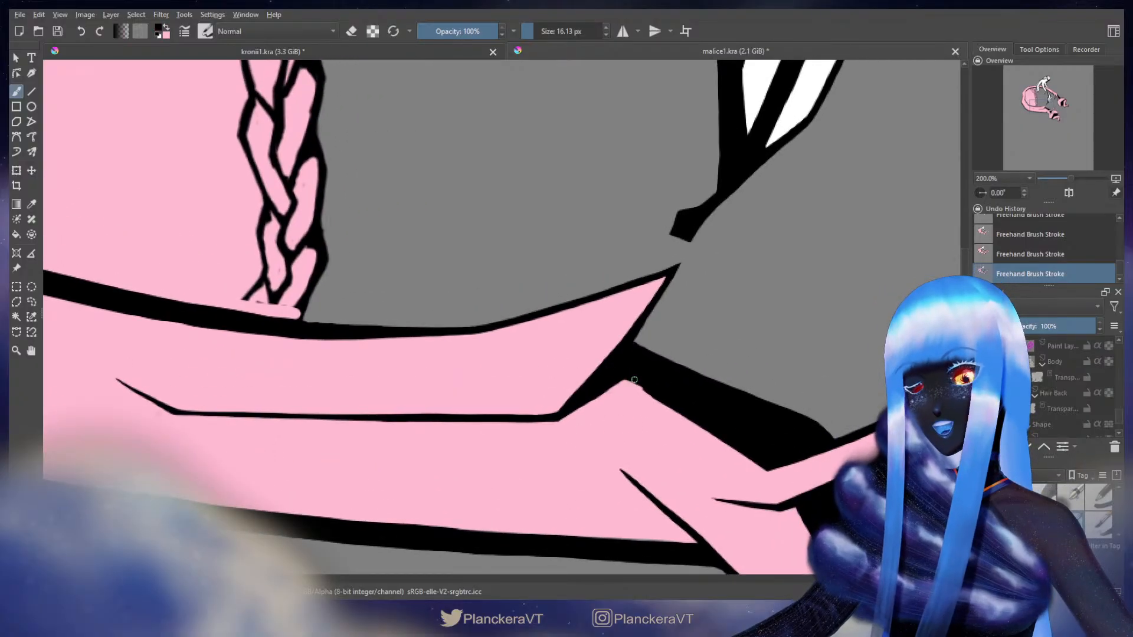
drag(624, 364, 670, 324)
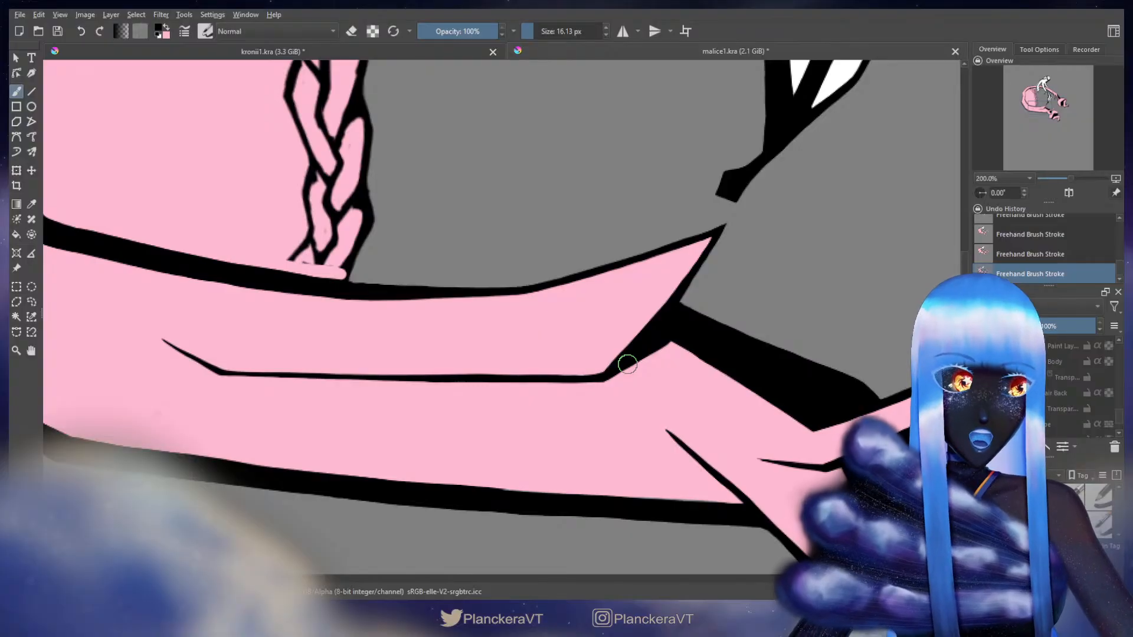
Refine the crease line's upper edge near the sharp corner in pink at 14.12 px and black at 15.67 px
drag(693, 347, 788, 327)
shift+drag(761, 284, 759, 284)
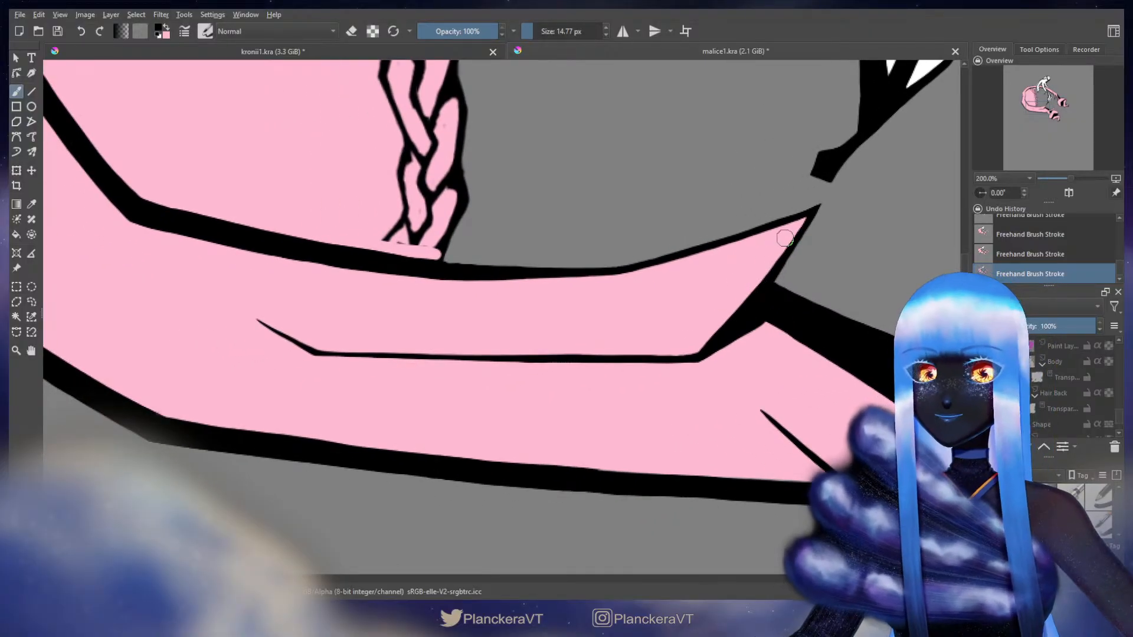
key(ctrl+z)
key(x)
mouse_move(781, 247)
mouse_down()
mouse_move(745, 293)
mouse_move(784, 243)
mouse_up()
key(ctrl+z)
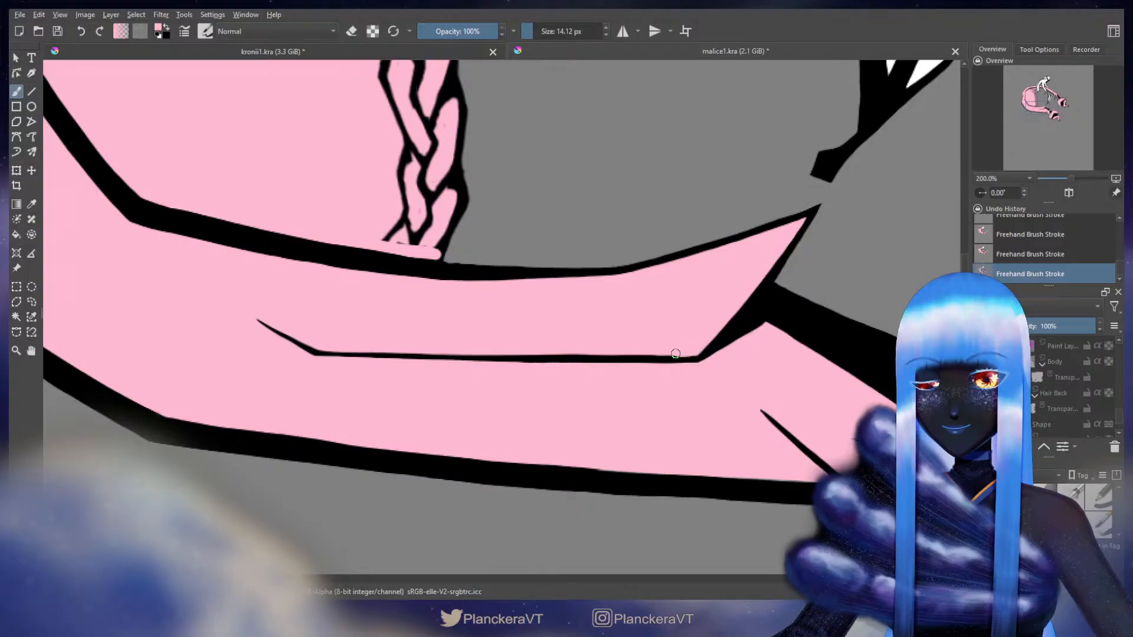
key(x)
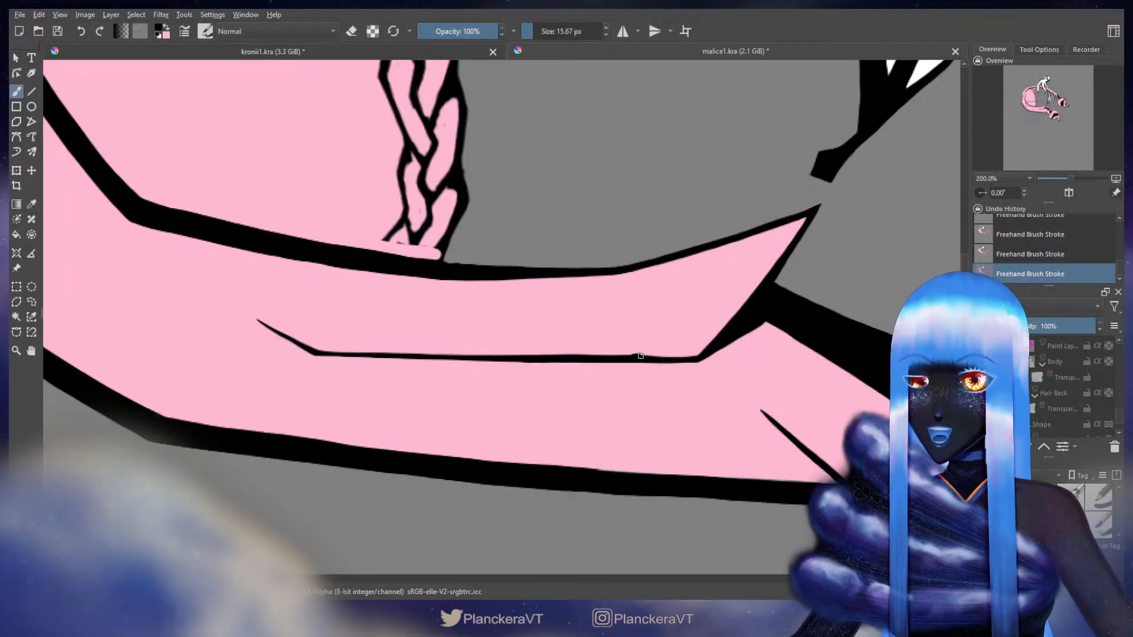
key(ctrl+z)
mouse_move(640, 357)
mouse_down()
mouse_move(746, 341)
mouse_move(669, 410)
mouse_up()
key(ctrl+z)
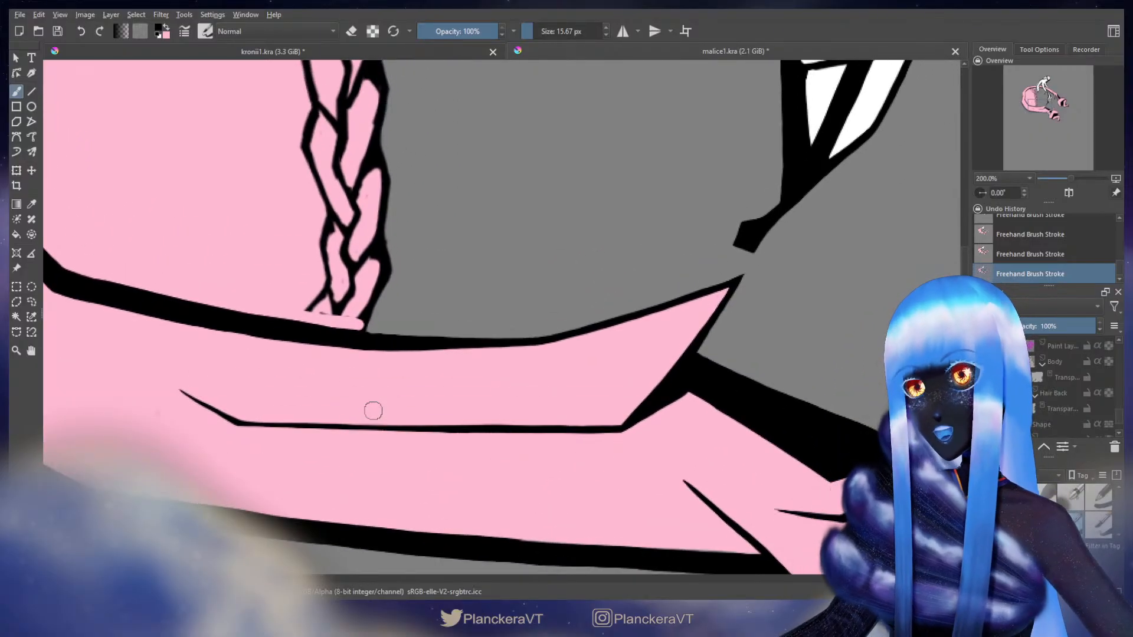
Thin the middle of the crease line from below in pink at 15.54 px and touch it up in black
key(x)
drag(408, 399, 316, 349)
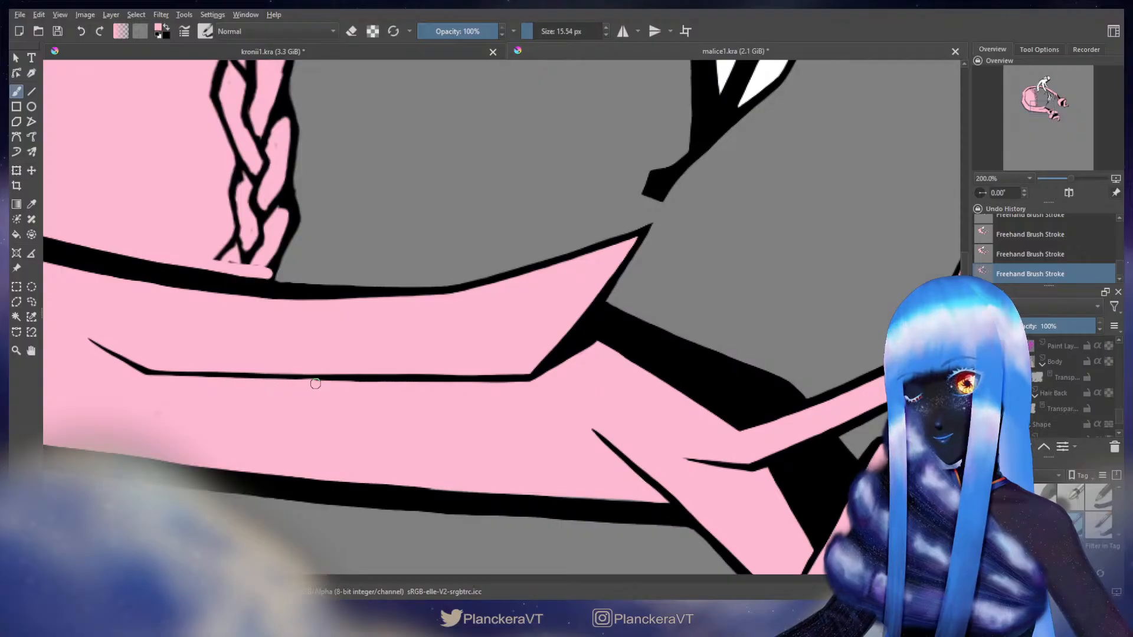
key(ctrl+z)
drag(315, 385, 360, 386)
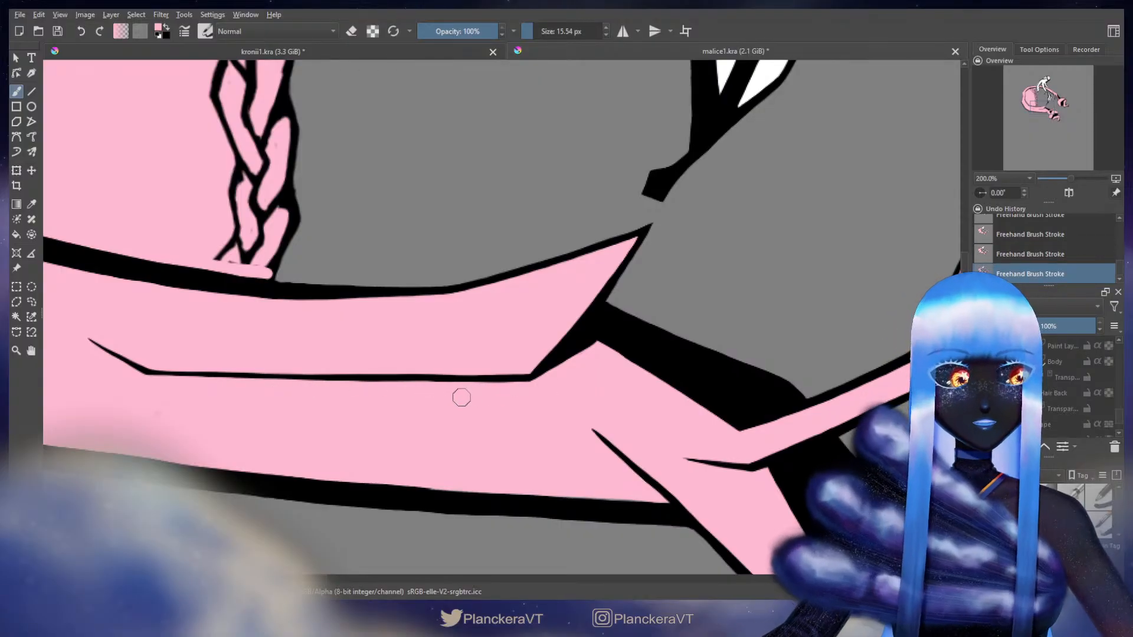
key(x)
drag(416, 376, 450, 385)
key(bracketleft)
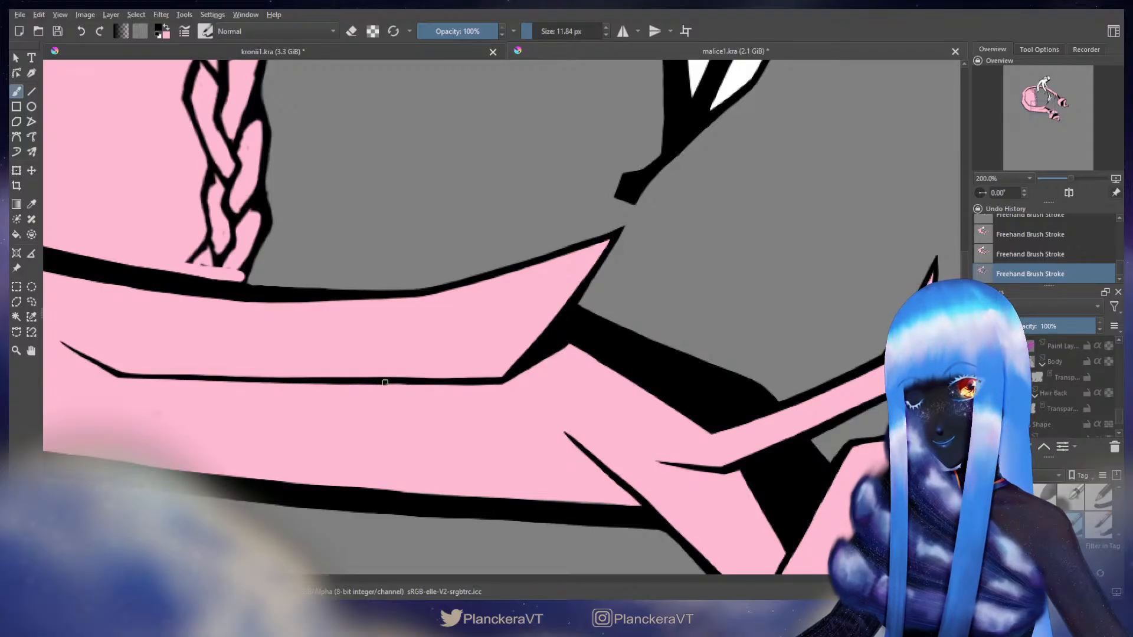
Rework the black outline where the narrow pink spike branches off the upper limb's underside, using a 14.53 px brush
drag(681, 293, 897, 331)
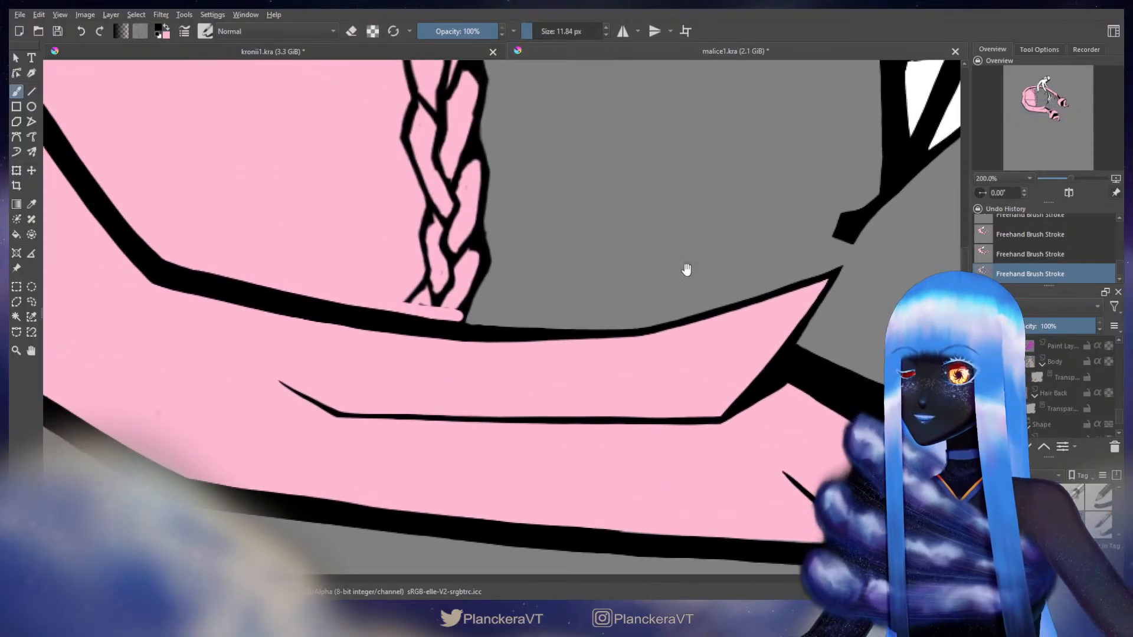
drag(685, 270, 830, 316)
drag(711, 181, 685, 480)
drag(647, 199, 635, 400)
drag(724, 258, 499, 395)
drag(778, 342, 656, 300)
drag(849, 421, 685, 334)
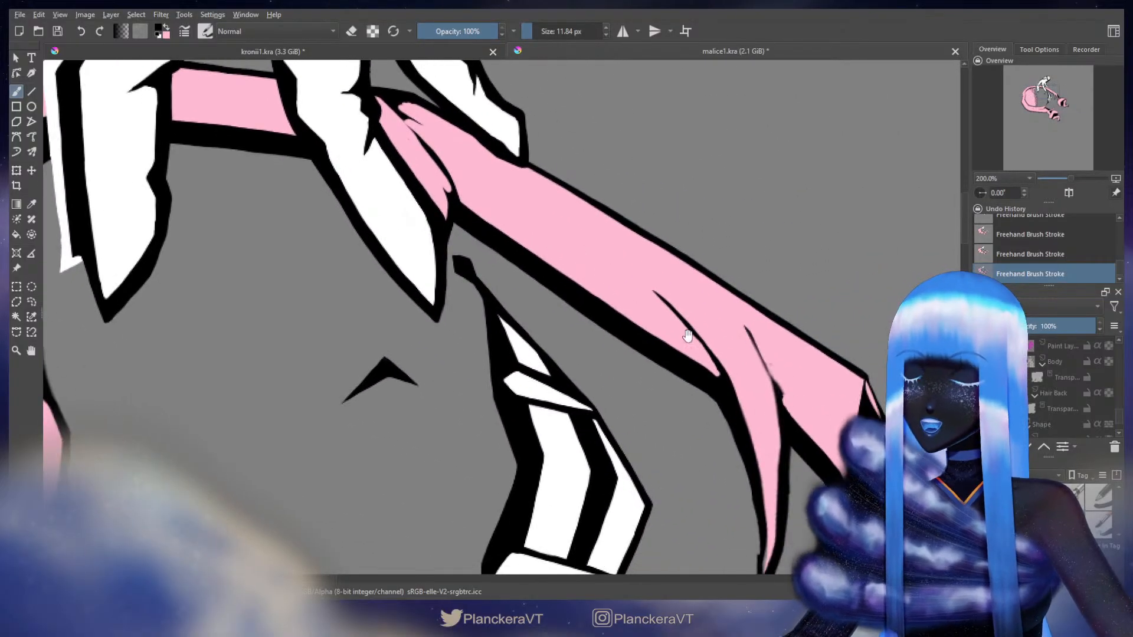
drag(731, 379, 660, 303)
mouse_move(693, 357)
mouse_down()
mouse_move(624, 270)
mouse_move(620, 283)
mouse_move(594, 277)
mouse_up()
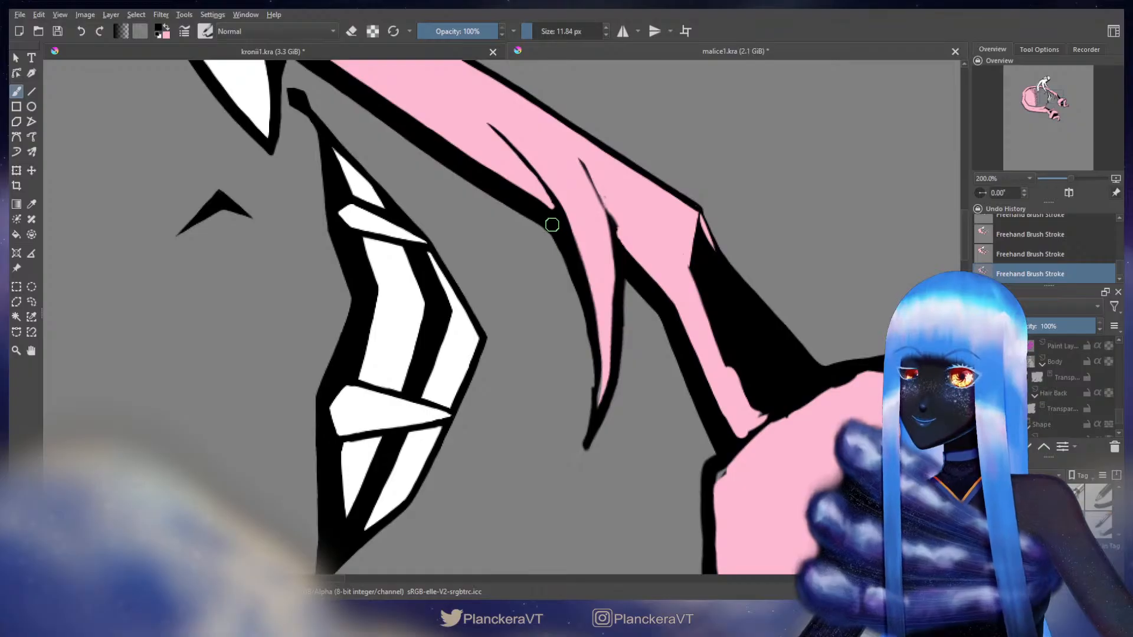
drag(553, 226, 556, 227)
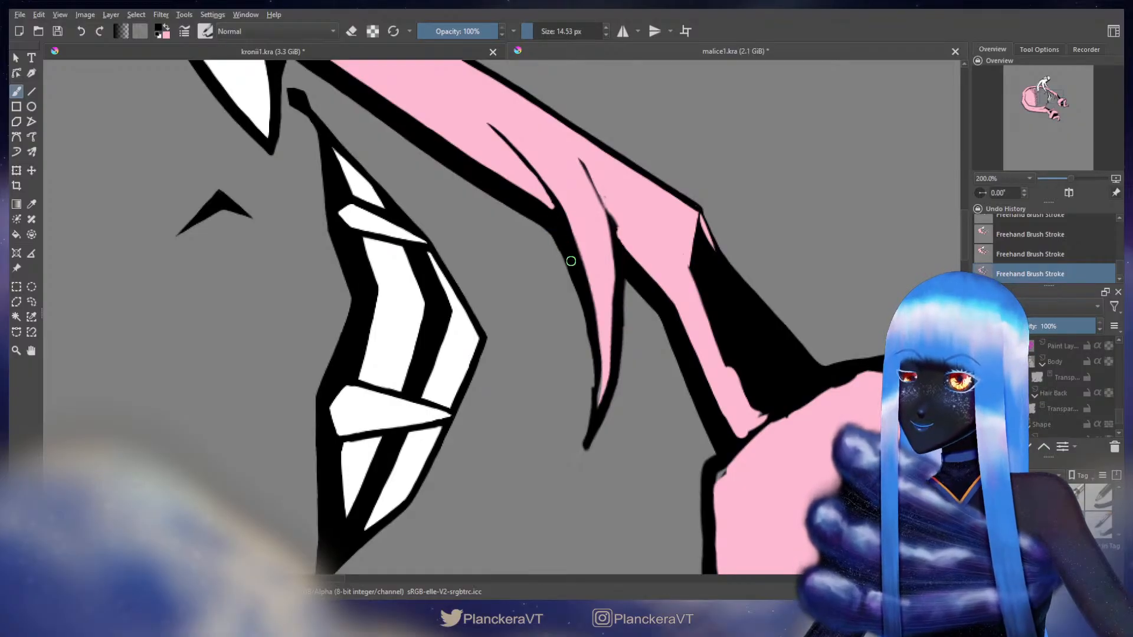
drag(571, 165, 731, 498)
drag(625, 333, 394, 110)
mouse_move(606, 343)
mouse_down()
mouse_move(619, 246)
mouse_move(667, 276)
mouse_up()
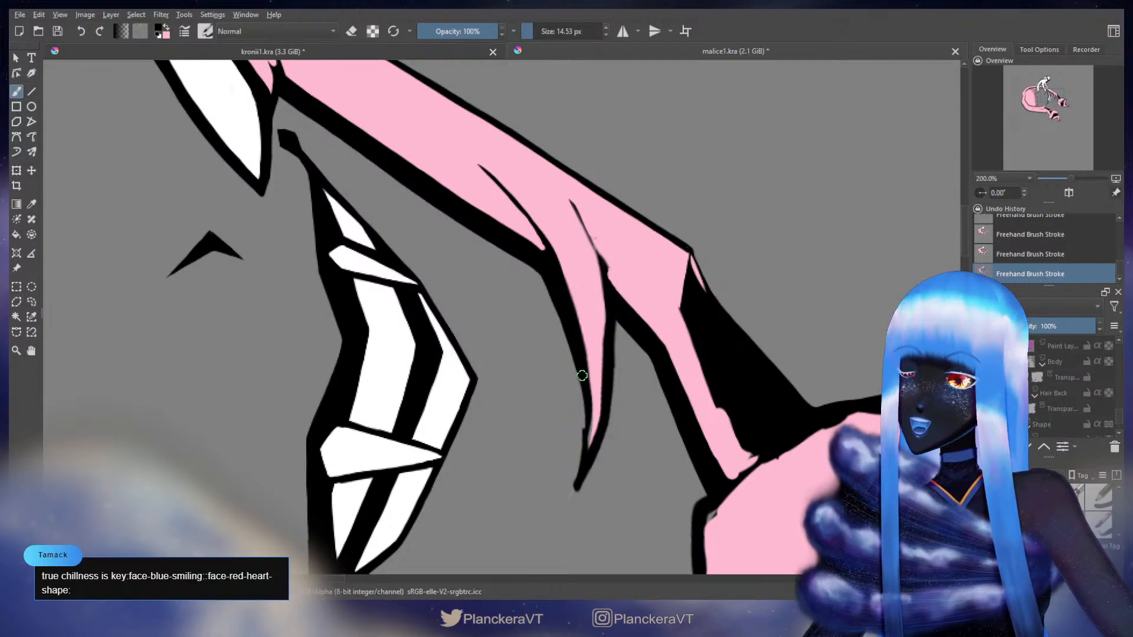
Extend the spike's inner outline to a longer tip in black and fill the added area with pink at 14.53 px
drag(582, 376, 565, 499)
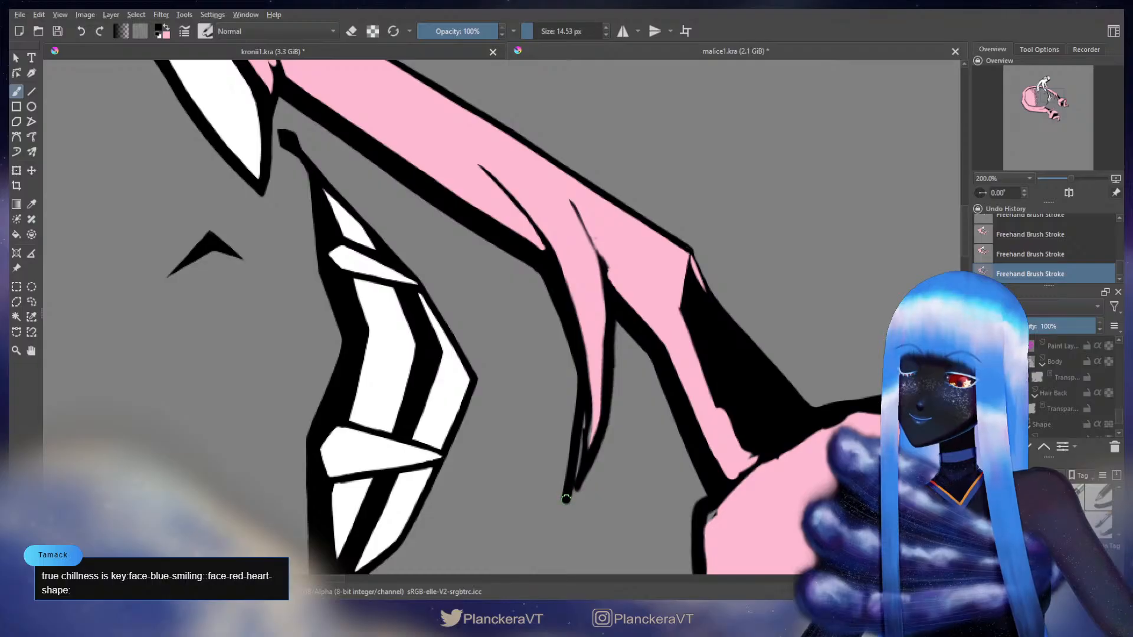
key(x)
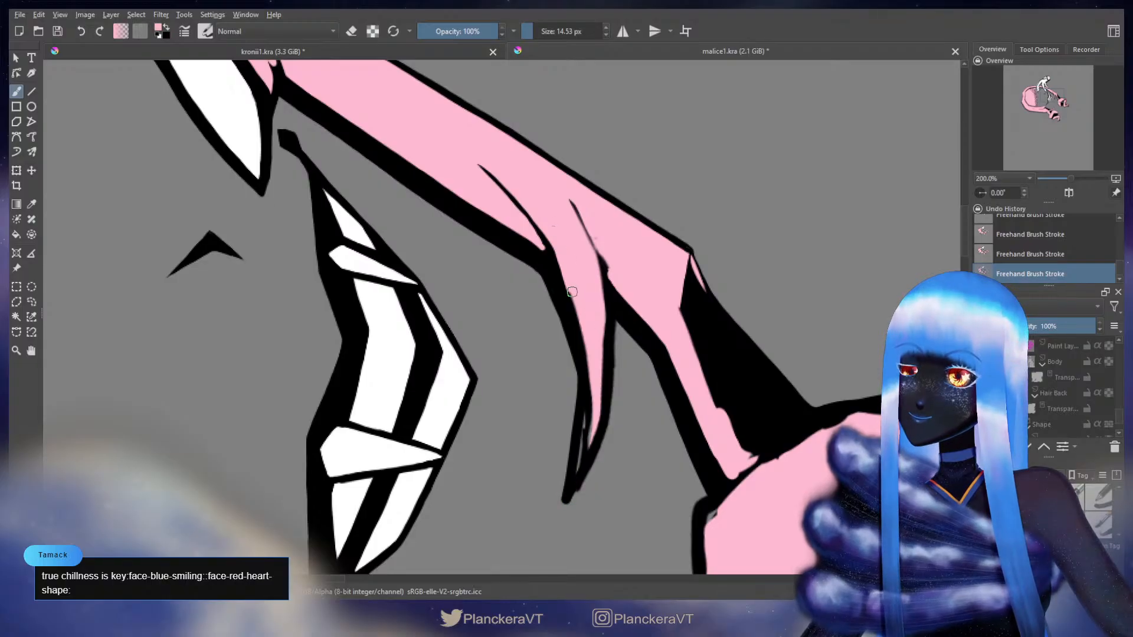
drag(572, 292, 595, 370)
mouse_move(550, 234)
mouse_down()
mouse_move(593, 385)
mouse_move(594, 355)
mouse_move(574, 476)
mouse_move(592, 419)
mouse_up()
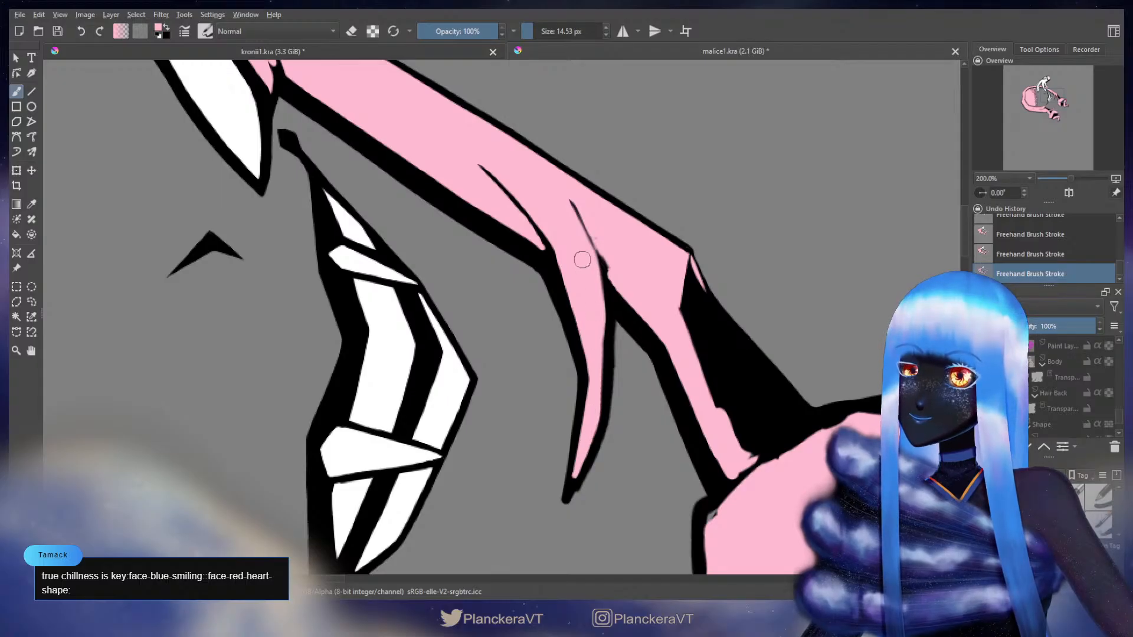
Redraw the spike's outer outline from the limb down to the tip in black at 14.53 px
key(x)
scroll(605, 372, down, 3)
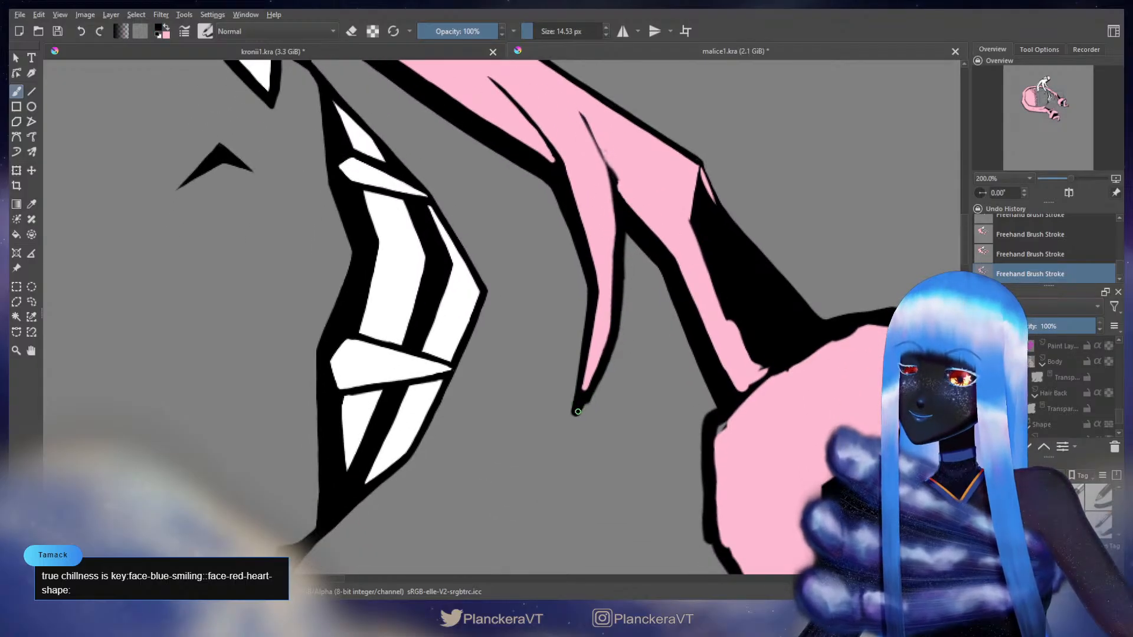
drag(577, 412, 606, 373)
key(ctrl+z)
mouse_move(624, 236)
mouse_down()
mouse_move(620, 279)
mouse_move(624, 221)
mouse_move(623, 340)
mouse_move(575, 414)
mouse_up()
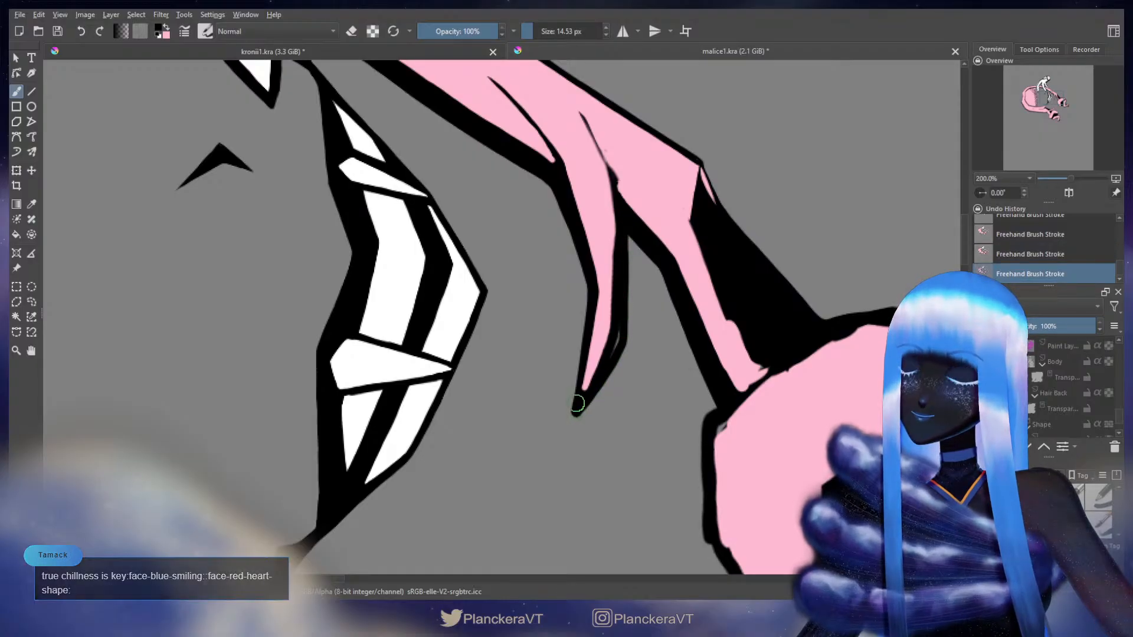
Widen the pink fill along the spike from its upper part to the tip, using a 14.53 px brush
key(x)
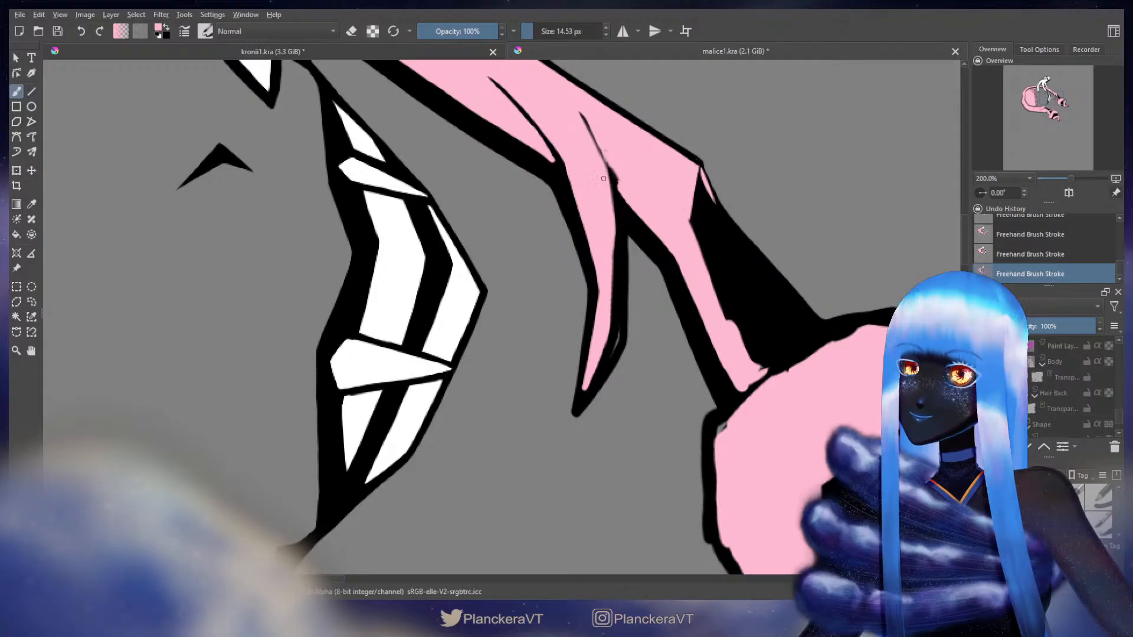
mouse_move(611, 205)
mouse_down()
mouse_move(610, 327)
mouse_move(582, 392)
mouse_up()
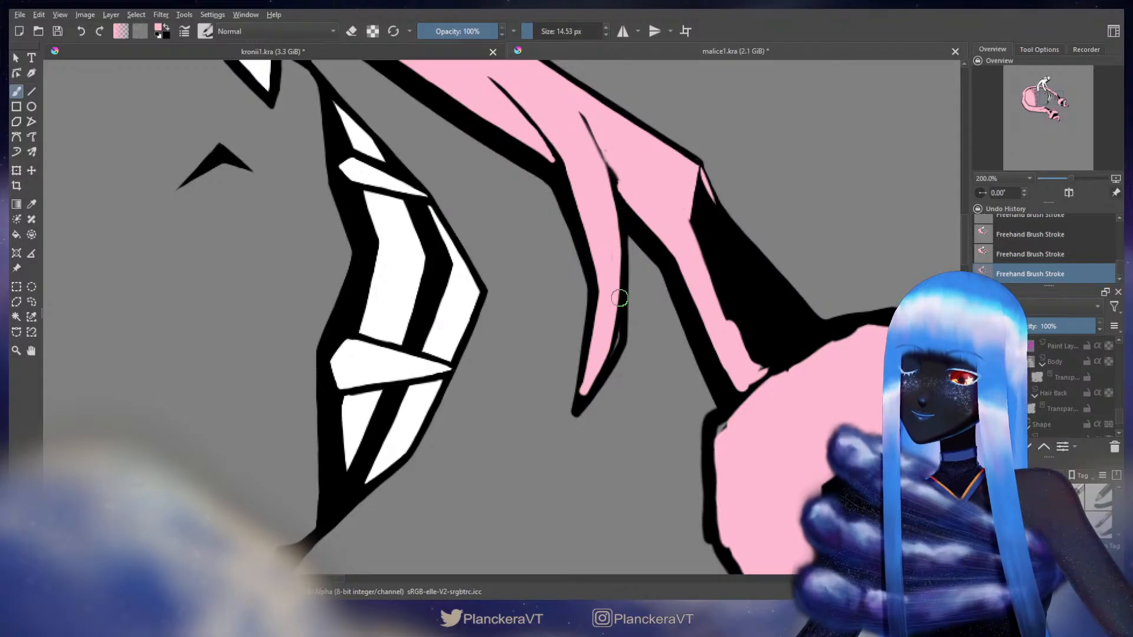
mouse_move(615, 239)
mouse_down()
mouse_move(614, 337)
mouse_move(590, 387)
mouse_up()
key(ctrl+z)
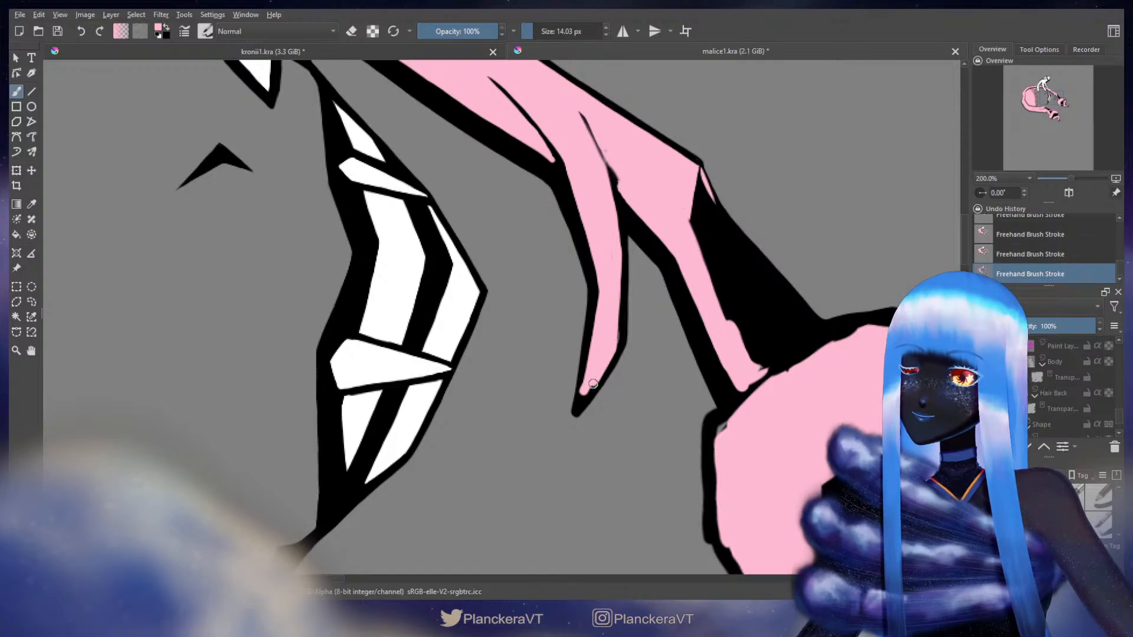
Refine the black outline around the spike's lower end and narrow the pink toward its tip
key(x)
mouse_move(619, 326)
mouse_down()
mouse_move(613, 357)
mouse_move(620, 344)
mouse_up()
key(ctrl+z)
mouse_move(619, 336)
mouse_down()
mouse_move(606, 371)
mouse_move(621, 339)
mouse_move(587, 401)
mouse_move(583, 351)
mouse_move(581, 397)
mouse_up()
key(ctrl+z)
drag(588, 356, 584, 378)
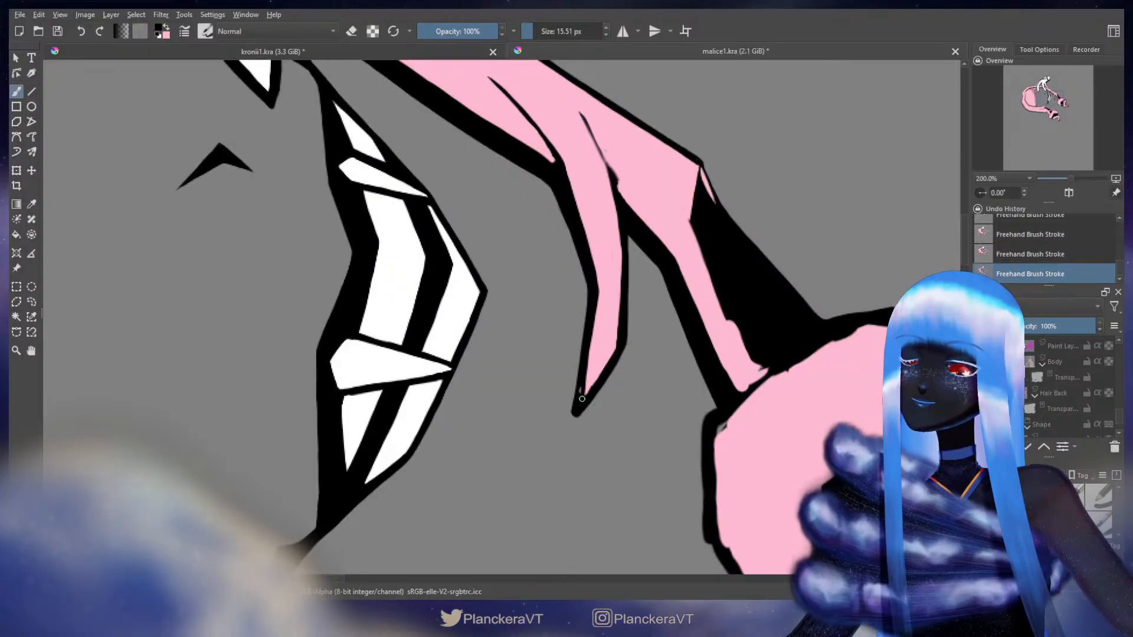
Erase the outer edges of the spike's outline to slim it and sharpen the tip, with an eraser of about 20 px
key(e)
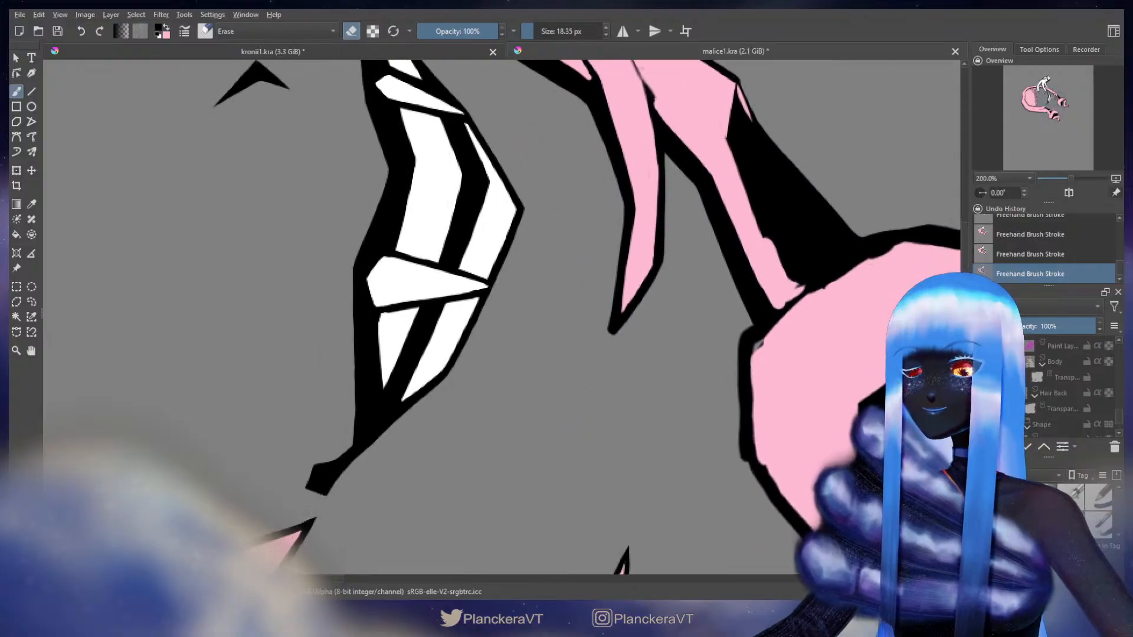
drag(610, 401, 648, 318)
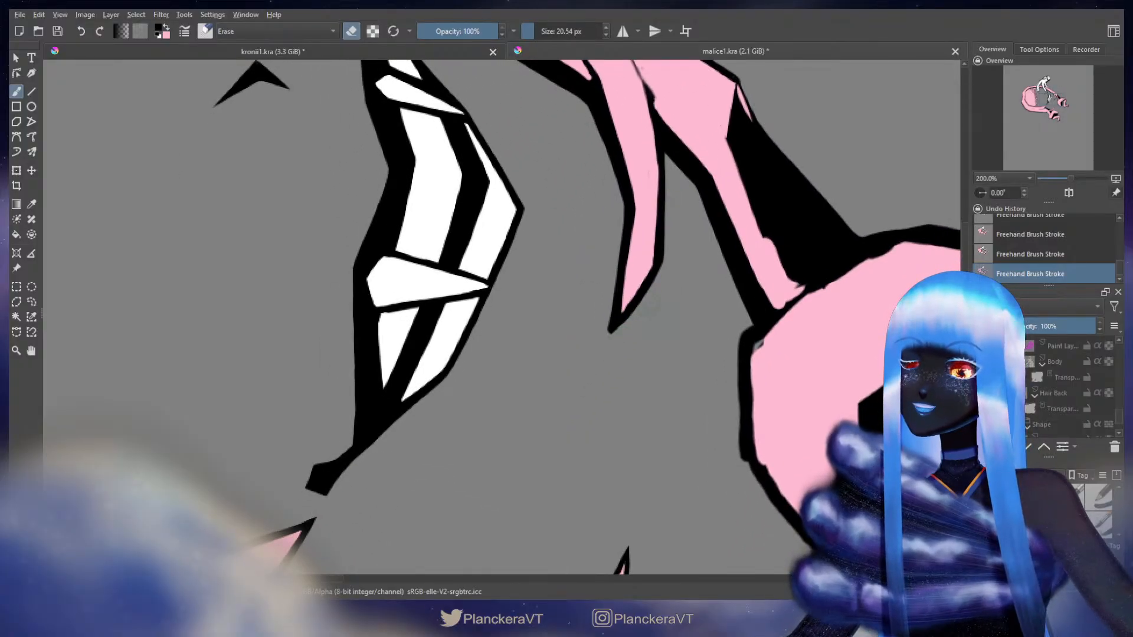
mouse_move(660, 269)
mouse_down()
mouse_move(633, 308)
mouse_move(656, 274)
mouse_move(629, 315)
mouse_up()
key(ctrl+z)
drag(590, 366, 557, 443)
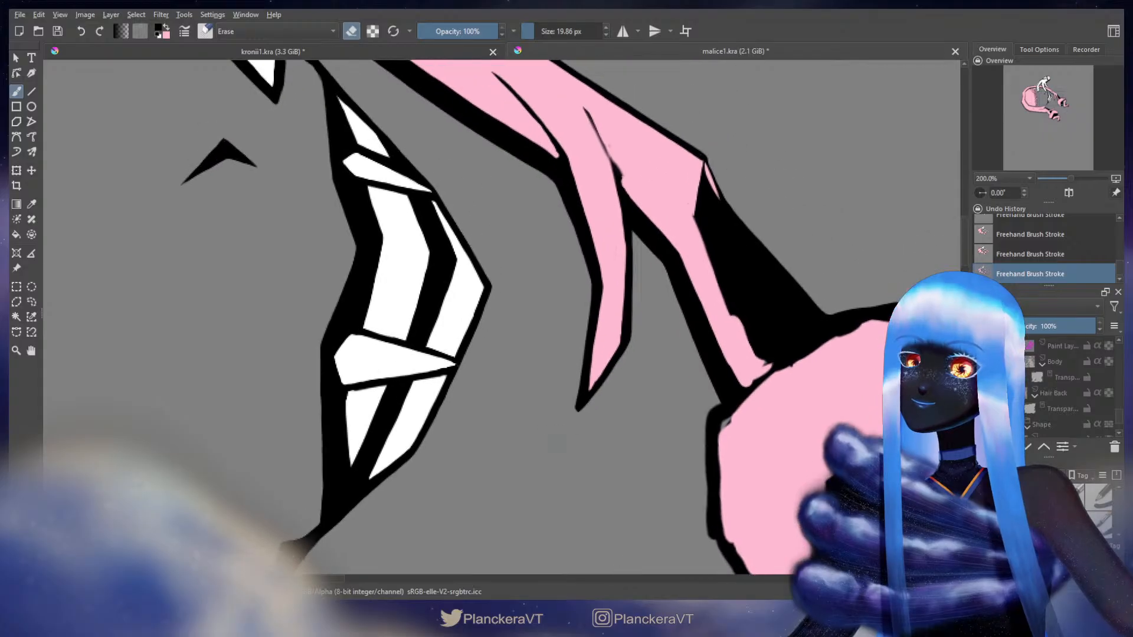
drag(571, 200, 572, 200)
mouse_move(582, 299)
mouse_down()
mouse_move(559, 293)
mouse_move(551, 350)
mouse_up()
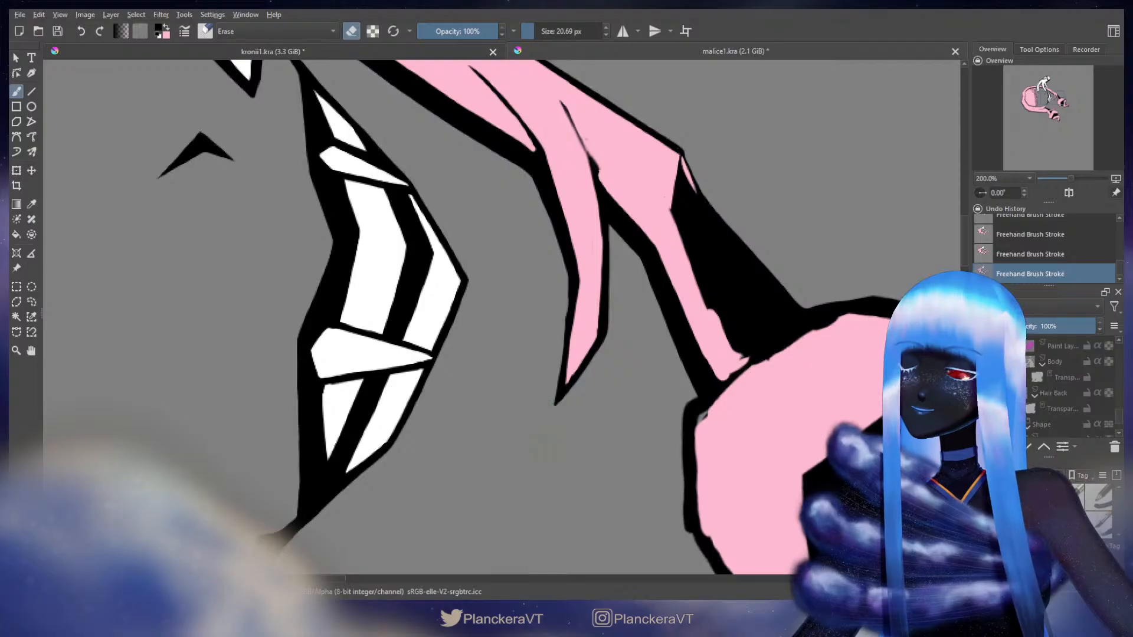
Touch up the black outline along the spike's outer side, from the bend down toward the tip
key(e)
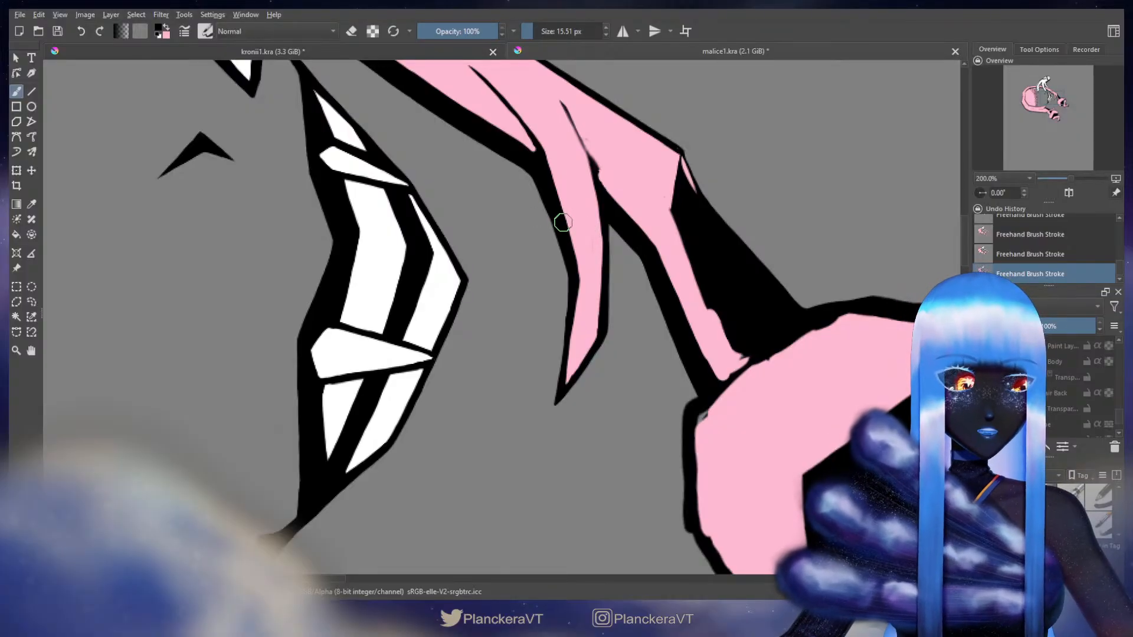
key(x)
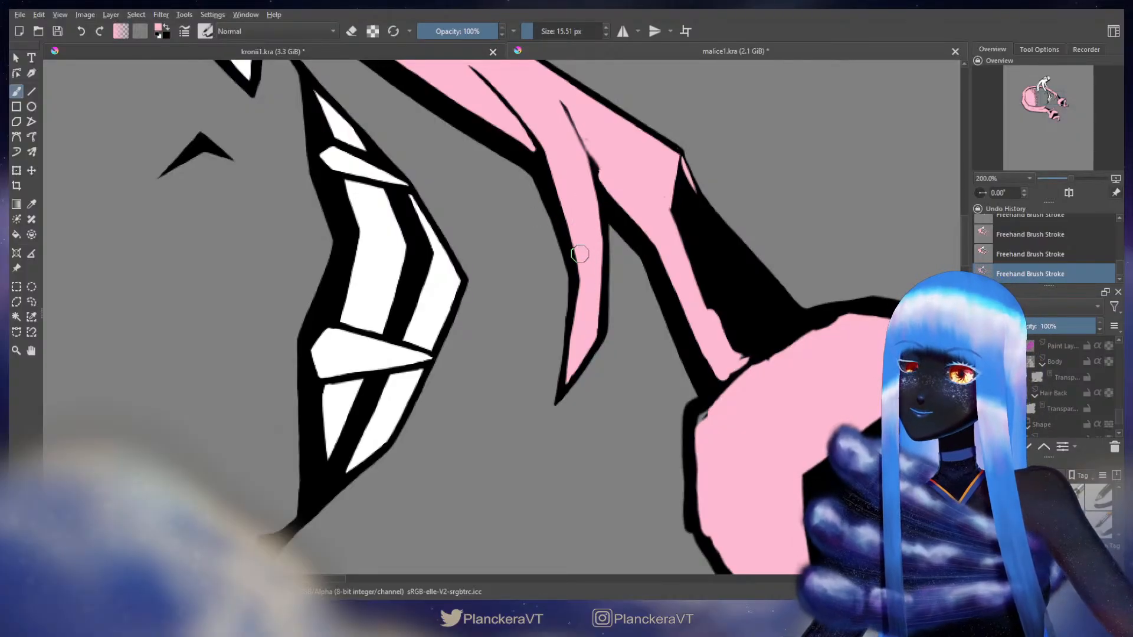
key(x)
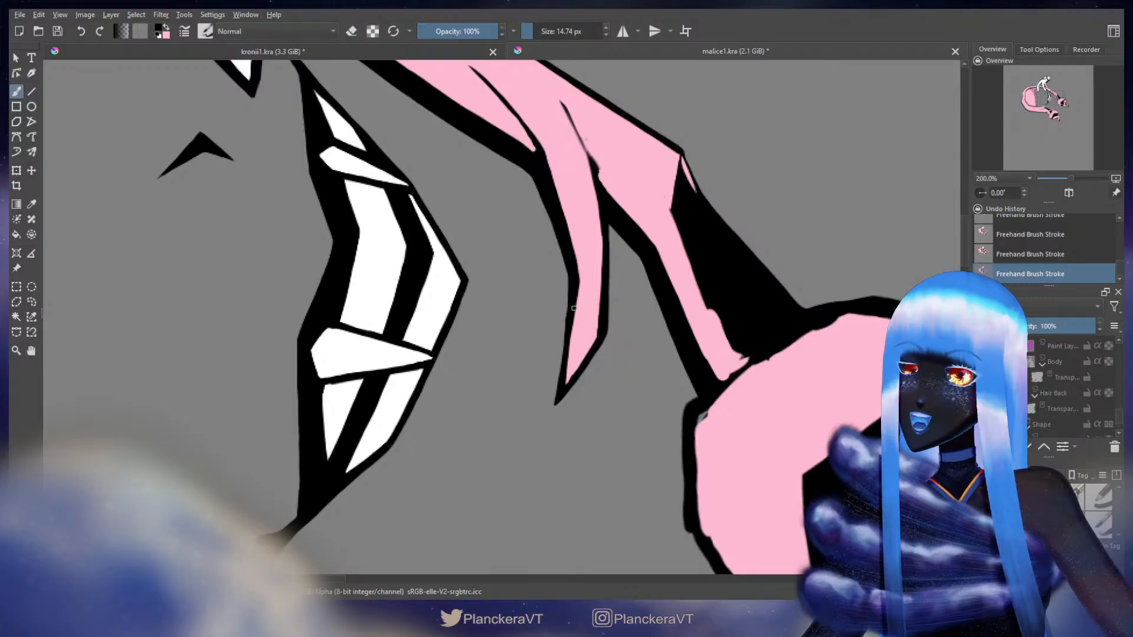
key(ctrl+z)
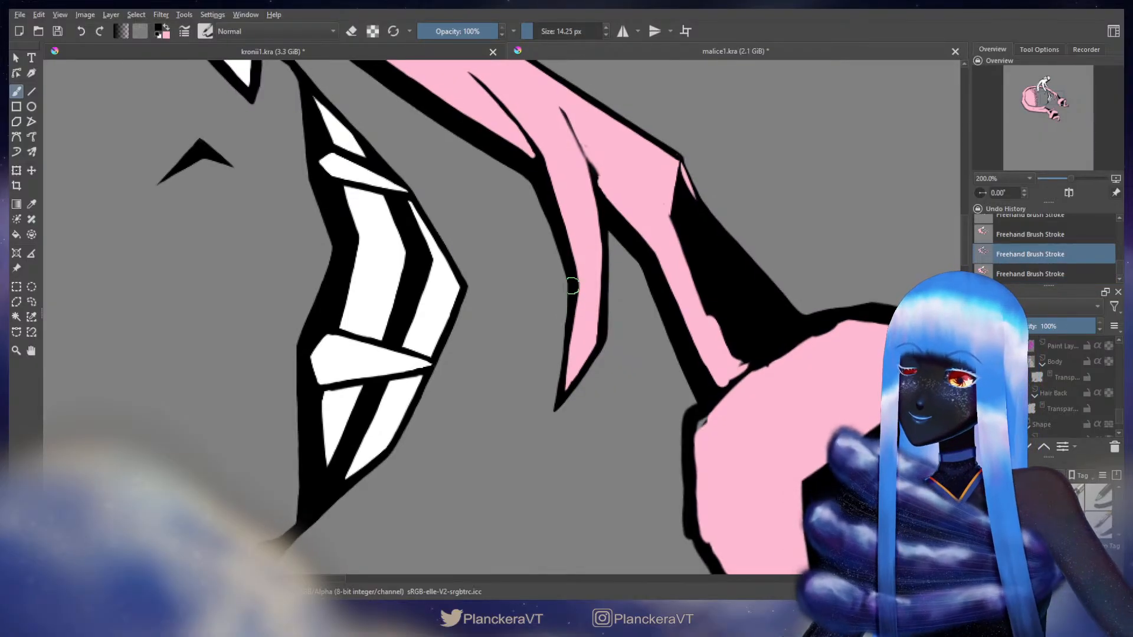
key(ctrl+shift+z)
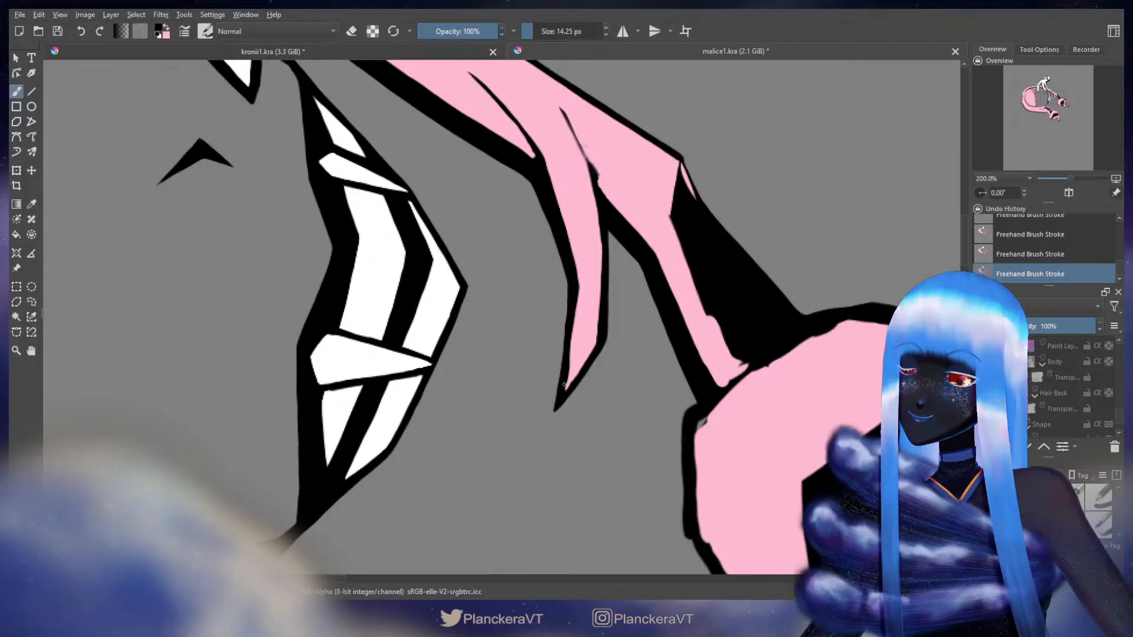
key(ctrl+z)
drag(571, 317, 575, 291)
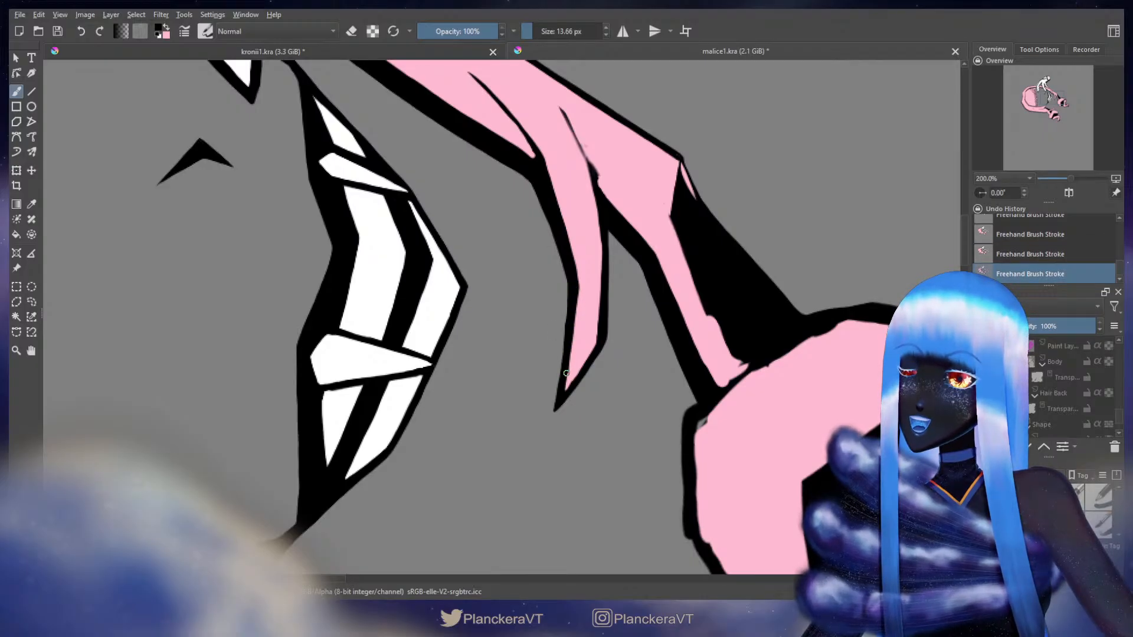
Even out the pink fill in the spike's lower part and bring it to a clean point inside the tip
key(e)
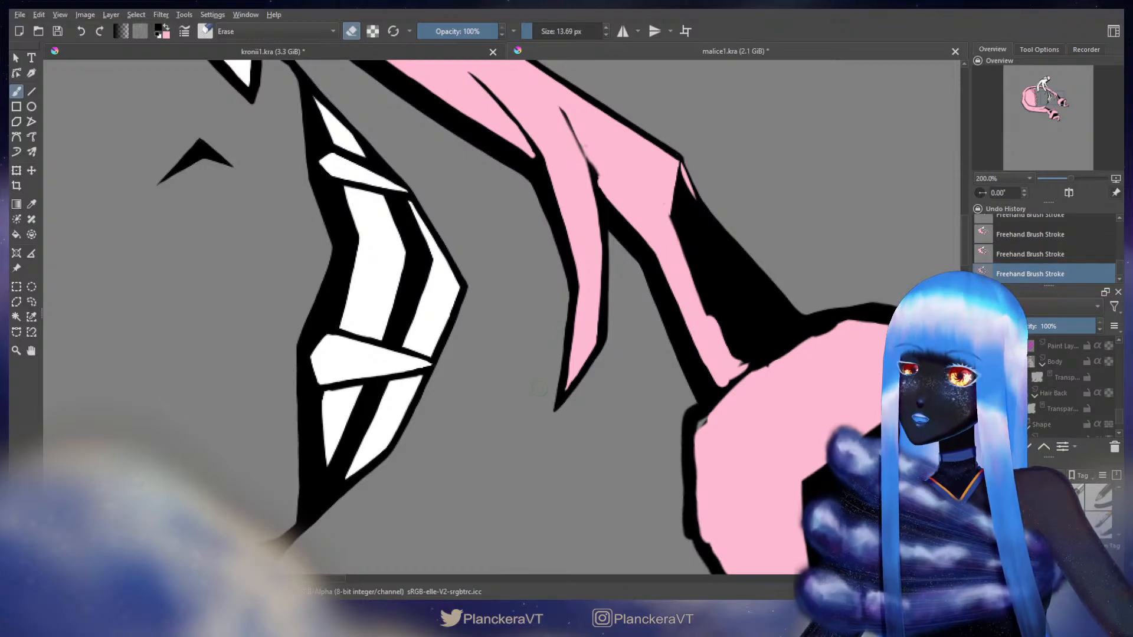
key(e)
key(x)
mouse_move(570, 348)
mouse_down()
mouse_move(594, 316)
mouse_move(590, 326)
mouse_up()
key(x)
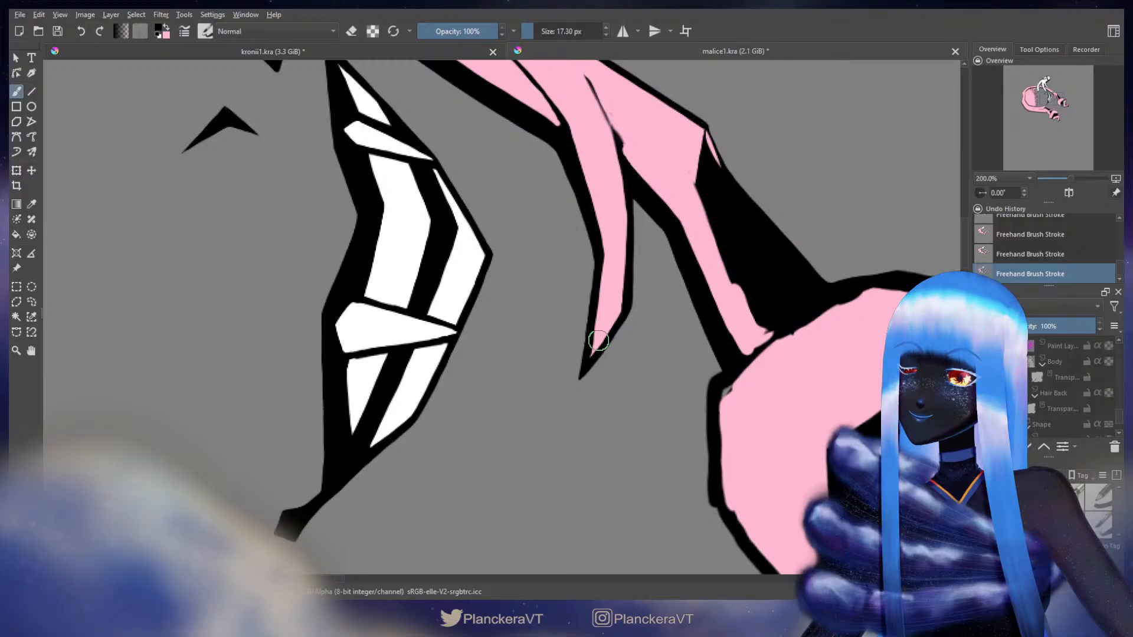
key(x)
mouse_move(598, 340)
mouse_down()
mouse_move(596, 324)
mouse_move(593, 351)
mouse_up()
key(ctrl+z)
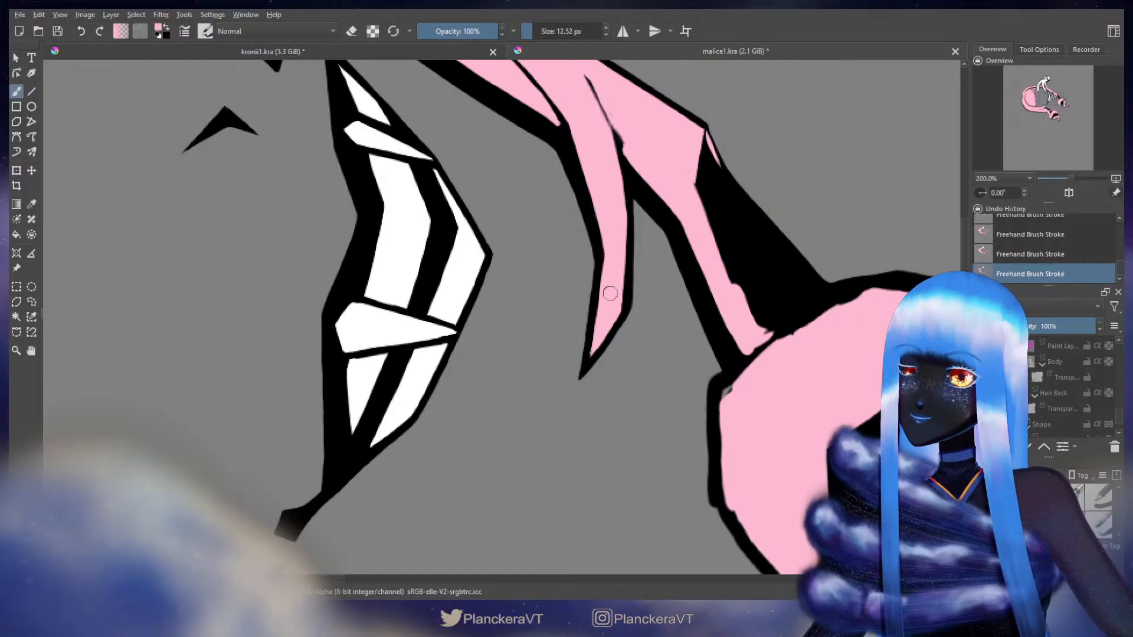
Redraw the crease running from the limb into the spike's inner side as a thicker black tapered line at 12.52 px
drag(610, 232, 561, 271)
drag(568, 180, 529, 214)
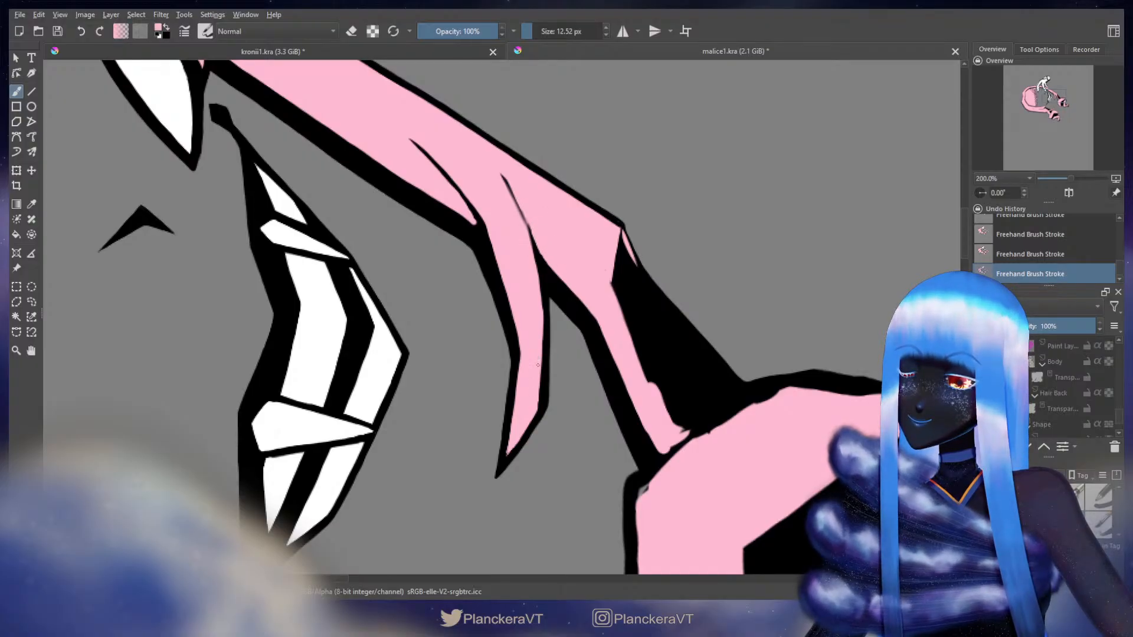
key(x)
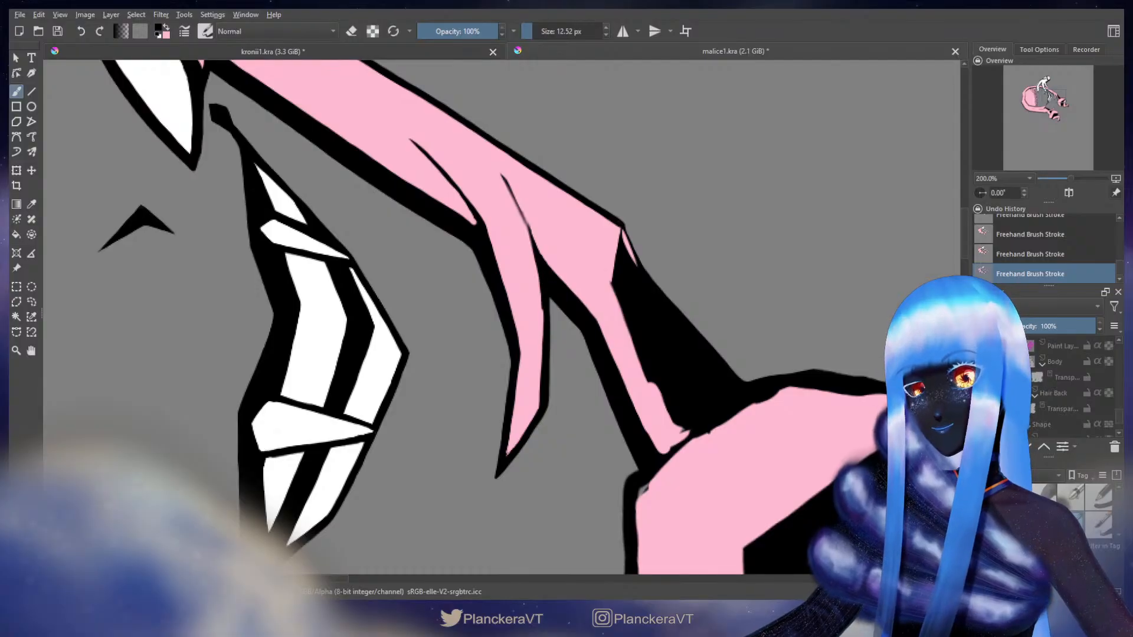
drag(533, 259, 526, 295)
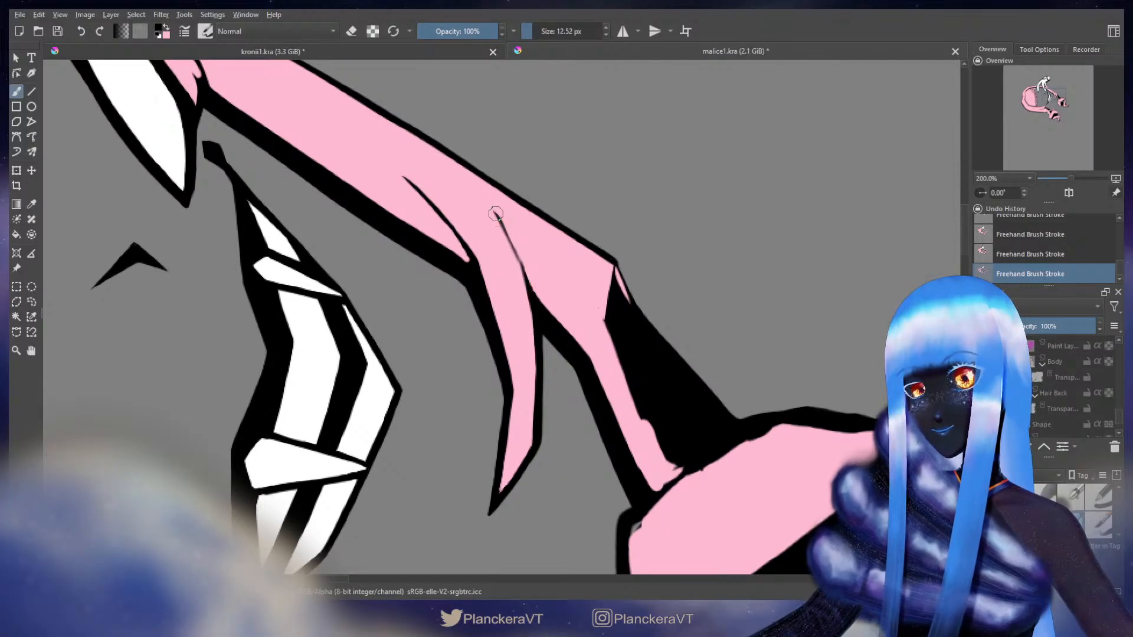
key(ctrl+z)
drag(497, 214, 540, 302)
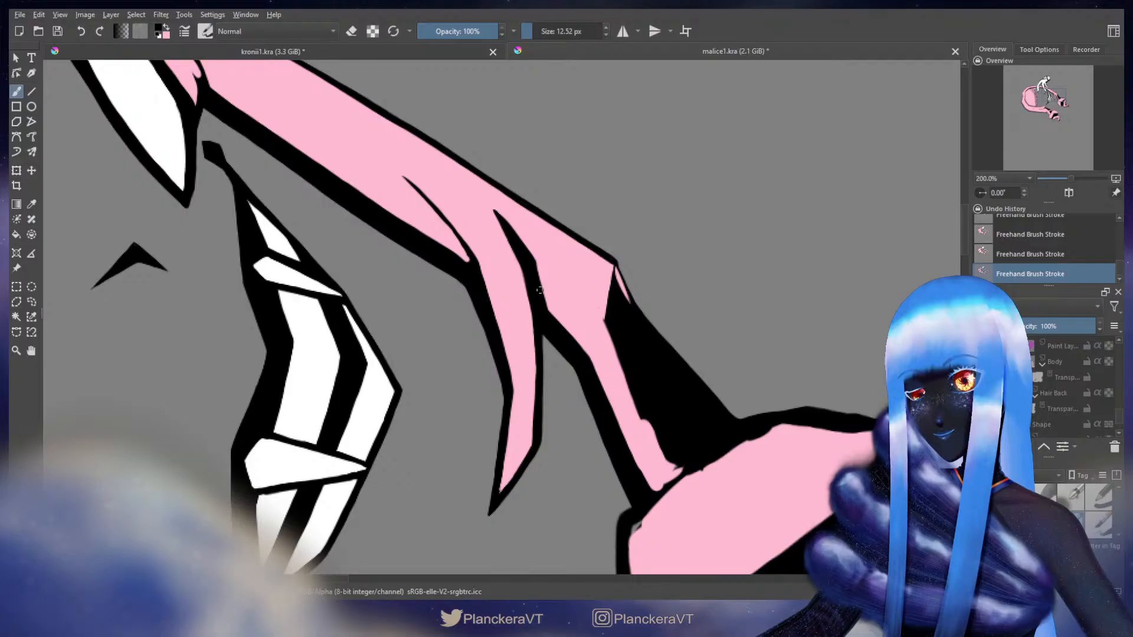
Straighten the crease's edge into the limb's underside outline with black and pink strokes at 15.95 px
key(x)
key(bracketright)
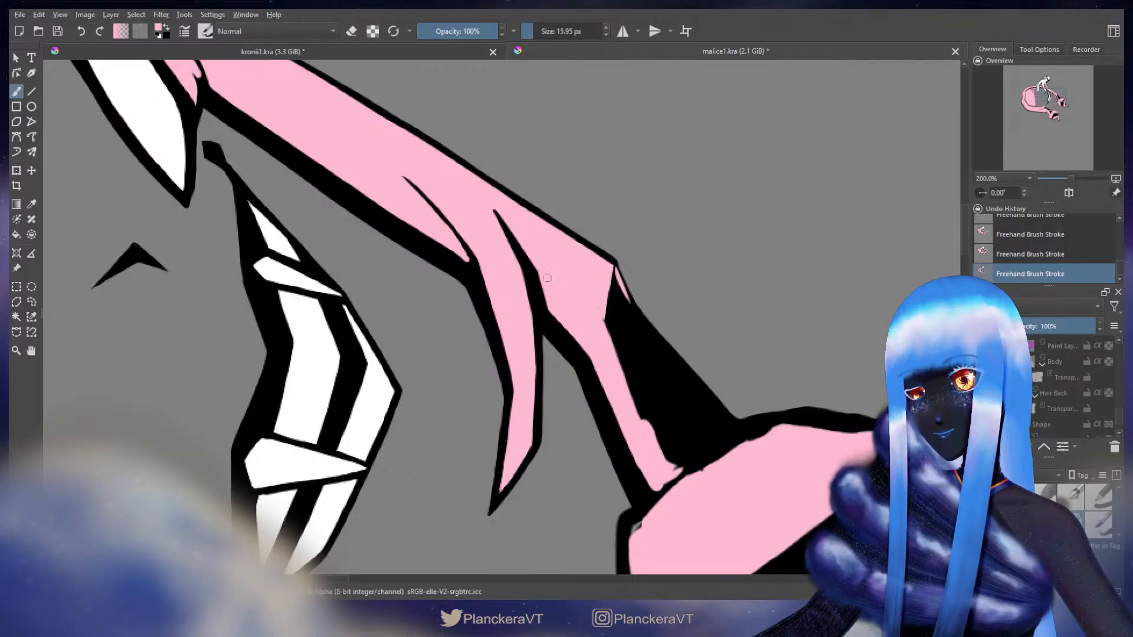
key(x)
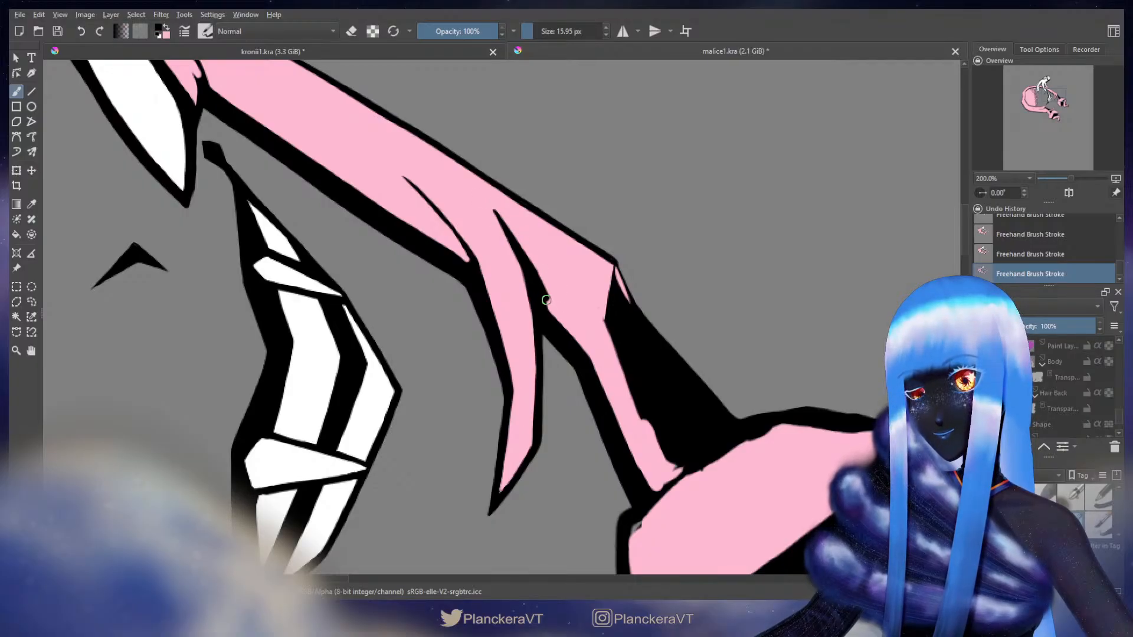
drag(546, 300, 557, 326)
key(ctrl+z)
drag(524, 261, 579, 344)
key(ctrl+z)
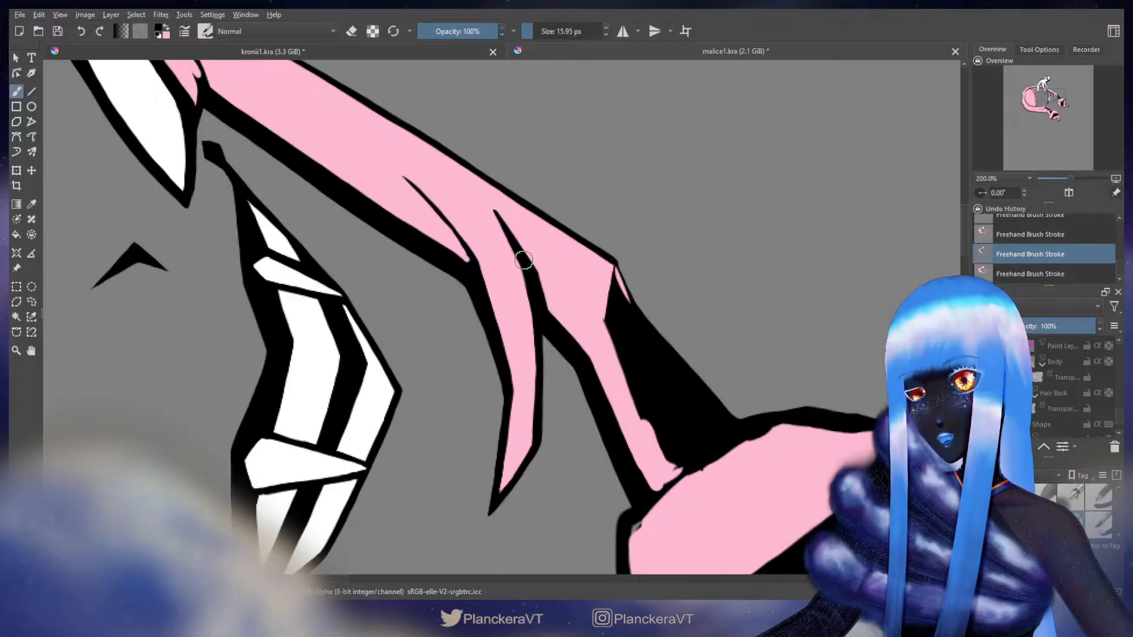
key(ctrl+shift+z)
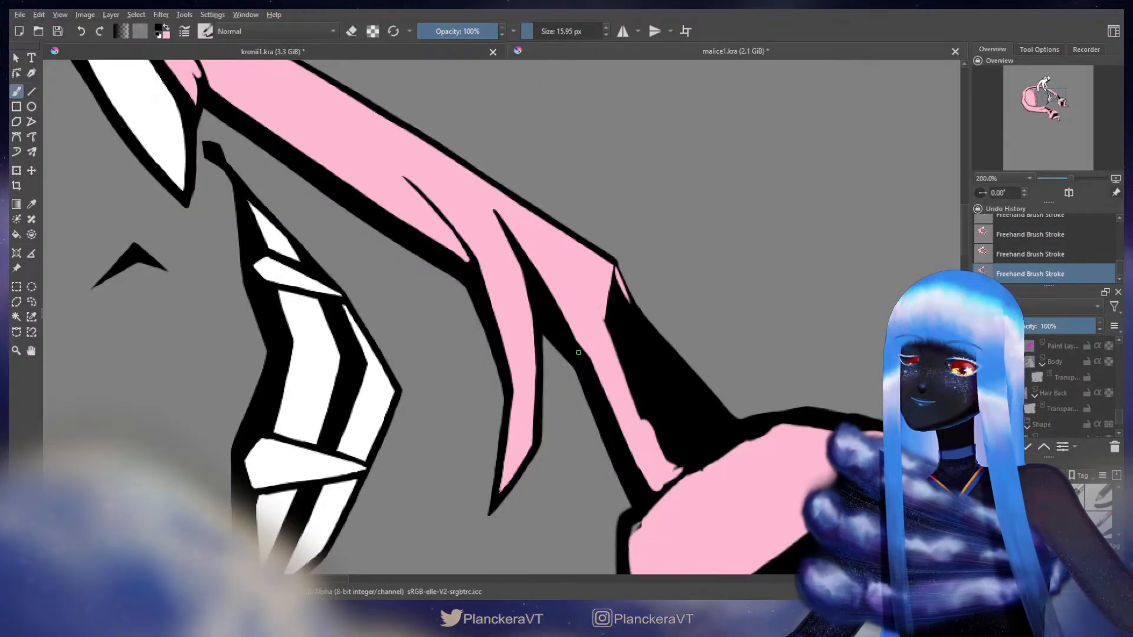
key(x)
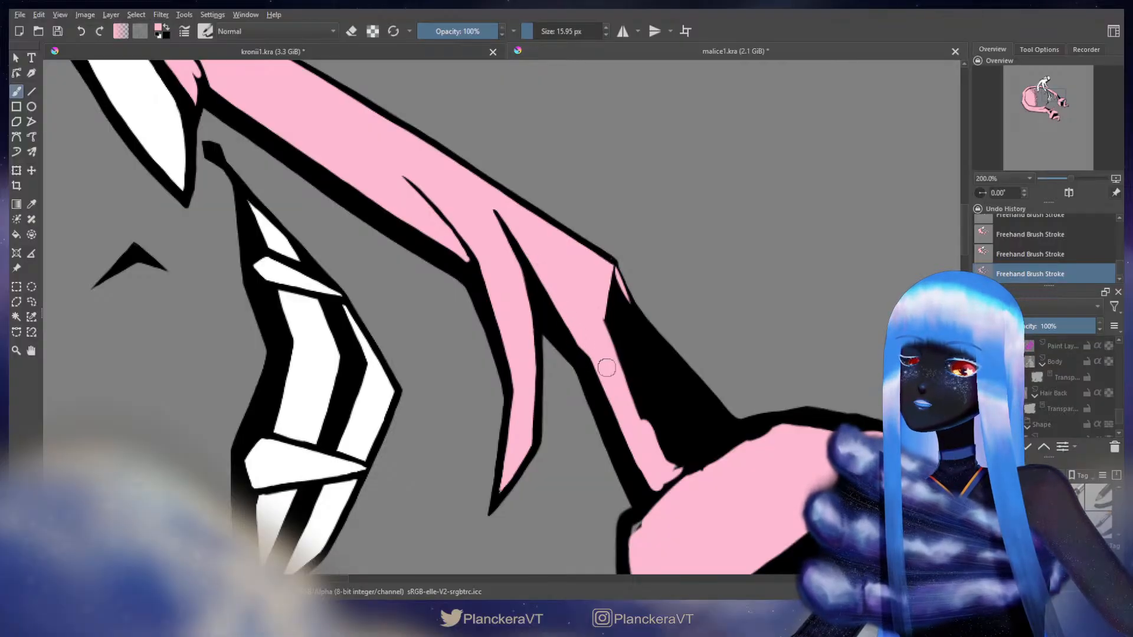
drag(570, 312, 633, 374)
Reshape the base of the neighbouring crease where it meets the limb's underside outline in black and pink at 15.95 px
key(x)
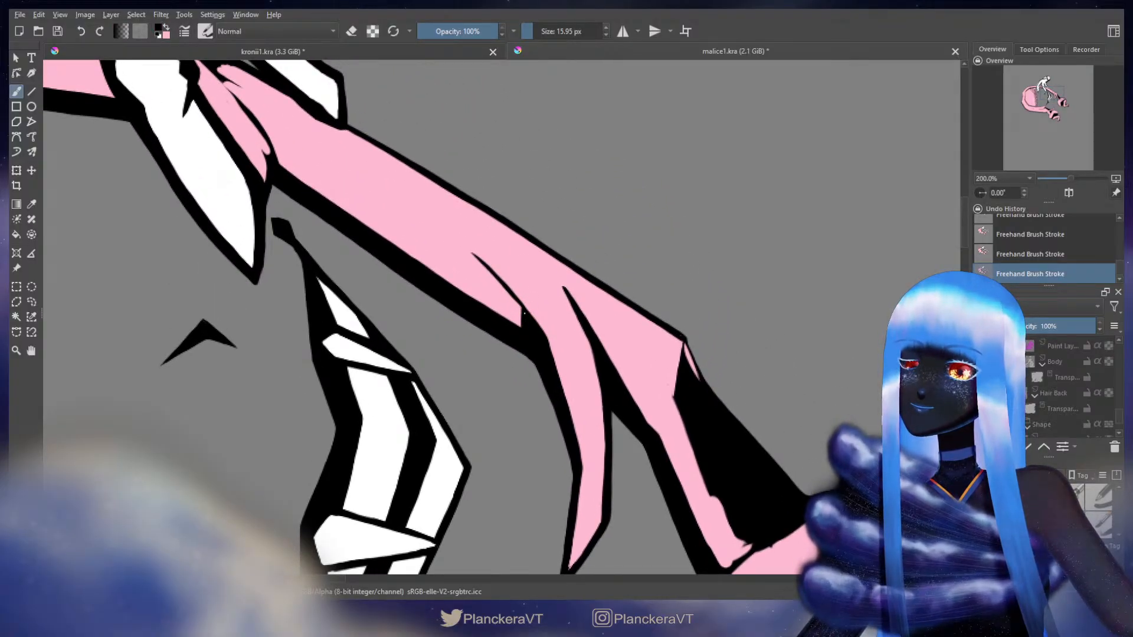
key(x)
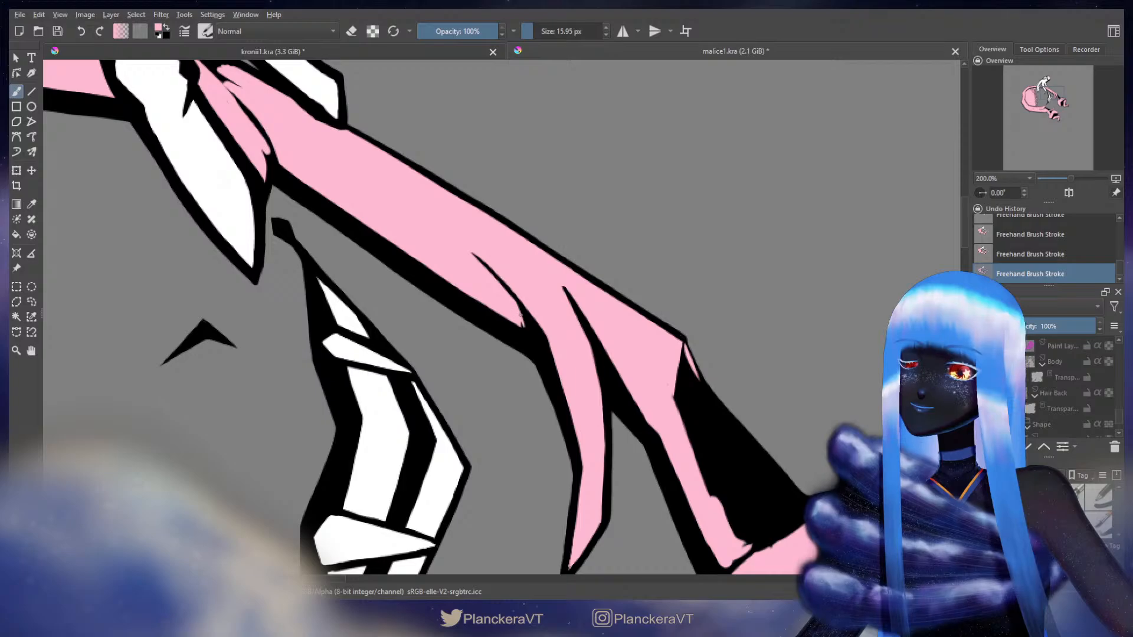
key(x)
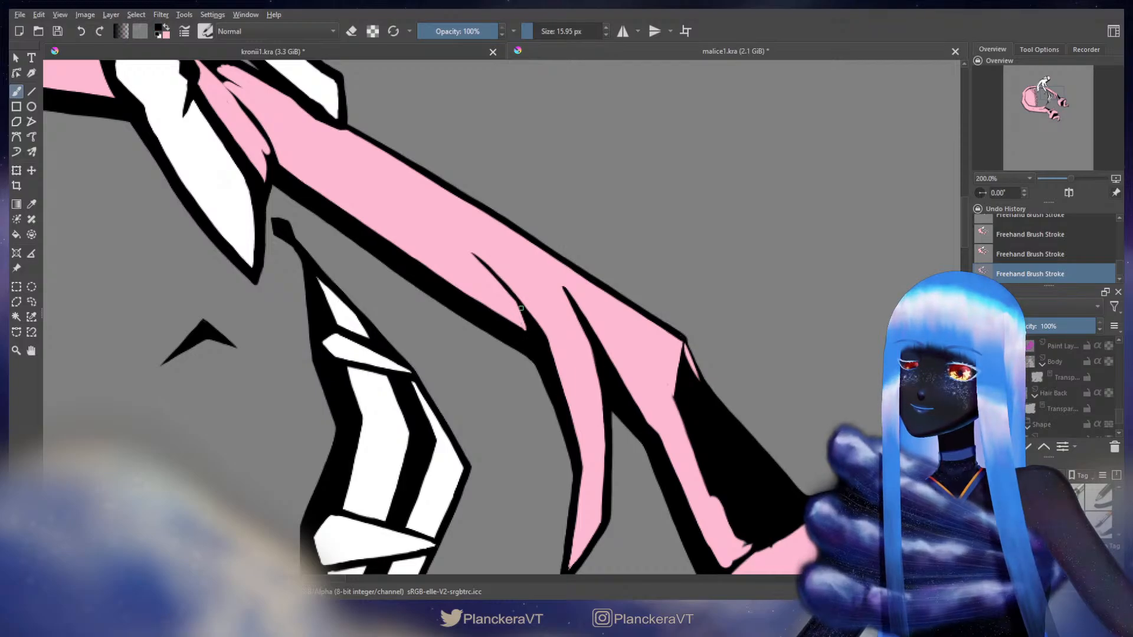
key(x)
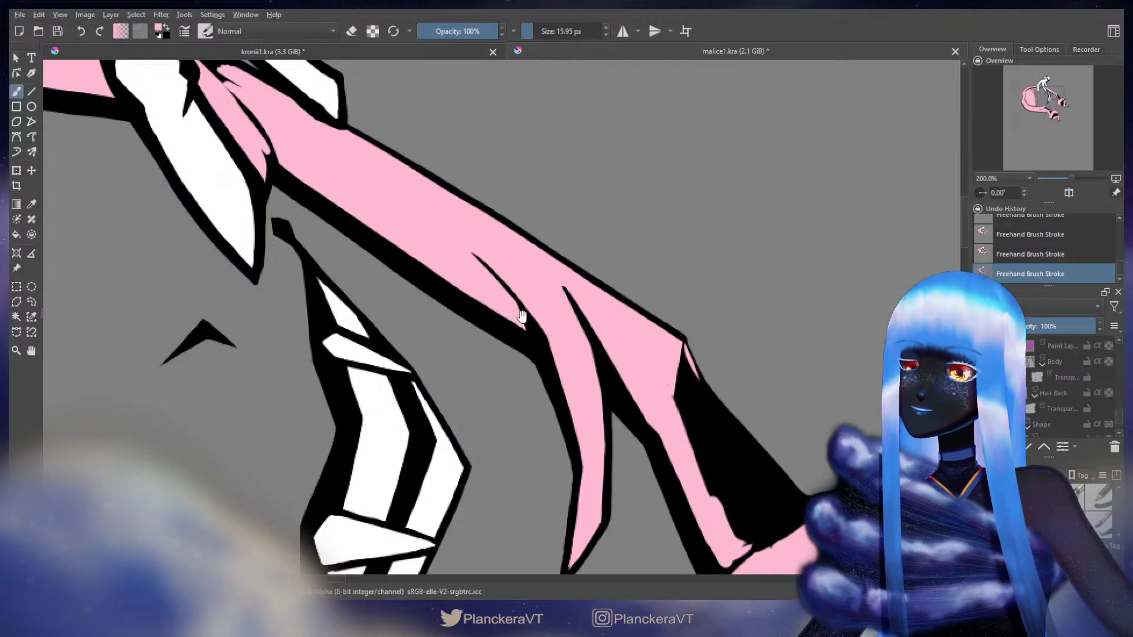
drag(521, 317, 504, 340)
key(x)
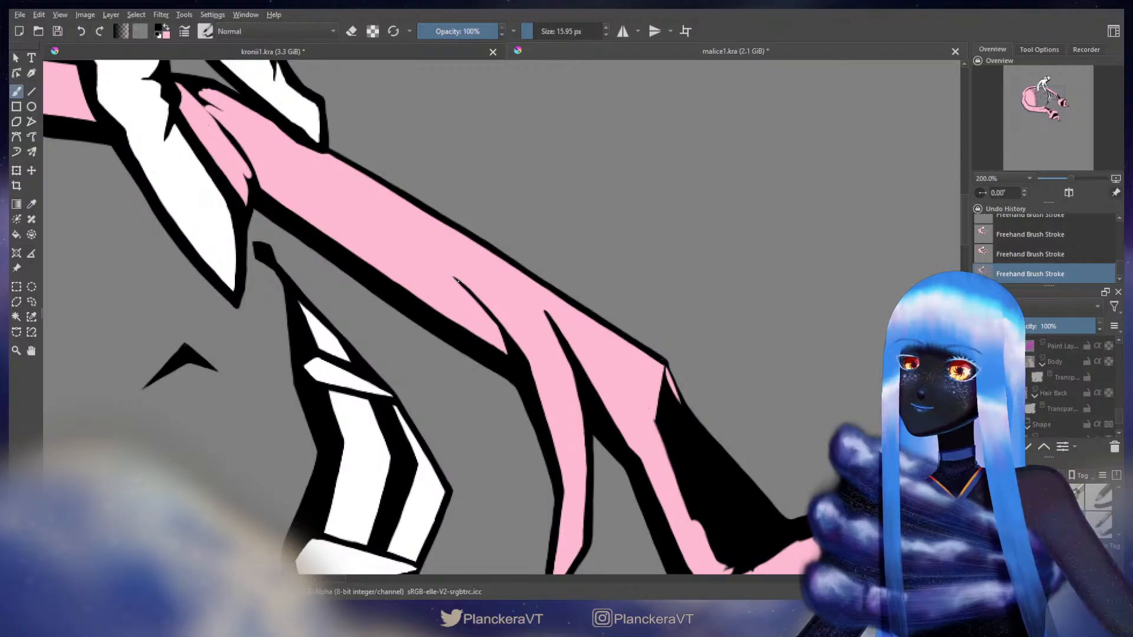
Trim the upper tips of the two limb creases in pink and touch up the longer crease's base in black at 10.98 px
key(x)
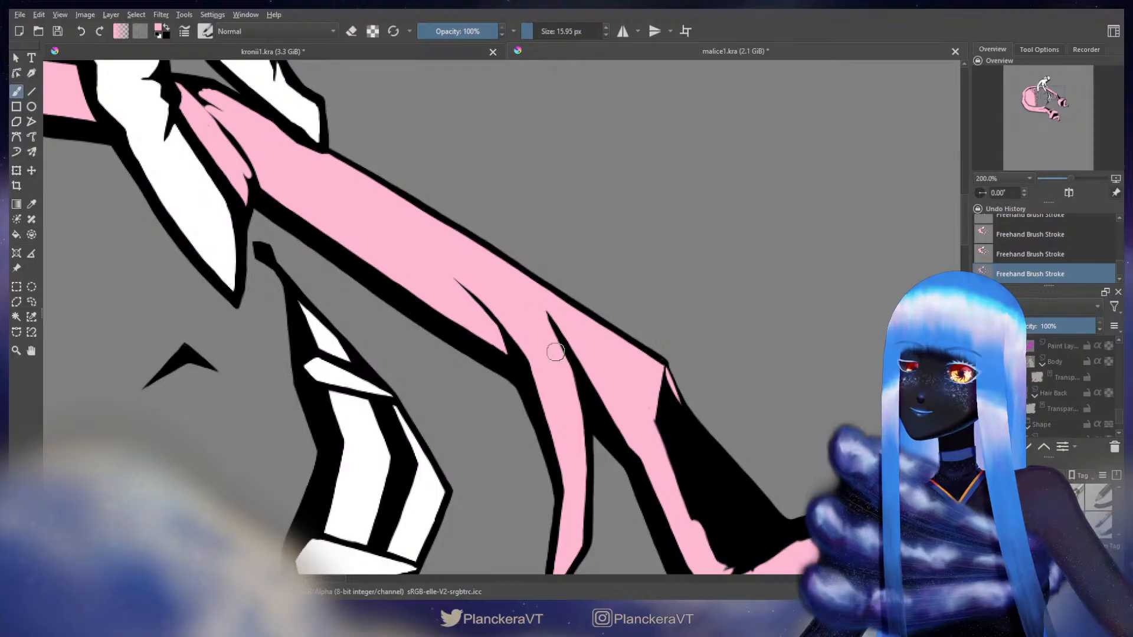
key(x)
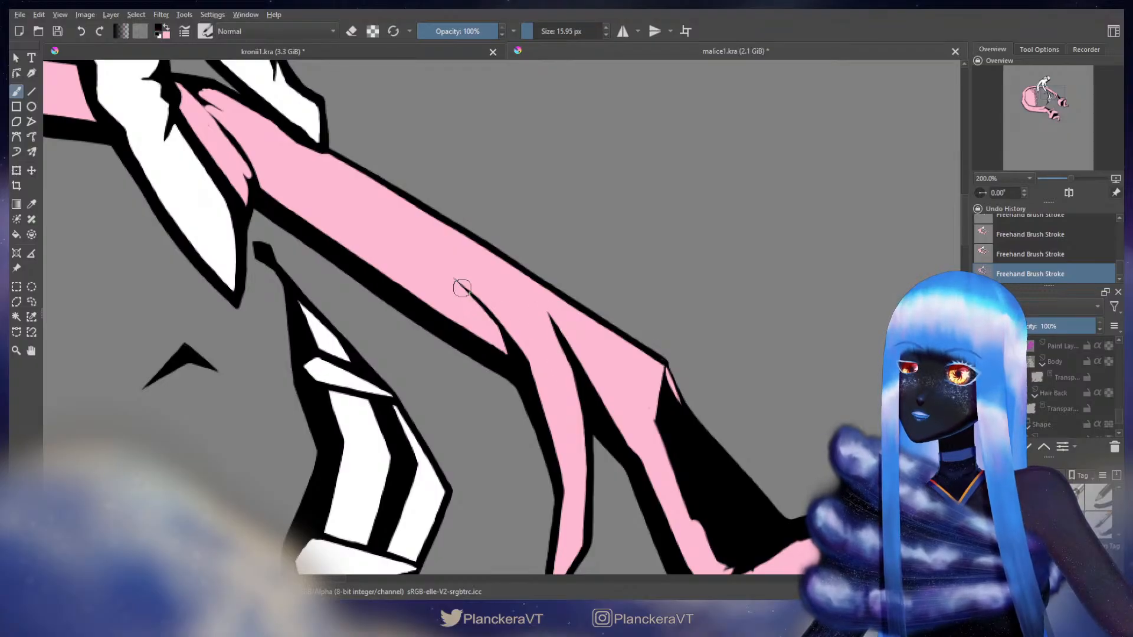
mouse_move(492, 302)
mouse_down()
mouse_move(485, 334)
mouse_move(483, 310)
mouse_up()
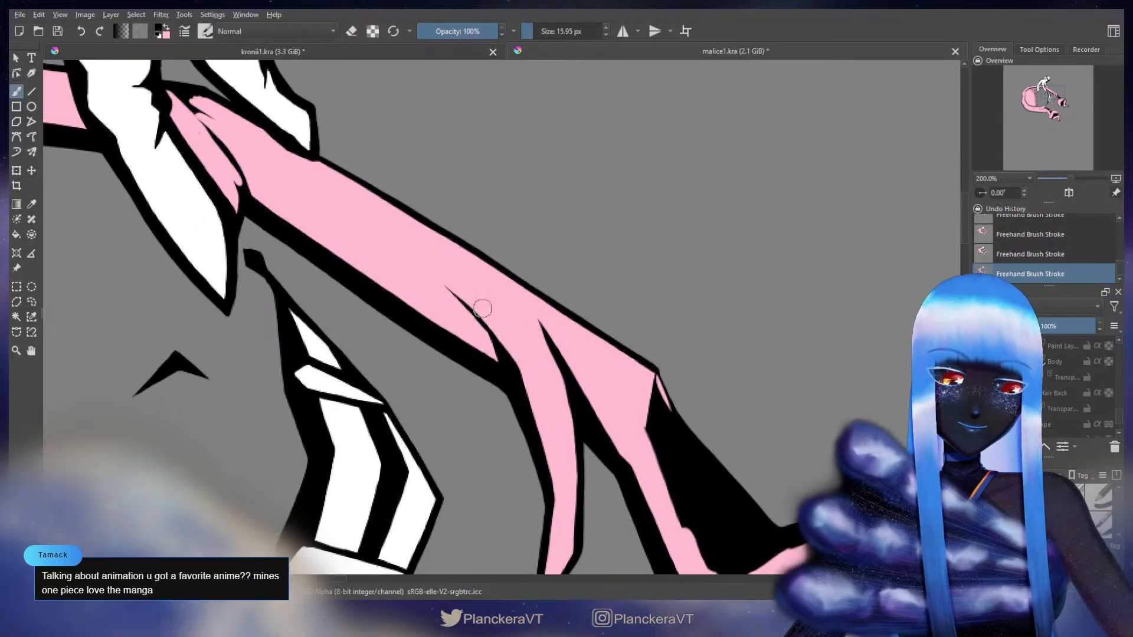
key(bracketleft)
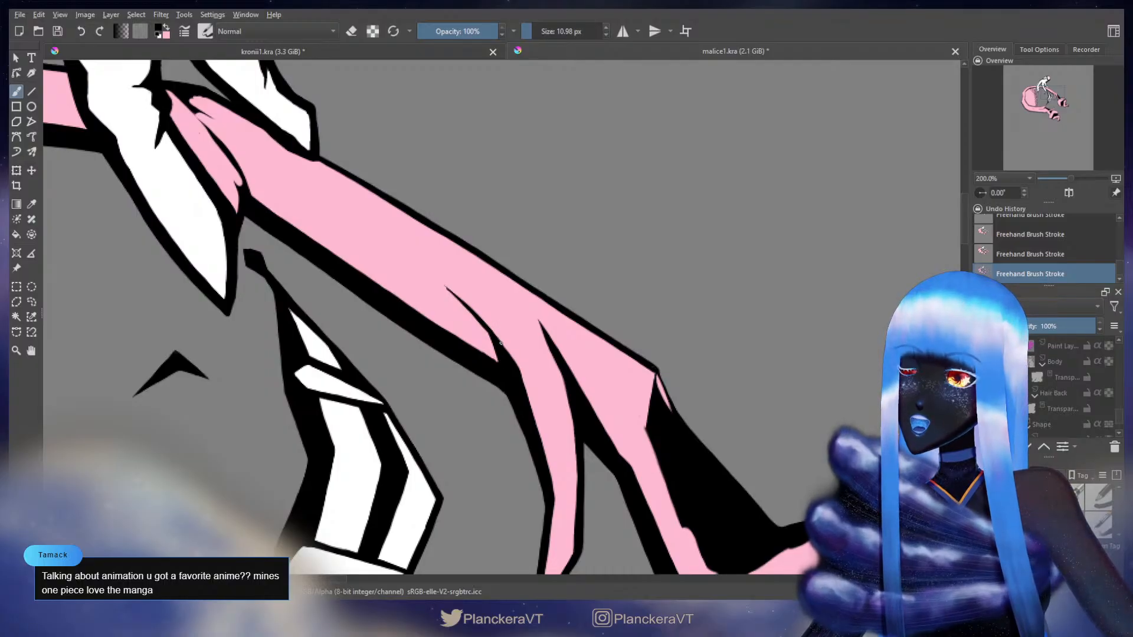
drag(483, 323, 508, 356)
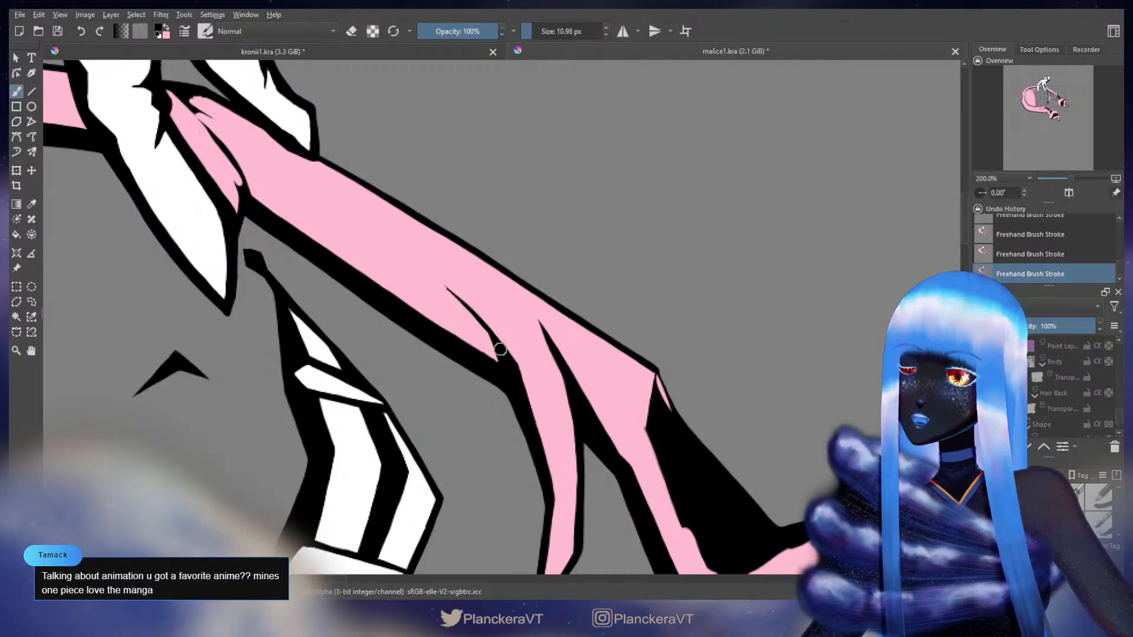
Refine the tip and edges of the crease beside the hanging spike with pink and black strokes down to 10.23 px
key(x)
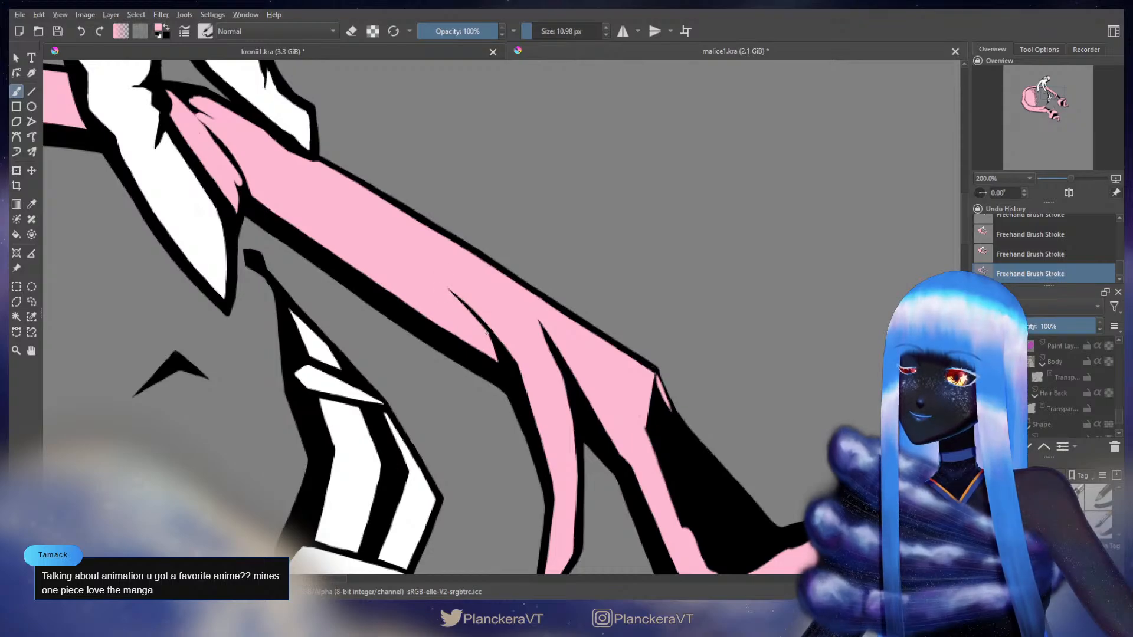
drag(468, 312, 473, 355)
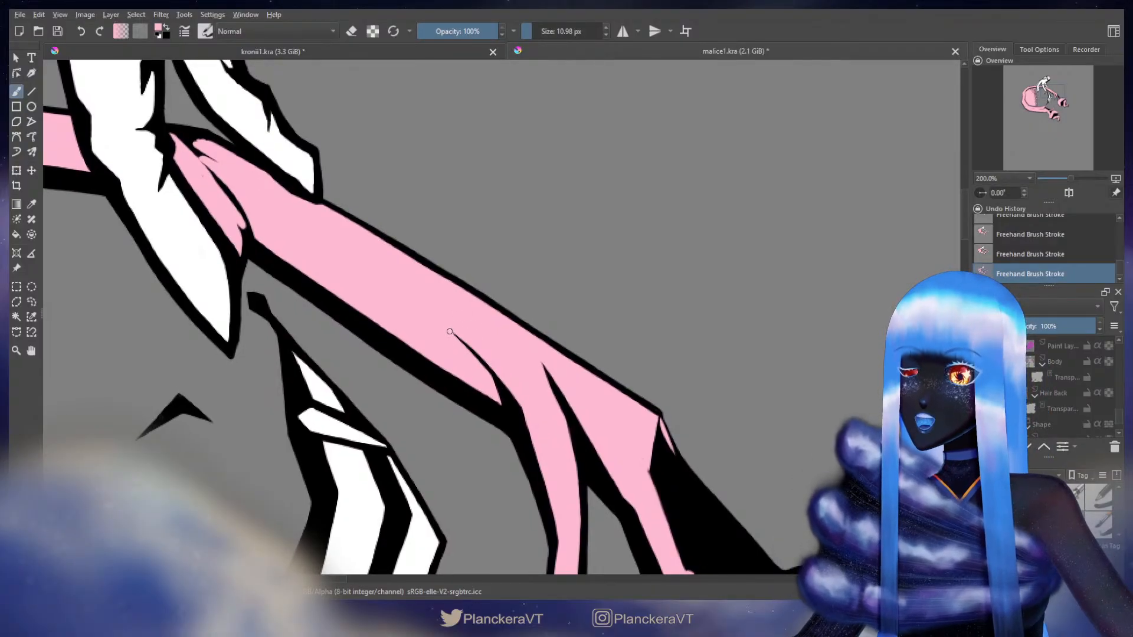
key(x)
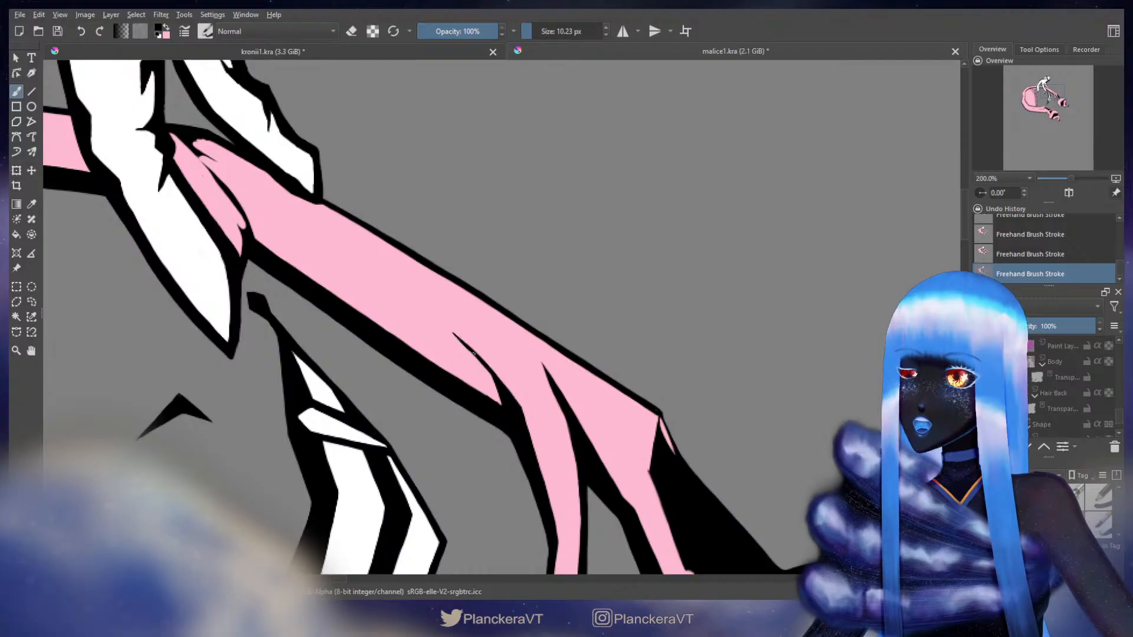
key(x)
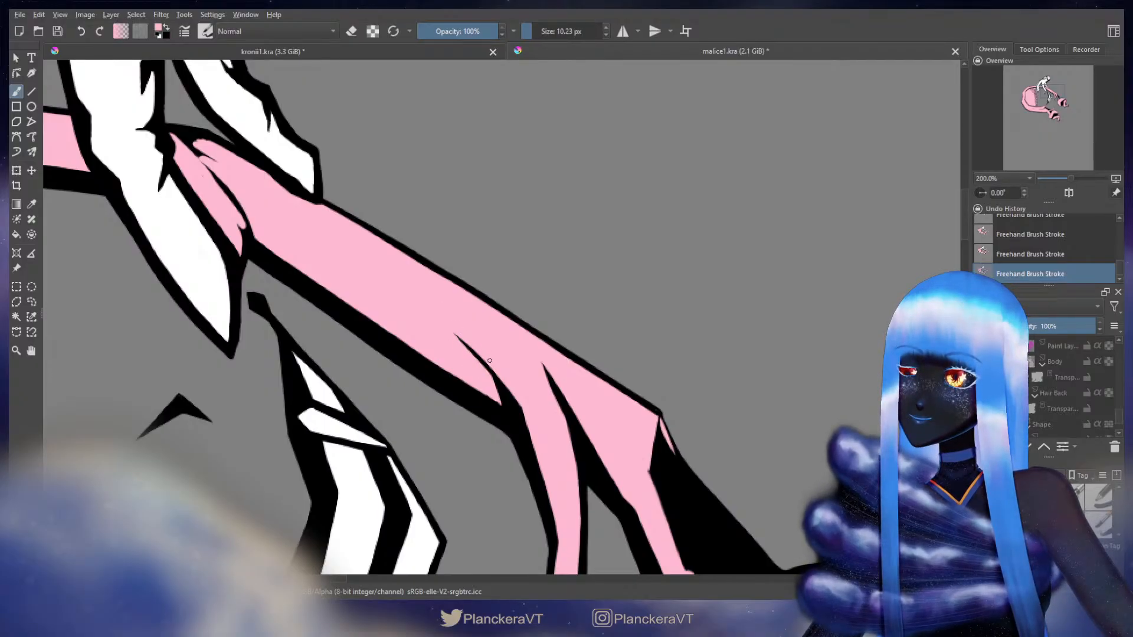
key(x)
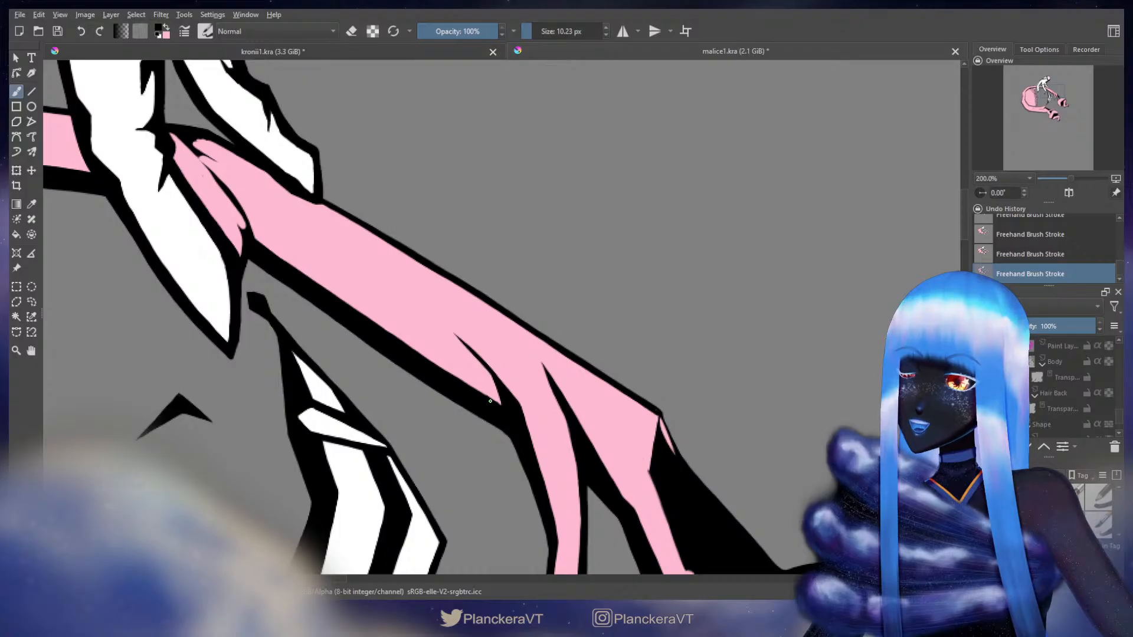
Widen the lower limb's pink fill along the black shadow with straighter strokes at 19 px, reaching the rounded end shape
mouse_move(584, 454)
mouse_down()
mouse_move(563, 316)
mouse_move(505, 365)
mouse_up()
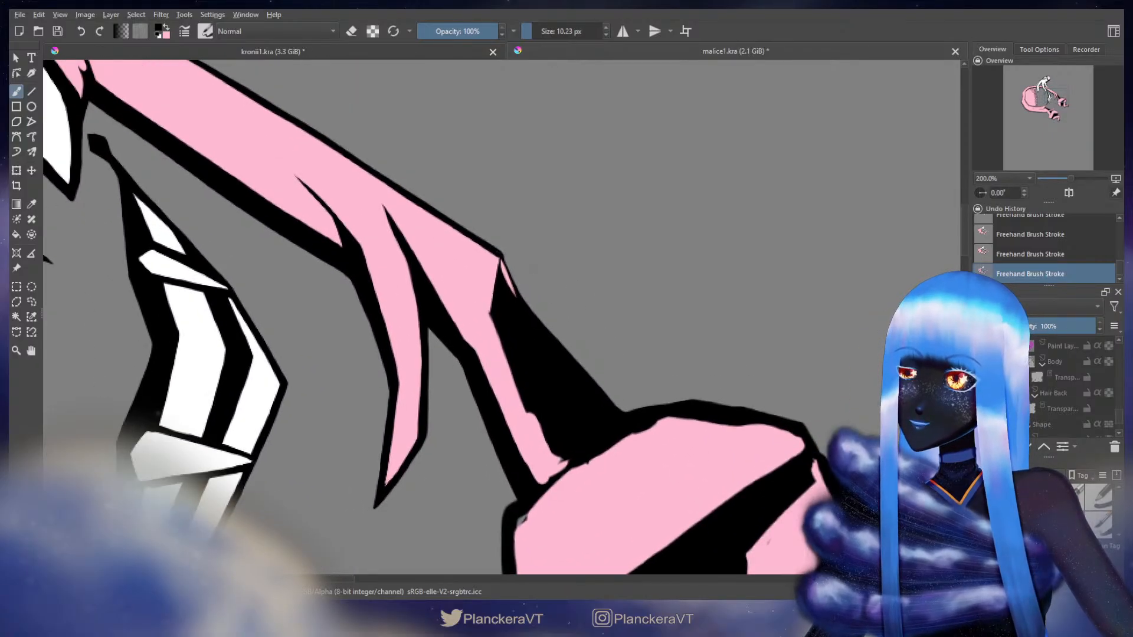
key(x)
mouse_move(506, 289)
mouse_down()
mouse_move(529, 278)
mouse_move(526, 263)
mouse_move(573, 425)
mouse_up()
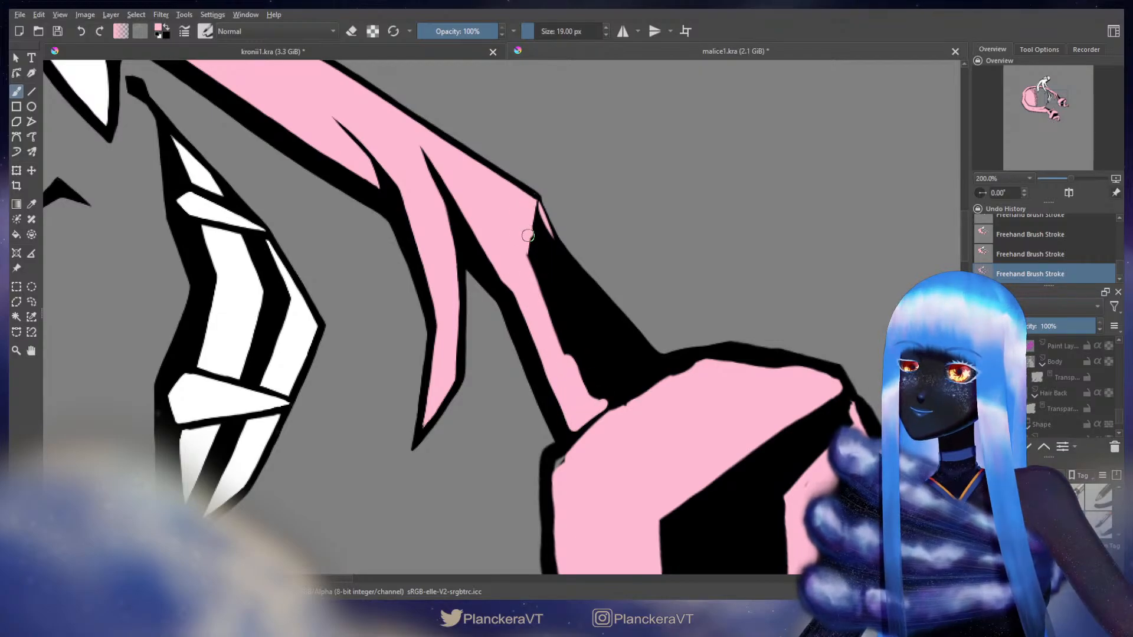
drag(528, 236, 550, 305)
key(ctrl+z)
drag(513, 215, 575, 387)
mouse_move(544, 320)
mouse_down()
mouse_move(608, 403)
mouse_move(593, 396)
mouse_up()
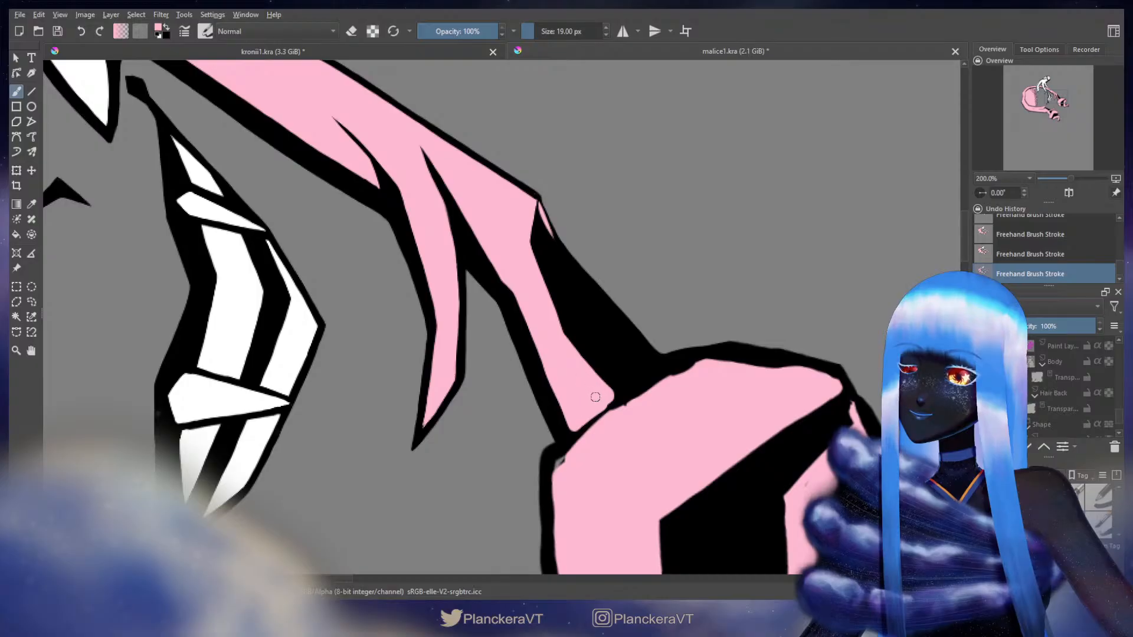
Even out the pink fill along the inner edge of the lower limb's underside outline at 17.37 px
drag(517, 286, 538, 342)
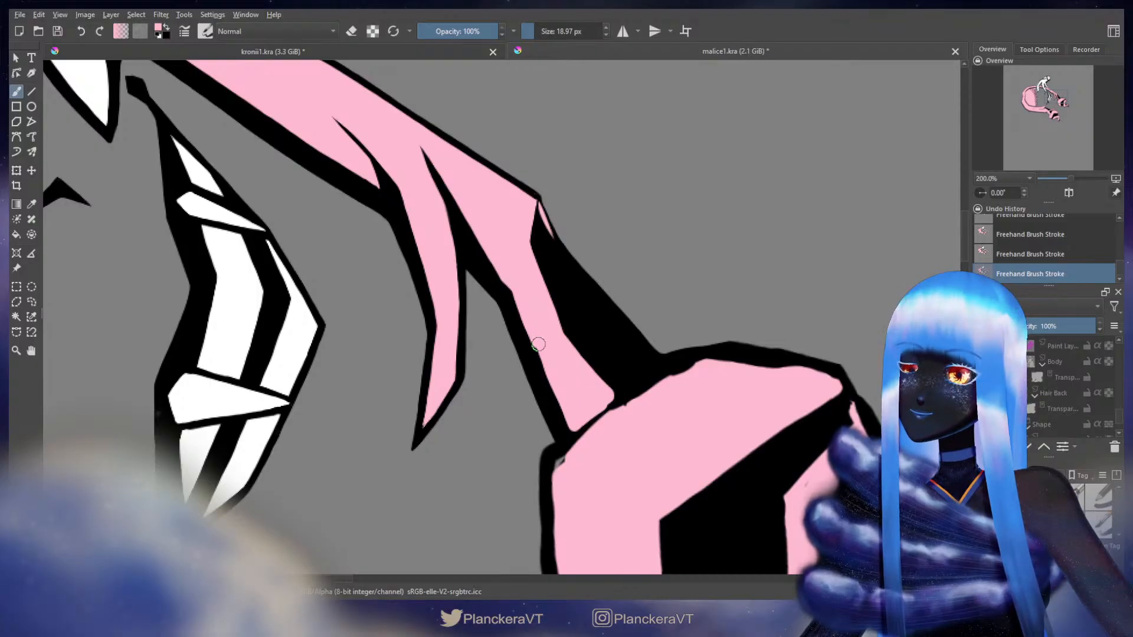
key(ctrl+z)
drag(528, 299, 541, 352)
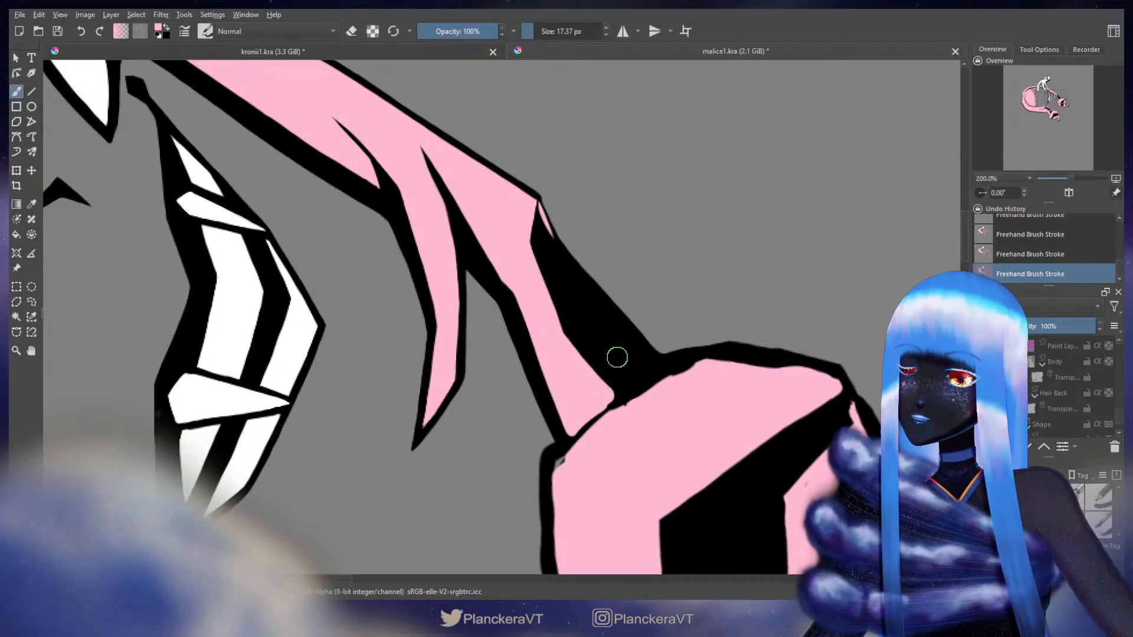
Thicken the rounded end shape's outer outline in black at 18.66 px, from the limb junction down around its underside
mouse_move(614, 356)
mouse_down()
mouse_move(577, 278)
mouse_move(628, 271)
mouse_move(631, 295)
mouse_up()
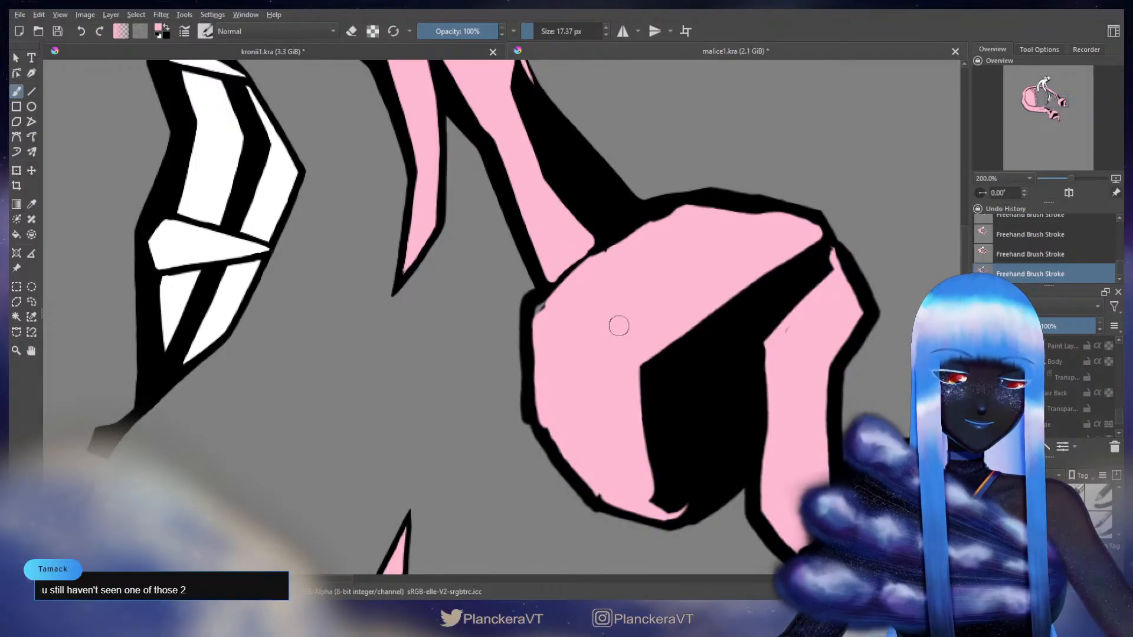
drag(639, 290, 681, 344)
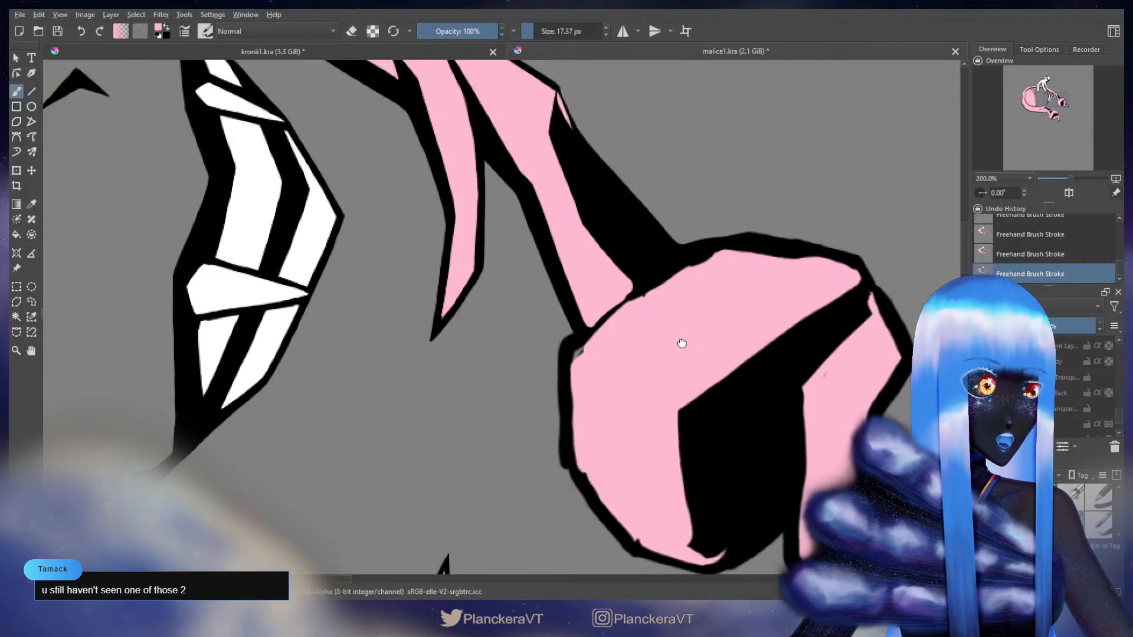
mouse_move(683, 344)
mouse_down()
mouse_move(766, 313)
mouse_move(770, 330)
mouse_up()
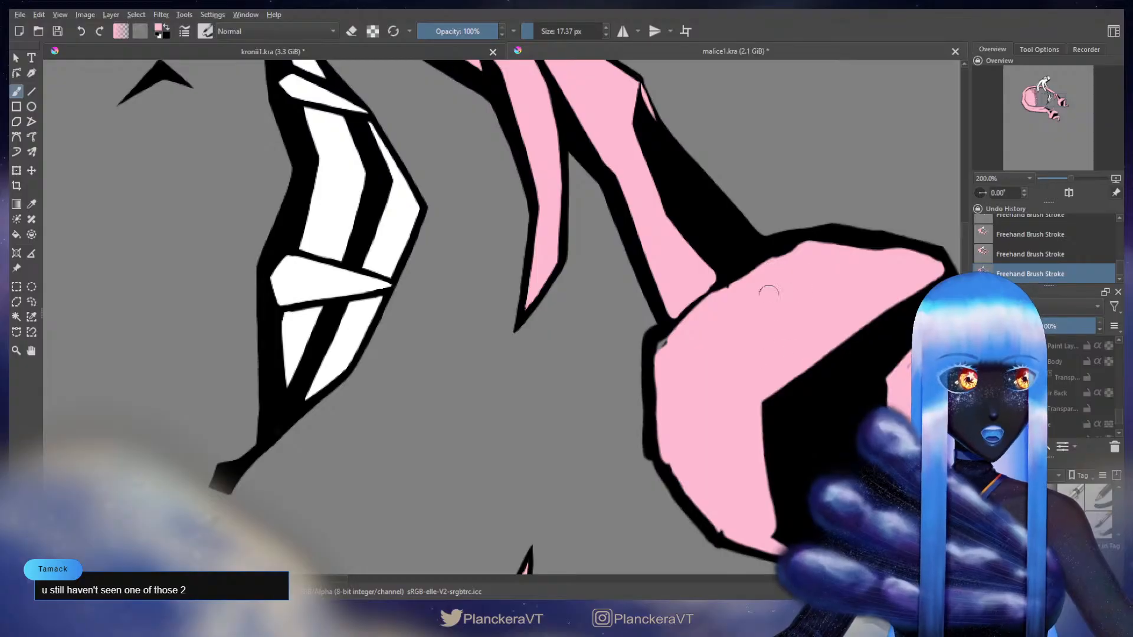
drag(665, 265, 685, 232)
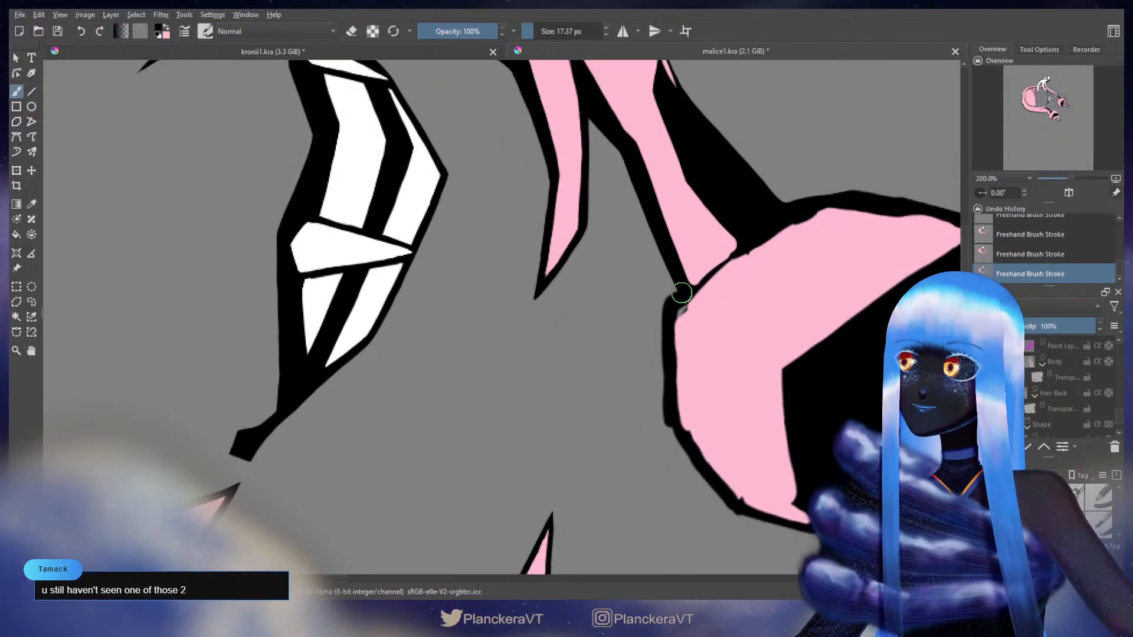
mouse_move(682, 294)
shift+mouse_down()
mouse_move(668, 414)
mouse_move(695, 471)
mouse_move(722, 508)
mouse_move(793, 523)
shift+mouse_up()
key(ctrl+z)
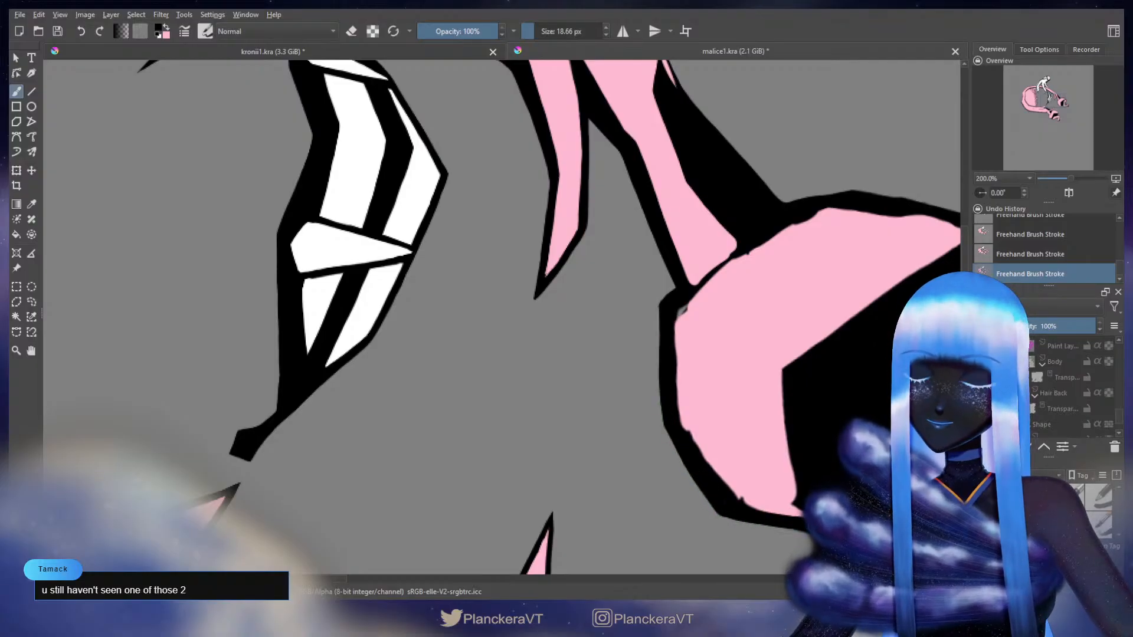
Erase the uneven outer edge of the rounded shape's outline into straight facets with the eraser at 22.45 px
drag(764, 466, 768, 433)
key(e)
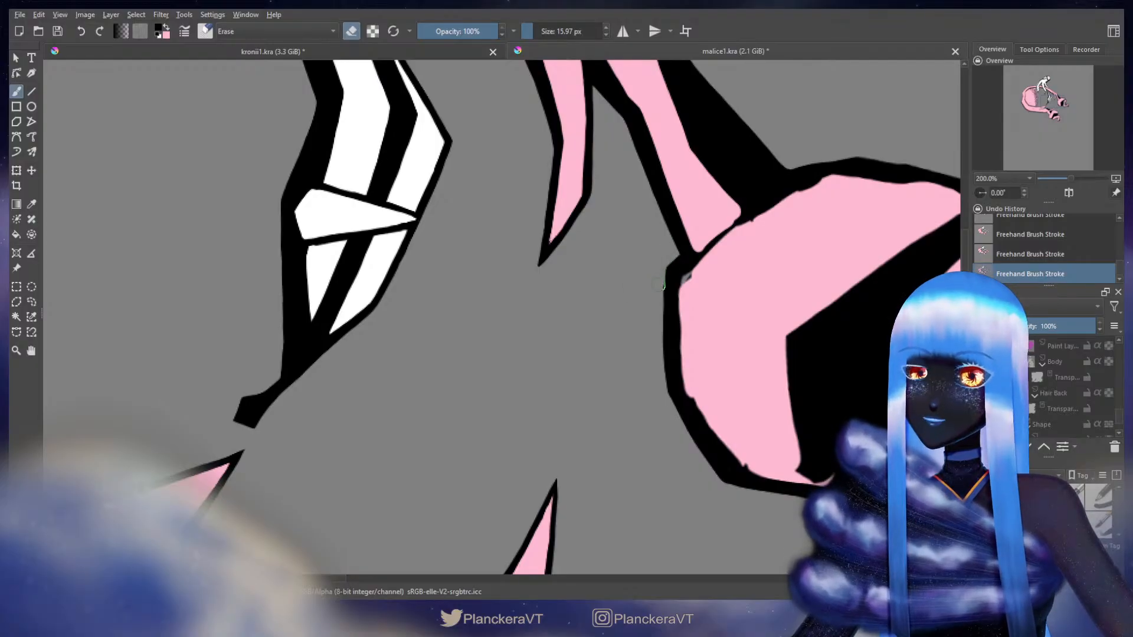
drag(720, 341, 661, 334)
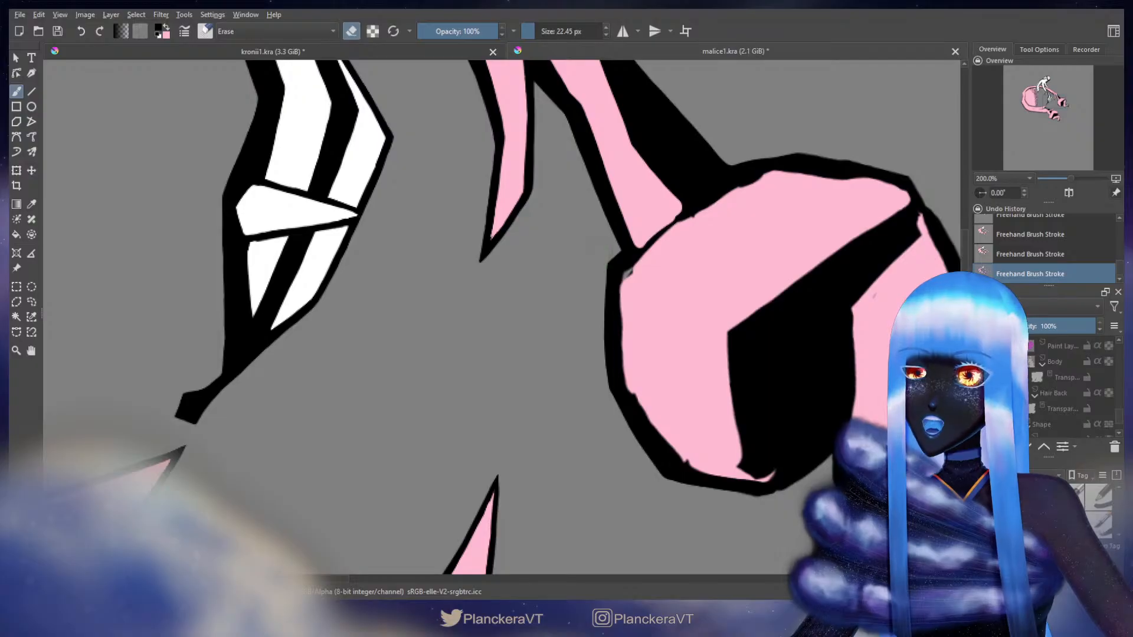
drag(596, 269, 600, 409)
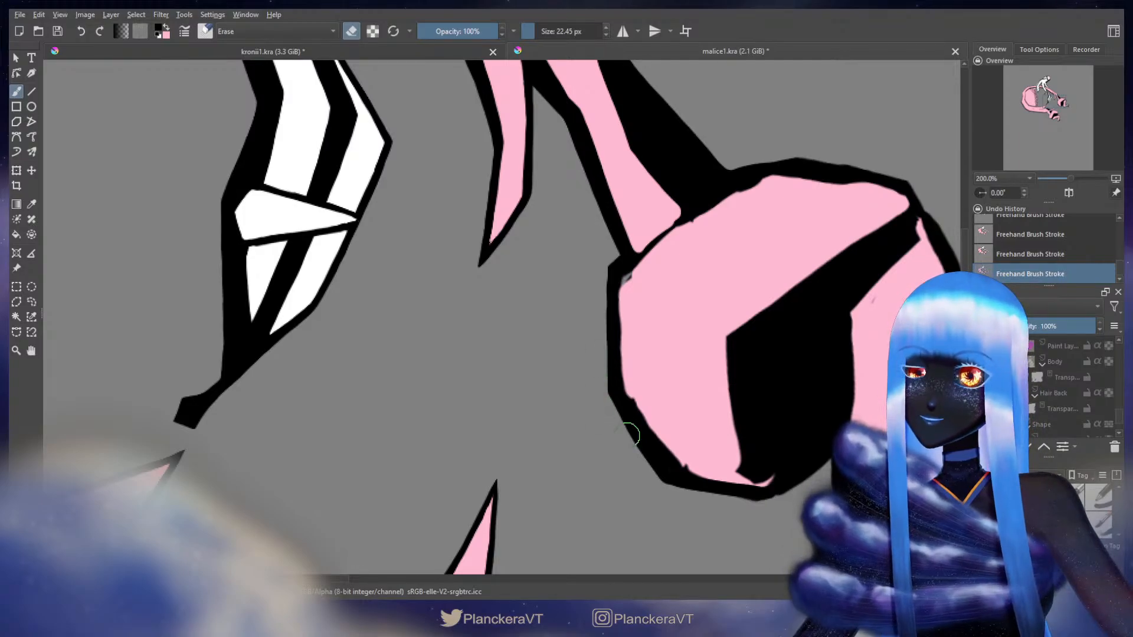
Smooth the rounded shape's pink fill along its side, lower and upper inner edges with a brush of about 22 px
key(e)
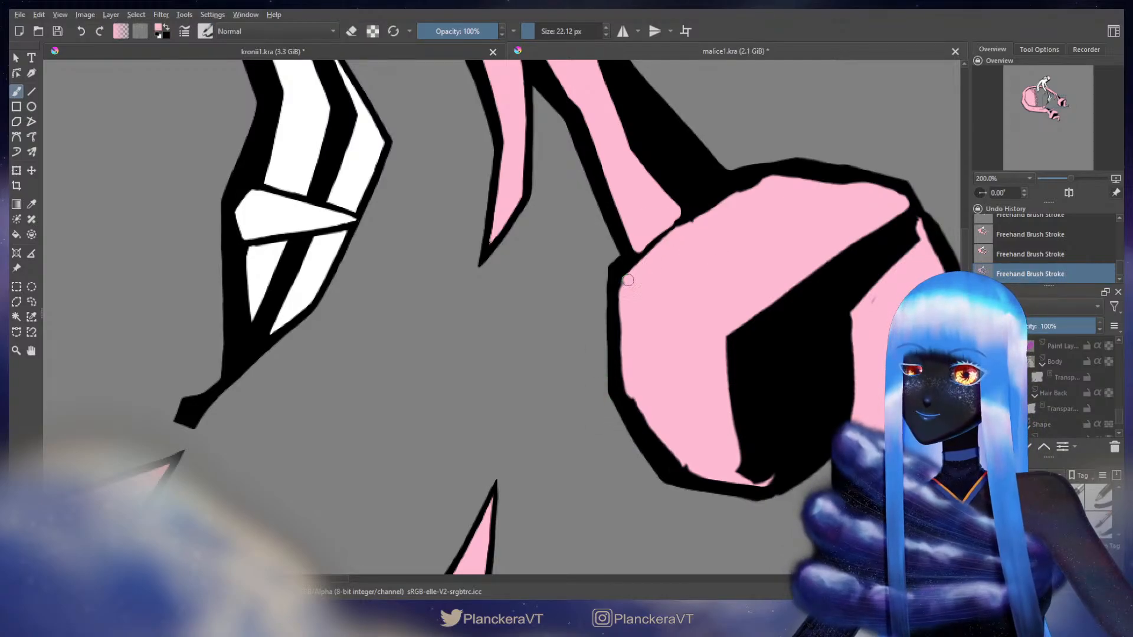
drag(621, 290, 629, 368)
key(ctrl+z)
mouse_move(684, 236)
mouse_down()
mouse_move(620, 286)
mouse_move(618, 333)
mouse_up()
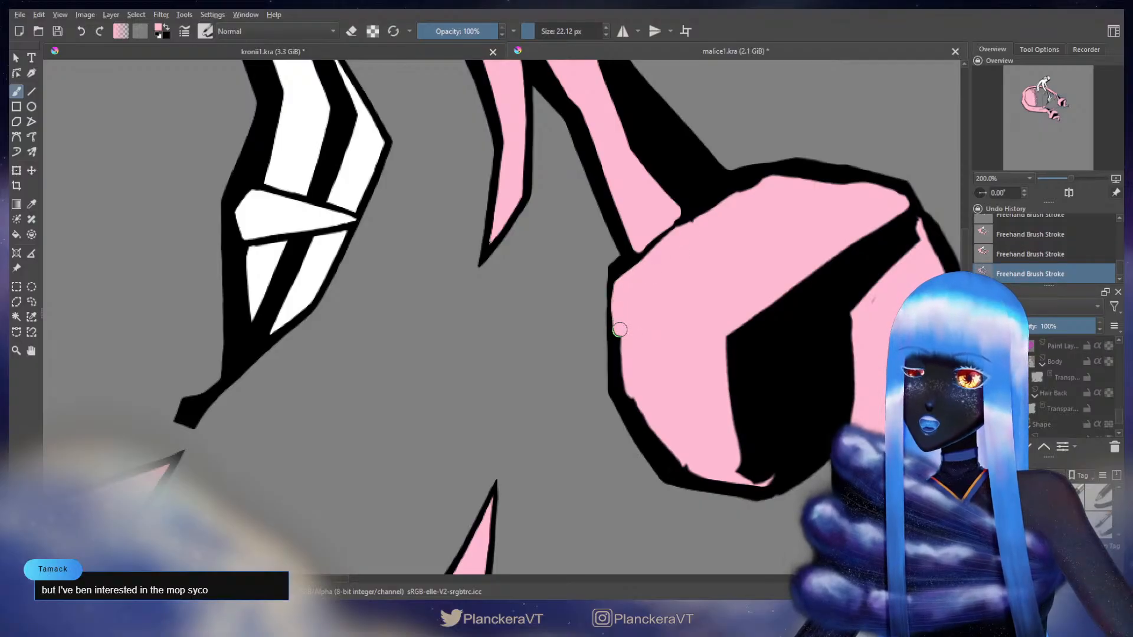
key(ctrl+z)
mouse_move(660, 254)
mouse_down()
mouse_move(624, 286)
mouse_move(632, 392)
mouse_move(680, 463)
mouse_move(707, 468)
mouse_up()
drag(786, 305, 690, 426)
mouse_move(602, 358)
mouse_down()
mouse_move(610, 352)
mouse_move(589, 354)
mouse_move(663, 303)
mouse_move(790, 325)
mouse_up()
drag(721, 389, 607, 435)
Trim the outer edge of the rounded shape's upper outline into clean straight segments with the eraser at 20.26 px
key(e)
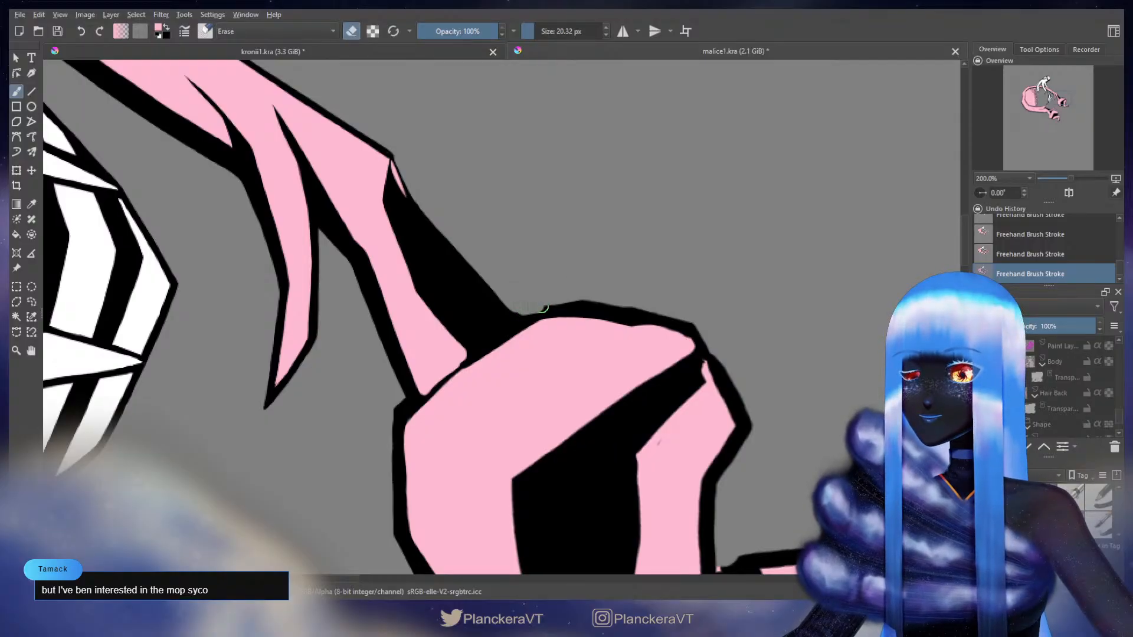
drag(543, 308, 608, 303)
key(ctrl+z)
drag(506, 304, 590, 301)
drag(698, 288, 593, 287)
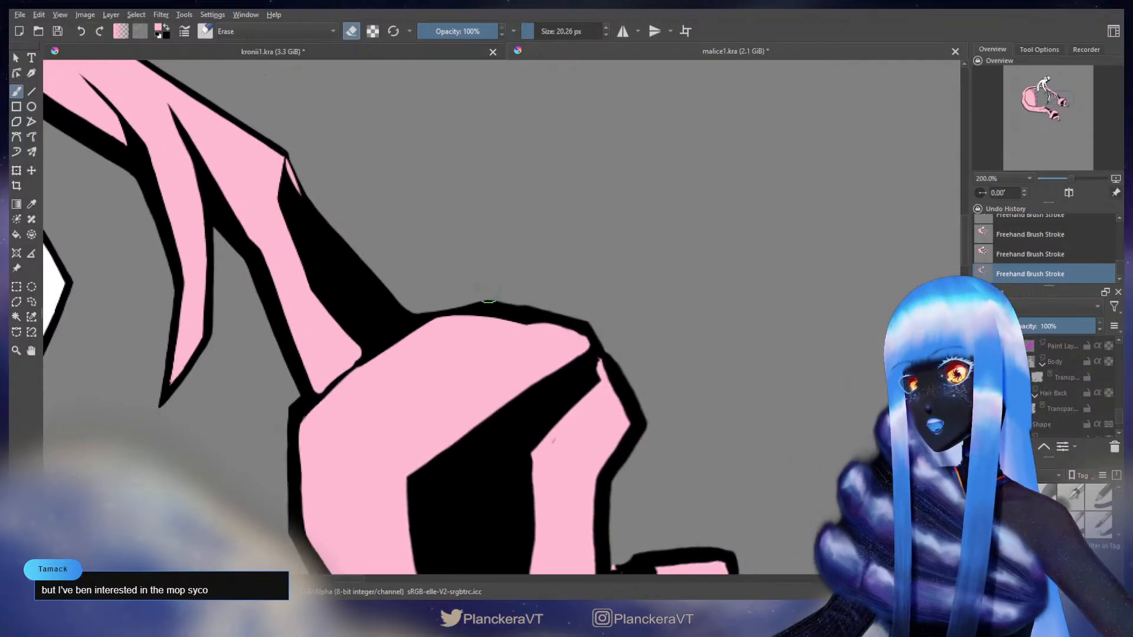
drag(489, 292, 591, 321)
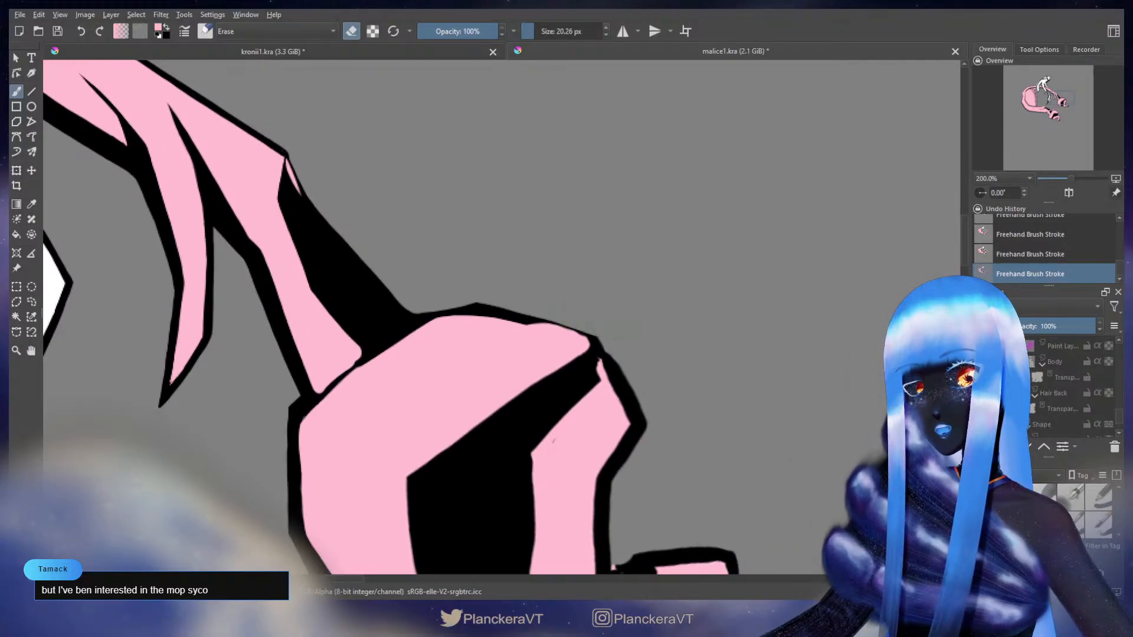
key(ctrl+z)
click(489, 291)
drag(482, 290, 594, 314)
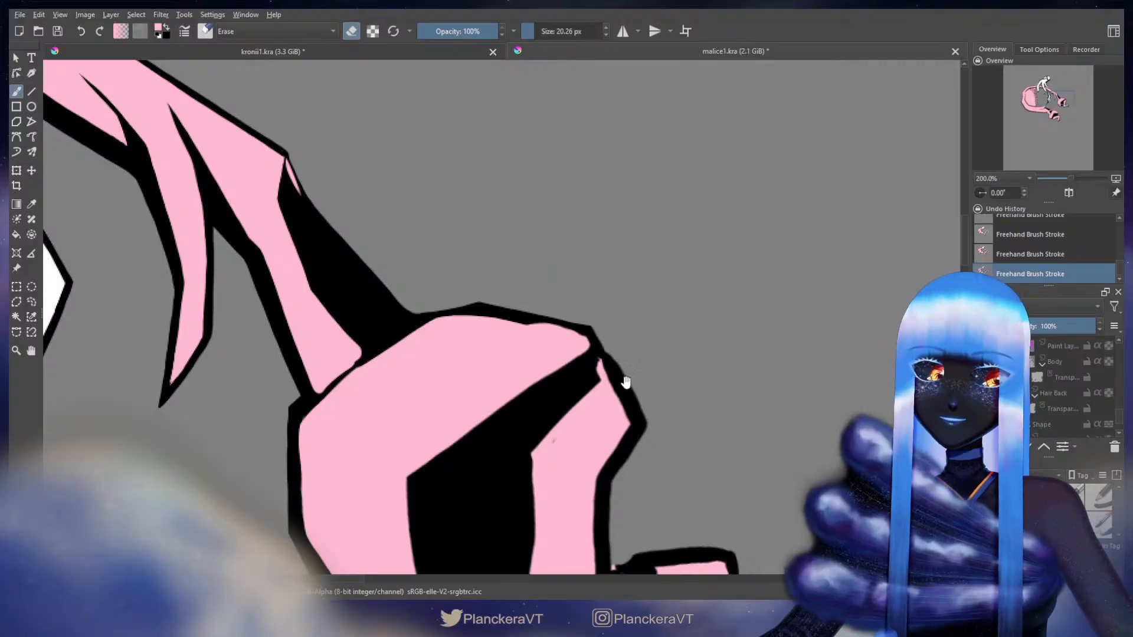
mouse_move(626, 382)
mouse_down()
mouse_move(650, 319)
mouse_move(675, 294)
mouse_up()
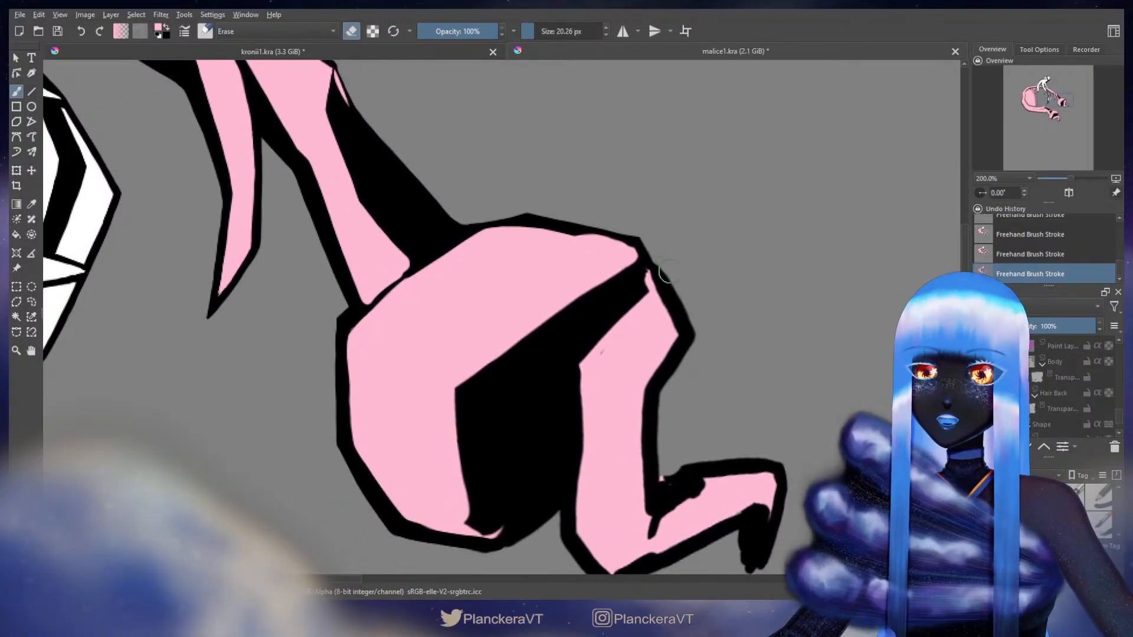
drag(668, 272, 810, 156)
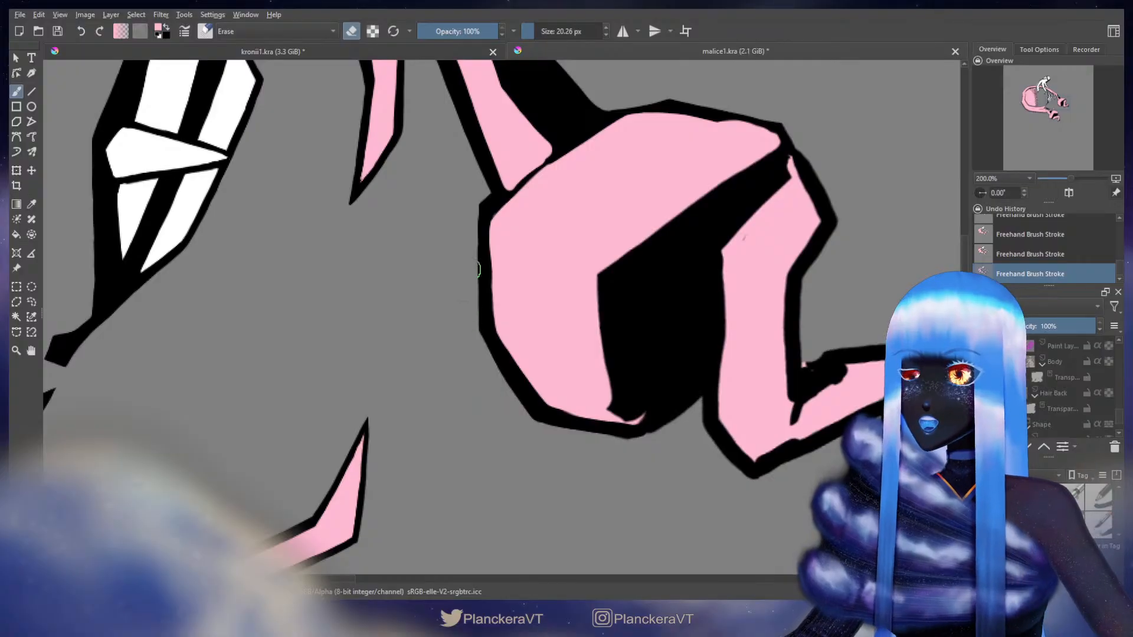
Straighten the black crease where the upper limb meets the rounded shape, using a 35.27 px brush
key(e)
drag(531, 197, 652, 255)
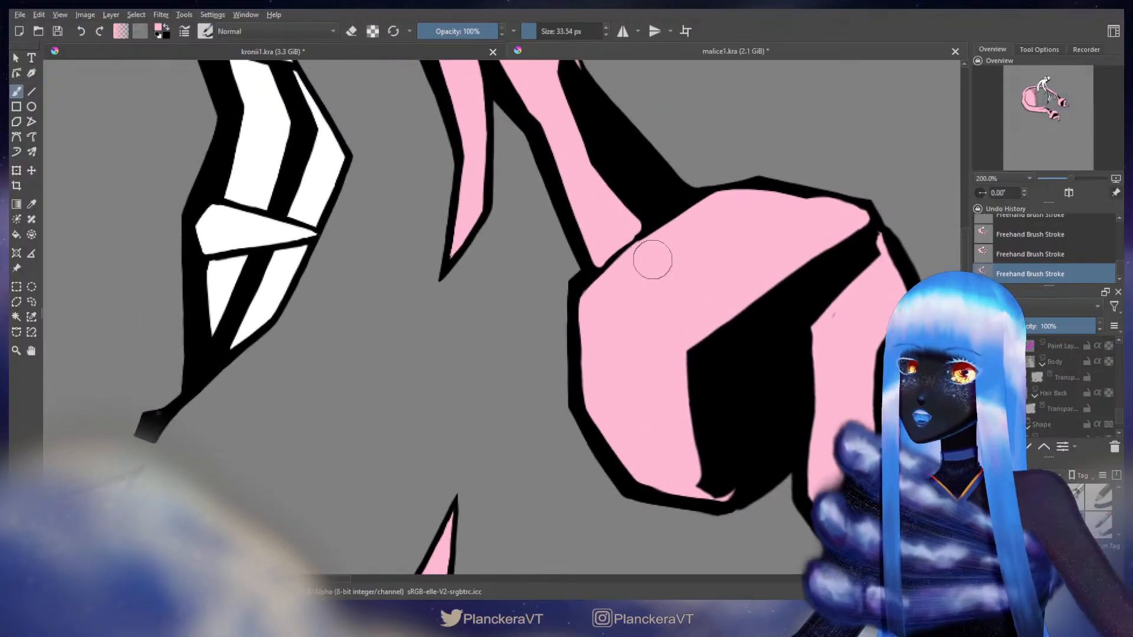
drag(667, 203, 673, 247)
key(x)
mouse_move(653, 266)
mouse_down()
mouse_move(613, 313)
mouse_move(692, 250)
mouse_up()
key(ctrl+z)
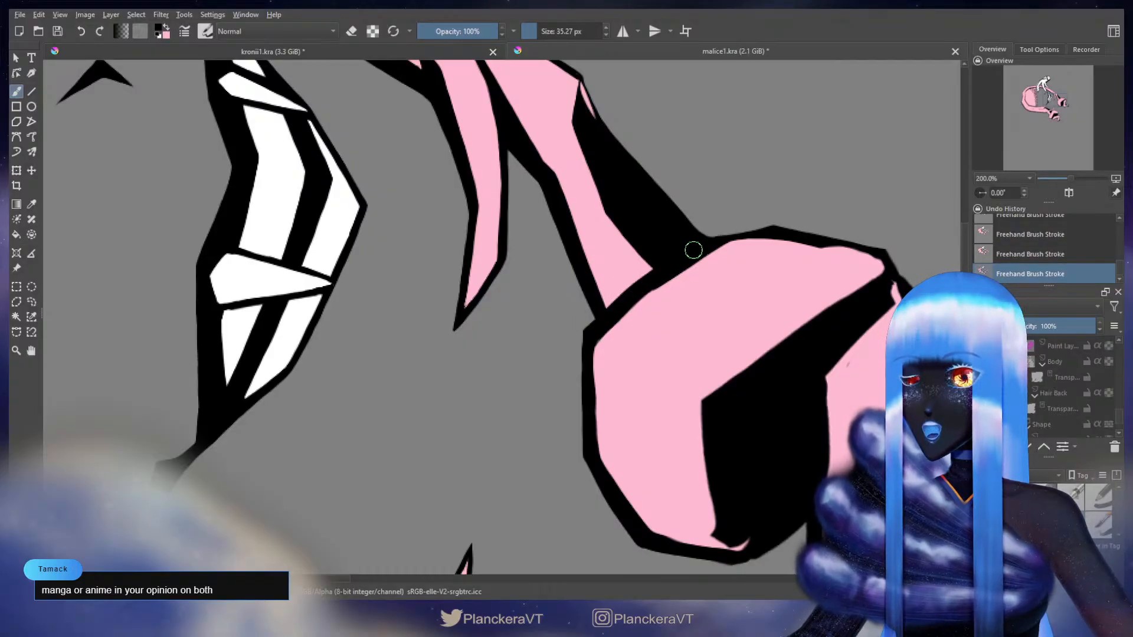
drag(601, 321, 682, 249)
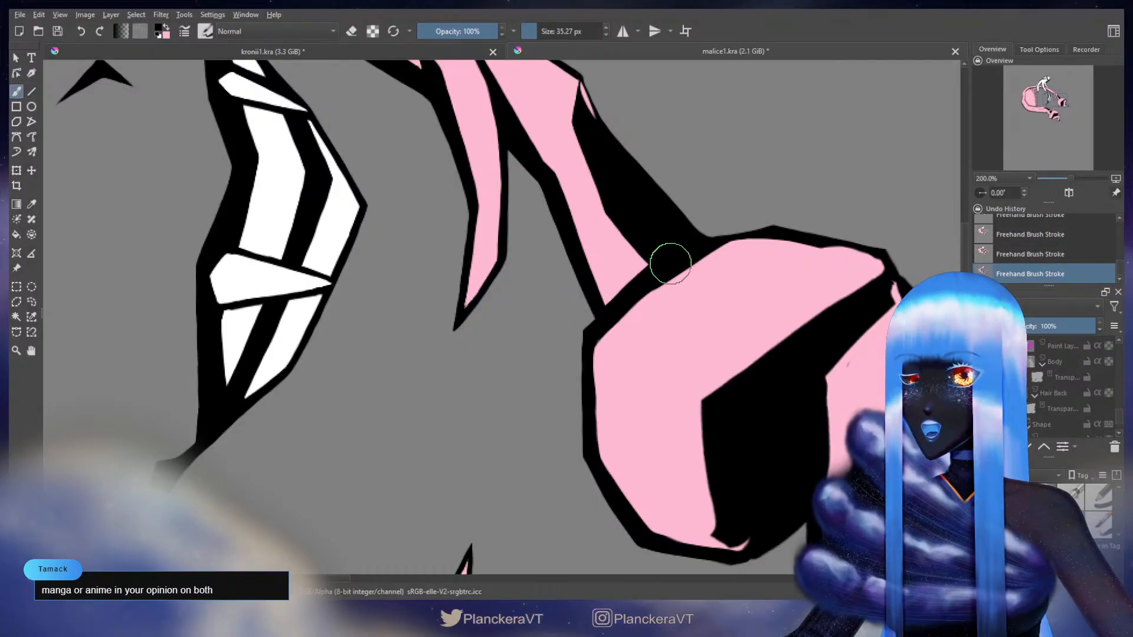
key(ctrl+z)
drag(602, 325, 689, 253)
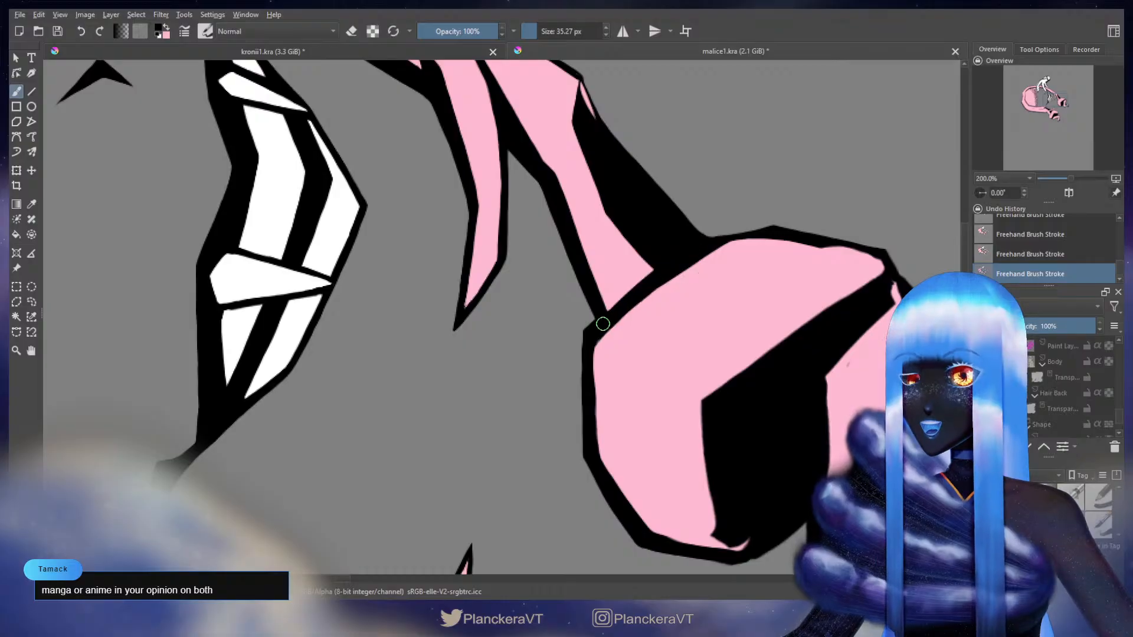
key(x)
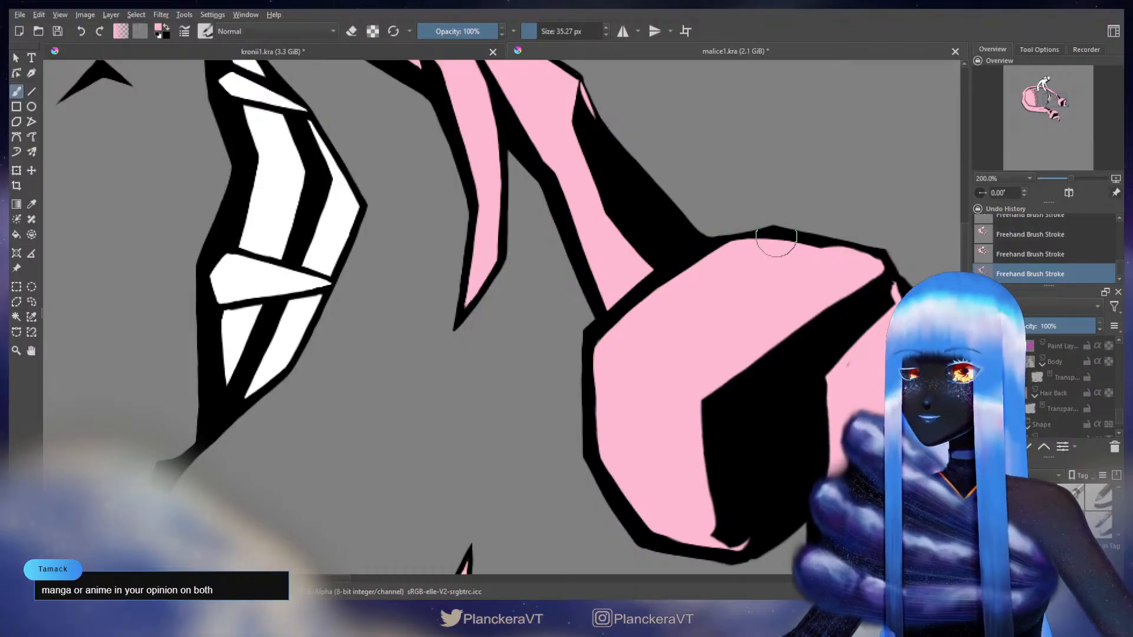
key(x)
shift+drag(720, 249, 718, 250)
mouse_move(715, 242)
mouse_down()
mouse_move(754, 238)
mouse_move(660, 314)
mouse_up()
key(ctrl+z)
mouse_move(586, 307)
mouse_down()
mouse_move(628, 301)
mouse_move(573, 303)
mouse_move(629, 279)
mouse_move(644, 288)
mouse_up()
key(ctrl+z)
key(x)
key(ctrl+z)
key(x)
key(ctrl+z)
Repaint the rounded shape's pink fill along its upper outline into straight inner edges with the brush at 18.79 px
drag(708, 317, 575, 352)
mouse_move(516, 321)
shift+mouse_down()
mouse_move(499, 314)
mouse_move(615, 340)
shift+mouse_up()
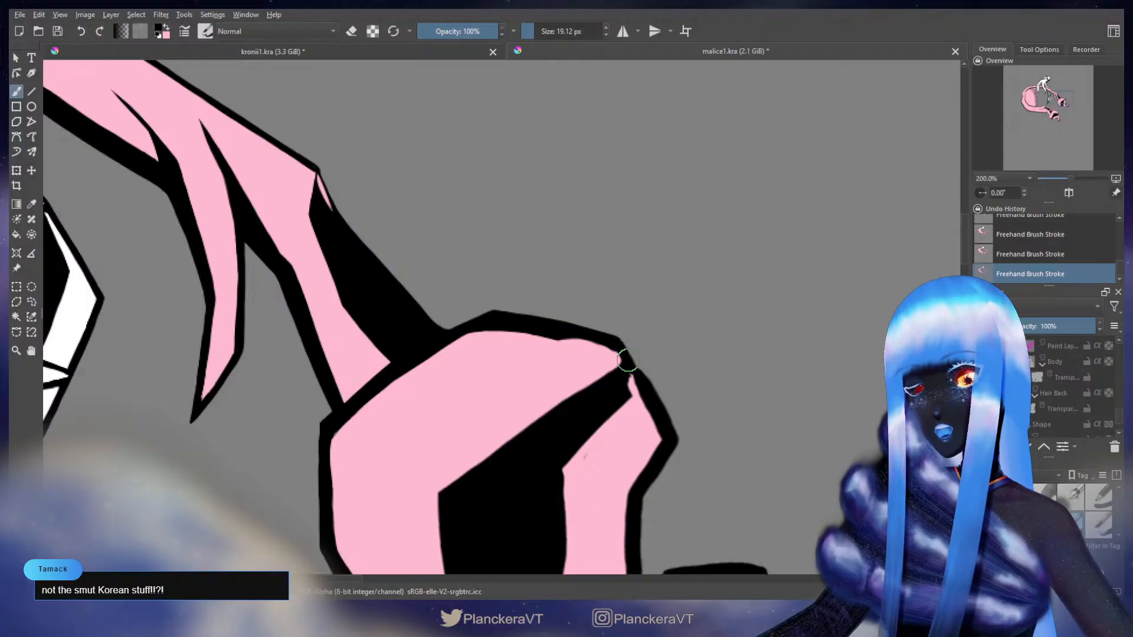
drag(528, 358, 705, 328)
key(x)
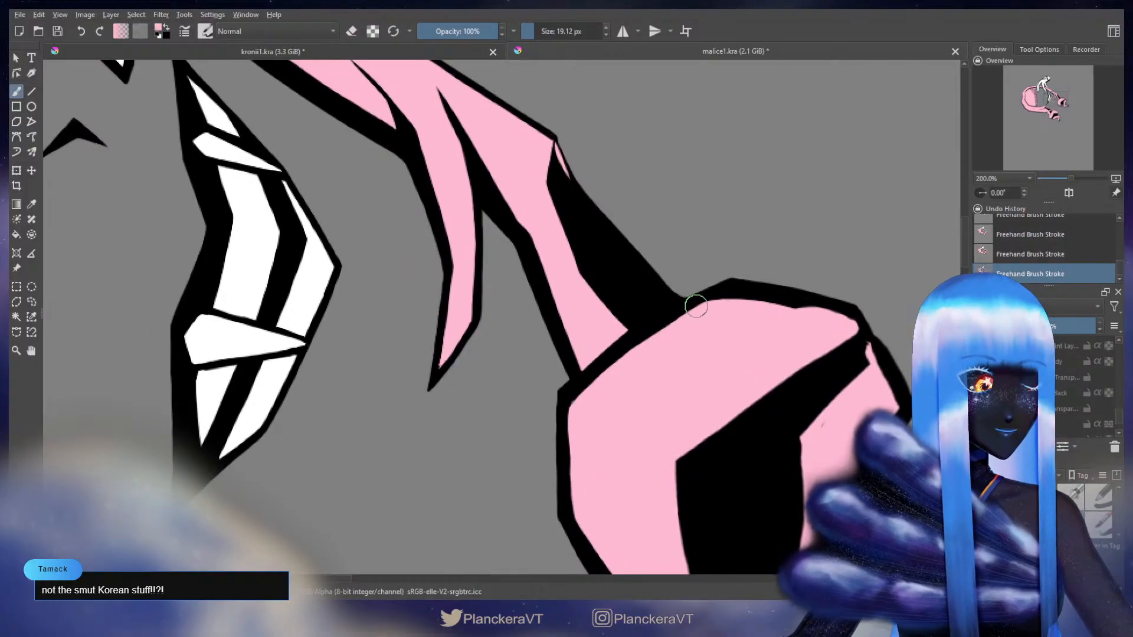
drag(705, 315, 729, 257)
drag(614, 340, 614, 337)
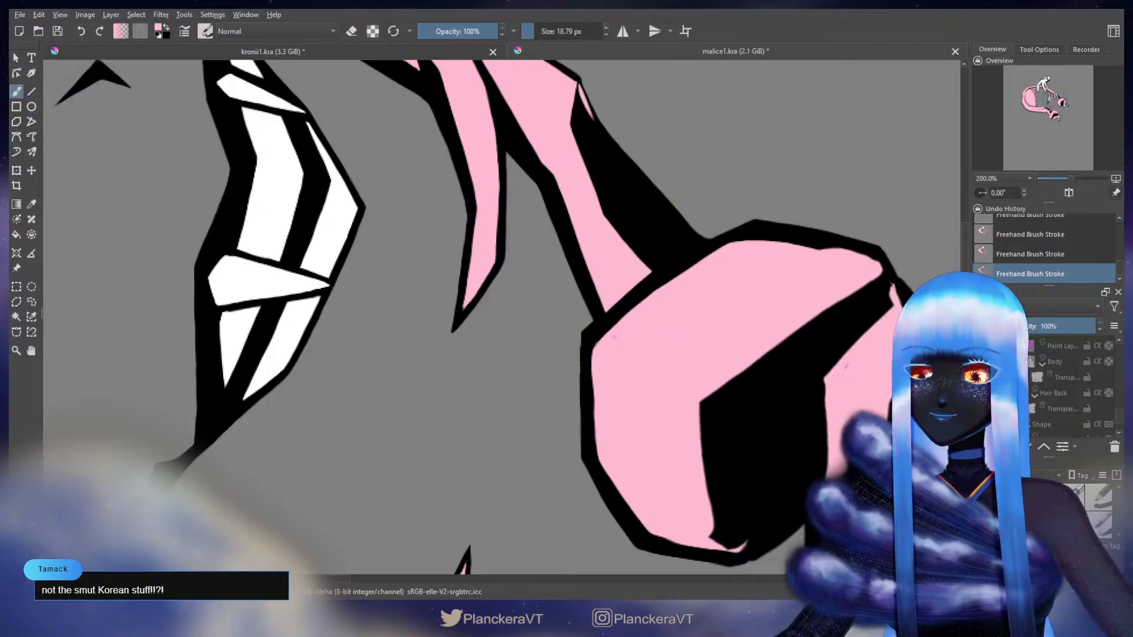
drag(670, 291, 733, 243)
key(ctrl+z)
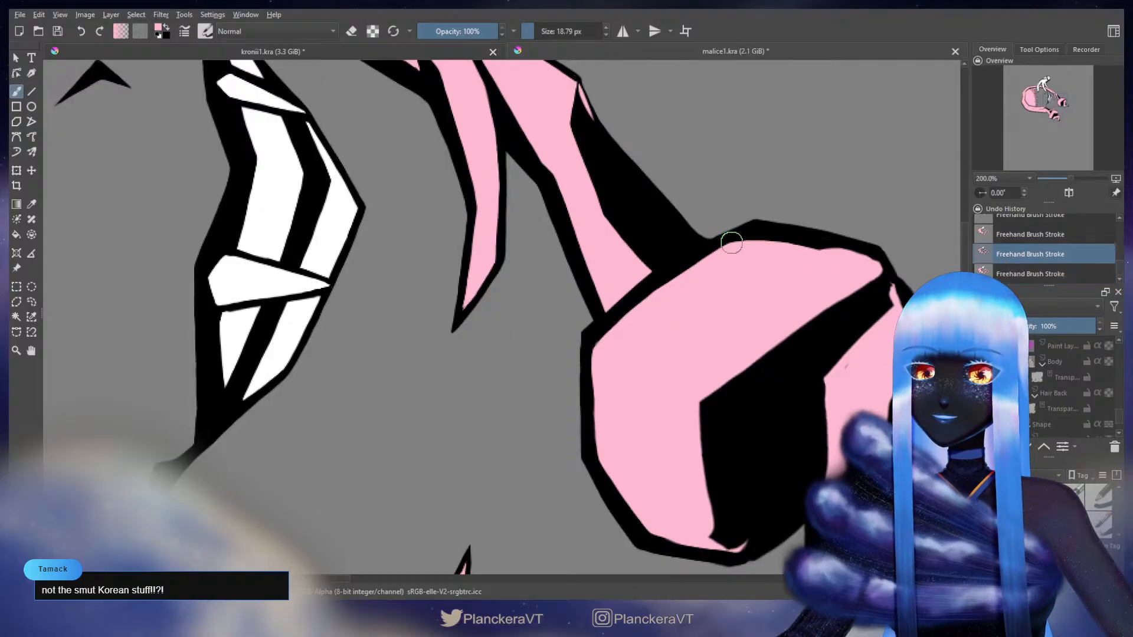
mouse_move(661, 295)
mouse_down()
mouse_move(755, 238)
mouse_move(868, 259)
mouse_up()
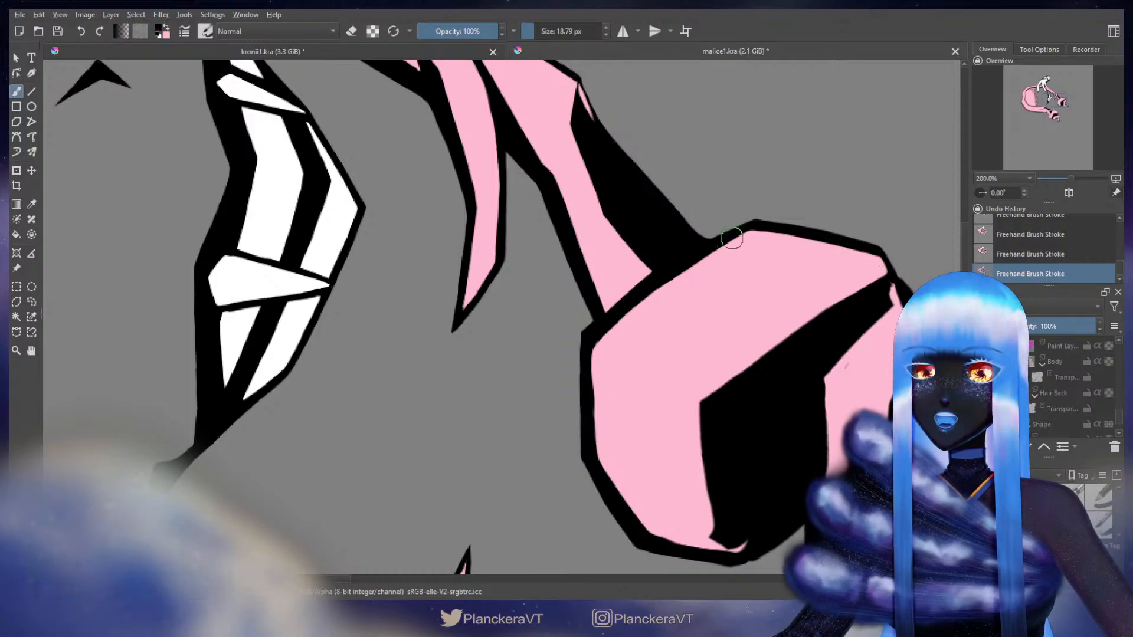
Touch up the inner edge of the rounded shape's vertical side outline in black at 21.01 px
mouse_move(742, 237)
shift+mouse_down()
mouse_move(751, 228)
mouse_move(605, 322)
mouse_move(674, 265)
mouse_move(660, 247)
mouse_move(658, 310)
shift+mouse_up()
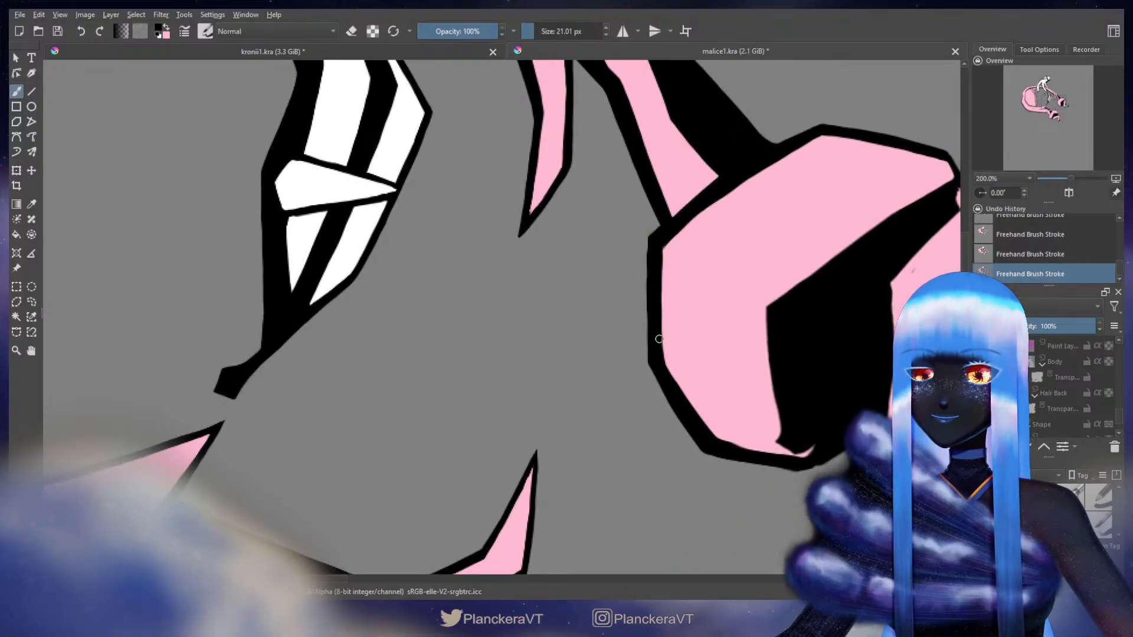
drag(662, 246, 665, 358)
key(ctrl+z)
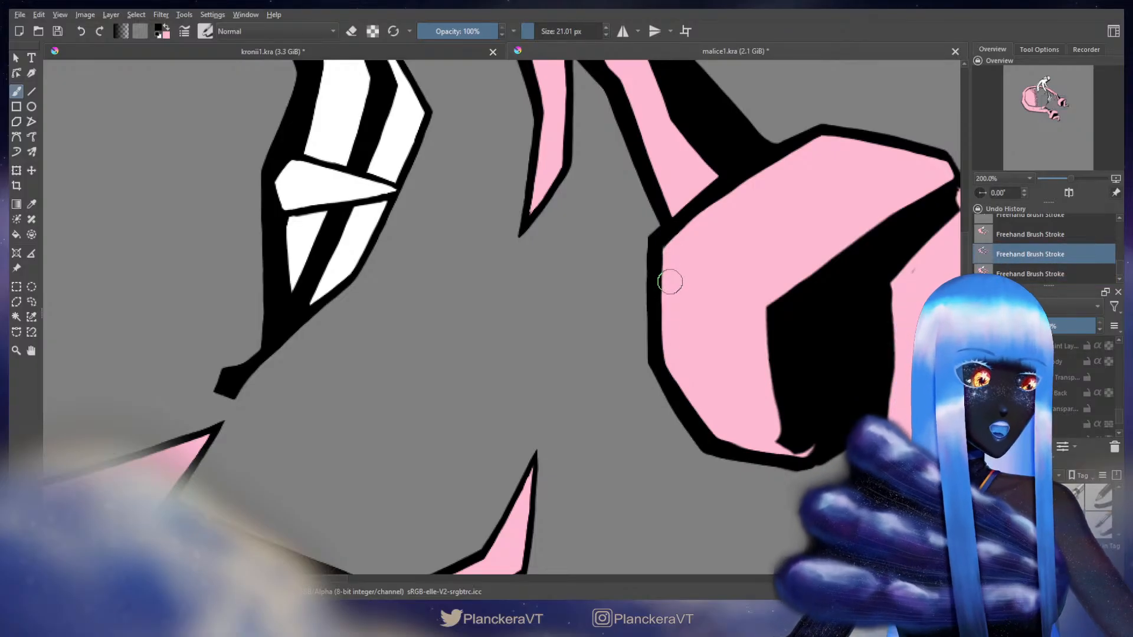
drag(668, 281, 685, 312)
mouse_move(691, 337)
mouse_down()
mouse_move(653, 280)
mouse_move(662, 387)
mouse_move(670, 344)
mouse_up()
Smooth the pink fill along the rounded shape's vertical side outline, reducing the brush from 20.54 to 13.94 px
key(x)
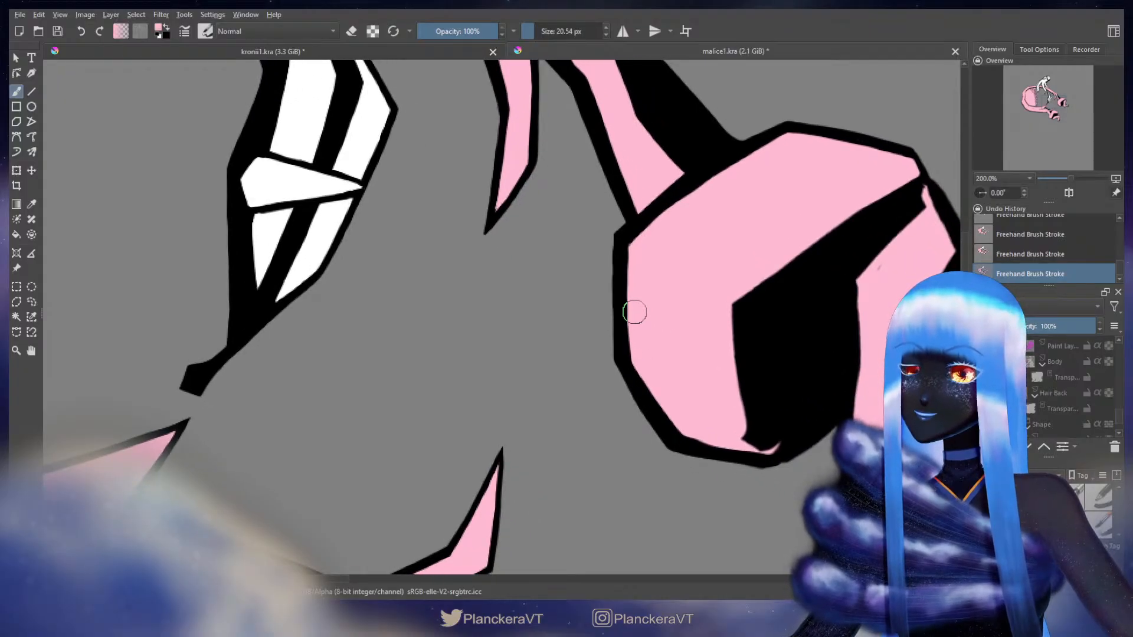
drag(634, 311, 632, 312)
drag(631, 325, 631, 335)
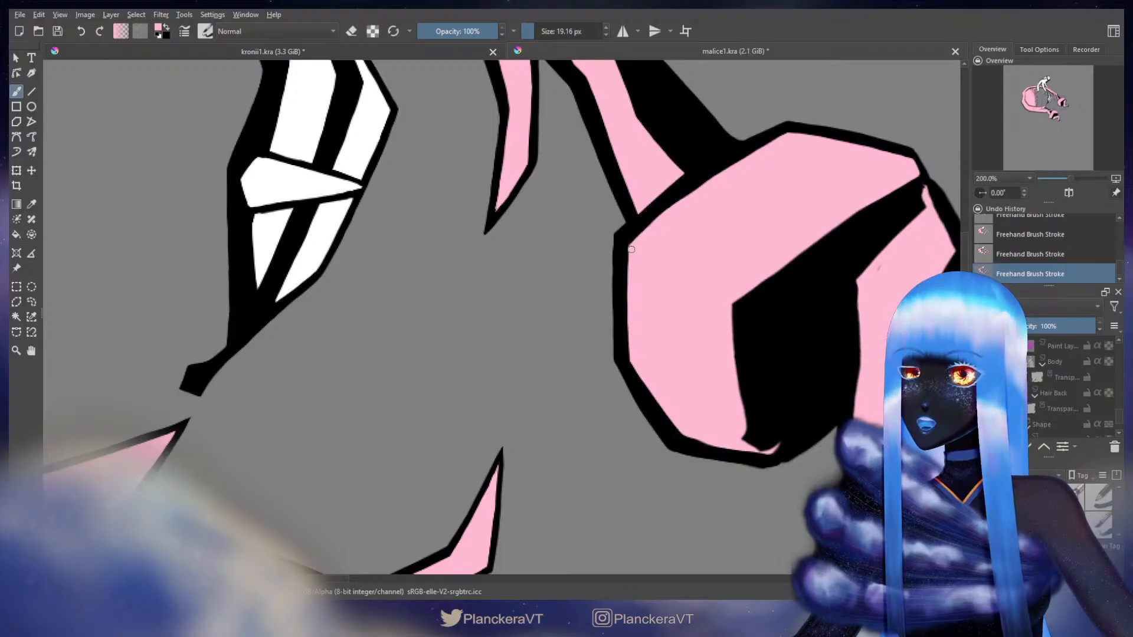
drag(632, 300, 632, 340)
drag(637, 258, 631, 258)
drag(630, 324, 630, 332)
key(ctrl+z)
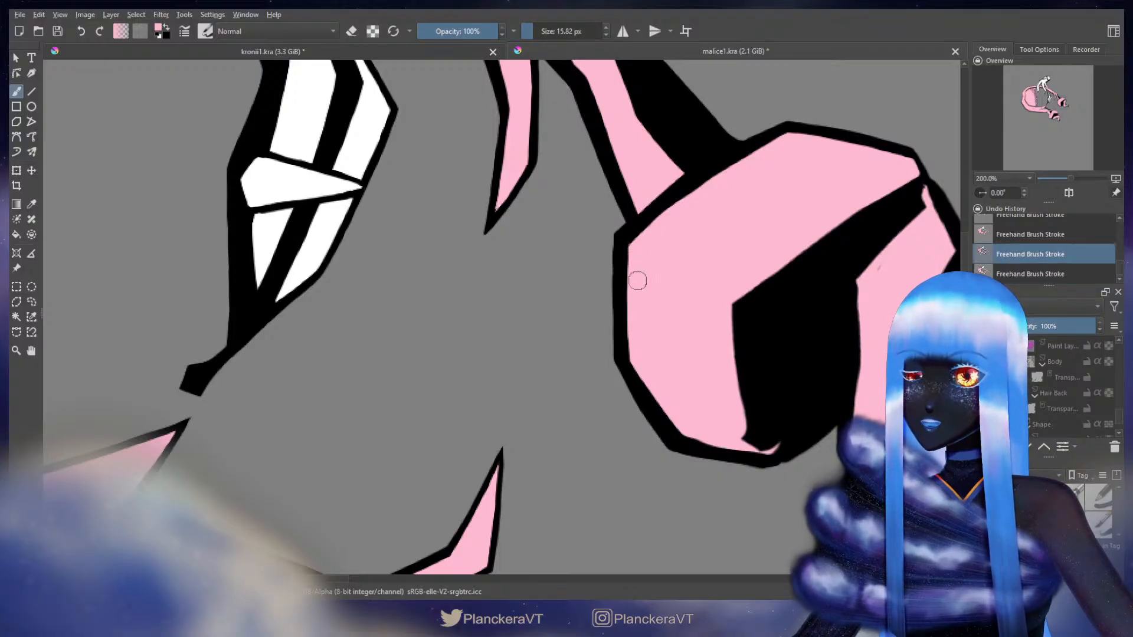
drag(635, 255, 633, 255)
drag(631, 249, 629, 298)
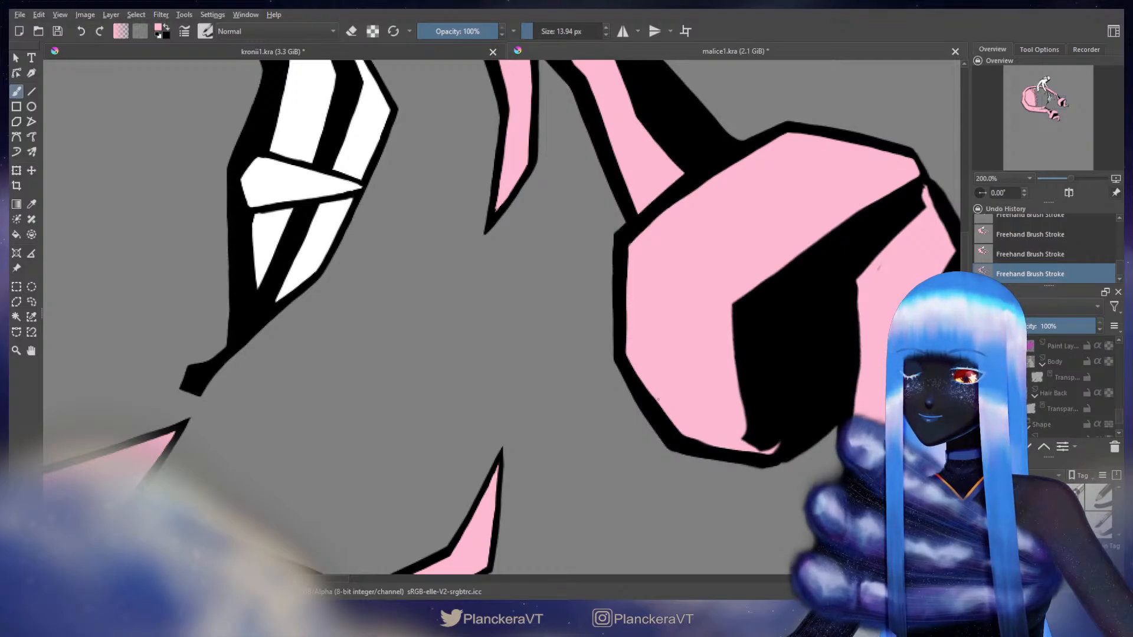
Clean up the inner edge of the rounded shape's slanted lower outline with black and pink brush touches
key(x)
mouse_move(621, 356)
mouse_down()
mouse_move(652, 403)
mouse_move(579, 346)
mouse_move(637, 404)
mouse_move(711, 417)
mouse_up()
key(x)
drag(734, 268, 670, 360)
Straighten the slanted upper edge and inner side of the rounded shape's shadow in black at 18.75 px
key(x)
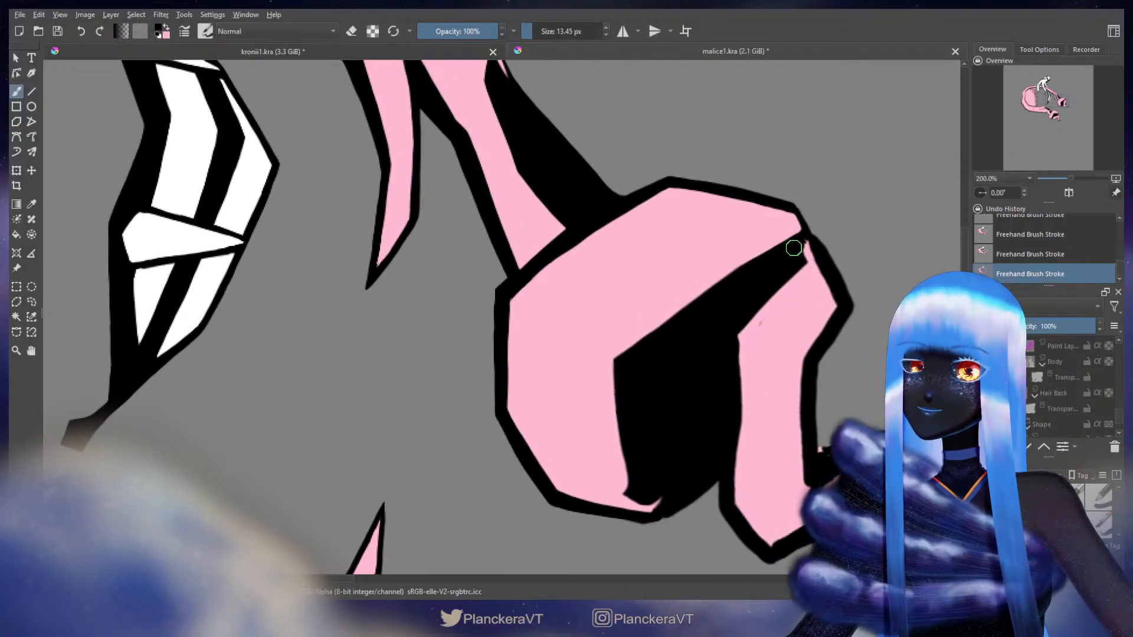
mouse_move(794, 243)
mouse_down()
mouse_move(791, 212)
mouse_move(805, 234)
mouse_move(616, 355)
mouse_move(614, 393)
mouse_up()
key(ctrl+z)
drag(696, 337, 751, 286)
mouse_move(836, 204)
mouse_down()
mouse_move(818, 203)
mouse_move(740, 252)
mouse_up()
key(ctrl+z)
mouse_move(839, 197)
mouse_down()
mouse_move(661, 309)
mouse_move(675, 434)
mouse_move(698, 445)
mouse_up()
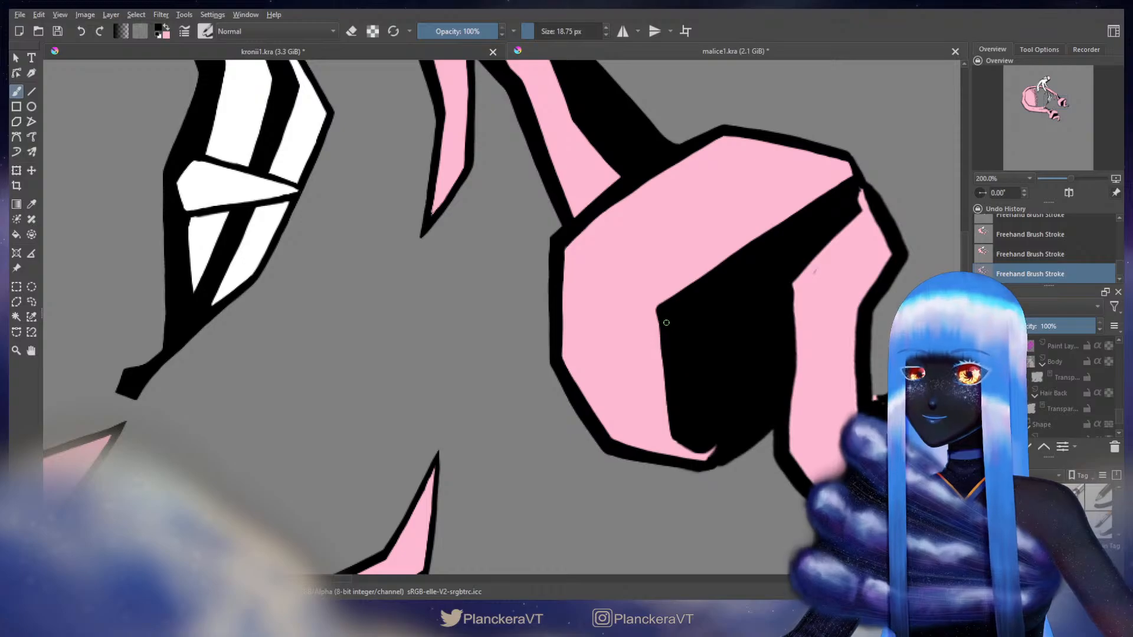
mouse_move(660, 310)
mouse_down()
mouse_move(669, 434)
mouse_move(696, 446)
mouse_up()
drag(723, 394, 654, 391)
Sharpen the shadow's slanted upper edge and corner by painting pink along it at 17.24 px
key(x)
drag(607, 282, 606, 282)
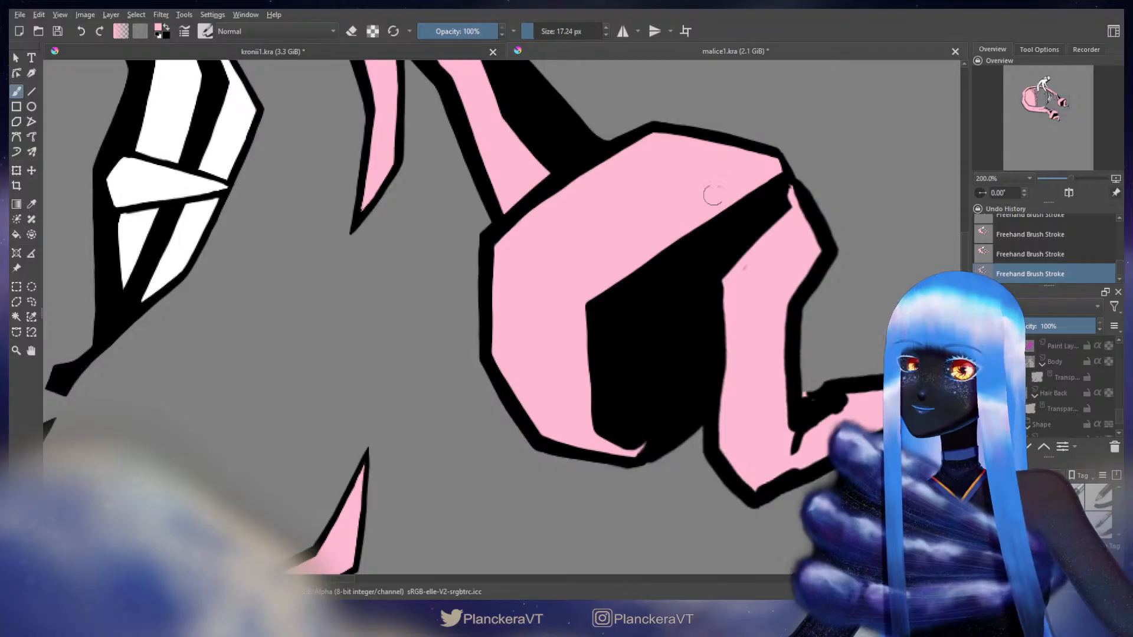
drag(754, 177, 577, 313)
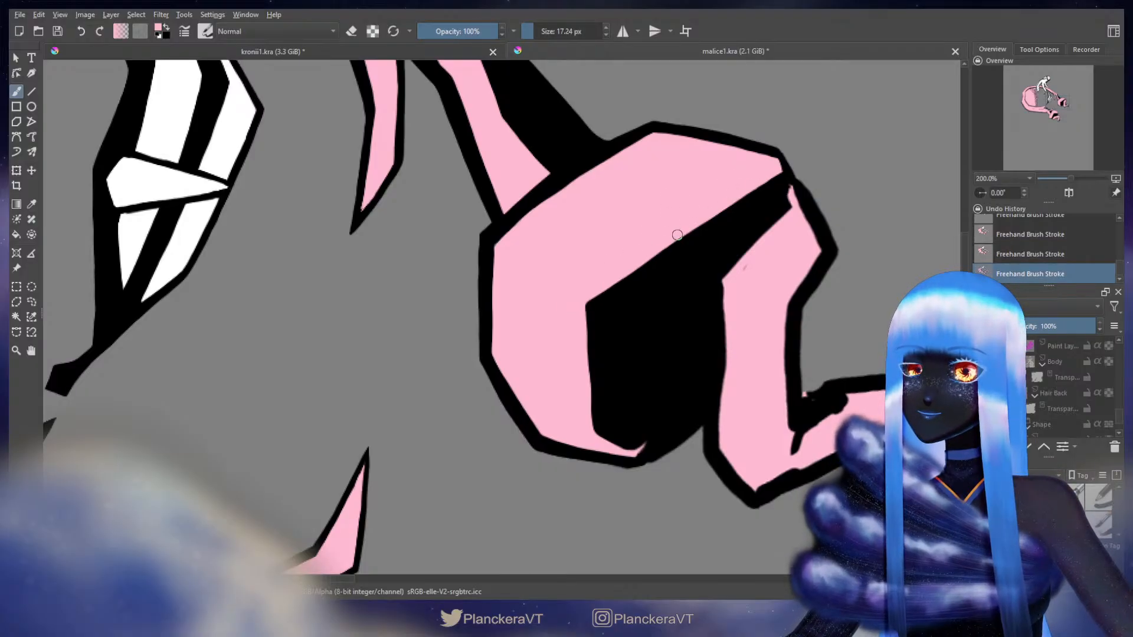
drag(592, 298, 629, 233)
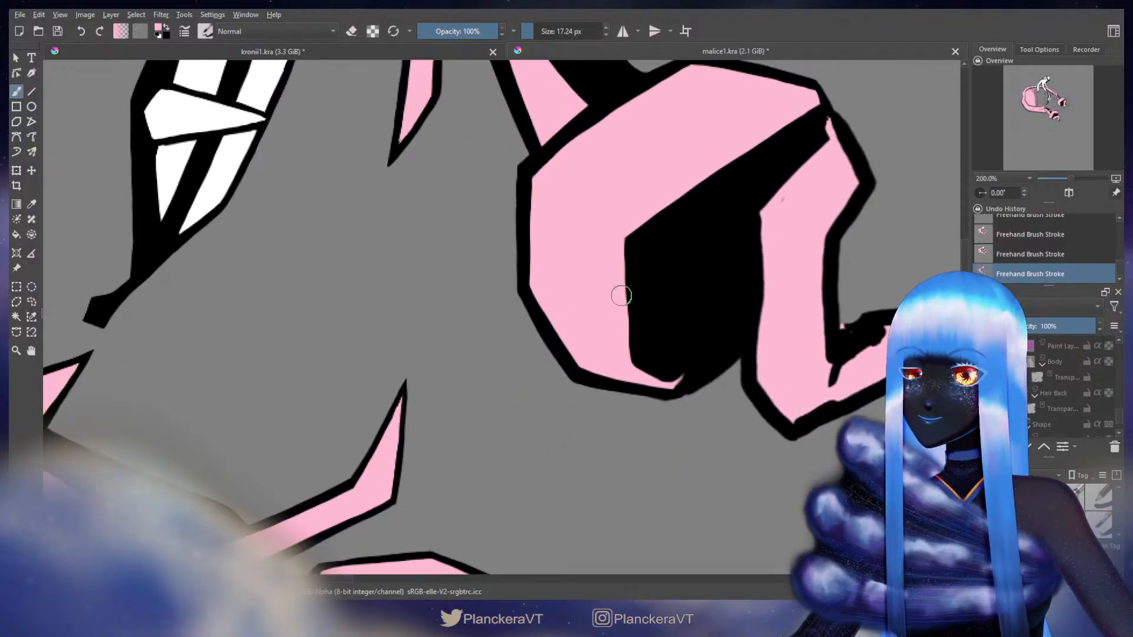
Even out the shadow's vertical side inside the rounded shape with black strokes at 17.24 px
key(x)
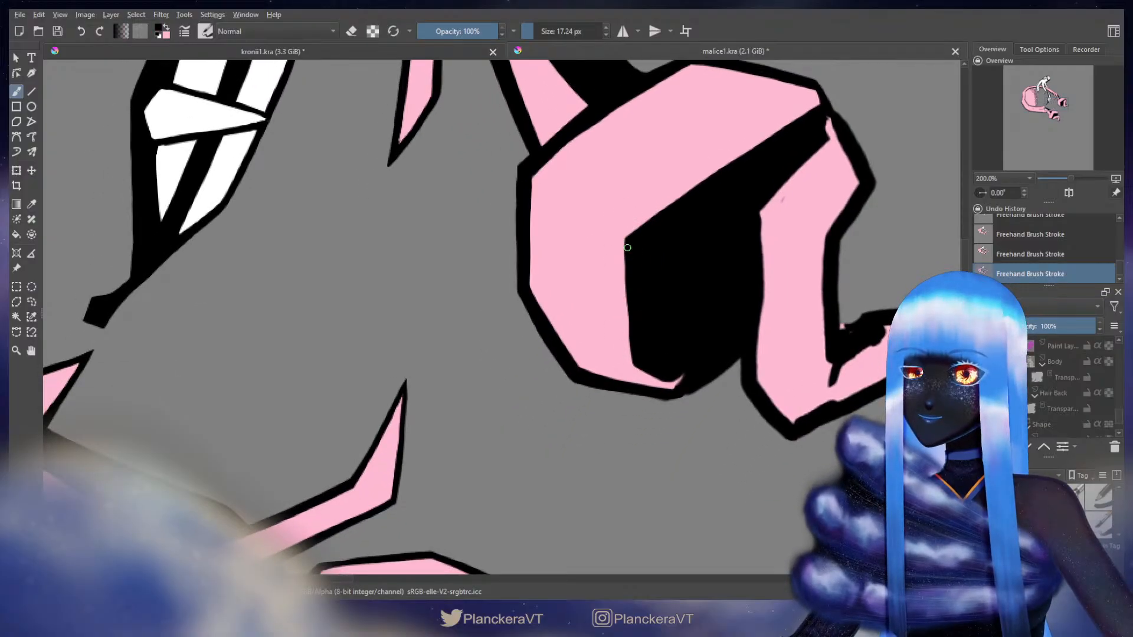
drag(627, 248, 633, 323)
drag(627, 247, 633, 325)
mouse_move(629, 257)
mouse_down()
mouse_move(638, 362)
mouse_move(673, 345)
mouse_move(617, 382)
mouse_up()
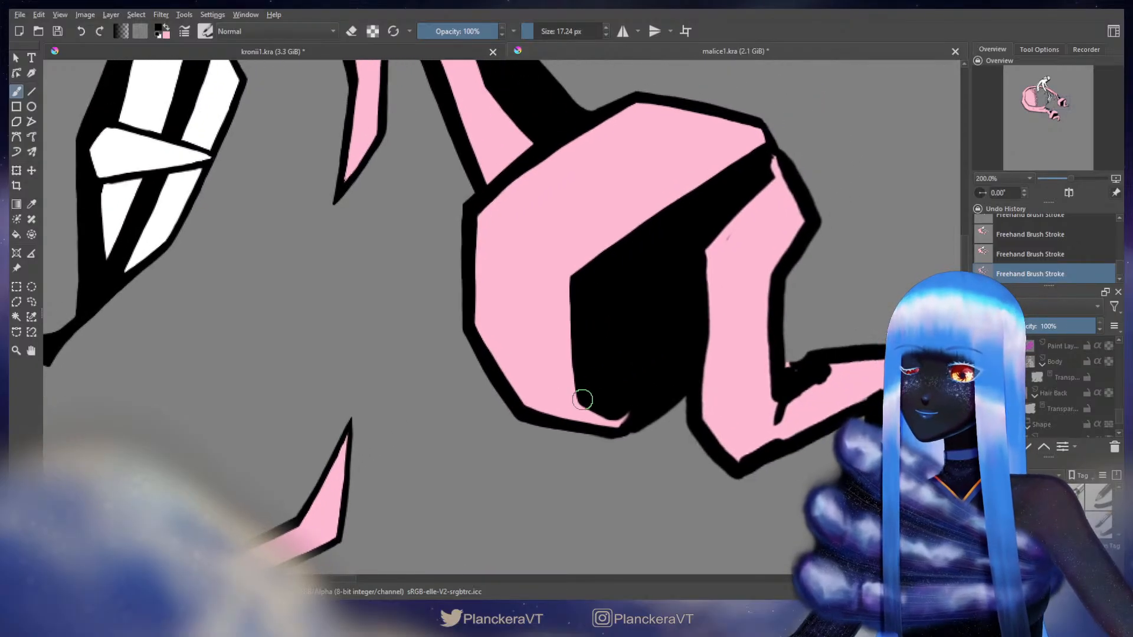
Refine the narrow pink tip between the shadow and the rounded shape's underside with pink and black strokes at 17.24 px
key(x)
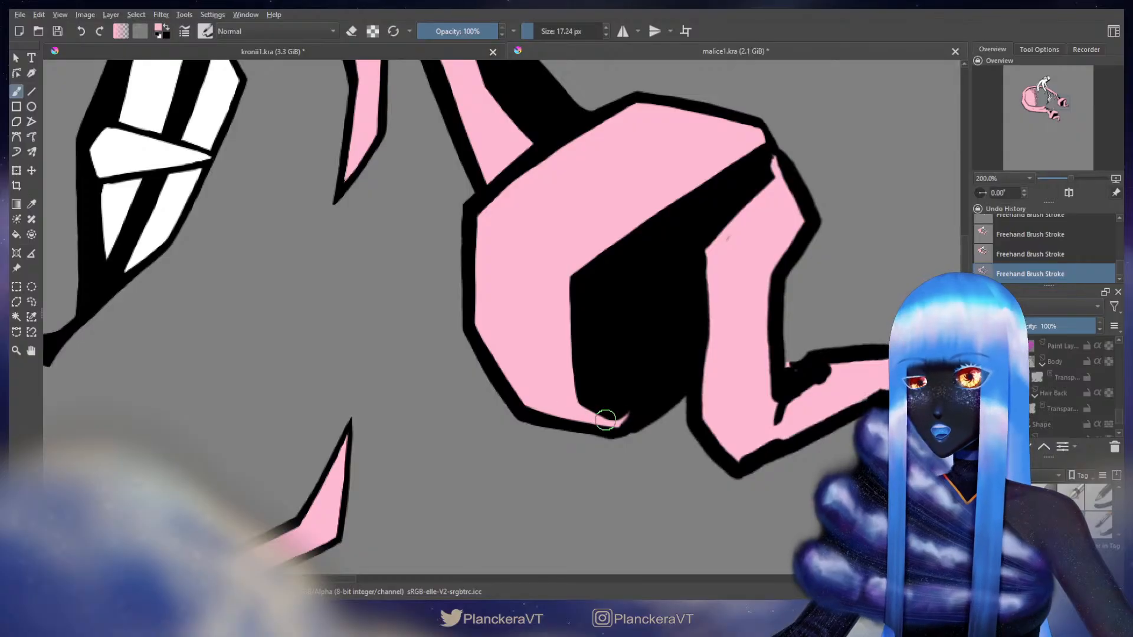
drag(617, 424, 626, 417)
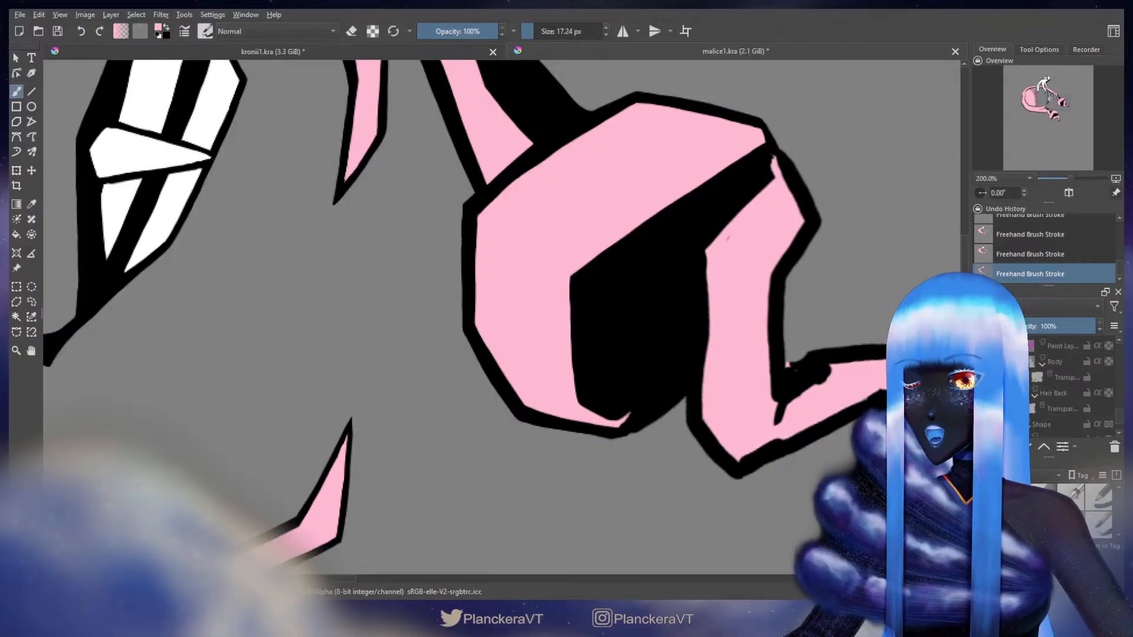
key(x)
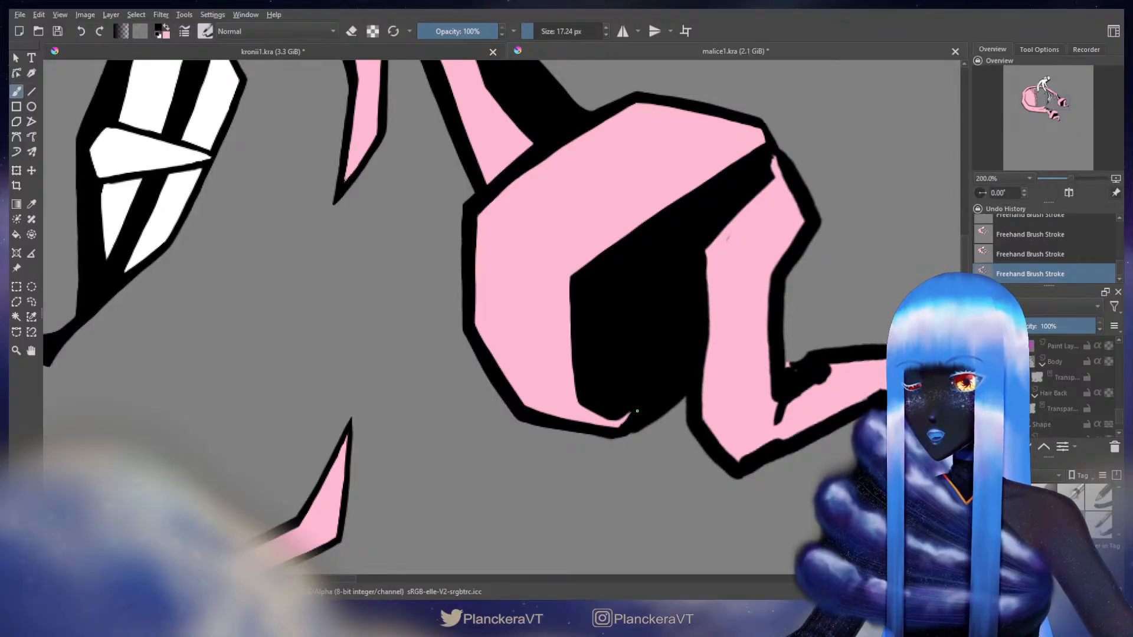
drag(621, 414, 628, 411)
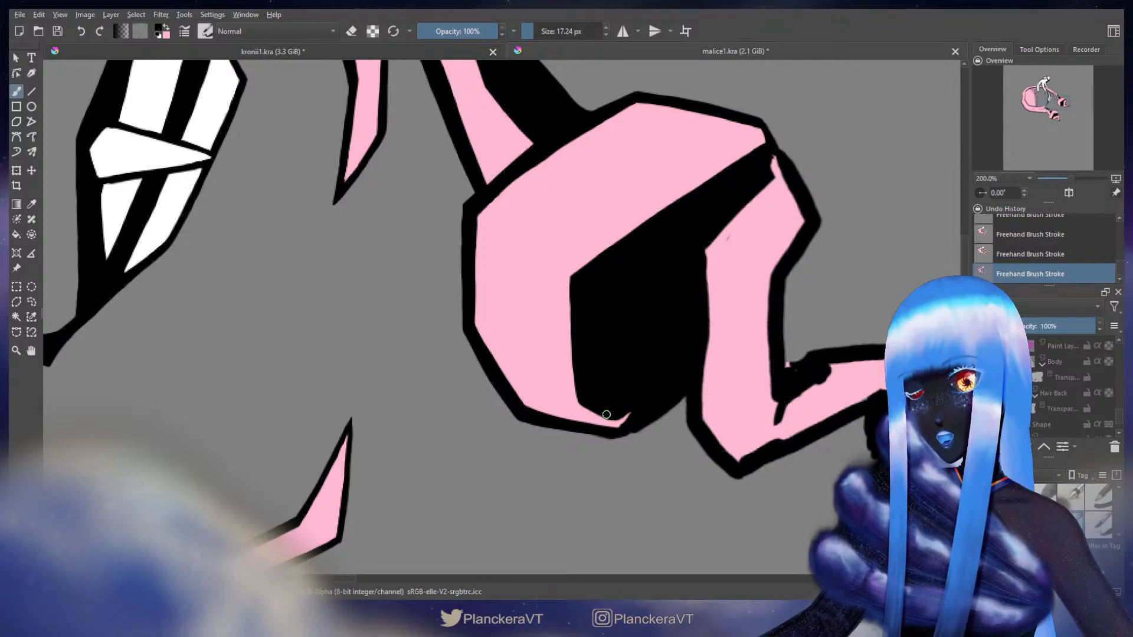
mouse_move(614, 417)
mouse_down()
mouse_move(635, 400)
mouse_move(619, 401)
mouse_move(635, 420)
mouse_move(664, 393)
mouse_up()
key(x)
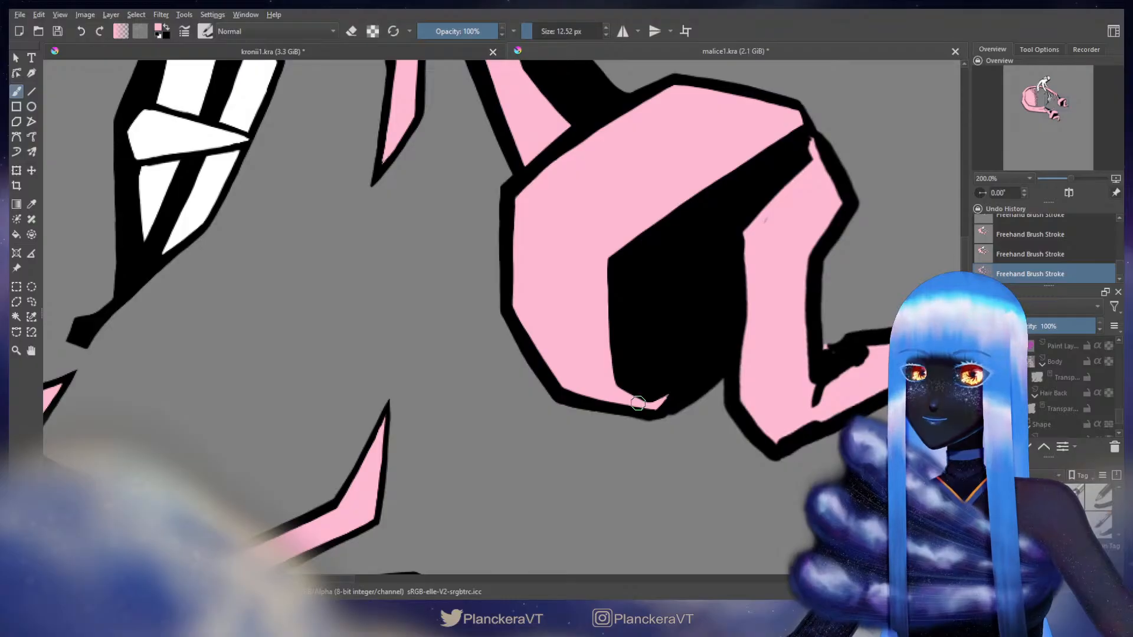
Erase the shadow's lower outer edge into a straight slope from the rounded shape's bottom to the adjoining limb at 19.74 px
key(e)
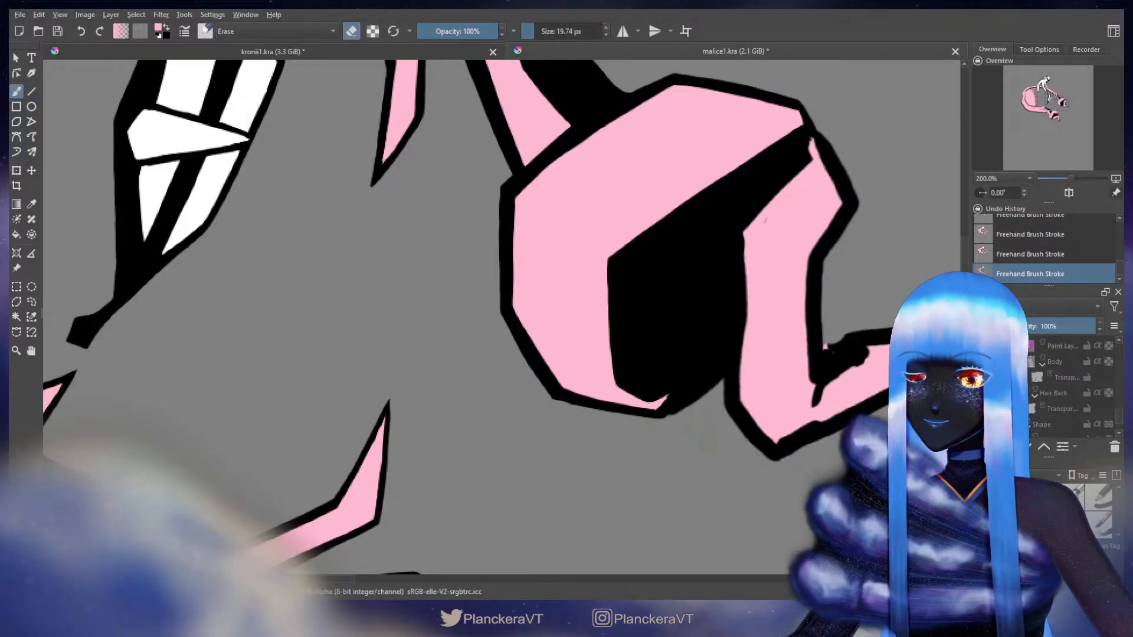
drag(669, 413, 708, 375)
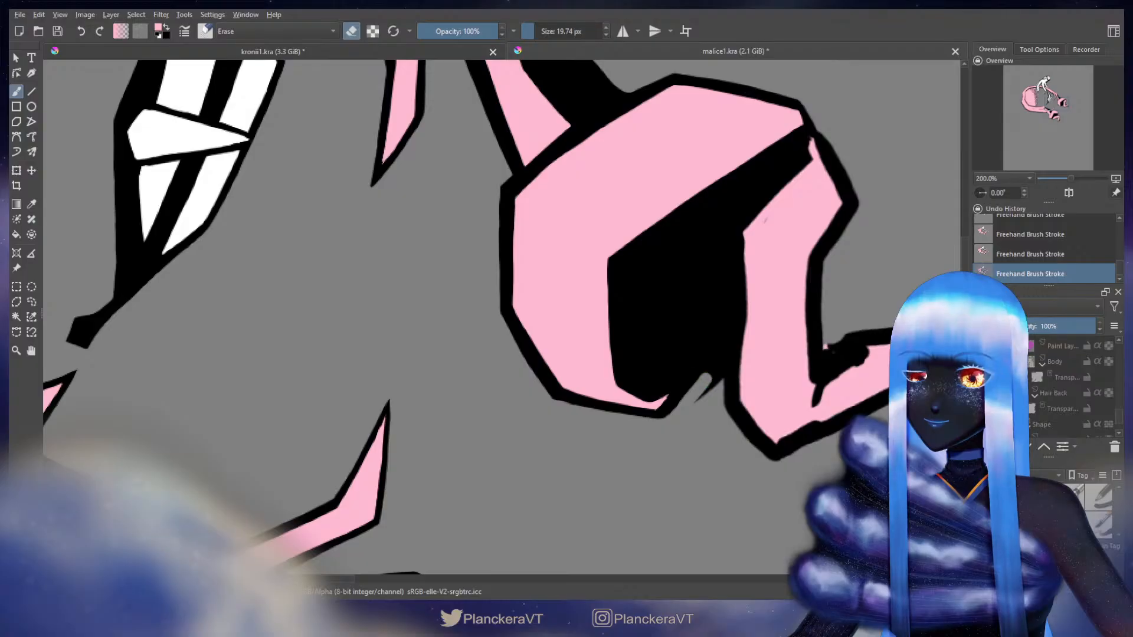
key(ctrl+z)
mouse_move(673, 412)
mouse_down()
mouse_move(716, 367)
mouse_move(663, 416)
mouse_move(718, 357)
mouse_move(723, 396)
mouse_move(708, 360)
mouse_move(721, 354)
mouse_move(727, 413)
mouse_up()
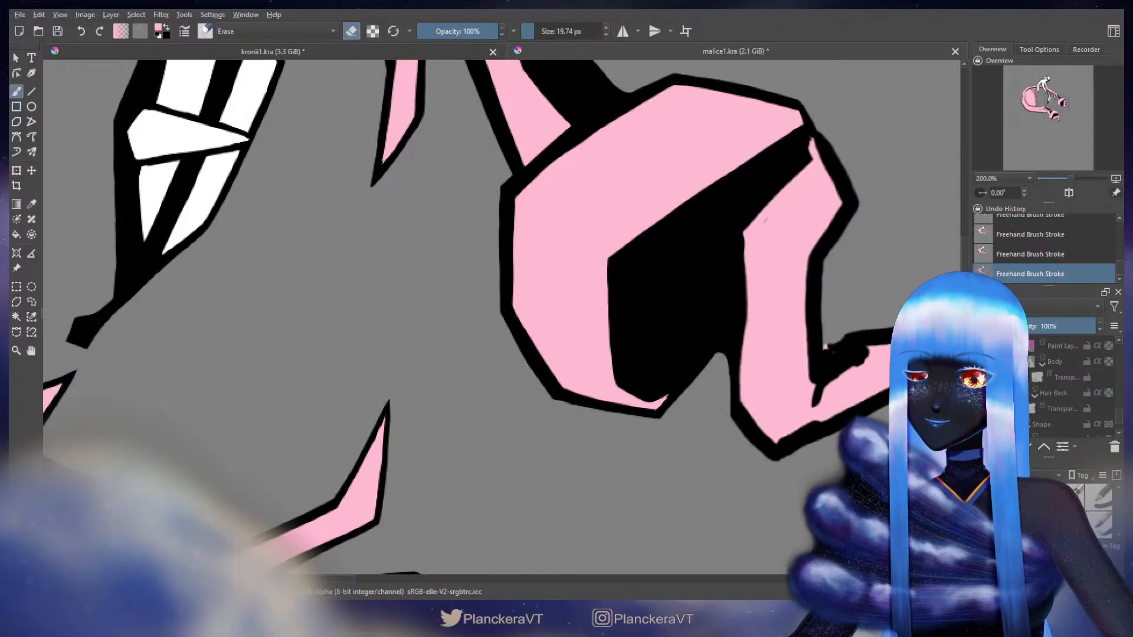
key(e)
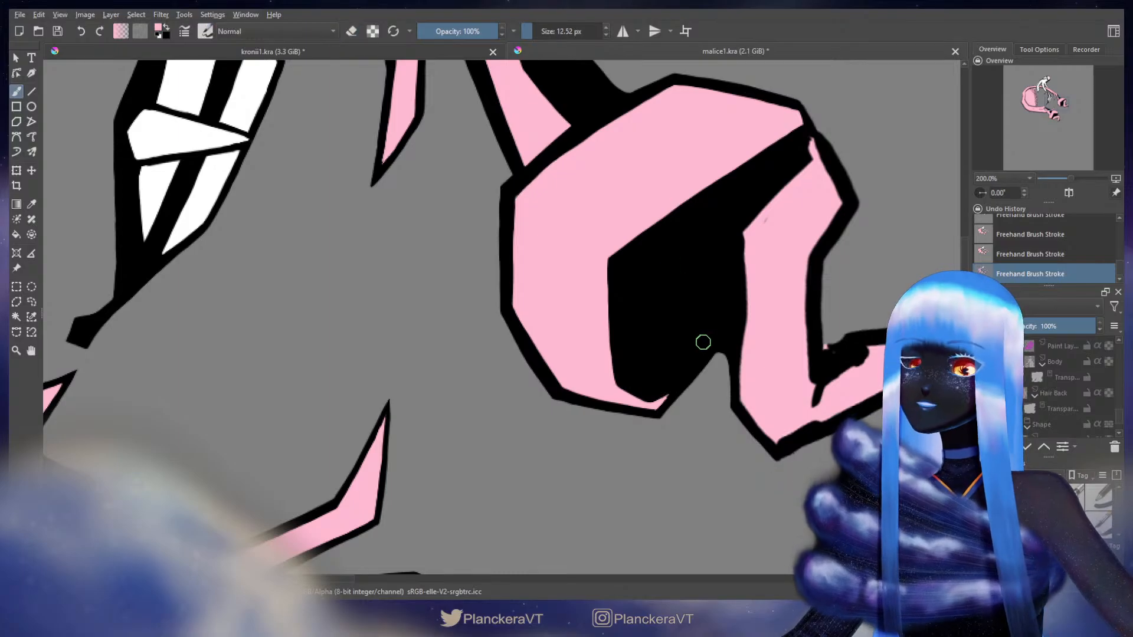
key(x)
mouse_move(701, 349)
mouse_down()
mouse_move(689, 375)
mouse_move(731, 365)
mouse_up()
key(ctrl+z)
key(ctrl+z)
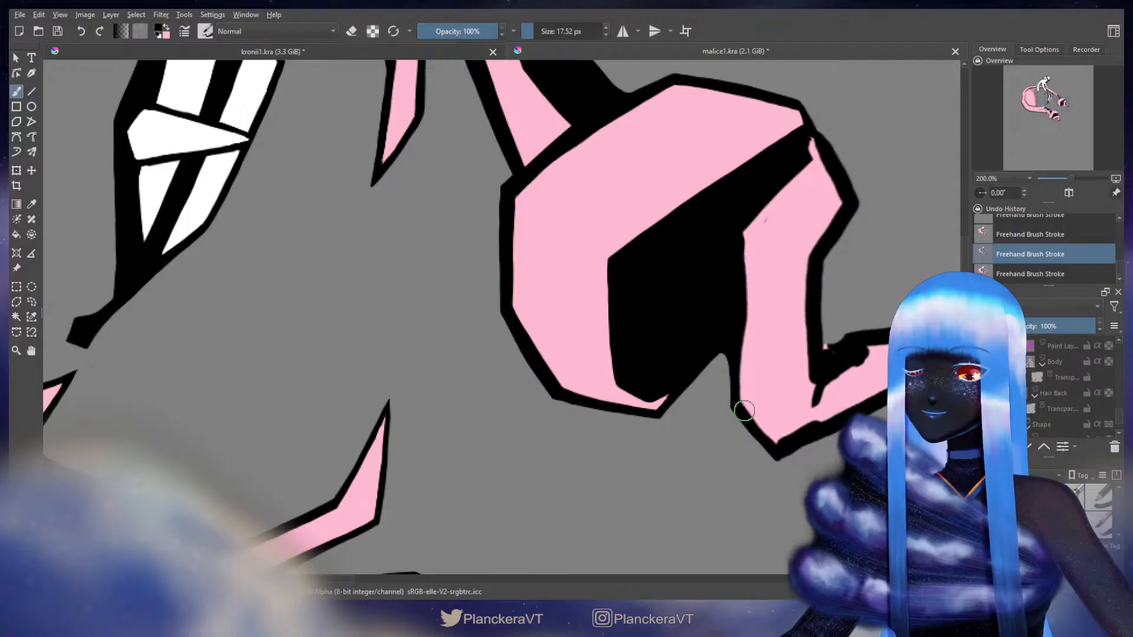
Straighten the adjoining limb's edge against the shadow by painting pink along it at 21.13 px
key(e)
drag(777, 311, 714, 340)
key(e)
key(x)
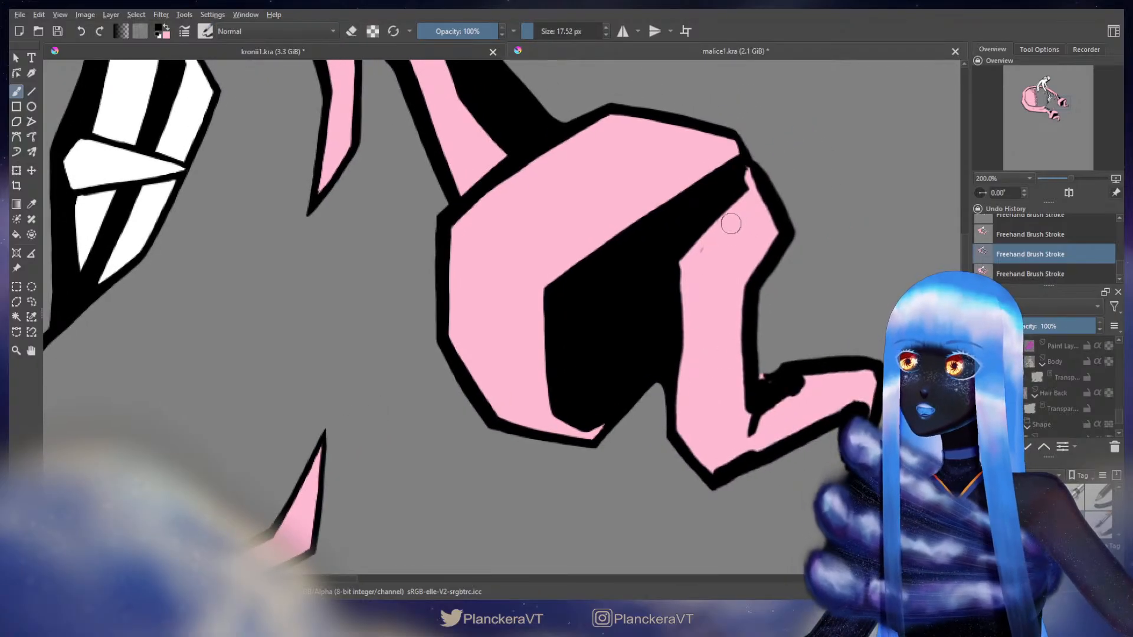
mouse_move(688, 275)
mouse_down()
mouse_move(693, 404)
mouse_move(678, 428)
mouse_move(680, 263)
mouse_move(722, 216)
mouse_move(696, 255)
mouse_up()
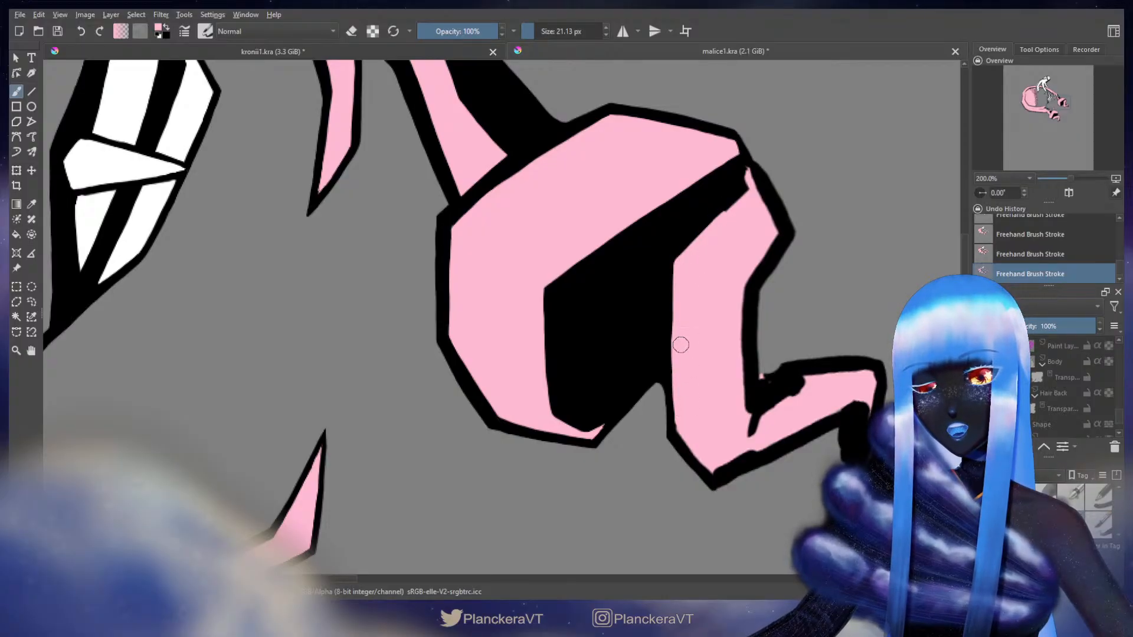
mouse_move(684, 406)
mouse_down()
mouse_move(676, 393)
mouse_move(677, 407)
mouse_up()
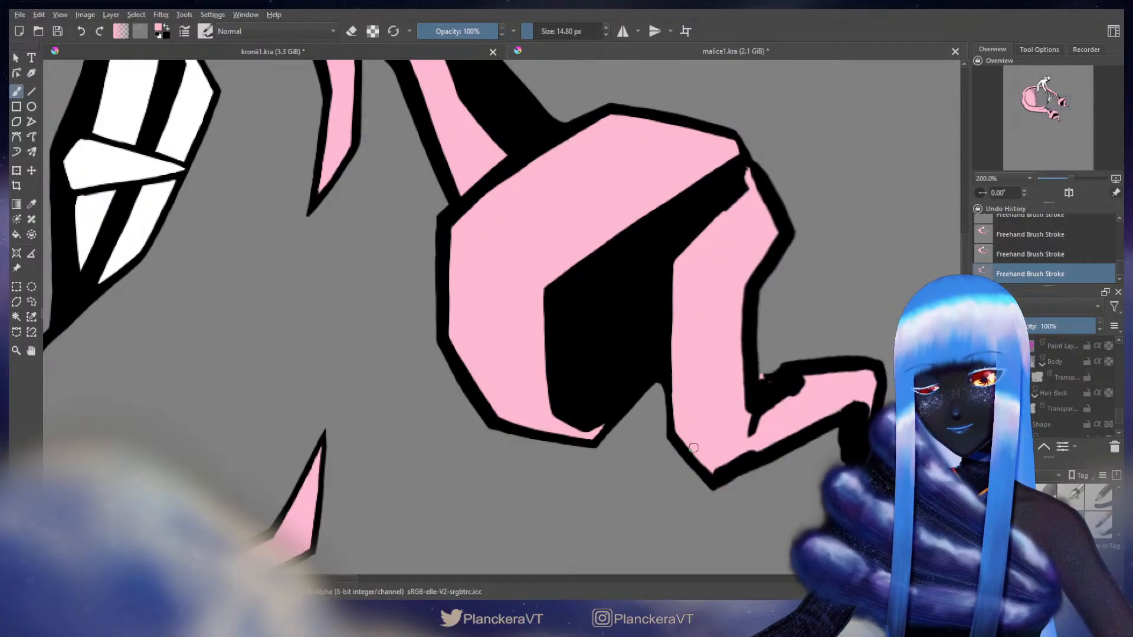
Even out the pink fill along the adjoining limb's slanted lower outline at 14.80 px
key(x)
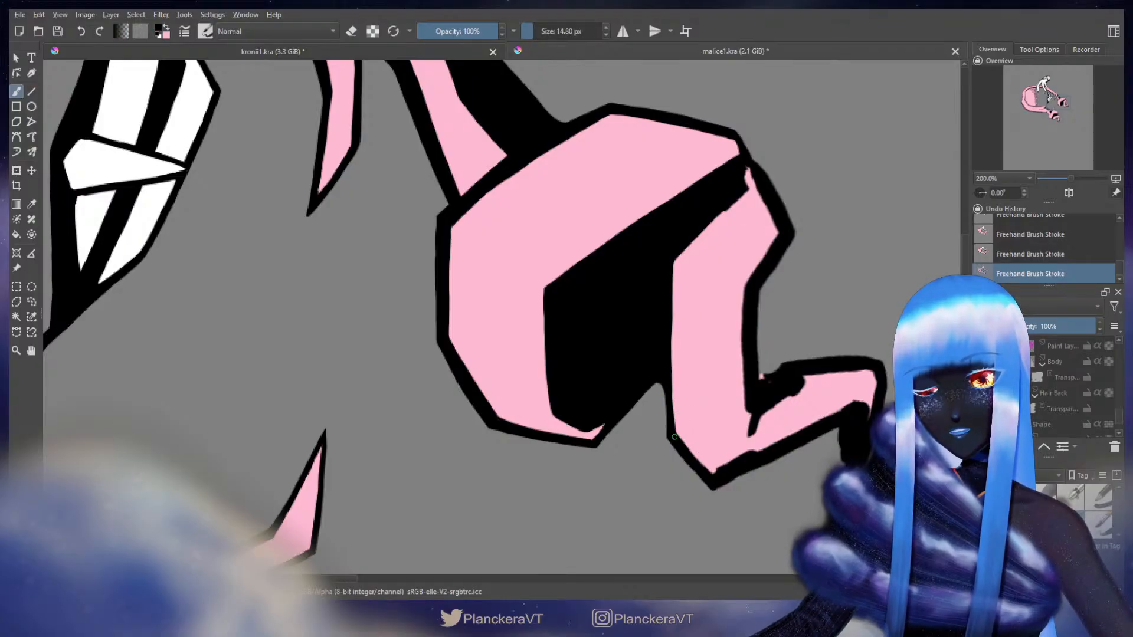
key(x)
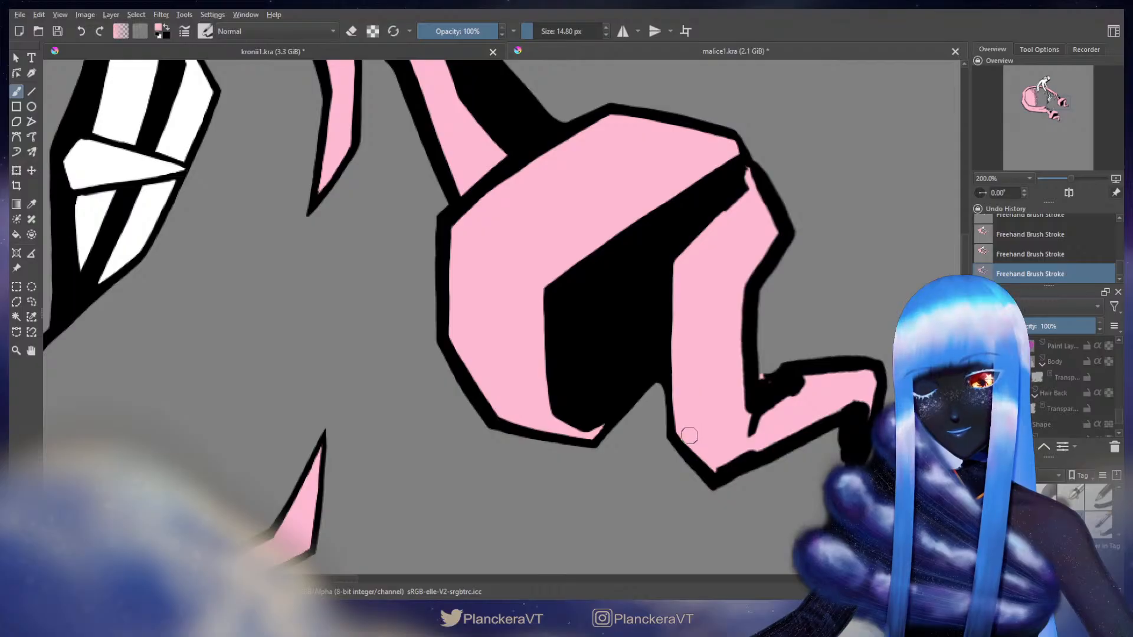
drag(683, 436, 711, 468)
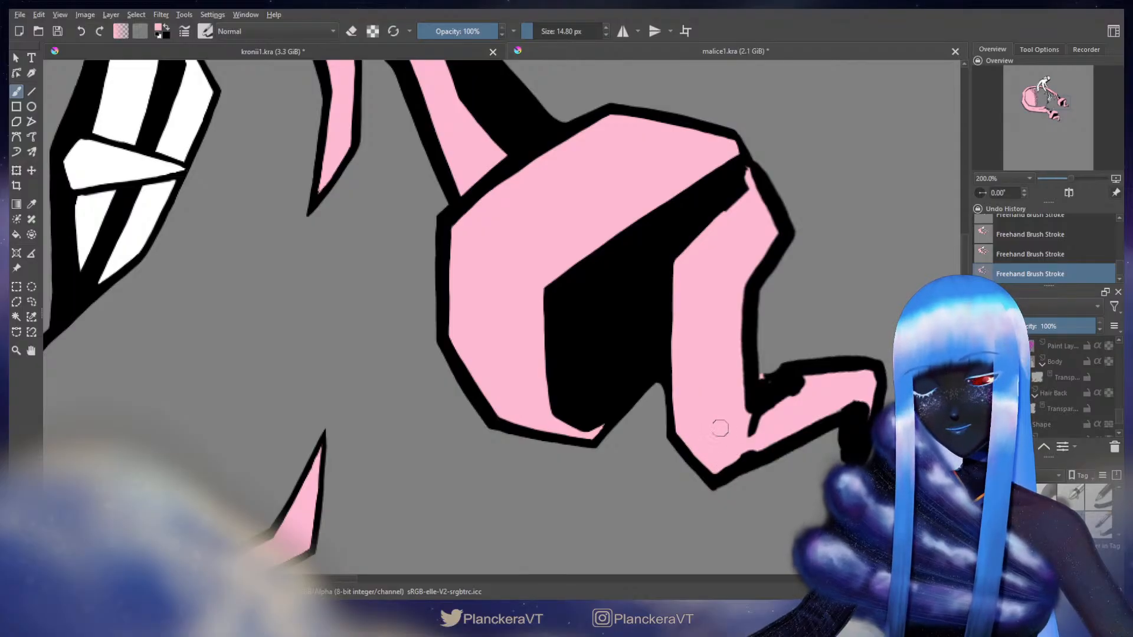
Sharpen the notch between the shadow and the adjoining limb with the eraser at 13.07 px
key(e)
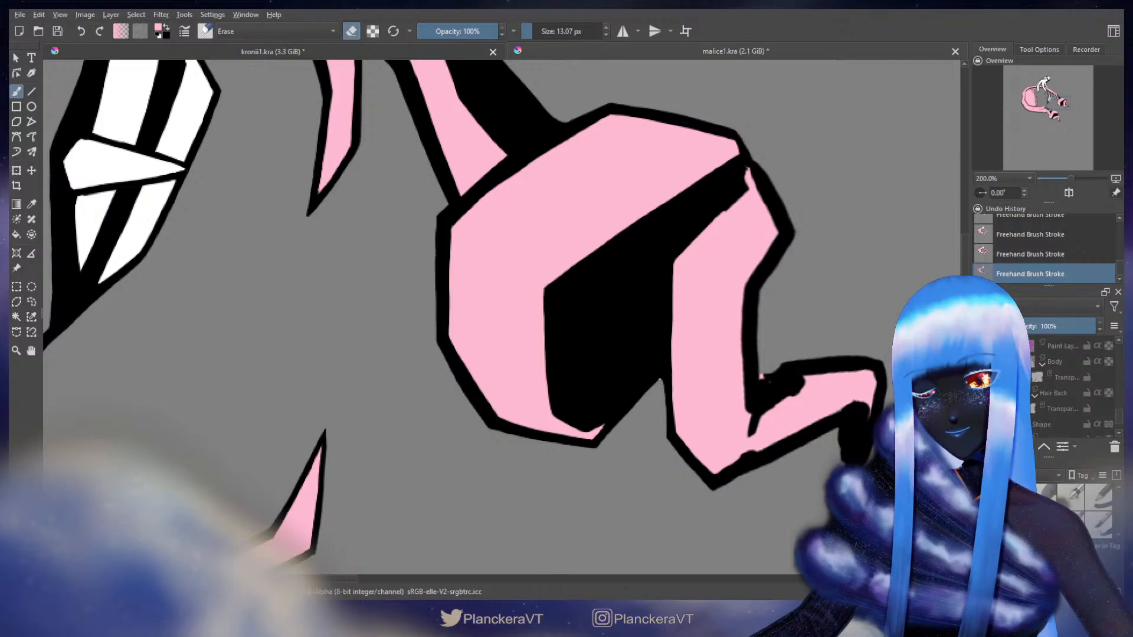
key(e)
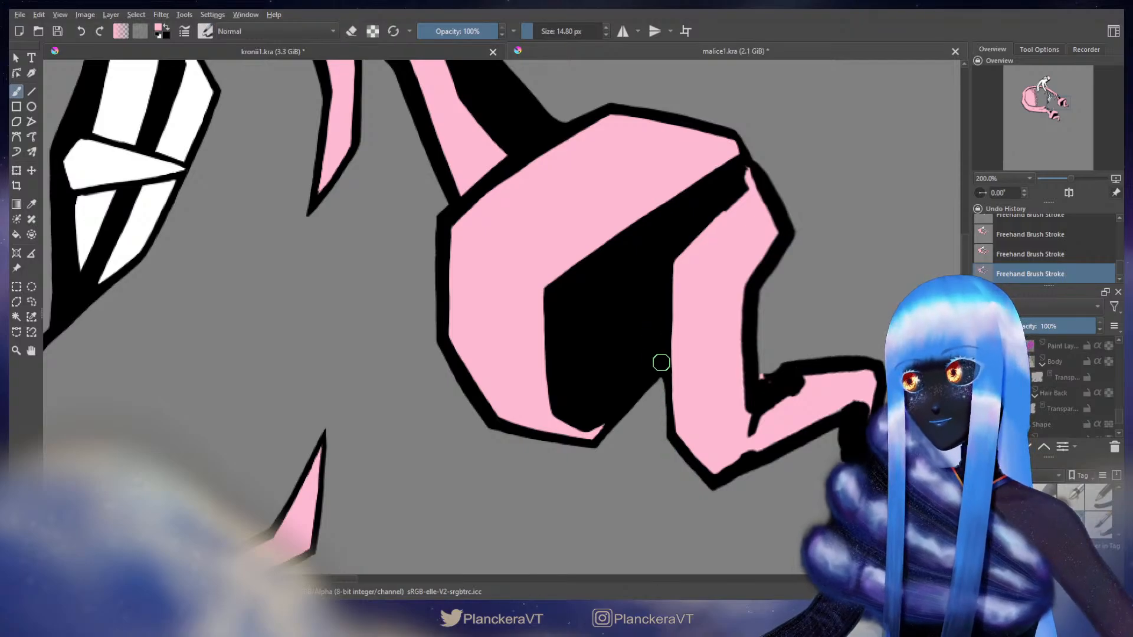
key(x)
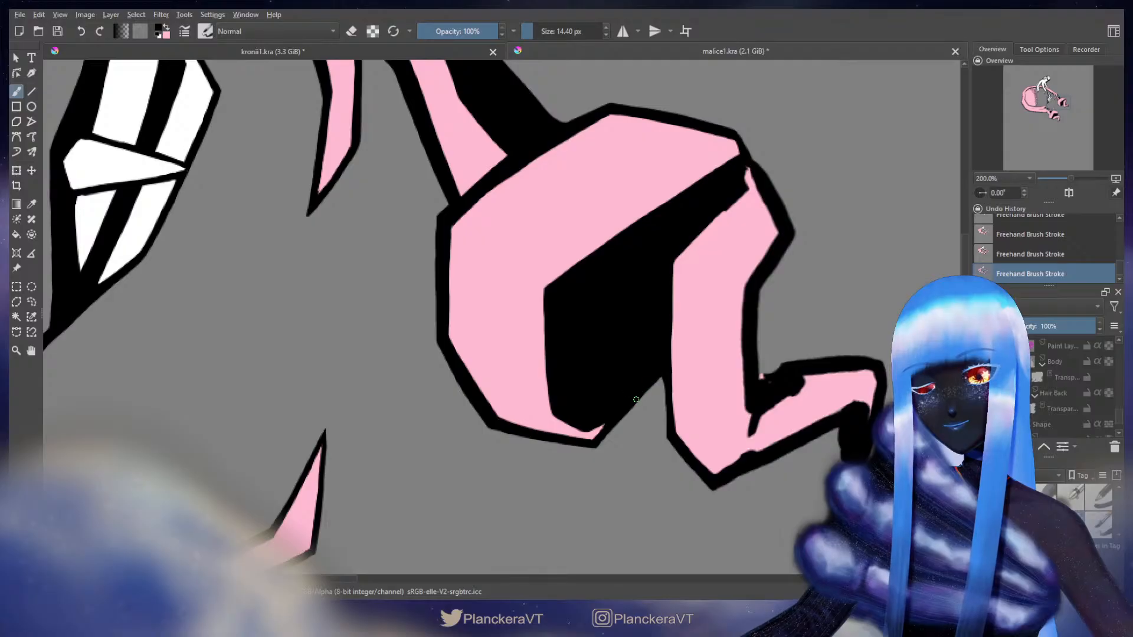
key(e)
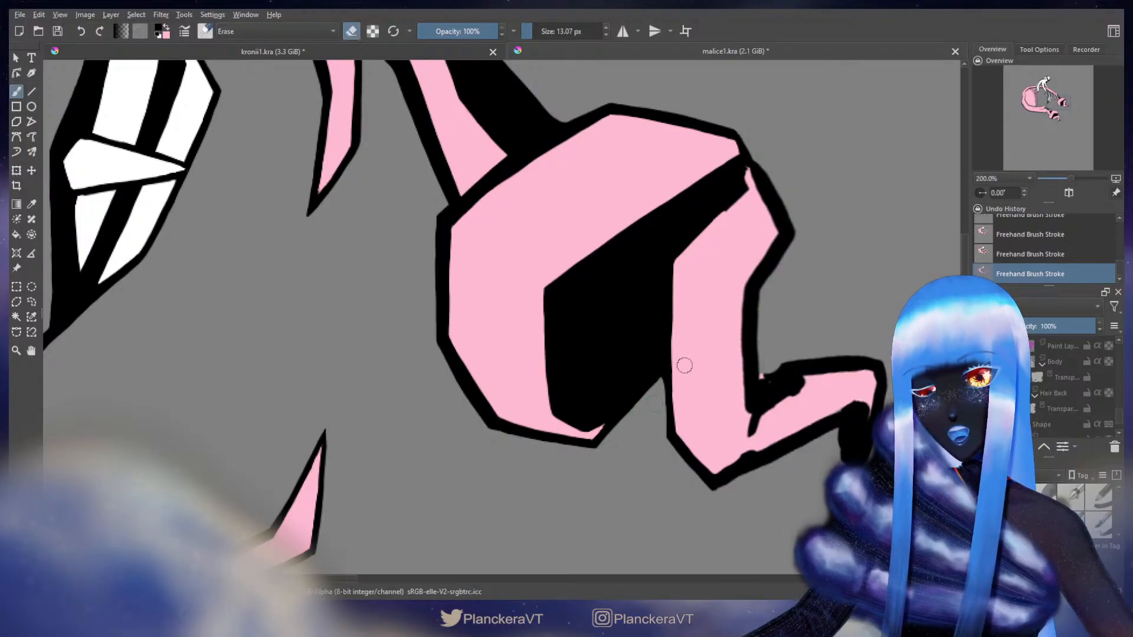
Thicken the black outline around the adjoining limb's upper outer side at 14.40 px
drag(761, 436, 624, 366)
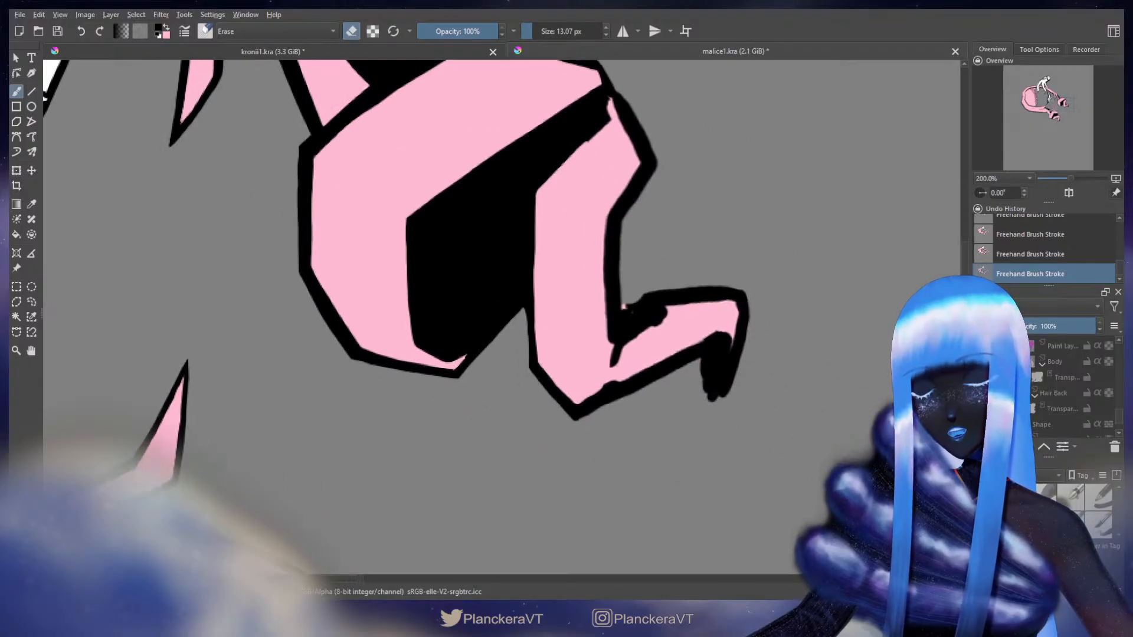
drag(679, 299, 728, 494)
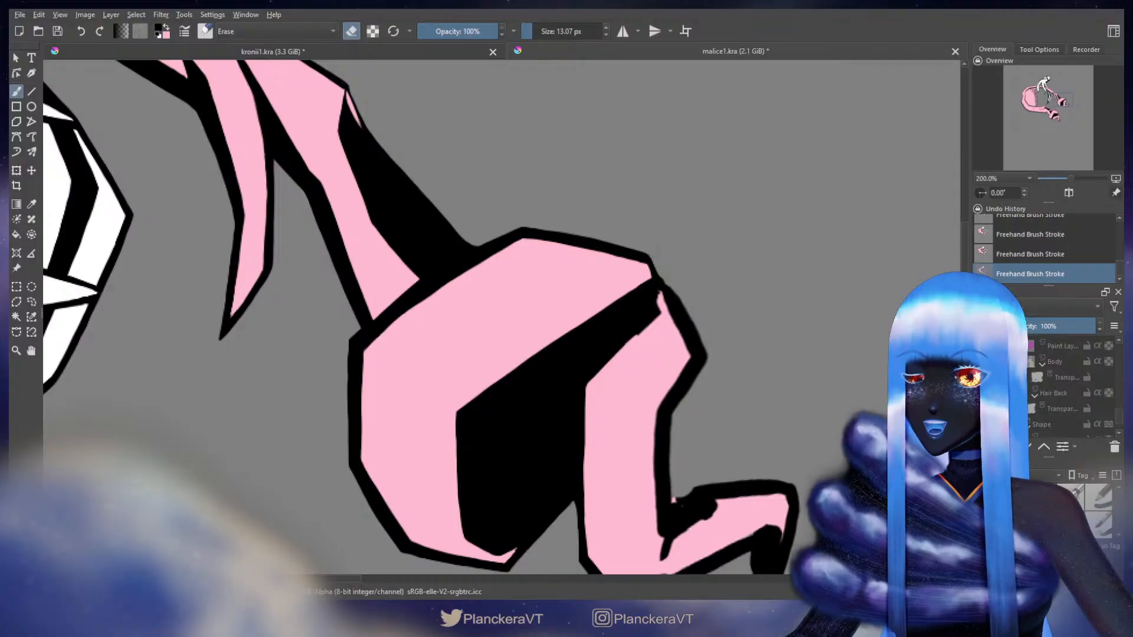
key(e)
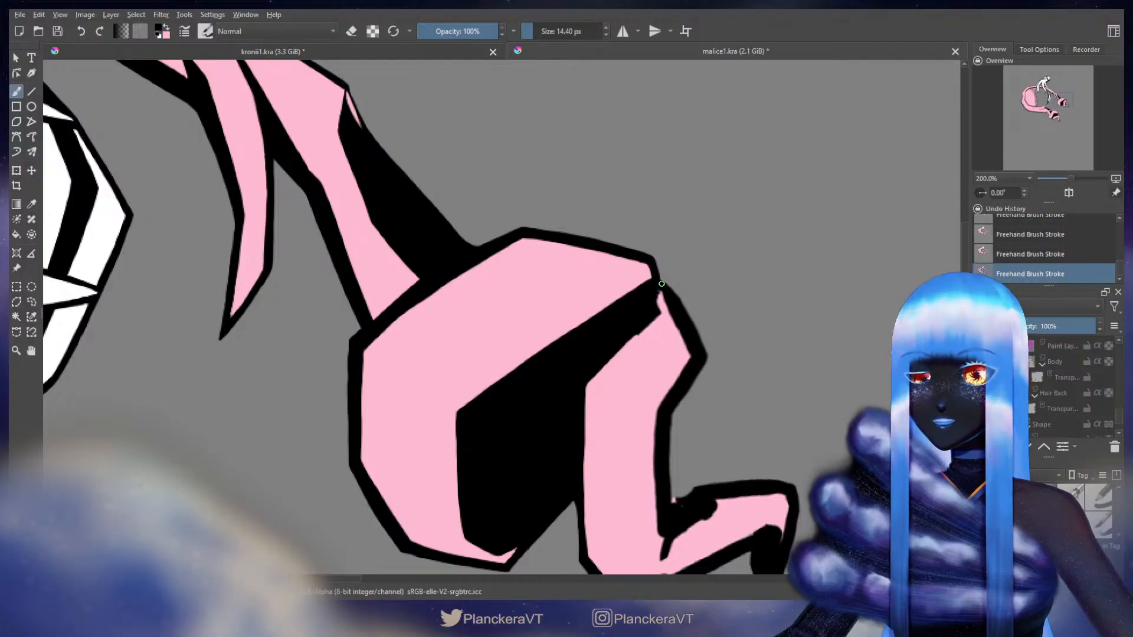
drag(680, 298, 699, 343)
key(e)
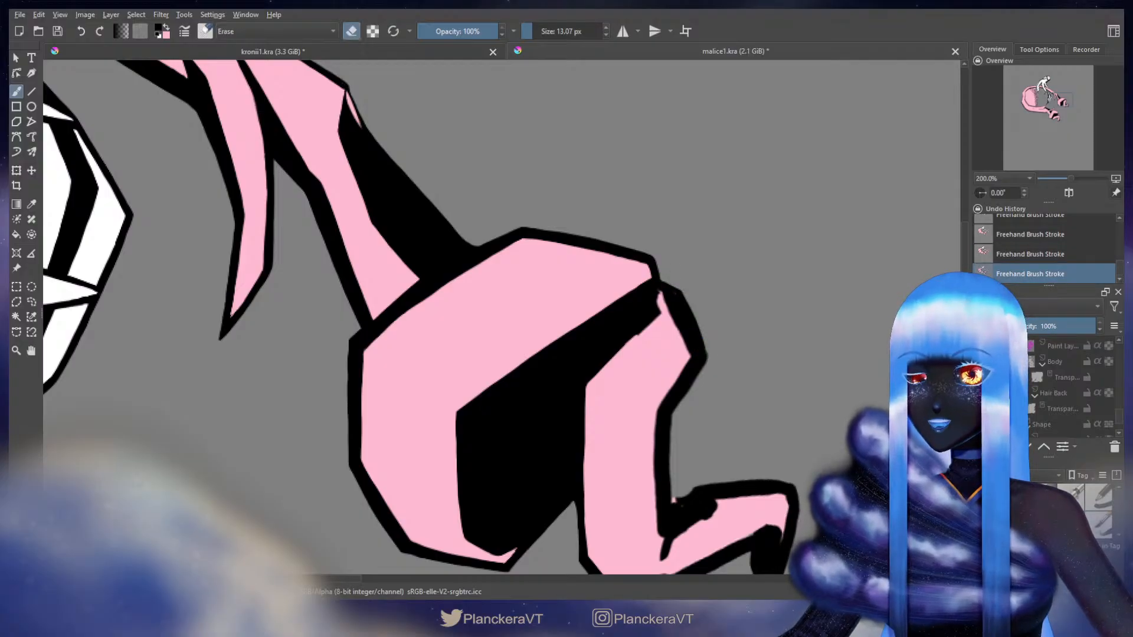
key(e)
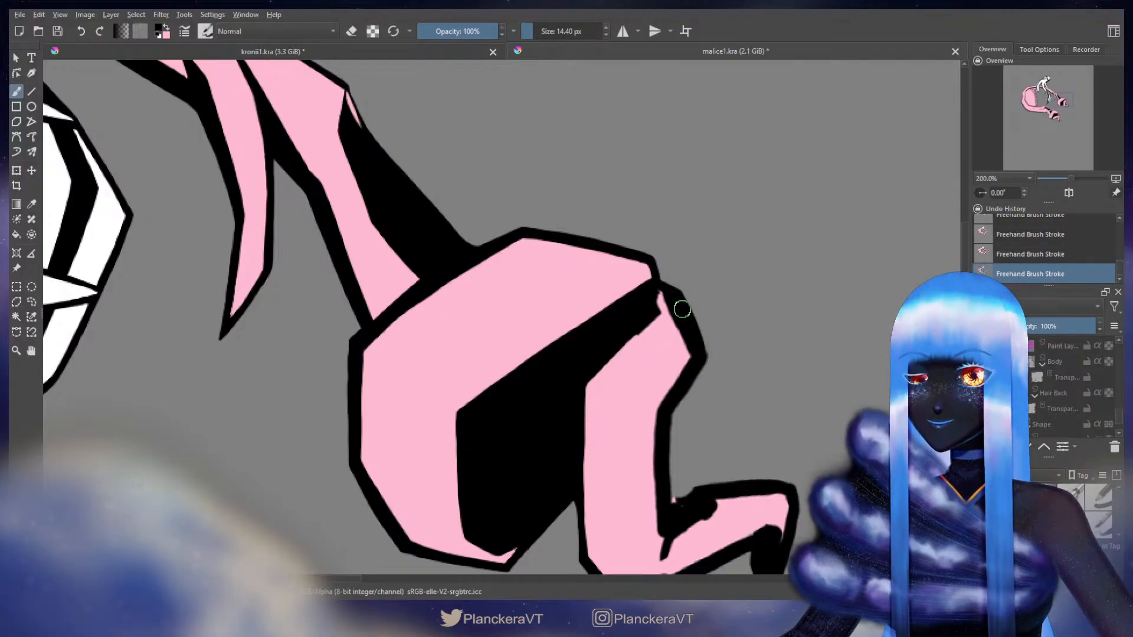
Extend the limb's pink fill toward its upper outline and into a thin tip under the rounded shape at 14.40 px
key(x)
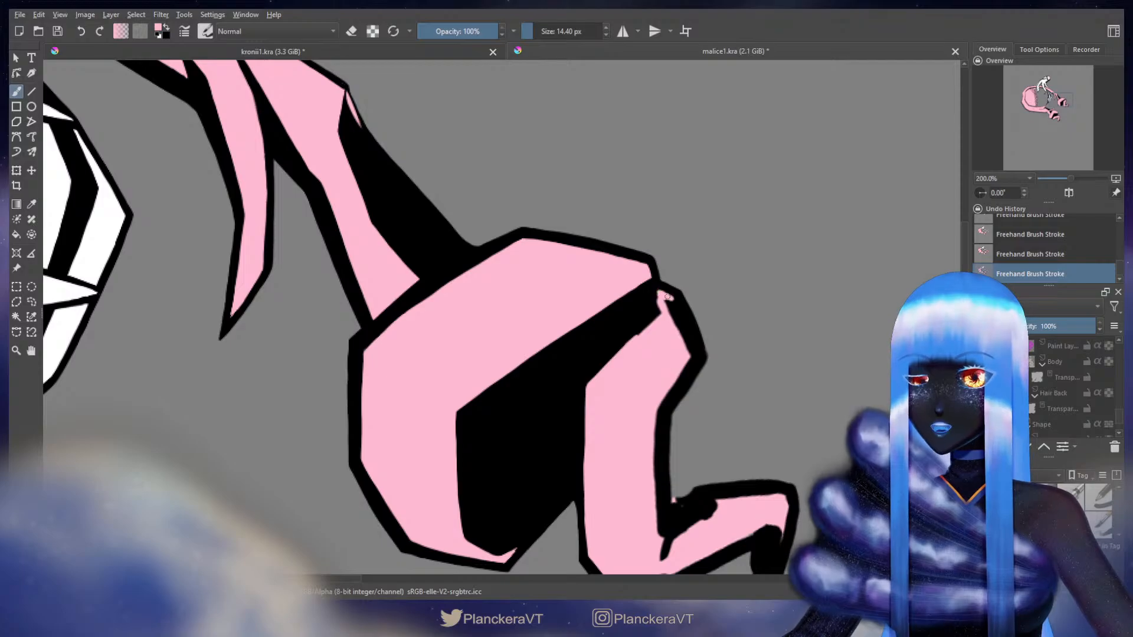
mouse_move(680, 305)
mouse_down()
mouse_move(693, 334)
mouse_move(669, 312)
mouse_move(694, 344)
mouse_move(678, 372)
mouse_move(674, 321)
mouse_move(653, 290)
mouse_move(648, 299)
mouse_up()
key(x)
key(ctrl+z)
key(x)
key(ctrl+z)
key(x)
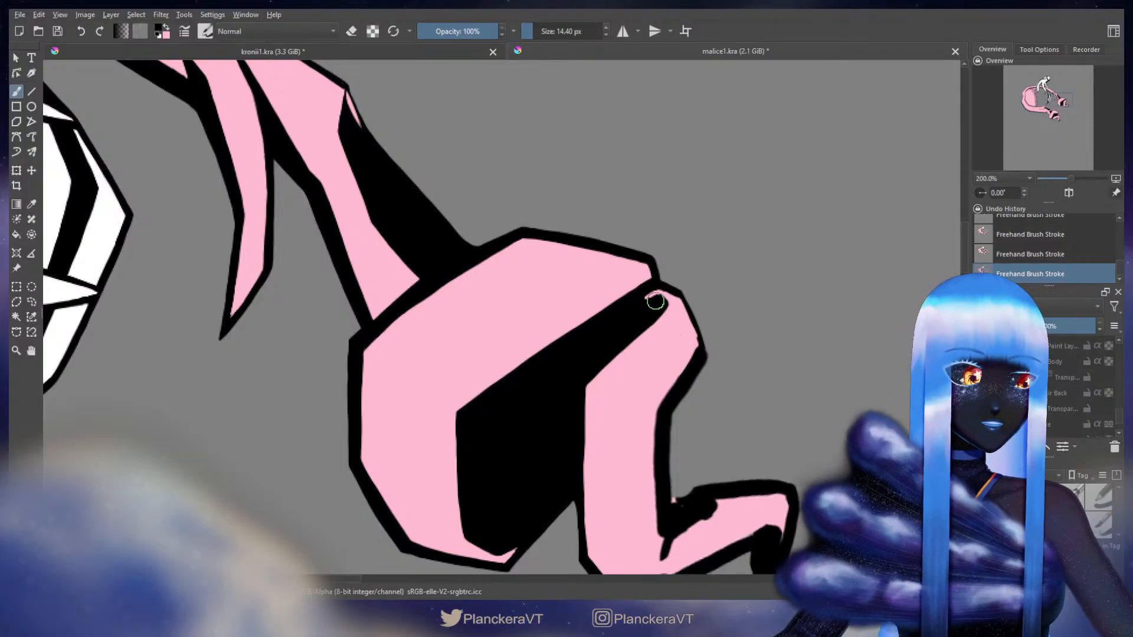
Separate the thin pink tip from the limb with a black crease and refine the adjacent outline at 14.93 px
mouse_move(664, 283)
mouse_down()
mouse_move(645, 329)
mouse_move(656, 330)
mouse_up()
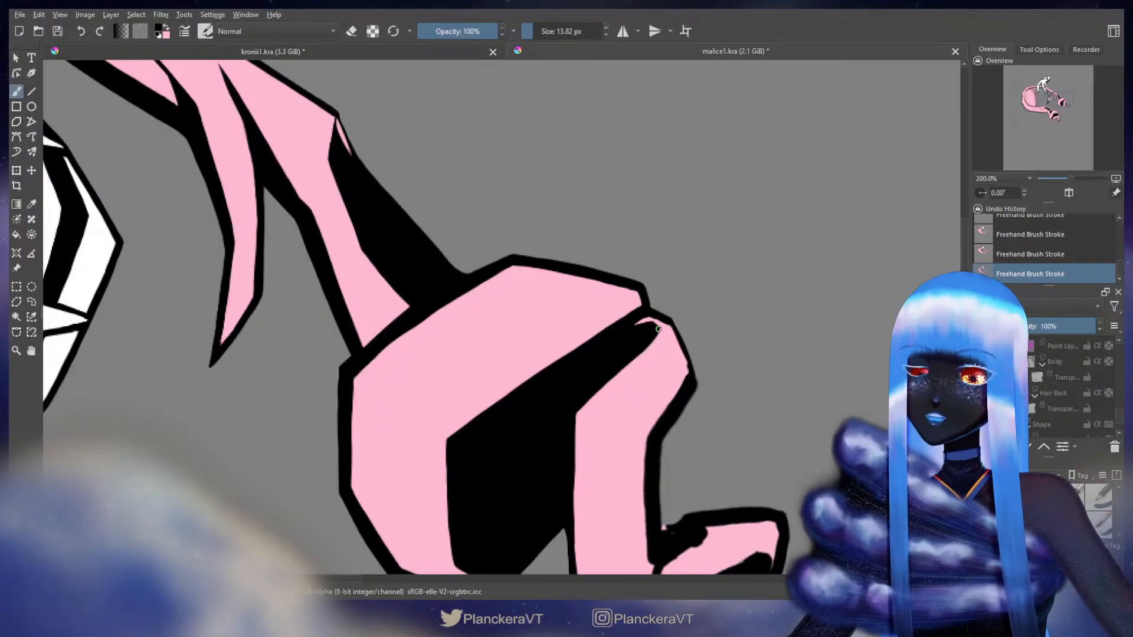
key(x)
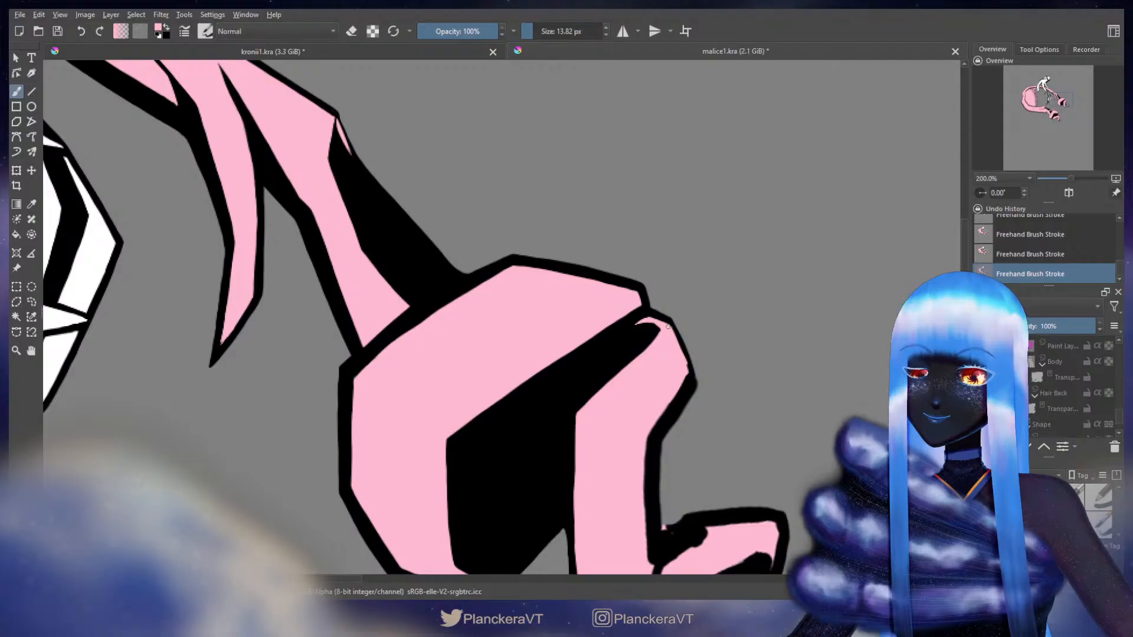
key(x)
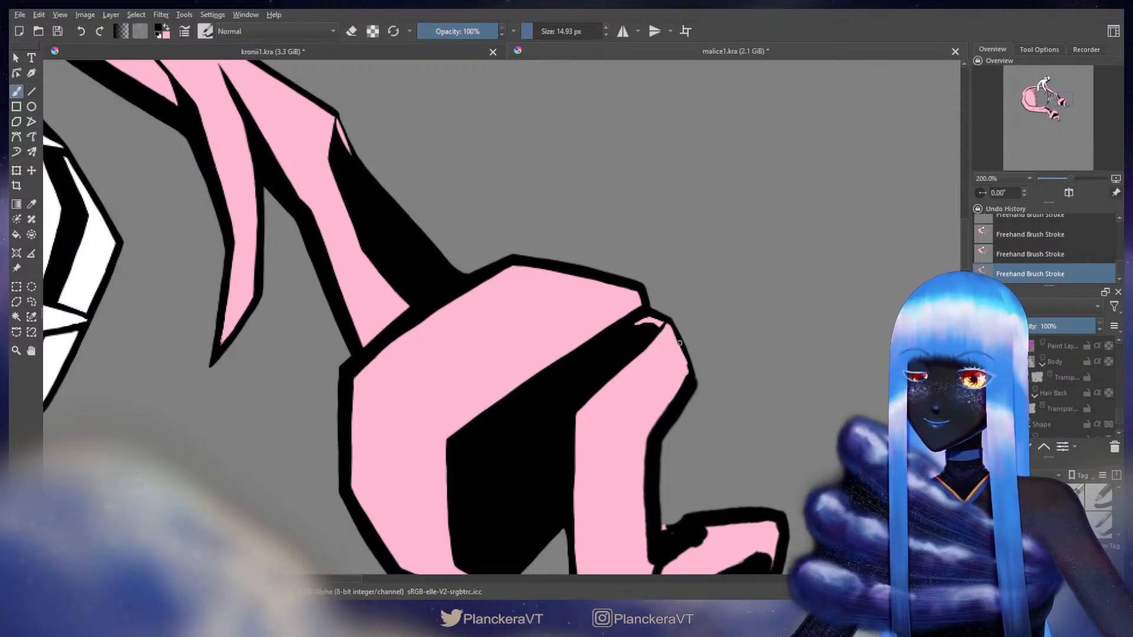
key(ctrl+z)
drag(672, 324, 675, 333)
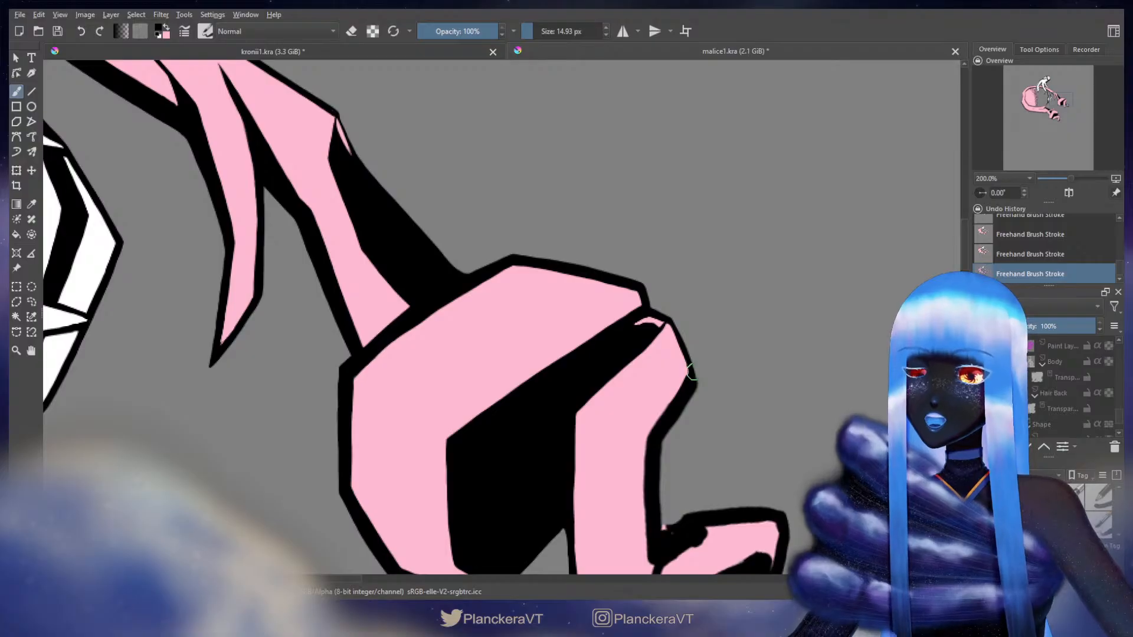
key(e)
mouse_move(689, 347)
mouse_down()
mouse_move(701, 387)
mouse_move(692, 344)
mouse_up()
key(ctrl+z)
key(e)
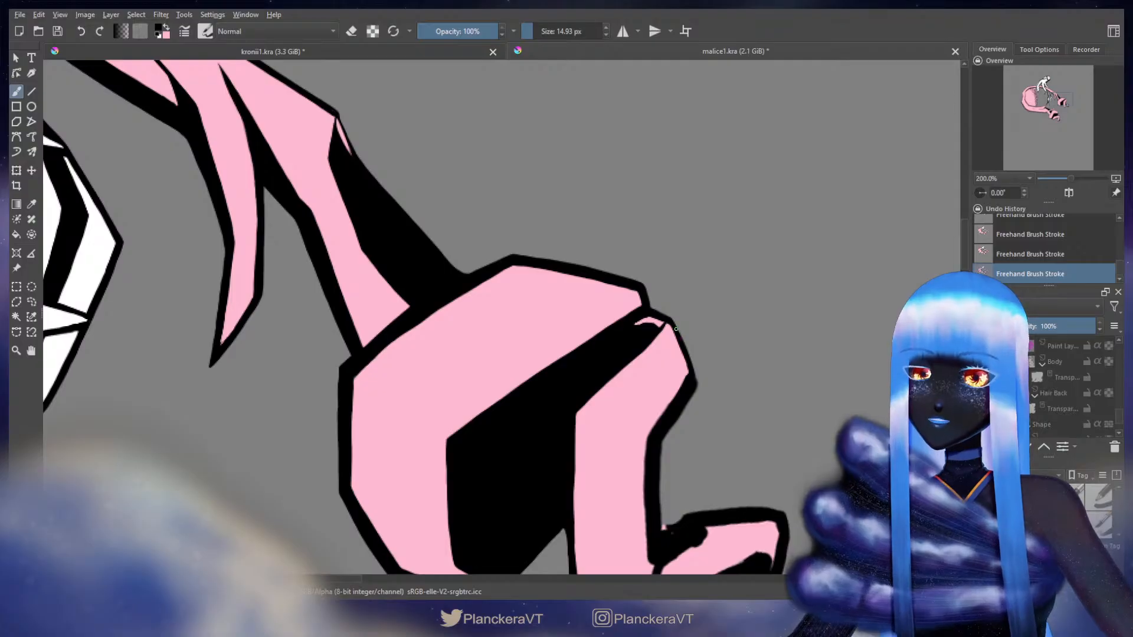
Thin the outer outline below the limb's protruding outer corner with the eraser at 13.35 px
drag(689, 378, 693, 282)
key(x)
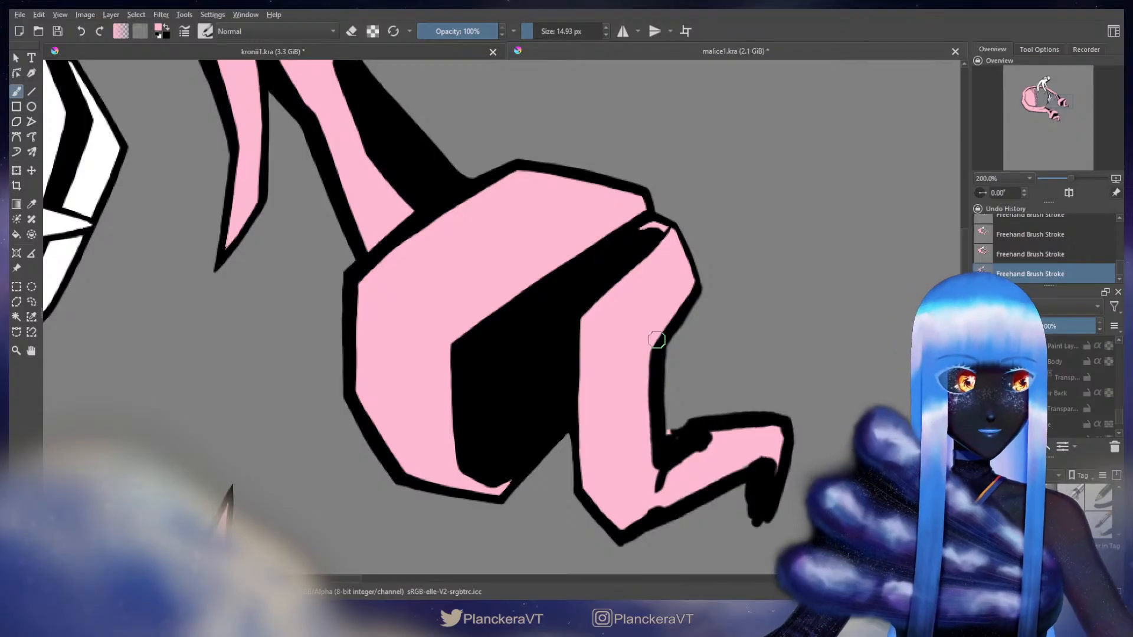
key(e)
mouse_move(761, 278)
mouse_down()
mouse_move(748, 314)
mouse_move(707, 308)
mouse_move(681, 347)
mouse_move(650, 397)
mouse_move(650, 448)
mouse_up()
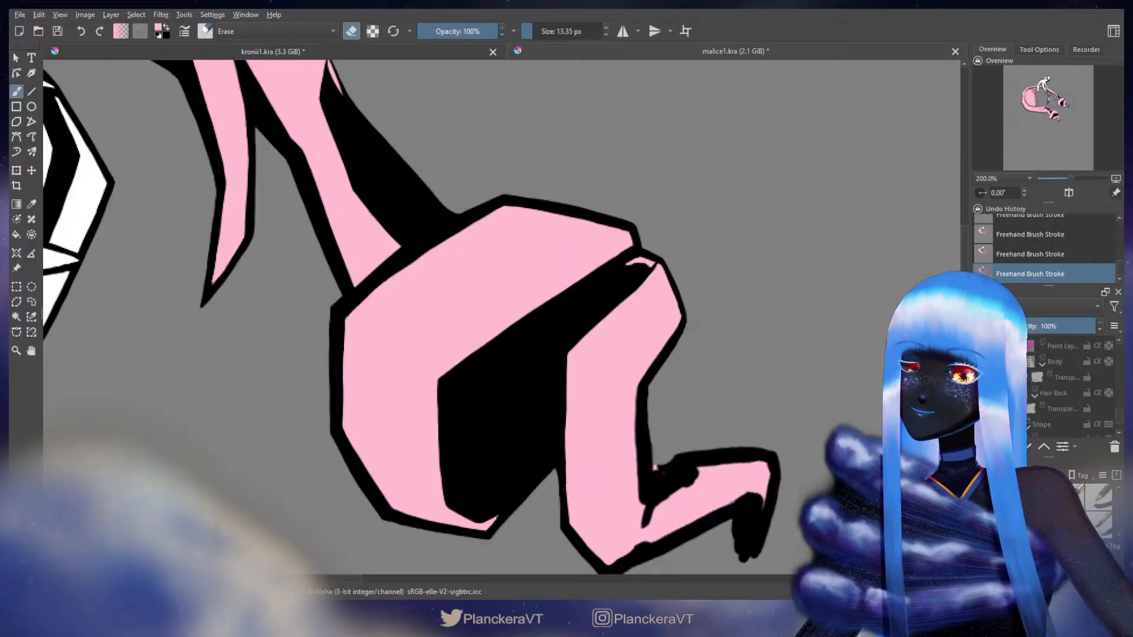
drag(694, 324, 663, 370)
key(ctrl+z)
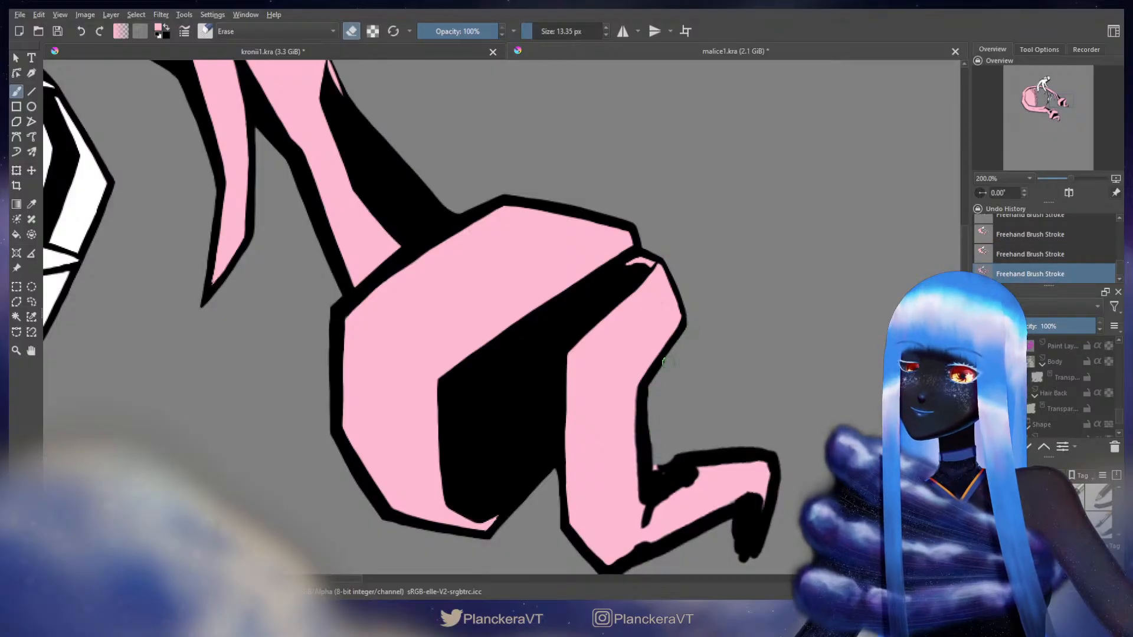
Sharpen the limb's protruding outer corner with small black and pink touches at 14.90 px
drag(709, 394, 738, 319)
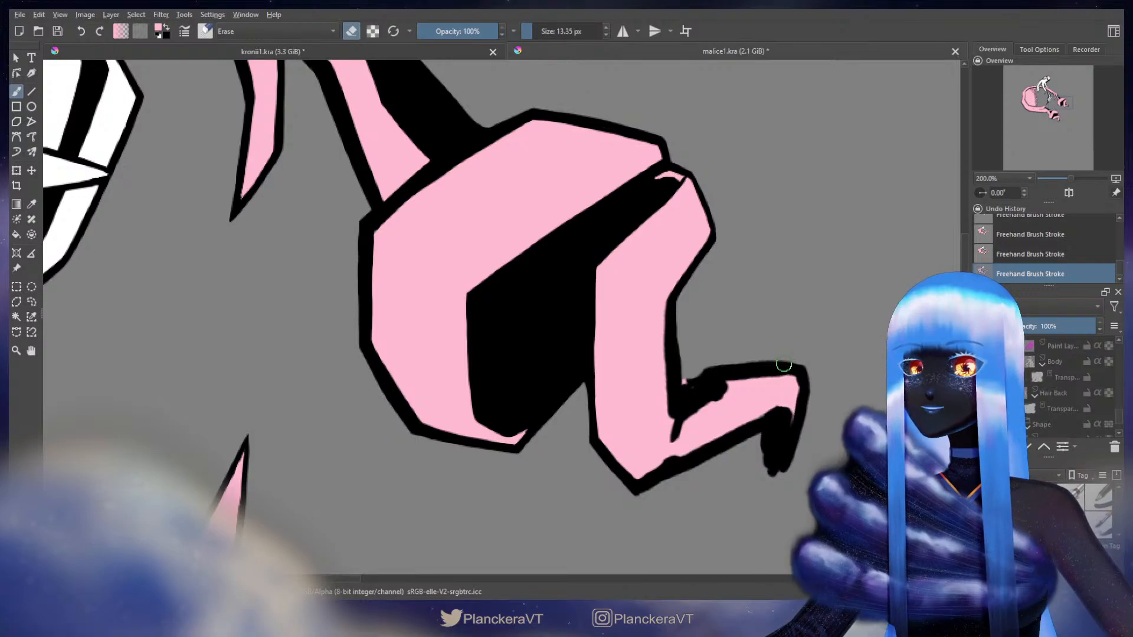
key(e)
drag(715, 240, 652, 302)
key(x)
key(x)
key(x)
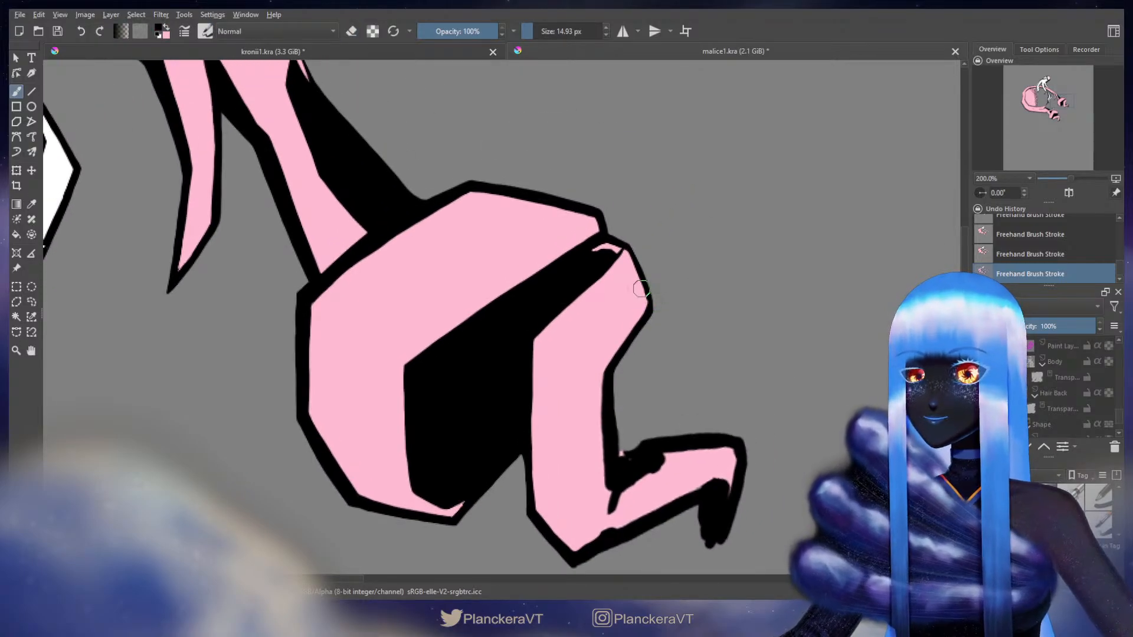
drag(650, 297, 650, 296)
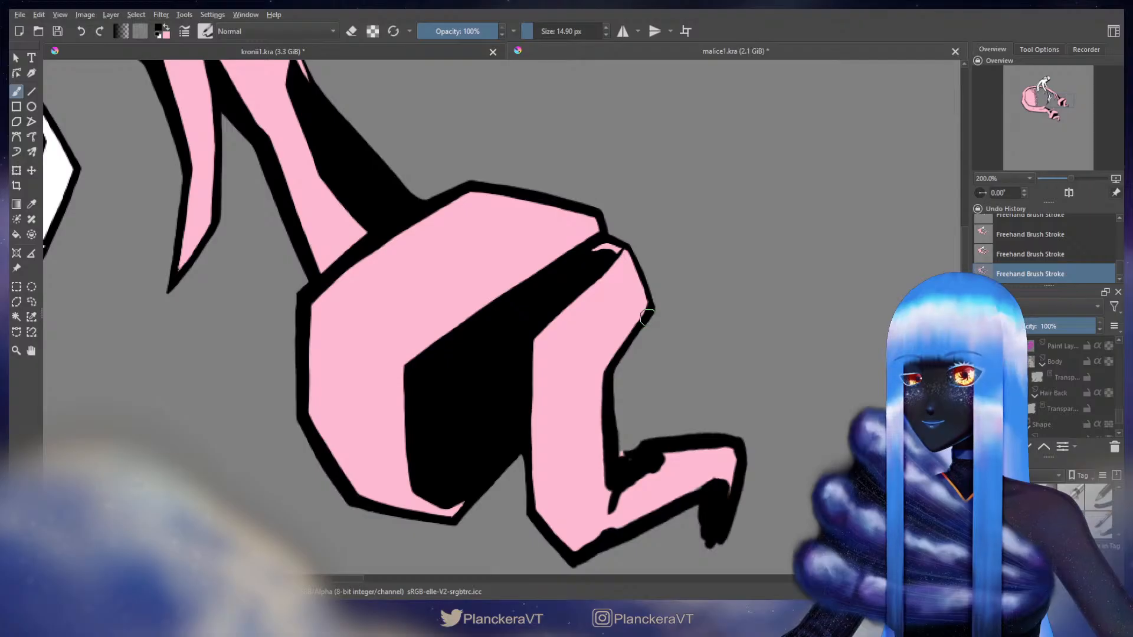
key(x)
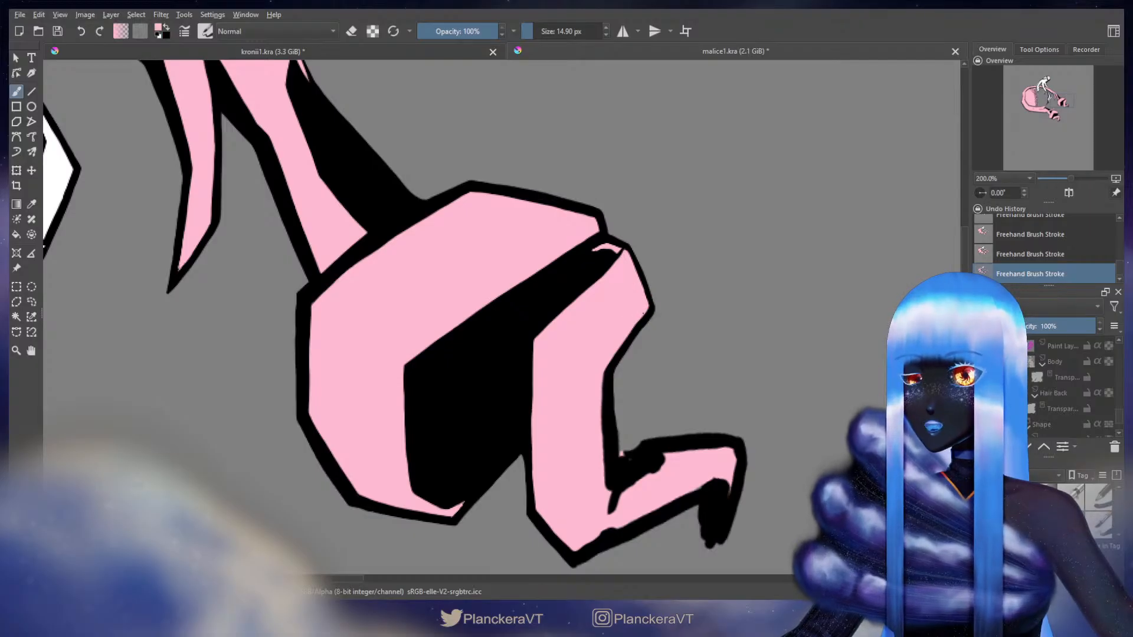
key(x)
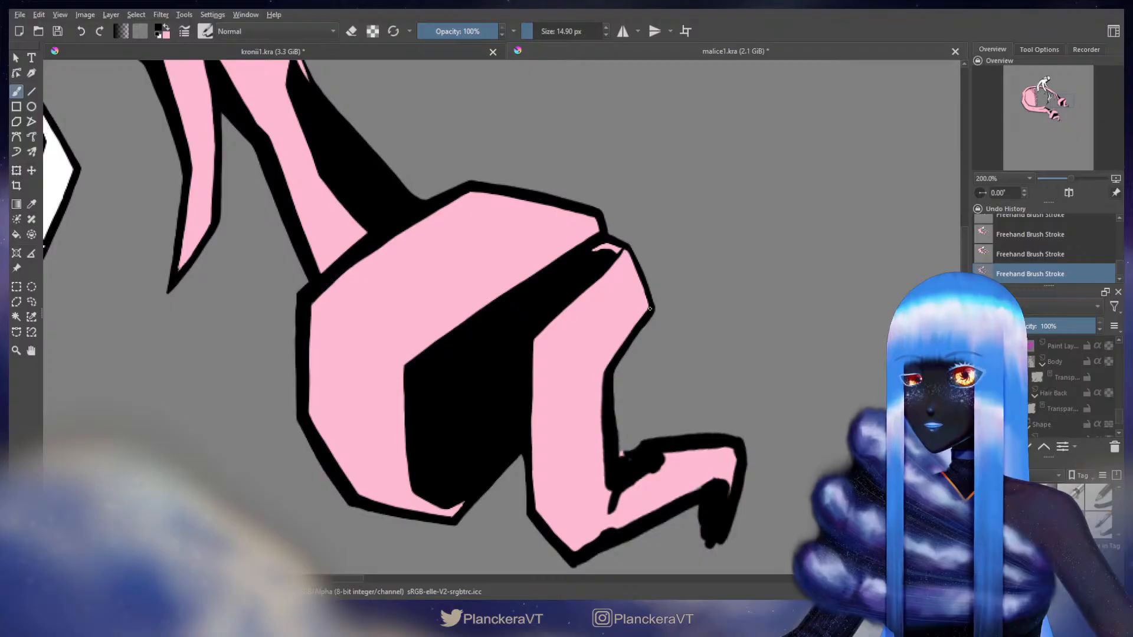
Straighten the limb's outer outline between the protruding corner and the lower bend with black and pink strokes
mouse_move(611, 387)
mouse_down()
mouse_move(629, 308)
mouse_move(616, 290)
mouse_up()
drag(620, 277, 616, 386)
key(ctrl+z)
key(x)
key(ctrl+z)
mouse_move(616, 332)
mouse_down()
mouse_move(614, 277)
mouse_move(626, 446)
mouse_up()
Smooth the jagged shadow in the limb's lower bend into a clean wedge with black and pink strokes at 23.69 px
mouse_move(686, 390)
mouse_down()
mouse_move(702, 363)
mouse_move(680, 357)
mouse_move(689, 340)
mouse_move(658, 349)
mouse_move(673, 351)
mouse_up()
key(x)
key(x)
drag(648, 394, 646, 394)
key(x)
key(x)
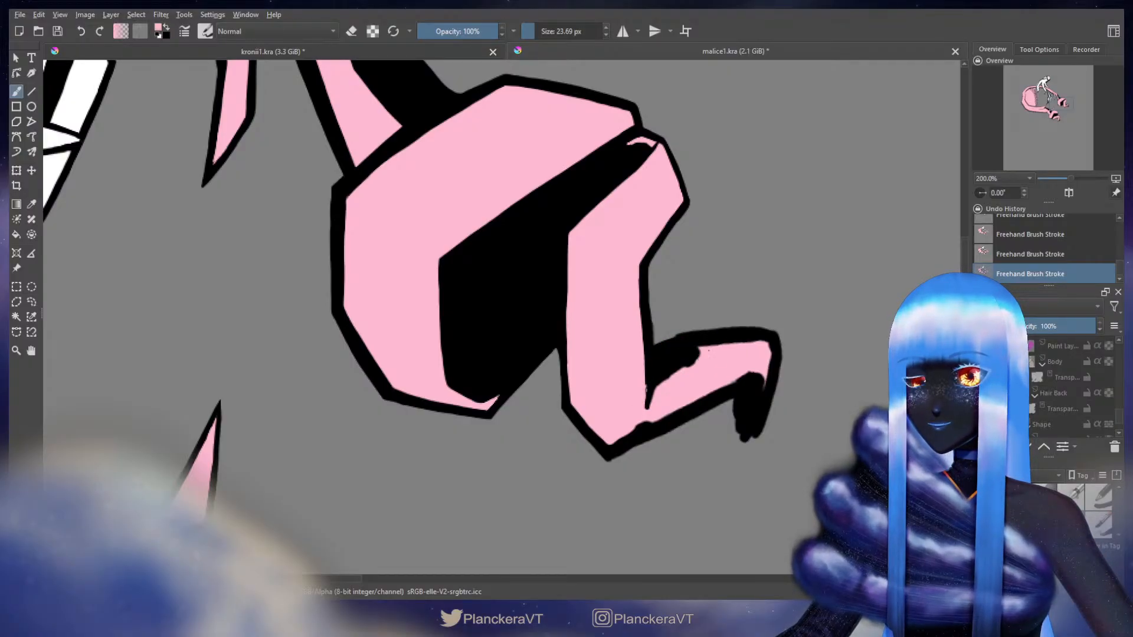
mouse_move(707, 348)
mouse_down()
mouse_move(656, 403)
mouse_move(658, 386)
mouse_move(711, 343)
mouse_move(670, 362)
mouse_move(651, 398)
mouse_move(687, 350)
mouse_move(764, 335)
mouse_up()
key(x)
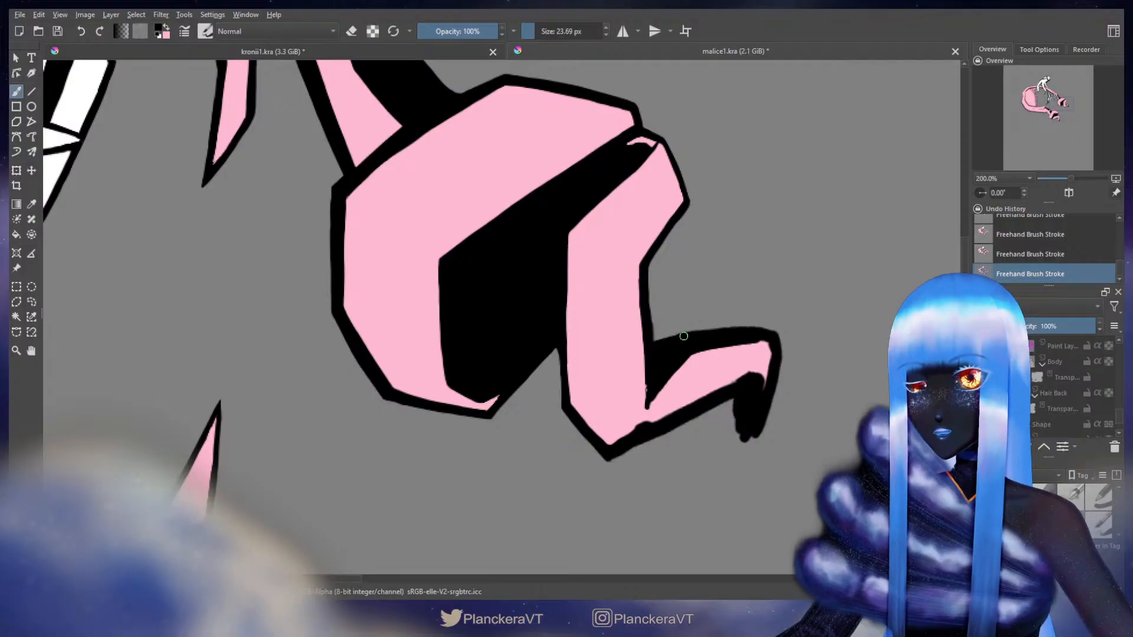
Clean the inner edge of the outline around the limb's lowest corner with pink strokes at 22.24 px and black at 21.50 px
mouse_move(686, 366)
mouse_down()
mouse_move(723, 333)
mouse_move(723, 307)
mouse_up()
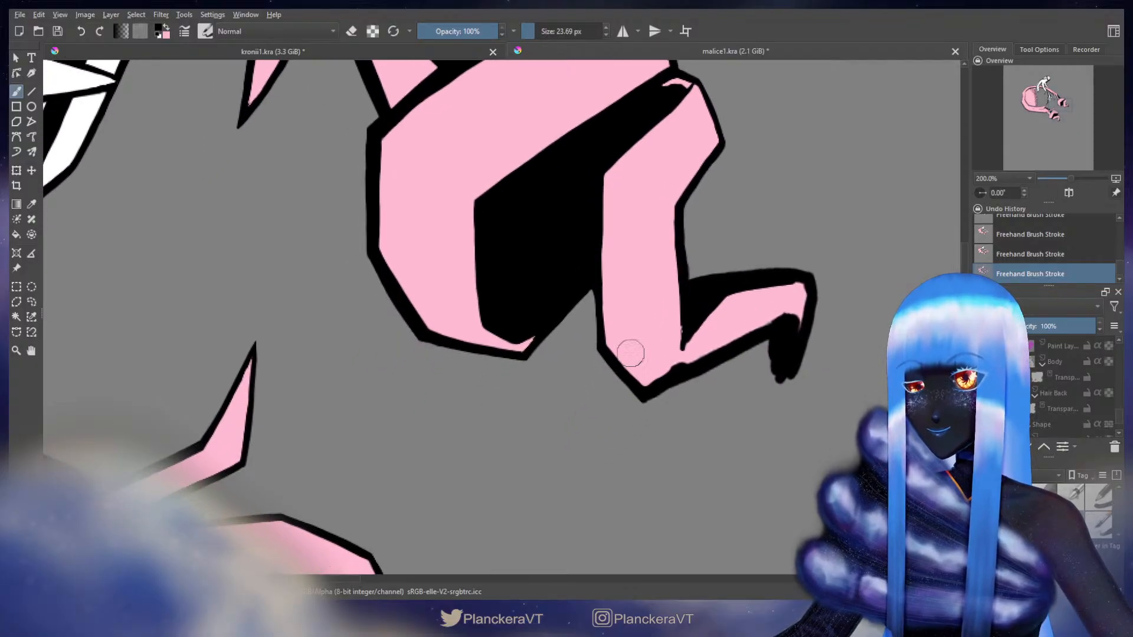
key(x)
key(bracketleft)
mouse_move(611, 347)
mouse_down()
mouse_move(646, 384)
mouse_move(796, 305)
mouse_up()
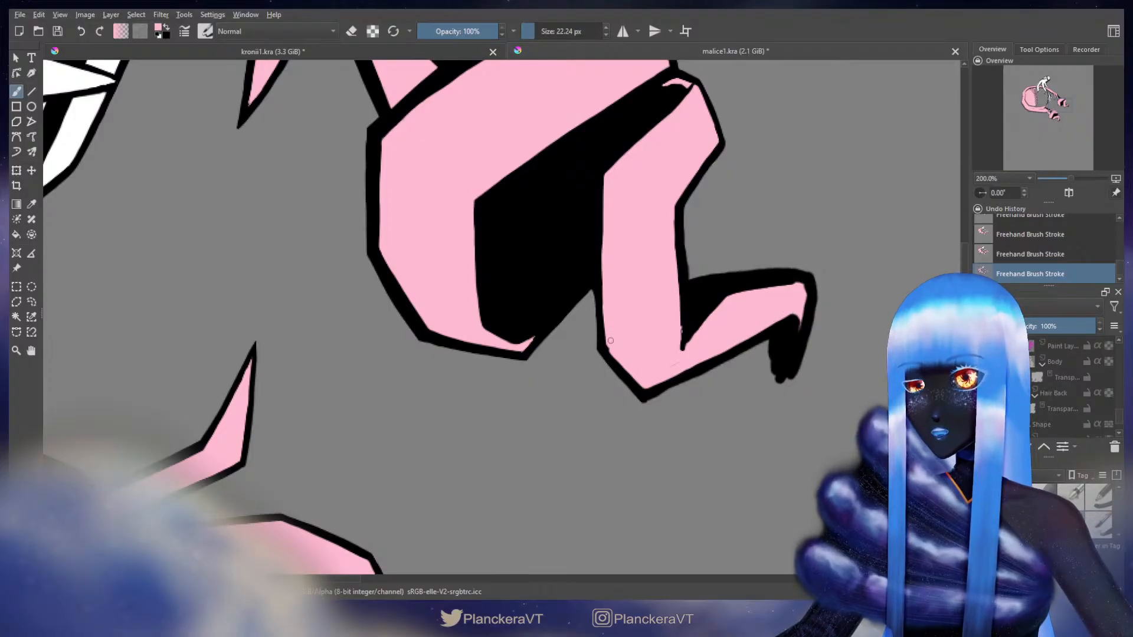
key(x)
key(bracketleft)
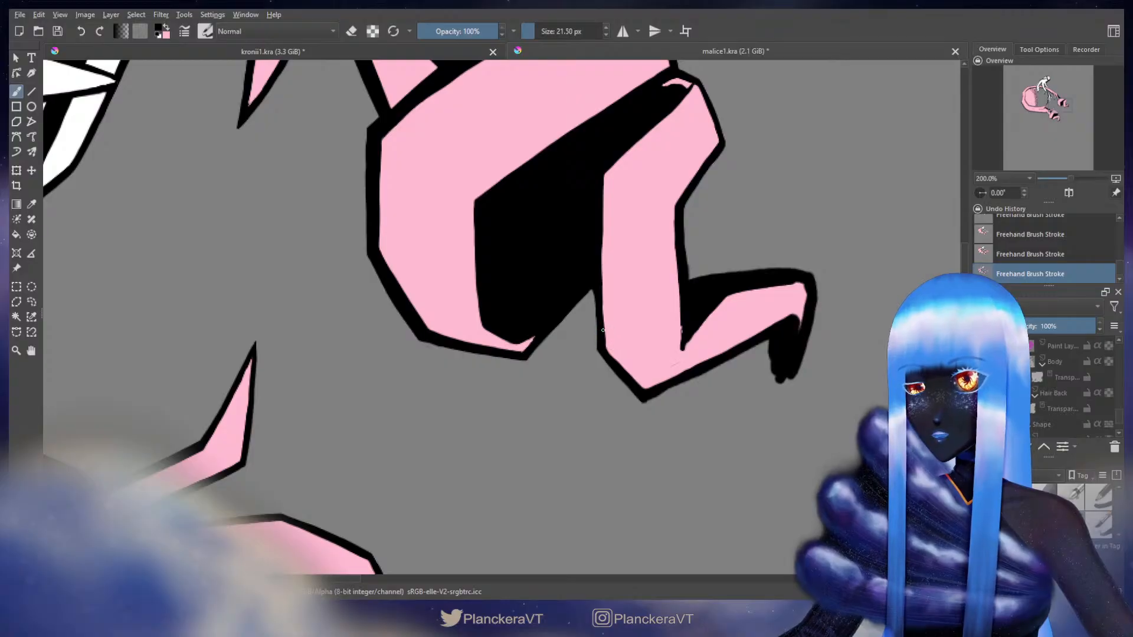
key(x)
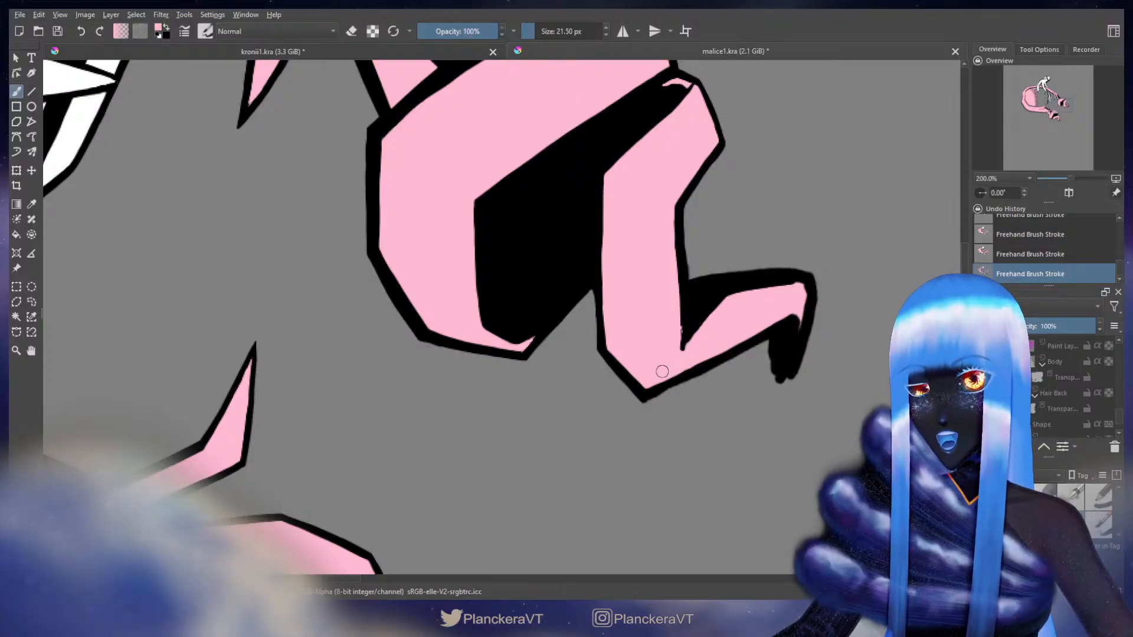
Smooth the underside outline of the limb's end in black and extend the pink fill into its downward tip at 21.41 px
drag(684, 306, 600, 301)
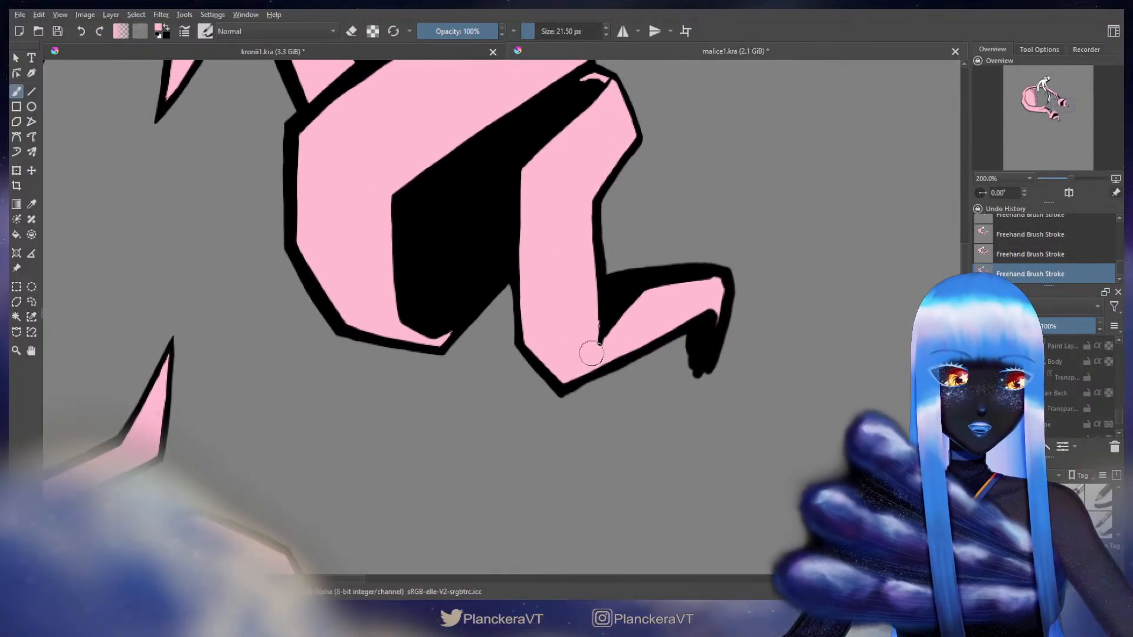
key(x)
mouse_move(560, 381)
mouse_down()
mouse_move(551, 377)
mouse_move(592, 379)
mouse_move(704, 317)
mouse_up()
key(x)
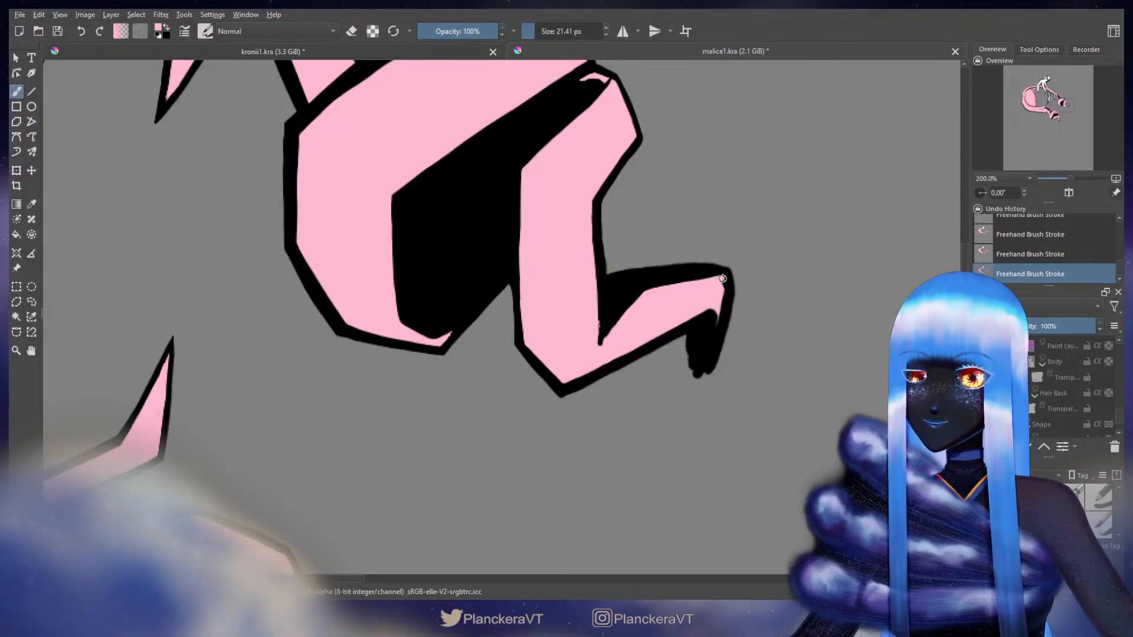
mouse_move(722, 278)
mouse_down()
mouse_move(707, 358)
mouse_move(720, 289)
mouse_move(709, 348)
mouse_up()
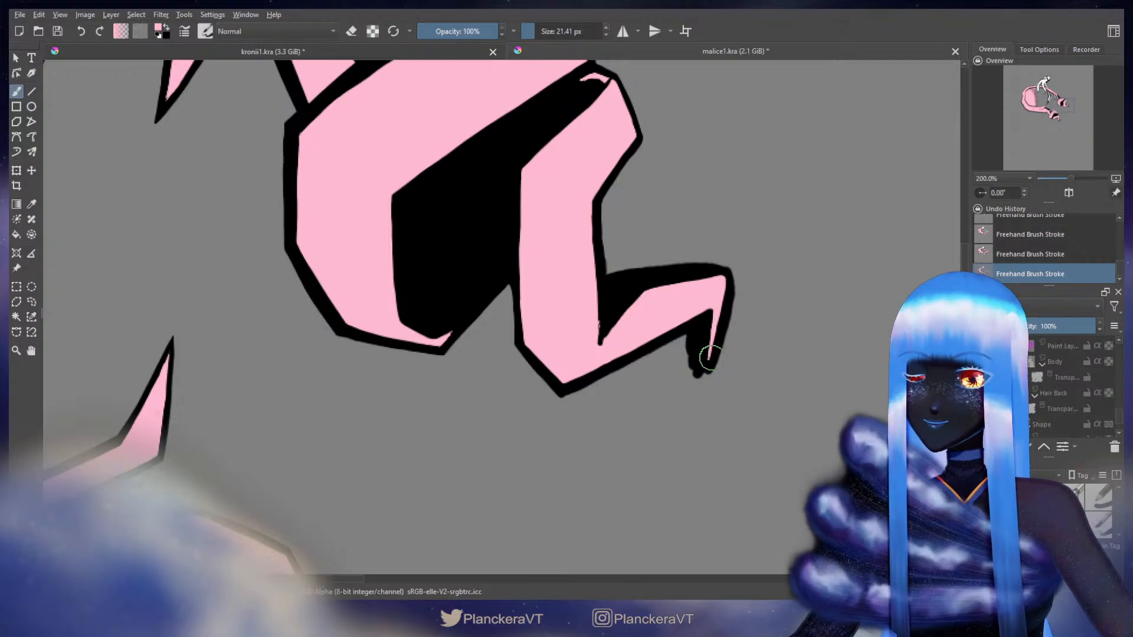
Reshape the upper outline of the limb's end with black at 22.77 px and trim it with the eraser at 11.80 px
key(x)
key(bracketright)
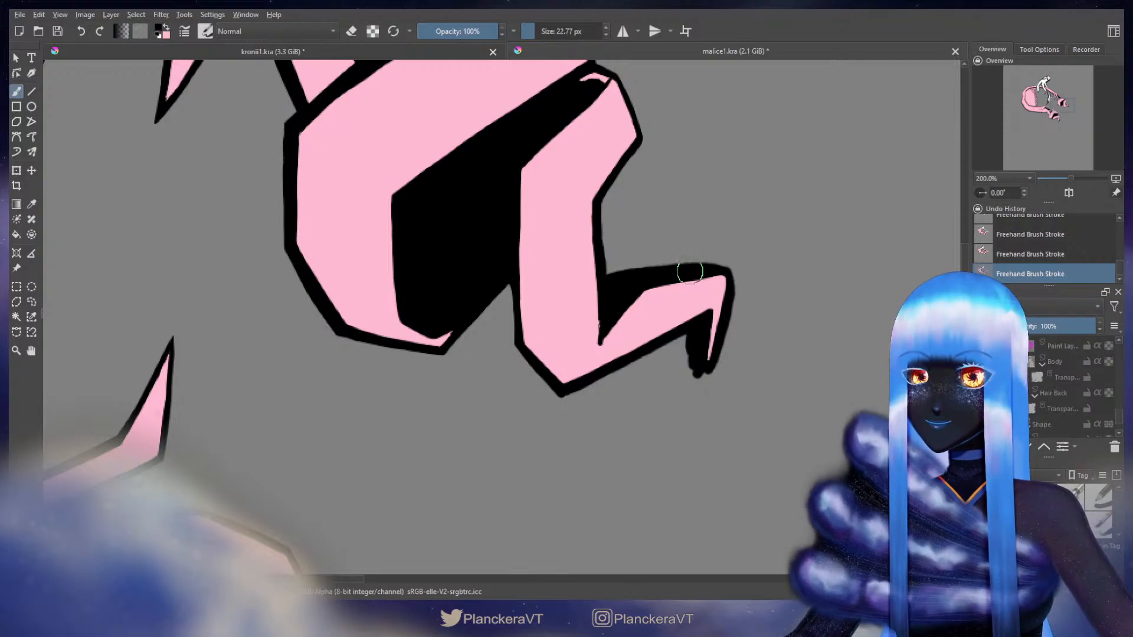
key(e)
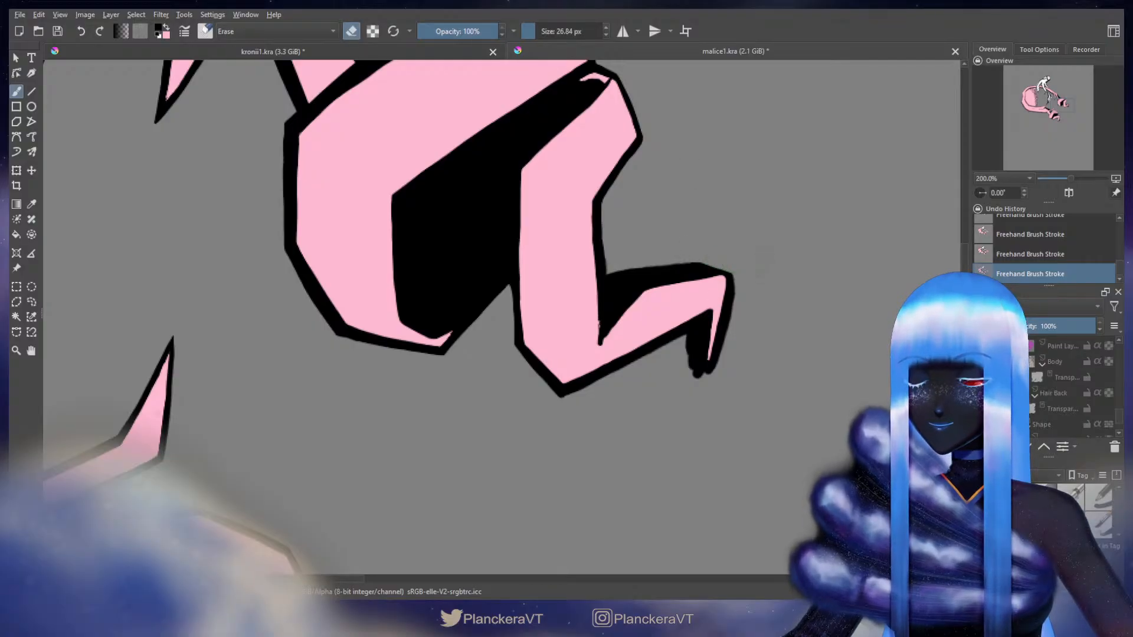
key(ctrl+z)
mouse_move(689, 244)
mouse_down()
mouse_move(745, 272)
mouse_move(702, 243)
mouse_up()
key(ctrl+z)
key(ctrl+z)
key(ctrl+z)
drag(702, 248, 734, 259)
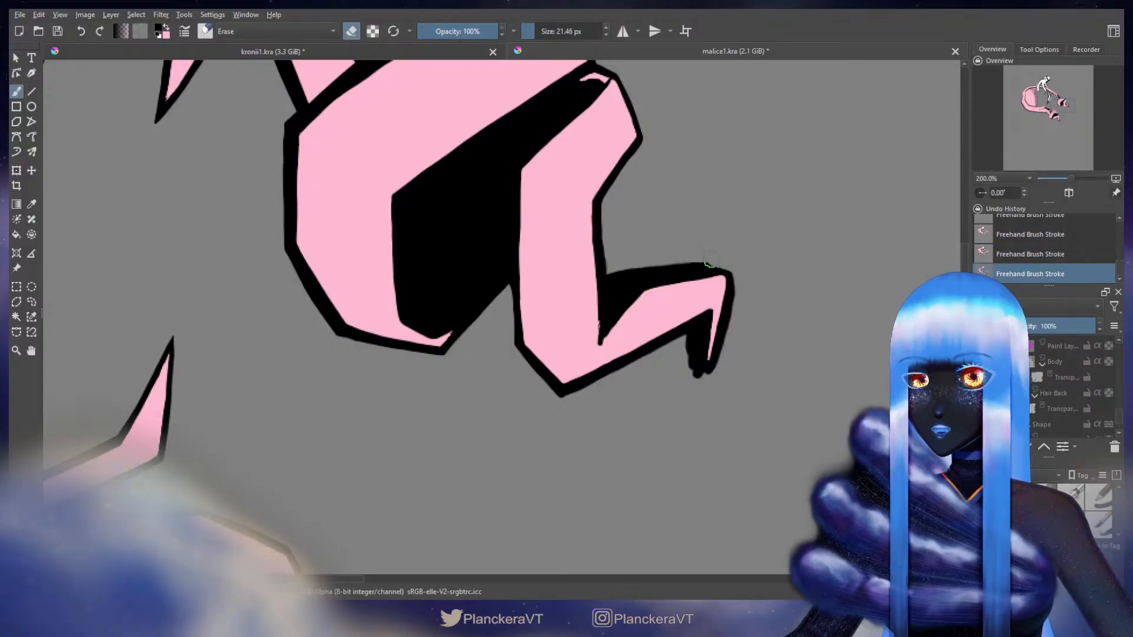
key(ctrl+z)
mouse_move(708, 255)
mouse_down()
mouse_move(698, 255)
mouse_move(732, 264)
mouse_up()
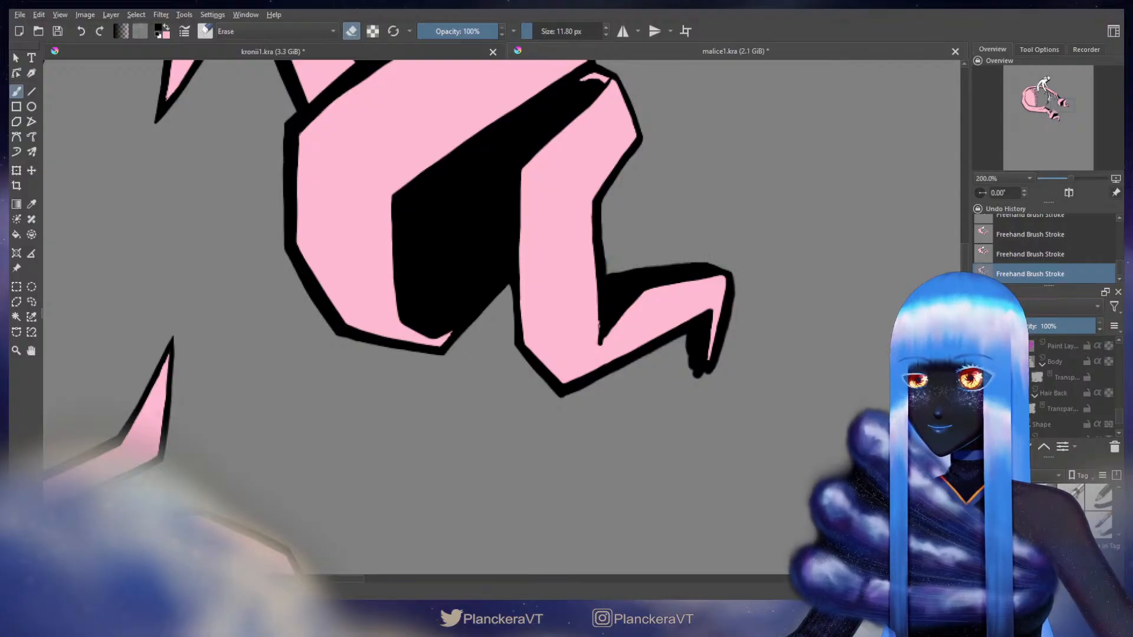
drag(611, 255, 615, 274)
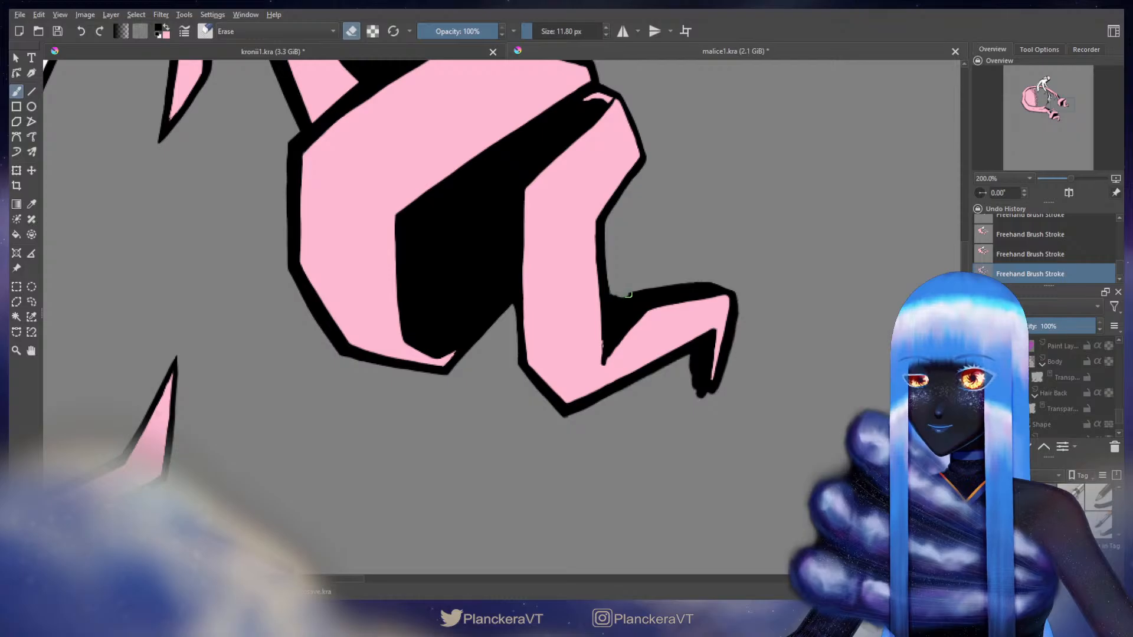
Redraw the black outline over the outer corner of the limb's end and down toward its tip
key(e)
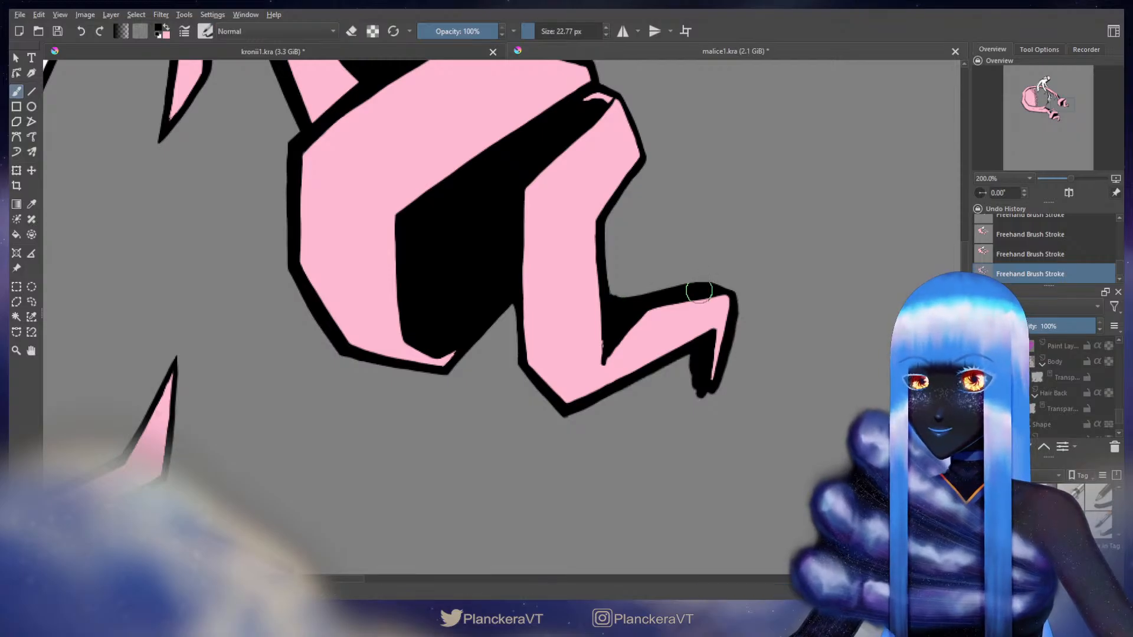
mouse_move(671, 290)
mouse_down()
mouse_move(610, 296)
mouse_move(746, 282)
mouse_move(721, 357)
mouse_up()
scroll(759, 291, down, 1)
key(e)
key(e)
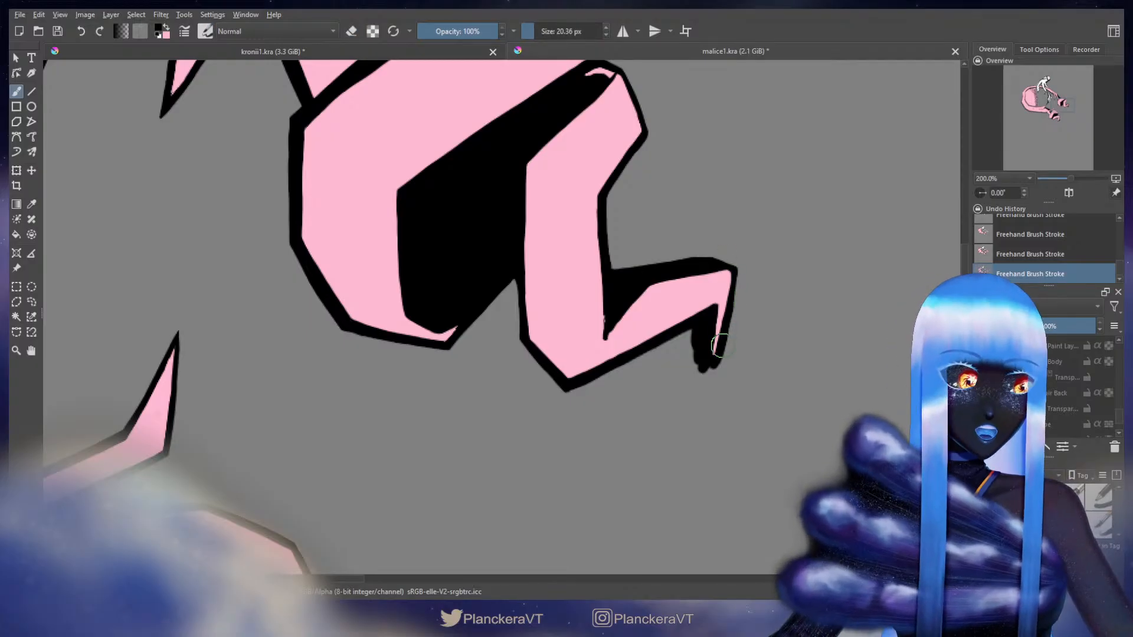
Trim the blobby downward tip into a clean spike with the eraser at 12.24 px and touch up its black edges
key(e)
drag(763, 298, 766, 298)
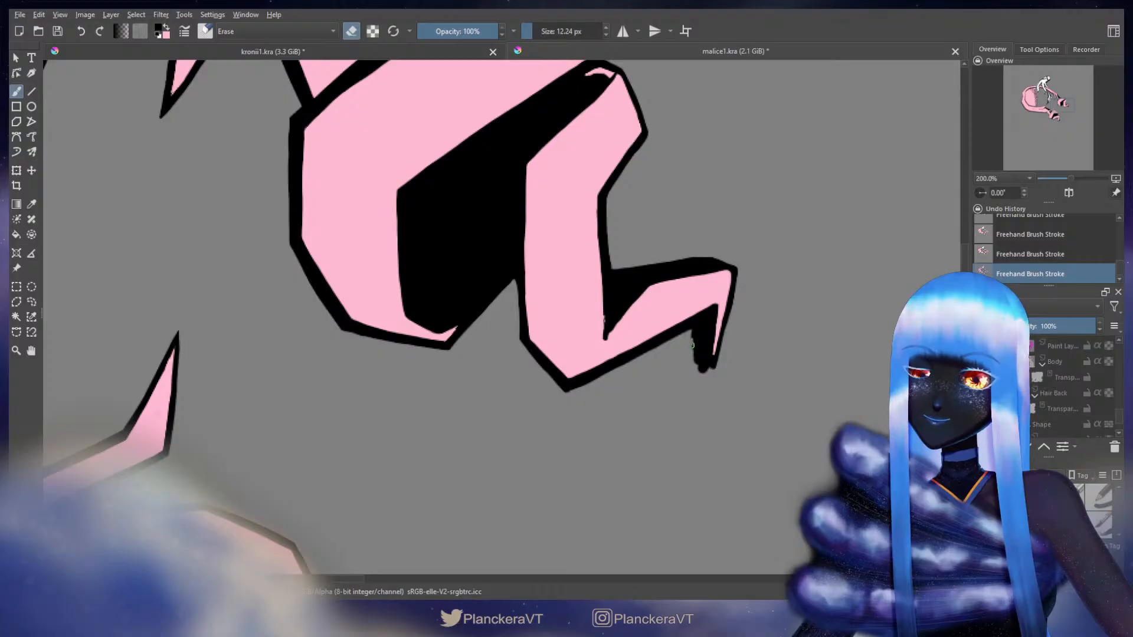
drag(692, 336, 703, 370)
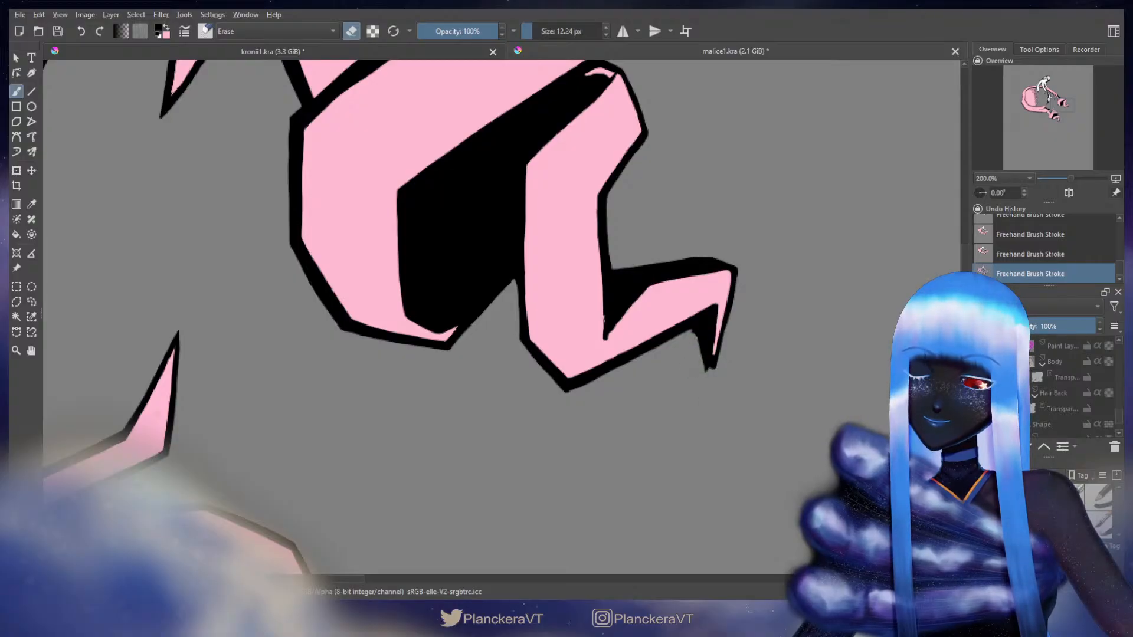
drag(695, 330, 706, 367)
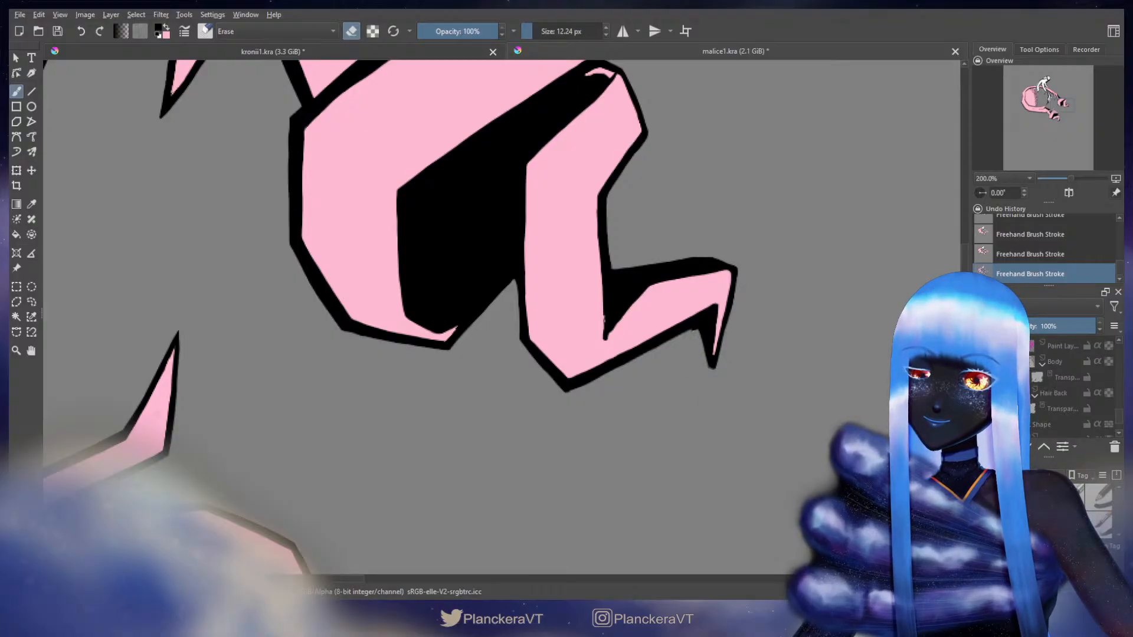
key(e)
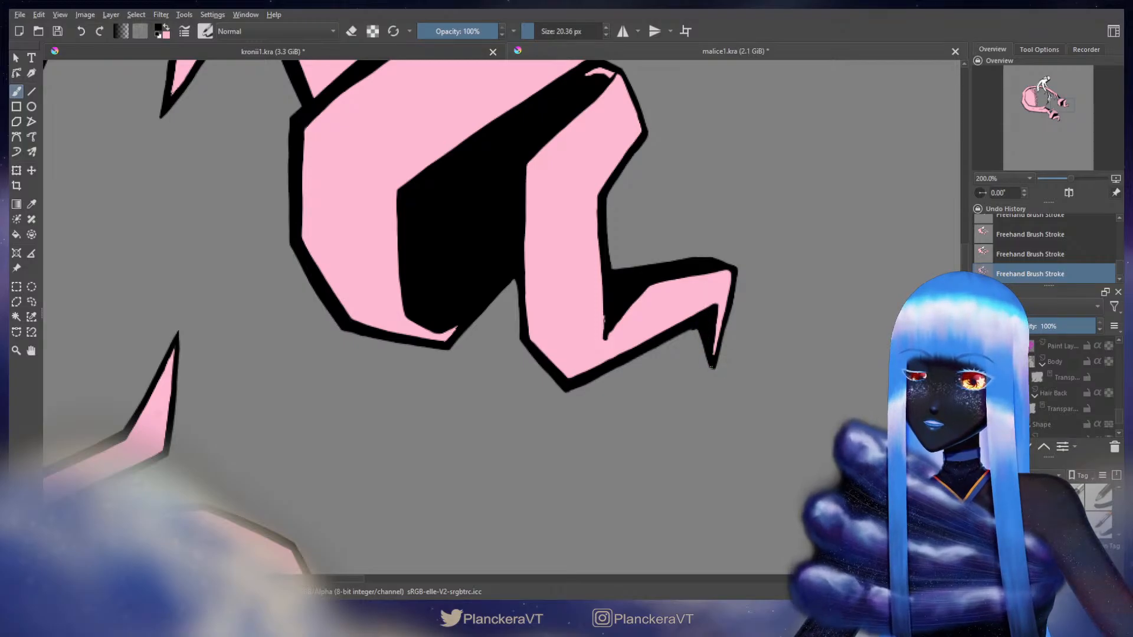
mouse_move(713, 370)
mouse_down()
mouse_move(698, 330)
mouse_move(712, 365)
mouse_up()
key(ctrl+z)
click(699, 327)
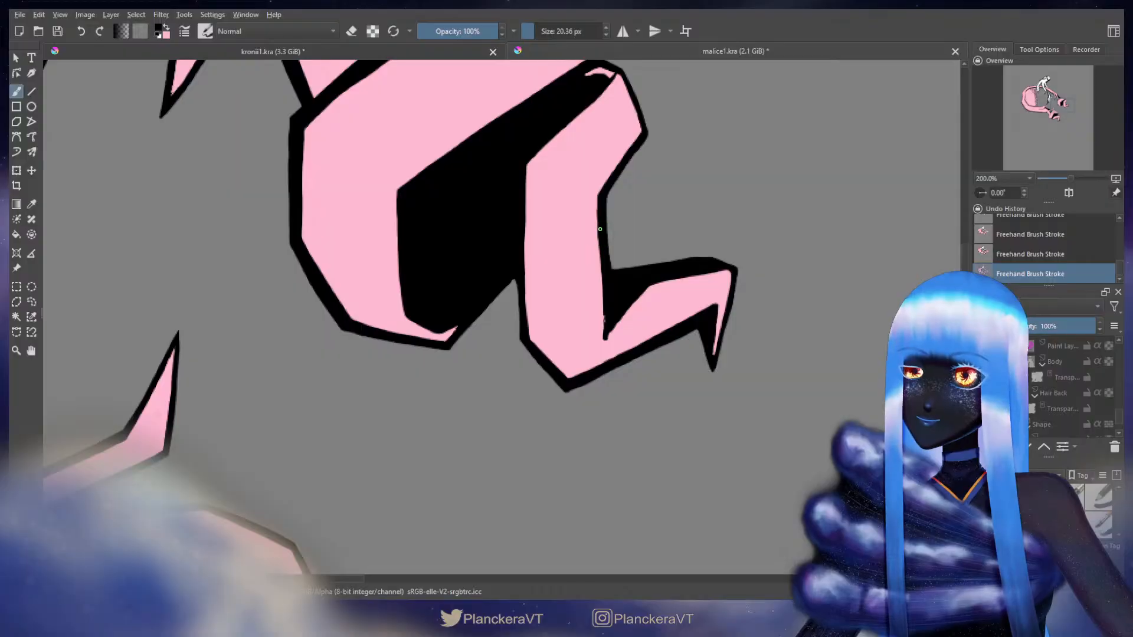
Straighten the inner edge of the limb's outline from the upper bend into the crease with black and pink strokes around 20 px
drag(599, 234, 605, 300)
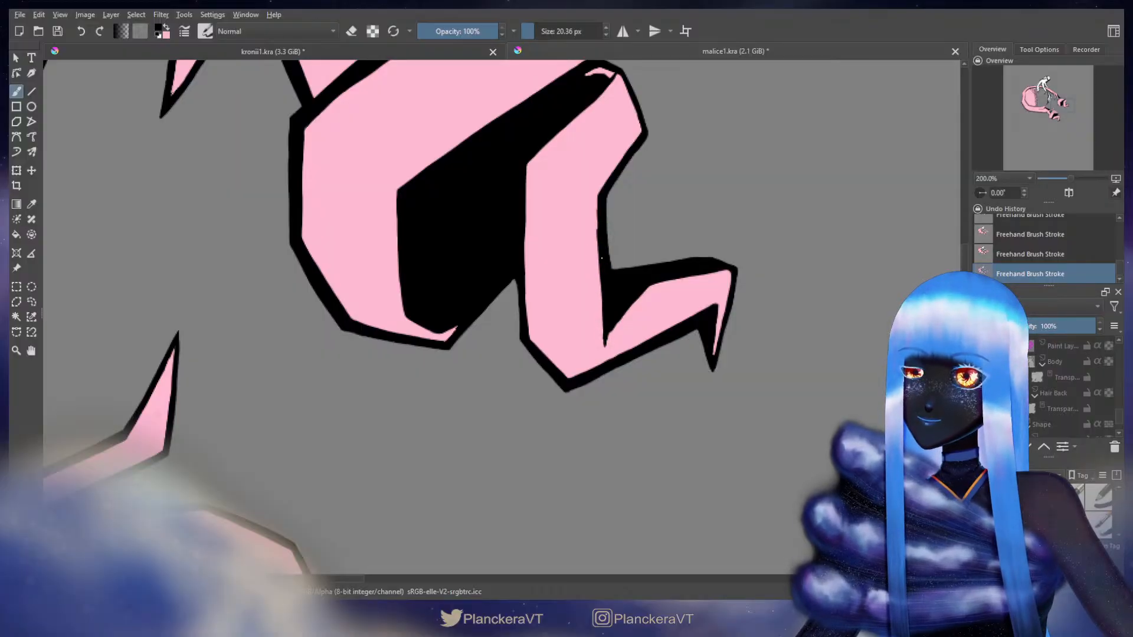
key(x)
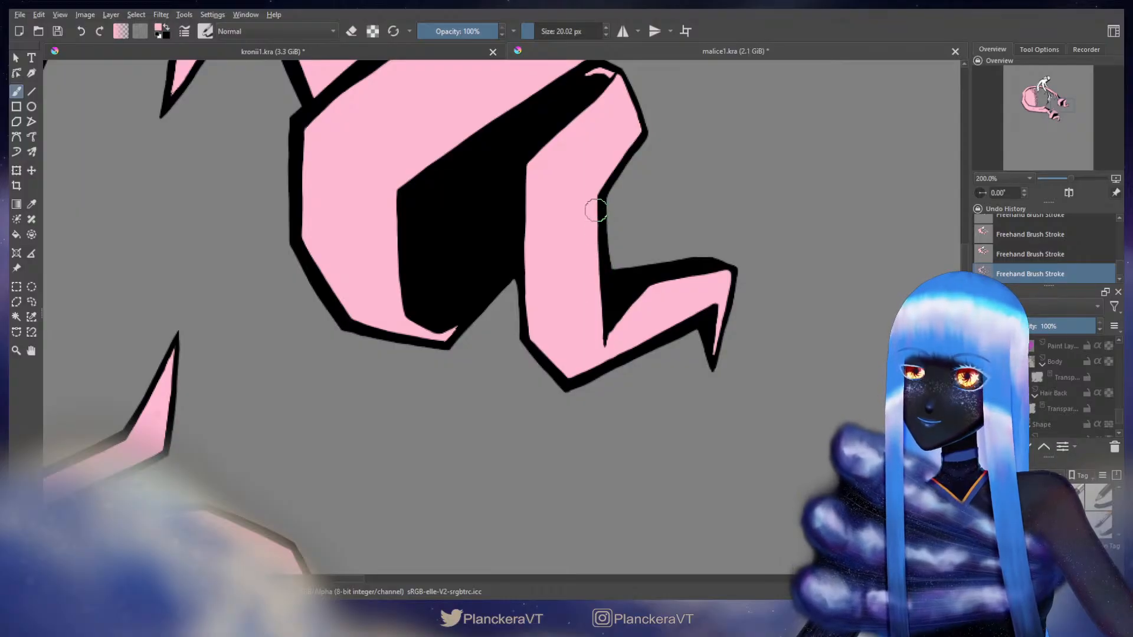
drag(596, 196, 597, 258)
key(ctrl+z)
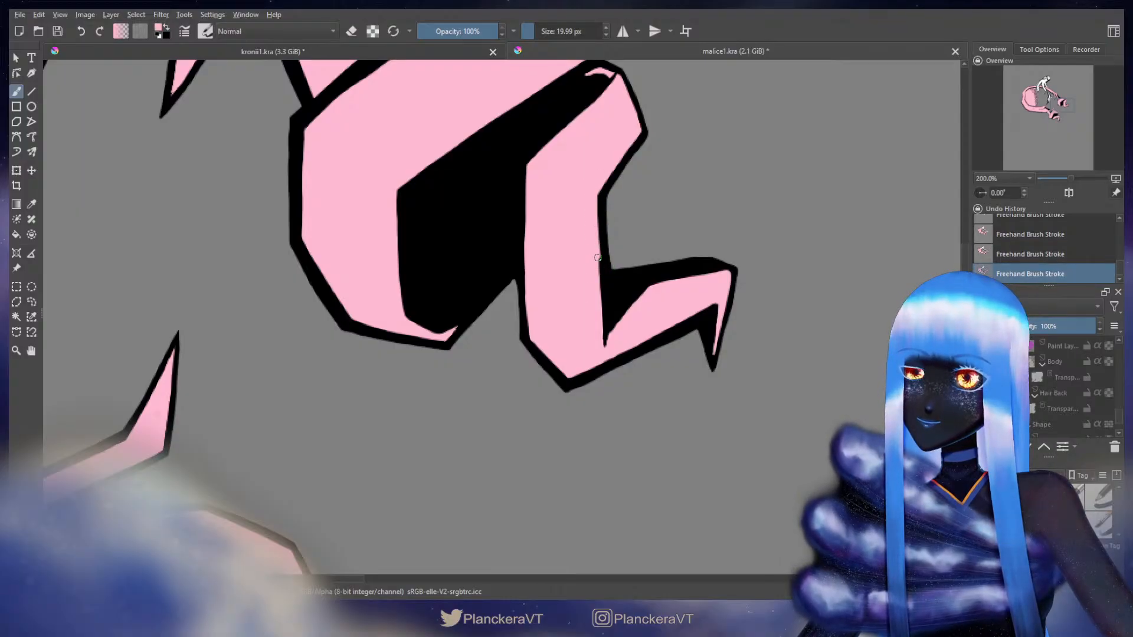
key(ctrl+z)
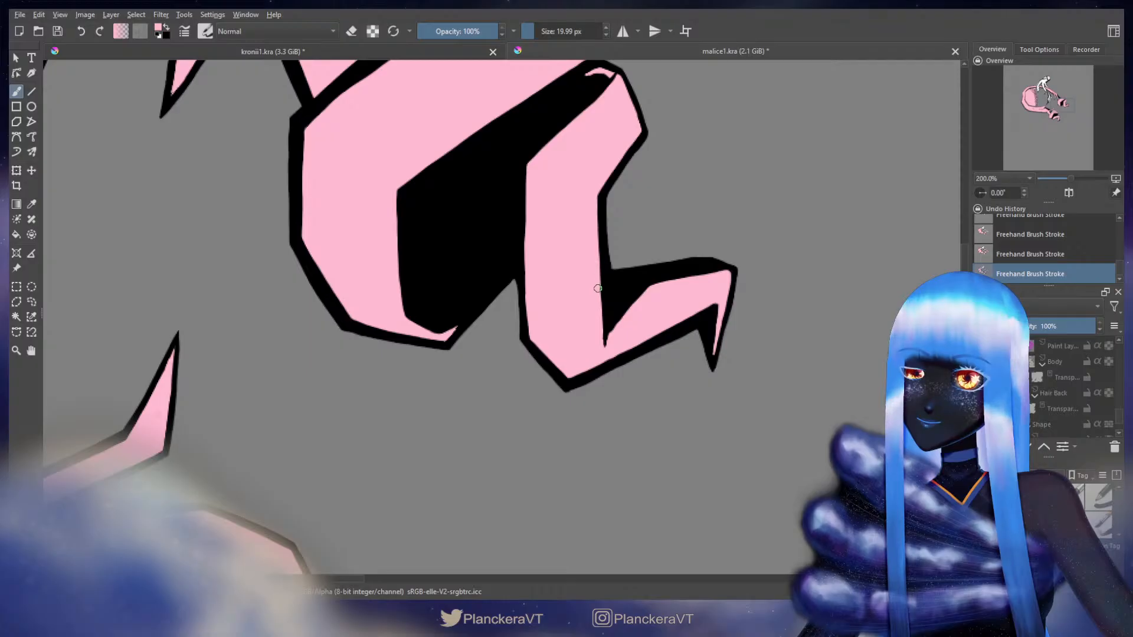
drag(594, 203, 600, 282)
key(ctrl+z)
key(ctrl+z)
drag(596, 210, 603, 341)
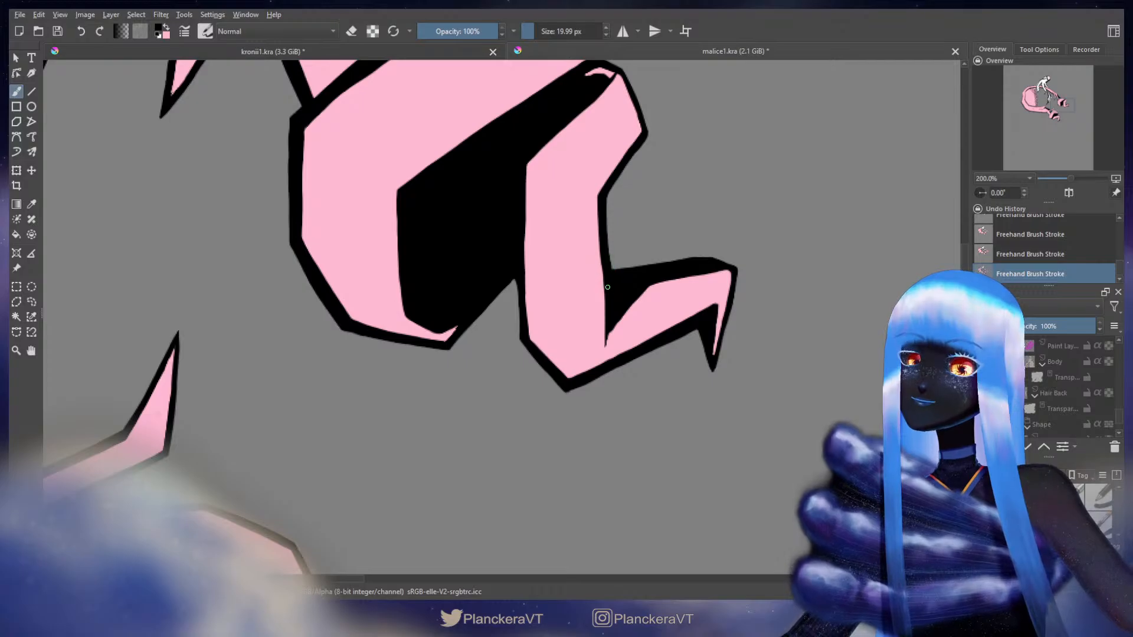
Sharpen the crease in the limb's lower bend into a fine point with black and pink strokes at 19.99 px
key(x)
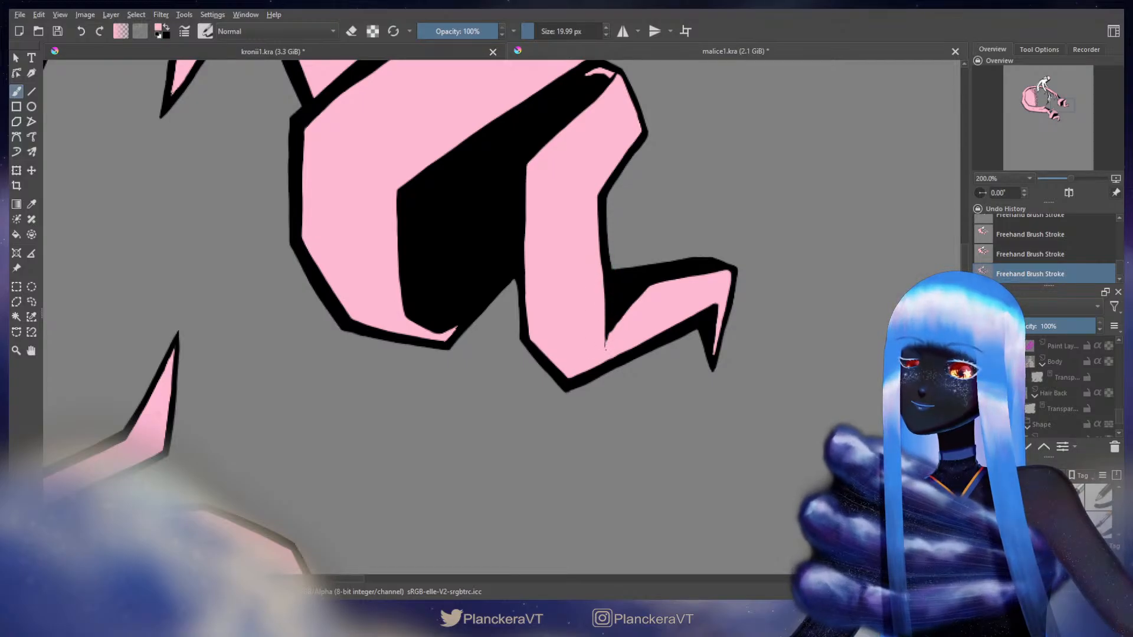
key(x)
key(x)
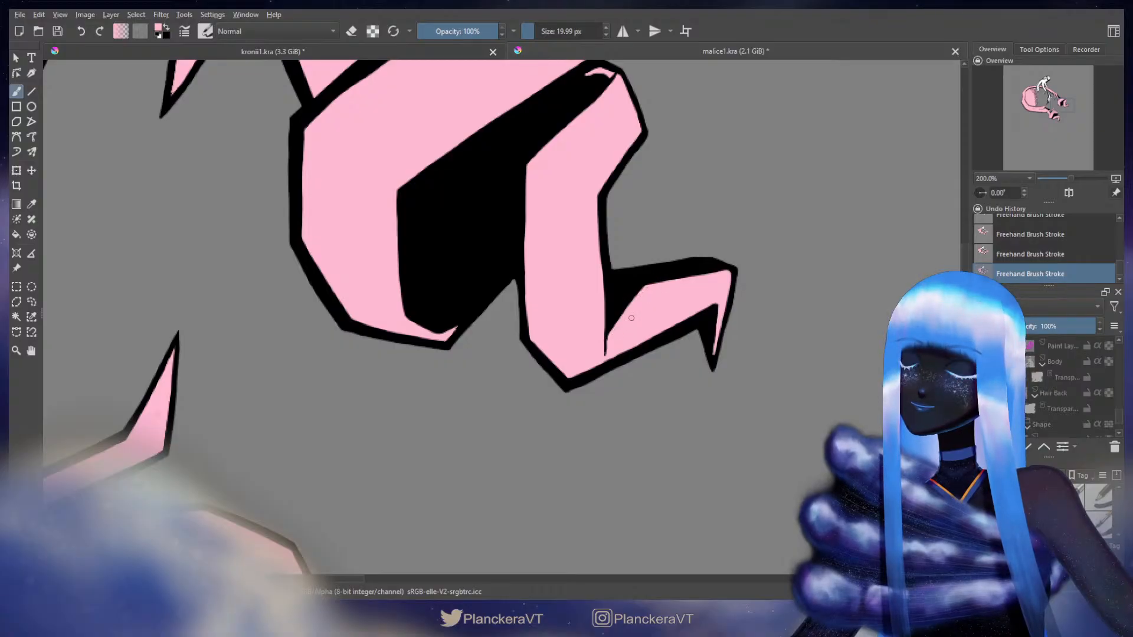
Turn the visibility of the Shape, Hair Back and Body layers back on
scroll(611, 271, down, 5)
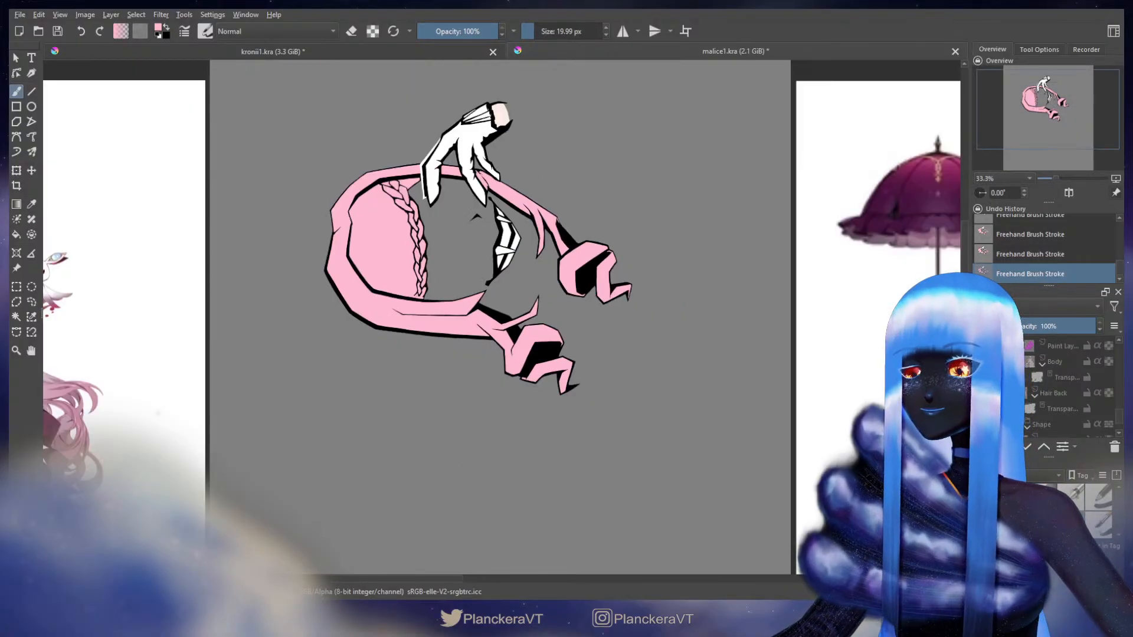
drag(623, 328, 698, 354)
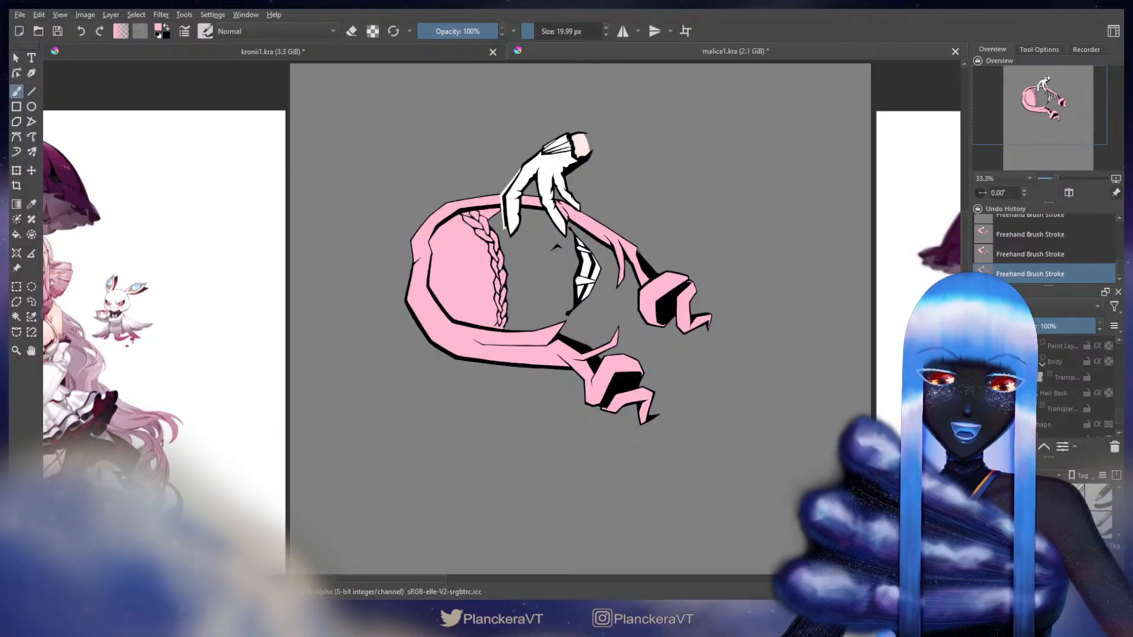
click(978, 424)
click(978, 393)
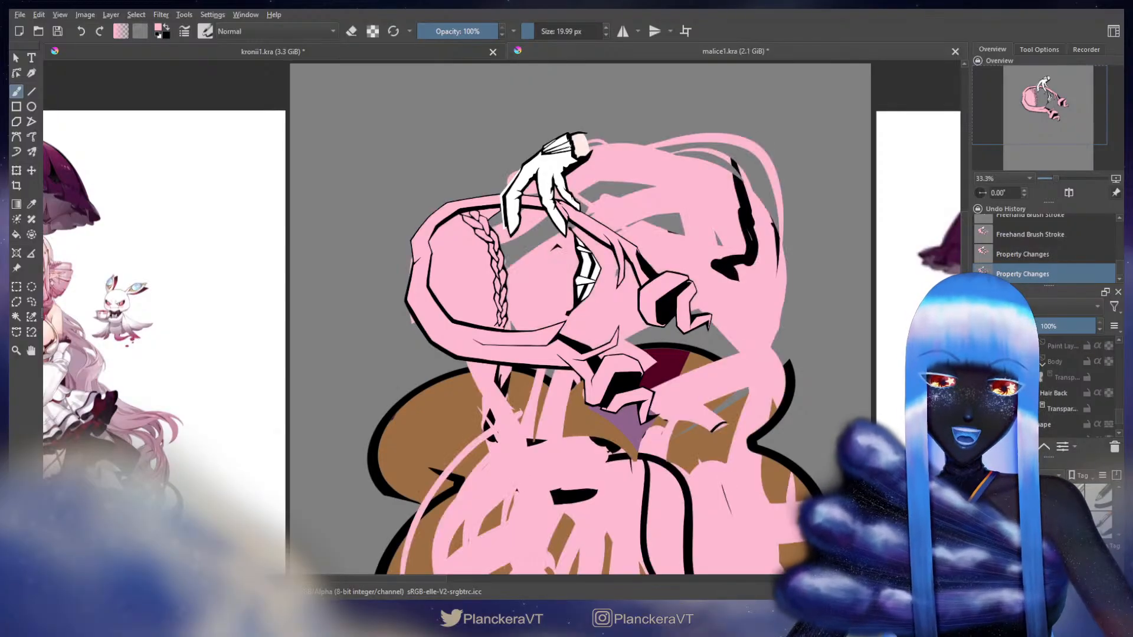
scroll(1062, 389, up, 1)
scroll(1068, 383, down, 2)
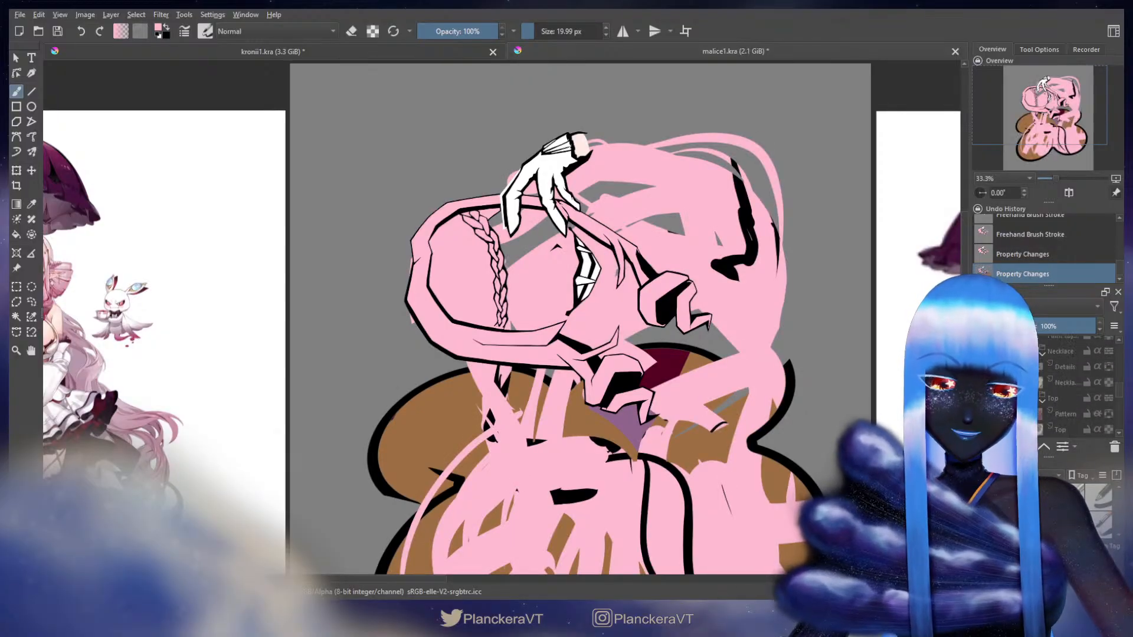
click(979, 362)
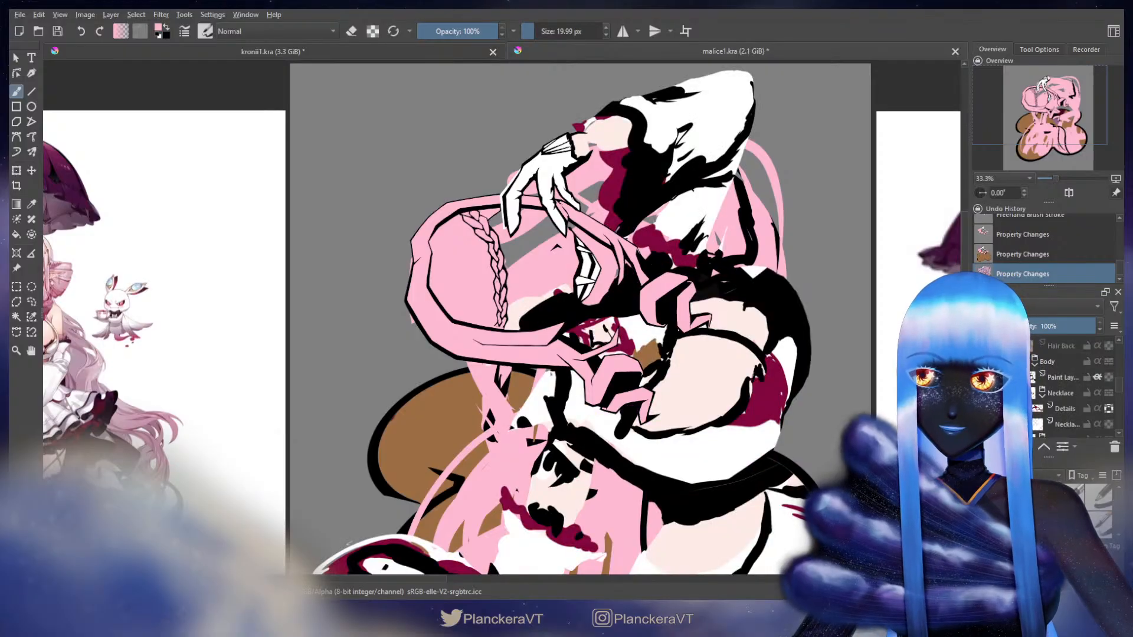
Turn on the hidden hair back, paint and head colour layers below Face, plus the Eyes, Crown and remaining head layers
scroll(1068, 383, up, 1)
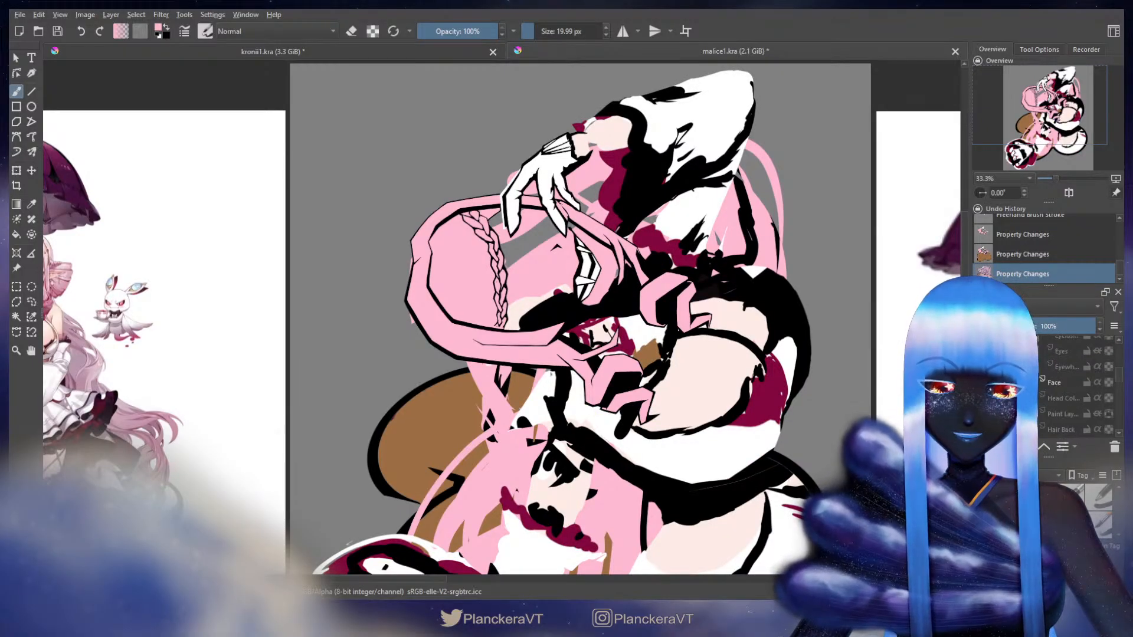
scroll(980, 388, down, 1)
click(979, 388)
click(979, 372)
click(979, 356)
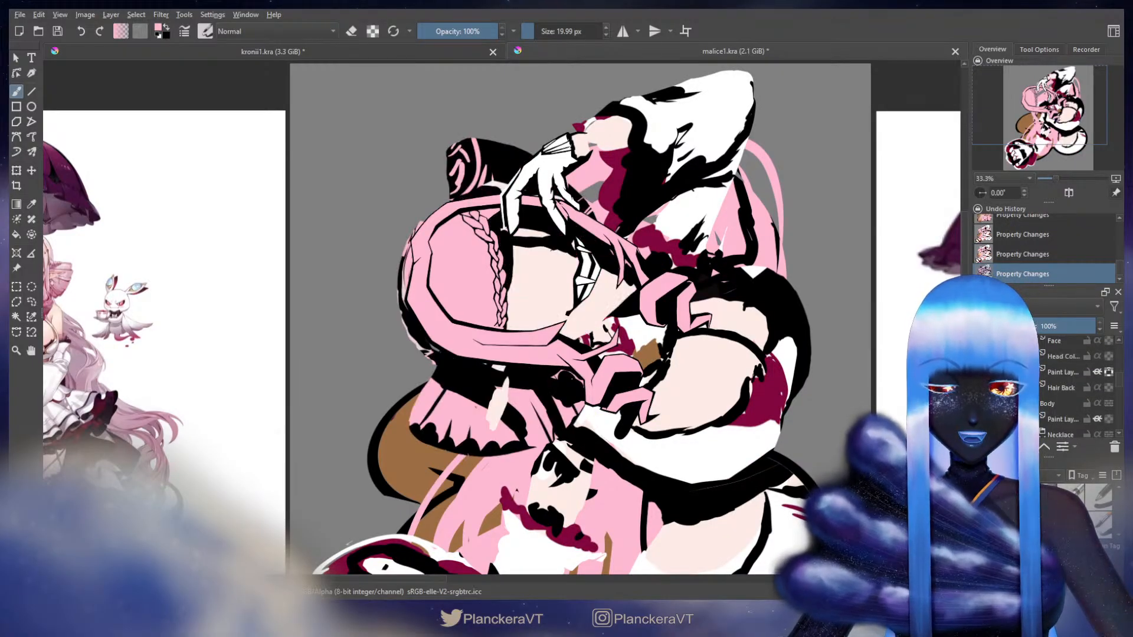
scroll(1062, 387, up, 4)
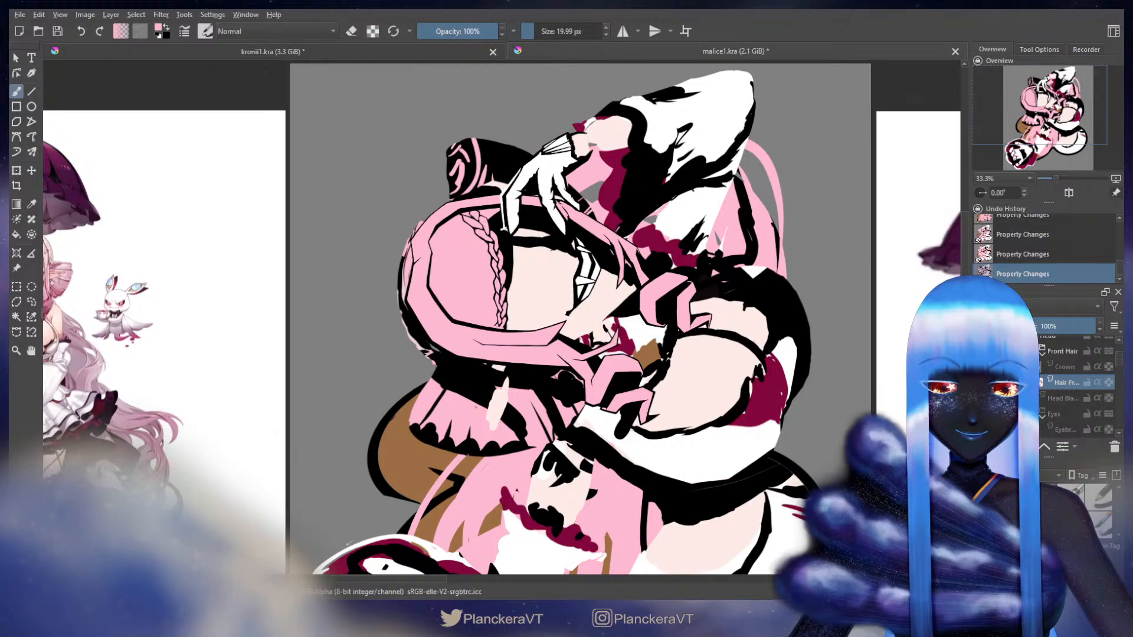
click(980, 414)
click(980, 398)
click(980, 366)
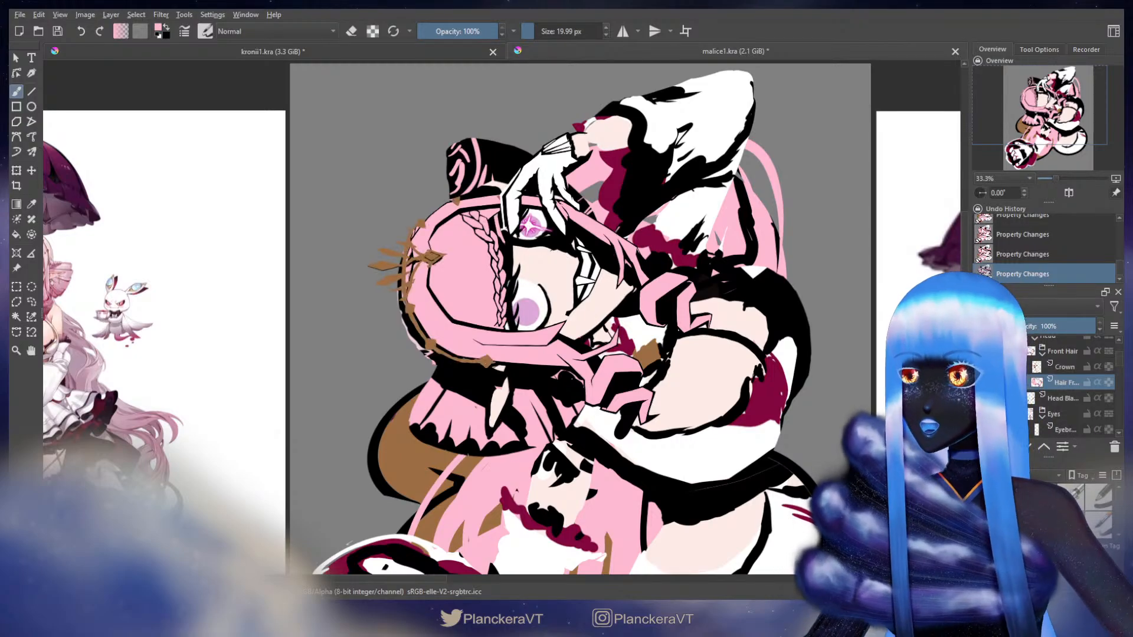
Save the malice1.kra illustration with the whole character in view
scroll(574, 333, down, 2)
drag(716, 356, 730, 336)
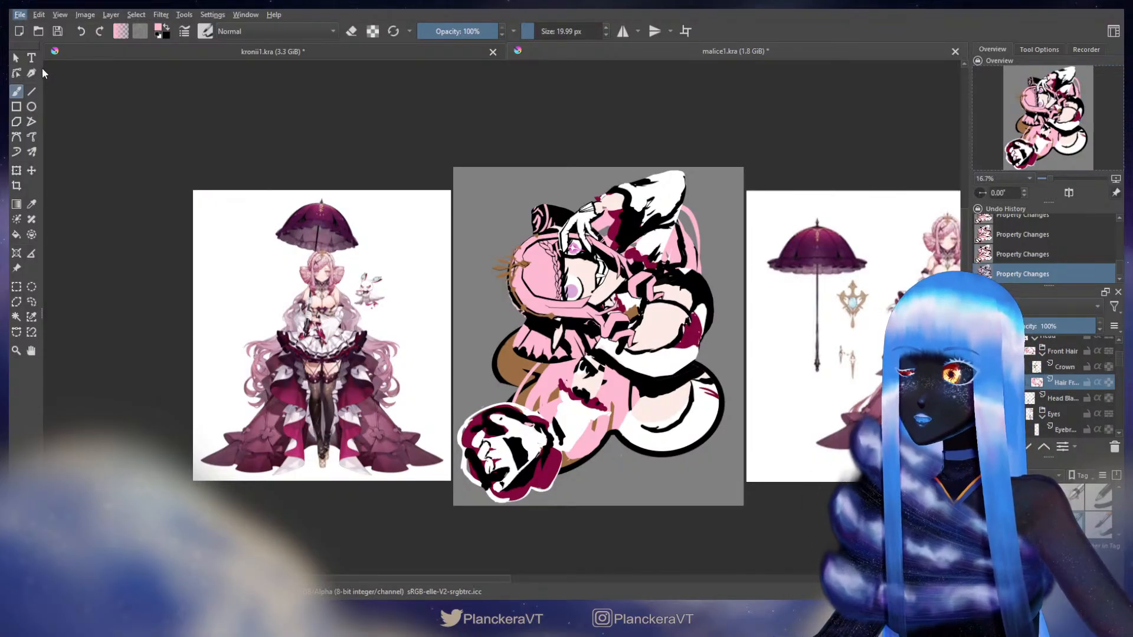
key(ctrl+s)
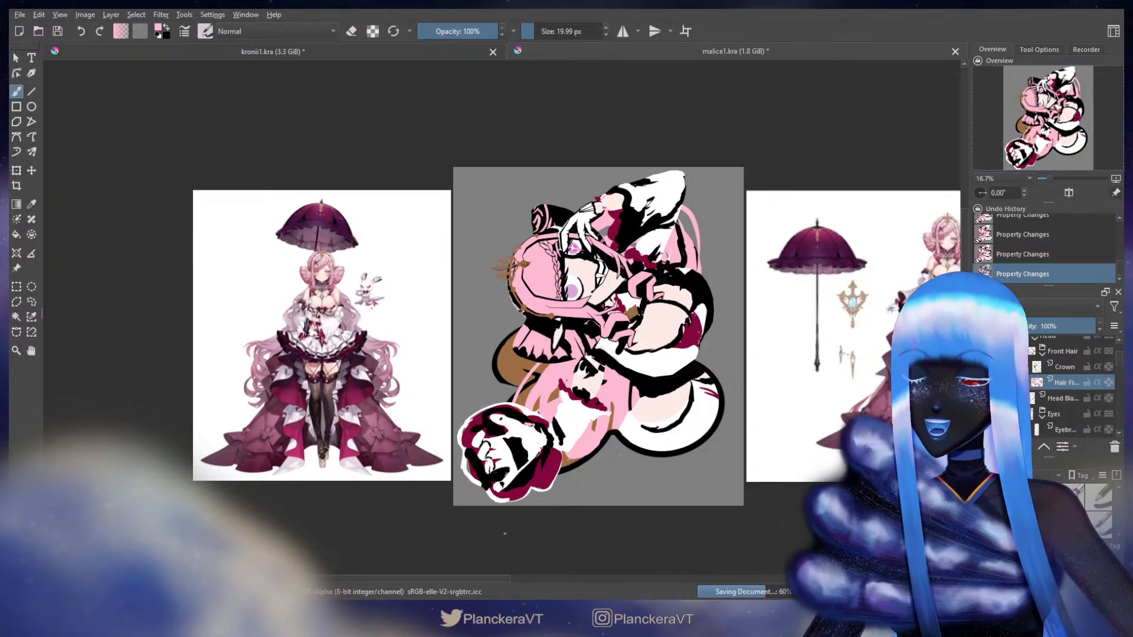